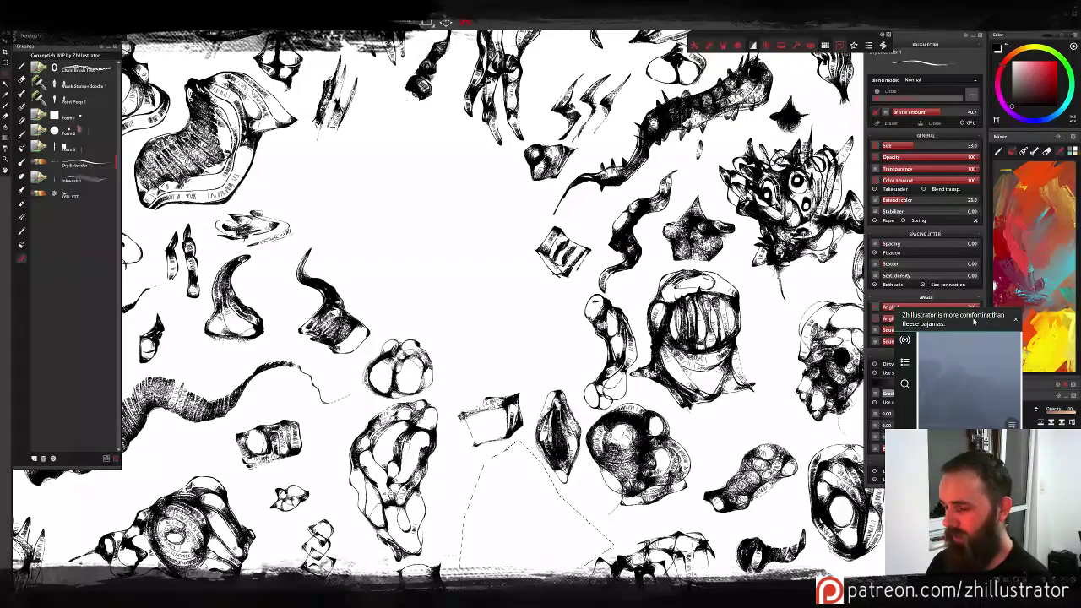
{"action": "left_click_drag", "start_coordinate": [970, 321], "coordinate": [1080, 431]}
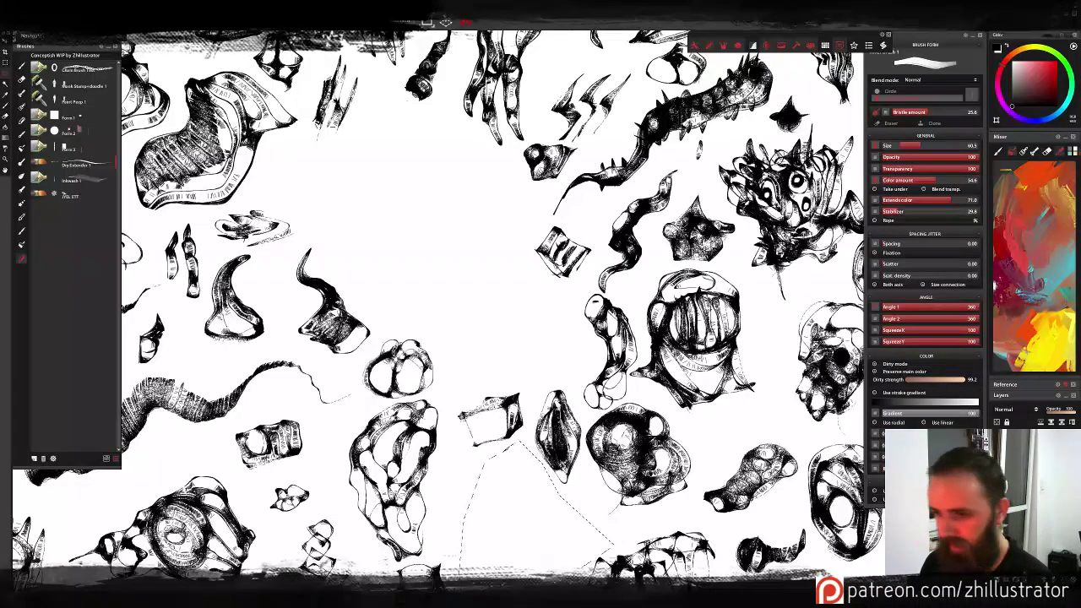
{"action": "key", "text": "e"}
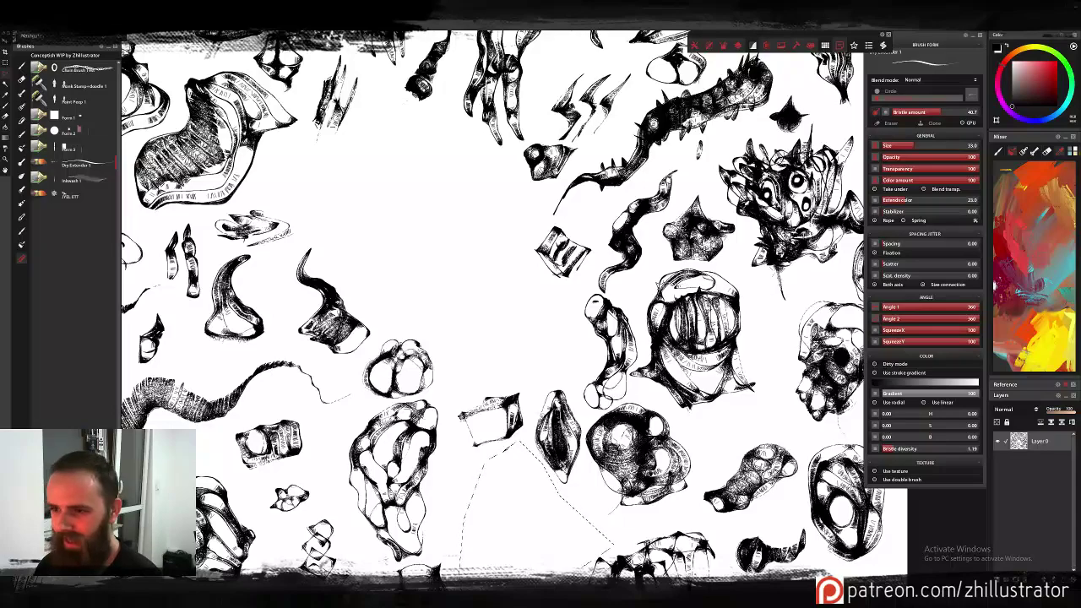
Draw a freehand lasso selection around the long spiked tentacle in the upper half of the sketch sheet.
{"action": "left_click_drag", "start_coordinate": [719, 453], "coordinate": [665, 453]}
{"action": "left_click_drag", "start_coordinate": [664, 338], "coordinate": [665, 519]}
{"action": "left_click_drag", "start_coordinate": [660, 315], "coordinate": [650, 267]}
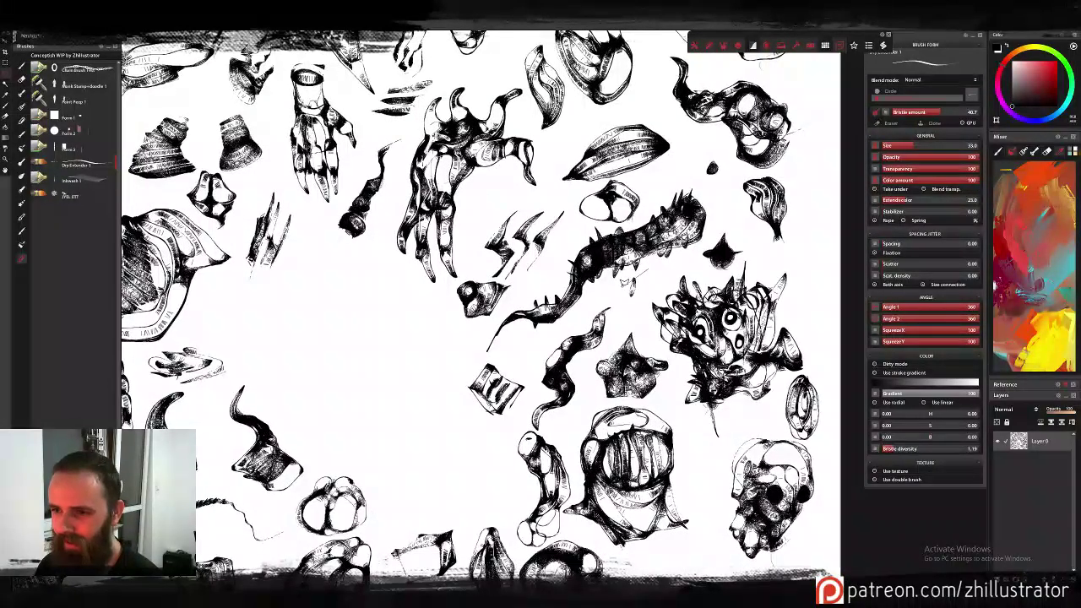
{"action": "mouse_move", "coordinate": [630, 280]}
{"action": "left_mouse_down"}
{"action": "mouse_move", "coordinate": [561, 330]}
{"action": "mouse_move", "coordinate": [485, 357]}
{"action": "mouse_move", "coordinate": [479, 337]}
{"action": "mouse_move", "coordinate": [501, 305]}
{"action": "mouse_move", "coordinate": [550, 276]}
{"action": "mouse_move", "coordinate": [586, 221]}
{"action": "left_mouse_up"}
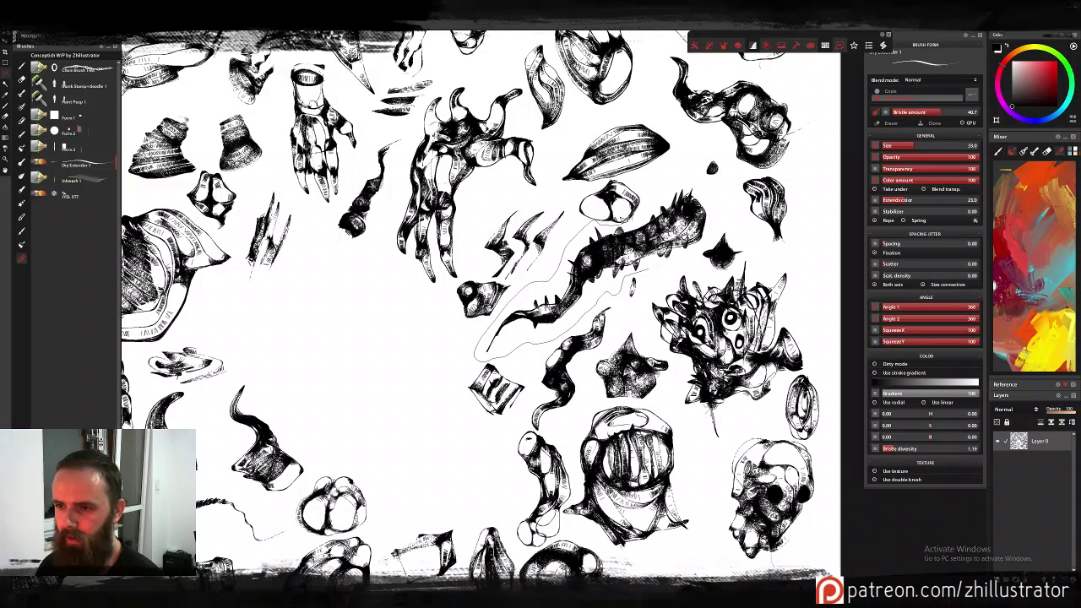
{"action": "mouse_move", "coordinate": [655, 197]}
{"action": "left_mouse_down"}
{"action": "mouse_move", "coordinate": [676, 173]}
{"action": "mouse_move", "coordinate": [704, 172]}
{"action": "mouse_move", "coordinate": [716, 213]}
{"action": "left_mouse_up"}
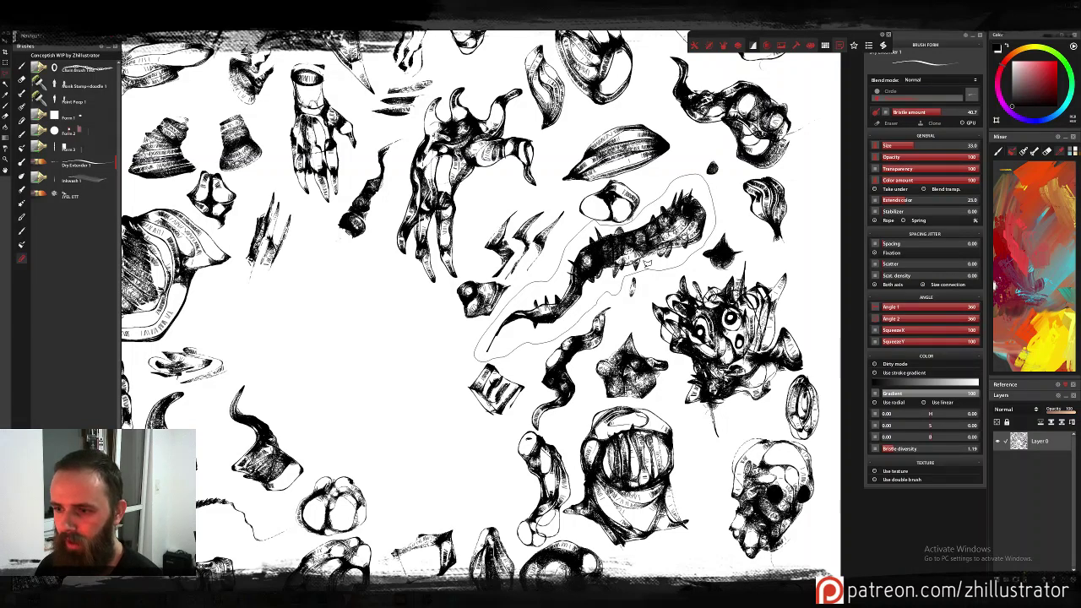
{"action": "left_click_drag", "start_coordinate": [648, 263], "coordinate": [646, 268]}
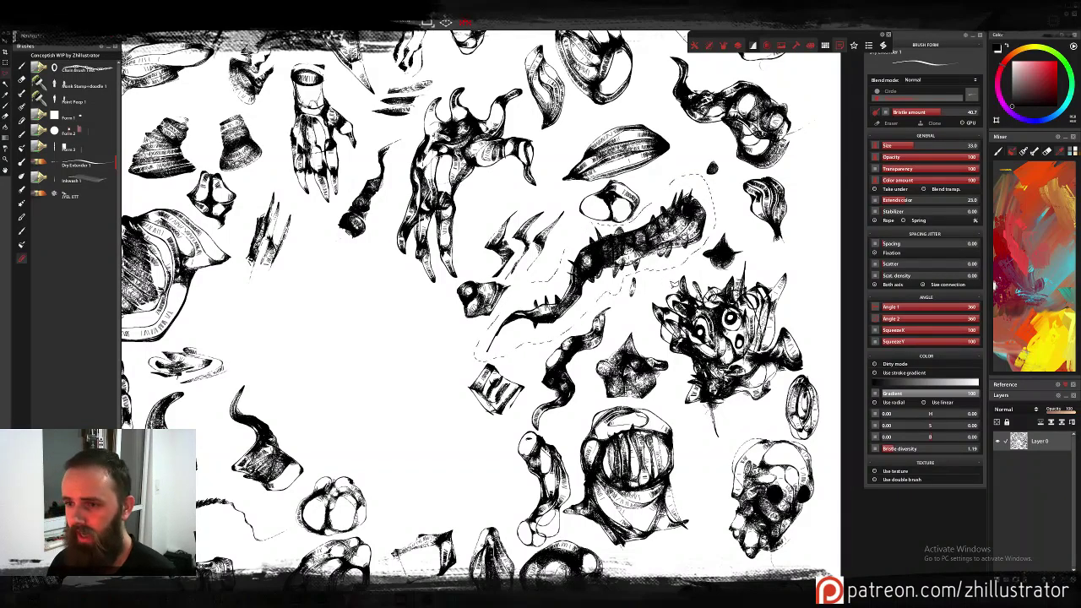
{"action": "mouse_move", "coordinate": [487, 304]}
{"action": "left_mouse_down"}
{"action": "mouse_move", "coordinate": [457, 330]}
{"action": "mouse_move", "coordinate": [483, 321]}
{"action": "left_mouse_up"}
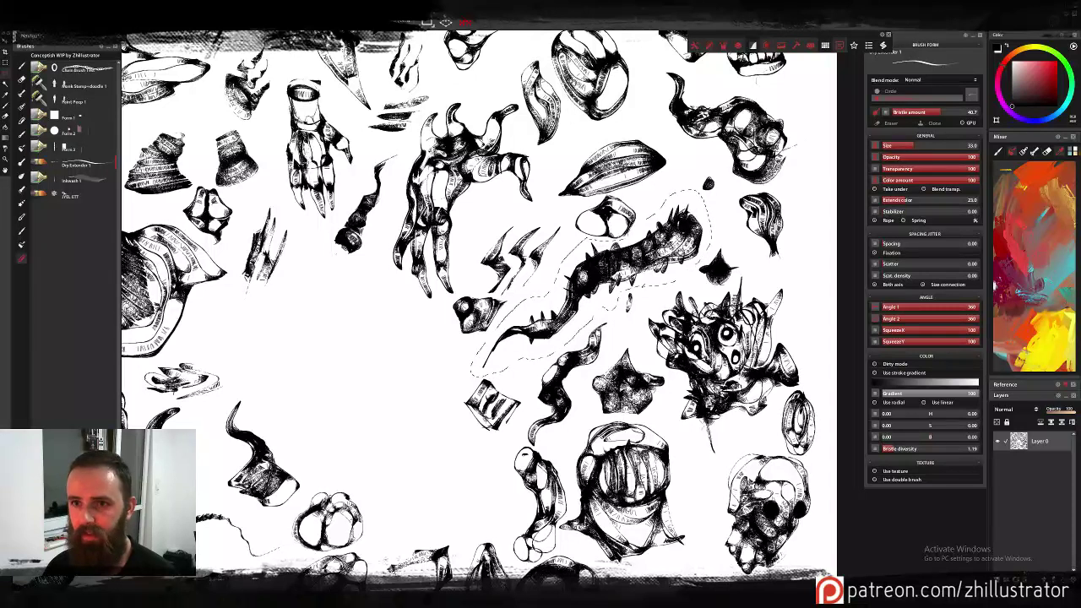
Capture the selected spiked tentacle as a normalized brush form in the JyelBrush Two category and erase it from the sheet.
{"action": "key", "text": "ctrl+b"}
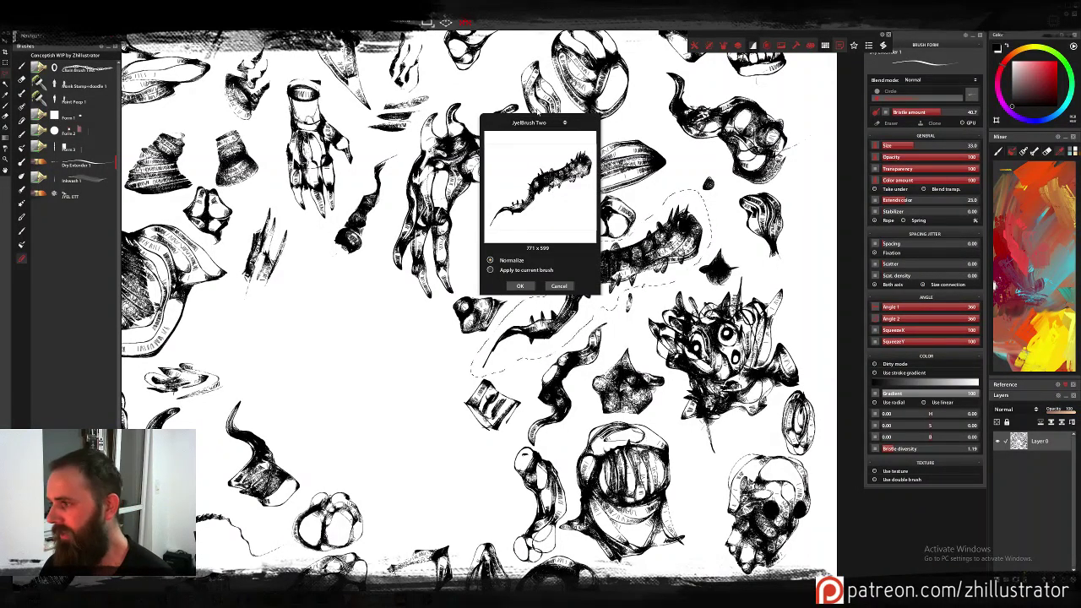
{"action": "left_click", "coordinate": [558, 125]}
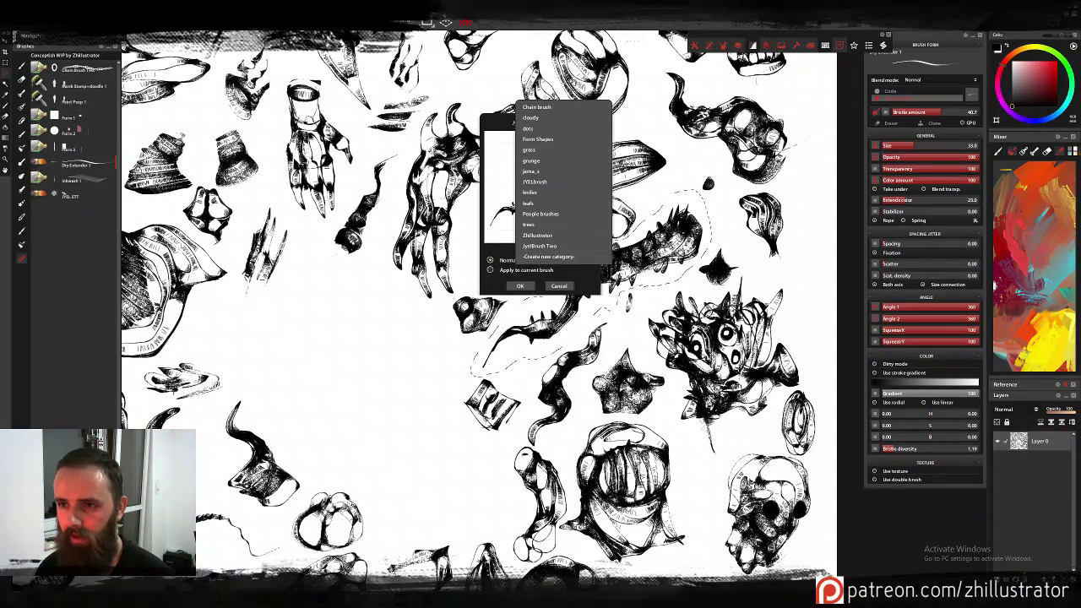
{"action": "left_click", "coordinate": [557, 246]}
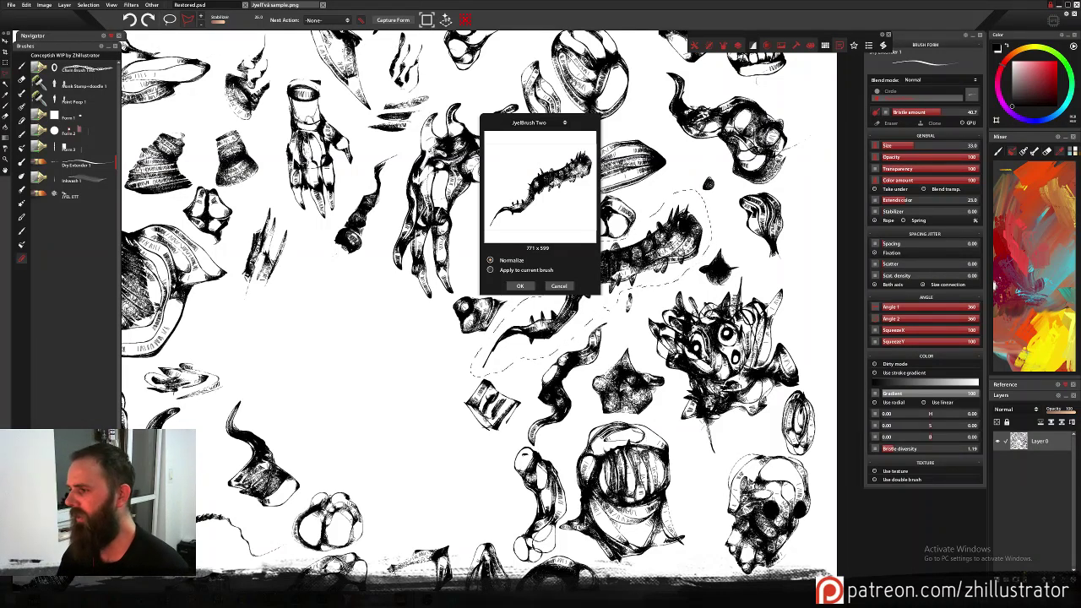
{"action": "left_click", "coordinate": [519, 286]}
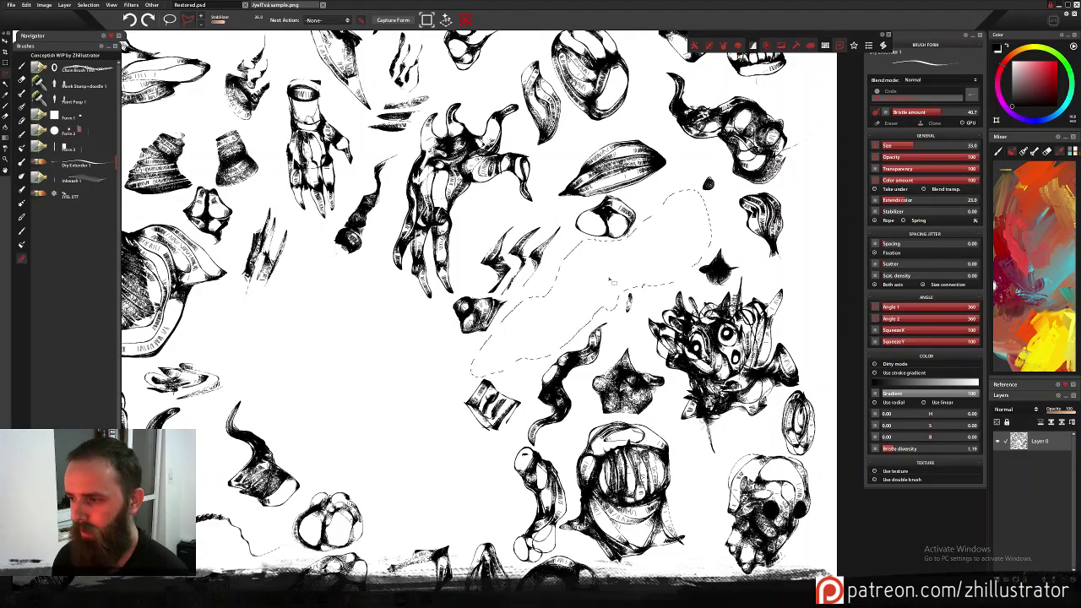
Outline the long ribbed tentacle in the lower part of the sheet with a closed polygonal lasso selection.
{"action": "left_click_drag", "start_coordinate": [663, 259], "coordinate": [651, 404]}
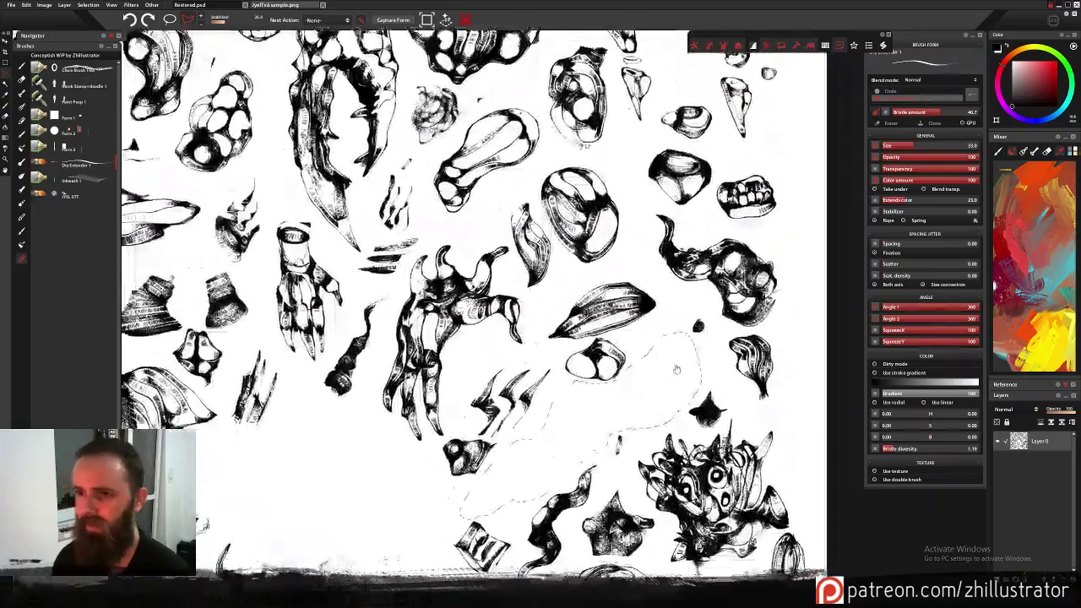
{"action": "left_click_drag", "start_coordinate": [502, 234], "coordinate": [866, 32]}
{"action": "left_click_drag", "start_coordinate": [352, 559], "coordinate": [318, 384]}
{"action": "mouse_move", "coordinate": [268, 328]}
{"action": "left_mouse_down"}
{"action": "mouse_move", "coordinate": [265, 374]}
{"action": "mouse_move", "coordinate": [287, 422]}
{"action": "mouse_move", "coordinate": [342, 414]}
{"action": "mouse_move", "coordinate": [449, 363]}
{"action": "mouse_move", "coordinate": [439, 369]}
{"action": "mouse_move", "coordinate": [509, 313]}
{"action": "mouse_move", "coordinate": [542, 308]}
{"action": "mouse_move", "coordinate": [572, 333]}
{"action": "mouse_move", "coordinate": [610, 310]}
{"action": "mouse_move", "coordinate": [584, 283]}
{"action": "mouse_move", "coordinate": [511, 267]}
{"action": "mouse_move", "coordinate": [535, 259]}
{"action": "left_mouse_up"}
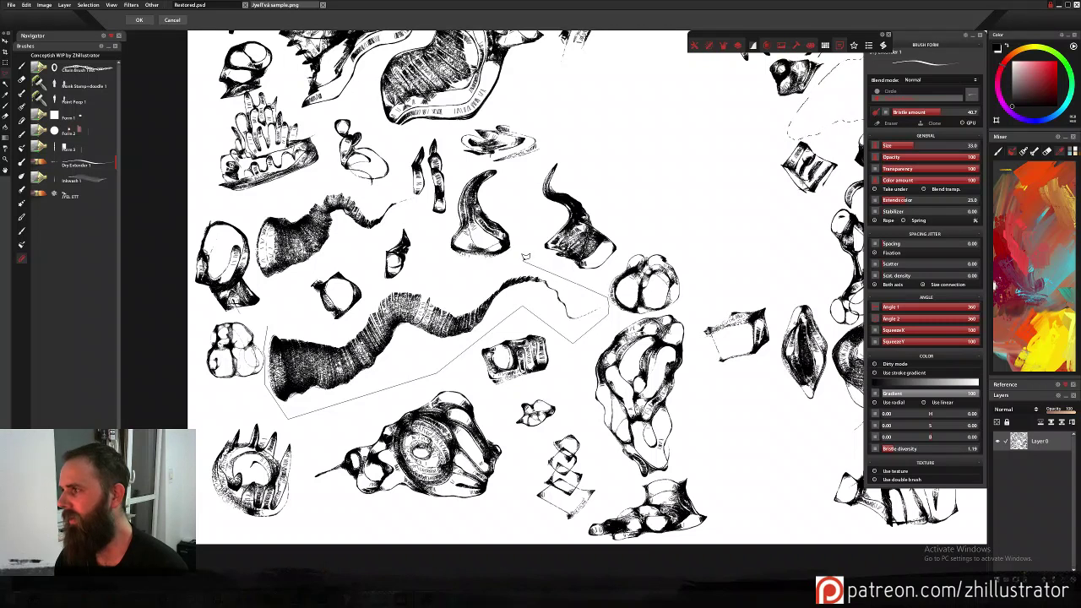
{"action": "left_click_drag", "start_coordinate": [471, 281], "coordinate": [437, 270]}
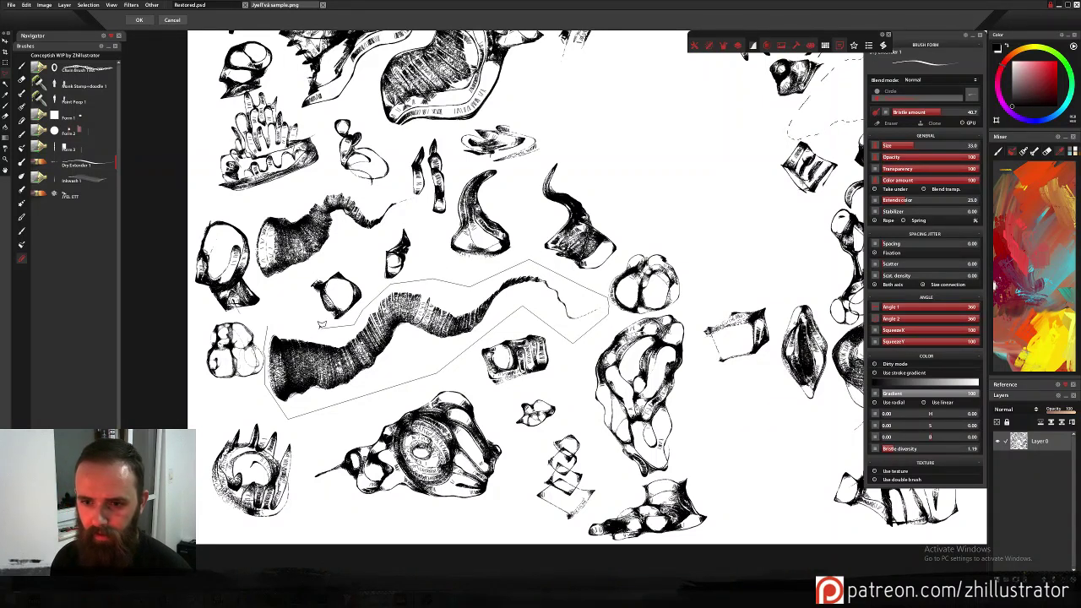
{"action": "left_click_drag", "start_coordinate": [268, 321], "coordinate": [271, 325]}
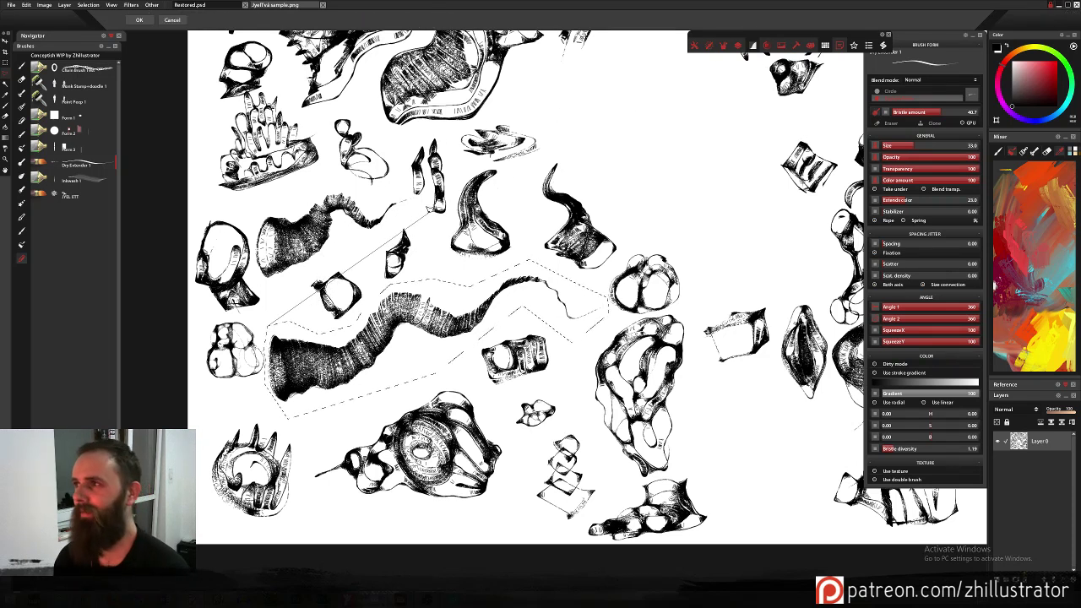
{"action": "key", "text": "Return"}
{"action": "left_click", "coordinate": [140, 18]}
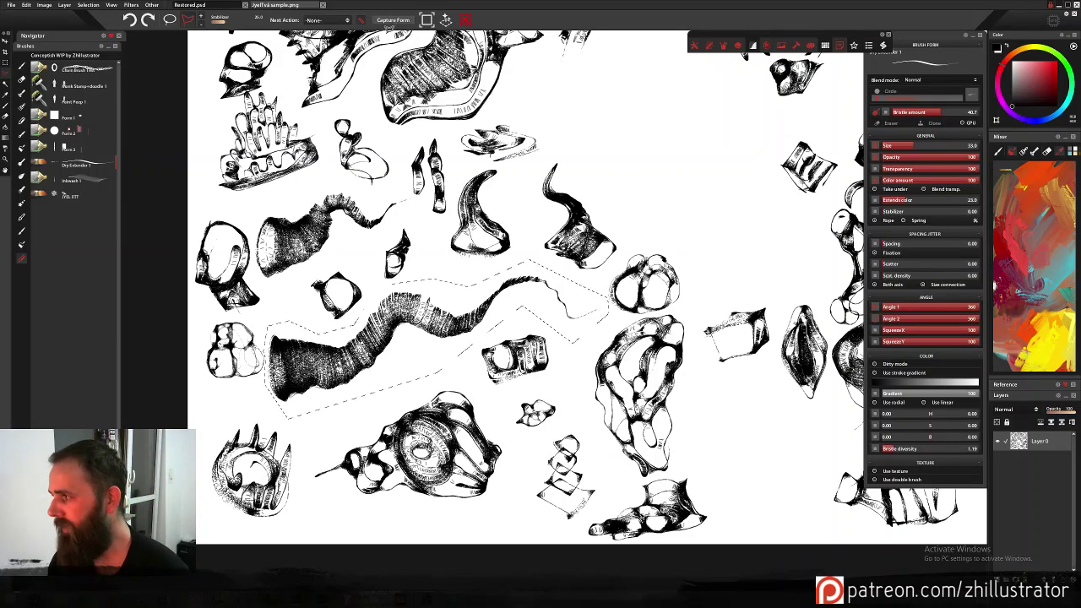
Try to capture the selected long ribbed tentacle as a brush form at its original size.
{"action": "left_click", "coordinate": [394, 21]}
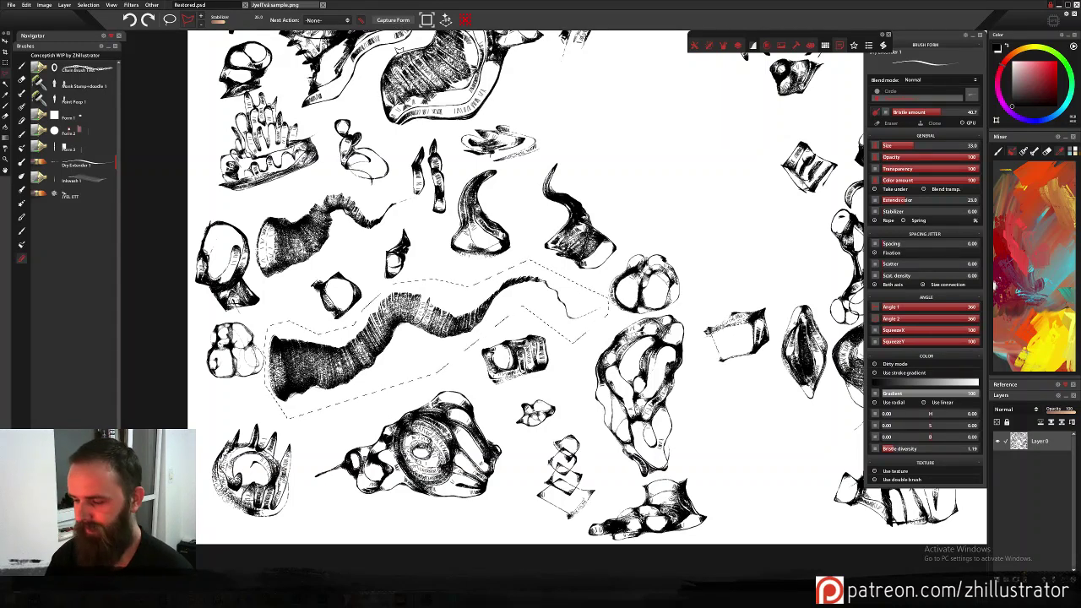
{"action": "left_click", "coordinate": [394, 19]}
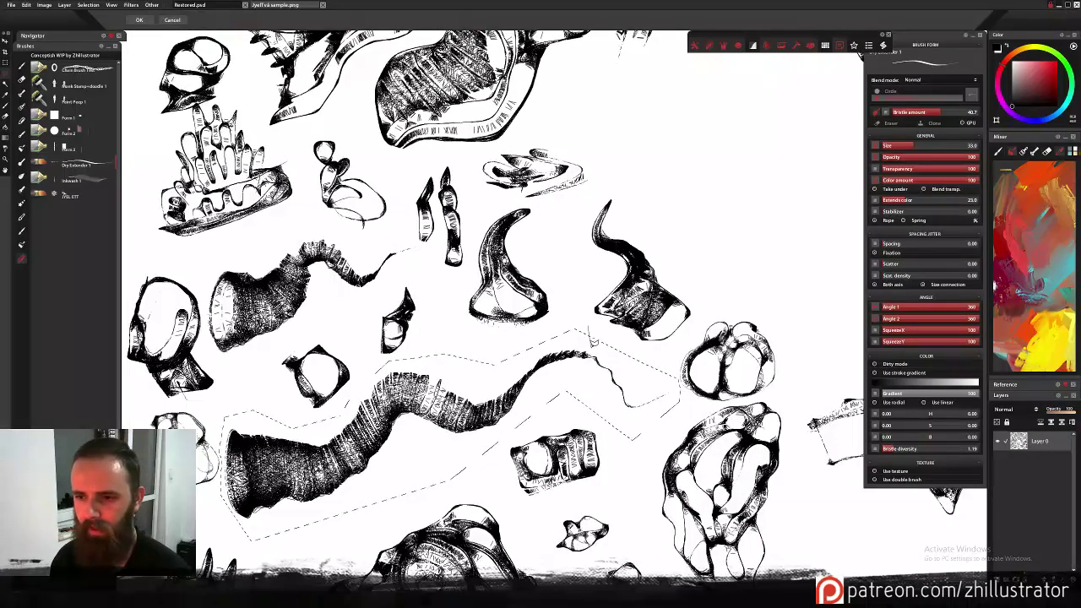
{"action": "left_click_drag", "start_coordinate": [598, 389], "coordinate": [595, 270]}
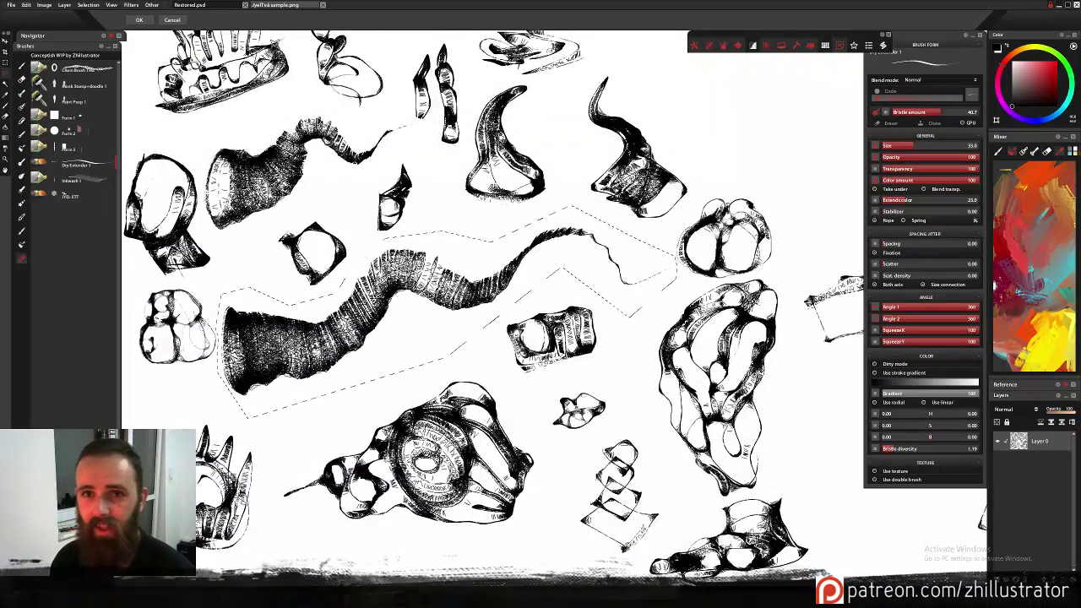
{"action": "left_click", "coordinate": [173, 20]}
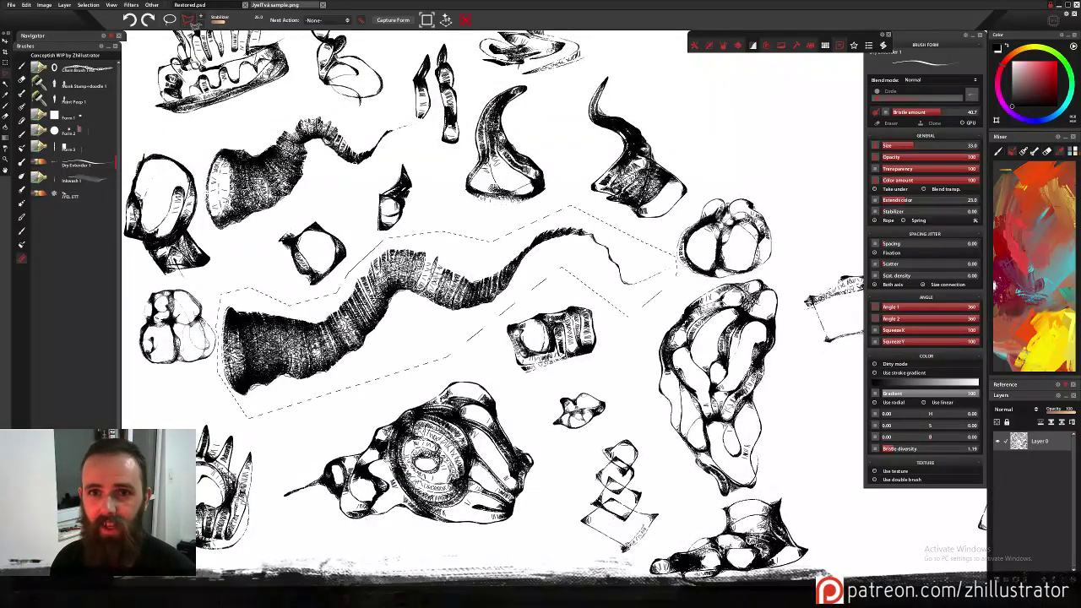
{"action": "left_click", "coordinate": [391, 21]}
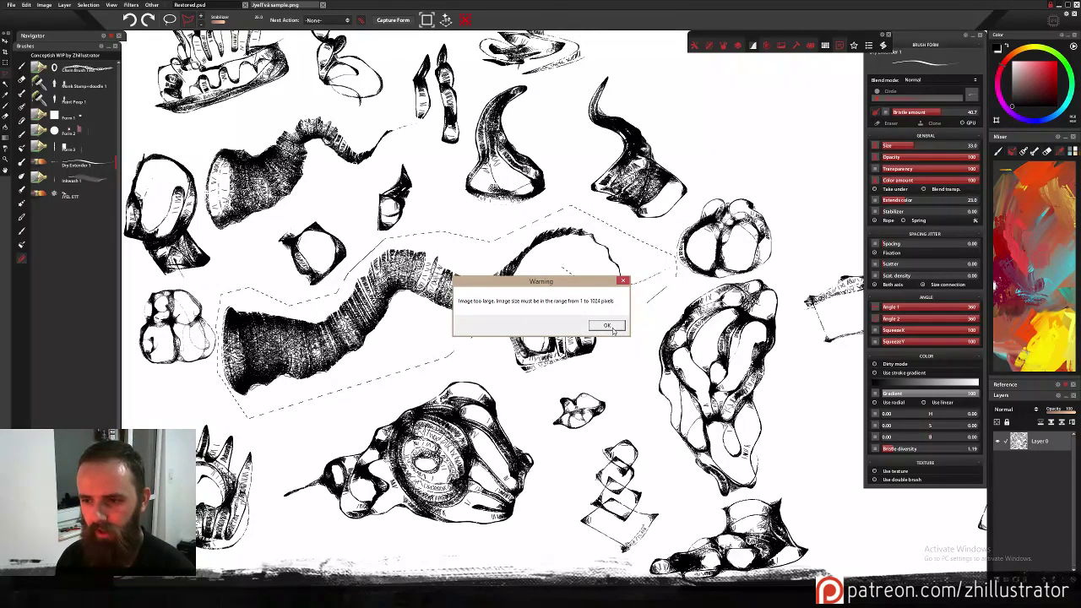
{"action": "left_click", "coordinate": [609, 326]}
Scale the selected long ribbed tentacle down slightly from its sides and corners with Transform.
{"action": "key", "text": "ctrl+t"}
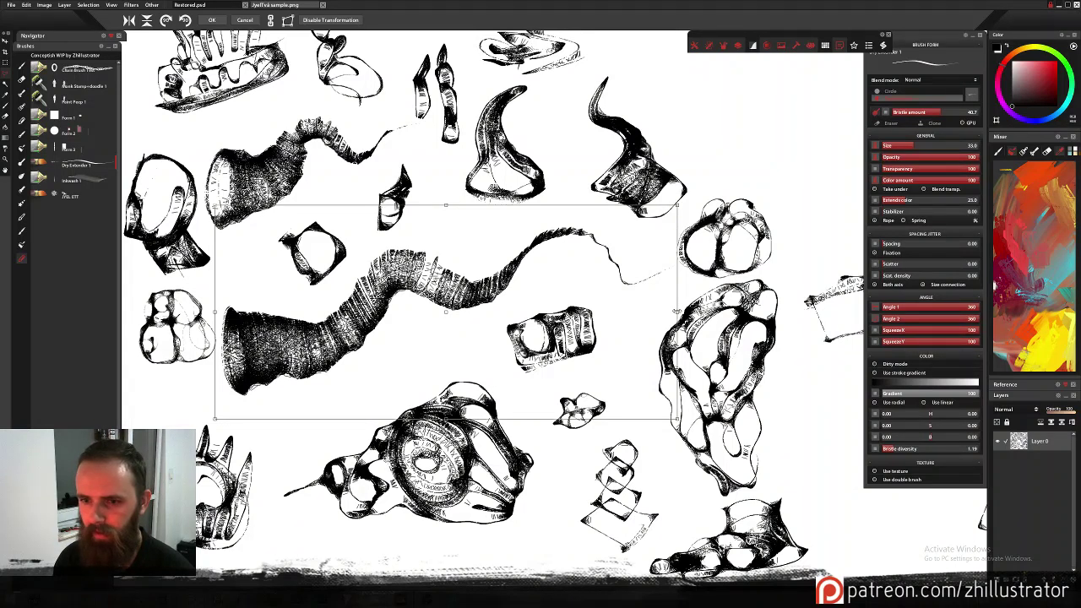
{"action": "left_click_drag", "start_coordinate": [677, 313], "coordinate": [657, 312]}
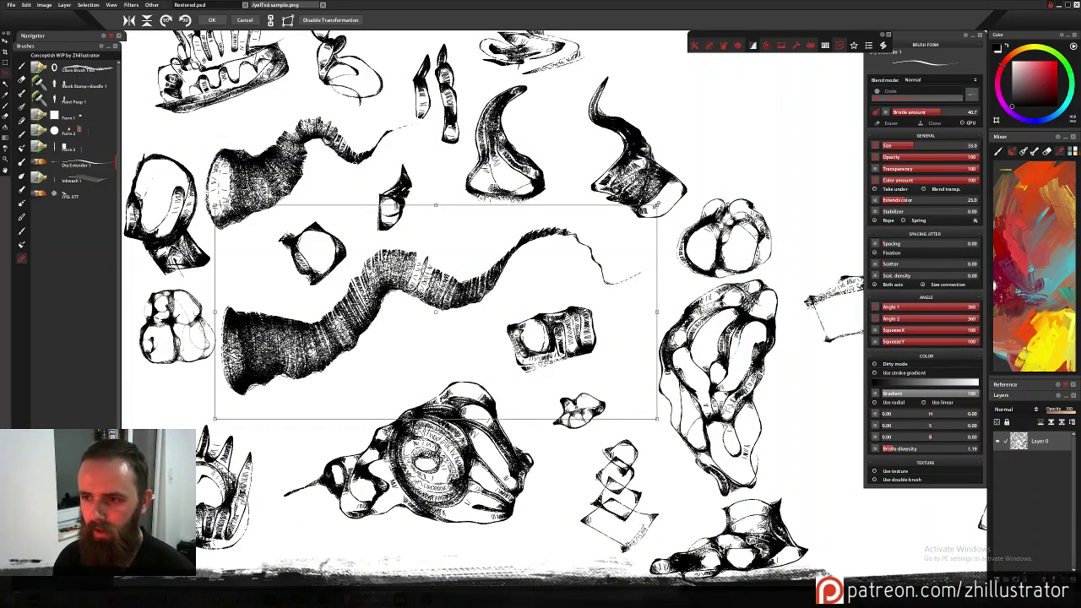
{"action": "left_click_drag", "start_coordinate": [657, 206], "coordinate": [637, 224]}
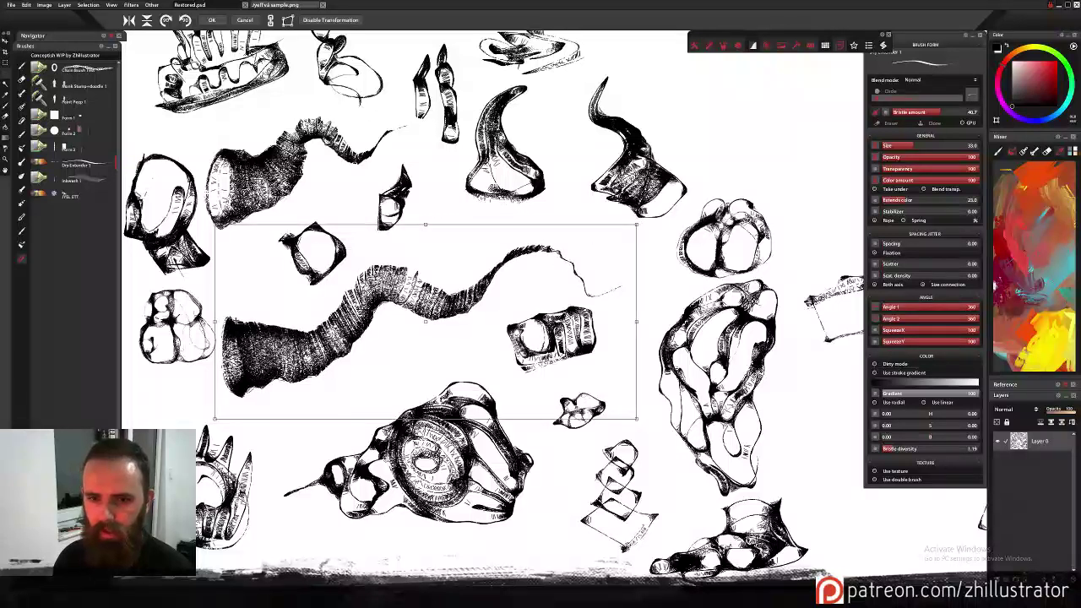
{"action": "left_click_drag", "start_coordinate": [215, 321], "coordinate": [239, 321]}
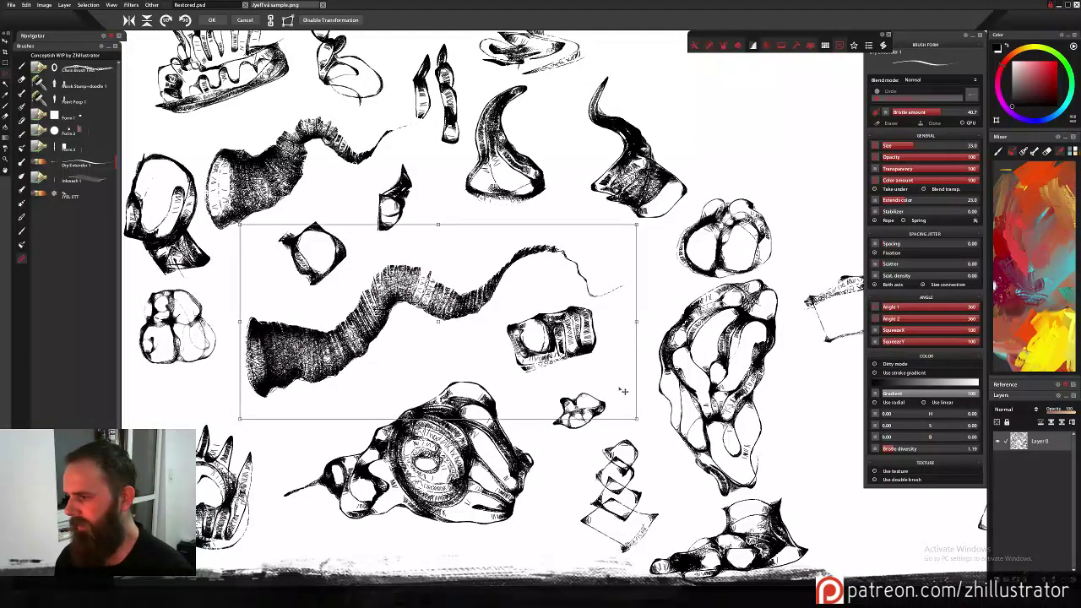
{"action": "left_click_drag", "start_coordinate": [636, 417], "coordinate": [617, 409]}
{"action": "key", "text": "Return"}
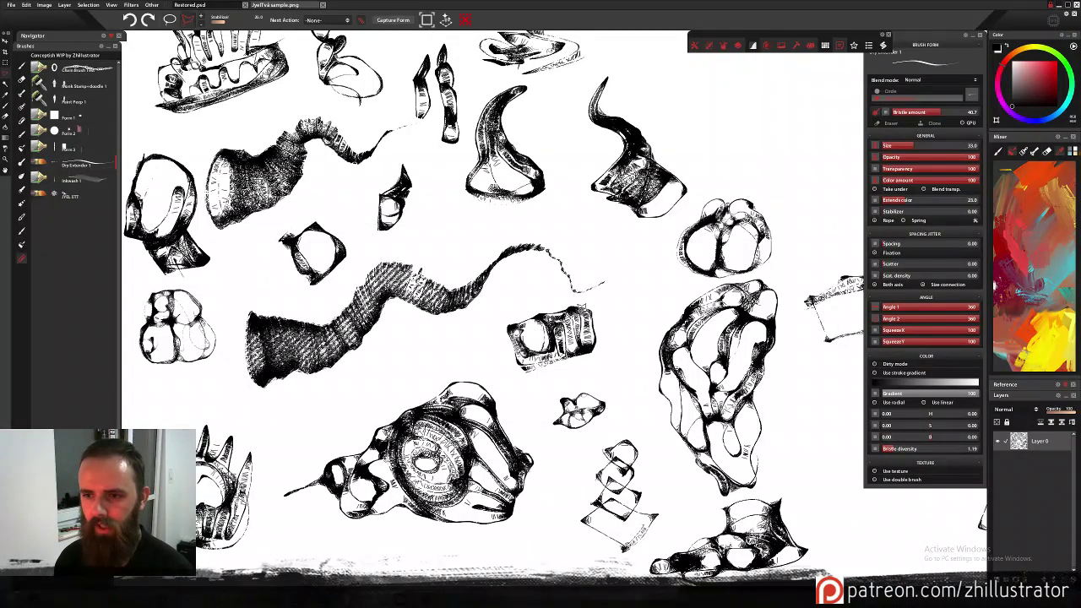
Capture the reduced ribbed tentacle as a normalized brush form in JyelBrush Two and clear it and its selection from the sheet.
{"action": "left_click", "coordinate": [396, 21]}
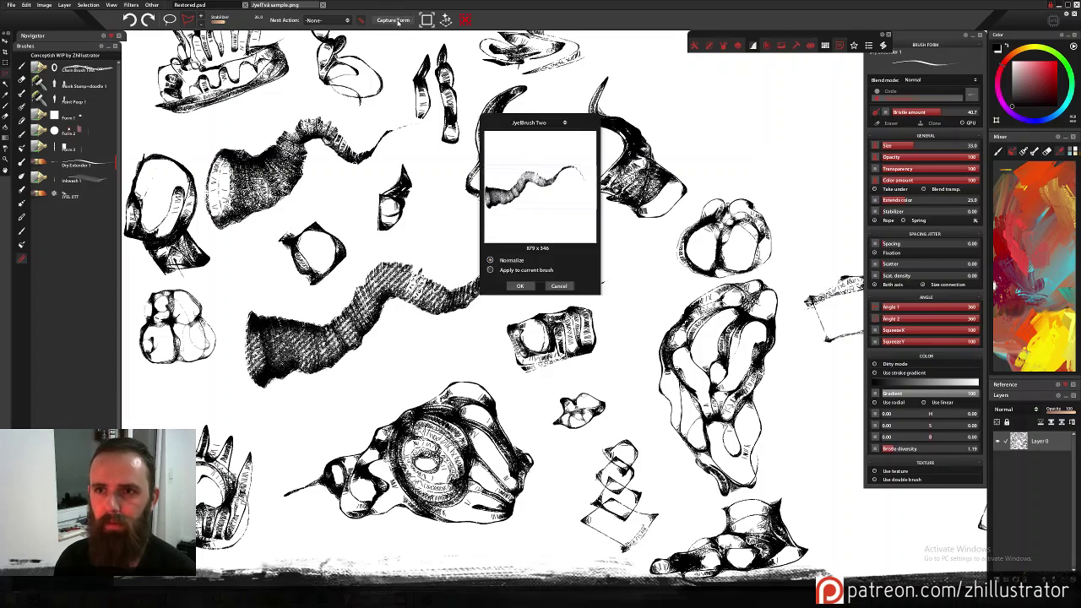
{"action": "left_click", "coordinate": [520, 286]}
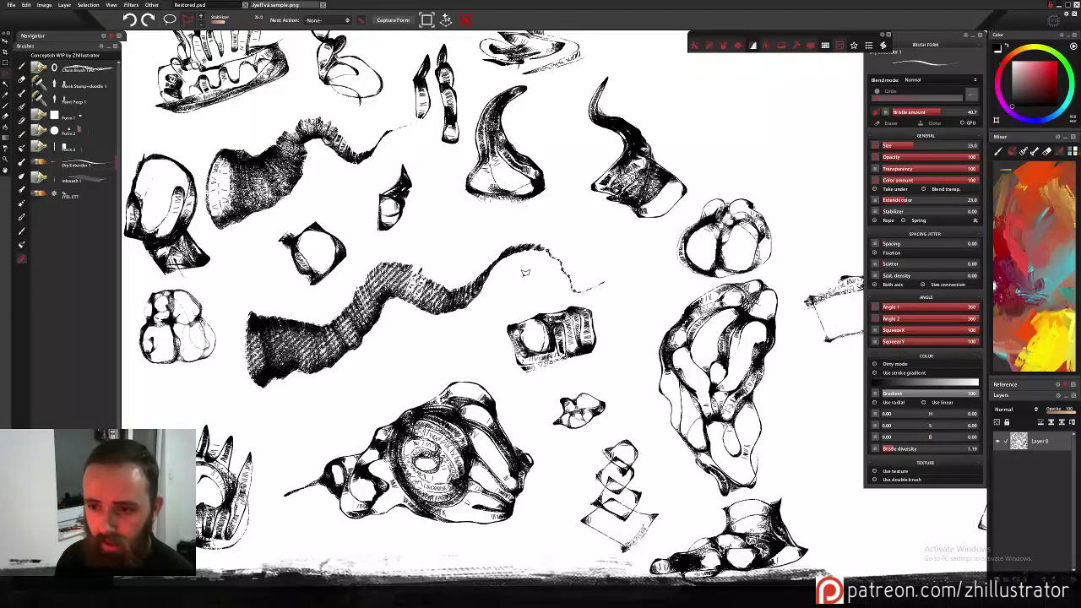
{"action": "key", "text": "Delete"}
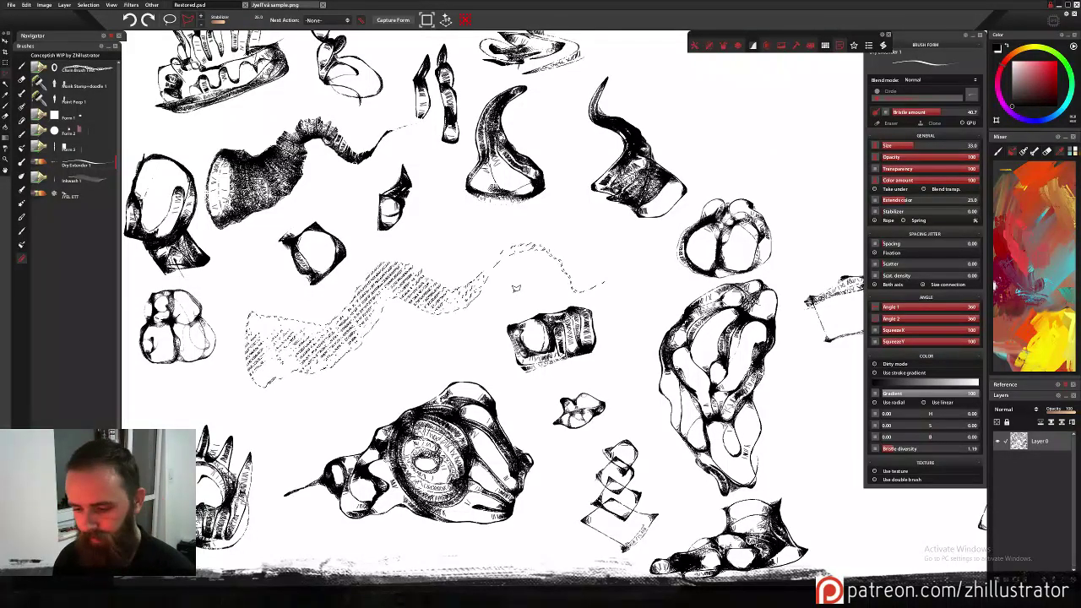
{"action": "key", "text": "ctrl+d"}
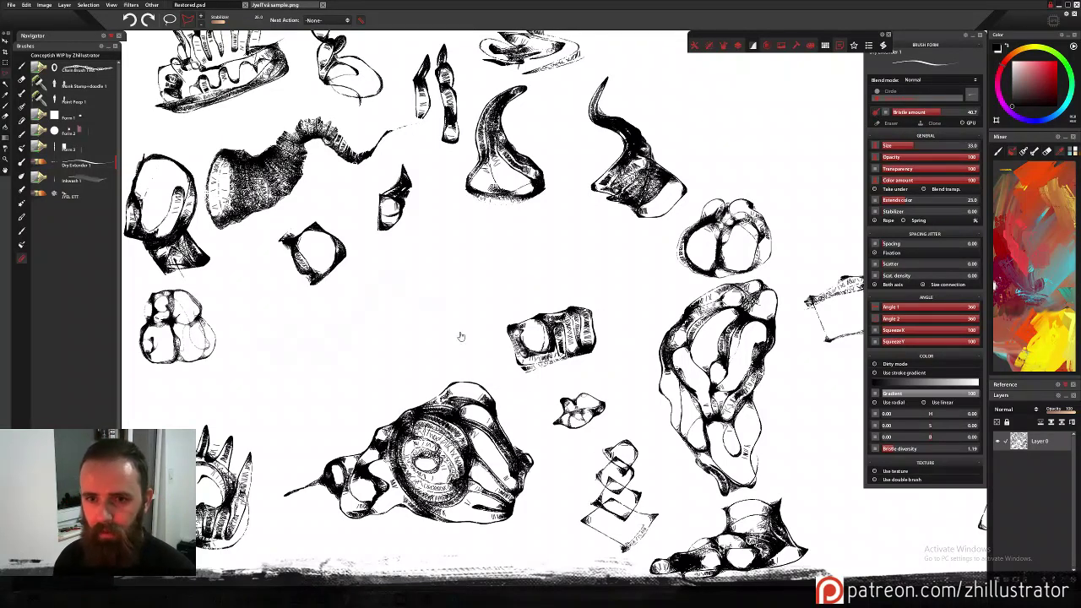
Select the smaller ribbed tentacle with a polygonal lasso and capture it as a normalized brush form in JyelBrush Two.
{"action": "left_click_drag", "start_coordinate": [458, 335], "coordinate": [521, 416]}
{"action": "left_click", "coordinate": [278, 339]}
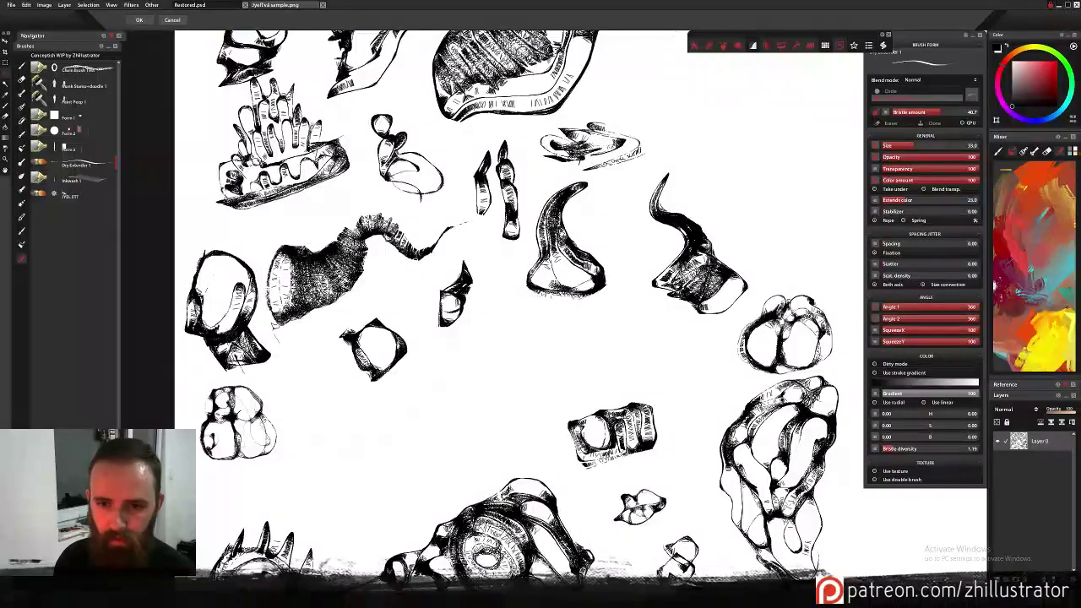
{"action": "mouse_move", "coordinate": [267, 296]}
{"action": "left_mouse_down"}
{"action": "mouse_move", "coordinate": [267, 244]}
{"action": "mouse_move", "coordinate": [288, 228]}
{"action": "mouse_move", "coordinate": [319, 233]}
{"action": "mouse_move", "coordinate": [346, 210]}
{"action": "mouse_move", "coordinate": [322, 236]}
{"action": "mouse_move", "coordinate": [358, 204]}
{"action": "mouse_move", "coordinate": [416, 208]}
{"action": "mouse_move", "coordinate": [425, 229]}
{"action": "mouse_move", "coordinate": [445, 230]}
{"action": "mouse_move", "coordinate": [461, 212]}
{"action": "mouse_move", "coordinate": [489, 227]}
{"action": "mouse_move", "coordinate": [394, 276]}
{"action": "left_mouse_up"}
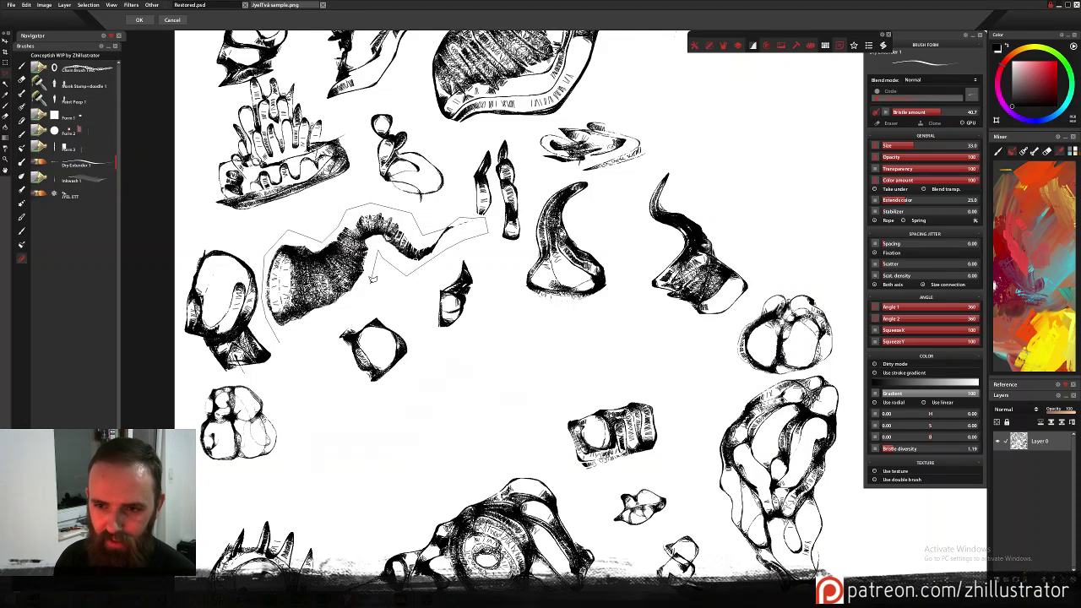
{"action": "key", "text": "Return"}
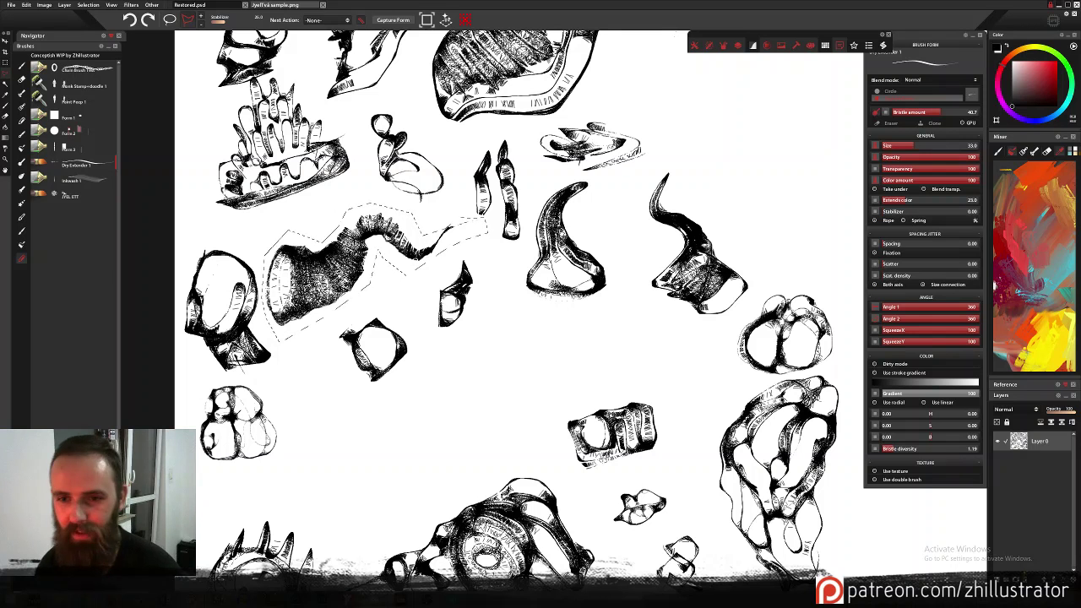
{"action": "left_click", "coordinate": [394, 22]}
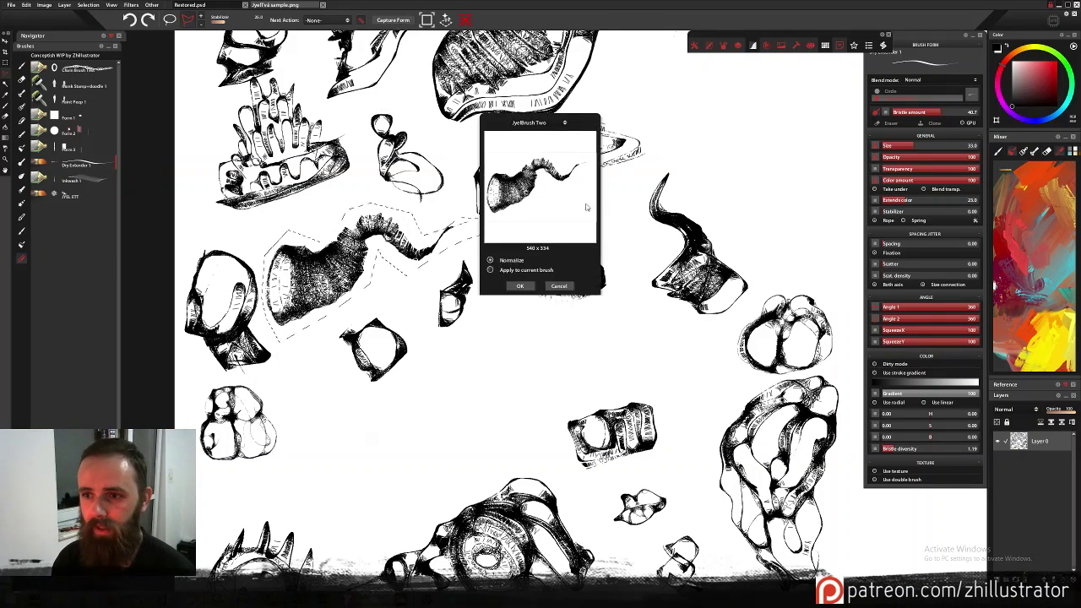
{"action": "left_click", "coordinate": [521, 287]}
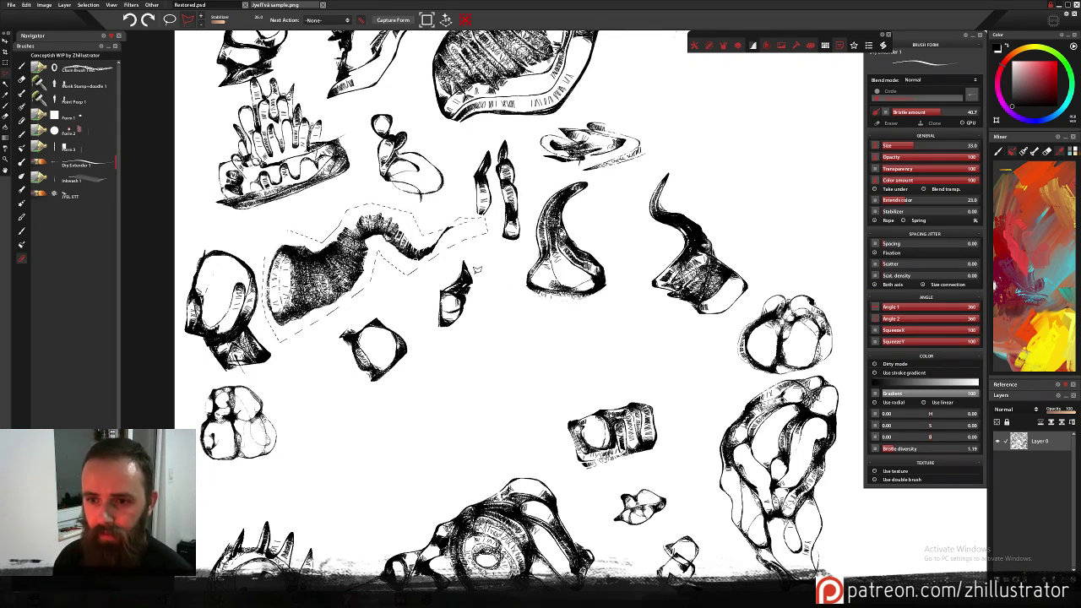
Select the spiky multi-eyed creature head with a polygonal lasso, including the thin spike hanging below it.
{"action": "left_click_drag", "start_coordinate": [708, 474], "coordinate": [673, 271]}
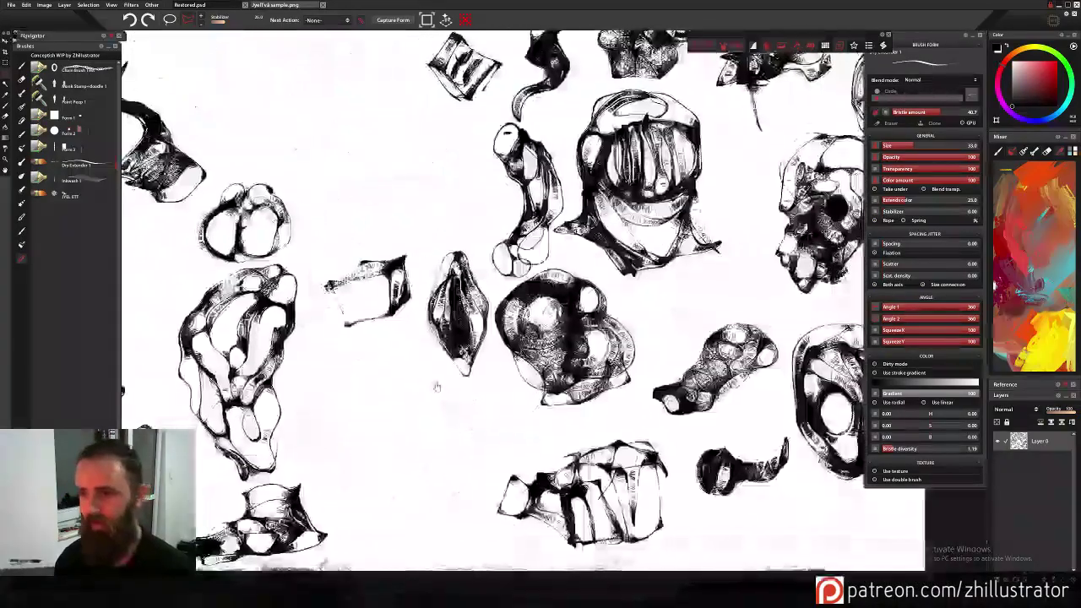
{"action": "left_click_drag", "start_coordinate": [677, 324], "coordinate": [635, 329]}
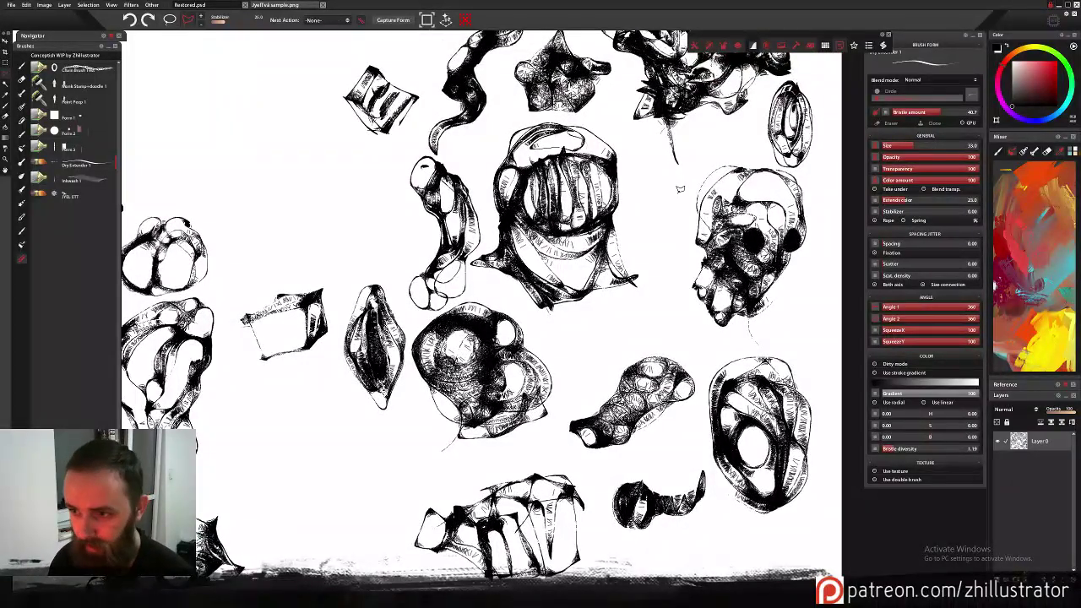
{"action": "left_click_drag", "start_coordinate": [681, 204], "coordinate": [637, 431]}
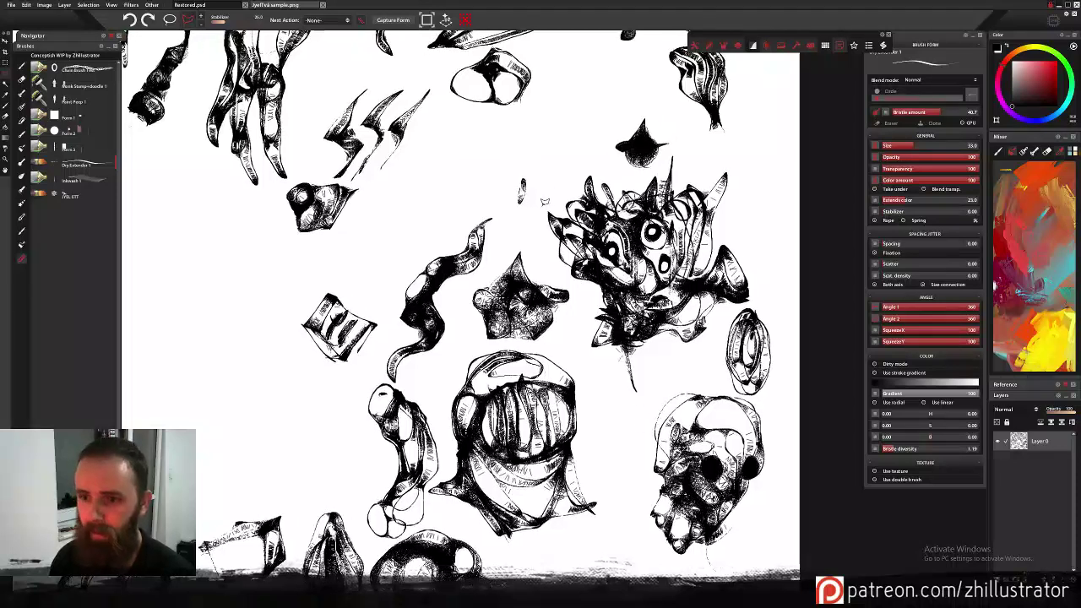
{"action": "left_click", "coordinate": [541, 198]}
{"action": "mouse_move", "coordinate": [537, 201]}
{"action": "left_mouse_down"}
{"action": "mouse_move", "coordinate": [533, 226]}
{"action": "mouse_move", "coordinate": [591, 302]}
{"action": "mouse_move", "coordinate": [590, 292]}
{"action": "mouse_move", "coordinate": [583, 351]}
{"action": "mouse_move", "coordinate": [649, 397]}
{"action": "mouse_move", "coordinate": [637, 417]}
{"action": "mouse_move", "coordinate": [726, 302]}
{"action": "left_mouse_up"}
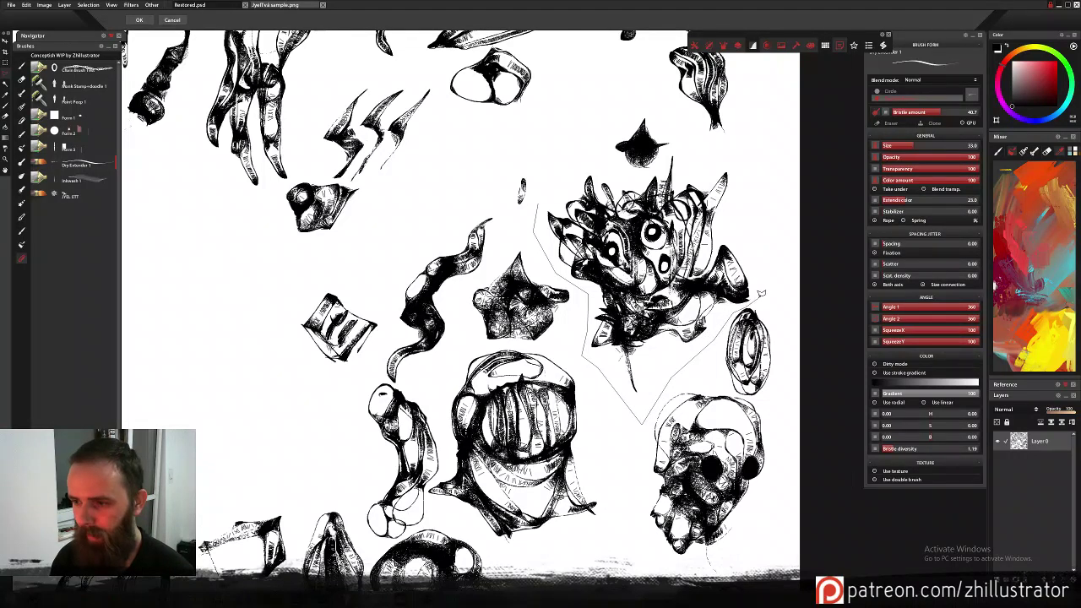
{"action": "mouse_move", "coordinate": [764, 204]}
{"action": "left_mouse_down"}
{"action": "mouse_move", "coordinate": [759, 150]}
{"action": "mouse_move", "coordinate": [679, 144]}
{"action": "left_mouse_up"}
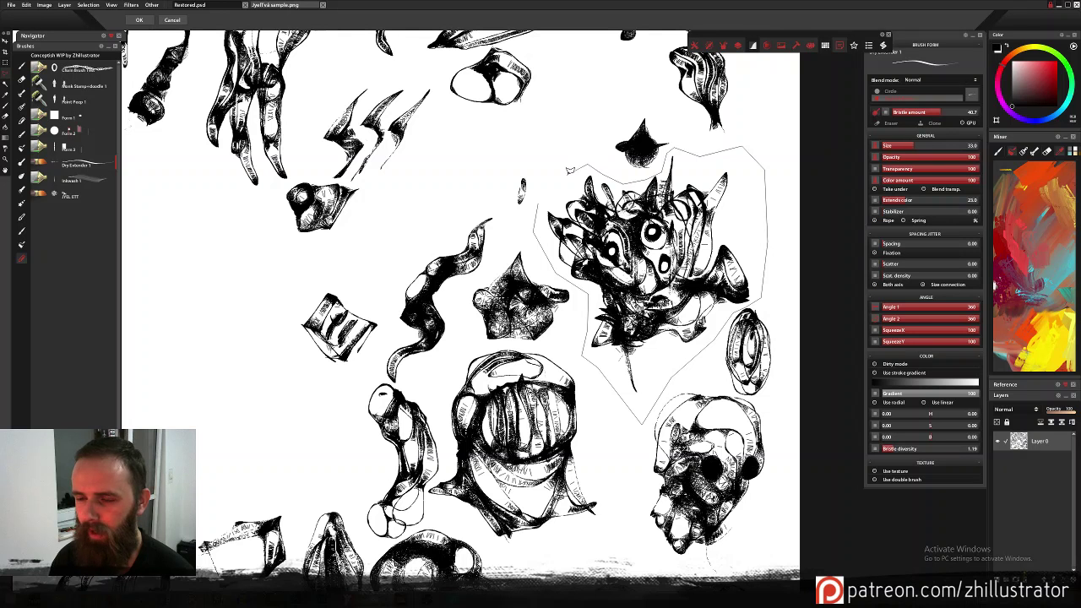
{"action": "left_click_drag", "start_coordinate": [540, 200], "coordinate": [540, 203]}
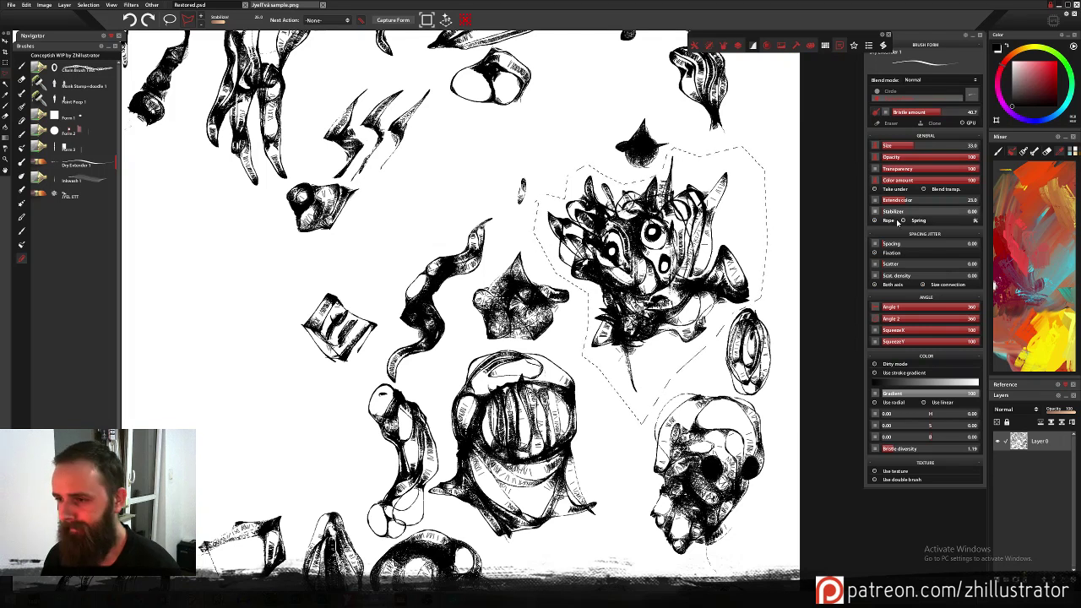
Capture the selected spiky creature head as a normalized brush form in JyelBrush Two and clear it from the sheet.
{"action": "left_click", "coordinate": [392, 19]}
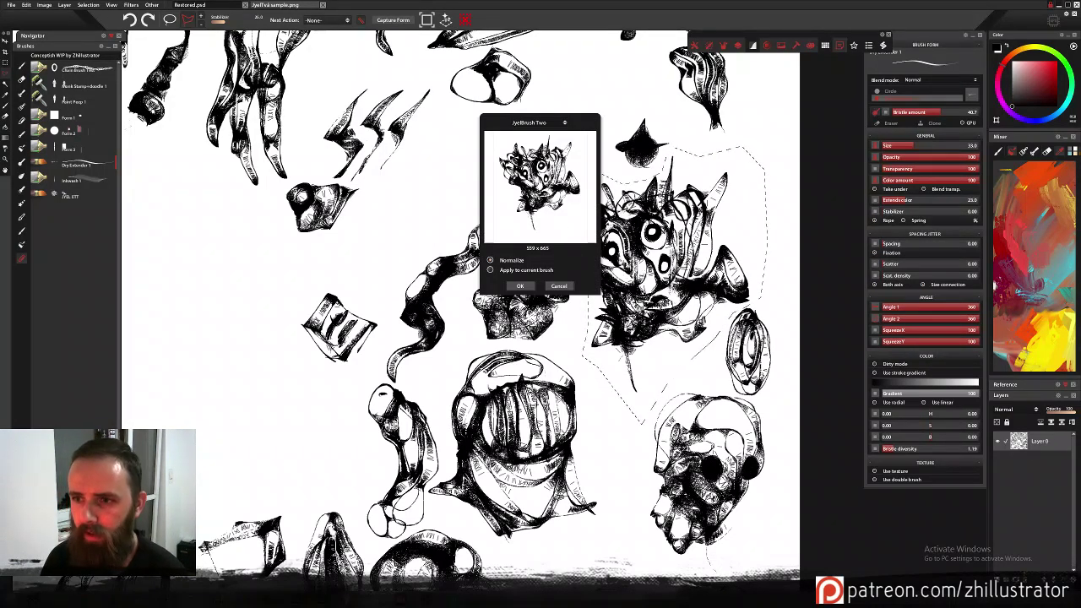
{"action": "left_click", "coordinate": [520, 287]}
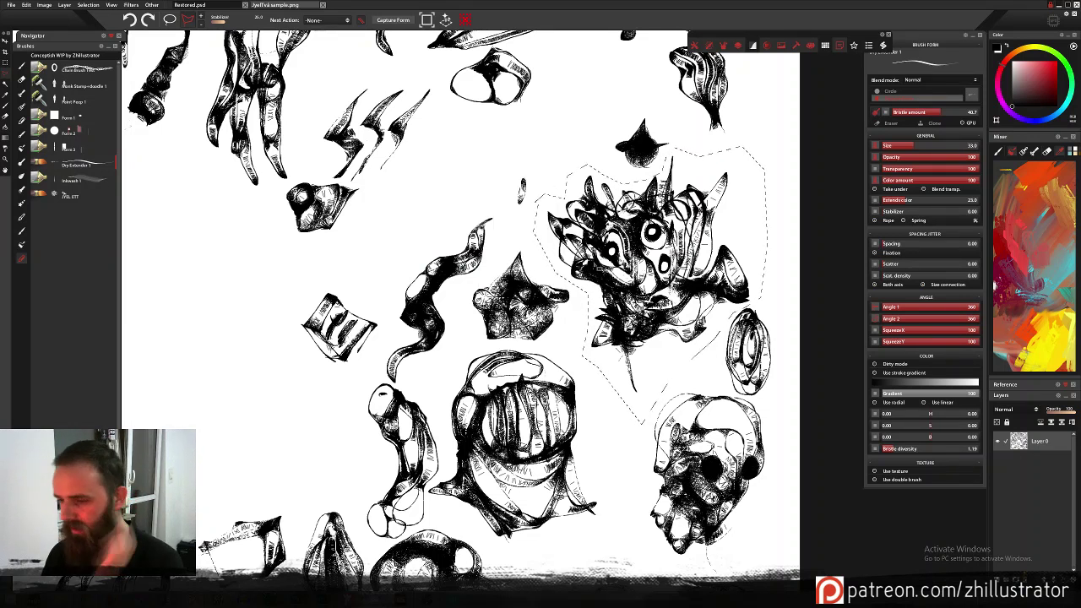
{"action": "key", "text": "Delete"}
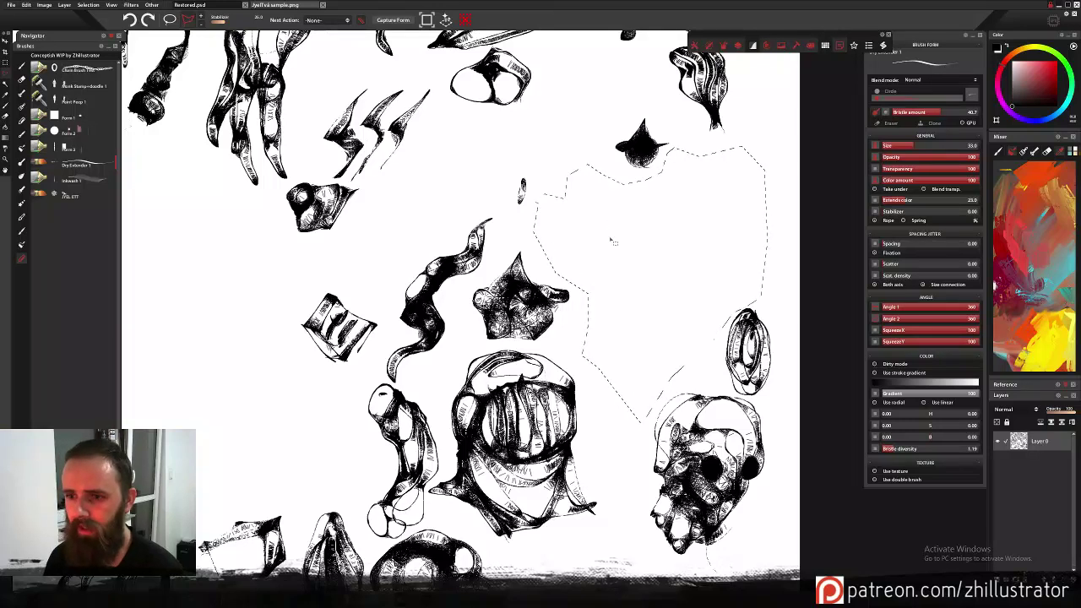
Select the skull-like head with two black eye holes near the sheet's edge with a polygonal lasso.
{"action": "left_click_drag", "start_coordinate": [619, 452], "coordinate": [639, 256]}
{"action": "left_click_drag", "start_coordinate": [657, 339], "coordinate": [604, 315]}
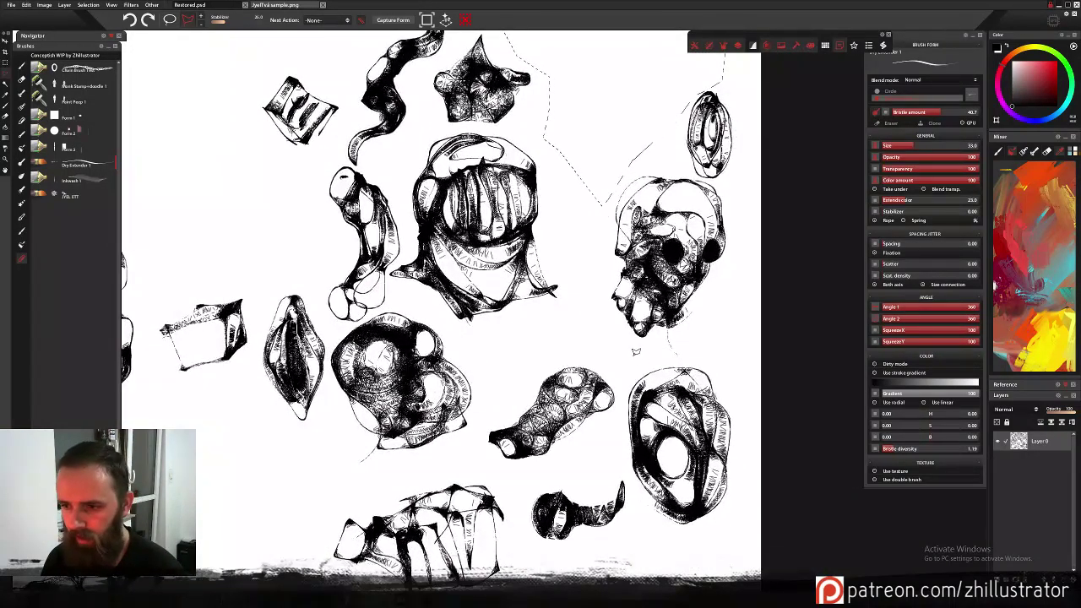
{"action": "mouse_move", "coordinate": [637, 347]}
{"action": "left_mouse_down"}
{"action": "mouse_move", "coordinate": [694, 358]}
{"action": "mouse_move", "coordinate": [734, 312]}
{"action": "mouse_move", "coordinate": [749, 253]}
{"action": "mouse_move", "coordinate": [721, 179]}
{"action": "mouse_move", "coordinate": [630, 162]}
{"action": "mouse_move", "coordinate": [685, 171]}
{"action": "mouse_move", "coordinate": [639, 163]}
{"action": "left_mouse_up"}
{"action": "left_click", "coordinate": [607, 213]}
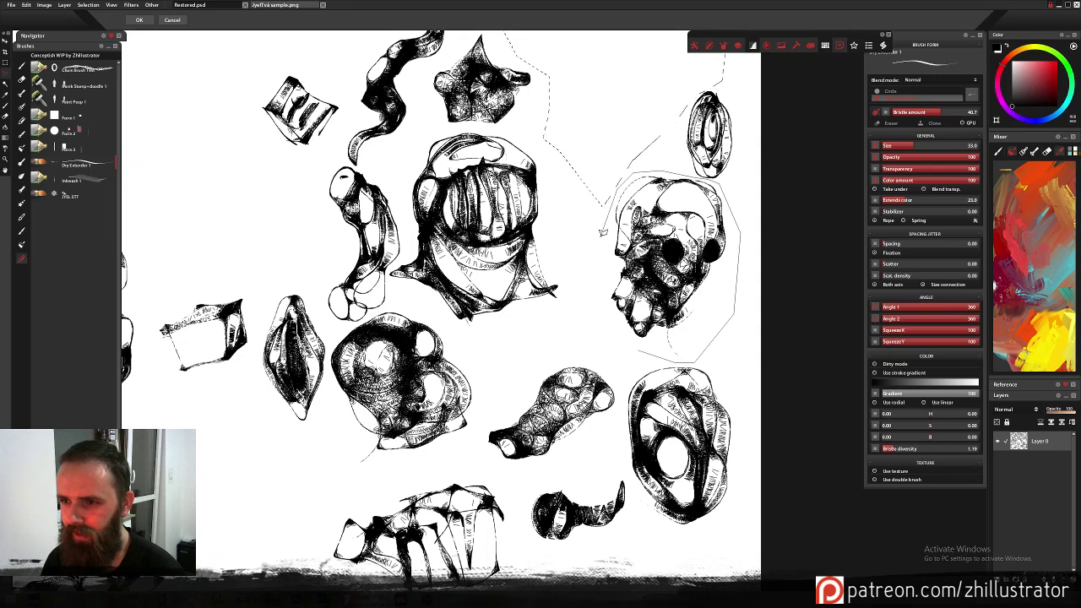
{"action": "left_click", "coordinate": [595, 279]}
{"action": "left_click", "coordinate": [601, 331]}
{"action": "left_click", "coordinate": [624, 353]}
{"action": "left_click", "coordinate": [640, 347]}
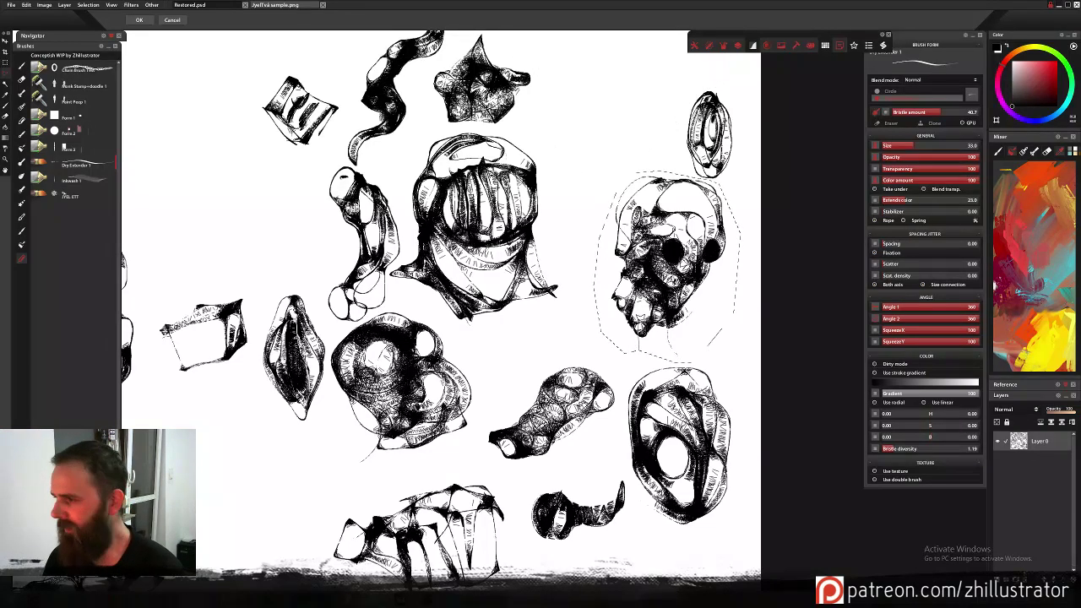
{"action": "mouse_move", "coordinate": [730, 278]}
{"action": "left_mouse_down"}
{"action": "mouse_move", "coordinate": [696, 306]}
{"action": "mouse_move", "coordinate": [628, 270]}
{"action": "left_mouse_up"}
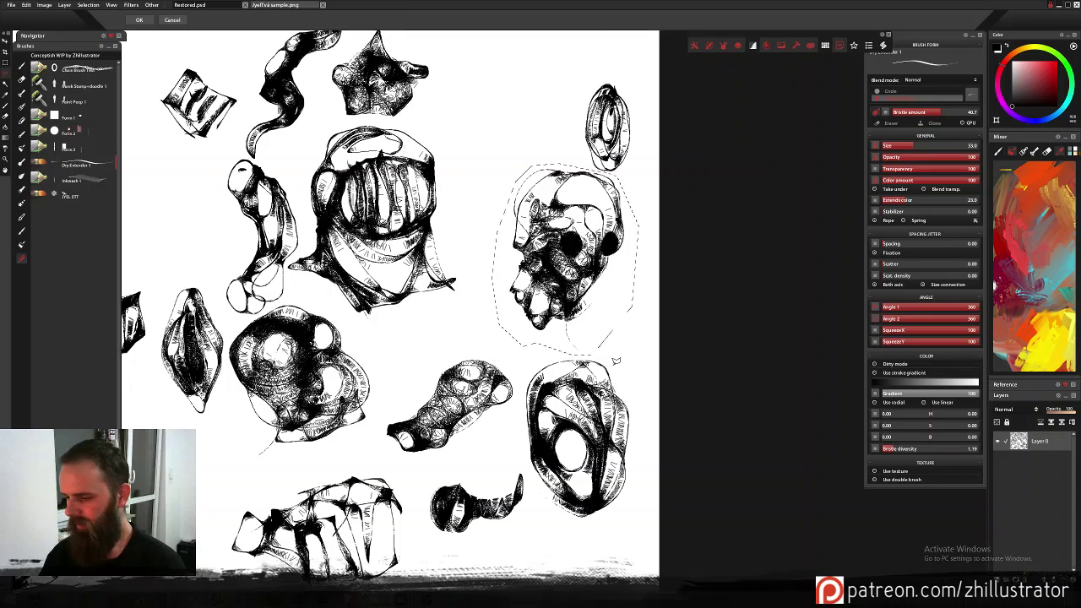
{"action": "scroll", "coordinate": [616, 360], "scroll_direction": "up", "scroll_amount": 1}
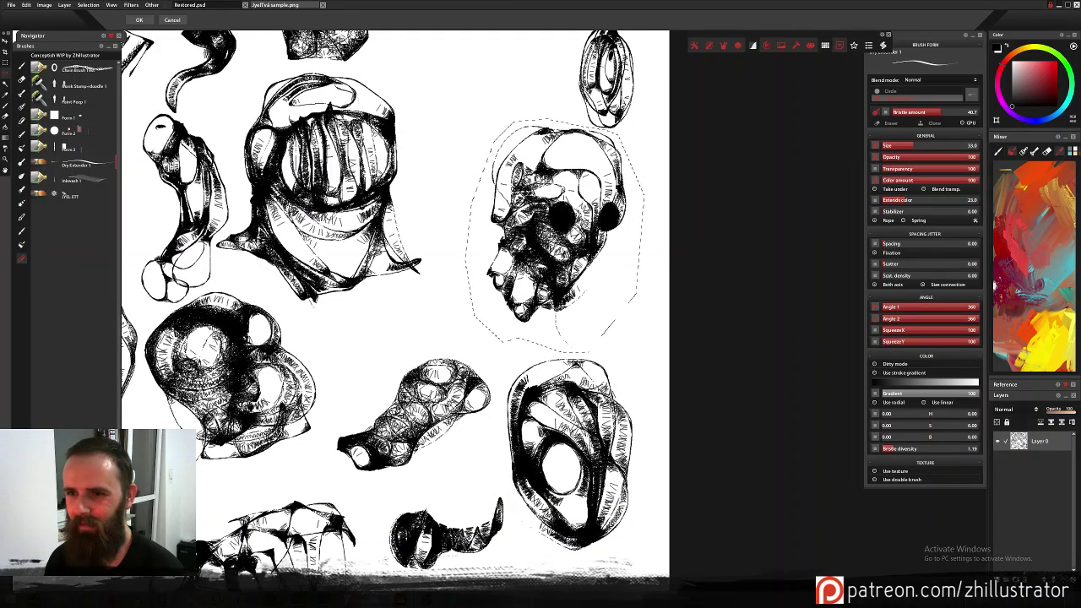
{"action": "key", "text": "Return"}
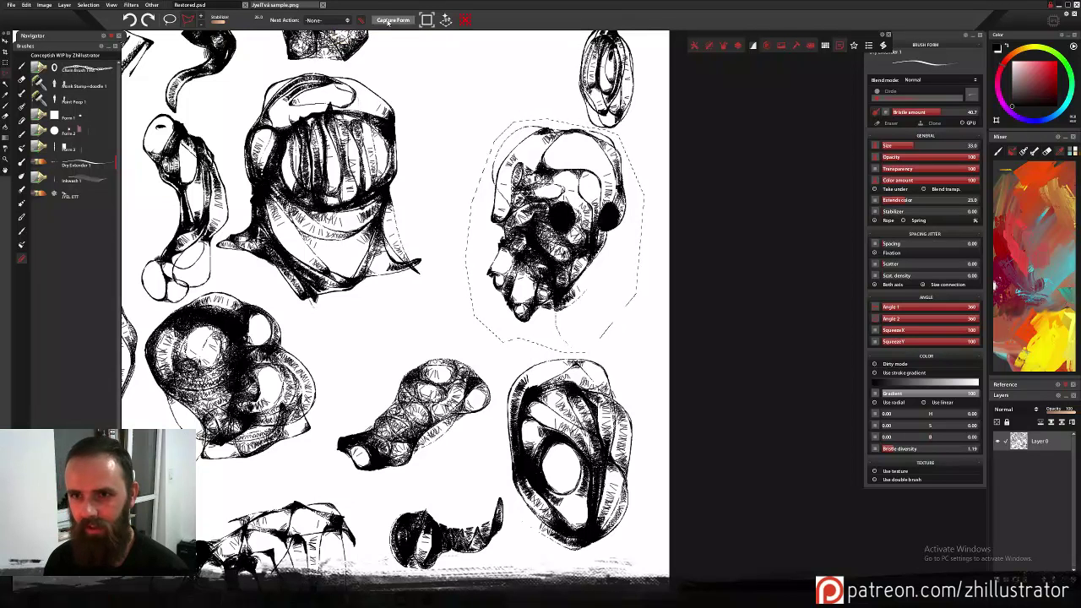
Capture the selected skull-like head as a normalized brush form in JyelBrush Two and clear it from the sheet.
{"action": "left_click", "coordinate": [387, 23]}
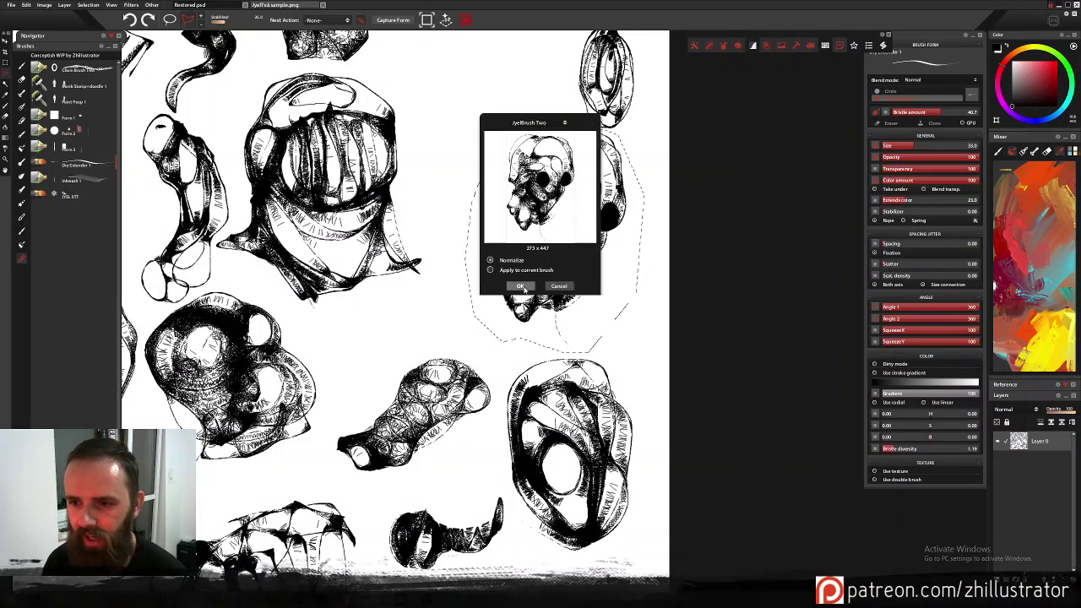
{"action": "left_click", "coordinate": [521, 286]}
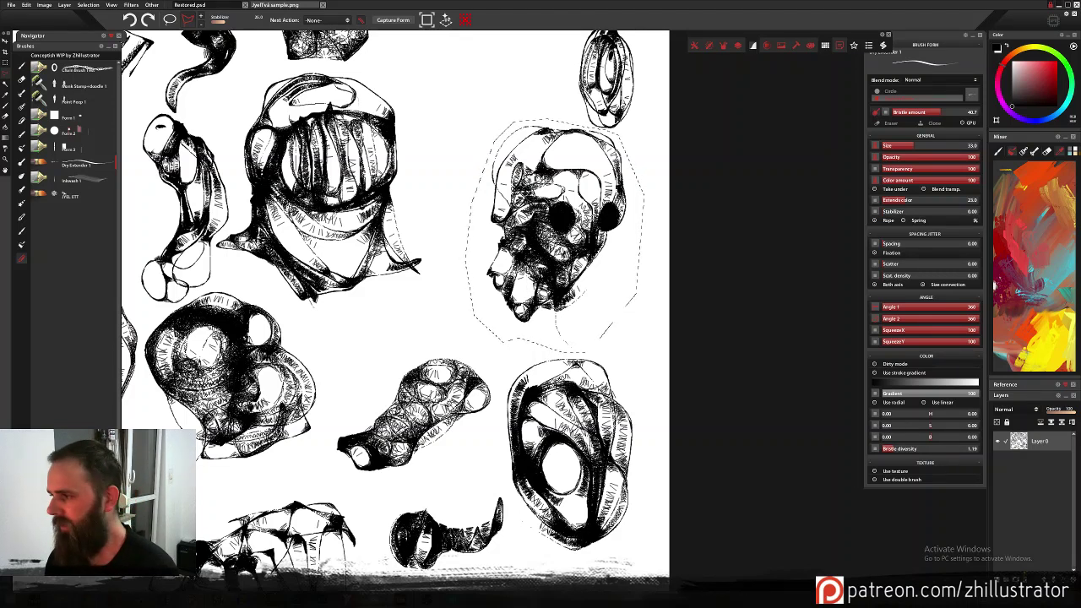
{"action": "key", "text": "Delete"}
Lasso the large oval shell near the sheet's lower corner, capture it as a normalized JyelBrush Two form and clear it.
{"action": "left_click_drag", "start_coordinate": [615, 434], "coordinate": [631, 264]}
{"action": "mouse_move", "coordinate": [560, 404]}
{"action": "left_mouse_down"}
{"action": "mouse_move", "coordinate": [626, 393]}
{"action": "mouse_move", "coordinate": [658, 346]}
{"action": "mouse_move", "coordinate": [663, 219]}
{"action": "mouse_move", "coordinate": [621, 174]}
{"action": "mouse_move", "coordinate": [579, 173]}
{"action": "mouse_move", "coordinate": [522, 200]}
{"action": "mouse_move", "coordinate": [517, 288]}
{"action": "mouse_move", "coordinate": [565, 404]}
{"action": "left_mouse_up"}
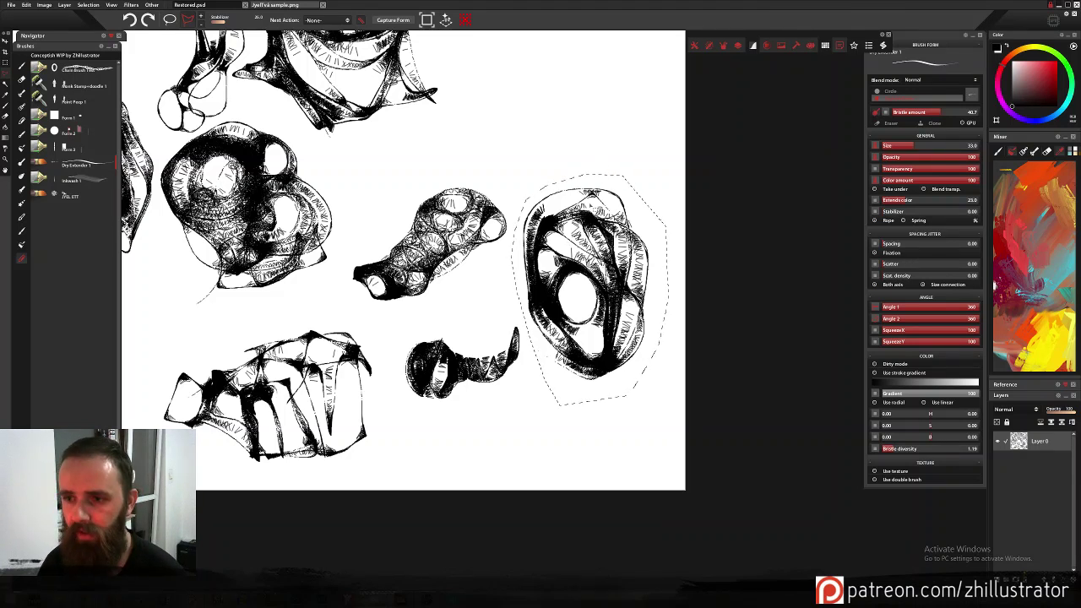
{"action": "left_click", "coordinate": [393, 19]}
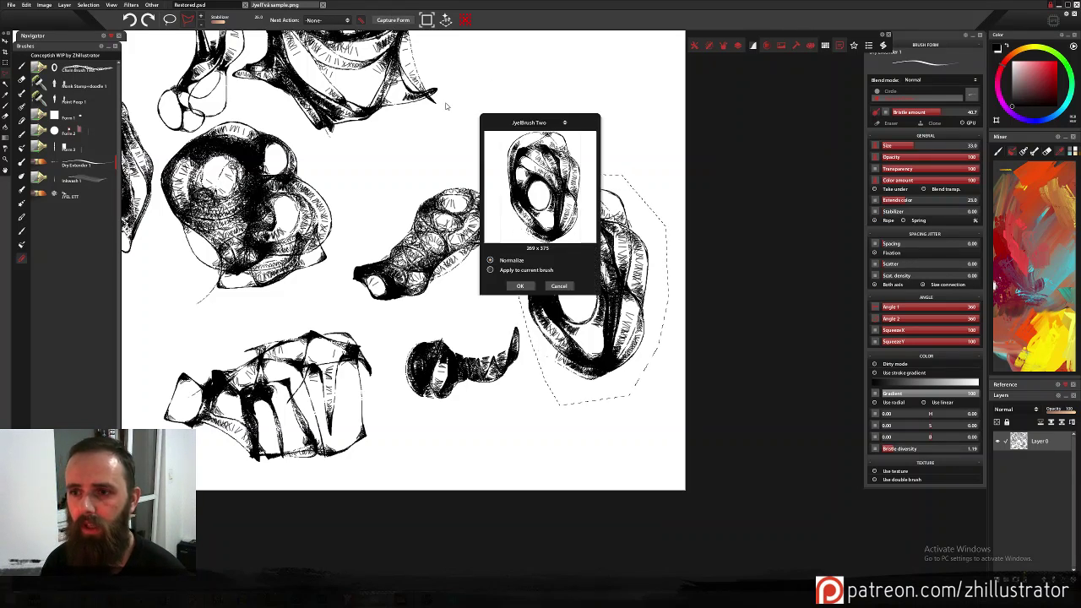
{"action": "left_click", "coordinate": [520, 287]}
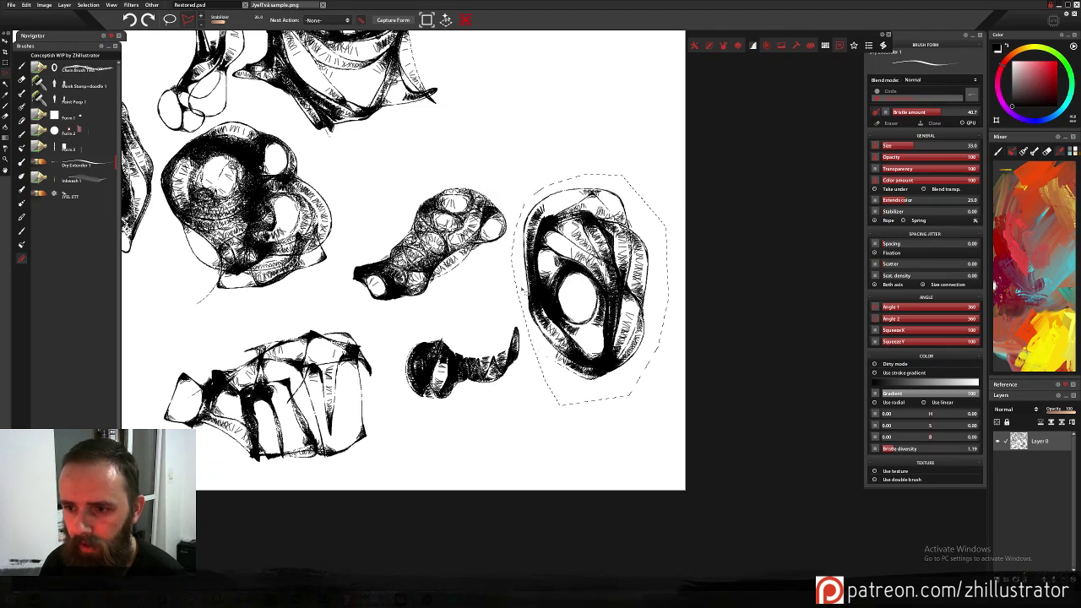
{"action": "key", "text": "Delete"}
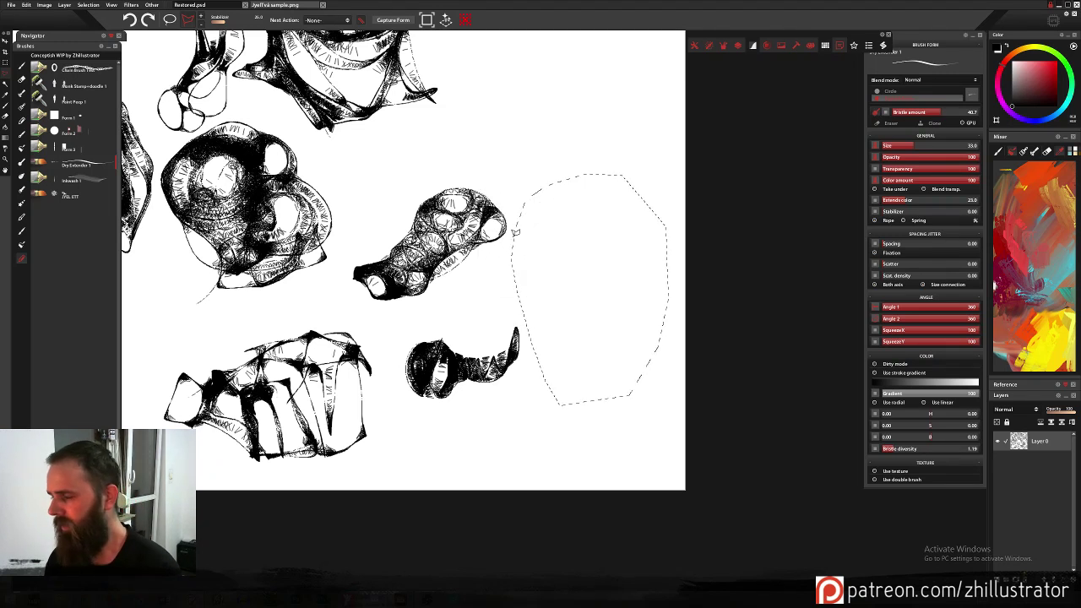
Select the cluster of upright fingers on a ribbed base with a polygonal lasso.
{"action": "mouse_move", "coordinate": [516, 250]}
{"action": "left_mouse_down"}
{"action": "mouse_move", "coordinate": [549, 273]}
{"action": "mouse_move", "coordinate": [706, 243]}
{"action": "left_mouse_up"}
{"action": "left_click_drag", "start_coordinate": [350, 242], "coordinate": [704, 360]}
{"action": "left_click_drag", "start_coordinate": [535, 197], "coordinate": [648, 393]}
{"action": "left_click_drag", "start_coordinate": [598, 188], "coordinate": [668, 438]}
{"action": "left_click_drag", "start_coordinate": [526, 232], "coordinate": [826, 285]}
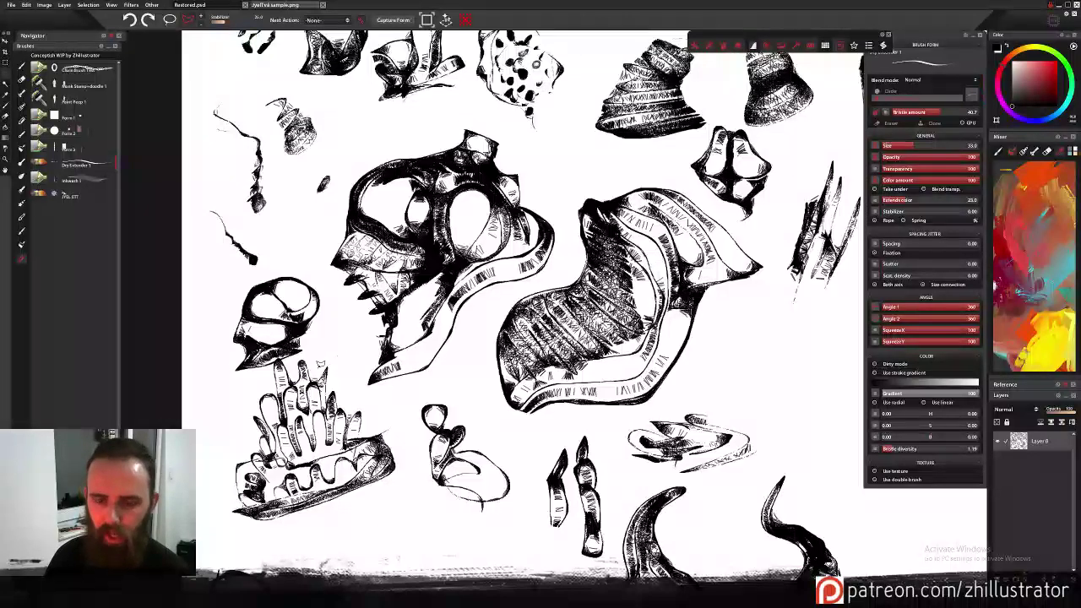
{"action": "key", "text": "ctrl+t"}
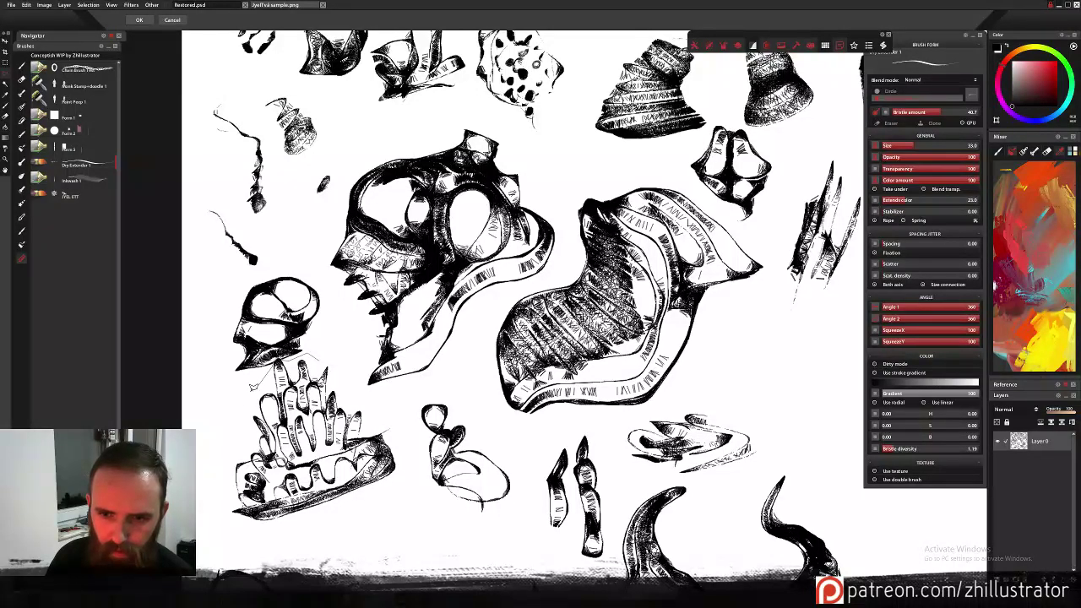
{"action": "mouse_move", "coordinate": [211, 450]}
{"action": "left_mouse_down"}
{"action": "mouse_move", "coordinate": [206, 499]}
{"action": "mouse_move", "coordinate": [224, 538]}
{"action": "mouse_move", "coordinate": [248, 547]}
{"action": "mouse_move", "coordinate": [385, 480]}
{"action": "left_mouse_up"}
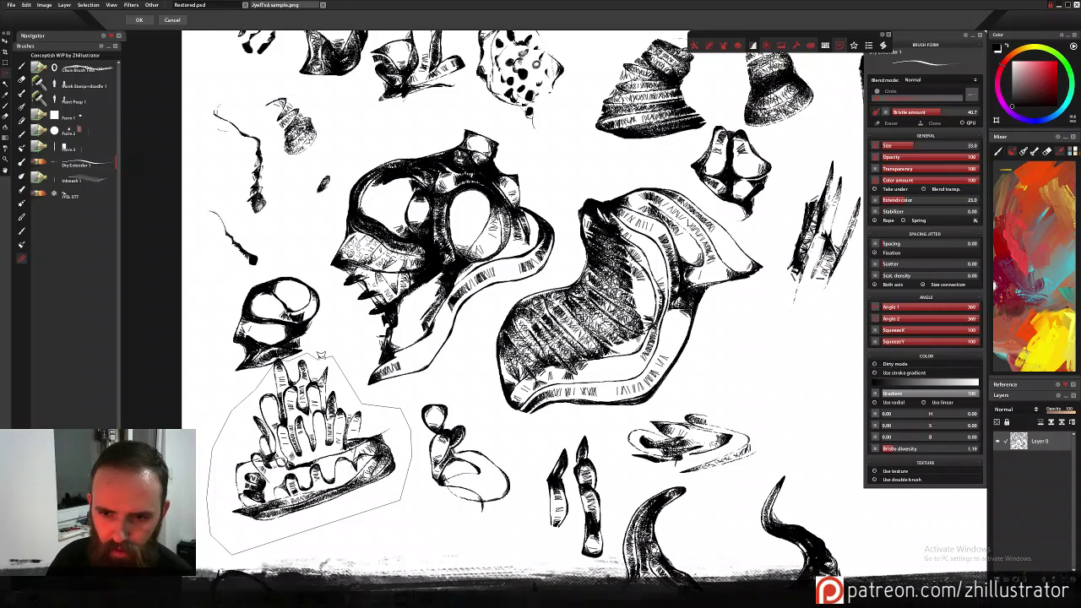
{"action": "key", "text": "Return"}
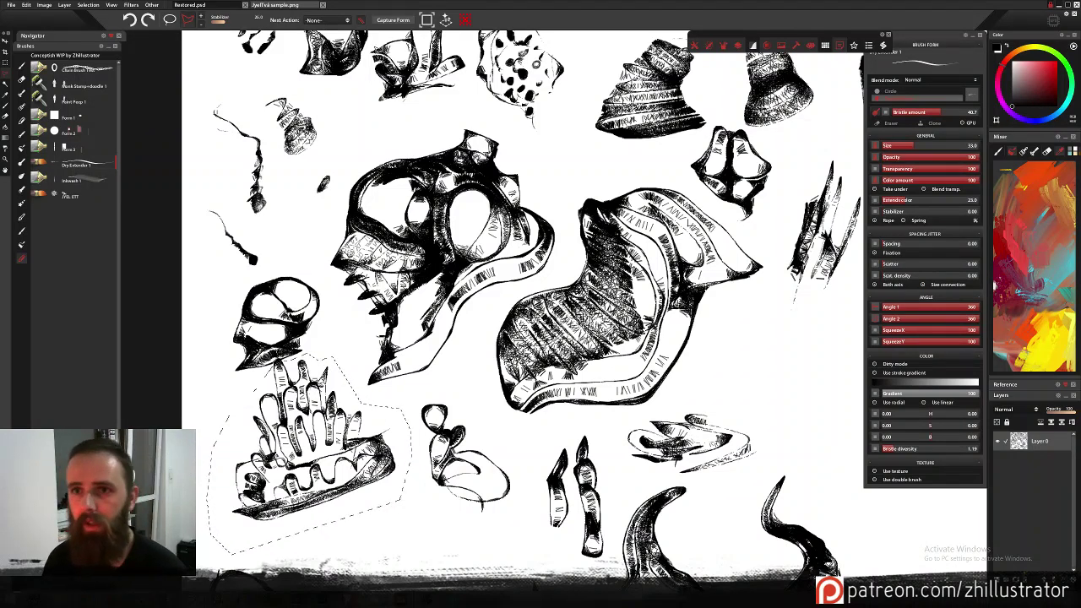
Capture the selected finger cluster as a normalized brush form in JyelBrush Two.
{"action": "left_click", "coordinate": [395, 21]}
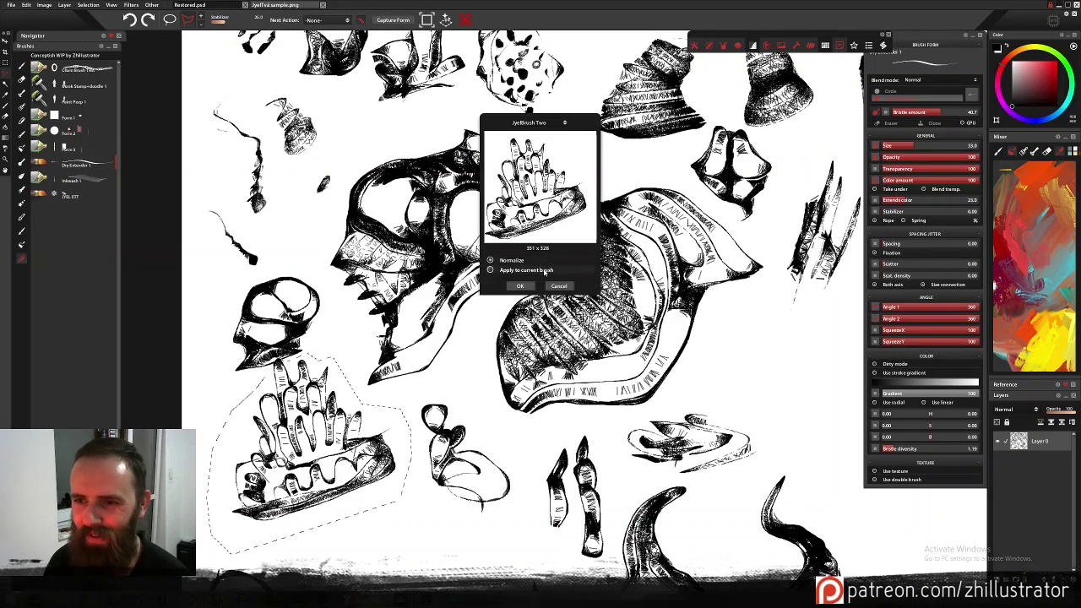
{"action": "left_click", "coordinate": [520, 286]}
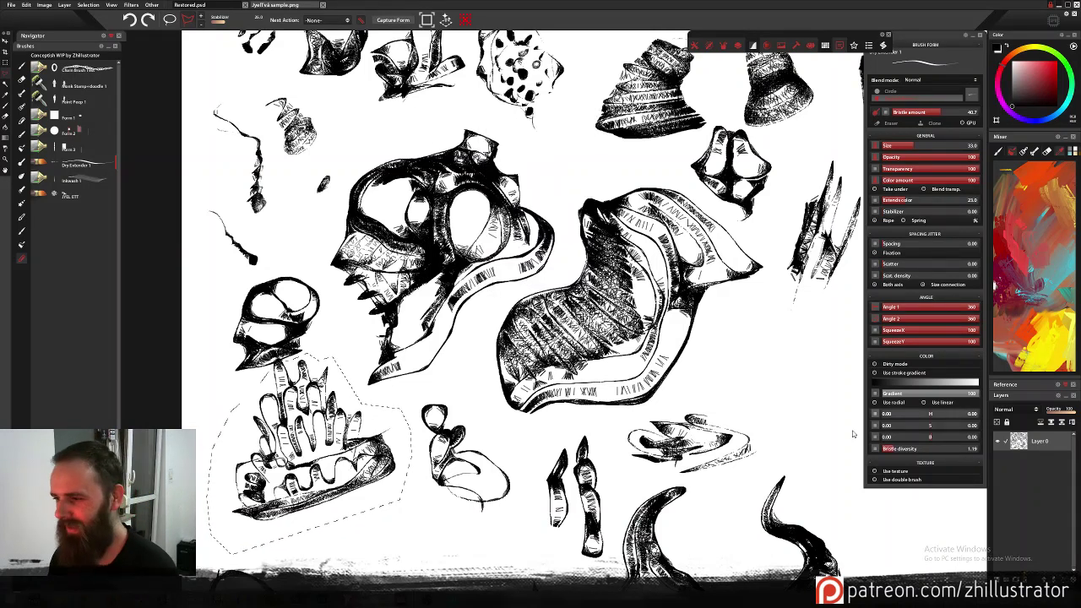
{"action": "key", "text": "Delete"}
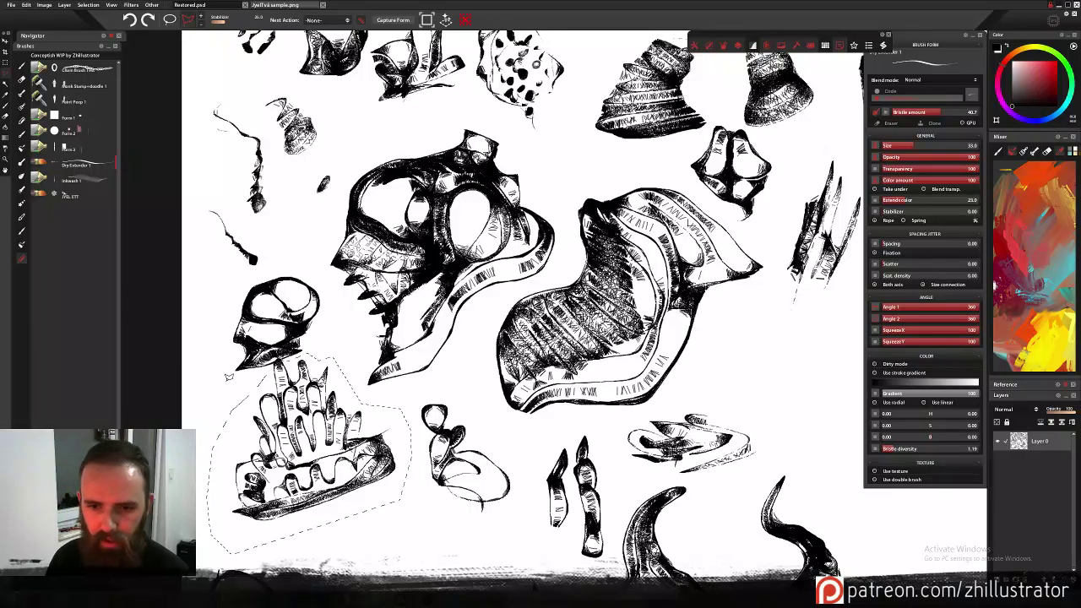
Outline the finger cluster again with a new polygonal lasso, then clear it and its selection from the sheet.
{"action": "key", "text": "ctrl+t"}
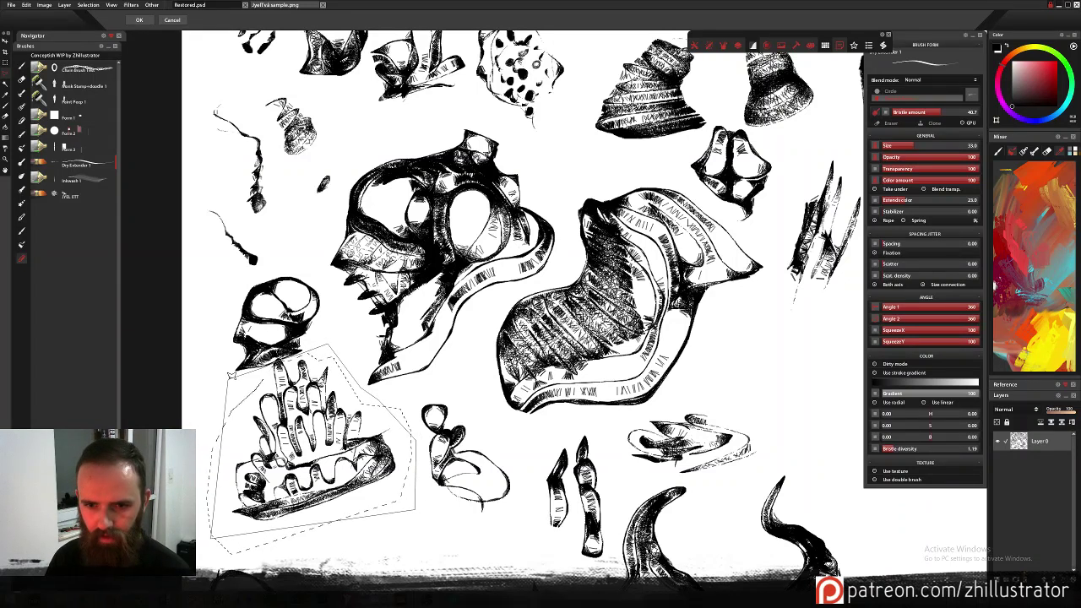
{"action": "key", "text": "Return"}
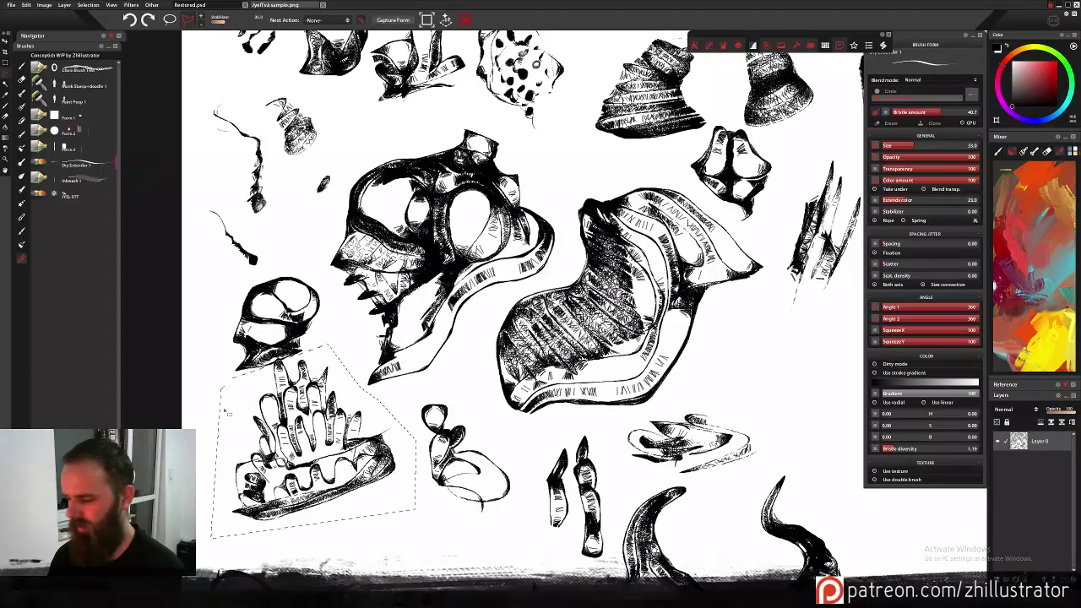
{"action": "key", "text": "Delete"}
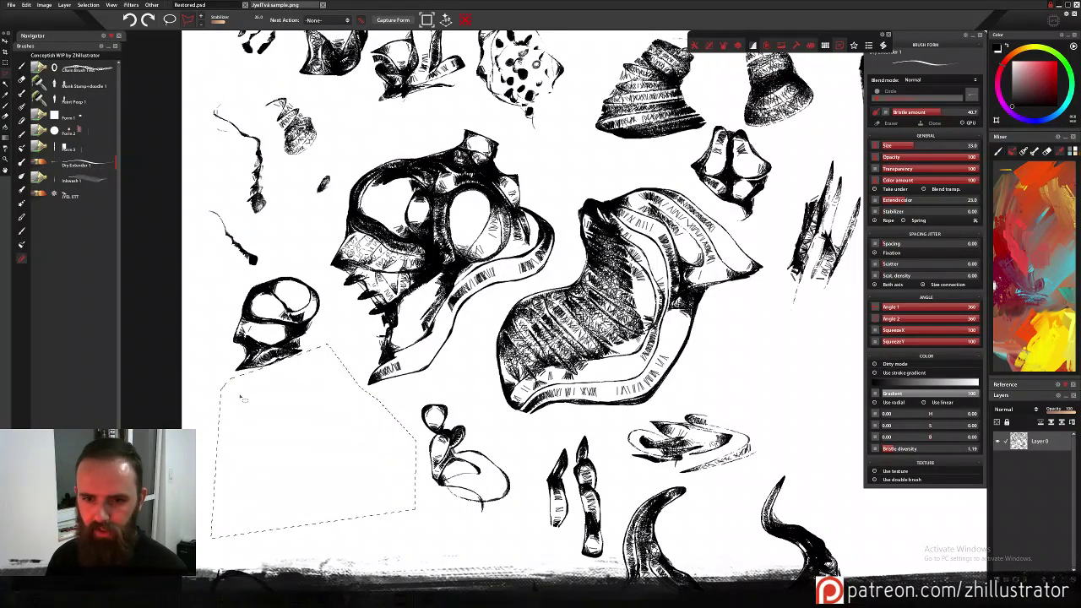
{"action": "key", "text": "ctrl+d"}
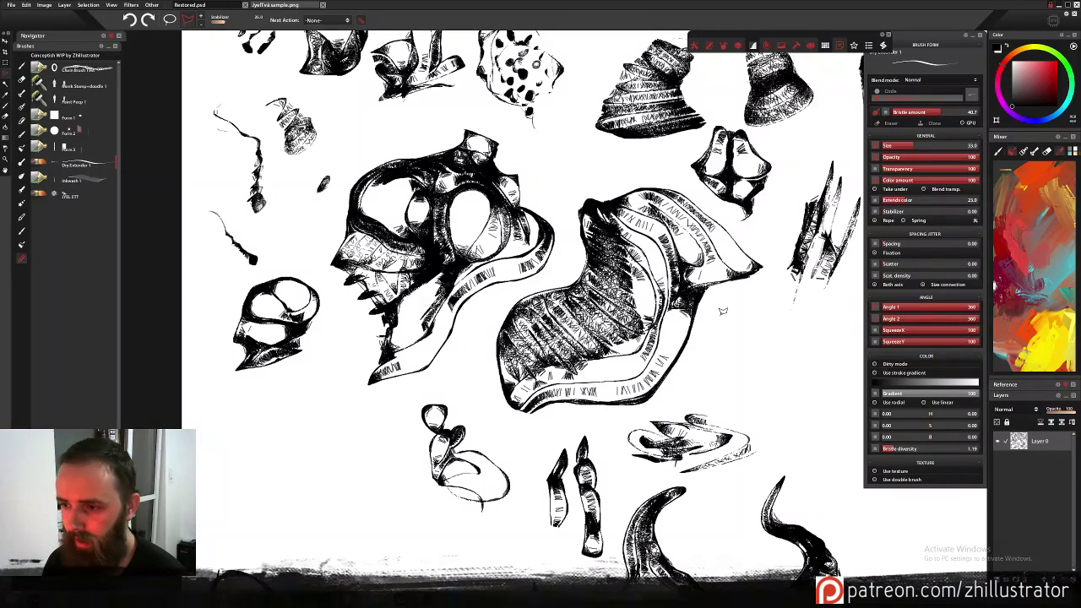
Select the round clawed form with upright spikes in the sheet's lower corner with a polygonal lasso.
{"action": "left_click_drag", "start_coordinate": [743, 386], "coordinate": [676, 243]}
{"action": "left_click_drag", "start_coordinate": [705, 405], "coordinate": [506, 97]}
{"action": "left_click_drag", "start_coordinate": [532, 350], "coordinate": [806, 215]}
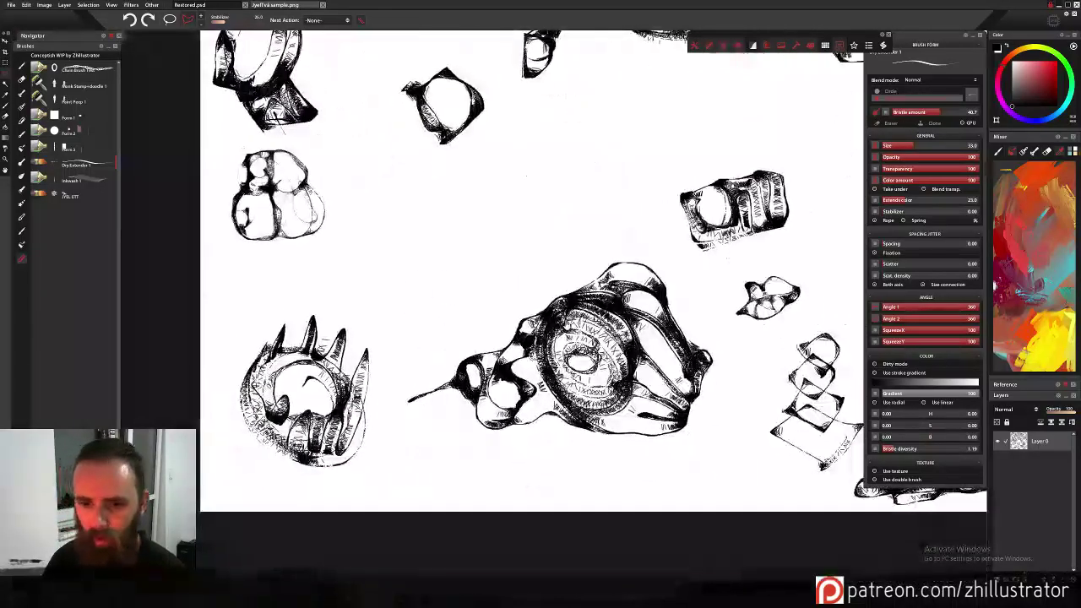
{"action": "mouse_move", "coordinate": [253, 295]}
{"action": "left_mouse_down"}
{"action": "mouse_move", "coordinate": [219, 338]}
{"action": "mouse_move", "coordinate": [216, 399]}
{"action": "mouse_move", "coordinate": [228, 449]}
{"action": "mouse_move", "coordinate": [257, 481]}
{"action": "mouse_move", "coordinate": [366, 491]}
{"action": "mouse_move", "coordinate": [396, 406]}
{"action": "left_mouse_up"}
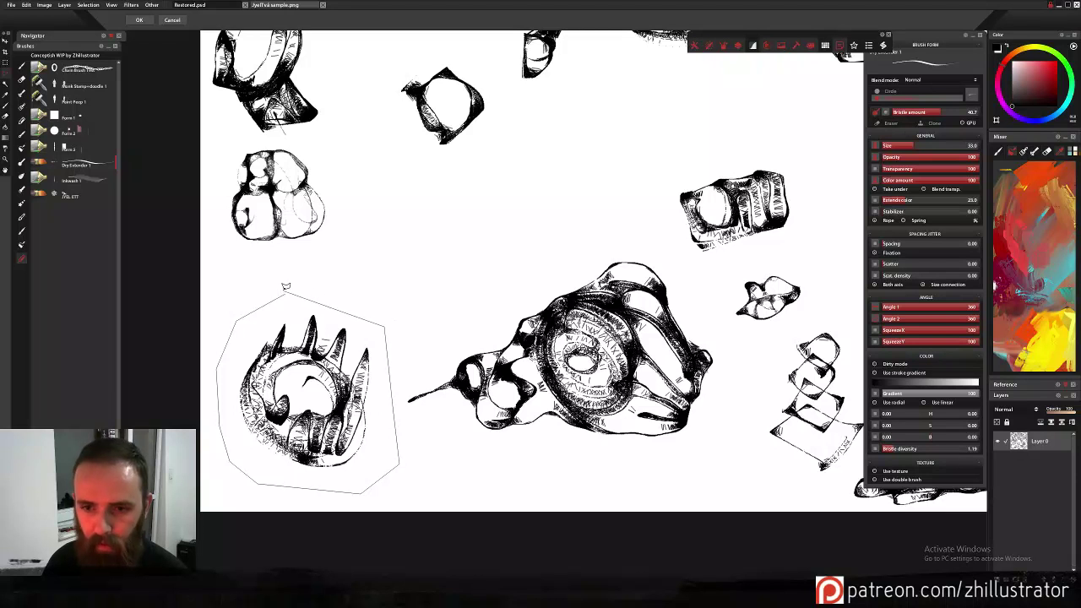
{"action": "left_click", "coordinate": [285, 291]}
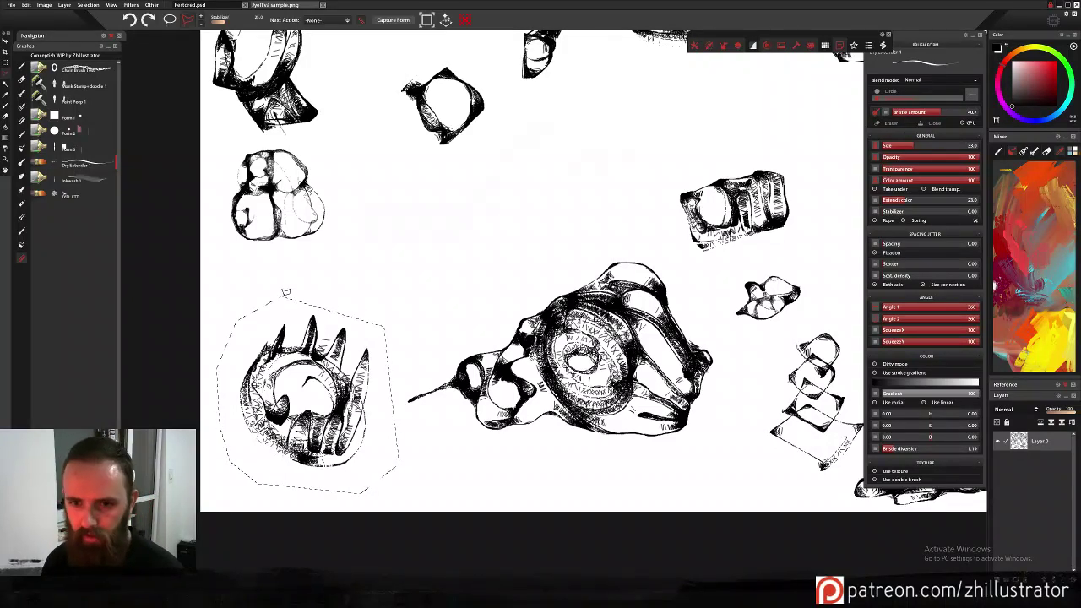
Capture the selected round clawed form as a normalized brush form in JyelBrush Two and clear it from the sheet.
{"action": "left_click", "coordinate": [393, 20]}
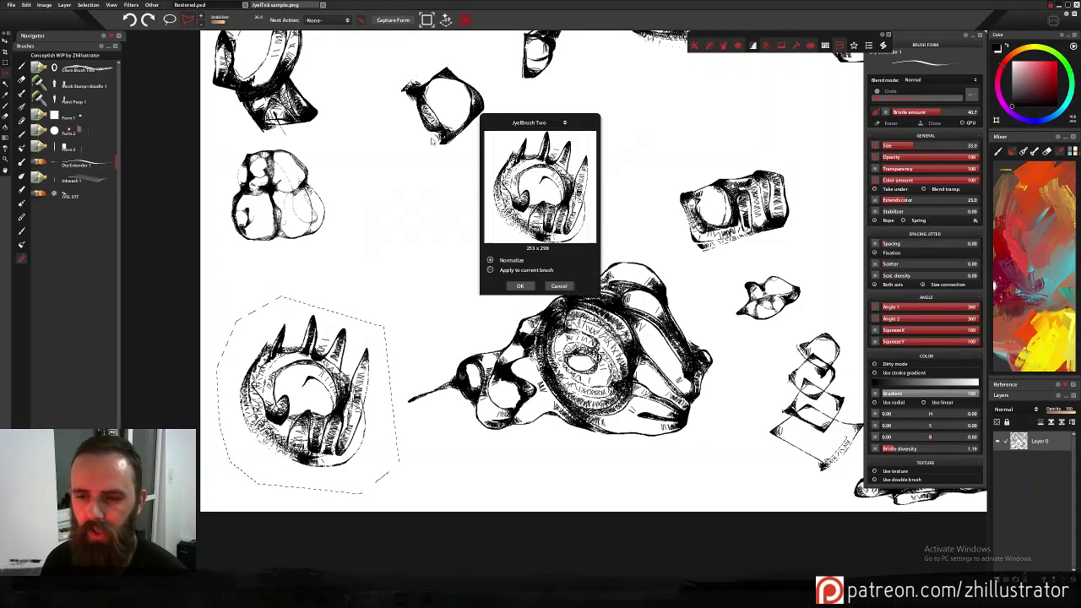
{"action": "left_click", "coordinate": [520, 286]}
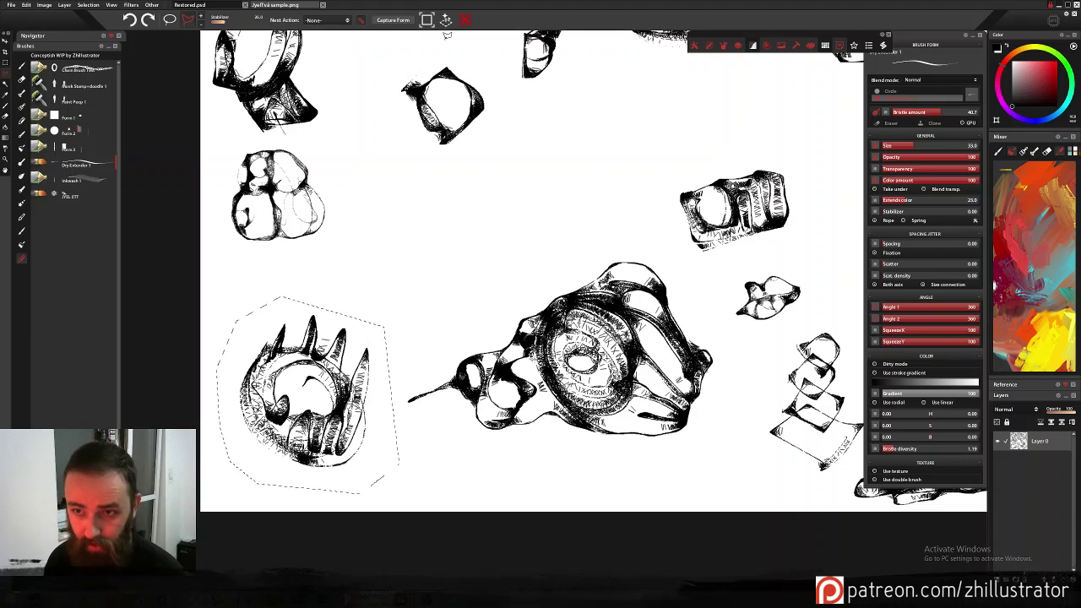
{"action": "left_click", "coordinate": [394, 20]}
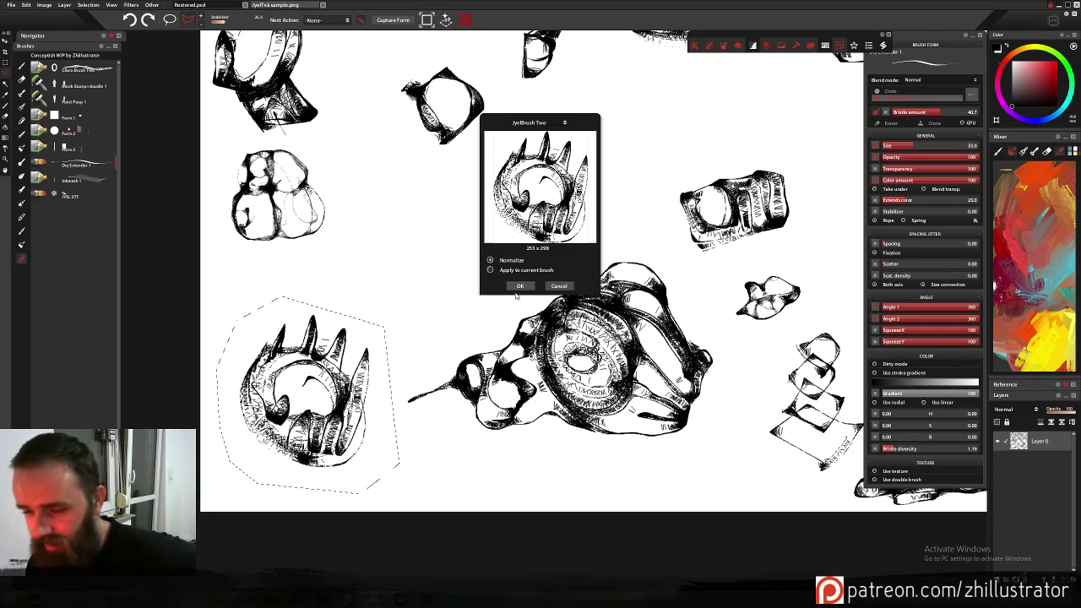
{"action": "left_click", "coordinate": [520, 286]}
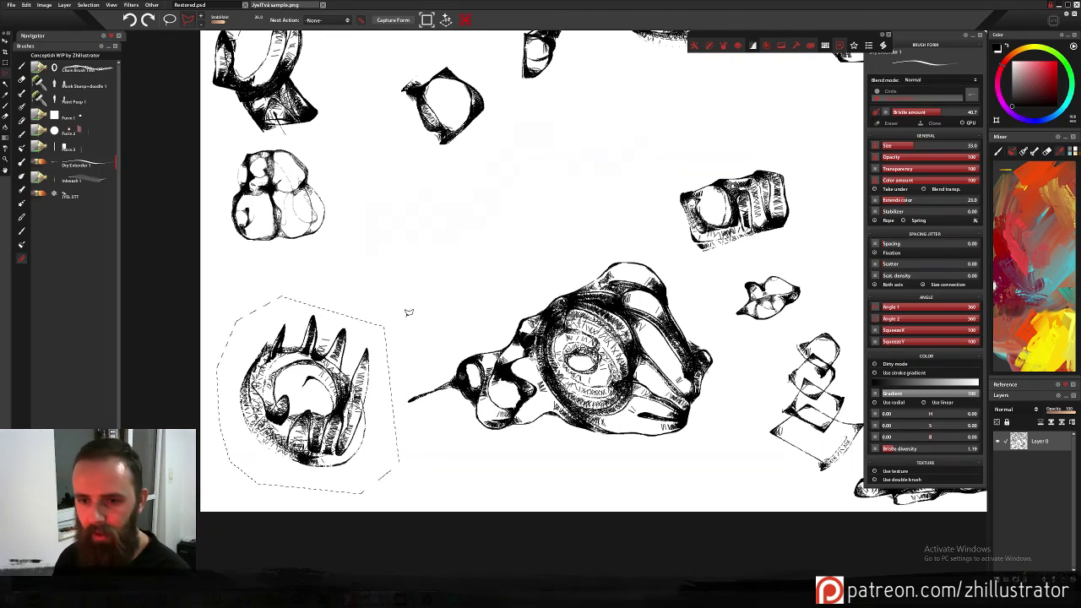
{"action": "key", "text": "Delete"}
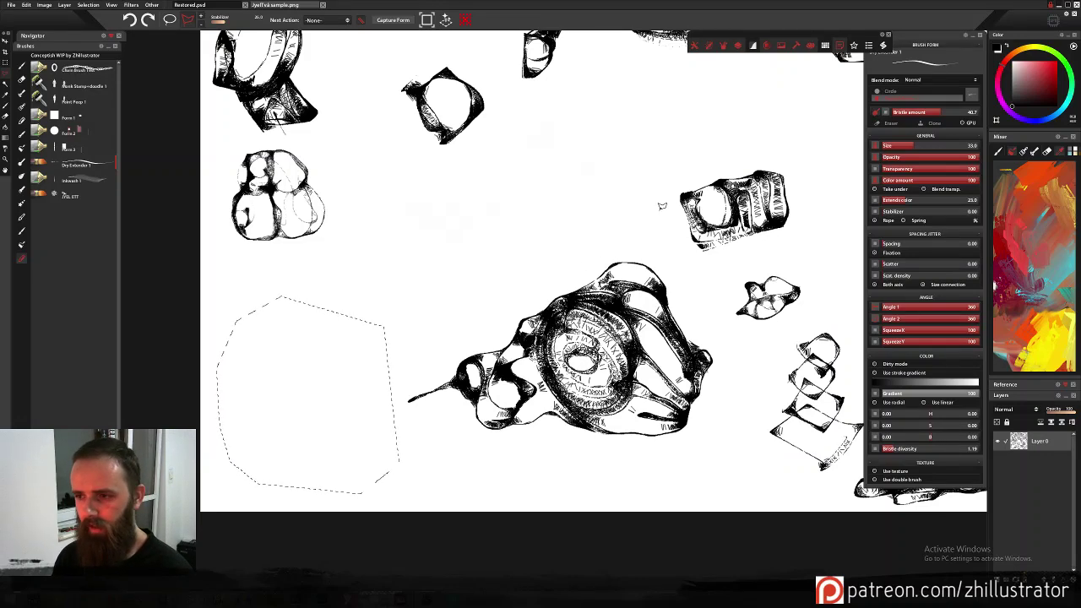
Select the large skull-like form with the long curved lower strip using a polygonal lasso.
{"action": "mouse_move", "coordinate": [682, 278]}
{"action": "left_mouse_down"}
{"action": "mouse_move", "coordinate": [673, 292]}
{"action": "mouse_move", "coordinate": [732, 458]}
{"action": "left_mouse_up"}
{"action": "scroll", "coordinate": [723, 317], "scroll_direction": "up", "scroll_amount": 10}
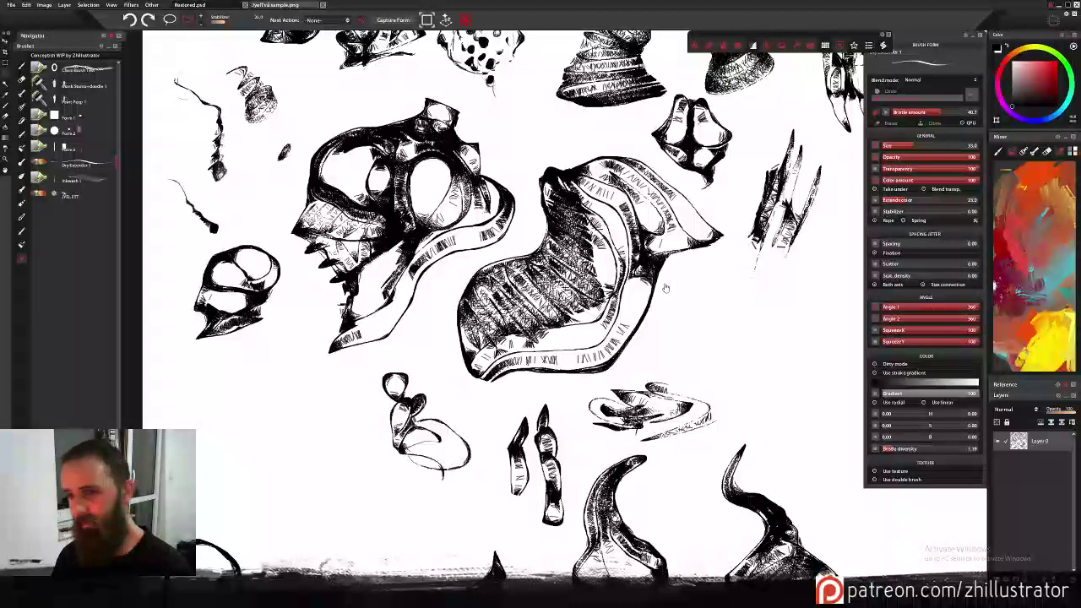
{"action": "scroll", "coordinate": [675, 321], "scroll_direction": "up", "scroll_amount": 3}
{"action": "left_click", "coordinate": [320, 422]}
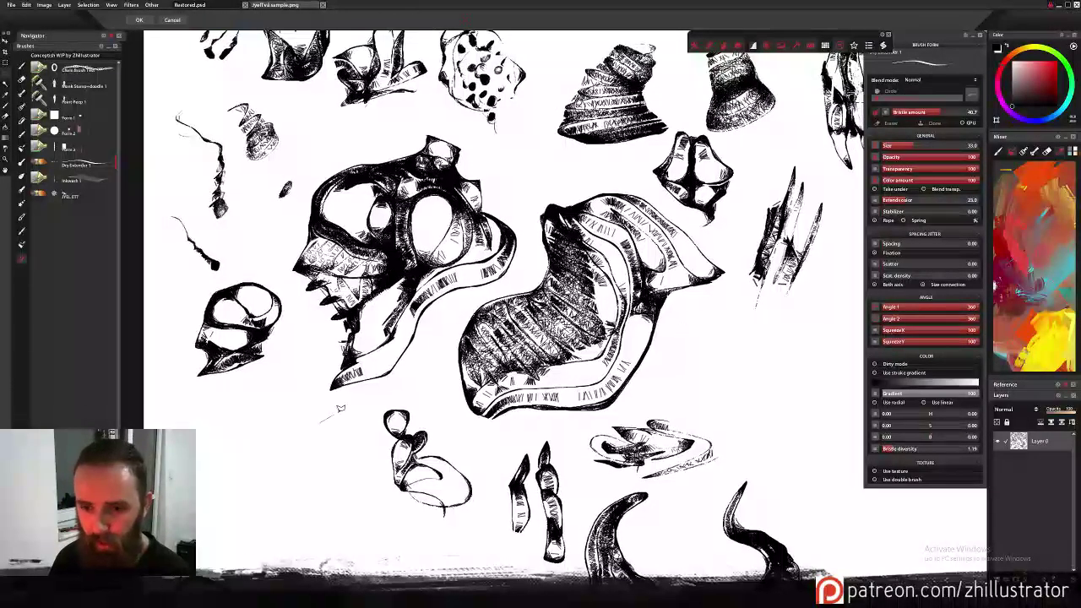
{"action": "left_click", "coordinate": [425, 375]}
{"action": "left_click", "coordinate": [455, 312]}
{"action": "mouse_move", "coordinate": [487, 285]}
{"action": "left_mouse_down"}
{"action": "mouse_move", "coordinate": [524, 265]}
{"action": "mouse_move", "coordinate": [523, 195]}
{"action": "mouse_move", "coordinate": [491, 135]}
{"action": "mouse_move", "coordinate": [410, 121]}
{"action": "left_mouse_up"}
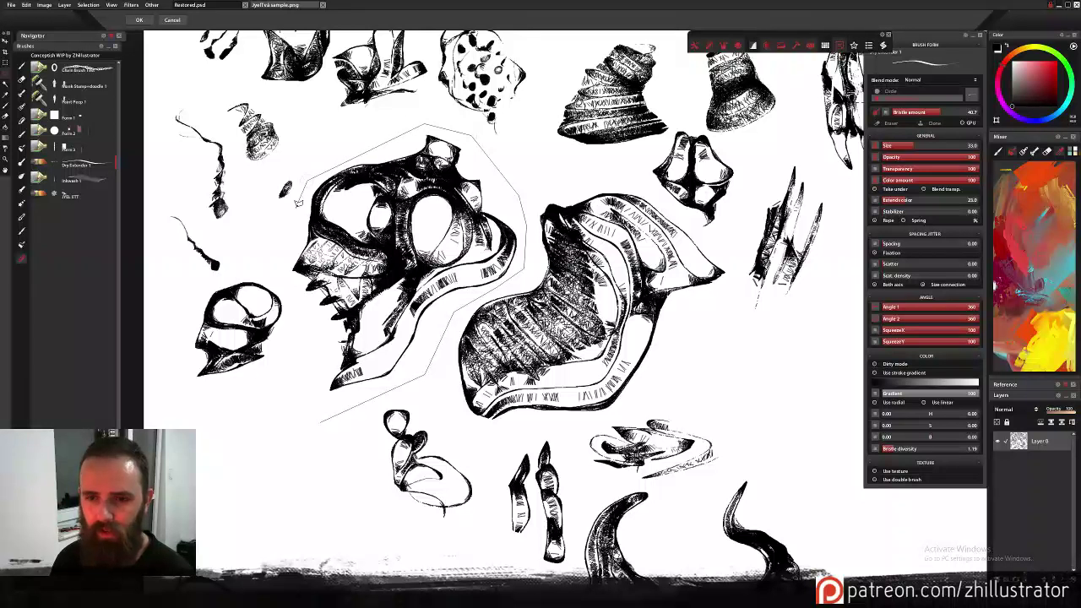
{"action": "left_click_drag", "start_coordinate": [282, 268], "coordinate": [307, 303]}
{"action": "left_click_drag", "start_coordinate": [325, 419], "coordinate": [326, 424]}
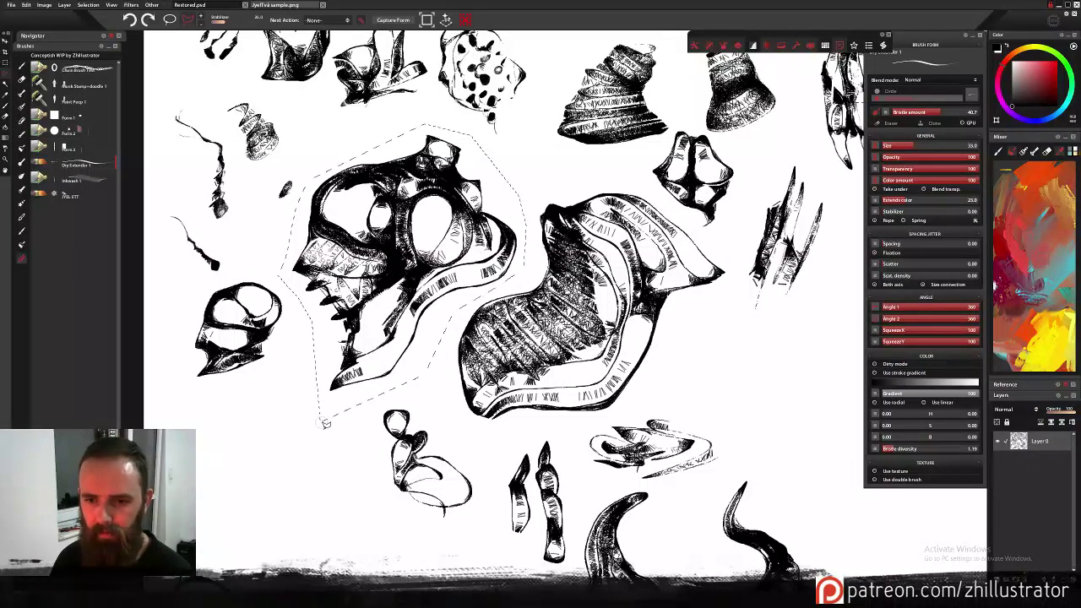
Capture the selected skull-like form as a brush form and clear it from the sheet.
{"action": "left_click", "coordinate": [392, 19]}
{"action": "left_click", "coordinate": [521, 286]}
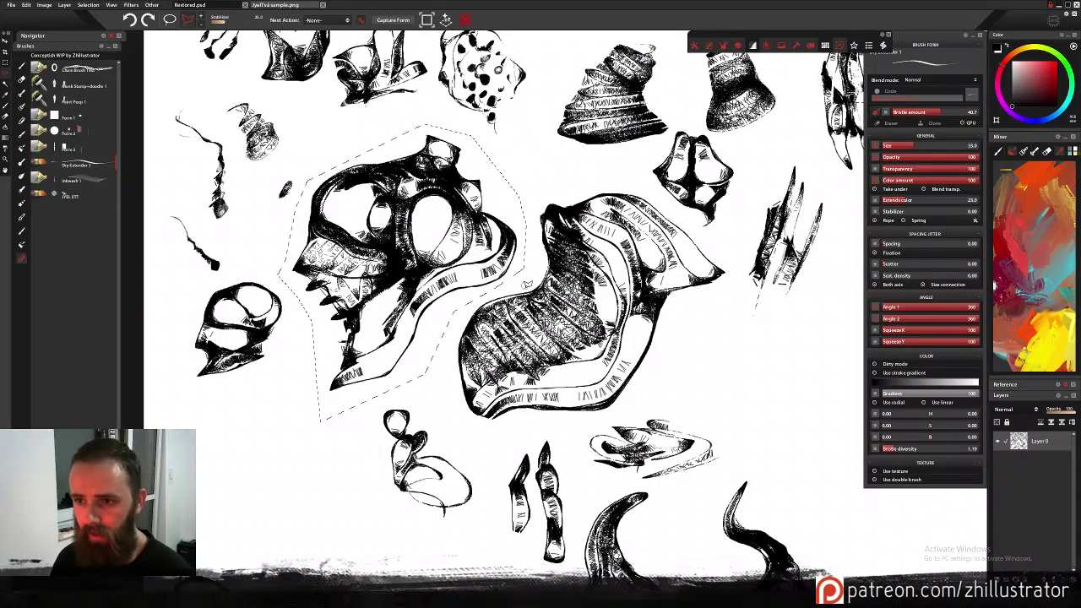
{"action": "key", "text": "Delete"}
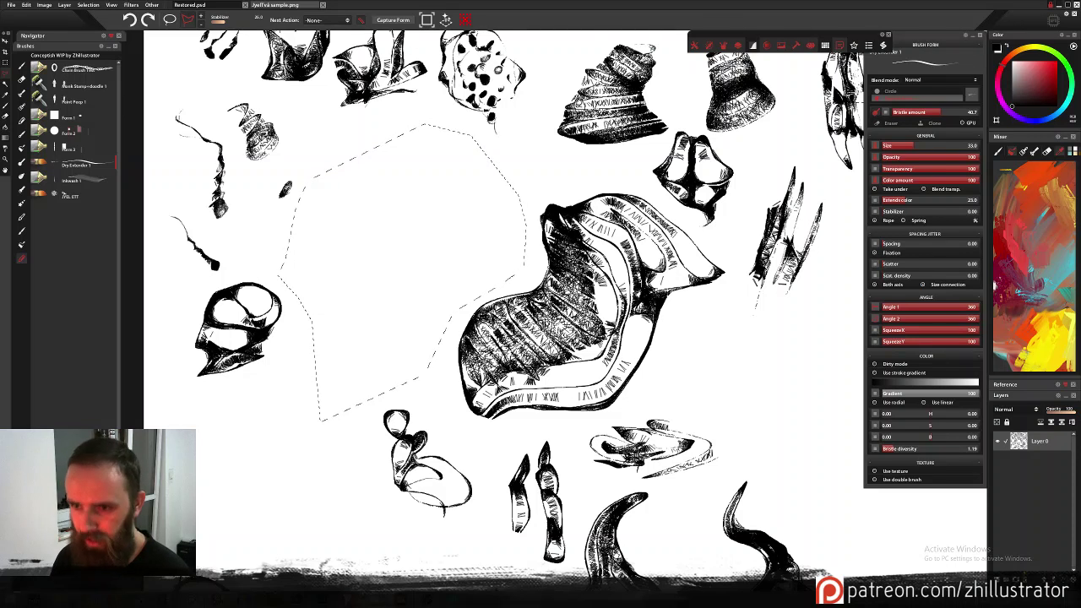
Select the large curved, ribbed form with a polygonal lasso and capture it as a normalized brush form in JyelBrush Two.
{"action": "mouse_move", "coordinate": [679, 345]}
{"action": "left_mouse_down"}
{"action": "mouse_move", "coordinate": [738, 267]}
{"action": "mouse_move", "coordinate": [734, 251]}
{"action": "mouse_move", "coordinate": [655, 182]}
{"action": "mouse_move", "coordinate": [662, 200]}
{"action": "mouse_move", "coordinate": [644, 173]}
{"action": "mouse_move", "coordinate": [557, 187]}
{"action": "left_mouse_up"}
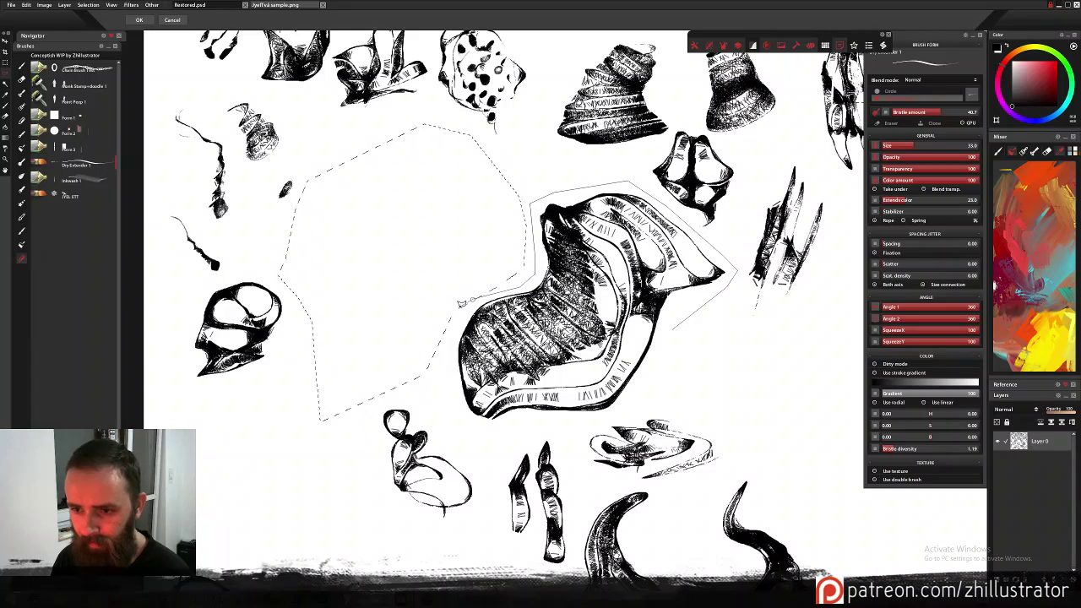
{"action": "left_click_drag", "start_coordinate": [446, 368], "coordinate": [493, 445]}
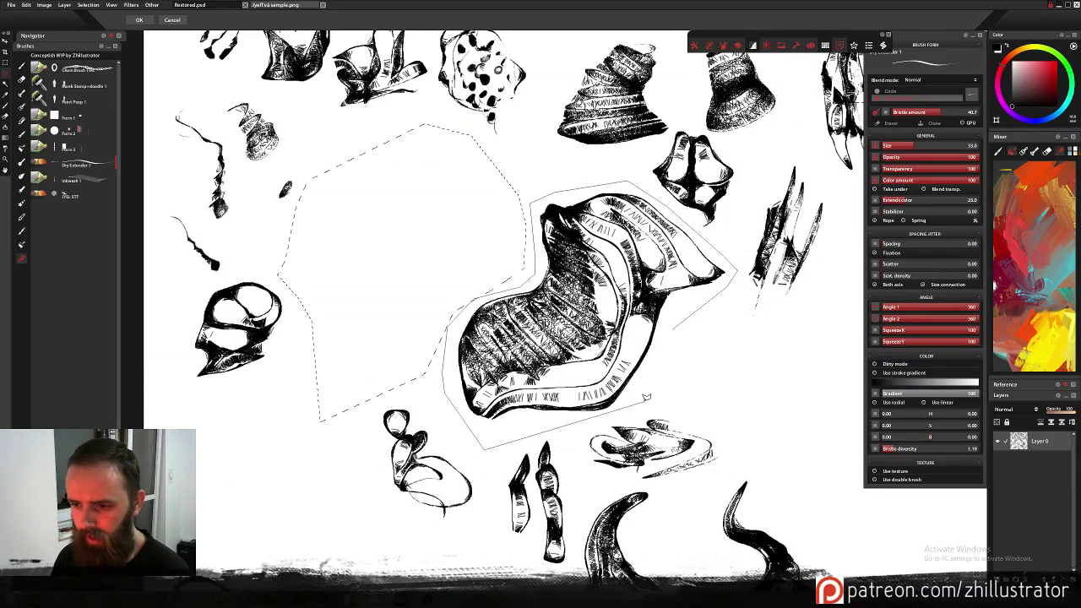
{"action": "key", "text": "Return"}
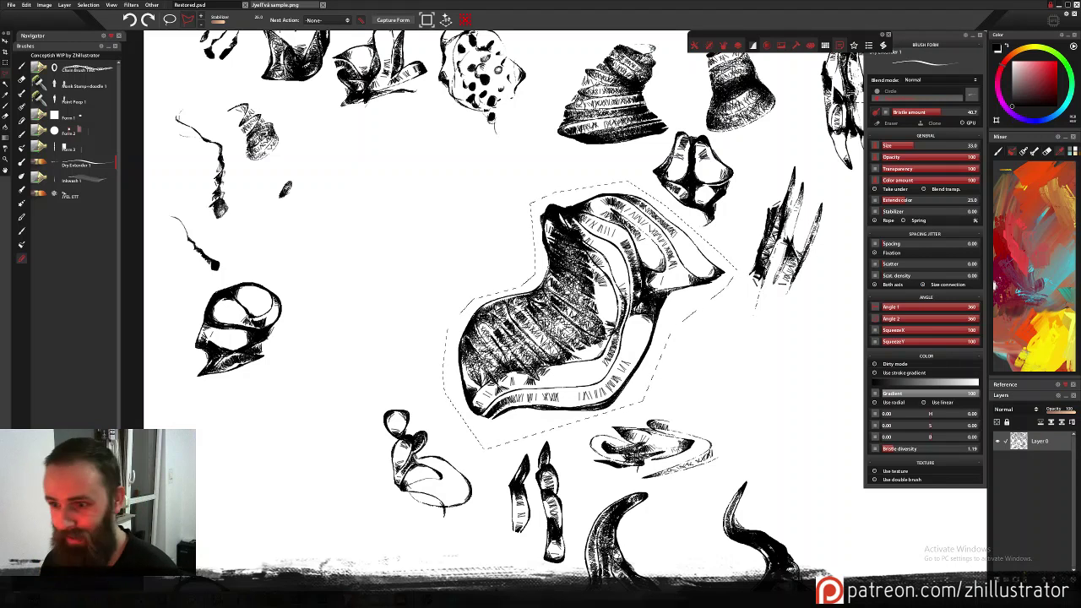
{"action": "left_click", "coordinate": [394, 19]}
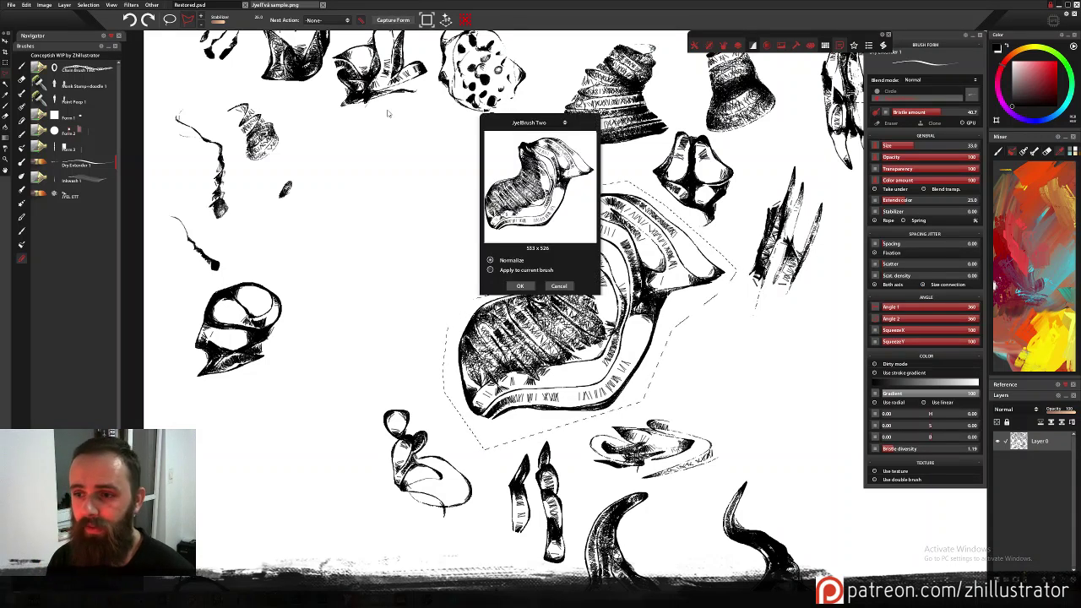
{"action": "left_click", "coordinate": [520, 286]}
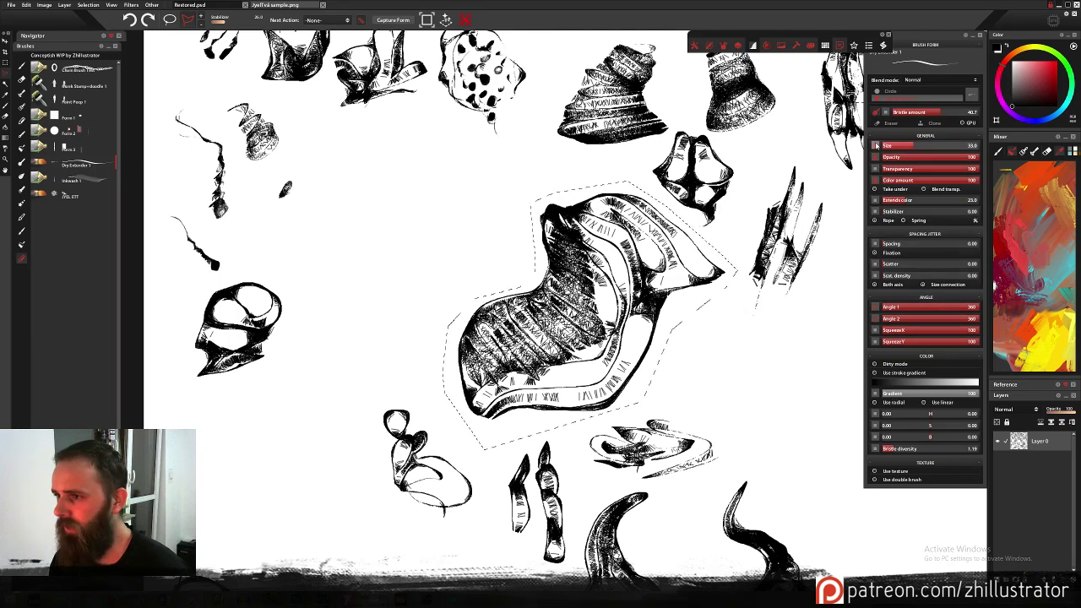
Examine the pen pressure curve and its presets for the Dry Extender 1 brush's Size parameter, then close them.
{"action": "left_click", "coordinate": [875, 146]}
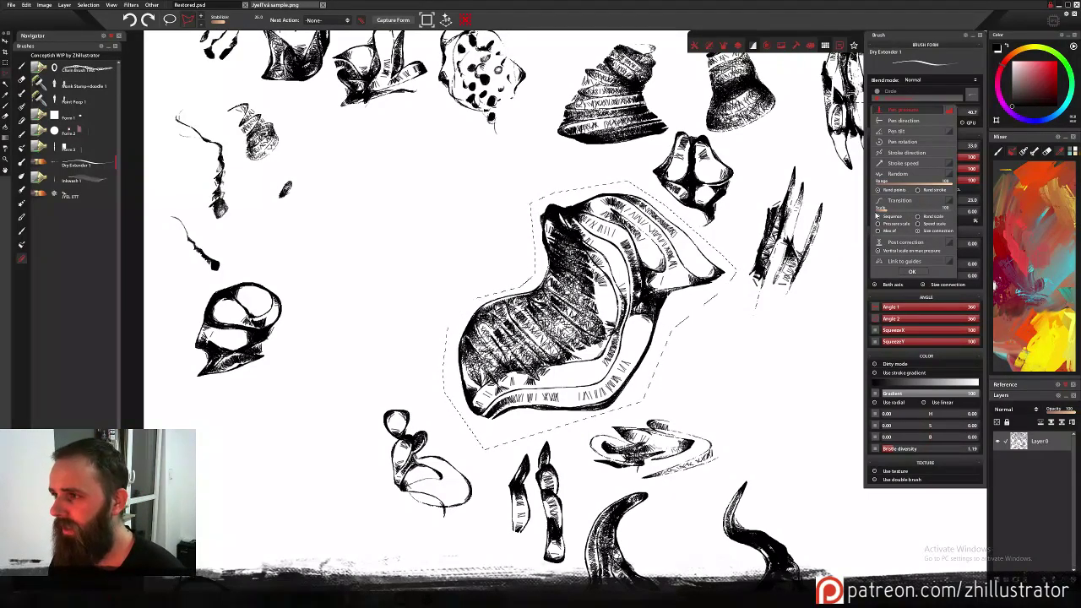
{"action": "left_click", "coordinate": [948, 112]}
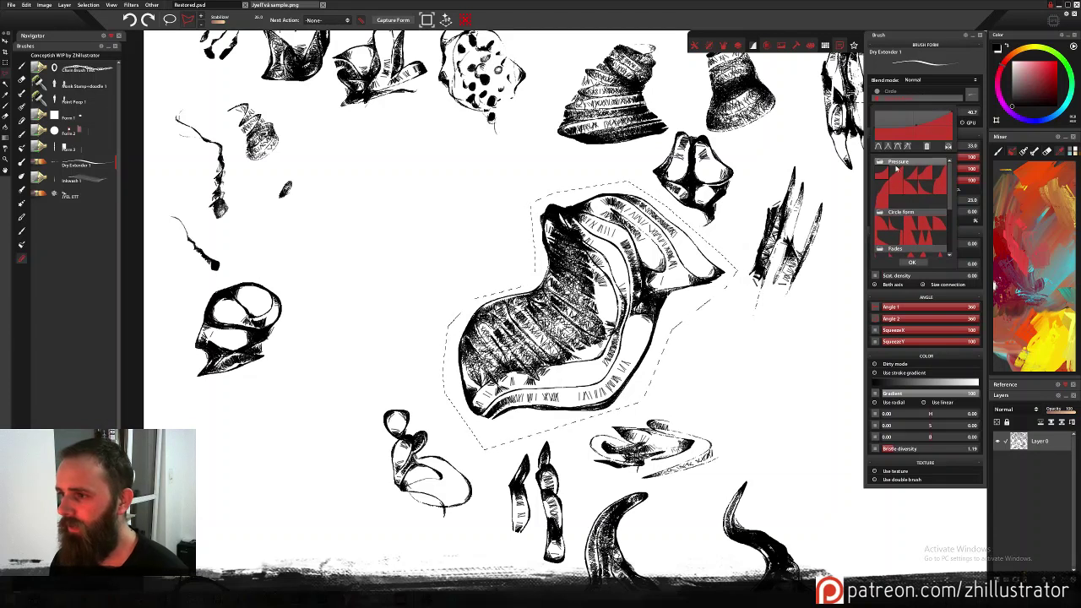
{"action": "mouse_move", "coordinate": [950, 176]}
{"action": "left_mouse_down"}
{"action": "mouse_move", "coordinate": [952, 222]}
{"action": "mouse_move", "coordinate": [950, 175]}
{"action": "left_mouse_up"}
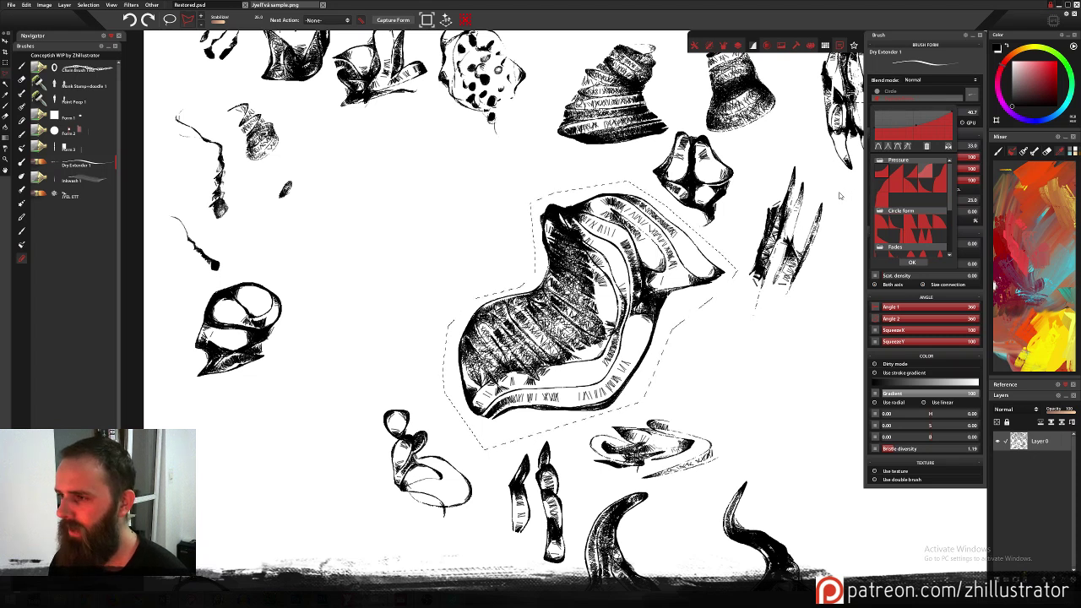
{"action": "left_click", "coordinate": [839, 192]}
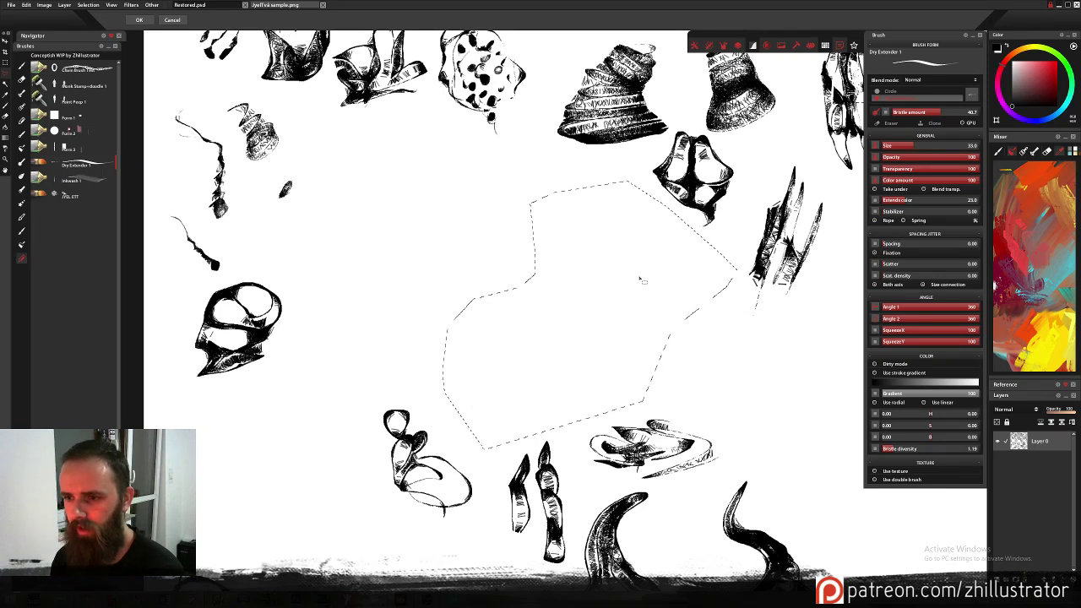
Select the large clawed hand with horn-like upper fingers using a polygonal lasso.
{"action": "left_click_drag", "start_coordinate": [725, 267], "coordinate": [726, 470]}
{"action": "left_click_drag", "start_coordinate": [497, 265], "coordinate": [470, 525]}
{"action": "left_click_drag", "start_coordinate": [481, 320], "coordinate": [516, 426]}
{"action": "left_click_drag", "start_coordinate": [640, 420], "coordinate": [252, 350]}
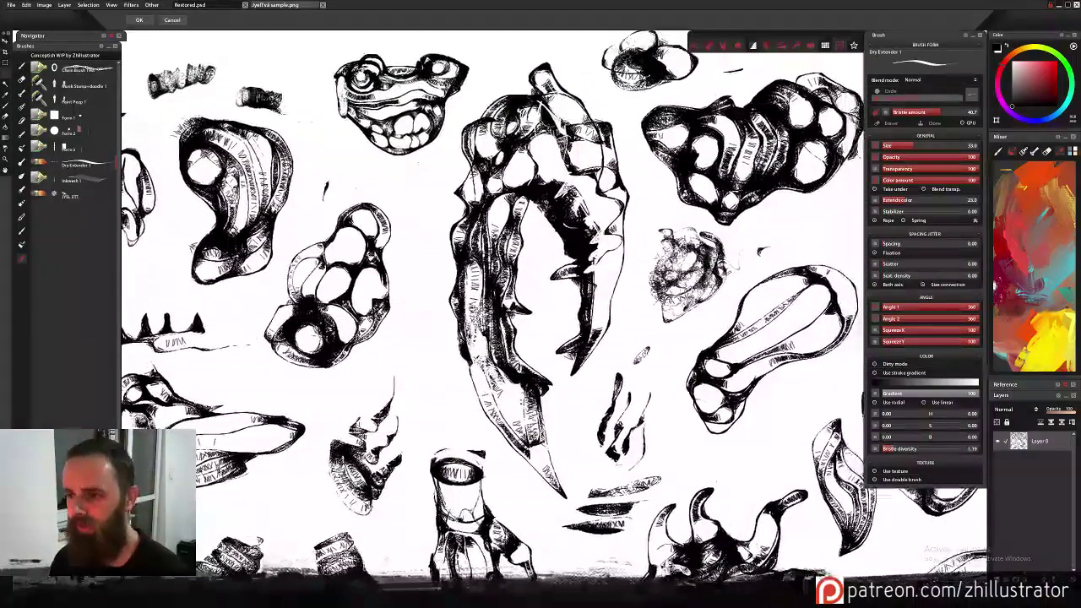
{"action": "left_click_drag", "start_coordinate": [563, 482], "coordinate": [541, 309]}
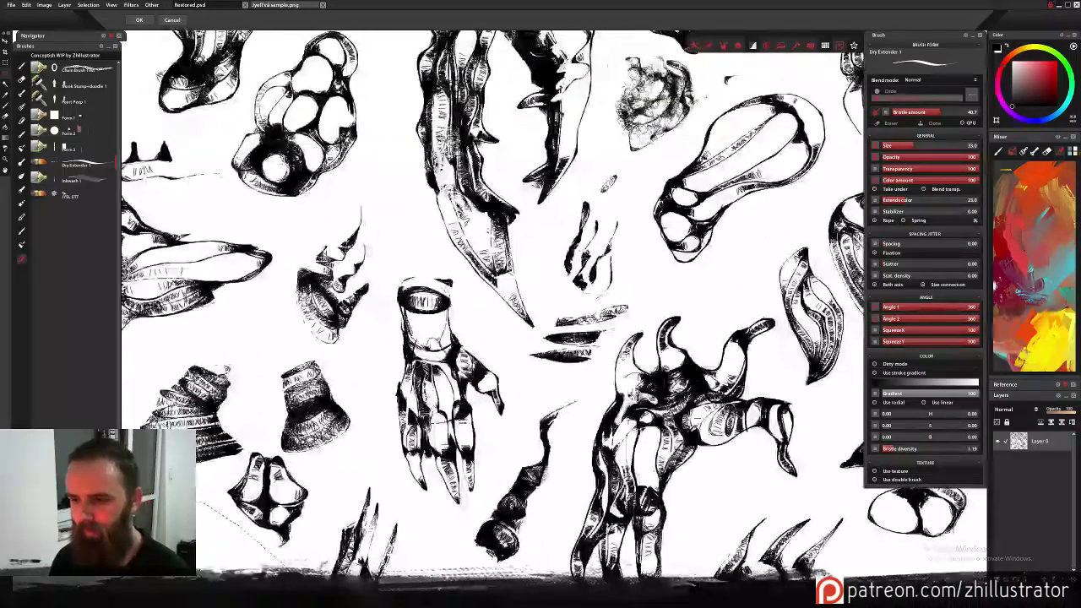
{"action": "mouse_move", "coordinate": [699, 502]}
{"action": "left_mouse_down"}
{"action": "mouse_move", "coordinate": [635, 380]}
{"action": "mouse_move", "coordinate": [629, 498]}
{"action": "mouse_move", "coordinate": [604, 515]}
{"action": "mouse_move", "coordinate": [538, 519]}
{"action": "mouse_move", "coordinate": [488, 457]}
{"action": "mouse_move", "coordinate": [505, 336]}
{"action": "mouse_move", "coordinate": [545, 238]}
{"action": "mouse_move", "coordinate": [630, 151]}
{"action": "left_mouse_up"}
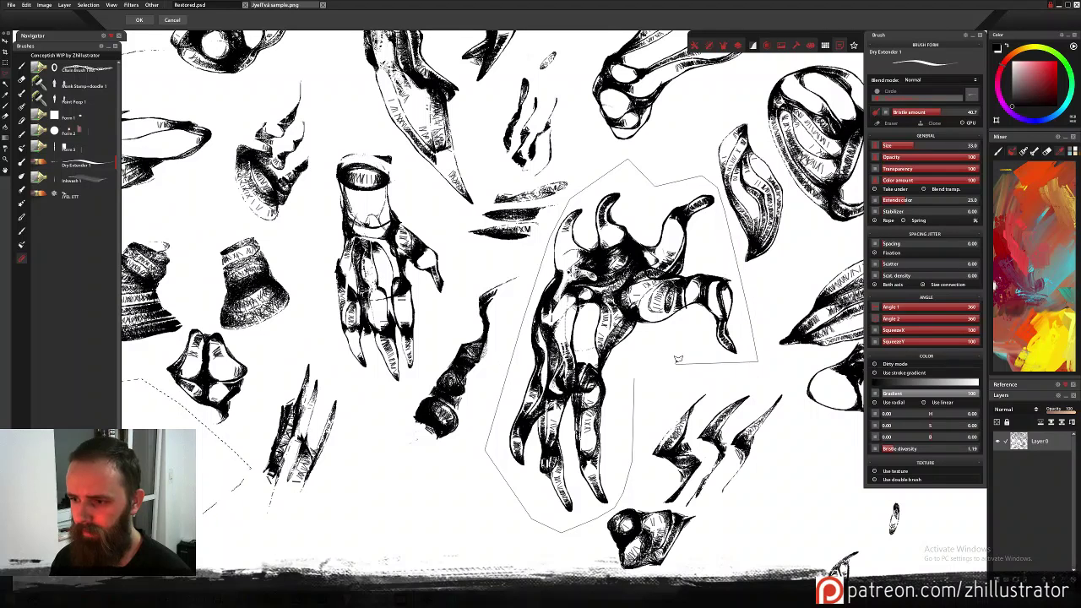
{"action": "left_click_drag", "start_coordinate": [641, 387], "coordinate": [634, 385]}
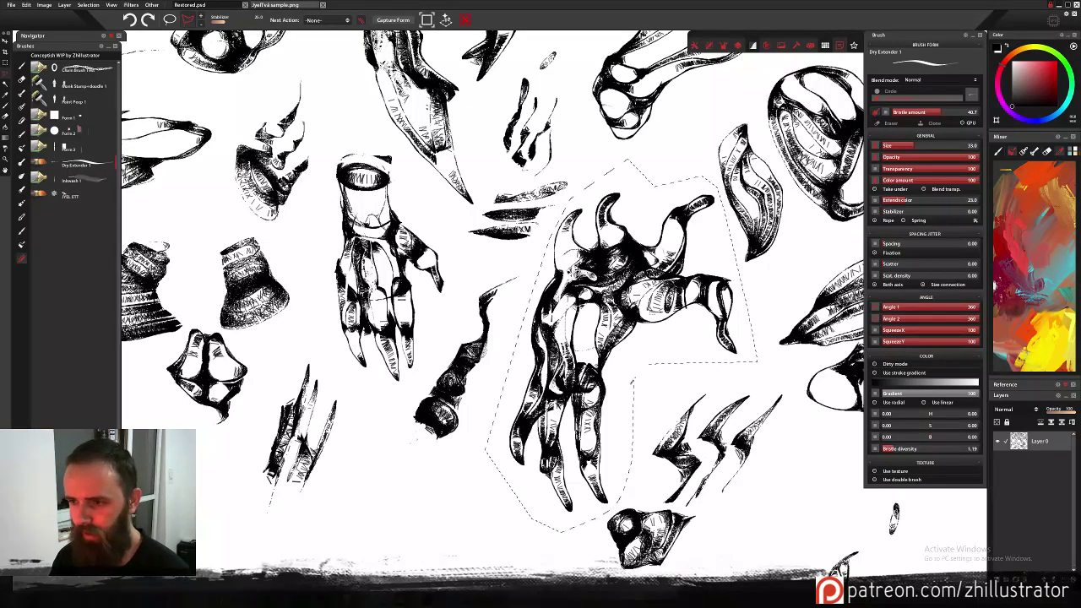
Capture the selected clawed hand as a normalized brush form in JyelBrush Two and clear it from the sheet.
{"action": "left_click", "coordinate": [393, 21]}
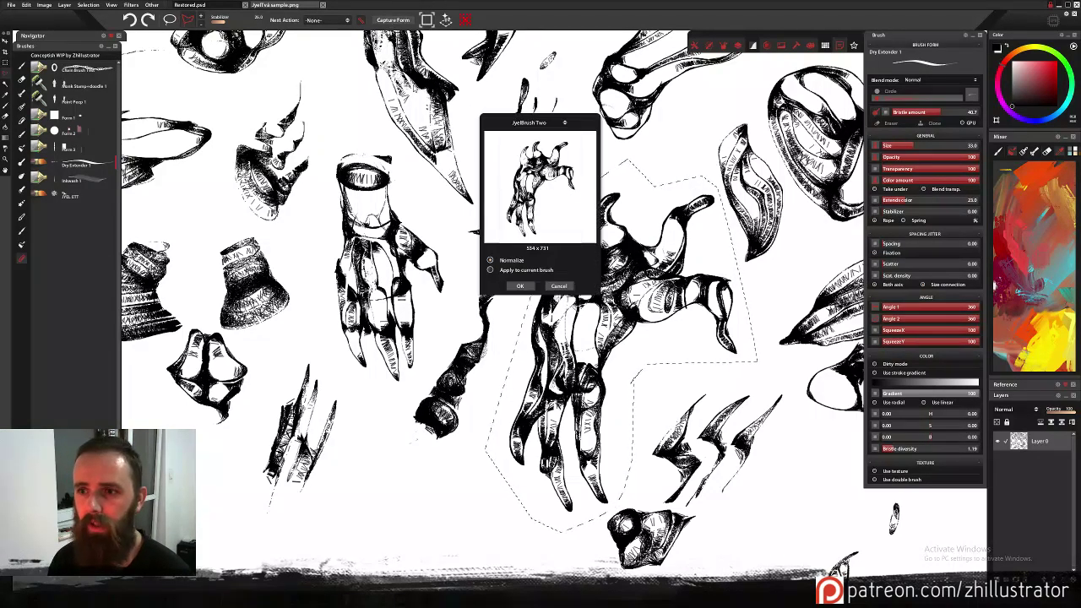
{"action": "left_click", "coordinate": [520, 288]}
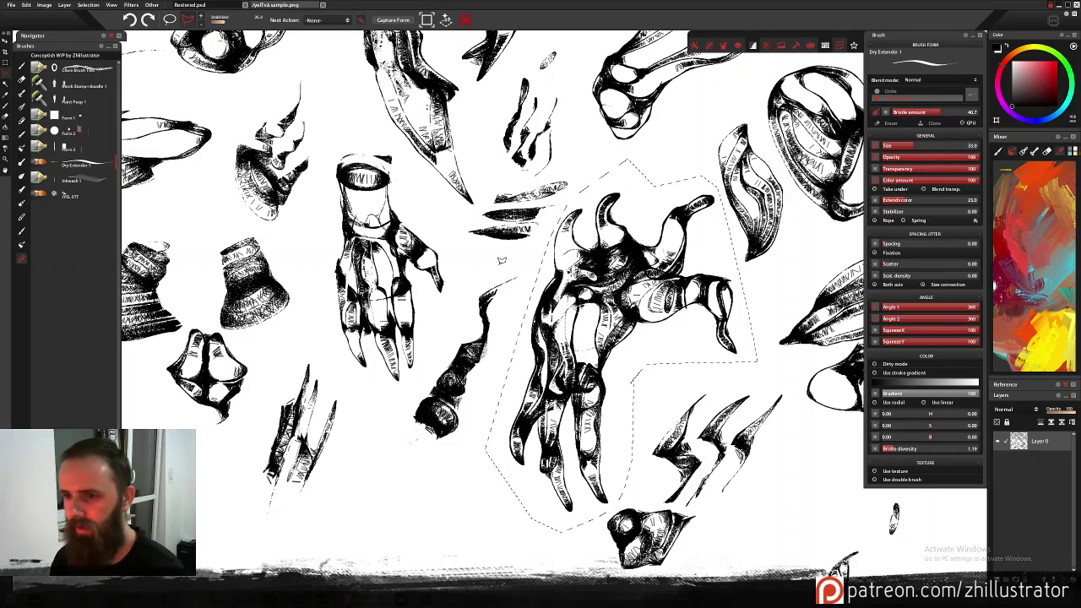
{"action": "key", "text": "Delete"}
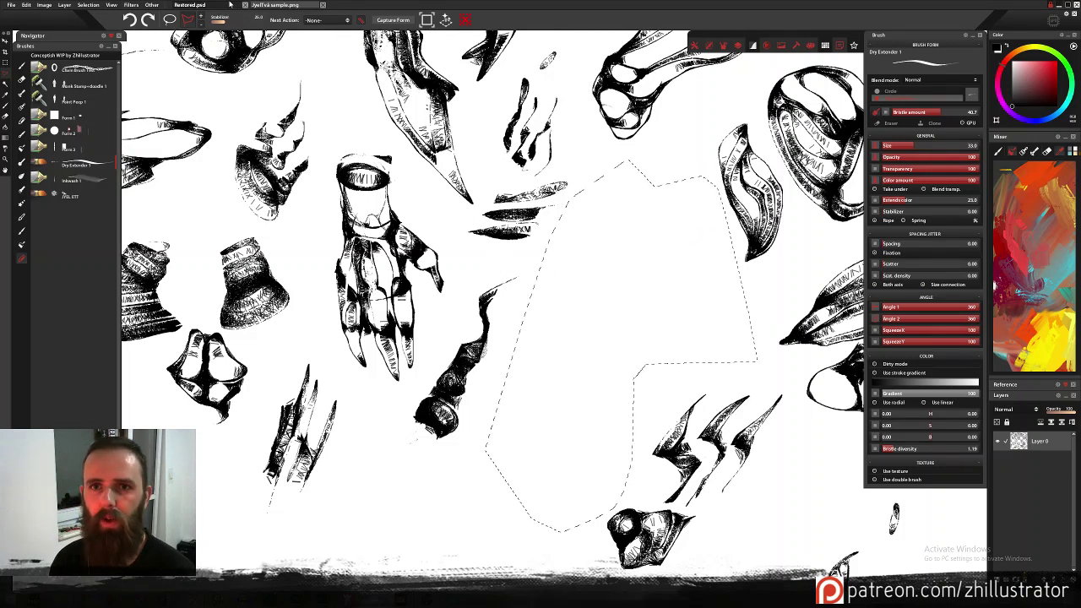
Visit the Restored.psd document, activate the Brush tool and return to the sample sheet.
{"action": "left_click", "coordinate": [207, 6]}
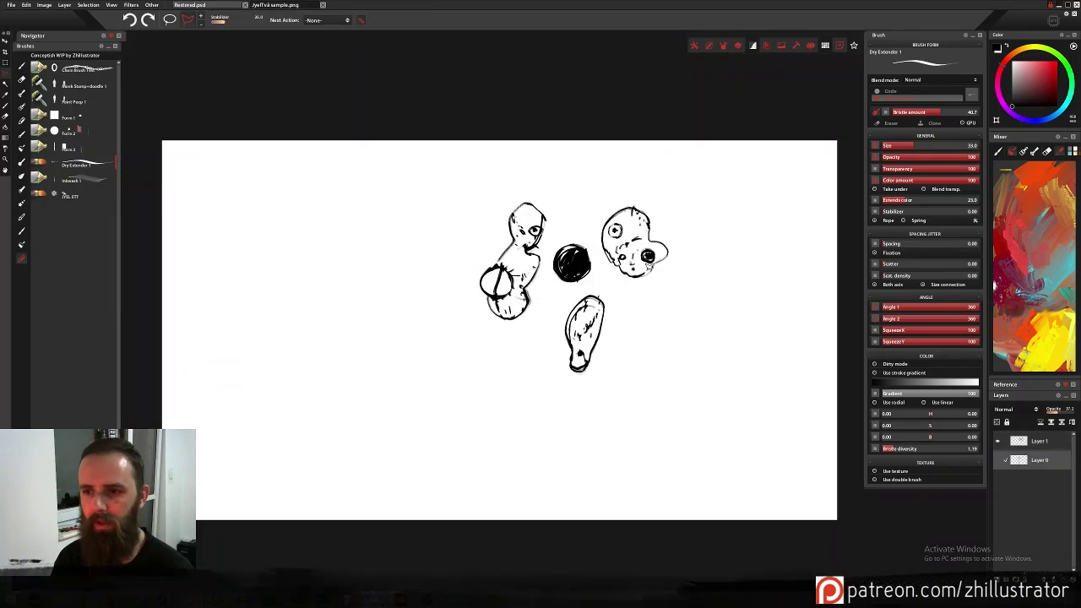
{"action": "key", "text": "b"}
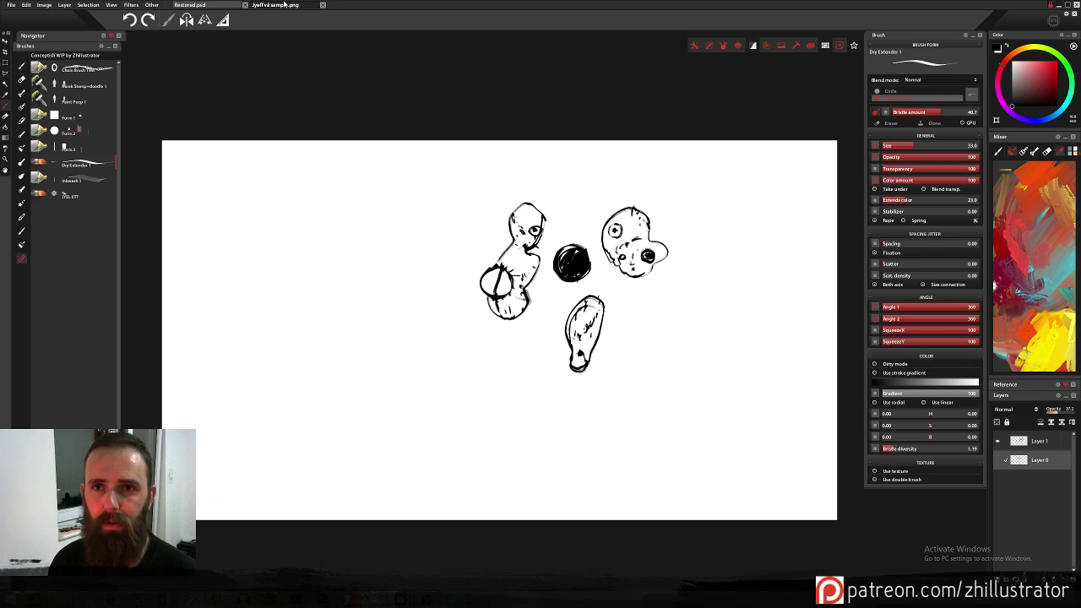
{"action": "left_click", "coordinate": [284, 6]}
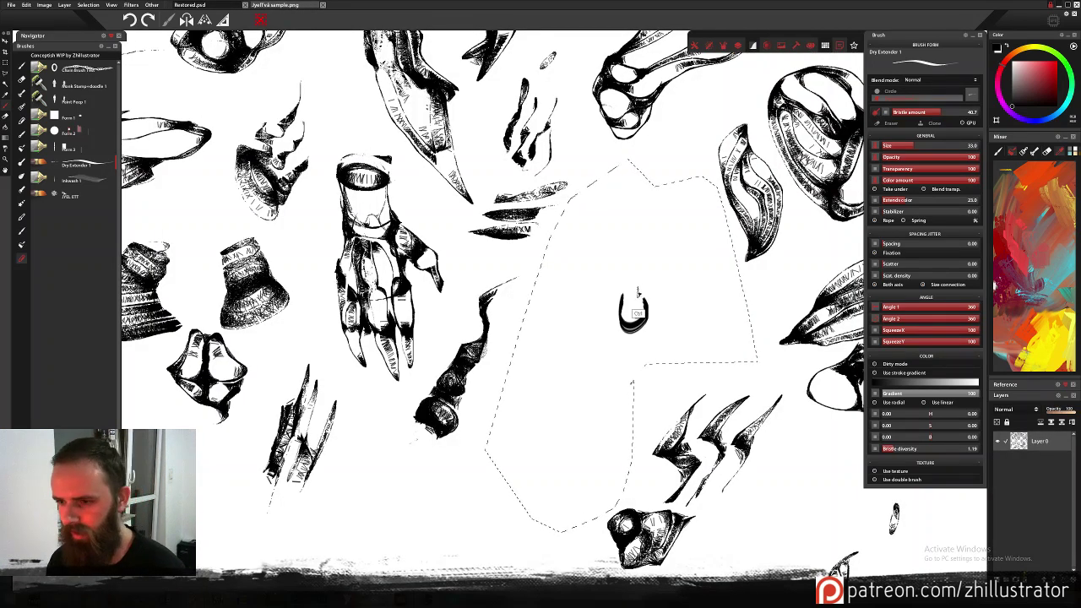
Try Dry Extender 1 strokes inside the cleared hand selection and undo them.
{"action": "left_click_drag", "start_coordinate": [632, 232], "coordinate": [627, 305]}
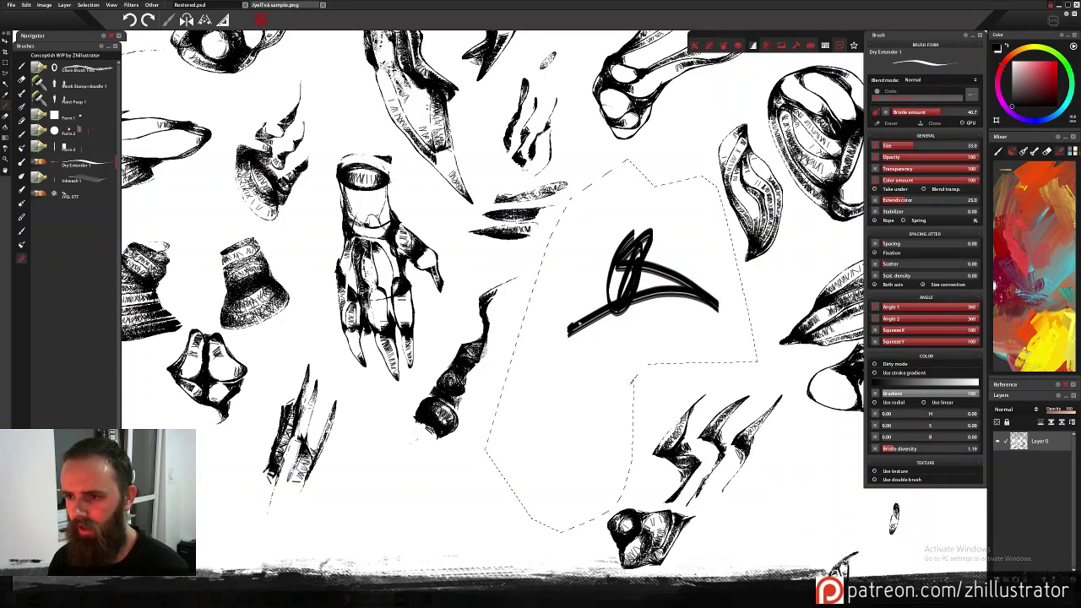
{"action": "key", "text": "ctrl+z"}
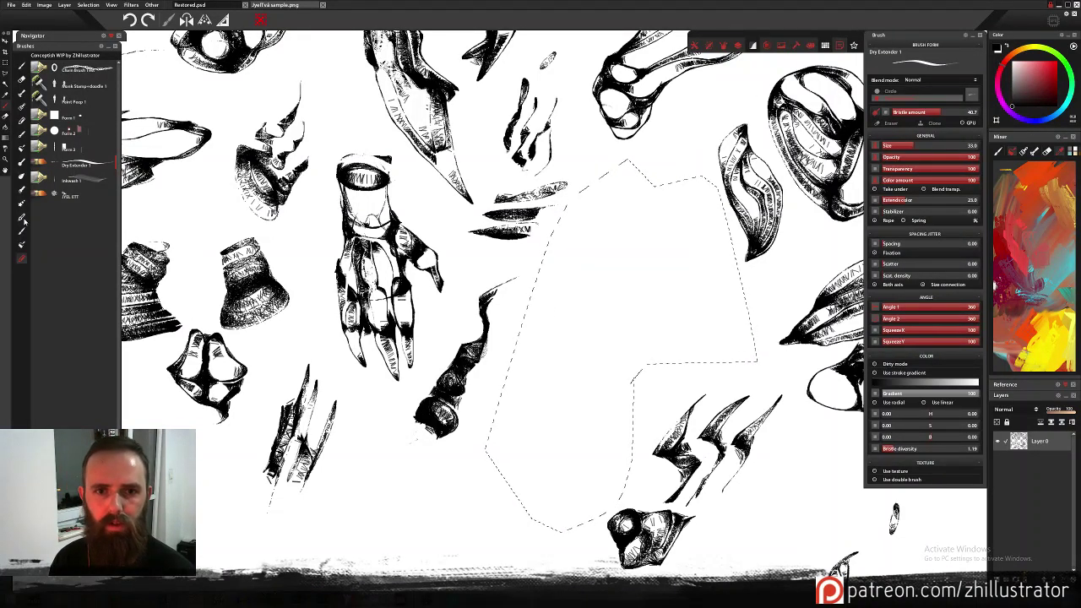
Choose the Inkwash 1 brush and paint several soft grey test strokes inside the cleared hand selection.
{"action": "left_click", "coordinate": [74, 181]}
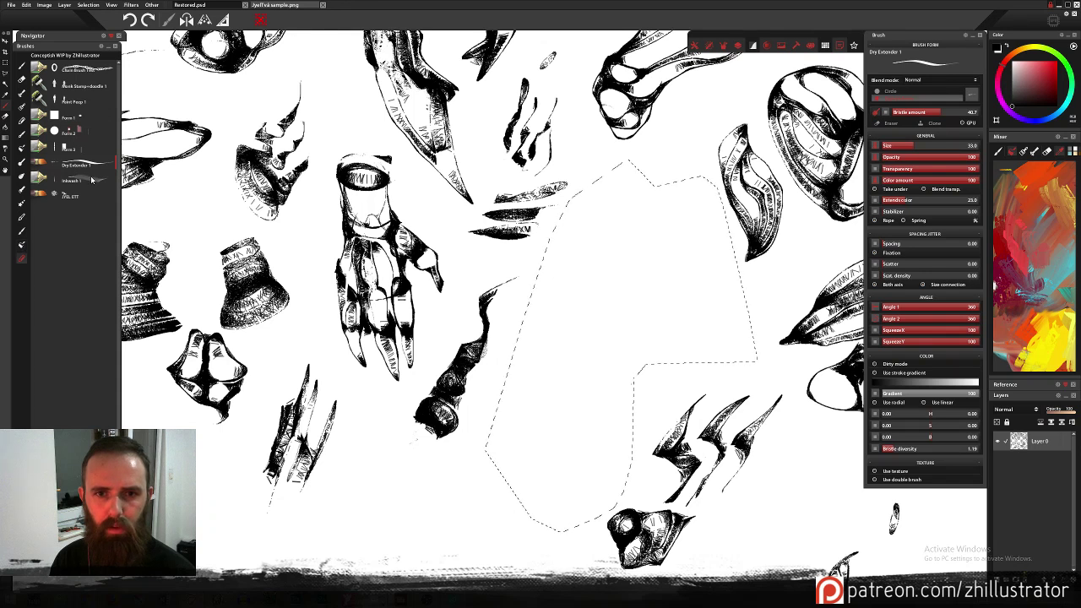
{"action": "mouse_move", "coordinate": [680, 241]}
{"action": "left_mouse_down"}
{"action": "mouse_move", "coordinate": [611, 316]}
{"action": "mouse_move", "coordinate": [651, 263]}
{"action": "mouse_move", "coordinate": [613, 251]}
{"action": "mouse_move", "coordinate": [591, 365]}
{"action": "left_mouse_up"}
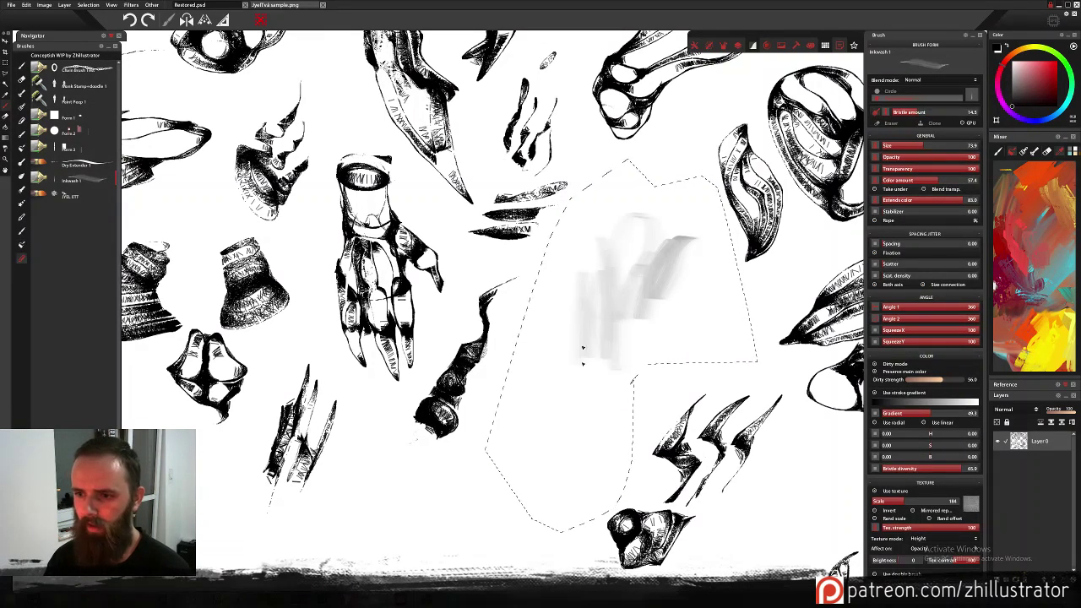
{"action": "left_click_drag", "start_coordinate": [574, 287], "coordinate": [573, 365]}
{"action": "left_click_drag", "start_coordinate": [629, 258], "coordinate": [672, 338]}
{"action": "mouse_move", "coordinate": [672, 282]}
{"action": "left_mouse_down"}
{"action": "mouse_move", "coordinate": [647, 306]}
{"action": "mouse_move", "coordinate": [621, 336]}
{"action": "mouse_move", "coordinate": [602, 426]}
{"action": "left_mouse_up"}
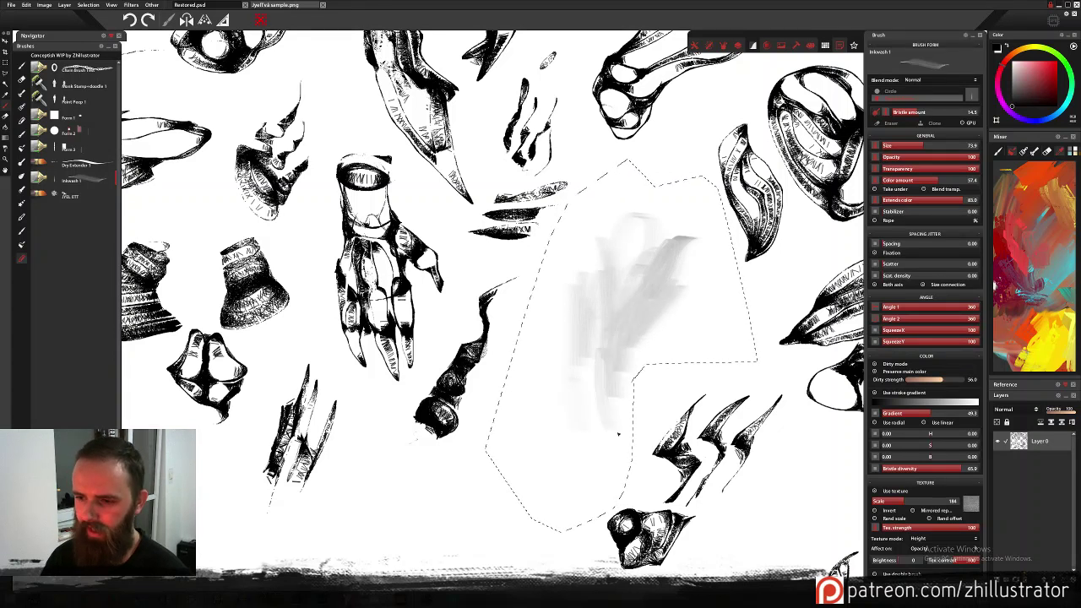
Paint more soft grey Inkwash 1 test strokes inside the cleared hand selection and erase them.
{"action": "left_click_drag", "start_coordinate": [591, 355], "coordinate": [581, 376]}
{"action": "left_click_drag", "start_coordinate": [612, 238], "coordinate": [587, 296]}
{"action": "mouse_move", "coordinate": [616, 218]}
{"action": "left_mouse_down"}
{"action": "mouse_move", "coordinate": [610, 294]}
{"action": "mouse_move", "coordinate": [657, 315]}
{"action": "mouse_move", "coordinate": [632, 291]}
{"action": "mouse_move", "coordinate": [628, 250]}
{"action": "mouse_move", "coordinate": [591, 418]}
{"action": "left_mouse_up"}
{"action": "key", "text": "Delete"}
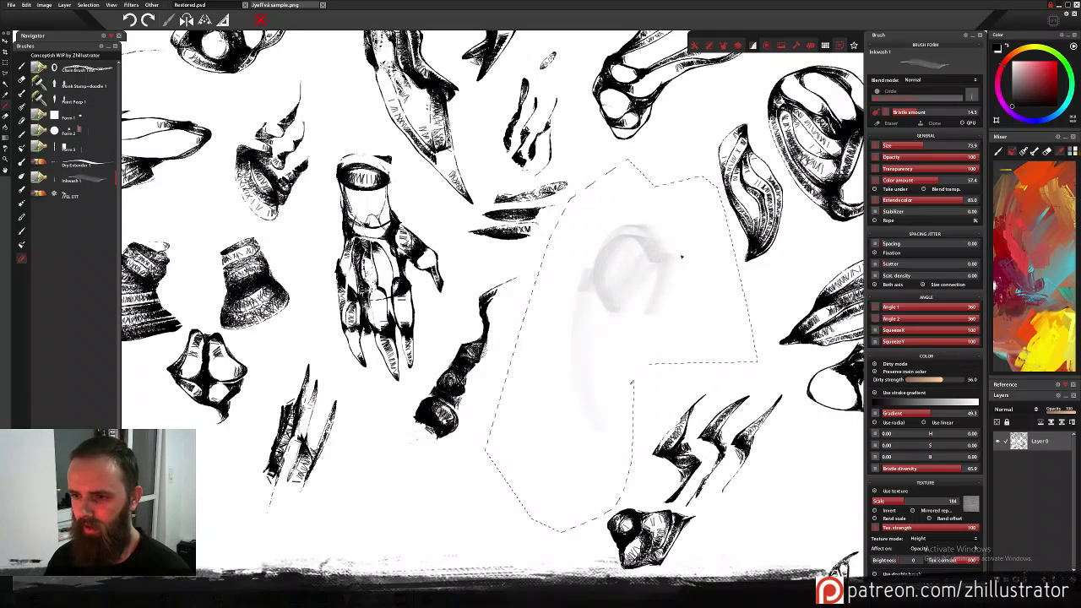
{"action": "left_click_drag", "start_coordinate": [679, 258], "coordinate": [643, 314]}
{"action": "key", "text": "Delete"}
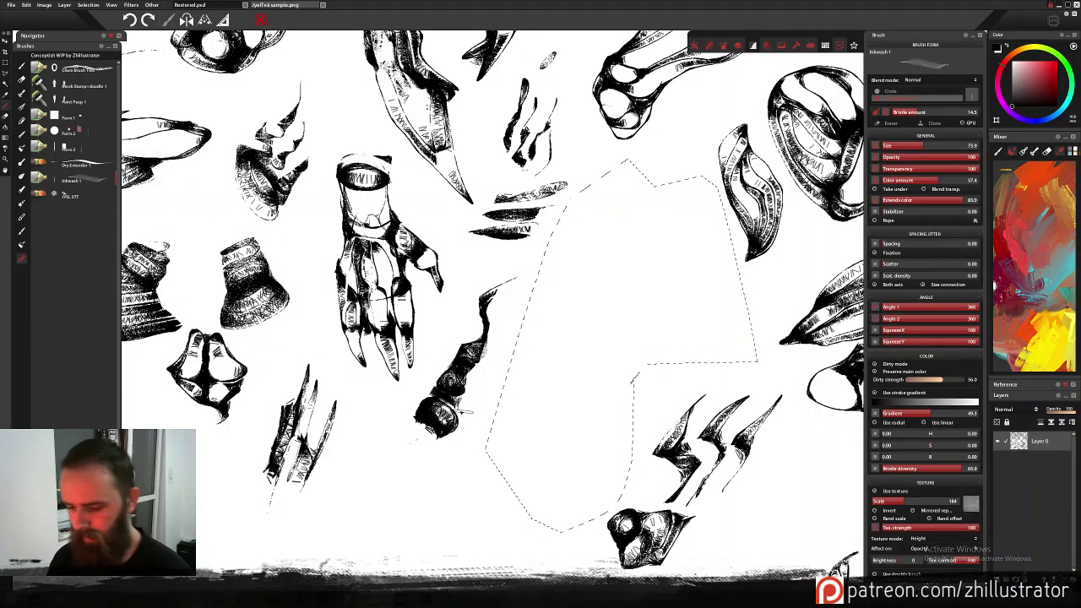
Try one more curved Inkwash 1 stroke inside the empty selection and undo the recent strokes.
{"action": "key", "text": "alt+Tab"}
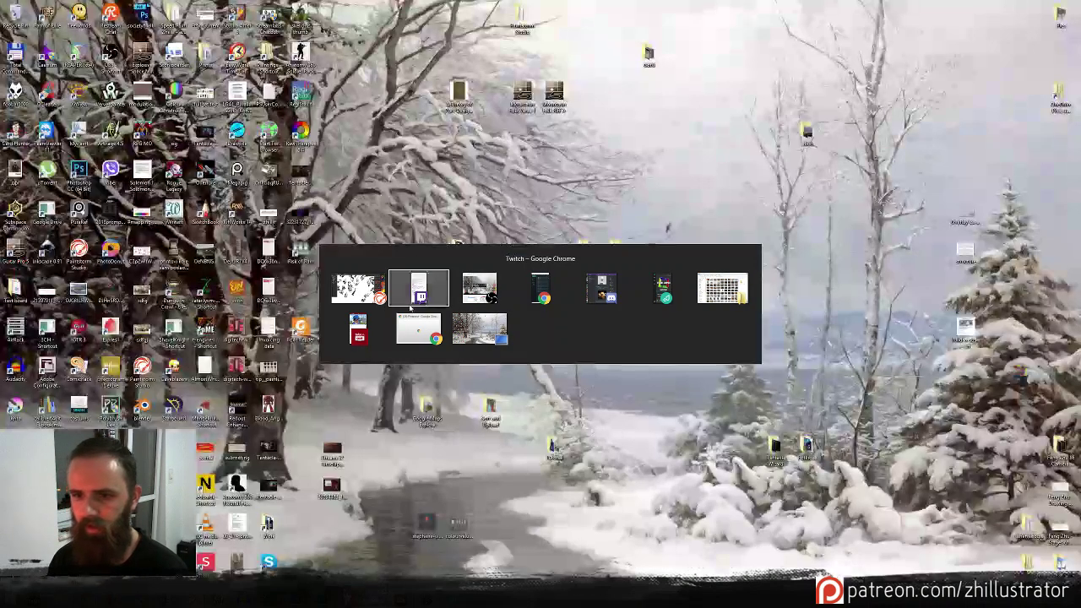
{"action": "key", "text": "alt+shift+Tab"}
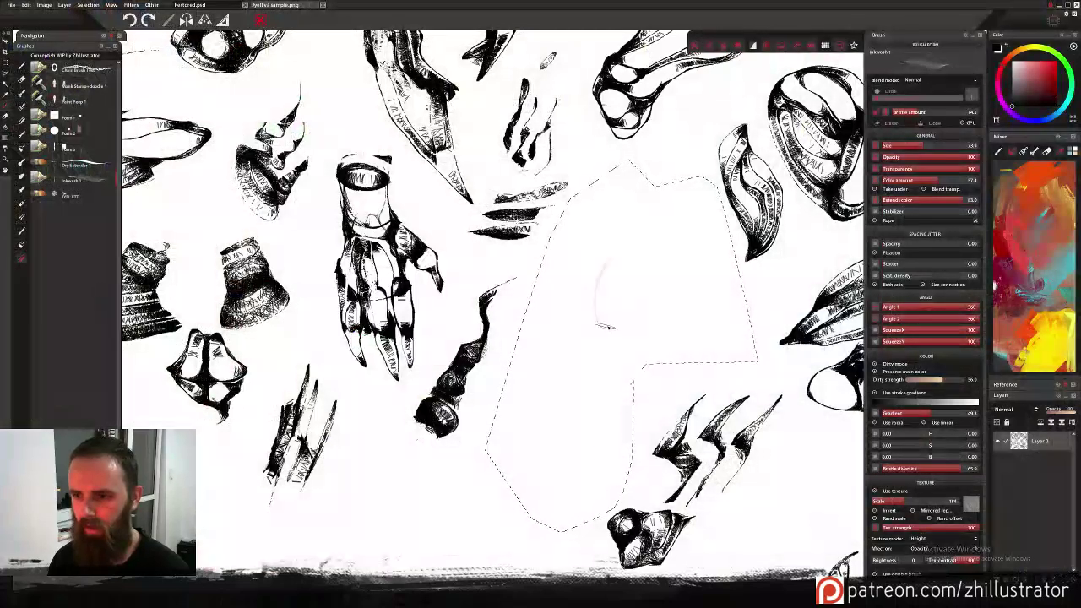
{"action": "mouse_move", "coordinate": [632, 353]}
{"action": "left_mouse_down"}
{"action": "mouse_move", "coordinate": [616, 330]}
{"action": "mouse_move", "coordinate": [600, 356]}
{"action": "mouse_move", "coordinate": [603, 415]}
{"action": "mouse_move", "coordinate": [575, 410]}
{"action": "mouse_move", "coordinate": [583, 288]}
{"action": "left_mouse_up"}
{"action": "key", "text": "ctrl+z"}
{"action": "key", "text": "ctrl+z"}
{"action": "key", "text": "ctrl+z"}
{"action": "key", "text": "ctrl+z"}
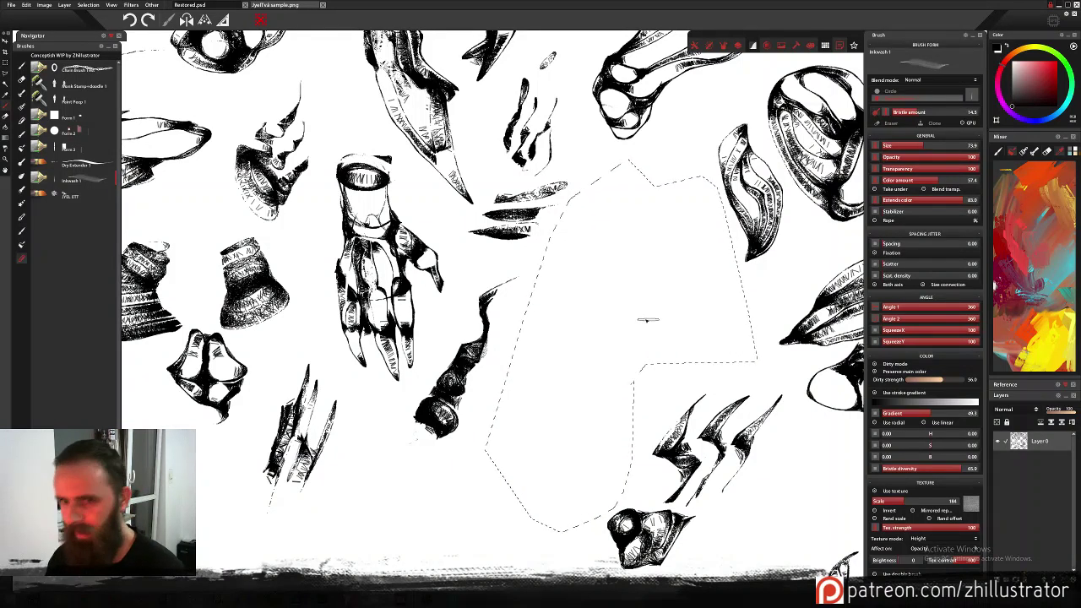
Switch to the Restored.psd document, try a curved Inkwash 1 stroke beside the sketches and undo it.
{"action": "left_click", "coordinate": [220, 4]}
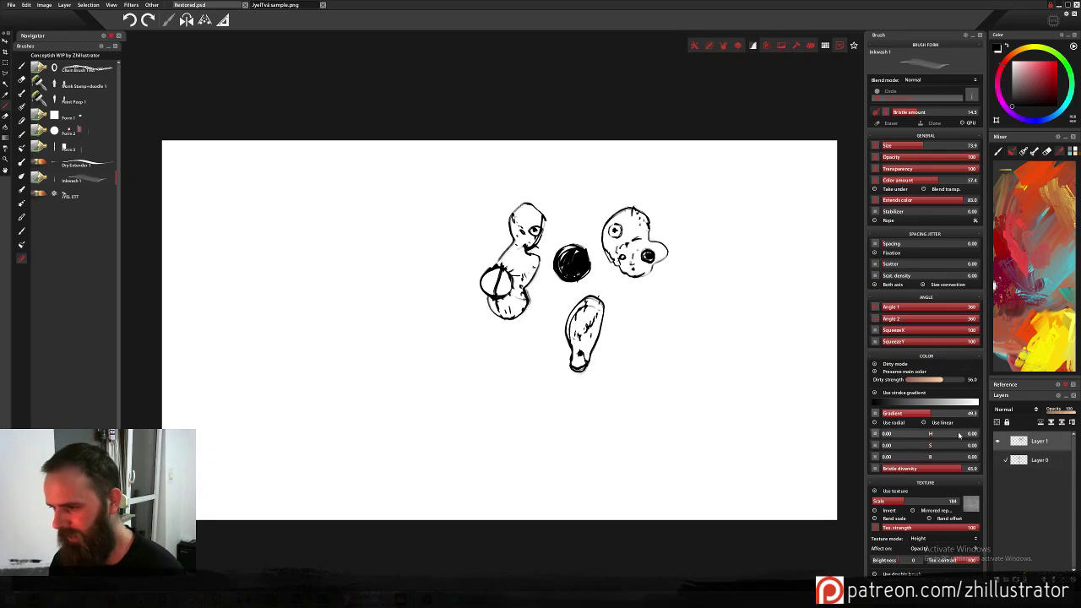
{"action": "left_click_drag", "start_coordinate": [653, 415], "coordinate": [744, 327]}
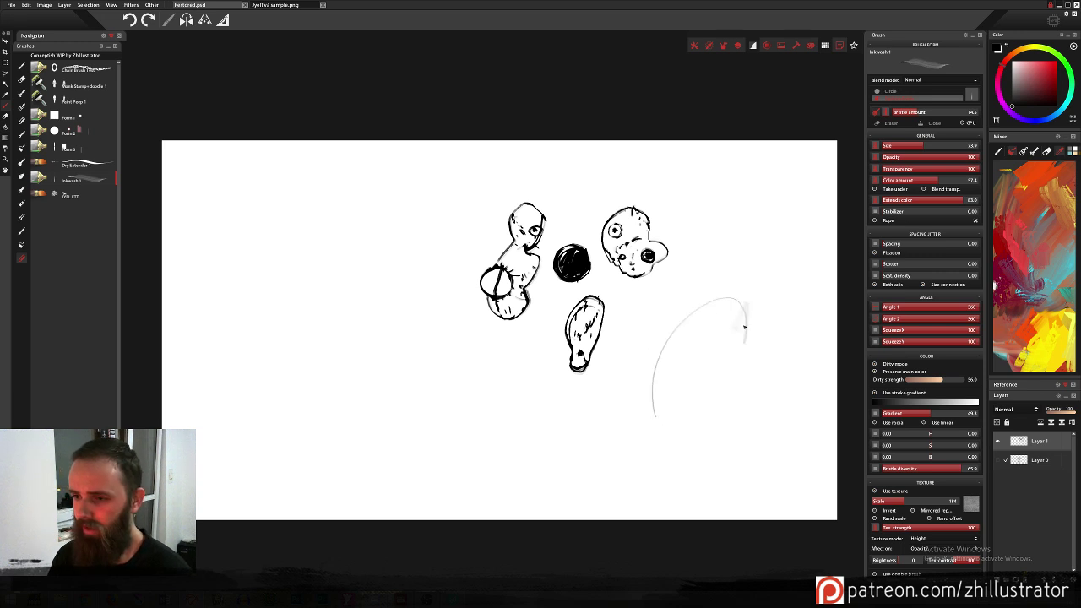
{"action": "key", "text": "ctrl+z"}
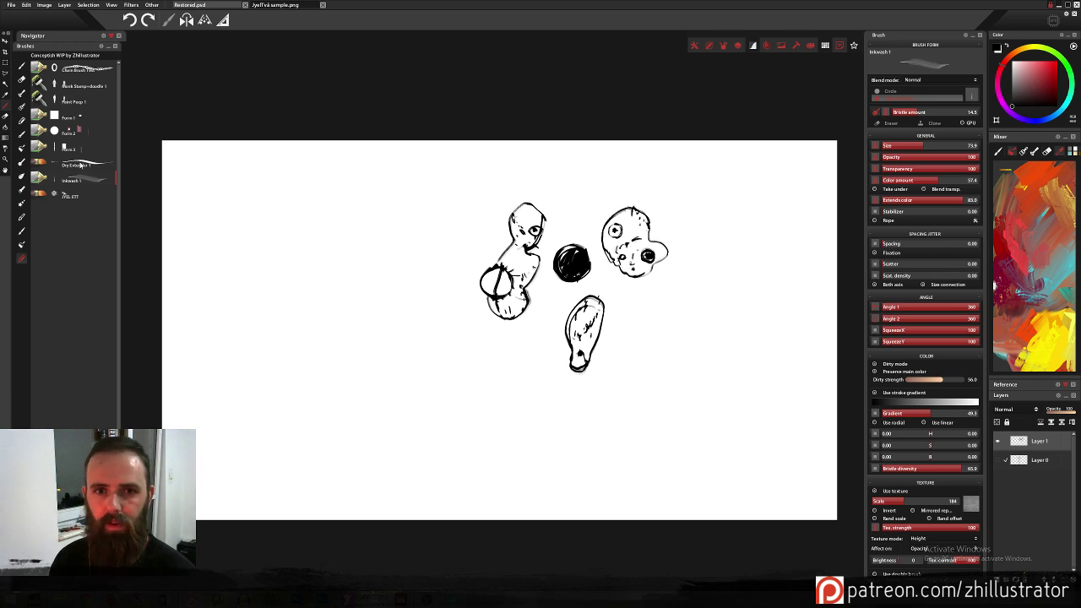
Choose the Expressive Chalk brush from the Zhillustrator Set, try strokes on both sides of the sketches and undo them.
{"action": "left_click", "coordinate": [22, 245]}
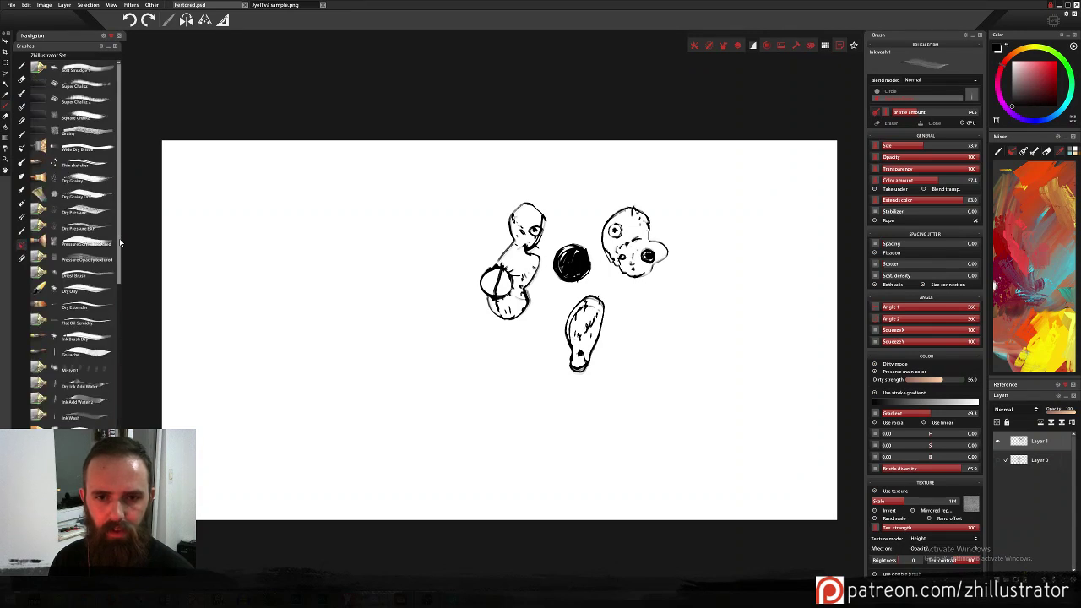
{"action": "scroll", "coordinate": [140, 414], "scroll_direction": "down", "scroll_amount": 5}
{"action": "mouse_move", "coordinate": [142, 424]}
{"action": "left_mouse_down"}
{"action": "mouse_move", "coordinate": [136, 289]}
{"action": "mouse_move", "coordinate": [130, 414]}
{"action": "left_mouse_up"}
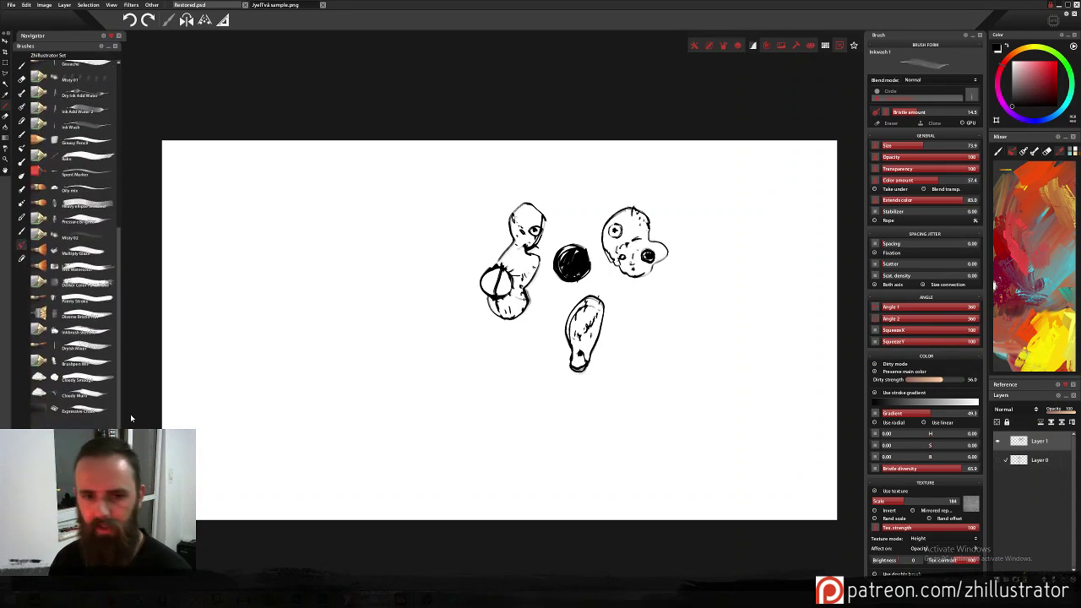
{"action": "left_click", "coordinate": [76, 413]}
{"action": "mouse_move", "coordinate": [386, 283]}
{"action": "left_mouse_down"}
{"action": "mouse_move", "coordinate": [390, 422]}
{"action": "mouse_move", "coordinate": [380, 228]}
{"action": "mouse_move", "coordinate": [313, 237]}
{"action": "mouse_move", "coordinate": [337, 330]}
{"action": "mouse_move", "coordinate": [315, 369]}
{"action": "mouse_move", "coordinate": [253, 194]}
{"action": "mouse_move", "coordinate": [289, 224]}
{"action": "mouse_move", "coordinate": [362, 338]}
{"action": "left_mouse_up"}
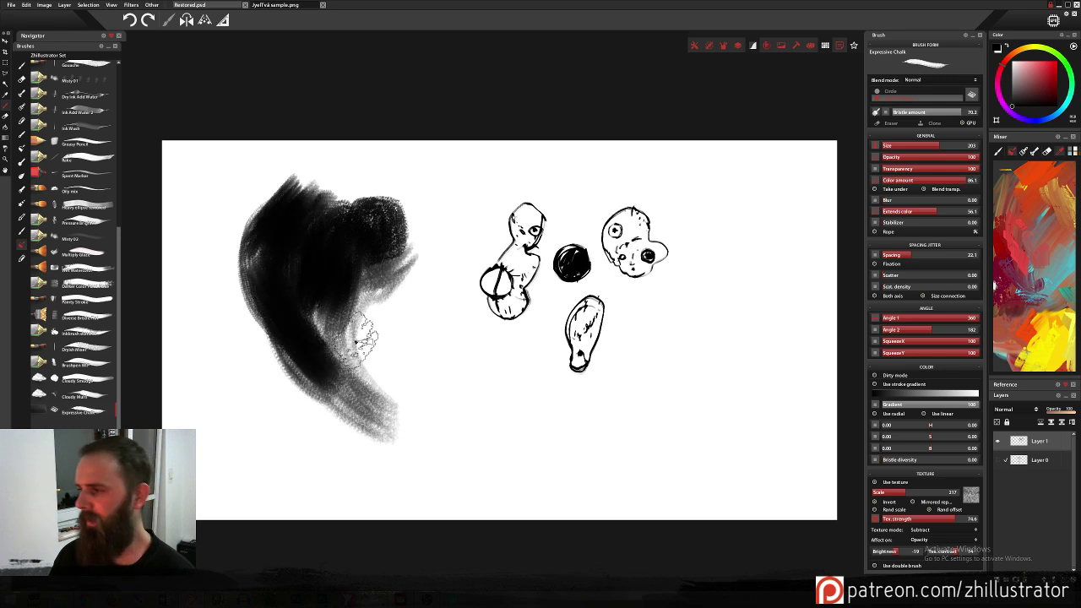
{"action": "key", "text": "ctrl+z"}
{"action": "left_click_drag", "start_coordinate": [794, 300], "coordinate": [724, 266]}
{"action": "mouse_move", "coordinate": [720, 338]}
{"action": "left_mouse_down"}
{"action": "mouse_move", "coordinate": [773, 410]}
{"action": "mouse_move", "coordinate": [740, 348]}
{"action": "mouse_move", "coordinate": [719, 422]}
{"action": "mouse_move", "coordinate": [637, 474]}
{"action": "mouse_move", "coordinate": [622, 499]}
{"action": "left_mouse_up"}
{"action": "key", "text": "ctrl+z"}
{"action": "key", "text": "ctrl+z"}
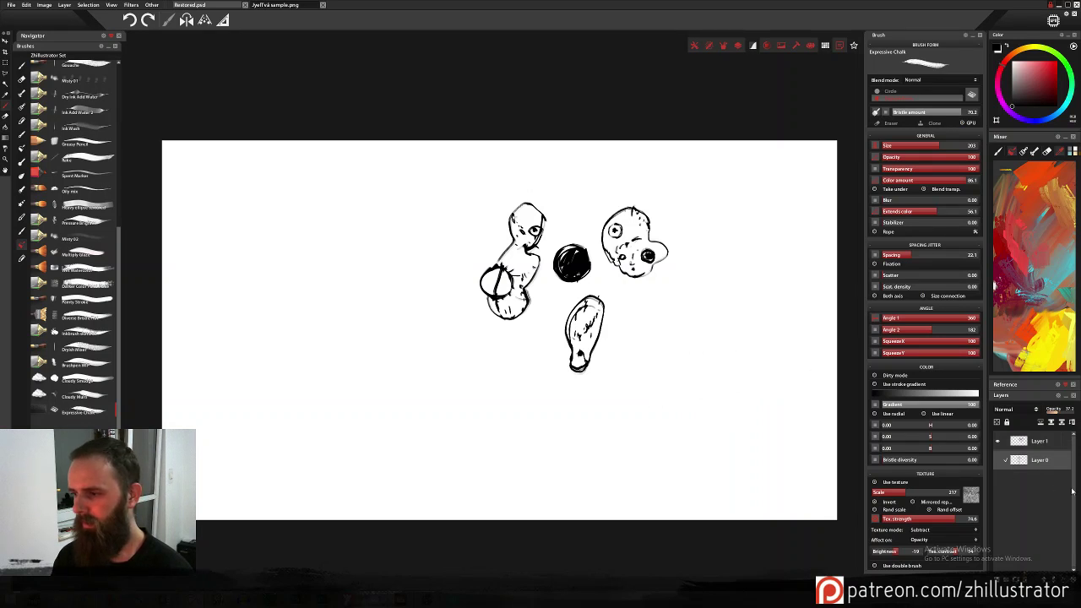
Paint dark and light Expressive Chalk strokes around the sketches and remove them.
{"action": "mouse_move", "coordinate": [737, 346]}
{"action": "left_mouse_down"}
{"action": "mouse_move", "coordinate": [743, 372]}
{"action": "mouse_move", "coordinate": [757, 229]}
{"action": "mouse_move", "coordinate": [772, 283]}
{"action": "mouse_move", "coordinate": [769, 316]}
{"action": "left_mouse_up"}
{"action": "mouse_move", "coordinate": [654, 353]}
{"action": "left_mouse_down"}
{"action": "mouse_move", "coordinate": [769, 280]}
{"action": "mouse_move", "coordinate": [747, 430]}
{"action": "mouse_move", "coordinate": [737, 341]}
{"action": "left_mouse_up"}
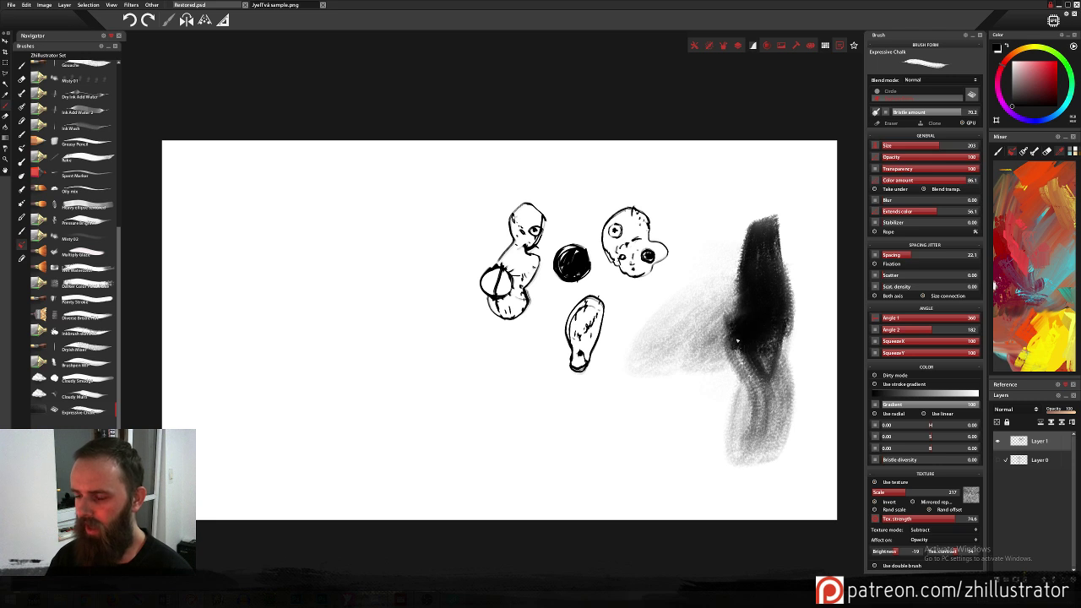
{"action": "mouse_move", "coordinate": [692, 433]}
{"action": "left_mouse_down"}
{"action": "mouse_move", "coordinate": [648, 388]}
{"action": "mouse_move", "coordinate": [666, 414]}
{"action": "mouse_move", "coordinate": [661, 352]}
{"action": "mouse_move", "coordinate": [692, 312]}
{"action": "mouse_move", "coordinate": [636, 340]}
{"action": "mouse_move", "coordinate": [698, 269]}
{"action": "mouse_move", "coordinate": [607, 306]}
{"action": "mouse_move", "coordinate": [599, 243]}
{"action": "mouse_move", "coordinate": [715, 282]}
{"action": "mouse_move", "coordinate": [576, 414]}
{"action": "mouse_move", "coordinate": [373, 429]}
{"action": "mouse_move", "coordinate": [382, 368]}
{"action": "left_mouse_up"}
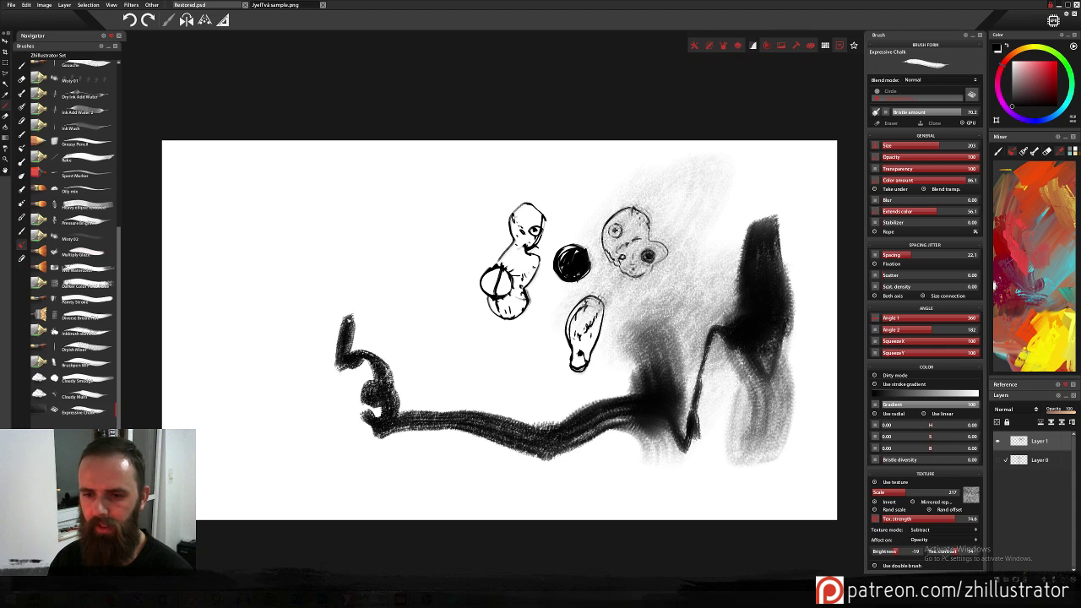
{"action": "mouse_move", "coordinate": [347, 321]}
{"action": "left_mouse_down"}
{"action": "mouse_move", "coordinate": [353, 272]}
{"action": "mouse_move", "coordinate": [333, 296]}
{"action": "mouse_move", "coordinate": [394, 230]}
{"action": "mouse_move", "coordinate": [316, 261]}
{"action": "mouse_move", "coordinate": [276, 219]}
{"action": "mouse_move", "coordinate": [403, 306]}
{"action": "left_mouse_up"}
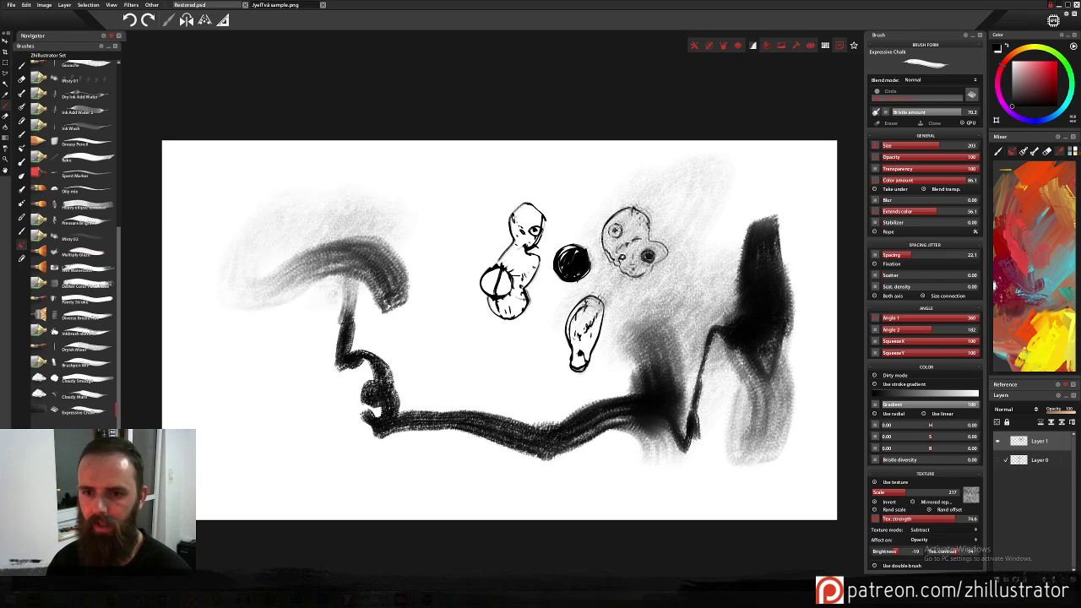
{"action": "mouse_move", "coordinate": [301, 425]}
{"action": "left_mouse_down"}
{"action": "mouse_move", "coordinate": [355, 397]}
{"action": "mouse_move", "coordinate": [245, 388]}
{"action": "mouse_move", "coordinate": [287, 321]}
{"action": "mouse_move", "coordinate": [250, 258]}
{"action": "mouse_move", "coordinate": [296, 304]}
{"action": "mouse_move", "coordinate": [275, 342]}
{"action": "mouse_move", "coordinate": [265, 302]}
{"action": "mouse_move", "coordinate": [387, 403]}
{"action": "mouse_move", "coordinate": [612, 414]}
{"action": "mouse_move", "coordinate": [476, 398]}
{"action": "left_mouse_up"}
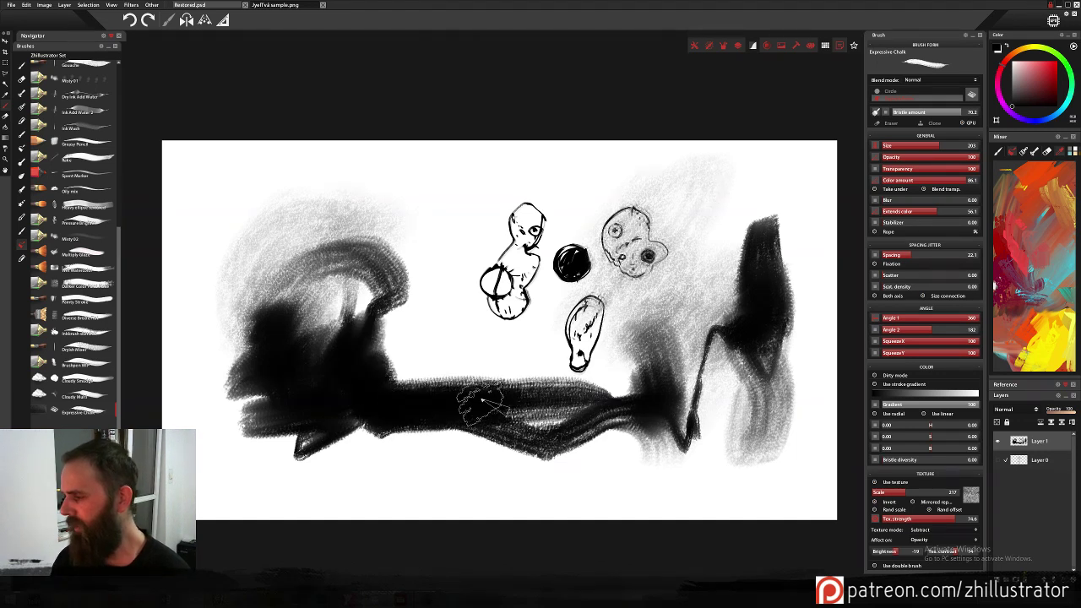
{"action": "key", "text": "Delete"}
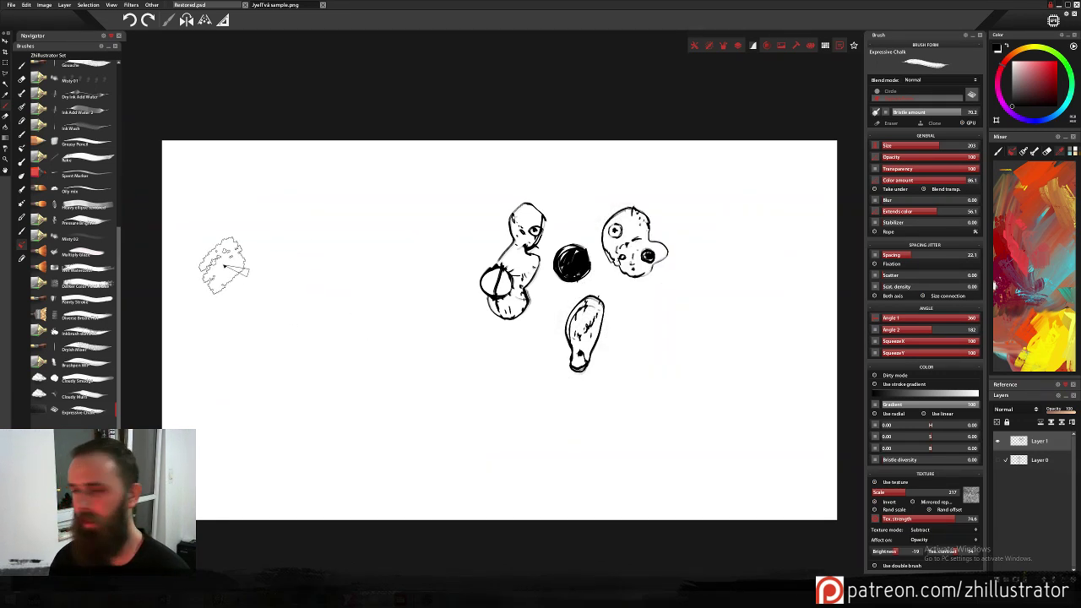
Try grey strokes with the Darker Color Paint Flake brush beside the sketches, then delete Layer 1.
{"action": "left_click", "coordinate": [96, 289]}
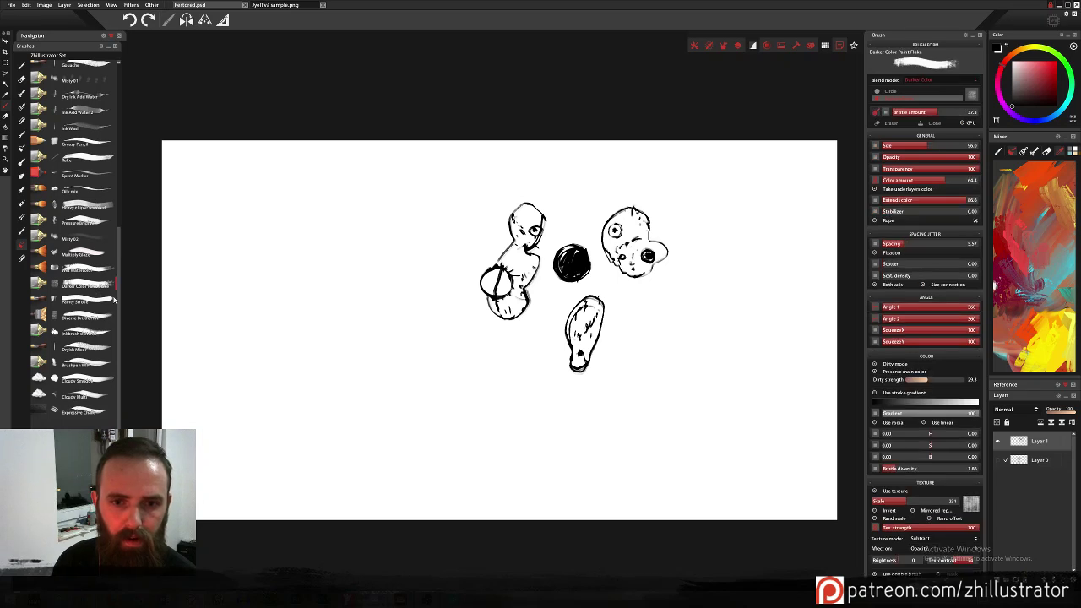
{"action": "mouse_move", "coordinate": [389, 361]}
{"action": "left_mouse_down"}
{"action": "mouse_move", "coordinate": [364, 266]}
{"action": "mouse_move", "coordinate": [343, 270]}
{"action": "mouse_move", "coordinate": [294, 250]}
{"action": "mouse_move", "coordinate": [353, 218]}
{"action": "mouse_move", "coordinate": [287, 264]}
{"action": "mouse_move", "coordinate": [295, 287]}
{"action": "mouse_move", "coordinate": [397, 228]}
{"action": "mouse_move", "coordinate": [388, 194]}
{"action": "left_mouse_up"}
{"action": "mouse_move", "coordinate": [382, 278]}
{"action": "left_mouse_down"}
{"action": "mouse_move", "coordinate": [357, 262]}
{"action": "mouse_move", "coordinate": [386, 363]}
{"action": "left_mouse_up"}
{"action": "key", "text": "ctrl+z"}
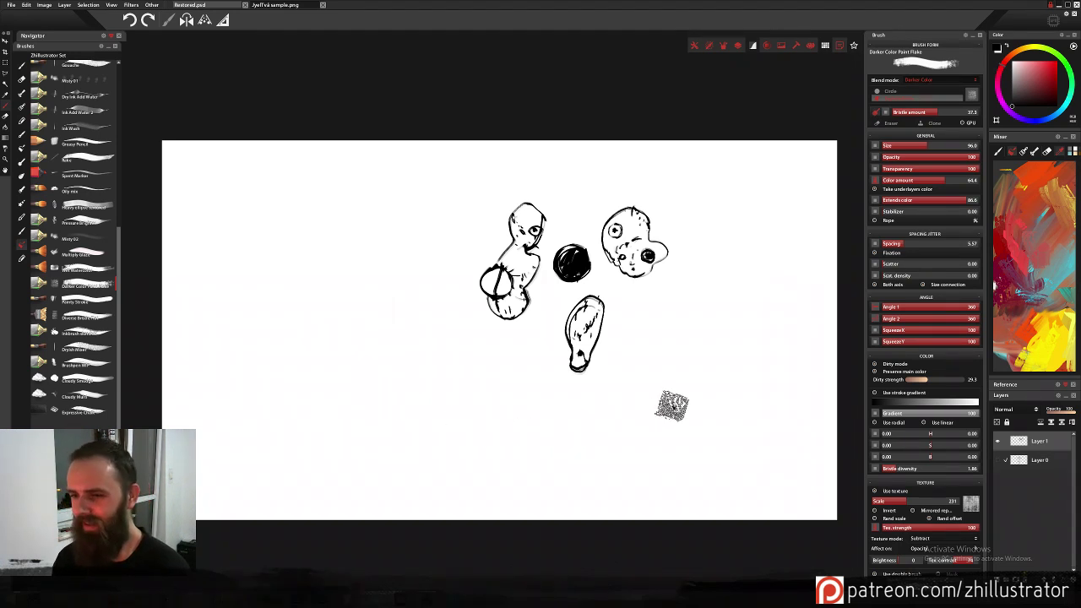
{"action": "mouse_move", "coordinate": [671, 403]}
{"action": "left_mouse_down"}
{"action": "mouse_move", "coordinate": [727, 289]}
{"action": "mouse_move", "coordinate": [734, 321]}
{"action": "mouse_move", "coordinate": [752, 318]}
{"action": "mouse_move", "coordinate": [757, 264]}
{"action": "mouse_move", "coordinate": [779, 269]}
{"action": "mouse_move", "coordinate": [757, 199]}
{"action": "mouse_move", "coordinate": [739, 293]}
{"action": "mouse_move", "coordinate": [772, 277]}
{"action": "mouse_move", "coordinate": [785, 247]}
{"action": "mouse_move", "coordinate": [786, 217]}
{"action": "mouse_move", "coordinate": [748, 276]}
{"action": "left_mouse_up"}
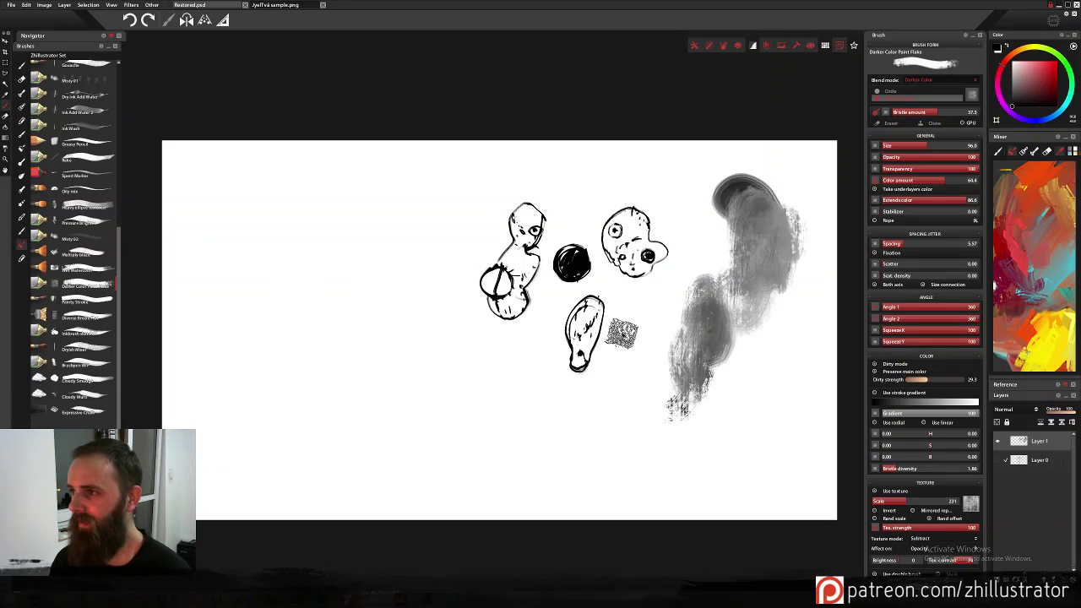
{"action": "key", "text": "Delete"}
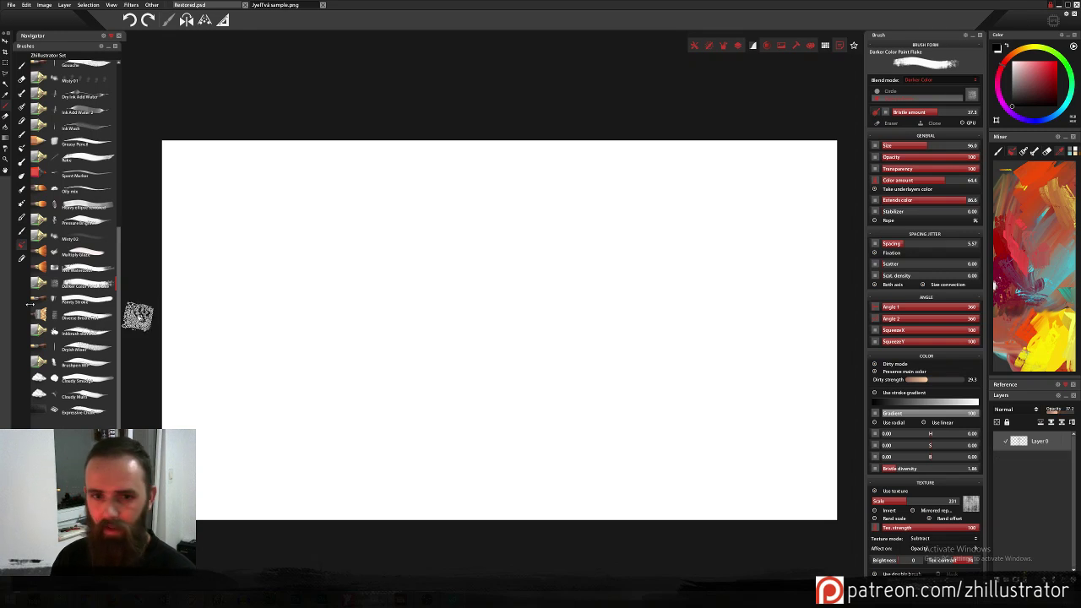
Choose the Painty Stroke brush, show Layer 0, clear its whole mannequin drawing and deselect.
{"action": "left_click", "coordinate": [102, 299]}
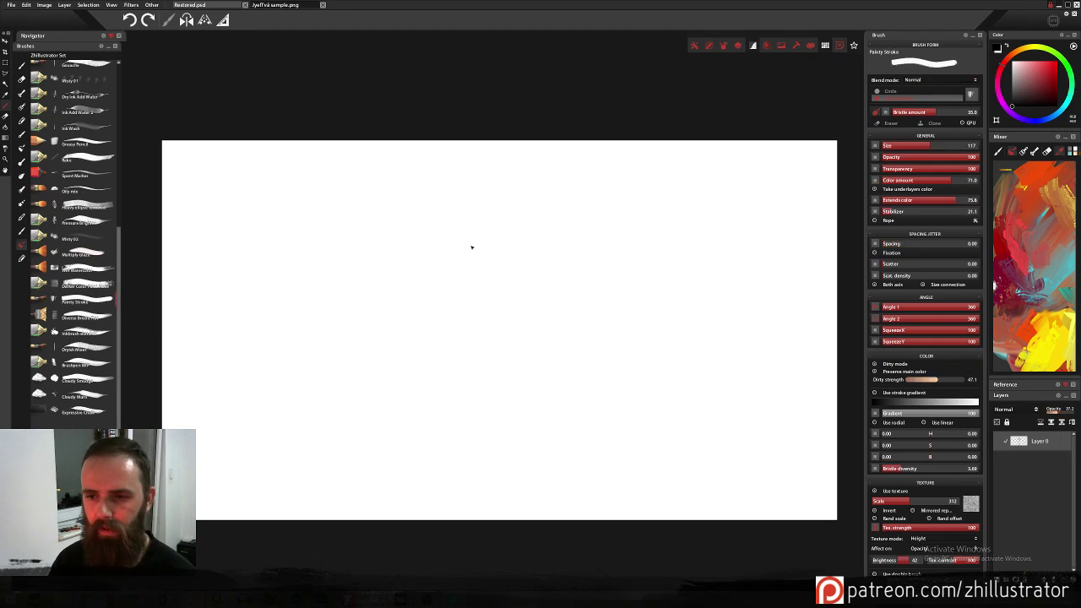
{"action": "left_click", "coordinate": [1001, 443]}
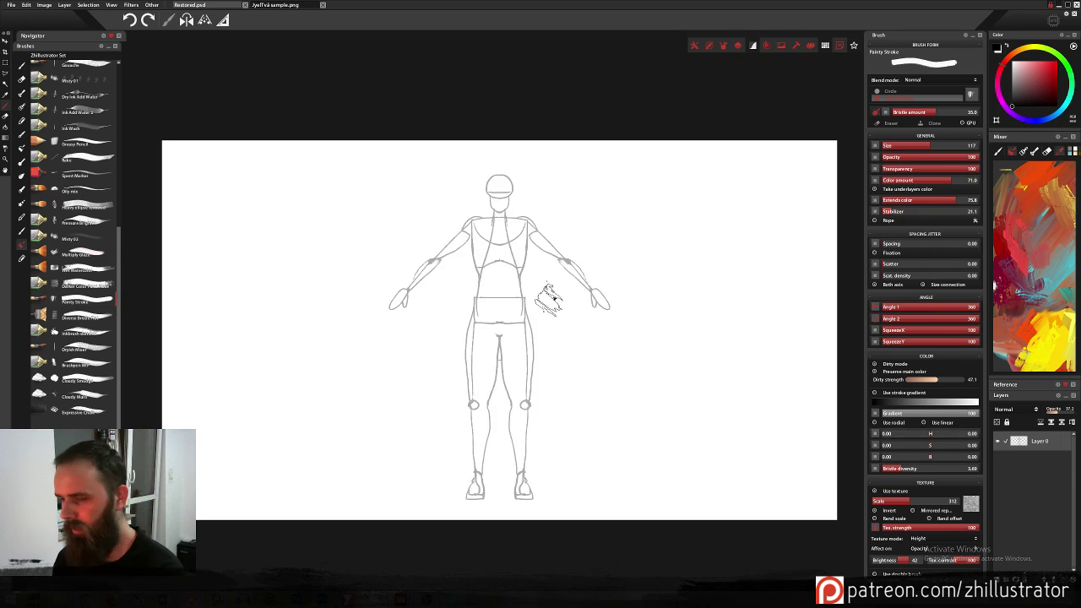
{"action": "key", "text": "ctrl+a"}
{"action": "key", "text": "Delete"}
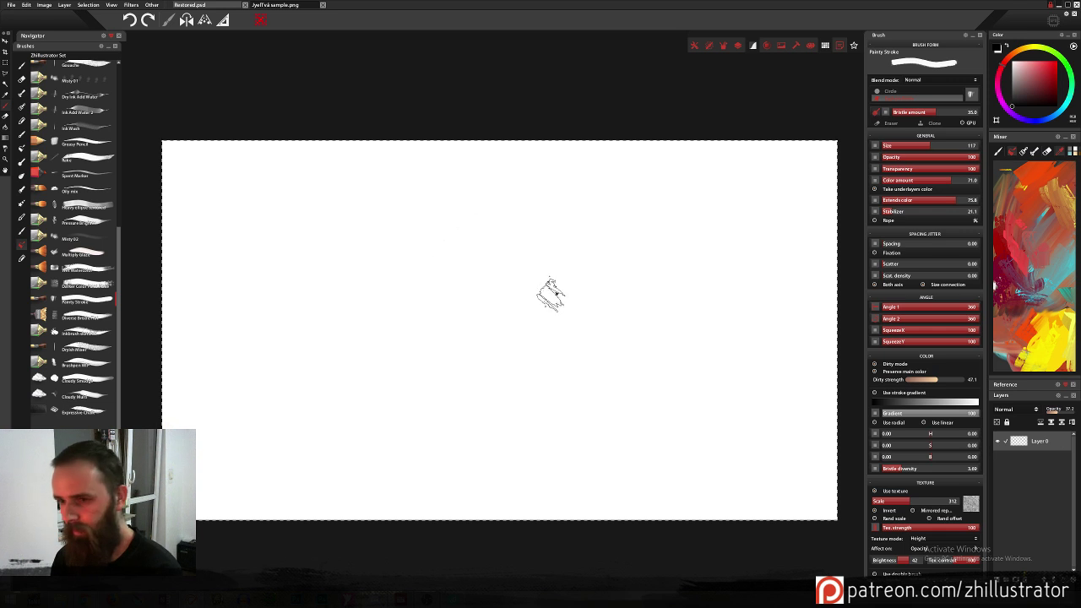
{"action": "key", "text": "ctrl+d"}
Paint wavy Painty Stroke test strokes across the empty canvas and clear them.
{"action": "mouse_move", "coordinate": [707, 286]}
{"action": "left_mouse_down"}
{"action": "mouse_move", "coordinate": [662, 244]}
{"action": "mouse_move", "coordinate": [542, 302]}
{"action": "mouse_move", "coordinate": [574, 286]}
{"action": "mouse_move", "coordinate": [584, 257]}
{"action": "mouse_move", "coordinate": [680, 207]}
{"action": "left_mouse_up"}
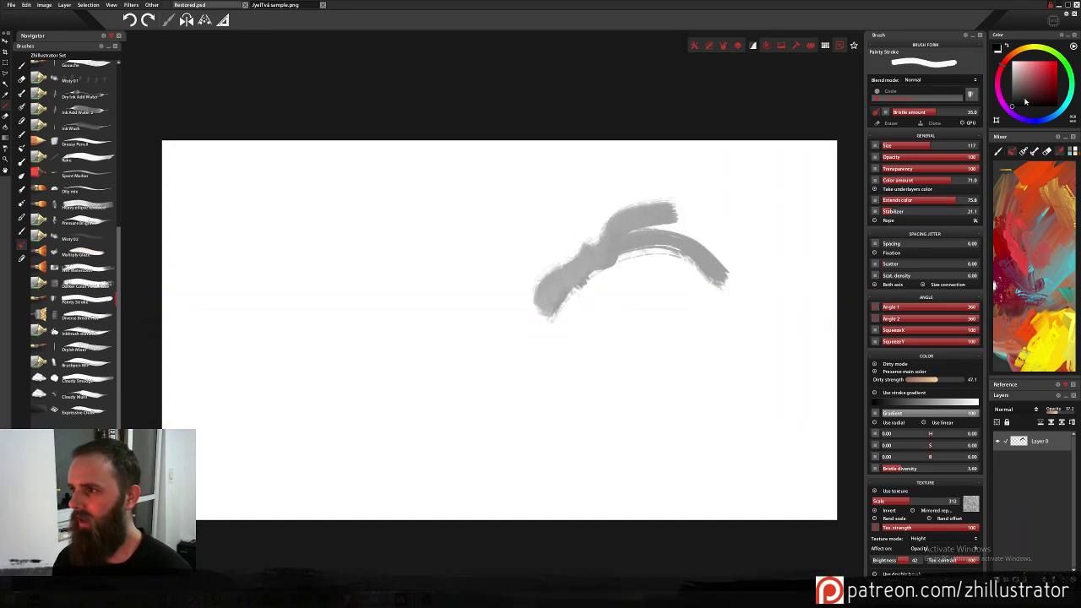
{"action": "mouse_move", "coordinate": [598, 325]}
{"action": "left_mouse_down"}
{"action": "mouse_move", "coordinate": [547, 320]}
{"action": "mouse_move", "coordinate": [489, 261]}
{"action": "mouse_move", "coordinate": [493, 275]}
{"action": "mouse_move", "coordinate": [426, 382]}
{"action": "mouse_move", "coordinate": [390, 356]}
{"action": "mouse_move", "coordinate": [415, 291]}
{"action": "left_mouse_up"}
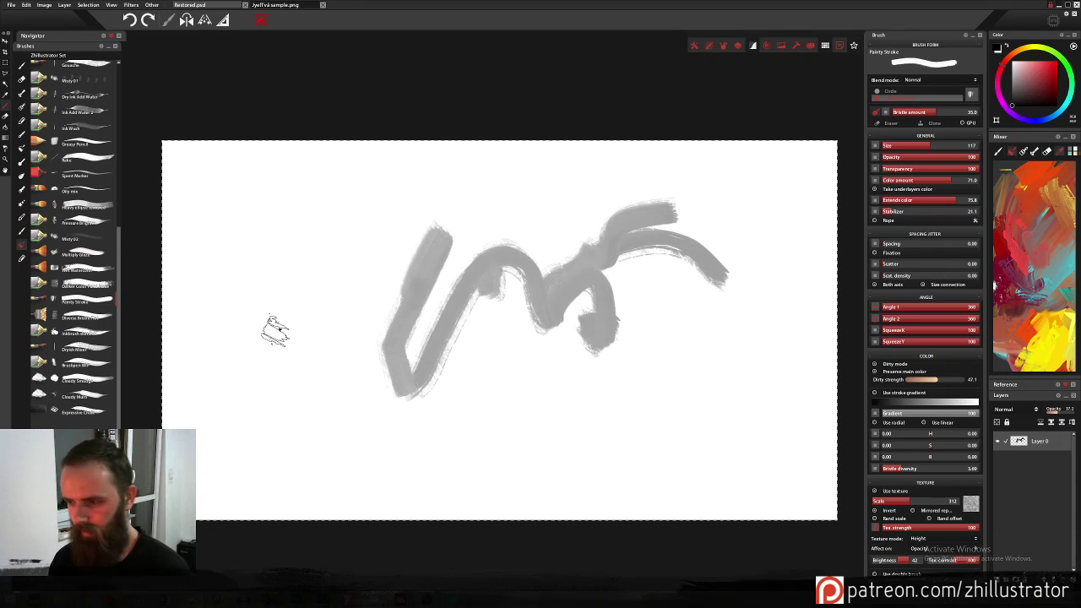
{"action": "key", "text": "Delete"}
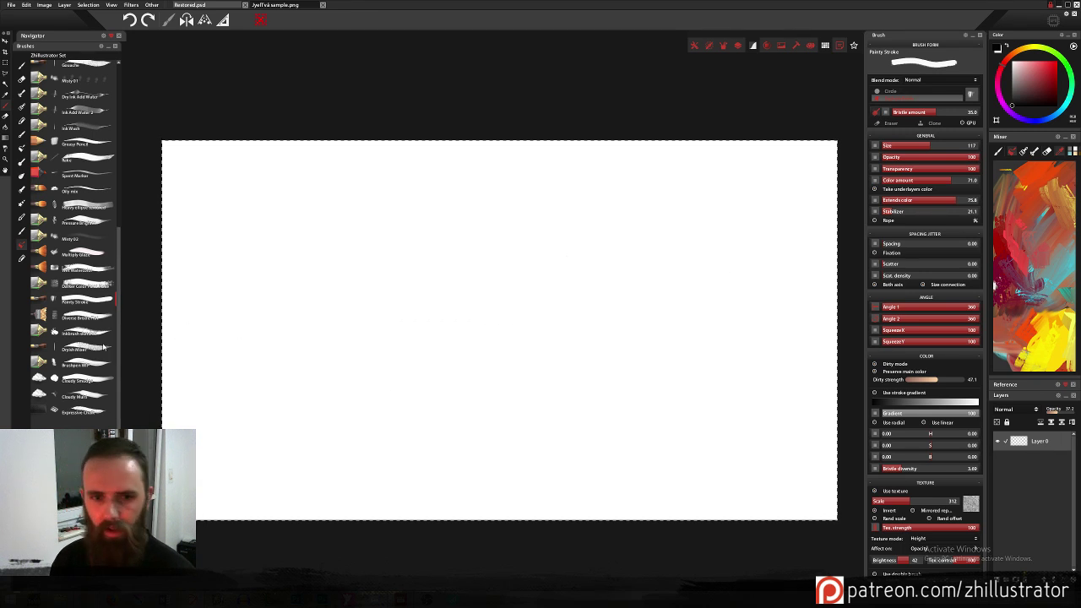
Choose the Diverse Bristle Flat brush, paint several short grey test strokes and clear them.
{"action": "left_click", "coordinate": [95, 318]}
{"action": "mouse_move", "coordinate": [355, 309]}
{"action": "left_mouse_down"}
{"action": "mouse_move", "coordinate": [363, 276]}
{"action": "mouse_move", "coordinate": [384, 363]}
{"action": "left_mouse_up"}
{"action": "left_click_drag", "start_coordinate": [478, 275], "coordinate": [473, 324]}
{"action": "mouse_move", "coordinate": [439, 235]}
{"action": "left_mouse_down"}
{"action": "mouse_move", "coordinate": [448, 335]}
{"action": "mouse_move", "coordinate": [418, 359]}
{"action": "left_mouse_up"}
{"action": "left_click_drag", "start_coordinate": [401, 217], "coordinate": [414, 296]}
{"action": "left_click_drag", "start_coordinate": [350, 234], "coordinate": [354, 283]}
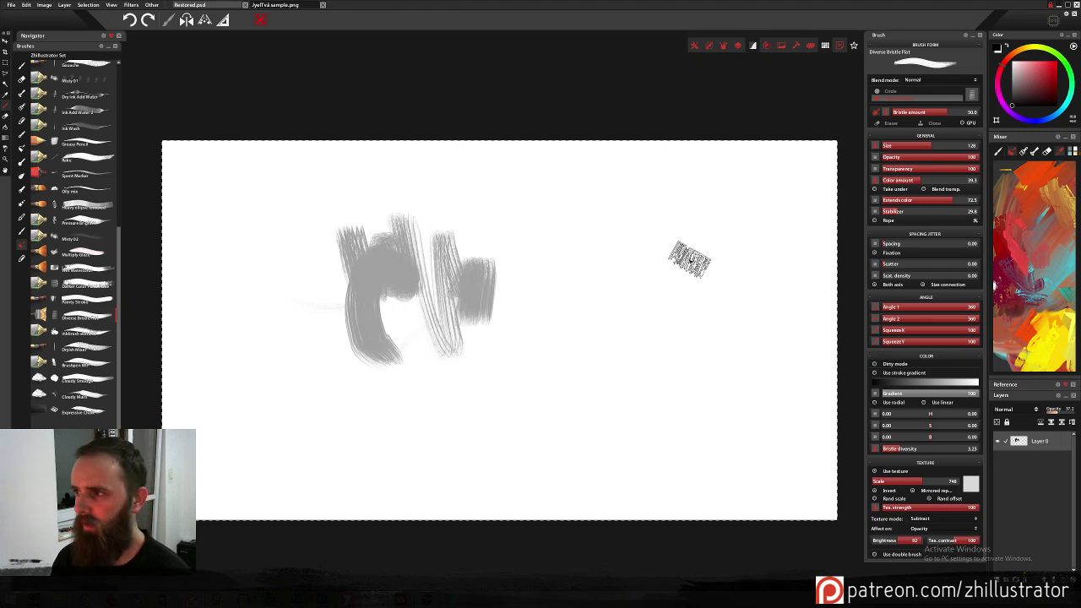
{"action": "key", "text": "Delete"}
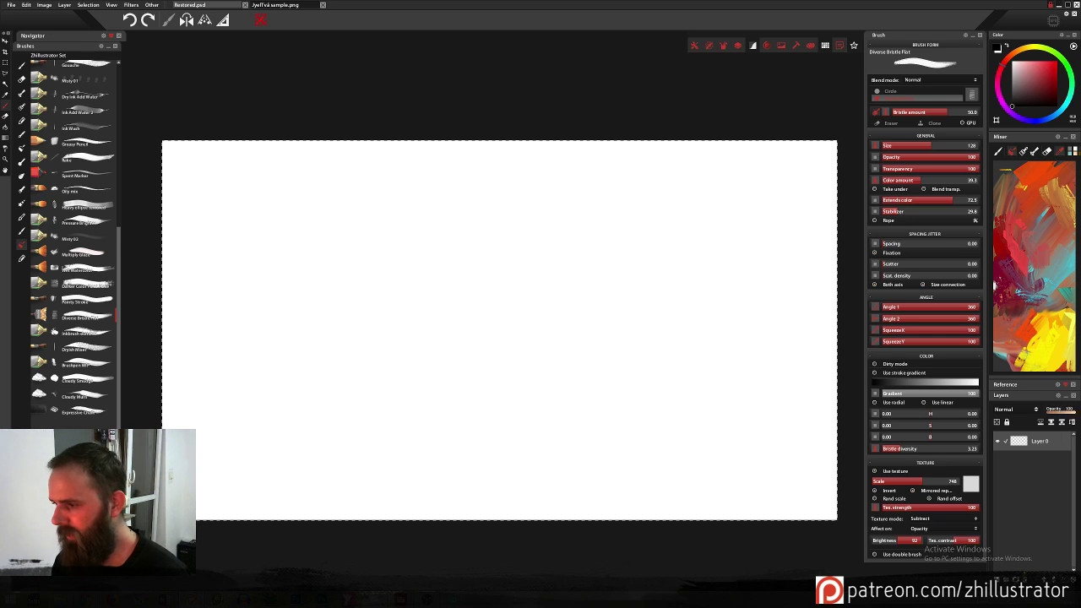
Paint a short bristle stroke near the canvas centre and set Layer 0's opacity to 100.
{"action": "left_click", "coordinate": [1057, 412]}
{"action": "mouse_move", "coordinate": [572, 337]}
{"action": "left_mouse_down"}
{"action": "mouse_move", "coordinate": [572, 248]}
{"action": "mouse_move", "coordinate": [550, 244]}
{"action": "left_mouse_up"}
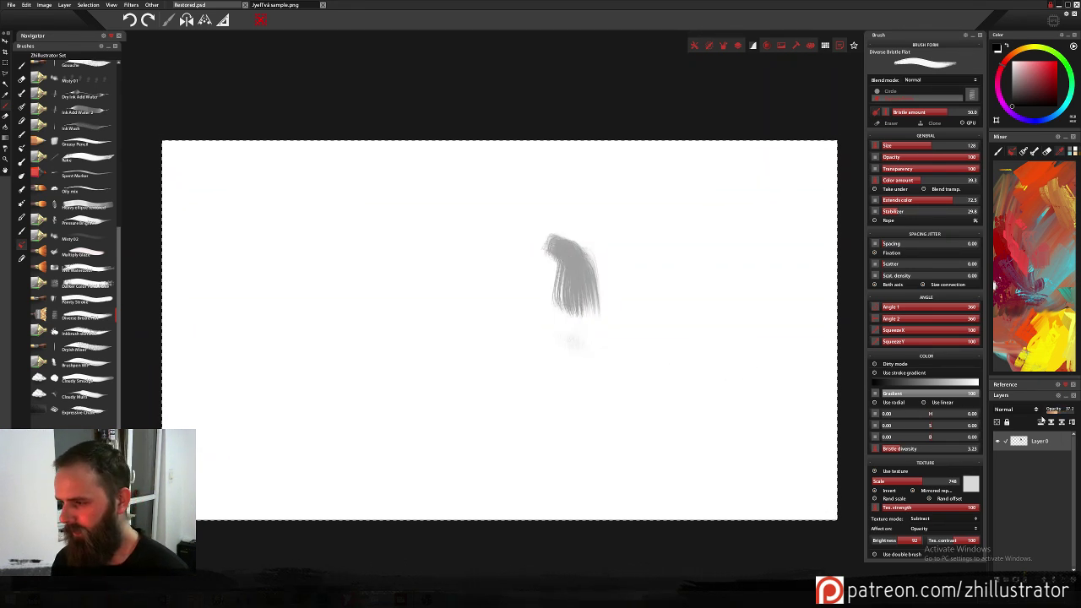
{"action": "left_click", "coordinate": [1071, 412]}
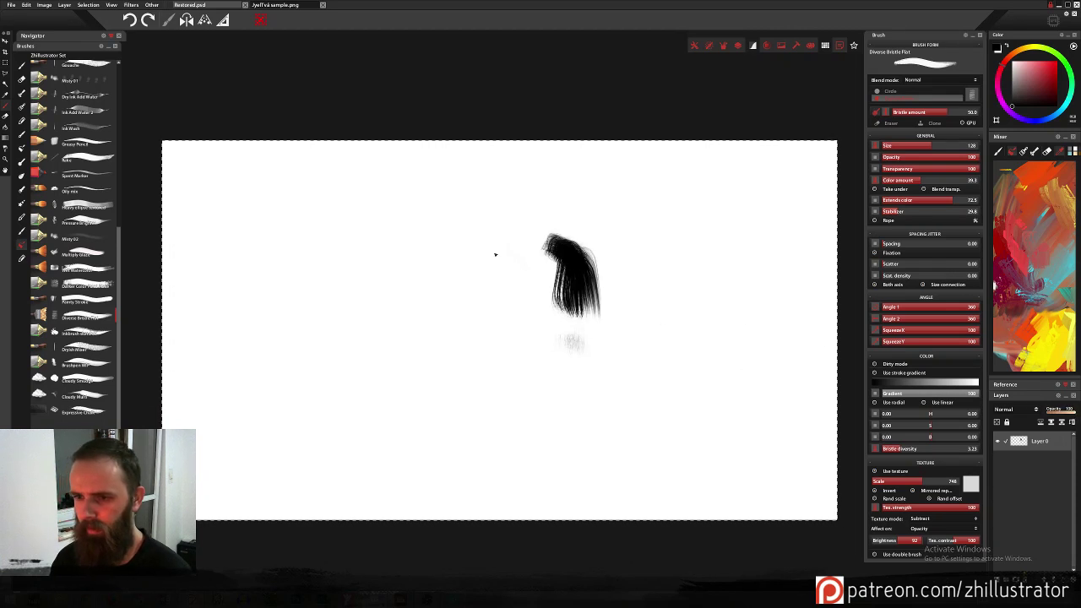
Paint a range of light and heavy black Diverse Bristle Flat strokes across the canvas.
{"action": "left_click_drag", "start_coordinate": [507, 241], "coordinate": [477, 297]}
{"action": "left_click_drag", "start_coordinate": [528, 224], "coordinate": [489, 387]}
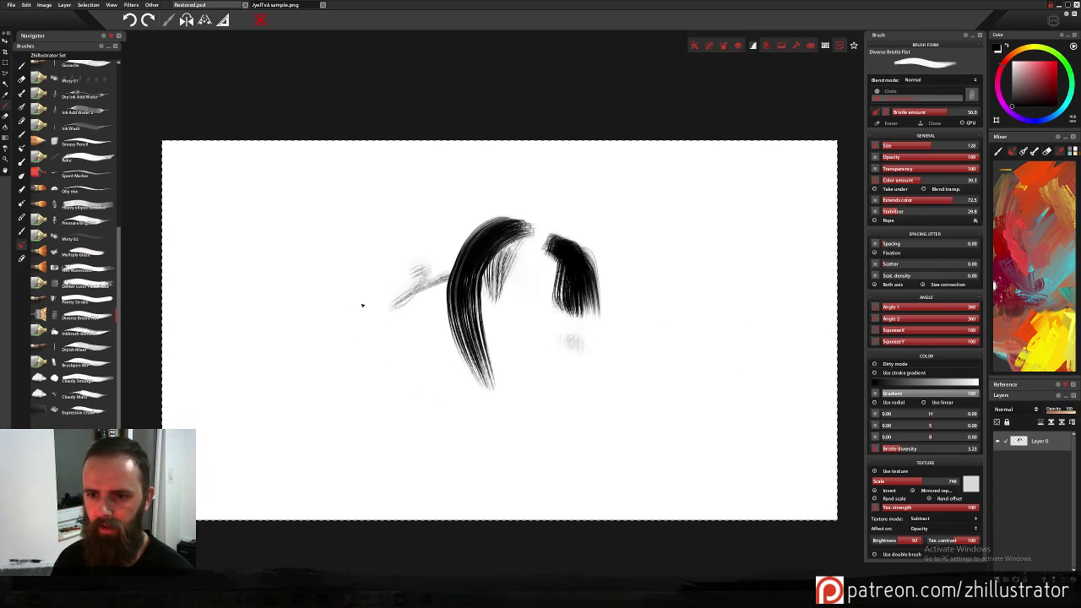
{"action": "left_click_drag", "start_coordinate": [363, 306], "coordinate": [407, 234]}
{"action": "mouse_move", "coordinate": [349, 213]}
{"action": "left_mouse_down"}
{"action": "mouse_move", "coordinate": [399, 272]}
{"action": "mouse_move", "coordinate": [448, 400]}
{"action": "left_mouse_up"}
{"action": "mouse_move", "coordinate": [557, 384]}
{"action": "left_mouse_down"}
{"action": "mouse_move", "coordinate": [621, 370]}
{"action": "mouse_move", "coordinate": [681, 333]}
{"action": "mouse_move", "coordinate": [647, 356]}
{"action": "mouse_move", "coordinate": [625, 311]}
{"action": "mouse_move", "coordinate": [626, 424]}
{"action": "left_mouse_up"}
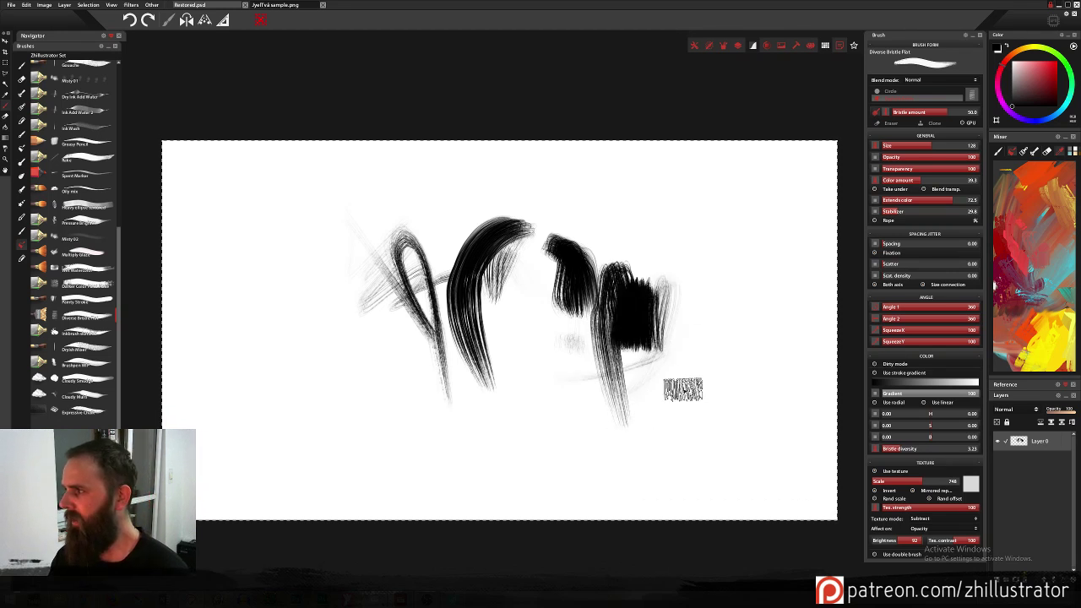
{"action": "left_click_drag", "start_coordinate": [682, 363], "coordinate": [679, 228]}
{"action": "left_click_drag", "start_coordinate": [722, 350], "coordinate": [679, 172]}
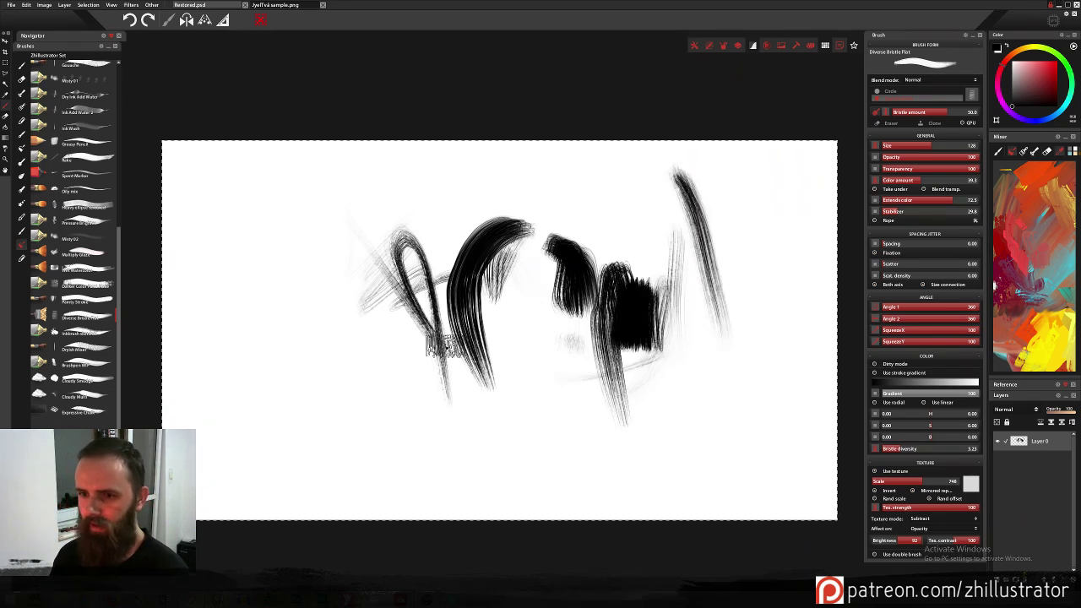
{"action": "left_click_drag", "start_coordinate": [288, 253], "coordinate": [350, 374]}
{"action": "left_click_drag", "start_coordinate": [250, 225], "coordinate": [355, 367]}
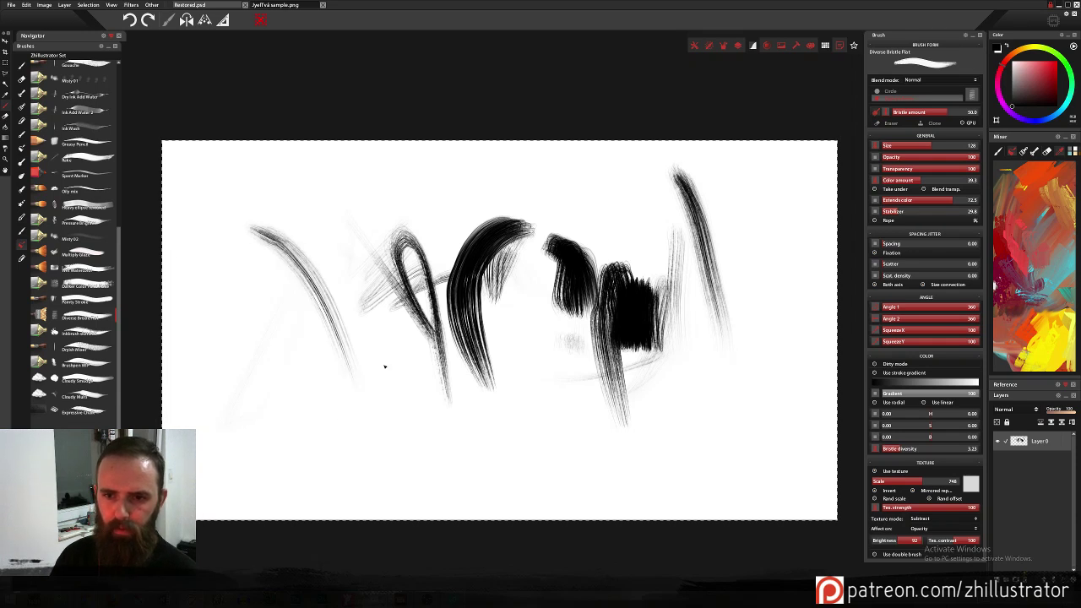
Add heavy black Diverse Bristle Flat strokes and a filled blob left of the canvas centre, and clear the canvas.
{"action": "left_click_drag", "start_coordinate": [369, 418], "coordinate": [364, 283]}
{"action": "mouse_move", "coordinate": [325, 185]}
{"action": "left_mouse_down"}
{"action": "mouse_move", "coordinate": [367, 224]}
{"action": "mouse_move", "coordinate": [344, 348]}
{"action": "mouse_move", "coordinate": [349, 337]}
{"action": "mouse_move", "coordinate": [384, 390]}
{"action": "mouse_move", "coordinate": [435, 169]}
{"action": "left_mouse_up"}
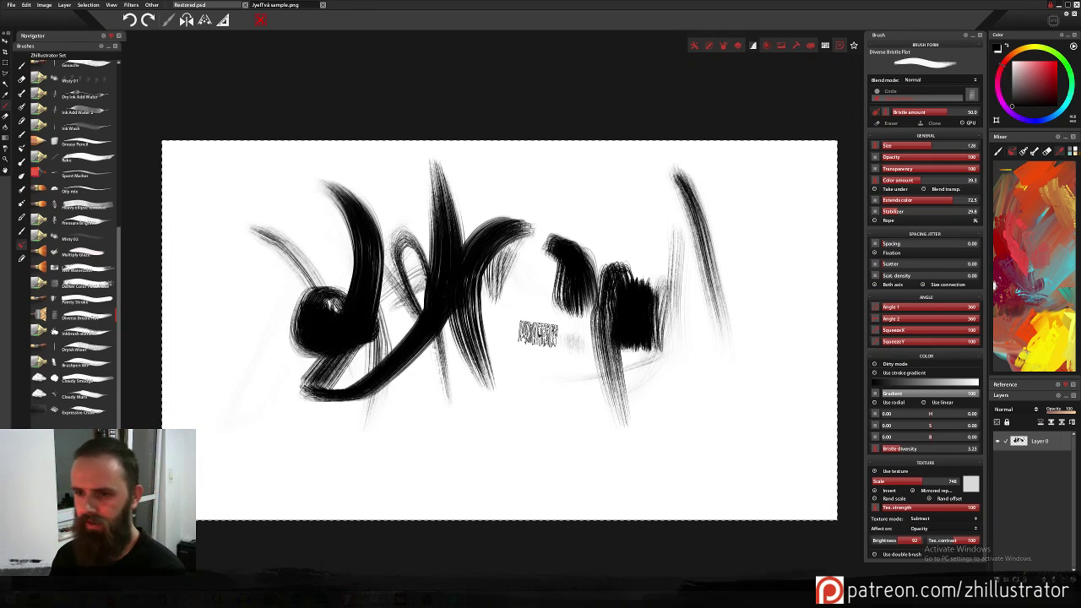
{"action": "key", "text": "Delete"}
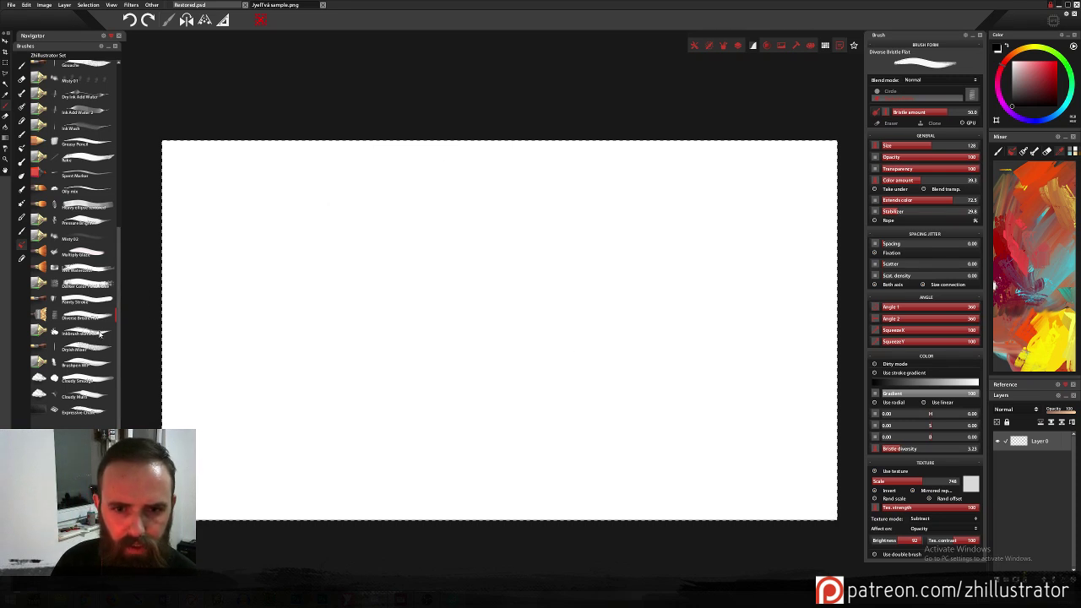
Choose the Inkbrush sketcher brush, paint thin wavy and dense black test strokes across the canvas, and clear them.
{"action": "left_click", "coordinate": [99, 333]}
{"action": "mouse_move", "coordinate": [366, 280]}
{"action": "left_mouse_down"}
{"action": "mouse_move", "coordinate": [517, 294]}
{"action": "mouse_move", "coordinate": [522, 305]}
{"action": "mouse_move", "coordinate": [491, 347]}
{"action": "mouse_move", "coordinate": [506, 371]}
{"action": "mouse_move", "coordinate": [555, 337]}
{"action": "mouse_move", "coordinate": [642, 305]}
{"action": "mouse_move", "coordinate": [654, 247]}
{"action": "mouse_move", "coordinate": [593, 359]}
{"action": "mouse_move", "coordinate": [374, 286]}
{"action": "mouse_move", "coordinate": [370, 354]}
{"action": "mouse_move", "coordinate": [397, 265]}
{"action": "left_mouse_up"}
{"action": "key", "text": "Delete"}
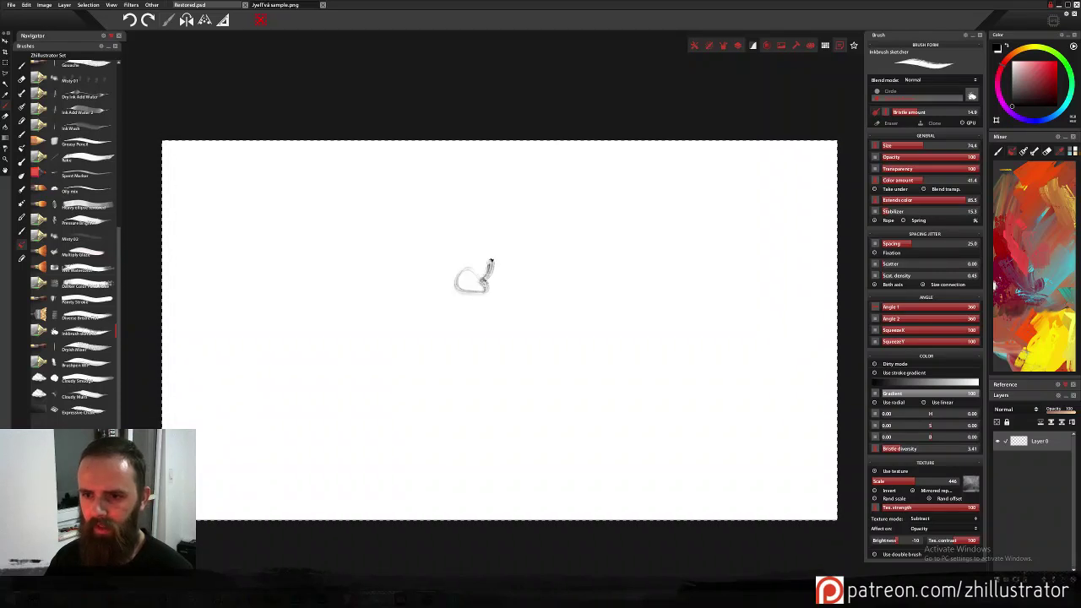
{"action": "mouse_move", "coordinate": [489, 263]}
{"action": "left_mouse_down"}
{"action": "mouse_move", "coordinate": [459, 263]}
{"action": "mouse_move", "coordinate": [538, 332]}
{"action": "left_mouse_up"}
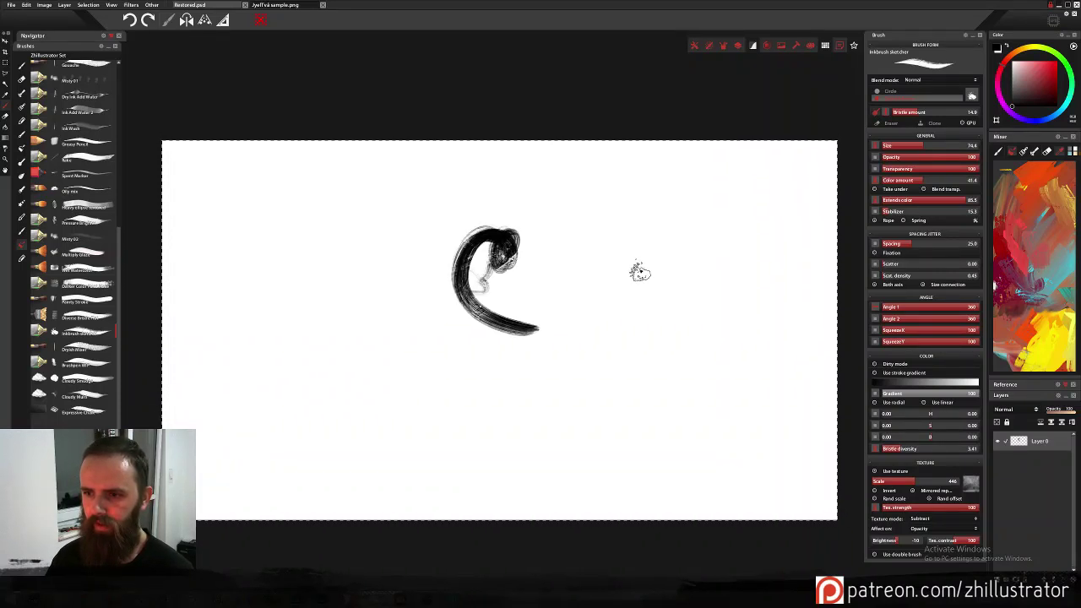
{"action": "mouse_move", "coordinate": [576, 298]}
{"action": "left_mouse_down"}
{"action": "mouse_move", "coordinate": [609, 247]}
{"action": "mouse_move", "coordinate": [602, 264]}
{"action": "mouse_move", "coordinate": [628, 269]}
{"action": "mouse_move", "coordinate": [661, 244]}
{"action": "mouse_move", "coordinate": [590, 358]}
{"action": "left_mouse_up"}
{"action": "mouse_move", "coordinate": [455, 354]}
{"action": "left_mouse_down"}
{"action": "mouse_move", "coordinate": [376, 313]}
{"action": "mouse_move", "coordinate": [267, 336]}
{"action": "left_mouse_up"}
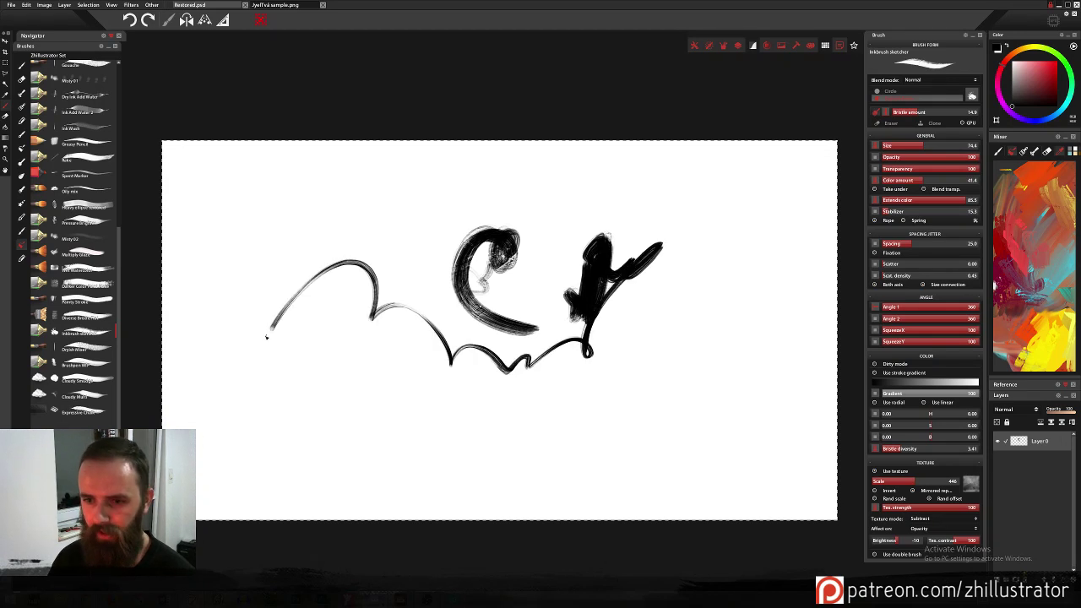
{"action": "mouse_move", "coordinate": [323, 275]}
{"action": "left_mouse_down"}
{"action": "mouse_move", "coordinate": [371, 302]}
{"action": "mouse_move", "coordinate": [344, 359]}
{"action": "mouse_move", "coordinate": [294, 366]}
{"action": "mouse_move", "coordinate": [306, 374]}
{"action": "mouse_move", "coordinate": [363, 334]}
{"action": "left_mouse_up"}
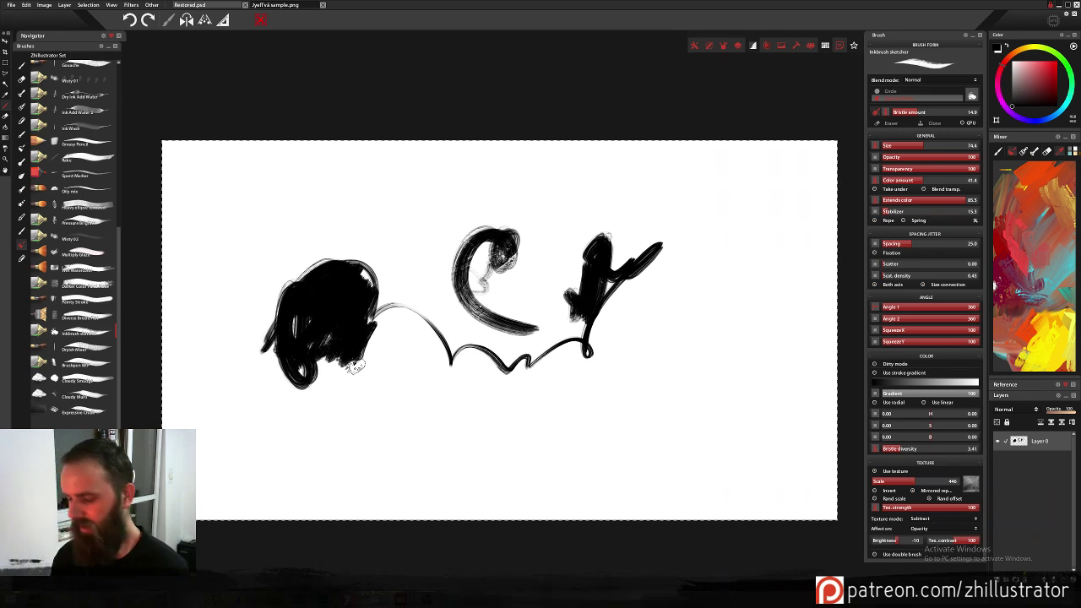
{"action": "key", "text": "Delete"}
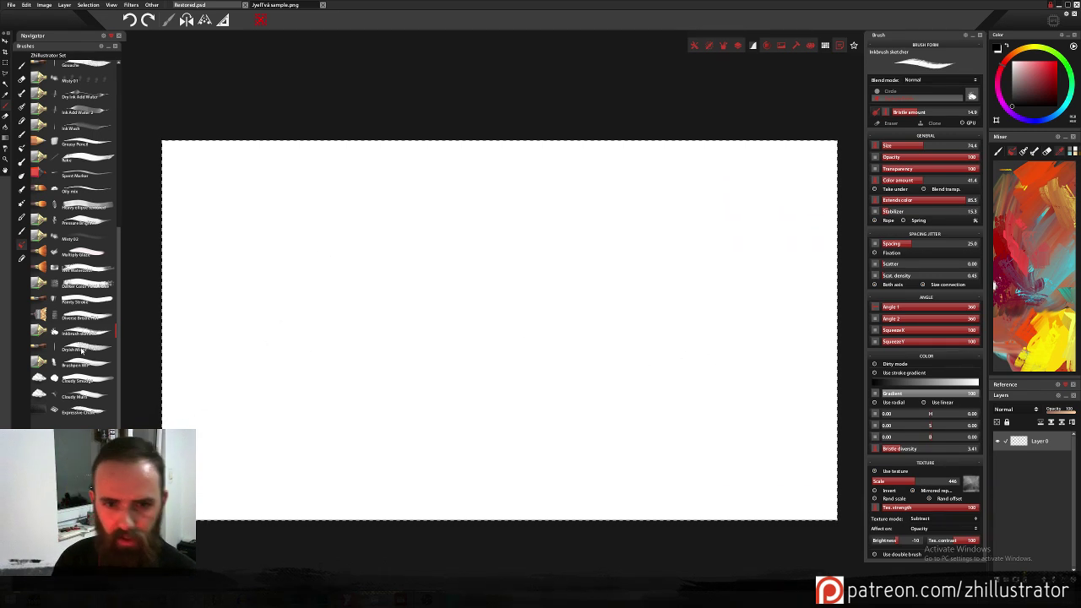
Choose the Dryish Mixer brush and paint dense, textured black scribbles across the canvas with a small squiggle below them.
{"action": "left_click", "coordinate": [90, 349]}
{"action": "mouse_move", "coordinate": [557, 359]}
{"action": "left_mouse_down"}
{"action": "mouse_move", "coordinate": [558, 275]}
{"action": "mouse_move", "coordinate": [544, 276]}
{"action": "mouse_move", "coordinate": [503, 331]}
{"action": "mouse_move", "coordinate": [578, 238]}
{"action": "left_mouse_up"}
{"action": "mouse_move", "coordinate": [537, 276]}
{"action": "left_mouse_down"}
{"action": "mouse_move", "coordinate": [422, 314]}
{"action": "mouse_move", "coordinate": [481, 254]}
{"action": "mouse_move", "coordinate": [478, 279]}
{"action": "mouse_move", "coordinate": [397, 216]}
{"action": "mouse_move", "coordinate": [346, 202]}
{"action": "mouse_move", "coordinate": [330, 439]}
{"action": "mouse_move", "coordinate": [355, 338]}
{"action": "mouse_move", "coordinate": [422, 385]}
{"action": "left_mouse_up"}
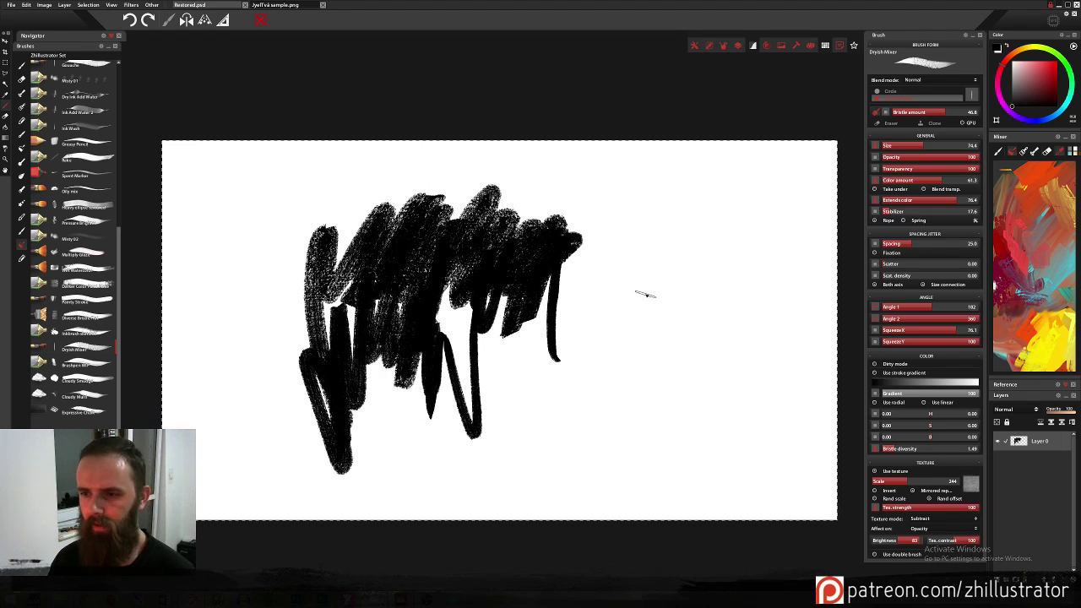
{"action": "mouse_move", "coordinate": [645, 296]}
{"action": "left_mouse_down"}
{"action": "mouse_move", "coordinate": [667, 272]}
{"action": "mouse_move", "coordinate": [629, 221]}
{"action": "mouse_move", "coordinate": [601, 321]}
{"action": "mouse_move", "coordinate": [703, 304]}
{"action": "mouse_move", "coordinate": [743, 249]}
{"action": "mouse_move", "coordinate": [655, 196]}
{"action": "mouse_move", "coordinate": [499, 348]}
{"action": "left_mouse_up"}
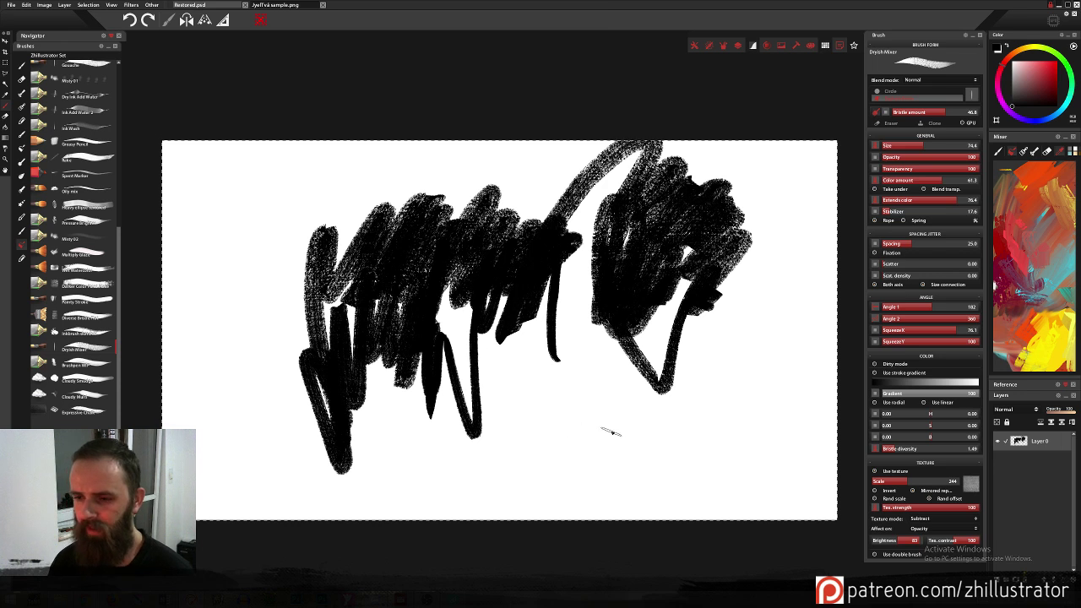
{"action": "mouse_move", "coordinate": [620, 373]}
{"action": "left_mouse_down"}
{"action": "mouse_move", "coordinate": [603, 436]}
{"action": "mouse_move", "coordinate": [600, 412]}
{"action": "left_mouse_up"}
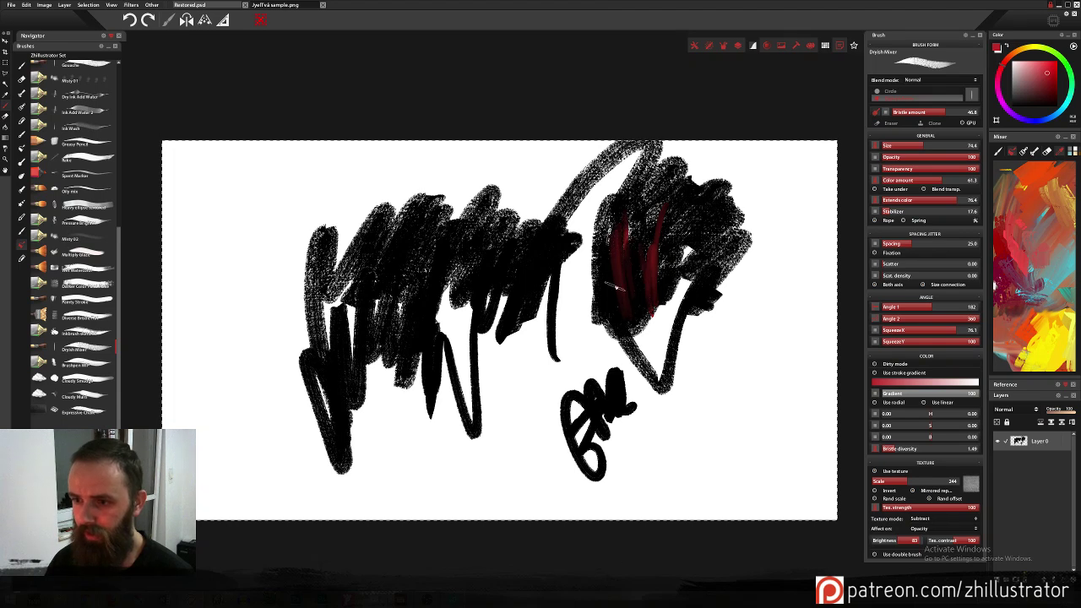
Paint crimson Dryish Mixer strokes over the black scribbles to blend the two colours.
{"action": "mouse_move", "coordinate": [610, 285]}
{"action": "left_mouse_down"}
{"action": "mouse_move", "coordinate": [602, 221]}
{"action": "mouse_move", "coordinate": [663, 181]}
{"action": "mouse_move", "coordinate": [627, 210]}
{"action": "left_mouse_up"}
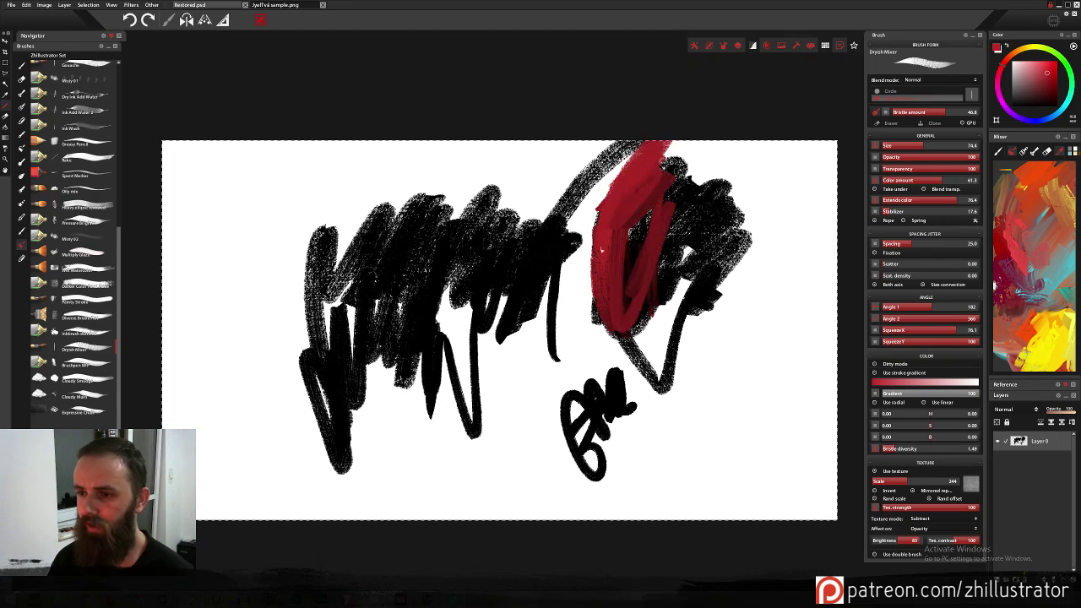
{"action": "left_click_drag", "start_coordinate": [676, 274], "coordinate": [699, 265]}
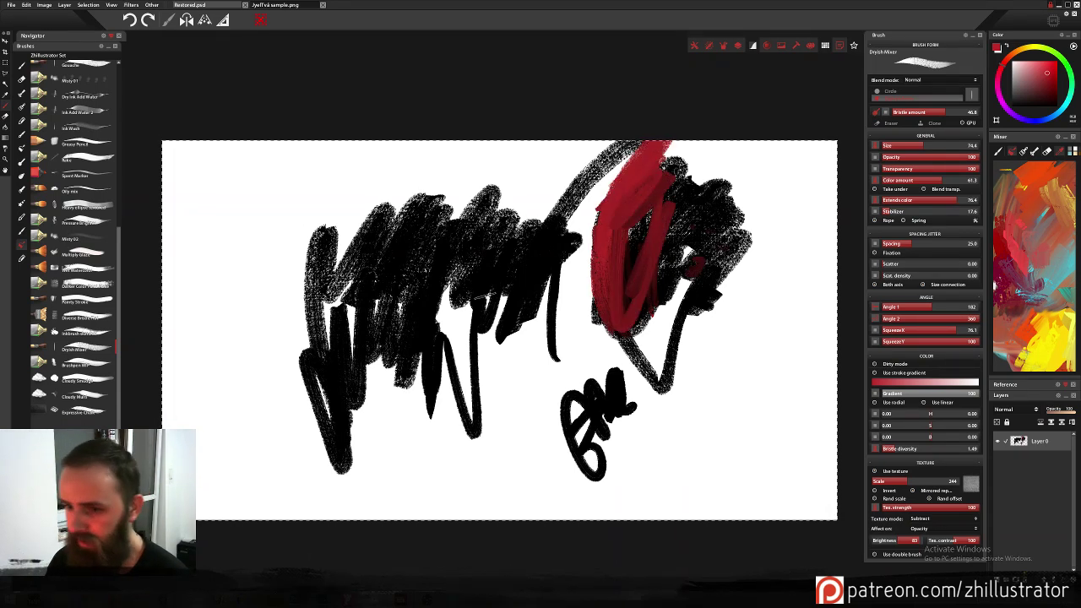
{"action": "mouse_move", "coordinate": [416, 342]}
{"action": "left_mouse_down"}
{"action": "mouse_move", "coordinate": [413, 358]}
{"action": "mouse_move", "coordinate": [413, 346]}
{"action": "mouse_move", "coordinate": [454, 434]}
{"action": "mouse_move", "coordinate": [381, 369]}
{"action": "left_mouse_up"}
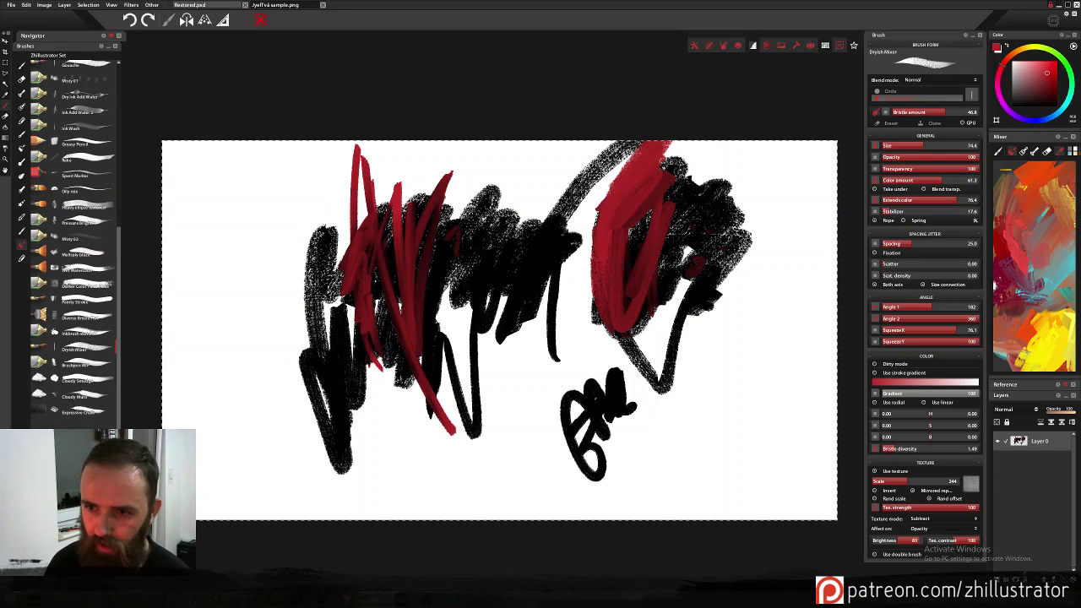
{"action": "mouse_move", "coordinate": [485, 228]}
{"action": "left_mouse_down"}
{"action": "mouse_move", "coordinate": [494, 270]}
{"action": "mouse_move", "coordinate": [488, 211]}
{"action": "mouse_move", "coordinate": [460, 253]}
{"action": "mouse_move", "coordinate": [422, 224]}
{"action": "mouse_move", "coordinate": [549, 207]}
{"action": "mouse_move", "coordinate": [509, 263]}
{"action": "mouse_move", "coordinate": [507, 217]}
{"action": "mouse_move", "coordinate": [498, 303]}
{"action": "left_mouse_up"}
{"action": "left_click_drag", "start_coordinate": [528, 257], "coordinate": [498, 363]}
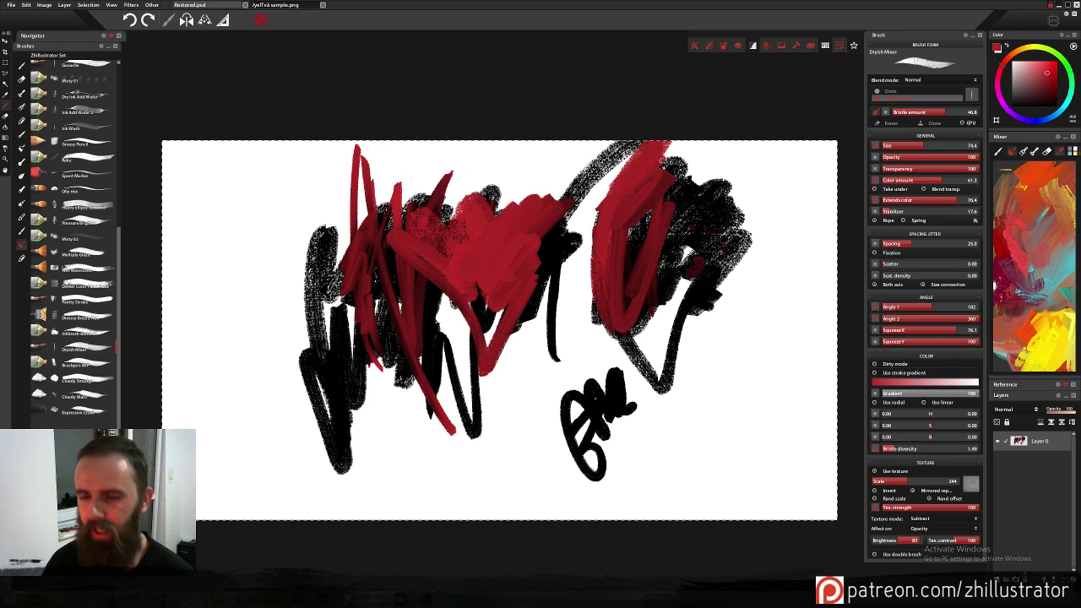
{"action": "mouse_move", "coordinate": [540, 300]}
{"action": "left_mouse_down"}
{"action": "mouse_move", "coordinate": [591, 236]}
{"action": "mouse_move", "coordinate": [520, 253]}
{"action": "mouse_move", "coordinate": [549, 194]}
{"action": "left_mouse_up"}
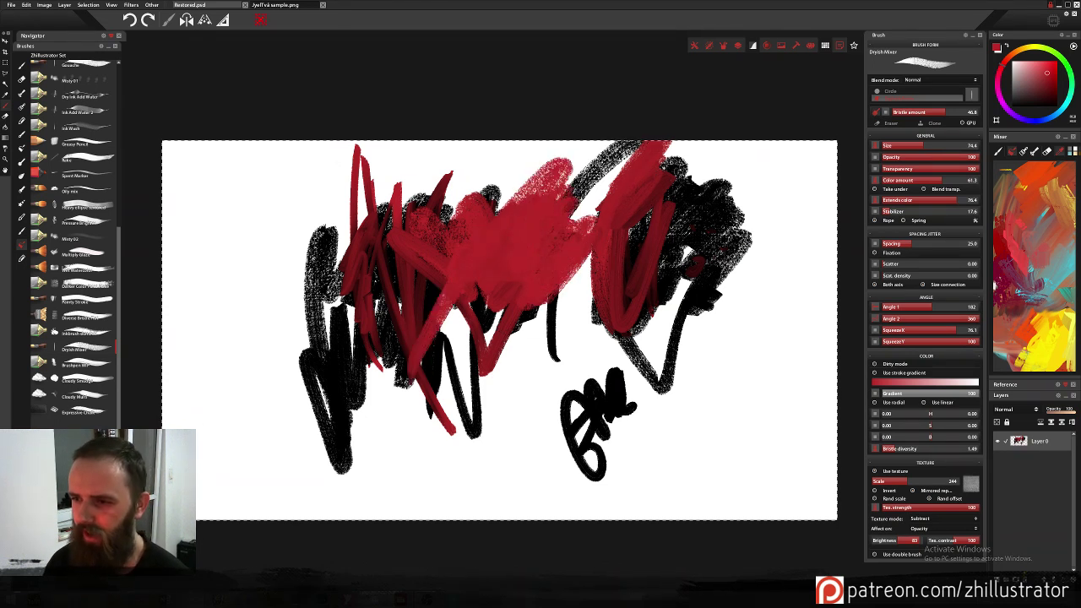
{"action": "mouse_move", "coordinate": [739, 249]}
{"action": "left_mouse_down"}
{"action": "mouse_move", "coordinate": [676, 313]}
{"action": "mouse_move", "coordinate": [629, 203]}
{"action": "mouse_move", "coordinate": [694, 214]}
{"action": "left_mouse_up"}
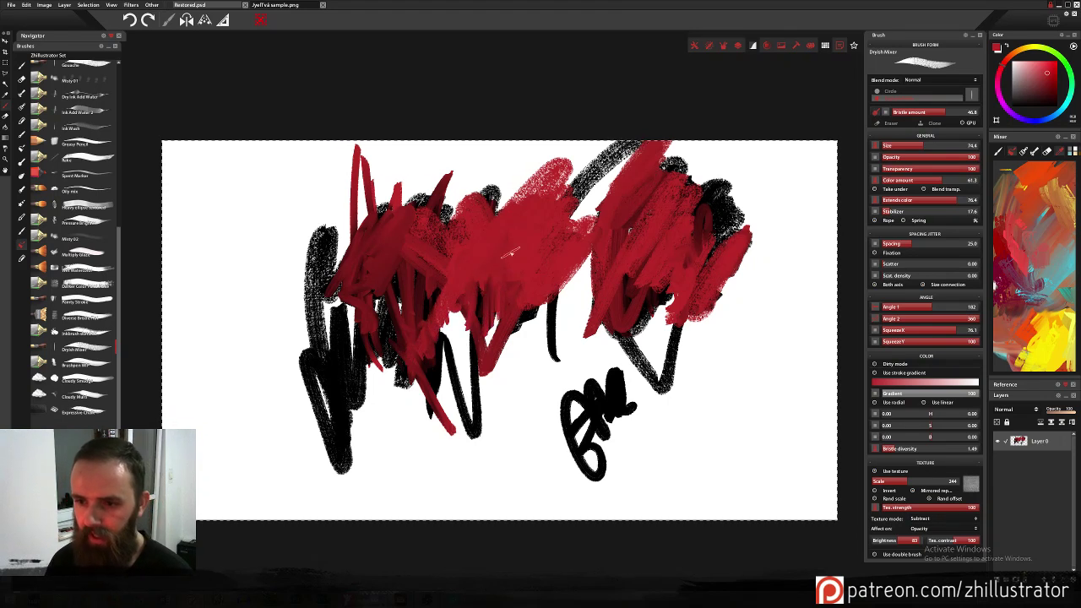
{"action": "mouse_move", "coordinate": [703, 219]}
{"action": "left_mouse_down"}
{"action": "mouse_move", "coordinate": [749, 196]}
{"action": "mouse_move", "coordinate": [711, 253]}
{"action": "mouse_move", "coordinate": [699, 211]}
{"action": "left_mouse_up"}
{"action": "mouse_move", "coordinate": [557, 279]}
{"action": "left_mouse_down"}
{"action": "mouse_move", "coordinate": [583, 325]}
{"action": "mouse_move", "coordinate": [522, 311]}
{"action": "left_mouse_up"}
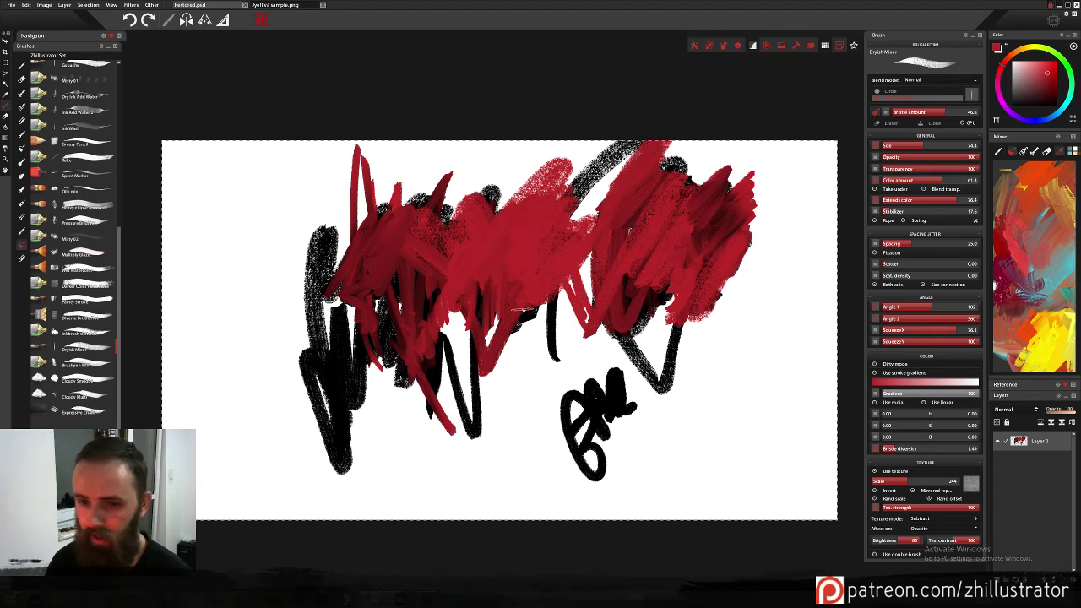
Choose the Brushpen WIP brush and paint thin and thick crimson strokes over the lower black scribbles.
{"action": "left_click", "coordinate": [93, 366]}
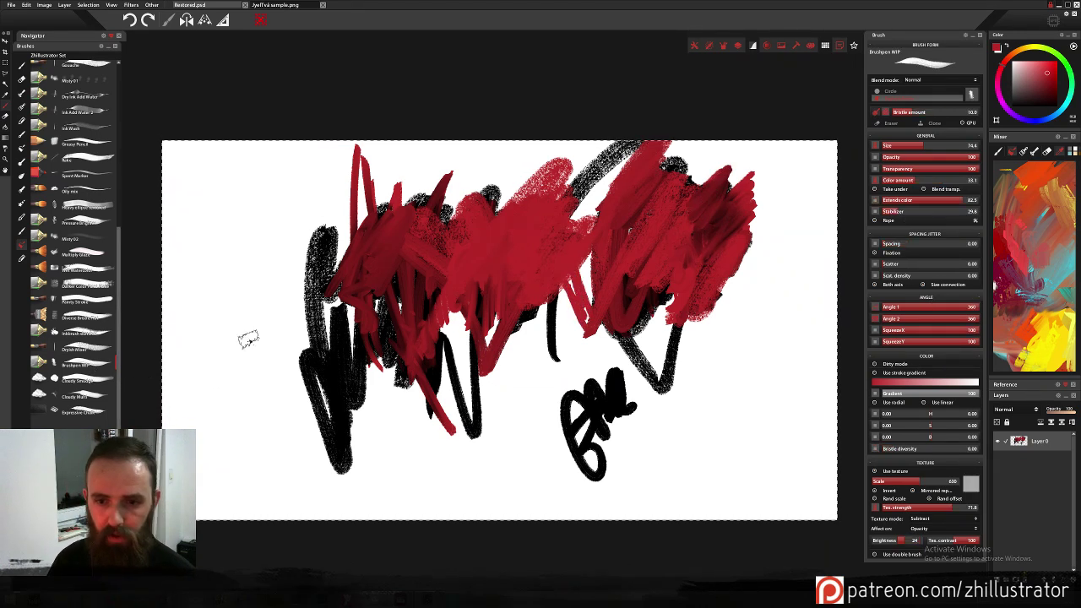
{"action": "mouse_move", "coordinate": [243, 336]}
{"action": "left_mouse_down"}
{"action": "mouse_move", "coordinate": [304, 359]}
{"action": "mouse_move", "coordinate": [313, 423]}
{"action": "mouse_move", "coordinate": [402, 456]}
{"action": "mouse_move", "coordinate": [562, 397]}
{"action": "mouse_move", "coordinate": [540, 422]}
{"action": "mouse_move", "coordinate": [642, 414]}
{"action": "mouse_move", "coordinate": [591, 363]}
{"action": "left_mouse_up"}
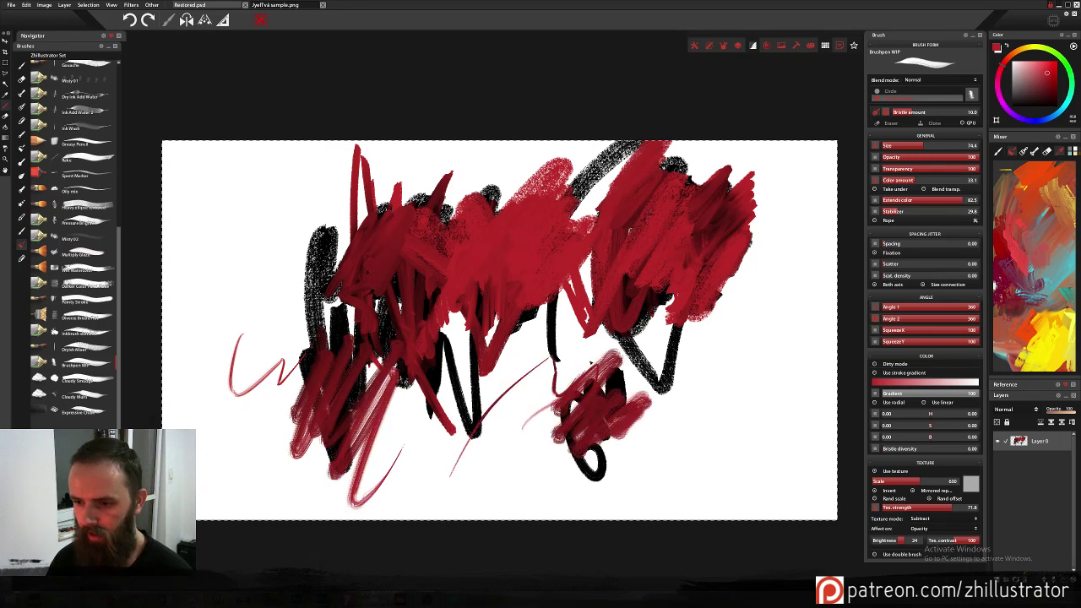
{"action": "left_click_drag", "start_coordinate": [558, 414], "coordinate": [655, 300]}
{"action": "left_click_drag", "start_coordinate": [754, 287], "coordinate": [701, 346]}
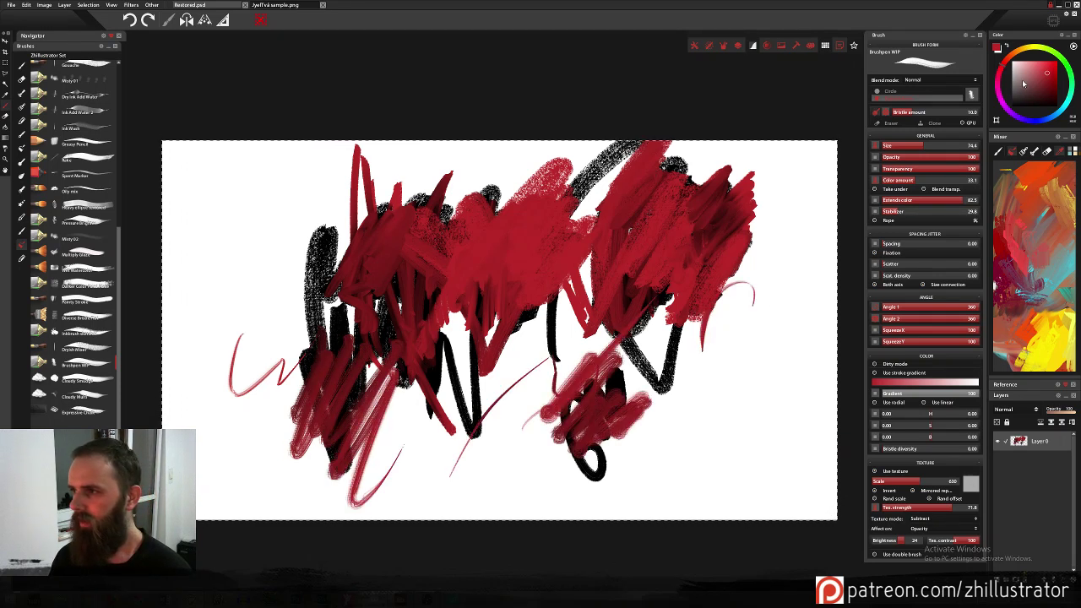
Switch the colour to yellow and paint a thin wavy line and thicker blended patches over the red area.
{"action": "left_click", "coordinate": [1030, 50]}
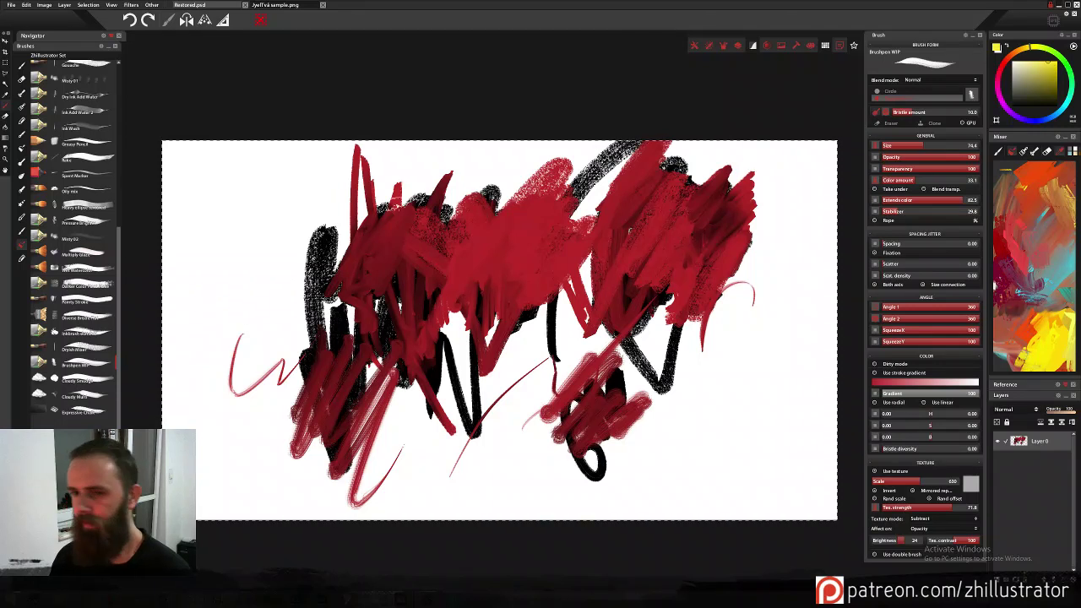
{"action": "left_click_drag", "start_coordinate": [254, 262], "coordinate": [505, 255]}
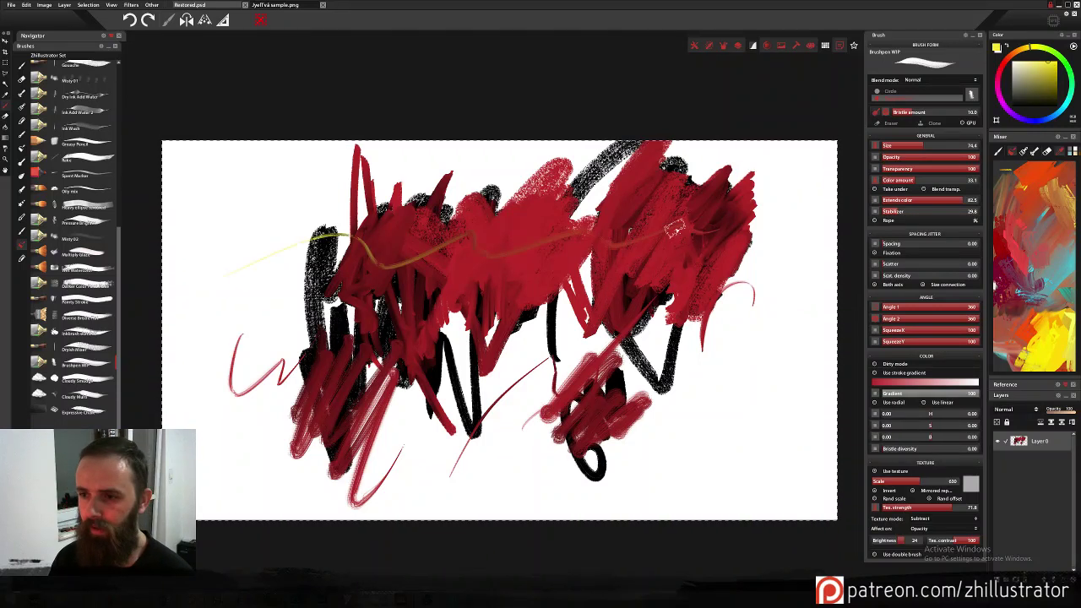
{"action": "mouse_move", "coordinate": [674, 229]}
{"action": "left_mouse_down"}
{"action": "mouse_move", "coordinate": [720, 243]}
{"action": "mouse_move", "coordinate": [721, 227]}
{"action": "mouse_move", "coordinate": [678, 218]}
{"action": "mouse_move", "coordinate": [631, 230]}
{"action": "mouse_move", "coordinate": [664, 240]}
{"action": "mouse_move", "coordinate": [600, 269]}
{"action": "left_mouse_up"}
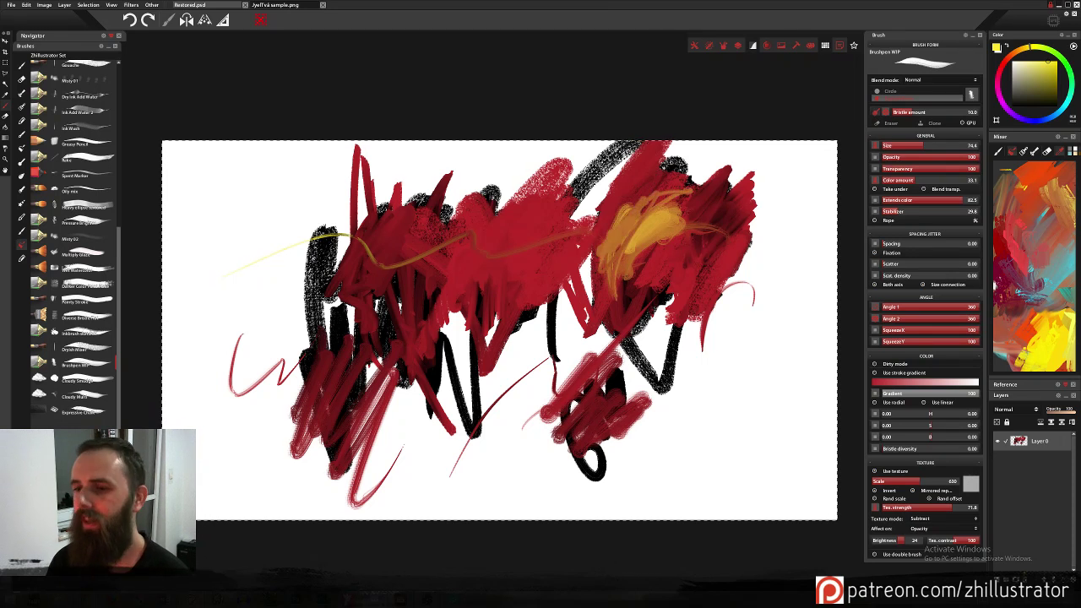
{"action": "mouse_move", "coordinate": [591, 224]}
{"action": "left_mouse_down"}
{"action": "mouse_move", "coordinate": [558, 212]}
{"action": "mouse_move", "coordinate": [549, 254]}
{"action": "mouse_move", "coordinate": [536, 194]}
{"action": "mouse_move", "coordinate": [541, 267]}
{"action": "mouse_move", "coordinate": [500, 253]}
{"action": "mouse_move", "coordinate": [490, 203]}
{"action": "mouse_move", "coordinate": [473, 254]}
{"action": "mouse_move", "coordinate": [479, 211]}
{"action": "mouse_move", "coordinate": [505, 221]}
{"action": "mouse_move", "coordinate": [482, 313]}
{"action": "left_mouse_up"}
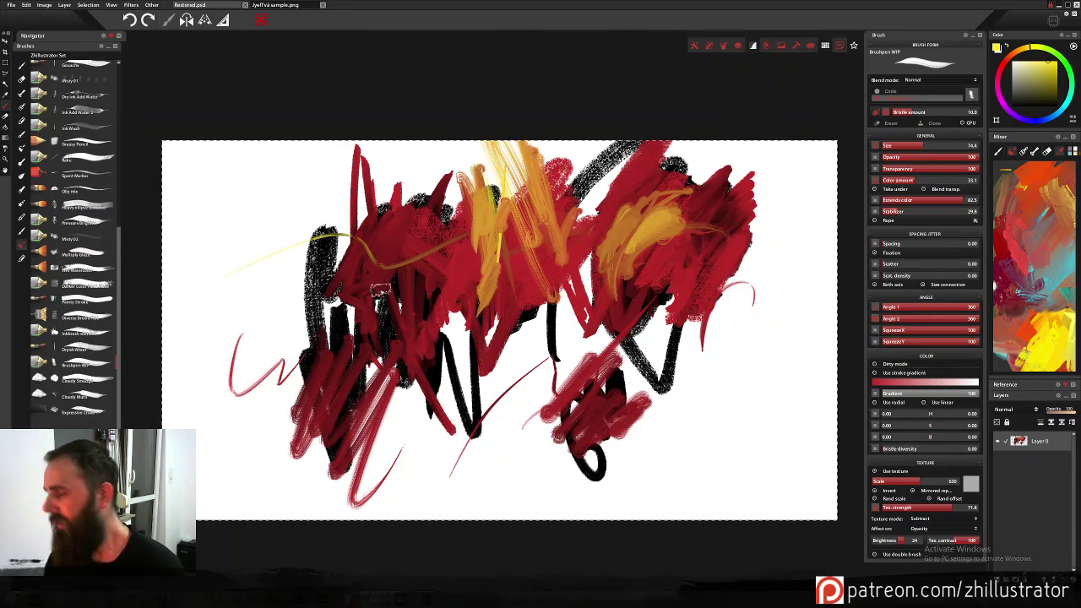
Paint several long, nearly horizontal yellow Brushpen WIP strokes across the full width of the painted area.
{"action": "mouse_move", "coordinate": [342, 302]}
{"action": "left_mouse_down"}
{"action": "mouse_move", "coordinate": [758, 239]}
{"action": "mouse_move", "coordinate": [760, 258]}
{"action": "mouse_move", "coordinate": [236, 299]}
{"action": "left_mouse_up"}
{"action": "left_click_drag", "start_coordinate": [769, 301], "coordinate": [352, 284]}
{"action": "left_click_drag", "start_coordinate": [544, 265], "coordinate": [195, 271]}
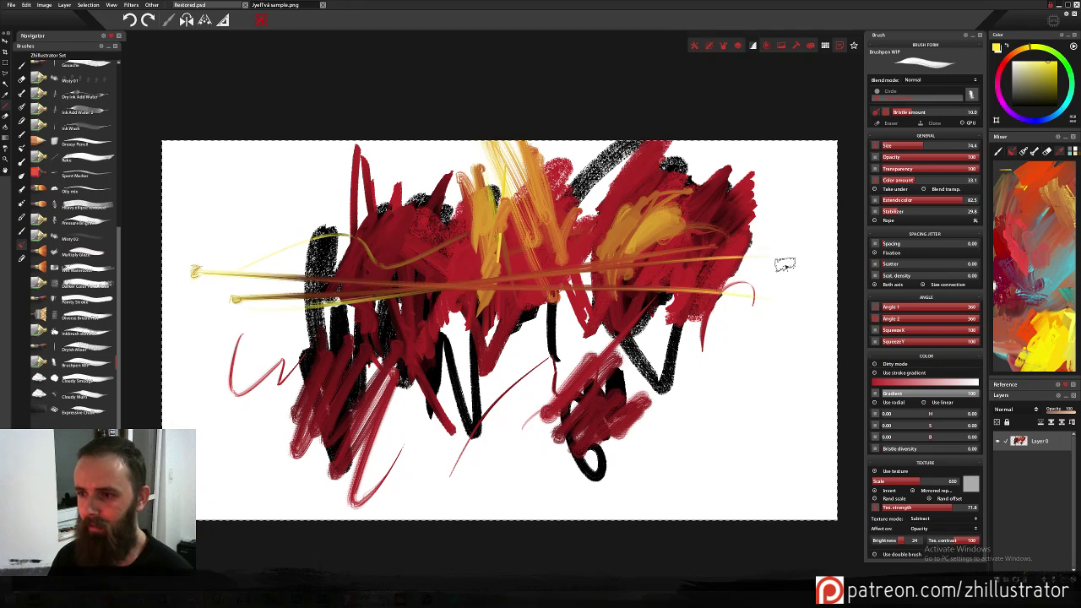
{"action": "left_click_drag", "start_coordinate": [785, 264], "coordinate": [165, 233]}
{"action": "left_click_drag", "start_coordinate": [790, 229], "coordinate": [249, 226]}
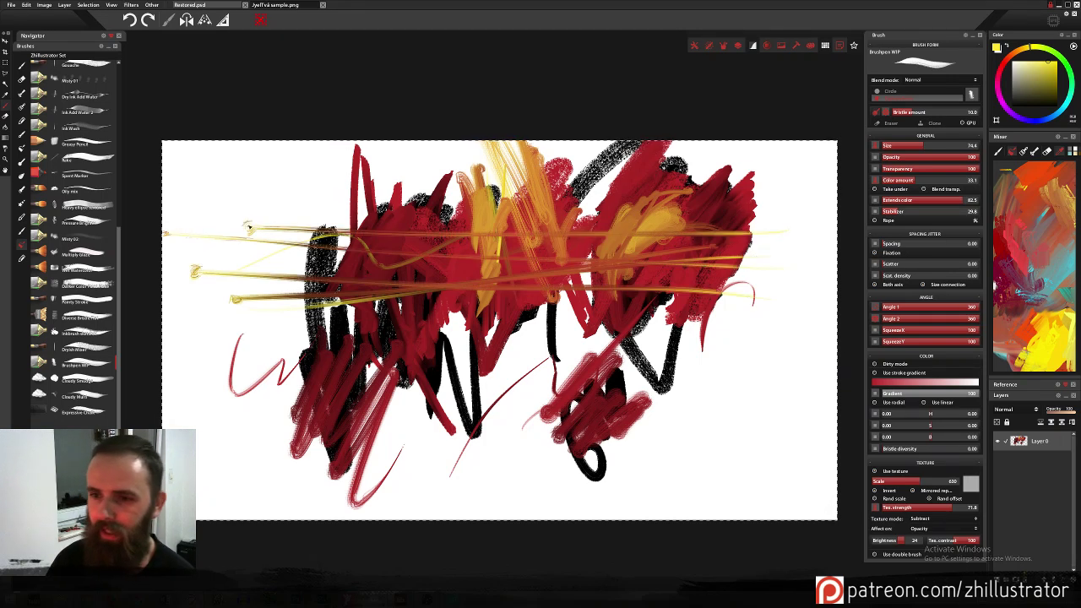
{"action": "left_click_drag", "start_coordinate": [781, 179], "coordinate": [230, 217]}
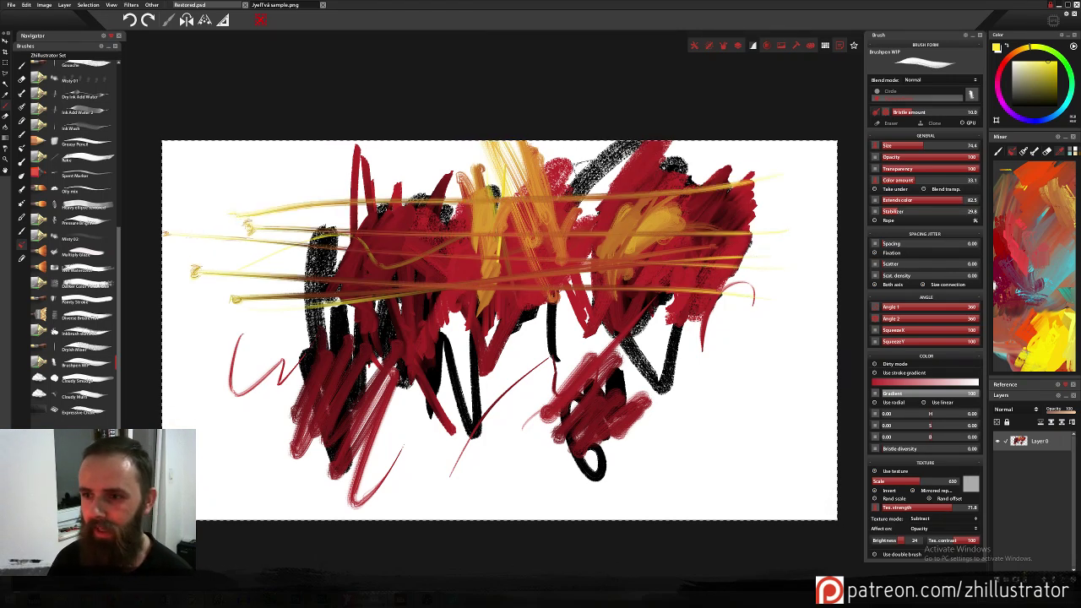
Paint long diagonal and vertical yellow strokes over the right part of the canvas.
{"action": "left_click_drag", "start_coordinate": [567, 173], "coordinate": [695, 432]}
{"action": "left_click_drag", "start_coordinate": [589, 145], "coordinate": [732, 425]}
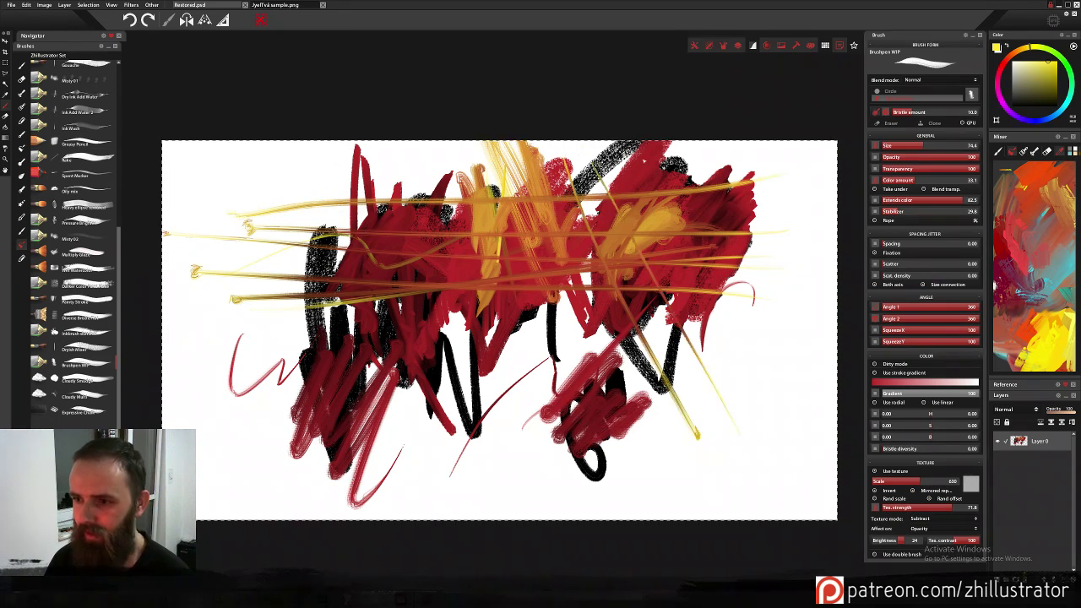
{"action": "left_click_drag", "start_coordinate": [661, 201], "coordinate": [766, 435]}
{"action": "mouse_move", "coordinate": [742, 257]}
{"action": "left_mouse_down"}
{"action": "mouse_move", "coordinate": [721, 453]}
{"action": "mouse_move", "coordinate": [735, 452]}
{"action": "mouse_move", "coordinate": [771, 217]}
{"action": "left_mouse_up"}
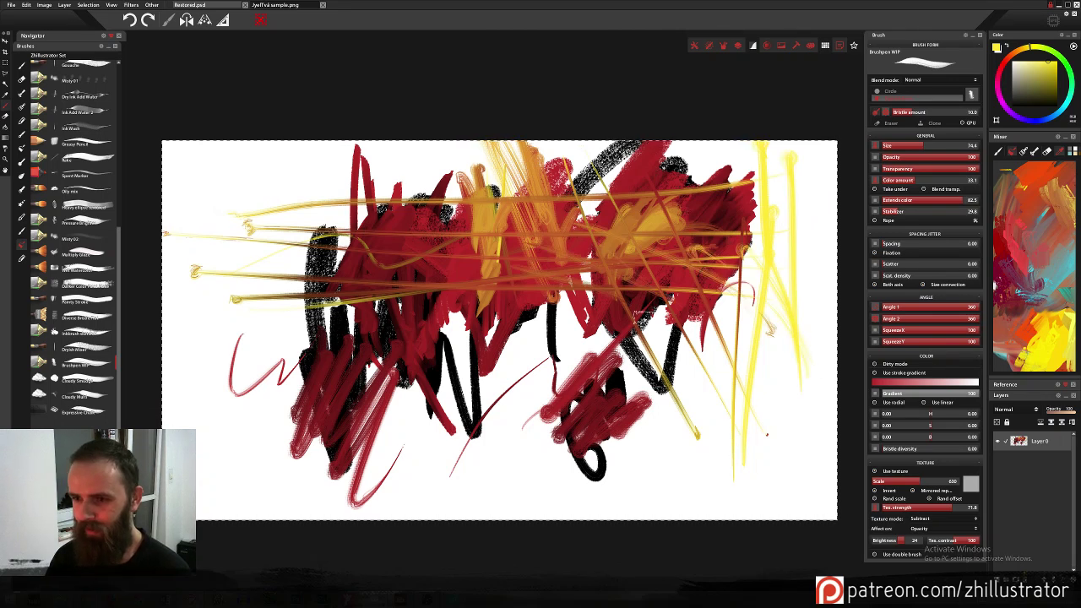
Scribble yellow Brushpen WIP strokes below the canvas centre and build up dense yellow strokes in the upper-left area.
{"action": "mouse_move", "coordinate": [540, 329]}
{"action": "left_mouse_down"}
{"action": "mouse_move", "coordinate": [527, 384]}
{"action": "mouse_move", "coordinate": [525, 346]}
{"action": "mouse_move", "coordinate": [518, 447]}
{"action": "mouse_move", "coordinate": [520, 411]}
{"action": "mouse_move", "coordinate": [454, 397]}
{"action": "mouse_move", "coordinate": [411, 461]}
{"action": "mouse_move", "coordinate": [456, 475]}
{"action": "mouse_move", "coordinate": [441, 386]}
{"action": "mouse_move", "coordinate": [413, 387]}
{"action": "left_mouse_up"}
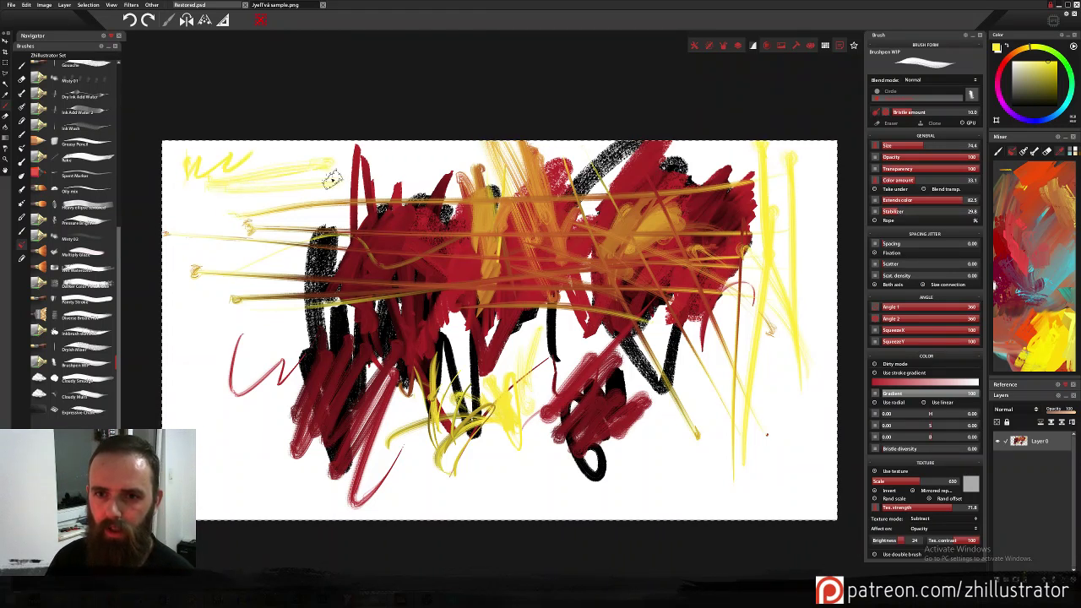
{"action": "mouse_move", "coordinate": [295, 204]}
{"action": "left_mouse_down"}
{"action": "mouse_move", "coordinate": [396, 207]}
{"action": "mouse_move", "coordinate": [321, 229]}
{"action": "mouse_move", "coordinate": [279, 270]}
{"action": "mouse_move", "coordinate": [289, 235]}
{"action": "mouse_move", "coordinate": [315, 285]}
{"action": "mouse_move", "coordinate": [336, 199]}
{"action": "mouse_move", "coordinate": [328, 253]}
{"action": "mouse_move", "coordinate": [310, 165]}
{"action": "left_mouse_up"}
{"action": "mouse_move", "coordinate": [310, 251]}
{"action": "left_mouse_down"}
{"action": "mouse_move", "coordinate": [298, 108]}
{"action": "mouse_move", "coordinate": [281, 129]}
{"action": "mouse_move", "coordinate": [296, 132]}
{"action": "mouse_move", "coordinate": [295, 221]}
{"action": "mouse_move", "coordinate": [273, 93]}
{"action": "mouse_move", "coordinate": [300, 261]}
{"action": "mouse_move", "coordinate": [250, 99]}
{"action": "left_mouse_up"}
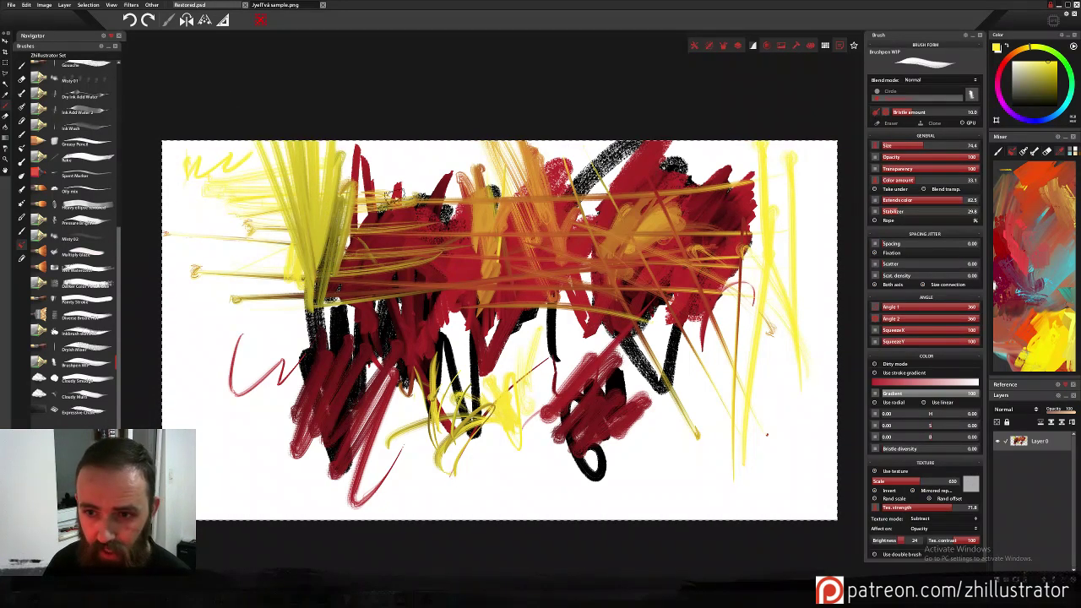
{"action": "mouse_move", "coordinate": [397, 200]}
{"action": "left_mouse_down"}
{"action": "mouse_move", "coordinate": [379, 161]}
{"action": "mouse_move", "coordinate": [377, 244]}
{"action": "left_mouse_up"}
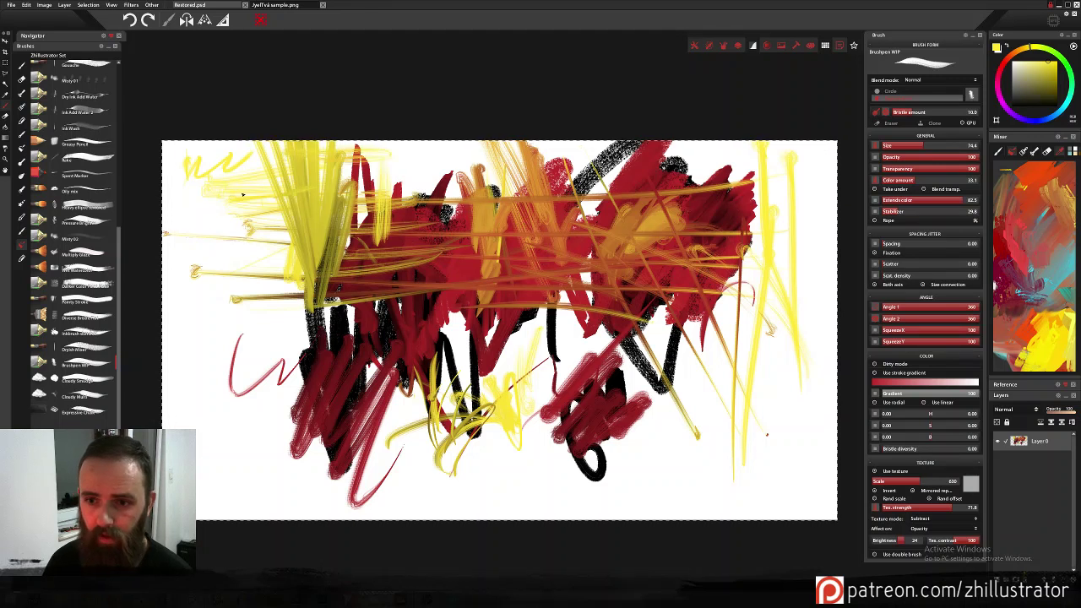
Choose the Cloudy Smudge brush, smear the upper-left yellow and red strokes, and paint a soft yellow blob over the lower-right squiggle.
{"action": "left_click", "coordinate": [98, 380]}
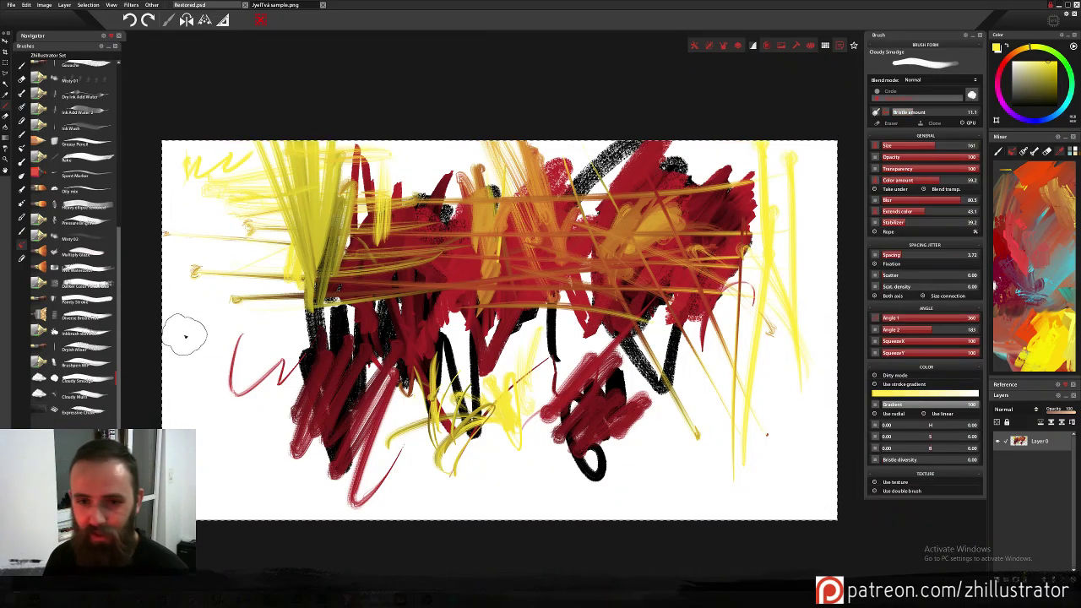
{"action": "mouse_move", "coordinate": [274, 351]}
{"action": "left_mouse_down"}
{"action": "mouse_move", "coordinate": [292, 263]}
{"action": "mouse_move", "coordinate": [297, 304]}
{"action": "mouse_move", "coordinate": [304, 287]}
{"action": "mouse_move", "coordinate": [323, 304]}
{"action": "mouse_move", "coordinate": [325, 253]}
{"action": "mouse_move", "coordinate": [304, 254]}
{"action": "mouse_move", "coordinate": [312, 229]}
{"action": "mouse_move", "coordinate": [292, 213]}
{"action": "mouse_move", "coordinate": [285, 256]}
{"action": "mouse_move", "coordinate": [252, 227]}
{"action": "mouse_move", "coordinate": [287, 246]}
{"action": "left_mouse_up"}
{"action": "mouse_move", "coordinate": [399, 210]}
{"action": "left_mouse_down"}
{"action": "mouse_move", "coordinate": [413, 173]}
{"action": "mouse_move", "coordinate": [359, 260]}
{"action": "mouse_move", "coordinate": [330, 265]}
{"action": "mouse_move", "coordinate": [348, 252]}
{"action": "mouse_move", "coordinate": [349, 194]}
{"action": "left_mouse_up"}
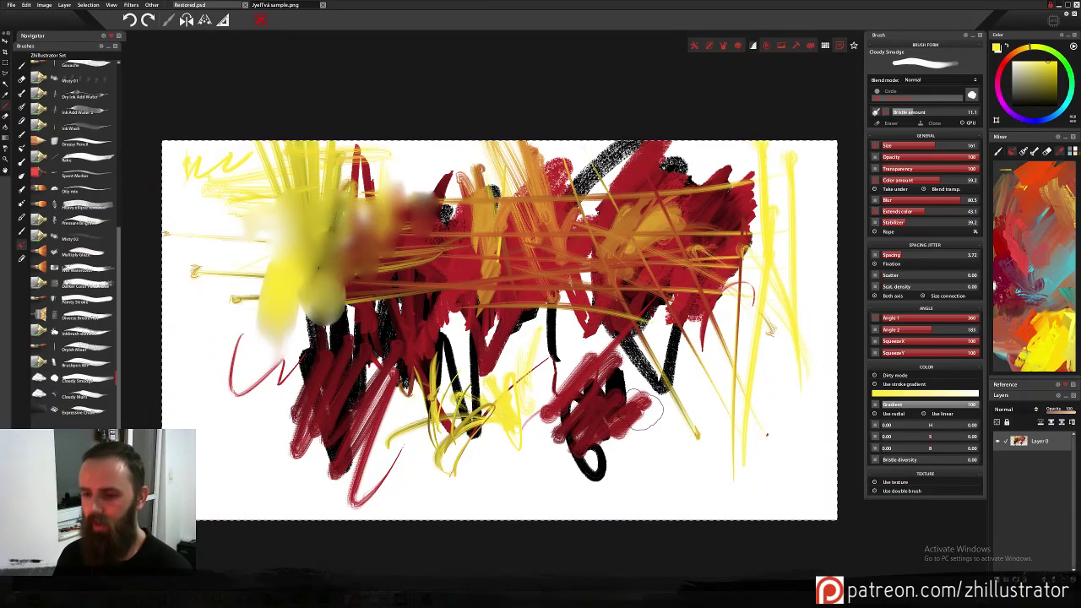
{"action": "mouse_move", "coordinate": [652, 411]}
{"action": "left_mouse_down"}
{"action": "mouse_move", "coordinate": [682, 393]}
{"action": "mouse_move", "coordinate": [675, 431]}
{"action": "mouse_move", "coordinate": [651, 420]}
{"action": "mouse_move", "coordinate": [634, 430]}
{"action": "mouse_move", "coordinate": [628, 456]}
{"action": "mouse_move", "coordinate": [657, 444]}
{"action": "mouse_move", "coordinate": [641, 445]}
{"action": "mouse_move", "coordinate": [619, 415]}
{"action": "mouse_move", "coordinate": [612, 449]}
{"action": "mouse_move", "coordinate": [632, 442]}
{"action": "mouse_move", "coordinate": [620, 418]}
{"action": "mouse_move", "coordinate": [643, 442]}
{"action": "mouse_move", "coordinate": [624, 441]}
{"action": "mouse_move", "coordinate": [632, 414]}
{"action": "mouse_move", "coordinate": [617, 439]}
{"action": "mouse_move", "coordinate": [619, 414]}
{"action": "mouse_move", "coordinate": [598, 429]}
{"action": "mouse_move", "coordinate": [620, 452]}
{"action": "mouse_move", "coordinate": [614, 466]}
{"action": "mouse_move", "coordinate": [599, 438]}
{"action": "mouse_move", "coordinate": [611, 471]}
{"action": "mouse_move", "coordinate": [624, 472]}
{"action": "mouse_move", "coordinate": [624, 440]}
{"action": "mouse_move", "coordinate": [646, 441]}
{"action": "mouse_move", "coordinate": [644, 466]}
{"action": "mouse_move", "coordinate": [613, 413]}
{"action": "mouse_move", "coordinate": [620, 434]}
{"action": "mouse_move", "coordinate": [664, 455]}
{"action": "mouse_move", "coordinate": [671, 406]}
{"action": "mouse_move", "coordinate": [693, 414]}
{"action": "mouse_move", "coordinate": [659, 373]}
{"action": "mouse_move", "coordinate": [680, 391]}
{"action": "left_mouse_up"}
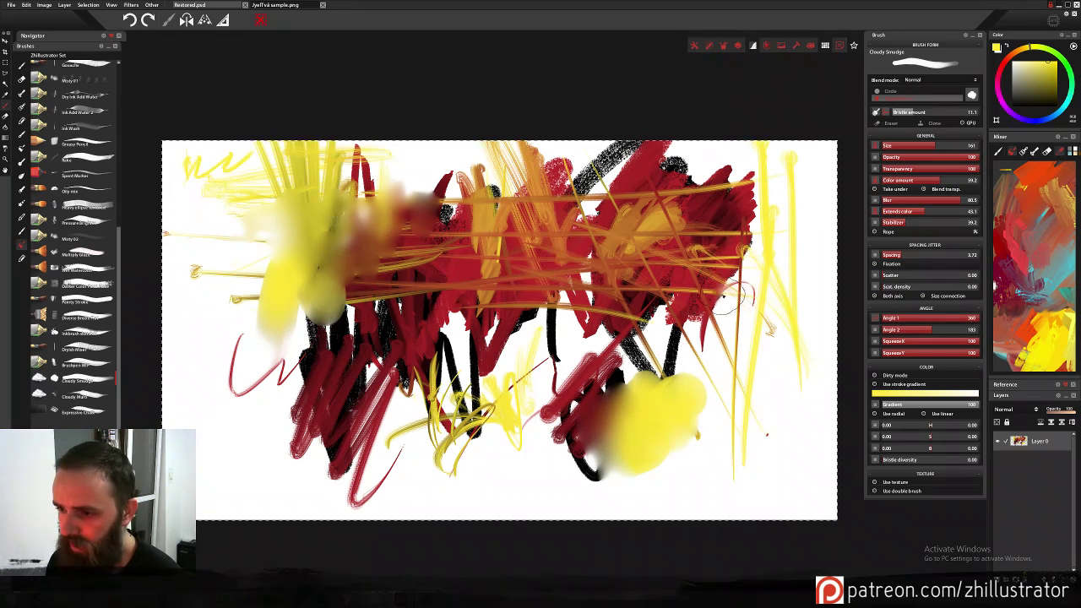
Smear the red area's lower-right edge with Cloudy Smudge, extend the yellow blob upward, and blend an orange spot from the mixer into it.
{"action": "mouse_move", "coordinate": [697, 304]}
{"action": "left_mouse_down"}
{"action": "mouse_move", "coordinate": [711, 350]}
{"action": "mouse_move", "coordinate": [765, 271]}
{"action": "mouse_move", "coordinate": [740, 290]}
{"action": "mouse_move", "coordinate": [748, 245]}
{"action": "mouse_move", "coordinate": [719, 266]}
{"action": "mouse_move", "coordinate": [718, 257]}
{"action": "mouse_move", "coordinate": [750, 246]}
{"action": "mouse_move", "coordinate": [743, 273]}
{"action": "mouse_move", "coordinate": [706, 299]}
{"action": "mouse_move", "coordinate": [747, 296]}
{"action": "mouse_move", "coordinate": [737, 291]}
{"action": "mouse_move", "coordinate": [737, 329]}
{"action": "mouse_move", "coordinate": [738, 273]}
{"action": "mouse_move", "coordinate": [737, 291]}
{"action": "mouse_move", "coordinate": [716, 280]}
{"action": "mouse_move", "coordinate": [705, 306]}
{"action": "mouse_move", "coordinate": [712, 309]}
{"action": "mouse_move", "coordinate": [690, 264]}
{"action": "mouse_move", "coordinate": [682, 276]}
{"action": "mouse_move", "coordinate": [656, 245]}
{"action": "left_mouse_up"}
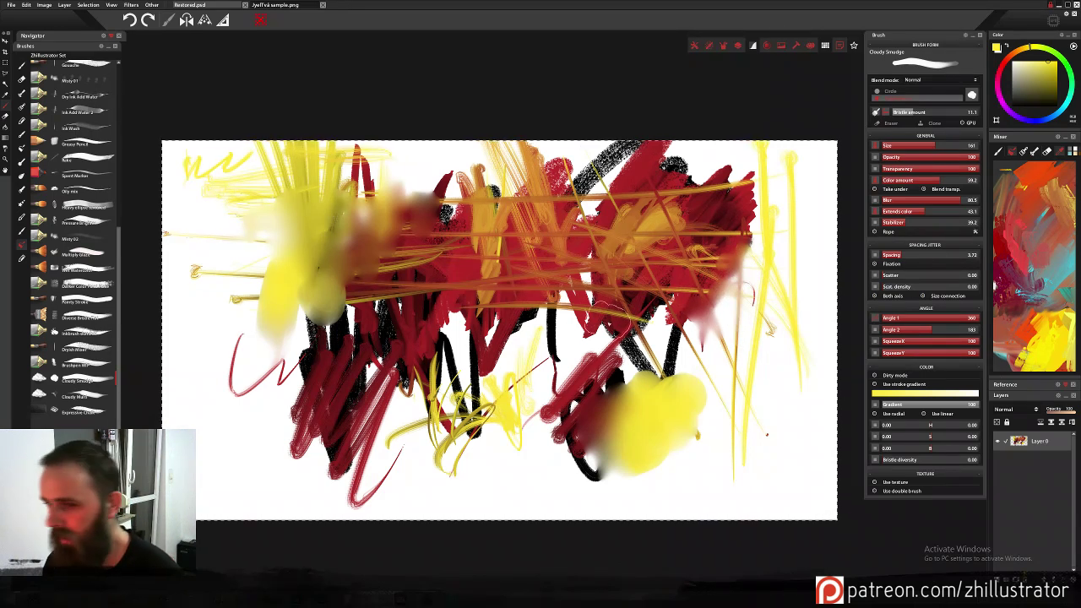
{"action": "mouse_move", "coordinate": [634, 390]}
{"action": "left_mouse_down"}
{"action": "mouse_move", "coordinate": [684, 354]}
{"action": "mouse_move", "coordinate": [676, 368]}
{"action": "mouse_move", "coordinate": [671, 349]}
{"action": "mouse_move", "coordinate": [657, 364]}
{"action": "mouse_move", "coordinate": [660, 373]}
{"action": "mouse_move", "coordinate": [679, 359]}
{"action": "mouse_move", "coordinate": [659, 343]}
{"action": "mouse_move", "coordinate": [680, 324]}
{"action": "left_mouse_up"}
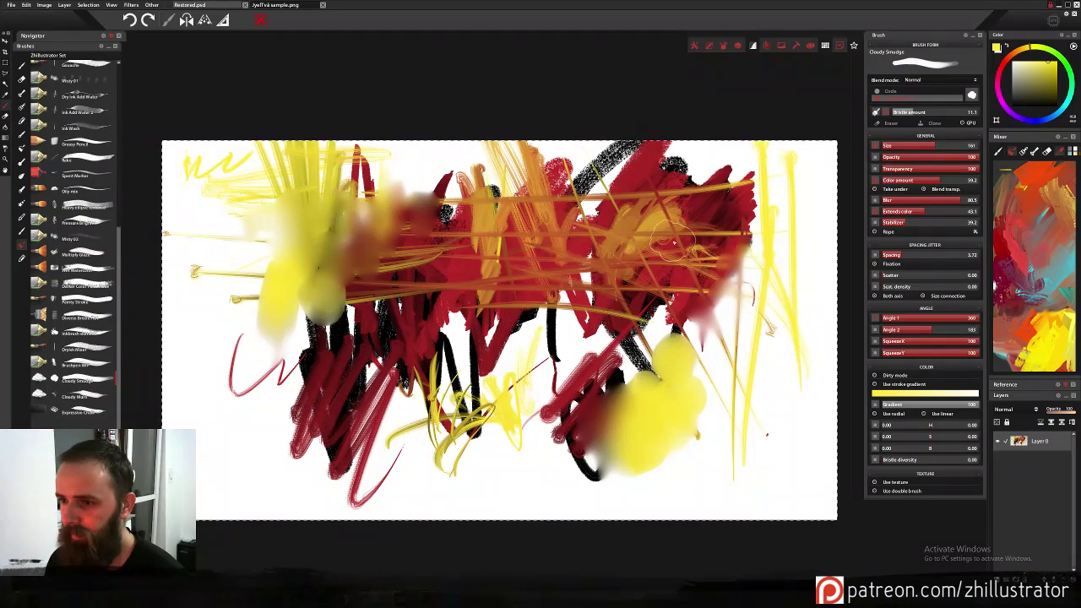
{"action": "left_click", "coordinate": [1031, 330]}
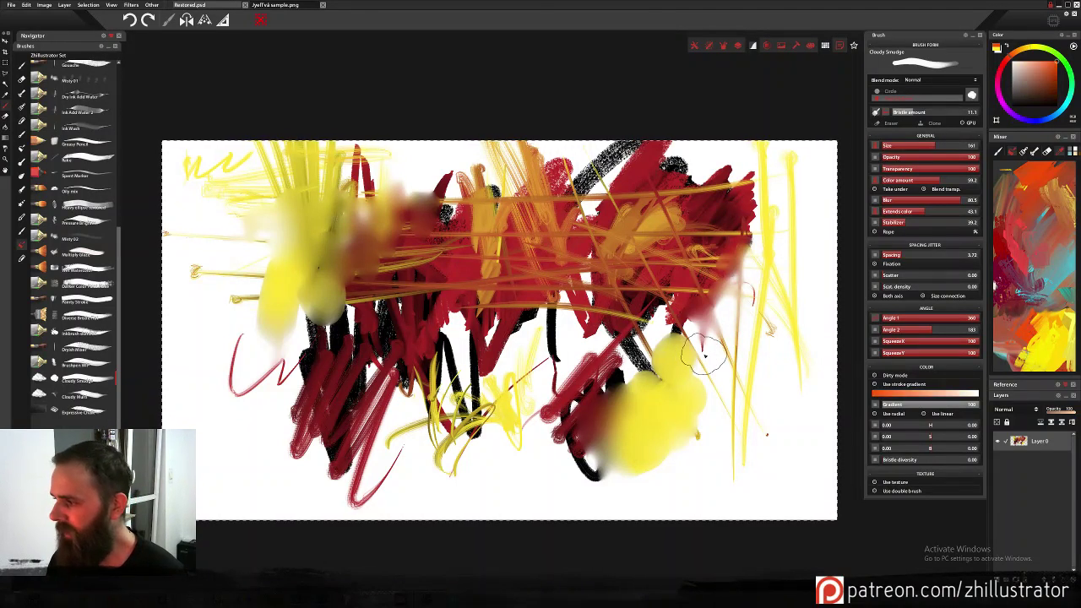
{"action": "mouse_move", "coordinate": [667, 380]}
{"action": "left_mouse_down"}
{"action": "mouse_move", "coordinate": [656, 358]}
{"action": "mouse_move", "coordinate": [652, 377]}
{"action": "mouse_move", "coordinate": [646, 366]}
{"action": "left_mouse_up"}
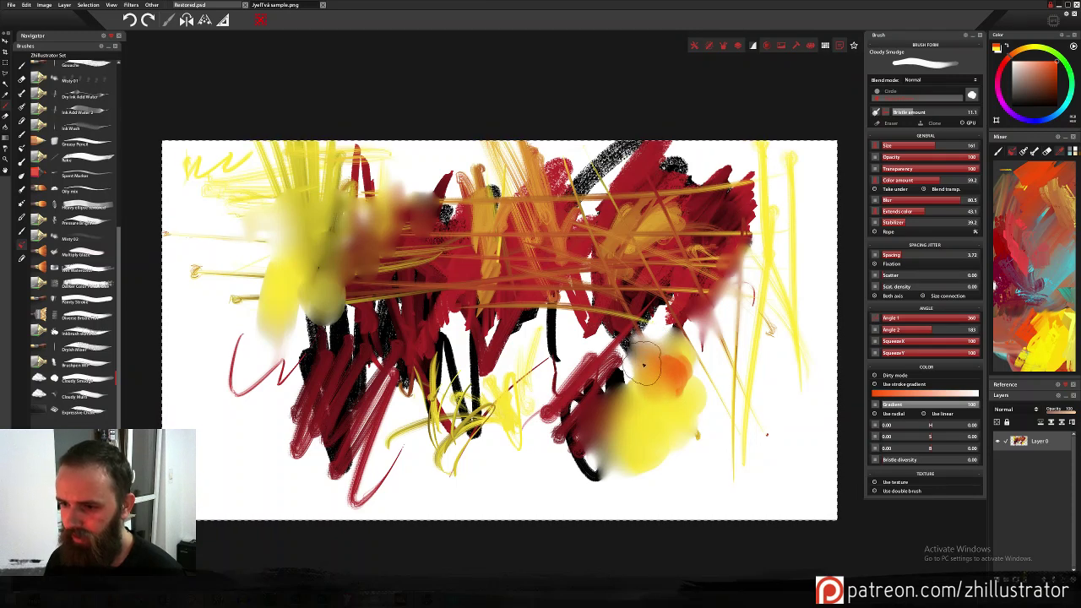
Examine the pen pressure curve of the Cloudy Smudge brush's Color amount and the control curve of its Extends color.
{"action": "left_click", "coordinate": [876, 181]}
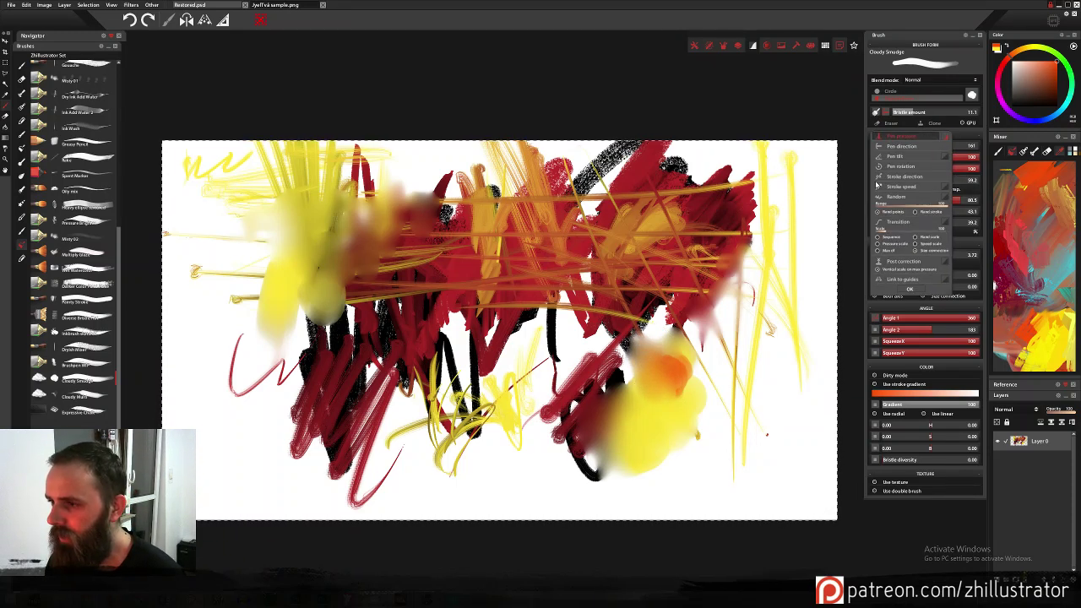
{"action": "left_click", "coordinate": [948, 135]}
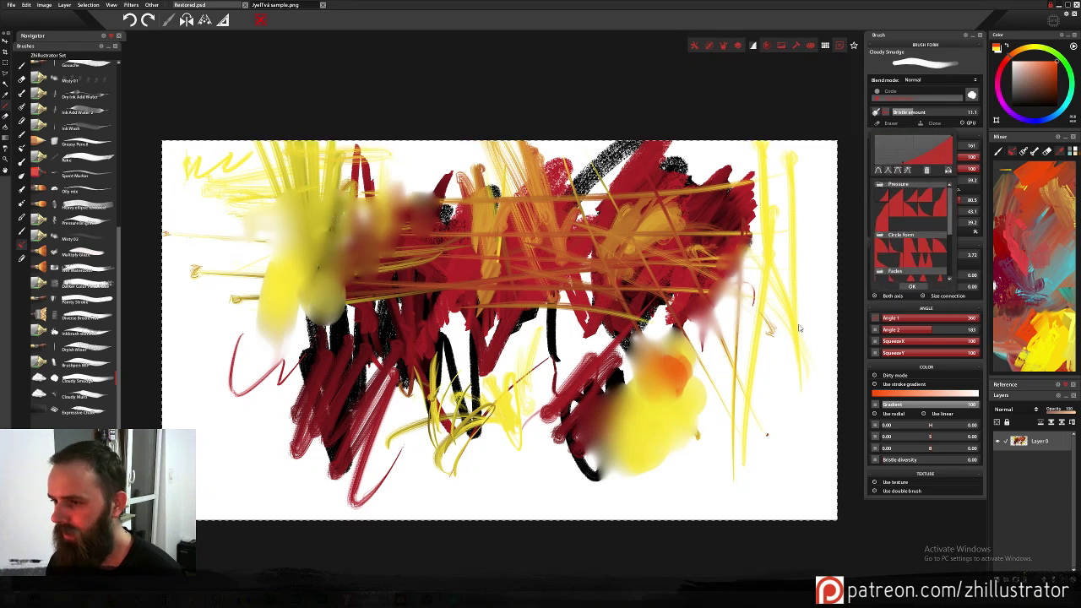
{"action": "left_click", "coordinate": [877, 181]}
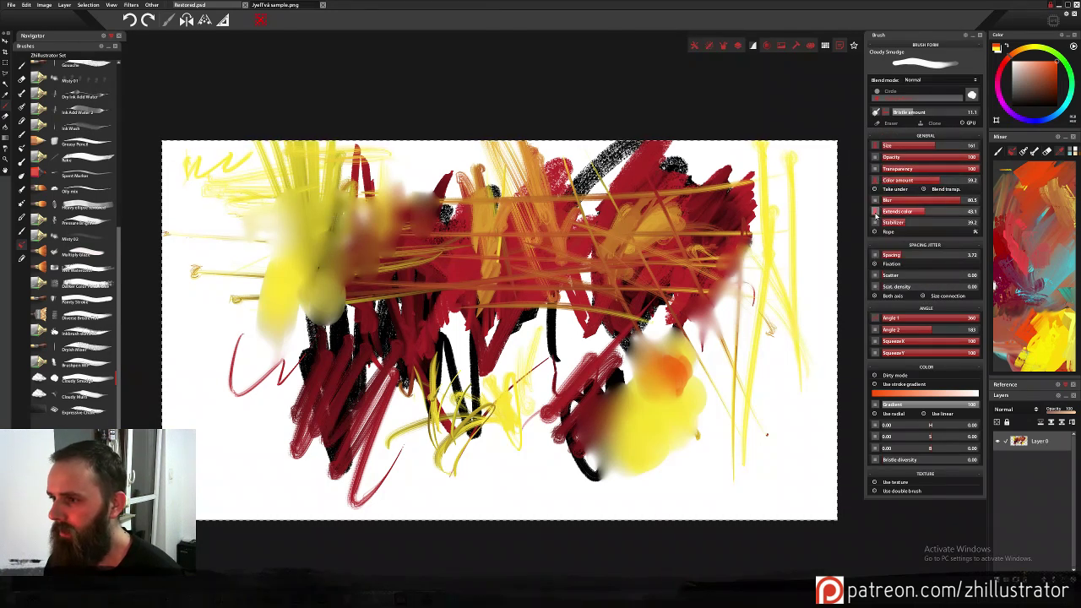
{"action": "left_click", "coordinate": [876, 211]}
{"action": "left_click", "coordinate": [948, 157]}
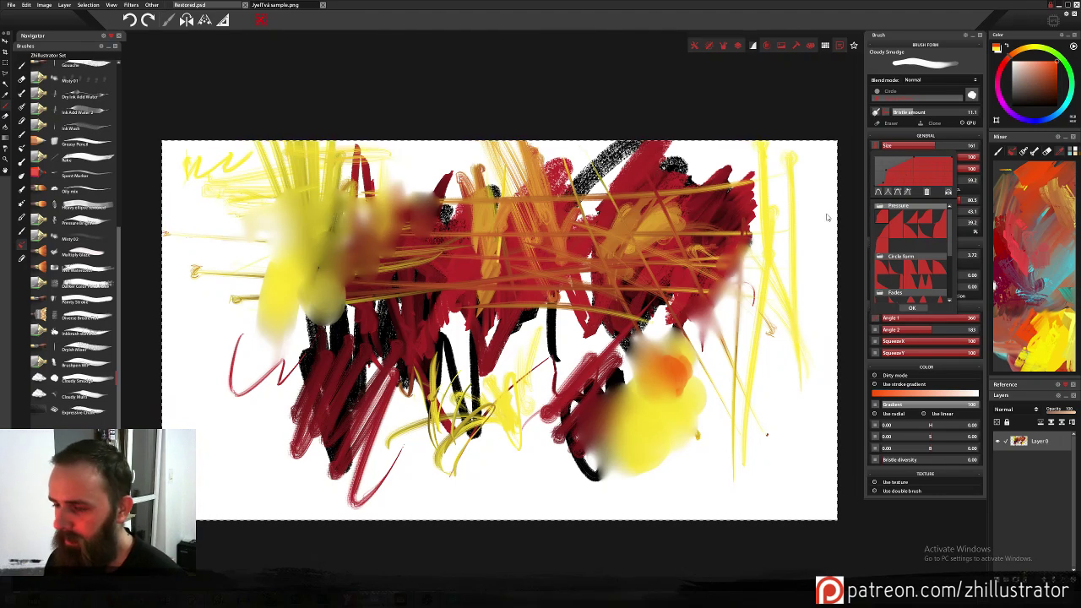
{"action": "left_click", "coordinate": [734, 228]}
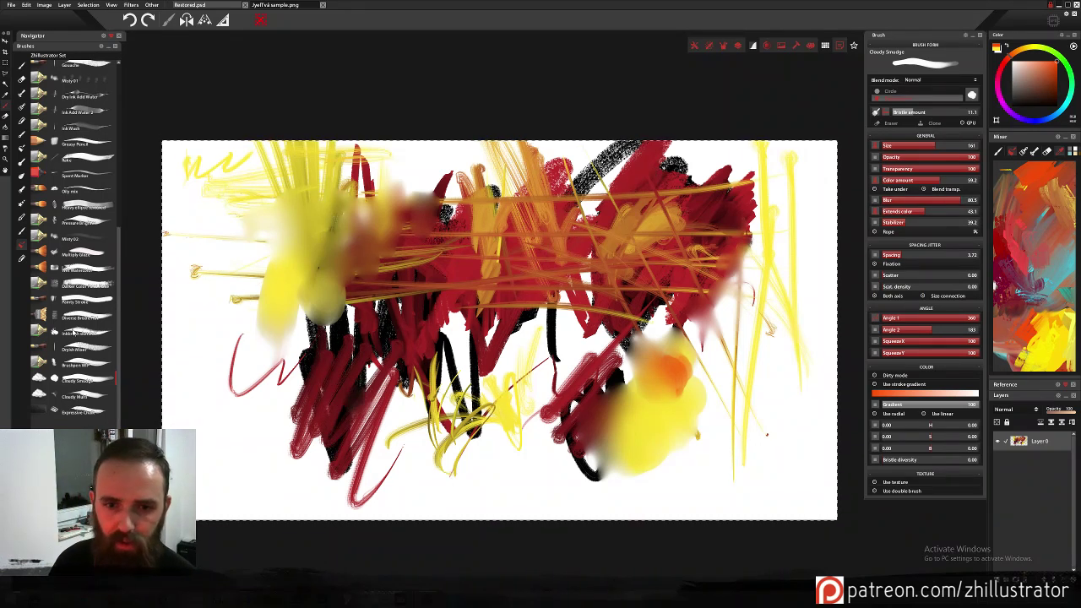
Choose the Cloudy Multi brush and paint orange strokes below the left yellow smear and over the red area's lower-right edge.
{"action": "left_click", "coordinate": [97, 395]}
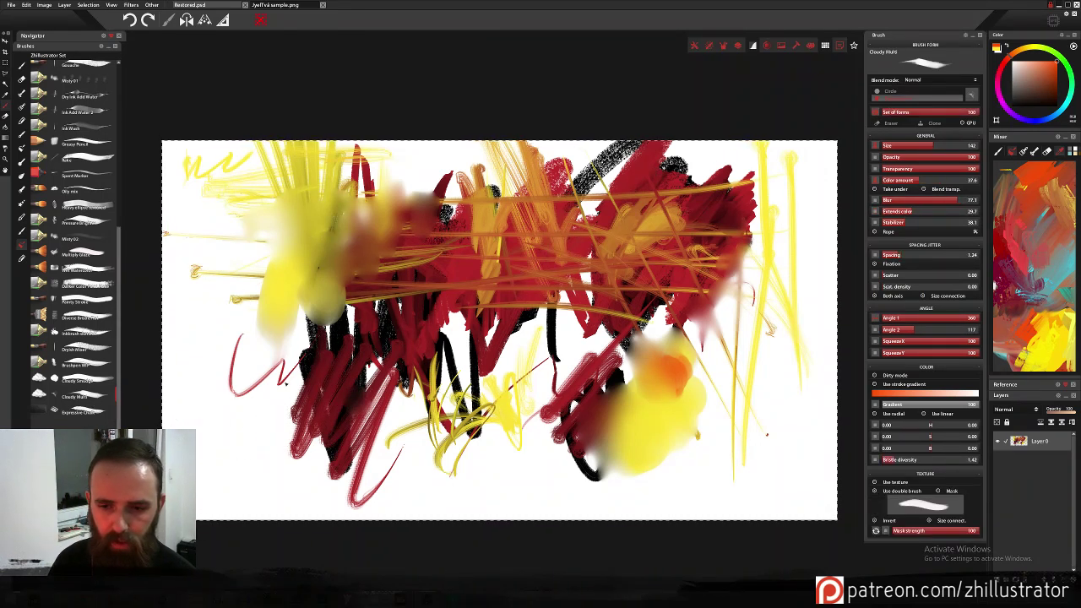
{"action": "mouse_move", "coordinate": [278, 398]}
{"action": "left_mouse_down"}
{"action": "mouse_move", "coordinate": [317, 349]}
{"action": "mouse_move", "coordinate": [304, 320]}
{"action": "mouse_move", "coordinate": [267, 354]}
{"action": "mouse_move", "coordinate": [278, 328]}
{"action": "mouse_move", "coordinate": [288, 345]}
{"action": "mouse_move", "coordinate": [294, 338]}
{"action": "mouse_move", "coordinate": [300, 305]}
{"action": "mouse_move", "coordinate": [294, 329]}
{"action": "mouse_move", "coordinate": [268, 308]}
{"action": "mouse_move", "coordinate": [245, 316]}
{"action": "mouse_move", "coordinate": [253, 372]}
{"action": "left_mouse_up"}
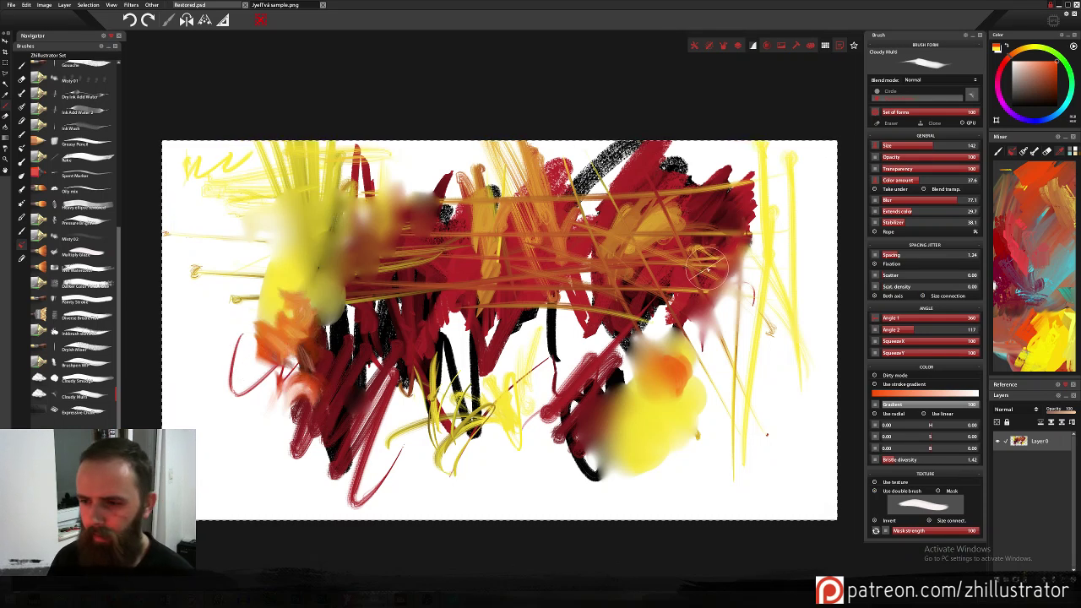
{"action": "mouse_move", "coordinate": [705, 316]}
{"action": "left_mouse_down"}
{"action": "mouse_move", "coordinate": [705, 294]}
{"action": "mouse_move", "coordinate": [708, 309]}
{"action": "mouse_move", "coordinate": [681, 287]}
{"action": "left_mouse_up"}
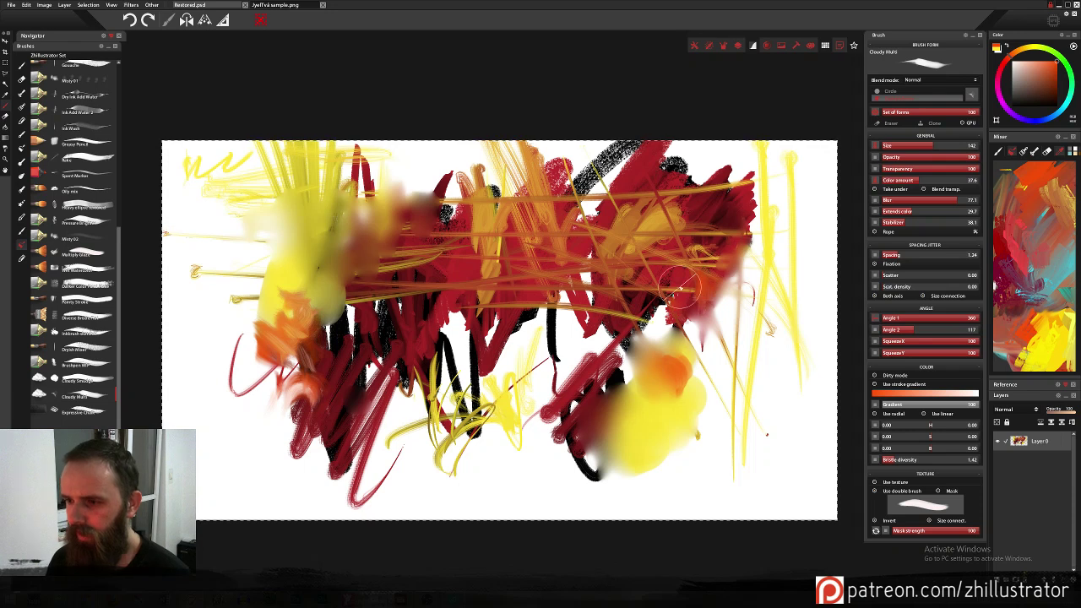
Select a dark grey and paint cloudy grey strokes beside the lower-right yellow blob and across its upper part.
{"action": "left_click", "coordinate": [1010, 98]}
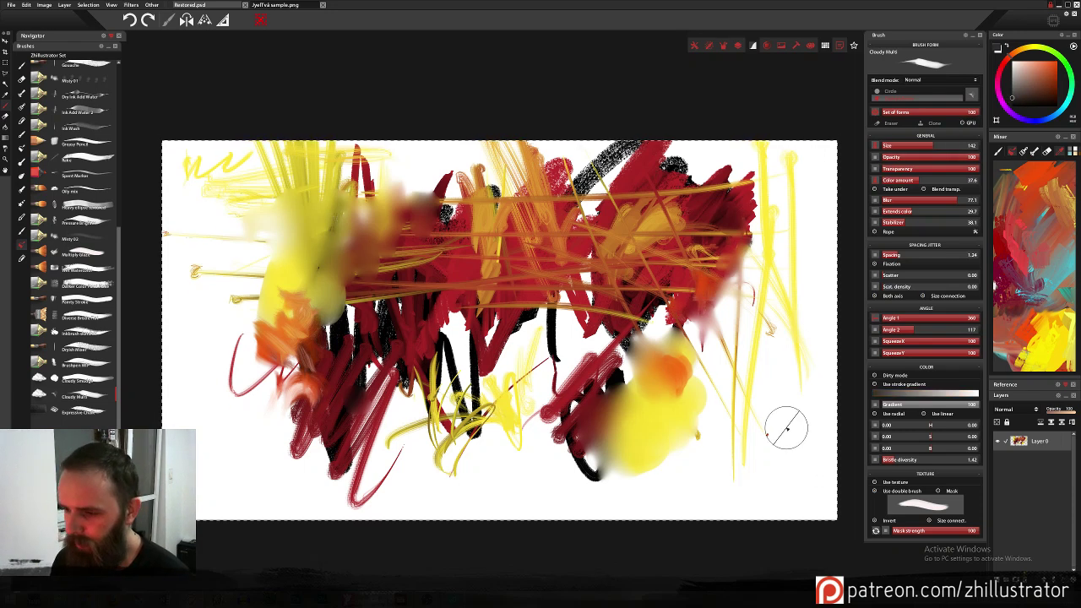
{"action": "mouse_move", "coordinate": [787, 428]}
{"action": "left_mouse_down"}
{"action": "mouse_move", "coordinate": [772, 402]}
{"action": "mouse_move", "coordinate": [742, 390]}
{"action": "mouse_move", "coordinate": [765, 398]}
{"action": "mouse_move", "coordinate": [767, 350]}
{"action": "mouse_move", "coordinate": [724, 345]}
{"action": "mouse_move", "coordinate": [724, 392]}
{"action": "mouse_move", "coordinate": [714, 363]}
{"action": "left_mouse_up"}
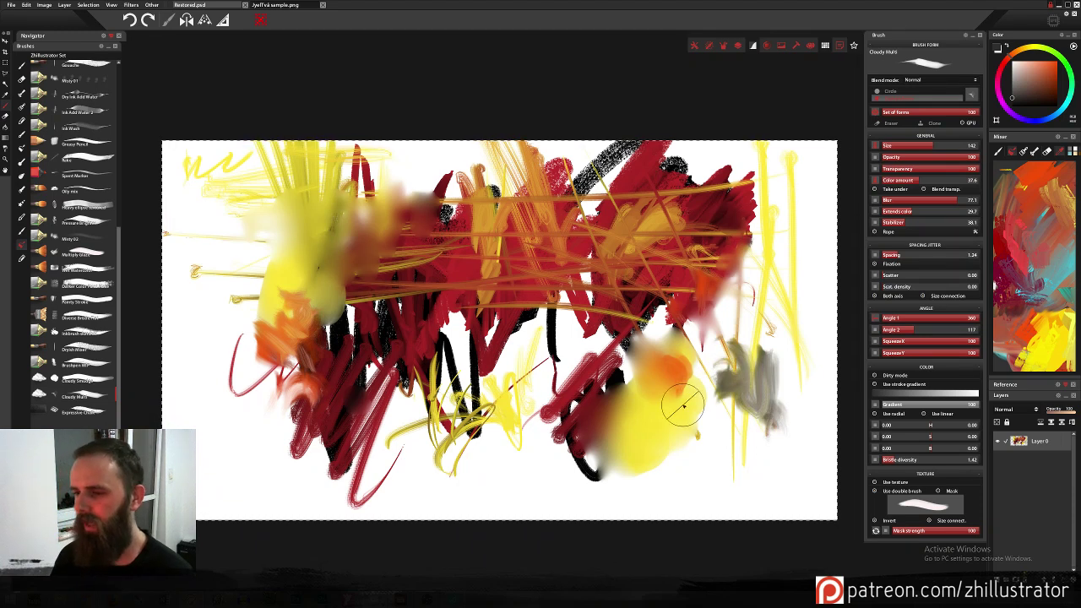
{"action": "mouse_move", "coordinate": [684, 407]}
{"action": "left_mouse_down"}
{"action": "mouse_move", "coordinate": [688, 372]}
{"action": "mouse_move", "coordinate": [700, 393]}
{"action": "mouse_move", "coordinate": [691, 355]}
{"action": "mouse_move", "coordinate": [675, 365]}
{"action": "mouse_move", "coordinate": [683, 342]}
{"action": "mouse_move", "coordinate": [701, 371]}
{"action": "mouse_move", "coordinate": [689, 406]}
{"action": "mouse_move", "coordinate": [676, 395]}
{"action": "mouse_move", "coordinate": [701, 405]}
{"action": "mouse_move", "coordinate": [709, 386]}
{"action": "mouse_move", "coordinate": [666, 416]}
{"action": "left_mouse_up"}
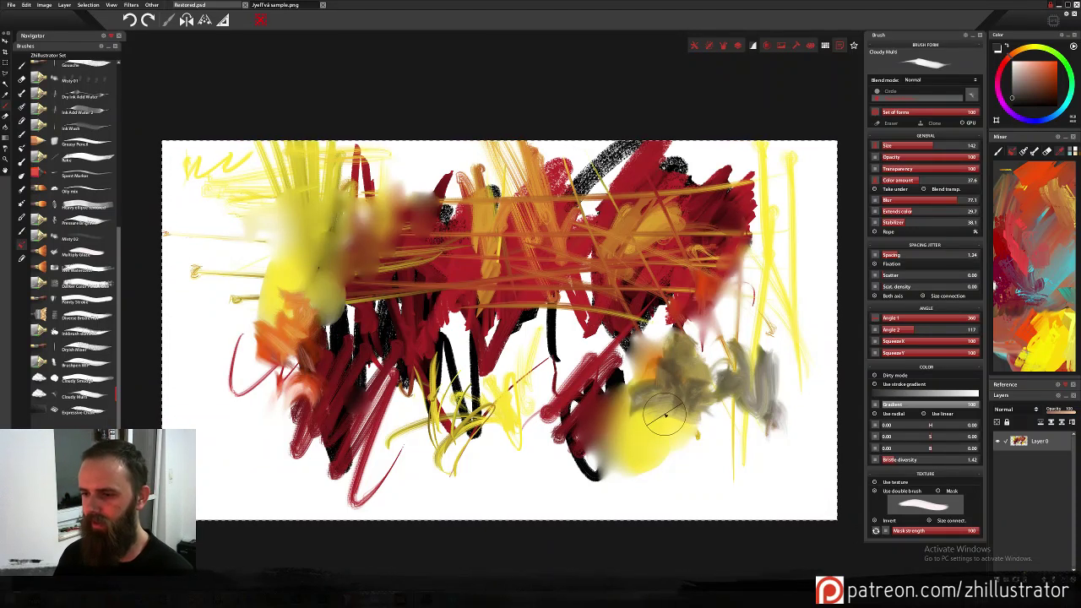
Build up the grey cloud shape with a darker grey, blending it into the orange and yellow and toward the canvas's right side.
{"action": "scroll", "coordinate": [647, 429], "scroll_direction": "up", "scroll_amount": 3}
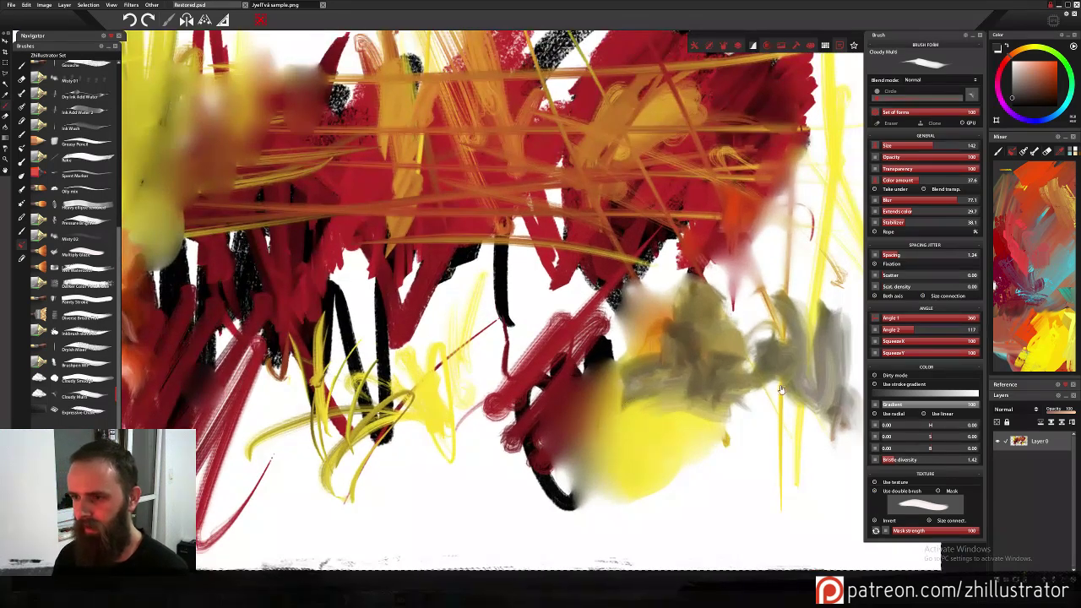
{"action": "mouse_move", "coordinate": [781, 389]}
{"action": "left_mouse_down"}
{"action": "mouse_move", "coordinate": [628, 410]}
{"action": "mouse_move", "coordinate": [652, 417]}
{"action": "left_mouse_up"}
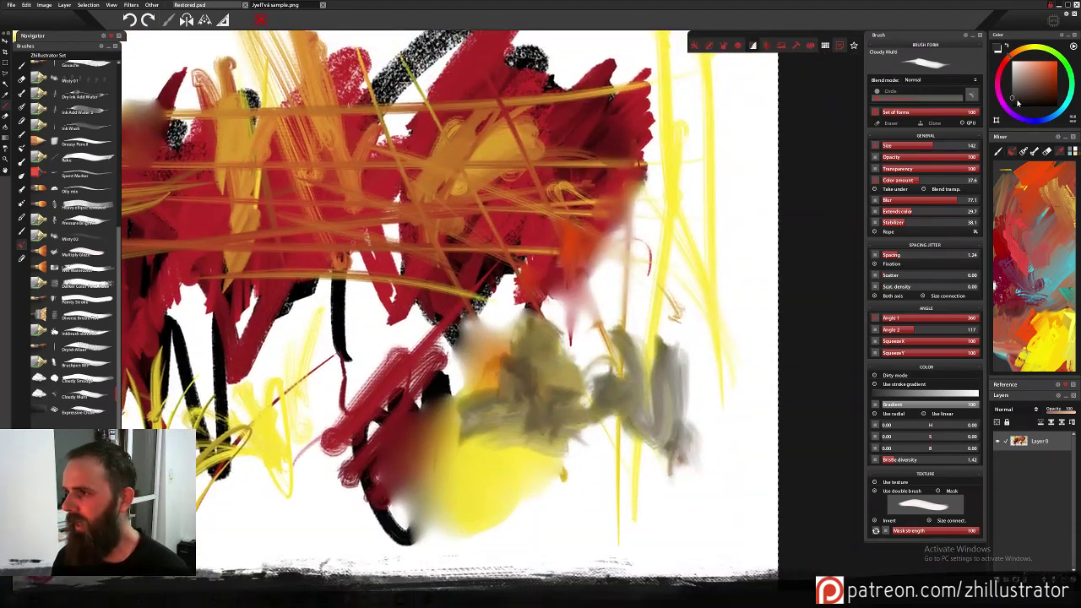
{"action": "mouse_move", "coordinate": [539, 379]}
{"action": "left_mouse_down"}
{"action": "mouse_move", "coordinate": [457, 363]}
{"action": "mouse_move", "coordinate": [479, 358]}
{"action": "left_mouse_up"}
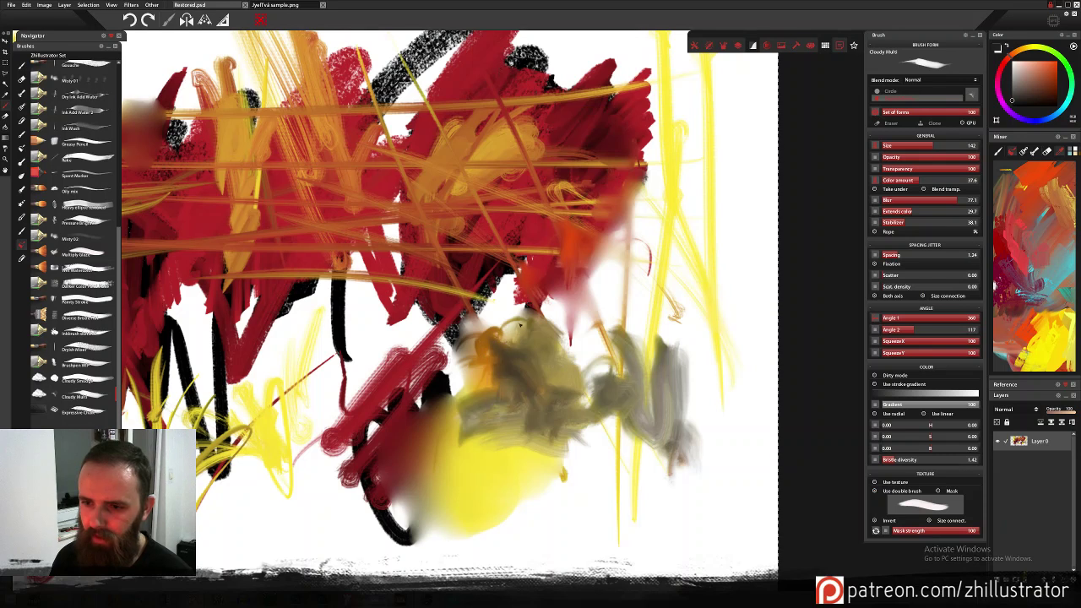
{"action": "mouse_move", "coordinate": [511, 336]}
{"action": "left_mouse_down"}
{"action": "mouse_move", "coordinate": [536, 371]}
{"action": "mouse_move", "coordinate": [507, 392]}
{"action": "left_mouse_up"}
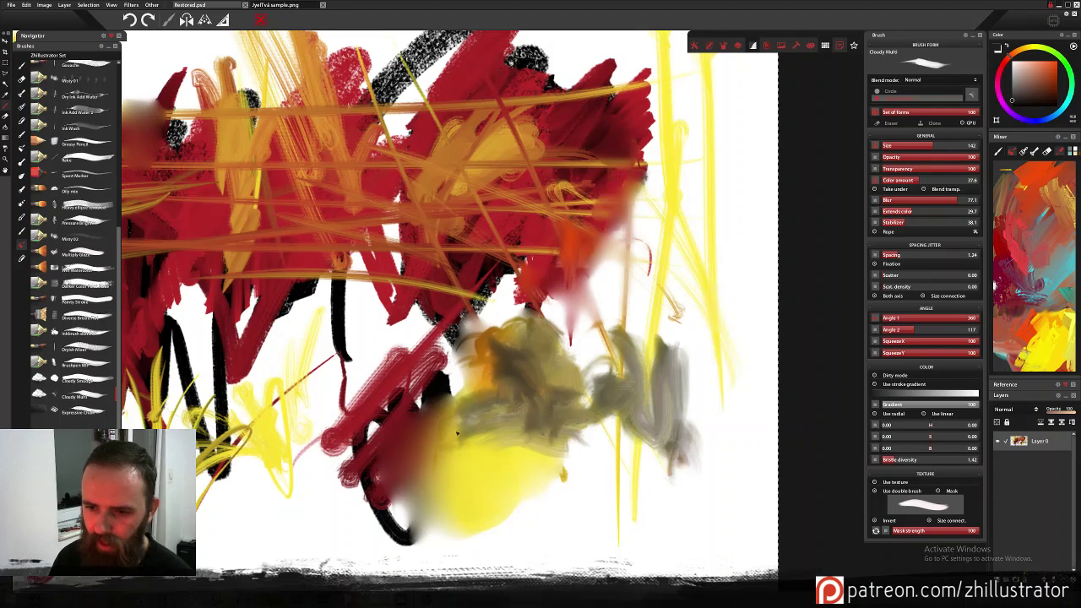
{"action": "left_click_drag", "start_coordinate": [468, 411], "coordinate": [422, 450]}
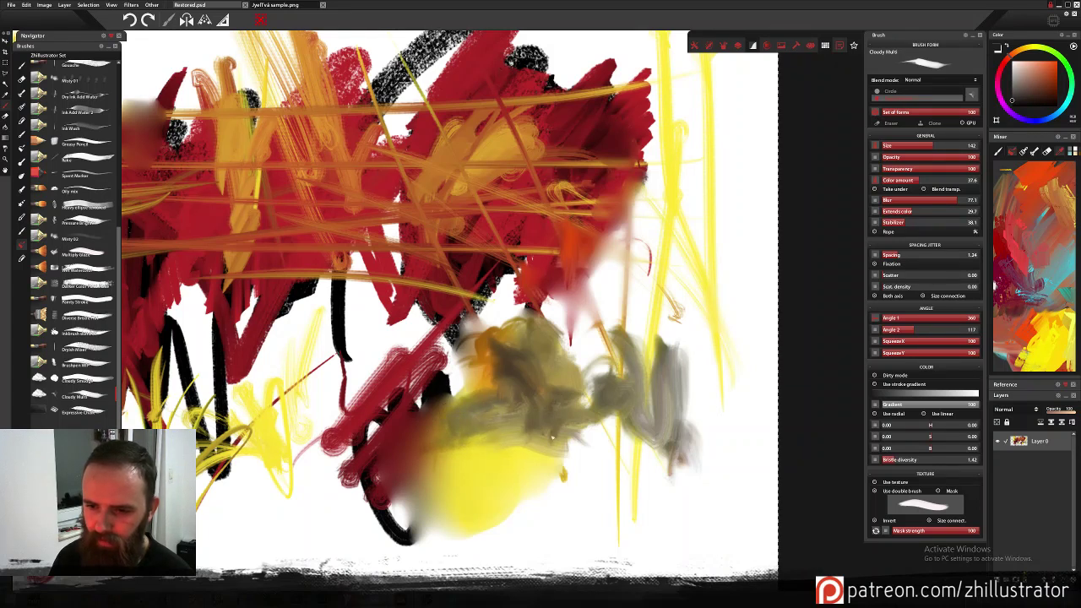
{"action": "mouse_move", "coordinate": [527, 404]}
{"action": "left_mouse_down"}
{"action": "mouse_move", "coordinate": [507, 397]}
{"action": "mouse_move", "coordinate": [554, 424]}
{"action": "mouse_move", "coordinate": [616, 363]}
{"action": "mouse_move", "coordinate": [646, 359]}
{"action": "mouse_move", "coordinate": [583, 347]}
{"action": "mouse_move", "coordinate": [610, 340]}
{"action": "mouse_move", "coordinate": [629, 312]}
{"action": "mouse_move", "coordinate": [642, 359]}
{"action": "mouse_move", "coordinate": [684, 385]}
{"action": "left_mouse_up"}
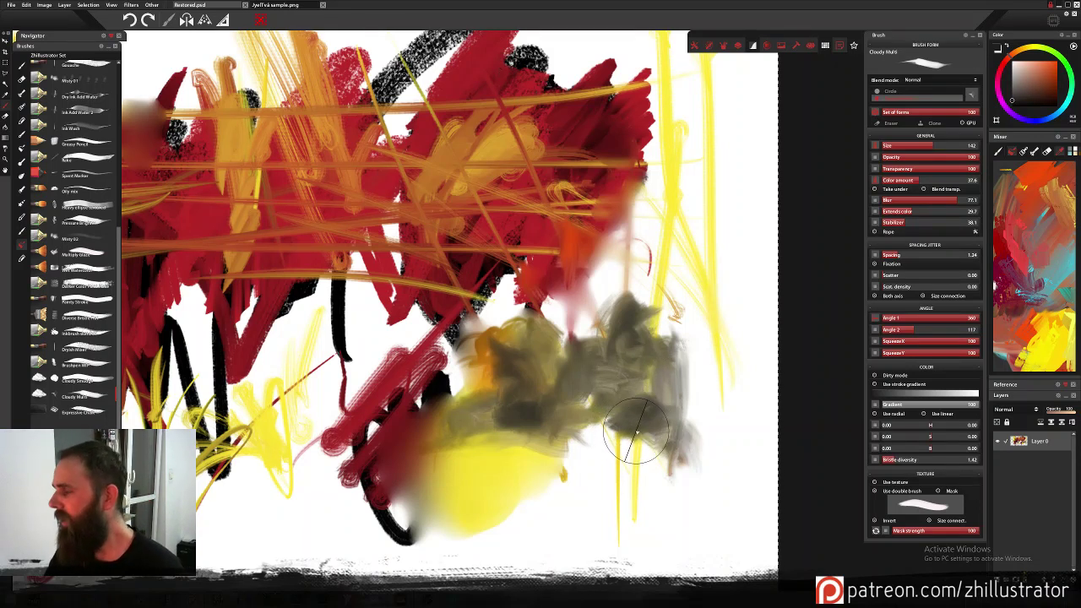
{"action": "left_click", "coordinate": [45, 5]}
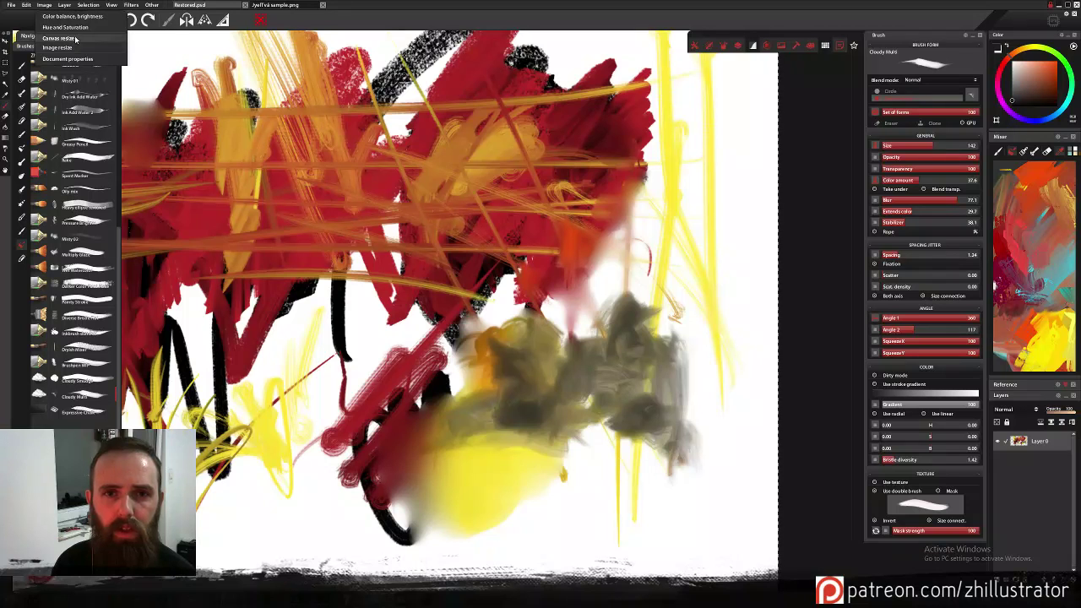
{"action": "left_click", "coordinate": [57, 48]}
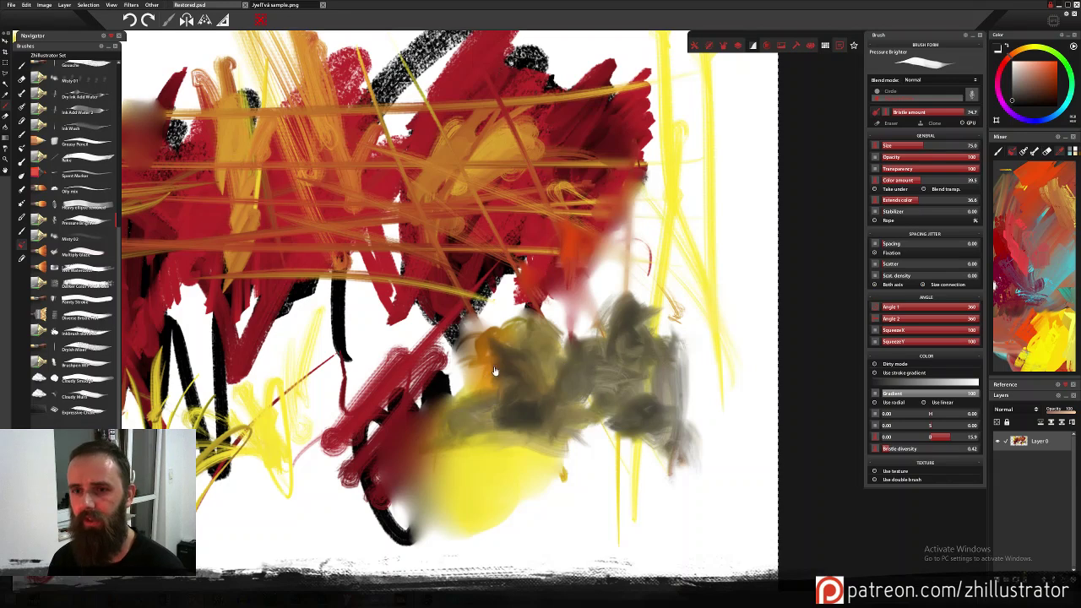
Paint a dense dark grey cloud with the Pressure Brighter brush over the lower-right part of the yellow blob and the white beside it.
{"action": "mouse_move", "coordinate": [495, 370]}
{"action": "left_mouse_down"}
{"action": "mouse_move", "coordinate": [644, 353]}
{"action": "mouse_move", "coordinate": [642, 335]}
{"action": "mouse_move", "coordinate": [642, 361]}
{"action": "mouse_move", "coordinate": [608, 370]}
{"action": "left_mouse_up"}
{"action": "left_click_drag", "start_coordinate": [688, 464], "coordinate": [649, 407]}
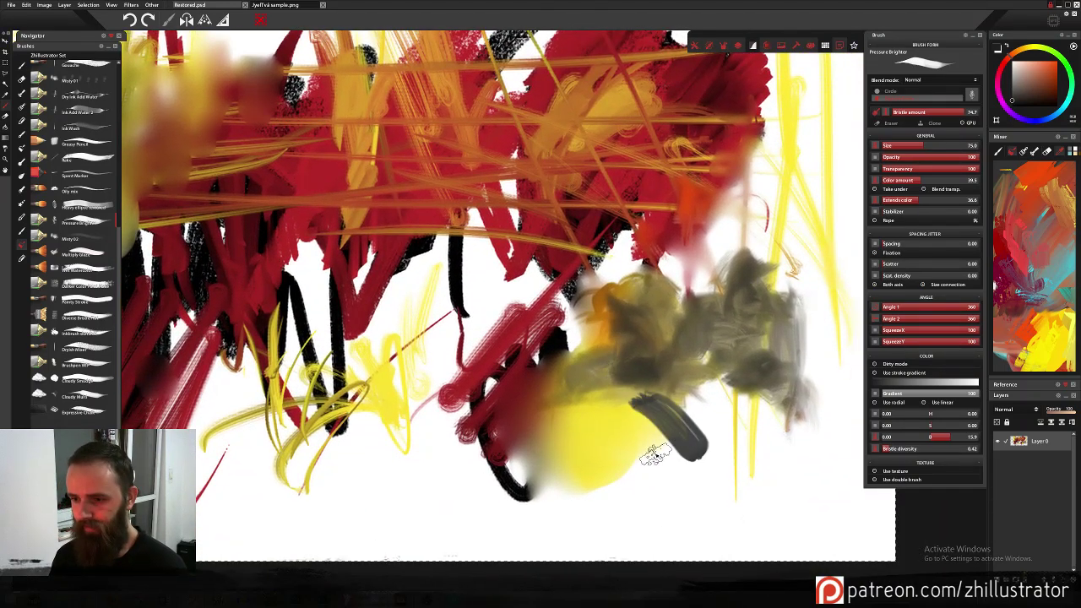
{"action": "mouse_move", "coordinate": [654, 456]}
{"action": "left_mouse_down"}
{"action": "mouse_move", "coordinate": [623, 486]}
{"action": "mouse_move", "coordinate": [724, 505]}
{"action": "mouse_move", "coordinate": [728, 493]}
{"action": "mouse_move", "coordinate": [697, 445]}
{"action": "mouse_move", "coordinate": [662, 502]}
{"action": "left_mouse_up"}
{"action": "mouse_move", "coordinate": [662, 433]}
{"action": "left_mouse_down"}
{"action": "mouse_move", "coordinate": [612, 466]}
{"action": "mouse_move", "coordinate": [630, 440]}
{"action": "left_mouse_up"}
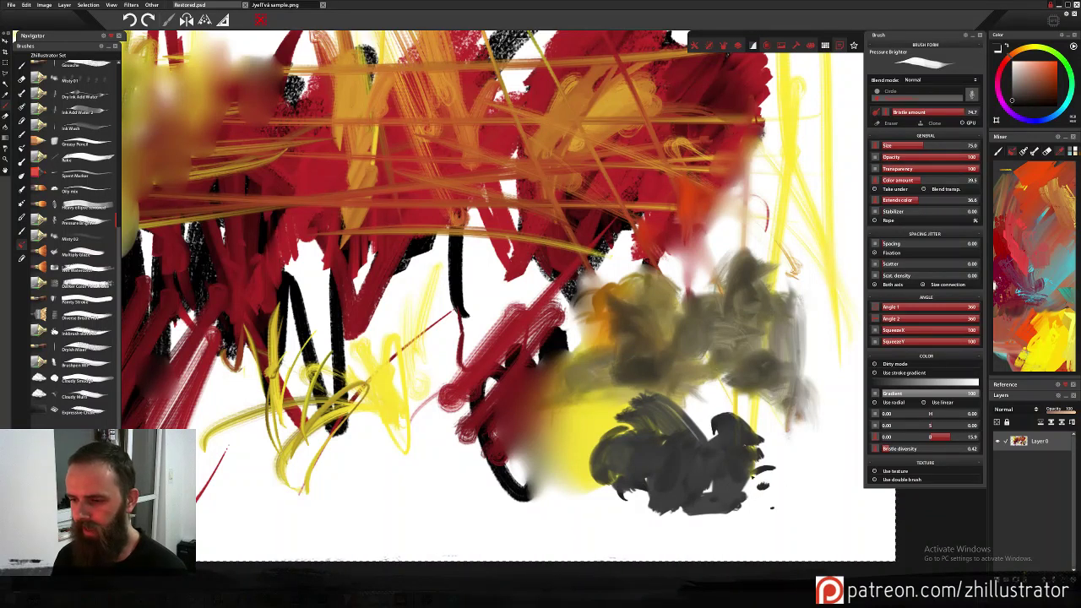
{"action": "left_click_drag", "start_coordinate": [769, 477], "coordinate": [764, 494]}
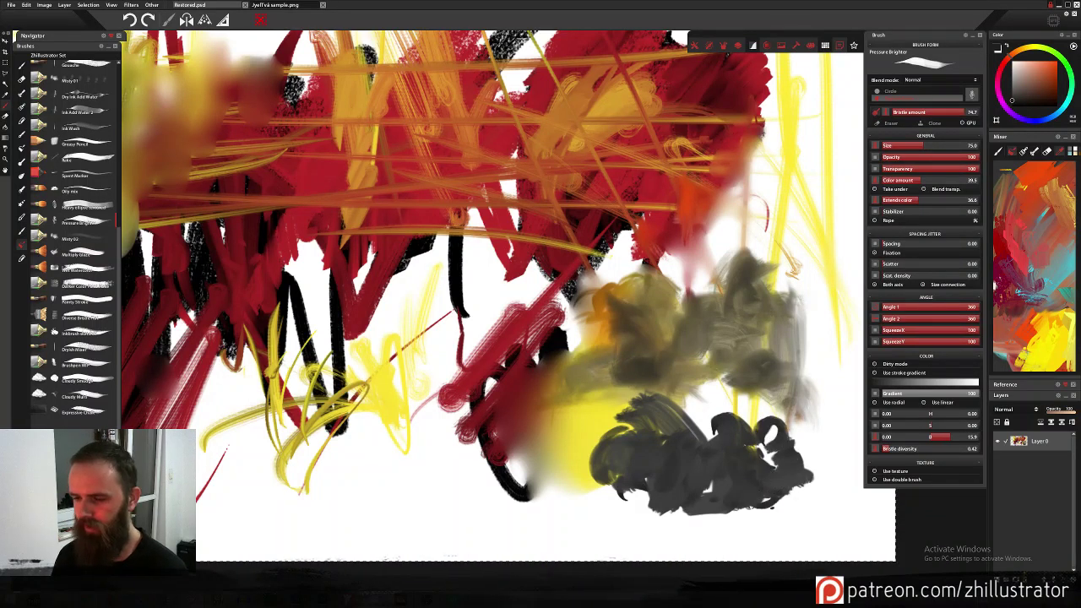
Add yellow strokes from the mixer to the dark grey cloud and paint partly over them with grey sampled from the canvas.
{"action": "left_click", "coordinate": [1026, 336]}
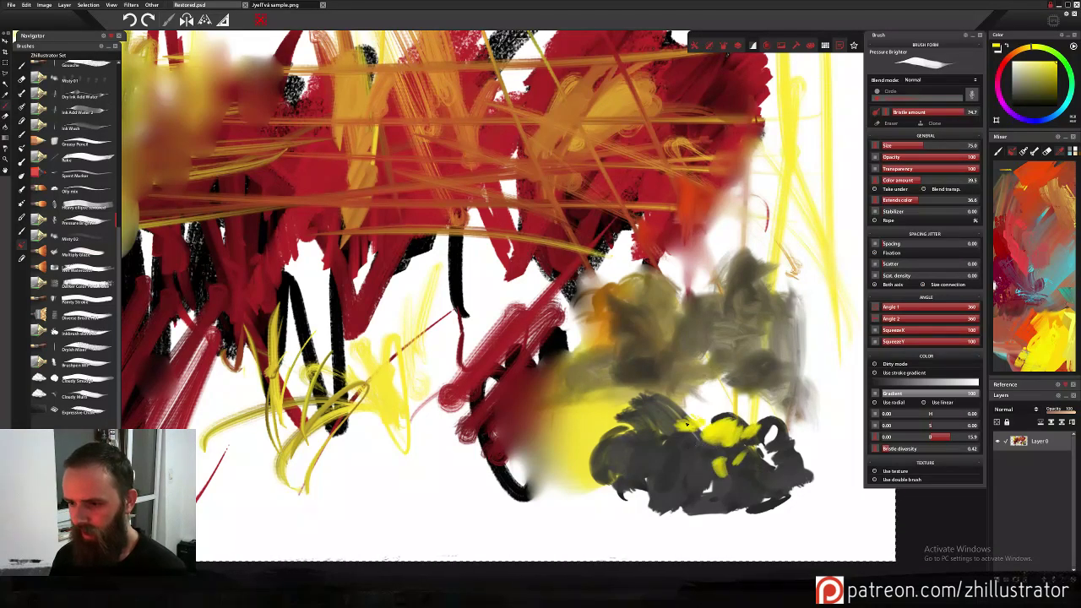
{"action": "mouse_move", "coordinate": [685, 424]}
{"action": "left_mouse_down"}
{"action": "mouse_move", "coordinate": [683, 412]}
{"action": "mouse_move", "coordinate": [647, 451]}
{"action": "mouse_move", "coordinate": [673, 454]}
{"action": "left_mouse_up"}
{"action": "left_click", "coordinate": [676, 472], "text": "alt"}
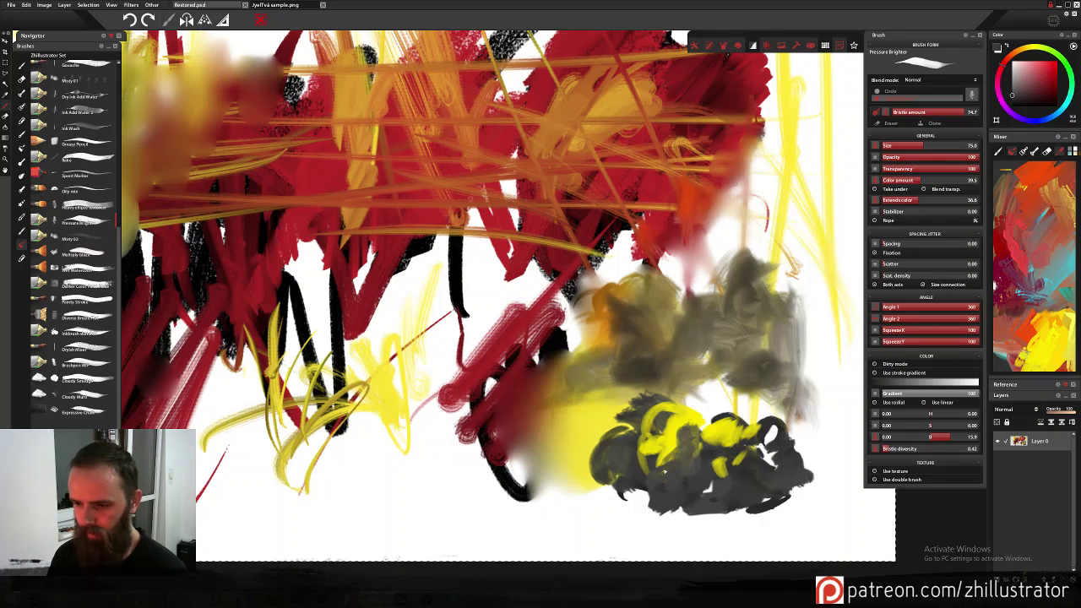
{"action": "mouse_move", "coordinate": [719, 477]}
{"action": "left_mouse_down"}
{"action": "mouse_move", "coordinate": [652, 435]}
{"action": "mouse_move", "coordinate": [604, 476]}
{"action": "left_mouse_up"}
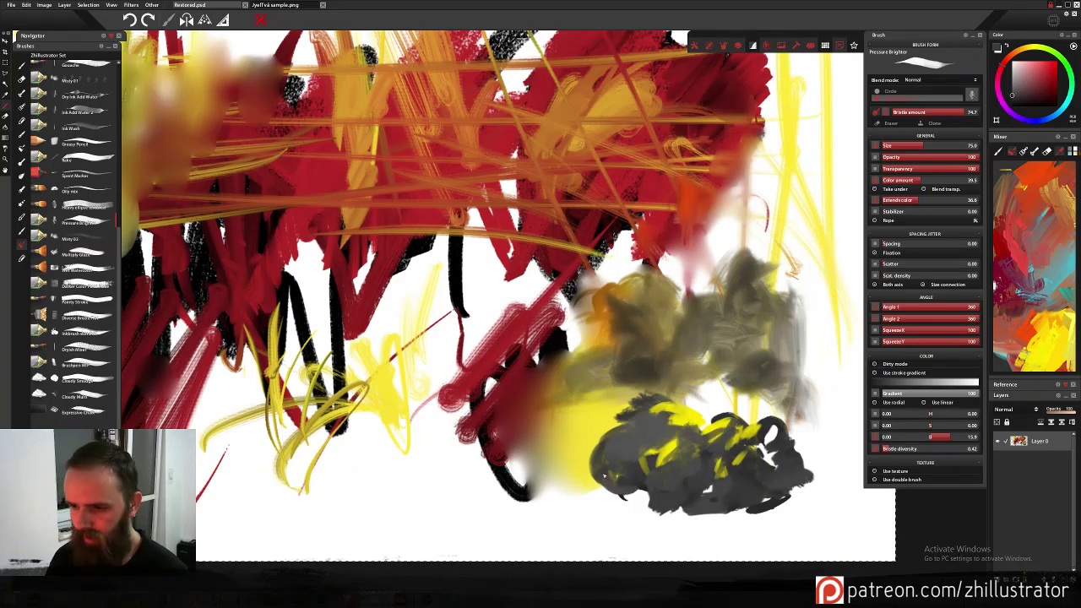
Choose the Expressive Chalk brush and paint broad, textured red strokes over the middle of the painted area.
{"action": "left_click", "coordinate": [93, 418]}
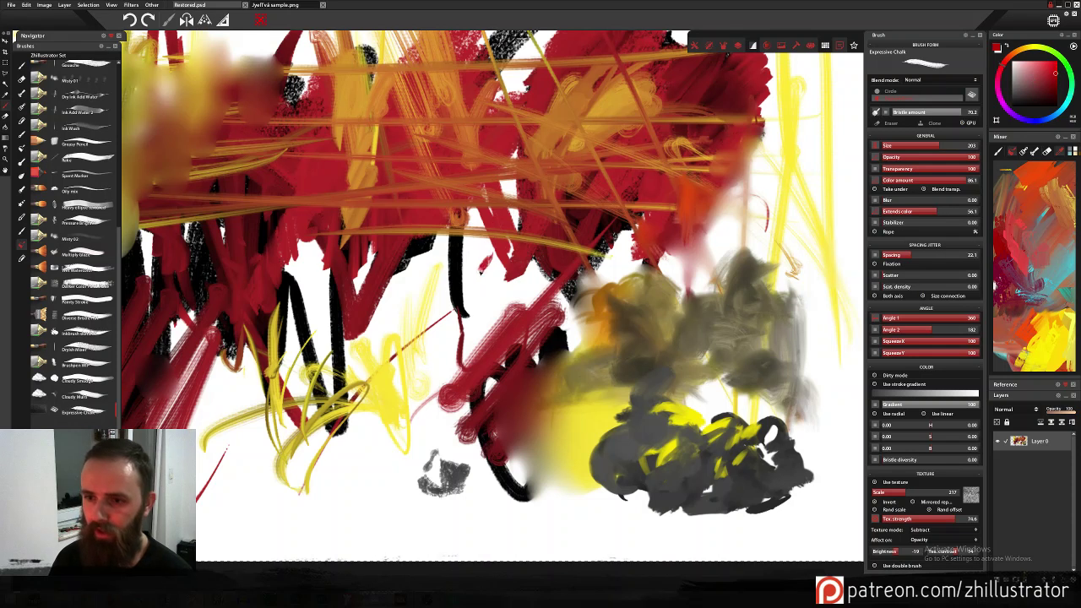
{"action": "mouse_move", "coordinate": [483, 272]}
{"action": "left_mouse_down"}
{"action": "mouse_move", "coordinate": [490, 292]}
{"action": "mouse_move", "coordinate": [503, 272]}
{"action": "mouse_move", "coordinate": [523, 287]}
{"action": "mouse_move", "coordinate": [475, 308]}
{"action": "mouse_move", "coordinate": [473, 219]}
{"action": "mouse_move", "coordinate": [498, 397]}
{"action": "mouse_move", "coordinate": [639, 214]}
{"action": "mouse_move", "coordinate": [540, 253]}
{"action": "mouse_move", "coordinate": [541, 207]}
{"action": "mouse_move", "coordinate": [427, 148]}
{"action": "left_mouse_up"}
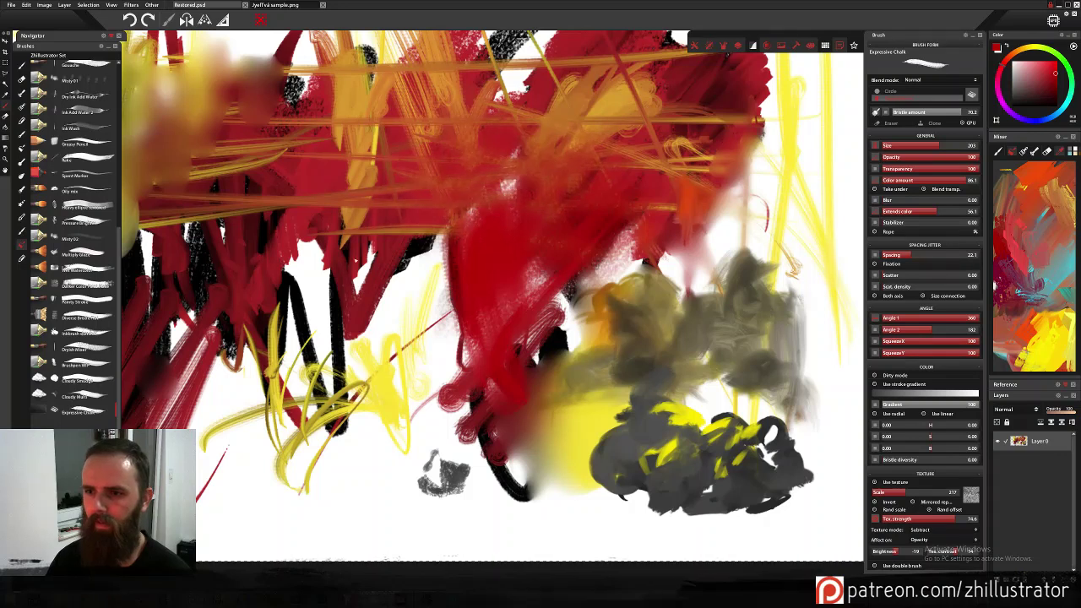
{"action": "mouse_move", "coordinate": [435, 291]}
{"action": "left_mouse_down"}
{"action": "mouse_move", "coordinate": [448, 258]}
{"action": "mouse_move", "coordinate": [531, 222]}
{"action": "mouse_move", "coordinate": [514, 224]}
{"action": "mouse_move", "coordinate": [499, 288]}
{"action": "mouse_move", "coordinate": [485, 250]}
{"action": "left_mouse_up"}
Paint a soft grey chalk patch on the central red area and add near-black Expressive Chalk marks and curved strokes around it.
{"action": "left_click_drag", "start_coordinate": [470, 170], "coordinate": [454, 162]}
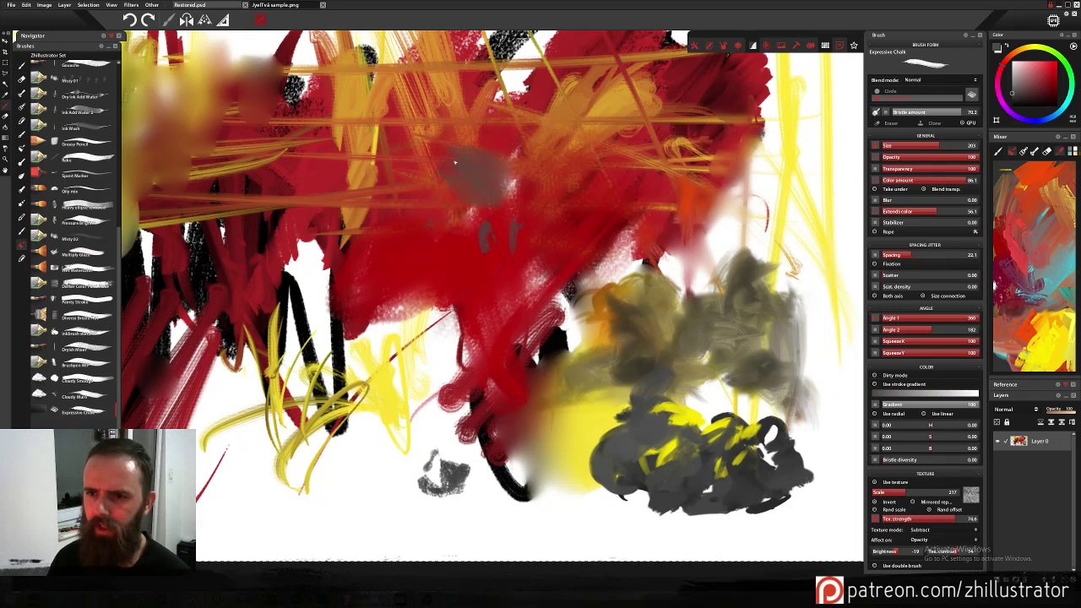
{"action": "left_click_drag", "start_coordinate": [467, 200], "coordinate": [440, 212]}
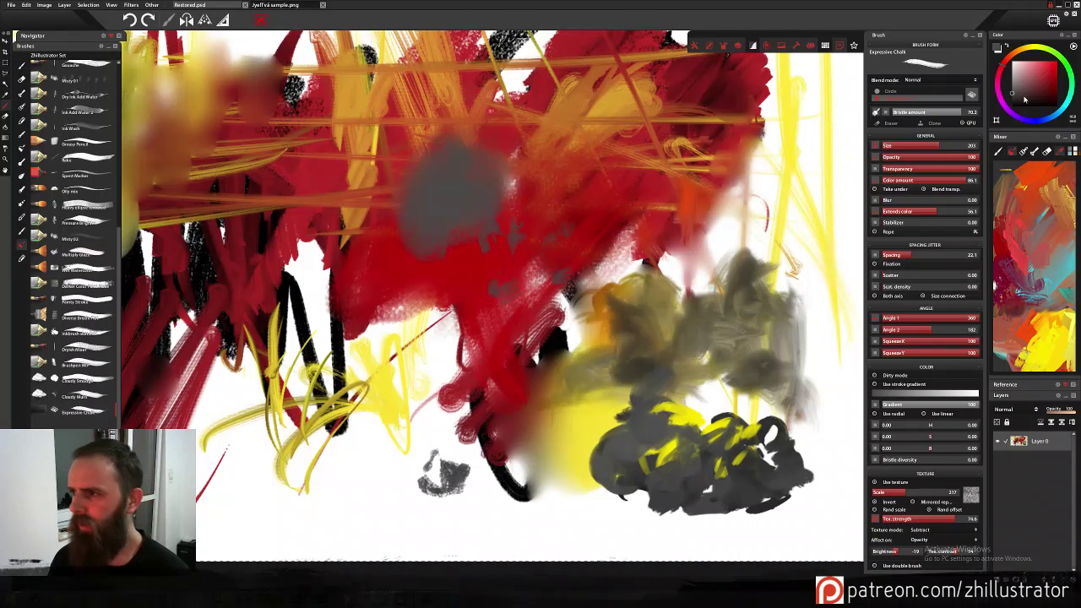
{"action": "left_click_drag", "start_coordinate": [461, 184], "coordinate": [472, 208]}
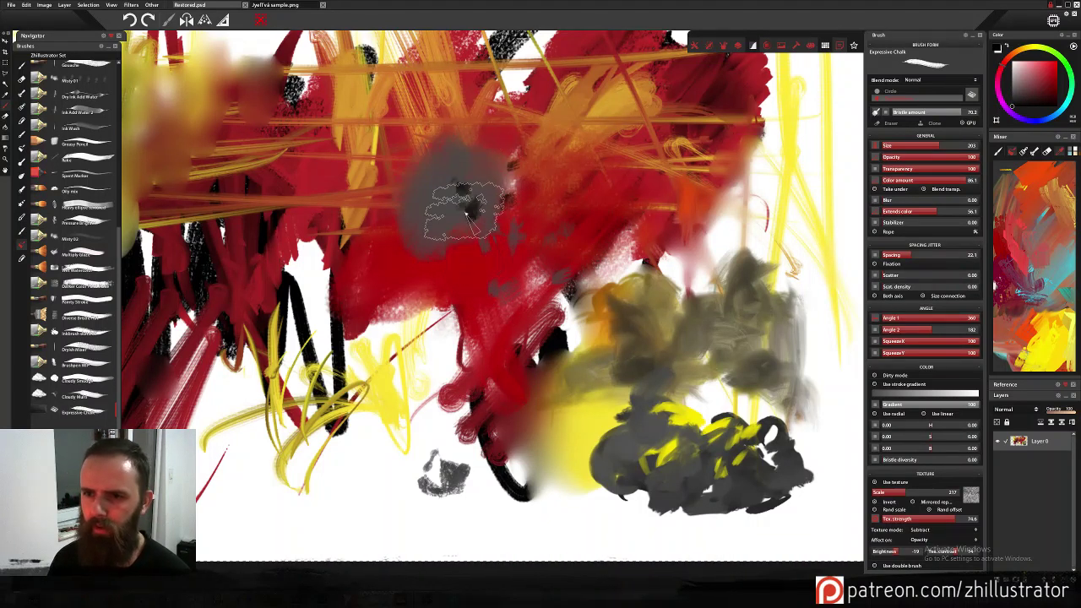
{"action": "mouse_move", "coordinate": [507, 271]}
{"action": "left_mouse_down"}
{"action": "mouse_move", "coordinate": [581, 158]}
{"action": "mouse_move", "coordinate": [517, 120]}
{"action": "mouse_move", "coordinate": [568, 121]}
{"action": "mouse_move", "coordinate": [509, 137]}
{"action": "mouse_move", "coordinate": [585, 123]}
{"action": "mouse_move", "coordinate": [500, 131]}
{"action": "mouse_move", "coordinate": [511, 135]}
{"action": "mouse_move", "coordinate": [545, 106]}
{"action": "left_mouse_up"}
{"action": "mouse_move", "coordinate": [534, 128]}
{"action": "left_mouse_down"}
{"action": "mouse_move", "coordinate": [547, 134]}
{"action": "mouse_move", "coordinate": [541, 105]}
{"action": "left_mouse_up"}
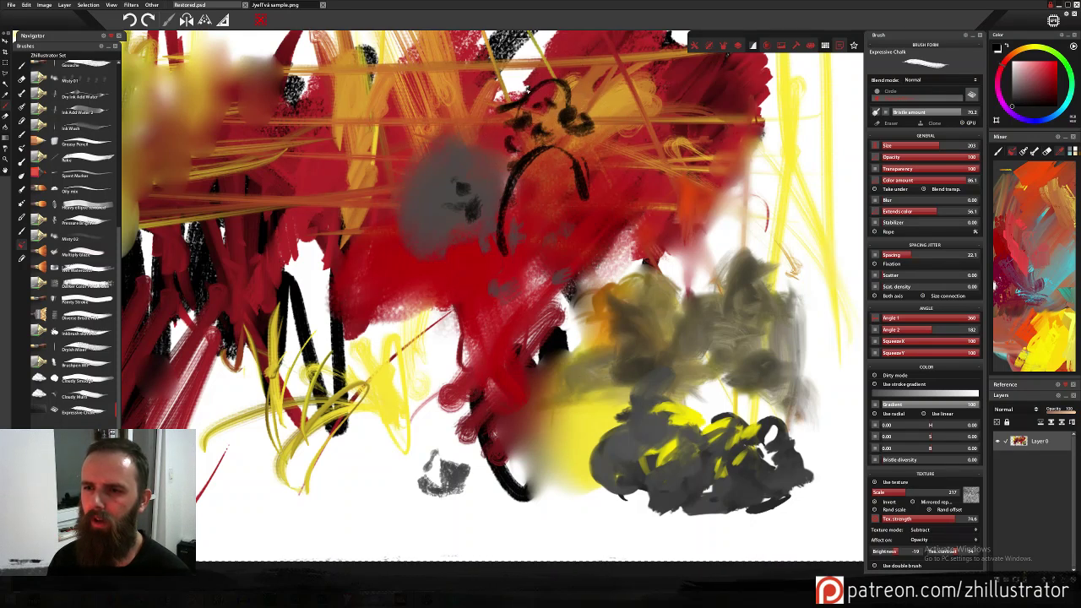
Sketch a figure's flat hat, dark coat with wide sleeves and horizontal waist lines in near-black Expressive Chalk over the central red area.
{"action": "left_click_drag", "start_coordinate": [548, 71], "coordinate": [614, 101]}
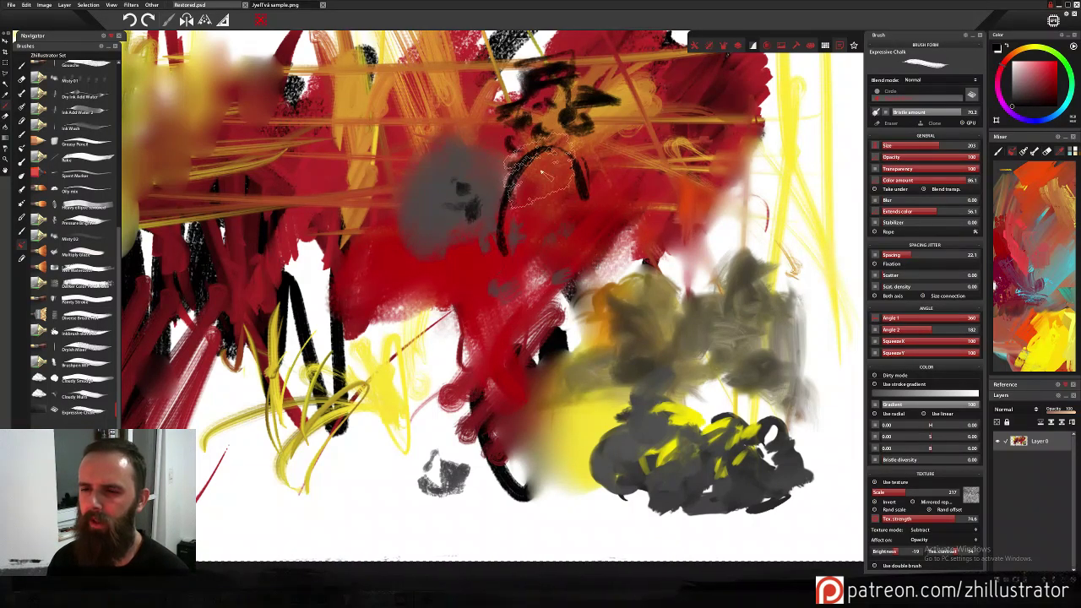
{"action": "mouse_move", "coordinate": [583, 162]}
{"action": "left_mouse_down"}
{"action": "mouse_move", "coordinate": [586, 229]}
{"action": "mouse_move", "coordinate": [553, 253]}
{"action": "mouse_move", "coordinate": [498, 245]}
{"action": "mouse_move", "coordinate": [494, 271]}
{"action": "mouse_move", "coordinate": [574, 266]}
{"action": "mouse_move", "coordinate": [601, 190]}
{"action": "mouse_move", "coordinate": [646, 156]}
{"action": "mouse_move", "coordinate": [680, 287]}
{"action": "mouse_move", "coordinate": [595, 266]}
{"action": "left_mouse_up"}
{"action": "left_click_drag", "start_coordinate": [474, 221], "coordinate": [460, 338]}
{"action": "left_click_drag", "start_coordinate": [500, 269], "coordinate": [483, 372]}
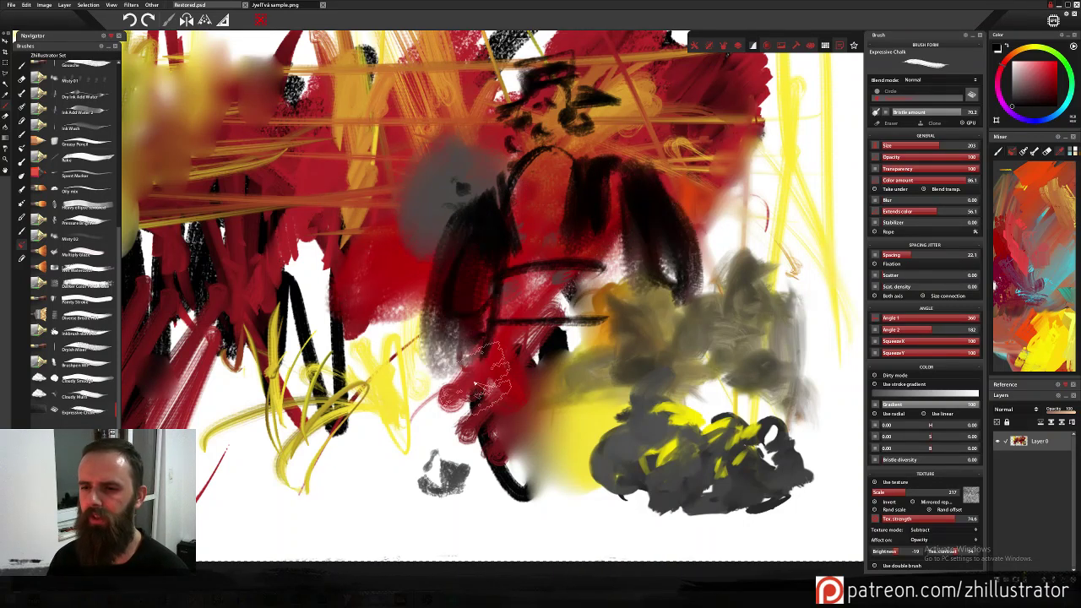
{"action": "mouse_move", "coordinate": [504, 291]}
{"action": "left_mouse_down"}
{"action": "mouse_move", "coordinate": [536, 287]}
{"action": "mouse_move", "coordinate": [506, 300]}
{"action": "mouse_move", "coordinate": [591, 304]}
{"action": "mouse_move", "coordinate": [549, 160]}
{"action": "mouse_move", "coordinate": [591, 223]}
{"action": "mouse_move", "coordinate": [574, 241]}
{"action": "left_mouse_up"}
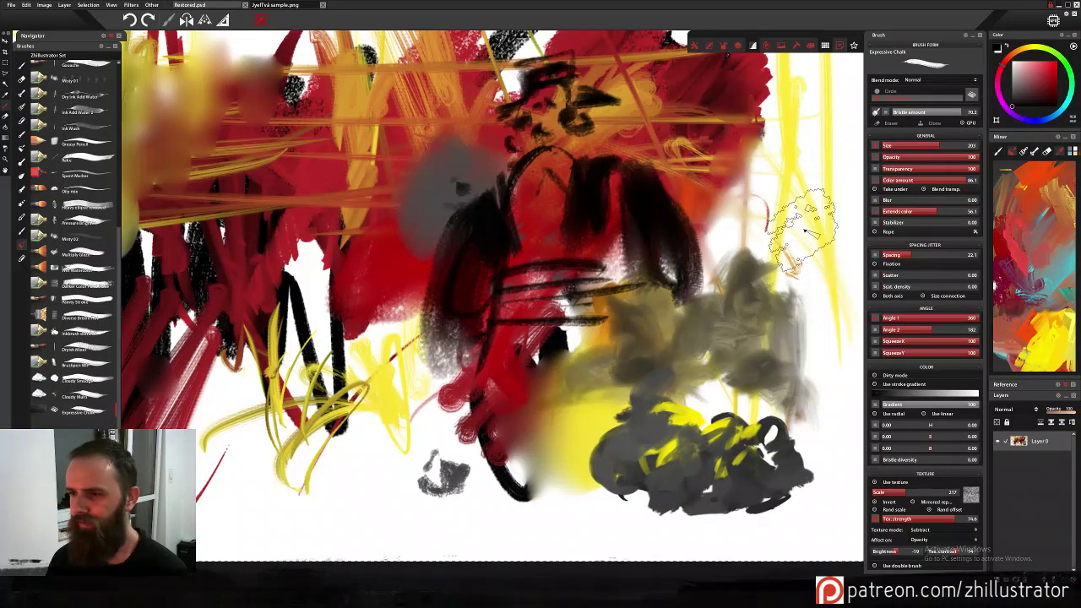
Sample a pale cream from the canvas and paint the figure's shirt front, hat band and the light edge lines of the vest.
{"action": "left_click", "coordinate": [738, 209], "text": "alt"}
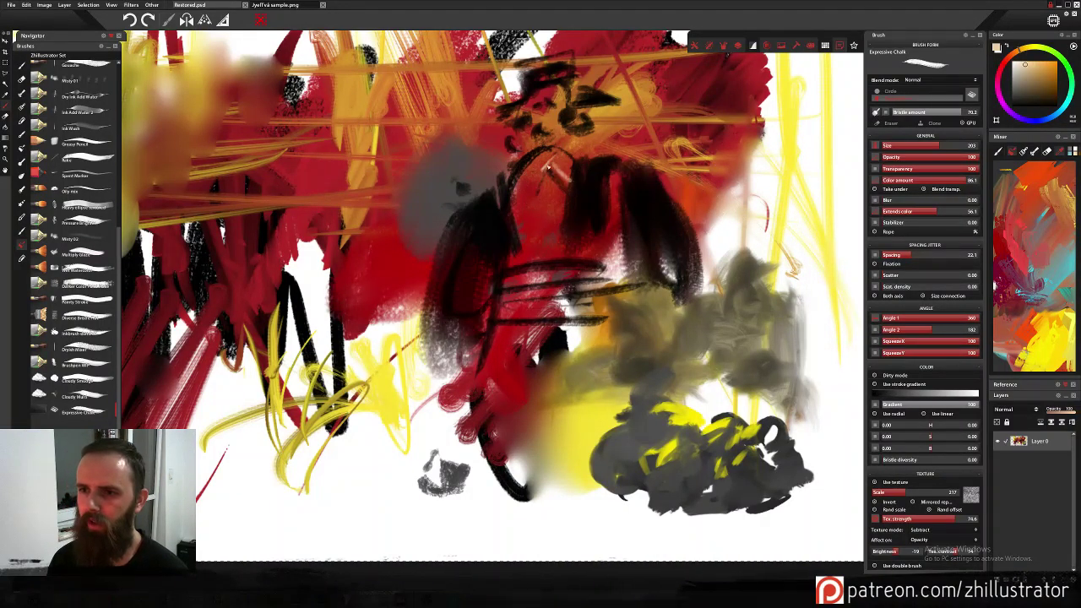
{"action": "mouse_move", "coordinate": [563, 179]}
{"action": "left_mouse_down"}
{"action": "mouse_move", "coordinate": [547, 167]}
{"action": "mouse_move", "coordinate": [525, 196]}
{"action": "mouse_move", "coordinate": [540, 192]}
{"action": "left_mouse_up"}
{"action": "left_click_drag", "start_coordinate": [522, 87], "coordinate": [561, 80]}
{"action": "left_click_drag", "start_coordinate": [549, 165], "coordinate": [547, 257]}
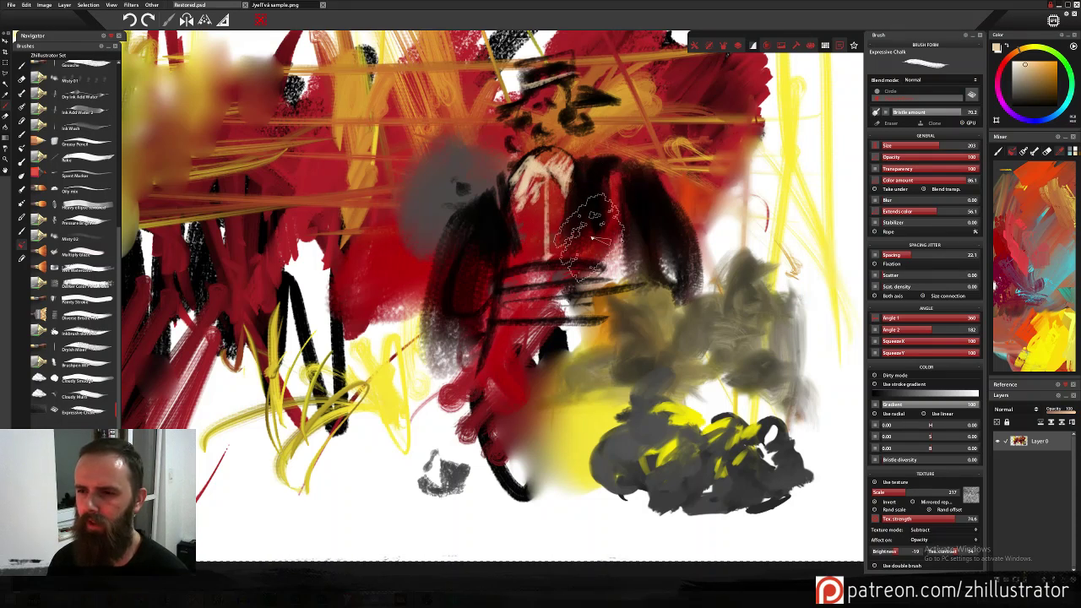
{"action": "left_click_drag", "start_coordinate": [575, 218], "coordinate": [611, 234]}
{"action": "mouse_move", "coordinate": [513, 232]}
{"action": "left_mouse_down"}
{"action": "mouse_move", "coordinate": [517, 252]}
{"action": "mouse_move", "coordinate": [490, 264]}
{"action": "left_mouse_up"}
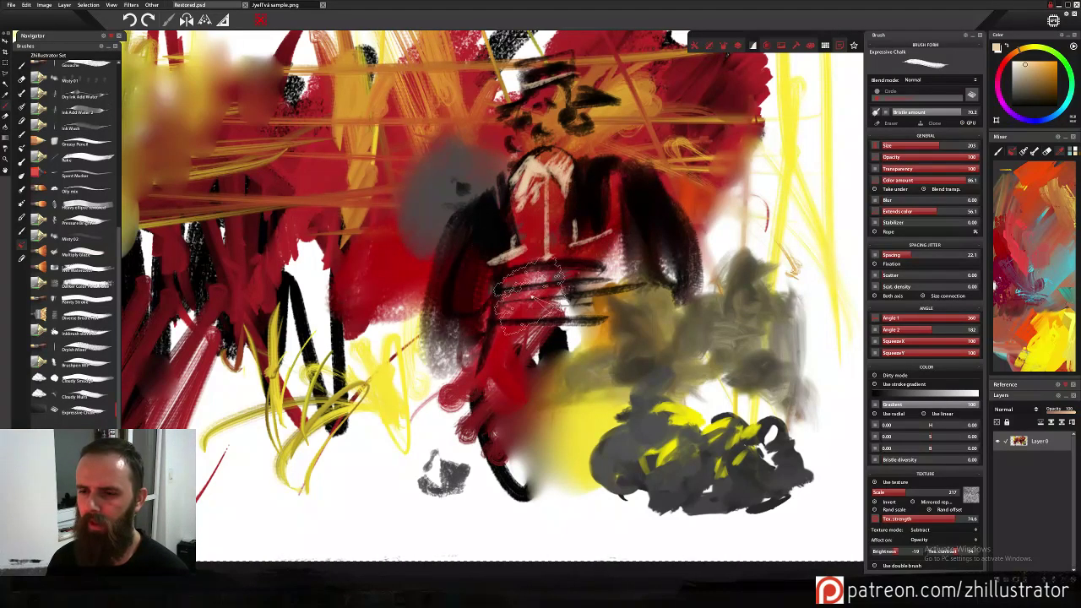
Pick crimson from the mixer and cover the waist lines, then paint sampled dark reds over the vest's left side.
{"action": "left_click", "coordinate": [1006, 253]}
{"action": "mouse_move", "coordinate": [601, 284]}
{"action": "left_mouse_down"}
{"action": "mouse_move", "coordinate": [530, 304]}
{"action": "mouse_move", "coordinate": [543, 322]}
{"action": "mouse_move", "coordinate": [625, 276]}
{"action": "mouse_move", "coordinate": [596, 312]}
{"action": "left_mouse_up"}
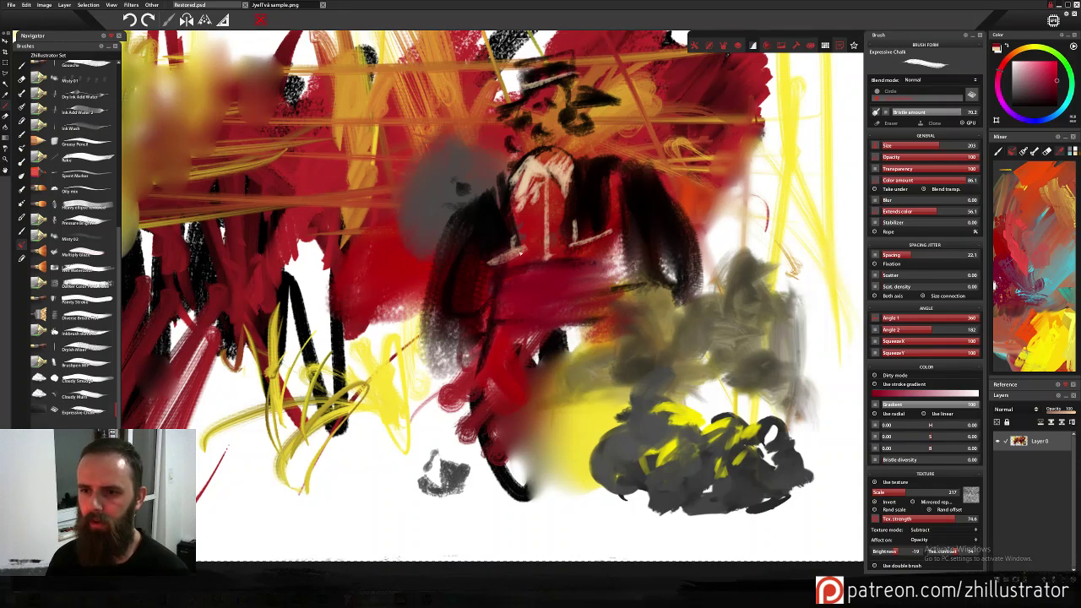
{"action": "left_click_drag", "start_coordinate": [520, 253], "coordinate": [494, 263]}
{"action": "left_click", "coordinate": [504, 220], "text": "alt"}
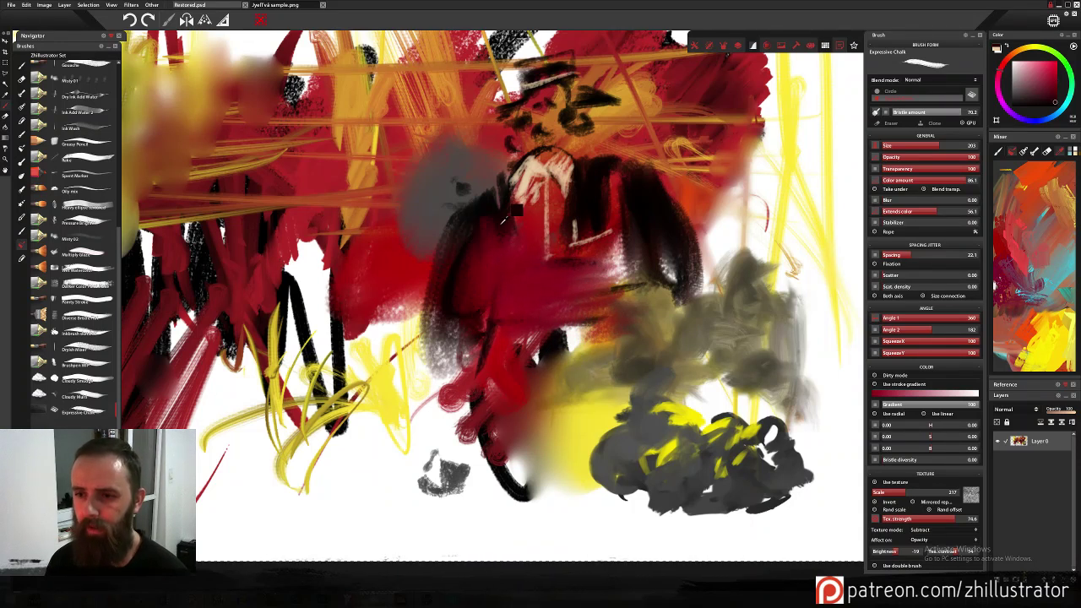
{"action": "left_click", "coordinate": [511, 211], "text": "alt"}
{"action": "left_click_drag", "start_coordinate": [514, 215], "coordinate": [523, 245]}
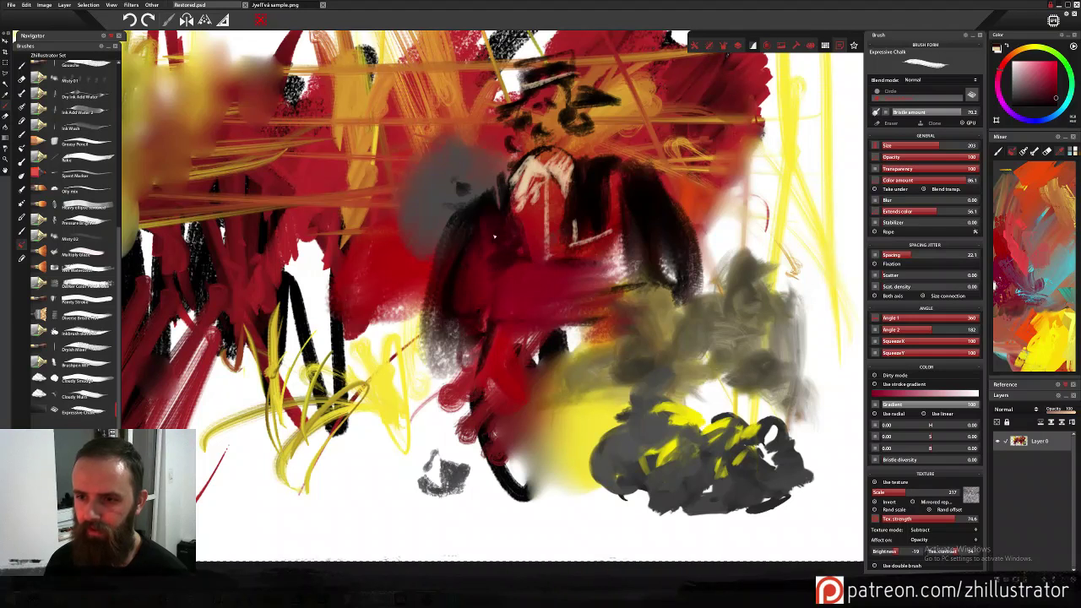
Add lighter strokes down the figure's shirt front with a tone sampled from the collar area.
{"action": "left_click", "coordinate": [559, 156], "text": "alt"}
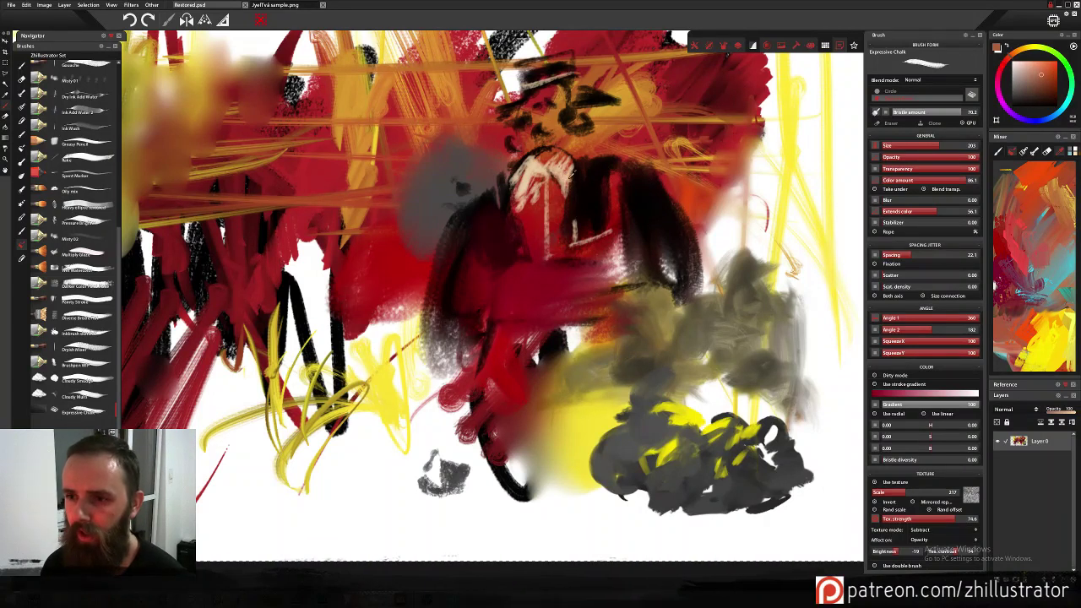
{"action": "left_click", "coordinate": [569, 176], "text": "alt"}
{"action": "left_click_drag", "start_coordinate": [559, 184], "coordinate": [551, 243]}
Strengthen the hat brim, facial features, moustache and collar edge with near-black sampled from the hat.
{"action": "left_click", "coordinate": [596, 96], "text": "alt"}
{"action": "left_click_drag", "start_coordinate": [534, 83], "coordinate": [558, 91]}
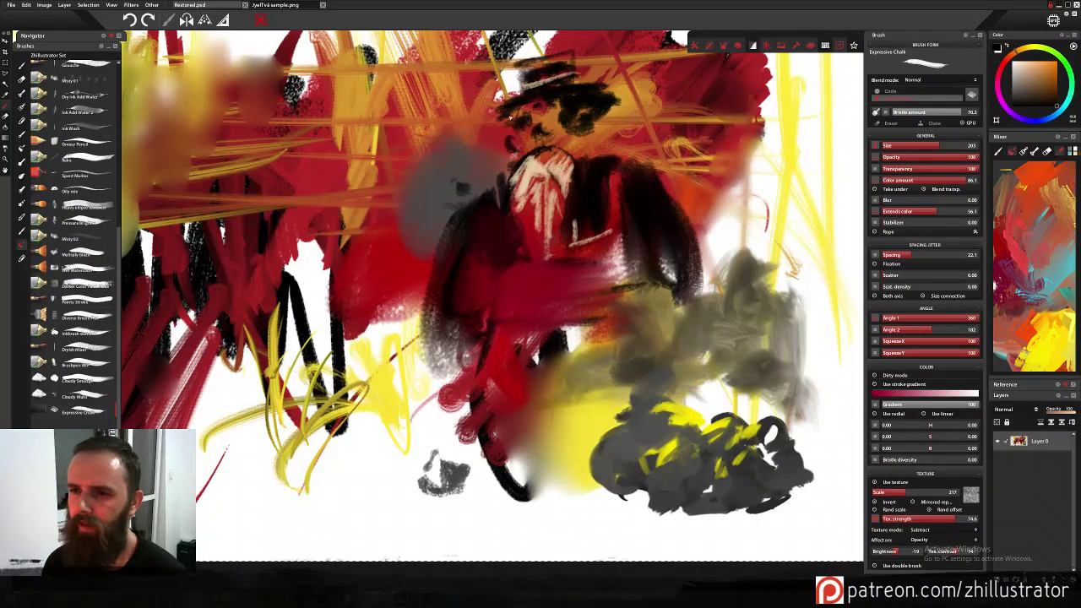
{"action": "mouse_move", "coordinate": [524, 124]}
{"action": "left_mouse_down"}
{"action": "mouse_move", "coordinate": [561, 127]}
{"action": "mouse_move", "coordinate": [571, 143]}
{"action": "mouse_move", "coordinate": [545, 126]}
{"action": "left_mouse_up"}
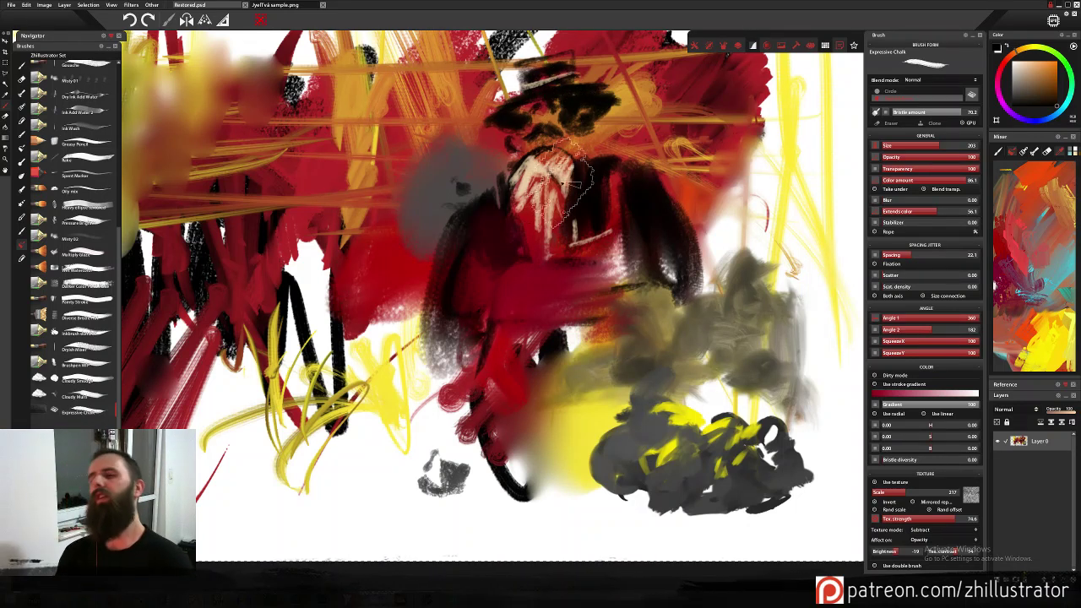
{"action": "mouse_move", "coordinate": [561, 149]}
{"action": "left_mouse_down"}
{"action": "mouse_move", "coordinate": [542, 154]}
{"action": "mouse_move", "coordinate": [572, 133]}
{"action": "mouse_move", "coordinate": [581, 167]}
{"action": "mouse_move", "coordinate": [572, 175]}
{"action": "left_mouse_up"}
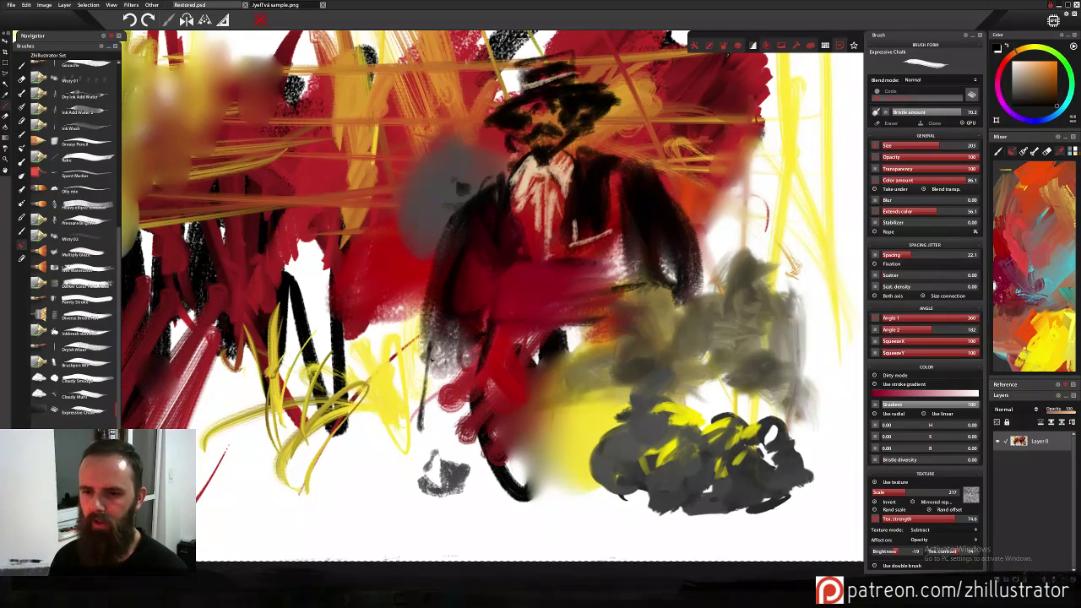
Draw the figure's thin forearms and hands in near-black, and add dark vertical shapes and a connecting line below the waist.
{"action": "mouse_move", "coordinate": [435, 354]}
{"action": "left_mouse_down"}
{"action": "mouse_move", "coordinate": [428, 421]}
{"action": "mouse_move", "coordinate": [412, 494]}
{"action": "left_mouse_up"}
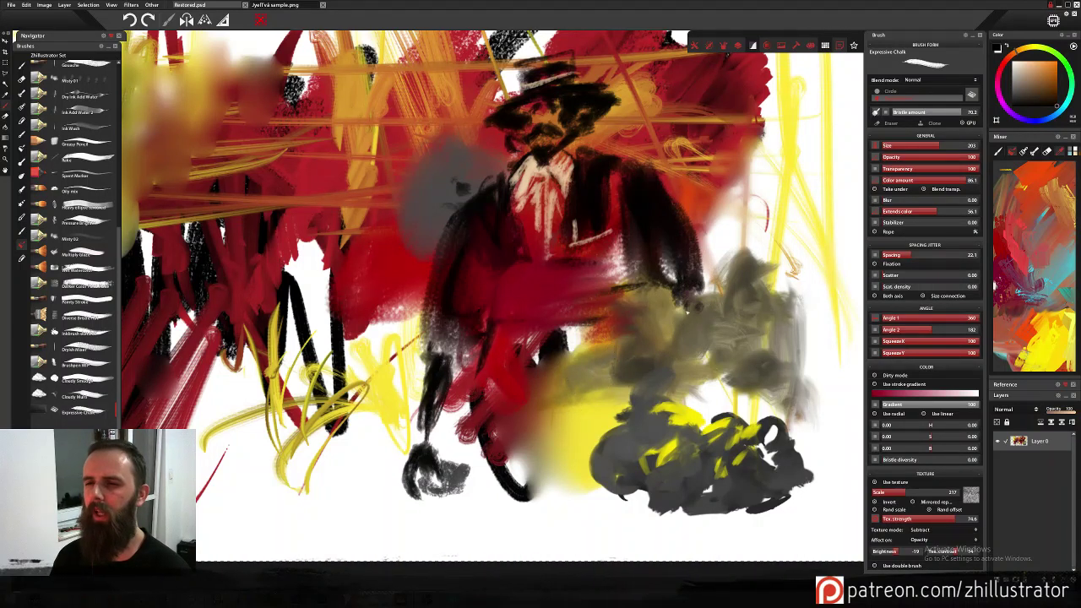
{"action": "mouse_move", "coordinate": [694, 327]}
{"action": "left_mouse_down"}
{"action": "mouse_move", "coordinate": [666, 336]}
{"action": "mouse_move", "coordinate": [693, 359]}
{"action": "mouse_move", "coordinate": [685, 440]}
{"action": "left_mouse_up"}
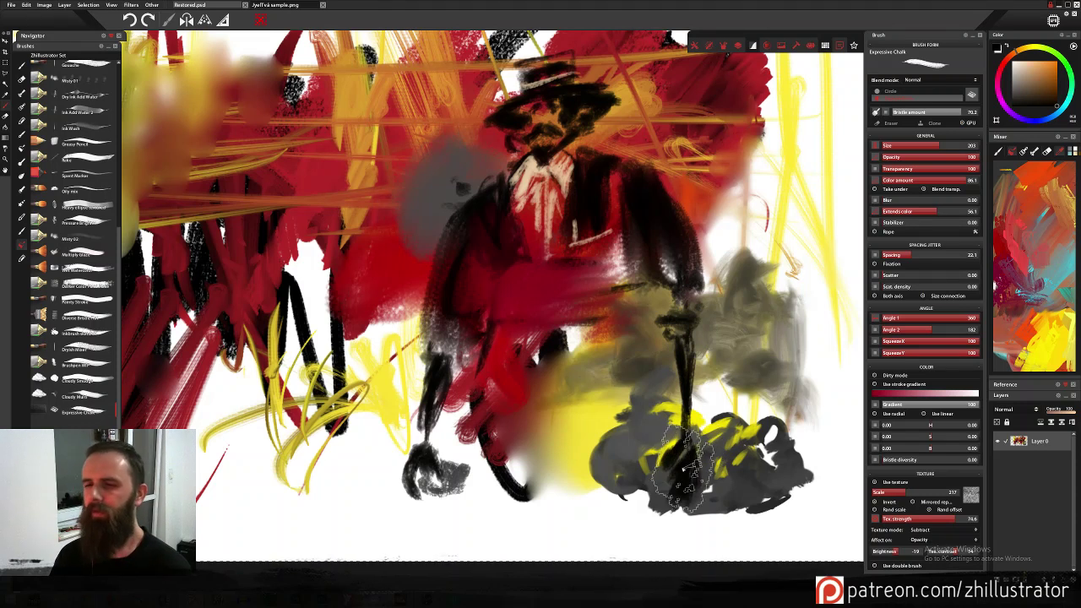
{"action": "left_click_drag", "start_coordinate": [619, 275], "coordinate": [622, 333]}
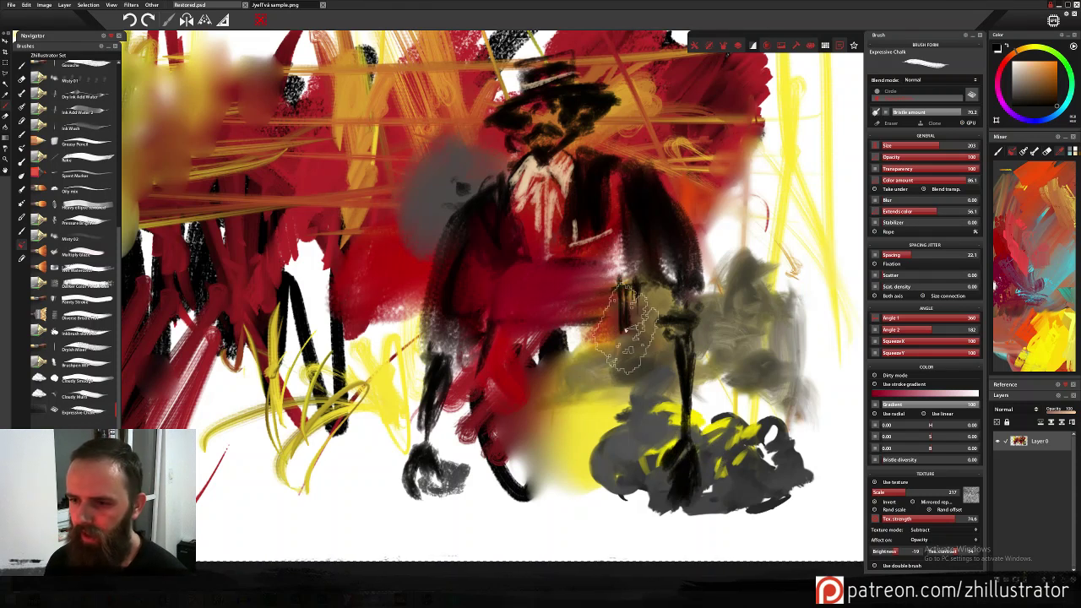
{"action": "mouse_move", "coordinate": [633, 281]}
{"action": "left_mouse_down"}
{"action": "mouse_move", "coordinate": [617, 293]}
{"action": "mouse_move", "coordinate": [639, 313]}
{"action": "mouse_move", "coordinate": [641, 358]}
{"action": "left_mouse_up"}
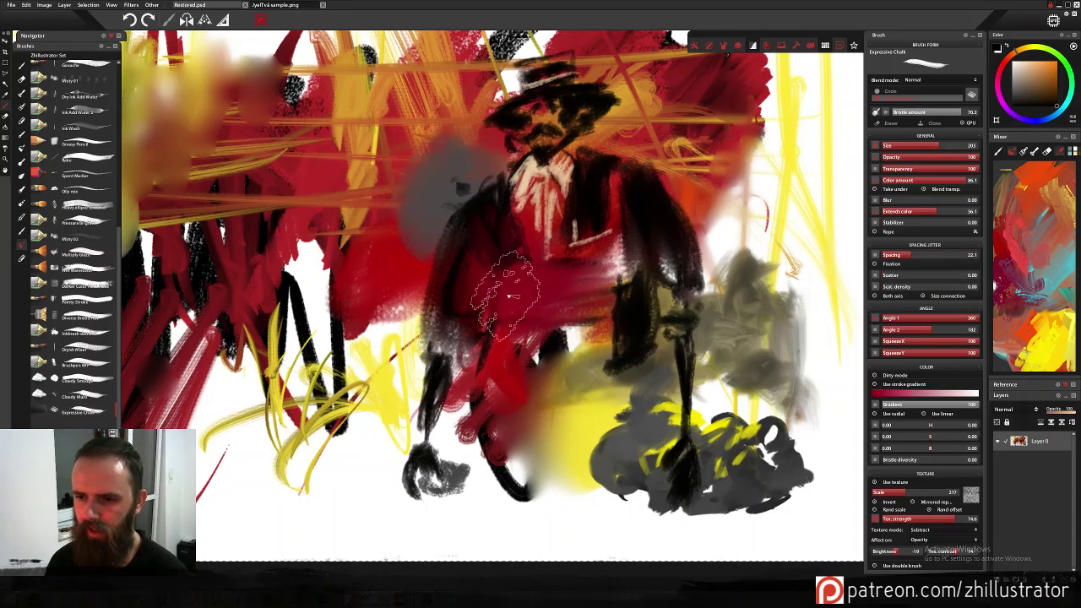
{"action": "mouse_move", "coordinate": [503, 283]}
{"action": "left_mouse_down"}
{"action": "mouse_move", "coordinate": [518, 311]}
{"action": "mouse_move", "coordinate": [508, 367]}
{"action": "left_mouse_up"}
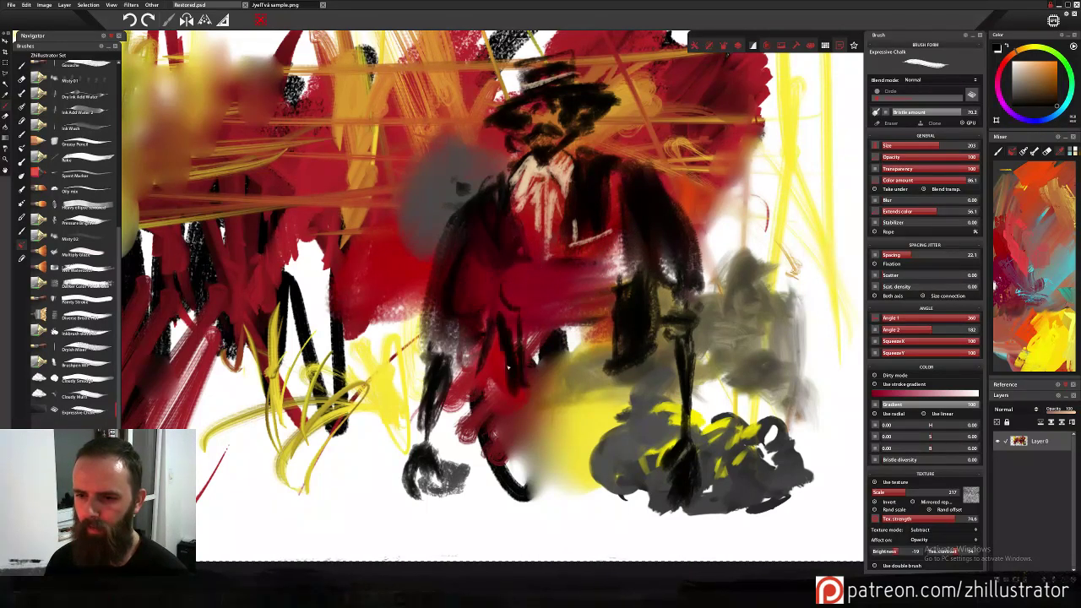
{"action": "mouse_move", "coordinate": [513, 329]}
{"action": "left_mouse_down"}
{"action": "mouse_move", "coordinate": [552, 386]}
{"action": "mouse_move", "coordinate": [515, 373]}
{"action": "mouse_move", "coordinate": [607, 361]}
{"action": "left_mouse_up"}
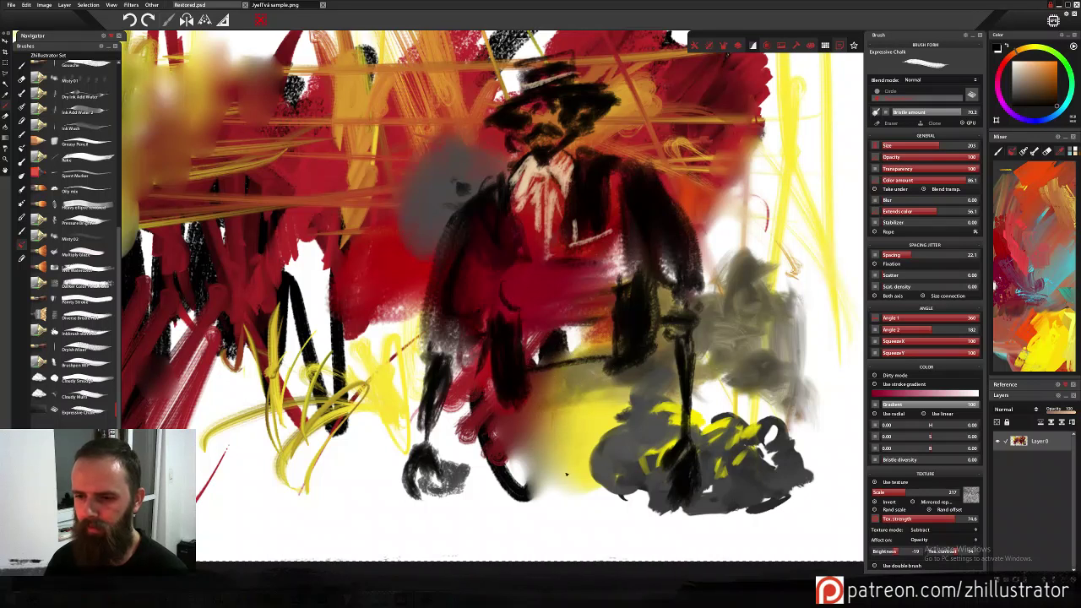
Shade the figure's trousers with long textured near-black strokes over the yellow blob, running down to the canvas's lower edge.
{"action": "mouse_move", "coordinate": [579, 418]}
{"action": "left_mouse_down"}
{"action": "mouse_move", "coordinate": [583, 473]}
{"action": "mouse_move", "coordinate": [557, 498]}
{"action": "mouse_move", "coordinate": [507, 506]}
{"action": "mouse_move", "coordinate": [625, 387]}
{"action": "mouse_move", "coordinate": [630, 401]}
{"action": "mouse_move", "coordinate": [616, 397]}
{"action": "mouse_move", "coordinate": [646, 392]}
{"action": "mouse_move", "coordinate": [659, 439]}
{"action": "left_mouse_up"}
{"action": "left_click_drag", "start_coordinate": [613, 395], "coordinate": [623, 540]}
{"action": "left_click_drag", "start_coordinate": [625, 483], "coordinate": [621, 541]}
{"action": "left_click_drag", "start_coordinate": [563, 400], "coordinate": [561, 541]}
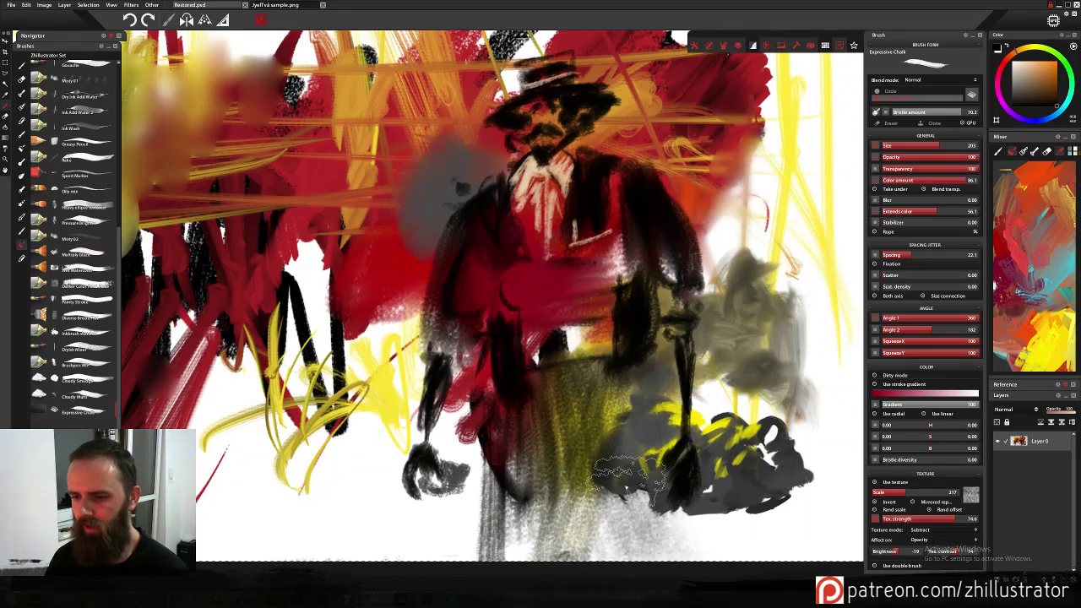
{"action": "left_click_drag", "start_coordinate": [633, 354], "coordinate": [573, 581]}
{"action": "left_click_drag", "start_coordinate": [480, 460], "coordinate": [488, 527]}
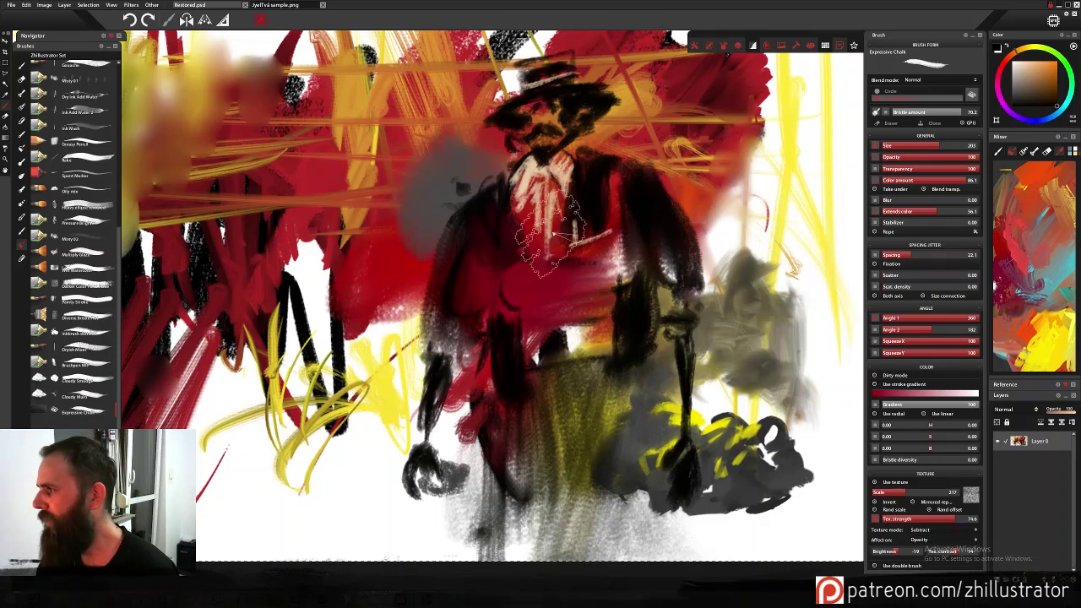
Sample an orange from the background and brush radiating chalk strokes over the white and red areas above and left of the hat.
{"action": "left_click_drag", "start_coordinate": [625, 219], "coordinate": [595, 301]}
{"action": "left_click", "coordinate": [615, 156], "text": "alt"}
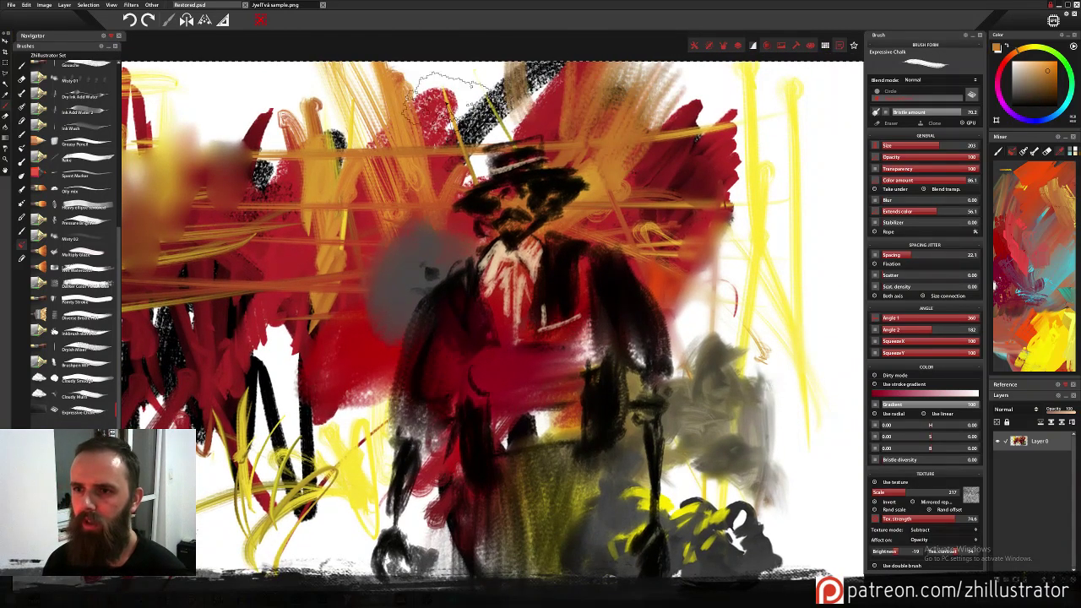
{"action": "left_click_drag", "start_coordinate": [553, 67], "coordinate": [528, 101]}
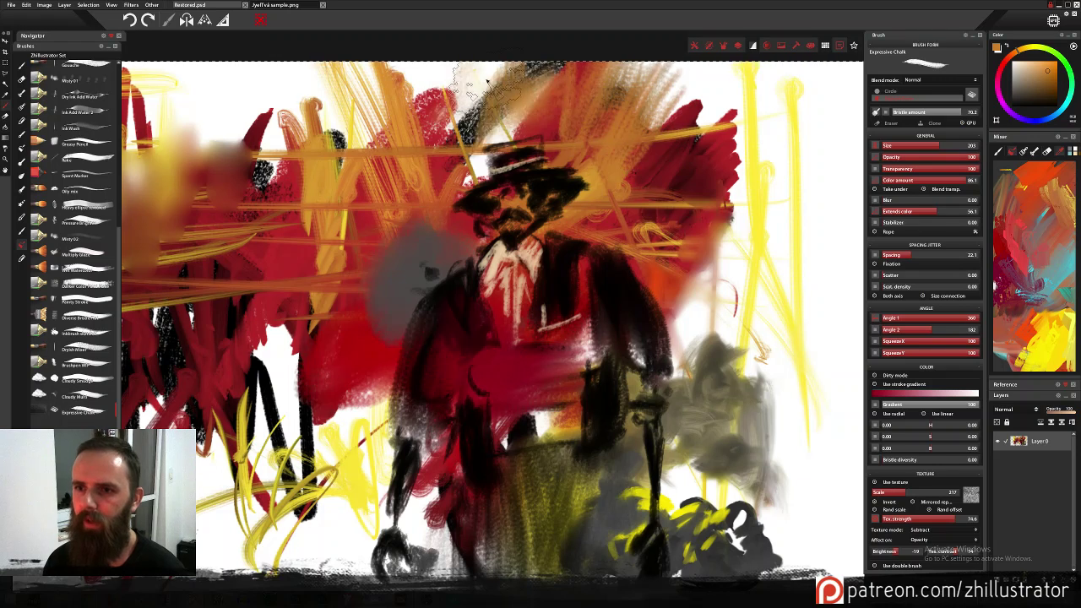
{"action": "left_click_drag", "start_coordinate": [456, 135], "coordinate": [431, 189]}
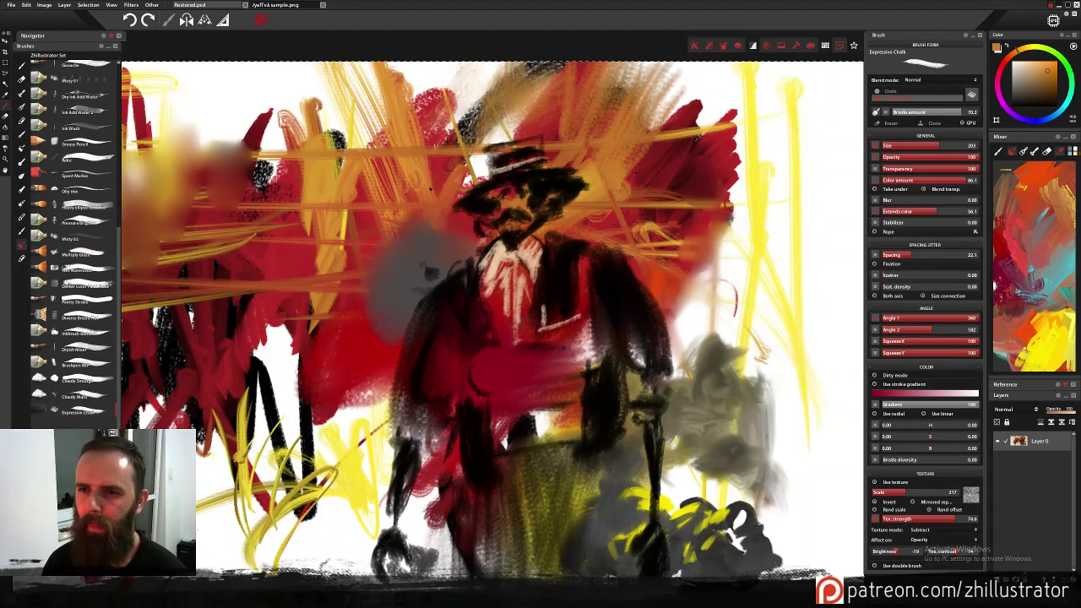
{"action": "left_click_drag", "start_coordinate": [485, 116], "coordinate": [471, 141]}
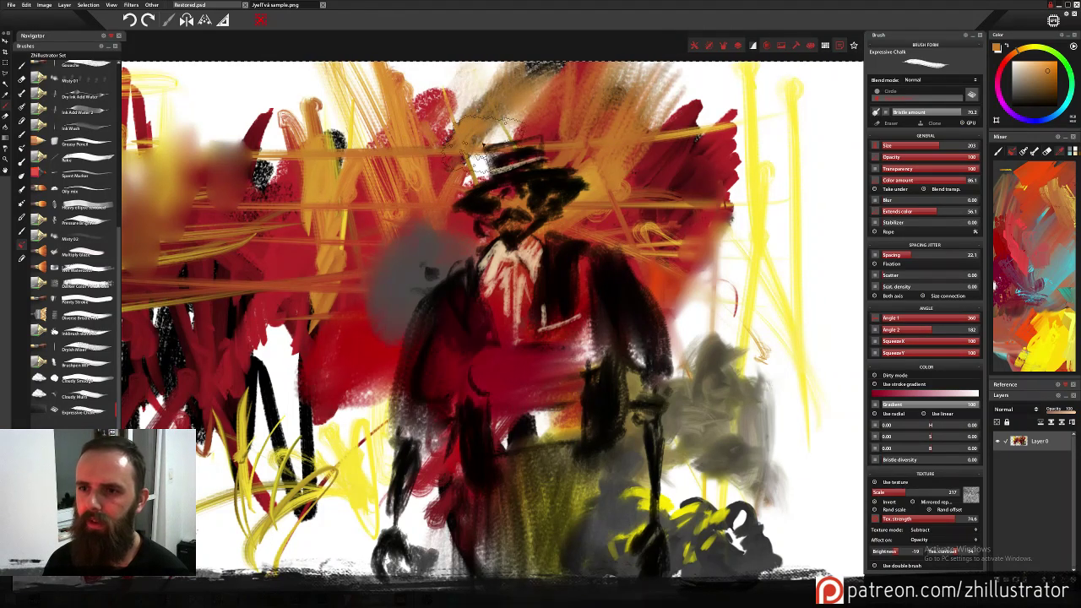
{"action": "left_click_drag", "start_coordinate": [468, 77], "coordinate": [431, 161]}
{"action": "left_click_drag", "start_coordinate": [418, 81], "coordinate": [376, 122]}
{"action": "left_click_drag", "start_coordinate": [370, 76], "coordinate": [350, 135]}
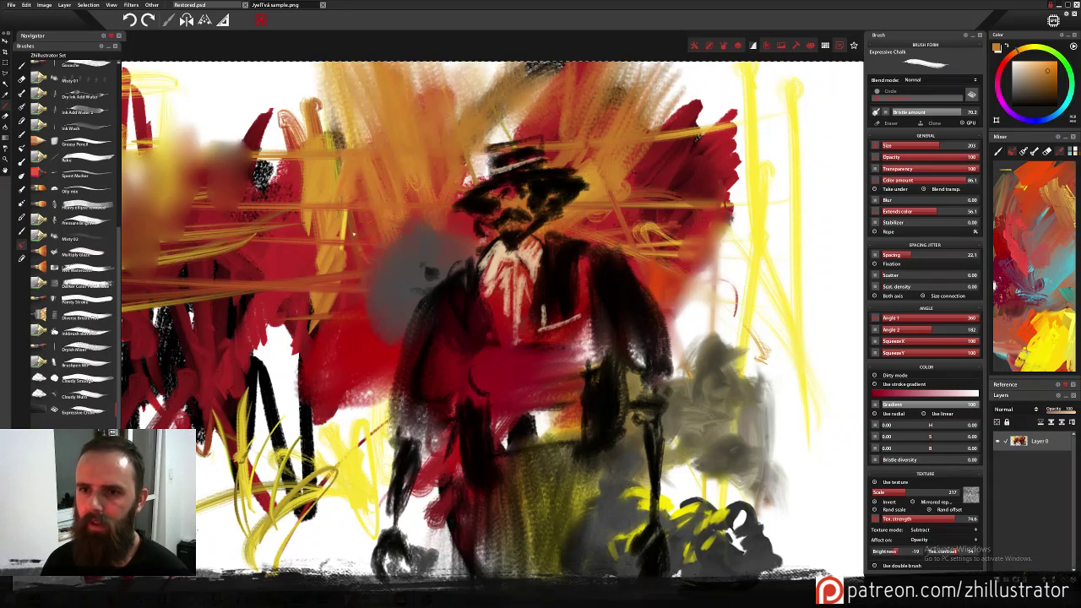
{"action": "left_click_drag", "start_coordinate": [334, 80], "coordinate": [325, 131]}
Cover the grey patch beside the figure's left shoulder with orange strokes and trace orange along the coat's outer edge.
{"action": "left_click_drag", "start_coordinate": [435, 223], "coordinate": [395, 280]}
{"action": "mouse_move", "coordinate": [462, 265]}
{"action": "left_mouse_down"}
{"action": "mouse_move", "coordinate": [428, 288]}
{"action": "mouse_move", "coordinate": [393, 383]}
{"action": "left_mouse_up"}
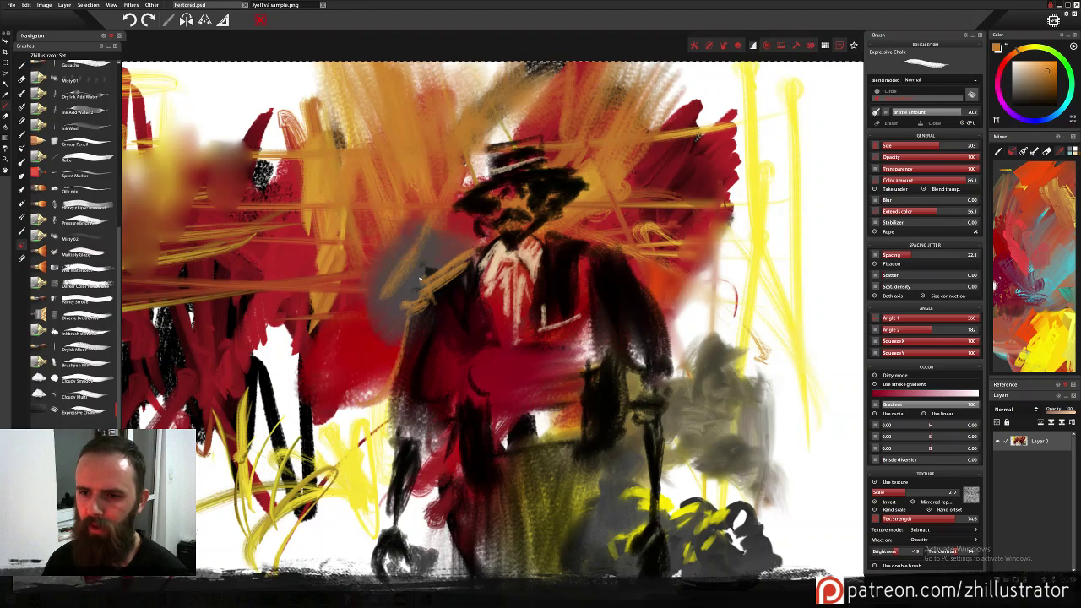
{"action": "mouse_move", "coordinate": [451, 267]}
{"action": "left_mouse_down"}
{"action": "mouse_move", "coordinate": [436, 279]}
{"action": "mouse_move", "coordinate": [448, 250]}
{"action": "mouse_move", "coordinate": [397, 317]}
{"action": "mouse_move", "coordinate": [423, 270]}
{"action": "mouse_move", "coordinate": [390, 354]}
{"action": "mouse_move", "coordinate": [345, 323]}
{"action": "mouse_move", "coordinate": [384, 223]}
{"action": "mouse_move", "coordinate": [393, 240]}
{"action": "left_mouse_up"}
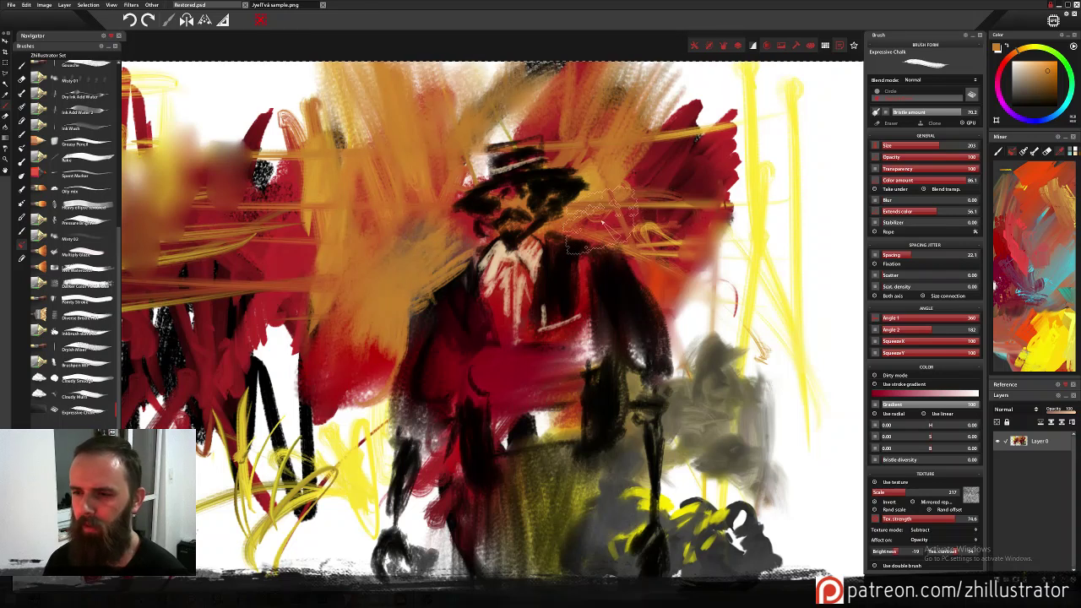
Paint broad orange chalk strokes over the red background to the right of the figure's head and shoulder.
{"action": "left_click_drag", "start_coordinate": [647, 221], "coordinate": [676, 120]}
{"action": "left_click_drag", "start_coordinate": [733, 173], "coordinate": [705, 227]}
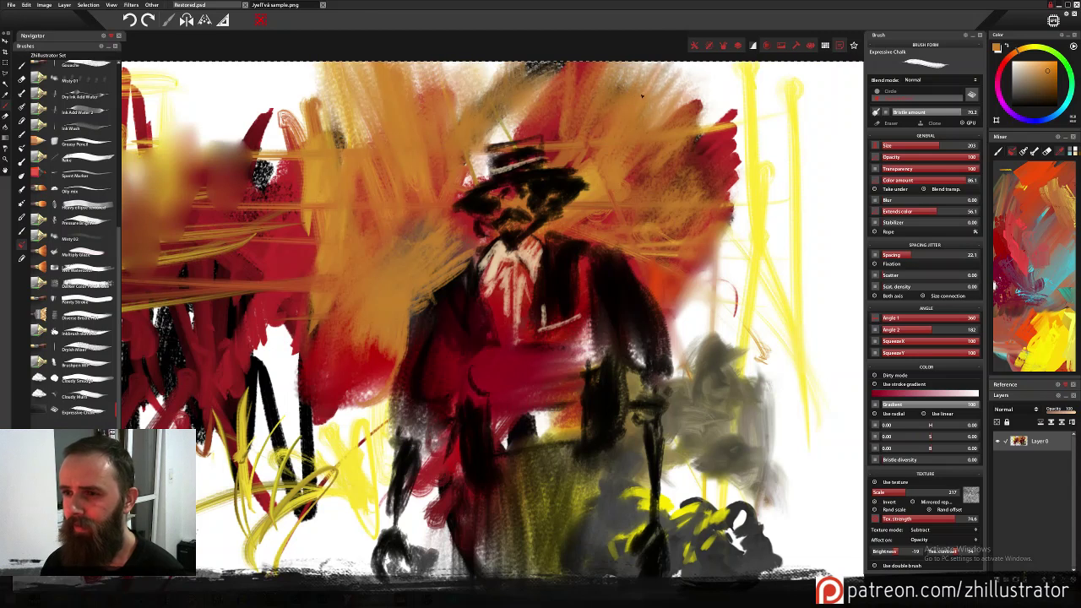
{"action": "mouse_move", "coordinate": [695, 145]}
{"action": "left_mouse_down"}
{"action": "mouse_move", "coordinate": [752, 137]}
{"action": "mouse_move", "coordinate": [708, 207]}
{"action": "left_mouse_up"}
{"action": "left_click_drag", "start_coordinate": [646, 186], "coordinate": [645, 148]}
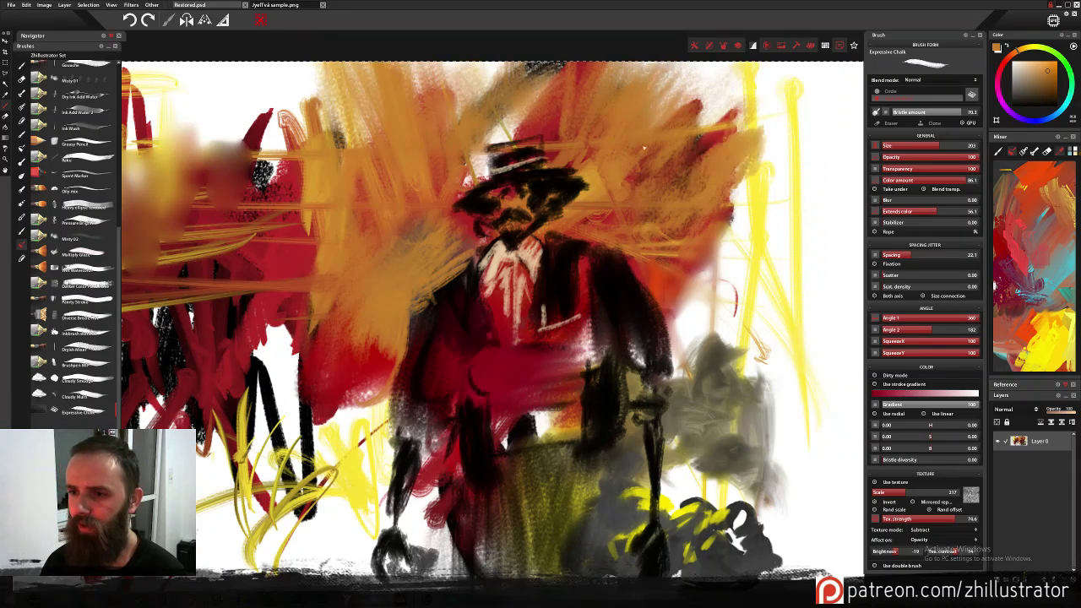
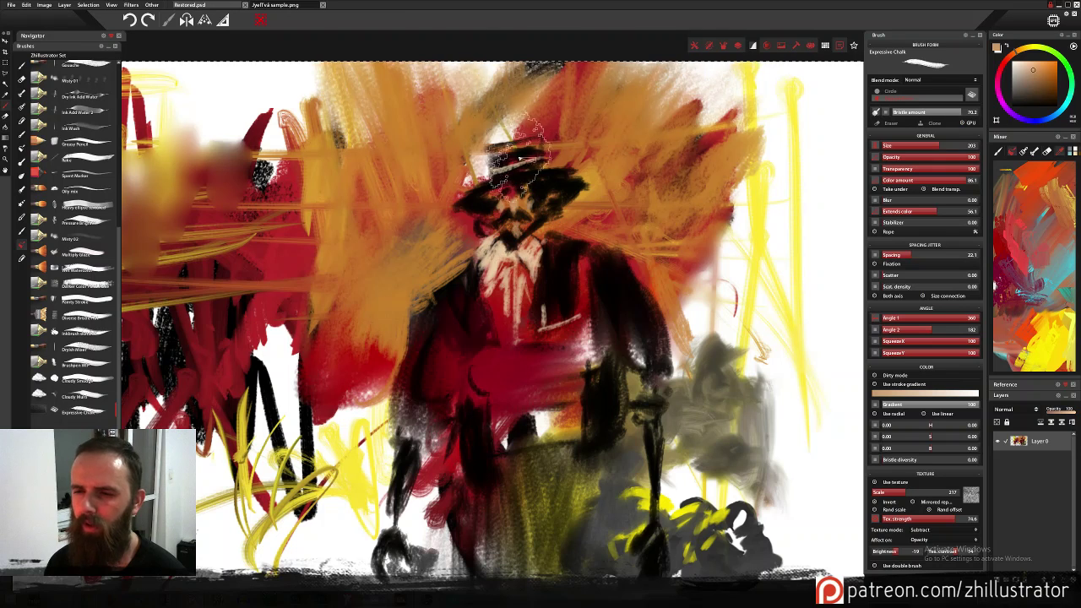
Refine the figure's face and beard with sampled near-black, and draw sampled pale strokes down the shirt front and across the waist.
{"action": "left_click", "coordinate": [494, 190], "text": "alt"}
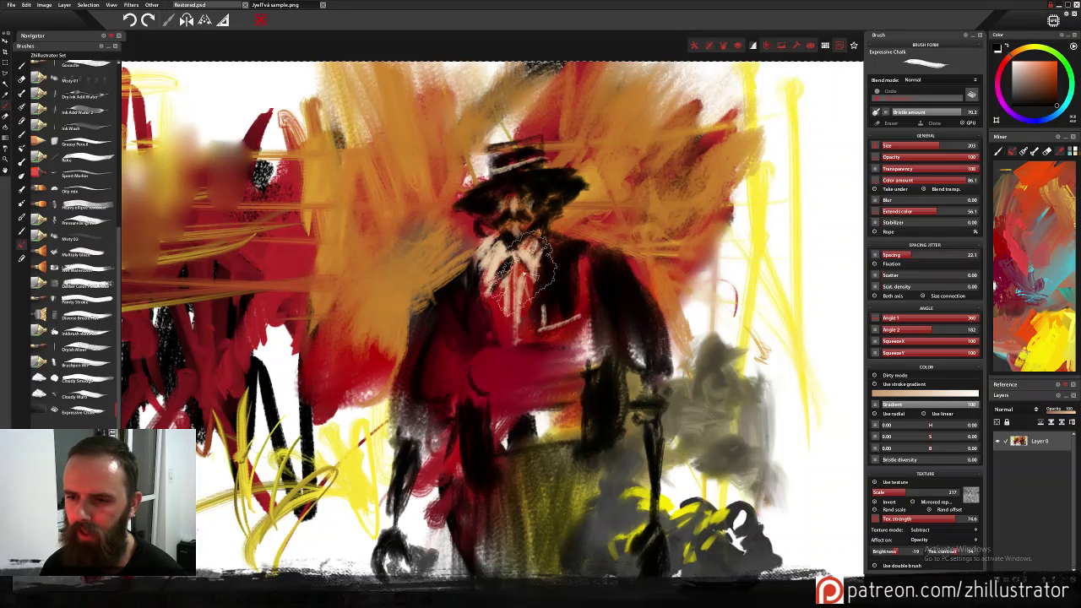
{"action": "left_click", "coordinate": [529, 277], "text": "alt"}
{"action": "left_click", "coordinate": [503, 272], "text": "alt"}
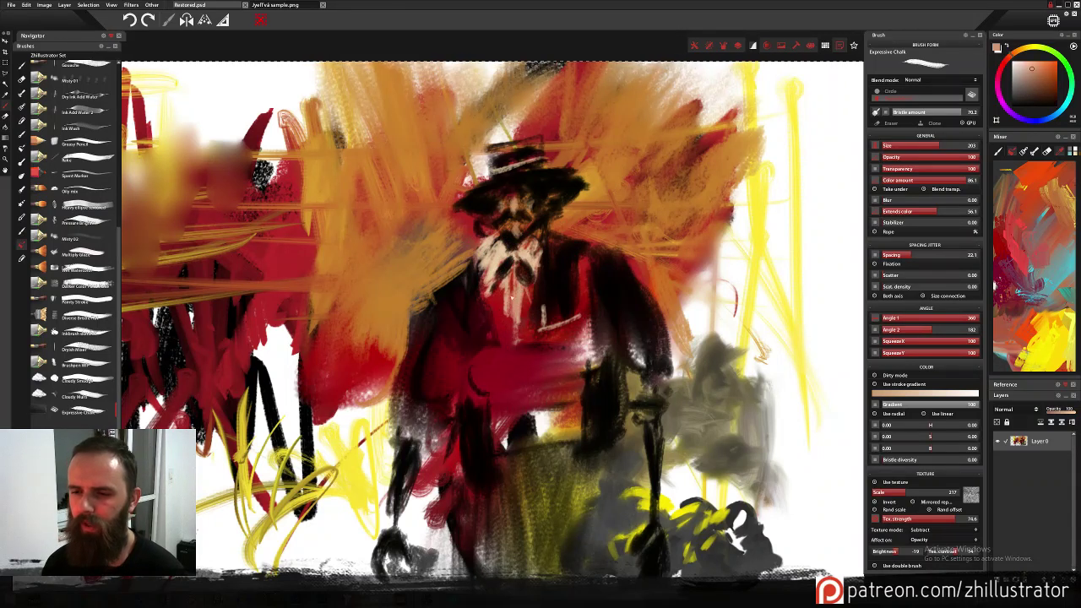
{"action": "left_click_drag", "start_coordinate": [475, 371], "coordinate": [604, 337]}
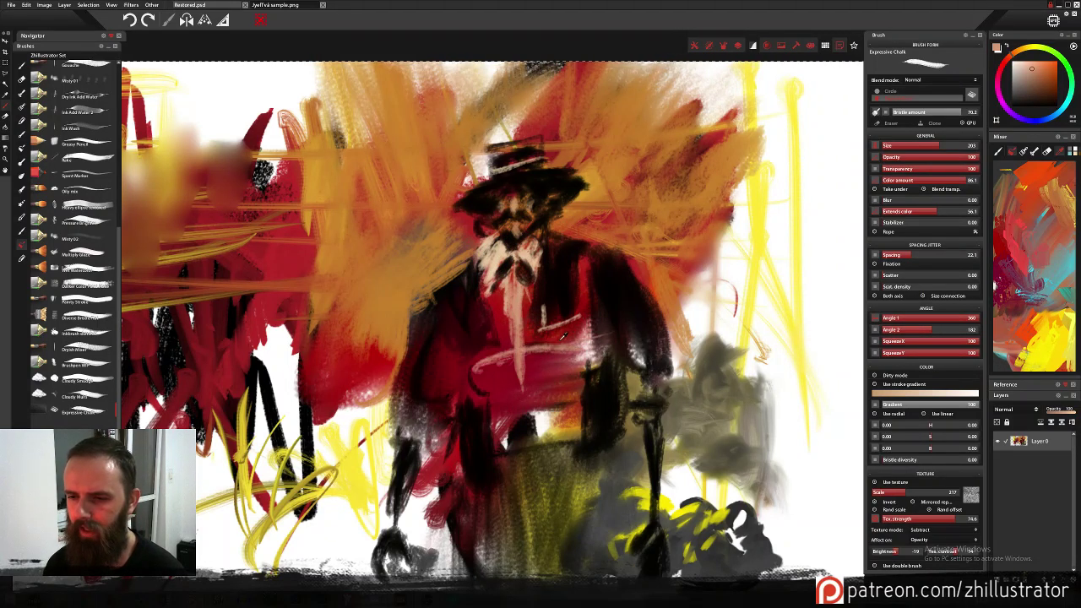
{"action": "left_click", "coordinate": [567, 313], "text": "alt"}
{"action": "left_click", "coordinate": [478, 321], "text": "alt"}
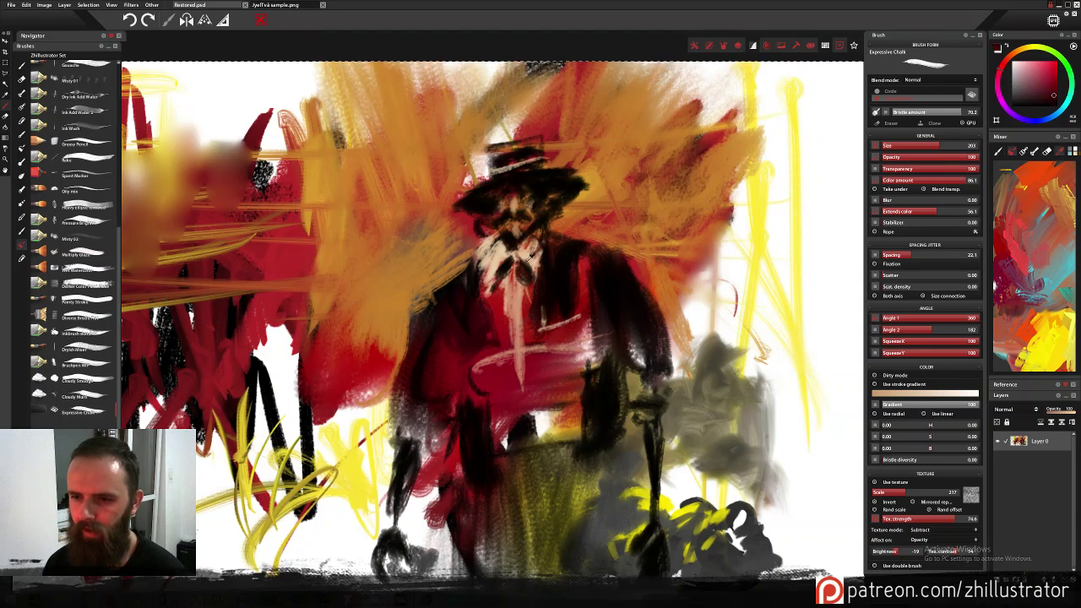
Sample white and draw chalk highlights along the hat brim, on both chest pockets and on the figure's shoulders.
{"action": "left_click", "coordinate": [796, 239], "text": "alt"}
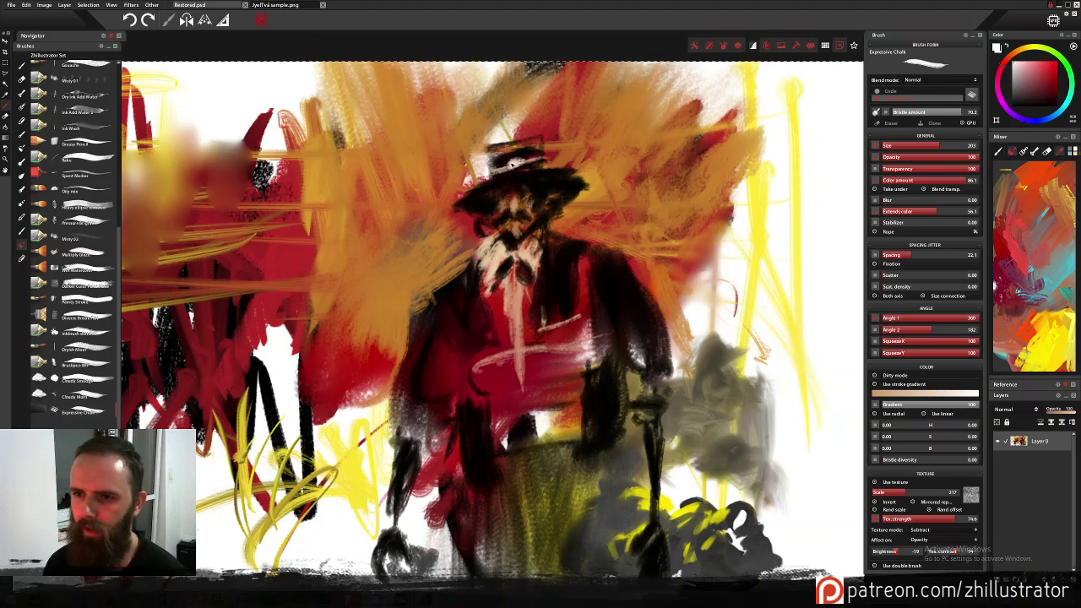
{"action": "left_click_drag", "start_coordinate": [465, 201], "coordinate": [582, 179]}
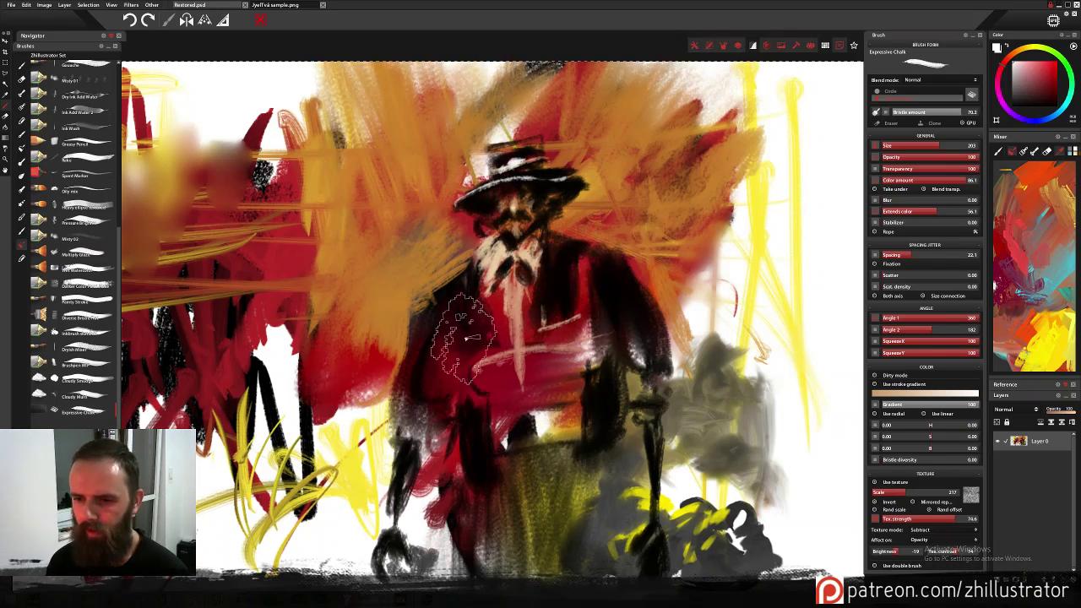
{"action": "left_click_drag", "start_coordinate": [461, 338], "coordinate": [496, 344]}
{"action": "left_click_drag", "start_coordinate": [543, 308], "coordinate": [552, 321]}
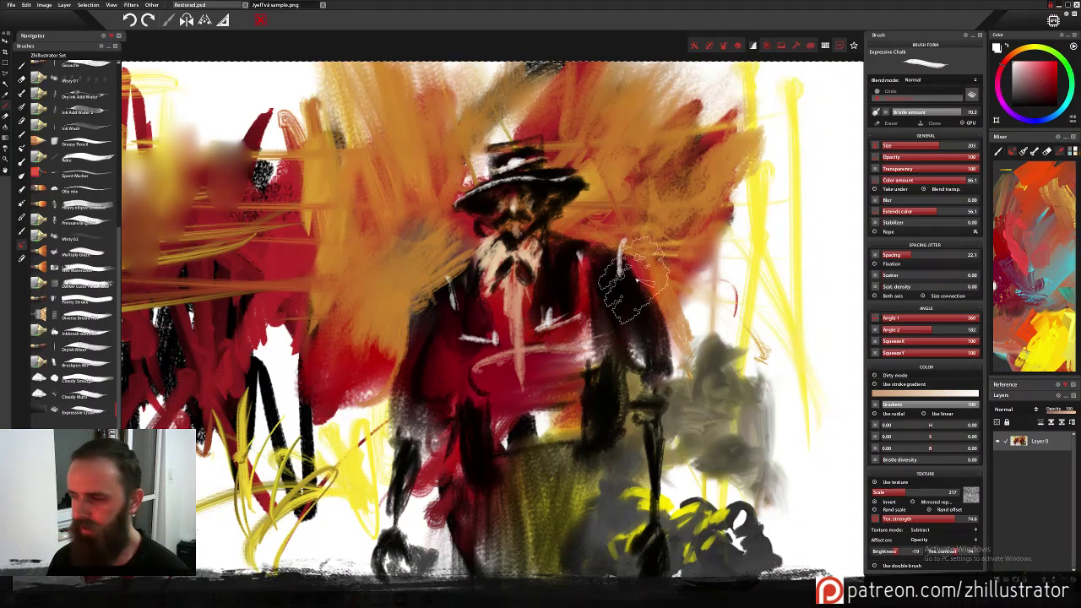
Draw white belt and coat-edge lines around the waist and band both forearms, using sampled dark and white.
{"action": "left_click_drag", "start_coordinate": [584, 460], "coordinate": [602, 369]}
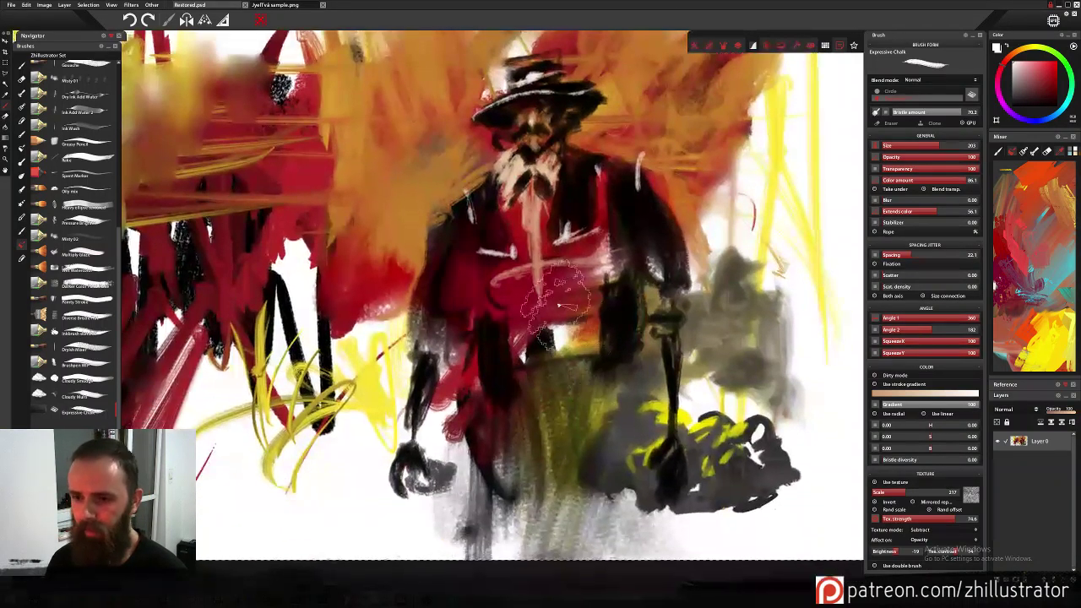
{"action": "mouse_move", "coordinate": [520, 341]}
{"action": "left_mouse_down"}
{"action": "mouse_move", "coordinate": [552, 344]}
{"action": "mouse_move", "coordinate": [518, 339]}
{"action": "mouse_move", "coordinate": [575, 348]}
{"action": "mouse_move", "coordinate": [520, 361]}
{"action": "left_mouse_up"}
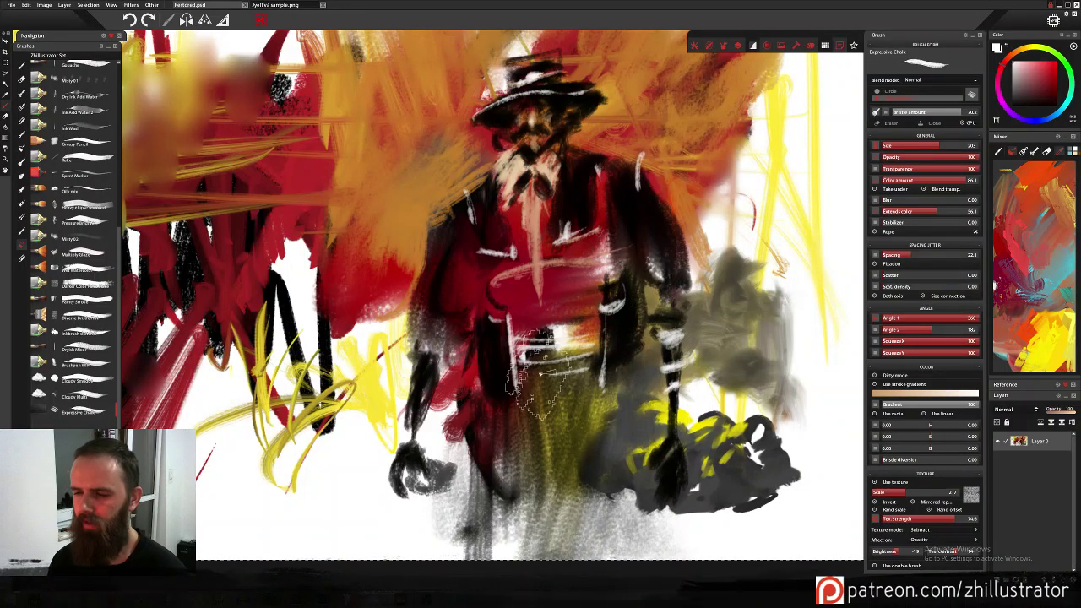
{"action": "left_click_drag", "start_coordinate": [415, 399], "coordinate": [429, 397]}
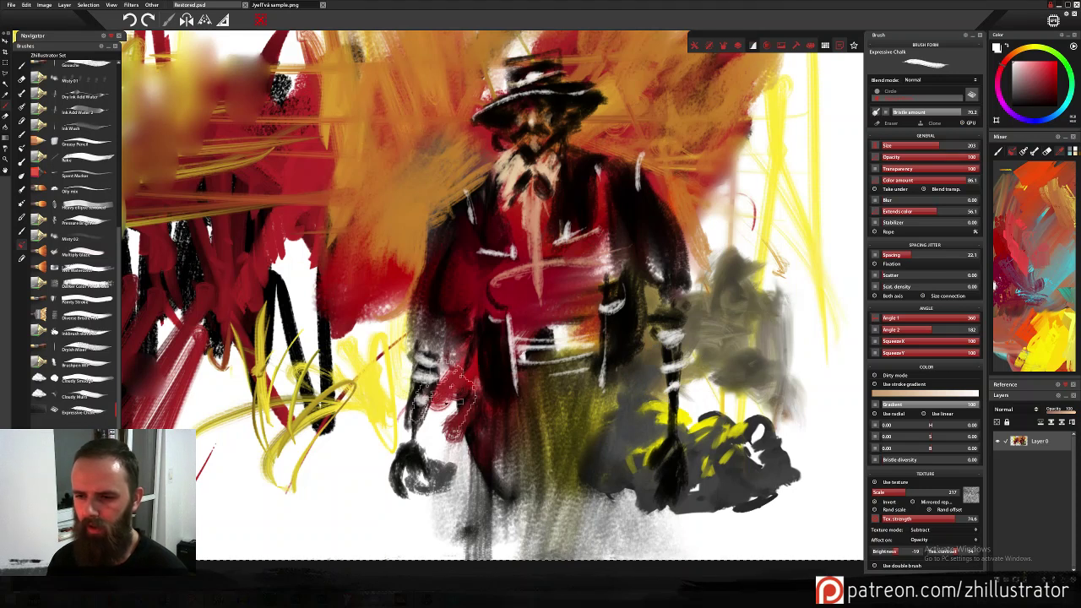
{"action": "left_click", "coordinate": [641, 346], "text": "alt"}
{"action": "left_click_drag", "start_coordinate": [672, 346], "coordinate": [660, 345]}
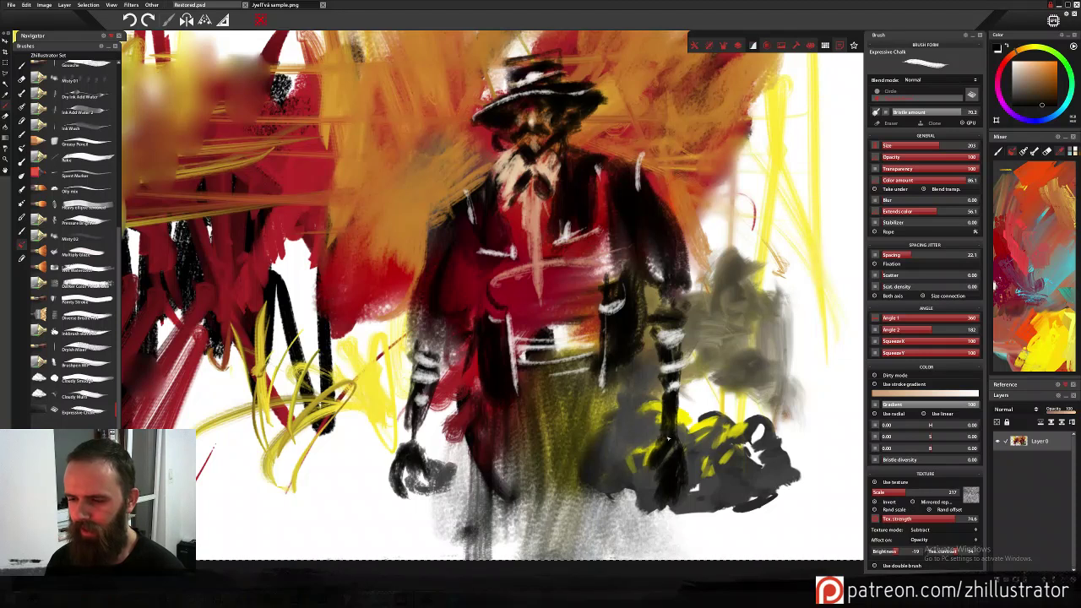
{"action": "left_click", "coordinate": [702, 404], "text": "alt"}
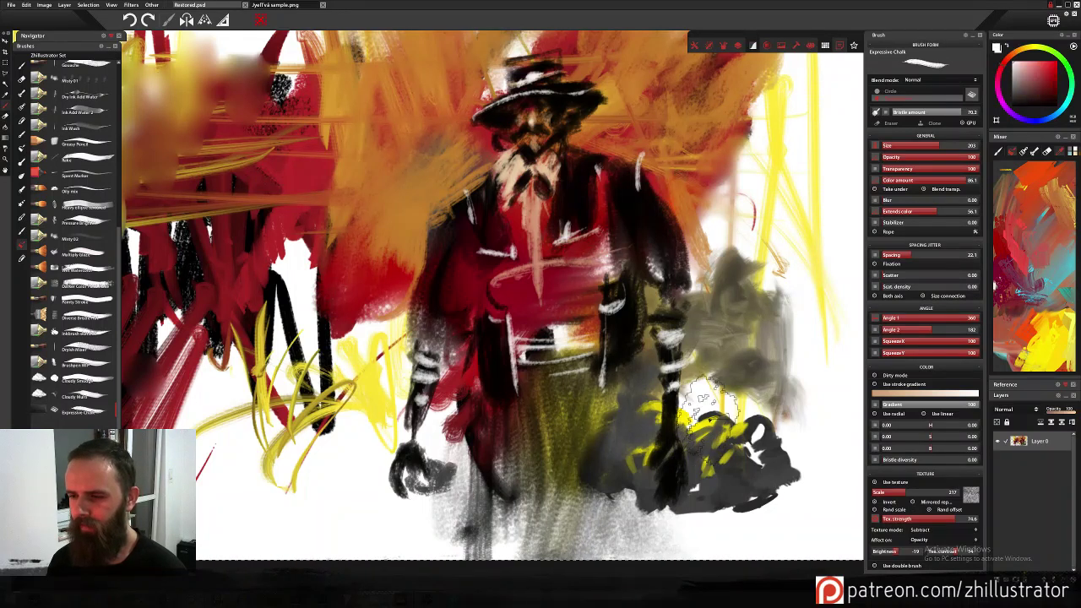
Cover the yellow-and-grey scribbles beside the right-hand arm with sampled grey-olive, and extend sampled orange down from the background above them.
{"action": "left_click", "coordinate": [710, 310], "text": "alt"}
{"action": "mouse_move", "coordinate": [714, 264]}
{"action": "left_mouse_down"}
{"action": "mouse_move", "coordinate": [682, 363]}
{"action": "mouse_move", "coordinate": [702, 419]}
{"action": "mouse_move", "coordinate": [738, 431]}
{"action": "mouse_move", "coordinate": [803, 399]}
{"action": "mouse_move", "coordinate": [703, 439]}
{"action": "mouse_move", "coordinate": [693, 512]}
{"action": "left_mouse_up"}
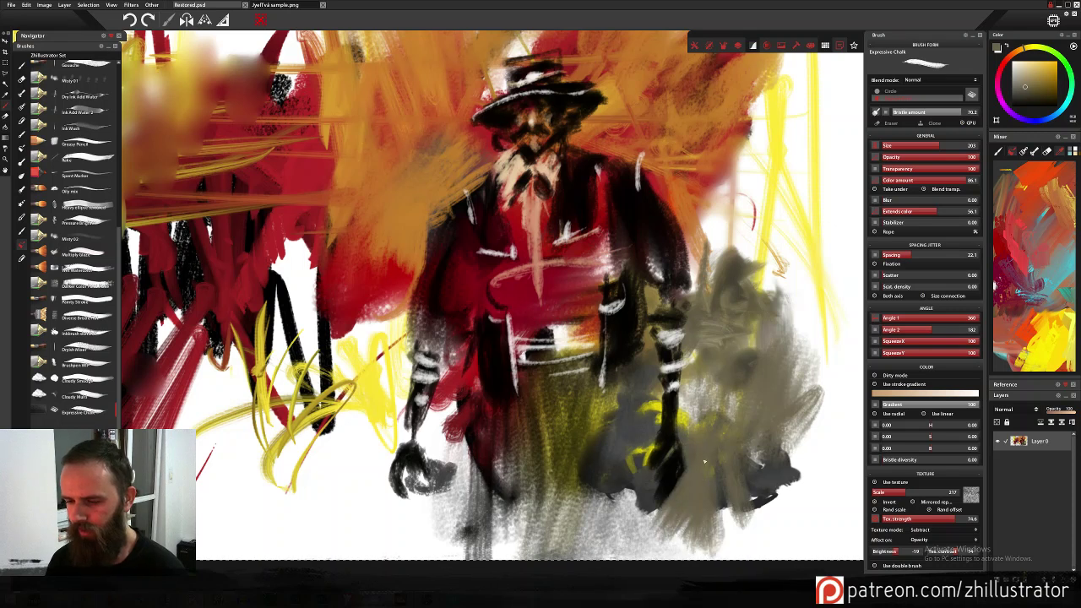
{"action": "mouse_move", "coordinate": [704, 461]}
{"action": "left_mouse_down"}
{"action": "mouse_move", "coordinate": [790, 444]}
{"action": "mouse_move", "coordinate": [759, 530]}
{"action": "mouse_move", "coordinate": [822, 501]}
{"action": "mouse_move", "coordinate": [744, 379]}
{"action": "mouse_move", "coordinate": [710, 456]}
{"action": "mouse_move", "coordinate": [694, 391]}
{"action": "left_mouse_up"}
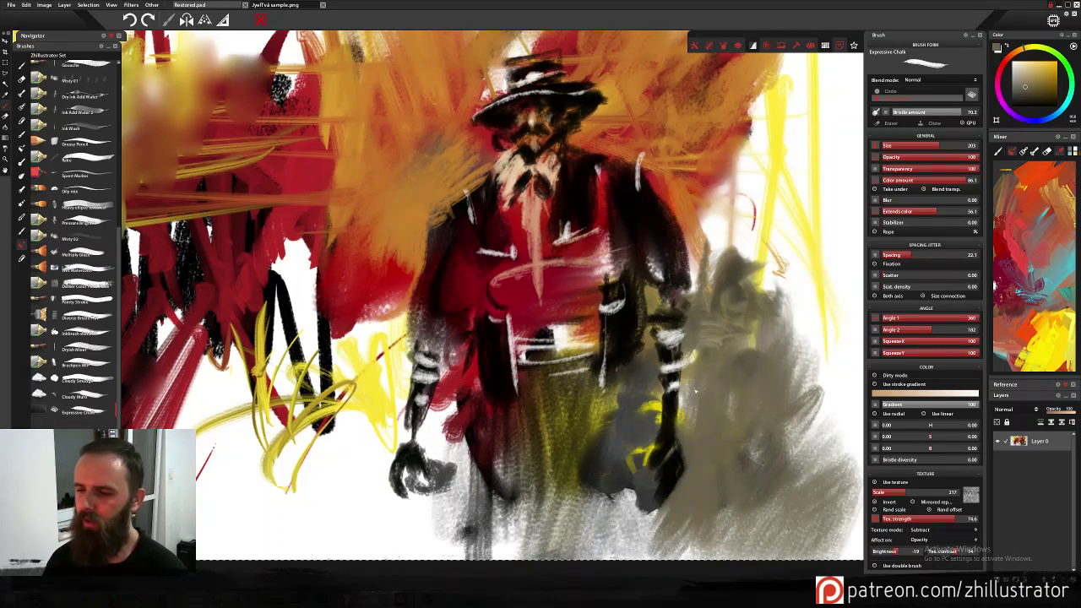
{"action": "left_click", "coordinate": [698, 147], "text": "alt"}
{"action": "mouse_move", "coordinate": [728, 184]}
{"action": "left_mouse_down"}
{"action": "mouse_move", "coordinate": [740, 203]}
{"action": "mouse_move", "coordinate": [747, 188]}
{"action": "mouse_move", "coordinate": [726, 263]}
{"action": "mouse_move", "coordinate": [758, 252]}
{"action": "left_mouse_up"}
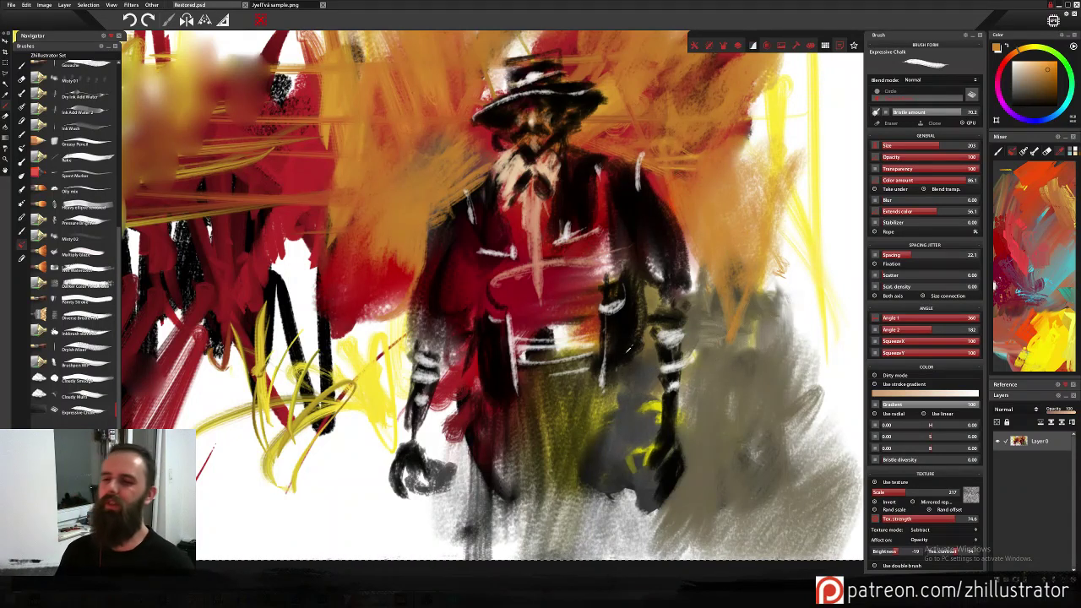
Sample near-black and paint the coat's right flap down beside the trousers.
{"action": "left_click", "coordinate": [632, 356], "text": "alt"}
{"action": "left_click", "coordinate": [625, 354], "text": "alt"}
{"action": "left_click_drag", "start_coordinate": [615, 355], "coordinate": [599, 367]}
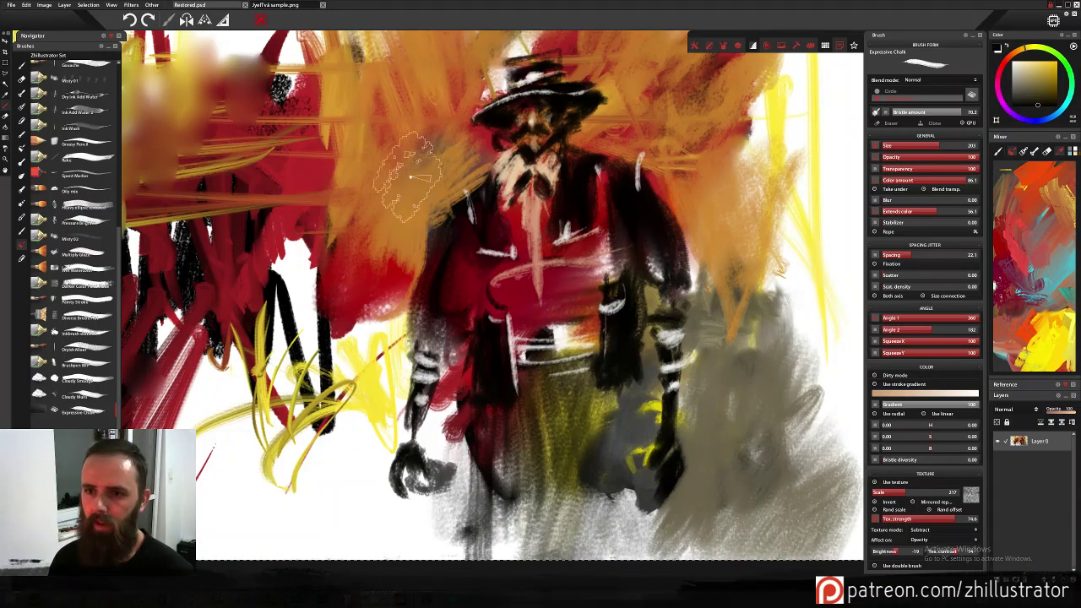
Redefine the left shoulder's edge with sampled orange and near-black, and paint a wide pointed collar in sampled cream.
{"action": "left_click", "coordinate": [389, 199], "text": "alt"}
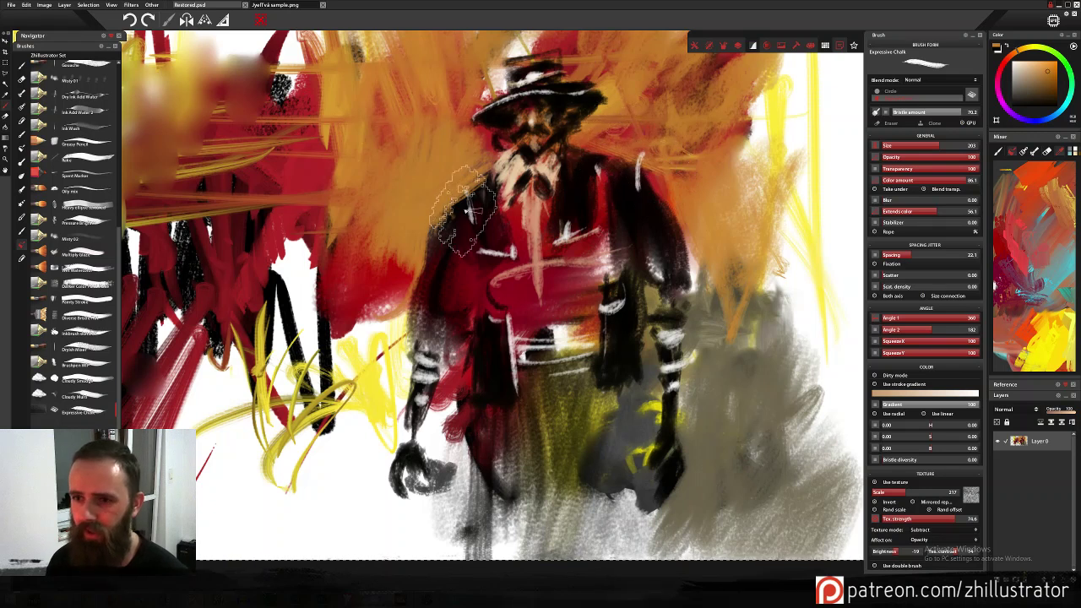
{"action": "left_click", "coordinate": [479, 204], "text": "alt"}
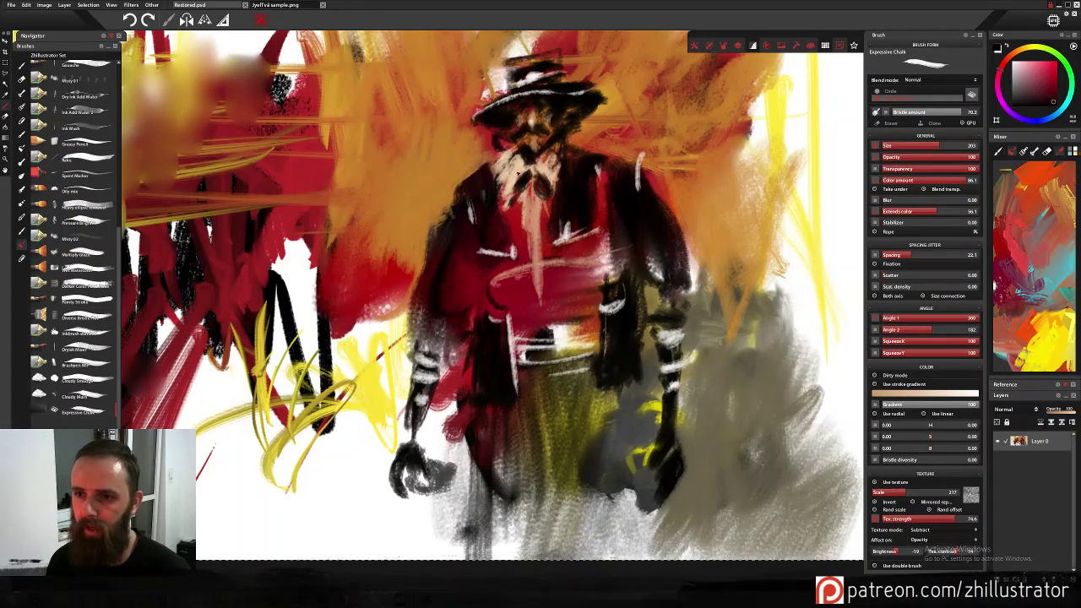
{"action": "left_click", "coordinate": [679, 185], "text": "alt"}
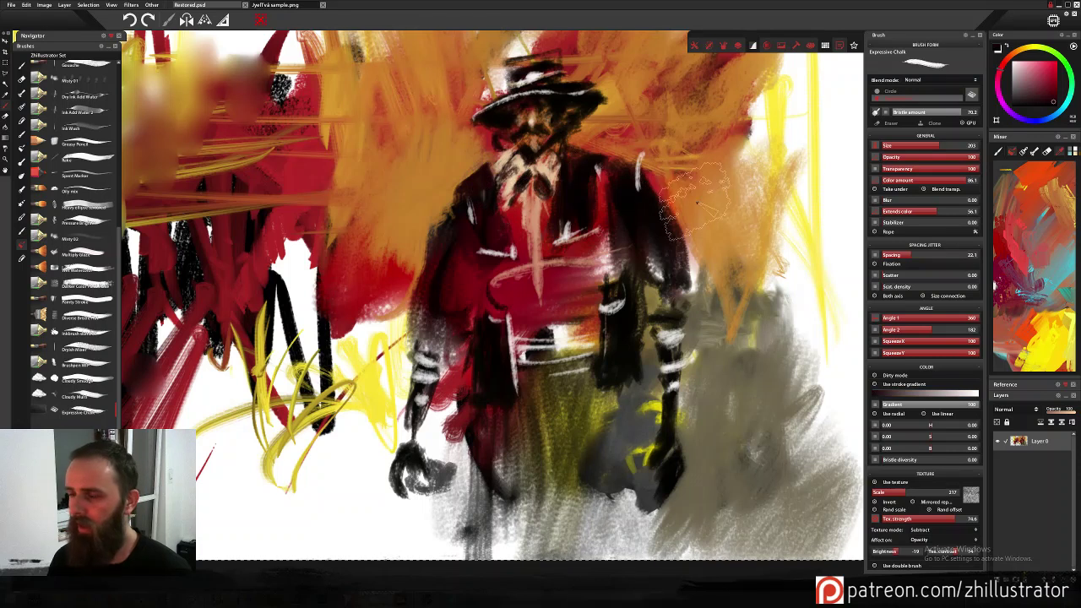
{"action": "mouse_move", "coordinate": [517, 169]}
{"action": "left_mouse_down"}
{"action": "mouse_move", "coordinate": [512, 184]}
{"action": "mouse_move", "coordinate": [525, 164]}
{"action": "left_mouse_up"}
{"action": "left_click", "coordinate": [526, 167], "text": "alt"}
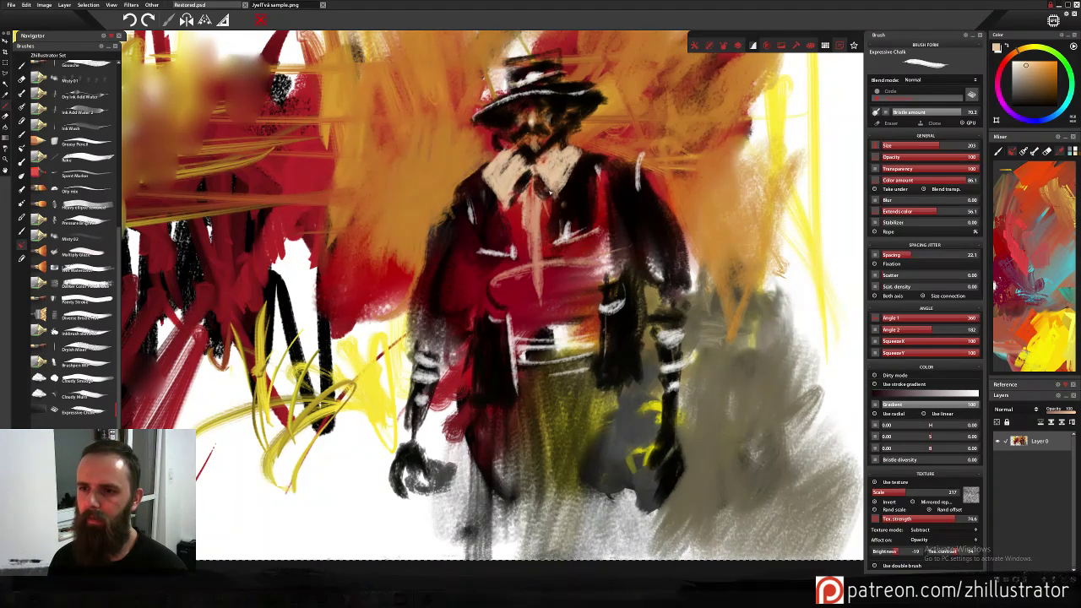
{"action": "left_click", "coordinate": [575, 199], "text": "alt"}
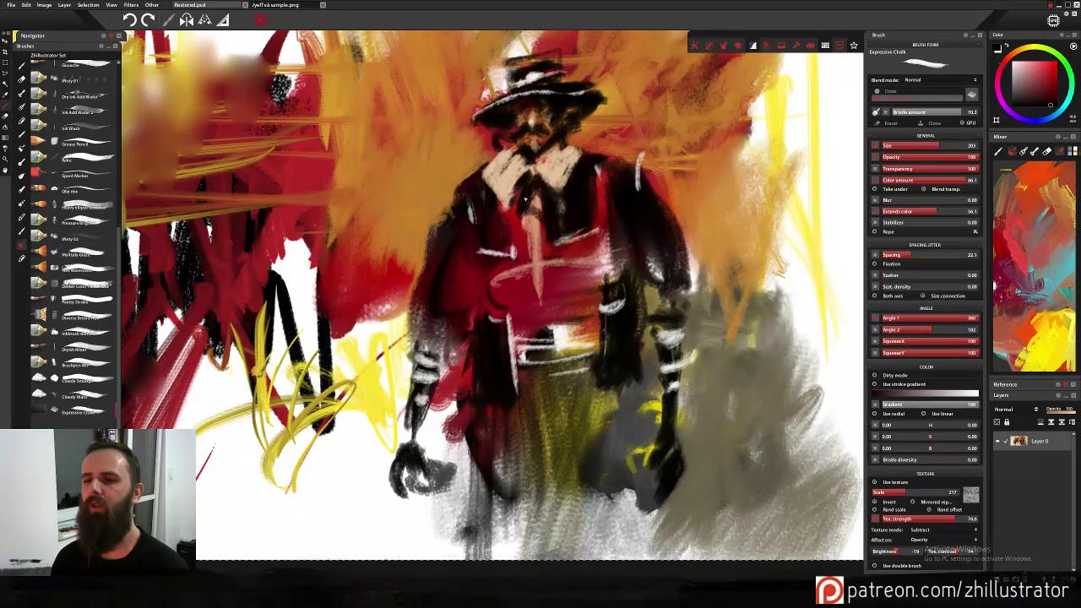
{"action": "left_click_drag", "start_coordinate": [535, 201], "coordinate": [521, 249]}
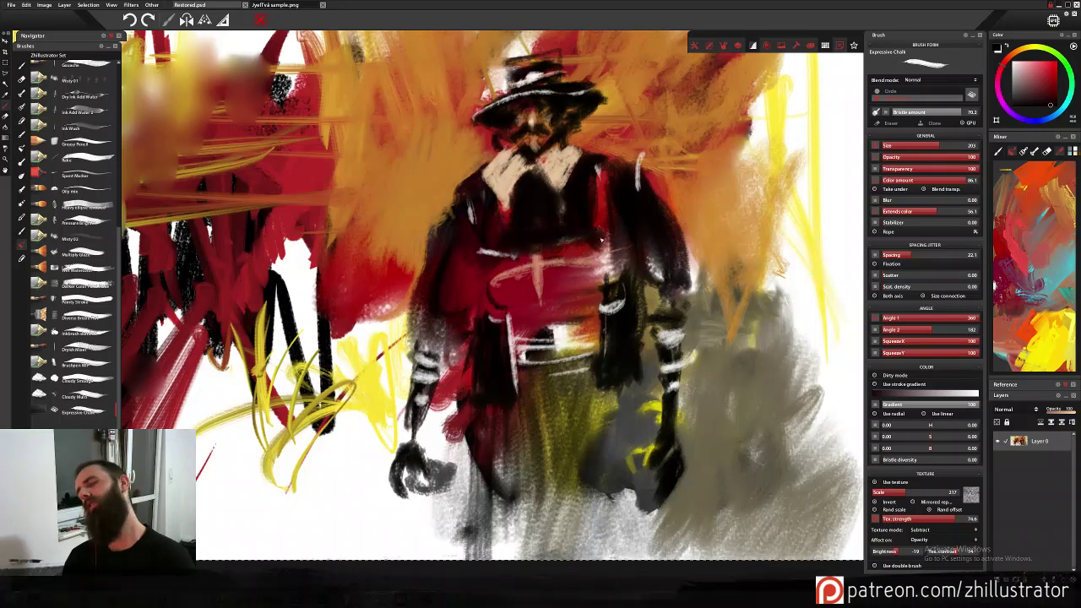
{"action": "key", "text": "ctrl+z"}
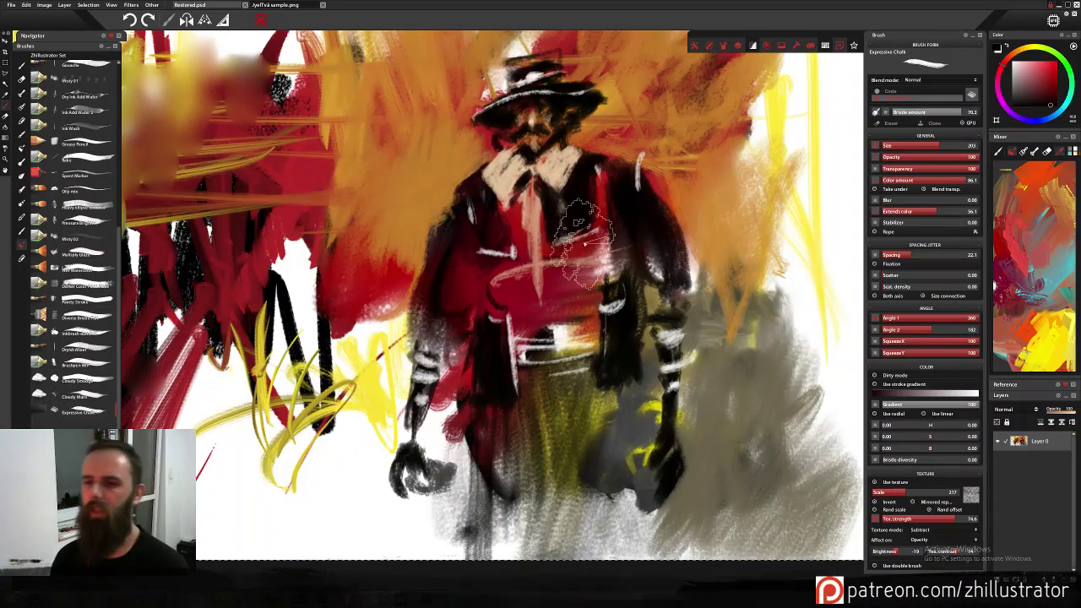
Darken the coat beneath the right collar point, and fill out and lengthen both collar flaps with sampled cream.
{"action": "mouse_move", "coordinate": [579, 216]}
{"action": "left_mouse_down"}
{"action": "mouse_move", "coordinate": [595, 253]}
{"action": "mouse_move", "coordinate": [583, 275]}
{"action": "mouse_move", "coordinate": [601, 253]}
{"action": "mouse_move", "coordinate": [577, 239]}
{"action": "left_mouse_up"}
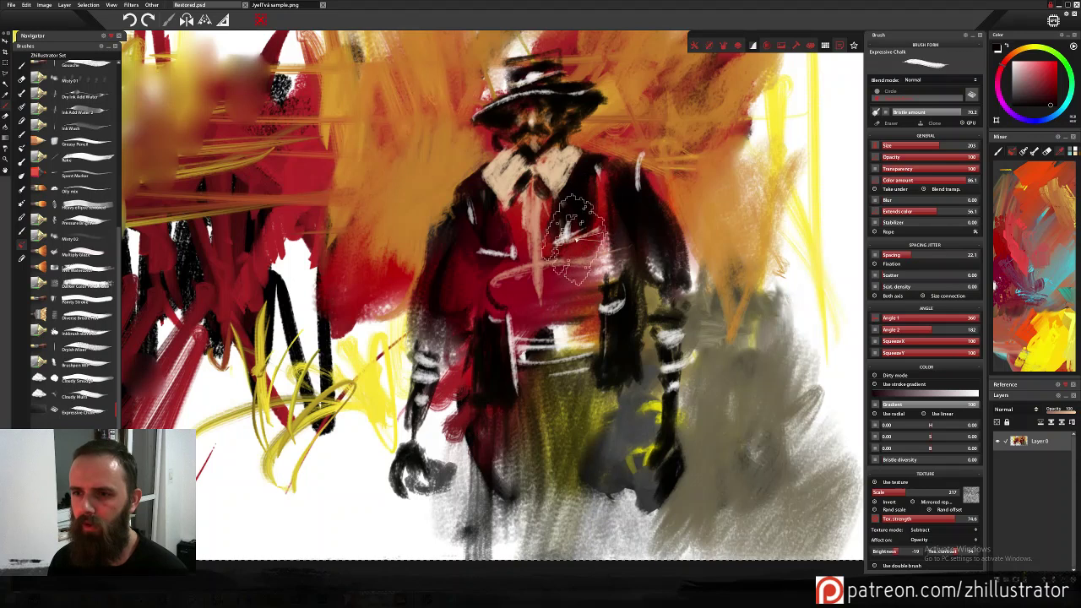
{"action": "mouse_move", "coordinate": [561, 187]}
{"action": "left_mouse_down"}
{"action": "mouse_move", "coordinate": [576, 201]}
{"action": "mouse_move", "coordinate": [559, 181]}
{"action": "mouse_move", "coordinate": [572, 202]}
{"action": "mouse_move", "coordinate": [568, 226]}
{"action": "left_mouse_up"}
{"action": "left_click", "coordinate": [556, 166], "text": "alt"}
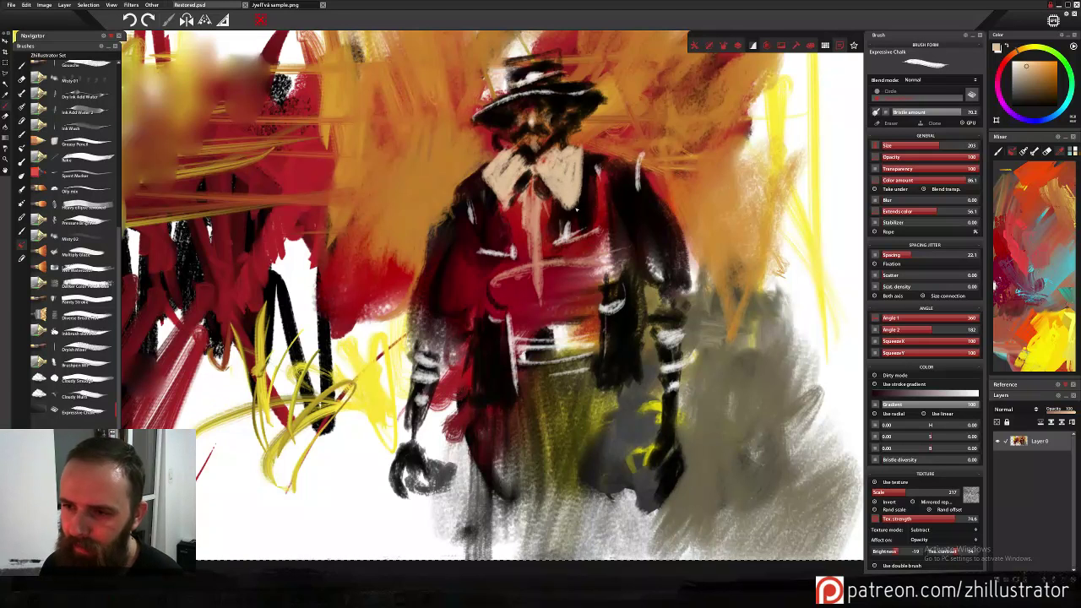
{"action": "left_click_drag", "start_coordinate": [504, 184], "coordinate": [512, 184]}
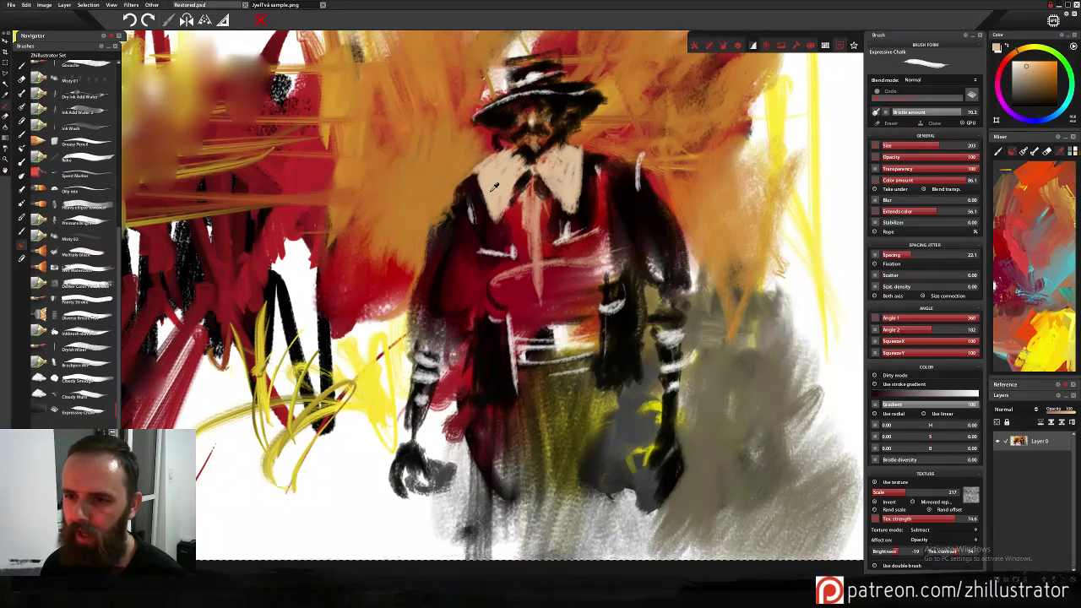
Rework the coat front with sampled darks over the white chest marks, and add sampled salmon red beside the shirt front.
{"action": "left_click", "coordinate": [479, 196], "text": "alt"}
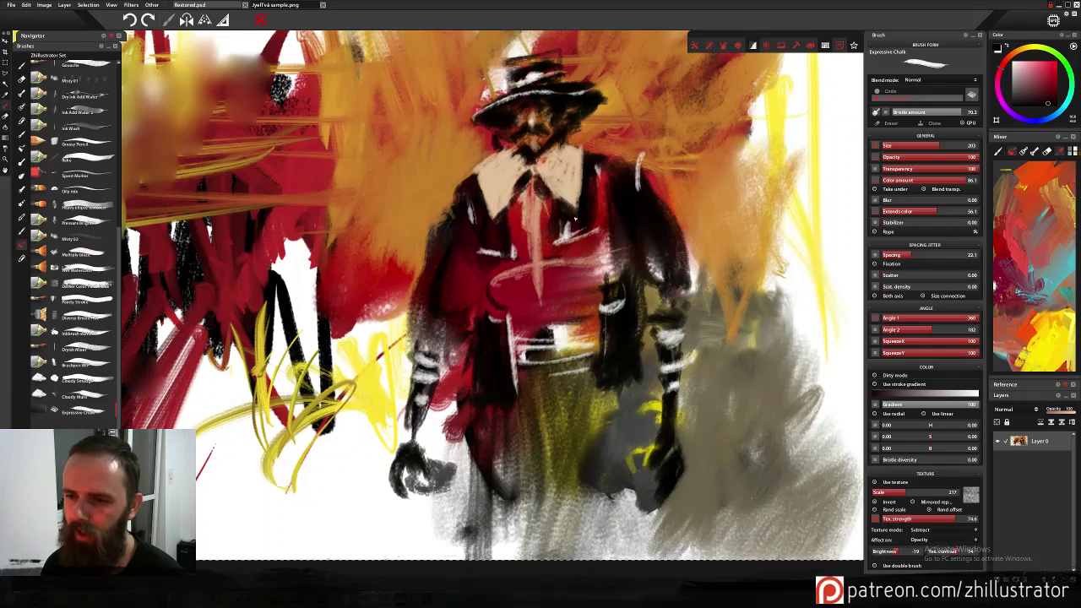
{"action": "left_click", "coordinate": [549, 211], "text": "alt"}
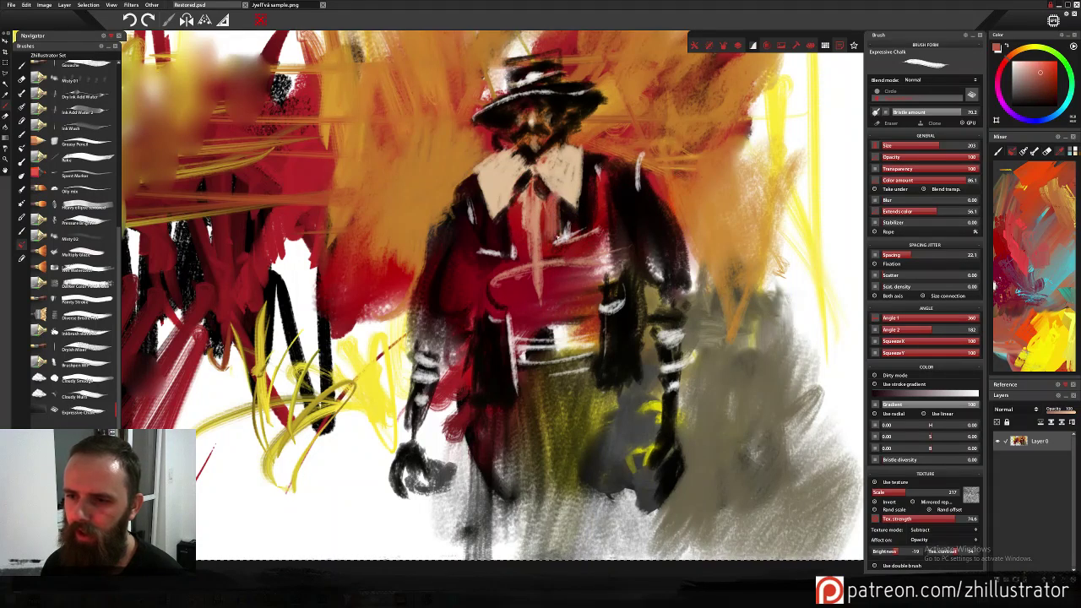
{"action": "left_click", "coordinate": [577, 222], "text": "alt"}
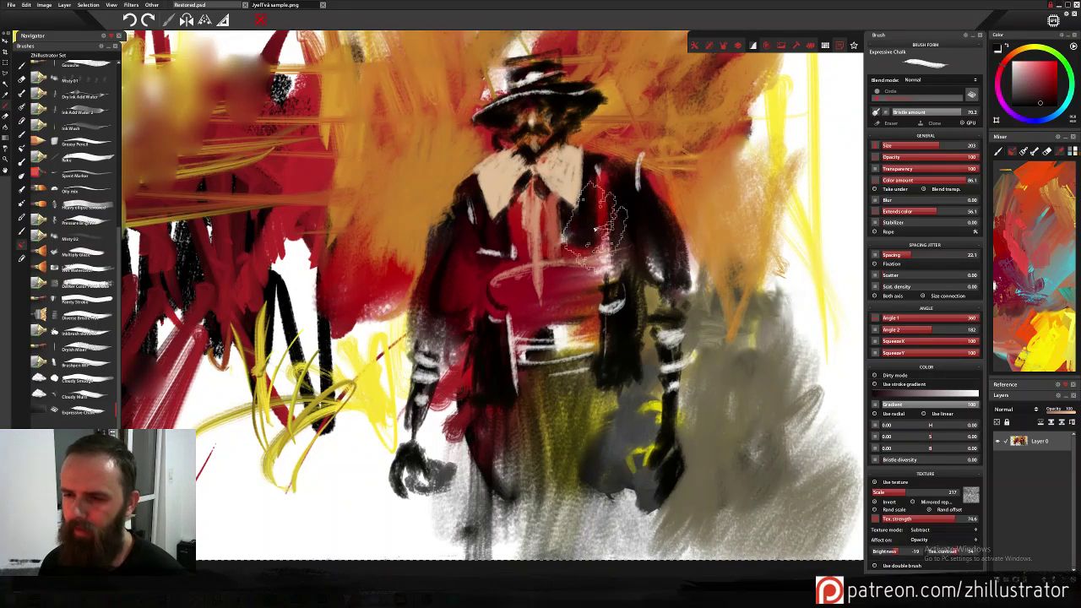
{"action": "left_click", "coordinate": [505, 222], "text": "alt"}
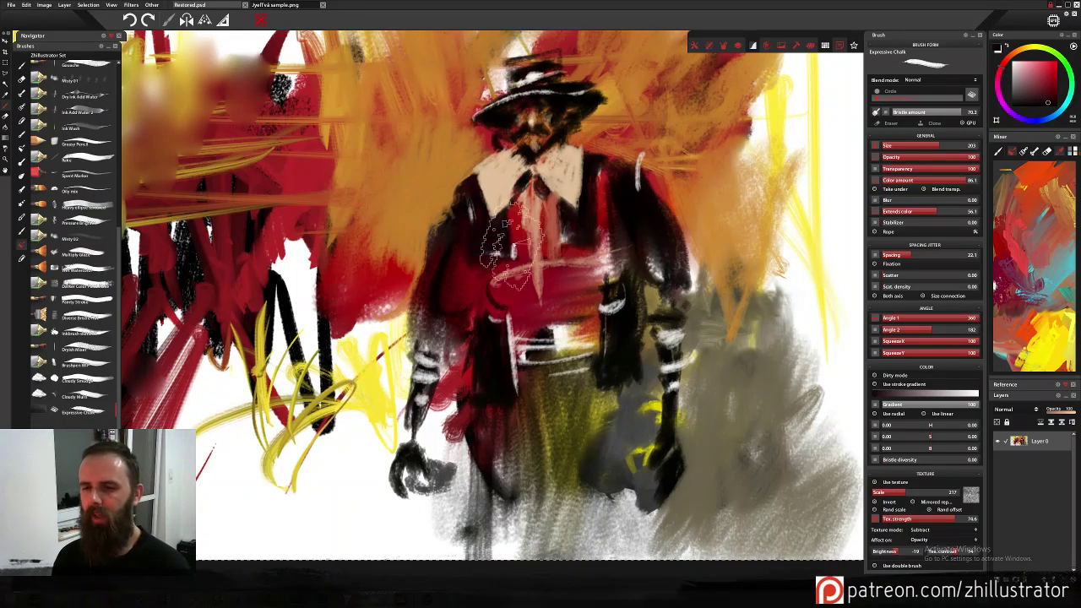
Dab sampled light orange accents on the chest pockets, and brighten the collar with a lighter tint of the sampled cream.
{"action": "left_click", "coordinate": [779, 221], "text": "alt"}
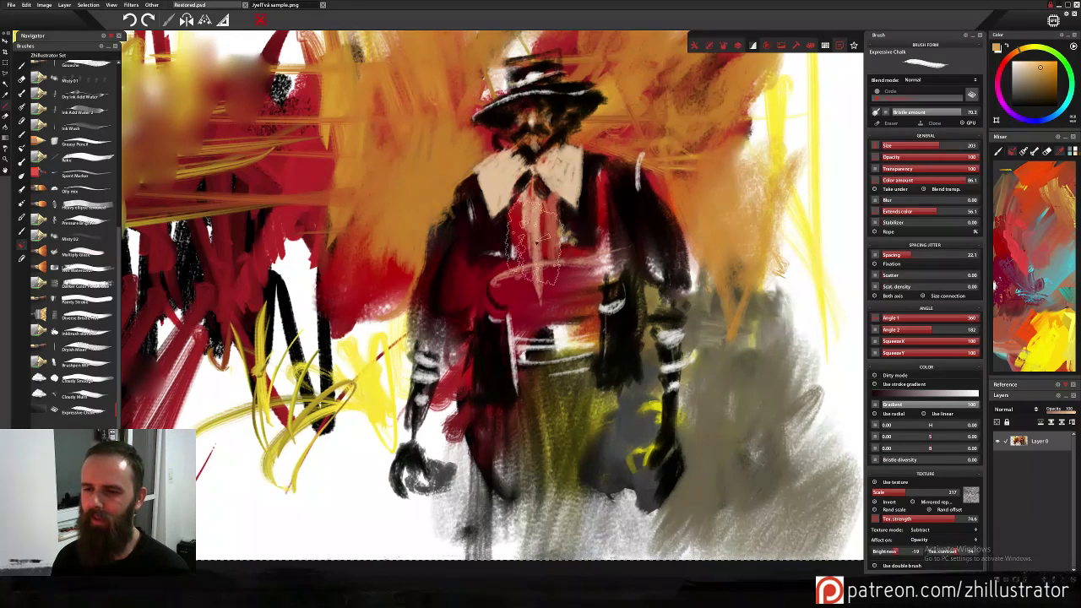
{"action": "left_click_drag", "start_coordinate": [500, 248], "coordinate": [517, 258]}
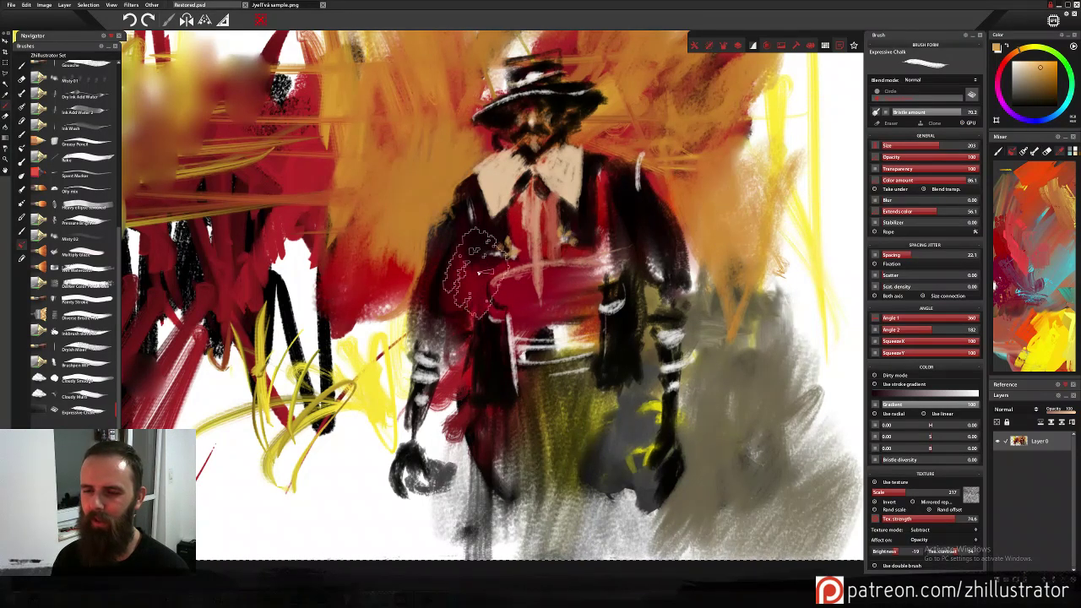
{"action": "left_click", "coordinate": [570, 194], "text": "alt"}
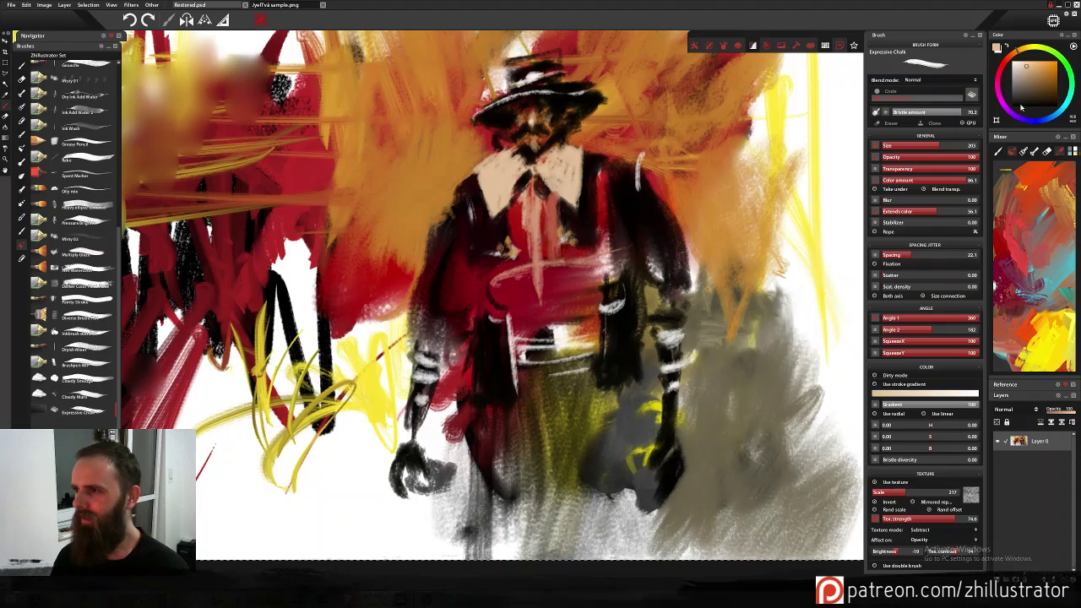
{"action": "left_click", "coordinate": [1019, 66]}
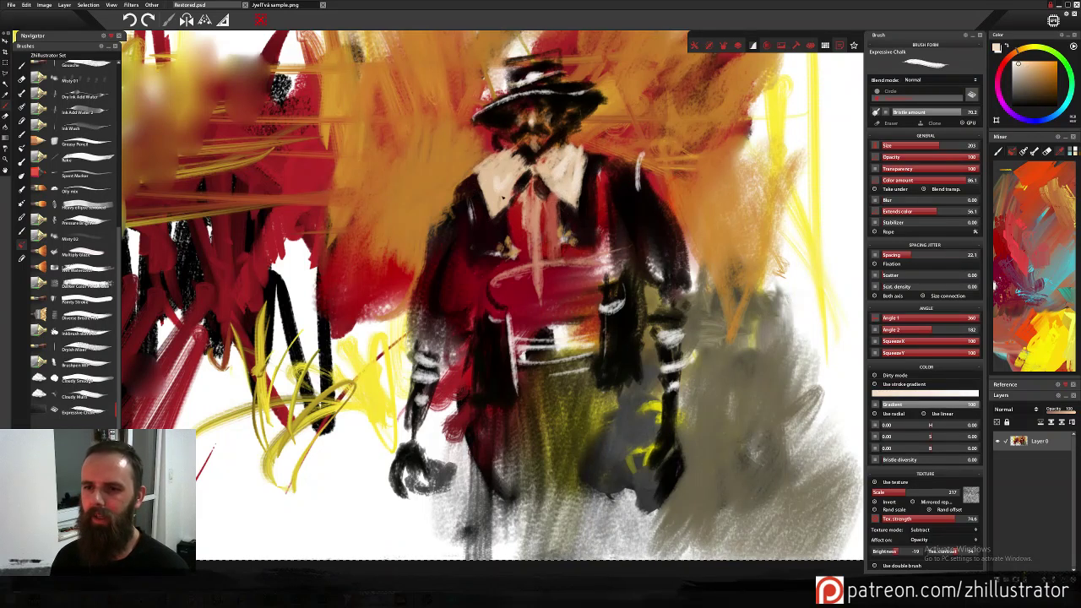
Shade the face and the left collar flap with sampled dark red and near-black, and redefine the flap's inner edge.
{"action": "left_click", "coordinate": [517, 132], "text": "alt"}
{"action": "left_click", "coordinate": [517, 124], "text": "alt"}
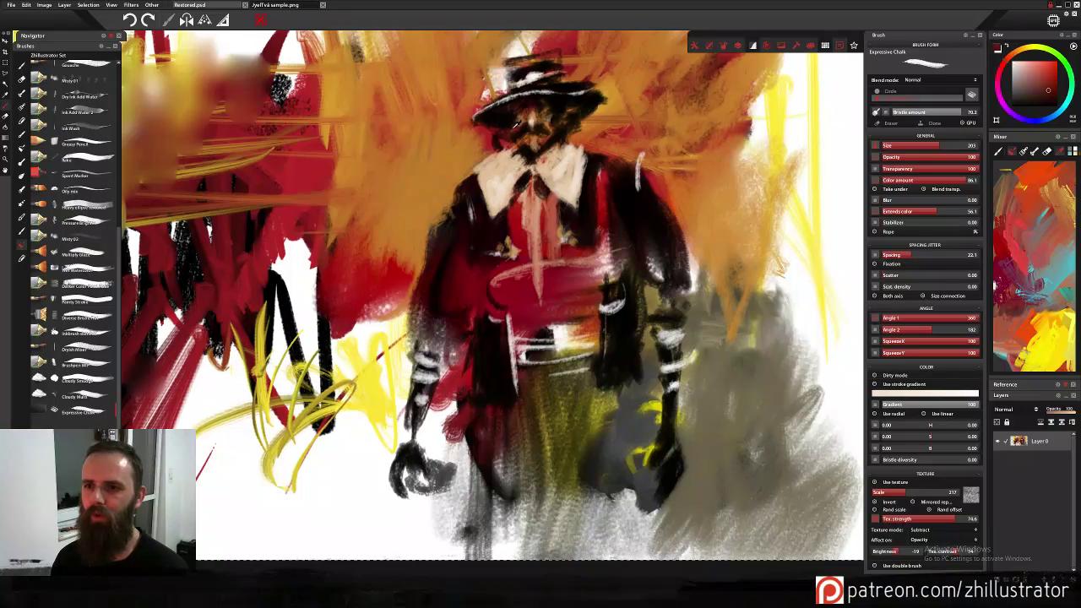
{"action": "mouse_move", "coordinate": [517, 131]}
{"action": "left_mouse_down"}
{"action": "mouse_move", "coordinate": [533, 156]}
{"action": "mouse_move", "coordinate": [529, 177]}
{"action": "mouse_move", "coordinate": [529, 152]}
{"action": "mouse_move", "coordinate": [488, 167]}
{"action": "mouse_move", "coordinate": [526, 160]}
{"action": "mouse_move", "coordinate": [500, 222]}
{"action": "mouse_move", "coordinate": [508, 334]}
{"action": "mouse_move", "coordinate": [500, 238]}
{"action": "left_mouse_up"}
{"action": "left_click", "coordinate": [534, 145], "text": "alt"}
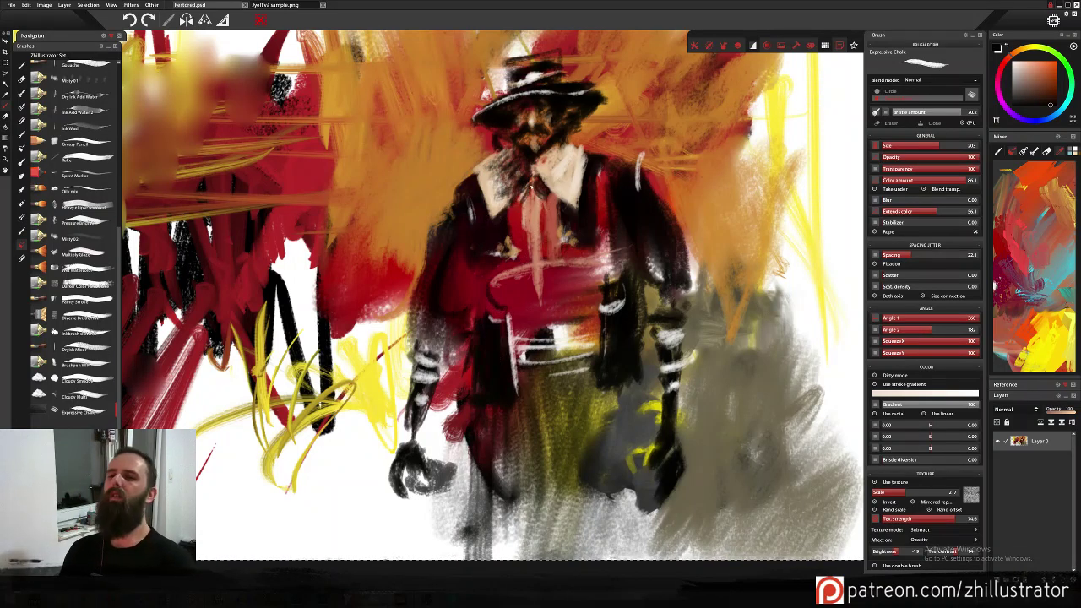
{"action": "left_click_drag", "start_coordinate": [505, 195], "coordinate": [519, 211]}
{"action": "left_click", "coordinate": [470, 221], "text": "alt"}
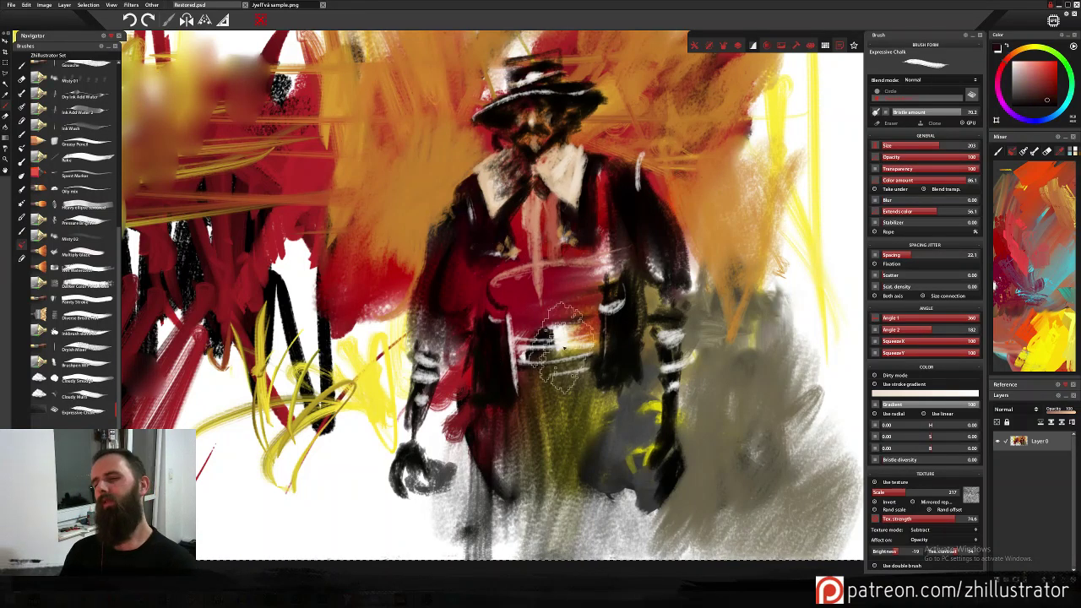
Extend the coat's lower left flap in sampled near-black, and brush sampled olive over the upper trousers beside the right flap.
{"action": "left_click", "coordinate": [480, 348], "text": "alt"}
{"action": "mouse_move", "coordinate": [481, 365]}
{"action": "left_mouse_down"}
{"action": "mouse_move", "coordinate": [504, 401]}
{"action": "mouse_move", "coordinate": [559, 392]}
{"action": "mouse_move", "coordinate": [575, 377]}
{"action": "mouse_move", "coordinate": [582, 392]}
{"action": "mouse_move", "coordinate": [532, 407]}
{"action": "mouse_move", "coordinate": [499, 444]}
{"action": "left_mouse_up"}
{"action": "left_click", "coordinate": [580, 393], "text": "alt"}
{"action": "left_click", "coordinate": [591, 395], "text": "alt"}
{"action": "left_click_drag", "start_coordinate": [599, 386], "coordinate": [586, 417]}
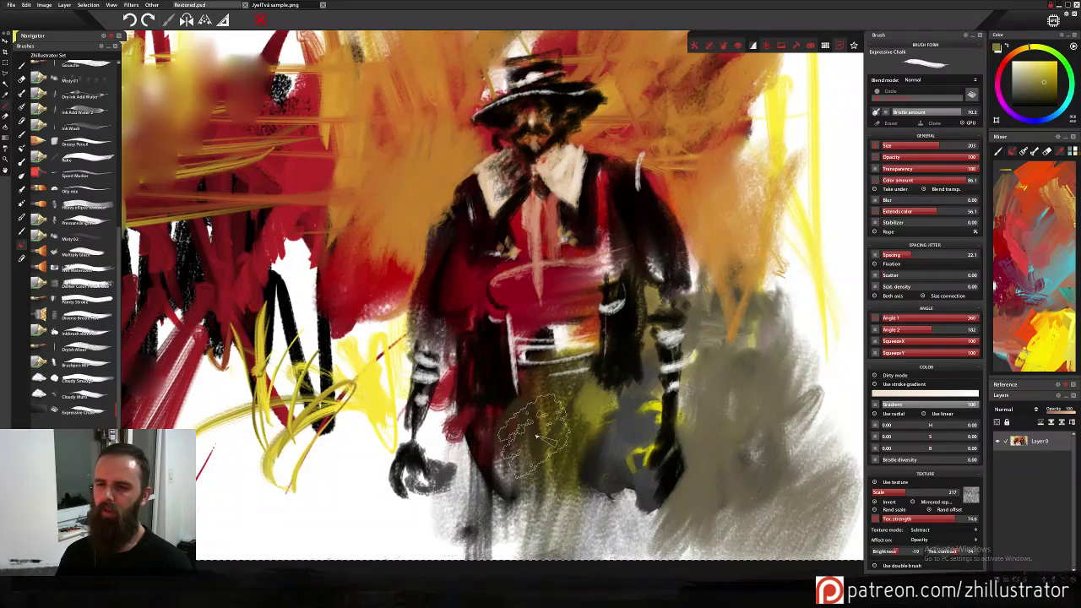
Fill both trouser legs with broad downward strokes of olive and sampled brown, covering the black and grey streaks below the coat.
{"action": "left_click_drag", "start_coordinate": [503, 439], "coordinate": [487, 470]}
{"action": "left_click_drag", "start_coordinate": [484, 421], "coordinate": [479, 508]}
{"action": "left_click", "coordinate": [527, 423], "text": "alt"}
{"action": "left_click_drag", "start_coordinate": [517, 441], "coordinate": [483, 498]}
{"action": "left_click_drag", "start_coordinate": [473, 433], "coordinate": [460, 532]}
{"action": "mouse_move", "coordinate": [511, 444]}
{"action": "left_mouse_down"}
{"action": "mouse_move", "coordinate": [493, 505]}
{"action": "mouse_move", "coordinate": [505, 517]}
{"action": "mouse_move", "coordinate": [591, 431]}
{"action": "left_mouse_up"}
{"action": "left_click_drag", "start_coordinate": [592, 430], "coordinate": [534, 555]}
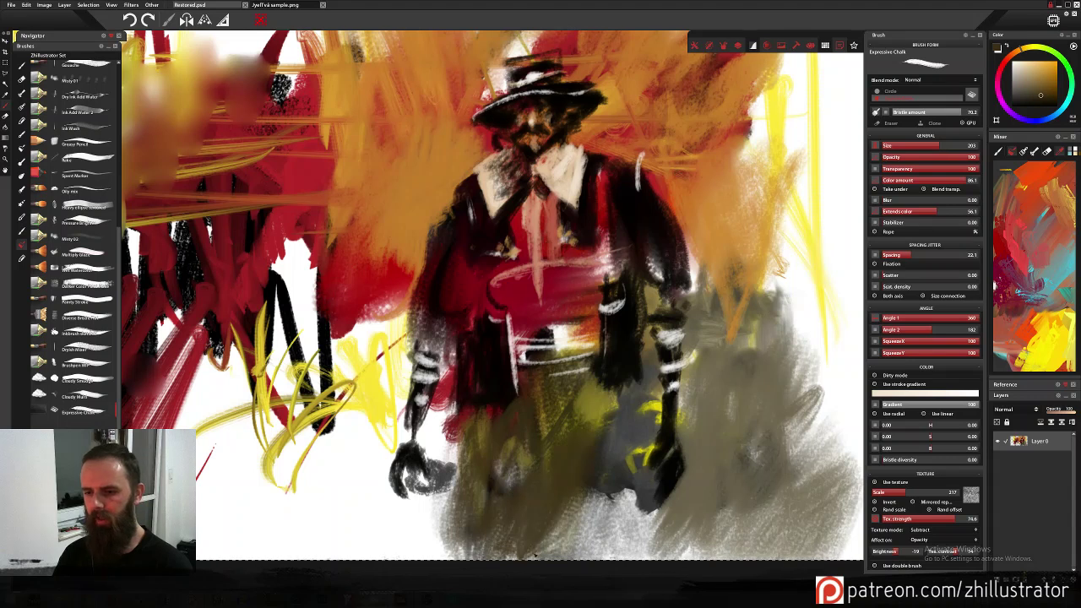
Brush sampled grey over the lower trousers, filling the area between the hands down toward the canvas's lower edge.
{"action": "left_click", "coordinate": [629, 462], "text": "alt"}
{"action": "mouse_move", "coordinate": [627, 475]}
{"action": "left_mouse_down"}
{"action": "mouse_move", "coordinate": [599, 519]}
{"action": "mouse_move", "coordinate": [628, 506]}
{"action": "mouse_move", "coordinate": [588, 521]}
{"action": "mouse_move", "coordinate": [567, 555]}
{"action": "left_mouse_up"}
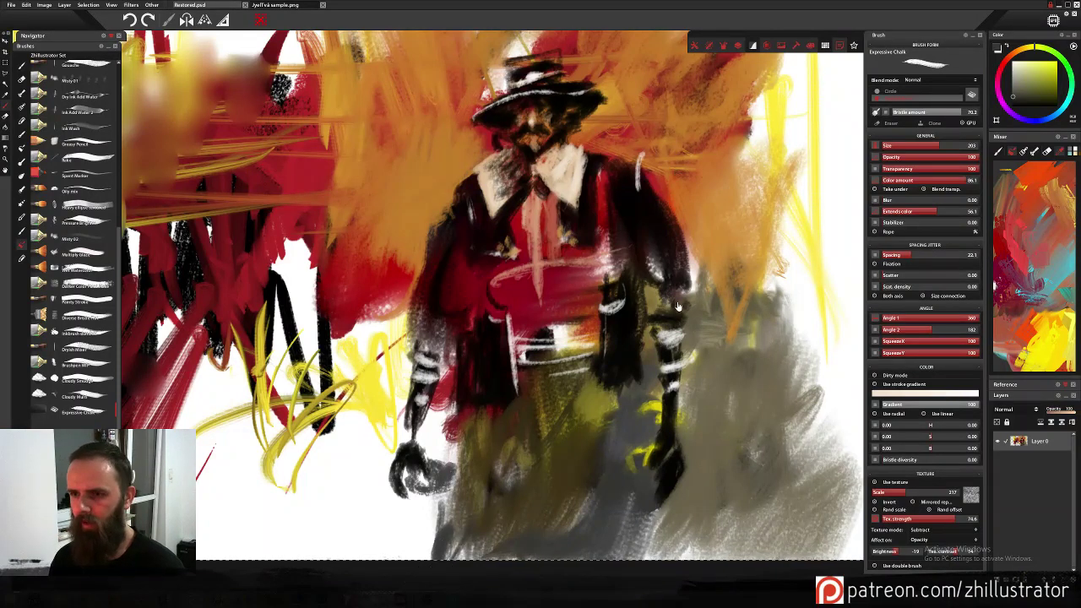
{"action": "mouse_move", "coordinate": [678, 307]}
{"action": "left_mouse_down"}
{"action": "mouse_move", "coordinate": [661, 408]}
{"action": "mouse_move", "coordinate": [686, 364]}
{"action": "left_mouse_up"}
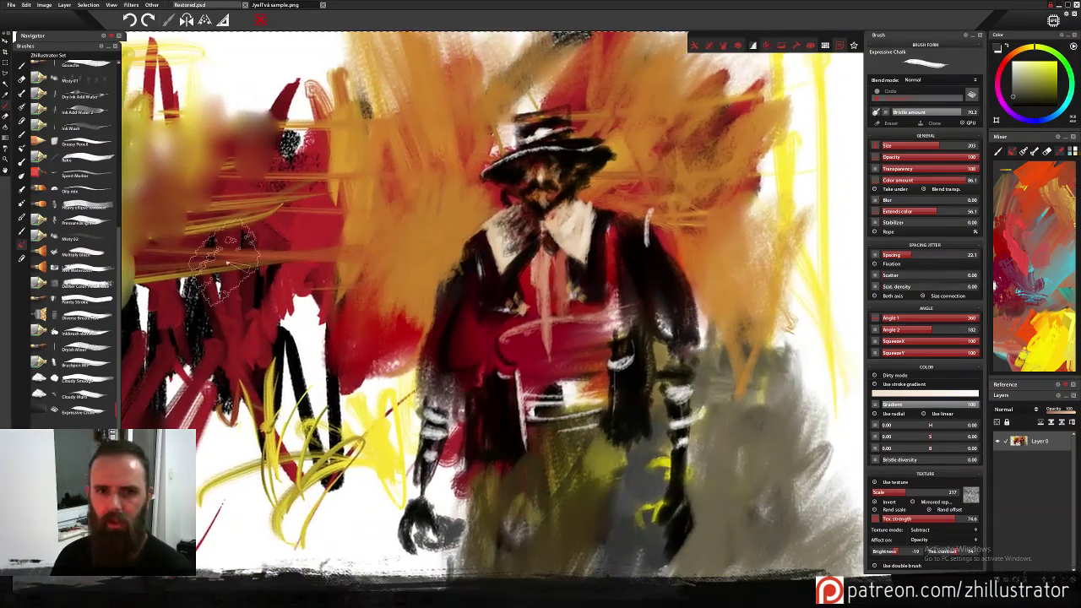
Try the Oily mix brush over the orange background with grey and turquoise strokes, and undo them.
{"action": "left_click", "coordinate": [104, 192]}
{"action": "mouse_move", "coordinate": [737, 148]}
{"action": "left_mouse_down"}
{"action": "mouse_move", "coordinate": [715, 219]}
{"action": "mouse_move", "coordinate": [686, 154]}
{"action": "mouse_move", "coordinate": [625, 163]}
{"action": "mouse_move", "coordinate": [659, 121]}
{"action": "mouse_move", "coordinate": [646, 183]}
{"action": "mouse_move", "coordinate": [677, 200]}
{"action": "mouse_move", "coordinate": [714, 198]}
{"action": "mouse_move", "coordinate": [753, 232]}
{"action": "mouse_move", "coordinate": [762, 262]}
{"action": "mouse_move", "coordinate": [729, 279]}
{"action": "mouse_move", "coordinate": [718, 334]}
{"action": "left_mouse_up"}
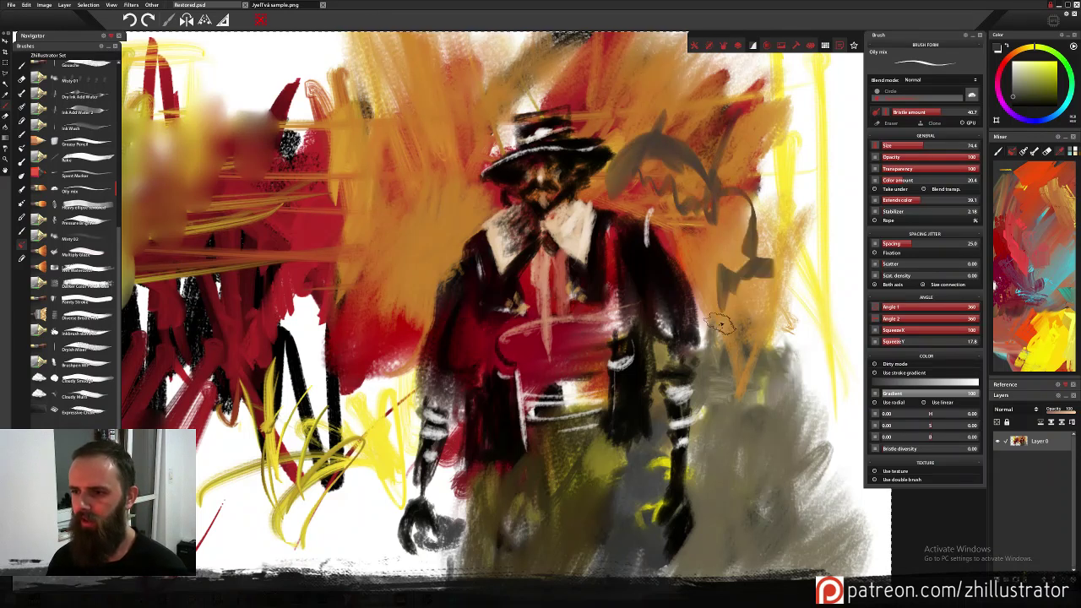
{"action": "key", "text": "ctrl+z"}
{"action": "left_click", "coordinate": [717, 194], "text": "alt"}
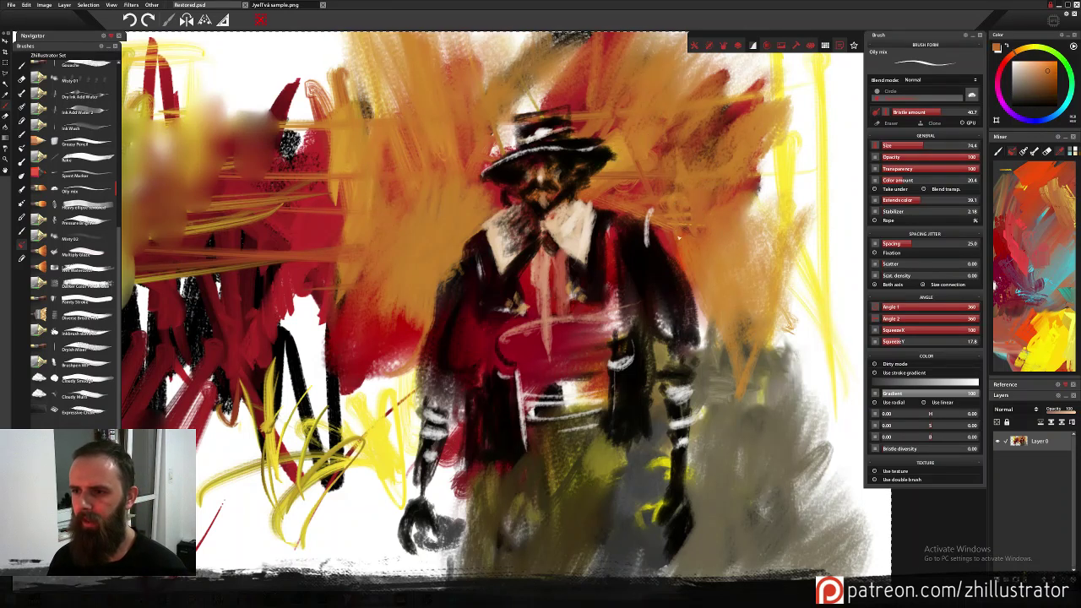
{"action": "left_click", "coordinate": [1066, 265]}
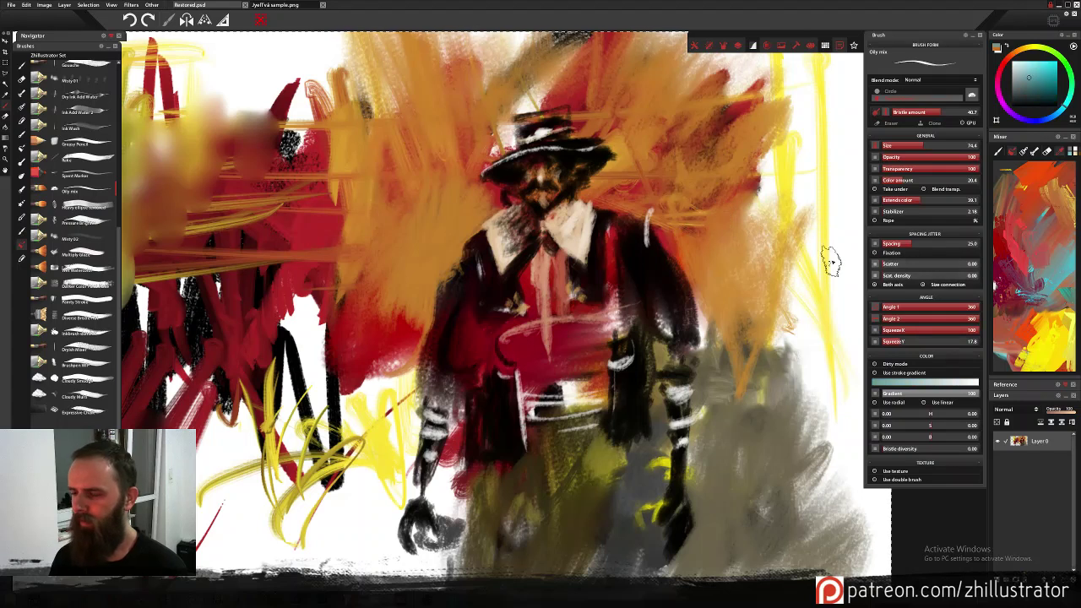
{"action": "mouse_move", "coordinate": [718, 217]}
{"action": "left_mouse_down"}
{"action": "mouse_move", "coordinate": [711, 248]}
{"action": "mouse_move", "coordinate": [698, 223]}
{"action": "mouse_move", "coordinate": [709, 224]}
{"action": "mouse_move", "coordinate": [711, 167]}
{"action": "mouse_move", "coordinate": [756, 206]}
{"action": "mouse_move", "coordinate": [720, 219]}
{"action": "left_mouse_up"}
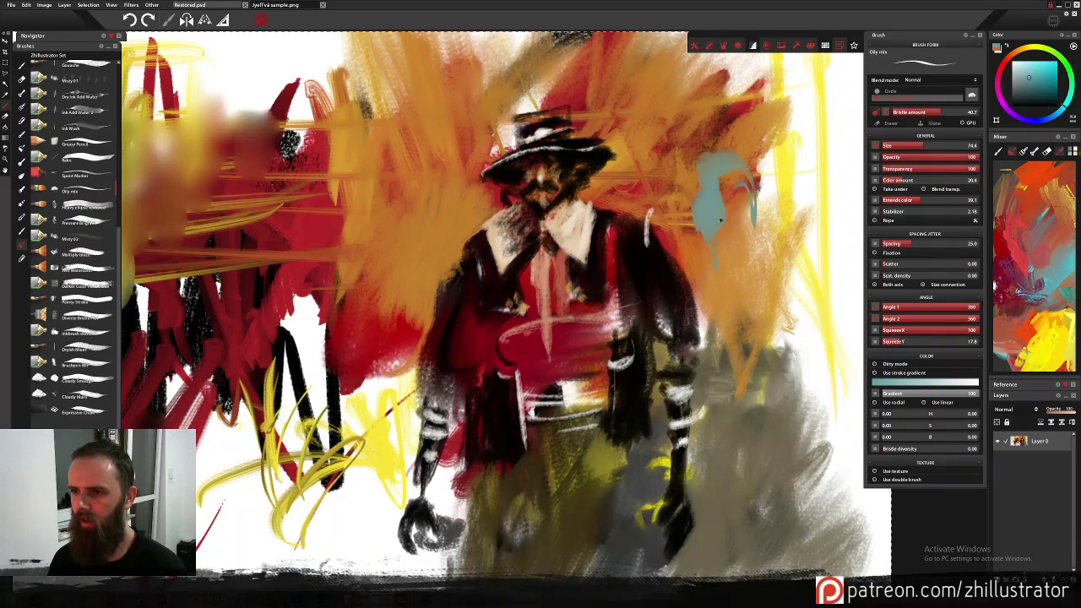
{"action": "mouse_move", "coordinate": [736, 268]}
{"action": "left_mouse_down"}
{"action": "mouse_move", "coordinate": [735, 197]}
{"action": "mouse_move", "coordinate": [736, 208]}
{"action": "mouse_move", "coordinate": [756, 206]}
{"action": "mouse_move", "coordinate": [724, 267]}
{"action": "left_mouse_up"}
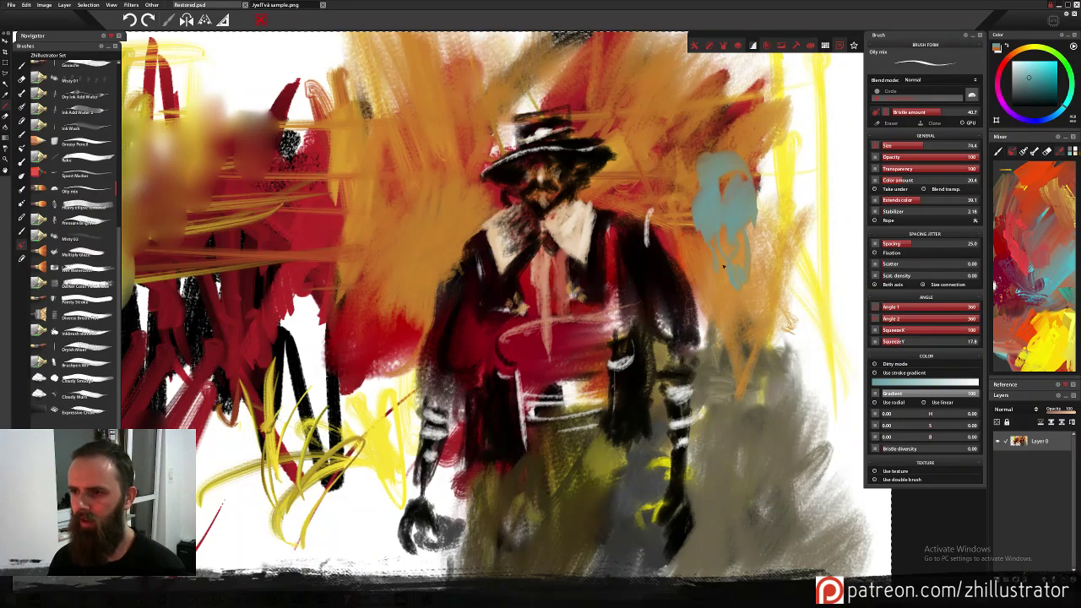
{"action": "key", "text": "ctrl+z"}
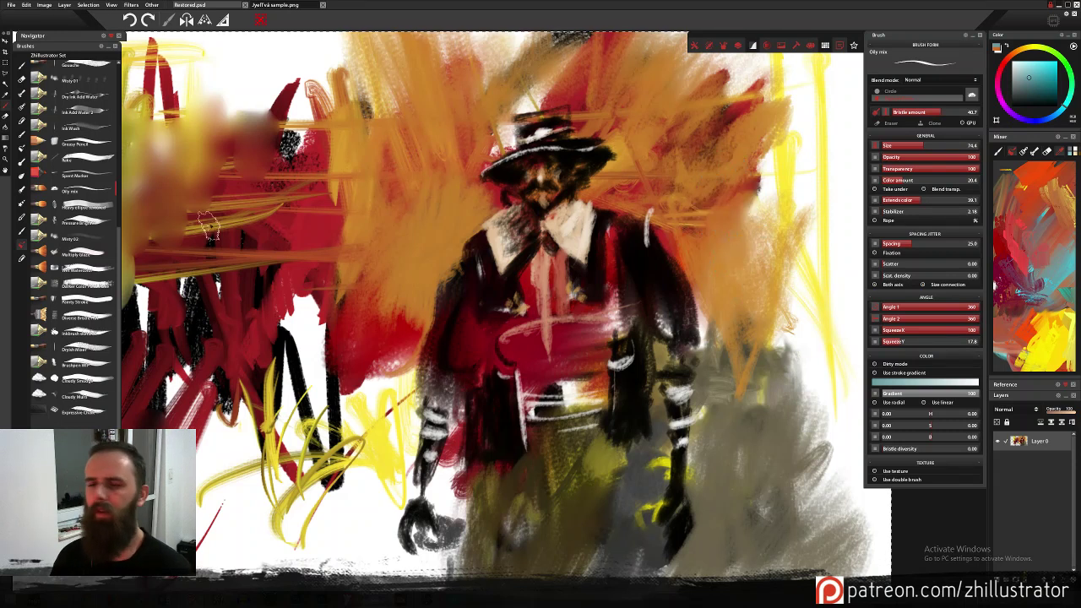
Switch to the Ink Add Water 2 brush and test a short turquoise stroke on the orange area beside the figure.
{"action": "left_click", "coordinate": [73, 113]}
{"action": "left_click_drag", "start_coordinate": [685, 221], "coordinate": [763, 170]}
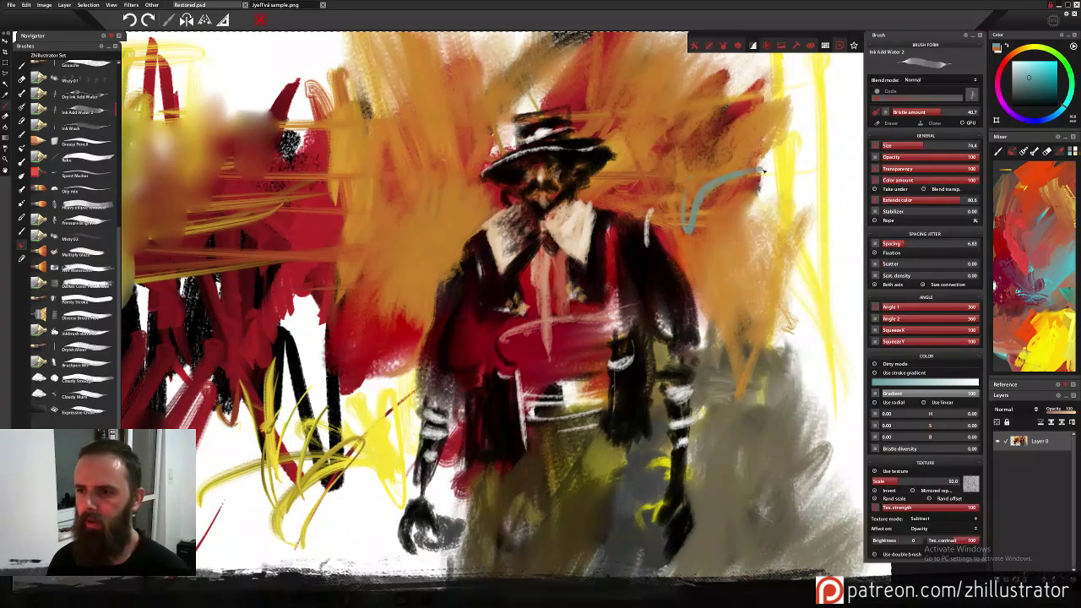
{"action": "left_click_drag", "start_coordinate": [688, 233], "coordinate": [750, 163]}
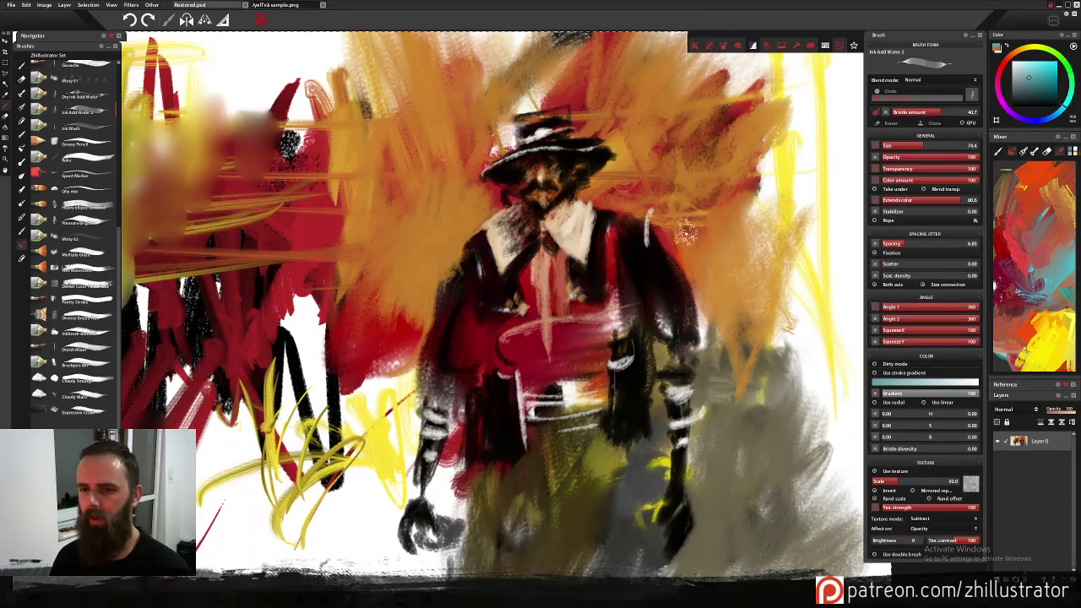
Sketch thin near-black ink lines in the blank lower-left area of the canvas, and wash a grey head shape over them.
{"action": "left_click_drag", "start_coordinate": [447, 227], "coordinate": [686, 221]}
{"action": "left_click_drag", "start_coordinate": [676, 287], "coordinate": [664, 219]}
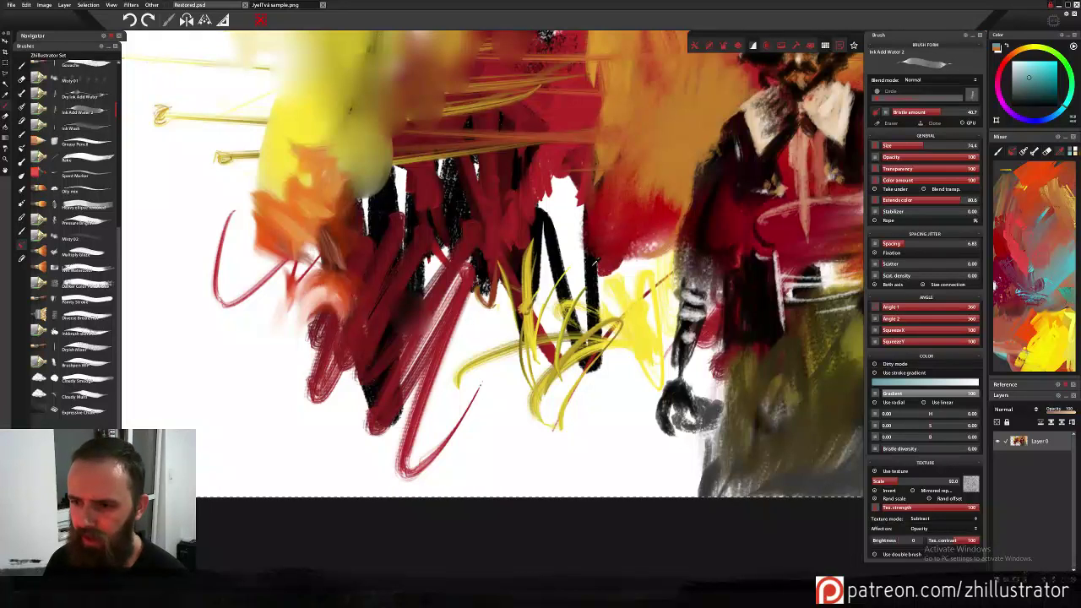
{"action": "left_click", "coordinate": [593, 268], "text": "alt"}
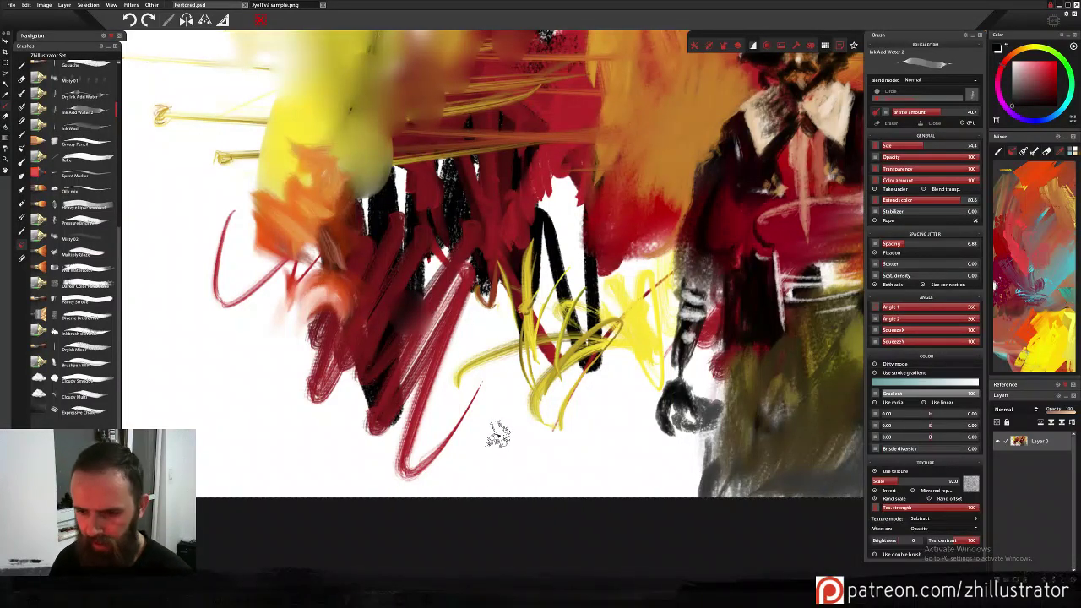
{"action": "mouse_move", "coordinate": [157, 379]}
{"action": "left_mouse_down"}
{"action": "mouse_move", "coordinate": [193, 384]}
{"action": "mouse_move", "coordinate": [334, 358]}
{"action": "left_mouse_up"}
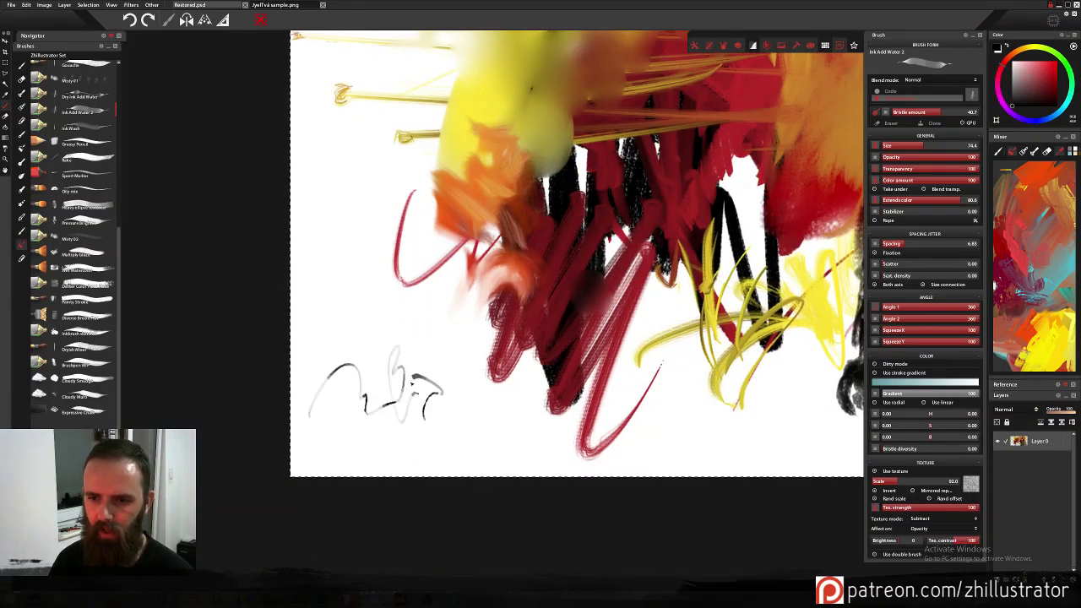
{"action": "mouse_move", "coordinate": [411, 386]}
{"action": "left_mouse_down"}
{"action": "mouse_move", "coordinate": [393, 342]}
{"action": "mouse_move", "coordinate": [380, 357]}
{"action": "mouse_move", "coordinate": [431, 351]}
{"action": "mouse_move", "coordinate": [369, 397]}
{"action": "mouse_move", "coordinate": [368, 348]}
{"action": "mouse_move", "coordinate": [356, 342]}
{"action": "mouse_move", "coordinate": [374, 346]}
{"action": "mouse_move", "coordinate": [385, 319]}
{"action": "mouse_move", "coordinate": [381, 350]}
{"action": "mouse_move", "coordinate": [381, 320]}
{"action": "mouse_move", "coordinate": [353, 349]}
{"action": "left_mouse_up"}
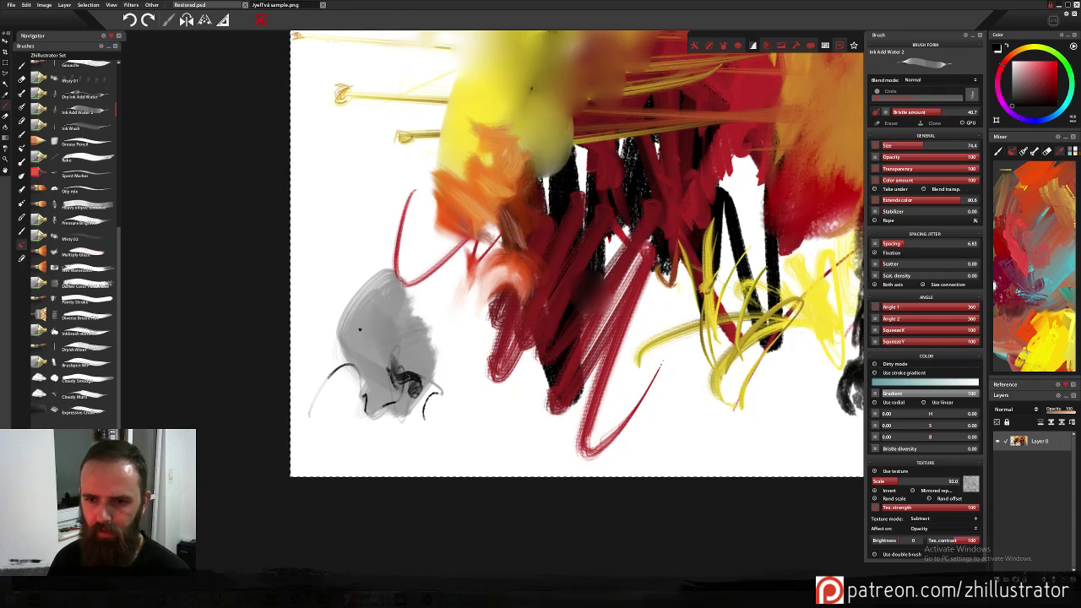
Paint dark eye patches on the grey head, deepen the surrounding wash, and add short ink marks around its outline.
{"action": "mouse_move", "coordinate": [359, 337]}
{"action": "left_mouse_down"}
{"action": "mouse_move", "coordinate": [405, 324]}
{"action": "mouse_move", "coordinate": [353, 348]}
{"action": "mouse_move", "coordinate": [402, 342]}
{"action": "left_mouse_up"}
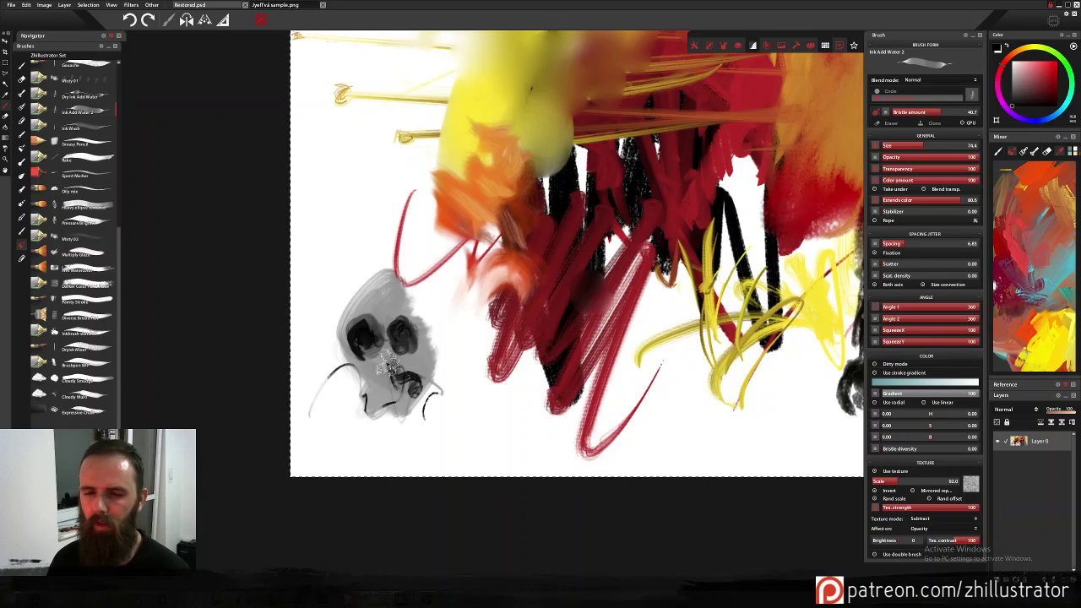
{"action": "mouse_move", "coordinate": [386, 305]}
{"action": "left_mouse_down"}
{"action": "mouse_move", "coordinate": [417, 306]}
{"action": "mouse_move", "coordinate": [416, 362]}
{"action": "mouse_move", "coordinate": [421, 348]}
{"action": "mouse_move", "coordinate": [395, 372]}
{"action": "mouse_move", "coordinate": [376, 368]}
{"action": "mouse_move", "coordinate": [401, 492]}
{"action": "mouse_move", "coordinate": [384, 399]}
{"action": "mouse_move", "coordinate": [357, 355]}
{"action": "mouse_move", "coordinate": [319, 387]}
{"action": "mouse_move", "coordinate": [347, 371]}
{"action": "left_mouse_up"}
{"action": "left_click_drag", "start_coordinate": [346, 278], "coordinate": [359, 293]}
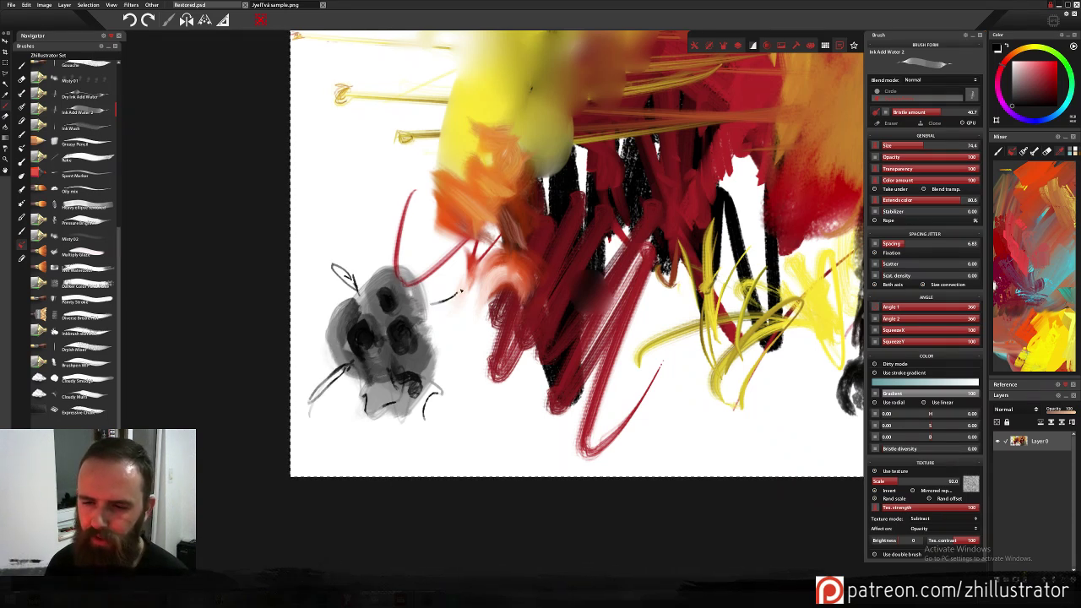
{"action": "left_click_drag", "start_coordinate": [442, 303], "coordinate": [389, 334]}
Paint a sampled orange accent between the dark eye patches, and rework its surroundings with sampled light grey and near-black.
{"action": "left_click", "coordinate": [462, 211], "text": "alt"}
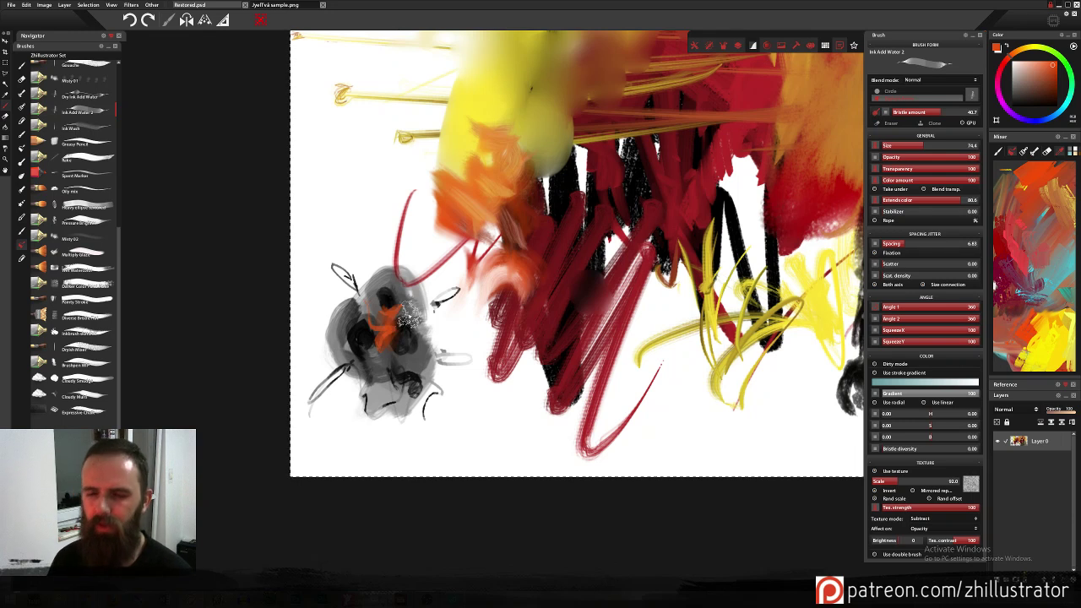
{"action": "left_click", "coordinate": [413, 297], "text": "alt"}
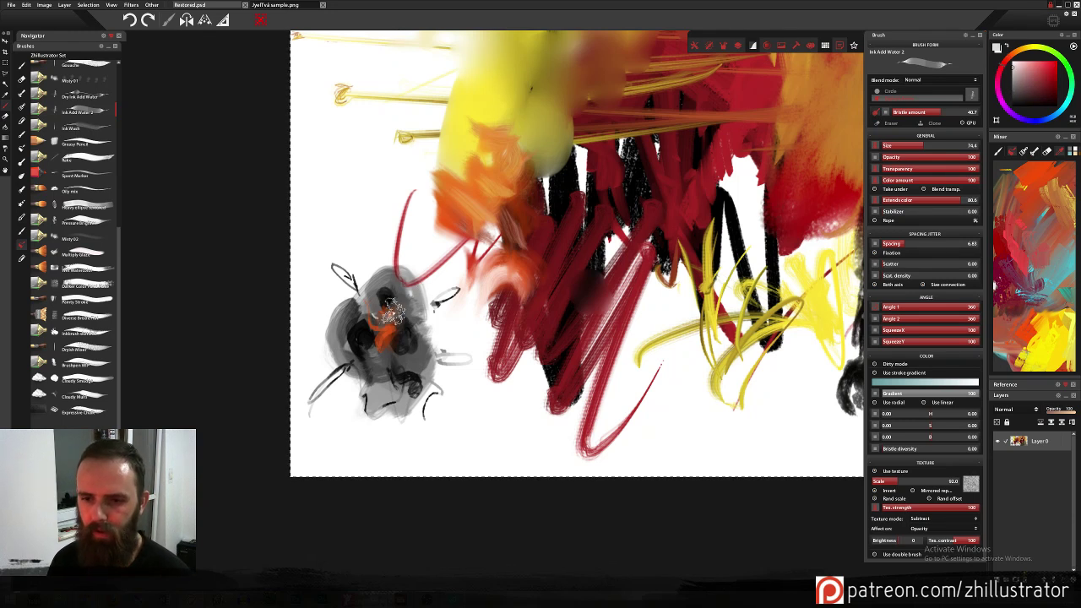
{"action": "left_click", "coordinate": [390, 289], "text": "alt"}
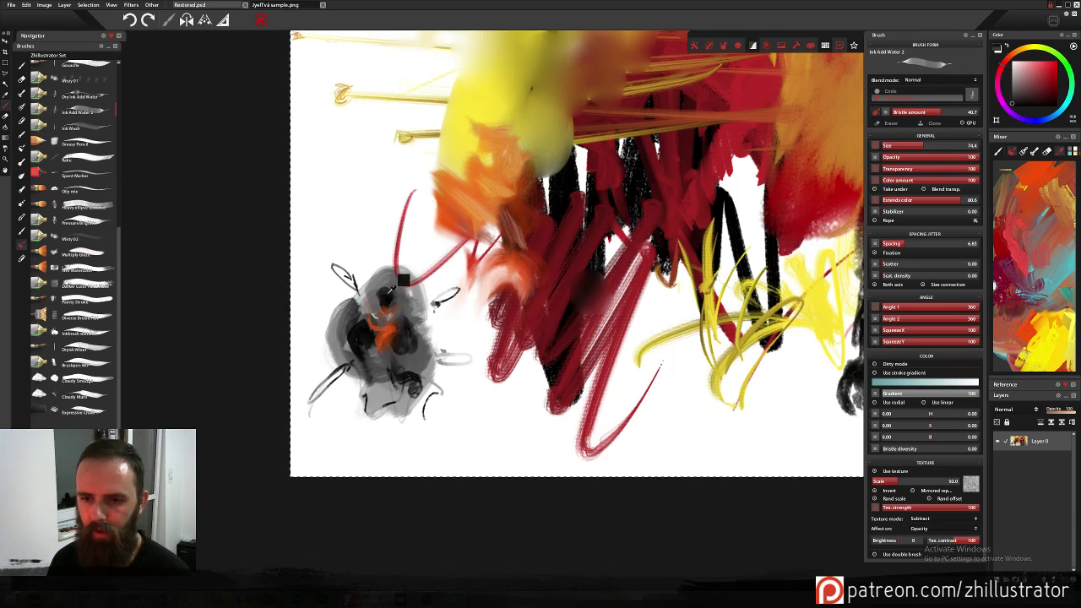
Blend sampled grey over the lower head, and wash a rounded light grey body below it to the canvas's edge.
{"action": "left_click", "coordinate": [426, 356], "text": "alt"}
{"action": "mouse_move", "coordinate": [378, 348]}
{"action": "left_mouse_down"}
{"action": "mouse_move", "coordinate": [358, 369]}
{"action": "mouse_move", "coordinate": [392, 364]}
{"action": "mouse_move", "coordinate": [370, 407]}
{"action": "mouse_move", "coordinate": [411, 407]}
{"action": "mouse_move", "coordinate": [399, 431]}
{"action": "mouse_move", "coordinate": [467, 439]}
{"action": "mouse_move", "coordinate": [425, 446]}
{"action": "mouse_move", "coordinate": [370, 419]}
{"action": "mouse_move", "coordinate": [355, 470]}
{"action": "left_mouse_up"}
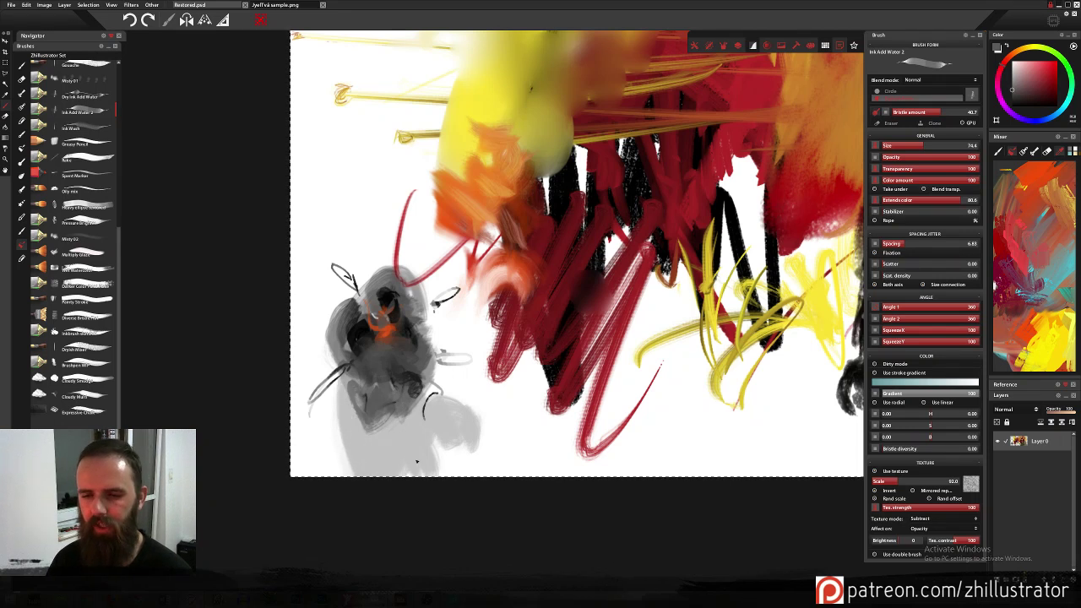
{"action": "mouse_move", "coordinate": [471, 453]}
{"action": "left_mouse_down"}
{"action": "mouse_move", "coordinate": [452, 395]}
{"action": "mouse_move", "coordinate": [505, 430]}
{"action": "left_mouse_up"}
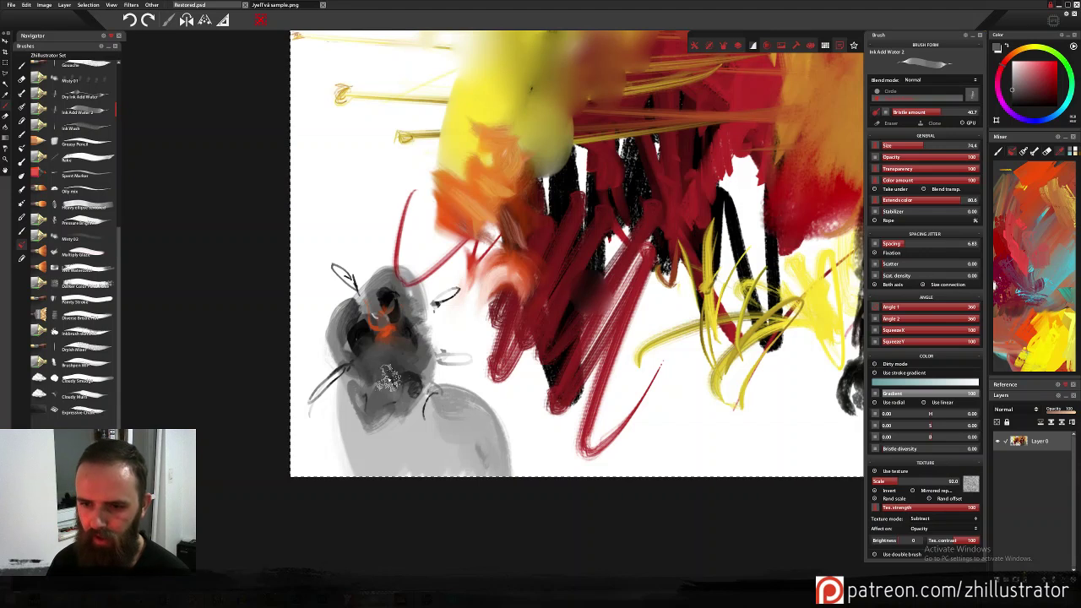
Dab sampled light orange glints into the dark eye patches, and strengthen the central accent with sampled deeper orange.
{"action": "left_click", "coordinate": [507, 157], "text": "alt"}
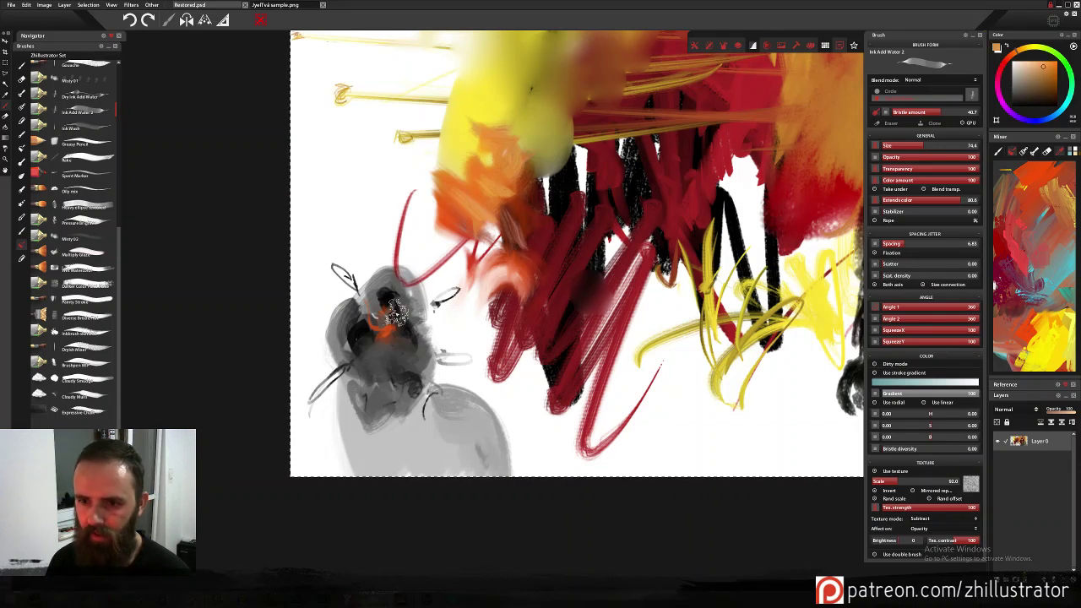
{"action": "left_click_drag", "start_coordinate": [362, 330], "coordinate": [364, 333]}
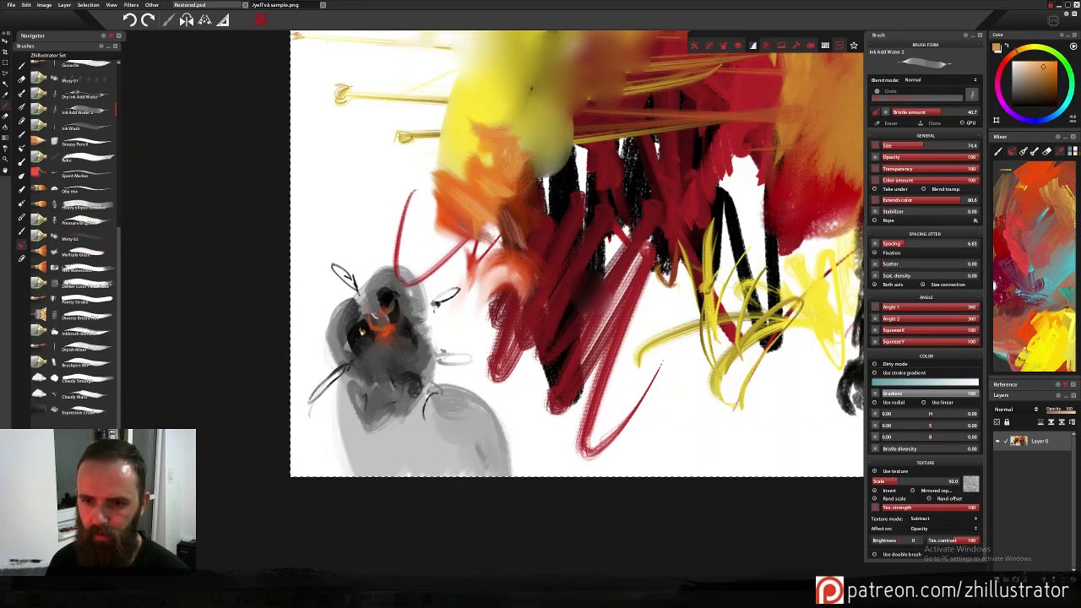
{"action": "left_click_drag", "start_coordinate": [386, 298], "coordinate": [388, 303]}
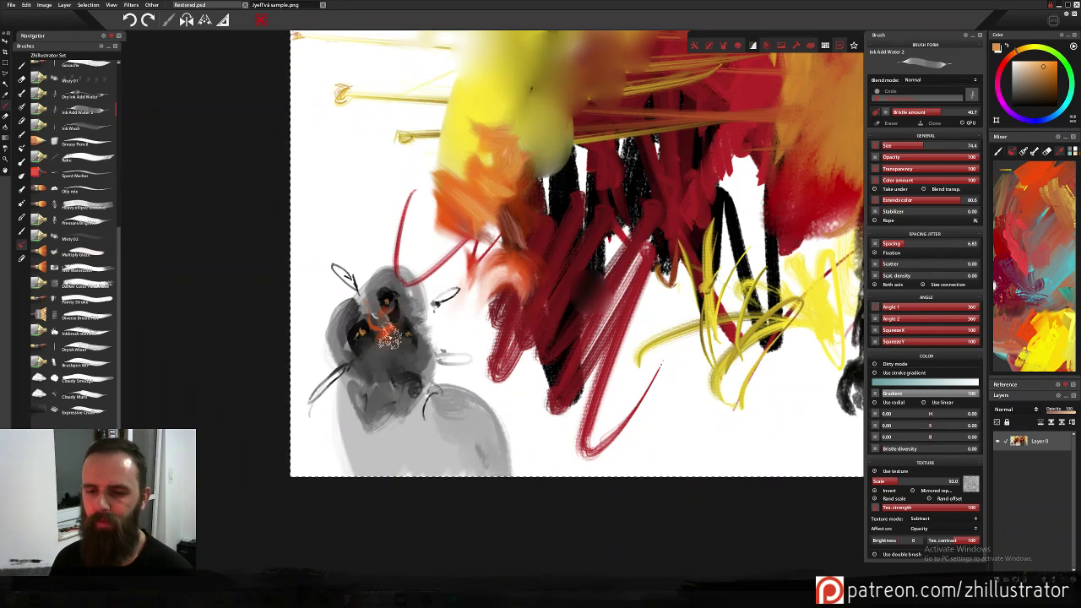
{"action": "left_click", "coordinate": [390, 334], "text": "alt"}
{"action": "mouse_move", "coordinate": [383, 322]}
{"action": "left_mouse_down"}
{"action": "mouse_move", "coordinate": [374, 337]}
{"action": "mouse_move", "coordinate": [388, 332]}
{"action": "left_mouse_up"}
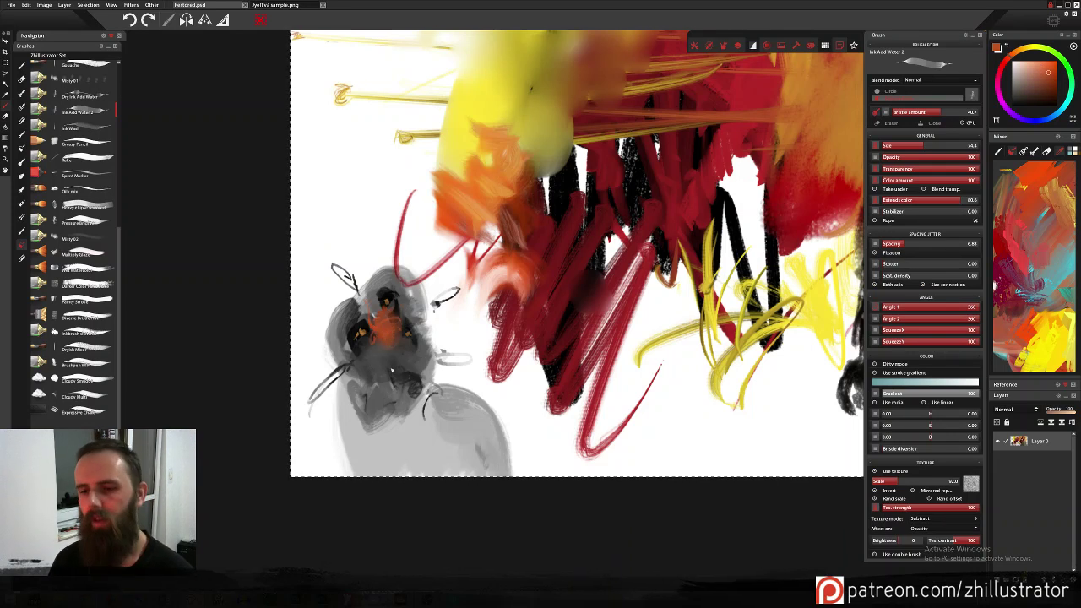
Add sampled white highlights to the body, lower cheek and orange accent, and lighten the head's outer edge.
{"action": "left_click", "coordinate": [470, 319], "text": "alt"}
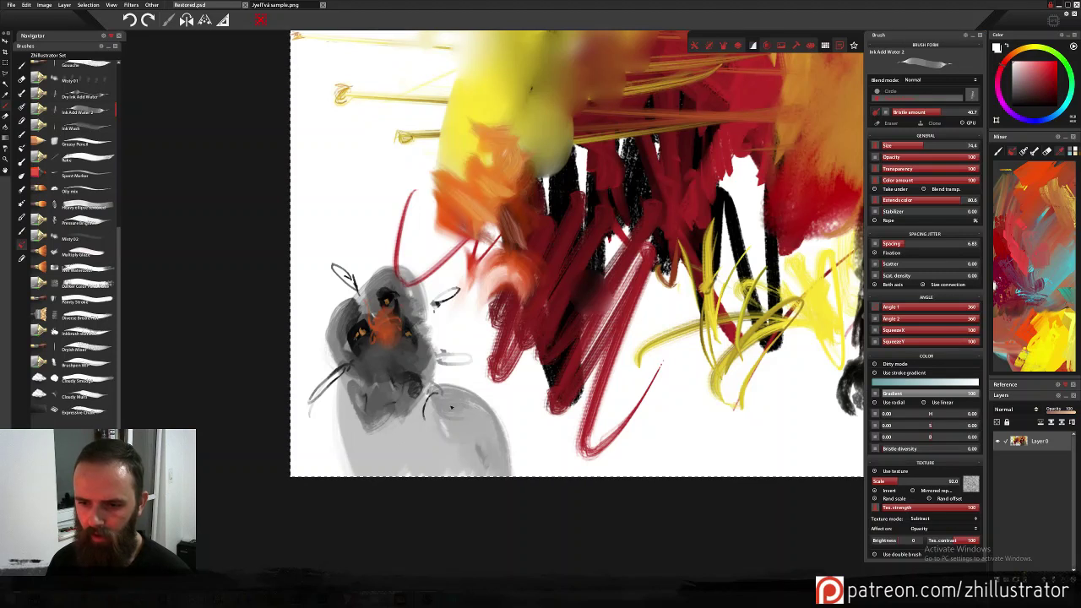
{"action": "mouse_move", "coordinate": [451, 407]}
{"action": "left_mouse_down"}
{"action": "mouse_move", "coordinate": [477, 419]}
{"action": "mouse_move", "coordinate": [442, 402]}
{"action": "mouse_move", "coordinate": [445, 380]}
{"action": "mouse_move", "coordinate": [473, 385]}
{"action": "mouse_move", "coordinate": [453, 395]}
{"action": "mouse_move", "coordinate": [473, 405]}
{"action": "mouse_move", "coordinate": [447, 392]}
{"action": "left_mouse_up"}
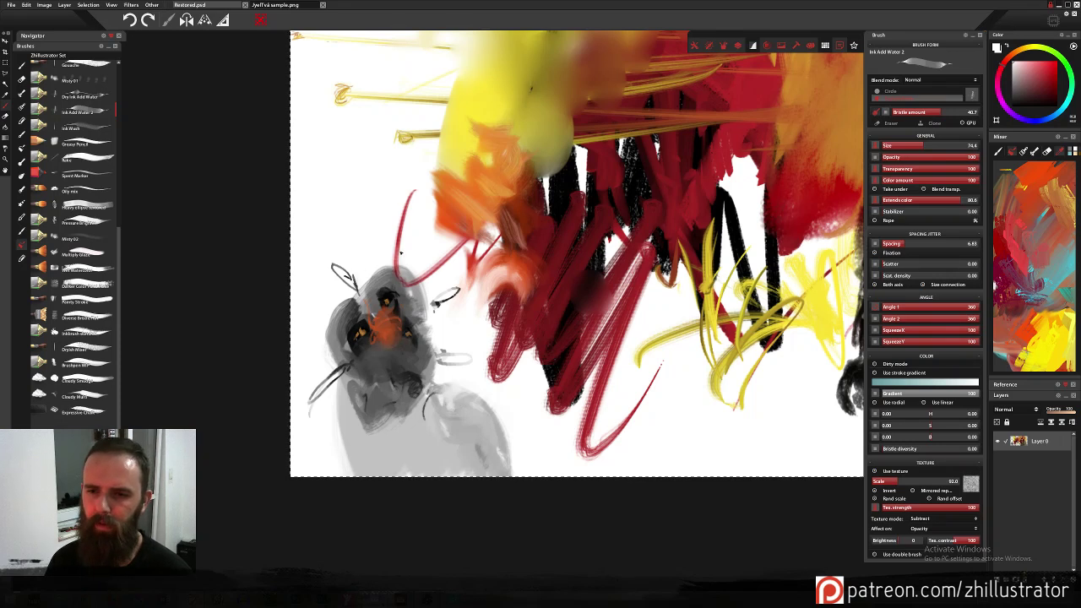
{"action": "mouse_move", "coordinate": [400, 253]}
{"action": "left_mouse_down"}
{"action": "mouse_move", "coordinate": [376, 279]}
{"action": "mouse_move", "coordinate": [394, 261]}
{"action": "left_mouse_up"}
{"action": "left_click_drag", "start_coordinate": [329, 317], "coordinate": [364, 282]}
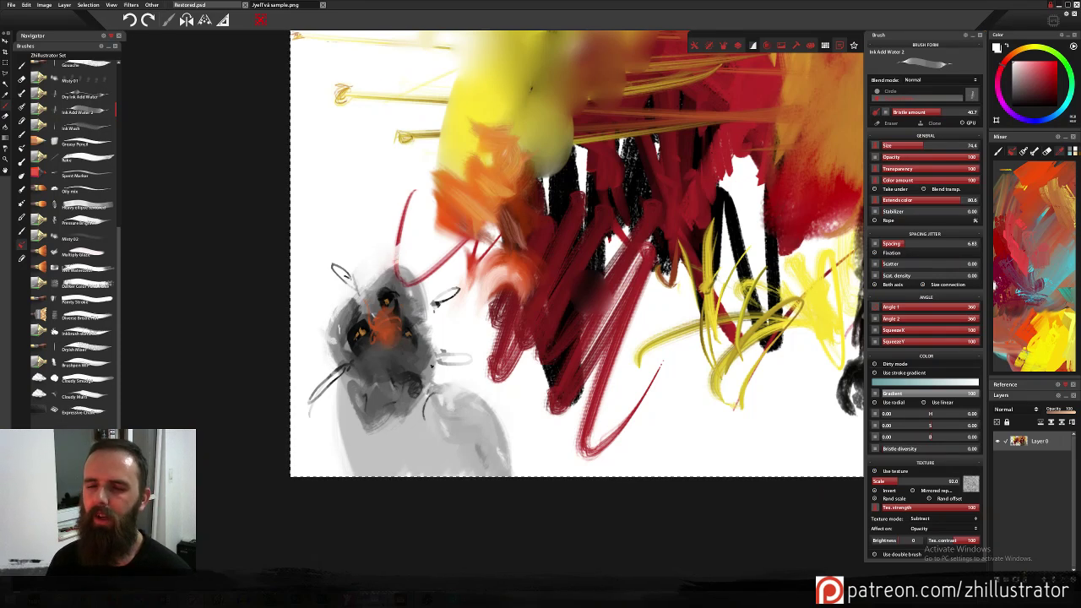
{"action": "left_click_drag", "start_coordinate": [414, 381], "coordinate": [427, 356]}
{"action": "mouse_move", "coordinate": [381, 330]}
{"action": "left_mouse_down"}
{"action": "mouse_move", "coordinate": [388, 357]}
{"action": "mouse_move", "coordinate": [388, 326]}
{"action": "left_mouse_up"}
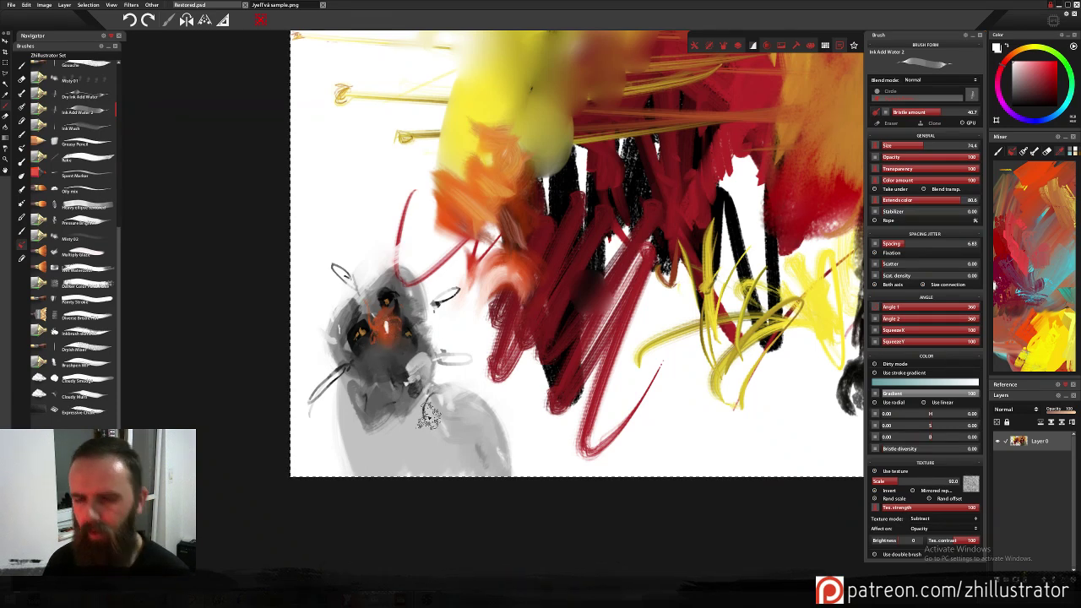
Switch to the Pressure Brighter brush and paint a curved dark red patch with small dabs above the grey creature.
{"action": "mouse_move", "coordinate": [444, 238]}
{"action": "left_mouse_down"}
{"action": "mouse_move", "coordinate": [513, 317]}
{"action": "mouse_move", "coordinate": [559, 315]}
{"action": "left_mouse_up"}
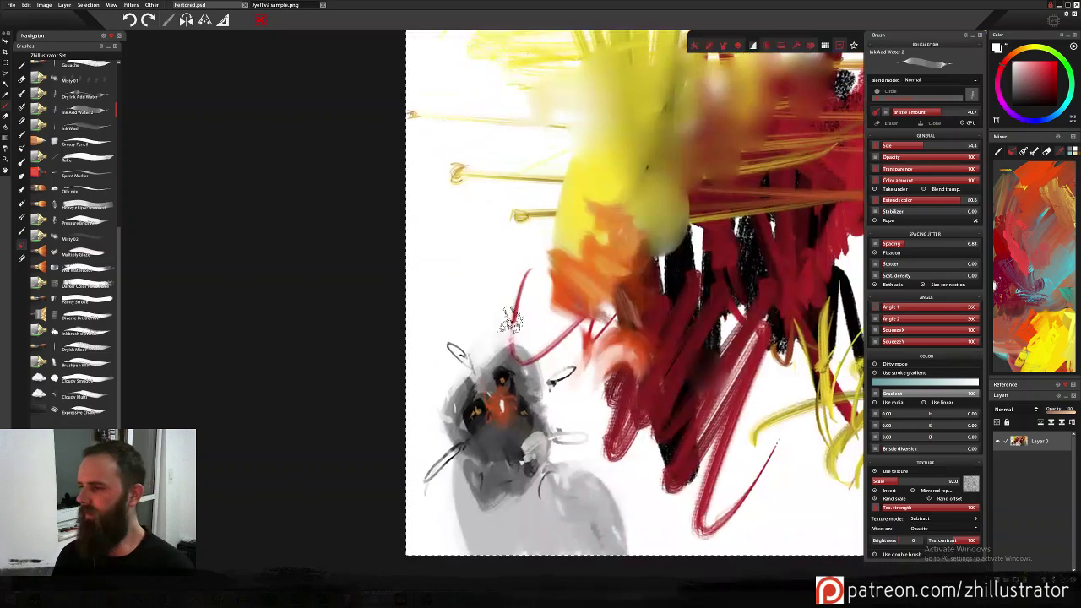
{"action": "mouse_move", "coordinate": [508, 195]}
{"action": "left_mouse_down"}
{"action": "mouse_move", "coordinate": [478, 233]}
{"action": "mouse_move", "coordinate": [465, 231]}
{"action": "left_mouse_up"}
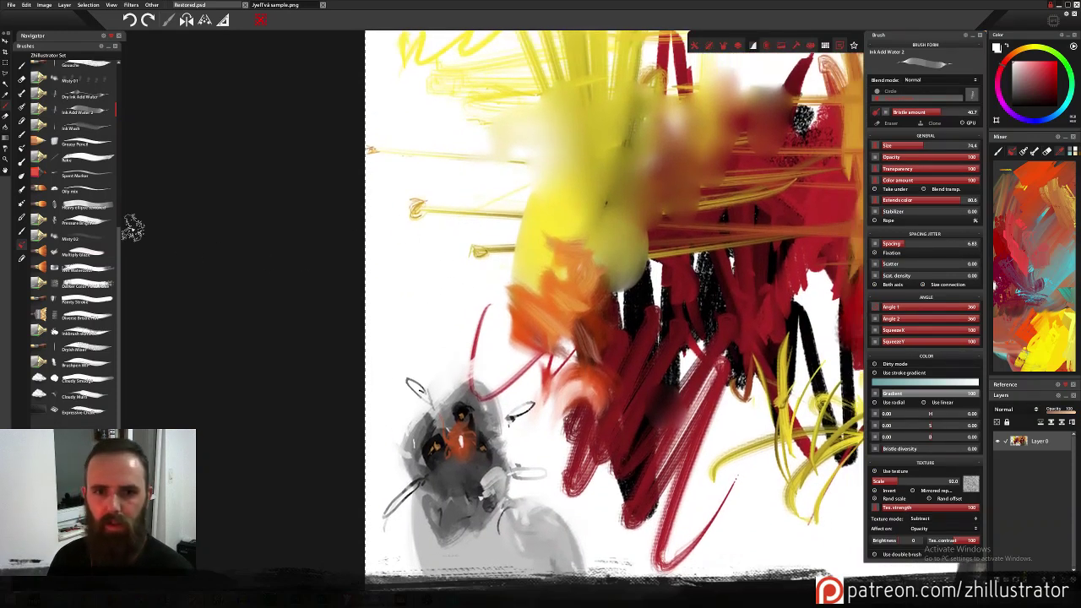
{"action": "left_click", "coordinate": [91, 223]}
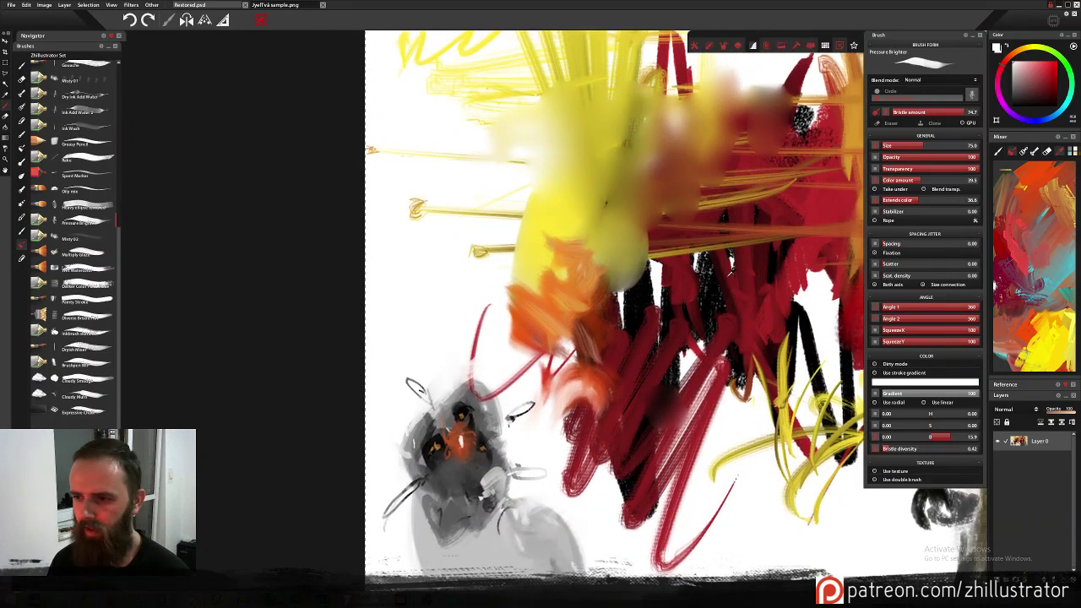
{"action": "mouse_move", "coordinate": [484, 277]}
{"action": "left_mouse_down"}
{"action": "mouse_move", "coordinate": [434, 325]}
{"action": "mouse_move", "coordinate": [412, 270]}
{"action": "mouse_move", "coordinate": [456, 211]}
{"action": "mouse_move", "coordinate": [426, 233]}
{"action": "left_mouse_up"}
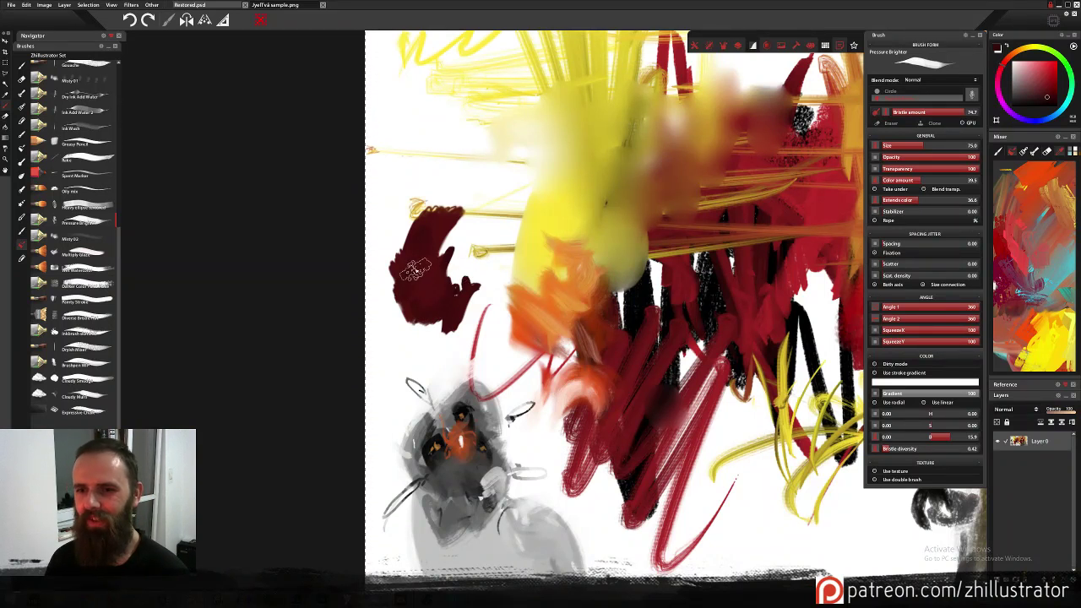
{"action": "mouse_move", "coordinate": [445, 296]}
{"action": "left_mouse_down"}
{"action": "mouse_move", "coordinate": [489, 277]}
{"action": "mouse_move", "coordinate": [485, 319]}
{"action": "mouse_move", "coordinate": [522, 313]}
{"action": "left_mouse_up"}
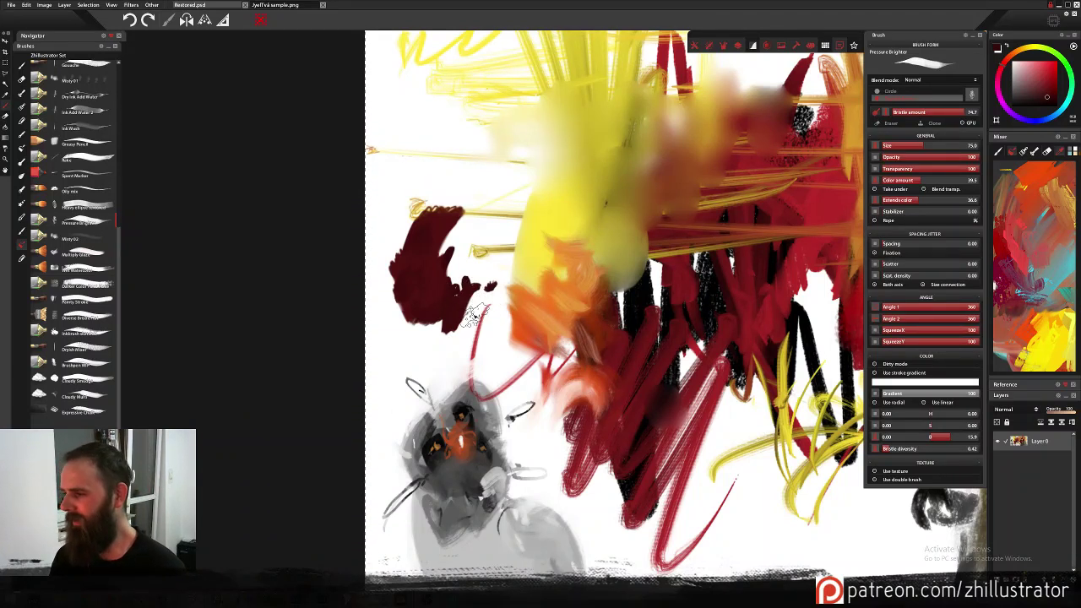
Paint a near-black oval with small dabs below it over the yellow patch, using sampled colour.
{"action": "left_click", "coordinate": [609, 233], "text": "alt"}
{"action": "mouse_move", "coordinate": [588, 223]}
{"action": "left_mouse_down"}
{"action": "mouse_move", "coordinate": [609, 191]}
{"action": "mouse_move", "coordinate": [589, 201]}
{"action": "mouse_move", "coordinate": [576, 164]}
{"action": "mouse_move", "coordinate": [597, 224]}
{"action": "left_mouse_up"}
{"action": "left_click", "coordinate": [657, 283], "text": "alt"}
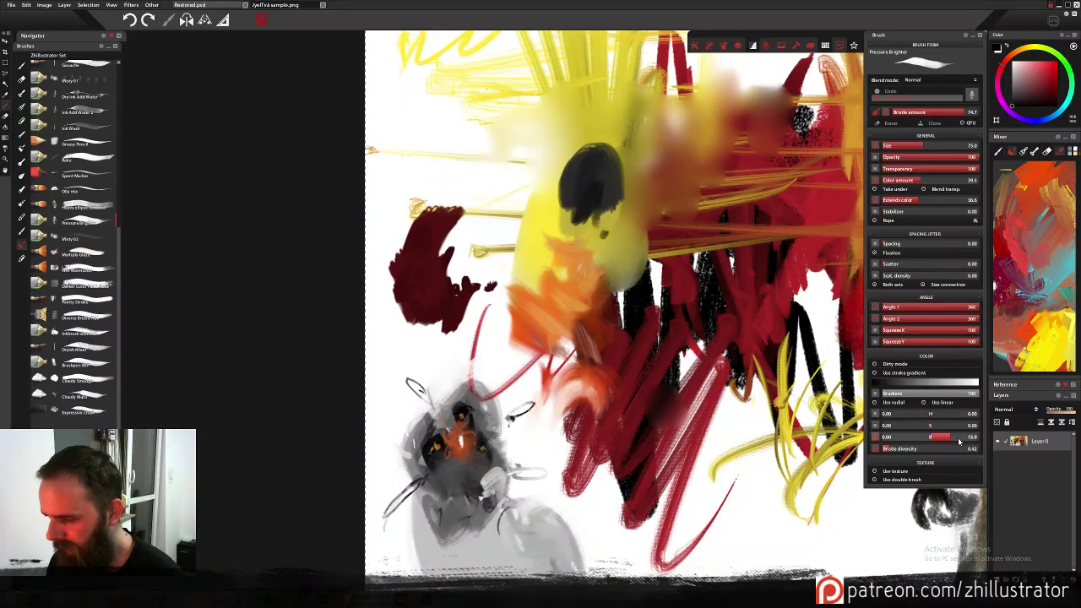
Raise Pressure Brighter's brightness jitter to 28.6 and paint grey tones over the near-black oval, forming a skull-like head with a separate jaw.
{"action": "mouse_move", "coordinate": [590, 218]}
{"action": "left_mouse_down"}
{"action": "mouse_move", "coordinate": [606, 188]}
{"action": "mouse_move", "coordinate": [592, 203]}
{"action": "mouse_move", "coordinate": [593, 160]}
{"action": "left_mouse_up"}
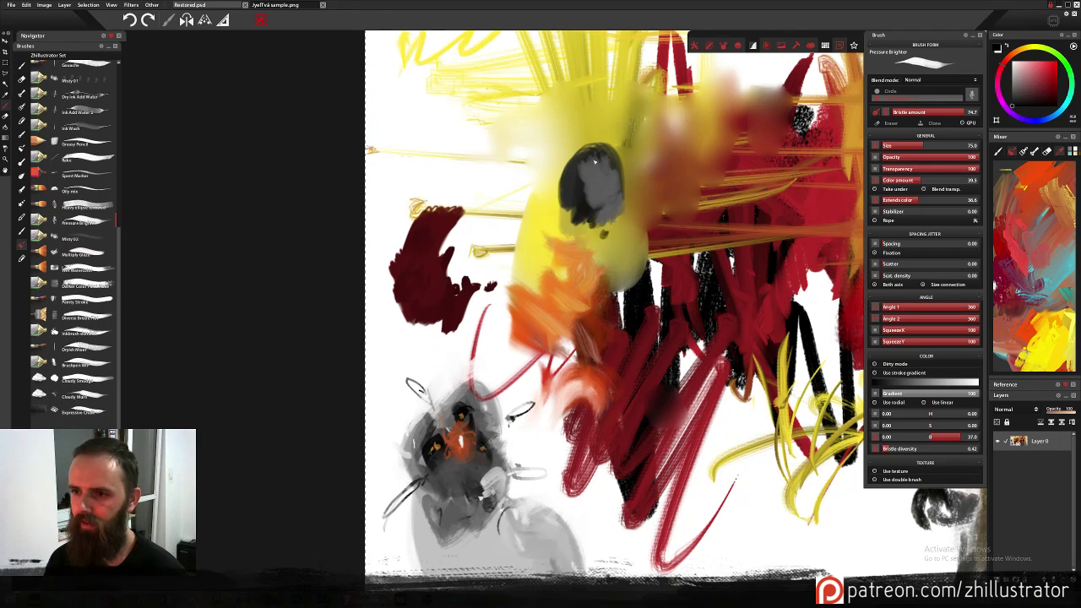
{"action": "mouse_move", "coordinate": [573, 199]}
{"action": "left_mouse_down"}
{"action": "mouse_move", "coordinate": [591, 190]}
{"action": "mouse_move", "coordinate": [584, 151]}
{"action": "mouse_move", "coordinate": [566, 169]}
{"action": "mouse_move", "coordinate": [602, 156]}
{"action": "mouse_move", "coordinate": [574, 182]}
{"action": "mouse_move", "coordinate": [585, 196]}
{"action": "mouse_move", "coordinate": [569, 190]}
{"action": "left_mouse_up"}
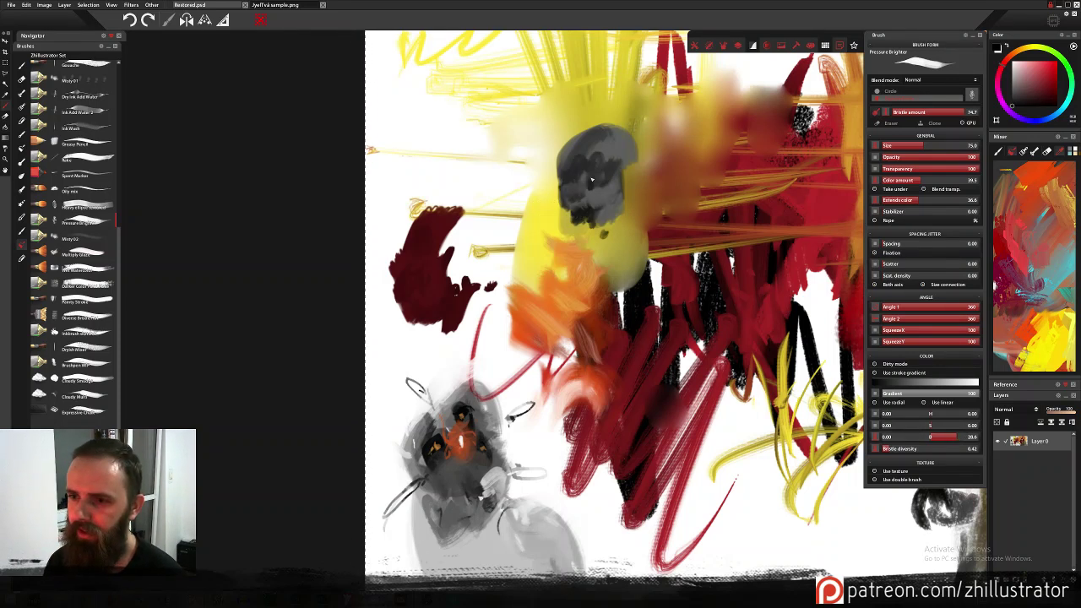
{"action": "mouse_move", "coordinate": [591, 173]}
{"action": "left_mouse_down"}
{"action": "mouse_move", "coordinate": [571, 191]}
{"action": "mouse_move", "coordinate": [558, 145]}
{"action": "mouse_move", "coordinate": [547, 160]}
{"action": "mouse_move", "coordinate": [597, 137]}
{"action": "mouse_move", "coordinate": [574, 127]}
{"action": "mouse_move", "coordinate": [554, 173]}
{"action": "mouse_move", "coordinate": [560, 190]}
{"action": "mouse_move", "coordinate": [601, 173]}
{"action": "mouse_move", "coordinate": [581, 183]}
{"action": "mouse_move", "coordinate": [591, 221]}
{"action": "mouse_move", "coordinate": [562, 221]}
{"action": "mouse_move", "coordinate": [583, 236]}
{"action": "mouse_move", "coordinate": [606, 228]}
{"action": "left_mouse_up"}
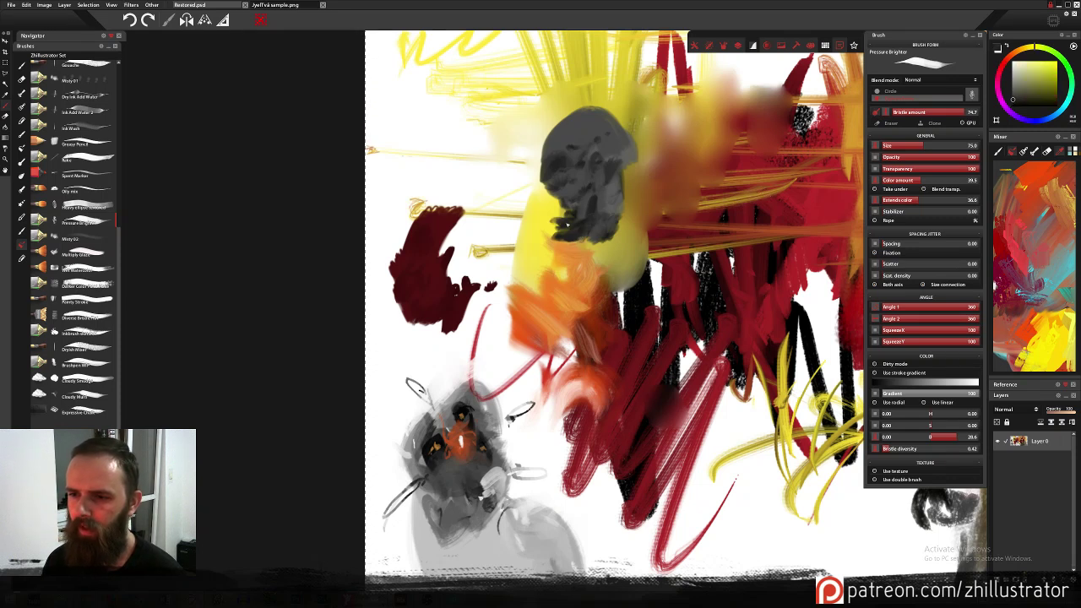
{"action": "mouse_move", "coordinate": [566, 225]}
{"action": "left_mouse_down"}
{"action": "mouse_move", "coordinate": [605, 247]}
{"action": "mouse_move", "coordinate": [625, 227]}
{"action": "left_mouse_up"}
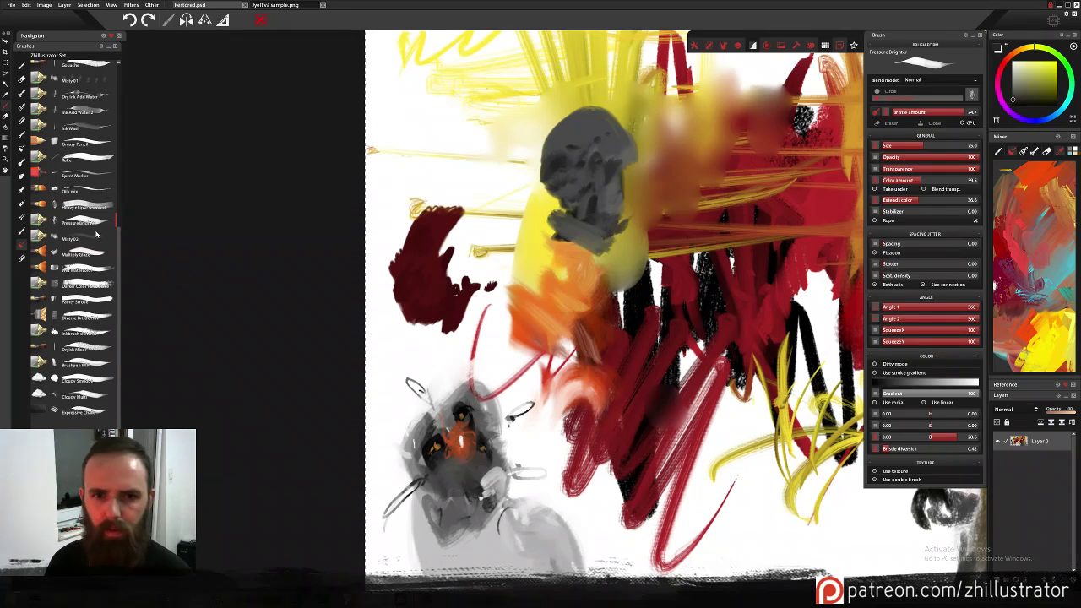
Switch to the Greasy Pencil brush and draw sampled, lightened grey highlights and teeth on the skull-like head.
{"action": "left_click", "coordinate": [102, 145]}
{"action": "left_click", "coordinate": [595, 161], "text": "alt"}
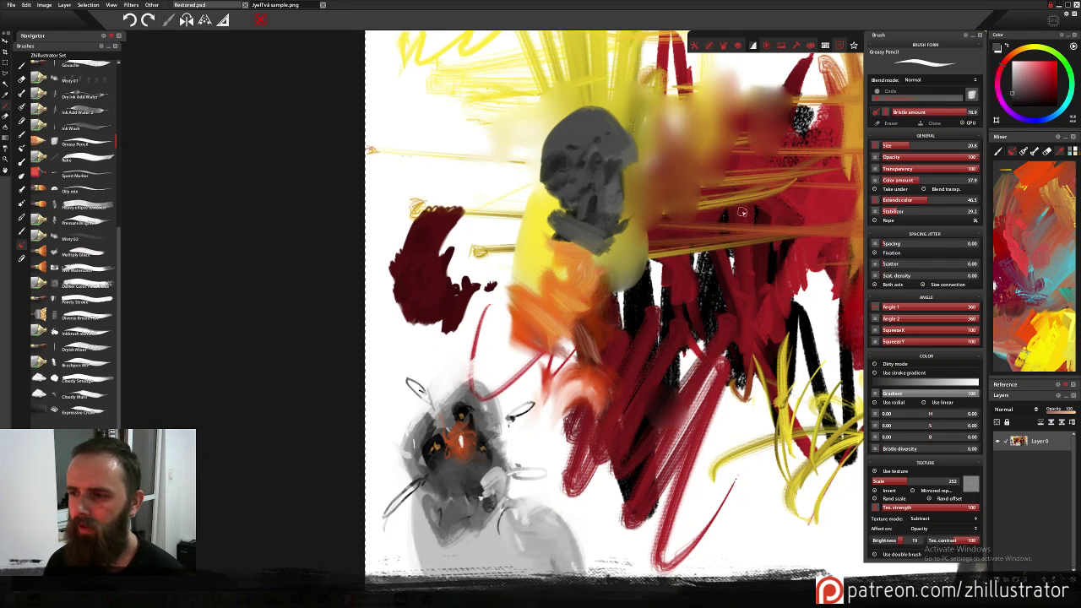
{"action": "left_click_drag", "start_coordinate": [1019, 88], "coordinate": [1013, 84]}
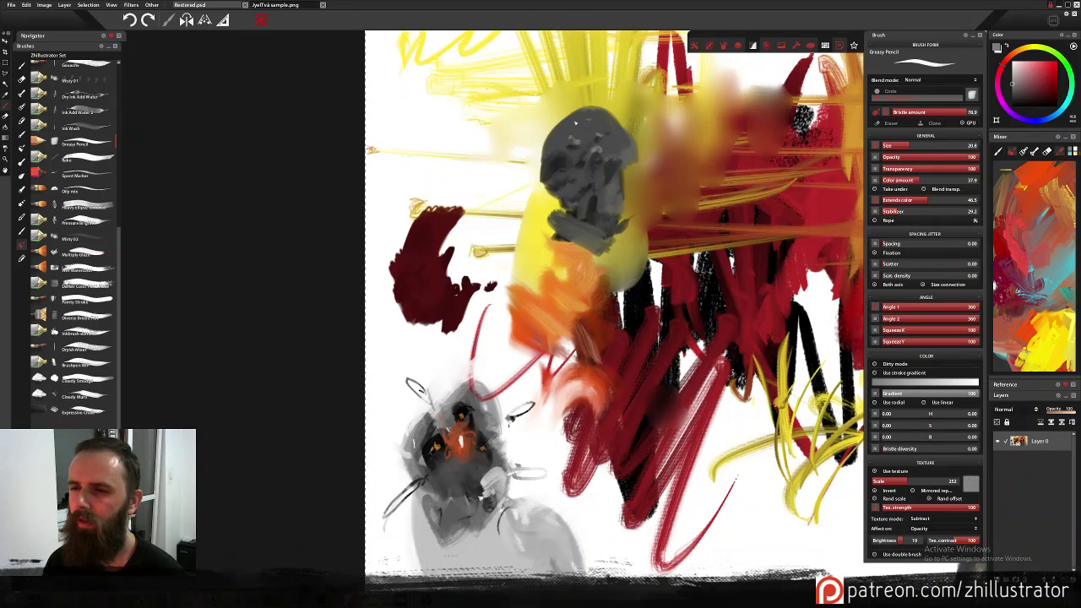
{"action": "left_click_drag", "start_coordinate": [571, 127], "coordinate": [582, 112]}
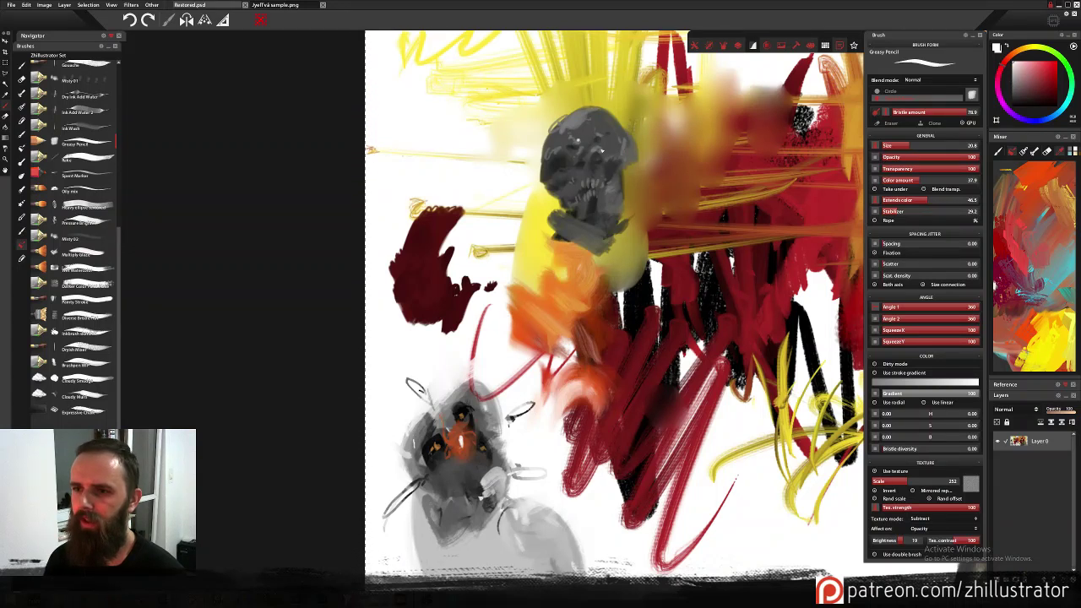
Return to Pressure Brighter with brightness jitter 17.5, refine the skull's tones, and paint a dark grey bar and a near-black blob beside it.
{"action": "left_click", "coordinate": [97, 224]}
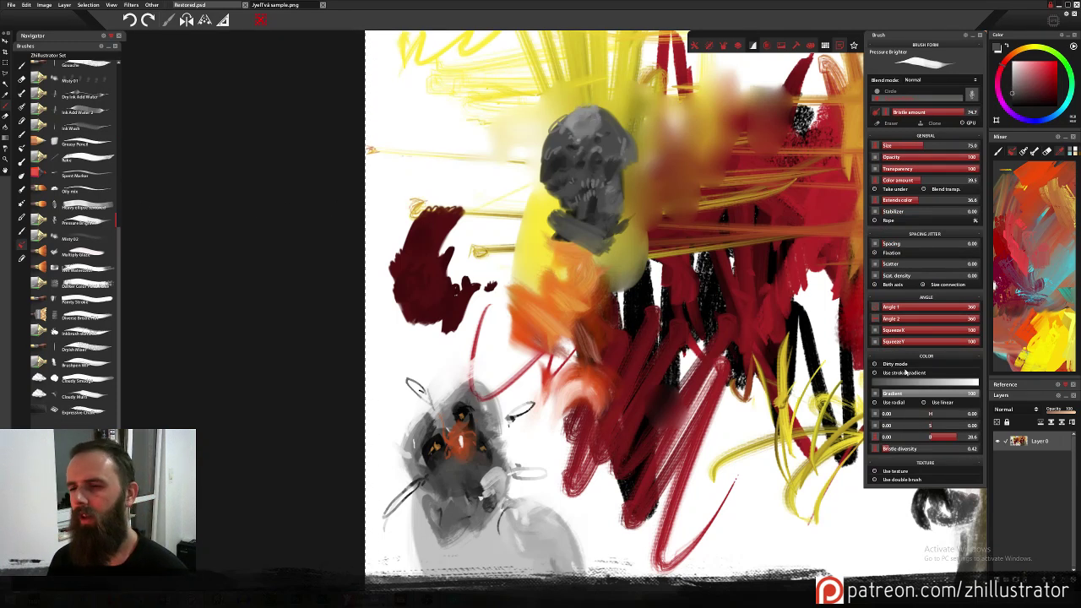
{"action": "left_click_drag", "start_coordinate": [954, 438], "coordinate": [932, 429]}
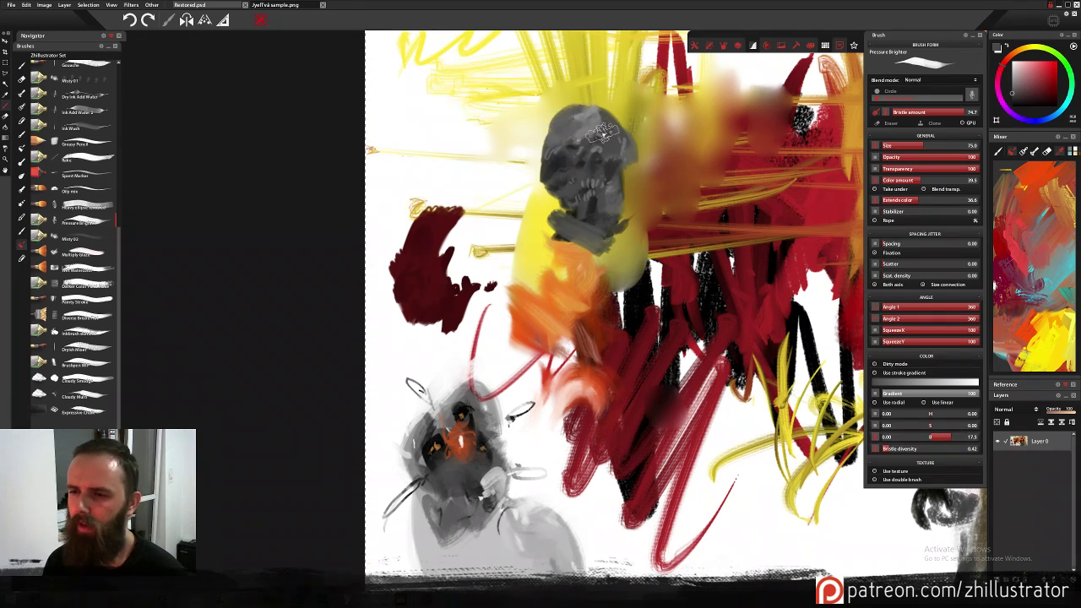
{"action": "left_click_drag", "start_coordinate": [598, 193], "coordinate": [584, 202]}
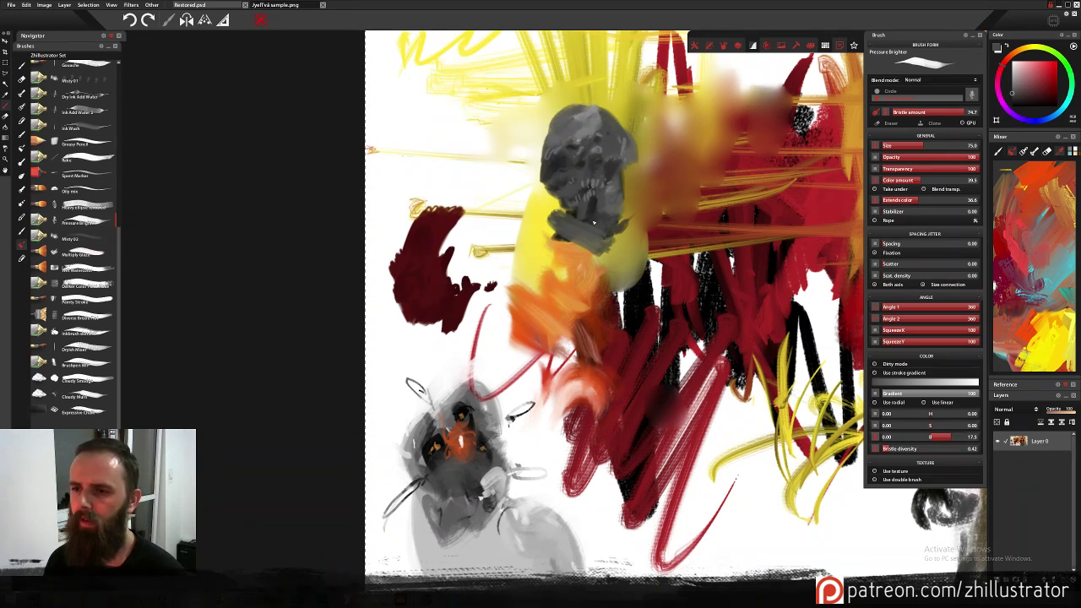
{"action": "mouse_move", "coordinate": [561, 311]}
{"action": "left_mouse_down"}
{"action": "mouse_move", "coordinate": [434, 139]}
{"action": "mouse_move", "coordinate": [469, 152]}
{"action": "left_mouse_up"}
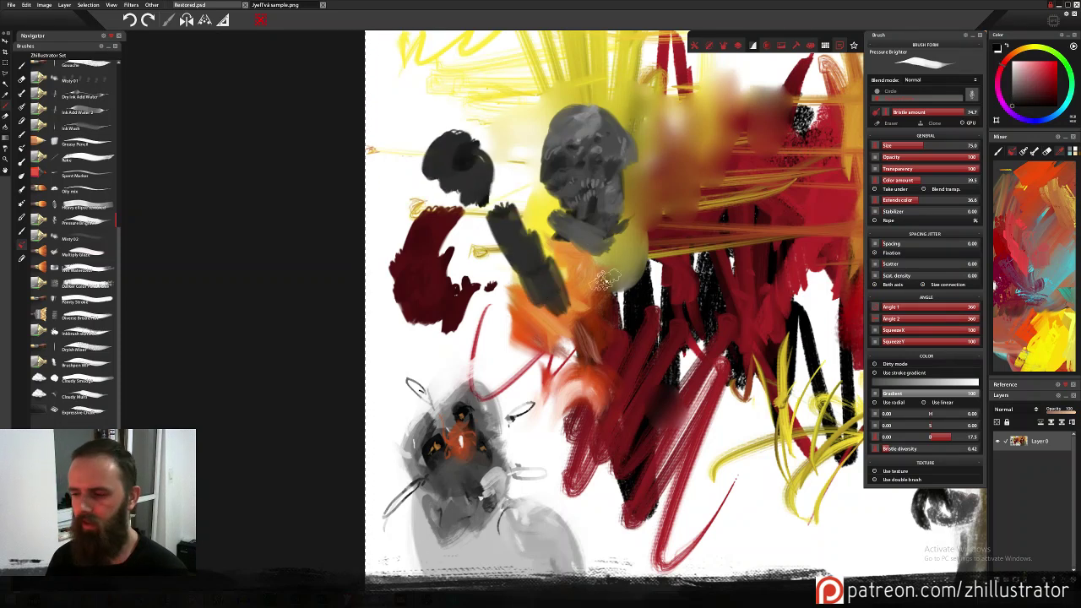
Reload Pressure Brighter's default brush settings and enlarge the near-black blob into a tall dark head with a topknot above the dark red patch.
{"action": "right_click", "coordinate": [99, 224]}
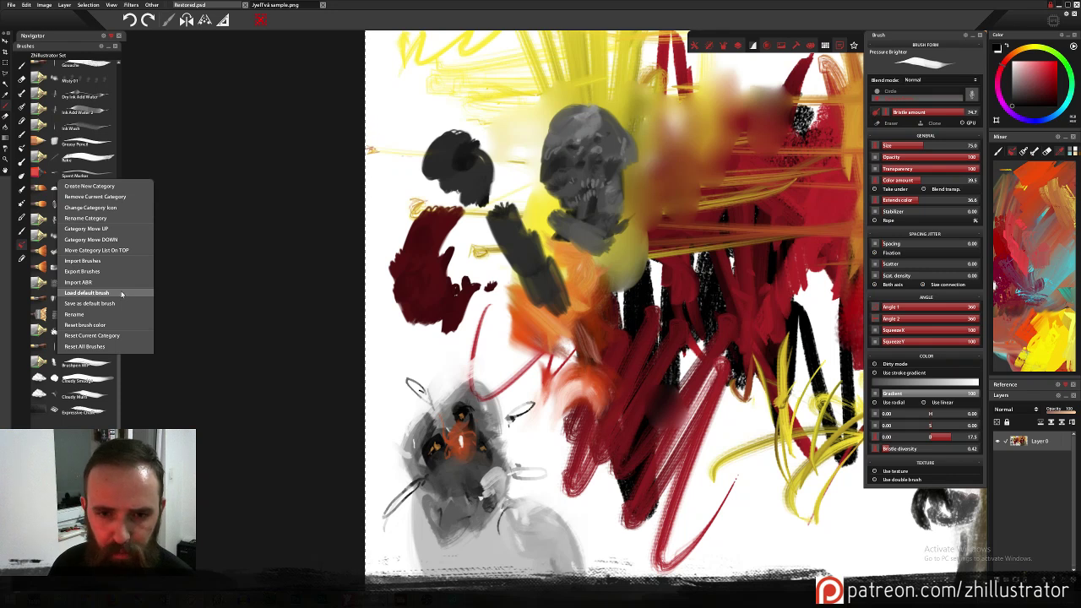
{"action": "left_click", "coordinate": [122, 294]}
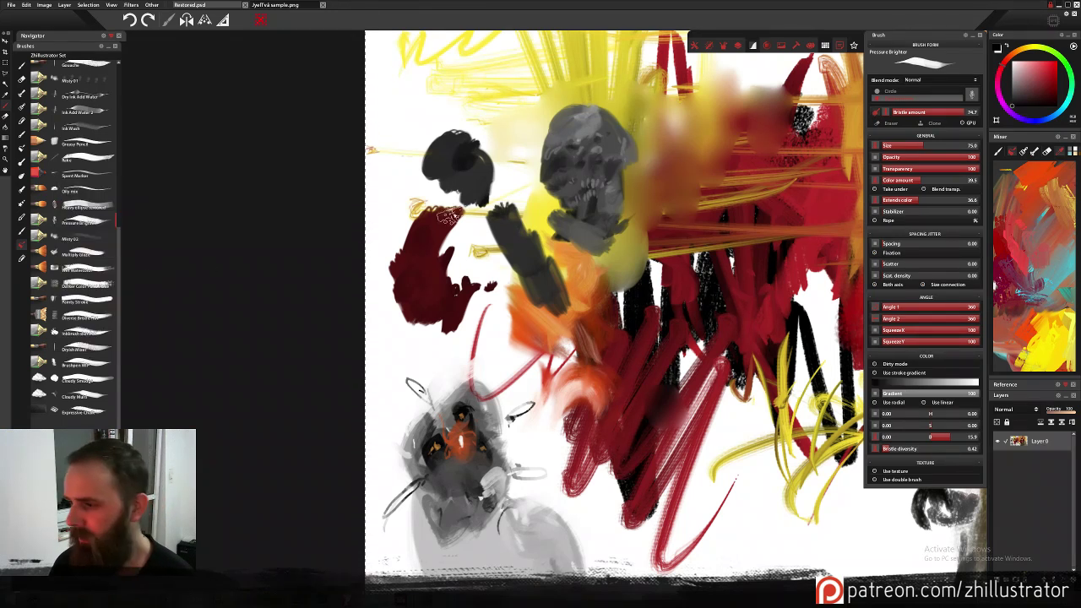
{"action": "mouse_move", "coordinate": [403, 172]}
{"action": "left_mouse_down"}
{"action": "mouse_move", "coordinate": [422, 186]}
{"action": "mouse_move", "coordinate": [433, 150]}
{"action": "mouse_move", "coordinate": [423, 135]}
{"action": "mouse_move", "coordinate": [473, 113]}
{"action": "mouse_move", "coordinate": [439, 139]}
{"action": "mouse_move", "coordinate": [427, 190]}
{"action": "mouse_move", "coordinate": [460, 202]}
{"action": "mouse_move", "coordinate": [434, 213]}
{"action": "mouse_move", "coordinate": [460, 217]}
{"action": "left_mouse_up"}
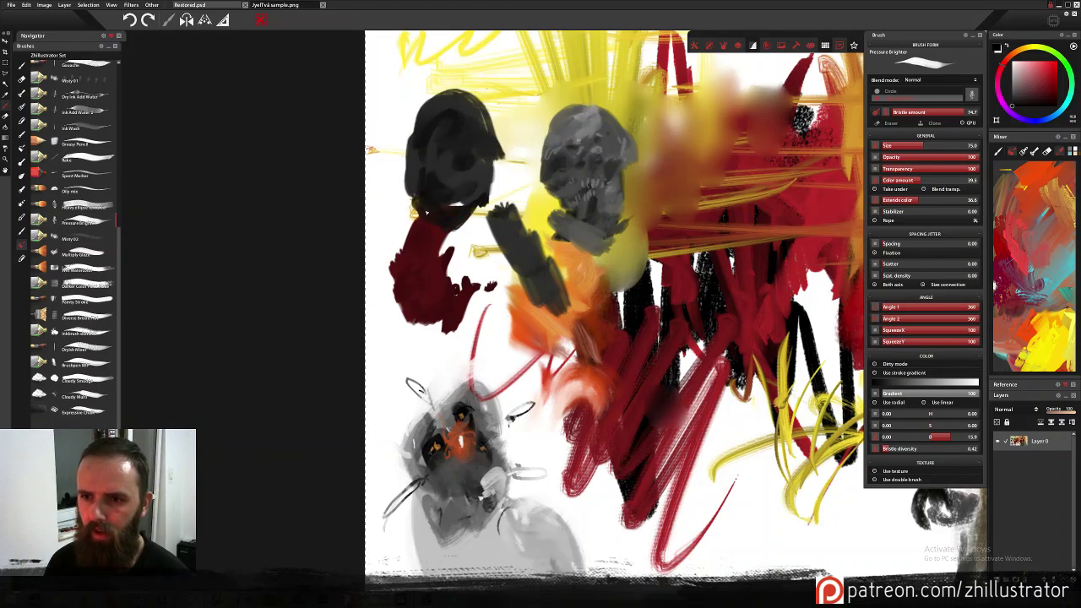
{"action": "mouse_move", "coordinate": [404, 112]}
{"action": "left_mouse_down"}
{"action": "mouse_move", "coordinate": [431, 105]}
{"action": "mouse_move", "coordinate": [472, 72]}
{"action": "mouse_move", "coordinate": [464, 67]}
{"action": "mouse_move", "coordinate": [463, 87]}
{"action": "mouse_move", "coordinate": [433, 97]}
{"action": "left_mouse_up"}
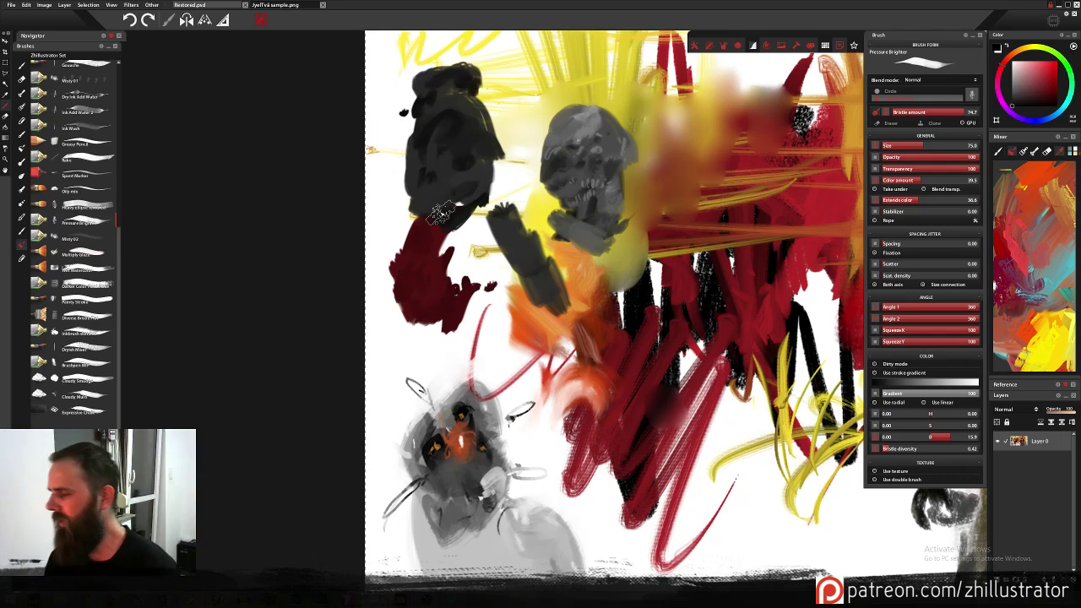
Paint a black figure over the red area with an oval torso, small head, sloping neck lines and rough shoulders.
{"action": "mouse_move", "coordinate": [664, 233]}
{"action": "left_mouse_down"}
{"action": "mouse_move", "coordinate": [656, 353]}
{"action": "mouse_move", "coordinate": [572, 290]}
{"action": "left_mouse_up"}
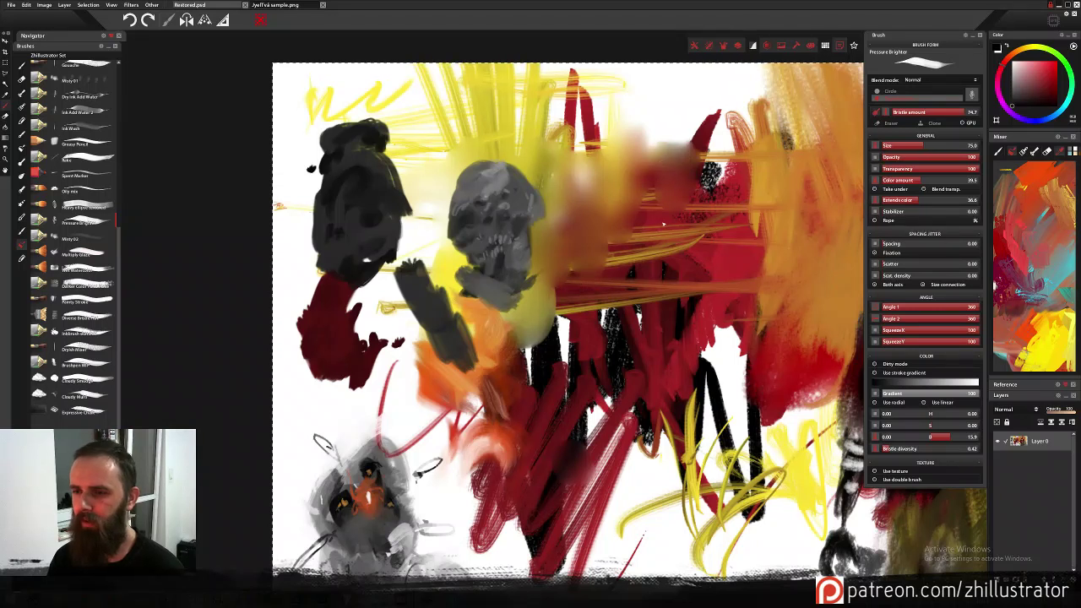
{"action": "mouse_move", "coordinate": [646, 203]}
{"action": "left_mouse_down"}
{"action": "mouse_move", "coordinate": [667, 118]}
{"action": "mouse_move", "coordinate": [697, 207]}
{"action": "left_mouse_up"}
{"action": "mouse_move", "coordinate": [672, 127]}
{"action": "left_mouse_down"}
{"action": "mouse_move", "coordinate": [650, 167]}
{"action": "mouse_move", "coordinate": [676, 169]}
{"action": "mouse_move", "coordinate": [667, 198]}
{"action": "mouse_move", "coordinate": [659, 157]}
{"action": "mouse_move", "coordinate": [687, 206]}
{"action": "left_mouse_up"}
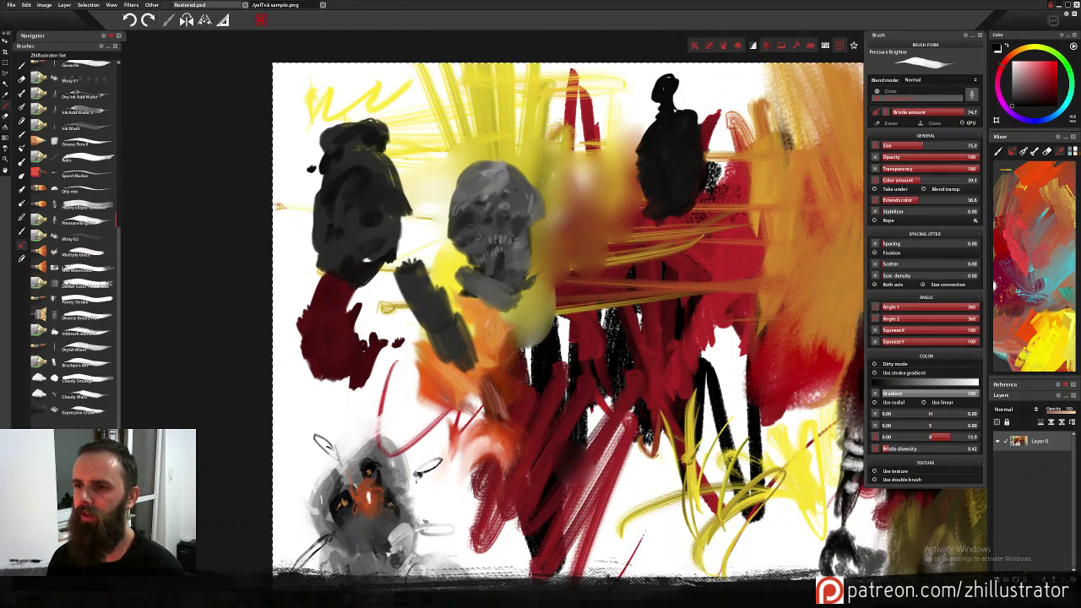
{"action": "left_click_drag", "start_coordinate": [637, 150], "coordinate": [632, 202]}
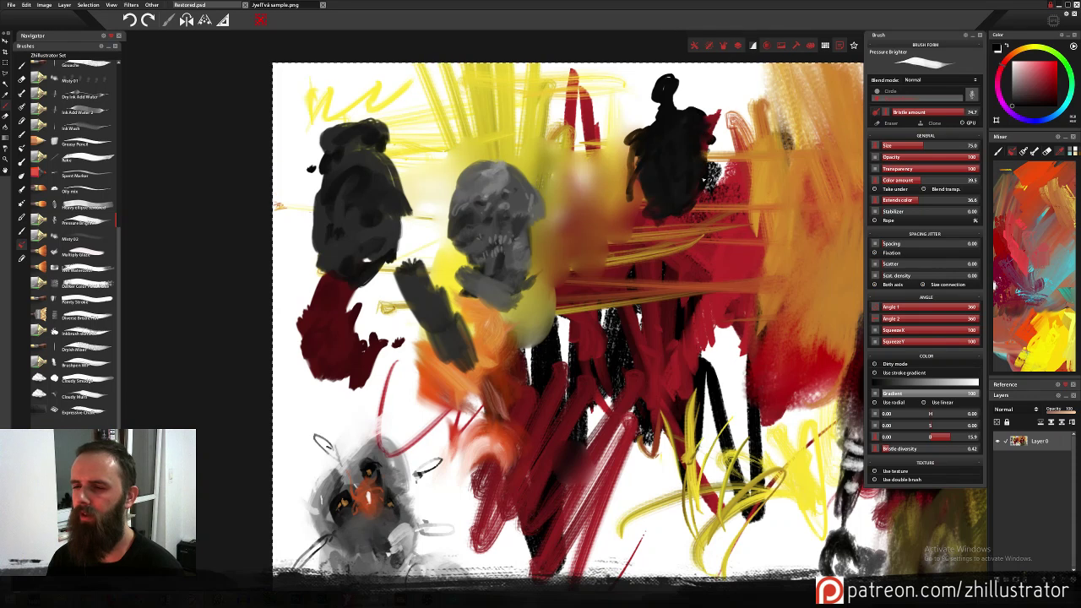
{"action": "mouse_move", "coordinate": [697, 194]}
{"action": "left_mouse_down"}
{"action": "mouse_move", "coordinate": [676, 232]}
{"action": "mouse_move", "coordinate": [675, 207]}
{"action": "left_mouse_up"}
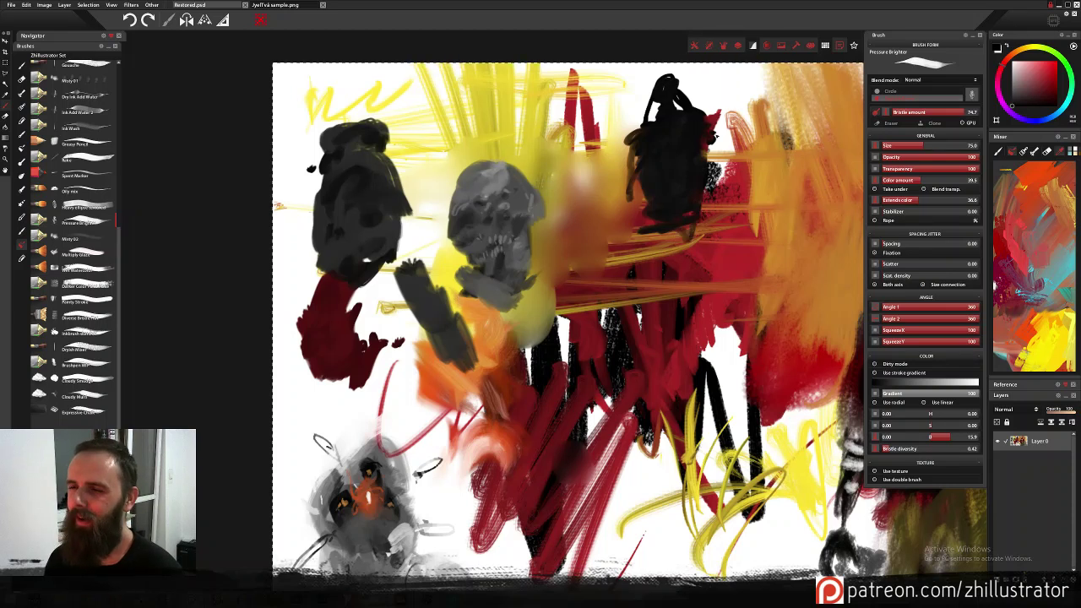
{"action": "left_click_drag", "start_coordinate": [705, 184], "coordinate": [724, 157]}
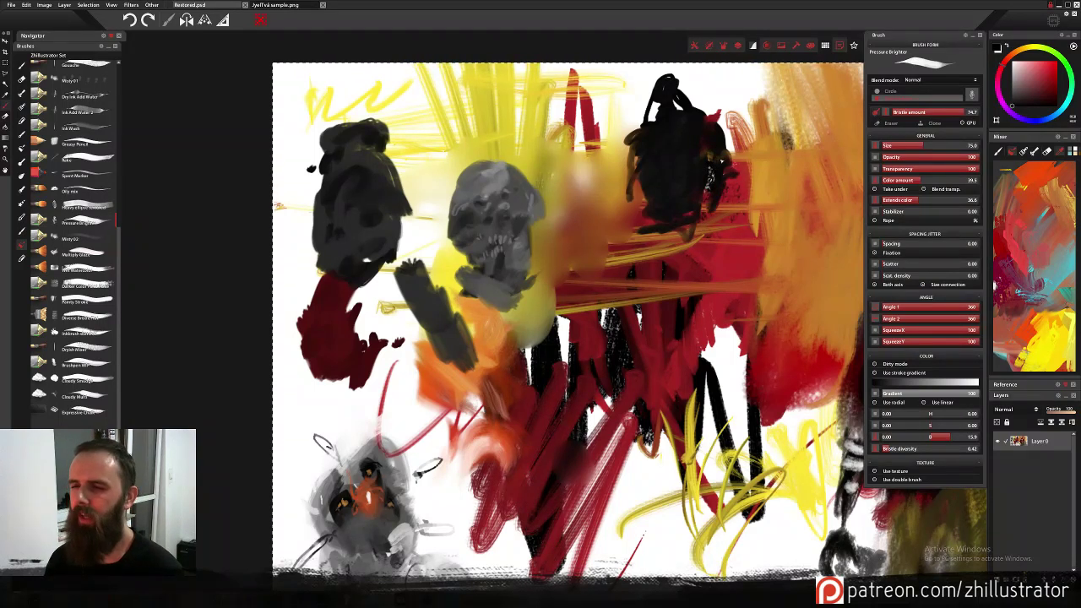
Extend the black figure's arms and add dark grey tones to its chest, waist and two legs.
{"action": "mouse_move", "coordinate": [654, 145]}
{"action": "left_mouse_down"}
{"action": "mouse_move", "coordinate": [631, 168]}
{"action": "mouse_move", "coordinate": [632, 137]}
{"action": "left_mouse_up"}
{"action": "left_click_drag", "start_coordinate": [626, 176], "coordinate": [638, 168]}
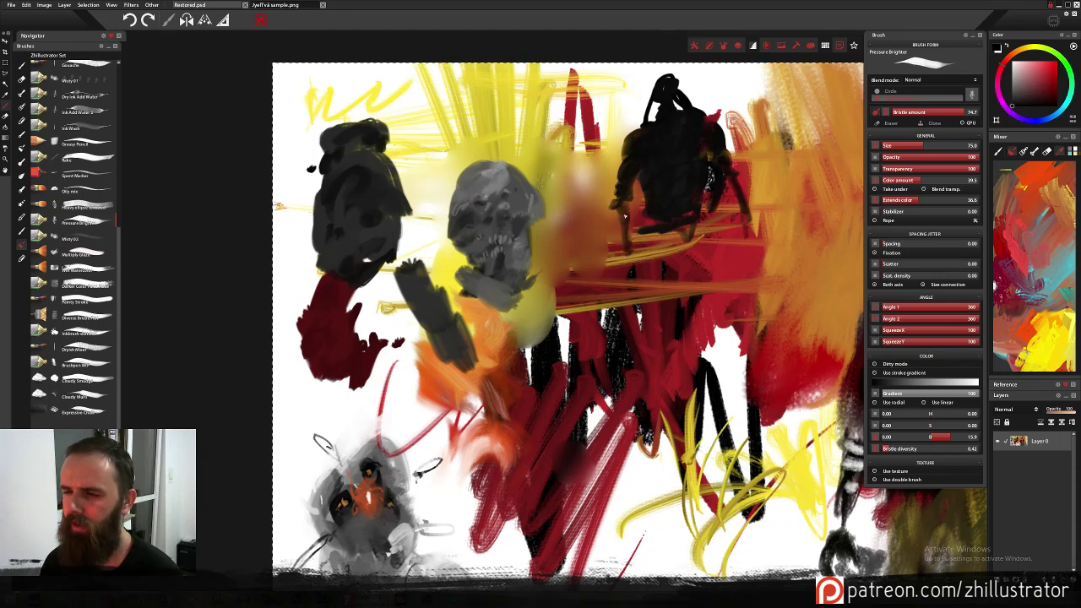
{"action": "mouse_move", "coordinate": [624, 216]}
{"action": "left_mouse_down"}
{"action": "mouse_move", "coordinate": [637, 275]}
{"action": "mouse_move", "coordinate": [675, 217]}
{"action": "left_mouse_up"}
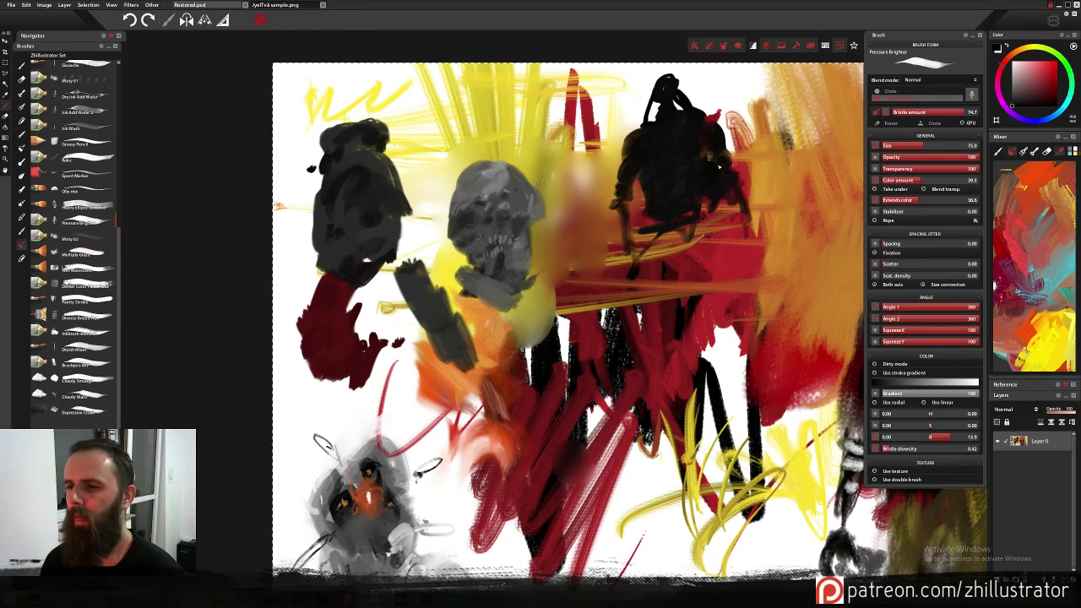
{"action": "mouse_move", "coordinate": [719, 166]}
{"action": "left_mouse_down"}
{"action": "mouse_move", "coordinate": [687, 127]}
{"action": "mouse_move", "coordinate": [693, 157]}
{"action": "mouse_move", "coordinate": [648, 139]}
{"action": "mouse_move", "coordinate": [664, 172]}
{"action": "mouse_move", "coordinate": [659, 145]}
{"action": "left_mouse_up"}
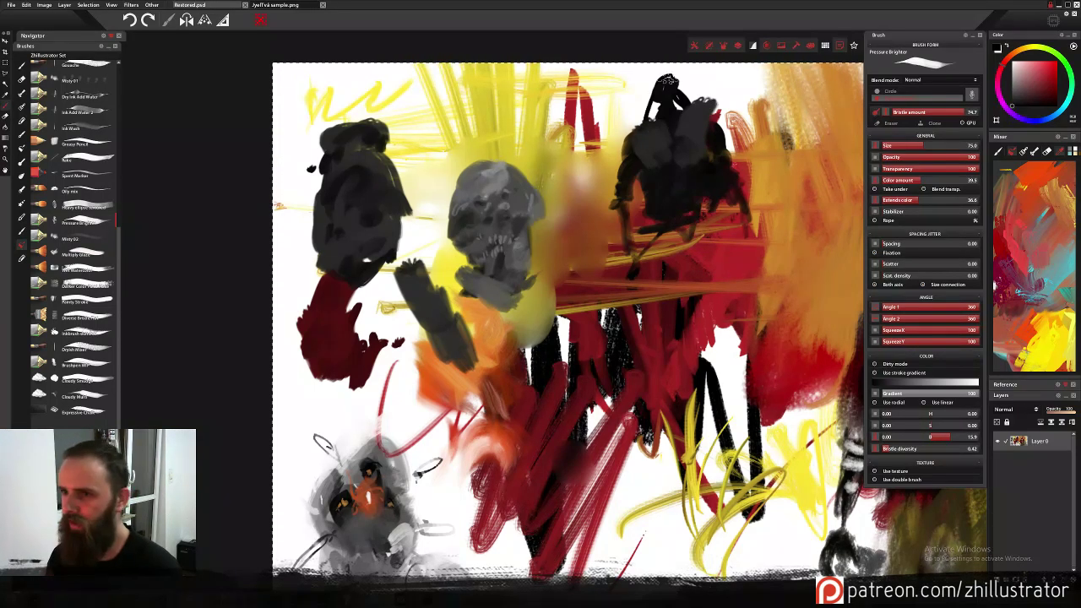
{"action": "mouse_move", "coordinate": [687, 221]}
{"action": "left_mouse_down"}
{"action": "mouse_move", "coordinate": [668, 247]}
{"action": "mouse_move", "coordinate": [708, 243]}
{"action": "mouse_move", "coordinate": [720, 315]}
{"action": "mouse_move", "coordinate": [678, 234]}
{"action": "mouse_move", "coordinate": [685, 253]}
{"action": "mouse_move", "coordinate": [672, 256]}
{"action": "mouse_move", "coordinate": [714, 239]}
{"action": "mouse_move", "coordinate": [673, 263]}
{"action": "mouse_move", "coordinate": [717, 259]}
{"action": "mouse_move", "coordinate": [656, 264]}
{"action": "mouse_move", "coordinate": [653, 306]}
{"action": "mouse_move", "coordinate": [648, 239]}
{"action": "mouse_move", "coordinate": [653, 318]}
{"action": "mouse_move", "coordinate": [726, 234]}
{"action": "mouse_move", "coordinate": [706, 254]}
{"action": "mouse_move", "coordinate": [714, 293]}
{"action": "mouse_move", "coordinate": [641, 310]}
{"action": "mouse_move", "coordinate": [718, 229]}
{"action": "mouse_move", "coordinate": [746, 221]}
{"action": "left_mouse_up"}
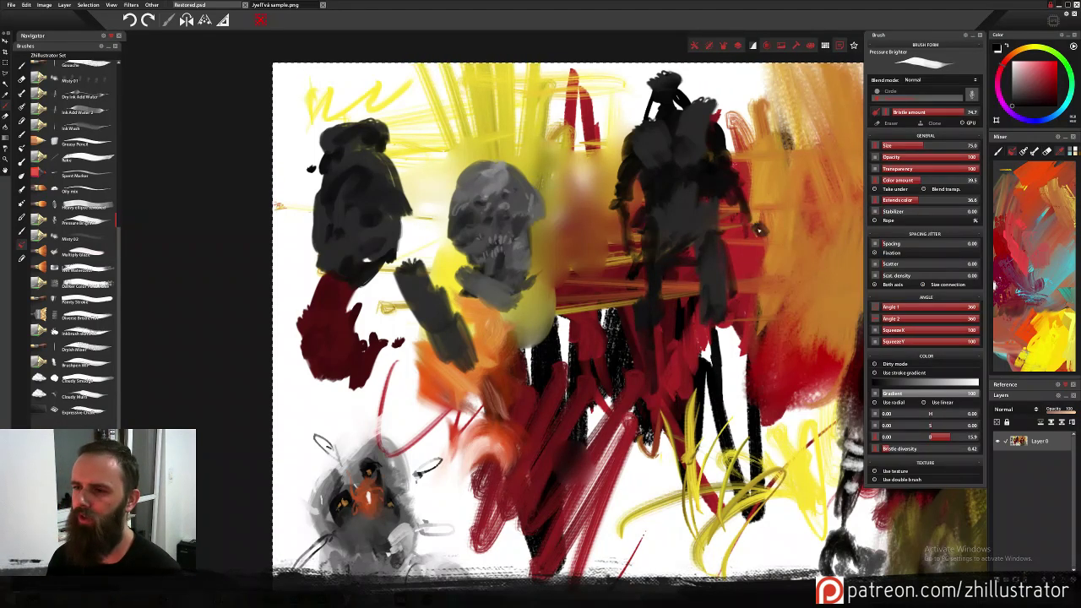
Paint a long thin spear running diagonally past the black figure, with its tip over the yellow strokes.
{"action": "left_click_drag", "start_coordinate": [577, 111], "coordinate": [839, 262]}
{"action": "left_click_drag", "start_coordinate": [748, 210], "coordinate": [860, 277]}
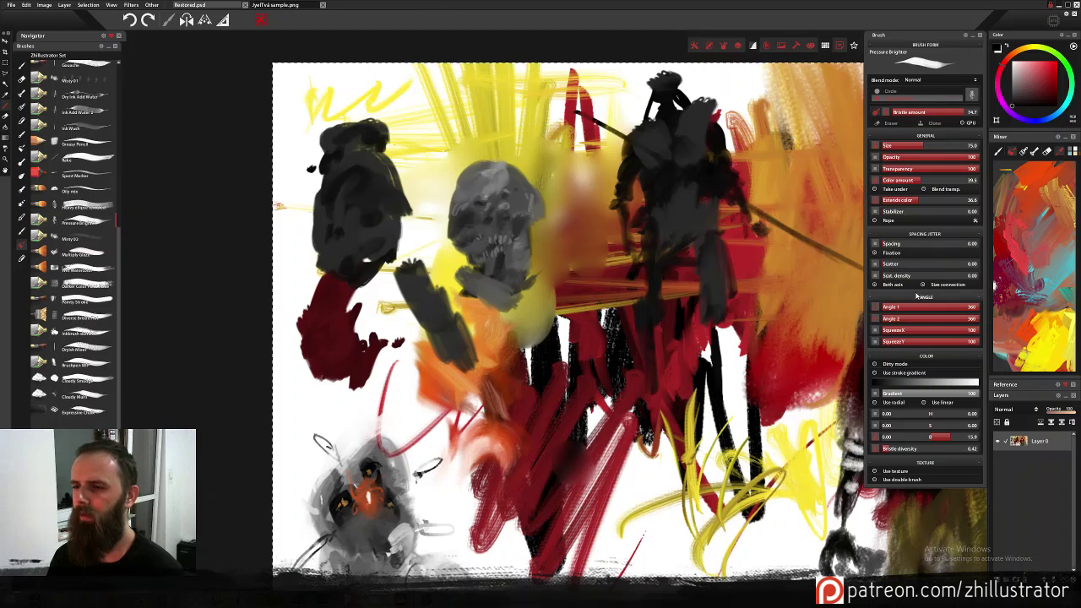
{"action": "left_click_drag", "start_coordinate": [527, 87], "coordinate": [499, 79]}
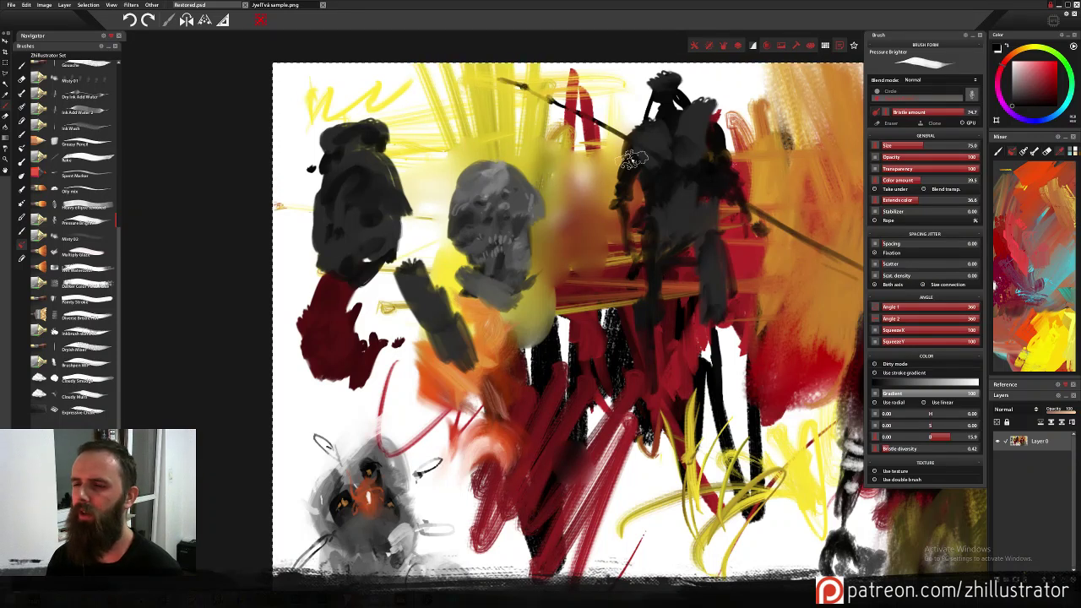
Set brightness jitter to 24.1, strengthen the hand on the spear, and dab grey fur over the figure's shoulders and waist.
{"action": "left_click_drag", "start_coordinate": [748, 200], "coordinate": [770, 216]}
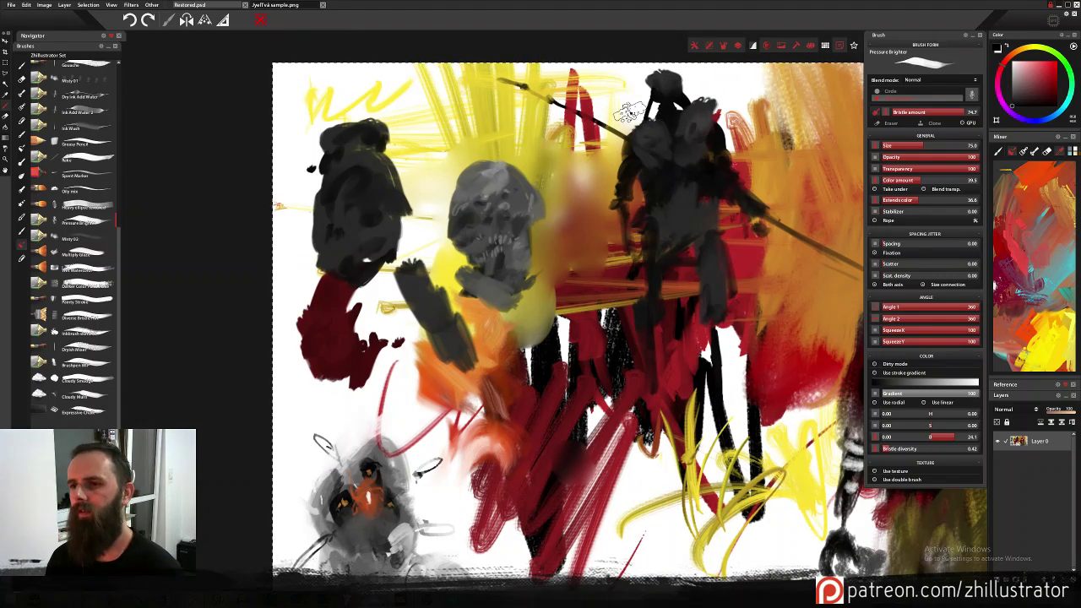
{"action": "left_click_drag", "start_coordinate": [638, 138], "coordinate": [618, 171]}
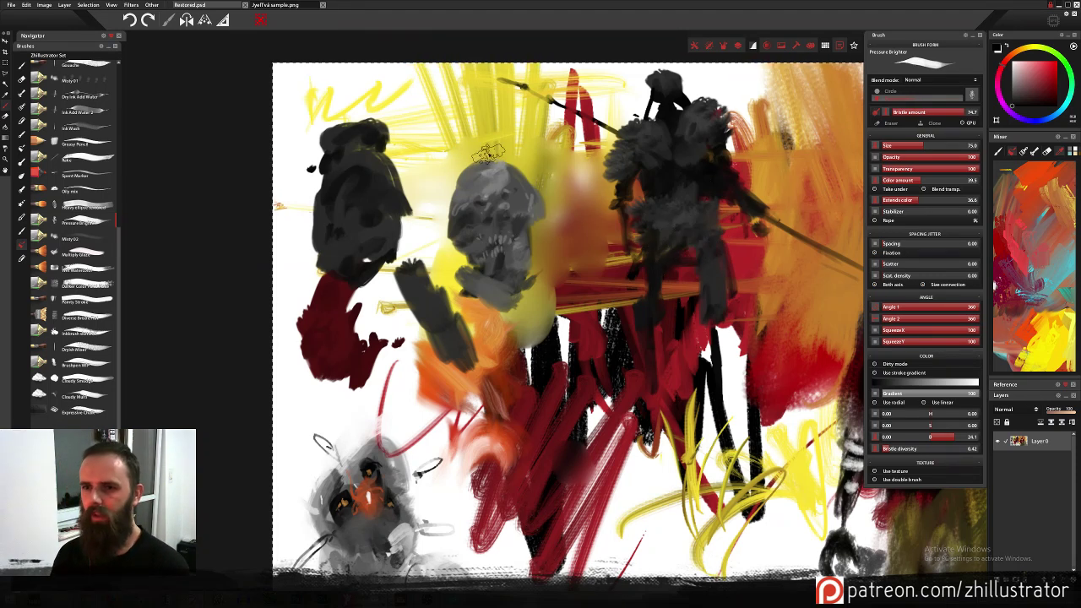
Dab a dark furry cap onto the grey skull-like head and add dark rounded ears at its sides.
{"action": "mouse_move", "coordinate": [496, 169]}
{"action": "left_mouse_down"}
{"action": "mouse_move", "coordinate": [460, 206]}
{"action": "mouse_move", "coordinate": [458, 191]}
{"action": "mouse_move", "coordinate": [487, 157]}
{"action": "mouse_move", "coordinate": [510, 162]}
{"action": "mouse_move", "coordinate": [519, 182]}
{"action": "mouse_move", "coordinate": [520, 167]}
{"action": "mouse_move", "coordinate": [526, 175]}
{"action": "mouse_move", "coordinate": [500, 154]}
{"action": "mouse_move", "coordinate": [473, 184]}
{"action": "mouse_move", "coordinate": [487, 168]}
{"action": "mouse_move", "coordinate": [473, 159]}
{"action": "mouse_move", "coordinate": [463, 198]}
{"action": "mouse_move", "coordinate": [438, 187]}
{"action": "mouse_move", "coordinate": [496, 135]}
{"action": "mouse_move", "coordinate": [506, 175]}
{"action": "mouse_move", "coordinate": [497, 142]}
{"action": "mouse_move", "coordinate": [496, 159]}
{"action": "mouse_move", "coordinate": [517, 153]}
{"action": "mouse_move", "coordinate": [538, 179]}
{"action": "mouse_move", "coordinate": [531, 148]}
{"action": "mouse_move", "coordinate": [534, 184]}
{"action": "mouse_move", "coordinate": [511, 172]}
{"action": "mouse_move", "coordinate": [540, 193]}
{"action": "mouse_move", "coordinate": [502, 170]}
{"action": "mouse_move", "coordinate": [470, 190]}
{"action": "mouse_move", "coordinate": [489, 183]}
{"action": "mouse_move", "coordinate": [454, 190]}
{"action": "mouse_move", "coordinate": [435, 180]}
{"action": "mouse_move", "coordinate": [445, 158]}
{"action": "mouse_move", "coordinate": [454, 172]}
{"action": "mouse_move", "coordinate": [532, 160]}
{"action": "mouse_move", "coordinate": [532, 135]}
{"action": "mouse_move", "coordinate": [536, 181]}
{"action": "mouse_move", "coordinate": [497, 203]}
{"action": "left_mouse_up"}
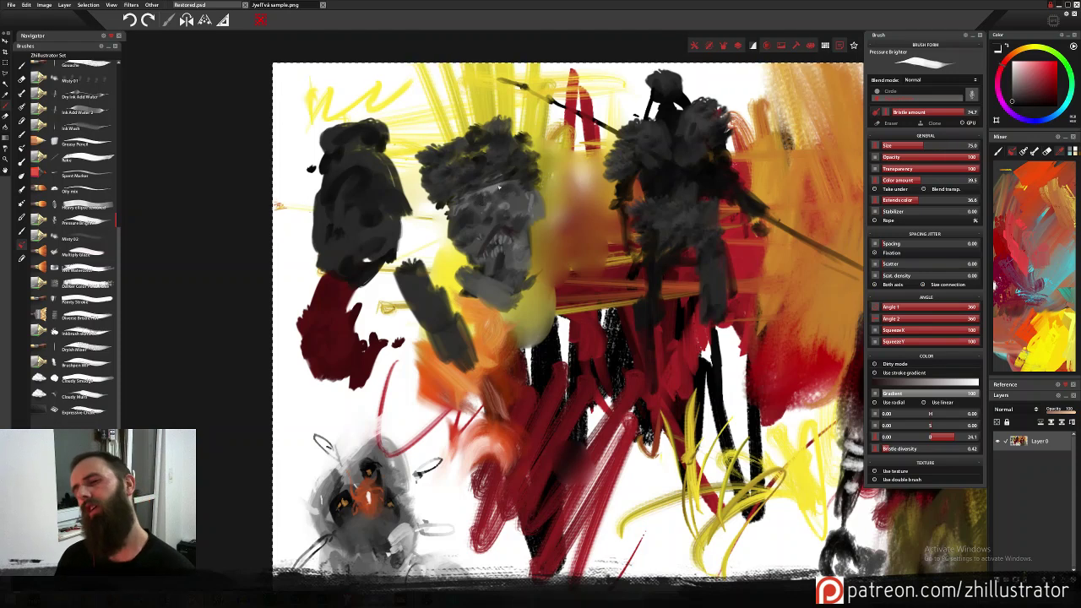
{"action": "mouse_move", "coordinate": [454, 245]}
{"action": "left_mouse_down"}
{"action": "mouse_move", "coordinate": [447, 251]}
{"action": "mouse_move", "coordinate": [471, 250]}
{"action": "left_mouse_up"}
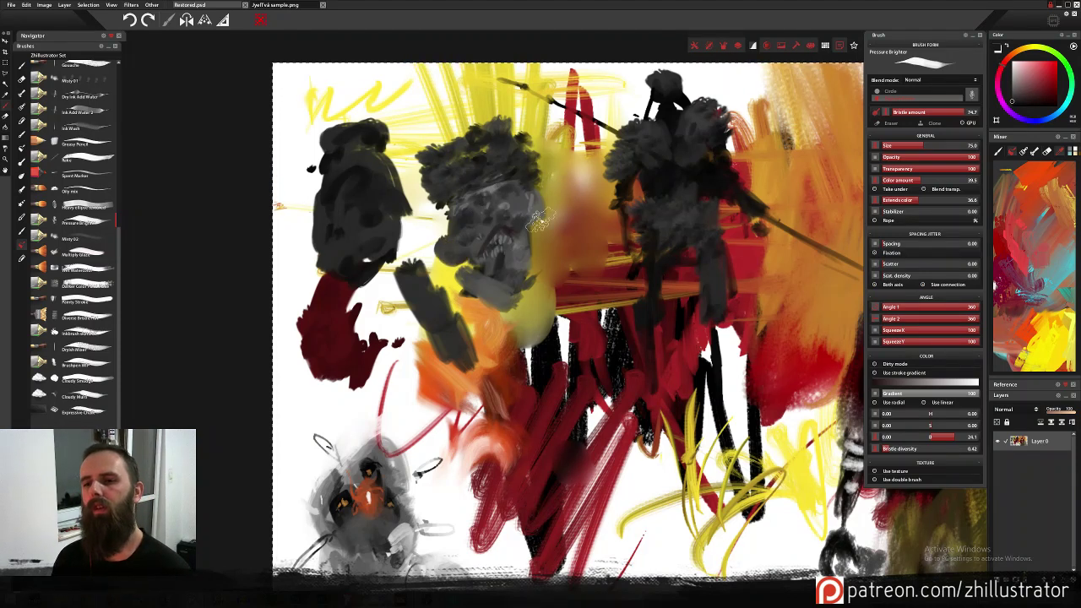
{"action": "left_click_drag", "start_coordinate": [541, 220], "coordinate": [545, 210]}
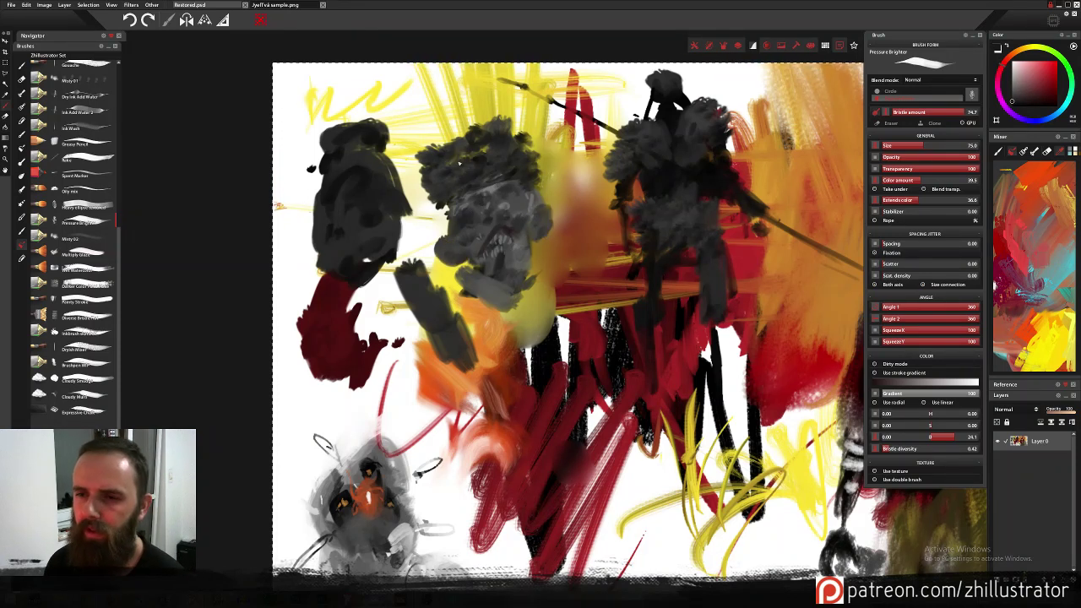
Paint muted yellow strokes over the grey shape beneath the dark hair mass, using the Pressure Brightor brush and colours sampled from the canvas.
{"action": "mouse_move", "coordinate": [462, 147]}
{"action": "left_mouse_down"}
{"action": "mouse_move", "coordinate": [452, 141]}
{"action": "mouse_move", "coordinate": [469, 135]}
{"action": "left_mouse_up"}
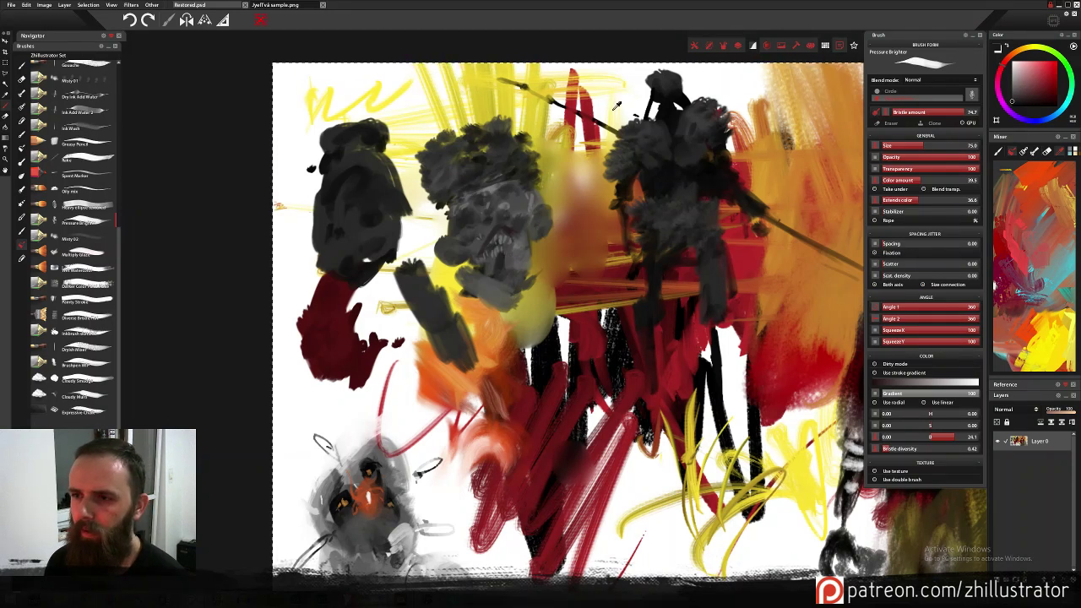
{"action": "left_click", "coordinate": [544, 183], "text": "alt"}
{"action": "left_click_drag", "start_coordinate": [499, 239], "coordinate": [512, 240]}
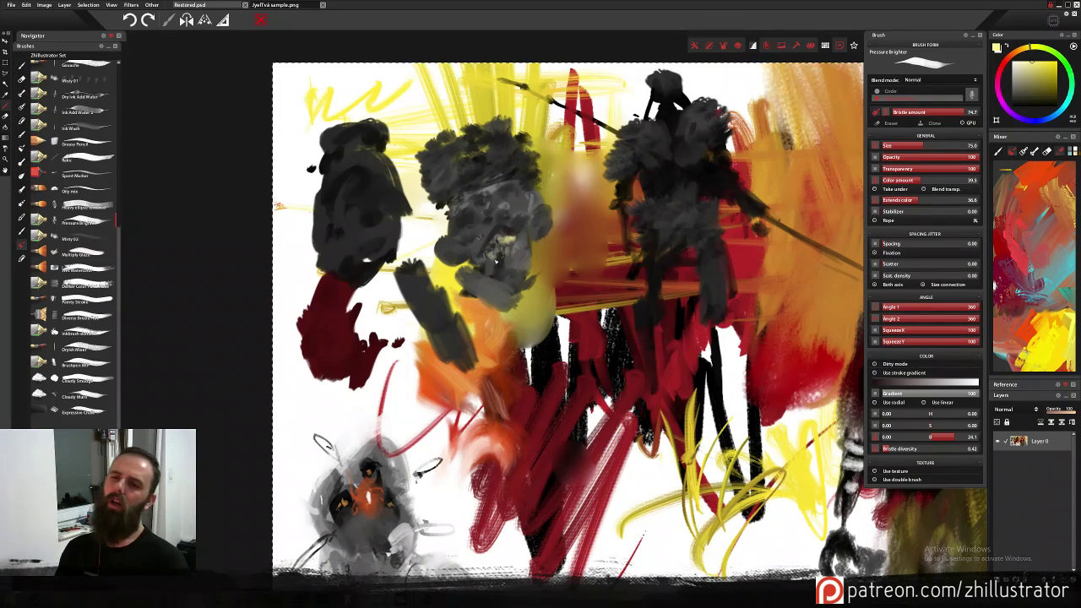
{"action": "left_click_drag", "start_coordinate": [503, 253], "coordinate": [522, 250]}
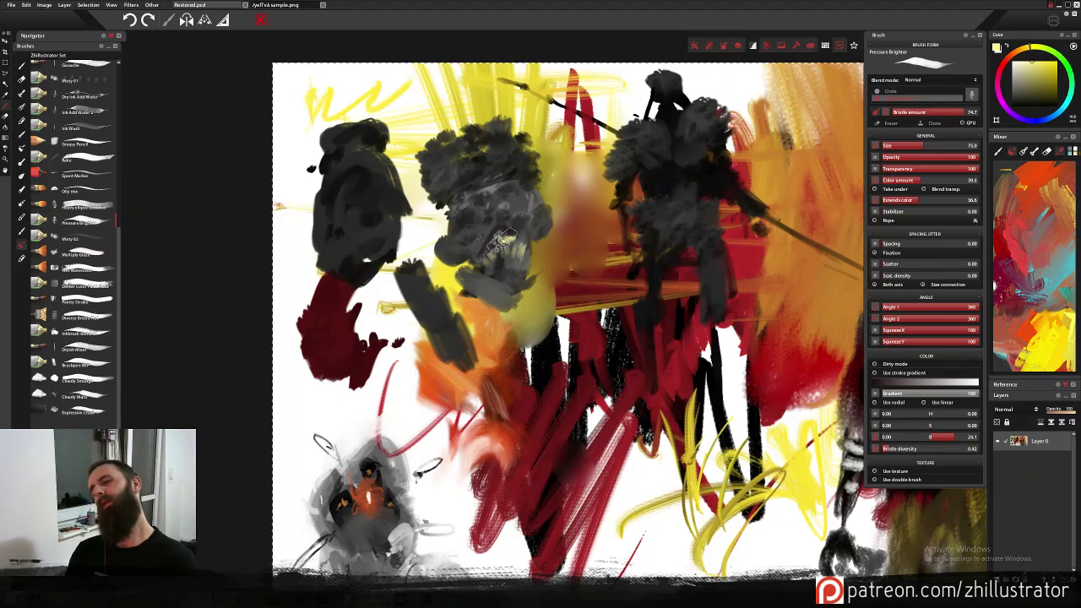
{"action": "left_click", "coordinate": [523, 204], "text": "alt"}
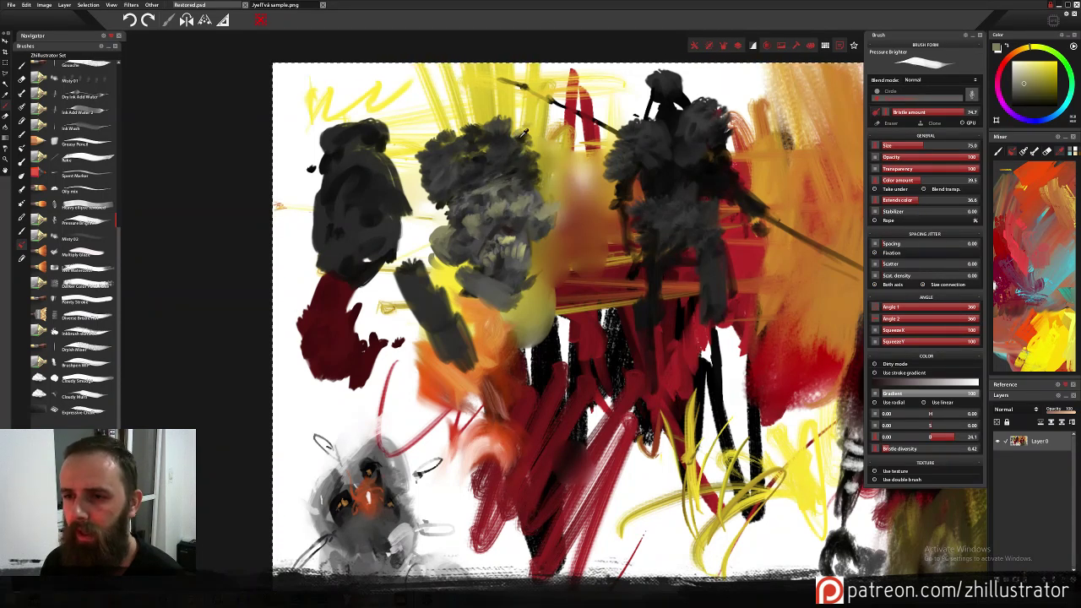
Sample a near-black colour from the canvas and paint strokes down the legs of the central dark figure.
{"action": "left_click", "coordinate": [521, 136], "text": "alt"}
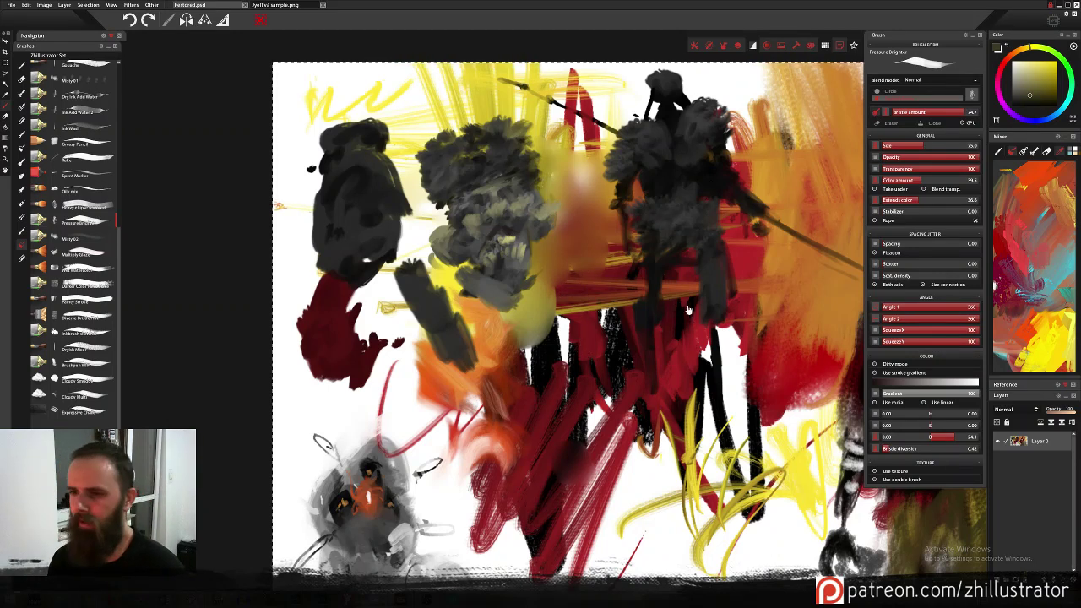
{"action": "mouse_move", "coordinate": [688, 309]}
{"action": "left_mouse_down"}
{"action": "mouse_move", "coordinate": [563, 331]}
{"action": "mouse_move", "coordinate": [565, 316]}
{"action": "left_mouse_up"}
{"action": "left_click", "coordinate": [586, 136], "text": "alt"}
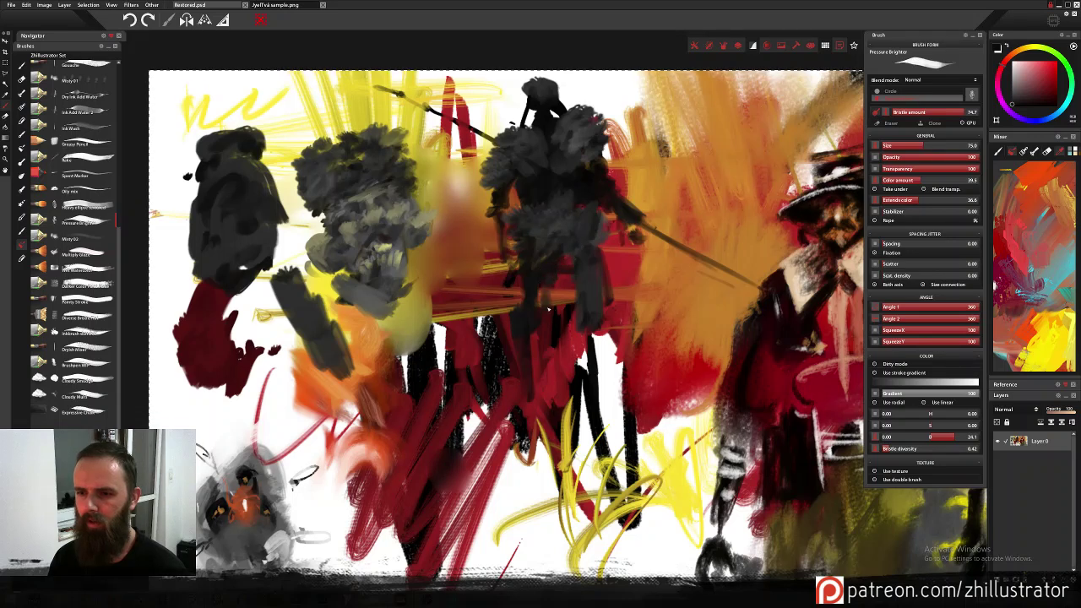
{"action": "left_click_drag", "start_coordinate": [543, 287], "coordinate": [536, 374]}
{"action": "mouse_move", "coordinate": [594, 314]}
{"action": "left_mouse_down"}
{"action": "mouse_move", "coordinate": [603, 380]}
{"action": "mouse_move", "coordinate": [590, 420]}
{"action": "left_mouse_up"}
{"action": "mouse_move", "coordinate": [707, 331]}
{"action": "left_mouse_down"}
{"action": "mouse_move", "coordinate": [572, 316]}
{"action": "mouse_move", "coordinate": [588, 308]}
{"action": "left_mouse_up"}
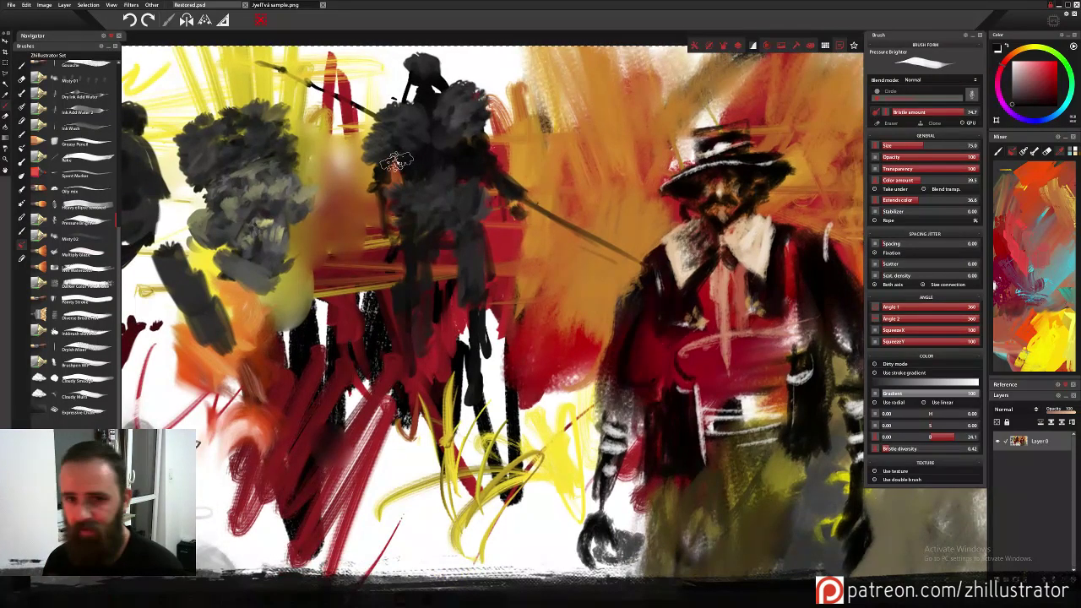
Switch to the Multiply Glaze brush, undo the trial glaze, and paint spiky black strokes above the second figure's dark hair mass.
{"action": "left_click", "coordinate": [93, 243]}
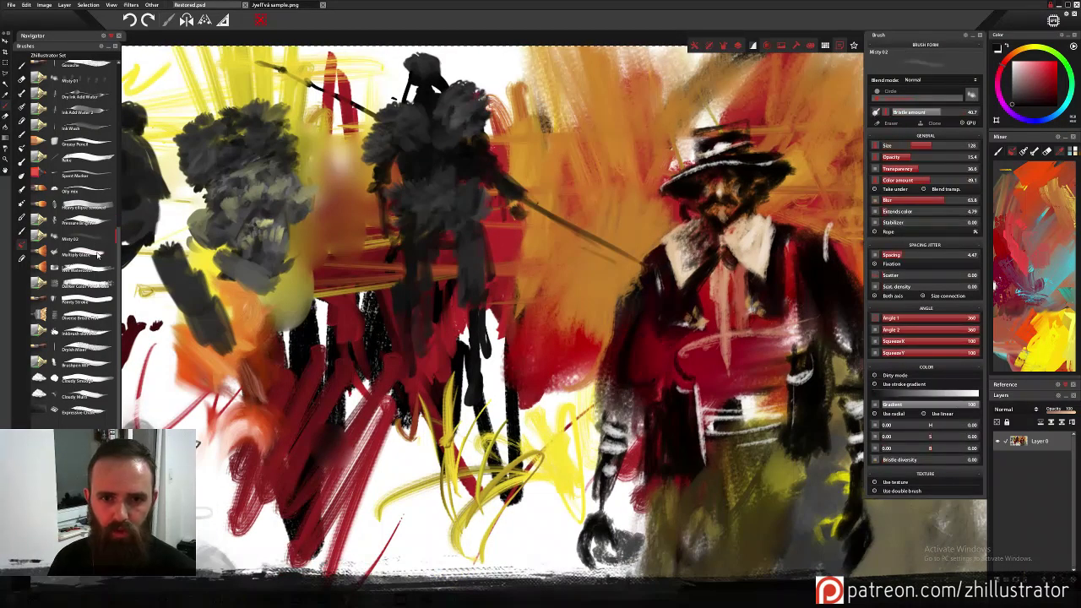
{"action": "left_click", "coordinate": [97, 253]}
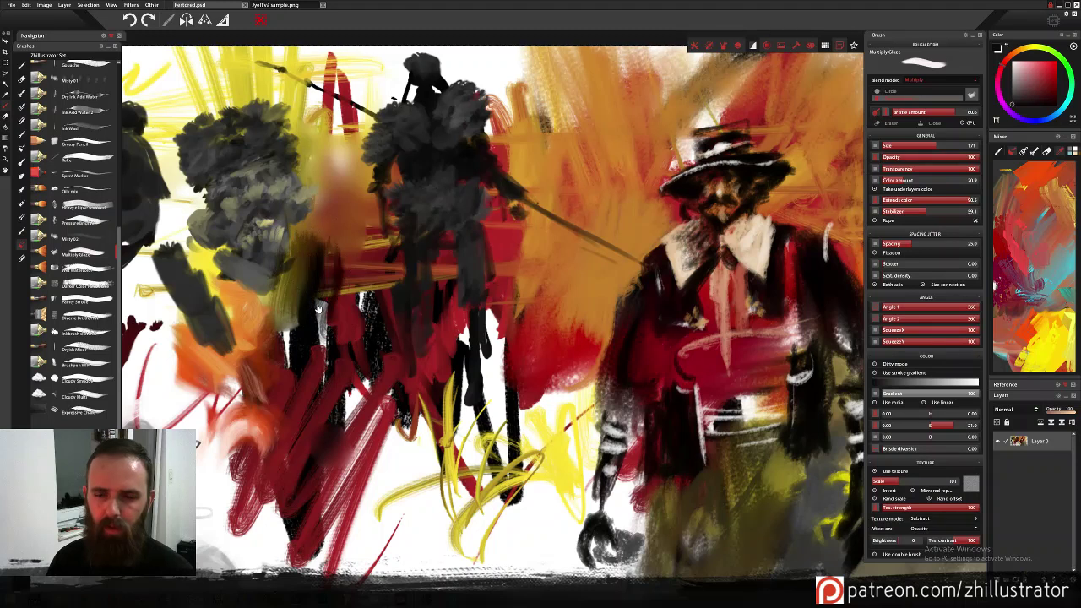
{"action": "scroll", "coordinate": [318, 310], "scroll_direction": "down", "scroll_amount": 3}
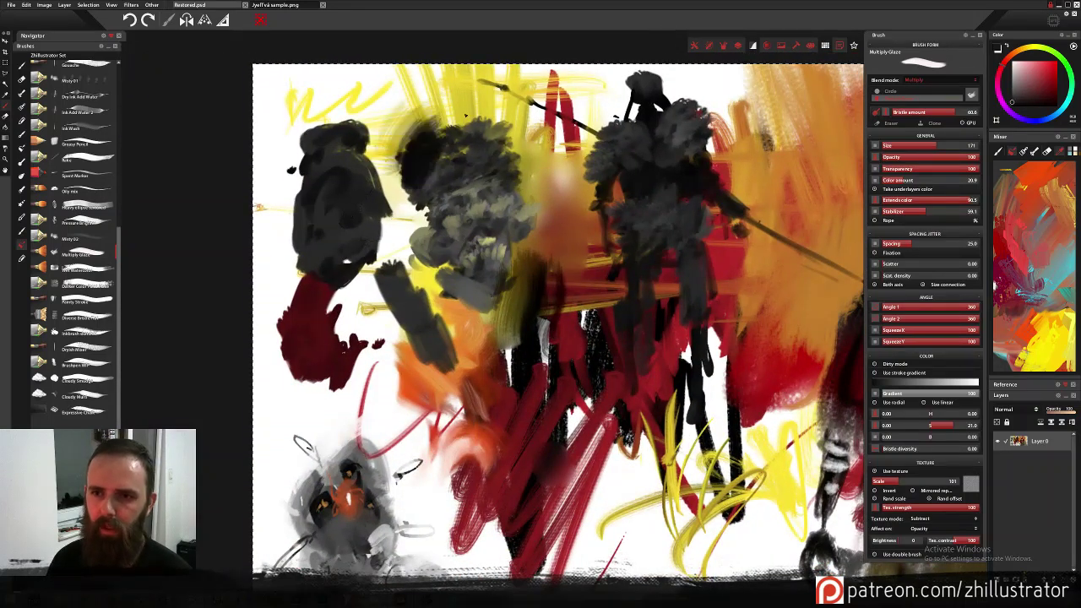
{"action": "left_click_drag", "start_coordinate": [407, 149], "coordinate": [502, 120]}
{"action": "mouse_move", "coordinate": [443, 169]}
{"action": "left_mouse_down"}
{"action": "mouse_move", "coordinate": [483, 136]}
{"action": "mouse_move", "coordinate": [414, 123]}
{"action": "mouse_move", "coordinate": [471, 101]}
{"action": "mouse_move", "coordinate": [426, 182]}
{"action": "left_mouse_up"}
{"action": "key", "text": "ctrl+z"}
{"action": "left_click_drag", "start_coordinate": [407, 111], "coordinate": [484, 165]}
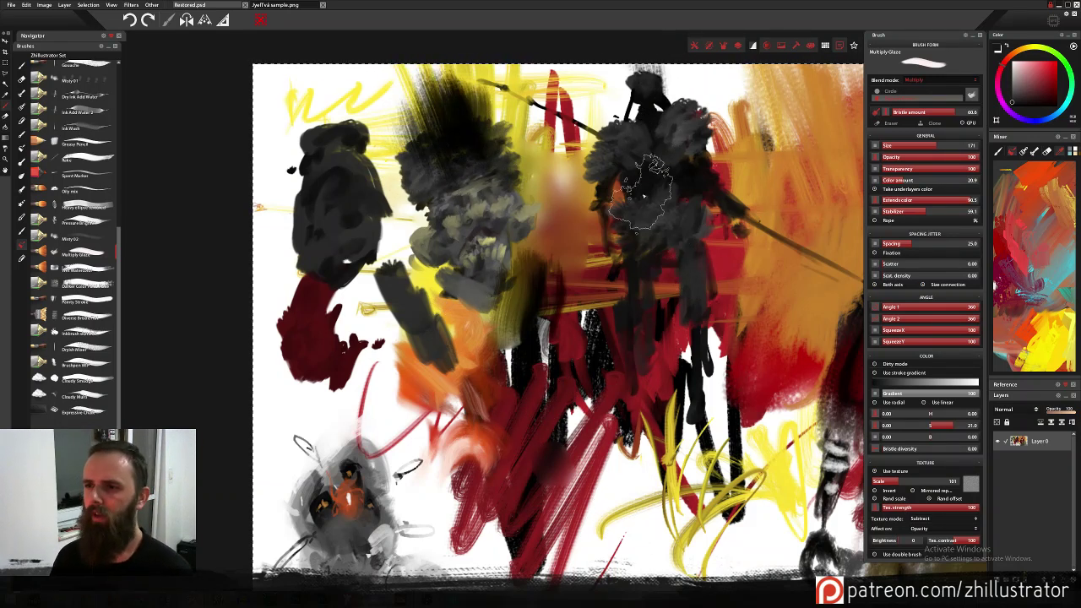
Glaze black strokes over the central figure's shoulder and torso, undoing the last one, and over the leftmost dark figure.
{"action": "mouse_move", "coordinate": [611, 147]}
{"action": "left_mouse_down"}
{"action": "mouse_move", "coordinate": [574, 270]}
{"action": "mouse_move", "coordinate": [625, 333]}
{"action": "left_mouse_up"}
{"action": "left_click_drag", "start_coordinate": [643, 174], "coordinate": [642, 312]}
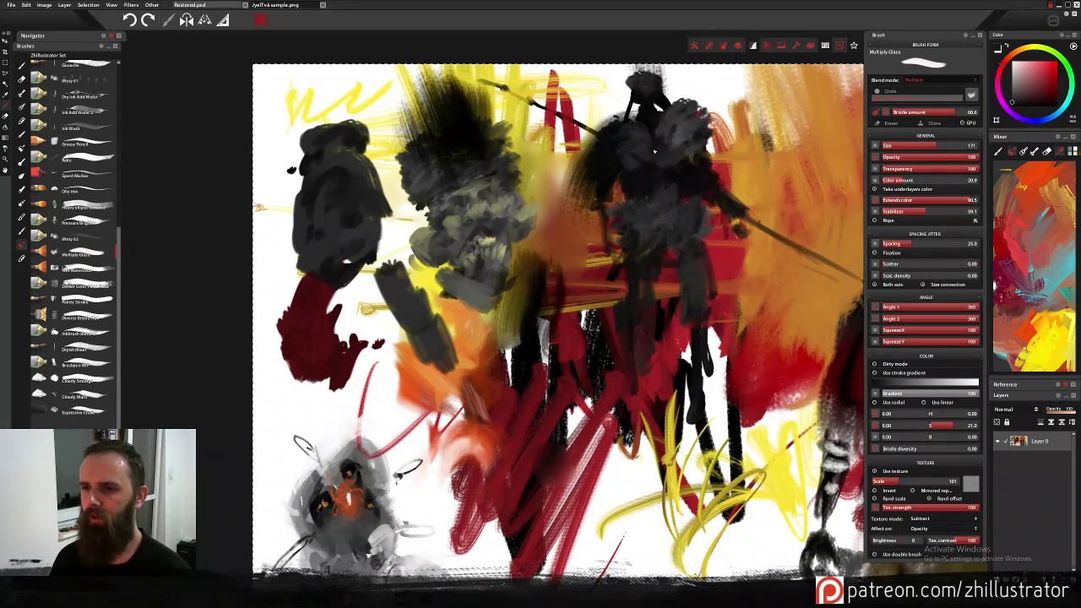
{"action": "left_click_drag", "start_coordinate": [651, 152], "coordinate": [612, 433]}
{"action": "left_click_drag", "start_coordinate": [599, 210], "coordinate": [604, 317]}
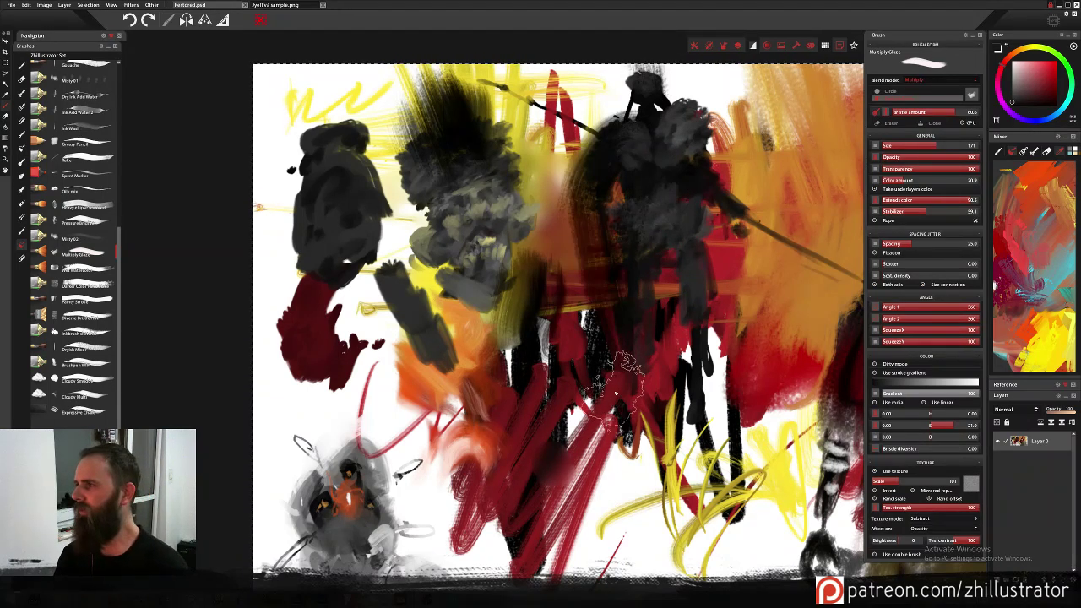
{"action": "key", "text": "ctrl+z"}
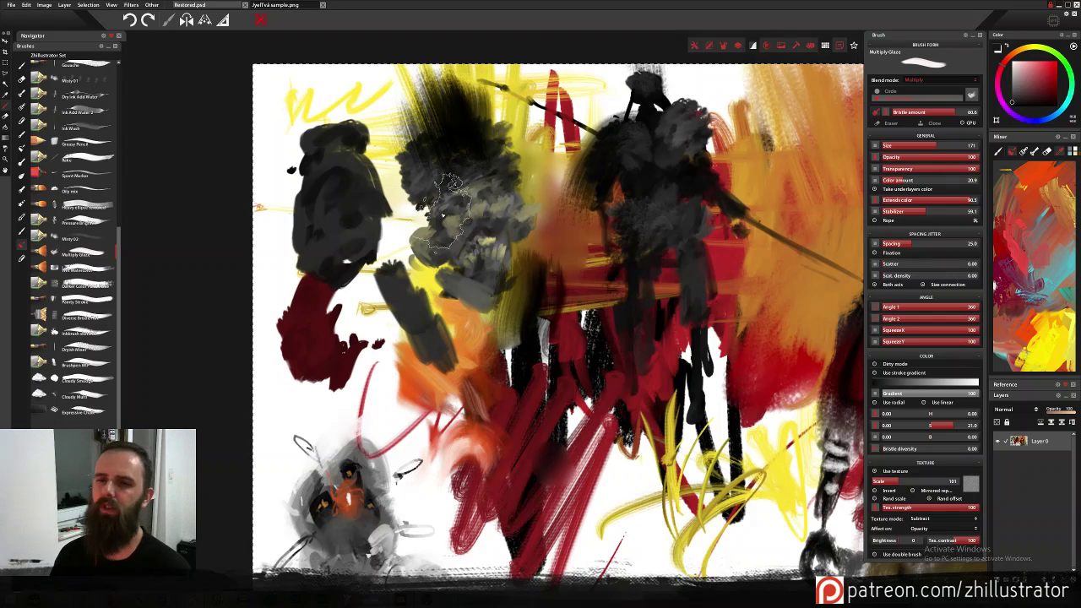
{"action": "left_click_drag", "start_coordinate": [332, 108], "coordinate": [320, 181]}
{"action": "left_click_drag", "start_coordinate": [311, 131], "coordinate": [301, 251]}
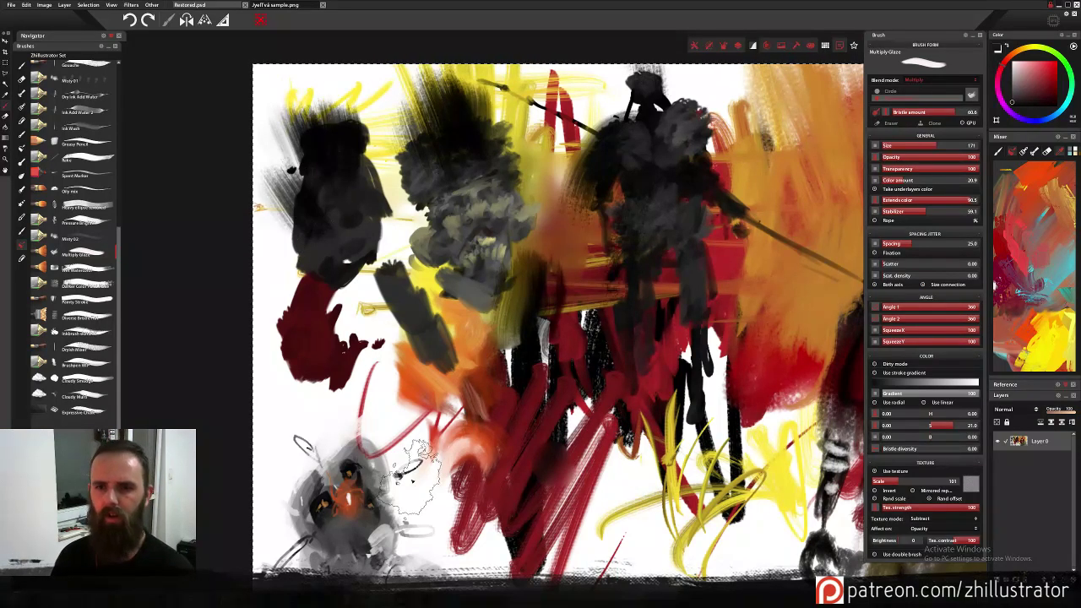
With the Wet Watercolor brush and a sampled orange-red, wash colour around the dark red shape and beside the central figure.
{"action": "left_click", "coordinate": [93, 273]}
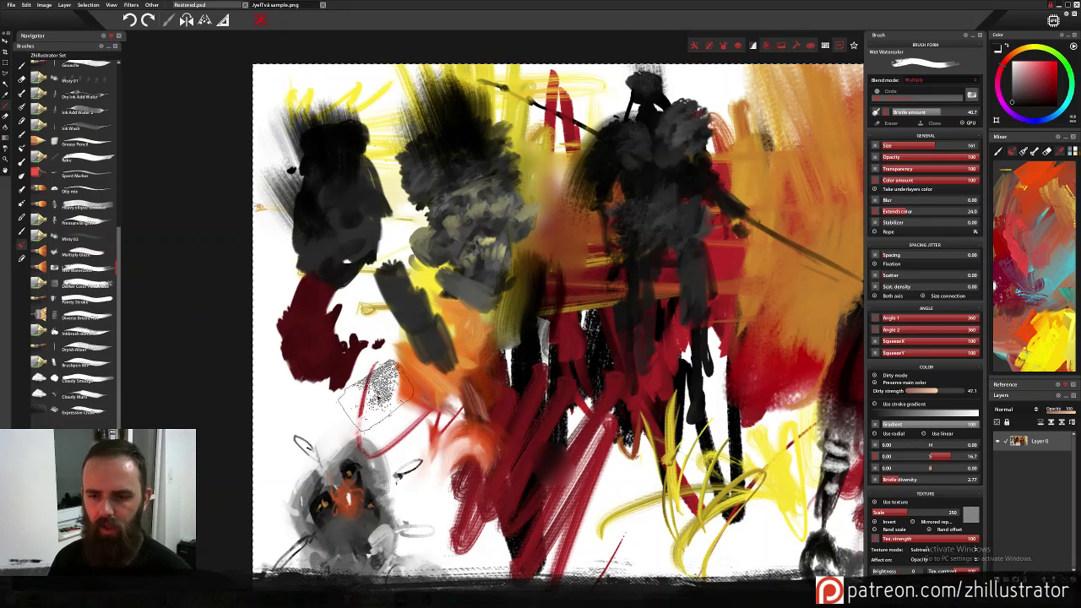
{"action": "left_click", "coordinate": [429, 389], "text": "alt"}
{"action": "mouse_move", "coordinate": [394, 403]}
{"action": "left_mouse_down"}
{"action": "mouse_move", "coordinate": [346, 336]}
{"action": "mouse_move", "coordinate": [337, 422]}
{"action": "mouse_move", "coordinate": [320, 355]}
{"action": "mouse_move", "coordinate": [397, 354]}
{"action": "mouse_move", "coordinate": [369, 433]}
{"action": "mouse_move", "coordinate": [334, 448]}
{"action": "mouse_move", "coordinate": [304, 379]}
{"action": "left_mouse_up"}
{"action": "mouse_move", "coordinate": [330, 339]}
{"action": "left_mouse_down"}
{"action": "mouse_move", "coordinate": [268, 394]}
{"action": "mouse_move", "coordinate": [296, 475]}
{"action": "mouse_move", "coordinate": [412, 425]}
{"action": "left_mouse_up"}
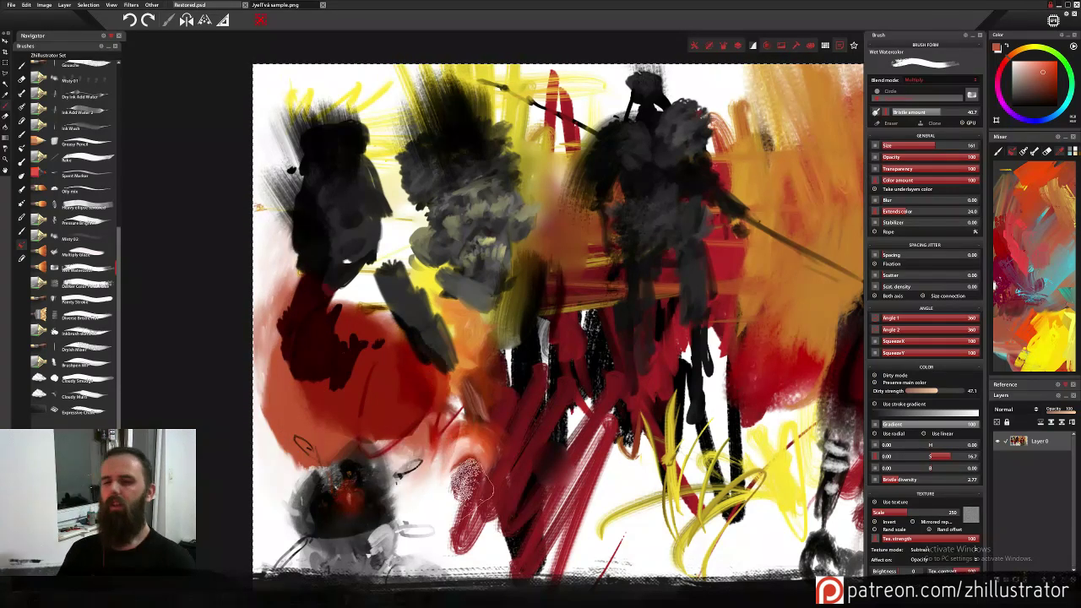
{"action": "mouse_move", "coordinate": [701, 211]}
{"action": "left_mouse_down"}
{"action": "mouse_move", "coordinate": [759, 209]}
{"action": "mouse_move", "coordinate": [790, 106]}
{"action": "mouse_move", "coordinate": [728, 160]}
{"action": "mouse_move", "coordinate": [784, 226]}
{"action": "mouse_move", "coordinate": [701, 372]}
{"action": "left_mouse_up"}
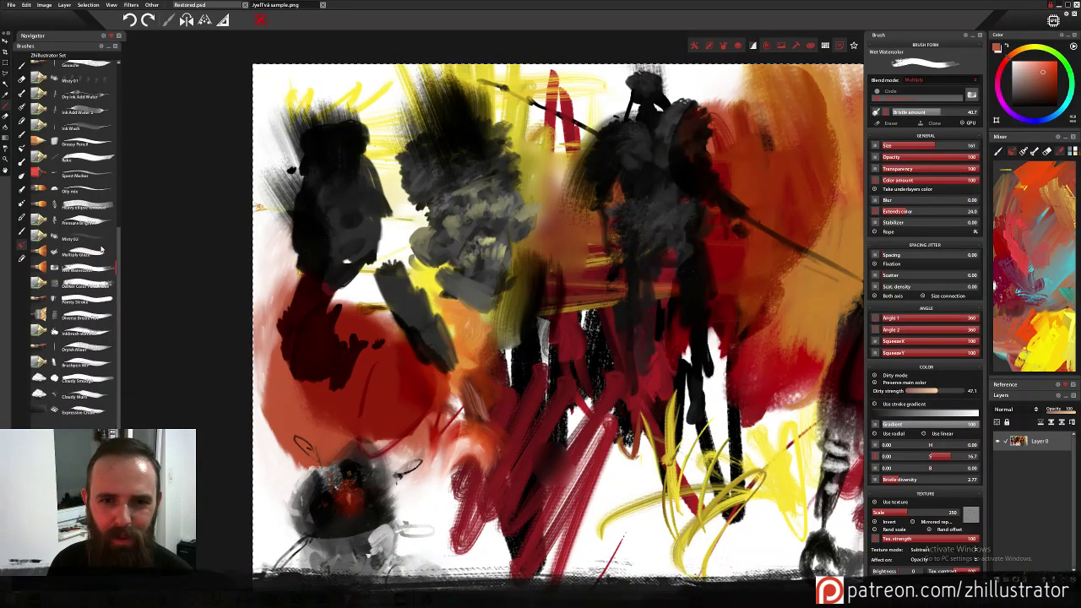
With the Inkbrush sketcher brush, draw a blended stroke between the two leftmost figures and add sampled red-orange touches to the central figure.
{"action": "left_click", "coordinate": [102, 319]}
{"action": "left_click", "coordinate": [101, 335]}
{"action": "mouse_move", "coordinate": [342, 281]}
{"action": "left_mouse_down"}
{"action": "mouse_move", "coordinate": [396, 244]}
{"action": "mouse_move", "coordinate": [485, 292]}
{"action": "left_mouse_up"}
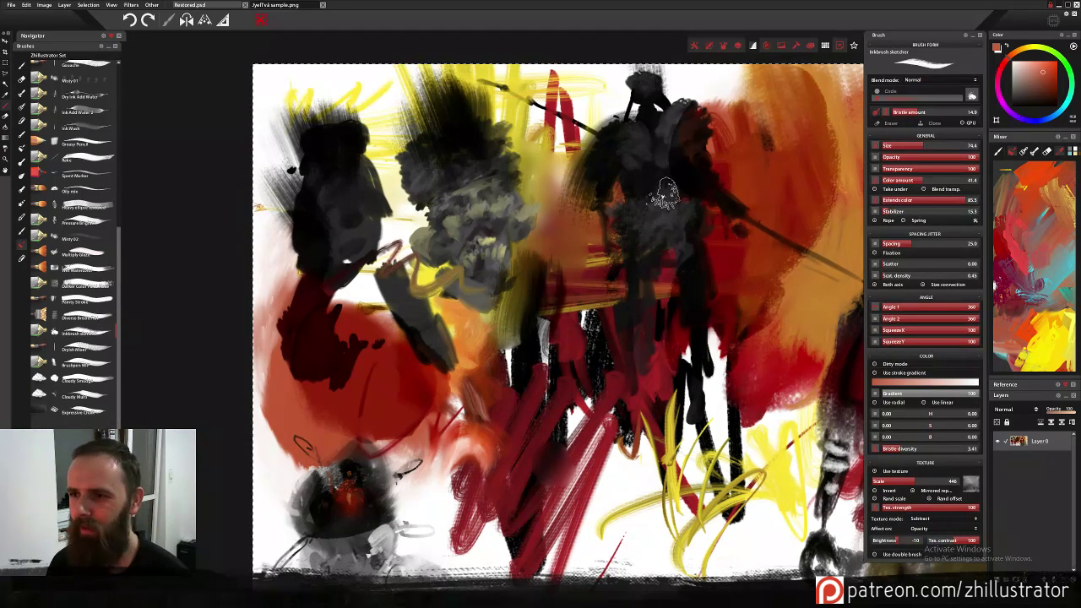
{"action": "left_click", "coordinate": [750, 137], "text": "alt"}
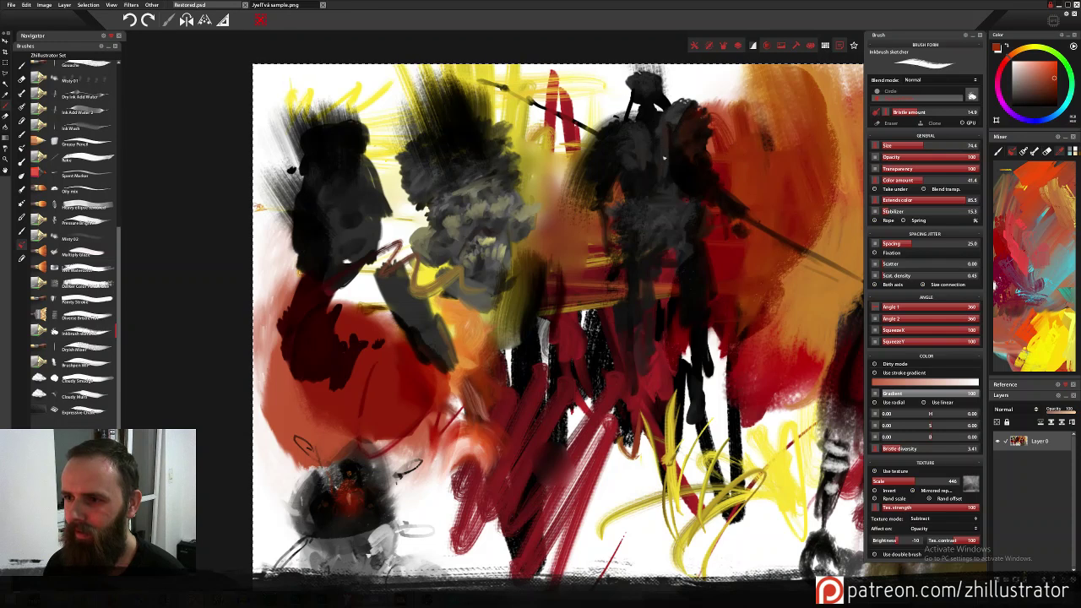
{"action": "mouse_move", "coordinate": [663, 158]}
{"action": "left_mouse_down"}
{"action": "mouse_move", "coordinate": [640, 144]}
{"action": "mouse_move", "coordinate": [653, 165]}
{"action": "mouse_move", "coordinate": [670, 139]}
{"action": "left_mouse_up"}
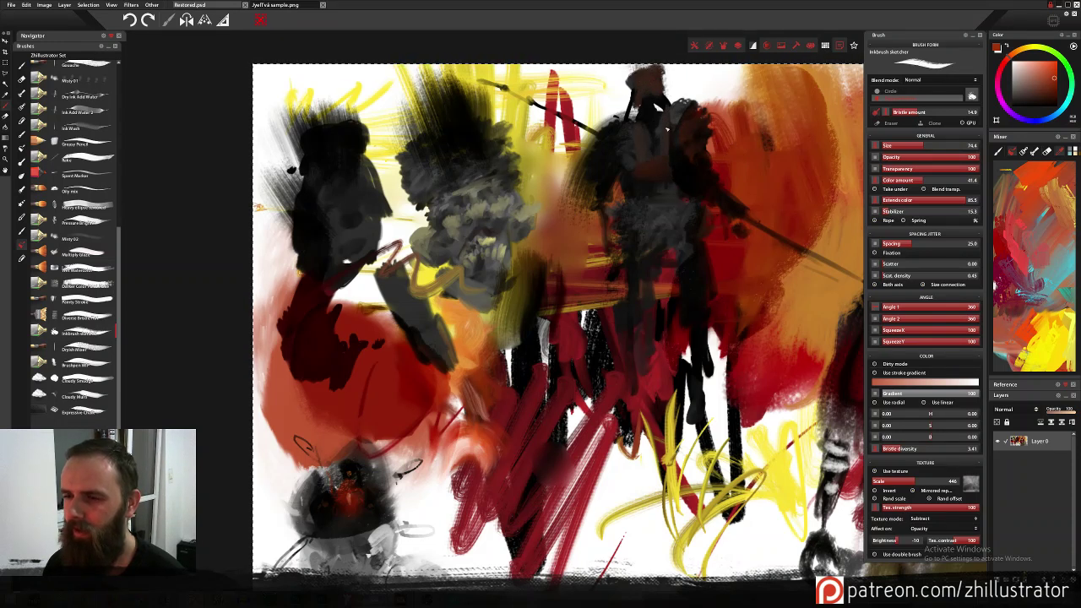
In the ink-drawing sample document, clear the existing selection, lasso the clawed hand and capture it as a JyelBrush Two brush form.
{"action": "left_click", "coordinate": [285, 5]}
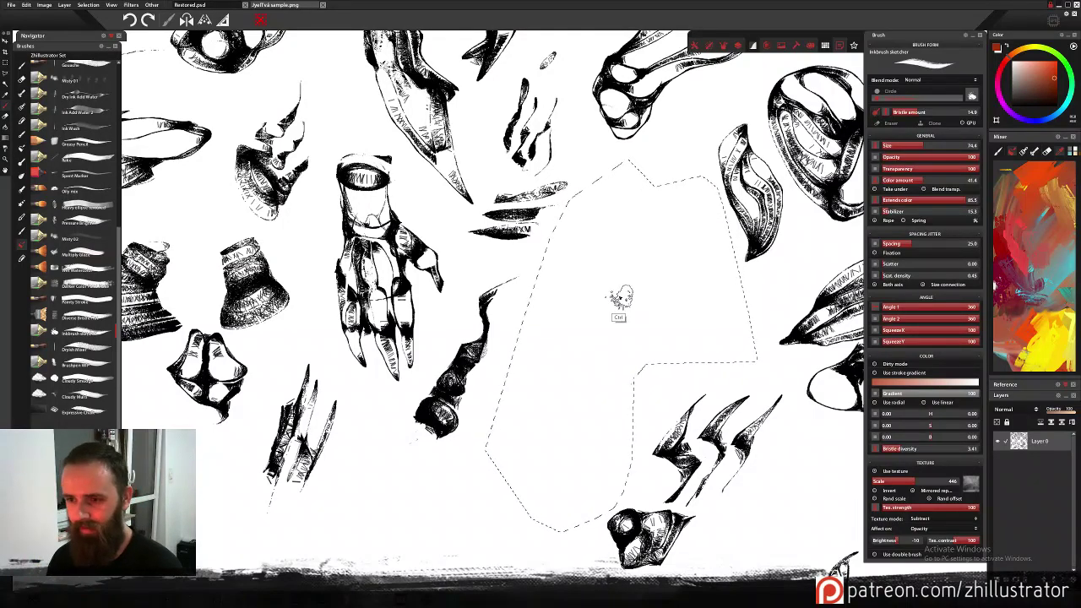
{"action": "key", "text": "ctrl+d"}
{"action": "mouse_move", "coordinate": [587, 347]}
{"action": "left_mouse_down"}
{"action": "mouse_move", "coordinate": [644, 306]}
{"action": "mouse_move", "coordinate": [613, 319]}
{"action": "mouse_move", "coordinate": [633, 273]}
{"action": "mouse_move", "coordinate": [651, 395]}
{"action": "left_mouse_up"}
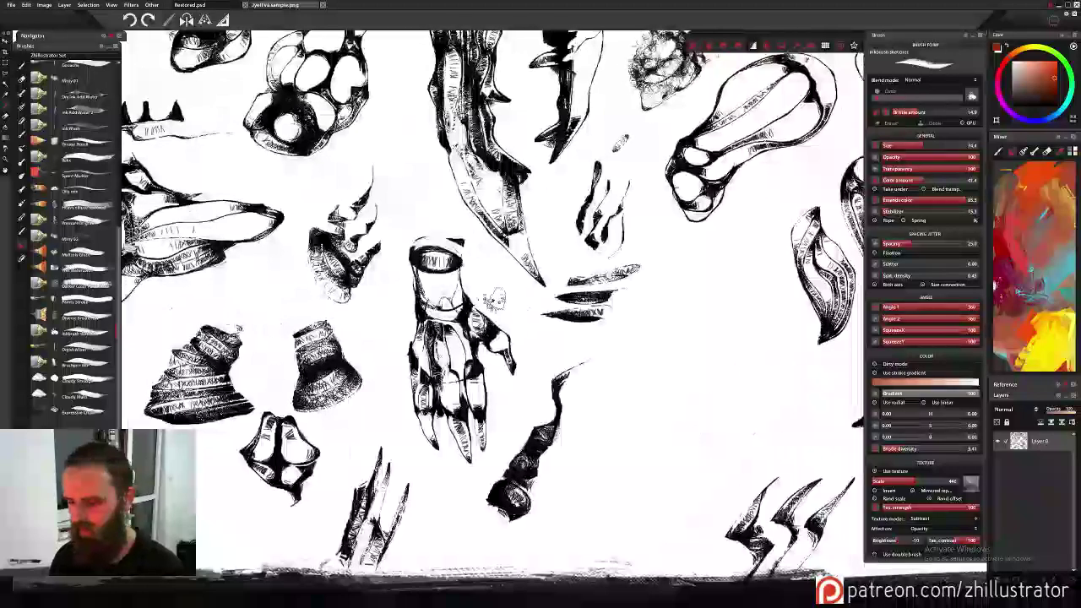
{"action": "key", "text": "l"}
{"action": "mouse_move", "coordinate": [399, 217]}
{"action": "left_mouse_down"}
{"action": "mouse_move", "coordinate": [396, 414]}
{"action": "mouse_move", "coordinate": [388, 401]}
{"action": "left_mouse_up"}
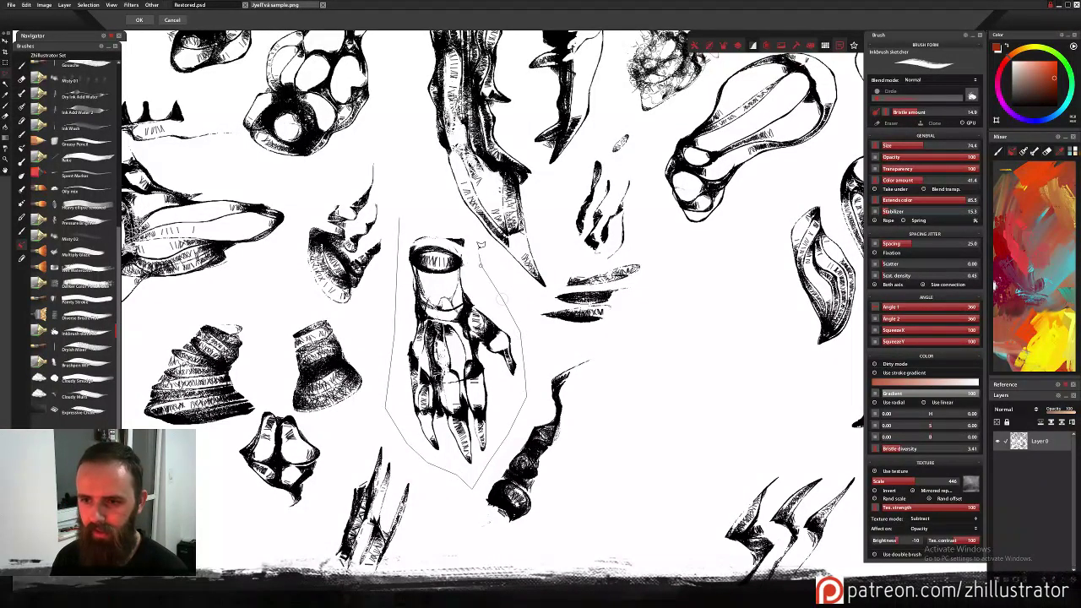
{"action": "left_click_drag", "start_coordinate": [405, 212], "coordinate": [401, 215]}
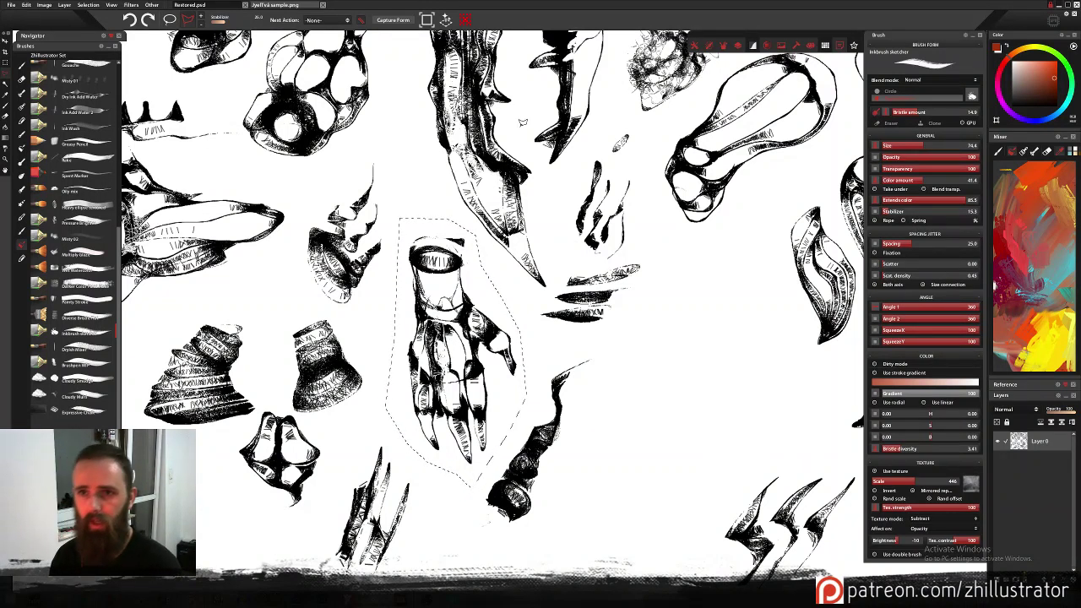
{"action": "left_click", "coordinate": [393, 19]}
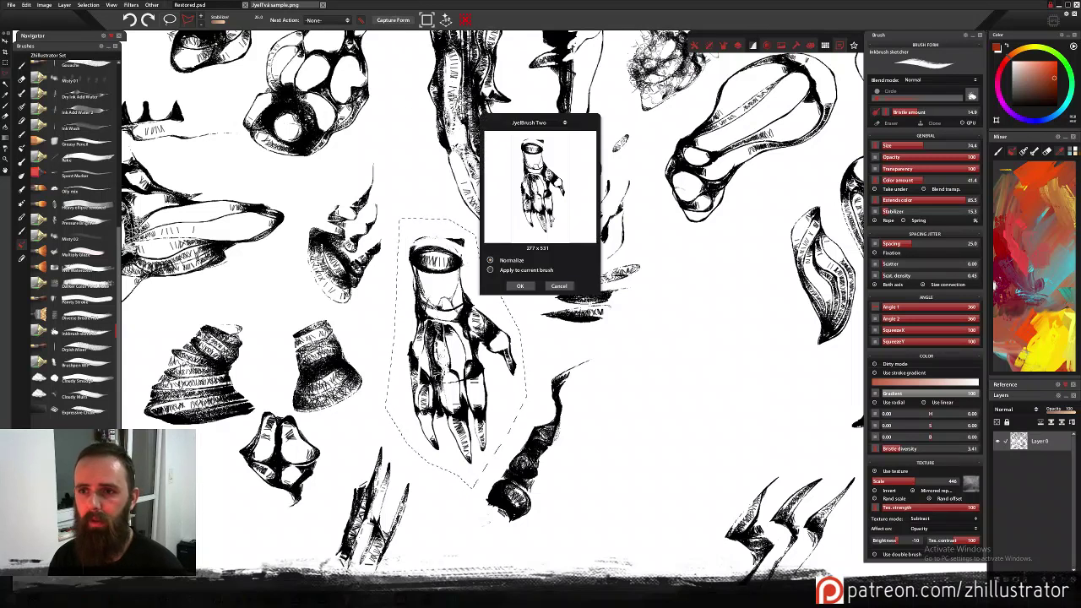
{"action": "left_click", "coordinate": [521, 287]}
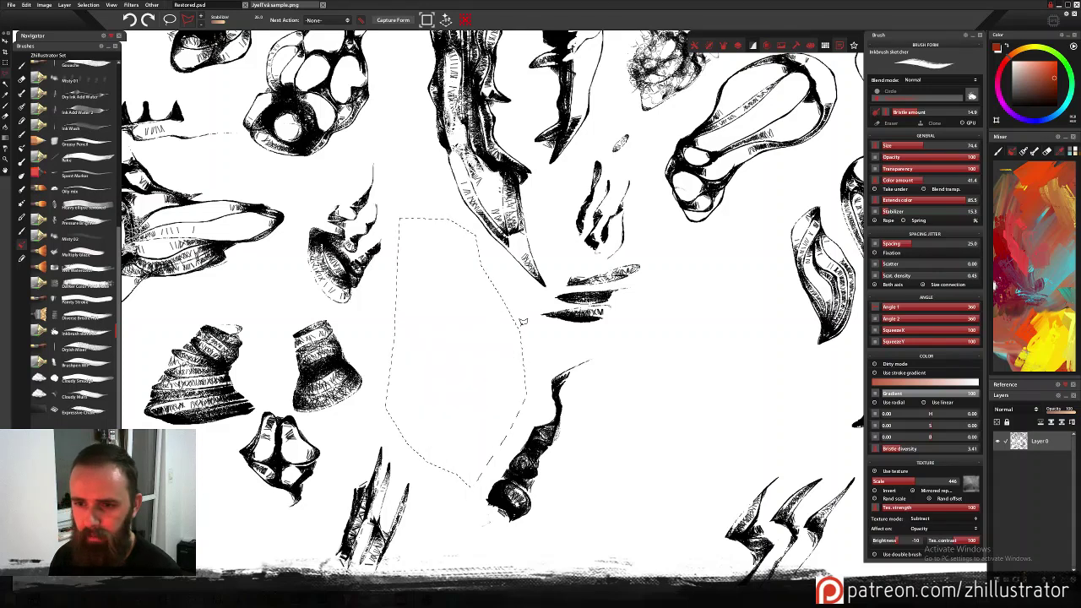
Lasso the large ribbed, mask-like head with the draped collar and capture it as a JyelBrush Two brush form.
{"action": "mouse_move", "coordinate": [542, 545]}
{"action": "left_mouse_down"}
{"action": "mouse_move", "coordinate": [690, 367]}
{"action": "mouse_move", "coordinate": [682, 274]}
{"action": "mouse_move", "coordinate": [659, 217]}
{"action": "left_mouse_up"}
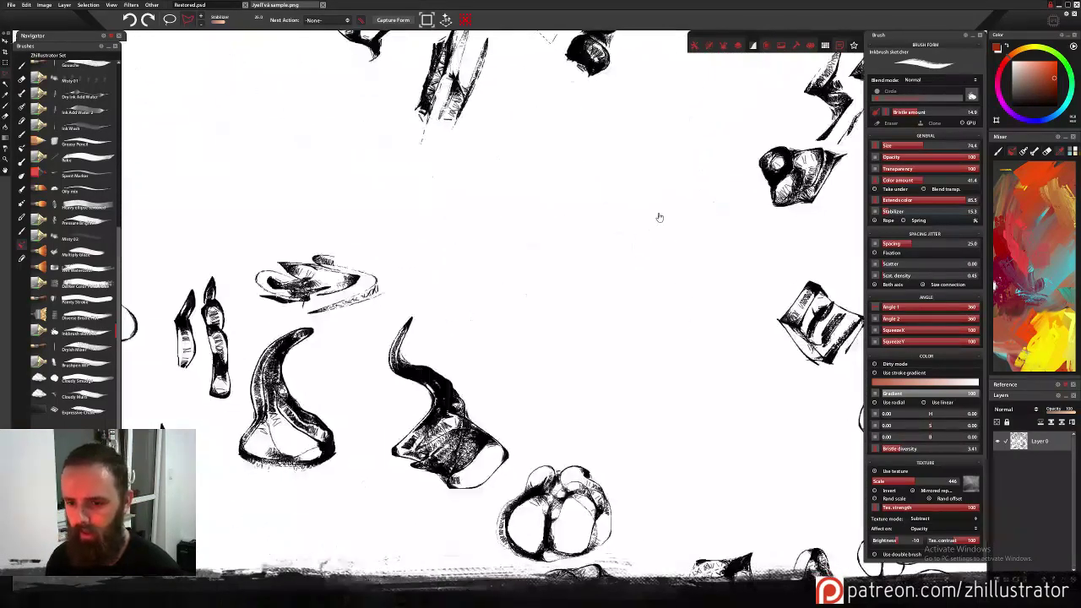
{"action": "mouse_move", "coordinate": [721, 345]}
{"action": "left_mouse_down"}
{"action": "mouse_move", "coordinate": [526, 335]}
{"action": "mouse_move", "coordinate": [517, 247]}
{"action": "mouse_move", "coordinate": [467, 248]}
{"action": "left_mouse_up"}
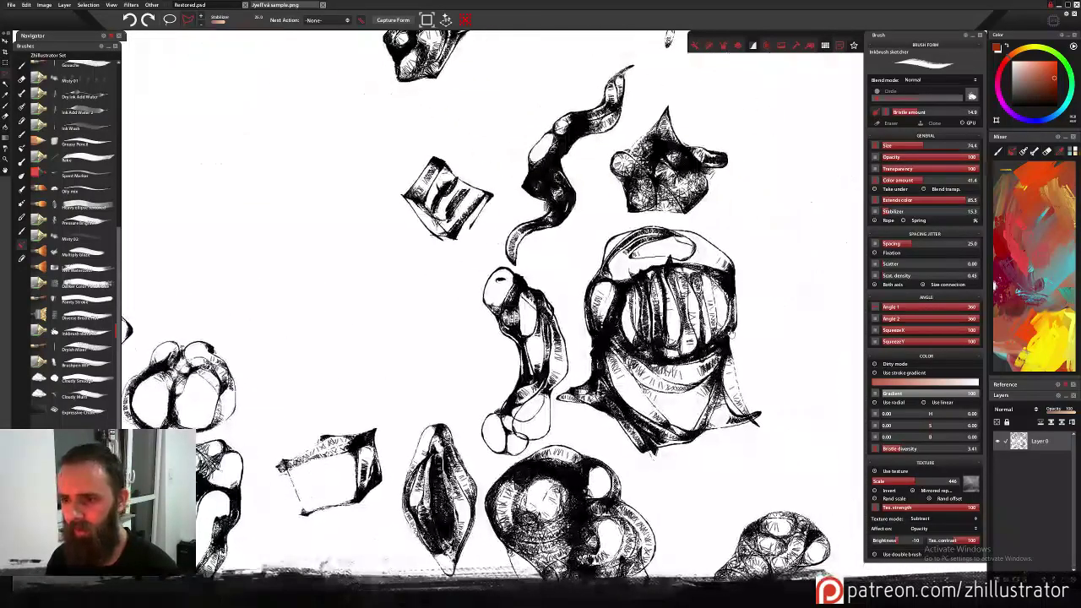
{"action": "mouse_move", "coordinate": [791, 430]}
{"action": "left_mouse_down"}
{"action": "mouse_move", "coordinate": [744, 306]}
{"action": "mouse_move", "coordinate": [751, 338]}
{"action": "left_mouse_up"}
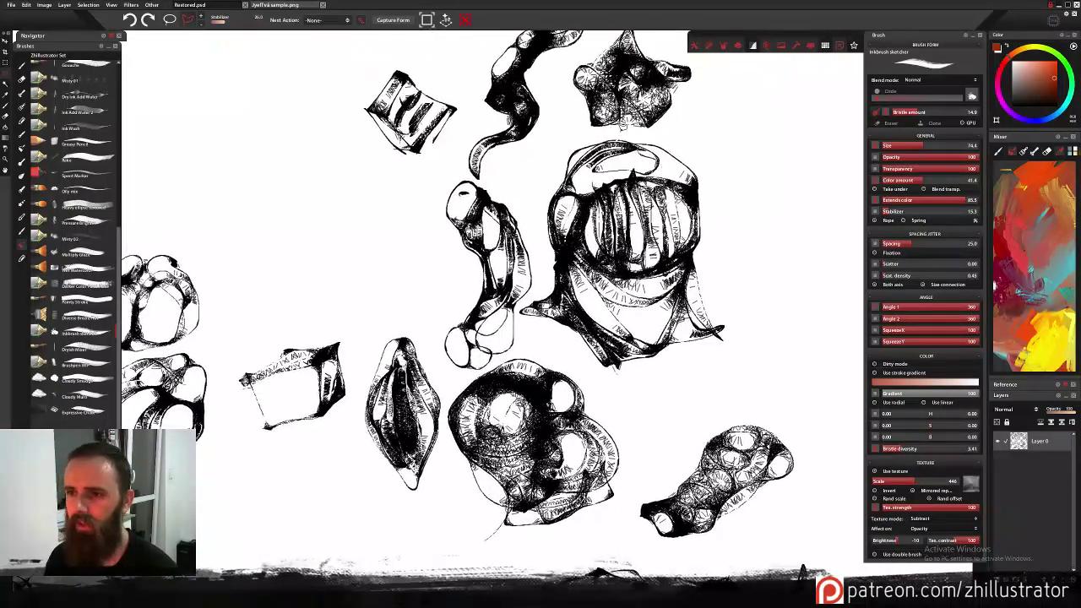
{"action": "mouse_move", "coordinate": [621, 133]}
{"action": "left_mouse_down"}
{"action": "mouse_move", "coordinate": [575, 140]}
{"action": "mouse_move", "coordinate": [543, 200]}
{"action": "left_mouse_up"}
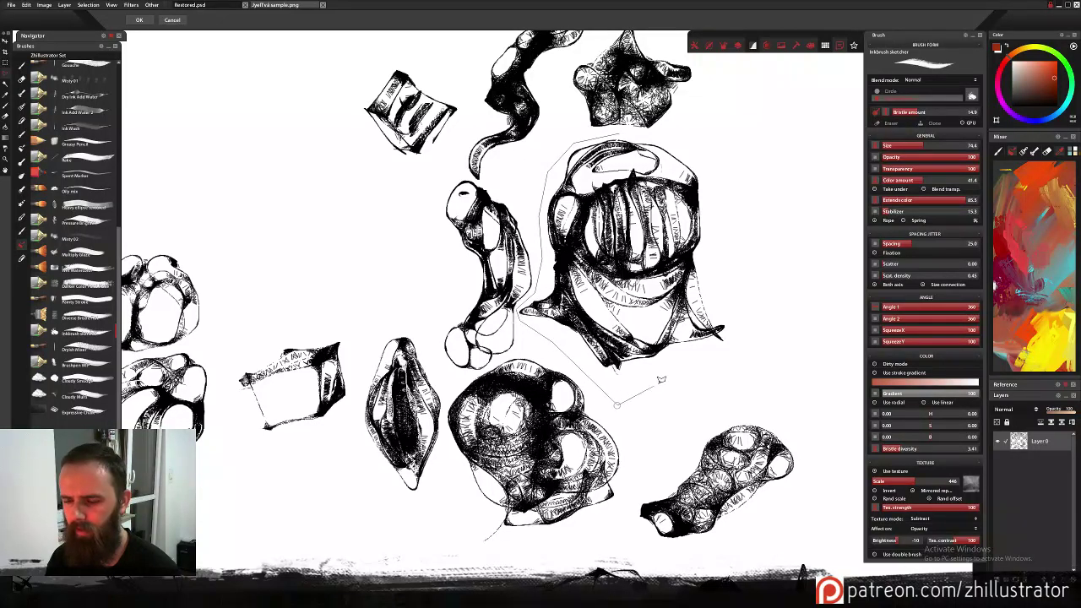
{"action": "mouse_move", "coordinate": [661, 379]}
{"action": "left_mouse_down"}
{"action": "mouse_move", "coordinate": [762, 366]}
{"action": "mouse_move", "coordinate": [764, 315]}
{"action": "left_mouse_up"}
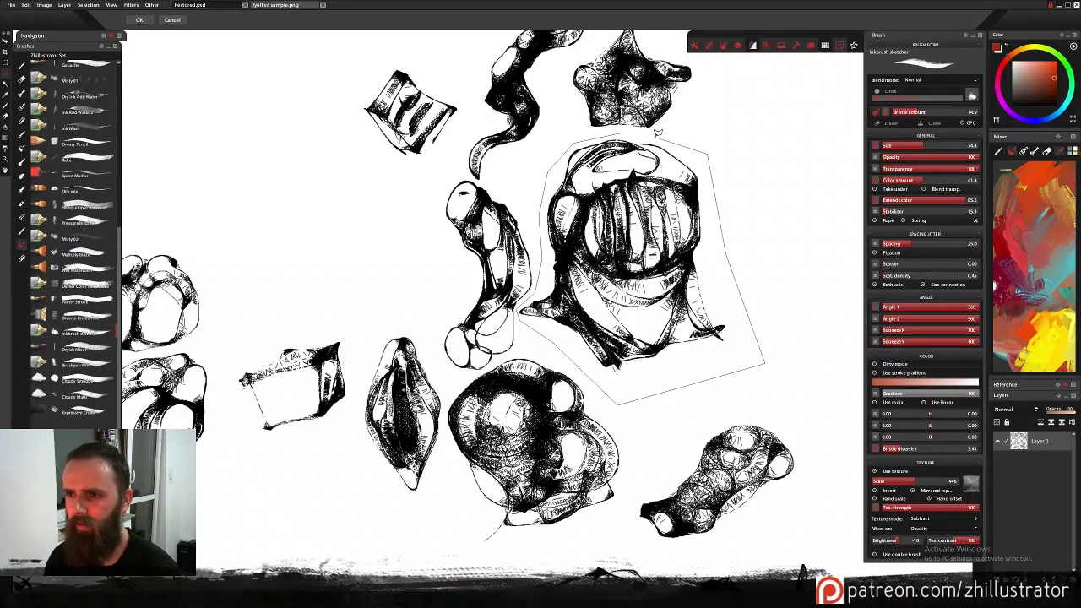
{"action": "key", "text": "Return"}
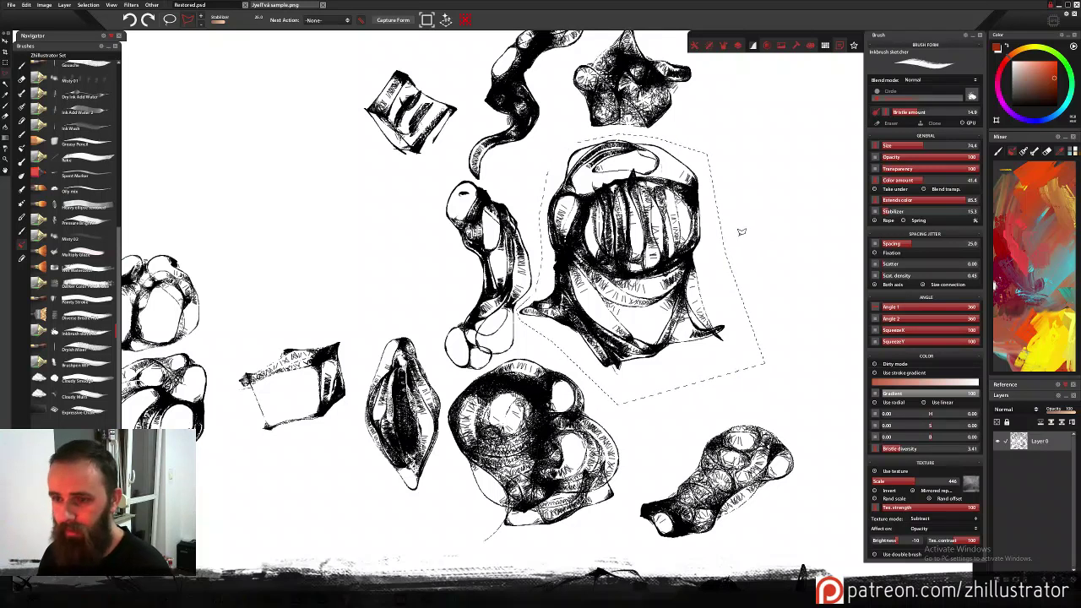
{"action": "left_click", "coordinate": [397, 21]}
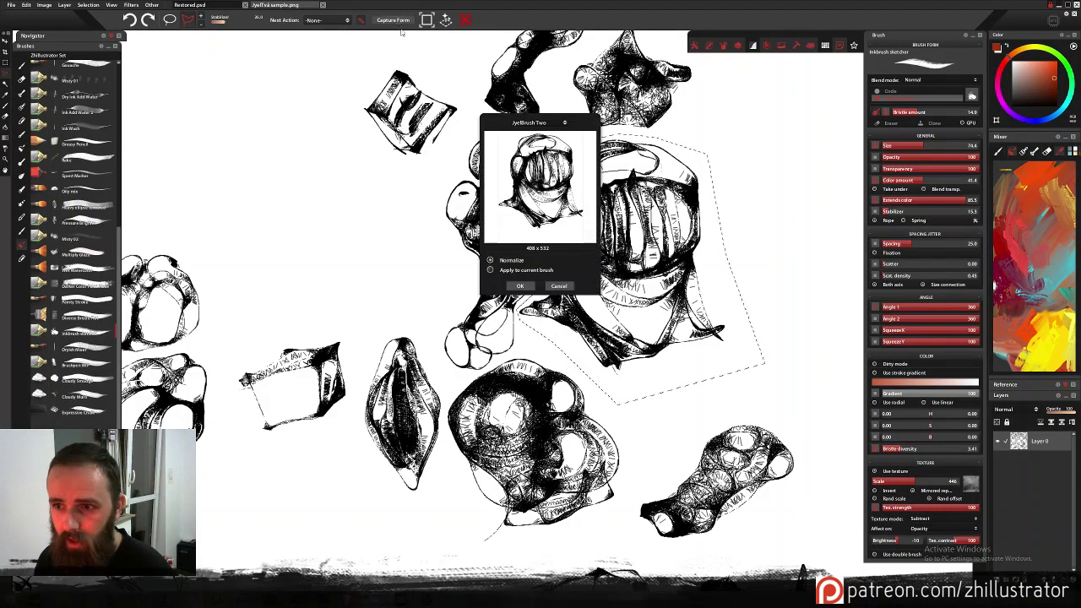
{"action": "left_click", "coordinate": [522, 287]}
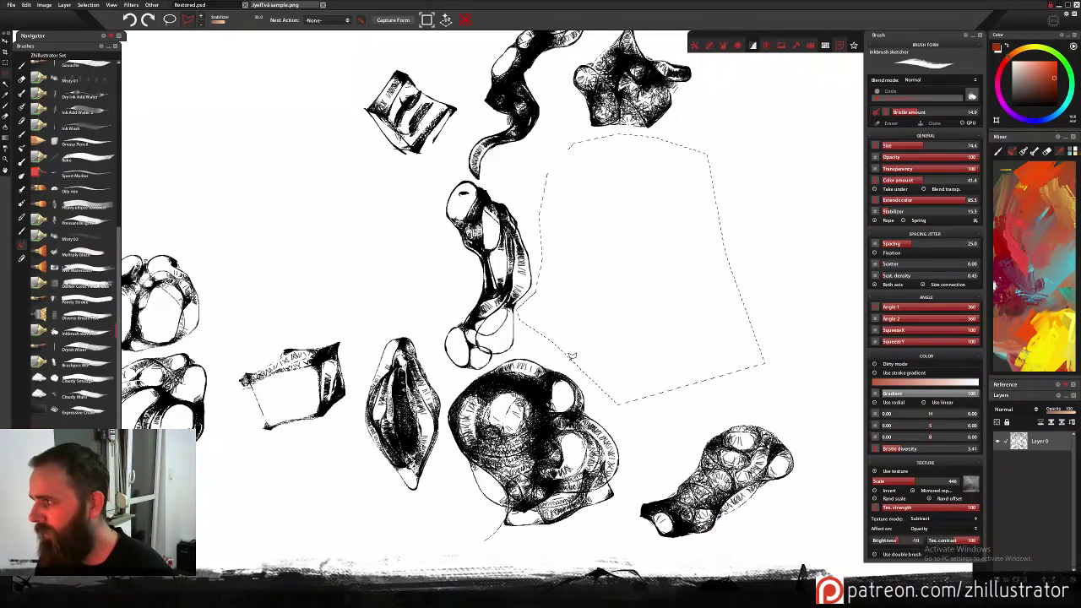
Draw a polygonal lasso around the large round, bulbous ink drawing directly above the ribbed, hand-like drawing.
{"action": "left_click_drag", "start_coordinate": [575, 360], "coordinate": [607, 273]}
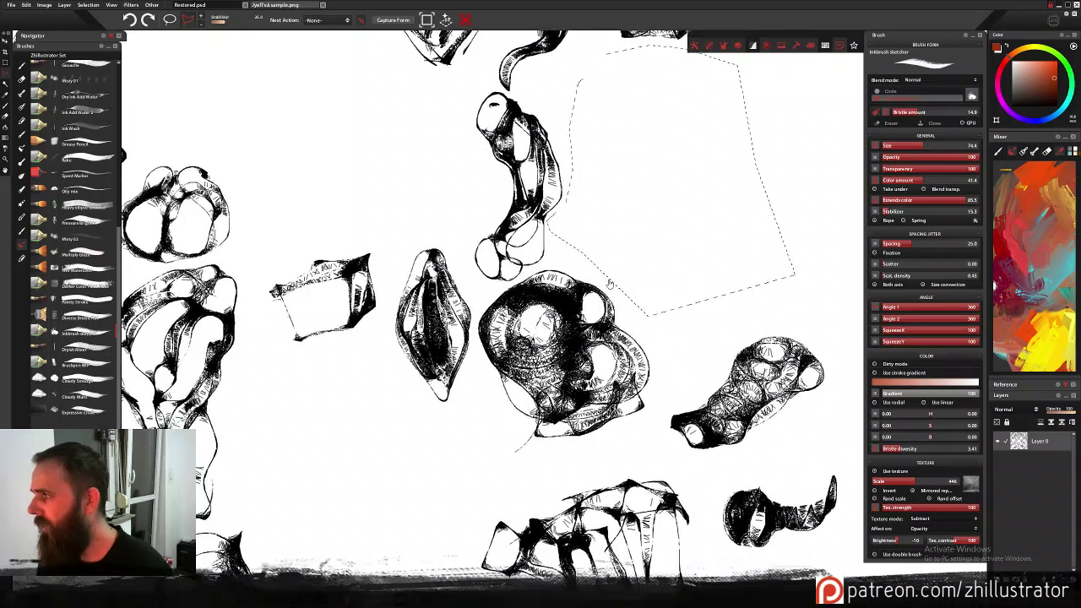
{"action": "left_click_drag", "start_coordinate": [610, 361], "coordinate": [622, 277]}
{"action": "left_click", "coordinate": [642, 348]}
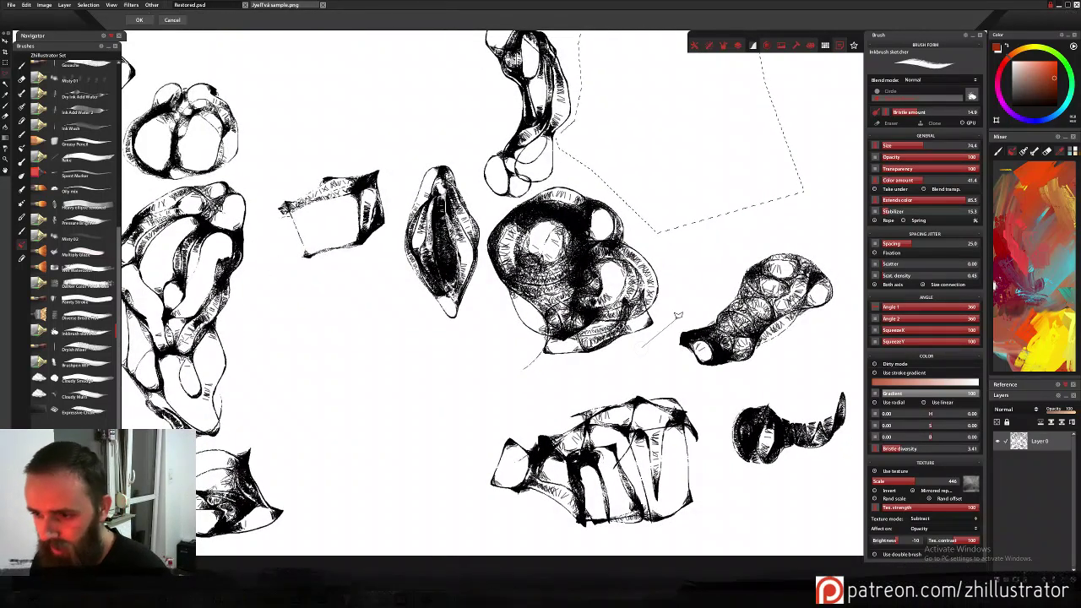
{"action": "left_click", "coordinate": [672, 320]}
{"action": "left_click", "coordinate": [670, 271]}
{"action": "left_click", "coordinate": [644, 239]}
{"action": "left_click", "coordinate": [635, 237]}
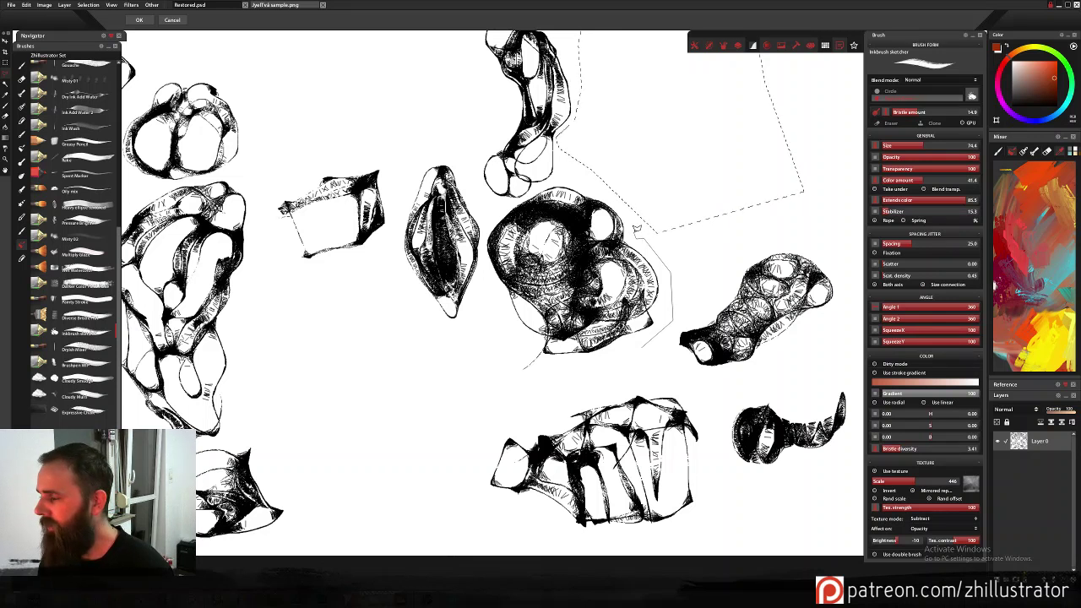
{"action": "left_click", "coordinate": [623, 208]}
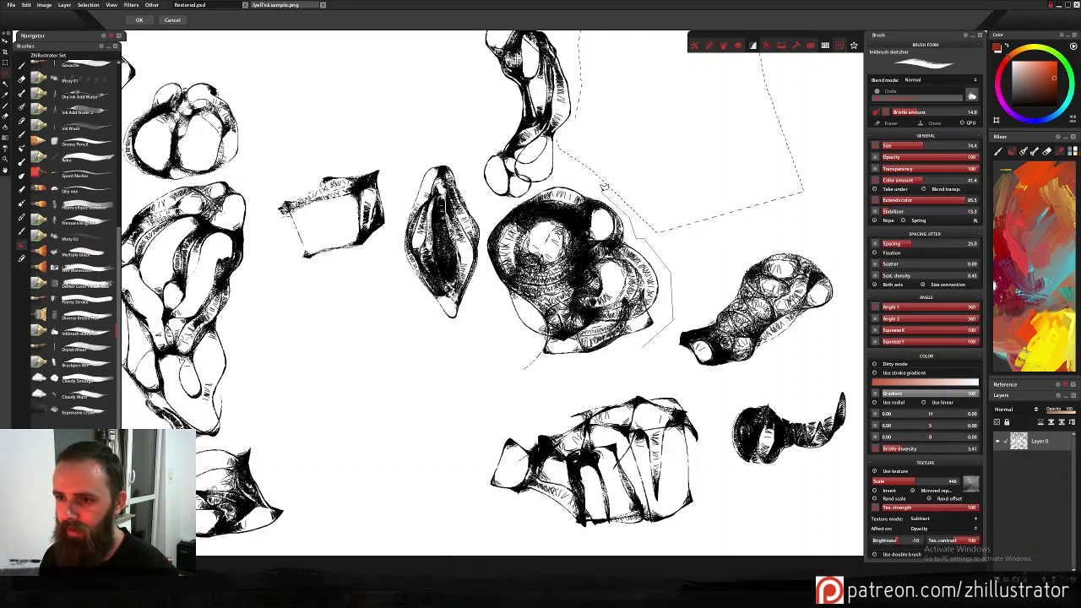
{"action": "left_click", "coordinate": [604, 191]}
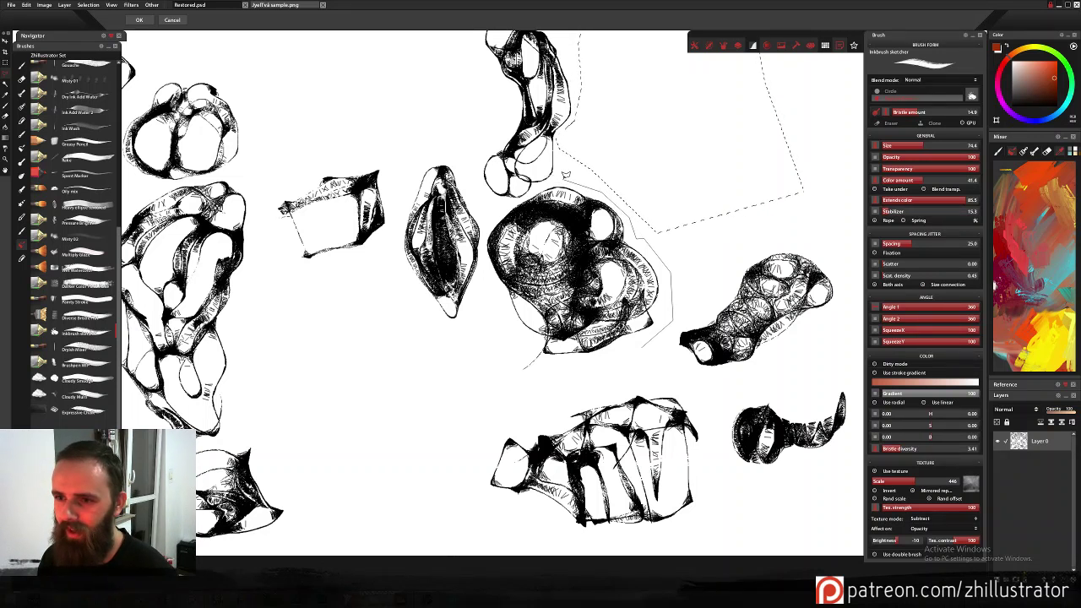
{"action": "mouse_move", "coordinate": [566, 175]}
{"action": "left_mouse_down"}
{"action": "mouse_move", "coordinate": [532, 184]}
{"action": "mouse_move", "coordinate": [485, 233]}
{"action": "mouse_move", "coordinate": [503, 377]}
{"action": "mouse_move", "coordinate": [531, 397]}
{"action": "mouse_move", "coordinate": [641, 349]}
{"action": "left_mouse_up"}
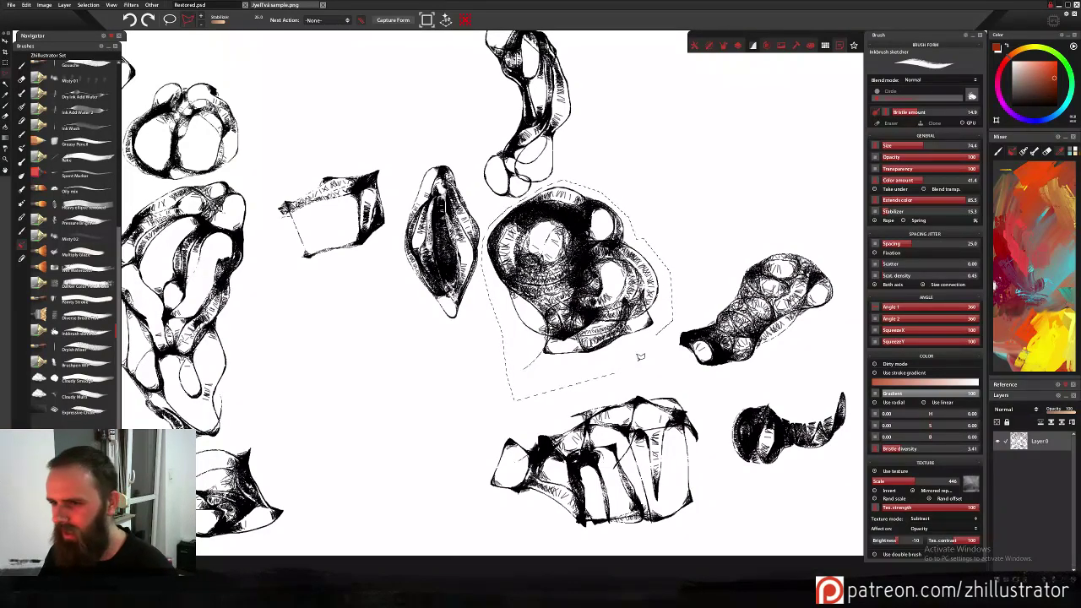
Capture the selected bulbous drawing as a JyelBrush Two brush form, erase it from the sheet and clear the selection.
{"action": "left_click", "coordinate": [396, 20]}
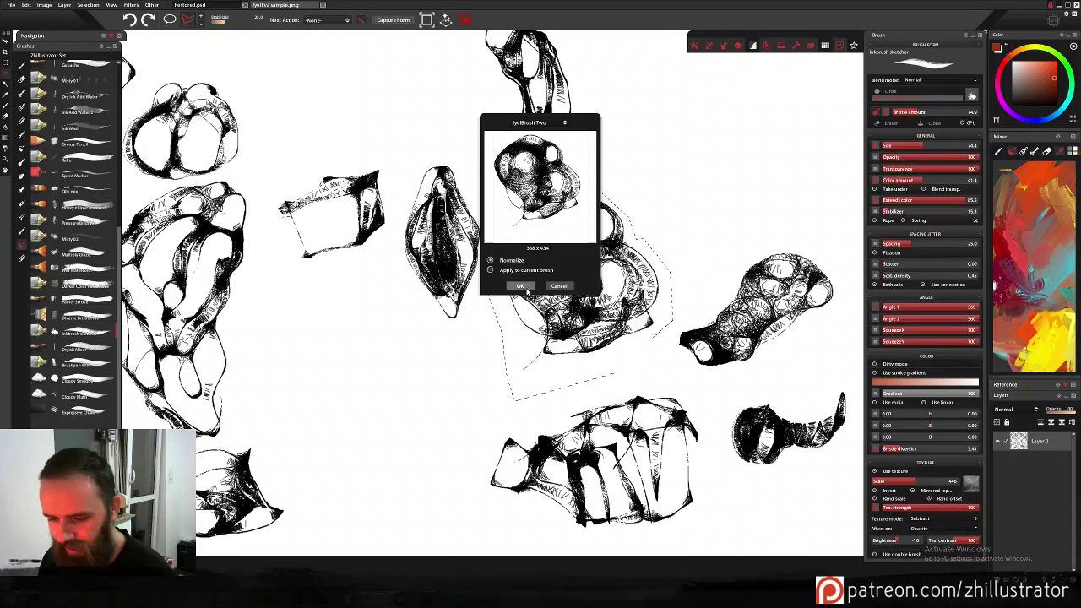
{"action": "left_click", "coordinate": [521, 287]}
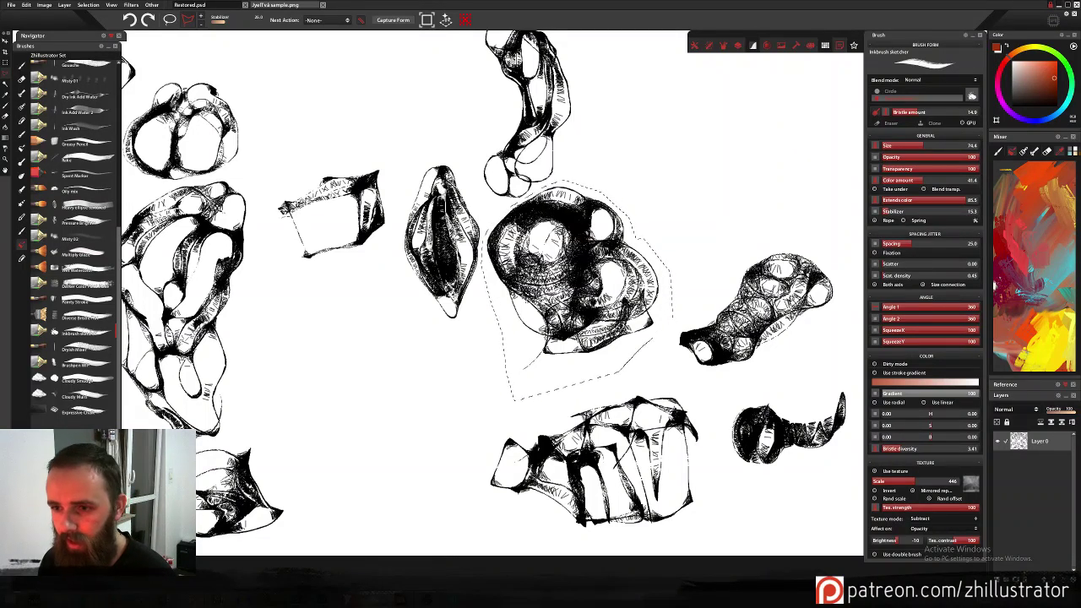
{"action": "key", "text": "Delete"}
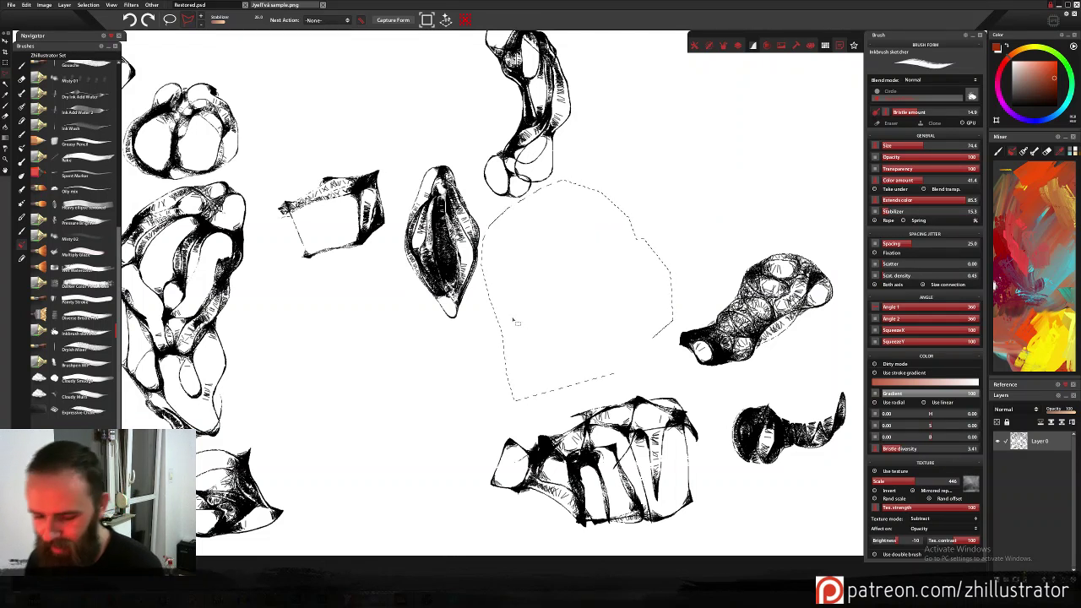
{"action": "key", "text": "ctrl+d"}
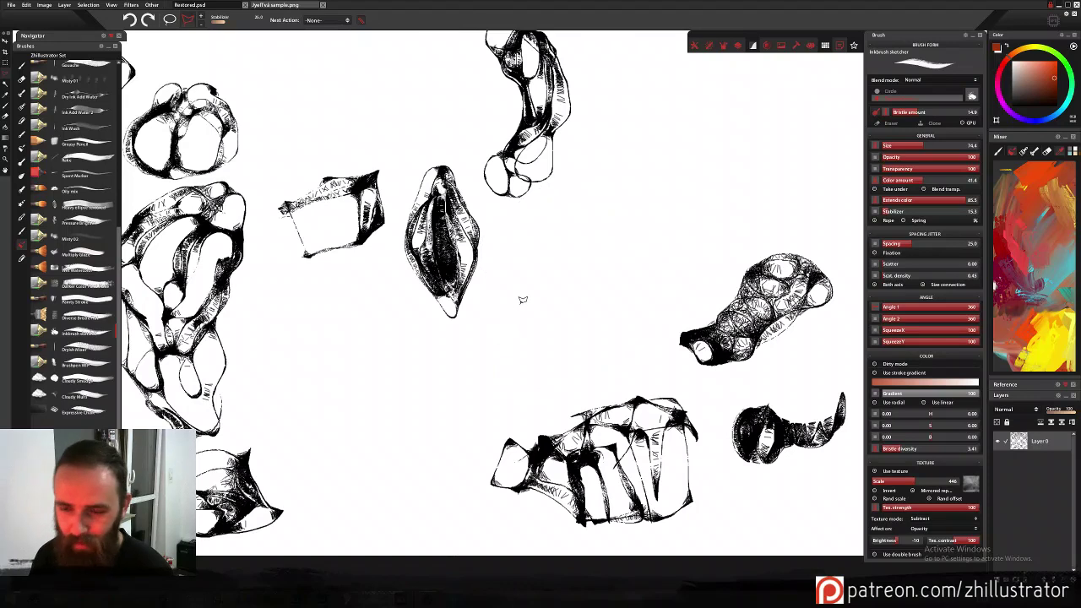
Draw a polygonal lasso around the tall, looping organic drawing between the rounded cell cluster and the foot-like form.
{"action": "mouse_move", "coordinate": [494, 397]}
{"action": "left_mouse_down"}
{"action": "mouse_move", "coordinate": [630, 315]}
{"action": "mouse_move", "coordinate": [640, 354]}
{"action": "left_mouse_up"}
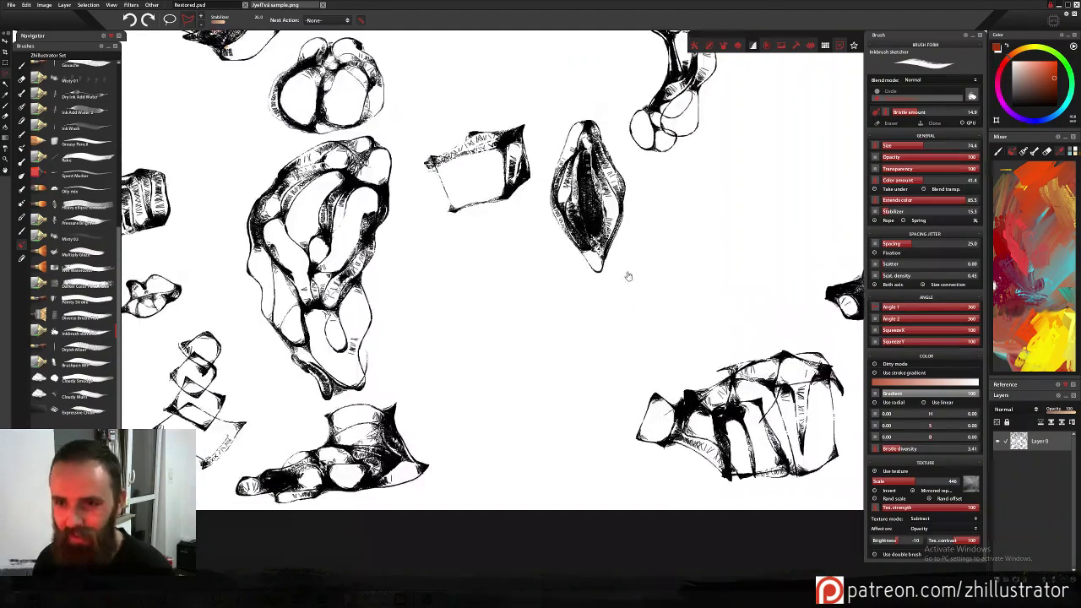
{"action": "left_click_drag", "start_coordinate": [630, 278], "coordinate": [679, 343]}
{"action": "left_click", "coordinate": [453, 199]}
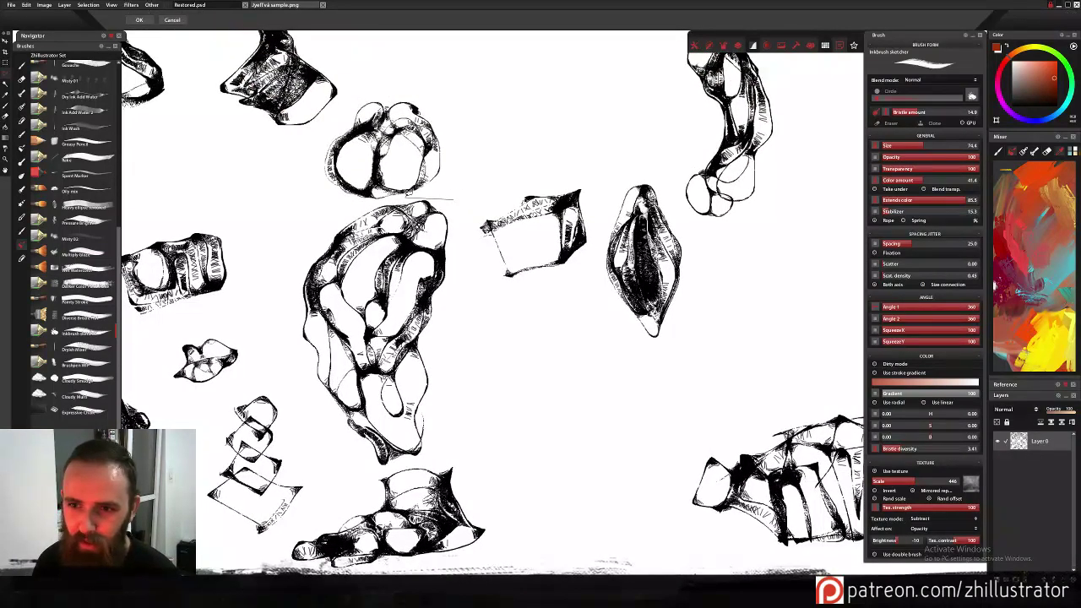
{"action": "left_click", "coordinate": [430, 196]}
{"action": "left_click", "coordinate": [409, 198]}
{"action": "left_click", "coordinate": [353, 209]}
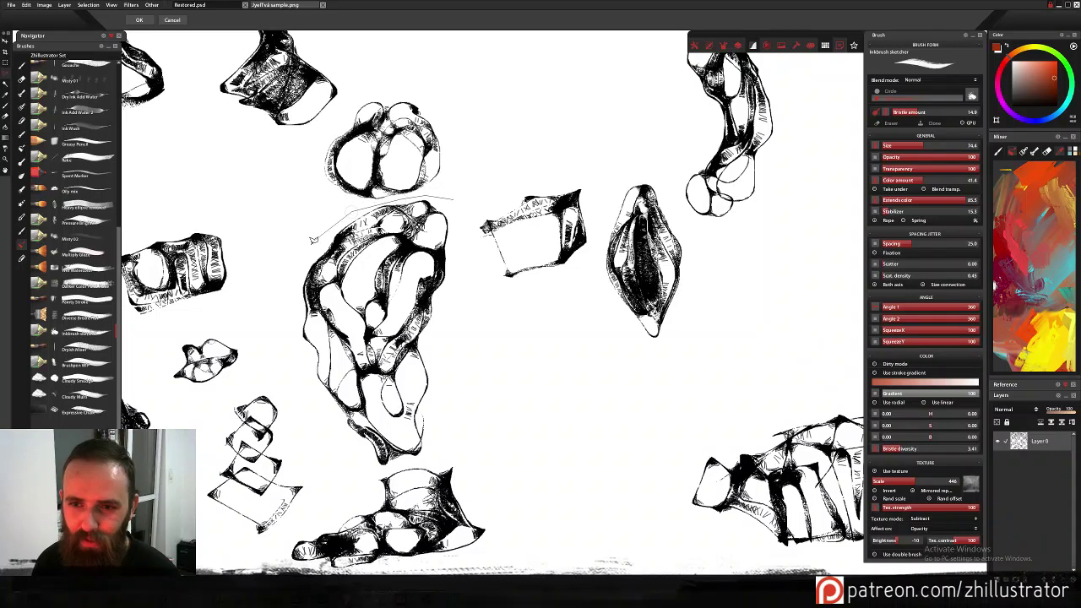
{"action": "left_click", "coordinate": [290, 272]}
{"action": "left_click", "coordinate": [276, 336]}
{"action": "left_click", "coordinate": [319, 452]}
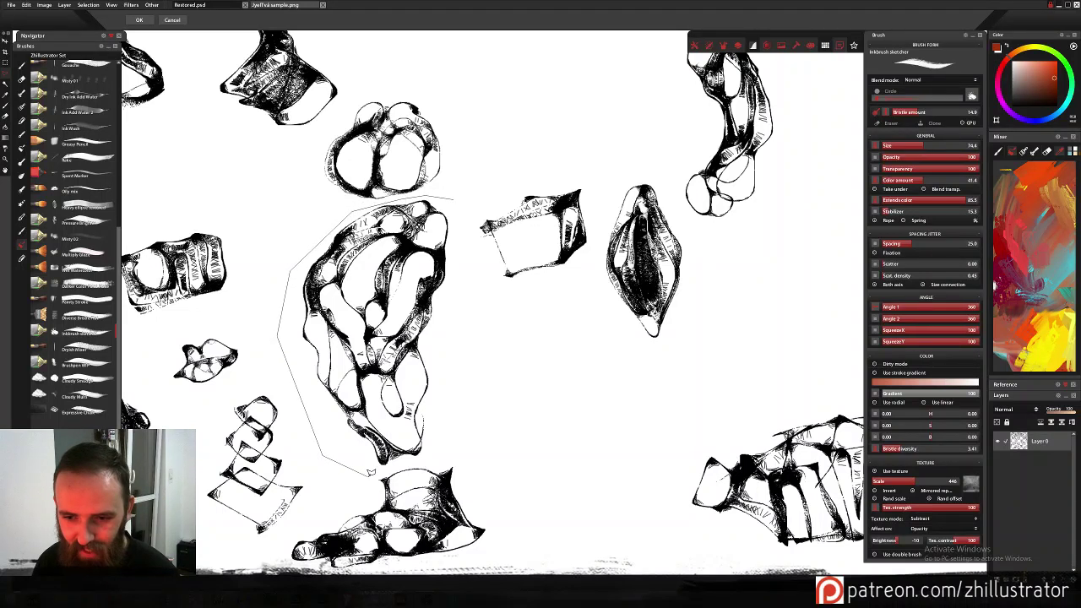
{"action": "left_click", "coordinate": [435, 456]}
{"action": "left_click", "coordinate": [454, 410]}
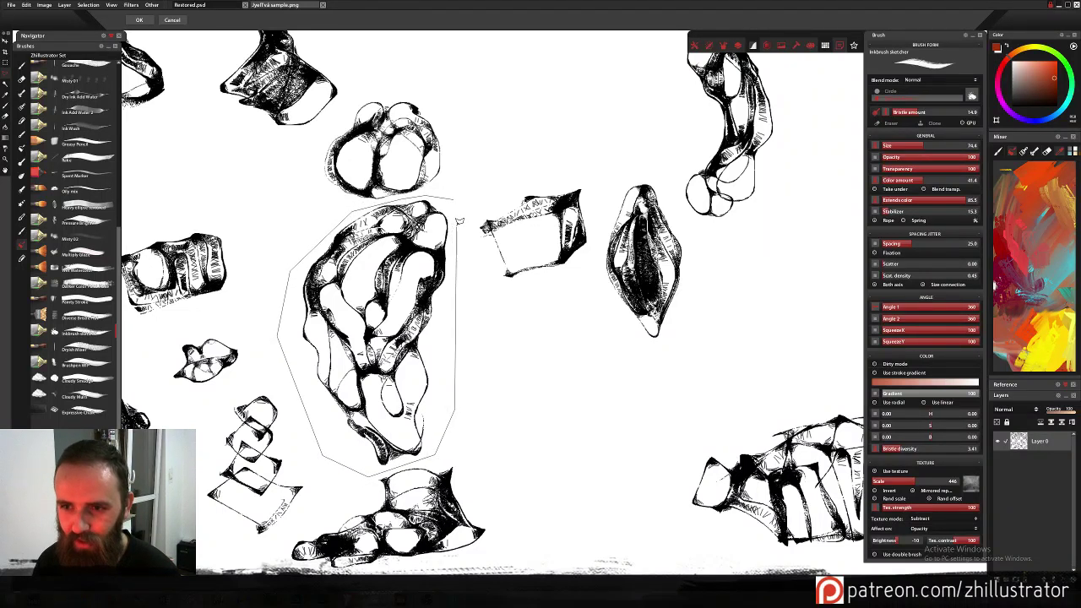
{"action": "left_click", "coordinate": [456, 205]}
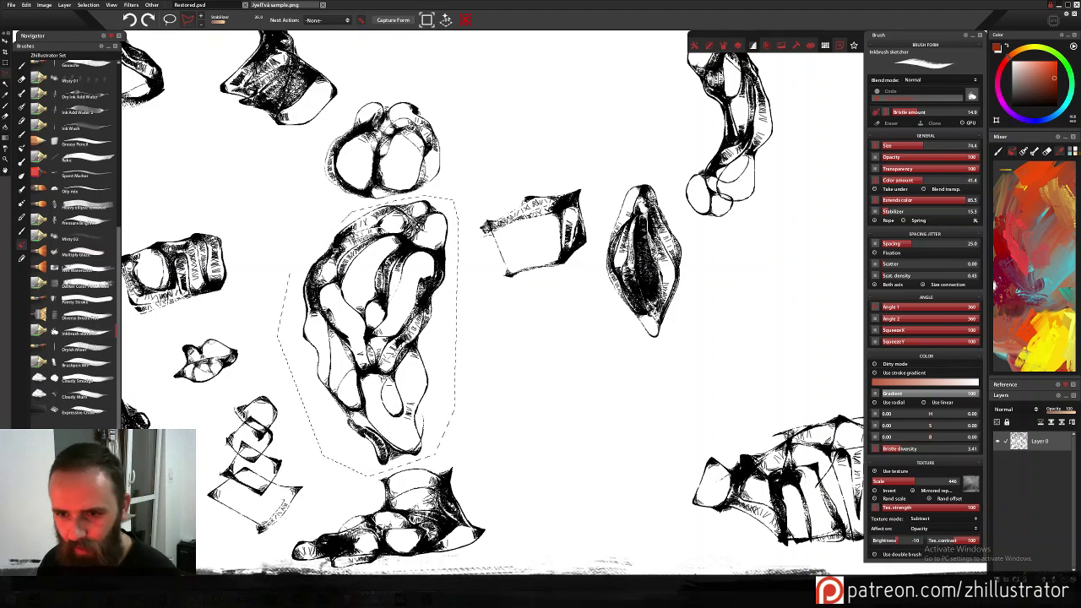
Capture the looping organic drawing as a JyelBrush Two brush form, erase it from the sheet and deselect.
{"action": "left_click", "coordinate": [392, 21]}
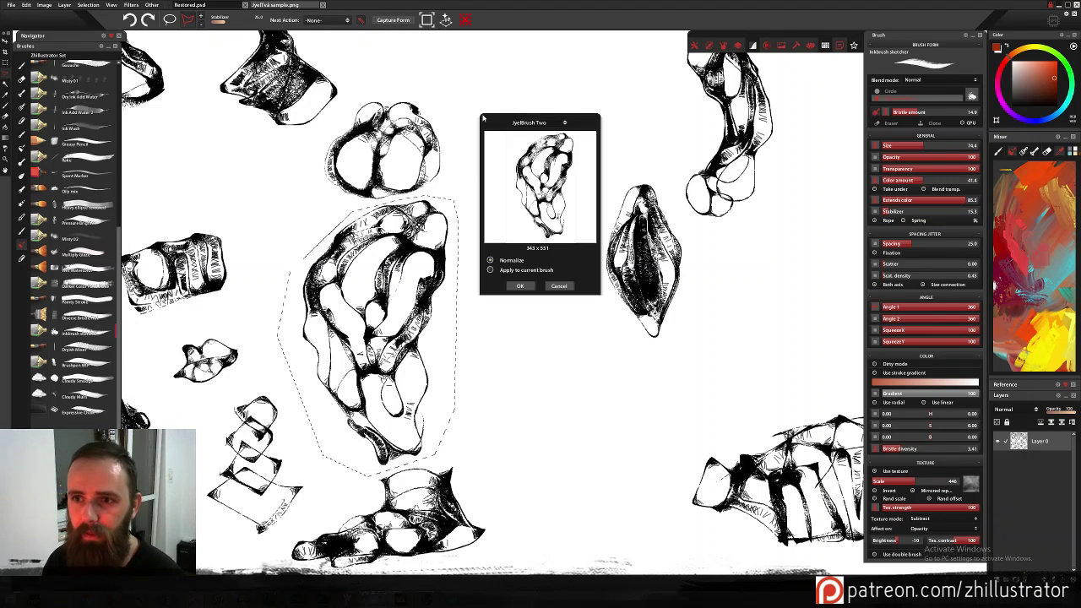
{"action": "left_click", "coordinate": [521, 286]}
{"action": "left_click", "coordinate": [534, 268]}
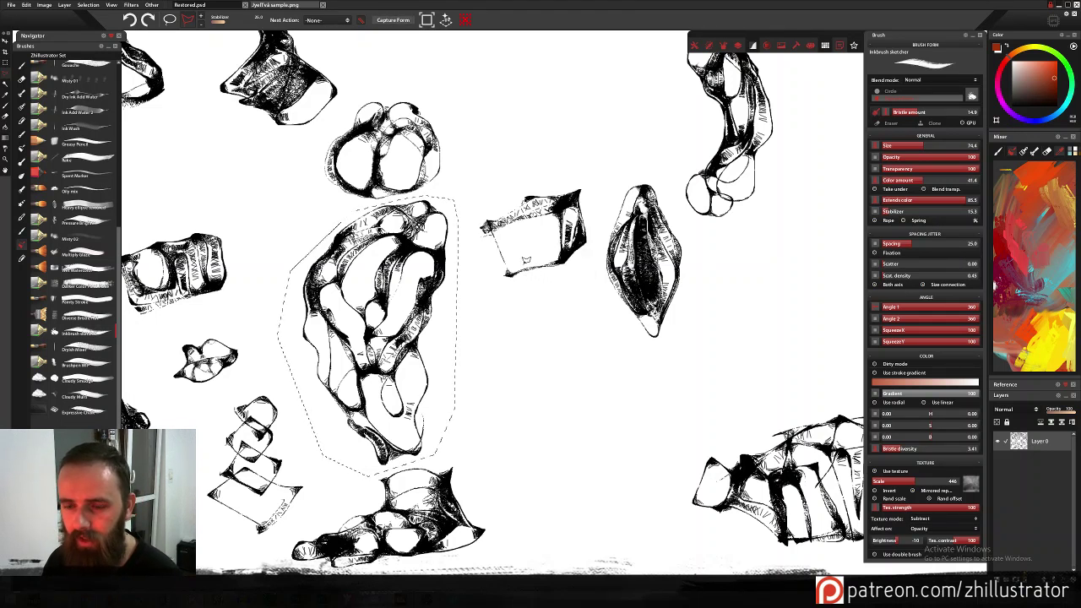
{"action": "key", "text": "Delete"}
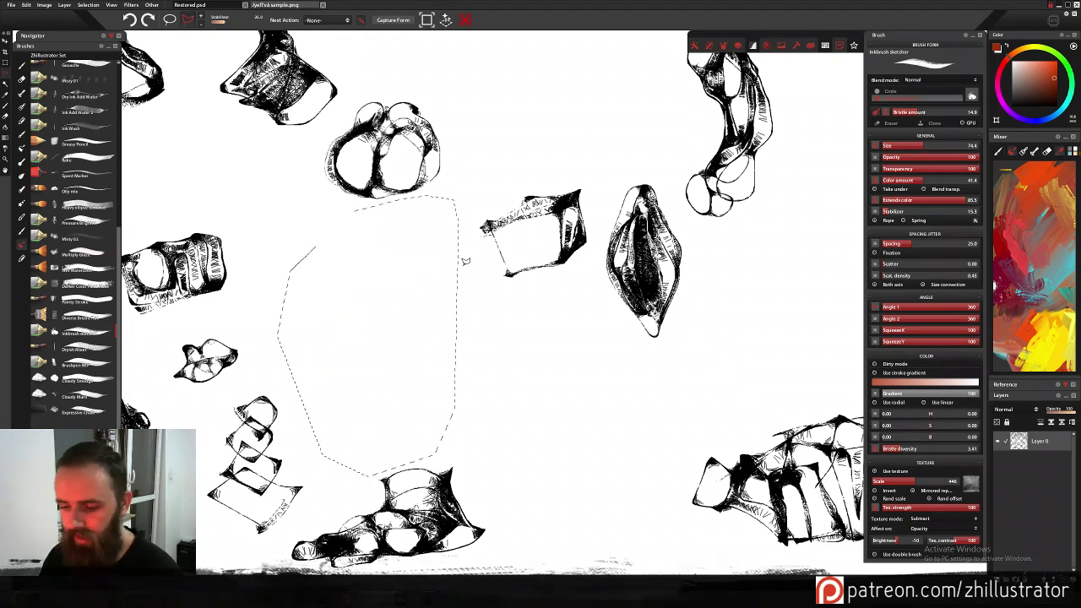
{"action": "key", "text": "ctrl+d"}
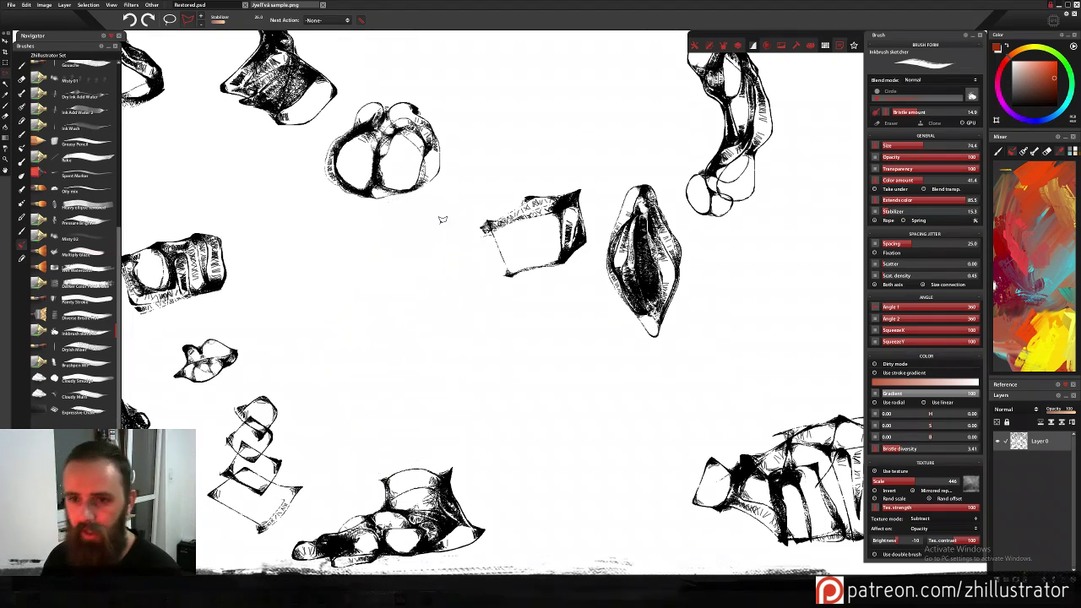
In Restored.psd, add a new layer above Layer 0 and hide the painting on Layer 0 for a blank canvas.
{"action": "left_click", "coordinate": [201, 5]}
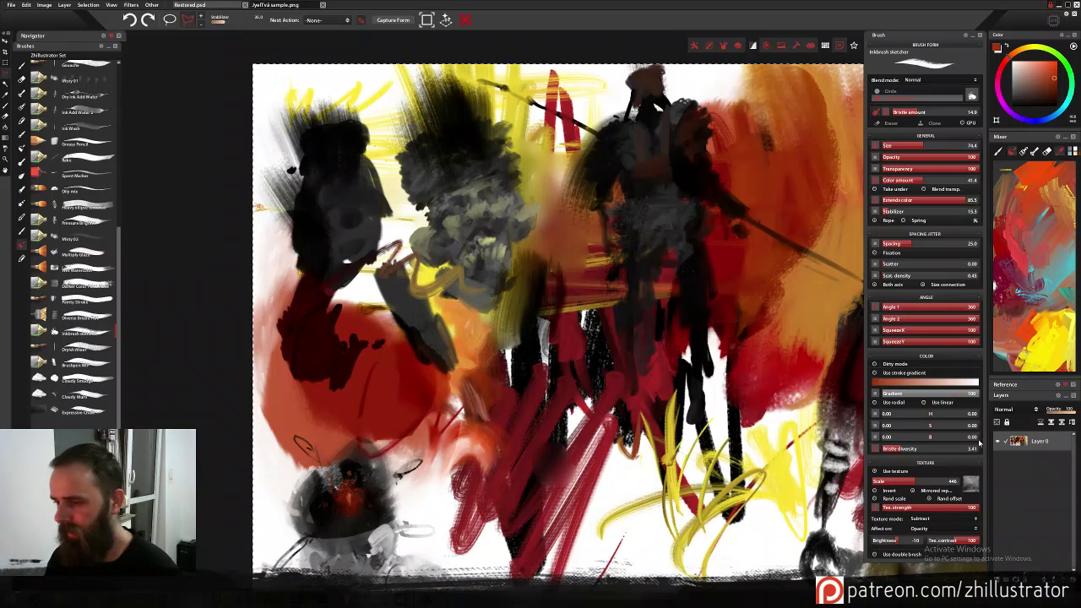
{"action": "left_click", "coordinate": [997, 579]}
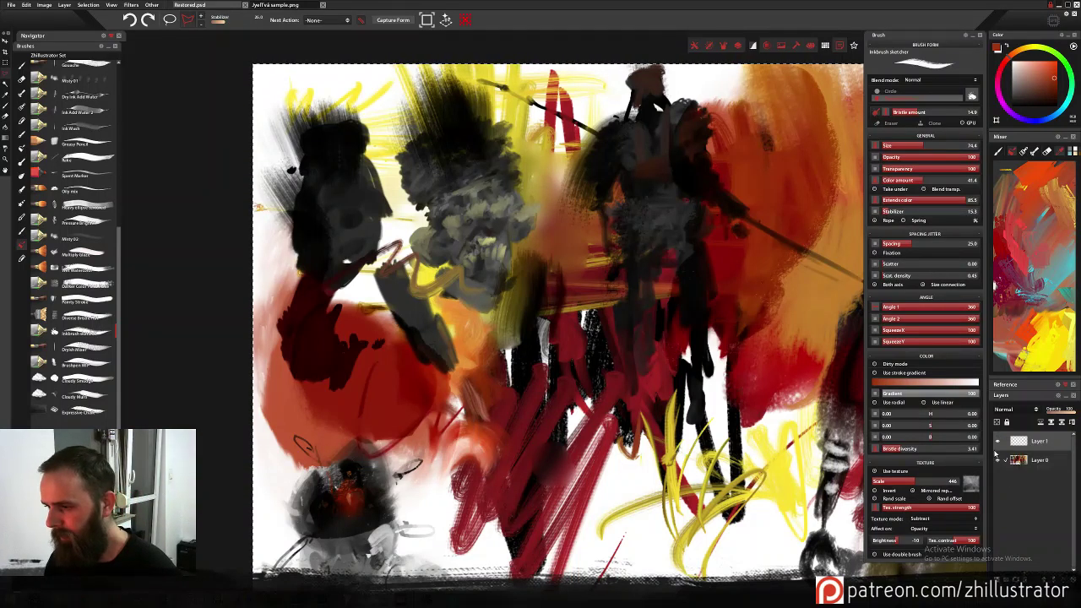
{"action": "left_click", "coordinate": [997, 459]}
{"action": "scroll", "coordinate": [582, 308], "scroll_direction": "up", "scroll_amount": 2}
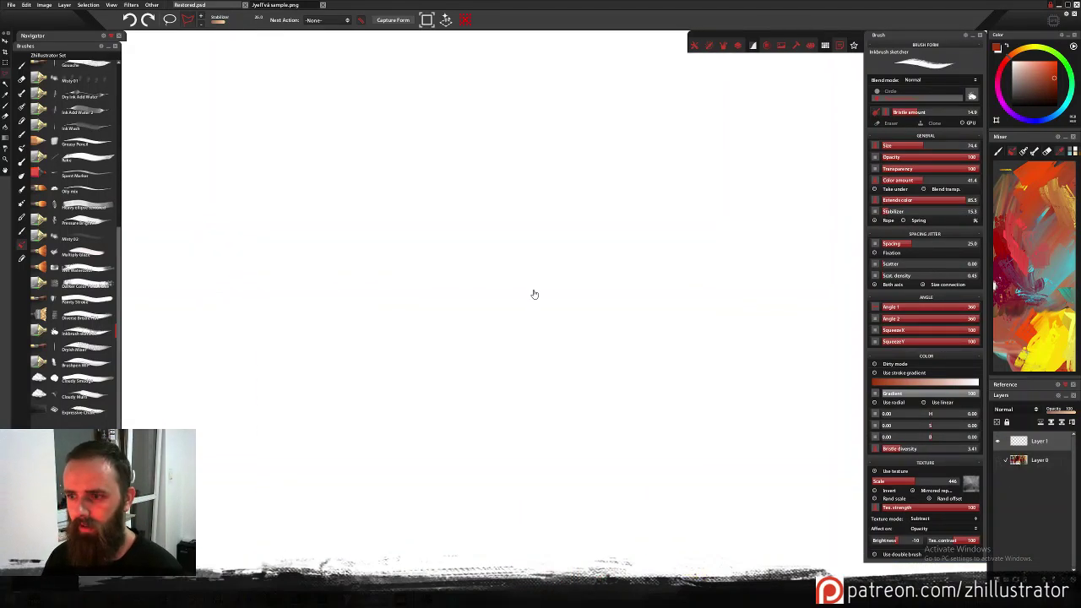
{"action": "scroll", "coordinate": [538, 301], "scroll_direction": "down", "scroll_amount": 2}
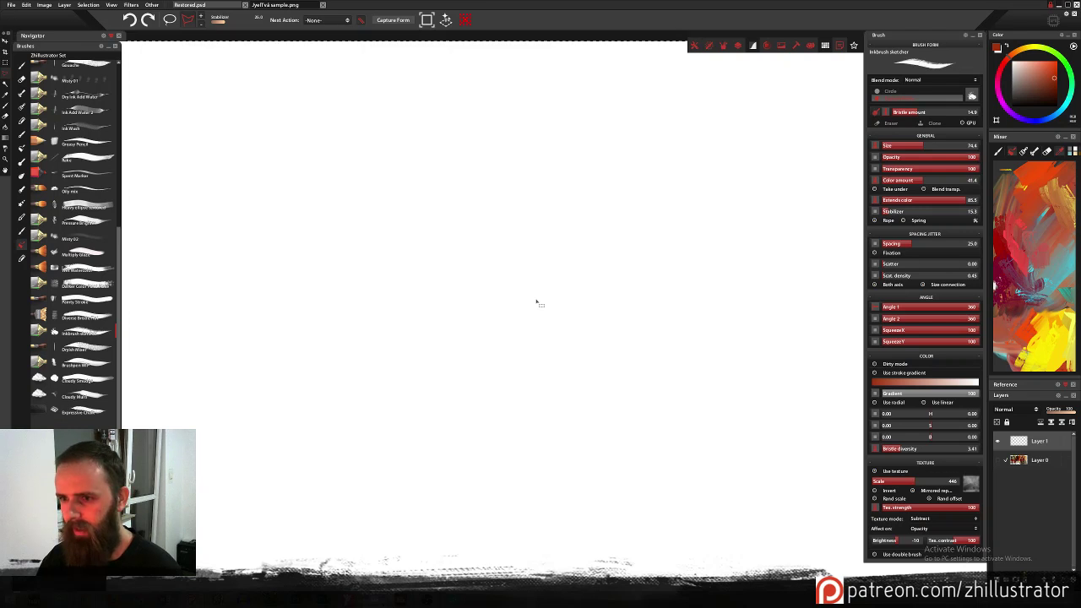
{"action": "scroll", "coordinate": [793, 326], "scroll_direction": "up", "scroll_amount": 1}
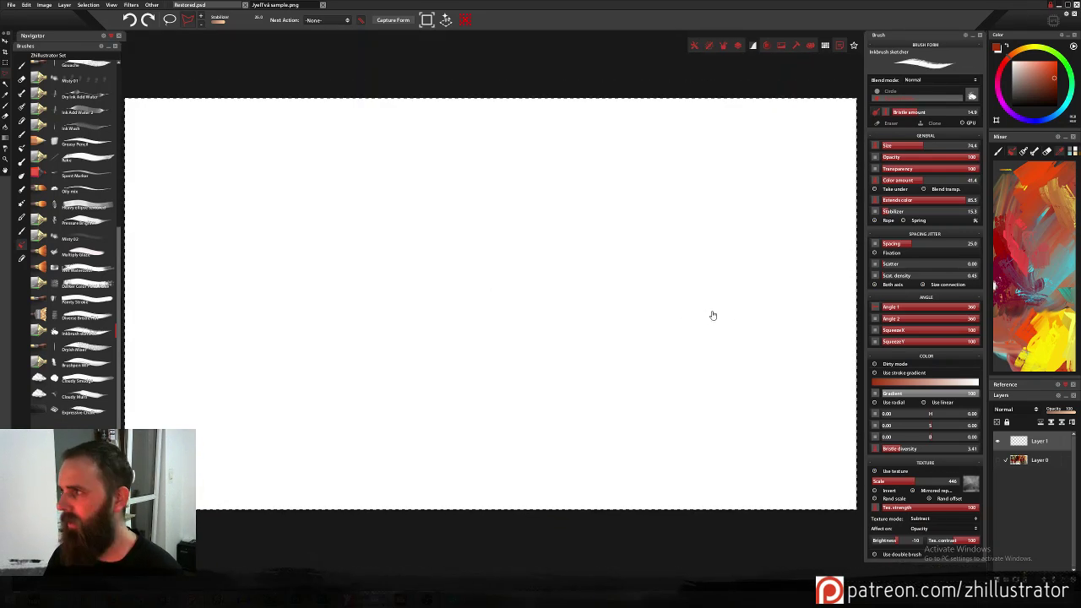
{"action": "left_click_drag", "start_coordinate": [716, 307], "coordinate": [719, 292]}
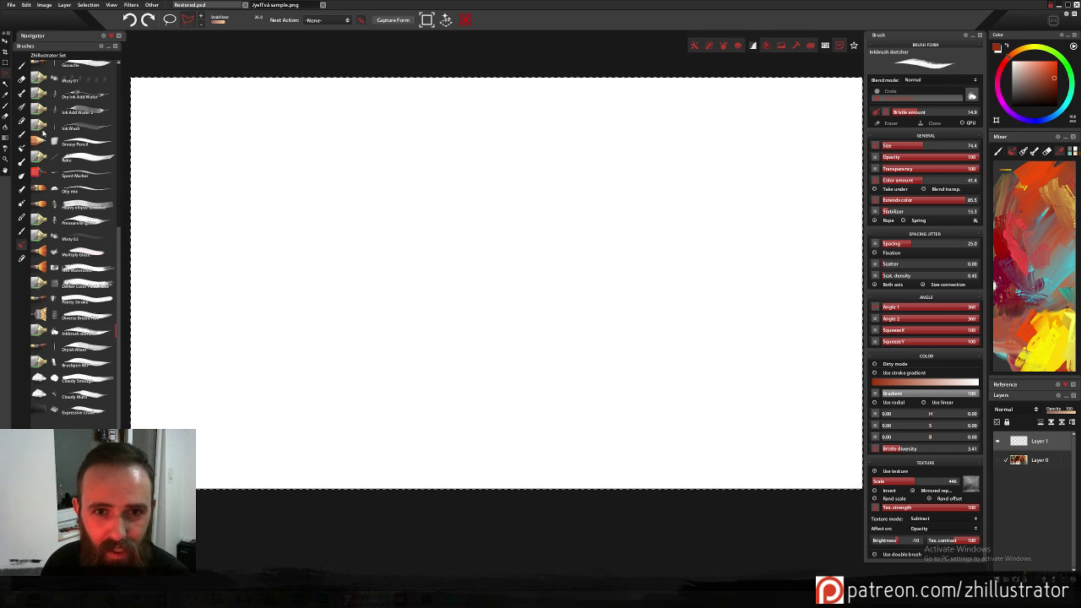
With the JYEL ETT brush from the Conceptish WIP set, test-stamp orange-red forms on the new layer and erase them.
{"action": "left_click", "coordinate": [22, 260]}
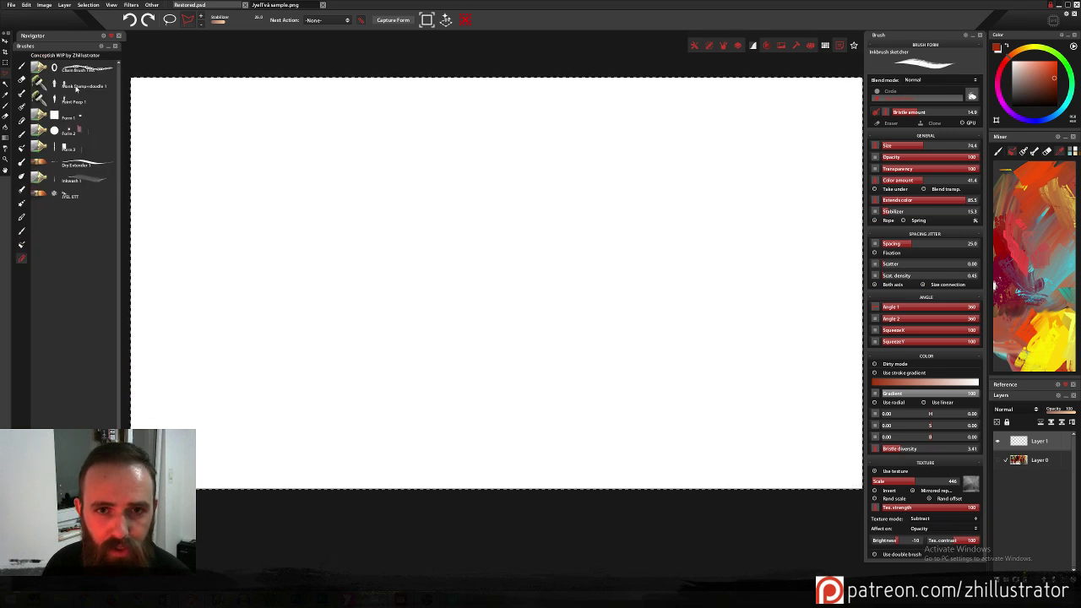
{"action": "left_click", "coordinate": [73, 198]}
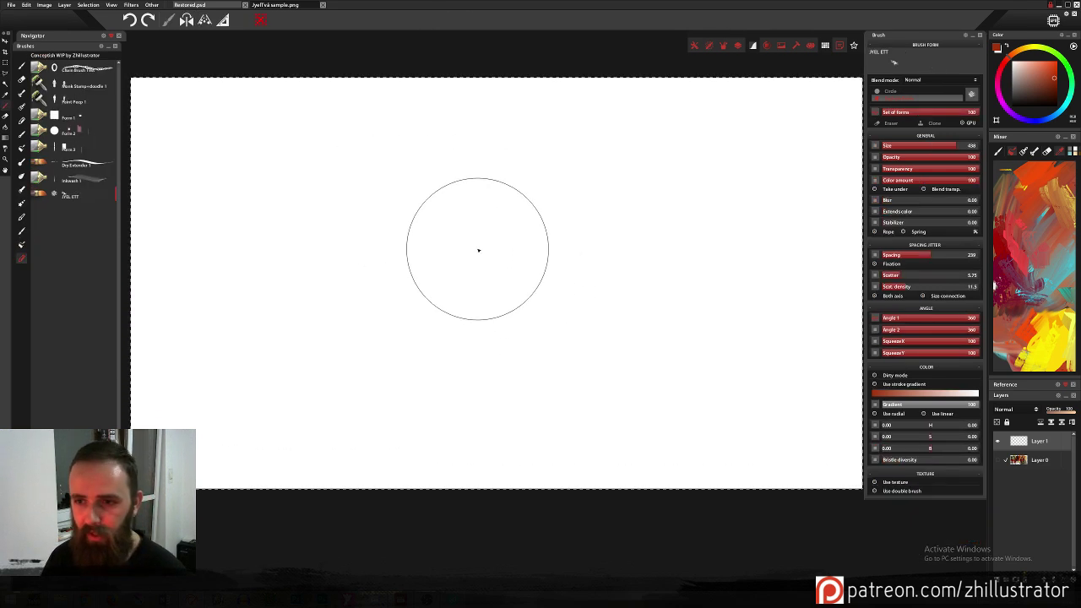
{"action": "left_click", "coordinate": [511, 250]}
{"action": "left_click", "coordinate": [485, 198]}
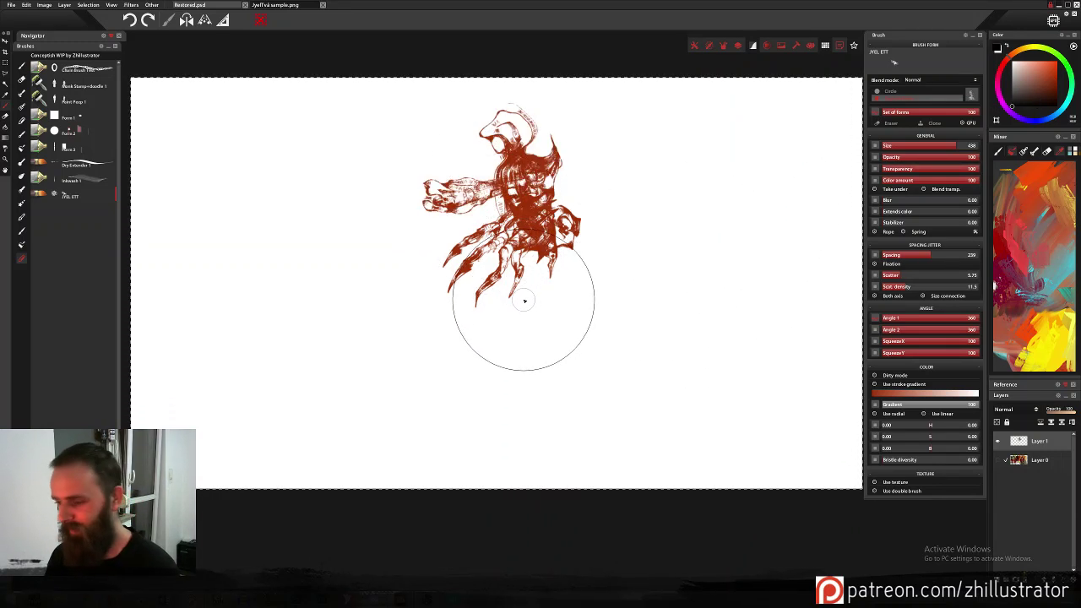
{"action": "key", "text": "Delete"}
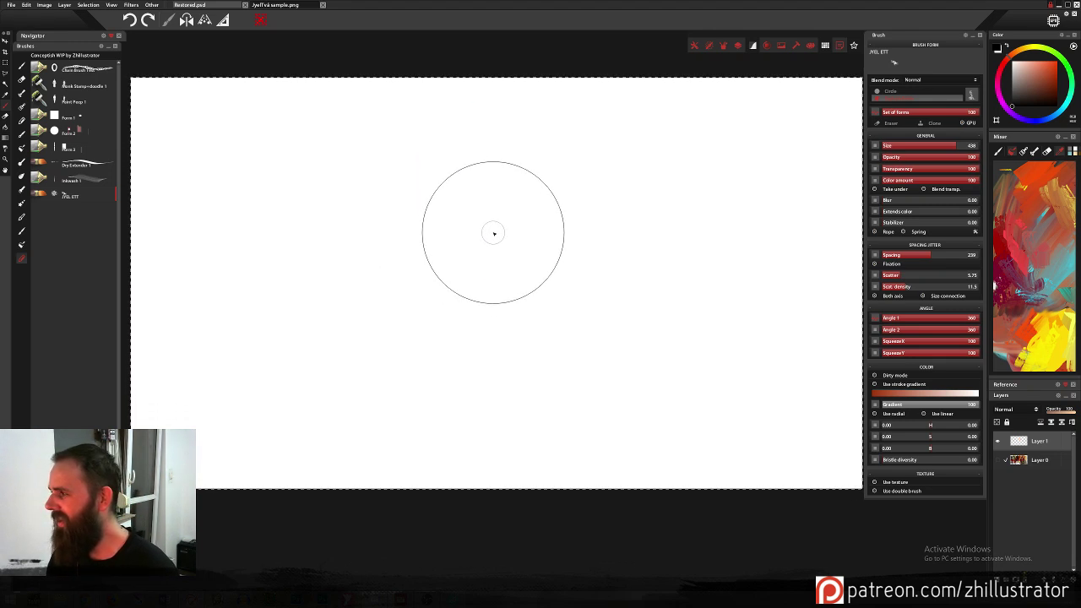
Stamp a connected cluster of black JYEL ETT forms around the upper middle of the blank canvas.
{"action": "left_click", "coordinate": [447, 227]}
{"action": "left_click", "coordinate": [483, 251]}
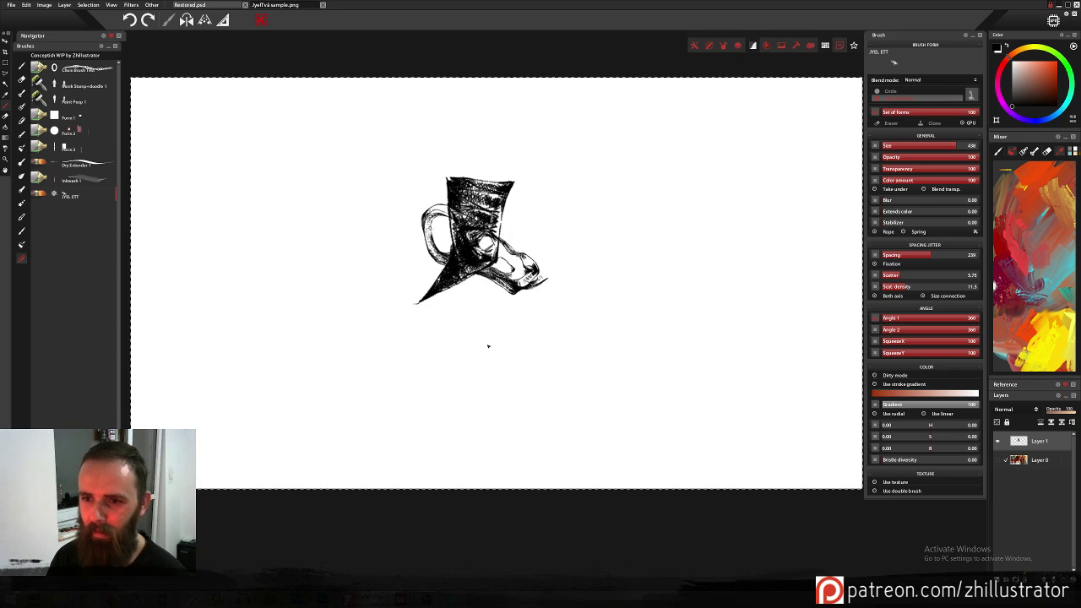
{"action": "left_click", "coordinate": [488, 345]}
{"action": "left_click", "coordinate": [413, 195]}
{"action": "left_click", "coordinate": [541, 203]}
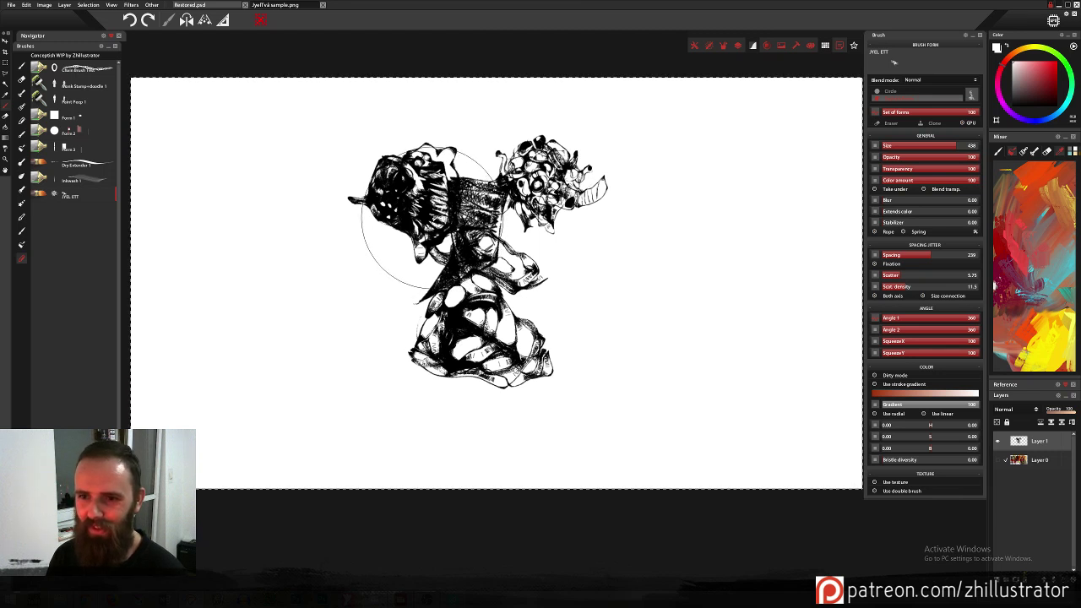
Overlay white JYEL ETT forms across the middle of the black cluster and set the colour back to black.
{"action": "mouse_move", "coordinate": [386, 229]}
{"action": "left_mouse_down"}
{"action": "mouse_move", "coordinate": [398, 326]}
{"action": "mouse_move", "coordinate": [423, 287]}
{"action": "mouse_move", "coordinate": [456, 292]}
{"action": "left_mouse_up"}
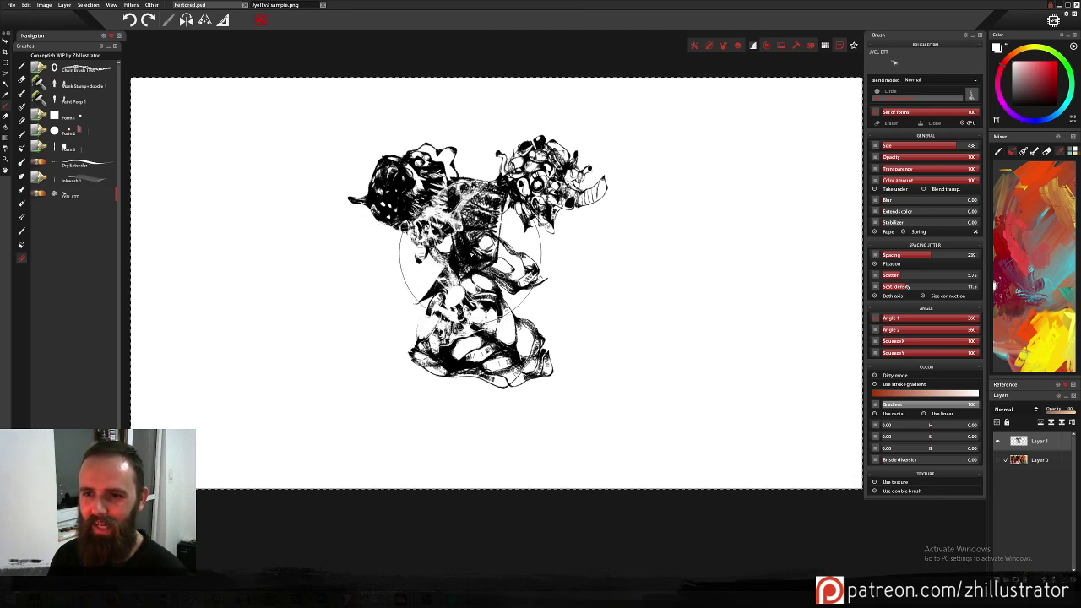
{"action": "left_click_drag", "start_coordinate": [492, 159], "coordinate": [484, 187]}
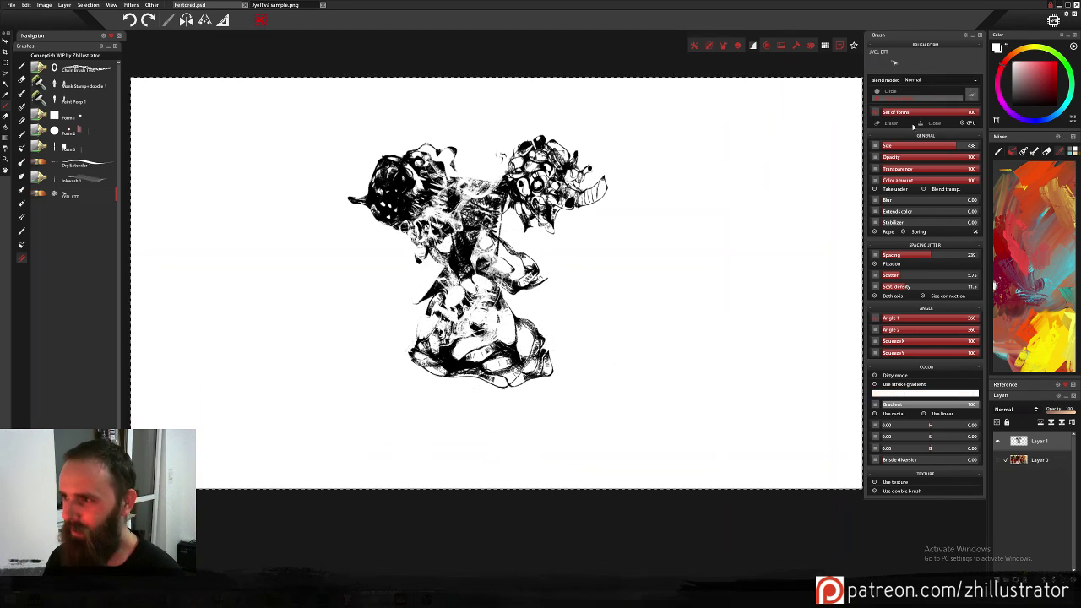
{"action": "left_click_drag", "start_coordinate": [1021, 83], "coordinate": [970, 125]}
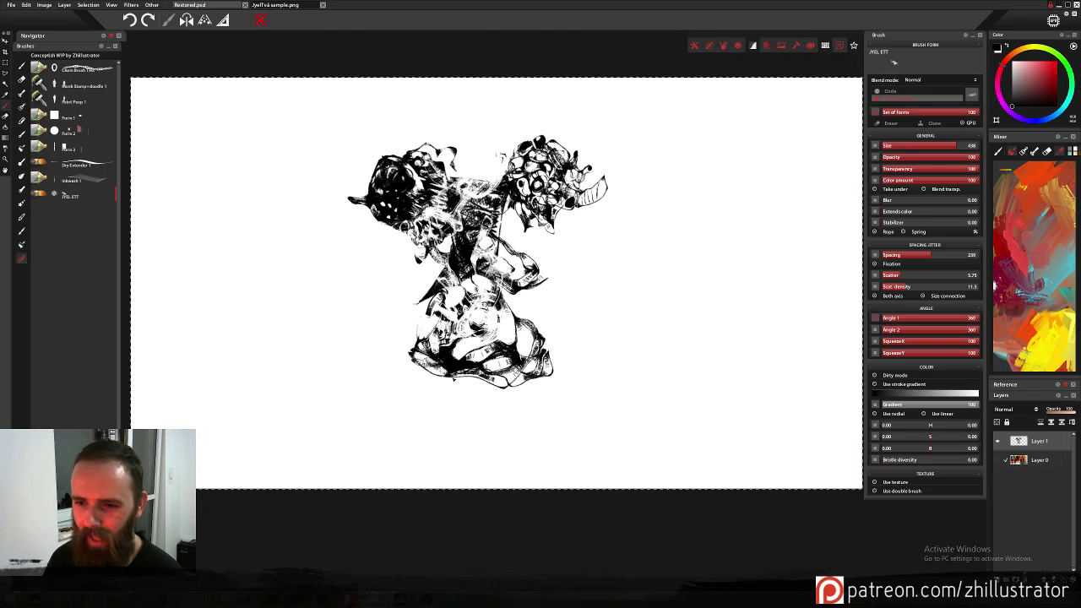
Stamp two more black JYEL ETT forms, one below and one on the left side of the cluster.
{"action": "left_click", "coordinate": [444, 370]}
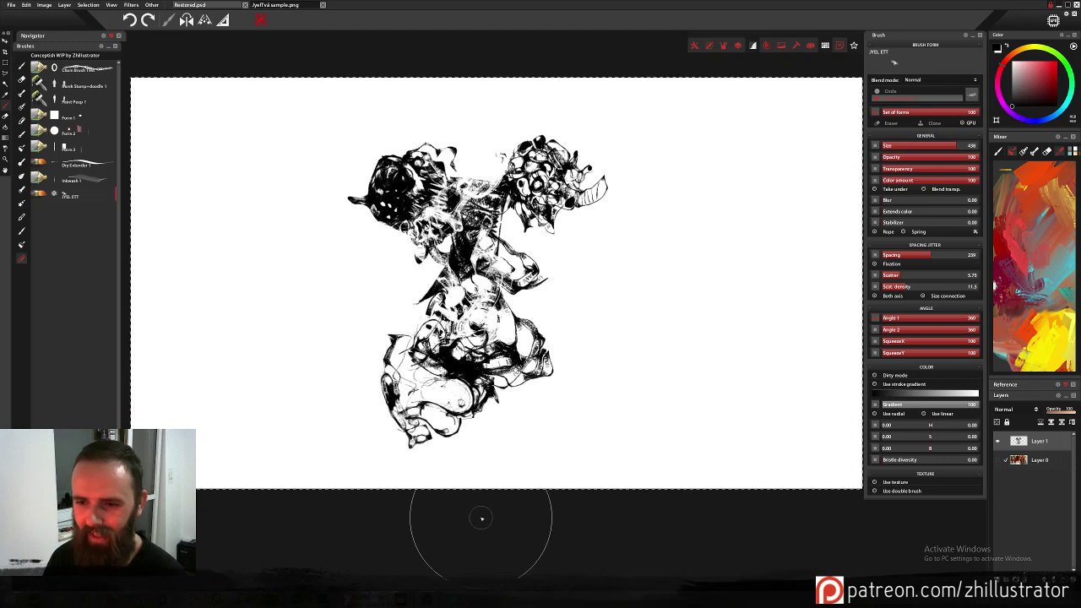
{"action": "left_click", "coordinate": [378, 289]}
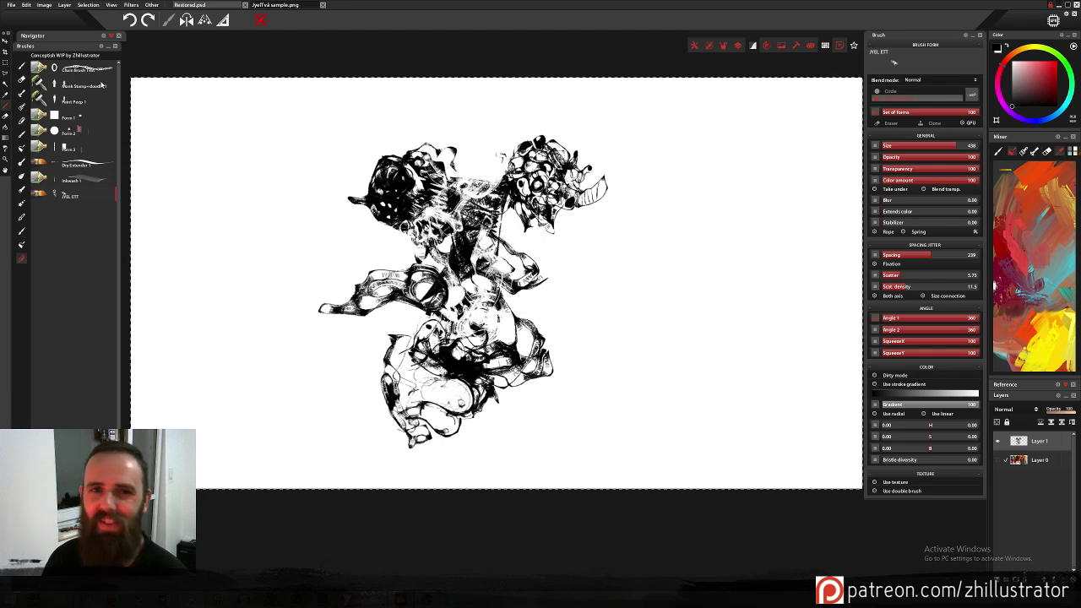
With the Dry Extender 1 brush, paint bold black strokes around the centre of the cluster and along its right side.
{"action": "left_click", "coordinate": [96, 164]}
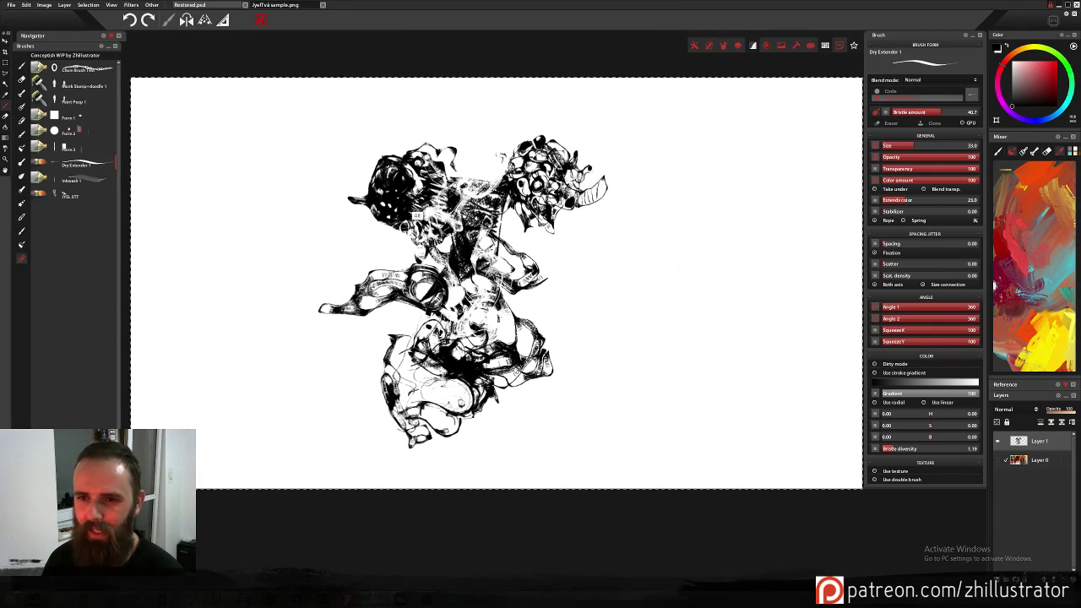
{"action": "mouse_move", "coordinate": [498, 194]}
{"action": "left_mouse_down"}
{"action": "mouse_move", "coordinate": [510, 216]}
{"action": "mouse_move", "coordinate": [451, 240]}
{"action": "mouse_move", "coordinate": [517, 255]}
{"action": "left_mouse_up"}
{"action": "mouse_move", "coordinate": [412, 234]}
{"action": "left_mouse_down"}
{"action": "mouse_move", "coordinate": [361, 275]}
{"action": "mouse_move", "coordinate": [355, 299]}
{"action": "left_mouse_up"}
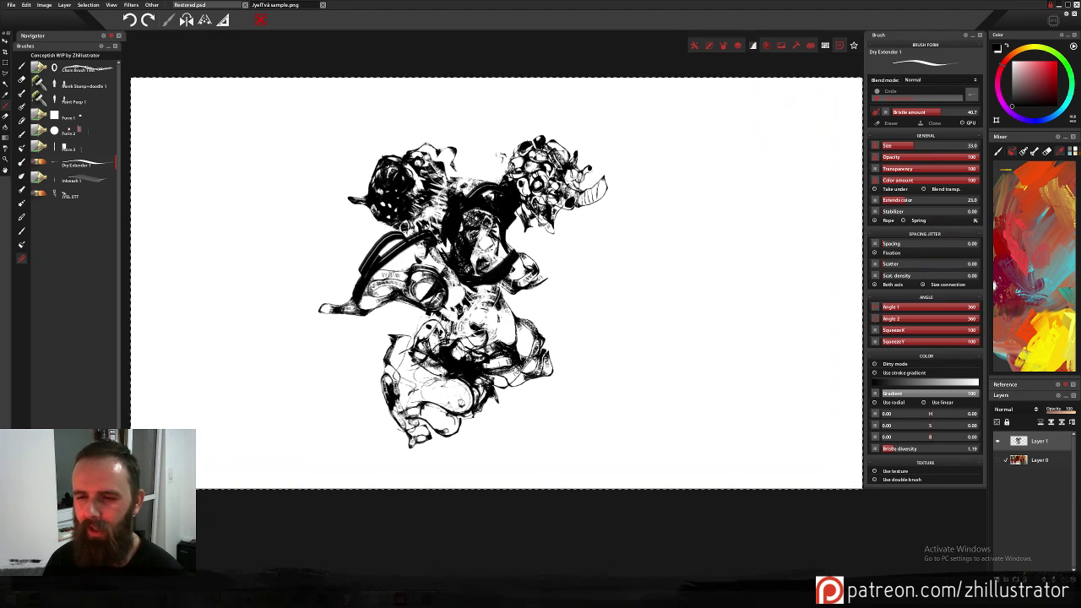
{"action": "left_click_drag", "start_coordinate": [523, 237], "coordinate": [562, 246]}
{"action": "left_click_drag", "start_coordinate": [564, 239], "coordinate": [589, 282]}
{"action": "left_click_drag", "start_coordinate": [522, 238], "coordinate": [535, 302]}
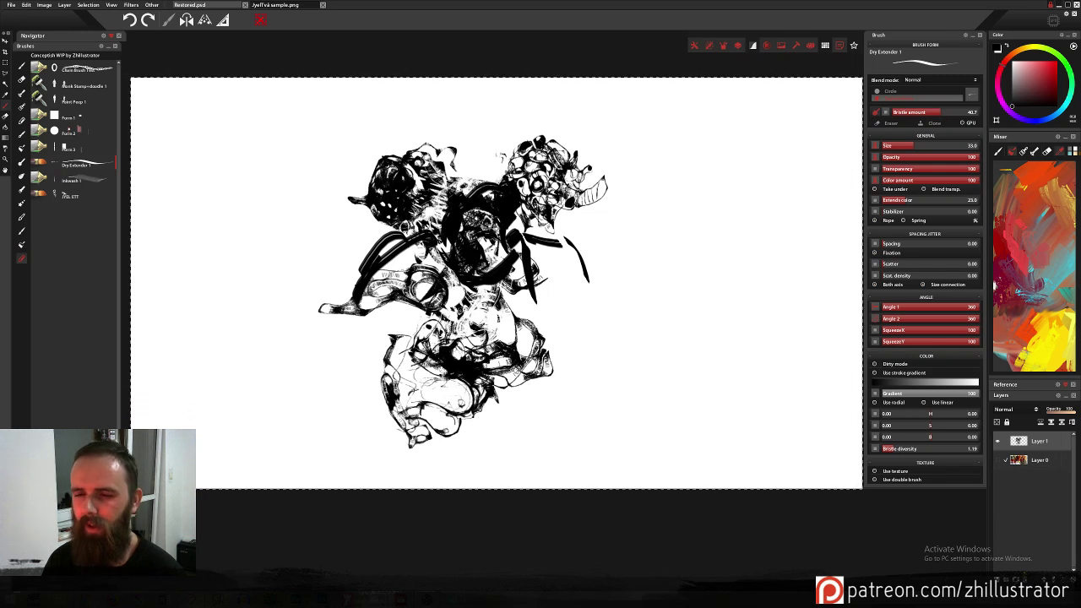
{"action": "left_click_drag", "start_coordinate": [529, 262], "coordinate": [517, 336]}
{"action": "left_click_drag", "start_coordinate": [524, 264], "coordinate": [515, 287]}
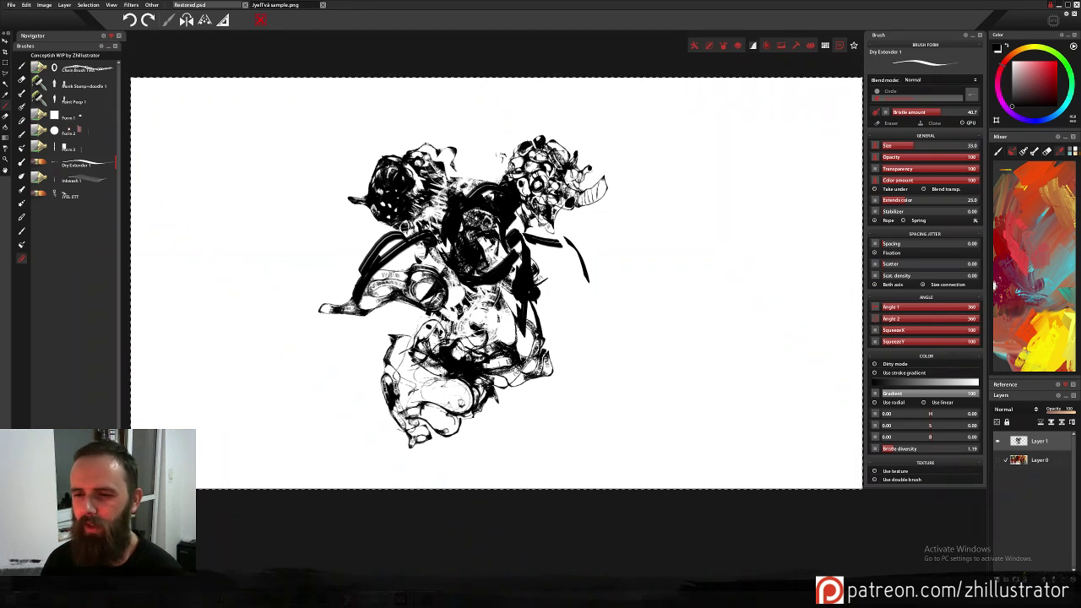
{"action": "left_click_drag", "start_coordinate": [446, 264], "coordinate": [452, 319]}
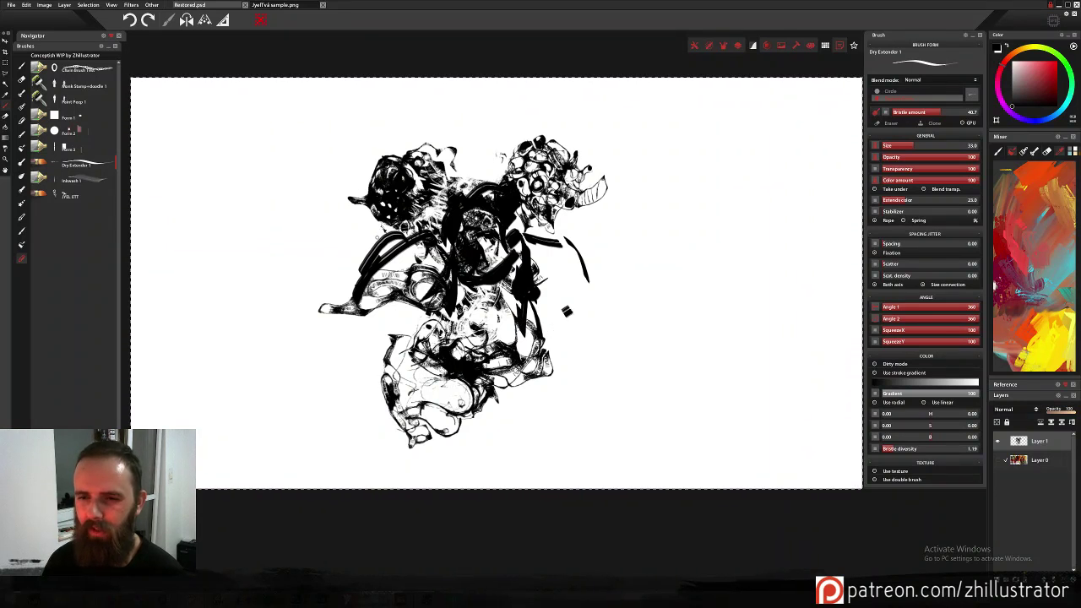
Outline the left arm with thick black Dry Extender 1 arcs and paint a short dark block at the lower right.
{"action": "left_click_drag", "start_coordinate": [376, 232], "coordinate": [342, 321]}
{"action": "left_click_drag", "start_coordinate": [389, 243], "coordinate": [350, 321]}
{"action": "left_click_drag", "start_coordinate": [342, 321], "coordinate": [407, 326]}
{"action": "mouse_move", "coordinate": [560, 336]}
{"action": "left_mouse_down"}
{"action": "mouse_move", "coordinate": [590, 308]}
{"action": "mouse_move", "coordinate": [548, 338]}
{"action": "left_mouse_up"}
{"action": "left_click_drag", "start_coordinate": [595, 308], "coordinate": [563, 322]}
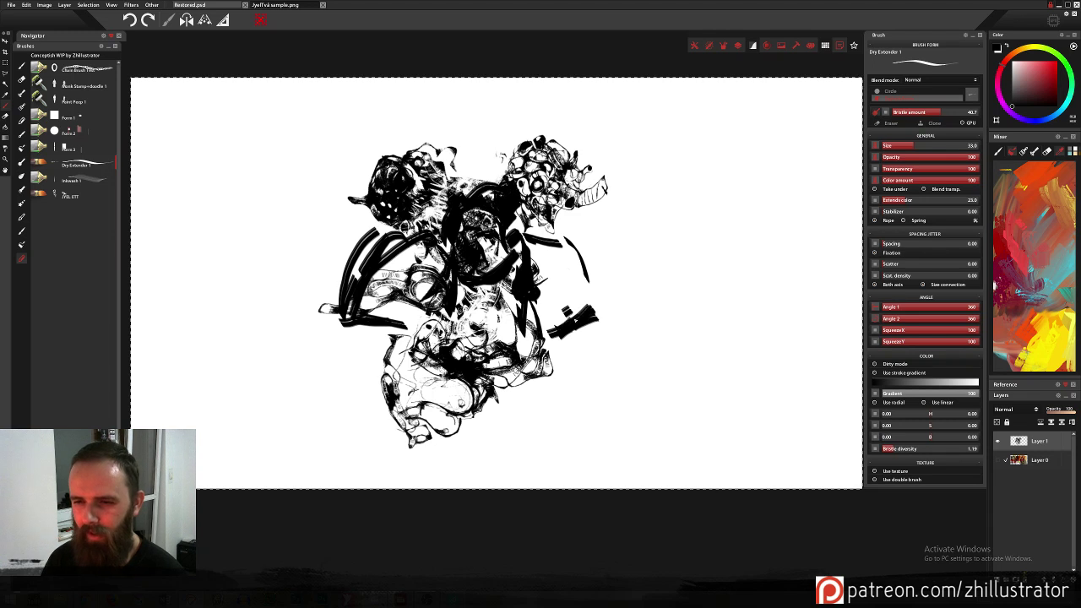
With the Inkwash 1 brush, lay light grey washes behind the upper centre, upper-right head and right side of the figure.
{"action": "left_click", "coordinate": [87, 181]}
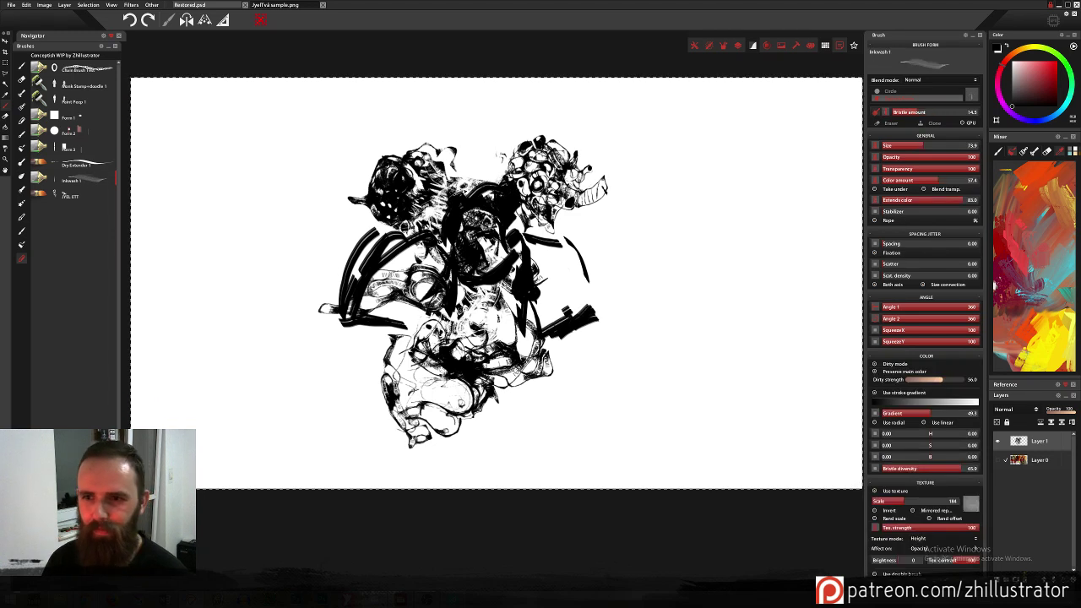
{"action": "mouse_move", "coordinate": [461, 191]}
{"action": "left_mouse_down"}
{"action": "mouse_move", "coordinate": [517, 192]}
{"action": "mouse_move", "coordinate": [511, 210]}
{"action": "left_mouse_up"}
{"action": "mouse_move", "coordinate": [460, 179]}
{"action": "left_mouse_down"}
{"action": "mouse_move", "coordinate": [525, 227]}
{"action": "mouse_move", "coordinate": [577, 182]}
{"action": "left_mouse_up"}
{"action": "mouse_move", "coordinate": [535, 131]}
{"action": "left_mouse_down"}
{"action": "mouse_move", "coordinate": [561, 218]}
{"action": "mouse_move", "coordinate": [535, 151]}
{"action": "left_mouse_up"}
{"action": "mouse_move", "coordinate": [561, 214]}
{"action": "left_mouse_down"}
{"action": "mouse_move", "coordinate": [530, 240]}
{"action": "mouse_move", "coordinate": [557, 317]}
{"action": "left_mouse_up"}
{"action": "mouse_move", "coordinate": [559, 244]}
{"action": "left_mouse_down"}
{"action": "mouse_move", "coordinate": [570, 313]}
{"action": "mouse_move", "coordinate": [542, 323]}
{"action": "left_mouse_up"}
{"action": "mouse_move", "coordinate": [525, 221]}
{"action": "left_mouse_down"}
{"action": "mouse_move", "coordinate": [589, 240]}
{"action": "mouse_move", "coordinate": [604, 286]}
{"action": "left_mouse_up"}
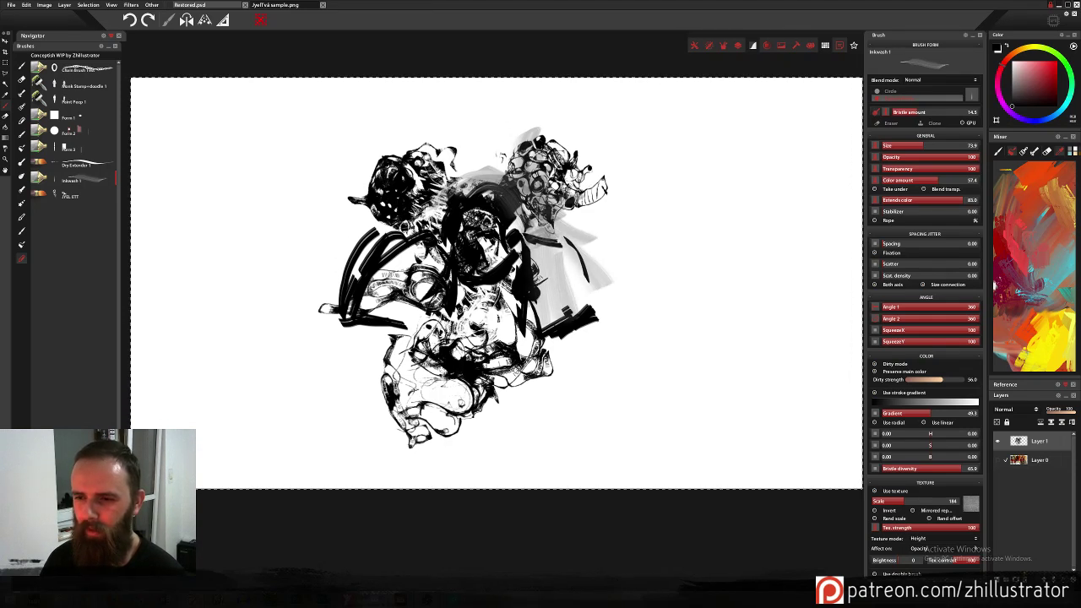
Extend the grey Inkwash 1 tones over the left arm, the torso and the lower body, trailing off below the figure.
{"action": "mouse_move", "coordinate": [393, 211]}
{"action": "left_mouse_down"}
{"action": "mouse_move", "coordinate": [376, 306]}
{"action": "mouse_move", "coordinate": [430, 236]}
{"action": "mouse_move", "coordinate": [486, 330]}
{"action": "left_mouse_up"}
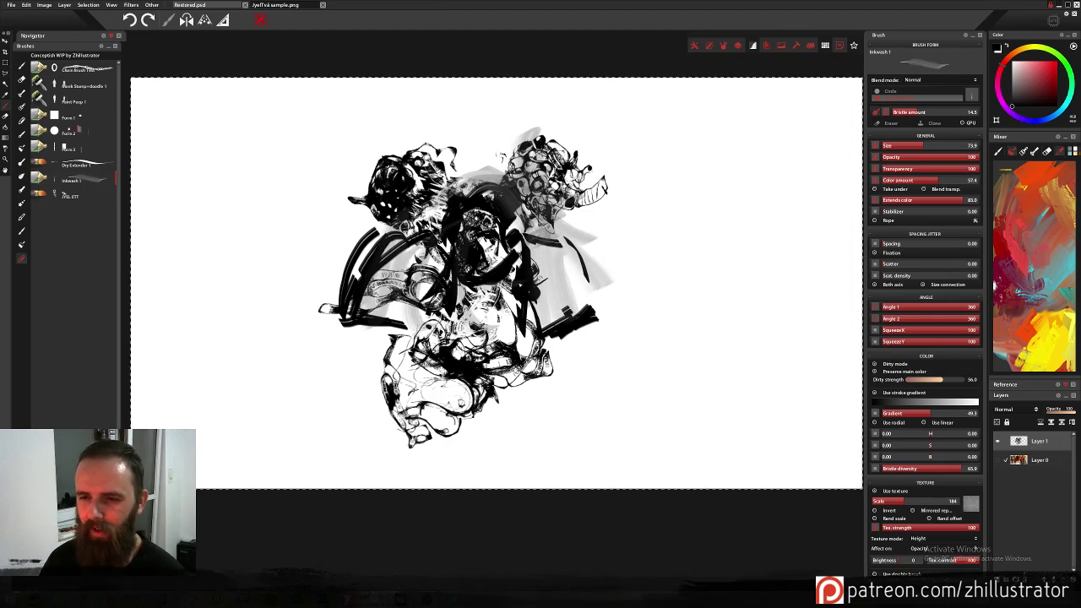
{"action": "left_click_drag", "start_coordinate": [473, 279], "coordinate": [549, 338]}
{"action": "left_click_drag", "start_coordinate": [508, 291], "coordinate": [481, 380]}
{"action": "left_click_drag", "start_coordinate": [478, 291], "coordinate": [451, 390]}
{"action": "left_click_drag", "start_coordinate": [454, 275], "coordinate": [414, 376]}
{"action": "left_click_drag", "start_coordinate": [447, 287], "coordinate": [402, 422]}
{"action": "left_click_drag", "start_coordinate": [397, 334], "coordinate": [483, 458]}
{"action": "left_click_drag", "start_coordinate": [403, 359], "coordinate": [497, 483]}
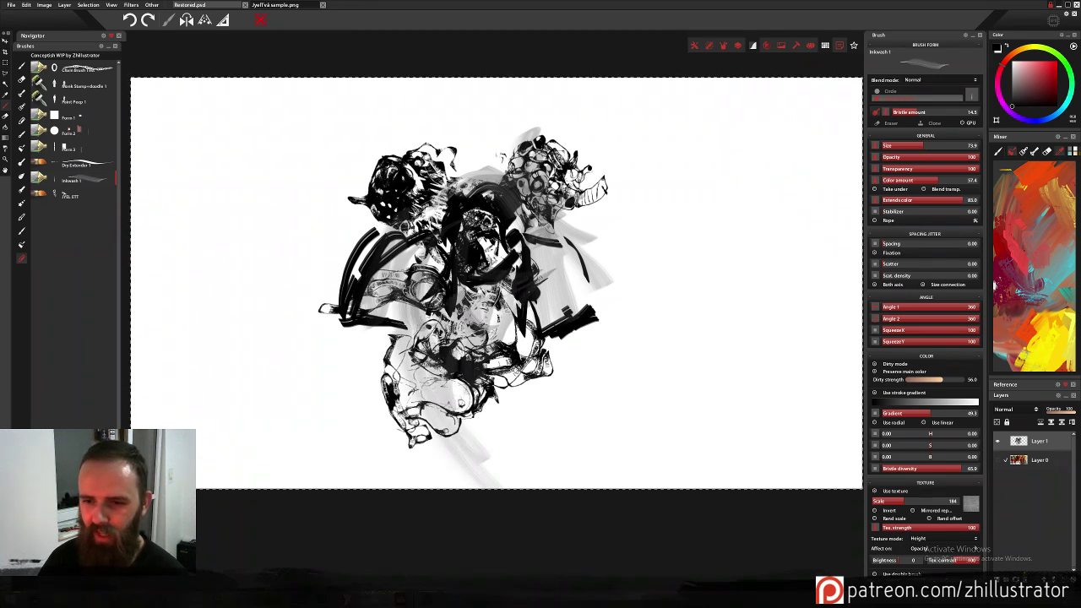
Wash grey Inkwash 1 strokes down the figure's lower right side and across its midsection.
{"action": "left_click_drag", "start_coordinate": [513, 336], "coordinate": [466, 435]}
{"action": "left_click_drag", "start_coordinate": [521, 342], "coordinate": [476, 448]}
{"action": "mouse_move", "coordinate": [542, 312]}
{"action": "left_mouse_down"}
{"action": "mouse_move", "coordinate": [493, 447]}
{"action": "mouse_move", "coordinate": [512, 437]}
{"action": "left_mouse_up"}
{"action": "left_click_drag", "start_coordinate": [507, 305], "coordinate": [489, 365]}
{"action": "left_click_drag", "start_coordinate": [500, 282], "coordinate": [470, 331]}
{"action": "mouse_move", "coordinate": [493, 277]}
{"action": "left_mouse_down"}
{"action": "mouse_move", "coordinate": [459, 323]}
{"action": "mouse_move", "coordinate": [453, 304]}
{"action": "mouse_move", "coordinate": [381, 297]}
{"action": "mouse_move", "coordinate": [391, 296]}
{"action": "left_mouse_up"}
Move the whole drawing toward the upper left of the canvas with a transform and switch to the JYEL ETT brush.
{"action": "key", "text": "ctrl+t"}
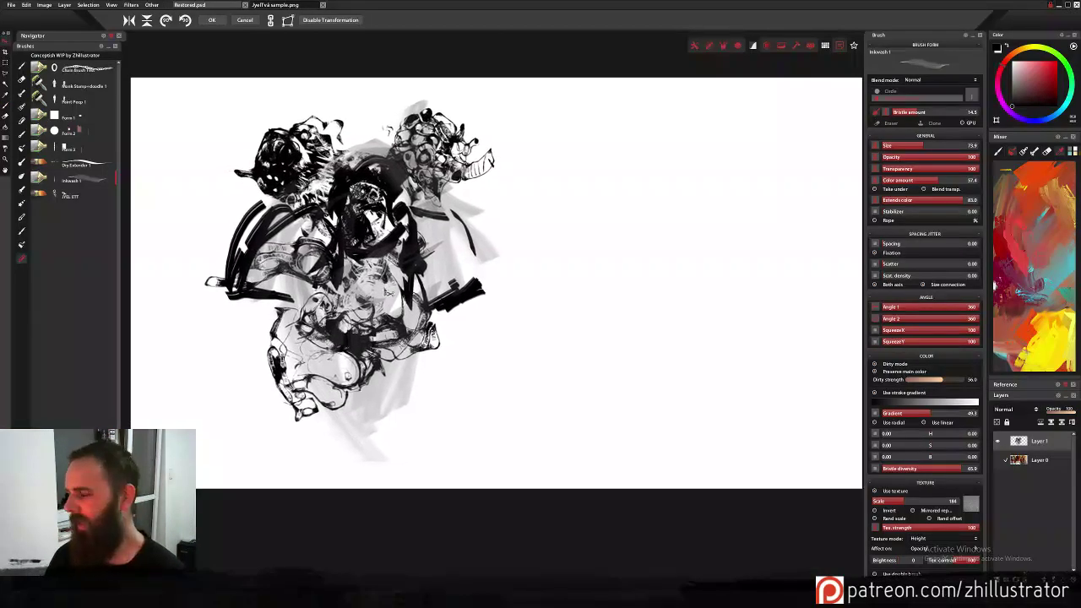
{"action": "key", "text": "Return"}
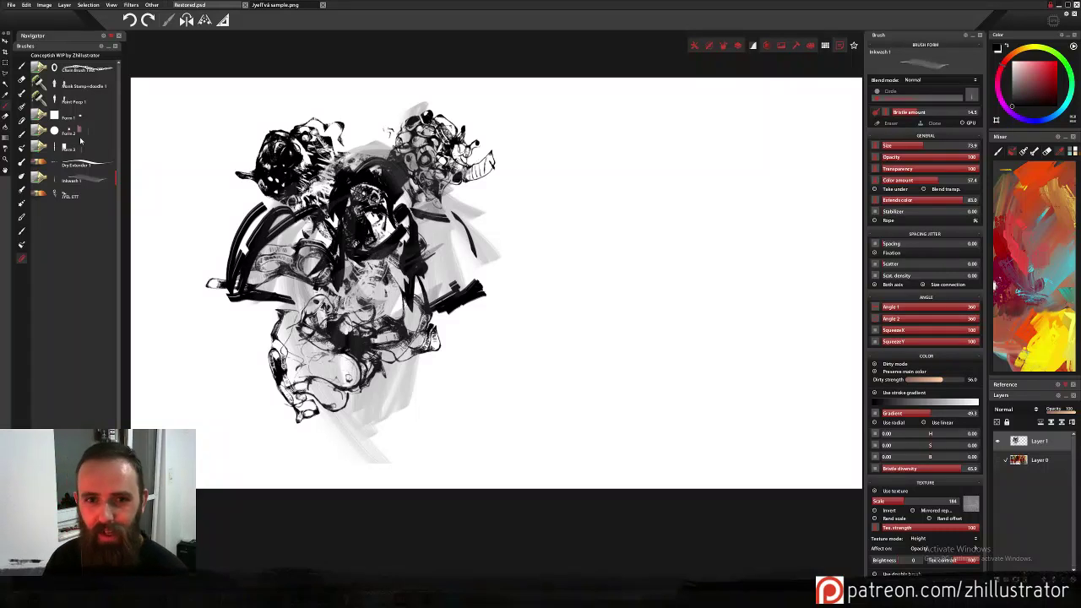
{"action": "left_click", "coordinate": [84, 197]}
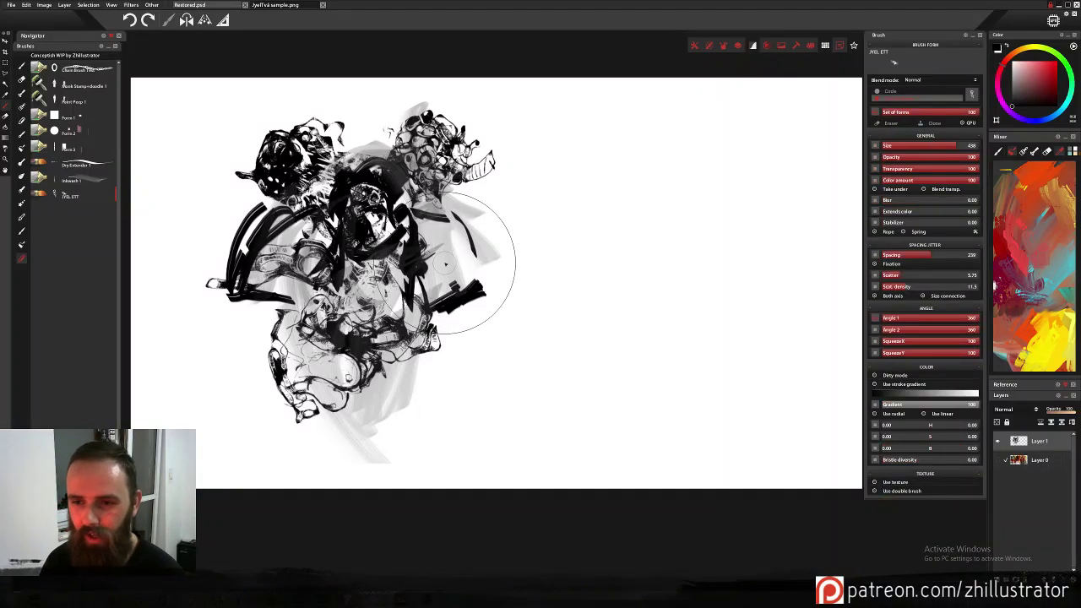
Try several JYEL ETT stamps on the right side of the figure and undo each one.
{"action": "mouse_move", "coordinate": [480, 235]}
{"action": "left_mouse_down"}
{"action": "mouse_move", "coordinate": [487, 269]}
{"action": "mouse_move", "coordinate": [471, 255]}
{"action": "left_mouse_up"}
{"action": "key", "text": "ctrl+z"}
{"action": "key", "text": "ctrl+z"}
{"action": "left_click", "coordinate": [471, 255]}
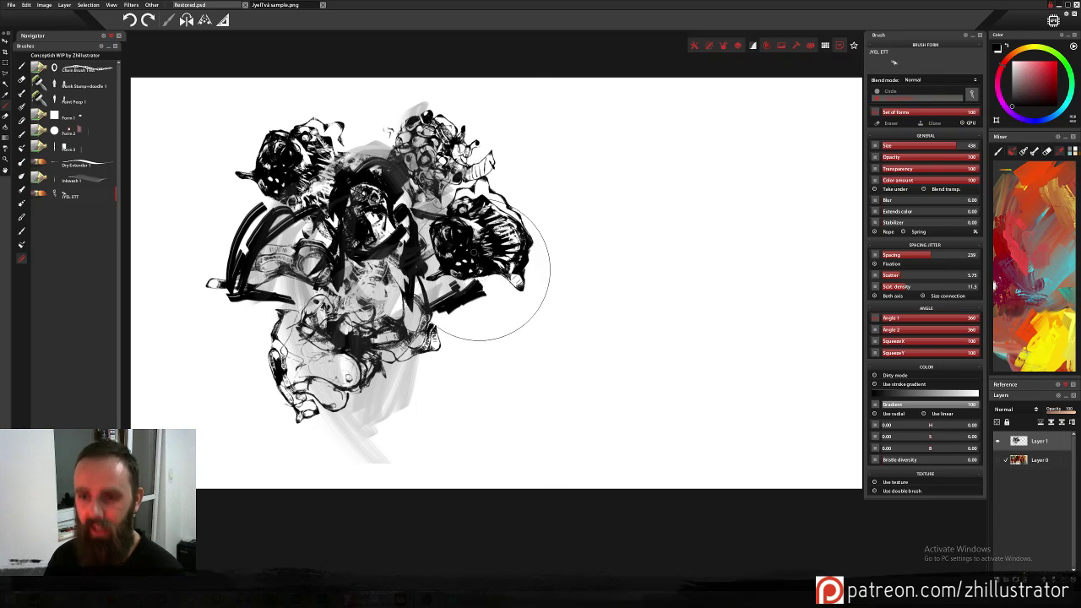
{"action": "left_click", "coordinate": [479, 283]}
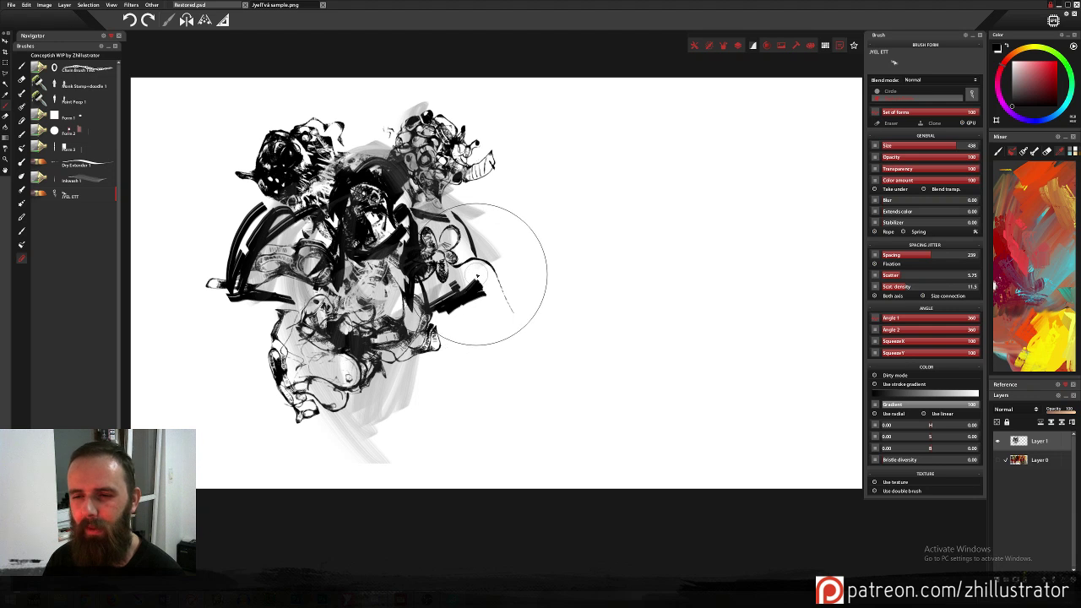
{"action": "key", "text": "ctrl+z"}
{"action": "left_click", "coordinate": [482, 284]}
{"action": "key", "text": "ctrl+z"}
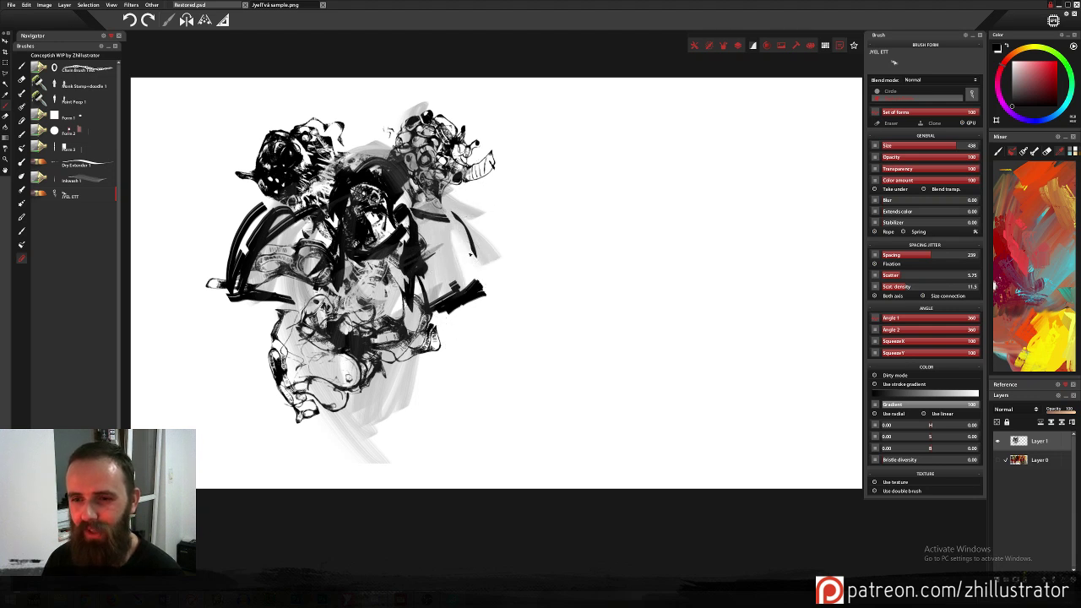
{"action": "left_click", "coordinate": [460, 266]}
{"action": "key", "text": "ctrl+z"}
Stamp black JYEL ETT forms on the figure's left arm and lower right side, undoing the unwanted attempts.
{"action": "left_click", "coordinate": [228, 250]}
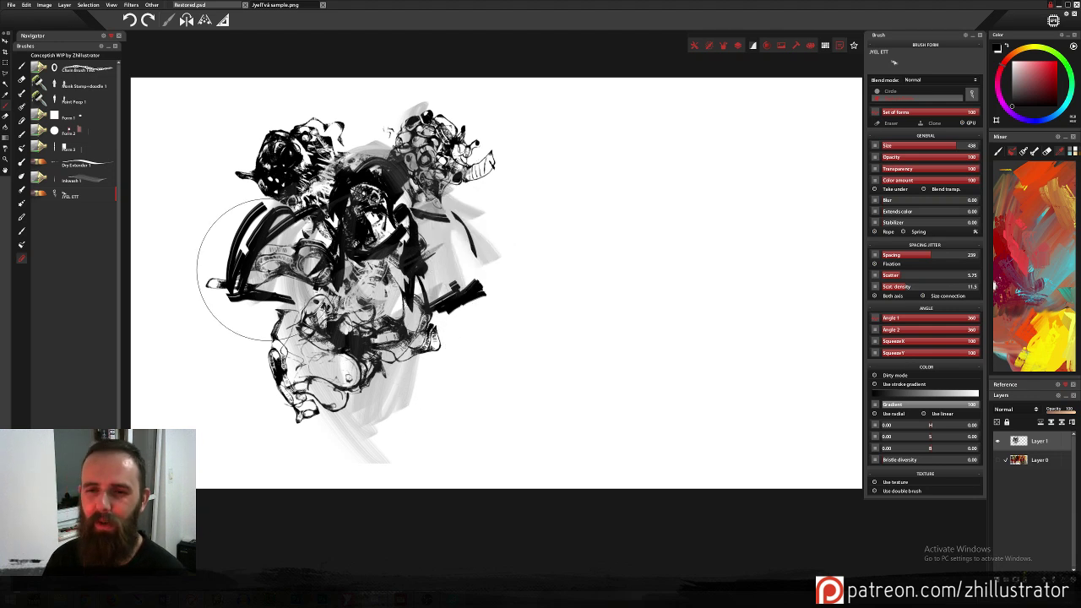
{"action": "left_click", "coordinate": [236, 270]}
{"action": "left_click", "coordinate": [448, 340]}
{"action": "key", "text": "ctrl+z"}
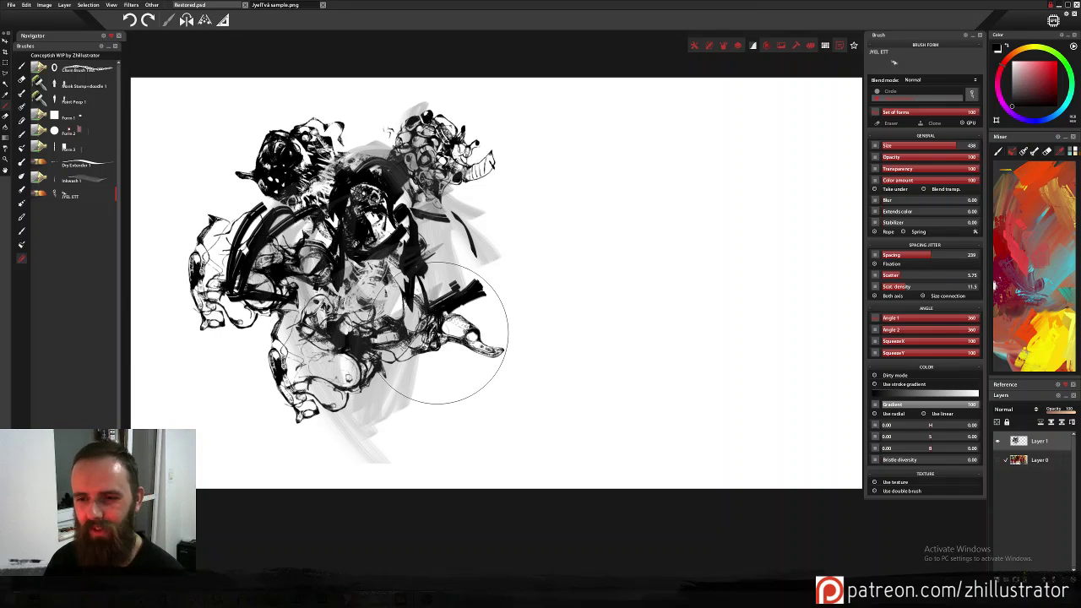
{"action": "left_click", "coordinate": [463, 349]}
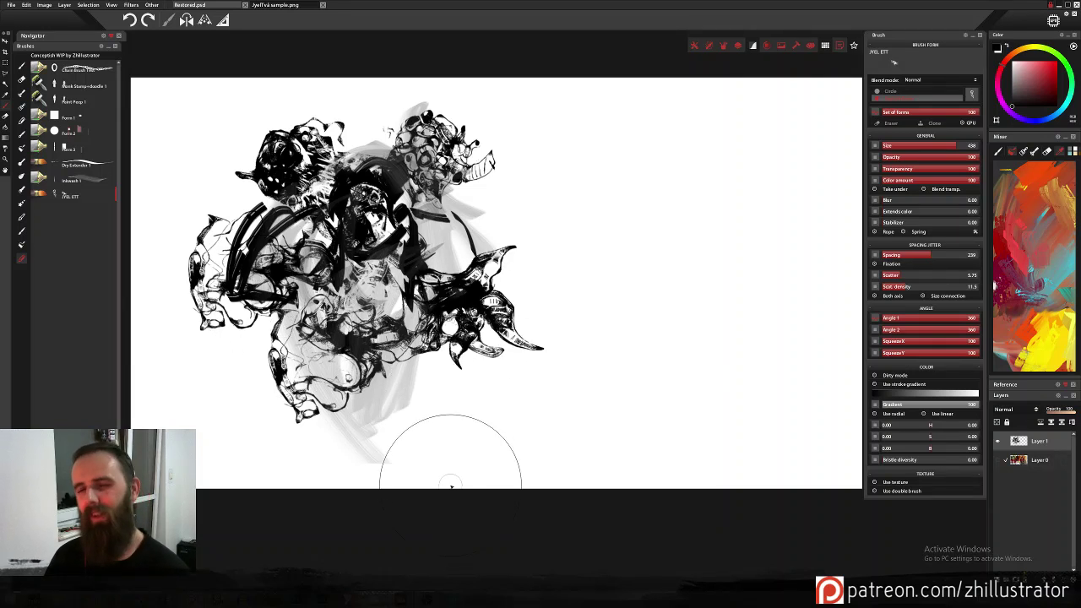
{"action": "key", "text": "ctrl+z"}
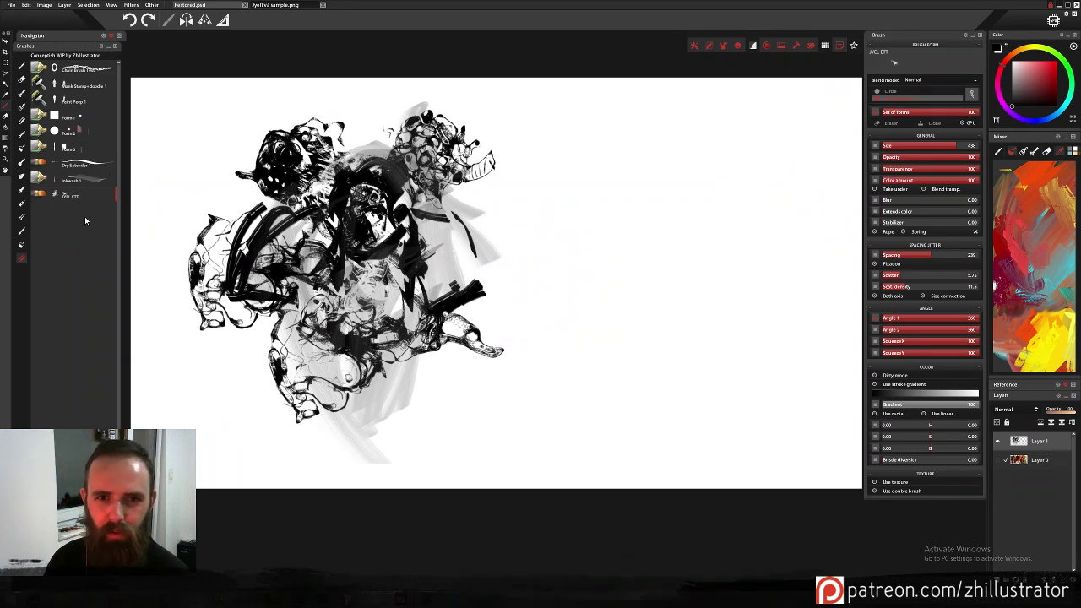
With the Chain Brush Test brush, hang black chains from the upper-right head and from the left arm.
{"action": "left_click", "coordinate": [84, 70]}
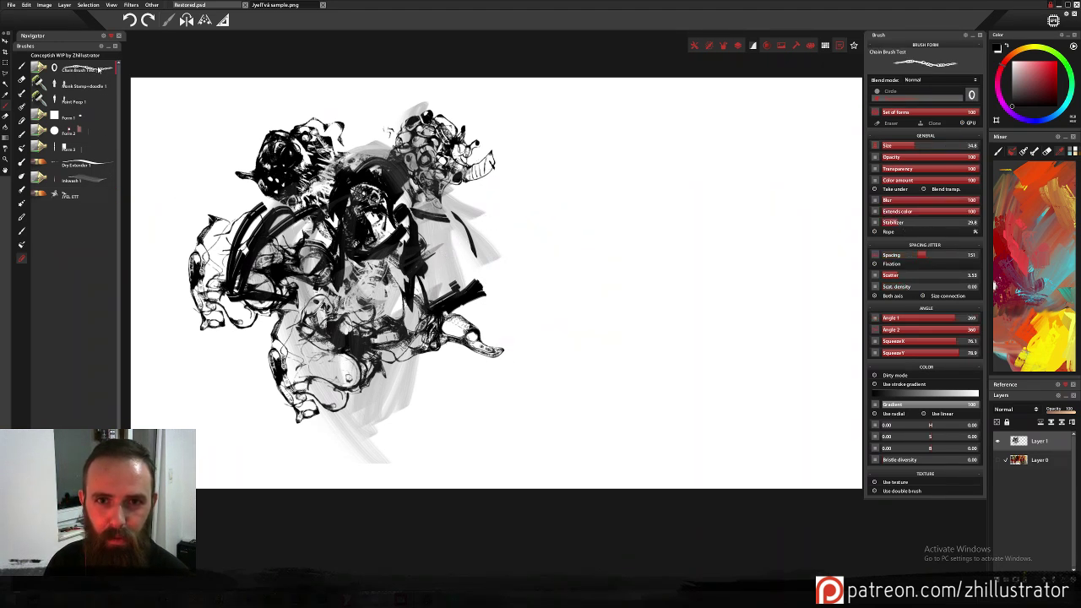
{"action": "left_click_drag", "start_coordinate": [435, 191], "coordinate": [389, 385]}
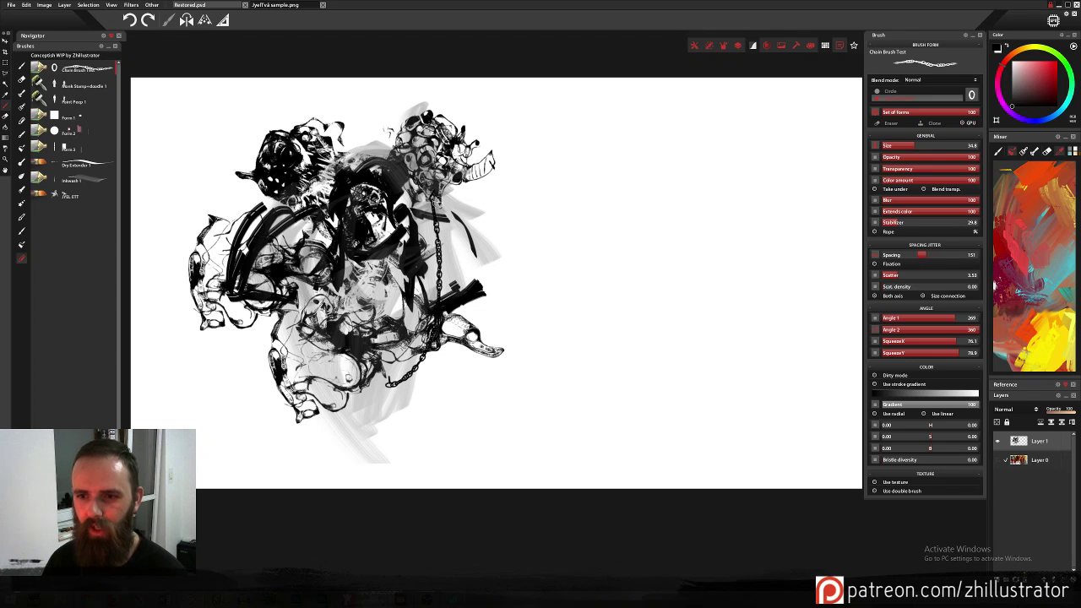
{"action": "mouse_move", "coordinate": [435, 190]}
{"action": "left_mouse_down"}
{"action": "mouse_move", "coordinate": [452, 435]}
{"action": "mouse_move", "coordinate": [402, 387]}
{"action": "mouse_move", "coordinate": [404, 331]}
{"action": "left_mouse_up"}
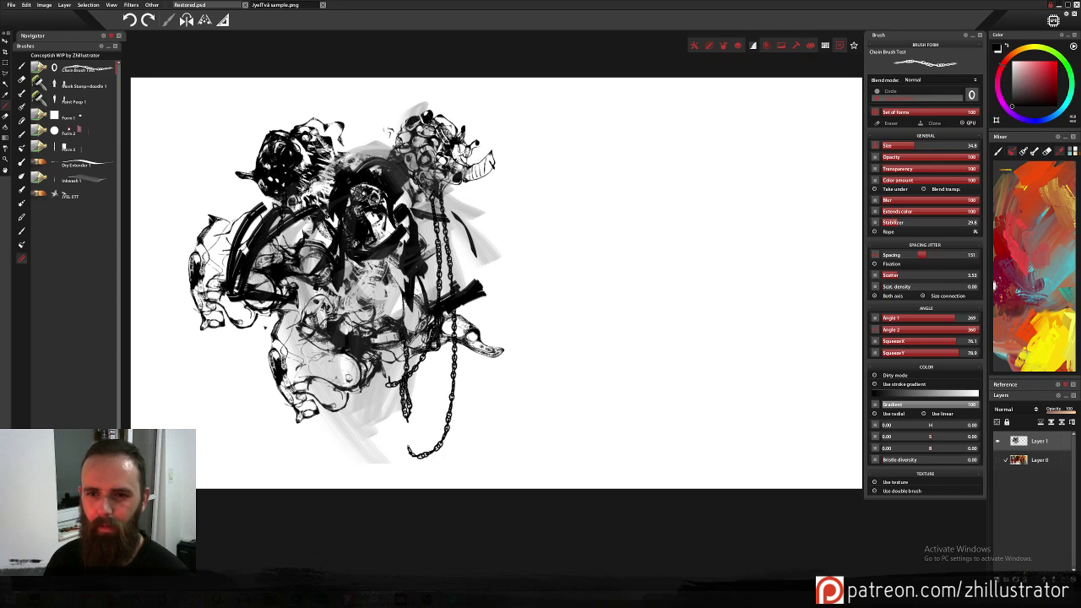
{"action": "left_click_drag", "start_coordinate": [277, 236], "coordinate": [279, 415]}
{"action": "left_click_drag", "start_coordinate": [263, 289], "coordinate": [260, 363]}
Try loose curved chain strokes on the blank area to the right of the figure and undo them.
{"action": "mouse_move", "coordinate": [596, 222]}
{"action": "left_mouse_down"}
{"action": "mouse_move", "coordinate": [695, 258]}
{"action": "mouse_move", "coordinate": [743, 203]}
{"action": "left_mouse_up"}
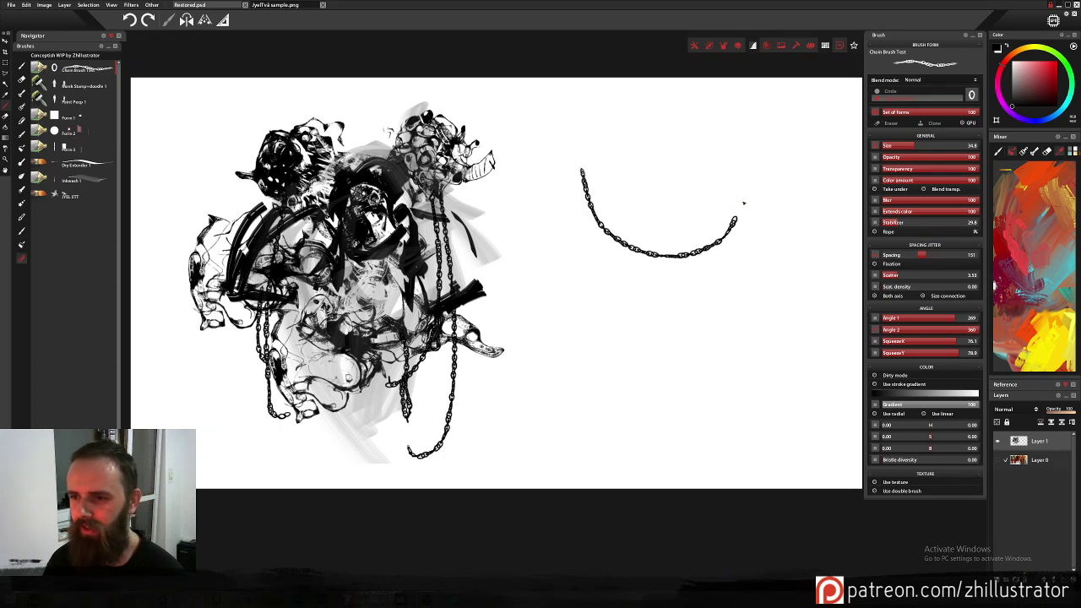
{"action": "mouse_move", "coordinate": [748, 128]}
{"action": "left_mouse_down"}
{"action": "mouse_move", "coordinate": [728, 213]}
{"action": "mouse_move", "coordinate": [617, 194]}
{"action": "mouse_move", "coordinate": [594, 140]}
{"action": "mouse_move", "coordinate": [609, 255]}
{"action": "mouse_move", "coordinate": [718, 218]}
{"action": "left_mouse_up"}
{"action": "key", "text": "ctrl+z"}
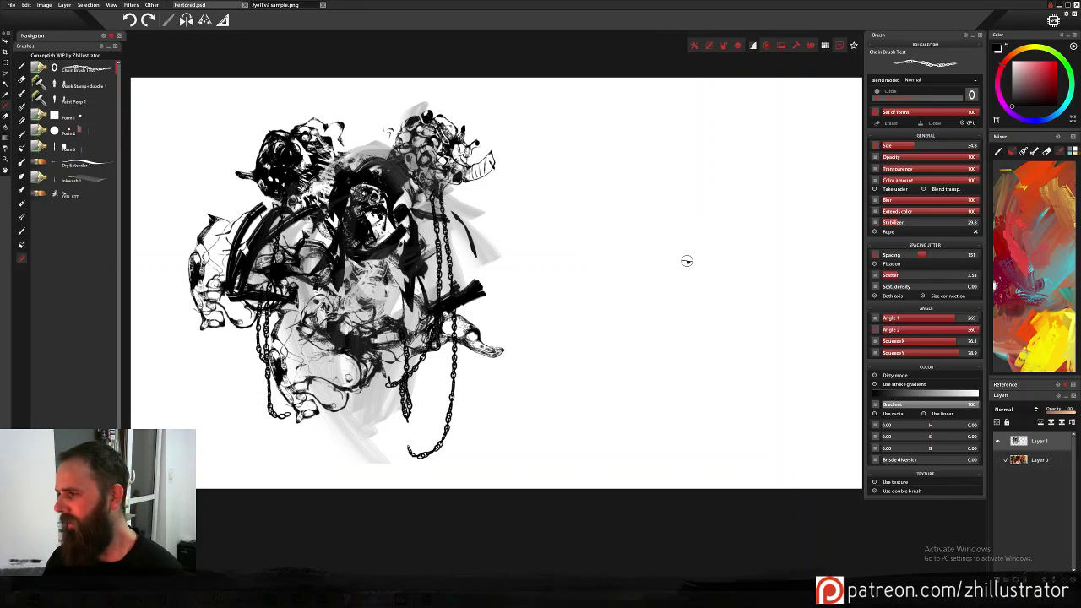
Draw another black chain at the figure's lower right and a light grey chain, in a colour sampled from the drawing, below the left head.
{"action": "scroll", "coordinate": [687, 261], "scroll_direction": "up", "scroll_amount": 3}
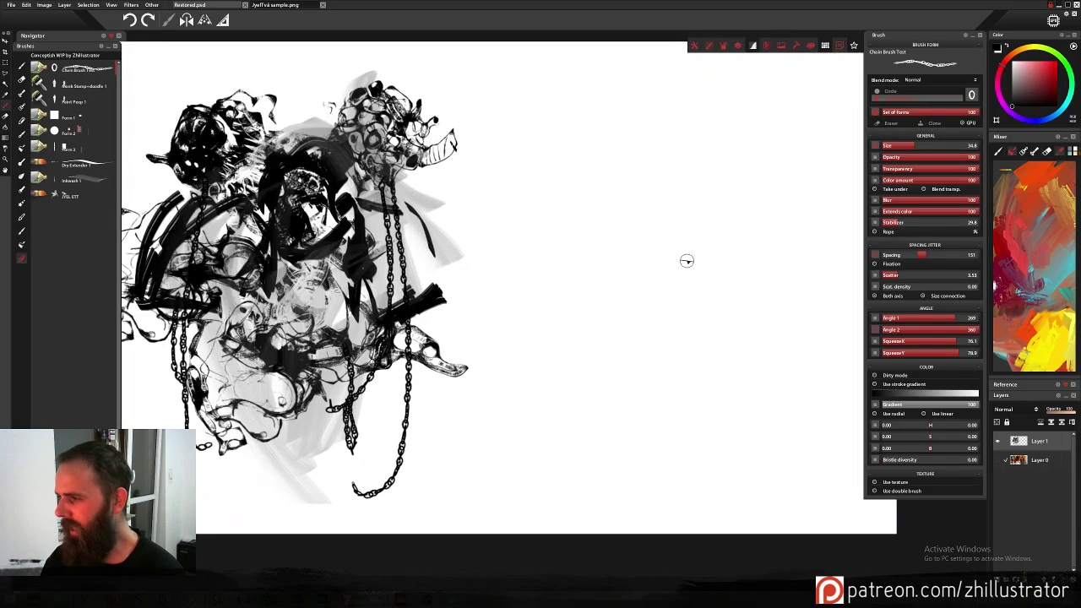
{"action": "mouse_move", "coordinate": [460, 332]}
{"action": "left_mouse_down"}
{"action": "mouse_move", "coordinate": [724, 234]}
{"action": "mouse_move", "coordinate": [734, 344]}
{"action": "mouse_move", "coordinate": [731, 336]}
{"action": "left_mouse_up"}
{"action": "mouse_move", "coordinate": [614, 327]}
{"action": "left_mouse_down"}
{"action": "mouse_move", "coordinate": [571, 474]}
{"action": "mouse_move", "coordinate": [627, 389]}
{"action": "left_mouse_up"}
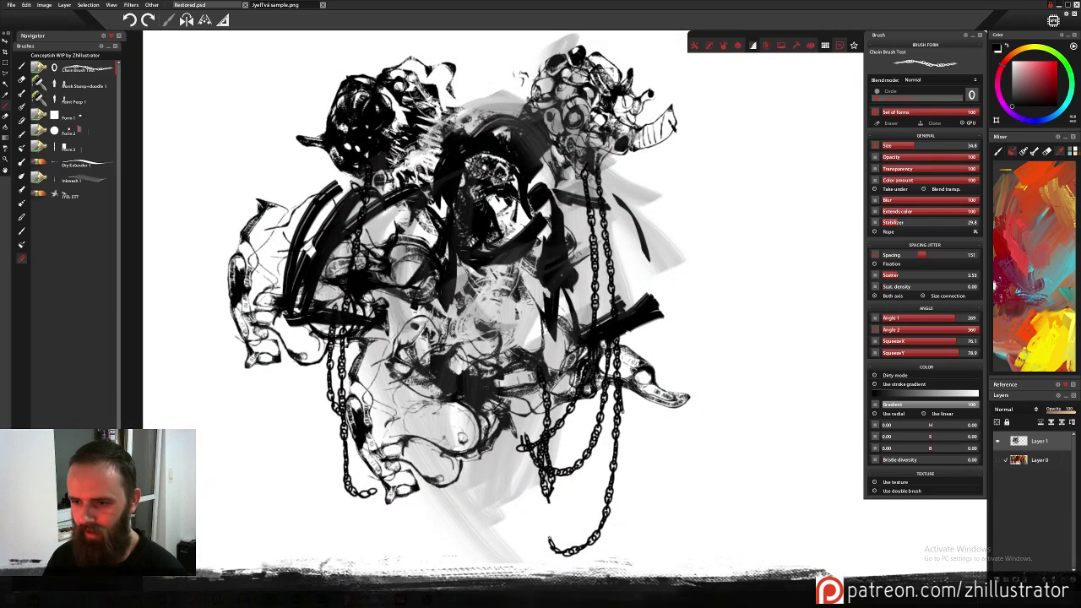
{"action": "left_click", "coordinate": [434, 150], "text": "alt"}
{"action": "mouse_move", "coordinate": [378, 175]}
{"action": "left_mouse_down"}
{"action": "mouse_move", "coordinate": [371, 263]}
{"action": "mouse_move", "coordinate": [386, 363]}
{"action": "mouse_move", "coordinate": [390, 302]}
{"action": "left_mouse_up"}
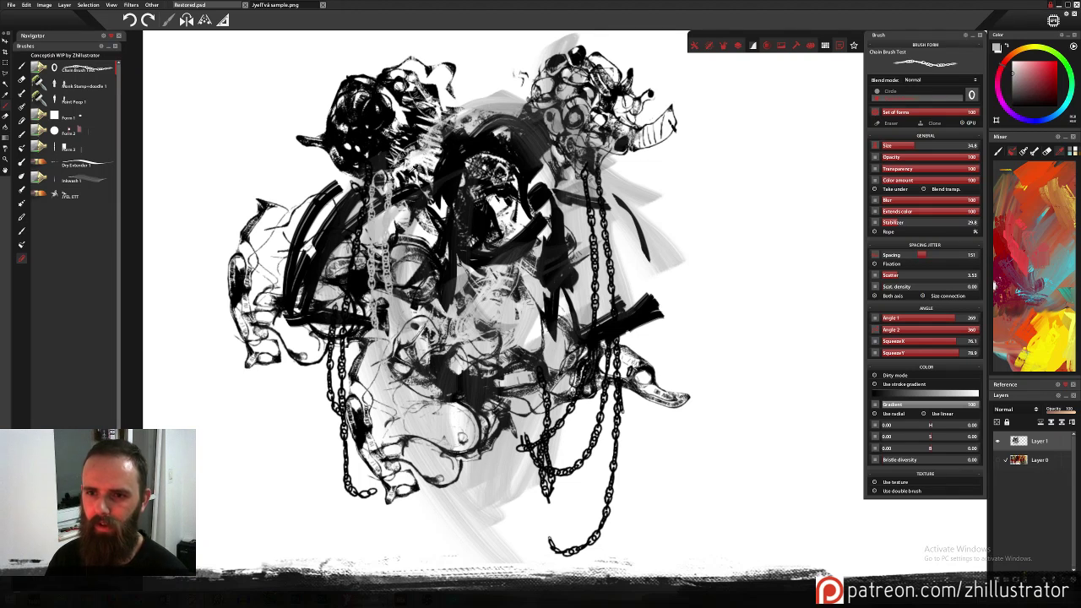
Sample white from the canvas, set the active colour to black and hang black chains from the left head down past the arm.
{"action": "left_click", "coordinate": [295, 163], "text": "alt"}
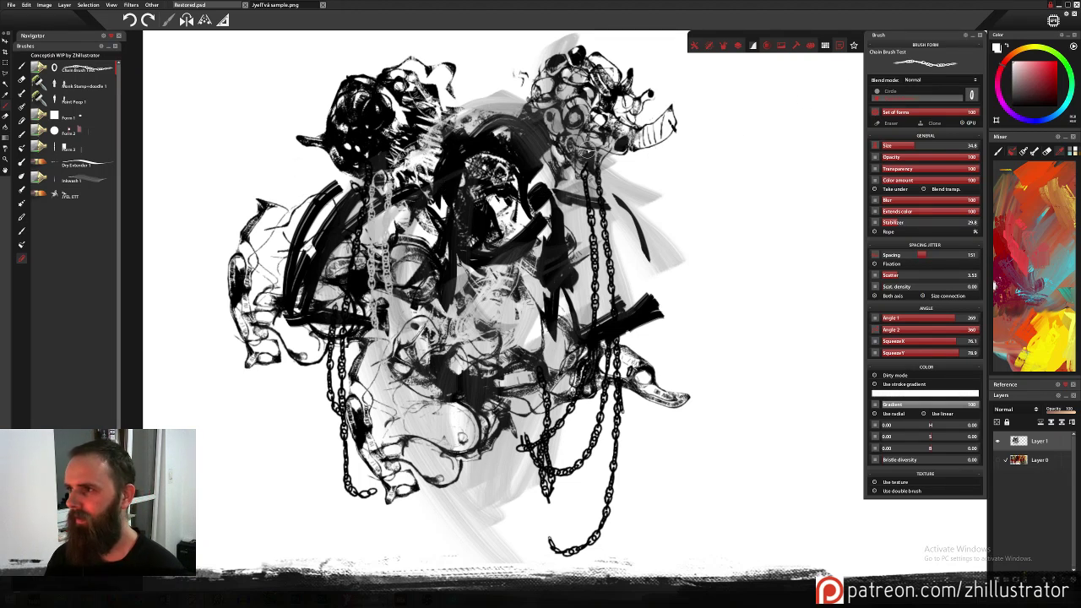
{"action": "left_click_drag", "start_coordinate": [1015, 91], "coordinate": [998, 119]}
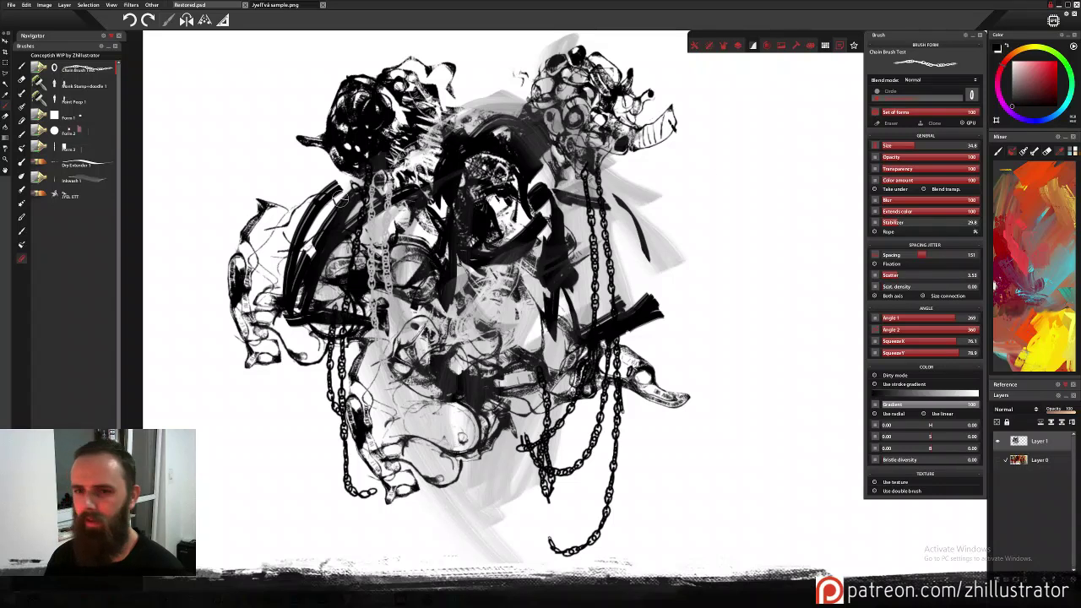
{"action": "left_click_drag", "start_coordinate": [355, 173], "coordinate": [345, 273]}
{"action": "mouse_move", "coordinate": [341, 174]}
{"action": "left_mouse_down"}
{"action": "mouse_move", "coordinate": [326, 232]}
{"action": "mouse_move", "coordinate": [319, 515]}
{"action": "mouse_move", "coordinate": [341, 544]}
{"action": "mouse_move", "coordinate": [353, 510]}
{"action": "left_mouse_up"}
Overlay white chain strokes on the dark areas at both sides and the centre, and add one more black chain on the left.
{"action": "key", "text": "x"}
{"action": "left_click_drag", "start_coordinate": [623, 137], "coordinate": [639, 331]}
{"action": "left_click_drag", "start_coordinate": [607, 172], "coordinate": [629, 229]}
{"action": "left_click_drag", "start_coordinate": [507, 252], "coordinate": [473, 311]}
{"action": "left_click_drag", "start_coordinate": [388, 174], "coordinate": [391, 214]}
{"action": "left_click_drag", "start_coordinate": [360, 174], "coordinate": [378, 247]}
{"action": "left_click_drag", "start_coordinate": [330, 207], "coordinate": [329, 241]}
{"action": "left_click_drag", "start_coordinate": [344, 266], "coordinate": [362, 284]}
{"action": "key", "text": "x"}
{"action": "left_click_drag", "start_coordinate": [345, 175], "coordinate": [330, 421]}
Stamp one black JYEL ETT form as an arm on the right side of the figure.
{"action": "left_click", "coordinate": [93, 167]}
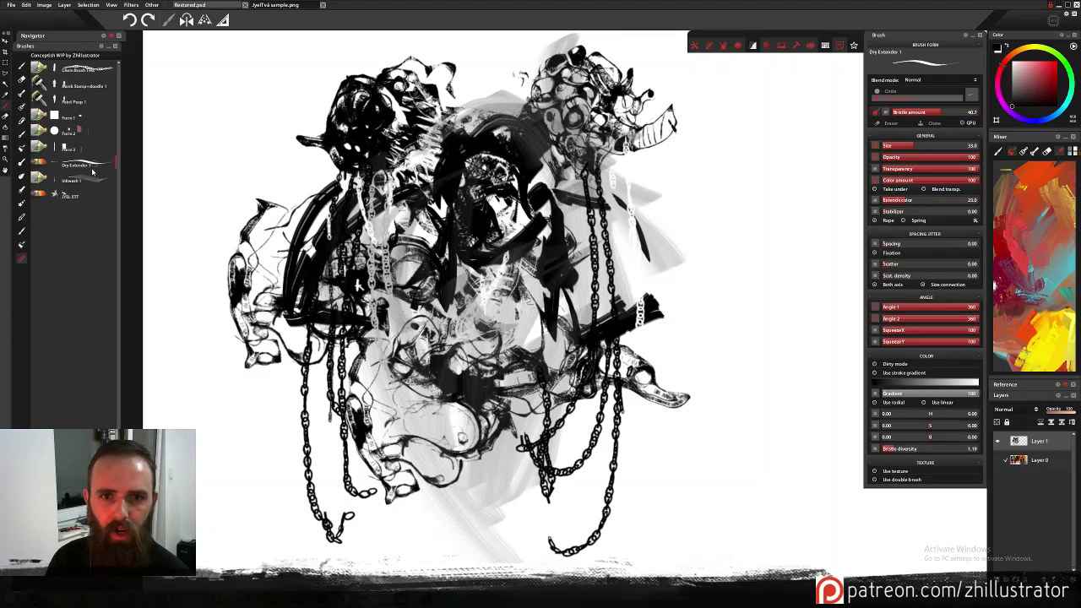
{"action": "left_click", "coordinate": [85, 199]}
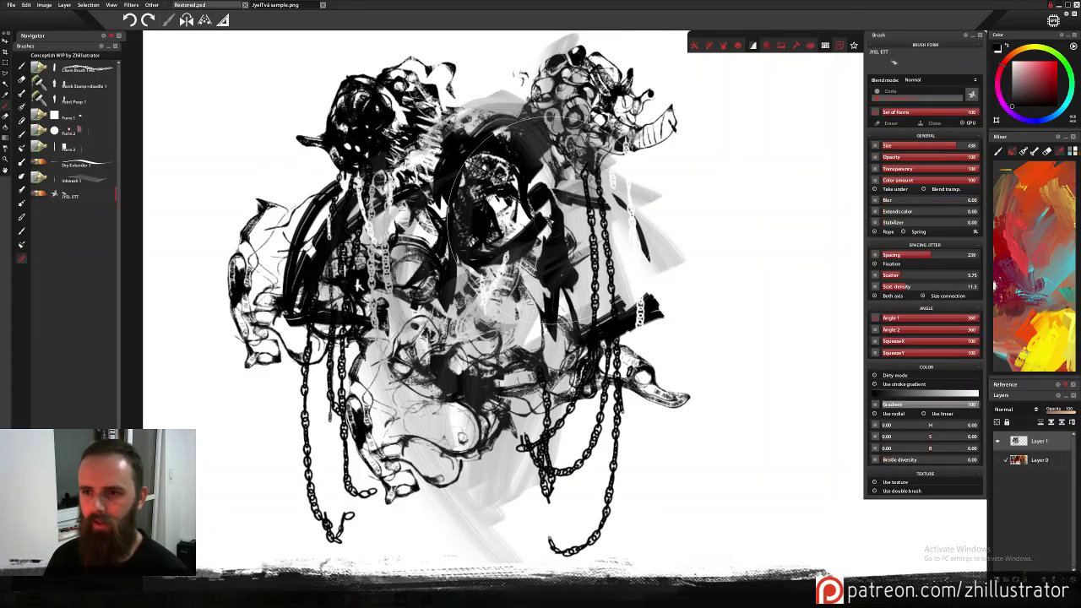
{"action": "left_click", "coordinate": [636, 250]}
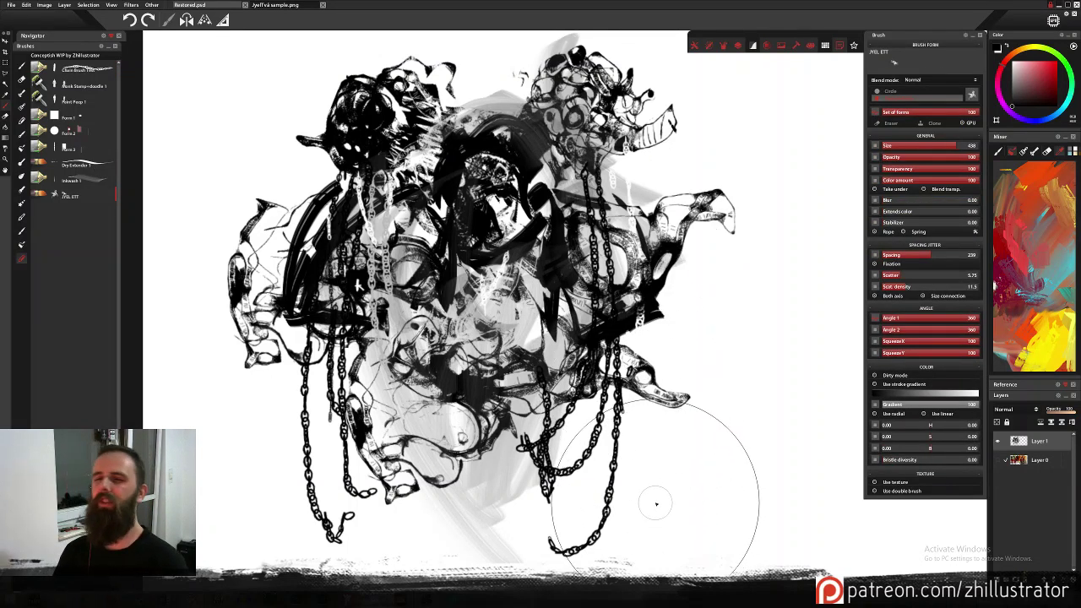
{"action": "left_click", "coordinate": [477, 530]}
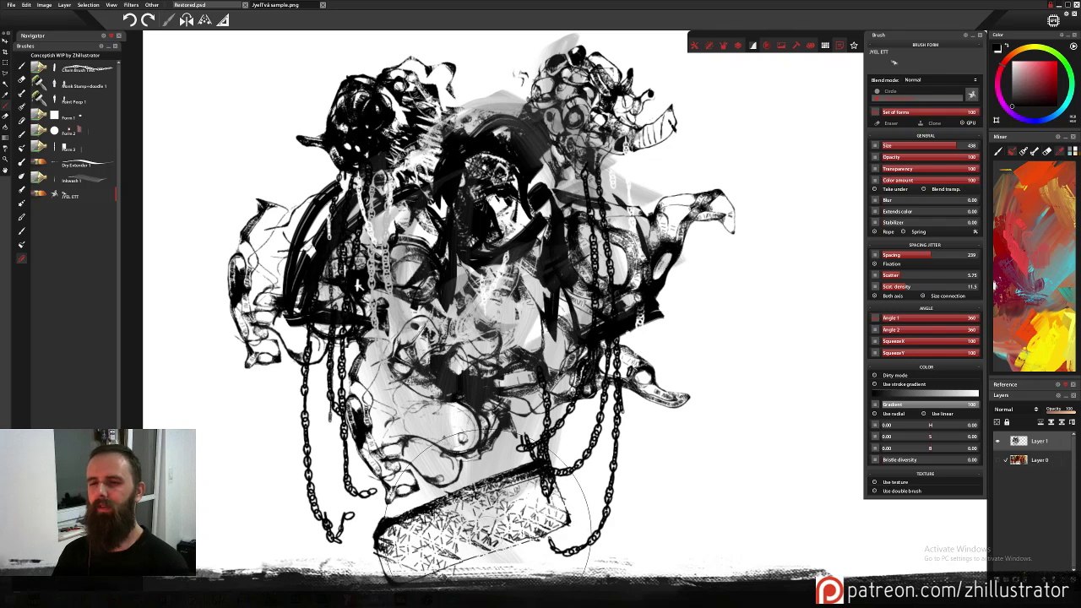
{"action": "key", "text": "ctrl+z"}
{"action": "left_click", "coordinate": [477, 500]}
{"action": "key", "text": "ctrl+z"}
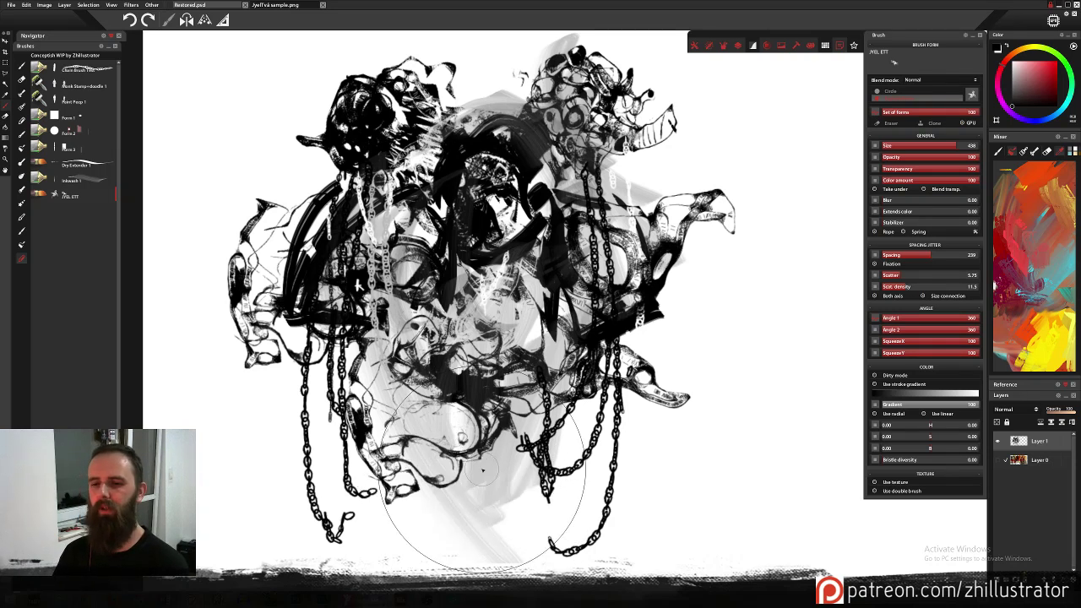
Stamp a black JYEL ETT form with rounded openings at the lower centre of the figure, between the hanging chains.
{"action": "left_click", "coordinate": [474, 503]}
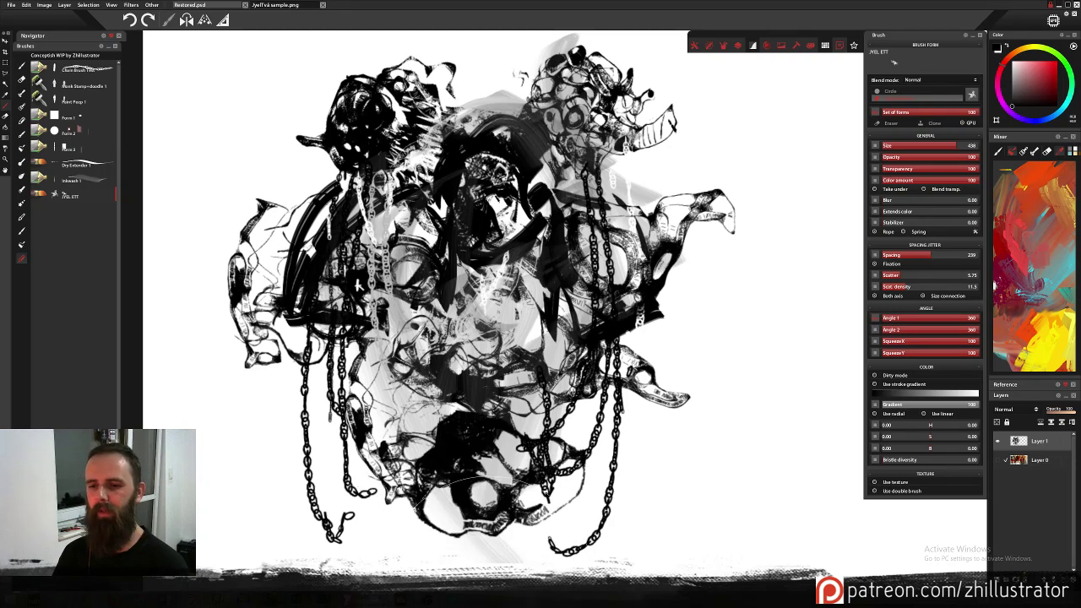
{"action": "key", "text": "ctrl+z"}
{"action": "left_click", "coordinate": [477, 477]}
{"action": "key", "text": "ctrl+z"}
{"action": "left_click", "coordinate": [477, 477]}
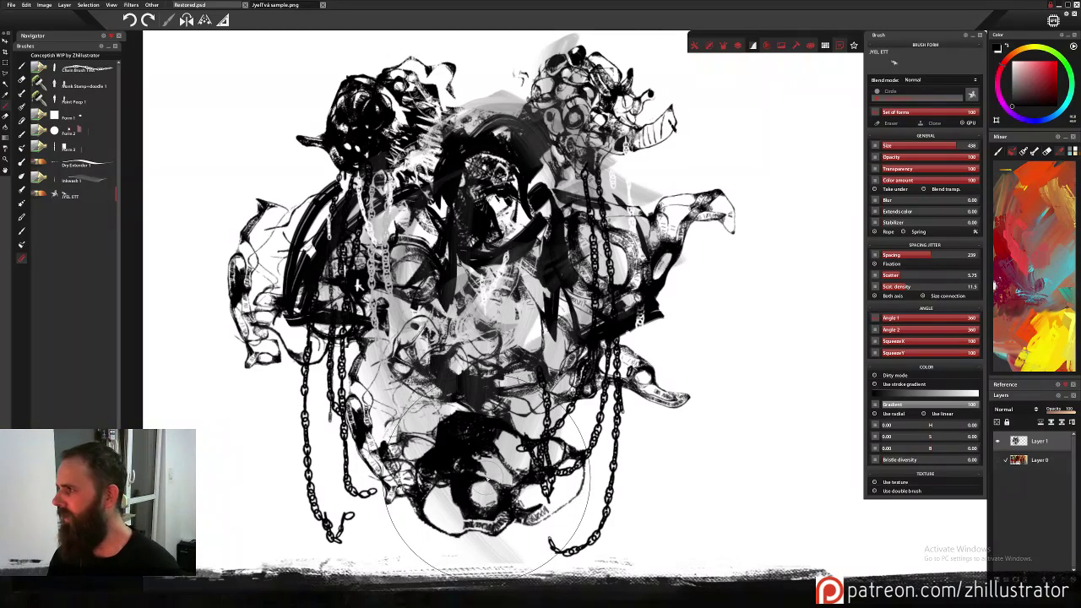
{"action": "key", "text": "ctrl+z"}
{"action": "left_click", "coordinate": [477, 477]}
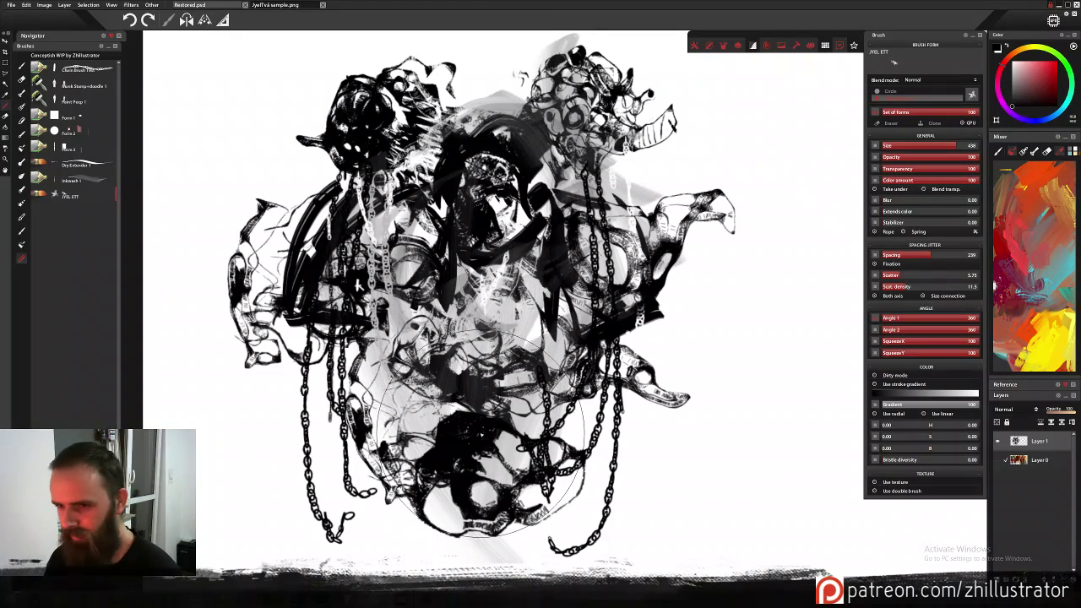
Paint a black arched band and dark shading over the lower-centre form with the Dry Extender 1 brush.
{"action": "left_click", "coordinate": [88, 167]}
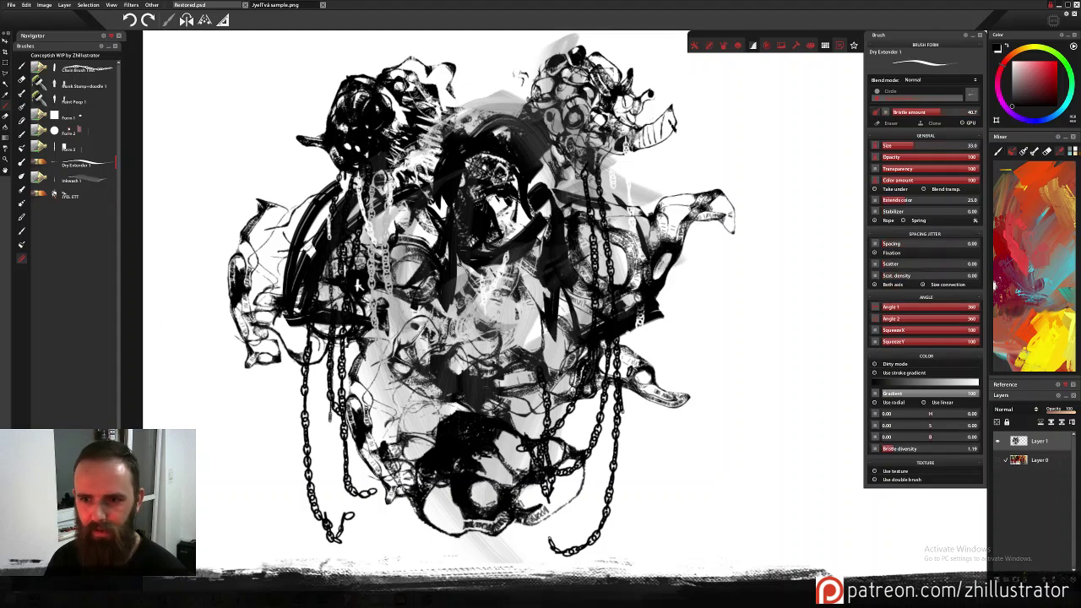
{"action": "left_click_drag", "start_coordinate": [458, 408], "coordinate": [407, 444]}
{"action": "mouse_move", "coordinate": [405, 427]}
{"action": "left_mouse_down"}
{"action": "mouse_move", "coordinate": [458, 389]}
{"action": "mouse_move", "coordinate": [571, 422]}
{"action": "left_mouse_up"}
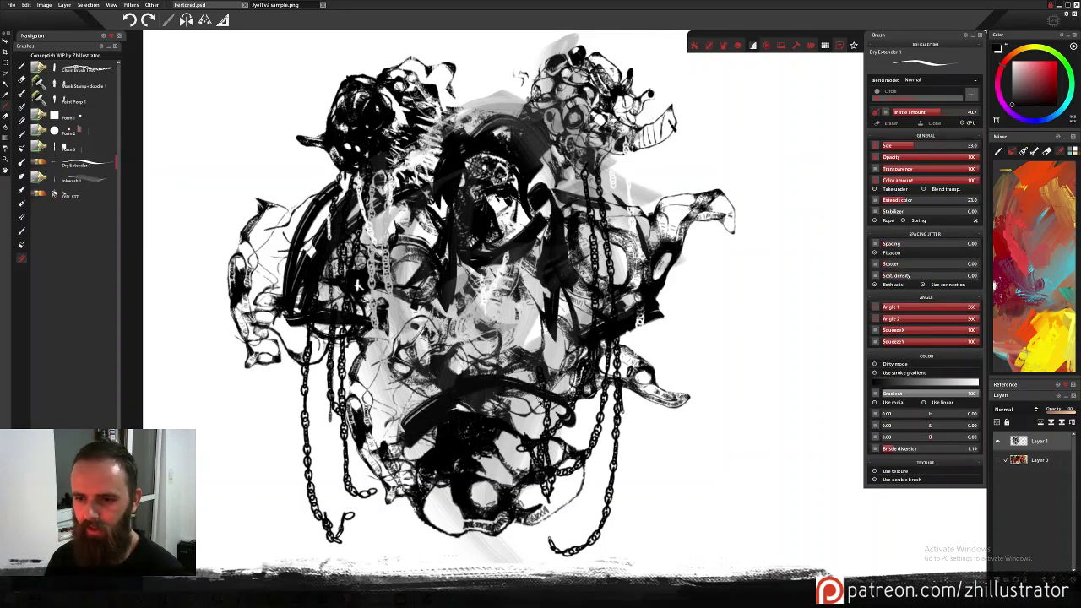
{"action": "mouse_move", "coordinate": [512, 399]}
{"action": "left_mouse_down"}
{"action": "mouse_move", "coordinate": [472, 419]}
{"action": "mouse_move", "coordinate": [490, 459]}
{"action": "left_mouse_up"}
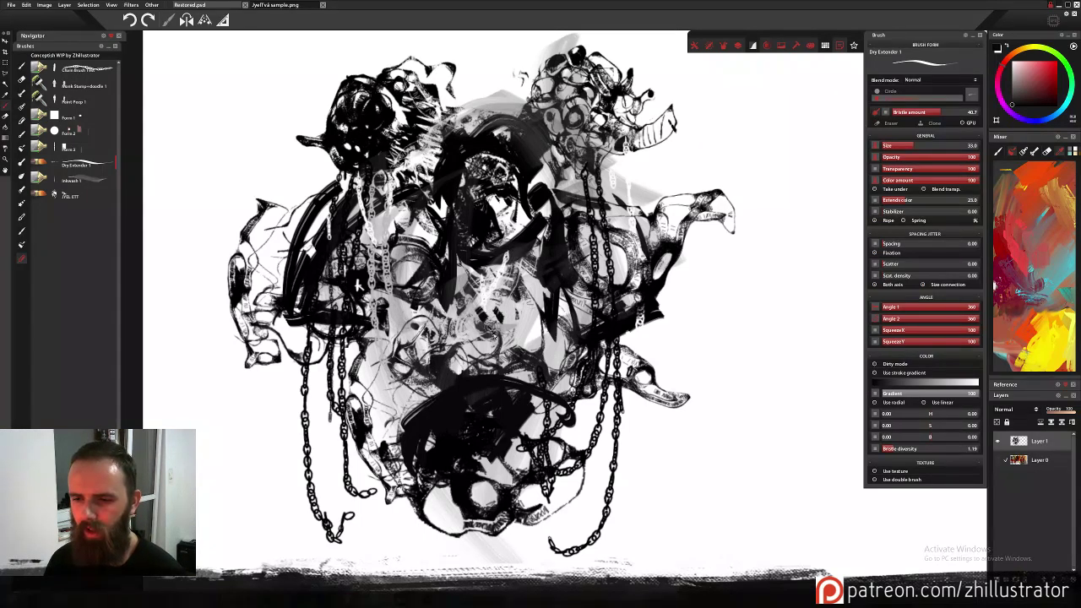
{"action": "key", "text": "alt+Tab"}
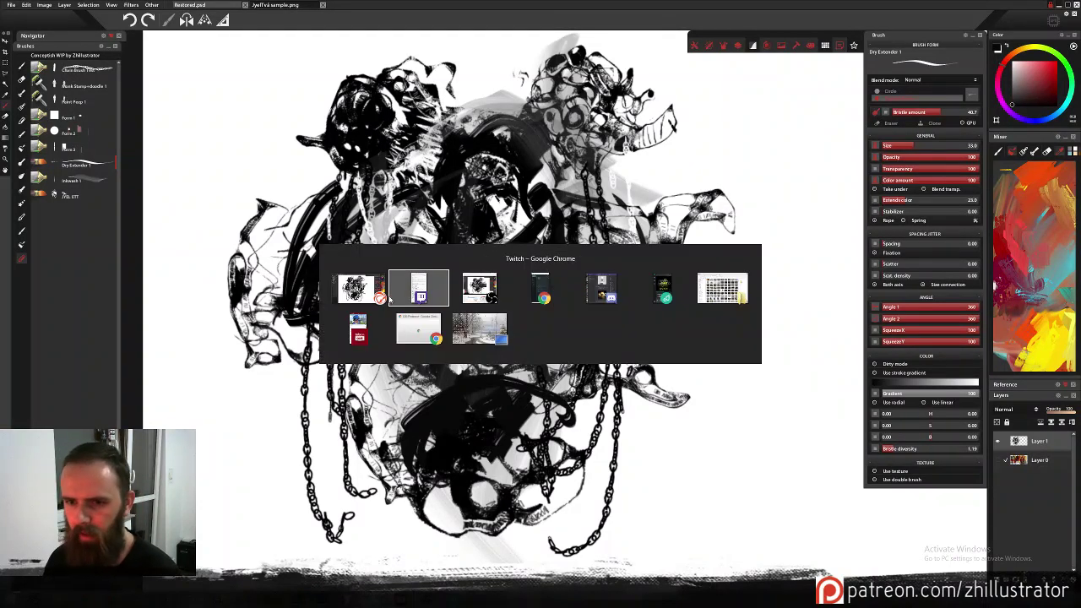
{"action": "left_click", "coordinate": [368, 295]}
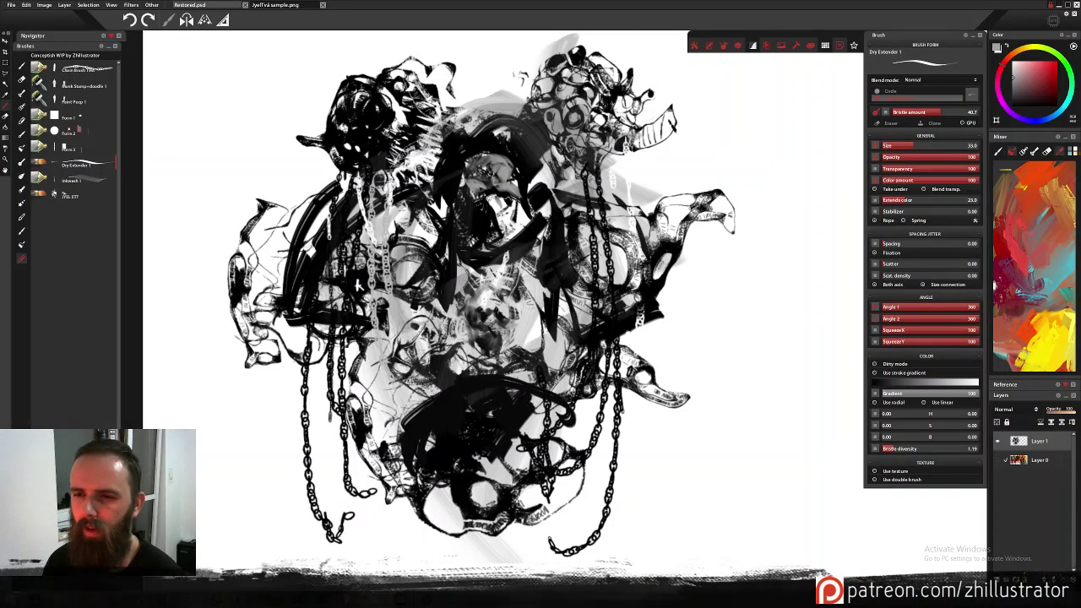
Paint grey and dark strokes into the central face, sampling colours from the drawing.
{"action": "mouse_move", "coordinate": [456, 193]}
{"action": "left_mouse_down"}
{"action": "mouse_move", "coordinate": [467, 214]}
{"action": "mouse_move", "coordinate": [514, 213]}
{"action": "left_mouse_up"}
{"action": "left_click", "coordinate": [510, 244], "text": "alt"}
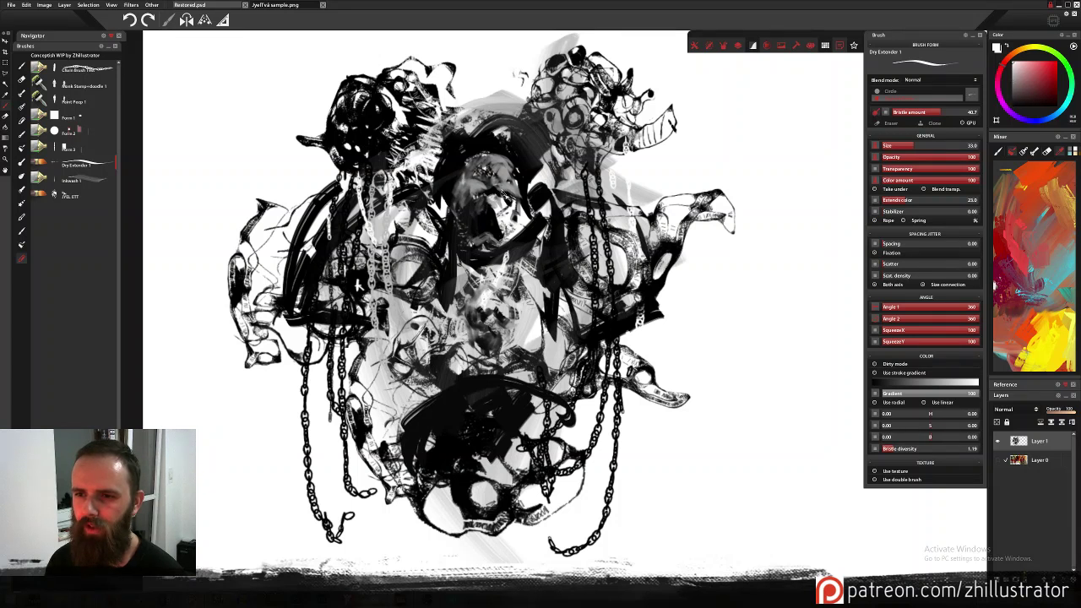
{"action": "left_click", "coordinate": [500, 174], "text": "alt"}
{"action": "left_click_drag", "start_coordinate": [480, 190], "coordinate": [463, 194]}
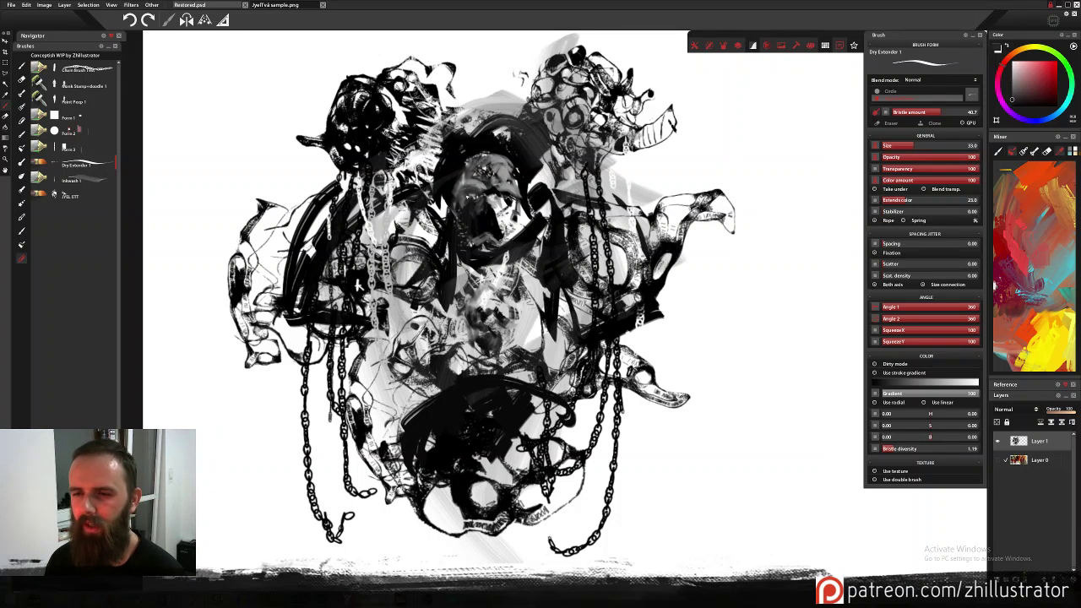
Add dark curved Dry Extender 1 strokes around the right shoulder and shade both upper heads.
{"action": "mouse_move", "coordinate": [654, 216]}
{"action": "left_mouse_down"}
{"action": "mouse_move", "coordinate": [655, 339]}
{"action": "mouse_move", "coordinate": [640, 318]}
{"action": "left_mouse_up"}
{"action": "mouse_move", "coordinate": [629, 223]}
{"action": "left_mouse_down"}
{"action": "mouse_move", "coordinate": [630, 288]}
{"action": "mouse_move", "coordinate": [619, 275]}
{"action": "left_mouse_up"}
{"action": "left_click_drag", "start_coordinate": [628, 313], "coordinate": [673, 307]}
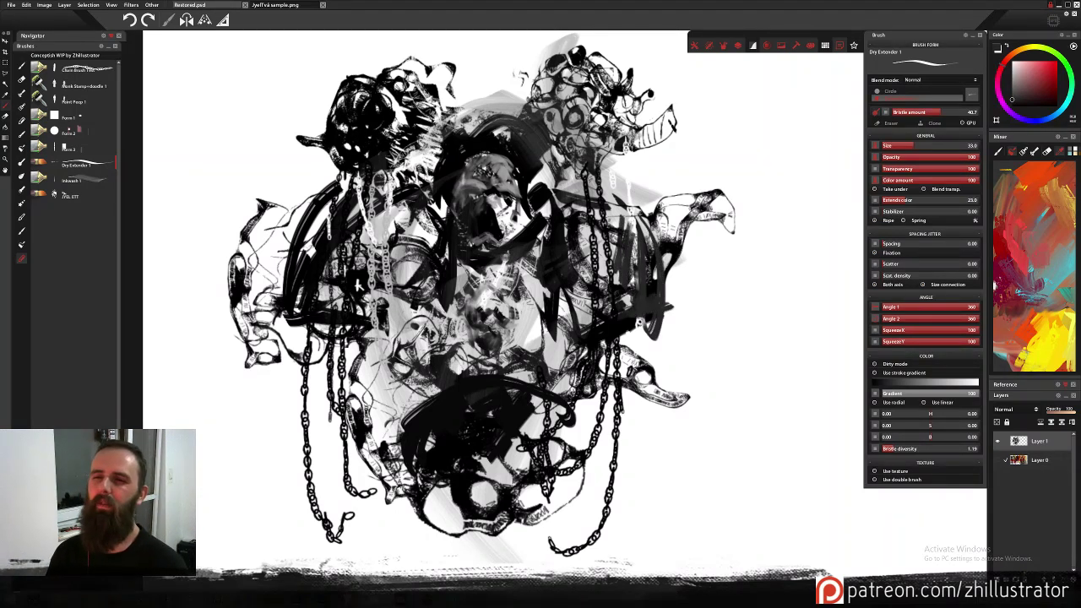
{"action": "mouse_move", "coordinate": [435, 92]}
{"action": "left_mouse_down"}
{"action": "mouse_move", "coordinate": [410, 84]}
{"action": "mouse_move", "coordinate": [393, 97]}
{"action": "mouse_move", "coordinate": [427, 122]}
{"action": "mouse_move", "coordinate": [398, 144]}
{"action": "left_mouse_up"}
{"action": "mouse_move", "coordinate": [578, 80]}
{"action": "left_mouse_down"}
{"action": "mouse_move", "coordinate": [557, 99]}
{"action": "mouse_move", "coordinate": [541, 80]}
{"action": "mouse_move", "coordinate": [557, 140]}
{"action": "mouse_move", "coordinate": [597, 88]}
{"action": "mouse_move", "coordinate": [576, 172]}
{"action": "left_mouse_up"}
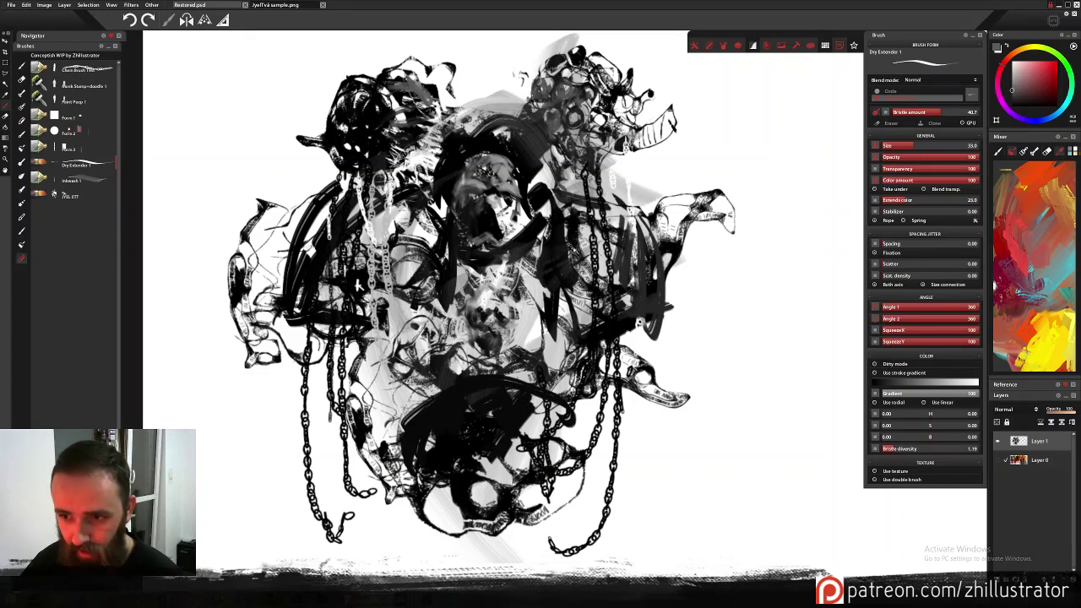
Draw a black curved line from the left head to the shoulder and brush sampled grey strokes over the left arm.
{"action": "scroll", "coordinate": [573, 247], "scroll_direction": "down", "scroll_amount": 2}
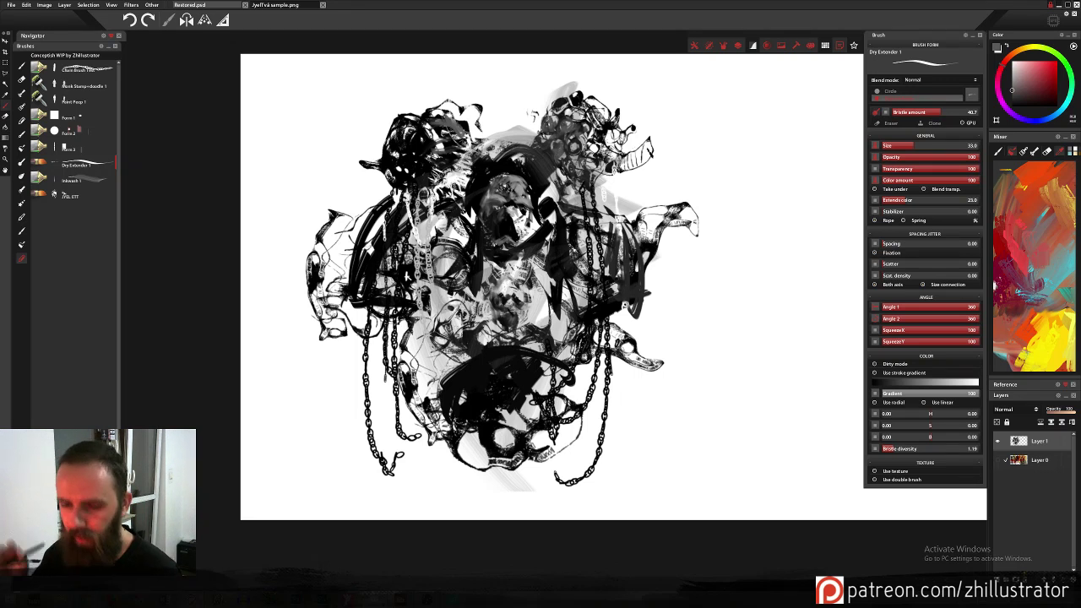
{"action": "left_click_drag", "start_coordinate": [712, 400], "coordinate": [639, 372]}
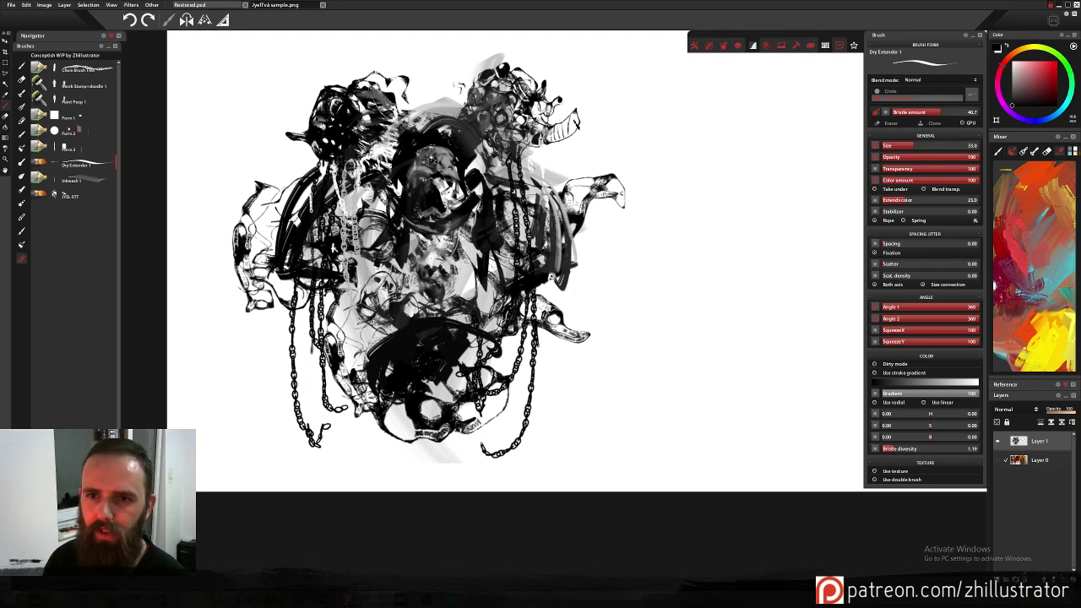
{"action": "left_click_drag", "start_coordinate": [324, 111], "coordinate": [287, 209]}
{"action": "mouse_move", "coordinate": [324, 119]}
{"action": "left_mouse_down"}
{"action": "mouse_move", "coordinate": [287, 206]}
{"action": "mouse_move", "coordinate": [262, 209]}
{"action": "left_mouse_up"}
{"action": "left_click", "coordinate": [366, 235], "text": "alt"}
{"action": "left_click_drag", "start_coordinate": [299, 176], "coordinate": [267, 198]}
{"action": "mouse_move", "coordinate": [285, 206]}
{"action": "left_mouse_down"}
{"action": "mouse_move", "coordinate": [263, 228]}
{"action": "mouse_move", "coordinate": [263, 248]}
{"action": "left_mouse_up"}
Stamp black JYEL ETT forms as hips and legs beneath the figure, and move the drawing slightly up and left.
{"action": "left_click", "coordinate": [91, 195]}
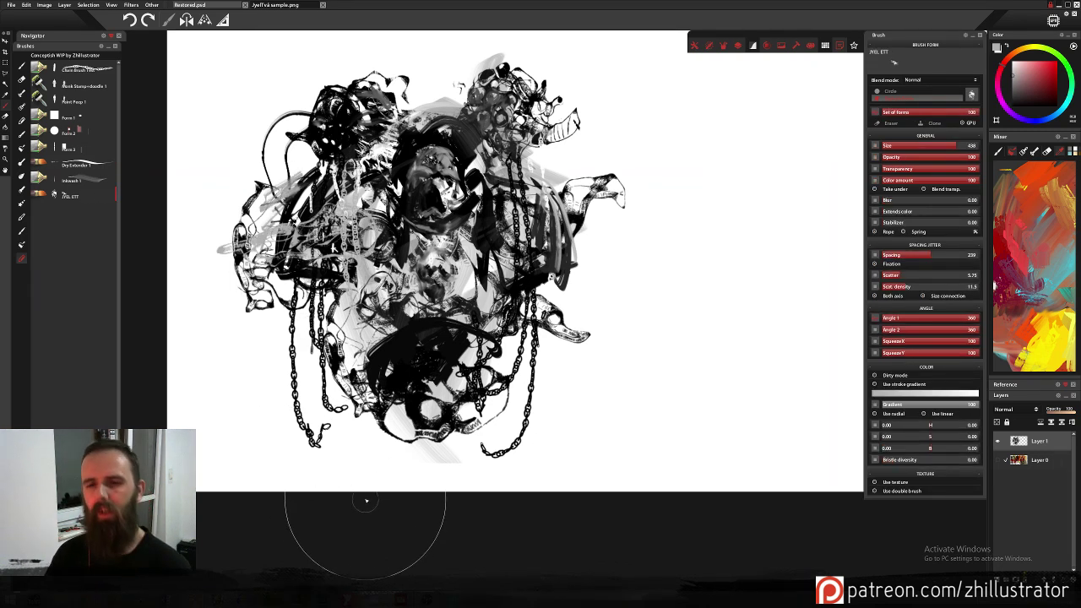
{"action": "mouse_move", "coordinate": [362, 423]}
{"action": "left_mouse_down"}
{"action": "mouse_move", "coordinate": [430, 507]}
{"action": "mouse_move", "coordinate": [470, 400]}
{"action": "mouse_move", "coordinate": [396, 388]}
{"action": "mouse_move", "coordinate": [329, 431]}
{"action": "mouse_move", "coordinate": [423, 456]}
{"action": "mouse_move", "coordinate": [486, 384]}
{"action": "left_mouse_up"}
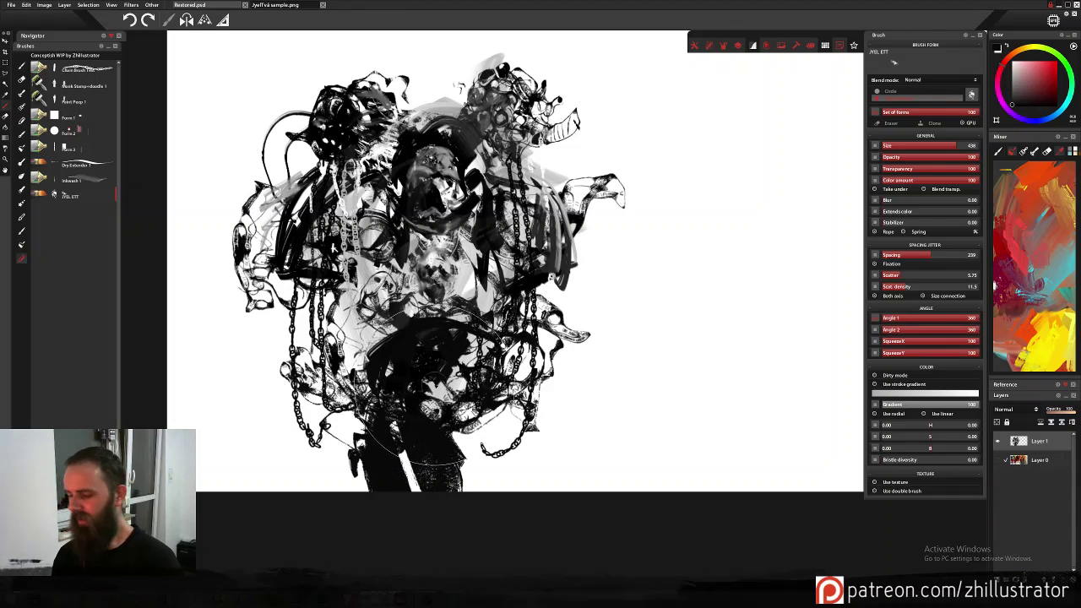
{"action": "key", "text": "v"}
{"action": "left_click_drag", "start_coordinate": [470, 337], "coordinate": [429, 322]}
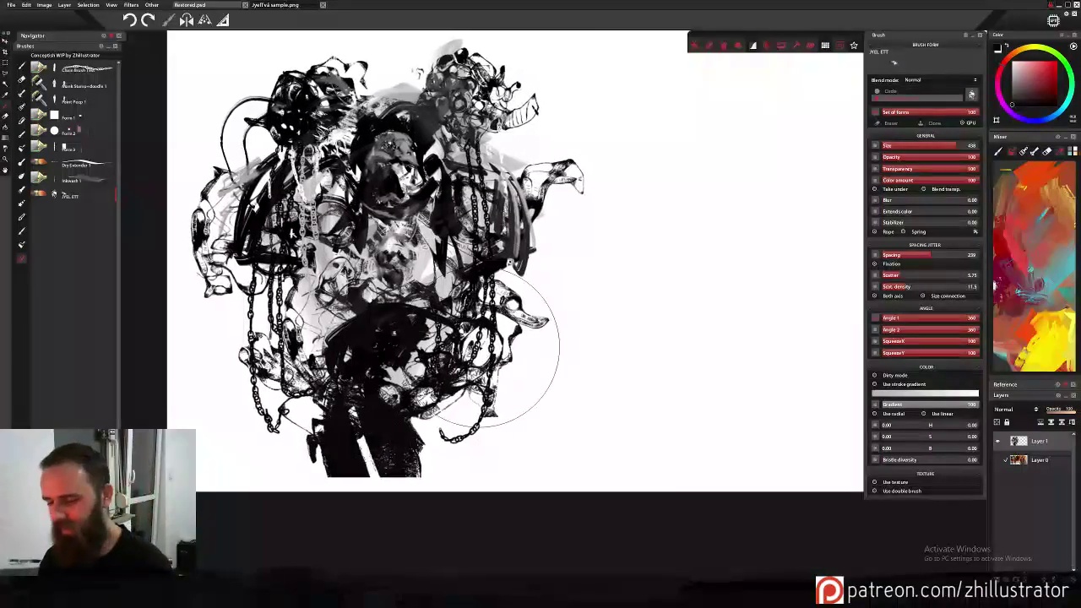
Stamp a ribbed black JYEL ETT form on the figure's right side below the arm, undoing the unwanted stamps.
{"action": "left_click", "coordinate": [519, 295]}
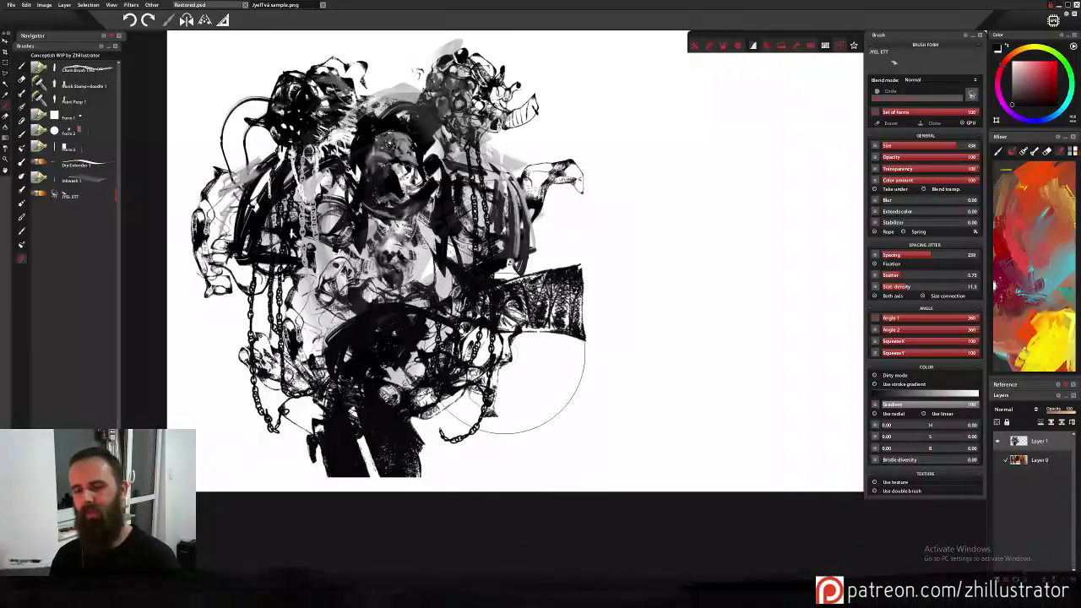
{"action": "key", "text": "ctrl+z"}
{"action": "left_click", "coordinate": [520, 296]}
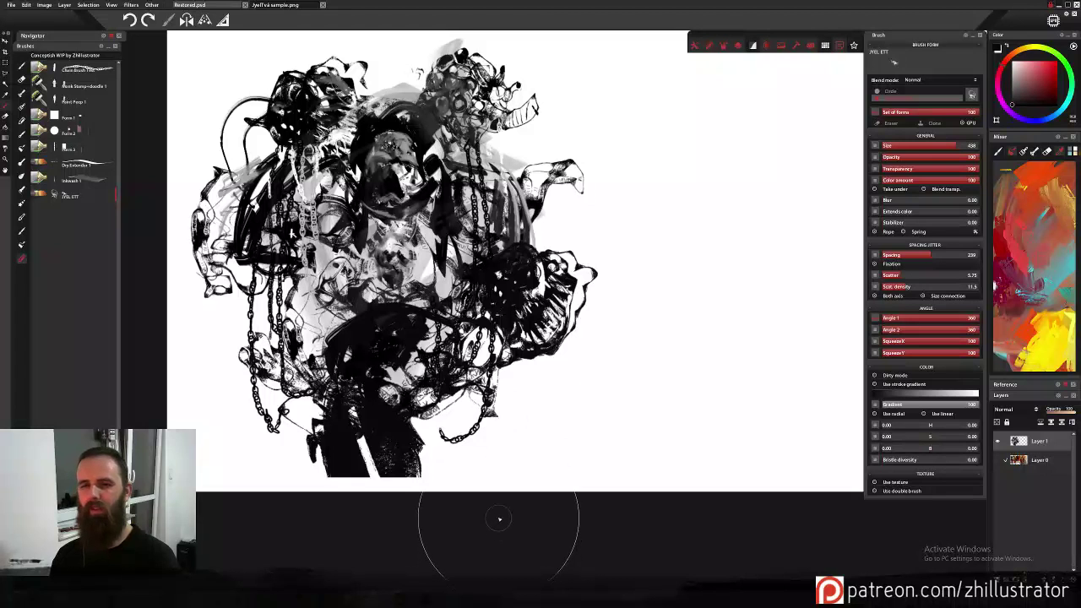
{"action": "left_click", "coordinate": [528, 243]}
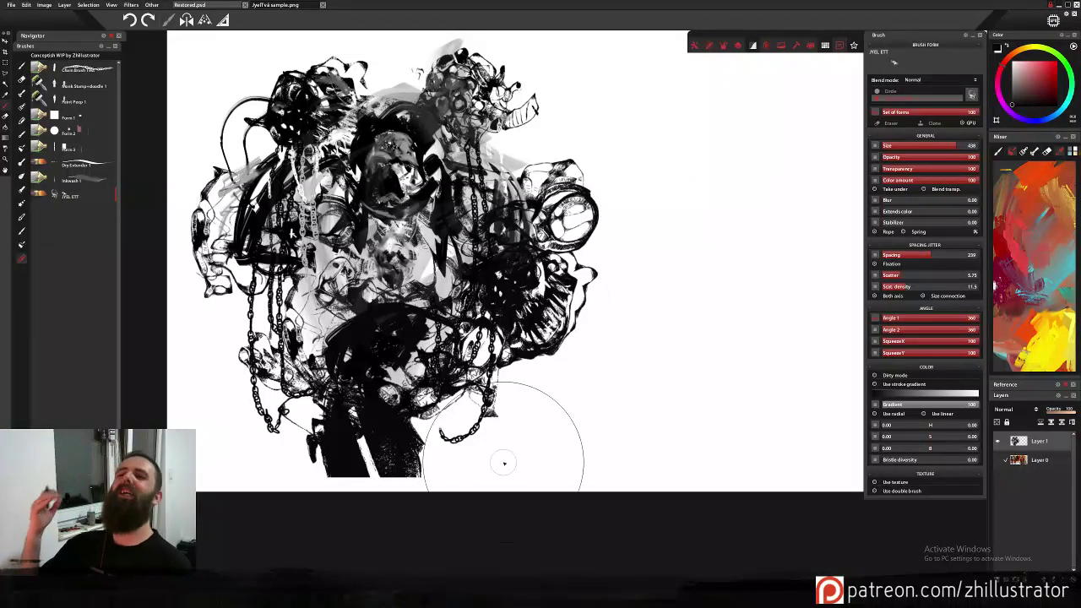
{"action": "key", "text": "ctrl+z"}
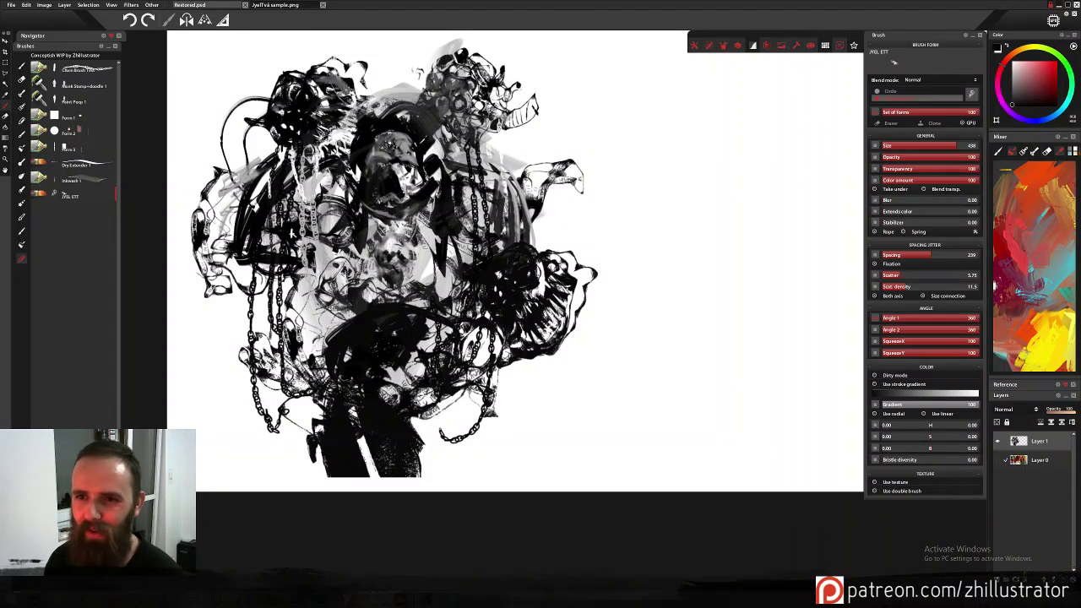
Brush Inkwash 1 strokes below the right head, between the heads and across the central chest.
{"action": "left_click", "coordinate": [90, 183]}
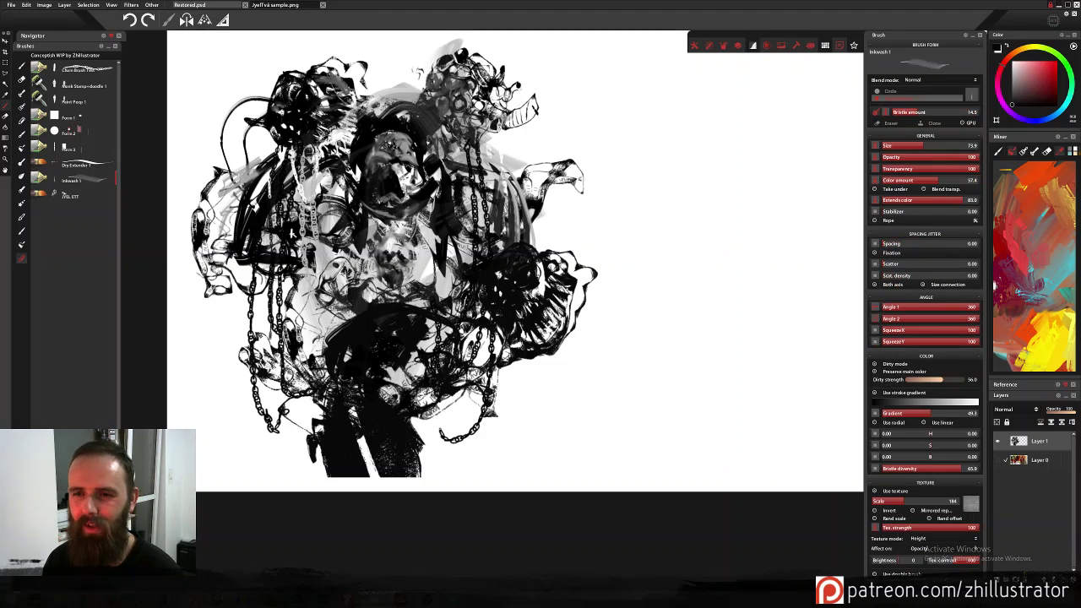
{"action": "left_click_drag", "start_coordinate": [500, 130], "coordinate": [514, 196]}
{"action": "left_click_drag", "start_coordinate": [502, 134], "coordinate": [510, 184]}
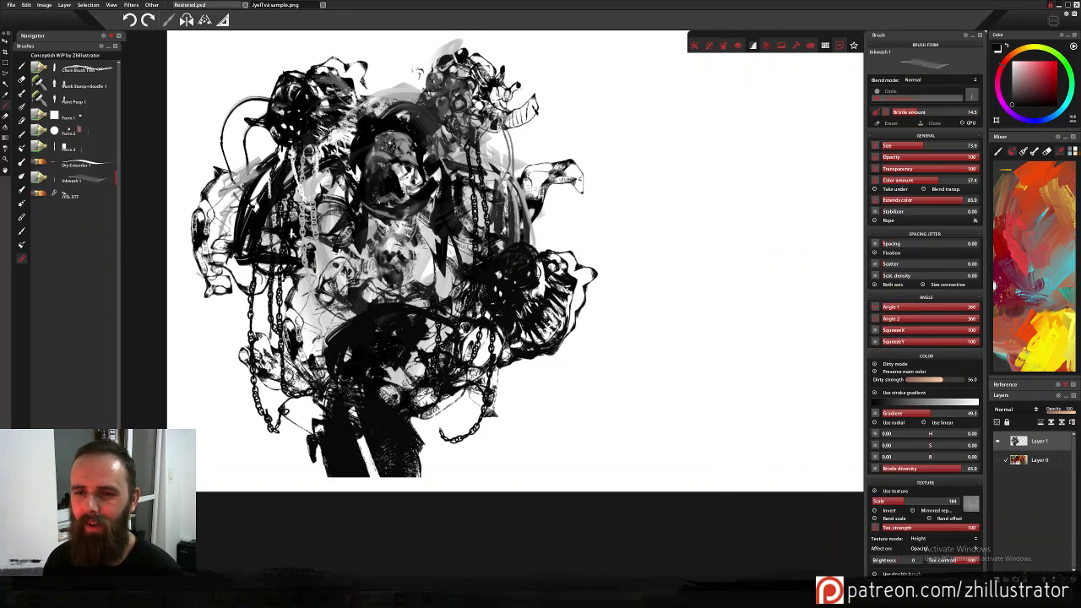
{"action": "mouse_move", "coordinate": [347, 118]}
{"action": "left_mouse_down"}
{"action": "mouse_move", "coordinate": [310, 80]}
{"action": "mouse_move", "coordinate": [358, 98]}
{"action": "mouse_move", "coordinate": [368, 119]}
{"action": "mouse_move", "coordinate": [385, 100]}
{"action": "left_mouse_up"}
{"action": "mouse_move", "coordinate": [378, 100]}
{"action": "left_mouse_down"}
{"action": "mouse_move", "coordinate": [395, 86]}
{"action": "mouse_move", "coordinate": [374, 122]}
{"action": "left_mouse_up"}
{"action": "mouse_move", "coordinate": [402, 199]}
{"action": "left_mouse_down"}
{"action": "mouse_move", "coordinate": [423, 211]}
{"action": "mouse_move", "coordinate": [415, 191]}
{"action": "mouse_move", "coordinate": [405, 230]}
{"action": "mouse_move", "coordinate": [363, 182]}
{"action": "mouse_move", "coordinate": [352, 237]}
{"action": "left_mouse_up"}
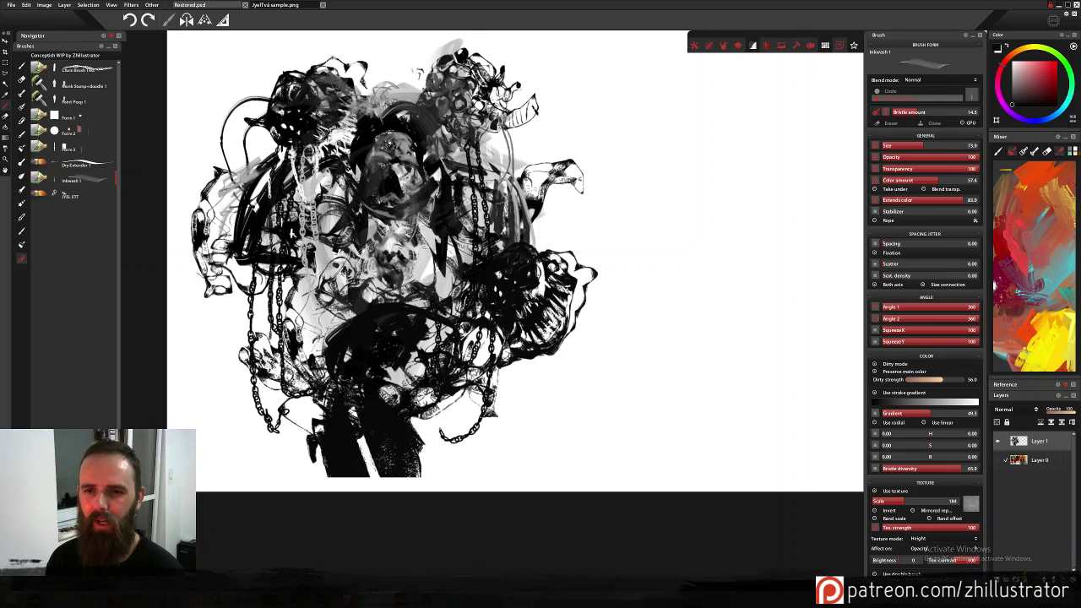
Shade the right half of the torso and the inner part of the ribbed form with Inkwash 1 strokes.
{"action": "mouse_move", "coordinate": [433, 240]}
{"action": "left_mouse_down"}
{"action": "mouse_move", "coordinate": [438, 282]}
{"action": "mouse_move", "coordinate": [421, 301]}
{"action": "mouse_move", "coordinate": [449, 317]}
{"action": "left_mouse_up"}
{"action": "left_click_drag", "start_coordinate": [480, 248], "coordinate": [485, 367]}
{"action": "left_click_drag", "start_coordinate": [484, 270], "coordinate": [493, 348]}
{"action": "left_click_drag", "start_coordinate": [505, 251], "coordinate": [522, 310]}
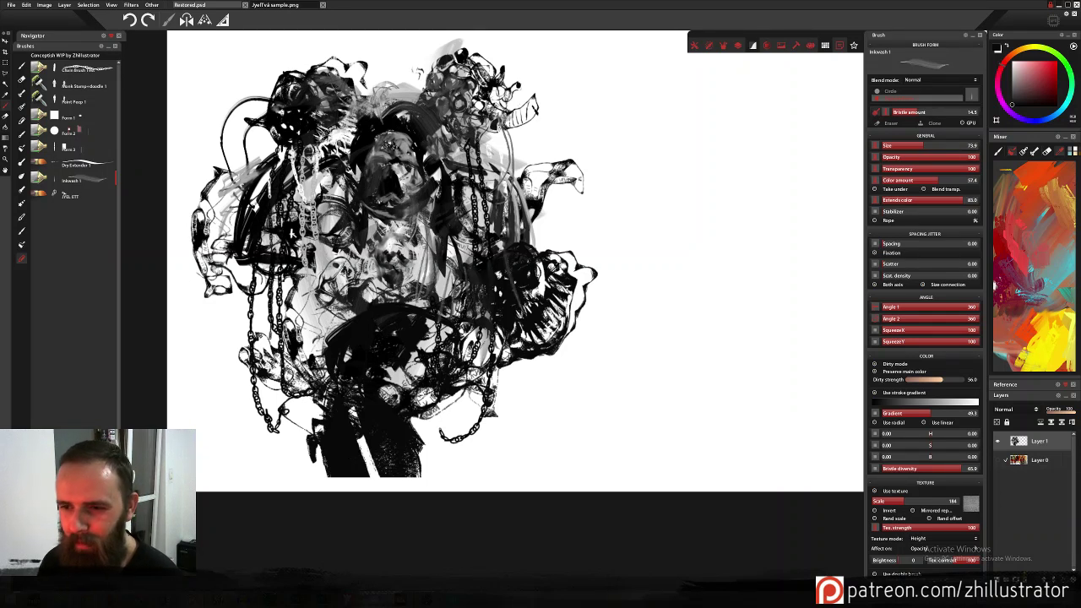
{"action": "left_click_drag", "start_coordinate": [521, 266], "coordinate": [510, 286]}
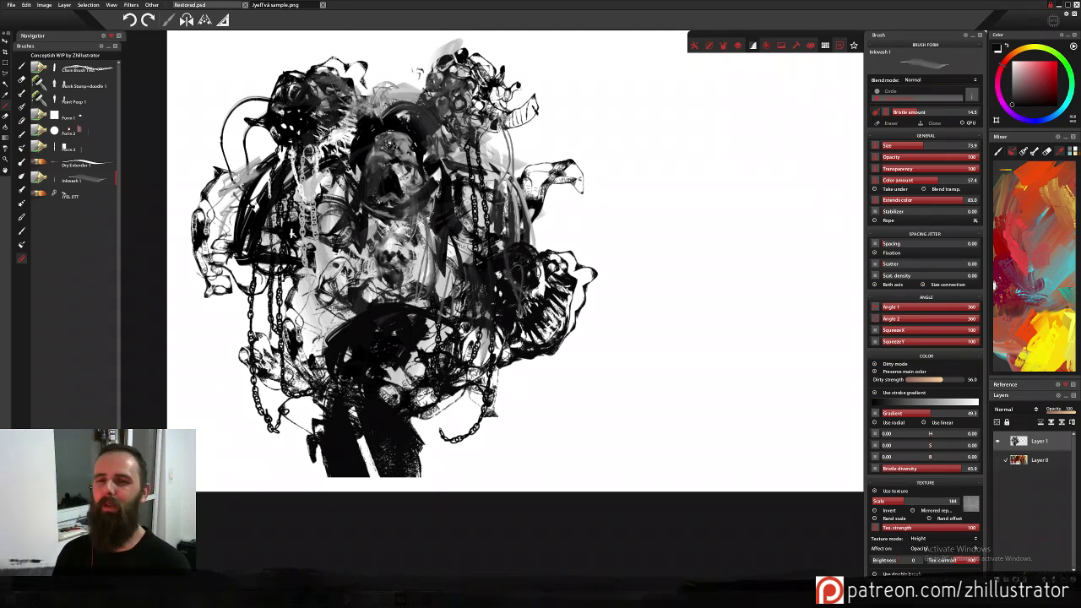
Paint a black limb with a clawed end below the ribbed form on the right using Dry Extender 1.
{"action": "left_click", "coordinate": [95, 166]}
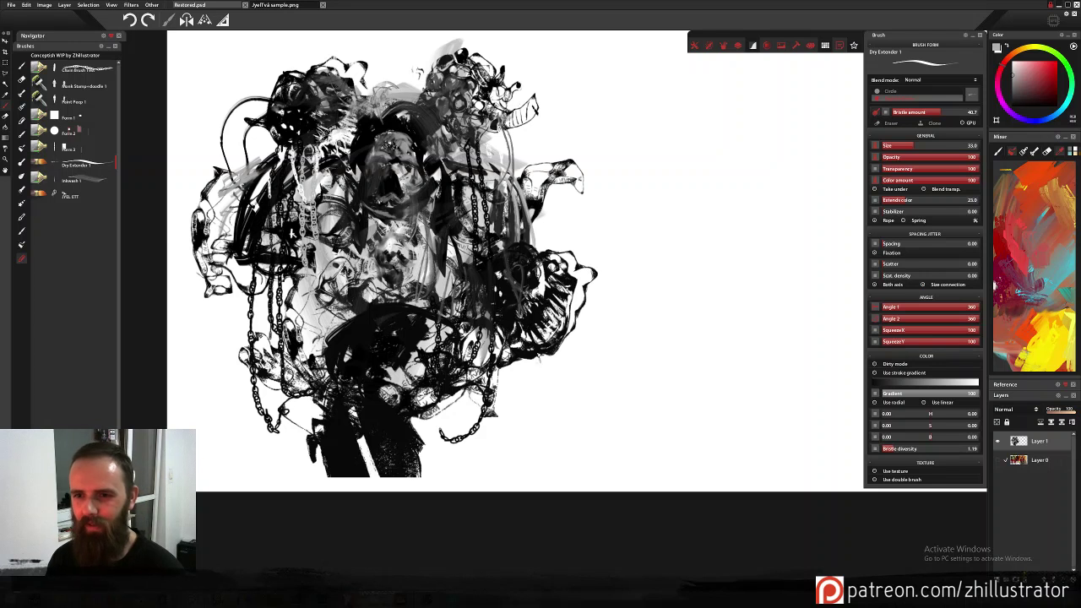
{"action": "mouse_move", "coordinate": [534, 355]}
{"action": "left_mouse_down"}
{"action": "mouse_move", "coordinate": [517, 412]}
{"action": "mouse_move", "coordinate": [541, 363]}
{"action": "mouse_move", "coordinate": [532, 422]}
{"action": "mouse_move", "coordinate": [549, 435]}
{"action": "mouse_move", "coordinate": [532, 434]}
{"action": "mouse_move", "coordinate": [547, 385]}
{"action": "mouse_move", "coordinate": [507, 365]}
{"action": "left_mouse_up"}
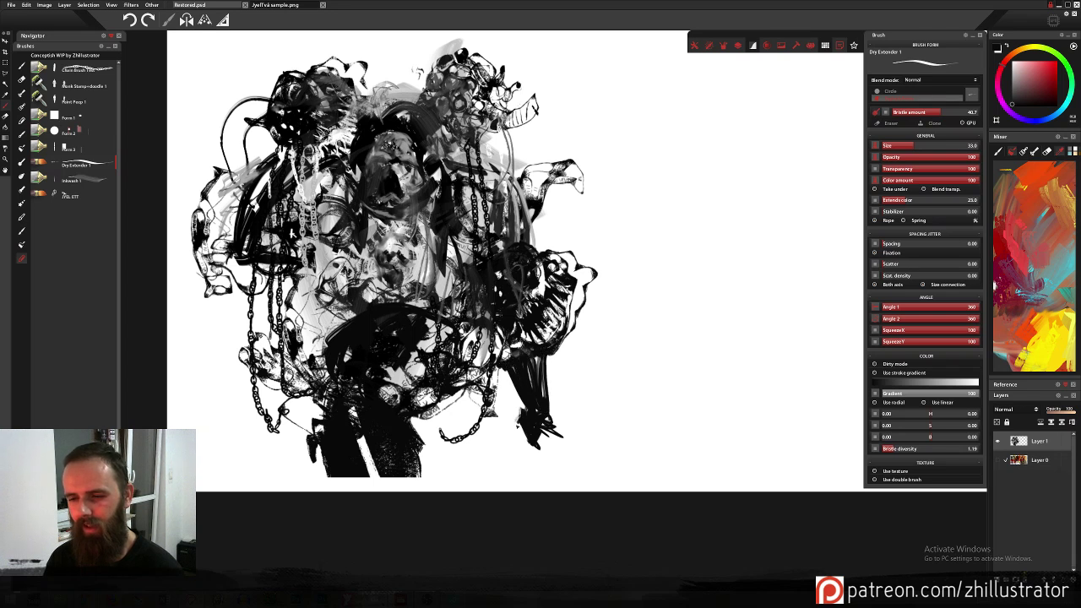
{"action": "mouse_move", "coordinate": [511, 422]}
{"action": "left_mouse_down"}
{"action": "mouse_move", "coordinate": [522, 453]}
{"action": "mouse_move", "coordinate": [549, 458]}
{"action": "left_mouse_up"}
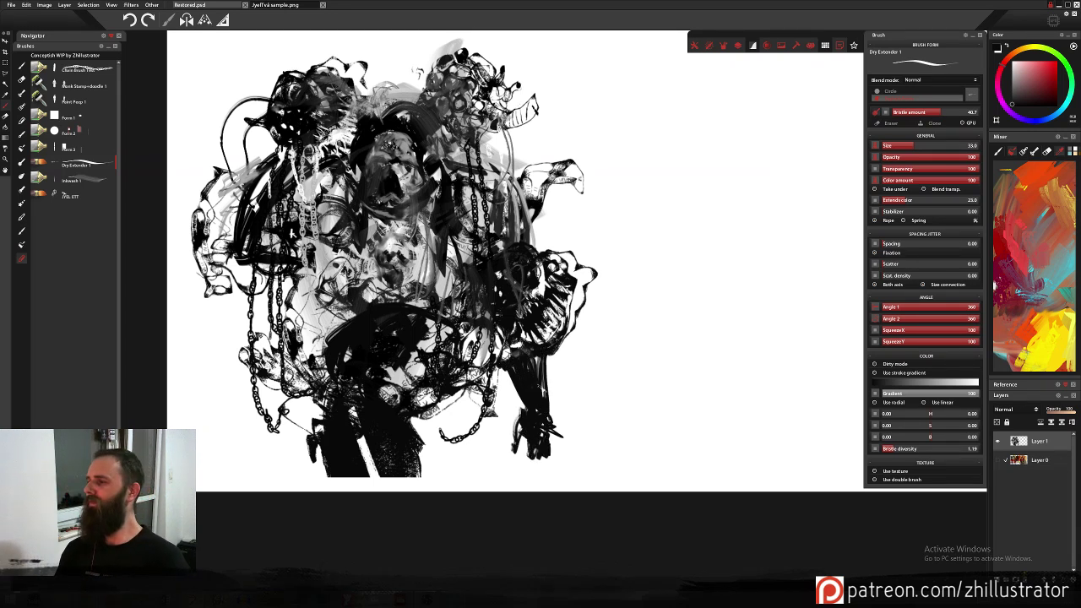
Paint black Dry Extender 1 strokes to the right of the central legs, forming a thick leg and foot.
{"action": "mouse_move", "coordinate": [420, 443]}
{"action": "left_mouse_down"}
{"action": "mouse_move", "coordinate": [425, 414]}
{"action": "mouse_move", "coordinate": [452, 395]}
{"action": "mouse_move", "coordinate": [424, 480]}
{"action": "left_mouse_up"}
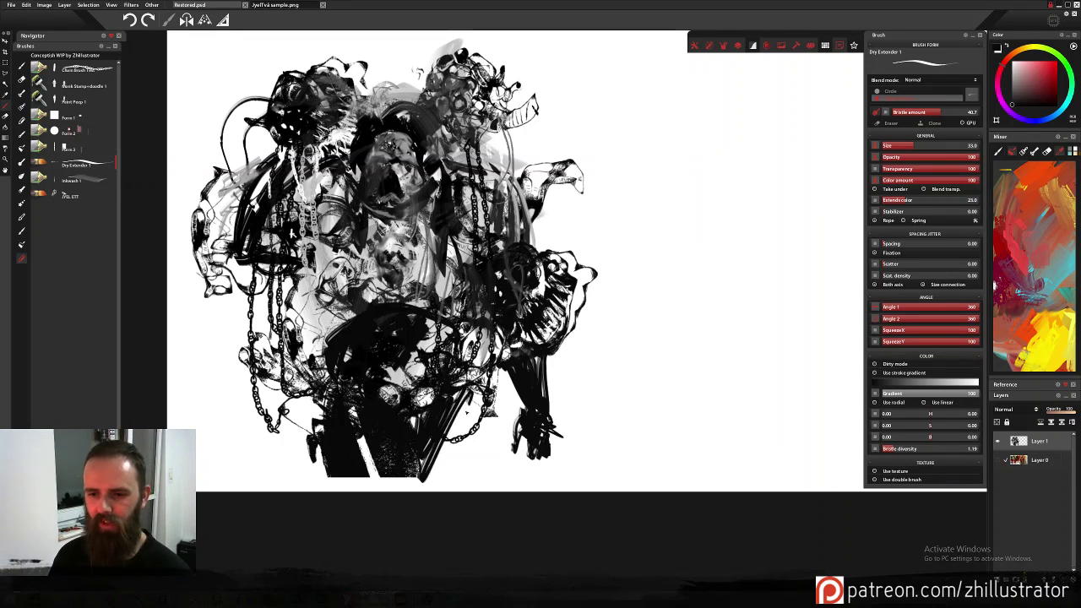
{"action": "left_click_drag", "start_coordinate": [482, 379], "coordinate": [451, 476]}
{"action": "left_click_drag", "start_coordinate": [478, 411], "coordinate": [448, 458]}
{"action": "mouse_move", "coordinate": [481, 450]}
{"action": "left_mouse_down"}
{"action": "mouse_move", "coordinate": [429, 475]}
{"action": "mouse_move", "coordinate": [476, 485]}
{"action": "left_mouse_up"}
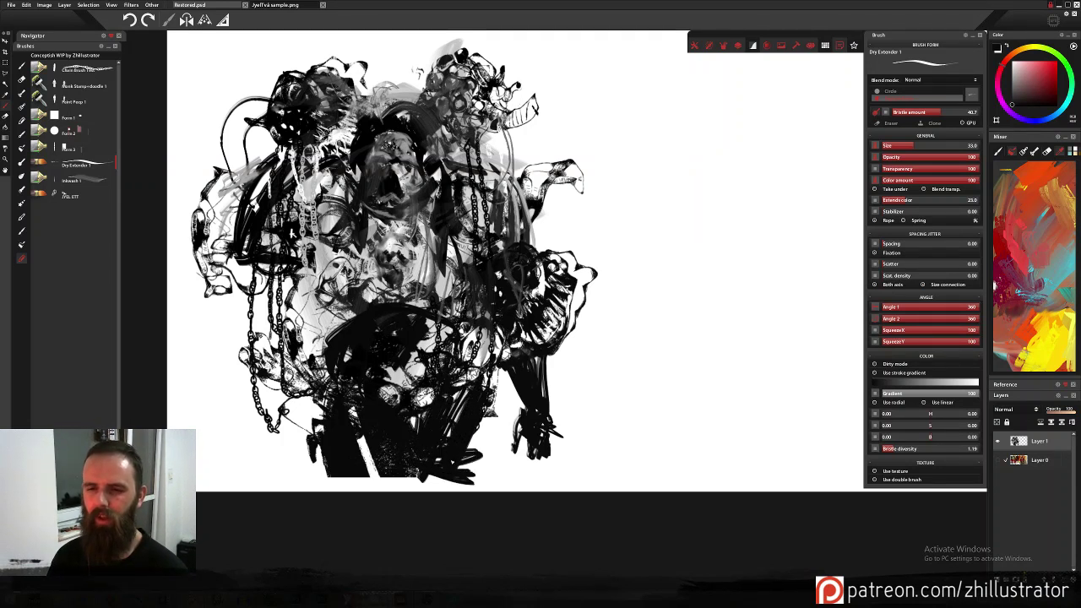
Paint a black limb at the figure's lower left and add dark strokes along the left waist and arm.
{"action": "left_click_drag", "start_coordinate": [296, 408], "coordinate": [294, 466]}
{"action": "mouse_move", "coordinate": [311, 380]}
{"action": "left_mouse_down"}
{"action": "mouse_move", "coordinate": [294, 419]}
{"action": "mouse_move", "coordinate": [326, 341]}
{"action": "left_mouse_up"}
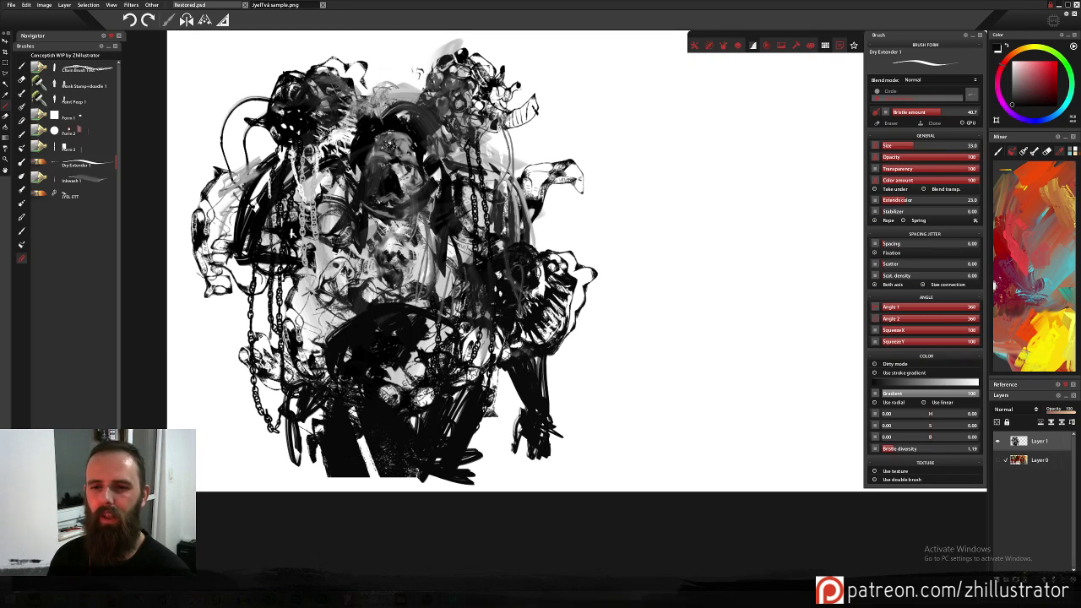
{"action": "mouse_move", "coordinate": [299, 276]}
{"action": "left_mouse_down"}
{"action": "mouse_move", "coordinate": [327, 346]}
{"action": "mouse_move", "coordinate": [314, 335]}
{"action": "left_mouse_up"}
{"action": "mouse_move", "coordinate": [206, 265]}
{"action": "left_mouse_down"}
{"action": "mouse_move", "coordinate": [217, 321]}
{"action": "mouse_move", "coordinate": [259, 299]}
{"action": "left_mouse_up"}
{"action": "mouse_move", "coordinate": [244, 250]}
{"action": "left_mouse_down"}
{"action": "mouse_move", "coordinate": [208, 279]}
{"action": "mouse_move", "coordinate": [250, 253]}
{"action": "mouse_move", "coordinate": [279, 253]}
{"action": "mouse_move", "coordinate": [295, 309]}
{"action": "mouse_move", "coordinate": [202, 308]}
{"action": "mouse_move", "coordinate": [304, 312]}
{"action": "left_mouse_up"}
Wash grey Inkwash 1 strokes over the left arm and the chain area beneath it.
{"action": "left_click", "coordinate": [88, 177]}
{"action": "mouse_move", "coordinate": [209, 312]}
{"action": "left_mouse_down"}
{"action": "mouse_move", "coordinate": [269, 327]}
{"action": "mouse_move", "coordinate": [219, 319]}
{"action": "mouse_move", "coordinate": [209, 340]}
{"action": "mouse_move", "coordinate": [199, 269]}
{"action": "mouse_move", "coordinate": [213, 329]}
{"action": "mouse_move", "coordinate": [286, 319]}
{"action": "mouse_move", "coordinate": [326, 253]}
{"action": "left_mouse_up"}
{"action": "mouse_move", "coordinate": [223, 214]}
{"action": "left_mouse_down"}
{"action": "mouse_move", "coordinate": [231, 255]}
{"action": "mouse_move", "coordinate": [207, 277]}
{"action": "left_mouse_up"}
{"action": "mouse_move", "coordinate": [213, 330]}
{"action": "left_mouse_down"}
{"action": "mouse_move", "coordinate": [238, 223]}
{"action": "mouse_move", "coordinate": [221, 304]}
{"action": "left_mouse_up"}
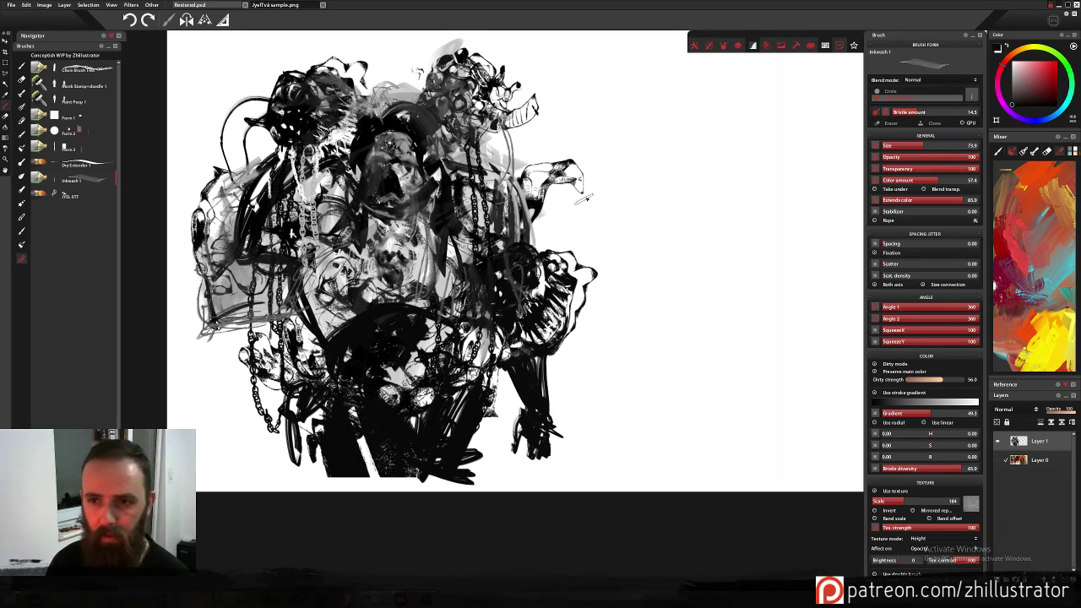
Paint grey Inkwash 1 strokes beside the right shoulder and down around the hanging chain and lower-left limb.
{"action": "left_click_drag", "start_coordinate": [490, 161], "coordinate": [557, 258]}
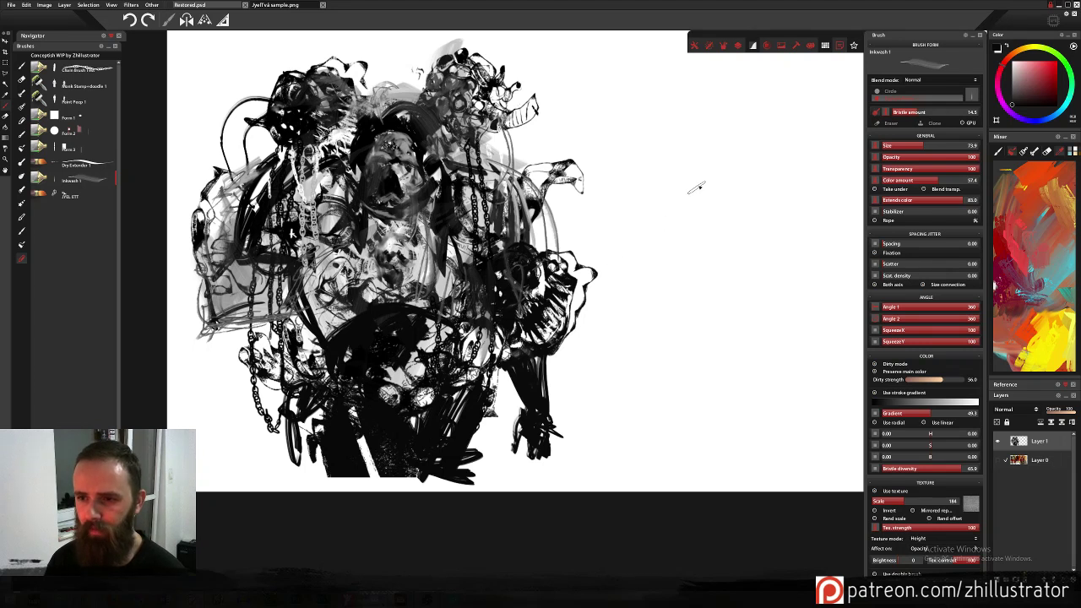
{"action": "mouse_move", "coordinate": [676, 145]}
{"action": "left_mouse_down"}
{"action": "mouse_move", "coordinate": [691, 382]}
{"action": "mouse_move", "coordinate": [663, 122]}
{"action": "mouse_move", "coordinate": [676, 245]}
{"action": "mouse_move", "coordinate": [700, 166]}
{"action": "mouse_move", "coordinate": [659, 127]}
{"action": "mouse_move", "coordinate": [714, 181]}
{"action": "mouse_move", "coordinate": [654, 203]}
{"action": "mouse_move", "coordinate": [675, 179]}
{"action": "mouse_move", "coordinate": [710, 293]}
{"action": "mouse_move", "coordinate": [700, 295]}
{"action": "mouse_move", "coordinate": [718, 247]}
{"action": "mouse_move", "coordinate": [698, 210]}
{"action": "mouse_move", "coordinate": [662, 202]}
{"action": "left_mouse_up"}
{"action": "key", "text": "ctrl+z"}
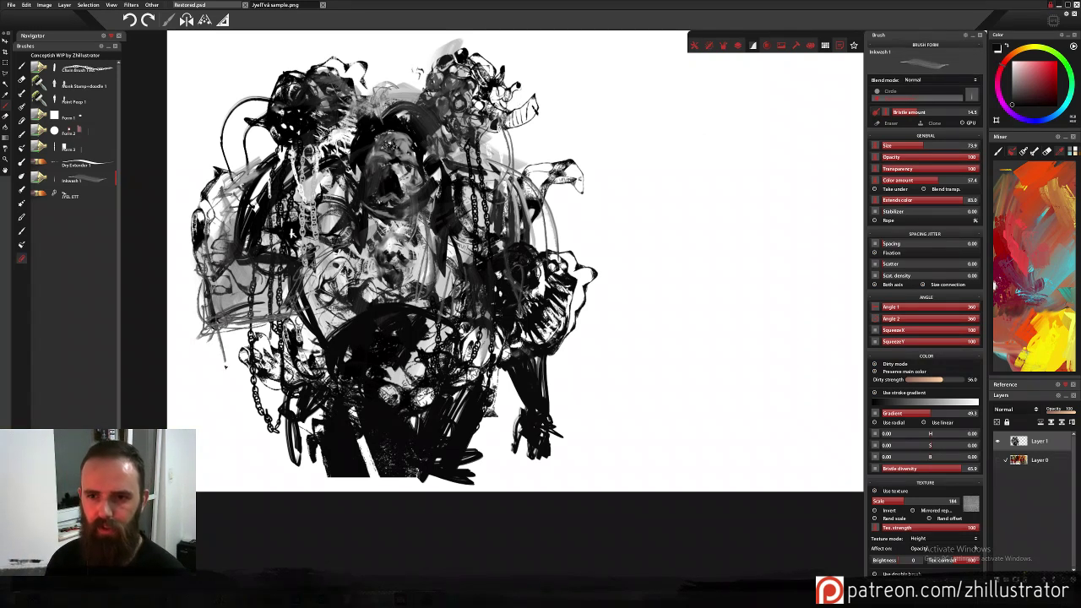
{"action": "mouse_move", "coordinate": [225, 367]}
{"action": "left_mouse_down"}
{"action": "mouse_move", "coordinate": [241, 326]}
{"action": "mouse_move", "coordinate": [272, 312]}
{"action": "mouse_move", "coordinate": [304, 456]}
{"action": "mouse_move", "coordinate": [321, 363]}
{"action": "mouse_move", "coordinate": [292, 461]}
{"action": "left_mouse_up"}
{"action": "left_click_drag", "start_coordinate": [325, 402], "coordinate": [293, 473]}
{"action": "left_click_drag", "start_coordinate": [319, 429], "coordinate": [310, 467]}
{"action": "left_click_drag", "start_coordinate": [363, 442], "coordinate": [375, 472]}
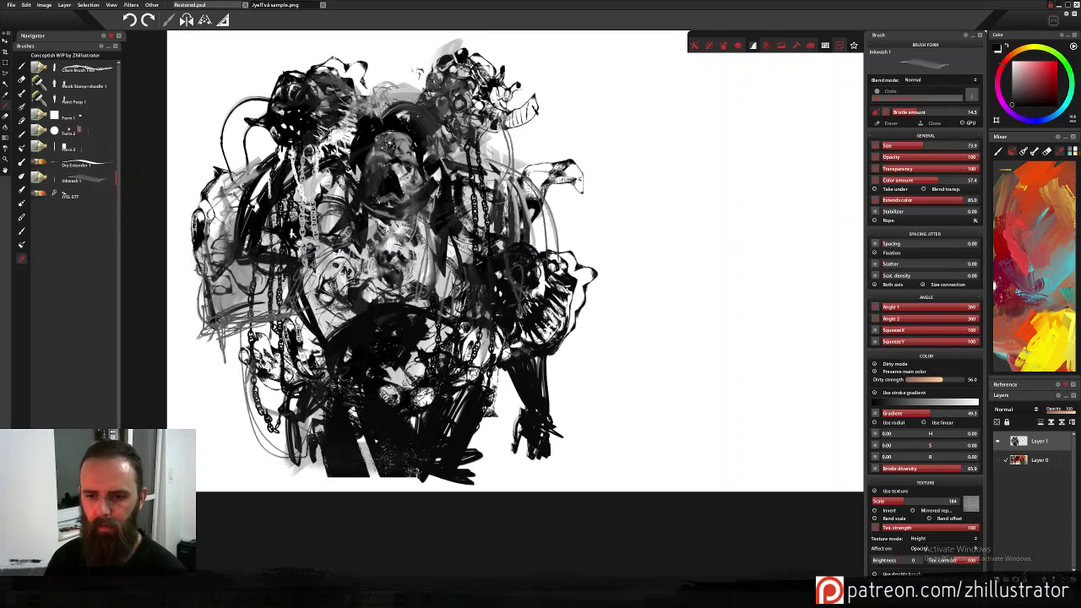
Wash grey Inkwash 1 tones over the figure's pelvis and upper legs.
{"action": "mouse_move", "coordinate": [405, 372]}
{"action": "left_mouse_down"}
{"action": "mouse_move", "coordinate": [427, 342]}
{"action": "mouse_move", "coordinate": [482, 321]}
{"action": "mouse_move", "coordinate": [456, 414]}
{"action": "left_mouse_up"}
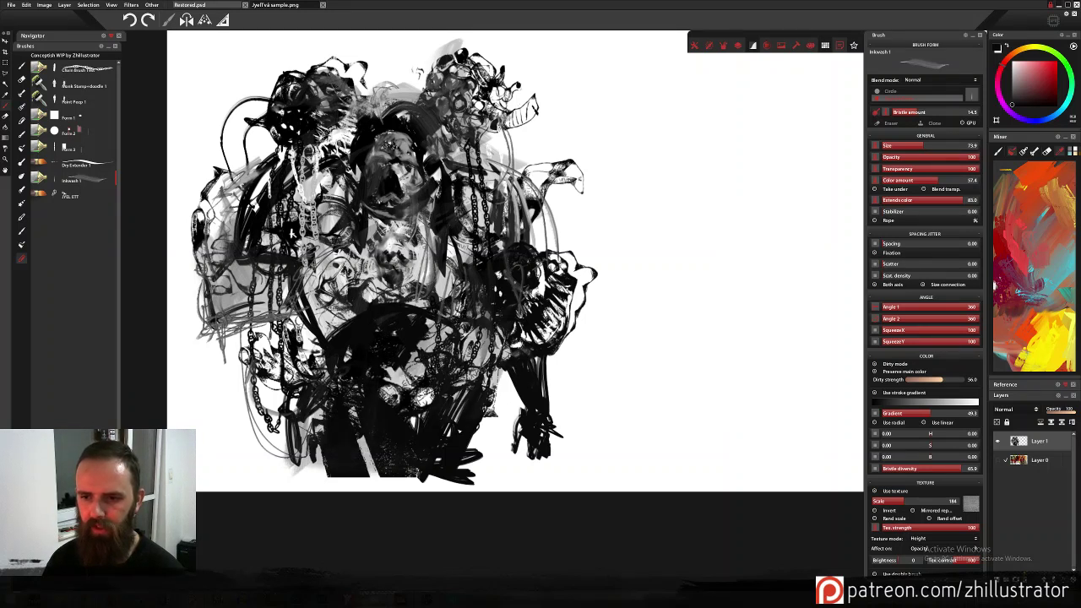
{"action": "left_click_drag", "start_coordinate": [389, 397], "coordinate": [429, 396]}
{"action": "left_click_drag", "start_coordinate": [444, 329], "coordinate": [387, 390]}
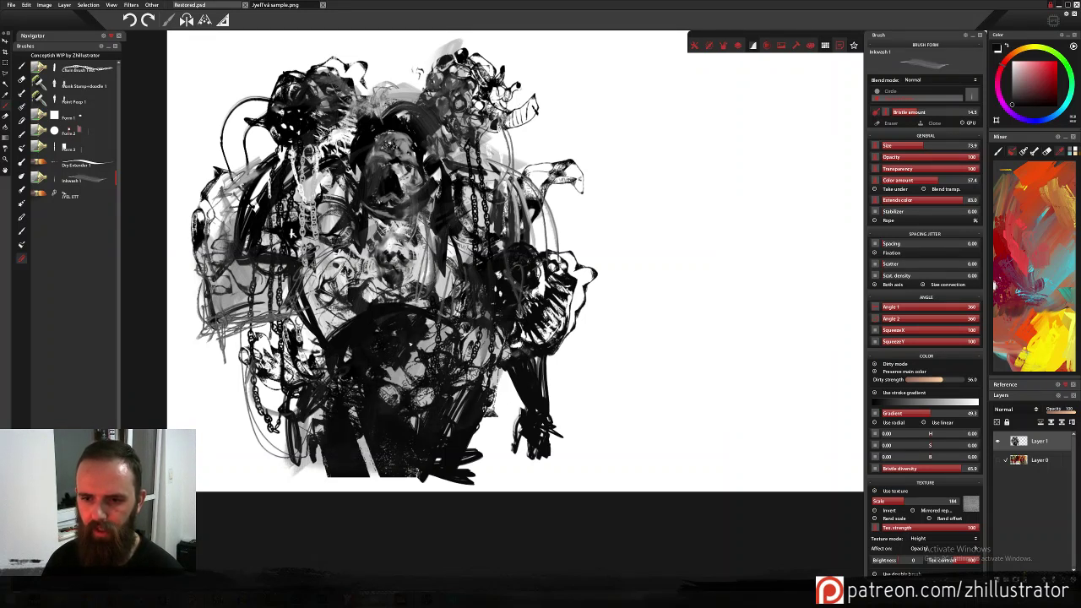
{"action": "mouse_move", "coordinate": [407, 355]}
{"action": "left_mouse_down"}
{"action": "mouse_move", "coordinate": [388, 381]}
{"action": "mouse_move", "coordinate": [412, 380]}
{"action": "mouse_move", "coordinate": [402, 385]}
{"action": "mouse_move", "coordinate": [424, 302]}
{"action": "left_mouse_up"}
Blend grey Inkwash 1 strokes across the central torso and toward the chains on its right side.
{"action": "left_click_drag", "start_coordinate": [381, 261], "coordinate": [365, 277]}
{"action": "mouse_move", "coordinate": [368, 238]}
{"action": "left_mouse_down"}
{"action": "mouse_move", "coordinate": [354, 284]}
{"action": "mouse_move", "coordinate": [341, 279]}
{"action": "left_mouse_up"}
{"action": "left_click_drag", "start_coordinate": [329, 234], "coordinate": [354, 303]}
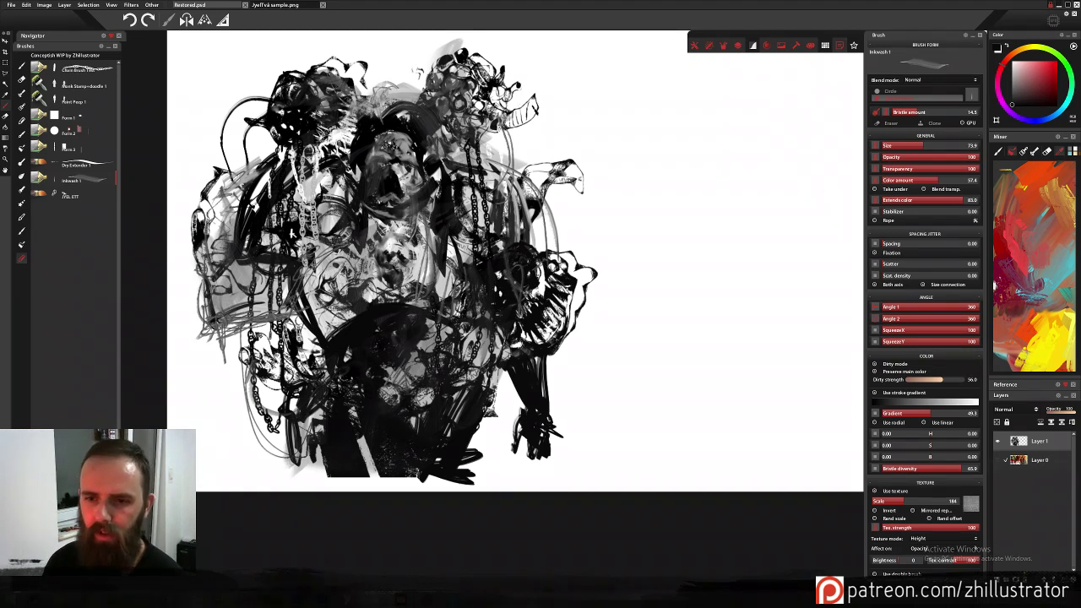
{"action": "mouse_move", "coordinate": [361, 245]}
{"action": "left_mouse_down"}
{"action": "mouse_move", "coordinate": [369, 296]}
{"action": "mouse_move", "coordinate": [385, 287]}
{"action": "mouse_move", "coordinate": [365, 272]}
{"action": "mouse_move", "coordinate": [329, 289]}
{"action": "mouse_move", "coordinate": [333, 314]}
{"action": "mouse_move", "coordinate": [348, 318]}
{"action": "mouse_move", "coordinate": [427, 252]}
{"action": "left_mouse_up"}
{"action": "mouse_move", "coordinate": [444, 302]}
{"action": "left_mouse_down"}
{"action": "mouse_move", "coordinate": [446, 236]}
{"action": "mouse_move", "coordinate": [477, 228]}
{"action": "mouse_move", "coordinate": [483, 304]}
{"action": "left_mouse_up"}
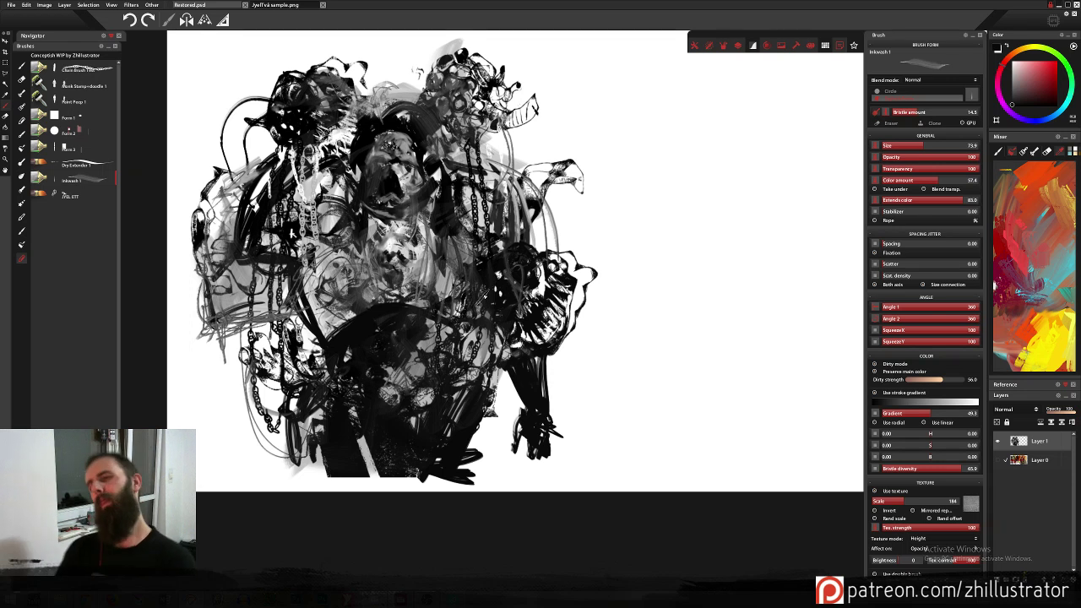
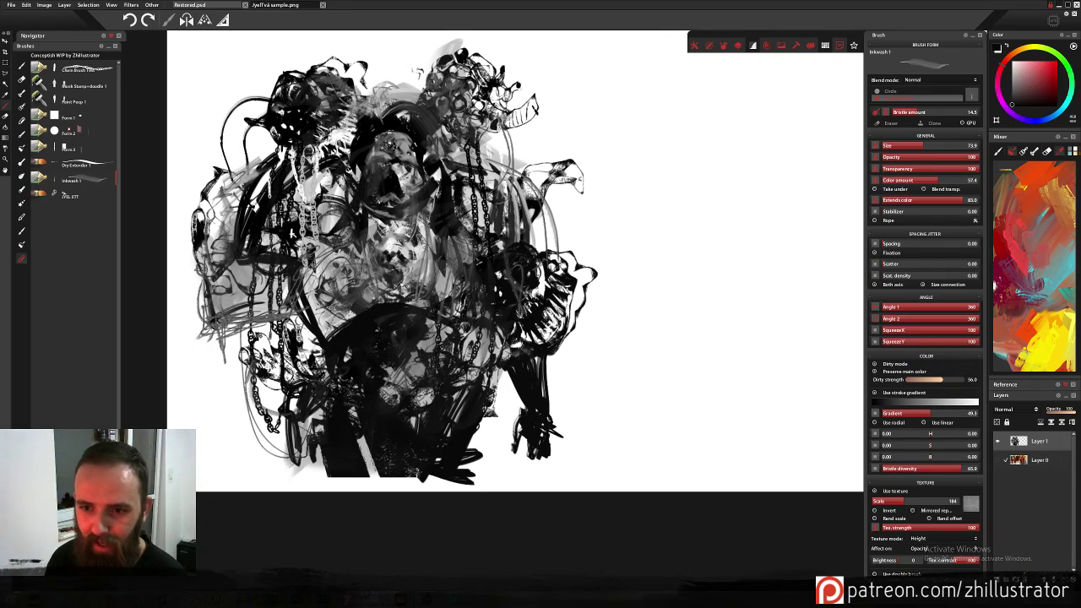
Sample a mid-grey from the torso and scribble Inkwash 1 lines over the pelvis.
{"action": "left_click", "coordinate": [420, 275], "text": "alt"}
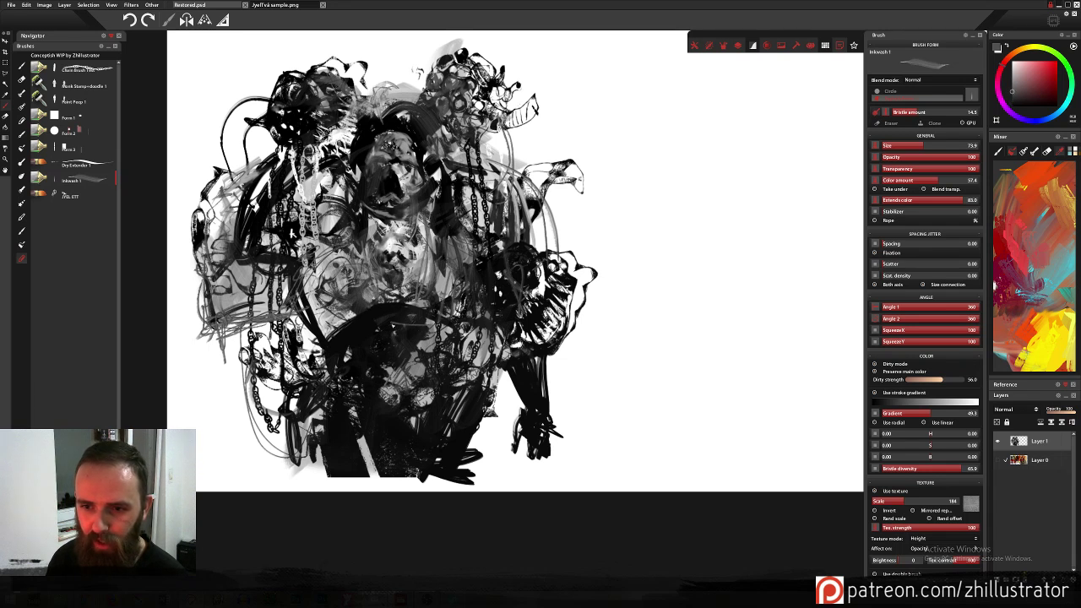
{"action": "mouse_move", "coordinate": [380, 336]}
{"action": "left_mouse_down"}
{"action": "mouse_move", "coordinate": [379, 375]}
{"action": "mouse_move", "coordinate": [414, 321]}
{"action": "left_mouse_up"}
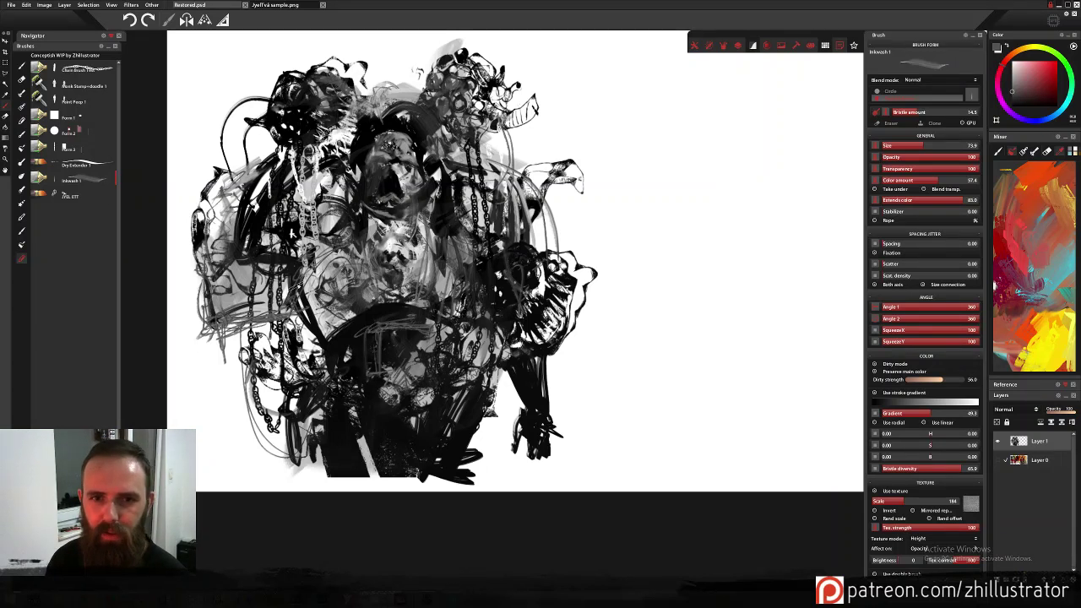
Switch to the JYEL ETT brush and try grey form stamps over the figure's belly and pelvis.
{"action": "left_click", "coordinate": [73, 195]}
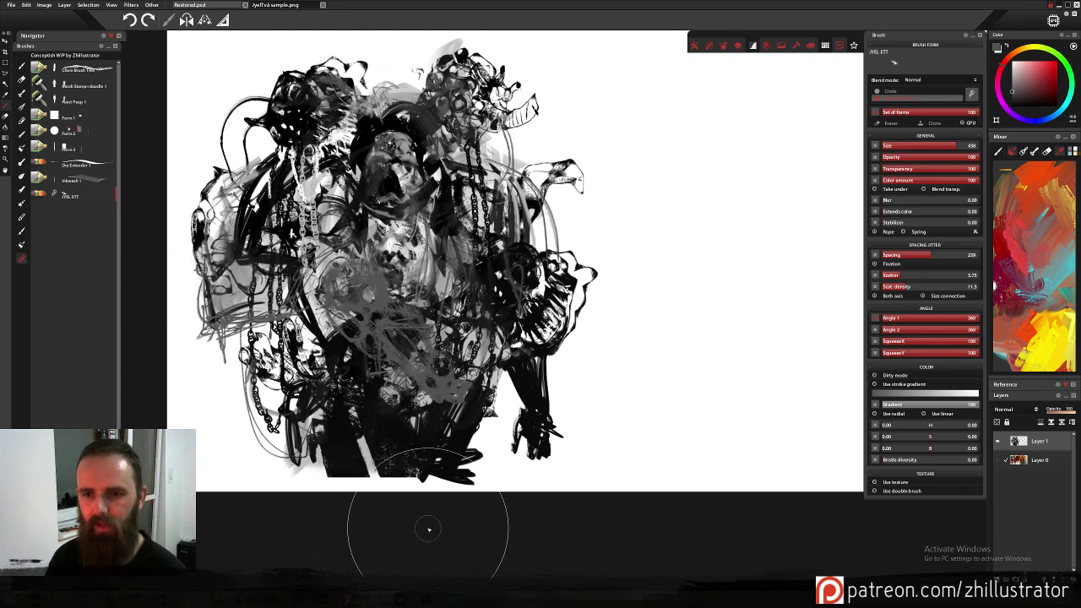
{"action": "left_click", "coordinate": [406, 353]}
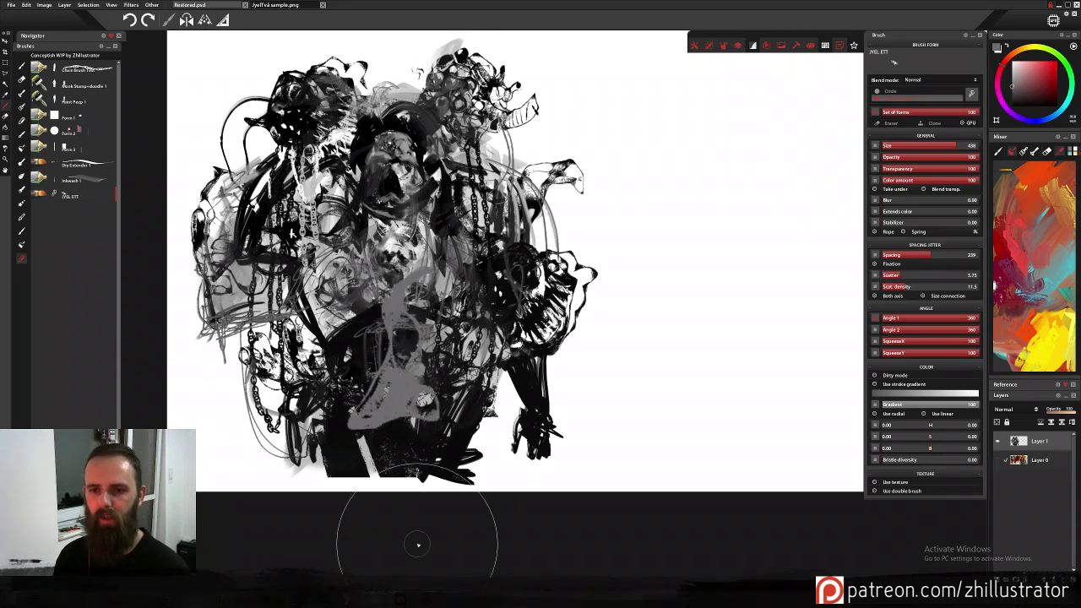
{"action": "left_click_drag", "start_coordinate": [753, 278], "coordinate": [661, 278]}
{"action": "left_click_drag", "start_coordinate": [720, 230], "coordinate": [702, 248]}
{"action": "left_click_drag", "start_coordinate": [632, 225], "coordinate": [679, 257]}
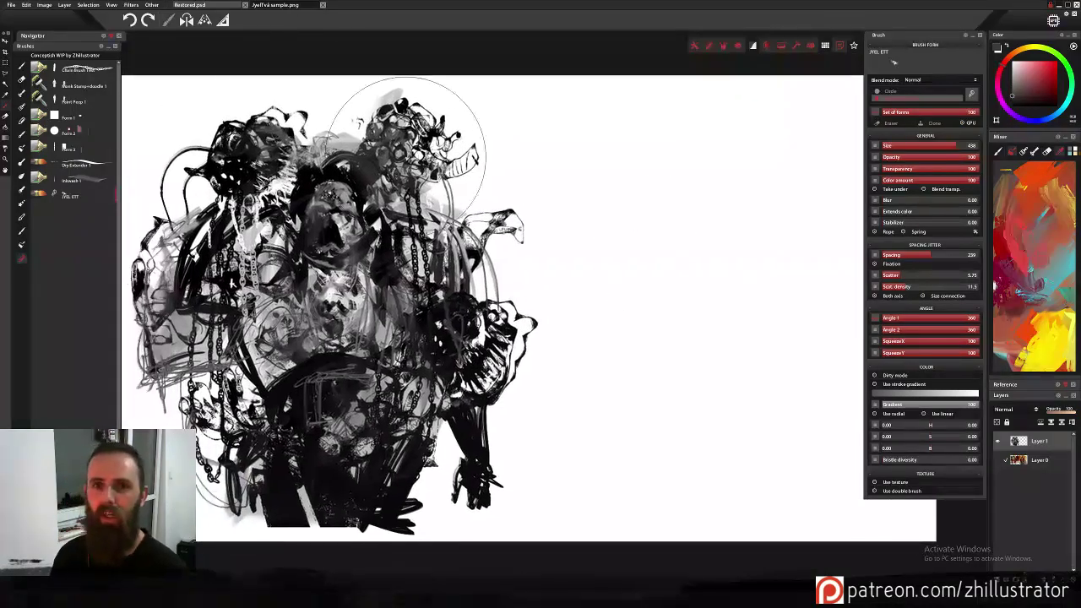
Enable vertical mirror symmetry and shift the figure slightly up and left, away from the symmetry axis.
{"action": "left_click", "coordinate": [186, 20]}
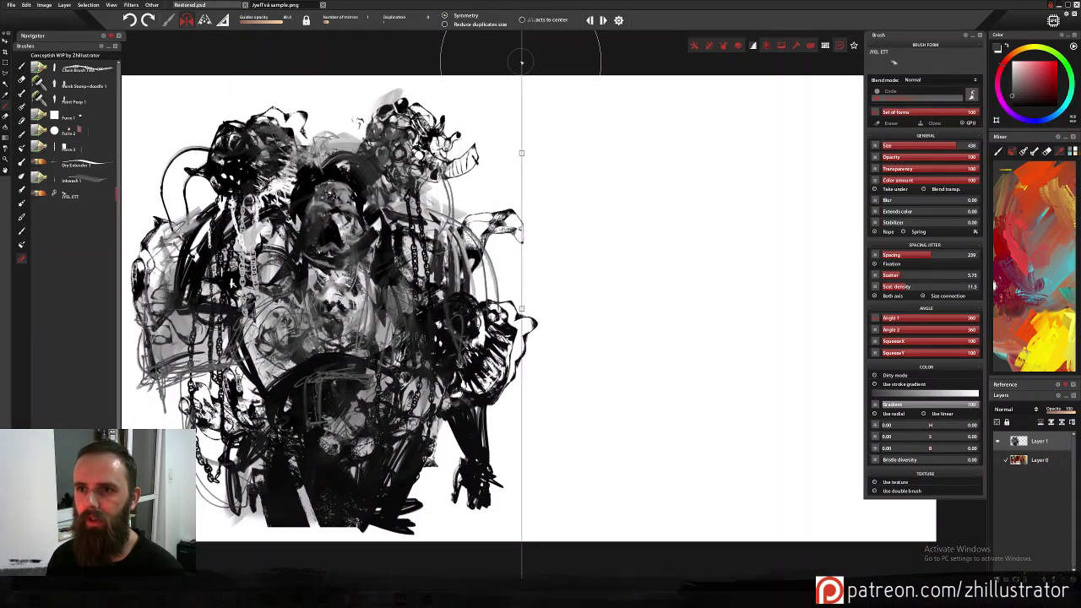
{"action": "key", "text": "v"}
{"action": "mouse_move", "coordinate": [543, 76]}
{"action": "left_mouse_down"}
{"action": "mouse_move", "coordinate": [678, 137]}
{"action": "mouse_move", "coordinate": [518, 53]}
{"action": "mouse_move", "coordinate": [519, 67]}
{"action": "left_mouse_up"}
{"action": "key", "text": "b"}
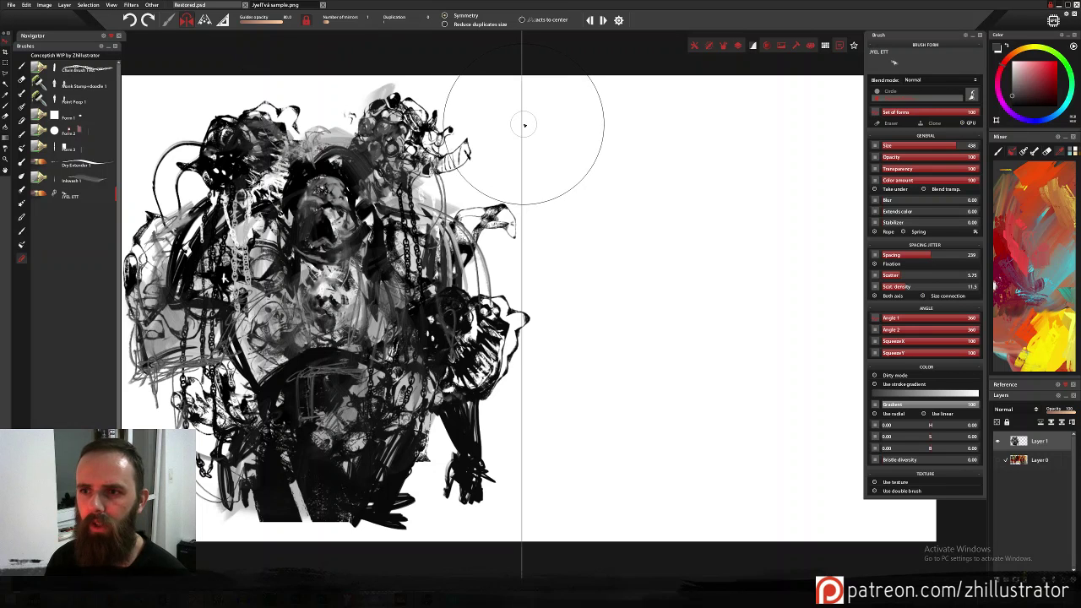
Reposition the symmetry axis over the blank canvas to the right of the figure.
{"action": "left_click", "coordinate": [522, 127]}
{"action": "key", "text": "ctrl+z"}
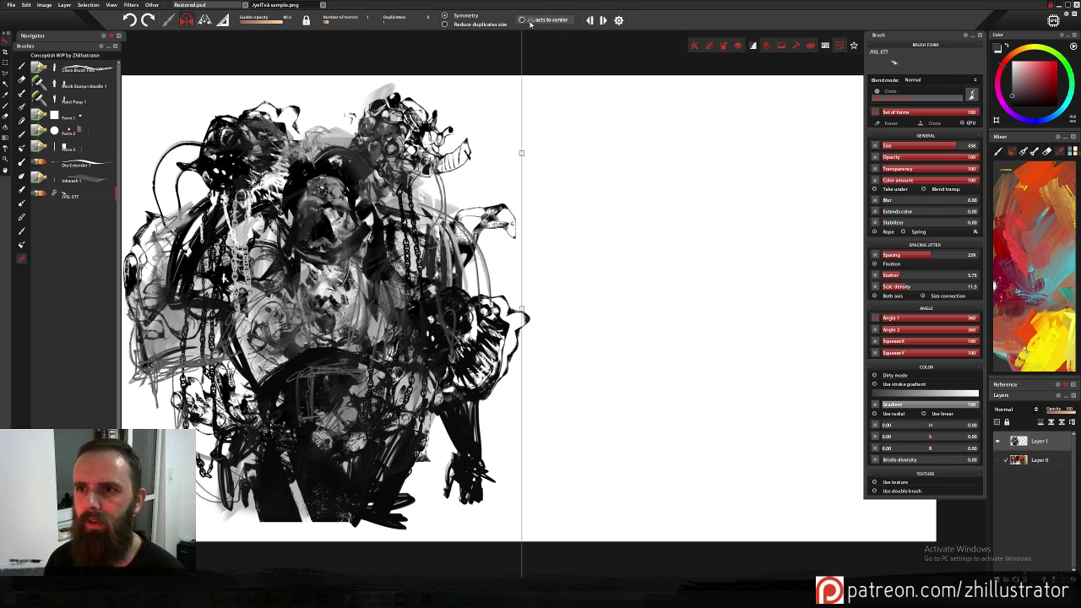
{"action": "left_click", "coordinate": [618, 20]}
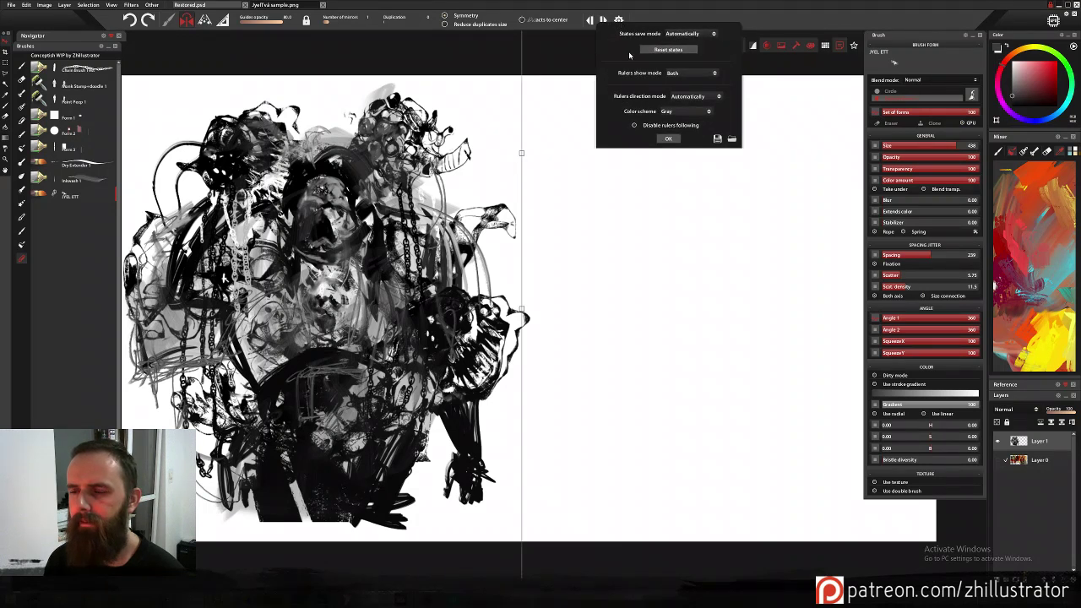
{"action": "mouse_move", "coordinate": [521, 158]}
{"action": "left_mouse_down"}
{"action": "mouse_move", "coordinate": [543, 154]}
{"action": "mouse_move", "coordinate": [521, 148]}
{"action": "left_mouse_up"}
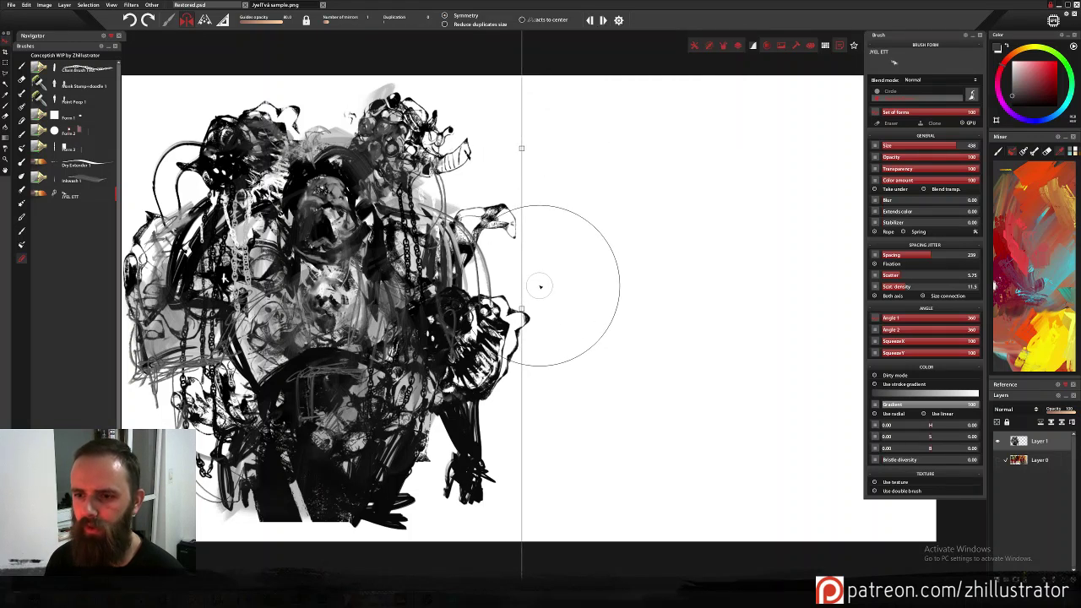
{"action": "left_click_drag", "start_coordinate": [522, 312], "coordinate": [594, 323]}
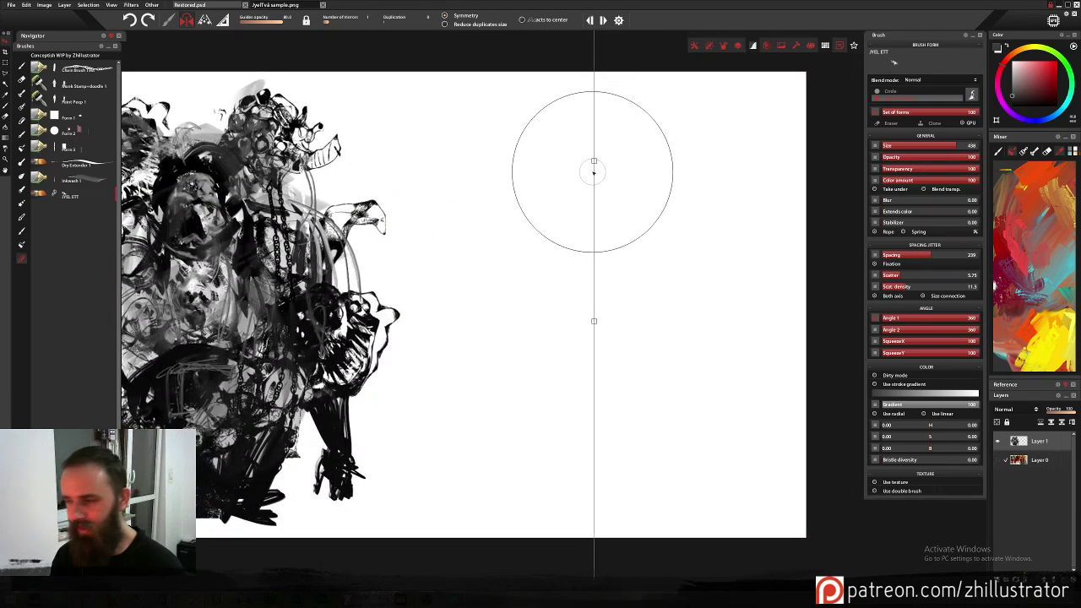
Stamp dark grey mirrored JYEL ETT forms along the symmetry axis, building a horned vertical shape.
{"action": "left_click_drag", "start_coordinate": [592, 173], "coordinate": [596, 220]}
{"action": "left_click", "coordinate": [594, 251]}
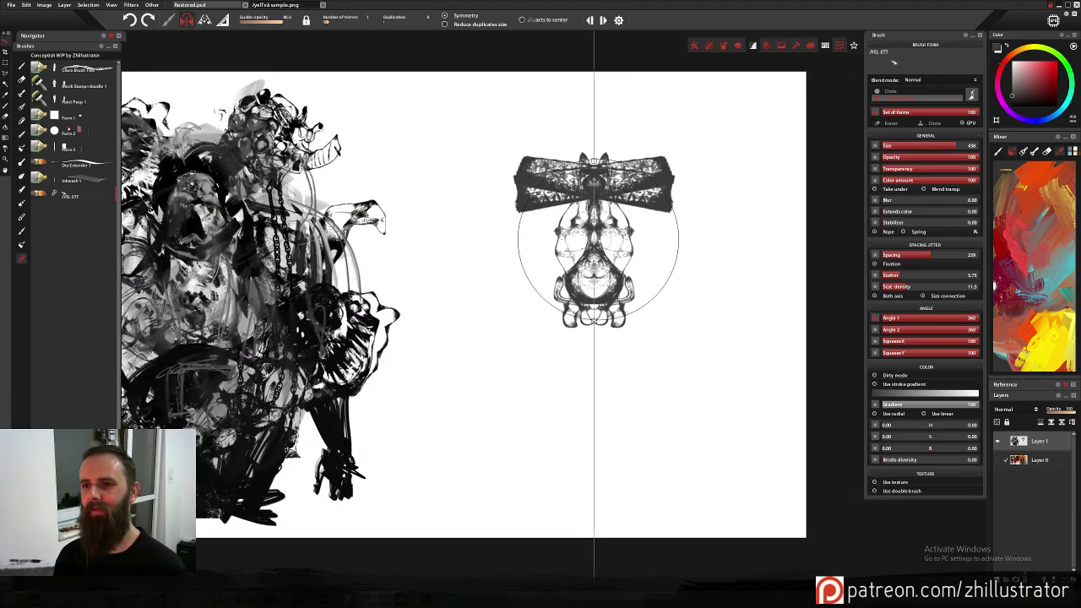
{"action": "left_click", "coordinate": [594, 135]}
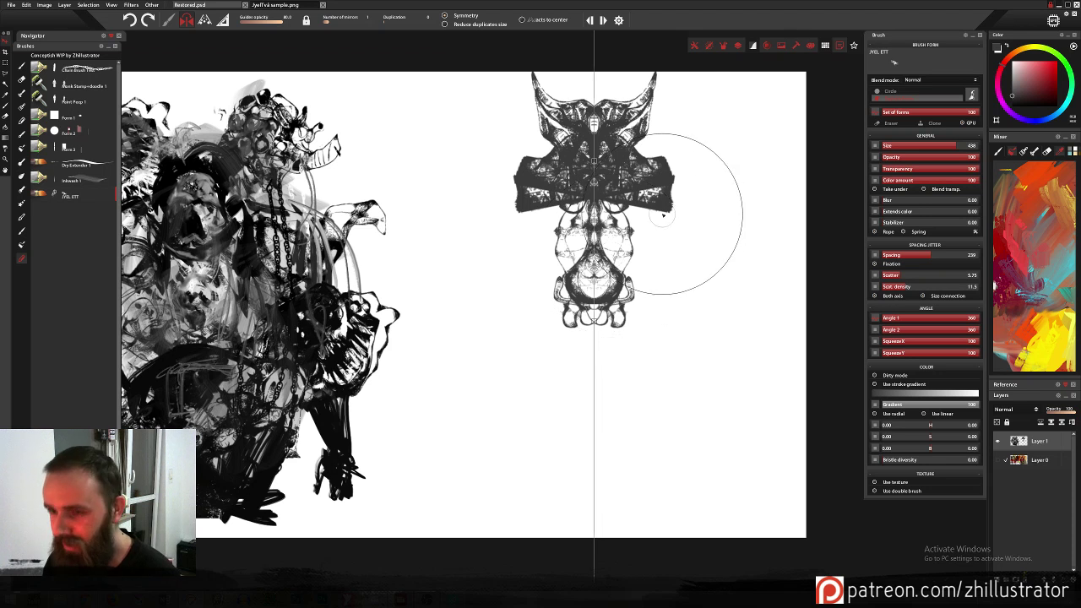
Lasso the mirrored form, cut and paste it onto a new layer, and clear that layer's contents.
{"action": "key", "text": "l"}
{"action": "left_click_drag", "start_coordinate": [482, 123], "coordinate": [495, 296]}
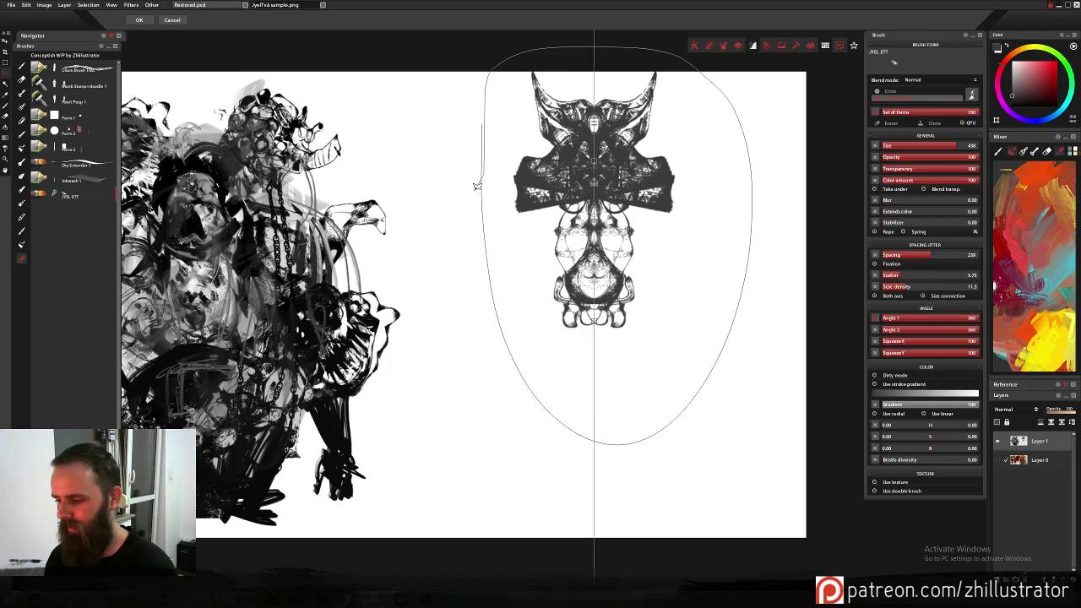
{"action": "left_click_drag", "start_coordinate": [481, 195], "coordinate": [483, 198]}
{"action": "key", "text": "ctrl+x"}
{"action": "key", "text": "ctrl+v"}
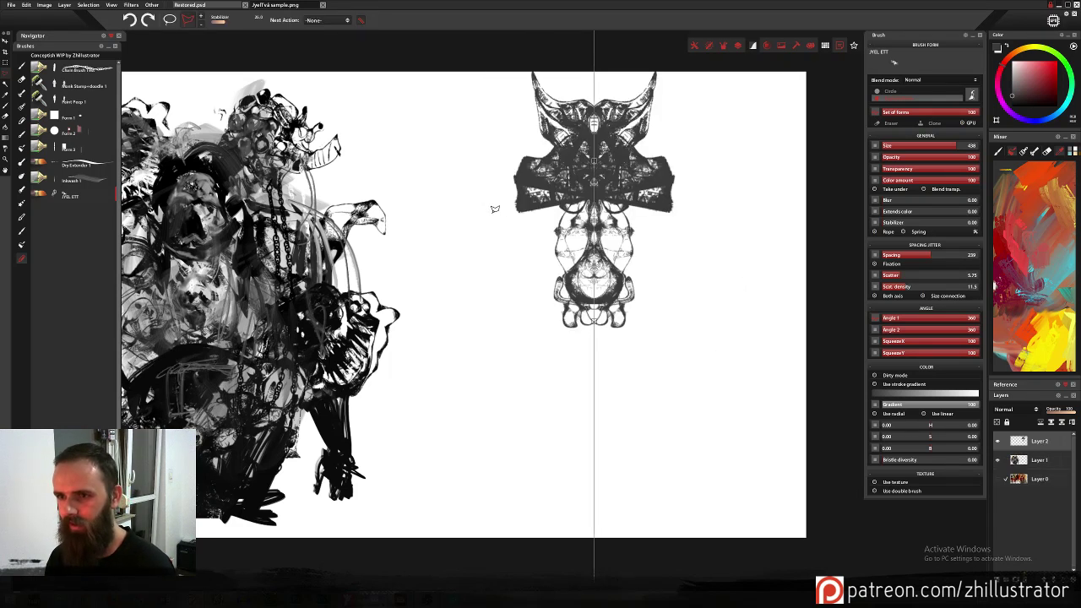
{"action": "left_click_drag", "start_coordinate": [616, 165], "coordinate": [616, 190]}
{"action": "key", "text": "ctrl+z"}
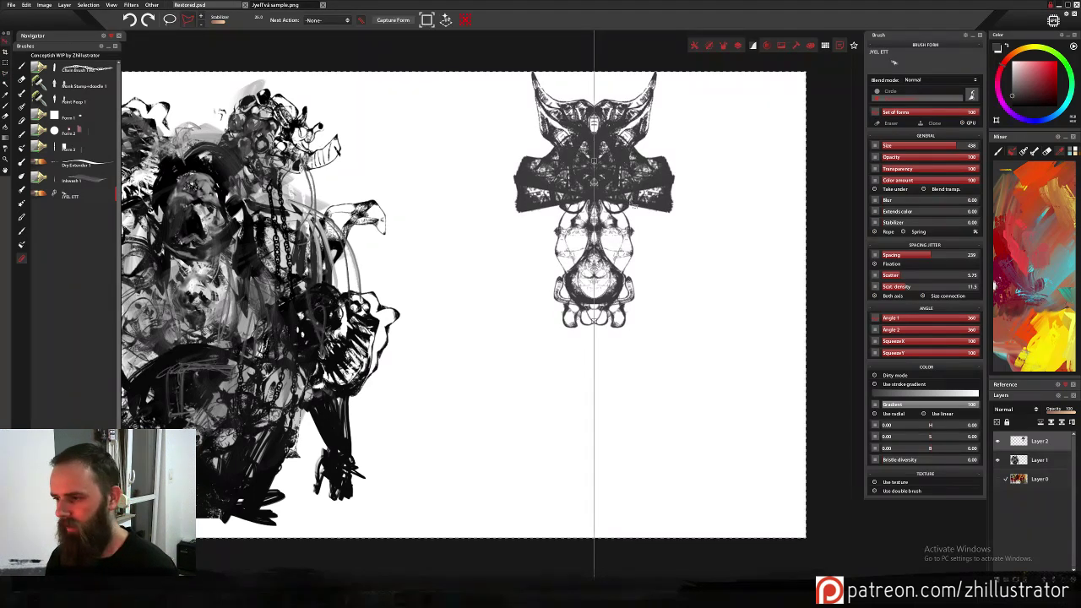
{"action": "key", "text": "Delete"}
{"action": "key", "text": "ctrl+d"}
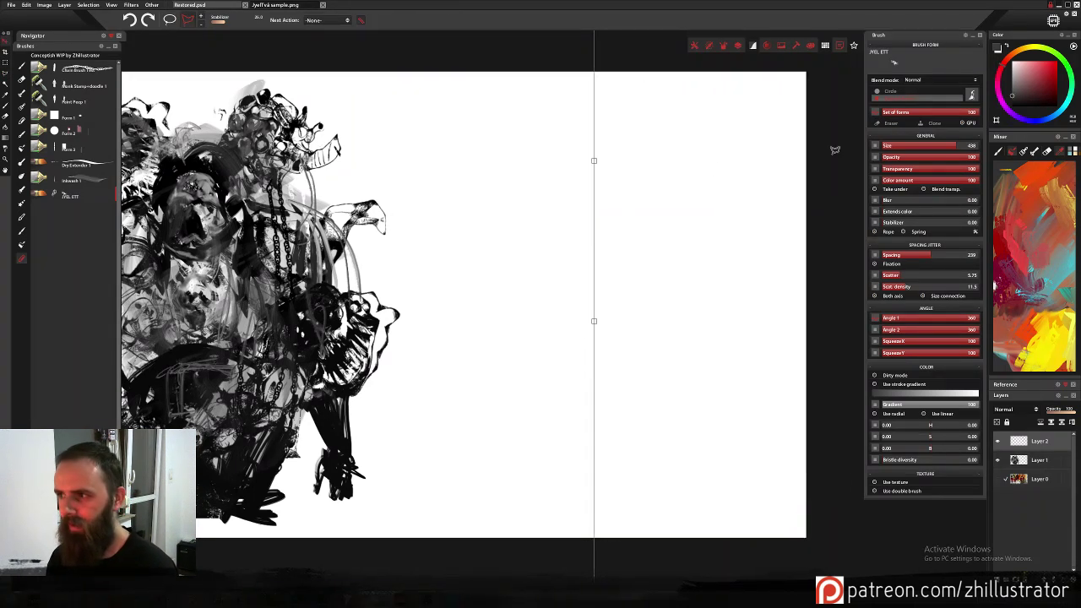
Set the colour to black and stamp mirrored JYEL ETT forms at the axis's upper end, undoing the lowest stamps.
{"action": "left_click_drag", "start_coordinate": [1022, 95], "coordinate": [973, 124]}
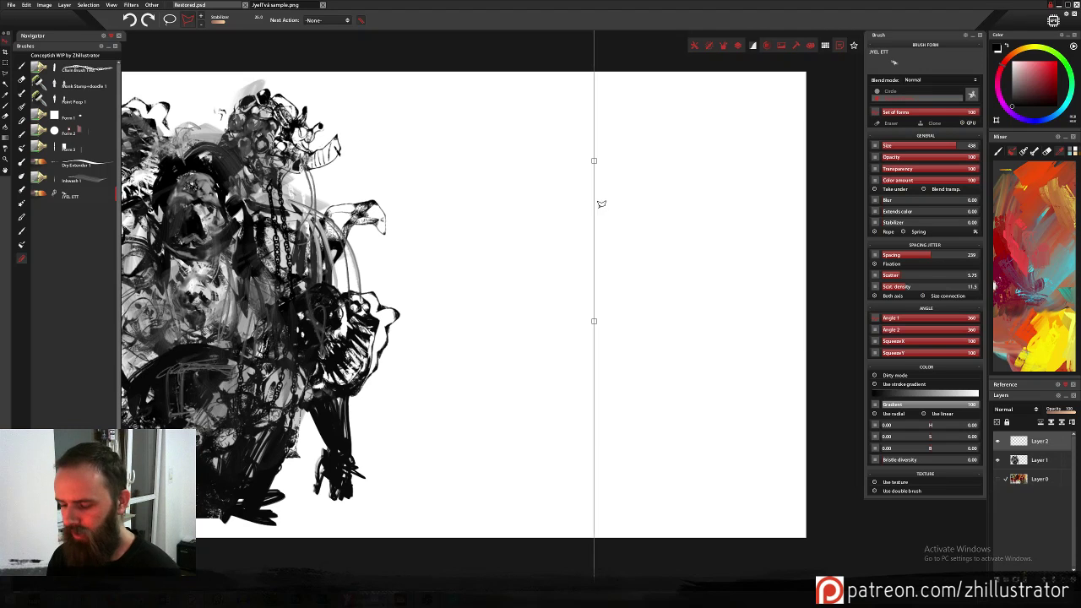
{"action": "key", "text": "b"}
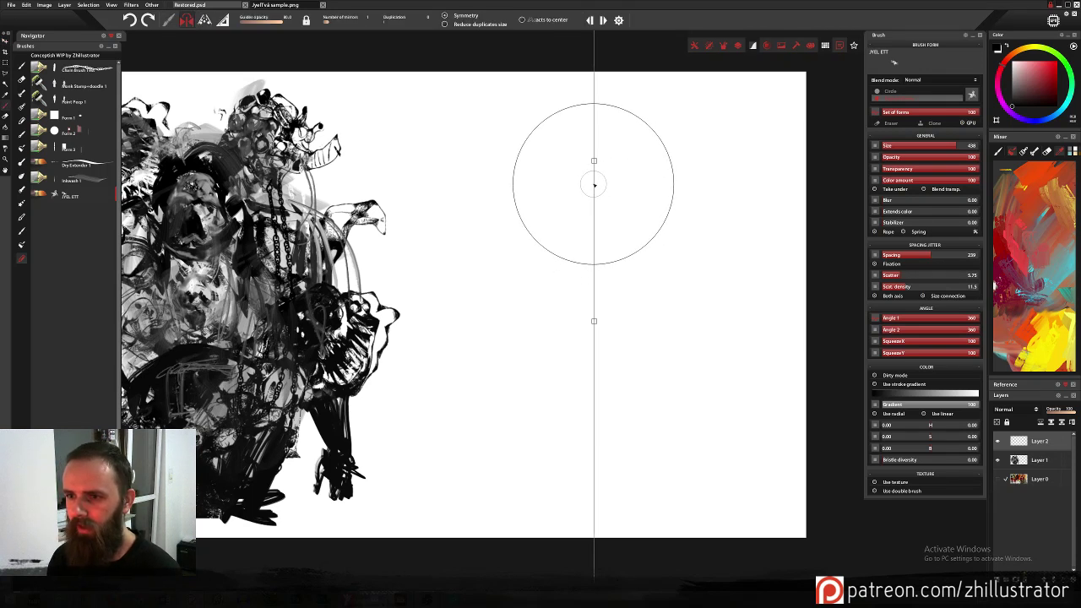
{"action": "mouse_move", "coordinate": [594, 184]}
{"action": "left_mouse_down"}
{"action": "mouse_move", "coordinate": [591, 159]}
{"action": "mouse_move", "coordinate": [602, 355]}
{"action": "left_mouse_up"}
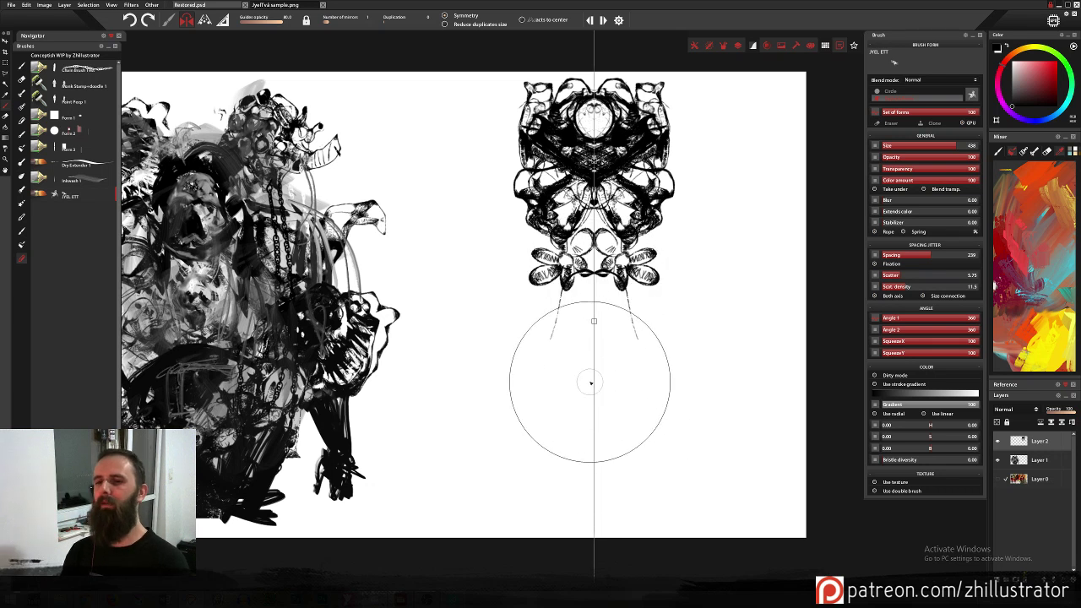
{"action": "key", "text": "ctrl+z"}
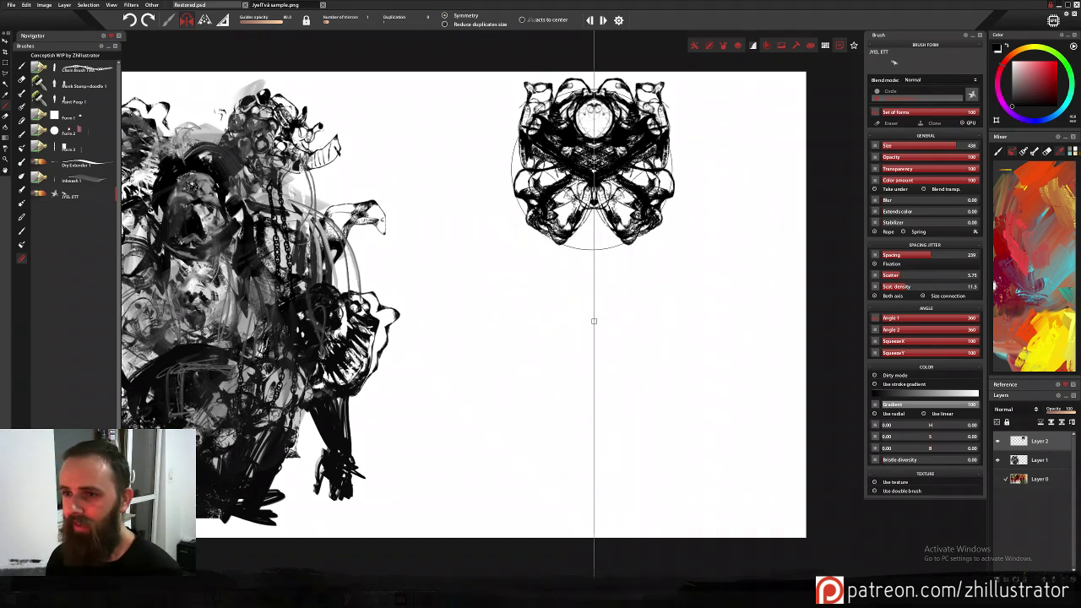
Carve the mirrored form's centre with a white stamp and extend it downward with black JYEL ETT stamps.
{"action": "key", "text": "x"}
{"action": "left_click", "coordinate": [588, 162]}
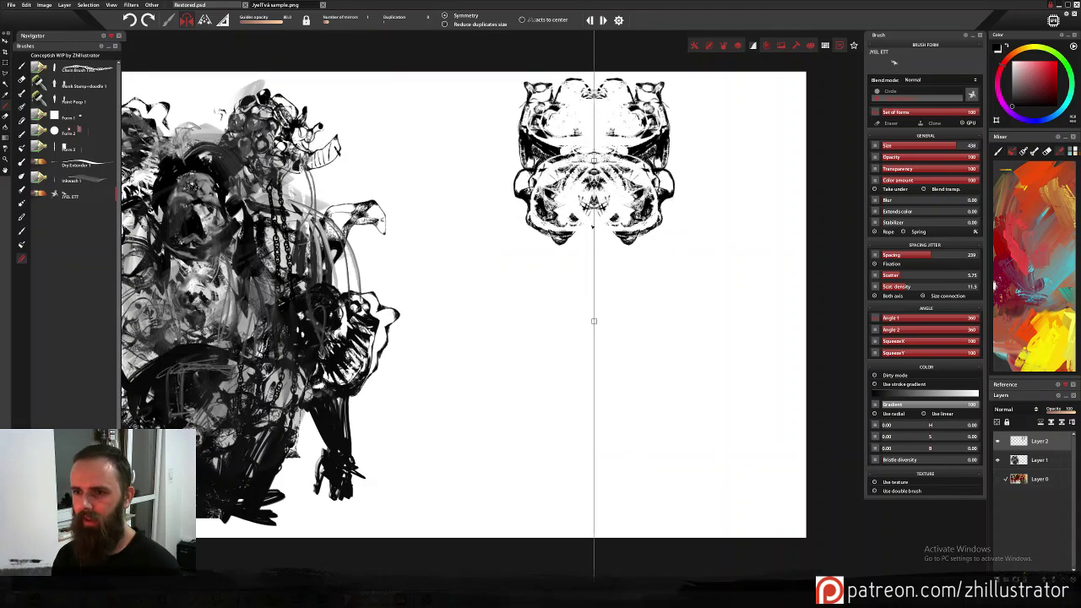
{"action": "left_click", "coordinate": [593, 227]}
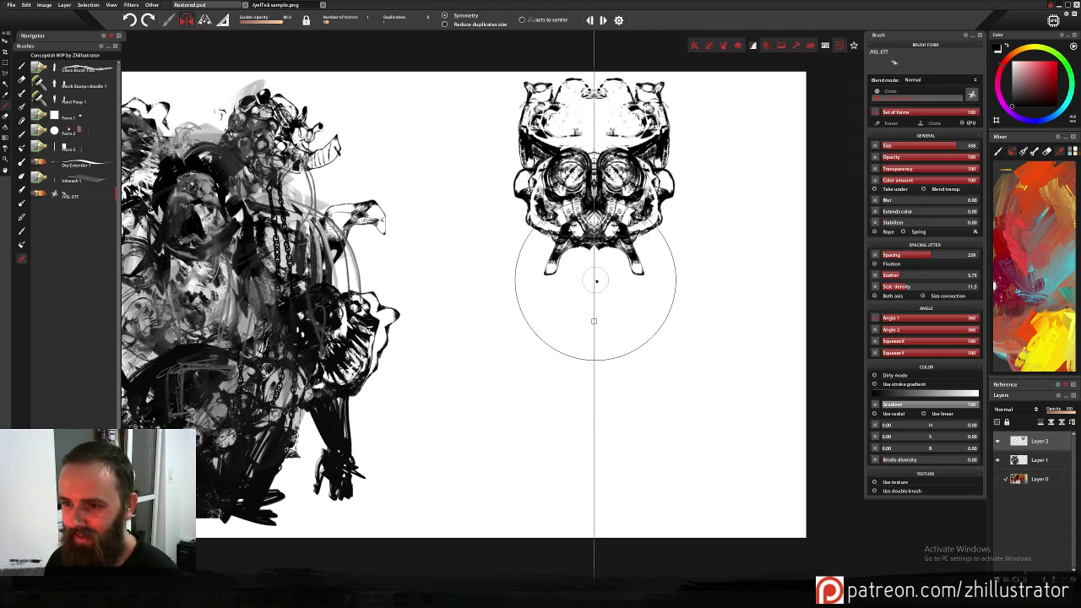
{"action": "left_click_drag", "start_coordinate": [594, 278], "coordinate": [594, 385]}
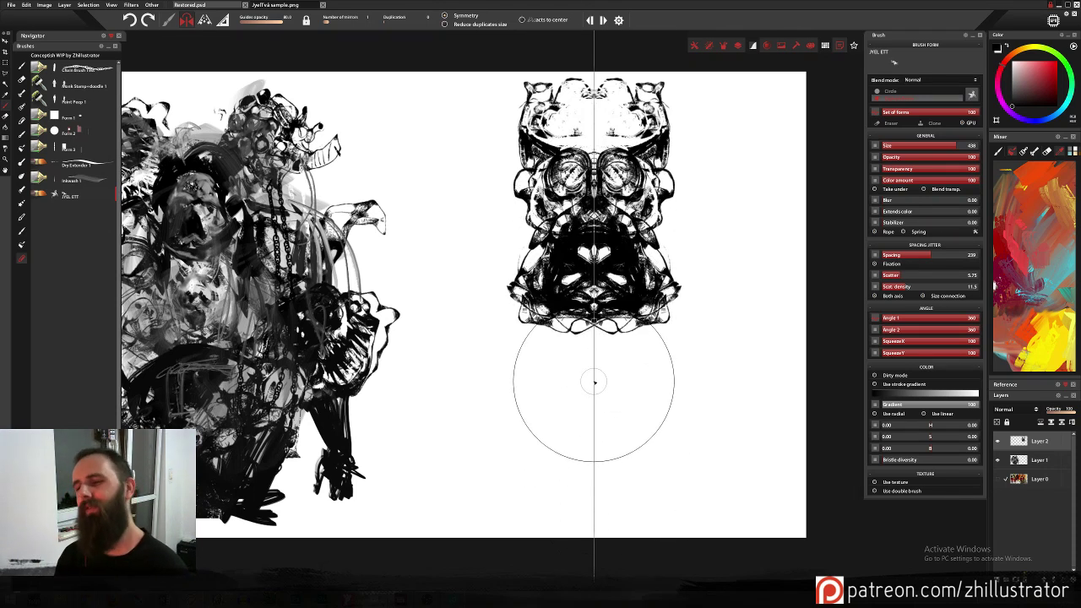
Stamp white mirrored JYEL ETT forms over the shape's lower half to break up the solid black.
{"action": "key", "text": "ctrl+z"}
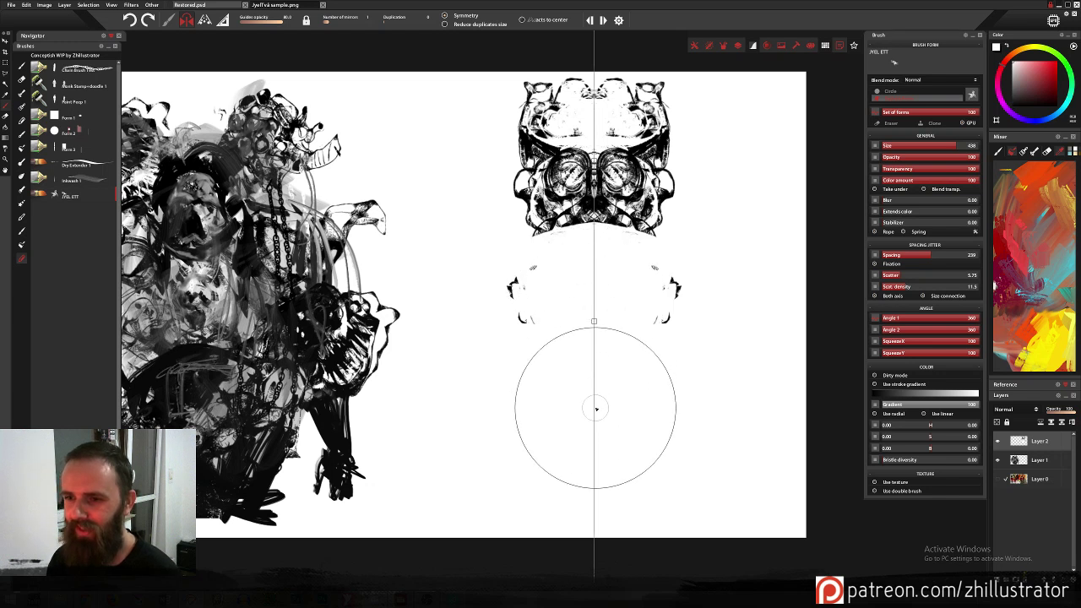
{"action": "key", "text": "ctrl+shift+z"}
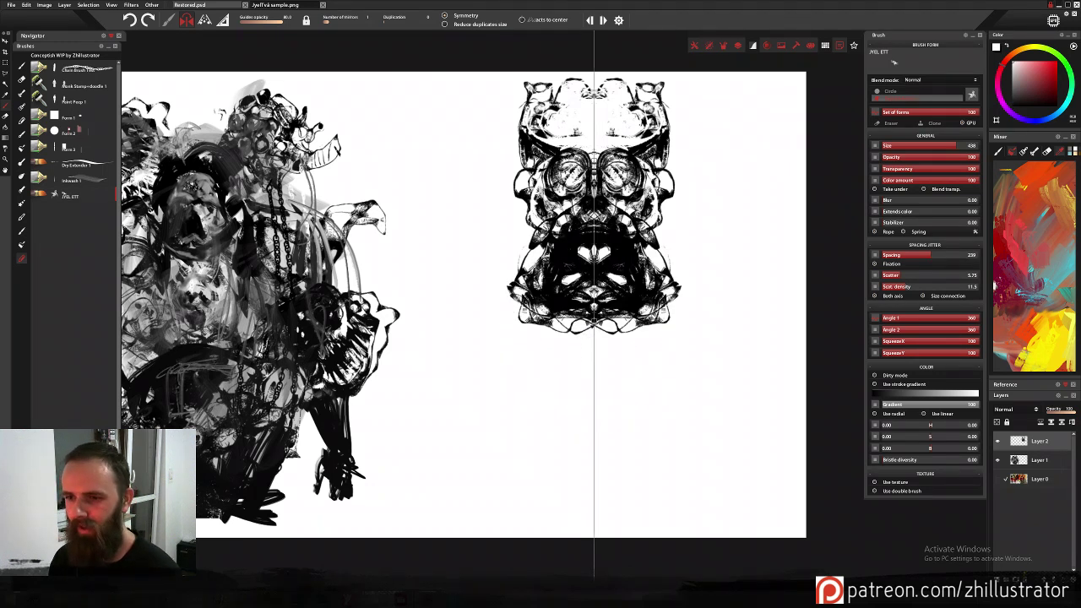
{"action": "left_click_drag", "start_coordinate": [589, 317], "coordinate": [593, 337]}
{"action": "left_click_drag", "start_coordinate": [591, 245], "coordinate": [591, 330]}
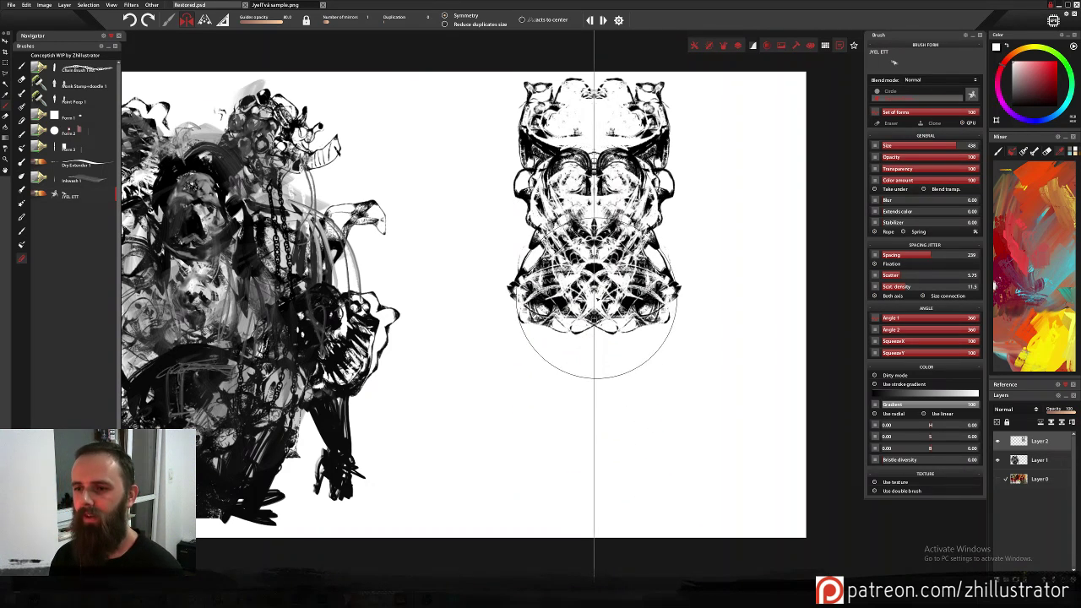
Undo the last white stamp and extend the mirrored form's base with a black JYEL ETT stamp.
{"action": "key", "text": "ctrl+z"}
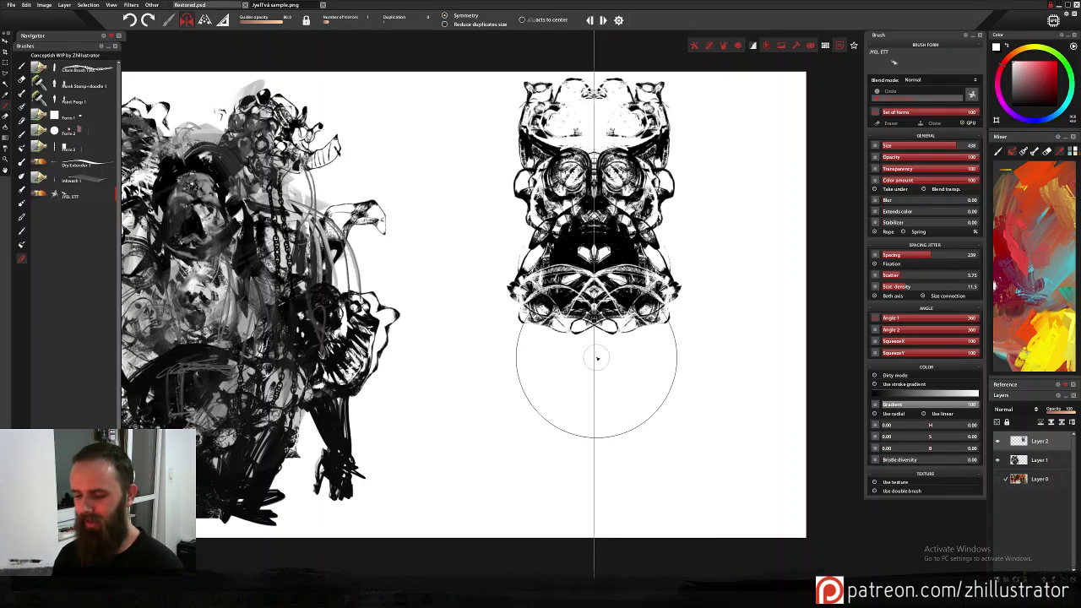
{"action": "key", "text": "x"}
{"action": "left_click", "coordinate": [595, 345]}
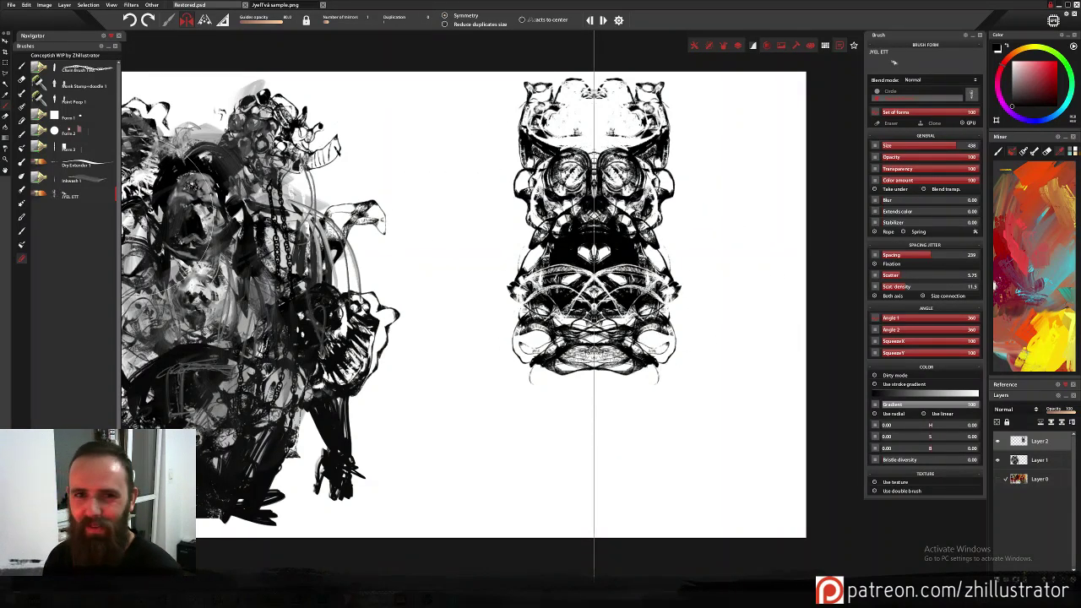
Stamp black mirrored JYEL ETT forms as arm-like protrusions on both sides of the head.
{"action": "left_click", "coordinate": [76, 179]}
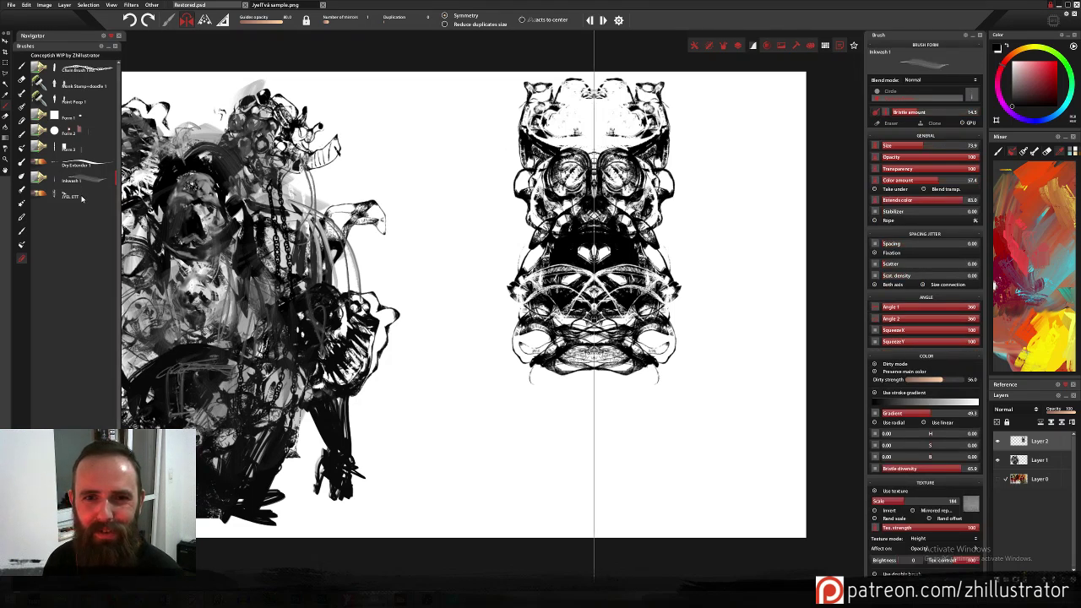
{"action": "left_click", "coordinate": [75, 196]}
{"action": "left_click_drag", "start_coordinate": [470, 84], "coordinate": [507, 133]}
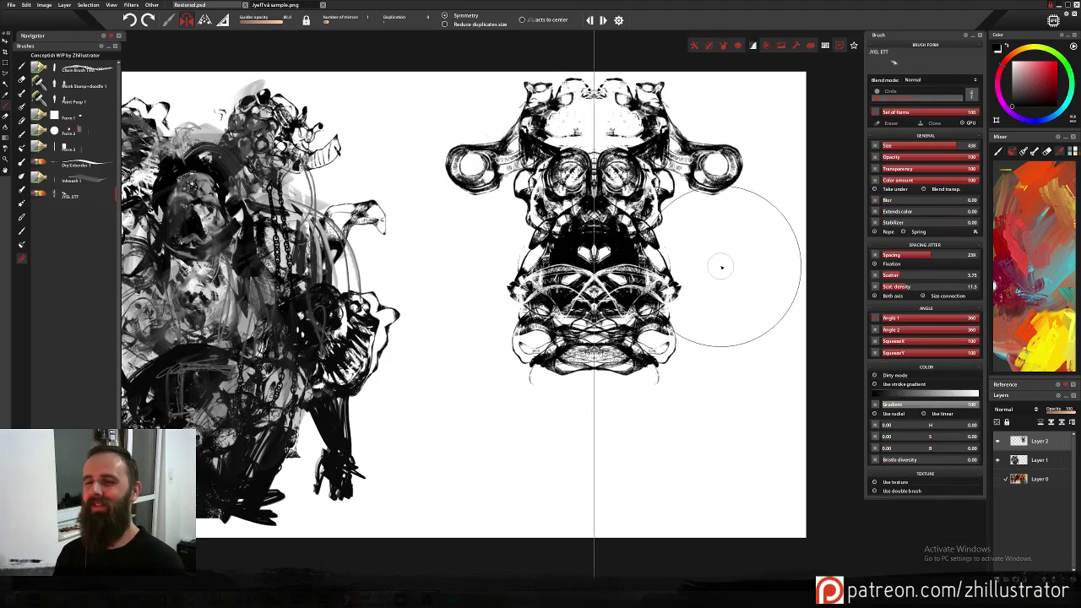
Build splayed legs below the torso with mirrored JYEL ETT stamps, undoing the unwanted variations.
{"action": "left_click_drag", "start_coordinate": [721, 268], "coordinate": [721, 394]}
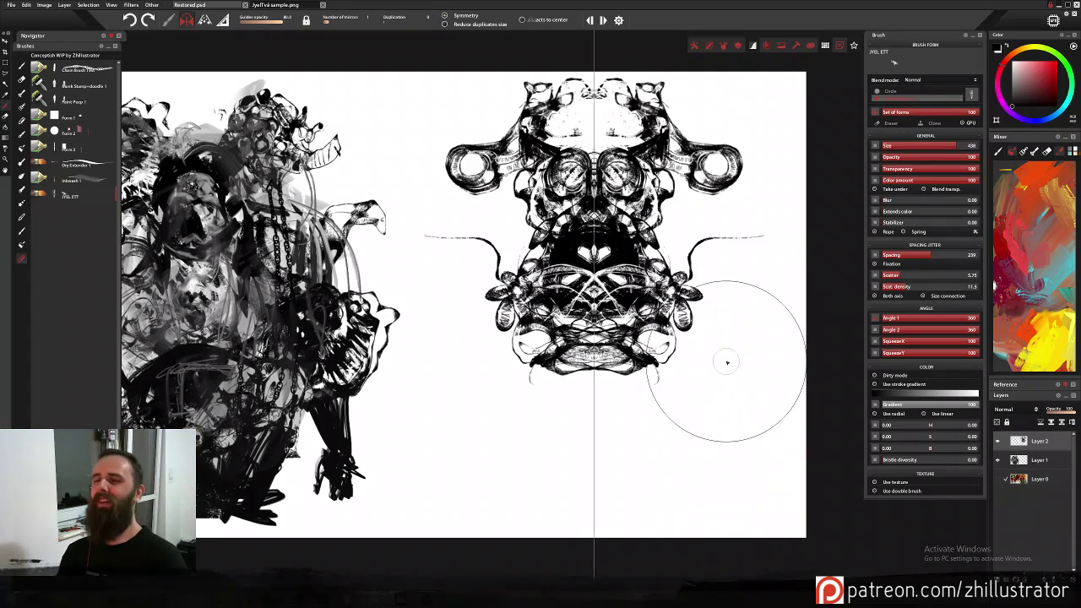
{"action": "key", "text": "ctrl+z"}
{"action": "left_click", "coordinate": [719, 375]}
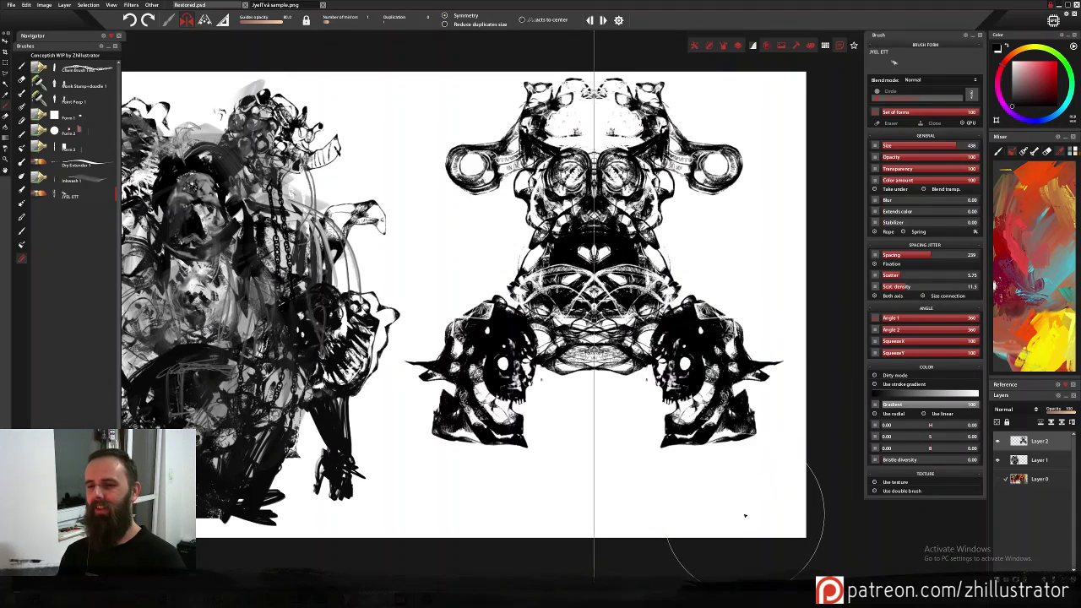
{"action": "key", "text": "ctrl+z"}
{"action": "left_click", "coordinate": [684, 382]}
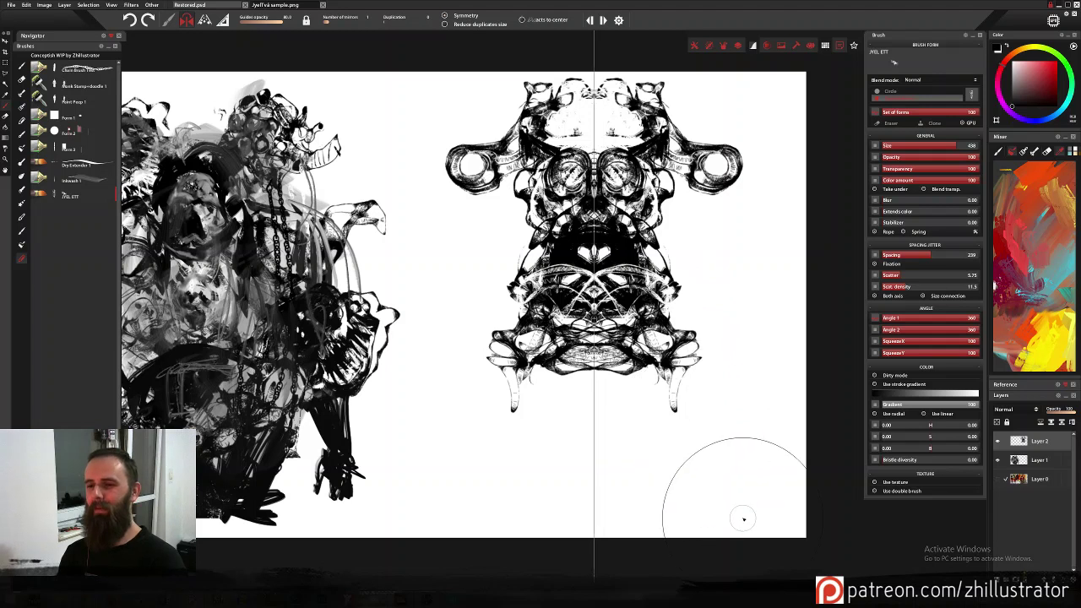
{"action": "left_click", "coordinate": [700, 478]}
{"action": "key", "text": "ctrl+z"}
{"action": "left_click", "coordinate": [711, 510]}
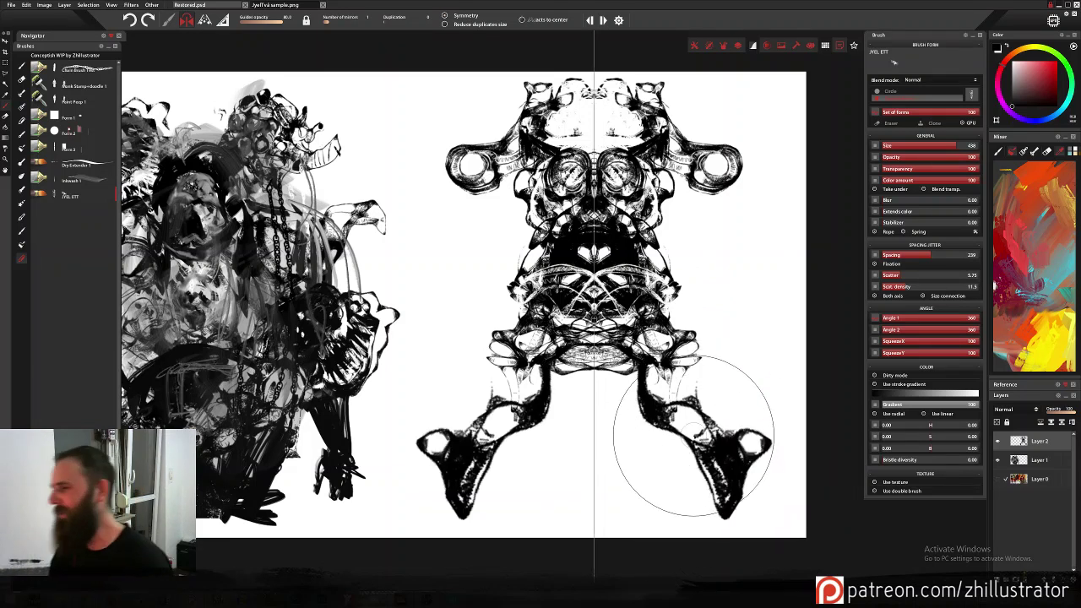
Paint mirrored white Dry Extender 1 strokes over the mouth area and lower torso.
{"action": "left_click", "coordinate": [90, 166]}
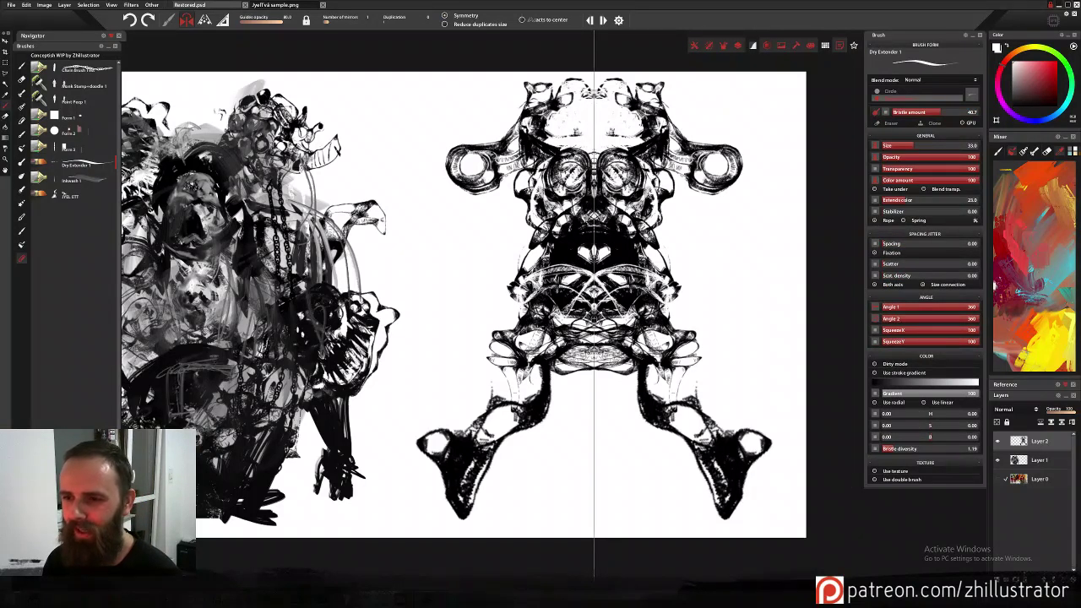
{"action": "left_click_drag", "start_coordinate": [574, 248], "coordinate": [591, 220]}
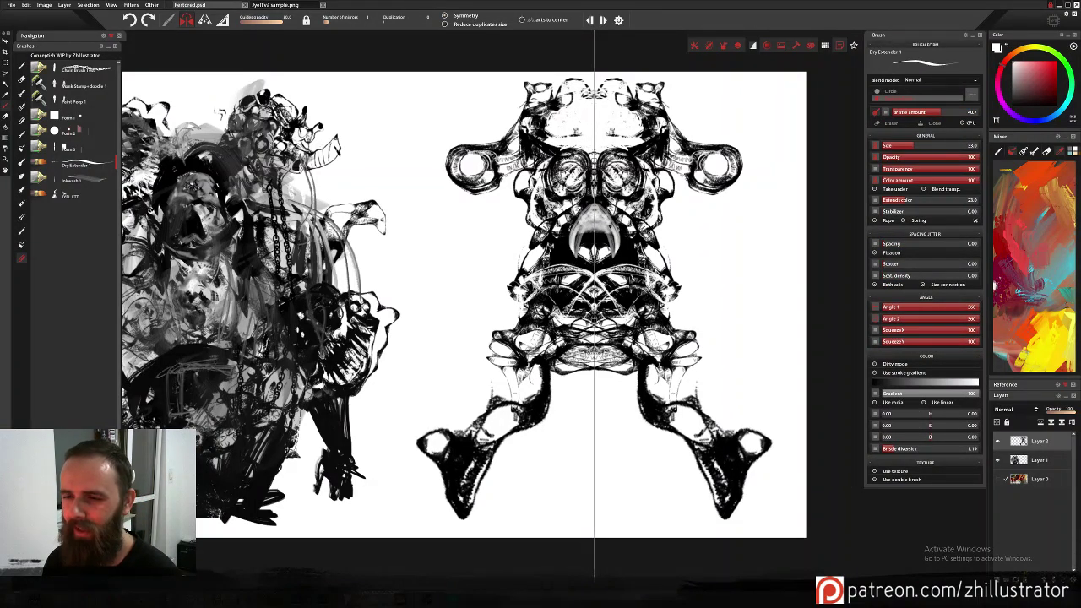
{"action": "mouse_move", "coordinate": [579, 264]}
{"action": "left_mouse_down"}
{"action": "mouse_move", "coordinate": [557, 291]}
{"action": "mouse_move", "coordinate": [583, 283]}
{"action": "mouse_move", "coordinate": [540, 292]}
{"action": "mouse_move", "coordinate": [534, 323]}
{"action": "left_mouse_up"}
{"action": "mouse_move", "coordinate": [571, 290]}
{"action": "left_mouse_down"}
{"action": "mouse_move", "coordinate": [552, 323]}
{"action": "mouse_move", "coordinate": [568, 322]}
{"action": "left_mouse_up"}
{"action": "left_click_drag", "start_coordinate": [589, 292], "coordinate": [583, 321]}
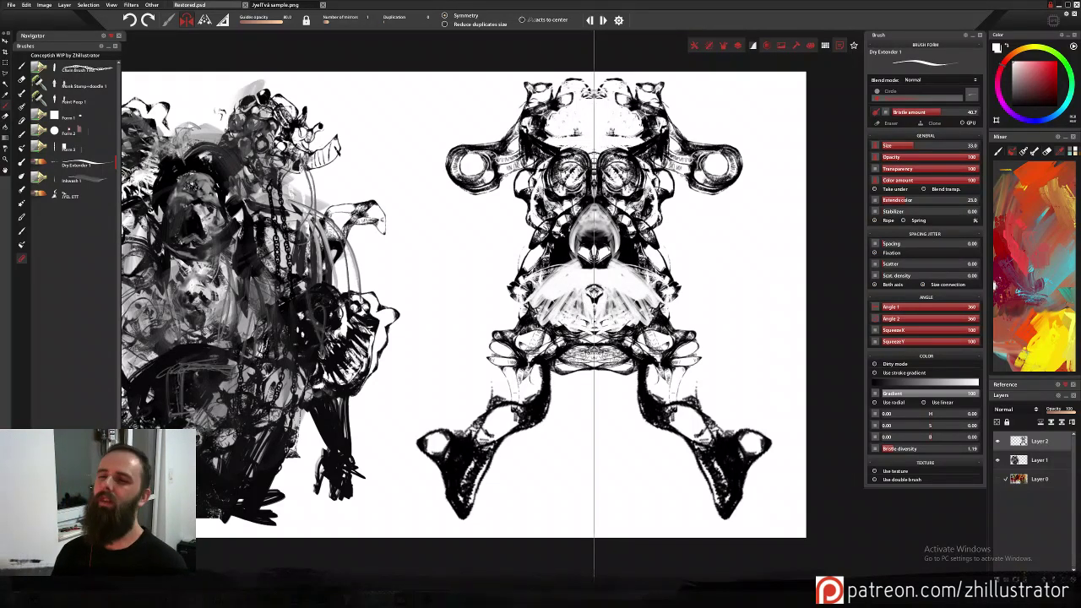
Sample black and draw curved mirrored Dry Extender 1 tendrils around the face, undoing the forehead stroke.
{"action": "left_click", "coordinate": [575, 229], "text": "alt"}
{"action": "mouse_move", "coordinate": [508, 165]}
{"action": "left_mouse_down"}
{"action": "mouse_move", "coordinate": [529, 248]}
{"action": "mouse_move", "coordinate": [550, 258]}
{"action": "mouse_move", "coordinate": [478, 184]}
{"action": "mouse_move", "coordinate": [519, 272]}
{"action": "left_mouse_up"}
{"action": "left_click_drag", "start_coordinate": [508, 210], "coordinate": [547, 233]}
{"action": "left_click_drag", "start_coordinate": [500, 162], "coordinate": [515, 213]}
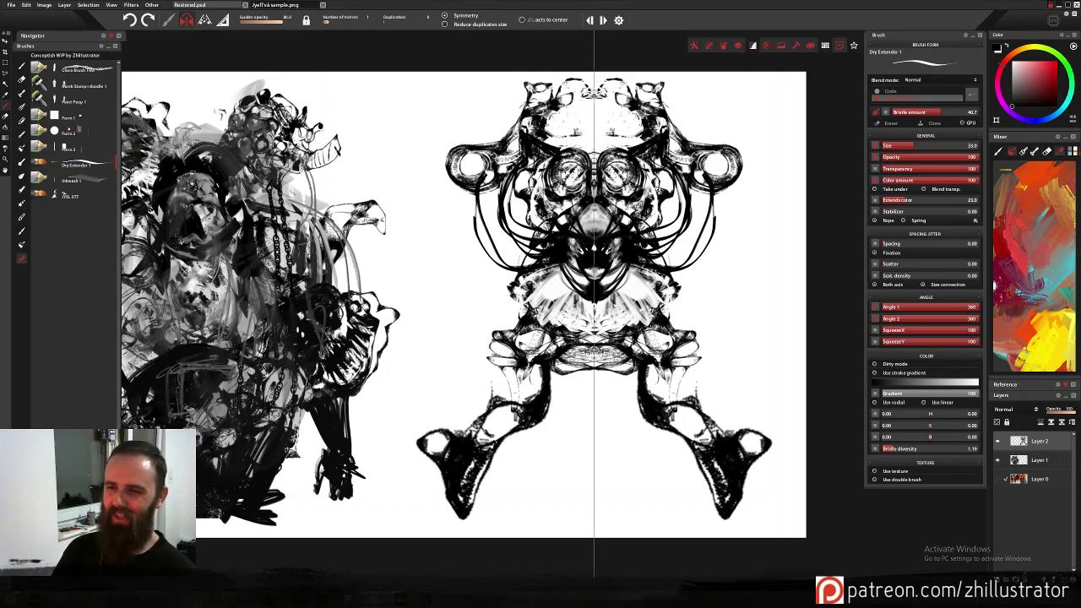
{"action": "left_click_drag", "start_coordinate": [586, 120], "coordinate": [554, 149]}
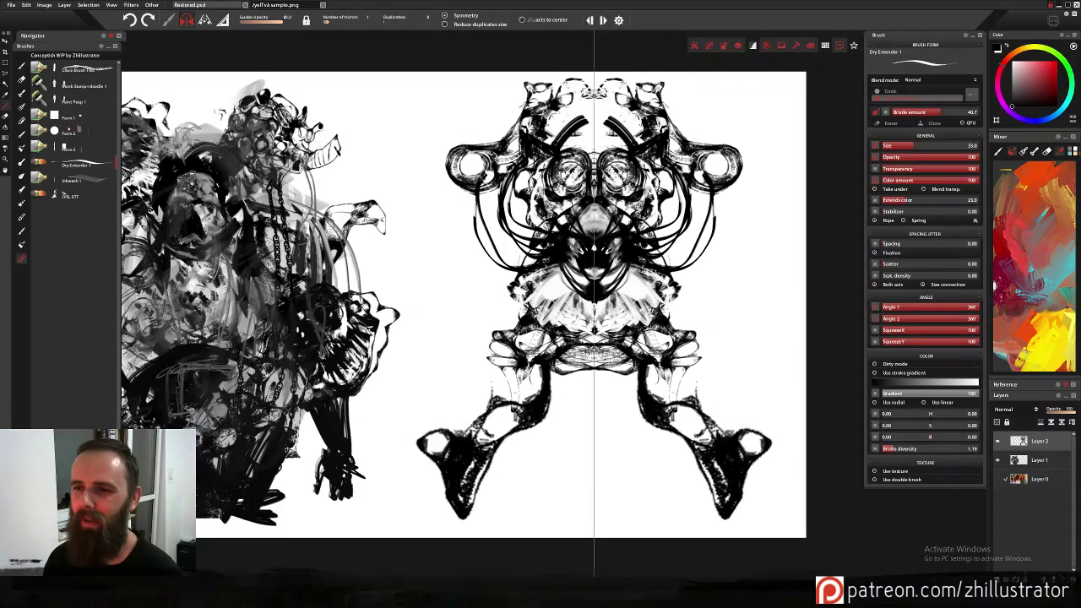
{"action": "key", "text": "ctrl+z"}
Shade the creature's forehead, face, torso sides and the gap between the legs with grey Inkwash 1 strokes.
{"action": "left_click", "coordinate": [76, 179]}
{"action": "mouse_move", "coordinate": [588, 115]}
{"action": "left_mouse_down"}
{"action": "mouse_move", "coordinate": [570, 145]}
{"action": "mouse_move", "coordinate": [551, 124]}
{"action": "mouse_move", "coordinate": [568, 100]}
{"action": "mouse_move", "coordinate": [561, 159]}
{"action": "mouse_move", "coordinate": [574, 188]}
{"action": "mouse_move", "coordinate": [565, 120]}
{"action": "mouse_move", "coordinate": [576, 109]}
{"action": "mouse_move", "coordinate": [542, 123]}
{"action": "mouse_move", "coordinate": [550, 161]}
{"action": "mouse_move", "coordinate": [557, 140]}
{"action": "left_mouse_up"}
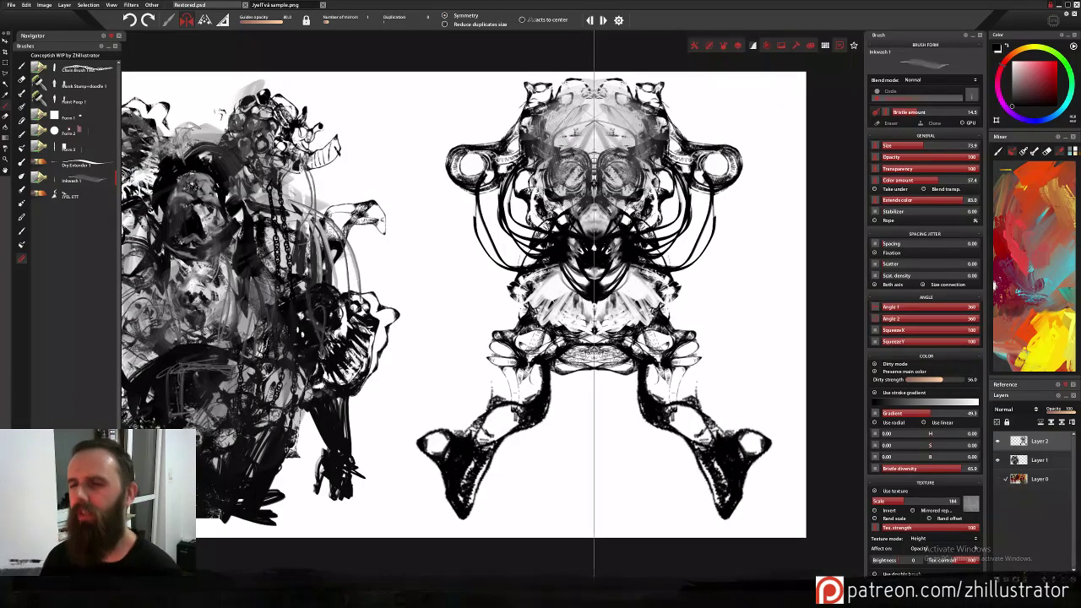
{"action": "mouse_move", "coordinate": [553, 236]}
{"action": "left_mouse_down"}
{"action": "mouse_move", "coordinate": [506, 169]}
{"action": "mouse_move", "coordinate": [523, 271]}
{"action": "mouse_move", "coordinate": [507, 185]}
{"action": "left_mouse_up"}
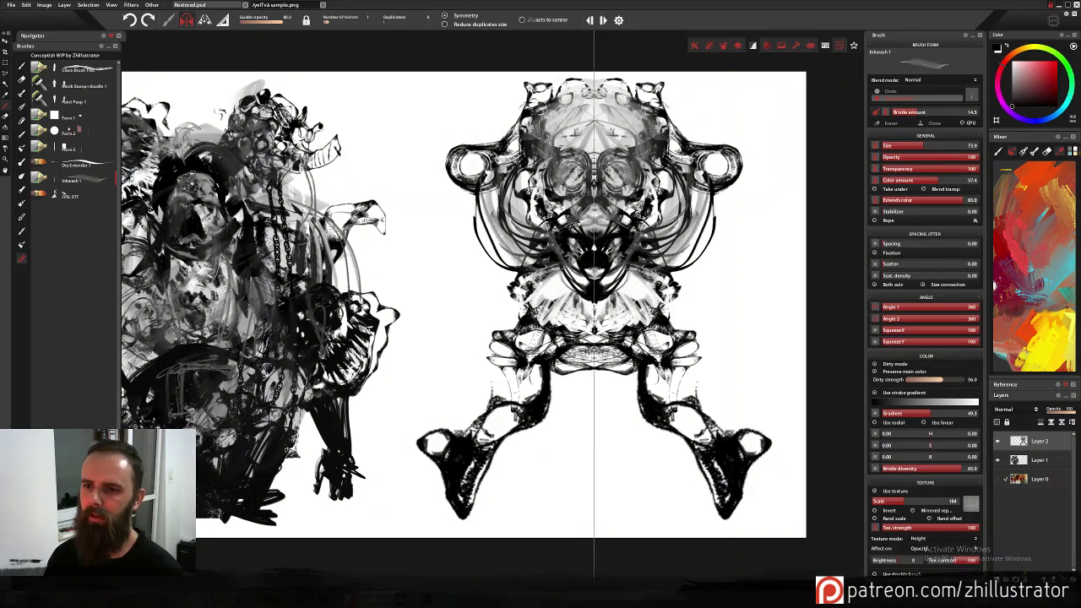
{"action": "mouse_move", "coordinate": [558, 286]}
{"action": "left_mouse_down"}
{"action": "mouse_move", "coordinate": [513, 358]}
{"action": "mouse_move", "coordinate": [583, 393]}
{"action": "left_mouse_up"}
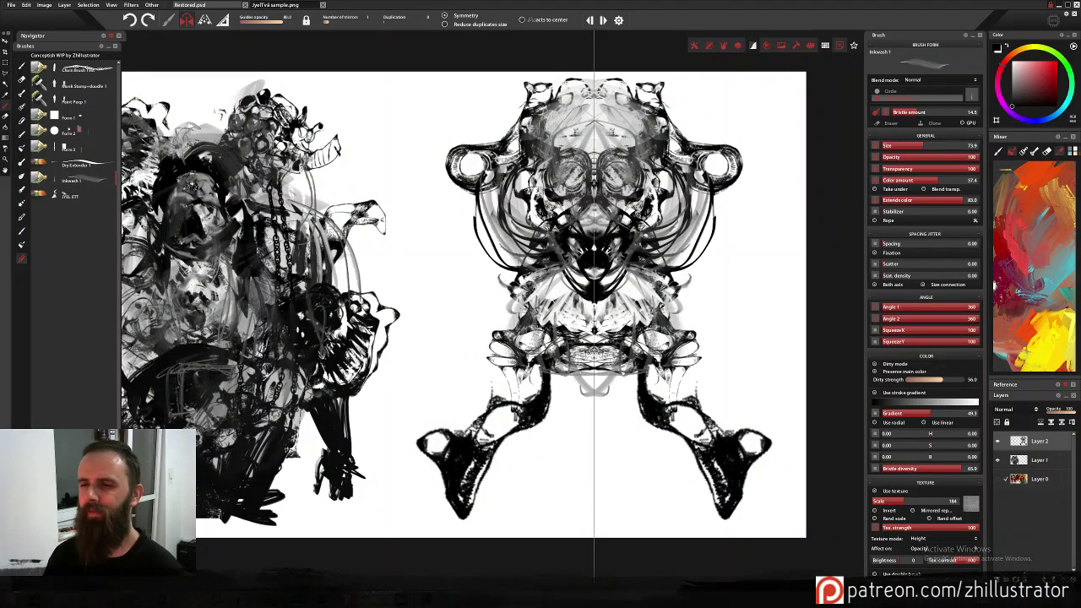
{"action": "mouse_move", "coordinate": [532, 351]}
{"action": "left_mouse_down"}
{"action": "mouse_move", "coordinate": [591, 394]}
{"action": "mouse_move", "coordinate": [549, 304]}
{"action": "mouse_move", "coordinate": [507, 321]}
{"action": "mouse_move", "coordinate": [498, 304]}
{"action": "mouse_move", "coordinate": [475, 346]}
{"action": "mouse_move", "coordinate": [490, 329]}
{"action": "left_mouse_up"}
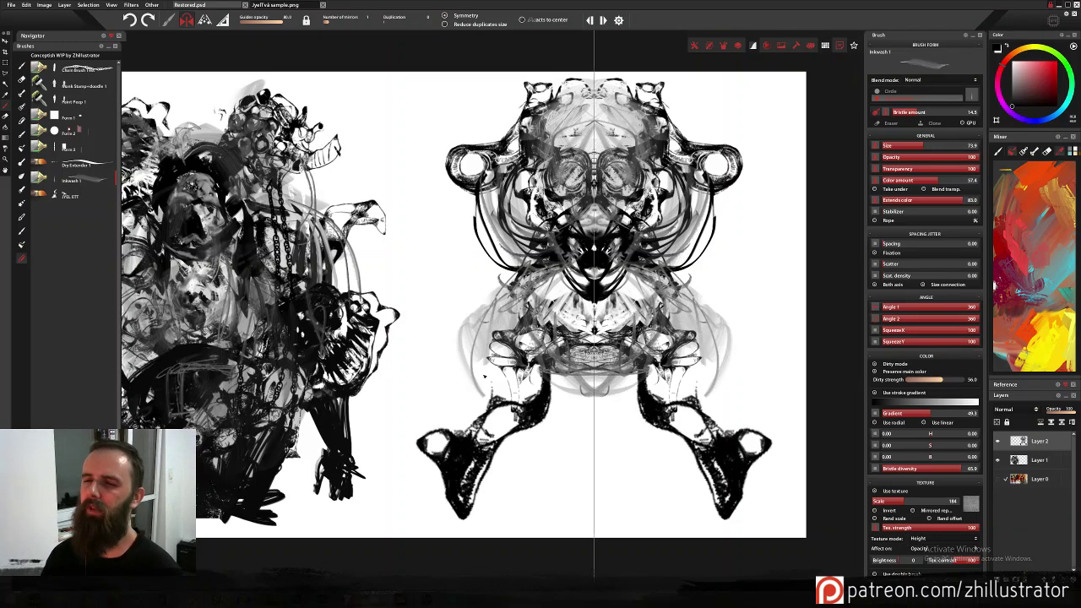
{"action": "mouse_move", "coordinate": [485, 376]}
{"action": "left_mouse_down"}
{"action": "mouse_move", "coordinate": [515, 347]}
{"action": "mouse_move", "coordinate": [562, 427]}
{"action": "mouse_move", "coordinate": [579, 426]}
{"action": "left_mouse_up"}
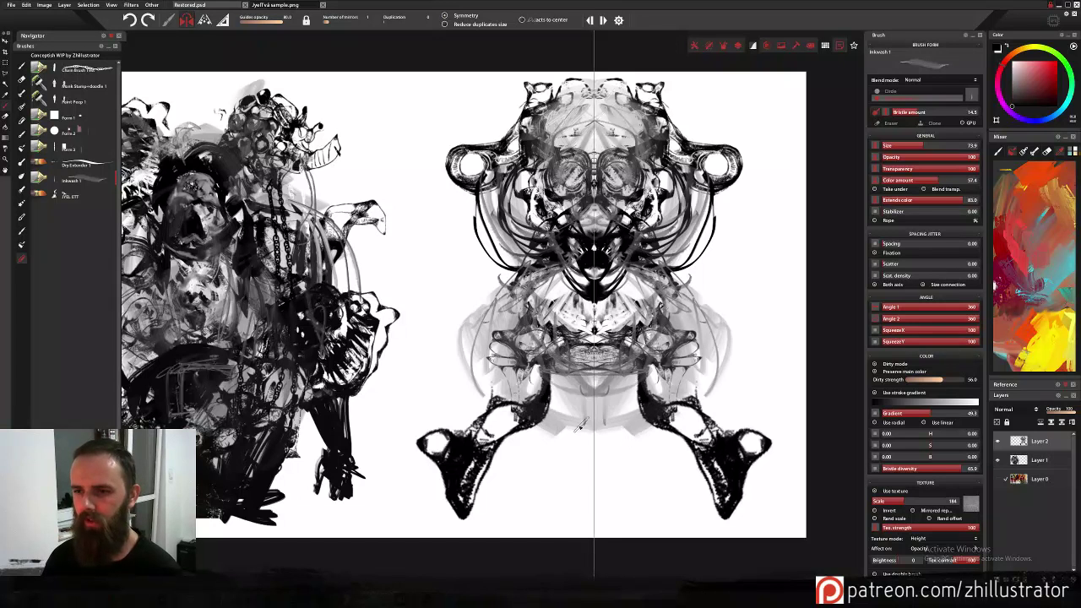
Stamp black mirrored JYEL ETT forms as extra limbs, horizontal side arms and a pointed base along the axis.
{"action": "left_click", "coordinate": [83, 198]}
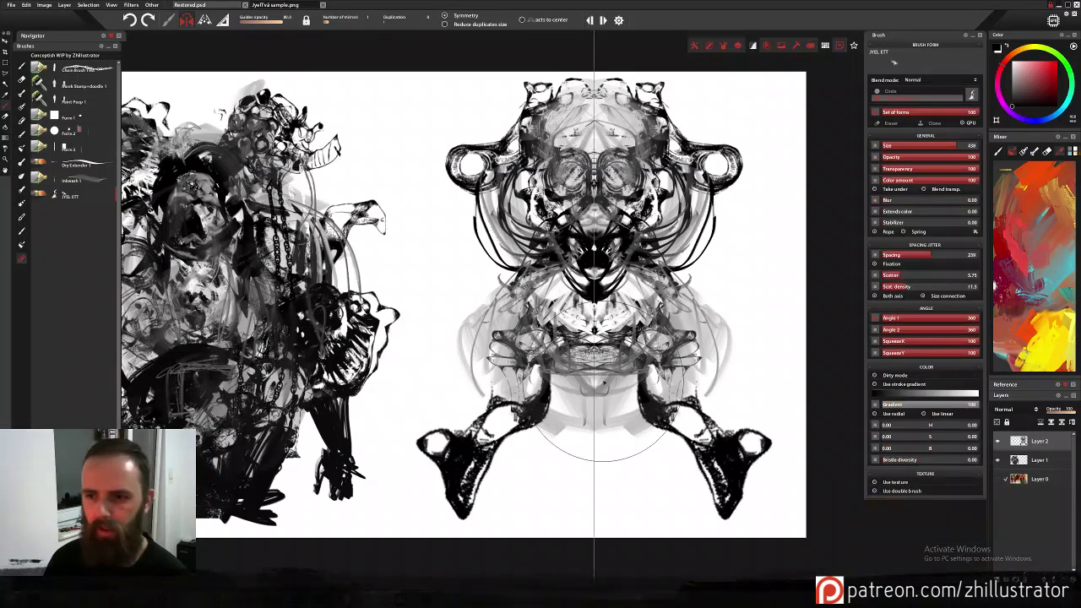
{"action": "left_click", "coordinate": [579, 409]}
{"action": "left_click", "coordinate": [476, 406]}
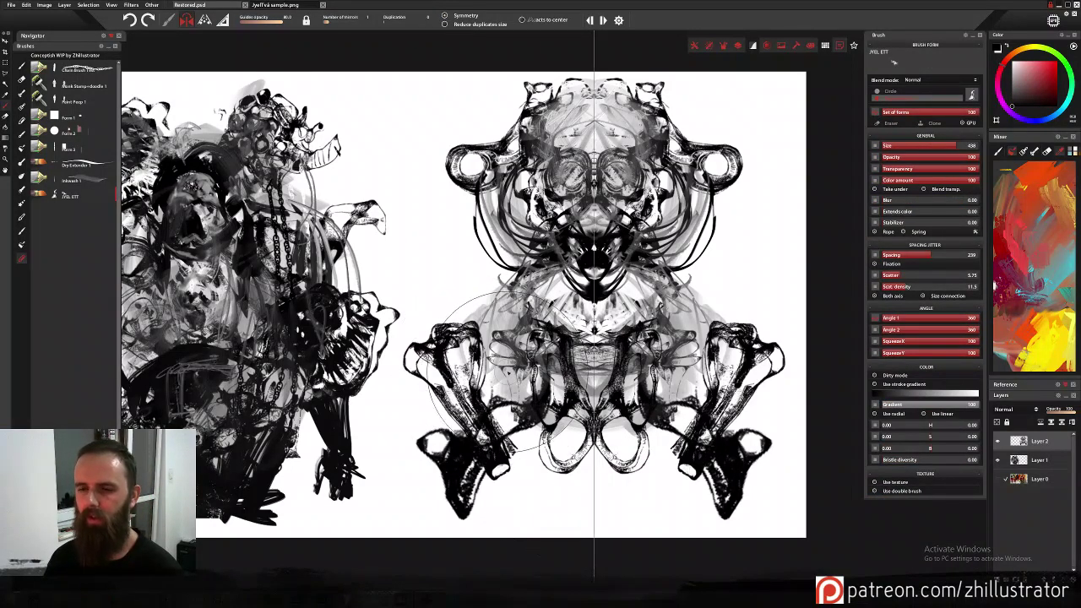
{"action": "left_click", "coordinate": [495, 347]}
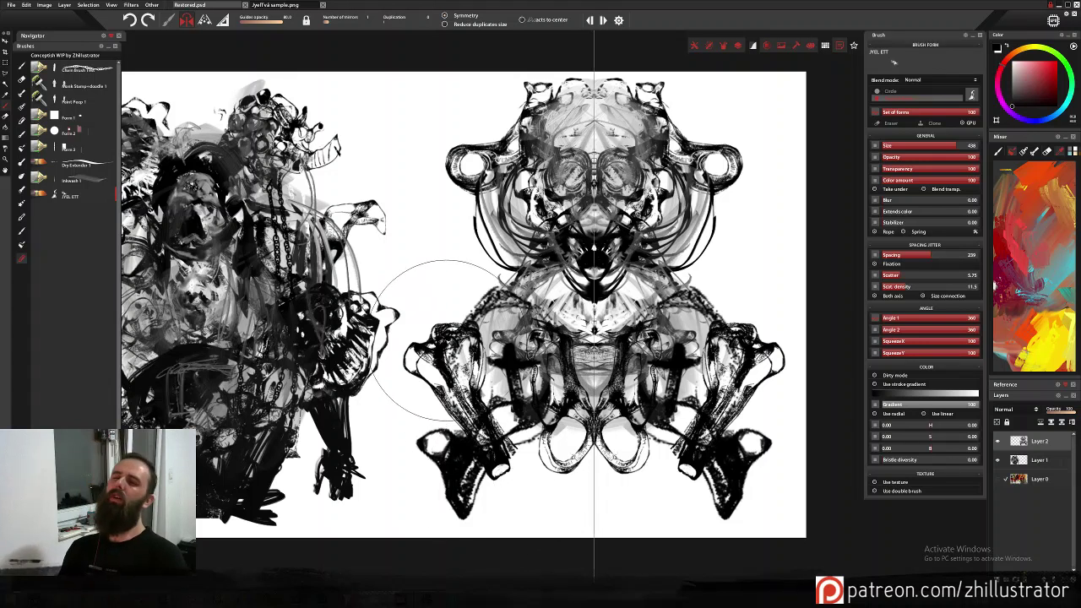
{"action": "left_click_drag", "start_coordinate": [422, 326], "coordinate": [410, 362]}
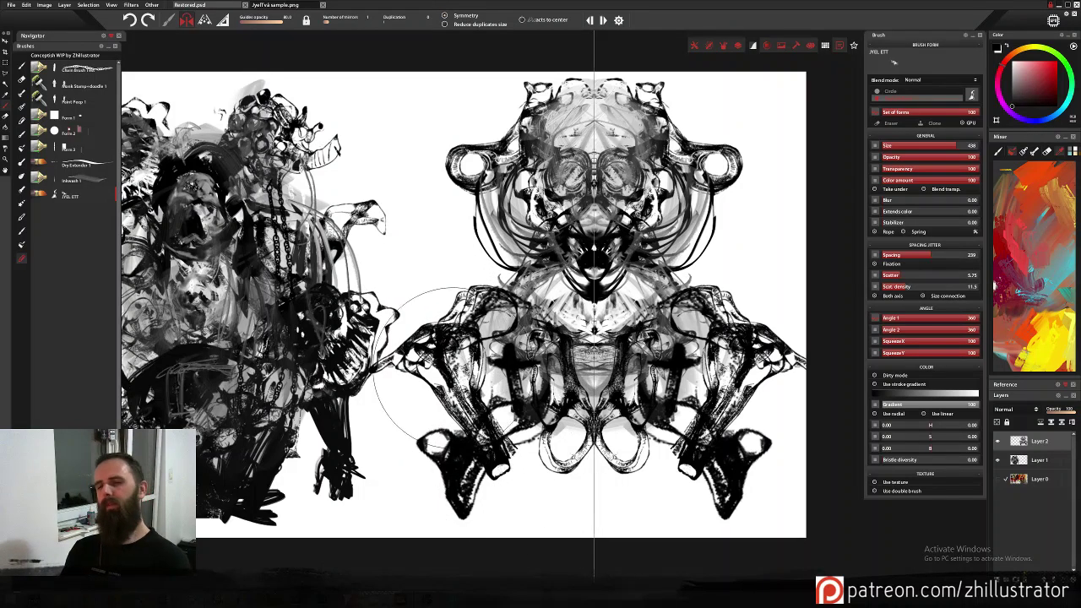
{"action": "left_click", "coordinate": [447, 299]}
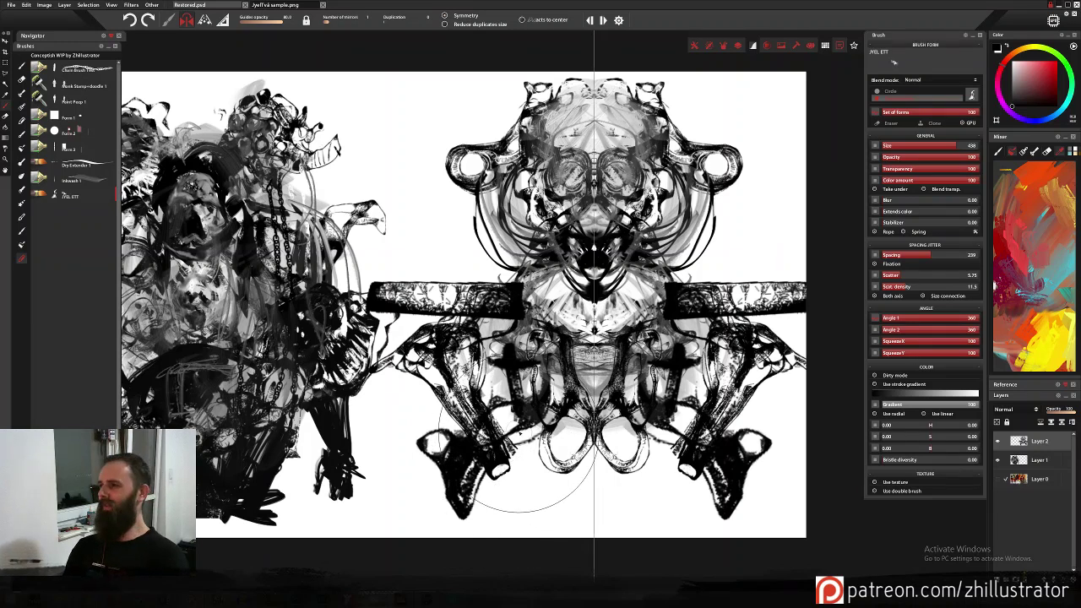
{"action": "left_click", "coordinate": [596, 456]}
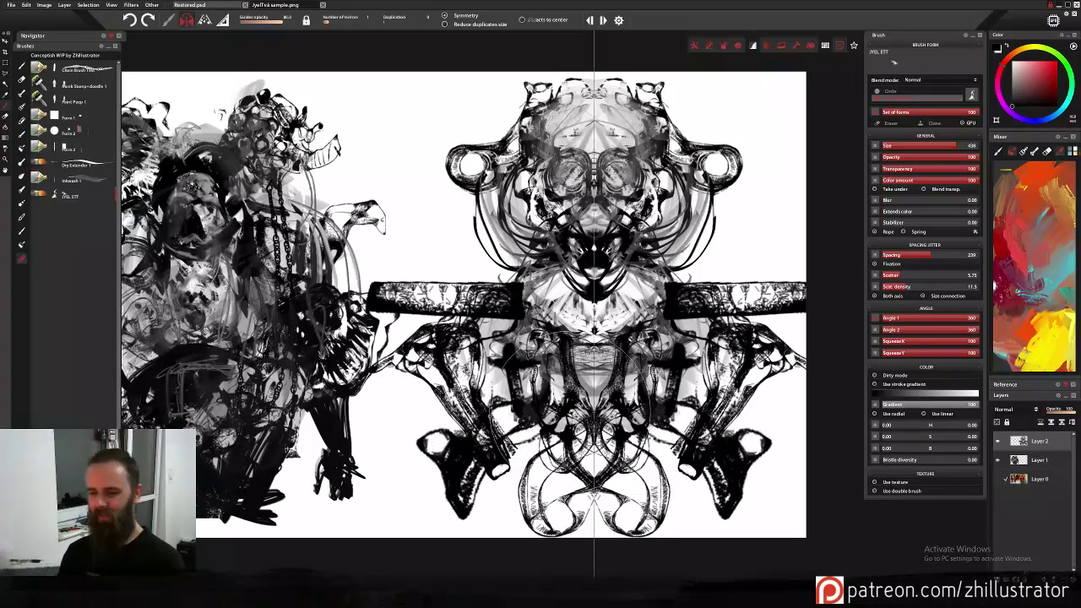
Break up the torso with white JYEL ETT stamps and stamp a black form on the belly, undoing the neck stamp.
{"action": "left_click", "coordinate": [596, 419]}
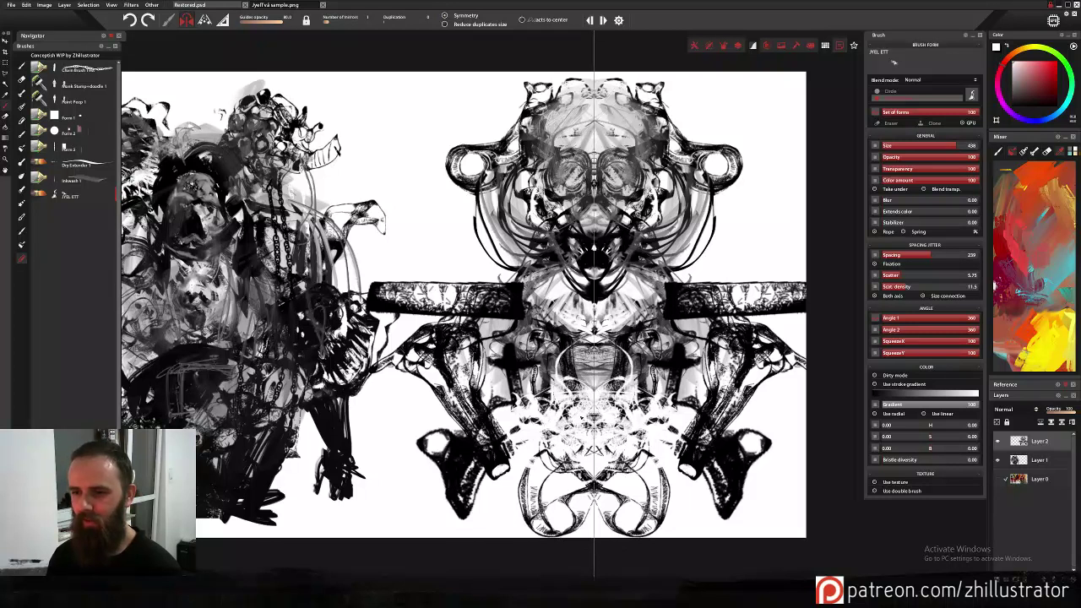
{"action": "left_click", "coordinate": [593, 321]}
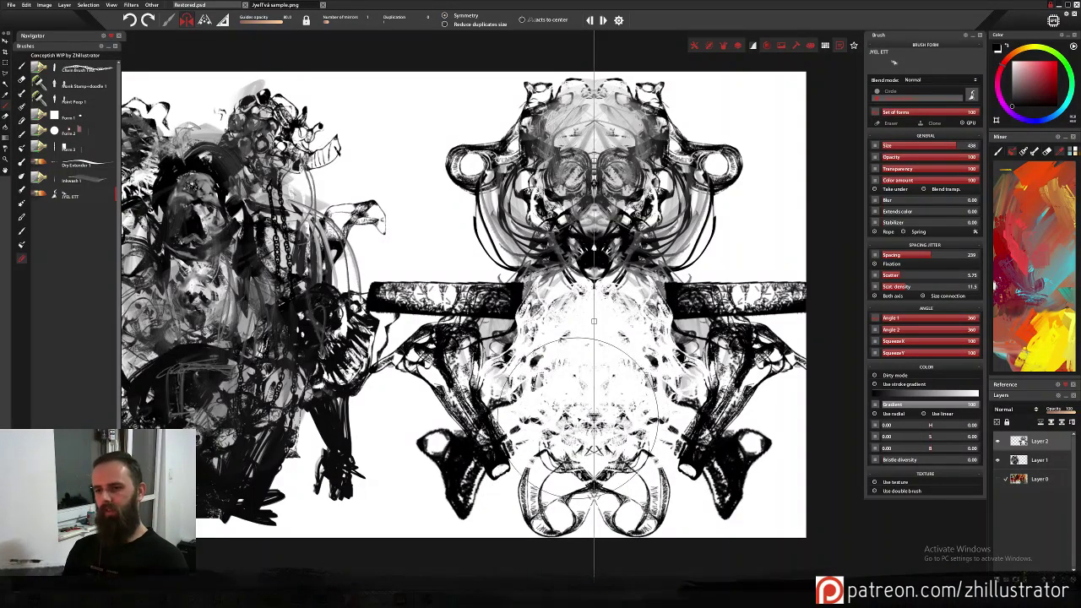
{"action": "left_click", "coordinate": [594, 393]}
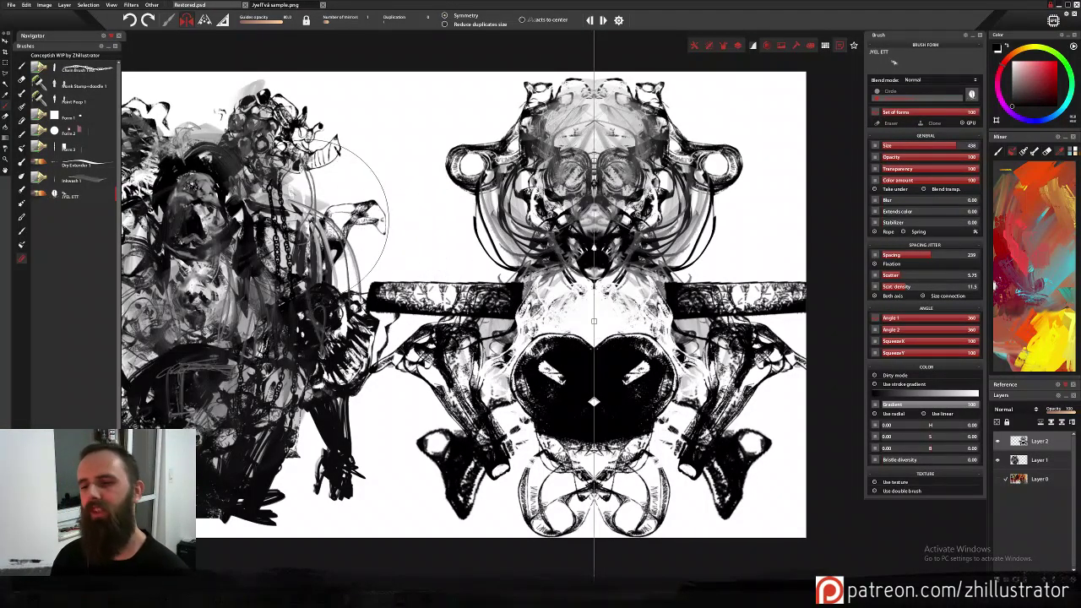
{"action": "left_click", "coordinate": [594, 285]}
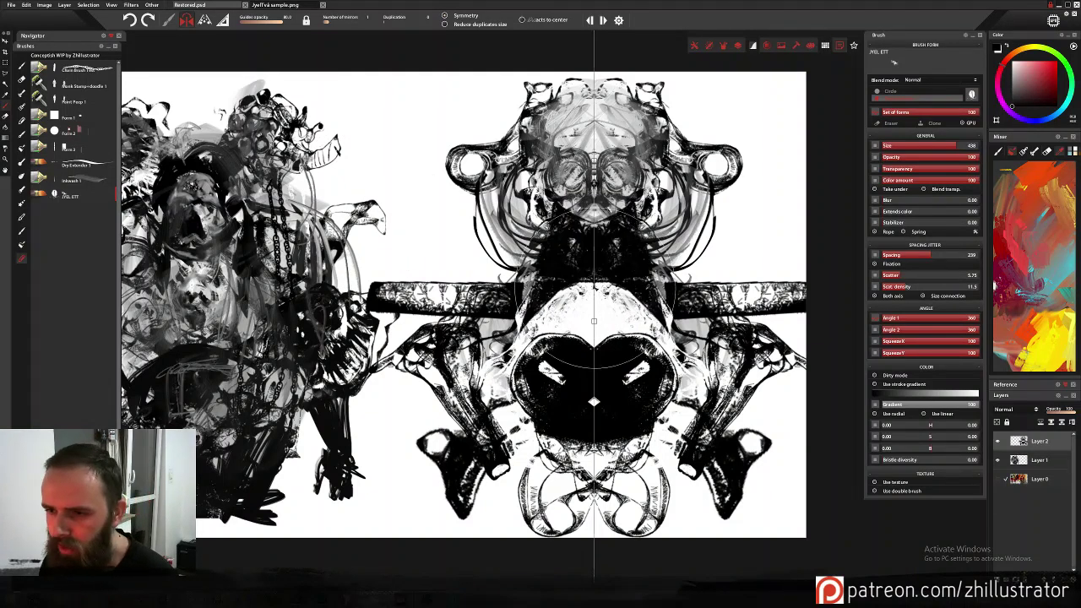
{"action": "key", "text": "ctrl+z"}
{"action": "key", "text": "ctrl+z"}
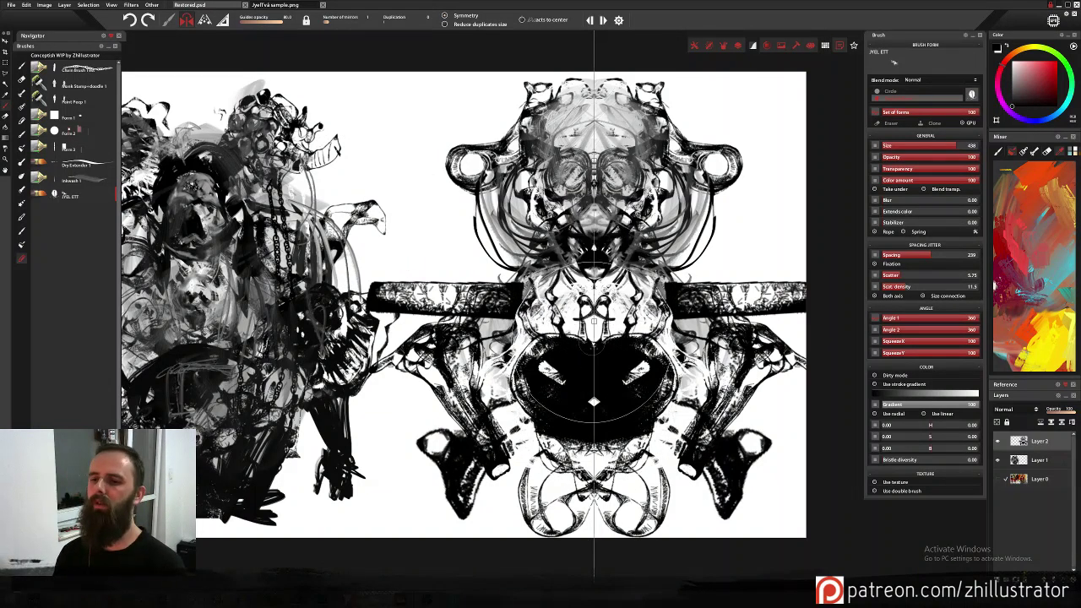
Try black and then white mirrored JYEL ETT stamps over the neck, undoing each one.
{"action": "left_click", "coordinate": [594, 274]}
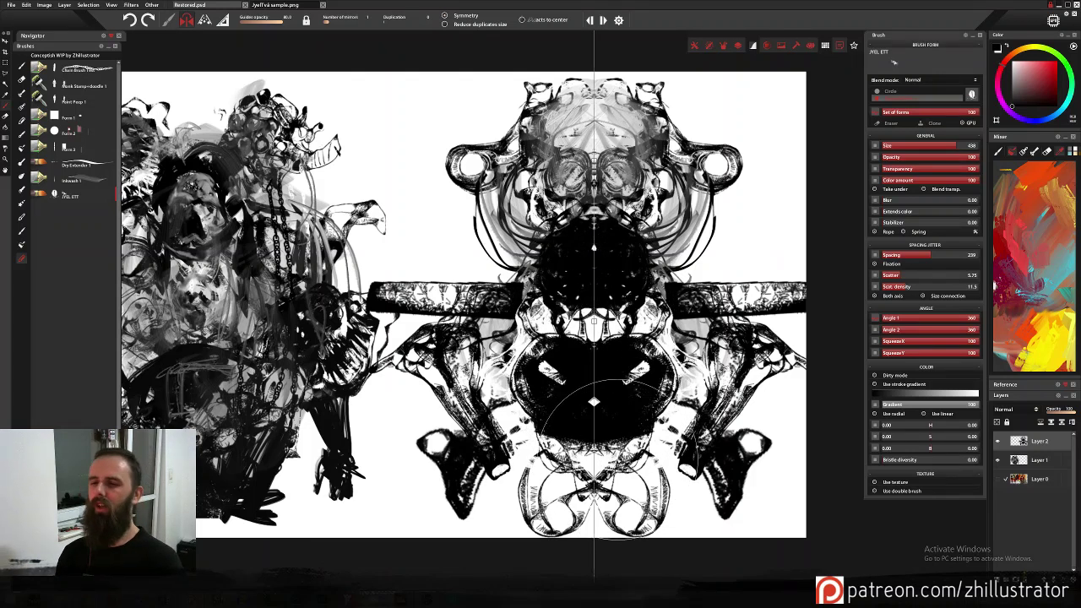
{"action": "key", "text": "ctrl+z"}
{"action": "key", "text": "x"}
{"action": "left_click", "coordinate": [604, 292]}
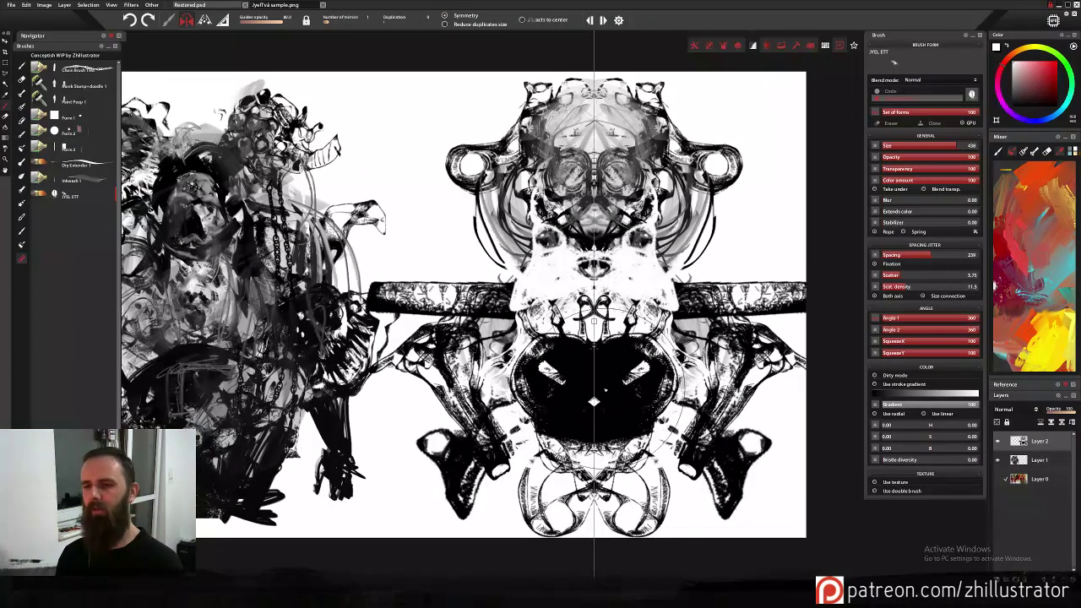
{"action": "key", "text": "ctrl+z"}
{"action": "key", "text": "ctrl+z"}
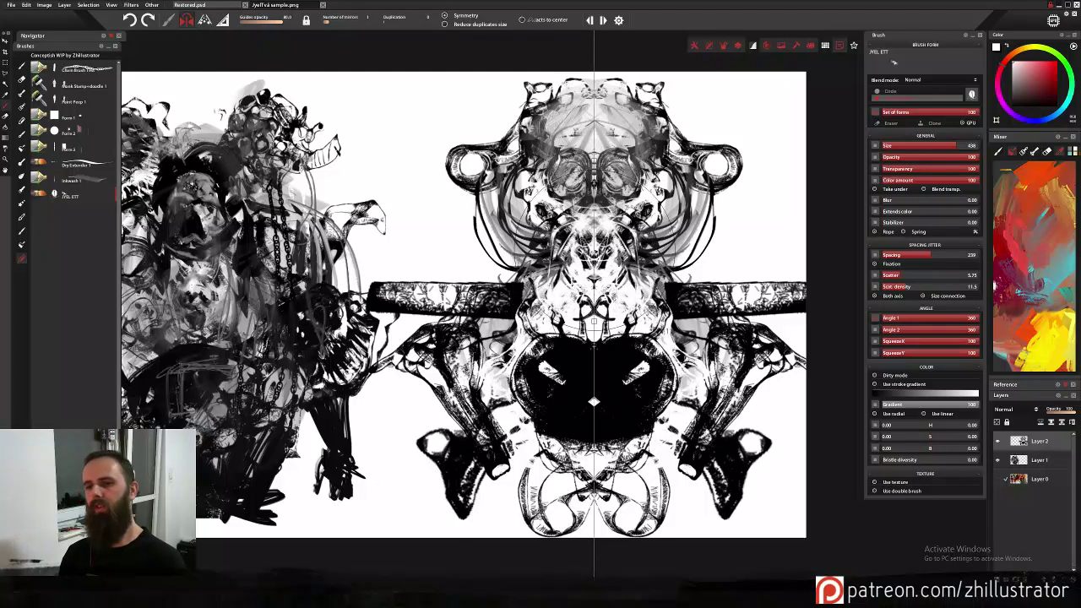
{"action": "key", "text": "ctrl+z"}
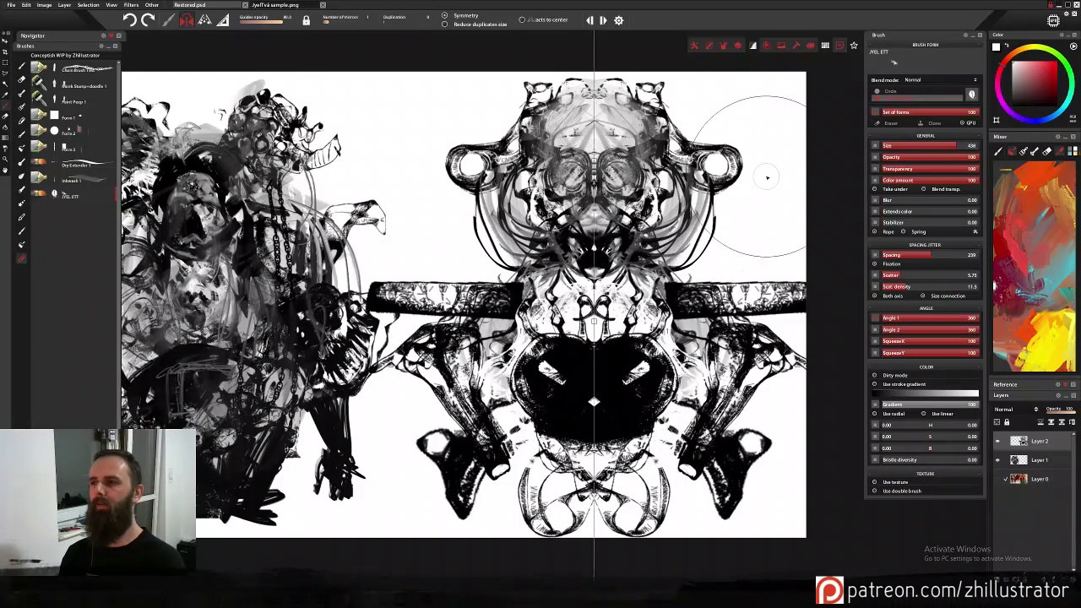
Stamp a dark grey mirrored JYEL ETT form on the axis above the black belly, replacing the first attempt.
{"action": "left_click", "coordinate": [593, 311]}
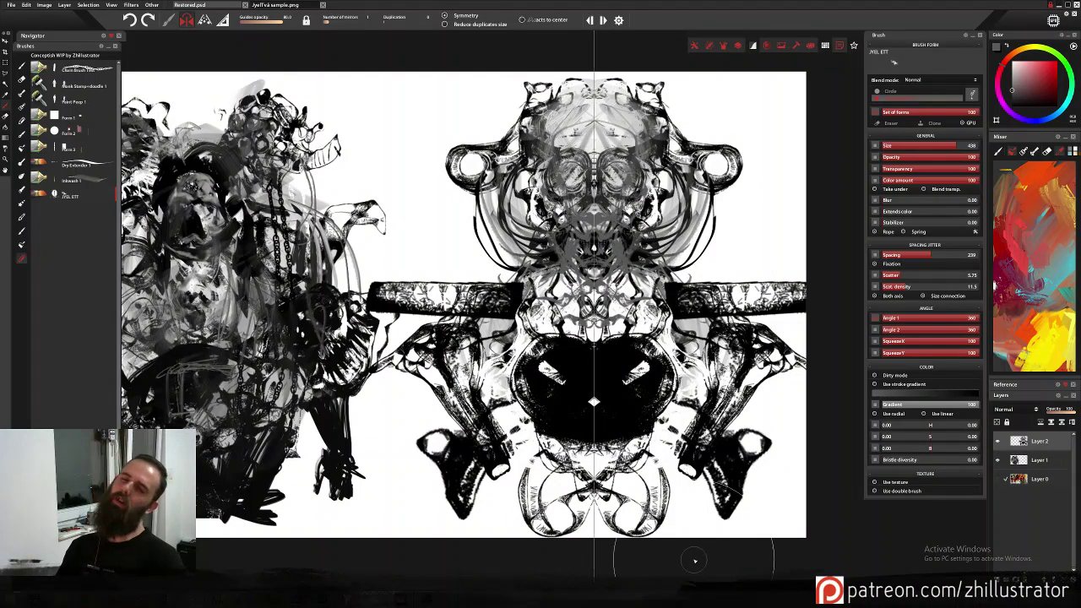
{"action": "key", "text": "ctrl+z"}
{"action": "left_click", "coordinate": [595, 322]}
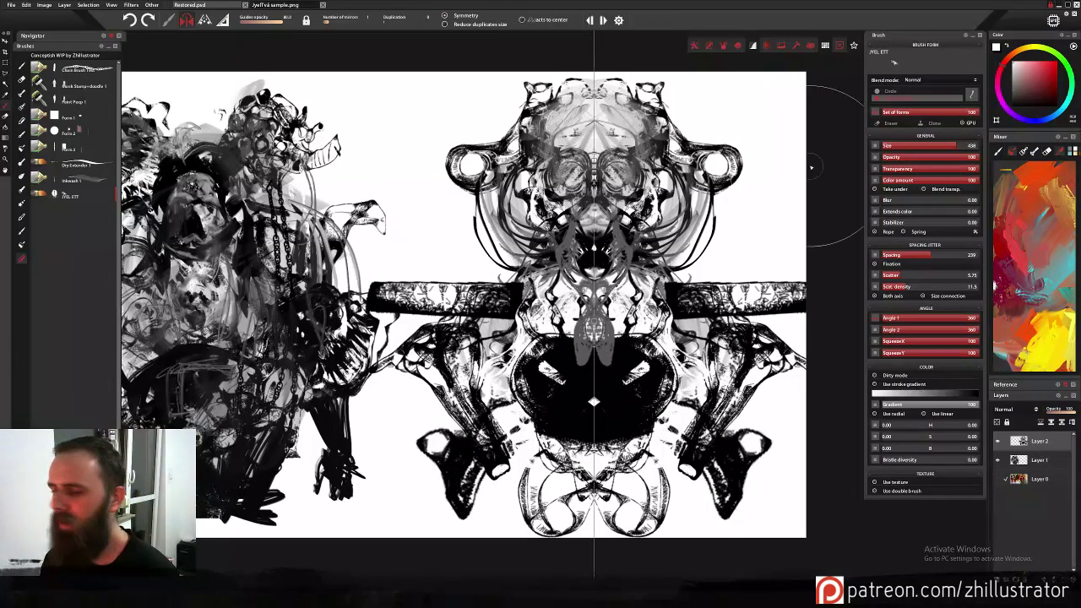
Paint mirrored black Dry Extender strands from the ears and cheeks down over the neck and chest, undoing the last strand.
{"action": "left_click", "coordinate": [85, 163]}
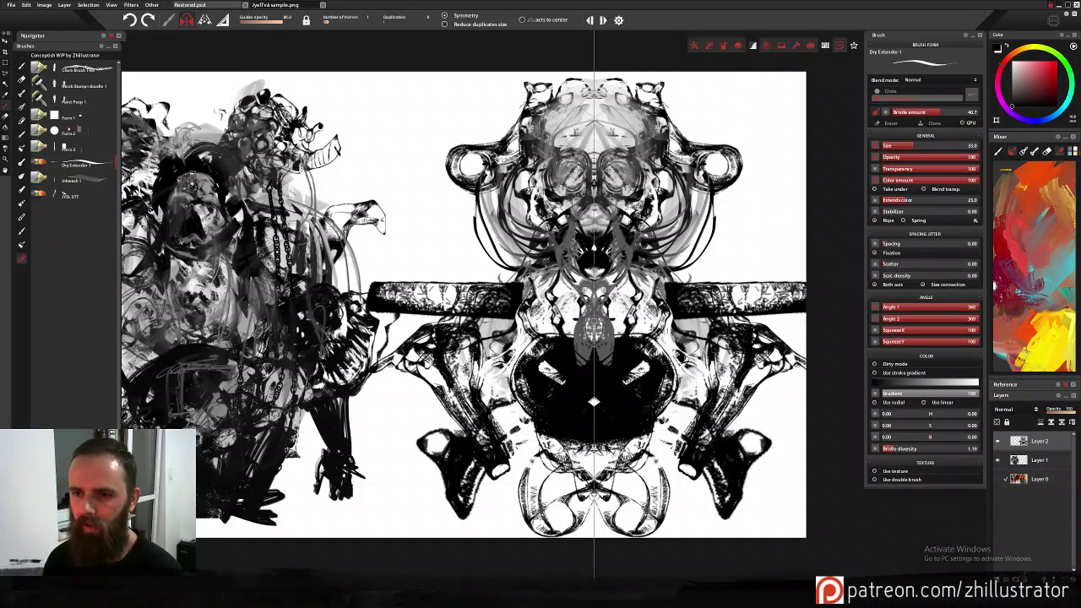
{"action": "left_click_drag", "start_coordinate": [487, 174], "coordinate": [507, 282]}
{"action": "left_click_drag", "start_coordinate": [476, 197], "coordinate": [492, 288]}
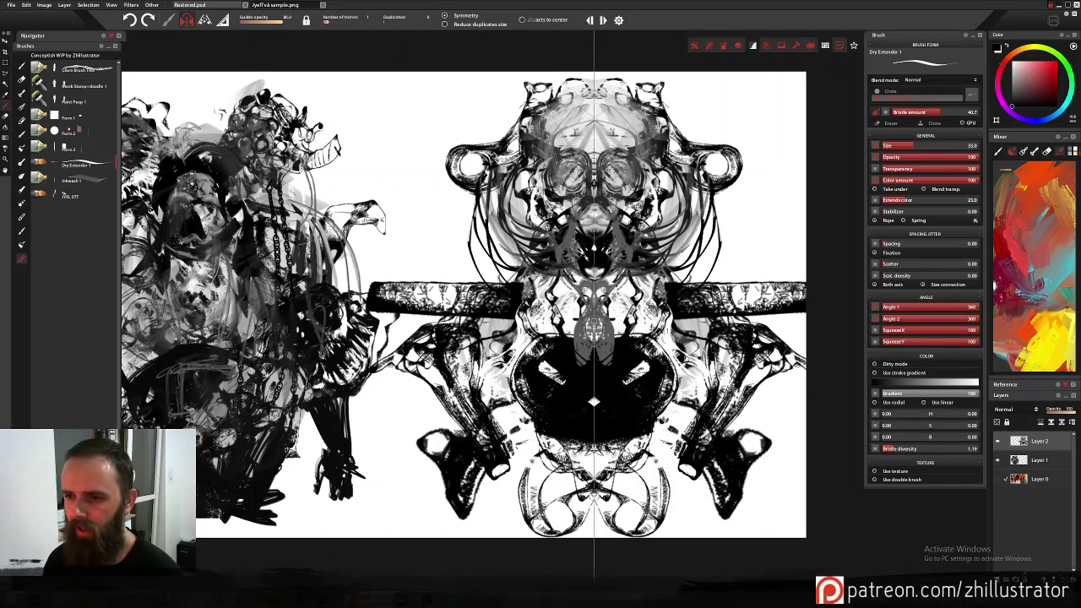
{"action": "mouse_move", "coordinate": [492, 202]}
{"action": "left_mouse_down"}
{"action": "mouse_move", "coordinate": [505, 267]}
{"action": "mouse_move", "coordinate": [584, 303]}
{"action": "mouse_move", "coordinate": [527, 316]}
{"action": "left_mouse_up"}
{"action": "left_click_drag", "start_coordinate": [485, 270], "coordinate": [585, 303]}
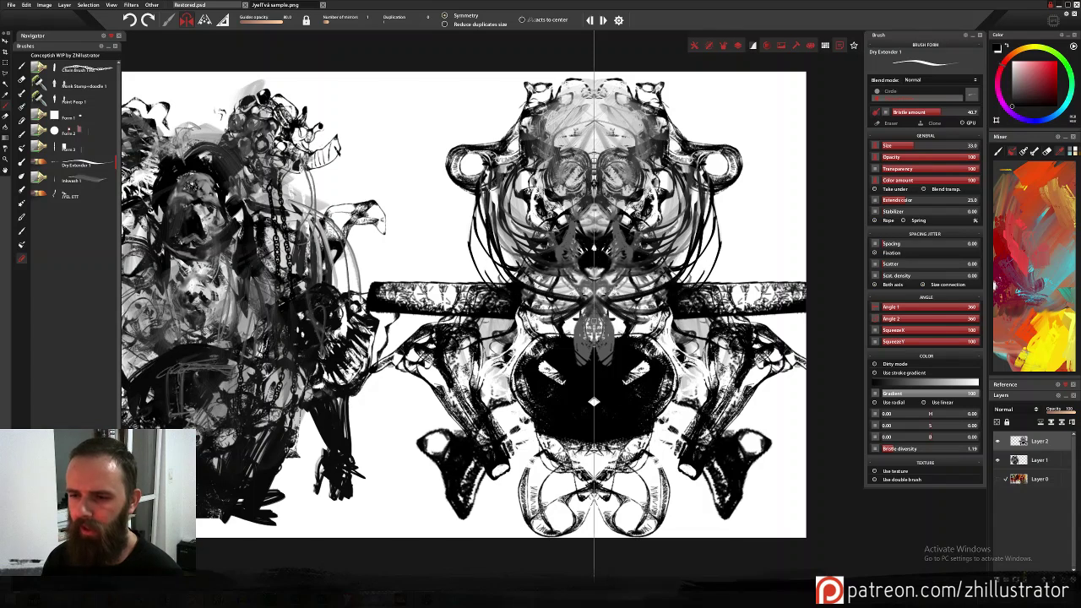
{"action": "left_click_drag", "start_coordinate": [500, 216], "coordinate": [511, 266]}
{"action": "left_click_drag", "start_coordinate": [505, 344], "coordinate": [589, 304]}
{"action": "mouse_move", "coordinate": [480, 273]}
{"action": "left_mouse_down"}
{"action": "mouse_move", "coordinate": [483, 305]}
{"action": "mouse_move", "coordinate": [506, 327]}
{"action": "left_mouse_up"}
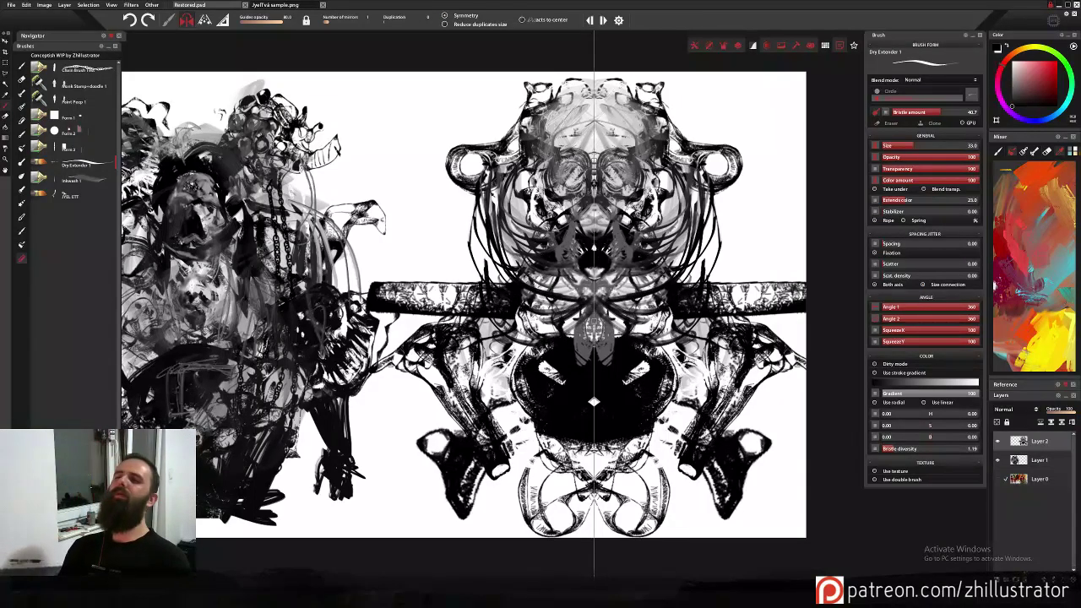
{"action": "left_click_drag", "start_coordinate": [473, 186], "coordinate": [483, 281]}
{"action": "key", "text": "ctrl+z"}
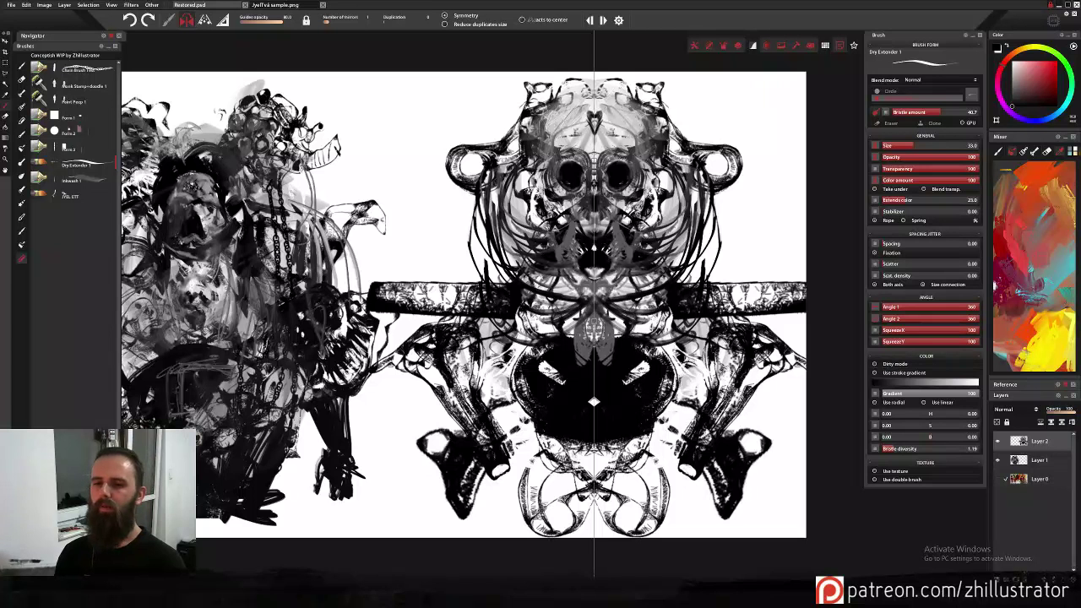
Paint mirrored black Dry Extender strokes over the horizontal side arms to build dark shoulders and hanging, wing-like ends.
{"action": "left_click_drag", "start_coordinate": [389, 315], "coordinate": [405, 377]}
{"action": "mouse_move", "coordinate": [437, 316]}
{"action": "left_mouse_down"}
{"action": "mouse_move", "coordinate": [407, 375]}
{"action": "mouse_move", "coordinate": [407, 342]}
{"action": "left_mouse_up"}
{"action": "mouse_move", "coordinate": [405, 289]}
{"action": "left_mouse_down"}
{"action": "mouse_move", "coordinate": [395, 353]}
{"action": "mouse_move", "coordinate": [453, 277]}
{"action": "mouse_move", "coordinate": [478, 283]}
{"action": "left_mouse_up"}
{"action": "mouse_move", "coordinate": [424, 288]}
{"action": "left_mouse_down"}
{"action": "mouse_move", "coordinate": [468, 269]}
{"action": "mouse_move", "coordinate": [478, 234]}
{"action": "left_mouse_up"}
{"action": "mouse_move", "coordinate": [451, 274]}
{"action": "left_mouse_down"}
{"action": "mouse_move", "coordinate": [476, 242]}
{"action": "mouse_move", "coordinate": [459, 282]}
{"action": "left_mouse_up"}
{"action": "mouse_move", "coordinate": [478, 243]}
{"action": "left_mouse_down"}
{"action": "mouse_move", "coordinate": [485, 282]}
{"action": "mouse_move", "coordinate": [498, 282]}
{"action": "left_mouse_up"}
{"action": "mouse_move", "coordinate": [497, 263]}
{"action": "left_mouse_down"}
{"action": "mouse_move", "coordinate": [537, 284]}
{"action": "mouse_move", "coordinate": [490, 312]}
{"action": "left_mouse_up"}
{"action": "left_click_drag", "start_coordinate": [497, 293], "coordinate": [470, 311]}
{"action": "left_click_drag", "start_coordinate": [478, 291], "coordinate": [451, 328]}
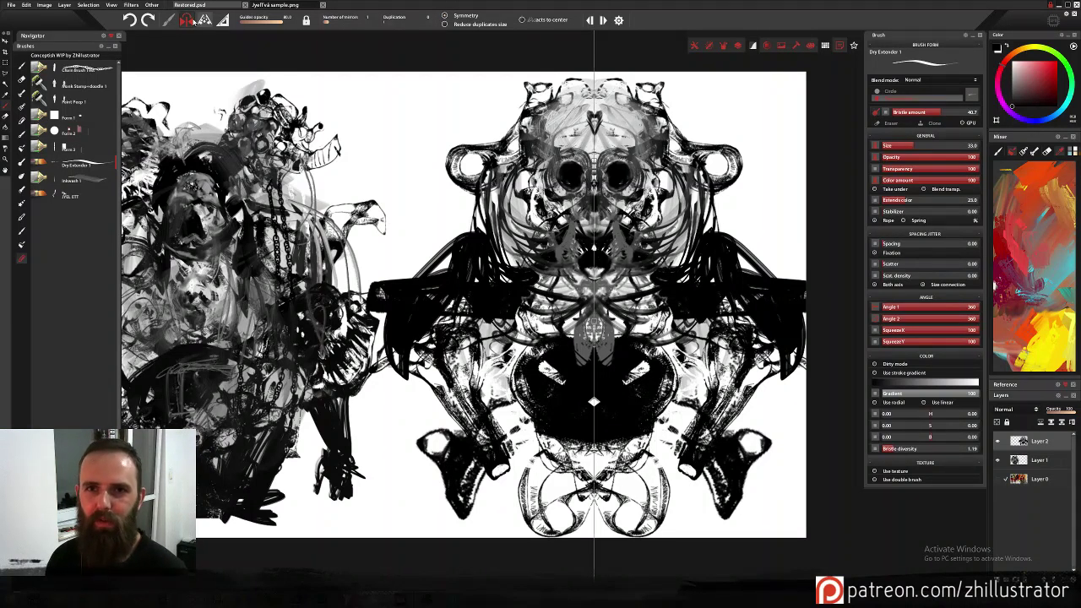
Turn off symmetry and hide Layer 2 to bring the first creature into view.
{"action": "left_click", "coordinate": [187, 21]}
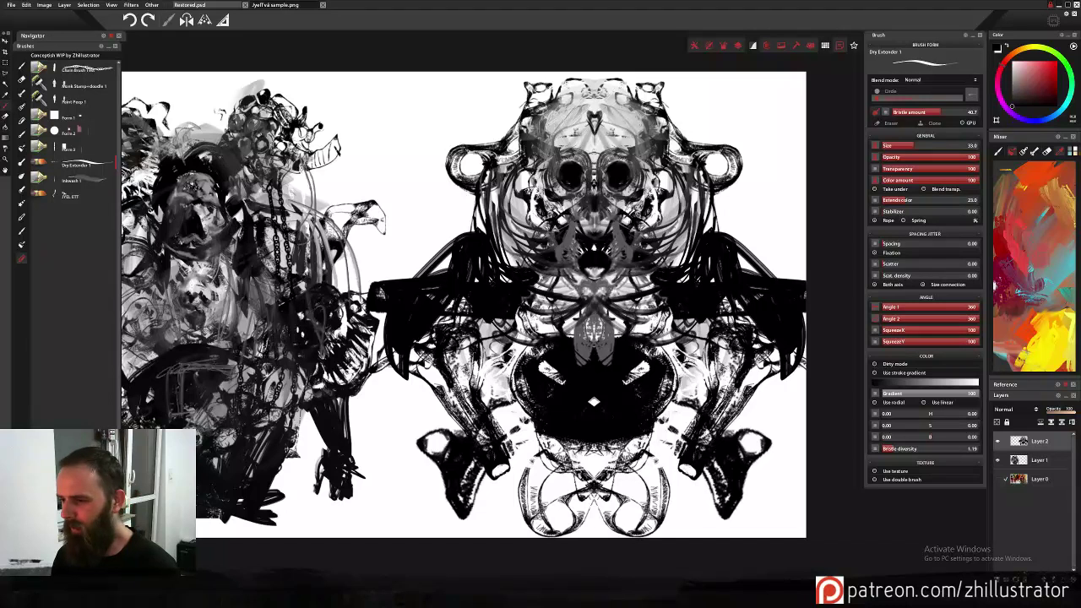
{"action": "left_click", "coordinate": [998, 441]}
{"action": "left_click_drag", "start_coordinate": [606, 366], "coordinate": [723, 340]}
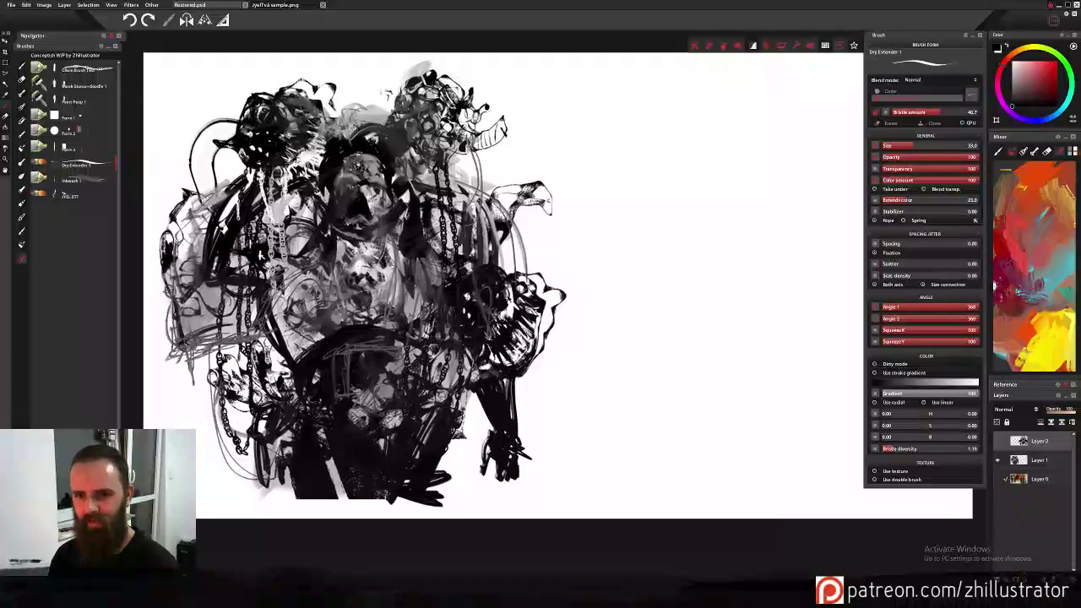
Move the creature artwork on Layer 1 slightly to the right on the canvas.
{"action": "key", "text": "v"}
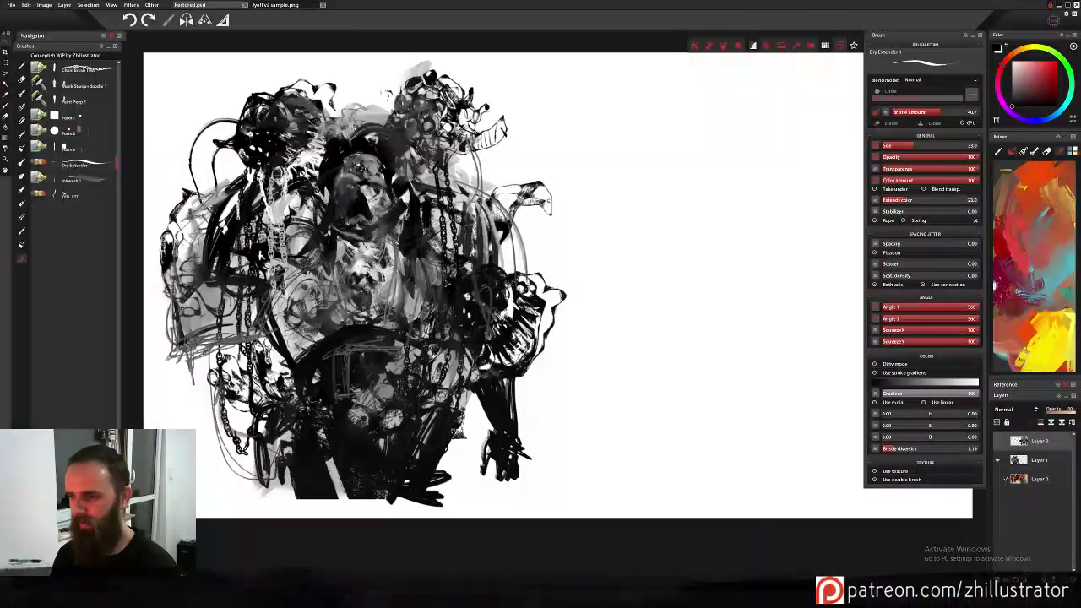
{"action": "left_click", "coordinate": [1018, 462]}
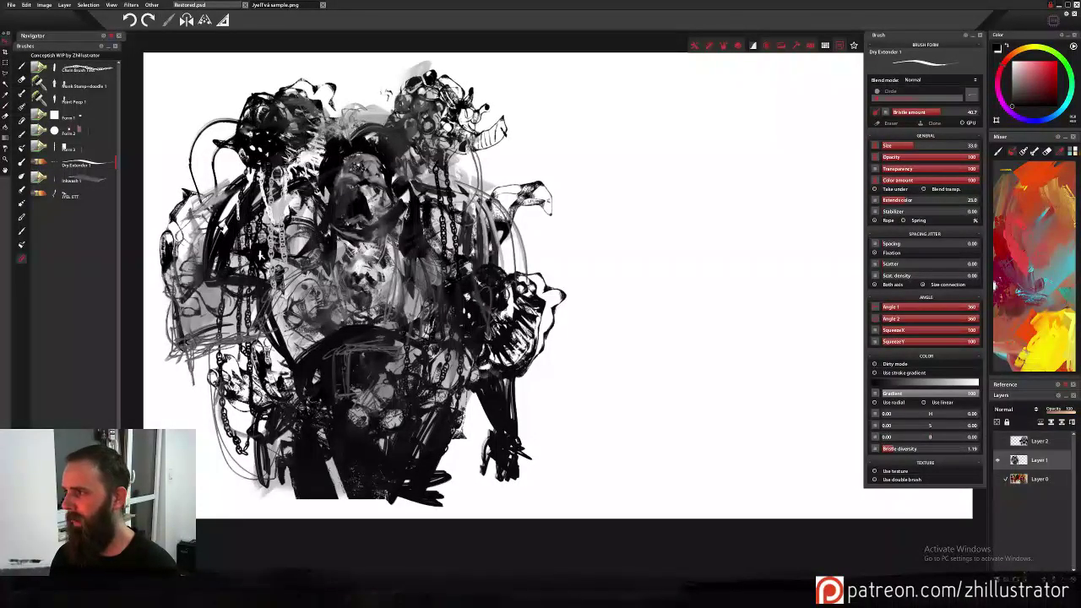
{"action": "left_click_drag", "start_coordinate": [483, 297], "coordinate": [511, 292]}
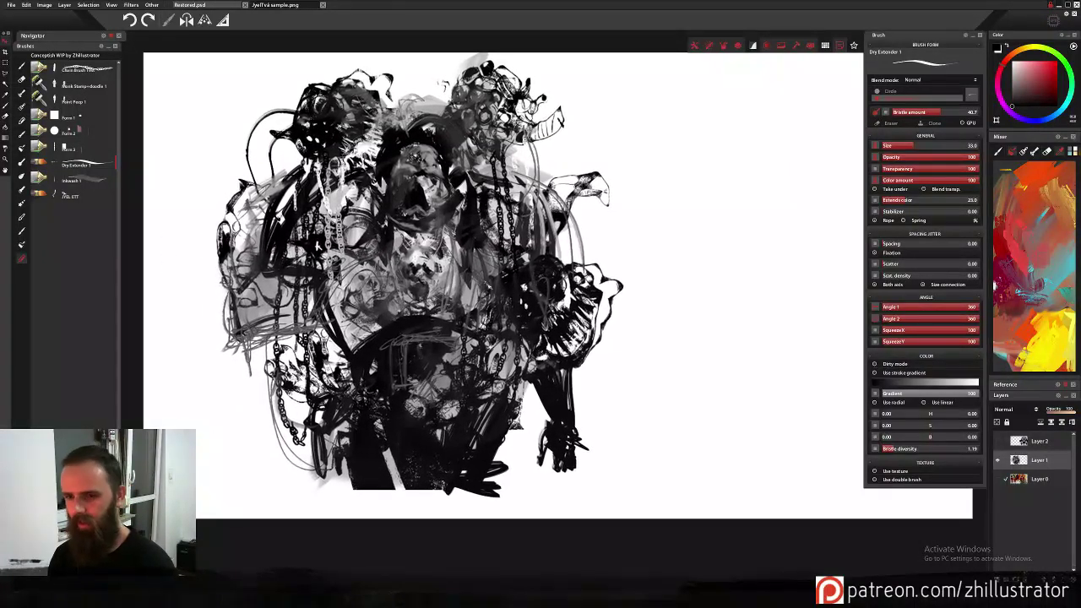
Stamp a black JYEL ETT limb at the creature's lower left, replacing earlier attempts, and shade around it with grey Inkwash.
{"action": "left_click", "coordinate": [75, 195]}
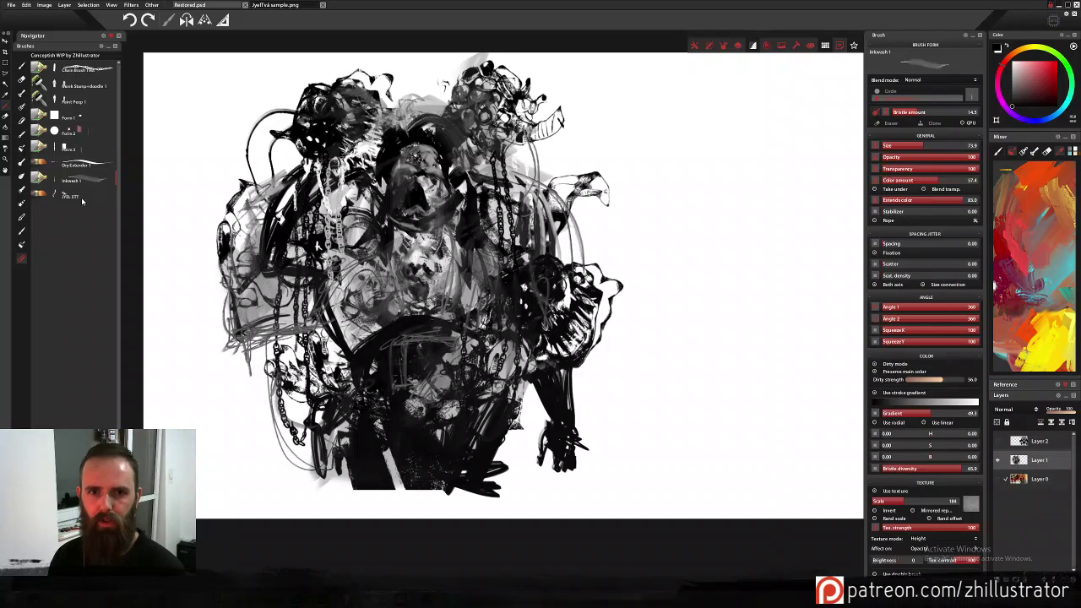
{"action": "left_click_drag", "start_coordinate": [237, 398], "coordinate": [253, 407]}
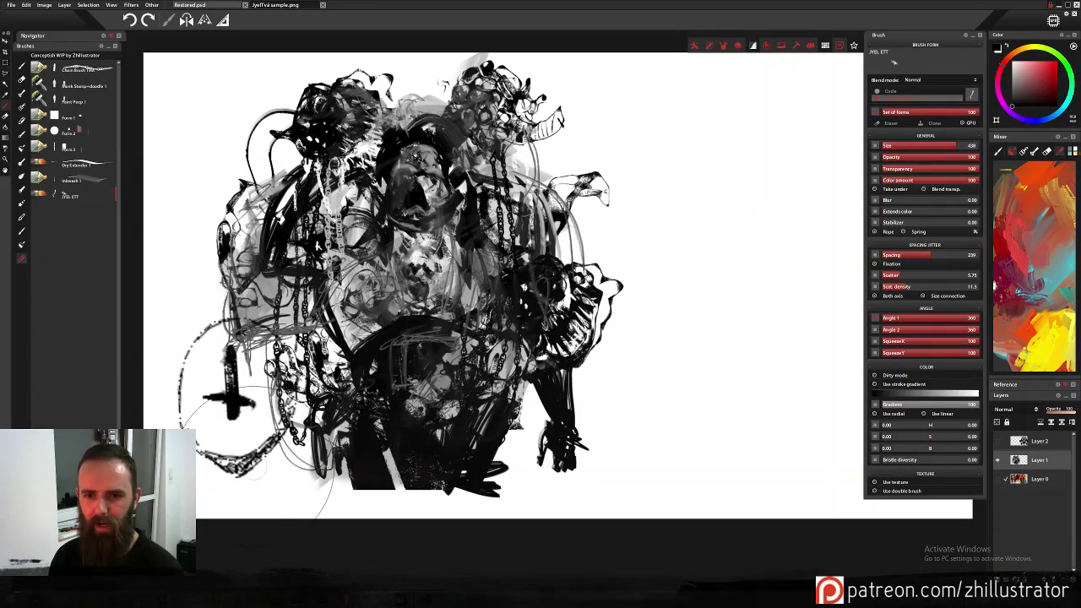
{"action": "key", "text": "ctrl+z"}
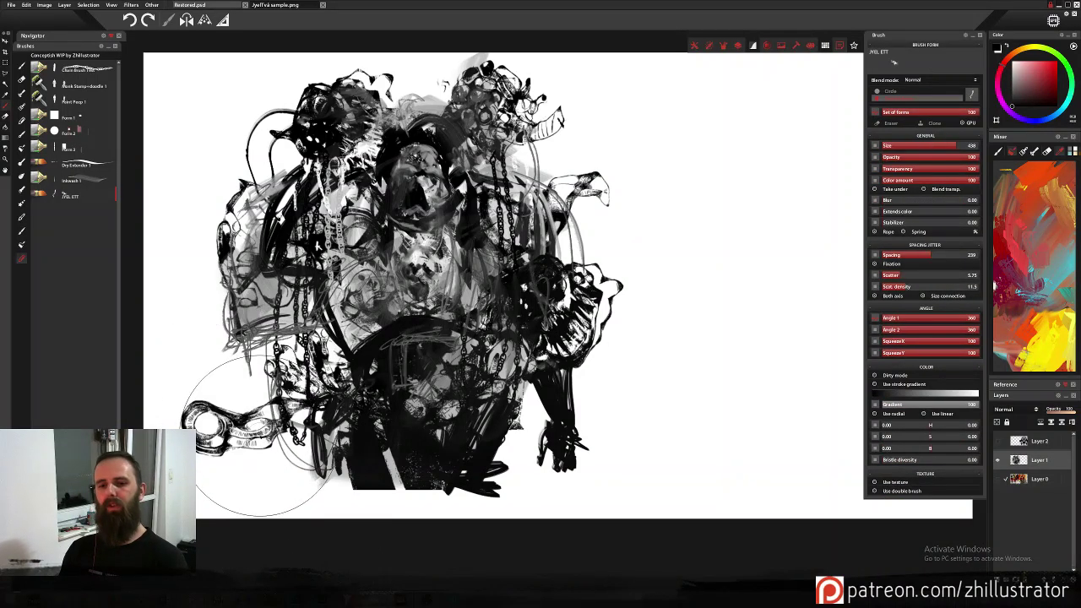
{"action": "left_click", "coordinate": [235, 418]}
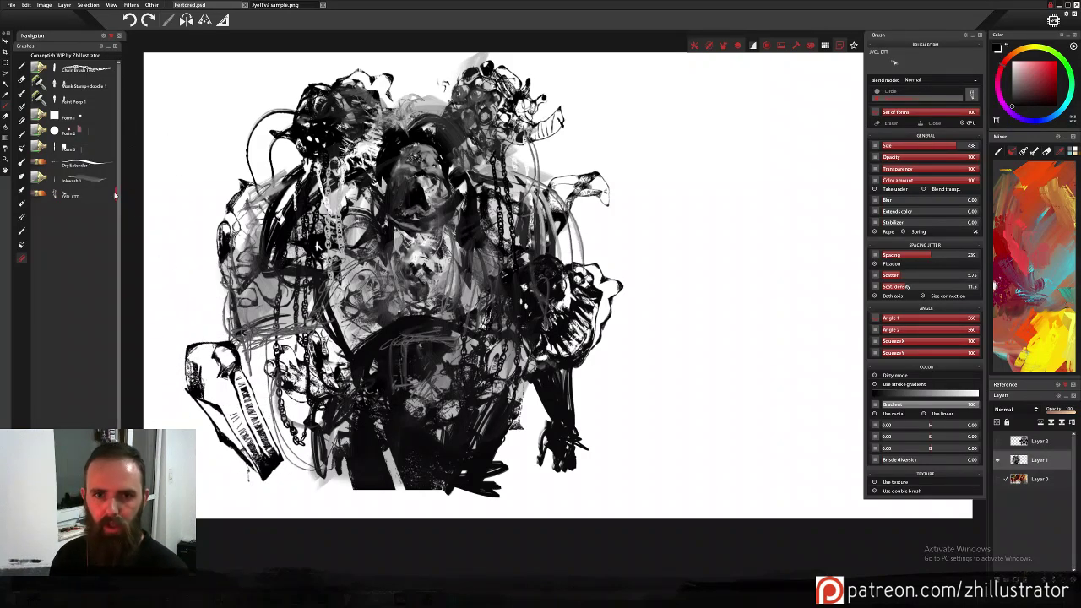
{"action": "left_click", "coordinate": [89, 180]}
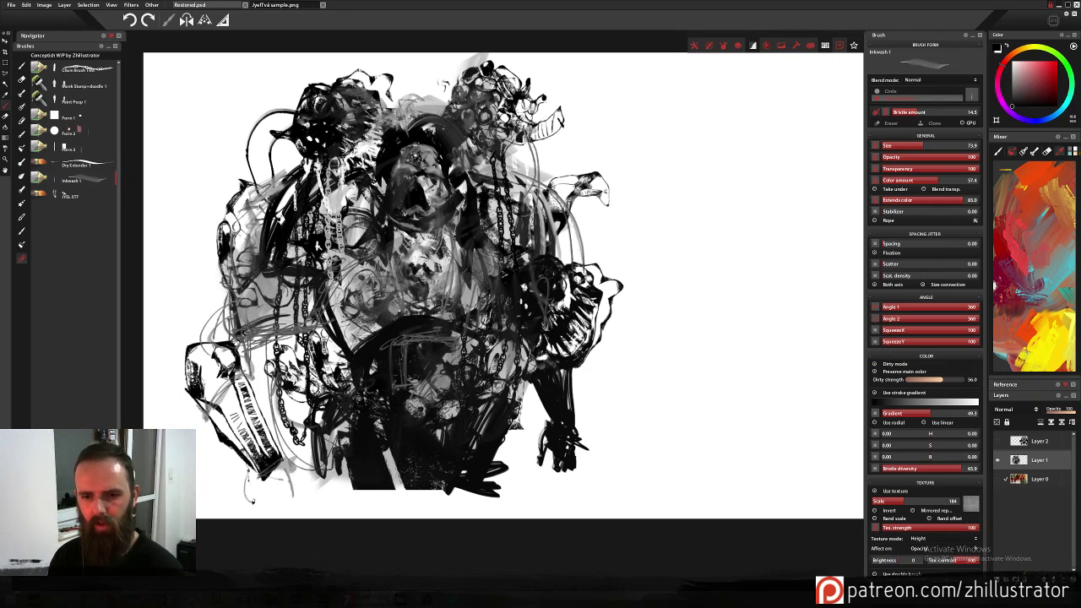
{"action": "mouse_move", "coordinate": [254, 462]}
{"action": "left_mouse_down"}
{"action": "mouse_move", "coordinate": [208, 387]}
{"action": "mouse_move", "coordinate": [221, 350]}
{"action": "left_mouse_up"}
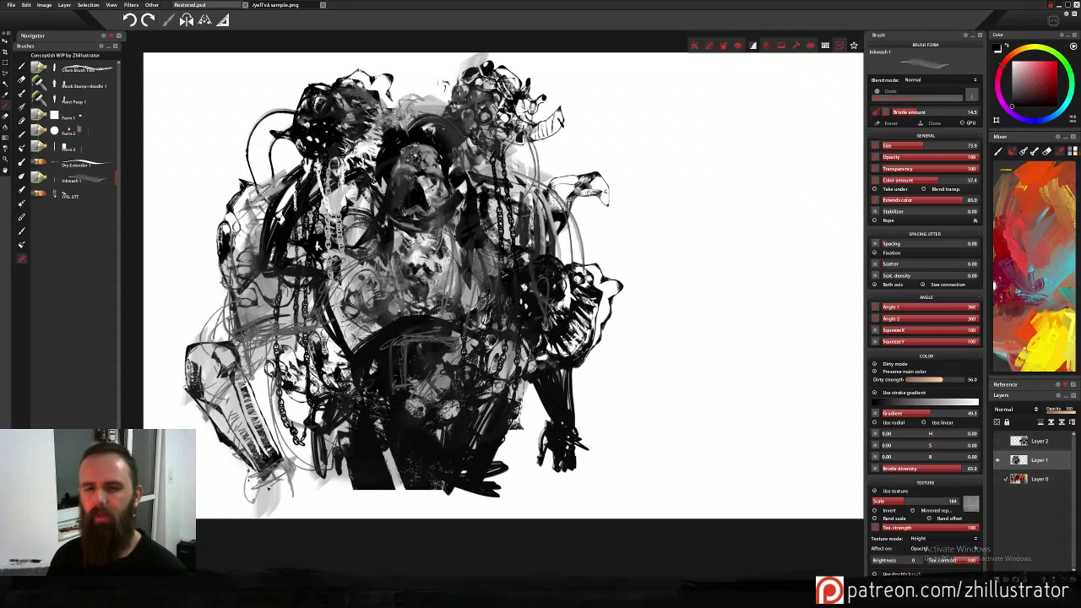
Try several black JYEL ETT stamps around the creature's left shoulder and left head.
{"action": "left_click", "coordinate": [82, 198]}
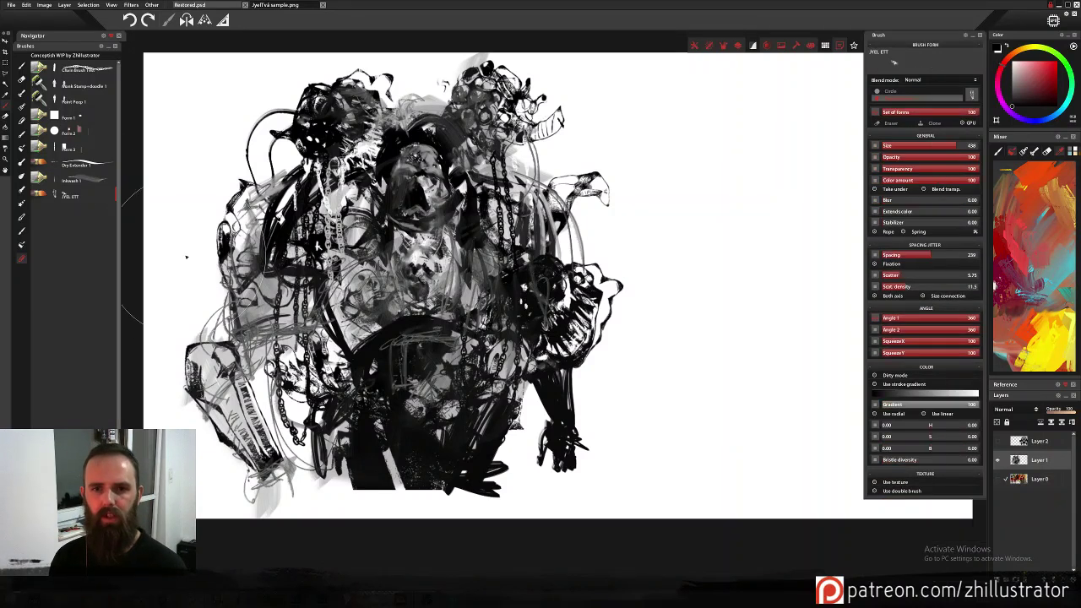
{"action": "left_click", "coordinate": [209, 228]}
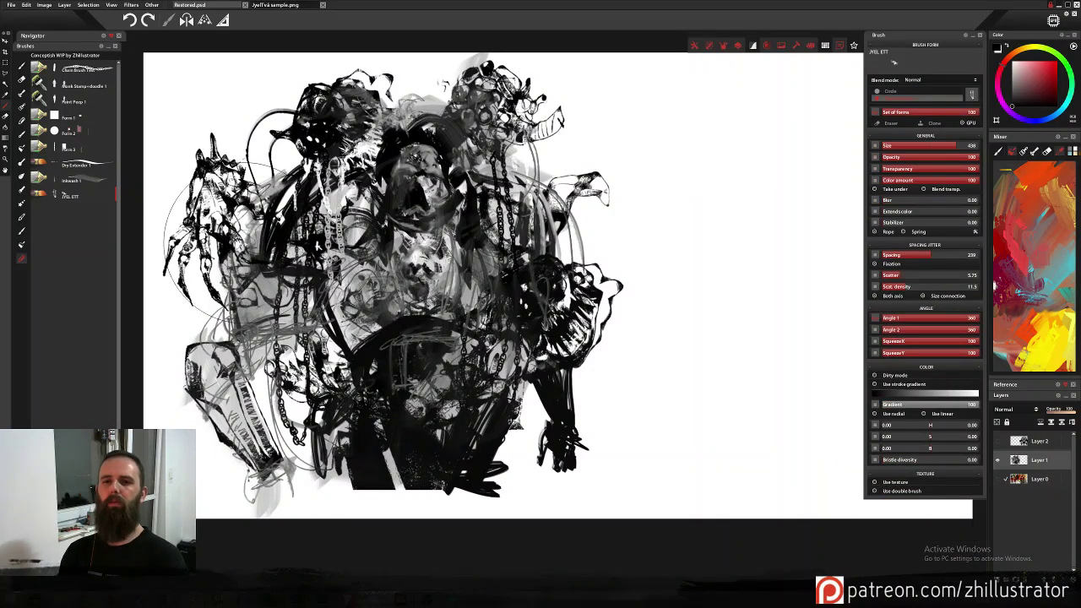
{"action": "key", "text": "ctrl+z"}
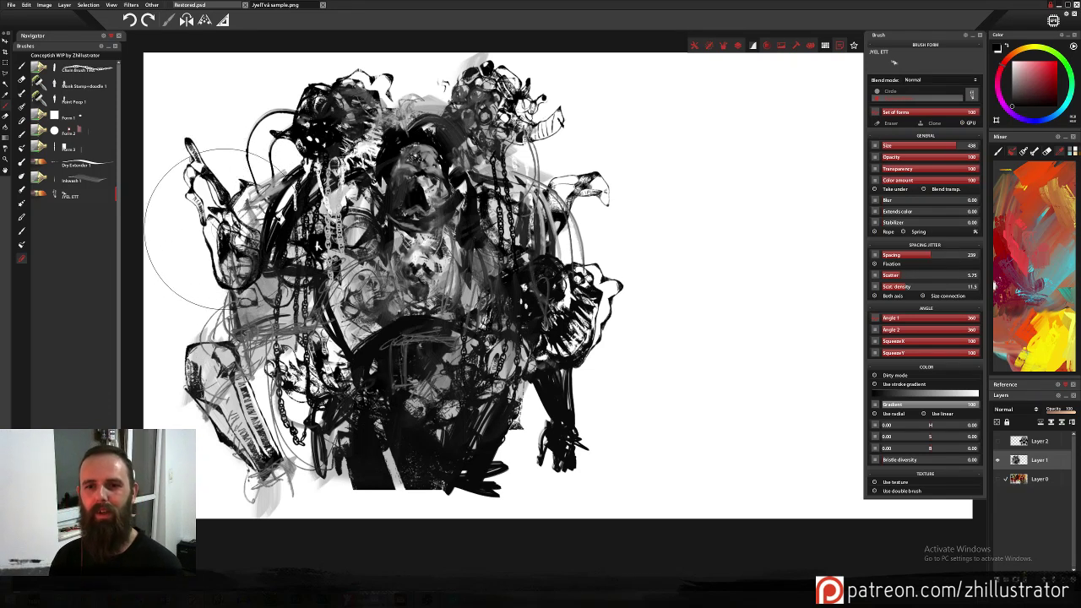
{"action": "left_click", "coordinate": [241, 192]}
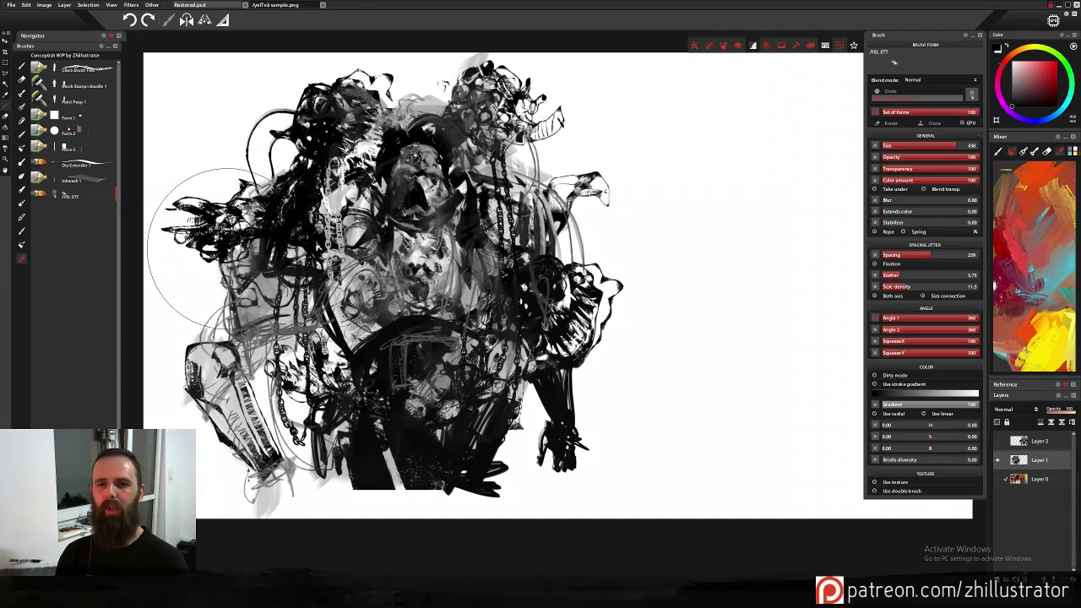
{"action": "key", "text": "ctrl+z"}
{"action": "left_click", "coordinate": [222, 202]}
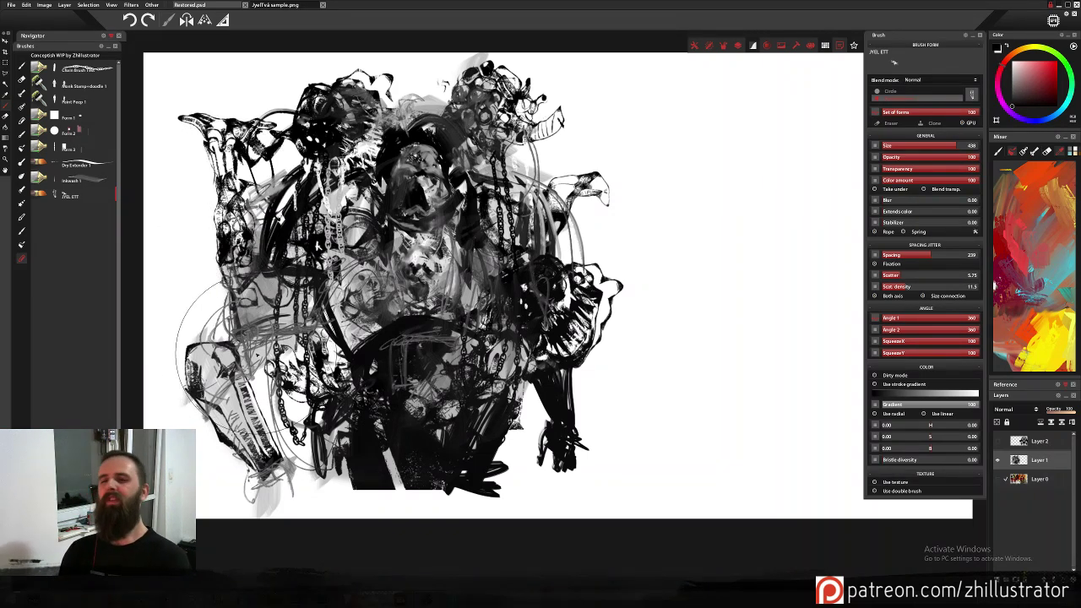
{"action": "key", "text": "ctrl+z"}
{"action": "left_click", "coordinate": [276, 116]}
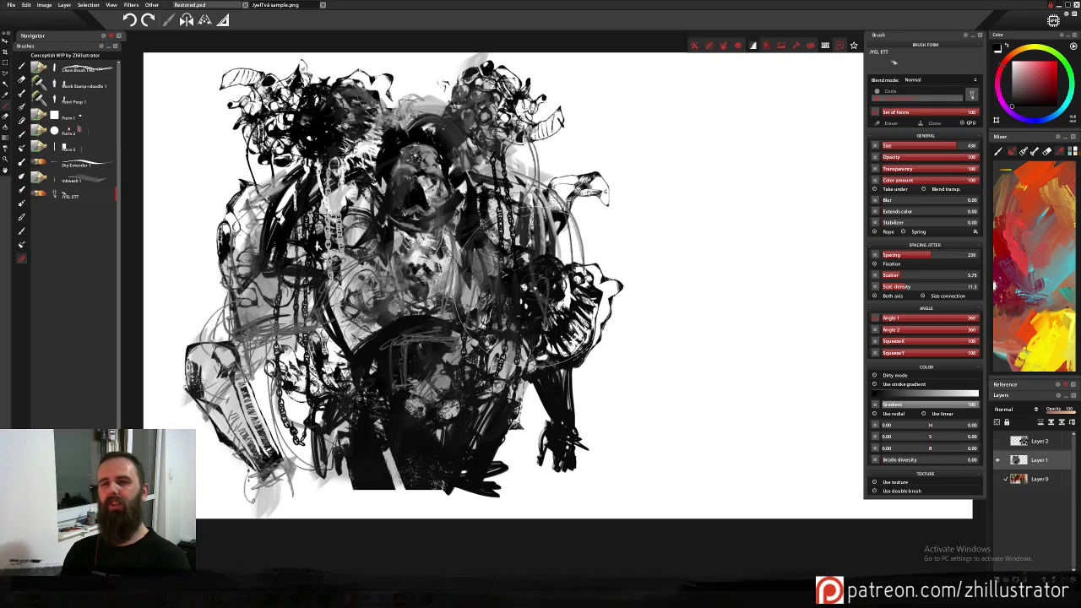
{"action": "key", "text": "ctrl+z"}
Try black JYEL ETT stamps beside the creature's upper right arm.
{"action": "left_click", "coordinate": [591, 254]}
{"action": "key", "text": "ctrl+z"}
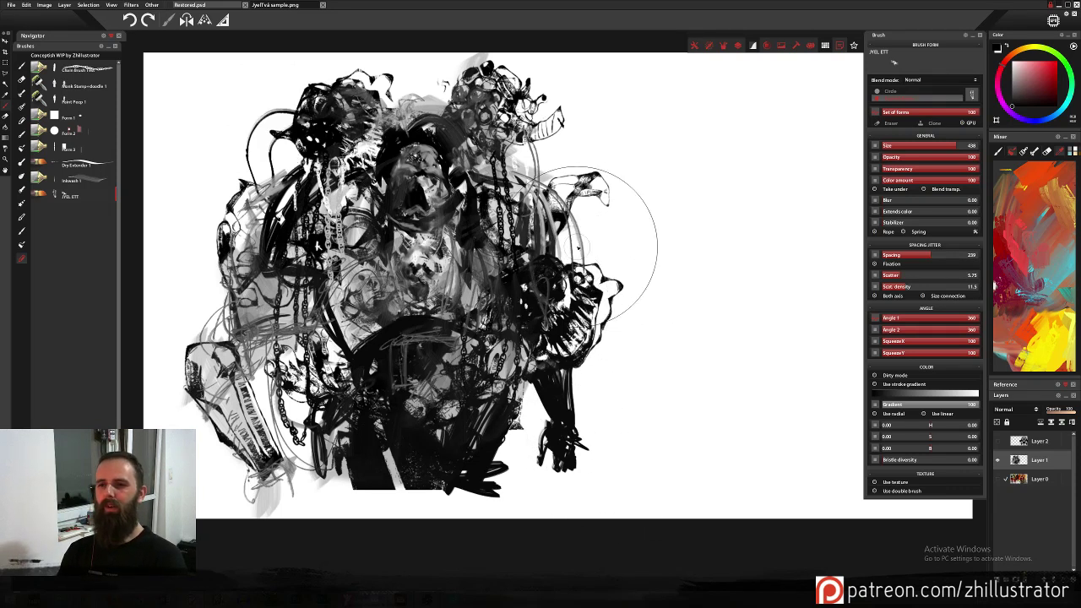
{"action": "left_click", "coordinate": [541, 178]}
{"action": "key", "text": "ctrl+z"}
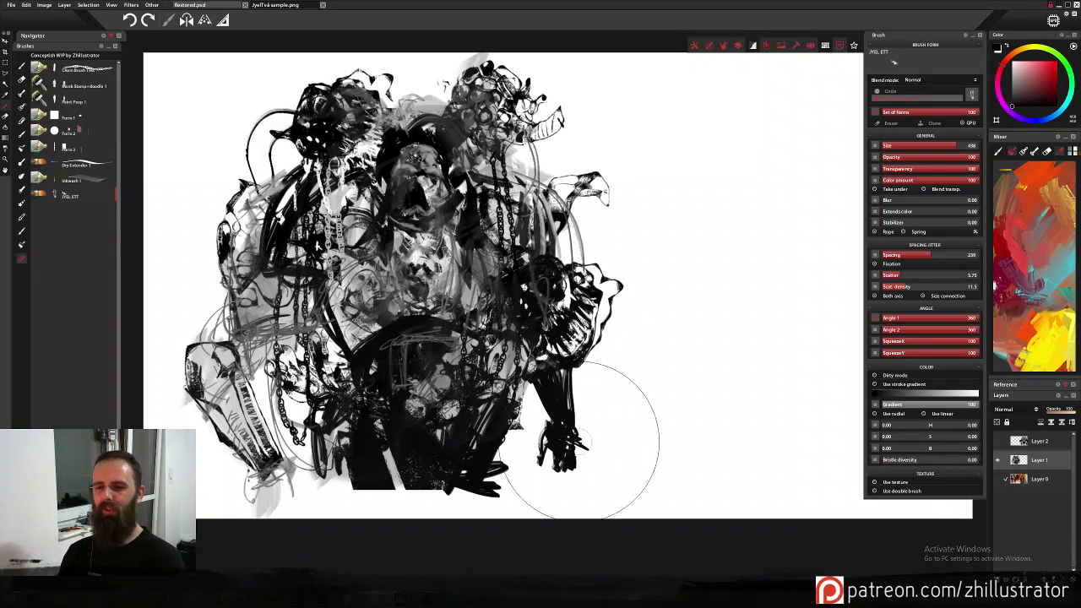
Try a series of black JYEL ETT stamps over the creature's lower right forearm and hand.
{"action": "left_click", "coordinate": [580, 438]}
{"action": "key", "text": "ctrl+z"}
{"action": "left_click", "coordinate": [561, 475]}
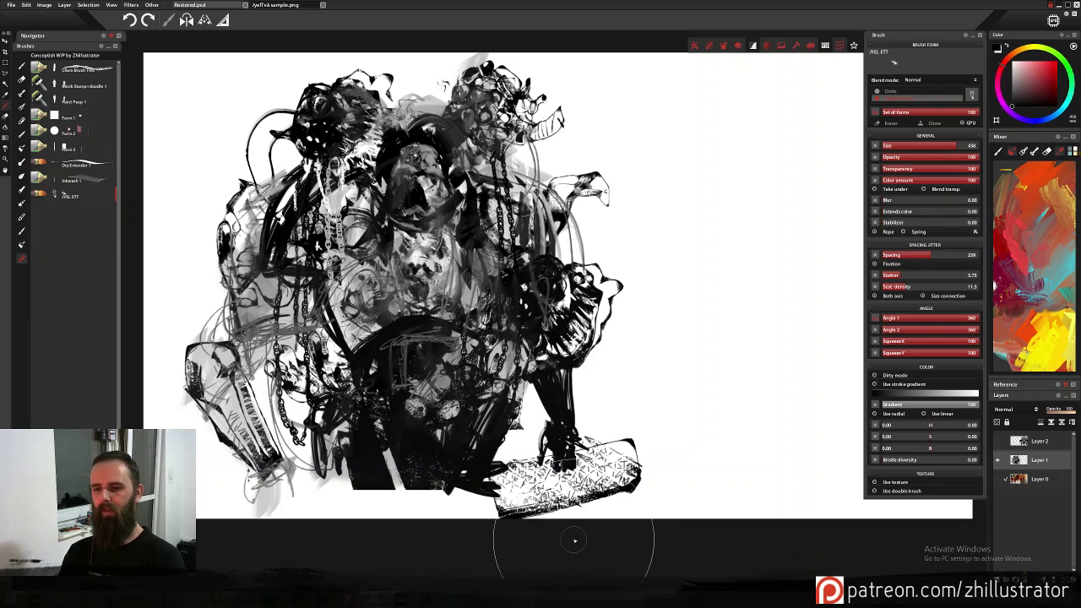
{"action": "key", "text": "ctrl+z"}
{"action": "left_click", "coordinate": [564, 494]}
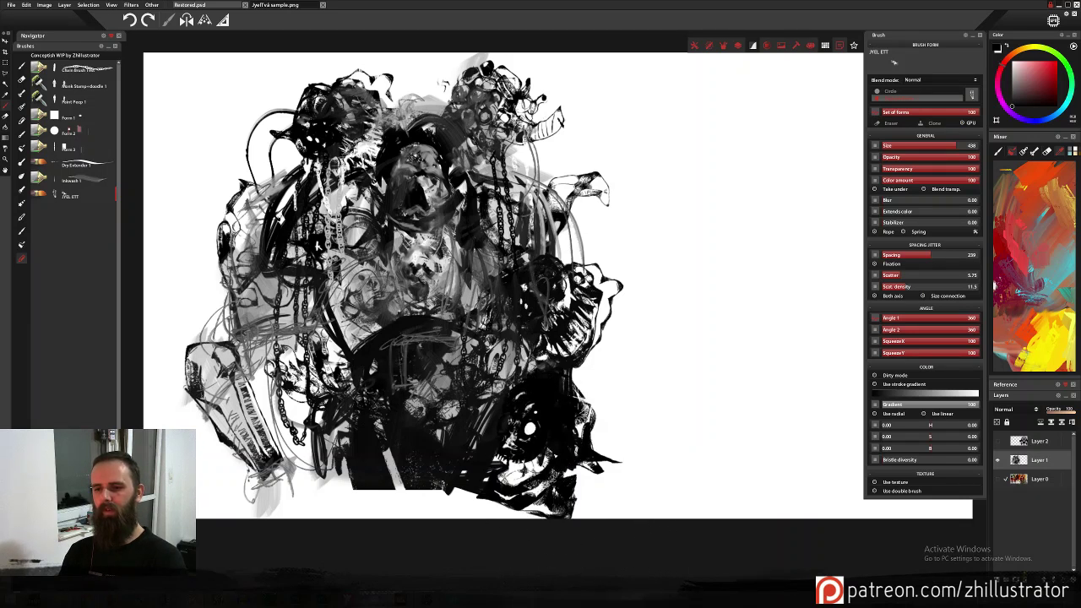
{"action": "key", "text": "ctrl+z"}
{"action": "left_click", "coordinate": [567, 475]}
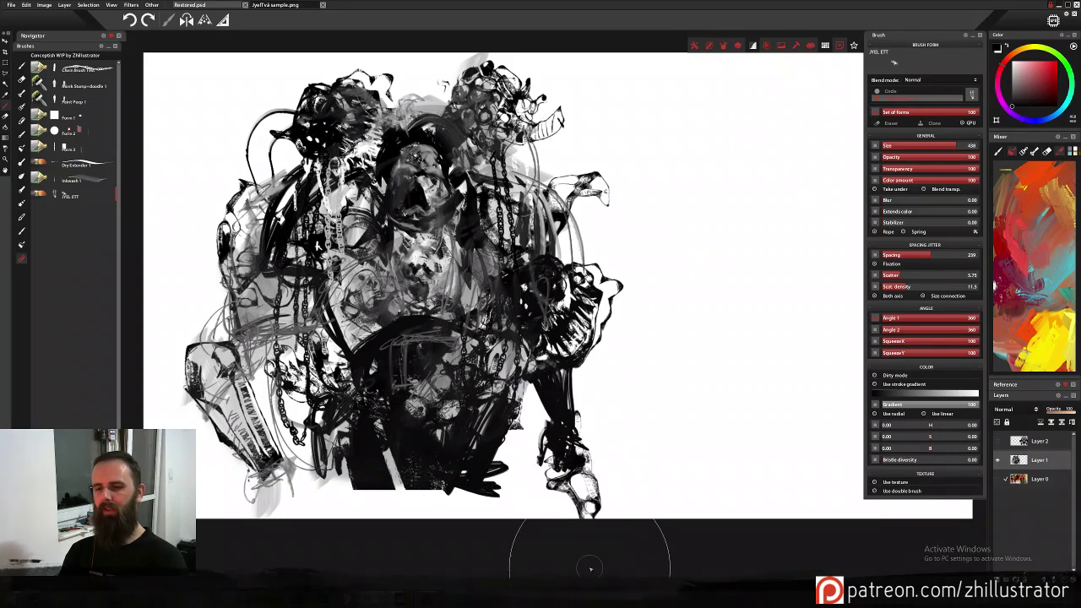
{"action": "key", "text": "ctrl+z"}
{"action": "left_click", "coordinate": [555, 404]}
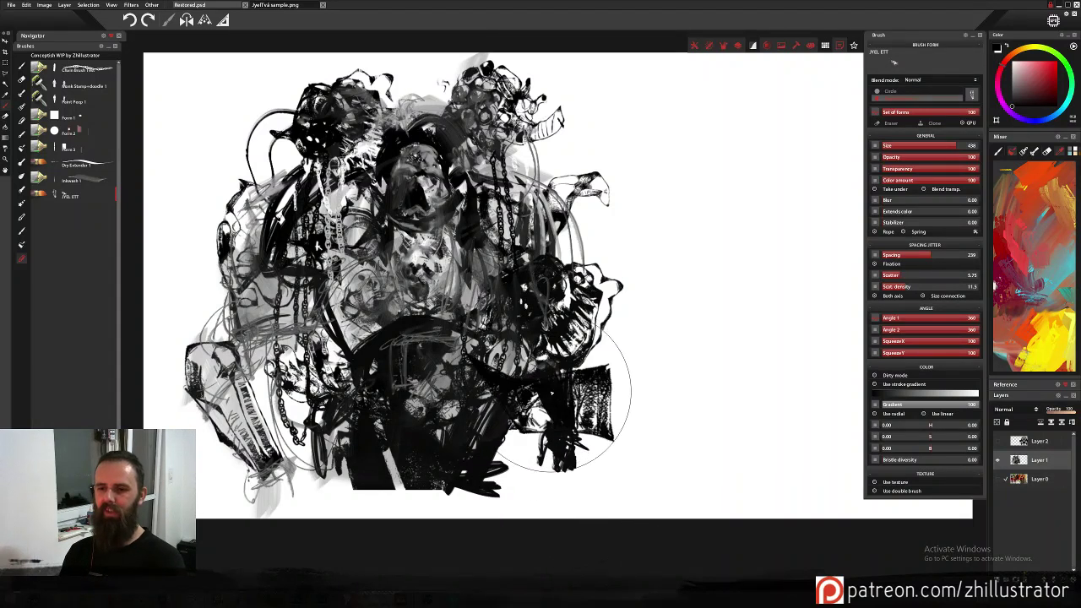
{"action": "key", "text": "ctrl+z"}
{"action": "left_click", "coordinate": [567, 443]}
{"action": "key", "text": "ctrl+z"}
{"action": "left_click", "coordinate": [566, 462]}
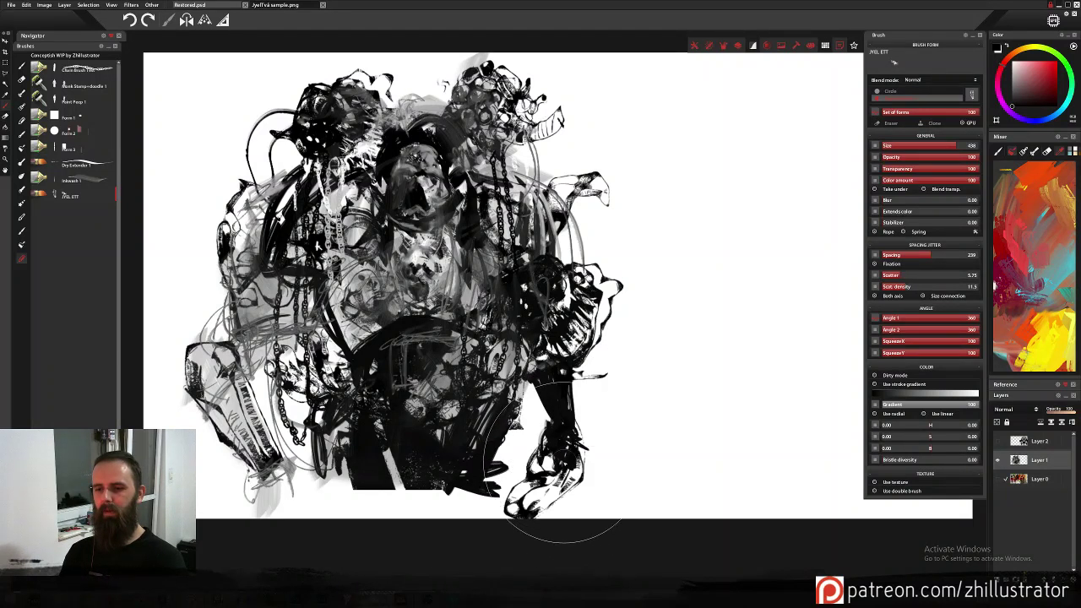
{"action": "key", "text": "ctrl+z"}
Stamp a long black JYEL ETT form over the creature's lower right arm down to the canvas edge, replacing the previous attempt.
{"action": "left_click", "coordinate": [582, 456]}
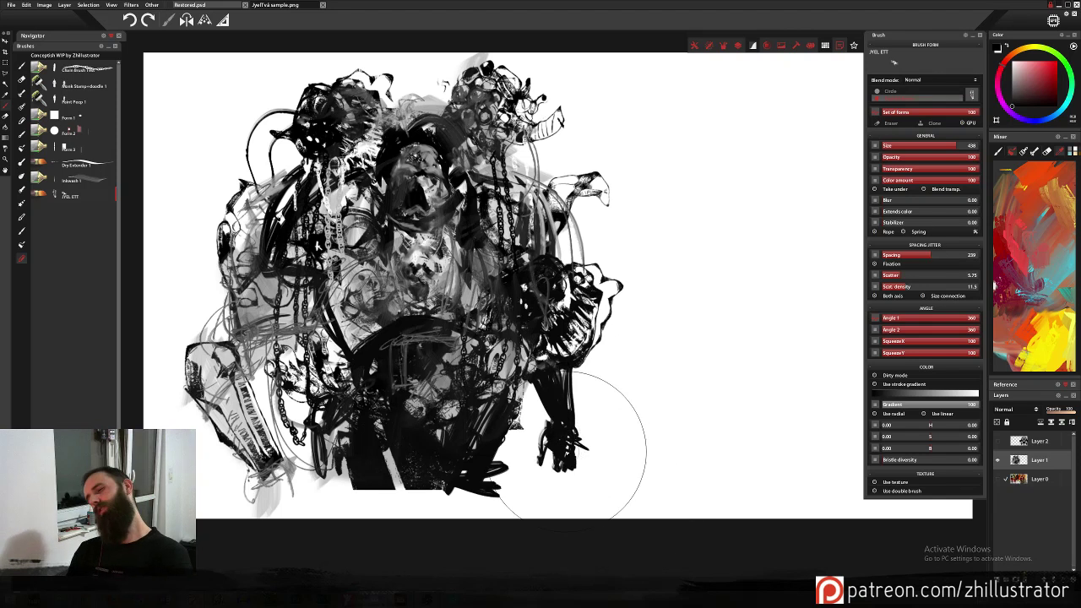
{"action": "key", "text": "ctrl+z"}
{"action": "left_click", "coordinate": [567, 438]}
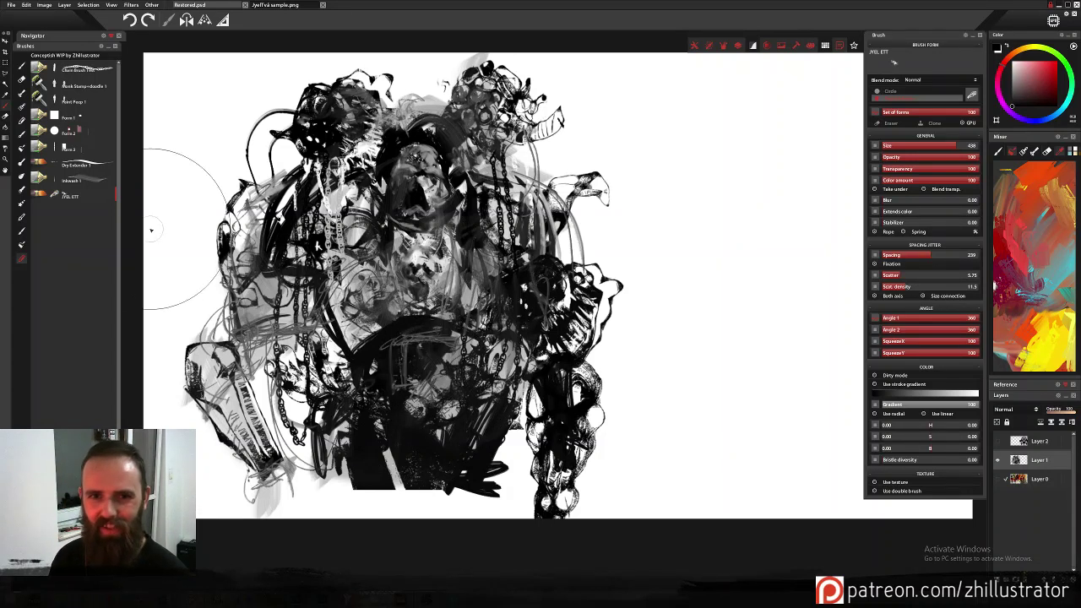
Rework the creature's central face with Dry Extender, sampling light and dark grey tones from the face.
{"action": "left_click", "coordinate": [91, 168]}
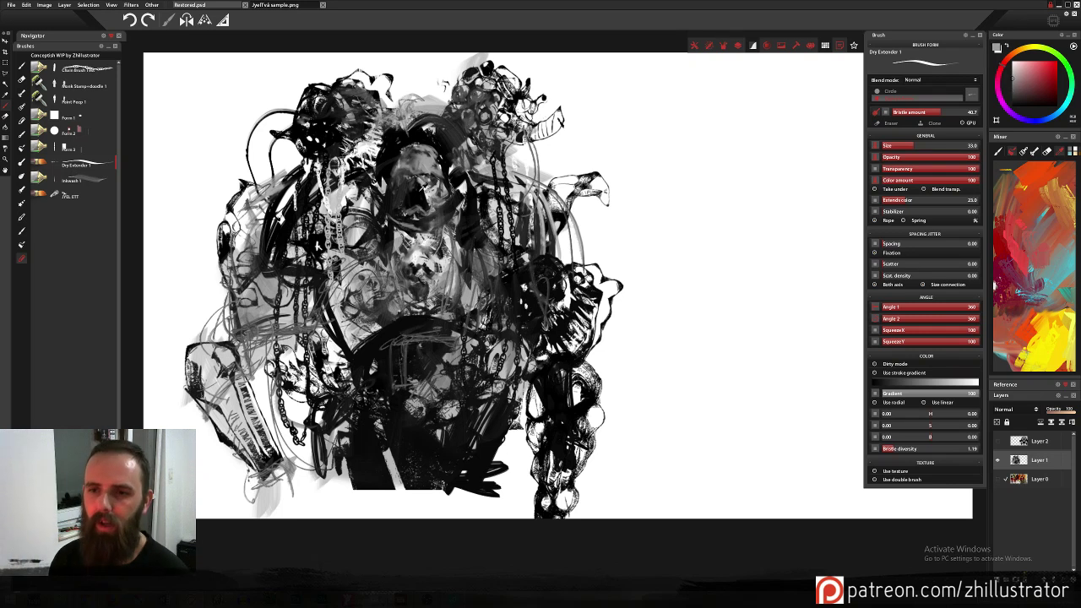
{"action": "left_click", "coordinate": [420, 178], "text": "alt"}
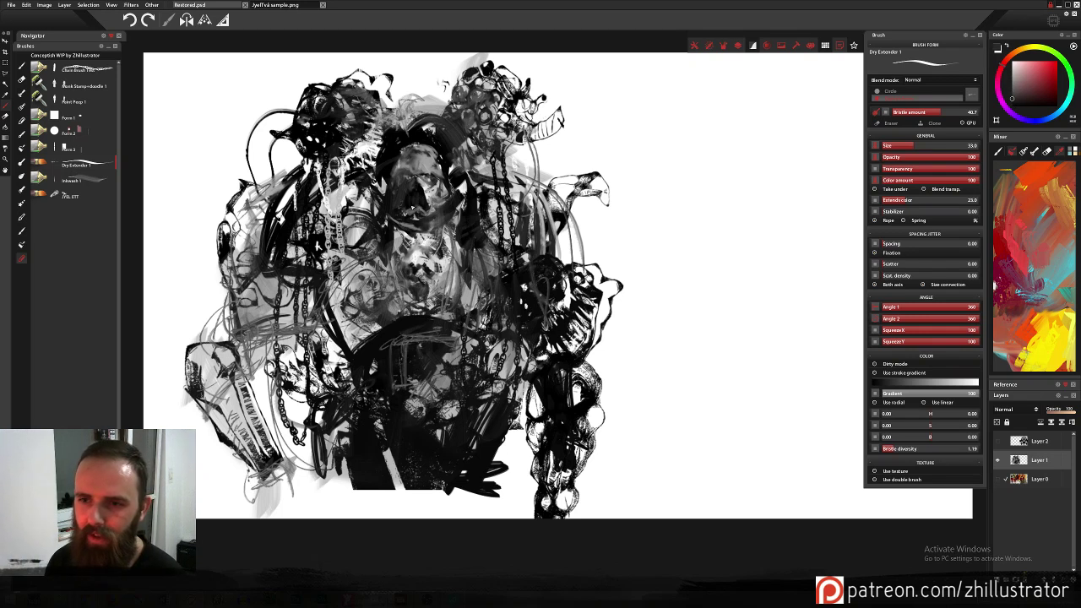
{"action": "left_click", "coordinate": [434, 190], "text": "alt"}
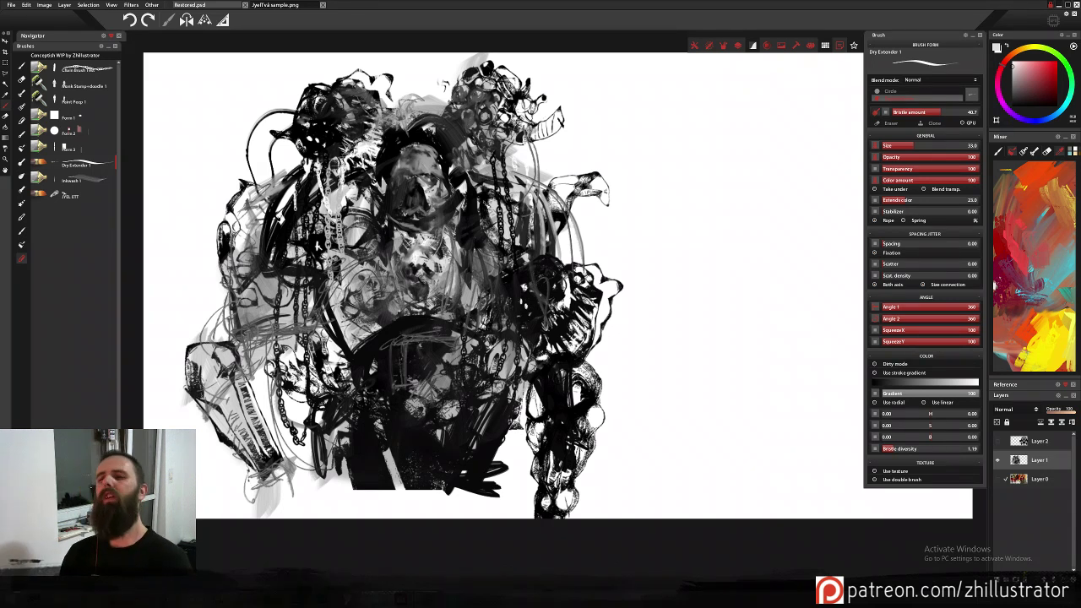
Finish a Dry Extender stroke on the creature's right chest, and shade its right shoulder, claw and lower arm with dark Inkwash.
{"action": "left_click_drag", "start_coordinate": [487, 201], "coordinate": [506, 253]}
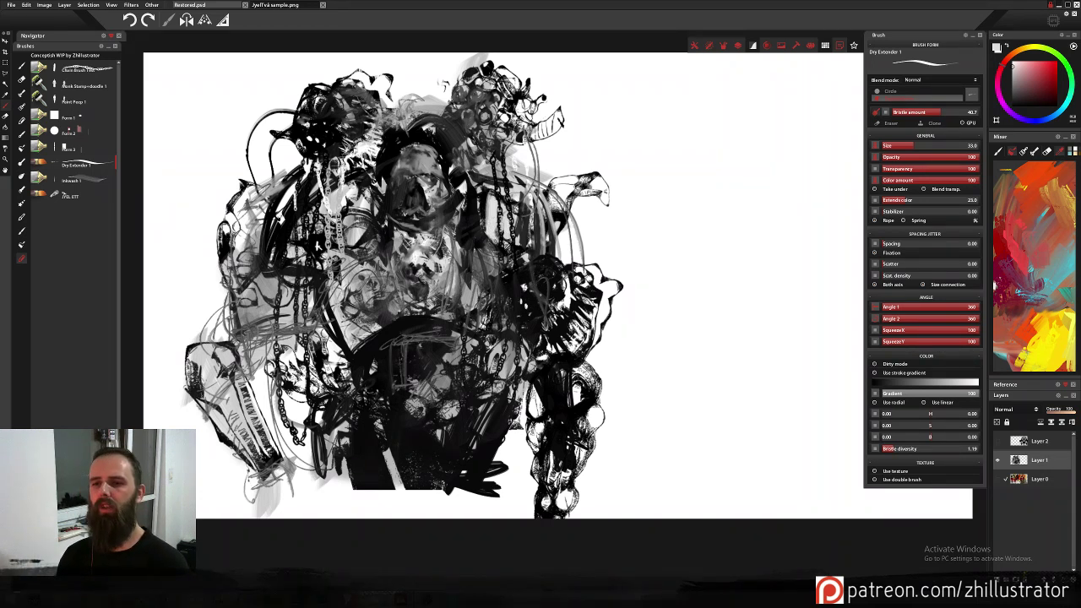
{"action": "left_click", "coordinate": [87, 180]}
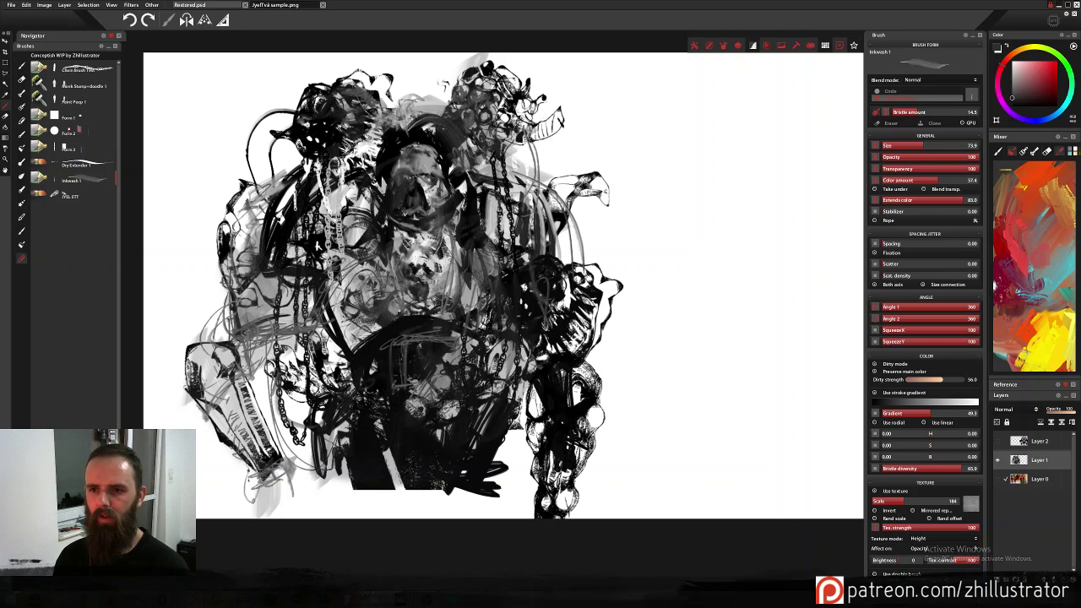
{"action": "mouse_move", "coordinate": [501, 201]}
{"action": "left_mouse_down"}
{"action": "mouse_move", "coordinate": [498, 243]}
{"action": "mouse_move", "coordinate": [507, 241]}
{"action": "mouse_move", "coordinate": [484, 186]}
{"action": "mouse_move", "coordinate": [521, 235]}
{"action": "mouse_move", "coordinate": [525, 202]}
{"action": "mouse_move", "coordinate": [507, 195]}
{"action": "mouse_move", "coordinate": [490, 206]}
{"action": "mouse_move", "coordinate": [491, 249]}
{"action": "left_mouse_up"}
{"action": "left_click_drag", "start_coordinate": [559, 178], "coordinate": [552, 201]}
{"action": "mouse_move", "coordinate": [574, 175]}
{"action": "left_mouse_down"}
{"action": "mouse_move", "coordinate": [560, 205]}
{"action": "mouse_move", "coordinate": [588, 192]}
{"action": "left_mouse_up"}
{"action": "left_click_drag", "start_coordinate": [588, 183], "coordinate": [605, 199]}
{"action": "left_click_drag", "start_coordinate": [556, 238], "coordinate": [610, 295]}
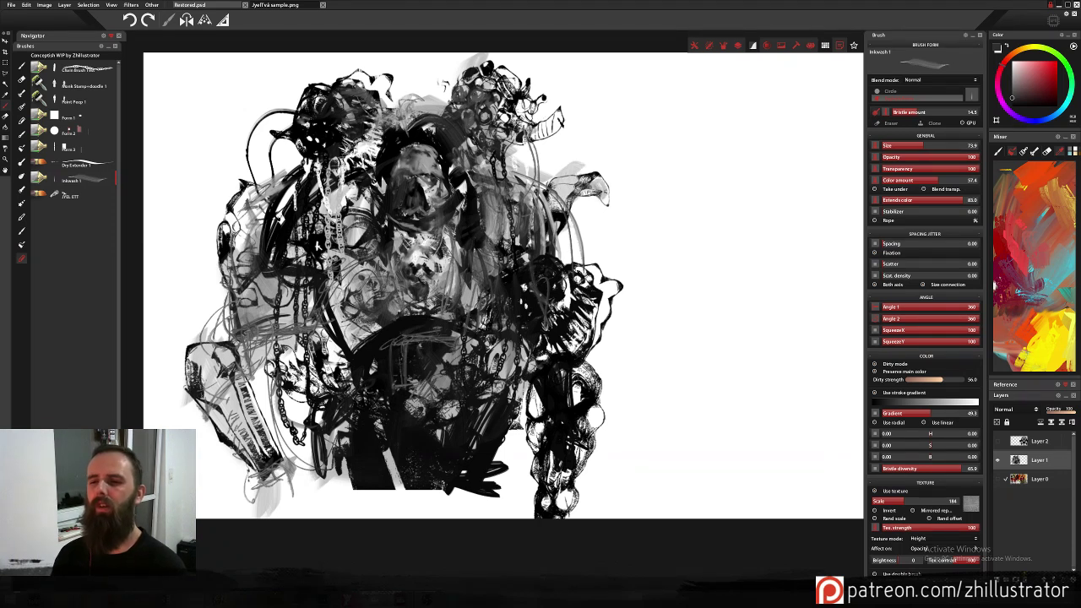
{"action": "mouse_move", "coordinate": [601, 259]}
{"action": "left_mouse_down"}
{"action": "mouse_move", "coordinate": [581, 295]}
{"action": "mouse_move", "coordinate": [588, 372]}
{"action": "left_mouse_up"}
{"action": "left_click_drag", "start_coordinate": [606, 287], "coordinate": [596, 341]}
{"action": "mouse_move", "coordinate": [615, 286]}
{"action": "left_mouse_down"}
{"action": "mouse_move", "coordinate": [600, 336]}
{"action": "mouse_move", "coordinate": [601, 321]}
{"action": "mouse_move", "coordinate": [571, 355]}
{"action": "left_mouse_up"}
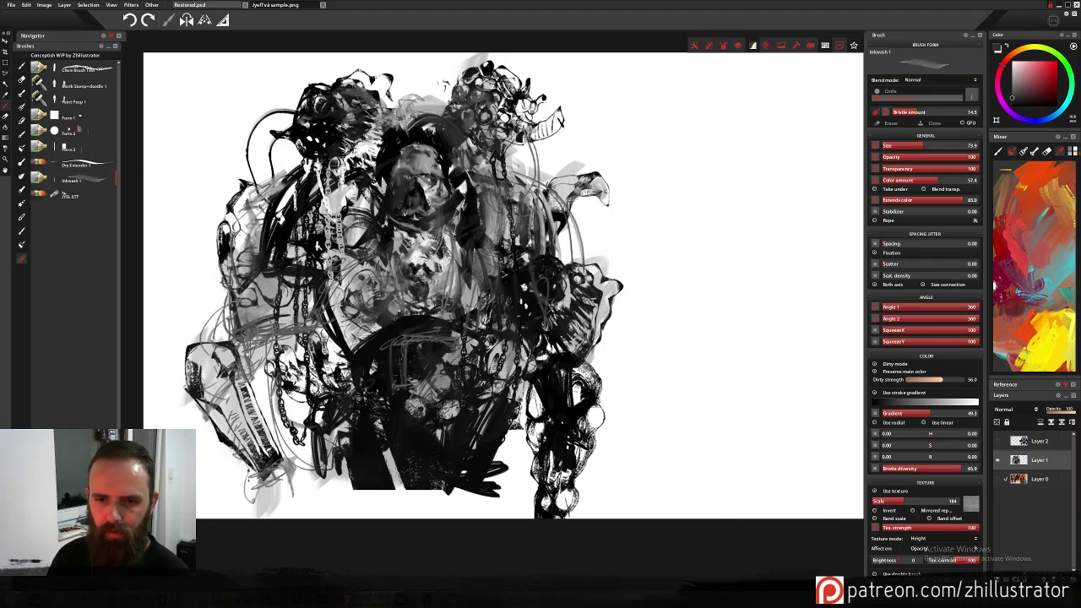
Blend dark Inkwash strokes over the creature's lower left chest around the chains and across the dark belly.
{"action": "mouse_move", "coordinate": [347, 267]}
{"action": "left_mouse_down"}
{"action": "mouse_move", "coordinate": [336, 319]}
{"action": "mouse_move", "coordinate": [346, 345]}
{"action": "mouse_move", "coordinate": [335, 372]}
{"action": "left_mouse_up"}
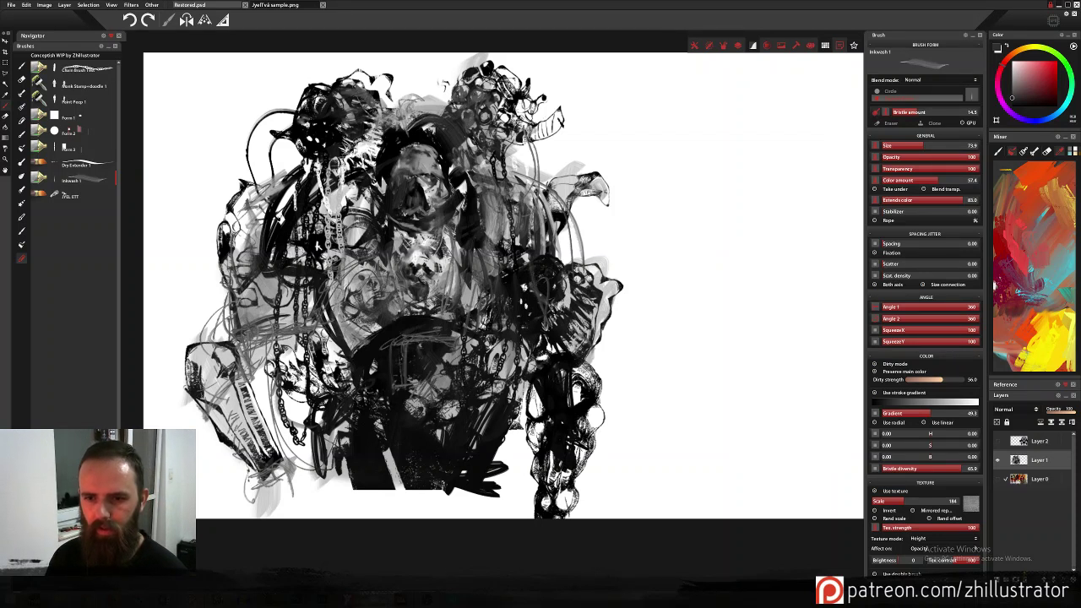
{"action": "left_click_drag", "start_coordinate": [339, 331], "coordinate": [316, 375]}
{"action": "left_click_drag", "start_coordinate": [295, 307], "coordinate": [336, 388]}
{"action": "left_click_drag", "start_coordinate": [488, 324], "coordinate": [473, 377]}
{"action": "mouse_move", "coordinate": [456, 341]}
{"action": "left_mouse_down"}
{"action": "mouse_move", "coordinate": [441, 395]}
{"action": "mouse_move", "coordinate": [412, 422]}
{"action": "left_mouse_up"}
{"action": "mouse_move", "coordinate": [411, 375]}
{"action": "left_mouse_down"}
{"action": "mouse_move", "coordinate": [420, 395]}
{"action": "mouse_move", "coordinate": [409, 429]}
{"action": "mouse_move", "coordinate": [455, 413]}
{"action": "mouse_move", "coordinate": [437, 438]}
{"action": "left_mouse_up"}
Sample a dark tone from the belly and paint vertical Dry Extender strokes through the belly's centre.
{"action": "left_click", "coordinate": [85, 169]}
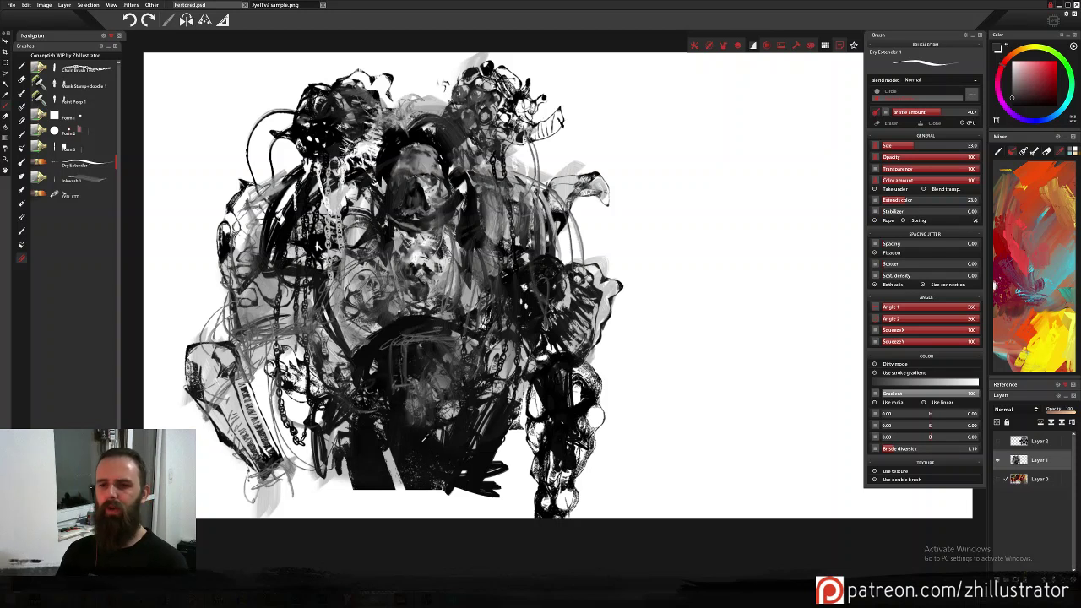
{"action": "left_click", "coordinate": [403, 431], "text": "alt"}
{"action": "mouse_move", "coordinate": [413, 375]}
{"action": "left_mouse_down"}
{"action": "mouse_move", "coordinate": [408, 425]}
{"action": "mouse_move", "coordinate": [419, 420]}
{"action": "left_mouse_up"}
{"action": "left_click_drag", "start_coordinate": [434, 378], "coordinate": [436, 409]}
{"action": "left_click_drag", "start_coordinate": [441, 372], "coordinate": [442, 388]}
{"action": "left_click_drag", "start_coordinate": [453, 399], "coordinate": [440, 435]}
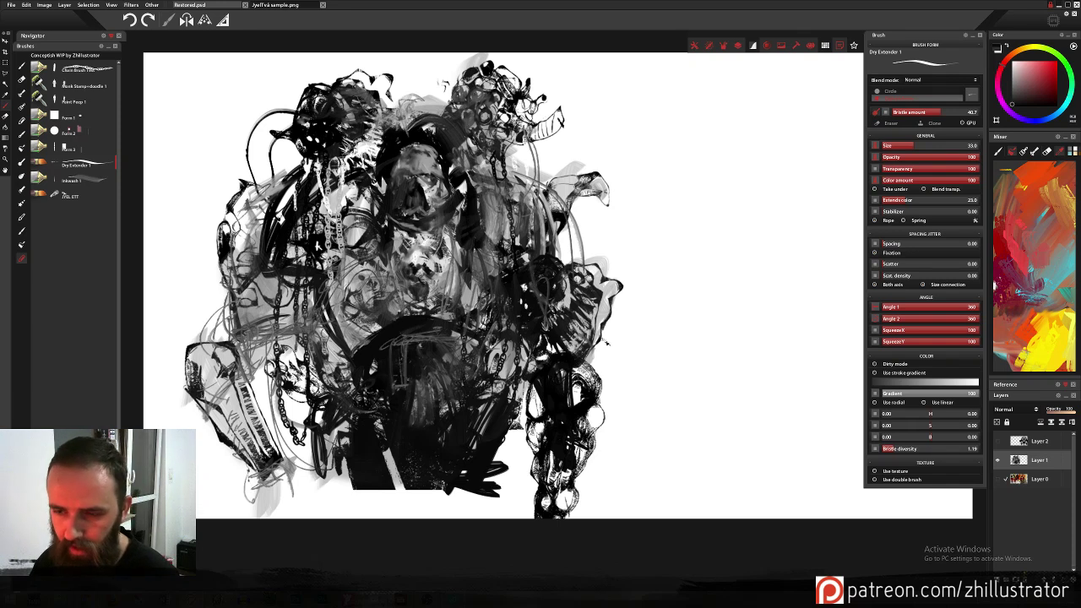
Move the first creature slightly left on the canvas and return to the brush.
{"action": "mouse_move", "coordinate": [667, 346]}
{"action": "left_mouse_down"}
{"action": "mouse_move", "coordinate": [574, 362]}
{"action": "mouse_move", "coordinate": [569, 347]}
{"action": "left_mouse_up"}
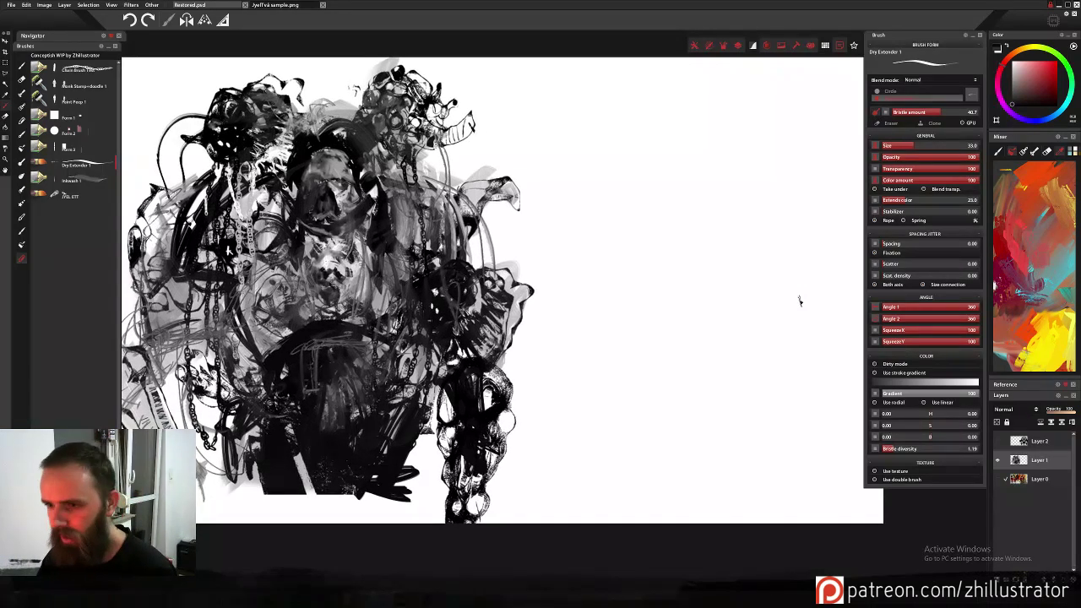
{"action": "left_click_drag", "start_coordinate": [718, 346], "coordinate": [701, 340]}
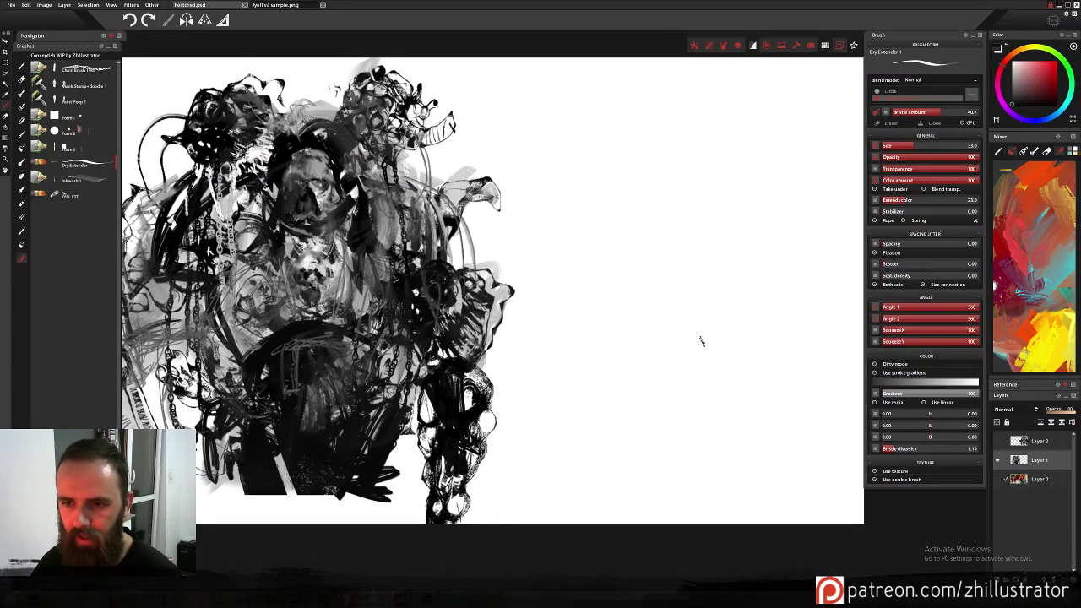
{"action": "scroll", "coordinate": [701, 340], "scroll_direction": "down", "scroll_amount": 1}
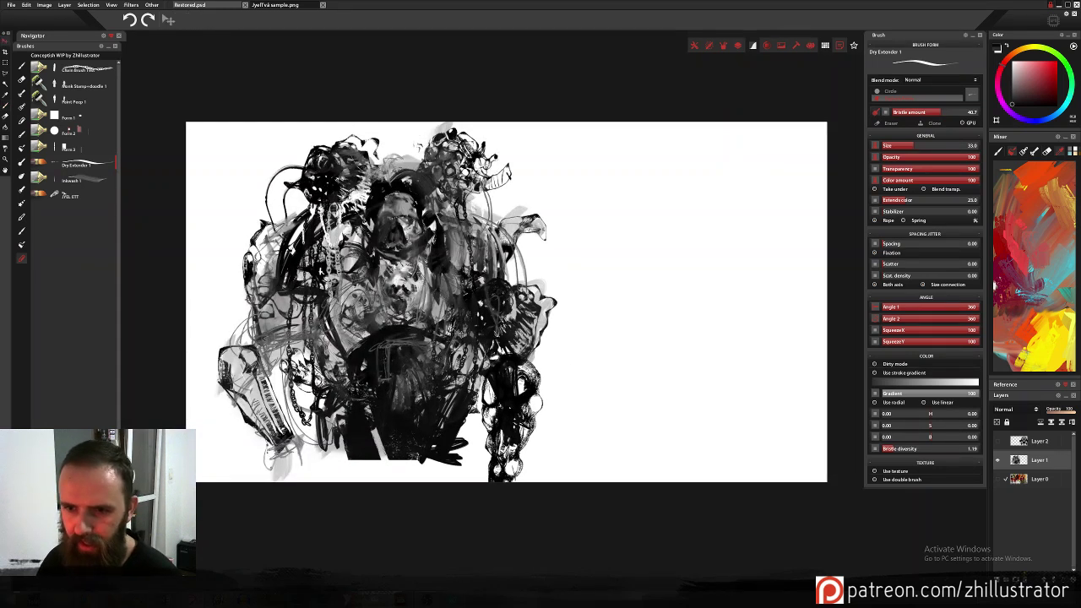
{"action": "left_click_drag", "start_coordinate": [396, 296], "coordinate": [353, 302]}
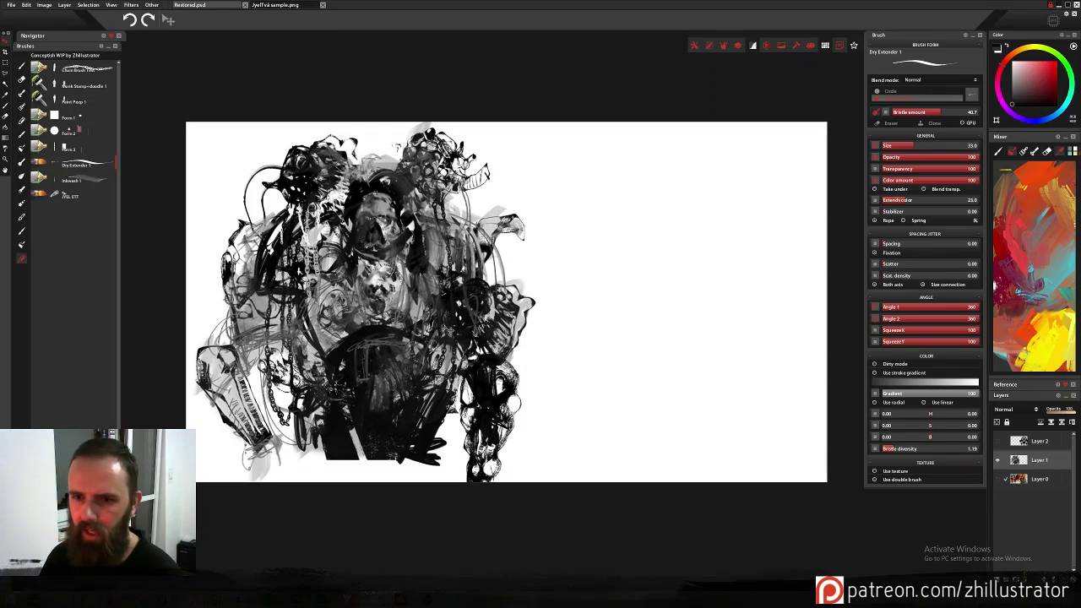
{"action": "key", "text": "b"}
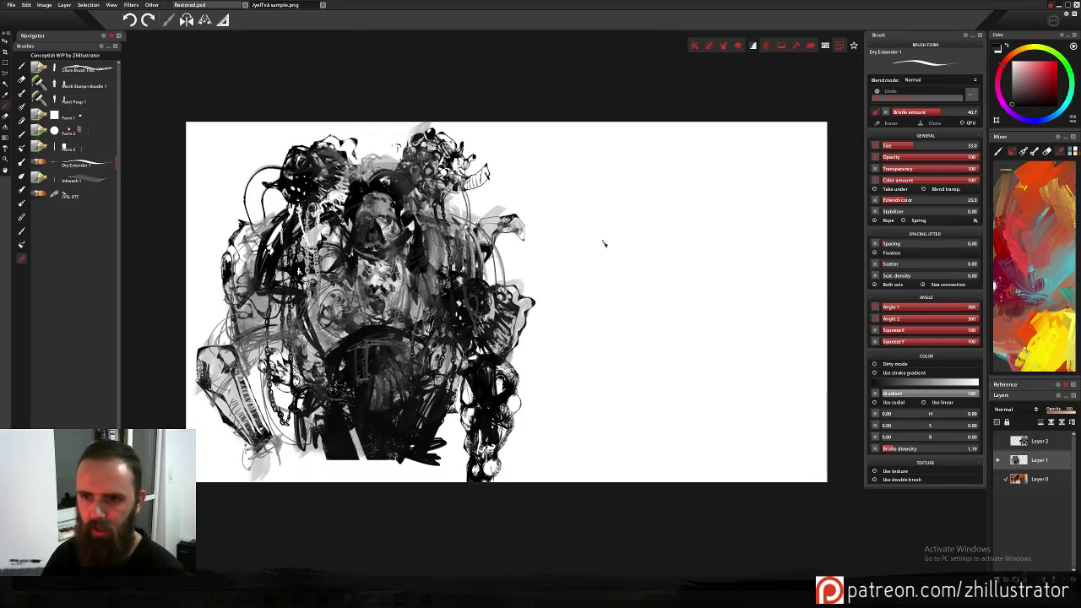
Start a second creature with a vertical black JYEL ETT form in the empty area right of the first one.
{"action": "left_click", "coordinate": [86, 201]}
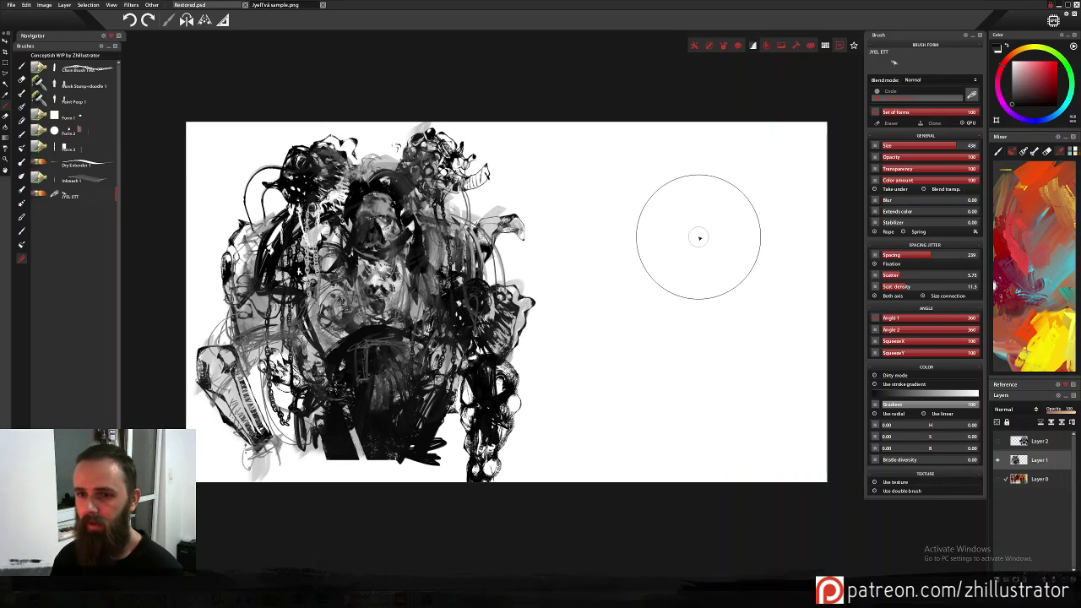
{"action": "left_click_drag", "start_coordinate": [707, 234], "coordinate": [672, 308]}
{"action": "left_click", "coordinate": [759, 204]}
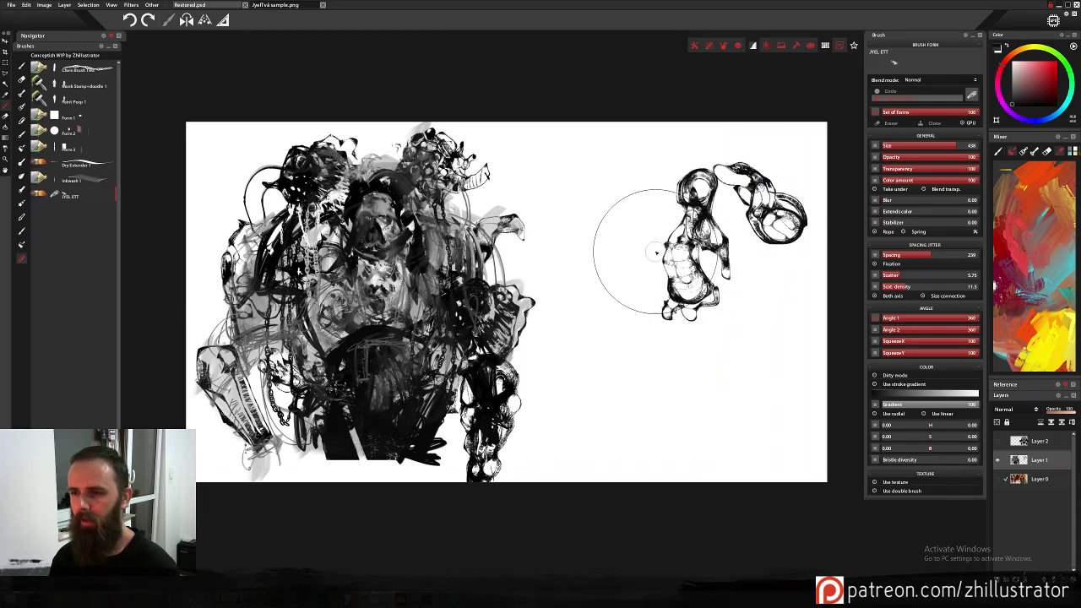
{"action": "left_click", "coordinate": [647, 264]}
{"action": "key", "text": "ctrl+z"}
{"action": "key", "text": "ctrl+z"}
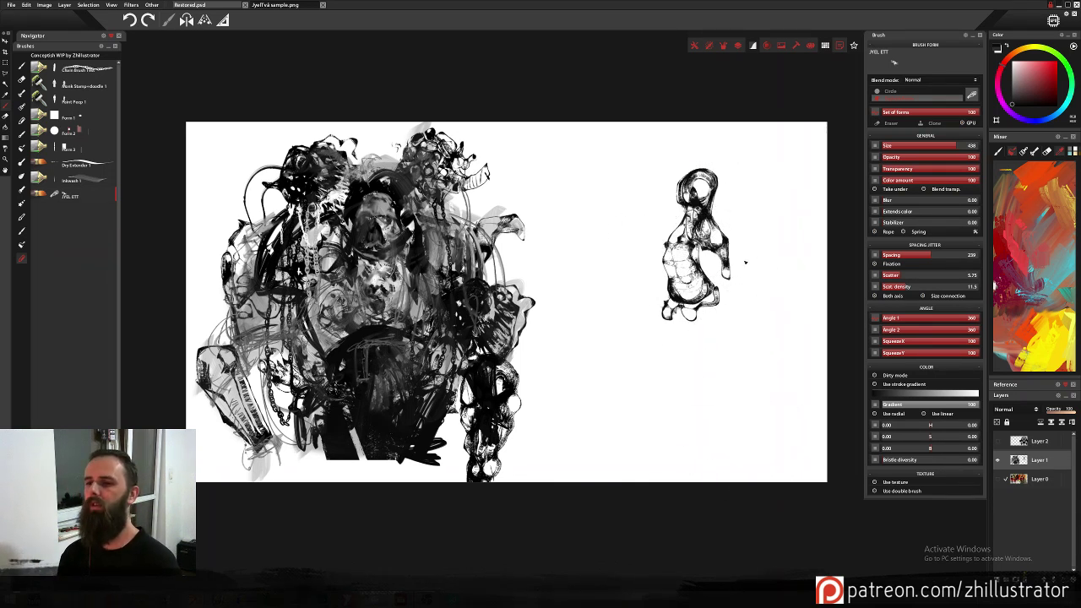
Build out the second creature with black JYEL ETT stamps on both sides and below, ending in a pointed lower tip.
{"action": "left_click", "coordinate": [744, 261]}
{"action": "left_click_drag", "start_coordinate": [660, 298], "coordinate": [669, 314]}
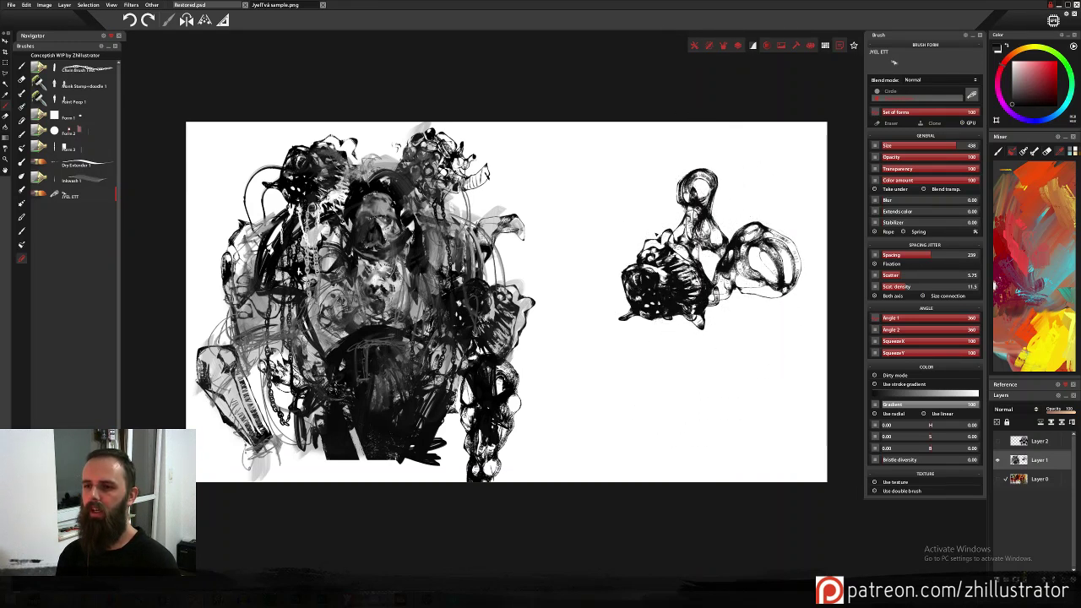
{"action": "left_click_drag", "start_coordinate": [648, 260], "coordinate": [654, 274]}
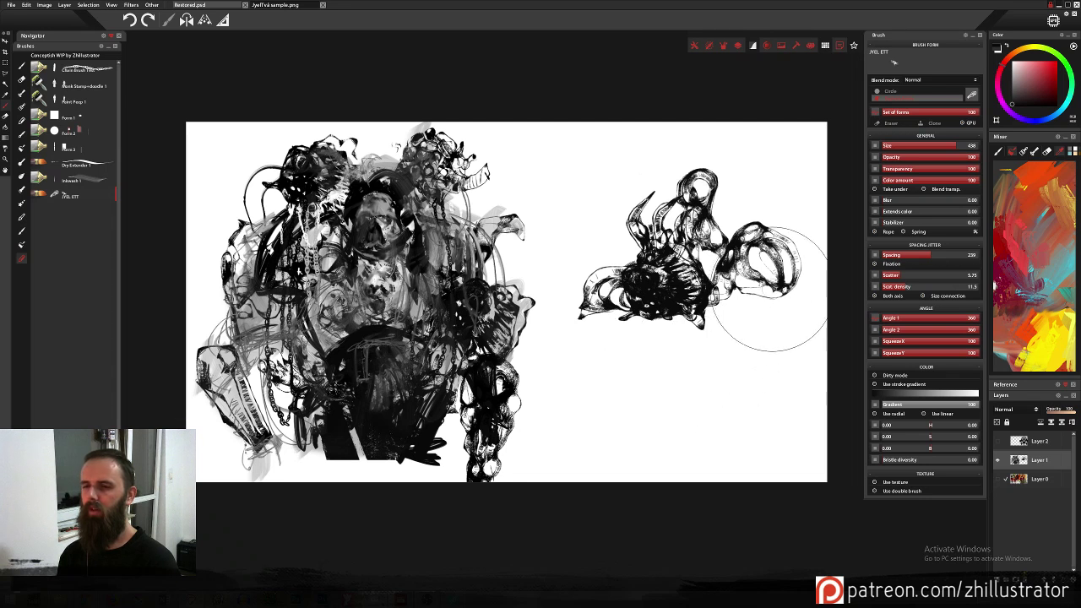
{"action": "left_click_drag", "start_coordinate": [766, 295], "coordinate": [760, 315]}
{"action": "mouse_move", "coordinate": [702, 358]}
{"action": "left_mouse_down"}
{"action": "mouse_move", "coordinate": [709, 479]}
{"action": "mouse_move", "coordinate": [671, 346]}
{"action": "mouse_move", "coordinate": [736, 477]}
{"action": "mouse_move", "coordinate": [723, 338]}
{"action": "mouse_move", "coordinate": [676, 326]}
{"action": "mouse_move", "coordinate": [676, 386]}
{"action": "left_mouse_up"}
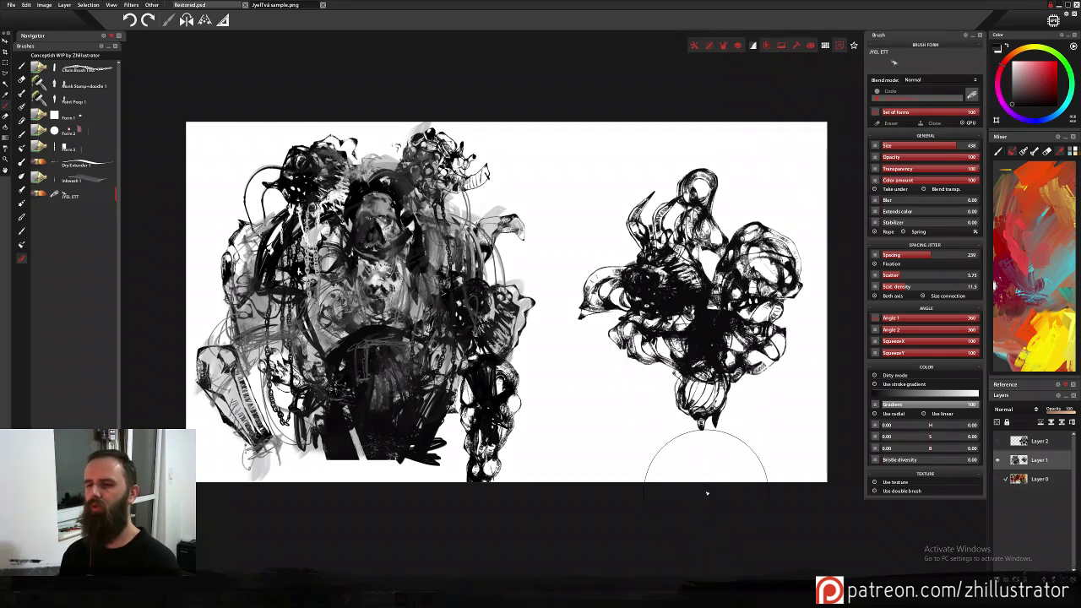
{"action": "key", "text": "v"}
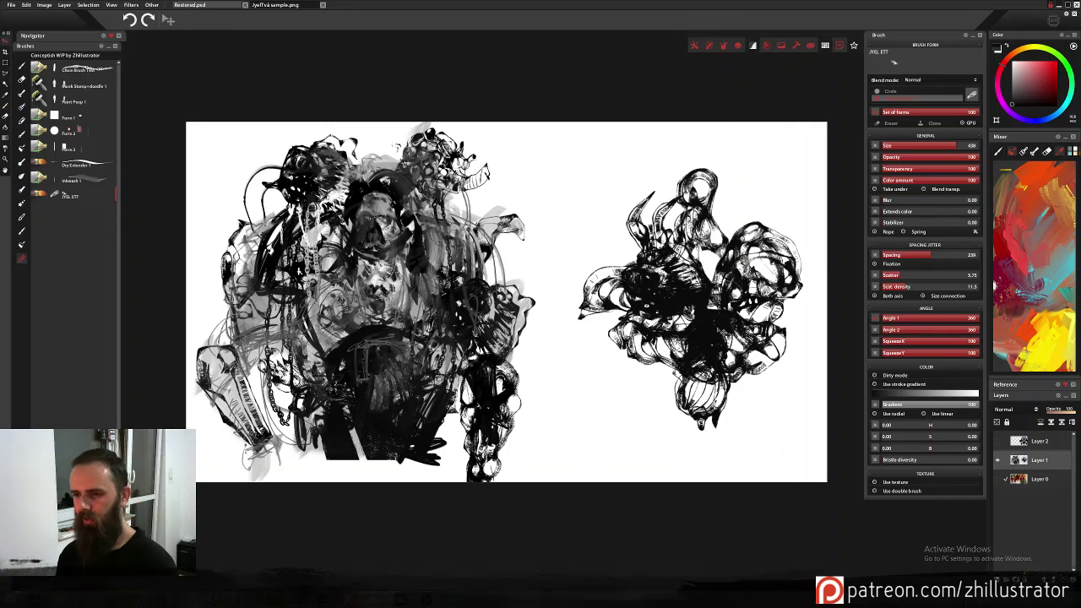
{"action": "left_click_drag", "start_coordinate": [723, 333], "coordinate": [722, 319]}
{"action": "key", "text": "ctrl+z"}
{"action": "key", "text": "ctrl+z"}
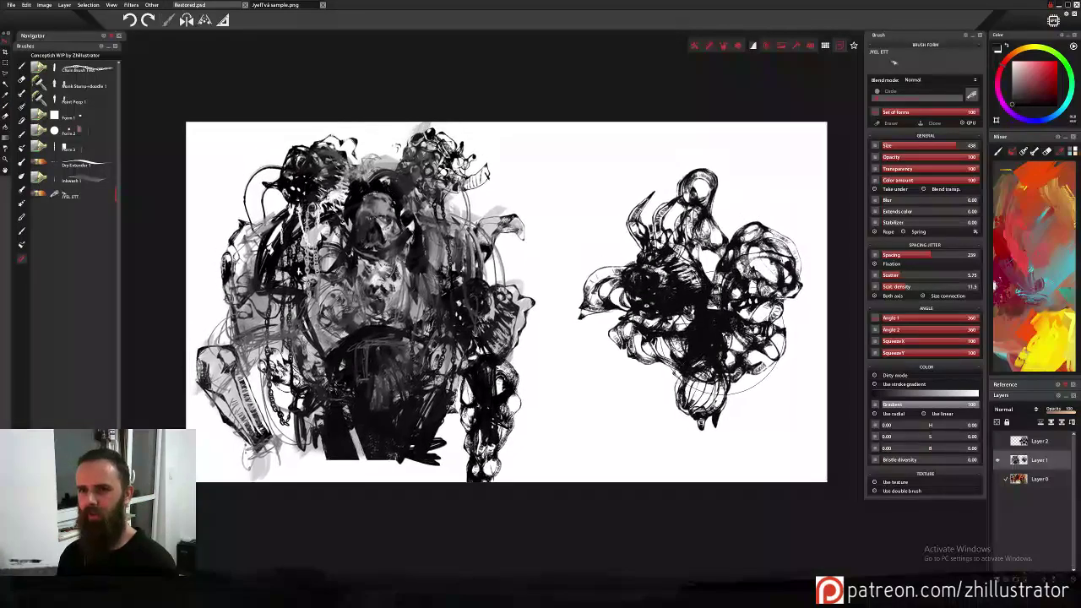
Lasso the second creature, cut and paste it onto its own layer, and shift it slightly up and left.
{"action": "key", "text": "l"}
{"action": "mouse_move", "coordinate": [580, 253]}
{"action": "left_mouse_down"}
{"action": "mouse_move", "coordinate": [557, 323]}
{"action": "mouse_move", "coordinate": [592, 411]}
{"action": "mouse_move", "coordinate": [675, 476]}
{"action": "mouse_move", "coordinate": [796, 423]}
{"action": "mouse_move", "coordinate": [844, 265]}
{"action": "mouse_move", "coordinate": [814, 176]}
{"action": "mouse_move", "coordinate": [753, 135]}
{"action": "mouse_move", "coordinate": [664, 150]}
{"action": "mouse_move", "coordinate": [579, 253]}
{"action": "left_mouse_up"}
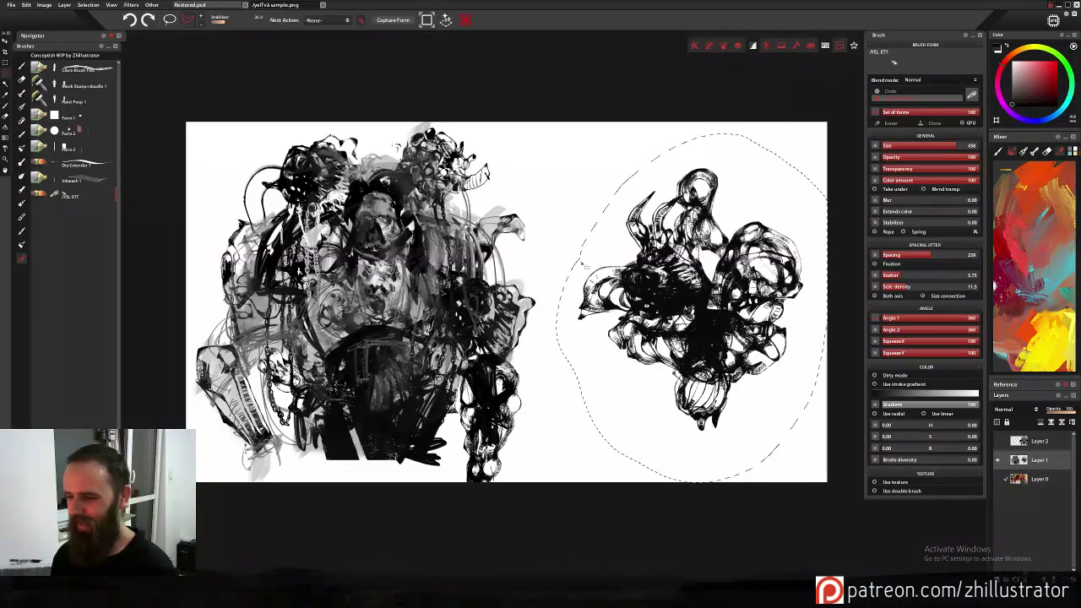
{"action": "key", "text": "ctrl+x"}
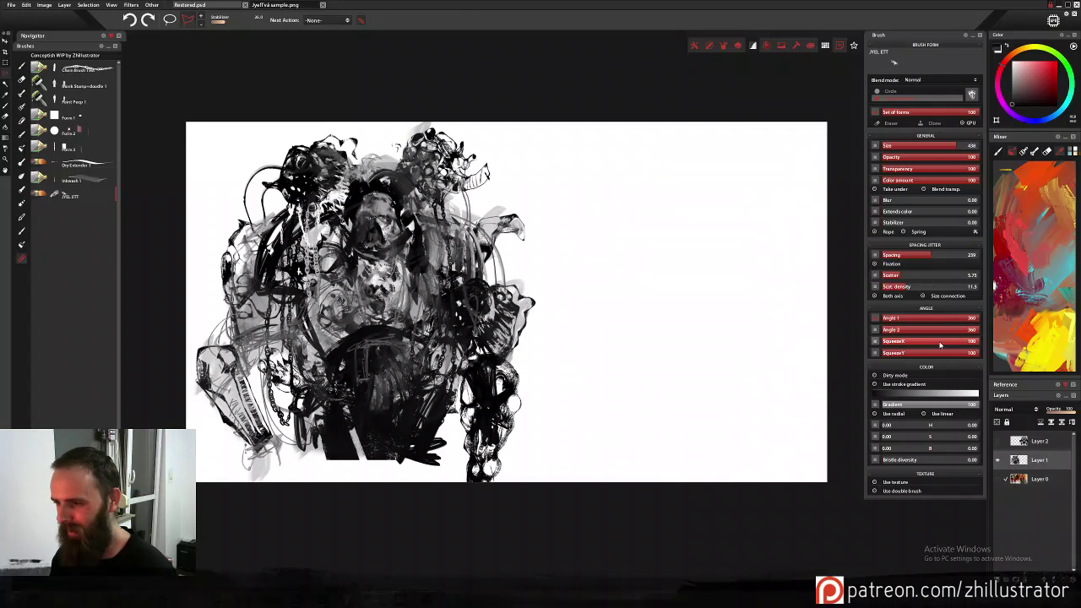
{"action": "key", "text": "ctrl+v"}
{"action": "key", "text": "v"}
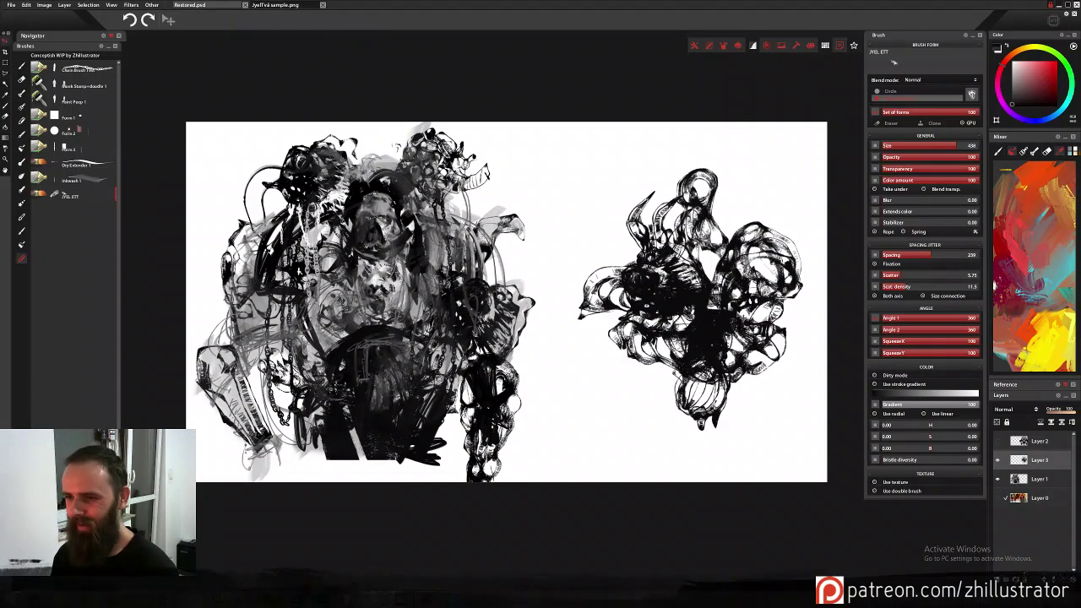
{"action": "left_click_drag", "start_coordinate": [740, 320], "coordinate": [729, 297]}
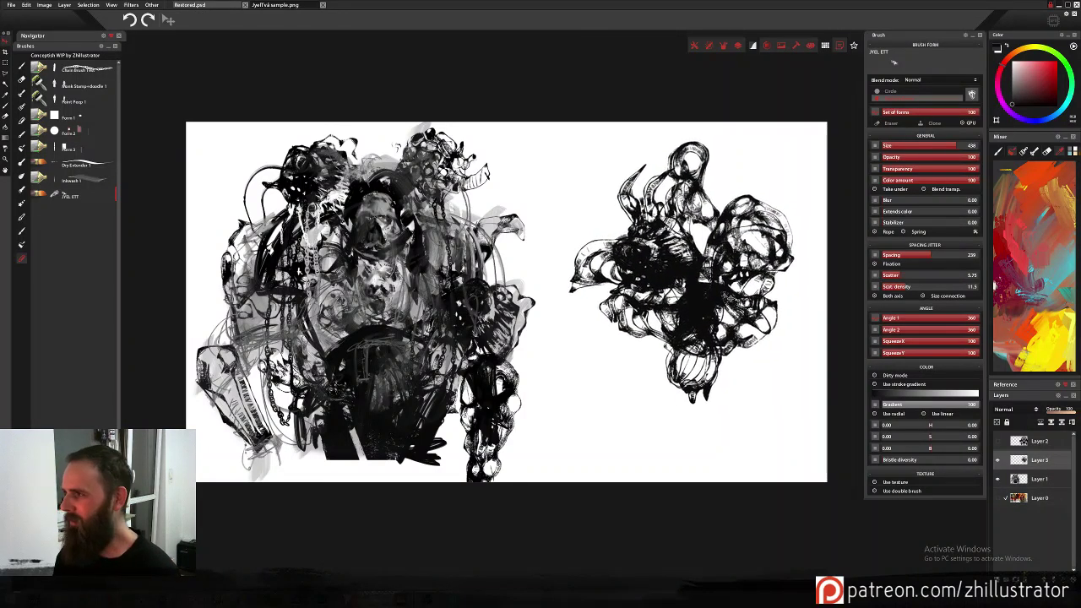
Try brushes beside the second creature's top, switch to Pressure Brighter, and undo back to the creature's pasted position.
{"action": "key", "text": "l"}
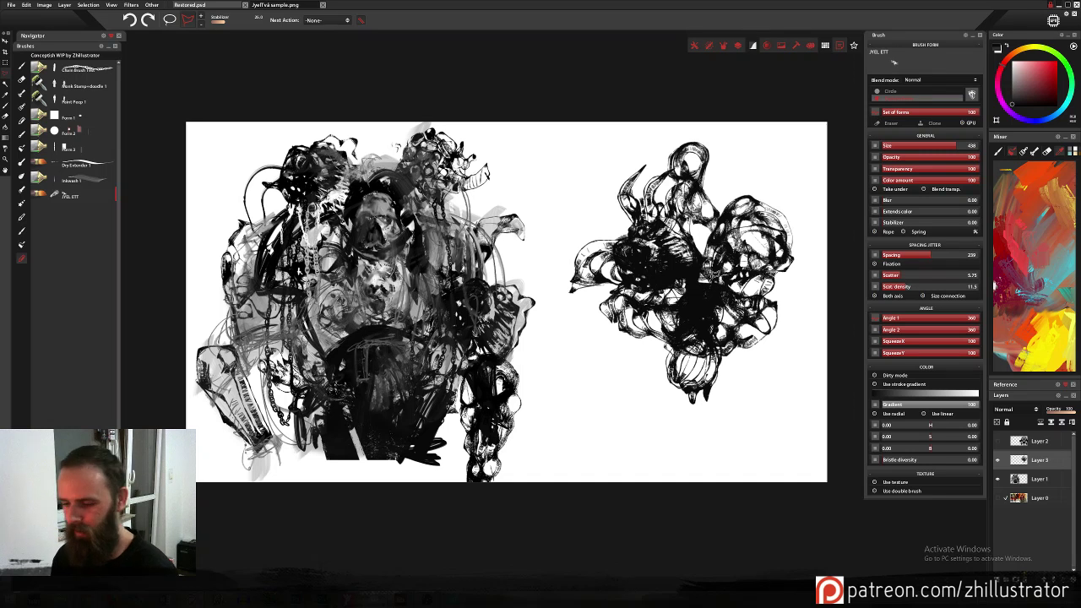
{"action": "key", "text": "b"}
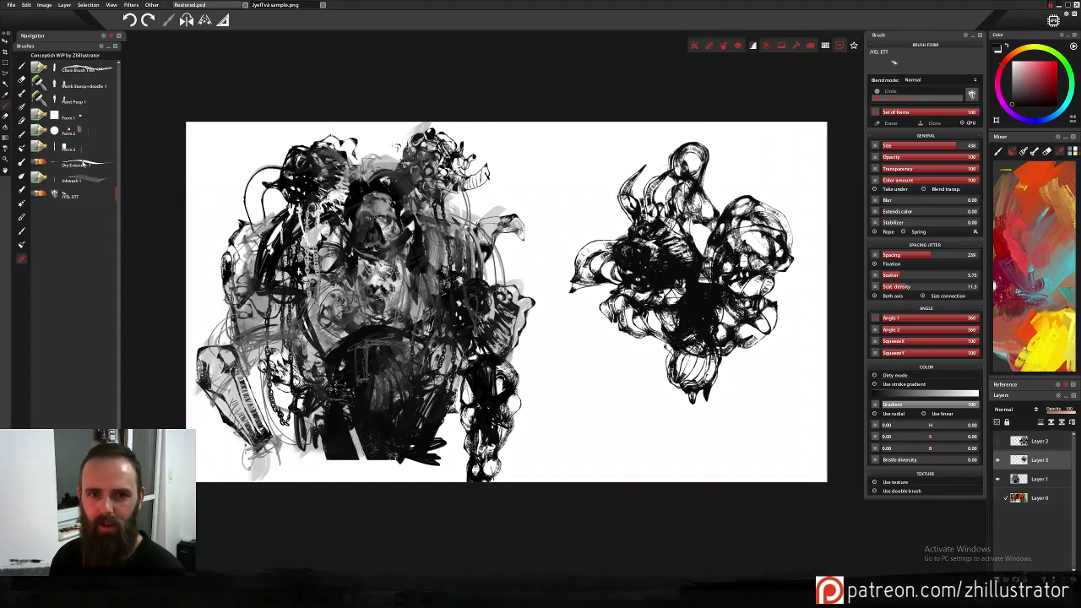
{"action": "left_click", "coordinate": [75, 180]}
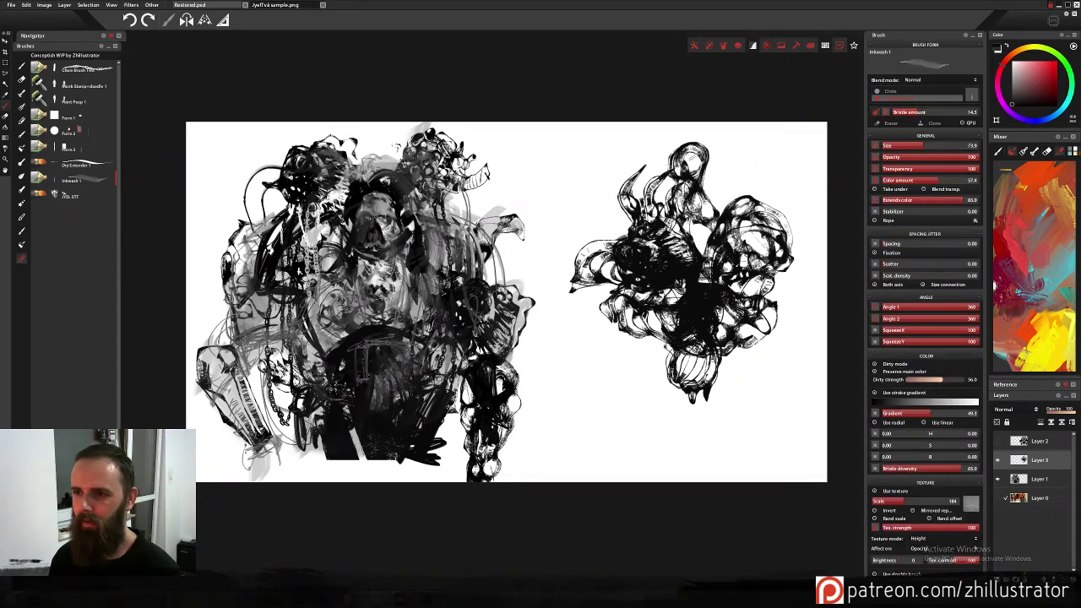
{"action": "left_click", "coordinate": [91, 166]}
{"action": "mouse_move", "coordinate": [723, 180]}
{"action": "left_mouse_down"}
{"action": "mouse_move", "coordinate": [694, 272]}
{"action": "mouse_move", "coordinate": [724, 179]}
{"action": "left_mouse_up"}
{"action": "key", "text": "b"}
{"action": "key", "text": "ctrl+z"}
{"action": "key", "text": "ctrl+z"}
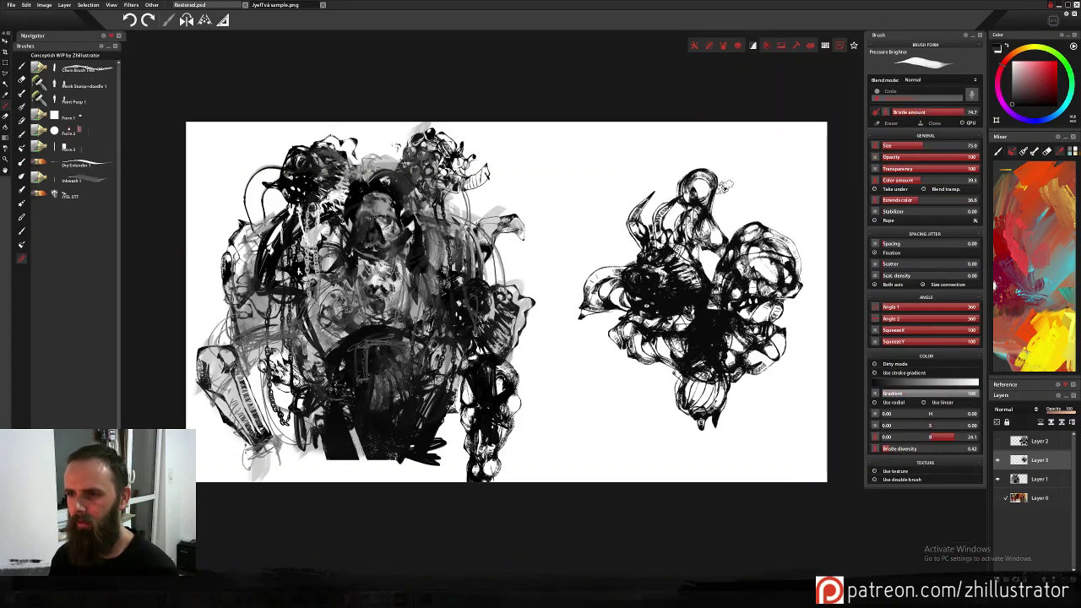
Move the second creature slightly up and left, and reduce the Pressure Brighter size to 43.2.
{"action": "left_click_drag", "start_coordinate": [717, 270], "coordinate": [711, 246]}
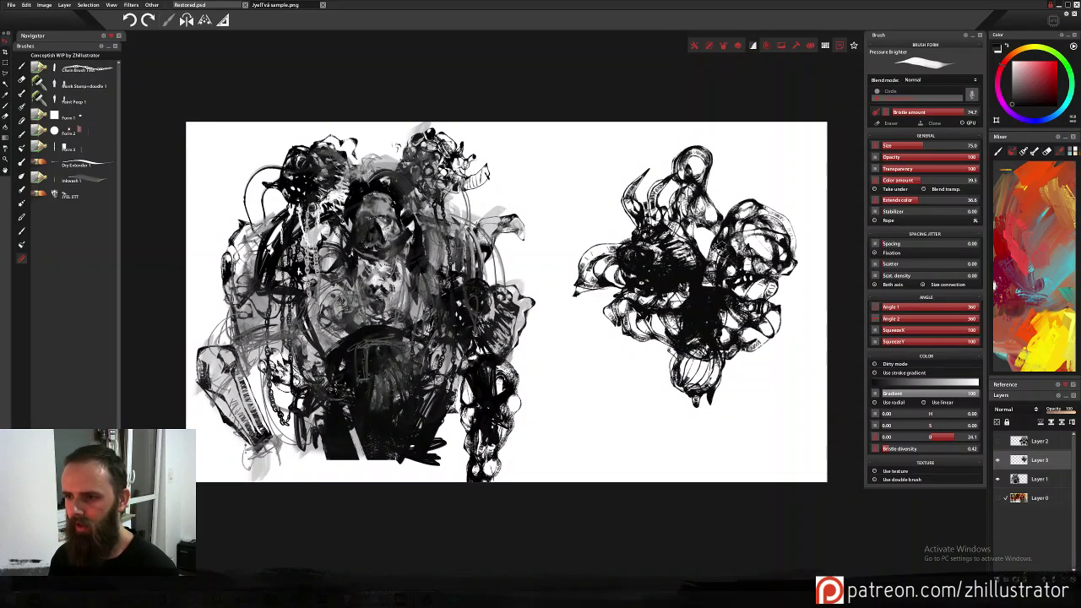
{"action": "key", "text": "bracketleft"}
{"action": "key", "text": "bracketleft"}
{"action": "key", "text": "bracketleft"}
{"action": "key", "text": "bracketleft"}
{"action": "key", "text": "bracketleft"}
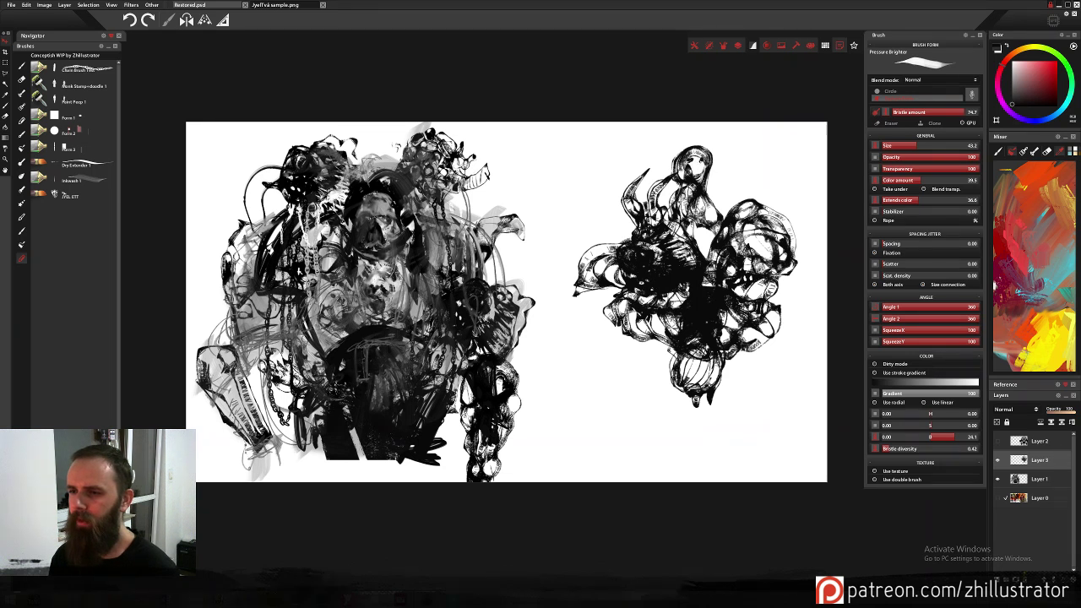
Paint black facial marks, hair, arched shoulder lines, a curled tendril and a small round chest detail on the second creature.
{"action": "mouse_move", "coordinate": [695, 164]}
{"action": "left_mouse_down"}
{"action": "mouse_move", "coordinate": [686, 172]}
{"action": "mouse_move", "coordinate": [693, 140]}
{"action": "mouse_move", "coordinate": [713, 149]}
{"action": "mouse_move", "coordinate": [704, 179]}
{"action": "left_mouse_up"}
{"action": "left_click_drag", "start_coordinate": [678, 167], "coordinate": [727, 212]}
{"action": "mouse_move", "coordinate": [713, 175]}
{"action": "left_mouse_down"}
{"action": "mouse_move", "coordinate": [742, 209]}
{"action": "mouse_move", "coordinate": [725, 178]}
{"action": "mouse_move", "coordinate": [764, 177]}
{"action": "mouse_move", "coordinate": [769, 211]}
{"action": "left_mouse_up"}
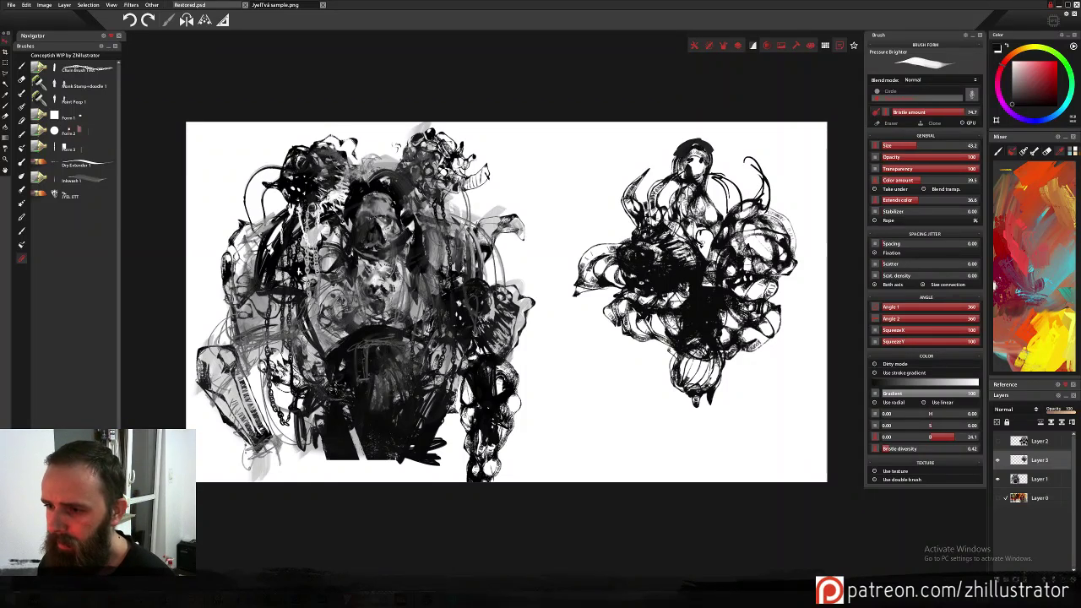
{"action": "mouse_move", "coordinate": [714, 247]}
{"action": "left_mouse_down"}
{"action": "mouse_move", "coordinate": [703, 228]}
{"action": "mouse_move", "coordinate": [708, 244]}
{"action": "left_mouse_up"}
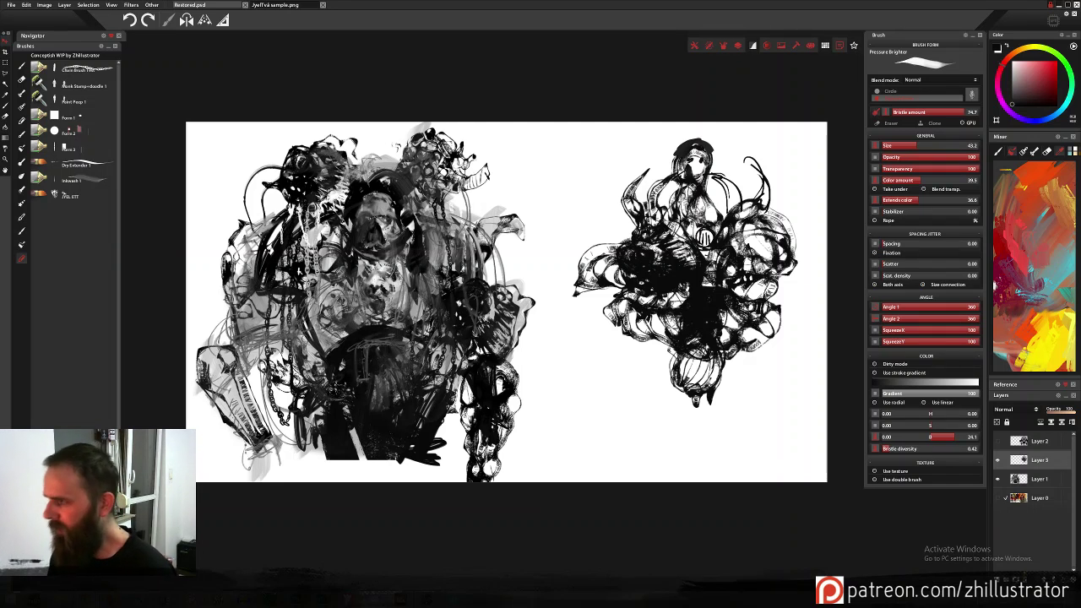
Paint a dark curved band along the second creature's right shoulder, replacing the first attempt.
{"action": "left_click_drag", "start_coordinate": [726, 178], "coordinate": [726, 232]}
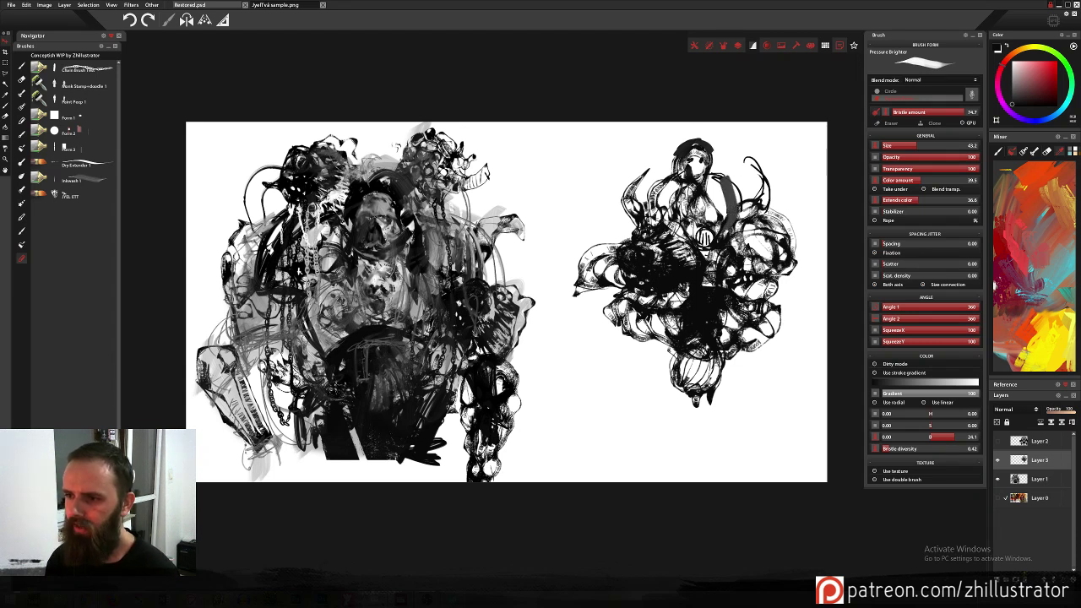
{"action": "key", "text": "ctrl+z"}
{"action": "left_click_drag", "start_coordinate": [716, 179], "coordinate": [731, 220]}
Refine the second creature's small face by alternating white and black, finishing with white as the active colour.
{"action": "key", "text": "x"}
{"action": "mouse_move", "coordinate": [681, 160]}
{"action": "left_mouse_down"}
{"action": "mouse_move", "coordinate": [698, 150]}
{"action": "mouse_move", "coordinate": [698, 178]}
{"action": "left_mouse_up"}
{"action": "key", "text": "x"}
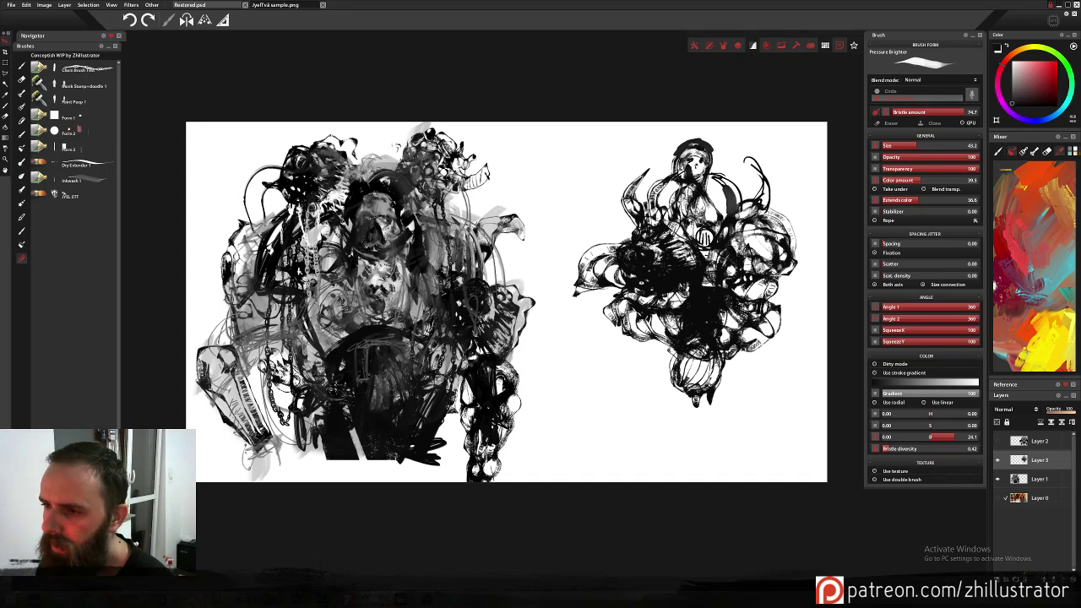
{"action": "key", "text": "x"}
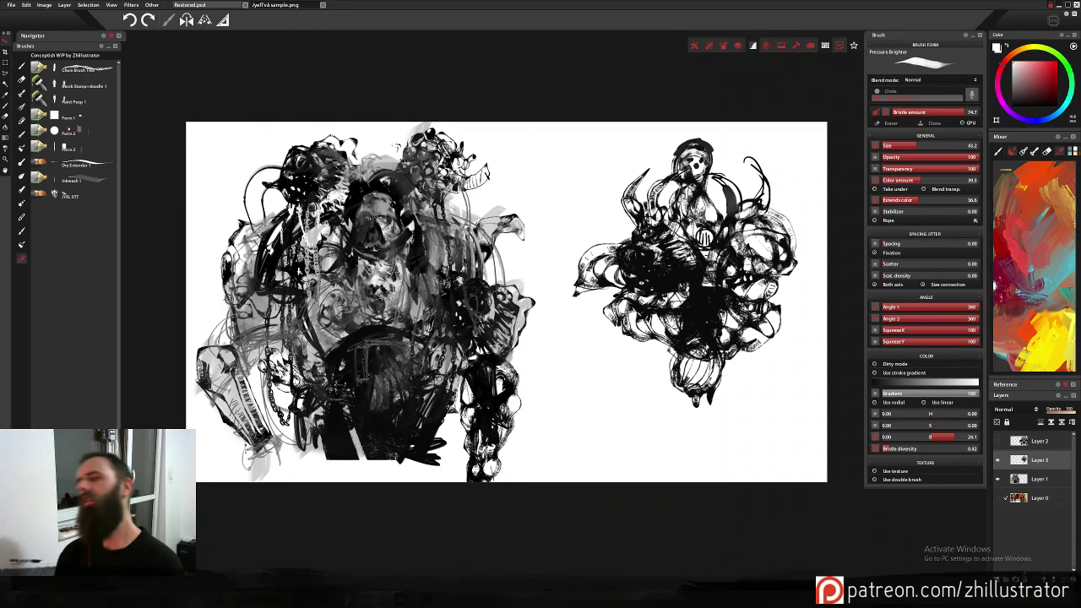
Darken the area below the second creature's face, and use Inkwash 1 to add grey washes over its horn, arms and lower body.
{"action": "mouse_move", "coordinate": [698, 181]}
{"action": "left_mouse_down"}
{"action": "mouse_move", "coordinate": [690, 194]}
{"action": "mouse_move", "coordinate": [733, 204]}
{"action": "left_mouse_up"}
{"action": "left_click", "coordinate": [736, 197], "text": "alt"}
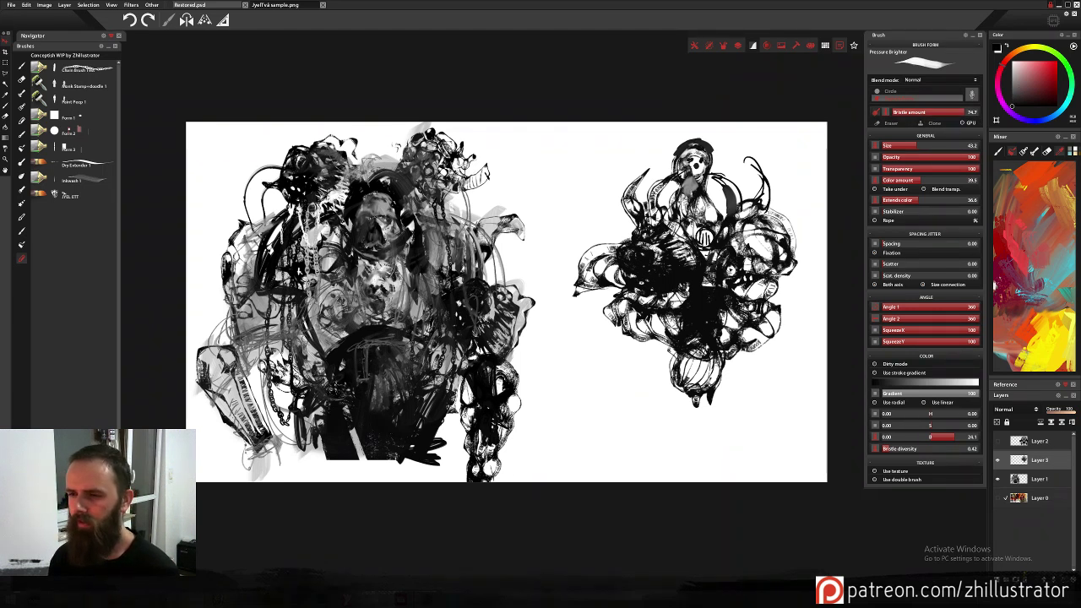
{"action": "left_click", "coordinate": [89, 183]}
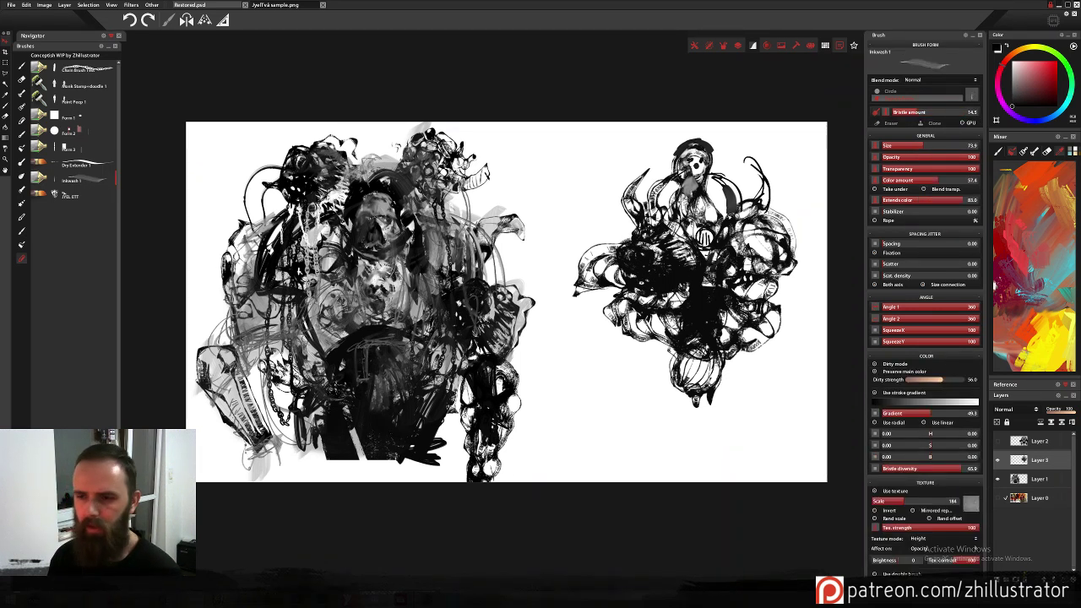
{"action": "mouse_move", "coordinate": [667, 188]}
{"action": "left_mouse_down"}
{"action": "mouse_move", "coordinate": [659, 226]}
{"action": "mouse_move", "coordinate": [627, 208]}
{"action": "mouse_move", "coordinate": [635, 233]}
{"action": "mouse_move", "coordinate": [592, 263]}
{"action": "left_mouse_up"}
{"action": "left_click_drag", "start_coordinate": [635, 230], "coordinate": [603, 255]}
{"action": "mouse_move", "coordinate": [674, 316]}
{"action": "left_mouse_down"}
{"action": "mouse_move", "coordinate": [674, 346]}
{"action": "mouse_move", "coordinate": [649, 396]}
{"action": "mouse_move", "coordinate": [764, 358]}
{"action": "mouse_move", "coordinate": [685, 354]}
{"action": "mouse_move", "coordinate": [652, 371]}
{"action": "mouse_move", "coordinate": [647, 342]}
{"action": "mouse_move", "coordinate": [726, 378]}
{"action": "mouse_move", "coordinate": [706, 377]}
{"action": "mouse_move", "coordinate": [752, 369]}
{"action": "left_mouse_up"}
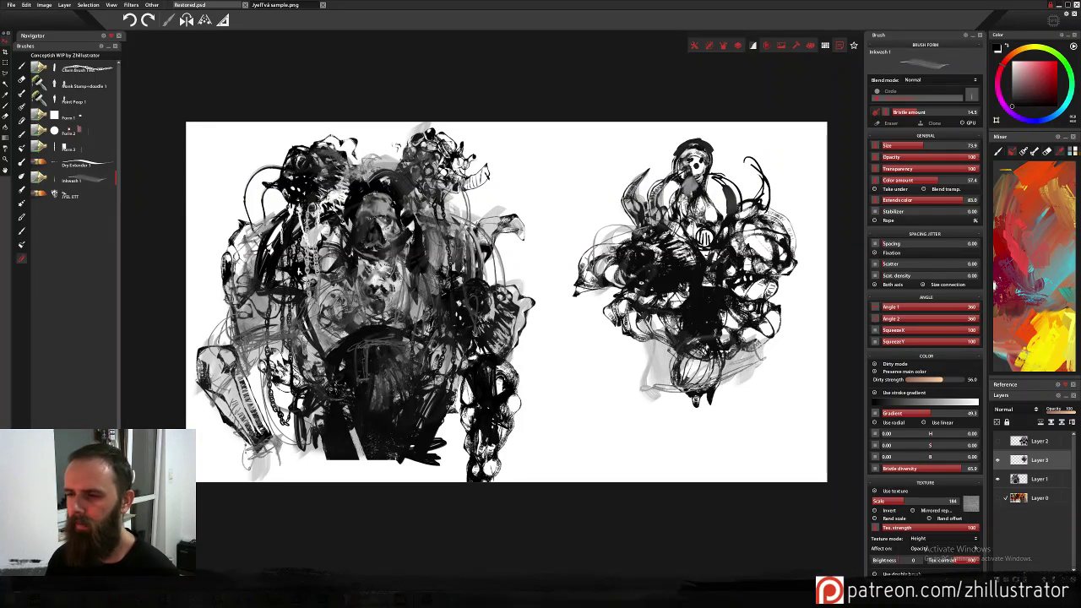
{"action": "mouse_move", "coordinate": [772, 221]}
{"action": "left_mouse_down"}
{"action": "mouse_move", "coordinate": [784, 269]}
{"action": "mouse_move", "coordinate": [794, 256]}
{"action": "left_mouse_up"}
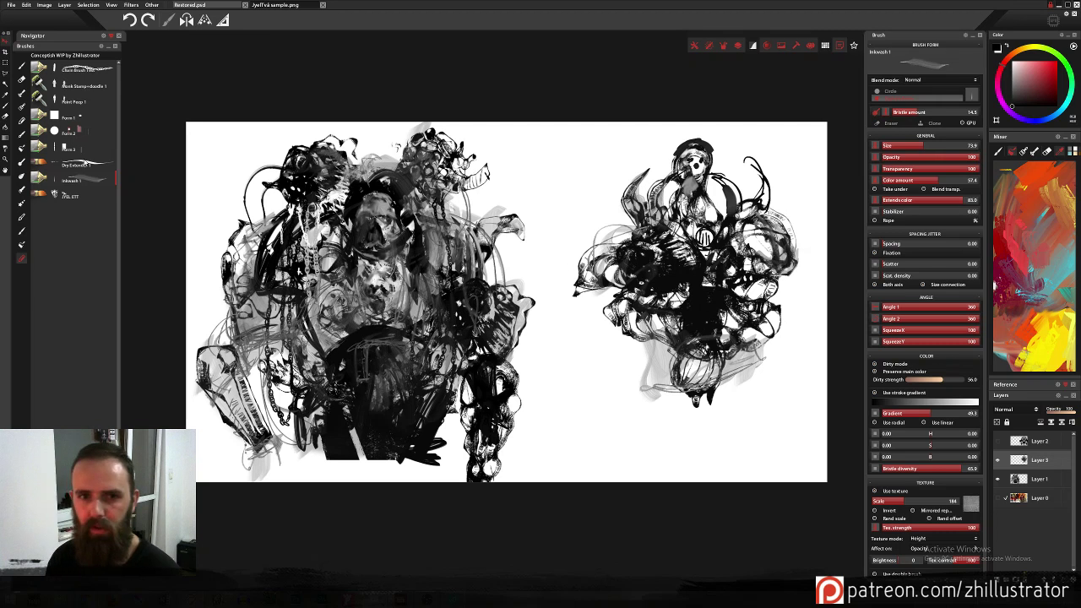
Switch to the Dry Extender 1 brush.
{"action": "left_click", "coordinate": [95, 167]}
{"action": "mouse_move", "coordinate": [592, 161]}
{"action": "left_mouse_down"}
{"action": "mouse_move", "coordinate": [554, 268]}
{"action": "mouse_move", "coordinate": [629, 139]}
{"action": "mouse_move", "coordinate": [621, 202]}
{"action": "mouse_move", "coordinate": [676, 212]}
{"action": "left_mouse_up"}
{"action": "key", "text": "ctrl+z"}
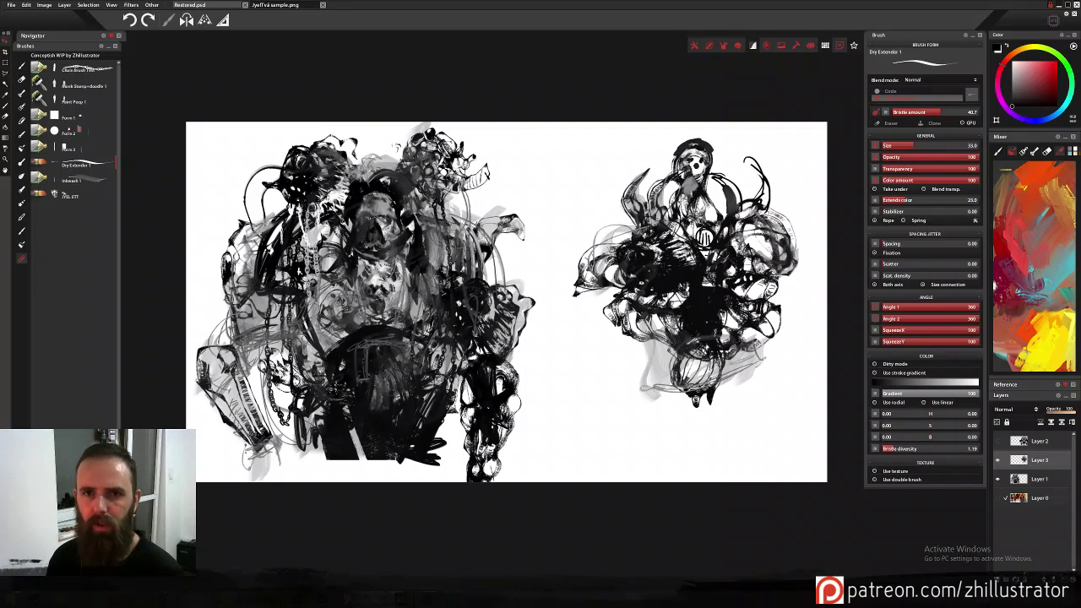
{"action": "mouse_move", "coordinate": [567, 250]}
{"action": "left_mouse_down"}
{"action": "mouse_move", "coordinate": [635, 338]}
{"action": "mouse_move", "coordinate": [667, 409]}
{"action": "left_mouse_up"}
{"action": "key", "text": "ctrl+z"}
Sample a light grey and paint dry streaks over the second creature's dark central torso, head and neck.
{"action": "left_click", "coordinate": [667, 354], "text": "alt"}
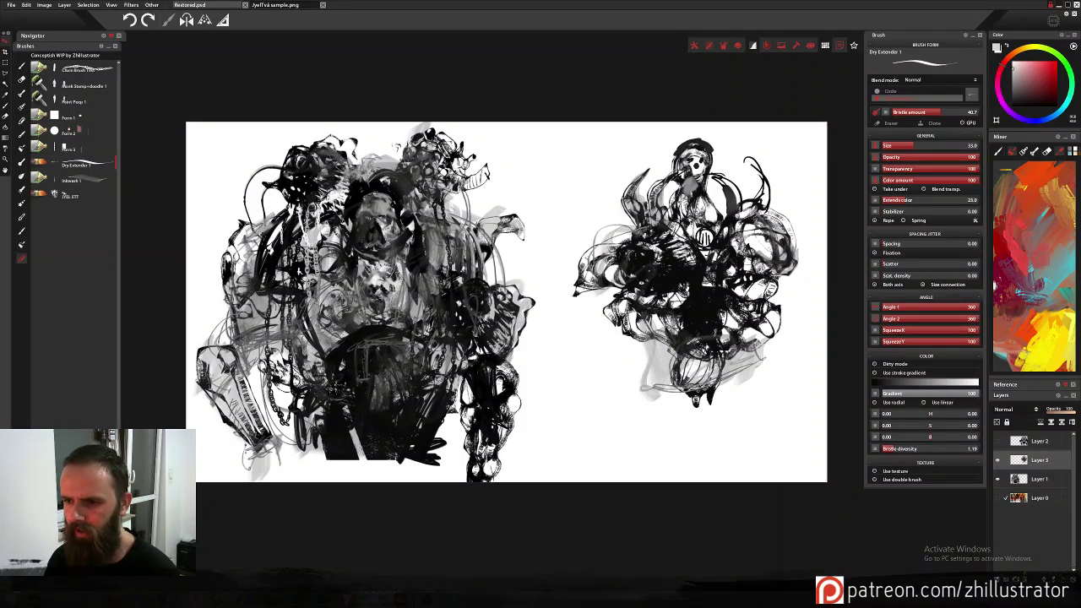
{"action": "left_click_drag", "start_coordinate": [683, 319], "coordinate": [671, 360]}
{"action": "mouse_move", "coordinate": [694, 298]}
{"action": "left_mouse_down"}
{"action": "mouse_move", "coordinate": [685, 354]}
{"action": "mouse_move", "coordinate": [734, 280]}
{"action": "left_mouse_up"}
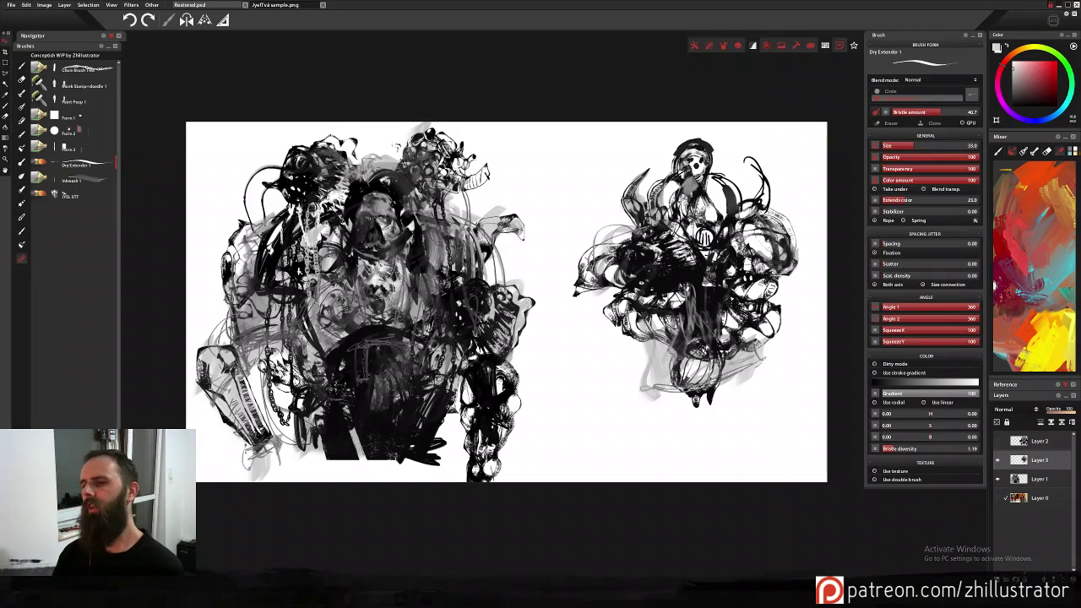
{"action": "left_click_drag", "start_coordinate": [710, 319], "coordinate": [741, 279]}
{"action": "mouse_move", "coordinate": [676, 161]}
{"action": "left_mouse_down"}
{"action": "mouse_move", "coordinate": [692, 141]}
{"action": "mouse_move", "coordinate": [707, 196]}
{"action": "mouse_move", "coordinate": [681, 252]}
{"action": "mouse_move", "coordinate": [665, 241]}
{"action": "mouse_move", "coordinate": [652, 277]}
{"action": "left_mouse_up"}
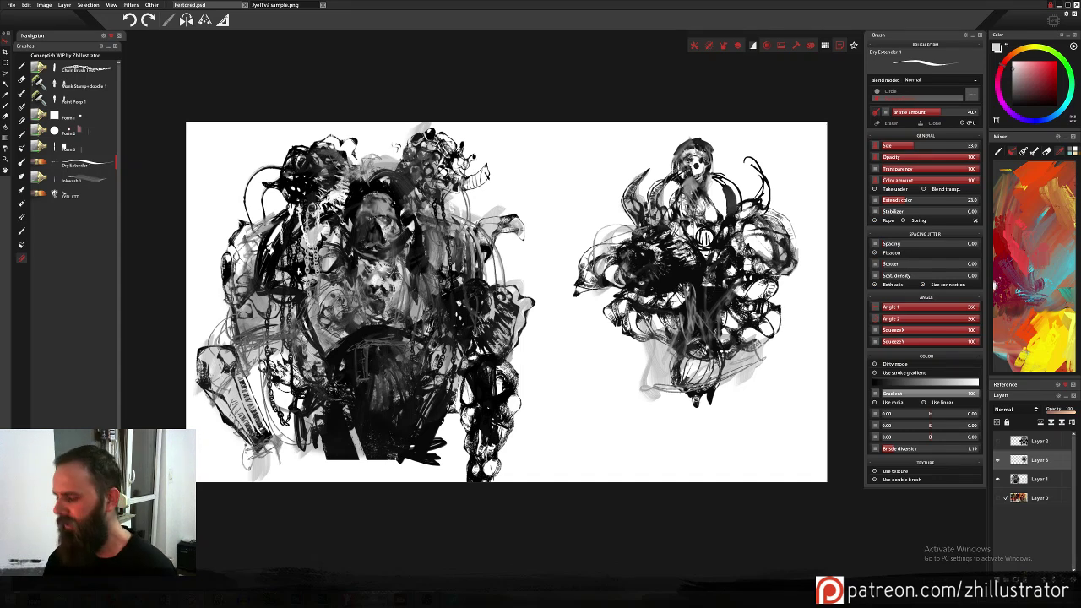
Switch to the JYEL ETT brush and sample black from the second creature's torso.
{"action": "scroll", "coordinate": [645, 316], "scroll_direction": "down", "scroll_amount": 3}
{"action": "scroll", "coordinate": [645, 316], "scroll_direction": "up", "scroll_amount": 7}
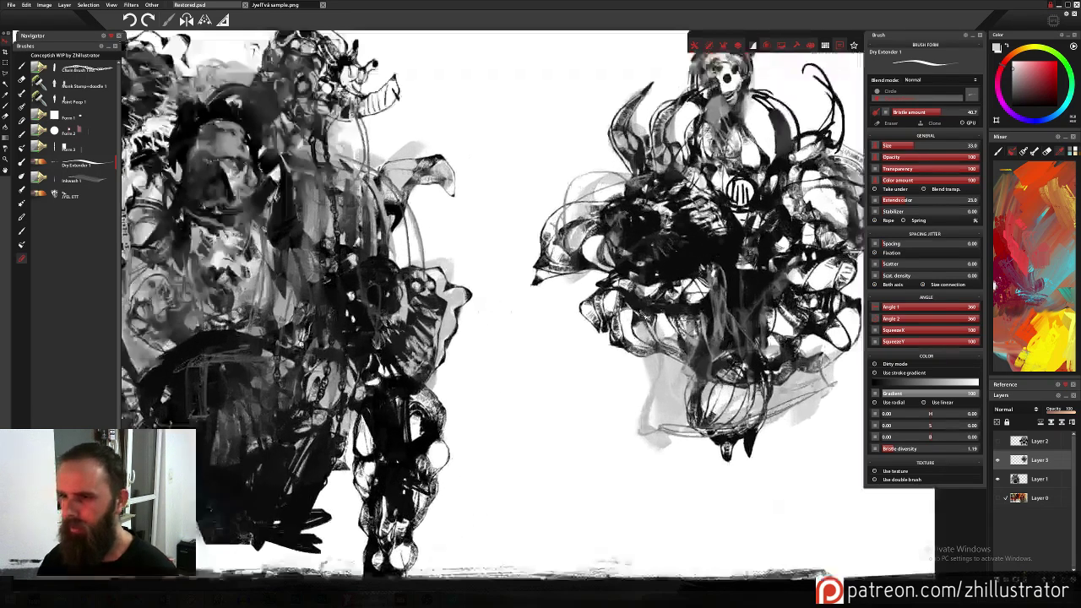
{"action": "left_click_drag", "start_coordinate": [646, 316], "coordinate": [473, 385]}
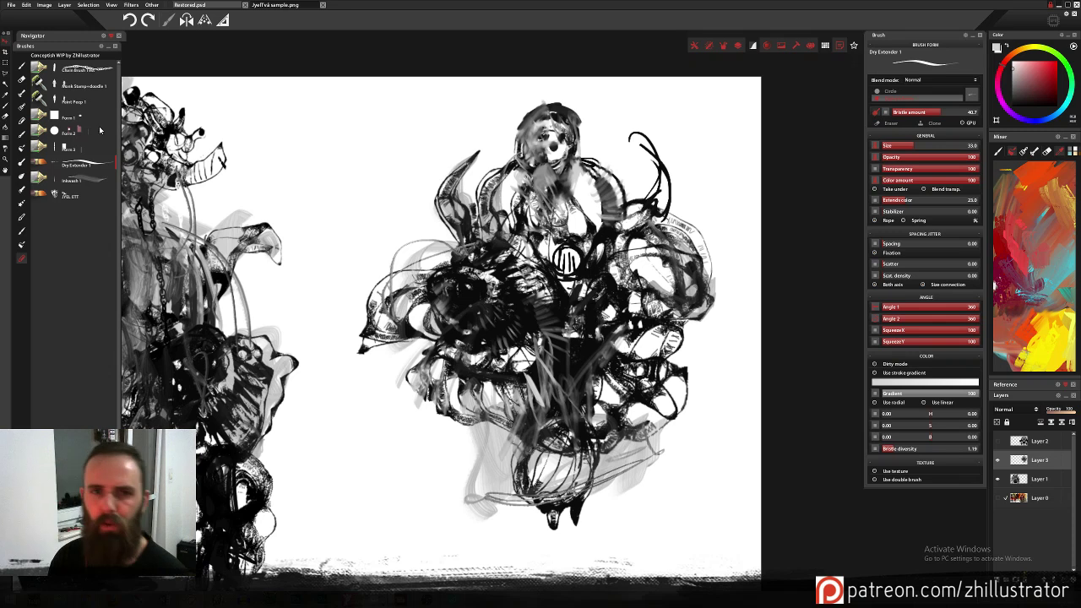
{"action": "left_click", "coordinate": [84, 196]}
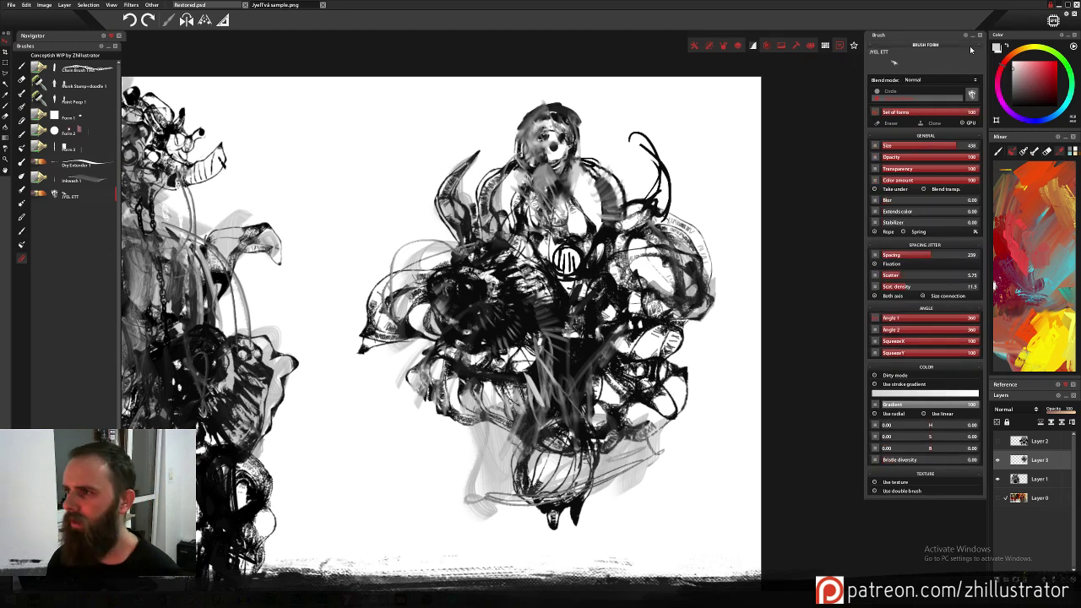
{"action": "left_click", "coordinate": [569, 358], "text": "alt"}
Stamp black JYEL ETT forms around the second creature's head and chest, undoing each variation until a compact form is kept below the face.
{"action": "left_click", "coordinate": [542, 168]}
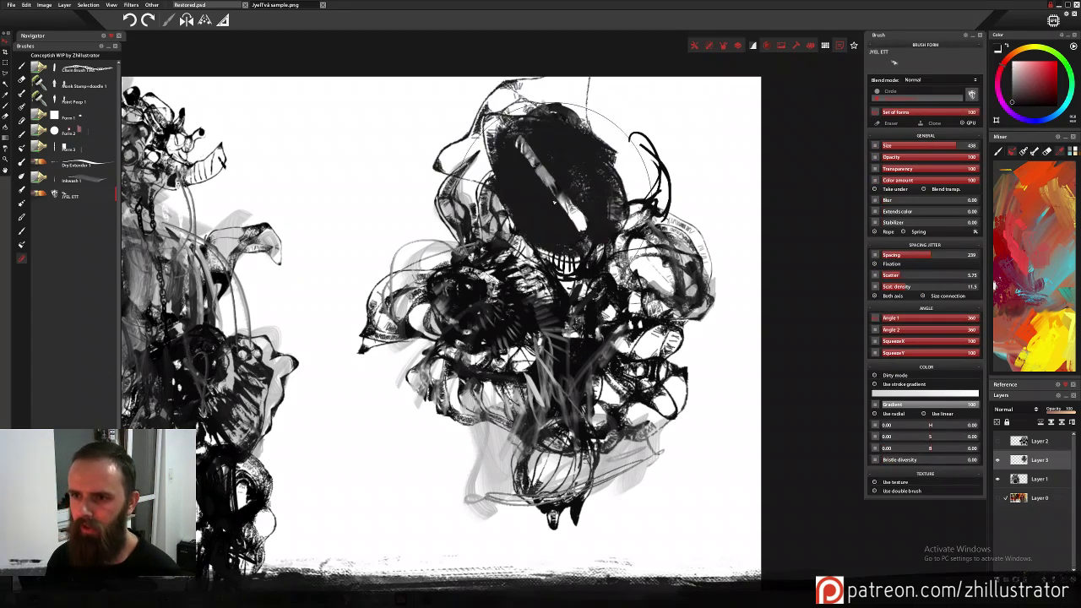
{"action": "key", "text": "ctrl+z"}
{"action": "left_click", "coordinate": [557, 178]}
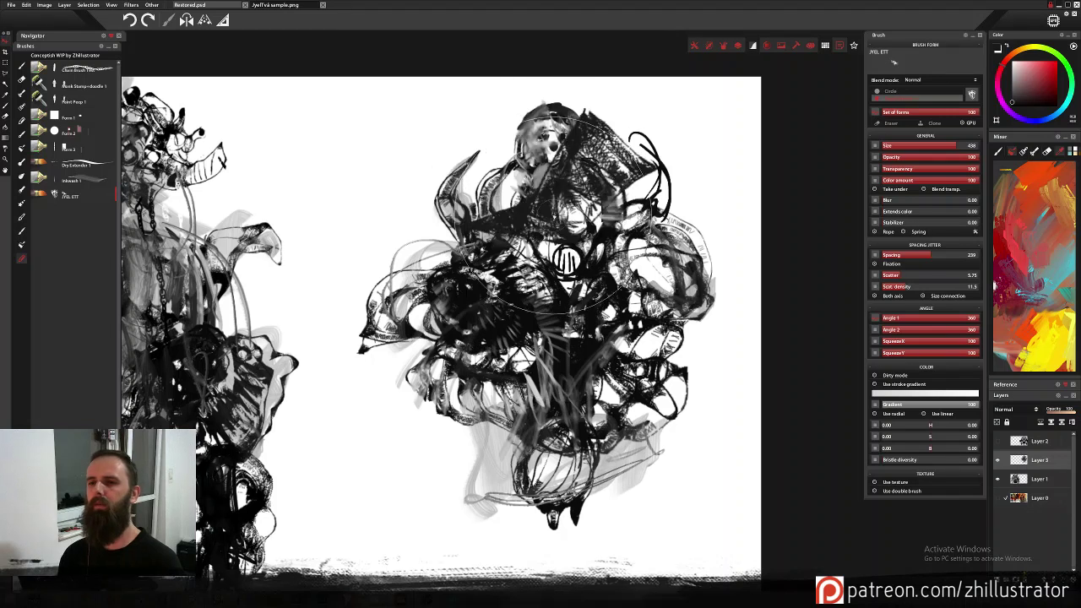
{"action": "key", "text": "ctrl+z"}
{"action": "left_click", "coordinate": [551, 174]}
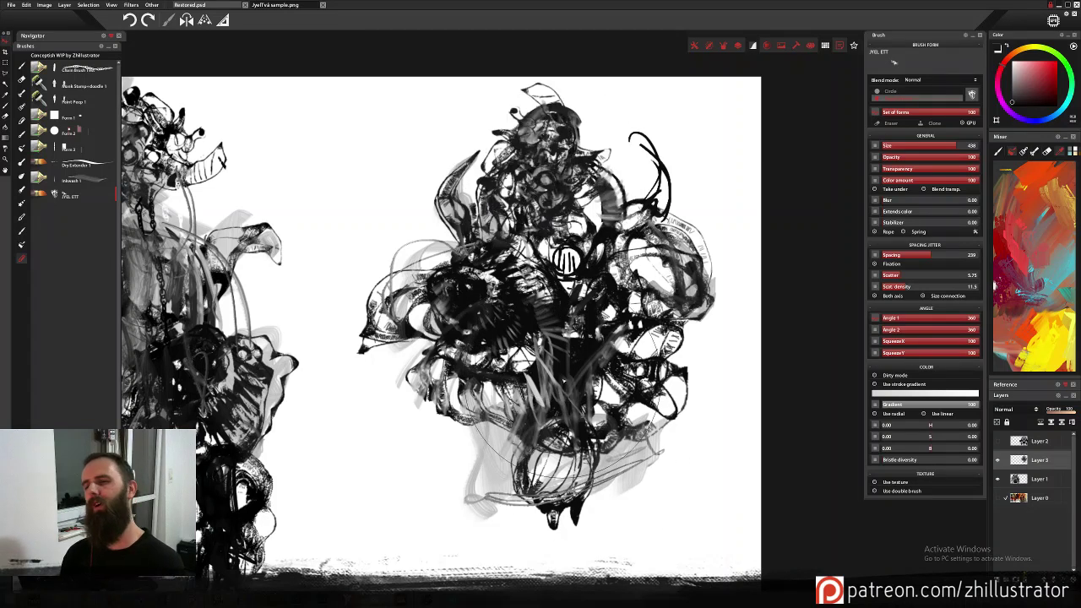
{"action": "key", "text": "ctrl+z"}
{"action": "left_click", "coordinate": [551, 175]}
{"action": "key", "text": "ctrl+z"}
{"action": "left_click", "coordinate": [539, 175]}
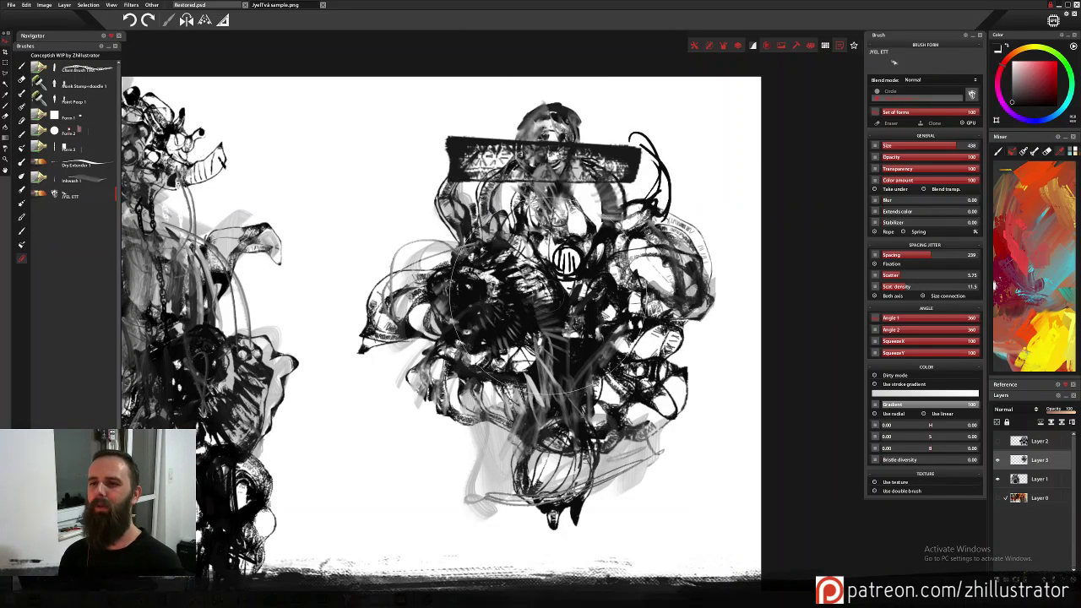
{"action": "key", "text": "ctrl+z"}
{"action": "left_click", "coordinate": [549, 180]}
{"action": "key", "text": "ctrl+z"}
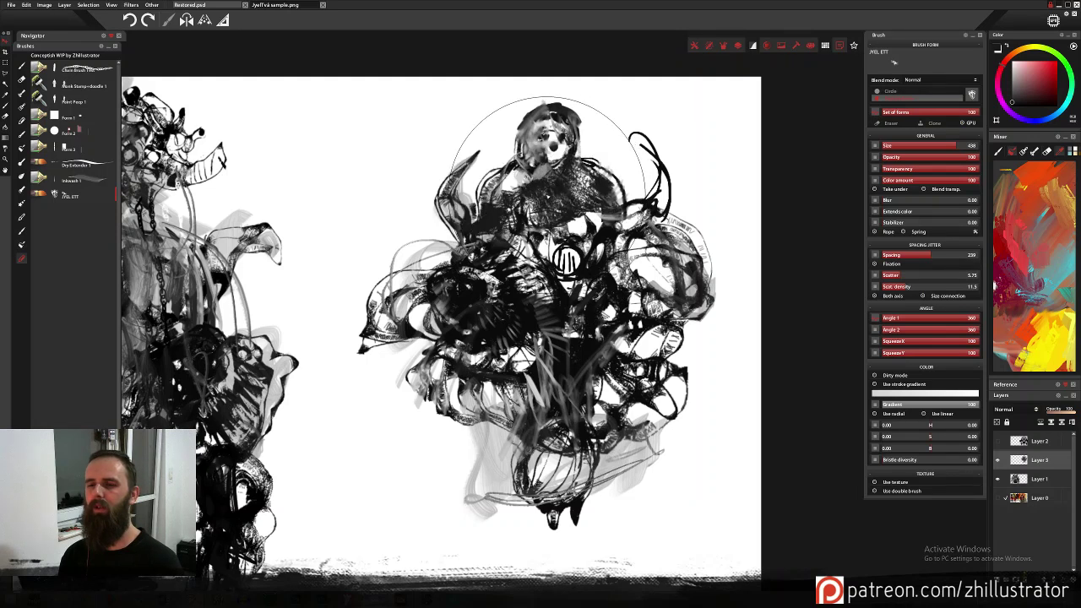
{"action": "left_click", "coordinate": [548, 195]}
{"action": "key", "text": "ctrl+z"}
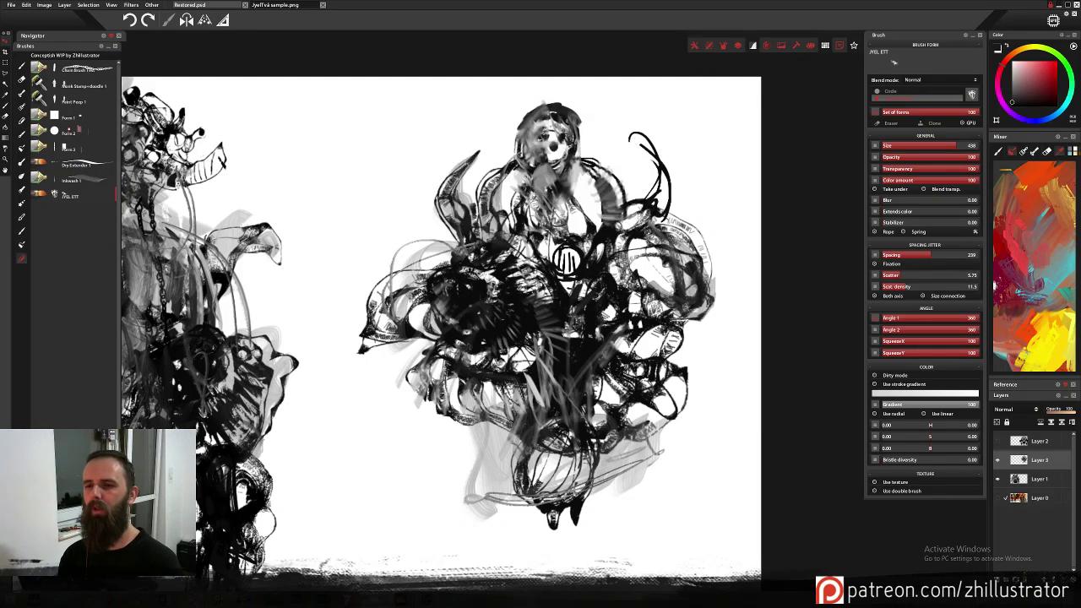
{"action": "left_click", "coordinate": [546, 191]}
{"action": "key", "text": "ctrl+z"}
{"action": "key", "text": "ctrl+z"}
{"action": "left_click", "coordinate": [545, 181]}
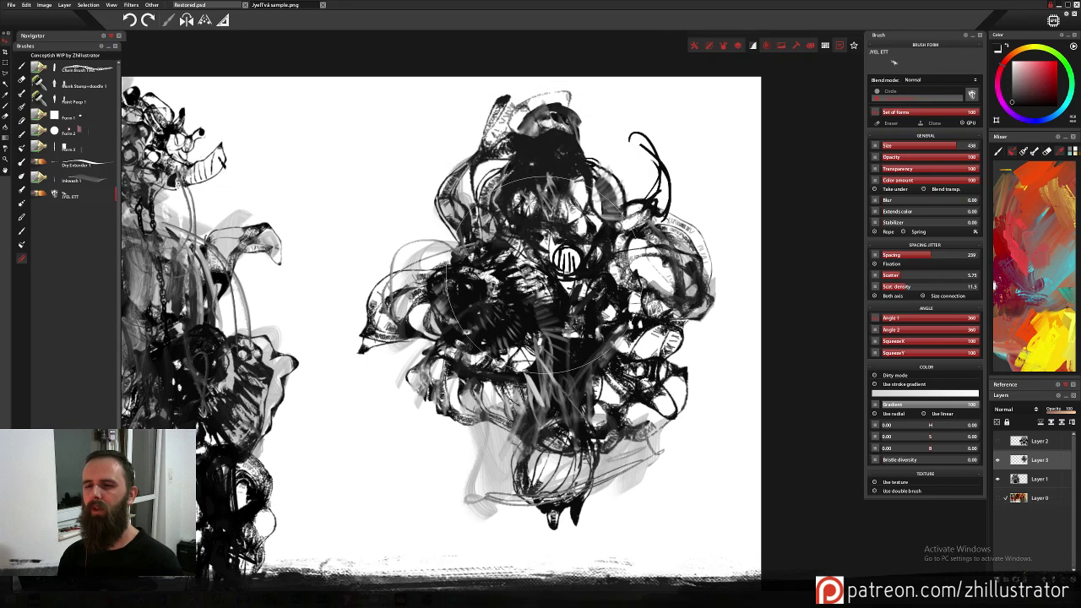
{"action": "key", "text": "ctrl+z"}
{"action": "left_click", "coordinate": [543, 173]}
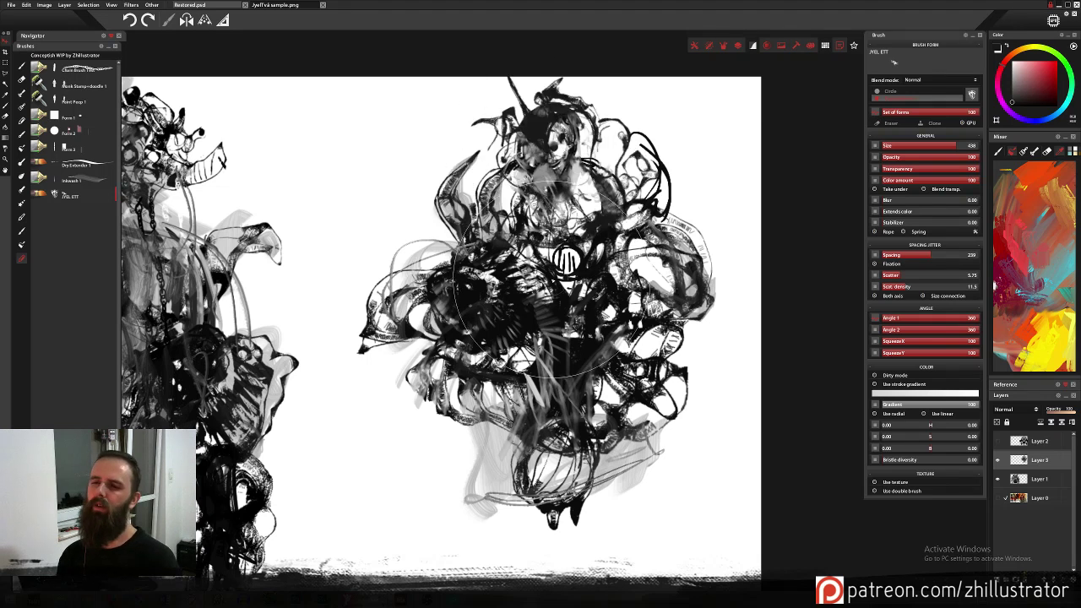
{"action": "key", "text": "ctrl+z"}
{"action": "left_click", "coordinate": [545, 182]}
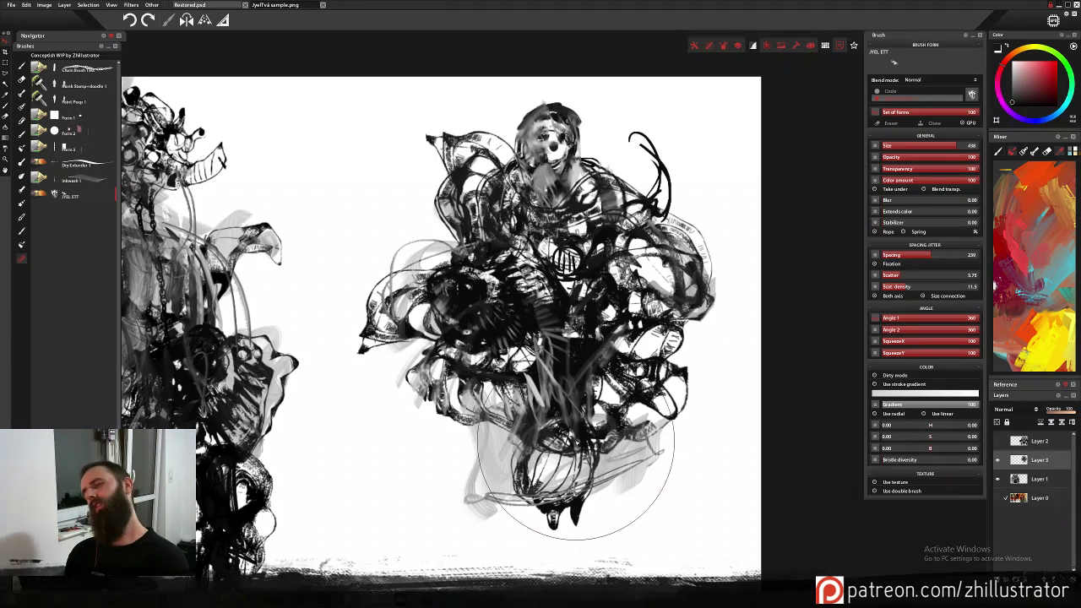
{"action": "key", "text": "ctrl+z"}
{"action": "left_click", "coordinate": [439, 279]}
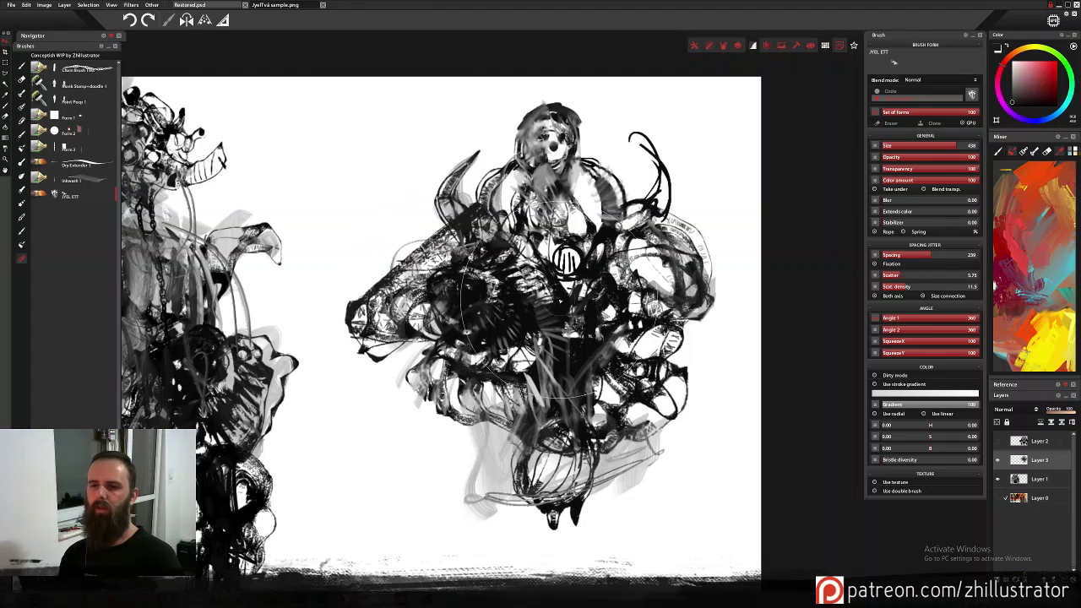
{"action": "key", "text": "ctrl+z"}
{"action": "left_click", "coordinate": [579, 218]}
{"action": "key", "text": "ctrl+z"}
{"action": "left_click", "coordinate": [553, 183]}
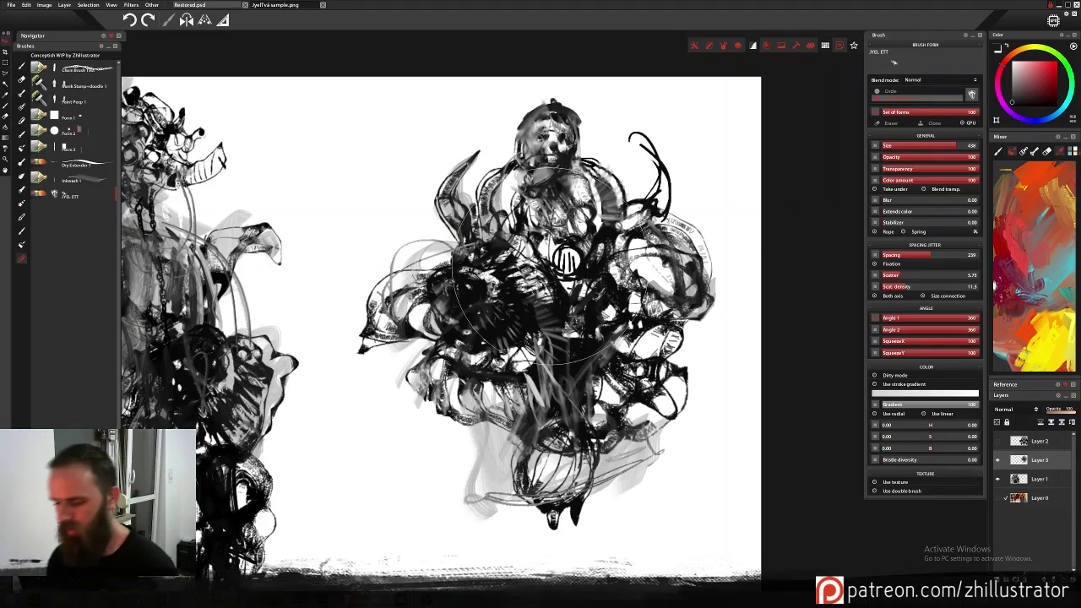
Touch up the second creature's face in light tones with Dry Extender 1, and switch to Inkwash 1.
{"action": "left_click", "coordinate": [87, 164]}
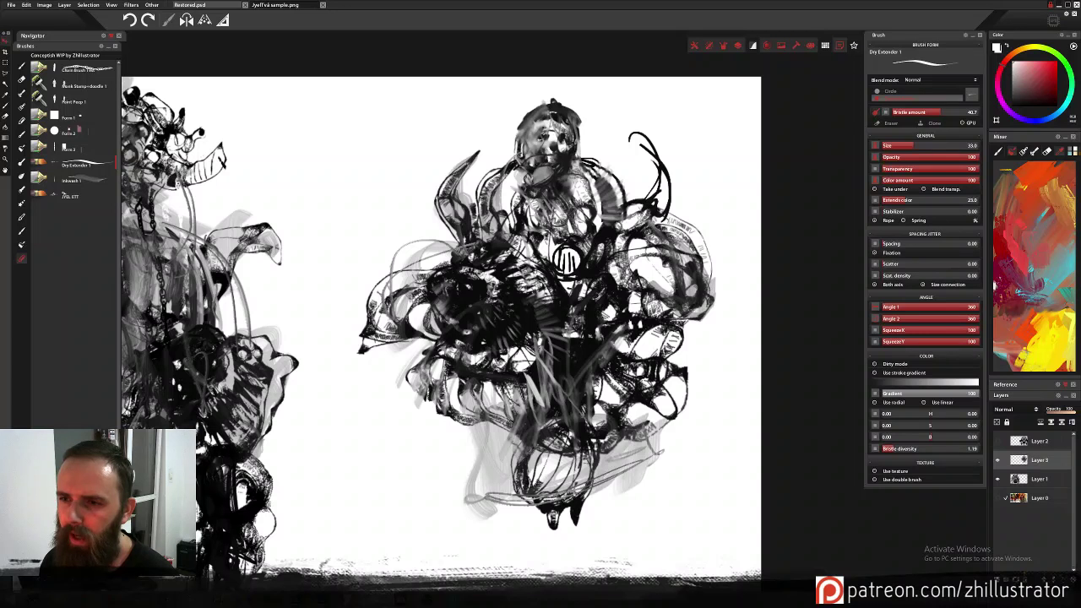
{"action": "left_click", "coordinate": [571, 144], "text": "alt"}
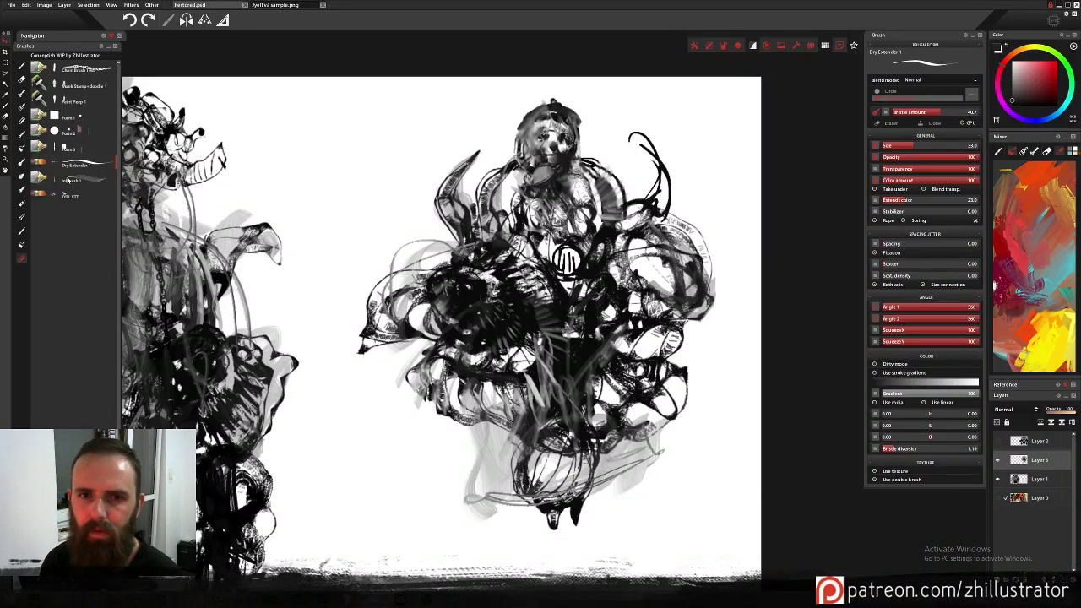
{"action": "left_click", "coordinate": [75, 176]}
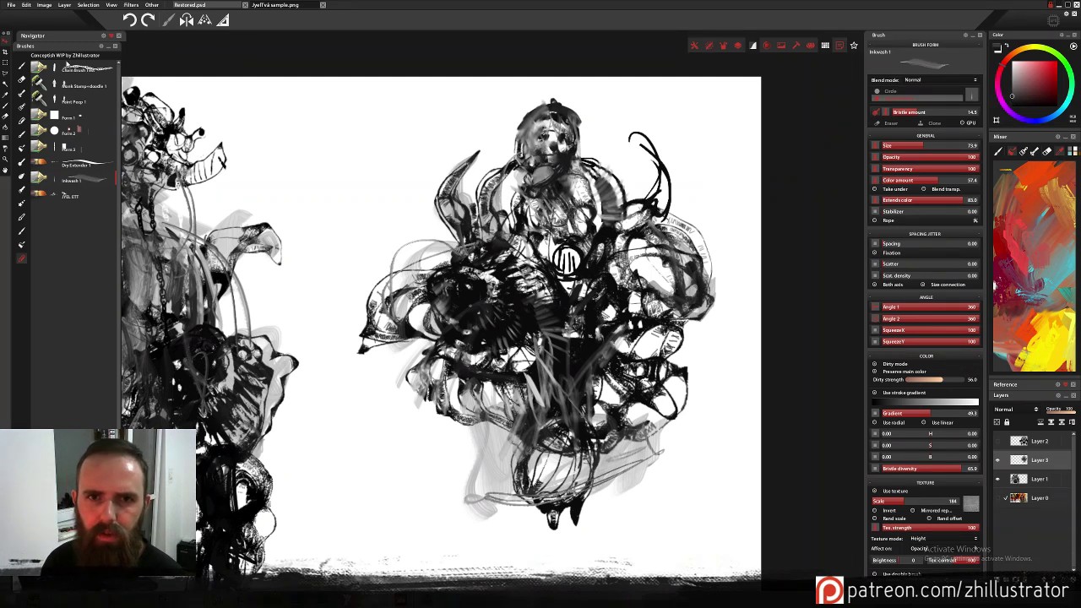
Refine the second creature's skull-like eyes and mouth using the Greasy Pencil from the Zhillustrator Set, sampling tones from the face.
{"action": "left_click", "coordinate": [23, 246]}
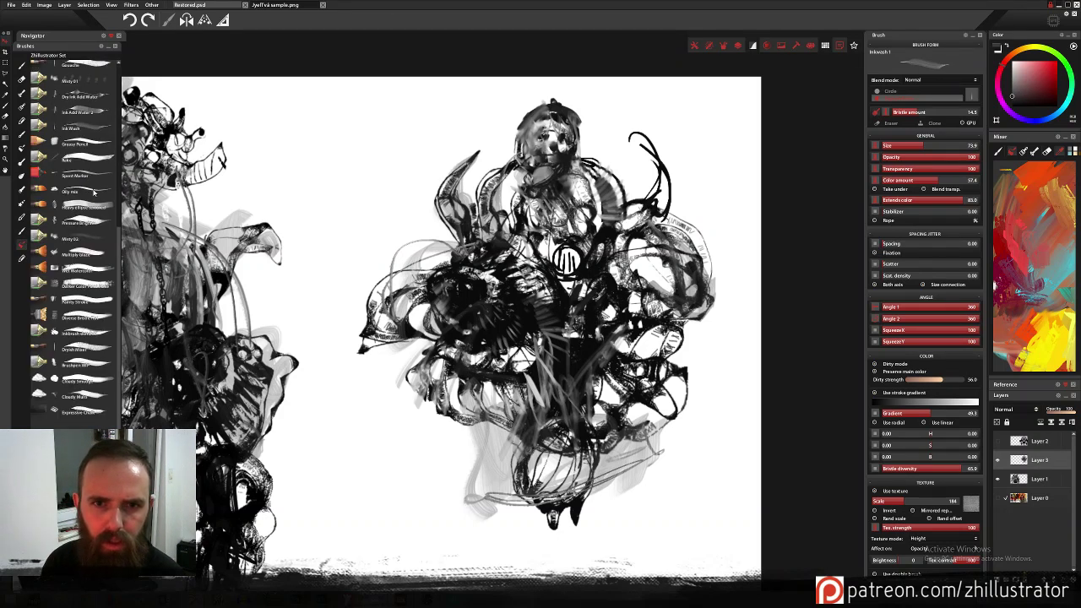
{"action": "left_click", "coordinate": [95, 147]}
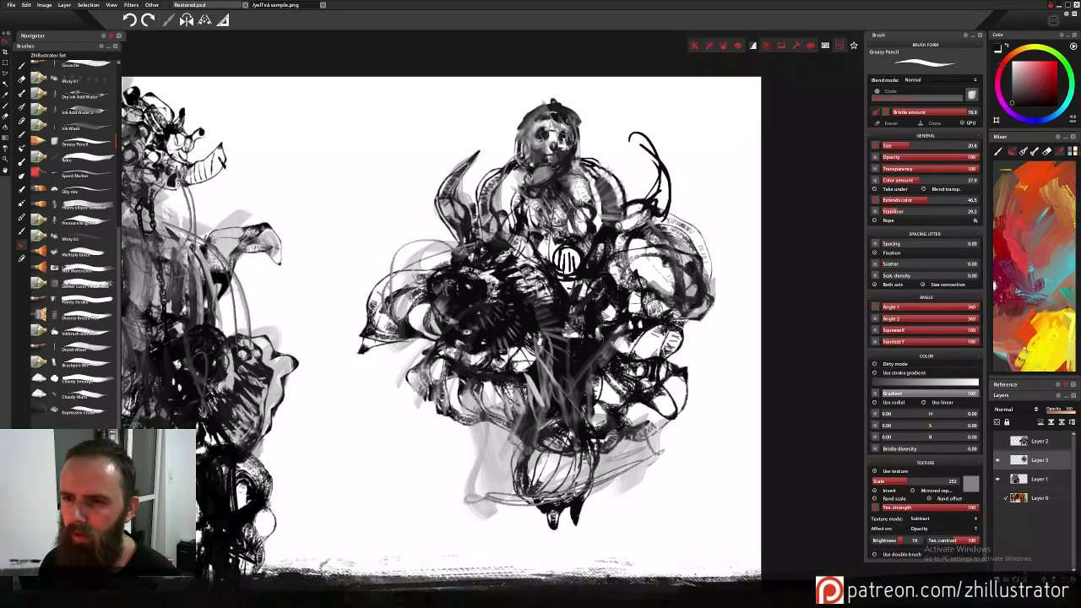
{"action": "left_click", "coordinate": [550, 154], "text": "alt"}
{"action": "left_click", "coordinate": [556, 148], "text": "alt"}
{"action": "left_click_drag", "start_coordinate": [548, 155], "coordinate": [543, 163]}
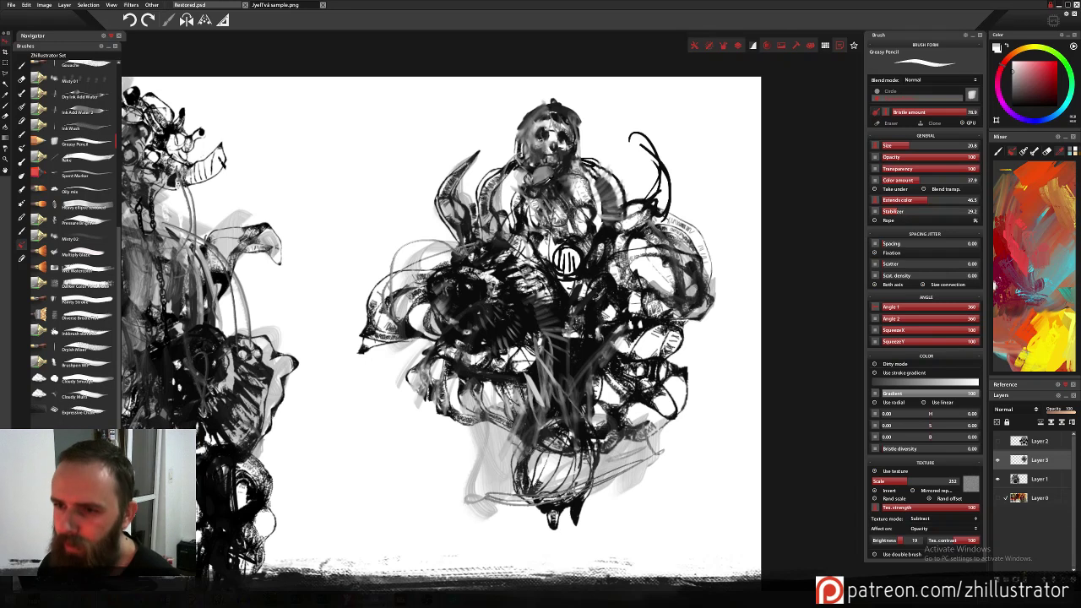
Sample black beside the head and redraw the arched line down the second creature's left shoulder.
{"action": "left_click", "coordinate": [537, 179], "text": "alt"}
{"action": "left_click", "coordinate": [510, 160], "text": "alt"}
{"action": "left_click", "coordinate": [506, 171], "text": "alt"}
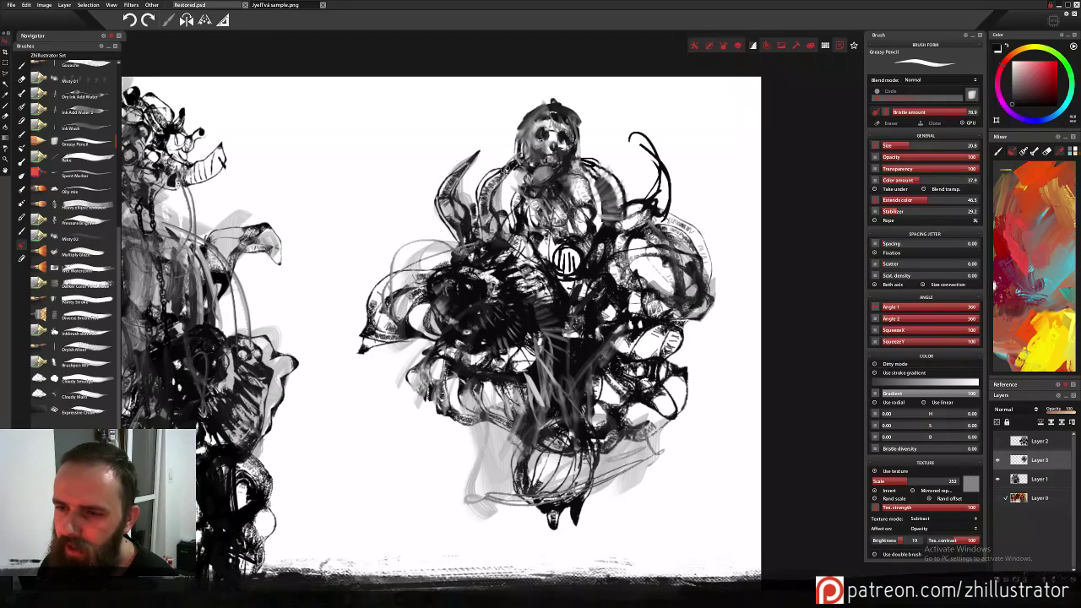
{"action": "left_click_drag", "start_coordinate": [505, 176], "coordinate": [494, 224]}
Sample dark grey and add short bristle-like marks along the outer edges of both shoulders and the curled tendril.
{"action": "left_click", "coordinate": [613, 179], "text": "alt"}
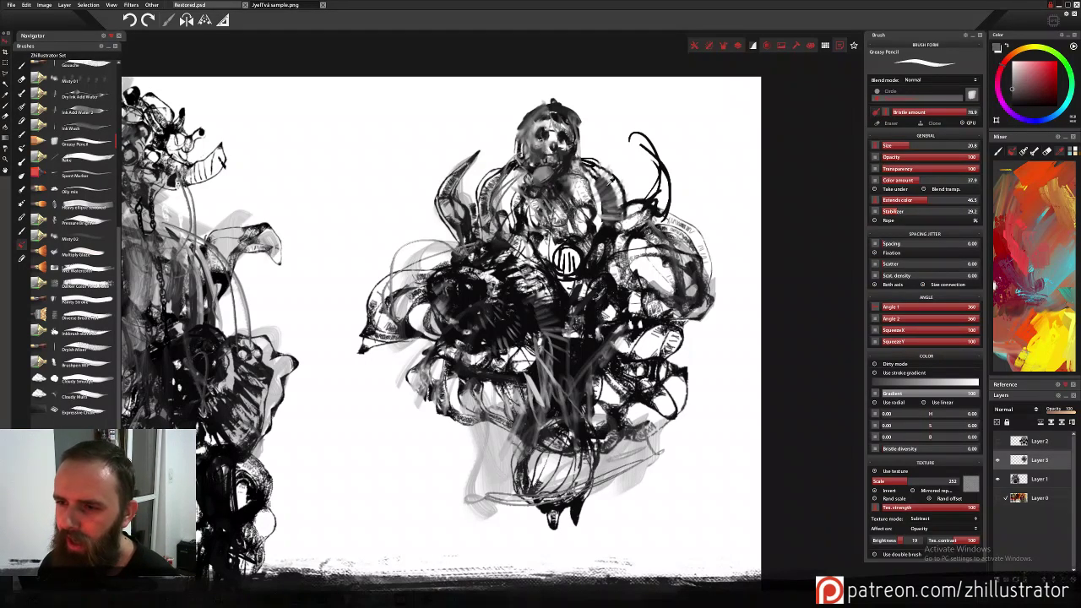
{"action": "left_click", "coordinate": [700, 272], "text": "alt"}
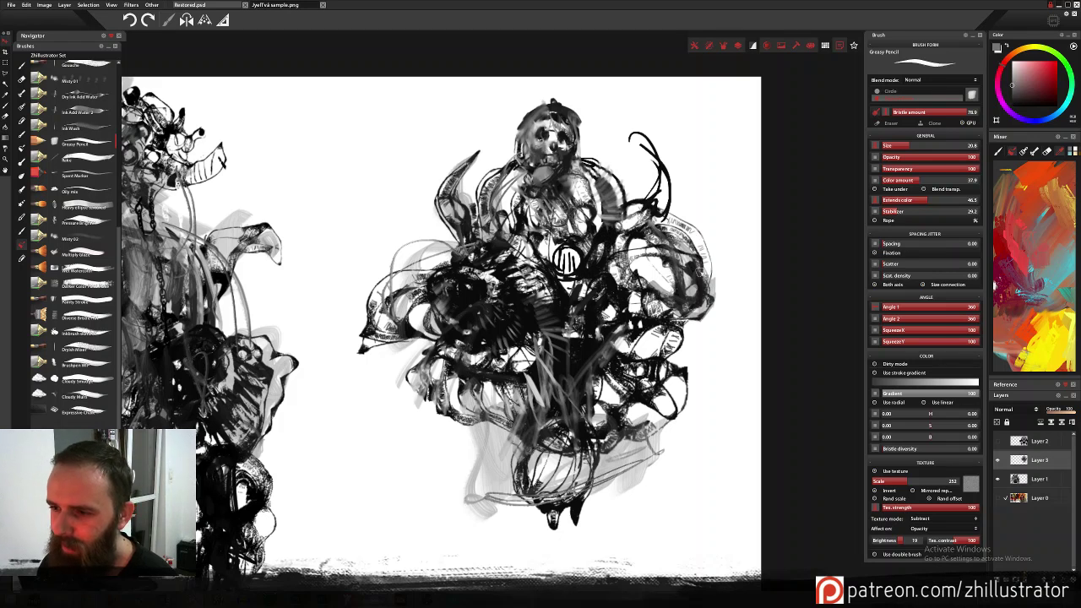
{"action": "left_click", "coordinate": [709, 275], "text": "alt"}
{"action": "mouse_move", "coordinate": [712, 276]}
{"action": "left_mouse_down"}
{"action": "mouse_move", "coordinate": [695, 225]}
{"action": "mouse_move", "coordinate": [670, 214]}
{"action": "left_mouse_up"}
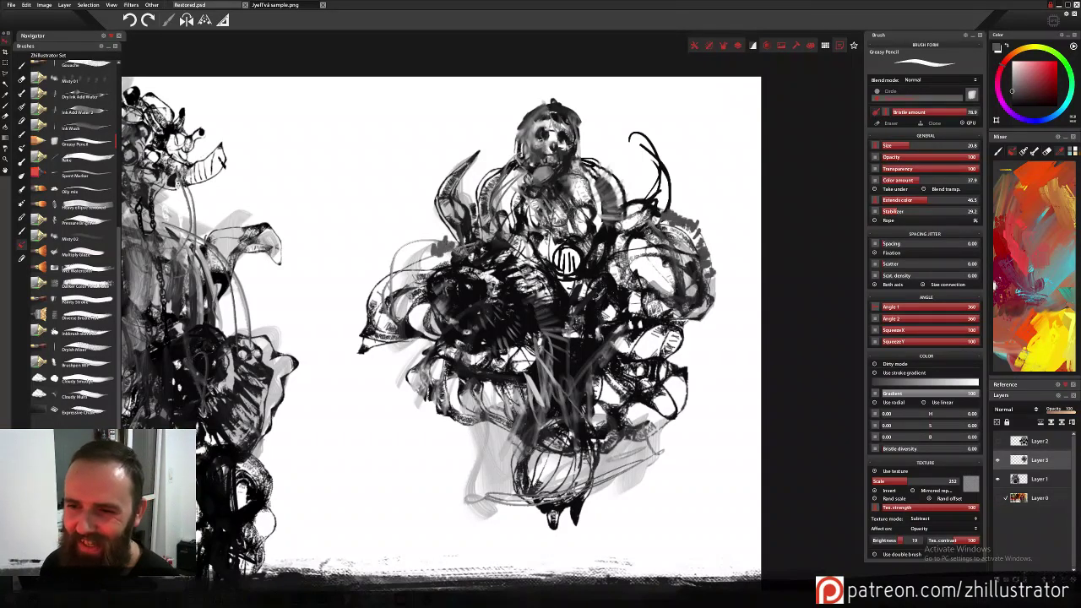
{"action": "left_click_drag", "start_coordinate": [425, 246], "coordinate": [384, 282]}
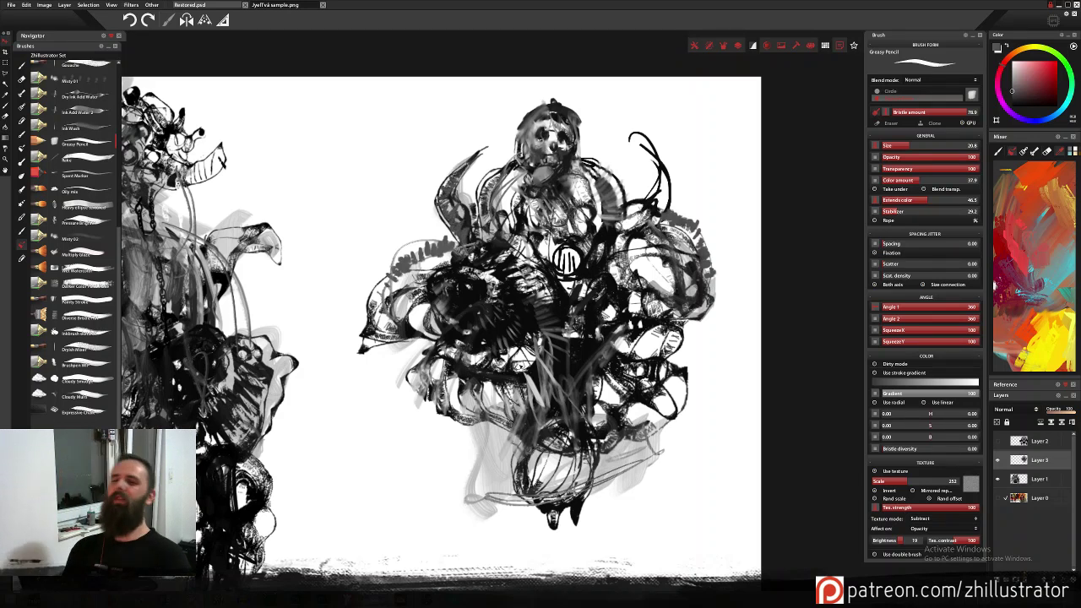
{"action": "left_click_drag", "start_coordinate": [657, 199], "coordinate": [669, 178]}
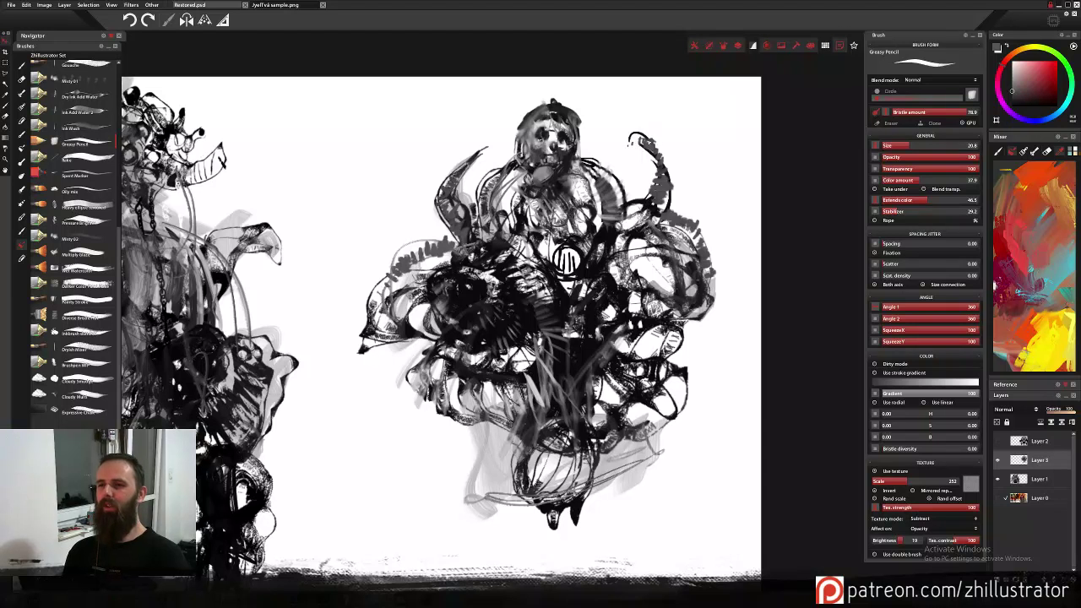
{"action": "left_click_drag", "start_coordinate": [647, 140], "coordinate": [665, 172]}
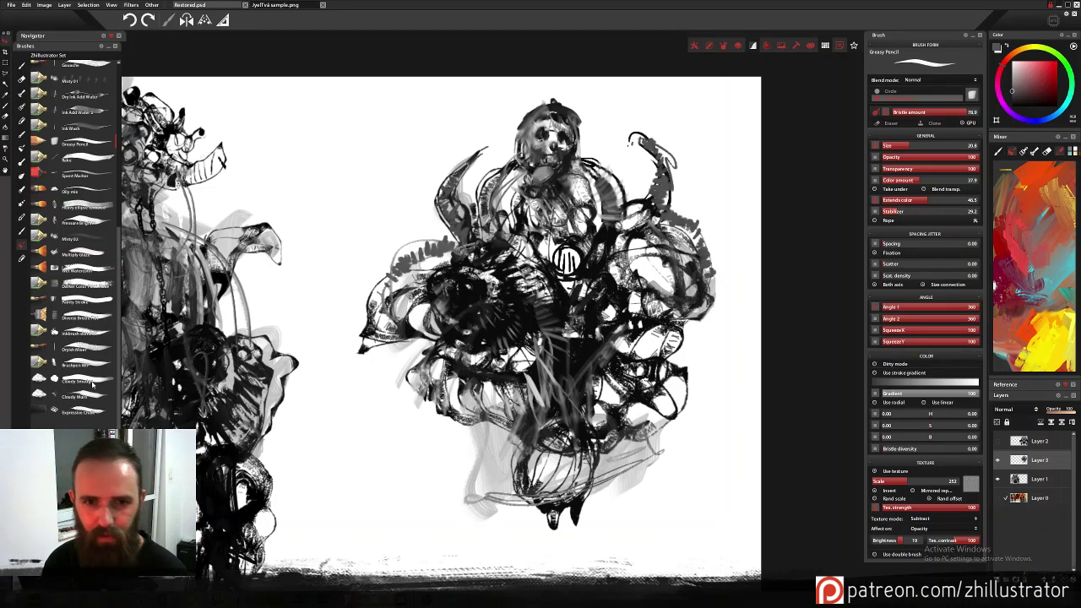
Switch to Inkwash 1 from the Conceptish WIP by Zhillustrator set and soften the second creature's chest and spiky central mass.
{"action": "left_click", "coordinate": [23, 259]}
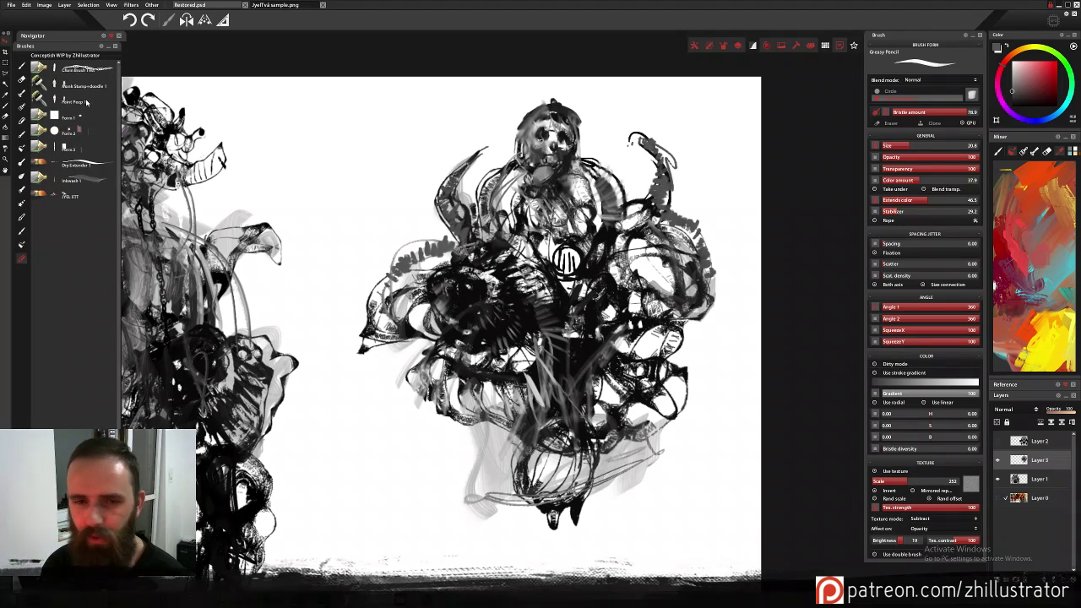
{"action": "left_click", "coordinate": [90, 181]}
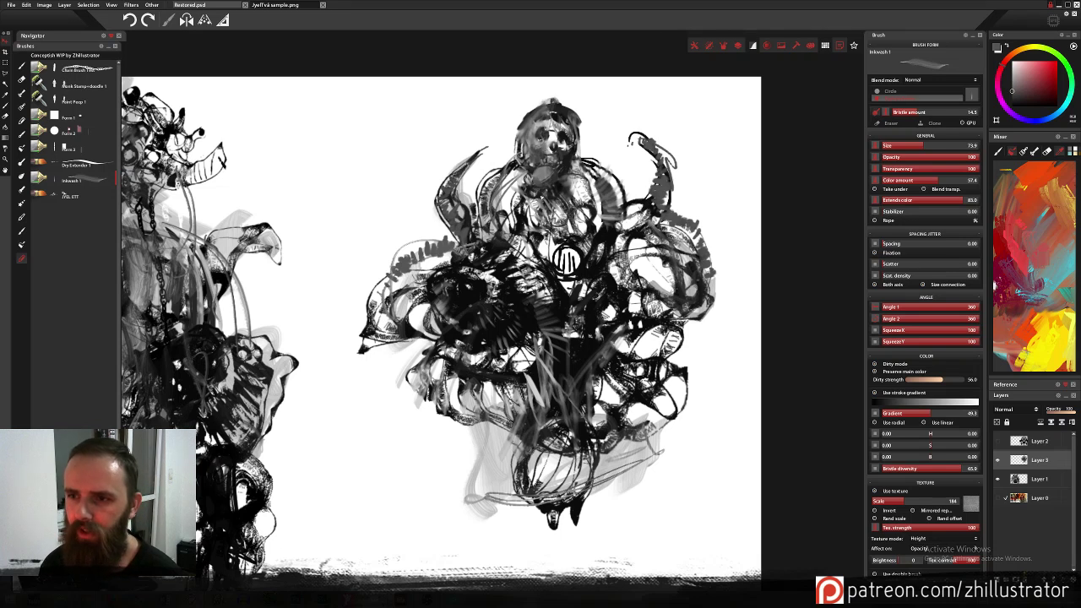
{"action": "mouse_move", "coordinate": [554, 187]}
{"action": "left_mouse_down"}
{"action": "mouse_move", "coordinate": [510, 250]}
{"action": "mouse_move", "coordinate": [544, 258]}
{"action": "mouse_move", "coordinate": [564, 296]}
{"action": "mouse_move", "coordinate": [563, 243]}
{"action": "left_mouse_up"}
{"action": "mouse_move", "coordinate": [552, 283]}
{"action": "left_mouse_down"}
{"action": "mouse_move", "coordinate": [512, 321]}
{"action": "mouse_move", "coordinate": [551, 317]}
{"action": "mouse_move", "coordinate": [555, 361]}
{"action": "mouse_move", "coordinate": [507, 380]}
{"action": "mouse_move", "coordinate": [456, 363]}
{"action": "left_mouse_up"}
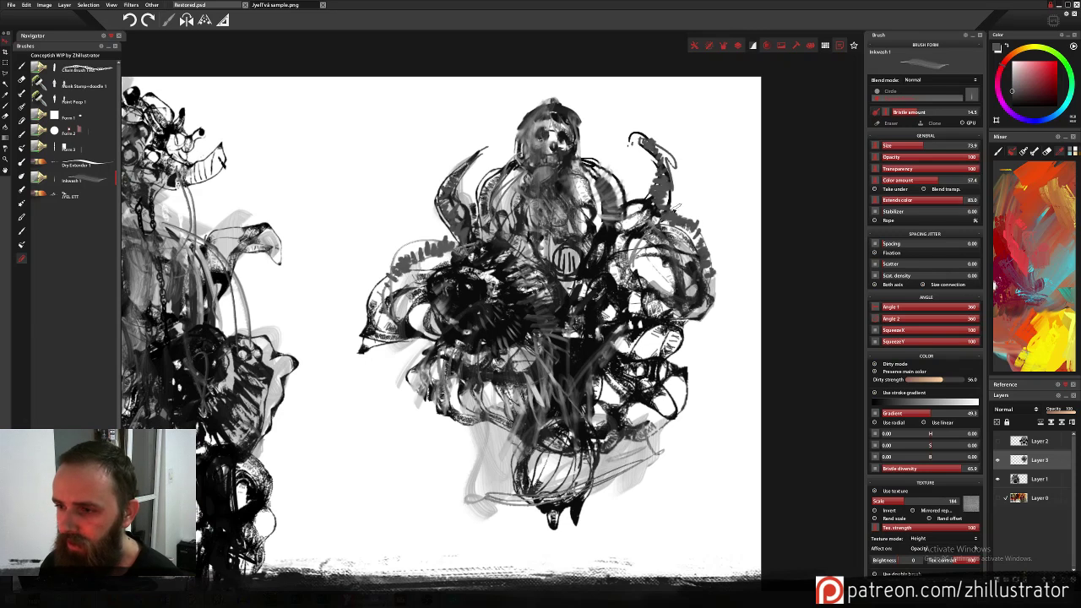
Brush grey Inkwash tones over the bristled shoulder beneath the curled tendril, its inner rings and the tendril itself.
{"action": "mouse_move", "coordinate": [680, 206]}
{"action": "left_mouse_down"}
{"action": "mouse_move", "coordinate": [713, 238]}
{"action": "mouse_move", "coordinate": [711, 314]}
{"action": "mouse_move", "coordinate": [674, 221]}
{"action": "mouse_move", "coordinate": [699, 228]}
{"action": "mouse_move", "coordinate": [713, 251]}
{"action": "mouse_move", "coordinate": [709, 304]}
{"action": "left_mouse_up"}
{"action": "mouse_move", "coordinate": [635, 239]}
{"action": "left_mouse_down"}
{"action": "mouse_move", "coordinate": [673, 231]}
{"action": "mouse_move", "coordinate": [682, 264]}
{"action": "left_mouse_up"}
{"action": "left_click_drag", "start_coordinate": [635, 255], "coordinate": [661, 287]}
{"action": "mouse_move", "coordinate": [636, 140]}
{"action": "left_mouse_down"}
{"action": "mouse_move", "coordinate": [667, 164]}
{"action": "mouse_move", "coordinate": [675, 203]}
{"action": "left_mouse_up"}
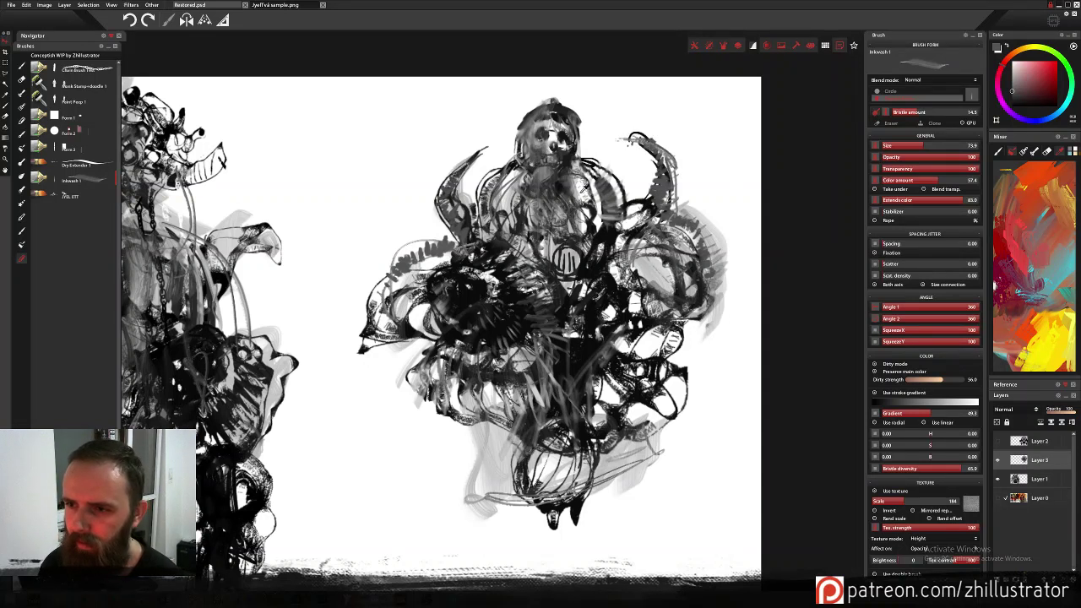
Shade the second creature's face around the eyes, cheek and jaw with Inkwash 1, sampling tones from the head and background.
{"action": "left_click_drag", "start_coordinate": [565, 130], "coordinate": [571, 153]}
{"action": "left_click", "coordinate": [557, 136], "text": "alt"}
{"action": "left_click", "coordinate": [561, 145], "text": "alt"}
{"action": "left_click_drag", "start_coordinate": [547, 134], "coordinate": [555, 137]}
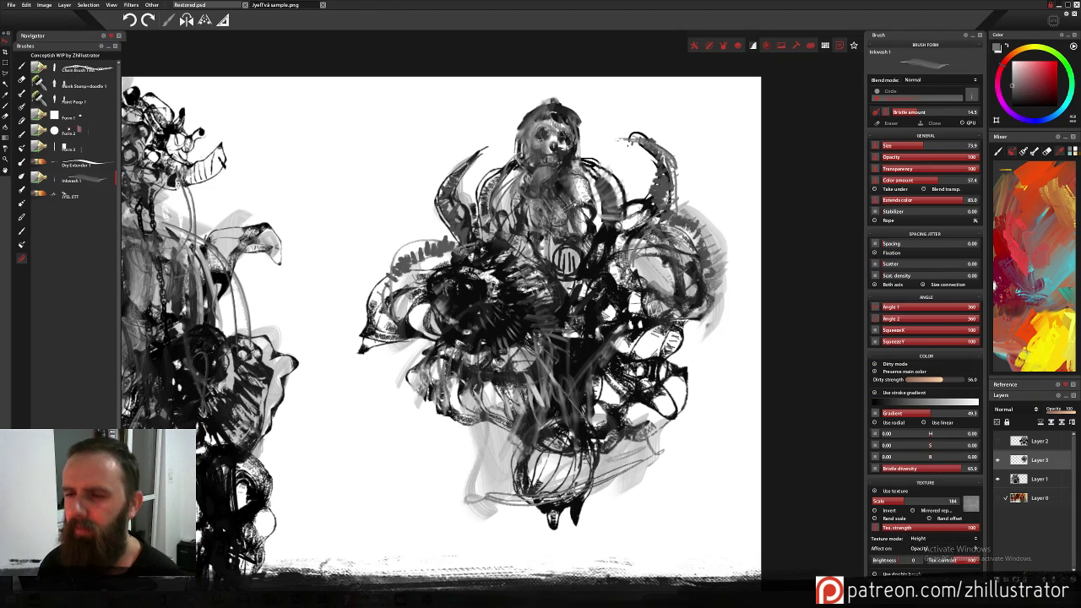
{"action": "left_click", "coordinate": [556, 142], "text": "alt"}
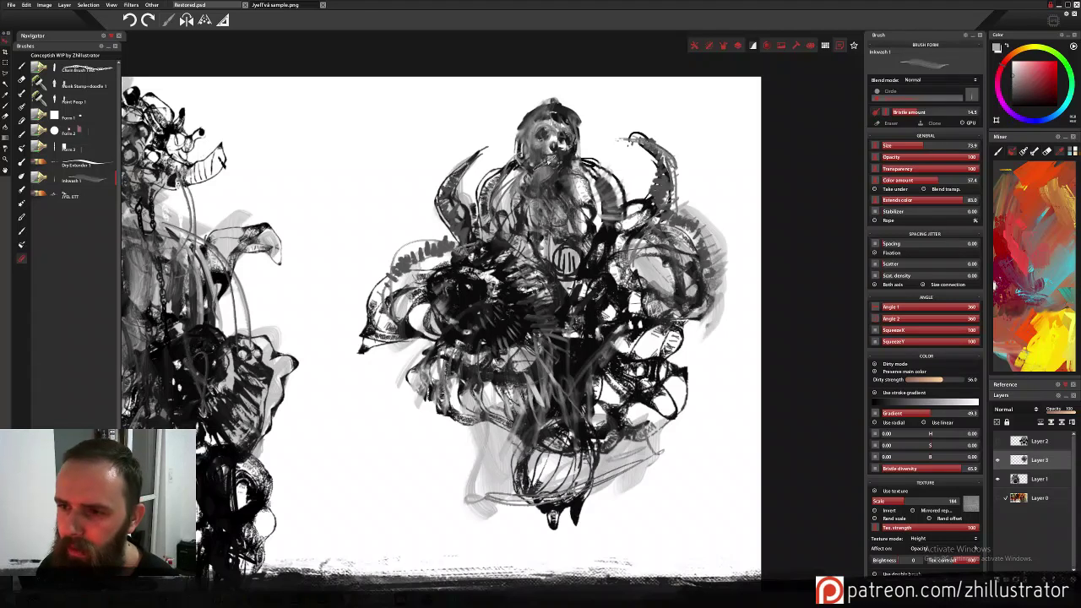
{"action": "left_click", "coordinate": [580, 135], "text": "alt"}
{"action": "left_click_drag", "start_coordinate": [567, 154], "coordinate": [551, 164]}
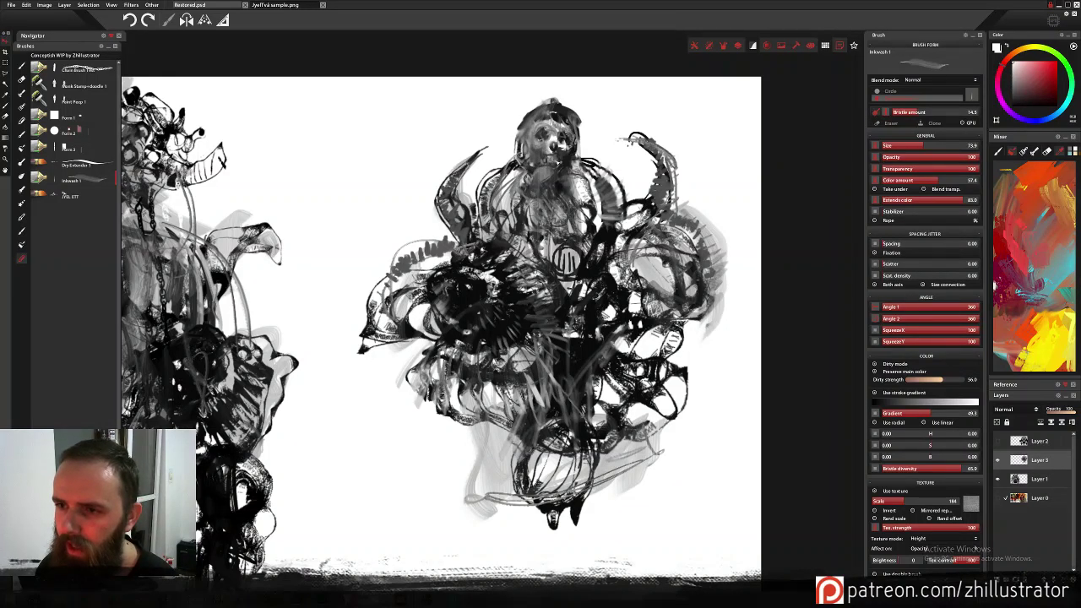
{"action": "left_click", "coordinate": [550, 150], "text": "alt"}
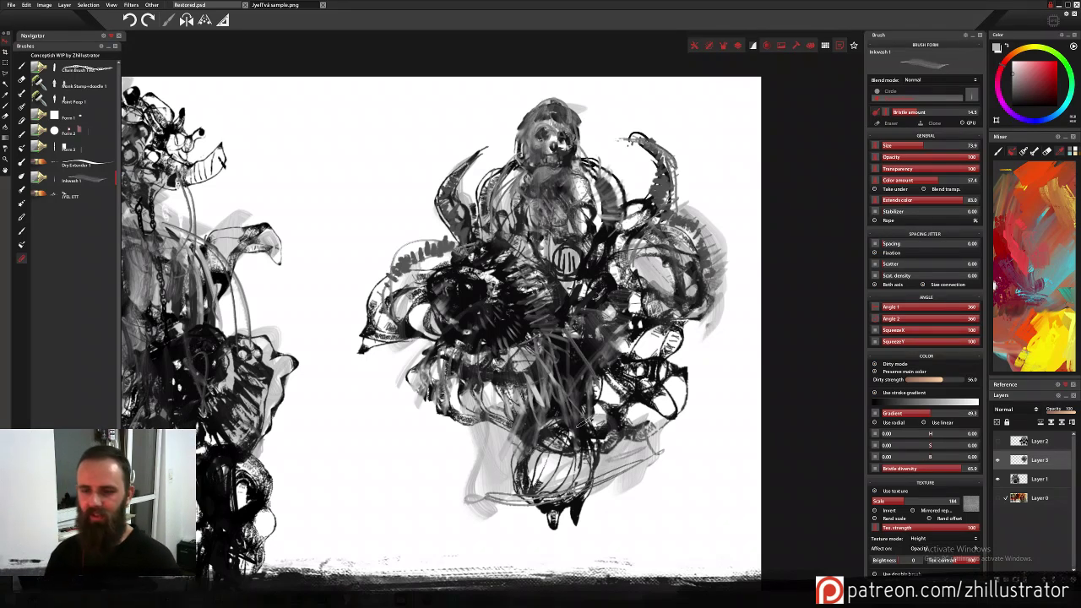
Stamp black JYEL ETT forms on both lower sides of the second creature to widen its silhouette.
{"action": "left_click", "coordinate": [71, 195]}
{"action": "left_click_drag", "start_coordinate": [422, 417], "coordinate": [413, 427]}
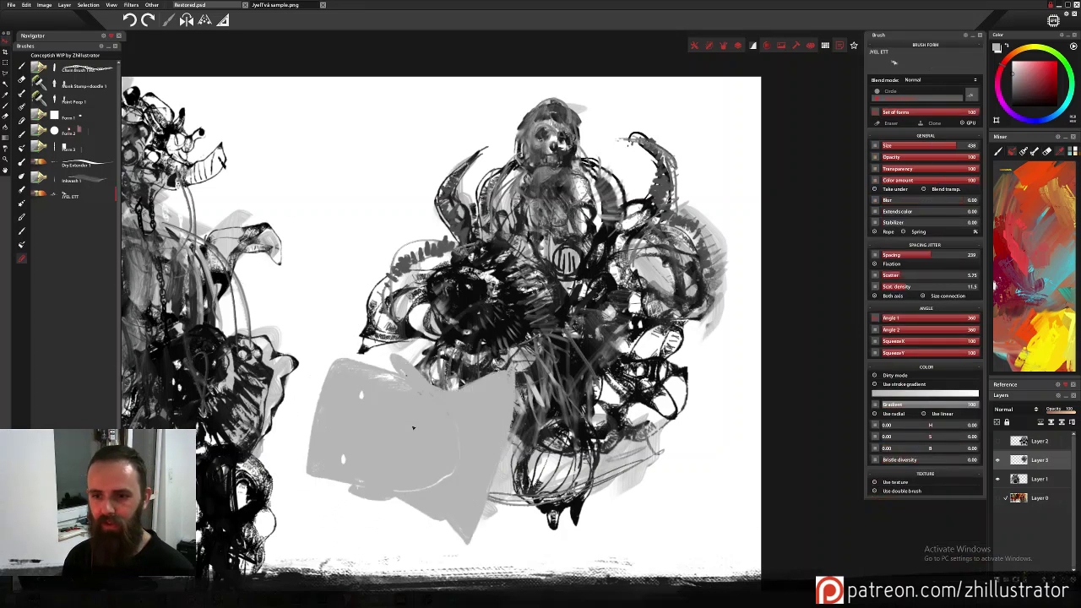
{"action": "key", "text": "ctrl+z"}
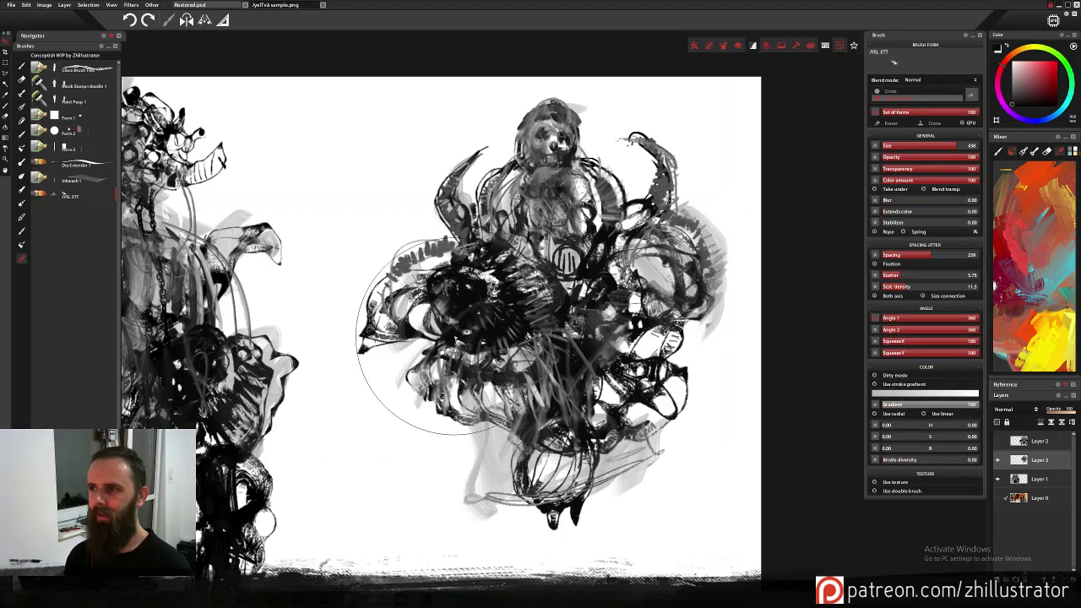
{"action": "left_click", "coordinate": [422, 432]}
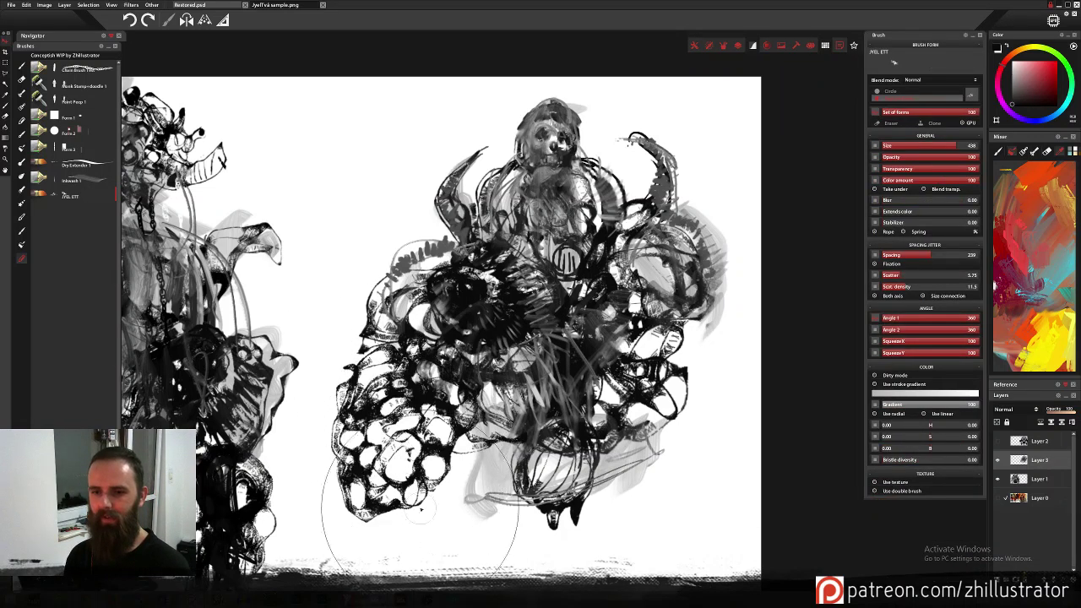
{"action": "left_click", "coordinate": [684, 452]}
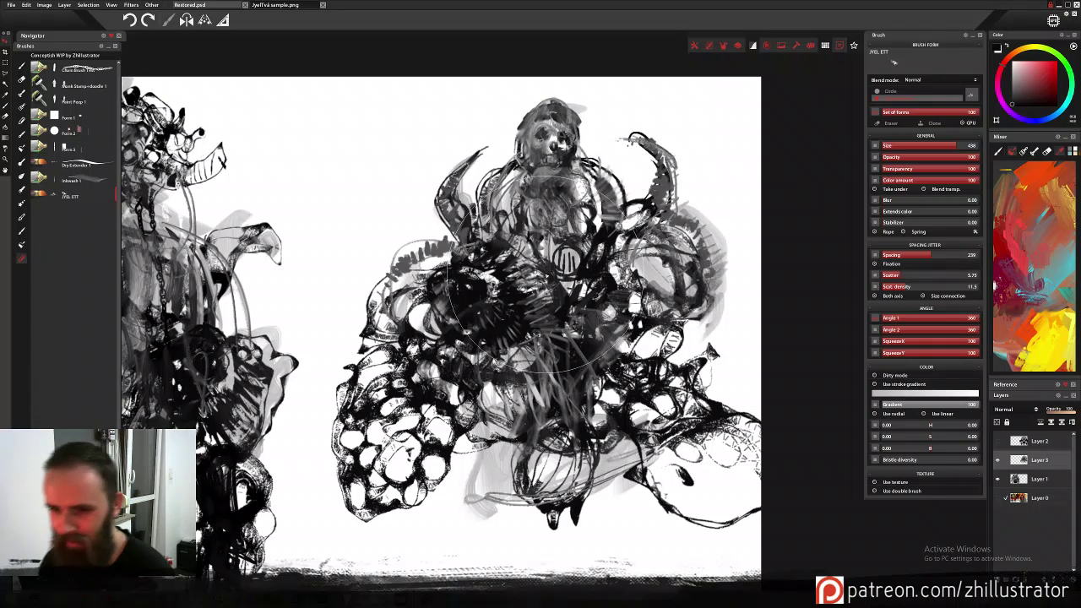
Switch back to Inkwash 1 and sketch thin curved lines along the outer edges of both sides of the creature.
{"action": "left_click", "coordinate": [75, 167]}
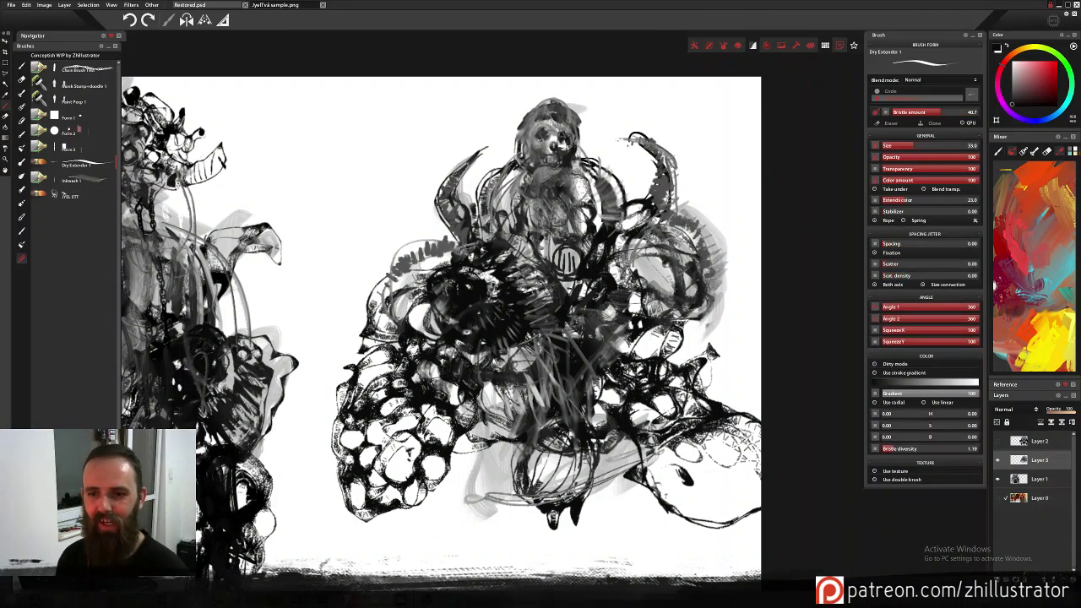
{"action": "left_click", "coordinate": [93, 181]}
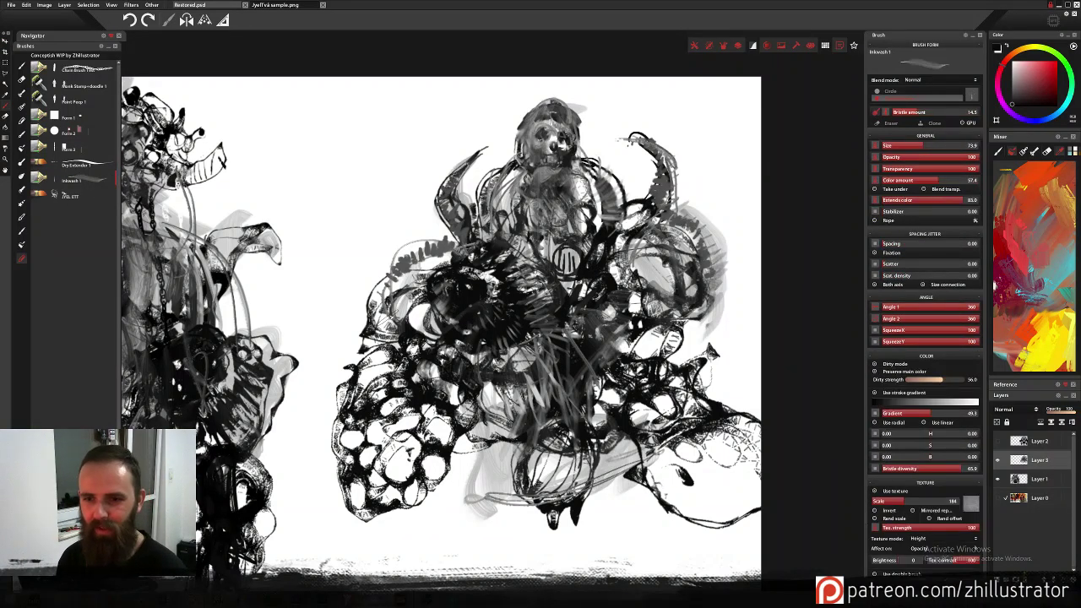
{"action": "left_click_drag", "start_coordinate": [351, 369], "coordinate": [379, 343]}
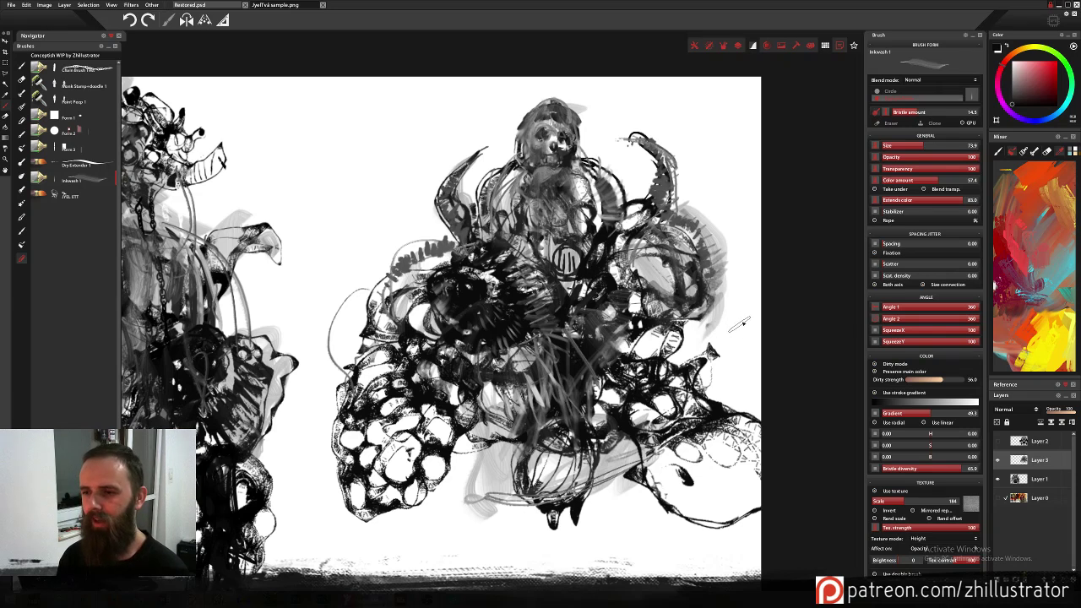
{"action": "mouse_move", "coordinate": [654, 342]}
{"action": "left_mouse_down"}
{"action": "mouse_move", "coordinate": [728, 367]}
{"action": "mouse_move", "coordinate": [732, 407]}
{"action": "left_mouse_up"}
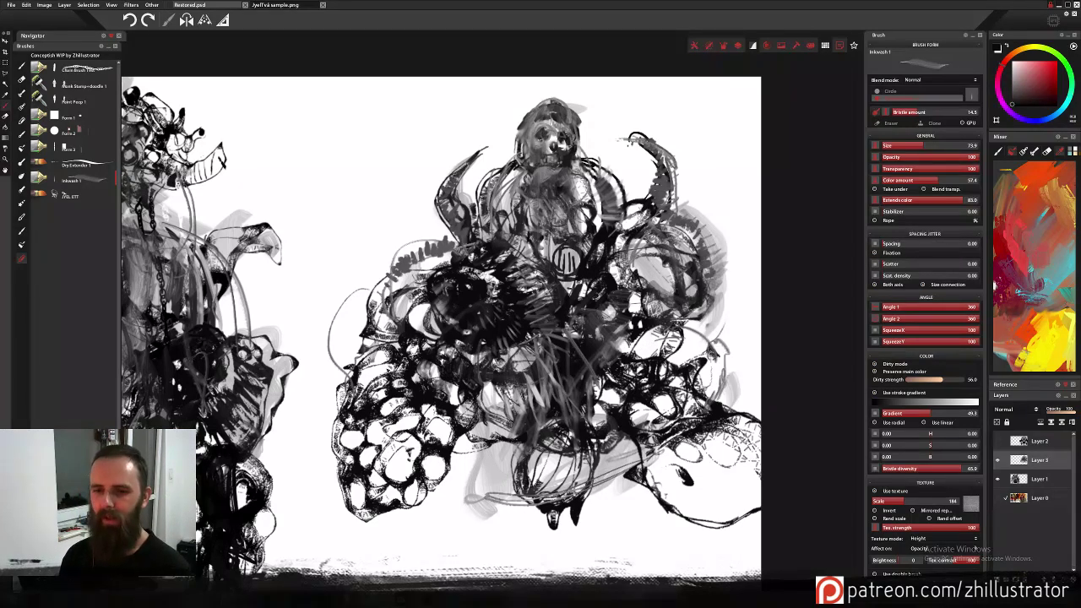
Blend grey wash tones through the cells of the newly stamped lower-left form.
{"action": "mouse_move", "coordinate": [392, 361]}
{"action": "left_mouse_down"}
{"action": "mouse_move", "coordinate": [377, 382]}
{"action": "mouse_move", "coordinate": [398, 389]}
{"action": "mouse_move", "coordinate": [361, 448]}
{"action": "mouse_move", "coordinate": [389, 437]}
{"action": "mouse_move", "coordinate": [406, 405]}
{"action": "mouse_move", "coordinate": [382, 416]}
{"action": "mouse_move", "coordinate": [377, 364]}
{"action": "mouse_move", "coordinate": [365, 355]}
{"action": "left_mouse_up"}
{"action": "left_click_drag", "start_coordinate": [392, 451], "coordinate": [396, 468]}
{"action": "mouse_move", "coordinate": [353, 432]}
{"action": "left_mouse_down"}
{"action": "mouse_move", "coordinate": [355, 458]}
{"action": "mouse_move", "coordinate": [349, 448]}
{"action": "left_mouse_up"}
{"action": "mouse_move", "coordinate": [363, 372]}
{"action": "left_mouse_down"}
{"action": "mouse_move", "coordinate": [351, 413]}
{"action": "mouse_move", "coordinate": [341, 388]}
{"action": "left_mouse_up"}
{"action": "mouse_move", "coordinate": [348, 431]}
{"action": "left_mouse_down"}
{"action": "mouse_move", "coordinate": [354, 498]}
{"action": "mouse_move", "coordinate": [368, 517]}
{"action": "mouse_move", "coordinate": [367, 474]}
{"action": "left_mouse_up"}
{"action": "mouse_move", "coordinate": [366, 475]}
{"action": "left_mouse_down"}
{"action": "mouse_move", "coordinate": [397, 490]}
{"action": "mouse_move", "coordinate": [393, 422]}
{"action": "mouse_move", "coordinate": [418, 447]}
{"action": "mouse_move", "coordinate": [401, 456]}
{"action": "mouse_move", "coordinate": [403, 495]}
{"action": "left_mouse_up"}
Draw a thin tapering grey leg from the base of the lower-left form down to the ground.
{"action": "mouse_move", "coordinate": [402, 446]}
{"action": "left_mouse_down"}
{"action": "mouse_move", "coordinate": [420, 424]}
{"action": "mouse_move", "coordinate": [434, 435]}
{"action": "mouse_move", "coordinate": [417, 478]}
{"action": "mouse_move", "coordinate": [359, 531]}
{"action": "mouse_move", "coordinate": [381, 517]}
{"action": "mouse_move", "coordinate": [385, 580]}
{"action": "left_mouse_up"}
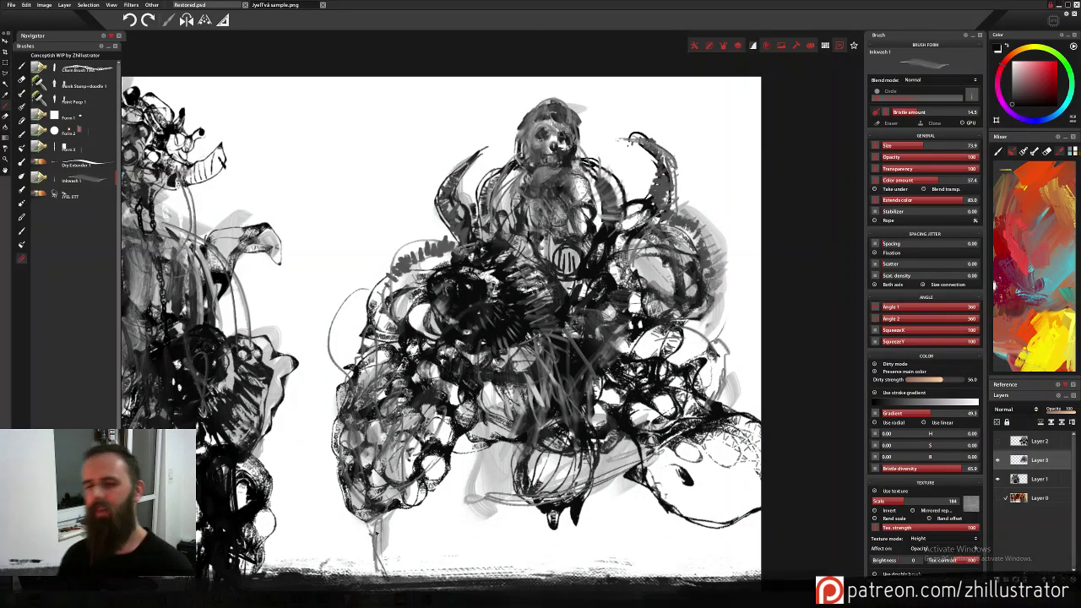
{"action": "left_click_drag", "start_coordinate": [364, 532], "coordinate": [379, 517]}
{"action": "left_click_drag", "start_coordinate": [378, 517], "coordinate": [382, 551]}
{"action": "mouse_move", "coordinate": [371, 507]}
{"action": "left_mouse_down"}
{"action": "mouse_move", "coordinate": [382, 574]}
{"action": "mouse_move", "coordinate": [387, 526]}
{"action": "mouse_move", "coordinate": [372, 547]}
{"action": "left_mouse_up"}
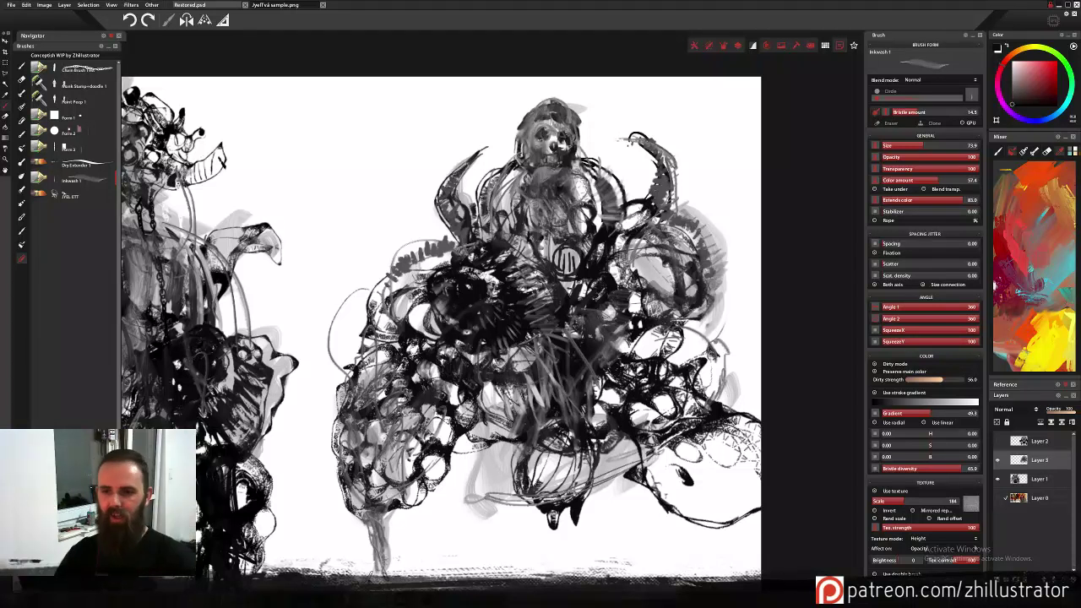
Sketch a thin arc outside the creature's left shoulder and light wisps beside its head.
{"action": "mouse_move", "coordinate": [346, 375]}
{"action": "left_mouse_down"}
{"action": "mouse_move", "coordinate": [342, 360]}
{"action": "mouse_move", "coordinate": [435, 246]}
{"action": "left_mouse_up"}
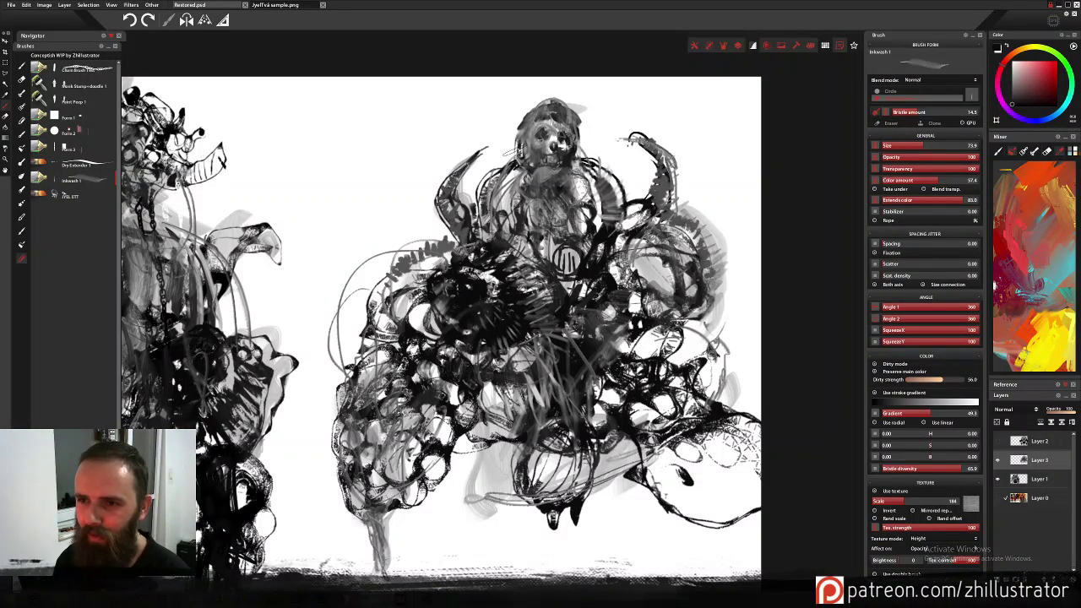
{"action": "left_click_drag", "start_coordinate": [580, 145], "coordinate": [606, 138]}
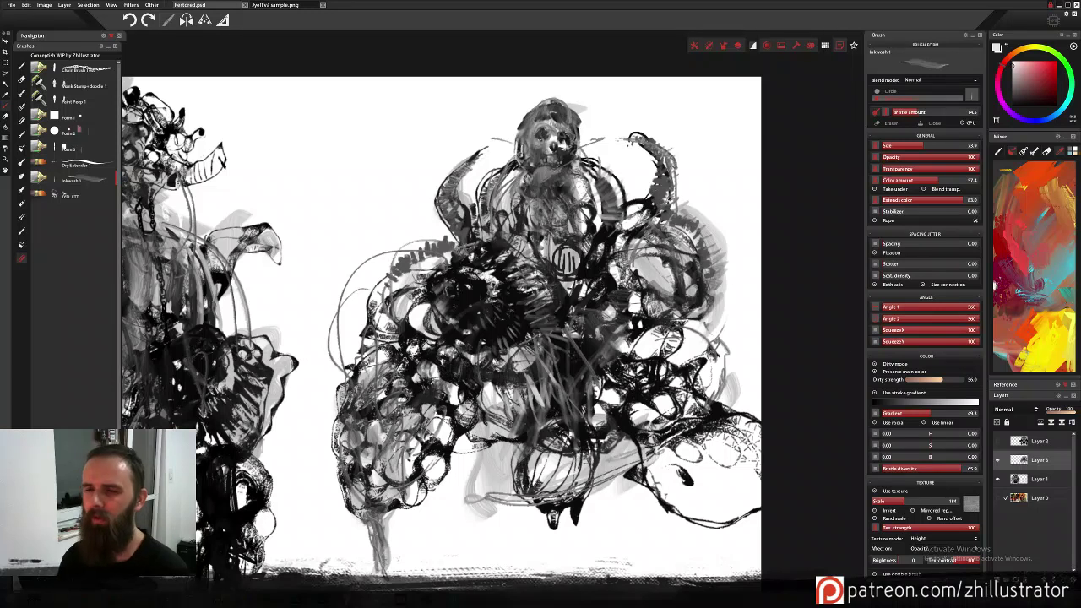
Sample dark tones from the body and tone down the round chest emblem and nearby areas with Inkwash 1.
{"action": "left_click", "coordinate": [608, 184], "text": "alt"}
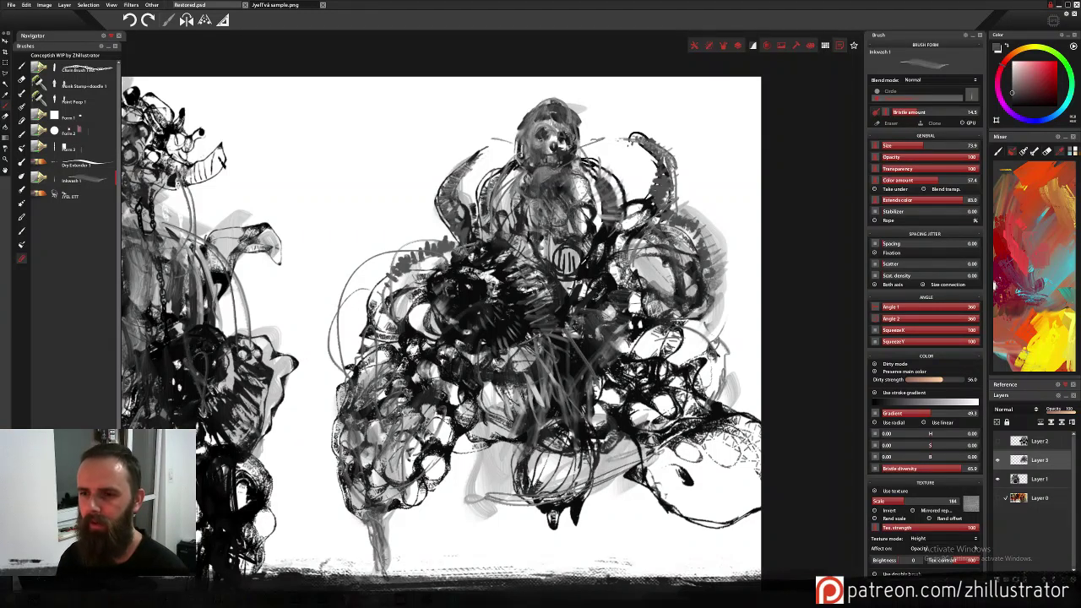
{"action": "left_click", "coordinate": [571, 244], "text": "alt"}
{"action": "mouse_move", "coordinate": [571, 241]}
{"action": "left_mouse_down"}
{"action": "mouse_move", "coordinate": [559, 257]}
{"action": "mouse_move", "coordinate": [576, 265]}
{"action": "mouse_move", "coordinate": [564, 256]}
{"action": "left_mouse_up"}
{"action": "left_click", "coordinate": [638, 179], "text": "alt"}
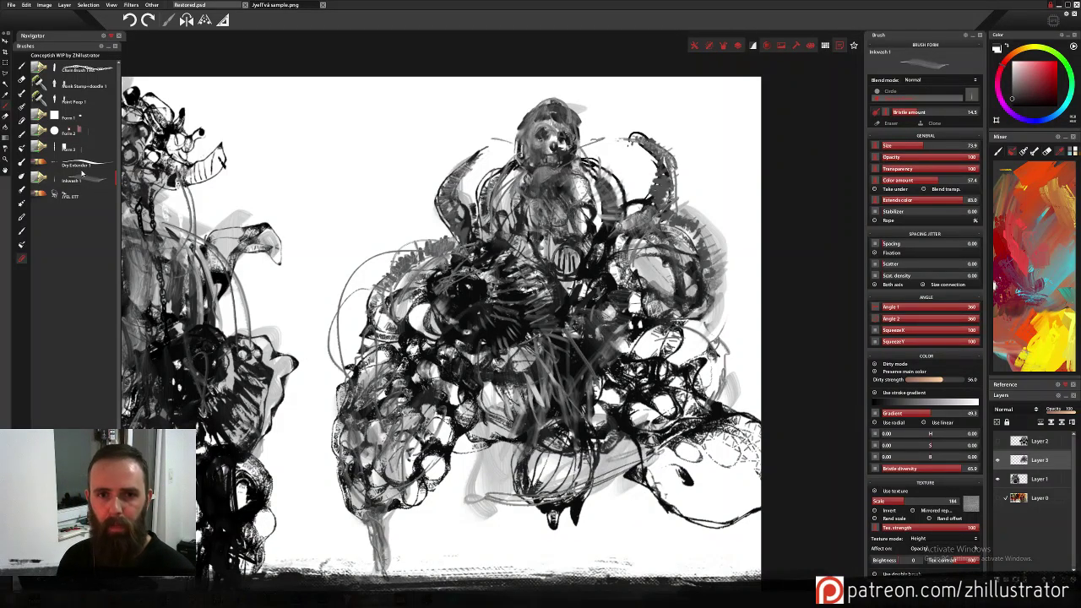
Stamp a dark JYEL ETT form over the second creature's lower belly.
{"action": "left_click", "coordinate": [82, 197]}
{"action": "left_click", "coordinate": [506, 555]}
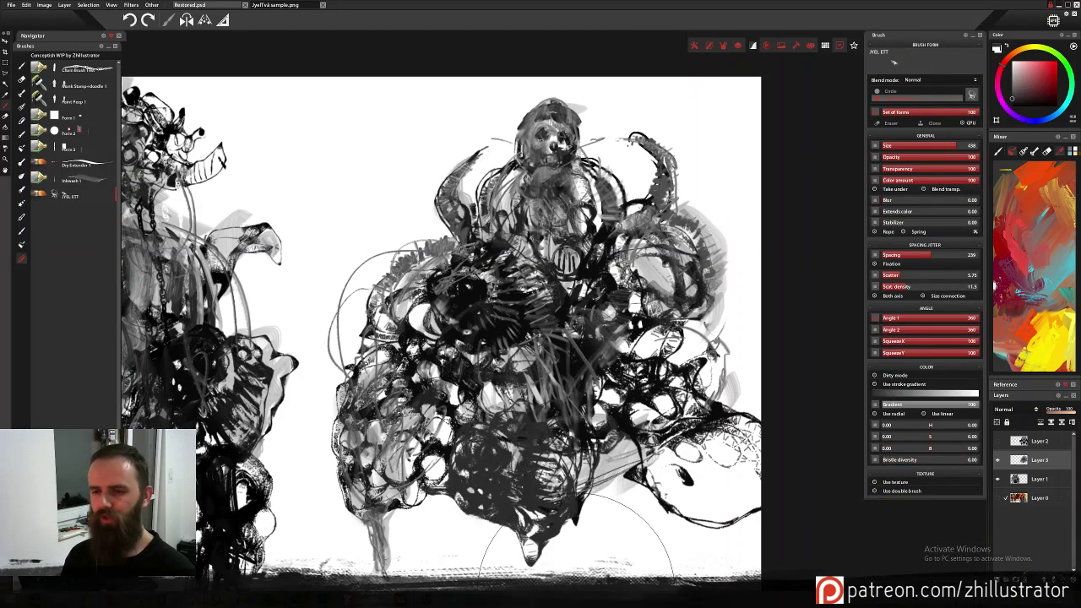
{"action": "left_click", "coordinate": [601, 472]}
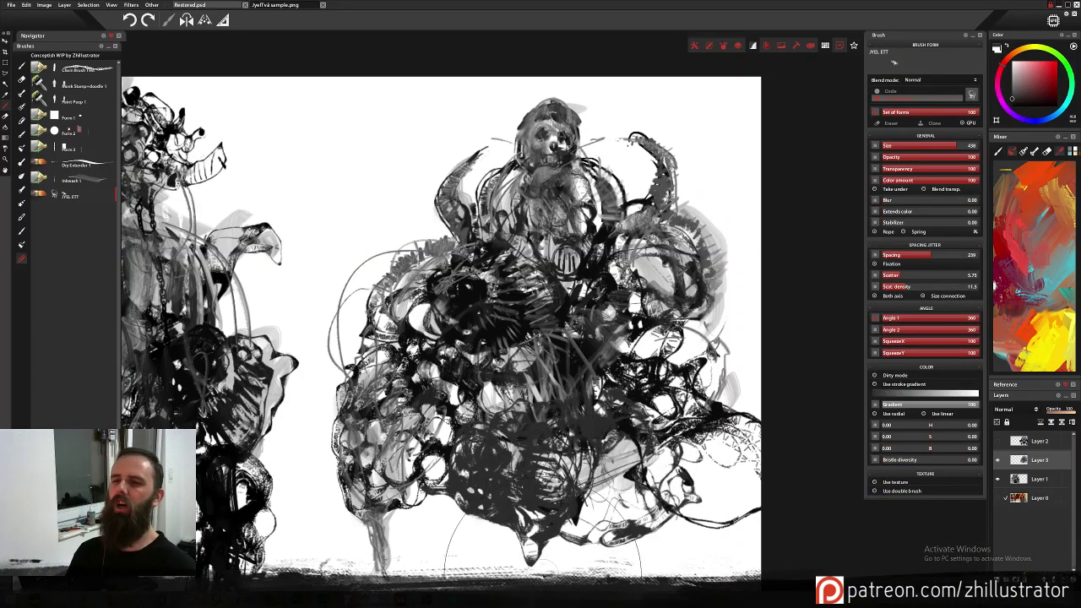
{"action": "key", "text": "ctrl+z"}
{"action": "left_click", "coordinate": [588, 473]}
{"action": "key", "text": "ctrl+z"}
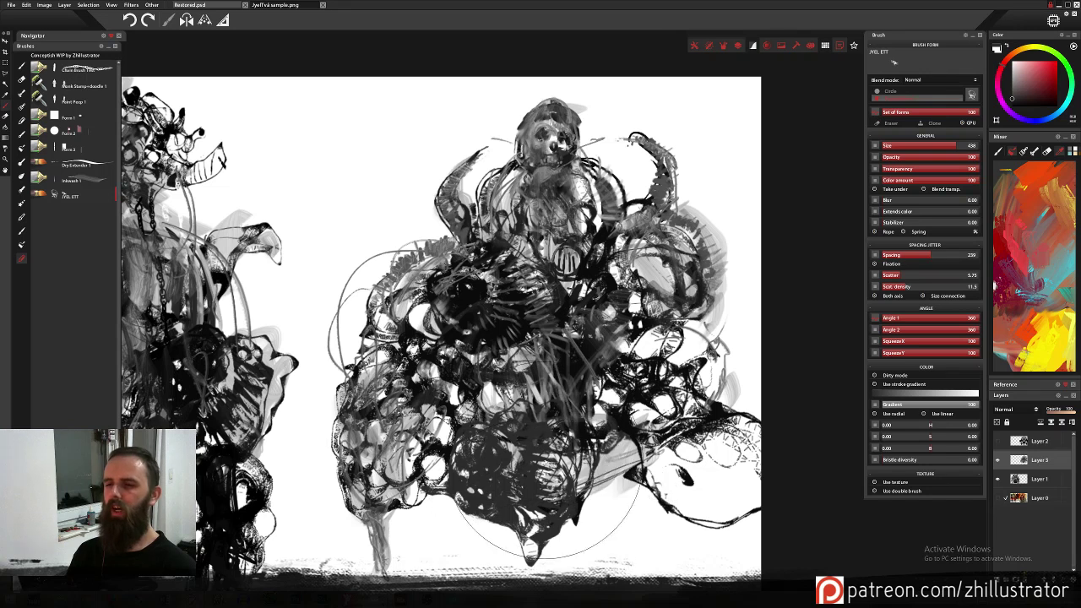
{"action": "left_click", "coordinate": [649, 351]}
{"action": "key", "text": "ctrl+z"}
{"action": "left_click", "coordinate": [664, 374]}
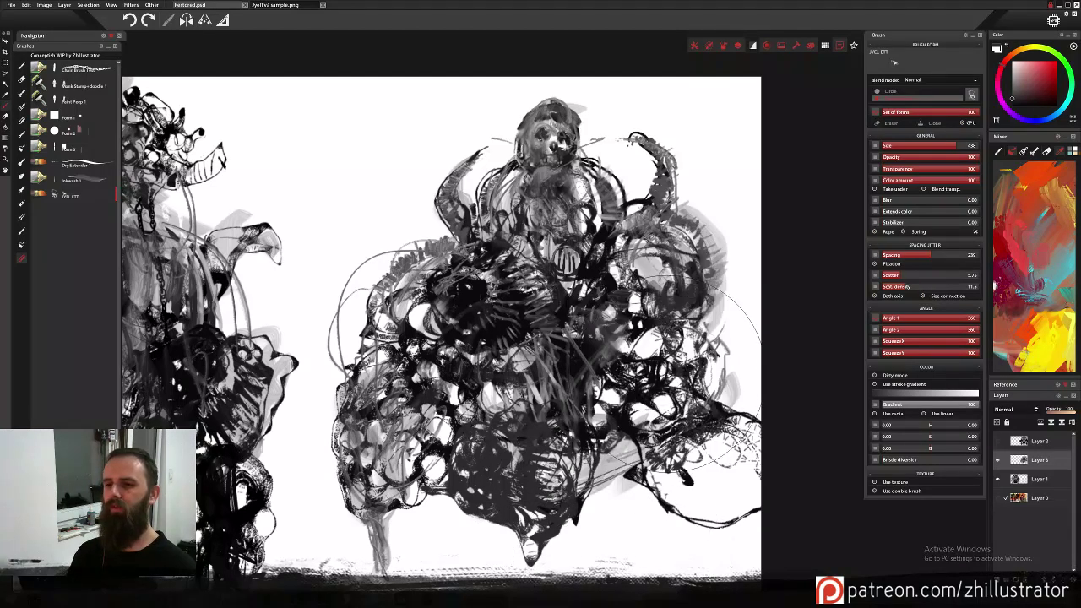
{"action": "key", "text": "ctrl+z"}
Choose black and try several JYEL ETT stamps on the lower-right side, undoing unwanted ones and keeping a dense cellular form.
{"action": "left_click_drag", "start_coordinate": [1017, 100], "coordinate": [1005, 113]}
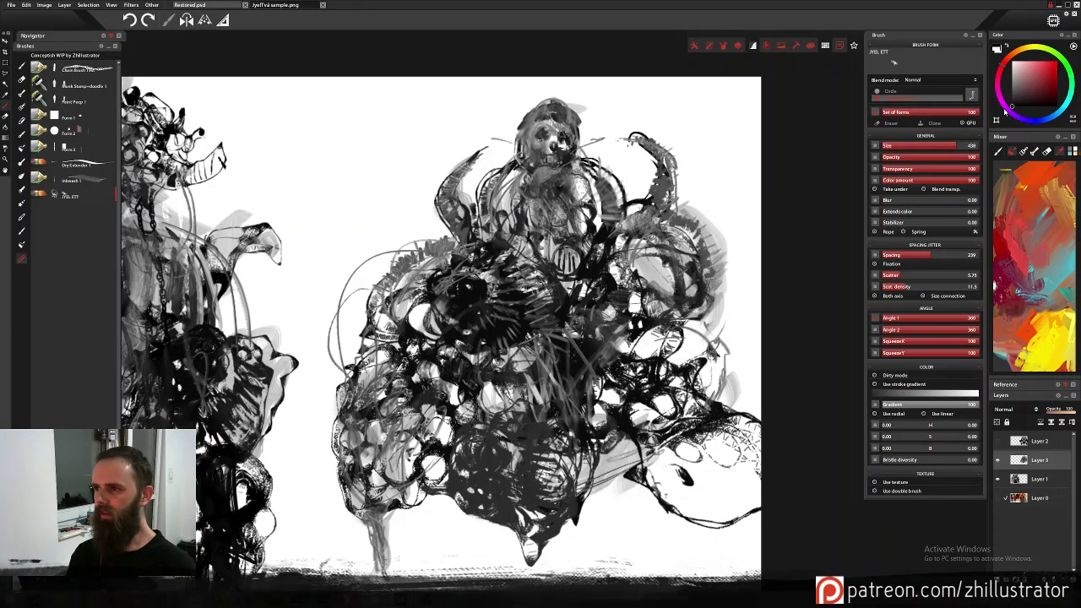
{"action": "left_click", "coordinate": [702, 348]}
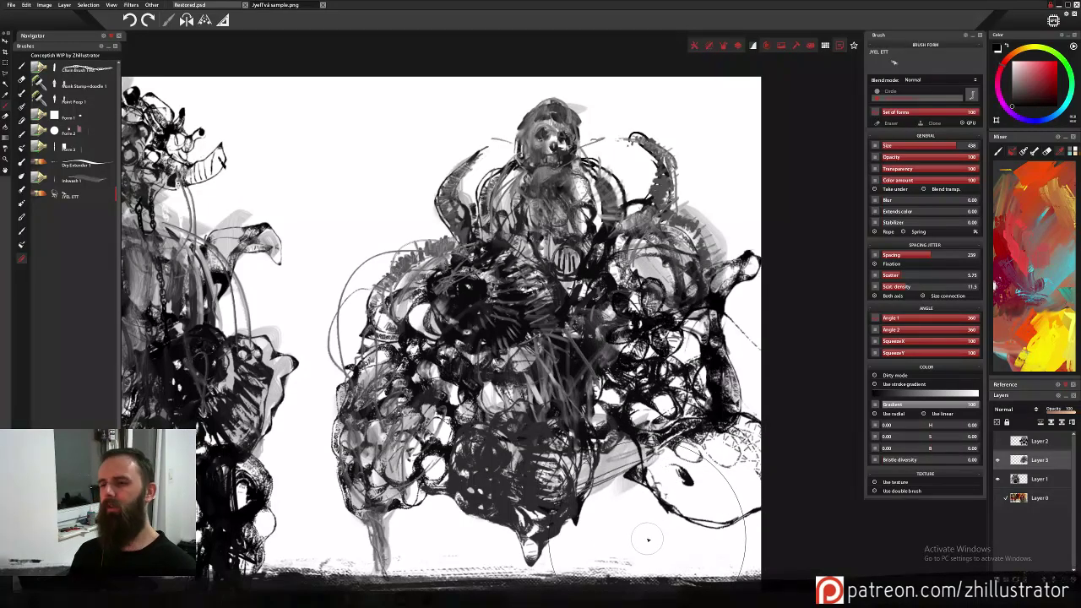
{"action": "key", "text": "ctrl+z"}
{"action": "left_click", "coordinate": [677, 502]}
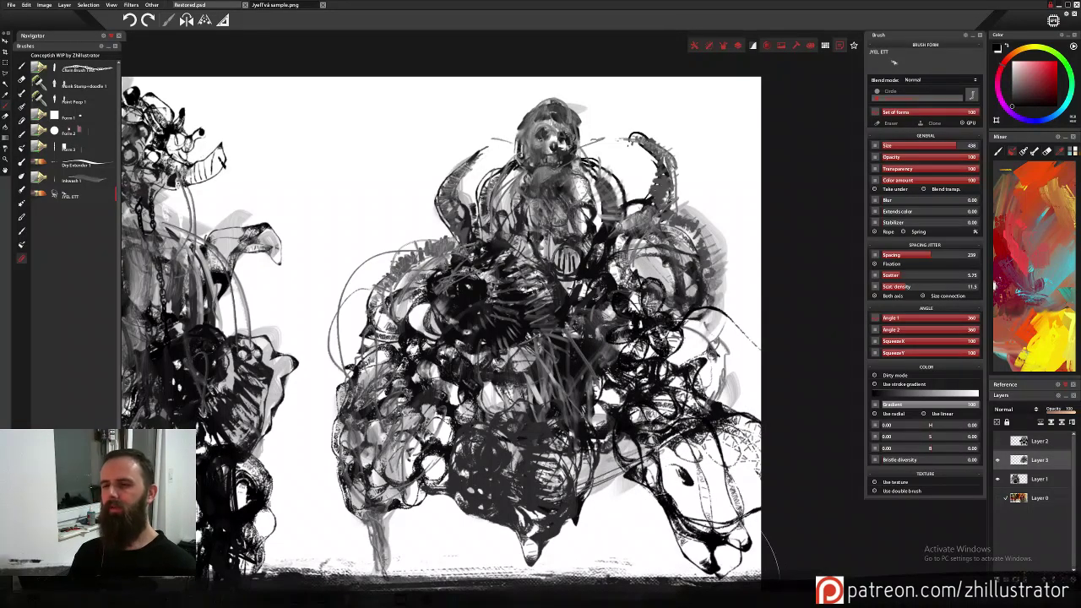
{"action": "key", "text": "ctrl+z"}
{"action": "left_click", "coordinate": [705, 463]}
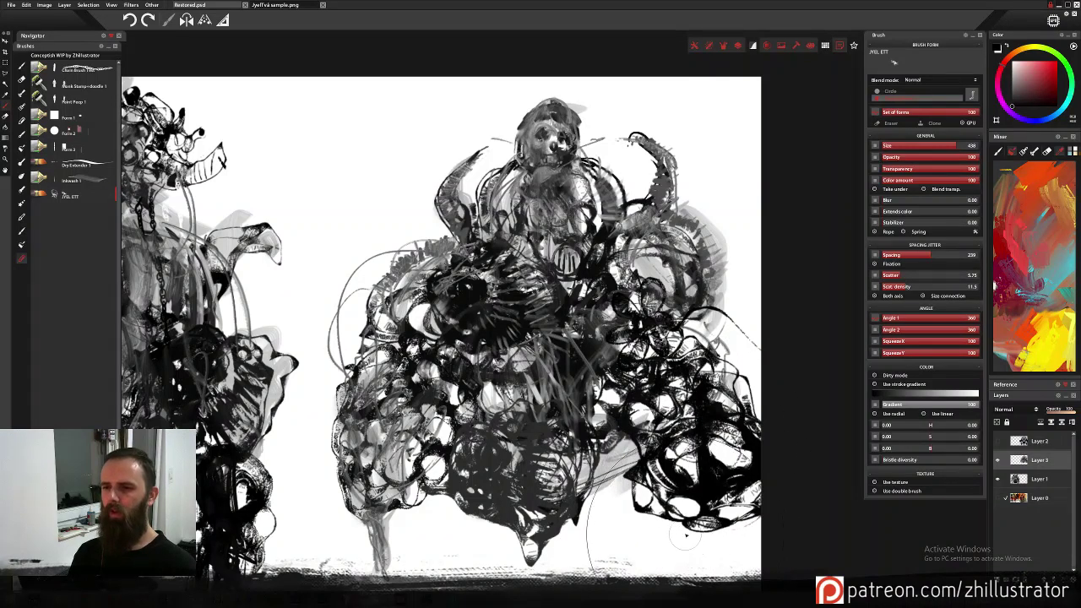
Stamp organic JYEL ETT shapes over the right figure's lower body, undoing the unwanted stamps between attempts.
{"action": "key", "text": "ctrl+z"}
{"action": "left_click", "coordinate": [713, 469]}
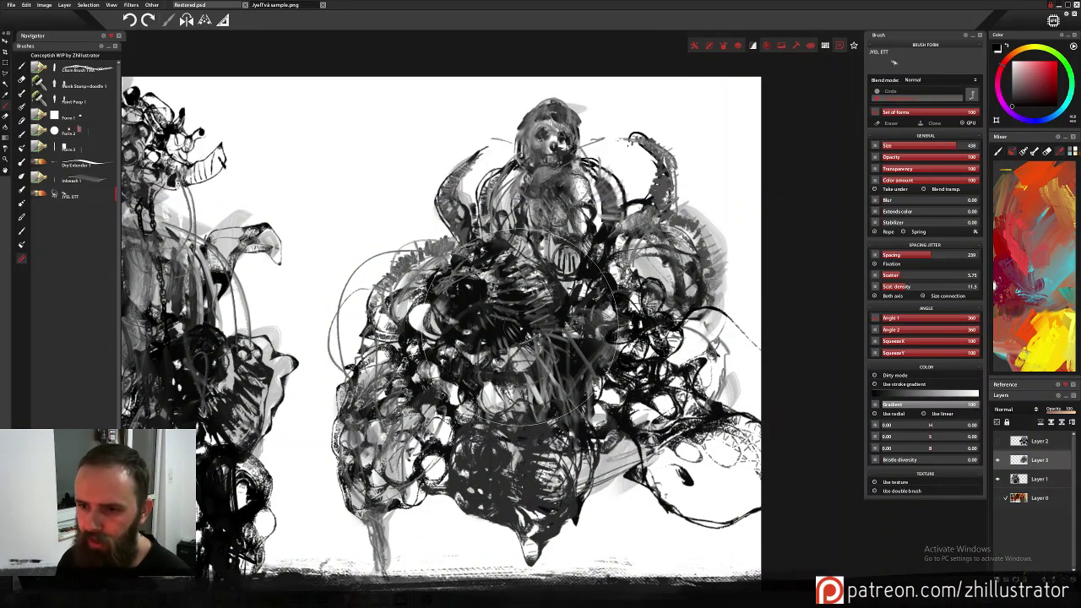
{"action": "left_click", "coordinate": [564, 547]}
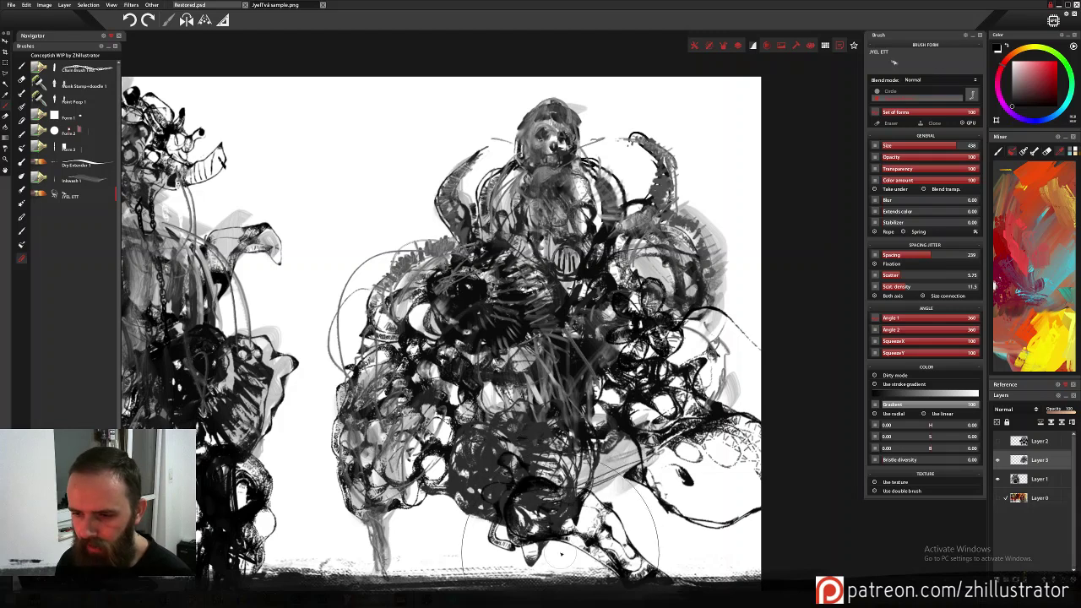
{"action": "key", "text": "ctrl+z"}
{"action": "left_click", "coordinate": [584, 528]}
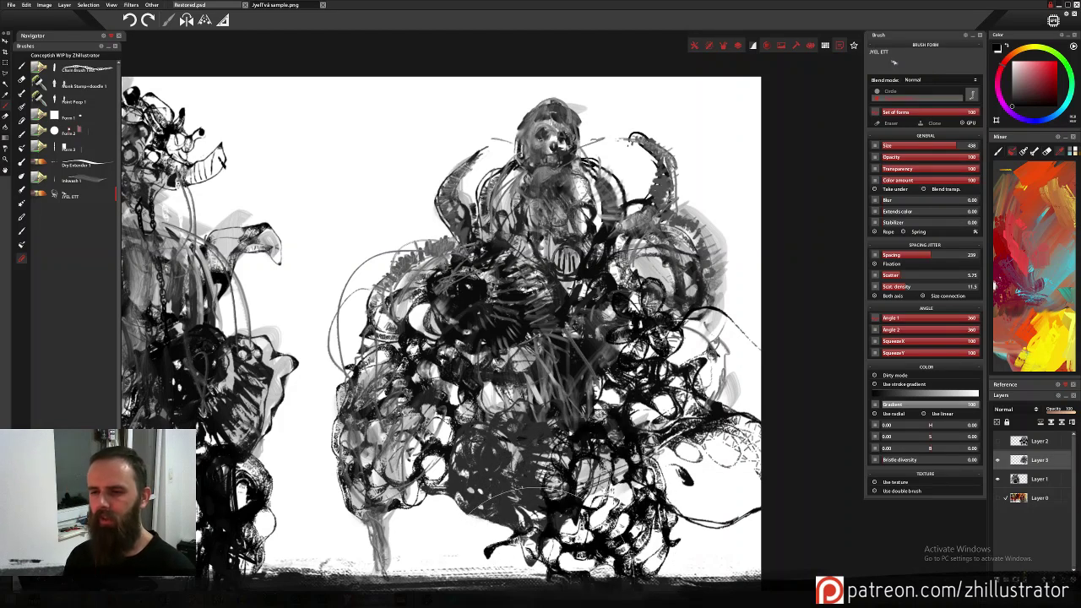
{"action": "left_click", "coordinate": [510, 531]}
{"action": "left_click_drag", "start_coordinate": [553, 454], "coordinate": [539, 418]}
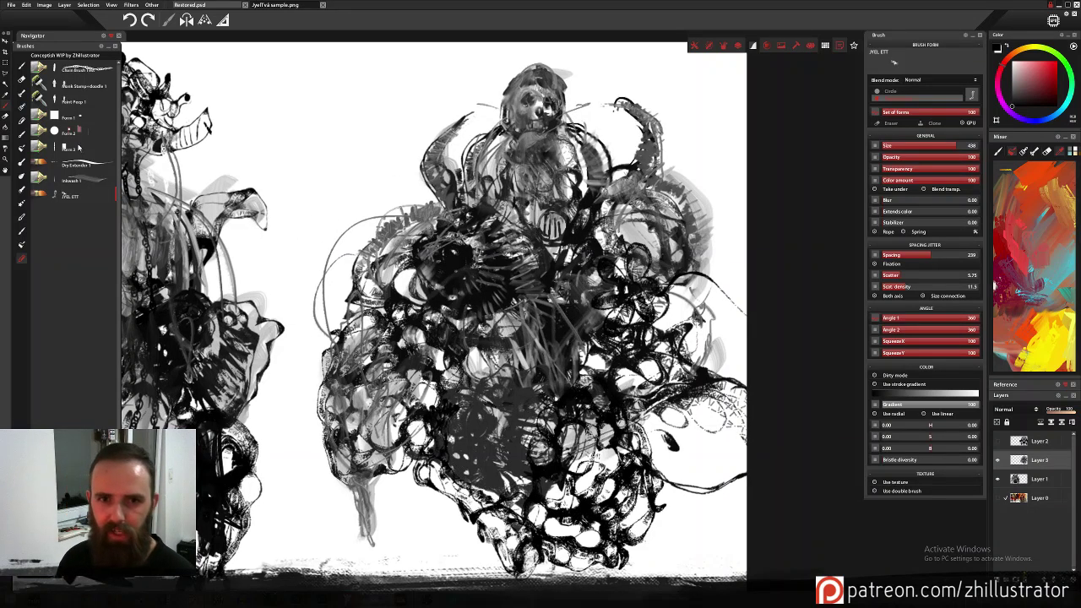
Use the Dry Extender 1 brush with sampled greys to paint light bristle strokes across the right figure's lower body.
{"action": "left_click", "coordinate": [84, 167]}
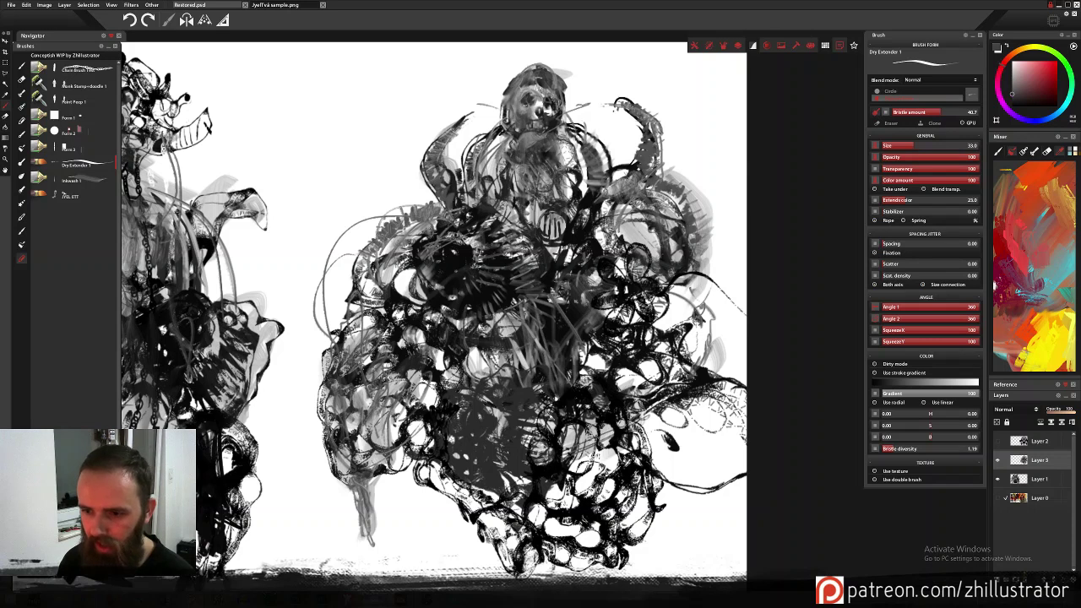
{"action": "mouse_move", "coordinate": [554, 419]}
{"action": "left_mouse_down"}
{"action": "mouse_move", "coordinate": [541, 408]}
{"action": "mouse_move", "coordinate": [557, 395]}
{"action": "left_mouse_up"}
{"action": "left_click", "coordinate": [598, 359], "text": "alt"}
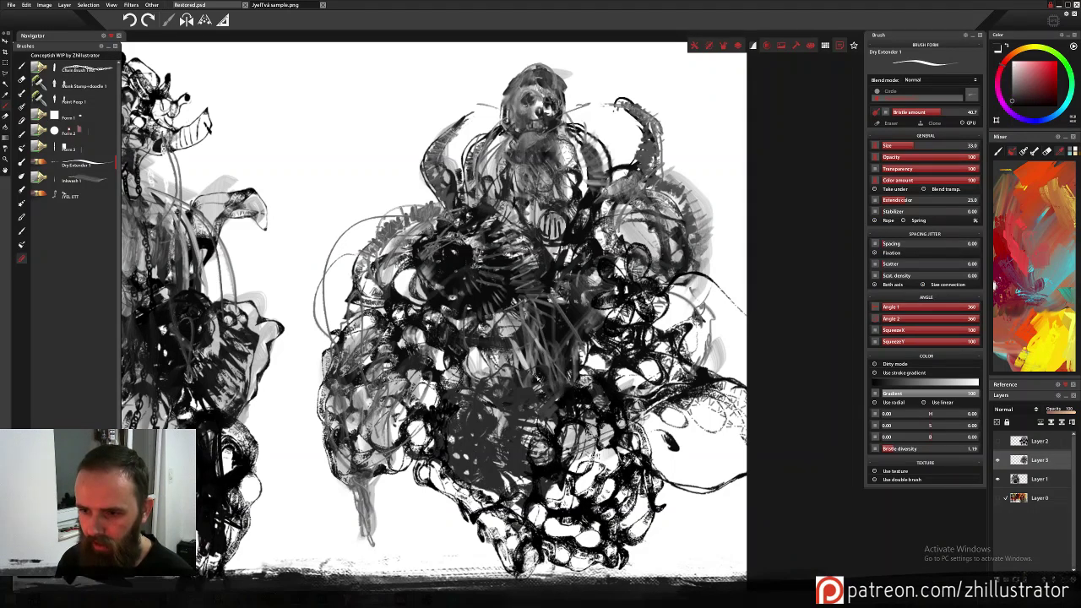
{"action": "left_click", "coordinate": [516, 356], "text": "alt"}
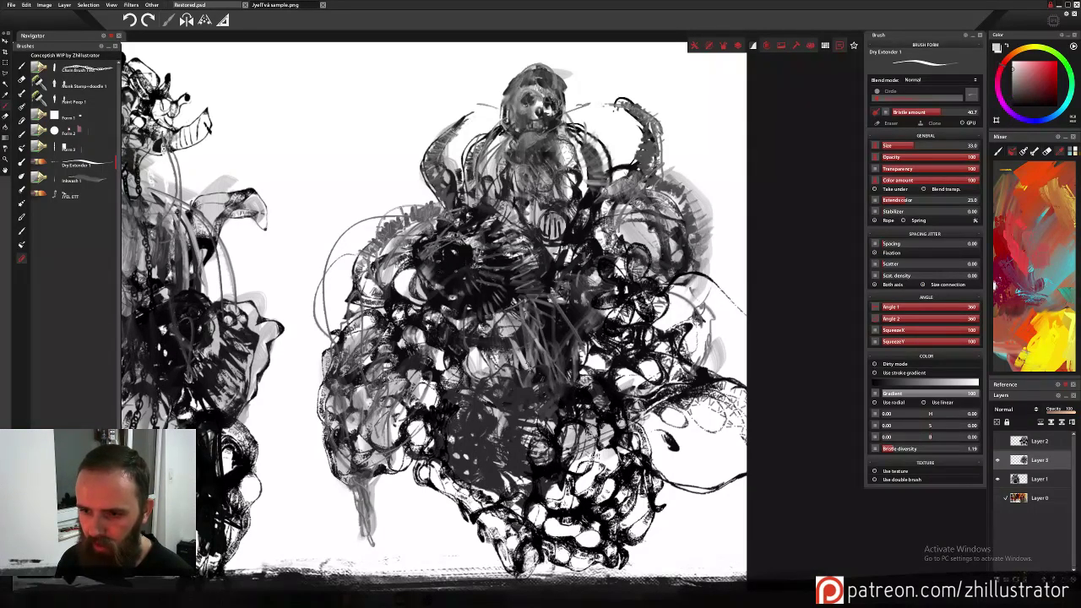
{"action": "left_click_drag", "start_coordinate": [560, 392], "coordinate": [520, 417]}
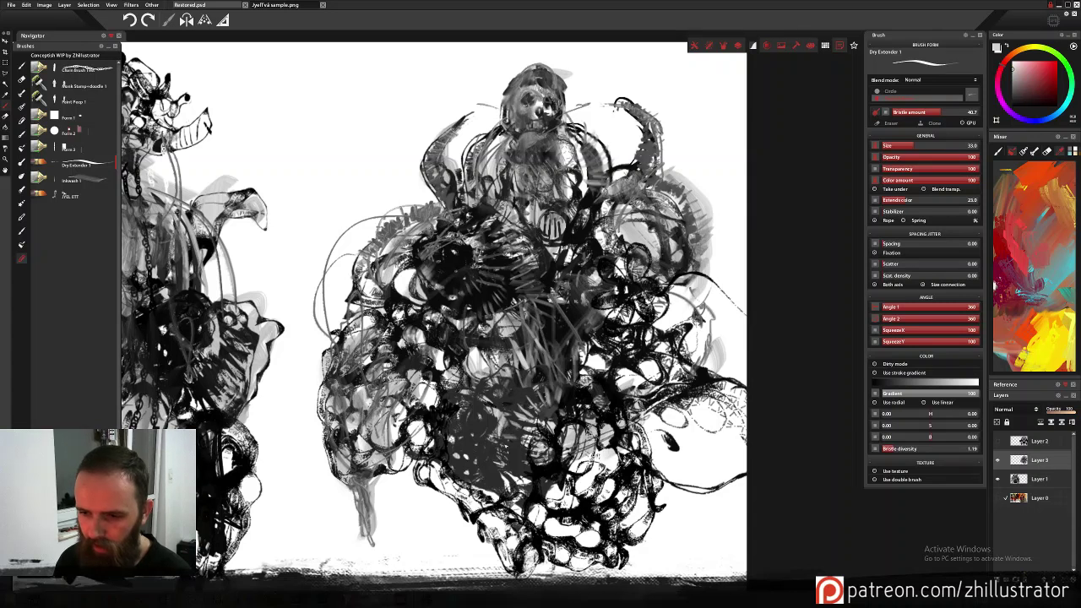
{"action": "mouse_move", "coordinate": [611, 388]}
{"action": "left_mouse_down"}
{"action": "mouse_move", "coordinate": [591, 406]}
{"action": "mouse_move", "coordinate": [618, 419]}
{"action": "mouse_move", "coordinate": [596, 500]}
{"action": "left_mouse_up"}
{"action": "left_click_drag", "start_coordinate": [603, 478], "coordinate": [583, 505]}
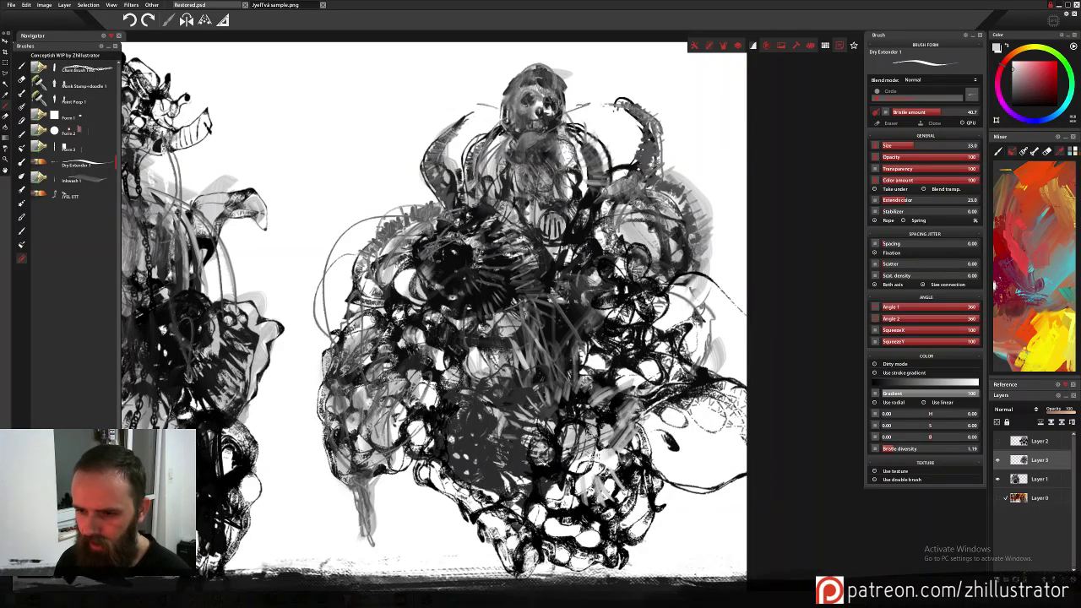
Paint black Dry Extender 1 strokes that build a dark round mass on the right figure's lower body.
{"action": "left_click_drag", "start_coordinate": [563, 404], "coordinate": [524, 456]}
{"action": "mouse_move", "coordinate": [594, 395]}
{"action": "left_mouse_down"}
{"action": "mouse_move", "coordinate": [541, 446]}
{"action": "mouse_move", "coordinate": [566, 461]}
{"action": "mouse_move", "coordinate": [622, 420]}
{"action": "mouse_move", "coordinate": [610, 470]}
{"action": "left_mouse_up"}
{"action": "mouse_move", "coordinate": [596, 417]}
{"action": "left_mouse_down"}
{"action": "mouse_move", "coordinate": [568, 456]}
{"action": "mouse_move", "coordinate": [586, 491]}
{"action": "left_mouse_up"}
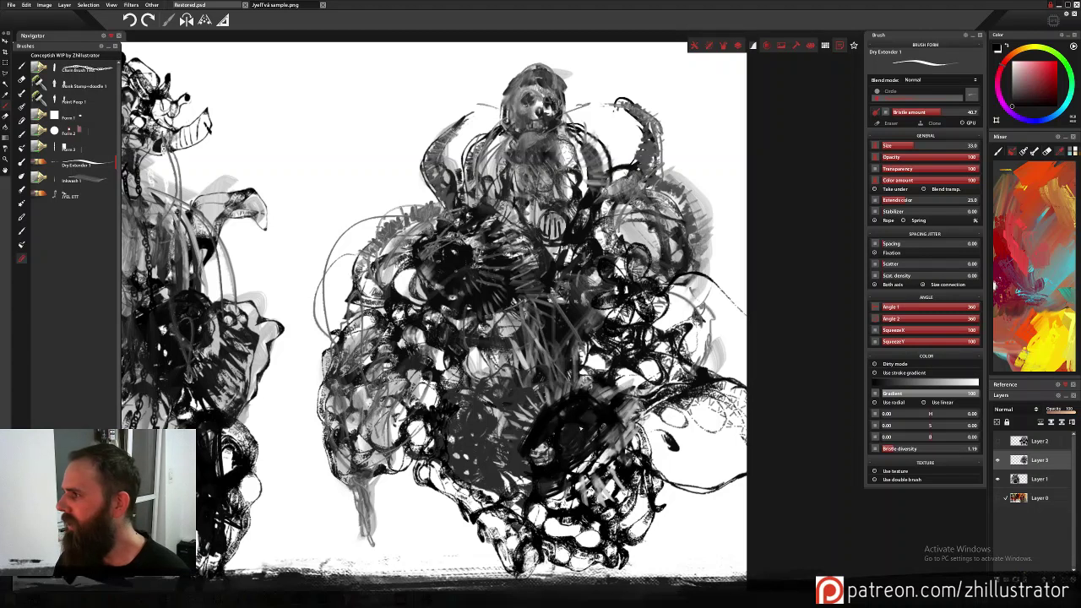
{"action": "left_click_drag", "start_coordinate": [545, 396], "coordinate": [529, 430]}
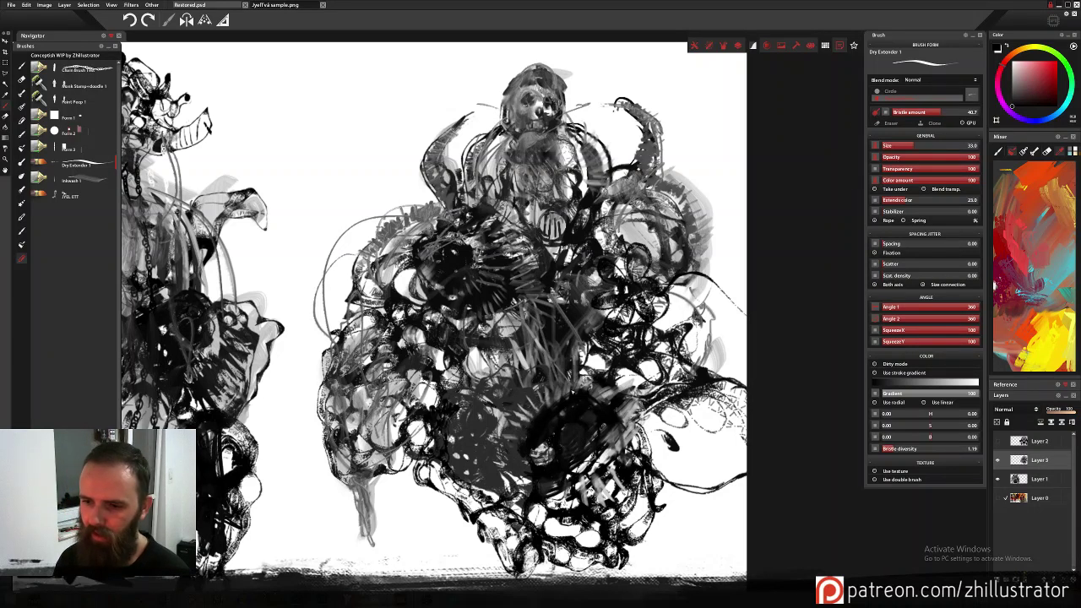
{"action": "left_click_drag", "start_coordinate": [613, 466], "coordinate": [598, 510]}
{"action": "left_click_drag", "start_coordinate": [543, 445], "coordinate": [534, 470]}
{"action": "left_click_drag", "start_coordinate": [523, 479], "coordinate": [518, 491]}
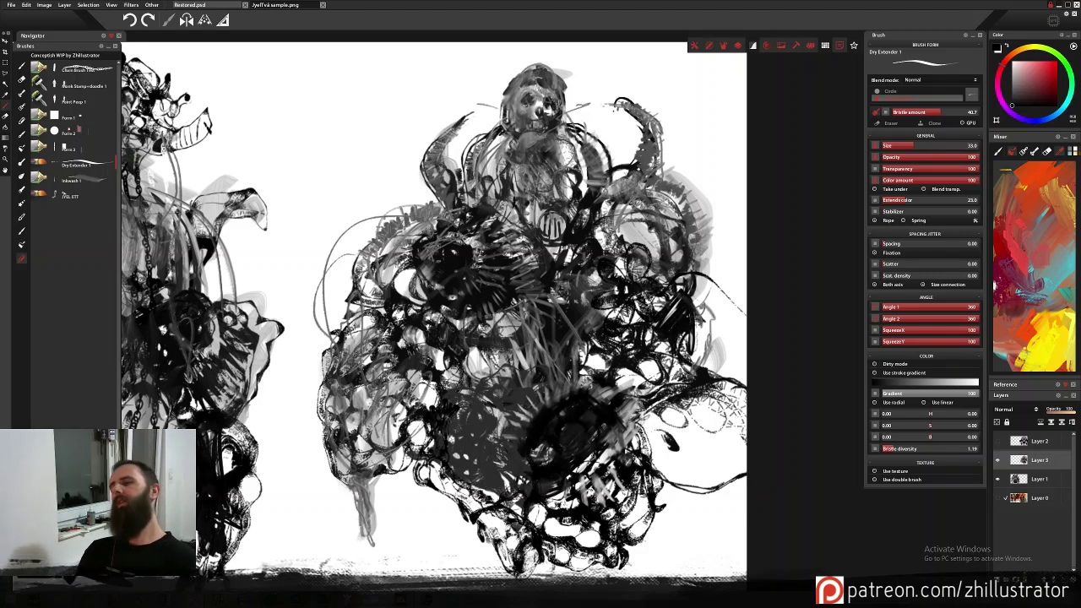
Use the Inkwash 1 brush to lay grey washes down the right figure's outer side and over its protruding pale shape.
{"action": "left_click", "coordinate": [85, 184]}
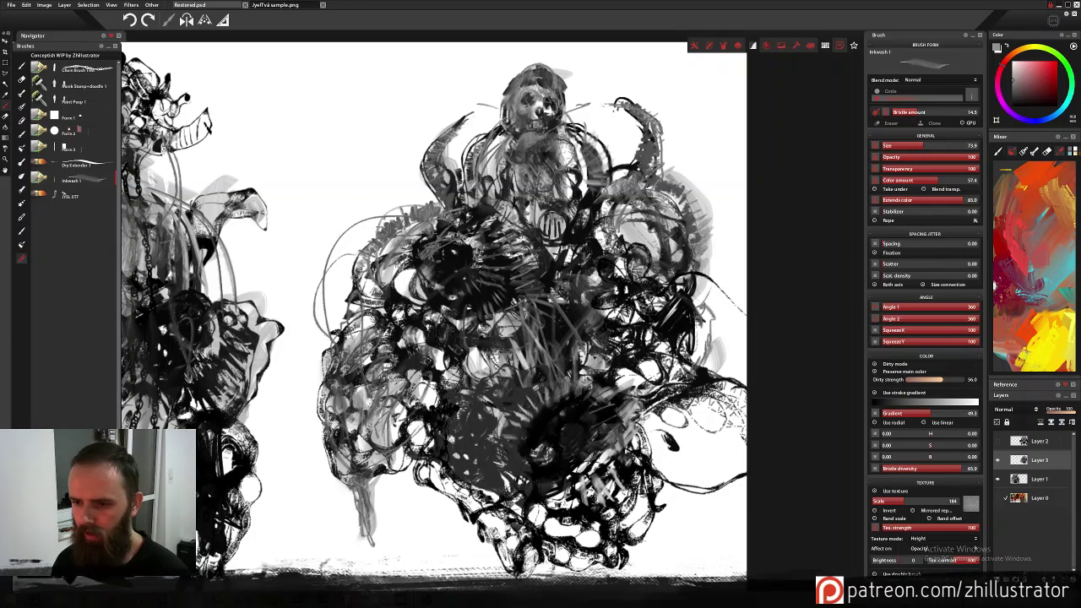
{"action": "mouse_move", "coordinate": [635, 292]}
{"action": "left_mouse_down"}
{"action": "mouse_move", "coordinate": [624, 221]}
{"action": "mouse_move", "coordinate": [601, 257]}
{"action": "left_mouse_up"}
{"action": "mouse_move", "coordinate": [643, 344]}
{"action": "left_mouse_down"}
{"action": "mouse_move", "coordinate": [683, 452]}
{"action": "mouse_move", "coordinate": [699, 386]}
{"action": "mouse_move", "coordinate": [686, 474]}
{"action": "mouse_move", "coordinate": [664, 431]}
{"action": "left_mouse_up"}
{"action": "left_click_drag", "start_coordinate": [696, 479], "coordinate": [743, 488]}
{"action": "mouse_move", "coordinate": [645, 422]}
{"action": "left_mouse_down"}
{"action": "mouse_move", "coordinate": [639, 522]}
{"action": "mouse_move", "coordinate": [590, 537]}
{"action": "left_mouse_up"}
Wash grey Inkwash 1 strokes over the right figure's belly, chest and shoulders to fill the white gaps.
{"action": "mouse_move", "coordinate": [591, 473]}
{"action": "left_mouse_down"}
{"action": "mouse_move", "coordinate": [540, 557]}
{"action": "mouse_move", "coordinate": [498, 524]}
{"action": "mouse_move", "coordinate": [405, 405]}
{"action": "mouse_move", "coordinate": [431, 330]}
{"action": "mouse_move", "coordinate": [459, 385]}
{"action": "left_mouse_up"}
{"action": "mouse_move", "coordinate": [480, 319]}
{"action": "left_mouse_down"}
{"action": "mouse_move", "coordinate": [478, 385]}
{"action": "mouse_move", "coordinate": [498, 382]}
{"action": "left_mouse_up"}
{"action": "left_click_drag", "start_coordinate": [510, 344], "coordinate": [513, 405]}
{"action": "left_click_drag", "start_coordinate": [561, 296], "coordinate": [513, 331]}
{"action": "left_click_drag", "start_coordinate": [511, 287], "coordinate": [483, 309]}
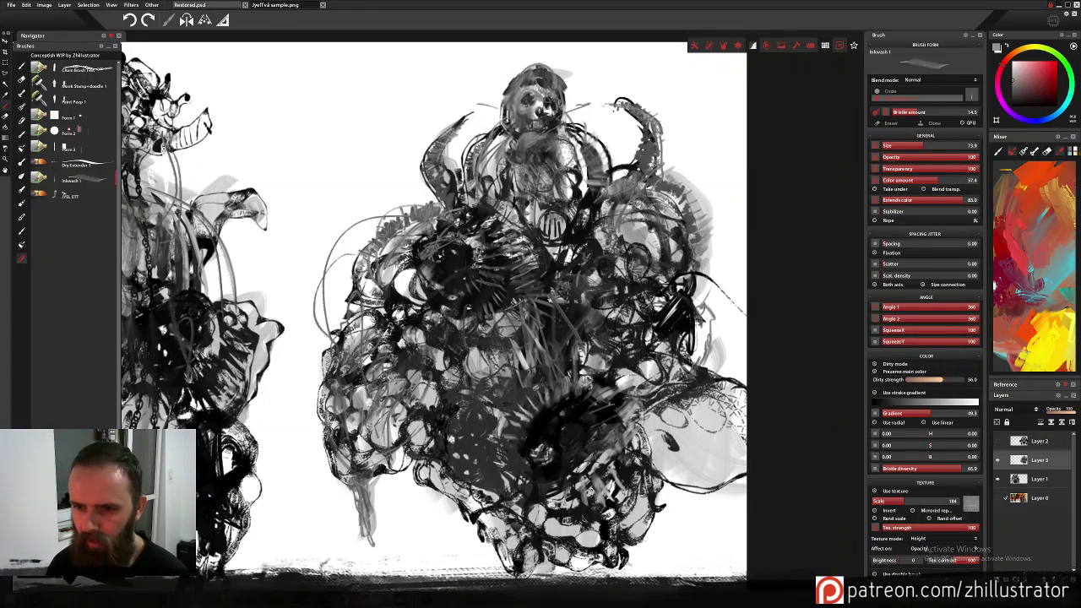
{"action": "left_click_drag", "start_coordinate": [425, 247], "coordinate": [409, 338]}
{"action": "left_click_drag", "start_coordinate": [507, 223], "coordinate": [538, 230]}
{"action": "left_click_drag", "start_coordinate": [598, 277], "coordinate": [603, 400]}
{"action": "mouse_move", "coordinate": [619, 459]}
{"action": "left_mouse_down"}
{"action": "mouse_move", "coordinate": [605, 495]}
{"action": "mouse_move", "coordinate": [539, 520]}
{"action": "left_mouse_up"}
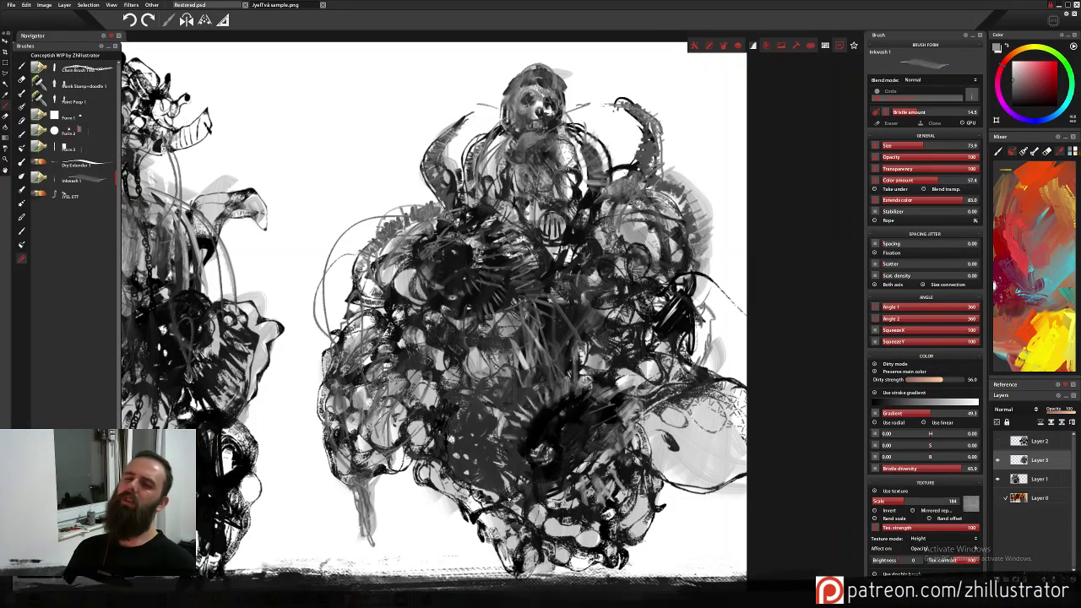
Paint thin grey strands hanging below the right figure's lower edge and more wash on its pale side shape.
{"action": "mouse_move", "coordinate": [458, 486]}
{"action": "left_mouse_down"}
{"action": "mouse_move", "coordinate": [452, 558]}
{"action": "mouse_move", "coordinate": [447, 497]}
{"action": "left_mouse_up"}
{"action": "mouse_move", "coordinate": [476, 579]}
{"action": "left_mouse_down"}
{"action": "mouse_move", "coordinate": [478, 493]}
{"action": "mouse_move", "coordinate": [442, 579]}
{"action": "left_mouse_up"}
{"action": "left_click_drag", "start_coordinate": [505, 512], "coordinate": [513, 578]}
{"action": "left_click_drag", "start_coordinate": [551, 515], "coordinate": [542, 577]}
{"action": "mouse_move", "coordinate": [595, 557]}
{"action": "left_mouse_down"}
{"action": "mouse_move", "coordinate": [584, 581]}
{"action": "mouse_move", "coordinate": [651, 473]}
{"action": "mouse_move", "coordinate": [680, 372]}
{"action": "mouse_move", "coordinate": [703, 448]}
{"action": "left_mouse_up"}
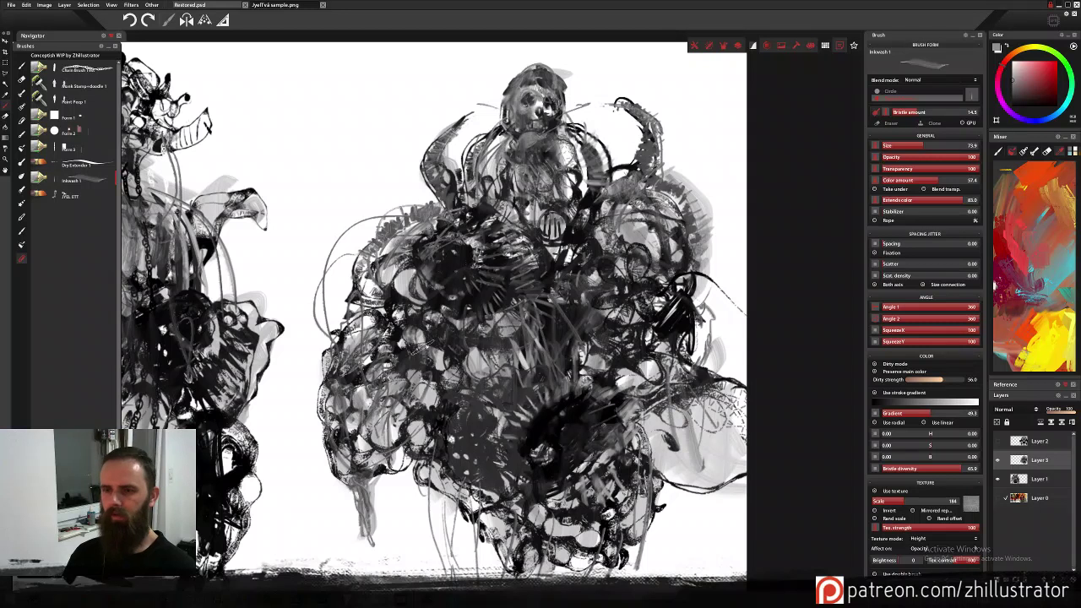
Switch to the JYEL ETT brush, undo its test stamp on the lower body and set the paint color to near-black.
{"action": "left_click", "coordinate": [60, 195]}
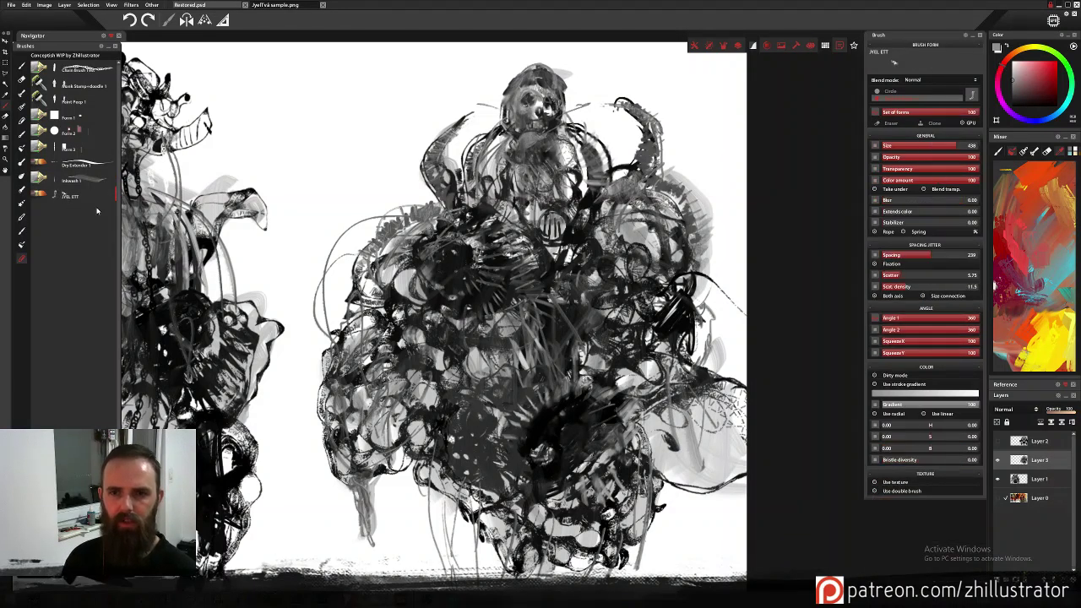
{"action": "left_click", "coordinate": [561, 438]}
{"action": "key", "text": "ctrl+z"}
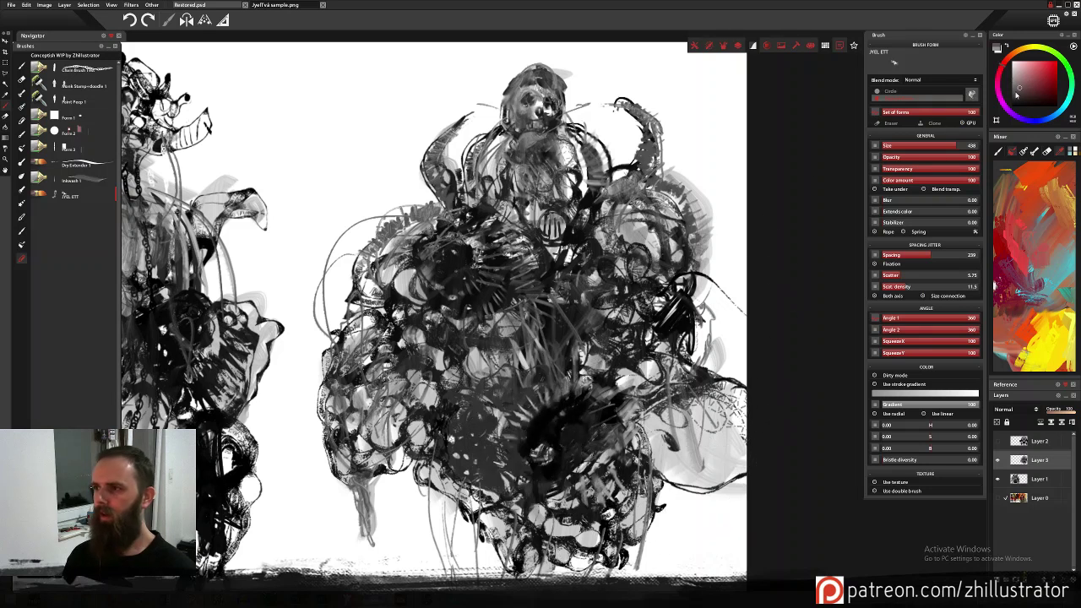
{"action": "left_click", "coordinate": [1011, 106]}
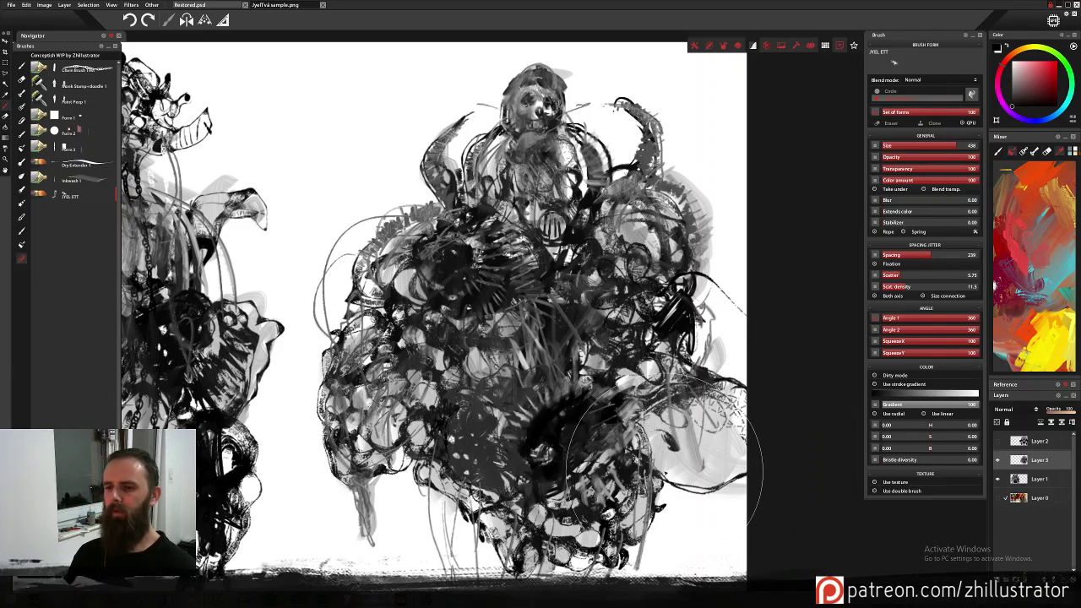
{"action": "left_click_drag", "start_coordinate": [594, 458], "coordinate": [770, 454]}
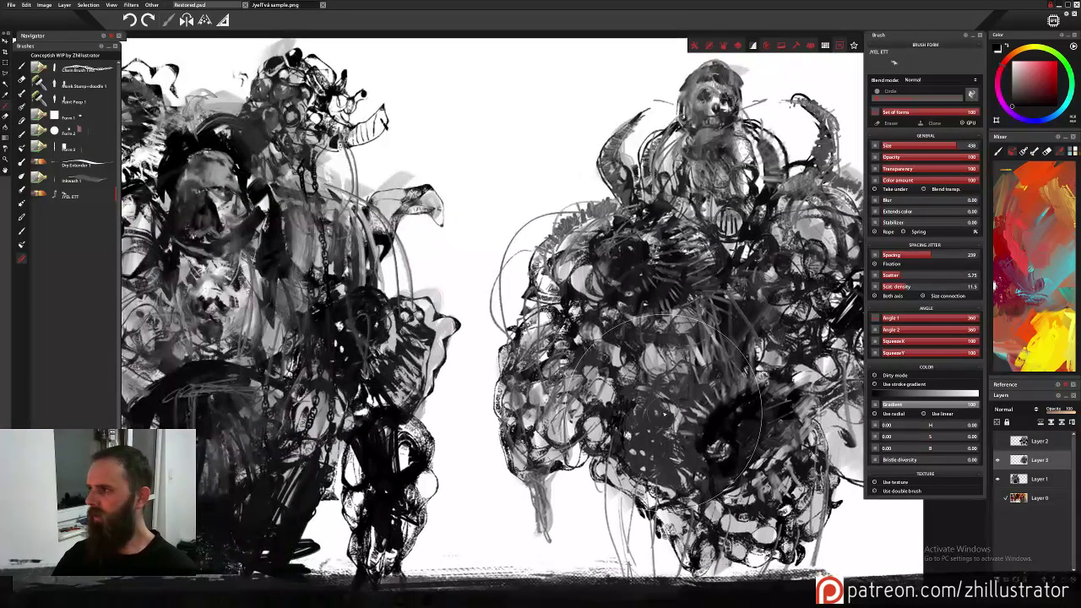
{"action": "scroll", "coordinate": [662, 401], "scroll_direction": "down", "scroll_amount": 5}
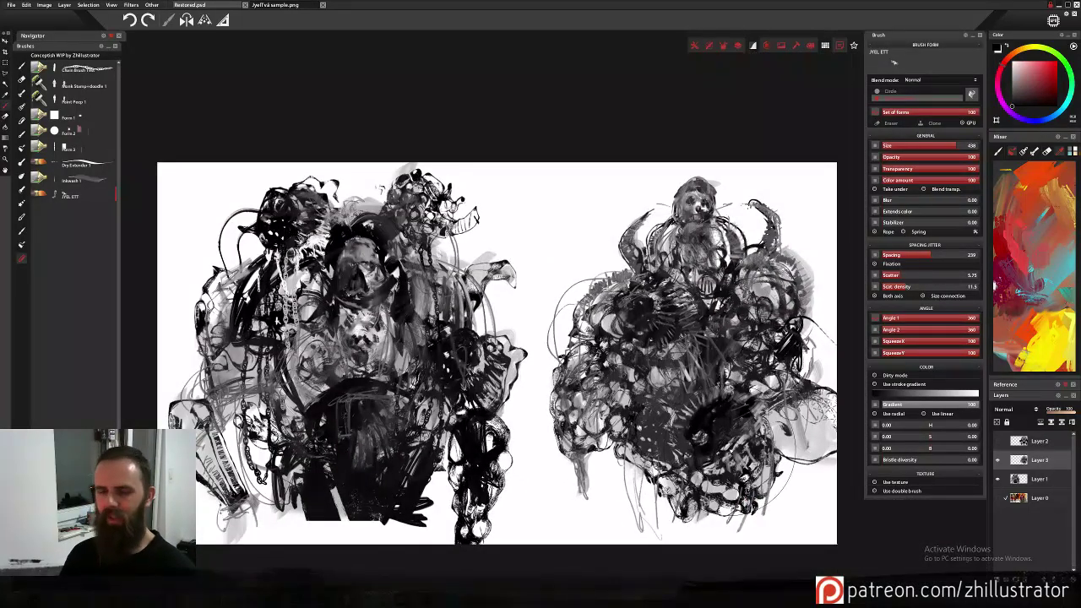
{"action": "left_click", "coordinate": [7, 52]}
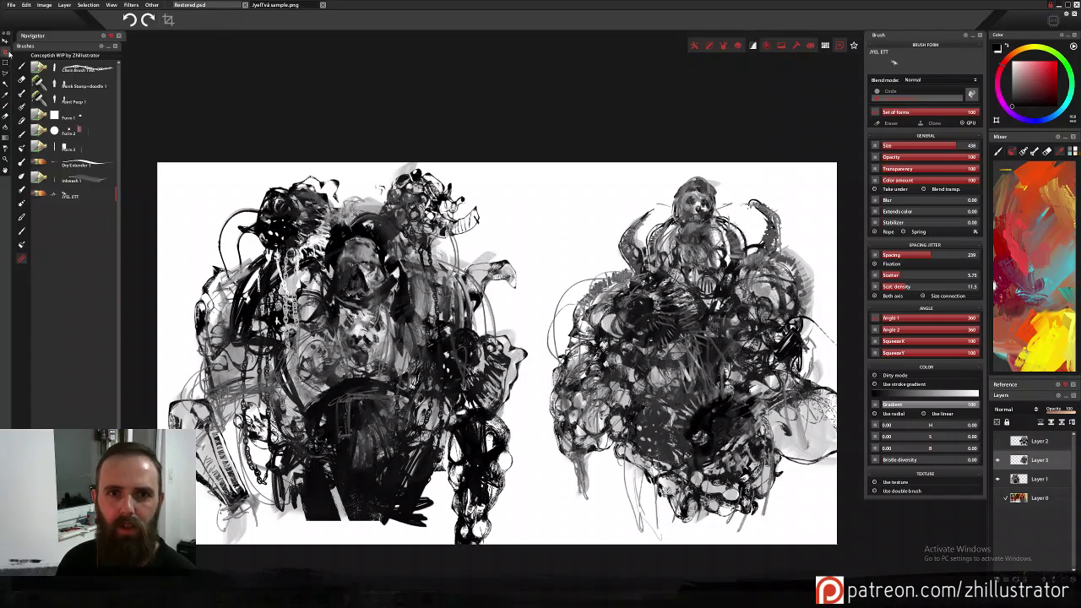
{"action": "left_click_drag", "start_coordinate": [523, 158], "coordinate": [531, 169]}
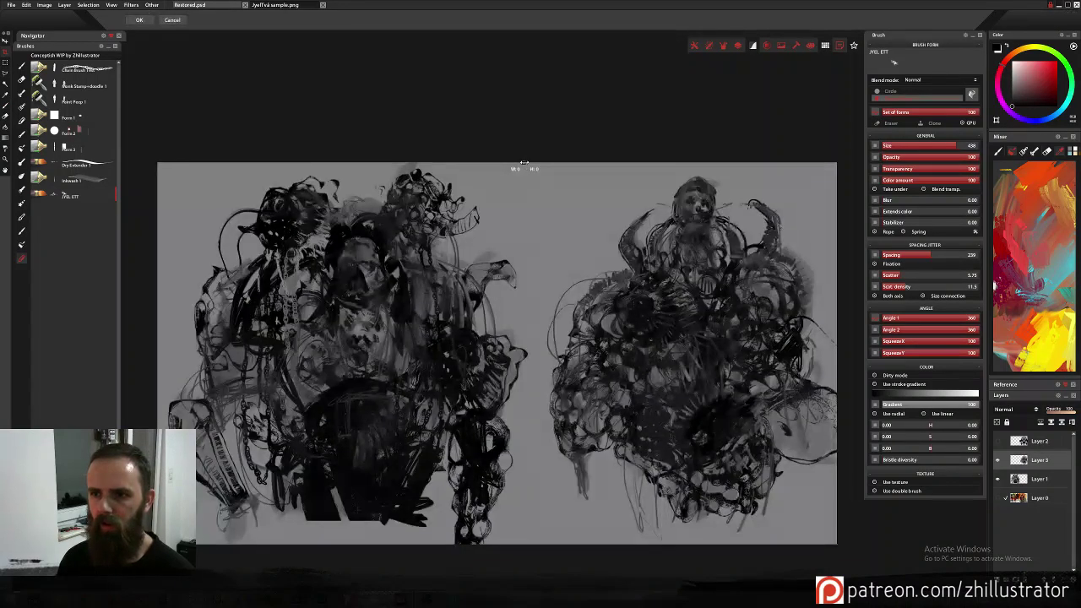
{"action": "left_click_drag", "start_coordinate": [690, 164], "coordinate": [846, 163]}
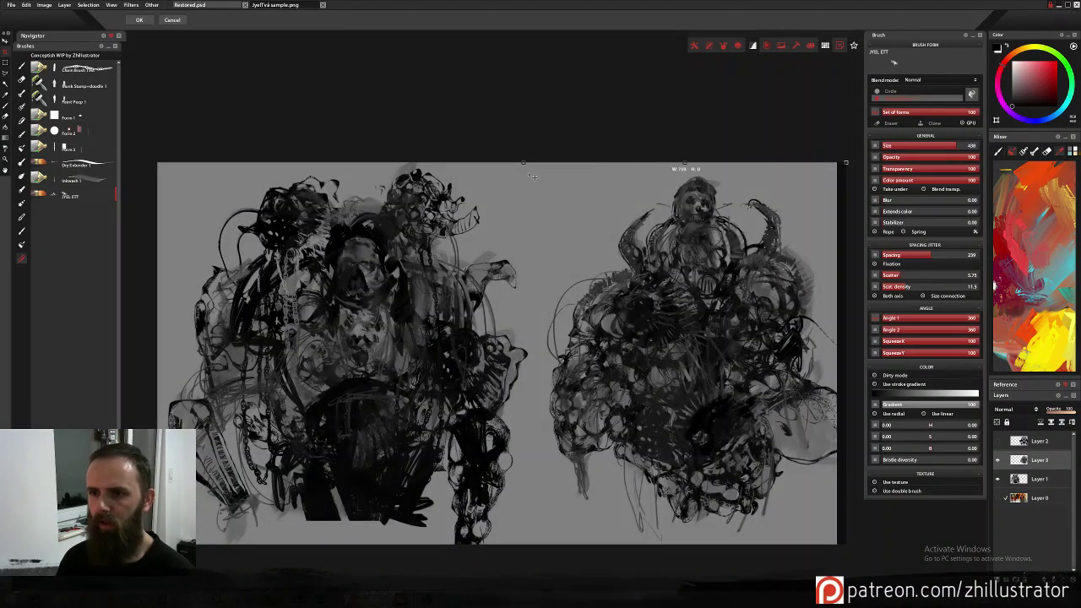
{"action": "mouse_move", "coordinate": [524, 162]}
{"action": "left_mouse_down"}
{"action": "mouse_move", "coordinate": [140, 321]}
{"action": "mouse_move", "coordinate": [107, 314]}
{"action": "left_mouse_up"}
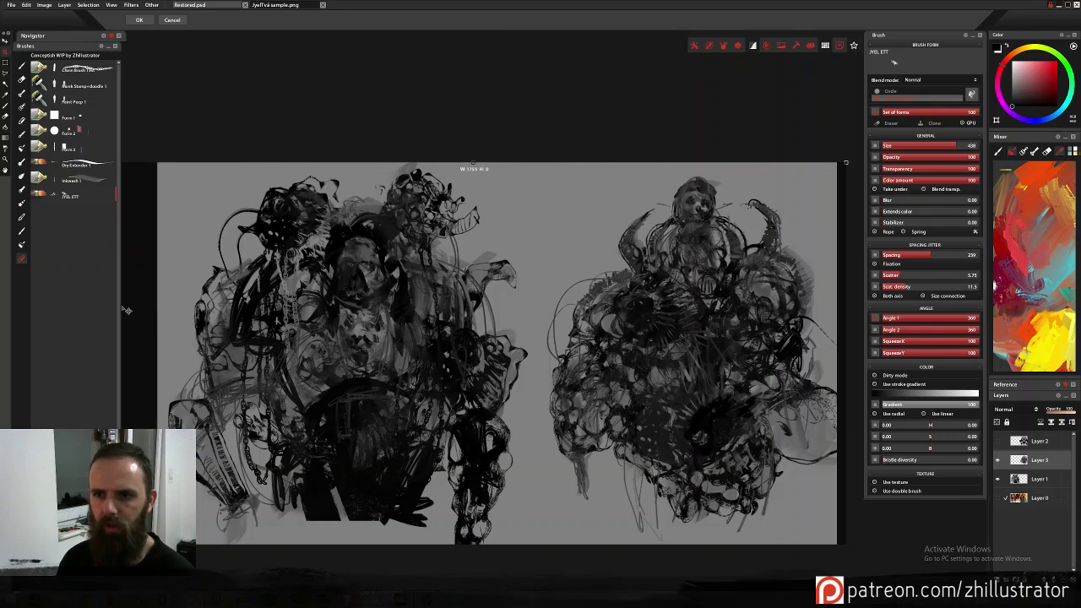
{"action": "key", "text": "b"}
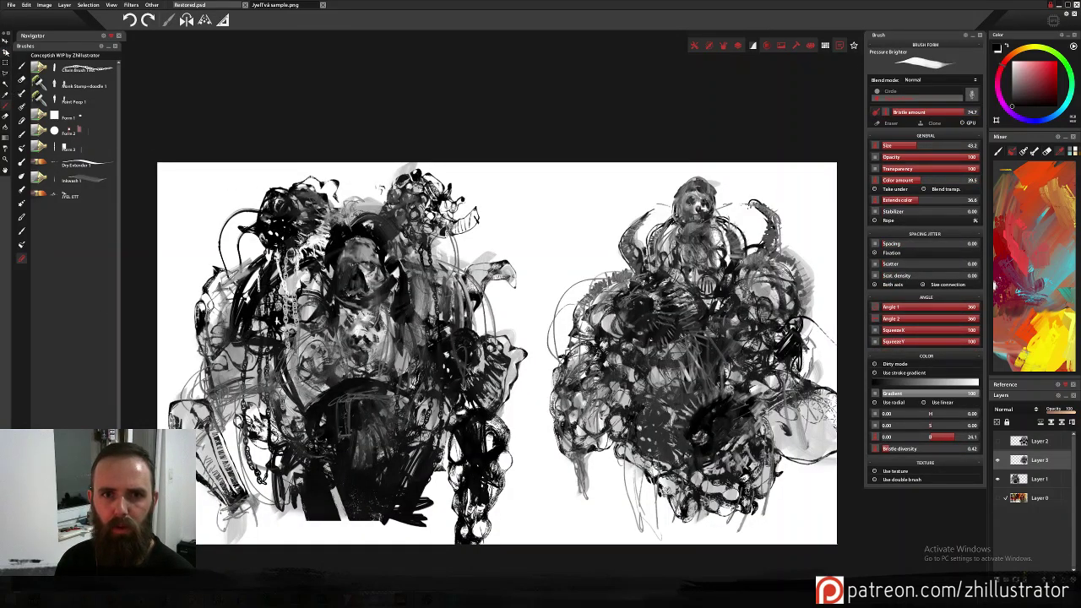
Extend the canvas on all four sides with the Crop tool, adding empty space around both figures.
{"action": "left_click", "coordinate": [6, 52]}
{"action": "mouse_move", "coordinate": [153, 161]}
{"action": "left_mouse_down"}
{"action": "mouse_move", "coordinate": [316, 312]}
{"action": "mouse_move", "coordinate": [838, 545]}
{"action": "mouse_move", "coordinate": [839, 215]}
{"action": "mouse_move", "coordinate": [777, 490]}
{"action": "mouse_move", "coordinate": [843, 557]}
{"action": "left_mouse_up"}
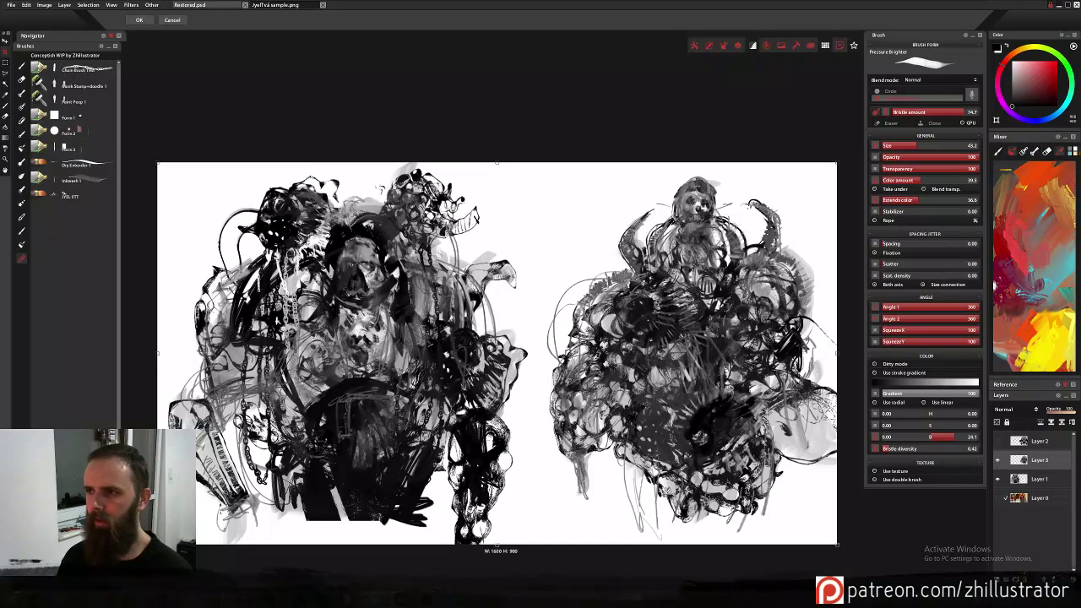
{"action": "left_click_drag", "start_coordinate": [497, 547], "coordinate": [505, 568]}
{"action": "mouse_move", "coordinate": [496, 161]}
{"action": "left_mouse_down"}
{"action": "mouse_move", "coordinate": [497, 149]}
{"action": "mouse_move", "coordinate": [500, 162]}
{"action": "left_mouse_up"}
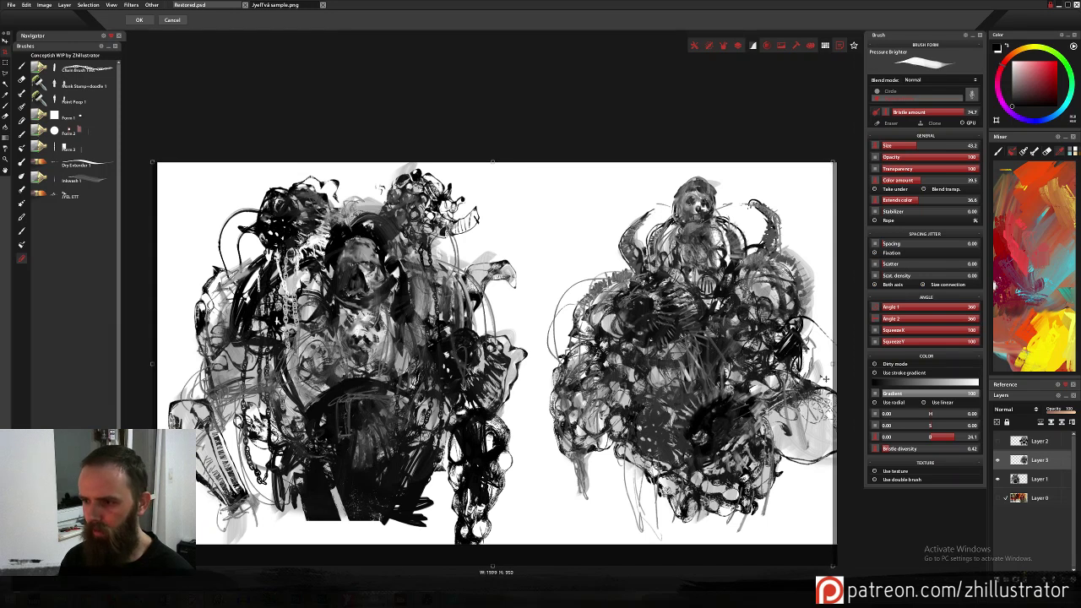
{"action": "left_click_drag", "start_coordinate": [831, 363], "coordinate": [901, 375]}
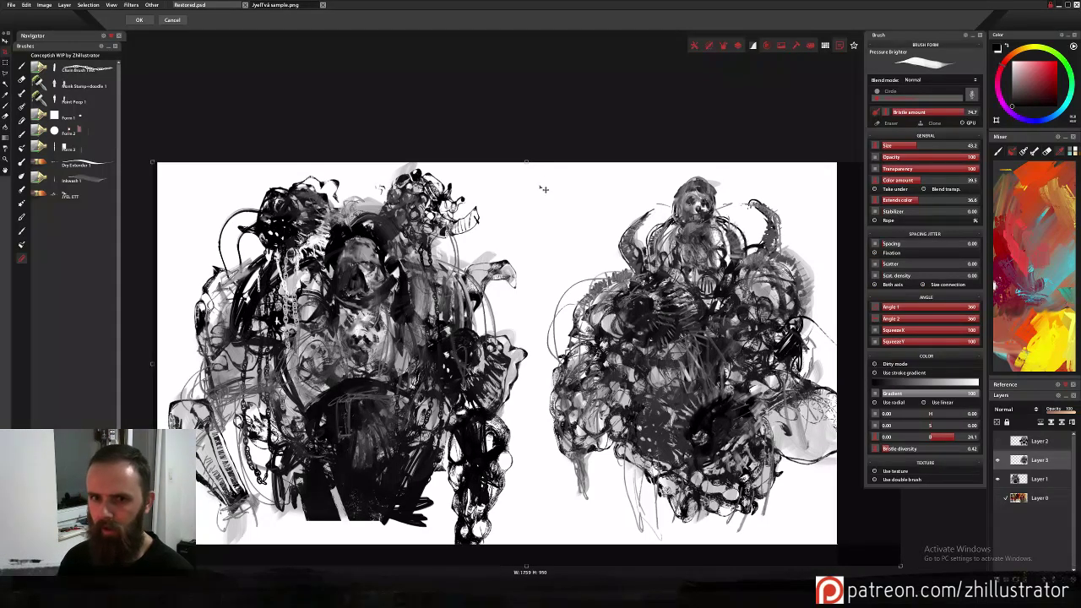
{"action": "left_click_drag", "start_coordinate": [525, 161], "coordinate": [526, 109]}
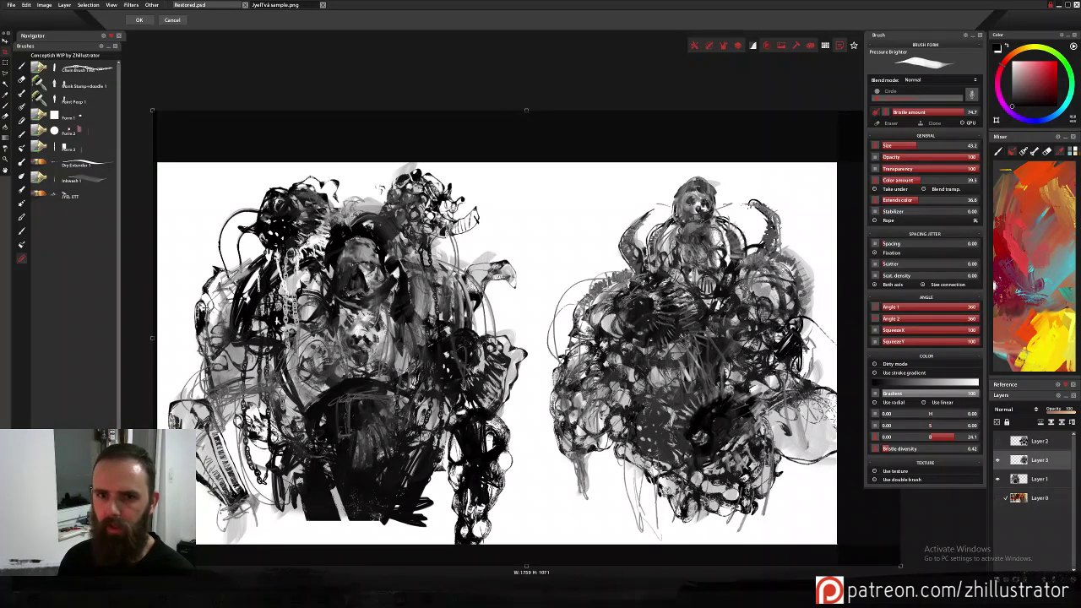
{"action": "left_click_drag", "start_coordinate": [153, 341], "coordinate": [121, 341]}
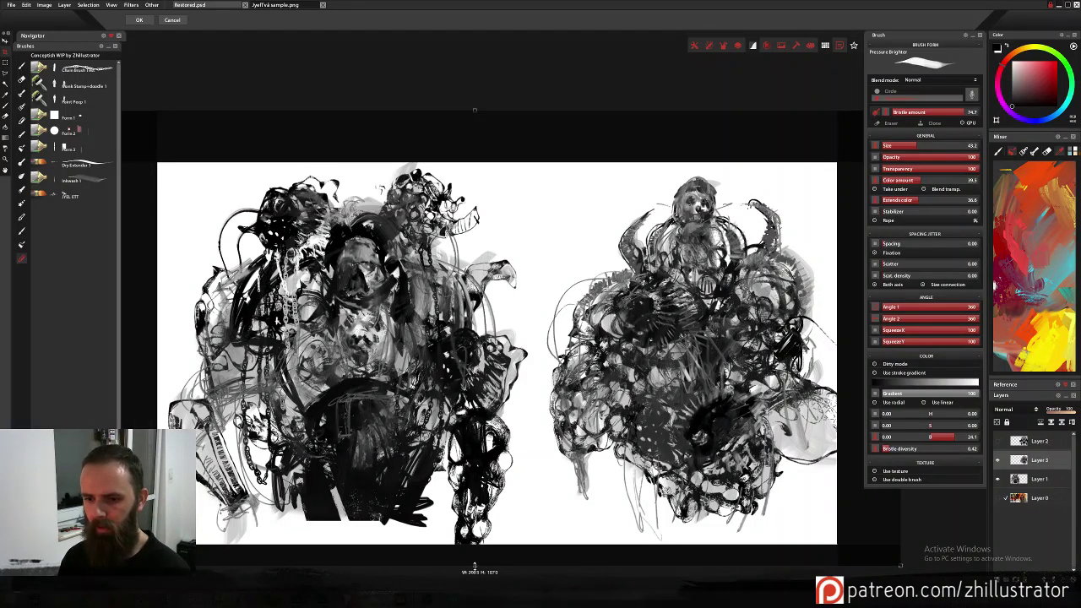
{"action": "left_click_drag", "start_coordinate": [474, 567], "coordinate": [474, 592]}
{"action": "key", "text": "Return"}
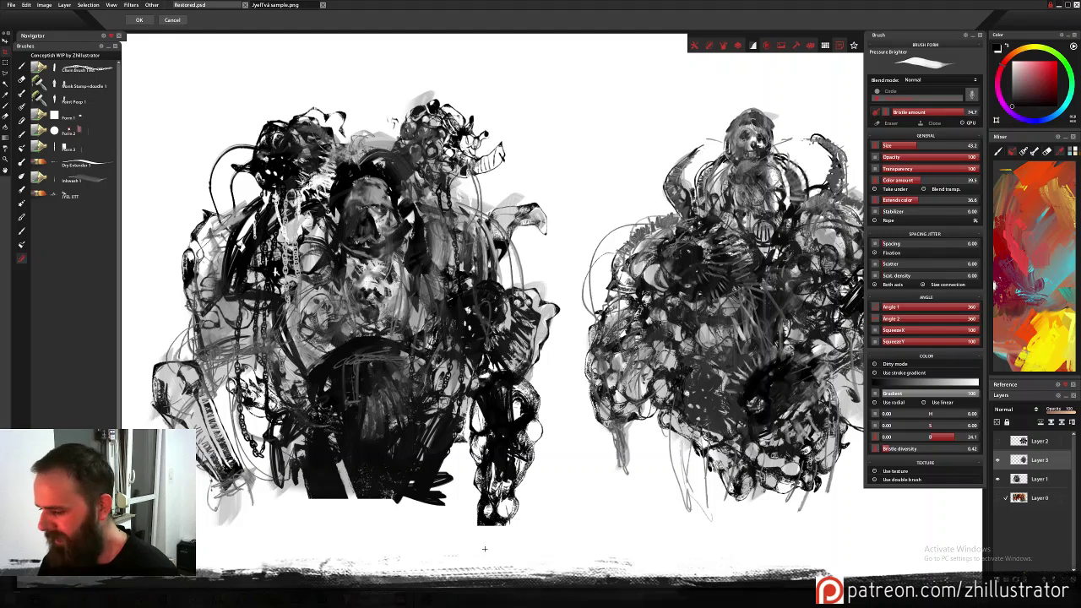
Select Layer 1 and move its figure left and slightly up on the enlarged canvas.
{"action": "key", "text": "ctrl+minus"}
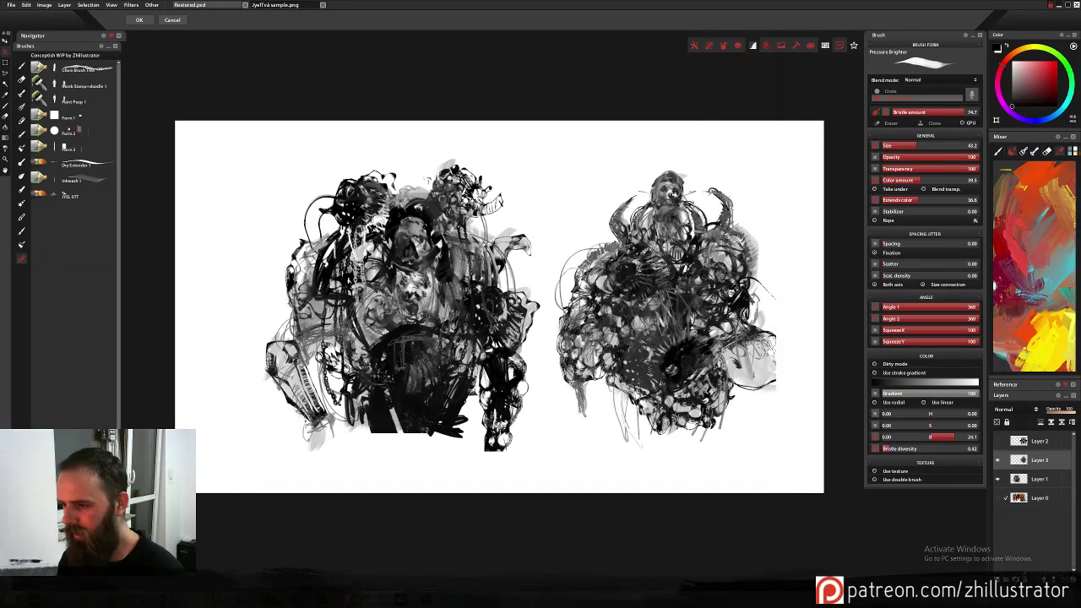
{"action": "left_click", "coordinate": [1012, 488]}
{"action": "key", "text": "v"}
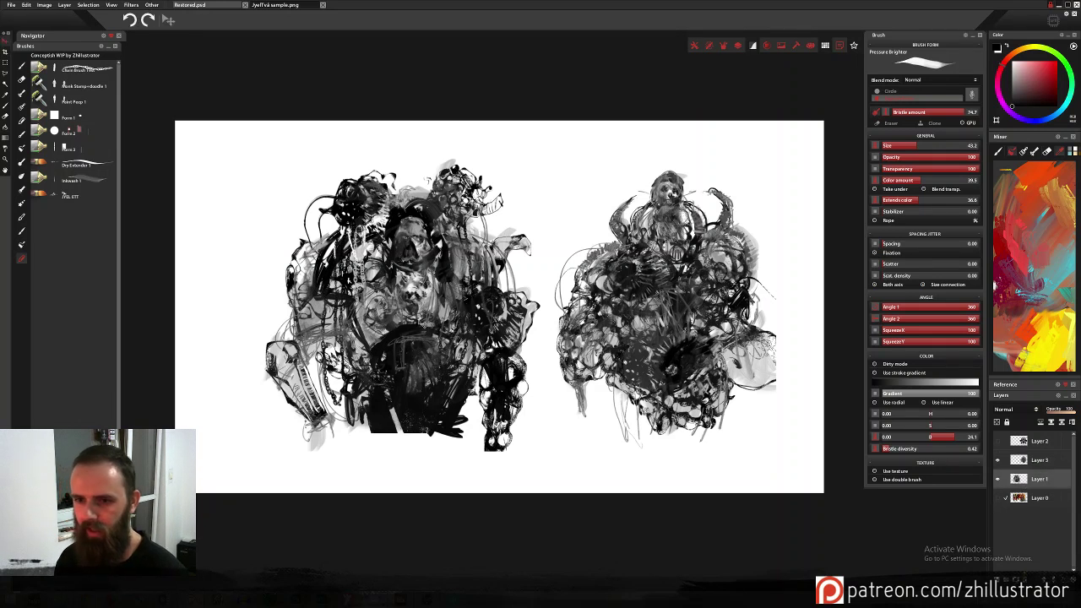
{"action": "left_click_drag", "start_coordinate": [420, 419], "coordinate": [345, 411]}
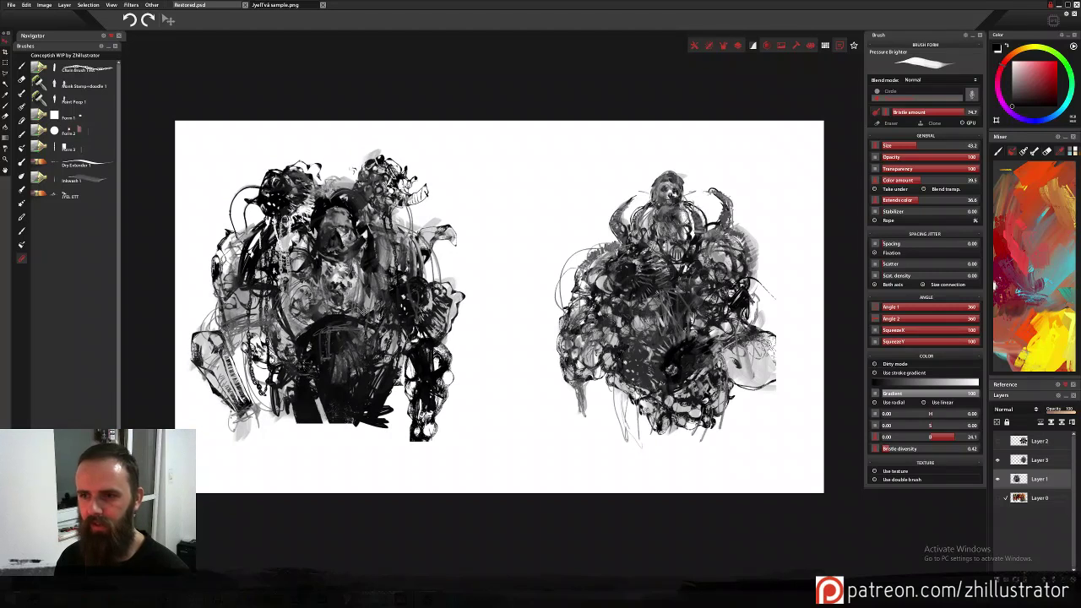
Select Layer 3 and move its horned figure left and slightly up on the canvas.
{"action": "left_click", "coordinate": [997, 460]}
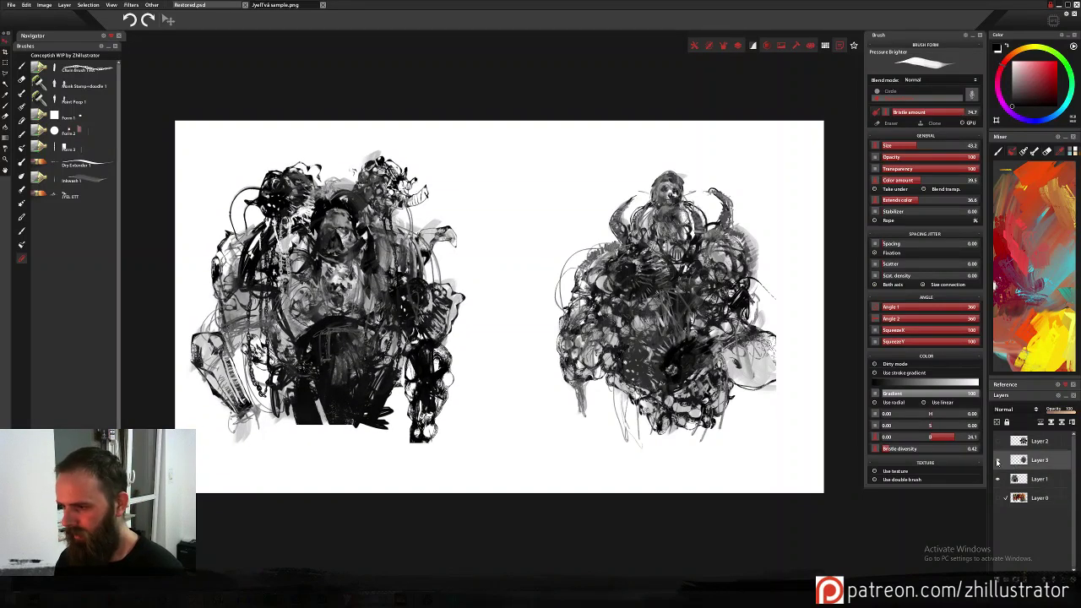
{"action": "left_click_drag", "start_coordinate": [668, 321], "coordinate": [635, 299]}
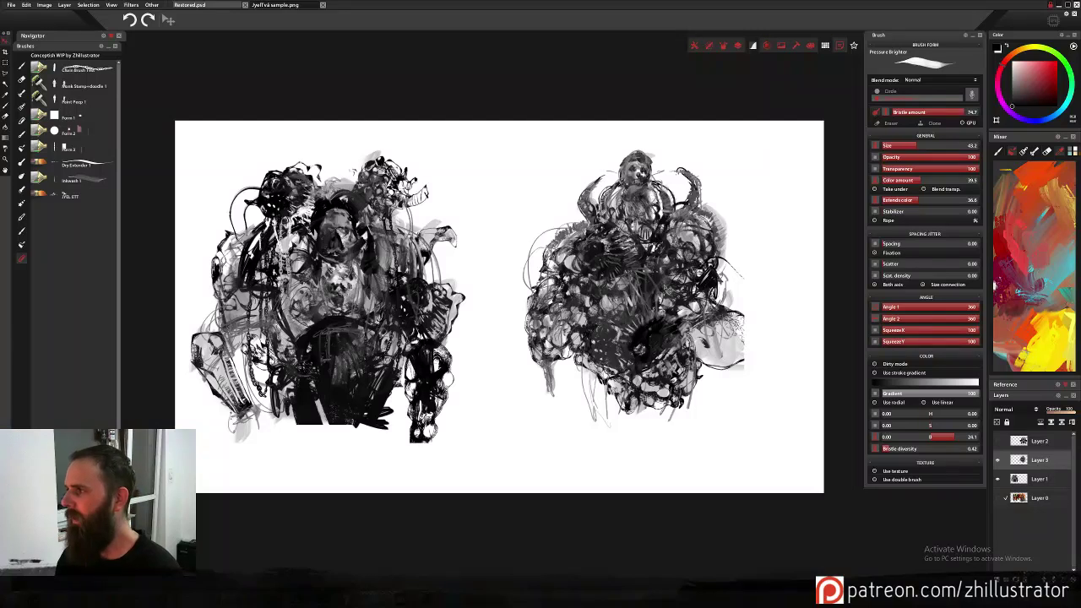
Sketch a small dark clawed hand with the Pressure Brighter brush at the end of the horned figure's thin arm.
{"action": "scroll", "coordinate": [680, 283], "scroll_direction": "up", "scroll_amount": 1}
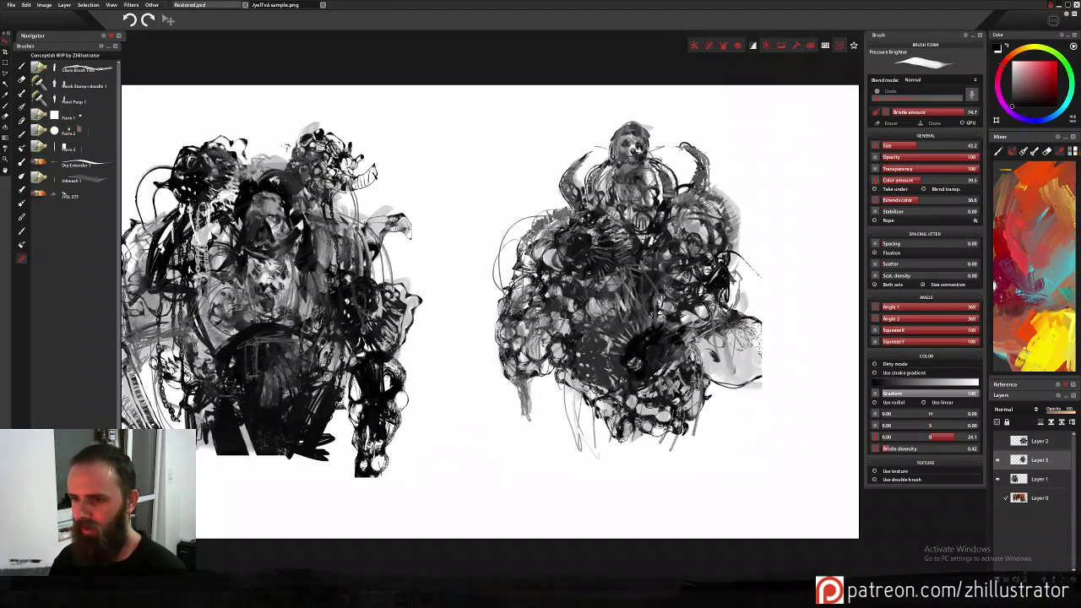
{"action": "key", "text": "b"}
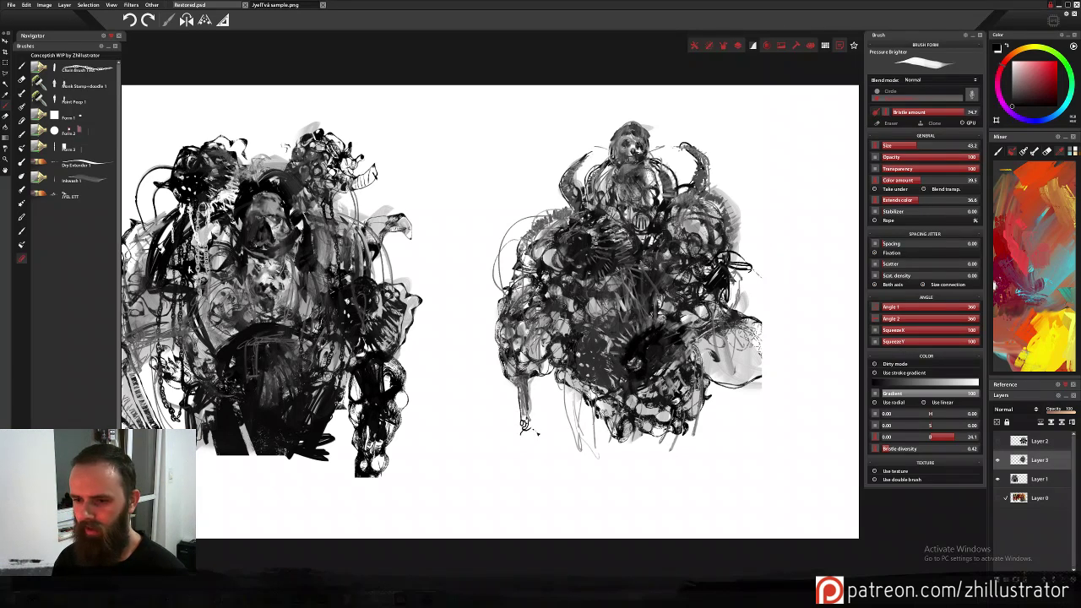
{"action": "left_click_drag", "start_coordinate": [535, 433], "coordinate": [525, 454]}
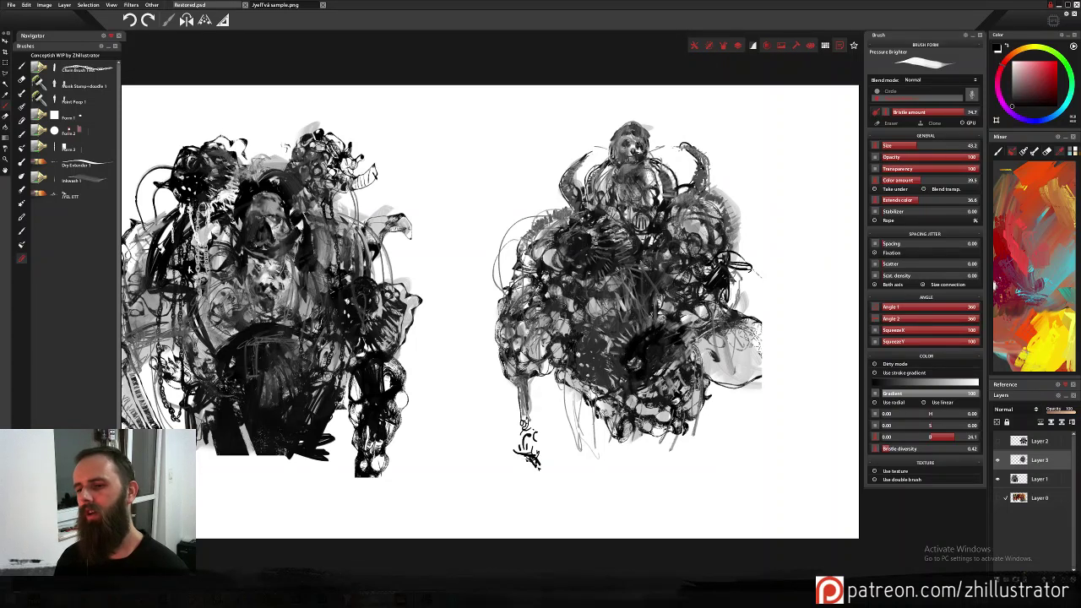
{"action": "mouse_move", "coordinate": [519, 456]}
{"action": "left_mouse_down"}
{"action": "mouse_move", "coordinate": [545, 450]}
{"action": "mouse_move", "coordinate": [516, 450]}
{"action": "left_mouse_up"}
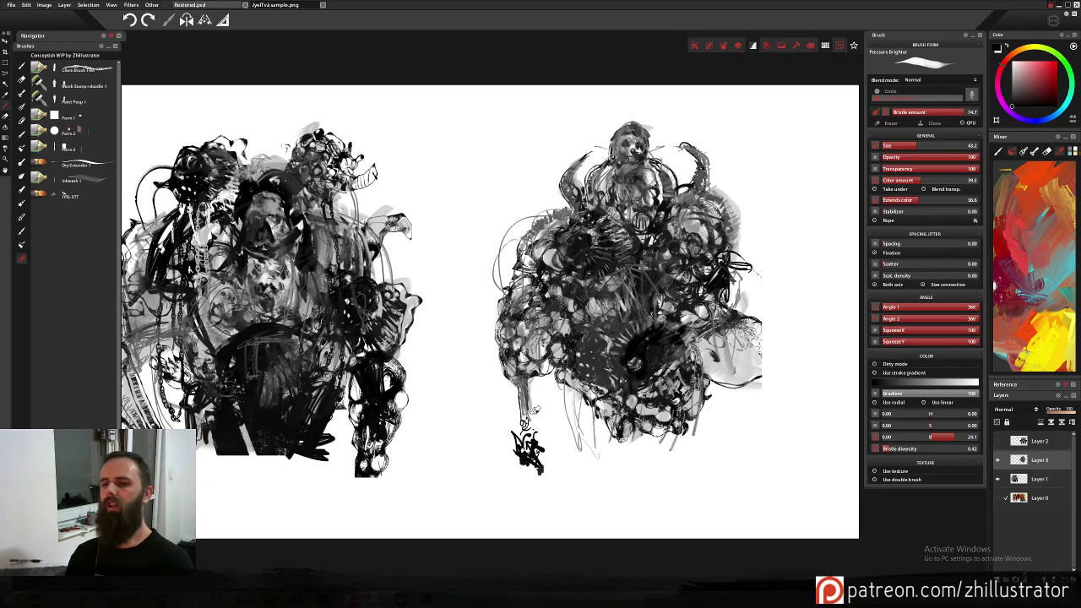
{"action": "mouse_move", "coordinate": [486, 386]}
{"action": "left_mouse_down"}
{"action": "mouse_move", "coordinate": [553, 471]}
{"action": "mouse_move", "coordinate": [579, 448]}
{"action": "mouse_move", "coordinate": [549, 483]}
{"action": "mouse_move", "coordinate": [577, 479]}
{"action": "mouse_move", "coordinate": [621, 536]}
{"action": "left_mouse_up"}
{"action": "left_click_drag", "start_coordinate": [536, 469], "coordinate": [646, 536]}
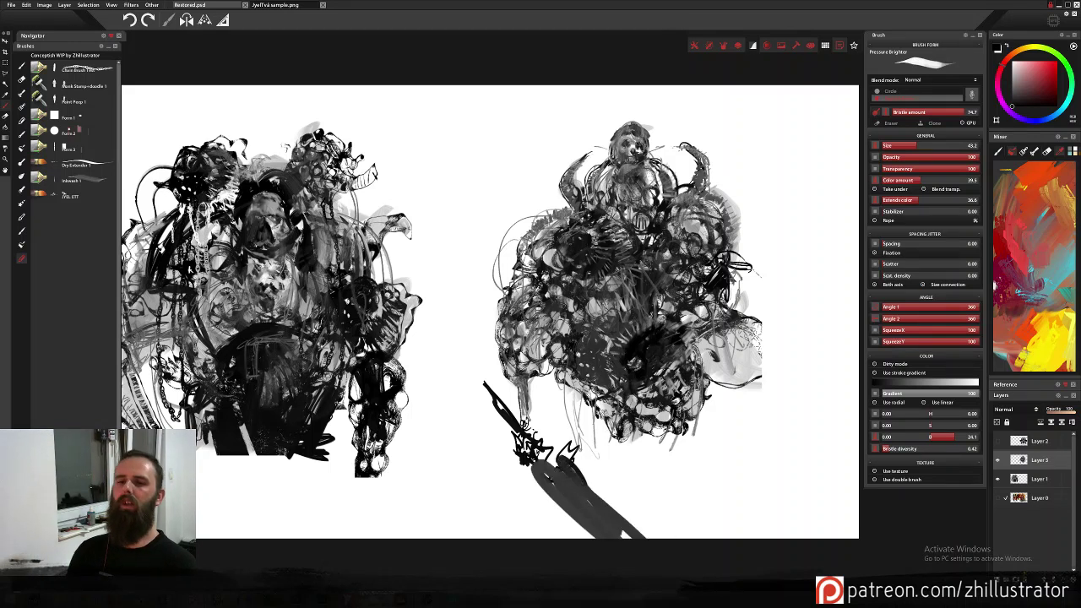
{"action": "mouse_move", "coordinate": [483, 150]}
{"action": "left_mouse_down"}
{"action": "mouse_move", "coordinate": [549, 254]}
{"action": "mouse_move", "coordinate": [495, 270]}
{"action": "left_mouse_up"}
{"action": "key", "text": "ctrl+z"}
{"action": "key", "text": "ctrl+z"}
{"action": "key", "text": "ctrl+z"}
{"action": "key", "text": "ctrl+z"}
{"action": "key", "text": "ctrl+z"}
{"action": "key", "text": "ctrl+z"}
{"action": "key", "text": "ctrl+z"}
{"action": "key", "text": "ctrl+z"}
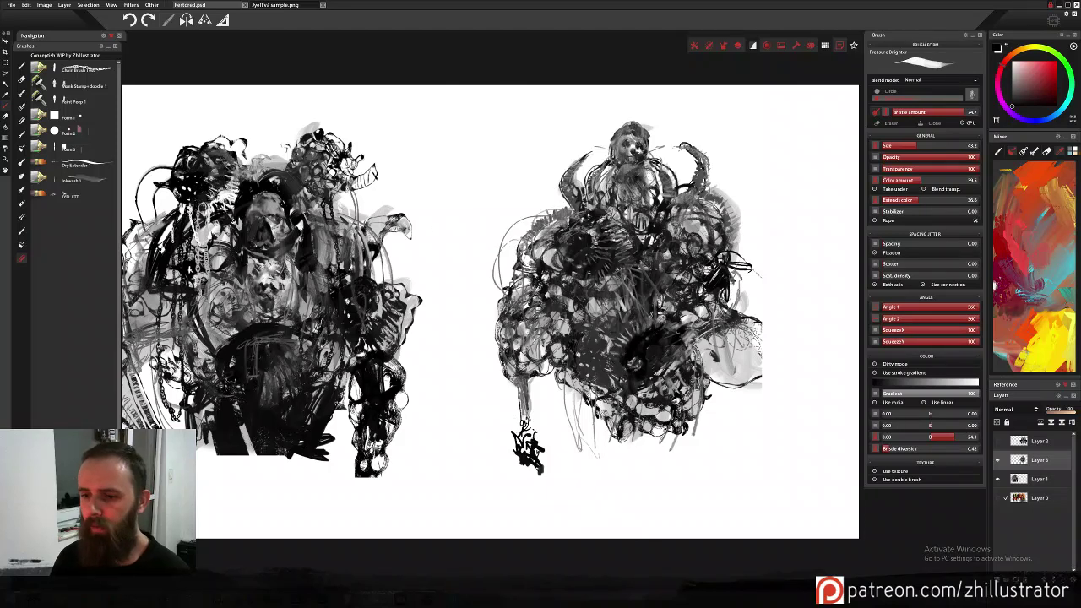
{"action": "key", "text": "ctrl+shift+z"}
{"action": "key", "text": "ctrl+shift+z"}
{"action": "key", "text": "ctrl+shift+z"}
{"action": "key", "text": "ctrl+shift+z"}
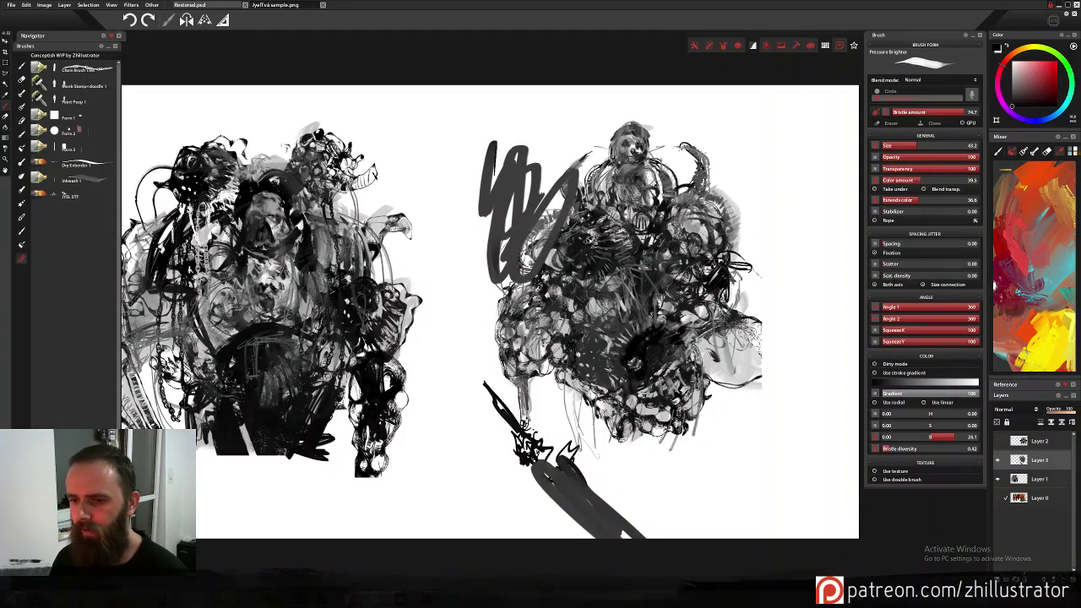
{"action": "key", "text": "ctrl+z"}
{"action": "key", "text": "ctrl+z"}
{"action": "key", "text": "ctrl+z"}
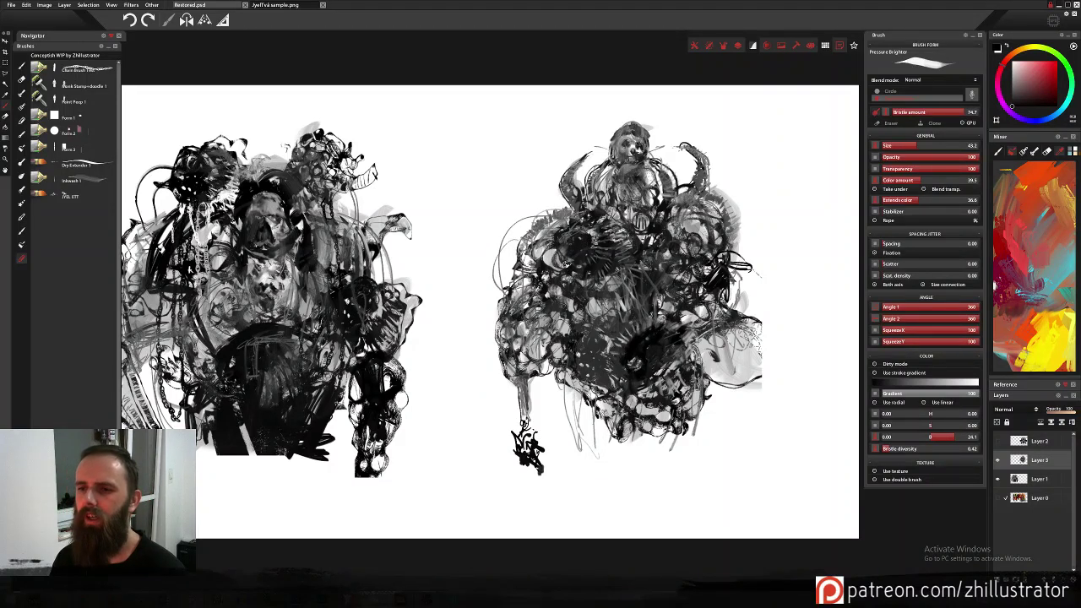
{"action": "key", "text": "ctrl+y"}
{"action": "key", "text": "ctrl+y"}
{"action": "key", "text": "ctrl+y"}
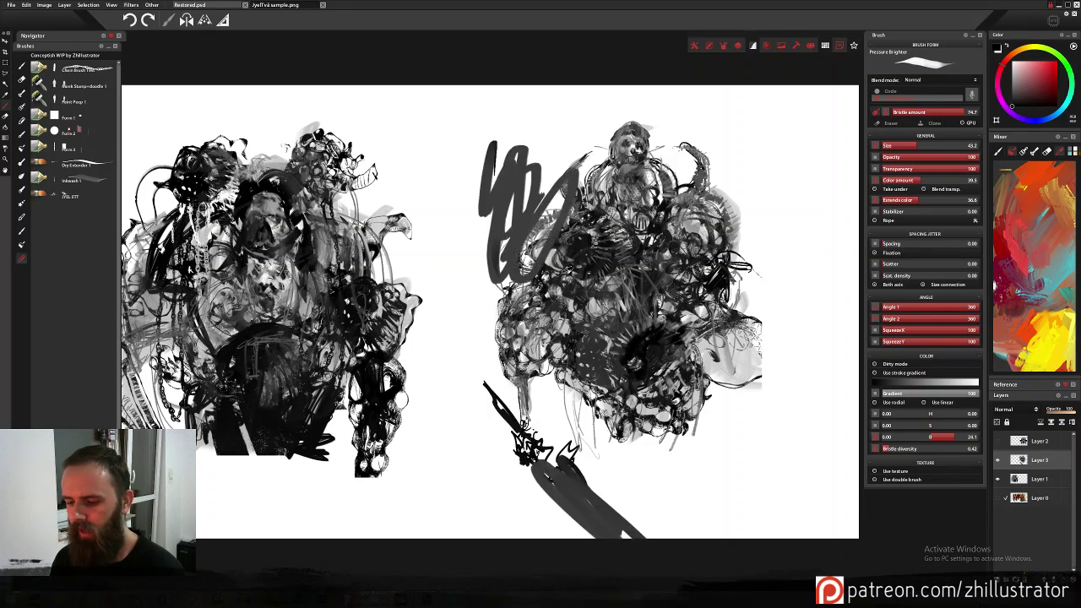
{"action": "key", "text": "ctrl+z"}
{"action": "key", "text": "ctrl+z"}
{"action": "key", "text": "ctrl+z"}
Draw a sword through the clawed hand, with a thin dark handle above and a broad dark grey blade running diagonally down.
{"action": "left_click_drag", "start_coordinate": [494, 393], "coordinate": [488, 392]}
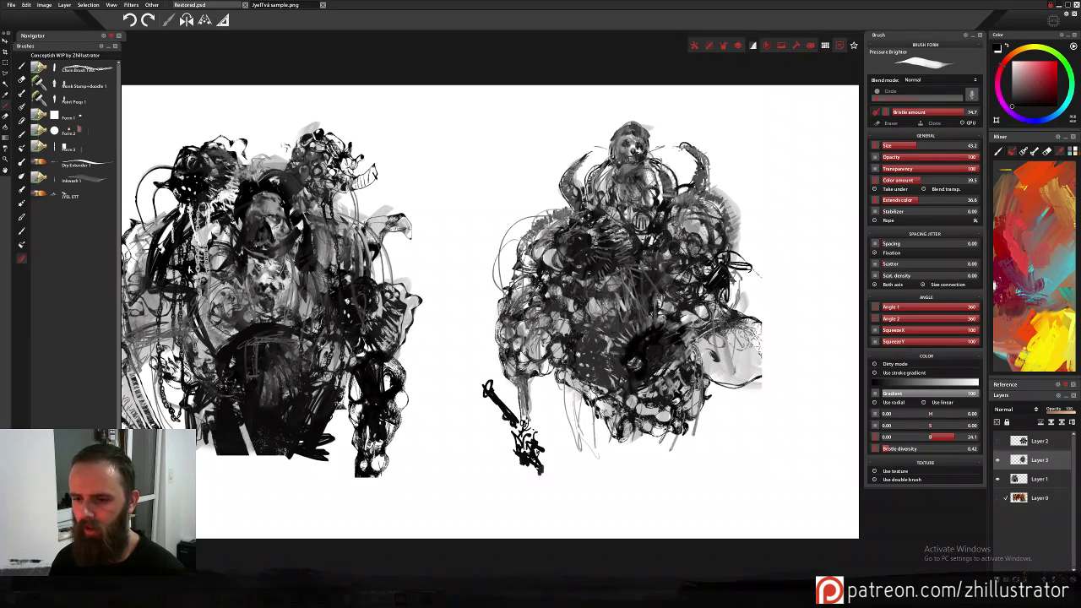
{"action": "left_click_drag", "start_coordinate": [545, 457], "coordinate": [569, 448]}
{"action": "mouse_move", "coordinate": [554, 456]}
{"action": "left_mouse_down"}
{"action": "mouse_move", "coordinate": [632, 548]}
{"action": "mouse_move", "coordinate": [540, 466]}
{"action": "mouse_move", "coordinate": [583, 519]}
{"action": "mouse_move", "coordinate": [582, 490]}
{"action": "mouse_move", "coordinate": [653, 540]}
{"action": "left_mouse_up"}
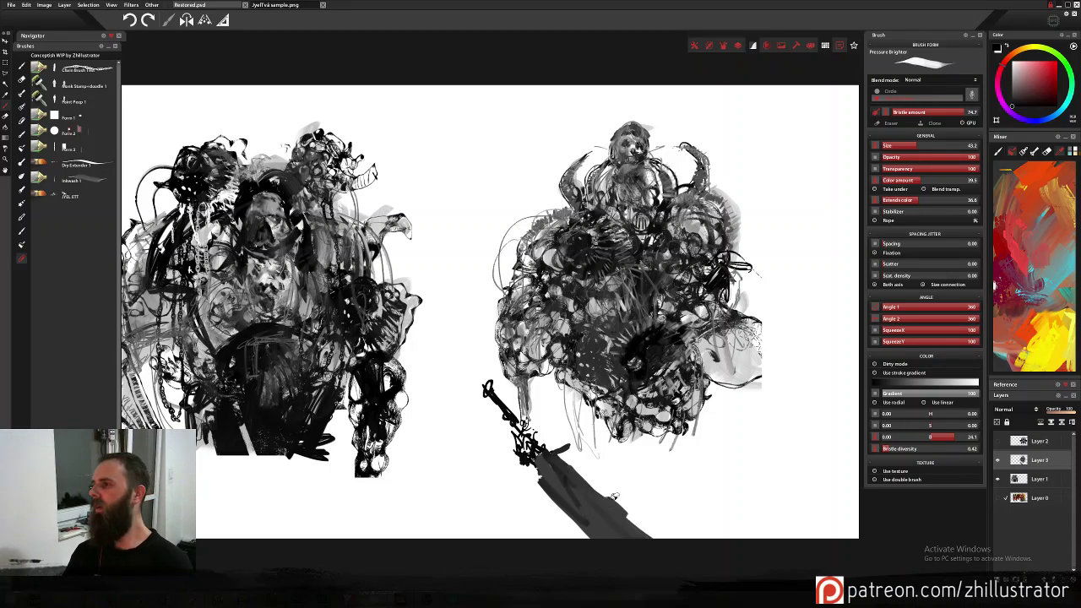
Switch to the JYEL ETT brush and stamp a winged crossguard on the sword and a dark jointed arm on the figure's opposite side.
{"action": "left_click", "coordinate": [74, 199]}
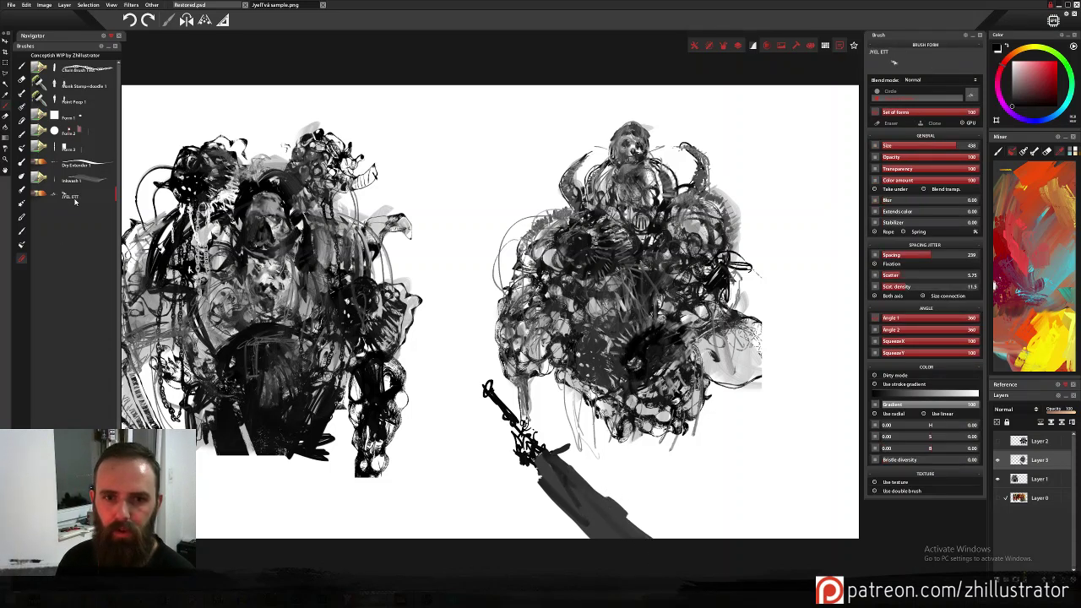
{"action": "left_click", "coordinate": [541, 472]}
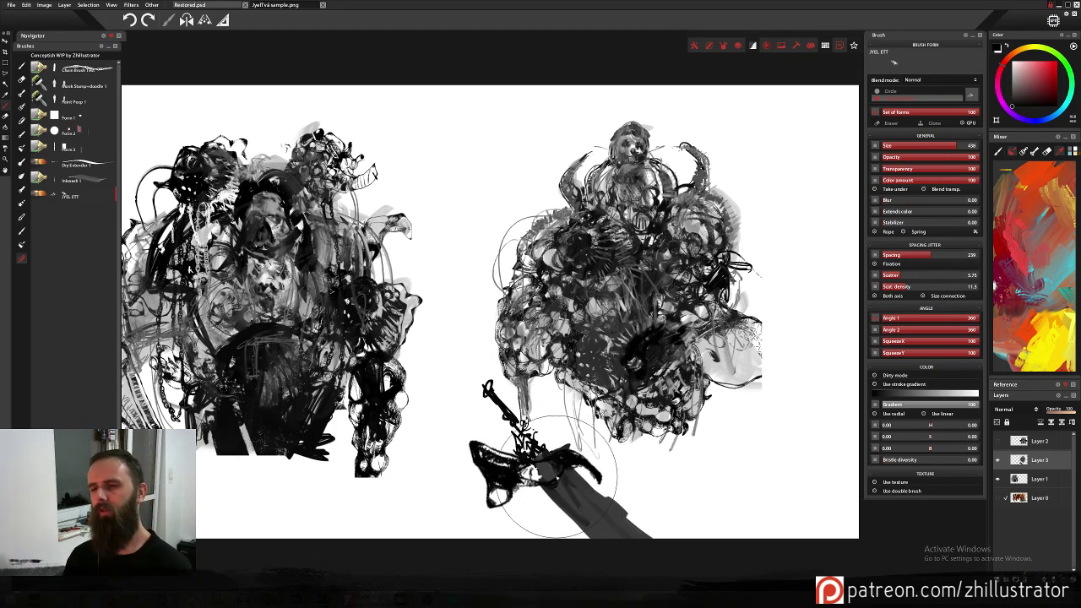
{"action": "left_click", "coordinate": [477, 397]}
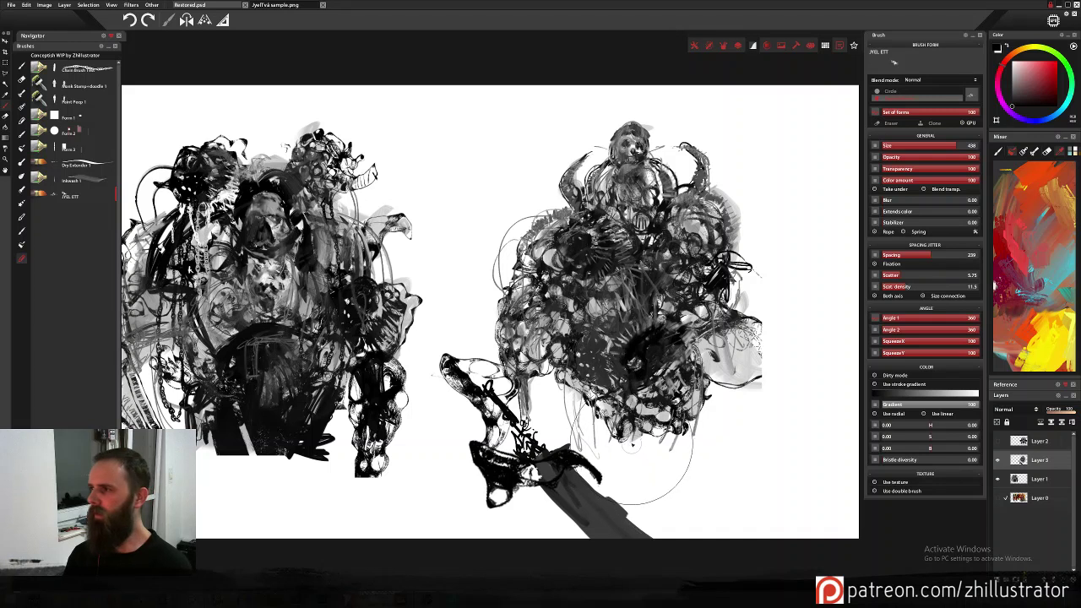
{"action": "key", "text": "ctrl+z"}
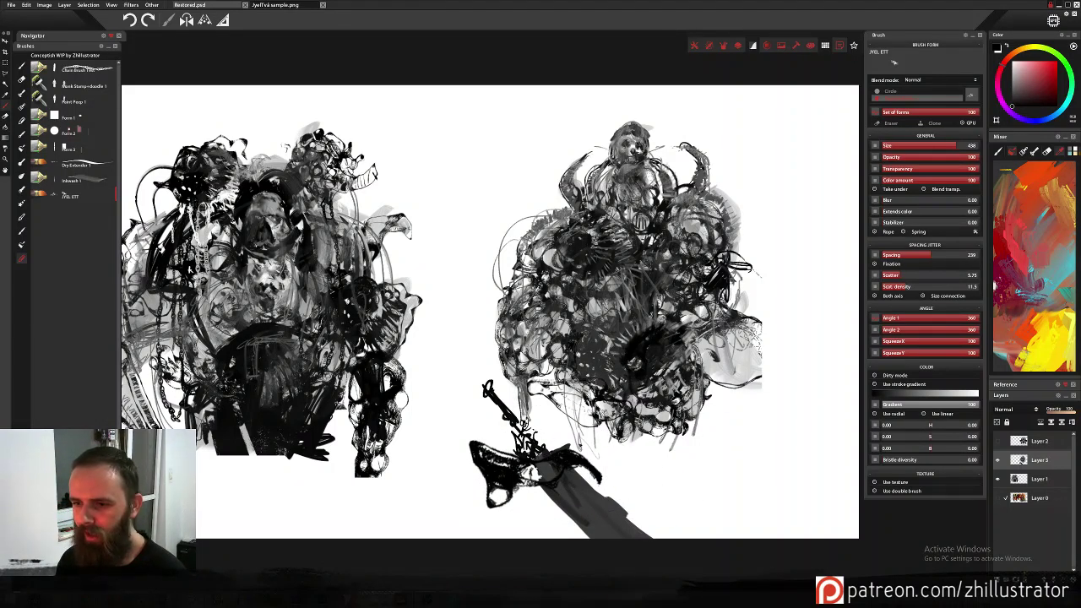
{"action": "left_click", "coordinate": [753, 295]}
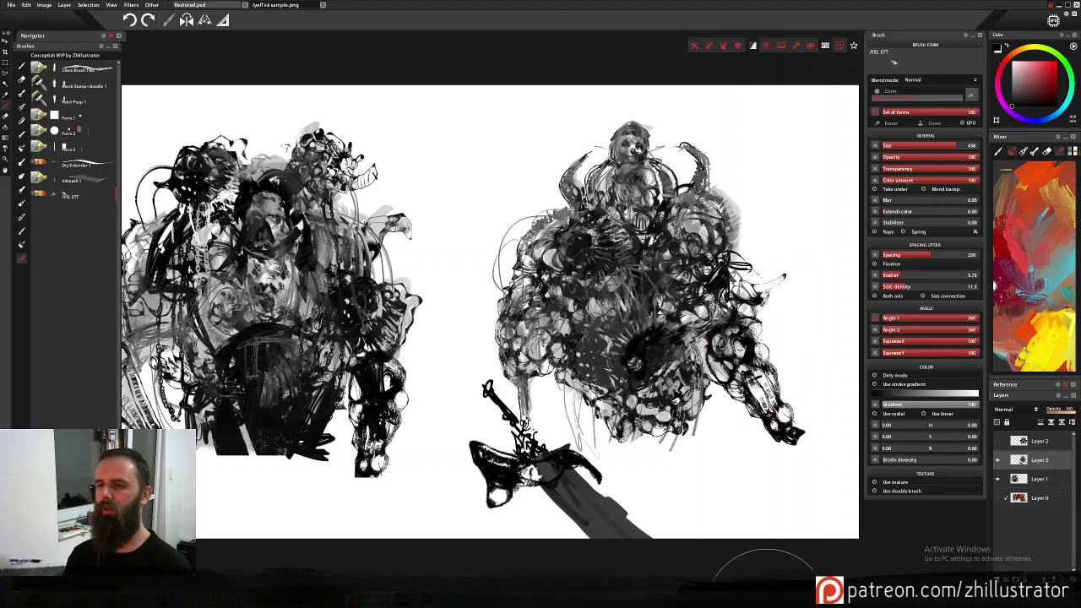
{"action": "left_click_drag", "start_coordinate": [777, 461], "coordinate": [778, 524]}
{"action": "key", "text": "ctrl+z"}
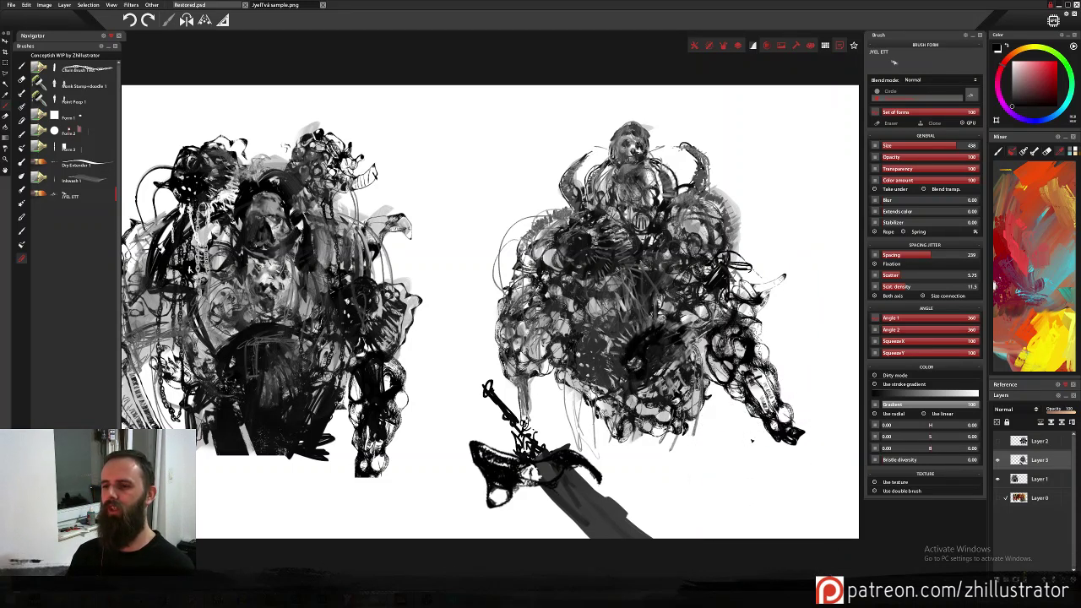
{"action": "left_click", "coordinate": [750, 433]}
{"action": "key", "text": "ctrl+z"}
{"action": "left_click", "coordinate": [770, 444]}
{"action": "key", "text": "ctrl+z"}
{"action": "left_click", "coordinate": [778, 455]}
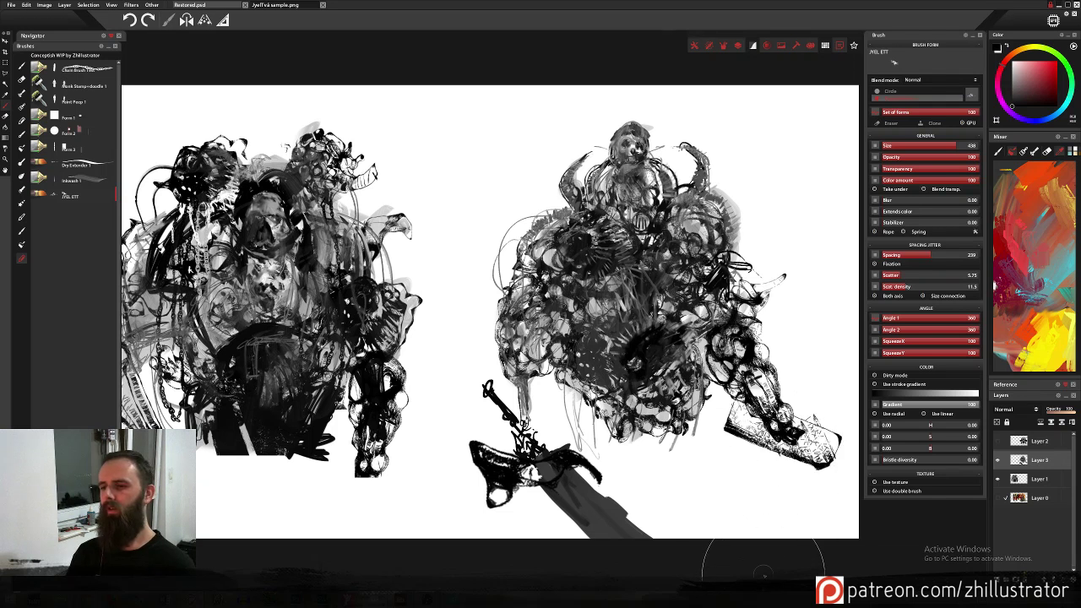
{"action": "key", "text": "ctrl+z"}
Stamp overlapping black shapes at the lower end of the new arm to build up its hand.
{"action": "left_click", "coordinate": [771, 449]}
{"action": "left_click", "coordinate": [766, 450]}
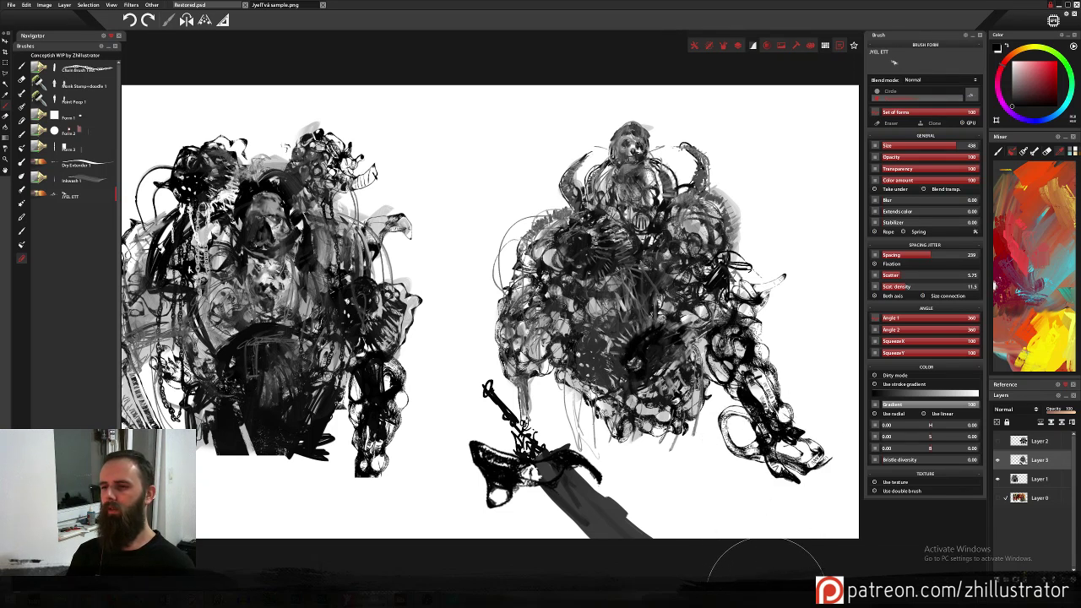
{"action": "left_click", "coordinate": [768, 478]}
{"action": "mouse_move", "coordinate": [772, 599]}
{"action": "left_mouse_down"}
{"action": "mouse_move", "coordinate": [779, 521]}
{"action": "mouse_move", "coordinate": [798, 600]}
{"action": "left_mouse_up"}
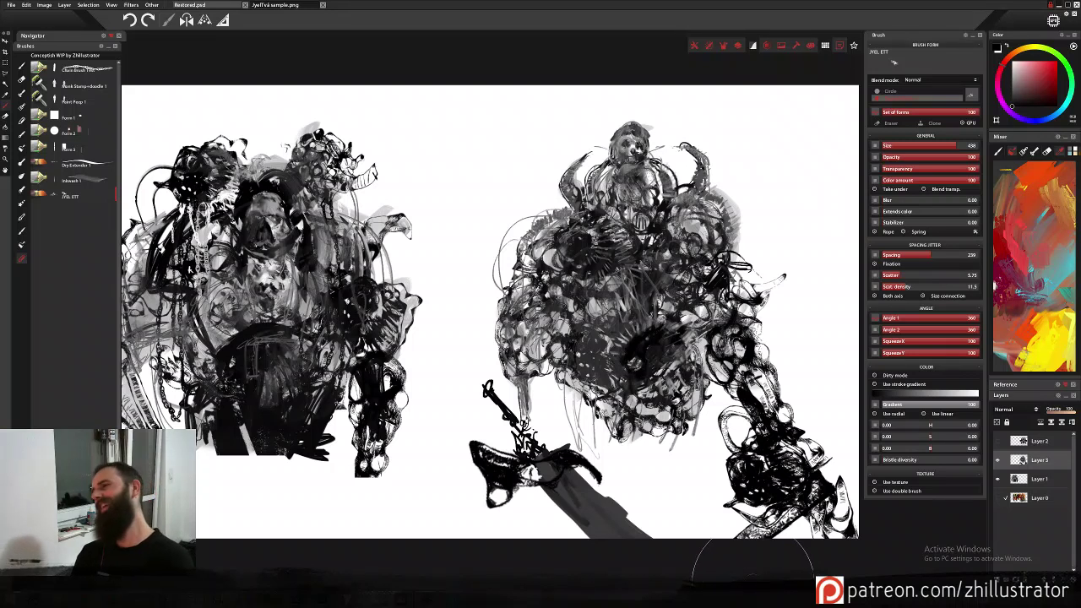
Clear the clutter around the arm and its inner edge with white stamps, undoing the black trial stamp.
{"action": "key", "text": "ctrl+z"}
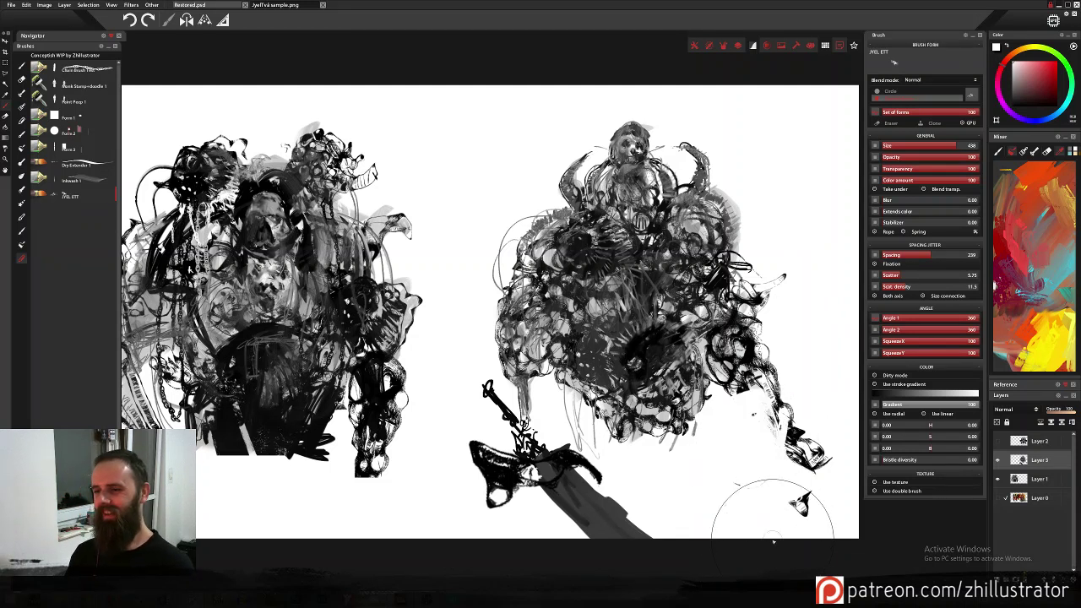
{"action": "left_click_drag", "start_coordinate": [737, 414], "coordinate": [741, 395]}
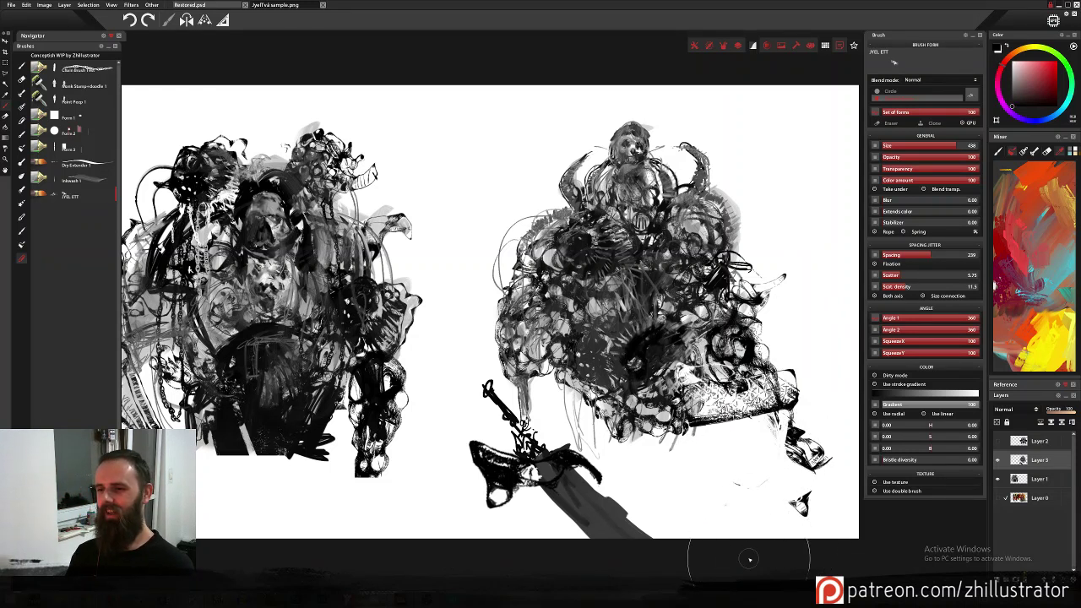
{"action": "key", "text": "ctrl+z"}
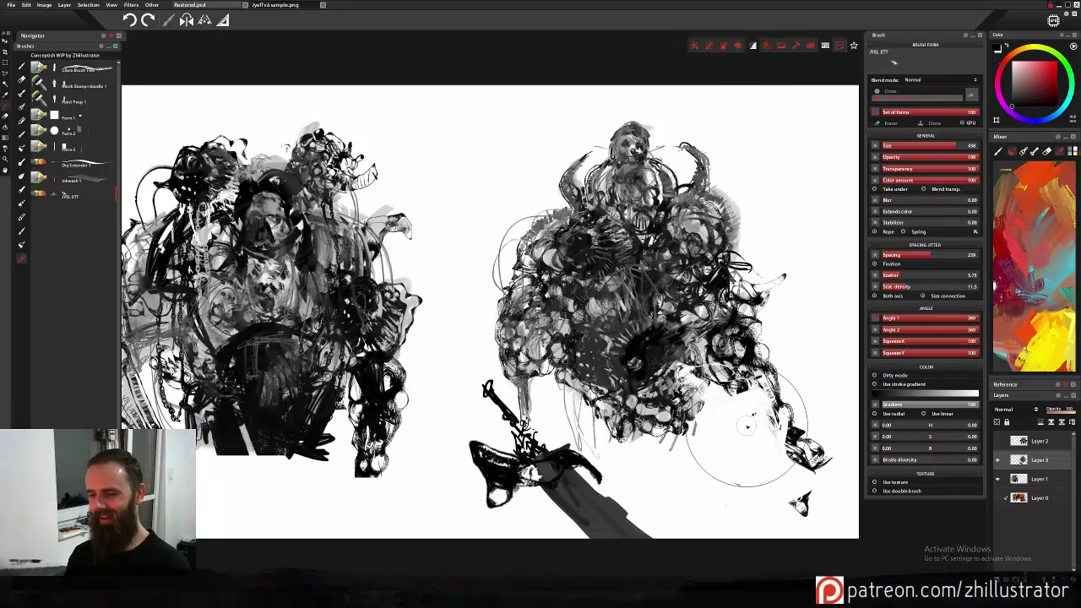
{"action": "key", "text": "x"}
{"action": "left_click_drag", "start_coordinate": [746, 390], "coordinate": [751, 471]}
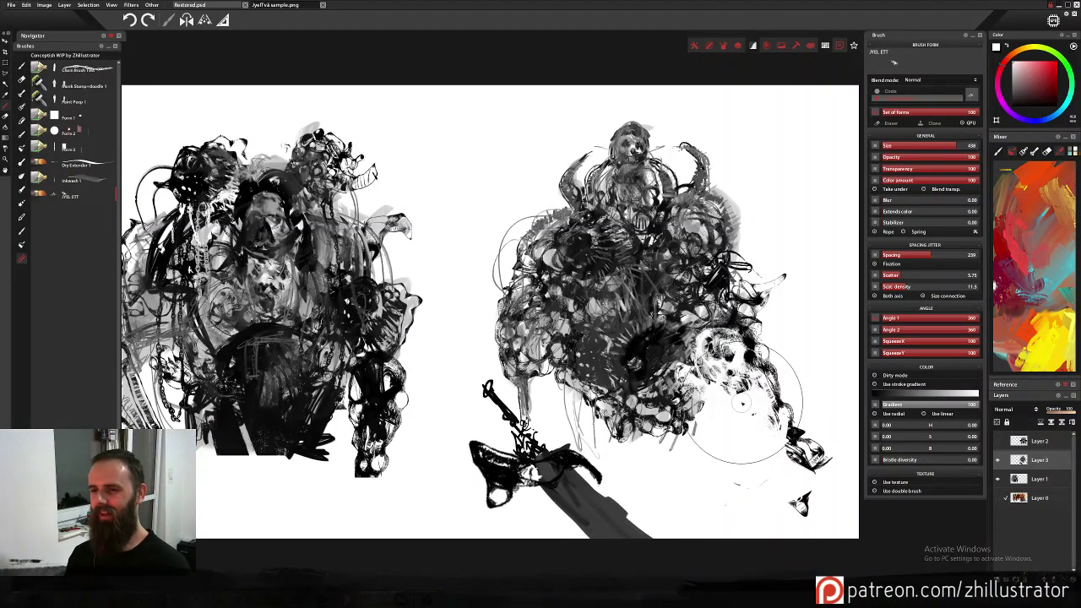
Return to black and stamp darker forearm detail and two round shapes at the arm's lower end, undoing unwanted trial stamps.
{"action": "key", "text": "x"}
{"action": "left_click_drag", "start_coordinate": [746, 388], "coordinate": [735, 406]}
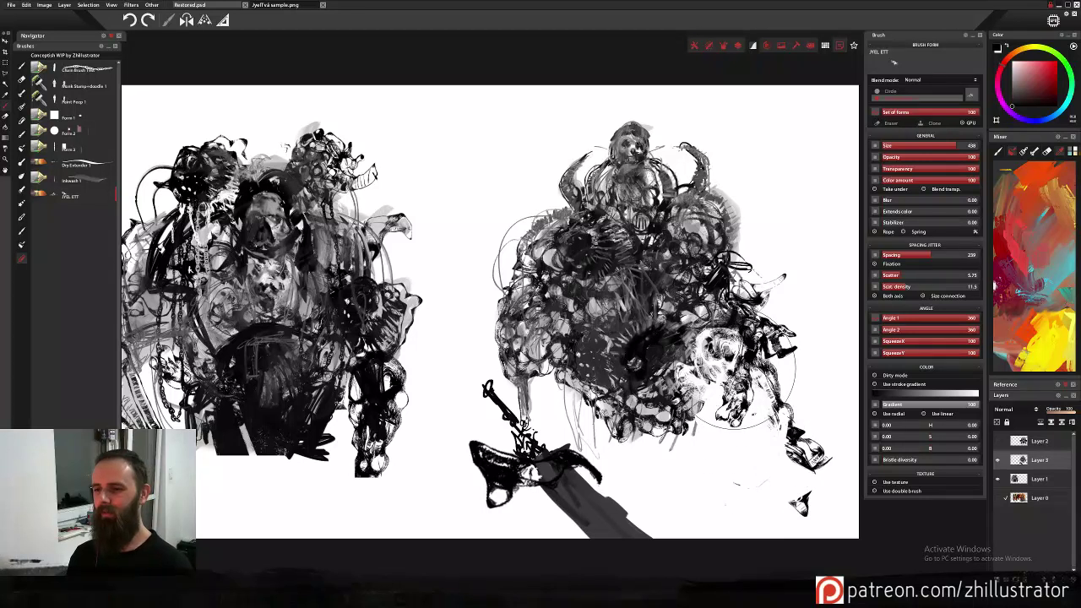
{"action": "key", "text": "ctrl+z"}
{"action": "mouse_move", "coordinate": [744, 377]}
{"action": "left_mouse_down"}
{"action": "mouse_move", "coordinate": [749, 426]}
{"action": "mouse_move", "coordinate": [750, 390]}
{"action": "left_mouse_up"}
{"action": "key", "text": "ctrl+z"}
{"action": "left_click_drag", "start_coordinate": [763, 452], "coordinate": [765, 470]}
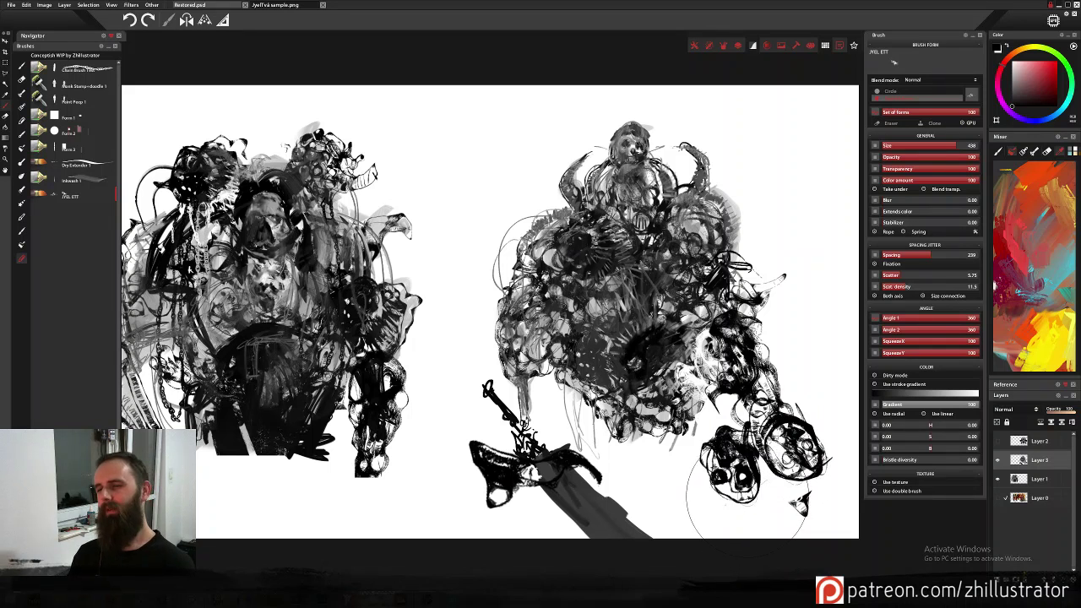
{"action": "left_click_drag", "start_coordinate": [748, 495], "coordinate": [760, 509]}
{"action": "left_click_drag", "start_coordinate": [812, 479], "coordinate": [802, 505]}
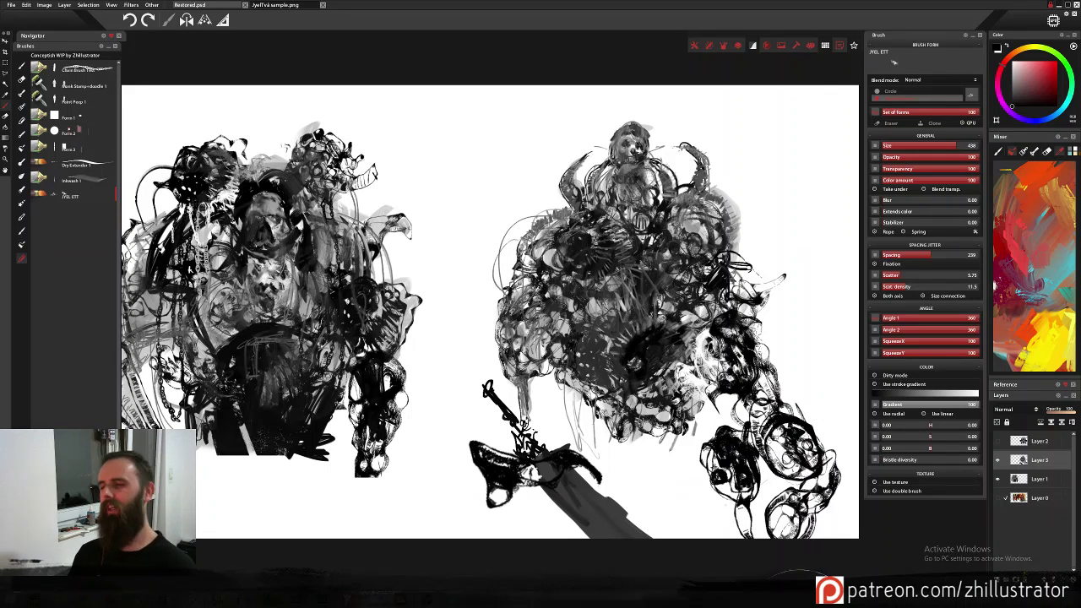
{"action": "key", "text": "ctrl+z"}
{"action": "key", "text": "ctrl+z"}
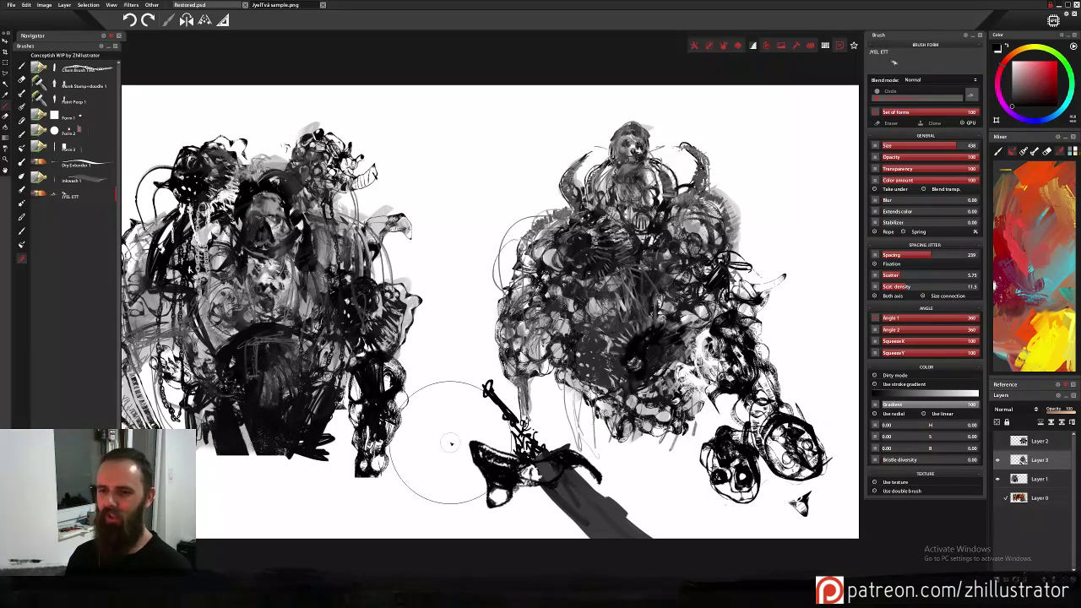
Stamp a dense black cluster over the sword handle and flame-like spikes above it, undoing the unwanted spike versions.
{"action": "left_click_drag", "start_coordinate": [459, 403], "coordinate": [459, 446]}
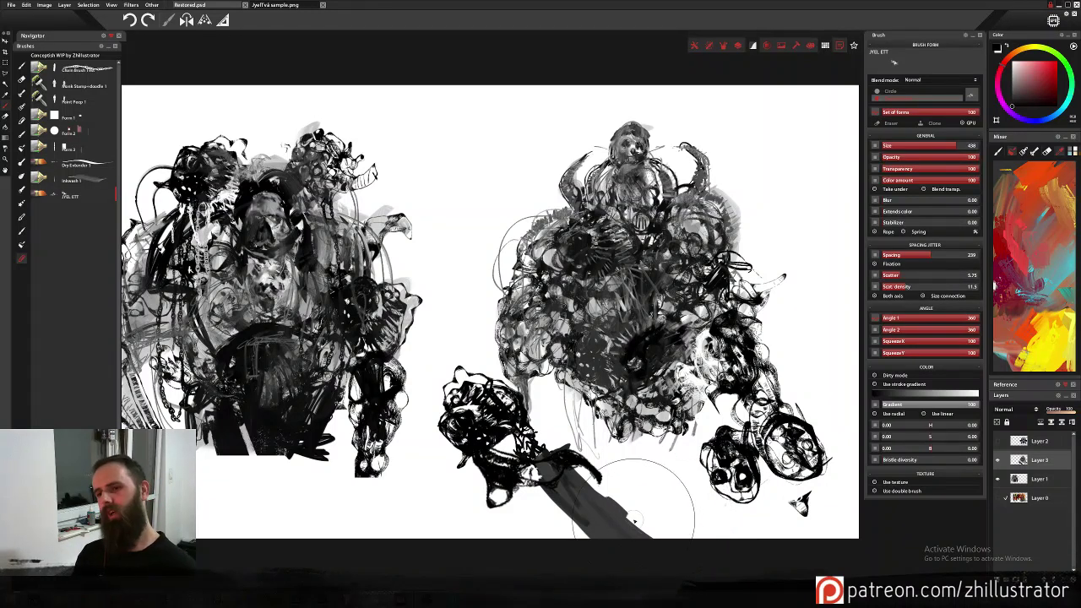
{"action": "mouse_move", "coordinate": [498, 372]}
{"action": "left_mouse_down"}
{"action": "mouse_move", "coordinate": [471, 388]}
{"action": "mouse_move", "coordinate": [484, 450]}
{"action": "left_mouse_up"}
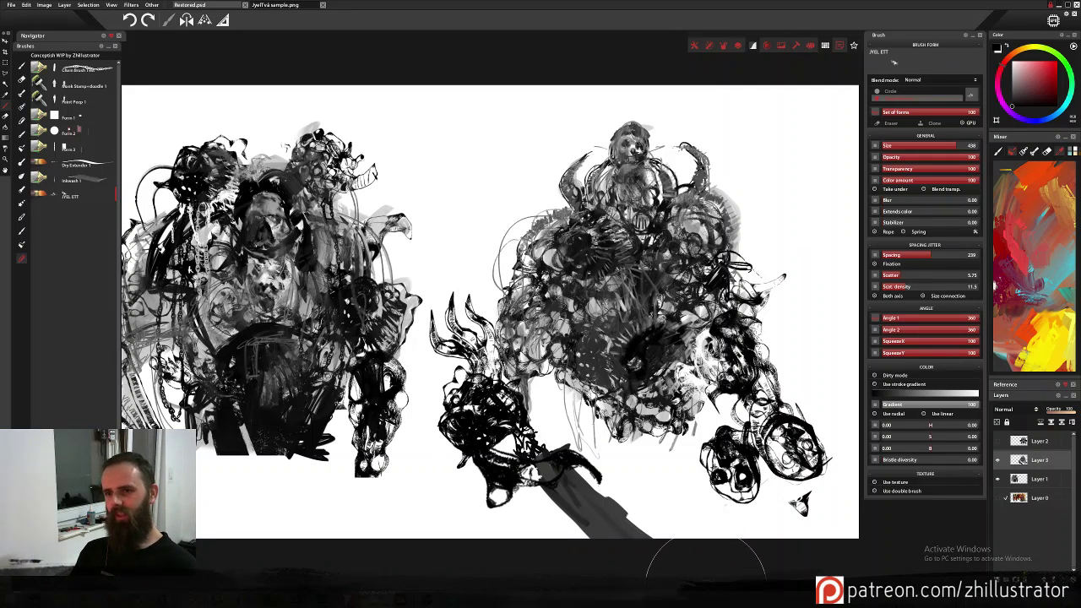
{"action": "key", "text": "ctrl+z"}
{"action": "left_click_drag", "start_coordinate": [480, 348], "coordinate": [497, 452]}
{"action": "key", "text": "ctrl+z"}
{"action": "key", "text": "ctrl+z"}
{"action": "left_click_drag", "start_coordinate": [483, 396], "coordinate": [497, 467]}
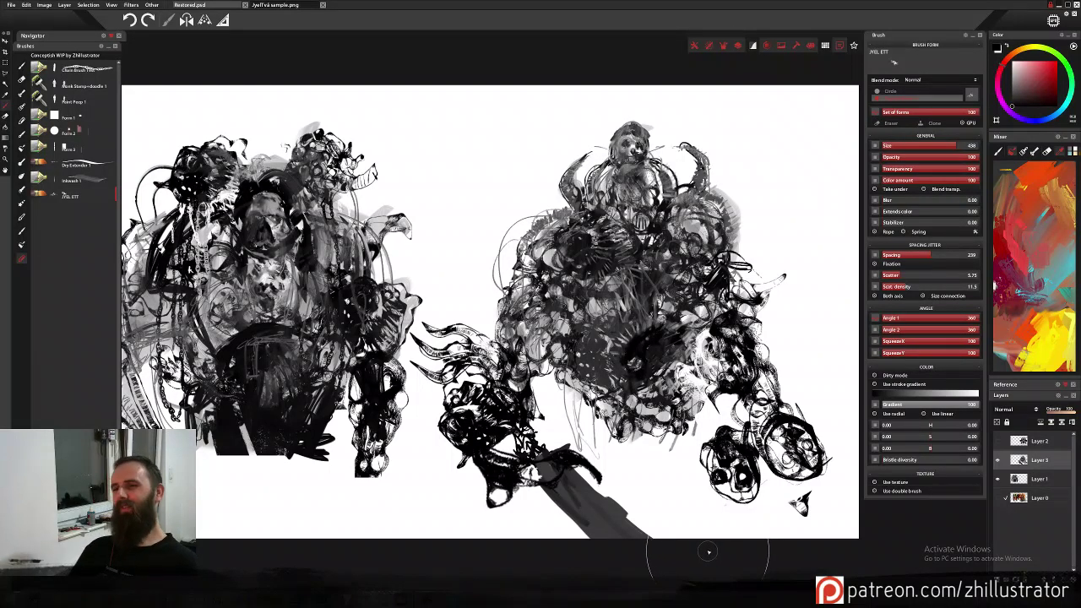
Move the horned figure slightly up and right, and switch to the Dry Extender 1 brush.
{"action": "key", "text": "v"}
{"action": "mouse_move", "coordinate": [678, 305]}
{"action": "left_mouse_down"}
{"action": "mouse_move", "coordinate": [677, 280]}
{"action": "mouse_move", "coordinate": [685, 283]}
{"action": "left_mouse_up"}
{"action": "key", "text": "b"}
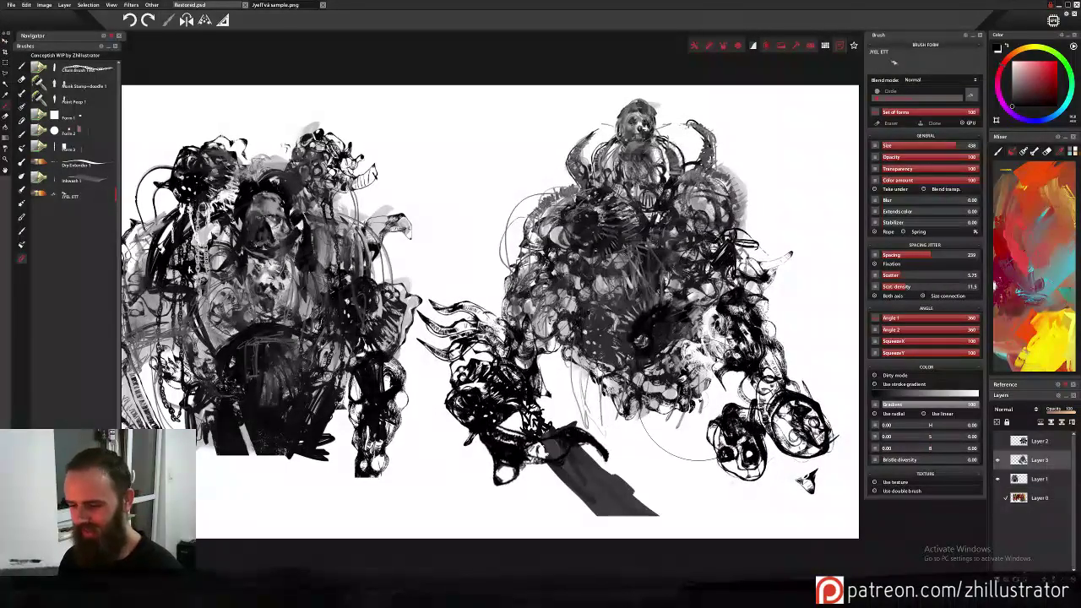
{"action": "left_click", "coordinate": [86, 165]}
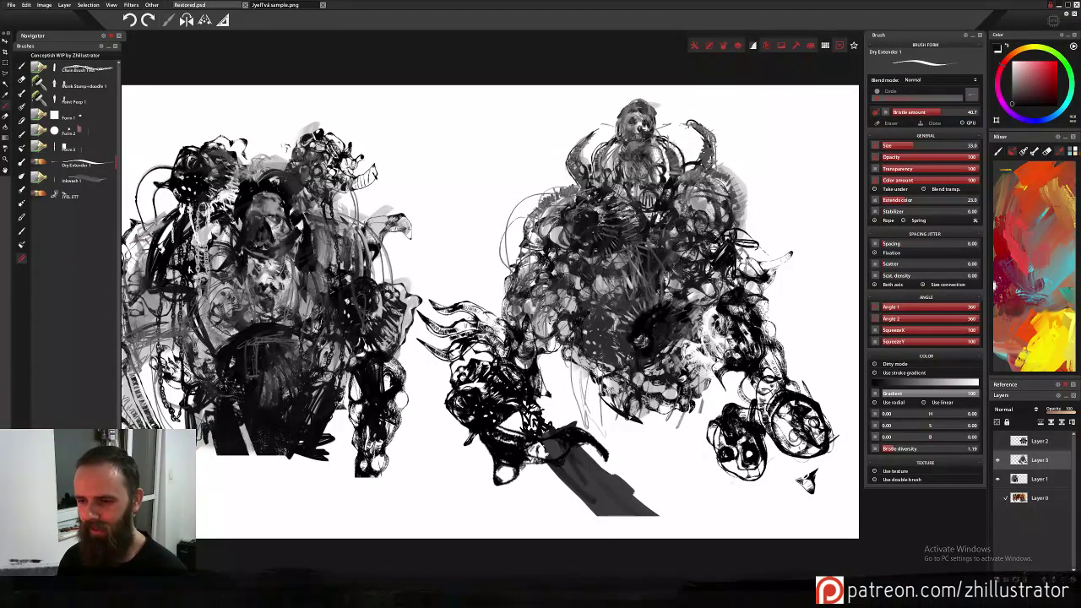
Darken the horned figure's lower torso edge and outline a large round shield around its lower arm with the Dry Extender 1 brush.
{"action": "left_click_drag", "start_coordinate": [639, 421], "coordinate": [672, 403]}
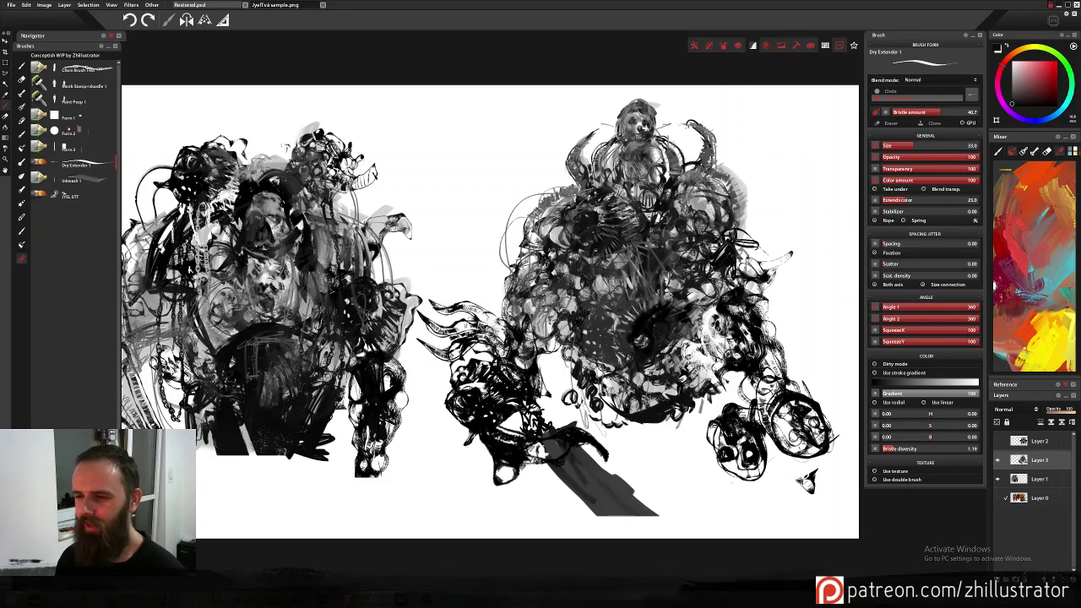
{"action": "mouse_move", "coordinate": [747, 313]}
{"action": "left_mouse_down"}
{"action": "mouse_move", "coordinate": [829, 345]}
{"action": "mouse_move", "coordinate": [829, 403]}
{"action": "left_mouse_up"}
{"action": "mouse_move", "coordinate": [743, 310]}
{"action": "left_mouse_down"}
{"action": "mouse_move", "coordinate": [810, 317]}
{"action": "mouse_move", "coordinate": [852, 418]}
{"action": "left_mouse_up"}
{"action": "left_click_drag", "start_coordinate": [794, 301], "coordinate": [838, 456]}
{"action": "left_click_drag", "start_coordinate": [852, 354], "coordinate": [745, 483]}
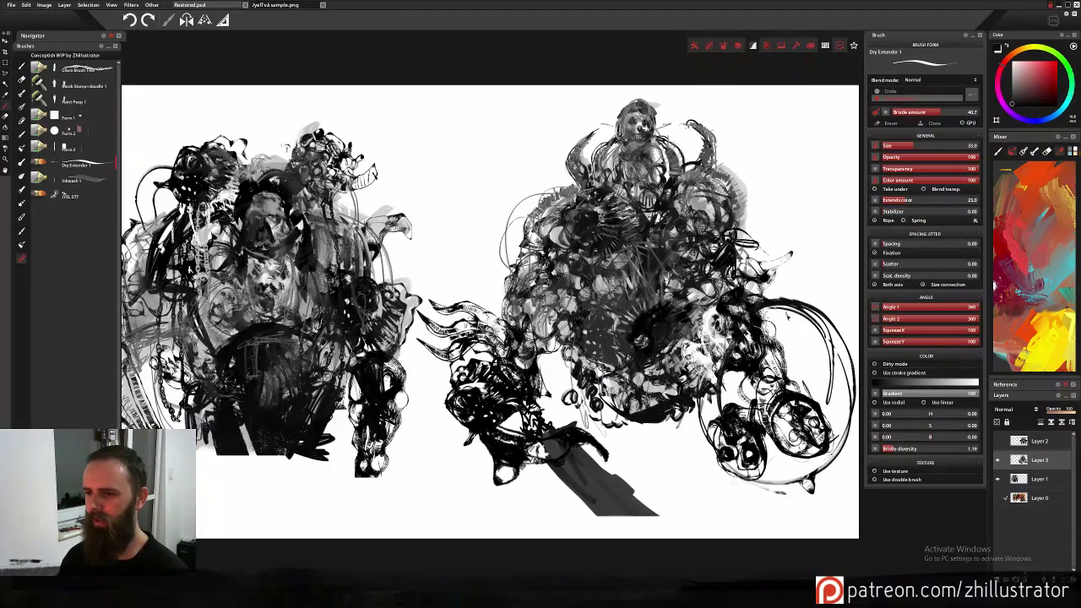
Hatch the round shield with dense diagonal black strokes and paint grey strokes along its rim.
{"action": "left_click_drag", "start_coordinate": [769, 336], "coordinate": [807, 304]}
{"action": "left_click_drag", "start_coordinate": [779, 365], "coordinate": [833, 314]}
{"action": "mouse_move", "coordinate": [797, 383]}
{"action": "left_mouse_down"}
{"action": "mouse_move", "coordinate": [850, 322]}
{"action": "mouse_move", "coordinate": [844, 346]}
{"action": "left_mouse_up"}
{"action": "left_click_drag", "start_coordinate": [711, 414], "coordinate": [757, 374]}
{"action": "left_click_drag", "start_coordinate": [715, 429], "coordinate": [757, 380]}
{"action": "mouse_move", "coordinate": [791, 429]}
{"action": "left_mouse_down"}
{"action": "mouse_move", "coordinate": [769, 490]}
{"action": "mouse_move", "coordinate": [762, 485]}
{"action": "left_mouse_up"}
{"action": "mouse_move", "coordinate": [800, 441]}
{"action": "left_mouse_down"}
{"action": "mouse_move", "coordinate": [772, 486]}
{"action": "mouse_move", "coordinate": [782, 482]}
{"action": "left_mouse_up"}
{"action": "left_click_drag", "start_coordinate": [838, 447], "coordinate": [791, 480]}
{"action": "mouse_move", "coordinate": [810, 395]}
{"action": "left_mouse_down"}
{"action": "mouse_move", "coordinate": [849, 341]}
{"action": "mouse_move", "coordinate": [857, 353]}
{"action": "left_mouse_up"}
{"action": "left_click_drag", "start_coordinate": [827, 410], "coordinate": [857, 377]}
{"action": "left_click_drag", "start_coordinate": [830, 431], "coordinate": [847, 399]}
{"action": "left_click_drag", "start_coordinate": [839, 441], "coordinate": [855, 390]}
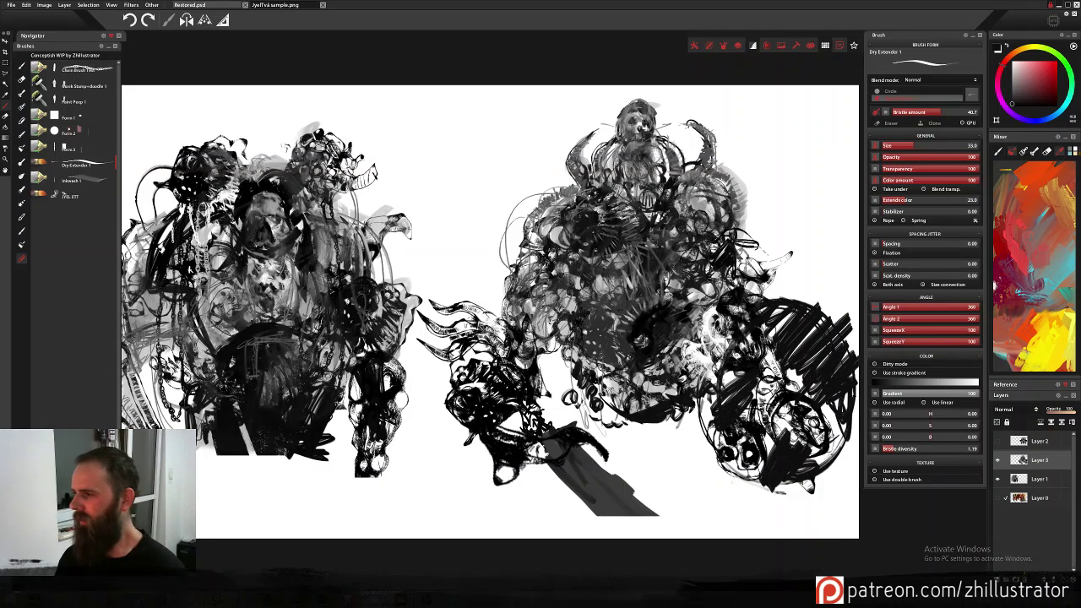
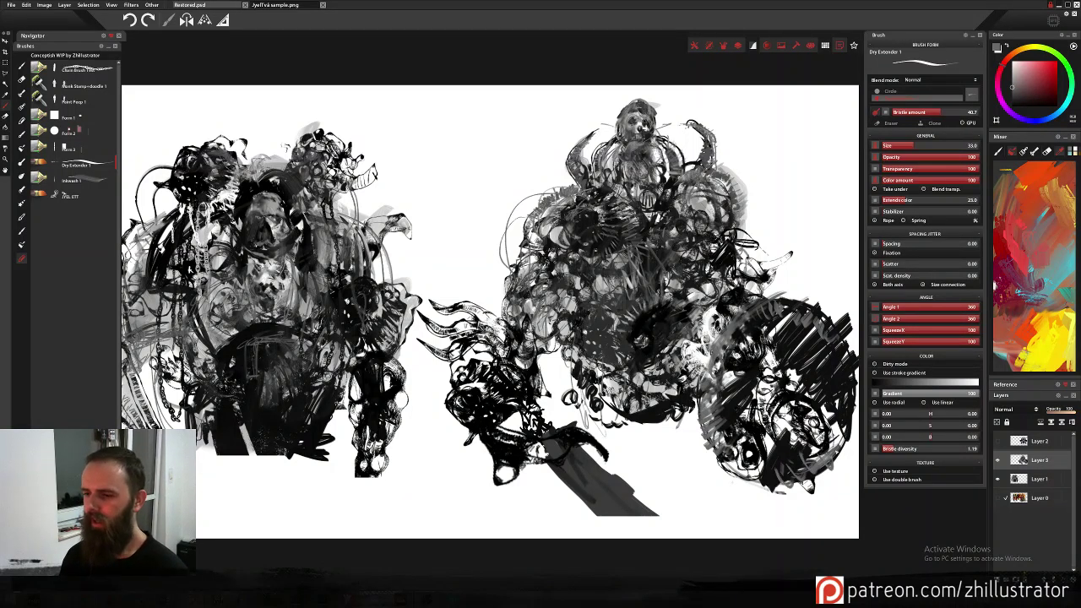
{"action": "left_click_drag", "start_coordinate": [827, 464], "coordinate": [853, 430]}
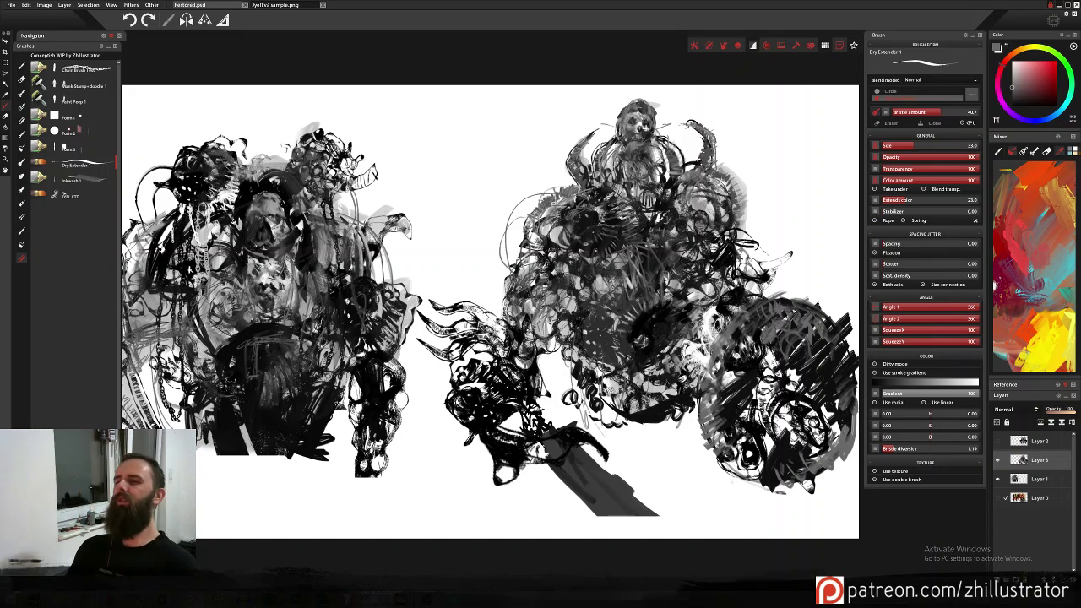
With the JYEL ETT stamp brush, sample white and stamp light texture over the shield's upper half, undoing unwanted stamps.
{"action": "left_click", "coordinate": [67, 199]}
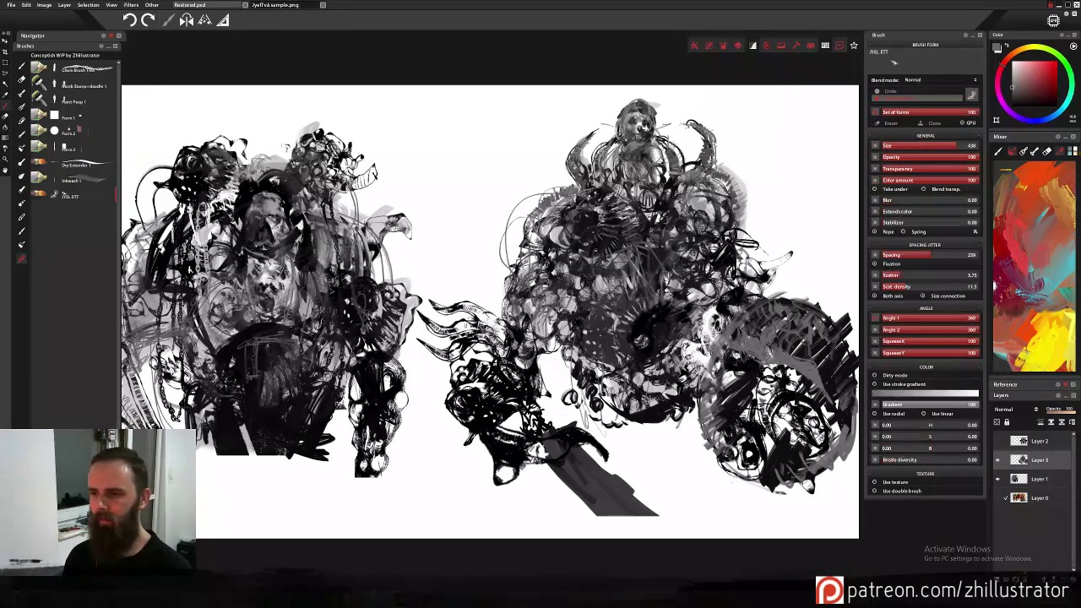
{"action": "left_click", "coordinate": [774, 364], "text": "alt"}
{"action": "left_click", "coordinate": [787, 342]}
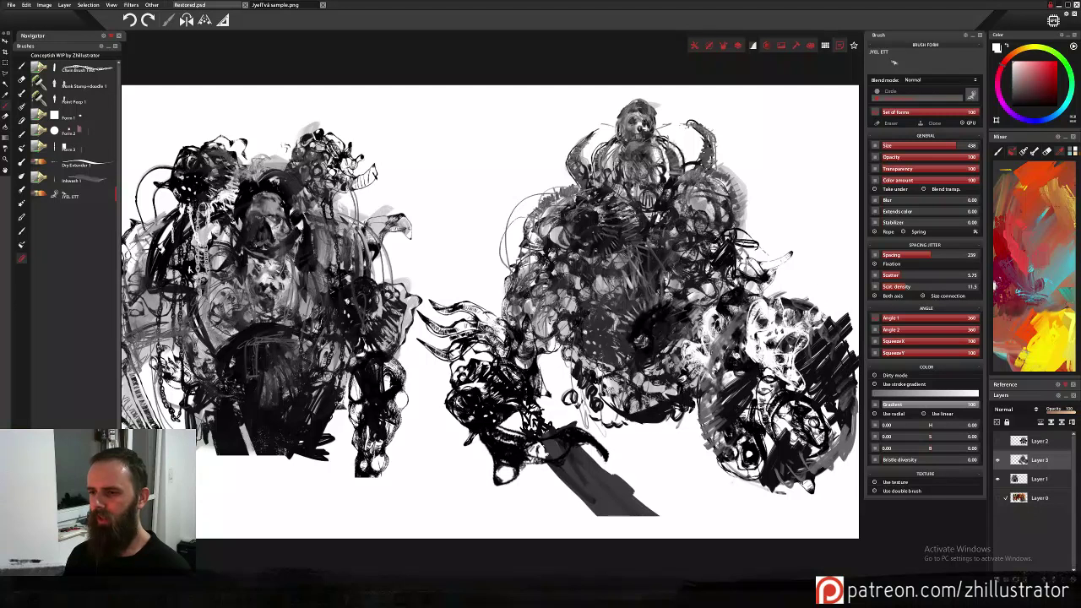
{"action": "key", "text": "ctrl+z"}
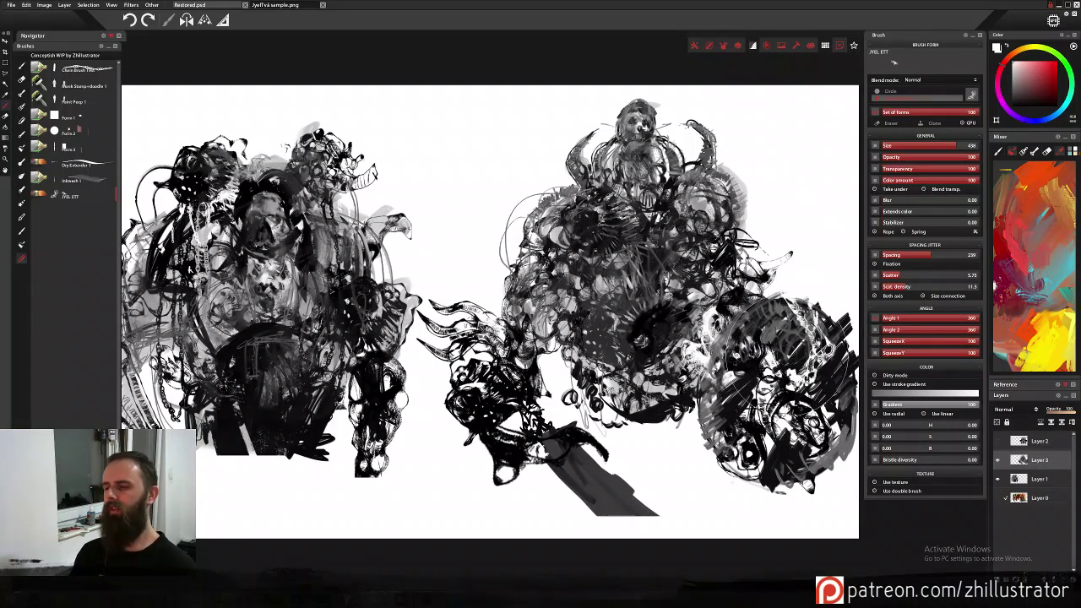
{"action": "left_click", "coordinate": [802, 325]}
{"action": "key", "text": "ctrl+z"}
{"action": "left_click", "coordinate": [782, 379]}
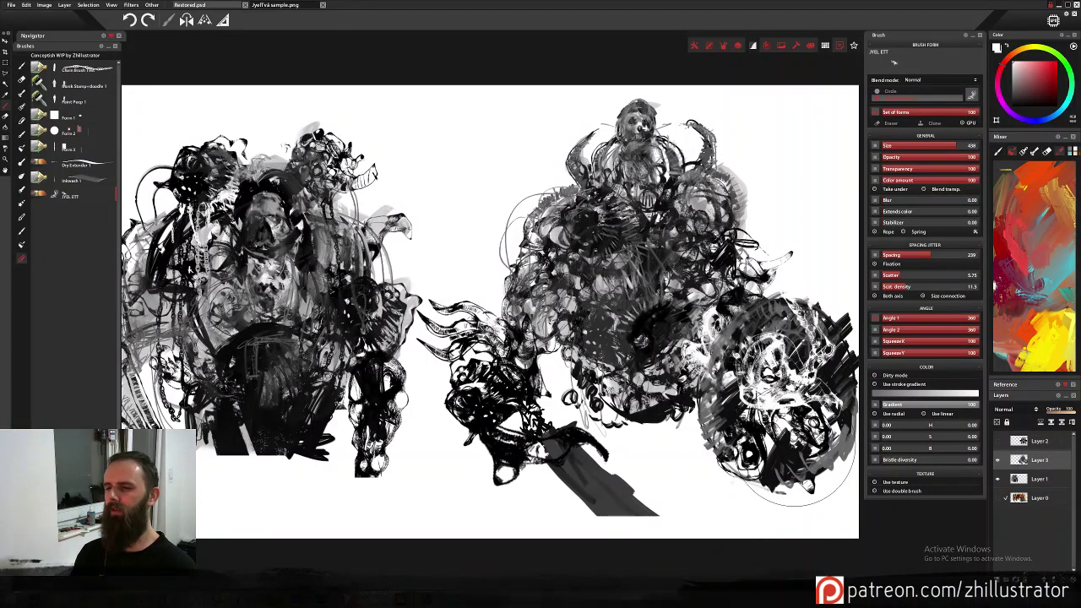
{"action": "left_click", "coordinate": [798, 339]}
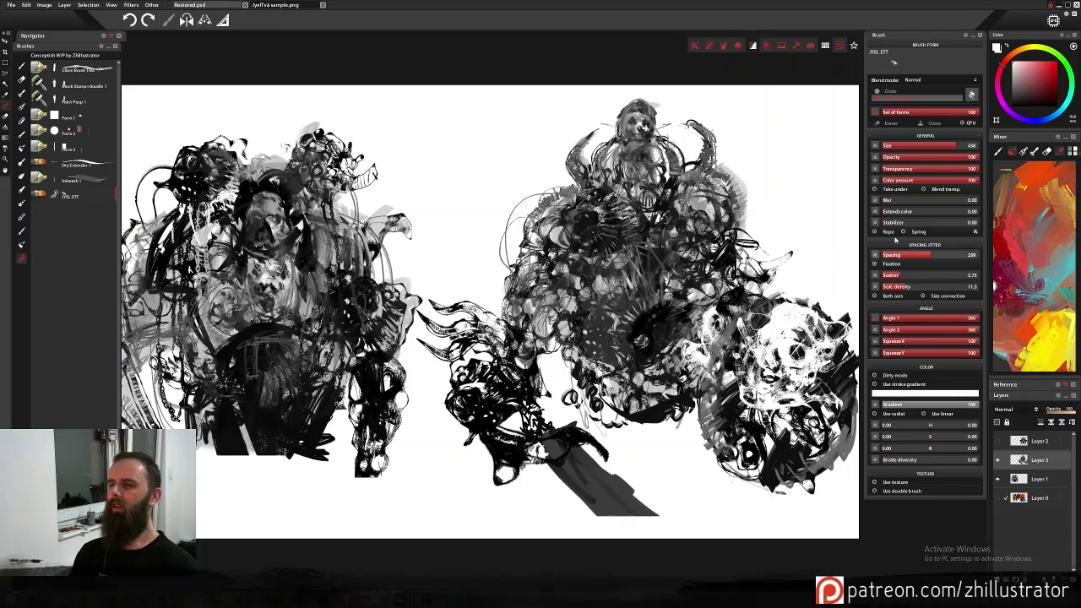
{"action": "left_click", "coordinate": [781, 350]}
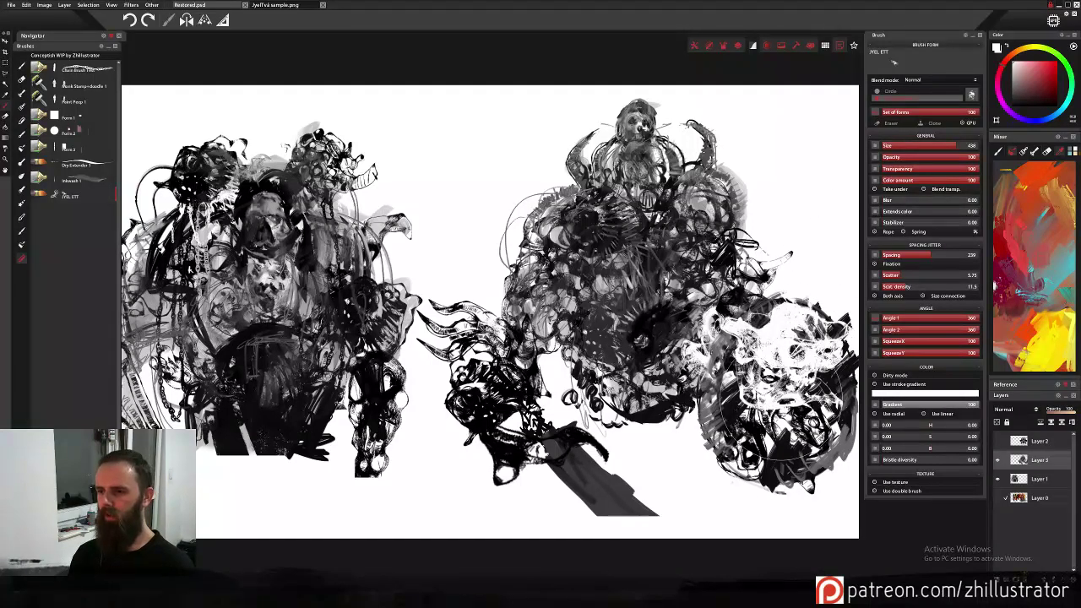
{"action": "left_click", "coordinate": [813, 323]}
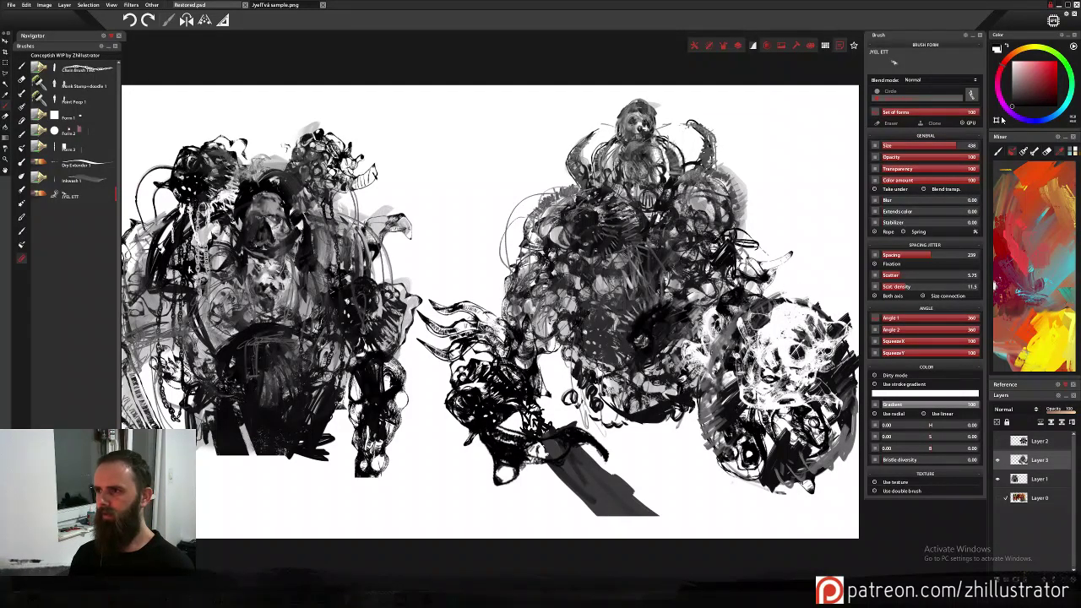
Switch to black and stamp a dark spiky round form on the shield's upper part, undoing the unwanted trial stamps.
{"action": "left_click", "coordinate": [1003, 120]}
{"action": "left_click", "coordinate": [787, 336]}
{"action": "key", "text": "ctrl+z"}
{"action": "left_click", "coordinate": [785, 390]}
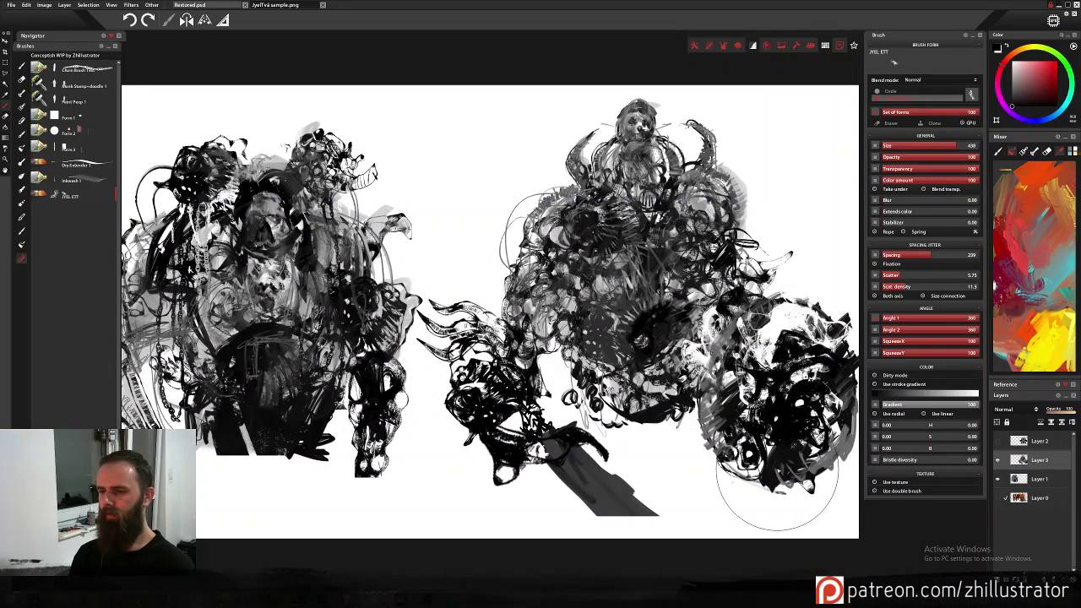
{"action": "key", "text": "ctrl+z"}
{"action": "left_click", "coordinate": [765, 382]}
{"action": "key", "text": "ctrl+z"}
{"action": "left_click", "coordinate": [788, 353]}
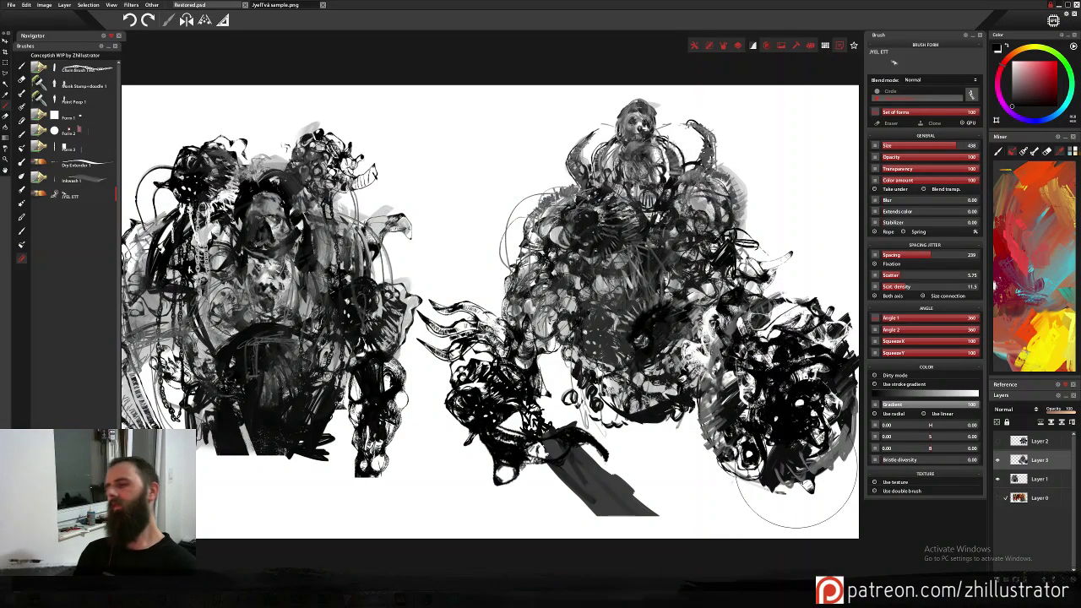
{"action": "key", "text": "ctrl+z"}
{"action": "key", "text": "ctrl+z"}
{"action": "key", "text": "ctrl+z"}
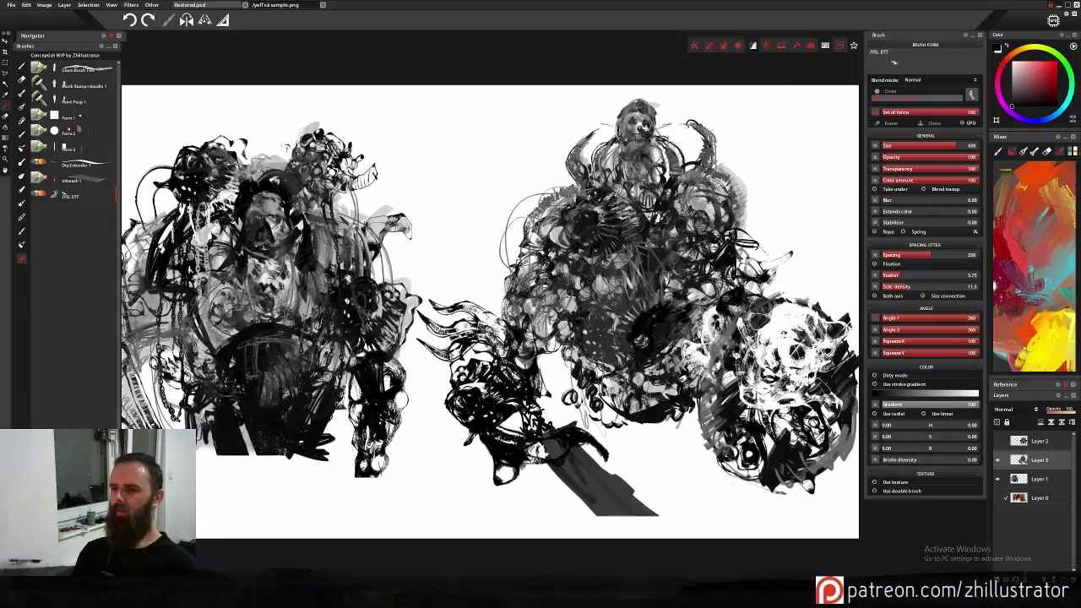
{"action": "left_click", "coordinate": [781, 331]}
{"action": "key", "text": "ctrl+z"}
{"action": "left_click", "coordinate": [789, 347]}
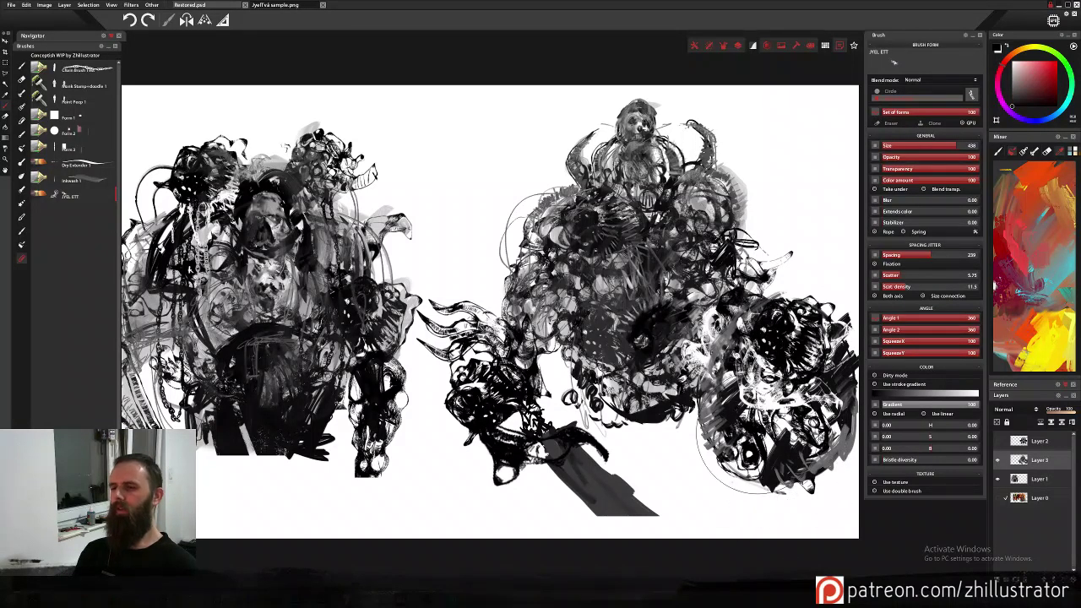
{"action": "left_click", "coordinate": [760, 274]}
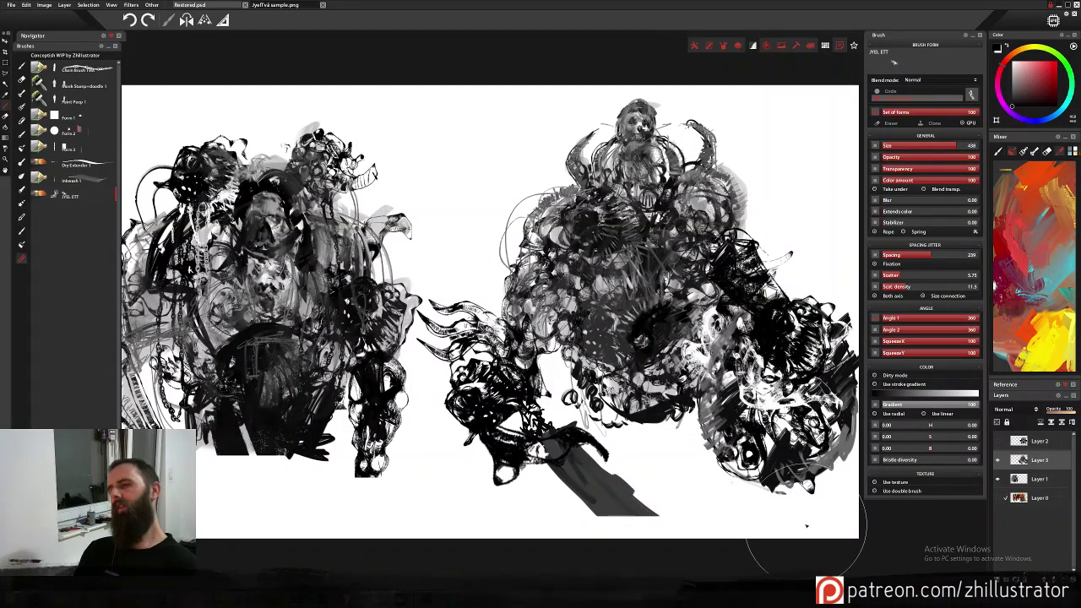
{"action": "key", "text": "ctrl+z"}
{"action": "left_click", "coordinate": [796, 312]}
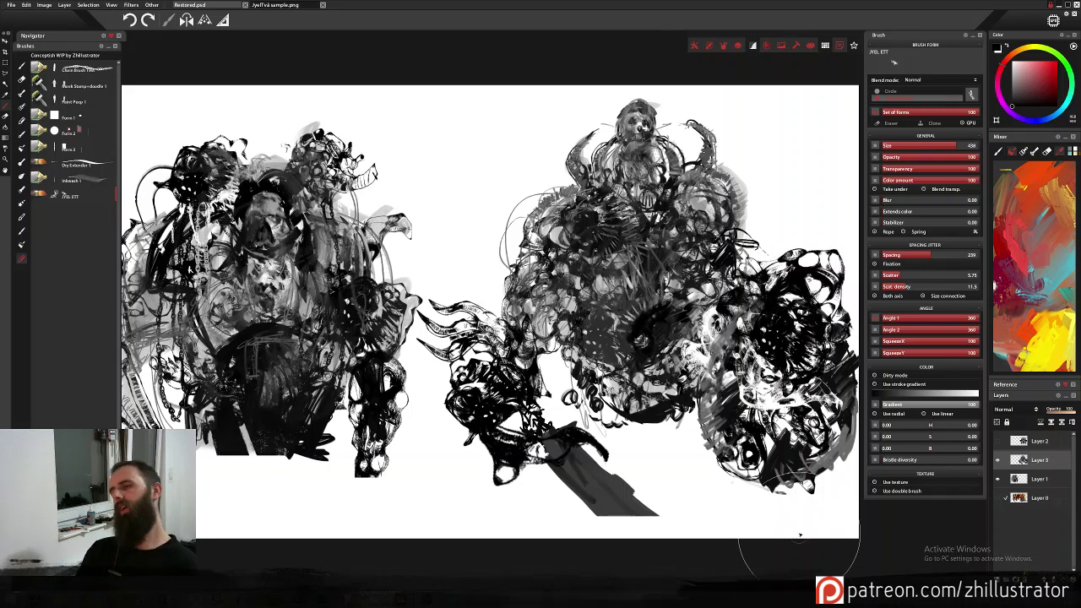
{"action": "key", "text": "ctrl+z"}
{"action": "left_click", "coordinate": [789, 294]}
{"action": "key", "text": "ctrl+z"}
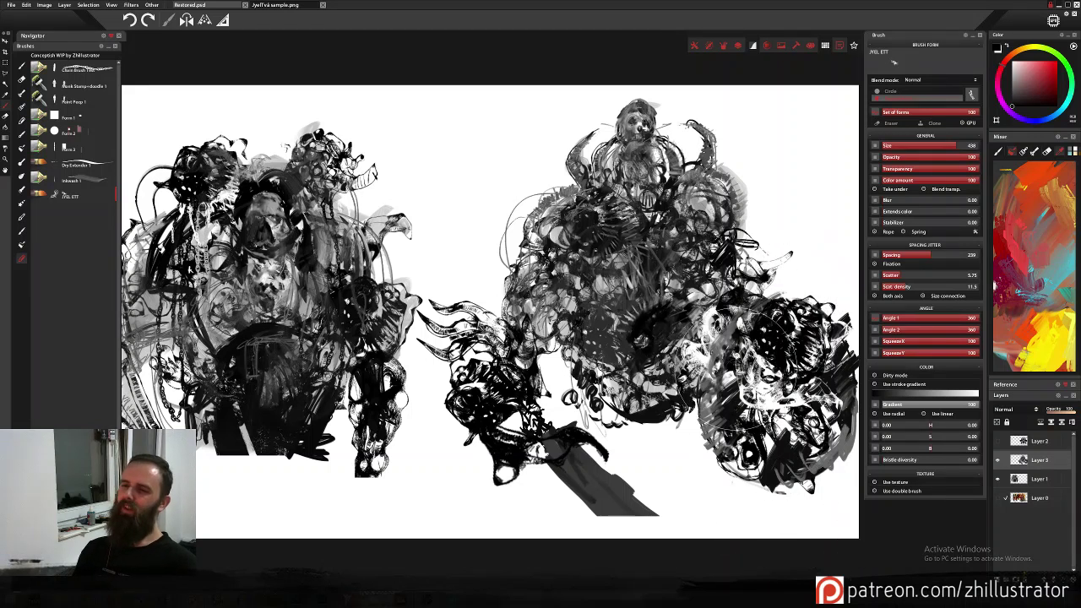
Stamp a black pointed upper-arm shape extending outward from the horned figure's shoulder above the shield, undoing unwanted versions.
{"action": "left_click", "coordinate": [716, 248]}
{"action": "key", "text": "ctrl+z"}
{"action": "left_click", "coordinate": [753, 267]}
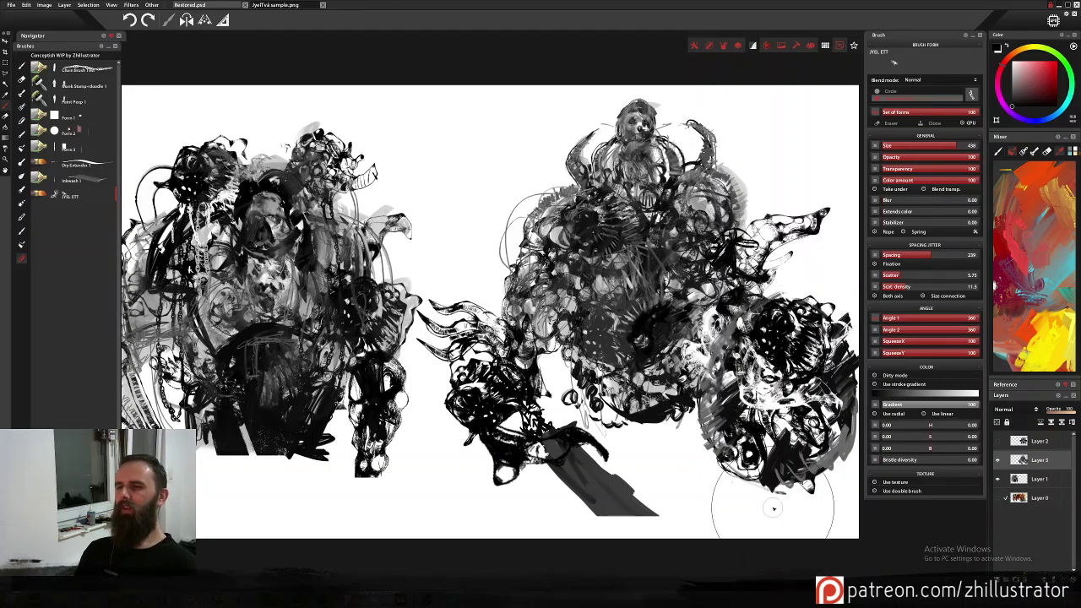
{"action": "key", "text": "ctrl+z"}
{"action": "left_click", "coordinate": [764, 240]}
{"action": "key", "text": "ctrl+z"}
{"action": "left_click", "coordinate": [760, 245]}
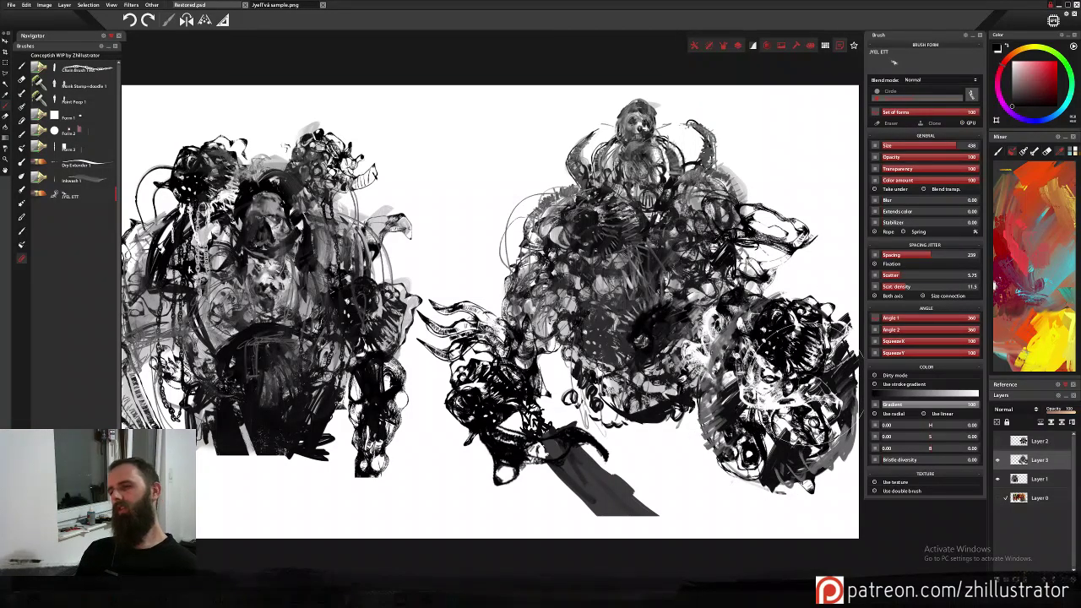
Stamp a curved black claw-like spike at the end of the new upper arm, undoing the extra stamps.
{"action": "left_click", "coordinate": [812, 228]}
{"action": "key", "text": "ctrl+z"}
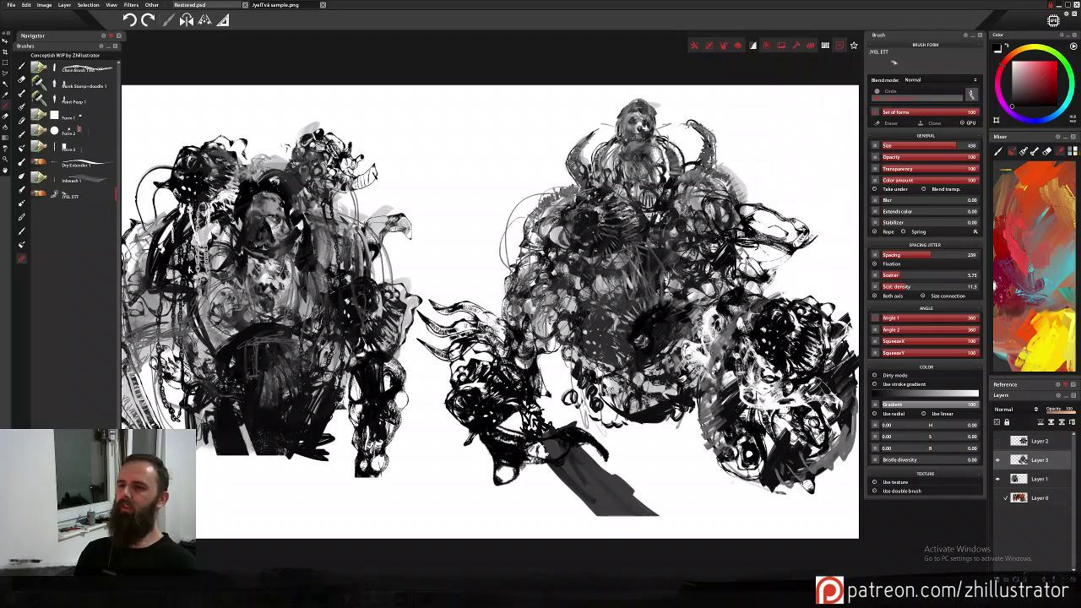
{"action": "left_click", "coordinate": [808, 238]}
{"action": "left_click", "coordinate": [800, 272]}
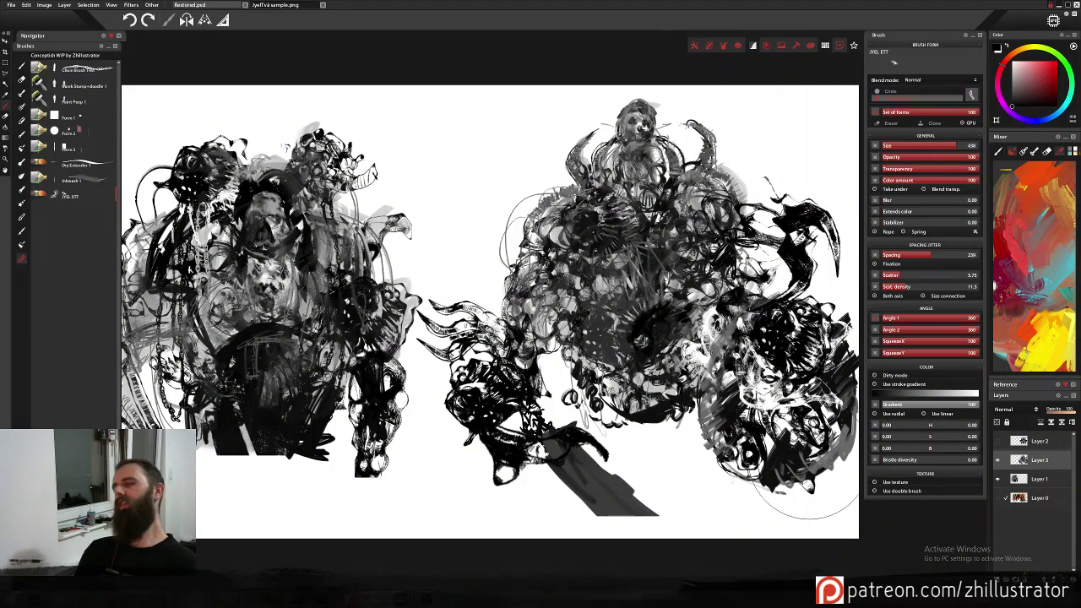
{"action": "key", "text": "ctrl+z"}
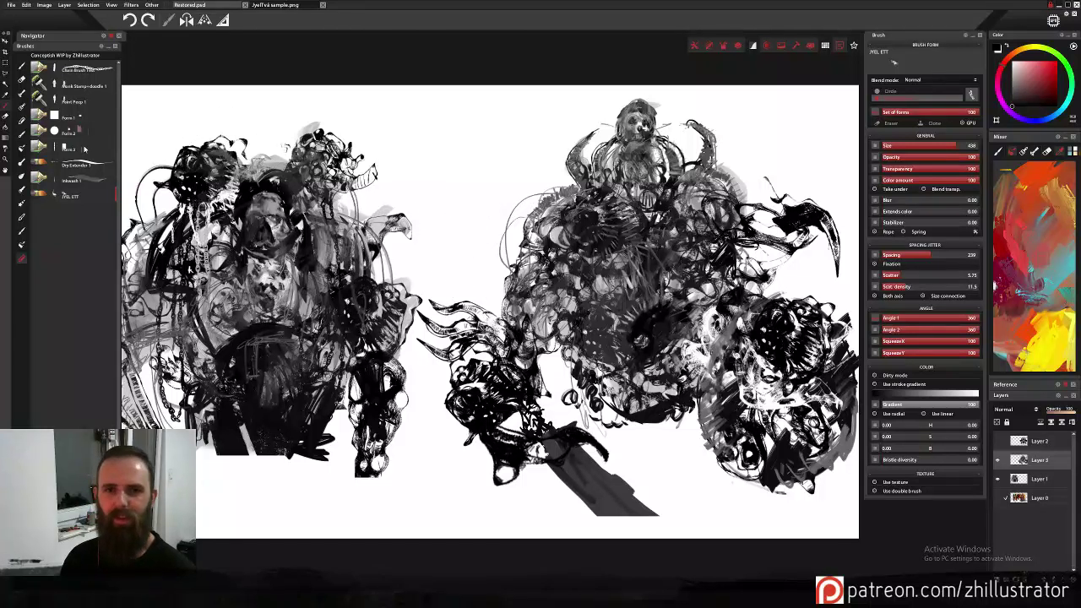
Return to Dry Extender 1, undo the downward forearm strokes and draw a raised black forearm with a hand instead.
{"action": "left_click", "coordinate": [83, 181]}
{"action": "left_click", "coordinate": [94, 161]}
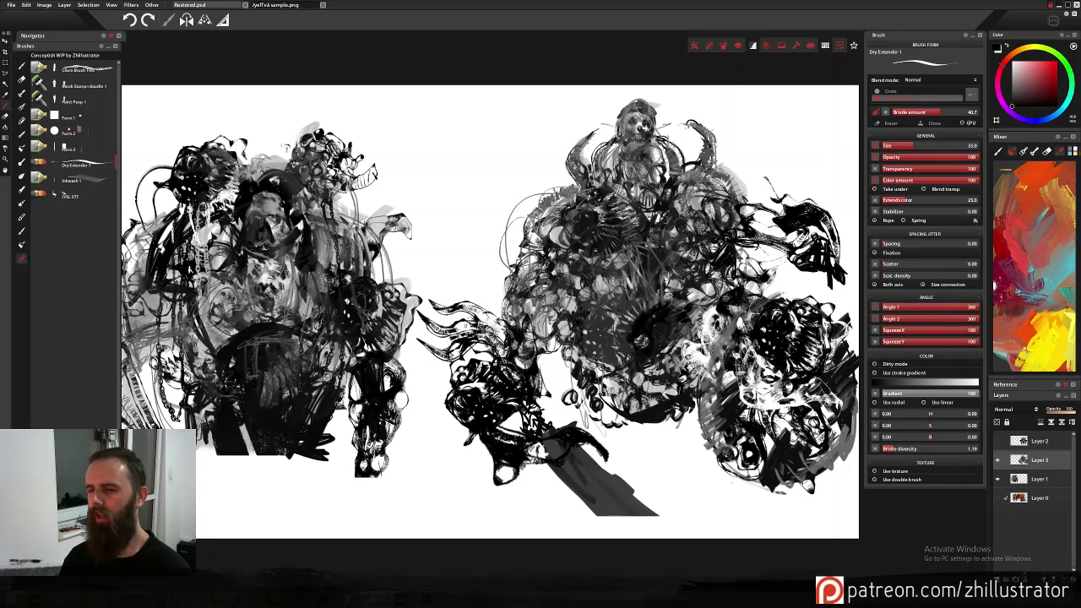
{"action": "left_click_drag", "start_coordinate": [840, 282], "coordinate": [852, 304]}
{"action": "key", "text": "ctrl+z"}
{"action": "key", "text": "ctrl+z"}
{"action": "key", "text": "ctrl+z"}
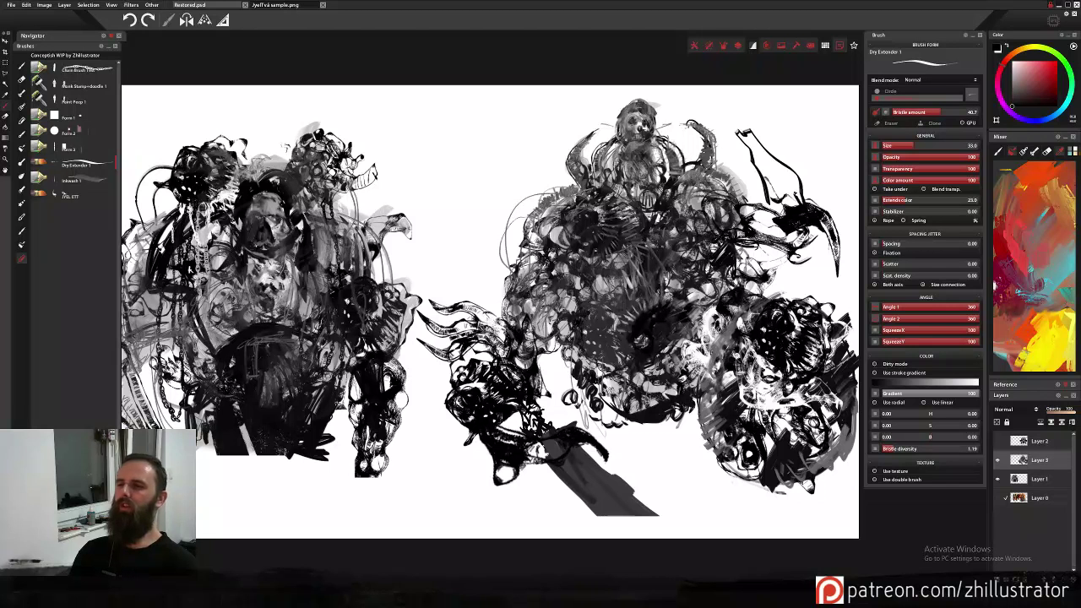
{"action": "mouse_move", "coordinate": [792, 192]}
{"action": "left_mouse_down"}
{"action": "mouse_move", "coordinate": [764, 177]}
{"action": "mouse_move", "coordinate": [750, 144]}
{"action": "left_mouse_up"}
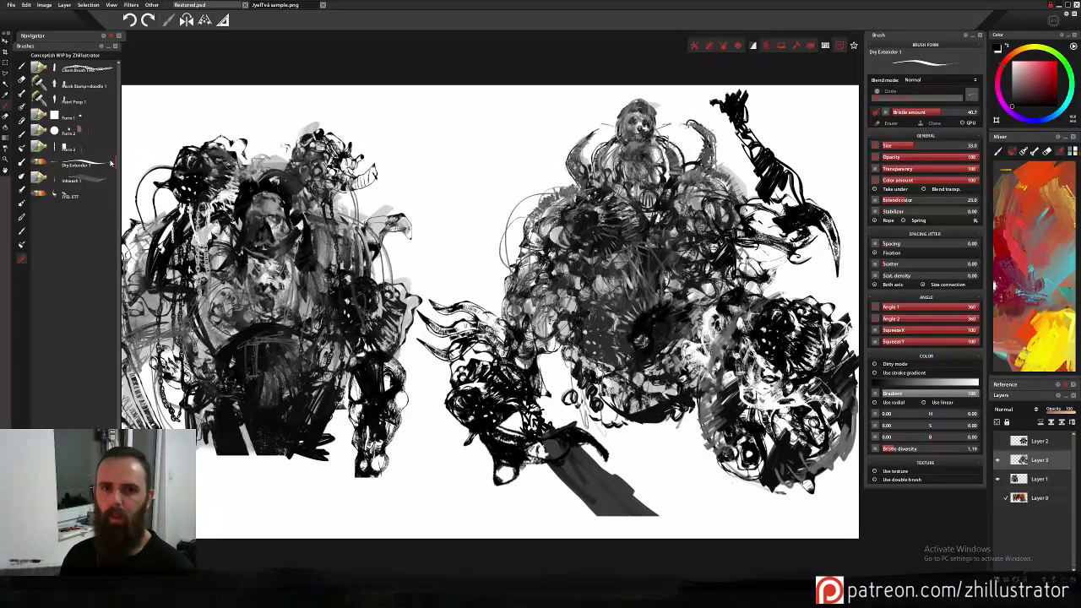
Shade the raised arm in grey and black with the Inkwash 1 brush and add a weapon handle in its hand.
{"action": "left_click", "coordinate": [90, 179]}
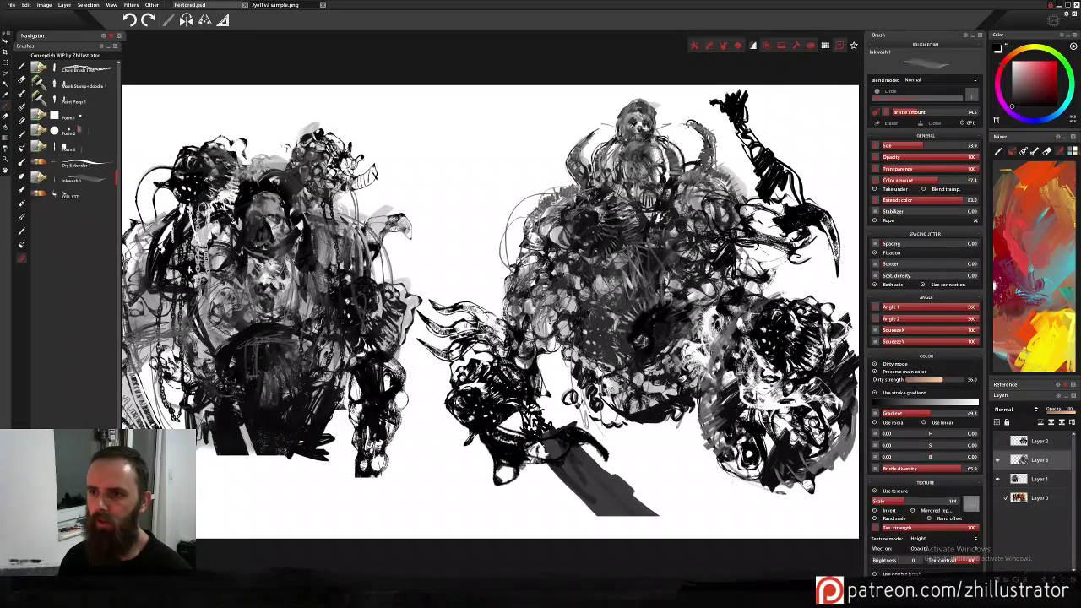
{"action": "left_click_drag", "start_coordinate": [723, 119], "coordinate": [747, 150]}
{"action": "left_click_drag", "start_coordinate": [811, 228], "coordinate": [774, 172]}
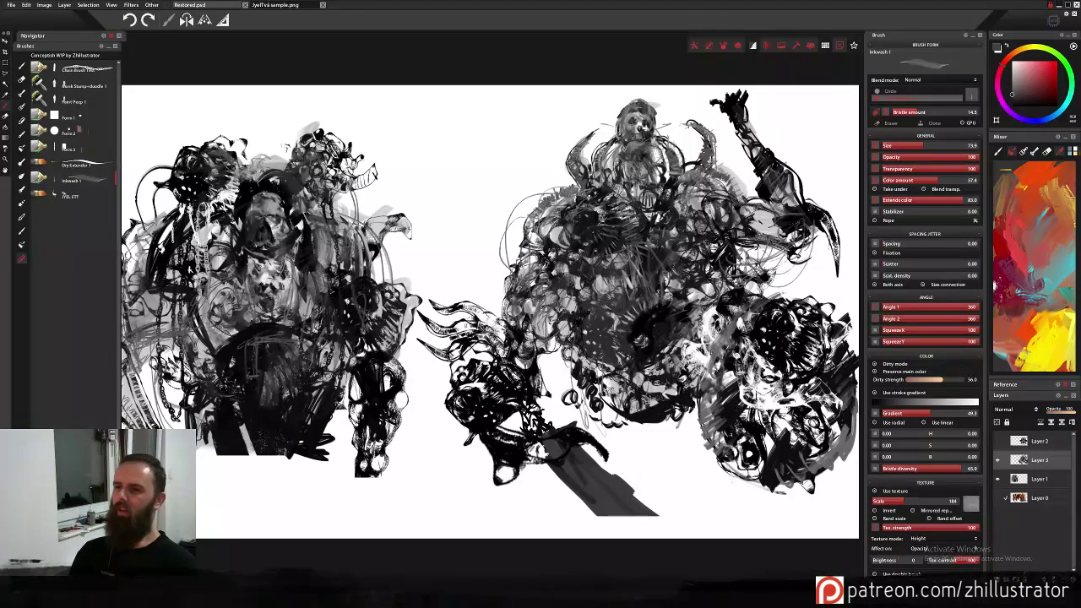
{"action": "left_click_drag", "start_coordinate": [740, 101], "coordinate": [769, 88]}
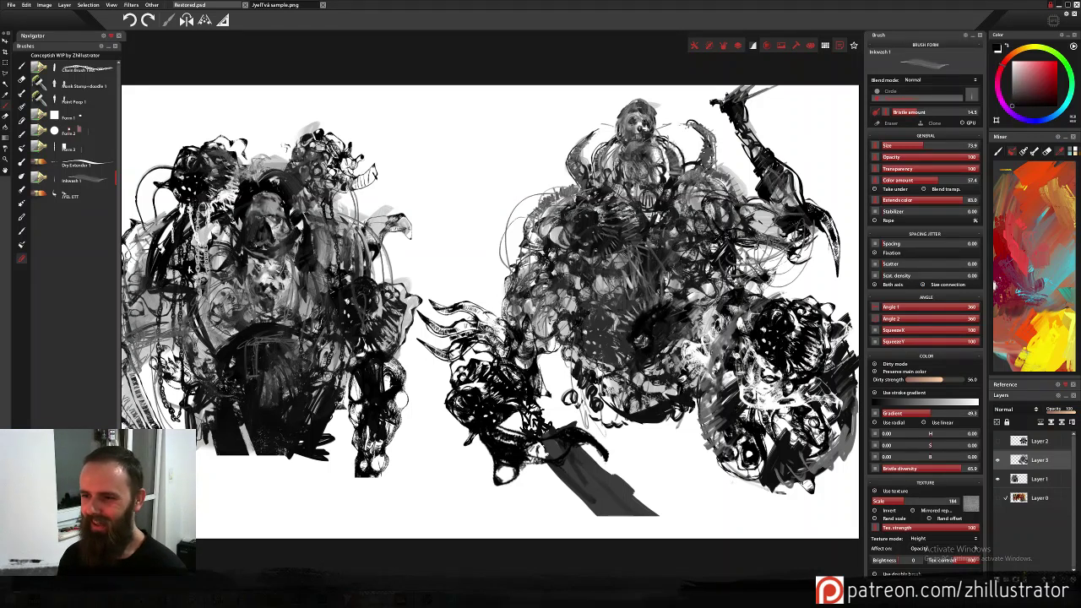
With Dry Extender 1, paint grey tones between the torso and shield and short strokes along the shield's upper edge.
{"action": "left_click", "coordinate": [72, 165]}
{"action": "mouse_move", "coordinate": [685, 333]}
{"action": "left_mouse_down"}
{"action": "mouse_move", "coordinate": [696, 387]}
{"action": "mouse_move", "coordinate": [720, 319]}
{"action": "mouse_move", "coordinate": [704, 305]}
{"action": "mouse_move", "coordinate": [709, 344]}
{"action": "left_mouse_up"}
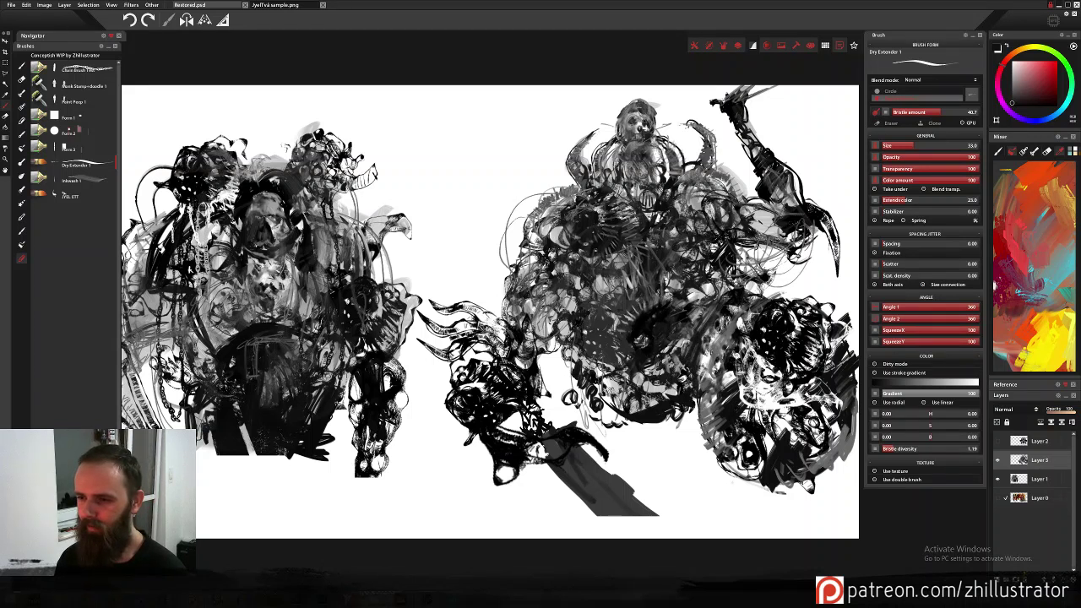
{"action": "left_click_drag", "start_coordinate": [696, 302], "coordinate": [719, 289]}
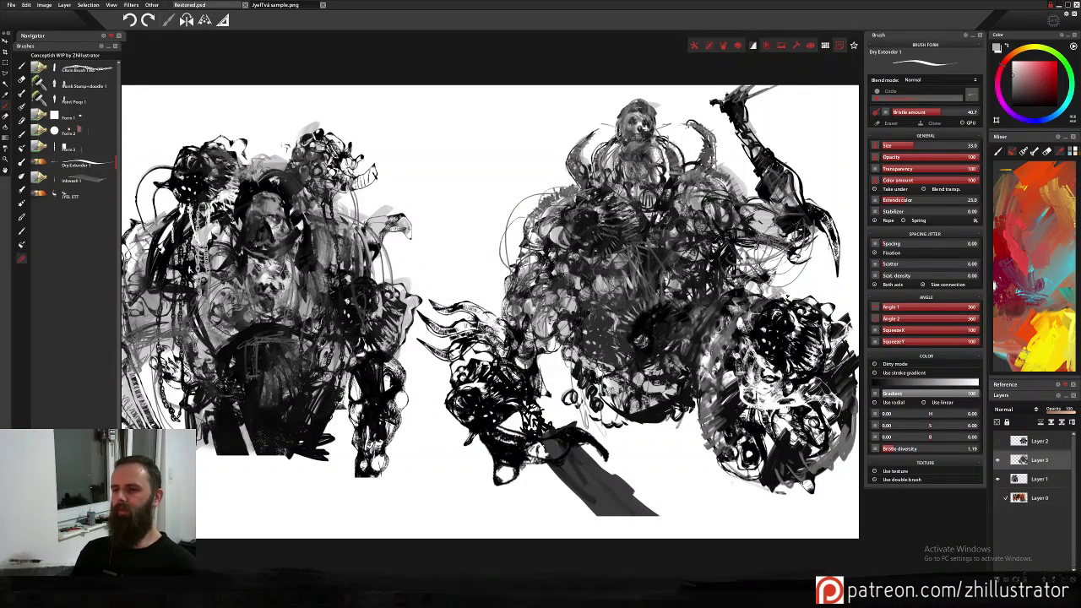
{"action": "left_click_drag", "start_coordinate": [786, 285], "coordinate": [801, 299]}
Sample dark tones from the figure and fill the area between the shoulder and shield with dark strokes.
{"action": "left_click", "coordinate": [739, 250], "text": "alt"}
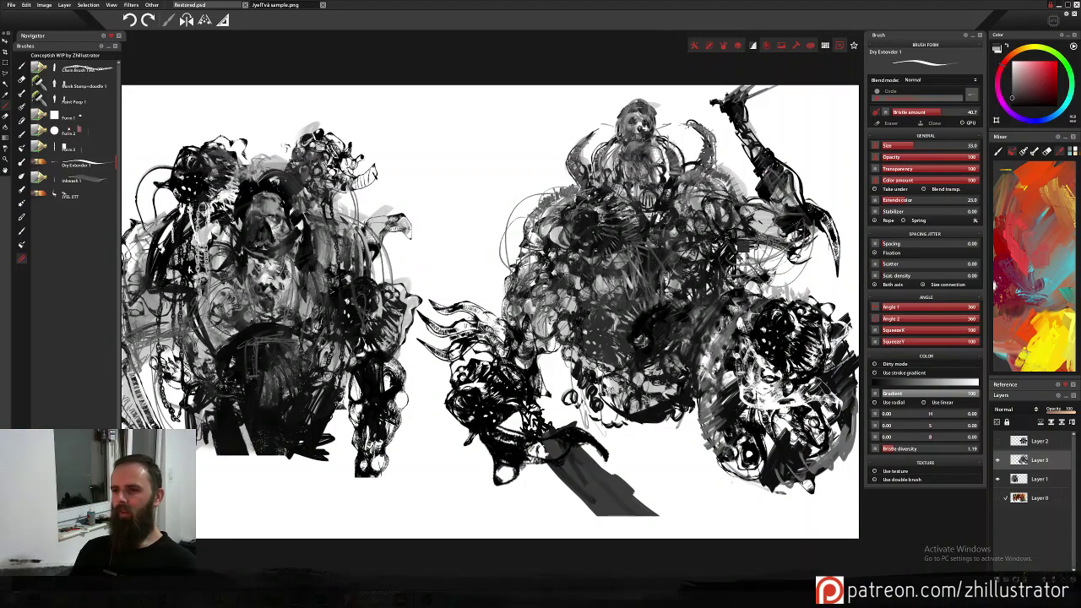
{"action": "mouse_move", "coordinate": [735, 255]}
{"action": "left_mouse_down"}
{"action": "mouse_move", "coordinate": [779, 294]}
{"action": "mouse_move", "coordinate": [726, 298]}
{"action": "left_mouse_up"}
{"action": "mouse_move", "coordinate": [736, 275]}
{"action": "left_mouse_down"}
{"action": "mouse_move", "coordinate": [752, 292]}
{"action": "mouse_move", "coordinate": [780, 295]}
{"action": "mouse_move", "coordinate": [765, 278]}
{"action": "left_mouse_up"}
{"action": "left_click_drag", "start_coordinate": [714, 179], "coordinate": [719, 187]}
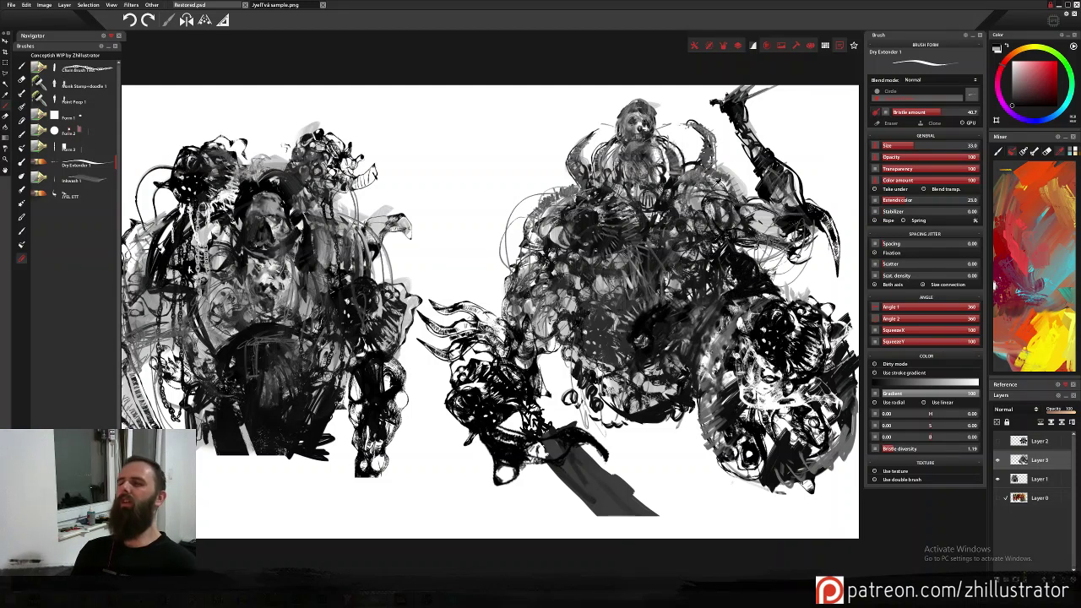
{"action": "left_click", "coordinate": [733, 228], "text": "alt"}
{"action": "left_click_drag", "start_coordinate": [738, 235], "coordinate": [742, 242]}
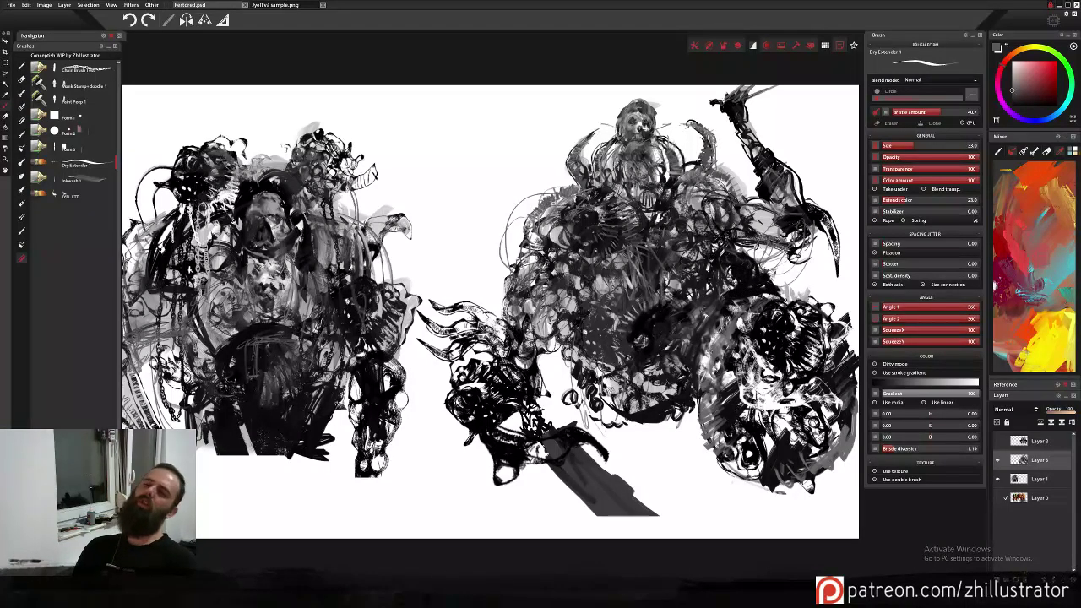
Sample a dark tone and stamp JYEL ETT texture beneath the right figure's torso between sword and shield, undoing the last stamp.
{"action": "left_click", "coordinate": [76, 196]}
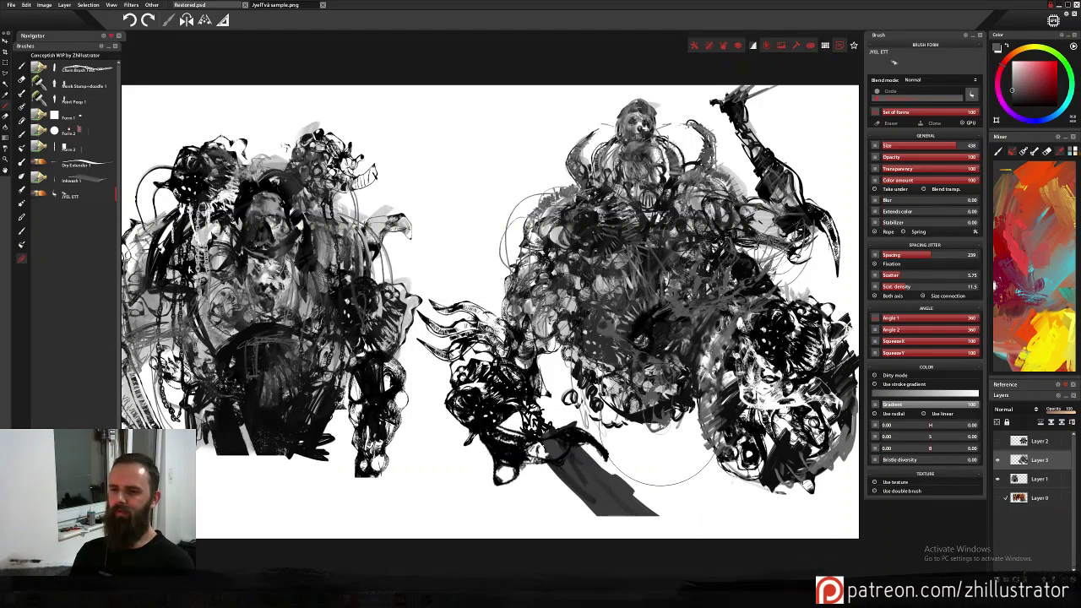
{"action": "left_click", "coordinate": [758, 256], "text": "alt"}
{"action": "left_click", "coordinate": [653, 431]}
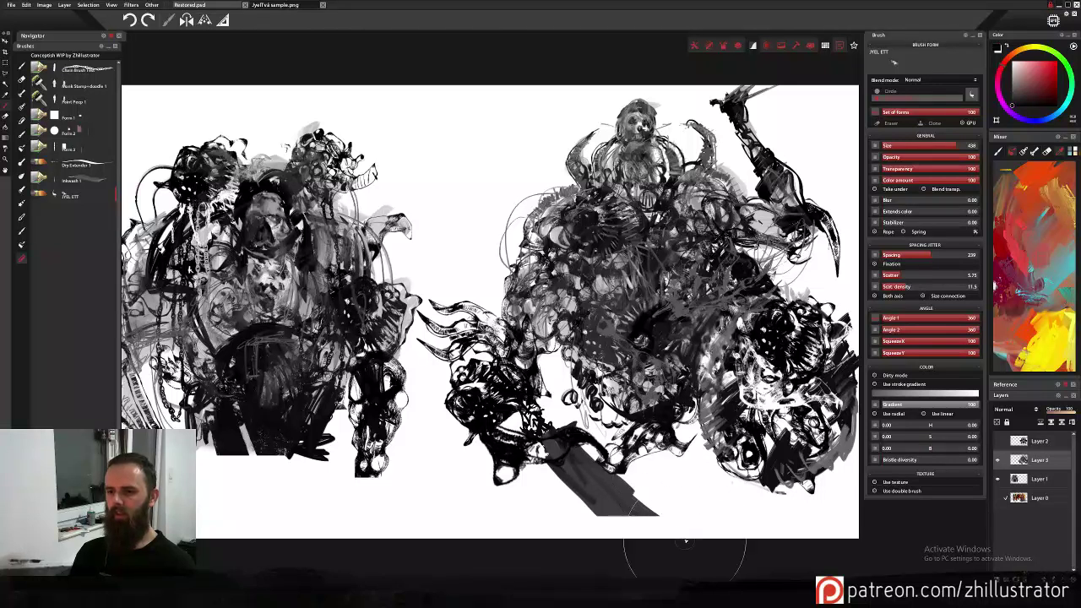
{"action": "left_click", "coordinate": [689, 465]}
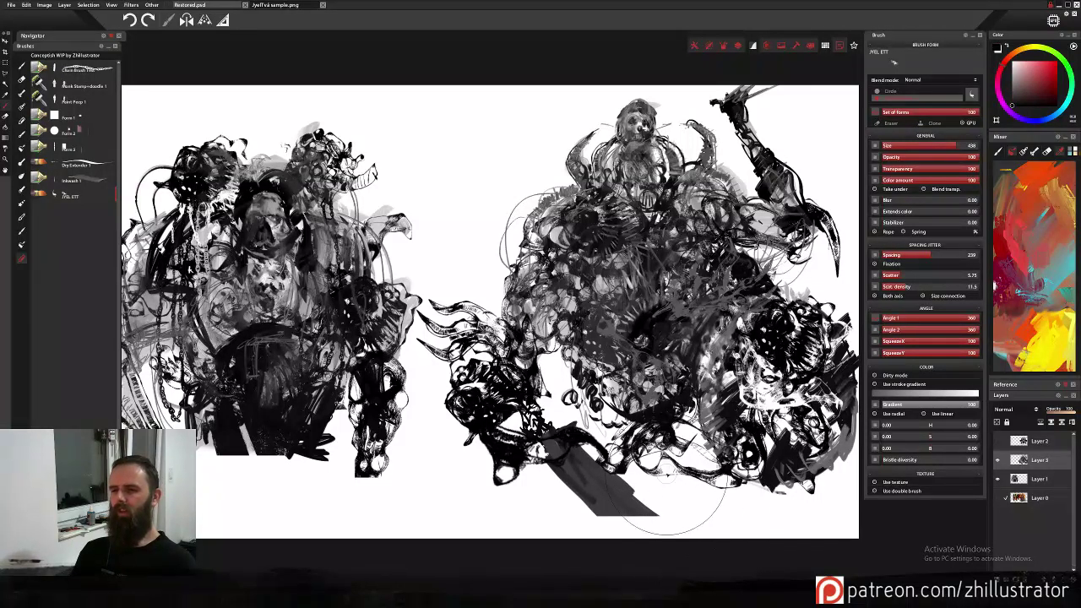
{"action": "left_click", "coordinate": [607, 434]}
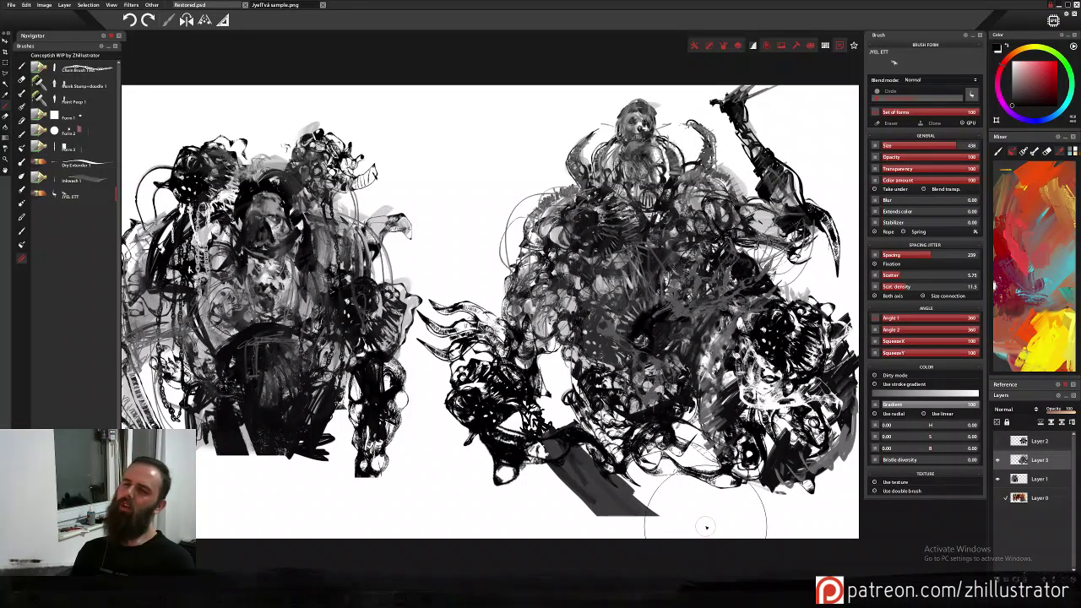
{"action": "key", "text": "ctrl+z"}
Stamp dark texture over the lower part of the shield and undo the heavy black fill along its bottom.
{"action": "left_click", "coordinate": [751, 451]}
{"action": "left_click", "coordinate": [808, 454]}
{"action": "mouse_move", "coordinate": [811, 461]}
{"action": "left_mouse_down"}
{"action": "mouse_move", "coordinate": [798, 507]}
{"action": "mouse_move", "coordinate": [764, 515]}
{"action": "mouse_move", "coordinate": [790, 520]}
{"action": "left_mouse_up"}
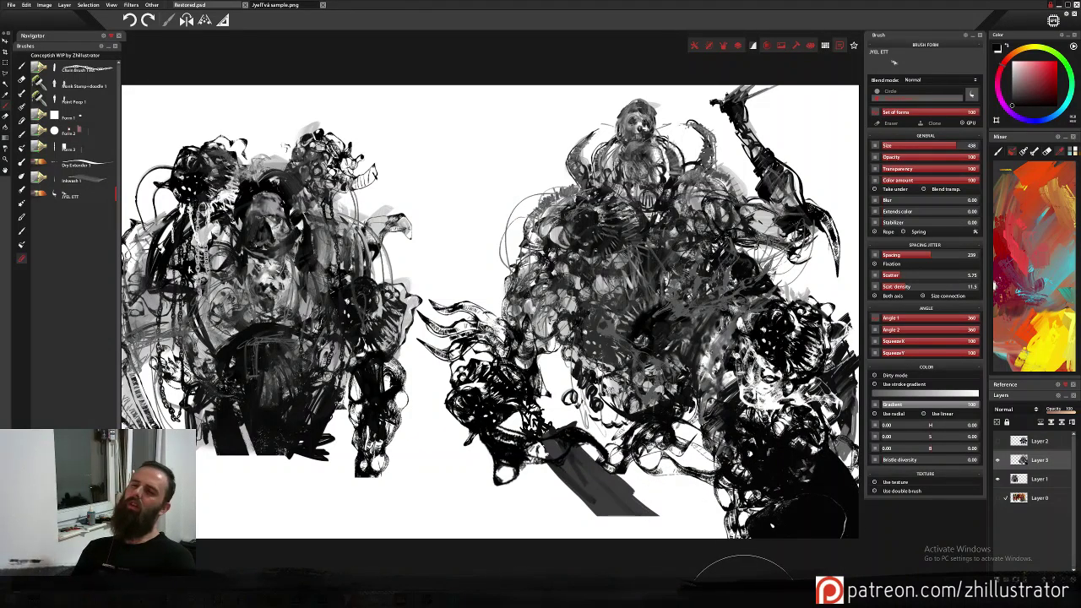
{"action": "key", "text": "ctrl+z"}
{"action": "key", "text": "ctrl+z"}
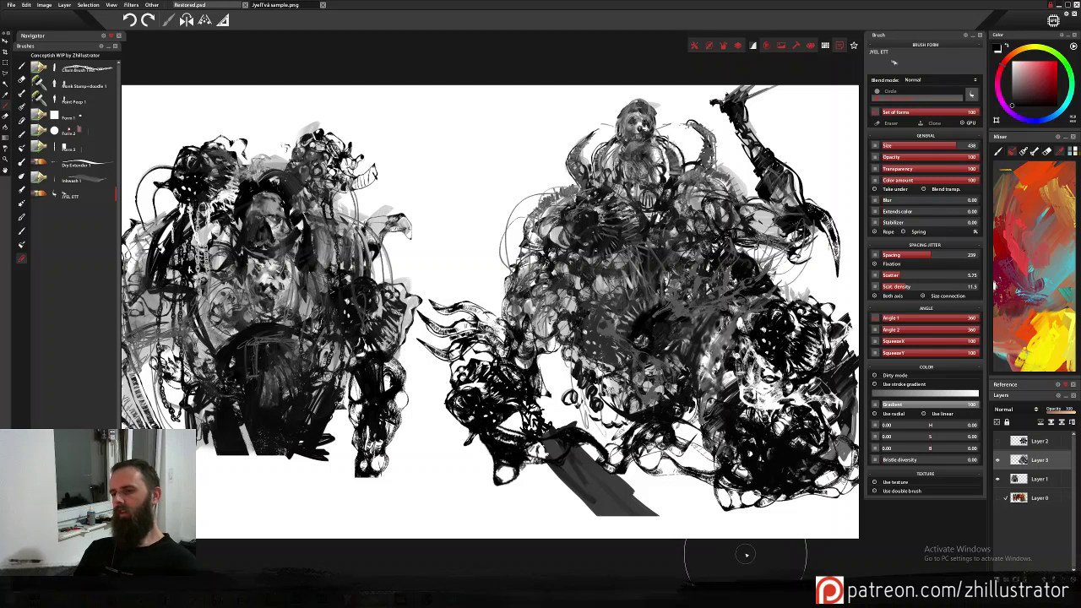
Try a row of dark texture stamps below the shield's lower edge and undo them.
{"action": "left_click", "coordinate": [765, 498]}
{"action": "left_click", "coordinate": [792, 498]}
{"action": "left_click", "coordinate": [817, 501]}
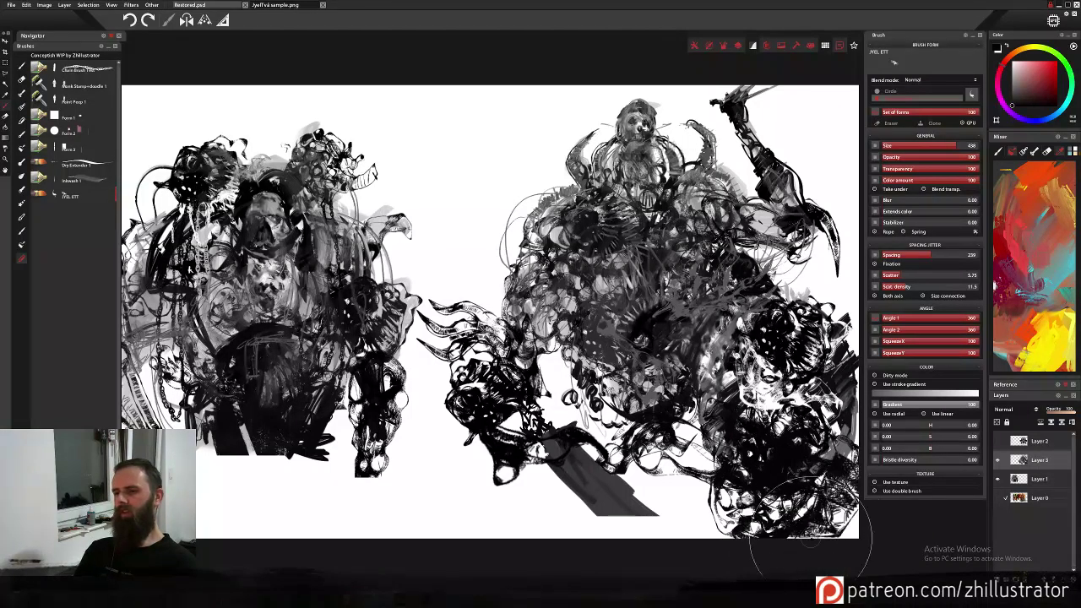
{"action": "key", "text": "ctrl+z"}
{"action": "key", "text": "ctrl+z"}
{"action": "key", "text": "ctrl+z"}
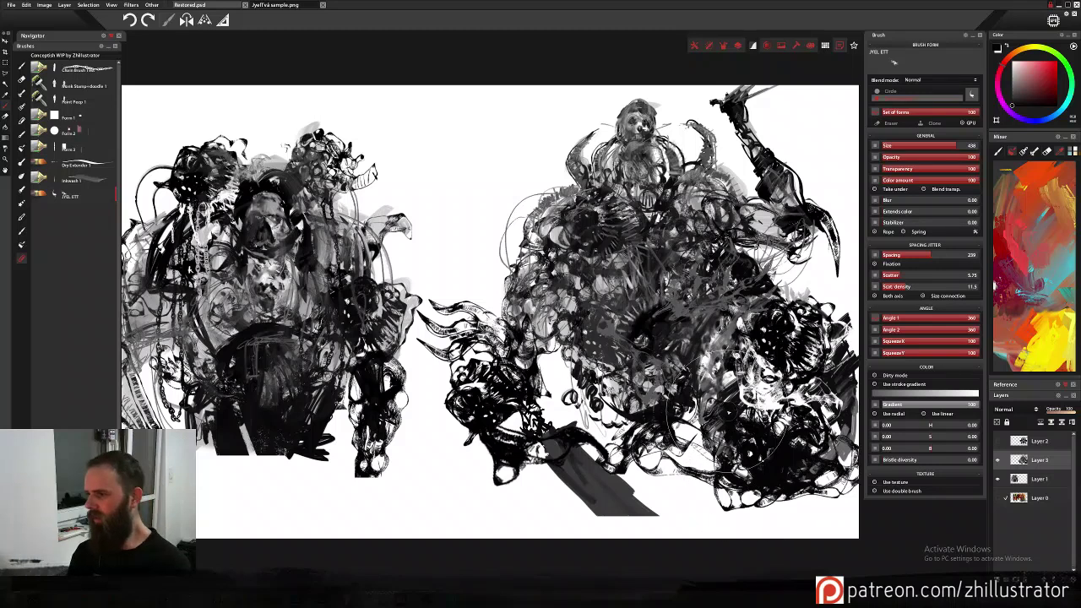
Enlarge the canvas to 2500 pixels wide and 1500 pixels high.
{"action": "mouse_move", "coordinate": [726, 411]}
{"action": "left_mouse_down"}
{"action": "mouse_move", "coordinate": [685, 415]}
{"action": "mouse_move", "coordinate": [703, 411]}
{"action": "left_mouse_up"}
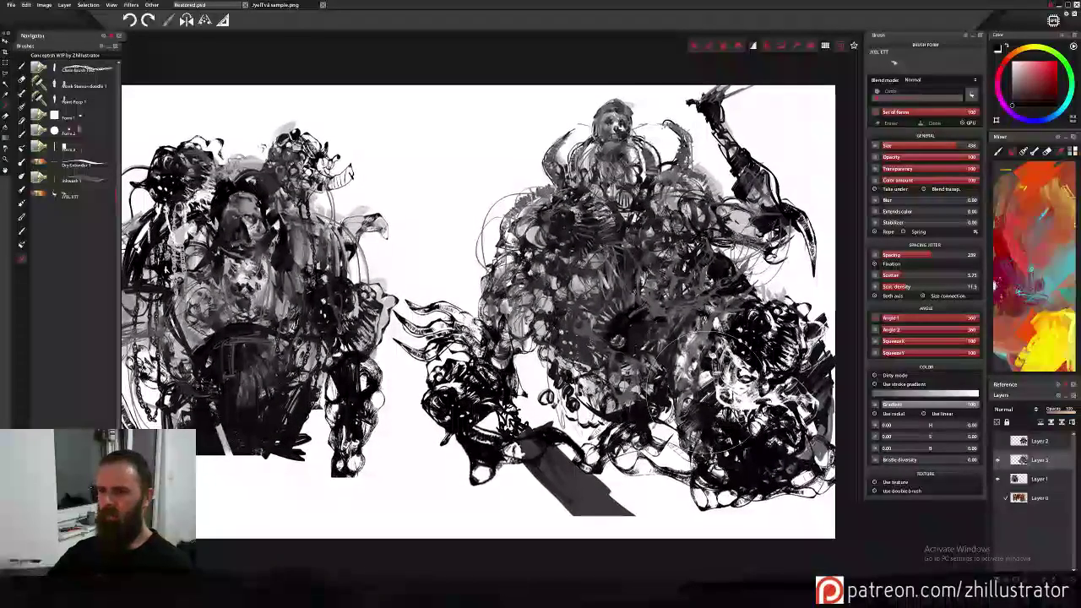
{"action": "scroll", "coordinate": [706, 393], "scroll_direction": "up", "scroll_amount": 1}
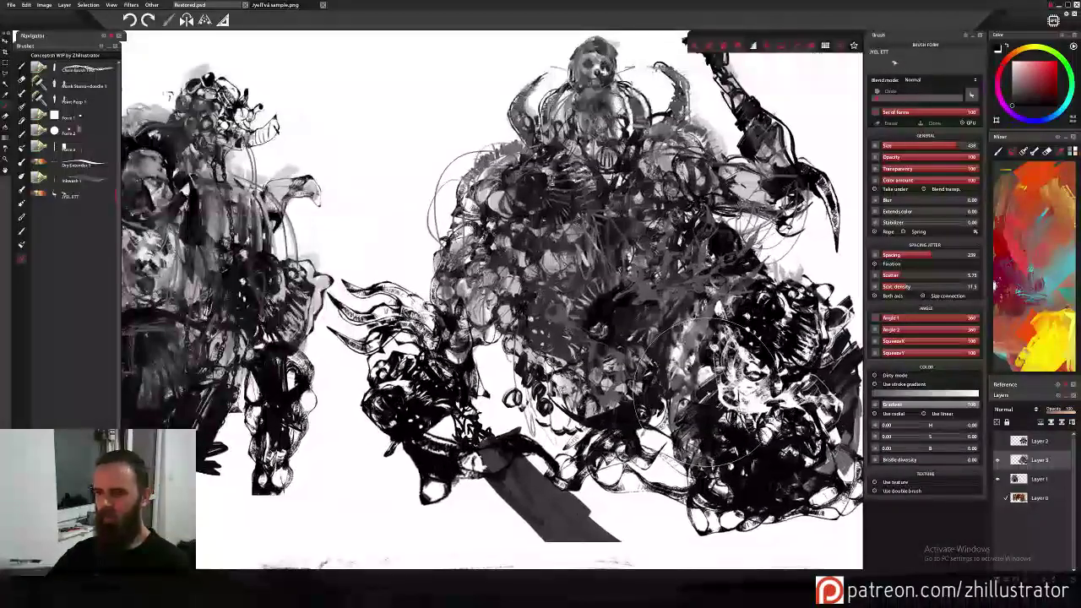
{"action": "scroll", "coordinate": [706, 393], "scroll_direction": "down", "scroll_amount": 1}
{"action": "scroll", "coordinate": [709, 393], "scroll_direction": "down", "scroll_amount": 3}
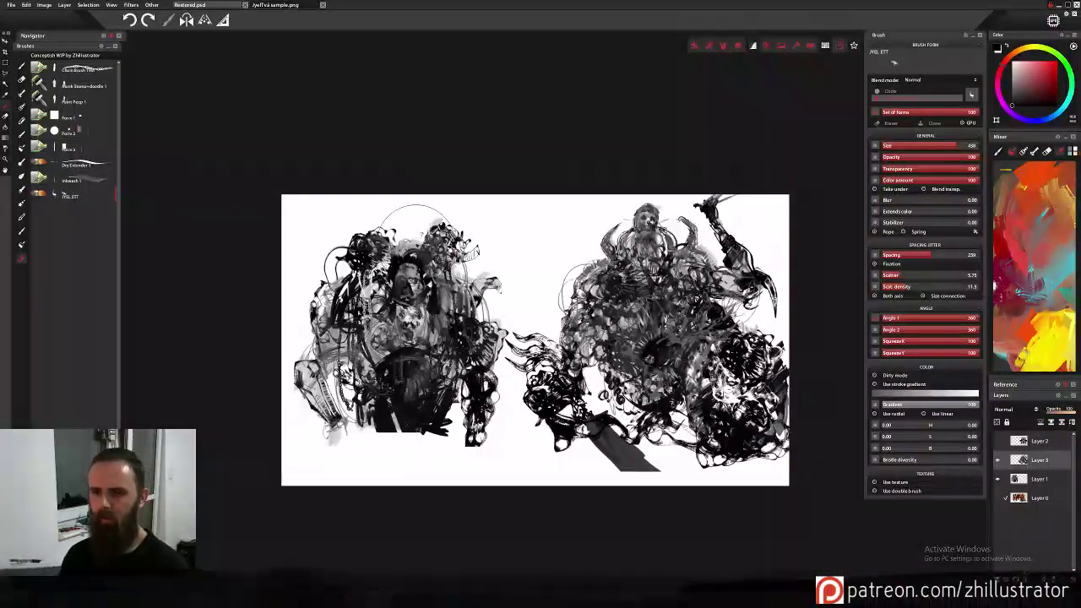
{"action": "left_click", "coordinate": [44, 5]}
{"action": "left_click", "coordinate": [59, 39]}
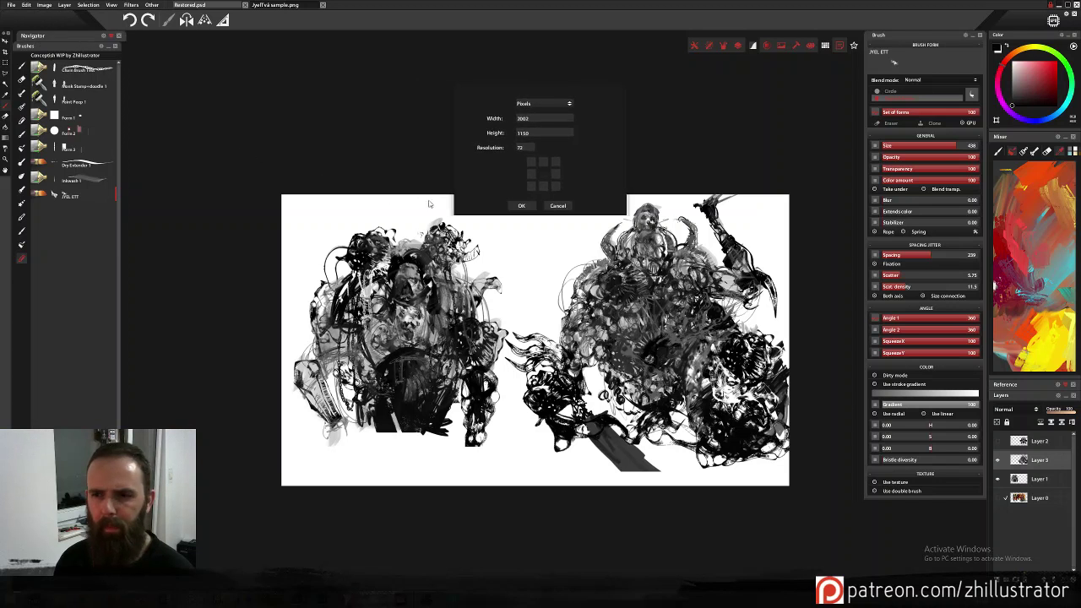
{"action": "double_click", "coordinate": [533, 118]}
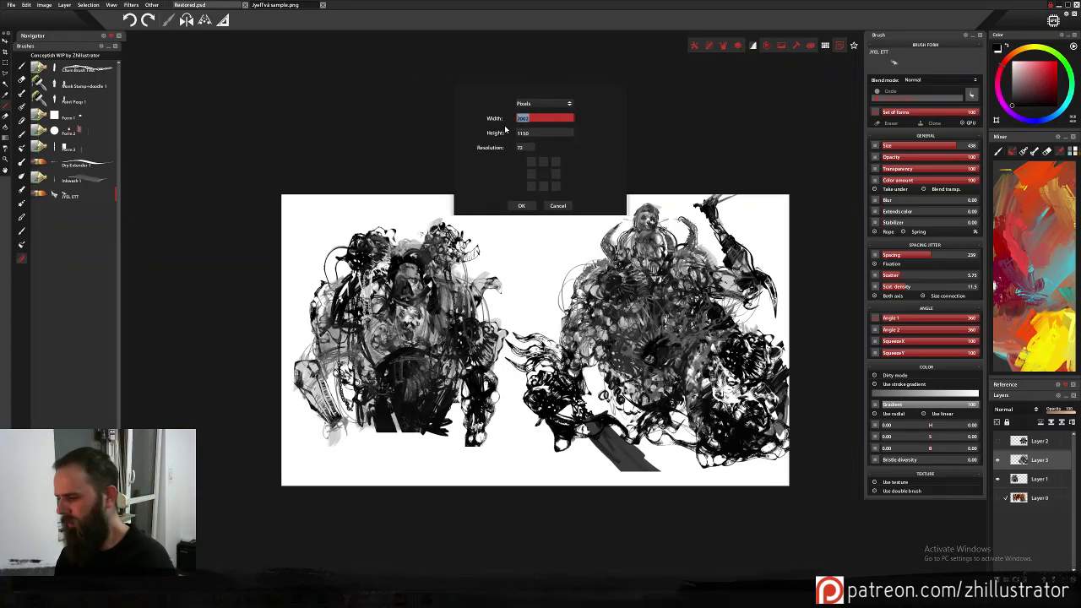
{"action": "double_click", "coordinate": [545, 132]}
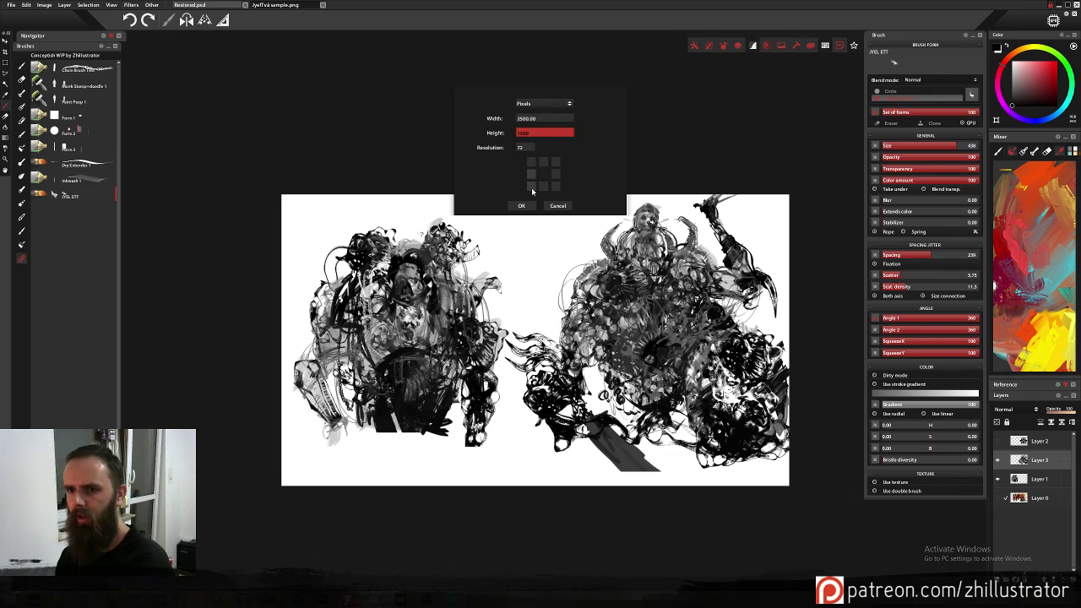
{"action": "left_click", "coordinate": [522, 207]}
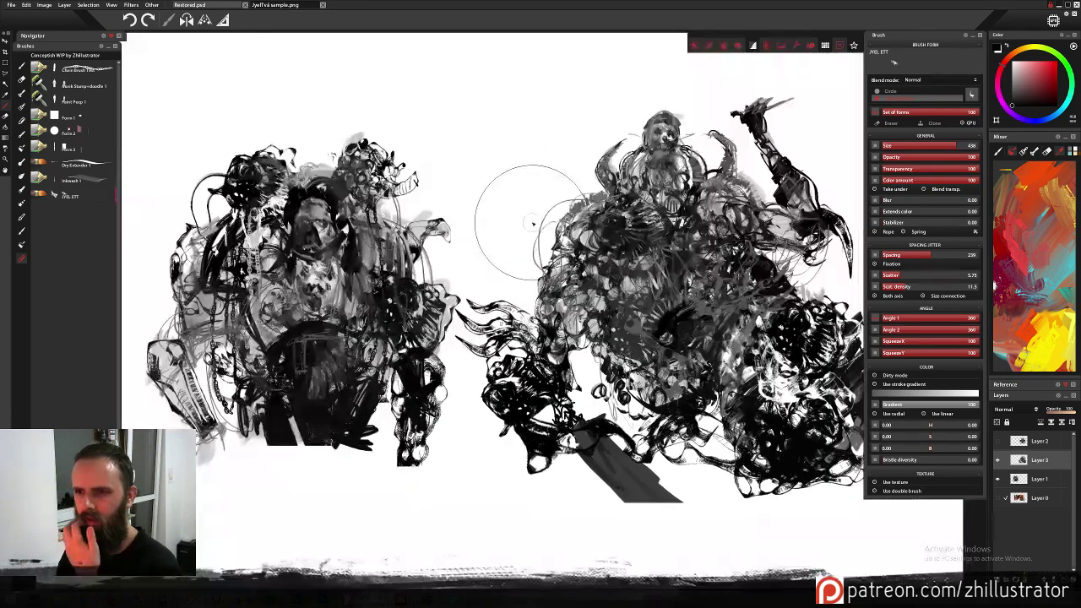
Move the left figure on Layer 1 and the right figure on Layer 3 up and to the left on the enlarged canvas.
{"action": "scroll", "coordinate": [532, 236], "scroll_direction": "down", "scroll_amount": 2}
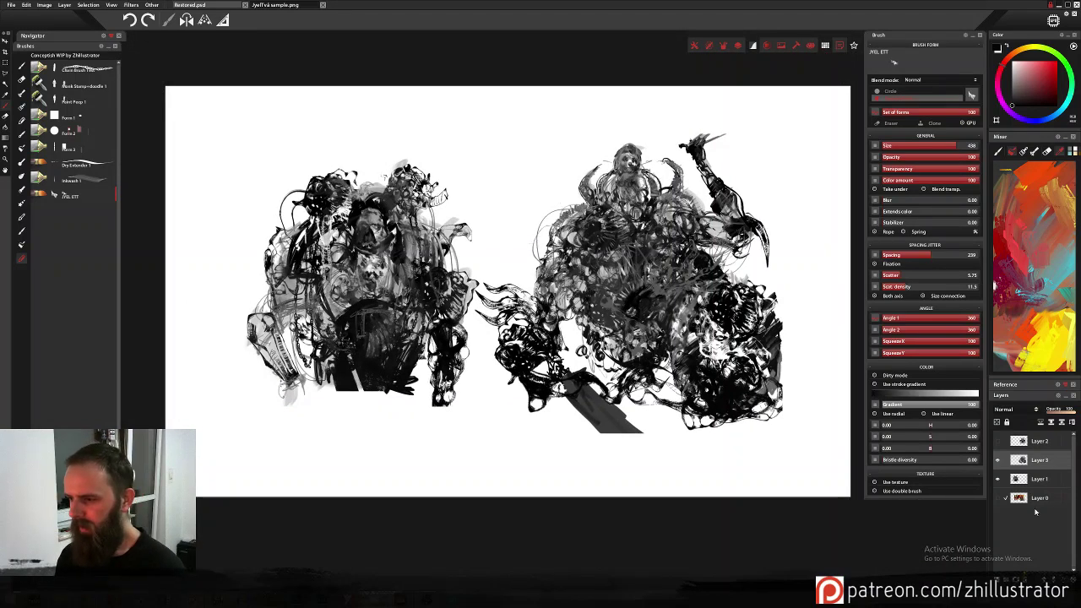
{"action": "left_click", "coordinate": [1033, 480]}
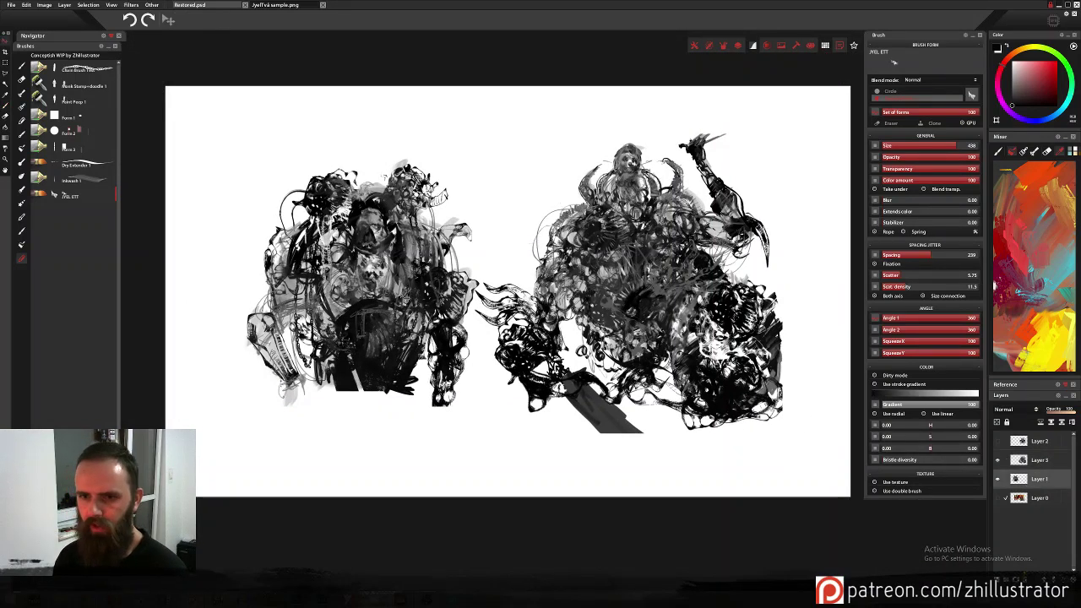
{"action": "left_click_drag", "start_coordinate": [412, 295], "coordinate": [356, 252]}
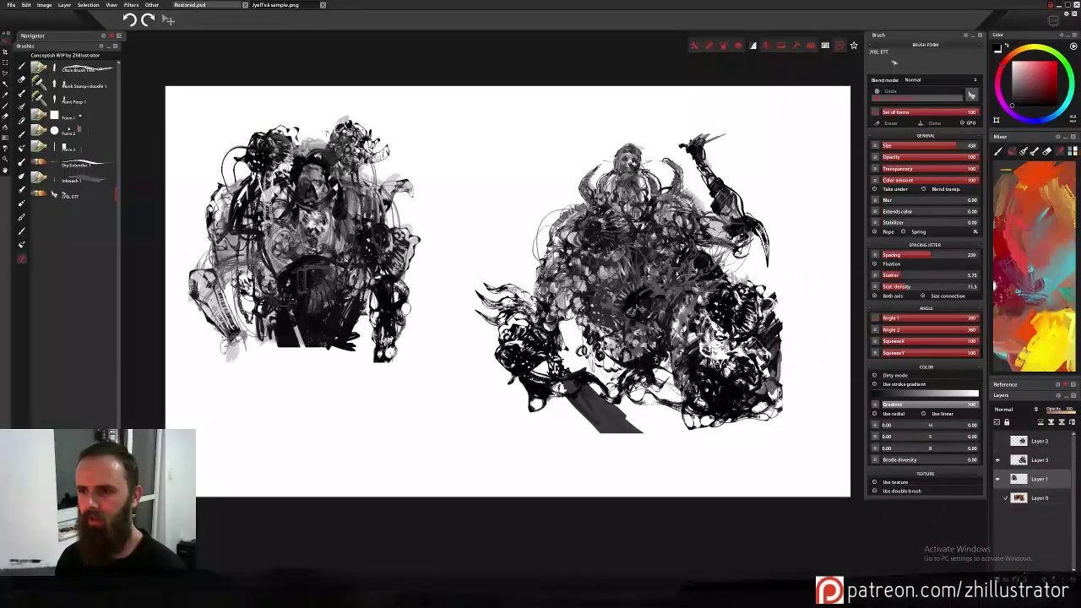
{"action": "left_click", "coordinate": [1025, 460]}
{"action": "left_click_drag", "start_coordinate": [722, 396], "coordinate": [707, 373]}
{"action": "scroll", "coordinate": [703, 296], "scroll_direction": "up", "scroll_amount": 2}
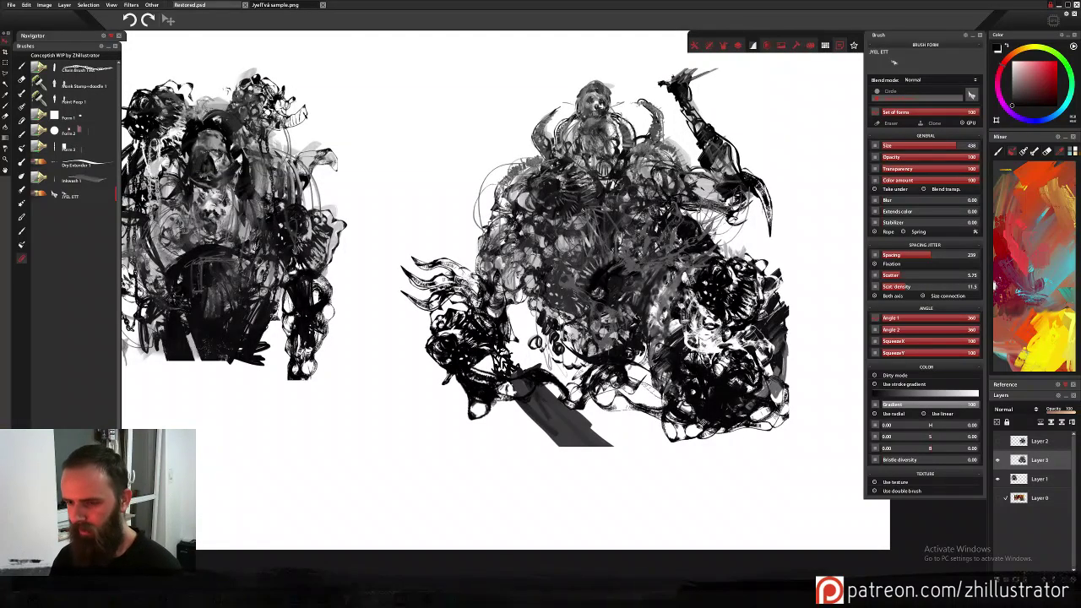
Extend the sword blade diagonally down to the canvas edge with dark grey Dry Extender 1 strokes.
{"action": "left_click", "coordinate": [73, 168]}
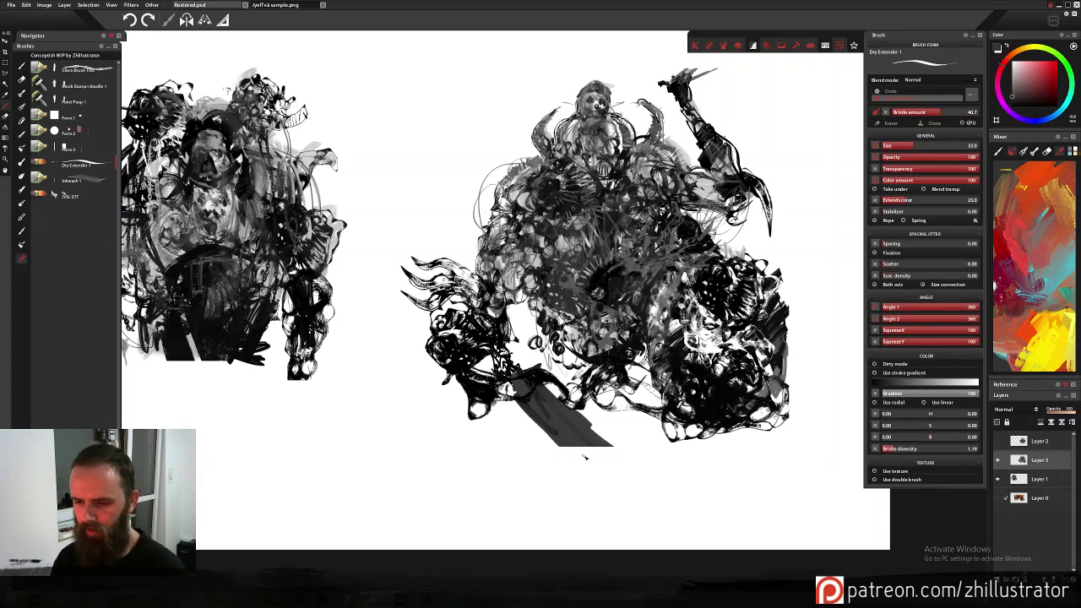
{"action": "mouse_move", "coordinate": [595, 454]}
{"action": "left_mouse_down"}
{"action": "mouse_move", "coordinate": [640, 543]}
{"action": "mouse_move", "coordinate": [651, 524]}
{"action": "mouse_move", "coordinate": [608, 456]}
{"action": "mouse_move", "coordinate": [667, 511]}
{"action": "mouse_move", "coordinate": [663, 494]}
{"action": "mouse_move", "coordinate": [677, 536]}
{"action": "mouse_move", "coordinate": [739, 546]}
{"action": "mouse_move", "coordinate": [727, 486]}
{"action": "left_mouse_up"}
{"action": "mouse_move", "coordinate": [567, 364]}
{"action": "left_mouse_down"}
{"action": "mouse_move", "coordinate": [574, 414]}
{"action": "mouse_move", "coordinate": [647, 483]}
{"action": "mouse_move", "coordinate": [688, 498]}
{"action": "left_mouse_up"}
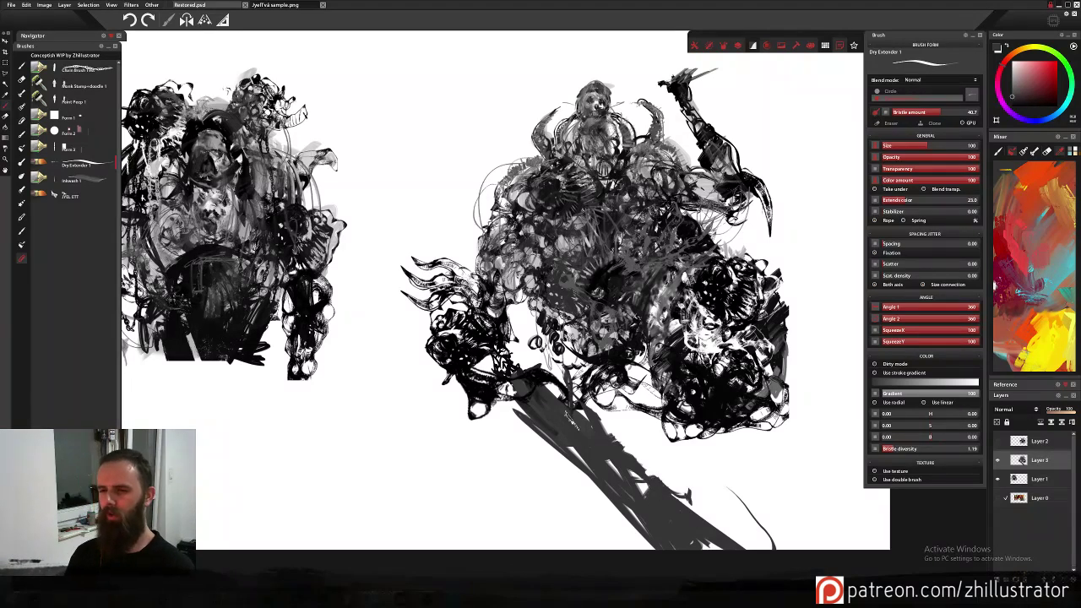
Draw black looping cord-like strokes around the sword hilt and along the lower edge of the blade.
{"action": "mouse_move", "coordinate": [505, 390]}
{"action": "left_mouse_down"}
{"action": "mouse_move", "coordinate": [479, 445]}
{"action": "mouse_move", "coordinate": [578, 466]}
{"action": "left_mouse_up"}
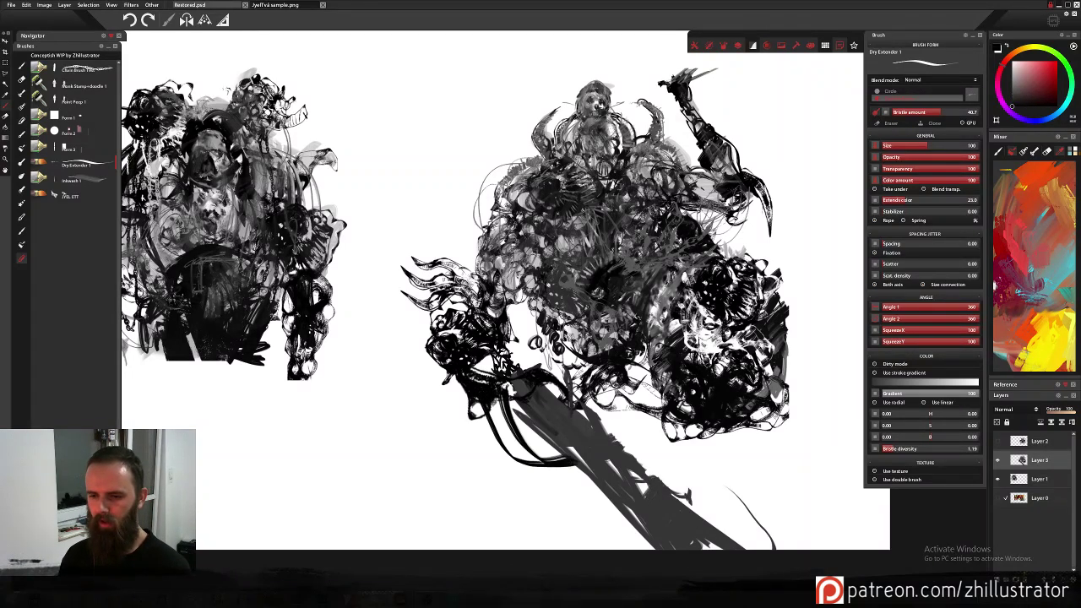
{"action": "mouse_move", "coordinate": [517, 365]}
{"action": "left_mouse_down"}
{"action": "mouse_move", "coordinate": [553, 416]}
{"action": "mouse_move", "coordinate": [577, 509]}
{"action": "mouse_move", "coordinate": [610, 533]}
{"action": "left_mouse_up"}
{"action": "left_click_drag", "start_coordinate": [564, 447], "coordinate": [625, 523]}
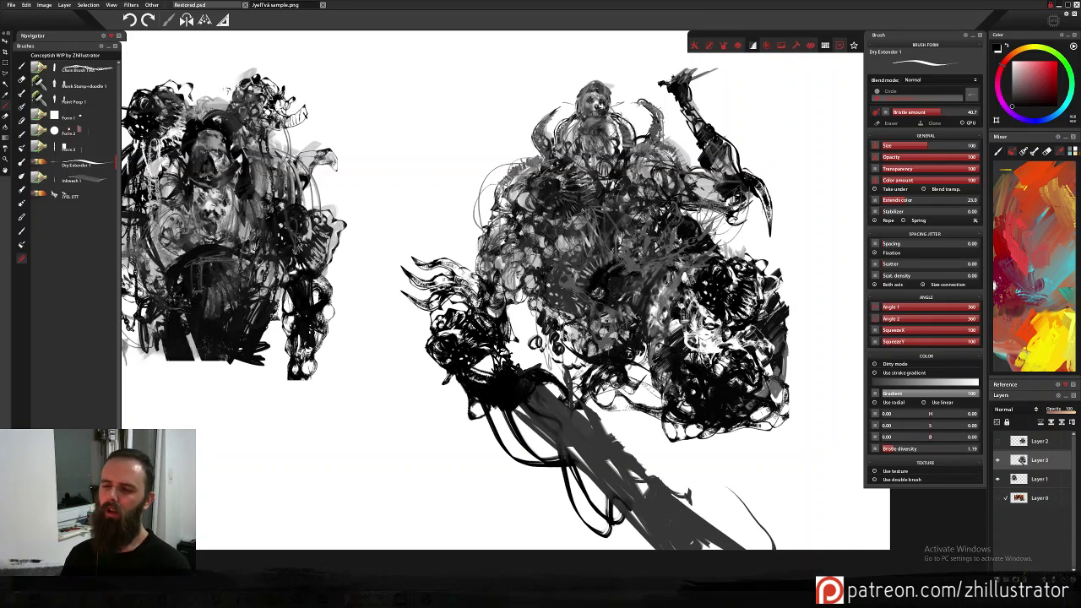
{"action": "left_click_drag", "start_coordinate": [589, 461], "coordinate": [627, 550]}
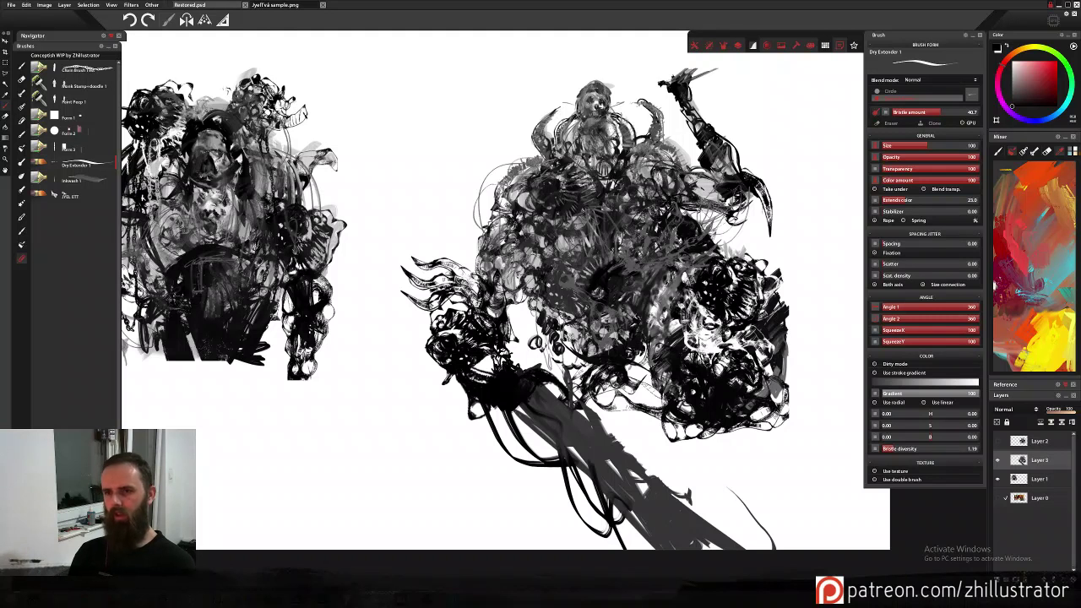
Paint sampled light strokes down the sword forearm and cover the forearm and blade with dark JYEL ETT stamp texture.
{"action": "left_click", "coordinate": [504, 299], "text": "alt"}
{"action": "mouse_move", "coordinate": [485, 308]}
{"action": "left_mouse_down"}
{"action": "mouse_move", "coordinate": [480, 360]}
{"action": "mouse_move", "coordinate": [485, 324]}
{"action": "mouse_move", "coordinate": [484, 370]}
{"action": "mouse_move", "coordinate": [502, 398]}
{"action": "mouse_move", "coordinate": [527, 379]}
{"action": "mouse_move", "coordinate": [515, 401]}
{"action": "mouse_move", "coordinate": [524, 424]}
{"action": "mouse_move", "coordinate": [506, 432]}
{"action": "mouse_move", "coordinate": [522, 414]}
{"action": "mouse_move", "coordinate": [503, 304]}
{"action": "mouse_move", "coordinate": [481, 296]}
{"action": "mouse_move", "coordinate": [473, 354]}
{"action": "mouse_move", "coordinate": [504, 398]}
{"action": "left_mouse_up"}
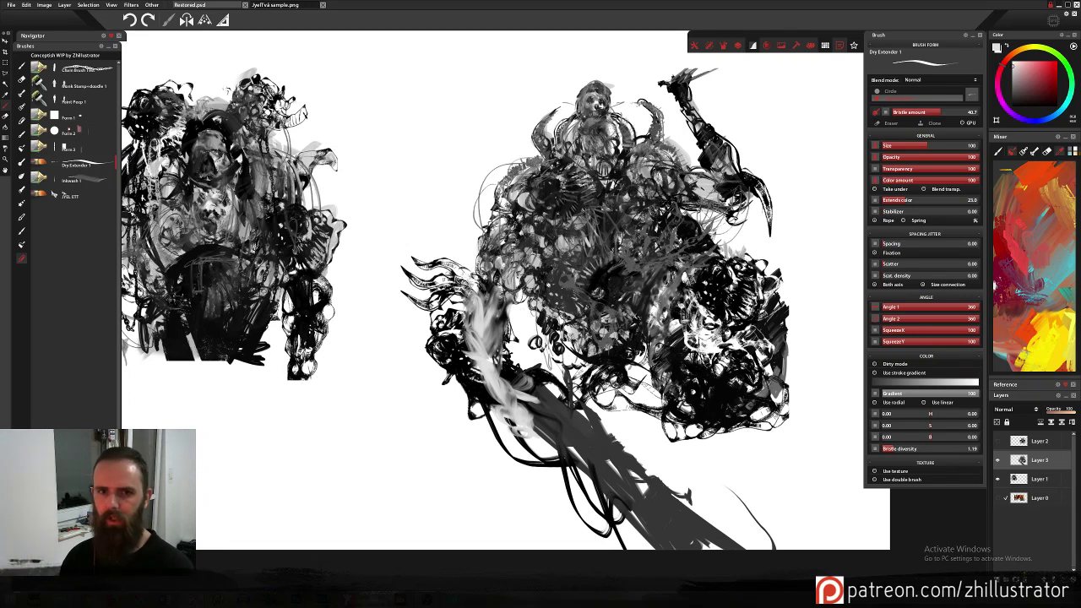
{"action": "left_click", "coordinate": [85, 197]}
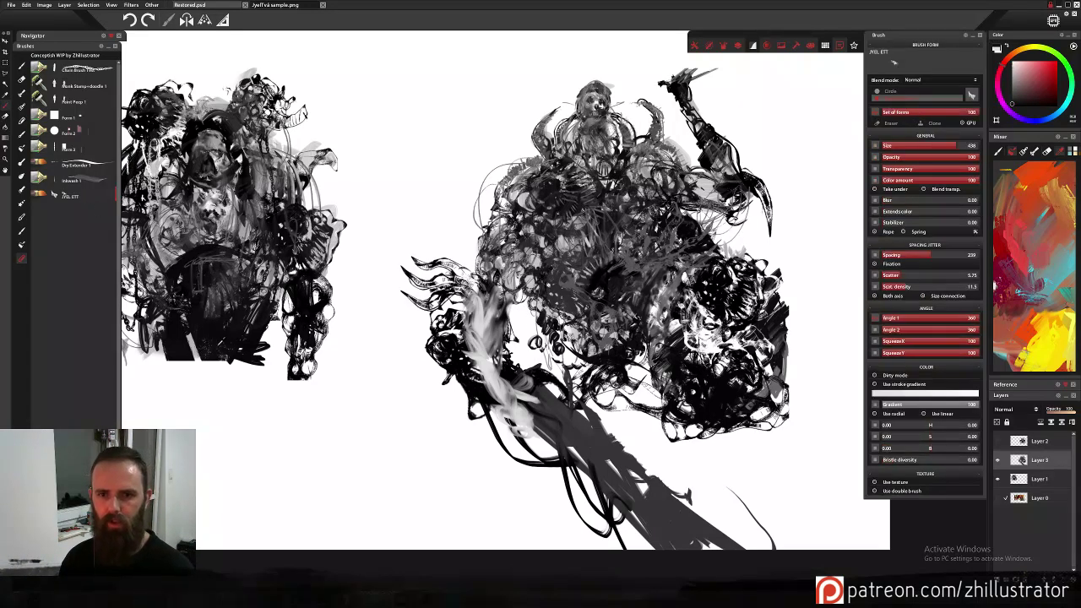
{"action": "left_click_drag", "start_coordinate": [516, 372], "coordinate": [502, 402]}
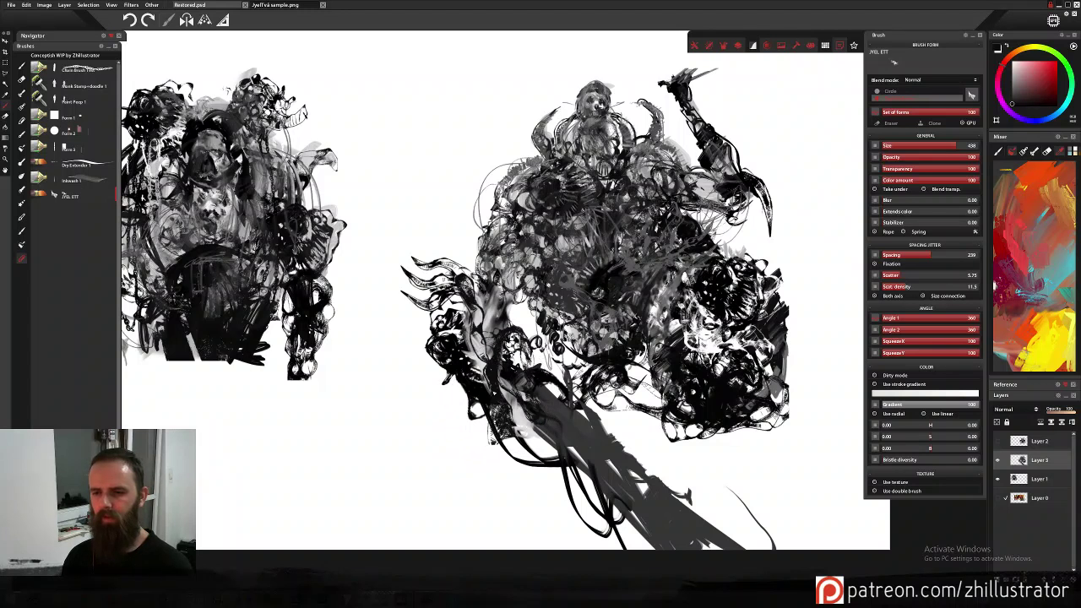
{"action": "key", "text": "ctrl+z"}
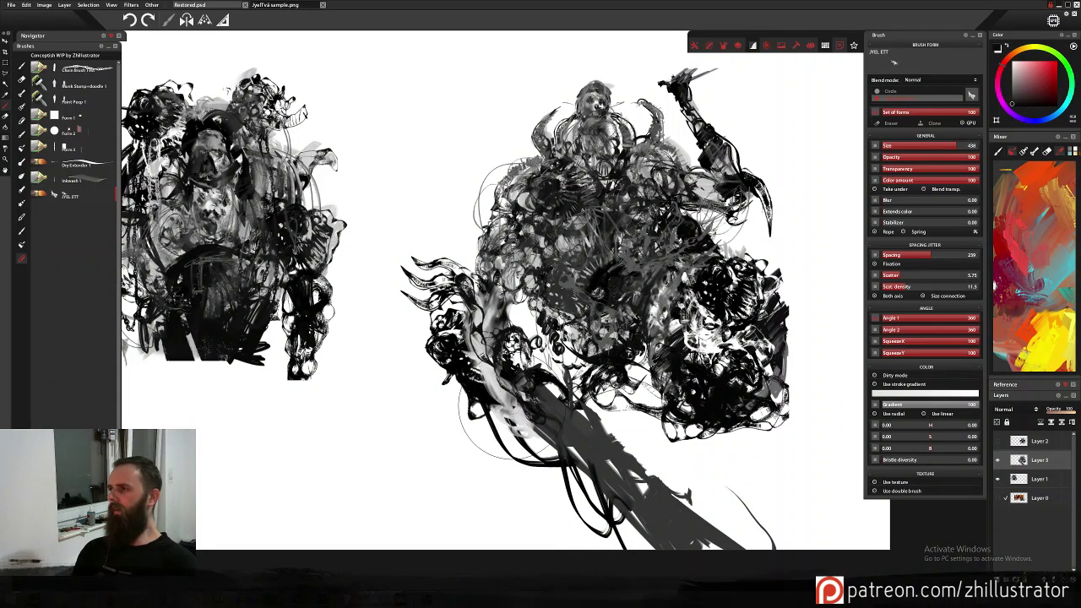
{"action": "mouse_move", "coordinate": [495, 412]}
{"action": "left_mouse_down"}
{"action": "mouse_move", "coordinate": [507, 452]}
{"action": "mouse_move", "coordinate": [549, 481]}
{"action": "mouse_move", "coordinate": [535, 490]}
{"action": "mouse_move", "coordinate": [587, 507]}
{"action": "mouse_move", "coordinate": [591, 456]}
{"action": "mouse_move", "coordinate": [540, 422]}
{"action": "mouse_move", "coordinate": [650, 473]}
{"action": "mouse_move", "coordinate": [638, 552]}
{"action": "mouse_move", "coordinate": [696, 559]}
{"action": "left_mouse_up"}
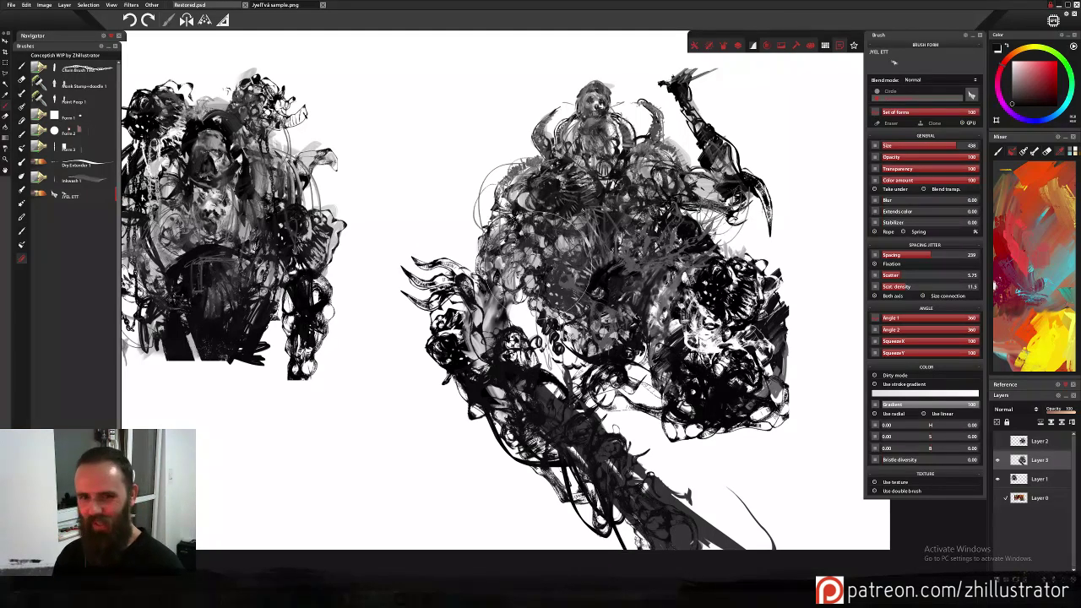
Switch to Dry Extender 1, undo the test strokes beside the right figure's head and set the brush size to 9.
{"action": "left_click", "coordinate": [79, 167]}
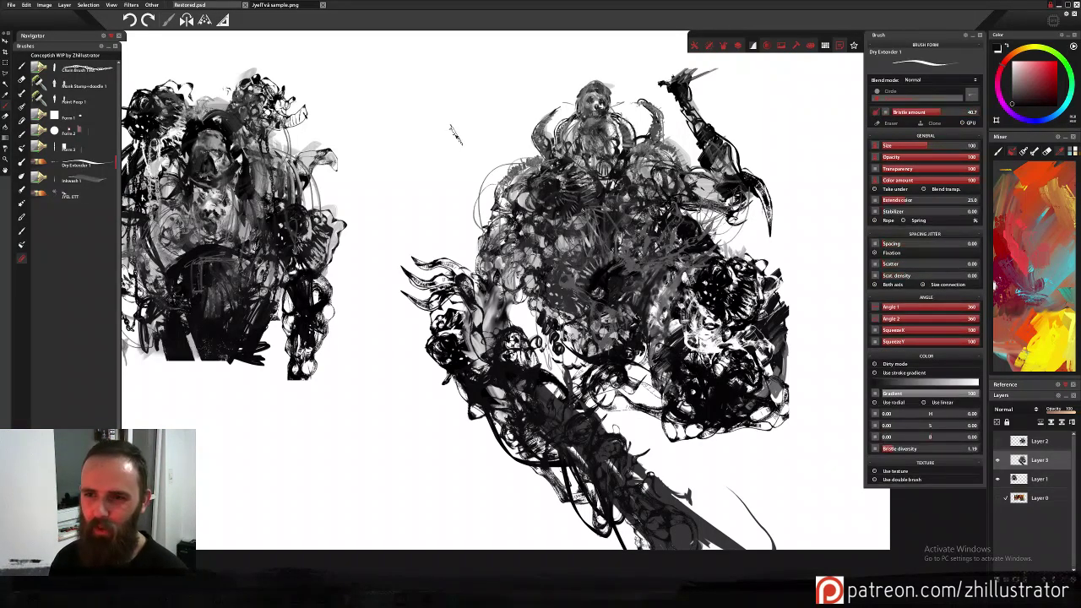
{"action": "mouse_move", "coordinate": [418, 118]}
{"action": "left_mouse_down"}
{"action": "mouse_move", "coordinate": [434, 158]}
{"action": "mouse_move", "coordinate": [443, 135]}
{"action": "mouse_move", "coordinate": [464, 127]}
{"action": "mouse_move", "coordinate": [486, 162]}
{"action": "left_mouse_up"}
{"action": "key", "text": "ctrl+z"}
{"action": "key", "text": "ctrl+z"}
{"action": "key", "text": "ctrl+z"}
{"action": "key", "text": "ctrl+z"}
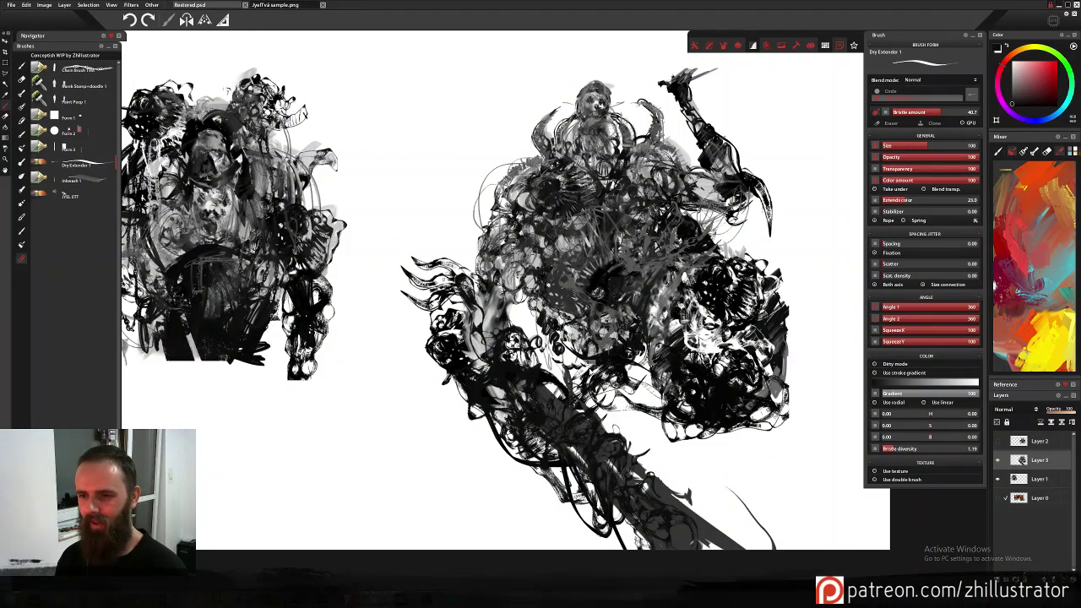
{"action": "left_click", "coordinate": [903, 147]}
Try thin looping lines hanging below the sword forearm and undo them.
{"action": "left_click_drag", "start_coordinate": [463, 404], "coordinate": [498, 488]}
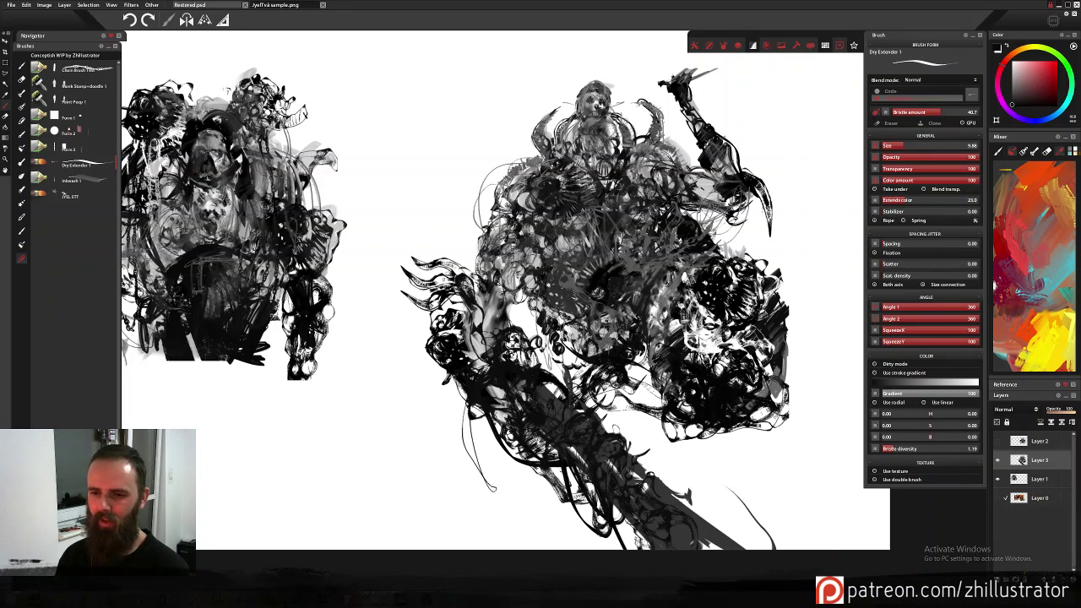
{"action": "left_click_drag", "start_coordinate": [454, 382], "coordinate": [512, 502]}
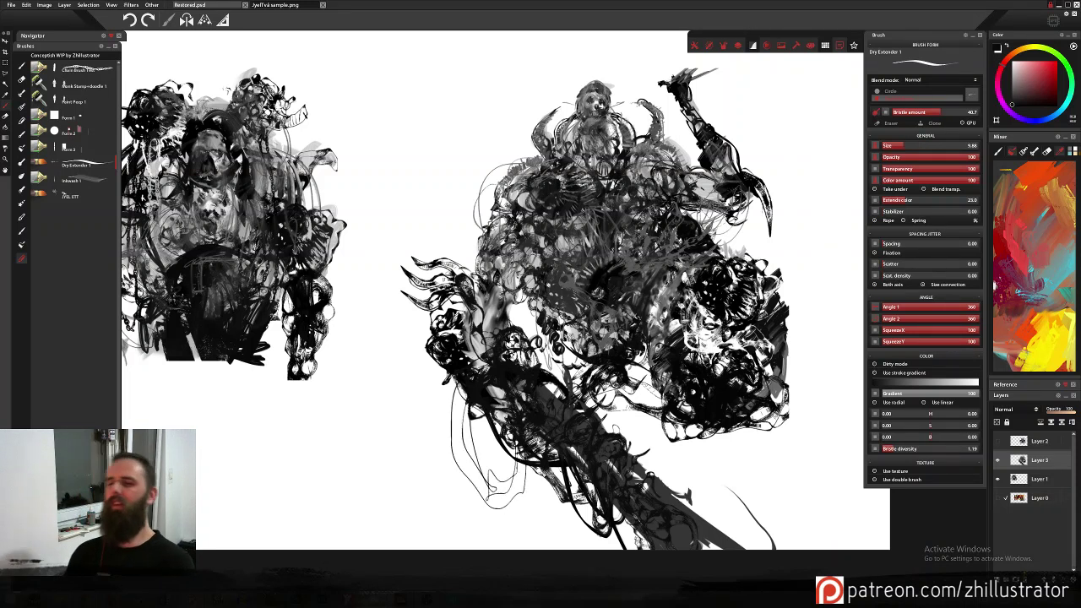
{"action": "key", "text": "ctrl+z"}
{"action": "key", "text": "ctrl+z"}
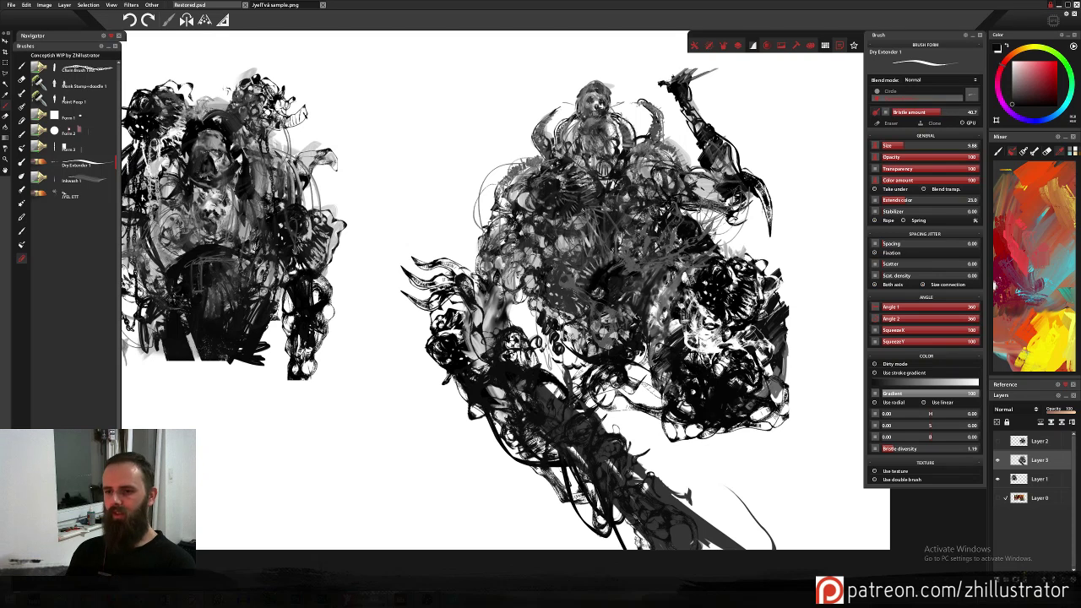
Hatch thin black strokes across the lower torso between the sword hilt and the shield.
{"action": "mouse_move", "coordinate": [549, 343]}
{"action": "left_mouse_down"}
{"action": "mouse_move", "coordinate": [590, 384]}
{"action": "mouse_move", "coordinate": [596, 416]}
{"action": "left_mouse_up"}
{"action": "left_click_drag", "start_coordinate": [655, 338], "coordinate": [600, 412]}
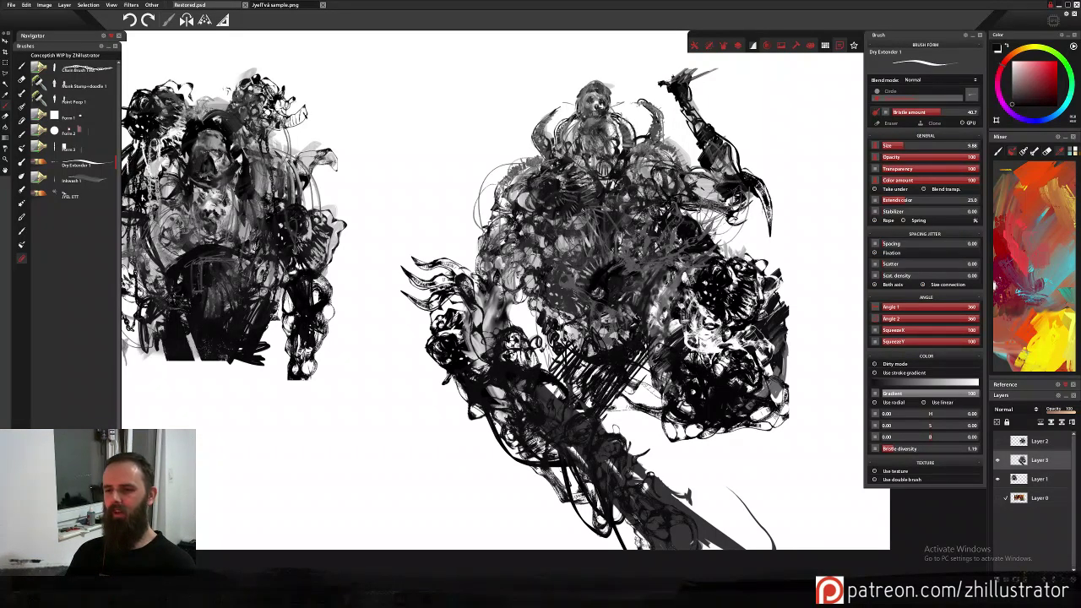
Extend the black hatching down from the lower torso between the sword and shield, filling its lower end with broad black strokes at size 64.4.
{"action": "mouse_move", "coordinate": [655, 363]}
{"action": "left_mouse_down"}
{"action": "mouse_move", "coordinate": [601, 429]}
{"action": "mouse_move", "coordinate": [620, 426]}
{"action": "left_mouse_up"}
{"action": "left_click_drag", "start_coordinate": [652, 349], "coordinate": [622, 419]}
{"action": "mouse_move", "coordinate": [654, 381]}
{"action": "left_mouse_down"}
{"action": "mouse_move", "coordinate": [627, 418]}
{"action": "mouse_move", "coordinate": [631, 448]}
{"action": "left_mouse_up"}
{"action": "left_click_drag", "start_coordinate": [674, 412], "coordinate": [638, 467]}
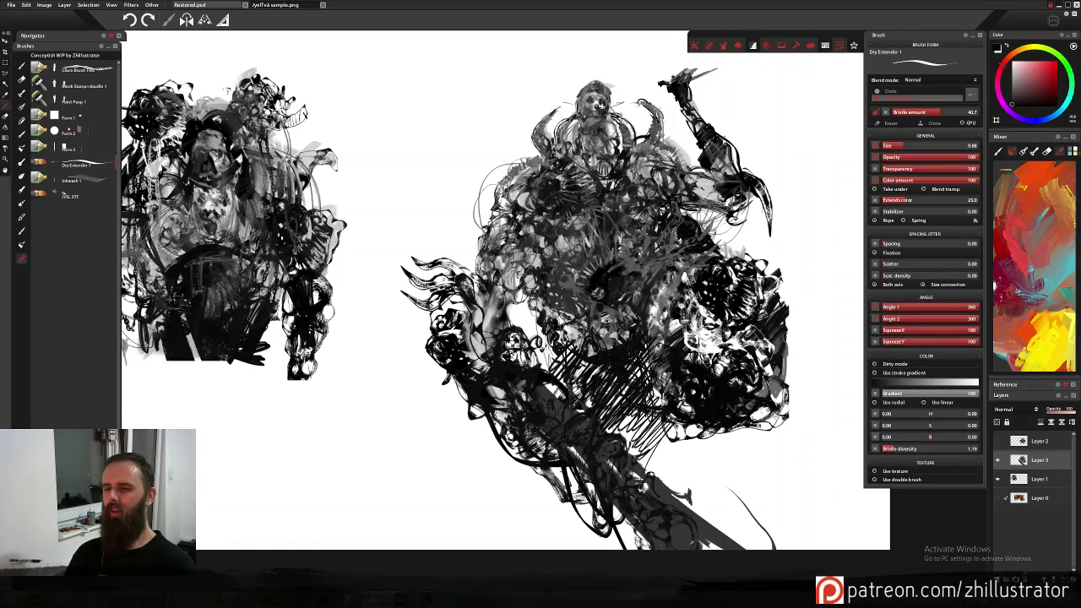
{"action": "mouse_move", "coordinate": [668, 411]}
{"action": "left_mouse_down"}
{"action": "mouse_move", "coordinate": [648, 443]}
{"action": "mouse_move", "coordinate": [618, 451]}
{"action": "mouse_move", "coordinate": [639, 467]}
{"action": "left_mouse_up"}
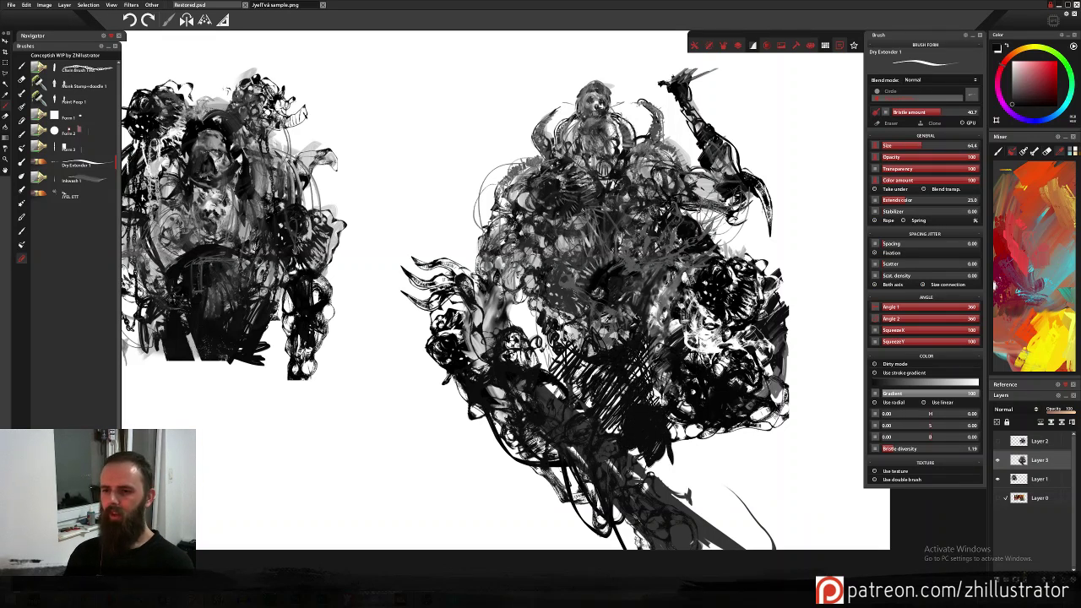
Sample tones from the figure and paint broad grey and black Dry Extender 1 strokes over the right figure's belt, waist and shield.
{"action": "left_click", "coordinate": [616, 366], "text": "alt"}
{"action": "mouse_move", "coordinate": [623, 353]}
{"action": "left_mouse_down"}
{"action": "mouse_move", "coordinate": [600, 364]}
{"action": "mouse_move", "coordinate": [600, 378]}
{"action": "left_mouse_up"}
{"action": "left_click", "coordinate": [618, 327], "text": "alt"}
{"action": "mouse_move", "coordinate": [616, 376]}
{"action": "left_mouse_down"}
{"action": "mouse_move", "coordinate": [583, 365]}
{"action": "mouse_move", "coordinate": [564, 385]}
{"action": "mouse_move", "coordinate": [600, 407]}
{"action": "mouse_move", "coordinate": [623, 382]}
{"action": "left_mouse_up"}
{"action": "left_click_drag", "start_coordinate": [551, 341], "coordinate": [593, 367]}
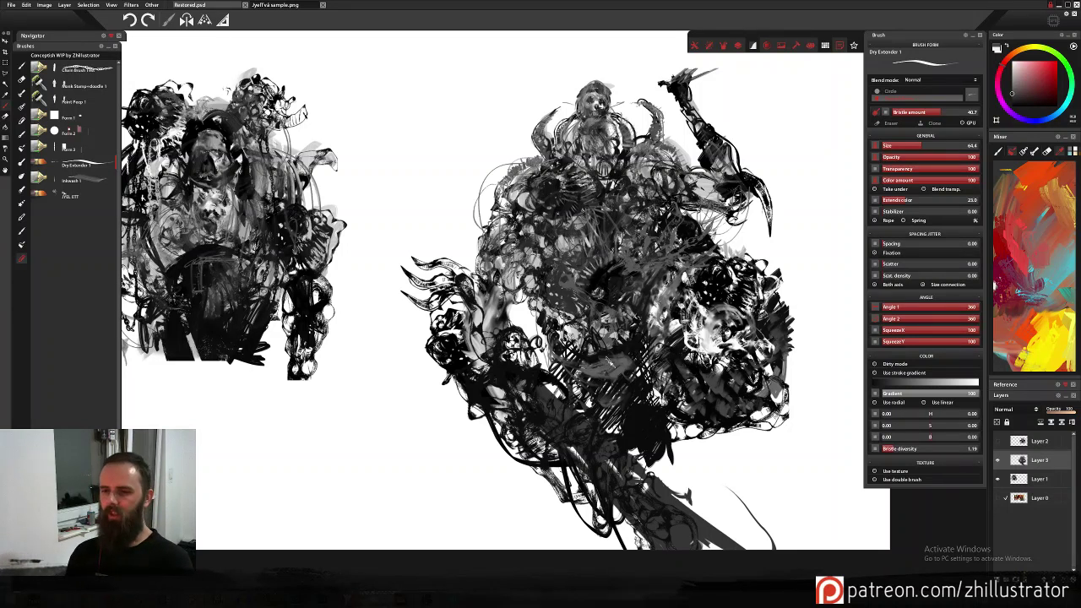
{"action": "mouse_move", "coordinate": [545, 314]}
{"action": "left_mouse_down"}
{"action": "mouse_move", "coordinate": [562, 377]}
{"action": "mouse_move", "coordinate": [548, 348]}
{"action": "left_mouse_up"}
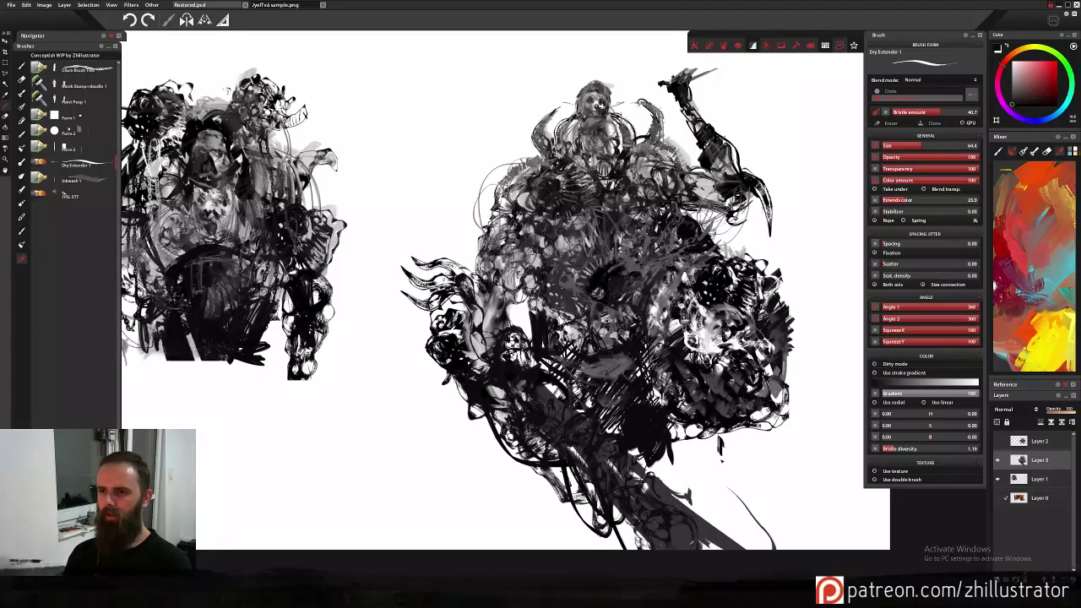
Block in a solid black thigh below the shield, on the far side of the sword.
{"action": "mouse_move", "coordinate": [722, 439]}
{"action": "left_mouse_down"}
{"action": "mouse_move", "coordinate": [716, 509]}
{"action": "mouse_move", "coordinate": [694, 490]}
{"action": "left_mouse_up"}
{"action": "mouse_move", "coordinate": [676, 439]}
{"action": "left_mouse_down"}
{"action": "mouse_move", "coordinate": [655, 477]}
{"action": "mouse_move", "coordinate": [696, 500]}
{"action": "mouse_move", "coordinate": [682, 482]}
{"action": "mouse_move", "coordinate": [699, 490]}
{"action": "mouse_move", "coordinate": [694, 505]}
{"action": "left_mouse_up"}
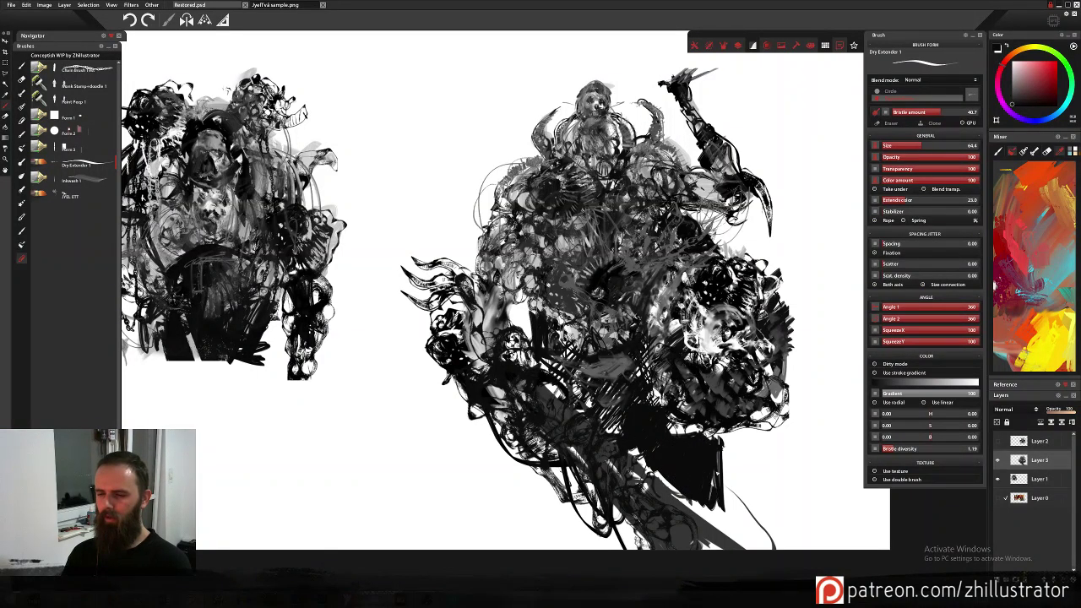
{"action": "left_click_drag", "start_coordinate": [724, 444], "coordinate": [718, 497]}
Block in the other leg in solid black beside the sword down to the canvas edge, and rework the lower blade with dark strokes.
{"action": "mouse_move", "coordinate": [522, 463]}
{"action": "left_mouse_down"}
{"action": "mouse_move", "coordinate": [512, 482]}
{"action": "mouse_move", "coordinate": [518, 532]}
{"action": "left_mouse_up"}
{"action": "mouse_move", "coordinate": [524, 485]}
{"action": "left_mouse_down"}
{"action": "mouse_move", "coordinate": [523, 529]}
{"action": "mouse_move", "coordinate": [557, 549]}
{"action": "left_mouse_up"}
{"action": "mouse_move", "coordinate": [510, 461]}
{"action": "left_mouse_down"}
{"action": "mouse_move", "coordinate": [540, 510]}
{"action": "mouse_move", "coordinate": [557, 497]}
{"action": "left_mouse_up"}
{"action": "mouse_move", "coordinate": [537, 481]}
{"action": "left_mouse_down"}
{"action": "mouse_move", "coordinate": [562, 512]}
{"action": "mouse_move", "coordinate": [548, 517]}
{"action": "left_mouse_up"}
{"action": "left_click_drag", "start_coordinate": [554, 508], "coordinate": [566, 549]}
{"action": "left_click_drag", "start_coordinate": [520, 478], "coordinate": [532, 537]}
{"action": "left_click_drag", "start_coordinate": [537, 495], "coordinate": [545, 519]}
{"action": "left_click_drag", "start_coordinate": [517, 470], "coordinate": [513, 541]}
{"action": "left_click_drag", "start_coordinate": [498, 448], "coordinate": [509, 532]}
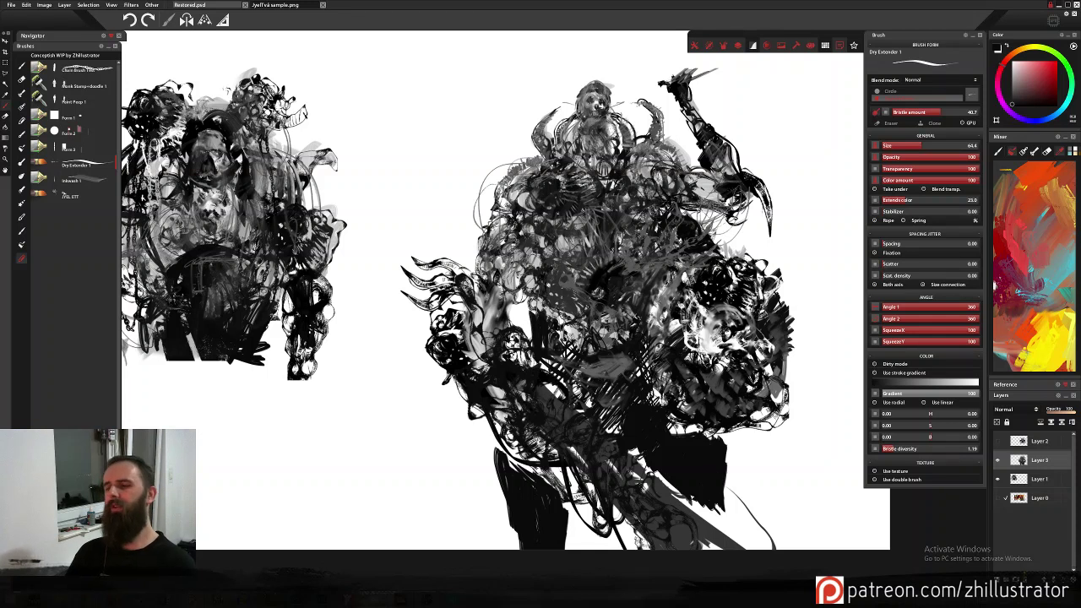
{"action": "left_click_drag", "start_coordinate": [669, 497], "coordinate": [710, 527]}
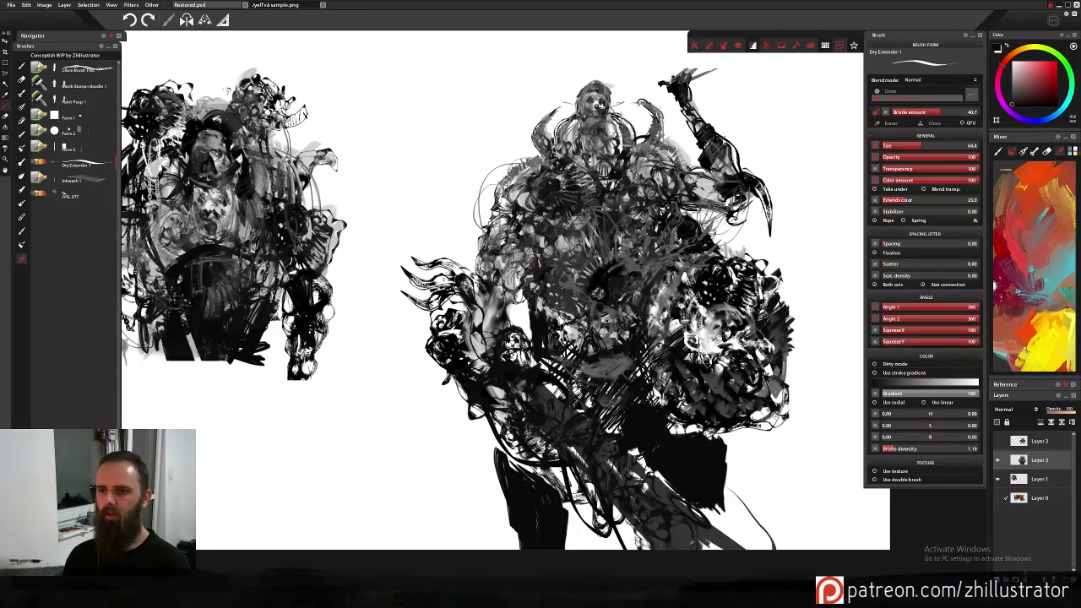
Try a broad black diagonal sash across the right figure's chest and undo it.
{"action": "mouse_move", "coordinate": [542, 270]}
{"action": "left_mouse_down"}
{"action": "mouse_move", "coordinate": [615, 228]}
{"action": "mouse_move", "coordinate": [560, 314]}
{"action": "mouse_move", "coordinate": [574, 318]}
{"action": "left_mouse_up"}
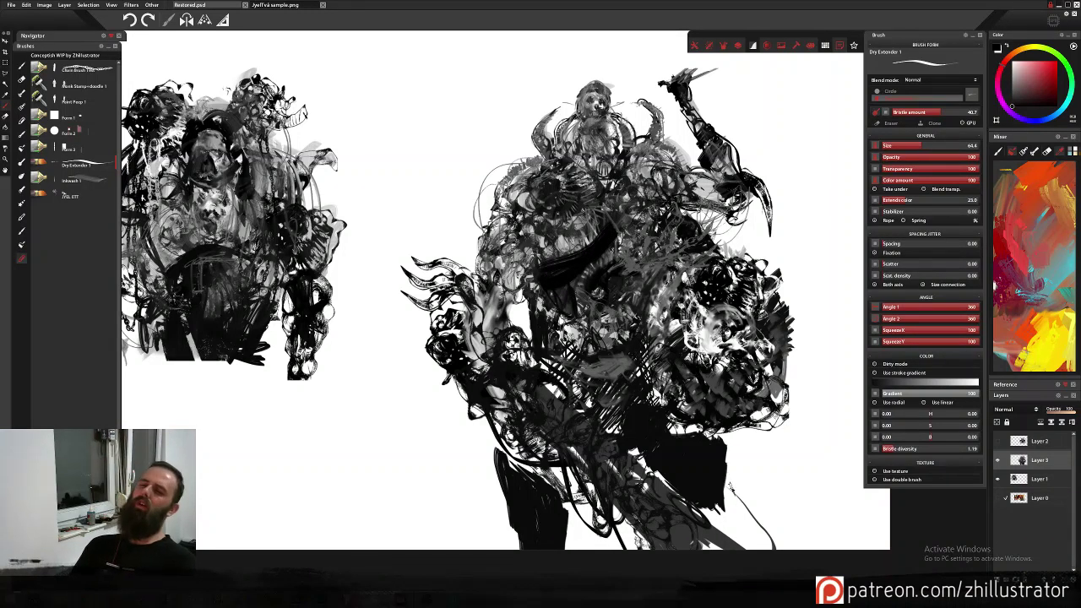
{"action": "key", "text": "ctrl+z"}
{"action": "key", "text": "ctrl+z"}
{"action": "key", "text": "ctrl+z"}
{"action": "key", "text": "ctrl+z"}
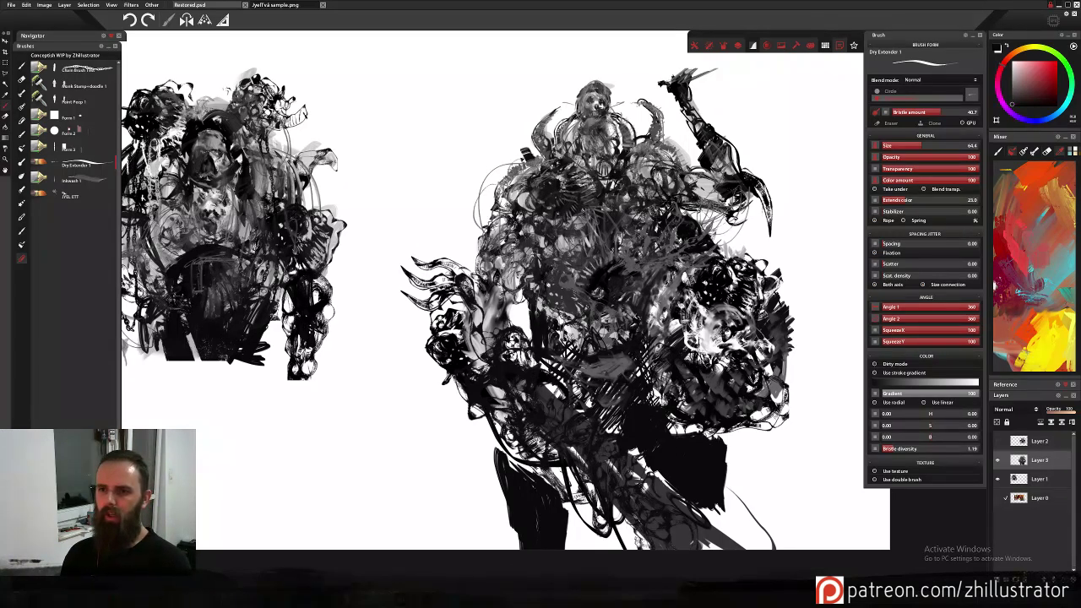
Paint a curved black mass behind the sword-side shoulder and add dark JYEL ETT stamp texture above it, undoing the trial stamps.
{"action": "mouse_move", "coordinate": [486, 181]}
{"action": "left_mouse_down"}
{"action": "mouse_move", "coordinate": [537, 144]}
{"action": "mouse_move", "coordinate": [479, 228]}
{"action": "mouse_move", "coordinate": [497, 183]}
{"action": "mouse_move", "coordinate": [522, 158]}
{"action": "mouse_move", "coordinate": [496, 221]}
{"action": "mouse_move", "coordinate": [475, 240]}
{"action": "mouse_move", "coordinate": [463, 166]}
{"action": "mouse_move", "coordinate": [525, 135]}
{"action": "mouse_move", "coordinate": [453, 223]}
{"action": "mouse_move", "coordinate": [510, 135]}
{"action": "mouse_move", "coordinate": [537, 126]}
{"action": "mouse_move", "coordinate": [522, 123]}
{"action": "mouse_move", "coordinate": [463, 245]}
{"action": "left_mouse_up"}
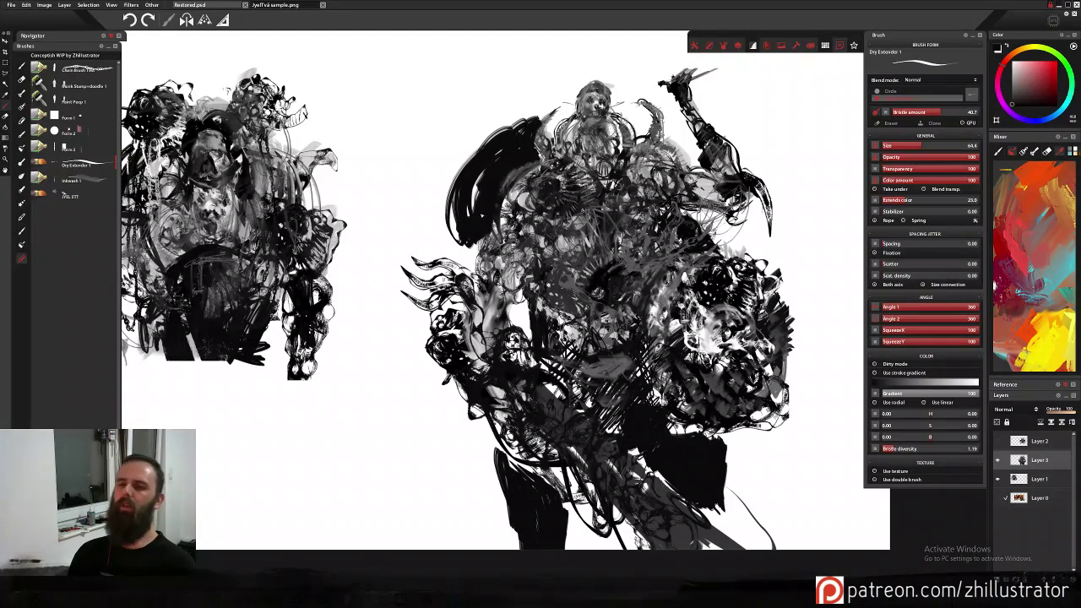
{"action": "left_click", "coordinate": [73, 196]}
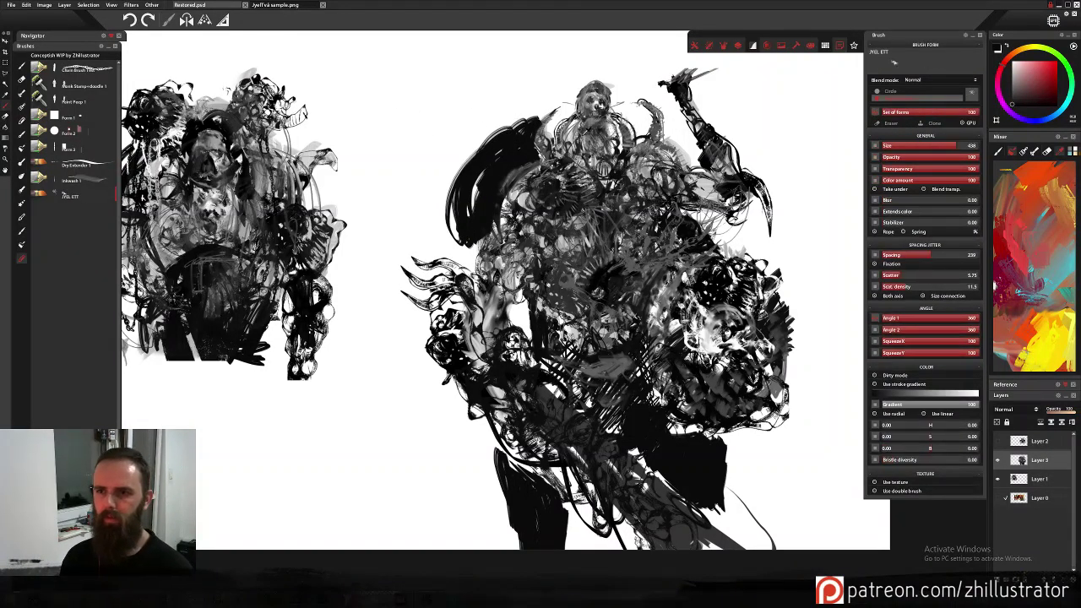
{"action": "left_click_drag", "start_coordinate": [506, 152], "coordinate": [479, 218]}
{"action": "key", "text": "ctrl+z"}
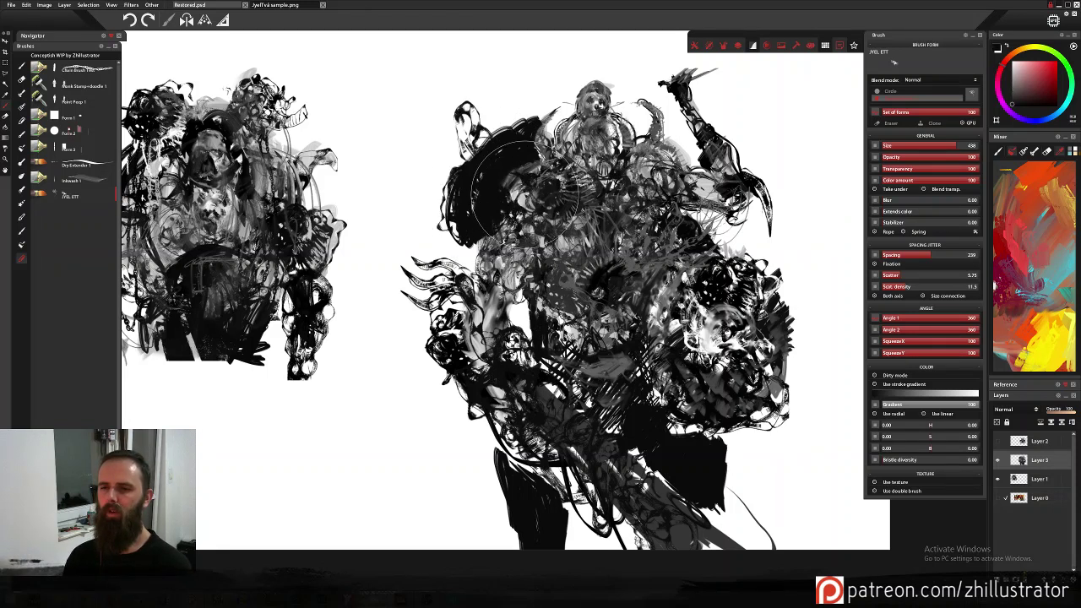
{"action": "left_click_drag", "start_coordinate": [498, 139], "coordinate": [509, 251]}
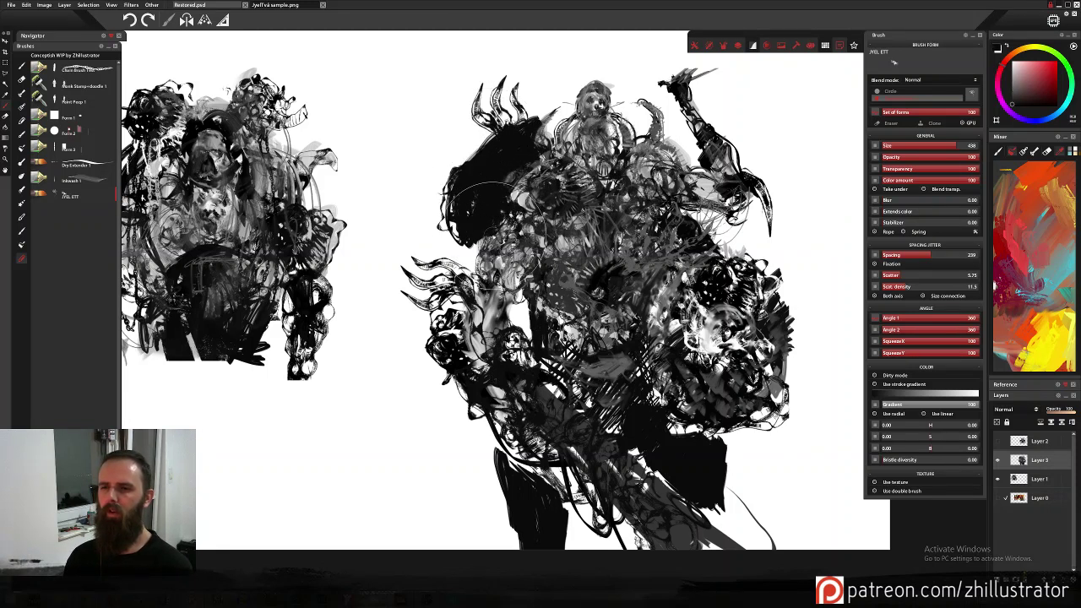
{"action": "key", "text": "ctrl+z"}
{"action": "left_click_drag", "start_coordinate": [492, 150], "coordinate": [499, 220]}
{"action": "key", "text": "ctrl+z"}
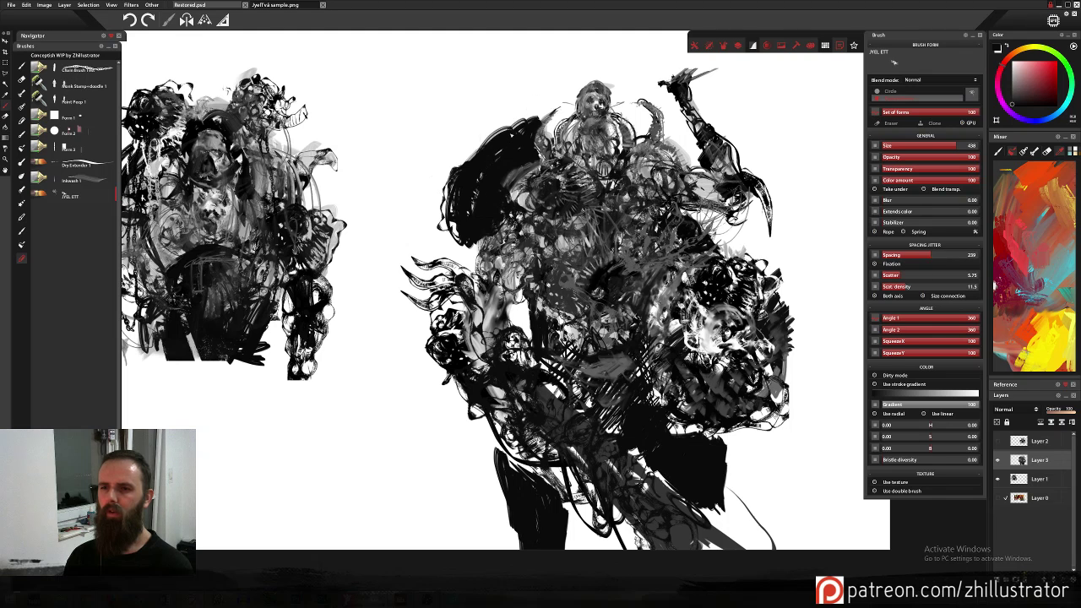
{"action": "left_click_drag", "start_coordinate": [502, 145], "coordinate": [499, 216]}
{"action": "key", "text": "ctrl+z"}
{"action": "left_click_drag", "start_coordinate": [491, 141], "coordinate": [509, 260]}
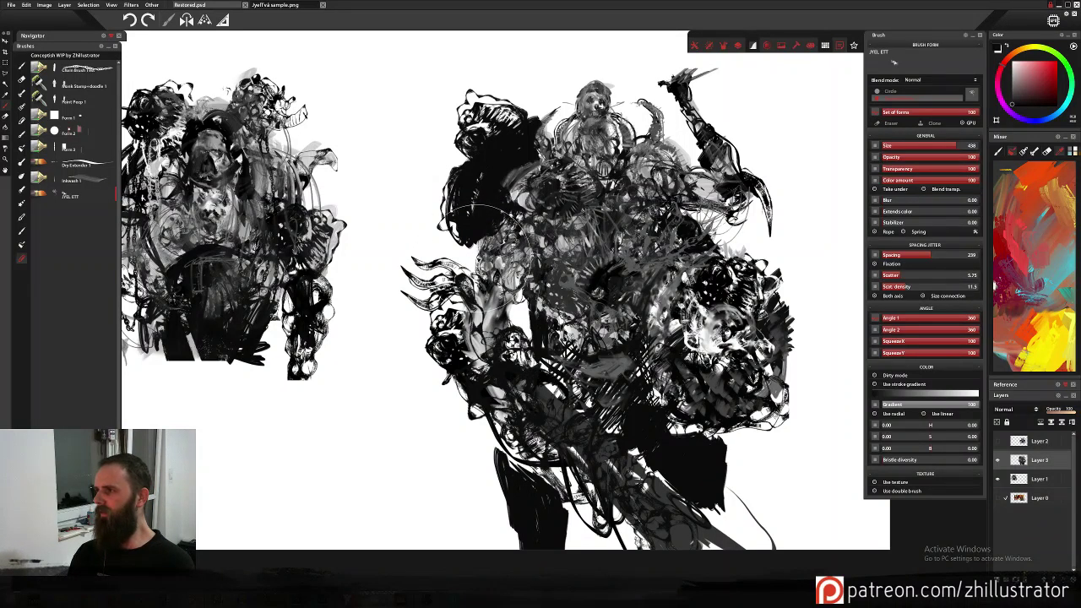
Switch to Inkwash 1 and work grey strokes into the black shoulder mass, adding thin curved lines along its outer edge.
{"action": "left_click", "coordinate": [83, 182]}
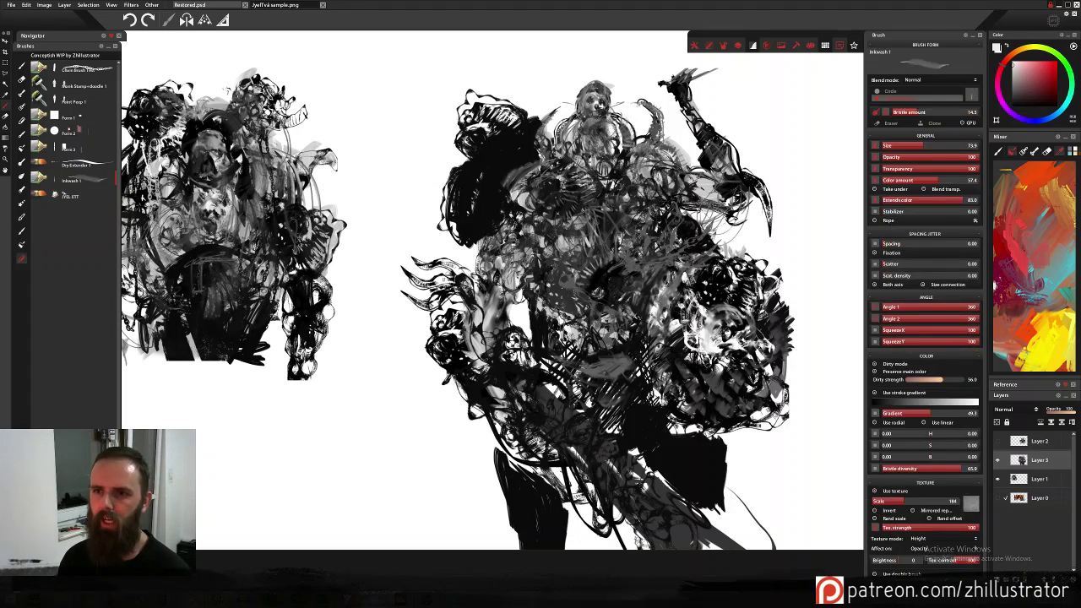
{"action": "mouse_move", "coordinate": [522, 157]}
{"action": "left_mouse_down"}
{"action": "mouse_move", "coordinate": [524, 167]}
{"action": "mouse_move", "coordinate": [483, 153]}
{"action": "mouse_move", "coordinate": [498, 153]}
{"action": "left_mouse_up"}
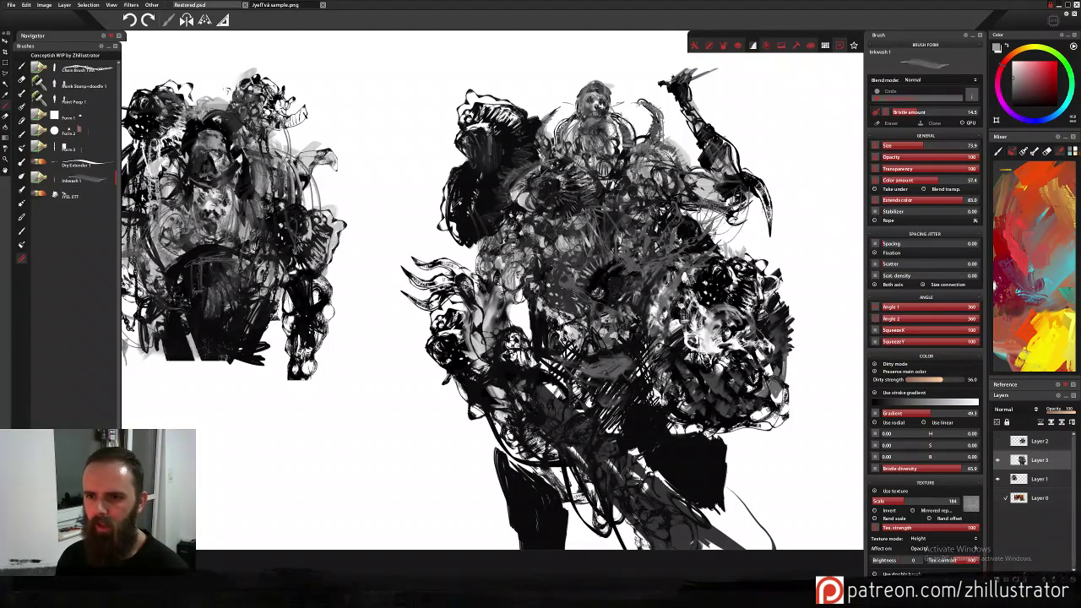
{"action": "mouse_move", "coordinate": [452, 238]}
{"action": "left_mouse_down"}
{"action": "mouse_move", "coordinate": [441, 167]}
{"action": "mouse_move", "coordinate": [428, 219]}
{"action": "left_mouse_up"}
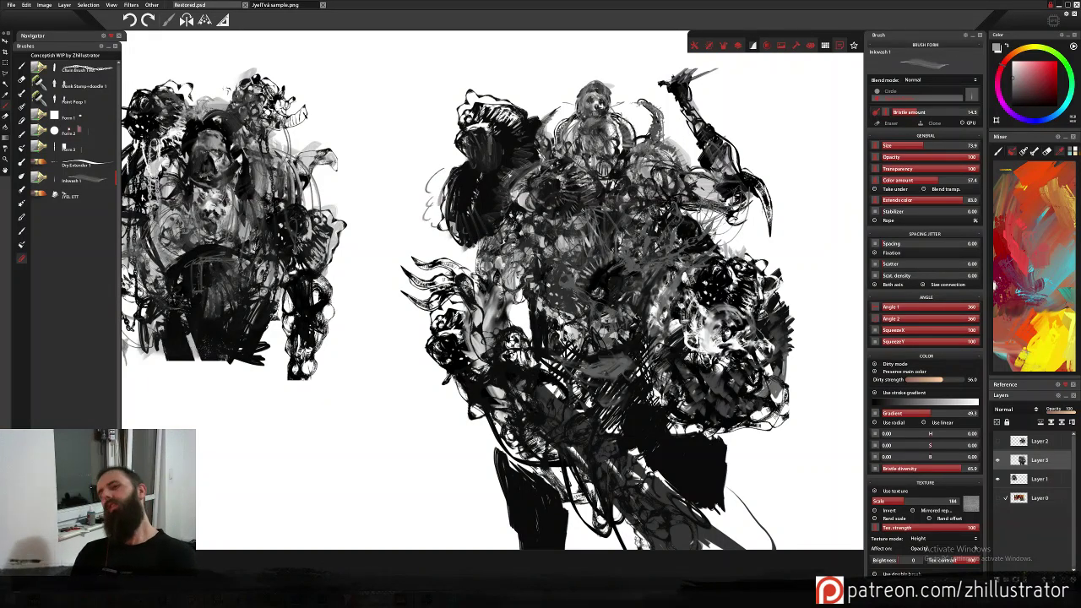
Switch to Dry Extender 1, sample greys from the figure and paint diagonal strokes from the sword-side shoulder across the upper chest.
{"action": "left_click", "coordinate": [99, 166]}
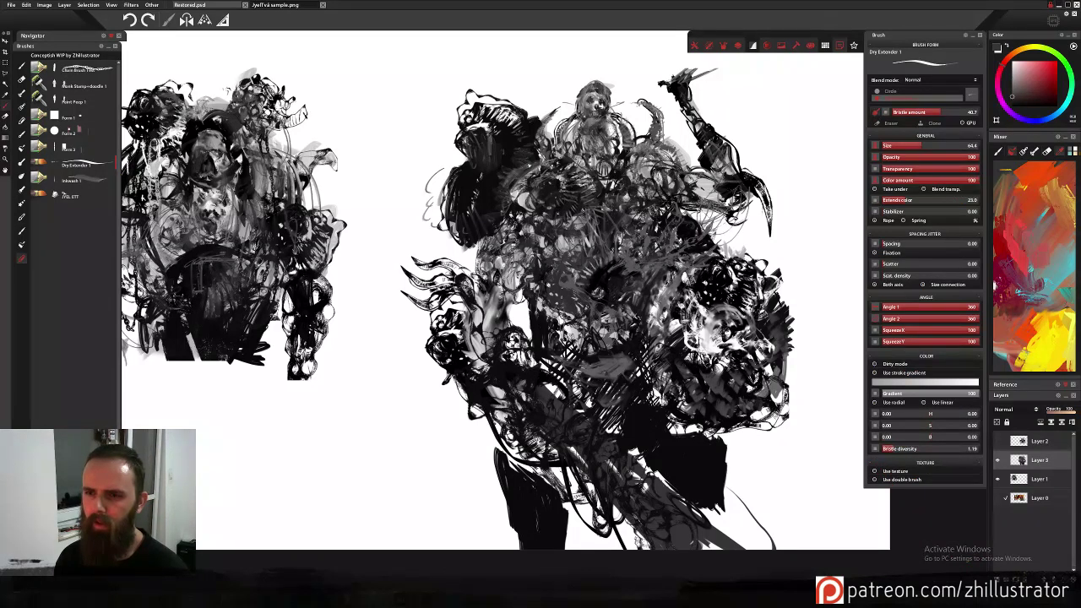
{"action": "left_click", "coordinate": [521, 105], "text": "alt"}
{"action": "left_click_drag", "start_coordinate": [529, 154], "coordinate": [604, 220]}
{"action": "key", "text": "ctrl+z"}
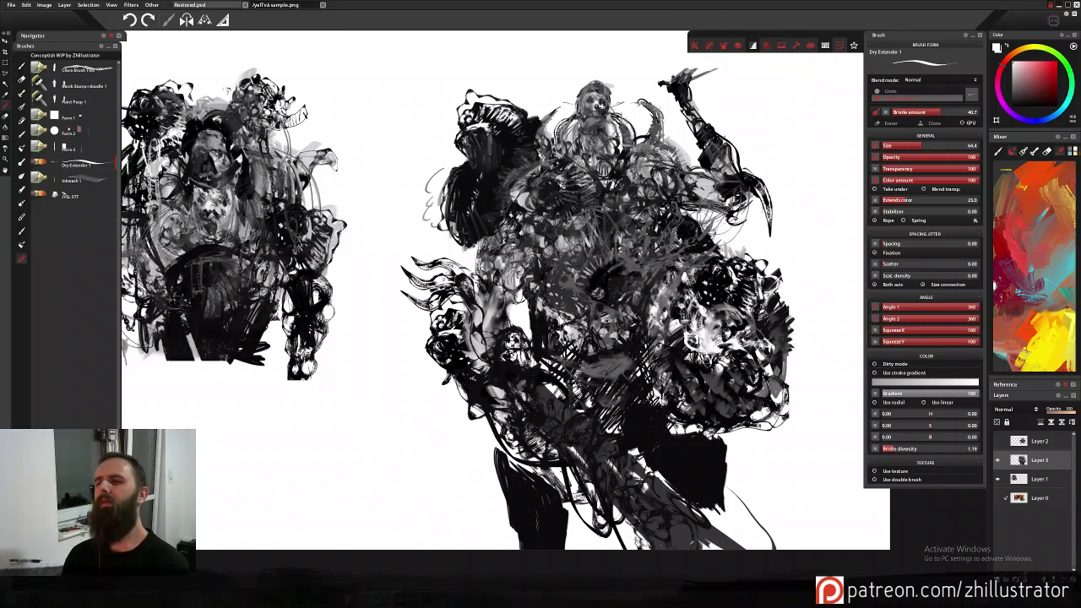
{"action": "left_click", "coordinate": [535, 160], "text": "alt"}
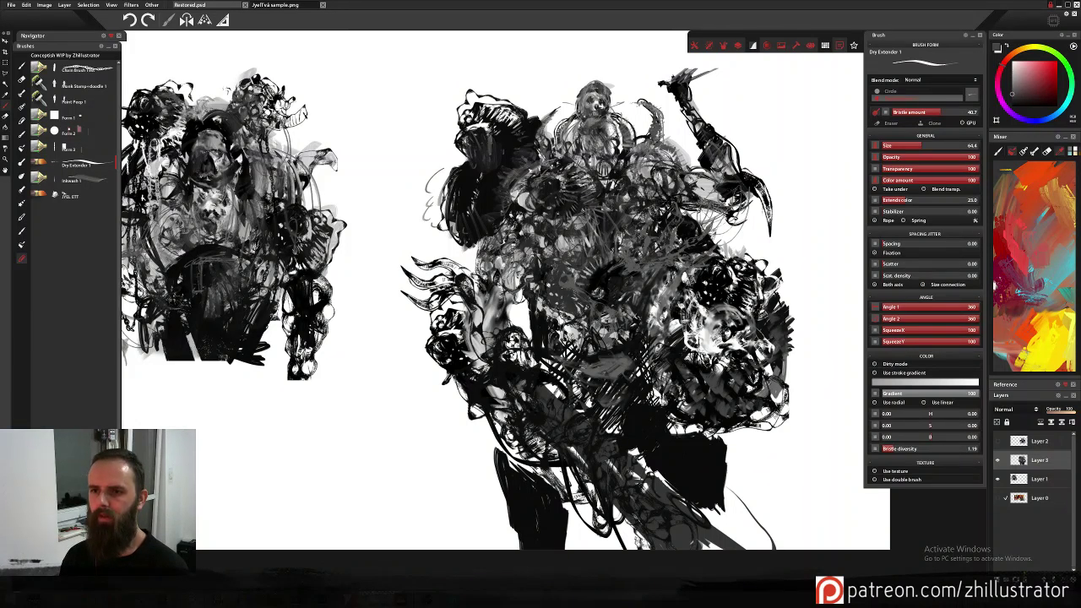
{"action": "left_click_drag", "start_coordinate": [543, 176], "coordinate": [585, 208]}
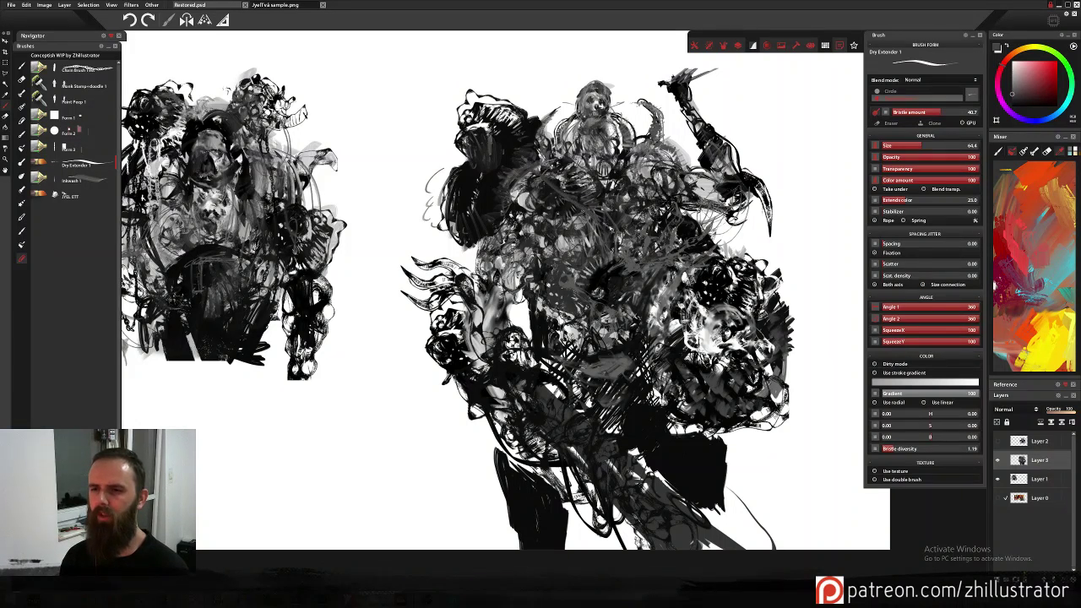
{"action": "left_click", "coordinate": [635, 157], "text": "alt"}
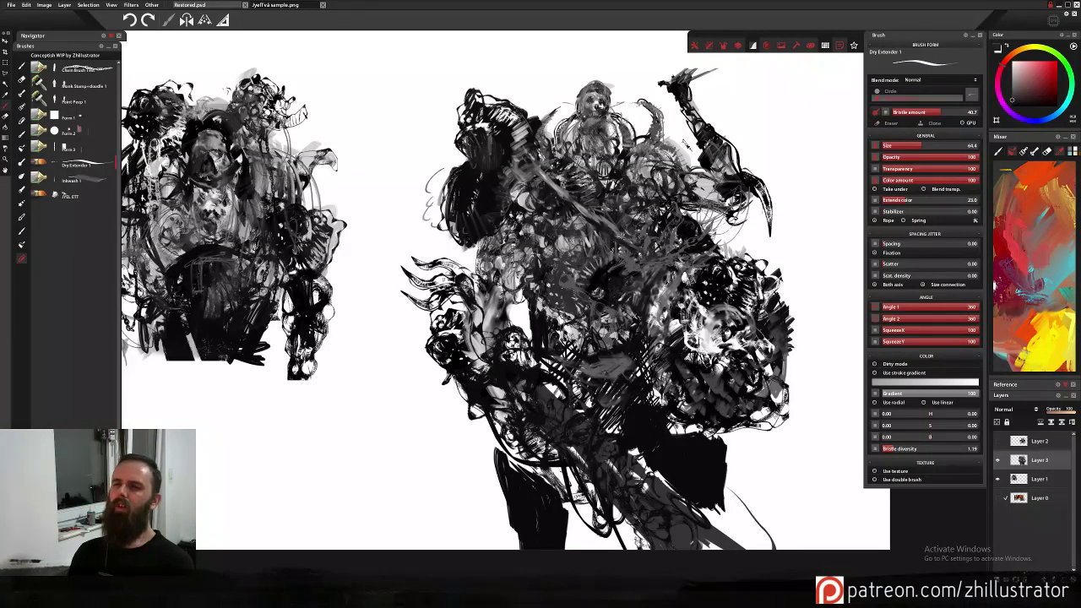
{"action": "key", "text": "ctrl+z"}
Add thin spikes above the black shoulder mass and dark strokes over the sword-side upper arm, undoing the trial strokes down the arm.
{"action": "mouse_move", "coordinate": [530, 103]}
{"action": "left_mouse_down"}
{"action": "mouse_move", "coordinate": [515, 108]}
{"action": "mouse_move", "coordinate": [506, 82]}
{"action": "left_mouse_up"}
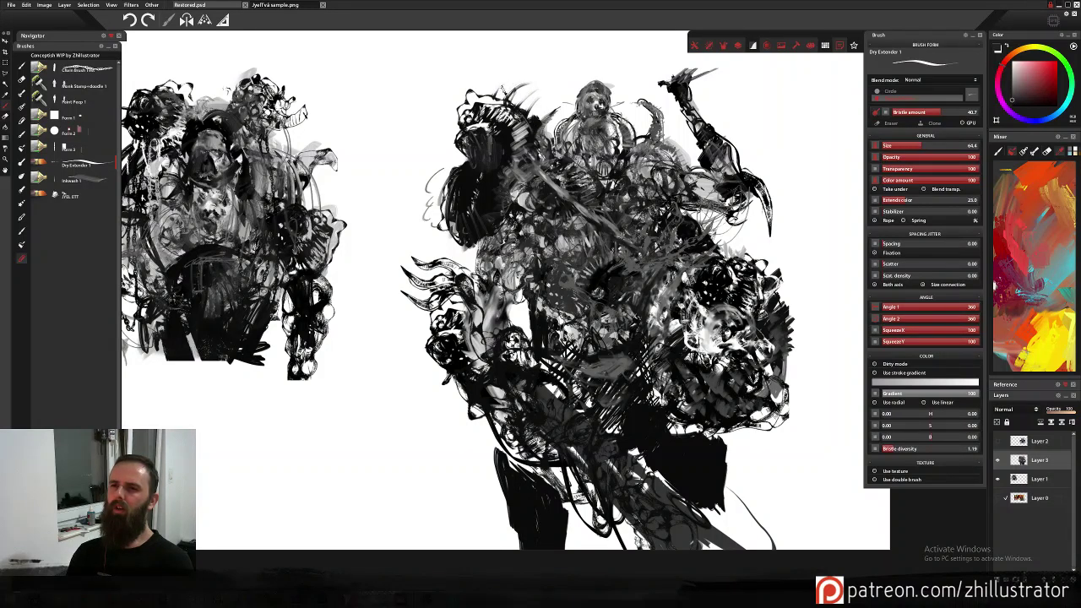
{"action": "mouse_move", "coordinate": [481, 241]}
{"action": "left_mouse_down"}
{"action": "mouse_move", "coordinate": [449, 257]}
{"action": "mouse_move", "coordinate": [492, 272]}
{"action": "mouse_move", "coordinate": [517, 225]}
{"action": "mouse_move", "coordinate": [485, 336]}
{"action": "left_mouse_up"}
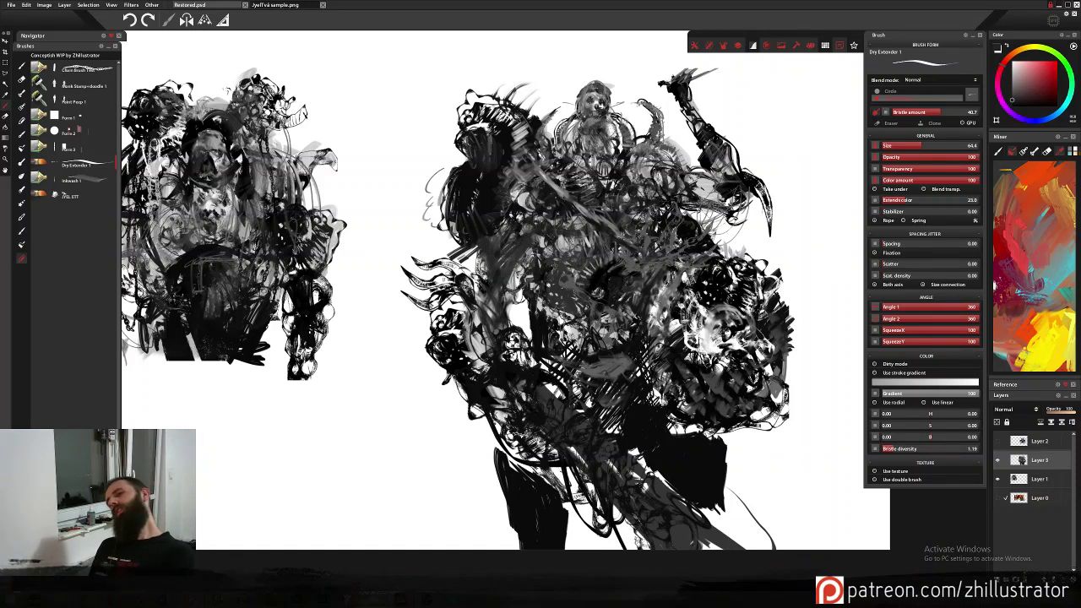
{"action": "key", "text": "ctrl+z"}
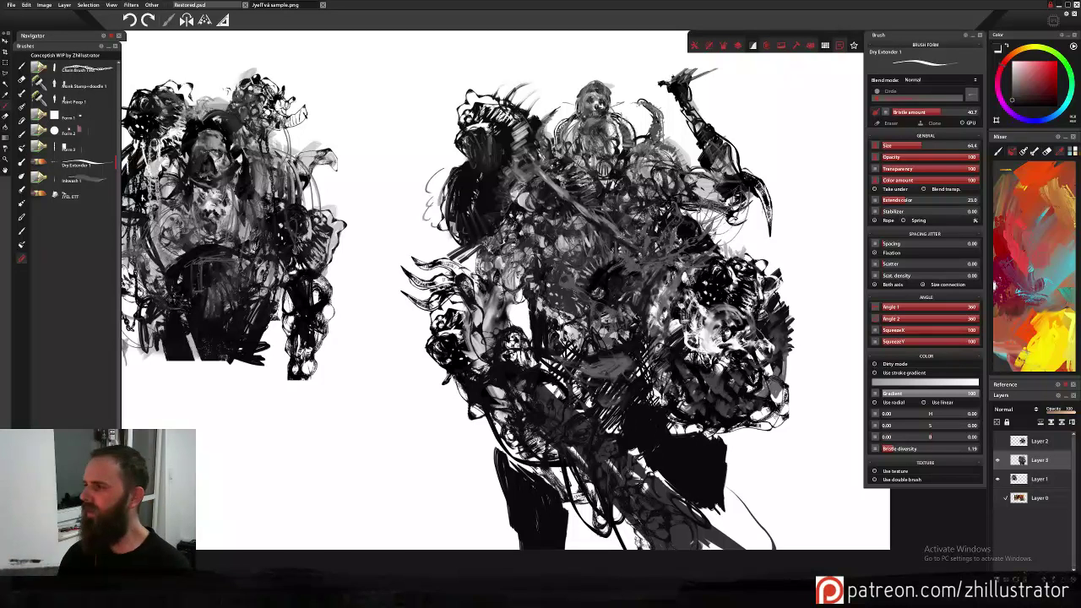
{"action": "mouse_move", "coordinate": [491, 250]}
{"action": "left_mouse_down"}
{"action": "mouse_move", "coordinate": [482, 258]}
{"action": "mouse_move", "coordinate": [505, 264]}
{"action": "mouse_move", "coordinate": [507, 293]}
{"action": "mouse_move", "coordinate": [488, 301]}
{"action": "mouse_move", "coordinate": [479, 279]}
{"action": "mouse_move", "coordinate": [515, 284]}
{"action": "mouse_move", "coordinate": [506, 217]}
{"action": "mouse_move", "coordinate": [532, 210]}
{"action": "left_mouse_up"}
{"action": "left_click_drag", "start_coordinate": [512, 184], "coordinate": [526, 201]}
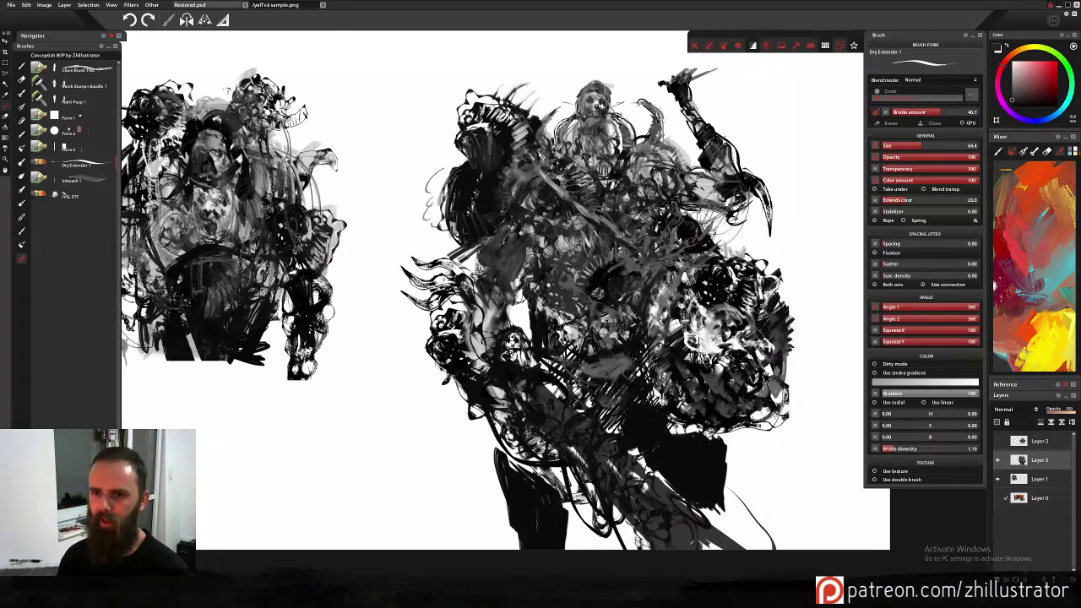
Switch to Inkwash 1, sample a dark grey and shade the spiked elbow, the sword arm and the area below the shoulder.
{"action": "left_click", "coordinate": [104, 182]}
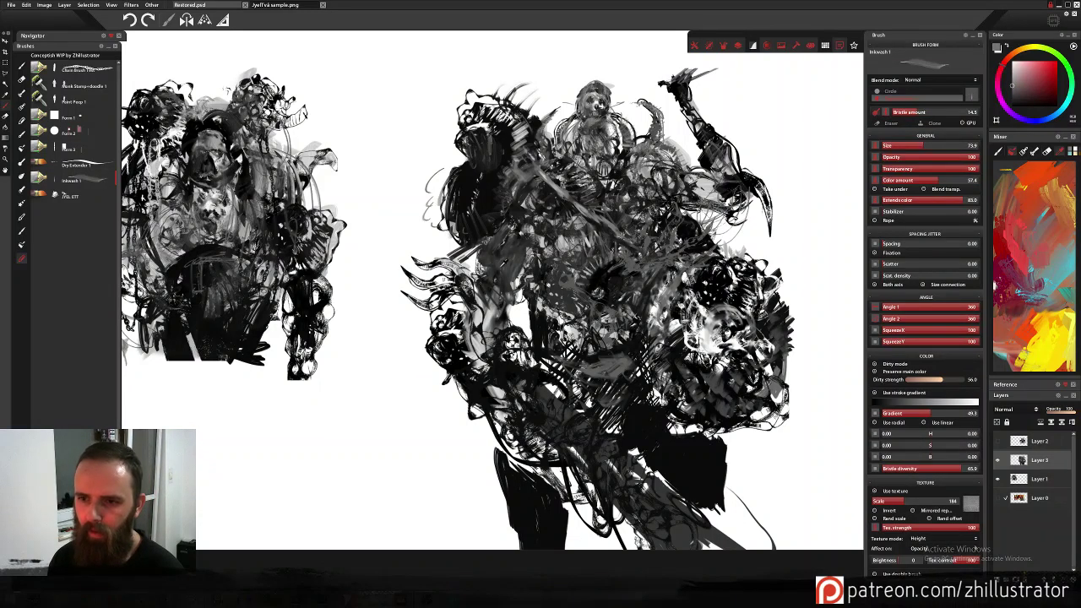
{"action": "left_click", "coordinate": [497, 251], "text": "alt"}
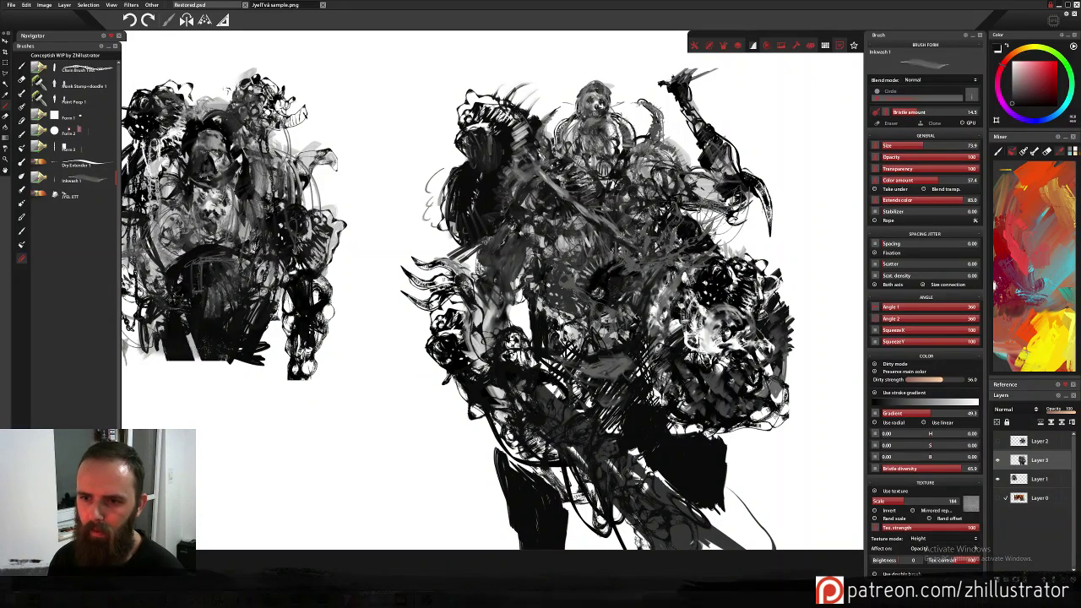
{"action": "mouse_move", "coordinate": [442, 274]}
{"action": "left_mouse_down"}
{"action": "mouse_move", "coordinate": [452, 304]}
{"action": "mouse_move", "coordinate": [440, 333]}
{"action": "mouse_move", "coordinate": [480, 328]}
{"action": "mouse_move", "coordinate": [456, 270]}
{"action": "left_mouse_up"}
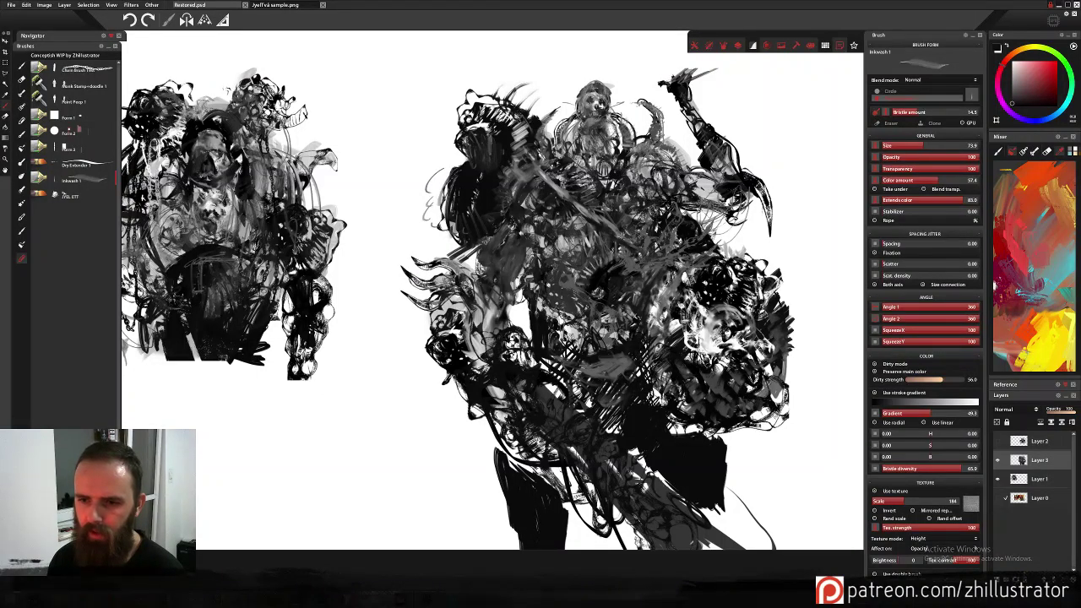
{"action": "left_click_drag", "start_coordinate": [476, 317], "coordinate": [501, 372]}
{"action": "mouse_move", "coordinate": [517, 291]}
{"action": "left_mouse_down"}
{"action": "mouse_move", "coordinate": [523, 331]}
{"action": "mouse_move", "coordinate": [483, 372]}
{"action": "left_mouse_up"}
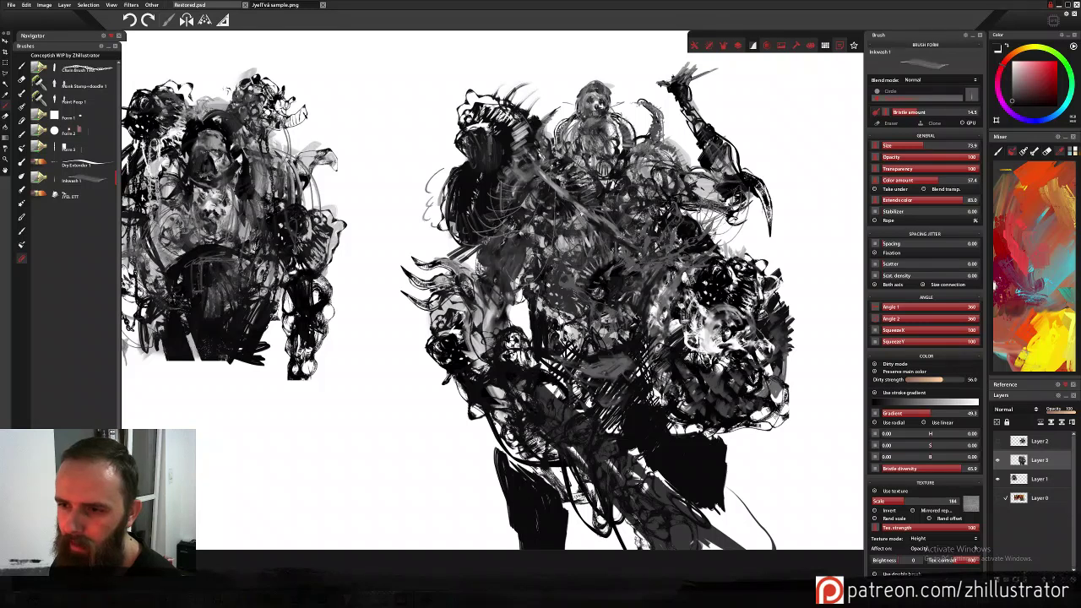
Draw black looping lines hanging below the sword forearm with Dry Extender 1 and sample a dark tone from the shield.
{"action": "left_click", "coordinate": [91, 166]}
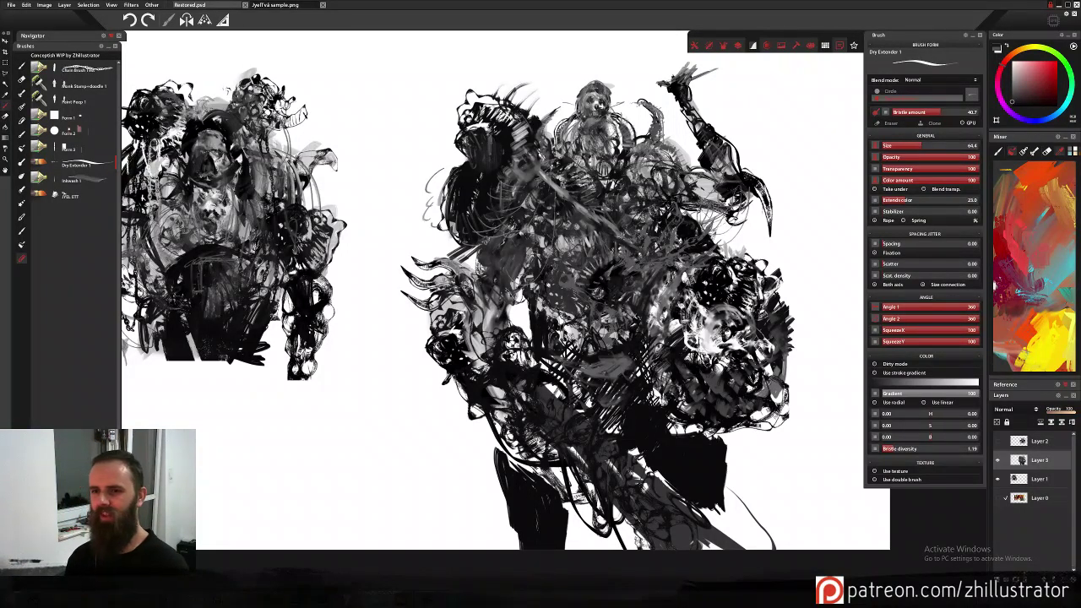
{"action": "mouse_move", "coordinate": [439, 363]}
{"action": "left_mouse_down"}
{"action": "mouse_move", "coordinate": [461, 449]}
{"action": "mouse_move", "coordinate": [482, 405]}
{"action": "left_mouse_up"}
{"action": "left_click_drag", "start_coordinate": [446, 402], "coordinate": [484, 402]}
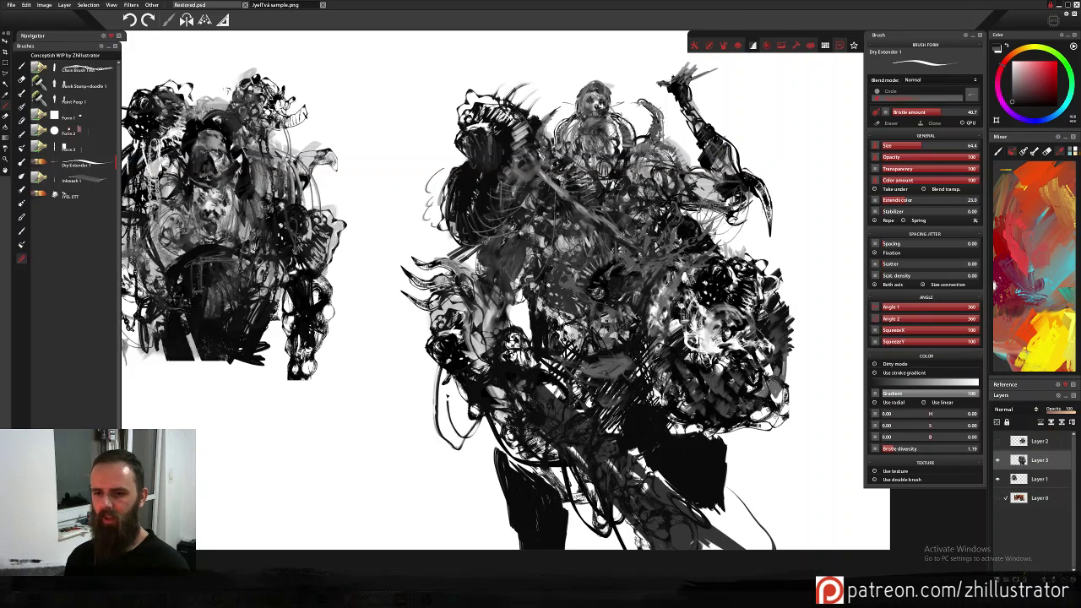
{"action": "mouse_move", "coordinate": [444, 370]}
{"action": "left_mouse_down"}
{"action": "mouse_move", "coordinate": [481, 404]}
{"action": "mouse_move", "coordinate": [472, 424]}
{"action": "left_mouse_up"}
{"action": "left_click_drag", "start_coordinate": [481, 454], "coordinate": [494, 458]}
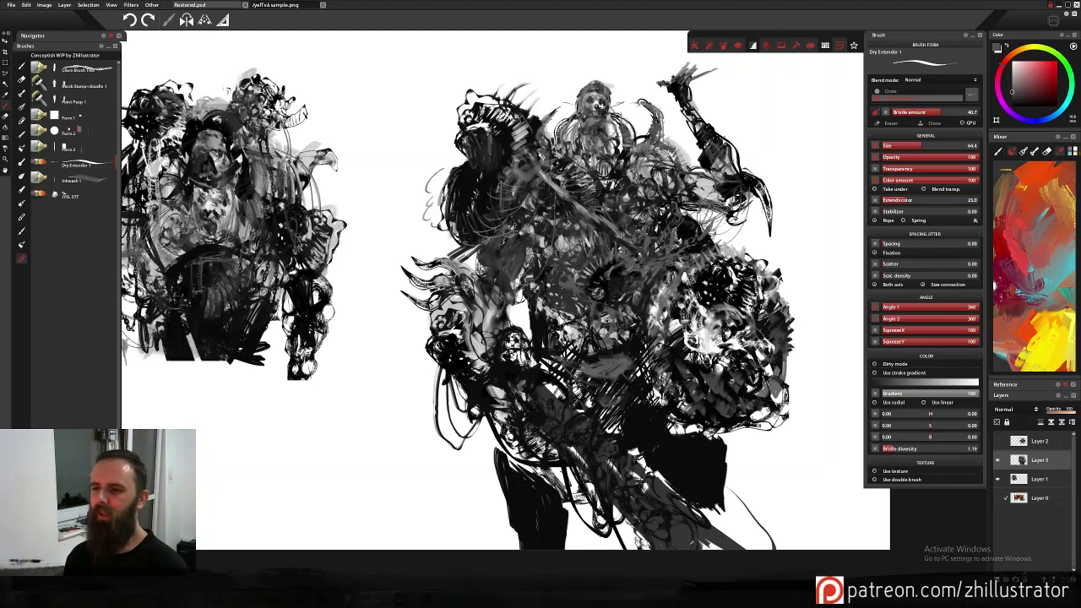
{"action": "left_click", "coordinate": [703, 277], "text": "alt"}
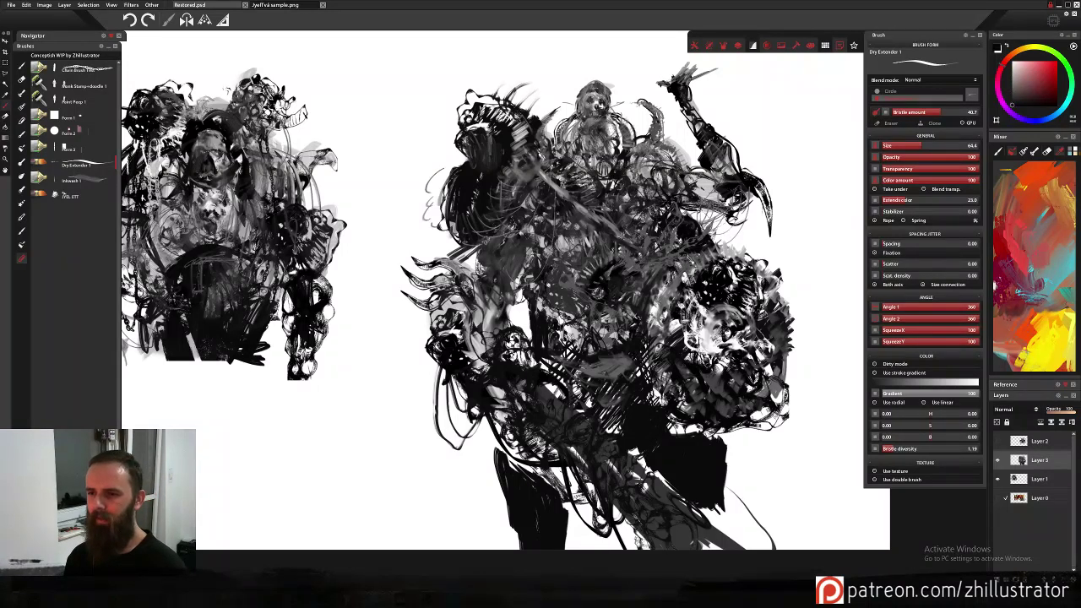
Stroke the shield's upper edge, sample a light grey from its centre and brush pale diagonal strokes below the waist.
{"action": "left_click_drag", "start_coordinate": [696, 258], "coordinate": [684, 267]}
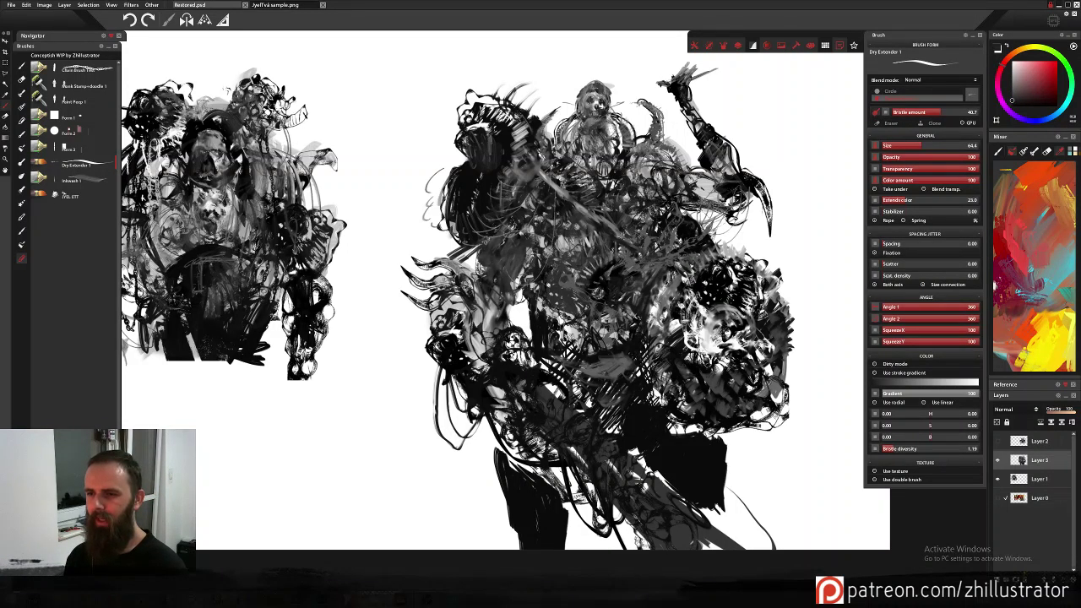
{"action": "left_click", "coordinate": [710, 323], "text": "alt"}
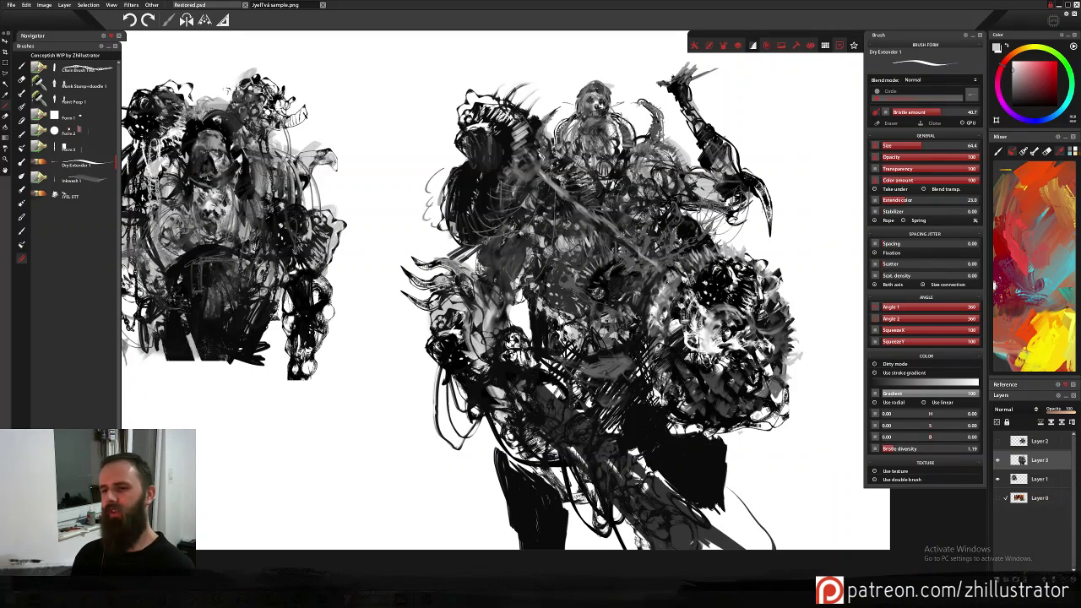
{"action": "mouse_move", "coordinate": [639, 395]}
{"action": "left_mouse_down"}
{"action": "mouse_move", "coordinate": [622, 424]}
{"action": "mouse_move", "coordinate": [601, 418]}
{"action": "left_mouse_up"}
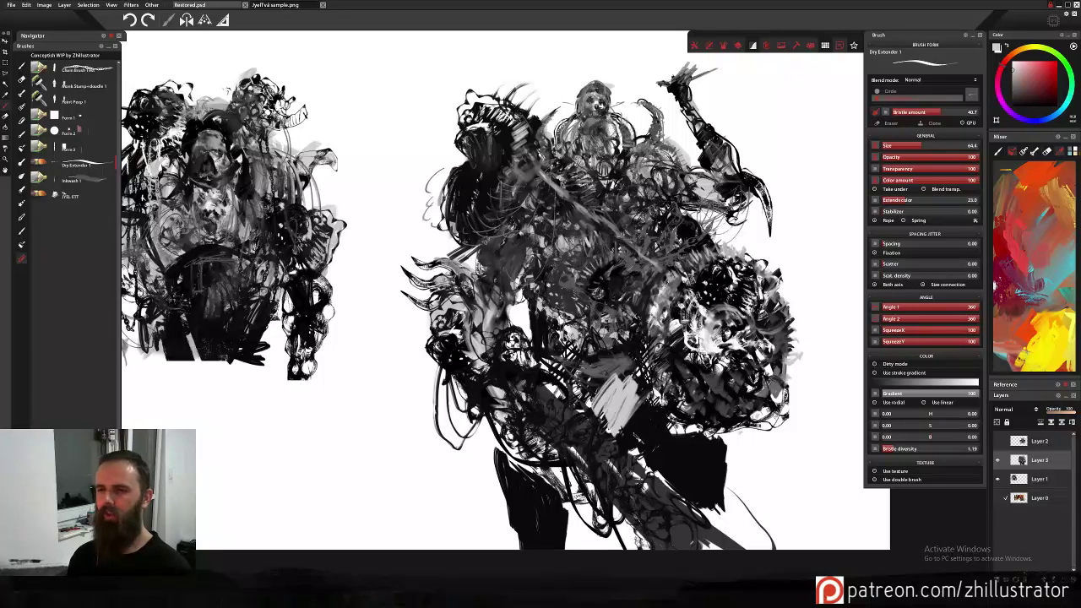
{"action": "mouse_move", "coordinate": [596, 376]}
{"action": "left_mouse_down"}
{"action": "mouse_move", "coordinate": [646, 435]}
{"action": "mouse_move", "coordinate": [638, 440]}
{"action": "mouse_move", "coordinate": [645, 404]}
{"action": "mouse_move", "coordinate": [664, 460]}
{"action": "mouse_move", "coordinate": [685, 443]}
{"action": "mouse_move", "coordinate": [649, 460]}
{"action": "mouse_move", "coordinate": [748, 461]}
{"action": "mouse_move", "coordinate": [727, 495]}
{"action": "left_mouse_up"}
Sample darker greys, cover the area below the waist and draw dark curved lines around both black legs.
{"action": "left_click", "coordinate": [636, 419], "text": "alt"}
{"action": "left_click", "coordinate": [632, 374], "text": "alt"}
{"action": "mouse_move", "coordinate": [727, 473]}
{"action": "left_mouse_down"}
{"action": "mouse_move", "coordinate": [745, 424]}
{"action": "mouse_move", "coordinate": [712, 438]}
{"action": "left_mouse_up"}
{"action": "mouse_move", "coordinate": [751, 427]}
{"action": "left_mouse_down"}
{"action": "mouse_move", "coordinate": [768, 422]}
{"action": "mouse_move", "coordinate": [753, 432]}
{"action": "mouse_move", "coordinate": [742, 478]}
{"action": "left_mouse_up"}
{"action": "left_click_drag", "start_coordinate": [736, 478], "coordinate": [710, 518]}
{"action": "left_click_drag", "start_coordinate": [551, 461], "coordinate": [564, 502]}
{"action": "mouse_move", "coordinate": [505, 442]}
{"action": "left_mouse_down"}
{"action": "mouse_move", "coordinate": [541, 460]}
{"action": "mouse_move", "coordinate": [532, 470]}
{"action": "mouse_move", "coordinate": [543, 481]}
{"action": "left_mouse_up"}
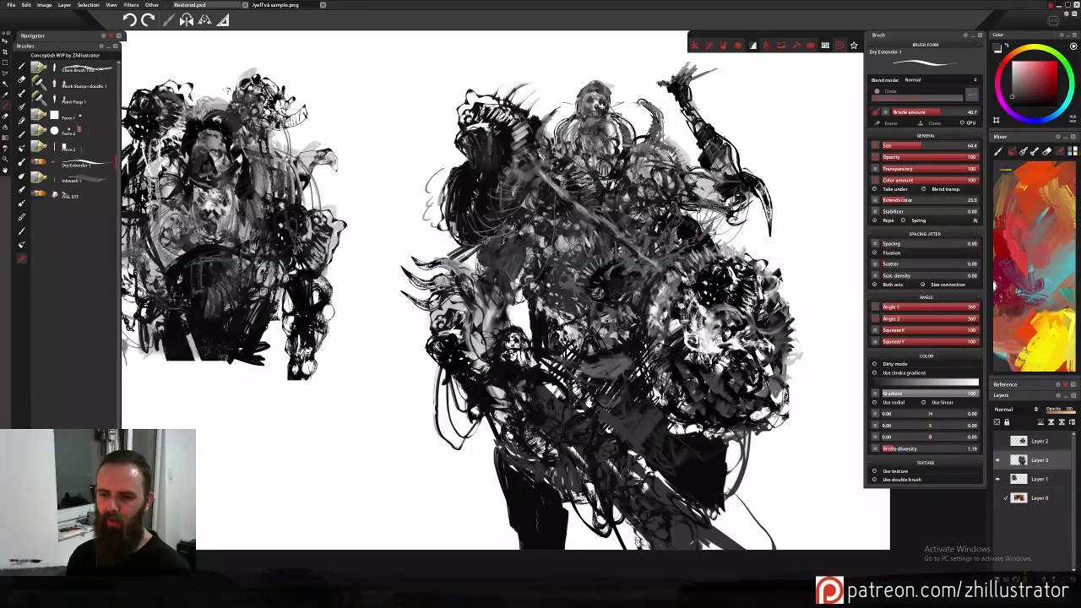
{"action": "mouse_move", "coordinate": [505, 423]}
{"action": "left_mouse_down"}
{"action": "mouse_move", "coordinate": [495, 445]}
{"action": "mouse_move", "coordinate": [477, 427]}
{"action": "left_mouse_up"}
{"action": "left_click_drag", "start_coordinate": [499, 416], "coordinate": [470, 493]}
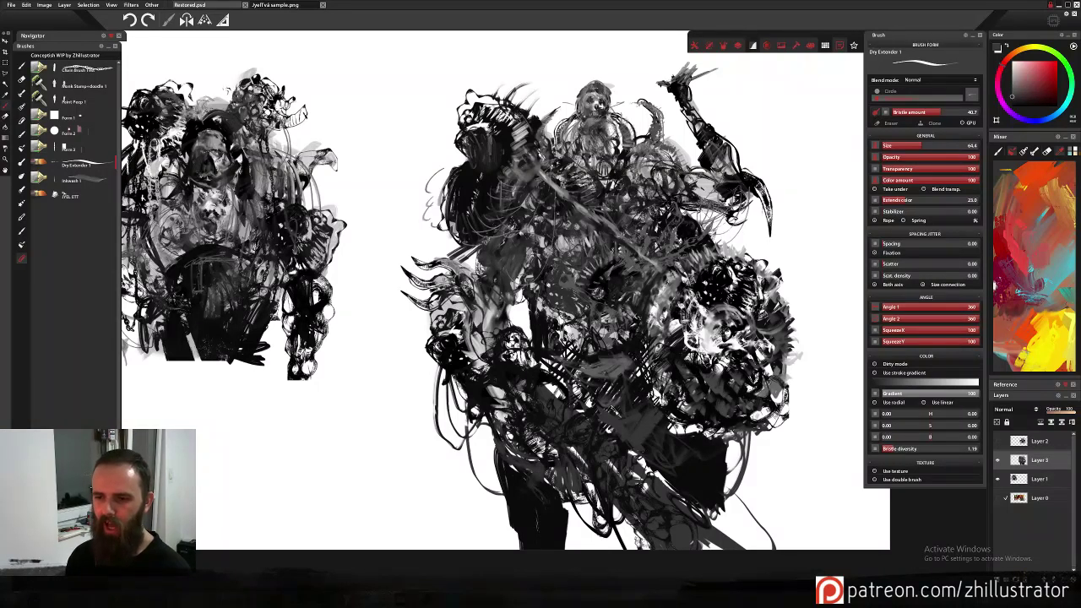
Add sampled white strokes down the diagonal mass between the legs and draw a black limb ending in a rounded knob from the spiked elbow.
{"action": "left_click", "coordinate": [642, 455], "text": "alt"}
{"action": "left_click_drag", "start_coordinate": [644, 461], "coordinate": [594, 414]}
{"action": "mouse_move", "coordinate": [633, 445]}
{"action": "left_mouse_down"}
{"action": "mouse_move", "coordinate": [687, 514]}
{"action": "mouse_move", "coordinate": [708, 510]}
{"action": "left_mouse_up"}
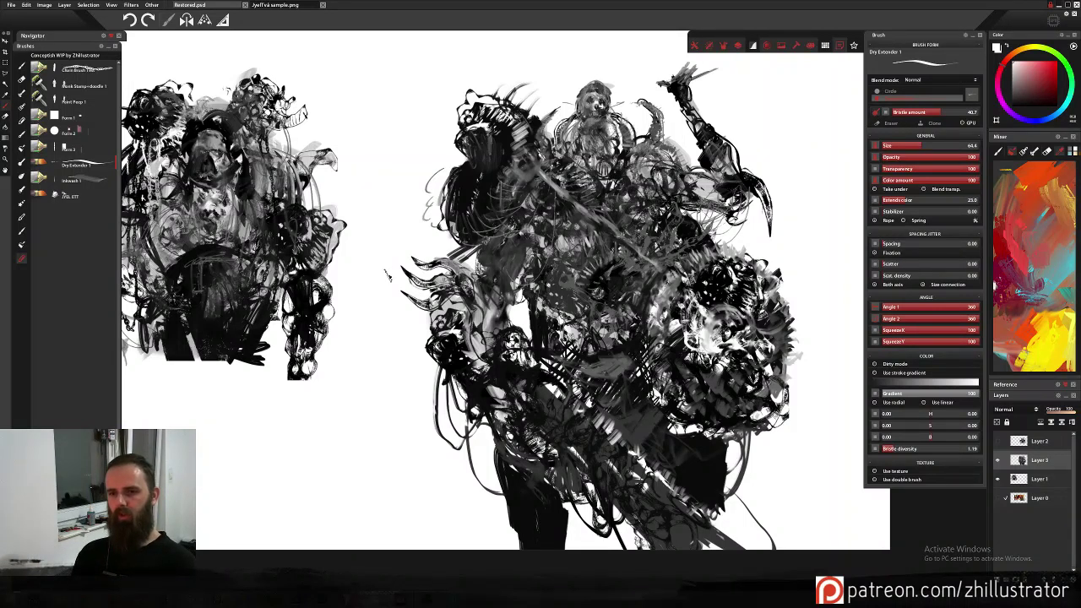
{"action": "mouse_move", "coordinate": [433, 300]}
{"action": "left_mouse_down"}
{"action": "mouse_move", "coordinate": [381, 243]}
{"action": "mouse_move", "coordinate": [377, 253]}
{"action": "left_mouse_up"}
{"action": "left_click_drag", "start_coordinate": [412, 294], "coordinate": [437, 330]}
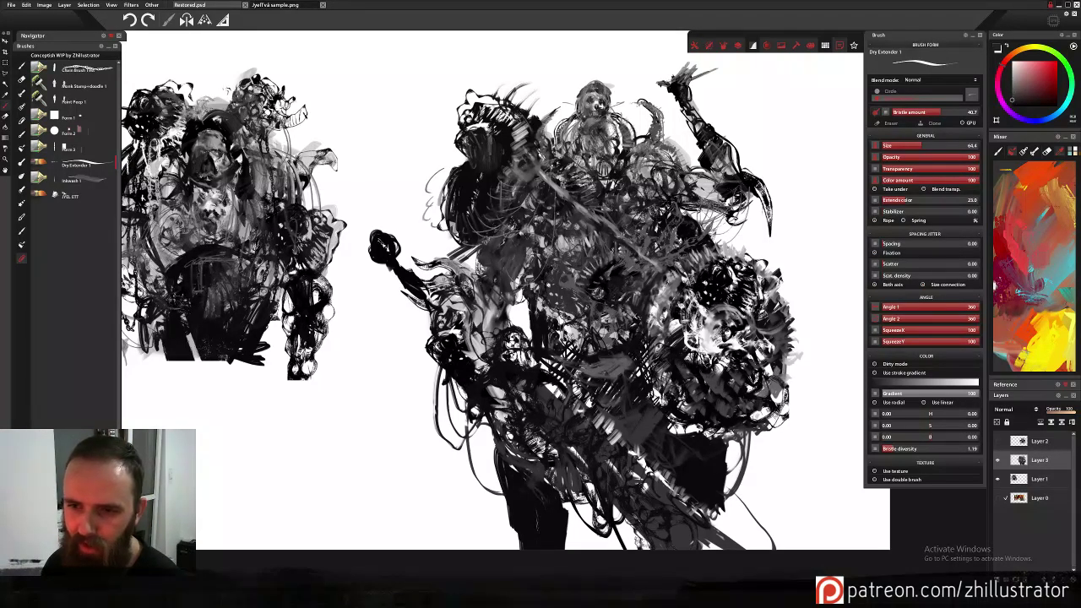
Switch to the JYEL ETT stamp brush and try several stamps over the rounded knob, undoing each one.
{"action": "left_click", "coordinate": [43, 196]}
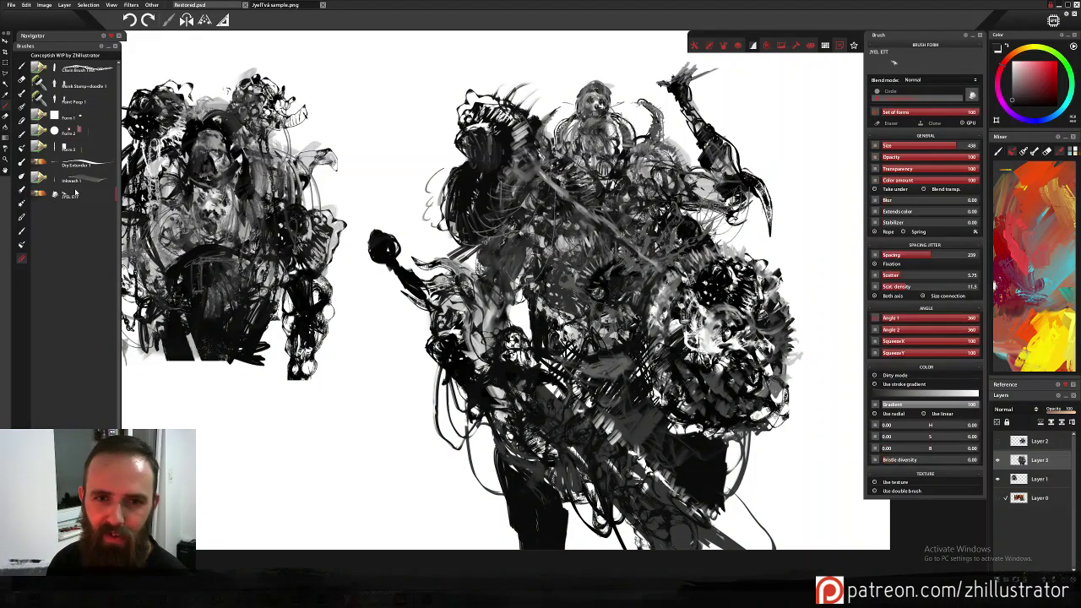
{"action": "left_click", "coordinate": [407, 263]}
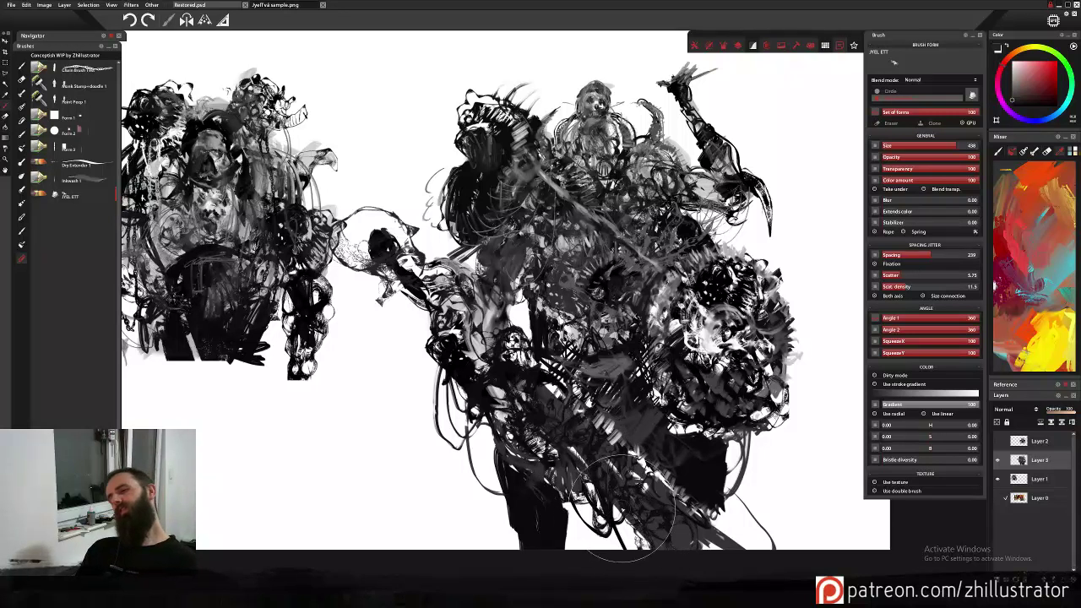
{"action": "key", "text": "ctrl+z"}
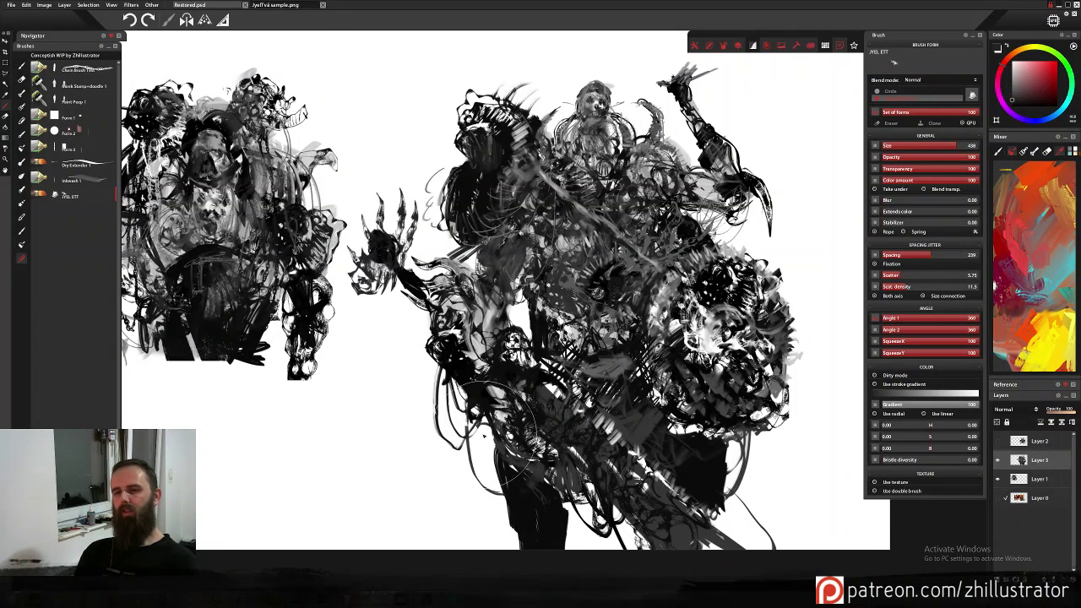
{"action": "left_click", "coordinate": [385, 245]}
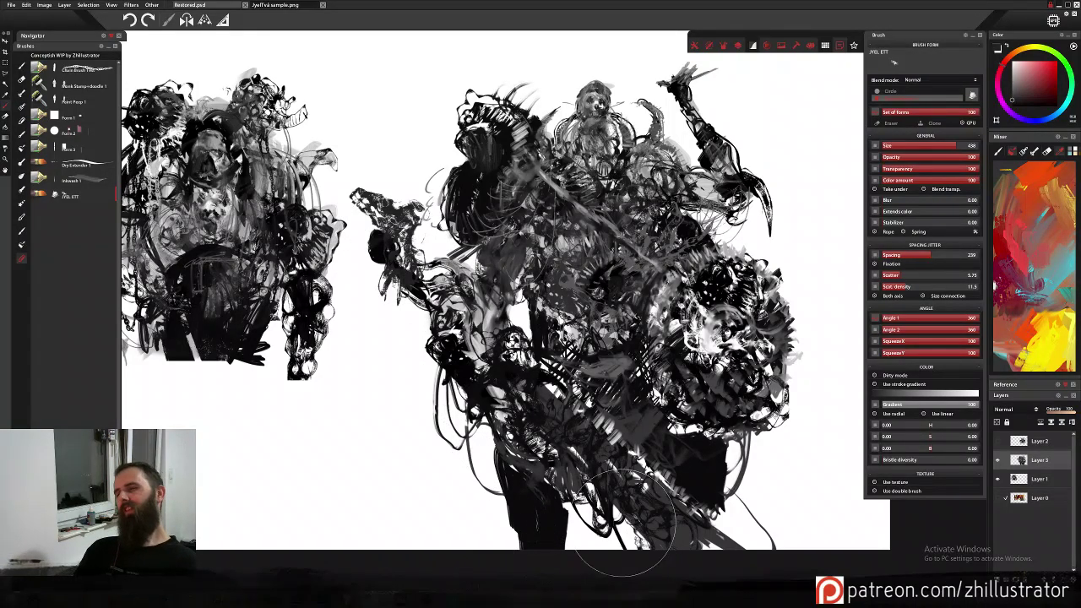
{"action": "key", "text": "ctrl+z"}
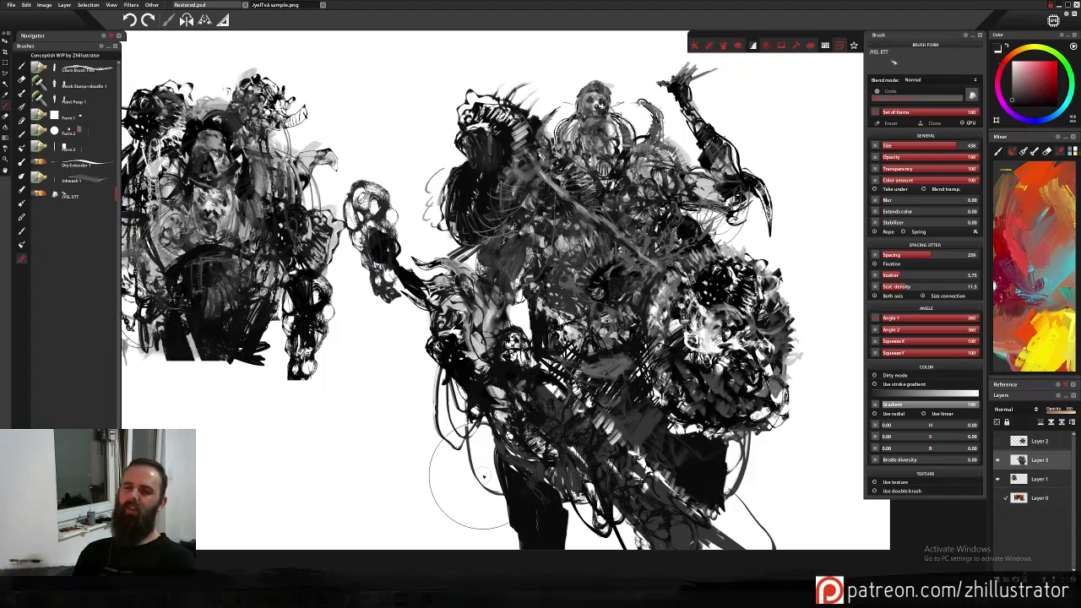
{"action": "left_click", "coordinate": [389, 253]}
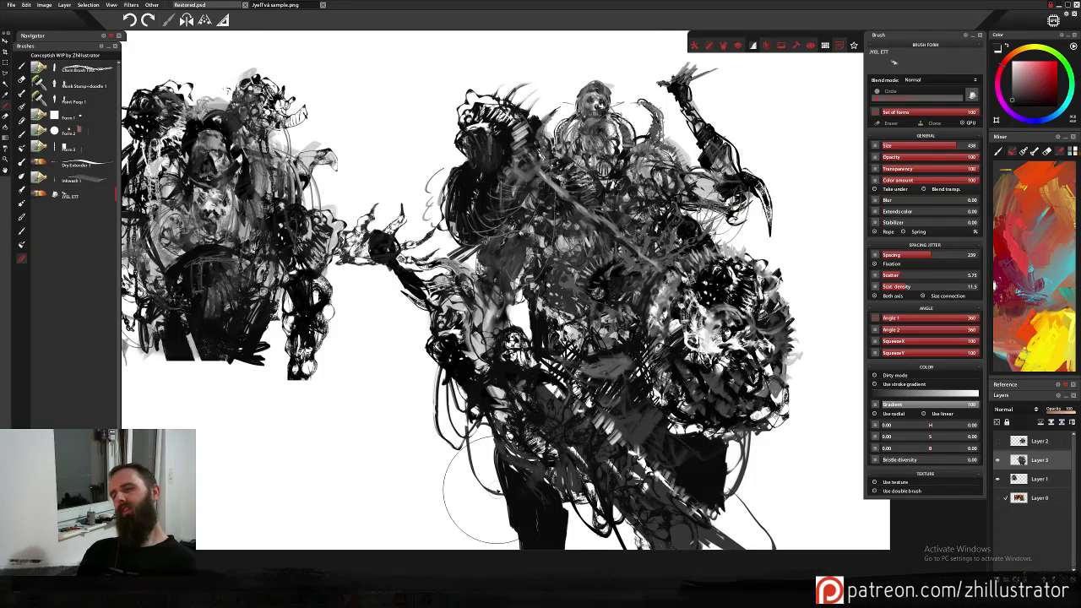
{"action": "key", "text": "ctrl+z"}
Try single stamps above the black shoulder mass and around the raised hand and curved blade, undoing each one.
{"action": "left_click", "coordinate": [499, 101]}
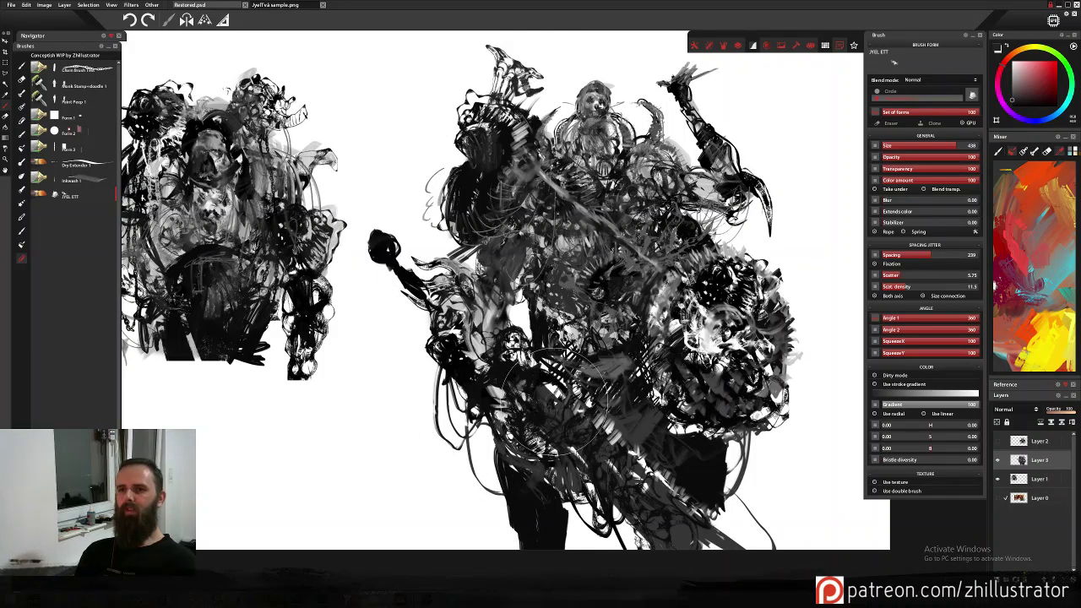
{"action": "key", "text": "ctrl+z"}
{"action": "left_click", "coordinate": [680, 93]}
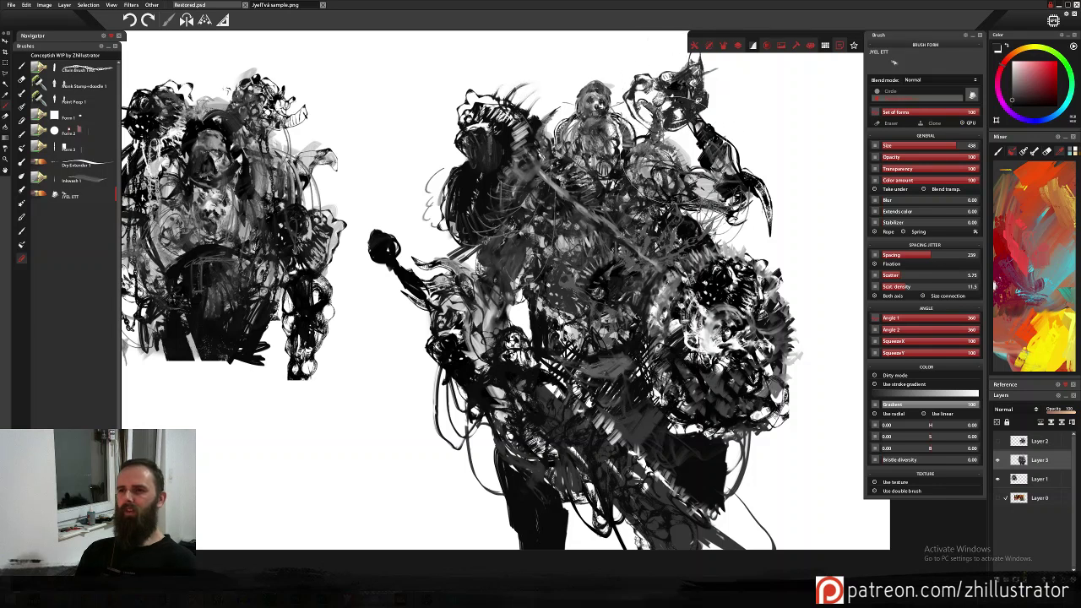
{"action": "key", "text": "ctrl+z"}
{"action": "left_click", "coordinate": [652, 76]}
{"action": "key", "text": "ctrl+z"}
{"action": "left_click", "coordinate": [683, 79]}
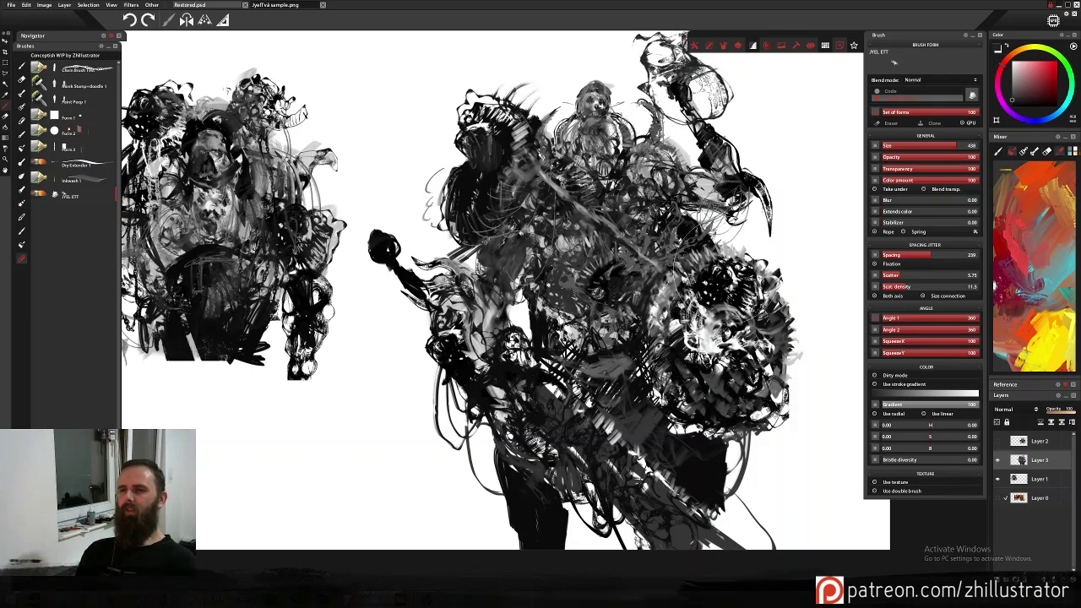
{"action": "key", "text": "ctrl+z"}
{"action": "left_click", "coordinate": [754, 209]}
{"action": "key", "text": "ctrl+z"}
{"action": "left_click", "coordinate": [737, 157]}
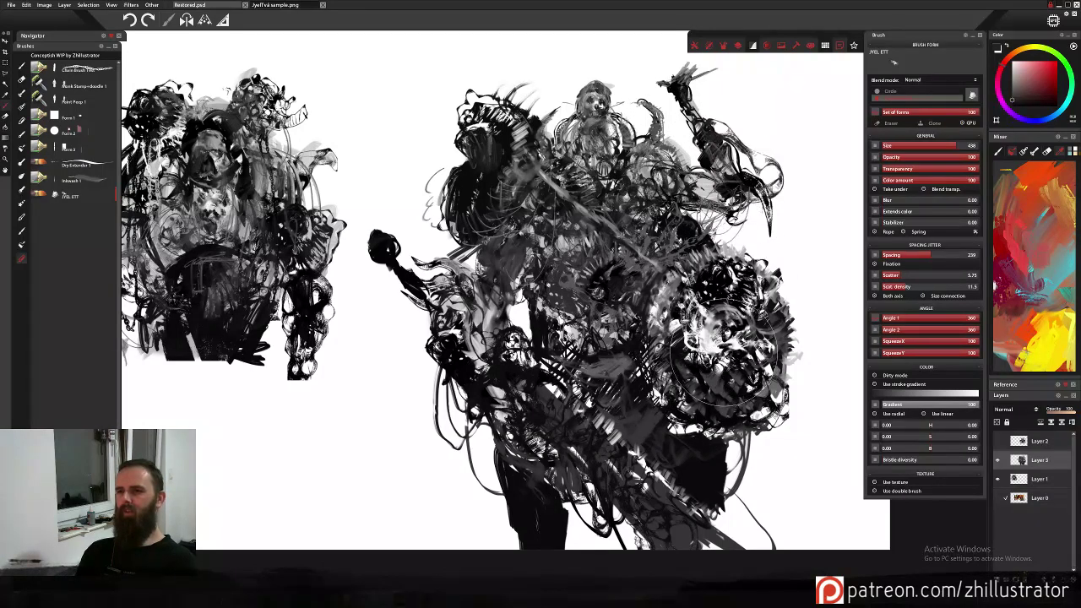
{"action": "key", "text": "ctrl+z"}
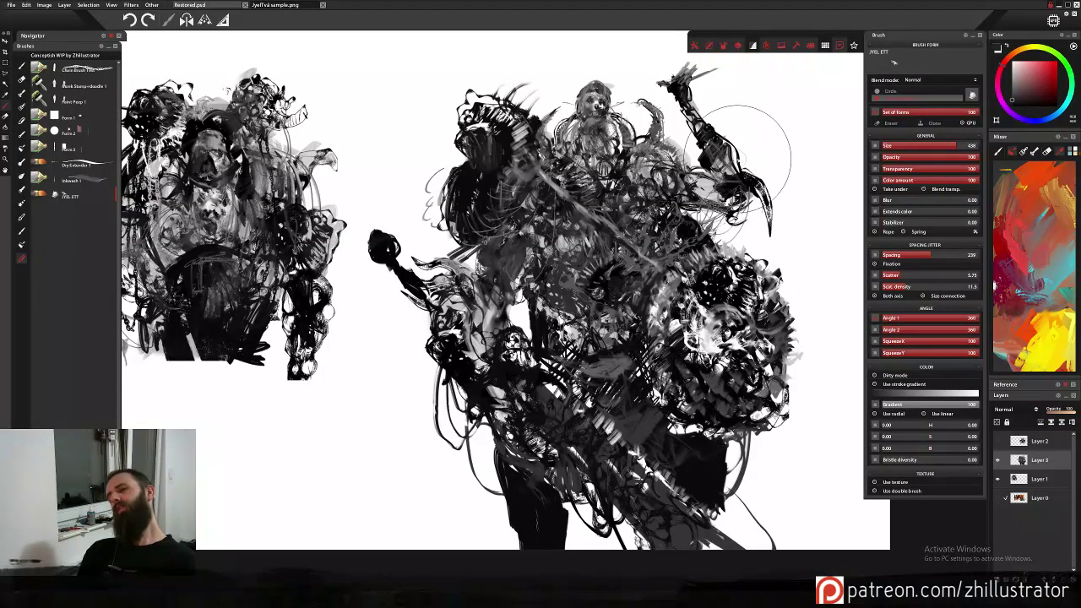
Stamp a skull-like form beside the raised arm above the curved blade, undoing the trial stamps that precede it.
{"action": "left_click", "coordinate": [743, 158]}
{"action": "key", "text": "ctrl+z"}
{"action": "left_click", "coordinate": [731, 161]}
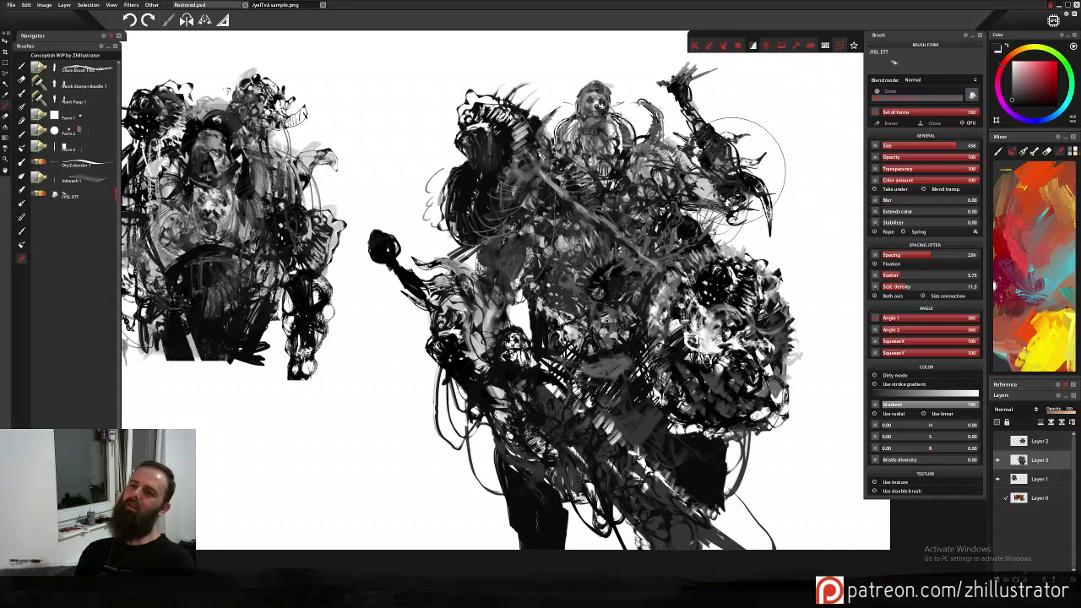
{"action": "key", "text": "ctrl+z"}
{"action": "left_click", "coordinate": [733, 183]}
{"action": "key", "text": "ctrl+z"}
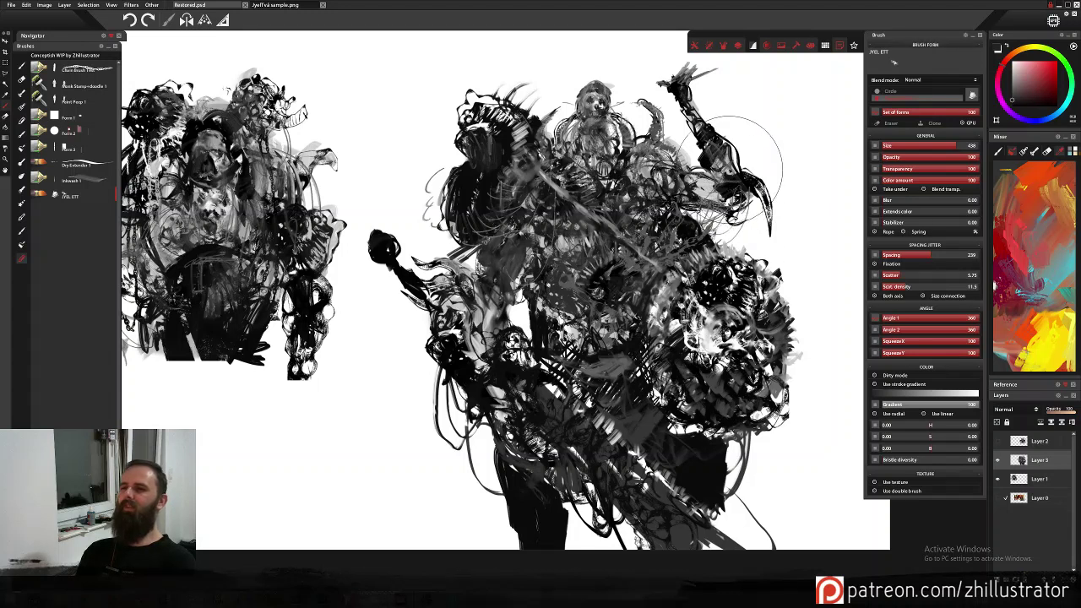
{"action": "left_click", "coordinate": [731, 168]}
{"action": "left_click", "coordinate": [733, 169]}
{"action": "key", "text": "ctrl+z"}
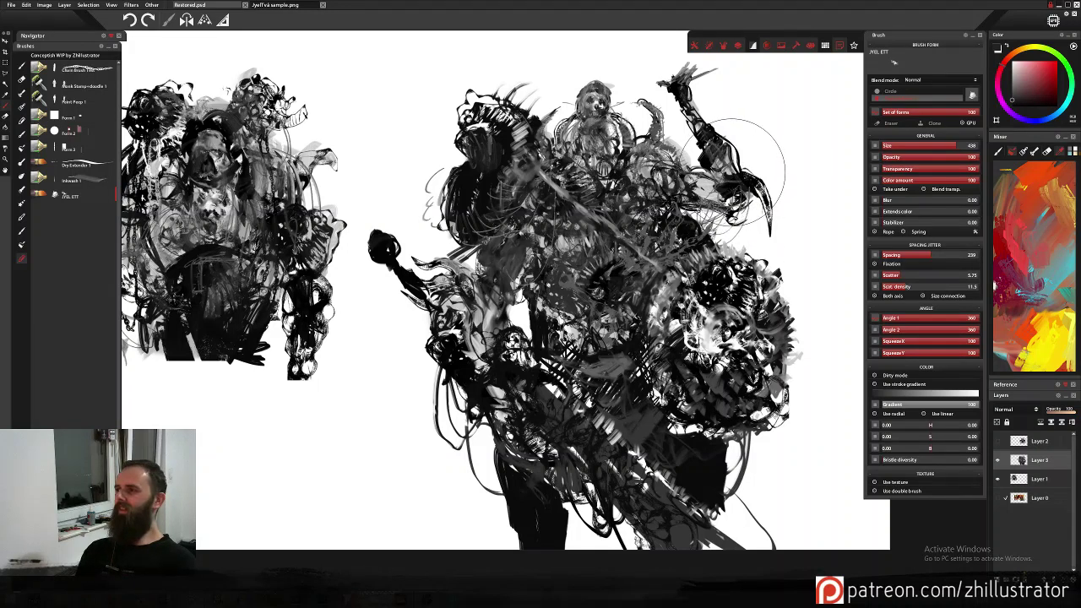
{"action": "left_click", "coordinate": [727, 165]}
{"action": "key", "text": "ctrl+z"}
{"action": "left_click", "coordinate": [731, 160]}
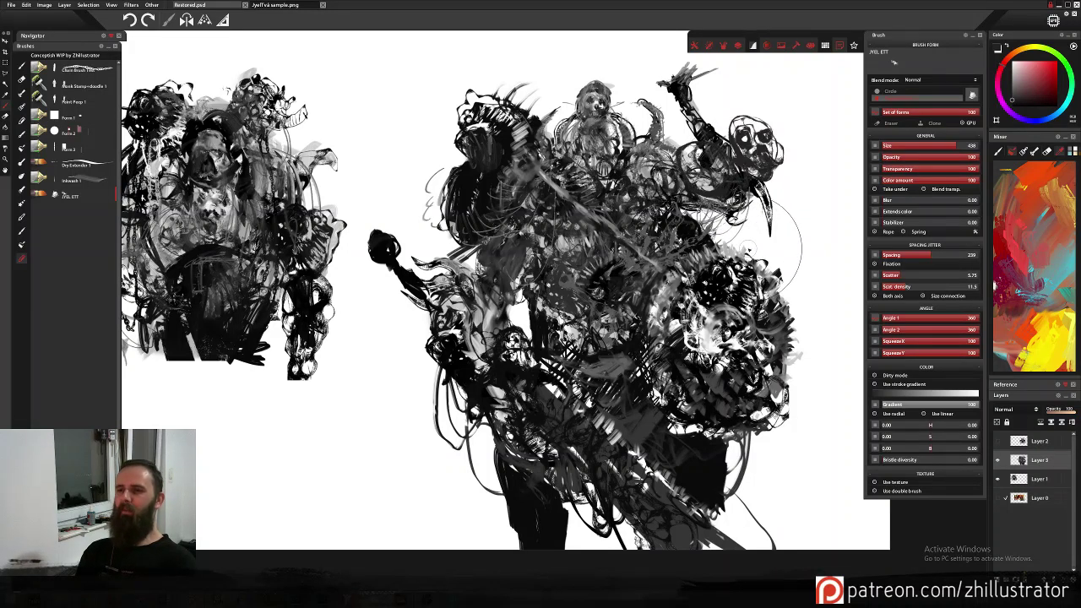
Try stamps over the shield and the black leg beneath it, undoing each one.
{"action": "key", "text": "ctrl+z"}
{"action": "left_click", "coordinate": [731, 363]}
{"action": "key", "text": "ctrl+z"}
{"action": "left_click", "coordinate": [739, 304]}
{"action": "key", "text": "ctrl+z"}
{"action": "left_click", "coordinate": [709, 329]}
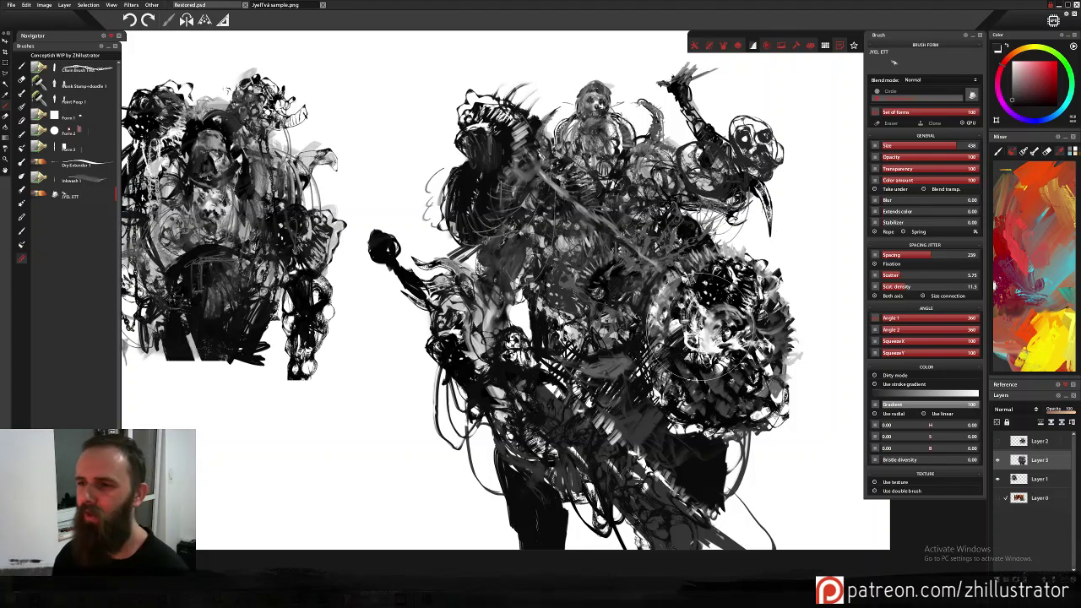
{"action": "left_click", "coordinate": [706, 446]}
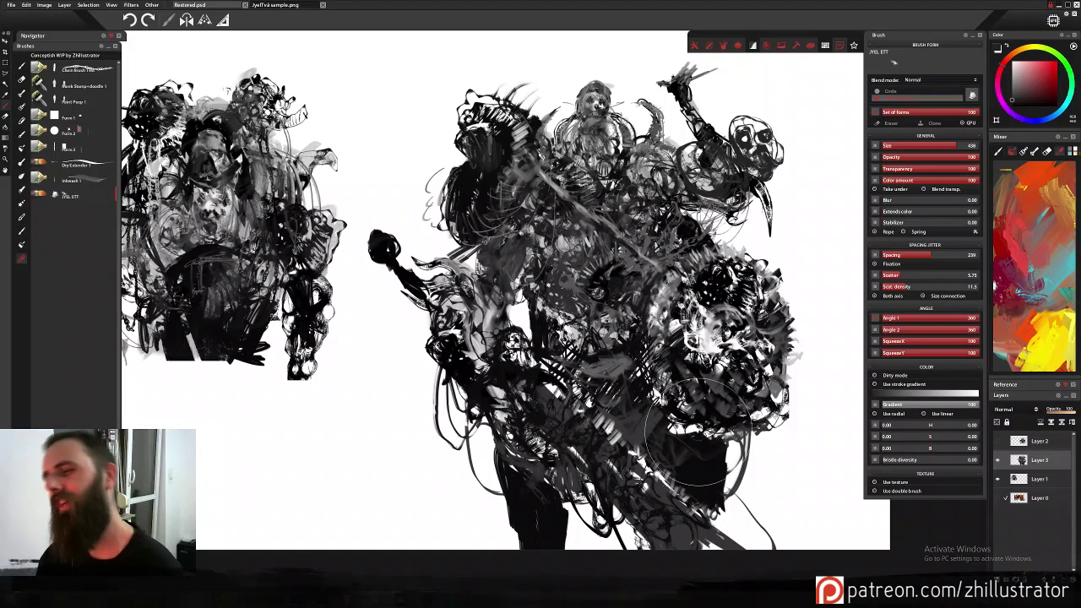
{"action": "key", "text": "ctrl+z"}
{"action": "left_click", "coordinate": [749, 483]}
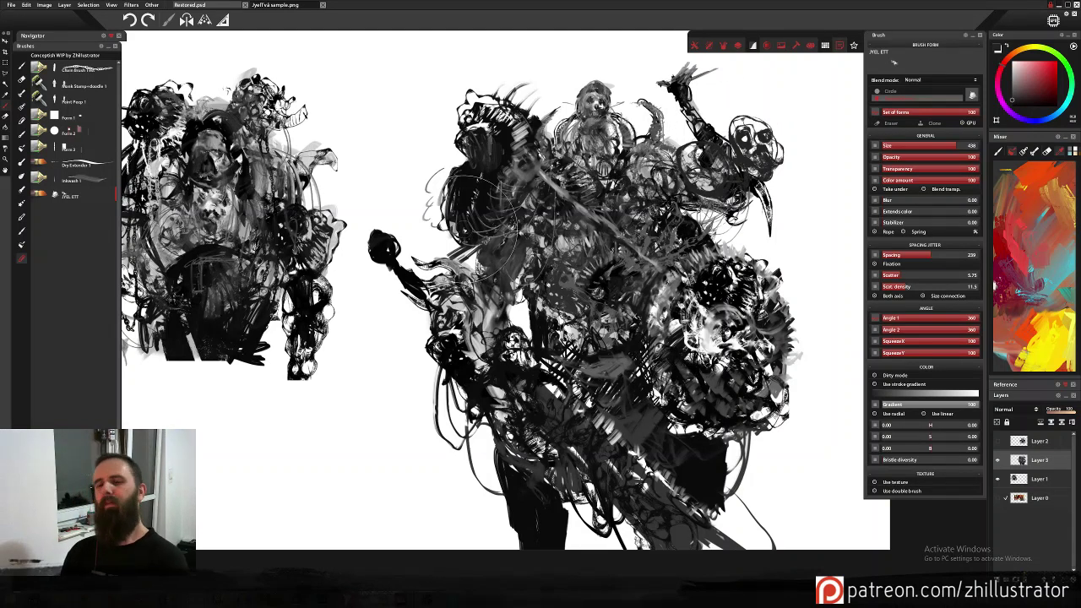
Switch to Dry Extender 1 and draw thin dark lines from the raised hand down to the stamped skull-like form.
{"action": "left_click", "coordinate": [87, 164]}
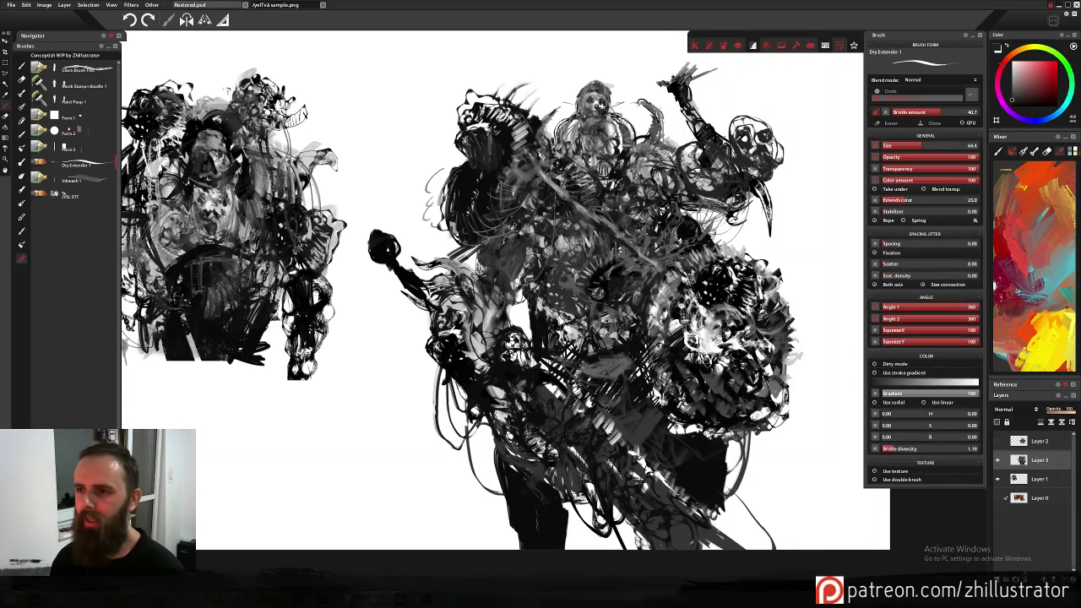
{"action": "left_click_drag", "start_coordinate": [706, 74], "coordinate": [764, 120]}
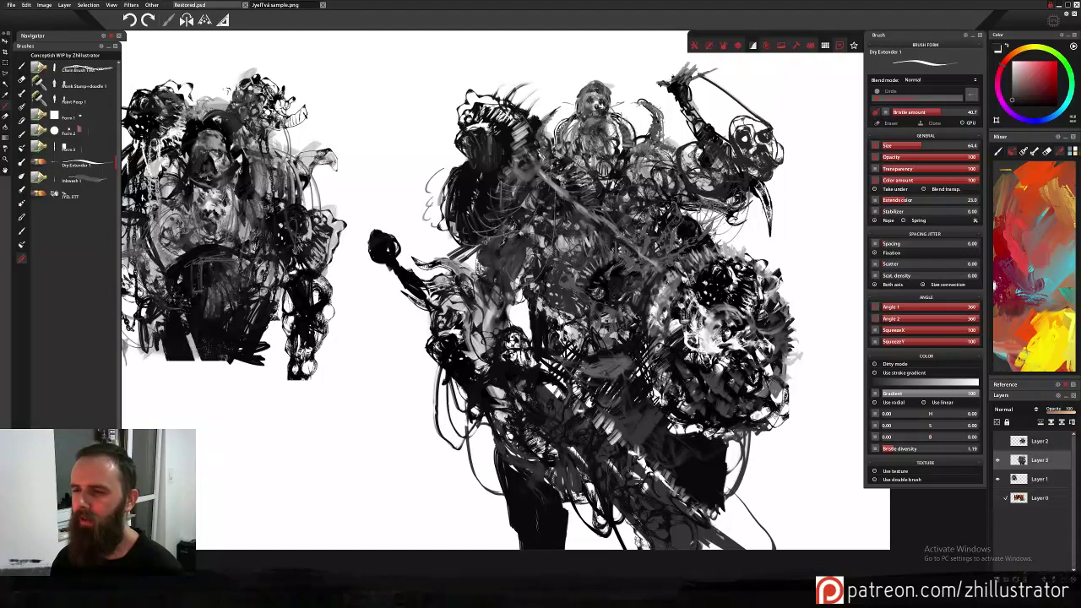
{"action": "left_click_drag", "start_coordinate": [696, 72], "coordinate": [752, 123]}
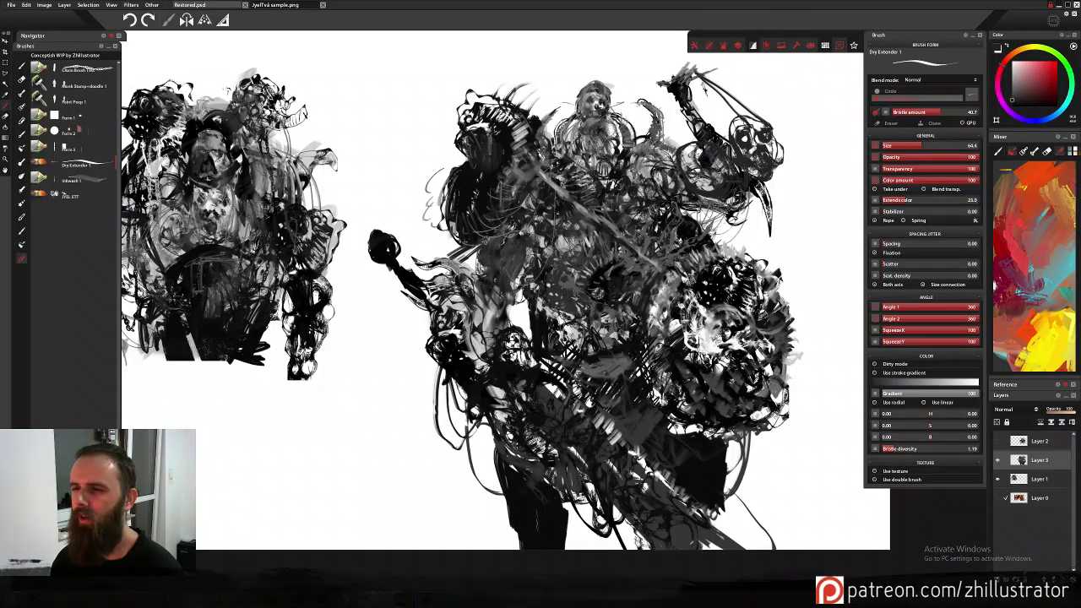
{"action": "left_click", "coordinate": [708, 114], "text": "alt"}
{"action": "left_click_drag", "start_coordinate": [693, 79], "coordinate": [767, 180]}
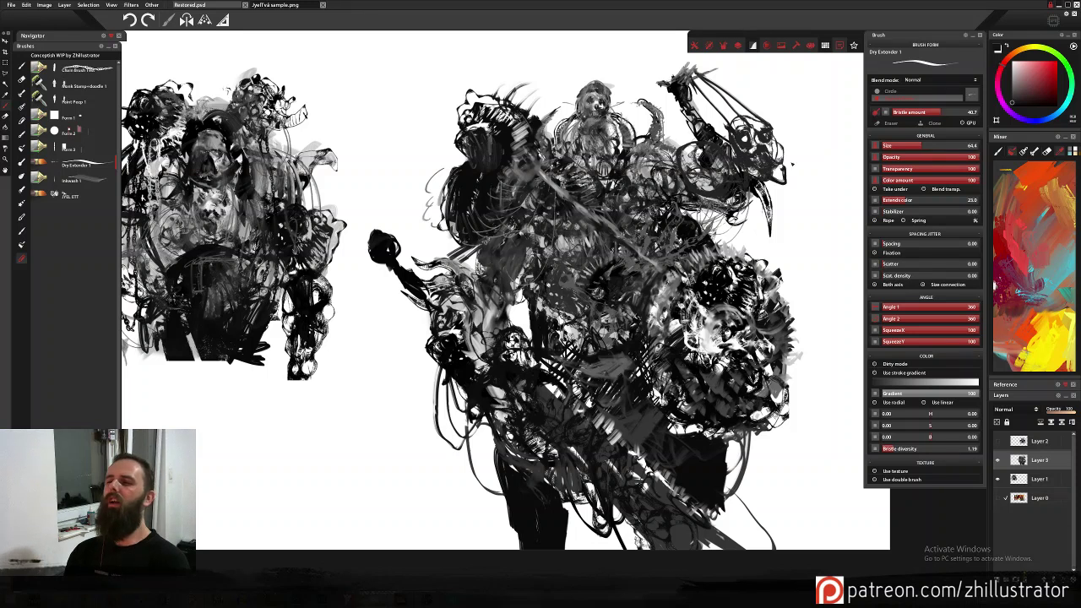
Switch to Inkwash 1 and shade the stamped form and the curved blade, adding a light stroke beside the blade.
{"action": "left_click", "coordinate": [84, 180]}
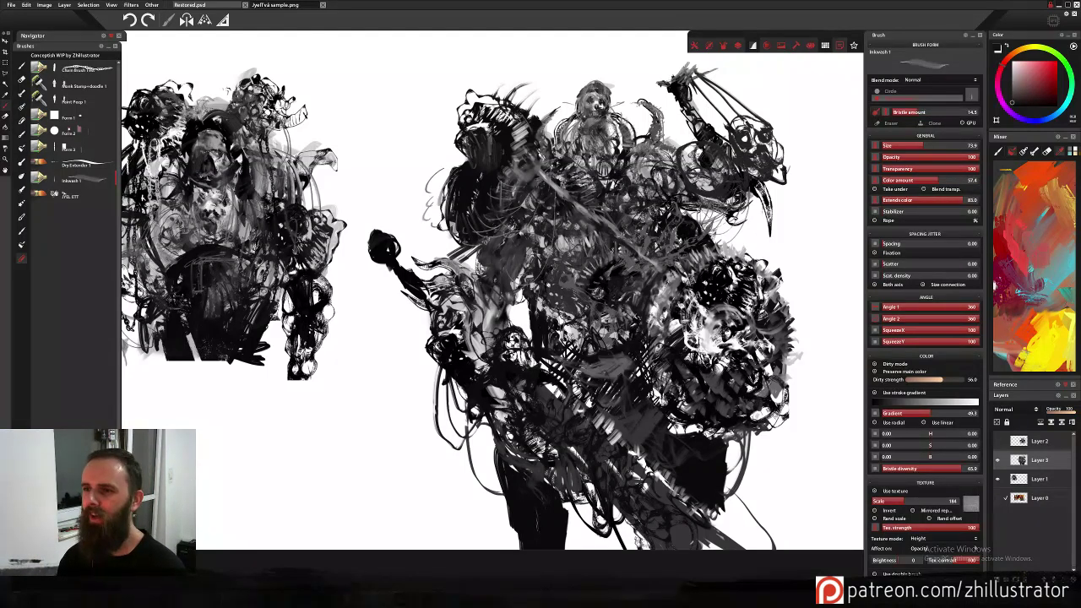
{"action": "mouse_move", "coordinate": [743, 112]}
{"action": "left_mouse_down"}
{"action": "mouse_move", "coordinate": [727, 138]}
{"action": "mouse_move", "coordinate": [764, 132]}
{"action": "left_mouse_up"}
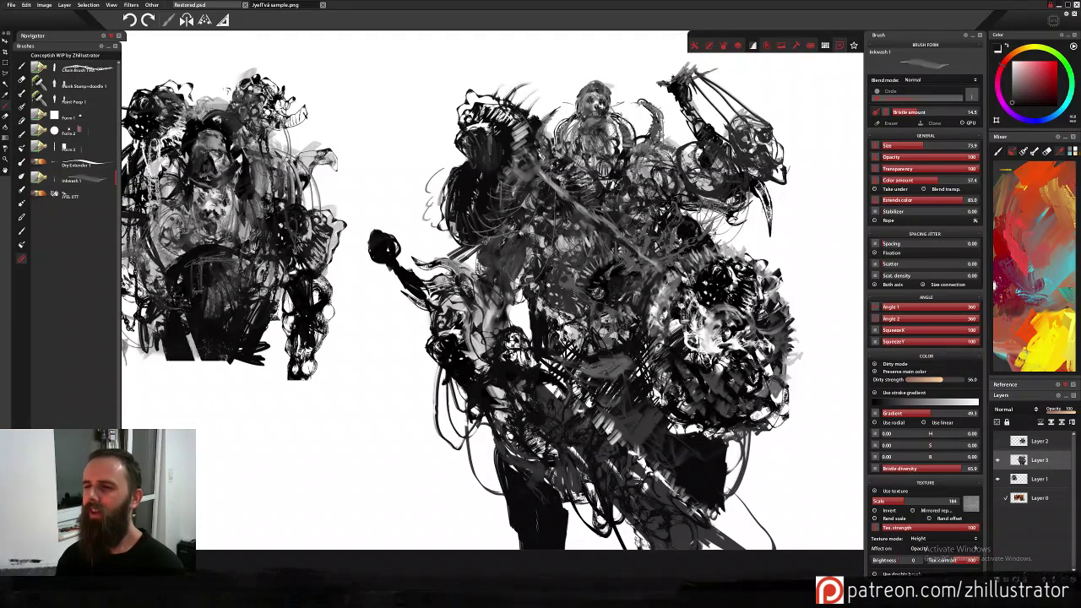
{"action": "mouse_move", "coordinate": [752, 170]}
{"action": "left_mouse_down"}
{"action": "mouse_move", "coordinate": [763, 161]}
{"action": "mouse_move", "coordinate": [738, 218]}
{"action": "left_mouse_up"}
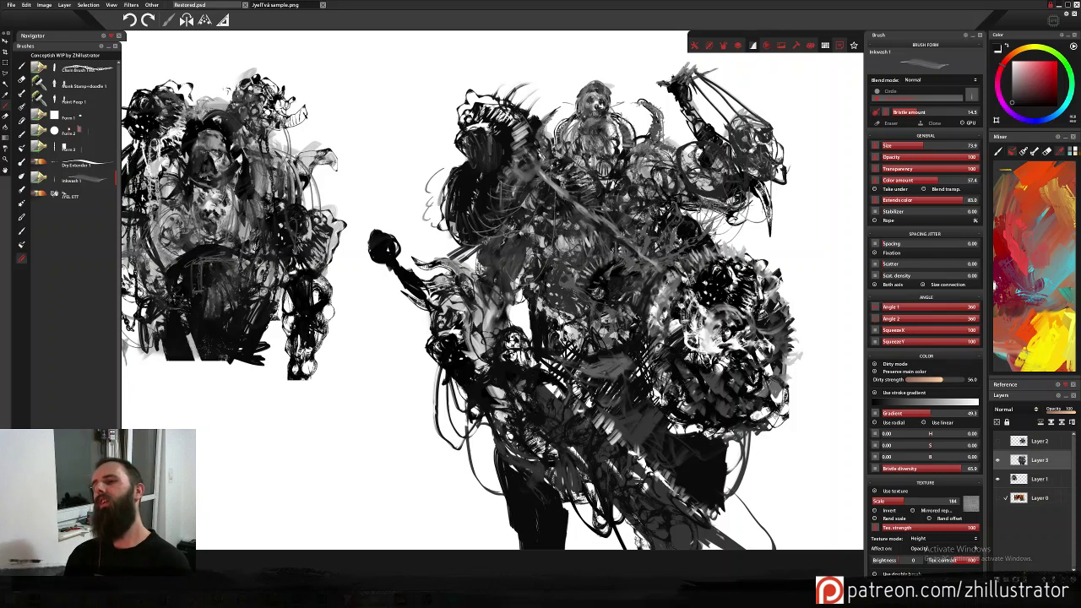
{"action": "left_click_drag", "start_coordinate": [777, 187], "coordinate": [785, 211]}
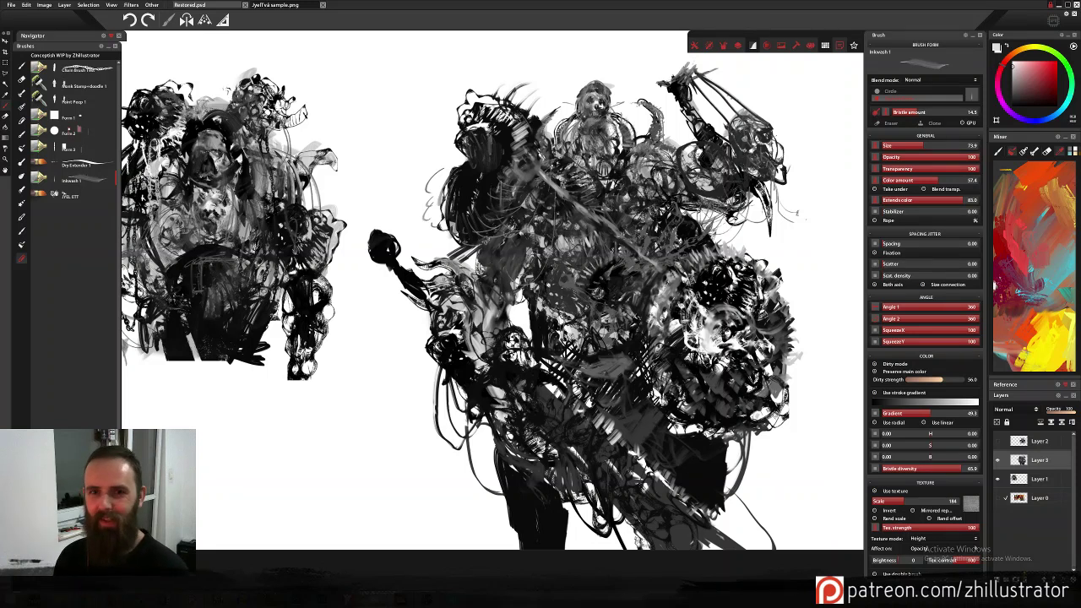
Paint dark and grey strokes over the right figure's torso with Dry Extender 1, using tones sampled from the sketch.
{"action": "left_click", "coordinate": [87, 166]}
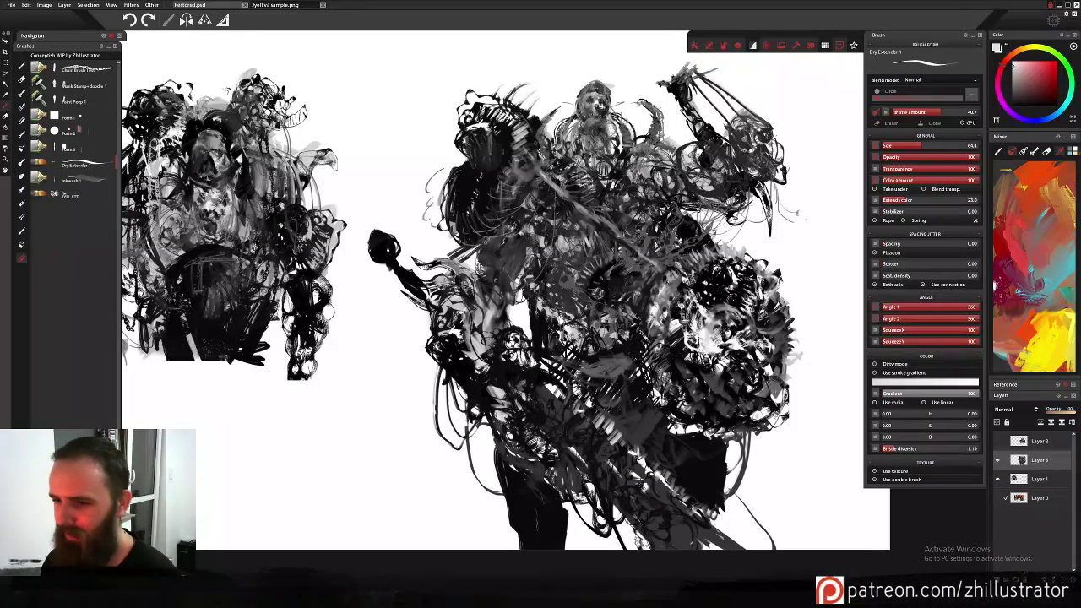
{"action": "left_click", "coordinate": [647, 297], "text": "alt"}
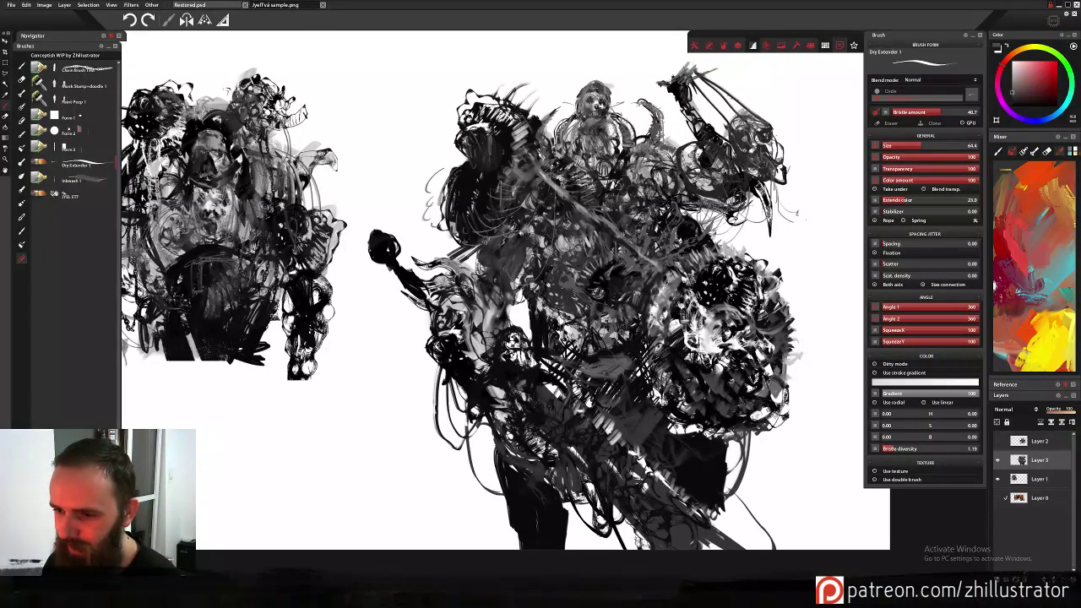
{"action": "left_click", "coordinate": [653, 308], "text": "alt"}
{"action": "mouse_move", "coordinate": [629, 319]}
{"action": "left_mouse_down"}
{"action": "mouse_move", "coordinate": [616, 332]}
{"action": "mouse_move", "coordinate": [601, 323]}
{"action": "left_mouse_up"}
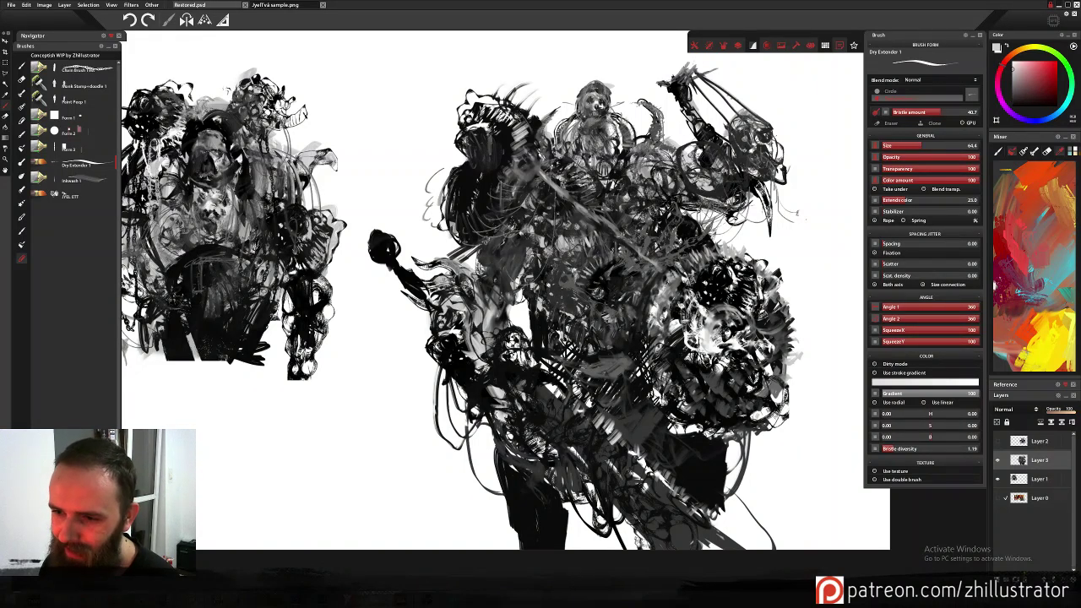
{"action": "left_click", "coordinate": [575, 268], "text": "alt"}
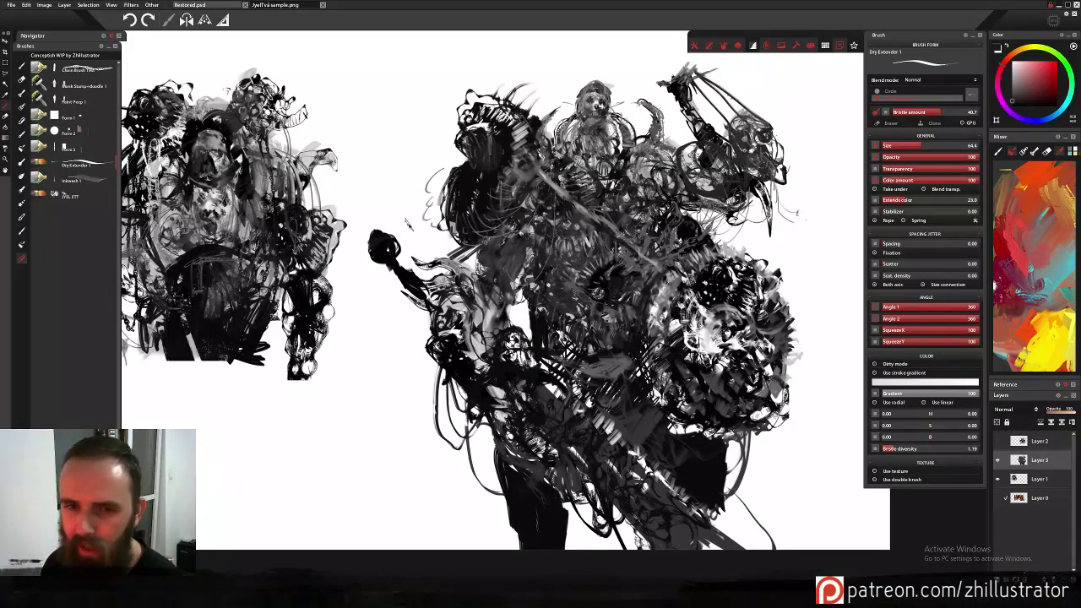
Brush soft grey Inkwash 1 strokes over the skull-like form beside the raised arm.
{"action": "left_click", "coordinate": [98, 182]}
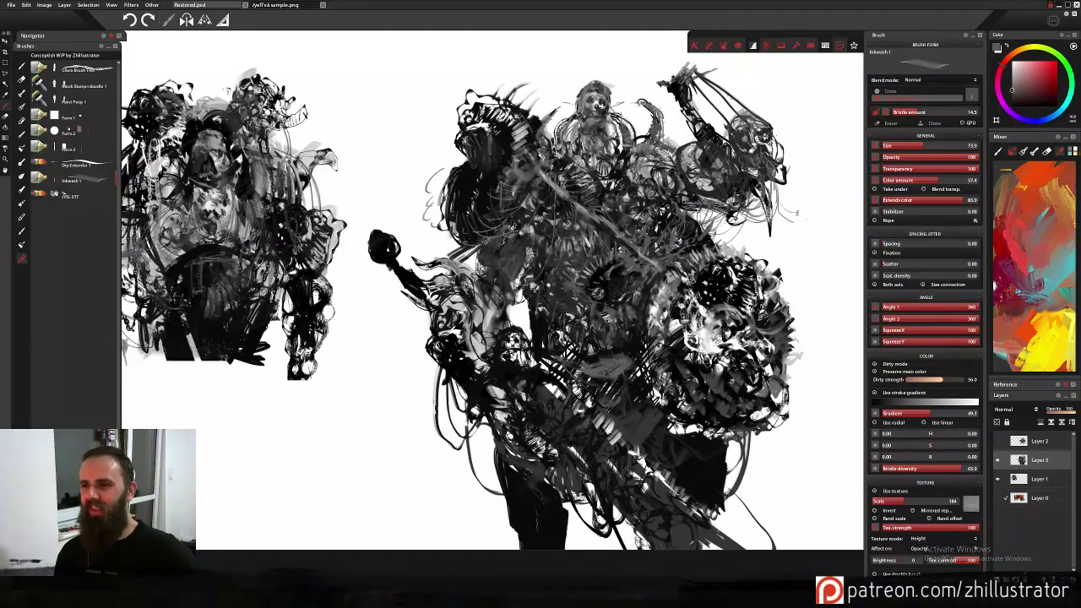
{"action": "mouse_move", "coordinate": [760, 110]}
{"action": "left_mouse_down"}
{"action": "mouse_move", "coordinate": [780, 123]}
{"action": "mouse_move", "coordinate": [754, 103]}
{"action": "mouse_move", "coordinate": [770, 110]}
{"action": "left_mouse_up"}
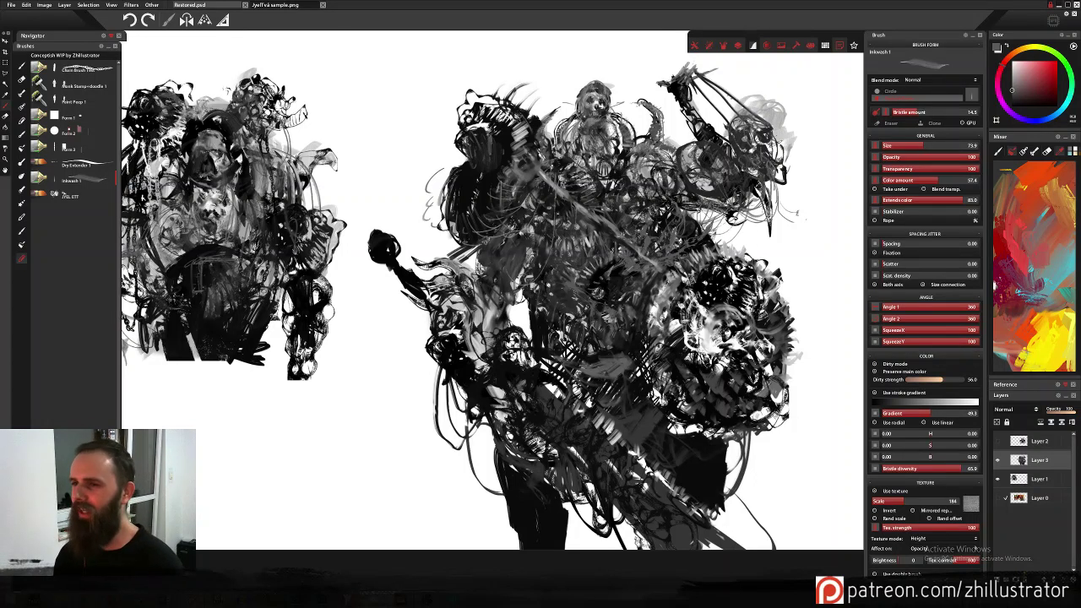
{"action": "mouse_move", "coordinate": [760, 115]}
{"action": "left_mouse_down"}
{"action": "mouse_move", "coordinate": [741, 106]}
{"action": "mouse_move", "coordinate": [726, 142]}
{"action": "left_mouse_up"}
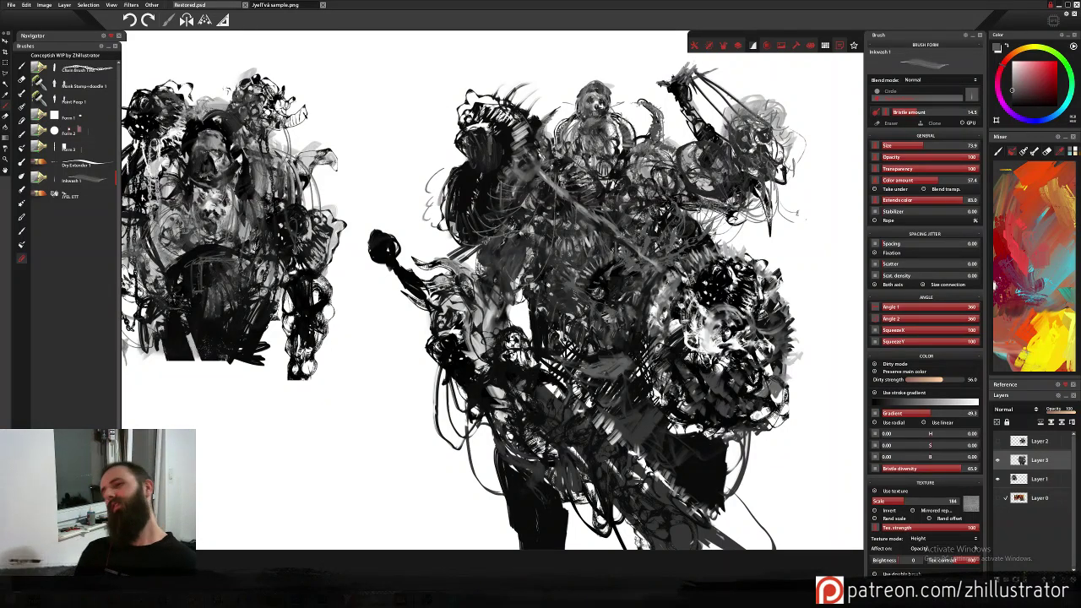
Switch to Dry Extender 1 and draw dark strokes through the right figure's midsection beside the shield, using tones sampled there.
{"action": "left_click", "coordinate": [94, 166]}
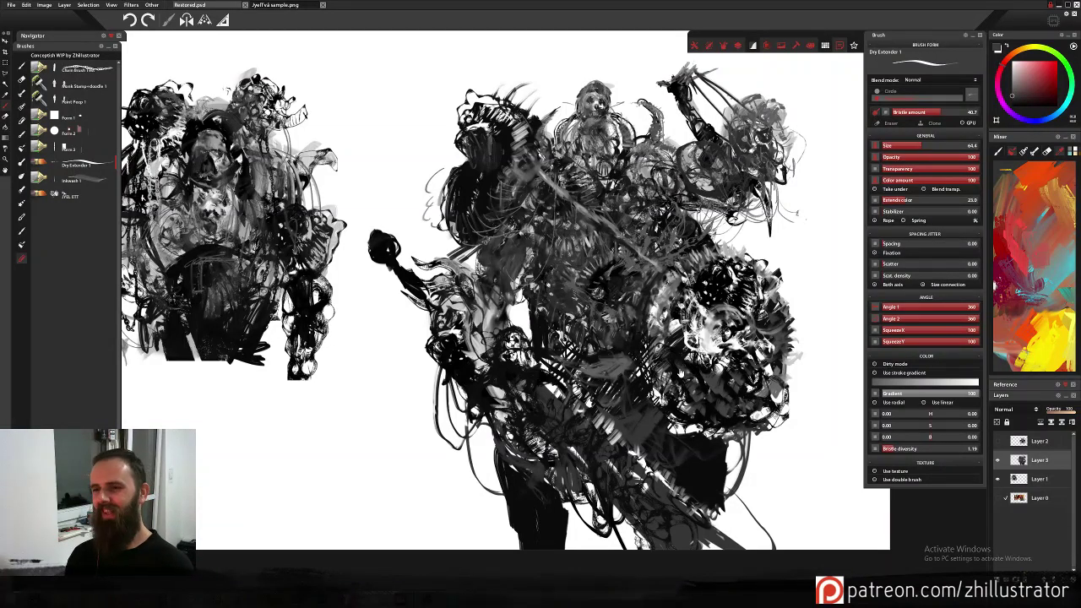
{"action": "left_click_drag", "start_coordinate": [688, 383], "coordinate": [699, 317]}
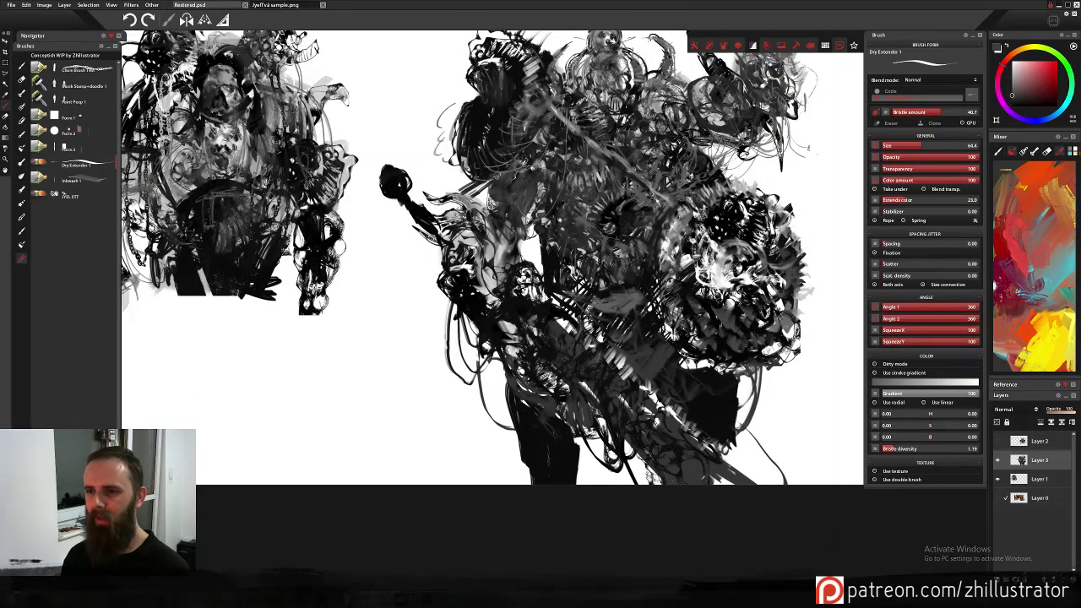
{"action": "left_click", "coordinate": [656, 174], "text": "alt"}
{"action": "left_click", "coordinate": [650, 177], "text": "alt"}
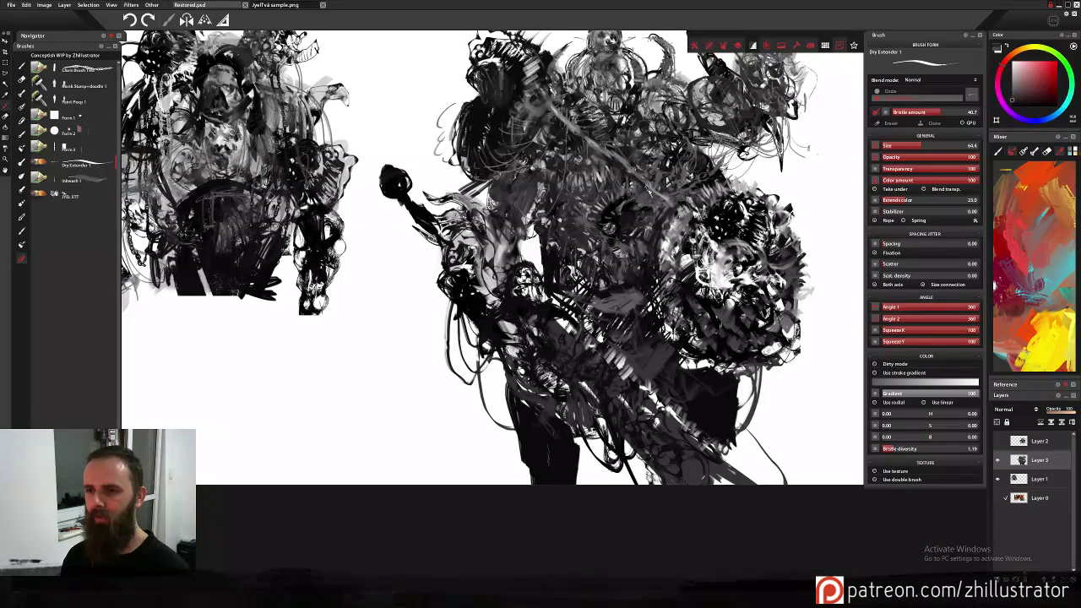
{"action": "mouse_move", "coordinate": [638, 199]}
{"action": "left_mouse_down"}
{"action": "mouse_move", "coordinate": [655, 196]}
{"action": "mouse_move", "coordinate": [663, 215]}
{"action": "left_mouse_up"}
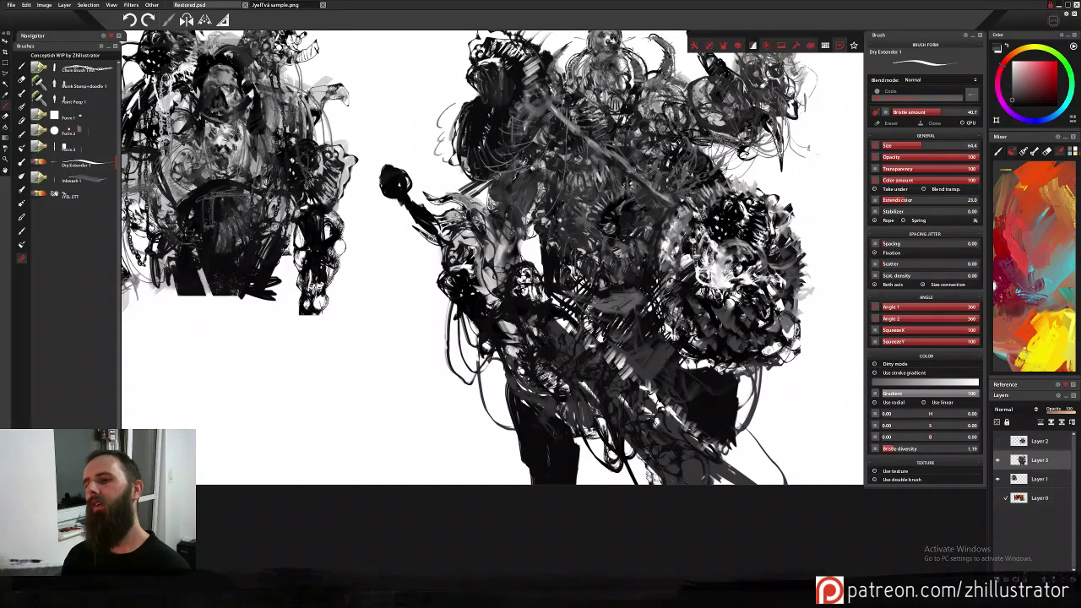
{"action": "mouse_move", "coordinate": [635, 214]}
{"action": "left_mouse_down"}
{"action": "mouse_move", "coordinate": [669, 303]}
{"action": "mouse_move", "coordinate": [653, 302]}
{"action": "left_mouse_up"}
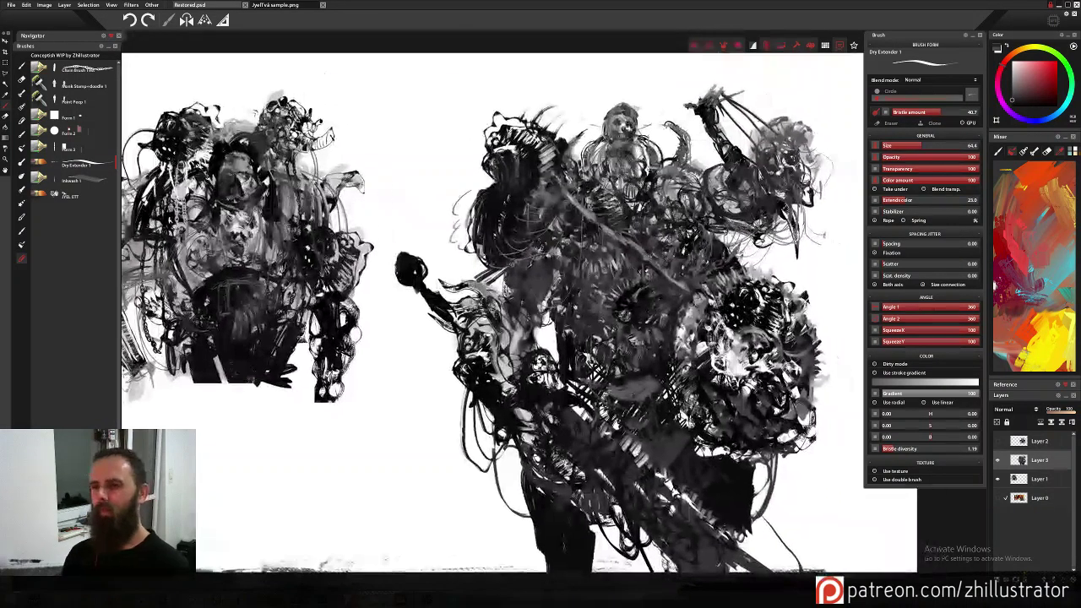
Paint light grey strokes on the spiked shoulder form, undoing the trial stroke beneath the central head.
{"action": "mouse_move", "coordinate": [607, 164]}
{"action": "left_mouse_down"}
{"action": "mouse_move", "coordinate": [639, 180]}
{"action": "mouse_move", "coordinate": [646, 170]}
{"action": "mouse_move", "coordinate": [604, 159]}
{"action": "mouse_move", "coordinate": [604, 146]}
{"action": "left_mouse_up"}
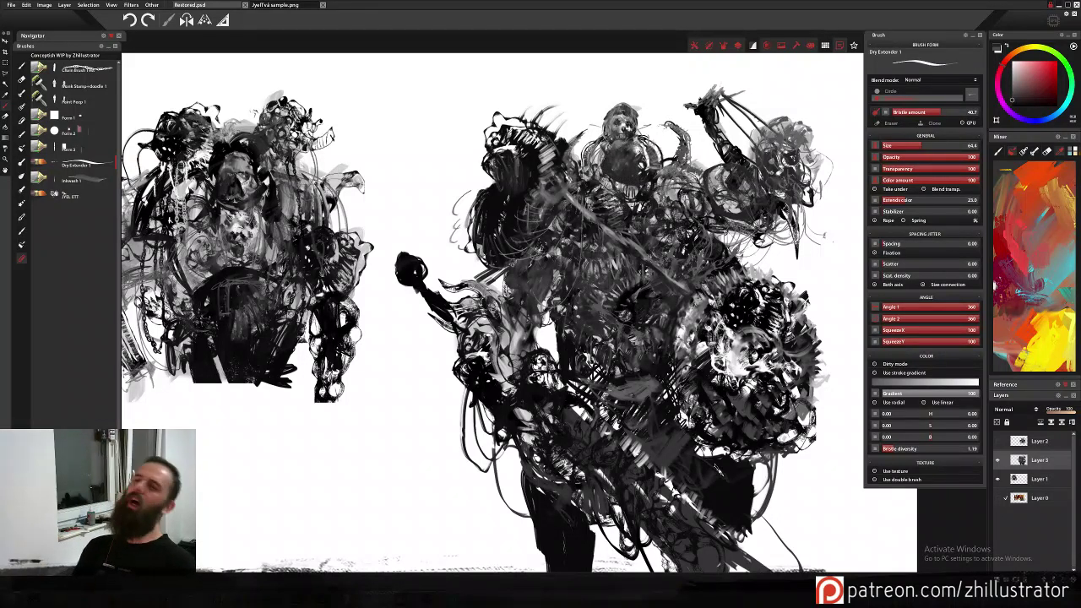
{"action": "key", "text": "ctrl+z"}
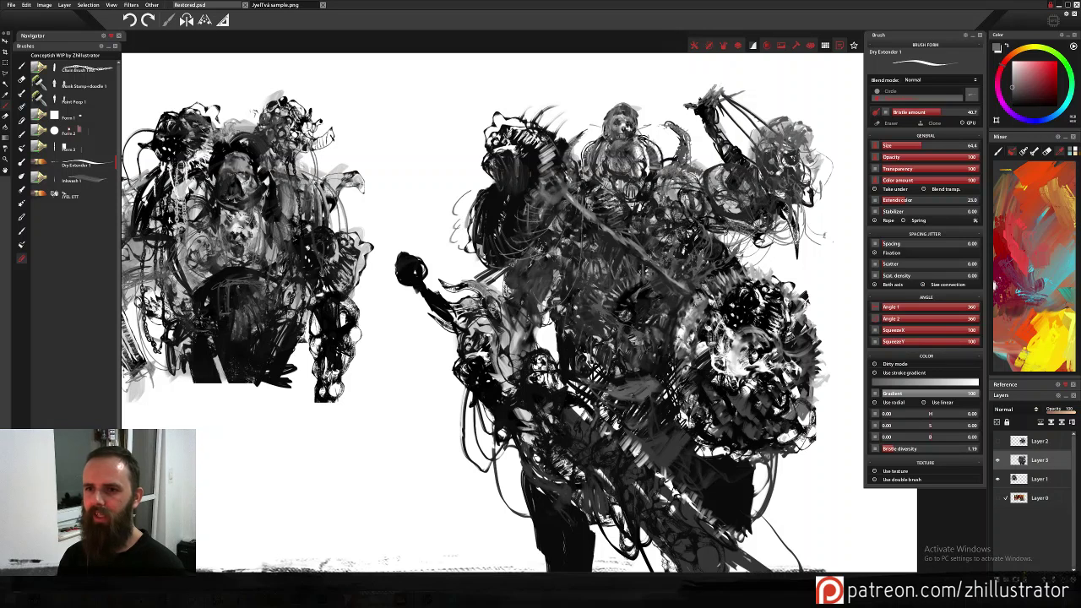
{"action": "mouse_move", "coordinate": [495, 118]}
{"action": "left_mouse_down"}
{"action": "mouse_move", "coordinate": [508, 136]}
{"action": "mouse_move", "coordinate": [530, 123]}
{"action": "mouse_move", "coordinate": [505, 155]}
{"action": "mouse_move", "coordinate": [518, 118]}
{"action": "mouse_move", "coordinate": [537, 144]}
{"action": "left_mouse_up"}
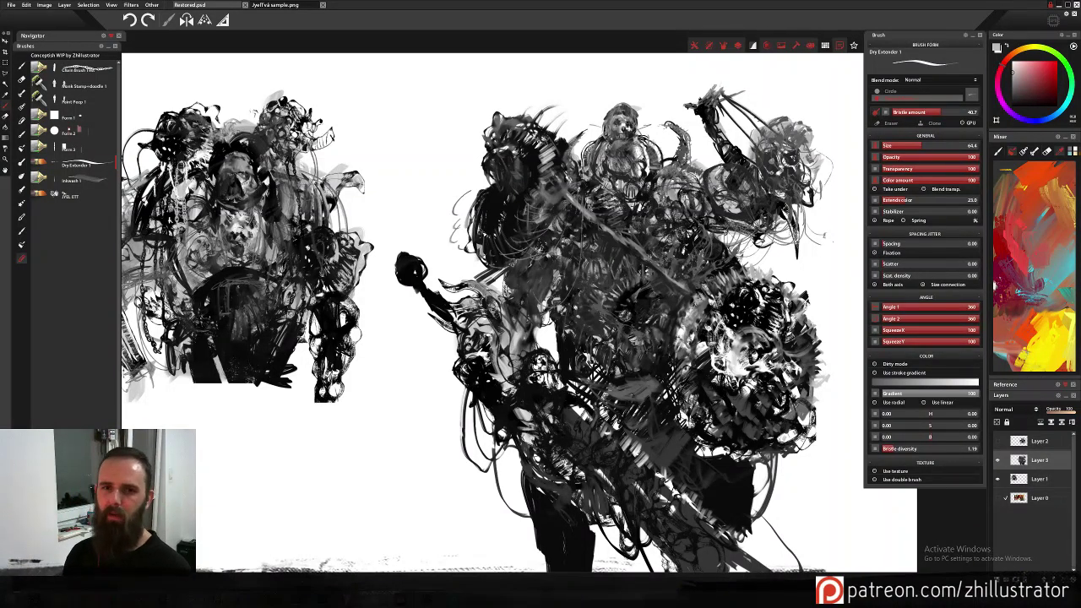
Switch to JYEL ETT and stamp dark detail over the lowered arm and waist, undoing the trial stamps on the chest and shield.
{"action": "left_click", "coordinate": [69, 196]}
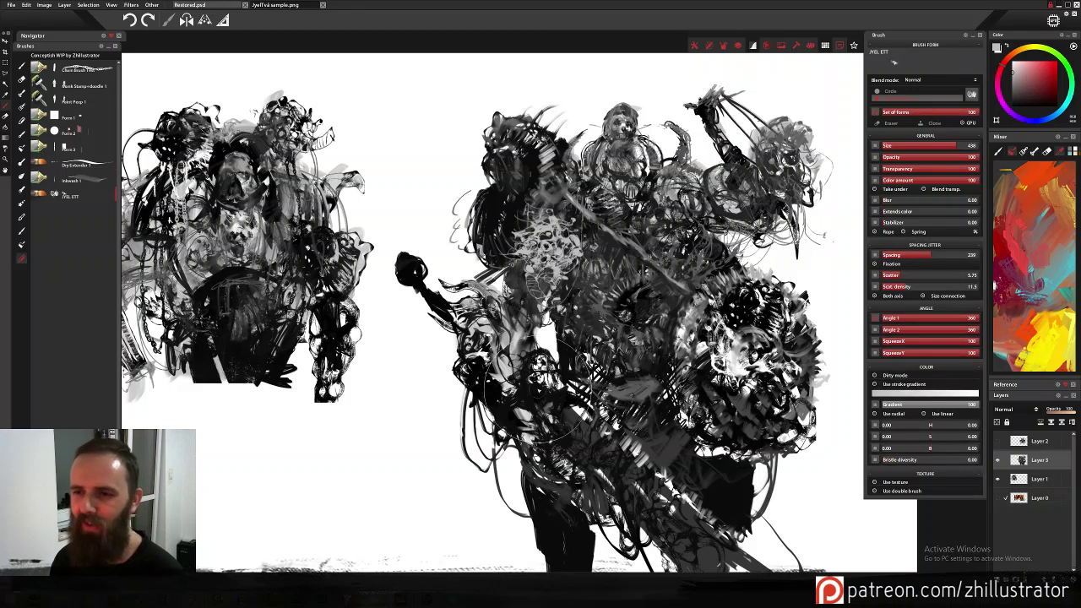
{"action": "key", "text": "ctrl+z"}
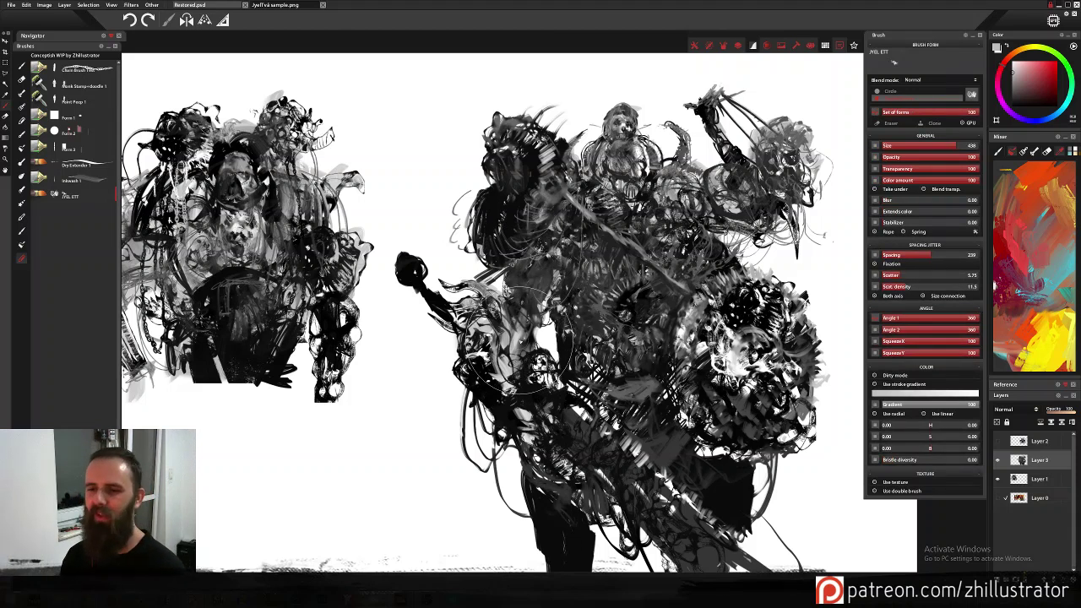
{"action": "left_click", "coordinate": [537, 307], "text": "alt"}
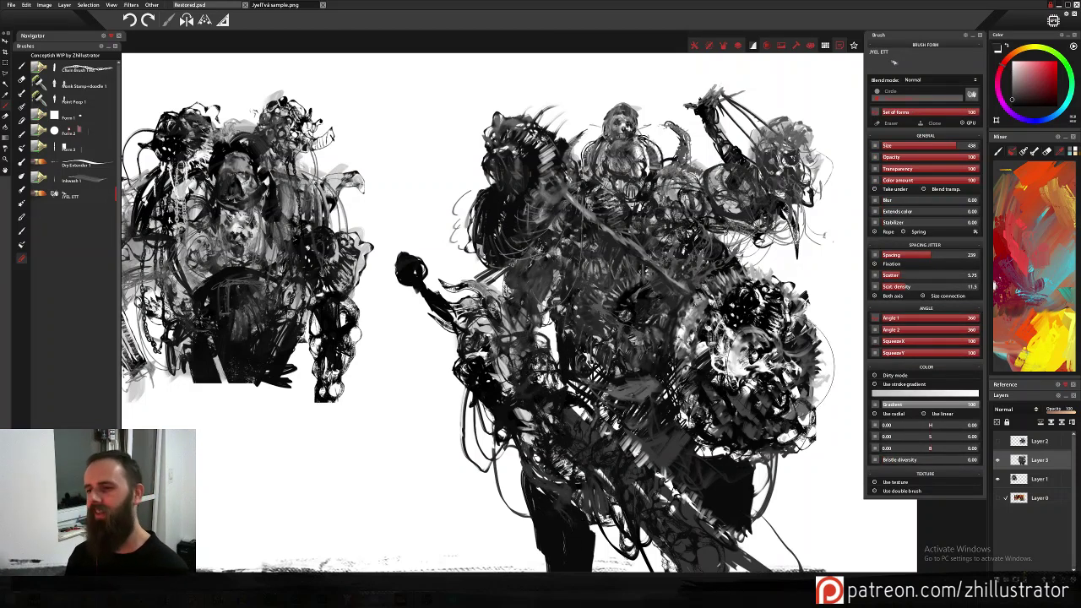
{"action": "left_click", "coordinate": [744, 364]}
{"action": "key", "text": "ctrl+z"}
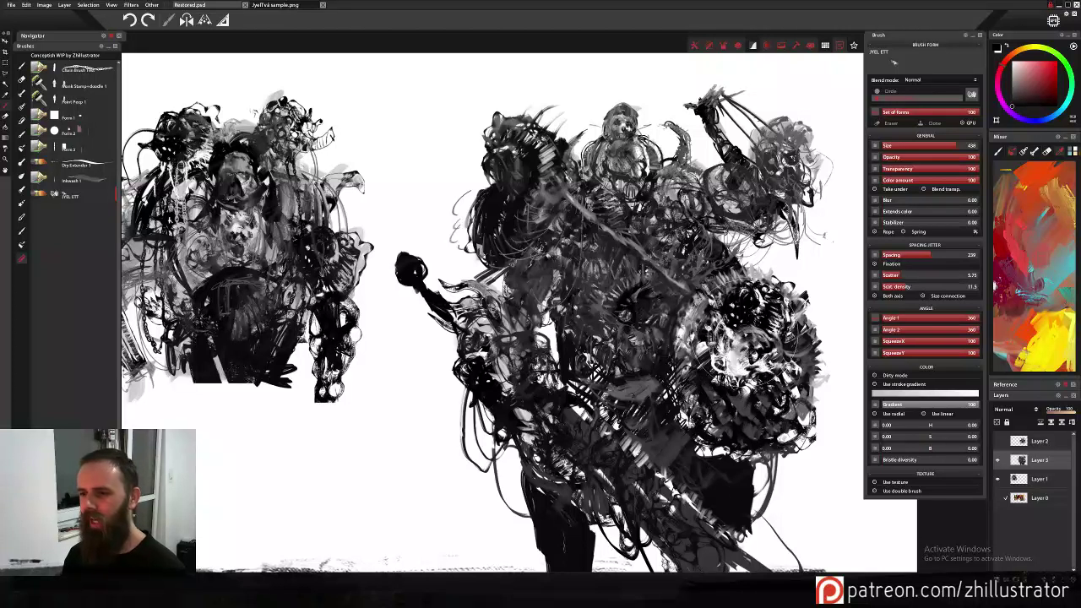
Stamp sampled dark and grey shapes into the shield's centre, undoing the large solid grey stamp.
{"action": "left_click", "coordinate": [744, 321], "text": "alt"}
{"action": "mouse_move", "coordinate": [743, 338]}
{"action": "left_mouse_down"}
{"action": "mouse_move", "coordinate": [742, 456]}
{"action": "mouse_move", "coordinate": [750, 422]}
{"action": "mouse_move", "coordinate": [747, 385]}
{"action": "mouse_move", "coordinate": [747, 447]}
{"action": "mouse_move", "coordinate": [724, 348]}
{"action": "left_mouse_up"}
{"action": "left_click", "coordinate": [704, 328], "text": "alt"}
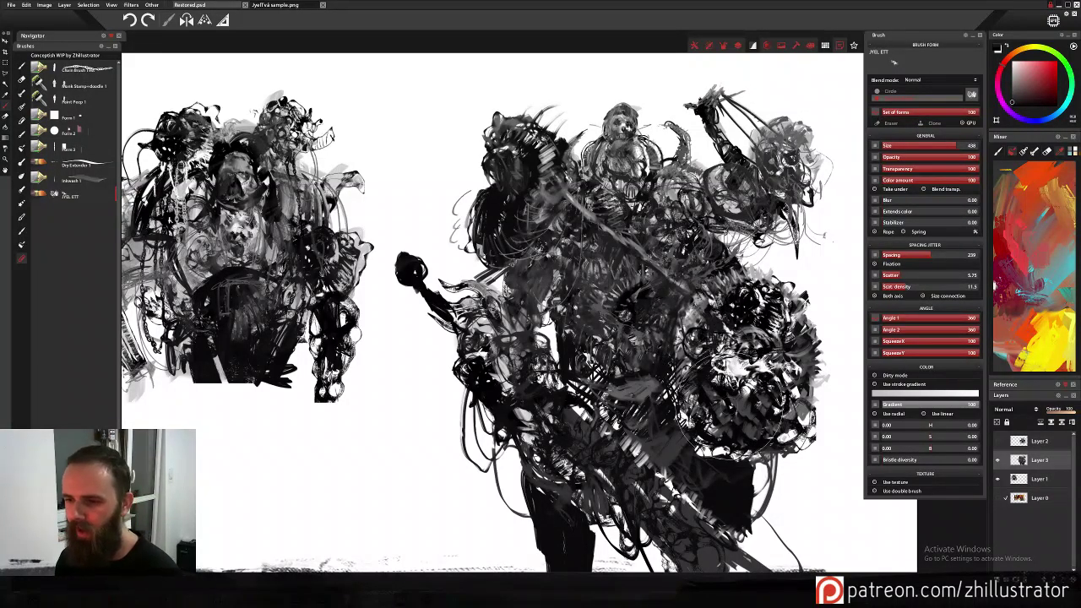
{"action": "left_click", "coordinate": [737, 392], "text": "alt"}
{"action": "left_click", "coordinate": [736, 370]}
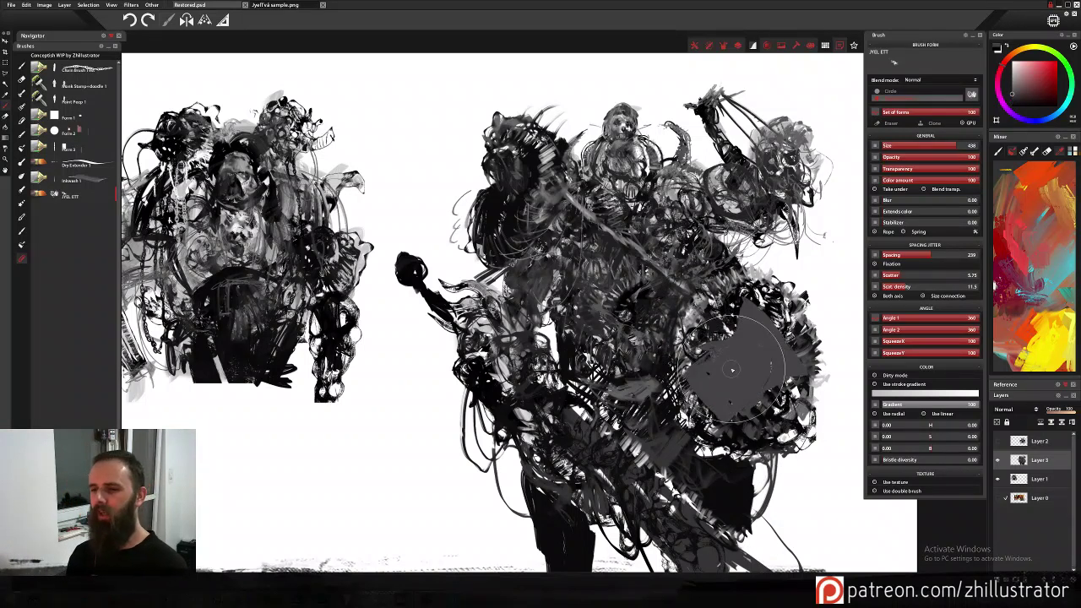
{"action": "key", "text": "ctrl+z"}
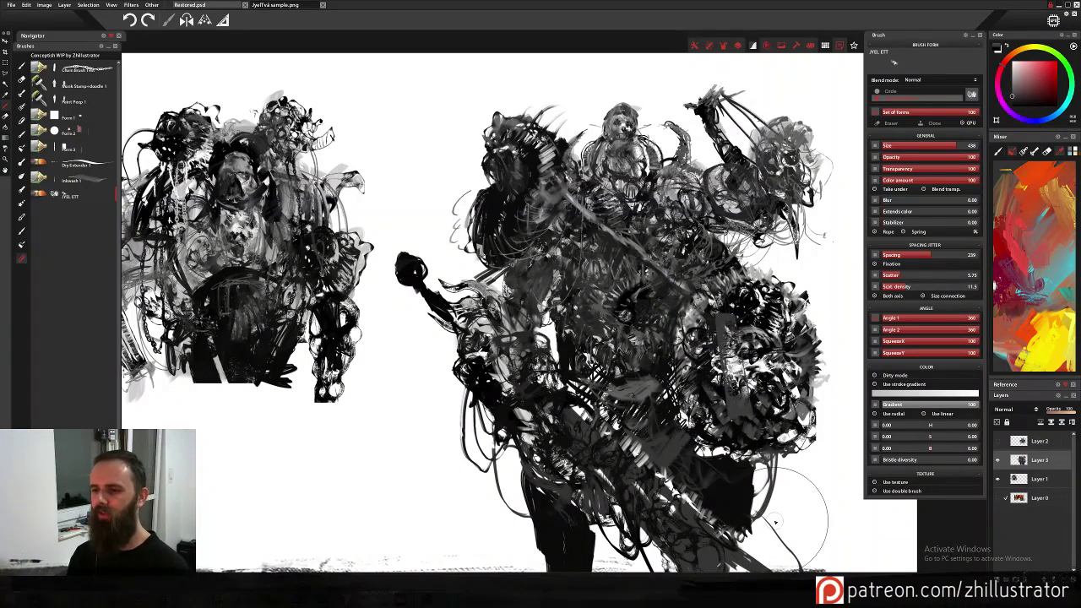
{"action": "left_click", "coordinate": [732, 361]}
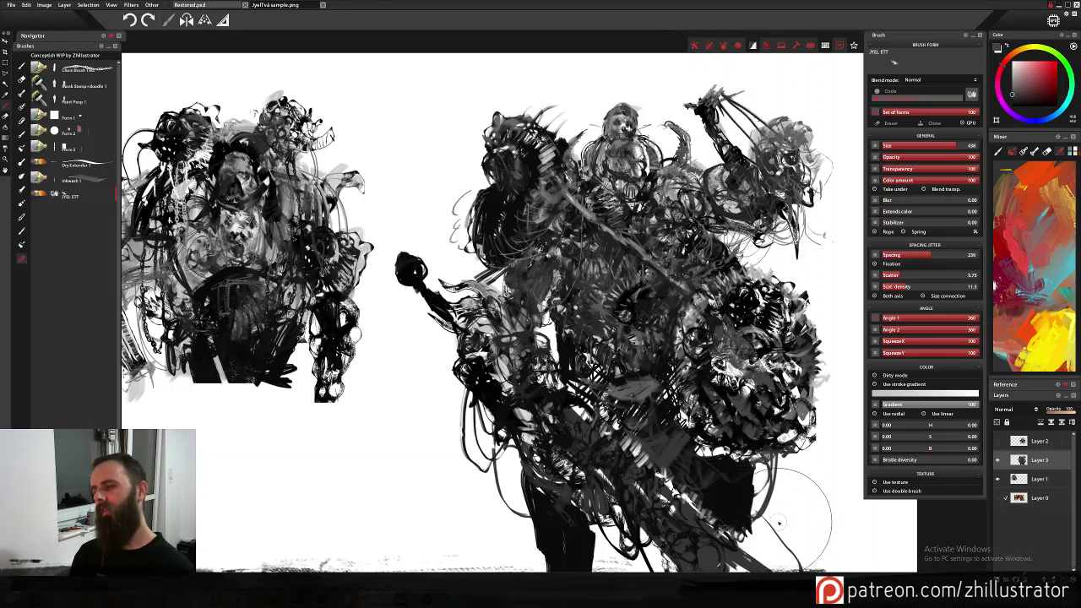
Try grey and dark stamps at the shield's outer edge, undoing each one.
{"action": "left_click", "coordinate": [834, 358]}
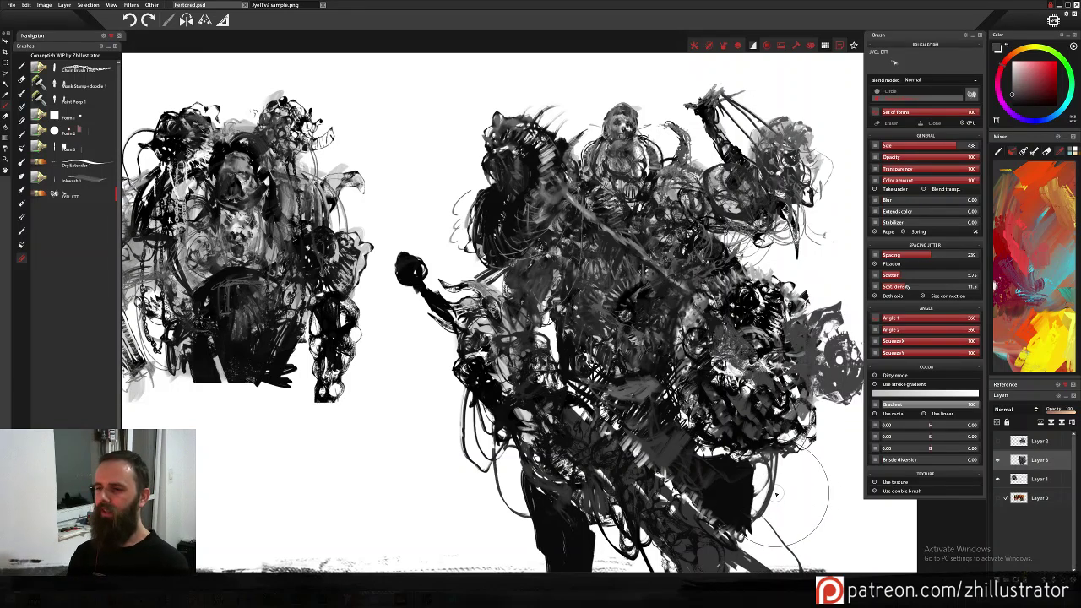
{"action": "key", "text": "ctrl+z"}
{"action": "left_click", "coordinate": [746, 296], "text": "alt"}
{"action": "left_click", "coordinate": [799, 365]}
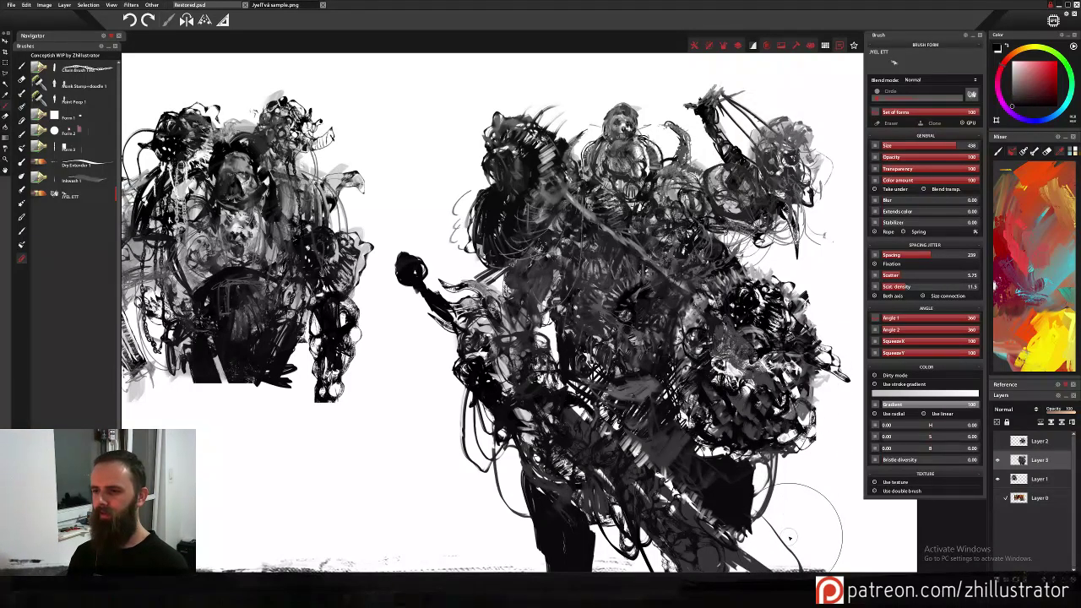
{"action": "key", "text": "ctrl+z"}
Stamp dark detail over the black leg beneath the shield and add fine grey Dry Extender 1 strokes to the diagonal form.
{"action": "mouse_move", "coordinate": [730, 473]}
{"action": "left_mouse_down"}
{"action": "mouse_move", "coordinate": [717, 524]}
{"action": "mouse_move", "coordinate": [735, 498]}
{"action": "mouse_move", "coordinate": [709, 540]}
{"action": "mouse_move", "coordinate": [727, 536]}
{"action": "mouse_move", "coordinate": [676, 498]}
{"action": "mouse_move", "coordinate": [642, 439]}
{"action": "mouse_move", "coordinate": [642, 405]}
{"action": "mouse_move", "coordinate": [591, 397]}
{"action": "left_mouse_up"}
{"action": "left_click", "coordinate": [84, 166]}
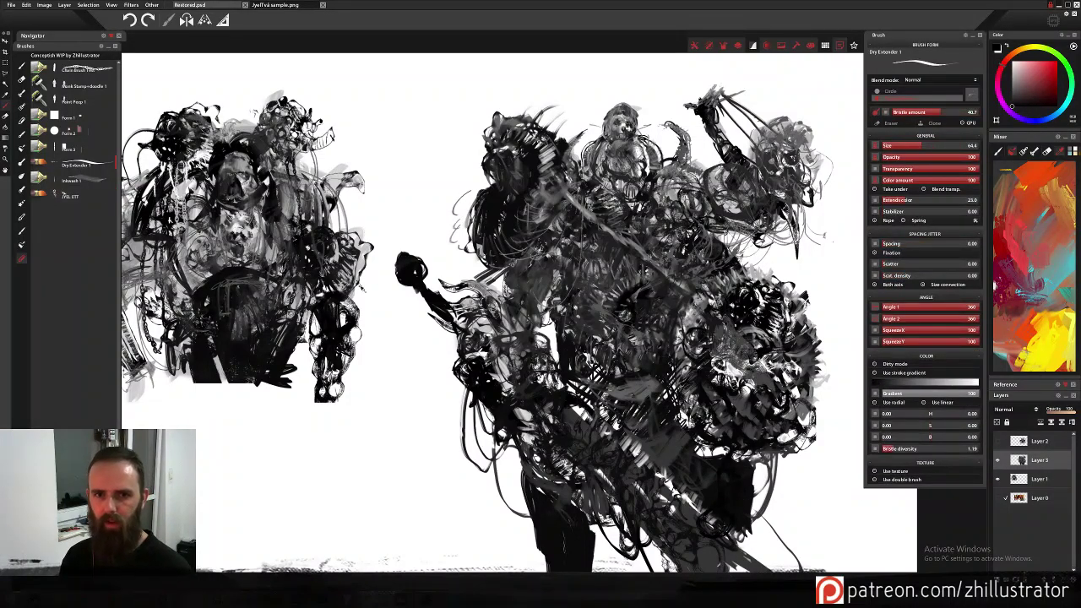
Switch to Inkwash 1 and paint grey texture and light rib-like strokes along the diagonal form below the shield.
{"action": "left_click", "coordinate": [85, 180]}
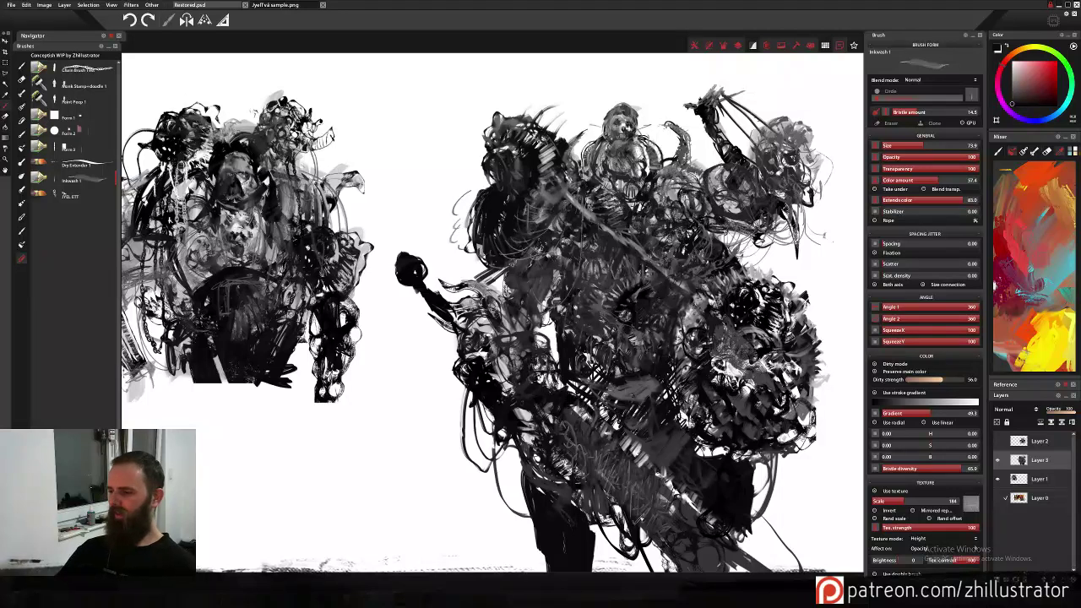
{"action": "scroll", "coordinate": [630, 507], "scroll_direction": "down", "scroll_amount": 2}
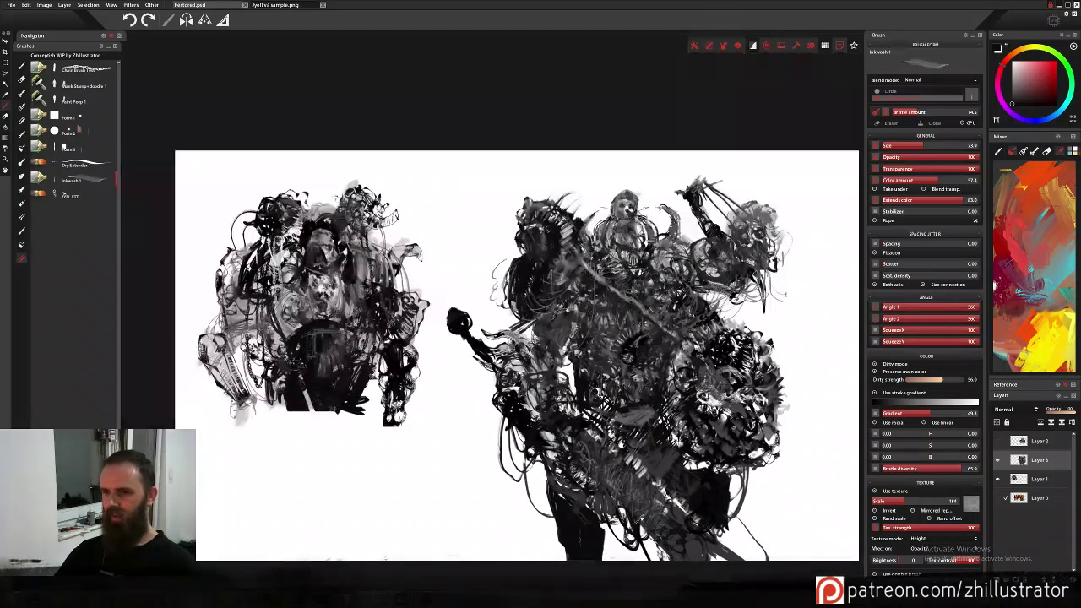
{"action": "scroll", "coordinate": [635, 516], "scroll_direction": "up", "scroll_amount": 2}
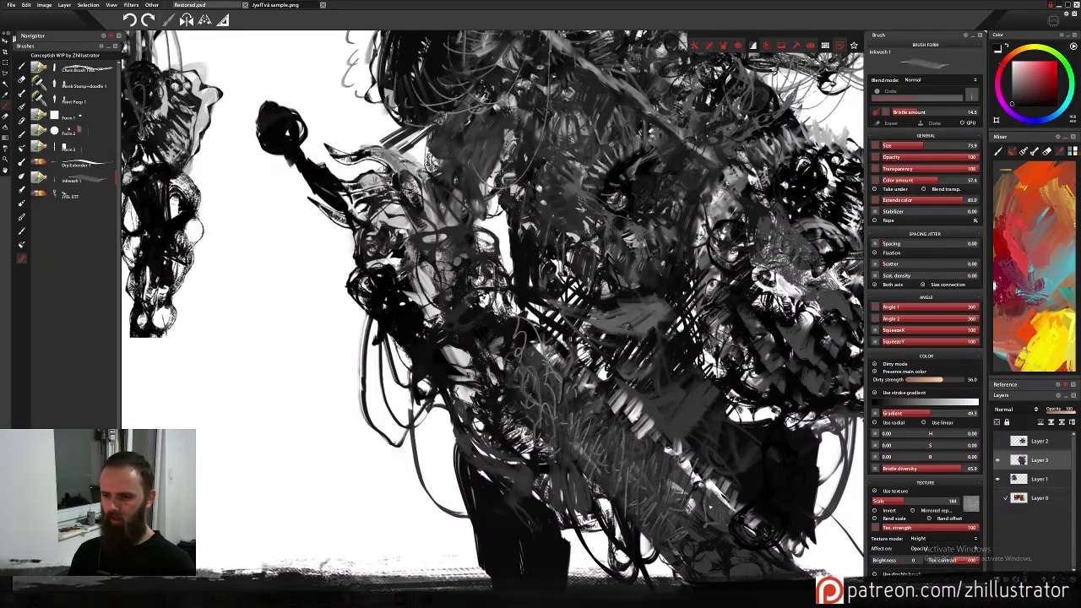
{"action": "left_click_drag", "start_coordinate": [728, 521], "coordinate": [675, 400]}
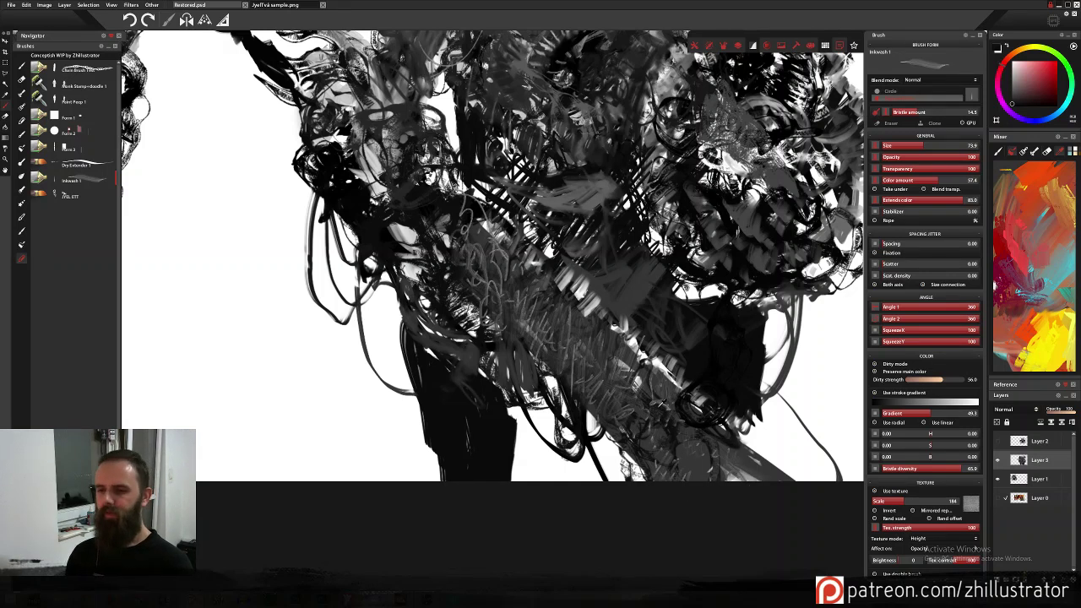
Draw thin dark and grey strokes beside the light ribs of the diagonal form with Dry Extender 1, using sampled tones.
{"action": "left_click", "coordinate": [82, 165]}
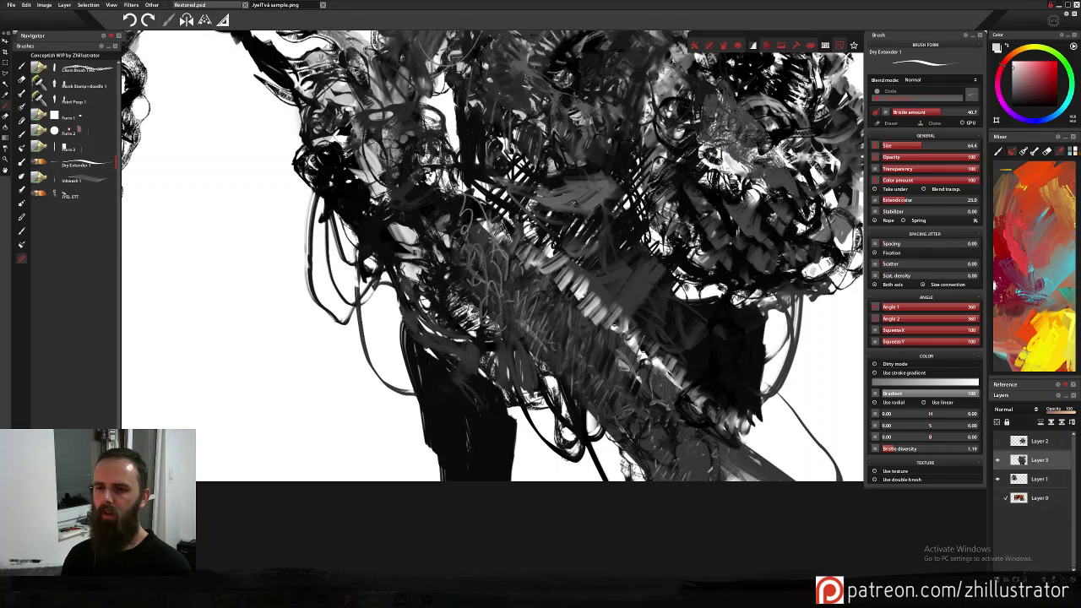
{"action": "left_click", "coordinate": [589, 273], "text": "alt"}
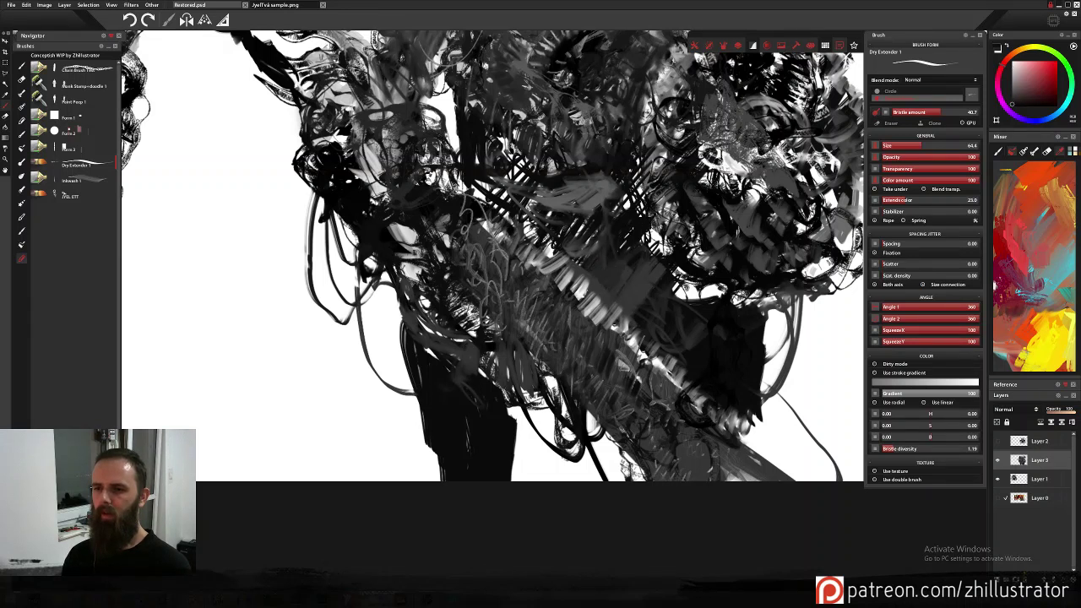
{"action": "mouse_move", "coordinate": [544, 233]}
{"action": "left_mouse_down"}
{"action": "mouse_move", "coordinate": [540, 193]}
{"action": "mouse_move", "coordinate": [551, 215]}
{"action": "left_mouse_up"}
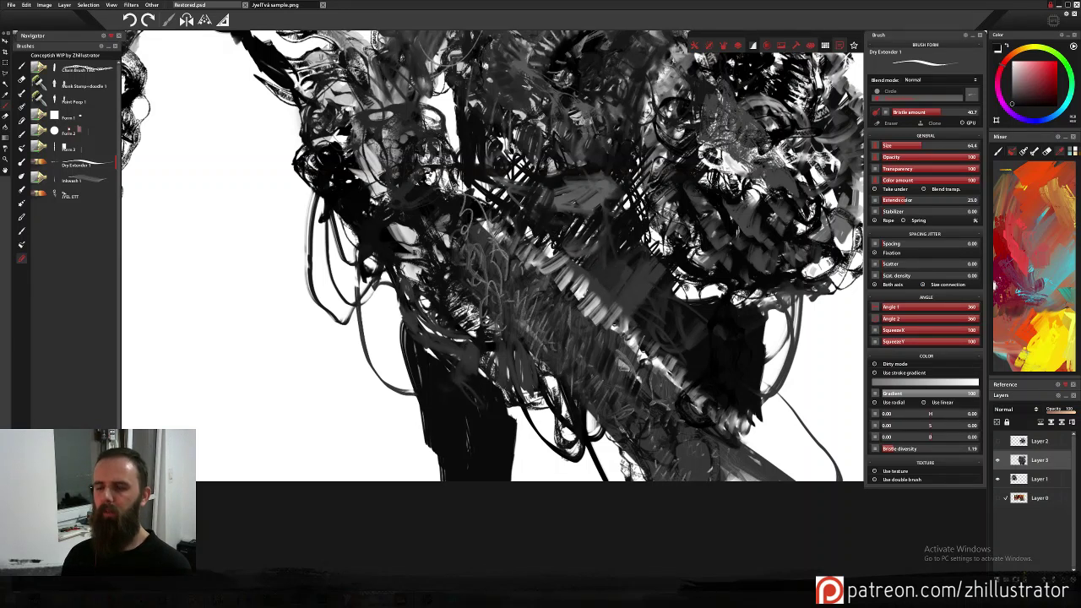
{"action": "left_click_drag", "start_coordinate": [559, 304], "coordinate": [631, 319]}
{"action": "left_click", "coordinate": [617, 336], "text": "alt"}
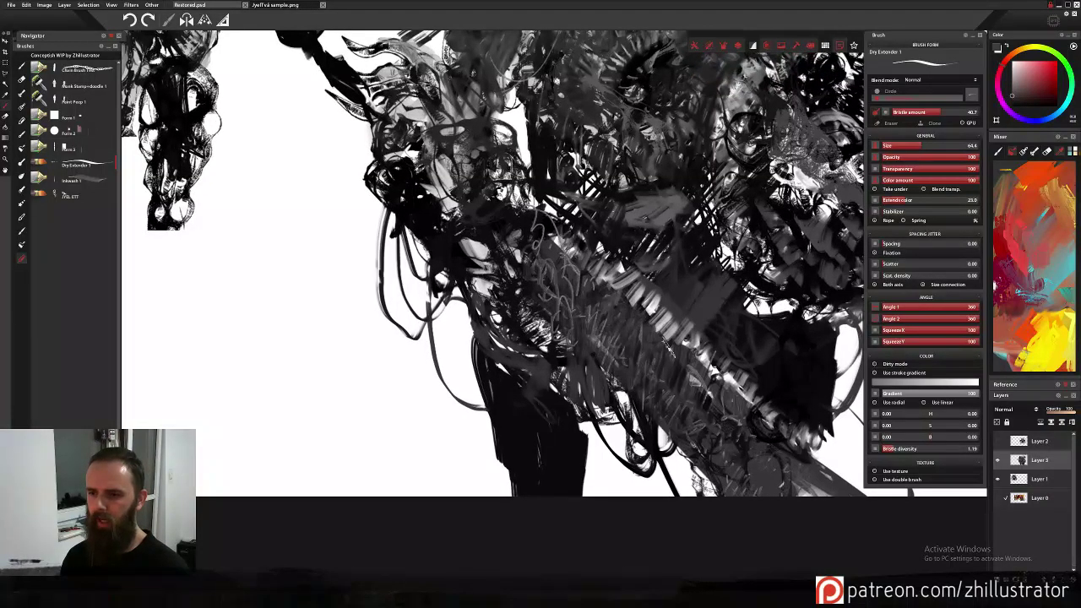
{"action": "left_click_drag", "start_coordinate": [686, 373], "coordinate": [697, 430]}
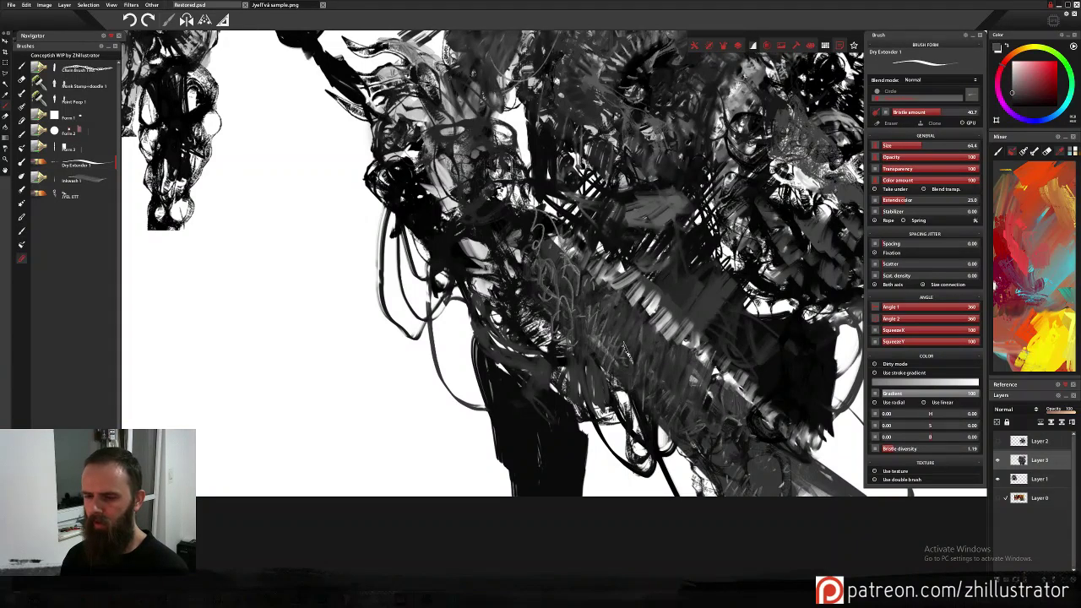
Add short grey Dry Extender 1 strokes to the diagonal form's lower end and along the shield's inner and lower rim.
{"action": "mouse_move", "coordinate": [728, 415]}
{"action": "left_mouse_down"}
{"action": "mouse_move", "coordinate": [756, 469]}
{"action": "mouse_move", "coordinate": [781, 456]}
{"action": "mouse_move", "coordinate": [798, 494]}
{"action": "left_mouse_up"}
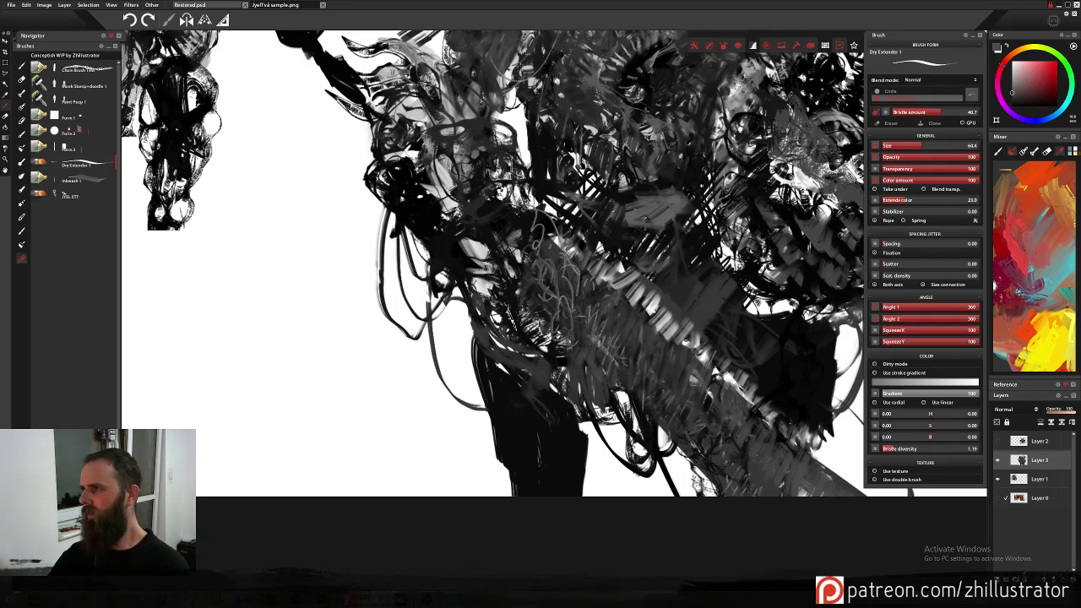
{"action": "scroll", "coordinate": [514, 317], "scroll_direction": "down", "scroll_amount": 7}
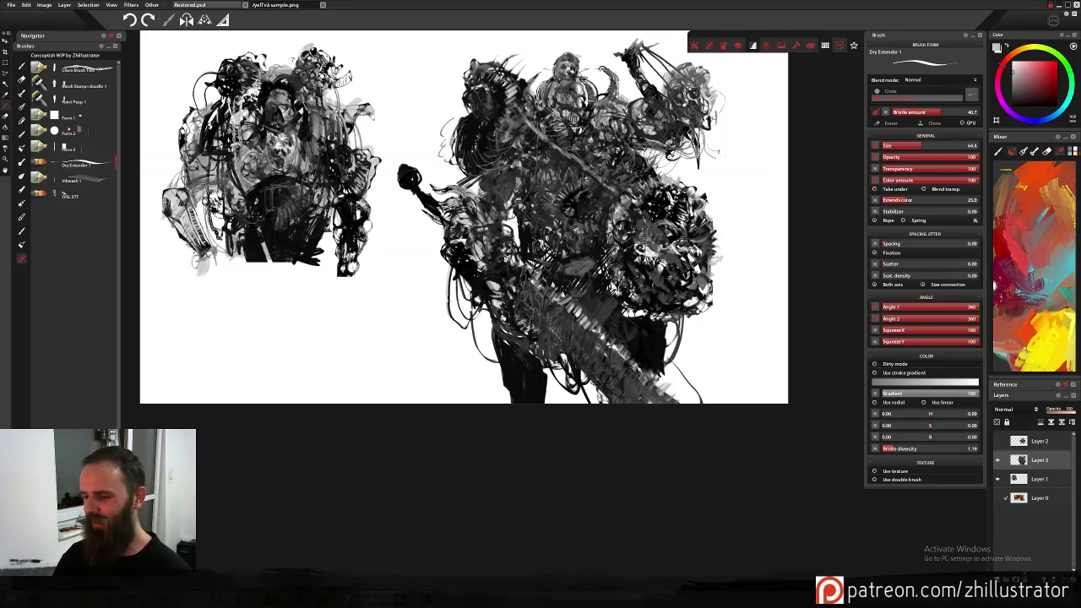
{"action": "scroll", "coordinate": [638, 368], "scroll_direction": "down", "scroll_amount": 3}
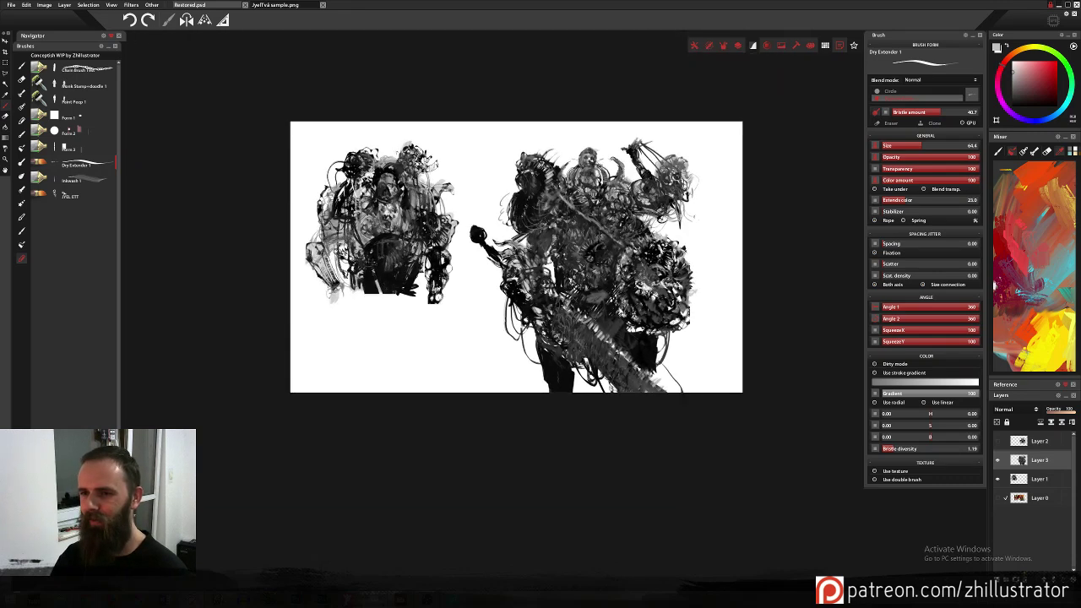
{"action": "scroll", "coordinate": [637, 368], "scroll_direction": "up", "scroll_amount": 1}
{"action": "scroll", "coordinate": [639, 369], "scroll_direction": "up", "scroll_amount": 3}
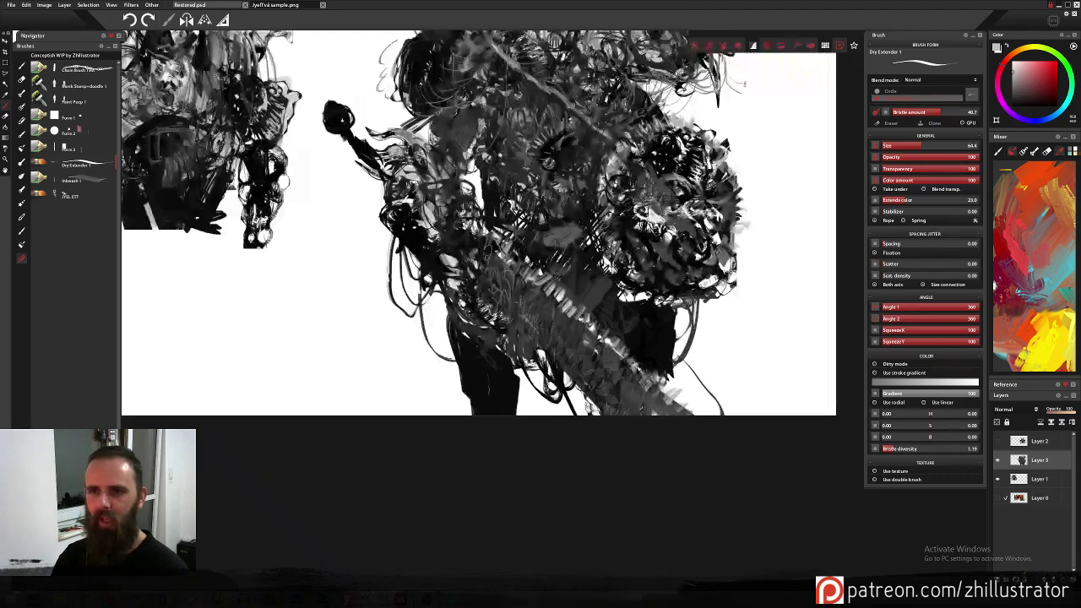
{"action": "left_click_drag", "start_coordinate": [692, 223], "coordinate": [637, 418]}
{"action": "mouse_move", "coordinate": [532, 309]}
{"action": "left_mouse_down"}
{"action": "mouse_move", "coordinate": [507, 346]}
{"action": "mouse_move", "coordinate": [548, 438]}
{"action": "mouse_move", "coordinate": [682, 443]}
{"action": "left_mouse_up"}
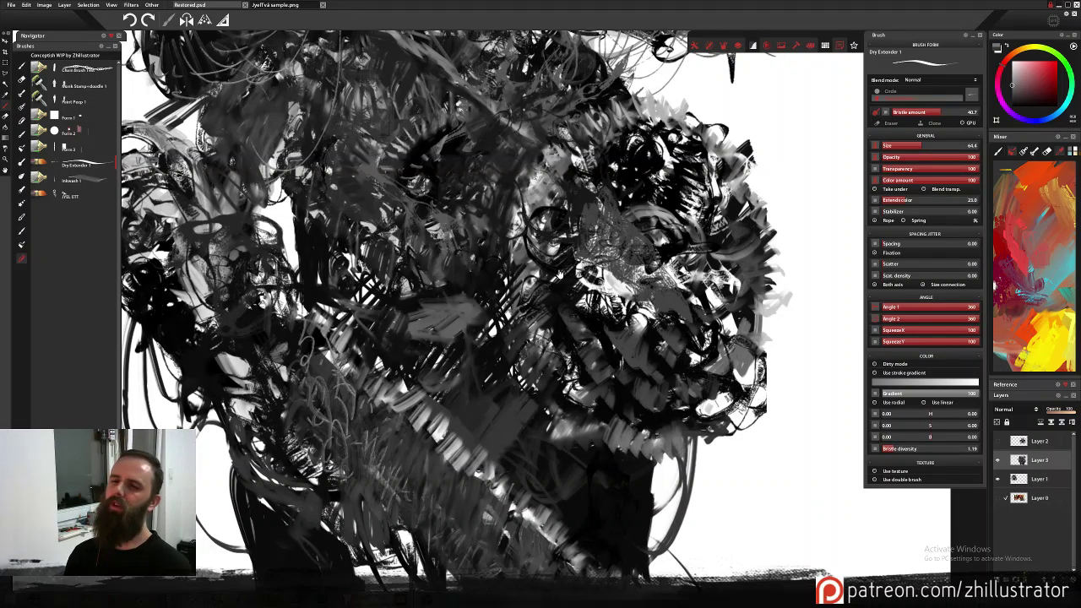
{"action": "scroll", "coordinate": [560, 273], "scroll_direction": "up", "scroll_amount": 1}
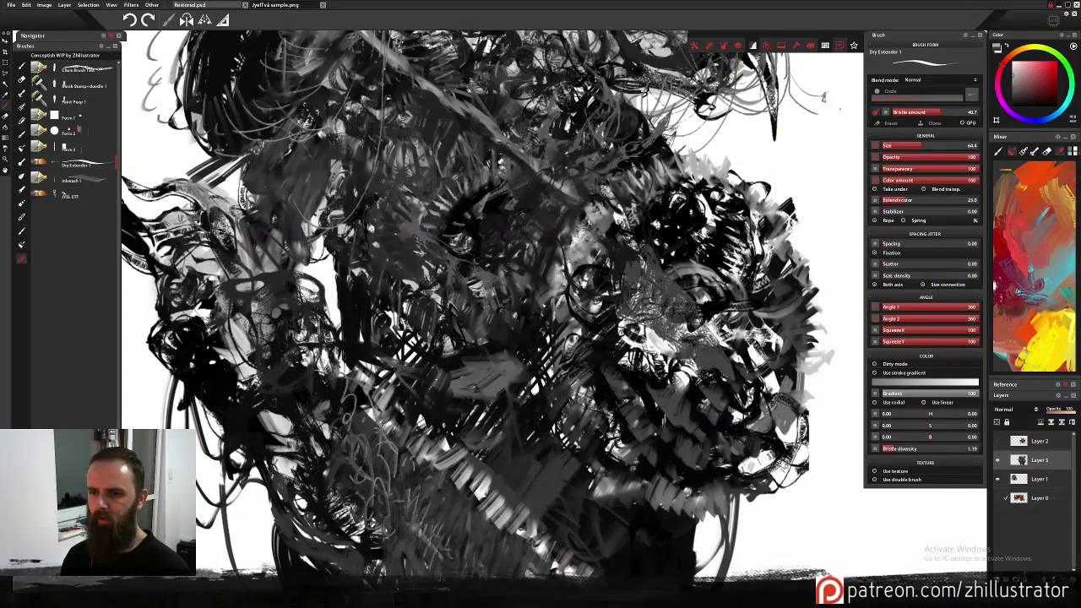
{"action": "mouse_move", "coordinate": [564, 346]}
{"action": "left_mouse_down"}
{"action": "mouse_move", "coordinate": [574, 397]}
{"action": "mouse_move", "coordinate": [549, 346]}
{"action": "mouse_move", "coordinate": [557, 397]}
{"action": "mouse_move", "coordinate": [586, 444]}
{"action": "mouse_move", "coordinate": [574, 429]}
{"action": "mouse_move", "coordinate": [598, 424]}
{"action": "left_mouse_up"}
{"action": "mouse_move", "coordinate": [579, 372]}
{"action": "left_mouse_down"}
{"action": "mouse_move", "coordinate": [642, 460]}
{"action": "mouse_move", "coordinate": [686, 469]}
{"action": "left_mouse_up"}
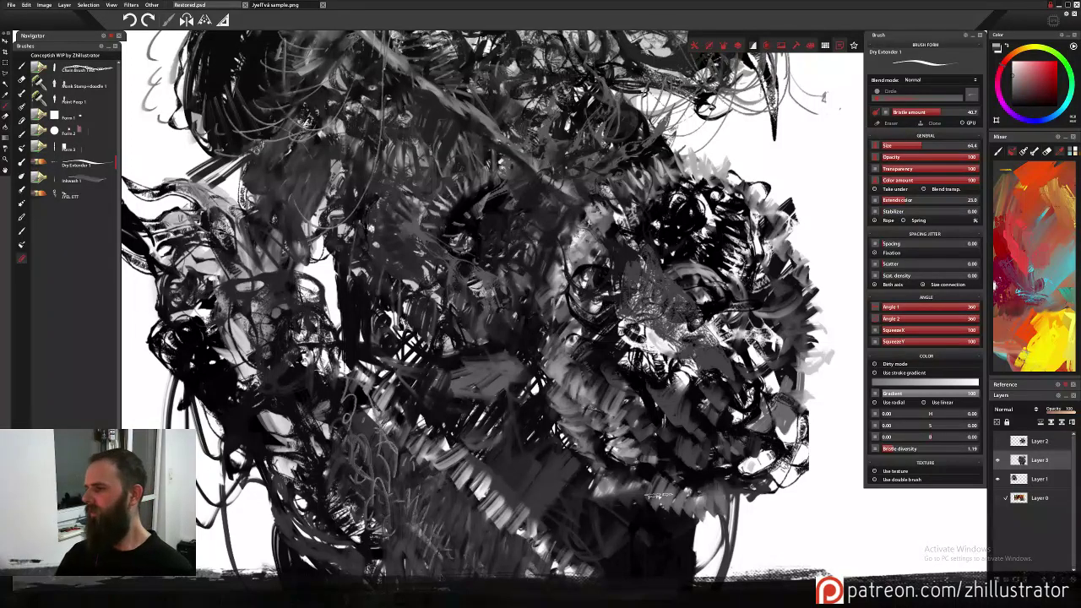
Review both sketches by toggling the visibility of Layer 3 and Layer 2, leaving Layer 3 shown and Layer 2 hidden.
{"action": "scroll", "coordinate": [657, 496], "scroll_direction": "down", "scroll_amount": 4}
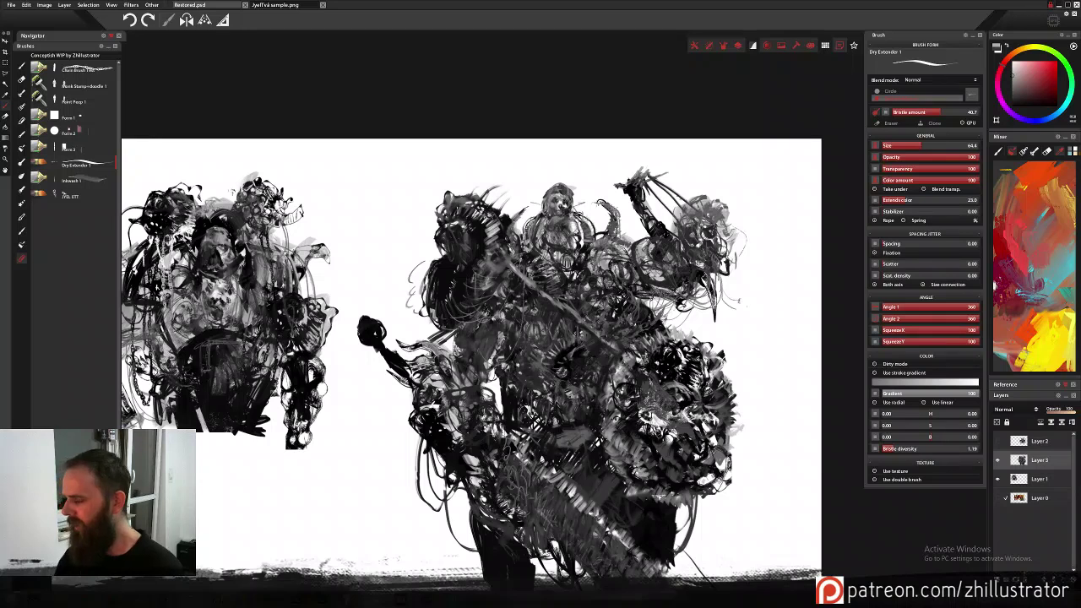
{"action": "left_click_drag", "start_coordinate": [585, 355], "coordinate": [602, 286]}
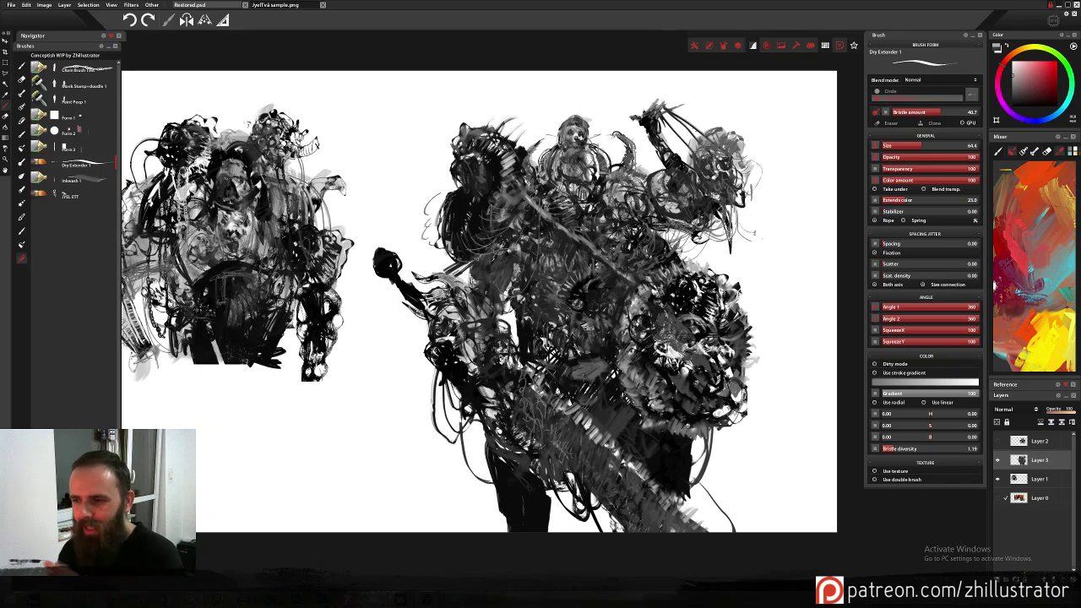
{"action": "left_click", "coordinate": [997, 461]}
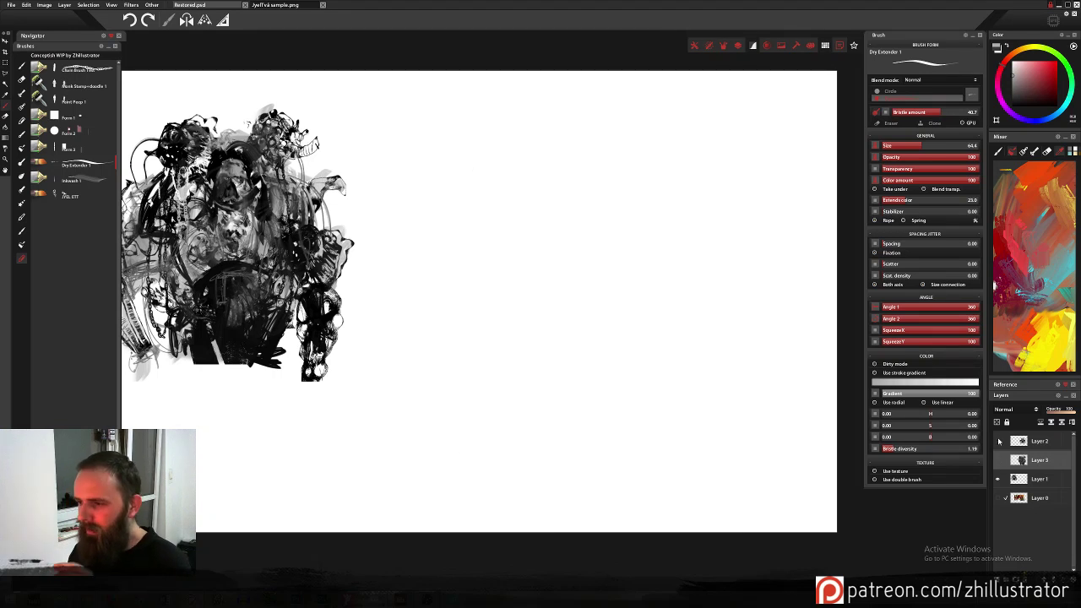
{"action": "left_click", "coordinate": [999, 441]}
{"action": "left_click", "coordinate": [1000, 441]}
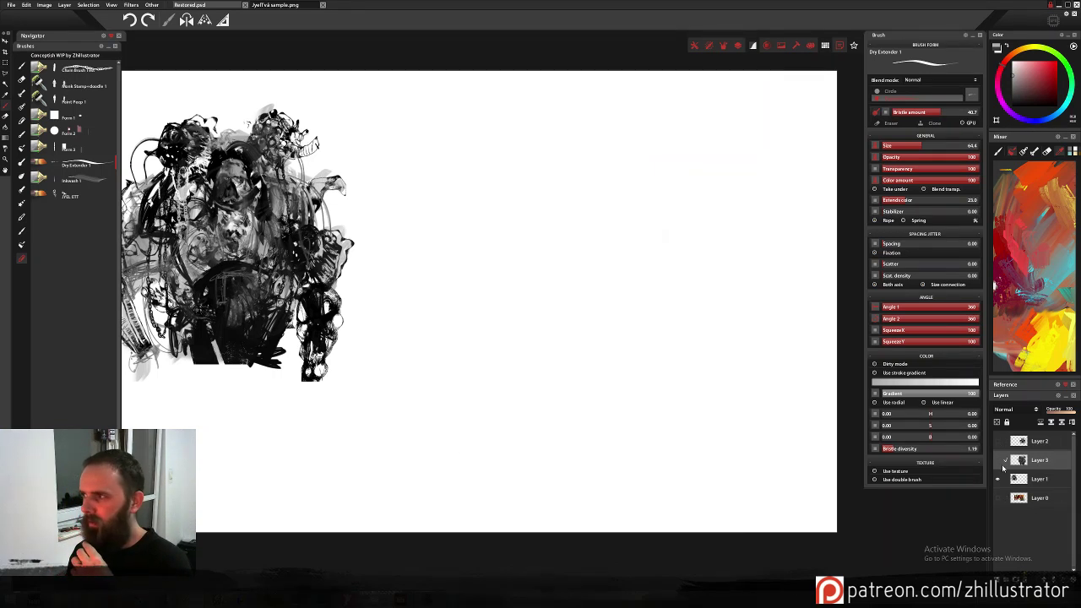
{"action": "left_click", "coordinate": [1001, 463]}
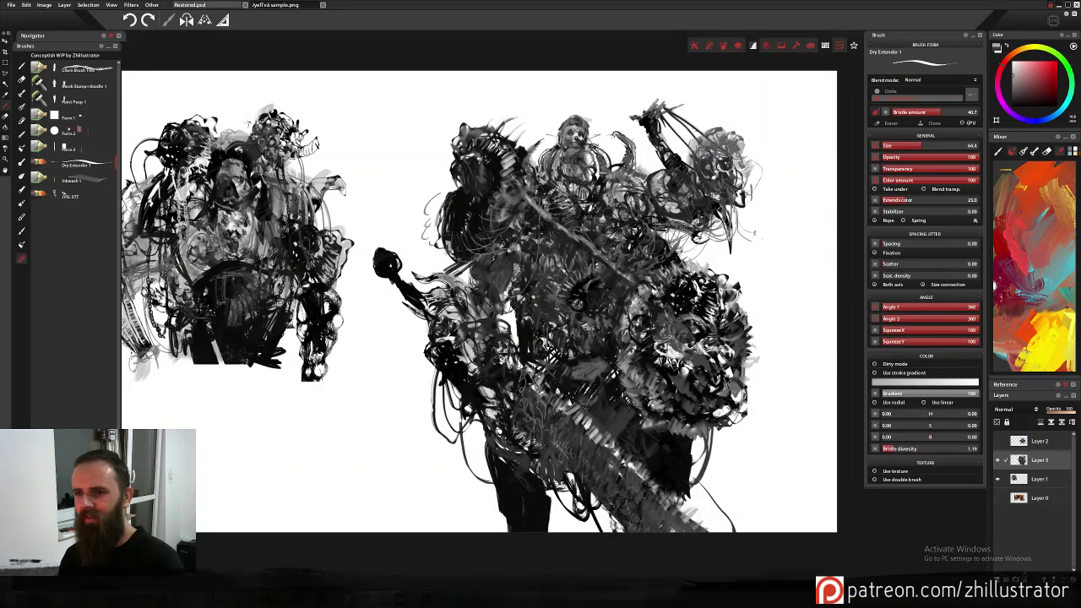
On Layer 1, use the JYEL ETT brush with a sampled dark tone to stamp a foot-like form beneath the left figure's black leg.
{"action": "left_click_drag", "start_coordinate": [553, 312], "coordinate": [637, 300]}
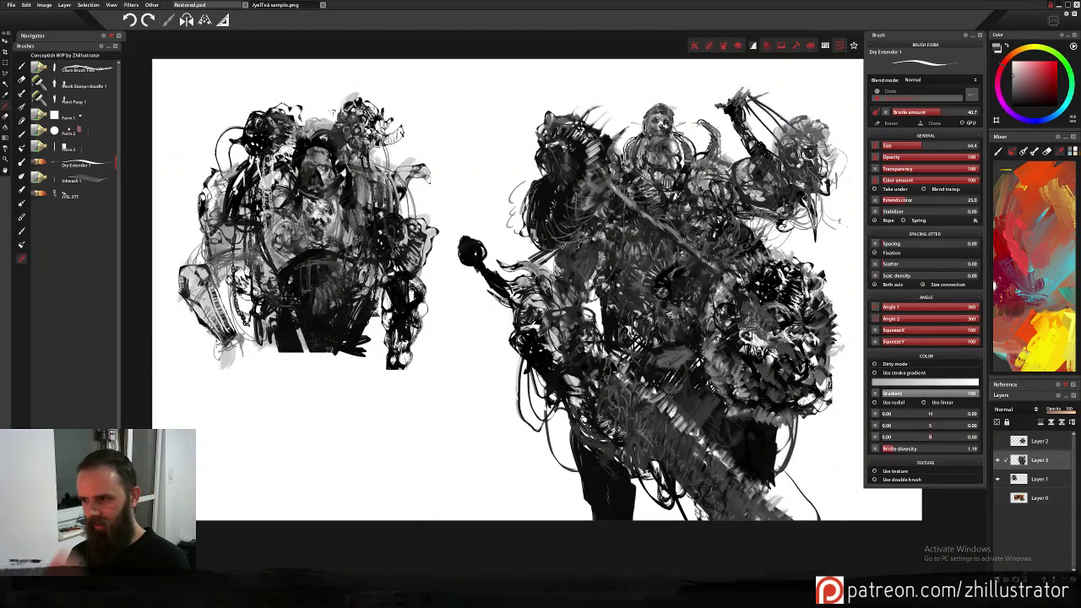
{"action": "left_click", "coordinate": [1023, 481]}
{"action": "left_click_drag", "start_coordinate": [392, 323], "coordinate": [470, 313]}
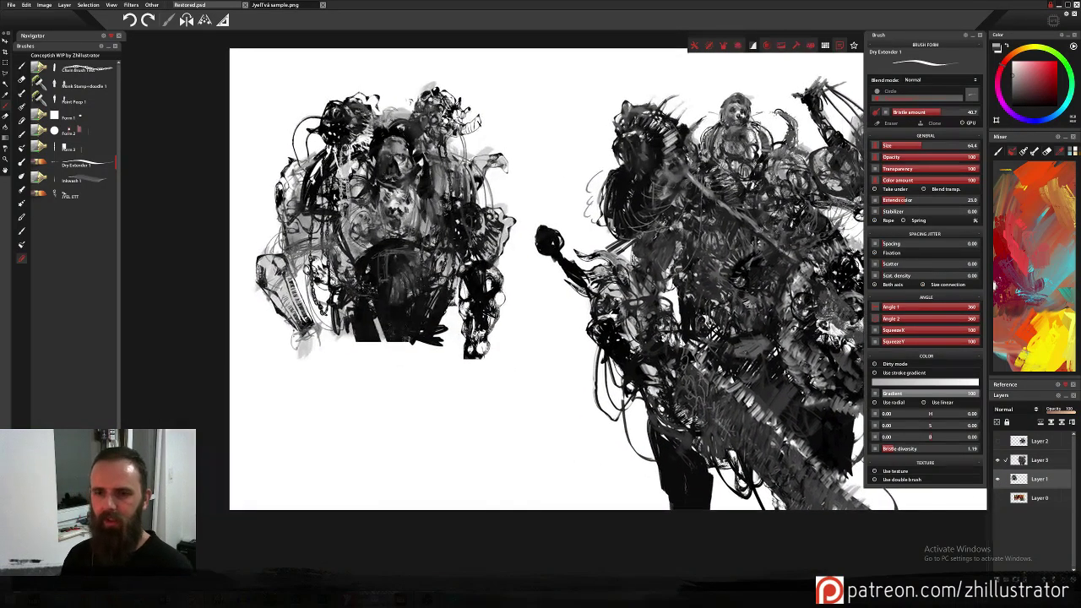
{"action": "left_click", "coordinate": [71, 197]}
{"action": "left_click_drag", "start_coordinate": [441, 374], "coordinate": [490, 397]}
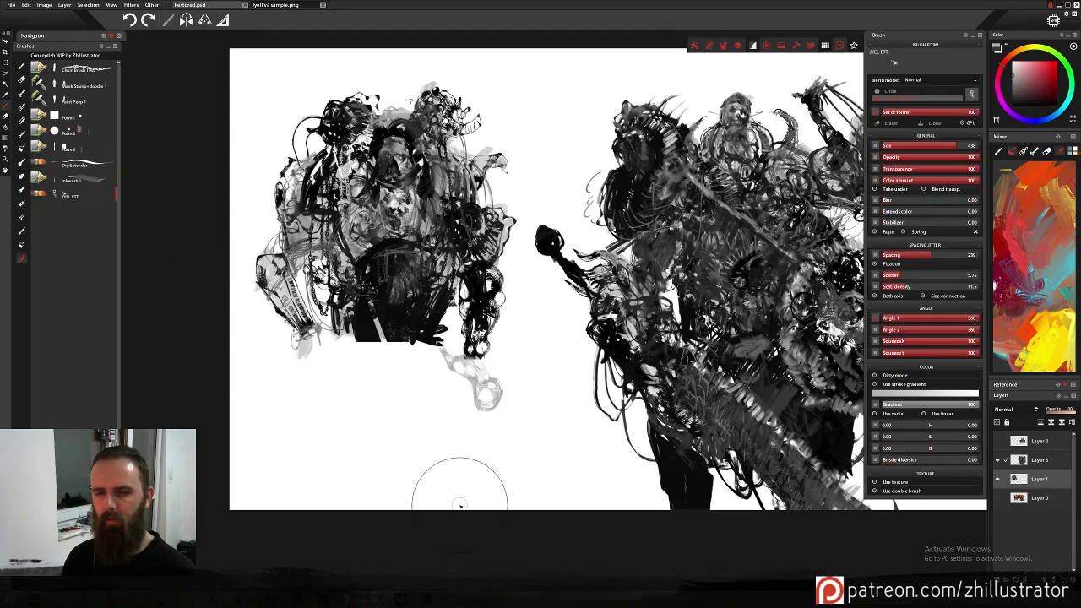
{"action": "key", "text": "ctrl+z"}
{"action": "left_click", "coordinate": [418, 331], "text": "alt"}
{"action": "left_click", "coordinate": [473, 367]}
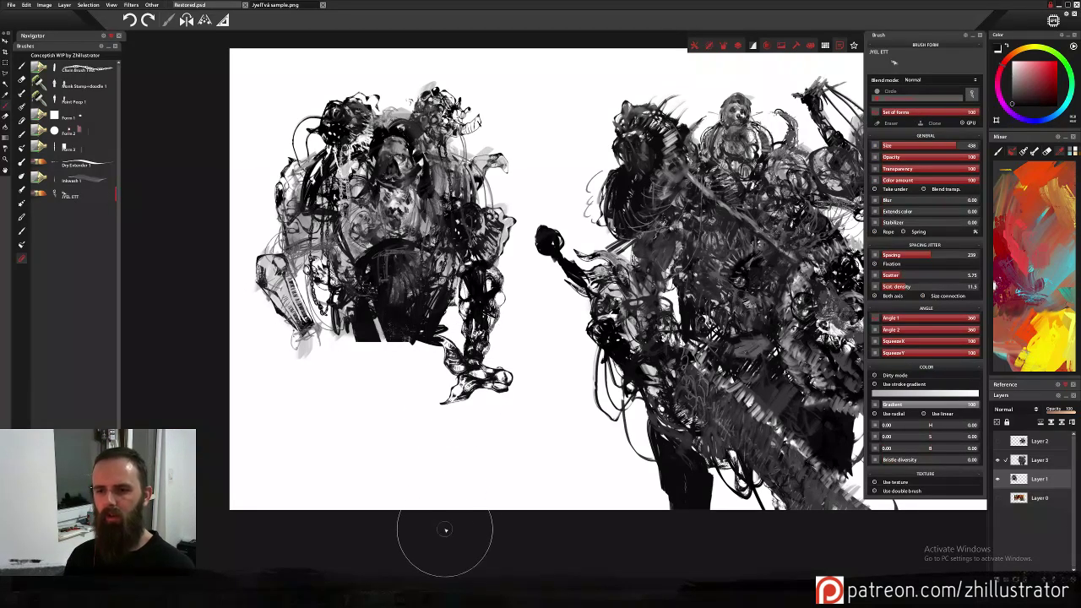
Try dark stamps below the left figure's belly, undoing the bulky ones and keeping a thin curved form along its base.
{"action": "mouse_move", "coordinate": [448, 393]}
{"action": "left_mouse_down"}
{"action": "mouse_move", "coordinate": [437, 425]}
{"action": "mouse_move", "coordinate": [449, 470]}
{"action": "left_mouse_up"}
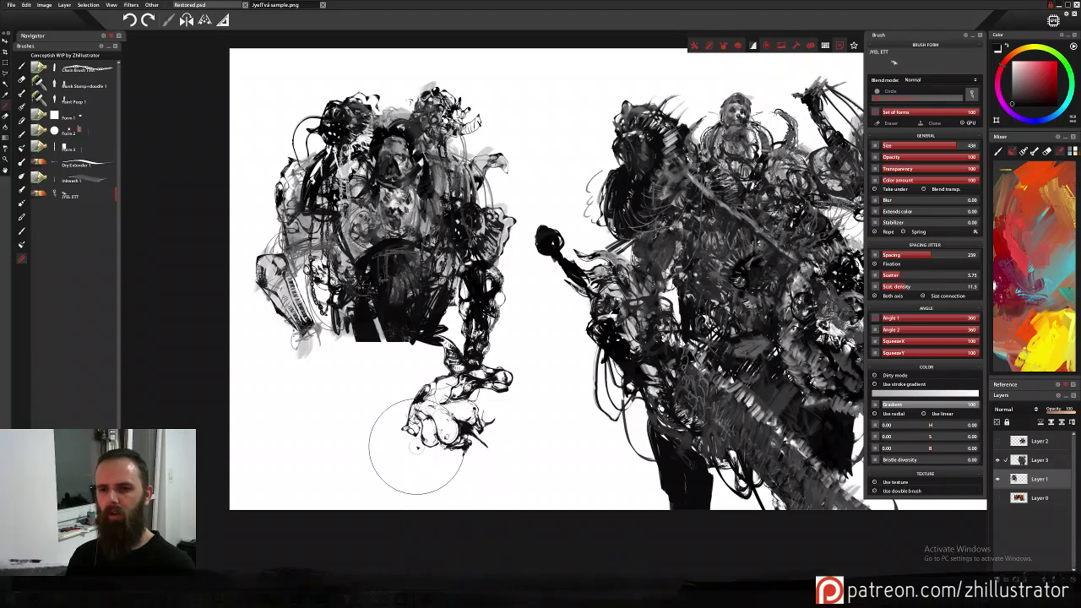
{"action": "key", "text": "ctrl+z"}
{"action": "mouse_move", "coordinate": [391, 360]}
{"action": "left_mouse_down"}
{"action": "mouse_move", "coordinate": [363, 363]}
{"action": "mouse_move", "coordinate": [379, 456]}
{"action": "left_mouse_up"}
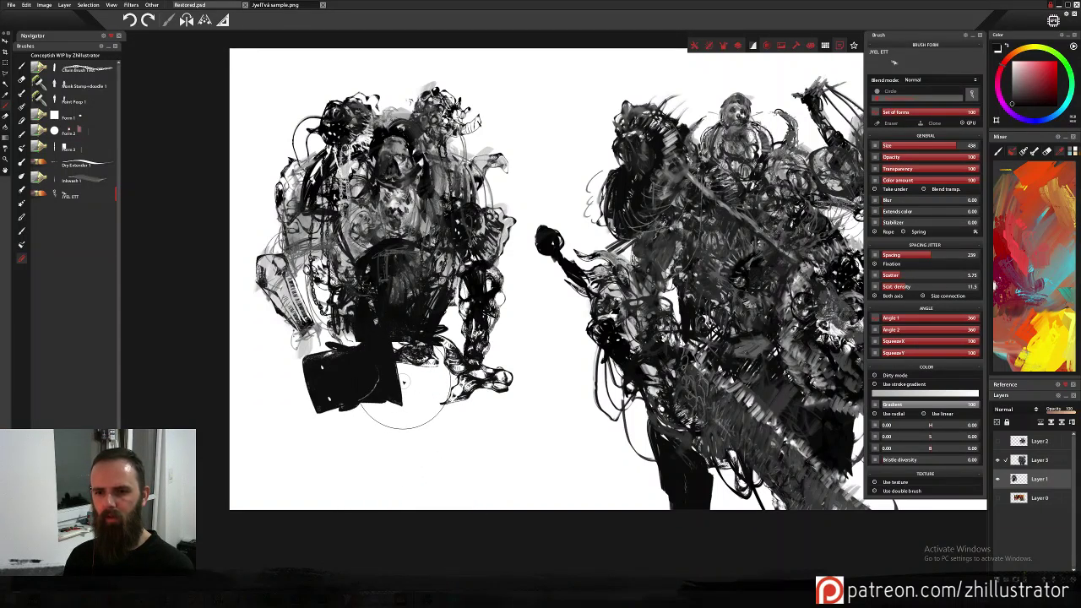
{"action": "left_click_drag", "start_coordinate": [404, 382], "coordinate": [391, 434]}
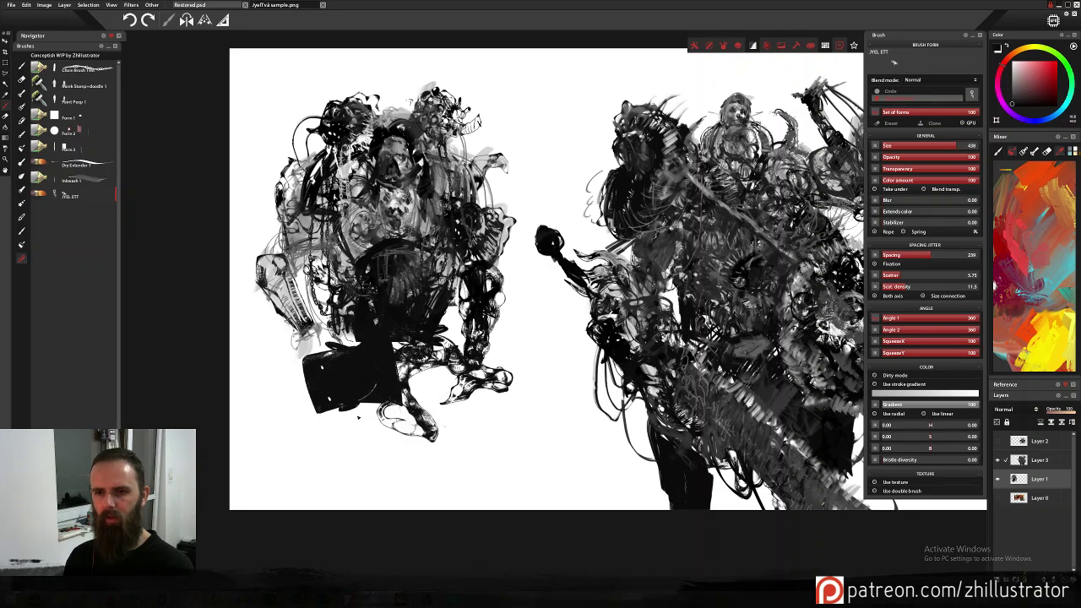
{"action": "key", "text": "ctrl+z"}
{"action": "key", "text": "ctrl+z"}
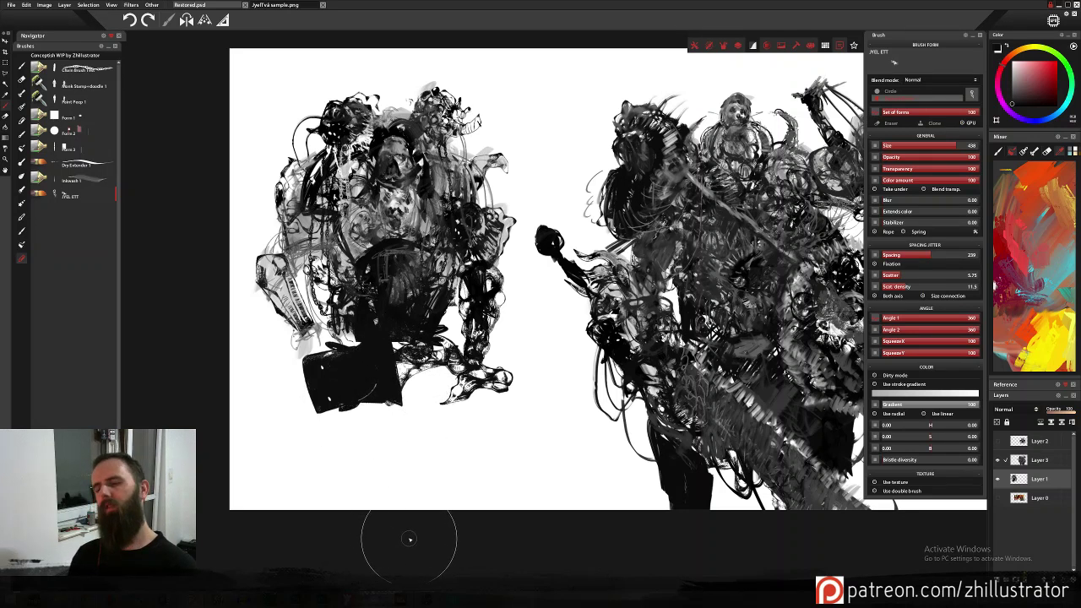
{"action": "key", "text": "ctrl+z"}
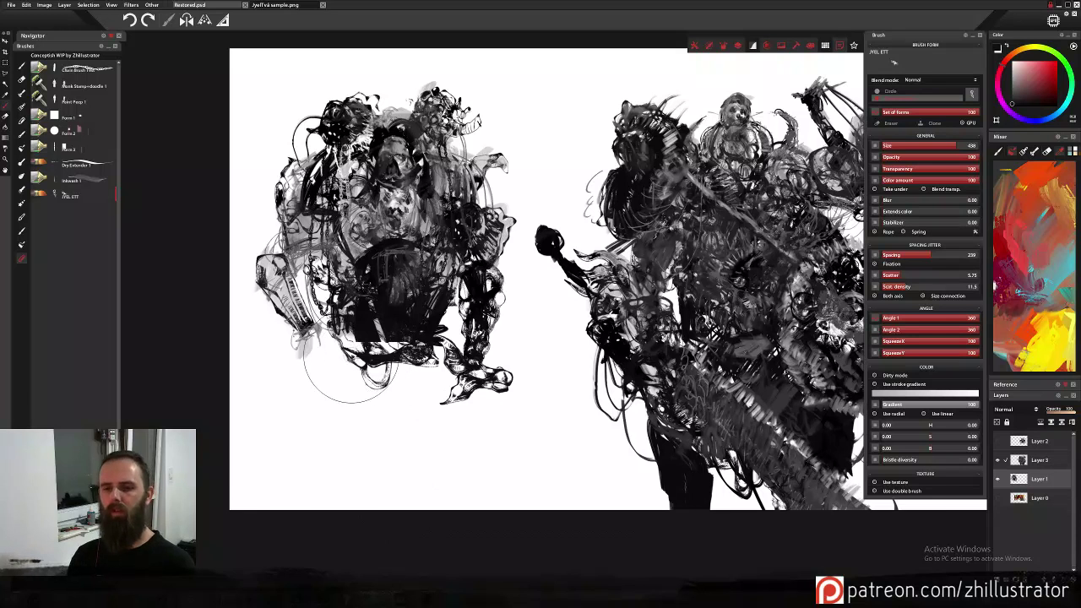
Stamp a dark clawed hand below the left figure's outer forearm, undoing the extra stamps over the arm.
{"action": "key", "text": "ctrl+z"}
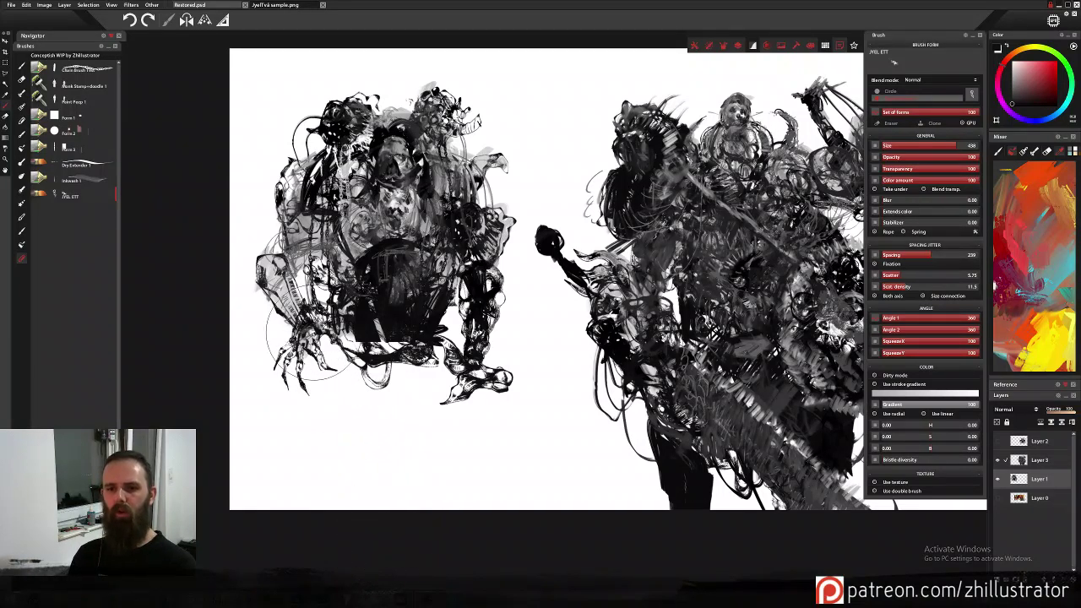
{"action": "left_click_drag", "start_coordinate": [304, 342], "coordinate": [257, 287]}
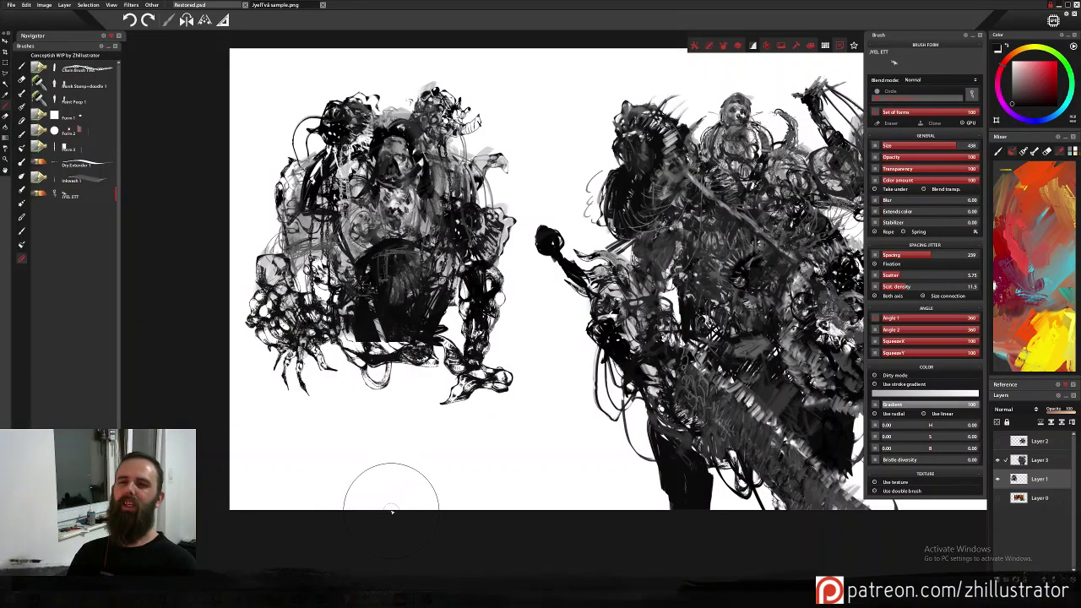
{"action": "key", "text": "ctrl+z"}
{"action": "left_click", "coordinate": [305, 320]}
{"action": "key", "text": "ctrl+z"}
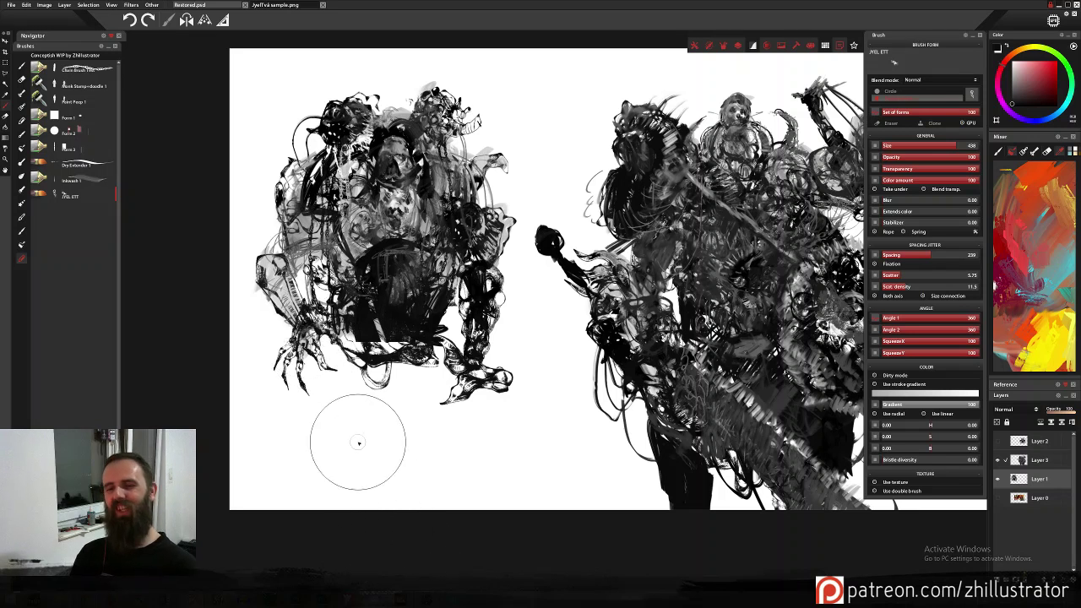
{"action": "left_click", "coordinate": [302, 336]}
{"action": "key", "text": "ctrl+z"}
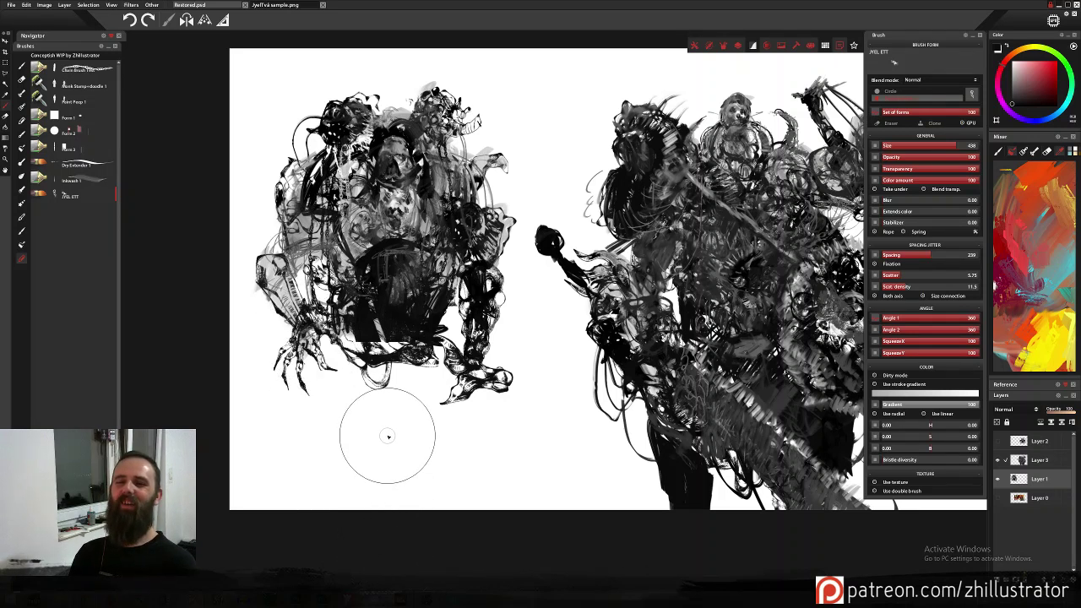
Stamp a dark, intricate cluster beneath the left figure's belly and undo the extra stamp beside it.
{"action": "left_click", "coordinate": [401, 381]}
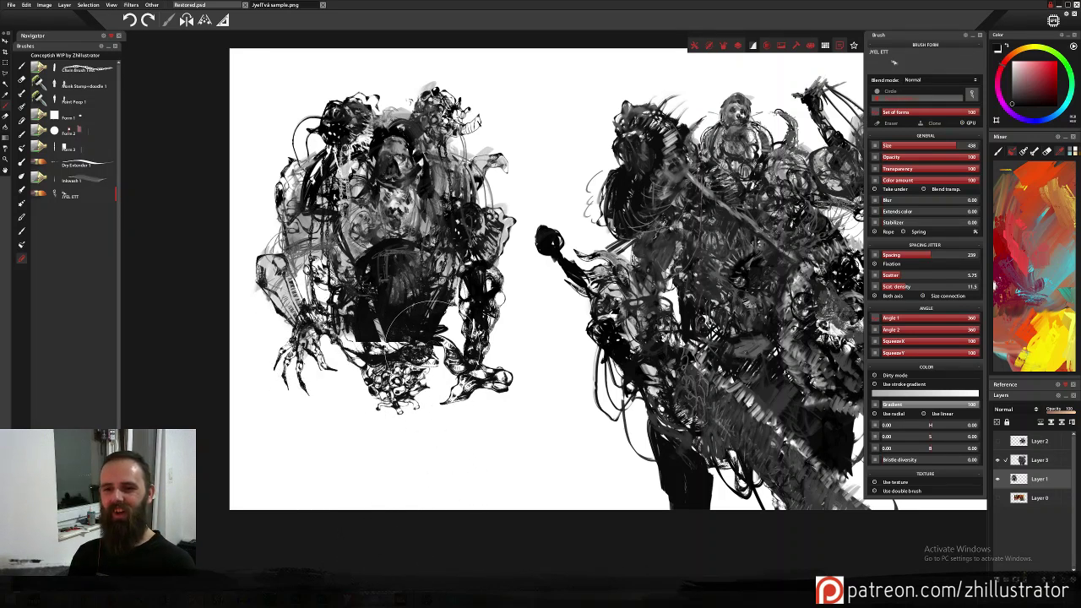
{"action": "left_click", "coordinate": [433, 349]}
{"action": "key", "text": "ctrl+z"}
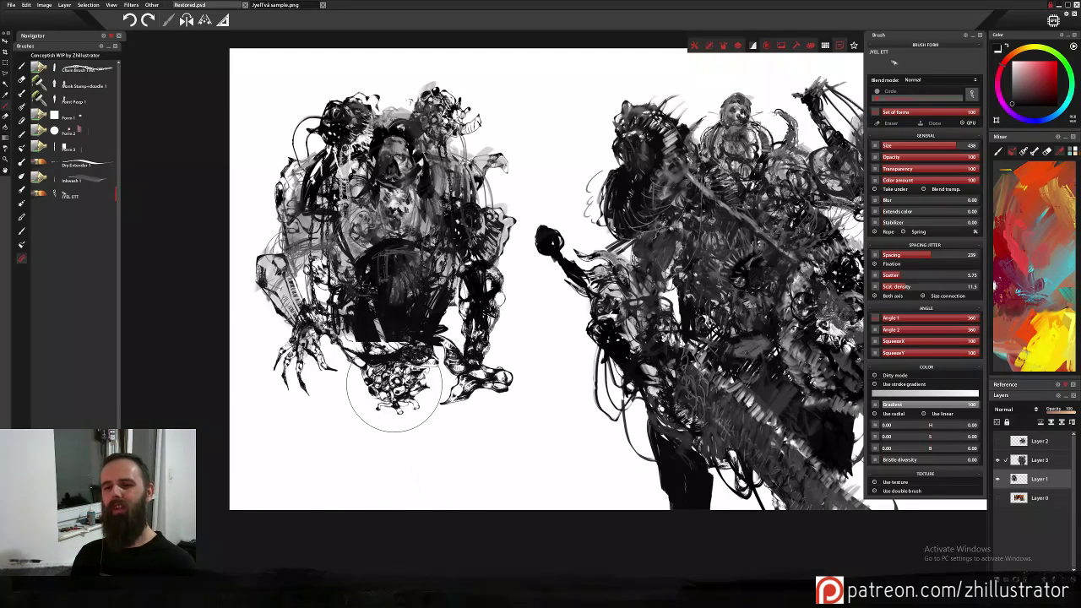
Try dark stamps over the left figure's foot and in the empty area below it, undoing each one.
{"action": "left_click", "coordinate": [470, 381]}
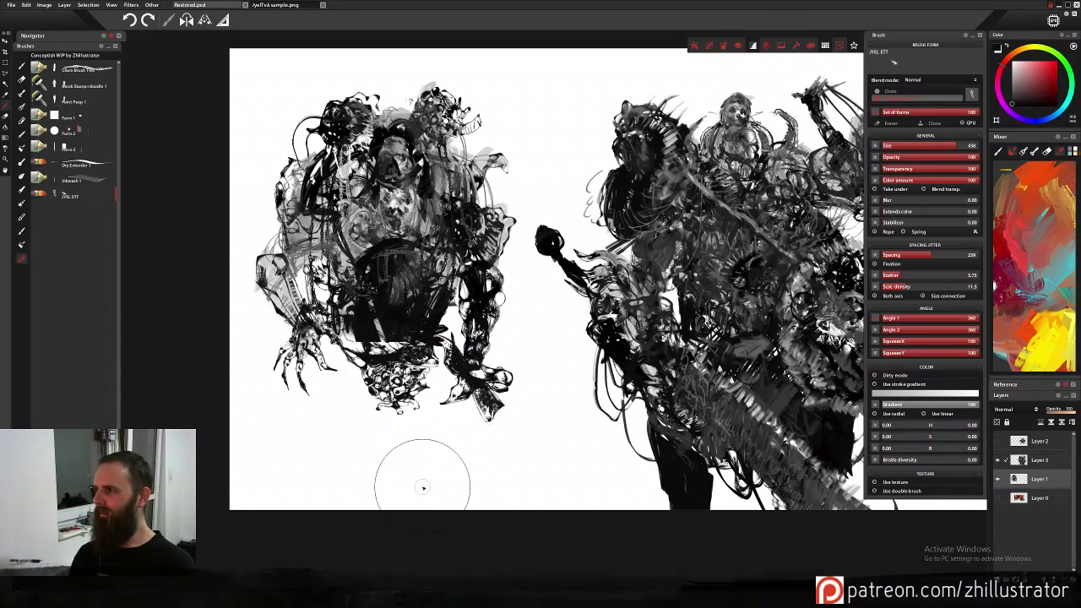
{"action": "left_click", "coordinate": [447, 395]}
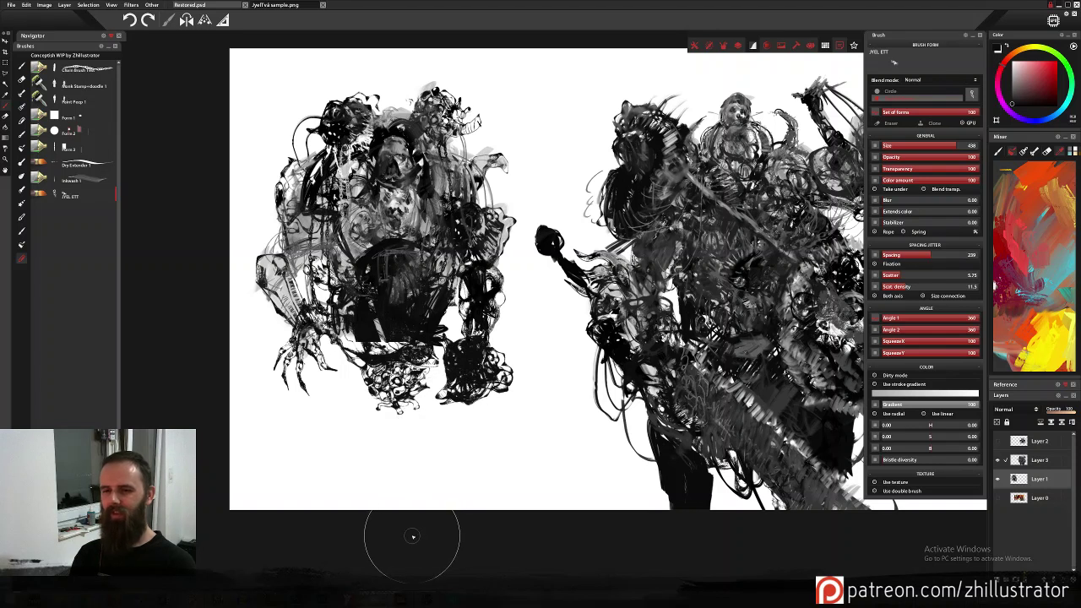
{"action": "left_click", "coordinate": [448, 440]}
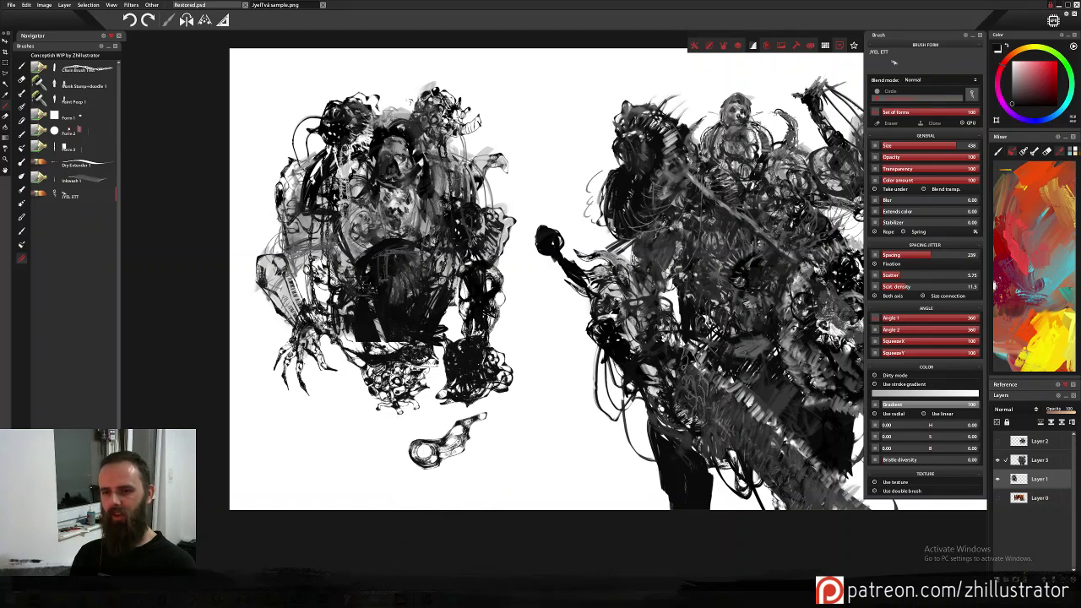
{"action": "key", "text": "ctrl+z"}
{"action": "key", "text": "ctrl+z"}
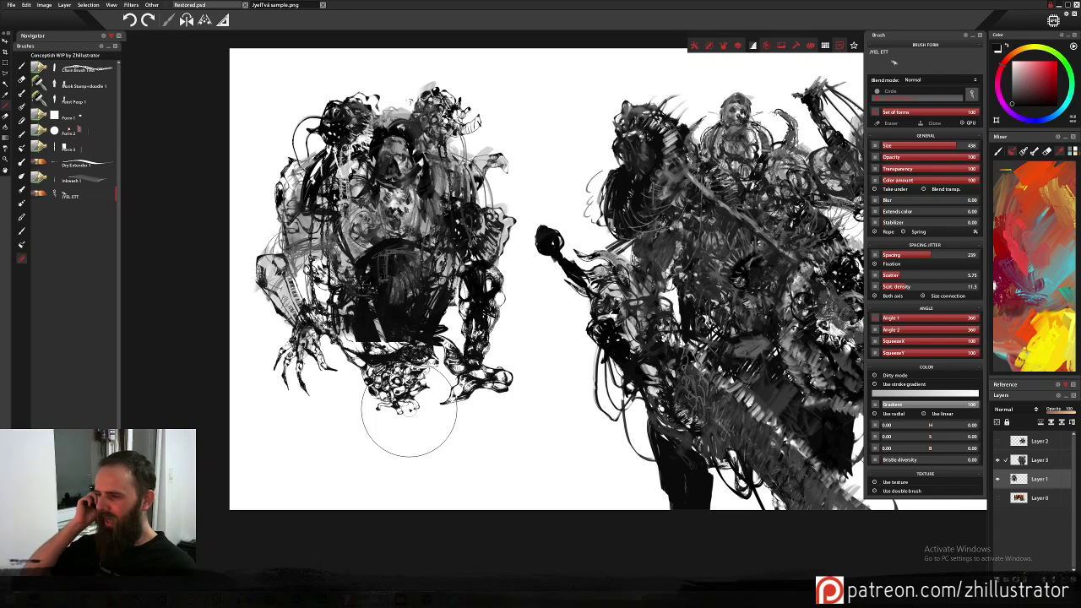
Stamp a black helmet-like form on the left figure's outer shoulder and undo the round stamp tried at the opposite shoulder.
{"action": "key", "text": "ctrl+z"}
{"action": "key", "text": "ctrl+y"}
{"action": "key", "text": "ctrl+z"}
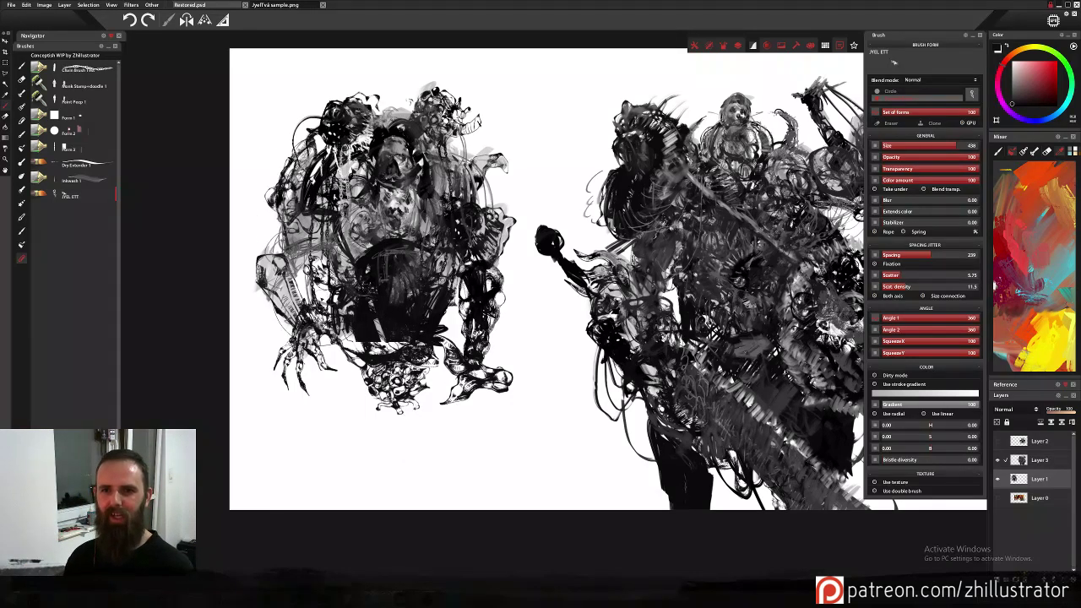
{"action": "key", "text": "ctrl+y"}
{"action": "left_click", "coordinate": [298, 174]}
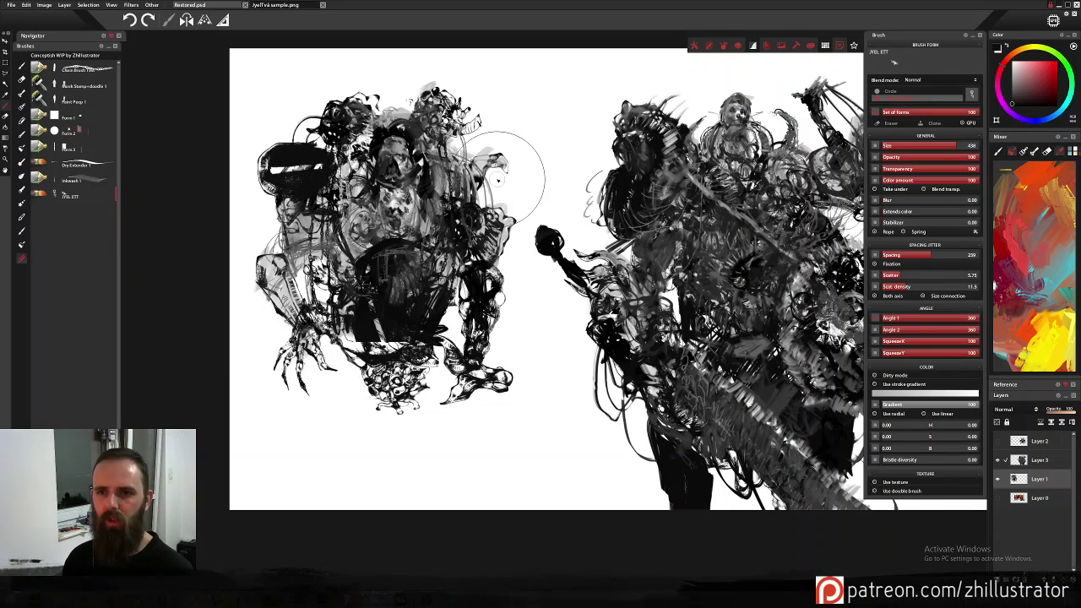
{"action": "left_click", "coordinate": [476, 159]}
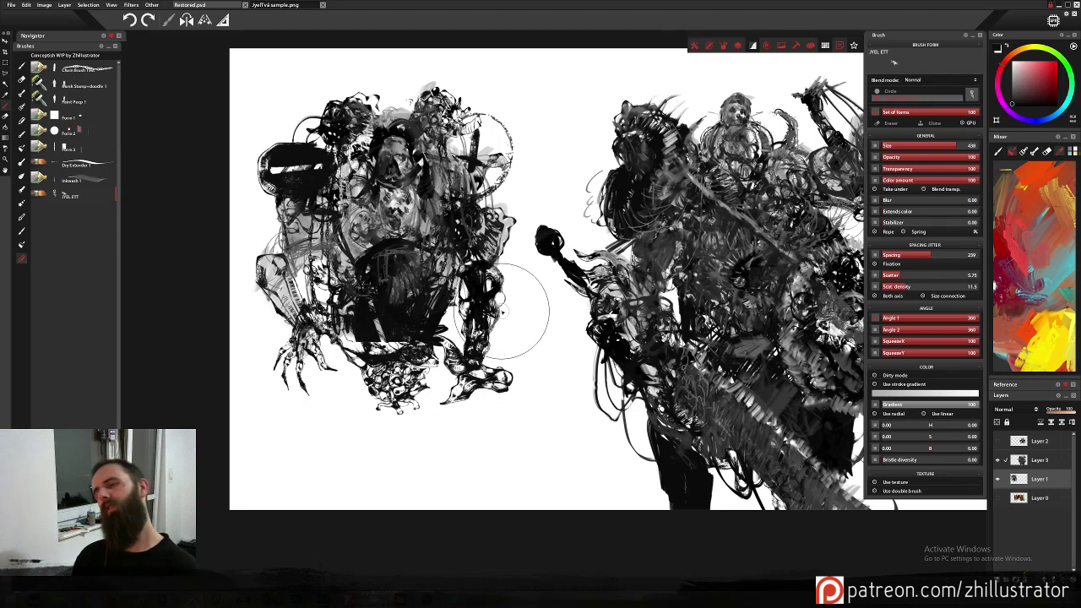
{"action": "key", "text": "ctrl+z"}
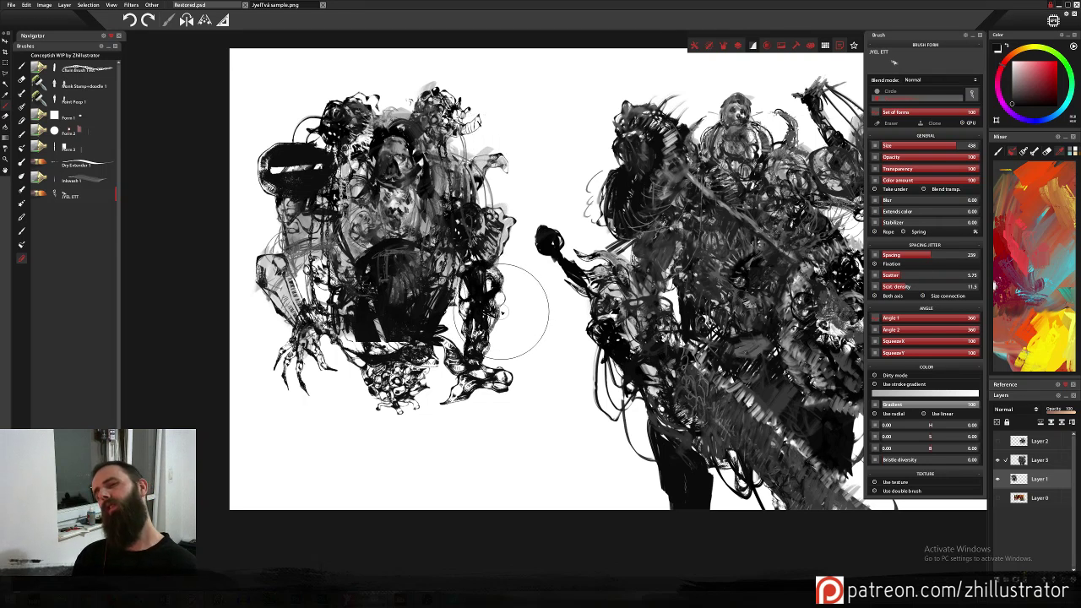
Try dark stamps around the cluster beneath the left figure's belly, undoing each one.
{"action": "left_click", "coordinate": [350, 402]}
{"action": "key", "text": "ctrl+z"}
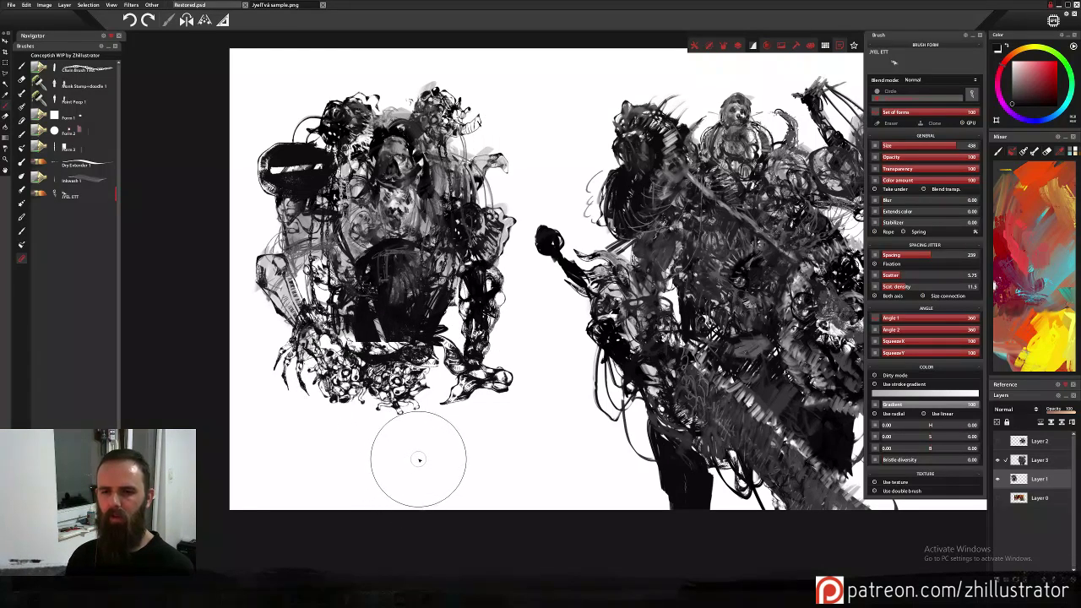
{"action": "left_click_drag", "start_coordinate": [427, 331], "coordinate": [417, 423]}
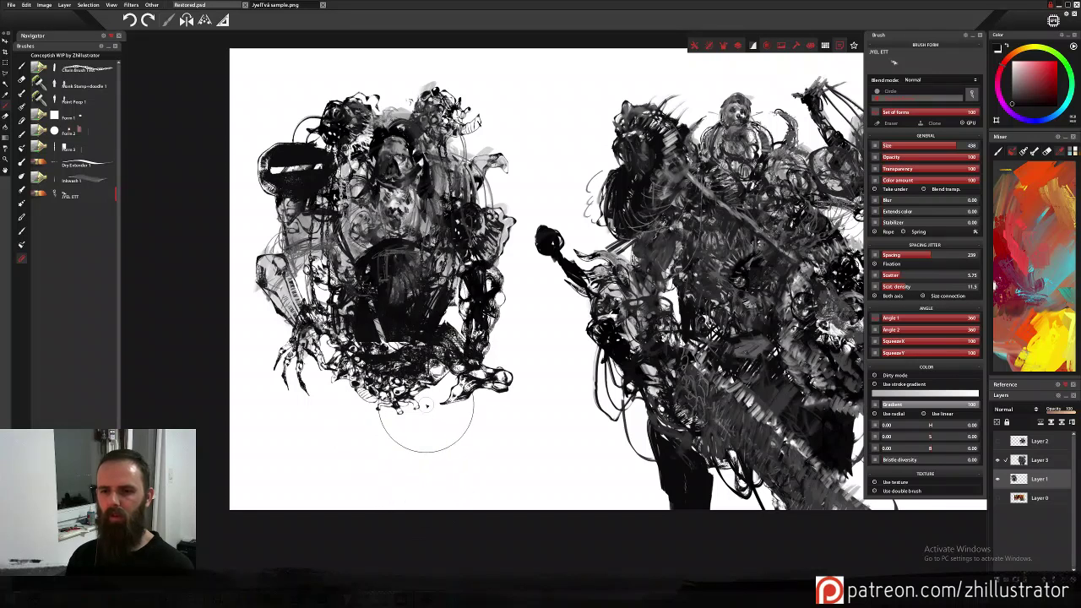
{"action": "key", "text": "ctrl+z"}
Sample a light grey from the left figure and try light stamps over its lower belly, undoing each one.
{"action": "left_click", "coordinate": [402, 210], "text": "alt"}
{"action": "left_click", "coordinate": [391, 333]}
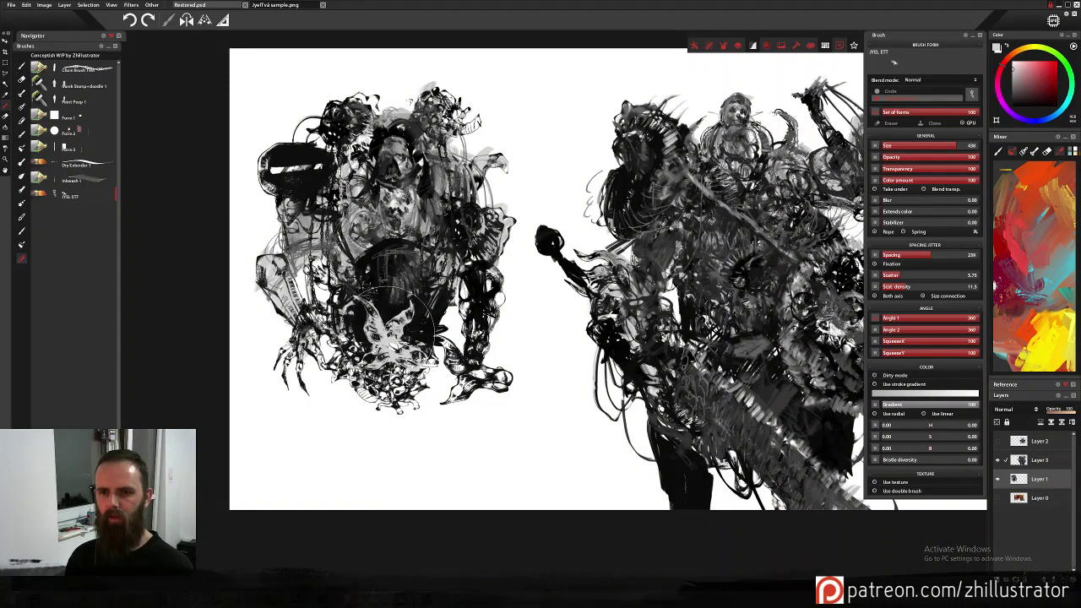
{"action": "key", "text": "ctrl+z"}
{"action": "left_click", "coordinate": [392, 338]}
{"action": "key", "text": "ctrl+z"}
{"action": "left_click", "coordinate": [391, 333]}
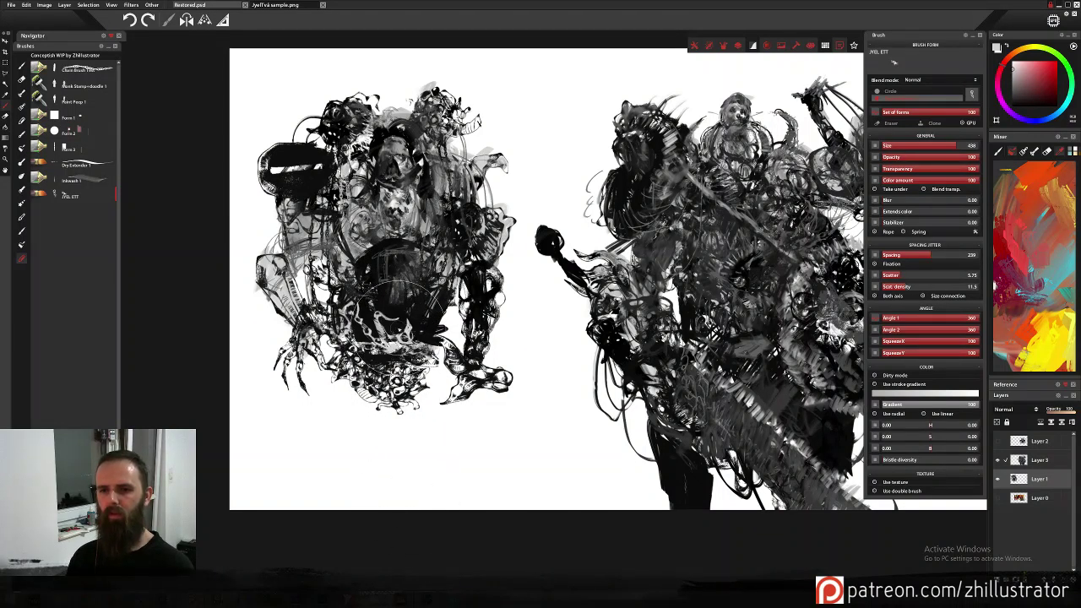
{"action": "key", "text": "ctrl+z"}
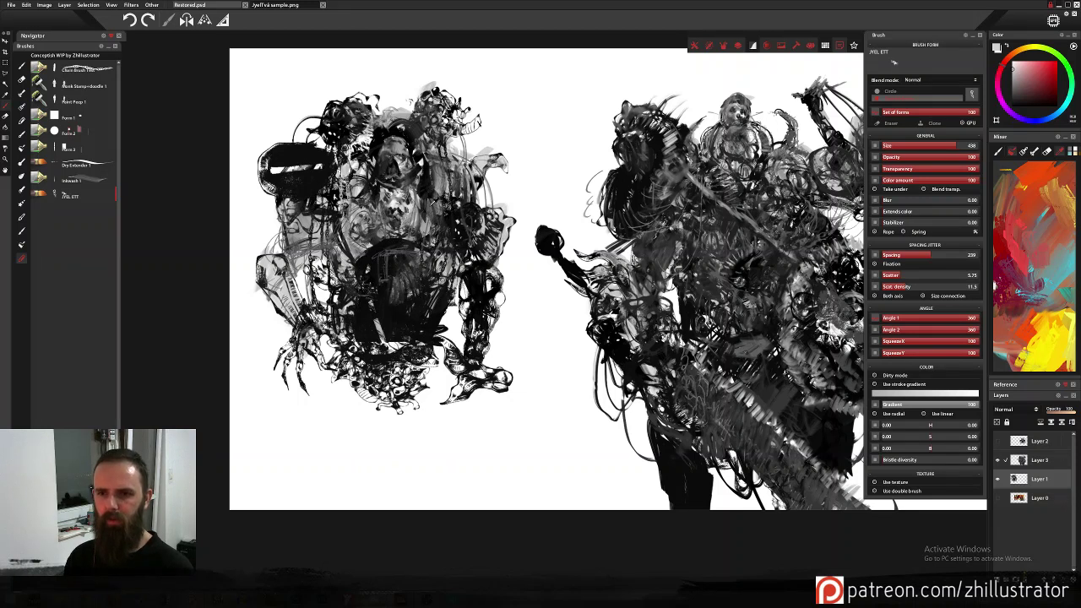
Sample a mid grey from the left figure and stamp broken texture over its dark lower belly.
{"action": "left_click", "coordinate": [441, 198], "text": "alt"}
{"action": "left_click_drag", "start_coordinate": [399, 310], "coordinate": [397, 447]}
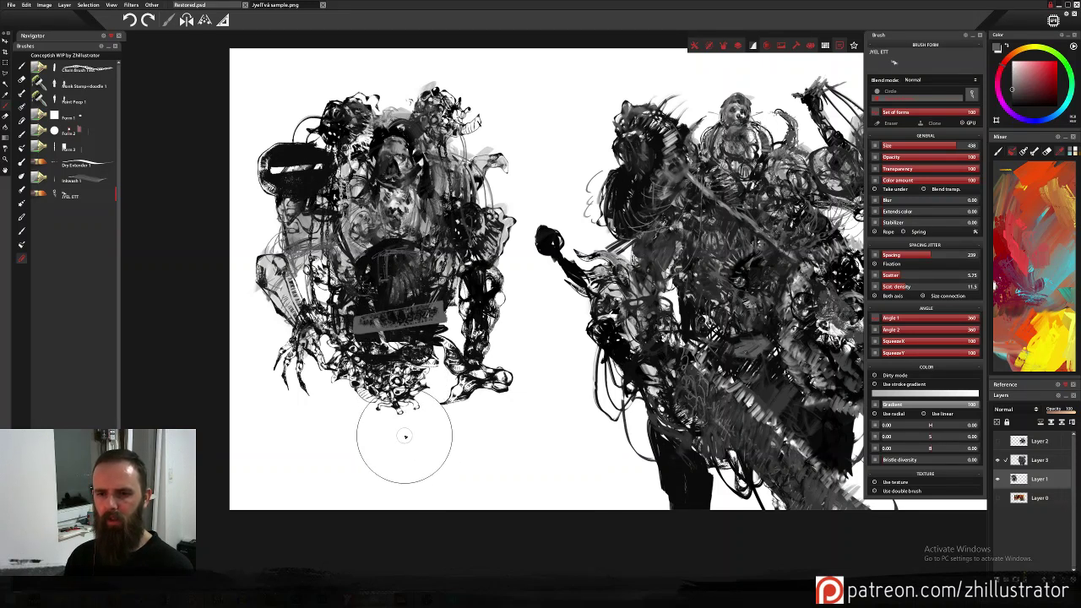
{"action": "left_click_drag", "start_coordinate": [409, 384], "coordinate": [404, 338]}
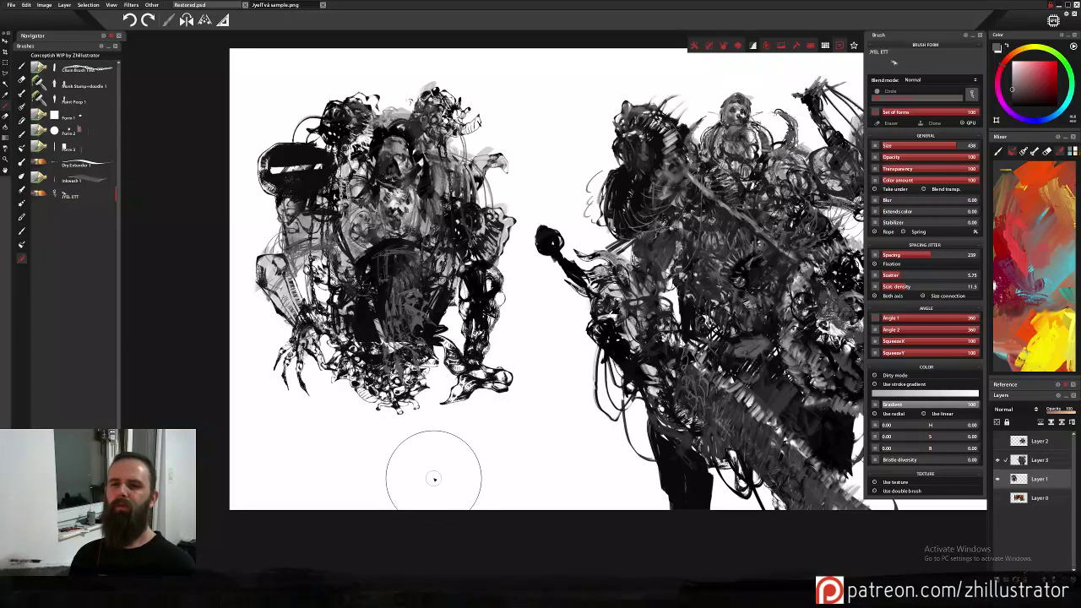
With the Dry Extender 1 brush and sampled greys, paint a diagonal shaft from the left figure's helmeted shoulder down across the belly.
{"action": "left_click", "coordinate": [74, 180]}
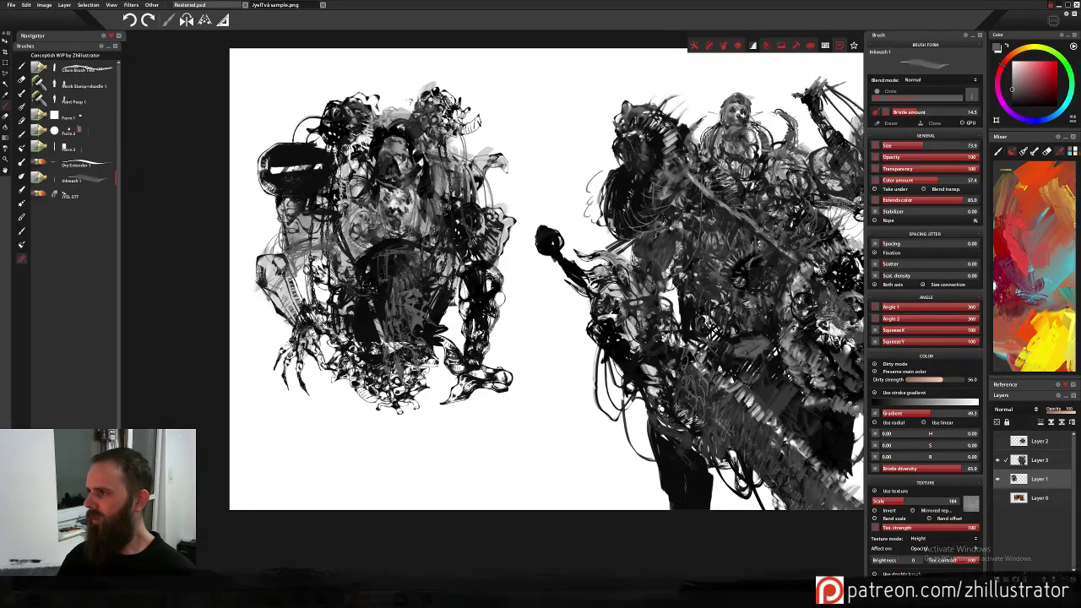
{"action": "scroll", "coordinate": [358, 354], "scroll_direction": "up", "scroll_amount": 2}
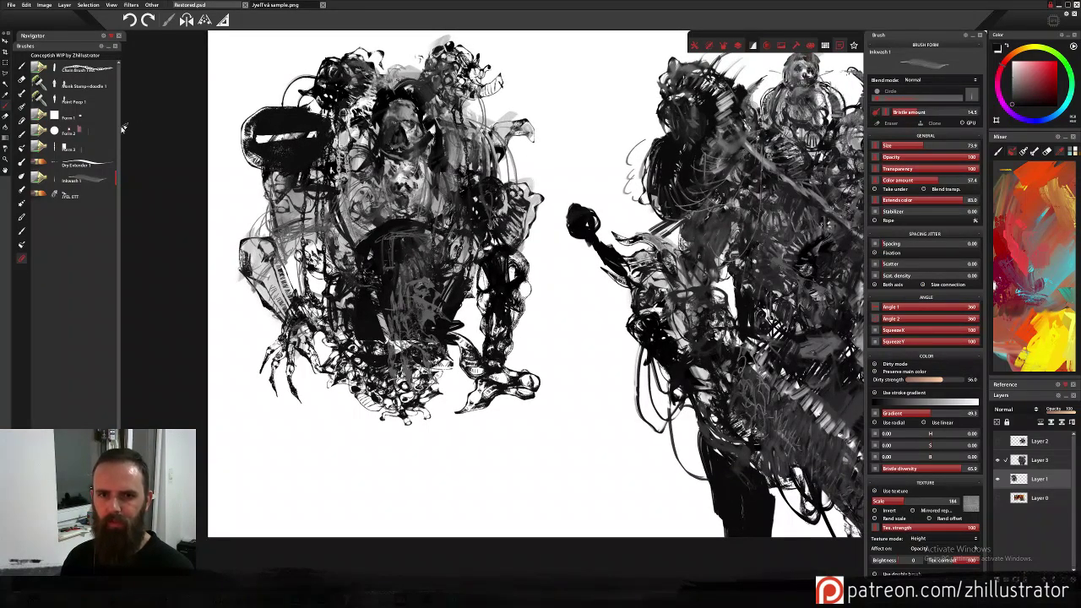
{"action": "left_click", "coordinate": [103, 166]}
{"action": "left_click", "coordinate": [397, 307], "text": "alt"}
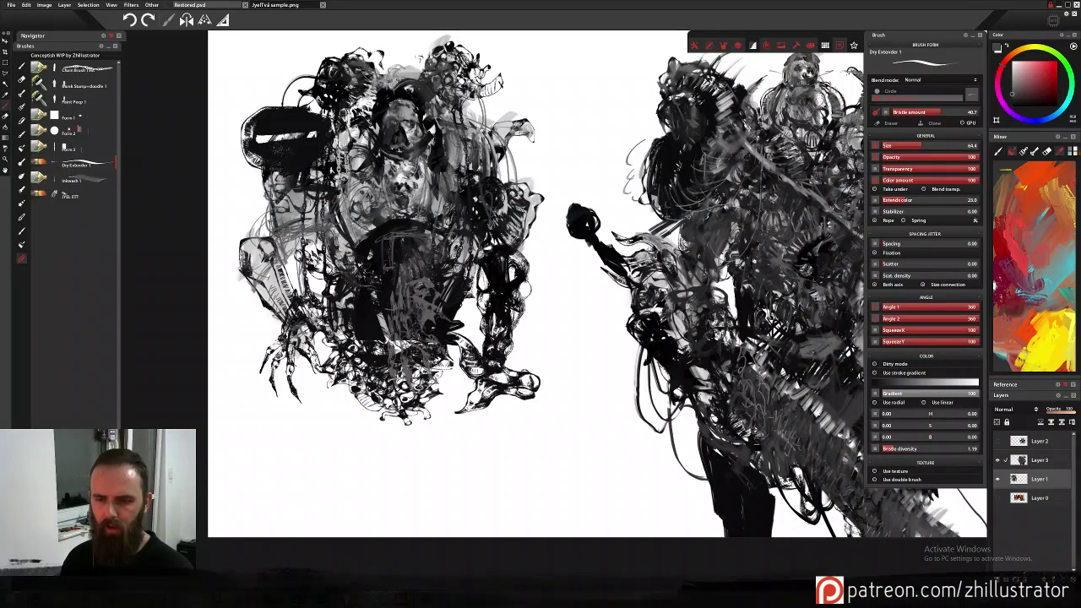
{"action": "left_click", "coordinate": [381, 239], "text": "alt"}
{"action": "mouse_move", "coordinate": [347, 225]}
{"action": "left_mouse_down"}
{"action": "mouse_move", "coordinate": [343, 176]}
{"action": "mouse_move", "coordinate": [358, 248]}
{"action": "left_mouse_up"}
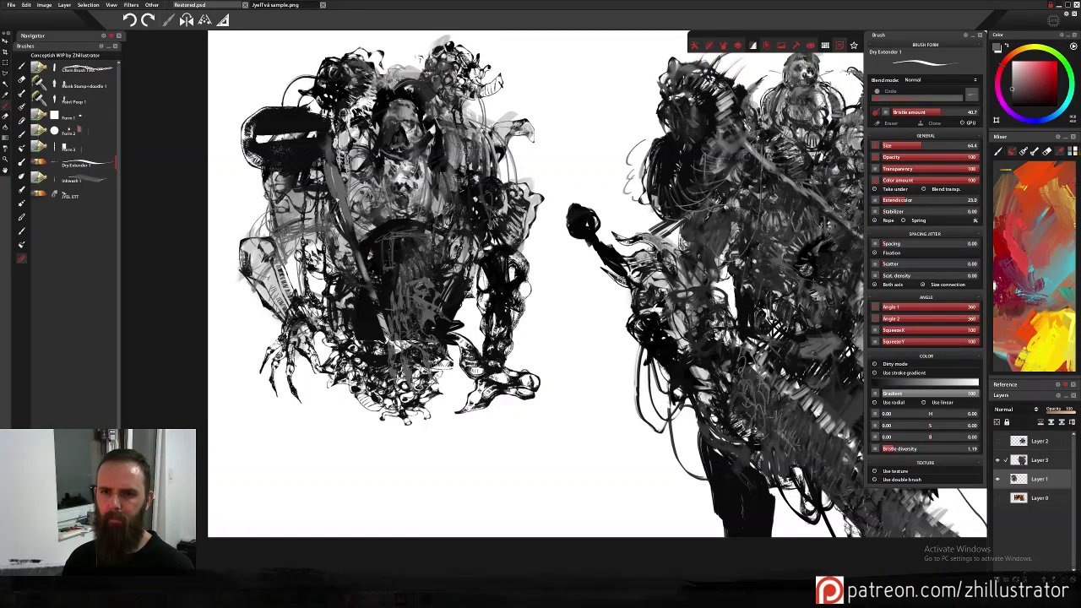
{"action": "left_click_drag", "start_coordinate": [329, 175], "coordinate": [354, 196]}
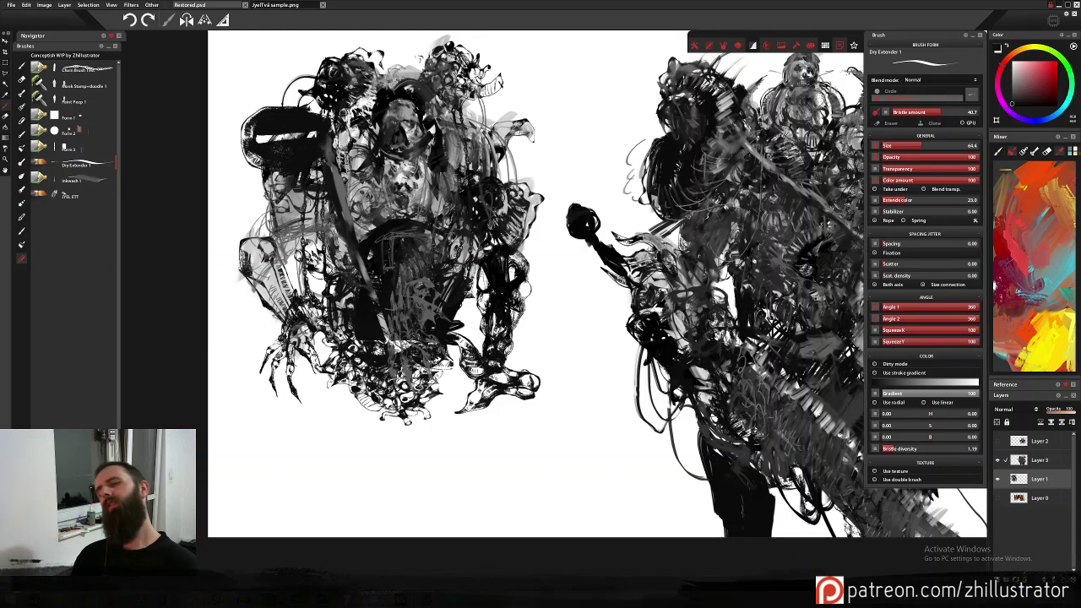
Paint a black leg with a looped foot beside the left figure's clawed hand and start the opposite leg with short dark strokes.
{"action": "mouse_move", "coordinate": [342, 397]}
{"action": "left_mouse_down"}
{"action": "mouse_move", "coordinate": [339, 415]}
{"action": "mouse_move", "coordinate": [324, 340]}
{"action": "mouse_move", "coordinate": [354, 397]}
{"action": "mouse_move", "coordinate": [321, 425]}
{"action": "left_mouse_up"}
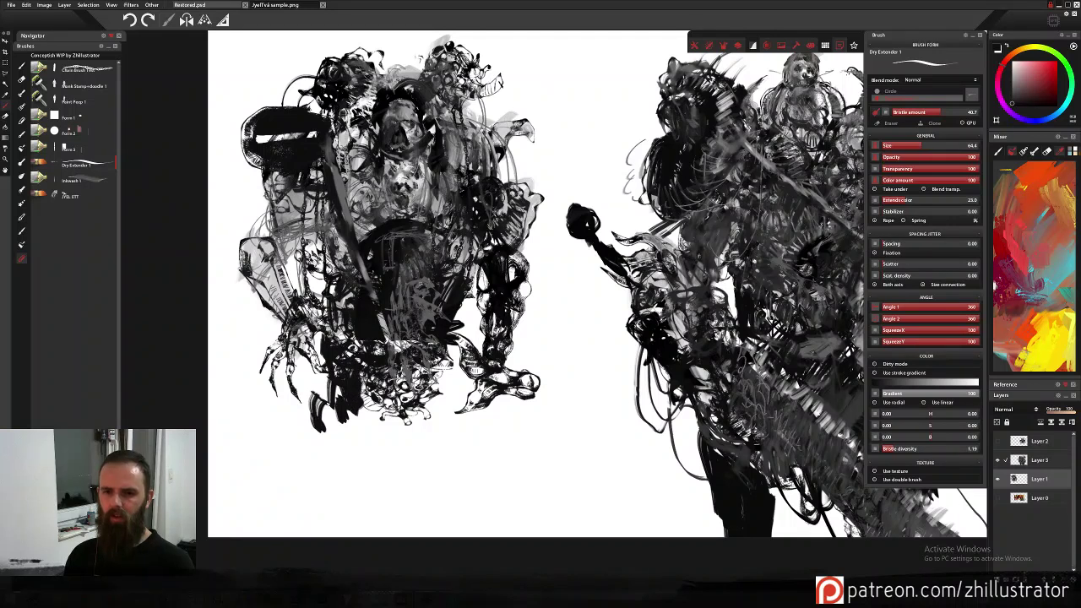
{"action": "mouse_move", "coordinate": [321, 382]}
{"action": "left_mouse_down"}
{"action": "mouse_move", "coordinate": [309, 372]}
{"action": "mouse_move", "coordinate": [299, 443]}
{"action": "mouse_move", "coordinate": [376, 397]}
{"action": "left_mouse_up"}
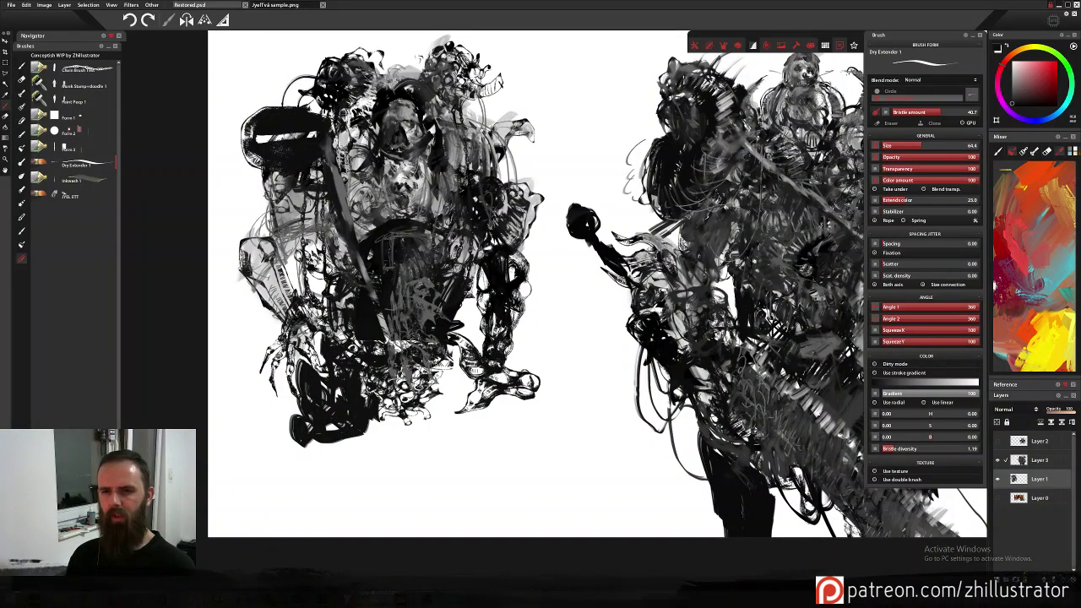
{"action": "left_click_drag", "start_coordinate": [478, 347], "coordinate": [456, 299]}
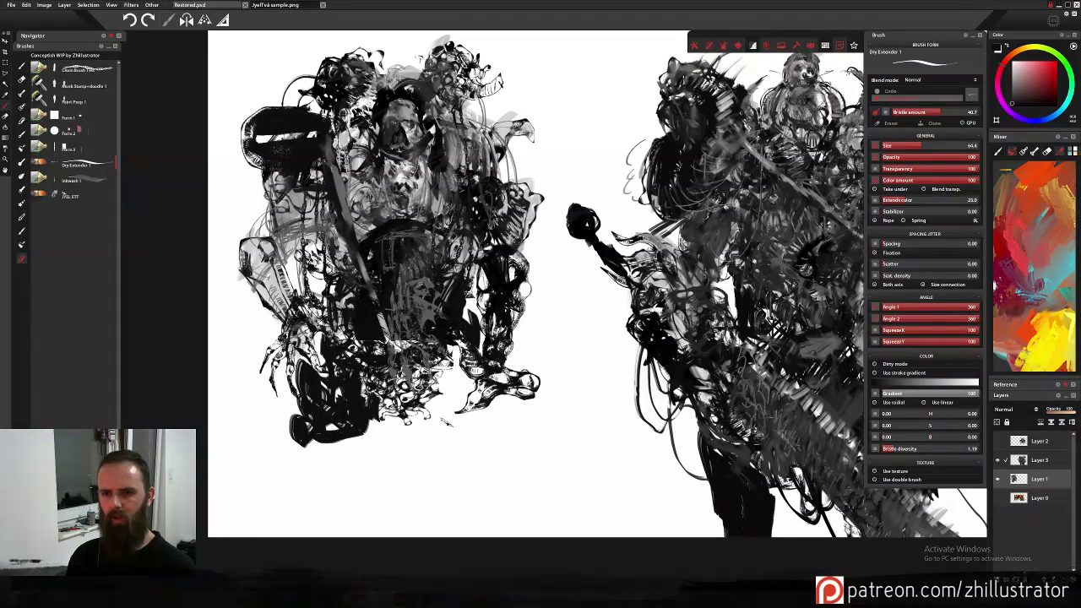
{"action": "mouse_move", "coordinate": [453, 439]}
{"action": "left_mouse_down"}
{"action": "mouse_move", "coordinate": [497, 411]}
{"action": "mouse_move", "coordinate": [447, 437]}
{"action": "left_mouse_up"}
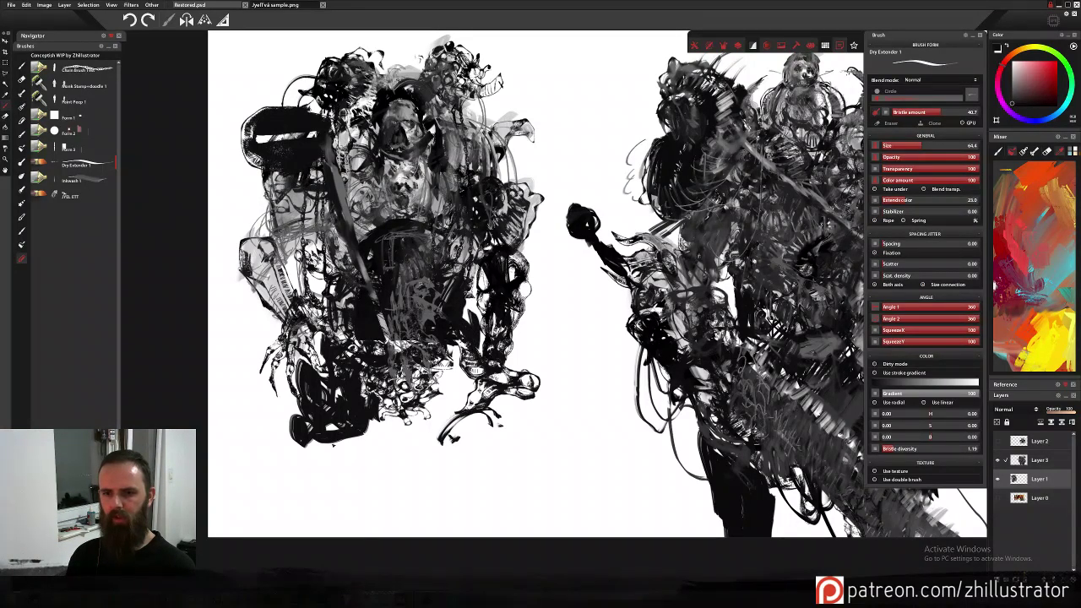
{"action": "left_click_drag", "start_coordinate": [285, 434], "coordinate": [360, 444]}
{"action": "left_click_drag", "start_coordinate": [306, 446], "coordinate": [341, 447]}
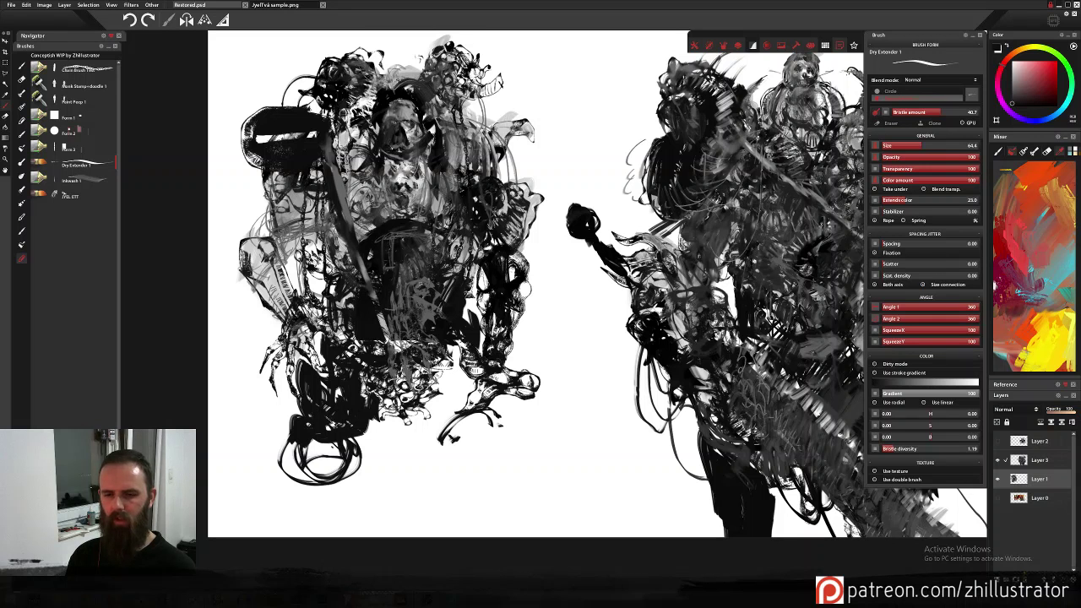
Build up the left figure's legs with black strokes and loops and block in both feet with grey strokes.
{"action": "left_click_drag", "start_coordinate": [464, 417], "coordinate": [490, 456]}
{"action": "mouse_move", "coordinate": [442, 431]}
{"action": "left_mouse_down"}
{"action": "mouse_move", "coordinate": [469, 353]}
{"action": "mouse_move", "coordinate": [431, 418]}
{"action": "mouse_move", "coordinate": [435, 367]}
{"action": "mouse_move", "coordinate": [427, 377]}
{"action": "mouse_move", "coordinate": [434, 442]}
{"action": "mouse_move", "coordinate": [458, 470]}
{"action": "left_mouse_up"}
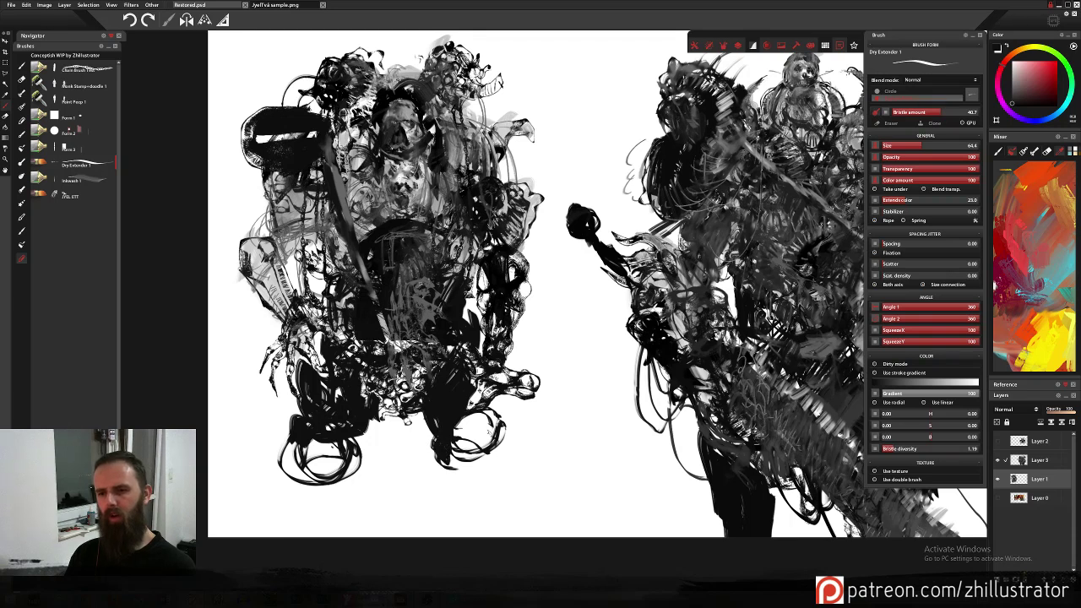
{"action": "mouse_move", "coordinate": [478, 425]}
{"action": "left_mouse_down"}
{"action": "mouse_move", "coordinate": [456, 449]}
{"action": "mouse_move", "coordinate": [501, 409]}
{"action": "left_mouse_up"}
{"action": "mouse_move", "coordinate": [299, 461]}
{"action": "left_mouse_down"}
{"action": "mouse_move", "coordinate": [351, 481]}
{"action": "mouse_move", "coordinate": [365, 422]}
{"action": "mouse_move", "coordinate": [387, 403]}
{"action": "left_mouse_up"}
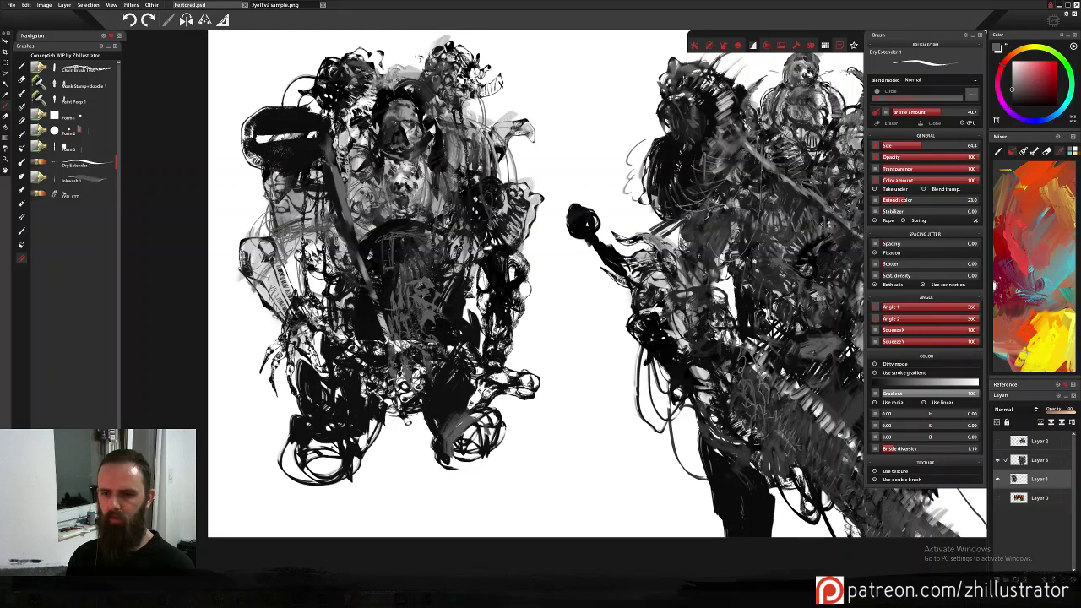
{"action": "mouse_move", "coordinate": [488, 419]}
{"action": "left_mouse_down"}
{"action": "mouse_move", "coordinate": [461, 445]}
{"action": "mouse_move", "coordinate": [444, 495]}
{"action": "mouse_move", "coordinate": [499, 457]}
{"action": "mouse_move", "coordinate": [504, 486]}
{"action": "mouse_move", "coordinate": [474, 466]}
{"action": "mouse_move", "coordinate": [483, 478]}
{"action": "mouse_move", "coordinate": [434, 490]}
{"action": "mouse_move", "coordinate": [422, 446]}
{"action": "mouse_move", "coordinate": [459, 504]}
{"action": "left_mouse_up"}
{"action": "mouse_move", "coordinate": [338, 456]}
{"action": "left_mouse_down"}
{"action": "mouse_move", "coordinate": [299, 486]}
{"action": "mouse_move", "coordinate": [294, 460]}
{"action": "left_mouse_up"}
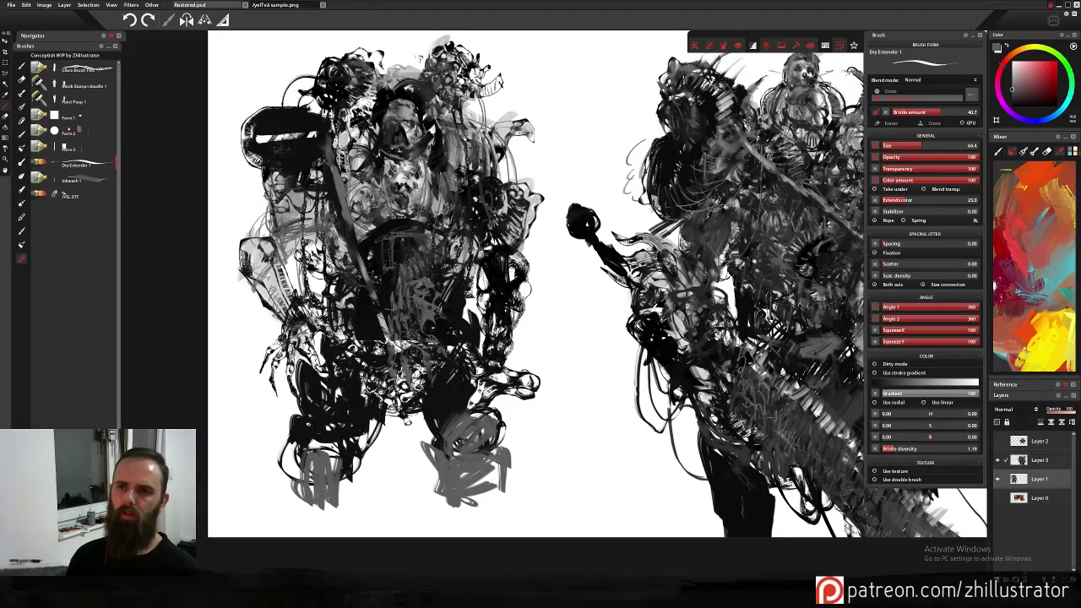
Add grey strokes beside the left figure's shoulder opposite the helmet form and undo the last stroke on the arm below.
{"action": "left_click_drag", "start_coordinate": [513, 152], "coordinate": [516, 180]}
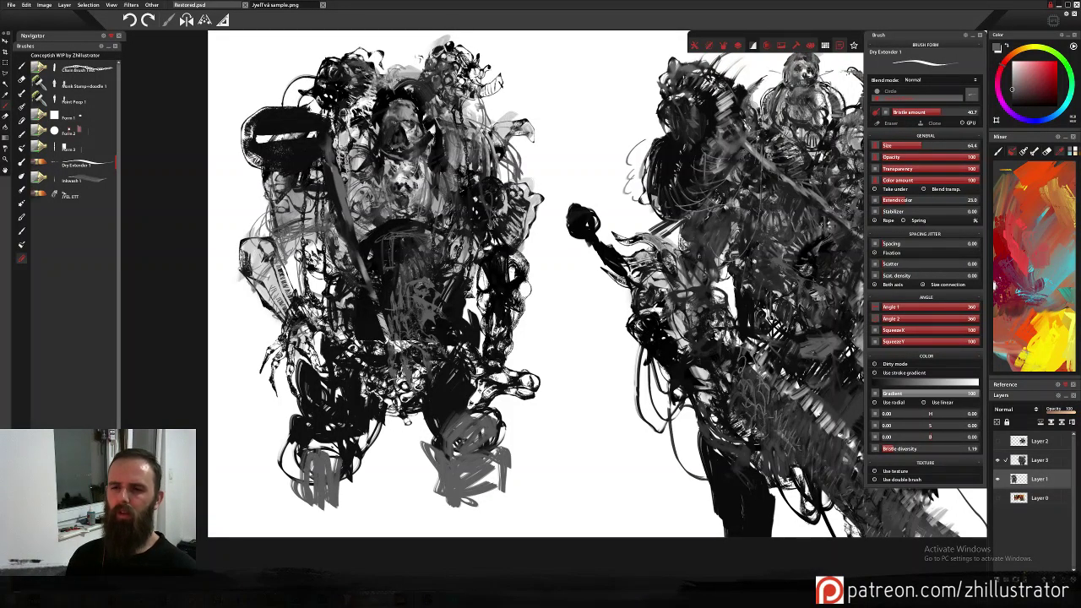
{"action": "mouse_move", "coordinate": [527, 265]}
{"action": "left_mouse_down"}
{"action": "mouse_move", "coordinate": [540, 309]}
{"action": "mouse_move", "coordinate": [513, 295]}
{"action": "left_mouse_up"}
{"action": "left_click", "coordinate": [515, 253], "text": "alt"}
{"action": "key", "text": "ctrl+z"}
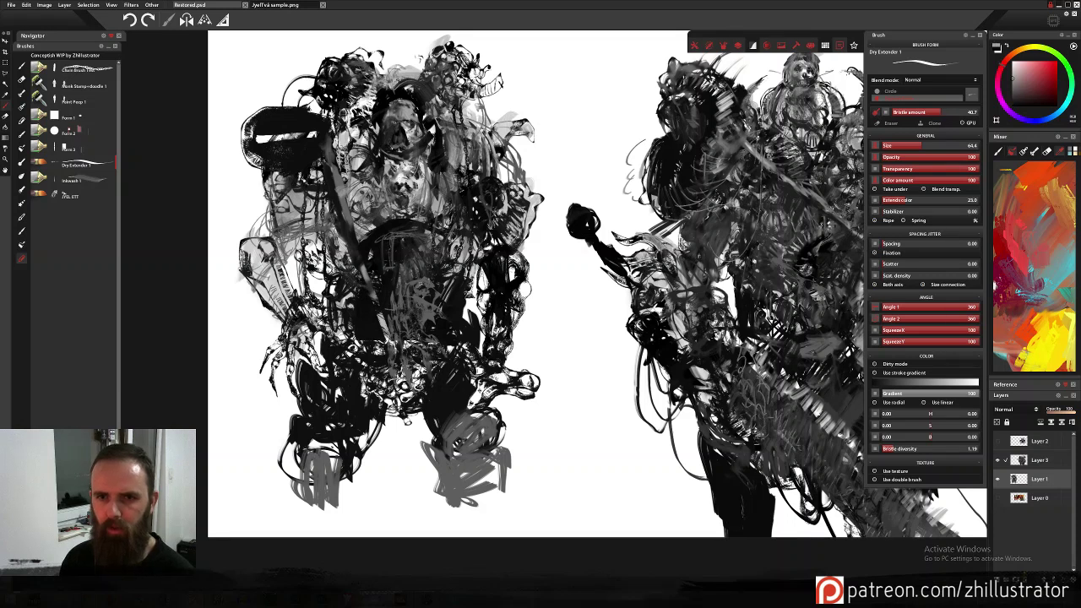
With the JYEL ETT brush, stamp a dark, clawed detail over the left figure's foot facing the right figure.
{"action": "left_click", "coordinate": [73, 195]}
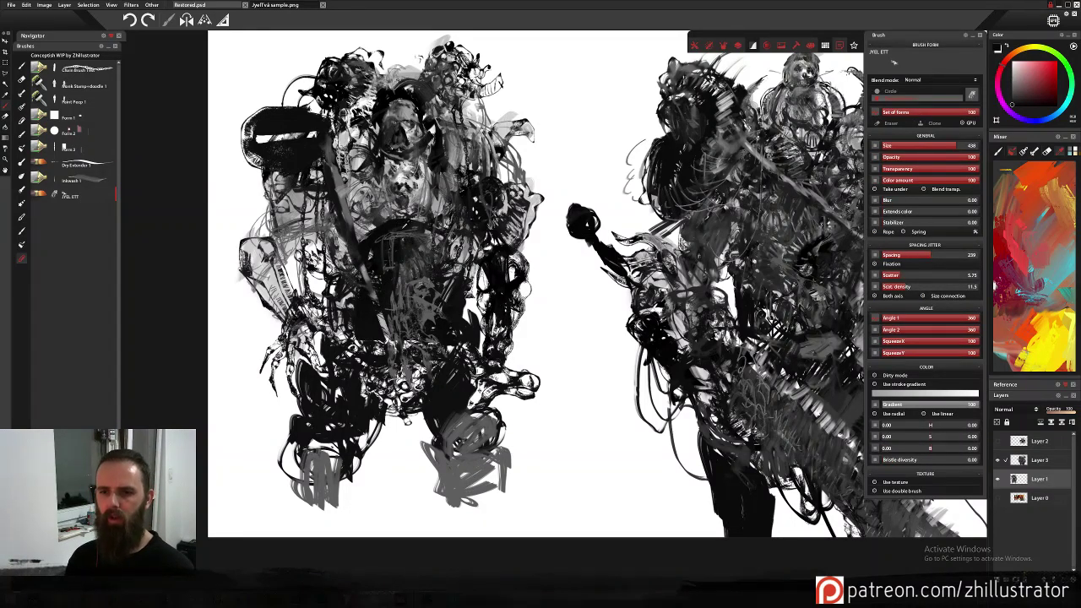
{"action": "left_click", "coordinate": [480, 463]}
{"action": "left_click", "coordinate": [478, 453]}
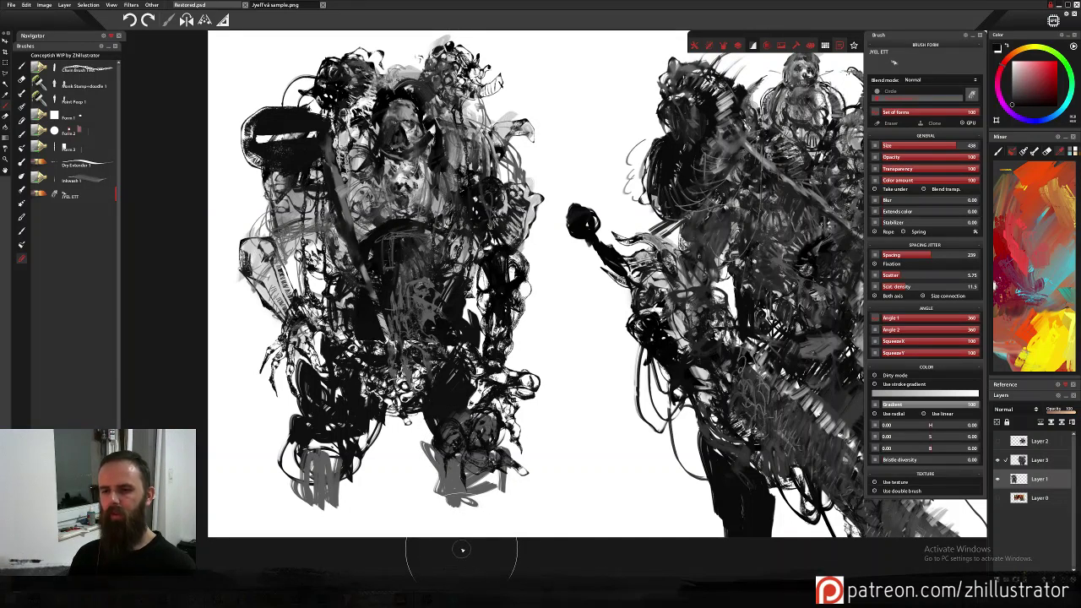
Stamp dark, intricate clusters down the left figure's lower leg below the clawed hand, undoing the oversized black stamping.
{"action": "mouse_move", "coordinate": [462, 549]}
{"action": "left_mouse_down"}
{"action": "mouse_move", "coordinate": [374, 507]}
{"action": "mouse_move", "coordinate": [285, 482]}
{"action": "mouse_move", "coordinate": [309, 483]}
{"action": "mouse_move", "coordinate": [341, 543]}
{"action": "mouse_move", "coordinate": [338, 495]}
{"action": "mouse_move", "coordinate": [323, 516]}
{"action": "mouse_move", "coordinate": [313, 481]}
{"action": "mouse_move", "coordinate": [333, 545]}
{"action": "mouse_move", "coordinate": [355, 506]}
{"action": "mouse_move", "coordinate": [321, 541]}
{"action": "mouse_move", "coordinate": [329, 494]}
{"action": "mouse_move", "coordinate": [379, 423]}
{"action": "mouse_move", "coordinate": [342, 473]}
{"action": "mouse_move", "coordinate": [431, 439]}
{"action": "mouse_move", "coordinate": [363, 506]}
{"action": "mouse_move", "coordinate": [441, 425]}
{"action": "mouse_move", "coordinate": [485, 498]}
{"action": "mouse_move", "coordinate": [312, 473]}
{"action": "mouse_move", "coordinate": [237, 405]}
{"action": "mouse_move", "coordinate": [250, 178]}
{"action": "left_mouse_up"}
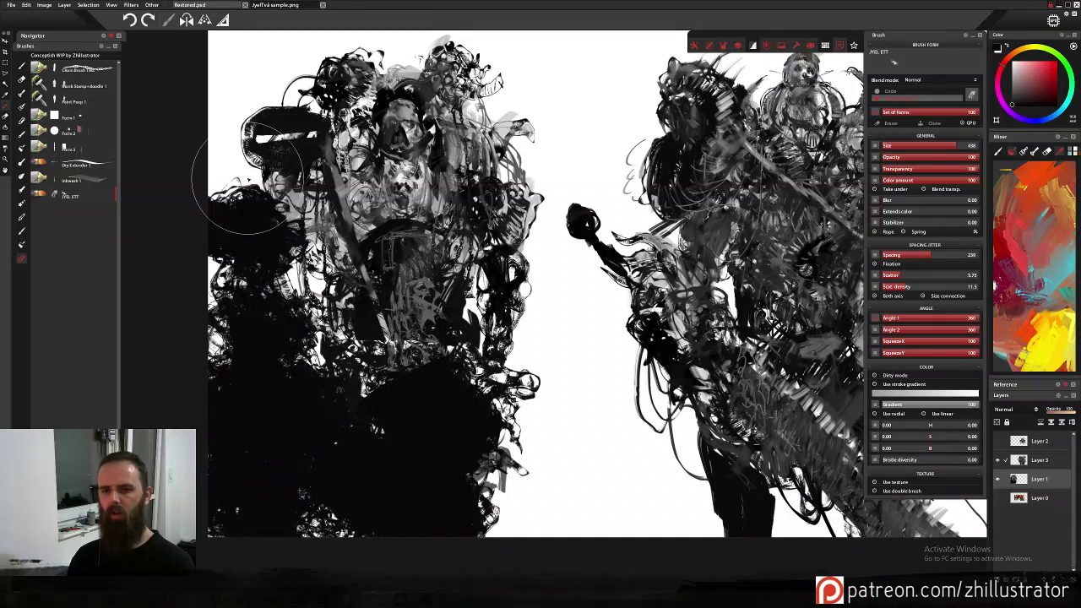
{"action": "key", "text": "ctrl+z"}
{"action": "left_click_drag", "start_coordinate": [446, 373], "coordinate": [417, 417]}
{"action": "key", "text": "ctrl+z"}
{"action": "key", "text": "ctrl+z"}
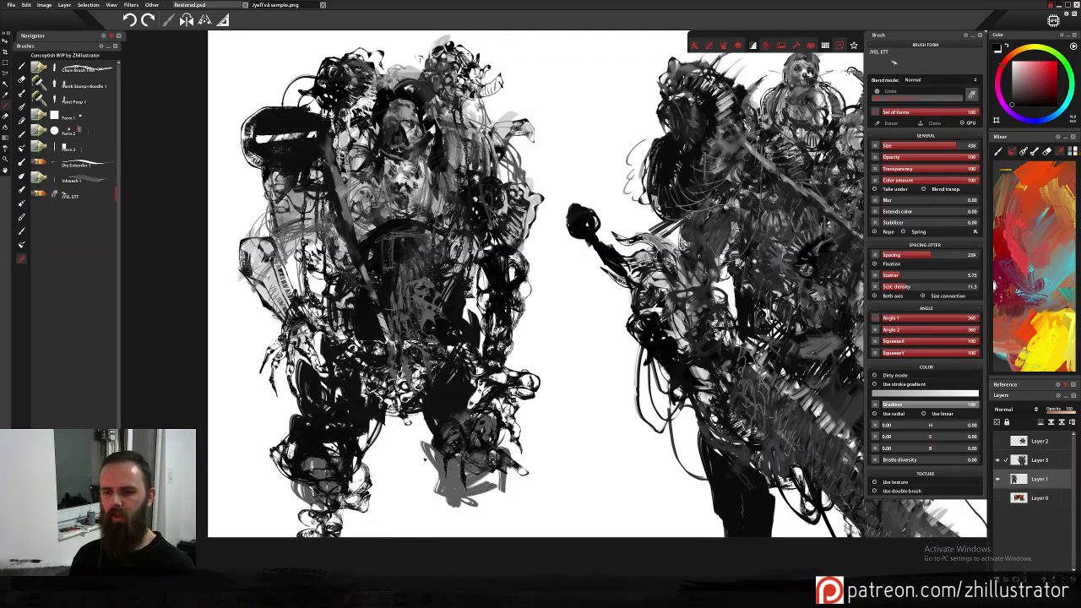
Try several dark stamps around the left figure's foot facing the right figure, undoing each one.
{"action": "left_click_drag", "start_coordinate": [451, 464], "coordinate": [428, 450]}
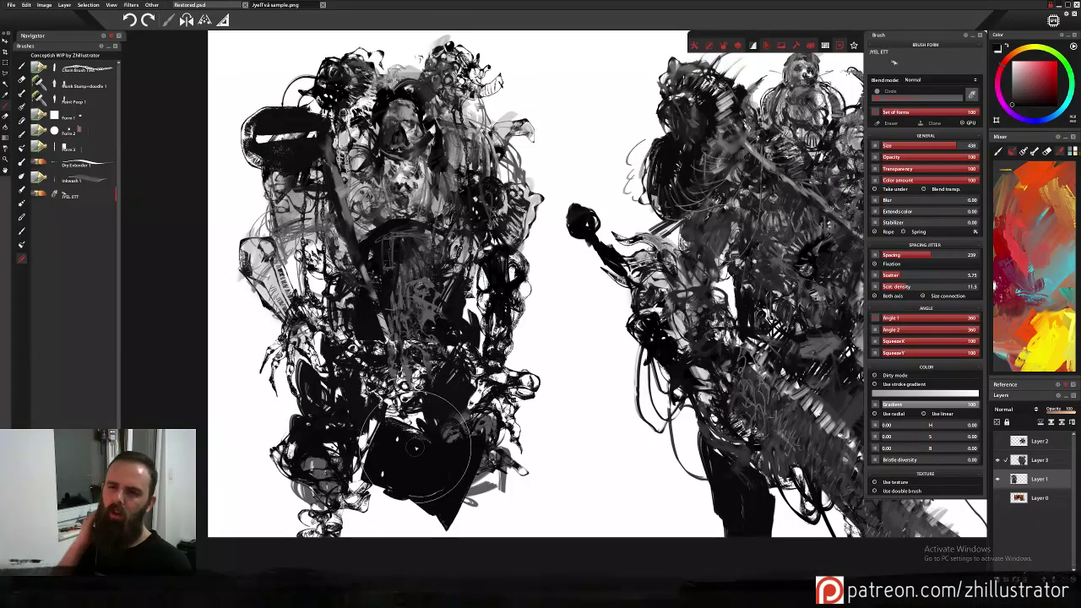
{"action": "key", "text": "ctrl+z"}
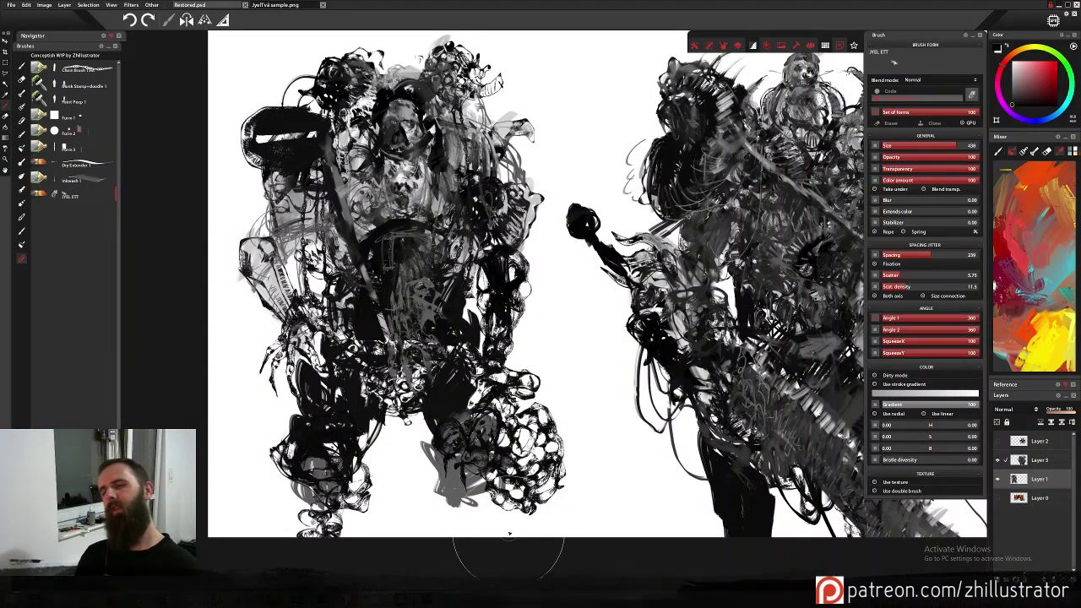
{"action": "left_click_drag", "start_coordinate": [517, 480], "coordinate": [517, 477]}
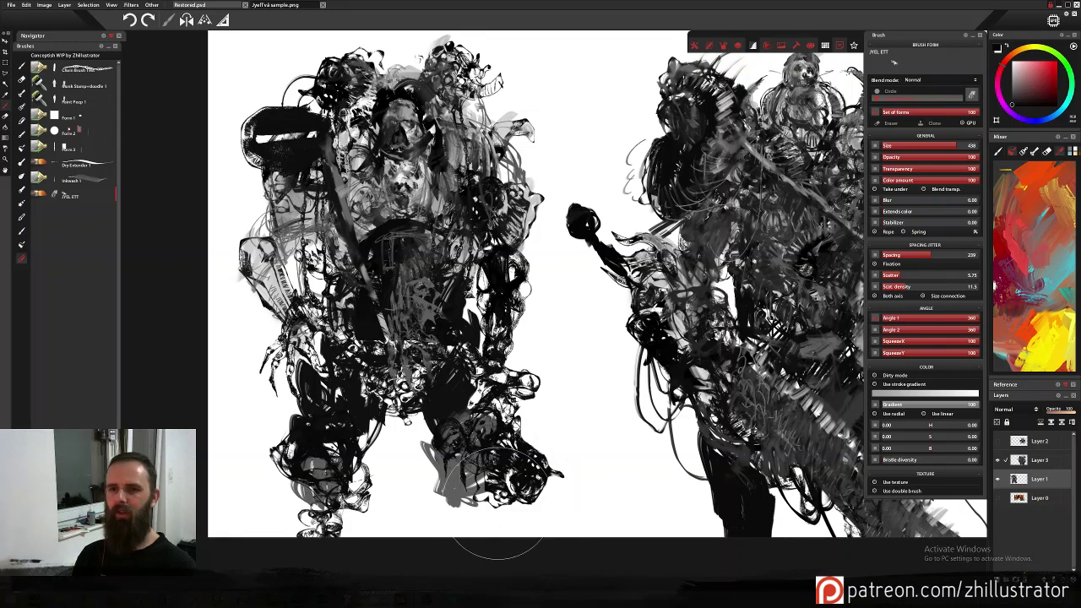
{"action": "key", "text": "ctrl+z"}
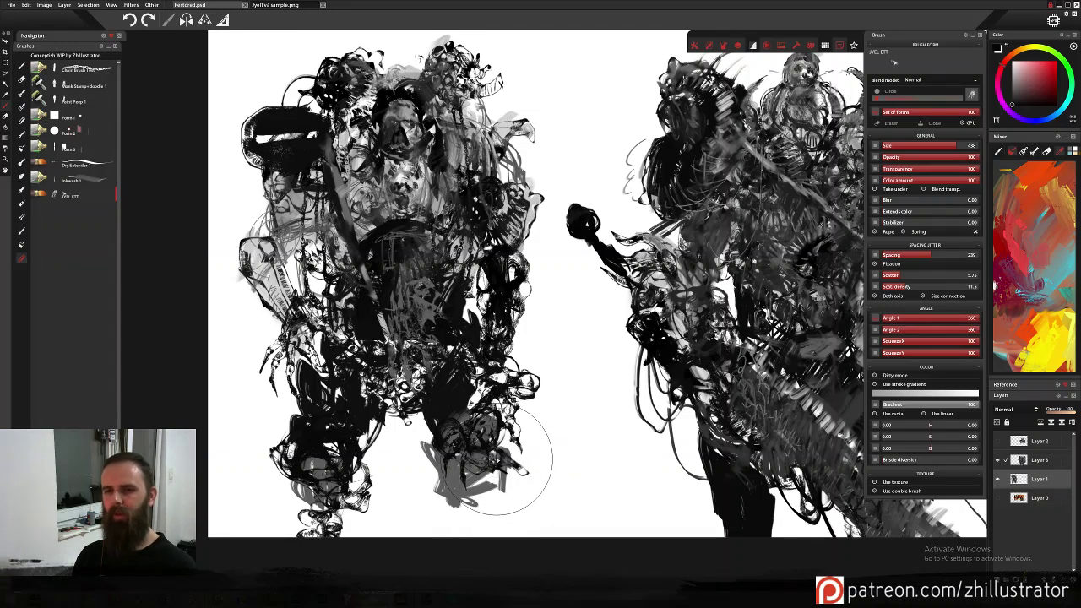
{"action": "left_click", "coordinate": [473, 484]}
{"action": "key", "text": "ctrl+z"}
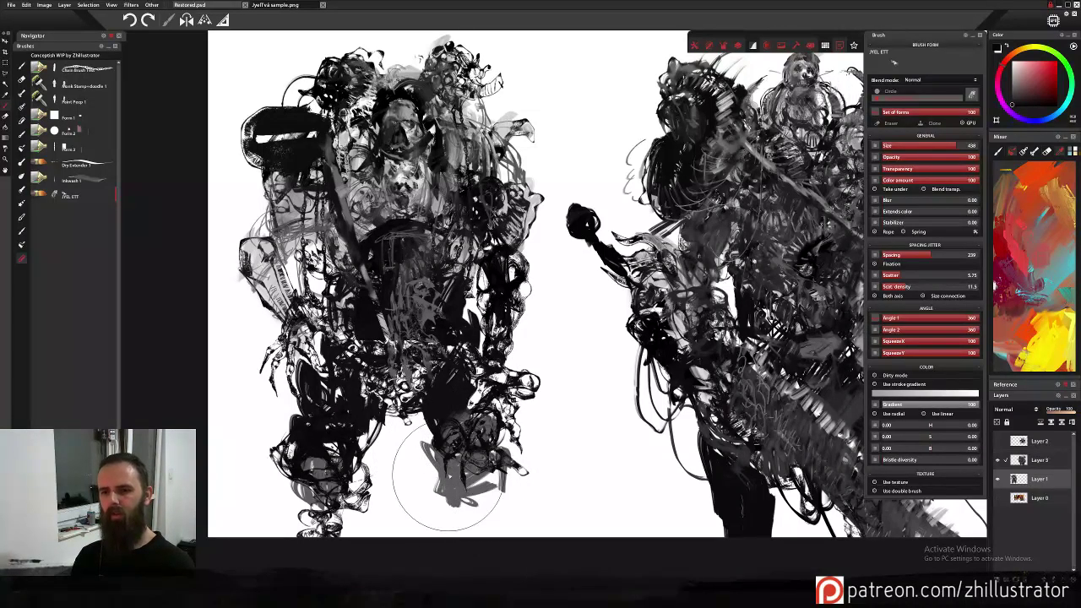
Stamp a rounded, outlined foot over the grey strokes of the left figure's leg facing the right figure, undoing unwanted variants.
{"action": "left_click", "coordinate": [452, 477]}
{"action": "key", "text": "ctrl+z"}
{"action": "left_click", "coordinate": [463, 480]}
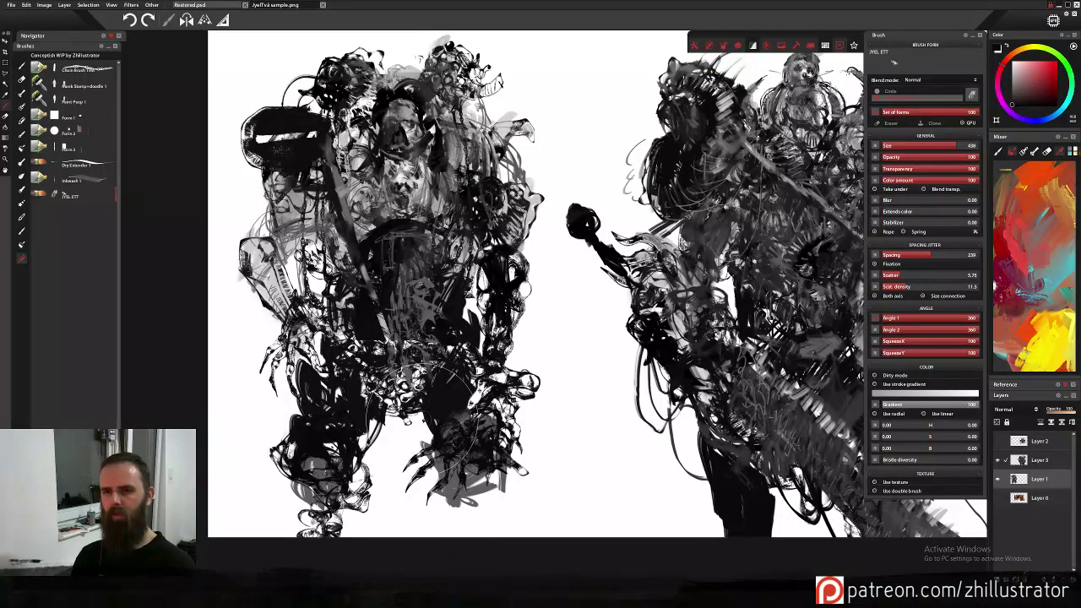
{"action": "key", "text": "ctrl+z"}
{"action": "mouse_move", "coordinate": [412, 408]}
{"action": "left_mouse_down"}
{"action": "mouse_move", "coordinate": [441, 460]}
{"action": "mouse_move", "coordinate": [474, 560]}
{"action": "left_mouse_up"}
{"action": "key", "text": "ctrl+z"}
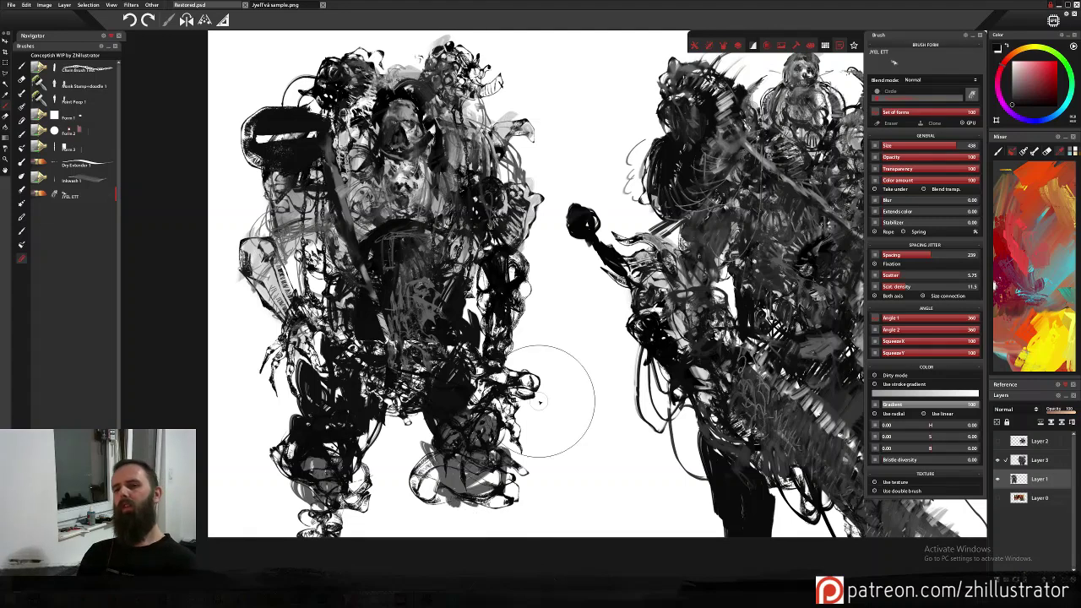
On Layer 3, use the Inkwash 1 brush to add small soft strokes to the right figure's face below the nose.
{"action": "mouse_move", "coordinate": [614, 364]}
{"action": "left_mouse_down"}
{"action": "mouse_move", "coordinate": [486, 394]}
{"action": "mouse_move", "coordinate": [358, 388]}
{"action": "mouse_move", "coordinate": [395, 387]}
{"action": "left_mouse_up"}
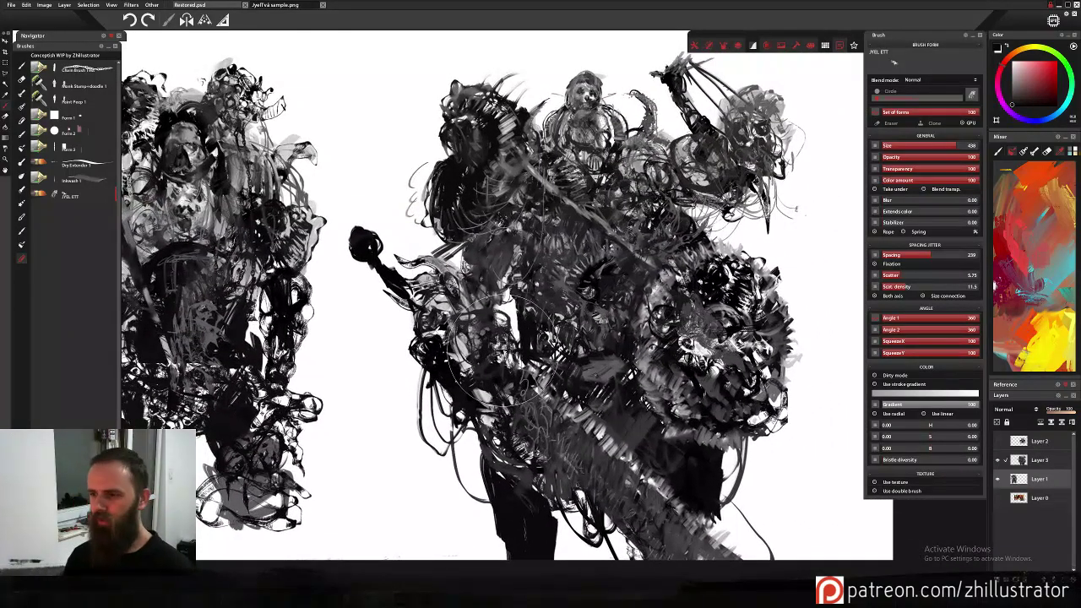
{"action": "left_click", "coordinate": [1039, 460]}
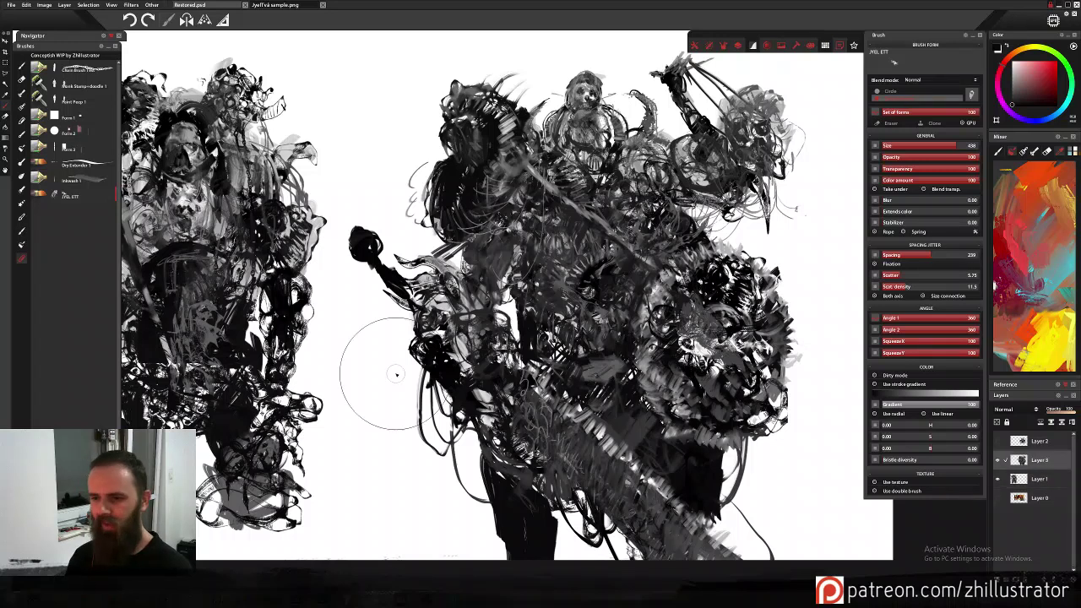
{"action": "left_click", "coordinate": [79, 182]}
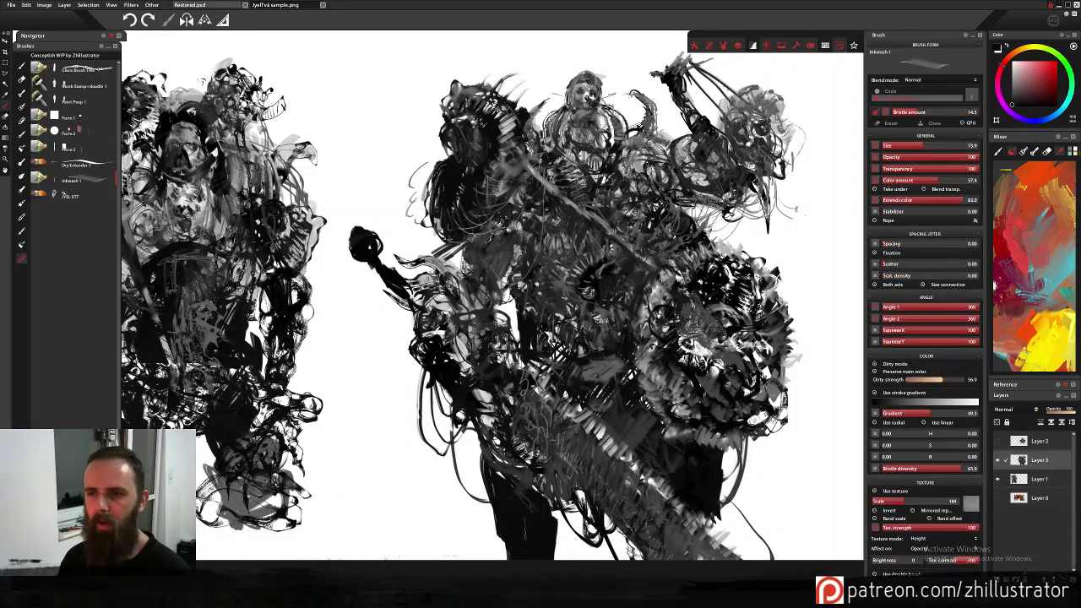
{"action": "left_click_drag", "start_coordinate": [677, 260], "coordinate": [630, 326]}
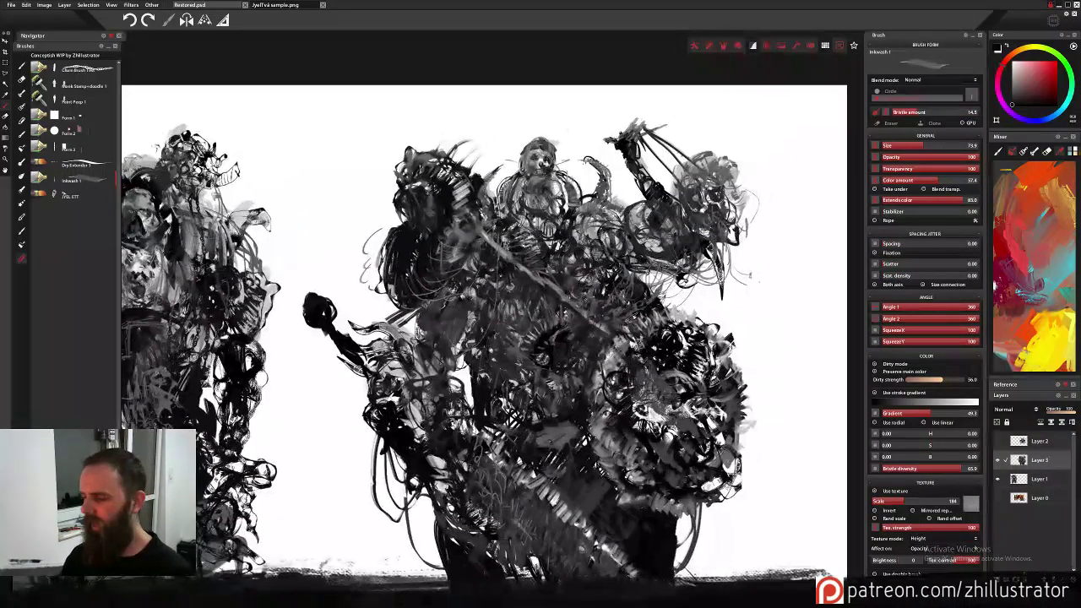
{"action": "scroll", "coordinate": [633, 317], "scroll_direction": "up", "scroll_amount": 5}
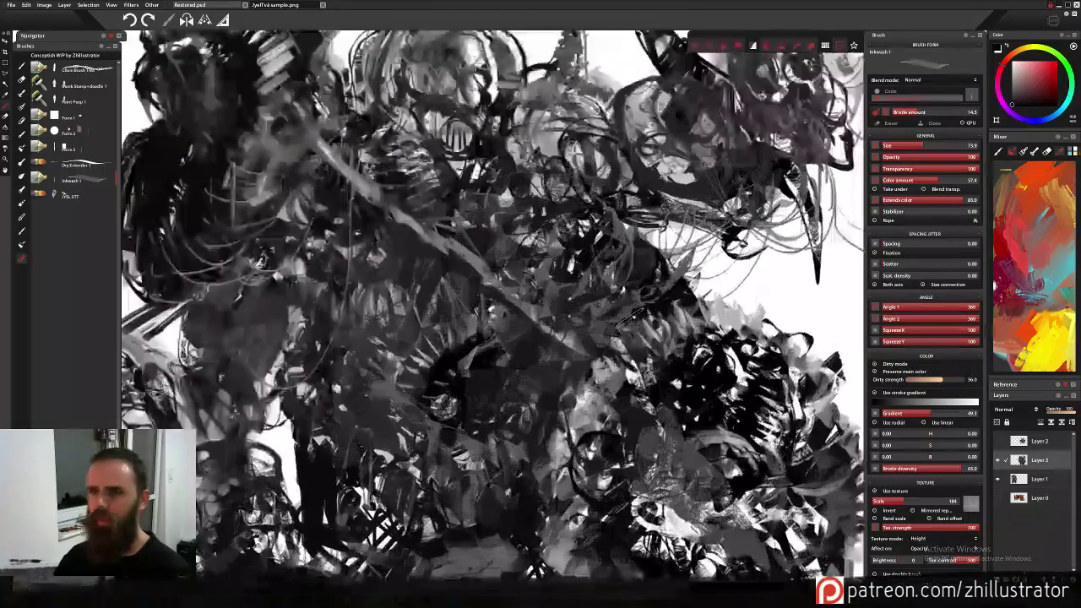
{"action": "scroll", "coordinate": [614, 242], "scroll_direction": "down", "scroll_amount": 5}
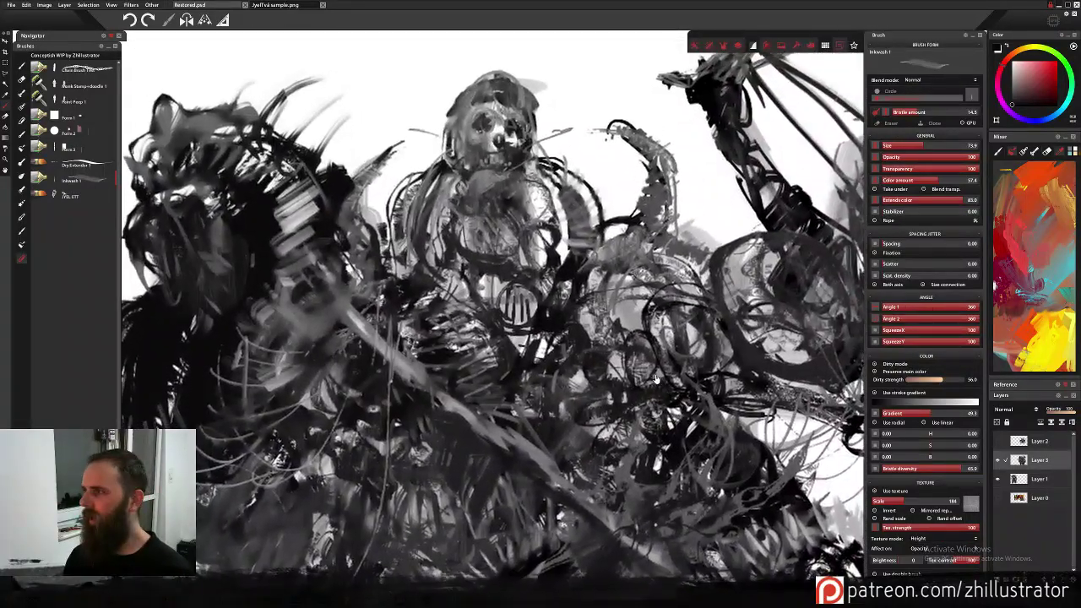
{"action": "left_click_drag", "start_coordinate": [657, 379], "coordinate": [662, 385]}
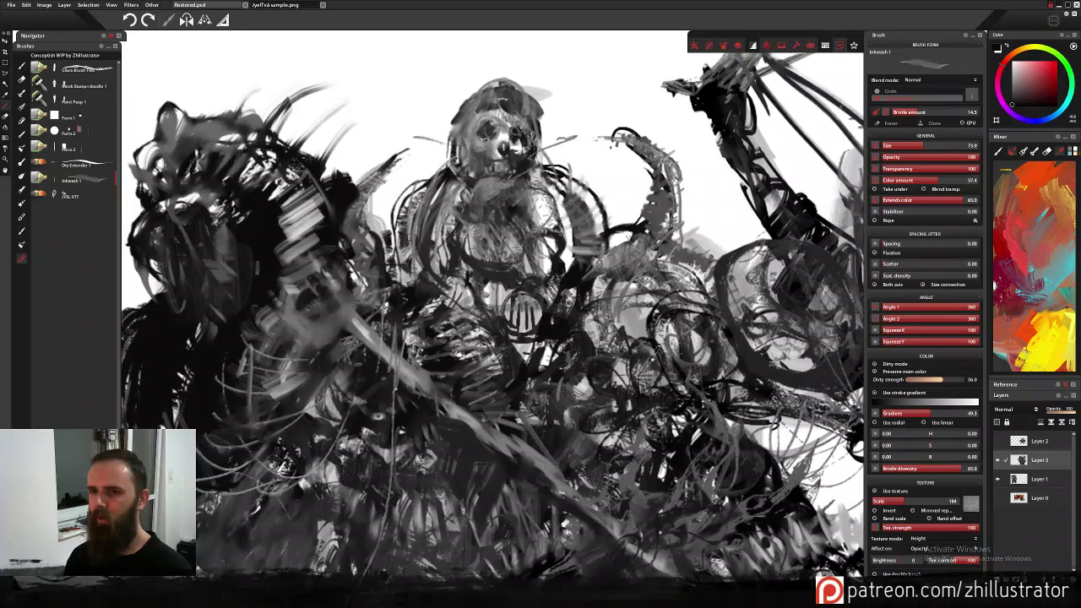
{"action": "left_click_drag", "start_coordinate": [505, 159], "coordinate": [497, 167]}
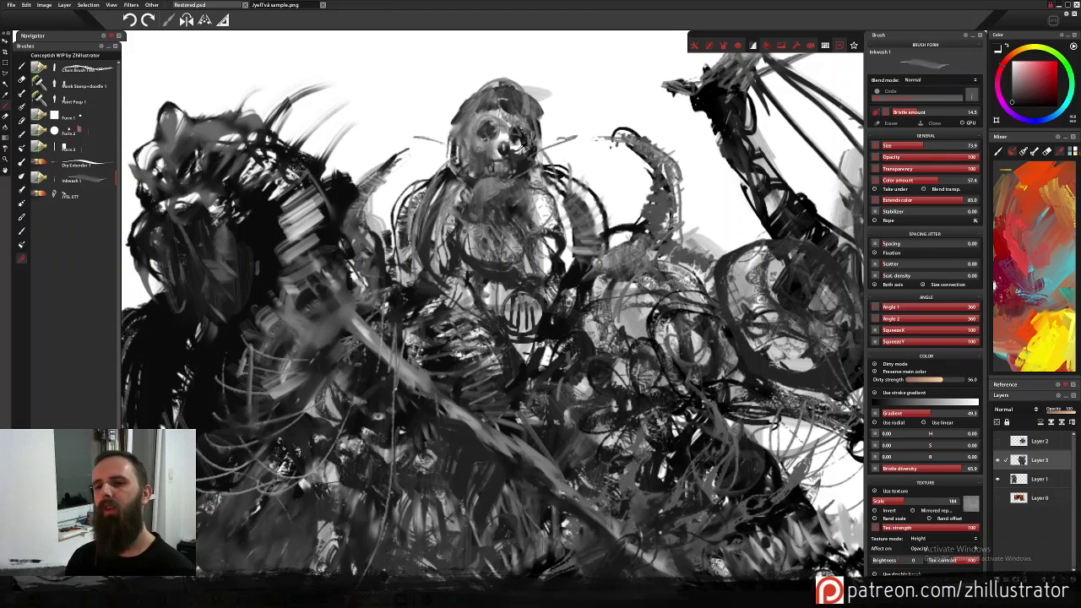
Retouch the right figure's face and hood with greys sampled from the painting, undoing the stray stroke on the chest.
{"action": "left_click", "coordinate": [506, 135], "text": "alt"}
{"action": "left_click_drag", "start_coordinate": [493, 127], "coordinate": [489, 127]}
{"action": "left_click", "coordinate": [485, 126], "text": "alt"}
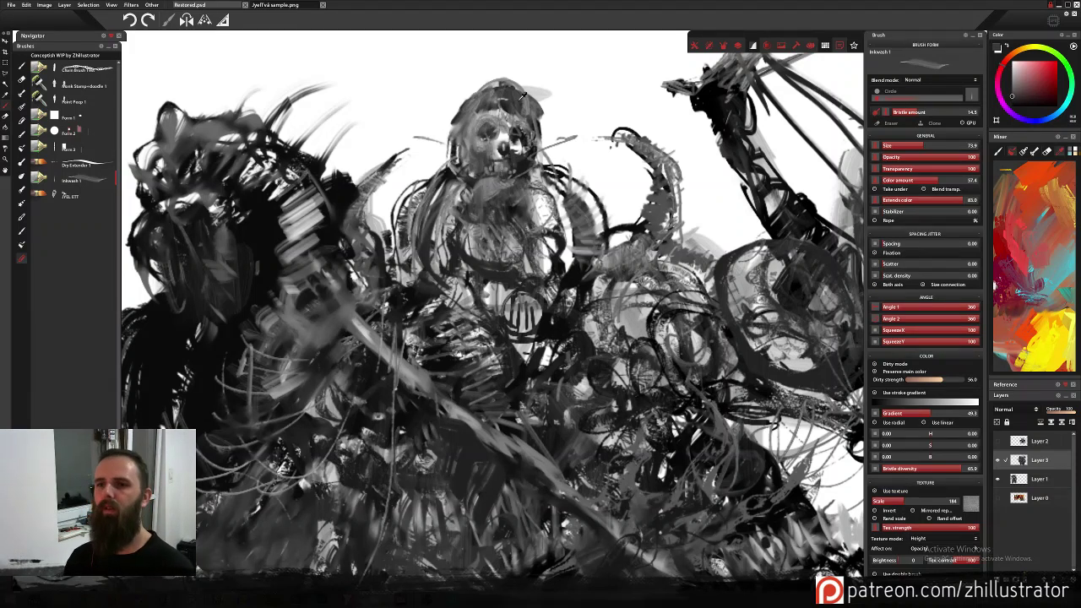
{"action": "left_click", "coordinate": [539, 94], "text": "alt"}
{"action": "left_click_drag", "start_coordinate": [497, 93], "coordinate": [531, 107]}
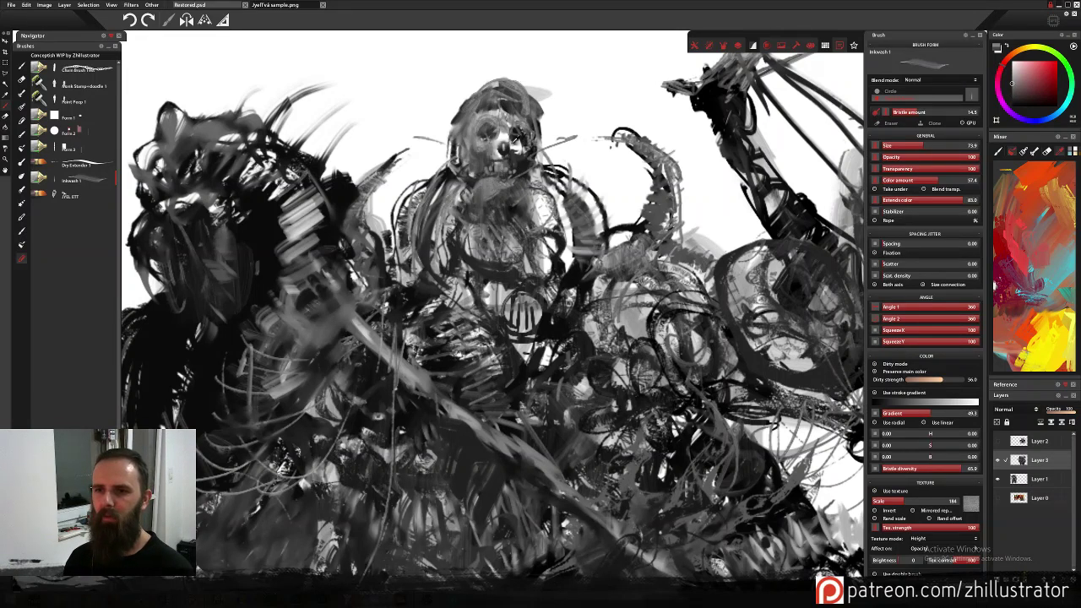
{"action": "left_click", "coordinate": [500, 150], "text": "alt"}
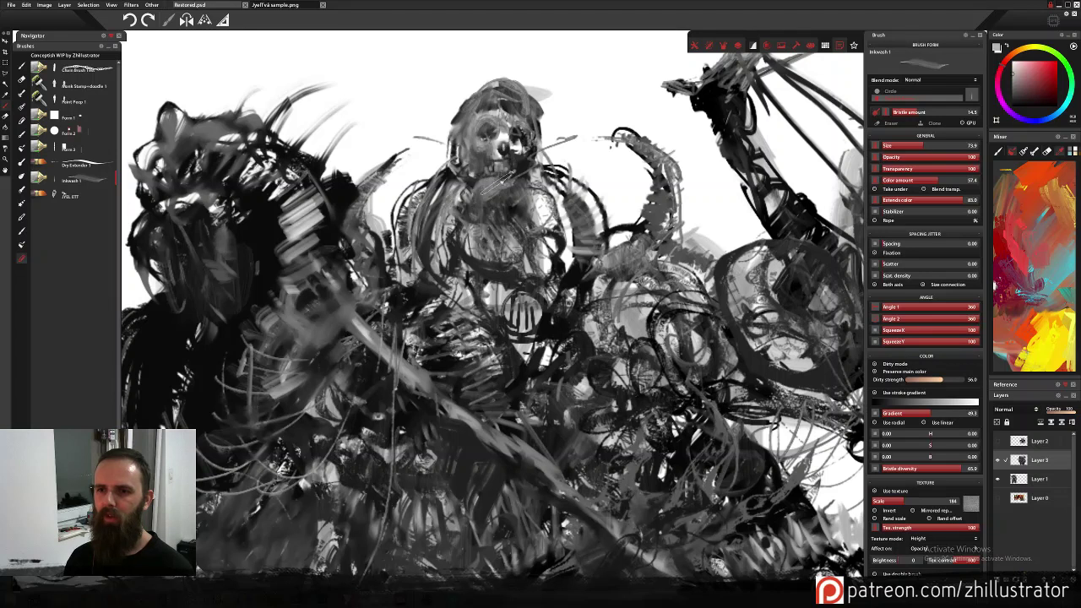
{"action": "left_click", "coordinate": [517, 144], "text": "alt"}
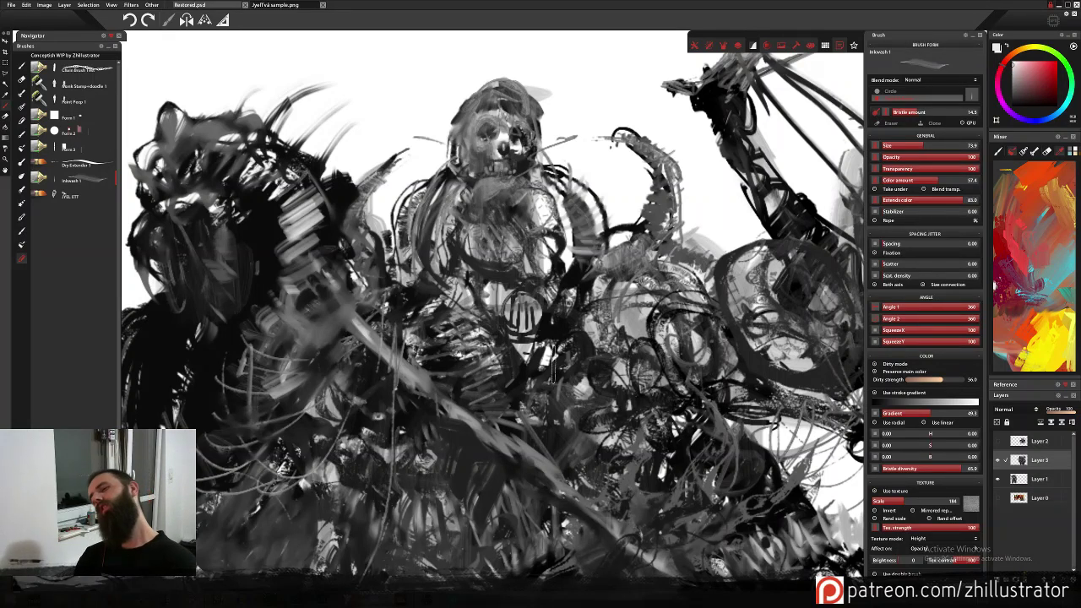
{"action": "mouse_move", "coordinate": [552, 256]}
{"action": "left_mouse_down"}
{"action": "mouse_move", "coordinate": [589, 205]}
{"action": "mouse_move", "coordinate": [580, 304]}
{"action": "left_mouse_up"}
{"action": "key", "text": "ctrl+z"}
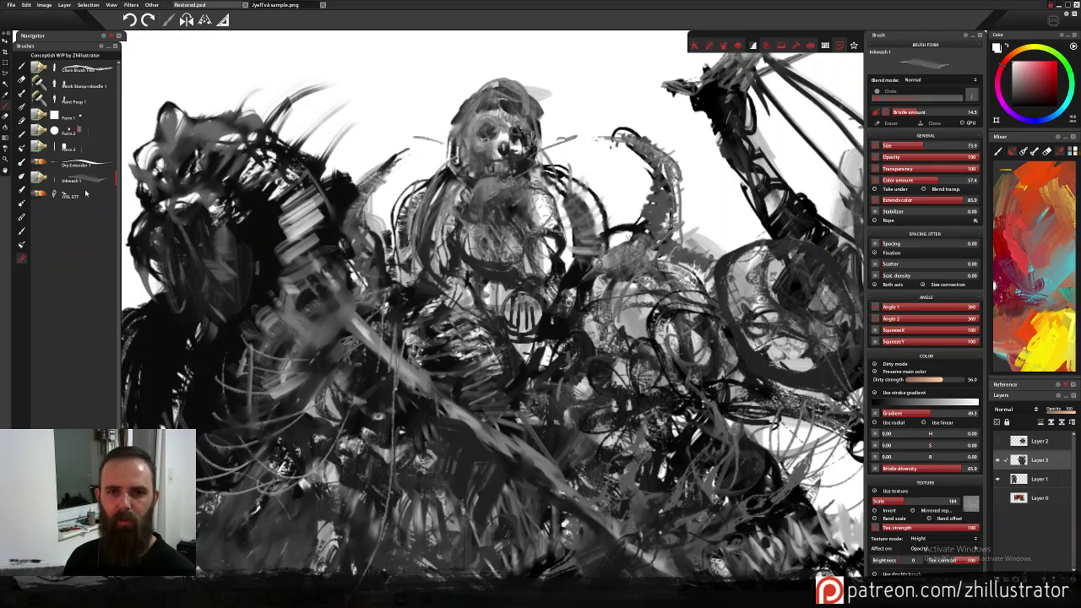
With the Dry Extender 1 brush at size 18.9, paint light lettering reading "CHAD" across the right figure's chest below the beard.
{"action": "left_click", "coordinate": [99, 171]}
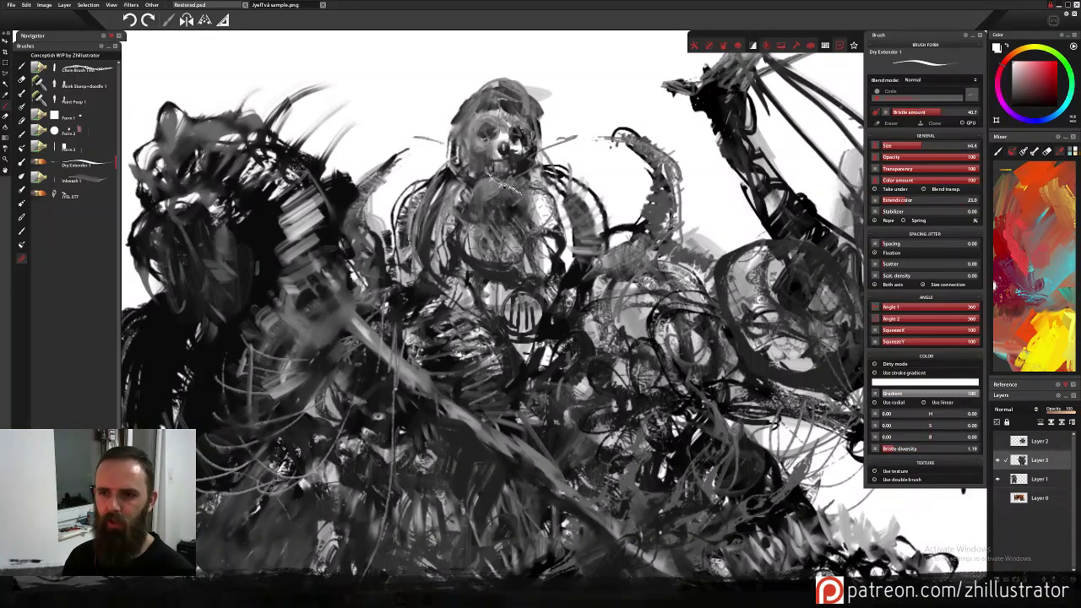
{"action": "left_click_drag", "start_coordinate": [494, 199], "coordinate": [523, 211]}
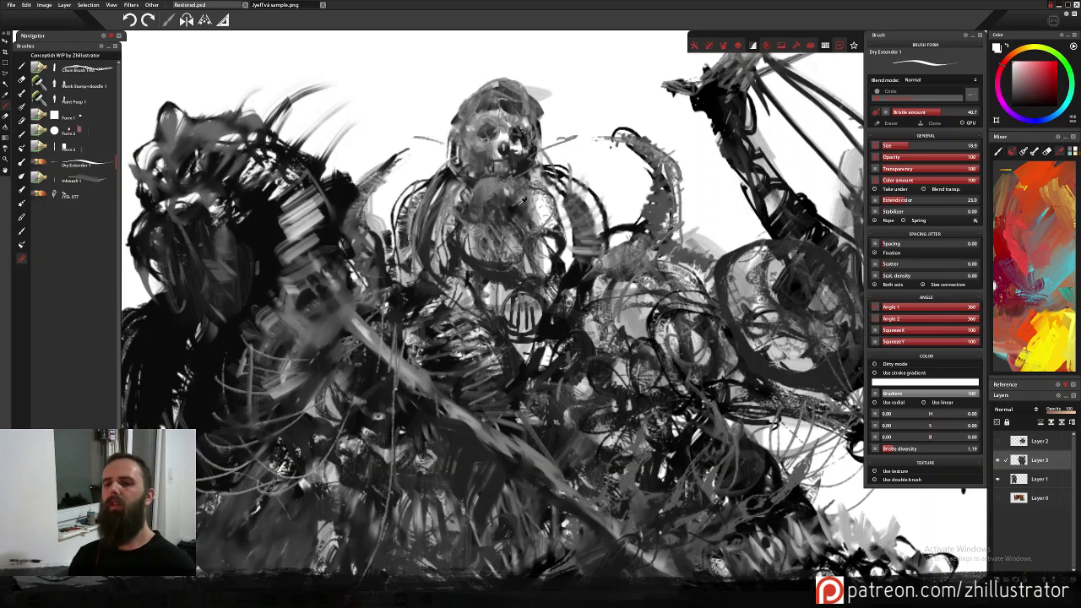
{"action": "left_click", "coordinate": [566, 221], "text": "alt"}
{"action": "left_click_drag", "start_coordinate": [460, 220], "coordinate": [494, 258]}
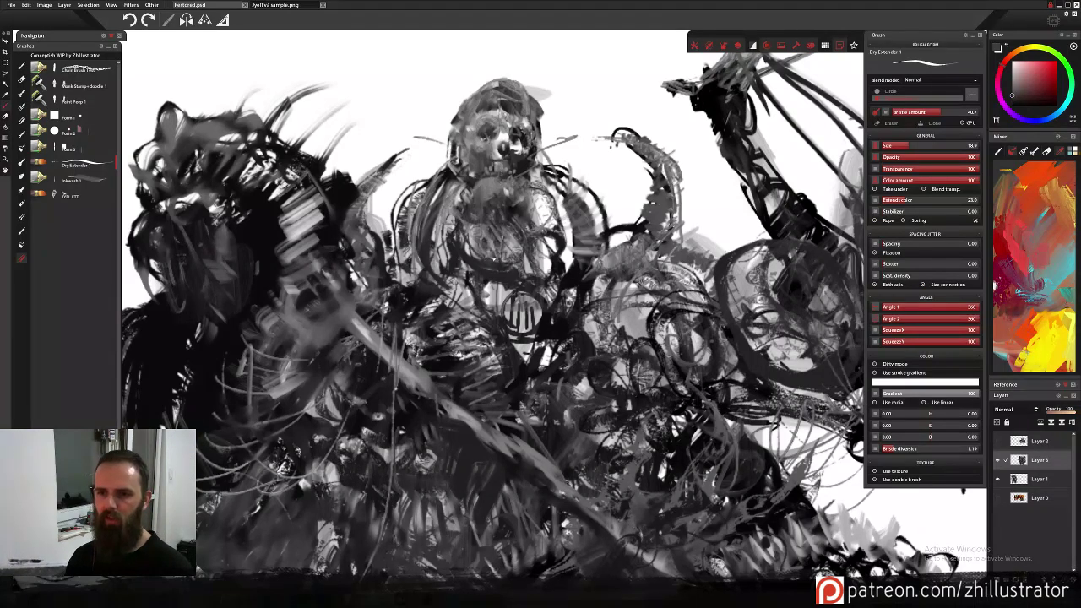
{"action": "left_click_drag", "start_coordinate": [567, 237], "coordinate": [547, 201]}
{"action": "key", "text": "x"}
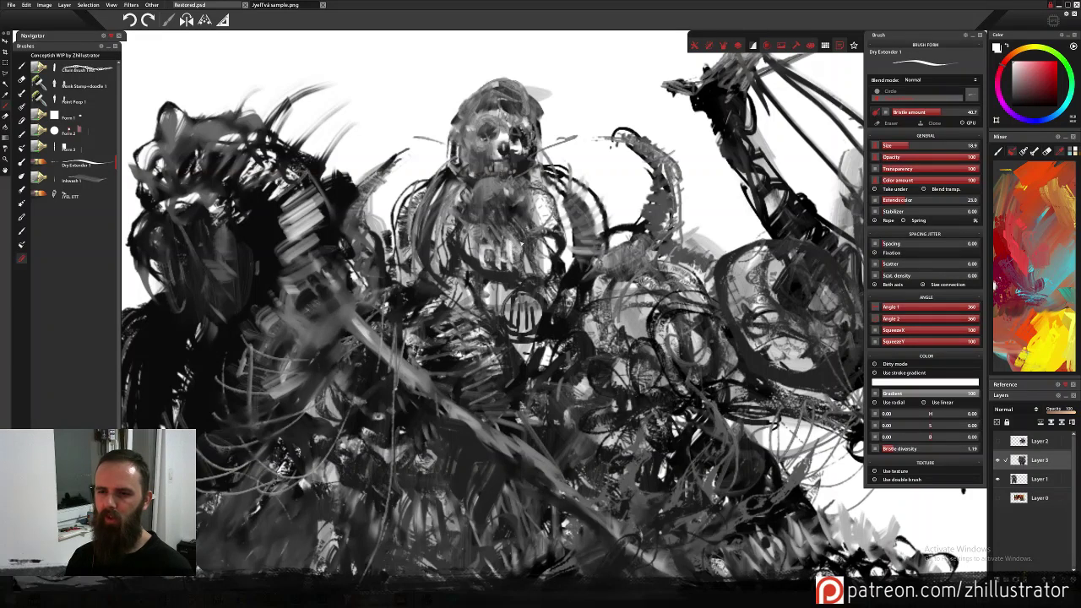
{"action": "left_click_drag", "start_coordinate": [521, 244], "coordinate": [522, 262]}
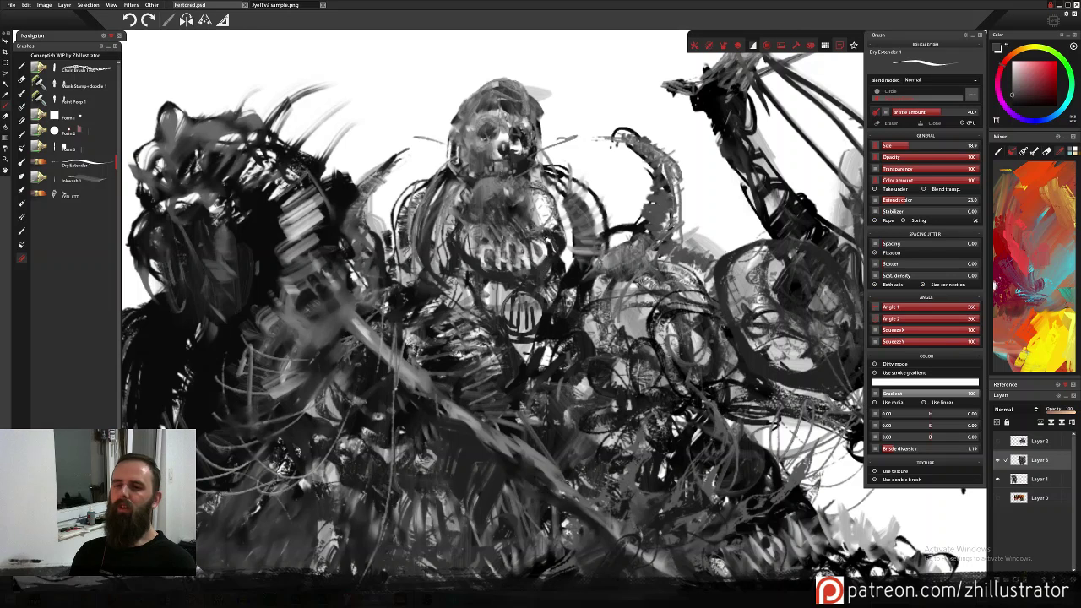
Blend sampled greys around the "CHAD" lettering and the area beneath it with the Inkwash 1 brush.
{"action": "left_click", "coordinate": [75, 179]}
{"action": "left_click", "coordinate": [531, 234], "text": "alt"}
{"action": "mouse_move", "coordinate": [535, 233]}
{"action": "left_mouse_down"}
{"action": "mouse_move", "coordinate": [561, 228]}
{"action": "mouse_move", "coordinate": [533, 223]}
{"action": "mouse_move", "coordinate": [547, 260]}
{"action": "left_mouse_up"}
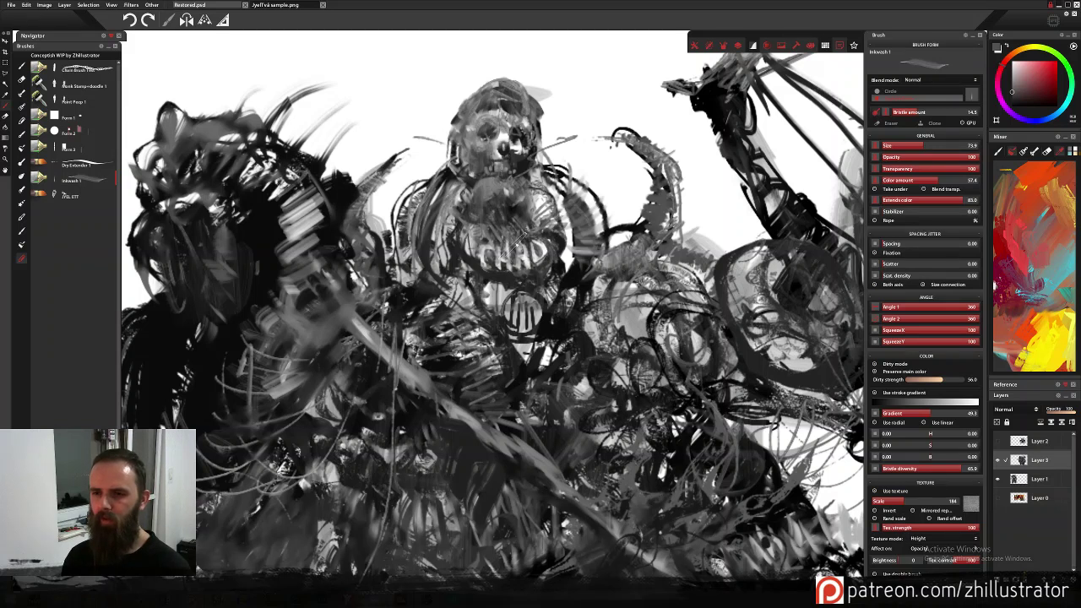
{"action": "left_click", "coordinate": [510, 284], "text": "alt"}
{"action": "mouse_move", "coordinate": [532, 295]}
{"action": "left_mouse_down"}
{"action": "mouse_move", "coordinate": [558, 276]}
{"action": "mouse_move", "coordinate": [549, 285]}
{"action": "left_mouse_up"}
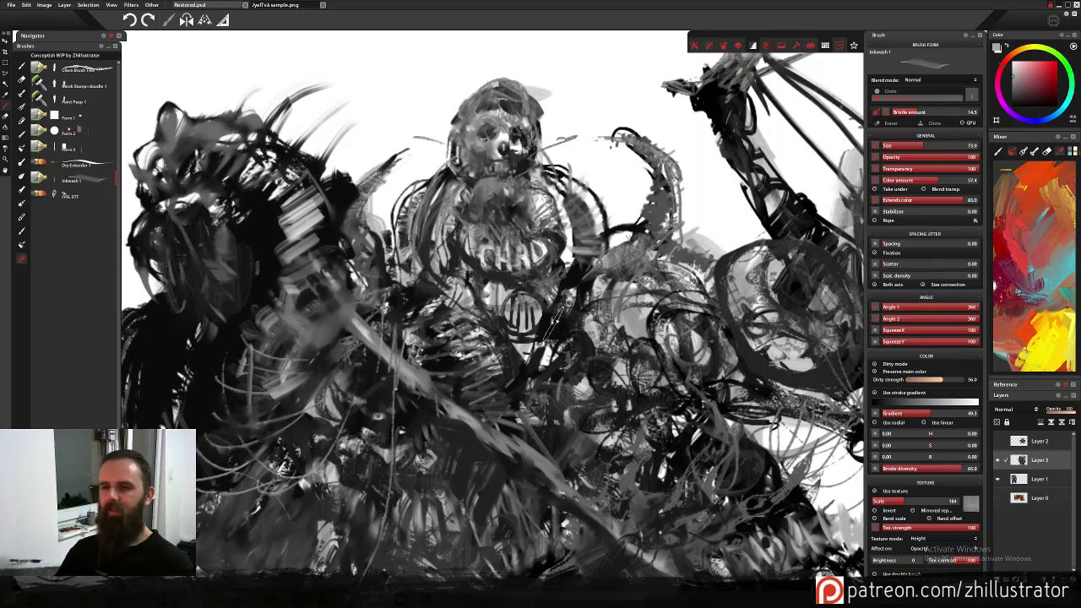
{"action": "scroll", "coordinate": [555, 317], "scroll_direction": "down", "scroll_amount": 2}
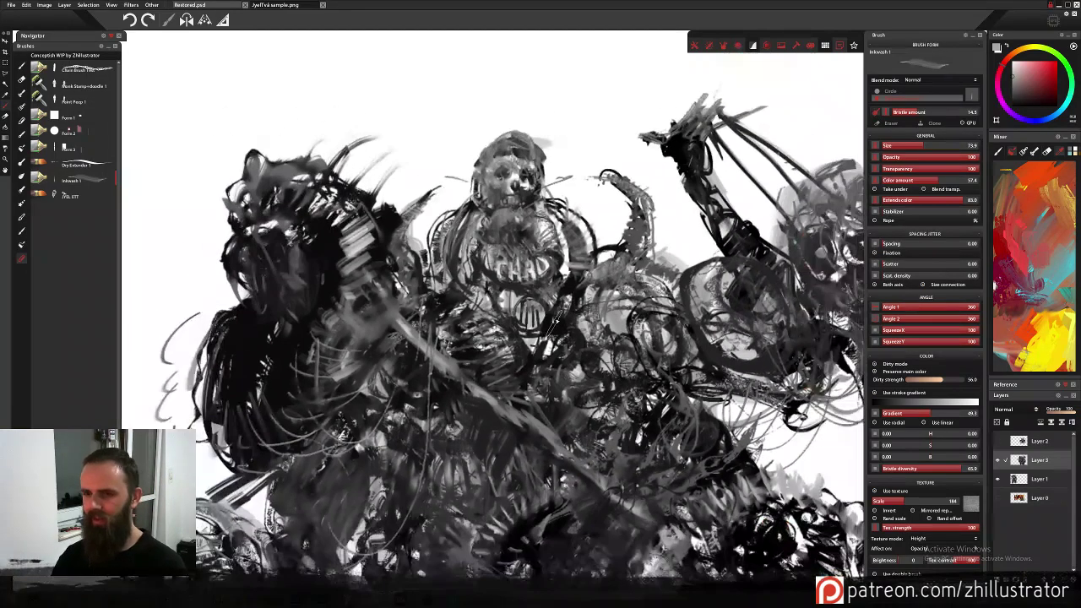
{"action": "scroll", "coordinate": [555, 319], "scroll_direction": "down", "scroll_amount": 5}
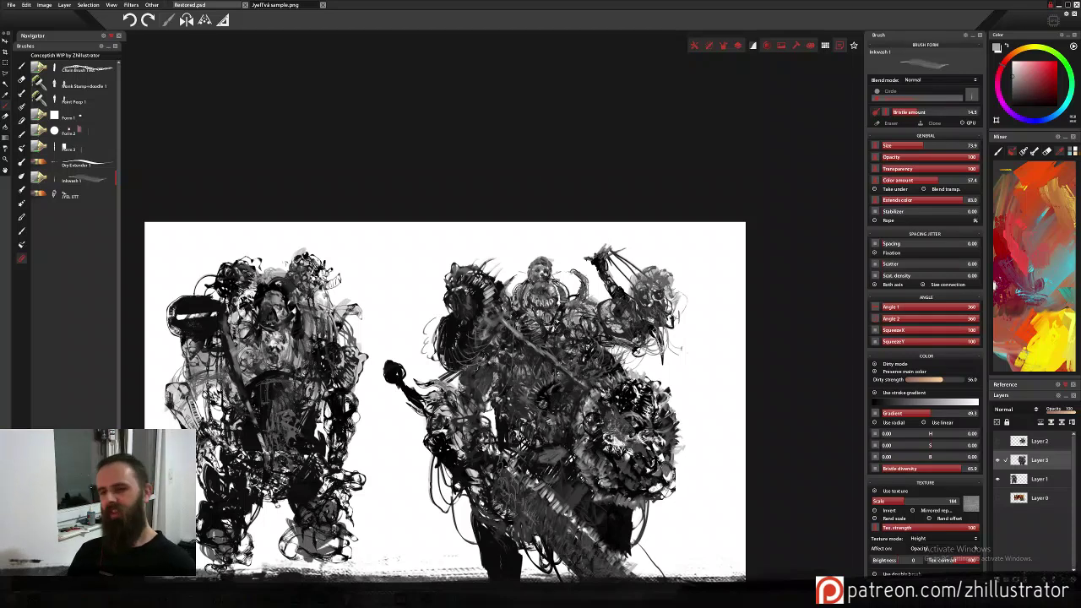
{"action": "left_click_drag", "start_coordinate": [545, 375], "coordinate": [557, 271]}
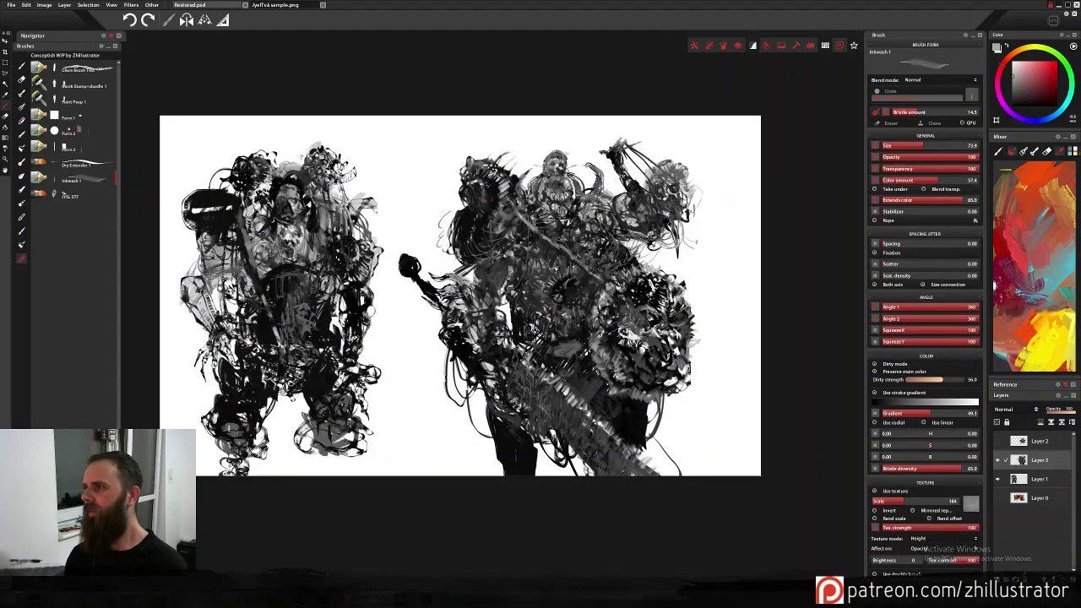
With Dry Extender 1, draw thin dark lines beside the right figure's club and add light highlights to its head and handle.
{"action": "scroll", "coordinate": [555, 269], "scroll_direction": "up", "scroll_amount": 3}
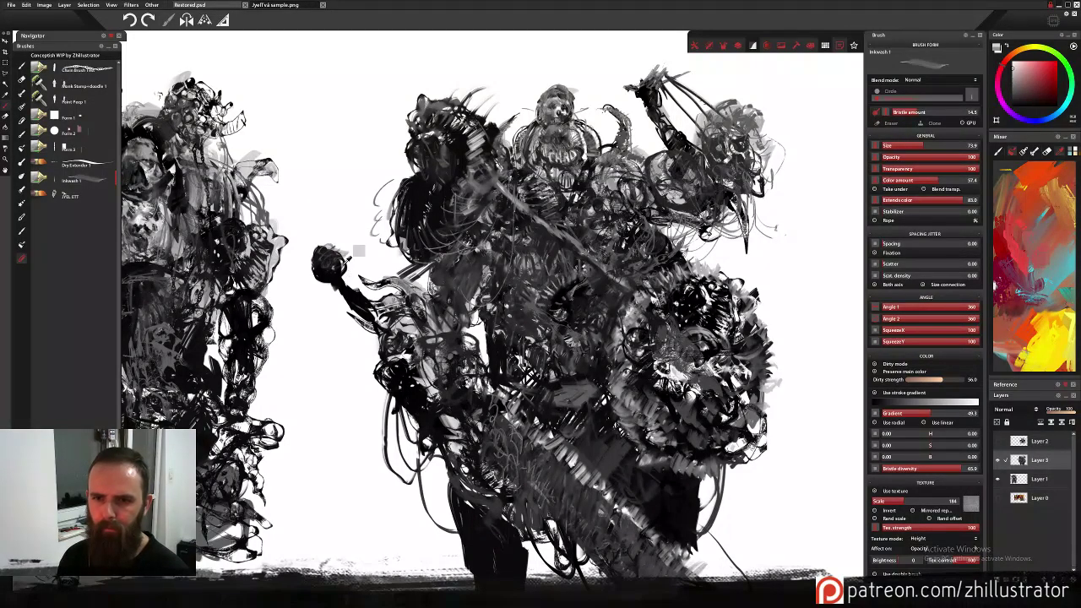
{"action": "left_click", "coordinate": [98, 166]}
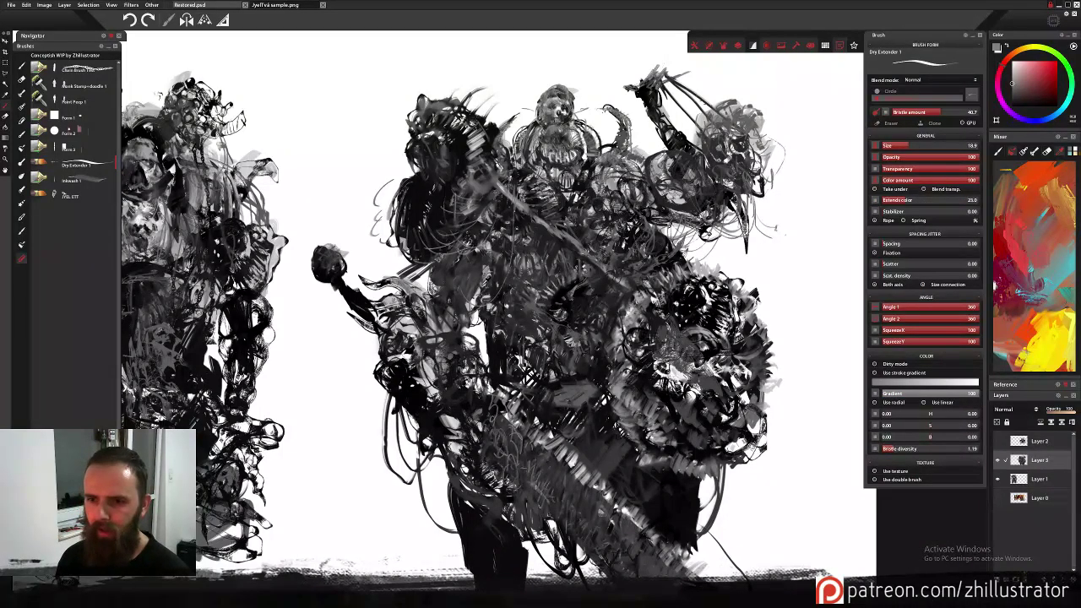
{"action": "left_click", "coordinate": [488, 283], "text": "alt"}
{"action": "left_click_drag", "start_coordinate": [326, 295], "coordinate": [343, 312]}
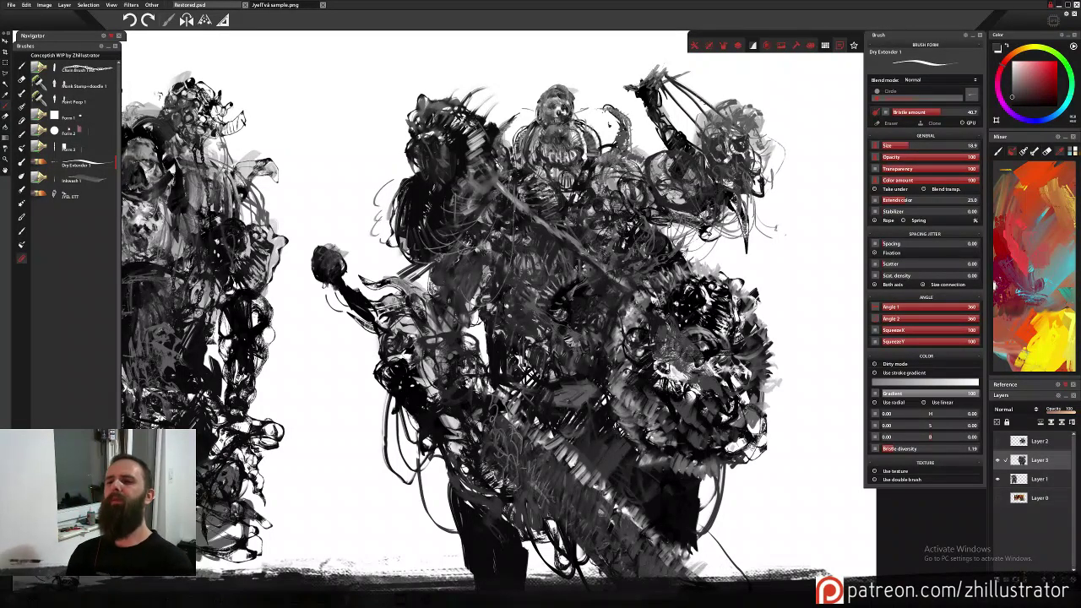
{"action": "mouse_move", "coordinate": [556, 87]}
{"action": "left_mouse_down"}
{"action": "mouse_move", "coordinate": [564, 111]}
{"action": "mouse_move", "coordinate": [554, 105]}
{"action": "left_mouse_up"}
{"action": "key", "text": "x"}
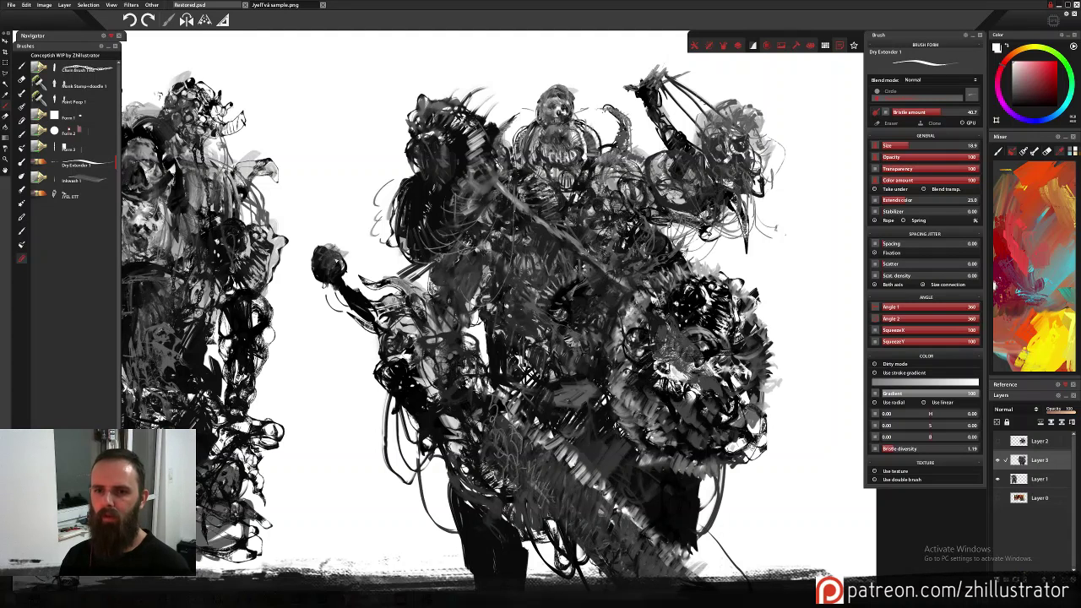
{"action": "mouse_move", "coordinate": [326, 251]}
{"action": "left_mouse_down"}
{"action": "mouse_move", "coordinate": [341, 266]}
{"action": "mouse_move", "coordinate": [321, 259]}
{"action": "mouse_move", "coordinate": [377, 316]}
{"action": "mouse_move", "coordinate": [381, 358]}
{"action": "mouse_move", "coordinate": [380, 347]}
{"action": "left_mouse_up"}
{"action": "key", "text": "x"}
Add curved grey spikes beneath the club handle using tones sampled from the figure.
{"action": "left_click", "coordinate": [401, 299], "text": "alt"}
{"action": "mouse_move", "coordinate": [346, 320]}
{"action": "left_mouse_down"}
{"action": "mouse_move", "coordinate": [380, 345]}
{"action": "mouse_move", "coordinate": [372, 353]}
{"action": "left_mouse_up"}
{"action": "left_click", "coordinate": [370, 313], "text": "alt"}
{"action": "left_click", "coordinate": [418, 281], "text": "alt"}
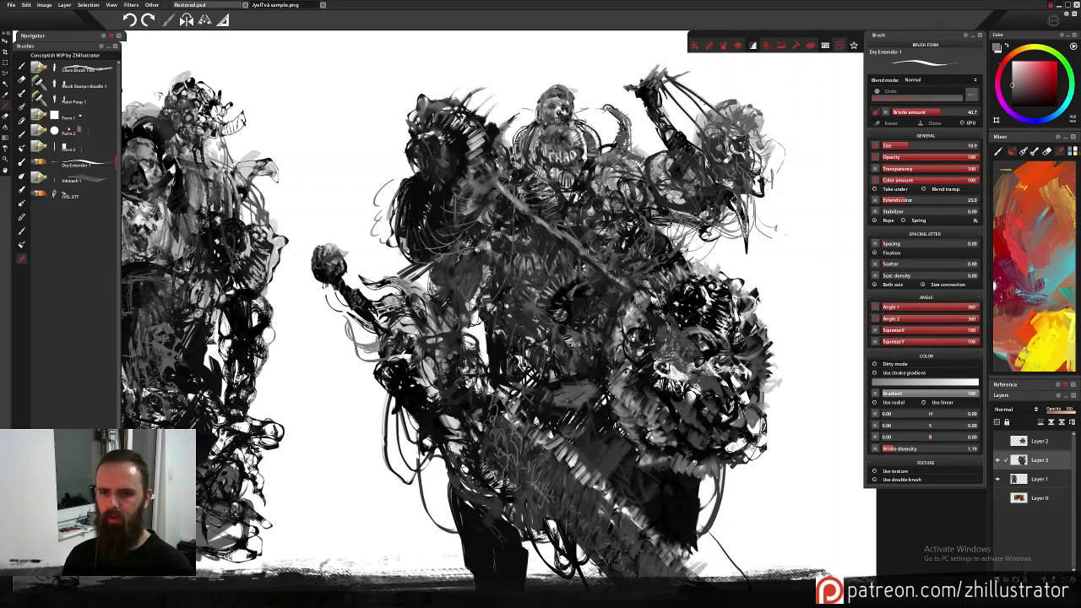
Draw dark, curved spikes down the outer edge of the club-holding arm with a sampled dark tone.
{"action": "left_click", "coordinate": [446, 303], "text": "alt"}
{"action": "mouse_move", "coordinate": [366, 281]}
{"action": "left_mouse_down"}
{"action": "mouse_move", "coordinate": [386, 293]}
{"action": "mouse_move", "coordinate": [350, 338]}
{"action": "mouse_move", "coordinate": [355, 349]}
{"action": "mouse_move", "coordinate": [380, 346]}
{"action": "mouse_move", "coordinate": [369, 357]}
{"action": "mouse_move", "coordinate": [374, 382]}
{"action": "left_mouse_up"}
{"action": "left_click_drag", "start_coordinate": [362, 374], "coordinate": [378, 380]}
{"action": "left_click_drag", "start_coordinate": [369, 363], "coordinate": [377, 386]}
{"action": "left_click_drag", "start_coordinate": [364, 379], "coordinate": [396, 388]}
{"action": "left_click_drag", "start_coordinate": [482, 406], "coordinate": [465, 357]}
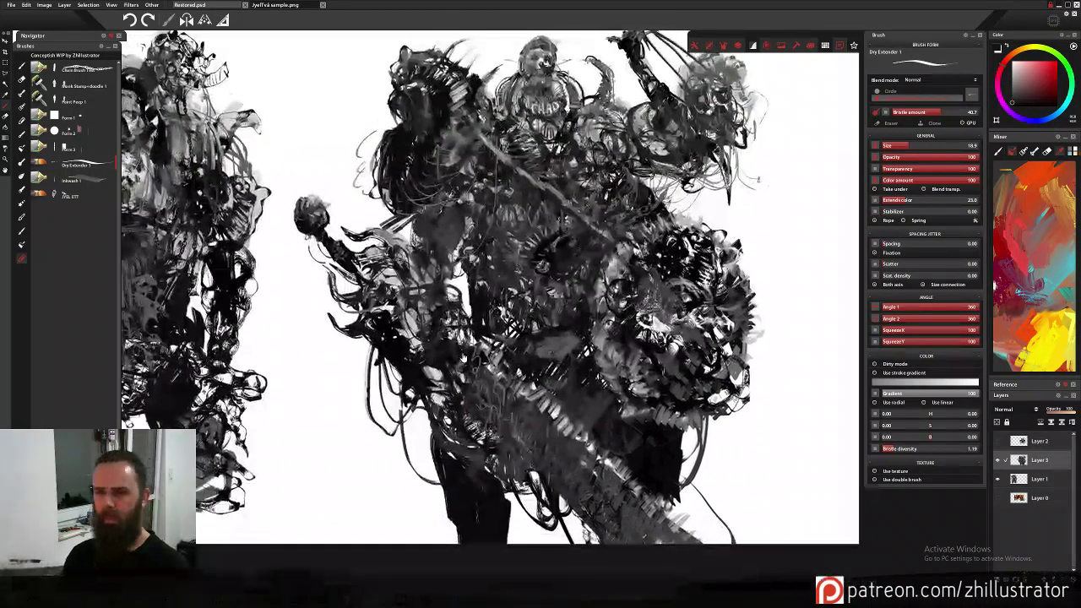
{"action": "left_click_drag", "start_coordinate": [350, 338], "coordinate": [338, 345]}
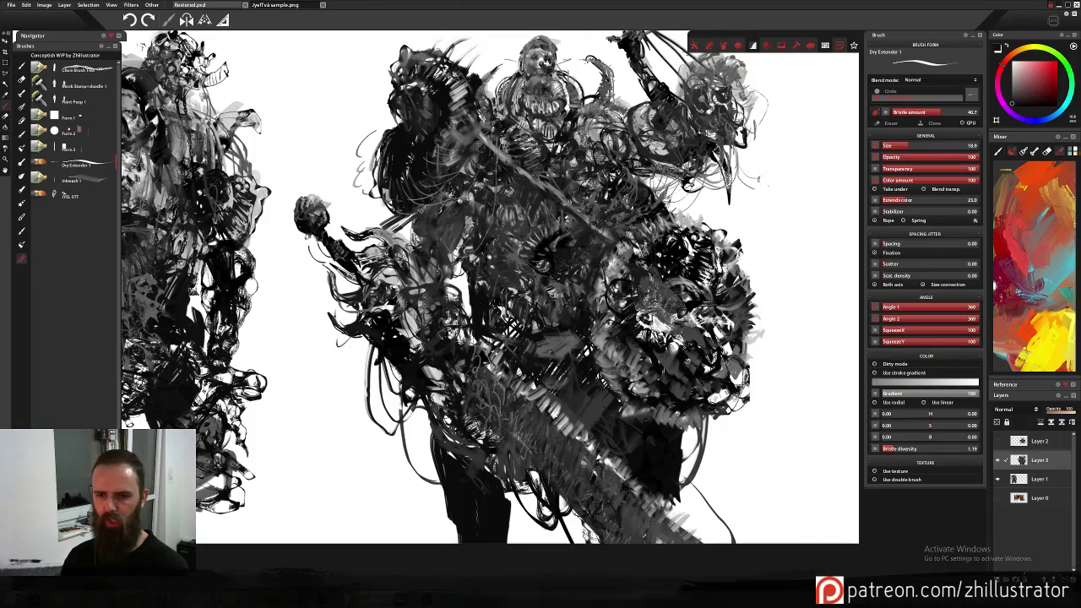
{"action": "left_click_drag", "start_coordinate": [368, 335], "coordinate": [377, 363]}
Brush dark grey strokes over the right figure's black leg and the textured area above it beside the diagonal tail.
{"action": "left_click_drag", "start_coordinate": [418, 406], "coordinate": [429, 451]}
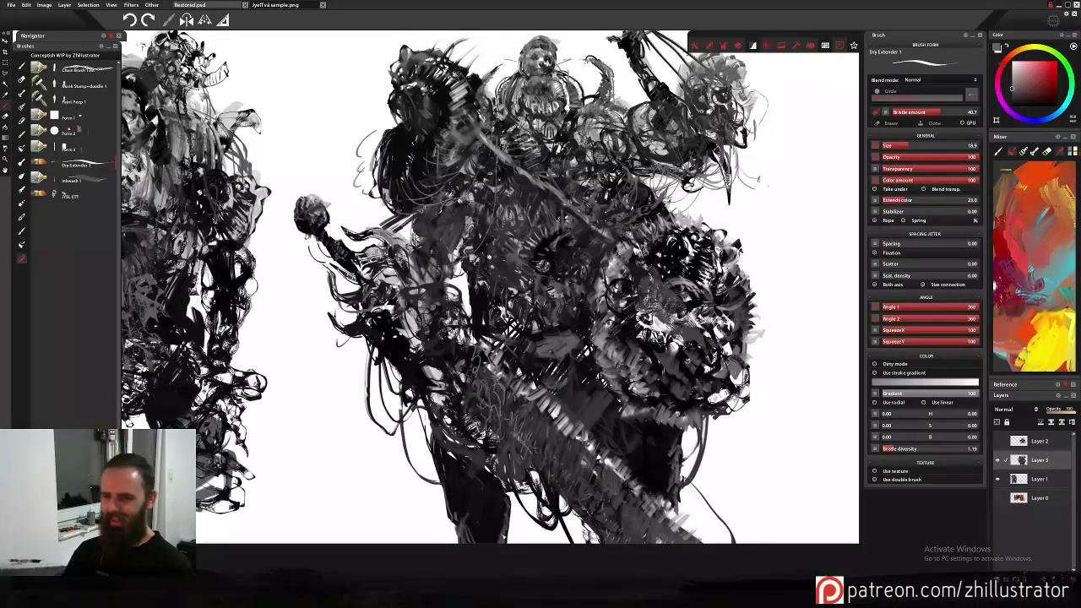
{"action": "scroll", "coordinate": [504, 536], "scroll_direction": "up", "scroll_amount": 3}
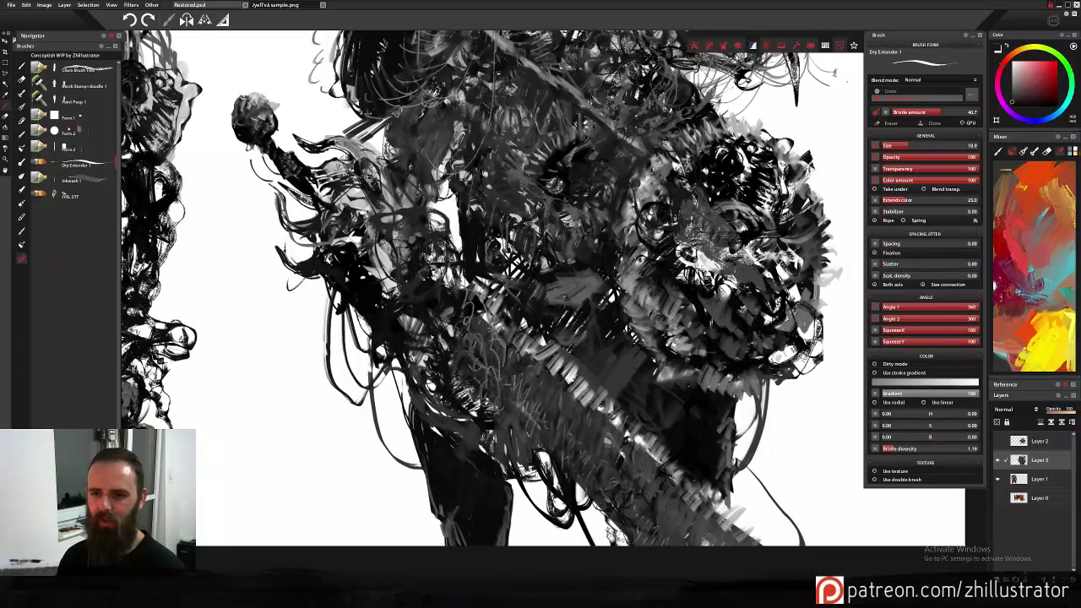
{"action": "left_click", "coordinate": [458, 318], "text": "alt"}
{"action": "left_click_drag", "start_coordinate": [459, 310], "coordinate": [456, 326]}
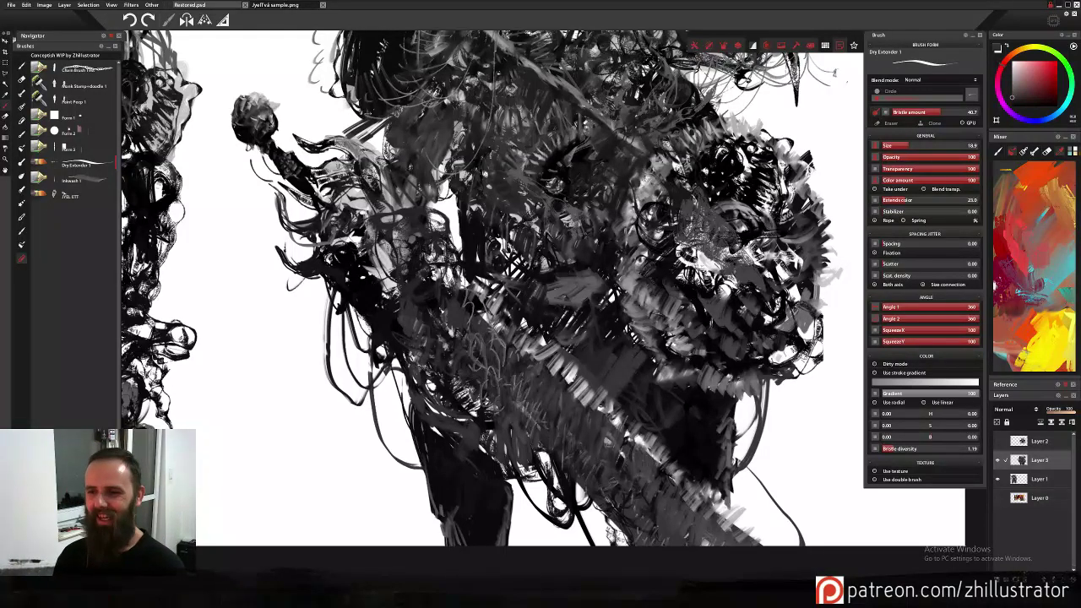
{"action": "scroll", "coordinate": [489, 253], "scroll_direction": "down", "scroll_amount": 5}
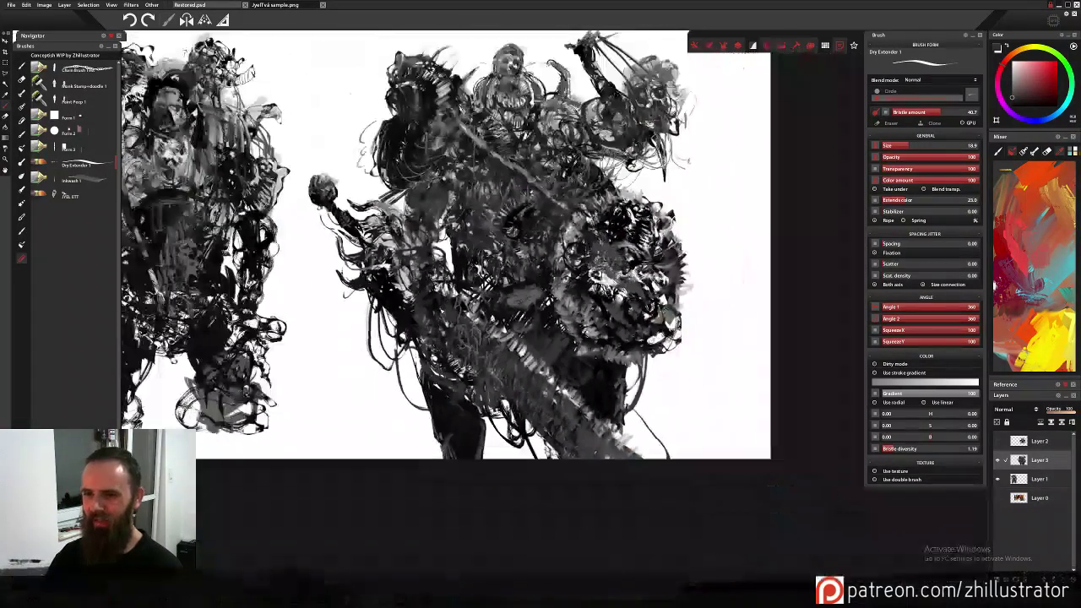
{"action": "left_click_drag", "start_coordinate": [507, 282], "coordinate": [500, 380]}
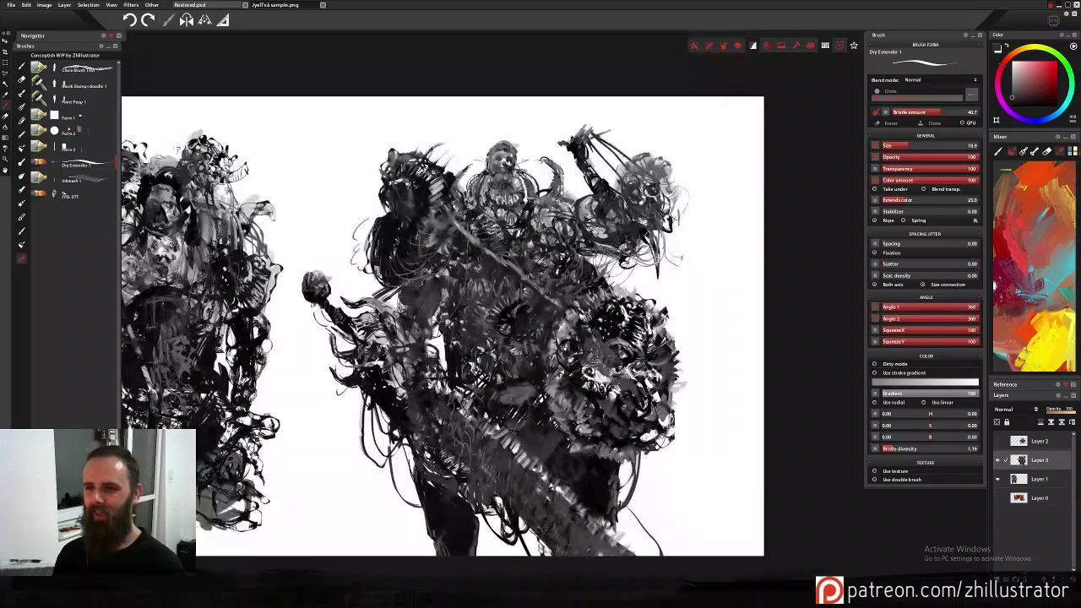
Move Layer 3 above Layer 2 in the layer stack.
{"action": "left_click_drag", "start_coordinate": [1039, 460], "coordinate": [1039, 440]}
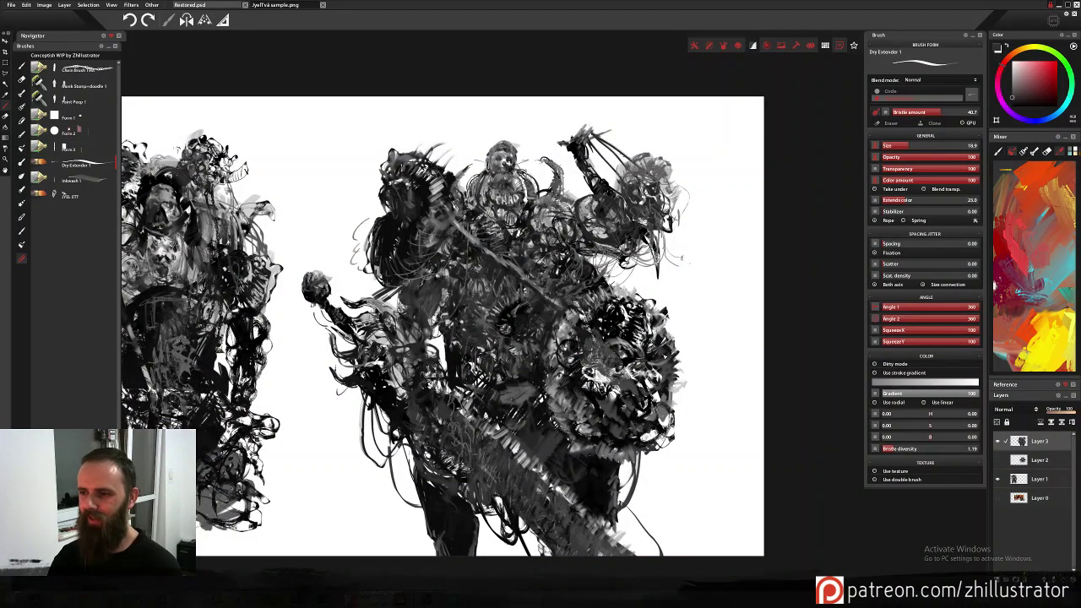
Refine the upper part of the tangled round mass beside the raised arm with Dry Extender 1, using greys sampled from the painting.
{"action": "scroll", "coordinate": [659, 355], "scroll_direction": "up", "scroll_amount": 5}
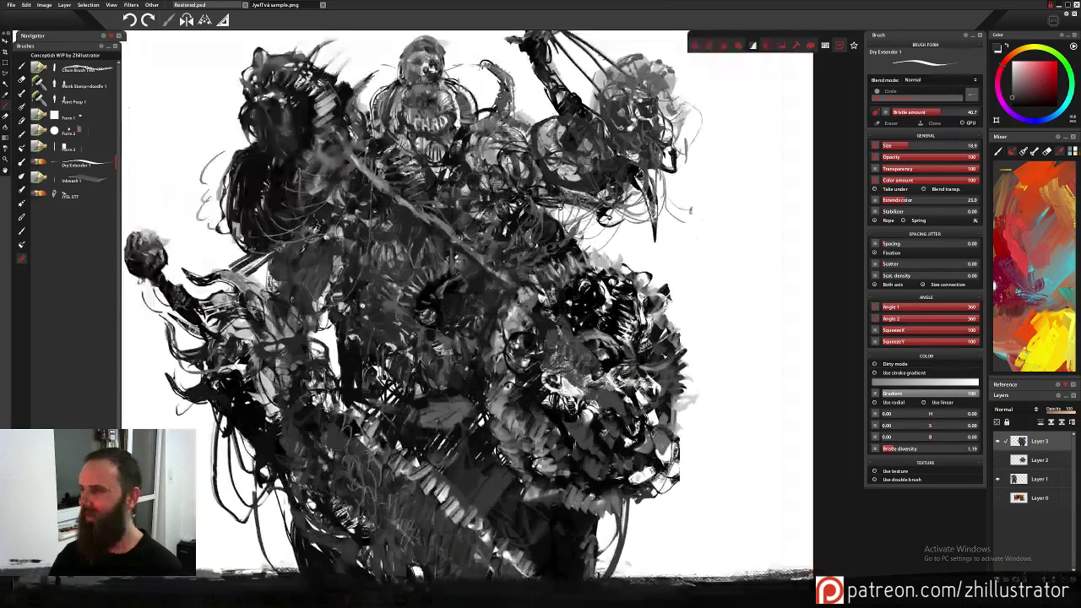
{"action": "scroll", "coordinate": [665, 357], "scroll_direction": "down", "scroll_amount": 4}
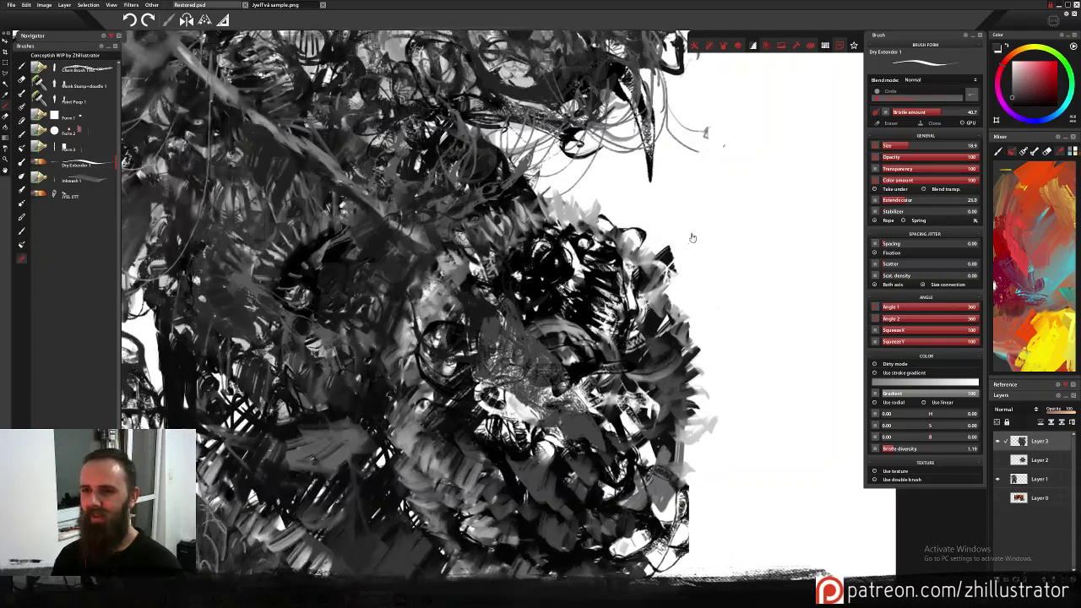
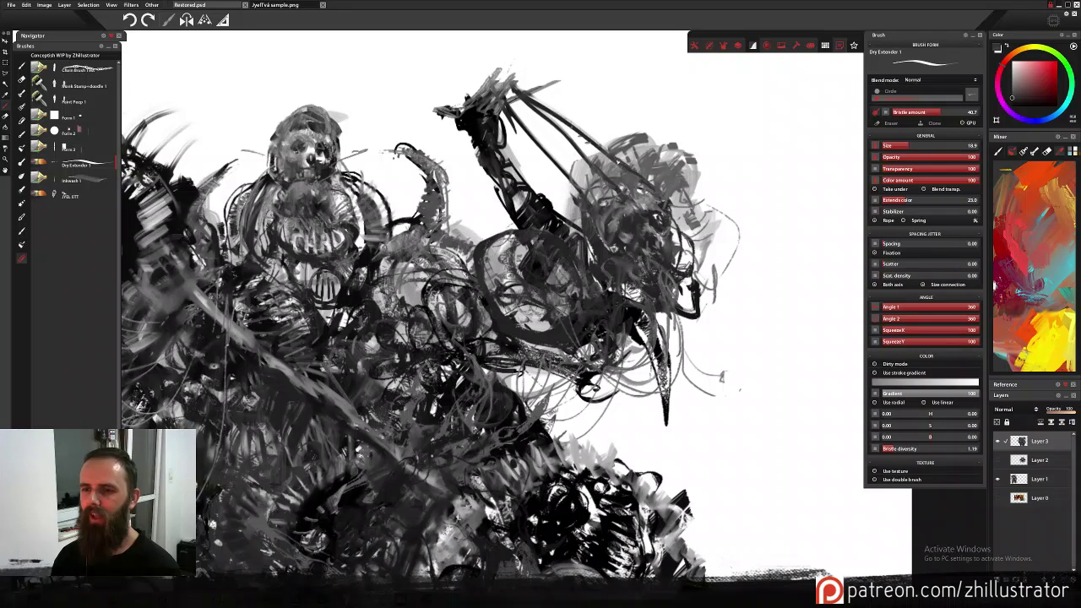
{"action": "left_click", "coordinate": [514, 80], "text": "alt"}
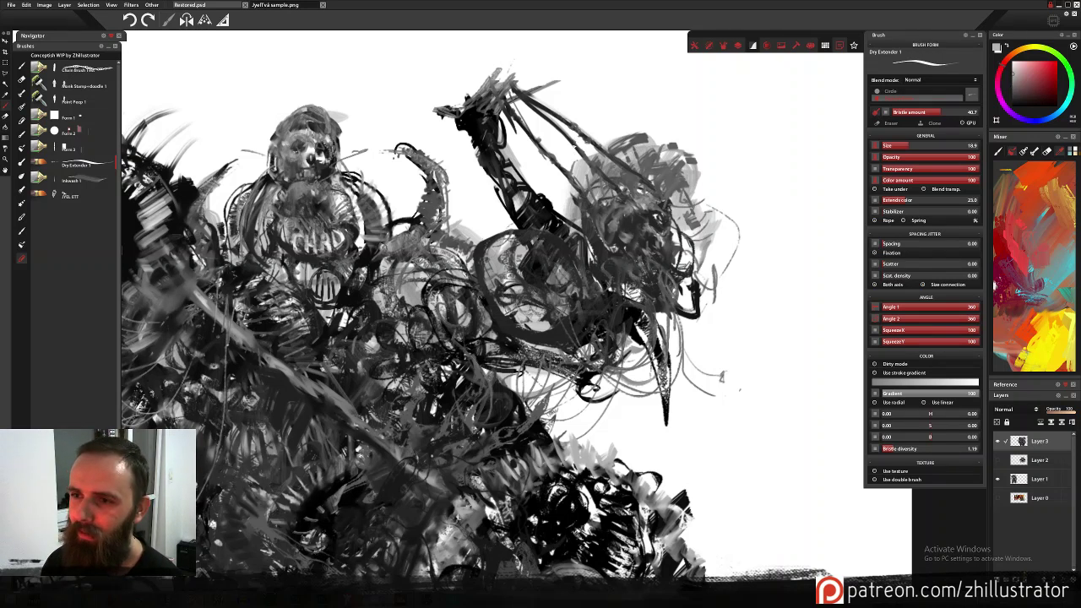
{"action": "left_click", "coordinate": [661, 160], "text": "alt"}
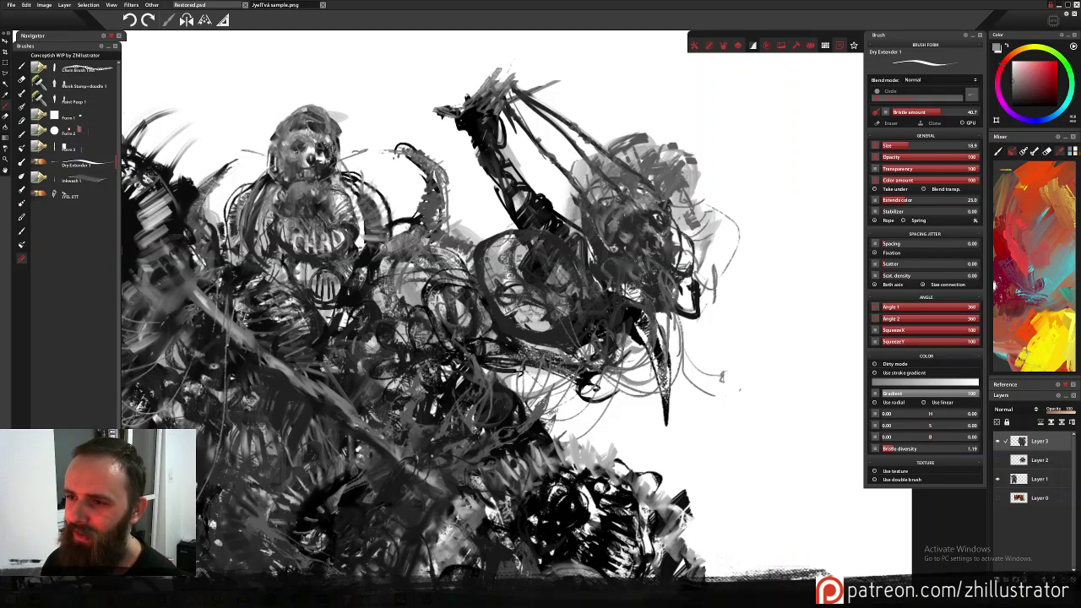
{"action": "mouse_move", "coordinate": [643, 162]}
{"action": "left_mouse_down"}
{"action": "mouse_move", "coordinate": [653, 135]}
{"action": "mouse_move", "coordinate": [666, 143]}
{"action": "mouse_move", "coordinate": [655, 153]}
{"action": "left_mouse_up"}
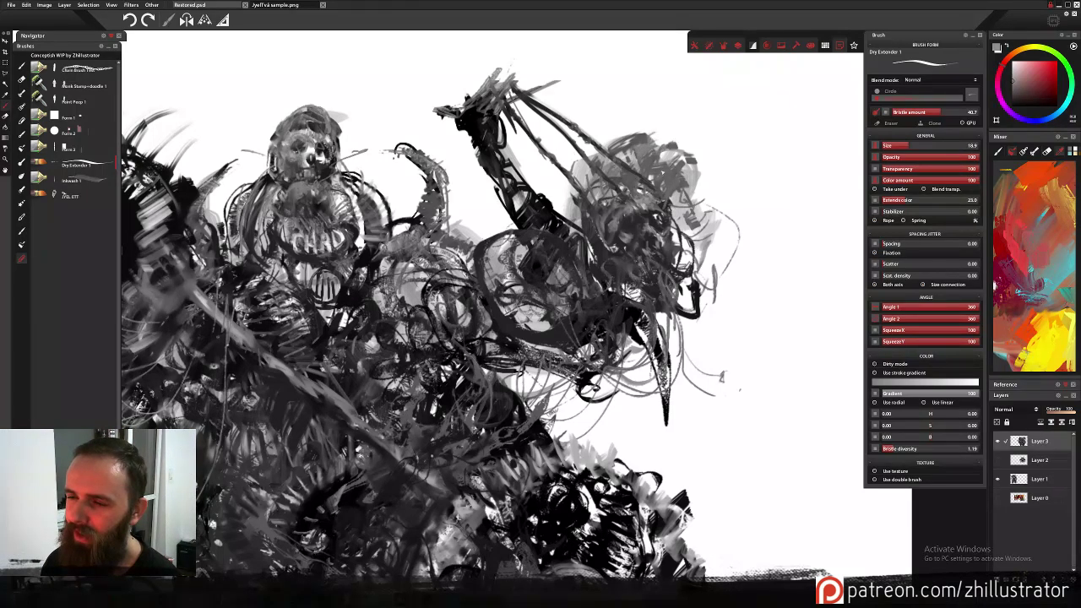
{"action": "left_click", "coordinate": [646, 200], "text": "alt"}
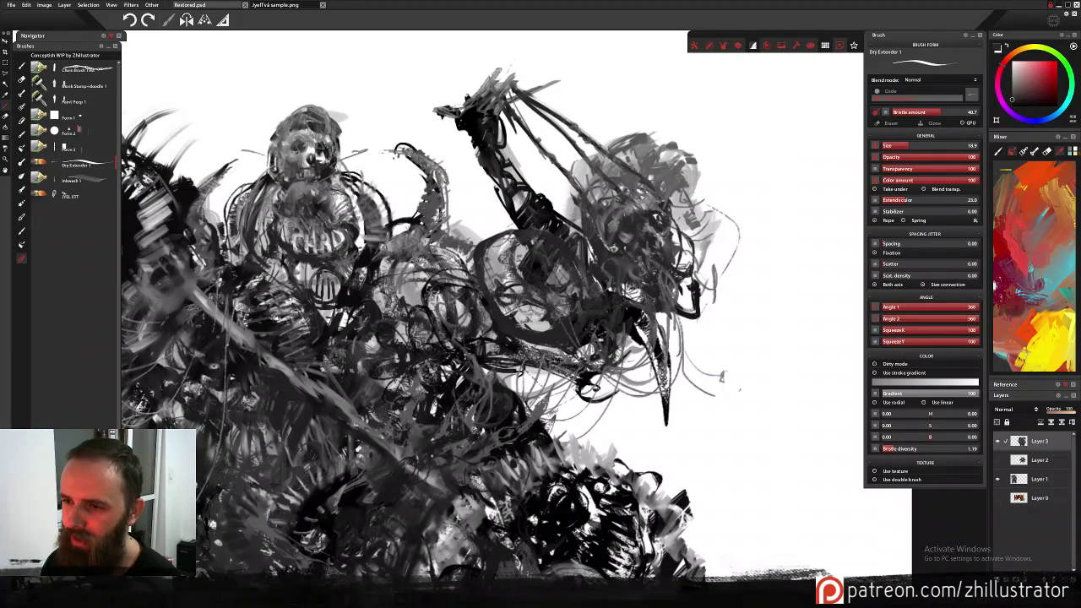
{"action": "mouse_move", "coordinate": [658, 229]}
{"action": "left_mouse_down"}
{"action": "mouse_move", "coordinate": [667, 211]}
{"action": "mouse_move", "coordinate": [657, 220]}
{"action": "left_mouse_up"}
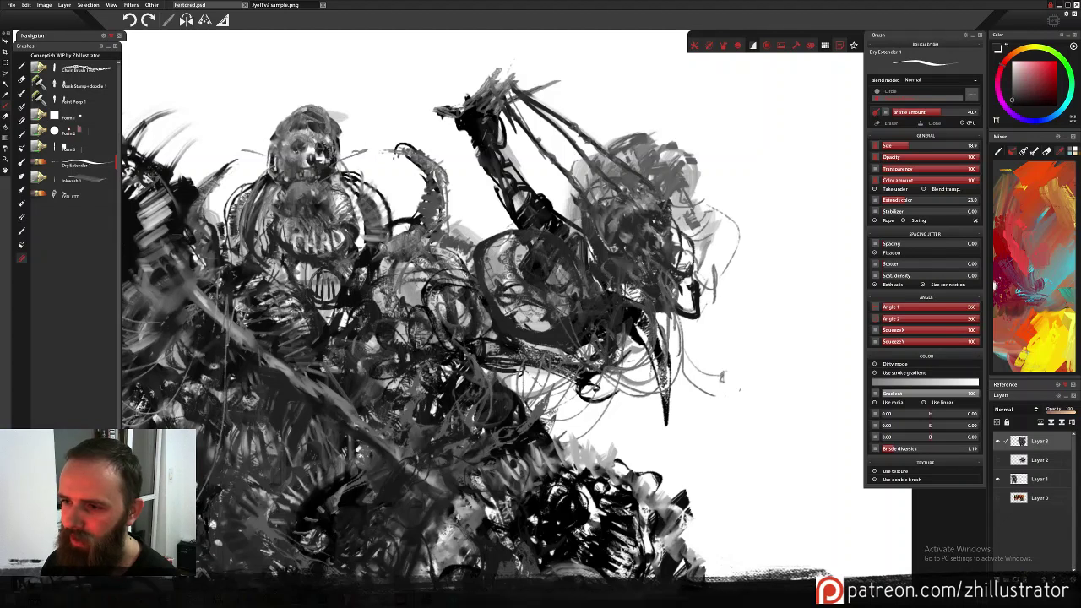
Build up the middle and outer edge of the round mass with short strokes in sampled dark and lighter greys.
{"action": "left_click", "coordinate": [677, 149], "text": "alt"}
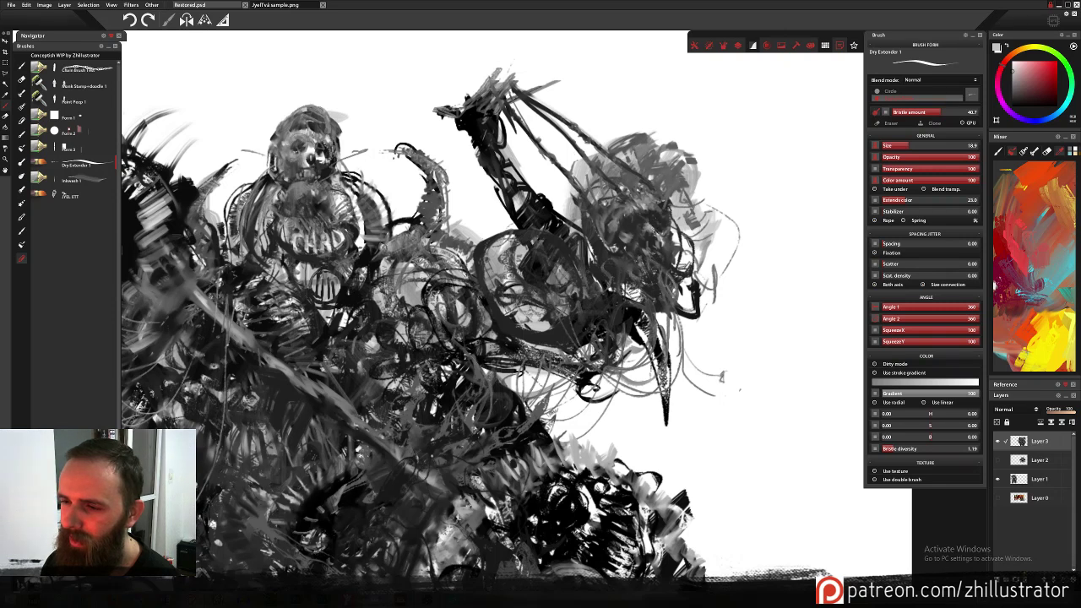
{"action": "left_click", "coordinate": [656, 232], "text": "alt"}
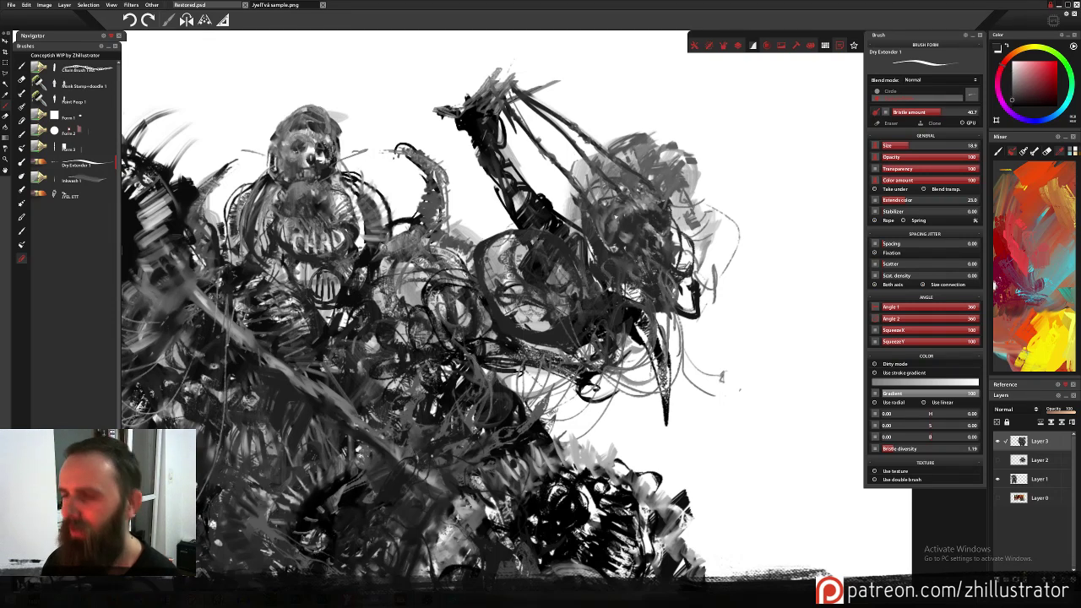
{"action": "left_click", "coordinate": [680, 234], "text": "alt"}
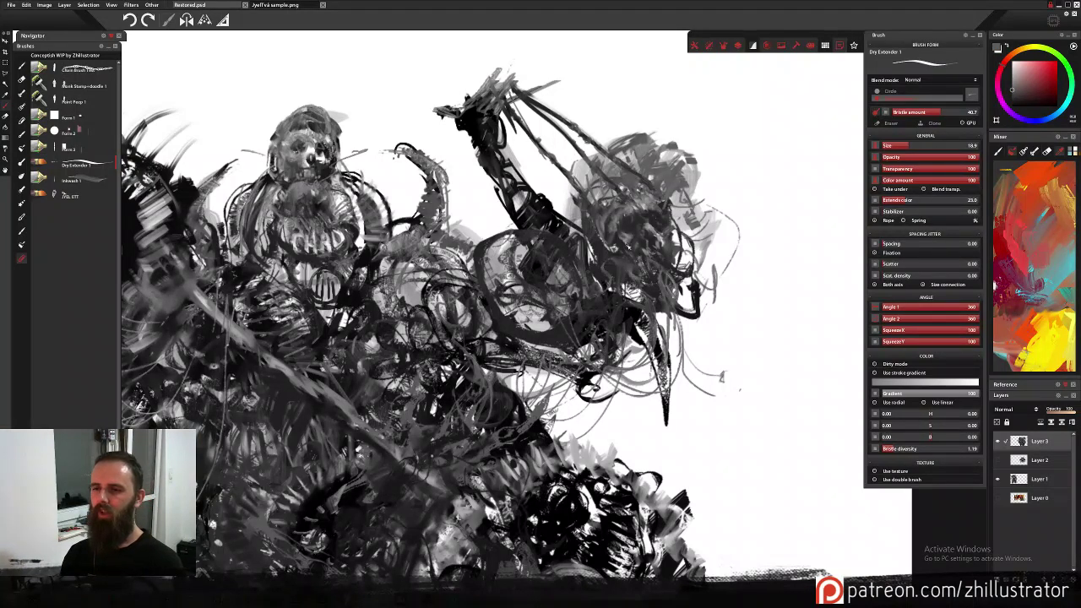
{"action": "left_click", "coordinate": [629, 187], "text": "alt"}
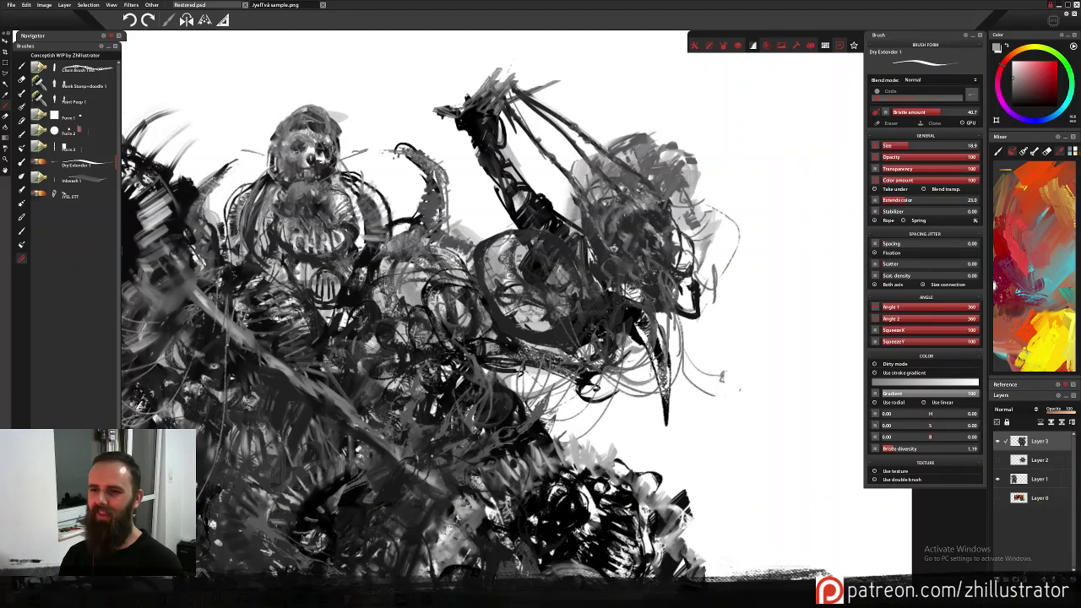
{"action": "left_click_drag", "start_coordinate": [576, 222], "coordinate": [599, 239]}
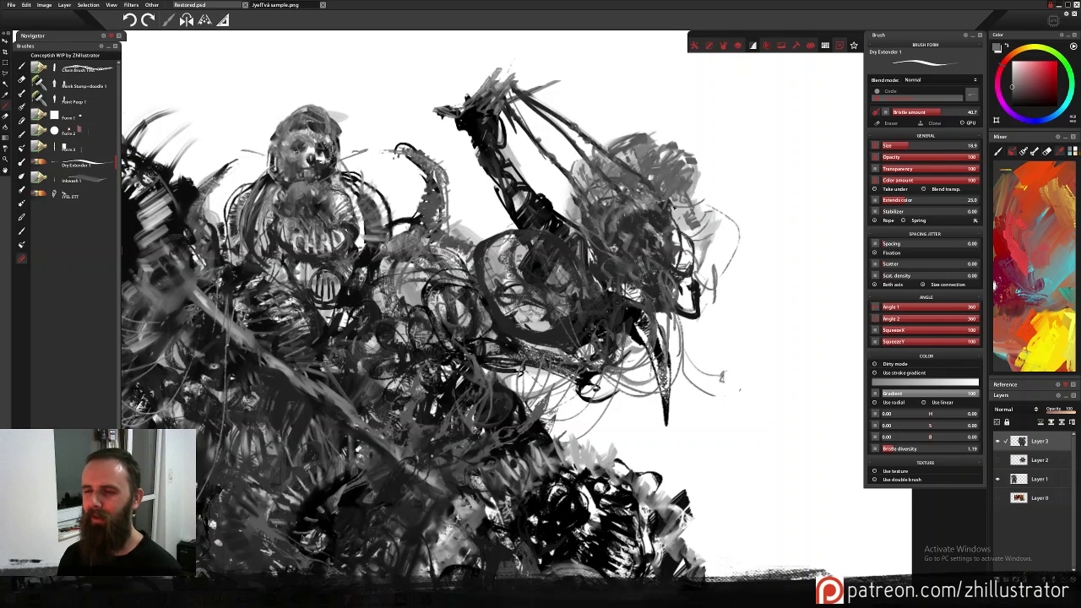
{"action": "left_click_drag", "start_coordinate": [675, 205], "coordinate": [686, 201]}
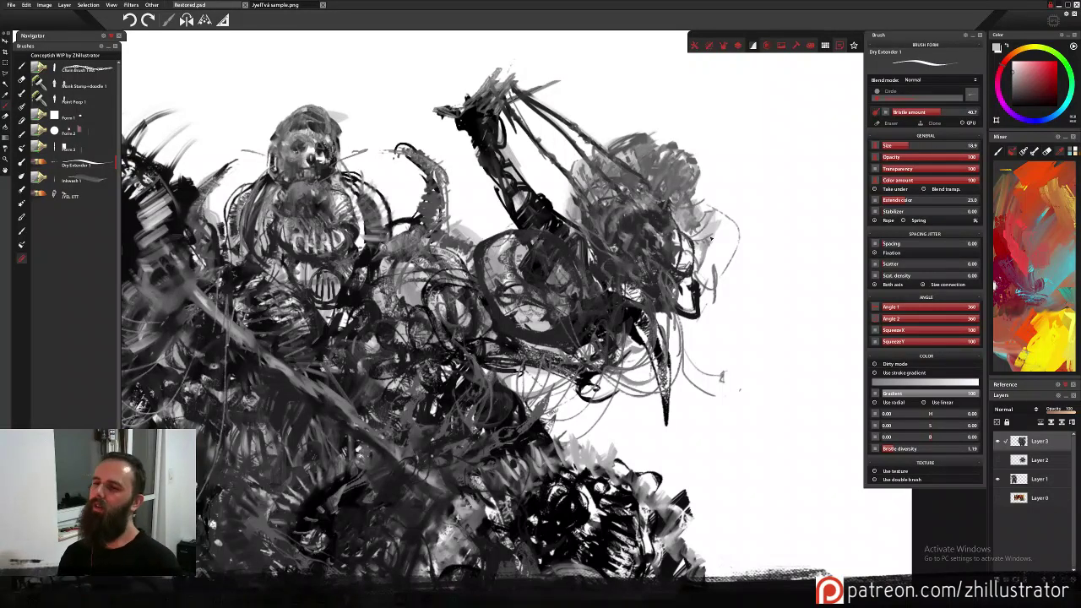
Paint drooping strands along the outer edge of the round mass with the Inkwash 1 brush.
{"action": "left_click", "coordinate": [95, 180]}
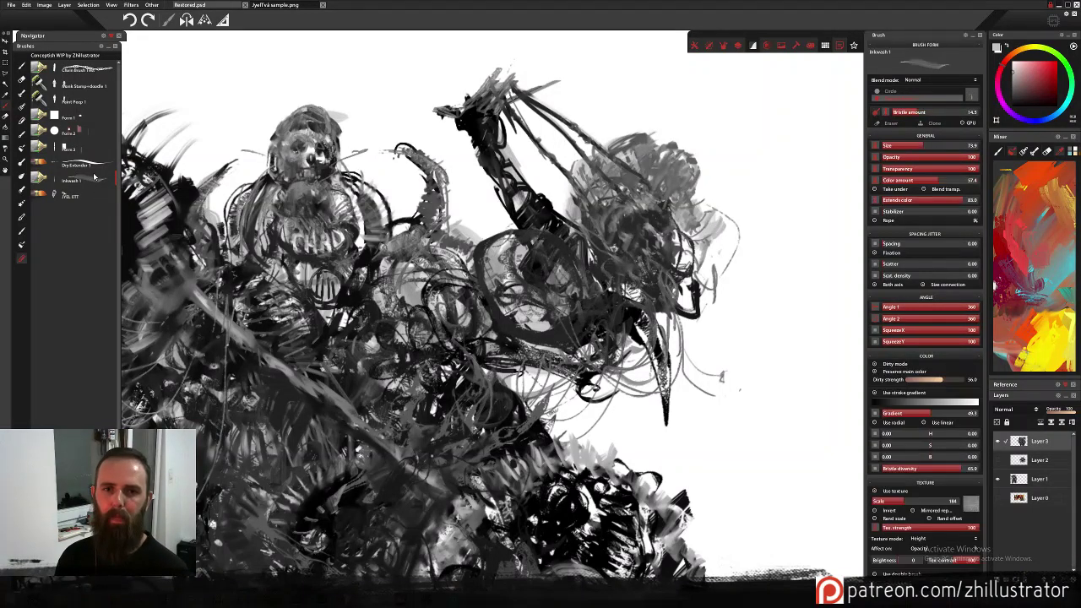
{"action": "mouse_move", "coordinate": [714, 279]}
{"action": "left_mouse_down"}
{"action": "mouse_move", "coordinate": [694, 254]}
{"action": "mouse_move", "coordinate": [686, 347]}
{"action": "left_mouse_up"}
{"action": "left_click_drag", "start_coordinate": [706, 281], "coordinate": [710, 334]}
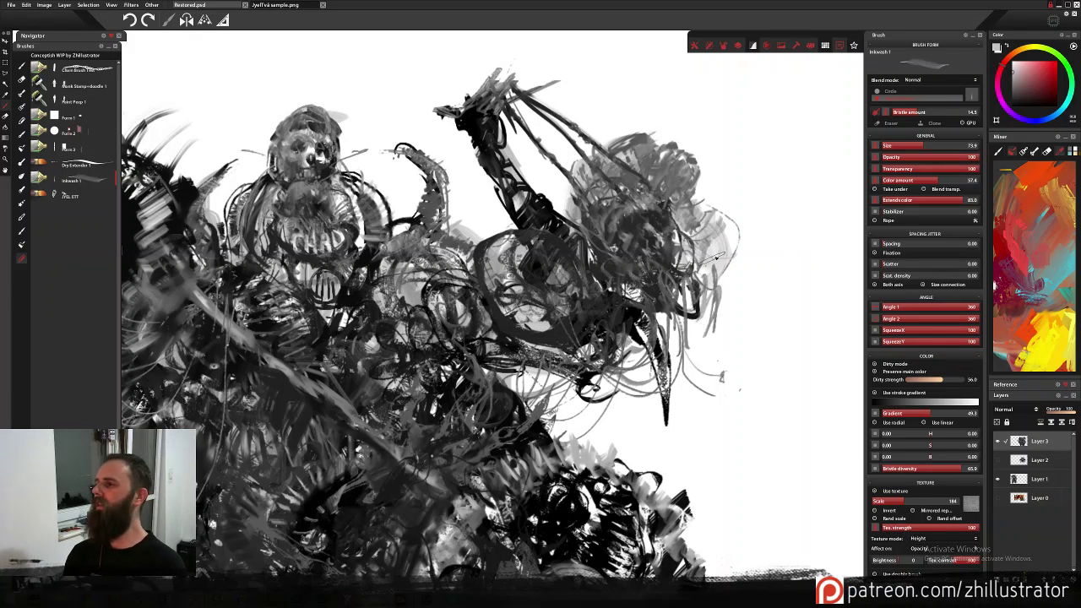
{"action": "left_click_drag", "start_coordinate": [684, 225], "coordinate": [690, 346]}
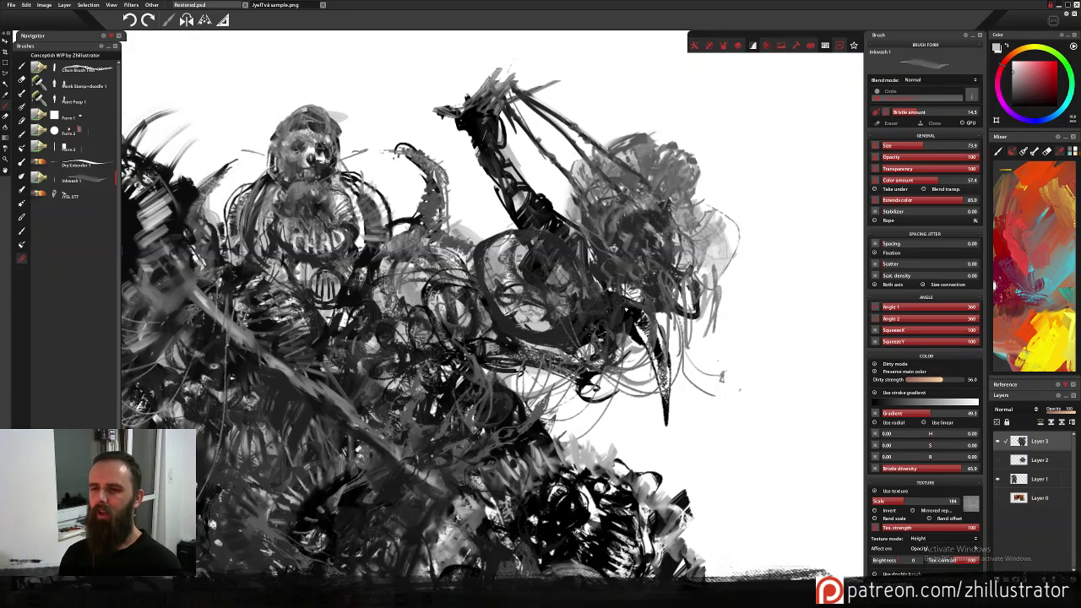
Paint hanging strands below the round mass and around the long downward spike with Inkwash 1.
{"action": "left_click_drag", "start_coordinate": [605, 263], "coordinate": [584, 333]}
{"action": "mouse_move", "coordinate": [639, 287]}
{"action": "left_mouse_down"}
{"action": "mouse_move", "coordinate": [637, 334]}
{"action": "mouse_move", "coordinate": [658, 355]}
{"action": "left_mouse_up"}
{"action": "mouse_move", "coordinate": [635, 315]}
{"action": "left_mouse_down"}
{"action": "mouse_move", "coordinate": [654, 335]}
{"action": "mouse_move", "coordinate": [664, 392]}
{"action": "left_mouse_up"}
{"action": "mouse_move", "coordinate": [651, 343]}
{"action": "left_mouse_down"}
{"action": "mouse_move", "coordinate": [657, 363]}
{"action": "mouse_move", "coordinate": [621, 395]}
{"action": "left_mouse_up"}
{"action": "left_click_drag", "start_coordinate": [605, 355], "coordinate": [620, 400]}
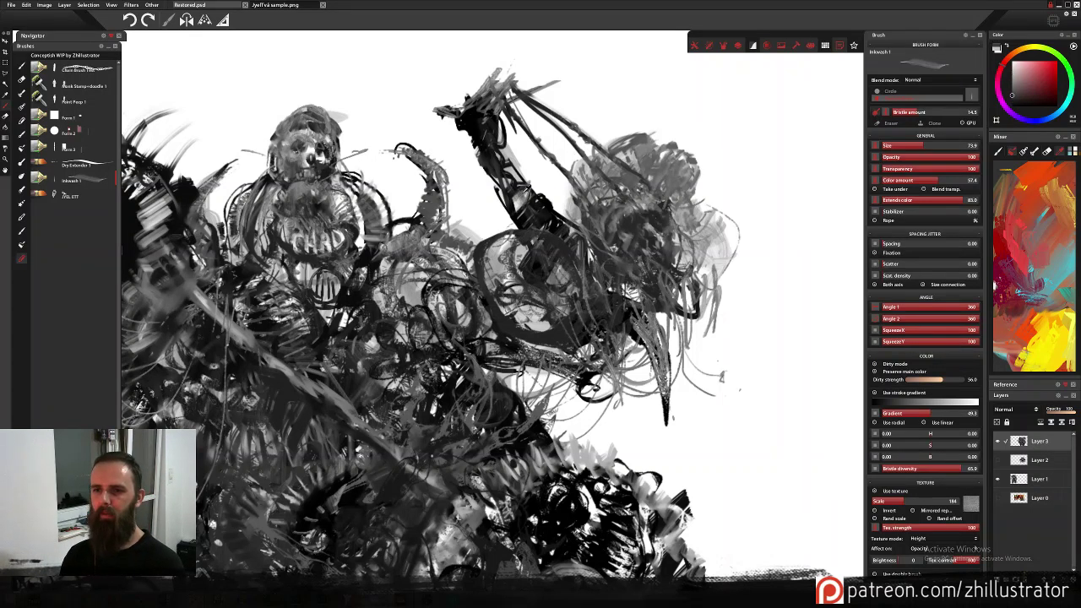
Shade the raised forearm and the round shoulder form below it with Inkwash 1 strokes.
{"action": "mouse_move", "coordinate": [499, 169]}
{"action": "left_mouse_down"}
{"action": "mouse_move", "coordinate": [527, 196]}
{"action": "mouse_move", "coordinate": [517, 216]}
{"action": "mouse_move", "coordinate": [547, 207]}
{"action": "mouse_move", "coordinate": [569, 266]}
{"action": "mouse_move", "coordinate": [488, 254]}
{"action": "mouse_move", "coordinate": [475, 264]}
{"action": "left_mouse_up"}
{"action": "mouse_move", "coordinate": [513, 242]}
{"action": "left_mouse_down"}
{"action": "mouse_move", "coordinate": [481, 277]}
{"action": "mouse_move", "coordinate": [498, 260]}
{"action": "mouse_move", "coordinate": [532, 259]}
{"action": "mouse_move", "coordinate": [497, 252]}
{"action": "mouse_move", "coordinate": [492, 266]}
{"action": "left_mouse_up"}
{"action": "left_click_drag", "start_coordinate": [490, 246], "coordinate": [476, 274]}
{"action": "left_click_drag", "start_coordinate": [484, 245], "coordinate": [473, 291]}
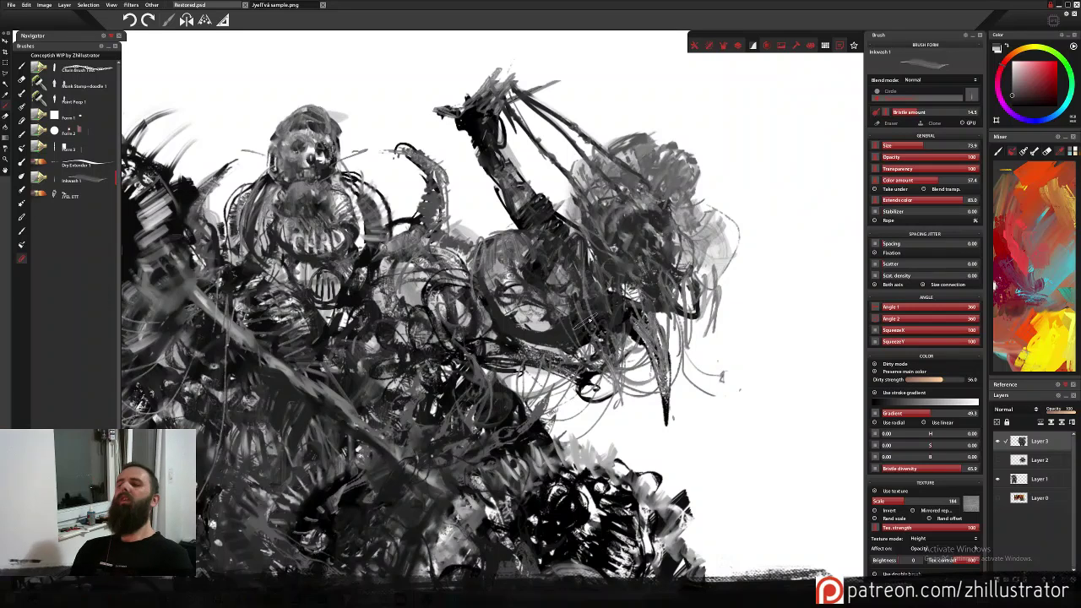
Refine the right side of the central figure's ribbed collar with Inkwash 1, finishing in sampled tones with Dry Extender 1.
{"action": "mouse_move", "coordinate": [554, 332]}
{"action": "left_mouse_down"}
{"action": "mouse_move", "coordinate": [698, 280]}
{"action": "mouse_move", "coordinate": [707, 328]}
{"action": "left_mouse_up"}
{"action": "mouse_move", "coordinate": [522, 172]}
{"action": "left_mouse_down"}
{"action": "mouse_move", "coordinate": [493, 185]}
{"action": "mouse_move", "coordinate": [490, 203]}
{"action": "left_mouse_up"}
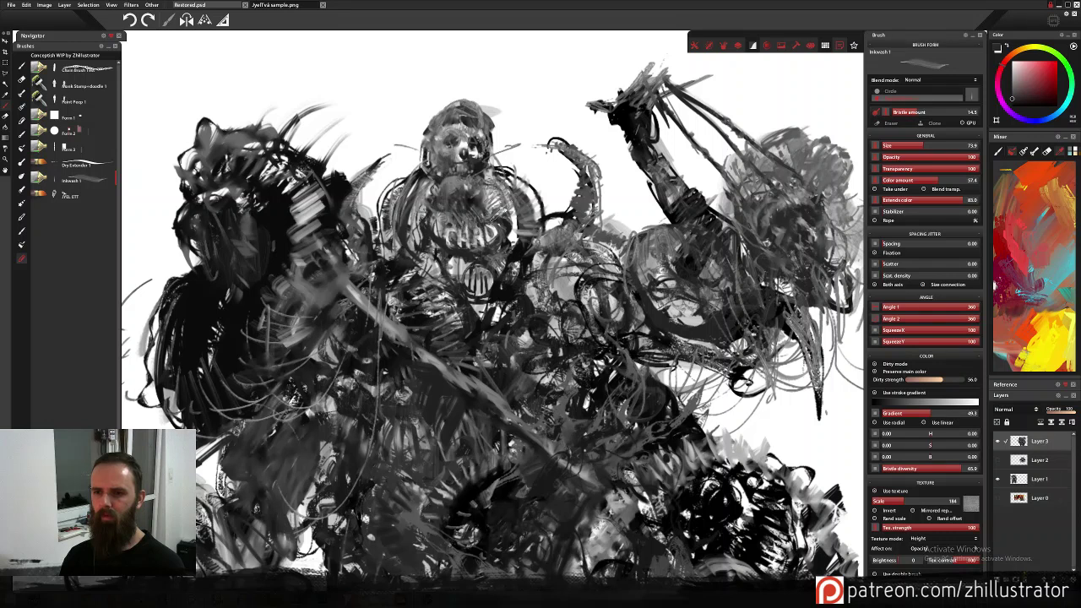
{"action": "left_click", "coordinate": [78, 165]}
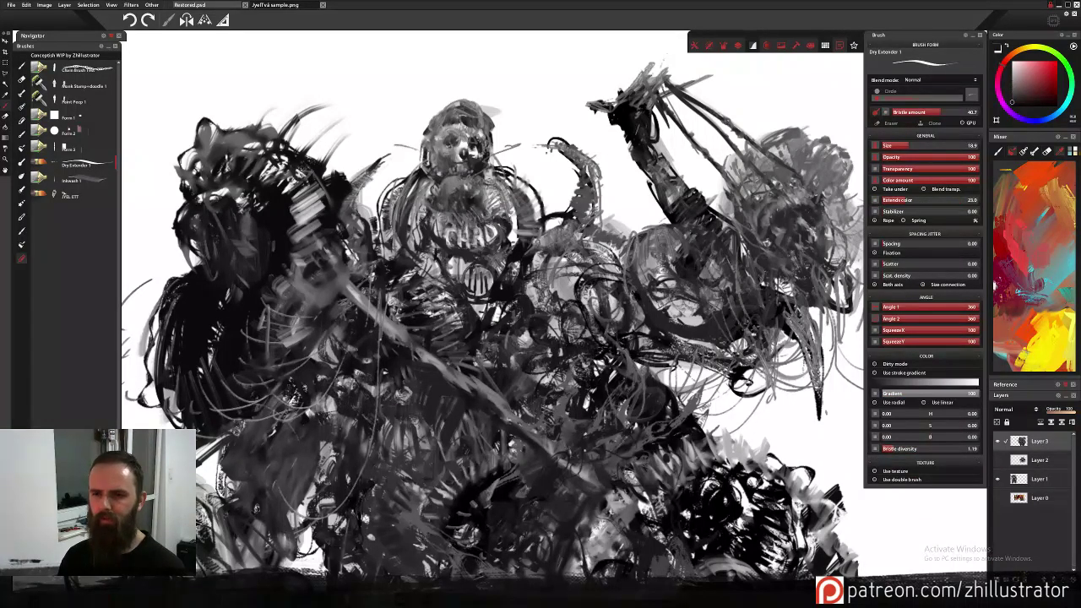
{"action": "left_click_drag", "start_coordinate": [506, 196], "coordinate": [516, 239]}
{"action": "left_click", "coordinate": [532, 220], "text": "alt"}
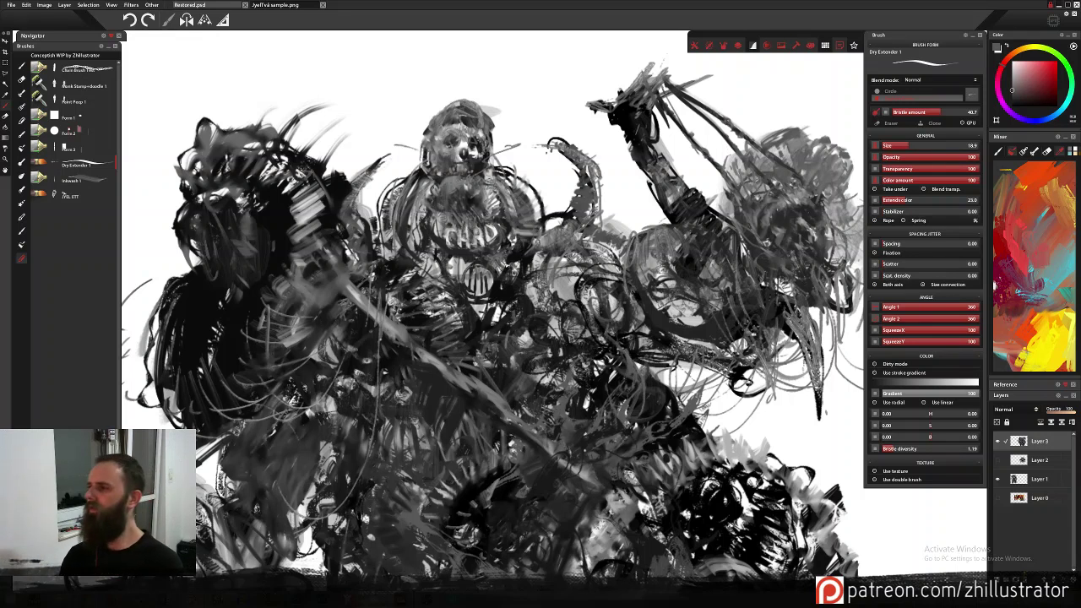
{"action": "left_click", "coordinate": [531, 194], "text": "alt"}
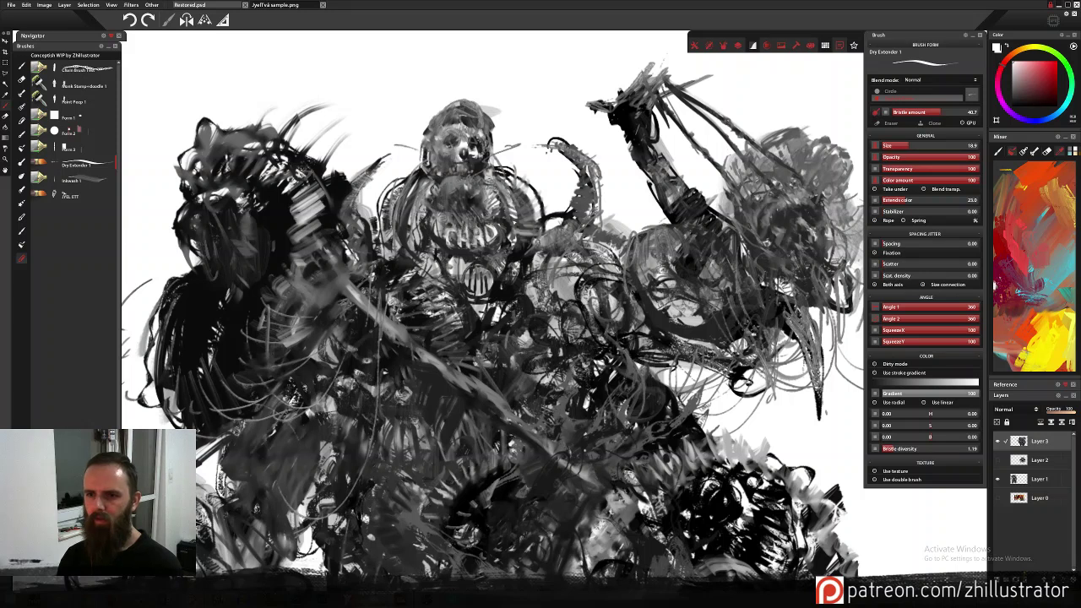
{"action": "left_click_drag", "start_coordinate": [518, 228], "coordinate": [512, 234]}
{"action": "left_click_drag", "start_coordinate": [517, 233], "coordinate": [510, 238]}
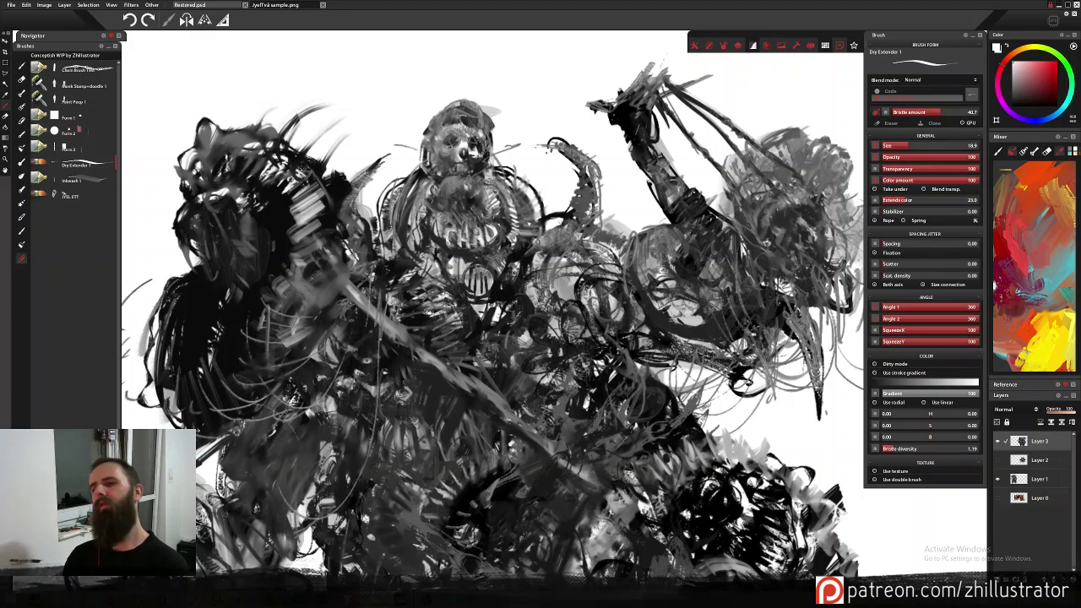
Rework the left edge of the central figure's beard and inner collar with sampled tones, undoing the first stroke.
{"action": "left_click", "coordinate": [540, 207], "text": "alt"}
{"action": "left_click", "coordinate": [501, 173], "text": "alt"}
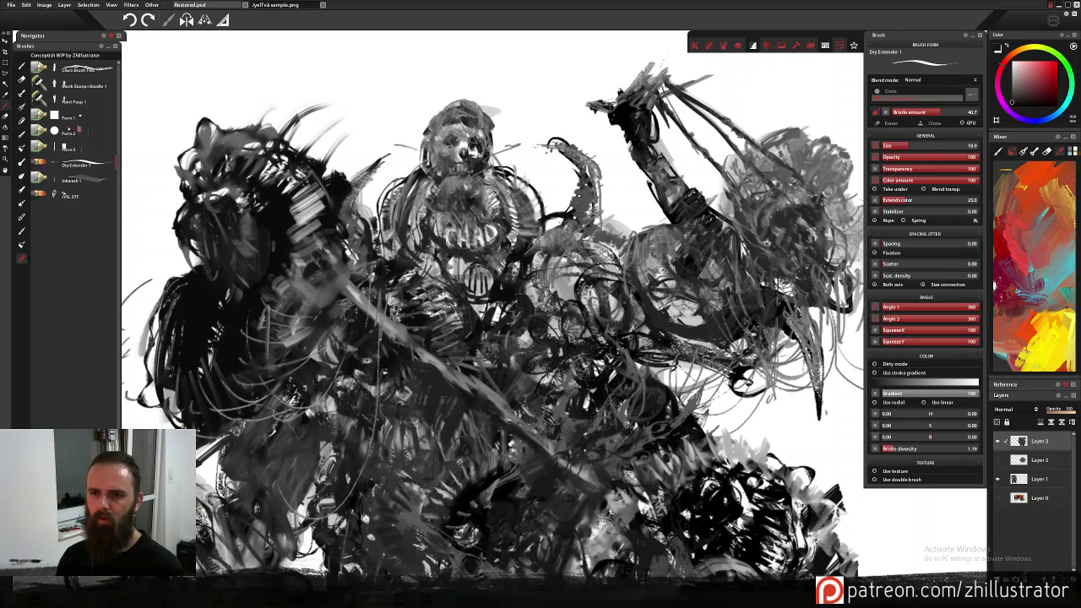
{"action": "left_click_drag", "start_coordinate": [442, 184], "coordinate": [446, 199]}
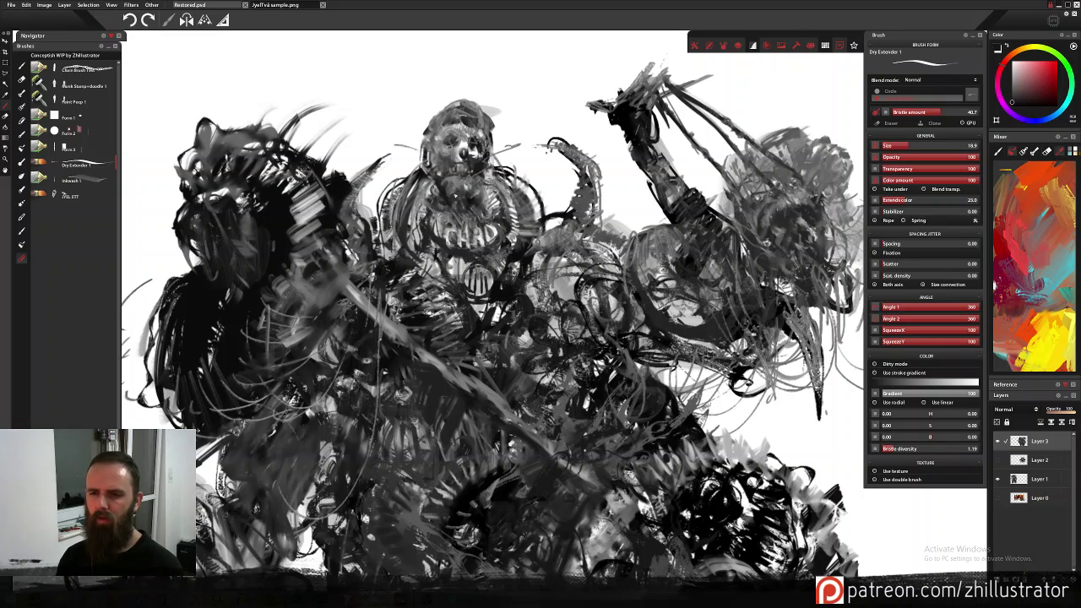
{"action": "key", "text": "ctrl+z"}
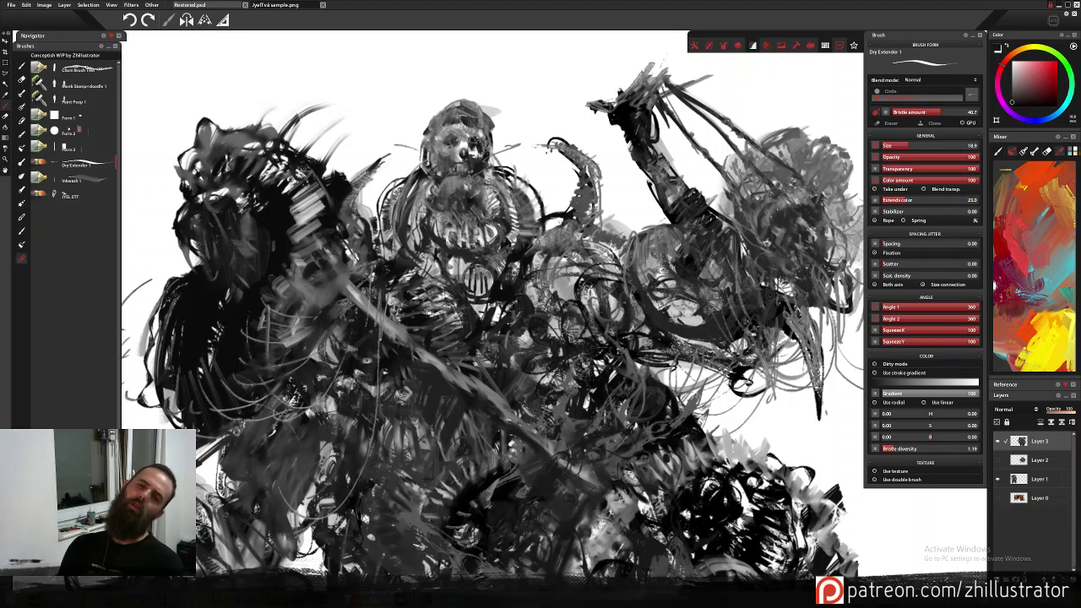
{"action": "mouse_move", "coordinate": [436, 191]}
{"action": "left_mouse_down"}
{"action": "mouse_move", "coordinate": [432, 205]}
{"action": "mouse_move", "coordinate": [438, 196]}
{"action": "mouse_move", "coordinate": [420, 188]}
{"action": "left_mouse_up"}
{"action": "left_click", "coordinate": [447, 191], "text": "alt"}
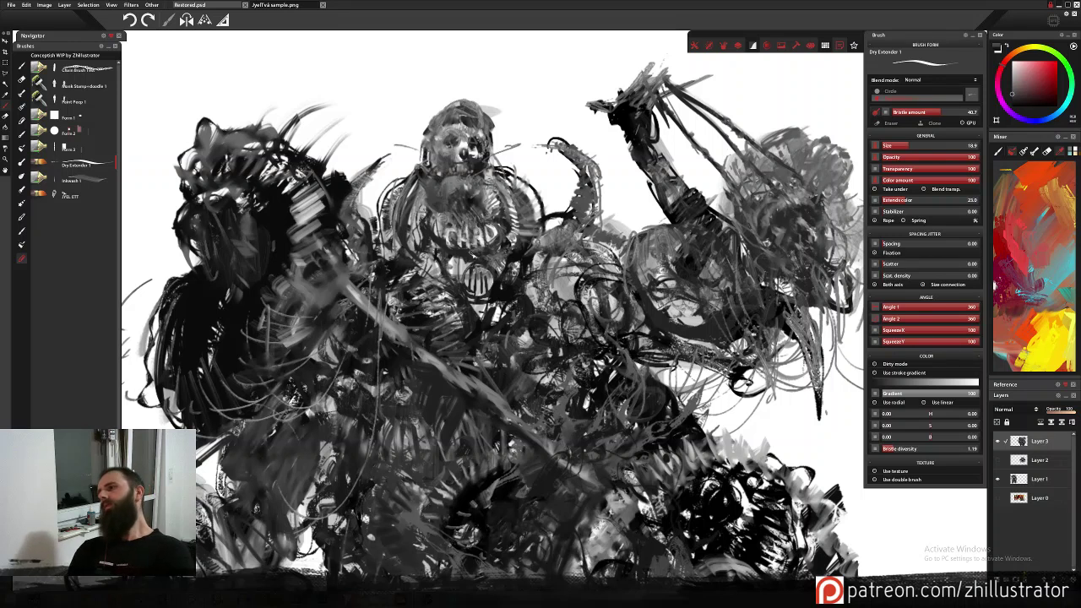
Cover the left outer rim of the central figure's collar with curved strokes in sampled greys.
{"action": "left_click", "coordinate": [420, 166], "text": "alt"}
{"action": "left_click_drag", "start_coordinate": [412, 177], "coordinate": [382, 227]}
{"action": "mouse_move", "coordinate": [411, 179]}
{"action": "left_mouse_down"}
{"action": "mouse_move", "coordinate": [391, 207]}
{"action": "mouse_move", "coordinate": [401, 215]}
{"action": "mouse_move", "coordinate": [387, 247]}
{"action": "mouse_move", "coordinate": [392, 210]}
{"action": "mouse_move", "coordinate": [393, 228]}
{"action": "left_mouse_up"}
{"action": "left_click", "coordinate": [406, 241], "text": "alt"}
{"action": "left_click_drag", "start_coordinate": [406, 178], "coordinate": [396, 191]}
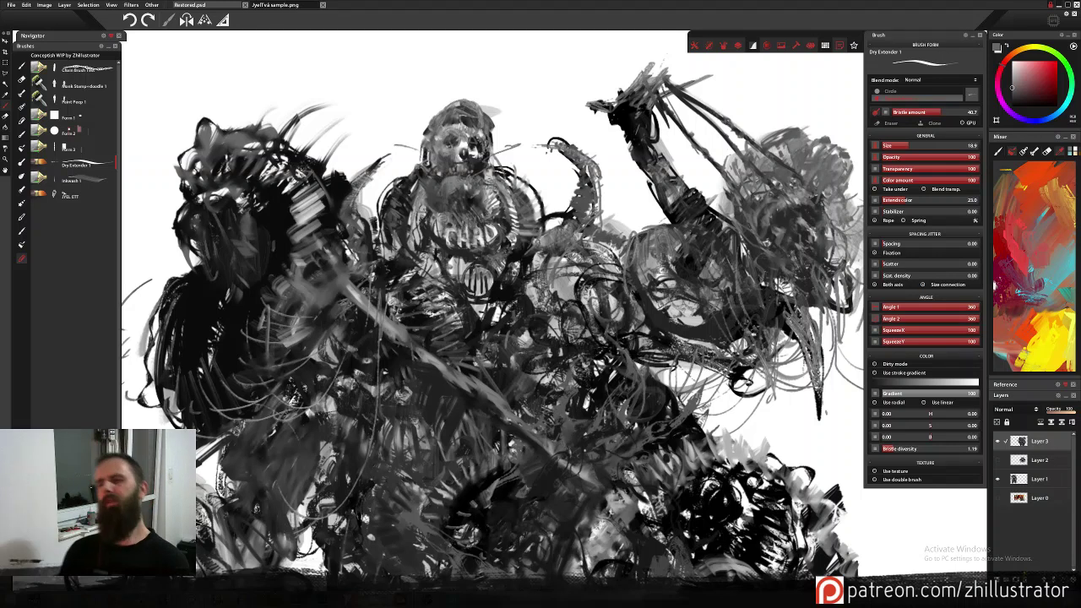
Extend the shoulder form left of the central figure's collar with downward strokes and rework its upper contour in a sampled tone.
{"action": "left_click_drag", "start_coordinate": [506, 281], "coordinate": [582, 284]}
{"action": "left_click_drag", "start_coordinate": [457, 192], "coordinate": [450, 218]}
{"action": "mouse_move", "coordinate": [460, 188]}
{"action": "left_mouse_down"}
{"action": "mouse_move", "coordinate": [448, 223]}
{"action": "mouse_move", "coordinate": [433, 207]}
{"action": "mouse_move", "coordinate": [461, 250]}
{"action": "left_mouse_up"}
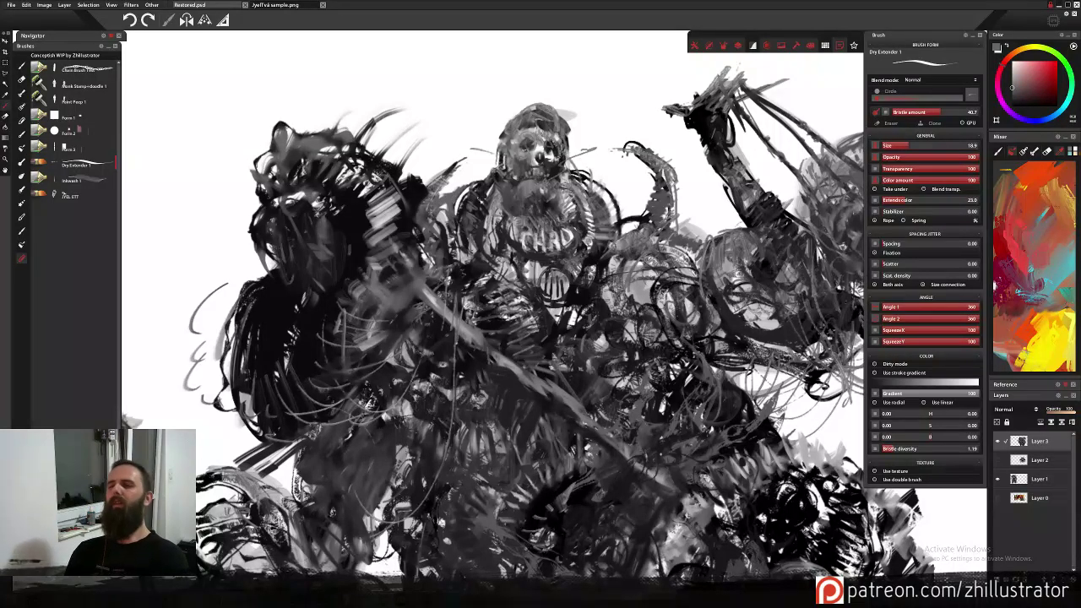
{"action": "left_click", "coordinate": [461, 199], "text": "alt"}
{"action": "left_click_drag", "start_coordinate": [461, 196], "coordinate": [454, 207]}
{"action": "mouse_move", "coordinate": [457, 204]}
{"action": "left_mouse_down"}
{"action": "mouse_move", "coordinate": [448, 213]}
{"action": "mouse_move", "coordinate": [441, 203]}
{"action": "left_mouse_up"}
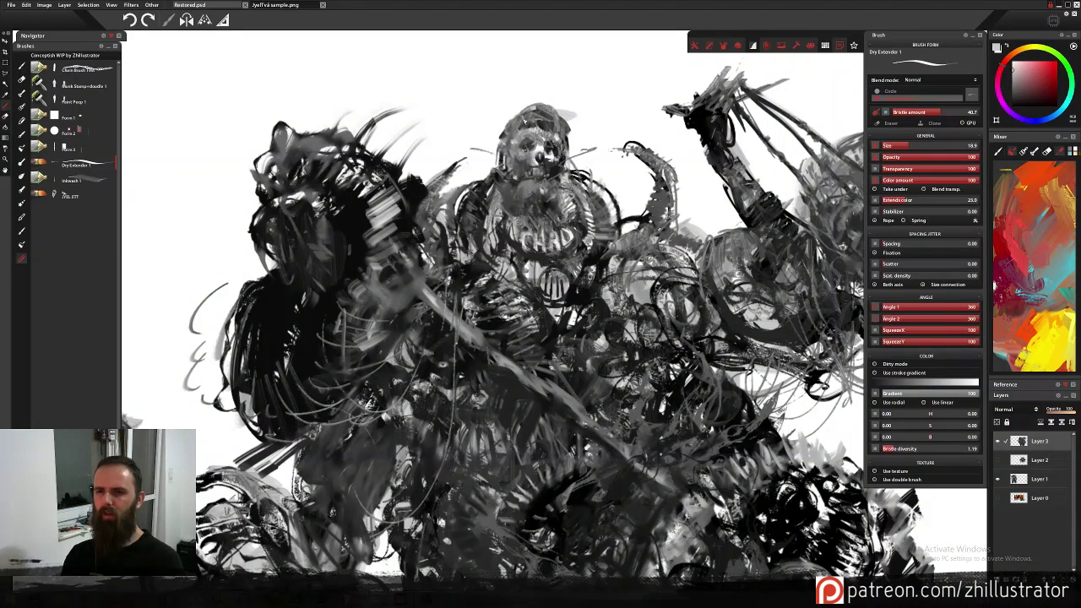
Model the crown and forehead of the central figure's skull-like head with lighter grey strokes in sampled tones.
{"action": "mouse_move", "coordinate": [519, 118]}
{"action": "left_mouse_down"}
{"action": "mouse_move", "coordinate": [543, 136]}
{"action": "mouse_move", "coordinate": [532, 137]}
{"action": "mouse_move", "coordinate": [546, 132]}
{"action": "mouse_move", "coordinate": [535, 110]}
{"action": "left_mouse_up"}
{"action": "left_click_drag", "start_coordinate": [543, 107], "coordinate": [517, 135]}
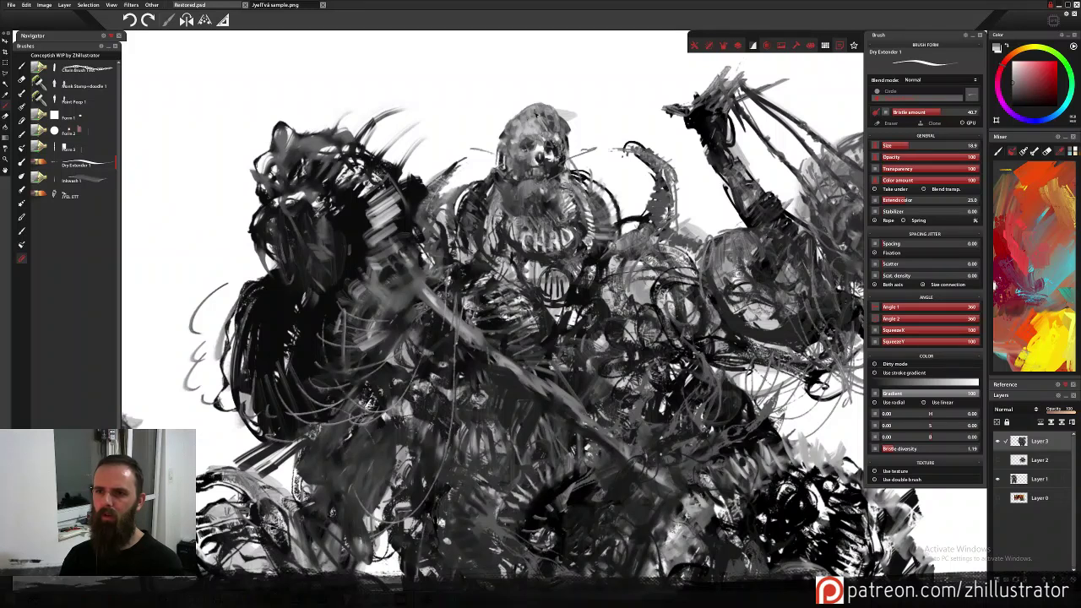
{"action": "left_click", "coordinate": [545, 146], "text": "alt"}
{"action": "left_click", "coordinate": [548, 103], "text": "alt"}
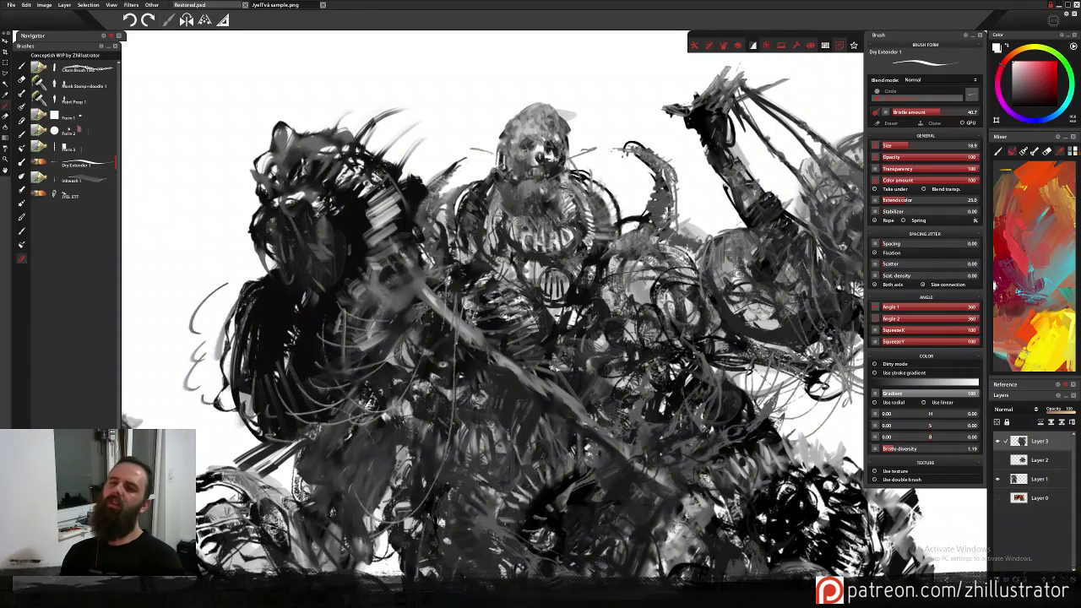
{"action": "mouse_move", "coordinate": [556, 385]}
{"action": "left_mouse_down"}
{"action": "mouse_move", "coordinate": [495, 361]}
{"action": "mouse_move", "coordinate": [494, 326]}
{"action": "left_mouse_up"}
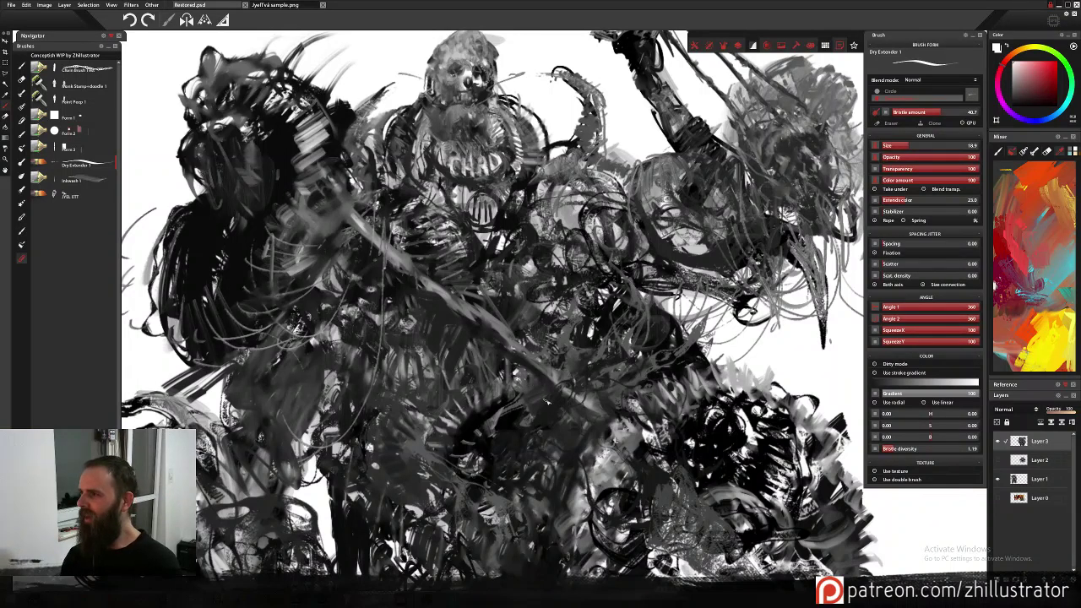
Darken the chest left of the central figure's round emblem with sampled strokes and rework the collar's lower-left edge.
{"action": "mouse_move", "coordinate": [560, 369]}
{"action": "left_mouse_down"}
{"action": "mouse_move", "coordinate": [568, 405]}
{"action": "mouse_move", "coordinate": [562, 366]}
{"action": "left_mouse_up"}
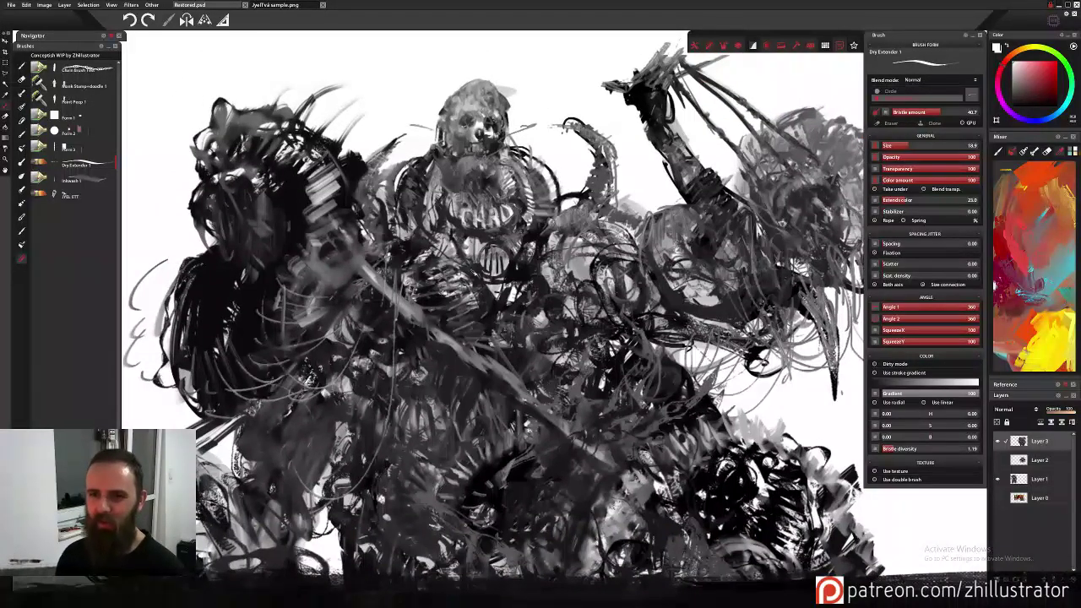
{"action": "left_click", "coordinate": [465, 271], "text": "alt"}
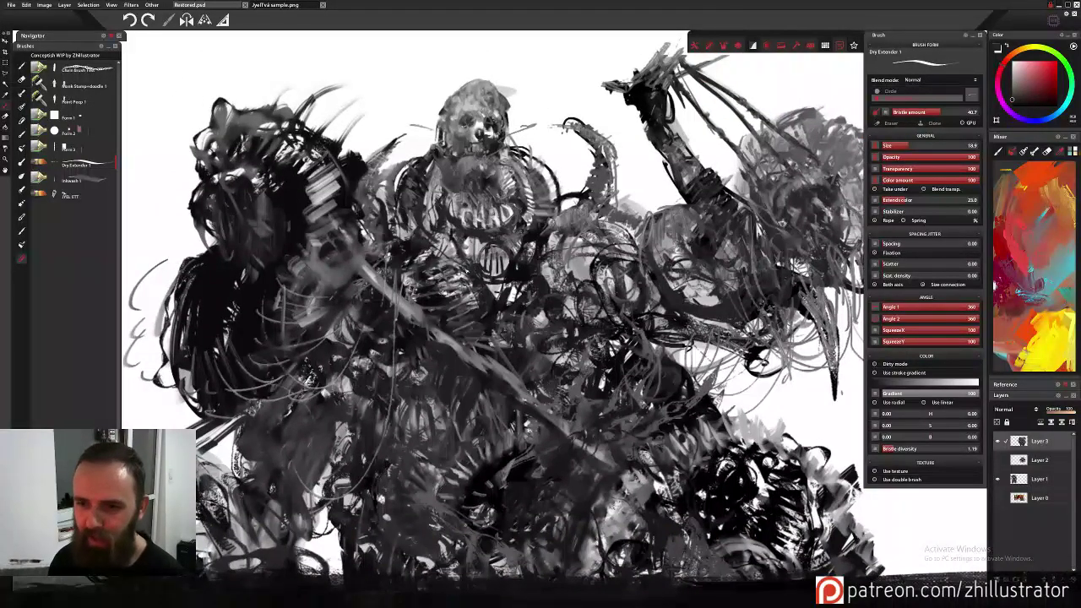
{"action": "mouse_move", "coordinate": [468, 274]}
{"action": "left_mouse_down"}
{"action": "mouse_move", "coordinate": [440, 296]}
{"action": "mouse_move", "coordinate": [449, 320]}
{"action": "left_mouse_up"}
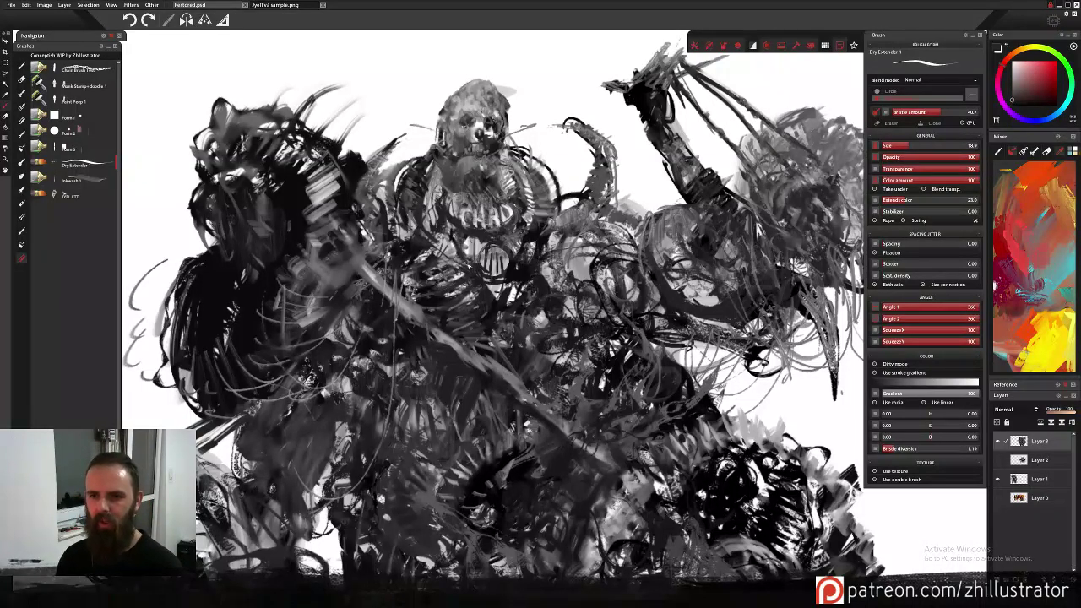
{"action": "mouse_move", "coordinate": [471, 263]}
{"action": "left_mouse_down"}
{"action": "mouse_move", "coordinate": [439, 283]}
{"action": "mouse_move", "coordinate": [437, 252]}
{"action": "mouse_move", "coordinate": [456, 267]}
{"action": "mouse_move", "coordinate": [435, 256]}
{"action": "mouse_move", "coordinate": [419, 266]}
{"action": "left_mouse_up"}
{"action": "left_click", "coordinate": [431, 244], "text": "alt"}
{"action": "left_click", "coordinate": [426, 228], "text": "alt"}
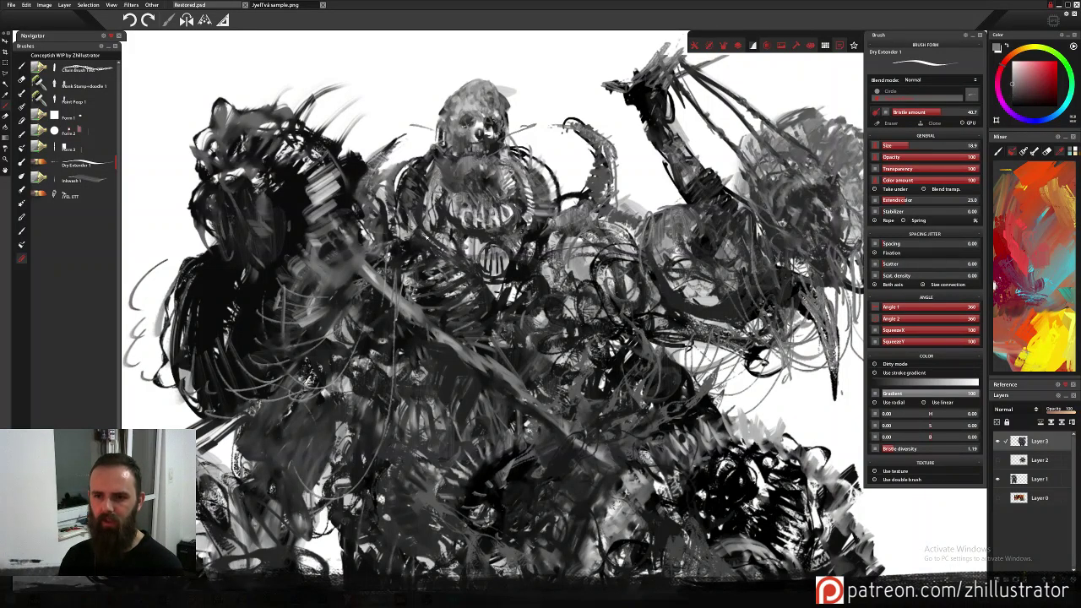
{"action": "left_click", "coordinate": [458, 220], "text": "alt"}
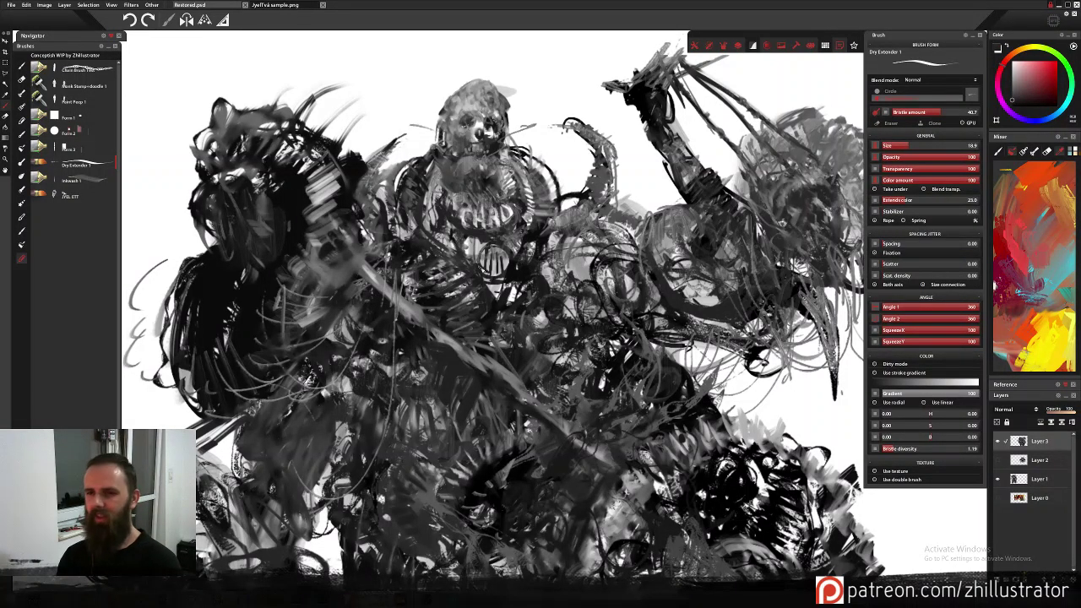
Paint the right rim of the central figure's collar with a curved downward stroke in a sampled grey.
{"action": "left_click_drag", "start_coordinate": [388, 289], "coordinate": [464, 271]}
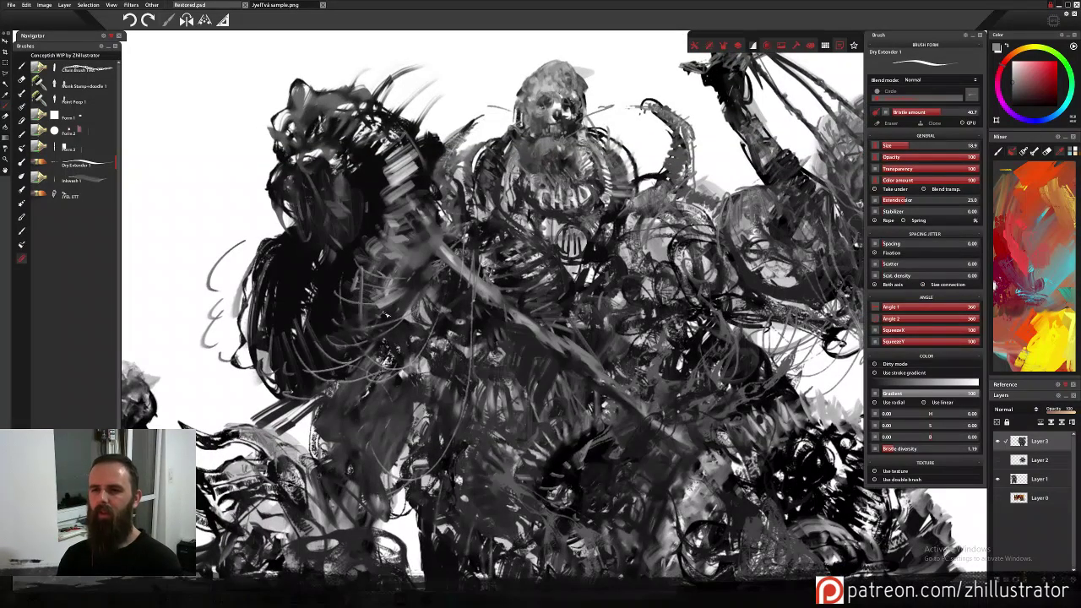
{"action": "left_click", "coordinate": [510, 114], "text": "alt"}
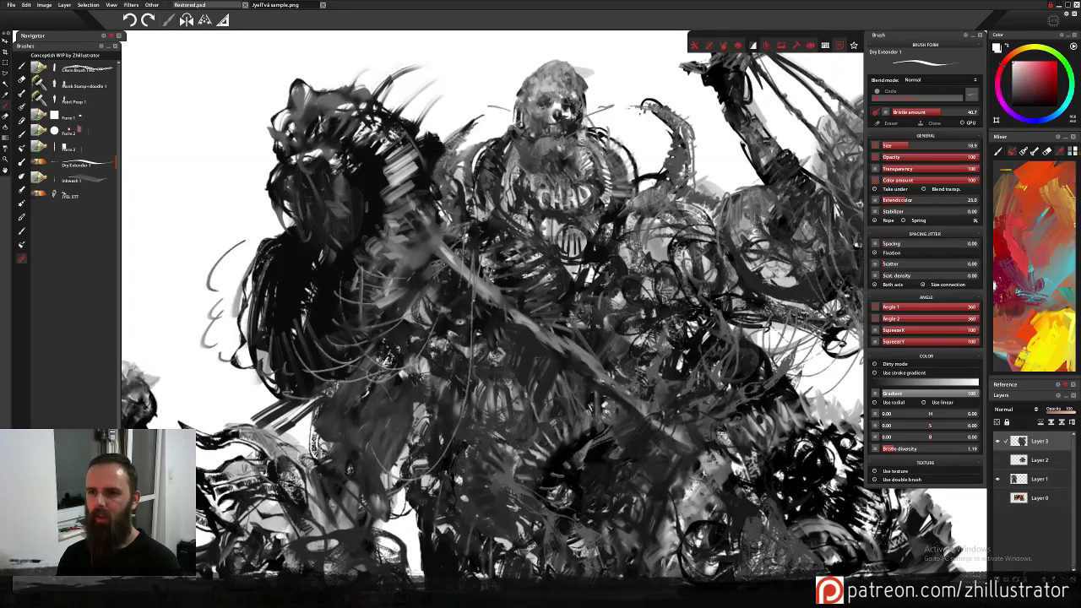
{"action": "left_click", "coordinate": [606, 133], "text": "alt"}
{"action": "mouse_move", "coordinate": [603, 140]}
{"action": "left_mouse_down"}
{"action": "mouse_move", "coordinate": [621, 147]}
{"action": "mouse_move", "coordinate": [632, 208]}
{"action": "left_mouse_up"}
Trim the horn right of the skull-like head with the hard eraser, and touch up its base and the raised forearm in sampled greys.
{"action": "mouse_move", "coordinate": [708, 293]}
{"action": "left_mouse_down"}
{"action": "mouse_move", "coordinate": [663, 326]}
{"action": "mouse_move", "coordinate": [589, 344]}
{"action": "left_mouse_up"}
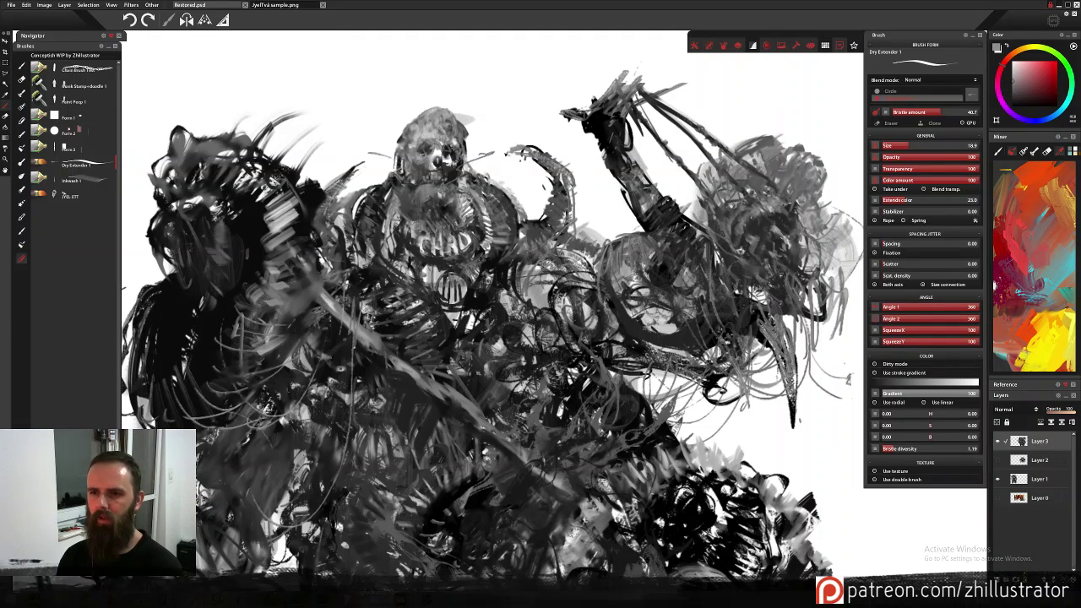
{"action": "key", "text": "e"}
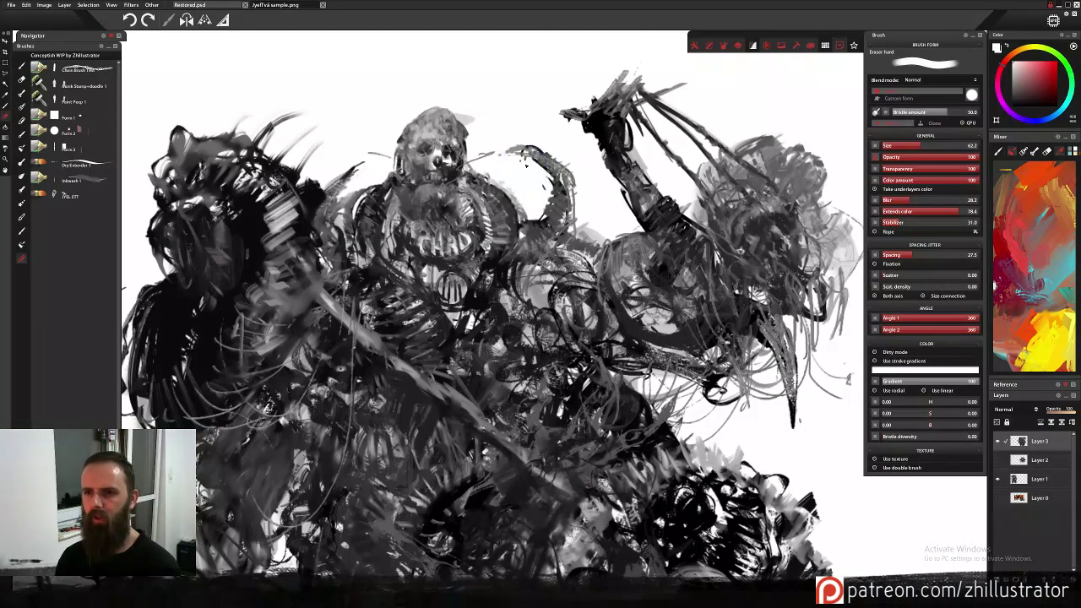
{"action": "key", "text": "e"}
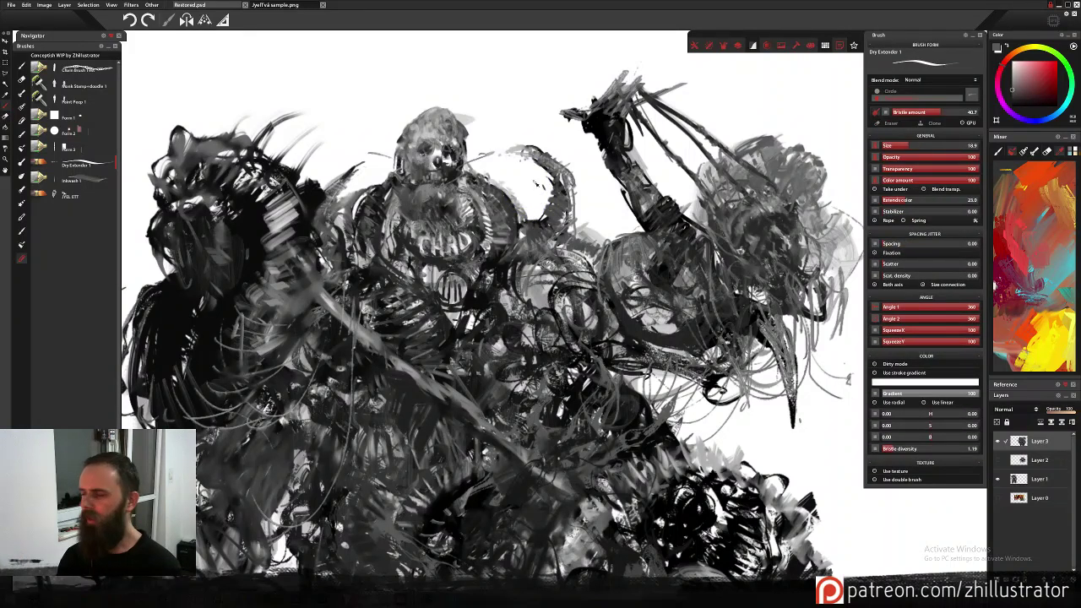
{"action": "left_click", "coordinate": [577, 211], "text": "alt"}
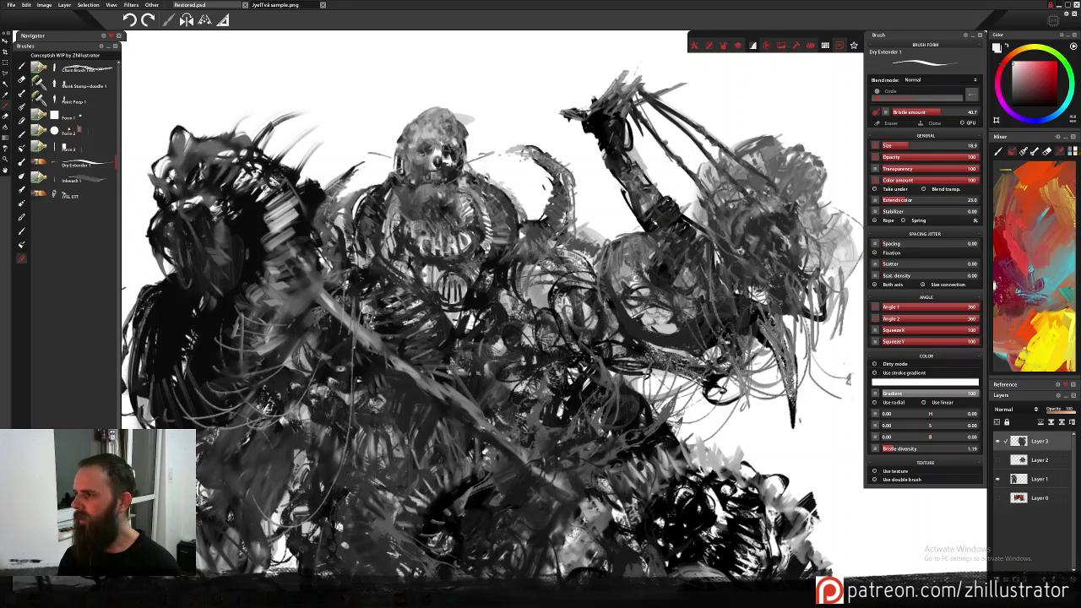
{"action": "left_click", "coordinate": [655, 199], "text": "alt"}
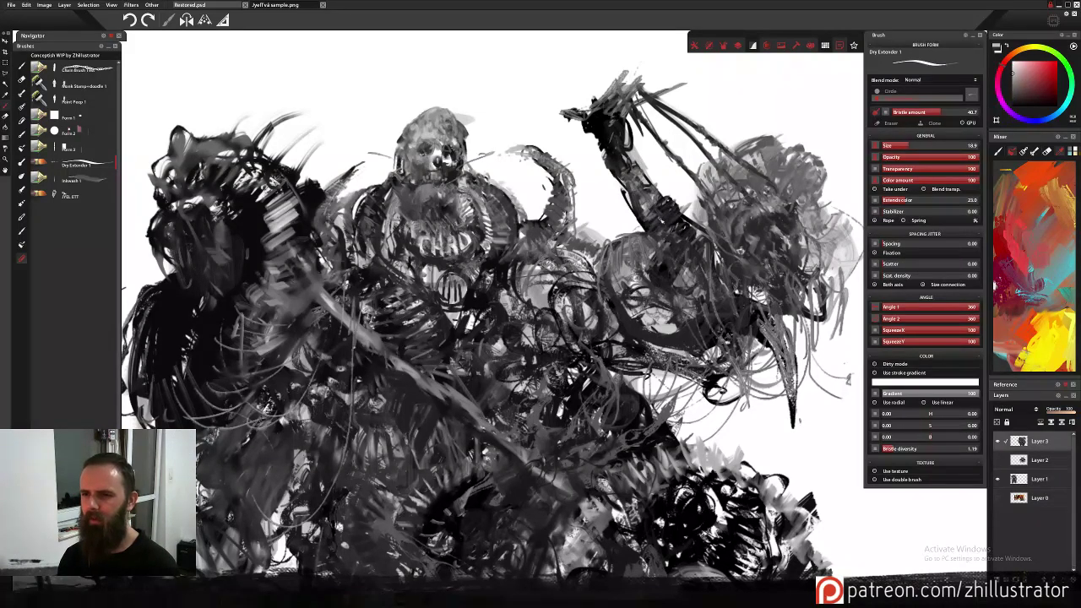
Rework the collar's lower rim beneath the CHAD lettering with short strokes in sampled greys.
{"action": "left_click", "coordinate": [501, 261], "text": "alt"}
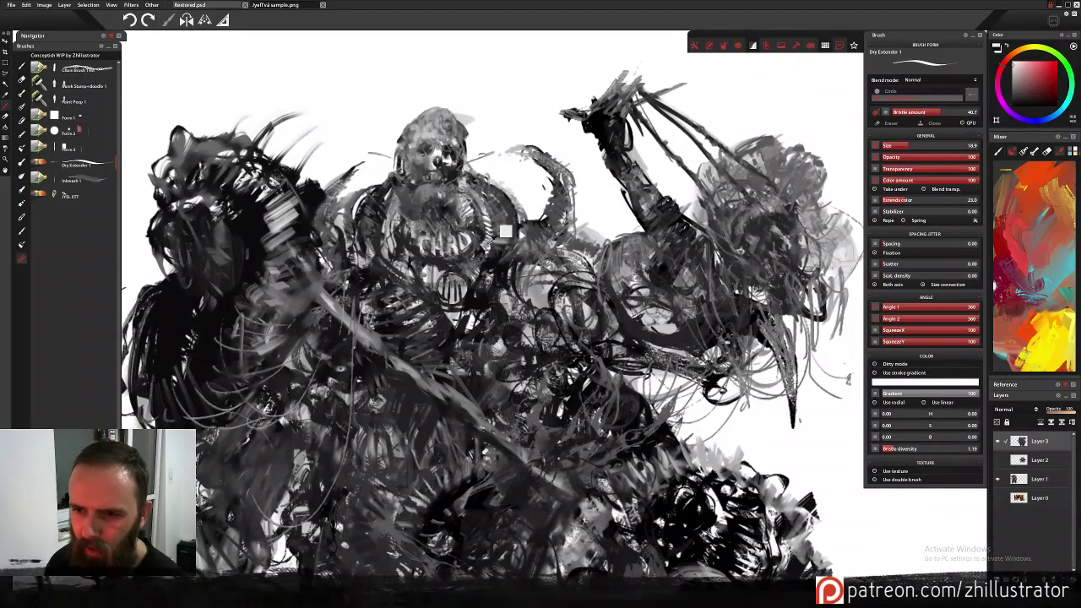
{"action": "left_click", "coordinate": [441, 269], "text": "alt"}
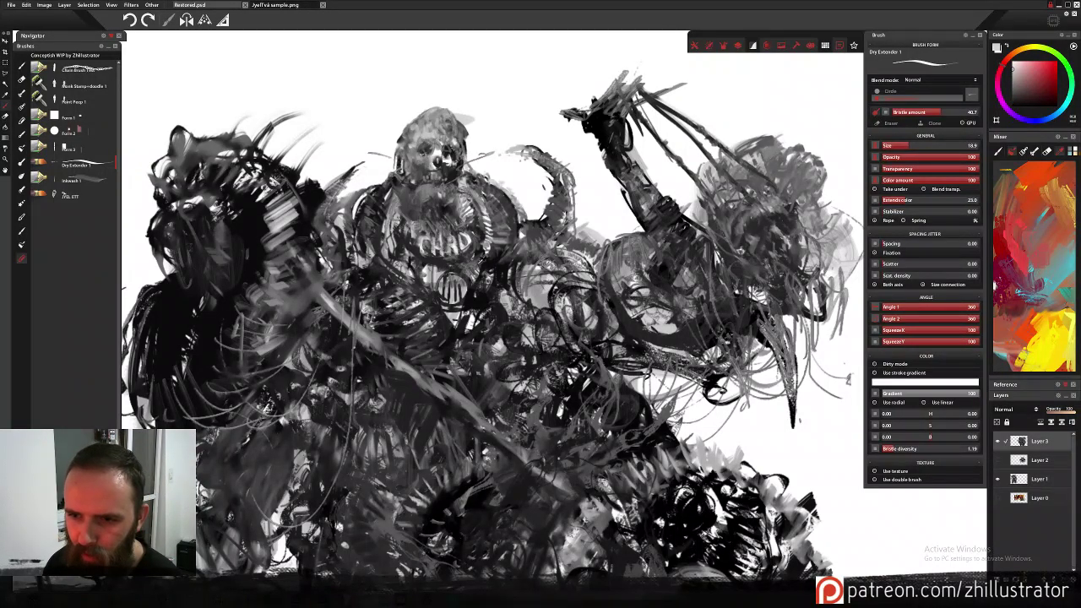
{"action": "left_click", "coordinate": [481, 259], "text": "alt"}
{"action": "left_click_drag", "start_coordinate": [442, 269], "coordinate": [433, 274]}
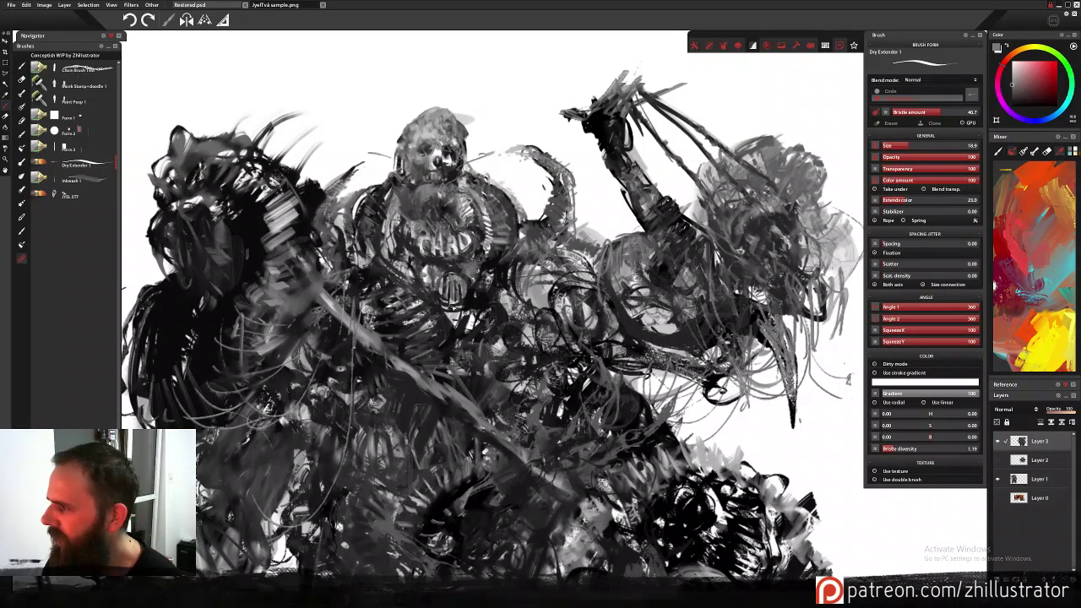
Define the lower edge and surroundings of the round chest emblem with sampled dark and mid greys.
{"action": "left_click", "coordinate": [464, 299], "text": "alt"}
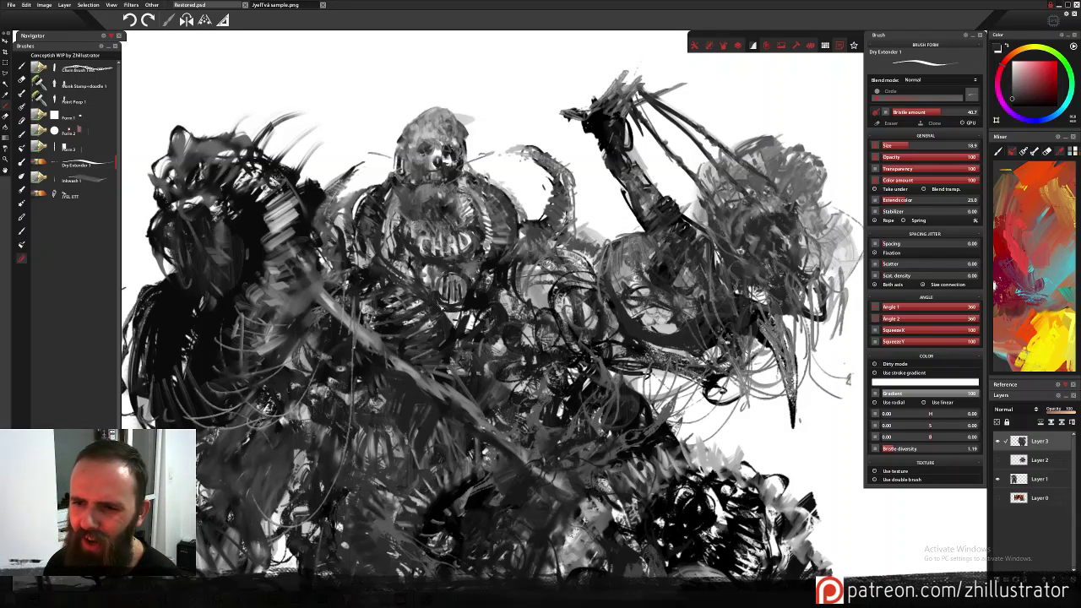
{"action": "left_click_drag", "start_coordinate": [447, 314], "coordinate": [454, 321]}
{"action": "left_click", "coordinate": [480, 291], "text": "alt"}
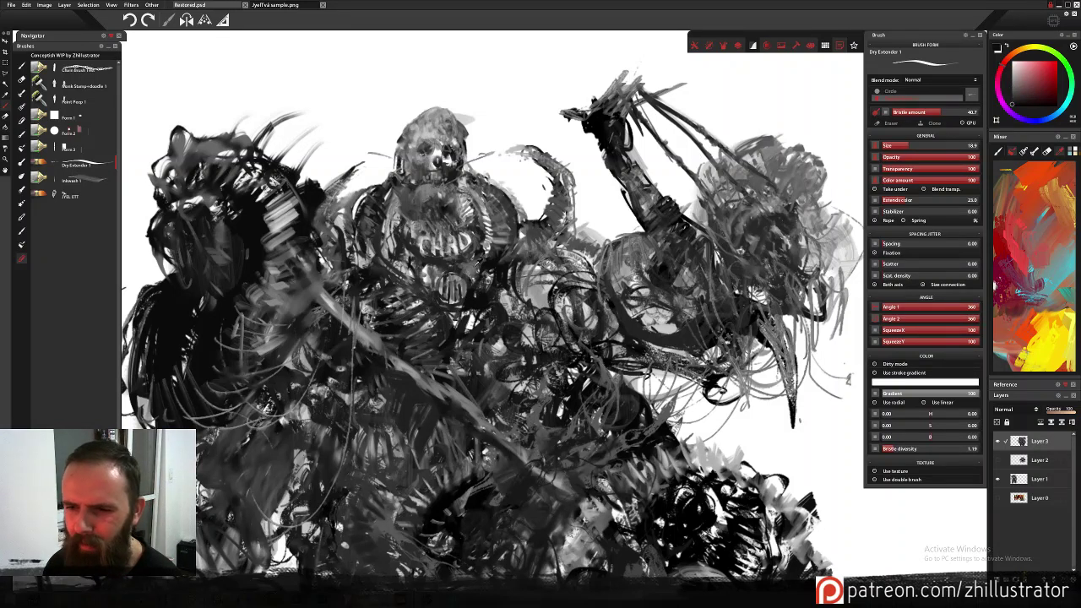
{"action": "left_click", "coordinate": [478, 264], "text": "alt"}
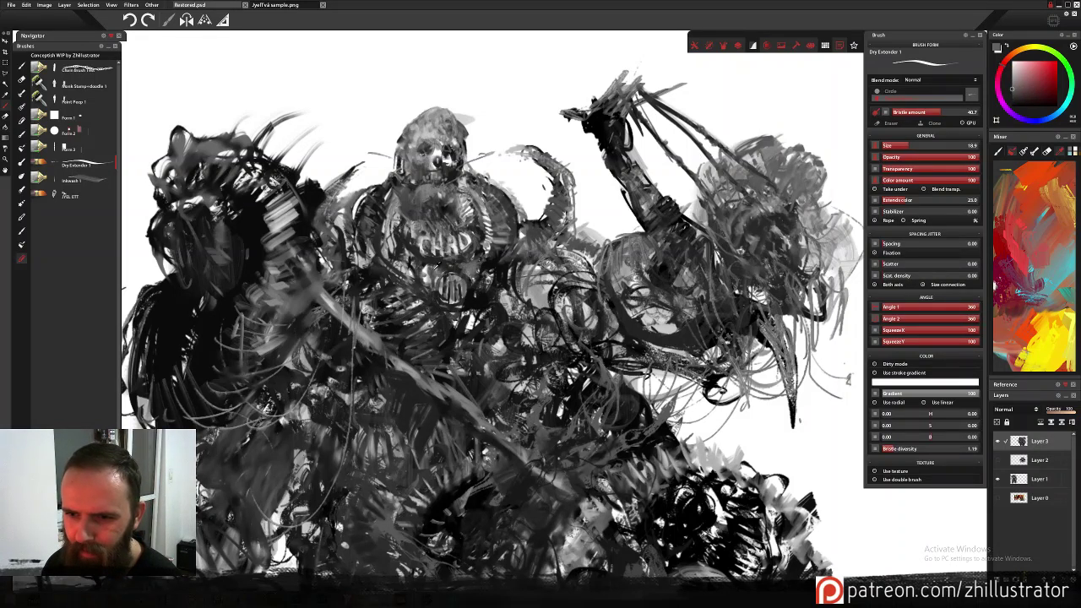
{"action": "left_click", "coordinate": [436, 266], "text": "alt"}
Refine the upper end of the diagonal staff and add bands along its shaft with sampled greys.
{"action": "left_click_drag", "start_coordinate": [274, 290], "coordinate": [382, 241]}
{"action": "left_click_drag", "start_coordinate": [397, 200], "coordinate": [395, 214]}
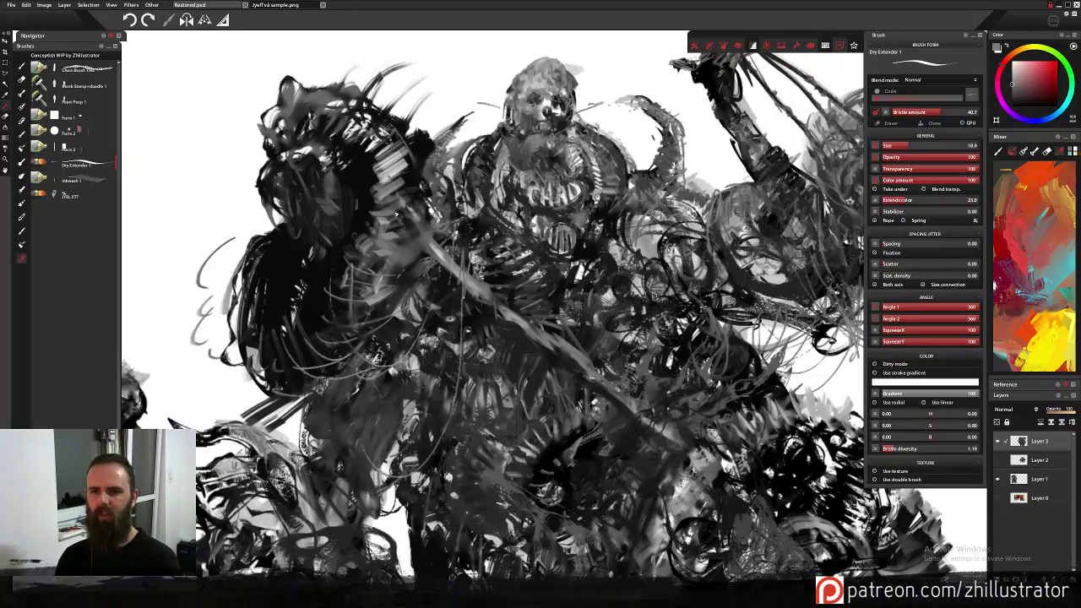
{"action": "left_click", "coordinate": [436, 265], "text": "alt"}
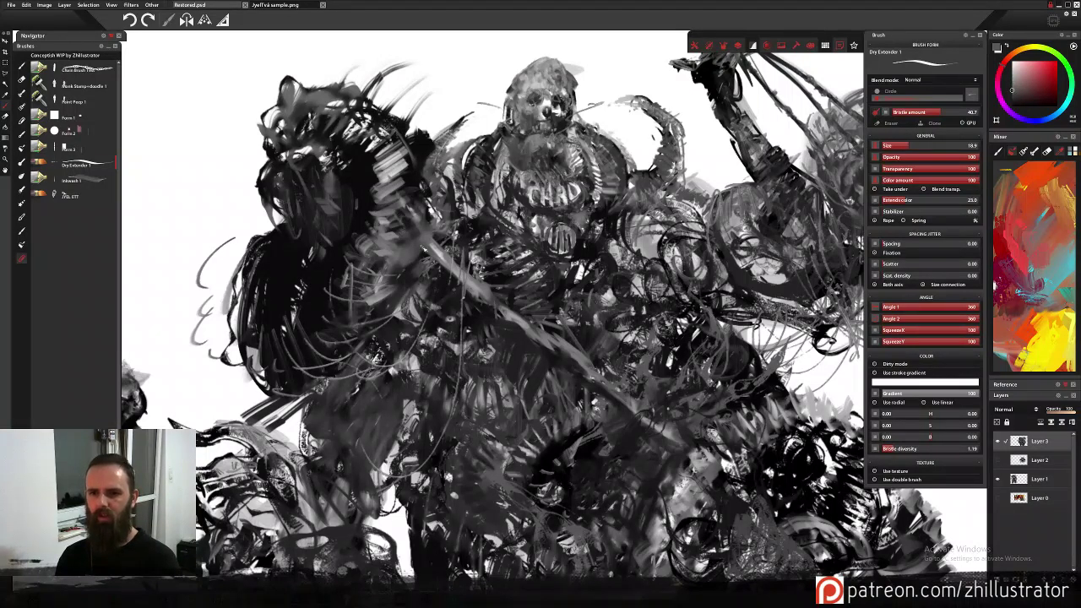
{"action": "left_click", "coordinate": [461, 268], "text": "alt"}
{"action": "mouse_move", "coordinate": [429, 257]}
{"action": "left_mouse_down"}
{"action": "mouse_move", "coordinate": [412, 241]}
{"action": "mouse_move", "coordinate": [414, 258]}
{"action": "mouse_move", "coordinate": [441, 258]}
{"action": "left_mouse_up"}
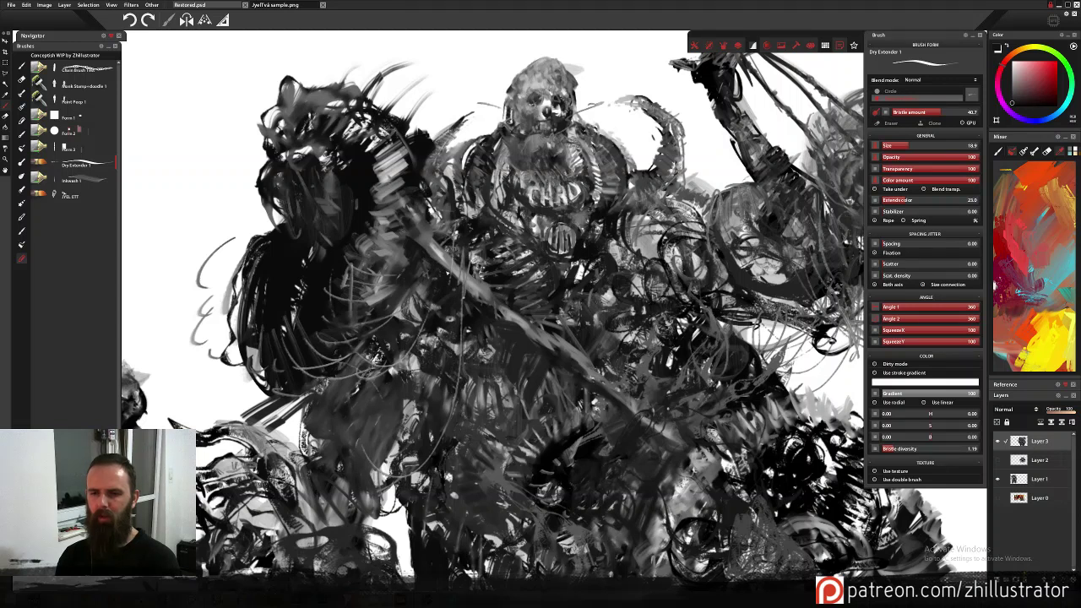
{"action": "left_click", "coordinate": [443, 249], "text": "alt"}
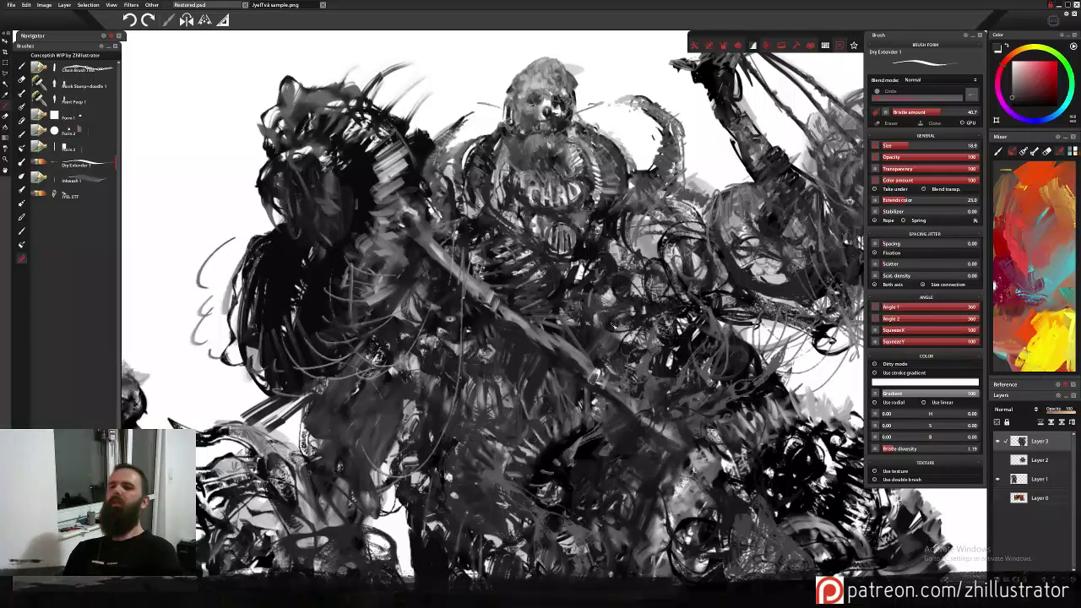
Examine the central figure, its staff and the surrounding creatures at several zoom levels.
{"action": "left_click_drag", "start_coordinate": [671, 411], "coordinate": [599, 325]}
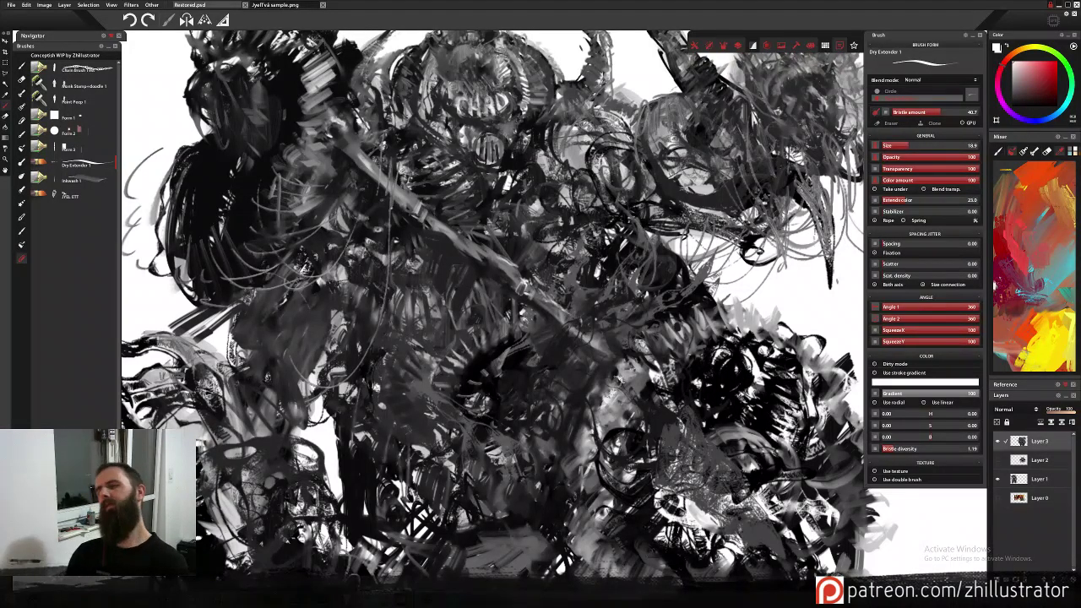
{"action": "left_click_drag", "start_coordinate": [484, 324], "coordinate": [607, 351]}
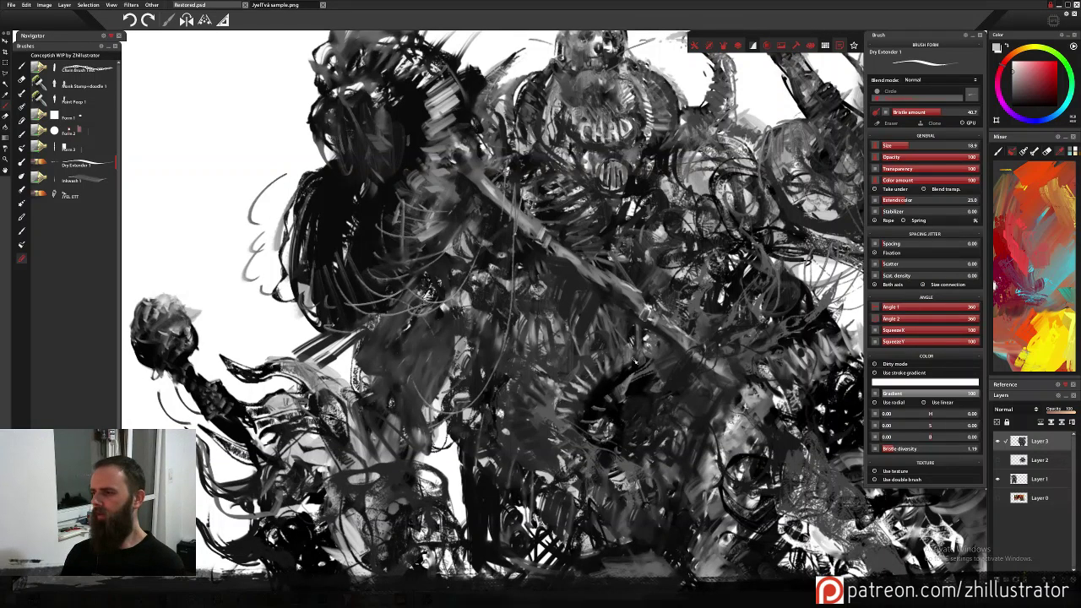
{"action": "left_click_drag", "start_coordinate": [664, 384], "coordinate": [641, 429]}
{"action": "left_click_drag", "start_coordinate": [651, 345], "coordinate": [641, 361]}
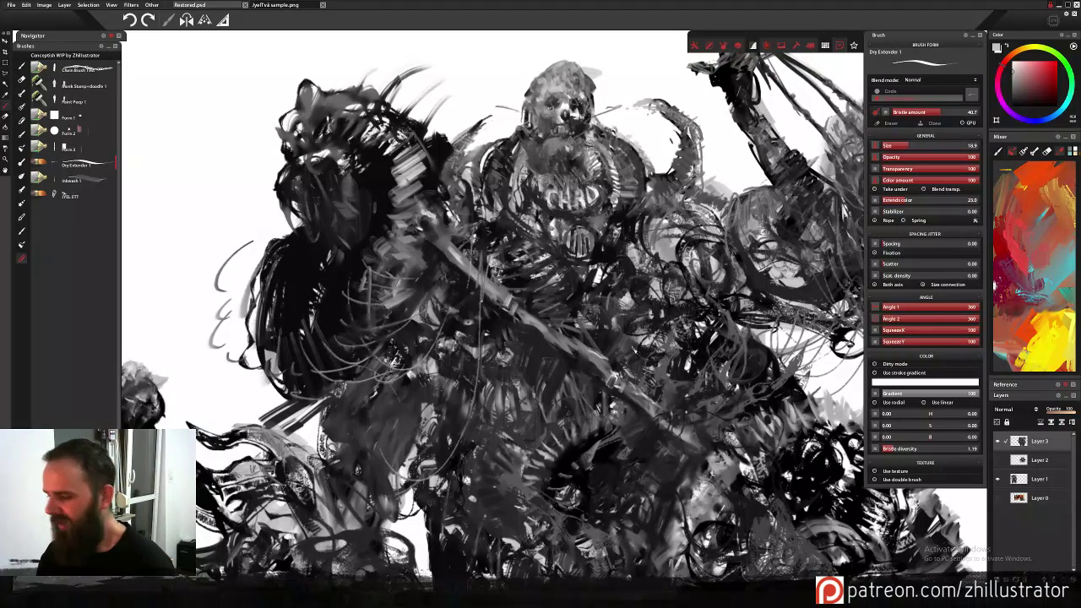
{"action": "scroll", "coordinate": [634, 349], "scroll_direction": "down", "scroll_amount": 3}
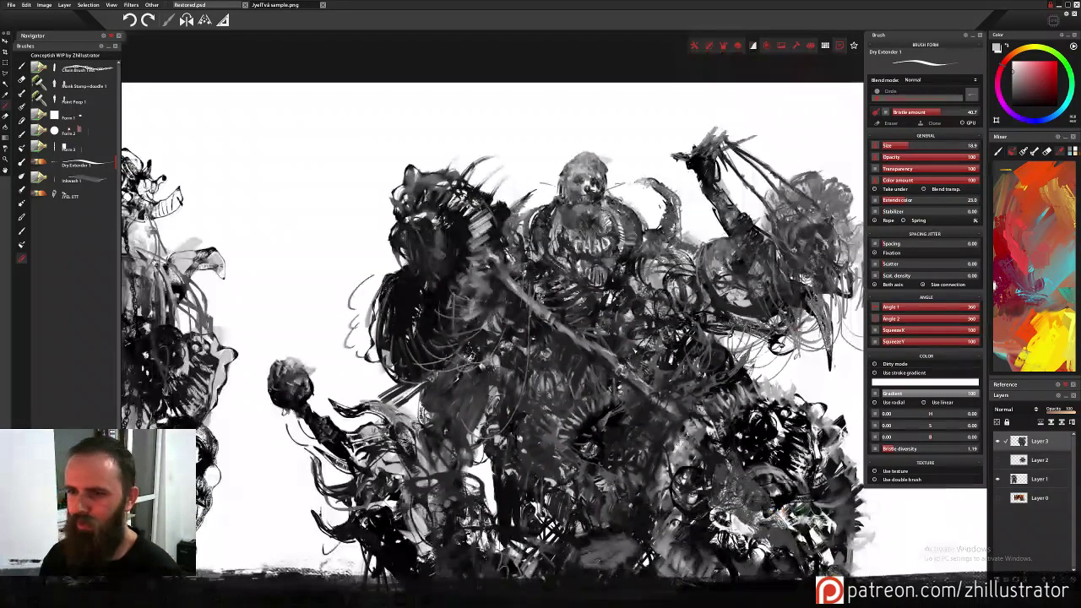
{"action": "scroll", "coordinate": [634, 349], "scroll_direction": "up", "scroll_amount": 1}
{"action": "scroll", "coordinate": [634, 349], "scroll_direction": "up", "scroll_amount": 3}
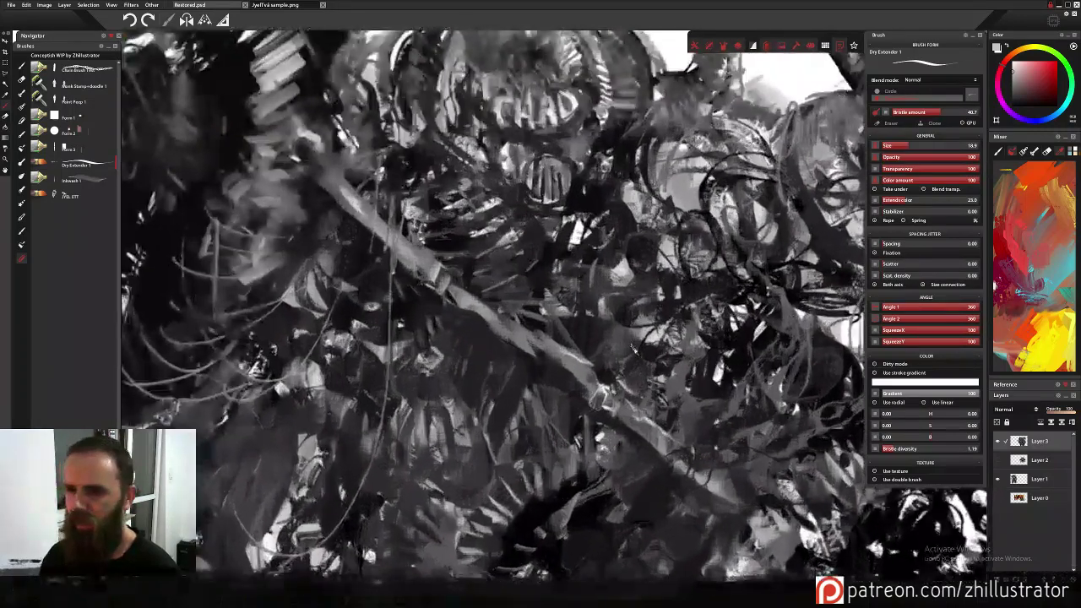
{"action": "scroll", "coordinate": [637, 382], "scroll_direction": "down", "scroll_amount": 1}
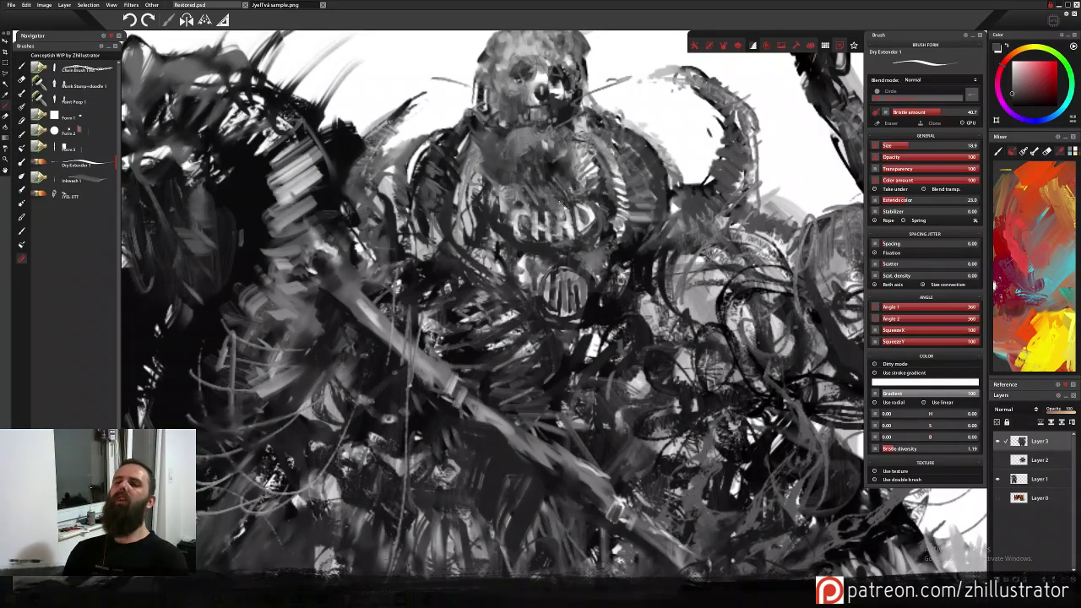
Rework the left edge of the central figure's jaw and the collar's upper-left contour with sampled dark greys.
{"action": "left_click", "coordinate": [520, 167], "text": "alt"}
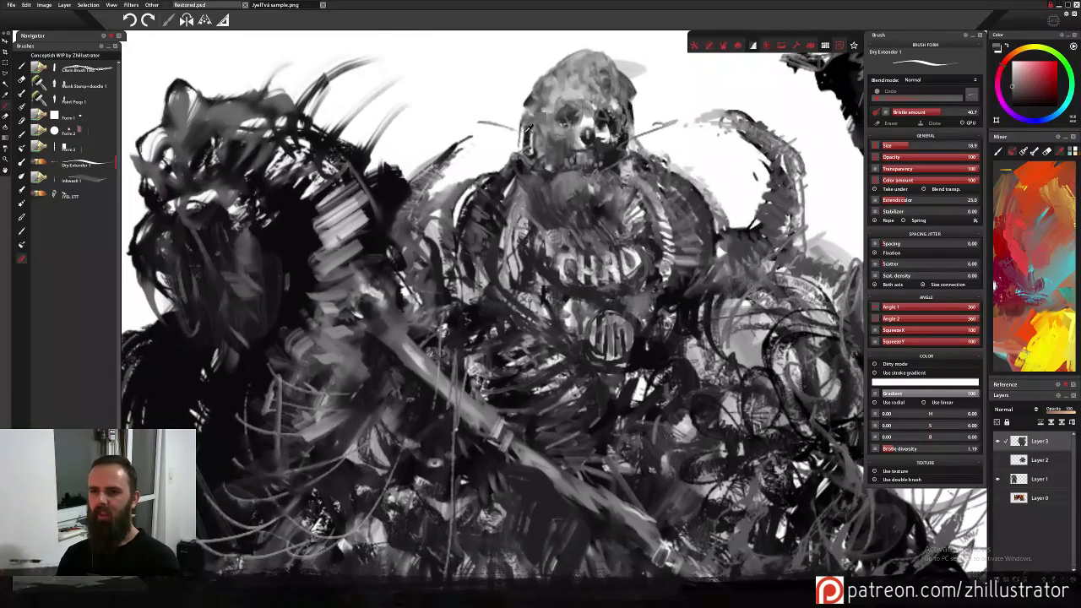
{"action": "left_click", "coordinate": [532, 129], "text": "alt"}
{"action": "left_click_drag", "start_coordinate": [523, 131], "coordinate": [522, 153]}
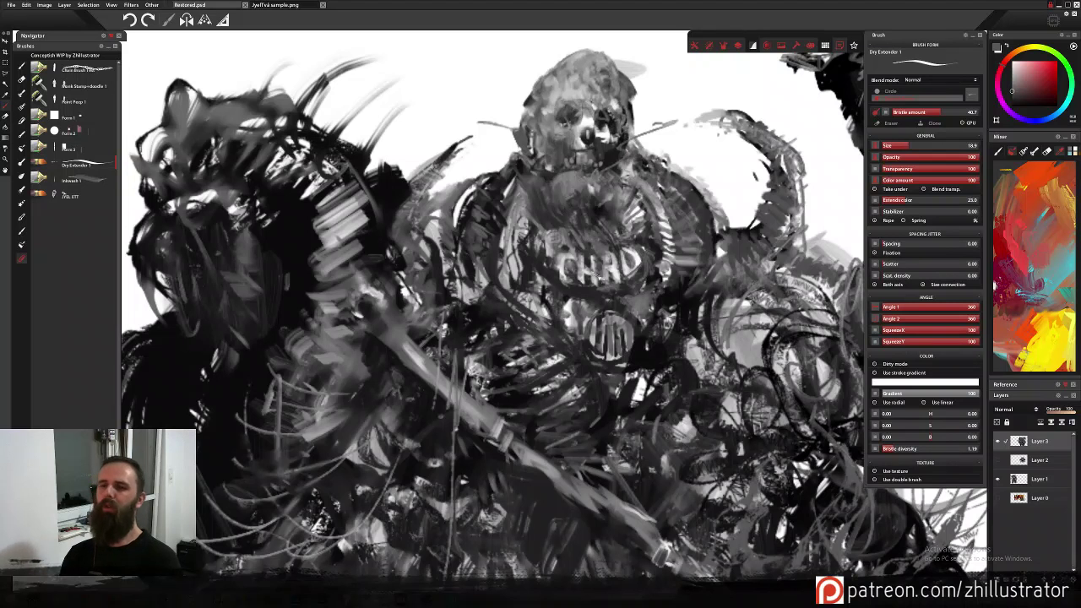
{"action": "left_click", "coordinate": [458, 216], "text": "alt"}
{"action": "mouse_move", "coordinate": [461, 194]}
{"action": "left_mouse_down"}
{"action": "mouse_move", "coordinate": [449, 230]}
{"action": "mouse_move", "coordinate": [493, 180]}
{"action": "left_mouse_up"}
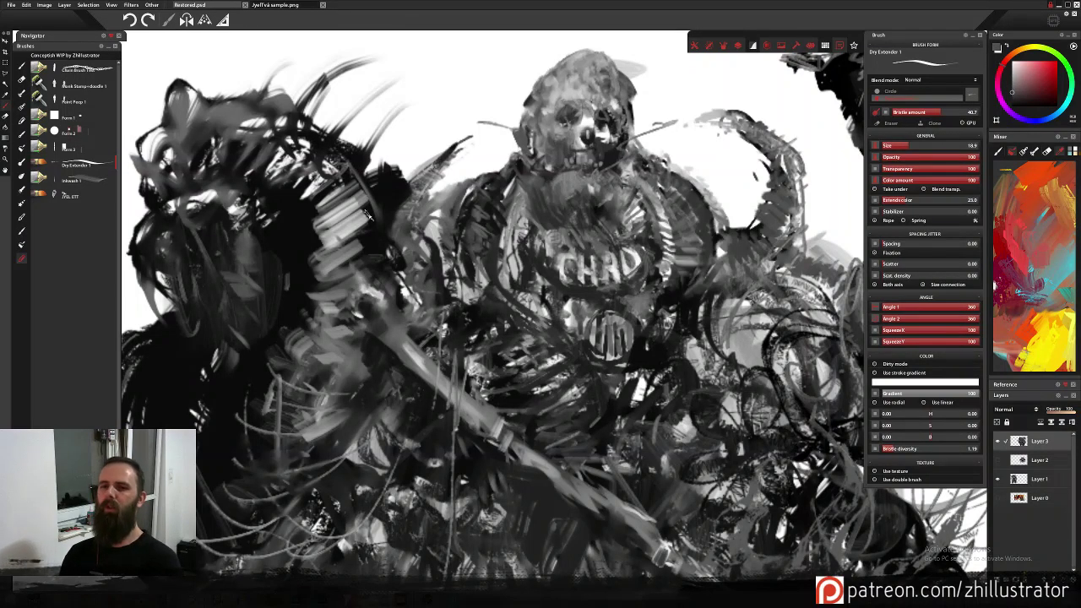
{"action": "mouse_move", "coordinate": [365, 206]}
{"action": "left_mouse_down"}
{"action": "mouse_move", "coordinate": [318, 248]}
{"action": "mouse_move", "coordinate": [367, 227]}
{"action": "mouse_move", "coordinate": [355, 250]}
{"action": "mouse_move", "coordinate": [319, 269]}
{"action": "mouse_move", "coordinate": [322, 293]}
{"action": "mouse_move", "coordinate": [340, 301]}
{"action": "mouse_move", "coordinate": [331, 340]}
{"action": "left_mouse_up"}
{"action": "key", "text": "ctrl+z"}
{"action": "key", "text": "ctrl+z"}
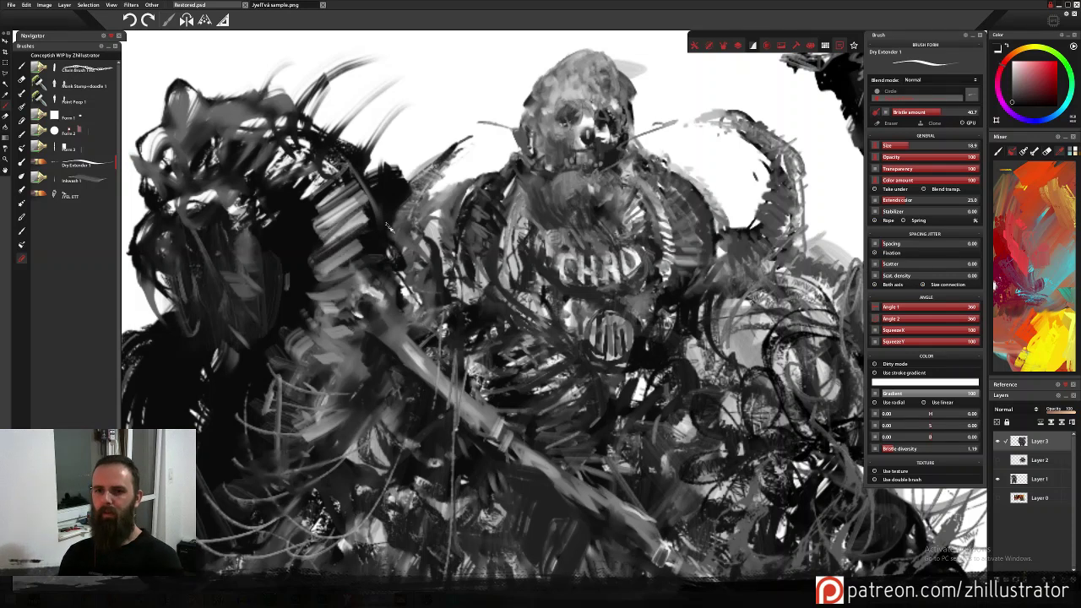
Model the snout and dark lower face of the beast's head left of the staff with short strokes in sampled greys.
{"action": "left_click_drag", "start_coordinate": [351, 268], "coordinate": [523, 290]}
{"action": "left_click", "coordinate": [394, 214], "text": "alt"}
{"action": "mouse_move", "coordinate": [385, 215]}
{"action": "left_mouse_down"}
{"action": "mouse_move", "coordinate": [356, 221]}
{"action": "mouse_move", "coordinate": [338, 256]}
{"action": "left_mouse_up"}
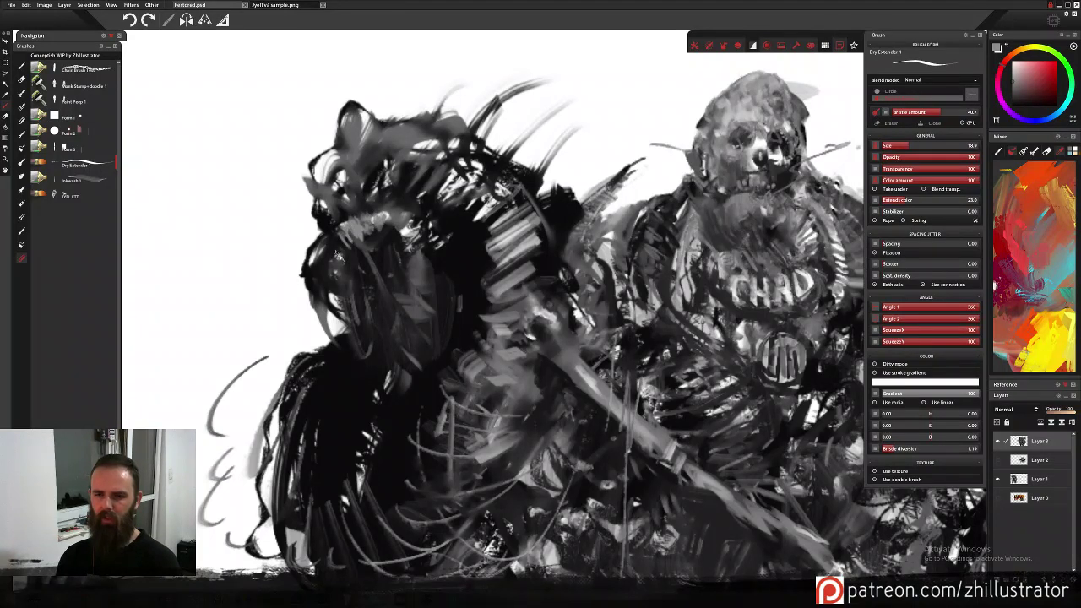
{"action": "left_click", "coordinate": [422, 310], "text": "alt"}
{"action": "mouse_move", "coordinate": [425, 330]}
{"action": "left_mouse_down"}
{"action": "mouse_move", "coordinate": [401, 330]}
{"action": "mouse_move", "coordinate": [429, 330]}
{"action": "left_mouse_up"}
{"action": "mouse_move", "coordinate": [429, 347]}
{"action": "left_mouse_down"}
{"action": "mouse_move", "coordinate": [408, 350]}
{"action": "mouse_move", "coordinate": [407, 367]}
{"action": "left_mouse_up"}
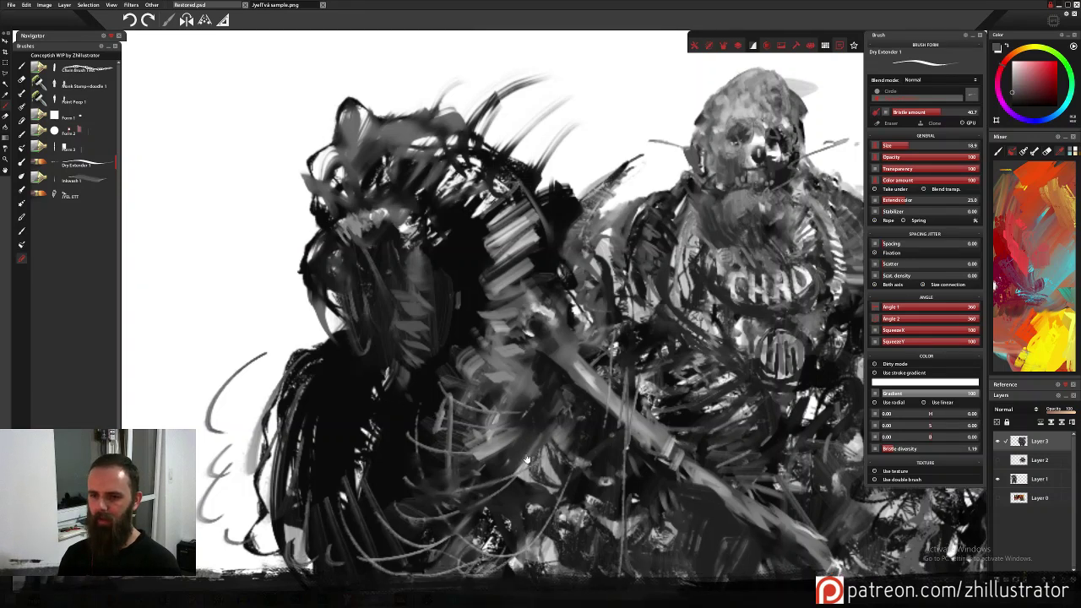
{"action": "left_click_drag", "start_coordinate": [526, 458], "coordinate": [524, 344]}
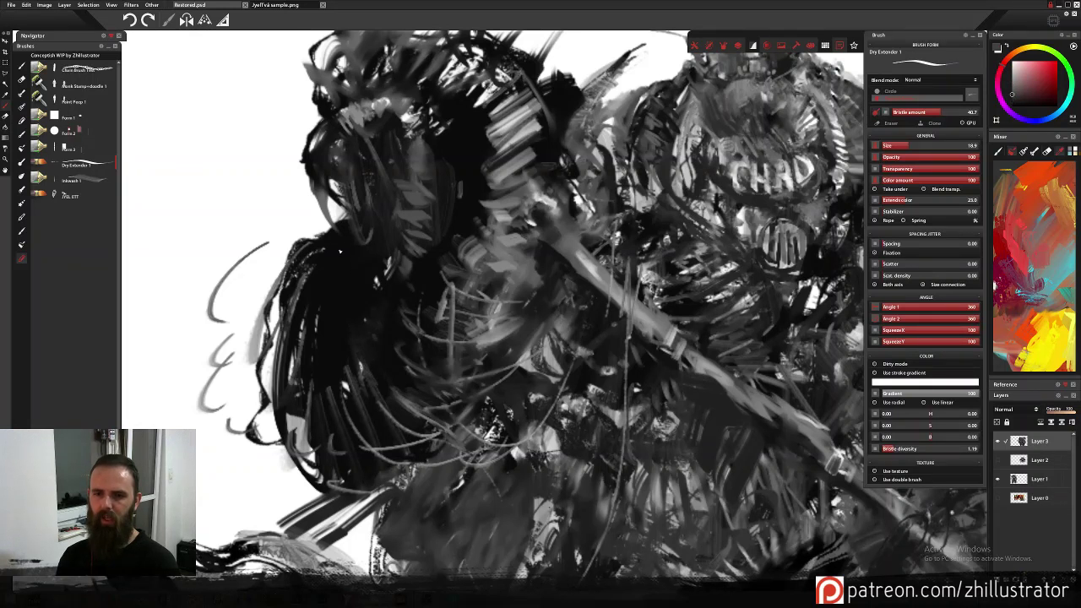
Build up the rounded dark form below the beast's head with long curved strokes in a sampled dark grey.
{"action": "left_click", "coordinate": [289, 274], "text": "alt"}
{"action": "mouse_move", "coordinate": [328, 239]}
{"action": "left_mouse_down"}
{"action": "mouse_move", "coordinate": [283, 282]}
{"action": "mouse_move", "coordinate": [288, 298]}
{"action": "left_mouse_up"}
{"action": "mouse_move", "coordinate": [342, 264]}
{"action": "left_mouse_down"}
{"action": "mouse_move", "coordinate": [296, 308]}
{"action": "mouse_move", "coordinate": [295, 381]}
{"action": "left_mouse_up"}
{"action": "left_click_drag", "start_coordinate": [292, 341], "coordinate": [296, 409]}
{"action": "left_click_drag", "start_coordinate": [283, 363], "coordinate": [291, 427]}
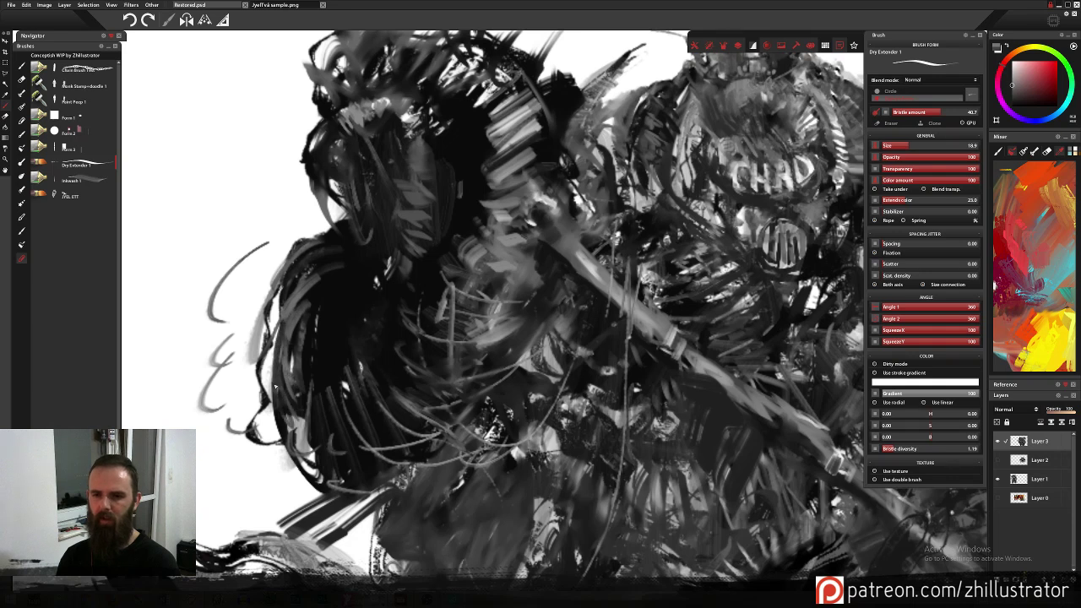
{"action": "left_click_drag", "start_coordinate": [284, 388], "coordinate": [295, 444]}
{"action": "left_click_drag", "start_coordinate": [315, 319], "coordinate": [335, 431]}
{"action": "left_click_drag", "start_coordinate": [314, 378], "coordinate": [323, 470]}
{"action": "left_click_drag", "start_coordinate": [322, 424], "coordinate": [340, 485]}
{"action": "left_click_drag", "start_coordinate": [329, 431], "coordinate": [358, 483]}
{"action": "mouse_move", "coordinate": [340, 400]}
{"action": "left_mouse_down"}
{"action": "mouse_move", "coordinate": [372, 479]}
{"action": "mouse_move", "coordinate": [386, 458]}
{"action": "left_mouse_up"}
{"action": "mouse_move", "coordinate": [371, 417]}
{"action": "left_mouse_down"}
{"action": "mouse_move", "coordinate": [414, 433]}
{"action": "mouse_move", "coordinate": [438, 424]}
{"action": "left_mouse_up"}
Refine the edges of the diagonal staff's upper end and the area beside it with sampled dark greys.
{"action": "mouse_move", "coordinate": [700, 346]}
{"action": "left_mouse_down"}
{"action": "mouse_move", "coordinate": [647, 297]}
{"action": "mouse_move", "coordinate": [549, 238]}
{"action": "mouse_move", "coordinate": [578, 282]}
{"action": "left_mouse_up"}
{"action": "left_click", "coordinate": [575, 275], "text": "alt"}
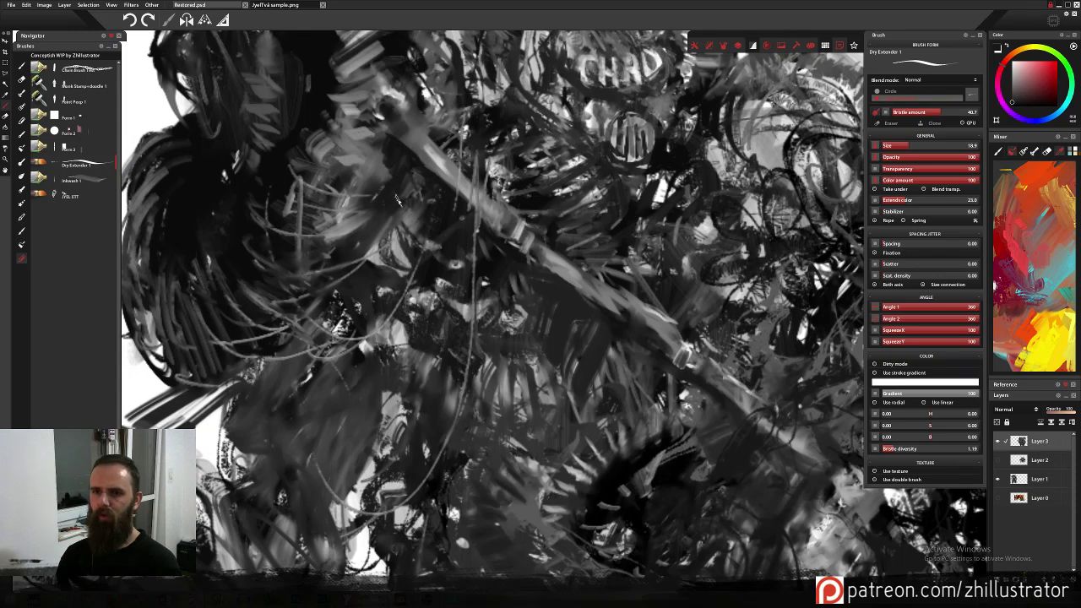
{"action": "left_click_drag", "start_coordinate": [400, 201], "coordinate": [488, 379]}
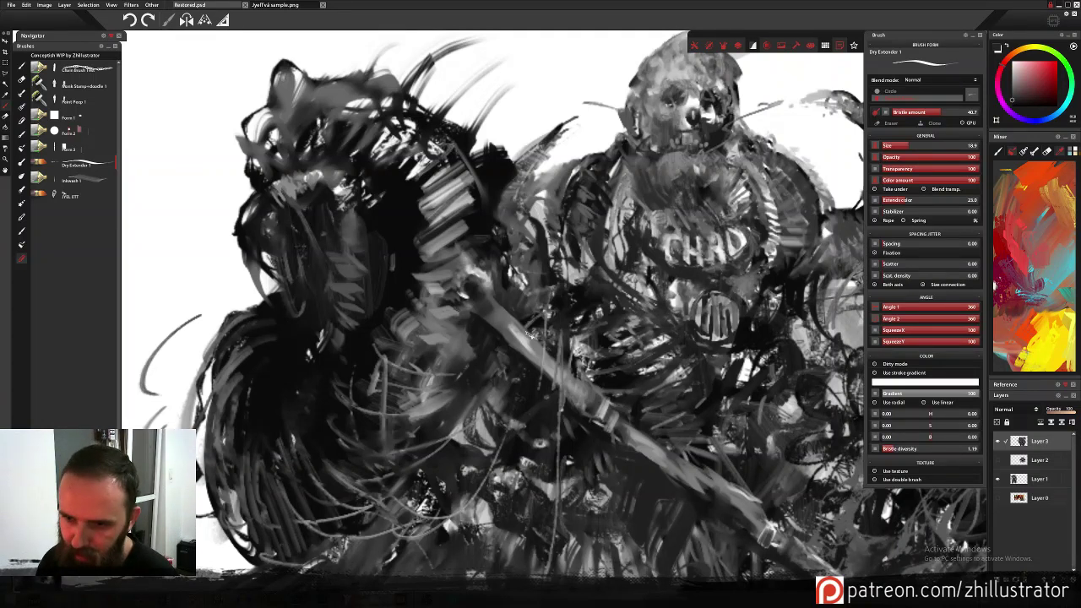
{"action": "left_click", "coordinate": [488, 300], "text": "alt"}
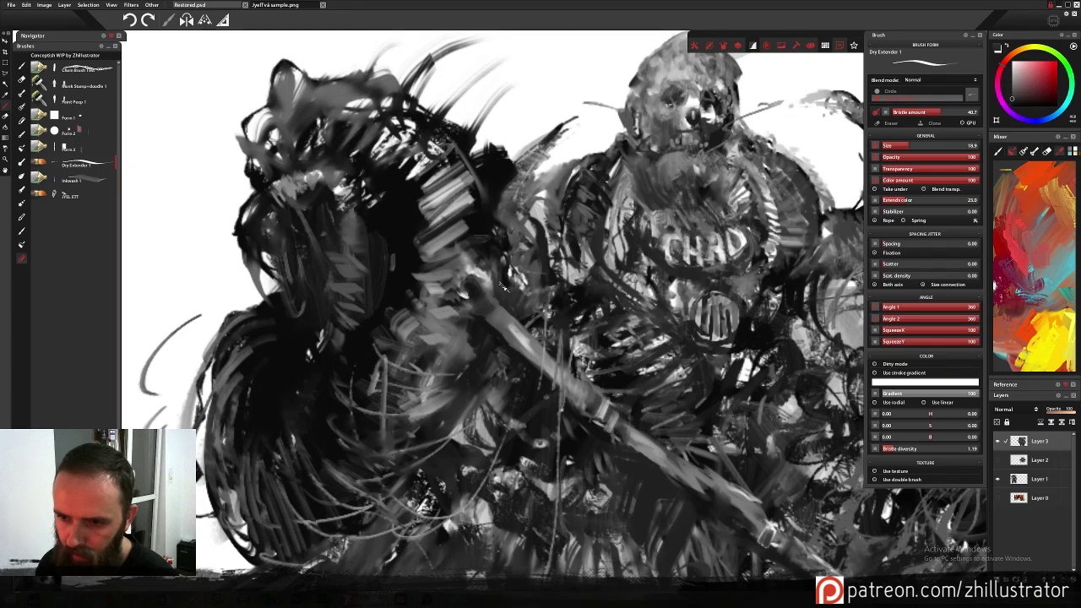
{"action": "left_click_drag", "start_coordinate": [494, 287], "coordinate": [492, 308]}
{"action": "left_click", "coordinate": [480, 320], "text": "alt"}
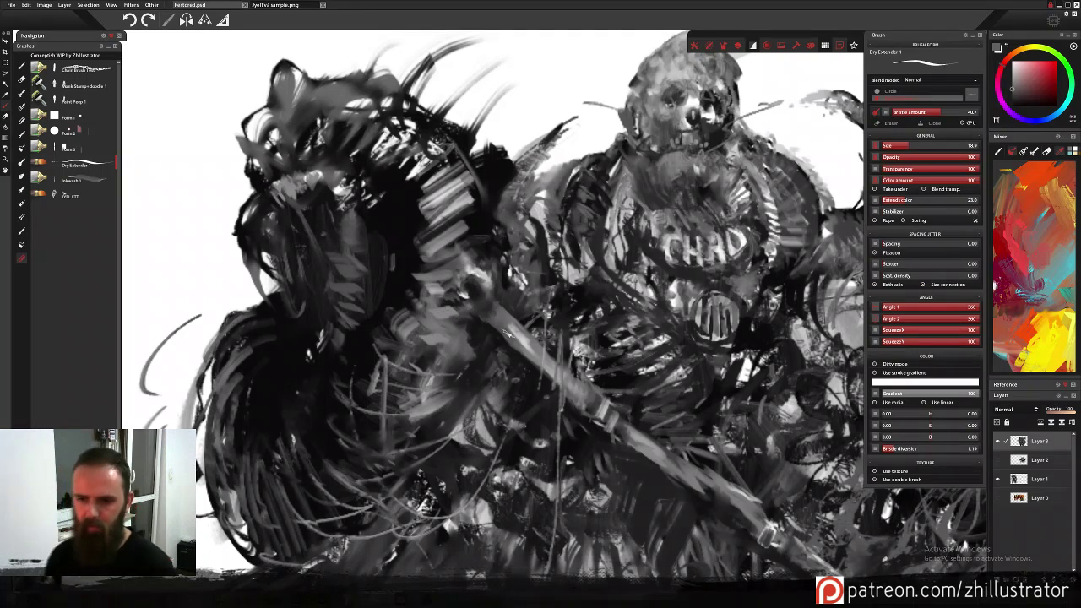
{"action": "left_click", "coordinate": [518, 277], "text": "alt"}
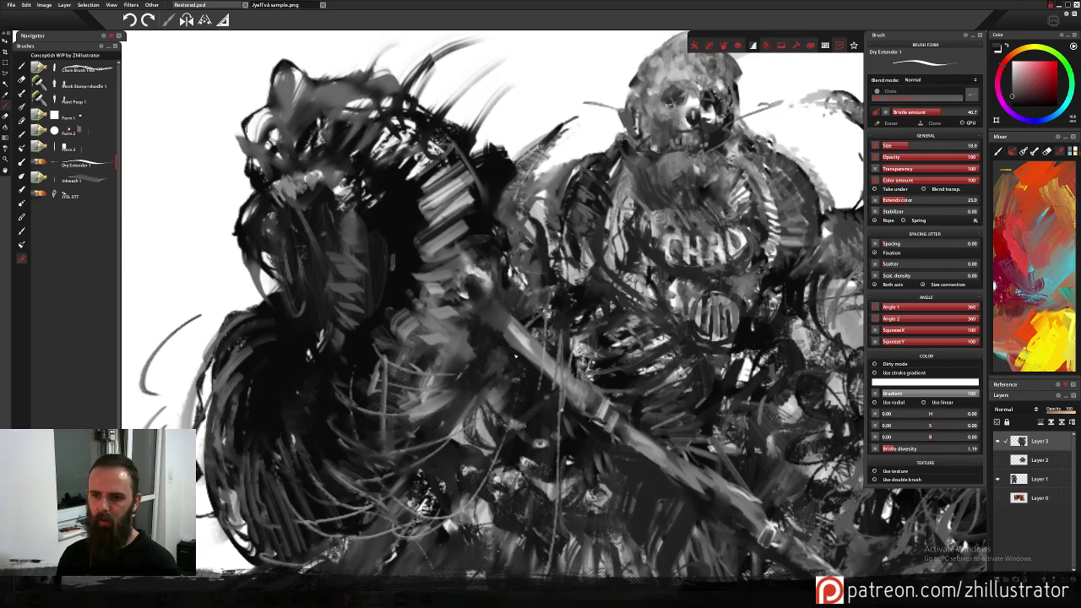
{"action": "left_click_drag", "start_coordinate": [583, 353], "coordinate": [508, 246]}
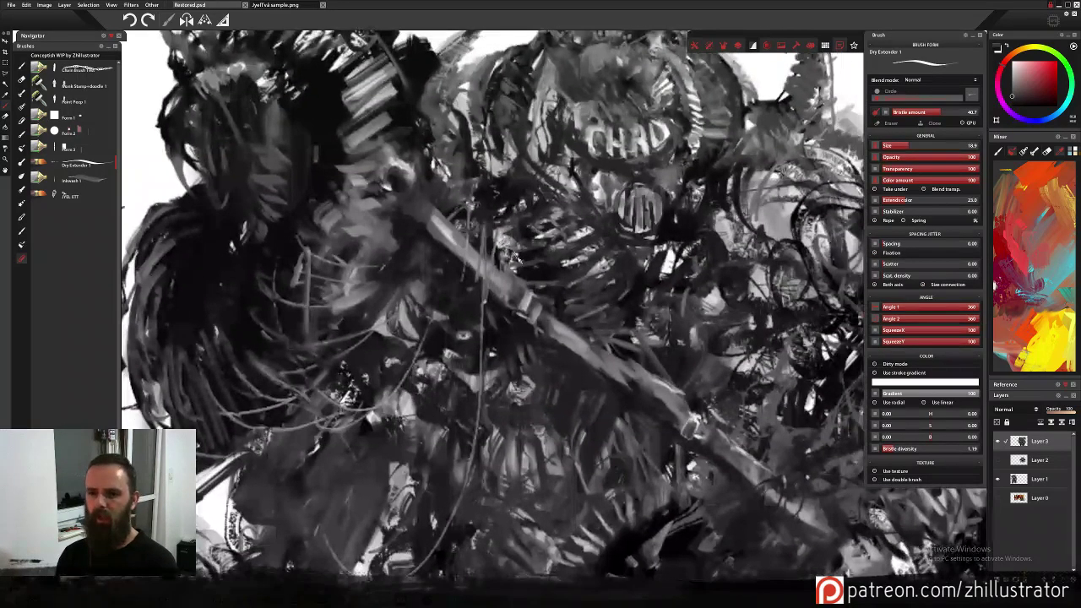
{"action": "left_click", "coordinate": [504, 267], "text": "alt"}
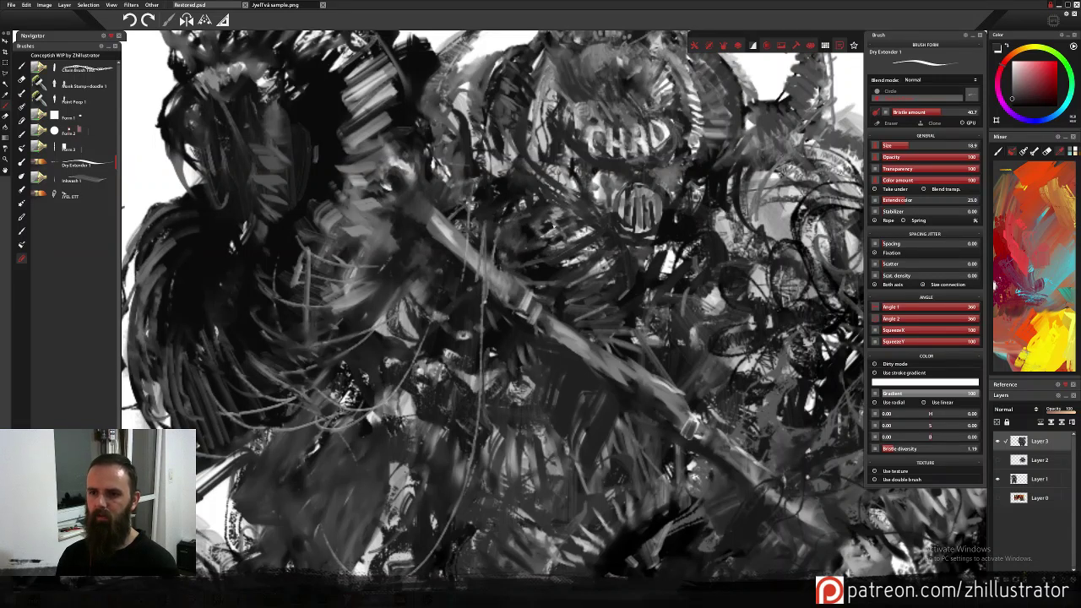
{"action": "mouse_move", "coordinate": [547, 378]}
{"action": "left_mouse_down"}
{"action": "mouse_move", "coordinate": [571, 280]}
{"action": "mouse_move", "coordinate": [570, 313]}
{"action": "left_mouse_up"}
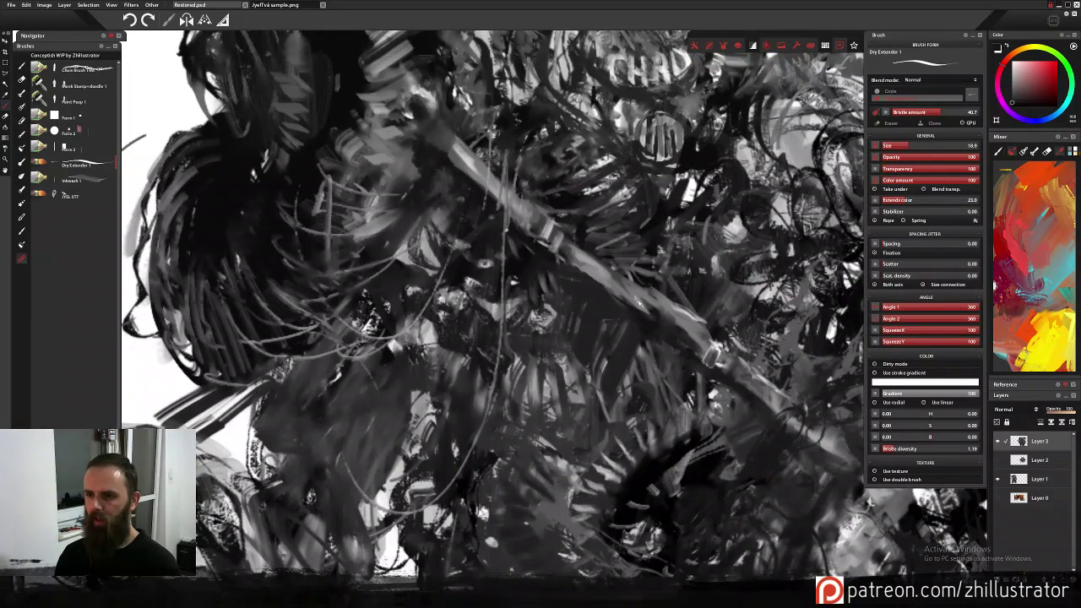
Touch up the upper-left rim of the large round spiked form below the staff with a sampled grey.
{"action": "scroll", "coordinate": [638, 300], "scroll_direction": "down", "scroll_amount": 6}
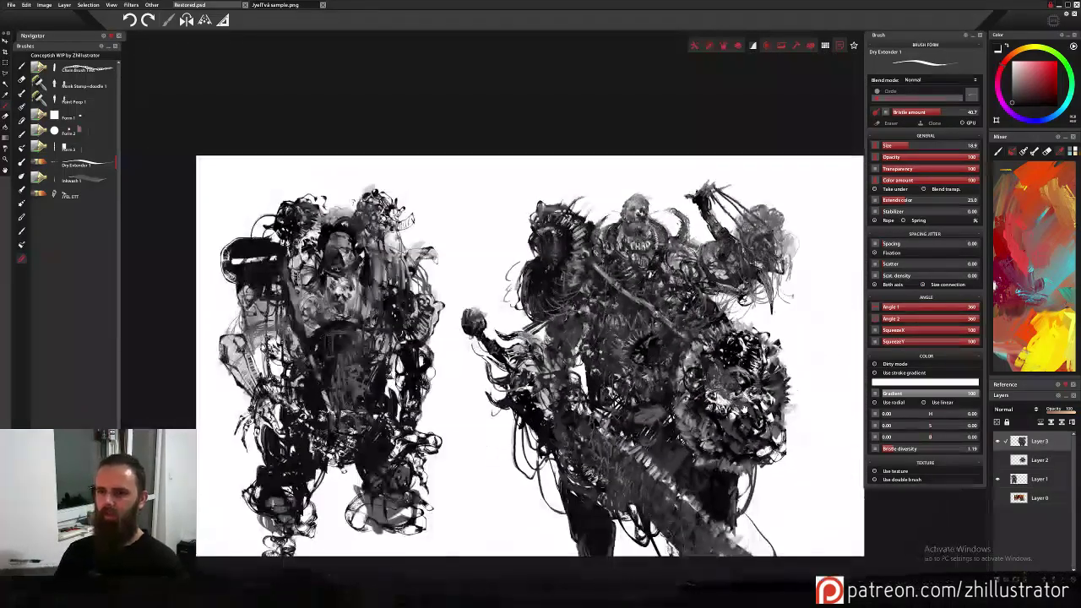
{"action": "left_click_drag", "start_coordinate": [639, 301], "coordinate": [576, 241]}
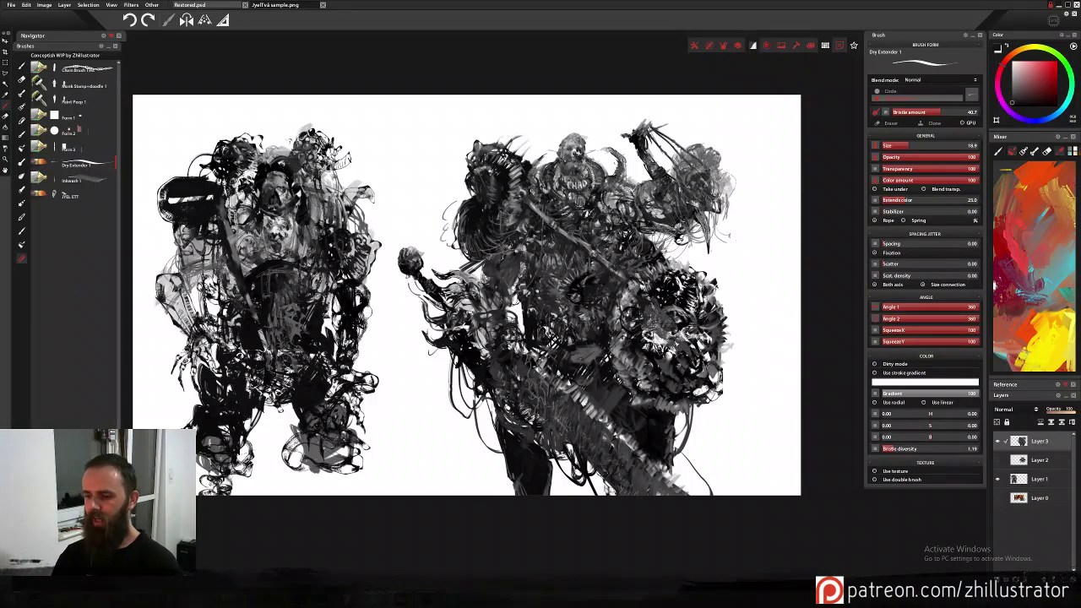
{"action": "scroll", "coordinate": [674, 342], "scroll_direction": "up", "scroll_amount": 4}
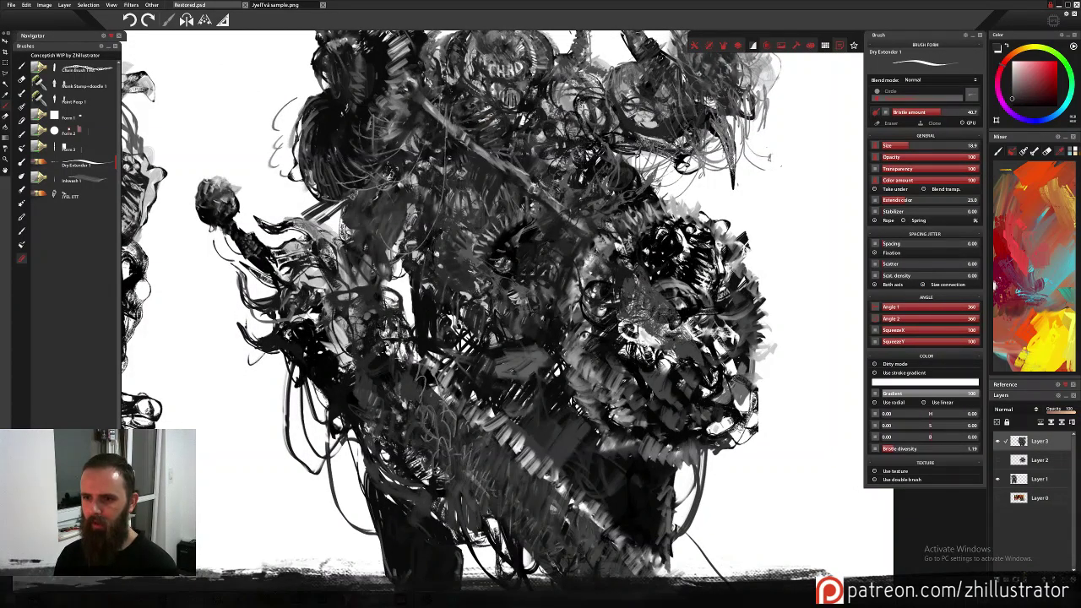
{"action": "left_click", "coordinate": [617, 261], "text": "alt"}
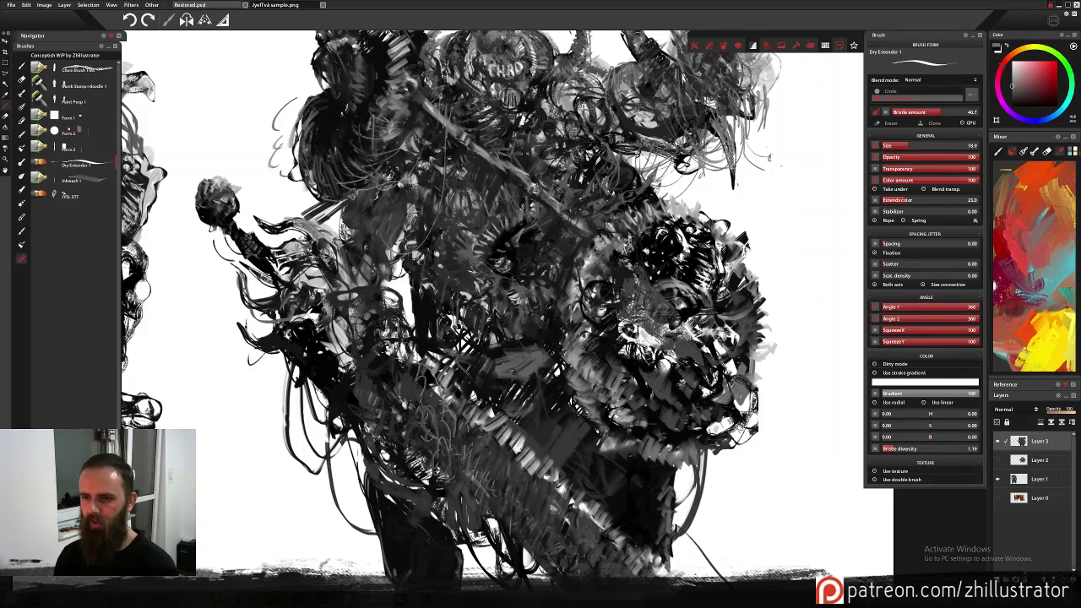
{"action": "mouse_move", "coordinate": [628, 248]}
{"action": "left_mouse_down"}
{"action": "mouse_move", "coordinate": [633, 262]}
{"action": "mouse_move", "coordinate": [646, 229]}
{"action": "left_mouse_up"}
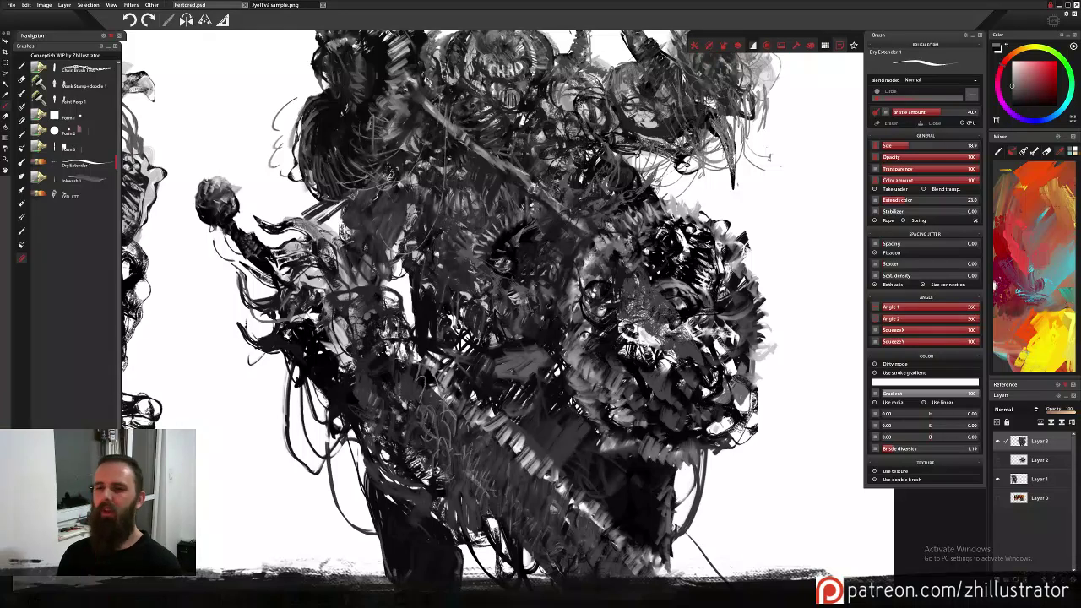
Try stamping organic shapes beside the figure with the JYEL ETT brush, undoing the stamps.
{"action": "left_click", "coordinate": [84, 195]}
{"action": "left_click", "coordinate": [808, 210]}
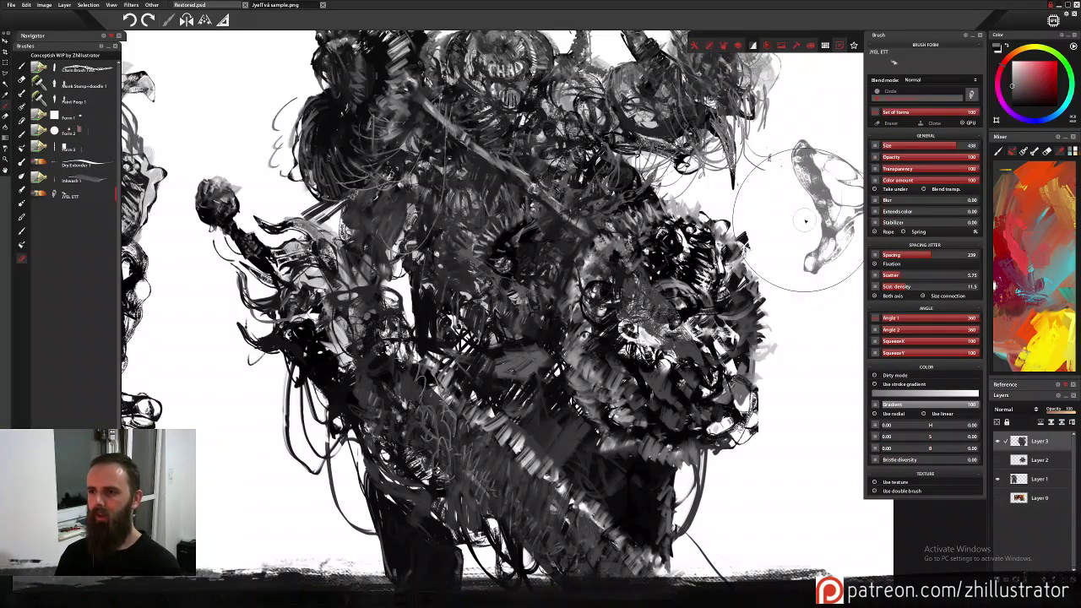
{"action": "key", "text": "ctrl+z"}
{"action": "left_click_drag", "start_coordinate": [553, 310], "coordinate": [425, 332]}
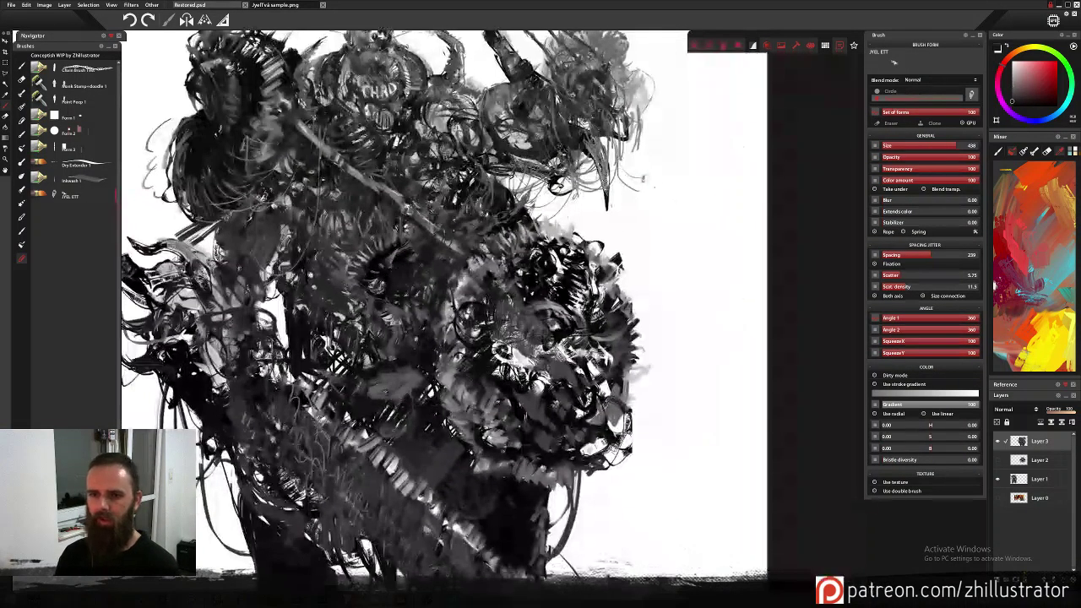
{"action": "left_click", "coordinate": [671, 228]}
{"action": "left_click", "coordinate": [688, 127]}
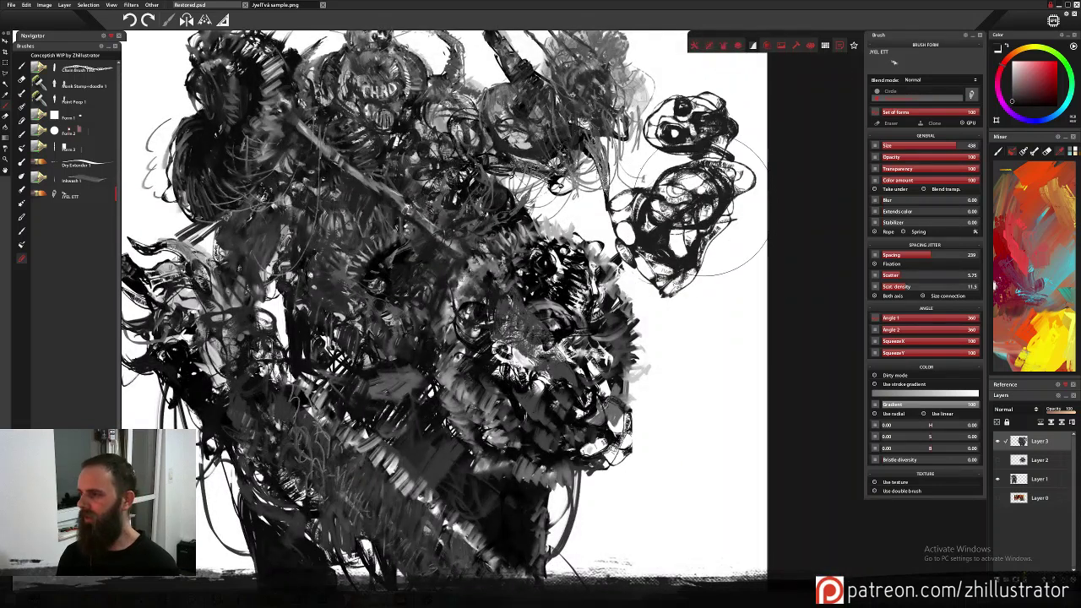
{"action": "left_click", "coordinate": [695, 247]}
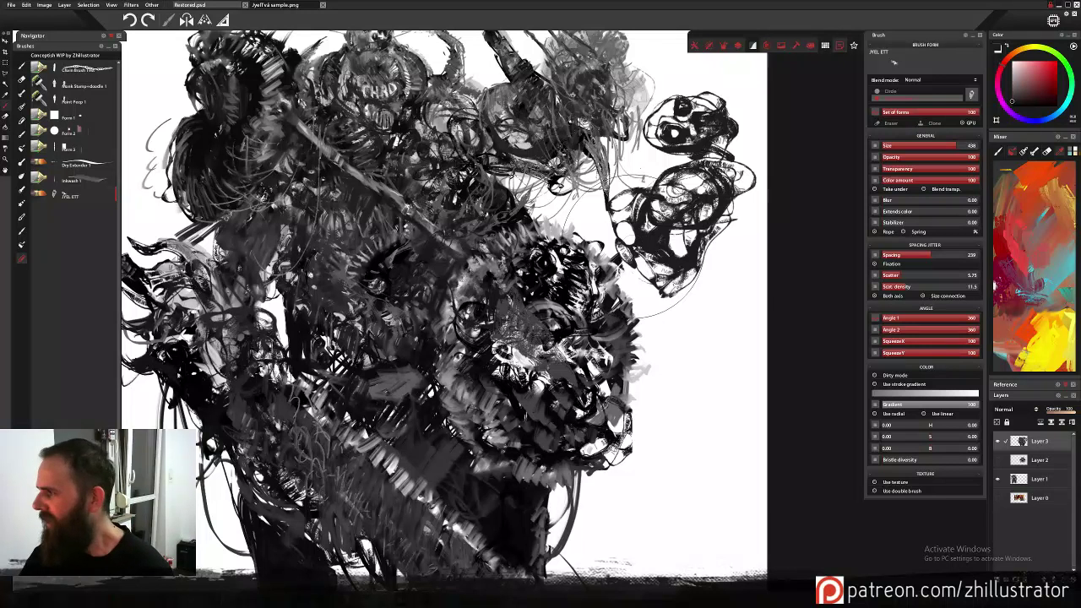
{"action": "key", "text": "ctrl+z"}
{"action": "key", "text": "ctrl+z"}
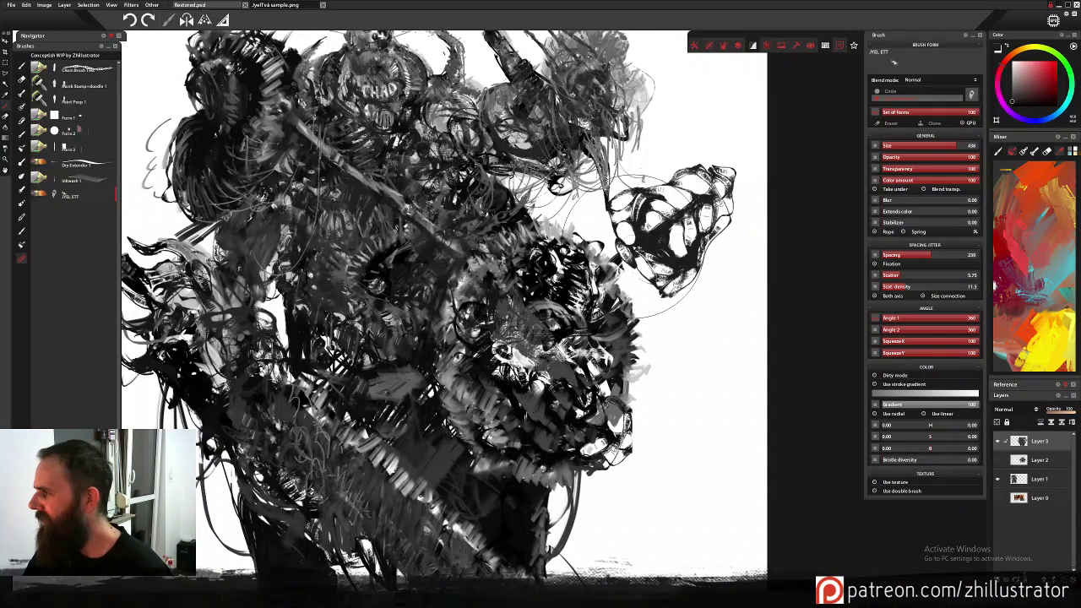
{"action": "key", "text": "ctrl+z"}
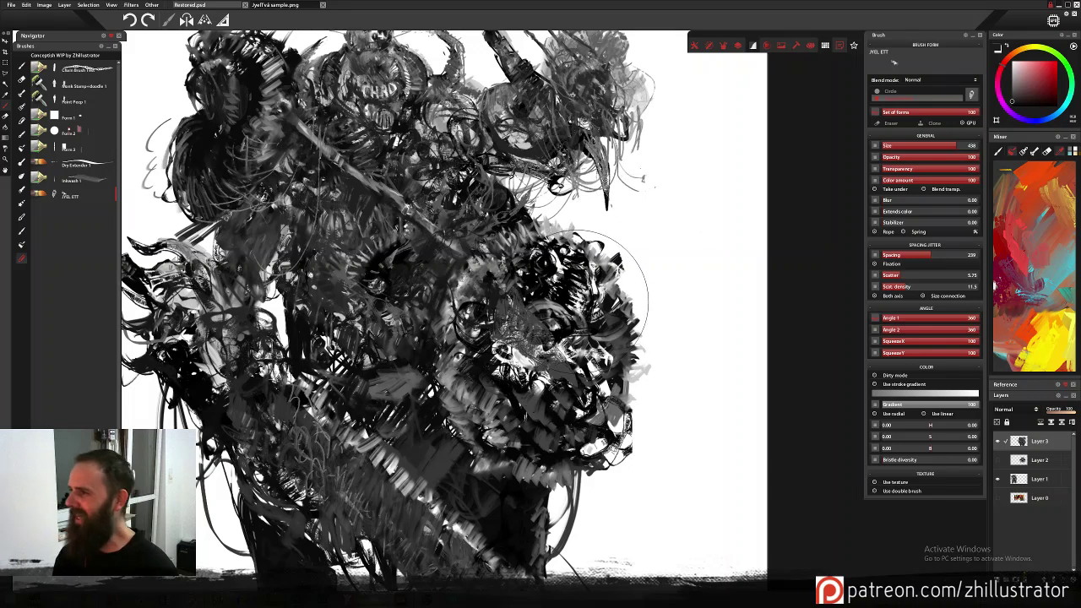
Switch back to the Dry Extender 1 brush and examine the figure's torso, staff and round spiked form at several zoom levels.
{"action": "left_click_drag", "start_coordinate": [560, 266], "coordinate": [690, 331]}
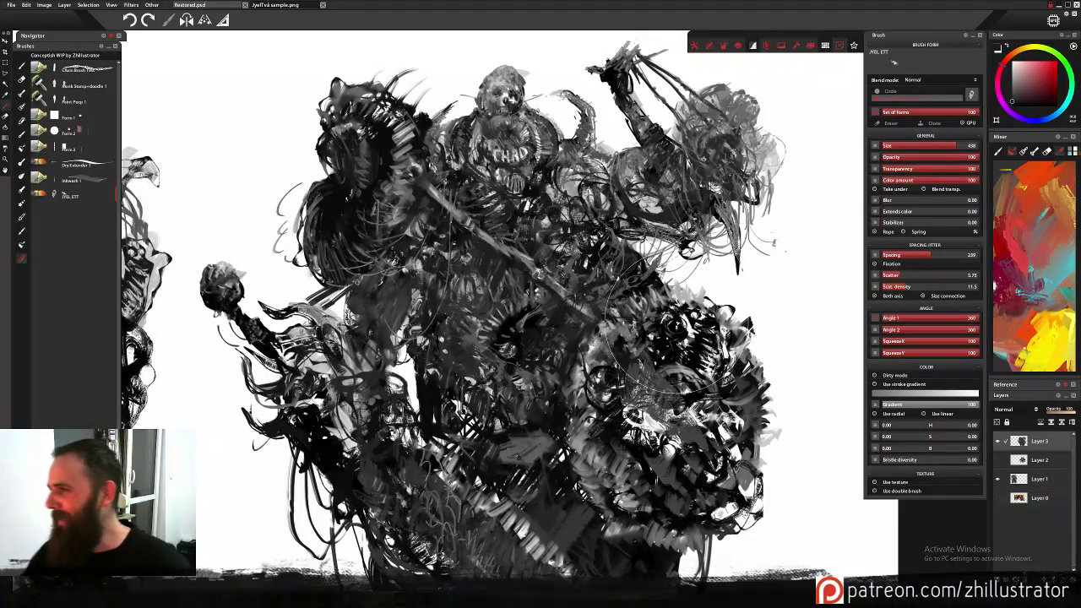
{"action": "scroll", "coordinate": [671, 329], "scroll_direction": "up", "scroll_amount": 3}
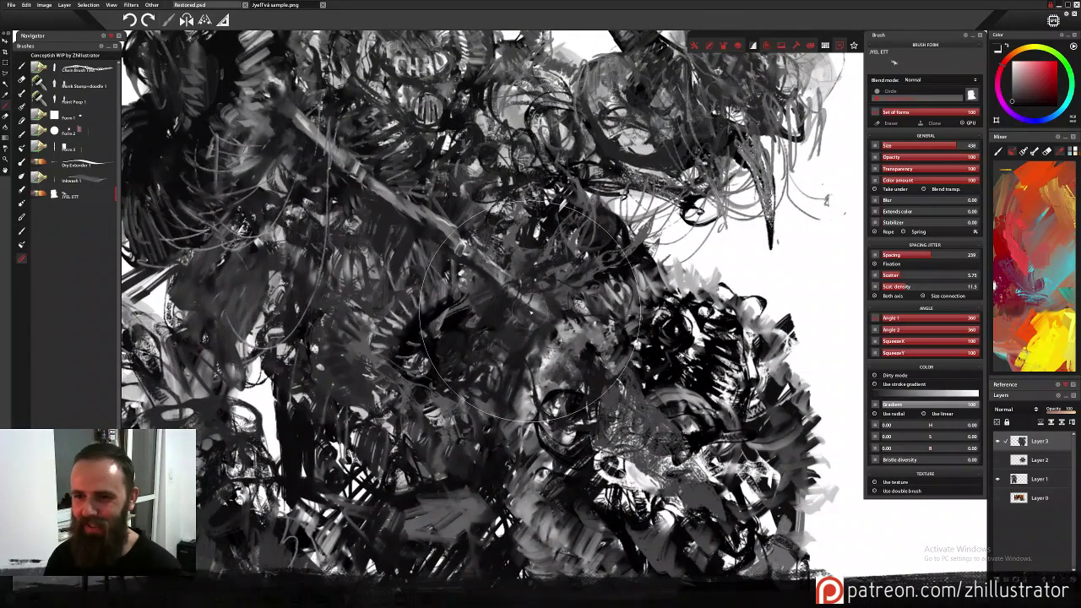
{"action": "left_click", "coordinate": [93, 167]}
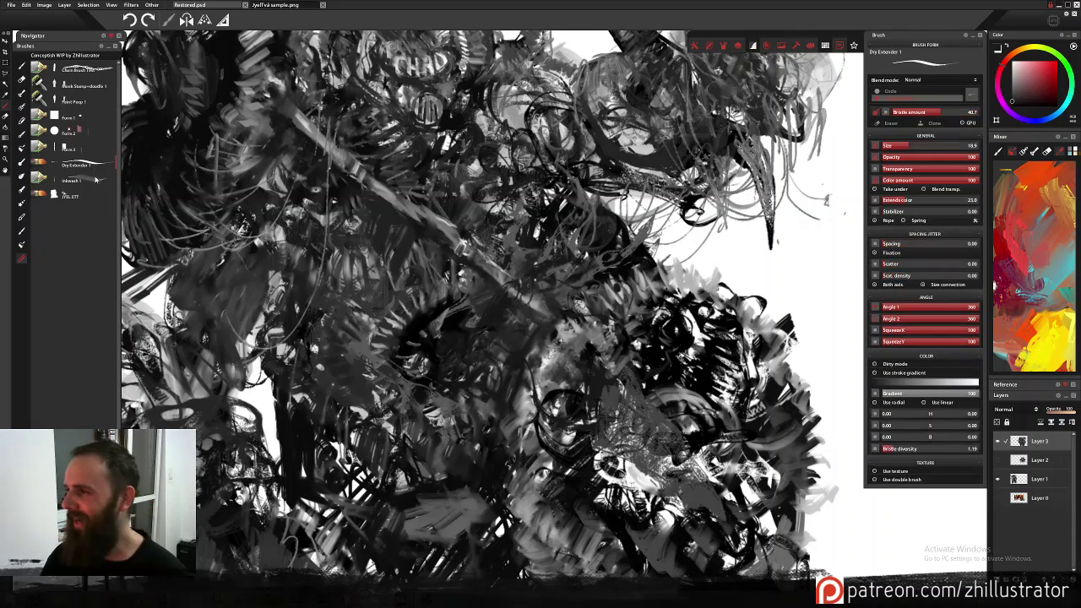
{"action": "scroll", "coordinate": [97, 179], "scroll_direction": "down", "scroll_amount": 2}
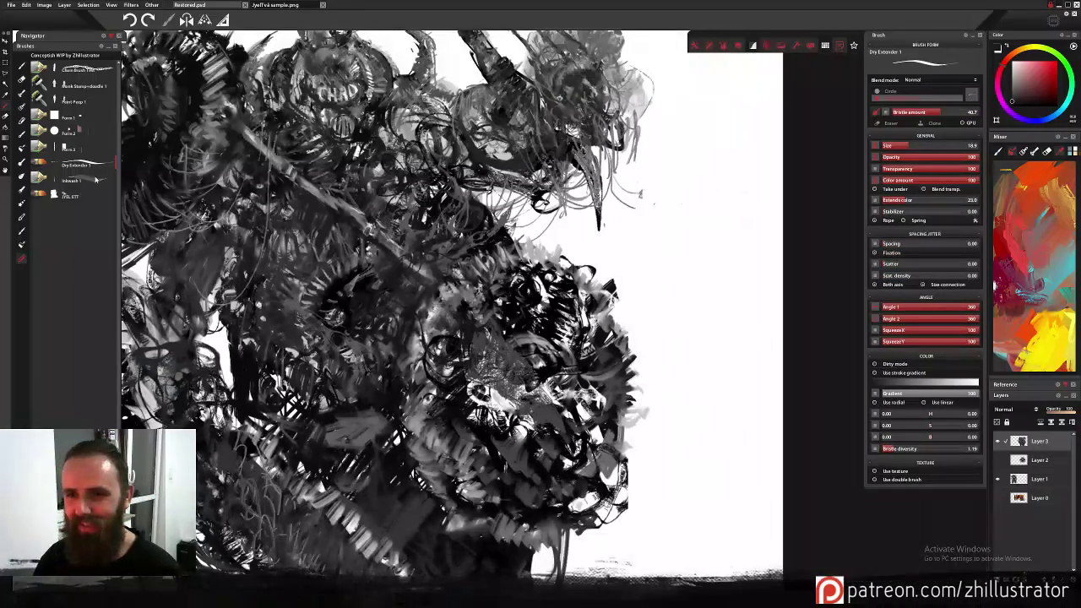
{"action": "left_click_drag", "start_coordinate": [585, 401], "coordinate": [718, 369]}
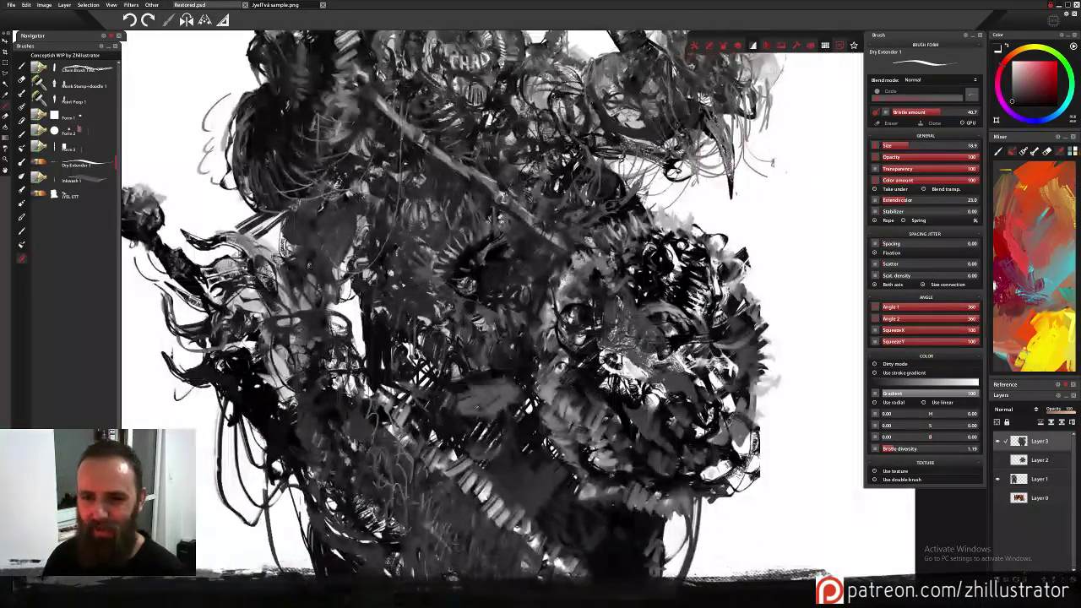
{"action": "left_click", "coordinate": [399, 286], "text": "alt"}
{"action": "left_click_drag", "start_coordinate": [475, 249], "coordinate": [505, 351]}
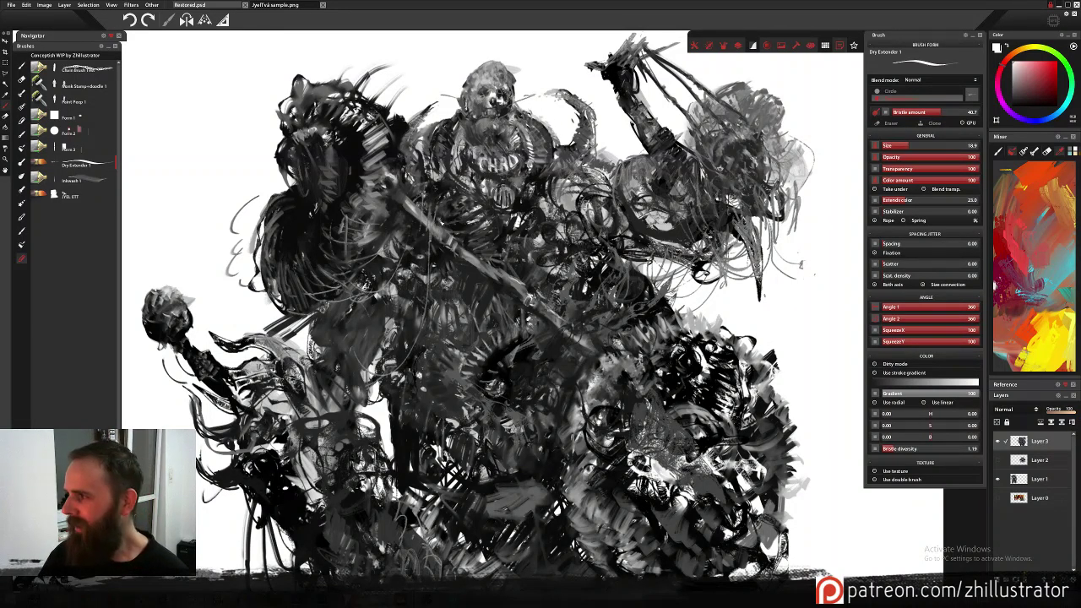
Rework the forms beside the staff's upper shaft below the round emblem with the Inkwash 1 and Dry Extender 1 brushes in sampled greys.
{"action": "scroll", "coordinate": [440, 221], "scroll_direction": "up", "scroll_amount": 5}
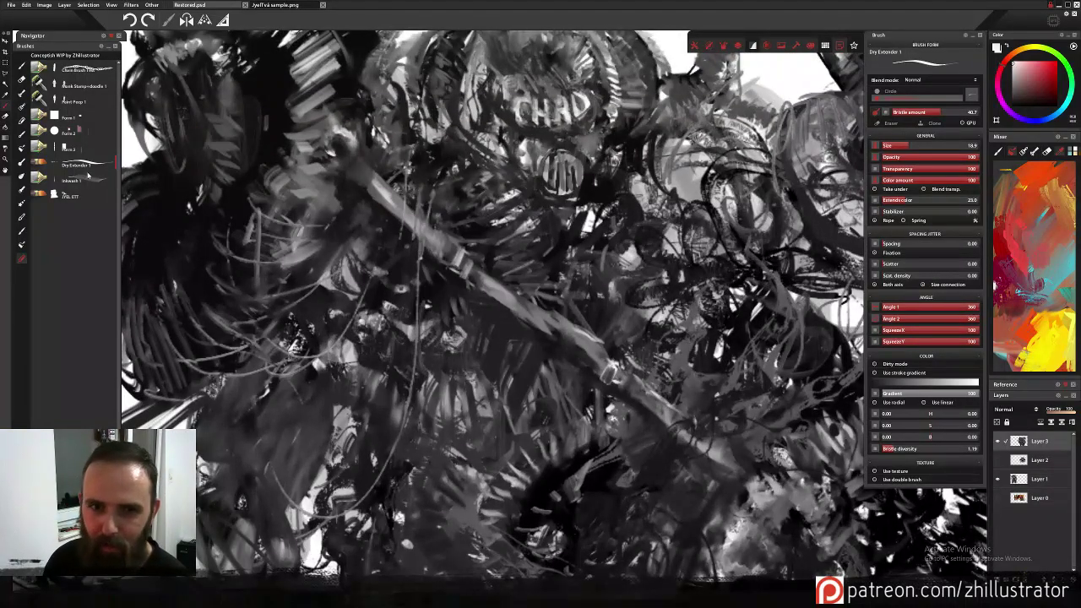
{"action": "left_click", "coordinate": [85, 181]}
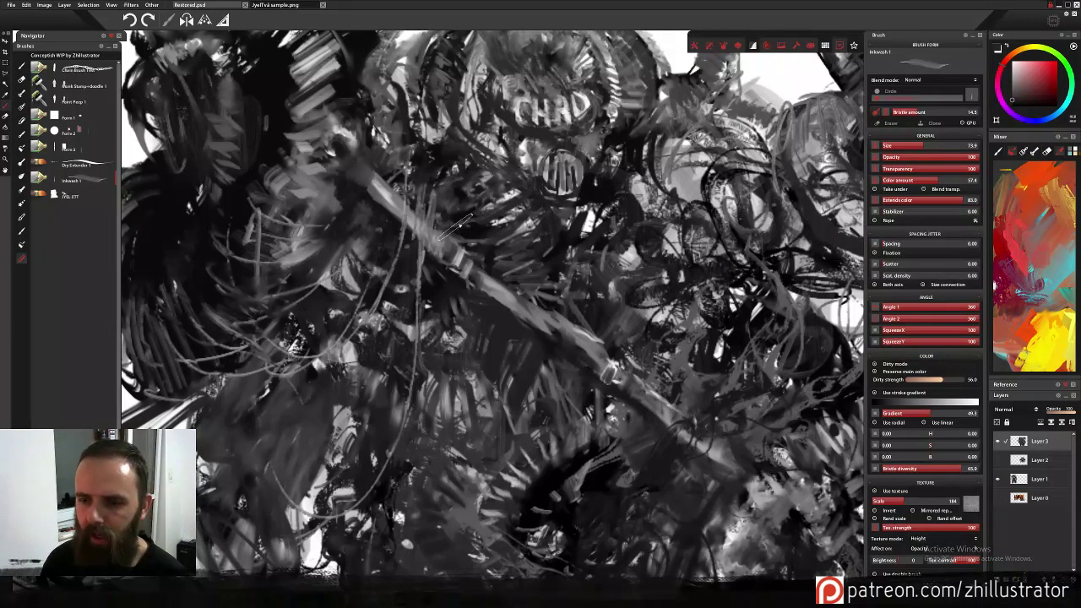
{"action": "left_click", "coordinate": [98, 167]}
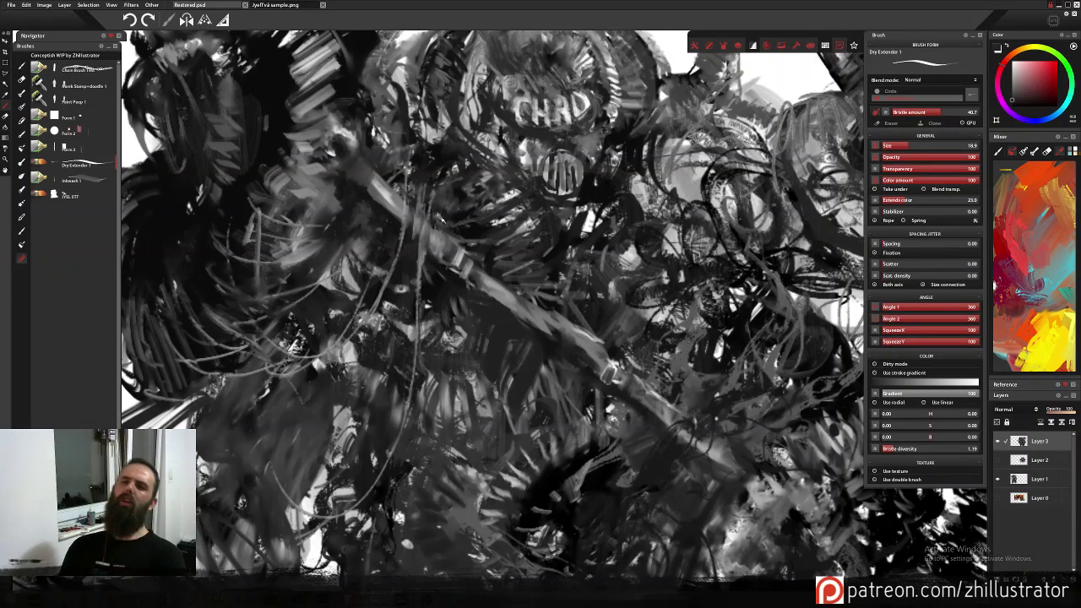
{"action": "left_click_drag", "start_coordinate": [440, 218], "coordinate": [535, 241]}
{"action": "left_click", "coordinate": [482, 226], "text": "alt"}
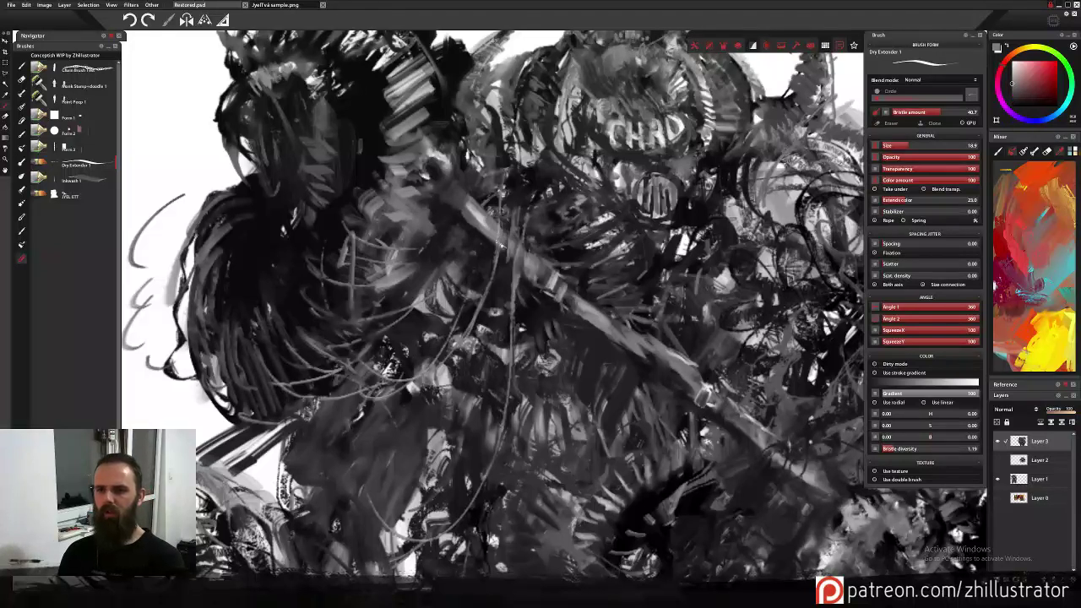
{"action": "left_click", "coordinate": [556, 250], "text": "alt"}
{"action": "left_click_drag", "start_coordinate": [528, 251], "coordinate": [551, 267]}
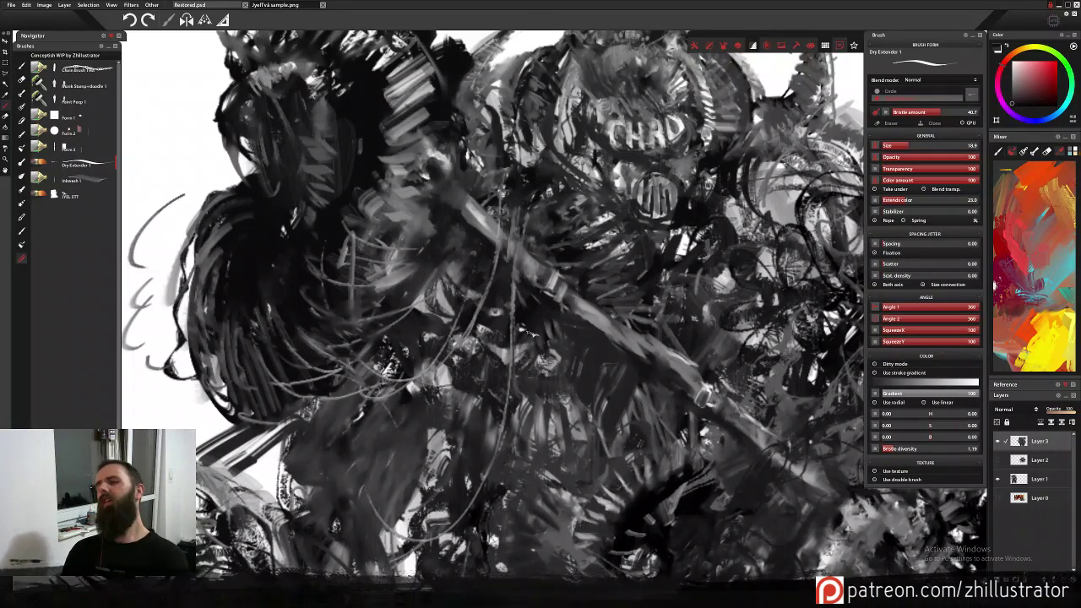
Darken the lower edge of the rounded form below the beast's head and the area where it meets the leg.
{"action": "left_click_drag", "start_coordinate": [619, 326], "coordinate": [639, 385]}
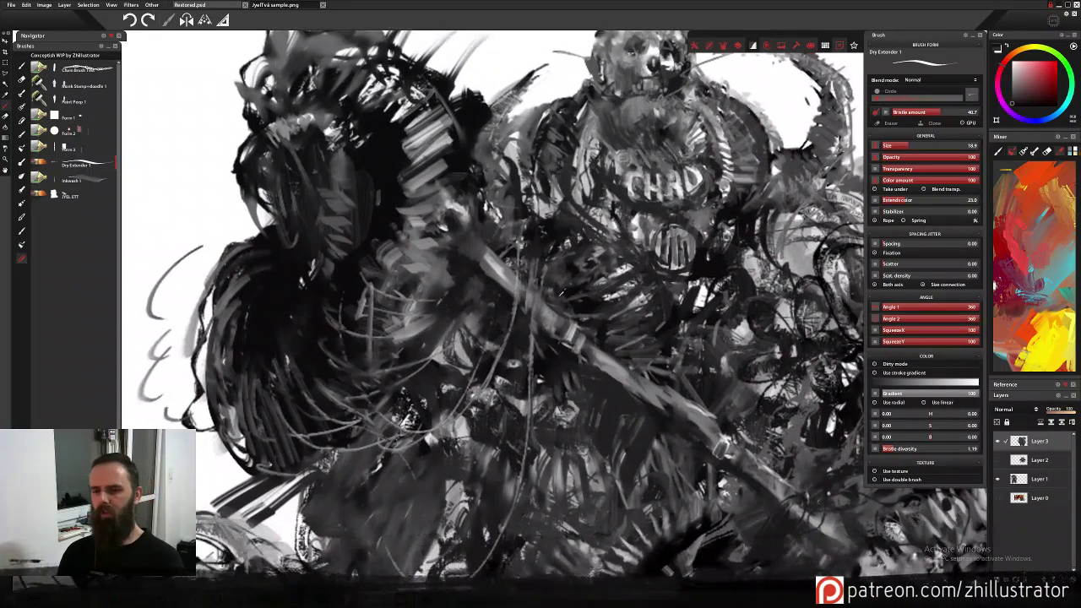
{"action": "scroll", "coordinate": [573, 325], "scroll_direction": "up", "scroll_amount": 2}
{"action": "left_click_drag", "start_coordinate": [574, 324], "coordinate": [593, 225]}
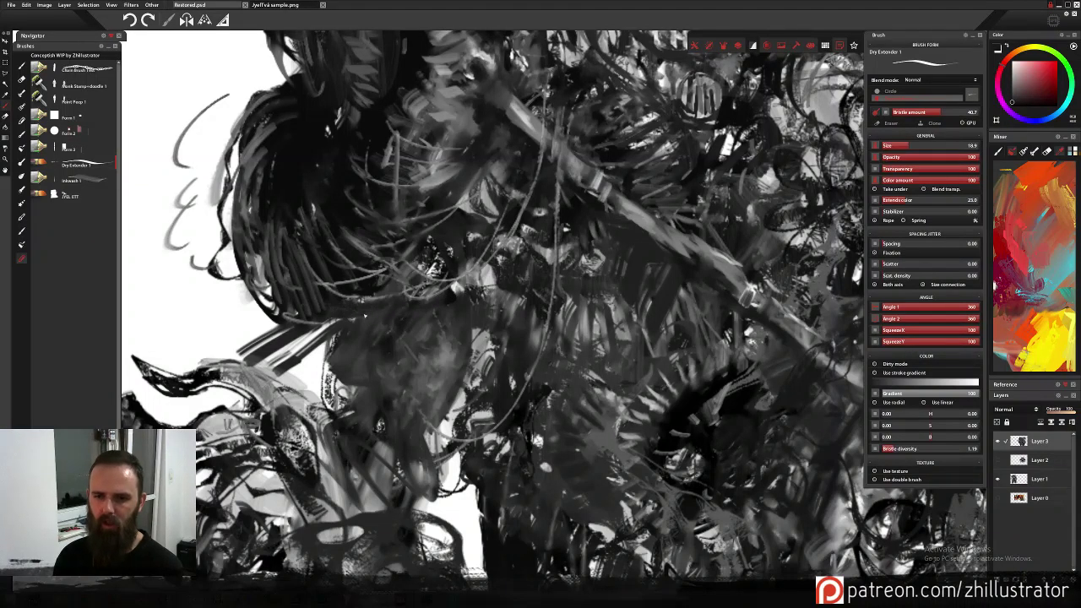
{"action": "mouse_move", "coordinate": [366, 315]}
{"action": "left_mouse_down"}
{"action": "mouse_move", "coordinate": [347, 336]}
{"action": "mouse_move", "coordinate": [373, 335]}
{"action": "mouse_move", "coordinate": [339, 377]}
{"action": "mouse_move", "coordinate": [326, 363]}
{"action": "left_mouse_up"}
{"action": "left_click_drag", "start_coordinate": [322, 322], "coordinate": [349, 321]}
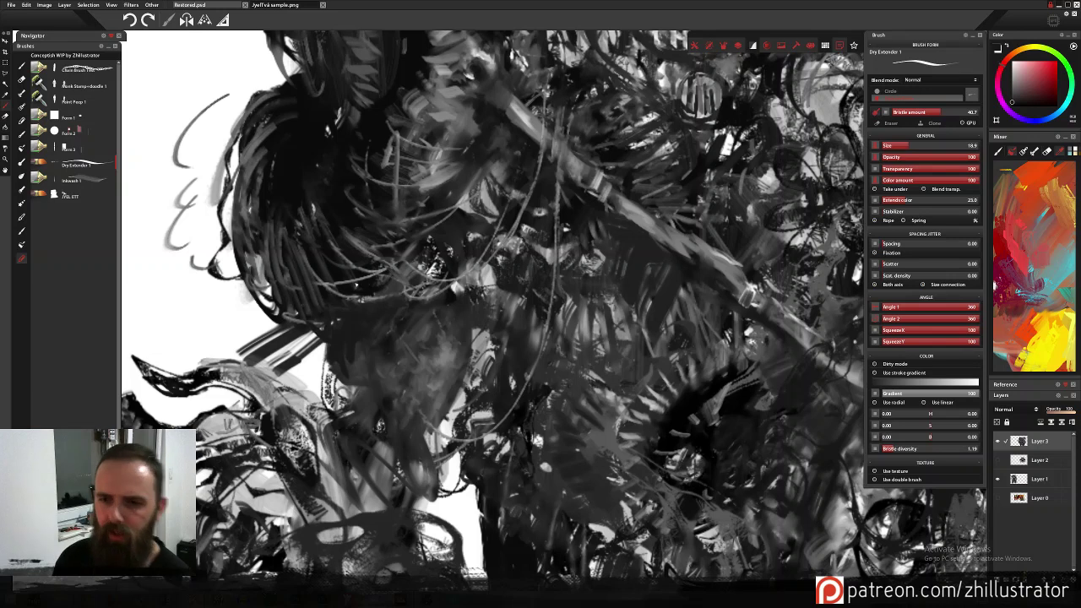
{"action": "left_click_drag", "start_coordinate": [372, 276], "coordinate": [314, 286]}
{"action": "mouse_move", "coordinate": [378, 201]}
{"action": "left_mouse_down"}
{"action": "mouse_move", "coordinate": [497, 304]}
{"action": "mouse_move", "coordinate": [465, 339]}
{"action": "mouse_move", "coordinate": [448, 415]}
{"action": "left_mouse_up"}
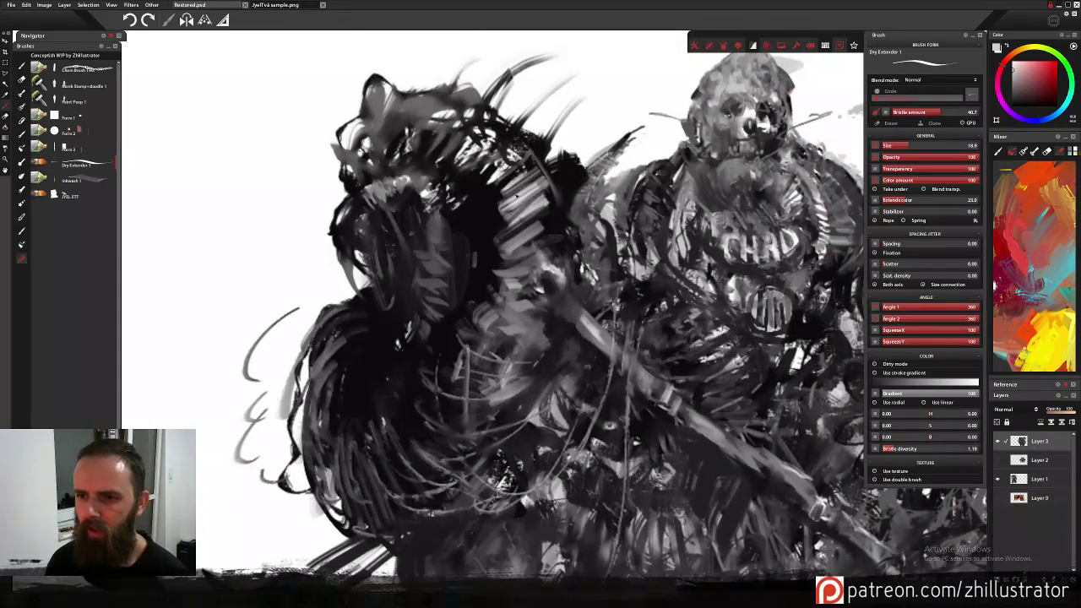
Rework the toothed rim and fur behind the beast's maw and fill the outlined ear with grey strokes.
{"action": "mouse_move", "coordinate": [516, 196]}
{"action": "left_mouse_down"}
{"action": "mouse_move", "coordinate": [494, 175]}
{"action": "mouse_move", "coordinate": [527, 160]}
{"action": "mouse_move", "coordinate": [523, 216]}
{"action": "mouse_move", "coordinate": [498, 165]}
{"action": "mouse_move", "coordinate": [473, 201]}
{"action": "mouse_move", "coordinate": [465, 171]}
{"action": "mouse_move", "coordinate": [485, 161]}
{"action": "mouse_move", "coordinate": [493, 175]}
{"action": "mouse_move", "coordinate": [494, 218]}
{"action": "mouse_move", "coordinate": [509, 222]}
{"action": "mouse_move", "coordinate": [494, 252]}
{"action": "mouse_move", "coordinate": [517, 269]}
{"action": "mouse_move", "coordinate": [473, 324]}
{"action": "left_mouse_up"}
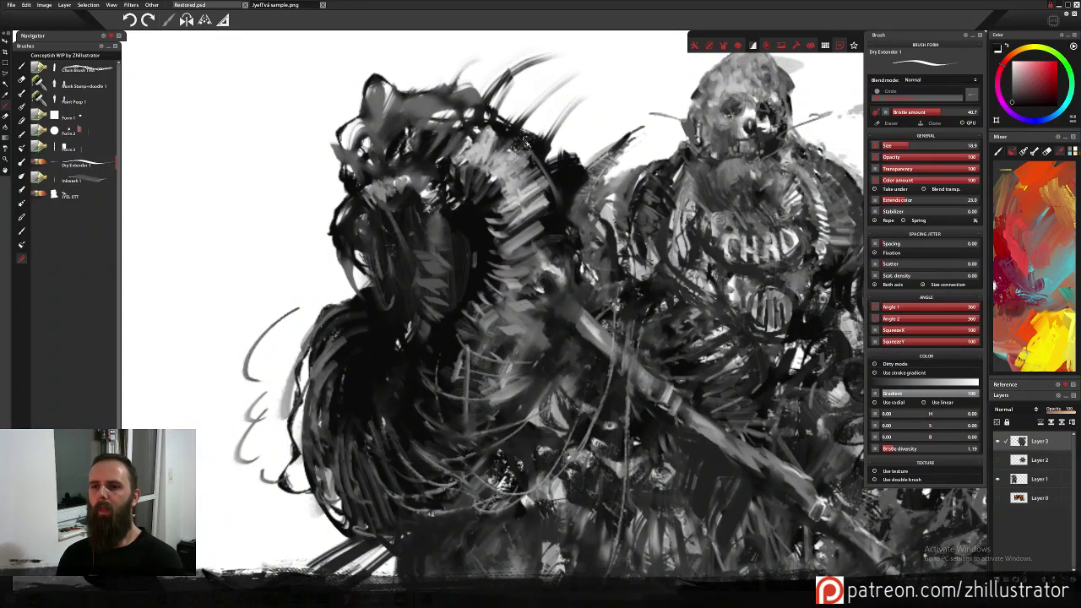
{"action": "mouse_move", "coordinate": [525, 142]}
{"action": "left_mouse_down"}
{"action": "mouse_move", "coordinate": [515, 169]}
{"action": "mouse_move", "coordinate": [486, 145]}
{"action": "mouse_move", "coordinate": [473, 156]}
{"action": "mouse_move", "coordinate": [493, 152]}
{"action": "mouse_move", "coordinate": [522, 212]}
{"action": "mouse_move", "coordinate": [477, 149]}
{"action": "left_mouse_up"}
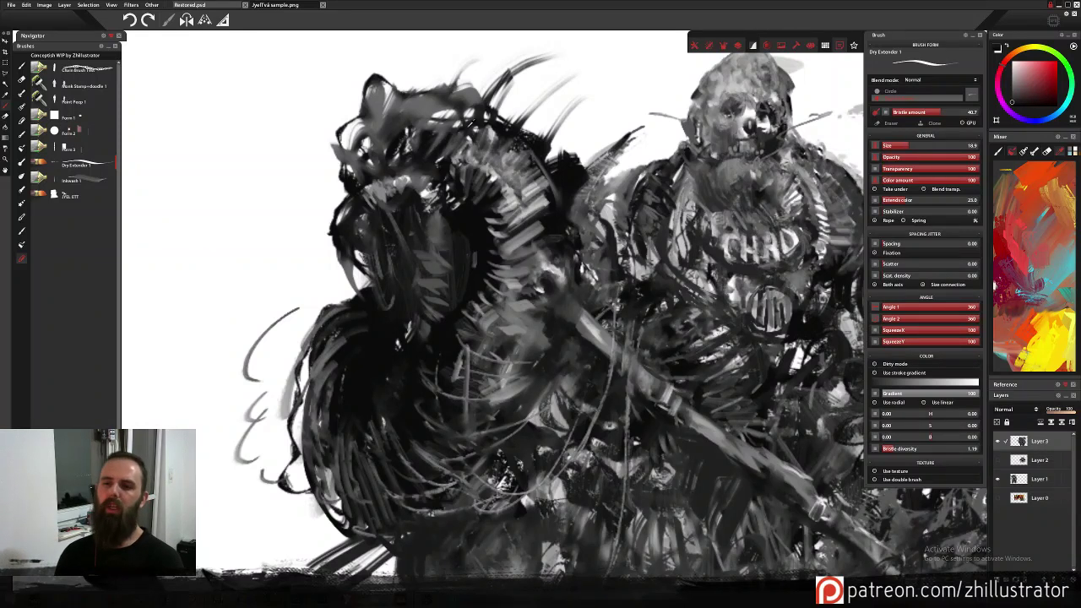
{"action": "mouse_move", "coordinate": [386, 94]}
{"action": "left_mouse_down"}
{"action": "mouse_move", "coordinate": [382, 110]}
{"action": "mouse_move", "coordinate": [355, 120]}
{"action": "mouse_move", "coordinate": [399, 88]}
{"action": "mouse_move", "coordinate": [387, 109]}
{"action": "left_mouse_up"}
{"action": "left_click", "coordinate": [380, 86], "text": "alt"}
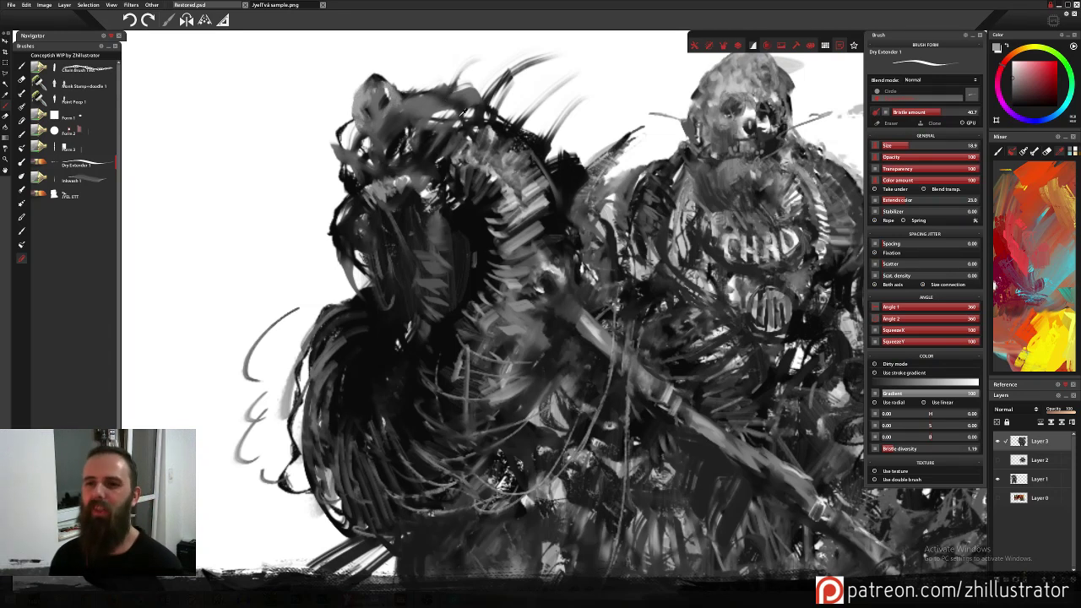
Paint rough fur along the beast's crown and strengthen the base of the spikes rising from it.
{"action": "left_click_drag", "start_coordinate": [498, 85], "coordinate": [461, 144]}
{"action": "mouse_move", "coordinate": [480, 100]}
{"action": "left_mouse_down"}
{"action": "mouse_move", "coordinate": [462, 142]}
{"action": "mouse_move", "coordinate": [464, 127]}
{"action": "left_mouse_up"}
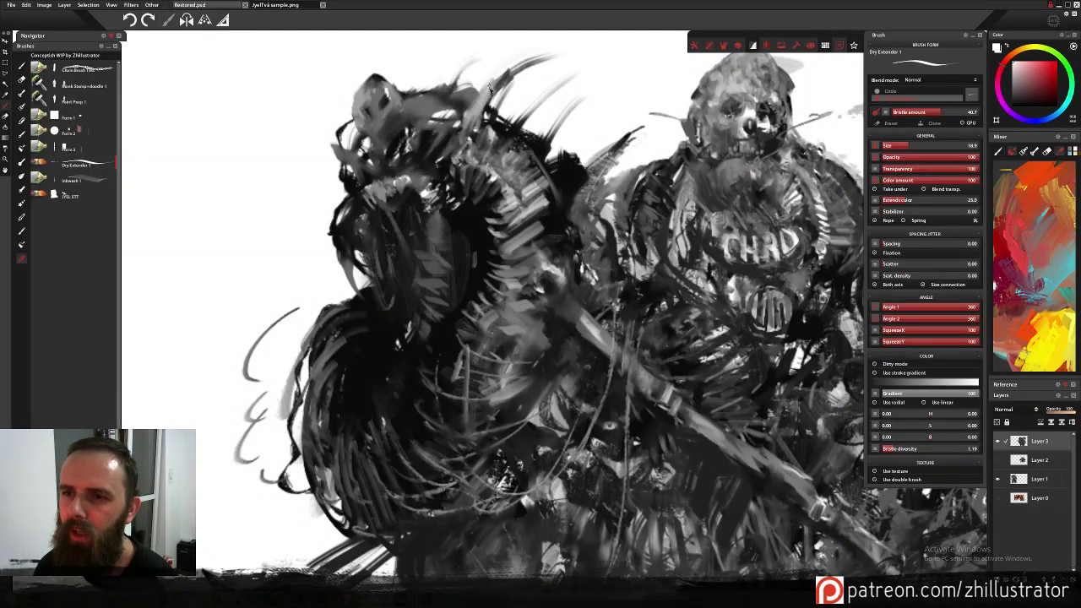
{"action": "left_click_drag", "start_coordinate": [507, 74], "coordinate": [489, 94]}
{"action": "left_click_drag", "start_coordinate": [541, 57], "coordinate": [490, 82]}
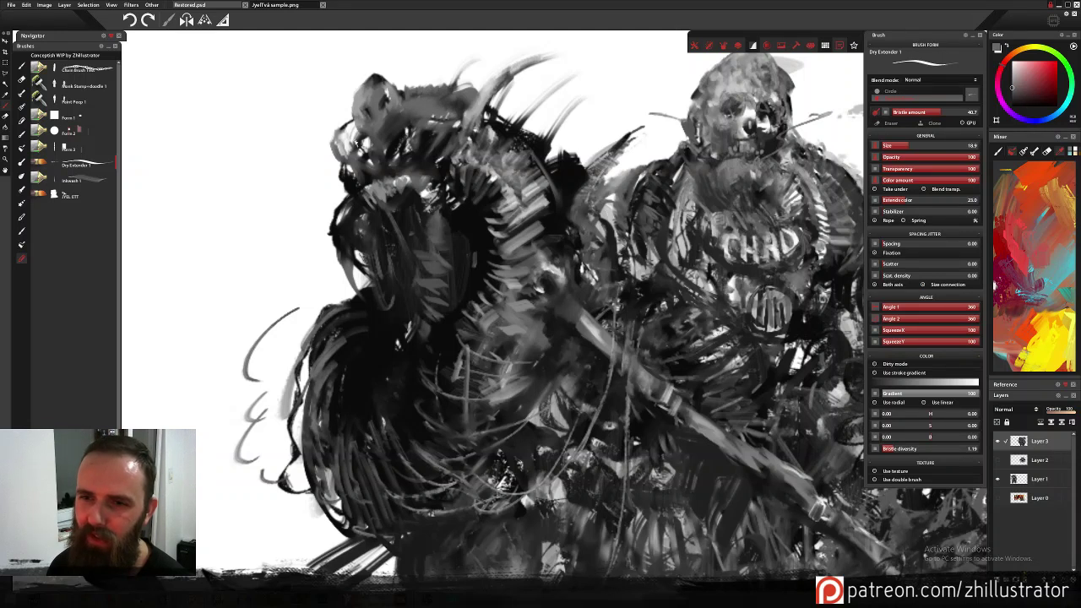
Refine the front edge of the beast's snout and lower jaw using sampled greys.
{"action": "left_click_drag", "start_coordinate": [354, 127], "coordinate": [356, 147]}
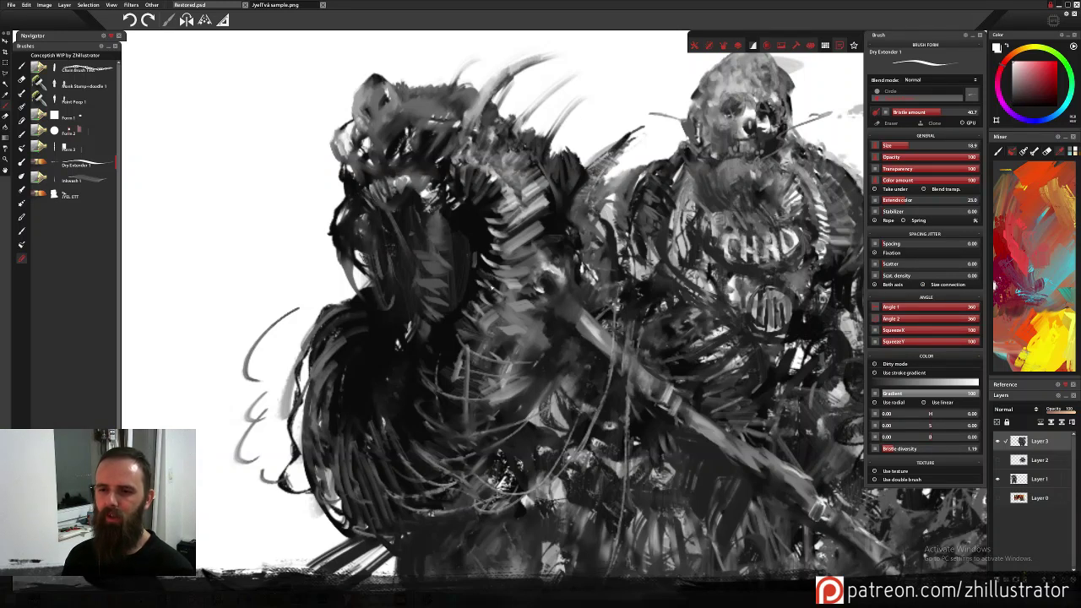
{"action": "key", "text": "x"}
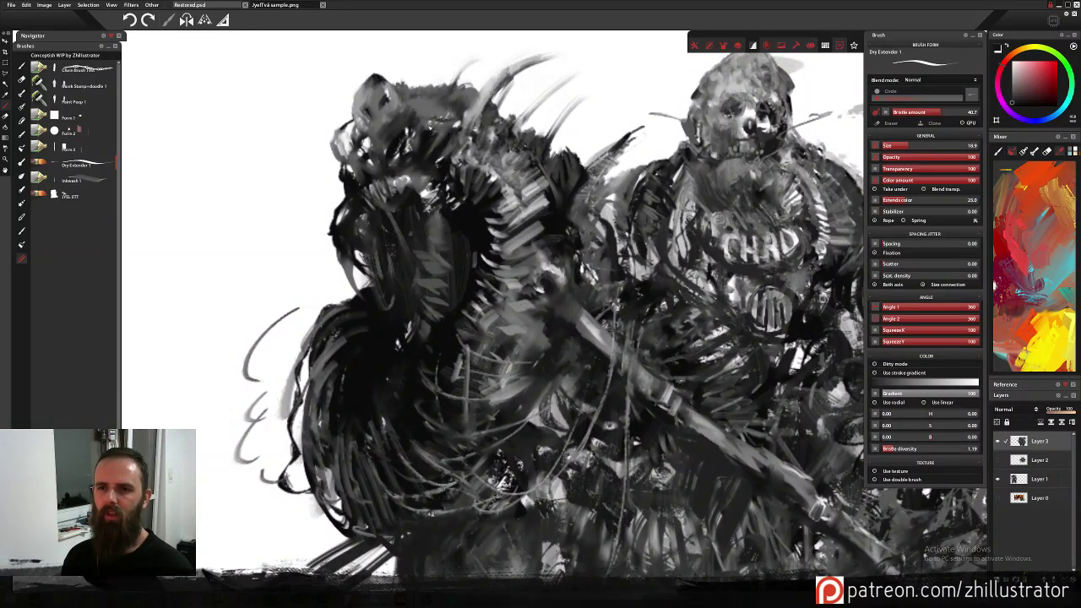
{"action": "left_click_drag", "start_coordinate": [348, 142], "coordinate": [343, 152]}
{"action": "left_click", "coordinate": [351, 139], "text": "alt"}
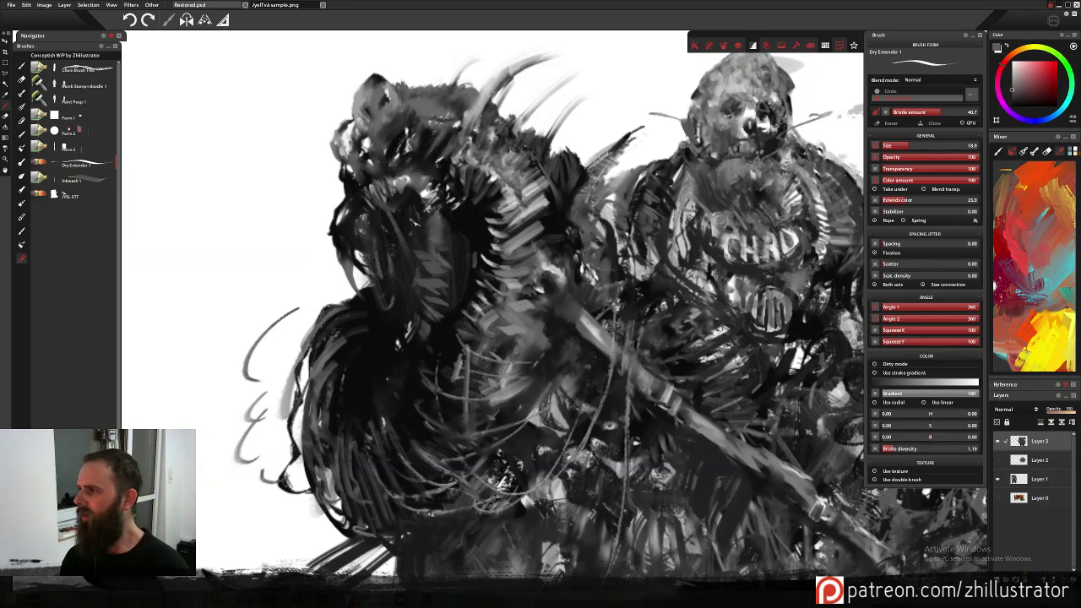
{"action": "left_click", "coordinate": [349, 217], "text": "alt"}
{"action": "left_click_drag", "start_coordinate": [340, 250], "coordinate": [342, 270]}
{"action": "mouse_move", "coordinate": [341, 263]}
{"action": "left_mouse_down"}
{"action": "mouse_move", "coordinate": [372, 280]}
{"action": "mouse_move", "coordinate": [370, 296]}
{"action": "left_mouse_up"}
Darken the shoulder area behind the beast's head and paint a thin cord running down toward the staff.
{"action": "mouse_move", "coordinate": [548, 199]}
{"action": "left_mouse_down"}
{"action": "mouse_move", "coordinate": [527, 205]}
{"action": "mouse_move", "coordinate": [525, 195]}
{"action": "mouse_move", "coordinate": [531, 208]}
{"action": "left_mouse_up"}
{"action": "left_click", "coordinate": [554, 180], "text": "alt"}
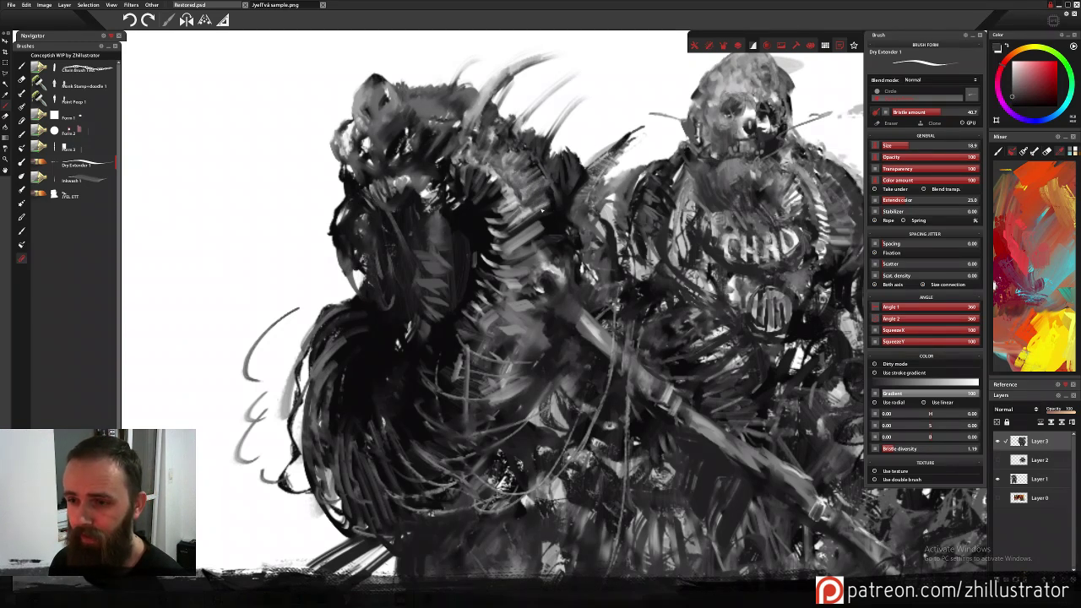
{"action": "left_click_drag", "start_coordinate": [571, 254], "coordinate": [553, 269]}
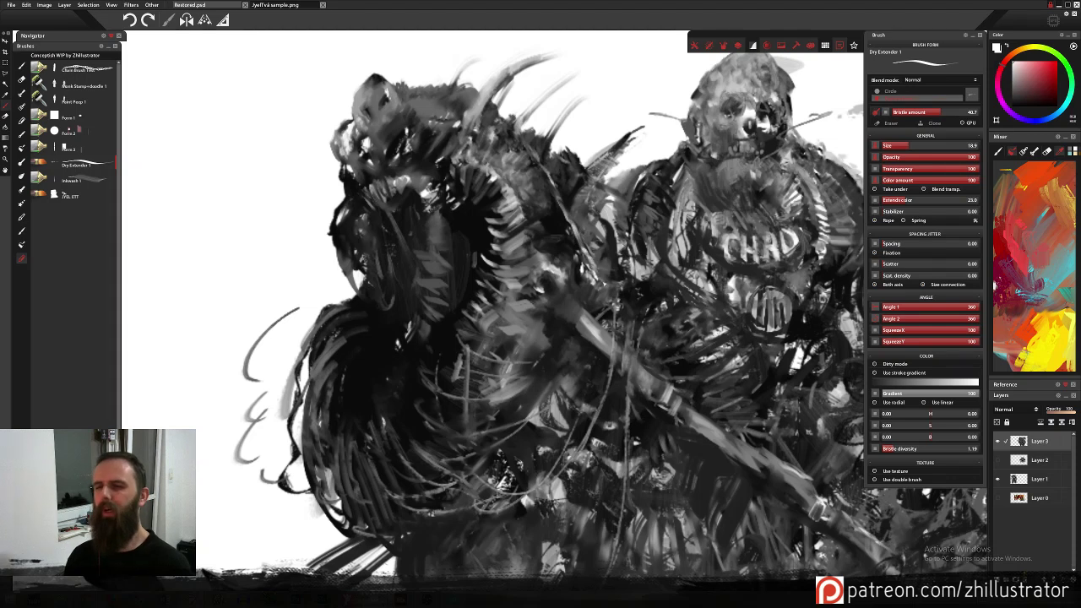
Paint a small ring ornament at the cord's lower end above the staff, using greys sampled from the adjacent armour.
{"action": "mouse_move", "coordinate": [612, 303]}
{"action": "left_mouse_down"}
{"action": "mouse_move", "coordinate": [642, 298]}
{"action": "mouse_move", "coordinate": [605, 316]}
{"action": "mouse_move", "coordinate": [632, 315]}
{"action": "mouse_move", "coordinate": [623, 323]}
{"action": "mouse_move", "coordinate": [641, 294]}
{"action": "mouse_move", "coordinate": [623, 281]}
{"action": "mouse_move", "coordinate": [625, 295]}
{"action": "left_mouse_up"}
{"action": "key", "text": "x"}
{"action": "left_click", "coordinate": [650, 241], "text": "alt"}
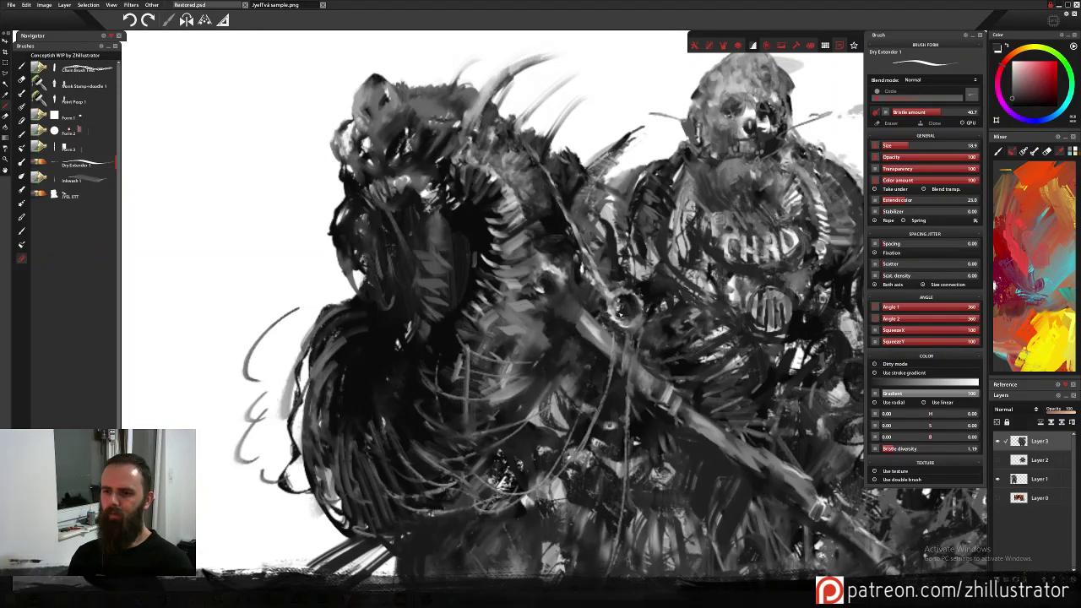
{"action": "left_click", "coordinate": [675, 322], "text": "alt"}
{"action": "left_click_drag", "start_coordinate": [631, 294], "coordinate": [643, 264]}
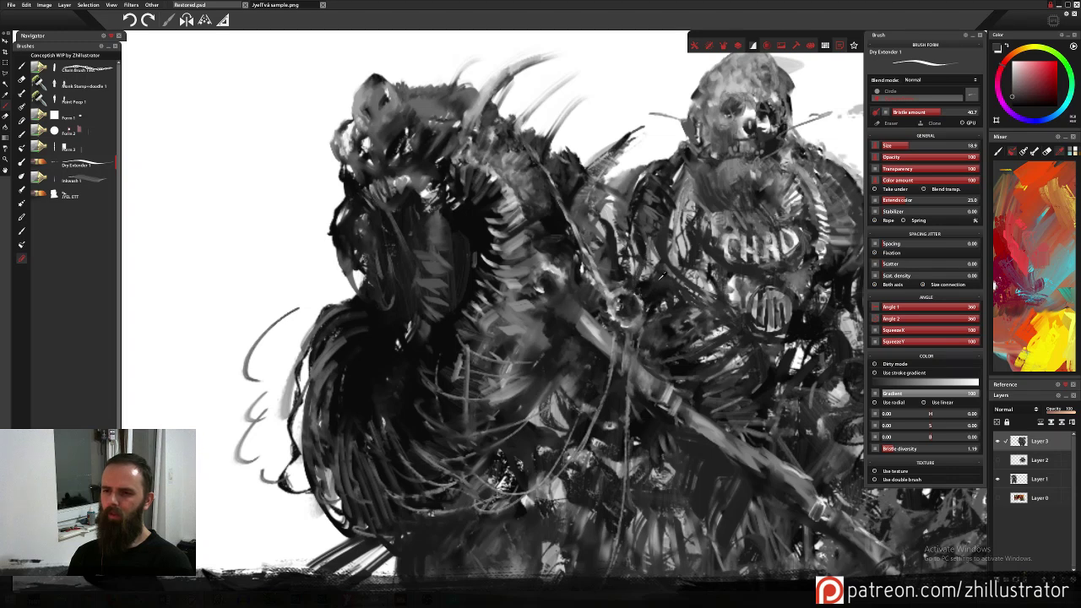
{"action": "left_click", "coordinate": [693, 279], "text": "alt"}
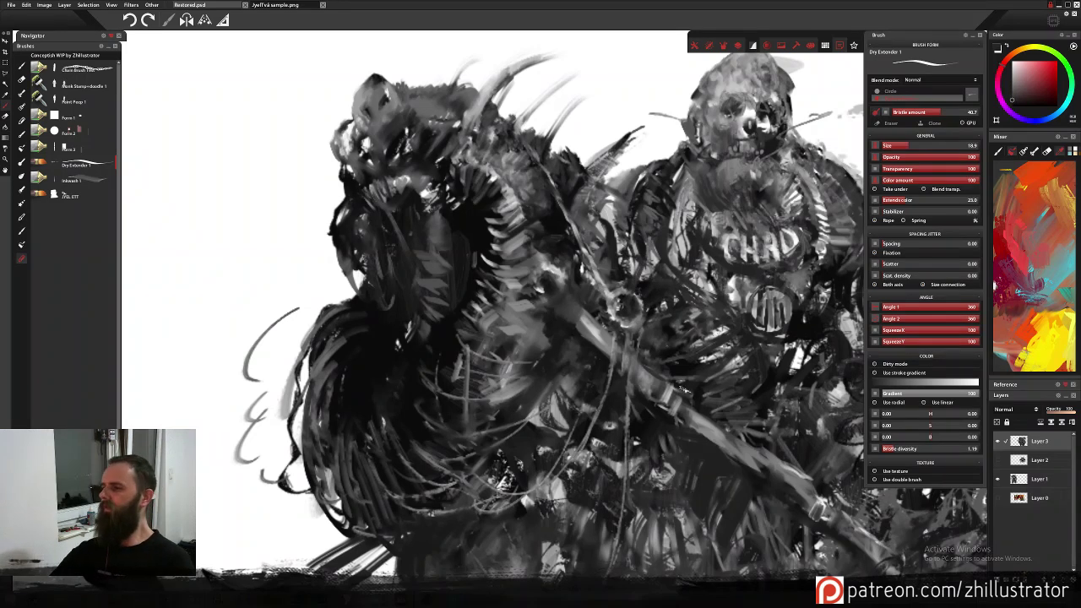
Reshape the staff's upper end into a dark rounded knob with the Dry Extender 1 brush in sampled greys.
{"action": "scroll", "coordinate": [682, 390], "scroll_direction": "down", "scroll_amount": 5}
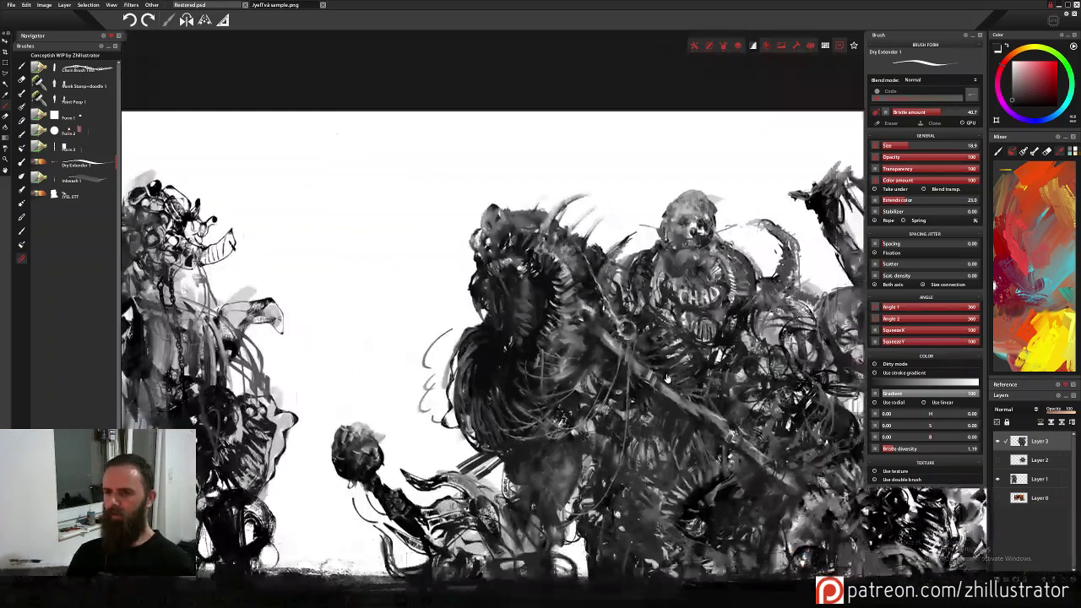
{"action": "left_click_drag", "start_coordinate": [666, 379], "coordinate": [519, 253]}
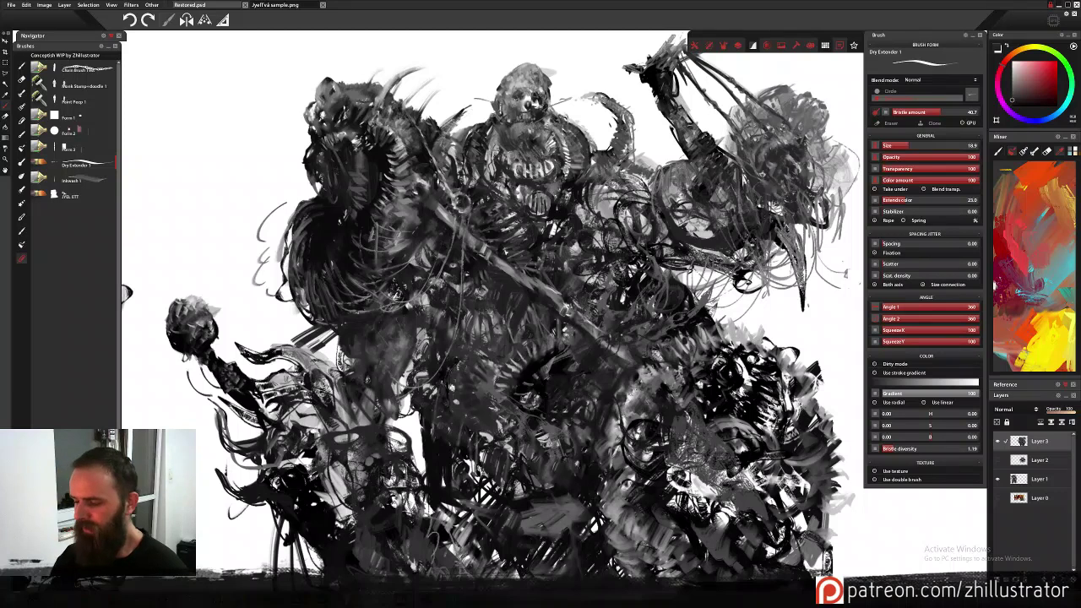
{"action": "scroll", "coordinate": [507, 248], "scroll_direction": "down", "scroll_amount": 2}
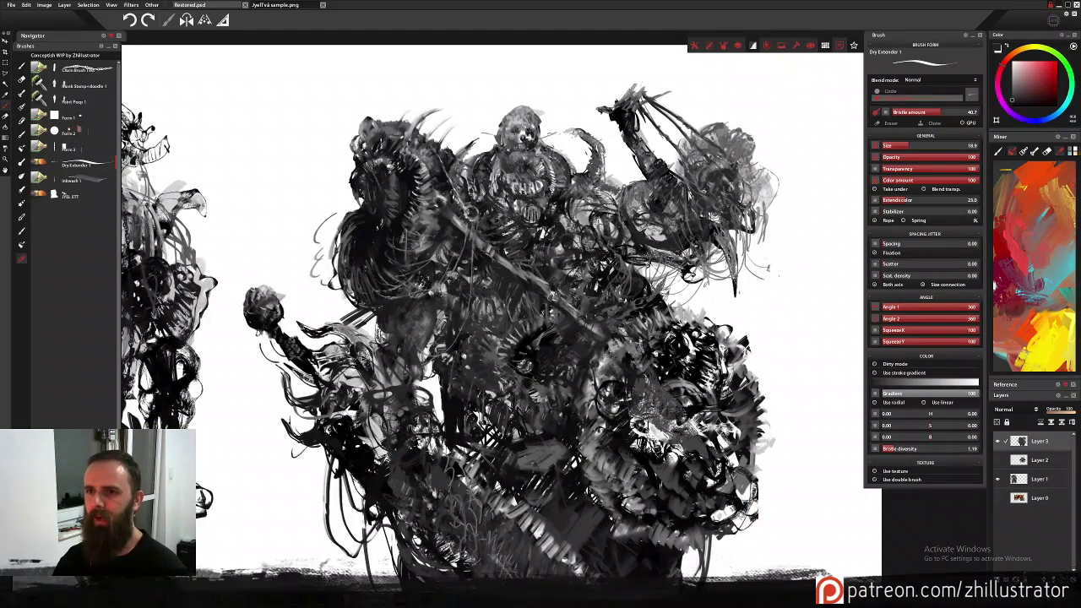
{"action": "scroll", "coordinate": [507, 254], "scroll_direction": "up", "scroll_amount": 3}
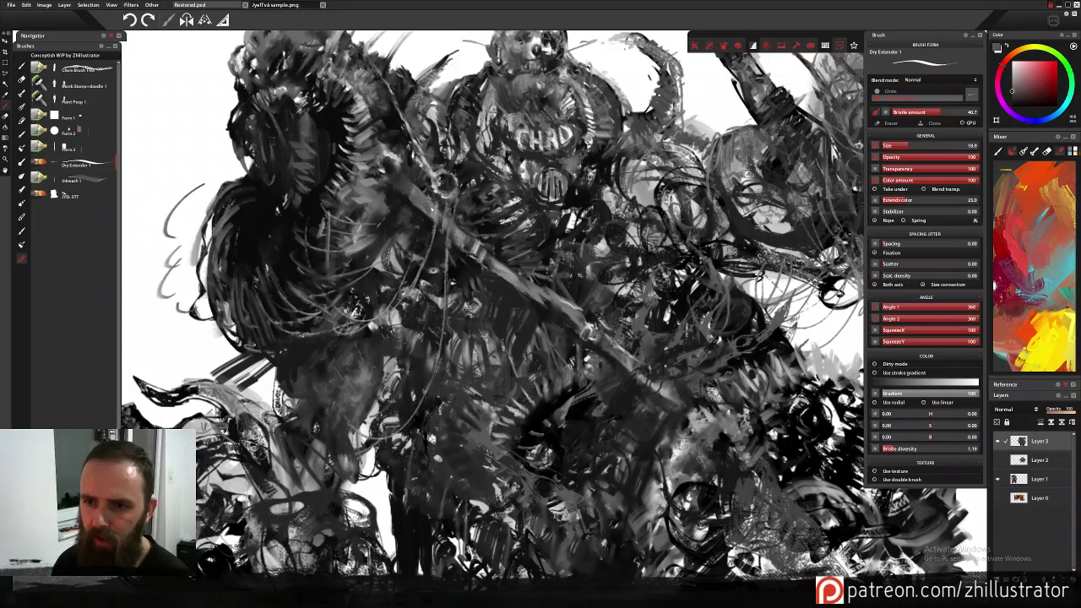
{"action": "left_click", "coordinate": [423, 188], "text": "alt"}
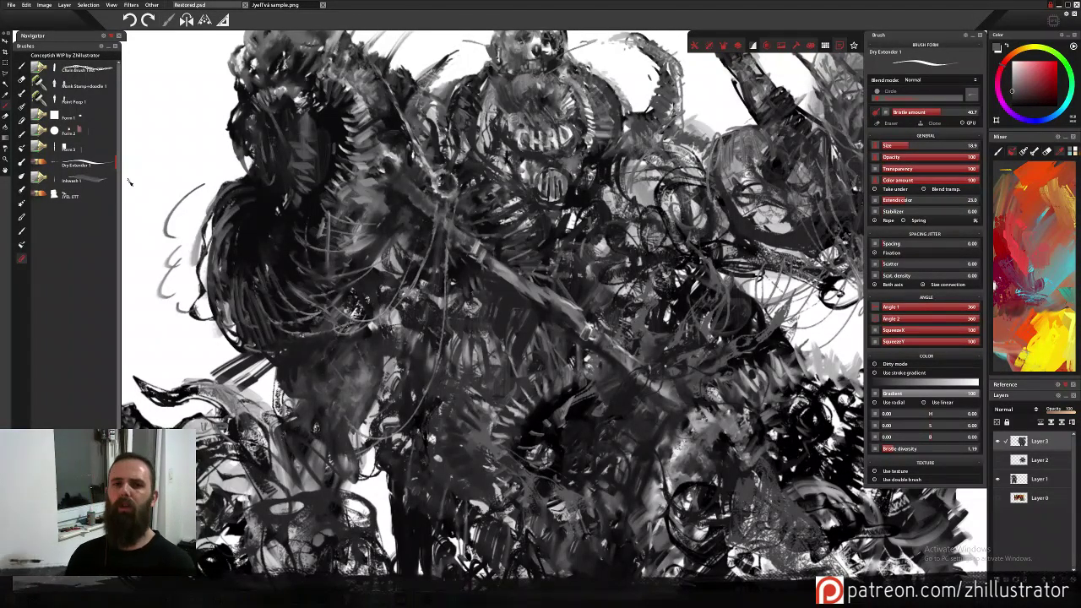
{"action": "left_click", "coordinate": [93, 180]}
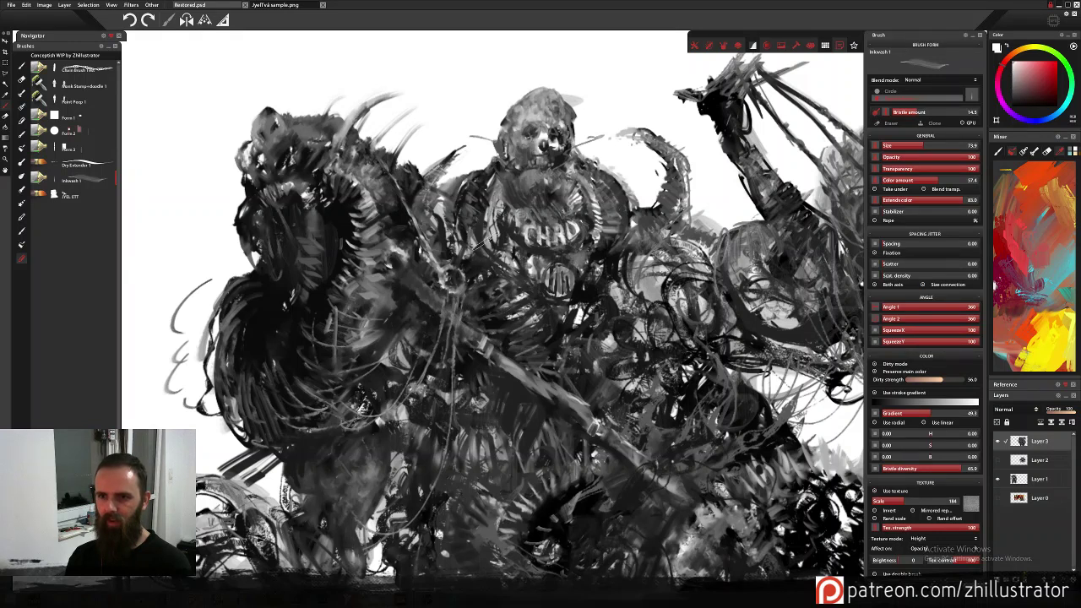
{"action": "left_click", "coordinate": [82, 164]}
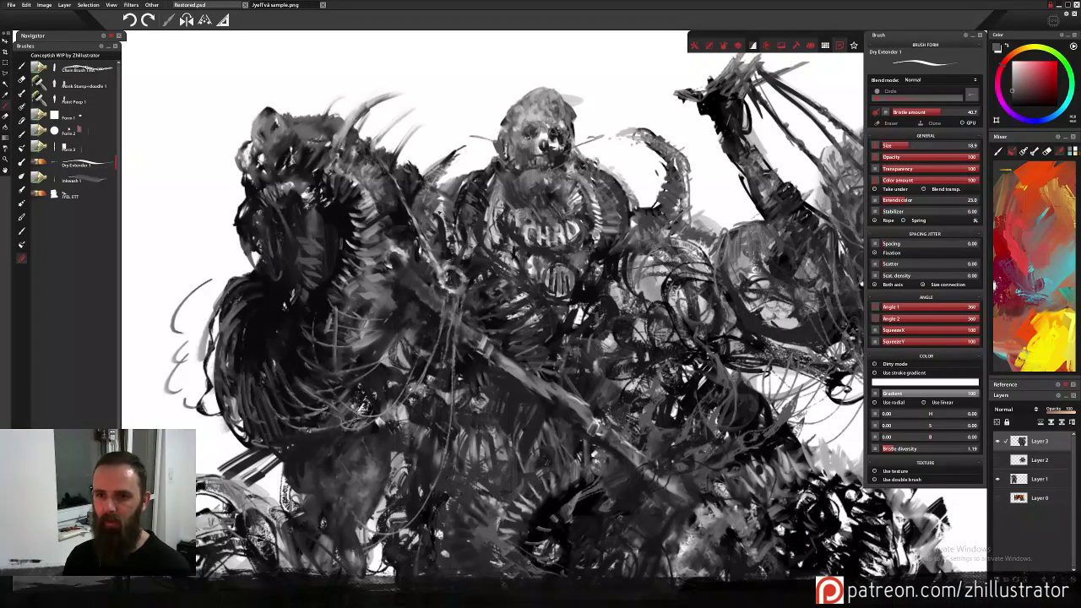
{"action": "left_click", "coordinate": [409, 197], "text": "alt"}
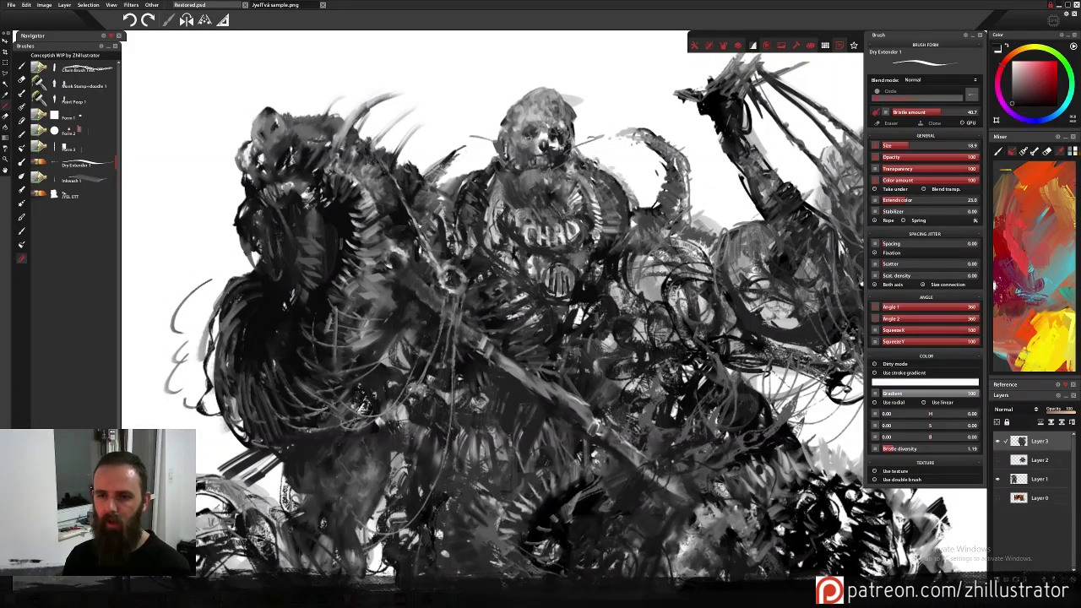
{"action": "left_click_drag", "start_coordinate": [388, 243], "coordinate": [407, 253]}
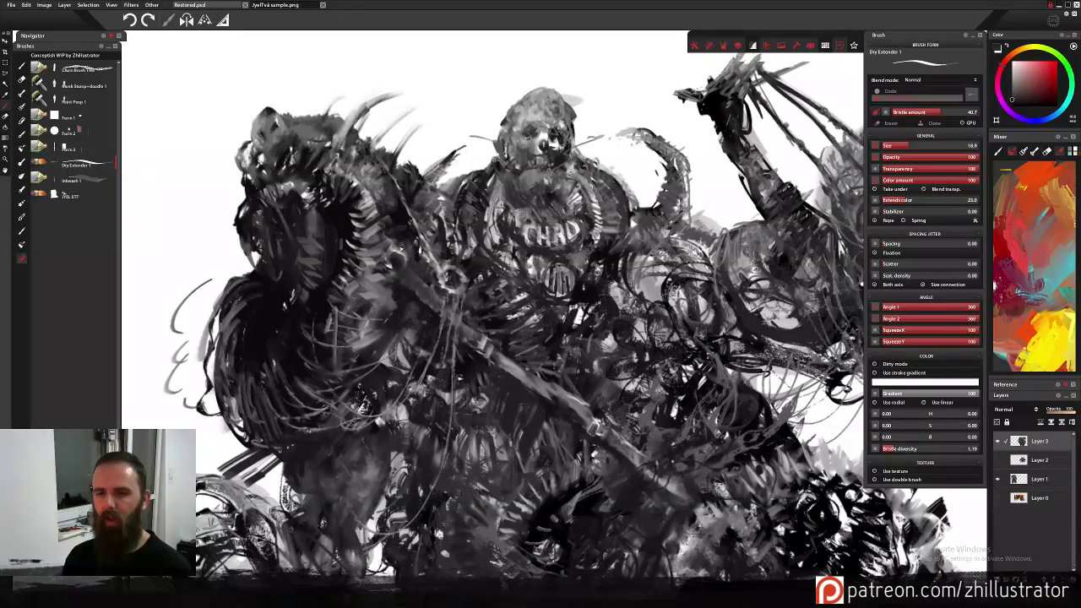
Refine the fur on the beast's crown with greys sampled from its head.
{"action": "left_click_drag", "start_coordinate": [396, 237], "coordinate": [575, 277]}
{"action": "left_click", "coordinate": [537, 222], "text": "alt"}
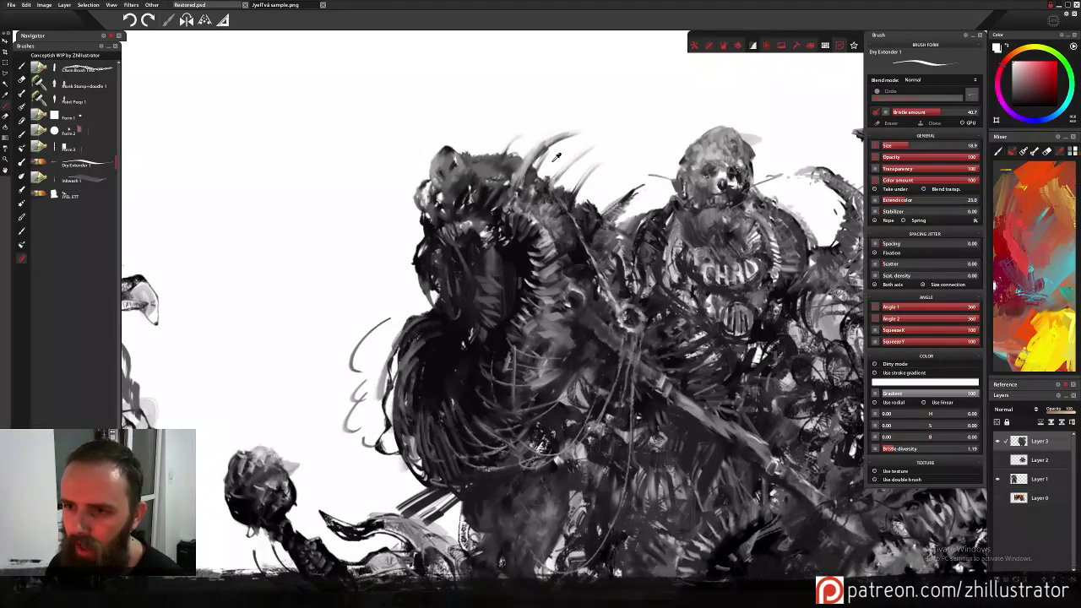
{"action": "left_click", "coordinate": [471, 160], "text": "alt"}
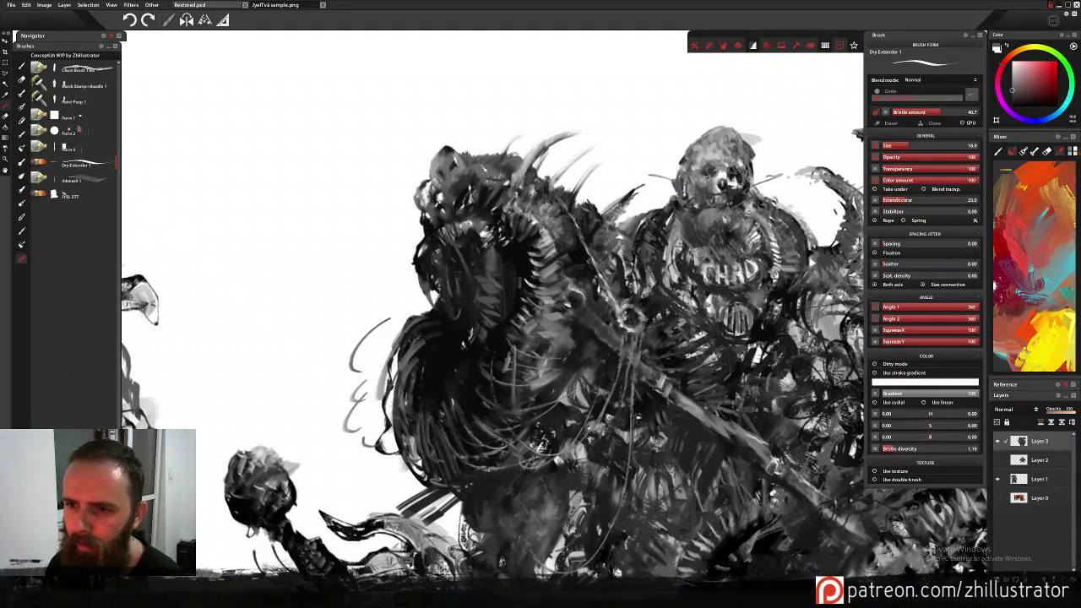
{"action": "left_click", "coordinate": [511, 161], "text": "alt"}
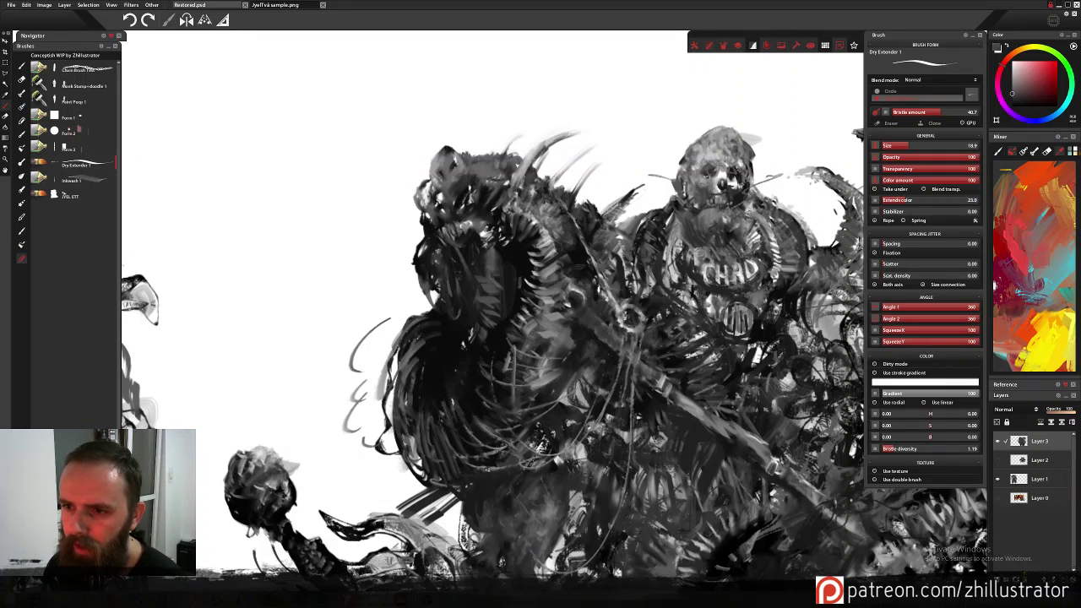
{"action": "left_click", "coordinate": [536, 167], "text": "alt"}
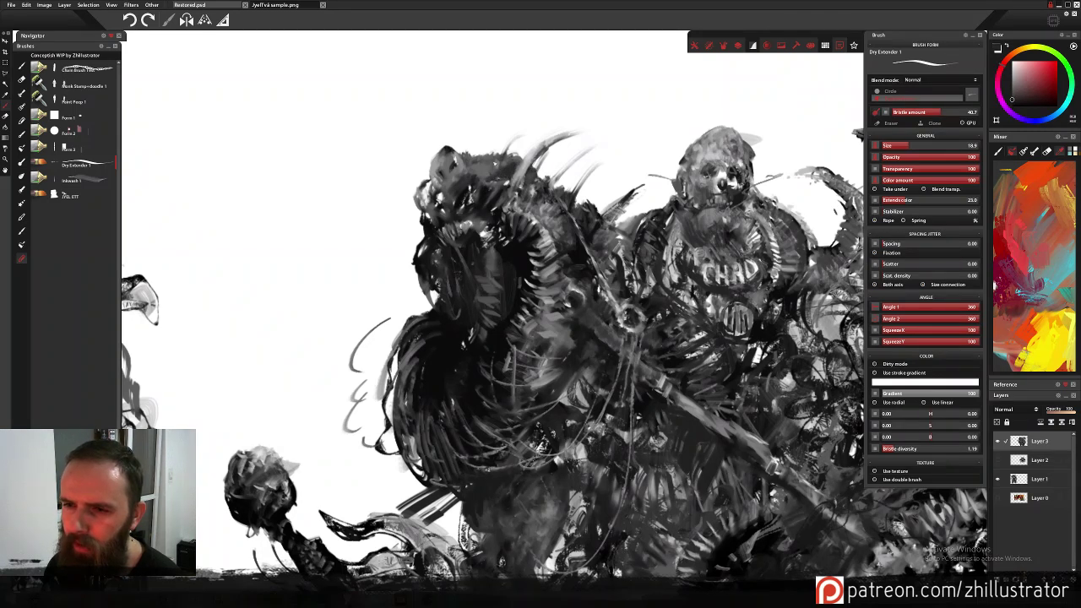
{"action": "left_click_drag", "start_coordinate": [497, 162], "coordinate": [489, 171]}
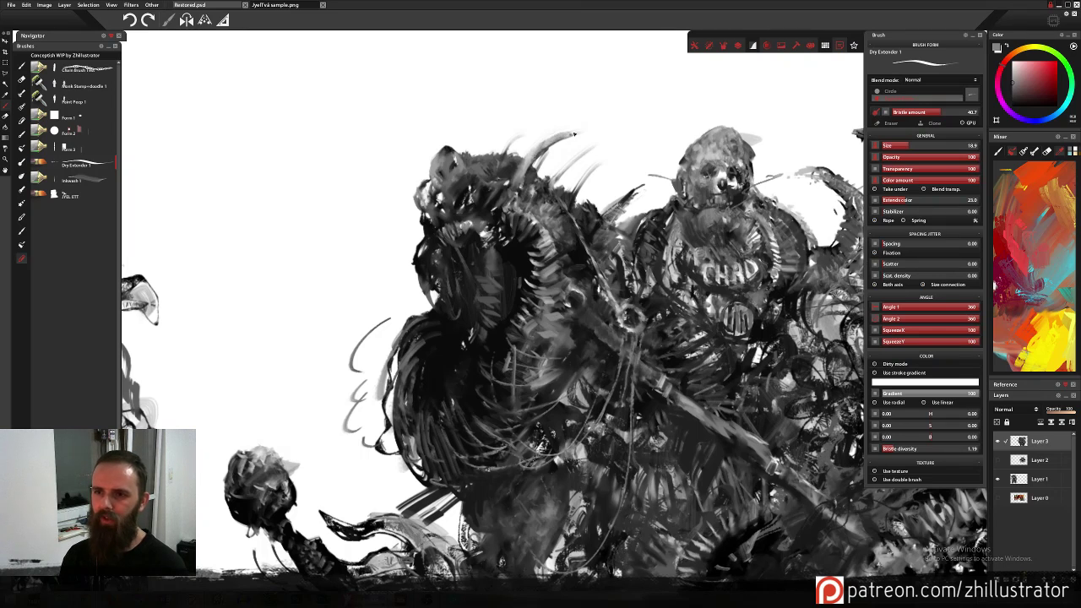
Try extending the long spike on the beast's crown with a longer curved tip, undoing the strokes.
{"action": "left_click_drag", "start_coordinate": [574, 134], "coordinate": [598, 128]}
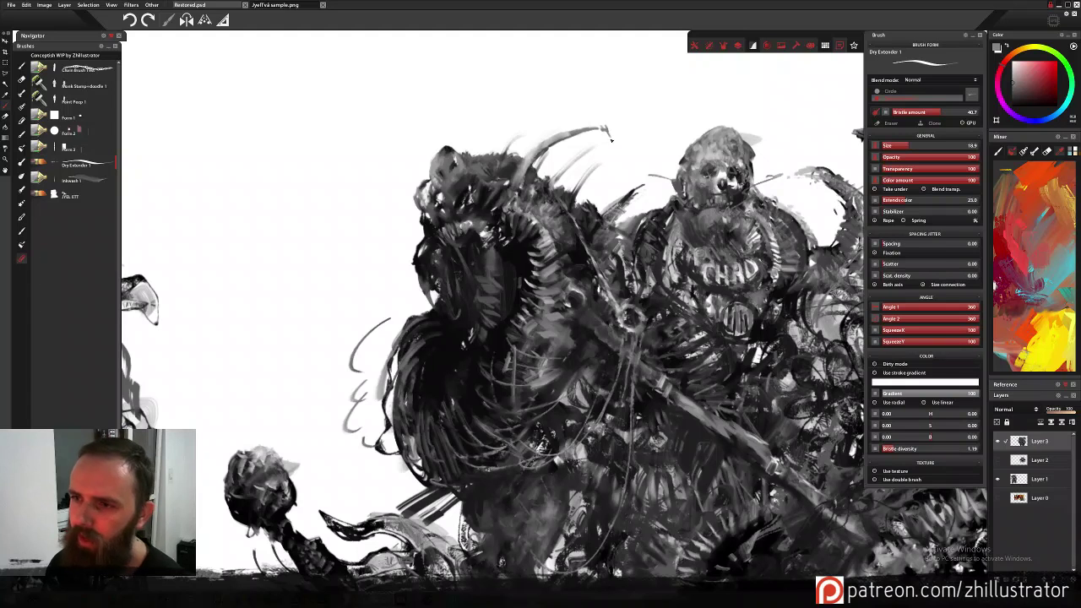
{"action": "key", "text": "ctrl+z"}
{"action": "key", "text": "ctrl+z"}
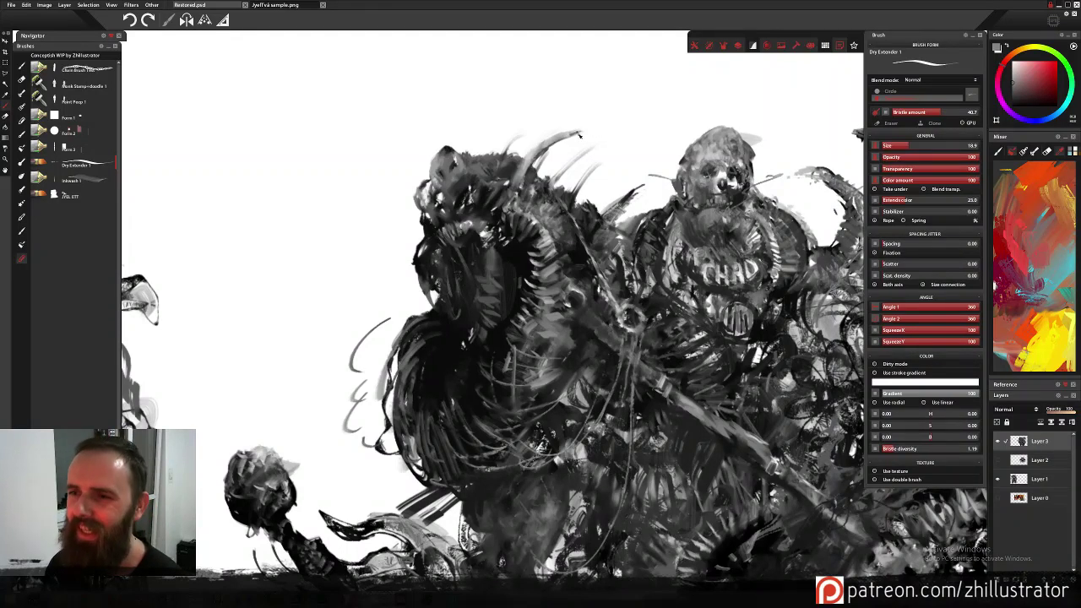
{"action": "left_click", "coordinate": [569, 135], "text": "alt"}
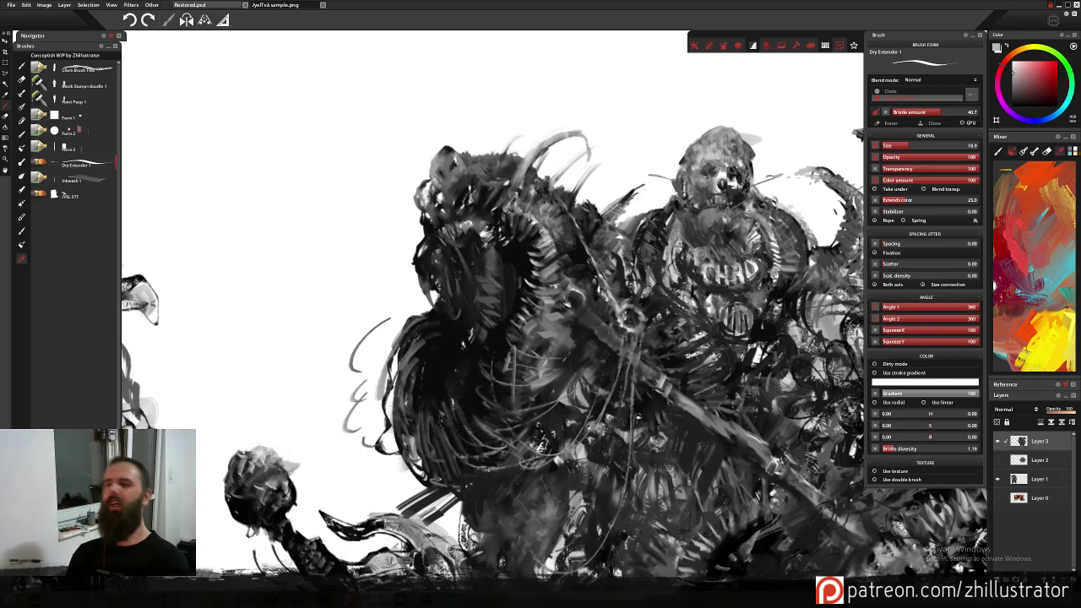
{"action": "key", "text": "ctrl+z"}
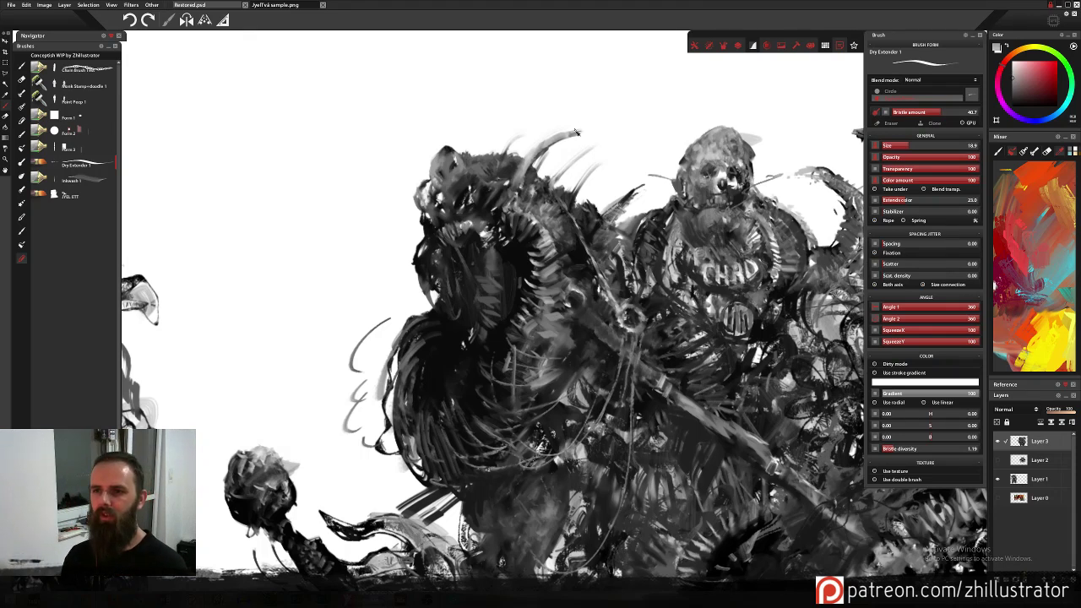
Touch up the beast's ear and darken the upper part of its open maw with sampled greys.
{"action": "left_click", "coordinate": [456, 157], "text": "alt"}
{"action": "left_click_drag", "start_coordinate": [448, 148], "coordinate": [437, 164]}
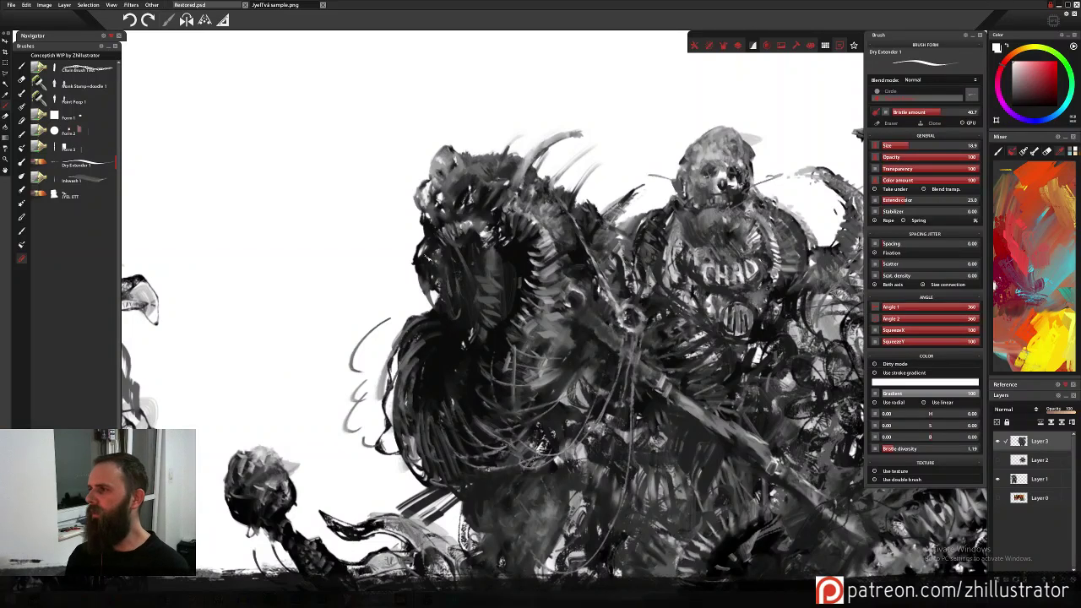
{"action": "left_click_drag", "start_coordinate": [589, 315], "coordinate": [604, 274]}
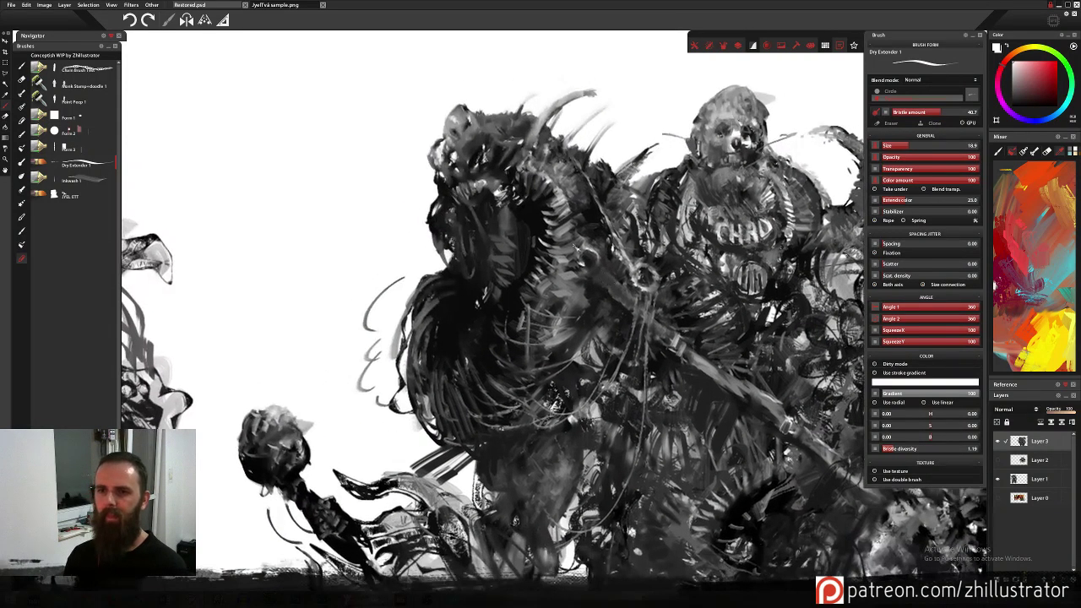
{"action": "left_click", "coordinate": [484, 179], "text": "alt"}
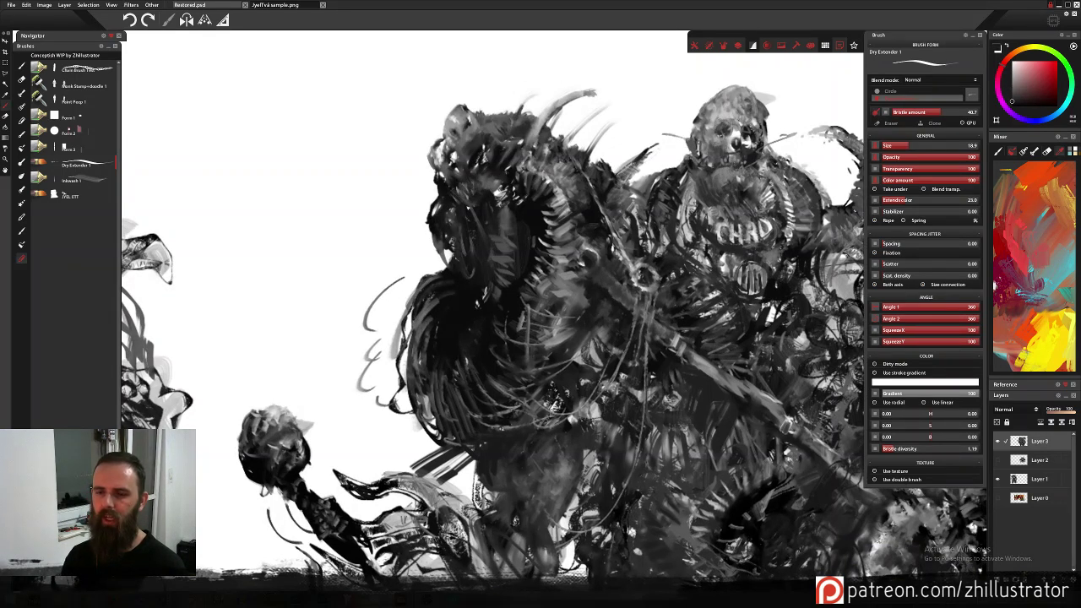
{"action": "left_click", "coordinate": [491, 185], "text": "alt"}
{"action": "left_click_drag", "start_coordinate": [500, 181], "coordinate": [490, 195]}
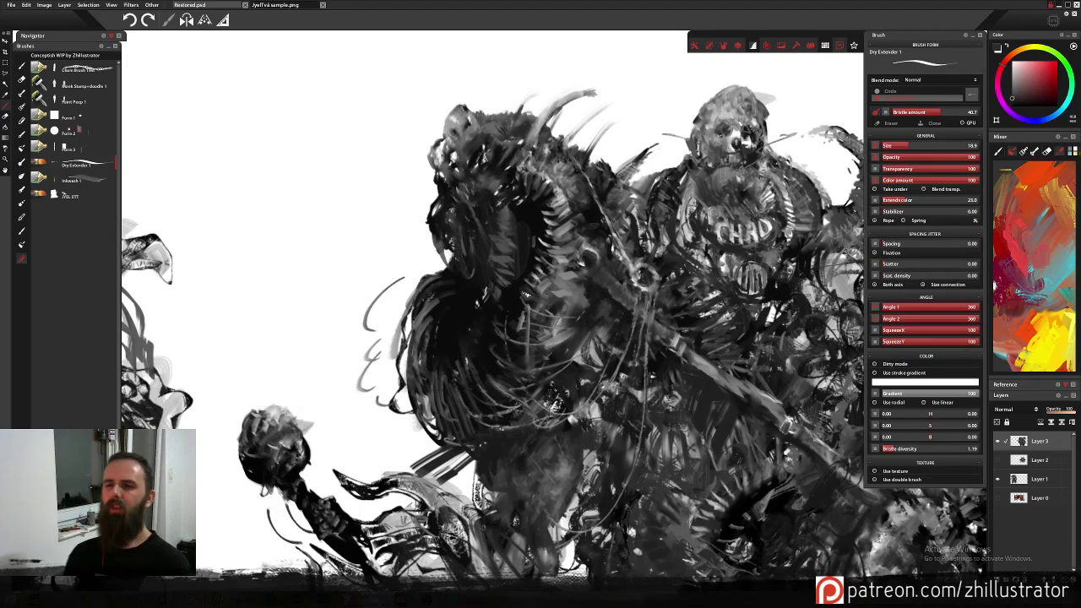
Paint loose curved fur strands along the outer edge of the beast's lower jaw and short bristles on its snout.
{"action": "left_click_drag", "start_coordinate": [512, 321], "coordinate": [436, 222]}
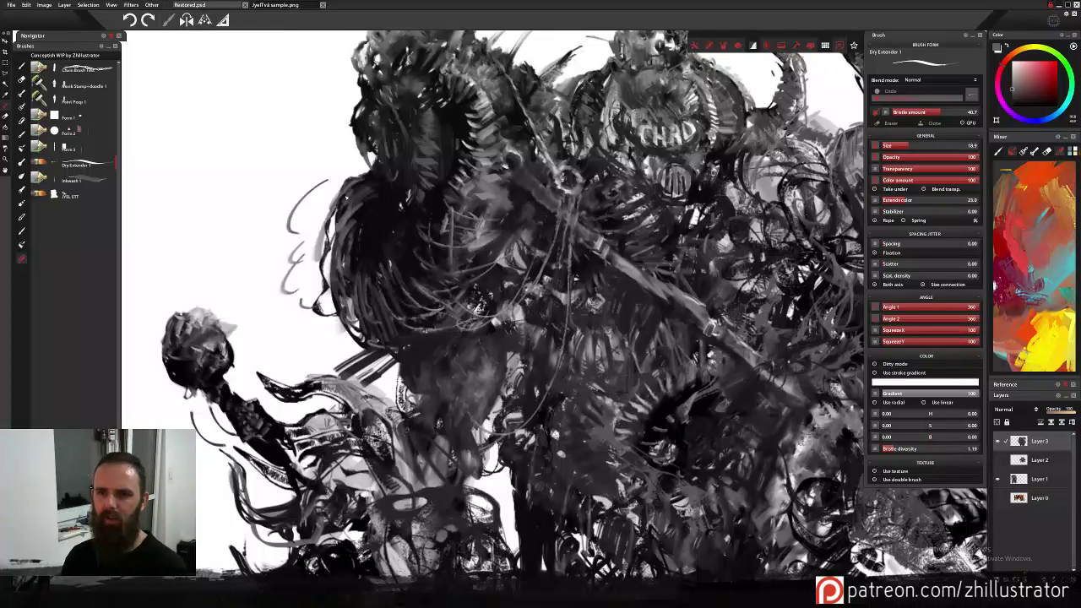
{"action": "left_click_drag", "start_coordinate": [378, 230], "coordinate": [353, 275]}
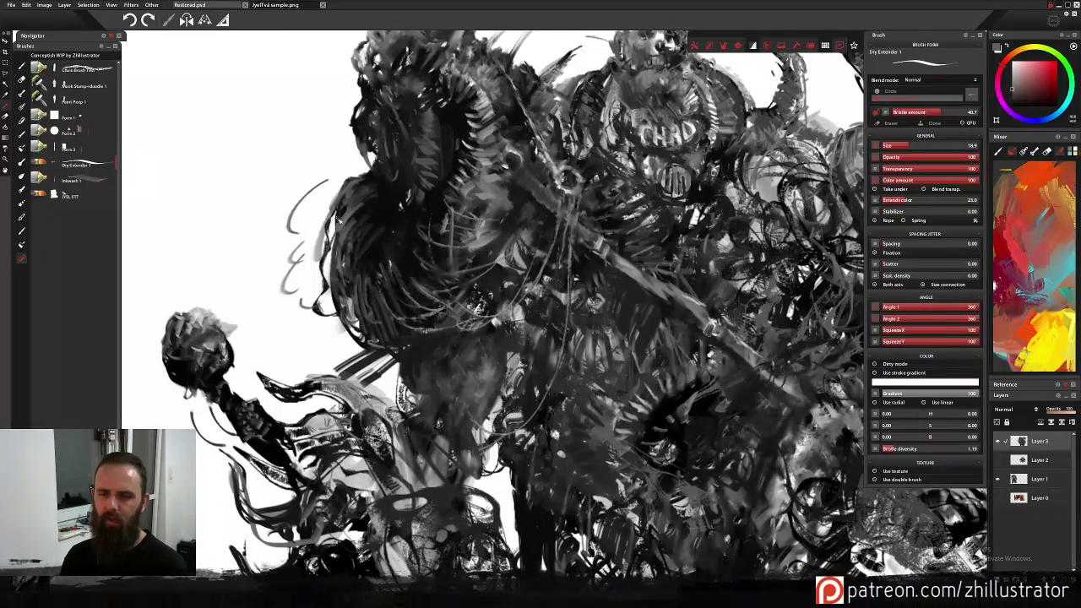
{"action": "mouse_move", "coordinate": [362, 168]}
{"action": "left_mouse_down"}
{"action": "mouse_move", "coordinate": [313, 197]}
{"action": "mouse_move", "coordinate": [291, 241]}
{"action": "mouse_move", "coordinate": [298, 250]}
{"action": "left_mouse_up"}
{"action": "mouse_move", "coordinate": [324, 236]}
{"action": "left_mouse_down"}
{"action": "mouse_move", "coordinate": [303, 248]}
{"action": "mouse_move", "coordinate": [292, 277]}
{"action": "left_mouse_up"}
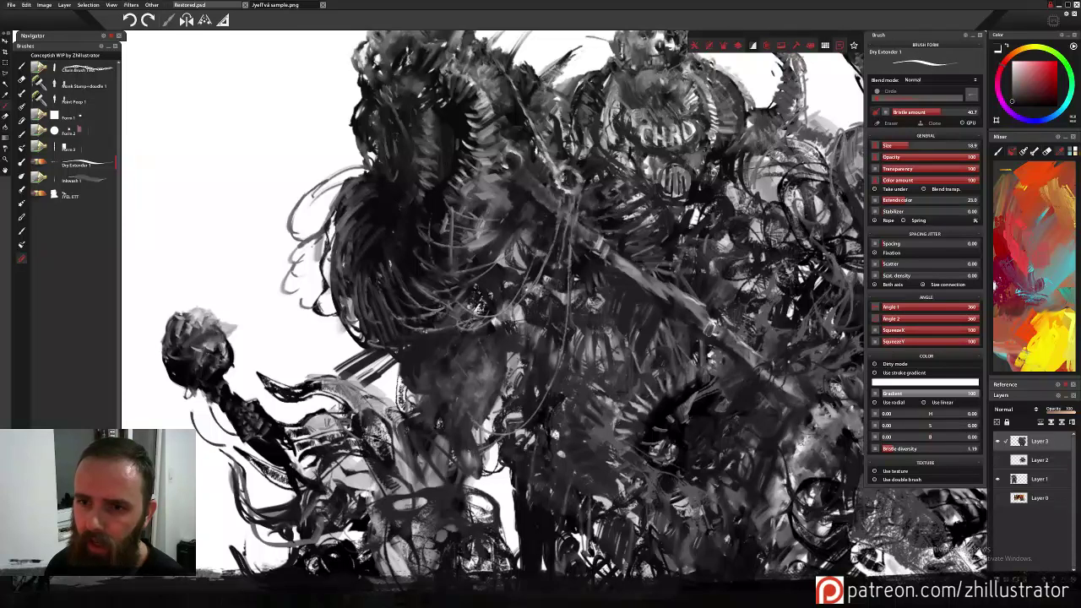
{"action": "left_click_drag", "start_coordinate": [391, 236], "coordinate": [453, 330]}
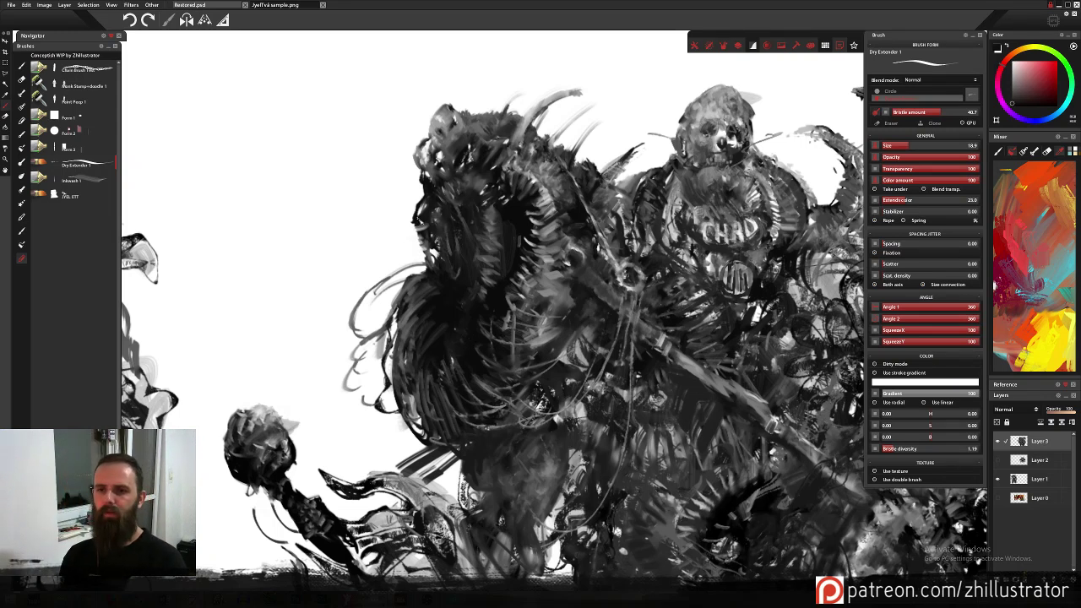
{"action": "left_click_drag", "start_coordinate": [408, 234], "coordinate": [421, 237]}
{"action": "mouse_move", "coordinate": [407, 242]}
{"action": "left_mouse_down"}
{"action": "mouse_move", "coordinate": [421, 244]}
{"action": "mouse_move", "coordinate": [419, 282]}
{"action": "left_mouse_up"}
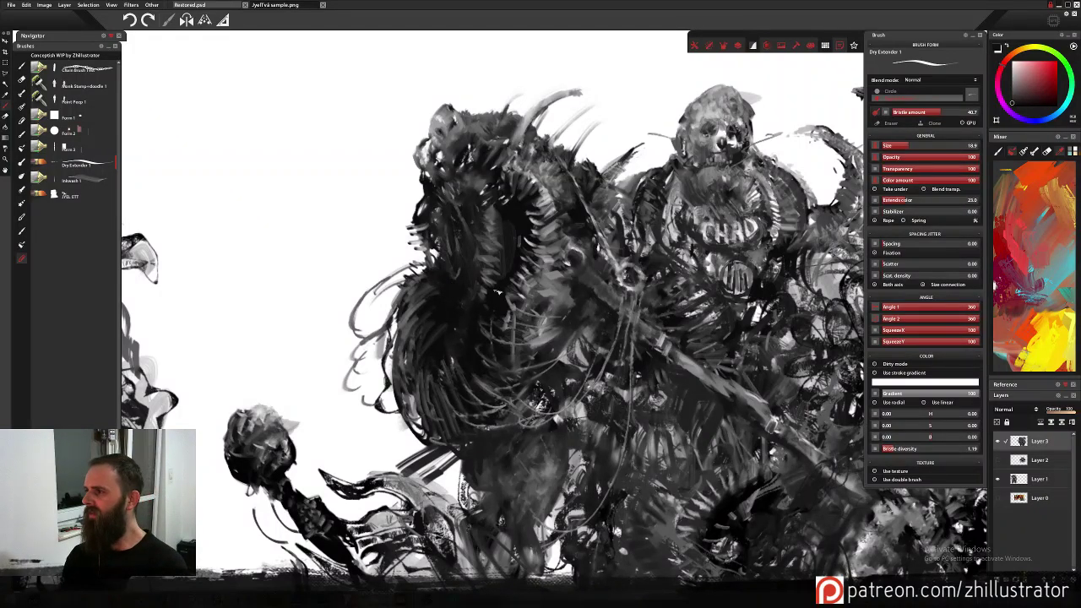
Touch up the collar rim beside the warrior's CHAD lettering with a grey sampled from the armour.
{"action": "left_click_drag", "start_coordinate": [520, 315], "coordinate": [402, 273]}
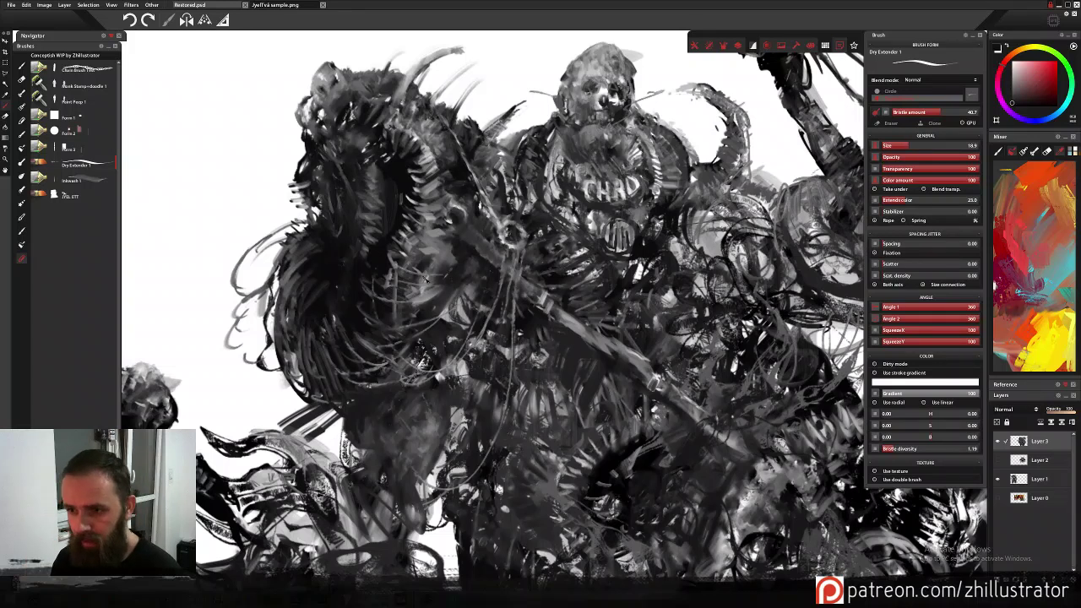
{"action": "left_click_drag", "start_coordinate": [674, 330], "coordinate": [624, 268]}
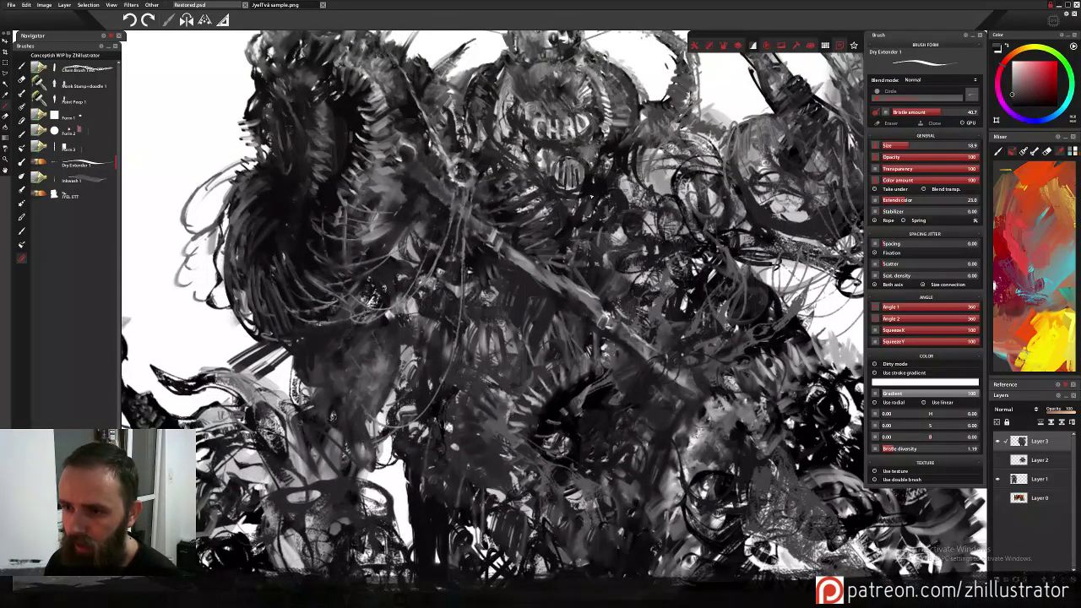
{"action": "scroll", "coordinate": [605, 253], "scroll_direction": "down", "scroll_amount": 2}
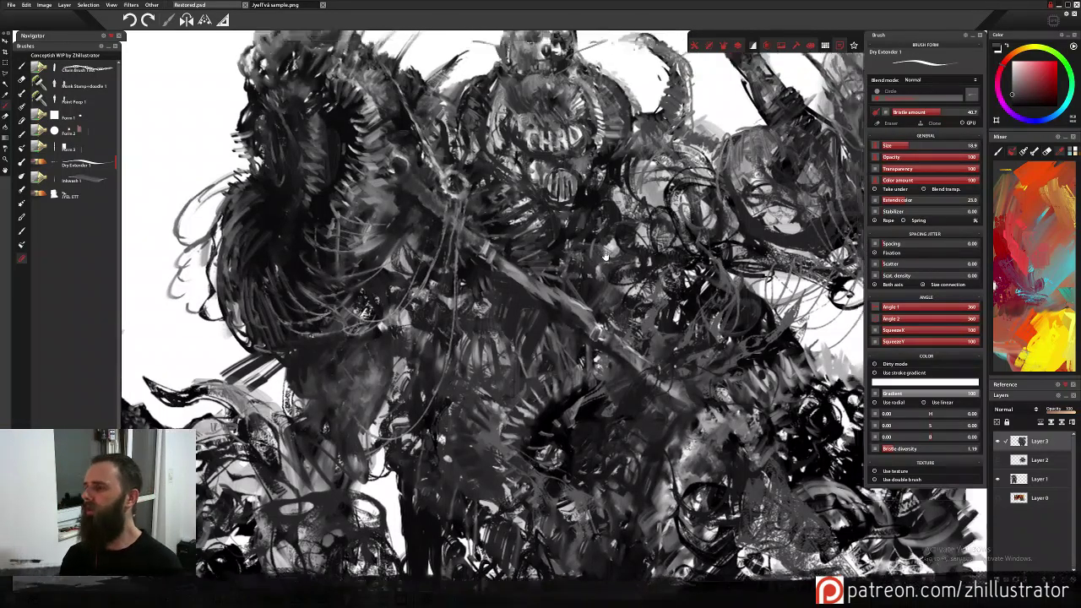
{"action": "scroll", "coordinate": [604, 254], "scroll_direction": "down", "scroll_amount": 3}
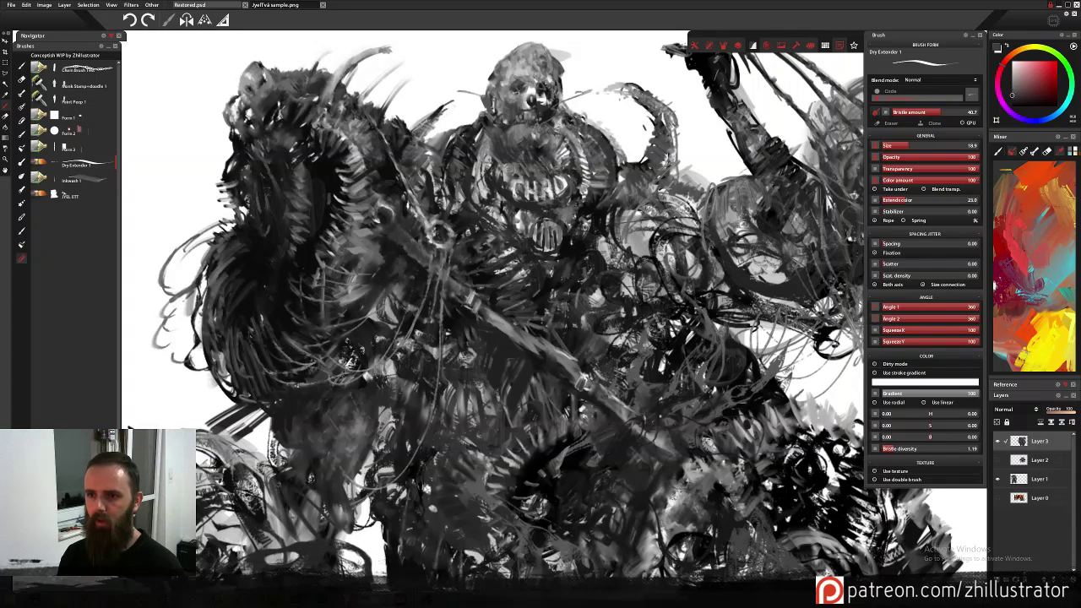
{"action": "left_click", "coordinate": [614, 187], "text": "alt"}
{"action": "left_click_drag", "start_coordinate": [592, 175], "coordinate": [592, 191]}
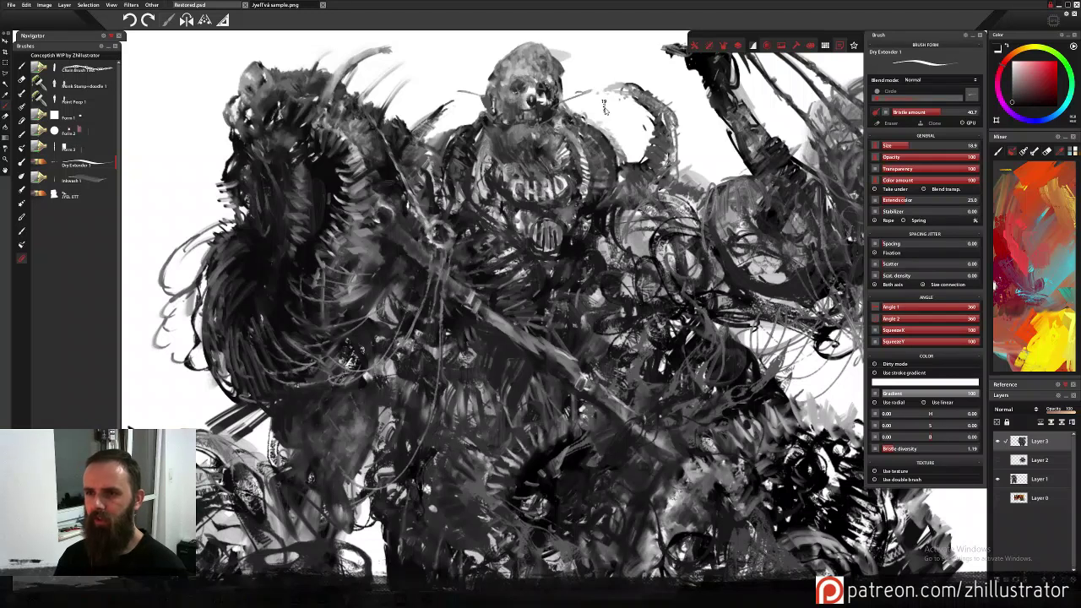
Enlarge the Dry Extender 1 brush to size 30.5, trying strokes on the blank background and undoing them.
{"action": "key", "text": "]"}
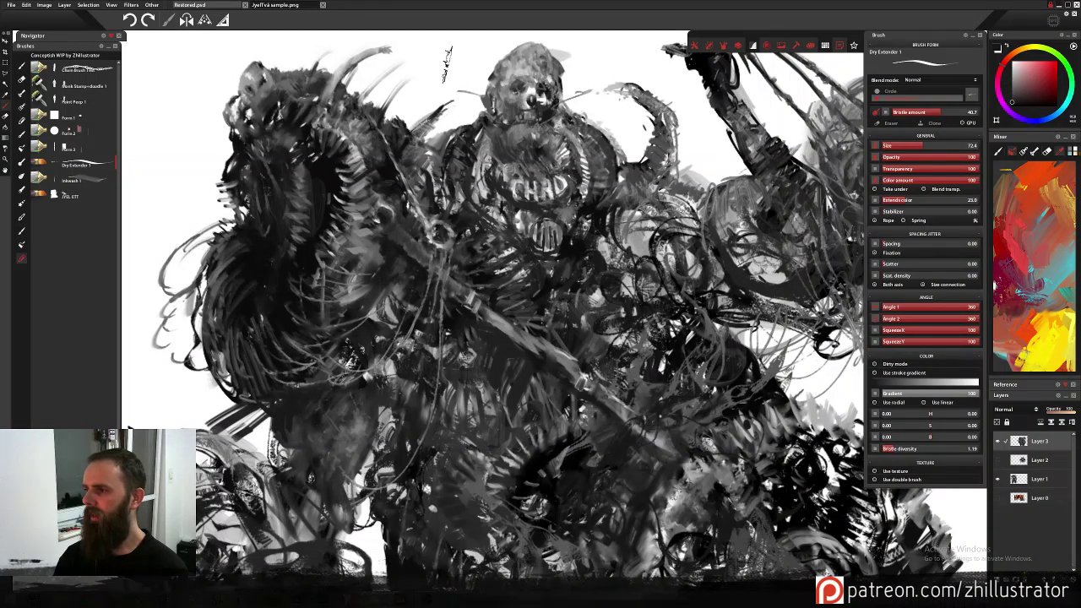
{"action": "left_click_drag", "start_coordinate": [432, 66], "coordinate": [445, 100]}
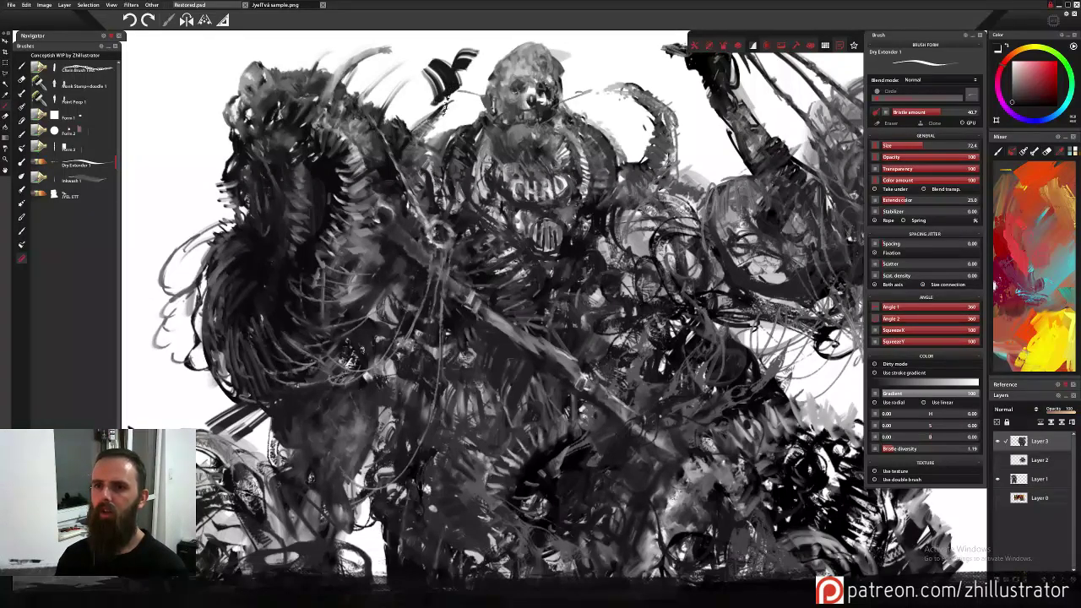
{"action": "key", "text": "ctrl+z"}
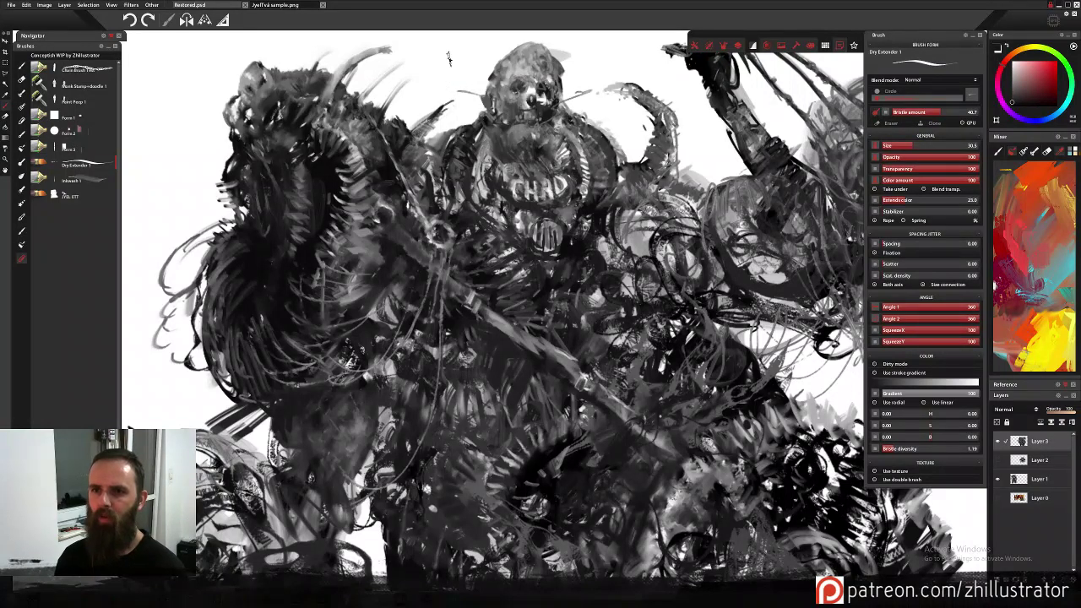
{"action": "mouse_move", "coordinate": [450, 52]}
{"action": "left_mouse_down"}
{"action": "mouse_move", "coordinate": [451, 84]}
{"action": "mouse_move", "coordinate": [463, 78]}
{"action": "left_mouse_up"}
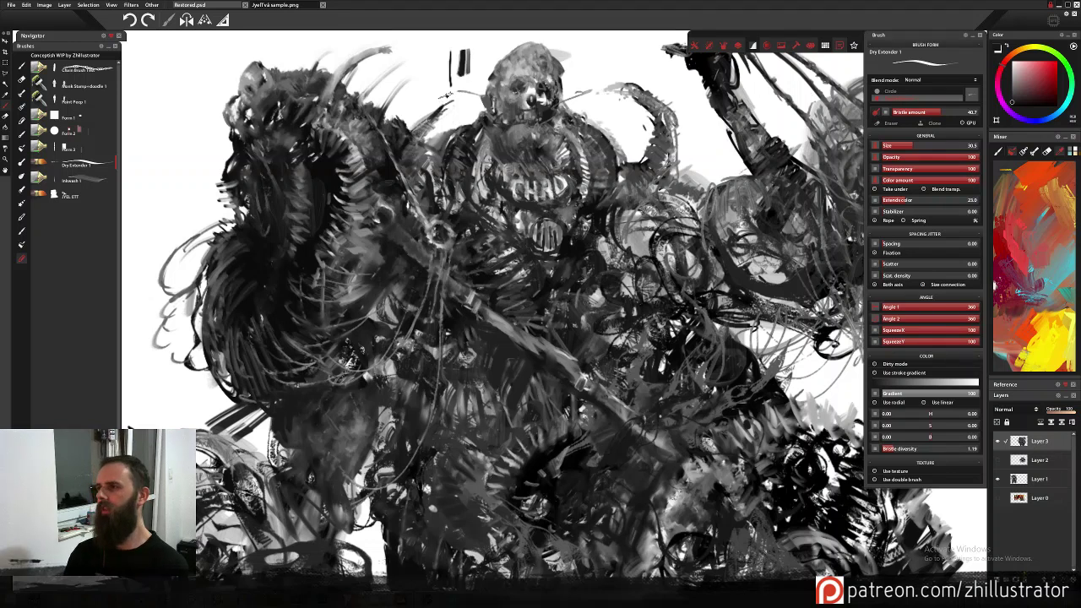
{"action": "key", "text": "ctrl+z"}
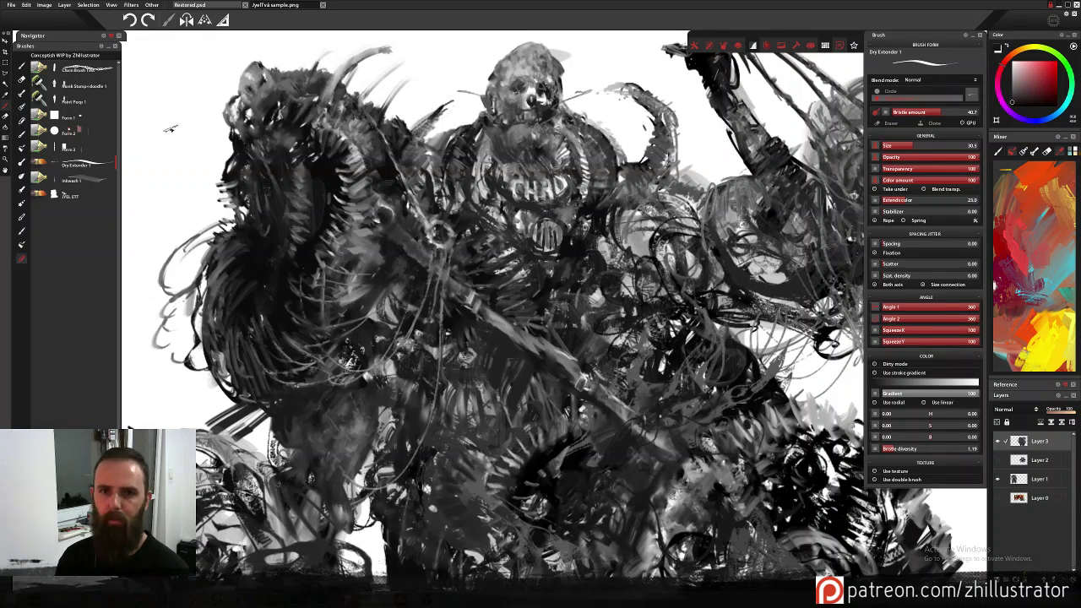
{"action": "left_click_drag", "start_coordinate": [176, 104], "coordinate": [178, 162]}
{"action": "left_click_drag", "start_coordinate": [161, 107], "coordinate": [166, 162]}
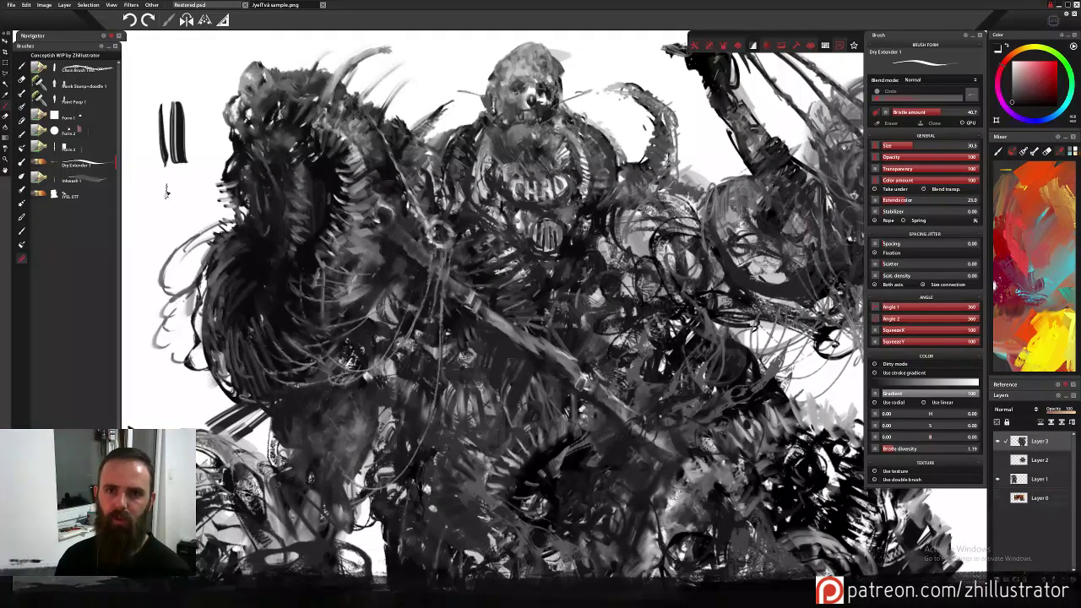
{"action": "key", "text": "ctrl+z"}
{"action": "key", "text": "ctrl+z"}
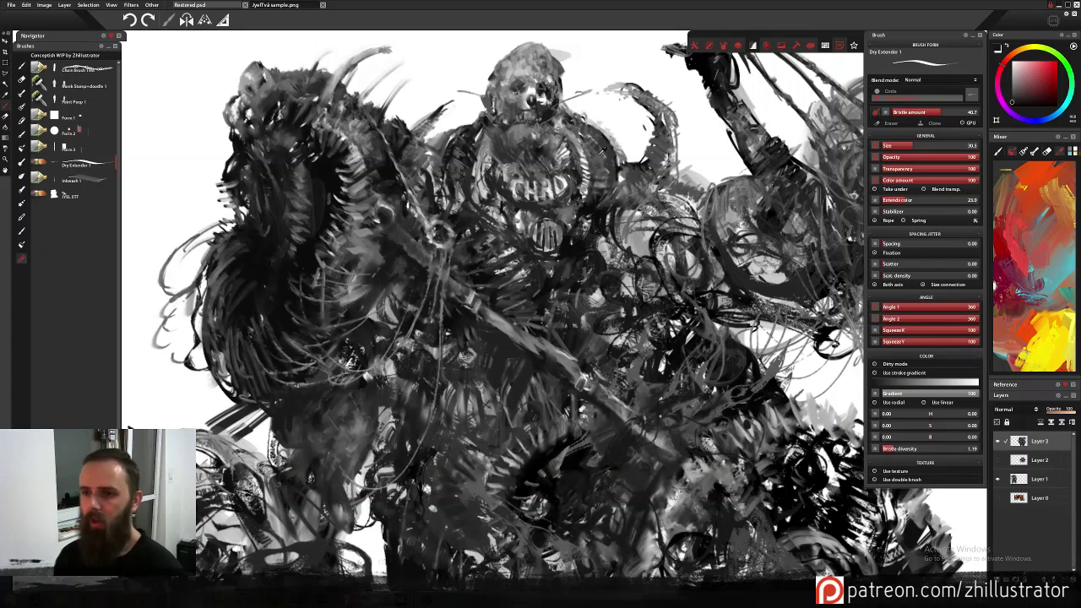
Rework the warrior's collar and the torso above the diagonal staff with greys sampled from the figure.
{"action": "left_click", "coordinate": [624, 125], "text": "alt"}
{"action": "left_click_drag", "start_coordinate": [562, 126], "coordinate": [571, 124]}
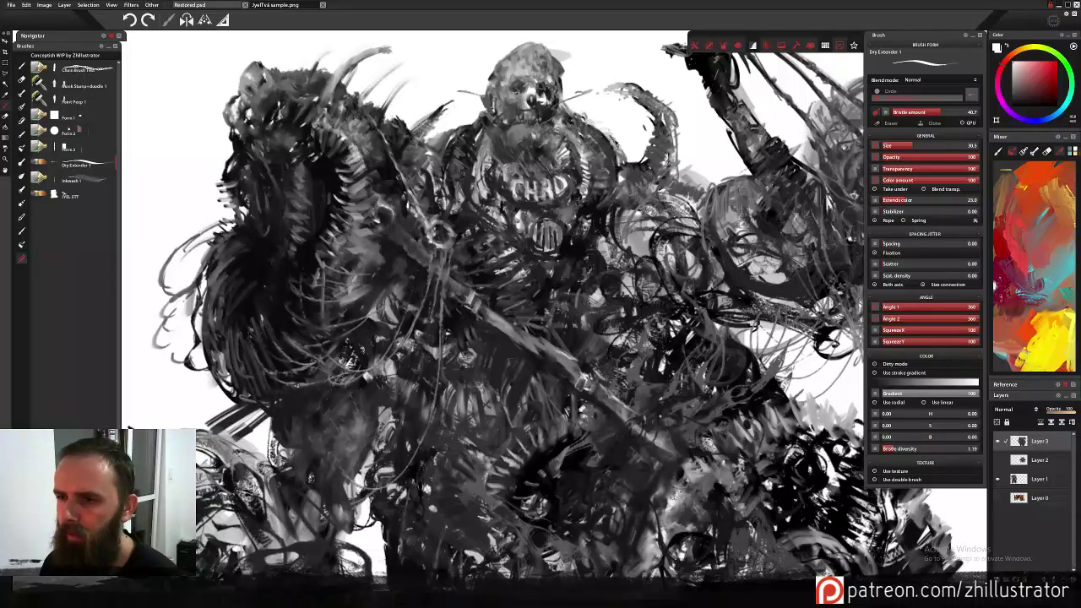
{"action": "left_click", "coordinate": [607, 244], "text": "alt"}
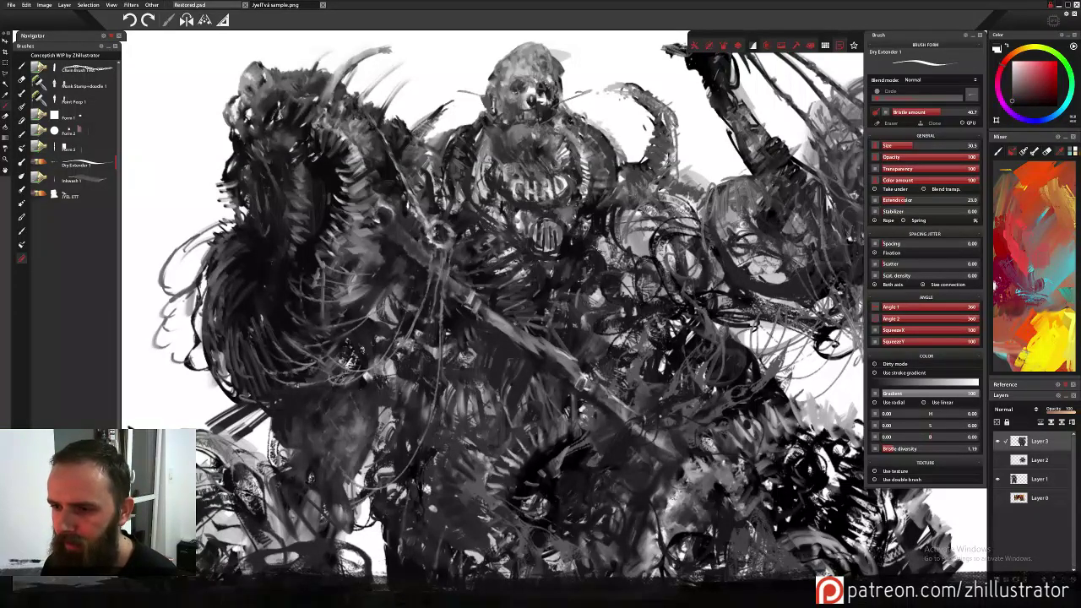
{"action": "mouse_move", "coordinate": [595, 254]}
{"action": "left_mouse_down"}
{"action": "mouse_move", "coordinate": [615, 238]}
{"action": "mouse_move", "coordinate": [621, 252]}
{"action": "left_mouse_up"}
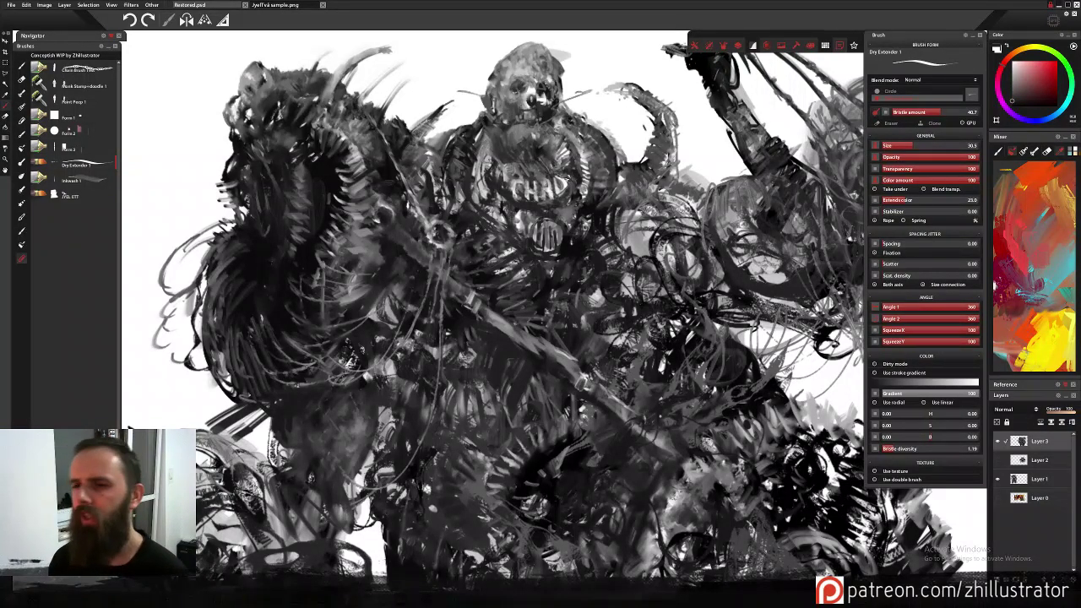
{"action": "left_click", "coordinate": [525, 209], "text": "alt"}
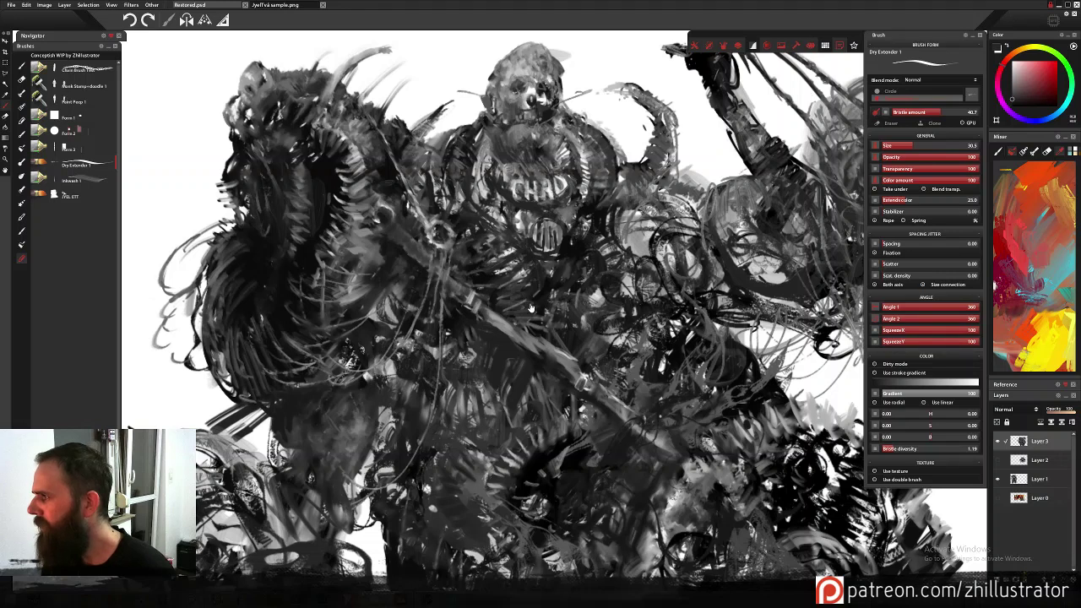
{"action": "mouse_move", "coordinate": [531, 308]}
{"action": "left_mouse_down"}
{"action": "mouse_move", "coordinate": [491, 281]}
{"action": "mouse_move", "coordinate": [491, 223]}
{"action": "left_mouse_up"}
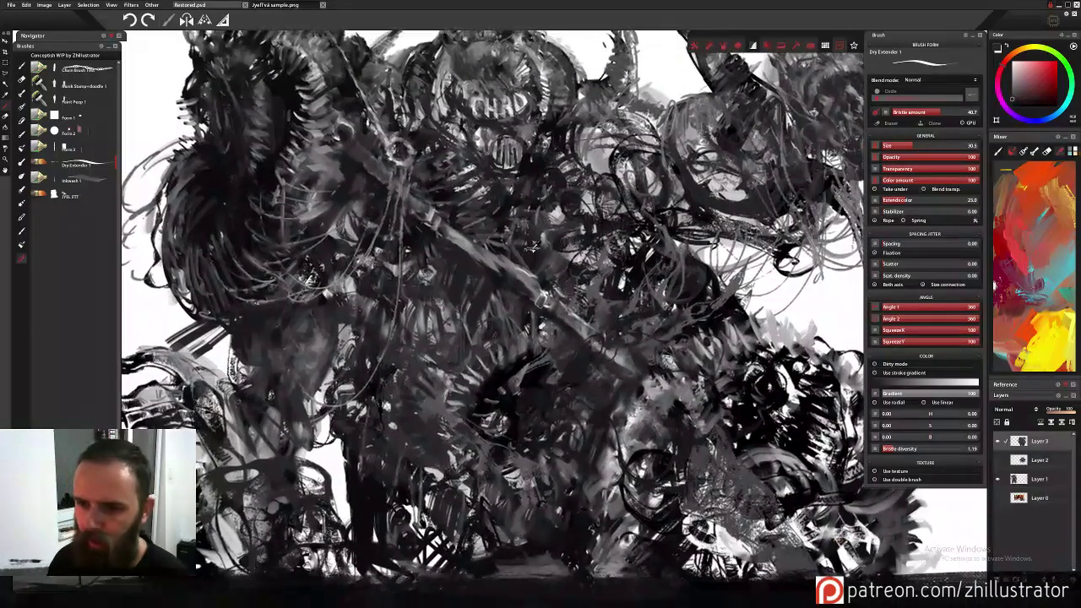
{"action": "left_click", "coordinate": [544, 246], "text": "alt"}
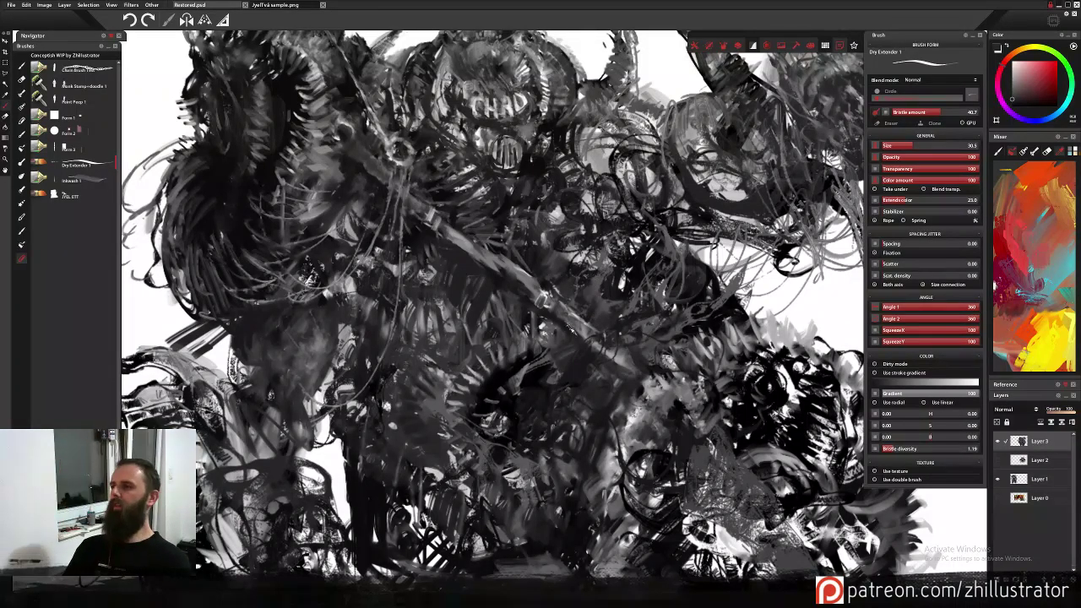
Paint a second dark round recess with radiating strokes on the belly, beside the existing dark hollow.
{"action": "mouse_move", "coordinate": [567, 329]}
{"action": "left_mouse_down"}
{"action": "mouse_move", "coordinate": [597, 333]}
{"action": "mouse_move", "coordinate": [581, 270]}
{"action": "left_mouse_up"}
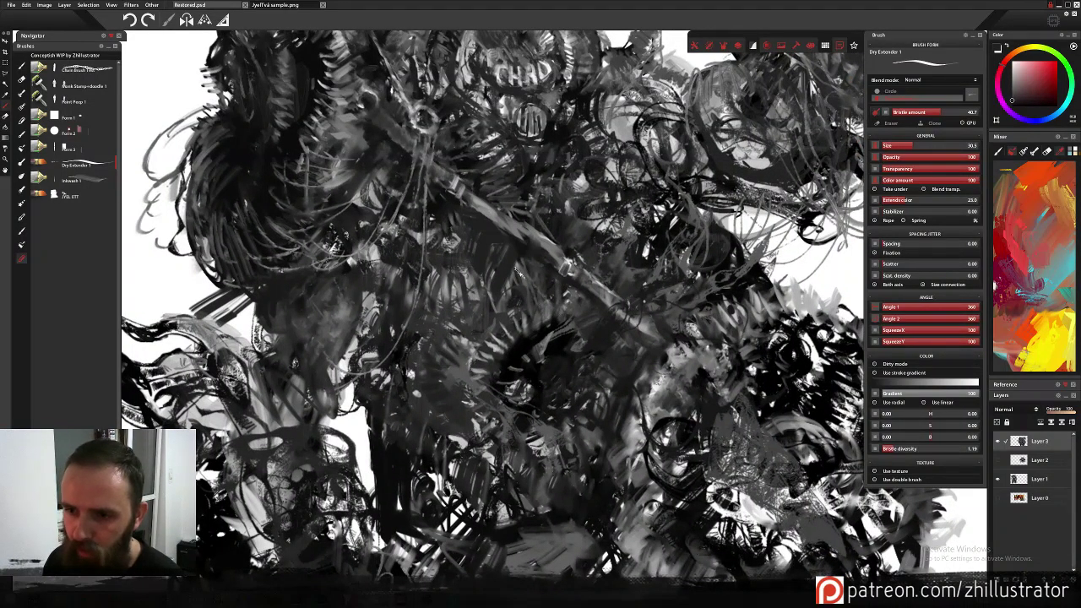
{"action": "left_click_drag", "start_coordinate": [501, 283], "coordinate": [578, 314]}
{"action": "scroll", "coordinate": [578, 315], "scroll_direction": "up", "scroll_amount": 2}
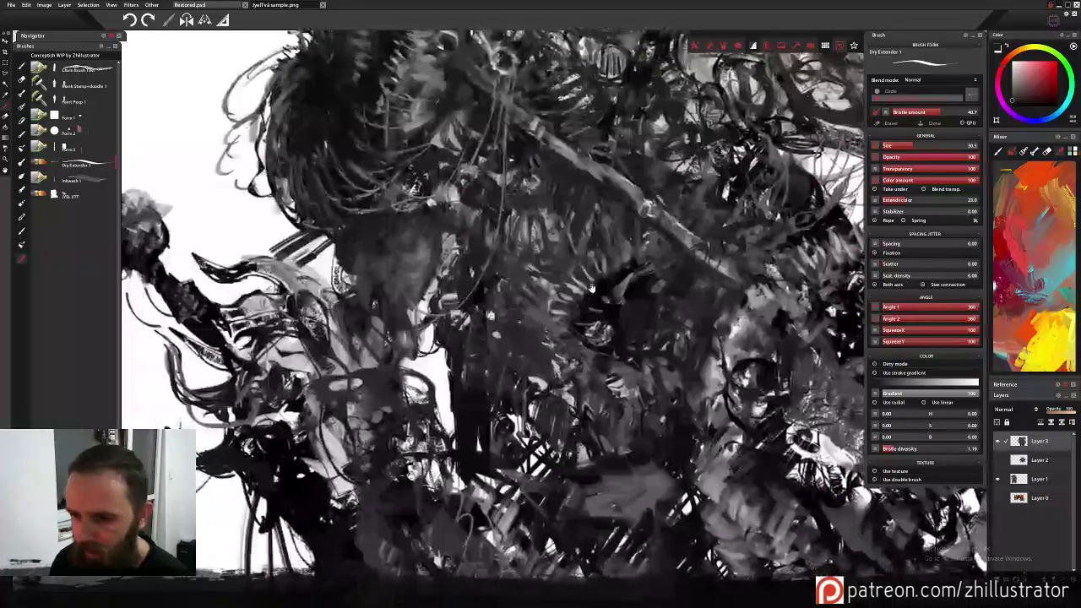
{"action": "scroll", "coordinate": [586, 376], "scroll_direction": "up", "scroll_amount": 2}
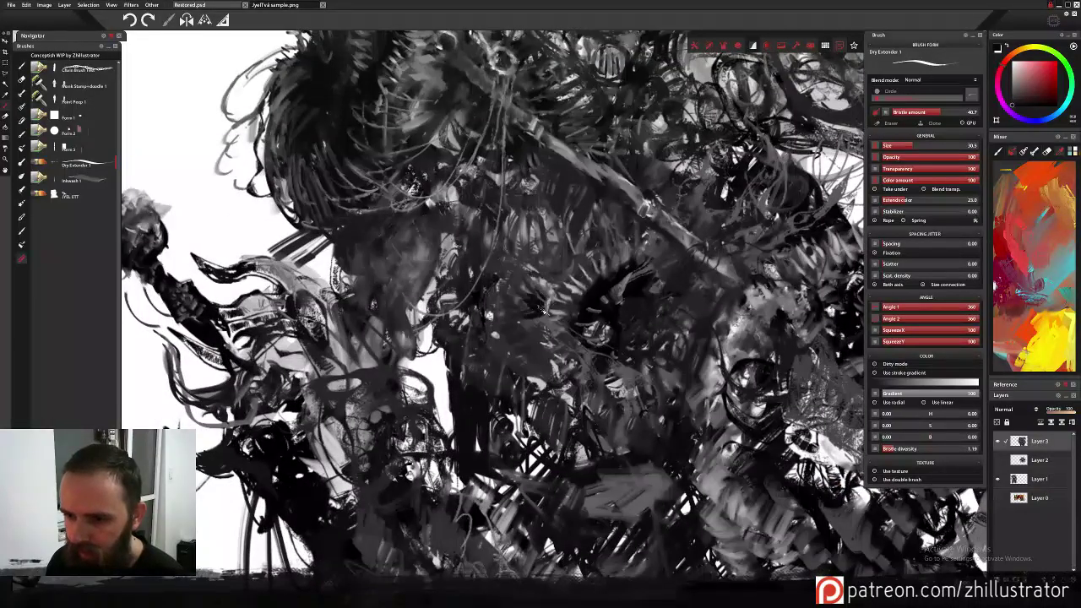
{"action": "left_click_drag", "start_coordinate": [521, 304], "coordinate": [512, 294]}
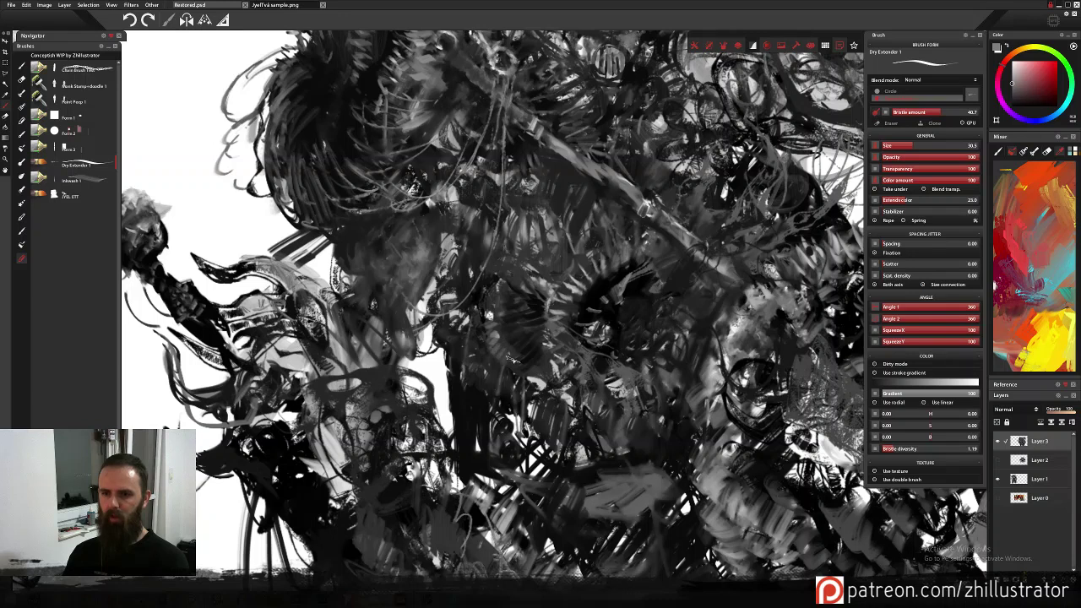
Reshape the dark hollow below the staff into a softer round form with sampled dark greys.
{"action": "scroll", "coordinate": [548, 356], "scroll_direction": "up", "scroll_amount": 3}
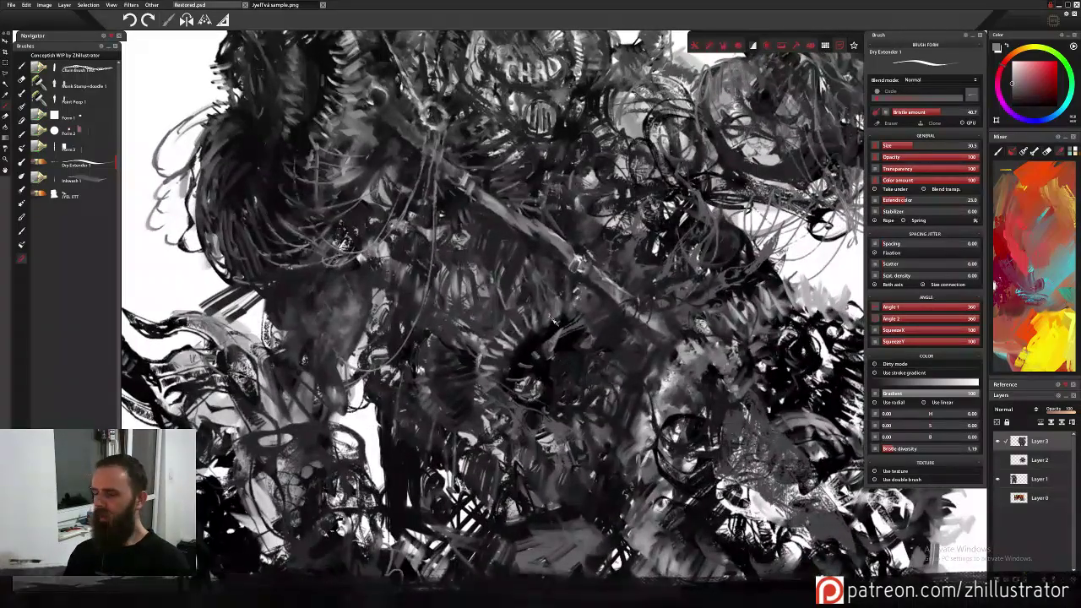
{"action": "left_click", "coordinate": [556, 328], "text": "alt"}
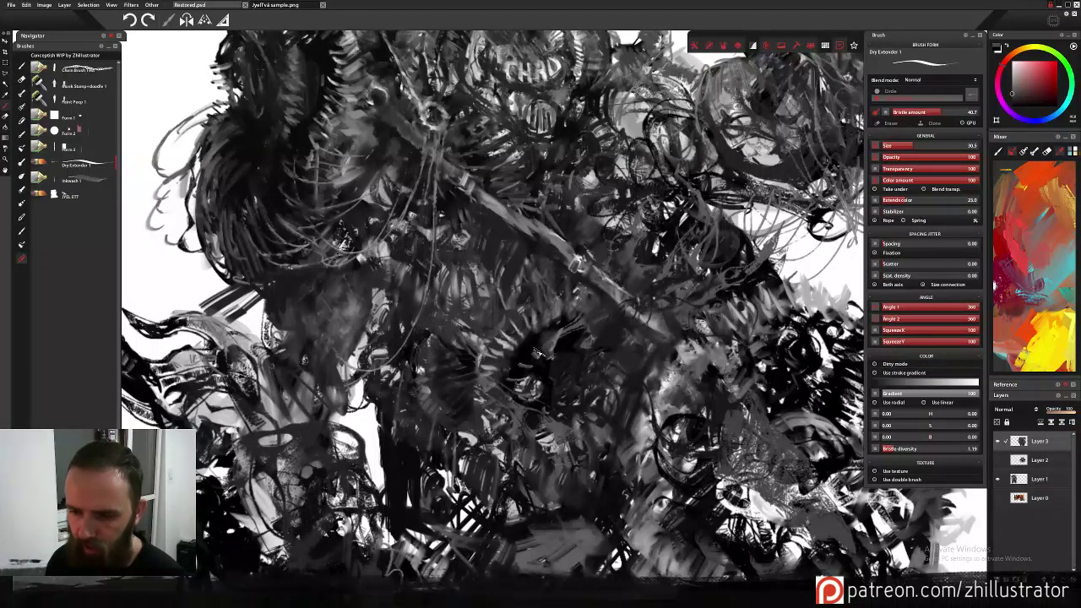
{"action": "left_click", "coordinate": [559, 337], "text": "alt"}
{"action": "left_click_drag", "start_coordinate": [561, 336], "coordinate": [582, 321]}
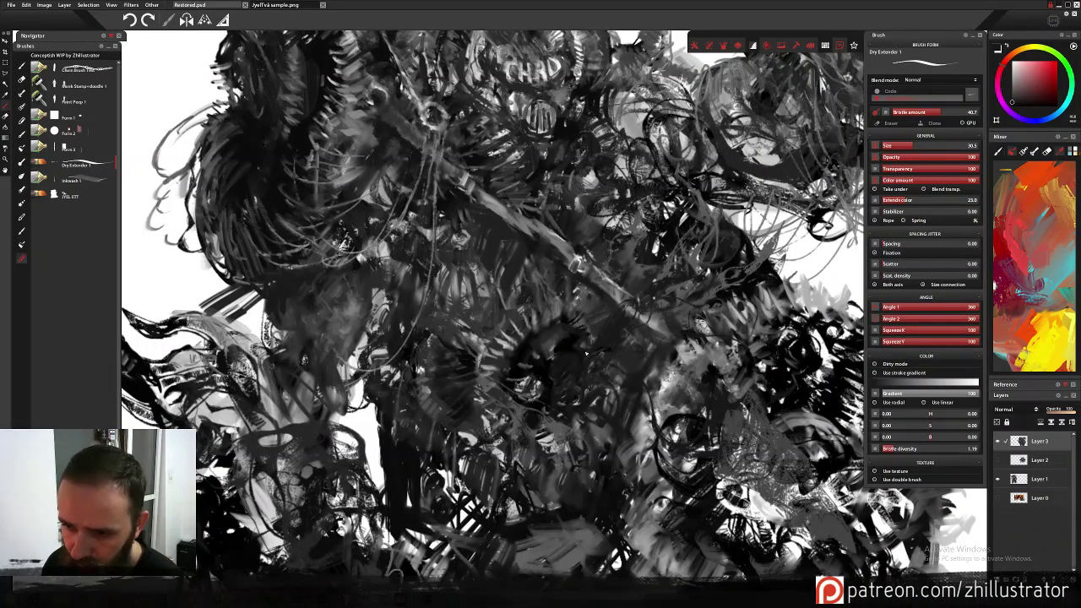
{"action": "left_click", "coordinate": [571, 341], "text": "alt"}
{"action": "left_click", "coordinate": [572, 324], "text": "alt"}
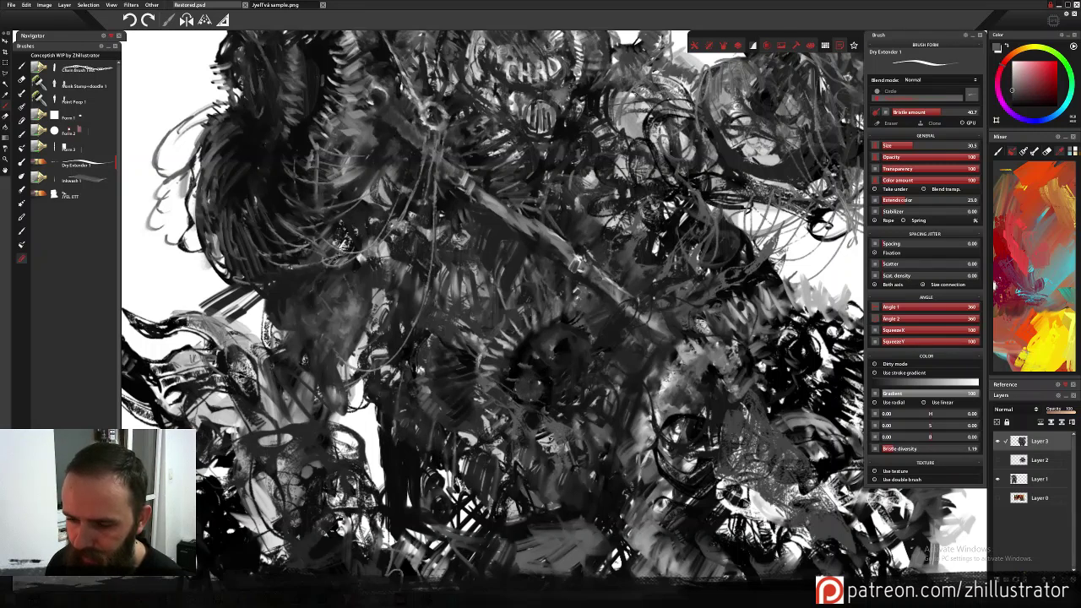
Rework the belly texture beside and above the dark hollow with short strokes in greys sampled around it.
{"action": "left_click", "coordinate": [518, 351], "text": "alt"}
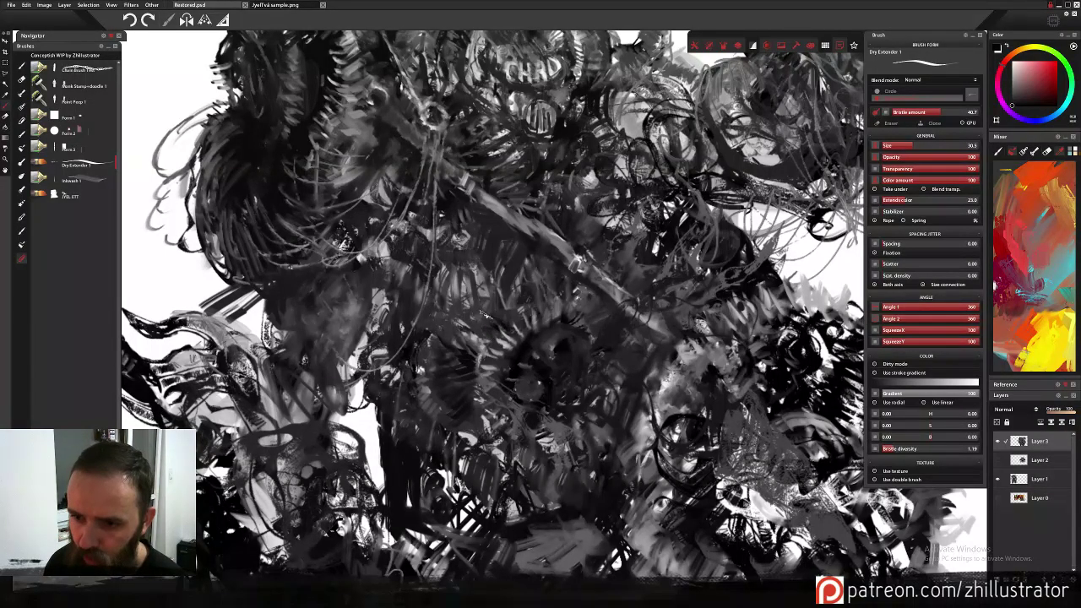
{"action": "left_click", "coordinate": [510, 299], "text": "alt"}
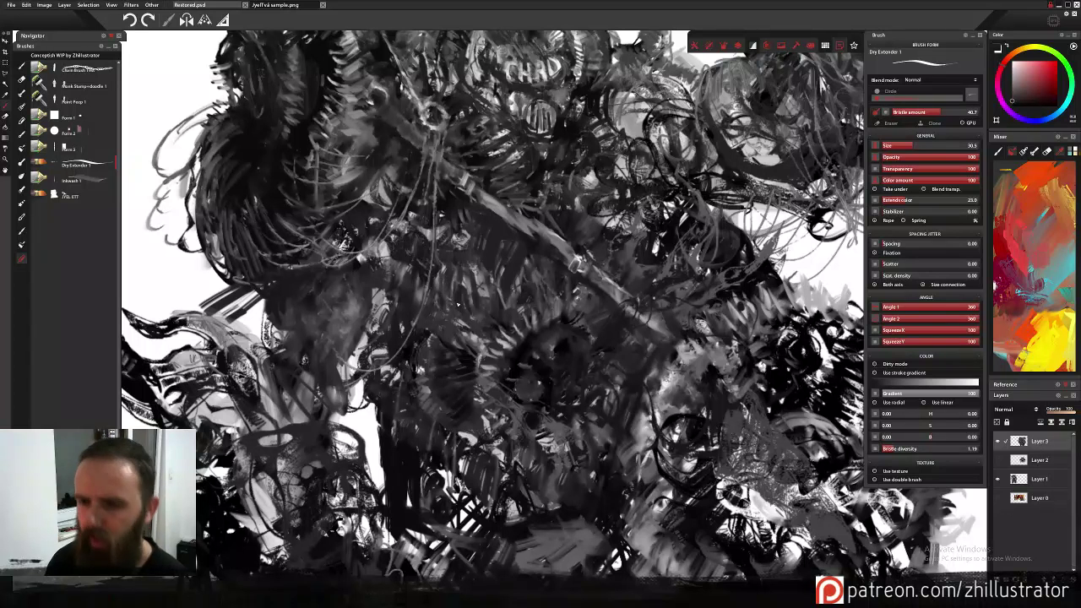
{"action": "left_click", "coordinate": [478, 325], "text": "alt"}
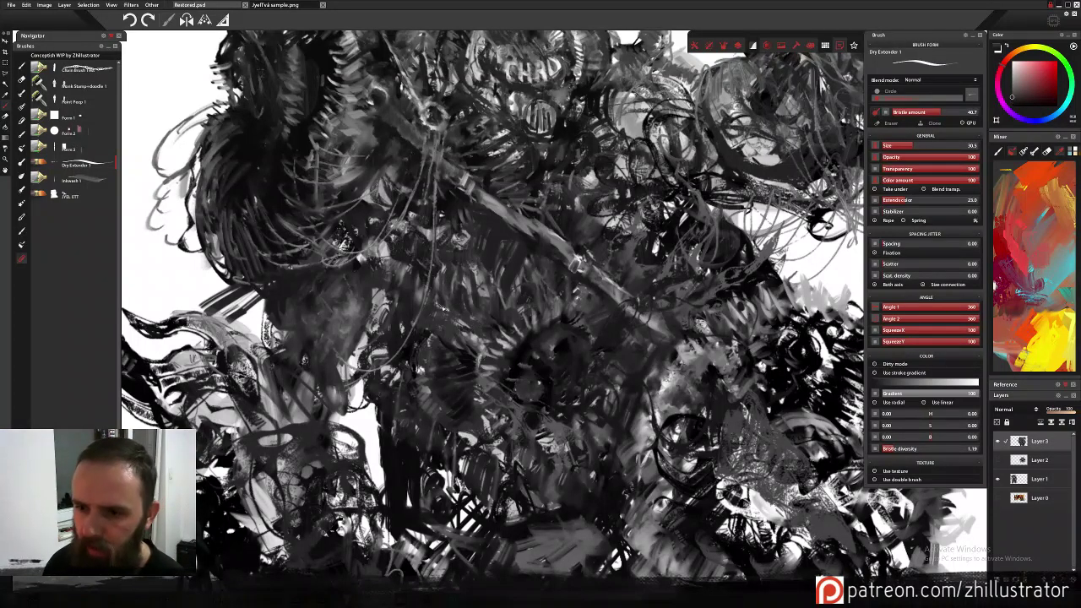
{"action": "left_click", "coordinate": [524, 342], "text": "alt"}
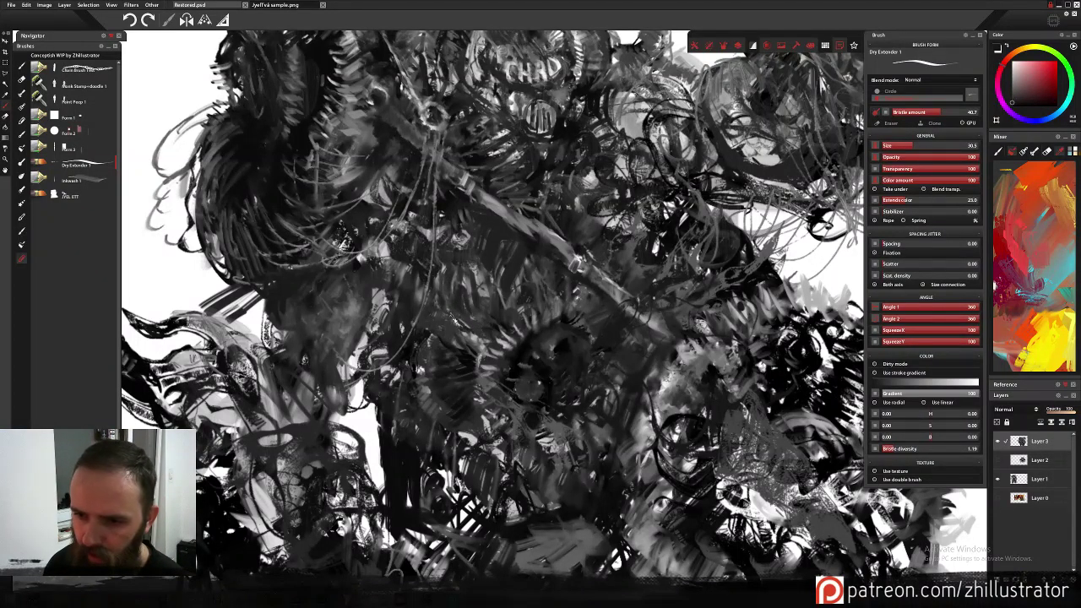
{"action": "left_click_drag", "start_coordinate": [454, 320], "coordinate": [447, 296]}
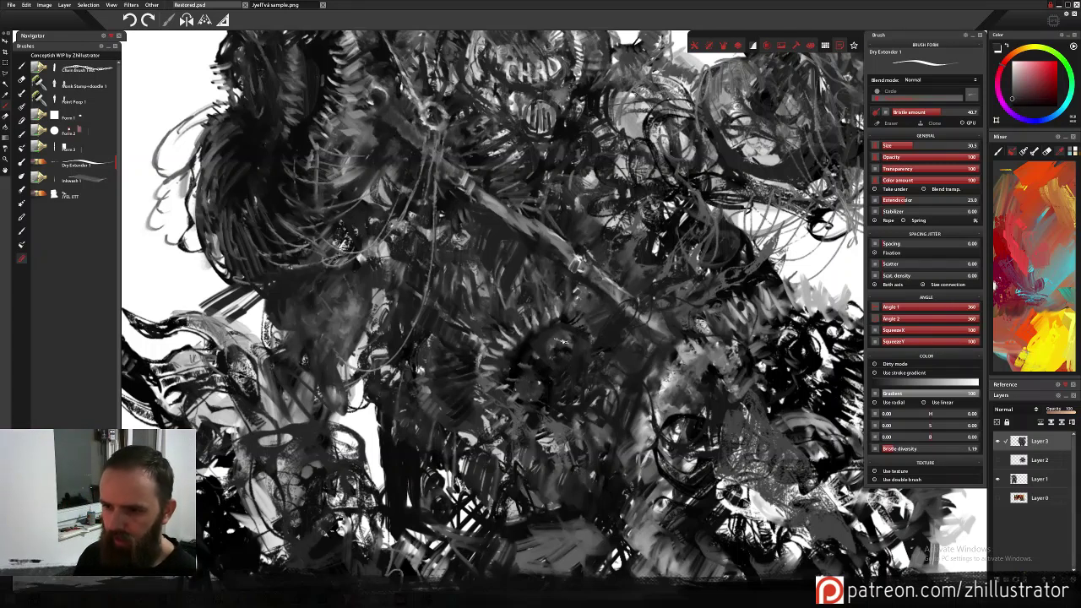
Refine the interior of the dark belly hollow with small strokes in dark greys sampled from inside it.
{"action": "left_click", "coordinate": [570, 357], "text": "alt"}
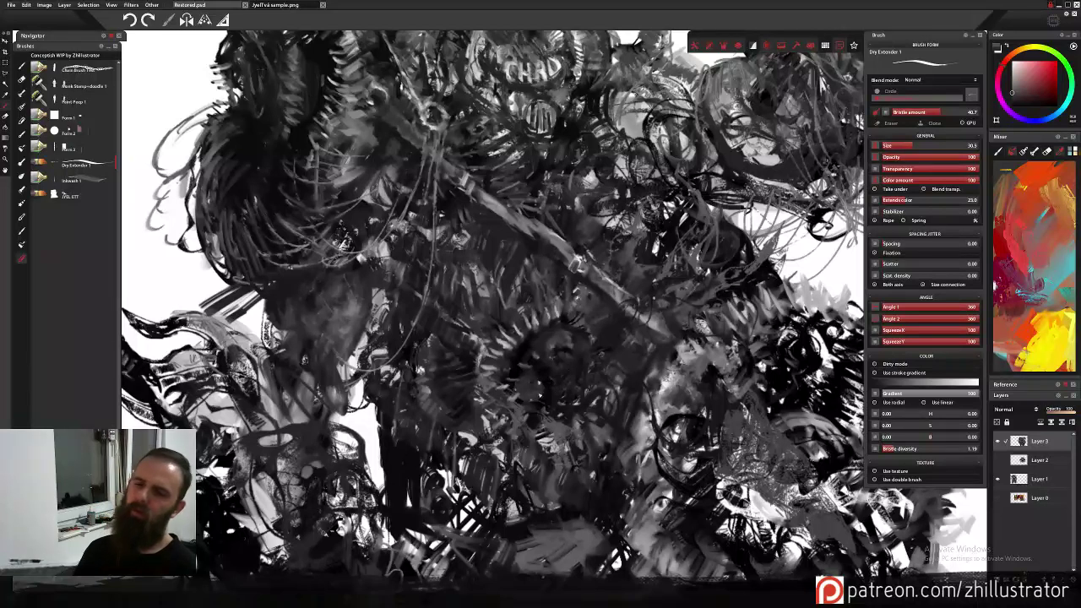
{"action": "left_click", "coordinate": [540, 395], "text": "alt"}
{"action": "left_click", "coordinate": [545, 407], "text": "alt"}
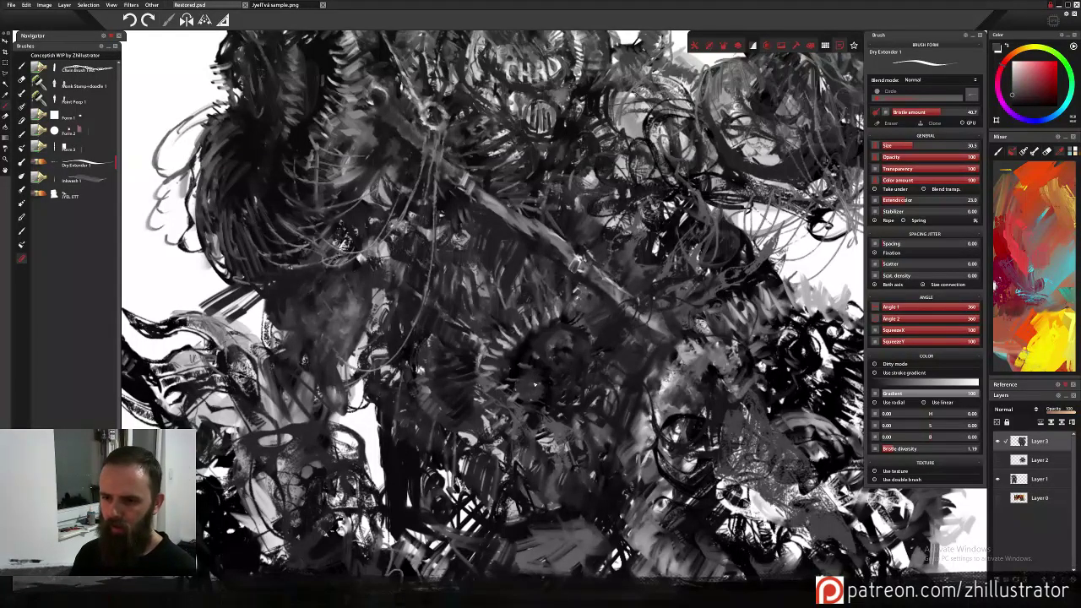
{"action": "left_click", "coordinate": [530, 387], "text": "alt"}
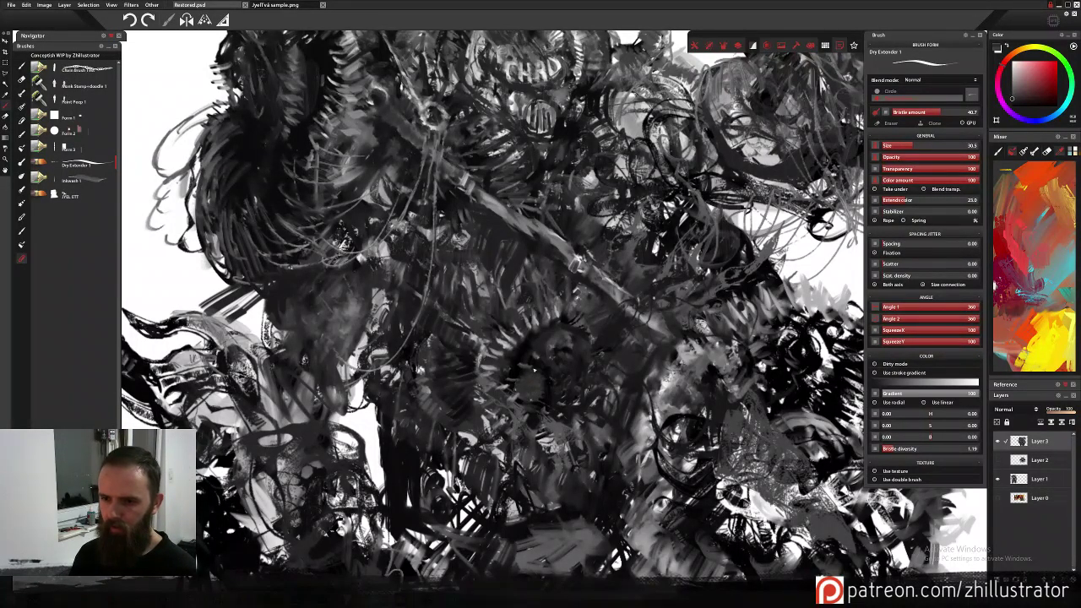
{"action": "left_click_drag", "start_coordinate": [540, 374], "coordinate": [548, 391]}
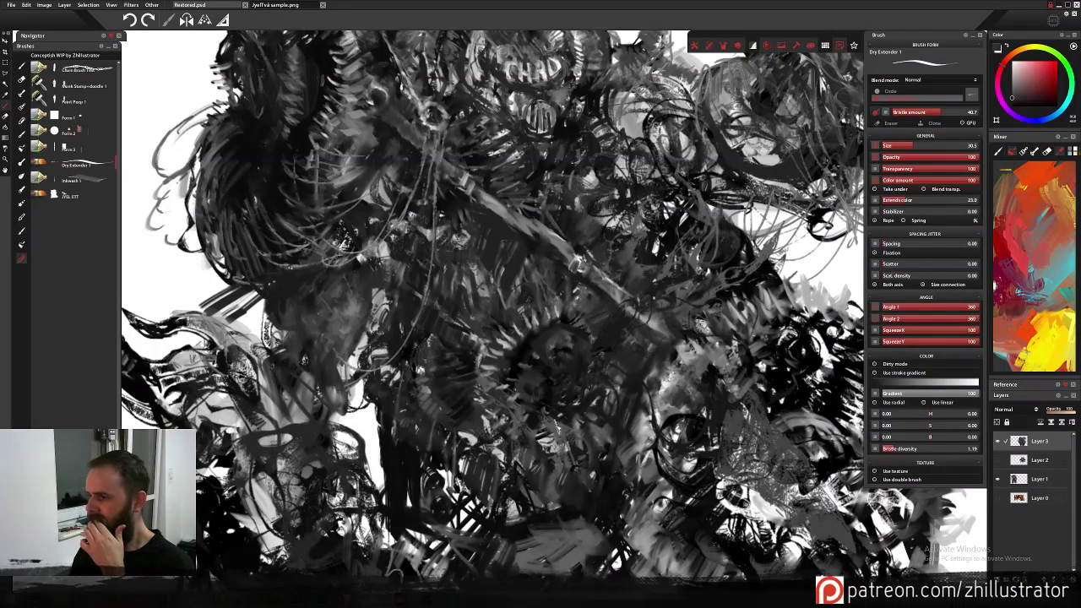
Glaze mid and dark greys over the harsh highlights of the round shield-like form with the Inkwash 1 brush.
{"action": "left_click_drag", "start_coordinate": [689, 394], "coordinate": [580, 301]}
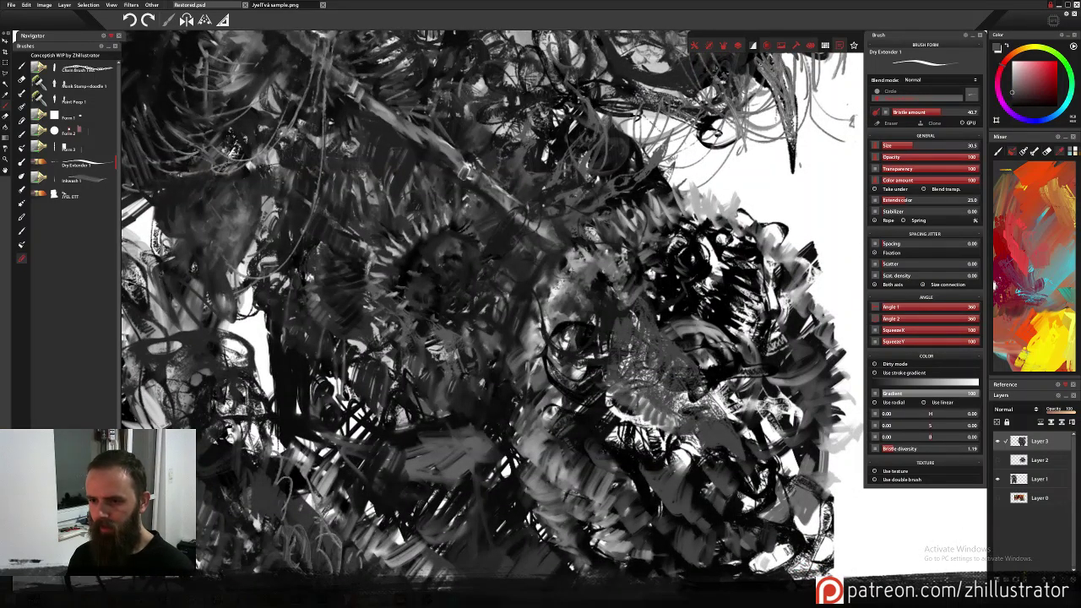
{"action": "left_click_drag", "start_coordinate": [711, 408], "coordinate": [673, 322]}
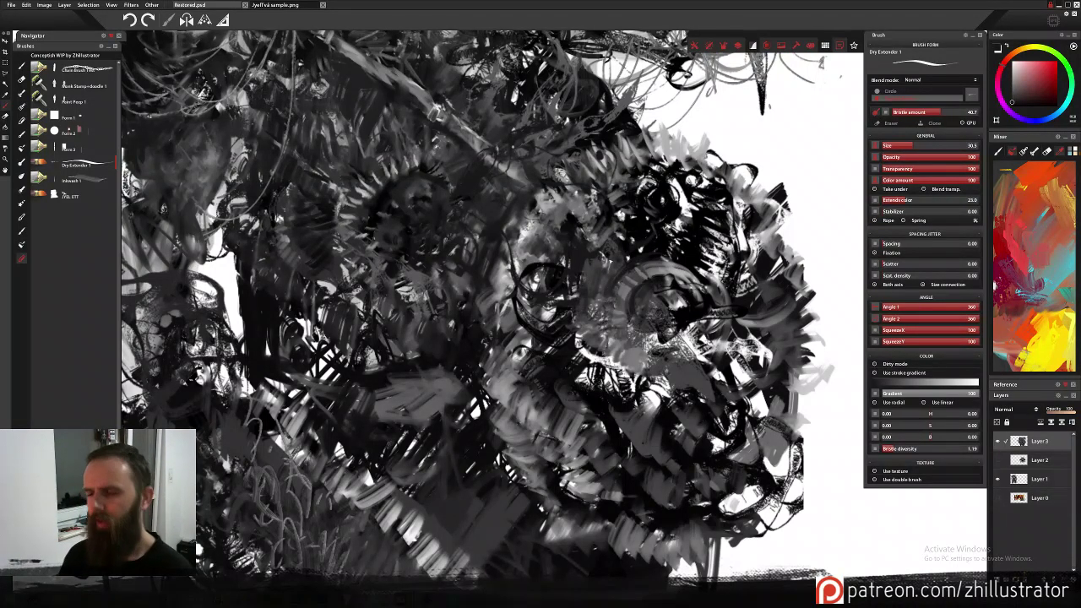
{"action": "left_click_drag", "start_coordinate": [786, 314], "coordinate": [745, 271]}
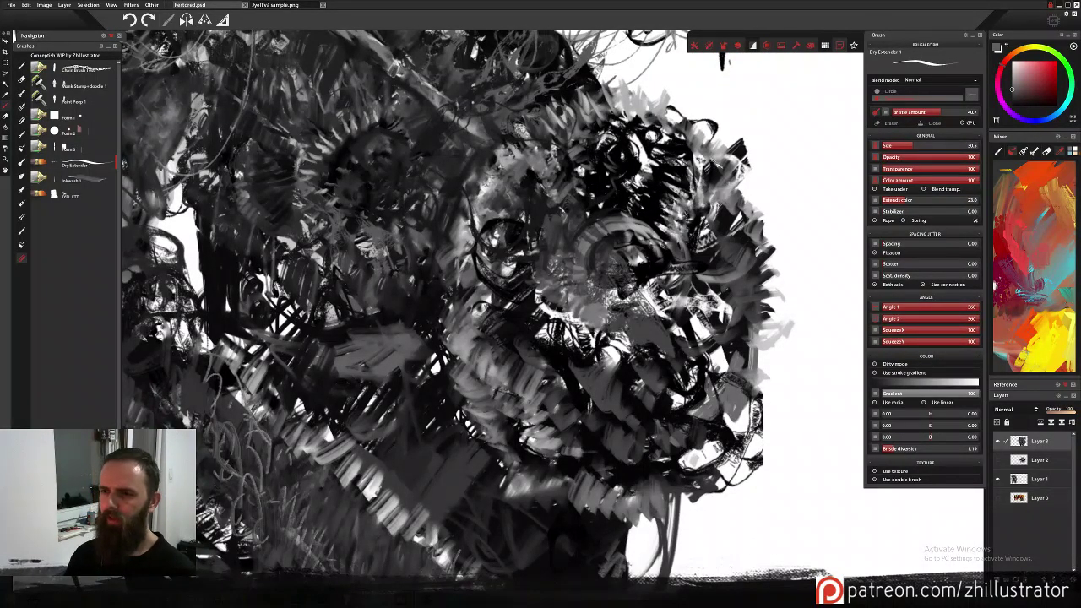
{"action": "left_click", "coordinate": [103, 186]}
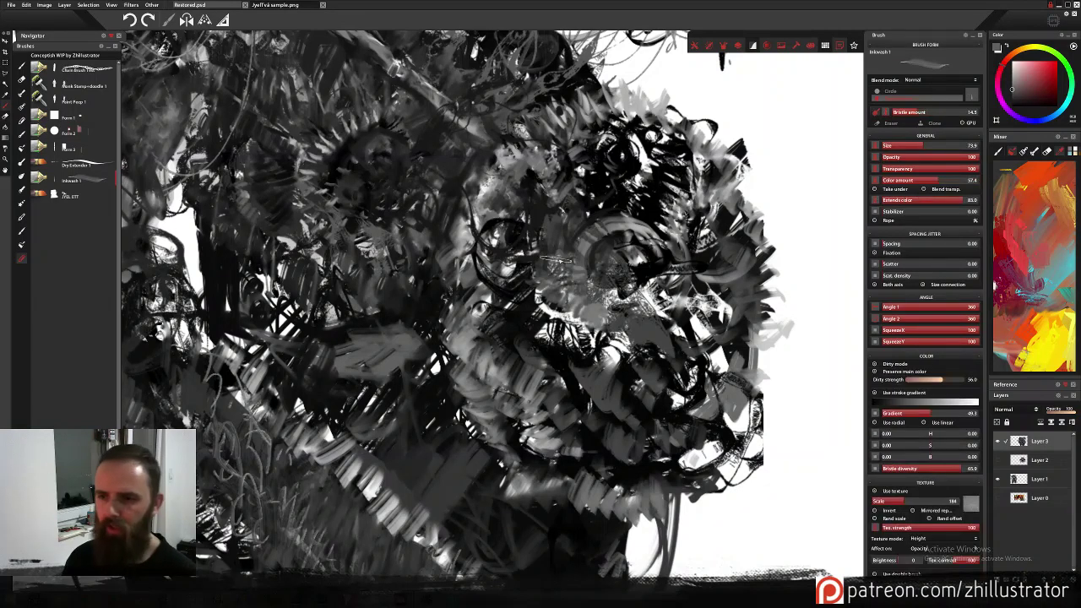
{"action": "left_click_drag", "start_coordinate": [596, 325], "coordinate": [629, 363]}
{"action": "left_click_drag", "start_coordinate": [539, 292], "coordinate": [542, 328]}
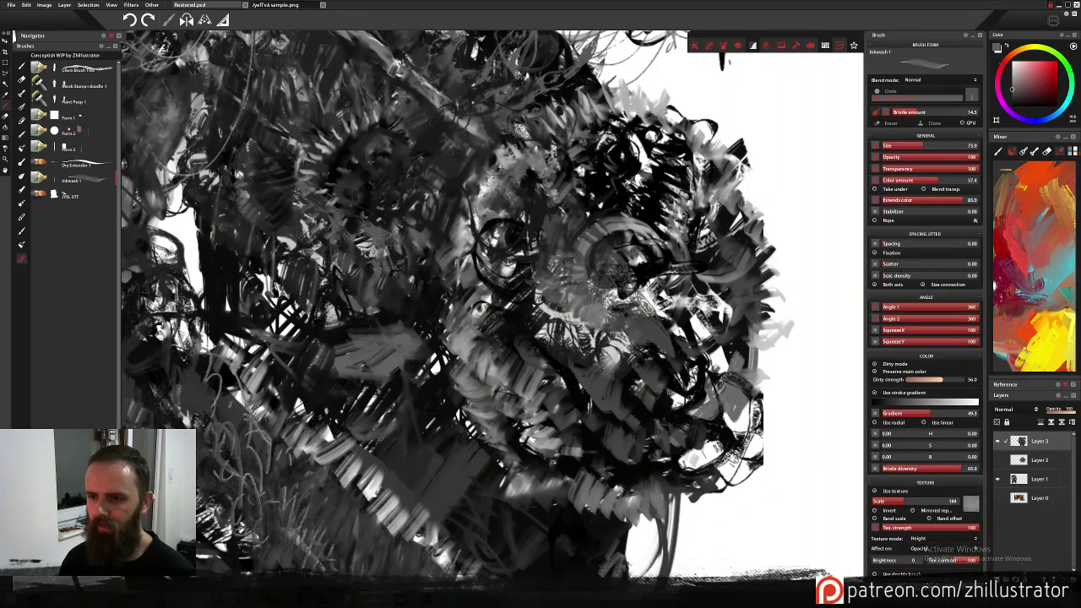
{"action": "left_click_drag", "start_coordinate": [539, 239], "coordinate": [526, 307]}
{"action": "left_click_drag", "start_coordinate": [530, 220], "coordinate": [512, 280]}
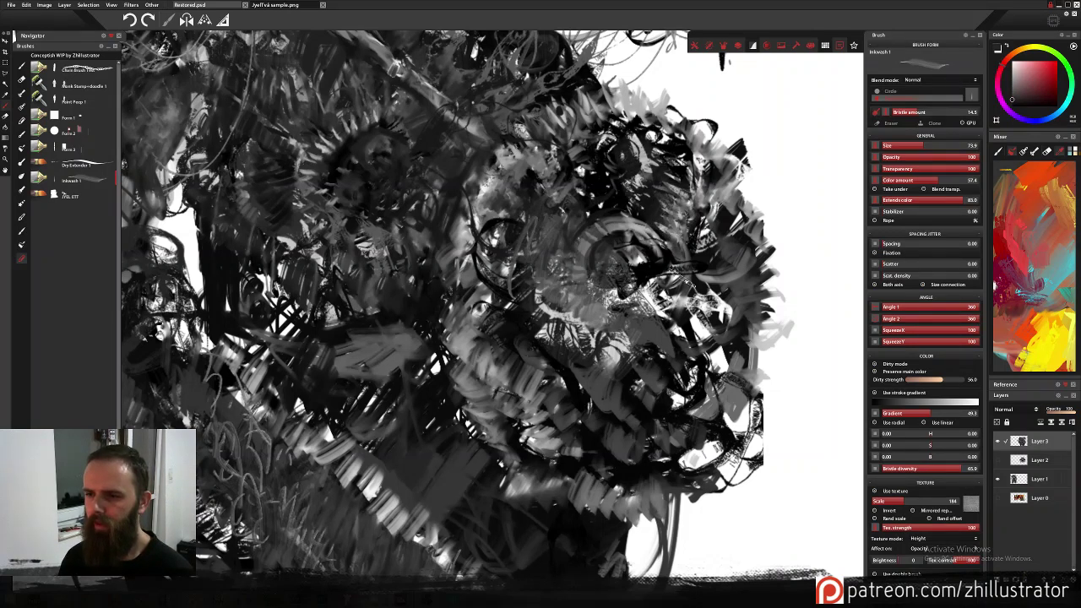
{"action": "mouse_move", "coordinate": [643, 277]}
{"action": "left_mouse_down"}
{"action": "mouse_move", "coordinate": [711, 350]}
{"action": "mouse_move", "coordinate": [694, 373]}
{"action": "left_mouse_up"}
{"action": "mouse_move", "coordinate": [740, 350]}
{"action": "left_mouse_down"}
{"action": "mouse_move", "coordinate": [679, 412]}
{"action": "mouse_move", "coordinate": [668, 405]}
{"action": "left_mouse_up"}
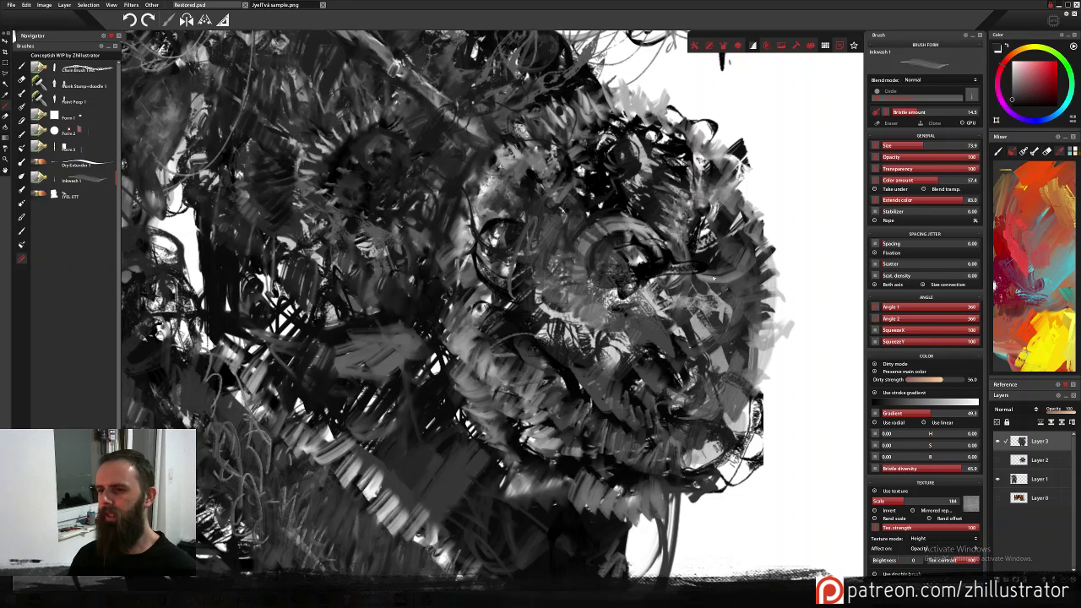
{"action": "mouse_move", "coordinate": [817, 207]}
{"action": "left_mouse_down"}
{"action": "mouse_move", "coordinate": [826, 97]}
{"action": "mouse_move", "coordinate": [797, 101]}
{"action": "mouse_move", "coordinate": [783, 190]}
{"action": "mouse_move", "coordinate": [795, 127]}
{"action": "mouse_move", "coordinate": [829, 114]}
{"action": "mouse_move", "coordinate": [797, 130]}
{"action": "mouse_move", "coordinate": [827, 135]}
{"action": "mouse_move", "coordinate": [796, 138]}
{"action": "mouse_move", "coordinate": [819, 143]}
{"action": "mouse_move", "coordinate": [793, 144]}
{"action": "mouse_move", "coordinate": [824, 145]}
{"action": "mouse_move", "coordinate": [794, 144]}
{"action": "mouse_move", "coordinate": [812, 138]}
{"action": "mouse_move", "coordinate": [811, 115]}
{"action": "mouse_move", "coordinate": [800, 121]}
{"action": "mouse_move", "coordinate": [806, 169]}
{"action": "mouse_move", "coordinate": [793, 138]}
{"action": "mouse_move", "coordinate": [816, 159]}
{"action": "mouse_move", "coordinate": [804, 110]}
{"action": "mouse_move", "coordinate": [765, 132]}
{"action": "mouse_move", "coordinate": [814, 85]}
{"action": "mouse_move", "coordinate": [790, 110]}
{"action": "left_mouse_up"}
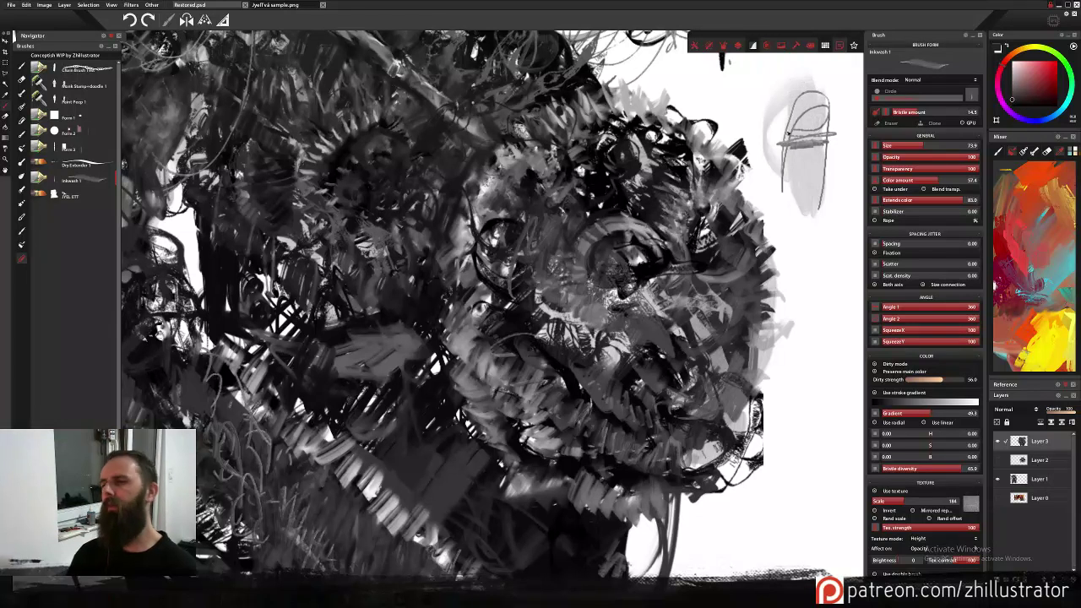
{"action": "key", "text": "ctrl+z"}
{"action": "key", "text": "ctrl+z"}
{"action": "key", "text": "ctrl+z"}
{"action": "key", "text": "ctrl+z"}
{"action": "key", "text": "ctrl+z"}
{"action": "key", "text": "ctrl+z"}
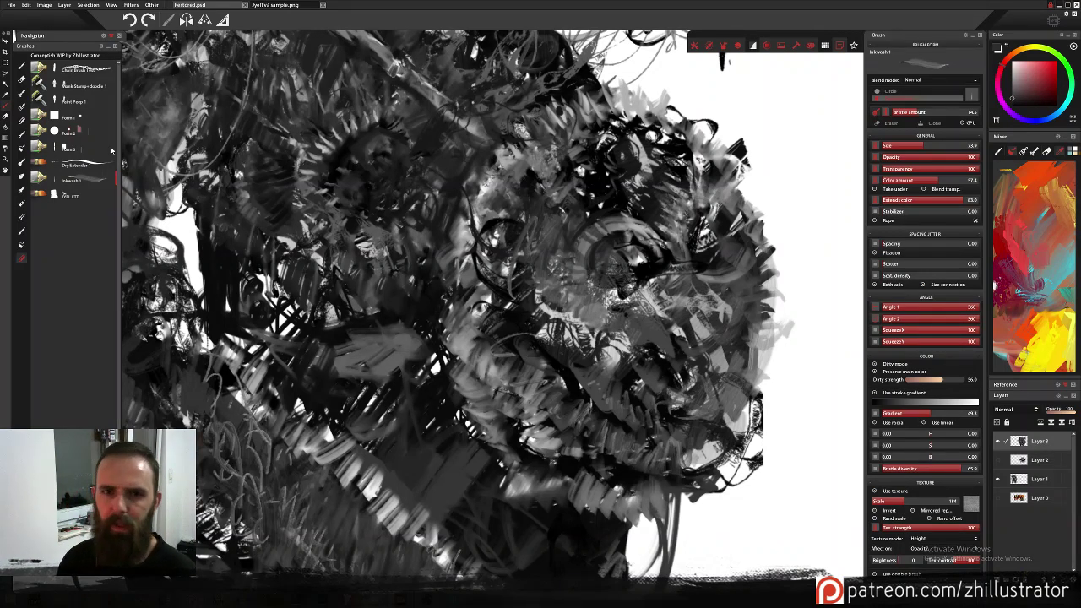
Paint light curved strokes across the round shield-like form with the Dry Extender 1 brush.
{"action": "left_click", "coordinate": [76, 164]}
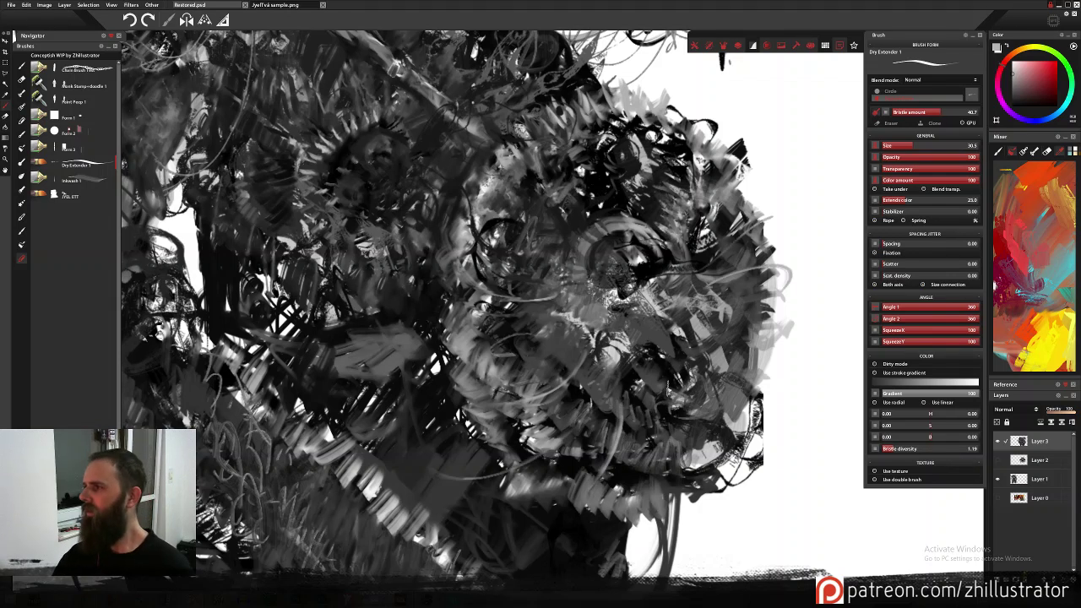
{"action": "scroll", "coordinate": [668, 388], "scroll_direction": "down", "scroll_amount": 3}
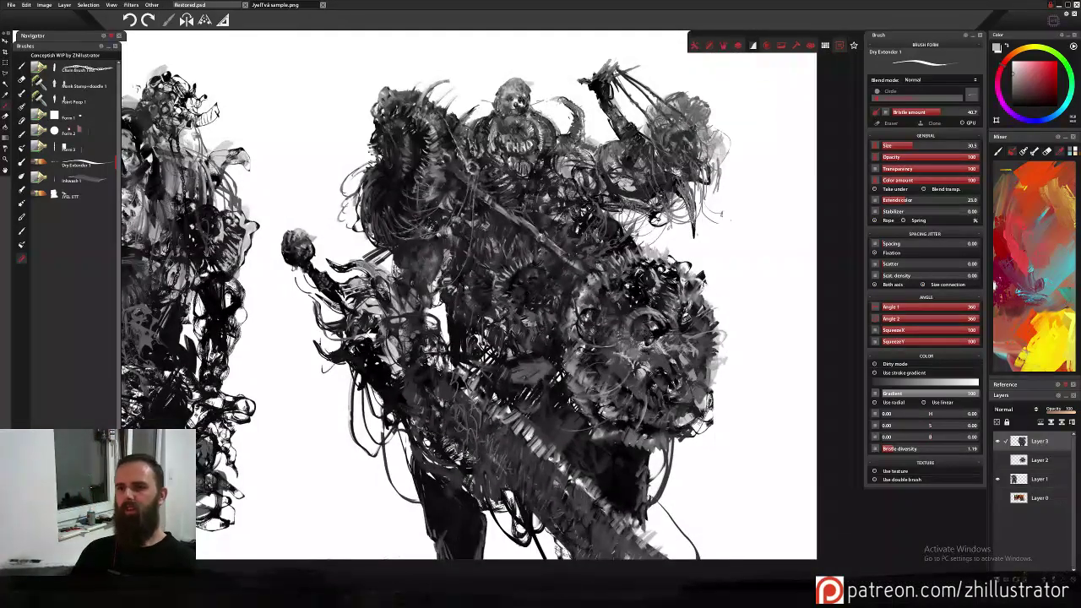
{"action": "scroll", "coordinate": [641, 338], "scroll_direction": "up", "scroll_amount": 4}
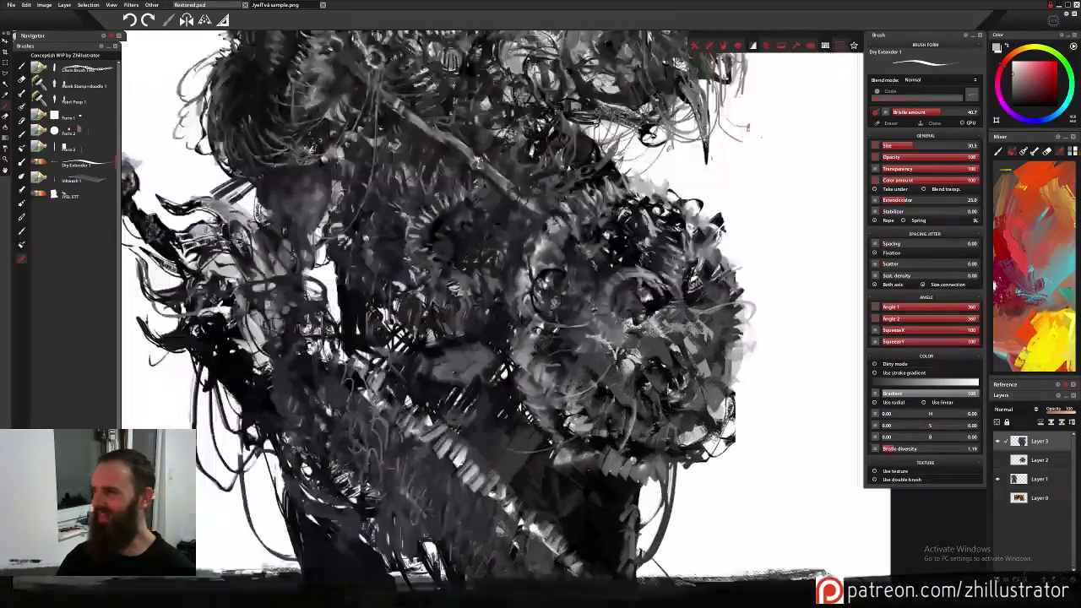
{"action": "scroll", "coordinate": [668, 388], "scroll_direction": "up", "scroll_amount": 1}
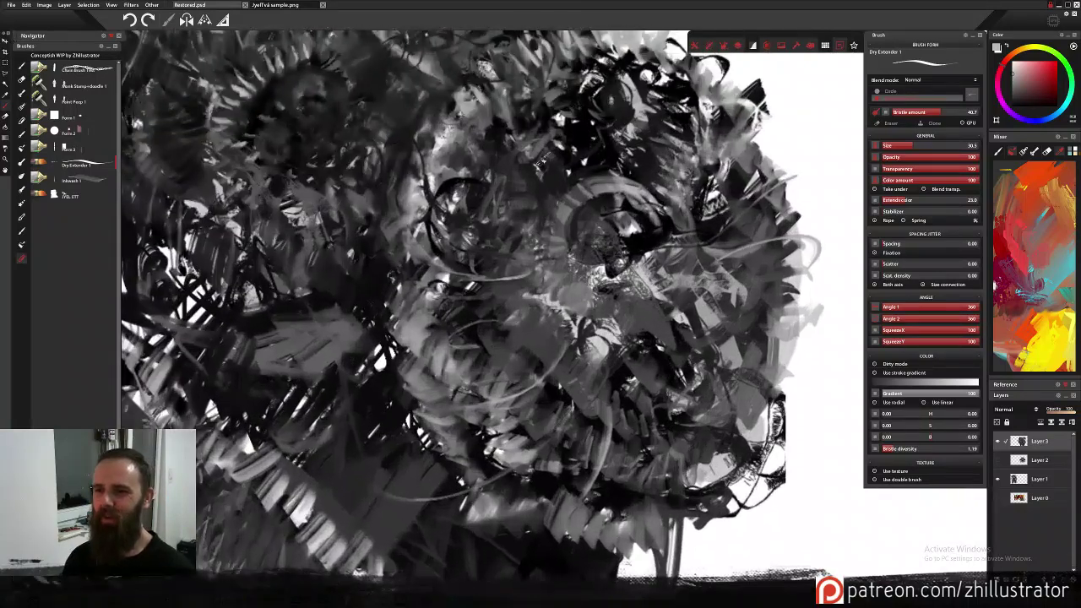
Reshape the centre of the round form into a dark-rimmed head with blacks and greys sampled around it.
{"action": "mouse_move", "coordinate": [589, 226]}
{"action": "left_mouse_down"}
{"action": "mouse_move", "coordinate": [599, 269]}
{"action": "mouse_move", "coordinate": [629, 253]}
{"action": "mouse_move", "coordinate": [618, 245]}
{"action": "mouse_move", "coordinate": [611, 255]}
{"action": "mouse_move", "coordinate": [635, 299]}
{"action": "left_mouse_up"}
{"action": "left_click", "coordinate": [648, 263], "text": "alt"}
{"action": "left_click", "coordinate": [647, 276], "text": "alt"}
{"action": "left_click", "coordinate": [643, 266], "text": "alt"}
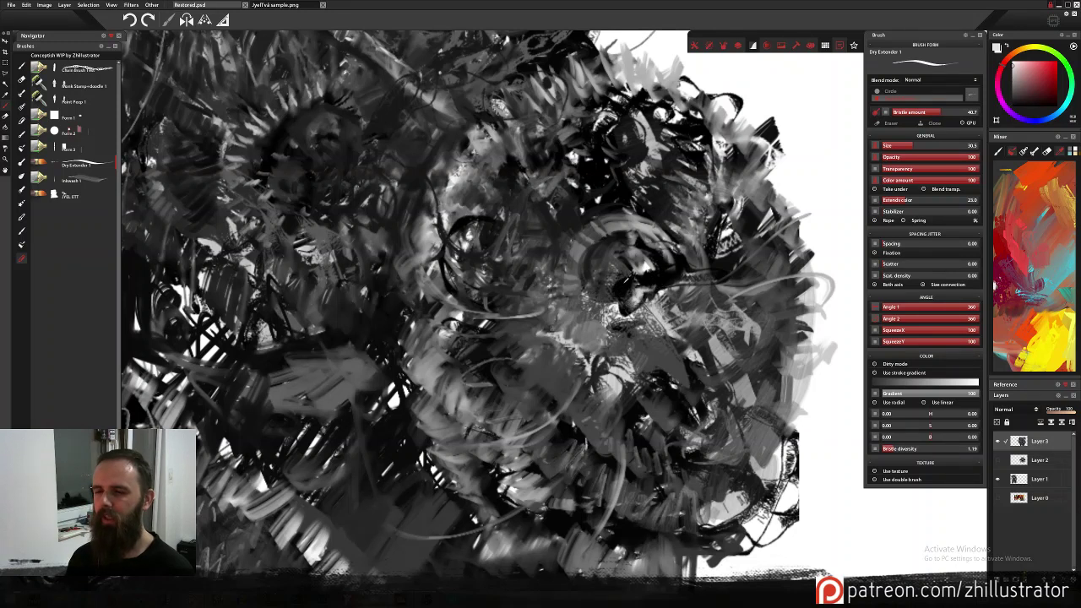
{"action": "left_click", "coordinate": [625, 280], "text": "alt"}
{"action": "mouse_move", "coordinate": [635, 257]}
{"action": "left_mouse_down"}
{"action": "mouse_move", "coordinate": [625, 267]}
{"action": "mouse_move", "coordinate": [643, 292]}
{"action": "mouse_move", "coordinate": [611, 303]}
{"action": "mouse_move", "coordinate": [642, 310]}
{"action": "left_mouse_up"}
{"action": "left_click", "coordinate": [649, 266], "text": "alt"}
{"action": "left_click", "coordinate": [628, 275], "text": "alt"}
{"action": "left_click", "coordinate": [614, 308], "text": "alt"}
{"action": "left_click", "coordinate": [631, 303], "text": "alt"}
{"action": "mouse_move", "coordinate": [589, 273]}
{"action": "left_mouse_down"}
{"action": "mouse_move", "coordinate": [596, 305]}
{"action": "mouse_move", "coordinate": [643, 318]}
{"action": "mouse_move", "coordinate": [650, 306]}
{"action": "mouse_move", "coordinate": [634, 331]}
{"action": "mouse_move", "coordinate": [589, 304]}
{"action": "mouse_move", "coordinate": [610, 323]}
{"action": "mouse_move", "coordinate": [624, 318]}
{"action": "mouse_move", "coordinate": [592, 291]}
{"action": "left_mouse_up"}
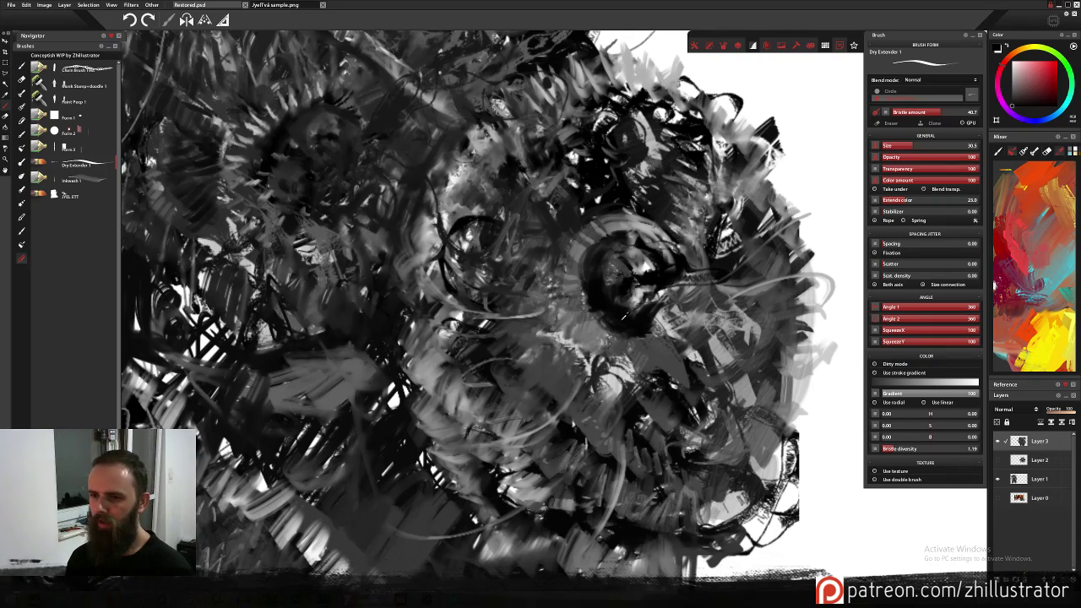
{"action": "left_click_drag", "start_coordinate": [622, 317], "coordinate": [647, 297]}
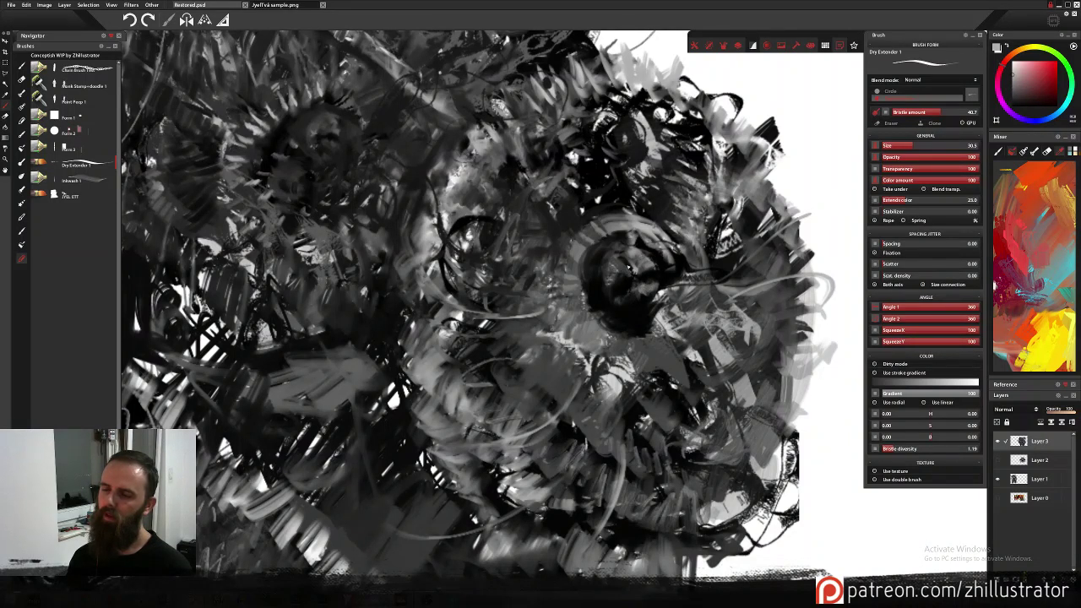
Model the small face in the round form's centre with lighter greys, adding highlights and radiating strokes around its brow.
{"action": "mouse_move", "coordinate": [629, 267]}
{"action": "left_mouse_down"}
{"action": "mouse_move", "coordinate": [653, 256]}
{"action": "mouse_move", "coordinate": [614, 245]}
{"action": "mouse_move", "coordinate": [607, 265]}
{"action": "mouse_move", "coordinate": [638, 258]}
{"action": "left_mouse_up"}
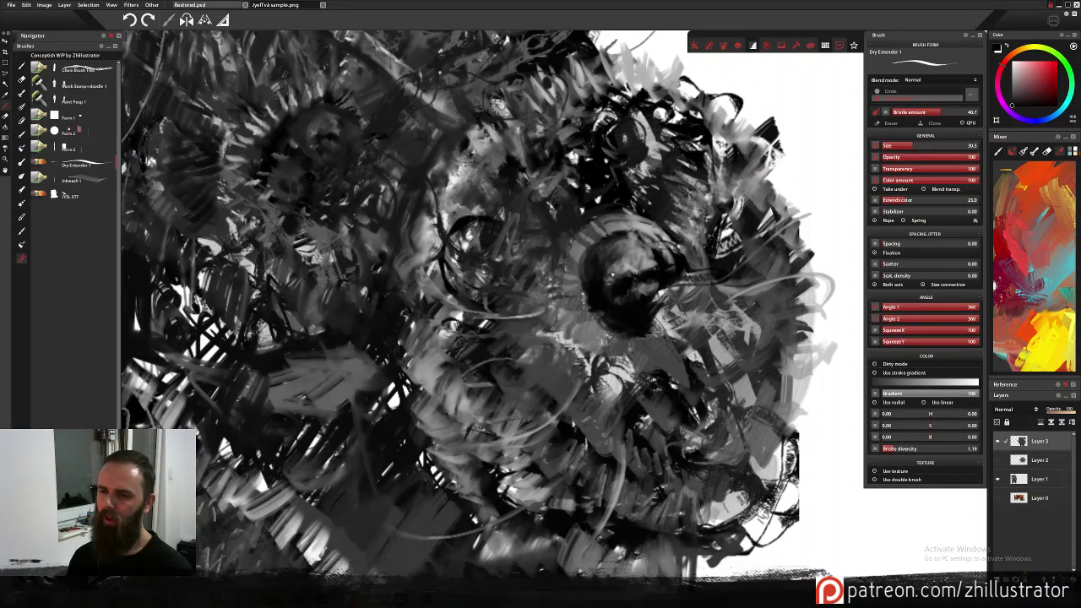
{"action": "left_click_drag", "start_coordinate": [612, 274], "coordinate": [635, 266]}
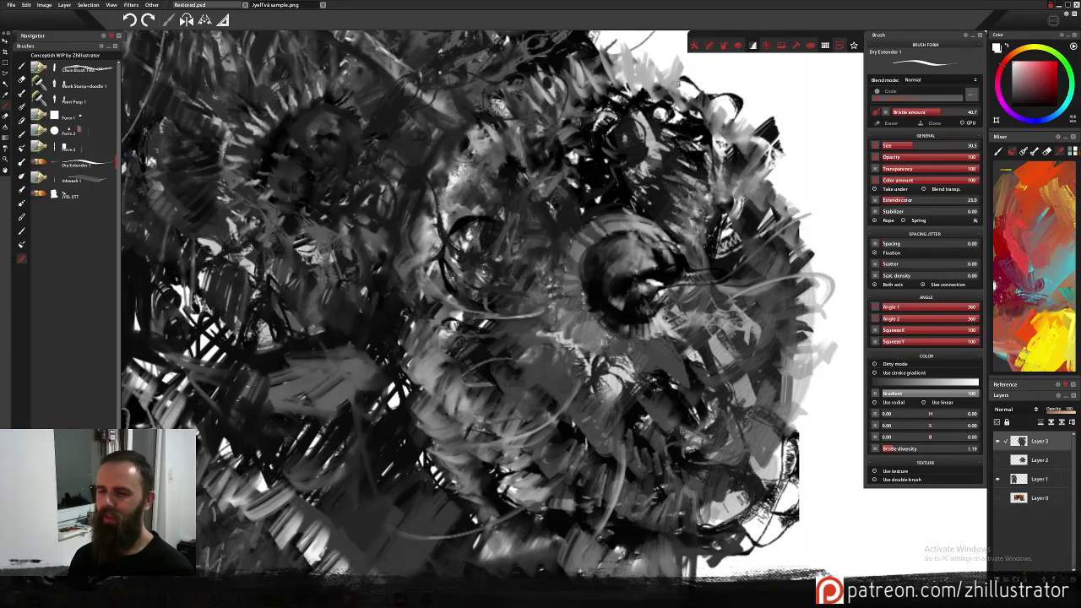
{"action": "left_click_drag", "start_coordinate": [657, 250], "coordinate": [625, 237]}
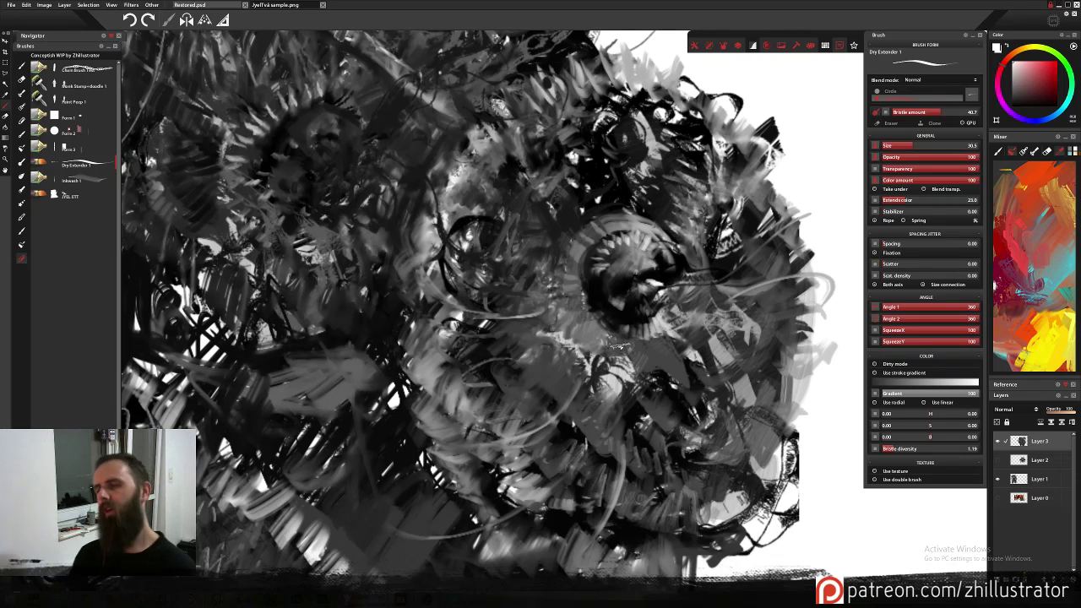
{"action": "left_click_drag", "start_coordinate": [638, 247], "coordinate": [609, 269]}
{"action": "left_click_drag", "start_coordinate": [661, 248], "coordinate": [654, 279]}
{"action": "key", "text": "x"}
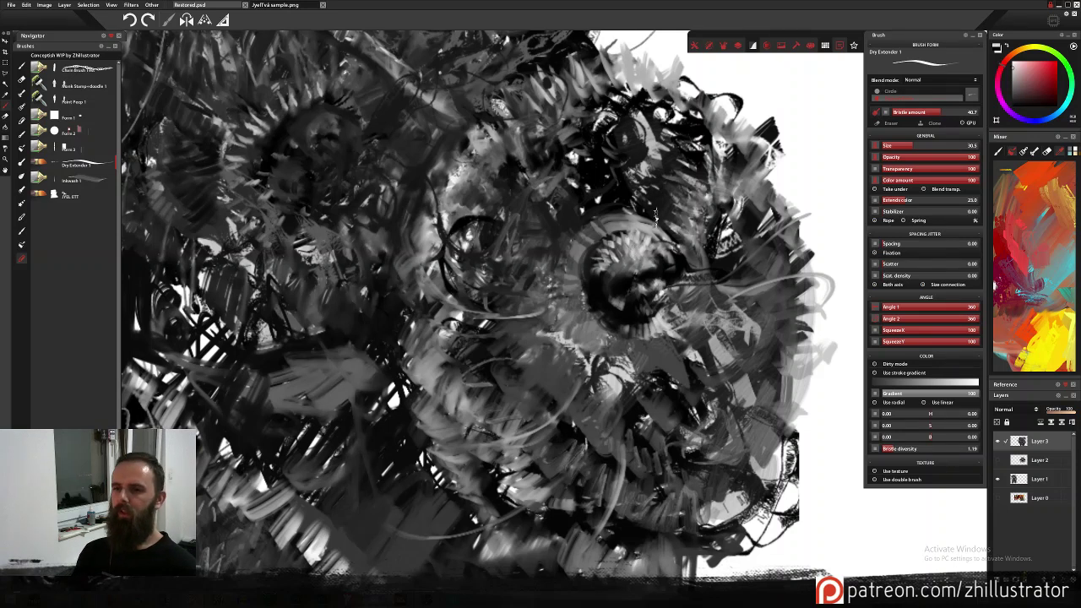
Darken the area around the small face with broad dark strokes, enlarging the brush to size 61.
{"action": "mouse_move", "coordinate": [622, 226]}
{"action": "left_mouse_down"}
{"action": "mouse_move", "coordinate": [587, 240]}
{"action": "mouse_move", "coordinate": [568, 277]}
{"action": "left_mouse_up"}
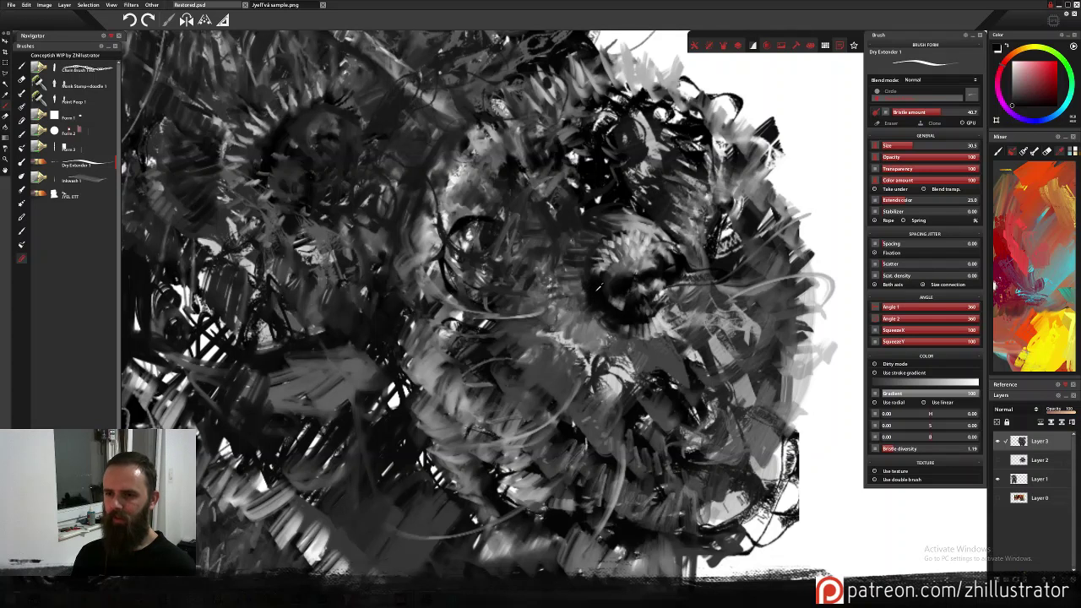
{"action": "key", "text": "]"}
{"action": "mouse_move", "coordinate": [586, 241]}
{"action": "left_mouse_down"}
{"action": "mouse_move", "coordinate": [580, 316]}
{"action": "mouse_move", "coordinate": [596, 345]}
{"action": "left_mouse_up"}
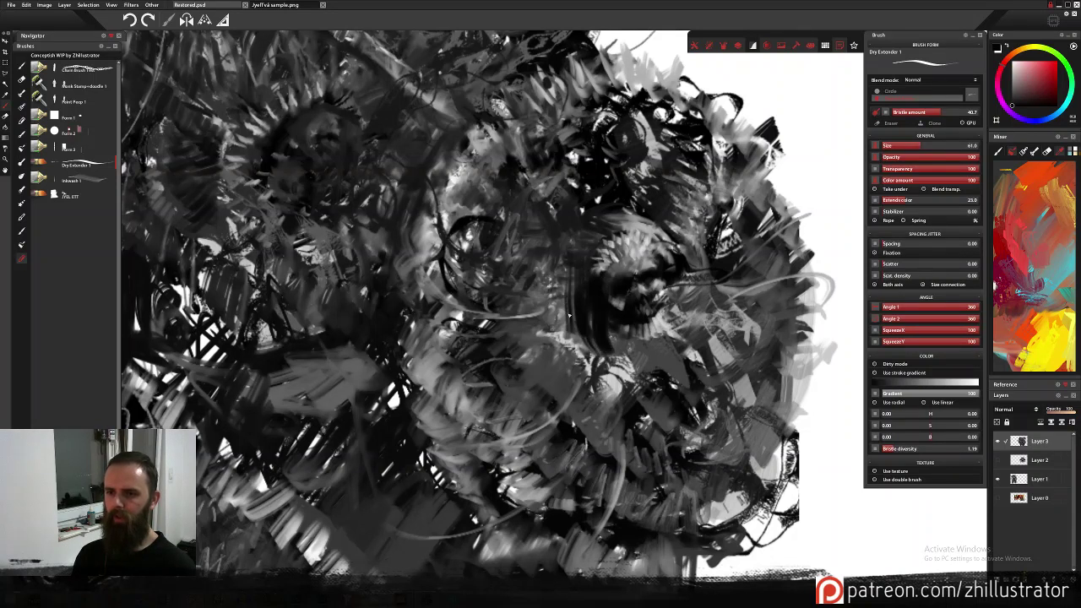
{"action": "mouse_move", "coordinate": [544, 297]}
{"action": "left_mouse_down"}
{"action": "mouse_move", "coordinate": [620, 336]}
{"action": "mouse_move", "coordinate": [632, 331]}
{"action": "left_mouse_up"}
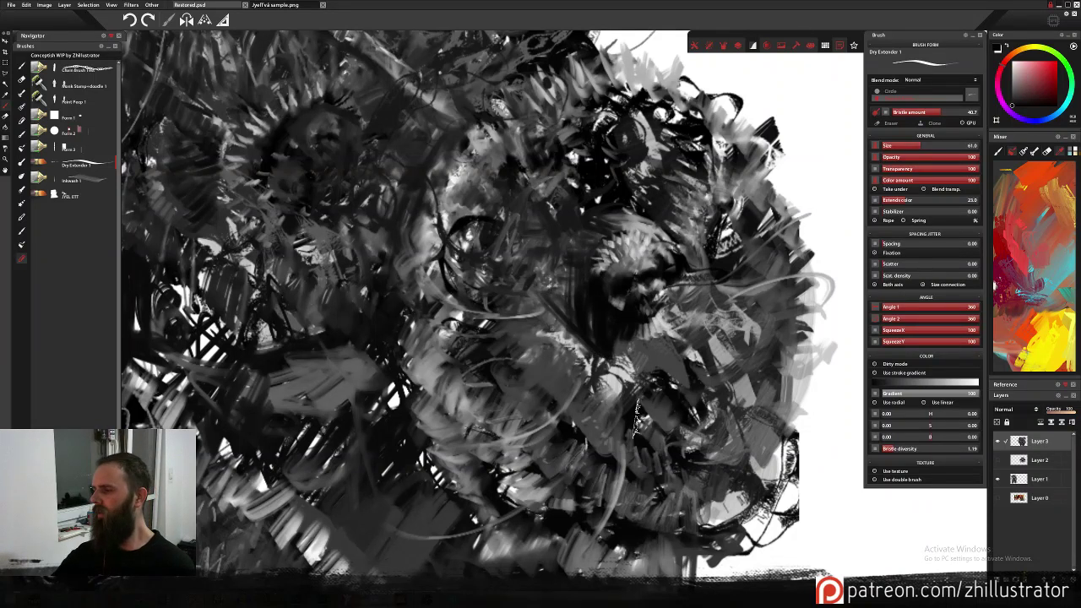
{"action": "scroll", "coordinate": [638, 414], "scroll_direction": "down", "scroll_amount": 5}
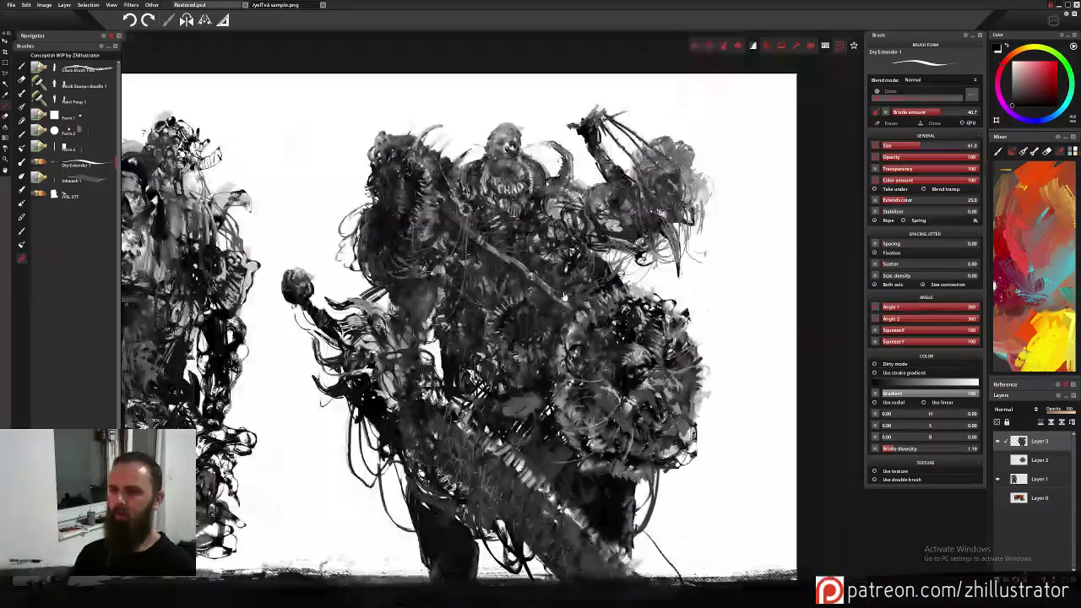
{"action": "left_click_drag", "start_coordinate": [507, 338], "coordinate": [505, 289]}
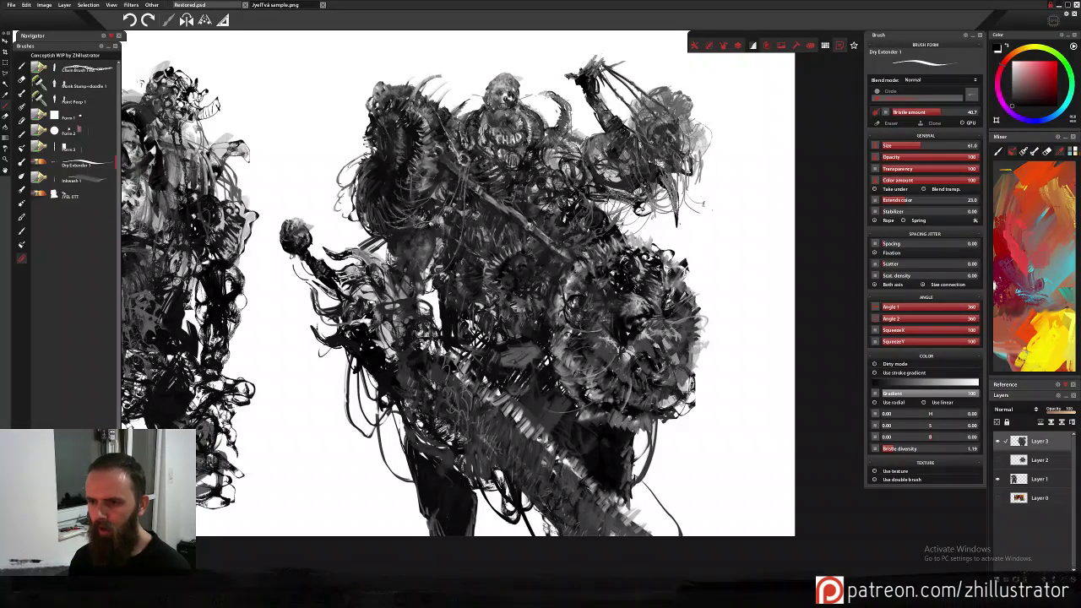
{"action": "left_click", "coordinate": [633, 340], "text": "alt"}
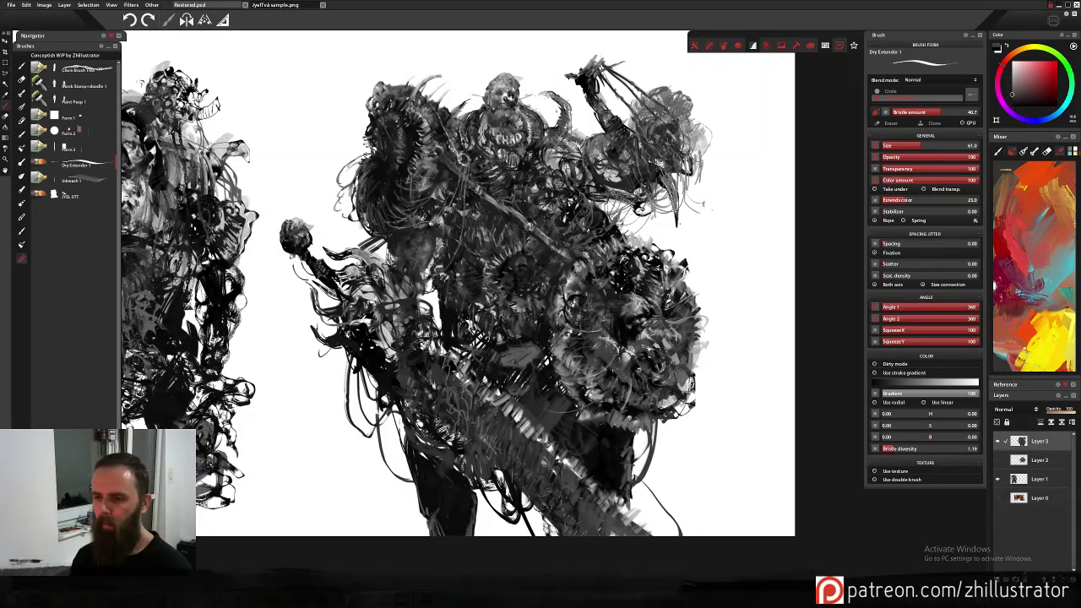
Paint broad lighter grey diagonal strokes across the round form beside the small face, and choose the JYEL ETT brush.
{"action": "left_click_drag", "start_coordinate": [647, 352], "coordinate": [659, 339]}
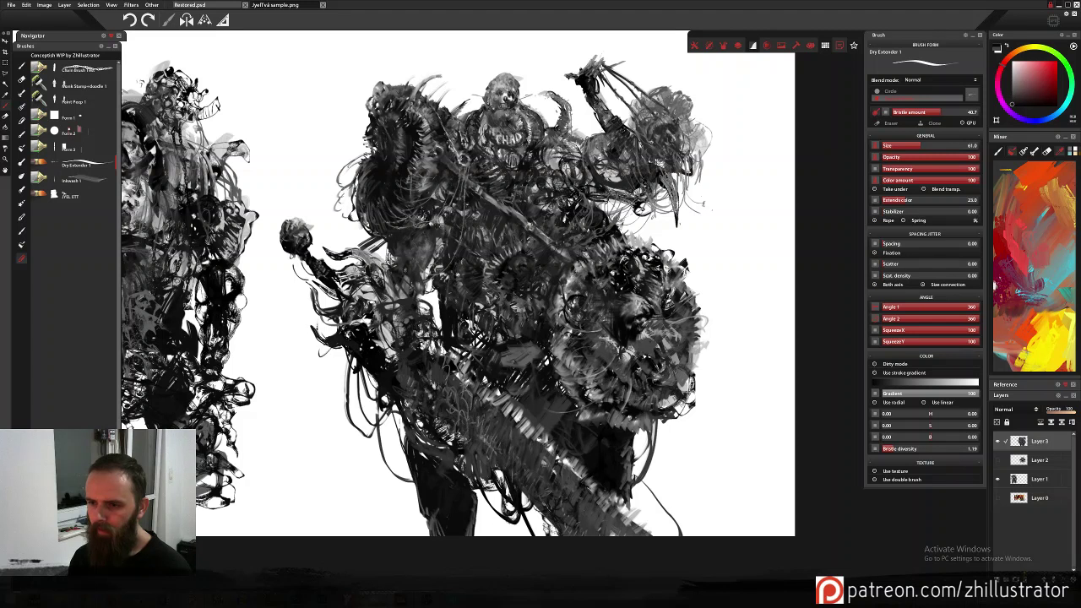
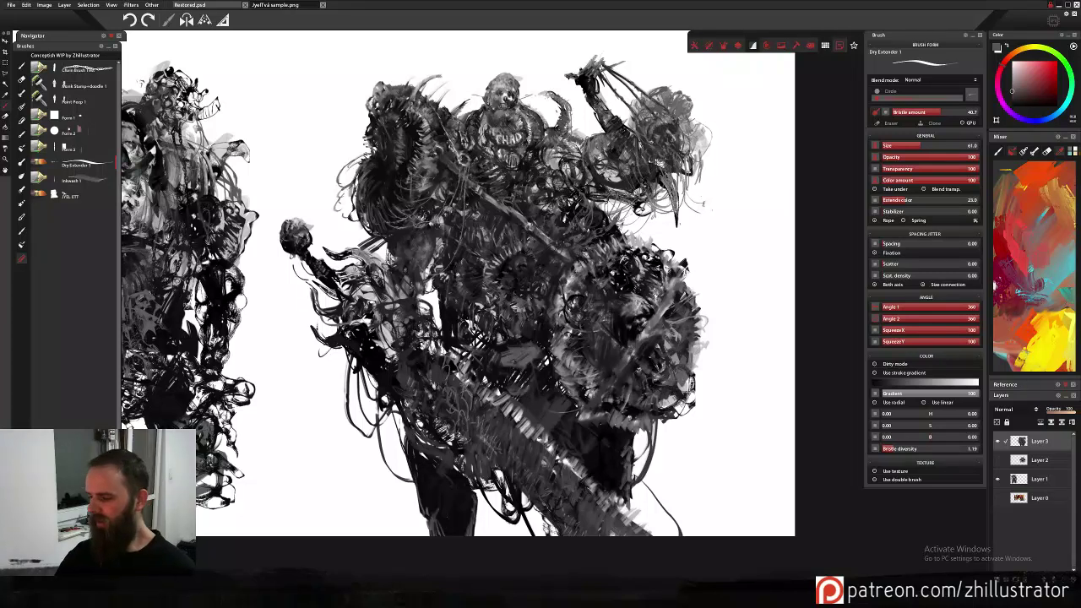
{"action": "scroll", "coordinate": [652, 296], "scroll_direction": "up", "scroll_amount": 5}
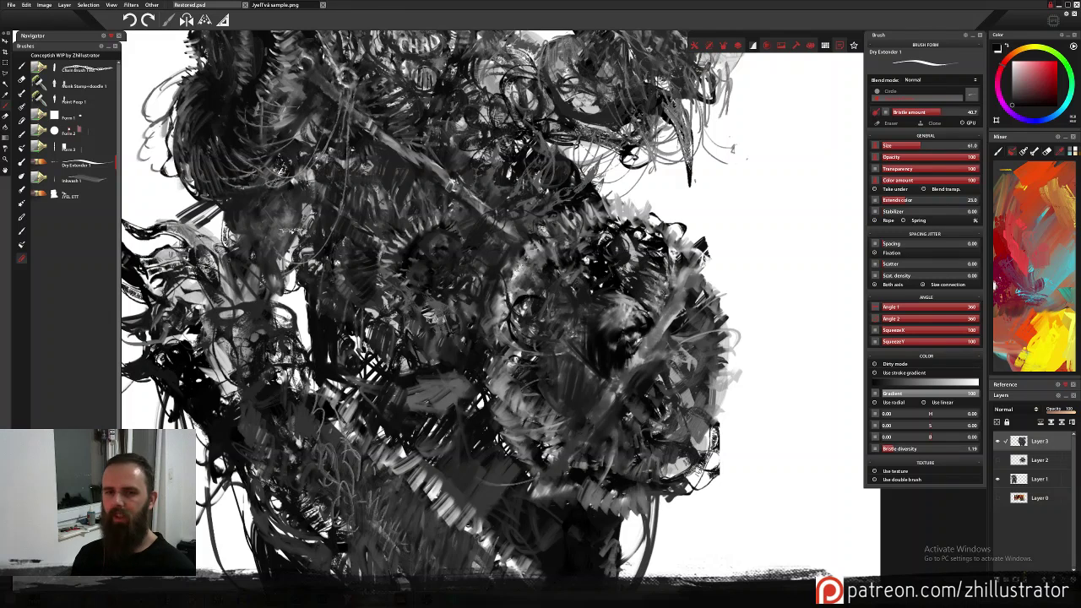
{"action": "left_click", "coordinate": [67, 196]}
Try stamping textured marks over the round form and its small face with greys sampled around it.
{"action": "mouse_move", "coordinate": [600, 254]}
{"action": "left_mouse_down"}
{"action": "mouse_move", "coordinate": [595, 298]}
{"action": "mouse_move", "coordinate": [589, 369]}
{"action": "left_mouse_up"}
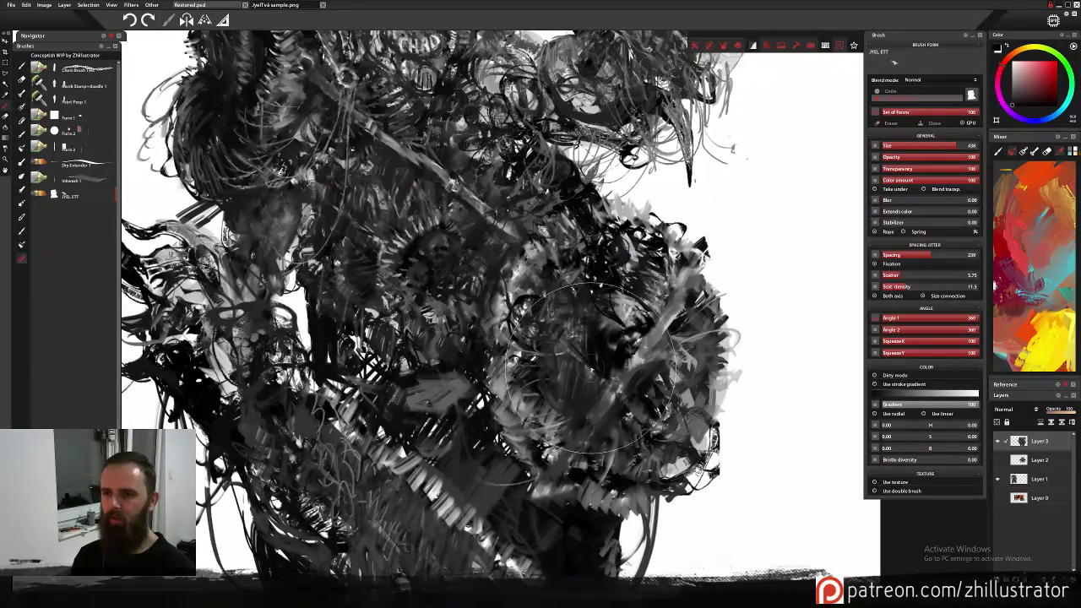
{"action": "left_click", "coordinate": [639, 264], "text": "alt"}
{"action": "mouse_move", "coordinate": [635, 274]}
{"action": "left_mouse_down"}
{"action": "mouse_move", "coordinate": [606, 368]}
{"action": "mouse_move", "coordinate": [620, 317]}
{"action": "mouse_move", "coordinate": [625, 337]}
{"action": "mouse_move", "coordinate": [629, 312]}
{"action": "mouse_move", "coordinate": [683, 275]}
{"action": "mouse_move", "coordinate": [629, 321]}
{"action": "left_mouse_up"}
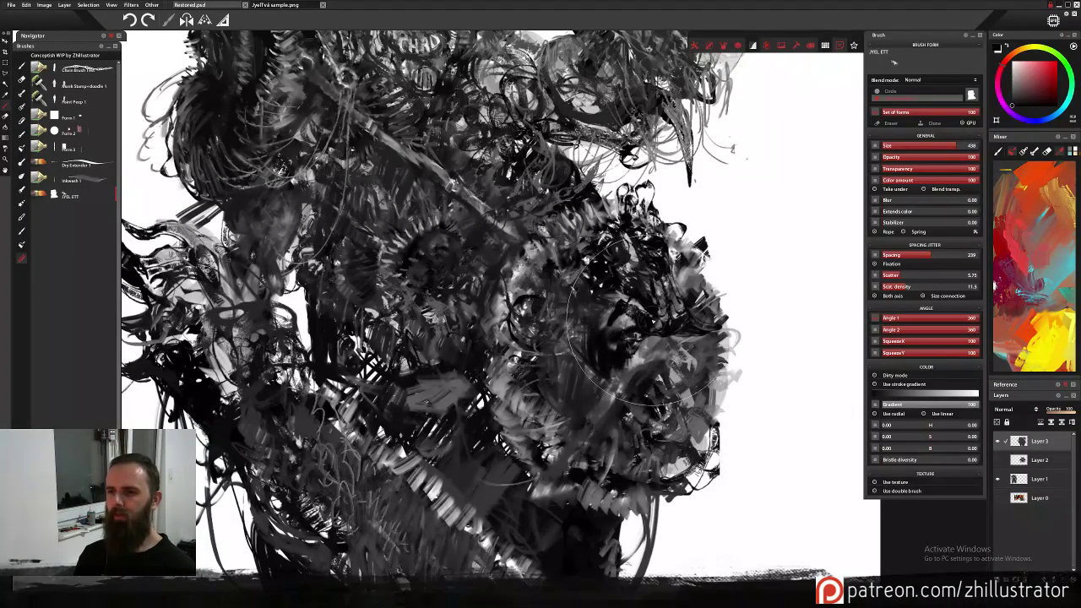
{"action": "key", "text": "ctrl+z"}
{"action": "left_click", "coordinate": [701, 254], "text": "alt"}
{"action": "mouse_move", "coordinate": [683, 270]}
{"action": "left_mouse_down"}
{"action": "mouse_move", "coordinate": [673, 290]}
{"action": "mouse_move", "coordinate": [701, 282]}
{"action": "left_mouse_up"}
{"action": "key", "text": "ctrl+z"}
{"action": "key", "text": "ctrl+z"}
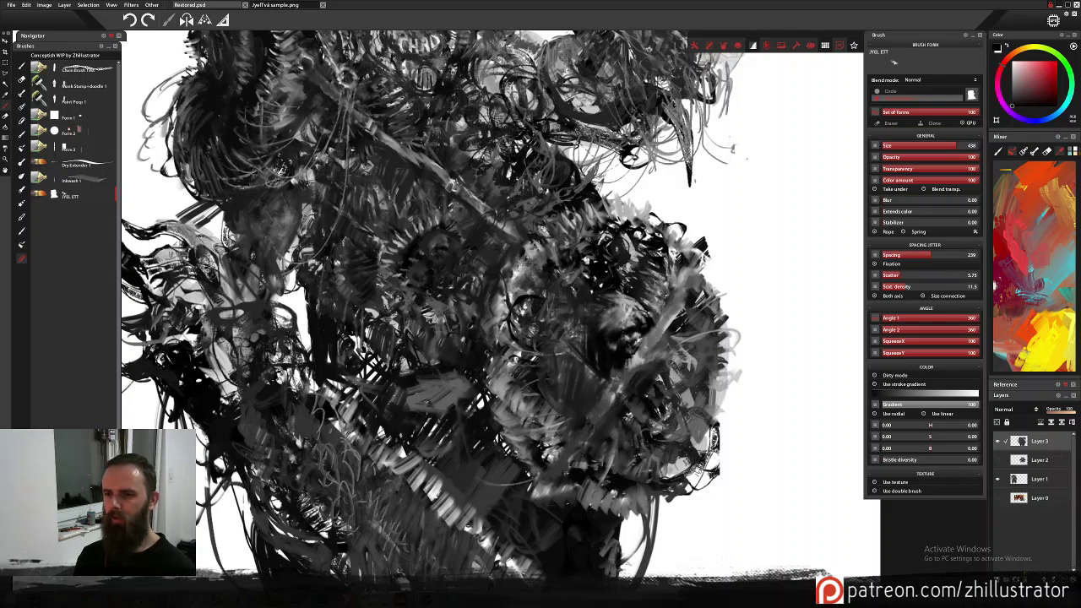
{"action": "left_click", "coordinate": [651, 366], "text": "alt"}
{"action": "mouse_move", "coordinate": [642, 369]}
{"action": "left_mouse_down"}
{"action": "mouse_move", "coordinate": [667, 361]}
{"action": "mouse_move", "coordinate": [642, 415]}
{"action": "mouse_move", "coordinate": [607, 419]}
{"action": "mouse_move", "coordinate": [646, 498]}
{"action": "mouse_move", "coordinate": [574, 490]}
{"action": "mouse_move", "coordinate": [571, 404]}
{"action": "mouse_move", "coordinate": [582, 389]}
{"action": "mouse_move", "coordinate": [628, 384]}
{"action": "mouse_move", "coordinate": [667, 363]}
{"action": "mouse_move", "coordinate": [633, 444]}
{"action": "mouse_move", "coordinate": [682, 368]}
{"action": "mouse_move", "coordinate": [657, 414]}
{"action": "mouse_move", "coordinate": [676, 363]}
{"action": "mouse_move", "coordinate": [663, 370]}
{"action": "mouse_move", "coordinate": [651, 413]}
{"action": "mouse_move", "coordinate": [690, 367]}
{"action": "mouse_move", "coordinate": [667, 367]}
{"action": "mouse_move", "coordinate": [611, 473]}
{"action": "mouse_move", "coordinate": [574, 435]}
{"action": "mouse_move", "coordinate": [614, 452]}
{"action": "mouse_move", "coordinate": [623, 433]}
{"action": "mouse_move", "coordinate": [701, 435]}
{"action": "mouse_move", "coordinate": [642, 463]}
{"action": "mouse_move", "coordinate": [674, 395]}
{"action": "mouse_move", "coordinate": [696, 414]}
{"action": "mouse_move", "coordinate": [616, 523]}
{"action": "mouse_move", "coordinate": [605, 338]}
{"action": "mouse_move", "coordinate": [655, 341]}
{"action": "mouse_move", "coordinate": [674, 363]}
{"action": "mouse_move", "coordinate": [661, 420]}
{"action": "mouse_move", "coordinate": [634, 461]}
{"action": "mouse_move", "coordinate": [652, 258]}
{"action": "mouse_move", "coordinate": [635, 290]}
{"action": "mouse_move", "coordinate": [613, 267]}
{"action": "left_mouse_up"}
{"action": "key", "text": "ctrl+z"}
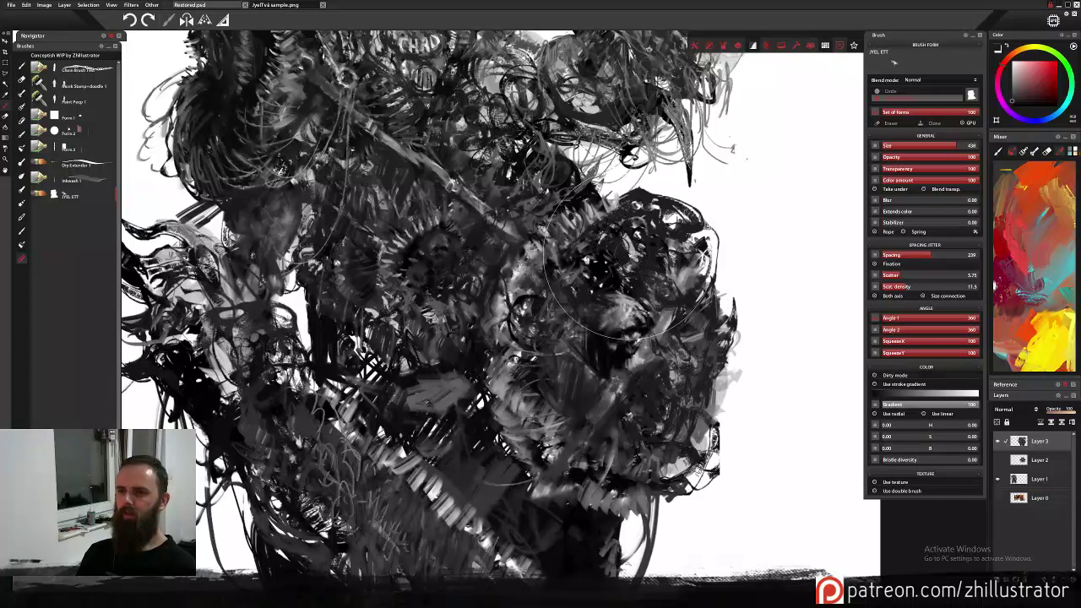
{"action": "key", "text": "ctrl+z"}
{"action": "key", "text": "ctrl+z"}
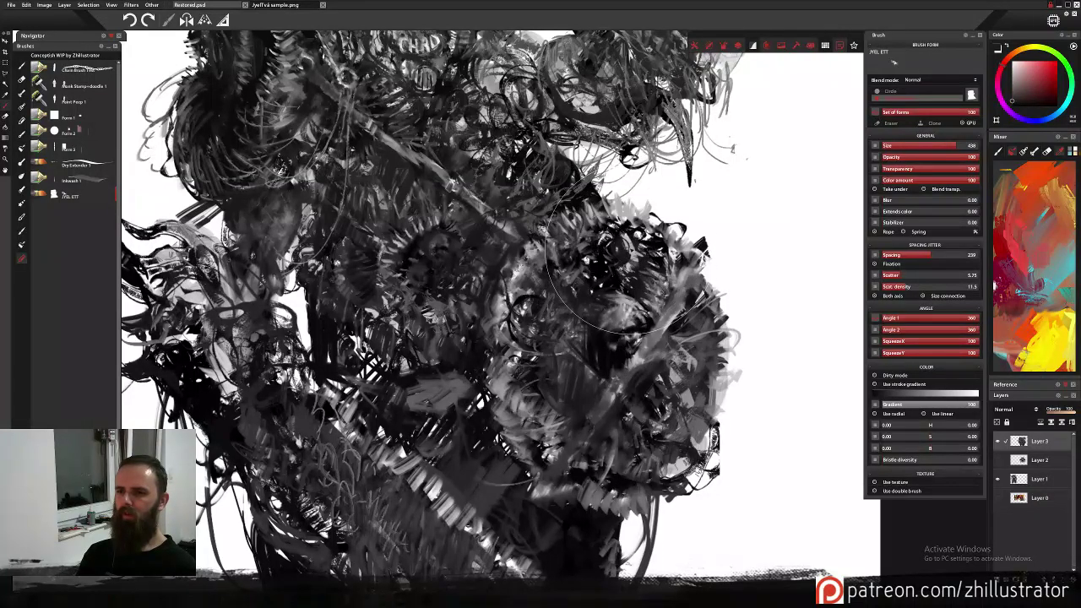
Stamp dark textured JYEL ETT marks over the round form's right edge and the area below the small face.
{"action": "mouse_move", "coordinate": [680, 300]}
{"action": "left_mouse_down"}
{"action": "mouse_move", "coordinate": [686, 331]}
{"action": "mouse_move", "coordinate": [669, 282]}
{"action": "mouse_move", "coordinate": [638, 261]}
{"action": "mouse_move", "coordinate": [625, 279]}
{"action": "mouse_move", "coordinate": [633, 283]}
{"action": "mouse_move", "coordinate": [650, 245]}
{"action": "mouse_move", "coordinate": [632, 252]}
{"action": "mouse_move", "coordinate": [667, 243]}
{"action": "mouse_move", "coordinate": [616, 287]}
{"action": "left_mouse_up"}
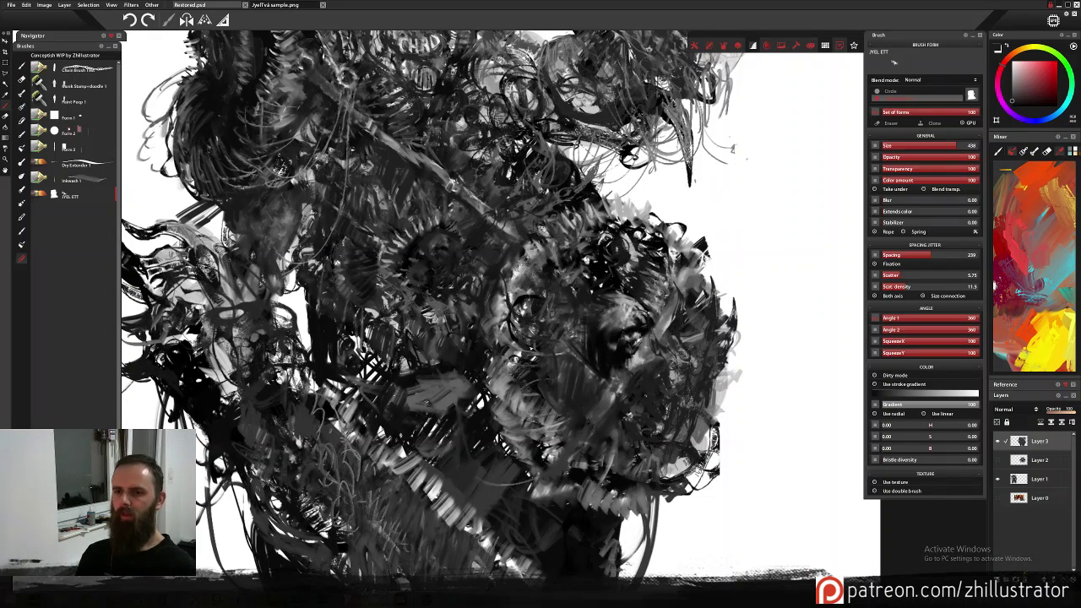
{"action": "left_click", "coordinate": [544, 403]}
{"action": "key", "text": "ctrl+z"}
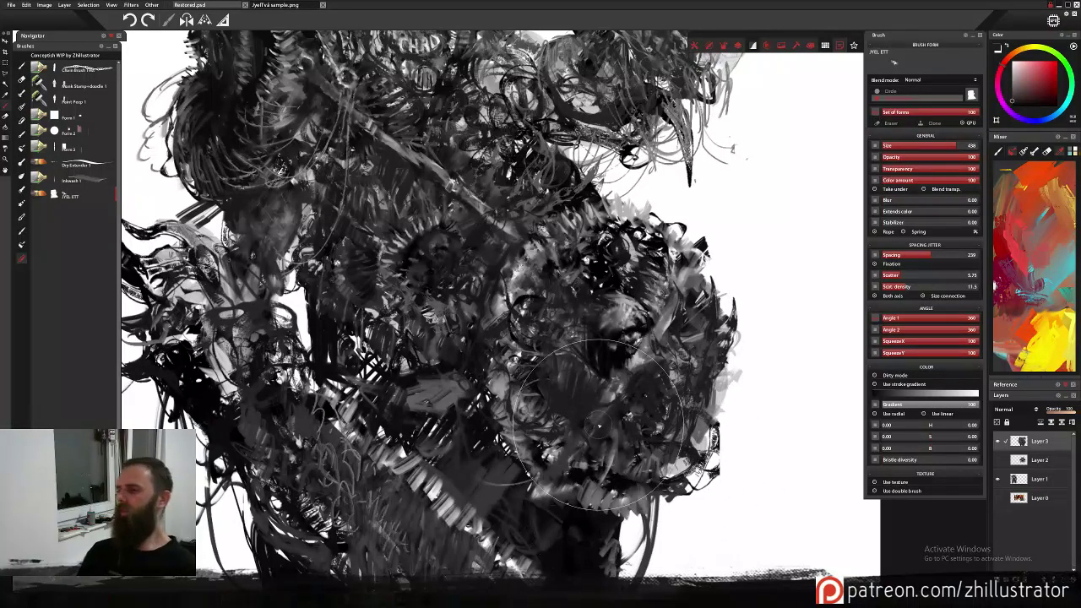
{"action": "scroll", "coordinate": [598, 425], "scroll_direction": "down", "scroll_amount": 1}
{"action": "scroll", "coordinate": [598, 425], "scroll_direction": "down", "scroll_amount": 2}
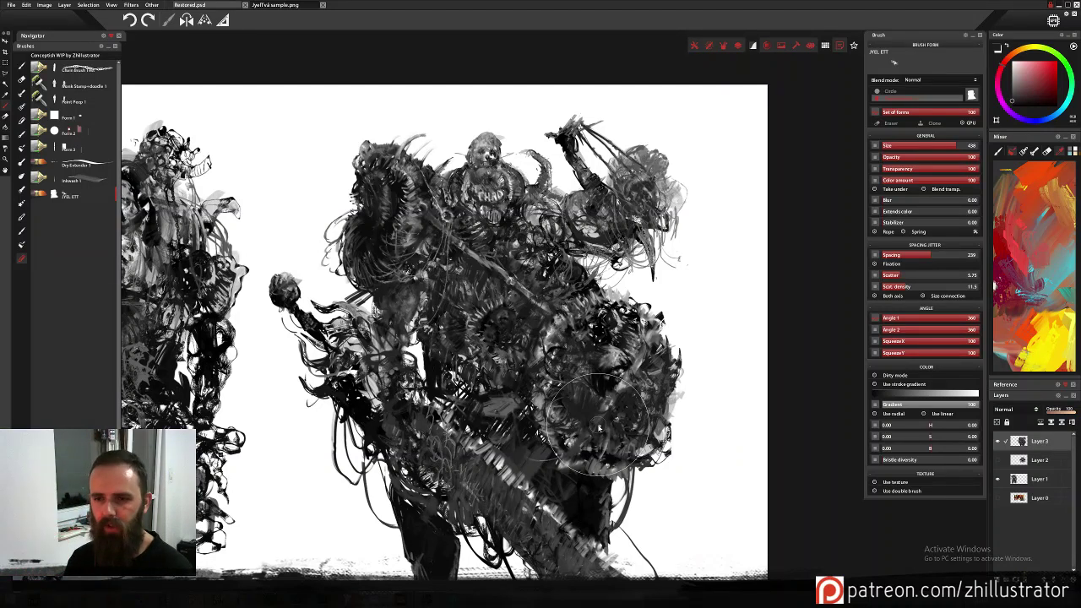
Start saving the painting under a new name and browse to the Patreon folder on the Samsung SSD drive.
{"action": "key", "text": "ctrl+shift+s"}
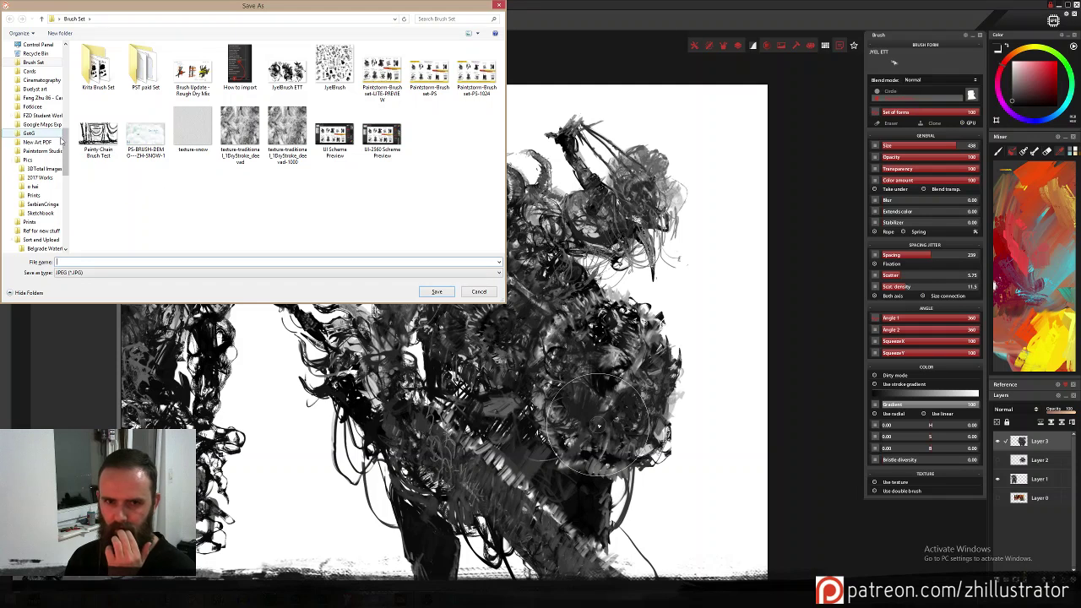
{"action": "scroll", "coordinate": [69, 158], "scroll_direction": "up", "scroll_amount": 10}
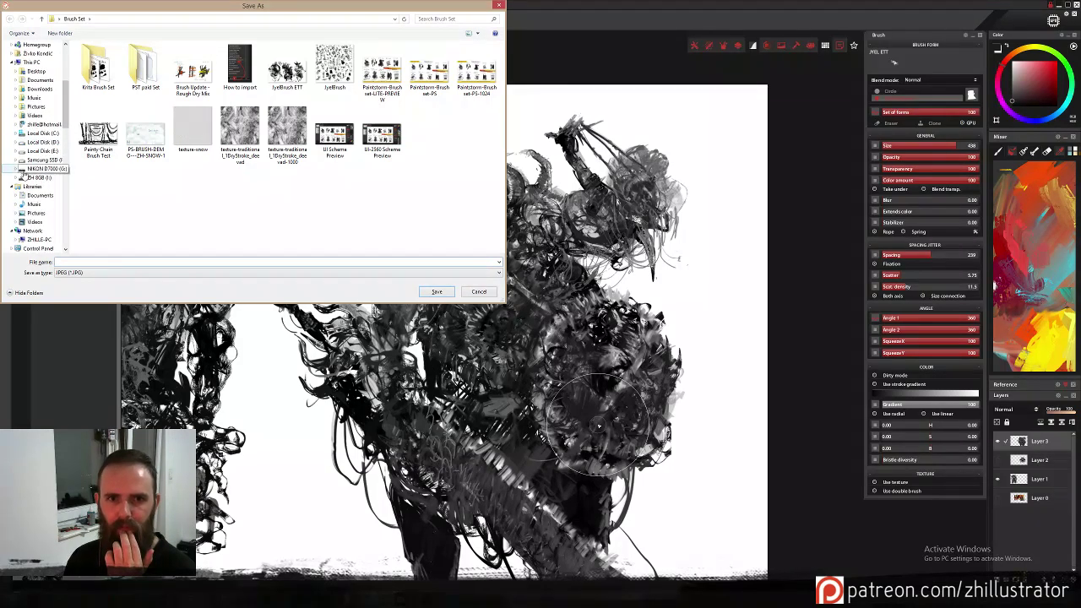
{"action": "left_click", "coordinate": [17, 161]}
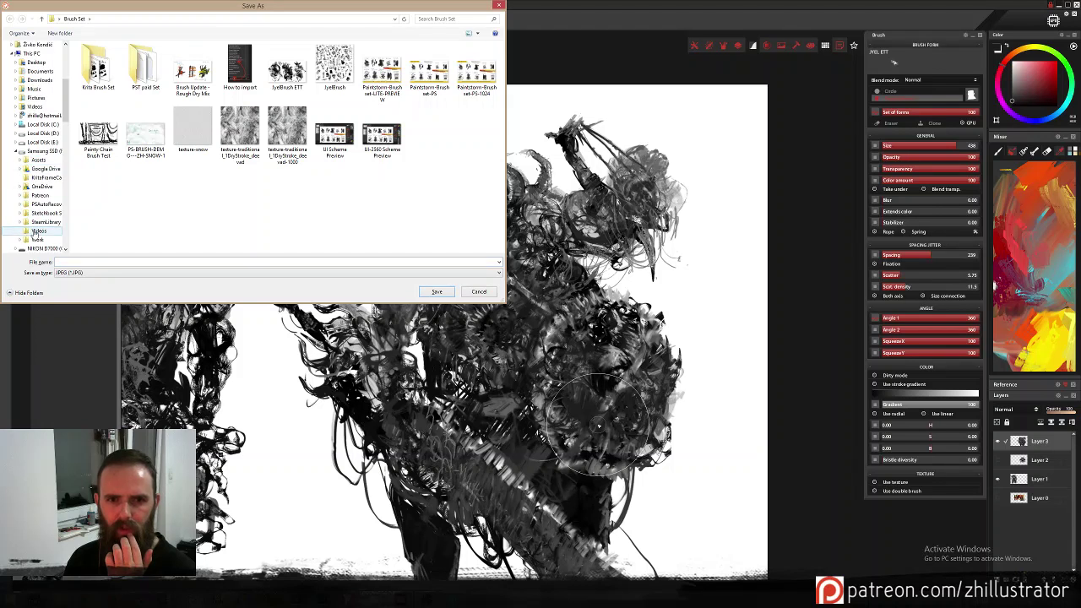
{"action": "left_click", "coordinate": [39, 195]}
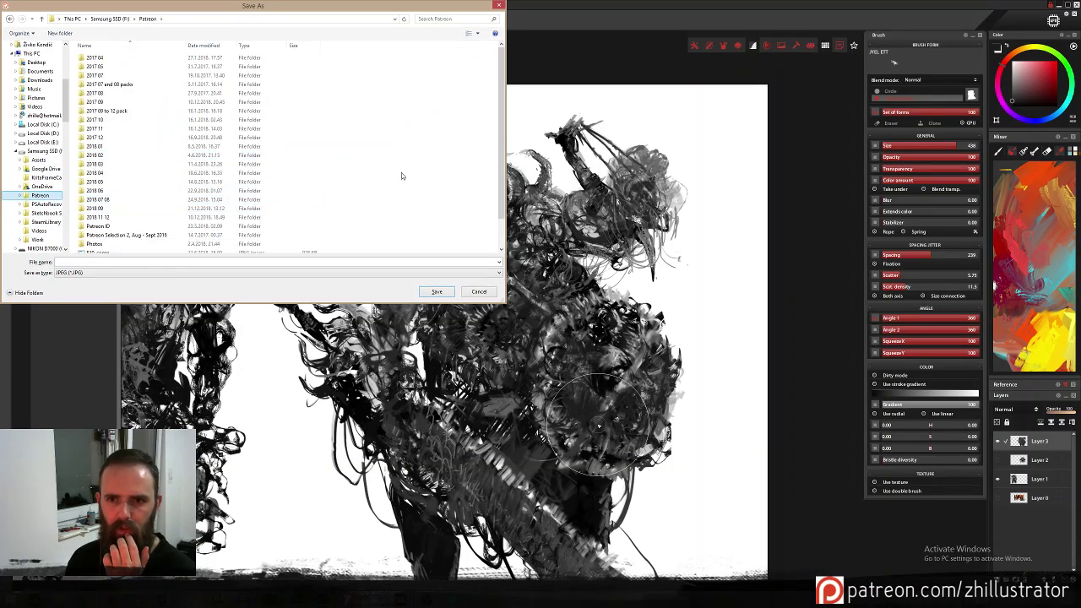
Create a folder named 2019 01 inside Patreon and save the painting there as the JPEG file Chad.
{"action": "right_click", "coordinate": [409, 211]}
{"action": "left_click", "coordinate": [405, 205]}
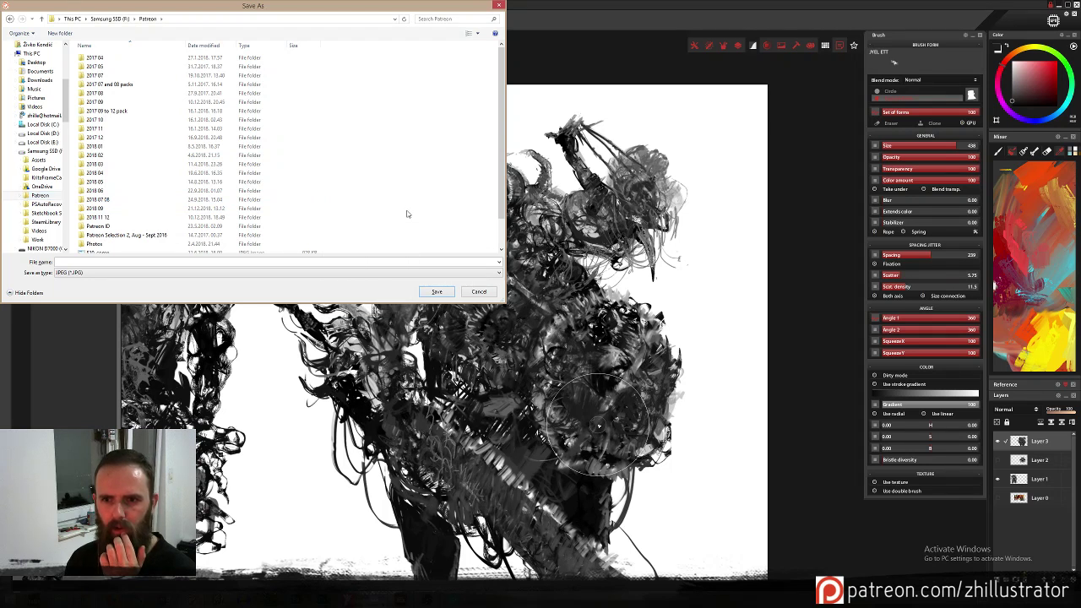
{"action": "right_click", "coordinate": [406, 205]}
{"action": "mouse_move", "coordinate": [341, 297]}
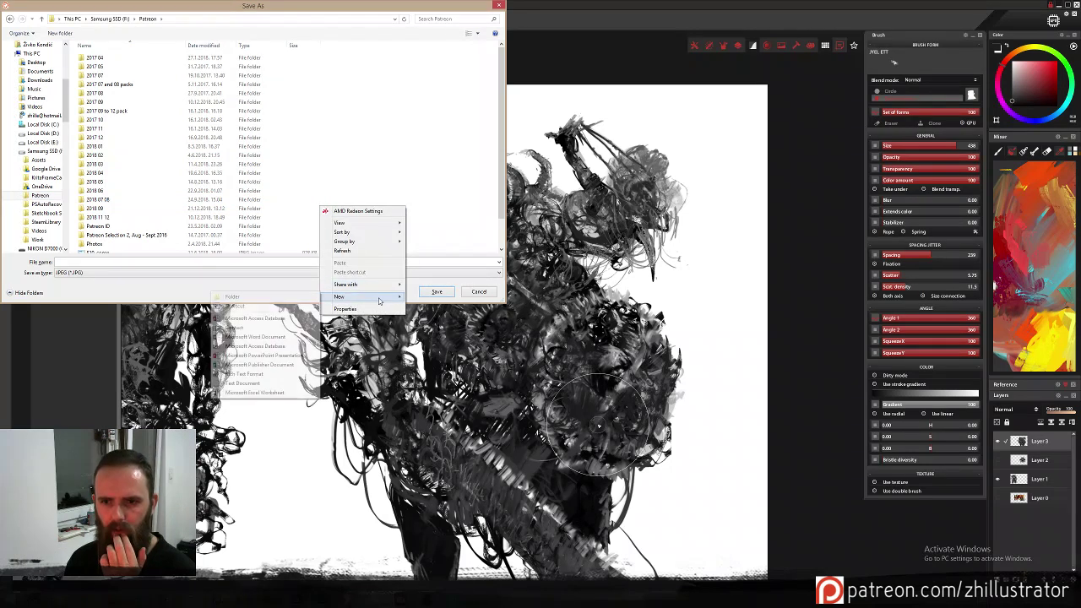
{"action": "left_click", "coordinate": [298, 299]}
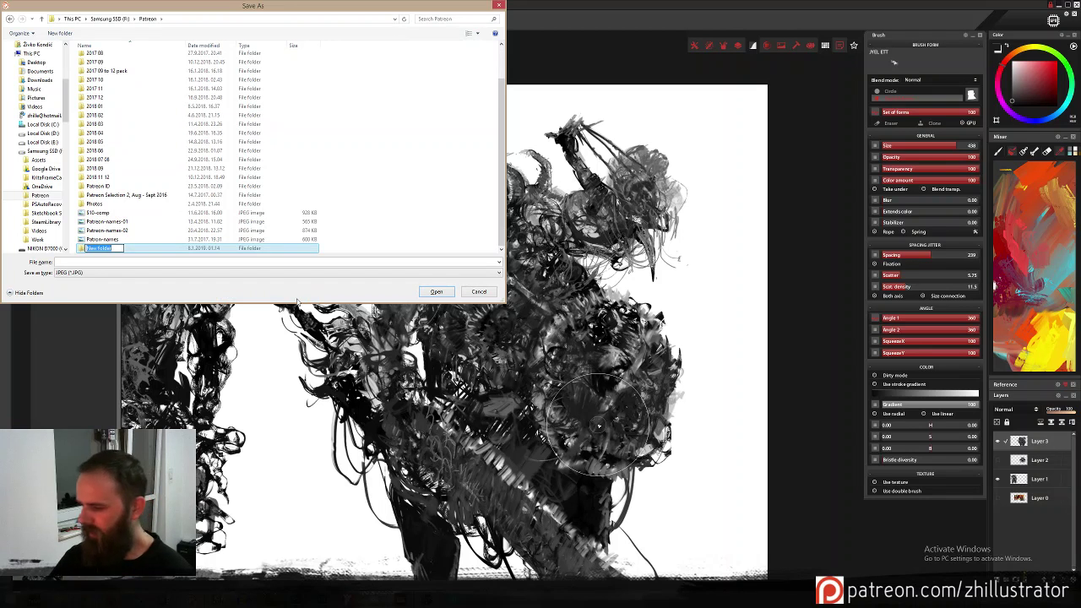
{"action": "type", "text": "2"}
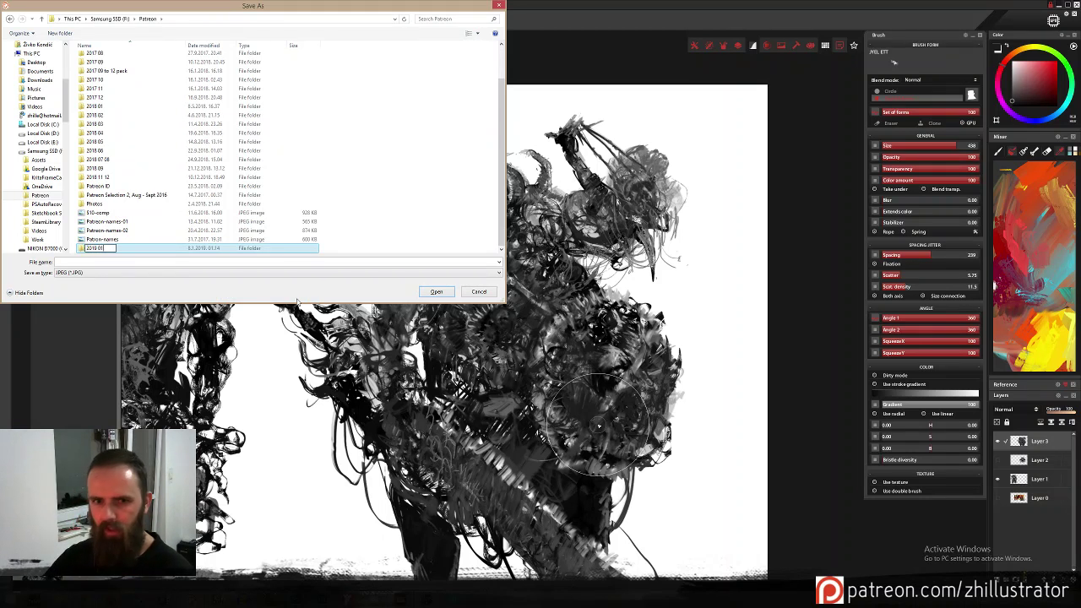
{"action": "type", "text": "019 01"}
{"action": "key", "text": "Return"}
{"action": "key", "text": "Return"}
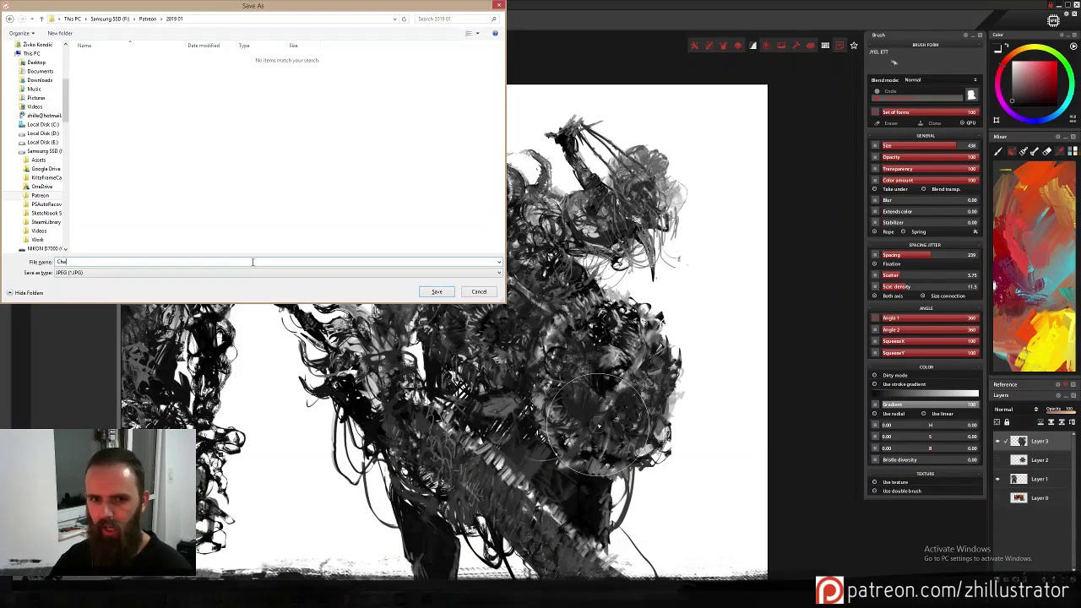
{"action": "key", "text": "Return"}
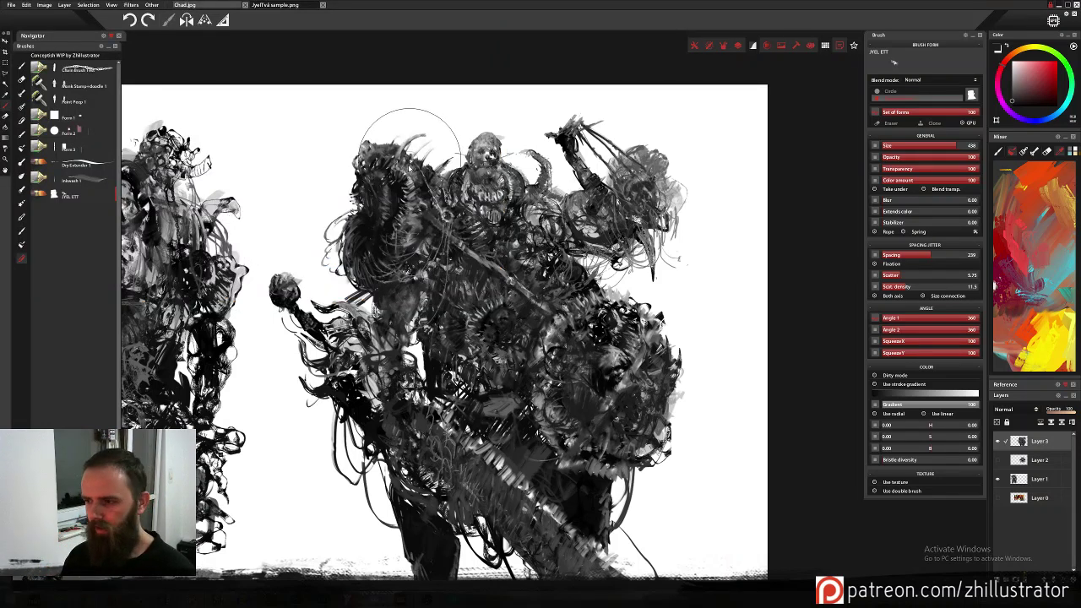
Save the layered painting in the 2019 01 folder as a Photoshop PSD file named Chad.
{"action": "key", "text": "ctrl+shift+s"}
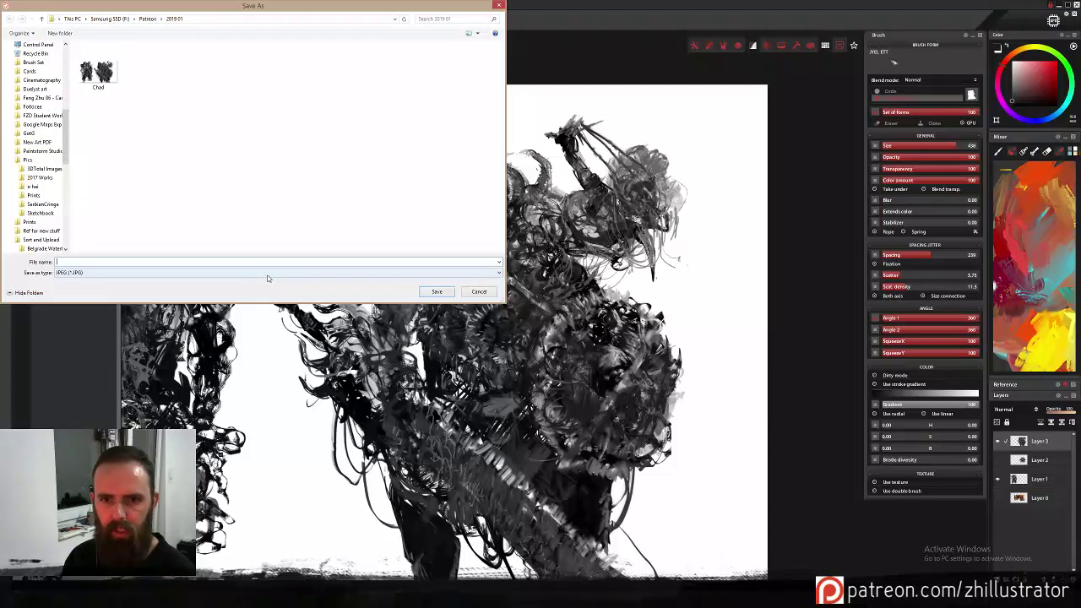
{"action": "left_click", "coordinate": [268, 278]}
{"action": "left_click", "coordinate": [242, 277]}
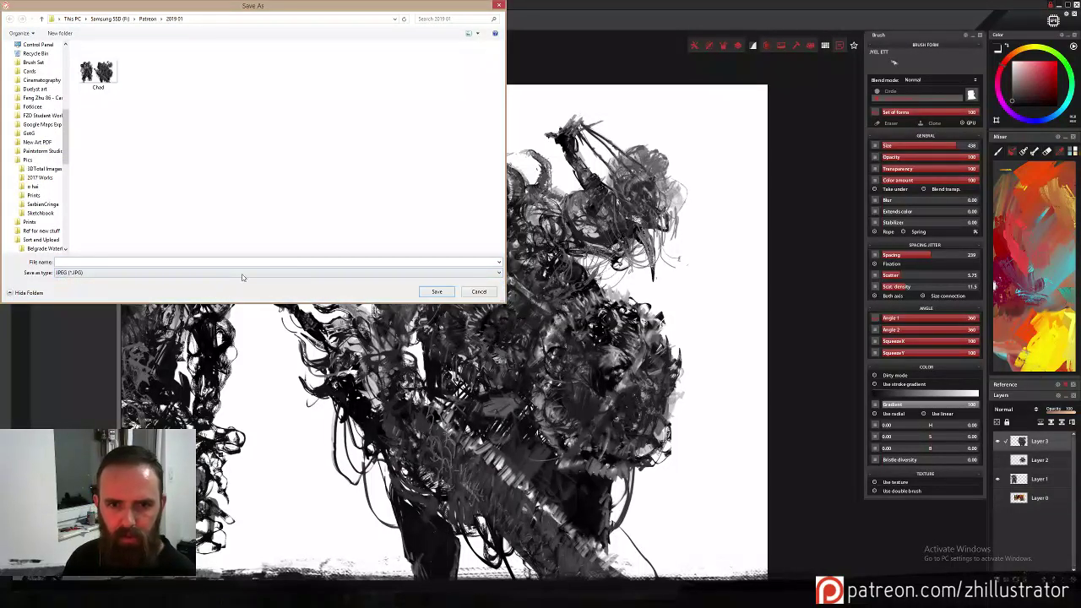
{"action": "left_click", "coordinate": [259, 280]}
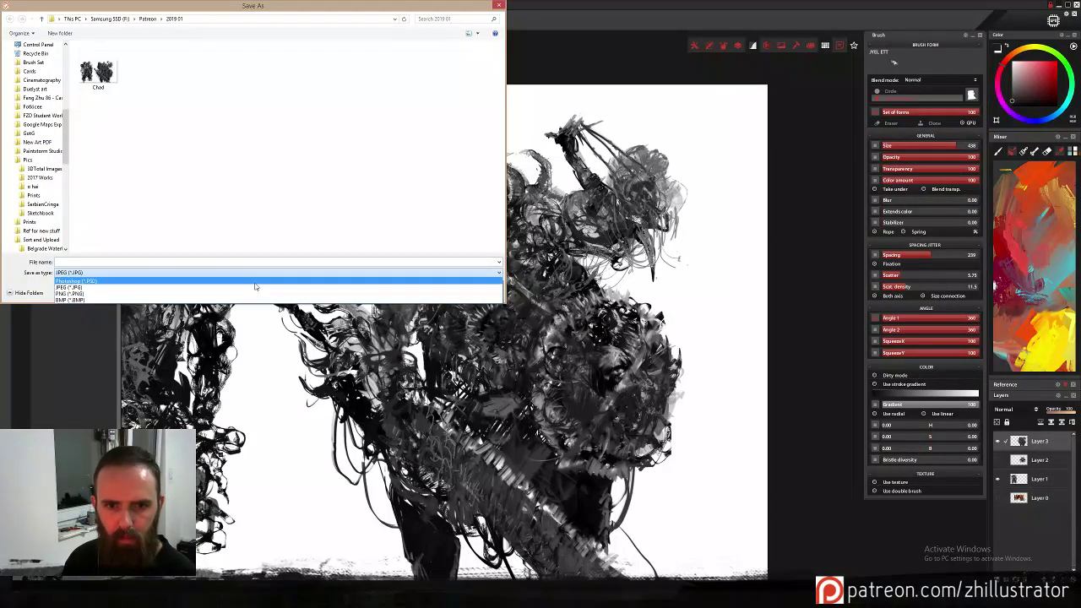
{"action": "left_click", "coordinate": [255, 283]}
{"action": "left_click", "coordinate": [217, 275]}
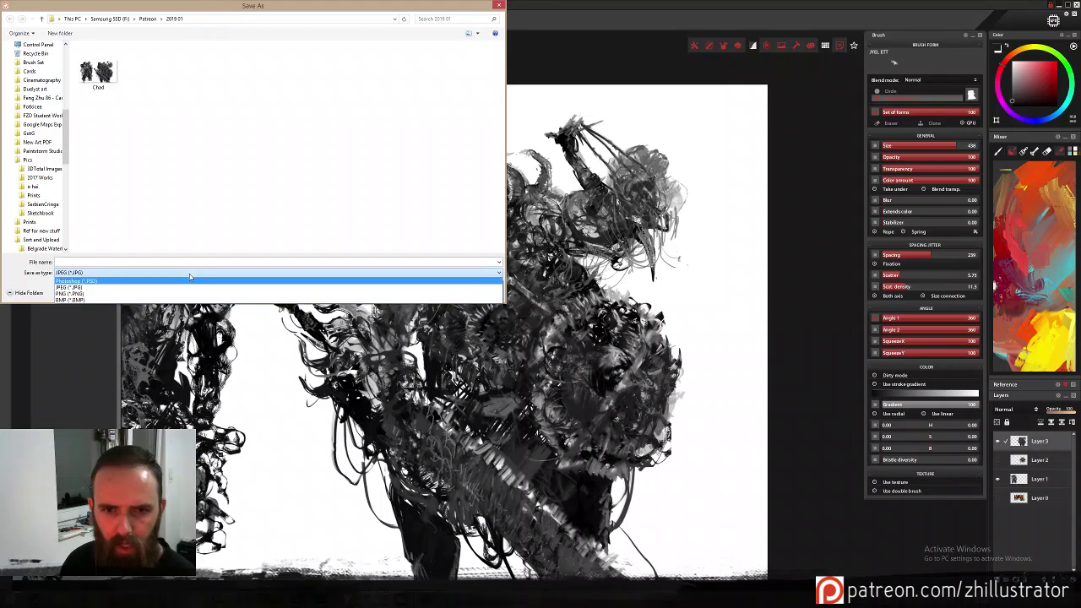
{"action": "left_click", "coordinate": [189, 281]}
{"action": "left_click", "coordinate": [189, 281]}
{"action": "left_click", "coordinate": [189, 269]}
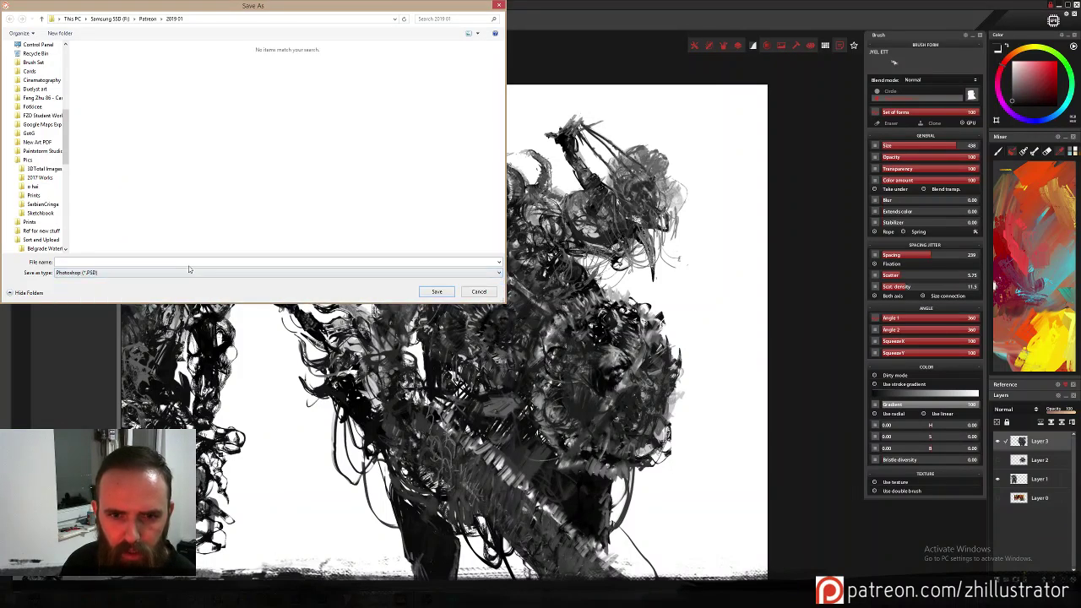
{"action": "left_click", "coordinate": [149, 262]}
{"action": "type", "text": "C"}
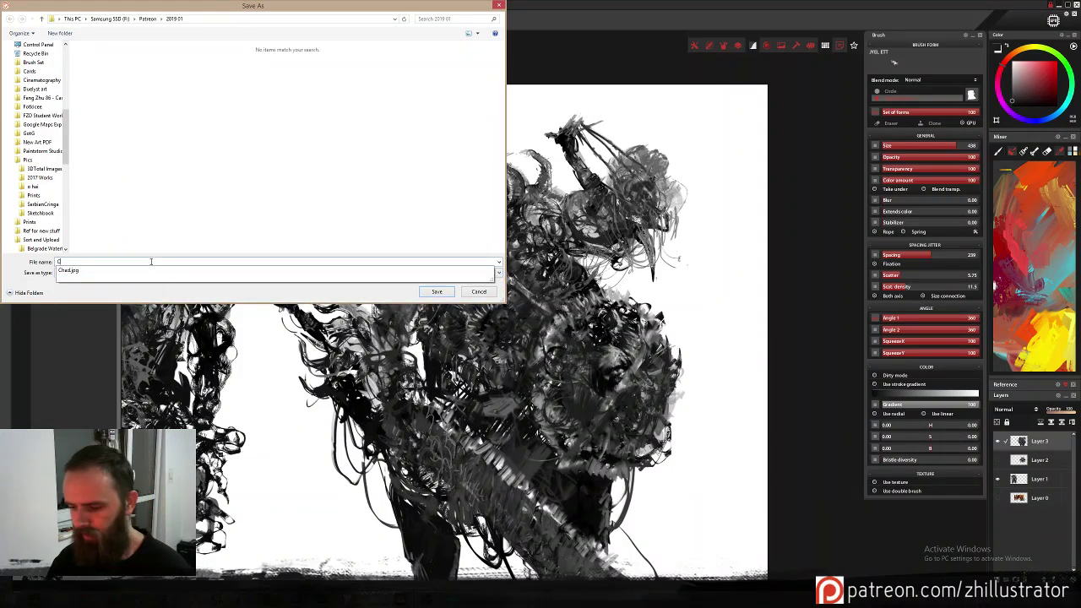
{"action": "type", "text": "had"}
{"action": "key", "text": "Return"}
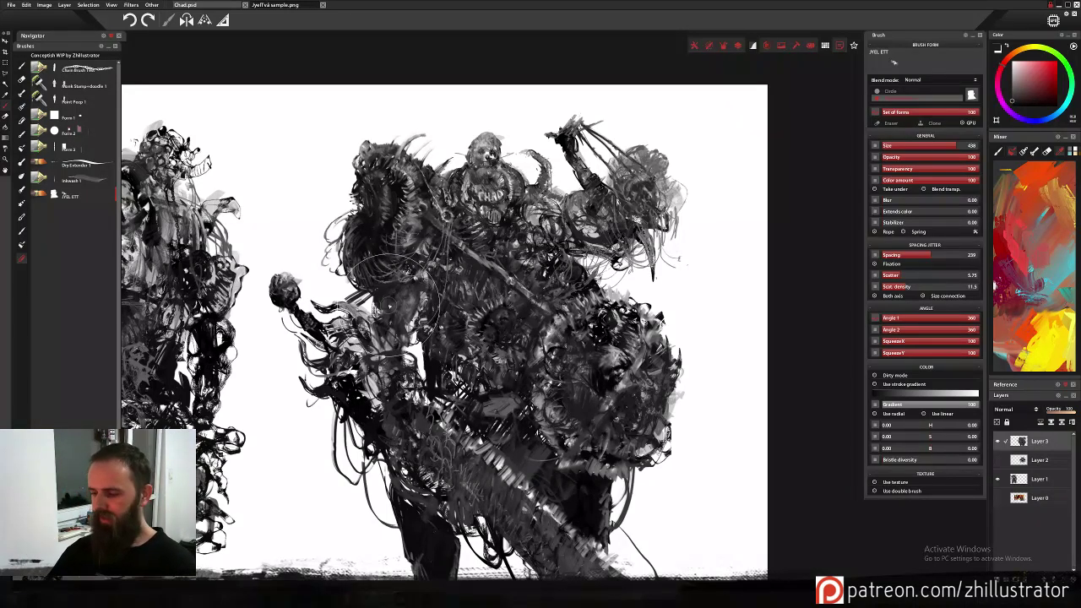
Try single JYEL ETT brush stamps over the monster-headed shoulder and its outer edge, and undo each one.
{"action": "scroll", "coordinate": [393, 291], "scroll_direction": "up", "scroll_amount": 2}
{"action": "scroll", "coordinate": [392, 296], "scroll_direction": "up", "scroll_amount": 2}
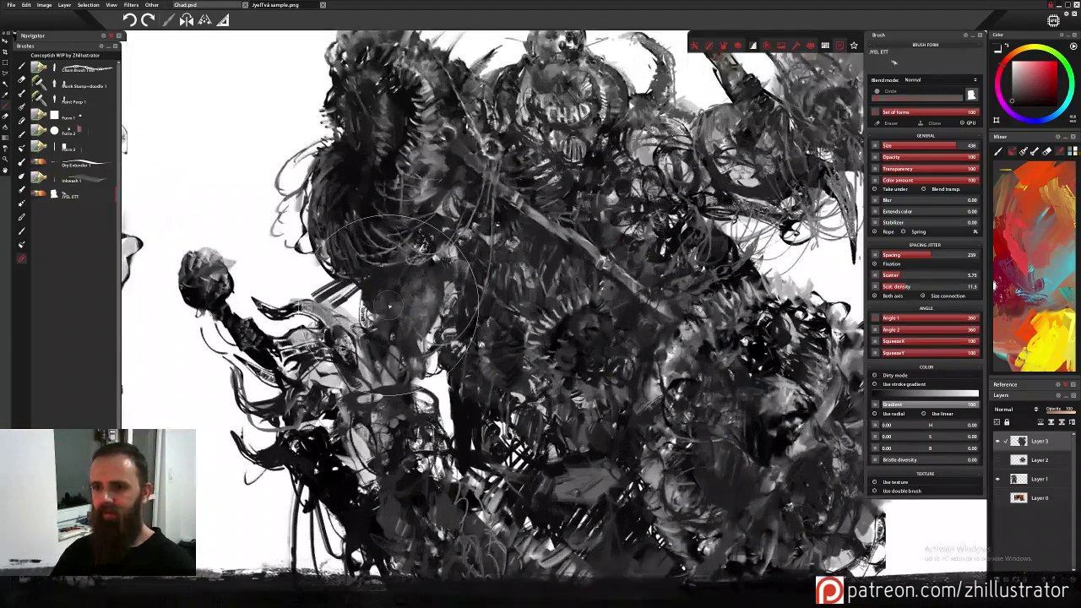
{"action": "scroll", "coordinate": [390, 302], "scroll_direction": "down", "scroll_amount": 2}
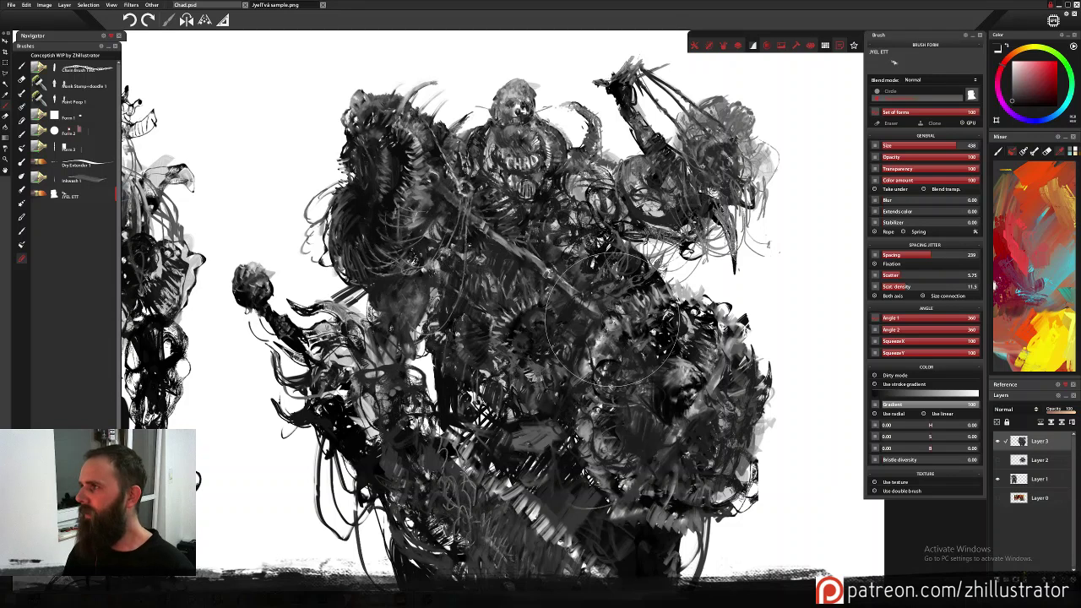
{"action": "key", "text": "m"}
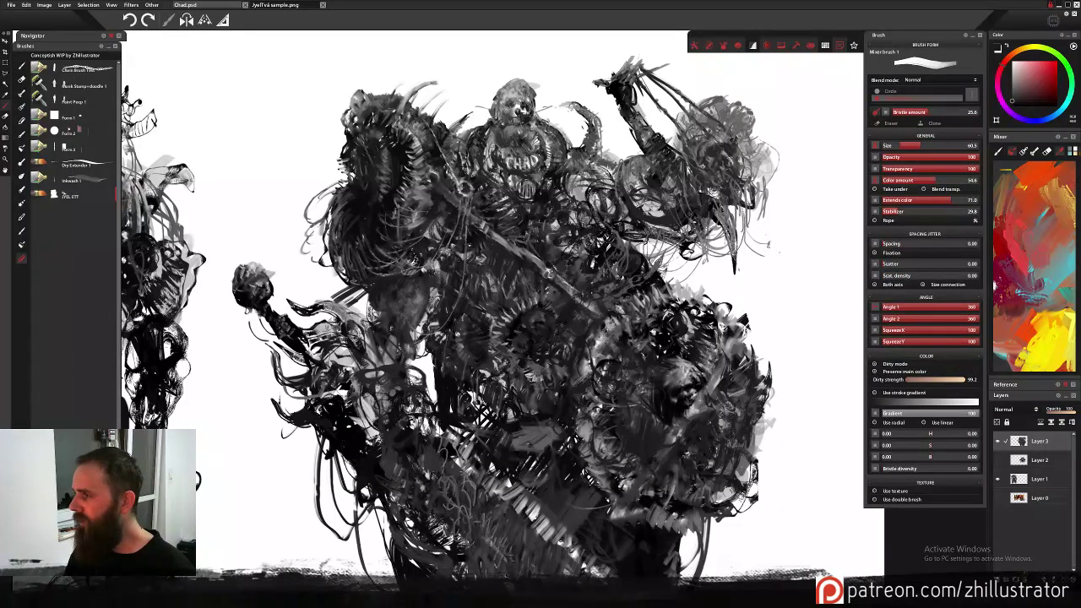
{"action": "key", "text": "b"}
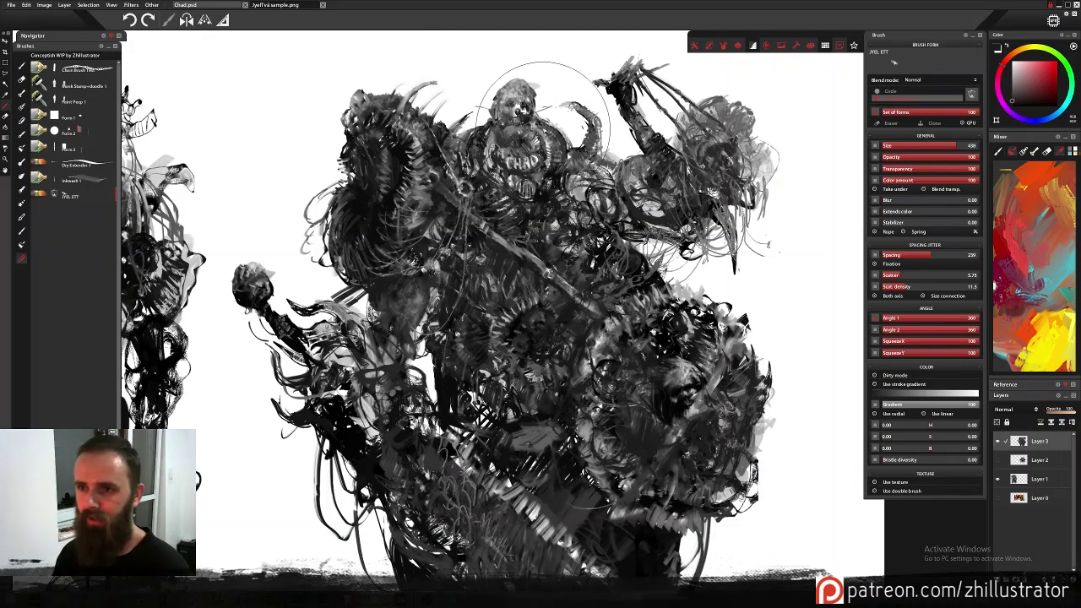
{"action": "mouse_move", "coordinate": [447, 331]}
{"action": "left_mouse_down"}
{"action": "mouse_move", "coordinate": [454, 290]}
{"action": "mouse_move", "coordinate": [448, 305]}
{"action": "left_mouse_up"}
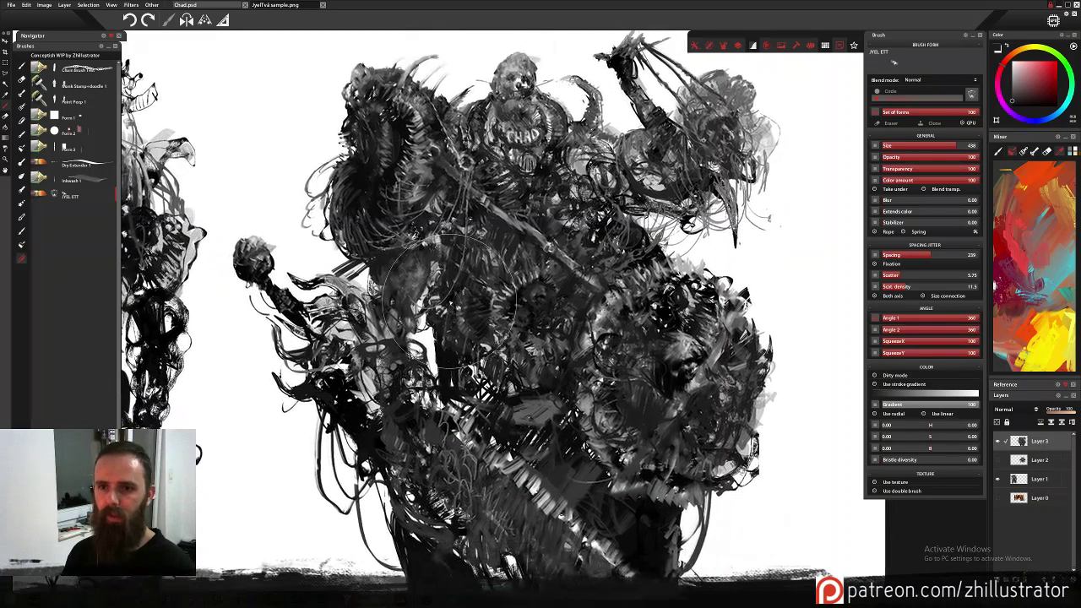
{"action": "left_click", "coordinate": [362, 203]}
{"action": "key", "text": "ctrl+z"}
{"action": "left_click", "coordinate": [359, 199]}
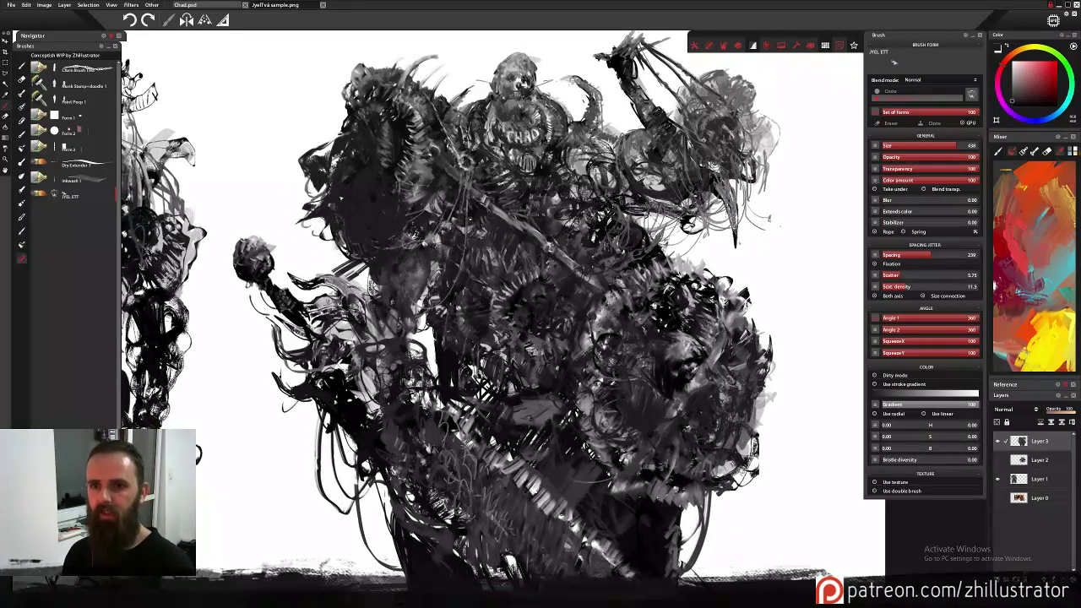
{"action": "key", "text": "ctrl+z"}
{"action": "left_click", "coordinate": [343, 201]}
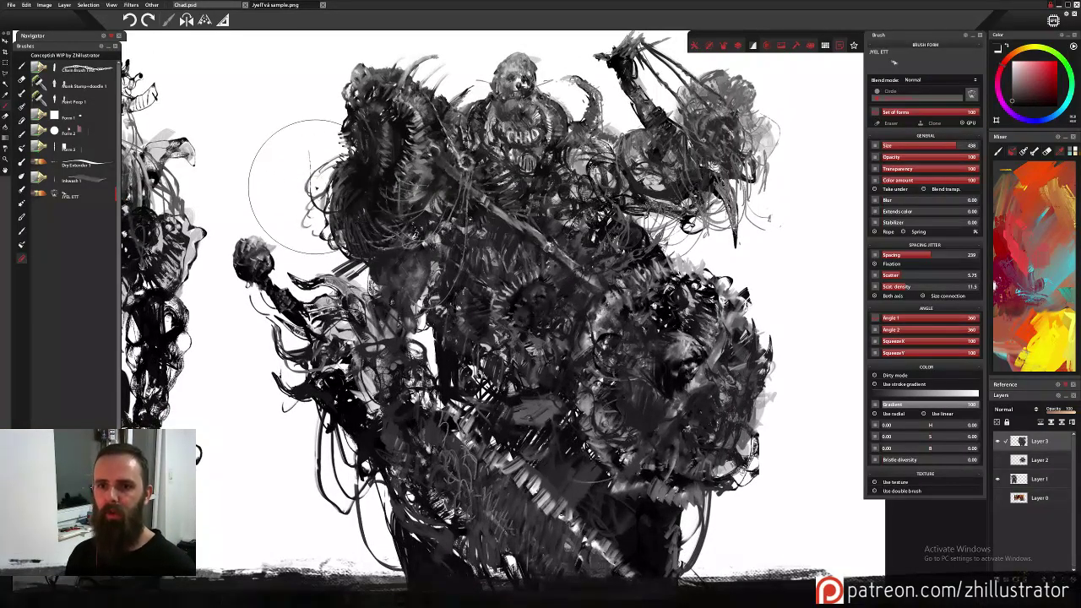
Try black horn-like JYEL ETT stamps extending outward from the monster-headed shoulder, compare with and without them, and undo them.
{"action": "left_click", "coordinate": [288, 154]}
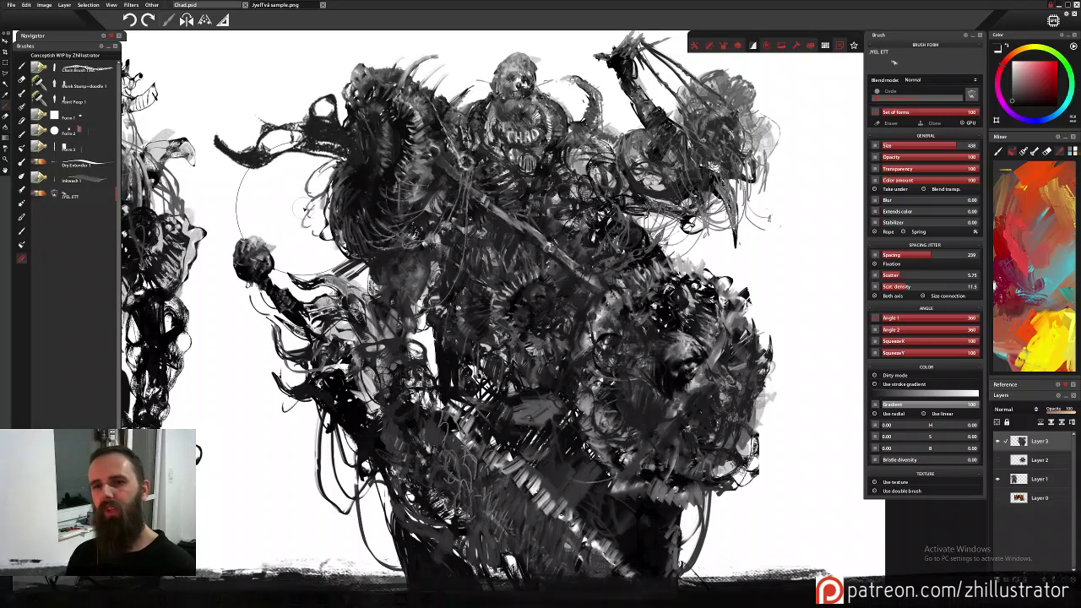
{"action": "mouse_move", "coordinate": [287, 181]}
{"action": "left_mouse_down"}
{"action": "mouse_move", "coordinate": [258, 145]}
{"action": "mouse_move", "coordinate": [254, 173]}
{"action": "mouse_move", "coordinate": [273, 167]}
{"action": "left_mouse_up"}
{"action": "left_click", "coordinate": [253, 145]}
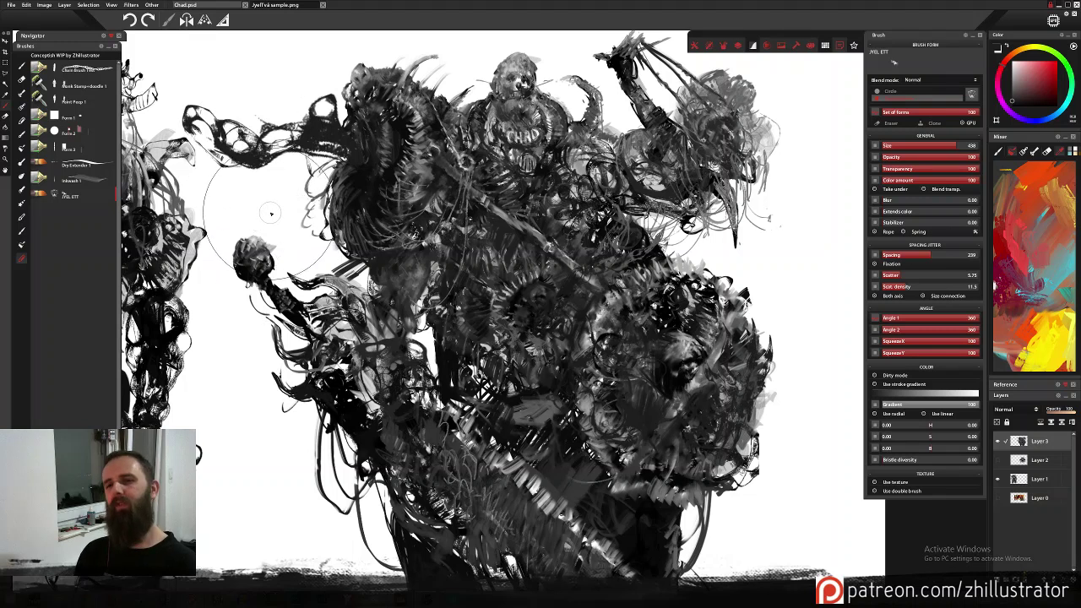
{"action": "key", "text": "ctrl+z"}
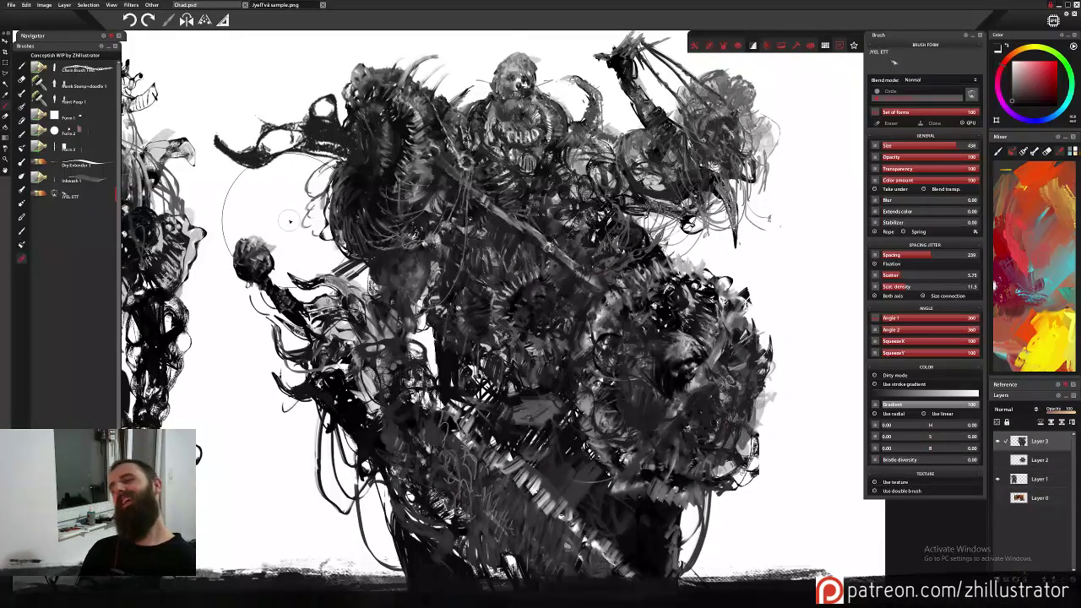
{"action": "key", "text": "ctrl+z"}
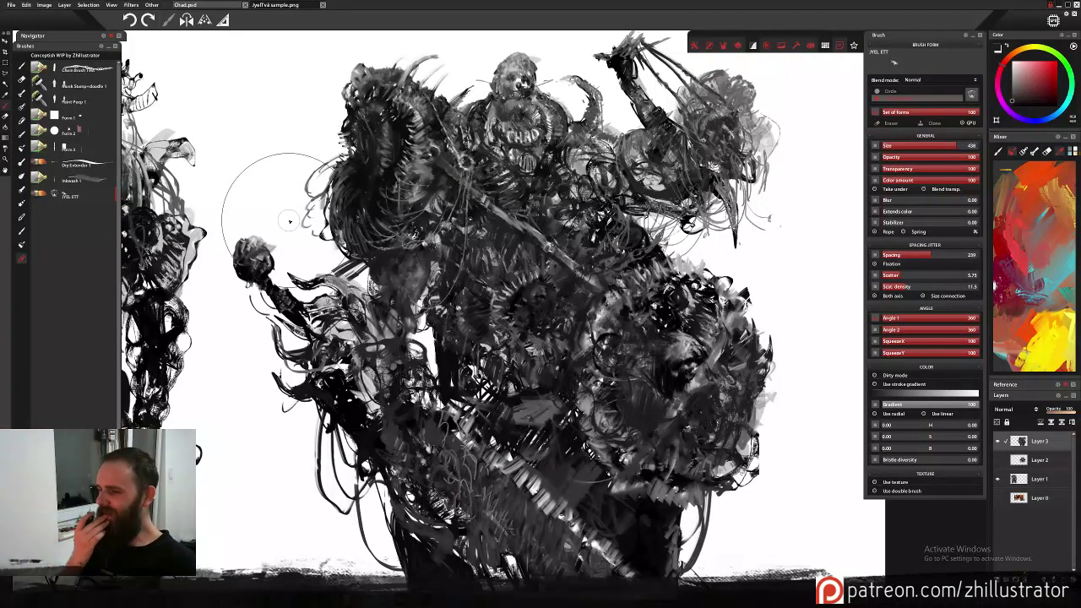
{"action": "key", "text": "ctrl+y"}
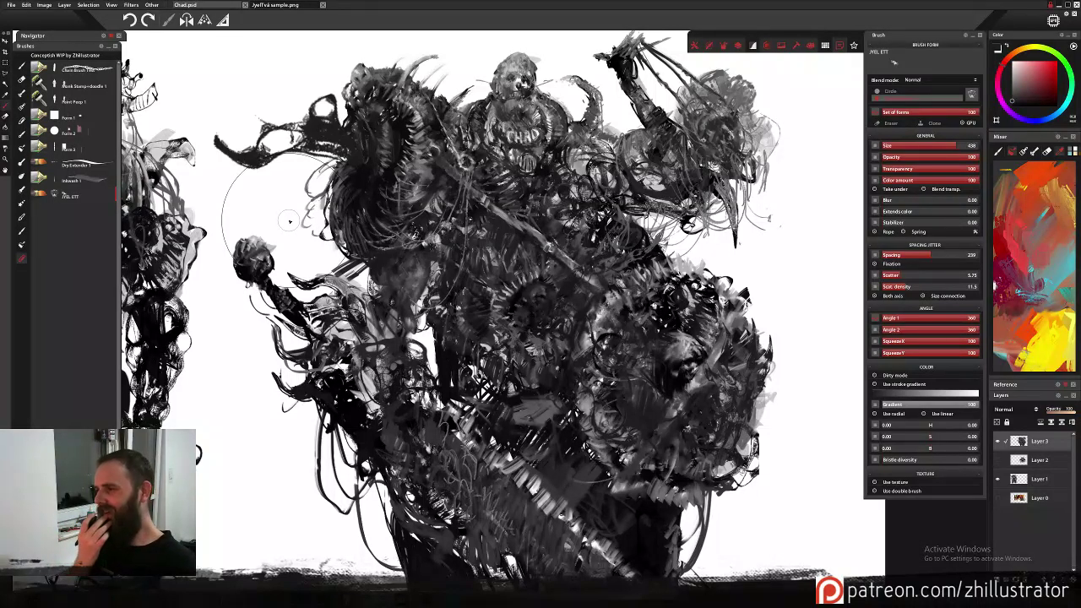
{"action": "key", "text": "ctrl+y"}
{"action": "key", "text": "ctrl+z"}
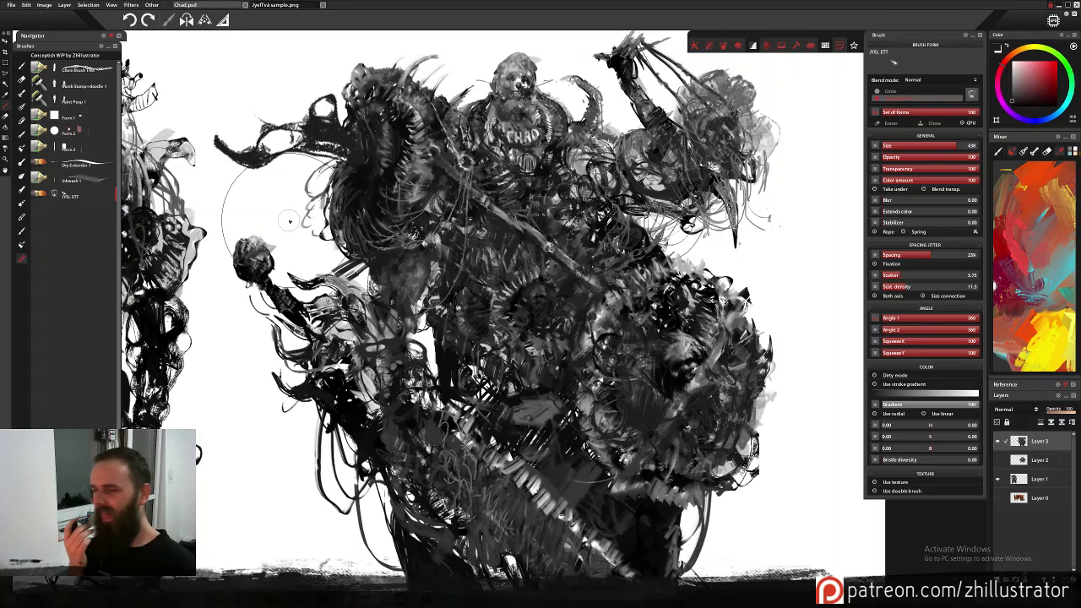
{"action": "key", "text": "ctrl+z"}
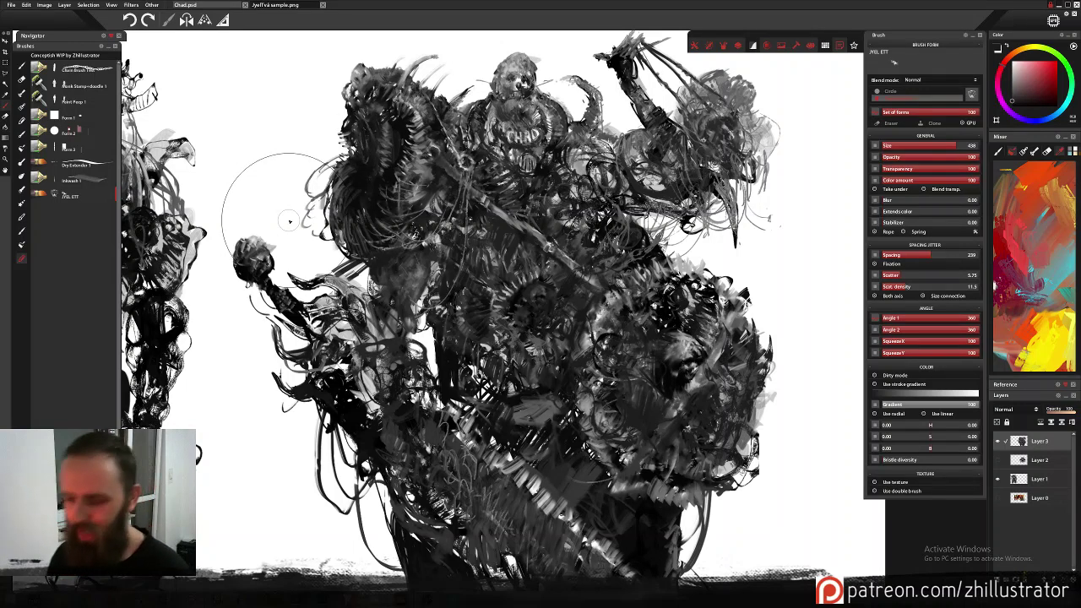
Hide Layer 1 with the second figure and show Layer 2 behind the warrior.
{"action": "scroll", "coordinate": [290, 221], "scroll_direction": "down", "scroll_amount": 2}
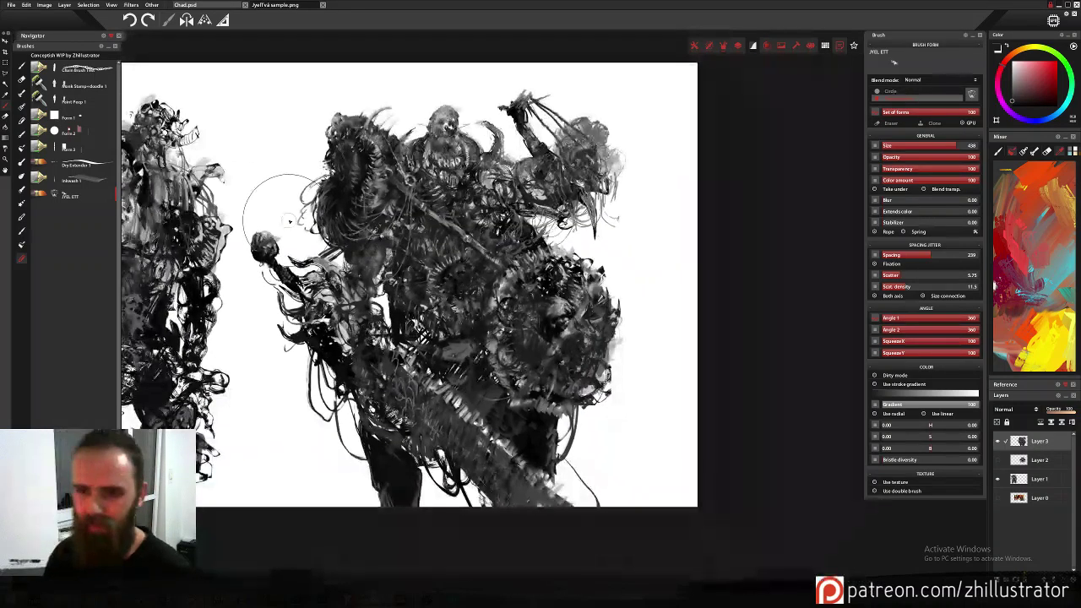
{"action": "mouse_move", "coordinate": [457, 318]}
{"action": "left_mouse_down"}
{"action": "mouse_move", "coordinate": [566, 291]}
{"action": "mouse_move", "coordinate": [577, 319]}
{"action": "mouse_move", "coordinate": [607, 306]}
{"action": "left_mouse_up"}
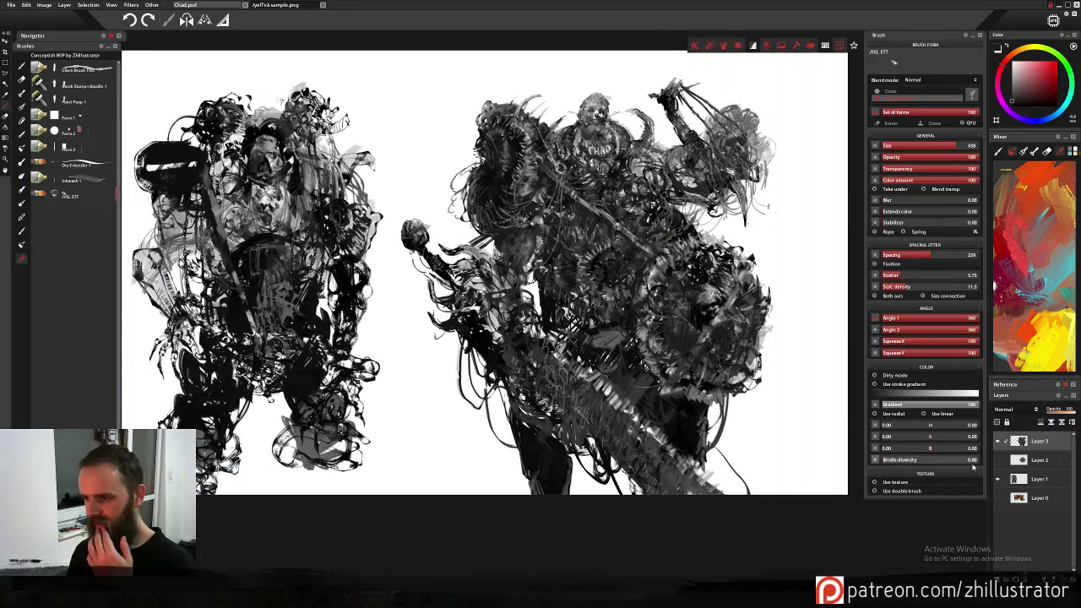
{"action": "left_click", "coordinate": [999, 480]}
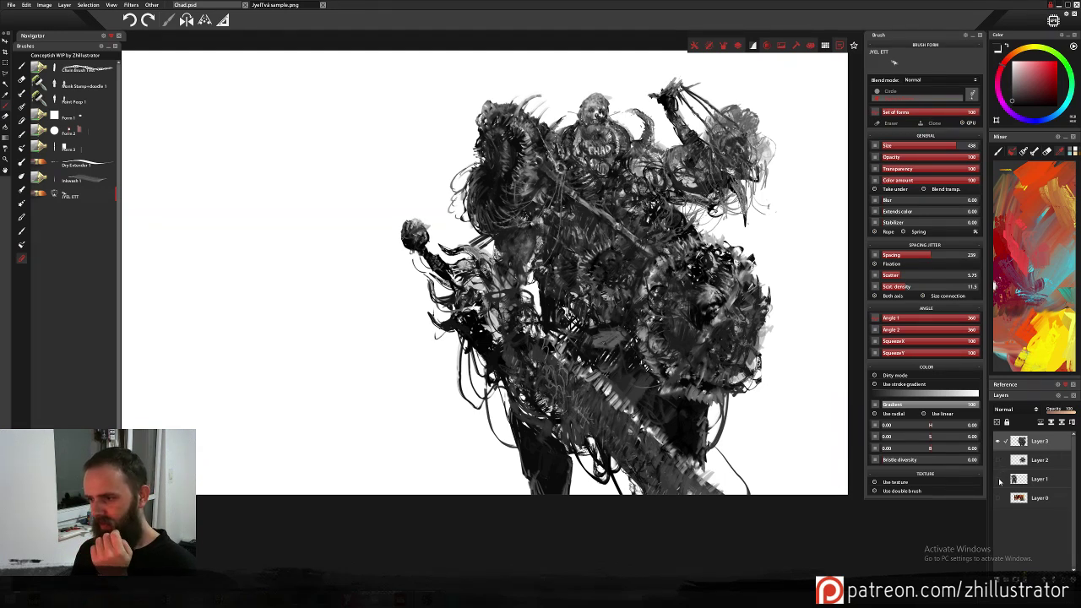
{"action": "left_click", "coordinate": [999, 480]}
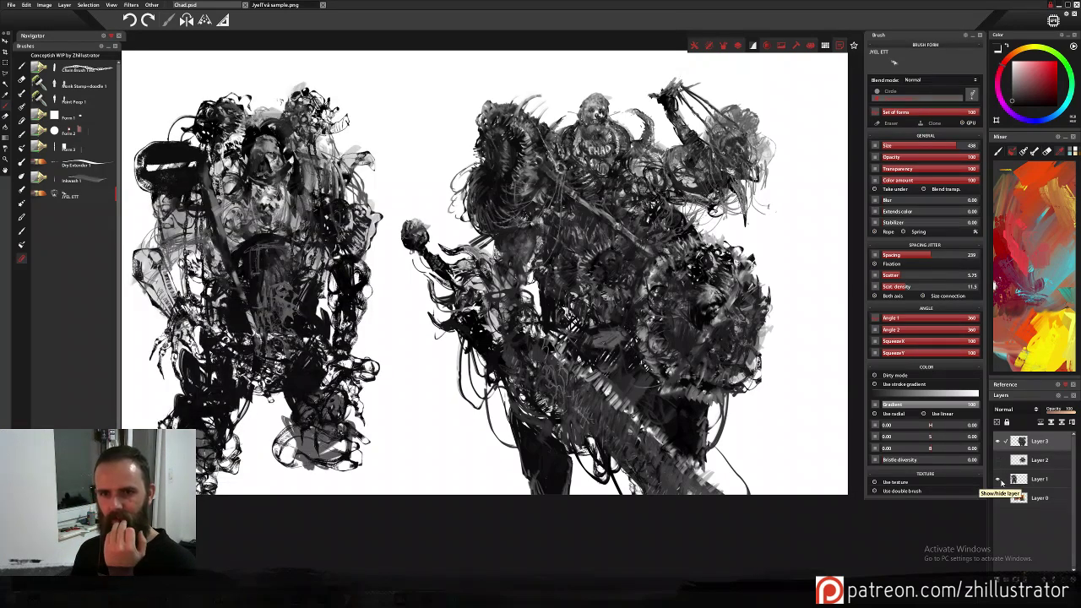
{"action": "left_click", "coordinate": [1000, 479]}
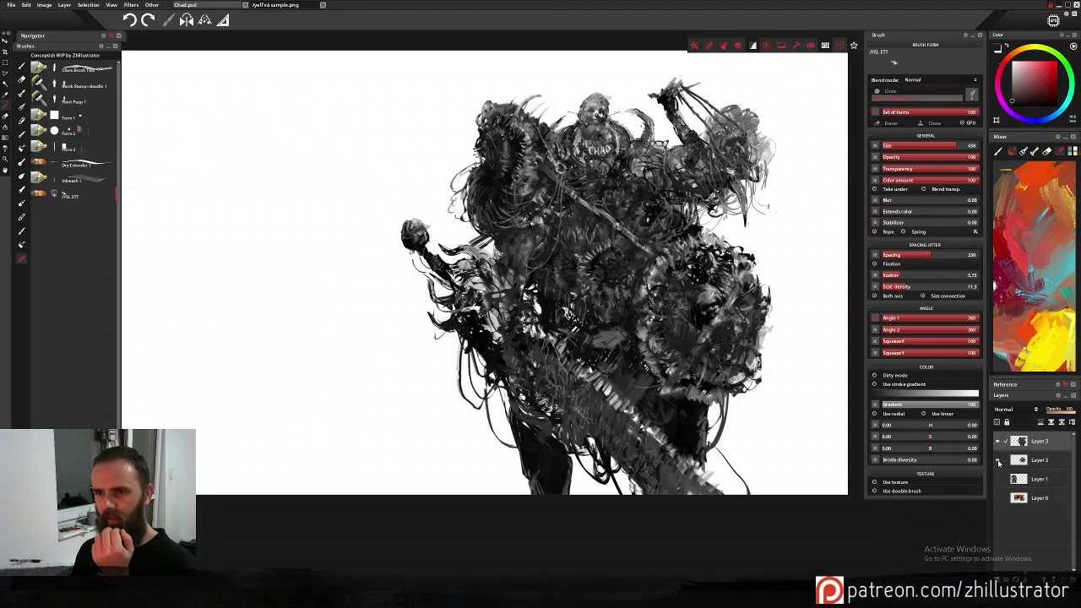
{"action": "left_click", "coordinate": [998, 462]}
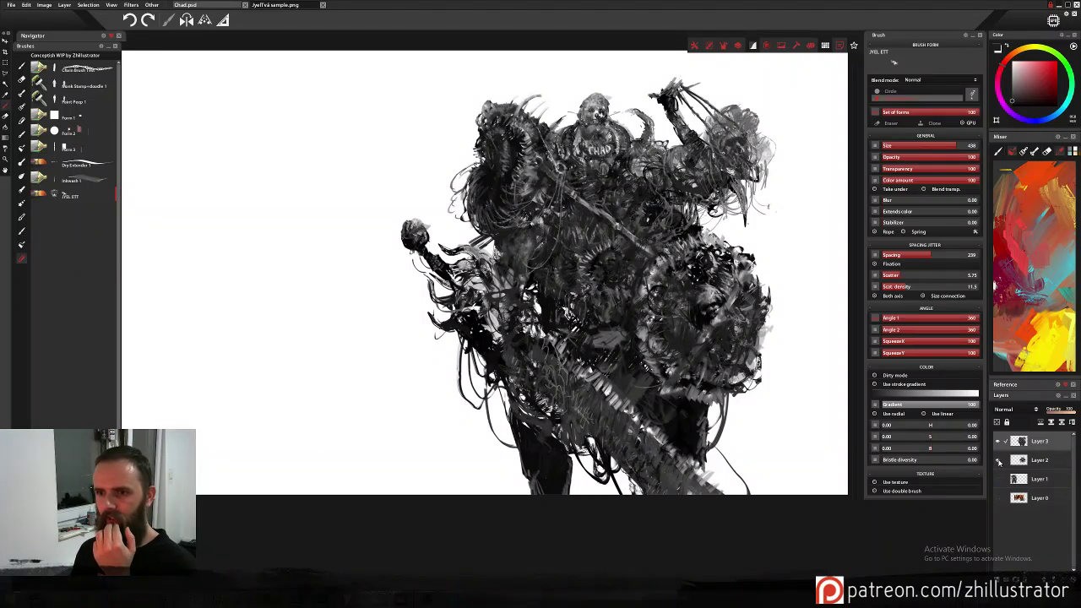
{"action": "left_click", "coordinate": [999, 462]}
{"action": "left_click", "coordinate": [999, 462]}
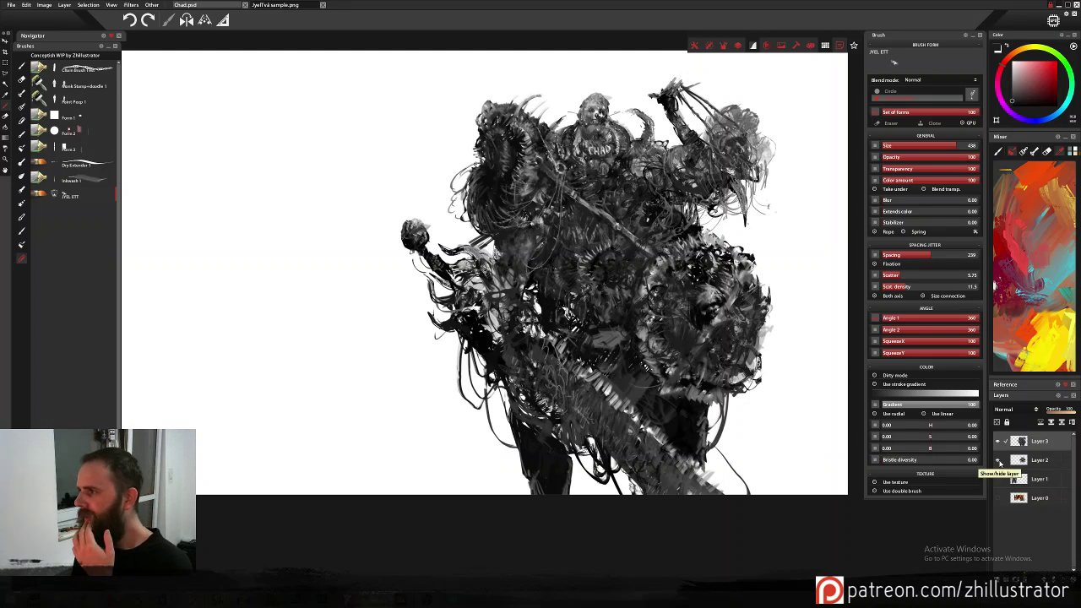
Try Layer 3 beneath Layer 2 in the layer stack and restore its original order.
{"action": "scroll", "coordinate": [808, 344], "scroll_direction": "down", "scroll_amount": 4}
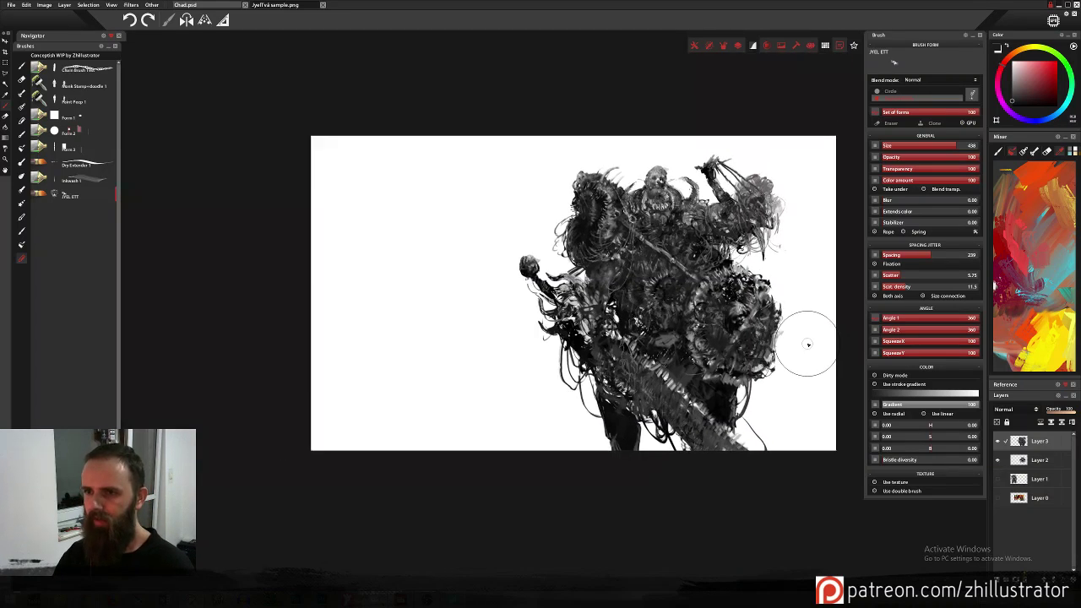
{"action": "scroll", "coordinate": [807, 344], "scroll_direction": "up", "scroll_amount": 5}
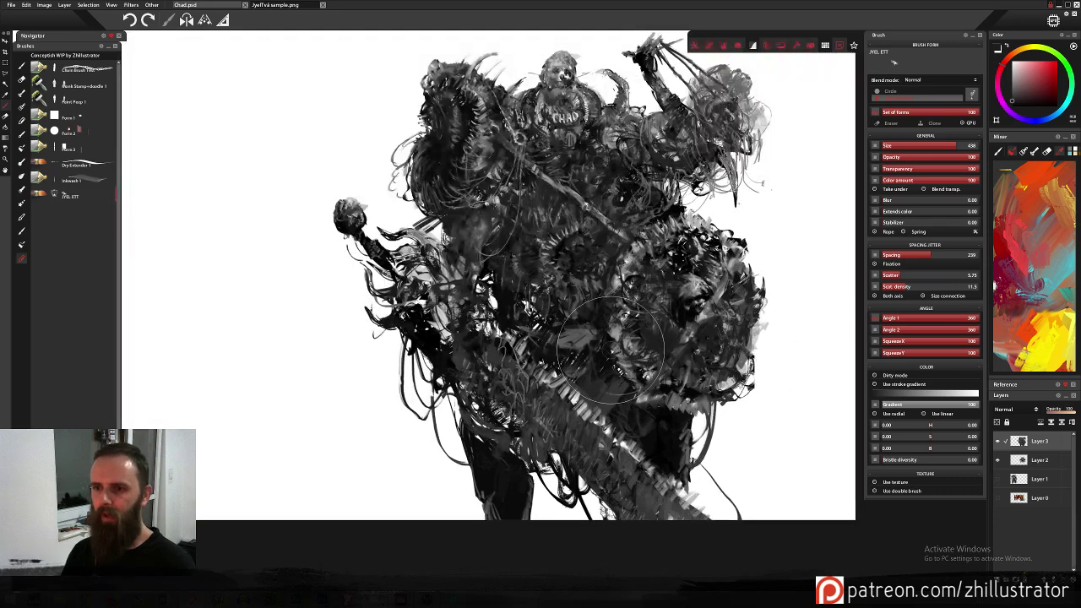
{"action": "left_click_drag", "start_coordinate": [590, 315], "coordinate": [507, 337]}
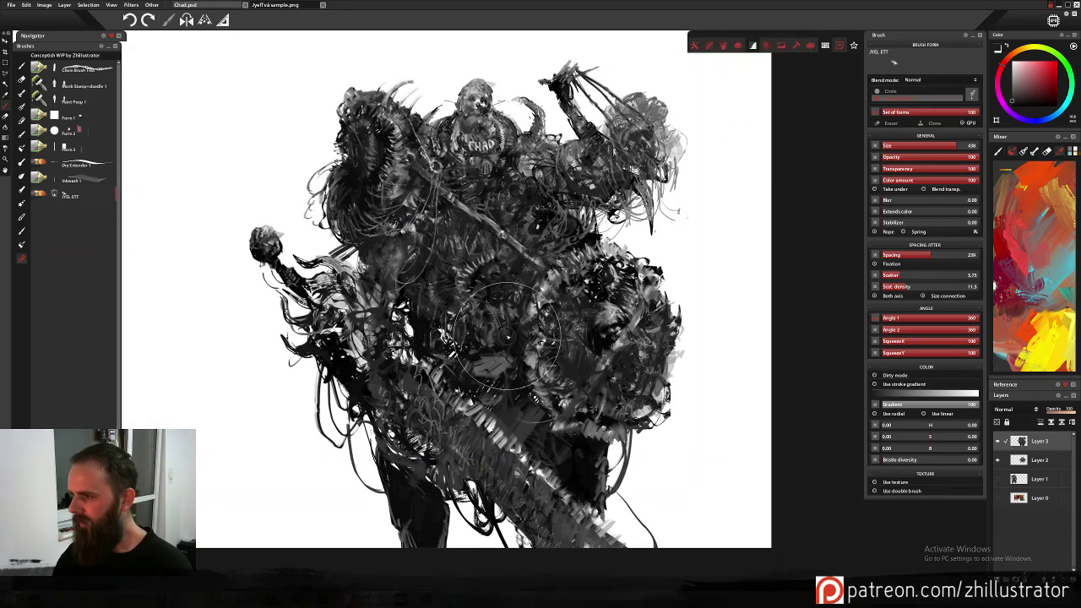
{"action": "key", "text": "ctrl+bracketleft"}
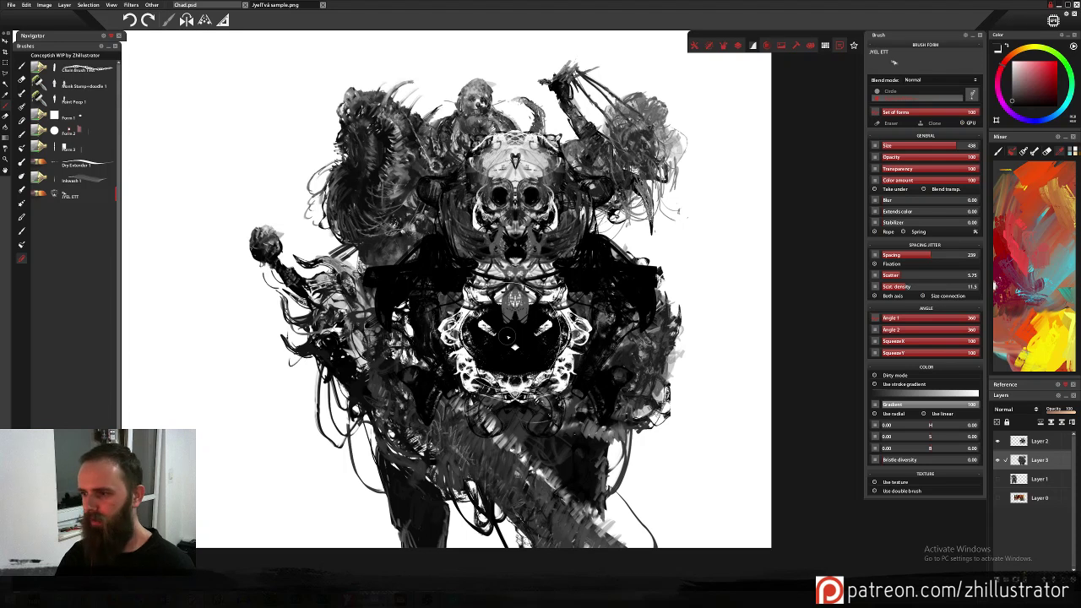
{"action": "key", "text": "ctrl+bracketright"}
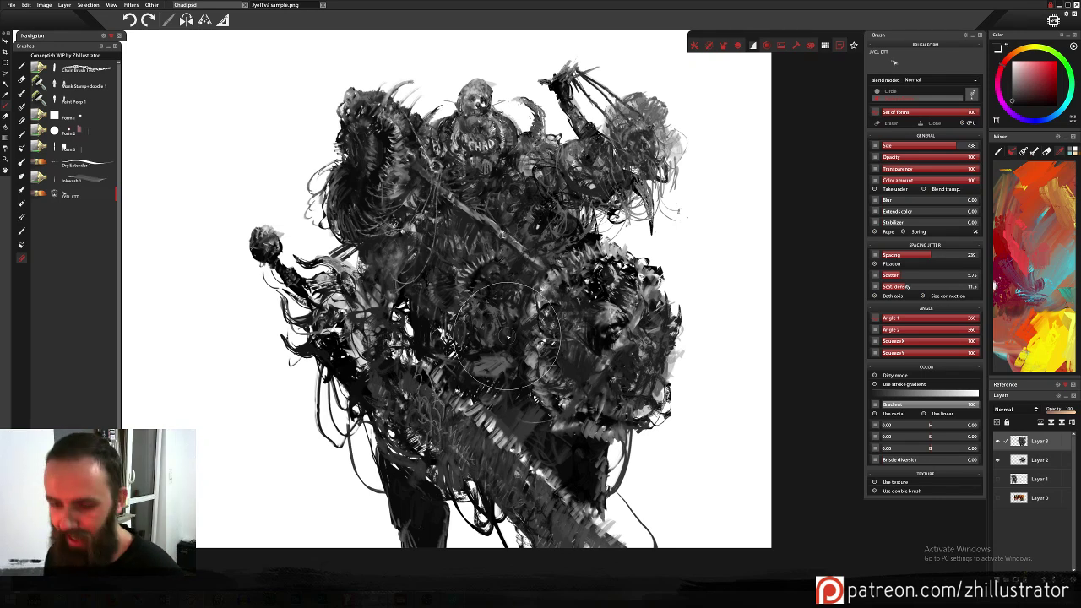
Add a new empty layer above Layer 3 for a separate design.
{"action": "left_click_drag", "start_coordinate": [530, 228], "coordinate": [536, 237]}
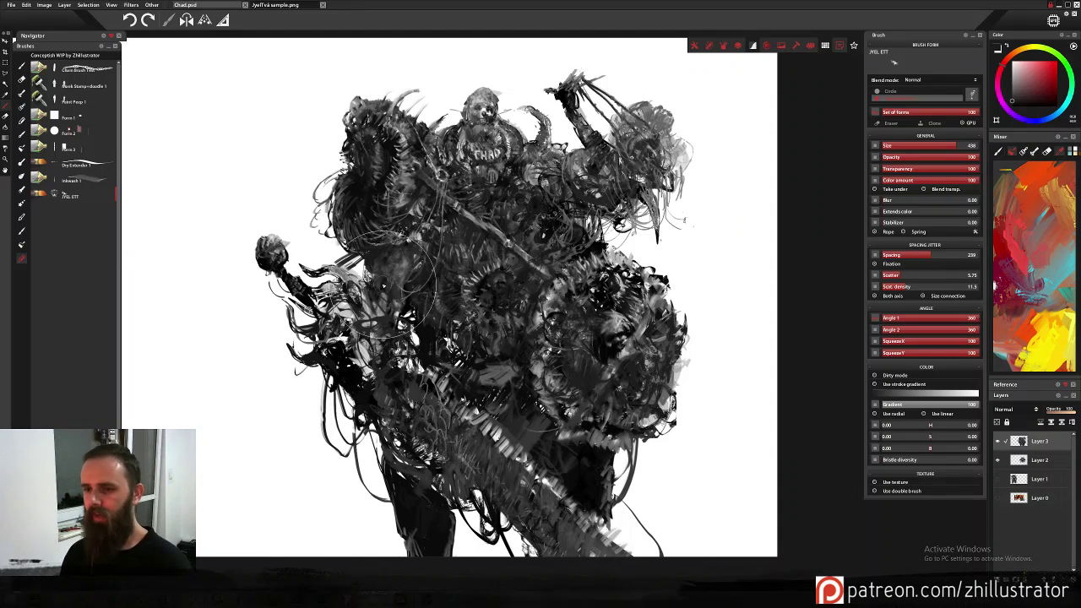
{"action": "left_click_drag", "start_coordinate": [386, 289], "coordinate": [556, 285]}
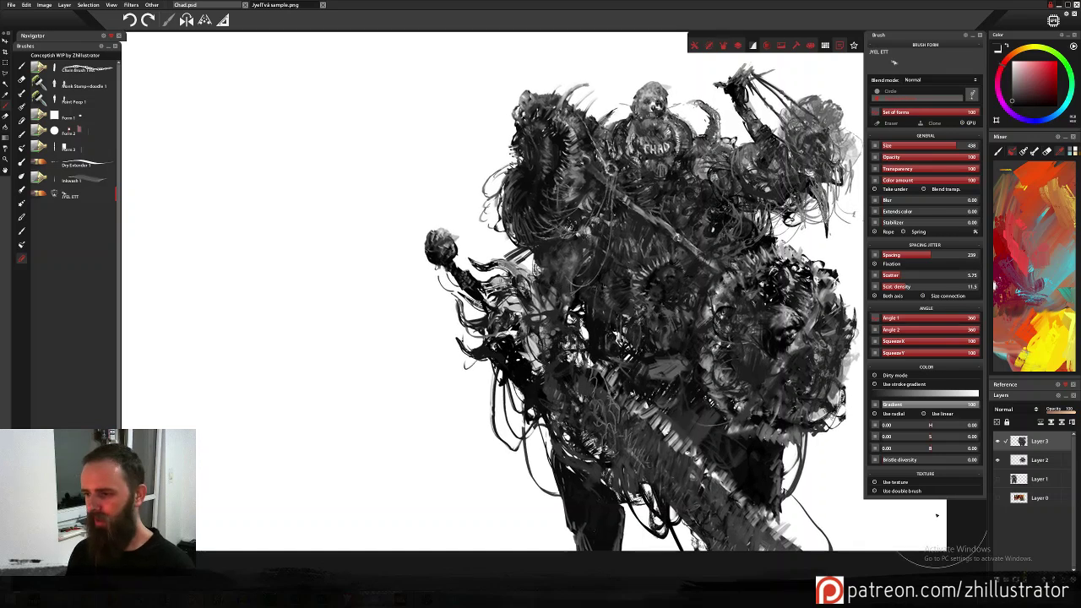
{"action": "left_click", "coordinate": [998, 579]}
Stamp black JYEL ETT flower, column and curved organic shapes in the blank area beside the warrior, starting a new figure.
{"action": "left_click_drag", "start_coordinate": [380, 275], "coordinate": [492, 280]}
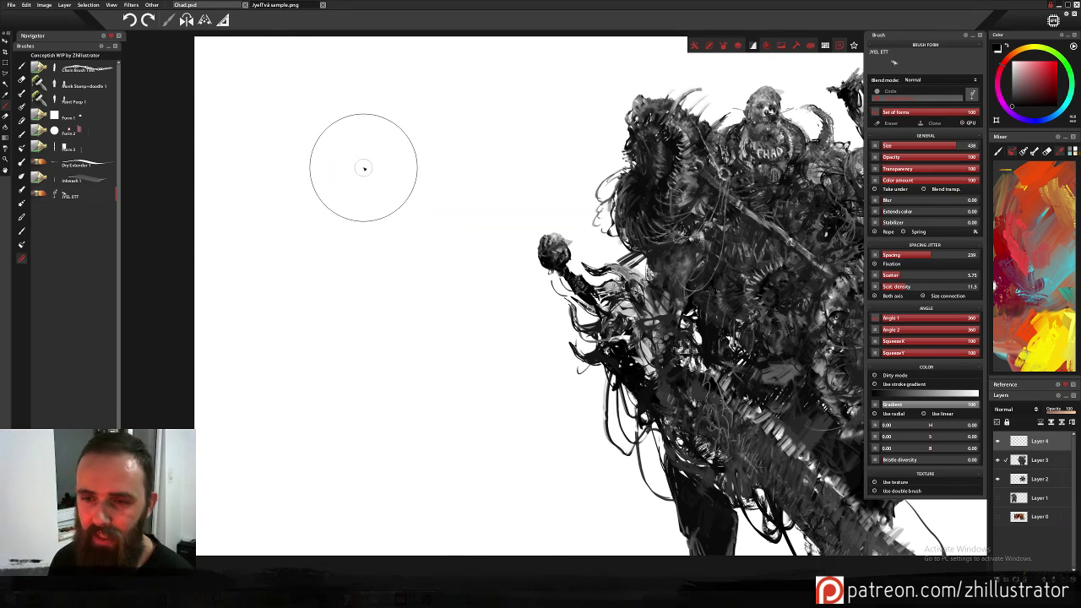
{"action": "left_click", "coordinate": [359, 174]}
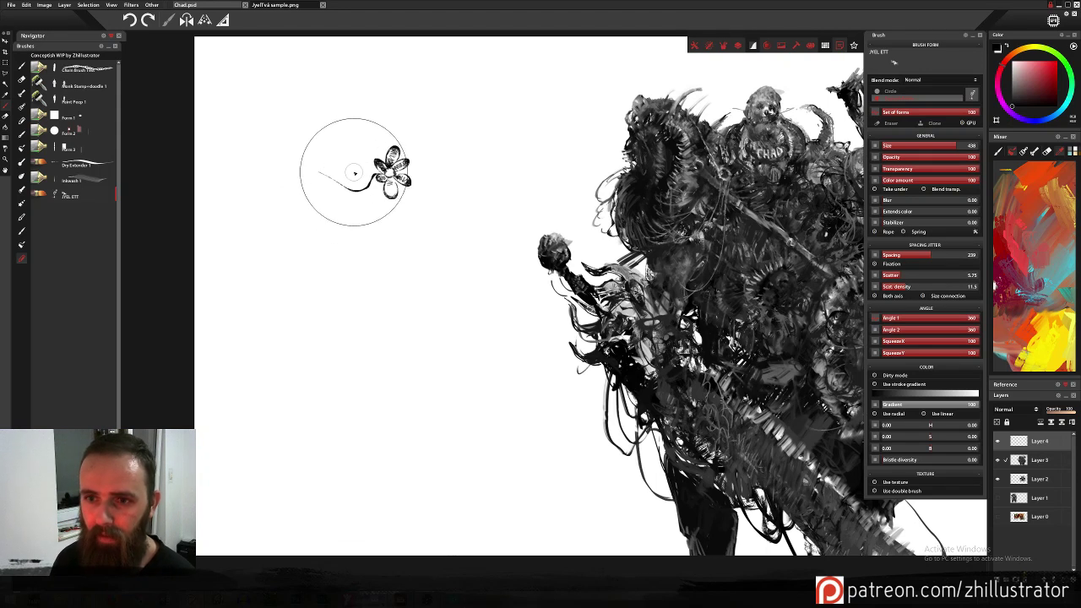
{"action": "mouse_move", "coordinate": [345, 173]}
{"action": "left_mouse_down"}
{"action": "mouse_move", "coordinate": [337, 169]}
{"action": "mouse_move", "coordinate": [343, 193]}
{"action": "left_mouse_up"}
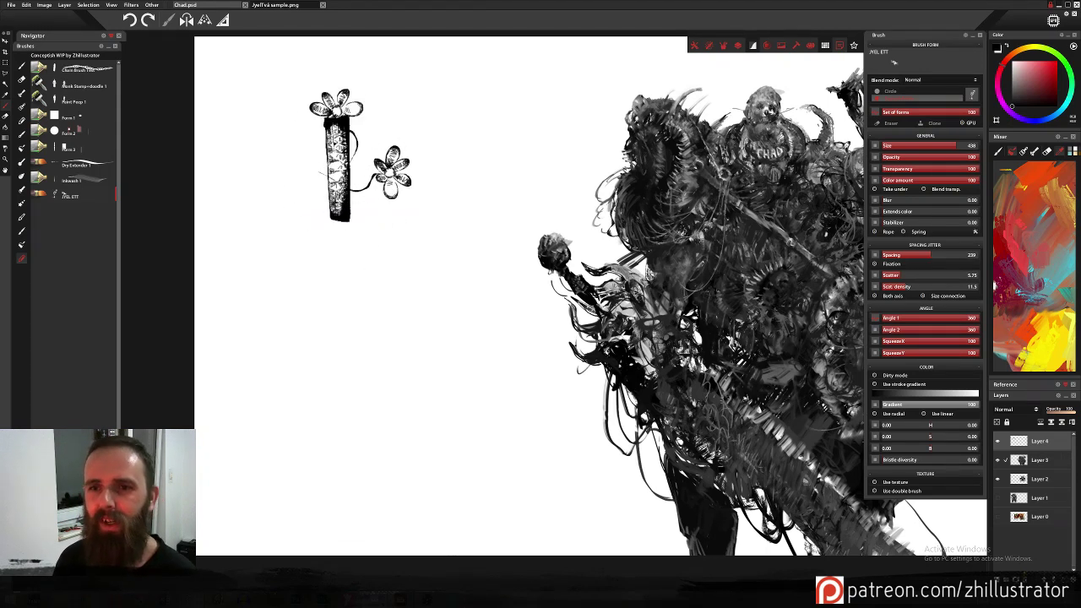
{"action": "left_click", "coordinate": [346, 206]}
{"action": "left_click", "coordinate": [338, 227]}
{"action": "left_click", "coordinate": [292, 223]}
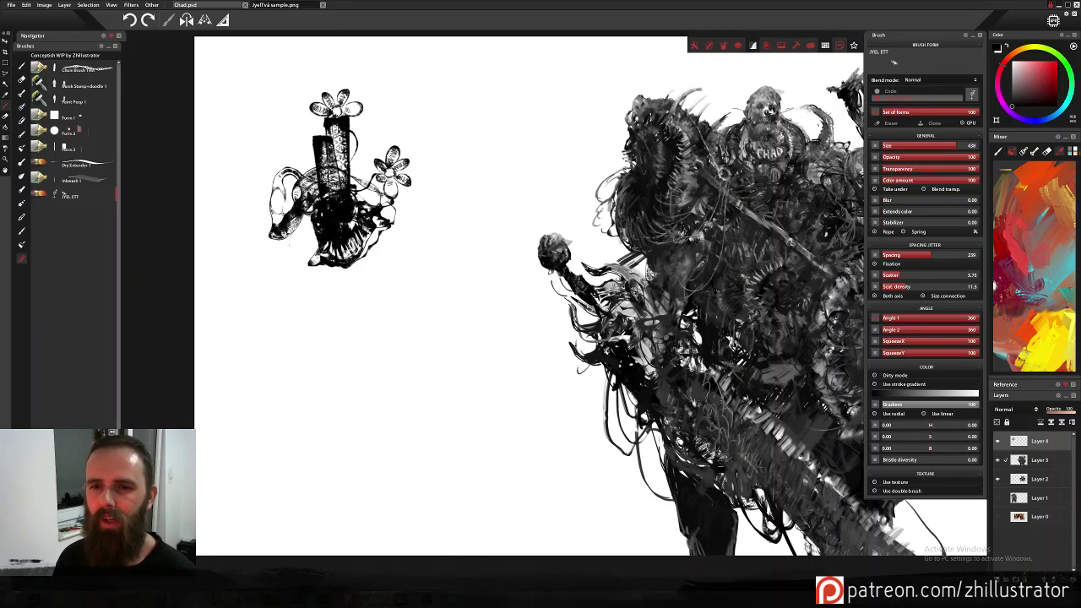
Extend the new figure downward and to both sides with more black JYEL ETT stamps forming limb-like and ring-like shapes.
{"action": "left_click", "coordinate": [305, 248]}
{"action": "mouse_move", "coordinate": [328, 302]}
{"action": "left_mouse_down"}
{"action": "mouse_move", "coordinate": [338, 292]}
{"action": "mouse_move", "coordinate": [337, 316]}
{"action": "mouse_move", "coordinate": [386, 266]}
{"action": "mouse_move", "coordinate": [334, 303]}
{"action": "mouse_move", "coordinate": [309, 284]}
{"action": "mouse_move", "coordinate": [326, 345]}
{"action": "mouse_move", "coordinate": [295, 290]}
{"action": "mouse_move", "coordinate": [307, 331]}
{"action": "mouse_move", "coordinate": [242, 241]}
{"action": "mouse_move", "coordinate": [290, 326]}
{"action": "mouse_move", "coordinate": [265, 205]}
{"action": "mouse_move", "coordinate": [270, 294]}
{"action": "mouse_move", "coordinate": [266, 236]}
{"action": "mouse_move", "coordinate": [295, 246]}
{"action": "mouse_move", "coordinate": [282, 236]}
{"action": "mouse_move", "coordinate": [299, 336]}
{"action": "left_mouse_up"}
{"action": "left_click", "coordinate": [309, 290]}
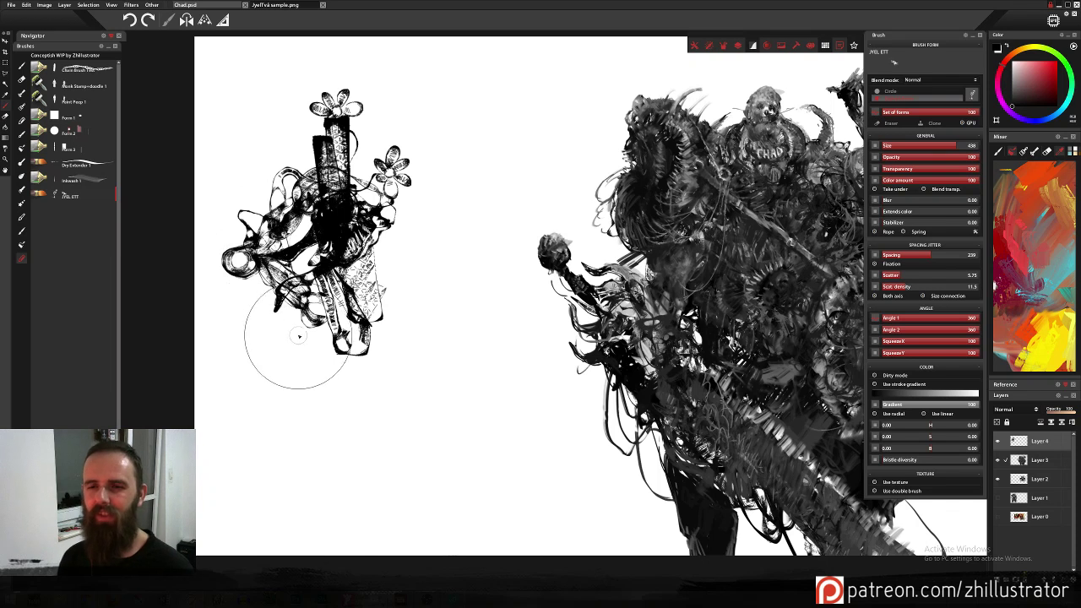
{"action": "mouse_move", "coordinate": [404, 245]}
{"action": "left_mouse_down"}
{"action": "mouse_move", "coordinate": [388, 300]}
{"action": "mouse_move", "coordinate": [403, 357]}
{"action": "mouse_move", "coordinate": [415, 285]}
{"action": "mouse_move", "coordinate": [403, 296]}
{"action": "mouse_move", "coordinate": [397, 262]}
{"action": "left_mouse_up"}
Break up the new figure's middle with white JYEL ETT stamps, and add a black oval form beneath it.
{"action": "mouse_move", "coordinate": [334, 214]}
{"action": "left_mouse_down"}
{"action": "mouse_move", "coordinate": [296, 210]}
{"action": "mouse_move", "coordinate": [291, 306]}
{"action": "mouse_move", "coordinate": [287, 278]}
{"action": "mouse_move", "coordinate": [298, 309]}
{"action": "left_mouse_up"}
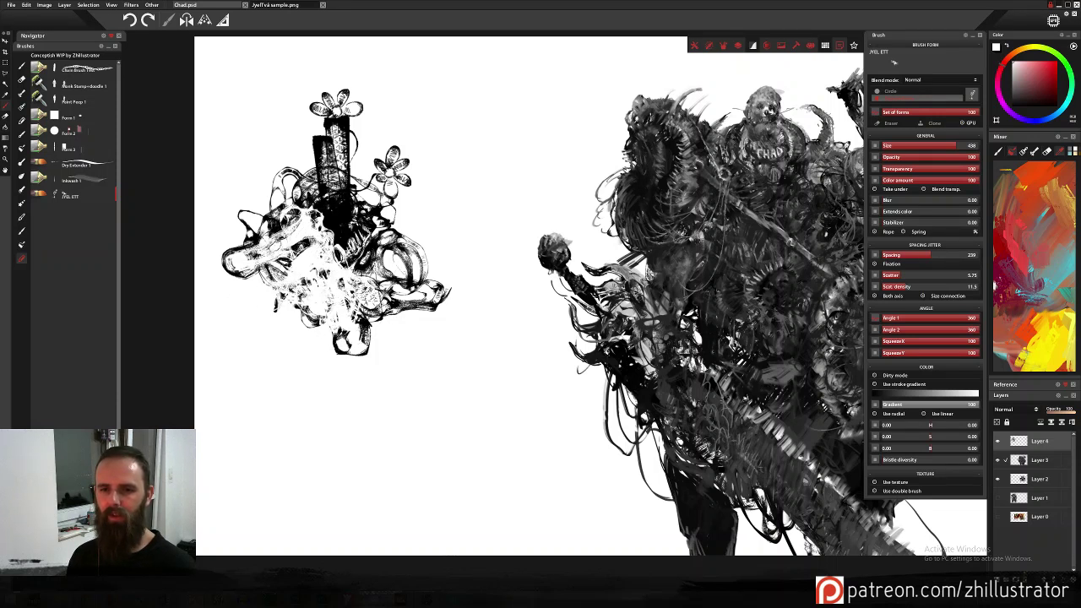
{"action": "mouse_move", "coordinate": [384, 279]}
{"action": "left_mouse_down"}
{"action": "mouse_move", "coordinate": [372, 305]}
{"action": "mouse_move", "coordinate": [374, 360]}
{"action": "mouse_move", "coordinate": [322, 301]}
{"action": "mouse_move", "coordinate": [338, 312]}
{"action": "mouse_move", "coordinate": [330, 320]}
{"action": "mouse_move", "coordinate": [290, 293]}
{"action": "mouse_move", "coordinate": [305, 338]}
{"action": "mouse_move", "coordinate": [336, 341]}
{"action": "mouse_move", "coordinate": [326, 361]}
{"action": "mouse_move", "coordinate": [386, 320]}
{"action": "left_mouse_up"}
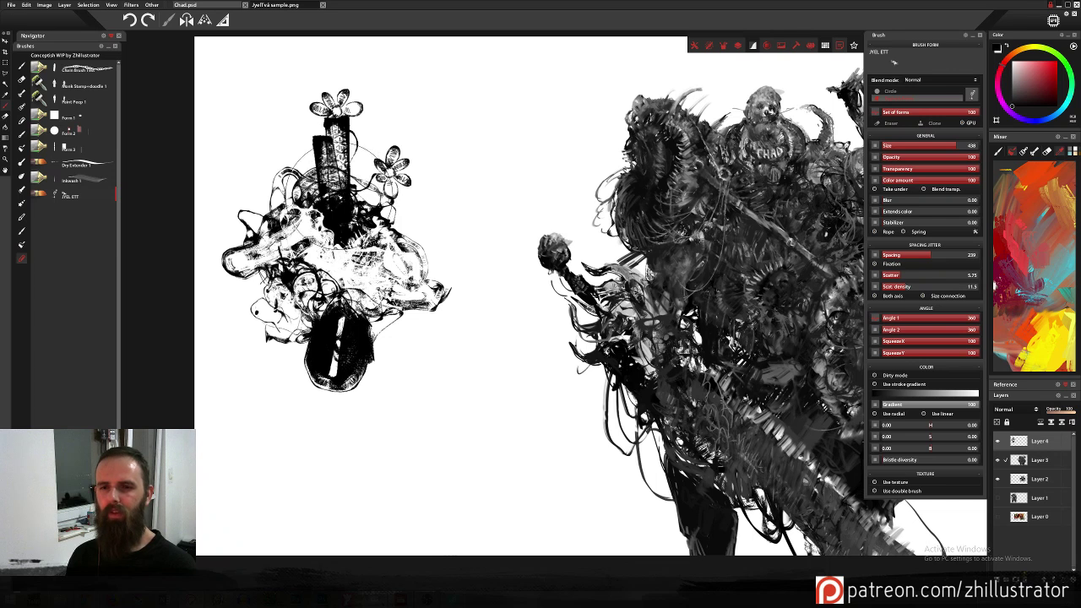
{"action": "mouse_move", "coordinate": [336, 181]}
{"action": "left_mouse_down"}
{"action": "mouse_move", "coordinate": [313, 156]}
{"action": "mouse_move", "coordinate": [334, 169]}
{"action": "mouse_move", "coordinate": [355, 160]}
{"action": "mouse_move", "coordinate": [358, 233]}
{"action": "left_mouse_up"}
{"action": "key", "text": "ctrl+z"}
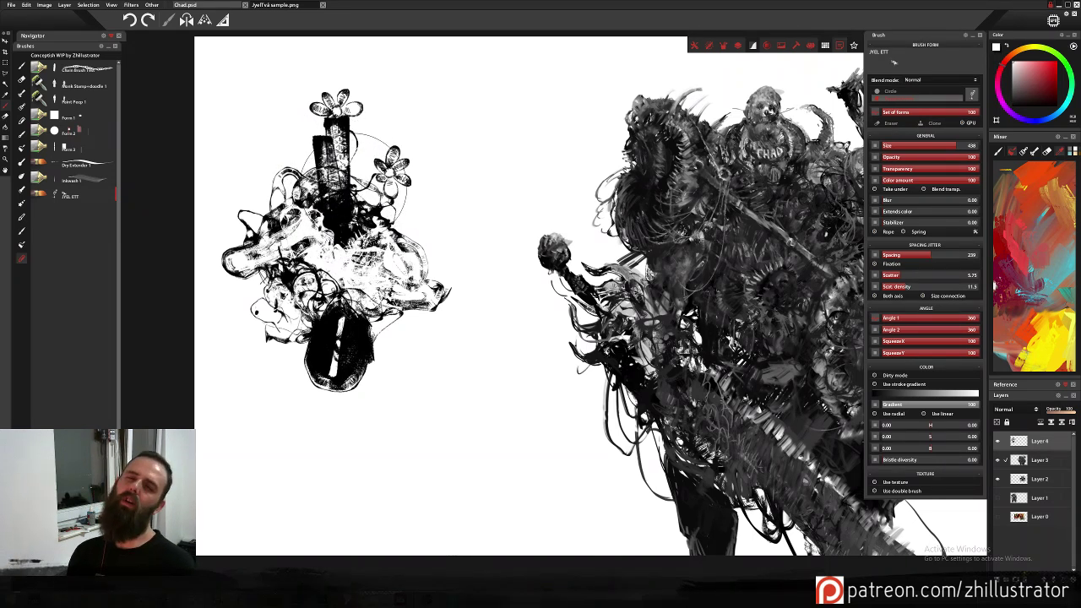
{"action": "key", "text": "ctrl+z"}
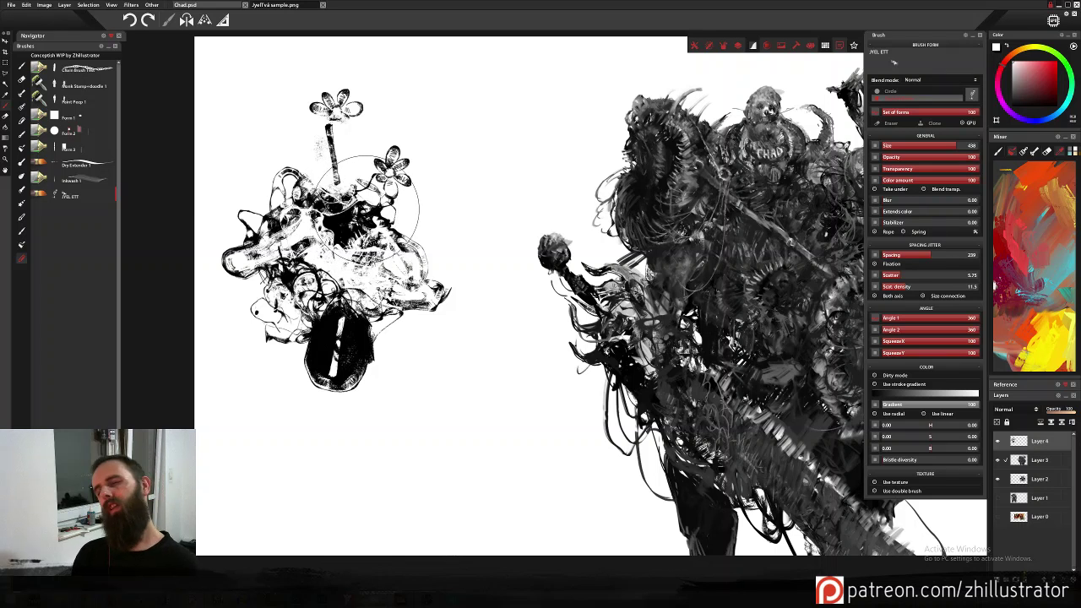
{"action": "key", "text": "ctrl+z"}
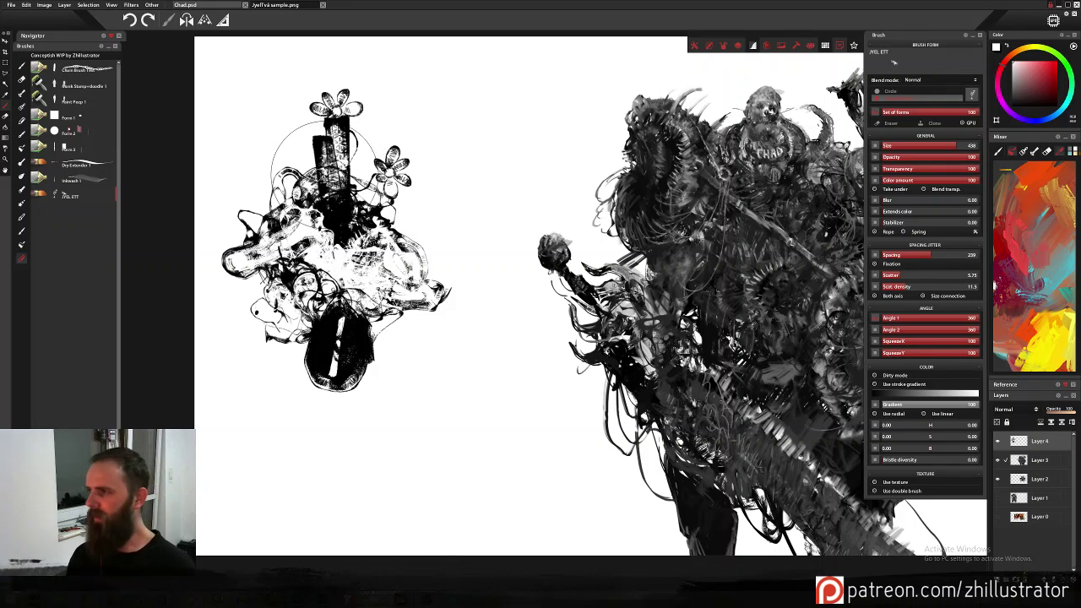
Shade the new figure's head column and upper chest with grey and dark Dry Extender 1 strokes.
{"action": "left_click", "coordinate": [100, 167]}
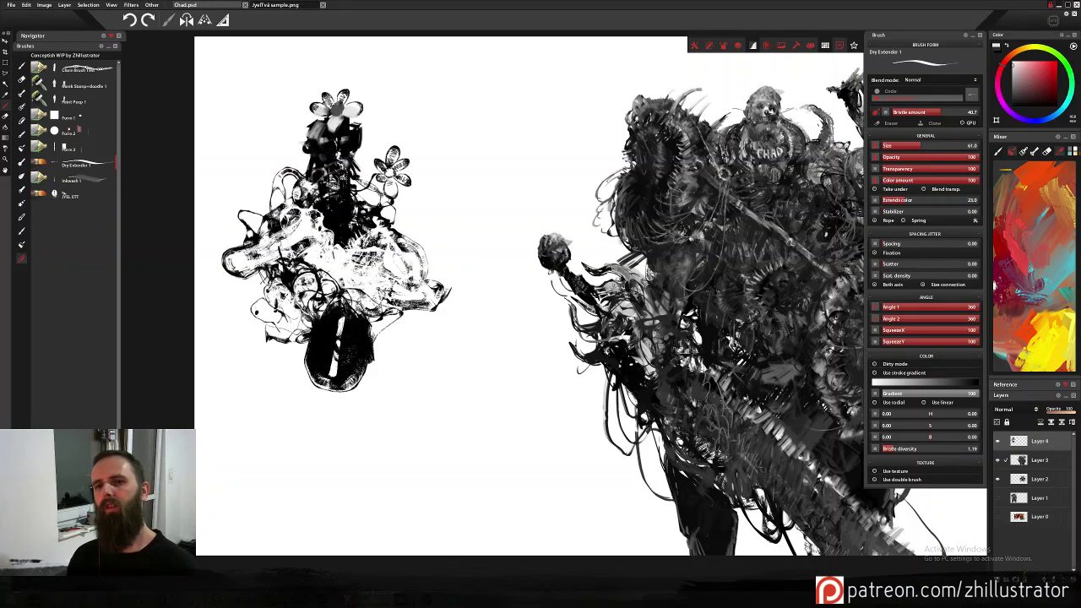
{"action": "left_click_drag", "start_coordinate": [400, 250], "coordinate": [328, 251]}
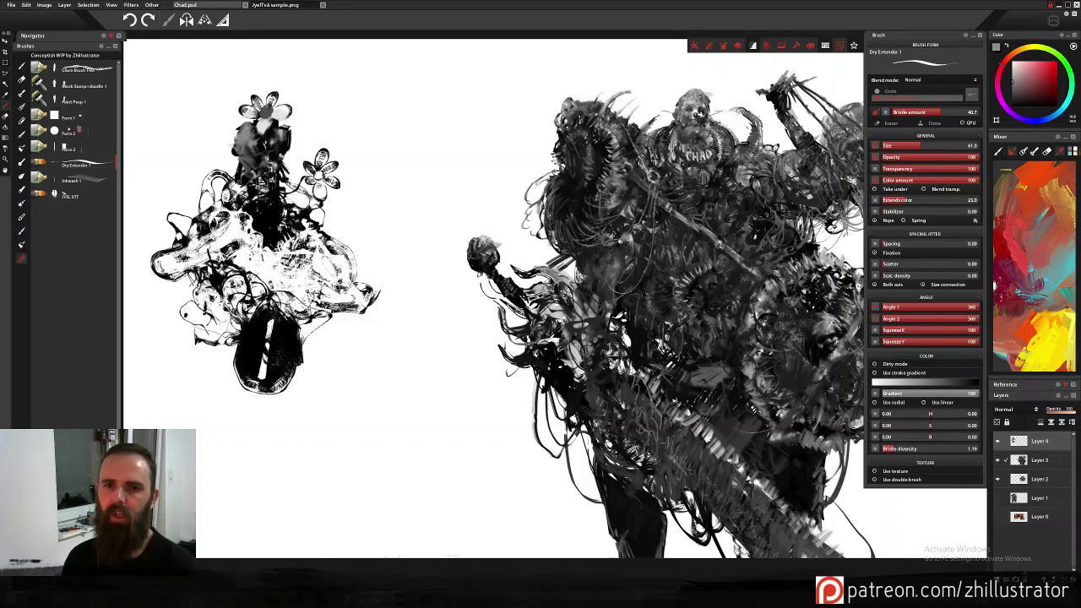
{"action": "mouse_move", "coordinate": [228, 203]}
{"action": "left_mouse_down"}
{"action": "mouse_move", "coordinate": [240, 253]}
{"action": "mouse_move", "coordinate": [255, 251]}
{"action": "left_mouse_up"}
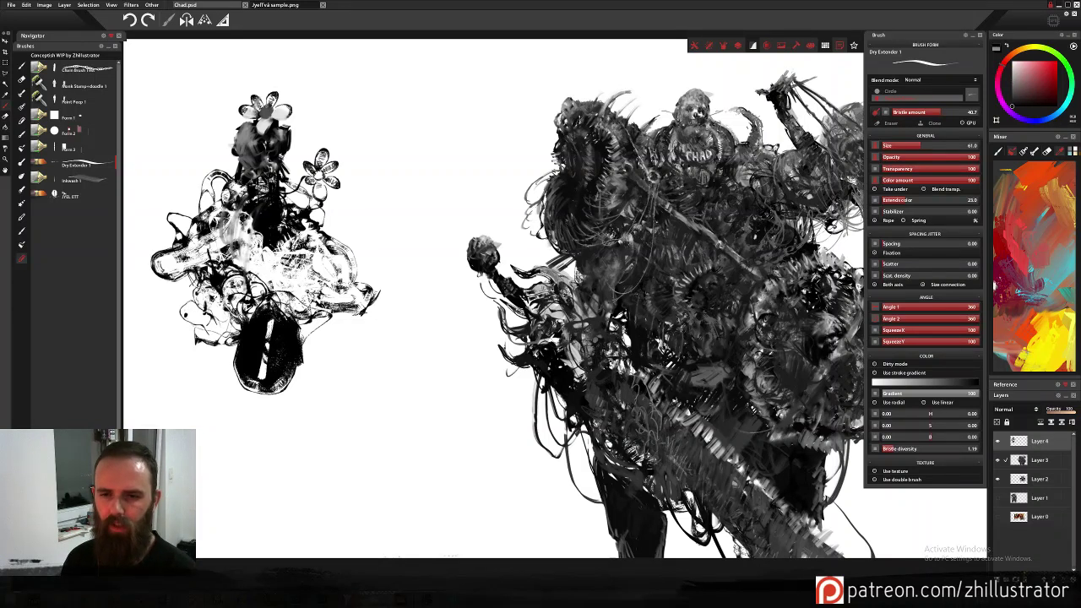
Stamp more black JYEL ETT forms along both lower sides of the new figure, flanking the oval beneath its middle.
{"action": "left_click", "coordinate": [92, 196]}
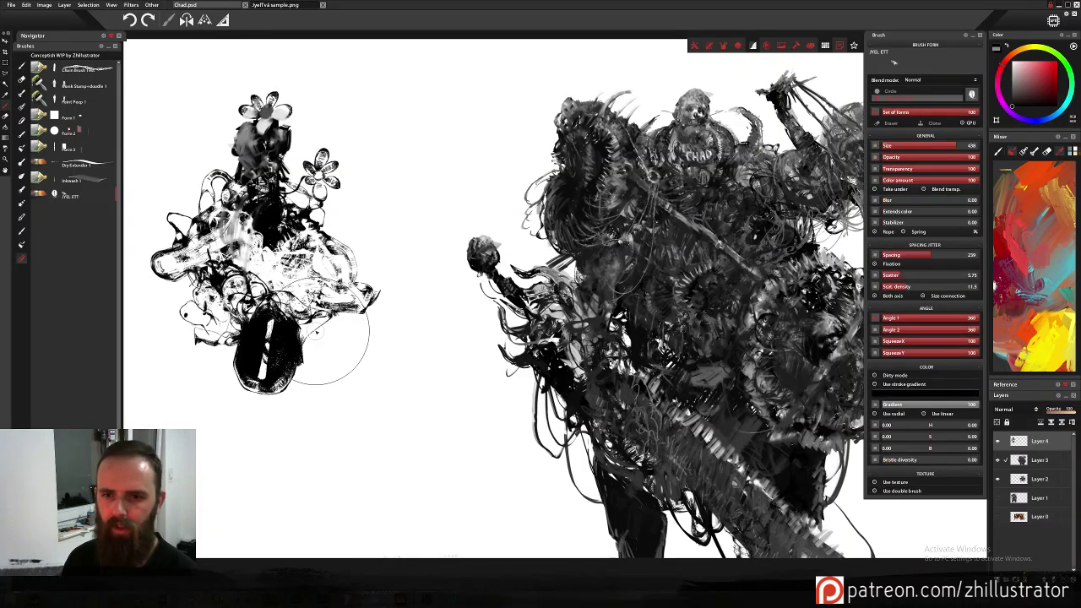
{"action": "left_click", "coordinate": [336, 326]}
{"action": "left_click", "coordinate": [166, 306]}
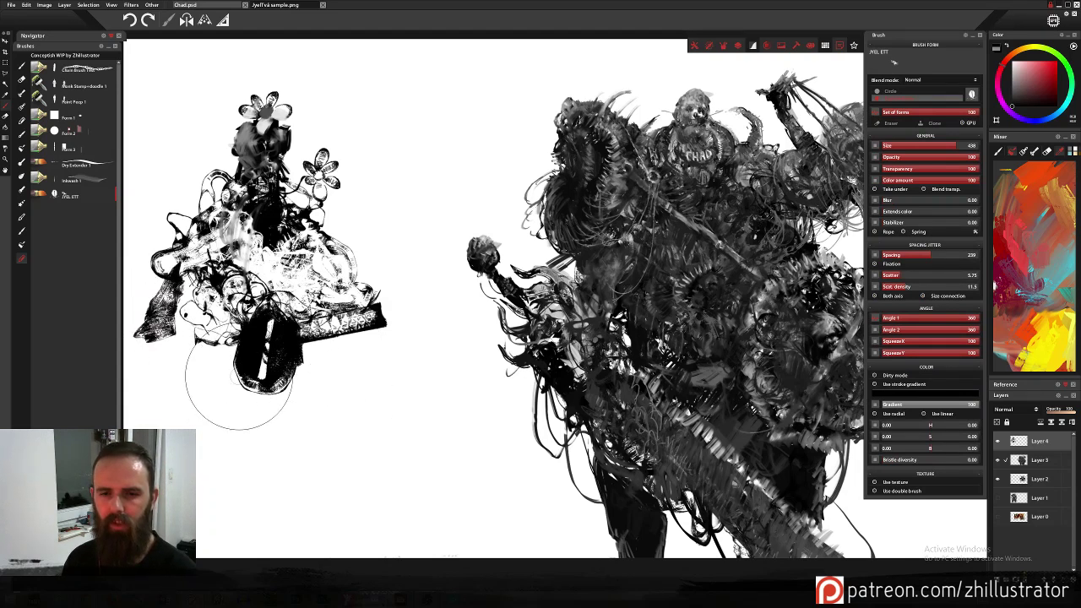
{"action": "left_click", "coordinate": [341, 369]}
{"action": "left_click", "coordinate": [203, 372]}
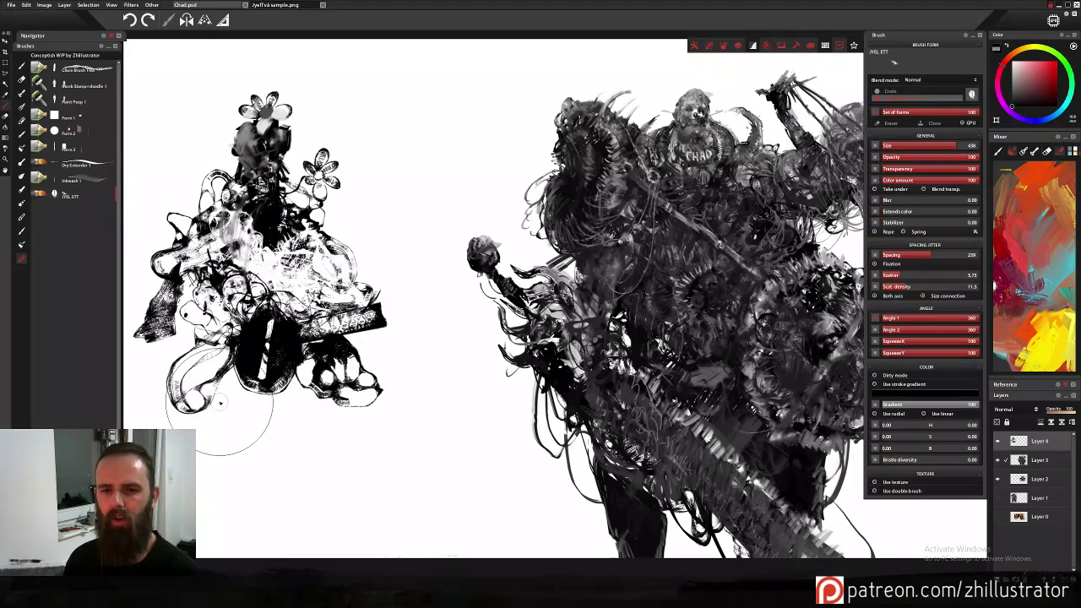
{"action": "left_click", "coordinate": [349, 343]}
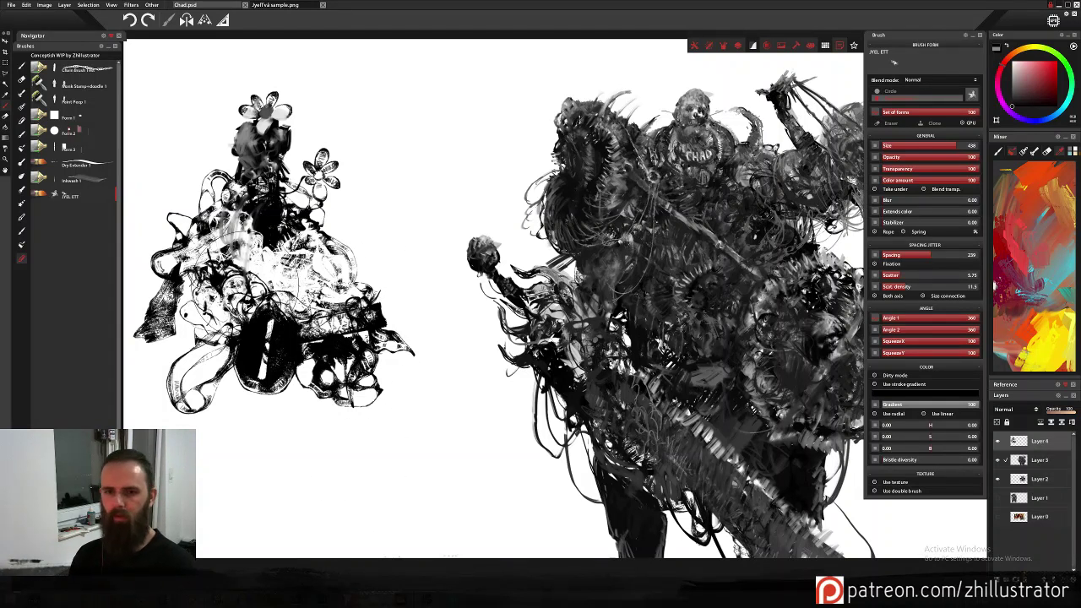
Paint a grey belt-like band across the viewer's left side of the new figure's waist with Dry Extender 1.
{"action": "left_click", "coordinate": [85, 166]}
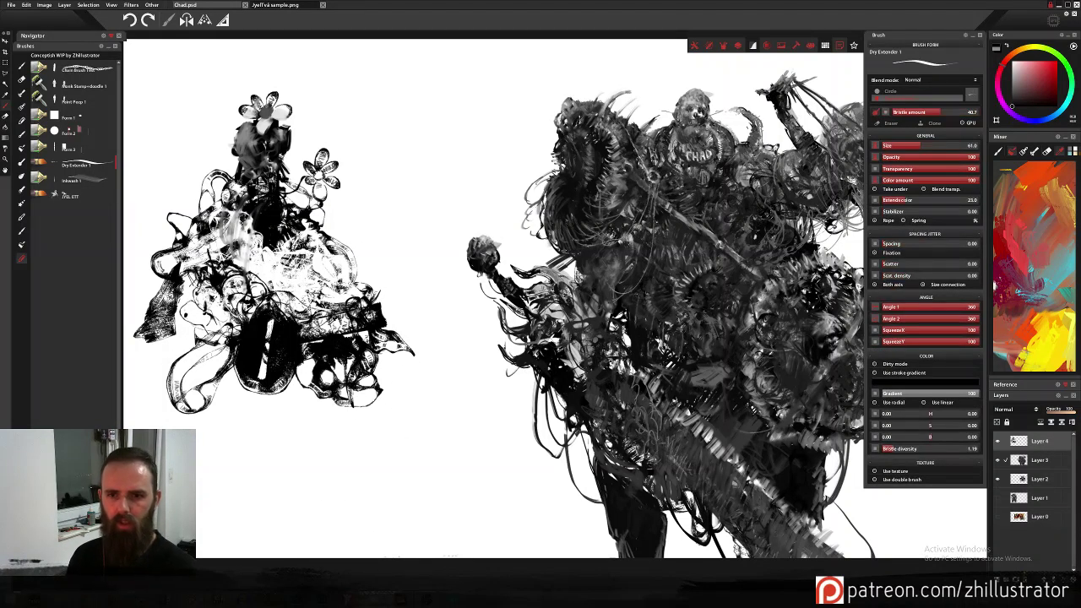
{"action": "mouse_move", "coordinate": [221, 324]}
{"action": "left_mouse_down"}
{"action": "mouse_move", "coordinate": [184, 318]}
{"action": "mouse_move", "coordinate": [227, 335]}
{"action": "mouse_move", "coordinate": [233, 322]}
{"action": "mouse_move", "coordinate": [240, 340]}
{"action": "left_mouse_up"}
{"action": "left_click", "coordinate": [351, 296], "text": "alt"}
{"action": "left_click_drag", "start_coordinate": [179, 326], "coordinate": [244, 339]}
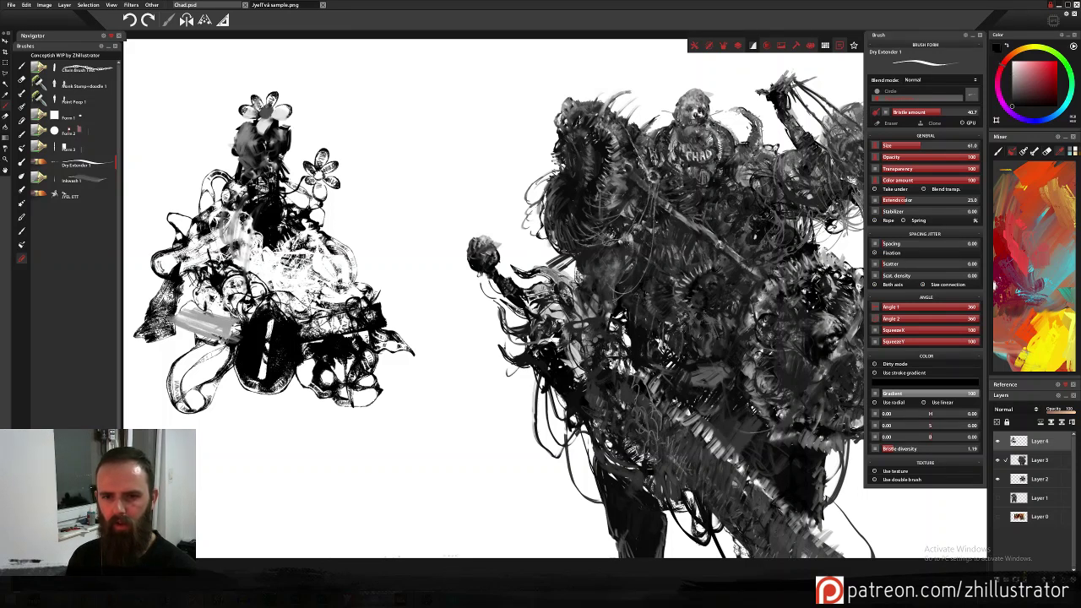
Hatch a dense black hanging mass below the grey waist band with vertical Dry Extender 1 strokes.
{"action": "mouse_move", "coordinate": [158, 330]}
{"action": "left_mouse_down"}
{"action": "mouse_move", "coordinate": [232, 341]}
{"action": "mouse_move", "coordinate": [167, 307]}
{"action": "mouse_move", "coordinate": [144, 404]}
{"action": "left_mouse_up"}
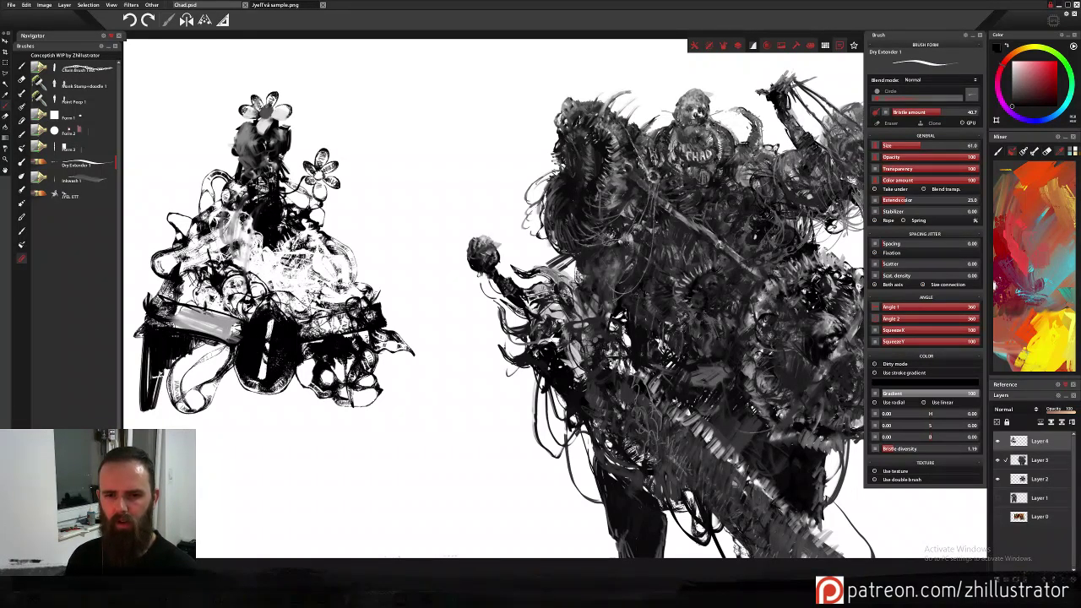
{"action": "left_click_drag", "start_coordinate": [174, 363], "coordinate": [169, 404]}
{"action": "mouse_move", "coordinate": [221, 370]}
{"action": "left_mouse_down"}
{"action": "mouse_move", "coordinate": [223, 409]}
{"action": "mouse_move", "coordinate": [186, 417]}
{"action": "left_mouse_up"}
{"action": "left_click_drag", "start_coordinate": [197, 357], "coordinate": [172, 422]}
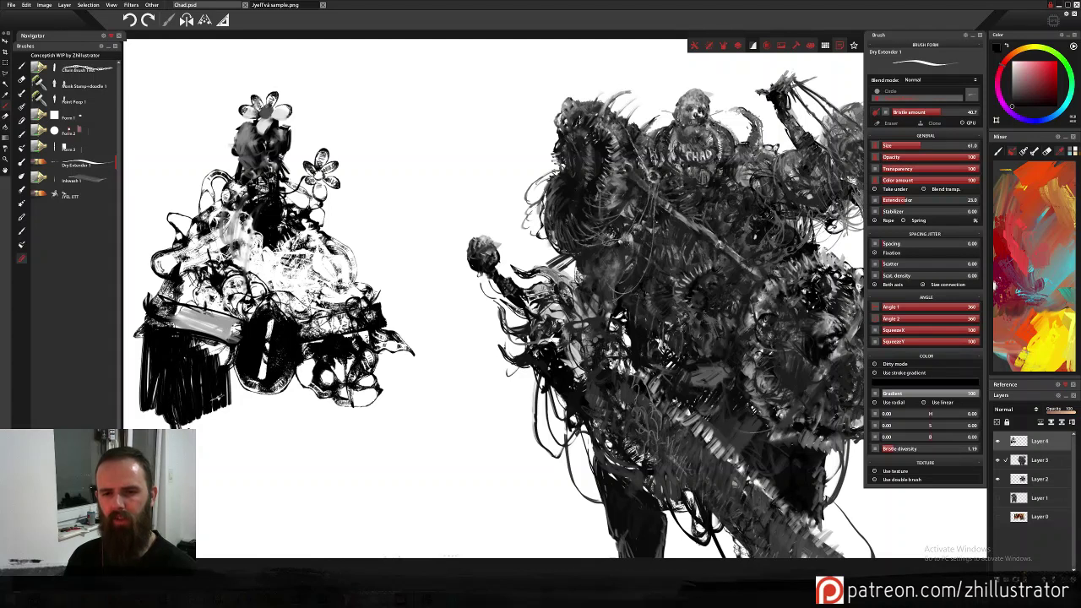
Outline a matching black mass on the opposite side of the oval and sketch sweeping strokes beneath it.
{"action": "left_click_drag", "start_coordinate": [245, 401], "coordinate": [243, 419]}
{"action": "left_click_drag", "start_coordinate": [298, 345], "coordinate": [321, 409]}
{"action": "left_click_drag", "start_coordinate": [325, 370], "coordinate": [316, 420]}
{"action": "left_click_drag", "start_coordinate": [380, 331], "coordinate": [382, 388]}
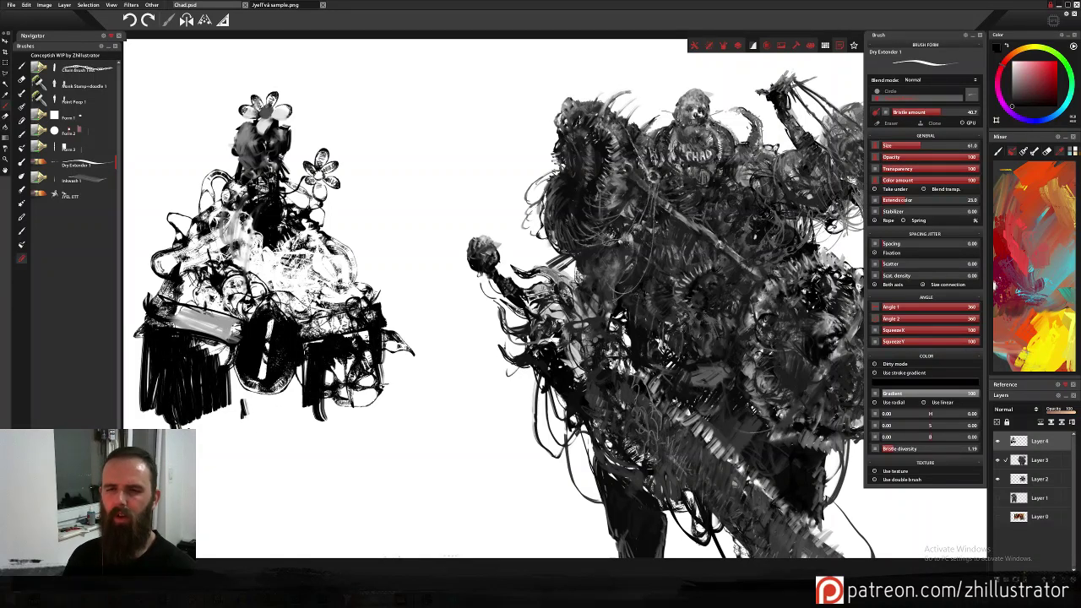
{"action": "left_click_drag", "start_coordinate": [291, 412], "coordinate": [370, 419]}
{"action": "left_click_drag", "start_coordinate": [285, 431], "coordinate": [417, 405]}
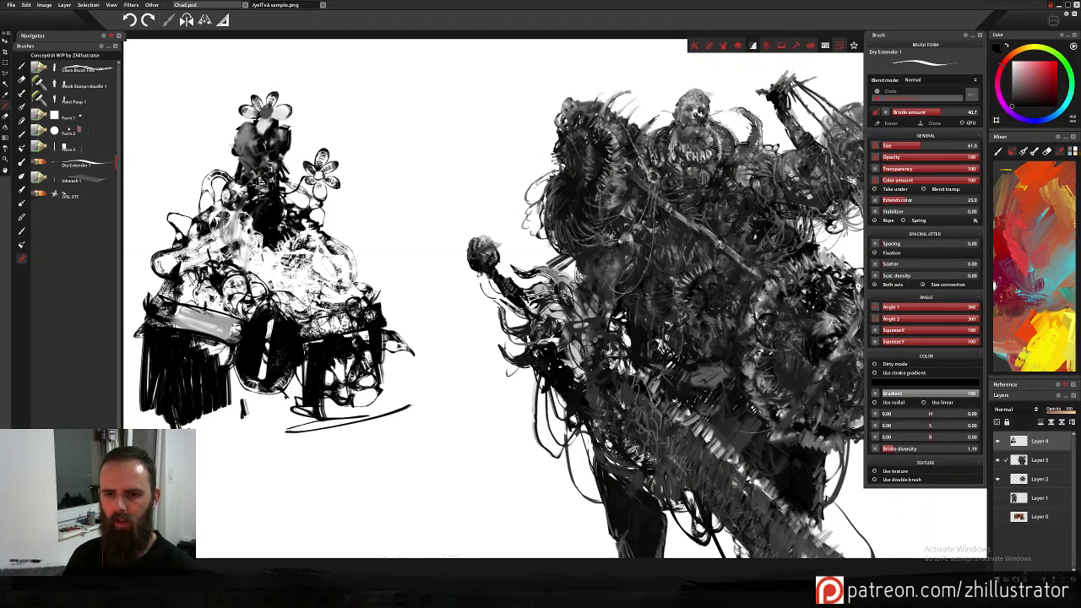
Paint two splayed legs descending from the central oval with black edge strokes and grey fills.
{"action": "left_click_drag", "start_coordinate": [278, 388], "coordinate": [319, 448]}
{"action": "left_click_drag", "start_coordinate": [292, 377], "coordinate": [343, 451]}
{"action": "left_click_drag", "start_coordinate": [247, 387], "coordinate": [220, 453]}
{"action": "left_click_drag", "start_coordinate": [238, 375], "coordinate": [203, 443]}
{"action": "mouse_move", "coordinate": [213, 395]}
{"action": "left_mouse_down"}
{"action": "mouse_move", "coordinate": [198, 448]}
{"action": "mouse_move", "coordinate": [191, 427]}
{"action": "left_mouse_up"}
{"action": "left_click_drag", "start_coordinate": [247, 374], "coordinate": [216, 449]}
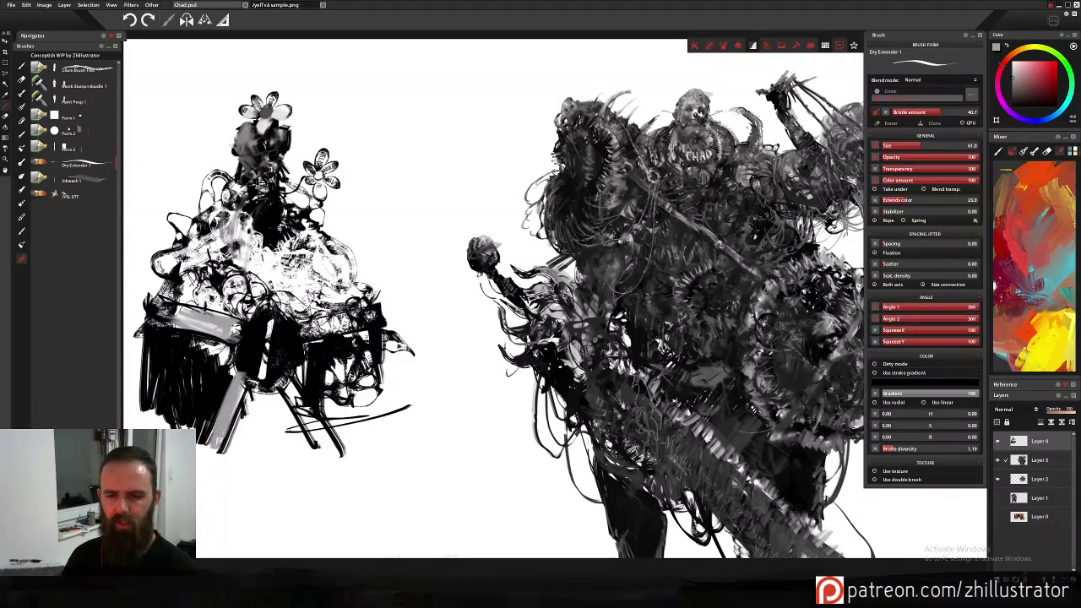
{"action": "left_click_drag", "start_coordinate": [286, 379], "coordinate": [338, 460]}
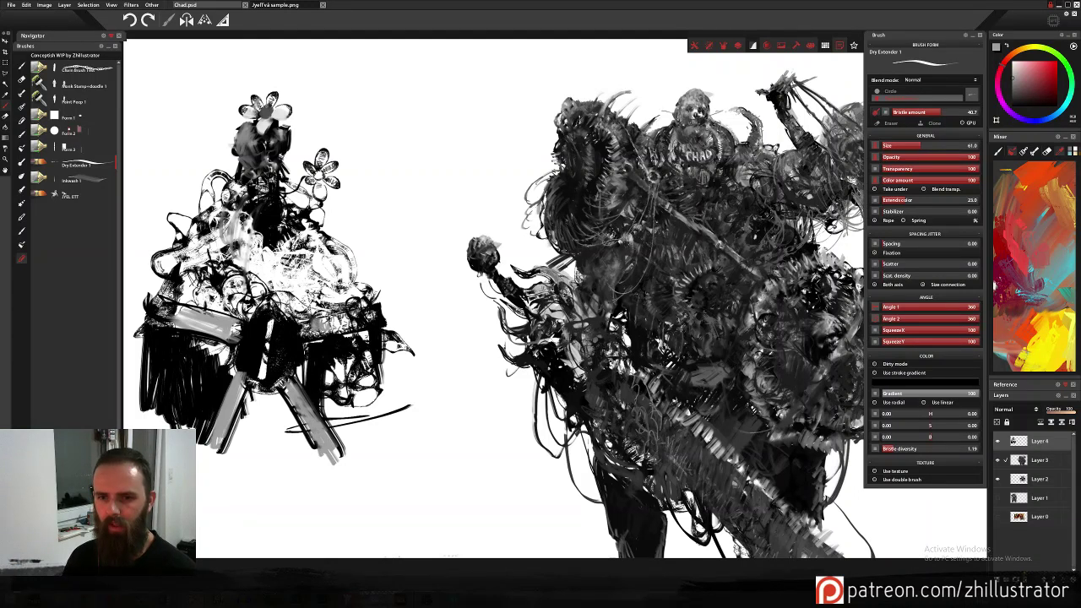
Stamp grey JYEL ETT textures over the black masses on both sides of the legs.
{"action": "left_click", "coordinate": [85, 196]}
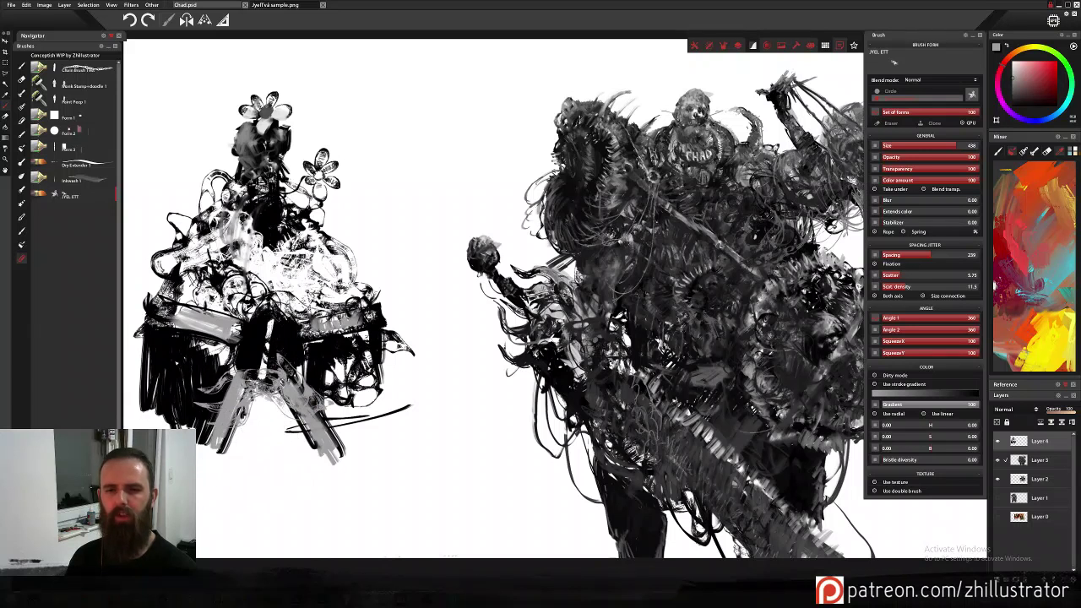
{"action": "left_click", "coordinate": [186, 370]}
{"action": "left_click", "coordinate": [351, 370]}
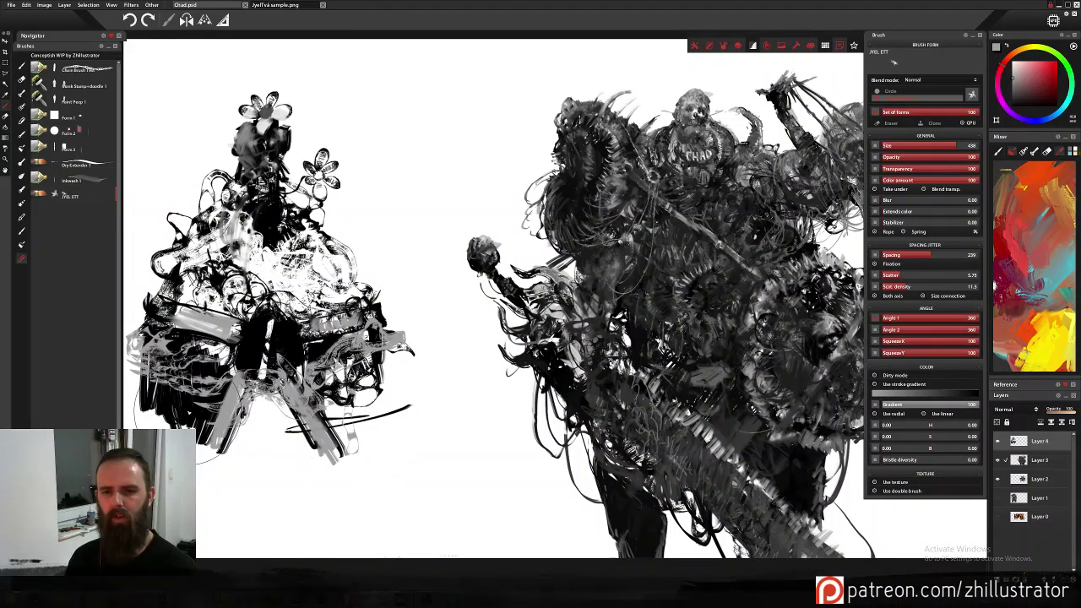
{"action": "left_click", "coordinate": [187, 410]}
{"action": "left_click", "coordinate": [351, 410]}
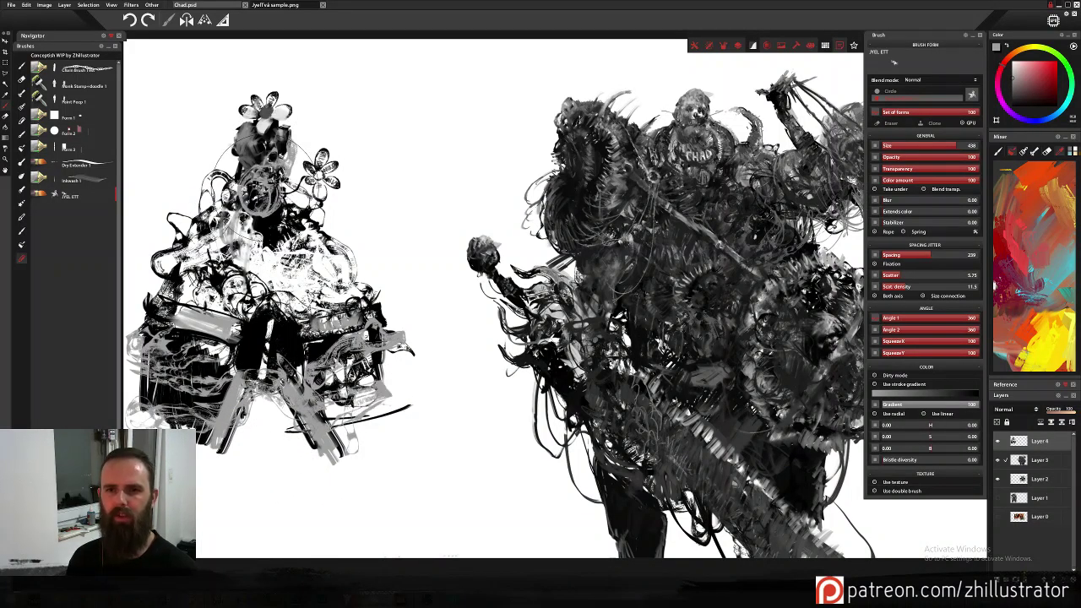
Break up the new figure's head and neck with dark and white JYEL ETT stamps, adding a black eye-like form.
{"action": "left_click", "coordinate": [260, 159]}
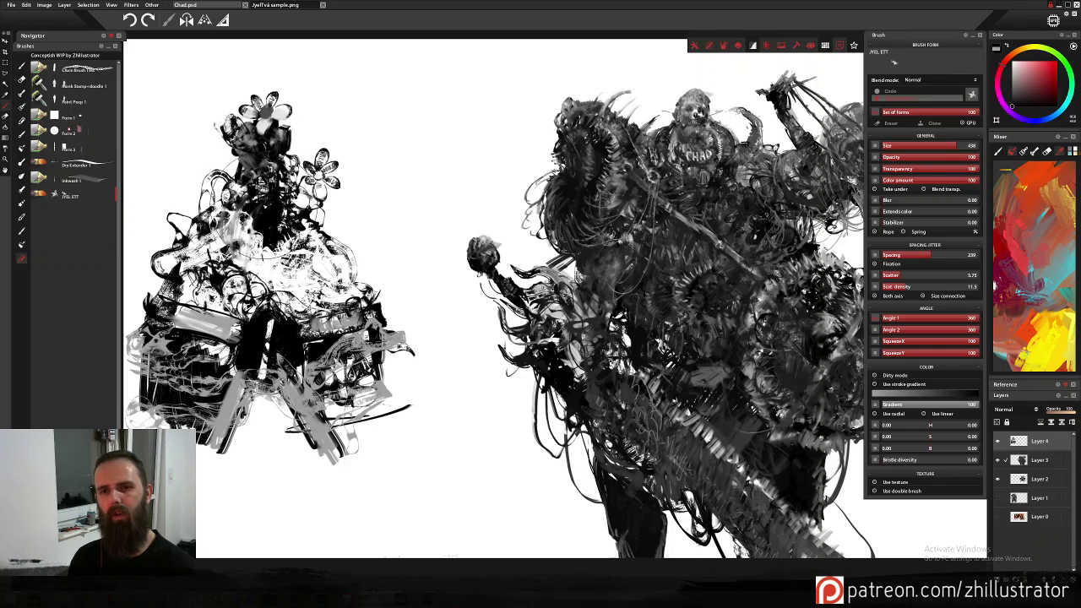
{"action": "key", "text": "x"}
{"action": "left_click", "coordinate": [265, 187]}
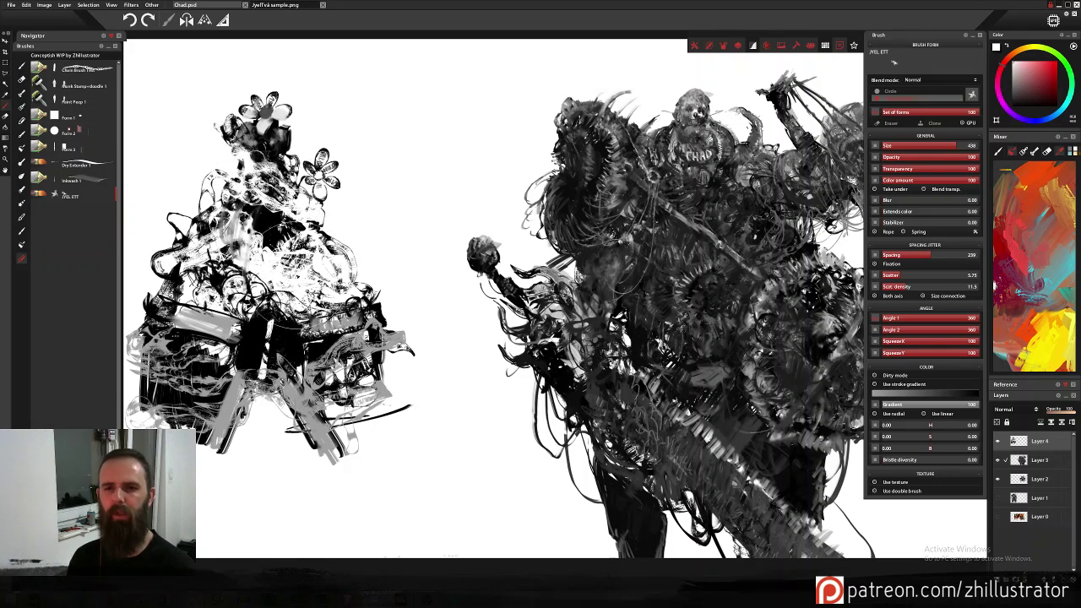
{"action": "left_click", "coordinate": [272, 182]}
{"action": "mouse_move", "coordinate": [271, 218]}
{"action": "left_mouse_down"}
{"action": "mouse_move", "coordinate": [304, 347]}
{"action": "mouse_move", "coordinate": [321, 271]}
{"action": "mouse_move", "coordinate": [266, 182]}
{"action": "left_mouse_up"}
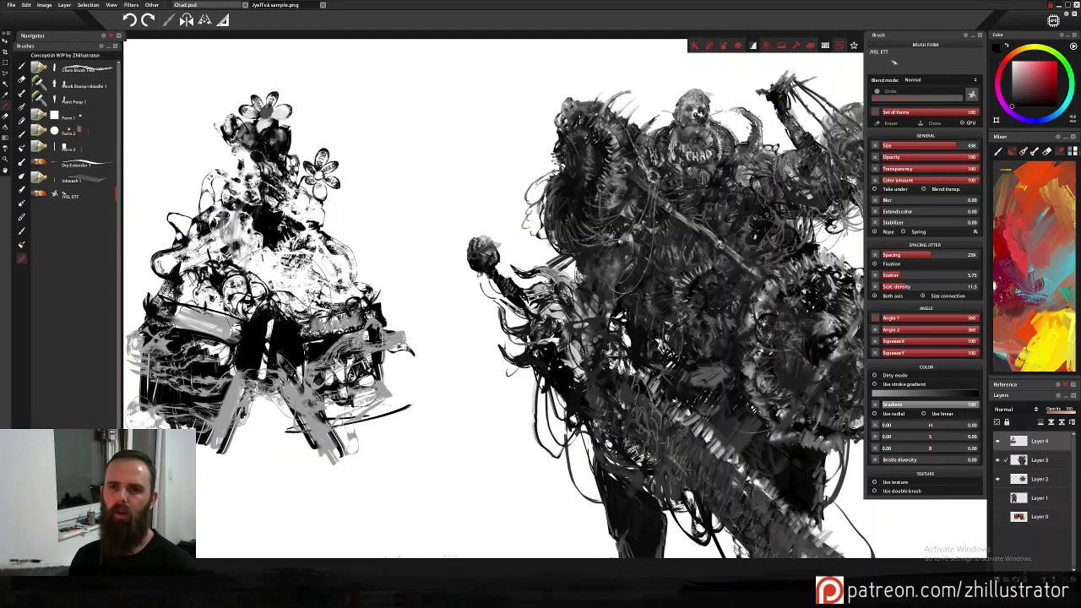
{"action": "key", "text": "x"}
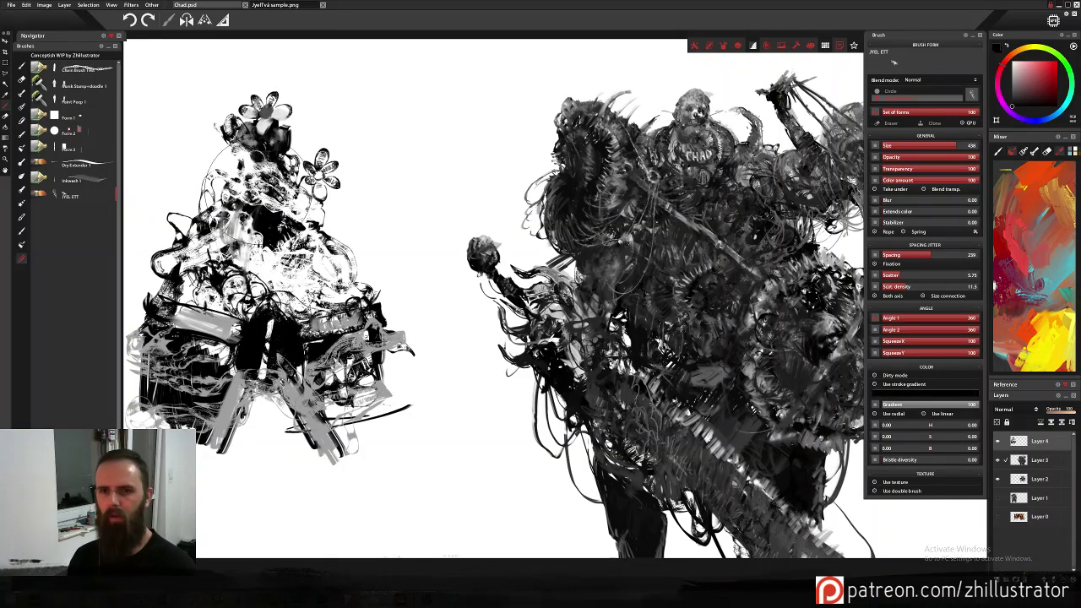
{"action": "left_click", "coordinate": [263, 155]}
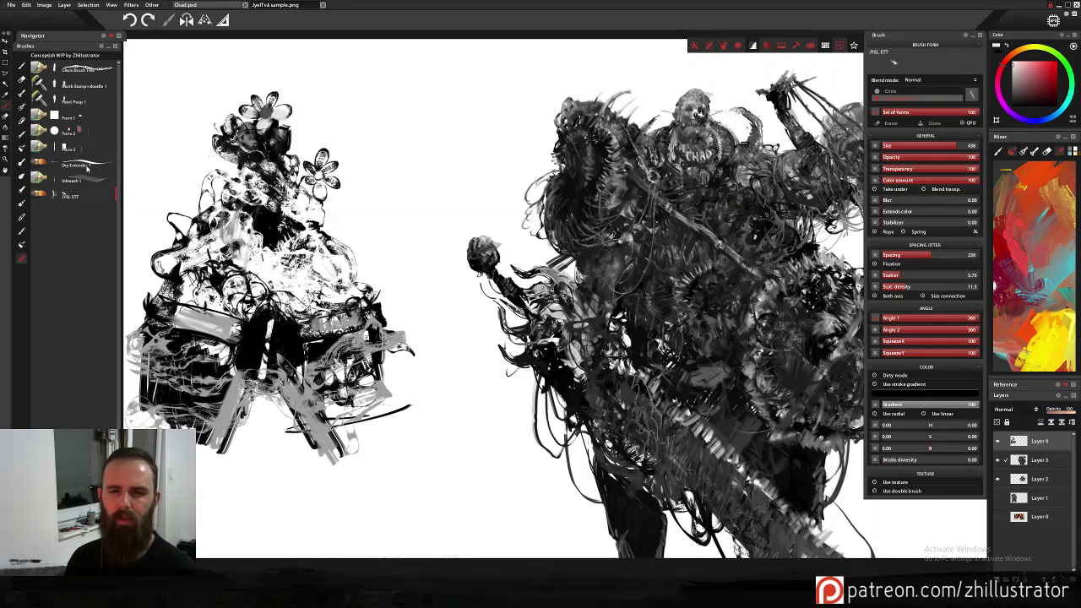
{"action": "key", "text": "ctrl+z"}
Wash soft grey tones over the new figure's face, neck and chest with the Inkwash 1 brush.
{"action": "left_click", "coordinate": [87, 165]}
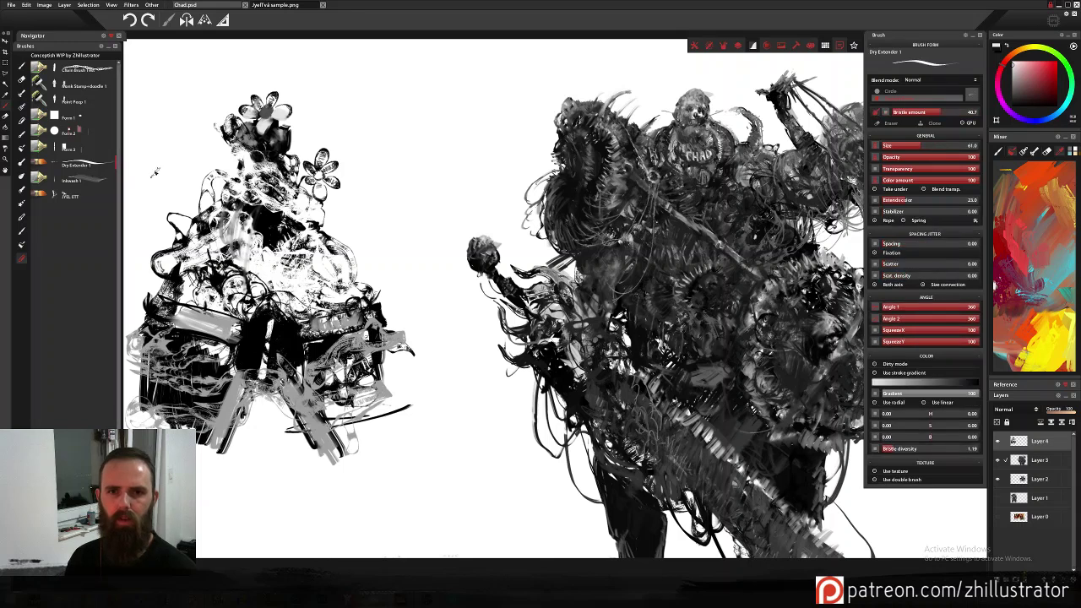
{"action": "left_click", "coordinate": [85, 180]}
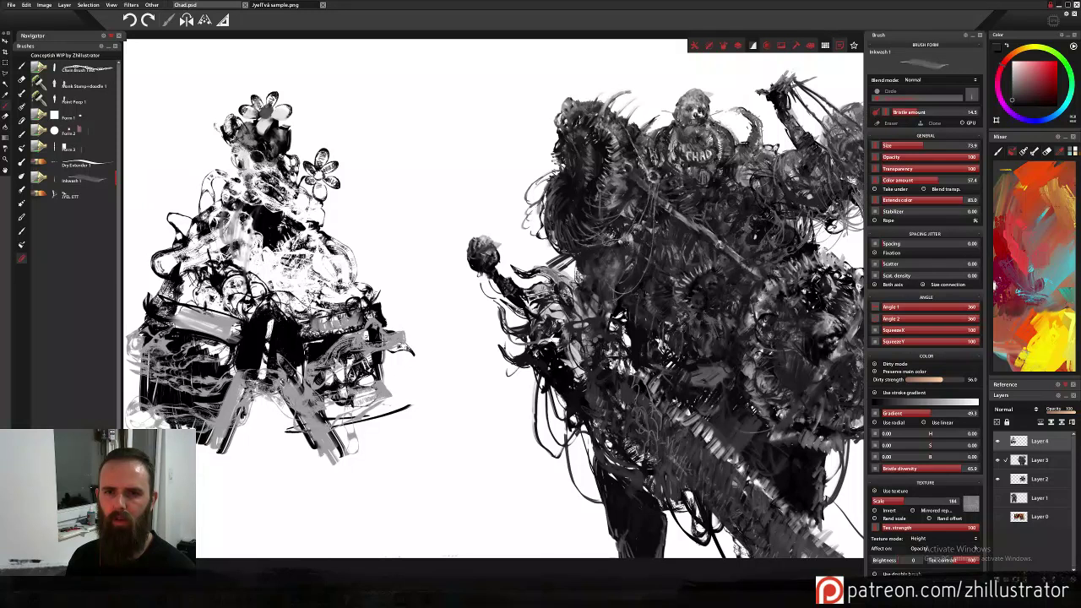
{"action": "mouse_move", "coordinate": [232, 155]}
{"action": "left_mouse_down"}
{"action": "mouse_move", "coordinate": [250, 189]}
{"action": "mouse_move", "coordinate": [206, 206]}
{"action": "mouse_move", "coordinate": [252, 203]}
{"action": "mouse_move", "coordinate": [226, 231]}
{"action": "mouse_move", "coordinate": [267, 233]}
{"action": "mouse_move", "coordinate": [274, 280]}
{"action": "mouse_move", "coordinate": [296, 253]}
{"action": "mouse_move", "coordinate": [276, 206]}
{"action": "left_mouse_up"}
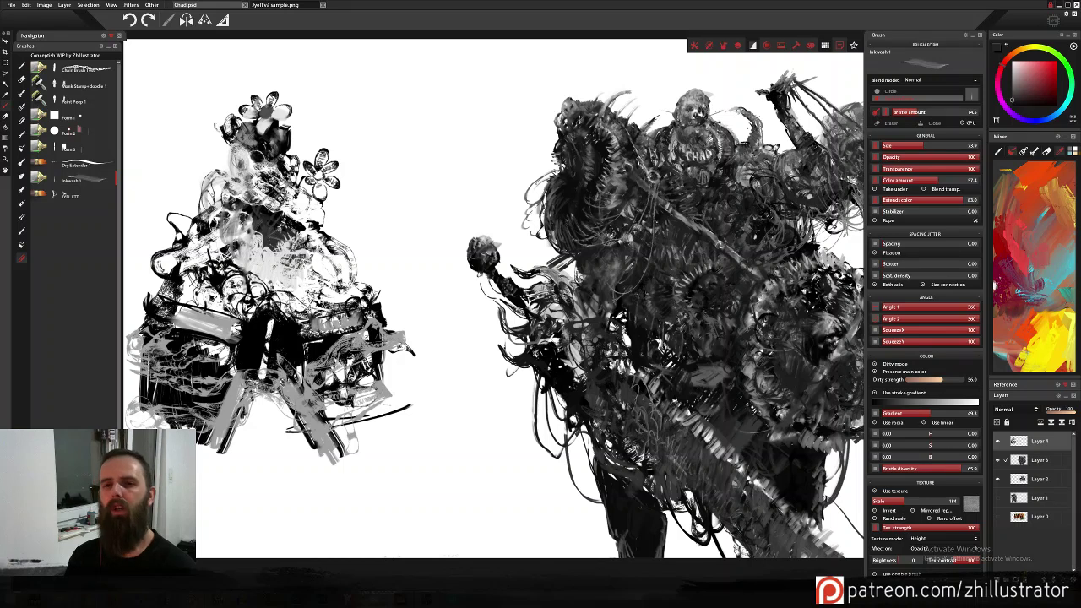
Paint a small black flower beside the head and darken the face and neck with Dry Extender 1 strokes.
{"action": "left_click", "coordinate": [84, 165]}
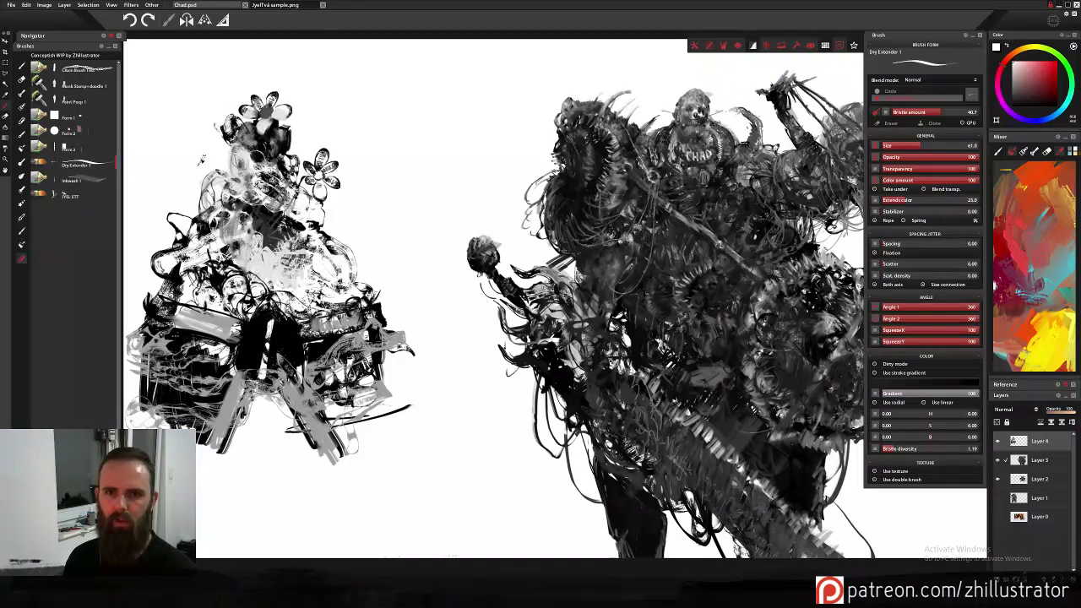
{"action": "key", "text": "x"}
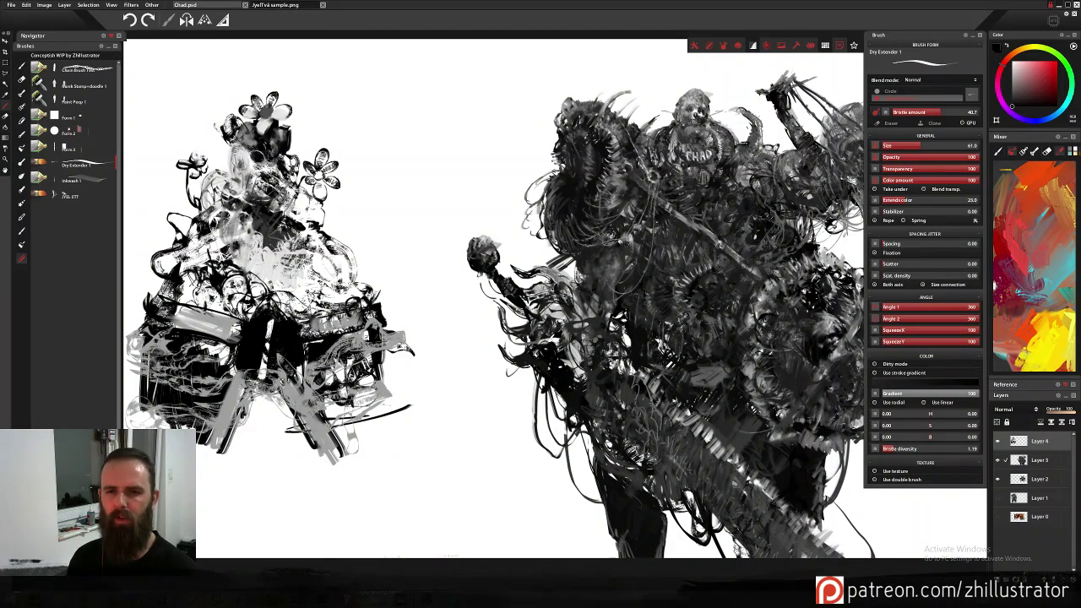
{"action": "mouse_move", "coordinate": [242, 173]}
{"action": "left_mouse_down"}
{"action": "mouse_move", "coordinate": [236, 189]}
{"action": "mouse_move", "coordinate": [267, 205]}
{"action": "left_mouse_up"}
{"action": "mouse_move", "coordinate": [239, 152]}
{"action": "left_mouse_down"}
{"action": "mouse_move", "coordinate": [253, 174]}
{"action": "mouse_move", "coordinate": [267, 165]}
{"action": "left_mouse_up"}
{"action": "mouse_move", "coordinate": [242, 142]}
{"action": "left_mouse_down"}
{"action": "mouse_move", "coordinate": [235, 181]}
{"action": "mouse_move", "coordinate": [276, 194]}
{"action": "mouse_move", "coordinate": [236, 214]}
{"action": "left_mouse_up"}
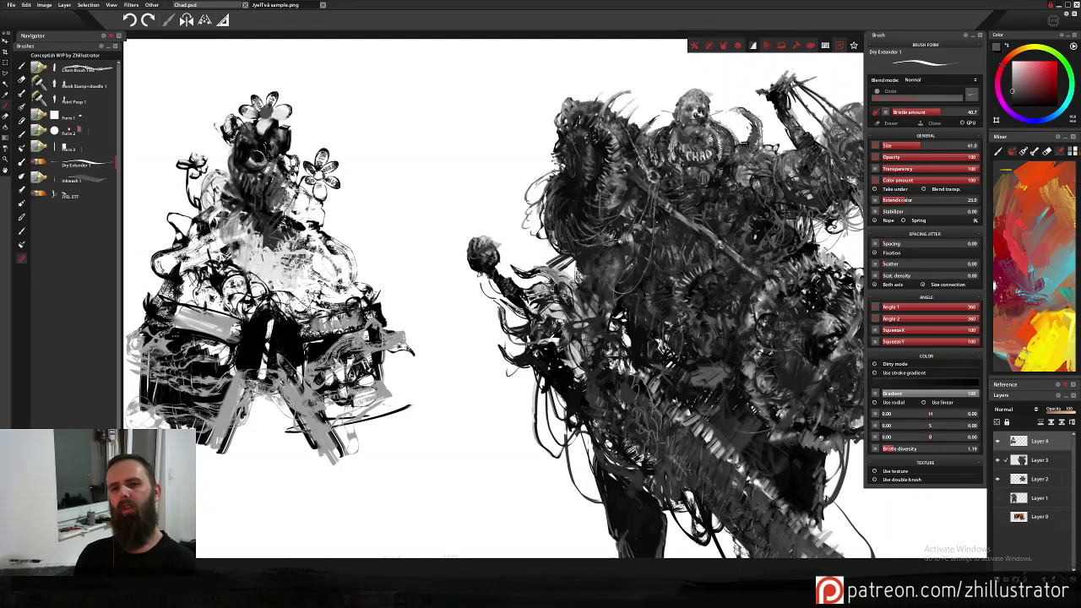
Fill the new figure's collar, shoulders and broad torso with mid-grey Dry Extender 1 strokes.
{"action": "mouse_move", "coordinate": [287, 208]}
{"action": "left_mouse_down"}
{"action": "mouse_move", "coordinate": [228, 243]}
{"action": "mouse_move", "coordinate": [255, 266]}
{"action": "mouse_move", "coordinate": [318, 256]}
{"action": "mouse_move", "coordinate": [326, 228]}
{"action": "mouse_move", "coordinate": [314, 194]}
{"action": "mouse_move", "coordinate": [336, 237]}
{"action": "left_mouse_up"}
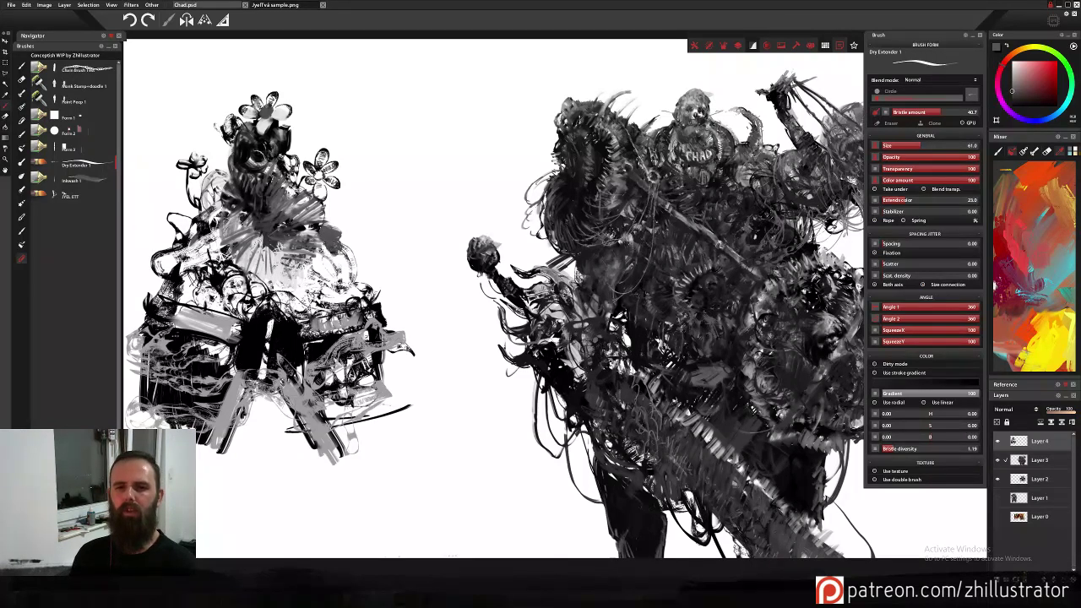
{"action": "mouse_move", "coordinate": [160, 279]}
{"action": "left_mouse_down"}
{"action": "mouse_move", "coordinate": [173, 253]}
{"action": "mouse_move", "coordinate": [253, 314]}
{"action": "mouse_move", "coordinate": [350, 245]}
{"action": "mouse_move", "coordinate": [365, 283]}
{"action": "mouse_move", "coordinate": [304, 287]}
{"action": "mouse_move", "coordinate": [320, 304]}
{"action": "mouse_move", "coordinate": [371, 308]}
{"action": "left_mouse_up"}
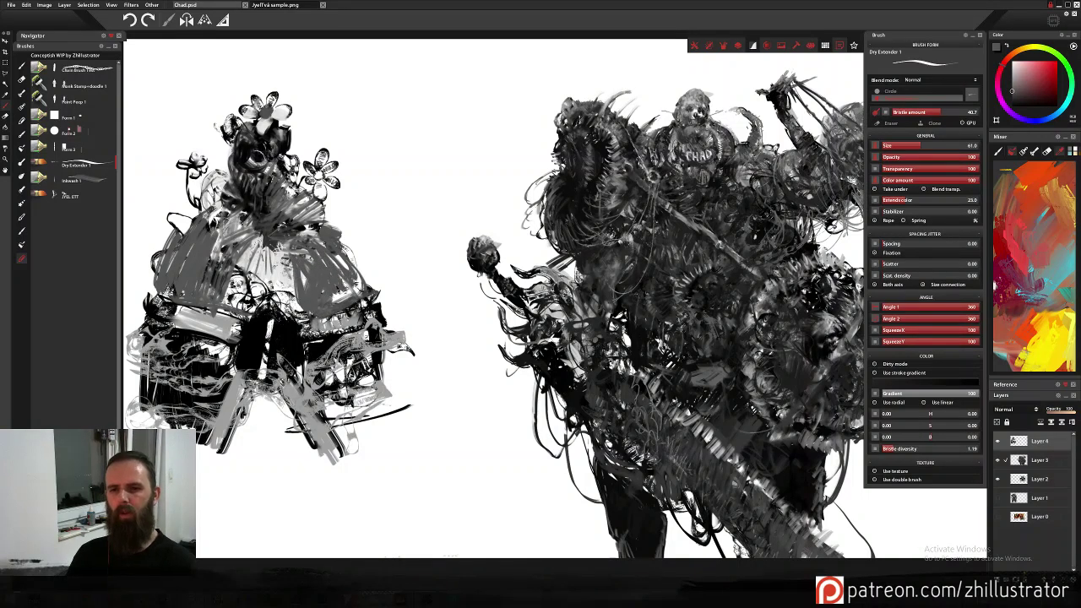
{"action": "left_click_drag", "start_coordinate": [286, 252], "coordinate": [309, 313]}
{"action": "left_click_drag", "start_coordinate": [354, 279], "coordinate": [454, 280]}
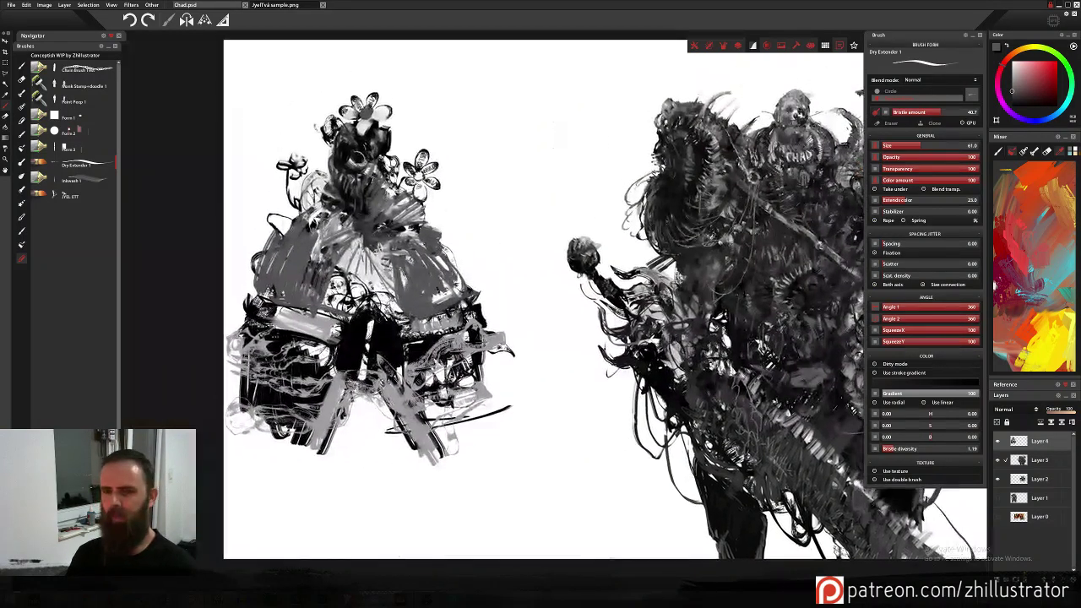
Work soft Inkwash 1 tones into the flower-topped figure's upper chest and paint a small pale grey flower beside its head.
{"action": "scroll", "coordinate": [406, 280], "scroll_direction": "up", "scroll_amount": 4}
{"action": "scroll", "coordinate": [405, 280], "scroll_direction": "down", "scroll_amount": 2}
{"action": "left_click_drag", "start_coordinate": [379, 251], "coordinate": [419, 279]}
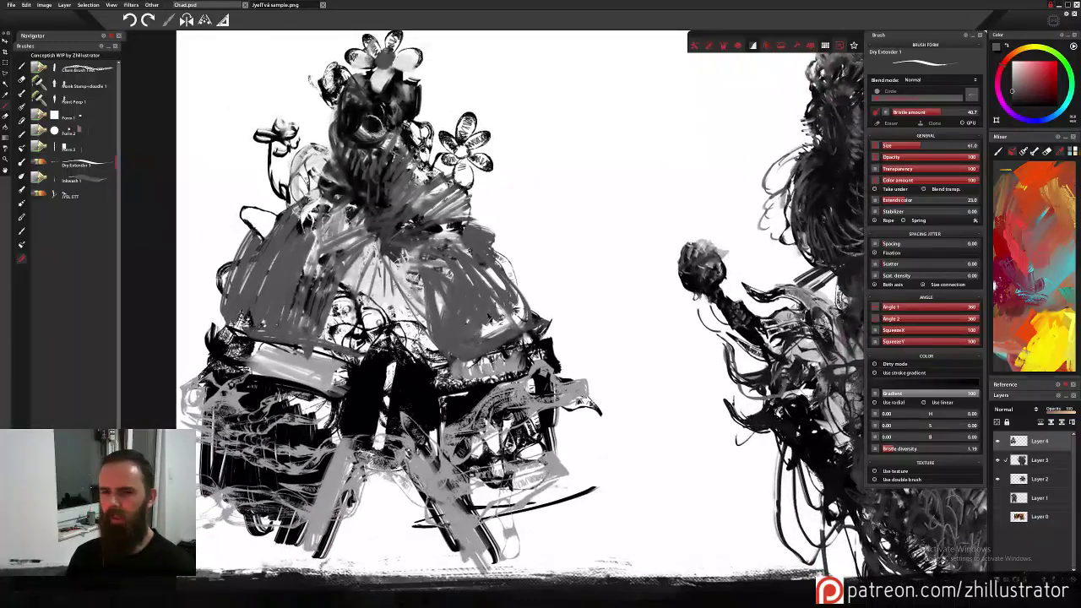
{"action": "left_click", "coordinate": [93, 180]}
{"action": "left_click_drag", "start_coordinate": [387, 237], "coordinate": [411, 330]}
{"action": "mouse_move", "coordinate": [392, 255]}
{"action": "left_mouse_down"}
{"action": "mouse_move", "coordinate": [349, 333]}
{"action": "mouse_move", "coordinate": [376, 250]}
{"action": "left_mouse_up"}
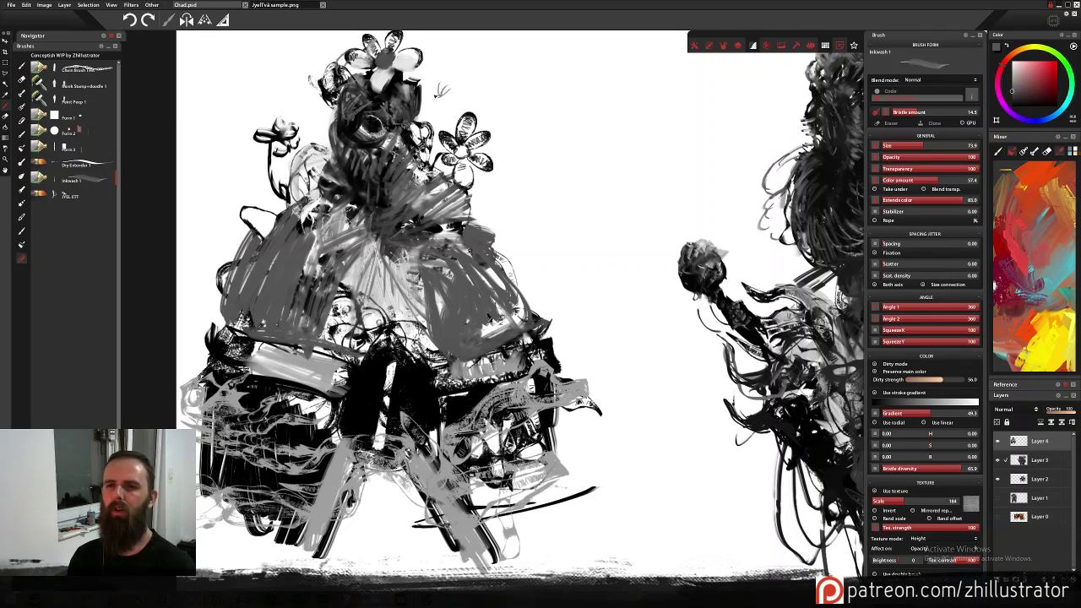
{"action": "left_click_drag", "start_coordinate": [441, 87], "coordinate": [426, 105]}
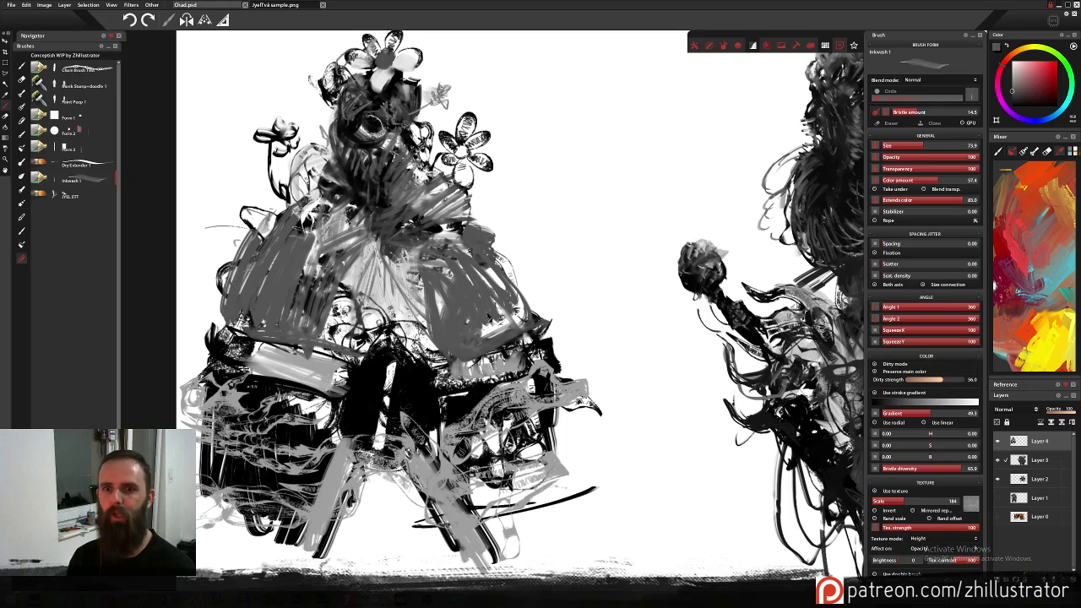
Paint pointed dark-grey shoulder plates on both sides of the flower-topped figure with Dry Extender 1.
{"action": "left_click", "coordinate": [101, 167]}
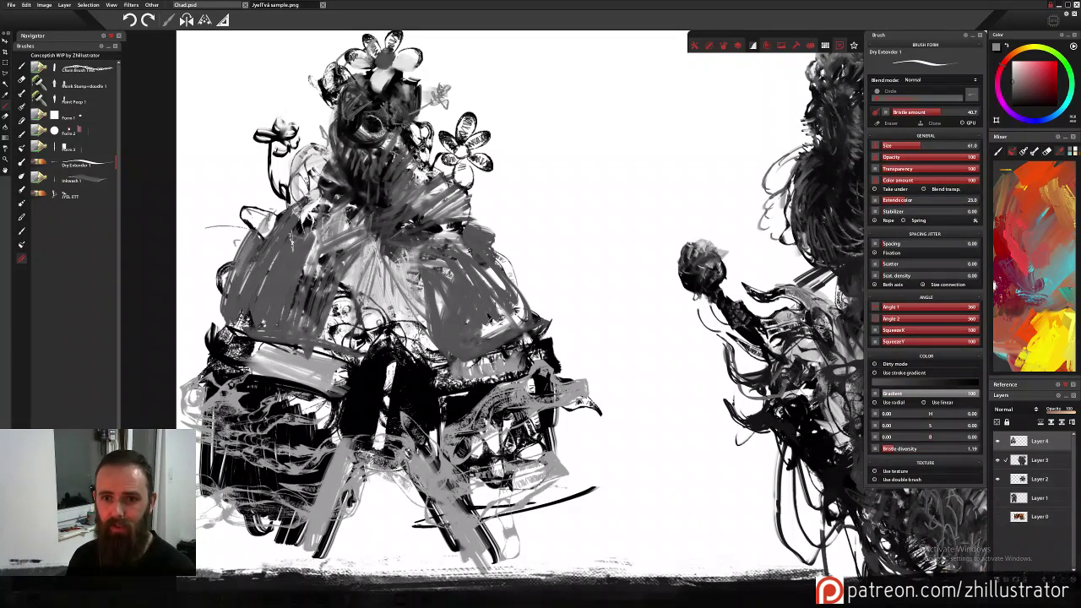
{"action": "mouse_move", "coordinate": [297, 269]}
{"action": "left_mouse_down"}
{"action": "mouse_move", "coordinate": [283, 288]}
{"action": "mouse_move", "coordinate": [245, 278]}
{"action": "mouse_move", "coordinate": [228, 313]}
{"action": "mouse_move", "coordinate": [250, 228]}
{"action": "mouse_move", "coordinate": [284, 210]}
{"action": "mouse_move", "coordinate": [272, 209]}
{"action": "mouse_move", "coordinate": [253, 246]}
{"action": "mouse_move", "coordinate": [221, 225]}
{"action": "mouse_move", "coordinate": [203, 180]}
{"action": "mouse_move", "coordinate": [278, 187]}
{"action": "mouse_move", "coordinate": [268, 228]}
{"action": "mouse_move", "coordinate": [284, 246]}
{"action": "mouse_move", "coordinate": [289, 208]}
{"action": "left_mouse_up"}
{"action": "mouse_move", "coordinate": [467, 193]}
{"action": "left_mouse_down"}
{"action": "mouse_move", "coordinate": [499, 189]}
{"action": "mouse_move", "coordinate": [498, 245]}
{"action": "mouse_move", "coordinate": [466, 201]}
{"action": "mouse_move", "coordinate": [511, 249]}
{"action": "left_mouse_up"}
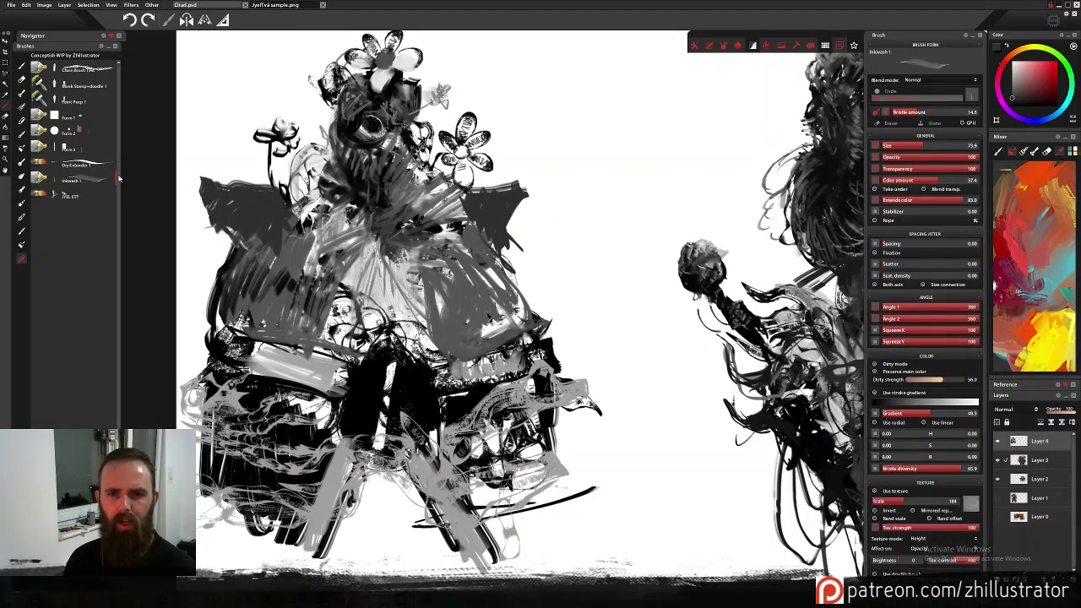
Try black JYEL ETT stamps on both shoulders, keeping a looping outlined shape around the shoulder beneath the large flower.
{"action": "left_click", "coordinate": [94, 197]}
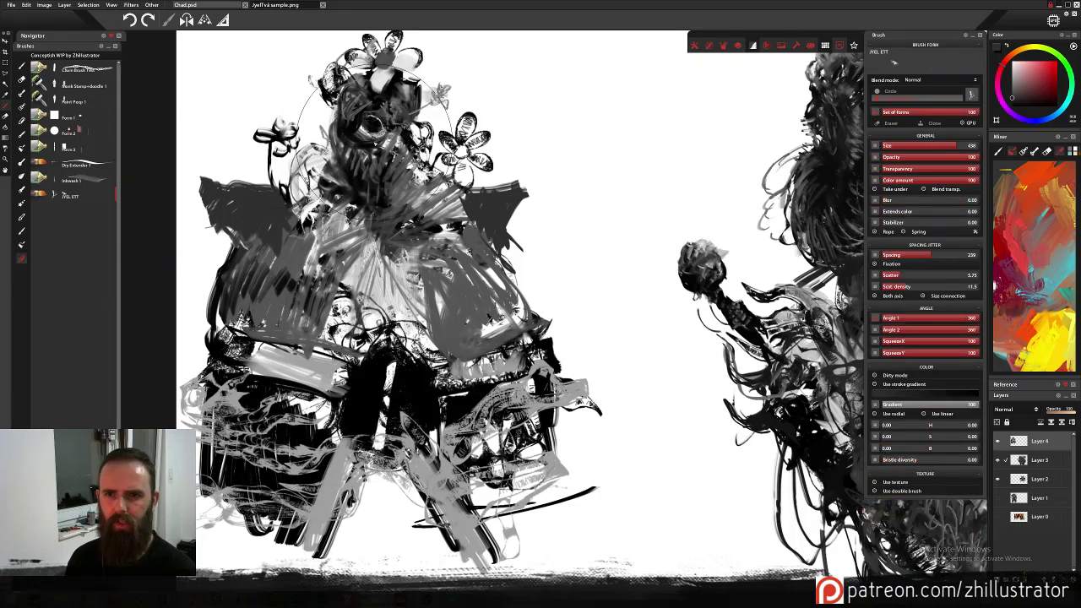
{"action": "left_click_drag", "start_coordinate": [264, 191], "coordinate": [216, 199]}
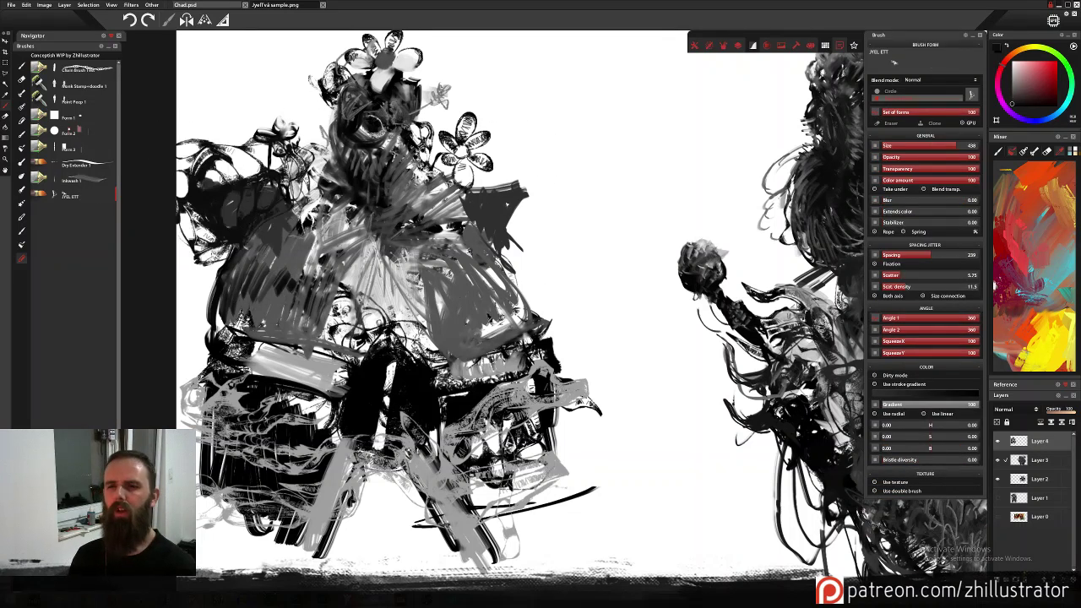
{"action": "left_click_drag", "start_coordinate": [484, 205], "coordinate": [496, 321]}
{"action": "key", "text": "ctrl+z"}
{"action": "left_click_drag", "start_coordinate": [496, 223], "coordinate": [486, 291]}
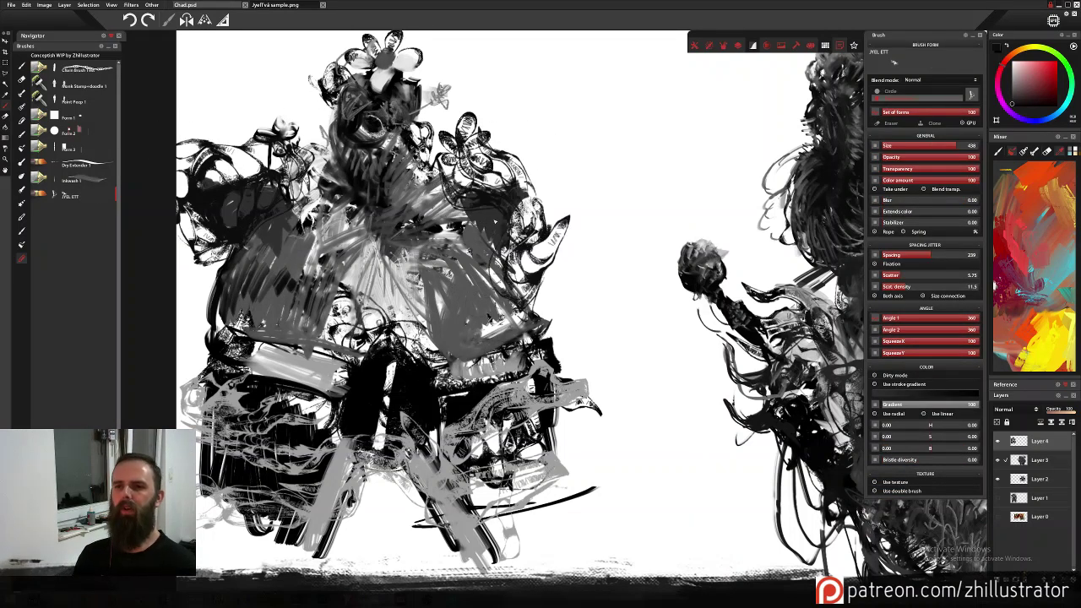
{"action": "key", "text": "ctrl+z"}
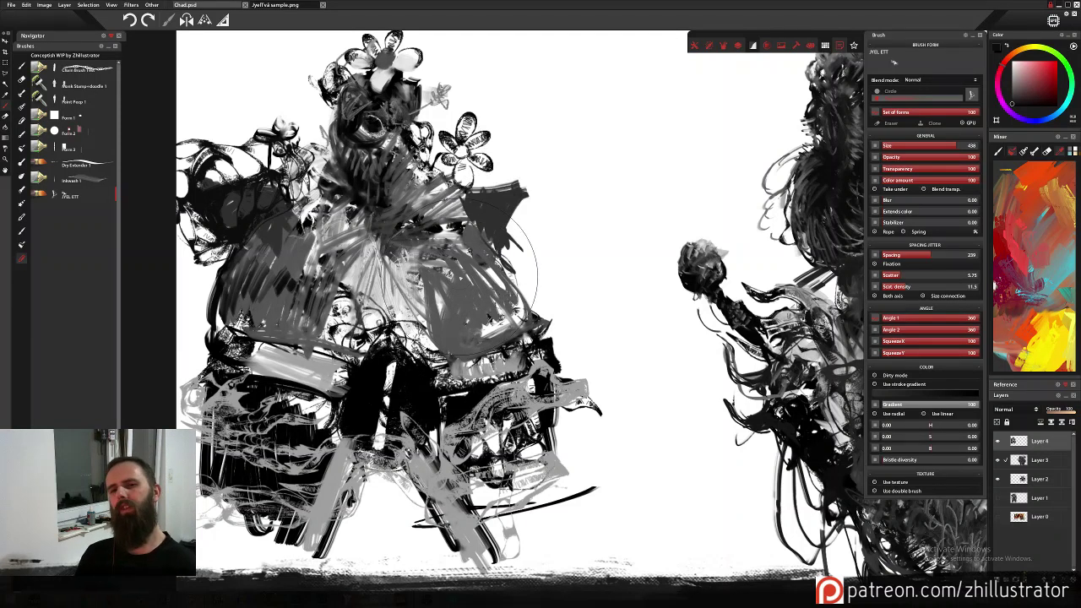
{"action": "key", "text": "ctrl+z"}
{"action": "left_click_drag", "start_coordinate": [502, 212], "coordinate": [498, 216]}
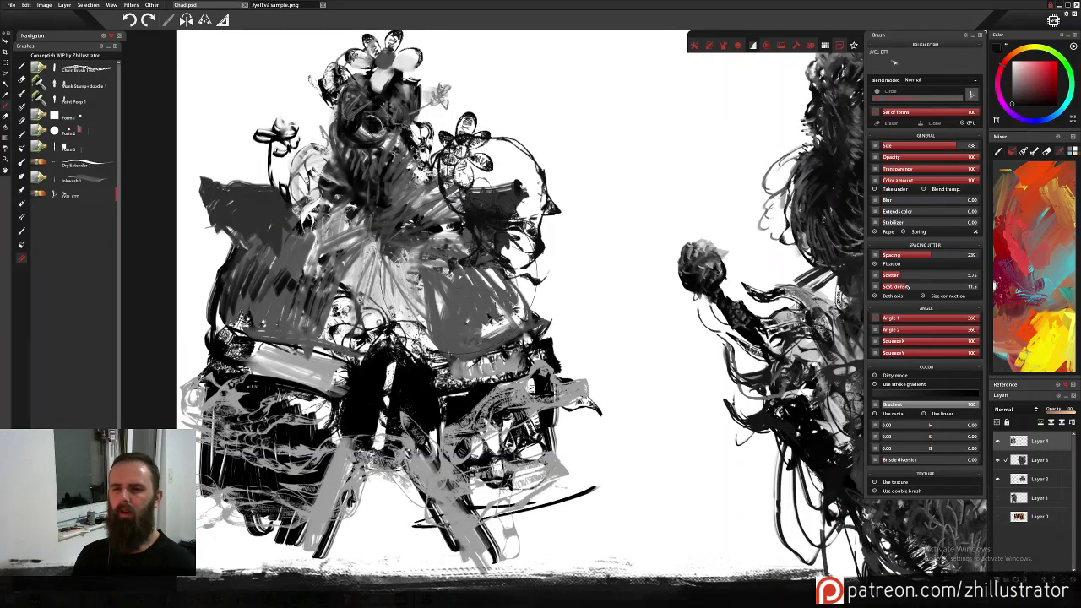
Layer black JYEL ETT stamps over the opposite shoulder plate and that side of the torso, discarding unwanted placements.
{"action": "mouse_move", "coordinate": [233, 160]}
{"action": "left_mouse_down"}
{"action": "mouse_move", "coordinate": [245, 240]}
{"action": "mouse_move", "coordinate": [271, 253]}
{"action": "mouse_move", "coordinate": [258, 292]}
{"action": "left_mouse_up"}
{"action": "key", "text": "ctrl+z"}
{"action": "key", "text": "ctrl+z"}
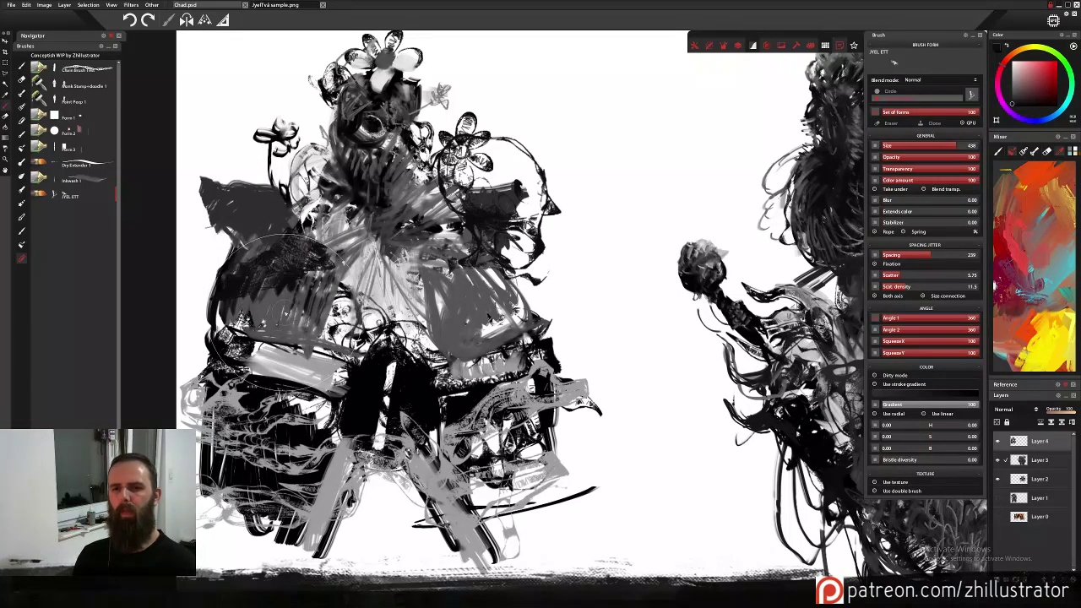
{"action": "left_click_drag", "start_coordinate": [249, 232], "coordinate": [264, 257]}
{"action": "left_click_drag", "start_coordinate": [272, 317], "coordinate": [283, 356]}
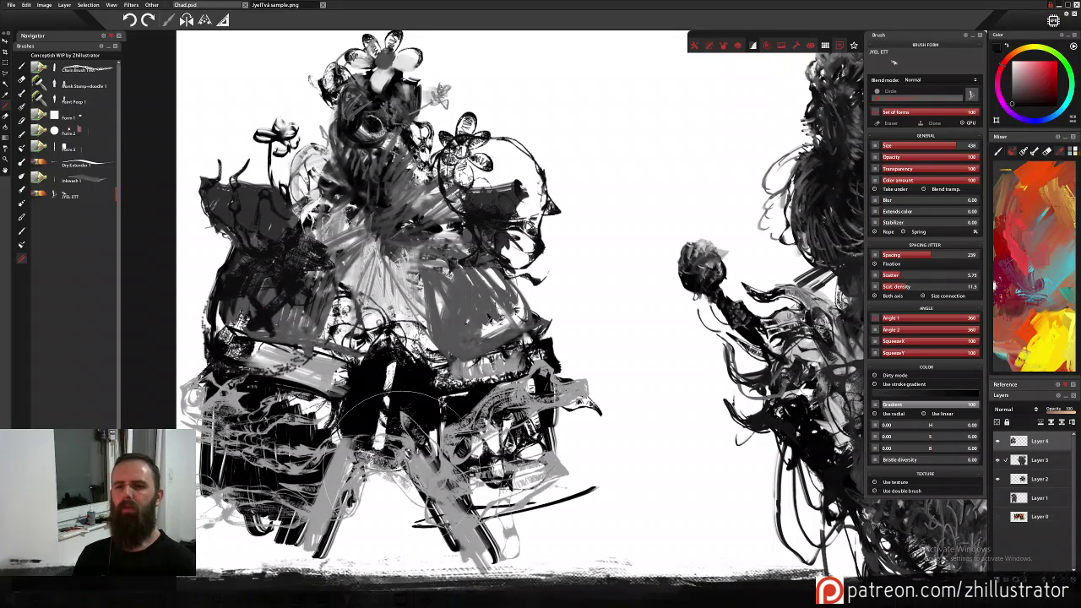
{"action": "key", "text": "ctrl+z"}
{"action": "left_click_drag", "start_coordinate": [279, 254], "coordinate": [296, 351]}
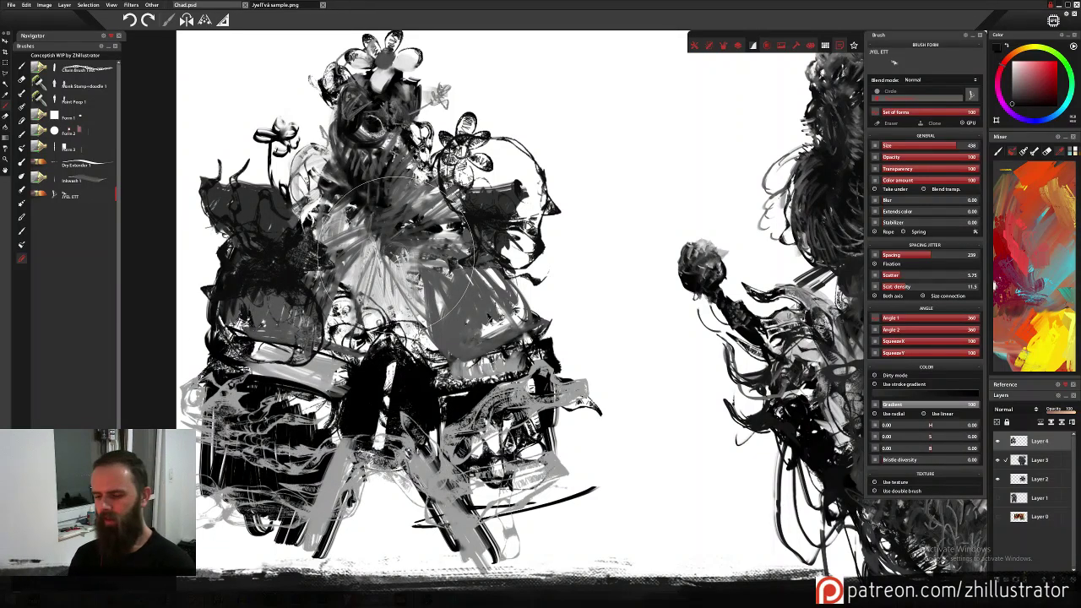
Fill the looping shoulder outline beneath the large flower with light grey Inkwash 1 strokes.
{"action": "left_click", "coordinate": [89, 181]}
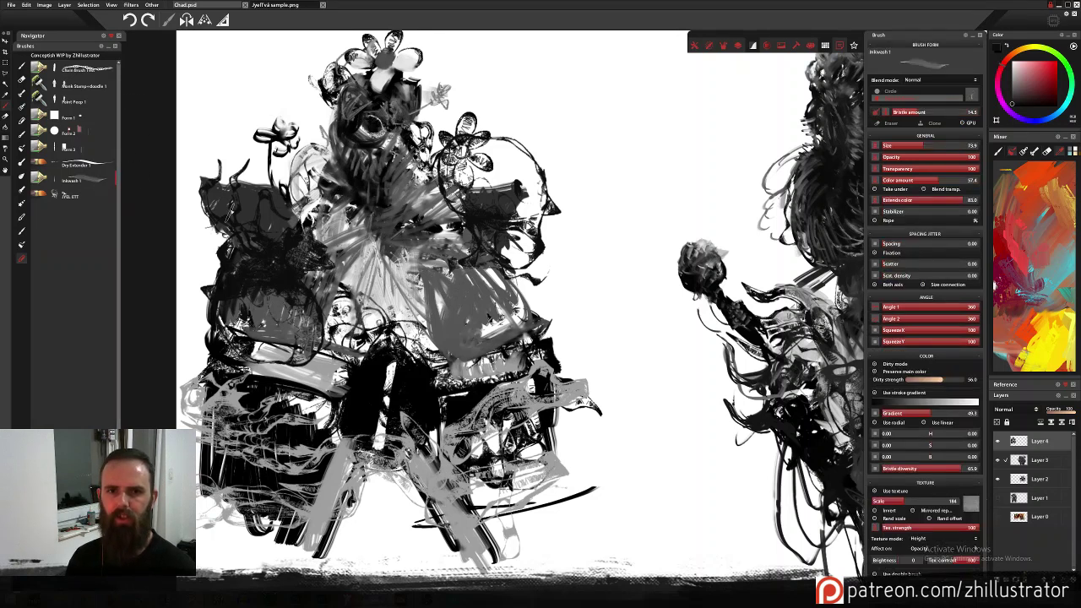
{"action": "mouse_move", "coordinate": [498, 161]}
{"action": "left_mouse_down"}
{"action": "mouse_move", "coordinate": [528, 211]}
{"action": "mouse_move", "coordinate": [481, 178]}
{"action": "mouse_move", "coordinate": [504, 155]}
{"action": "left_mouse_up"}
{"action": "mouse_move", "coordinate": [510, 157]}
{"action": "left_mouse_down"}
{"action": "mouse_move", "coordinate": [530, 160]}
{"action": "mouse_move", "coordinate": [521, 141]}
{"action": "mouse_move", "coordinate": [534, 192]}
{"action": "mouse_move", "coordinate": [524, 219]}
{"action": "left_mouse_up"}
{"action": "left_click_drag", "start_coordinate": [536, 169], "coordinate": [504, 263]}
{"action": "left_click_drag", "start_coordinate": [530, 197], "coordinate": [510, 232]}
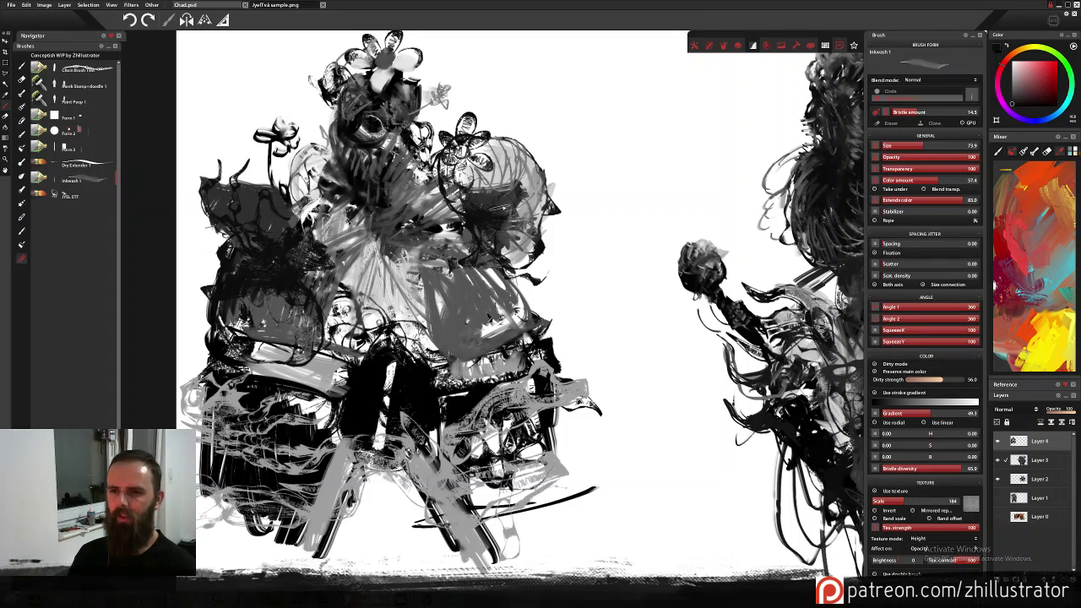
{"action": "mouse_move", "coordinate": [557, 216]}
{"action": "left_mouse_down"}
{"action": "mouse_move", "coordinate": [525, 207]}
{"action": "mouse_move", "coordinate": [518, 259]}
{"action": "mouse_move", "coordinate": [499, 279]}
{"action": "left_mouse_up"}
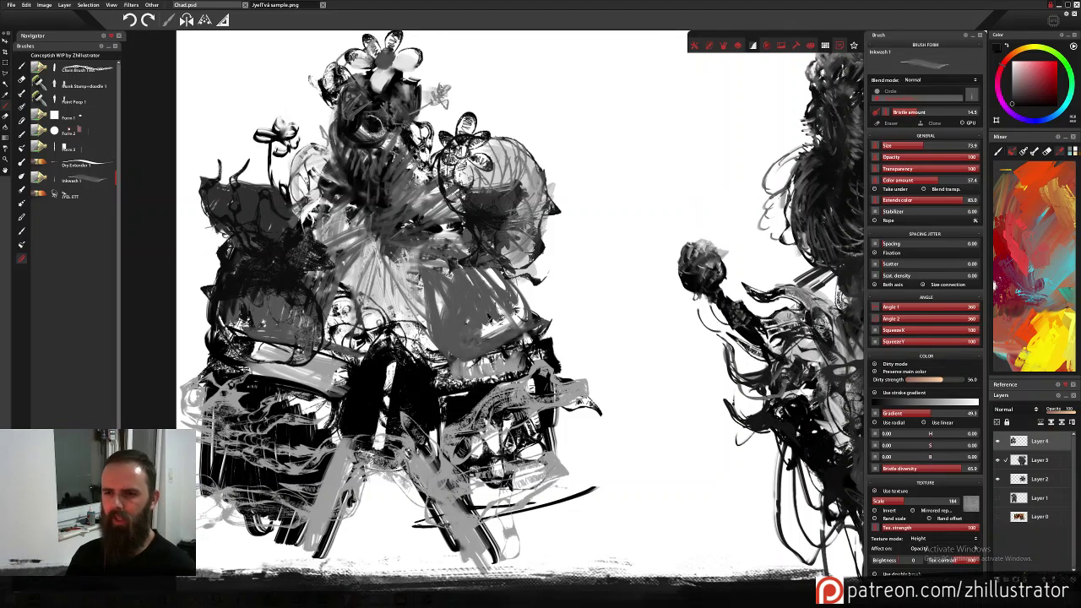
Blend the figure's chest, torso sides and belt area with sweeping Inkwash 1 strokes.
{"action": "left_click_drag", "start_coordinate": [490, 240], "coordinate": [469, 282]}
{"action": "left_click_drag", "start_coordinate": [393, 247], "coordinate": [424, 312]}
{"action": "left_click_drag", "start_coordinate": [377, 274], "coordinate": [422, 349]}
{"action": "left_click_drag", "start_coordinate": [343, 272], "coordinate": [372, 338]}
{"action": "mouse_move", "coordinate": [480, 251]}
{"action": "left_mouse_down"}
{"action": "mouse_move", "coordinate": [505, 336]}
{"action": "mouse_move", "coordinate": [521, 326]}
{"action": "left_mouse_up"}
{"action": "mouse_move", "coordinate": [516, 293]}
{"action": "left_mouse_down"}
{"action": "mouse_move", "coordinate": [542, 334]}
{"action": "mouse_move", "coordinate": [519, 405]}
{"action": "left_mouse_up"}
{"action": "left_click_drag", "start_coordinate": [497, 349], "coordinate": [483, 404]}
{"action": "left_click_drag", "start_coordinate": [443, 351], "coordinate": [431, 398]}
{"action": "left_click_drag", "start_coordinate": [422, 306], "coordinate": [397, 382]}
{"action": "left_click_drag", "start_coordinate": [385, 290], "coordinate": [356, 348]}
{"action": "mouse_move", "coordinate": [363, 281]}
{"action": "left_mouse_down"}
{"action": "mouse_move", "coordinate": [343, 343]}
{"action": "mouse_move", "coordinate": [314, 331]}
{"action": "left_mouse_up"}
{"action": "left_click_drag", "start_coordinate": [409, 329], "coordinate": [374, 319]}
{"action": "mouse_move", "coordinate": [466, 324]}
{"action": "left_mouse_down"}
{"action": "mouse_move", "coordinate": [439, 370]}
{"action": "mouse_move", "coordinate": [275, 368]}
{"action": "mouse_move", "coordinate": [262, 354]}
{"action": "mouse_move", "coordinate": [210, 368]}
{"action": "mouse_move", "coordinate": [193, 348]}
{"action": "left_mouse_up"}
{"action": "mouse_move", "coordinate": [358, 370]}
{"action": "left_mouse_down"}
{"action": "mouse_move", "coordinate": [361, 353]}
{"action": "mouse_move", "coordinate": [338, 331]}
{"action": "left_mouse_up"}
Paint curved grey stems from beside the head down across the neck and chest with Dry Extender 1, using a sampled tone.
{"action": "left_click", "coordinate": [83, 163]}
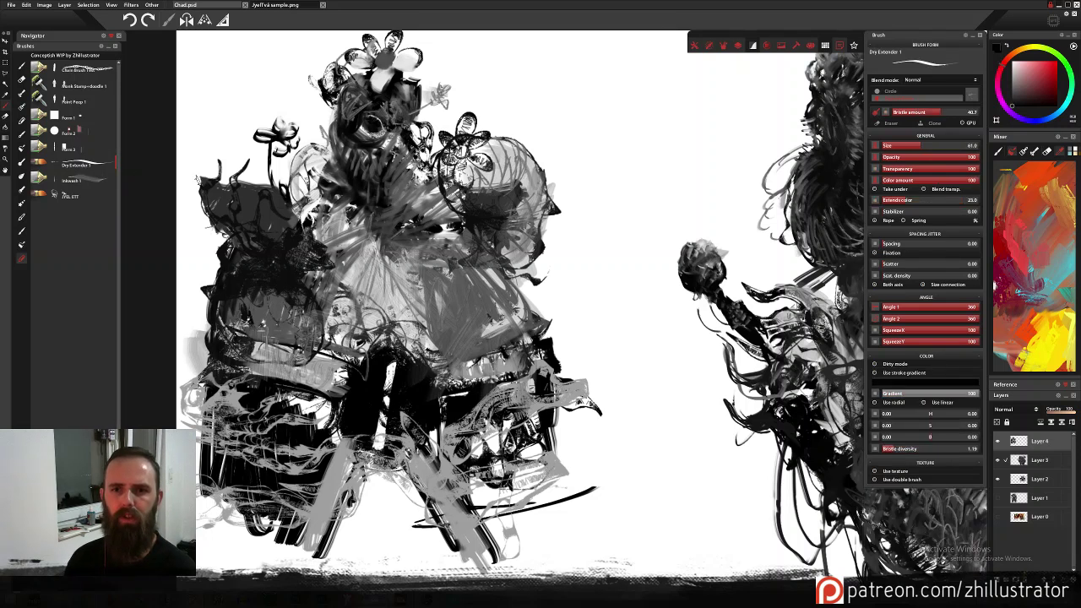
{"action": "left_click", "coordinate": [291, 218], "text": "alt"}
{"action": "left_click_drag", "start_coordinate": [287, 206], "coordinate": [323, 184]}
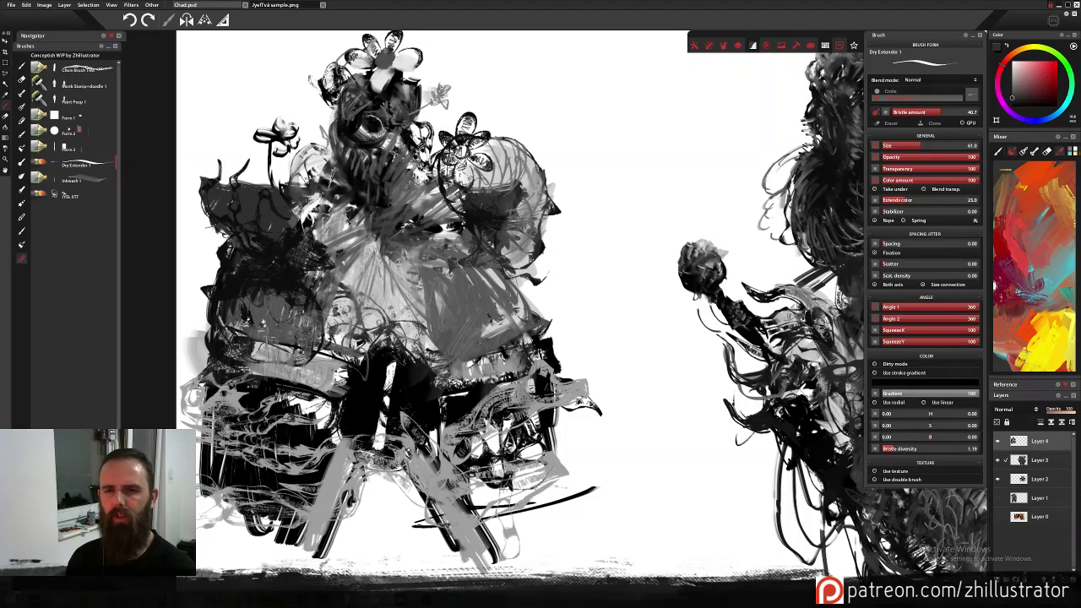
{"action": "mouse_move", "coordinate": [333, 142]}
{"action": "left_mouse_down"}
{"action": "mouse_move", "coordinate": [306, 185]}
{"action": "mouse_move", "coordinate": [303, 177]}
{"action": "mouse_move", "coordinate": [307, 222]}
{"action": "mouse_move", "coordinate": [358, 243]}
{"action": "mouse_move", "coordinate": [396, 334]}
{"action": "left_mouse_up"}
{"action": "left_click_drag", "start_coordinate": [301, 213], "coordinate": [392, 326]}
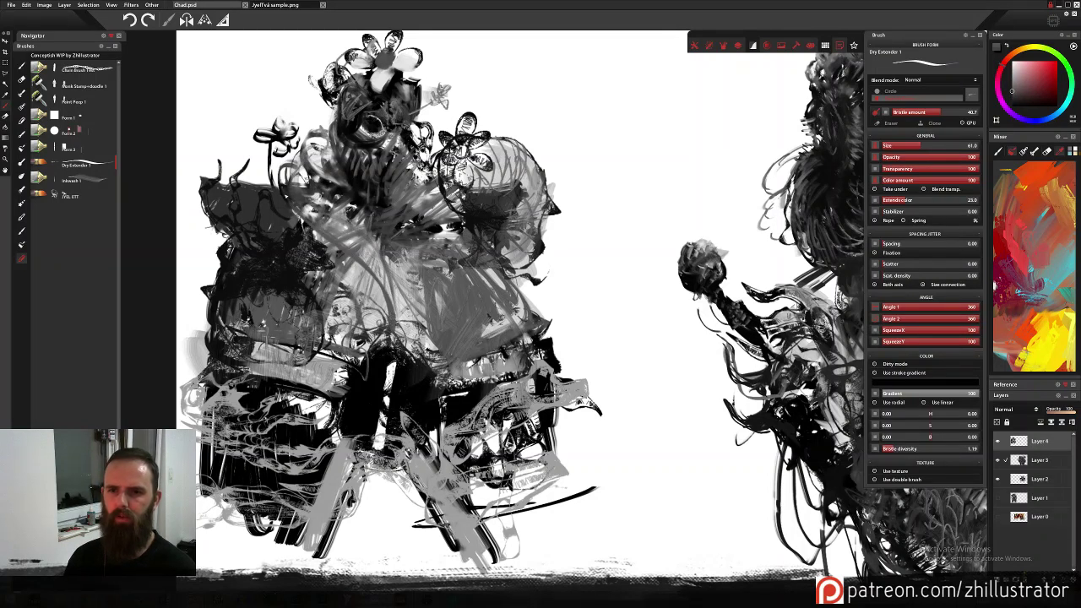
{"action": "left_click_drag", "start_coordinate": [282, 143], "coordinate": [358, 247]}
{"action": "left_click_drag", "start_coordinate": [305, 202], "coordinate": [384, 289]}
{"action": "left_click_drag", "start_coordinate": [400, 334], "coordinate": [369, 275]}
Build a solid dark trunk-like column down the middle of the torso, branching towards the shoulders, using a sampled dark tone.
{"action": "left_click", "coordinate": [429, 345], "text": "alt"}
{"action": "left_click_drag", "start_coordinate": [387, 338], "coordinate": [365, 241]}
{"action": "left_click_drag", "start_coordinate": [380, 313], "coordinate": [295, 222]}
{"action": "mouse_move", "coordinate": [348, 257]}
{"action": "left_mouse_down"}
{"action": "mouse_move", "coordinate": [387, 350]}
{"action": "mouse_move", "coordinate": [446, 238]}
{"action": "left_mouse_up"}
{"action": "left_click_drag", "start_coordinate": [409, 376], "coordinate": [456, 244]}
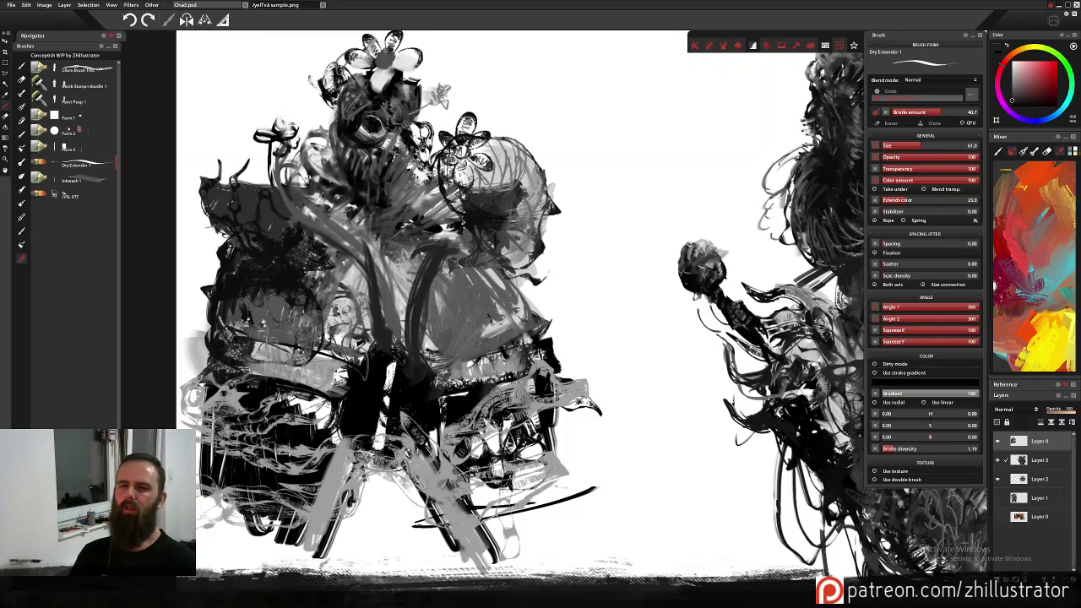
{"action": "mouse_move", "coordinate": [380, 279]}
{"action": "left_mouse_down"}
{"action": "mouse_move", "coordinate": [438, 236]}
{"action": "mouse_move", "coordinate": [399, 309]}
{"action": "mouse_move", "coordinate": [399, 360]}
{"action": "left_mouse_up"}
{"action": "mouse_move", "coordinate": [368, 276]}
{"action": "left_mouse_down"}
{"action": "mouse_move", "coordinate": [316, 228]}
{"action": "mouse_move", "coordinate": [384, 210]}
{"action": "mouse_move", "coordinate": [372, 228]}
{"action": "mouse_move", "coordinate": [377, 271]}
{"action": "left_mouse_up"}
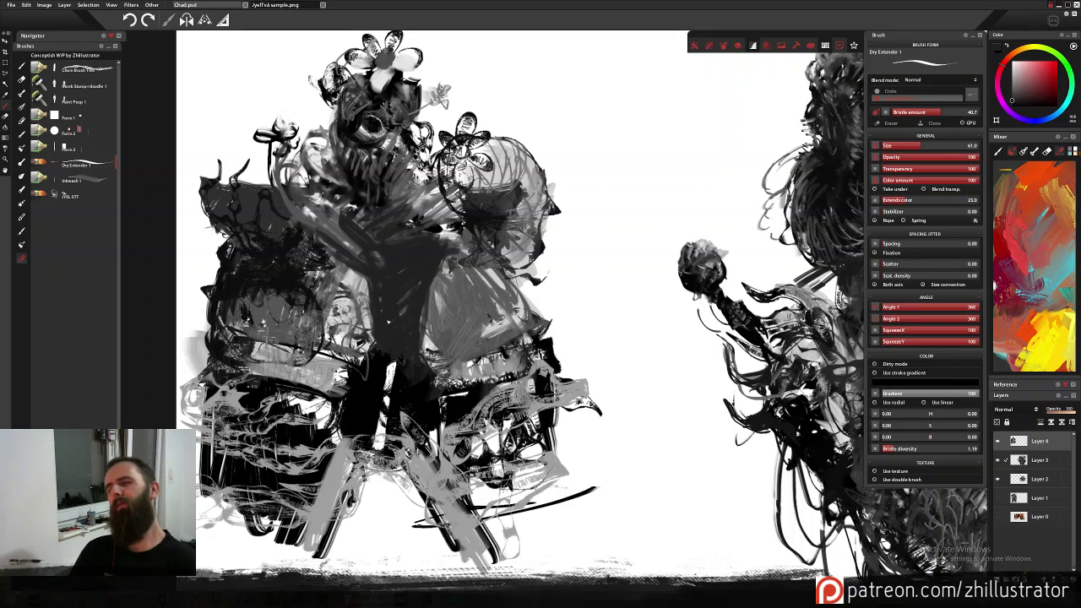
Texture the central column, upper chest and waist with dark grey JYEL ETT stamps.
{"action": "left_click", "coordinate": [75, 195]}
{"action": "left_click_drag", "start_coordinate": [363, 169], "coordinate": [381, 288]}
{"action": "left_click_drag", "start_coordinate": [405, 194], "coordinate": [422, 321]}
{"action": "left_click_drag", "start_coordinate": [371, 287], "coordinate": [402, 340]}
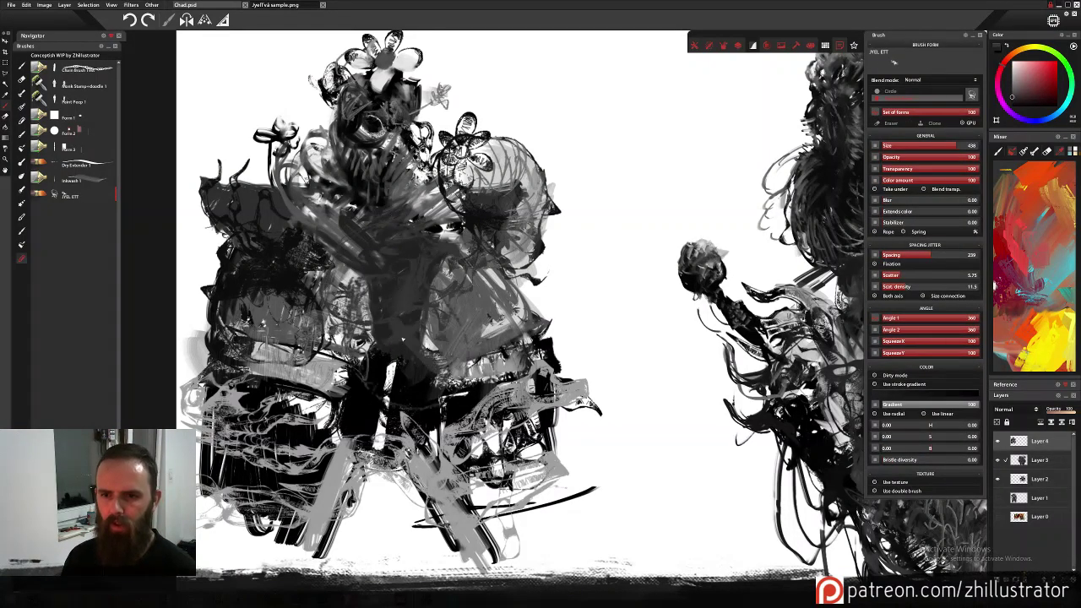
{"action": "left_click_drag", "start_coordinate": [411, 254], "coordinate": [406, 288]}
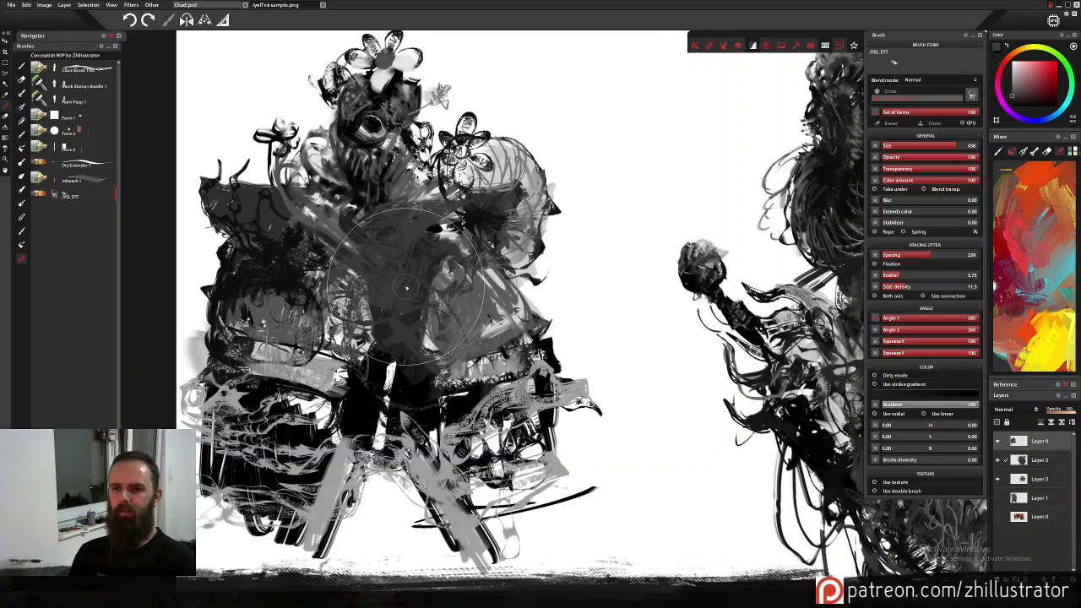
{"action": "left_click_drag", "start_coordinate": [407, 370], "coordinate": [399, 394]}
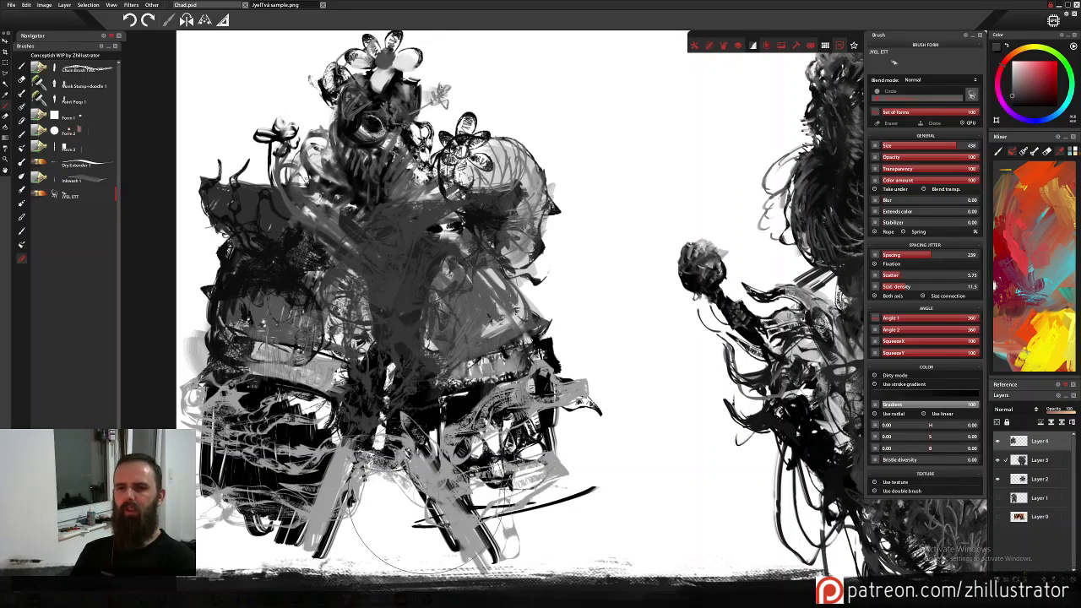
Paint grey Dry Extender 1 petals over the flowers on and around the figure's head.
{"action": "left_click", "coordinate": [95, 164]}
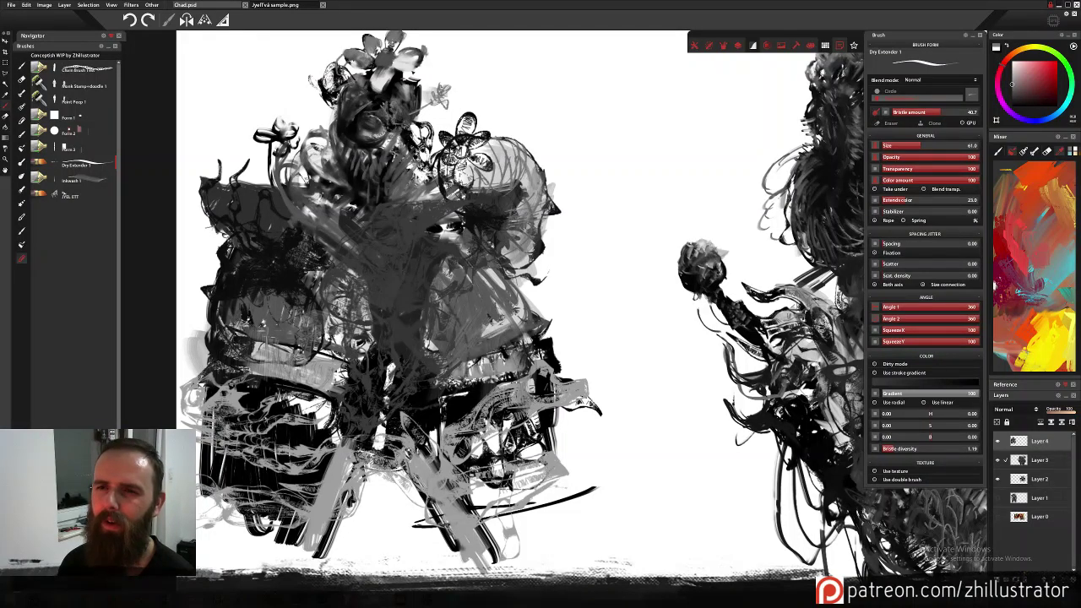
{"action": "left_click_drag", "start_coordinate": [473, 253], "coordinate": [499, 298]}
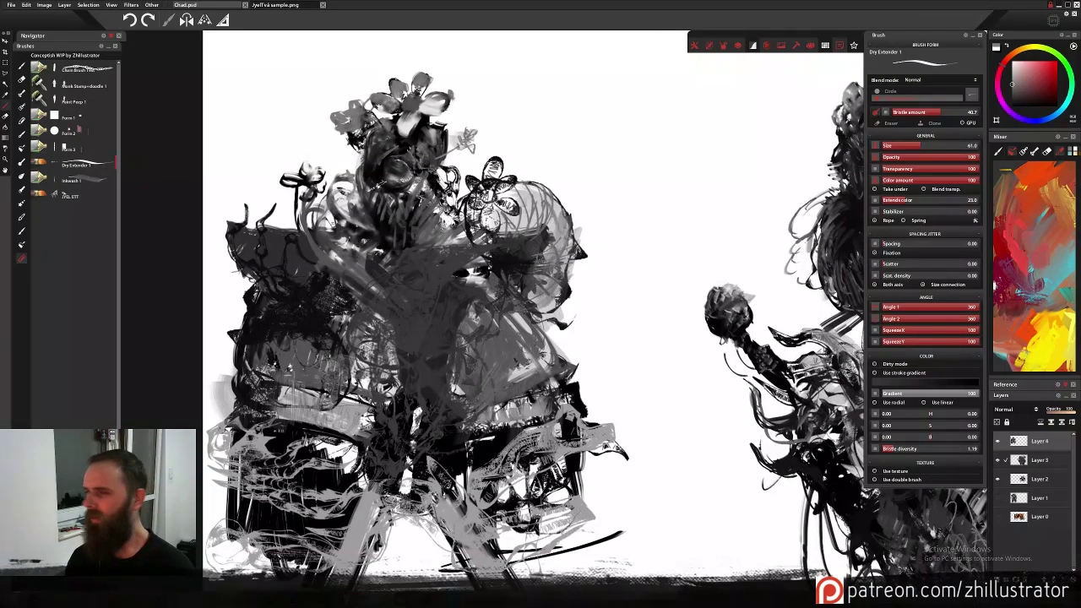
{"action": "left_click_drag", "start_coordinate": [460, 126], "coordinate": [493, 215]}
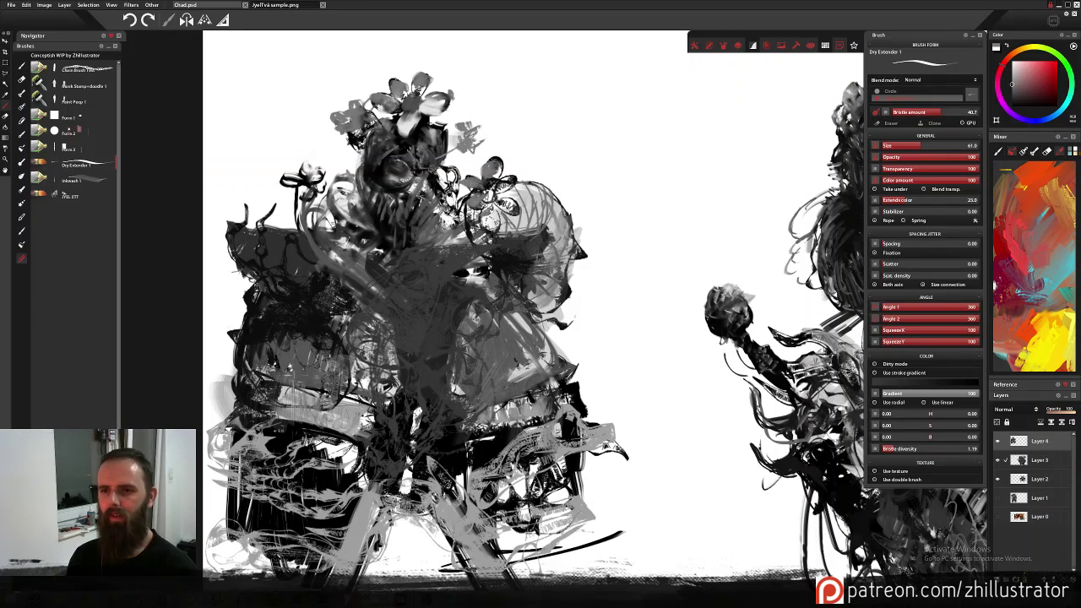
{"action": "left_click_drag", "start_coordinate": [495, 175], "coordinate": [517, 188]}
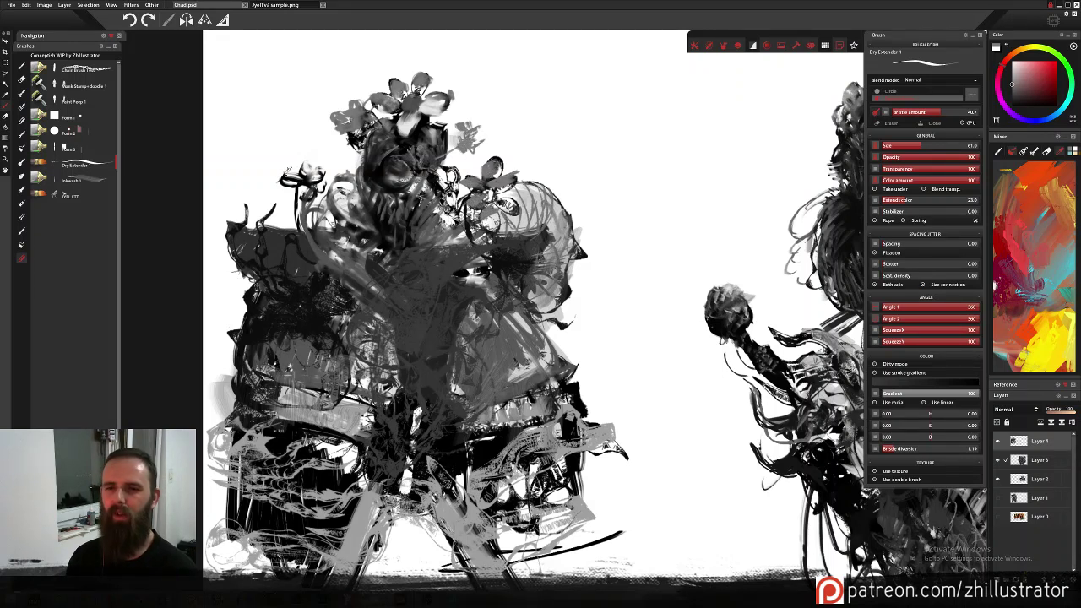
{"action": "mouse_move", "coordinate": [298, 175]}
{"action": "left_mouse_down"}
{"action": "mouse_move", "coordinate": [281, 188]}
{"action": "mouse_move", "coordinate": [326, 191]}
{"action": "left_mouse_up"}
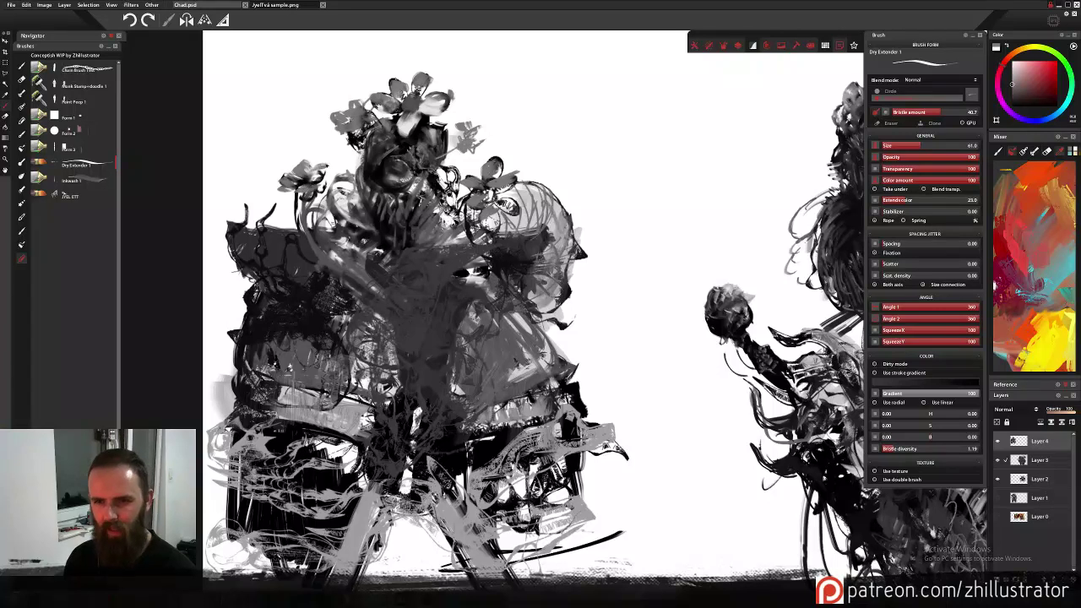
Paint a diagonal grey rod across the chest ending in a ring, with dark accents around the ring.
{"action": "left_click_drag", "start_coordinate": [443, 289], "coordinate": [502, 258]}
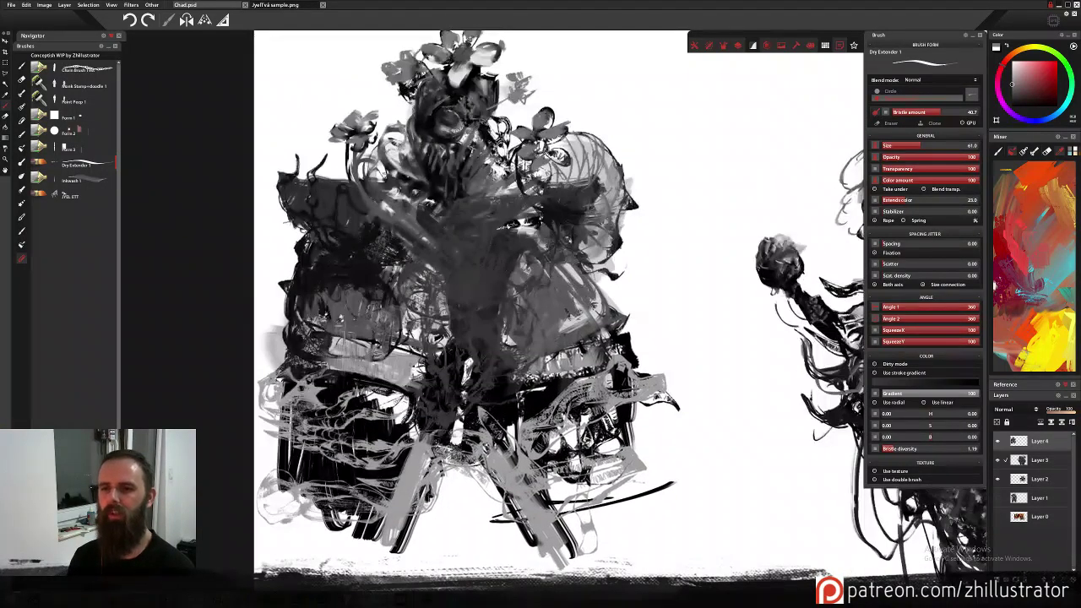
{"action": "left_click_drag", "start_coordinate": [540, 207], "coordinate": [436, 280]}
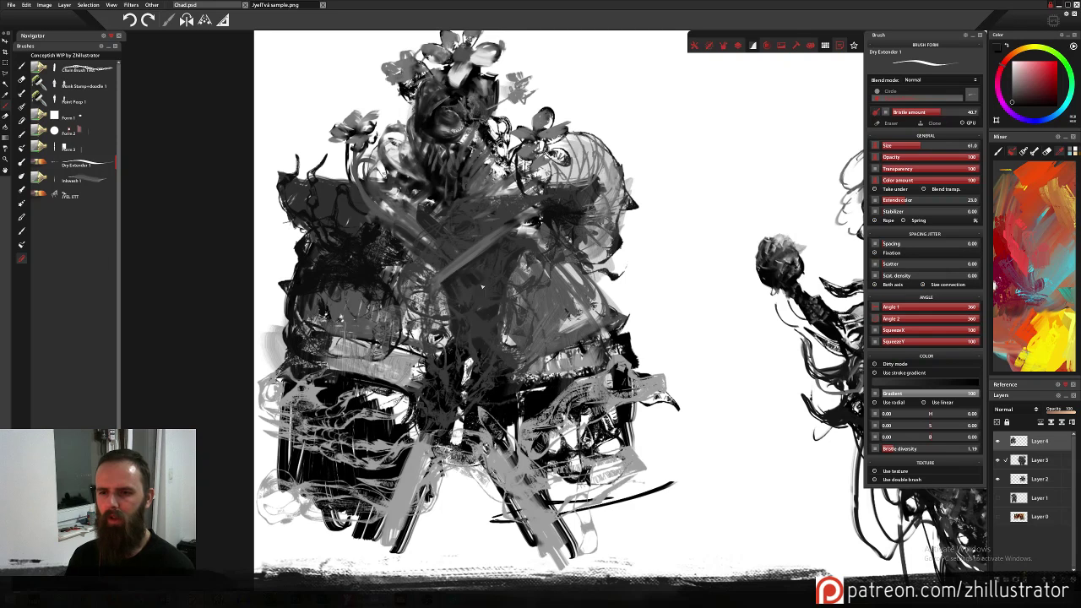
{"action": "mouse_move", "coordinate": [468, 243]}
{"action": "left_mouse_down"}
{"action": "mouse_move", "coordinate": [439, 253]}
{"action": "mouse_move", "coordinate": [446, 272]}
{"action": "mouse_move", "coordinate": [415, 294]}
{"action": "mouse_move", "coordinate": [446, 285]}
{"action": "mouse_move", "coordinate": [411, 286]}
{"action": "mouse_move", "coordinate": [439, 284]}
{"action": "mouse_move", "coordinate": [419, 287]}
{"action": "mouse_move", "coordinate": [426, 301]}
{"action": "mouse_move", "coordinate": [407, 287]}
{"action": "mouse_move", "coordinate": [421, 285]}
{"action": "left_mouse_up"}
{"action": "left_click", "coordinate": [427, 308], "text": "alt"}
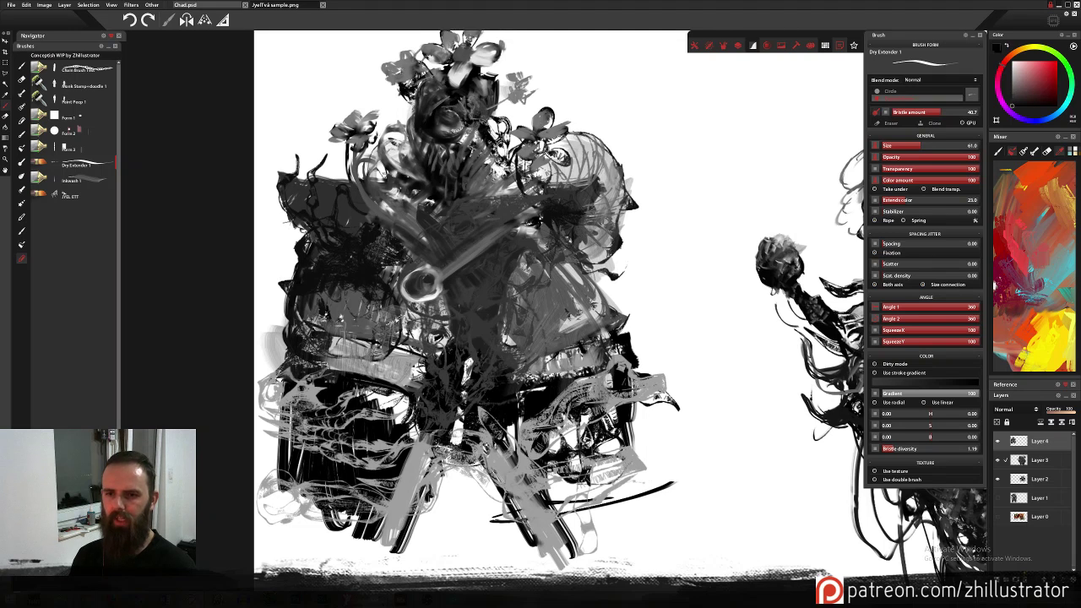
{"action": "left_click_drag", "start_coordinate": [395, 320], "coordinate": [452, 304]}
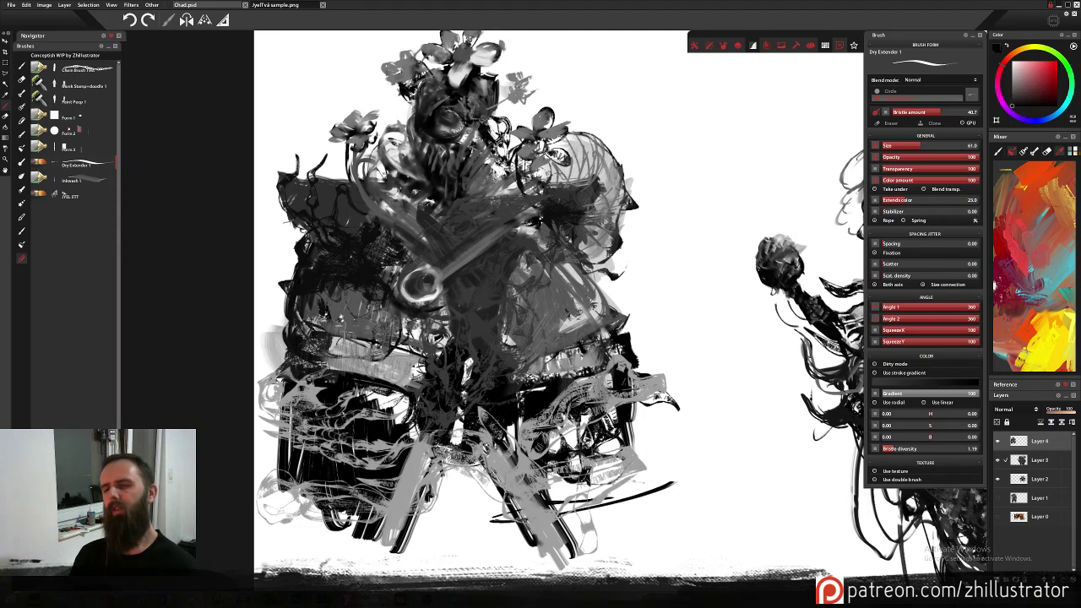
Extend the diagonal grey rod past the chest ring down to the figure's waist, using grey tones sampled from the torso.
{"action": "left_click_drag", "start_coordinate": [415, 281], "coordinate": [320, 367]}
{"action": "left_click", "coordinate": [366, 329], "text": "alt"}
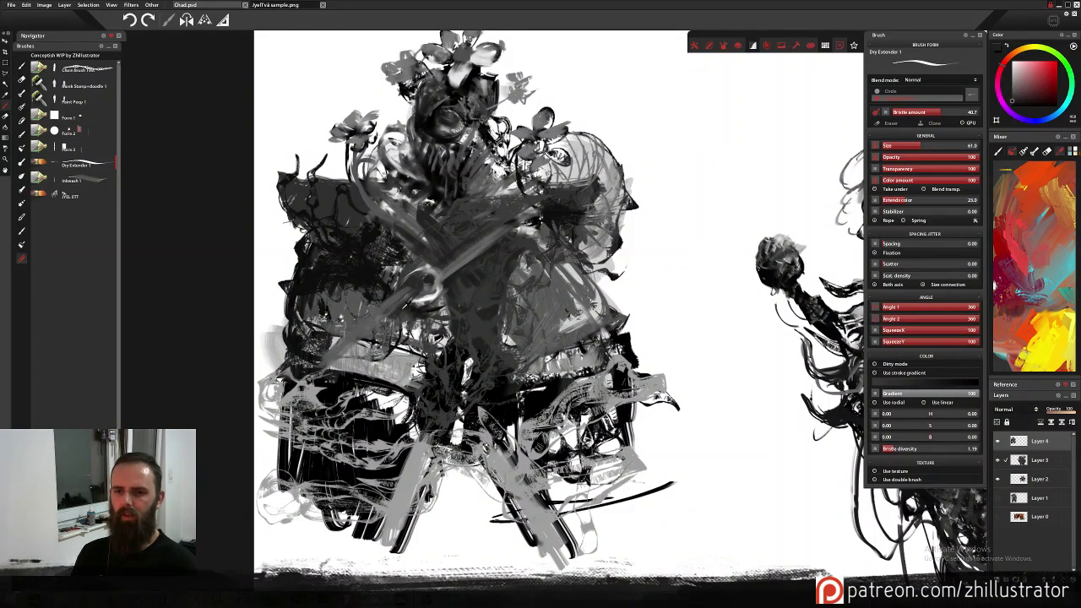
{"action": "left_click", "coordinate": [386, 319], "text": "alt"}
{"action": "mouse_move", "coordinate": [388, 318]}
{"action": "left_mouse_down"}
{"action": "mouse_move", "coordinate": [345, 368]}
{"action": "mouse_move", "coordinate": [316, 380]}
{"action": "left_mouse_up"}
{"action": "left_click_drag", "start_coordinate": [369, 345], "coordinate": [353, 383]}
{"action": "left_click", "coordinate": [381, 309], "text": "alt"}
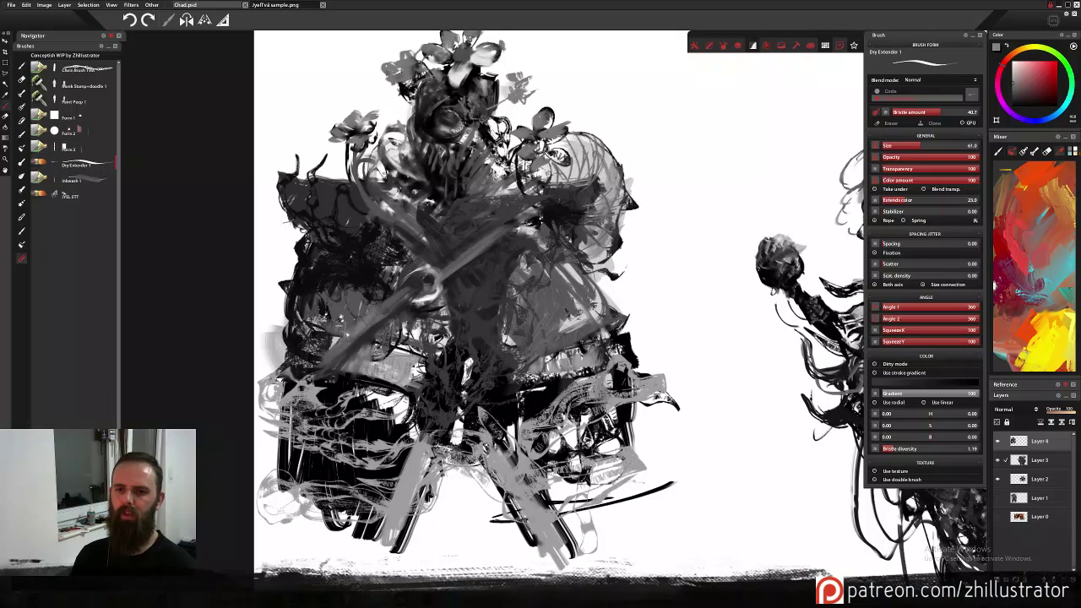
{"action": "left_click_drag", "start_coordinate": [340, 344], "coordinate": [297, 369]}
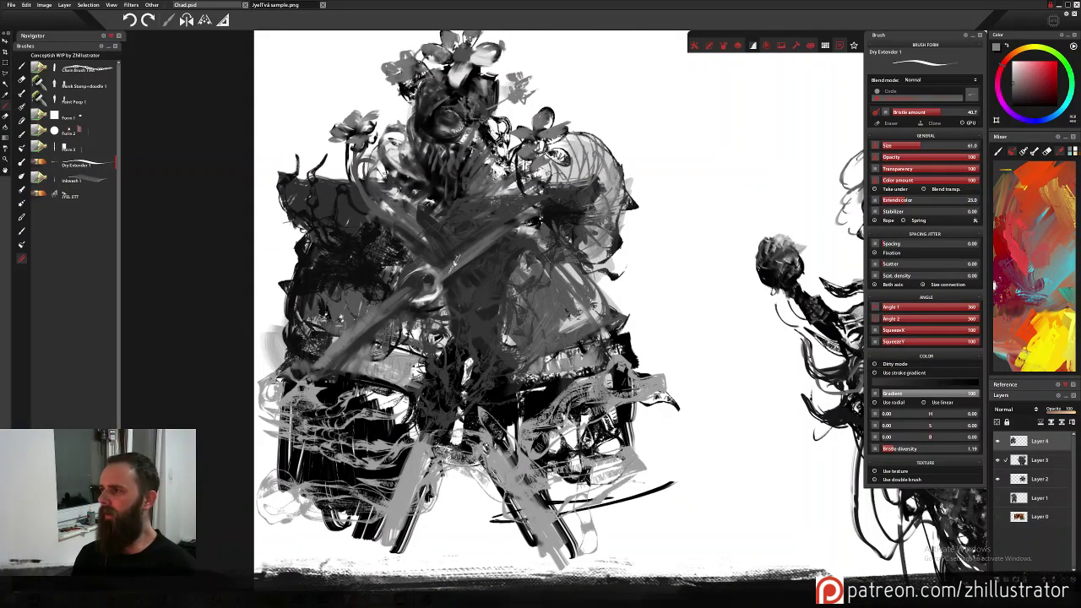
Paint grey strokes over the central column below the upper half of the rod and review the whole figure.
{"action": "left_click_drag", "start_coordinate": [506, 274], "coordinate": [497, 309]}
{"action": "scroll", "coordinate": [507, 307], "scroll_direction": "up", "scroll_amount": 2}
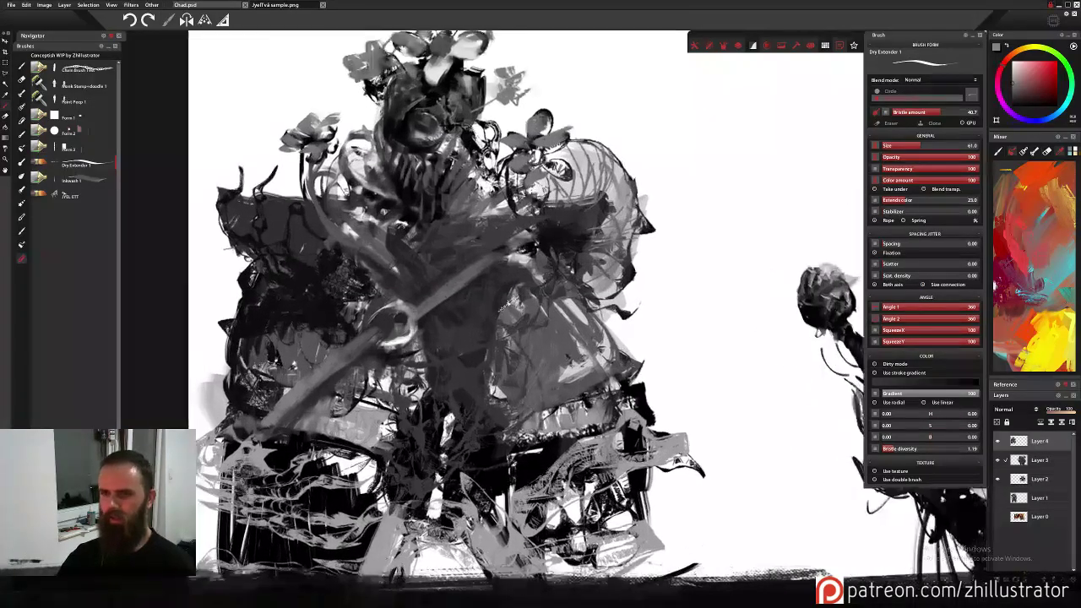
{"action": "scroll", "coordinate": [507, 306], "scroll_direction": "down", "scroll_amount": 8}
{"action": "mouse_move", "coordinate": [507, 304]}
{"action": "left_mouse_down"}
{"action": "mouse_move", "coordinate": [452, 275]}
{"action": "mouse_move", "coordinate": [470, 256]}
{"action": "mouse_move", "coordinate": [461, 245]}
{"action": "left_mouse_up"}
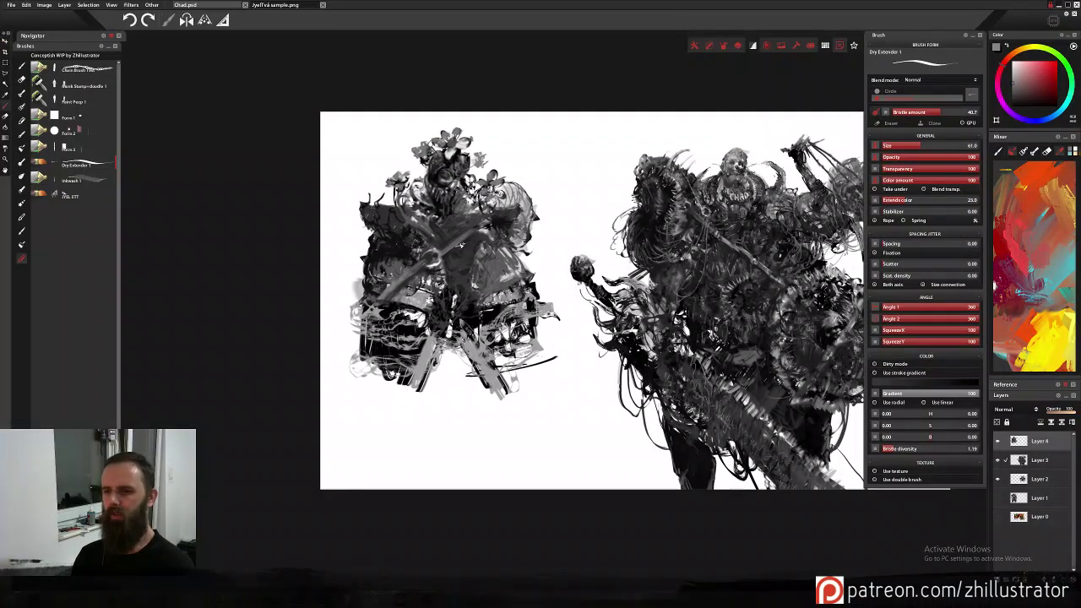
{"action": "scroll", "coordinate": [461, 244], "scroll_direction": "up", "scroll_amount": 3}
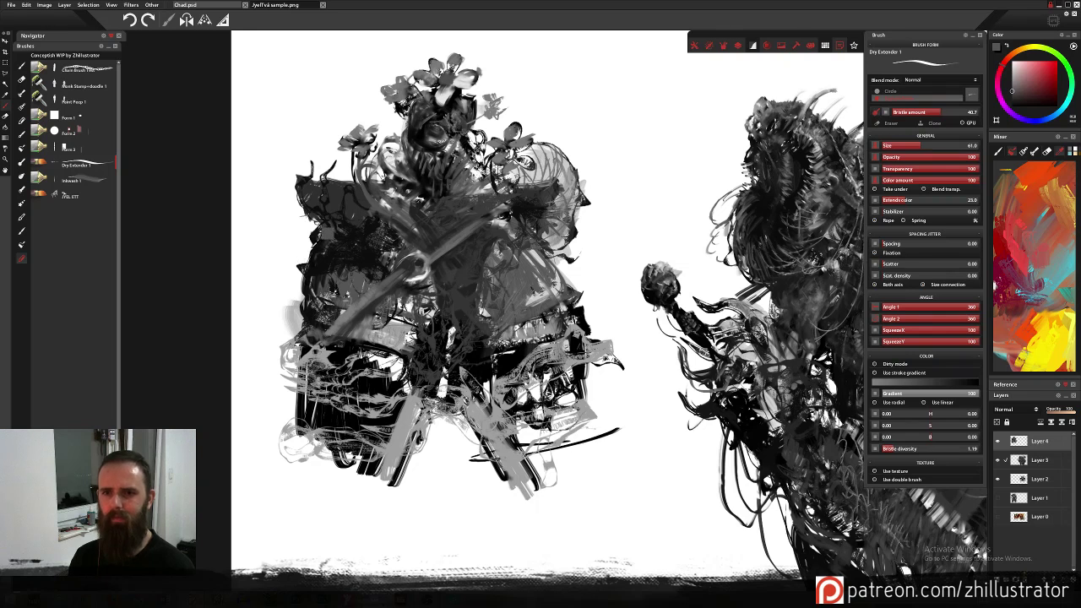
Try a dark textured mark at the torso's outer edge below the shoulder and sample the dark tone there.
{"action": "left_click_drag", "start_coordinate": [293, 256], "coordinate": [308, 252]}
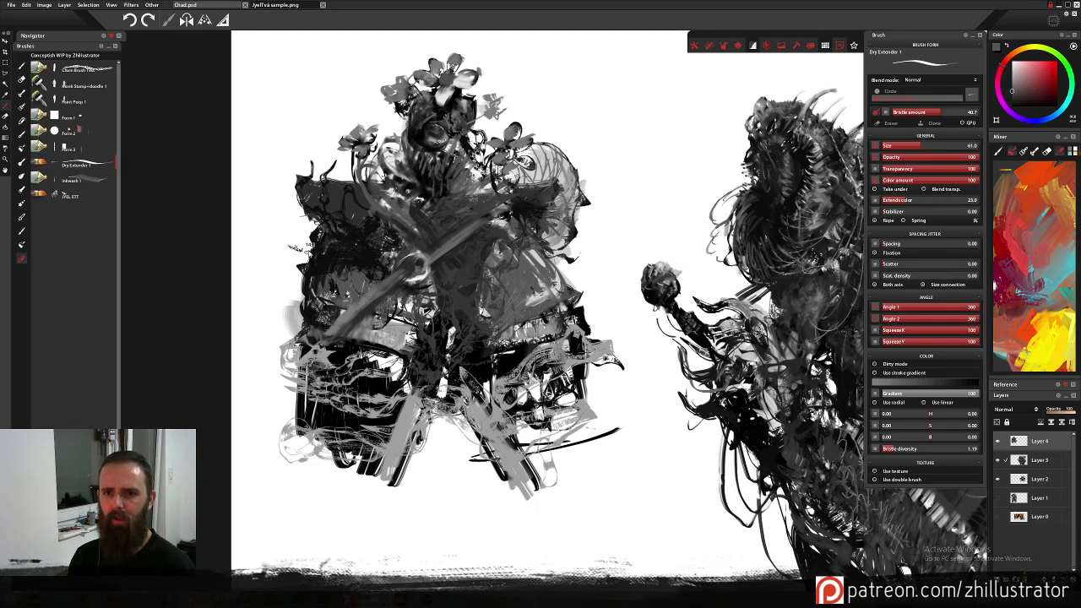
{"action": "left_click", "coordinate": [318, 245], "text": "alt"}
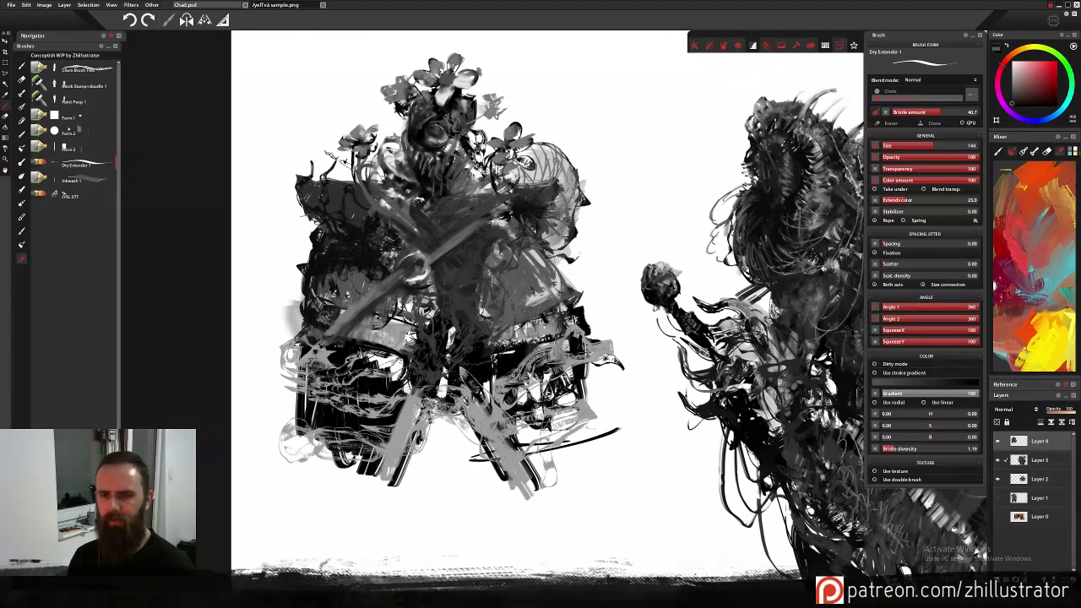
Try painting a solid black background block beside the left figure's shoulder and up around the flowers on its head.
{"action": "mouse_move", "coordinate": [338, 152]}
{"action": "left_mouse_down"}
{"action": "mouse_move", "coordinate": [283, 253]}
{"action": "mouse_move", "coordinate": [283, 169]}
{"action": "mouse_move", "coordinate": [254, 253]}
{"action": "mouse_move", "coordinate": [317, 145]}
{"action": "mouse_move", "coordinate": [254, 131]}
{"action": "left_mouse_up"}
{"action": "mouse_move", "coordinate": [342, 127]}
{"action": "left_mouse_down"}
{"action": "mouse_move", "coordinate": [251, 160]}
{"action": "mouse_move", "coordinate": [342, 135]}
{"action": "left_mouse_up"}
{"action": "mouse_move", "coordinate": [287, 163]}
{"action": "left_mouse_down"}
{"action": "mouse_move", "coordinate": [243, 211]}
{"action": "mouse_move", "coordinate": [287, 342]}
{"action": "mouse_move", "coordinate": [292, 325]}
{"action": "mouse_move", "coordinate": [253, 350]}
{"action": "mouse_move", "coordinate": [296, 325]}
{"action": "left_mouse_up"}
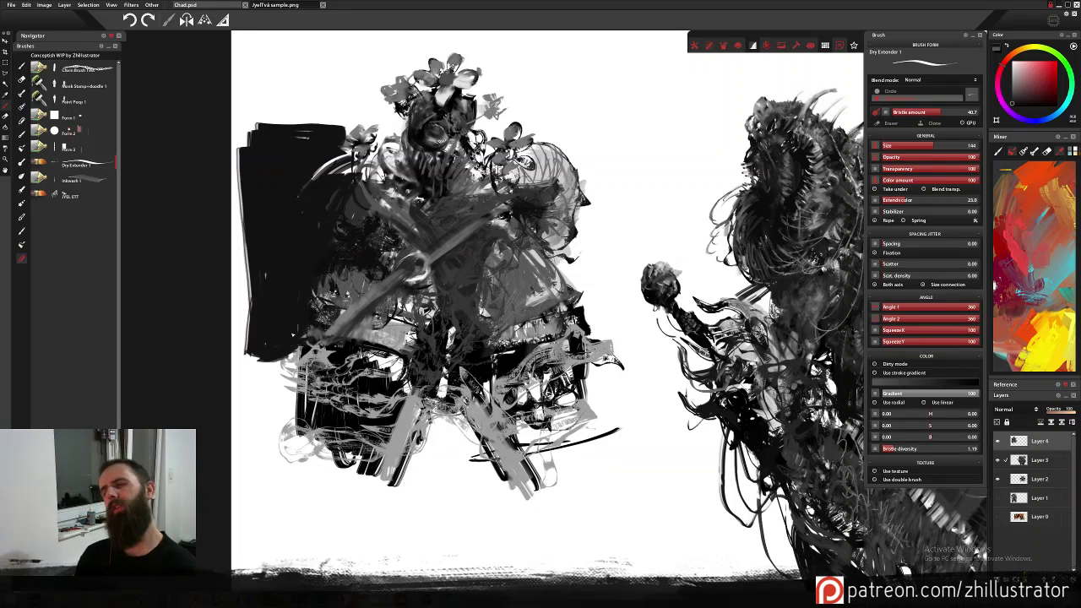
{"action": "mouse_move", "coordinate": [286, 123]}
{"action": "left_mouse_down"}
{"action": "mouse_move", "coordinate": [243, 143]}
{"action": "mouse_move", "coordinate": [291, 101]}
{"action": "mouse_move", "coordinate": [385, 117]}
{"action": "mouse_move", "coordinate": [361, 66]}
{"action": "mouse_move", "coordinate": [392, 76]}
{"action": "mouse_move", "coordinate": [412, 39]}
{"action": "mouse_move", "coordinate": [331, 39]}
{"action": "mouse_move", "coordinate": [433, 40]}
{"action": "left_mouse_up"}
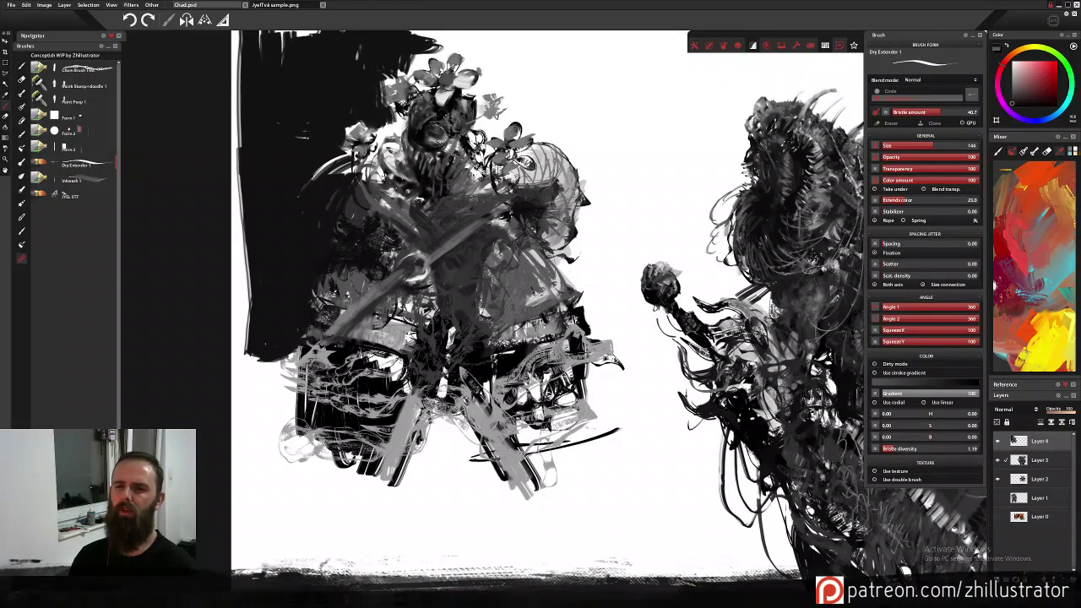
Try painting a dark grey rounded shoulder mass over the black block, using tones sampled from the left figure.
{"action": "left_click", "coordinate": [411, 206], "text": "alt"}
{"action": "left_click", "coordinate": [374, 193], "text": "alt"}
{"action": "left_click_drag", "start_coordinate": [334, 185], "coordinate": [315, 264]}
{"action": "mouse_move", "coordinate": [338, 186]}
{"action": "left_mouse_down"}
{"action": "mouse_move", "coordinate": [304, 244]}
{"action": "mouse_move", "coordinate": [359, 254]}
{"action": "left_mouse_up"}
{"action": "mouse_move", "coordinate": [304, 228]}
{"action": "left_mouse_down"}
{"action": "mouse_move", "coordinate": [326, 278]}
{"action": "mouse_move", "coordinate": [303, 288]}
{"action": "left_mouse_up"}
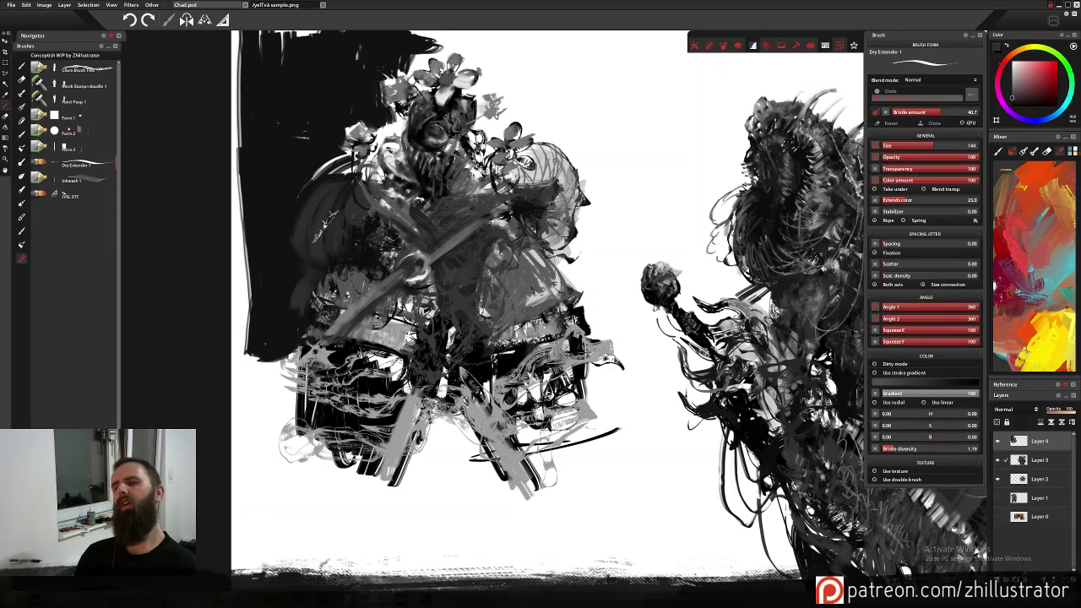
Try brushing grey background strokes around the left figure's flower-topped head and over the upper part of the black block.
{"action": "mouse_move", "coordinate": [413, 69]}
{"action": "left_mouse_down"}
{"action": "mouse_move", "coordinate": [429, 49]}
{"action": "mouse_move", "coordinate": [422, 65]}
{"action": "left_mouse_up"}
{"action": "left_click_drag", "start_coordinate": [472, 35], "coordinate": [464, 66]}
{"action": "mouse_move", "coordinate": [463, 66]}
{"action": "left_mouse_down"}
{"action": "mouse_move", "coordinate": [482, 65]}
{"action": "mouse_move", "coordinate": [471, 88]}
{"action": "left_mouse_up"}
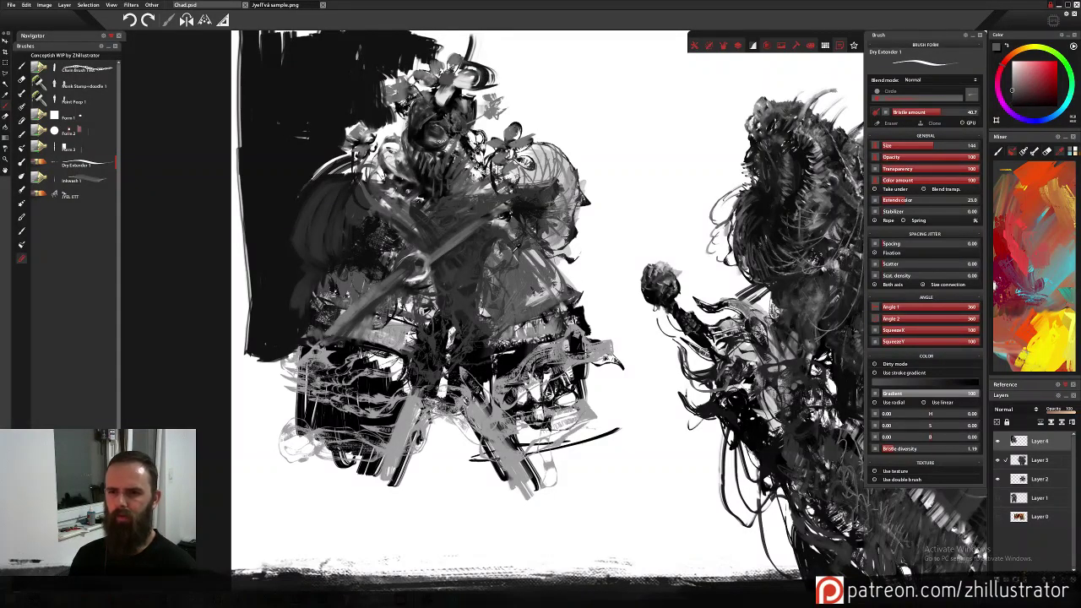
{"action": "mouse_move", "coordinate": [475, 82]}
{"action": "left_mouse_down"}
{"action": "mouse_move", "coordinate": [490, 70]}
{"action": "mouse_move", "coordinate": [473, 39]}
{"action": "mouse_move", "coordinate": [371, 53]}
{"action": "mouse_move", "coordinate": [355, 42]}
{"action": "left_mouse_up"}
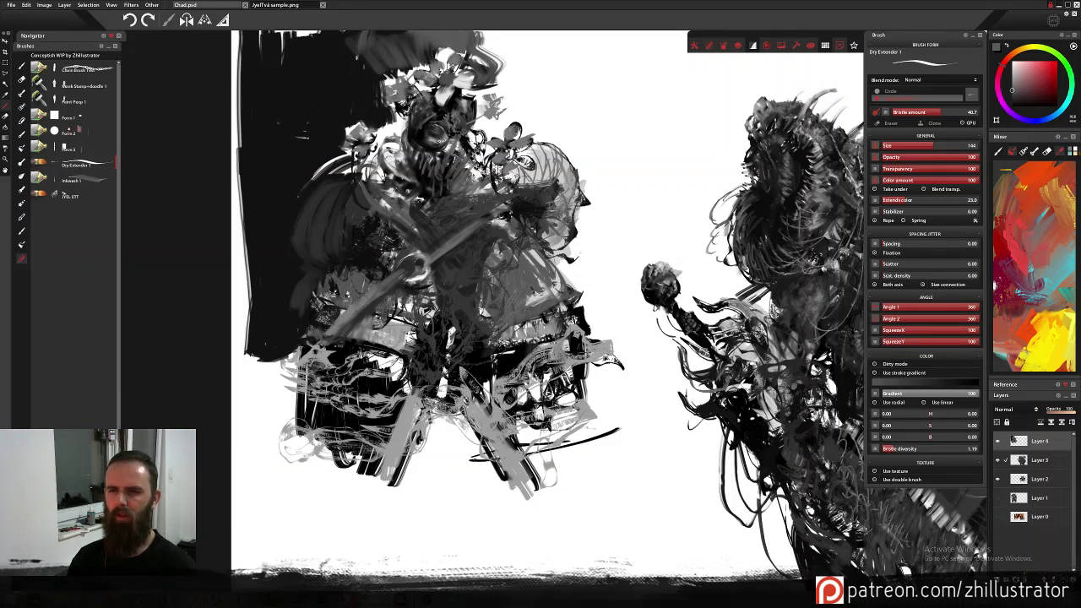
{"action": "mouse_move", "coordinate": [481, 46]}
{"action": "left_mouse_down"}
{"action": "mouse_move", "coordinate": [492, 127]}
{"action": "mouse_move", "coordinate": [522, 118]}
{"action": "mouse_move", "coordinate": [557, 139]}
{"action": "mouse_move", "coordinate": [561, 68]}
{"action": "mouse_move", "coordinate": [484, 39]}
{"action": "mouse_move", "coordinate": [566, 43]}
{"action": "mouse_move", "coordinate": [578, 92]}
{"action": "left_mouse_up"}
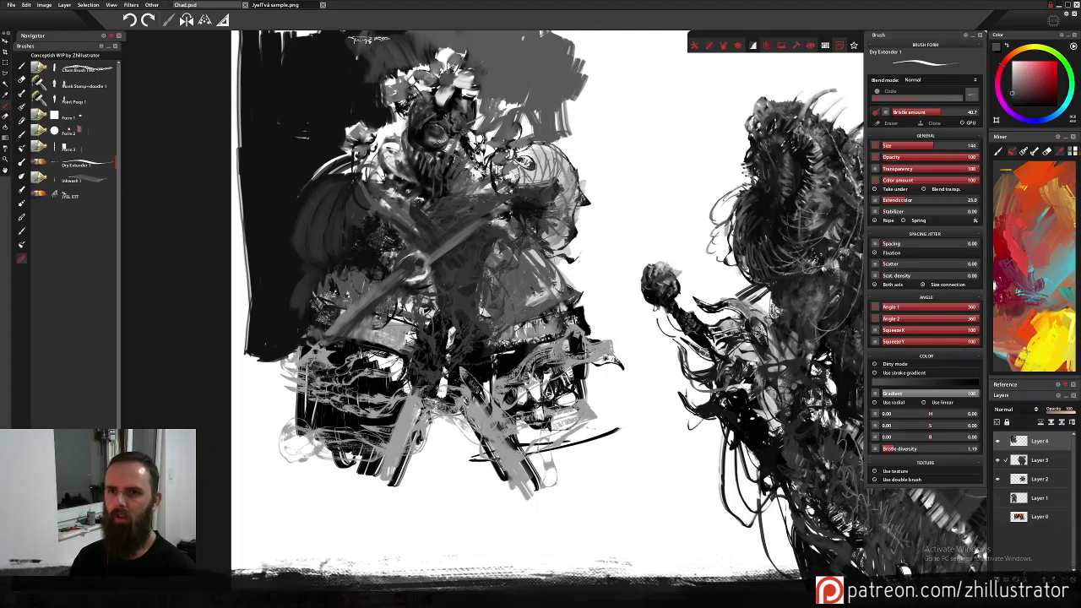
{"action": "left_click_drag", "start_coordinate": [370, 39], "coordinate": [335, 57]}
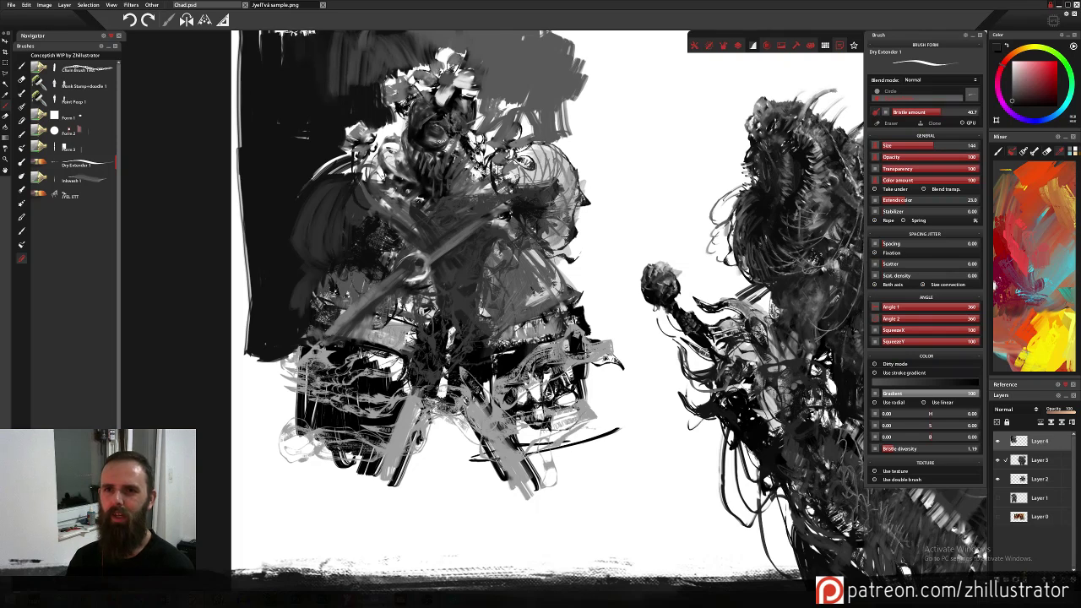
{"action": "left_click_drag", "start_coordinate": [325, 86], "coordinate": [363, 88]}
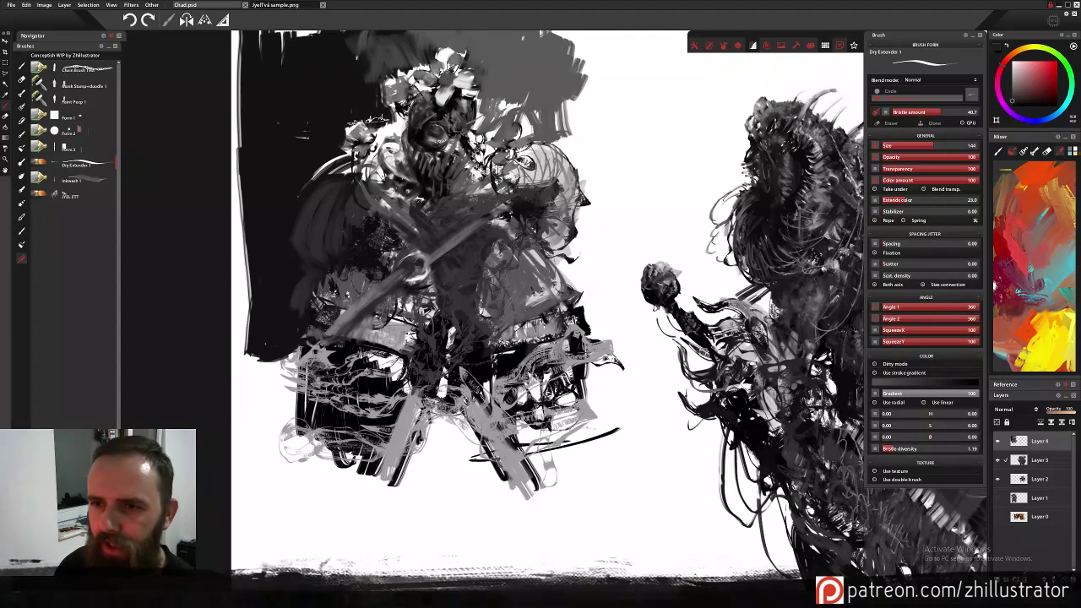
Undo the black and grey background strokes and the shoulder mass painted around the left figure.
{"action": "key", "text": "ctrl+z"}
{"action": "key", "text": "ctrl+z"}
{"action": "key", "text": "ctrl+z"}
{"action": "key", "text": "ctrl+z"}
{"action": "key", "text": "ctrl+z"}
{"action": "key", "text": "ctrl+z"}
{"action": "key", "text": "ctrl+z"}
{"action": "key", "text": "ctrl+z"}
{"action": "key", "text": "ctrl+z"}
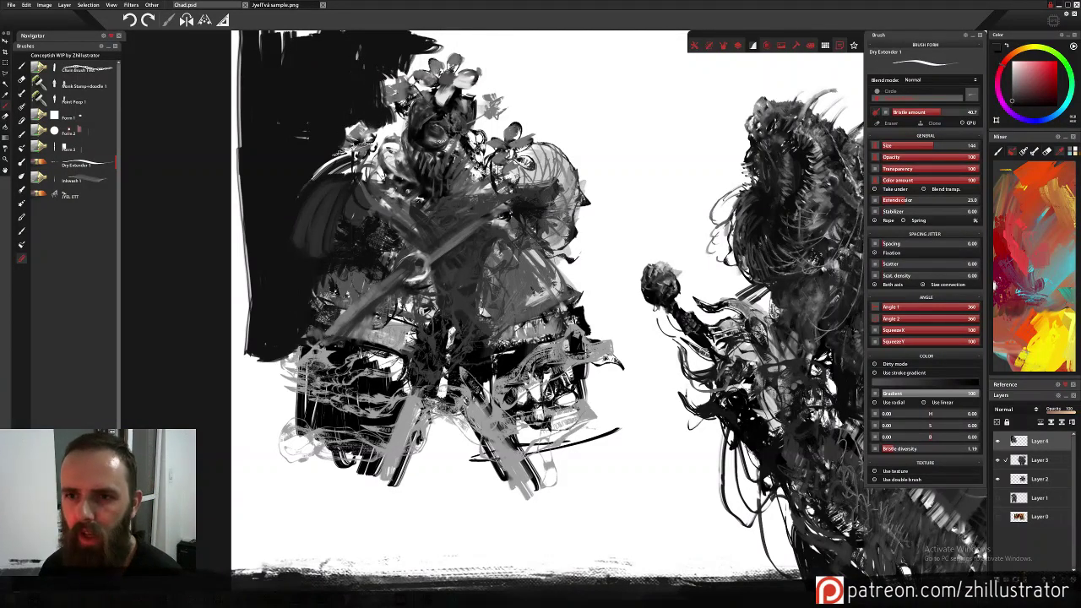
{"action": "key", "text": "ctrl+z"}
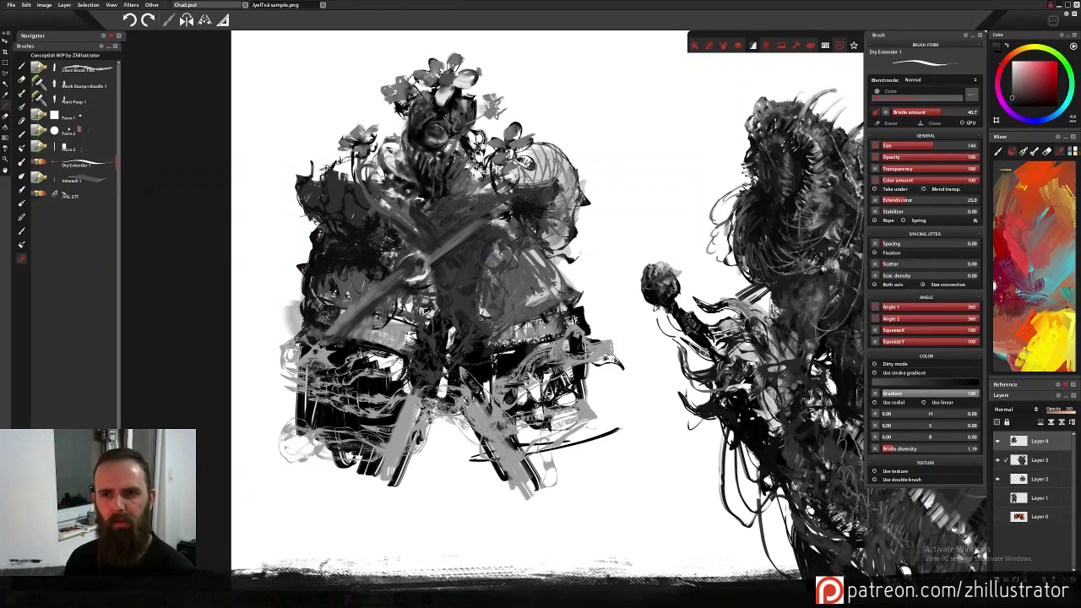
Paint dark spikes radiating from the left figure's shoulder and a large wheel-like arc behind them.
{"action": "left_click_drag", "start_coordinate": [285, 129], "coordinate": [317, 176]}
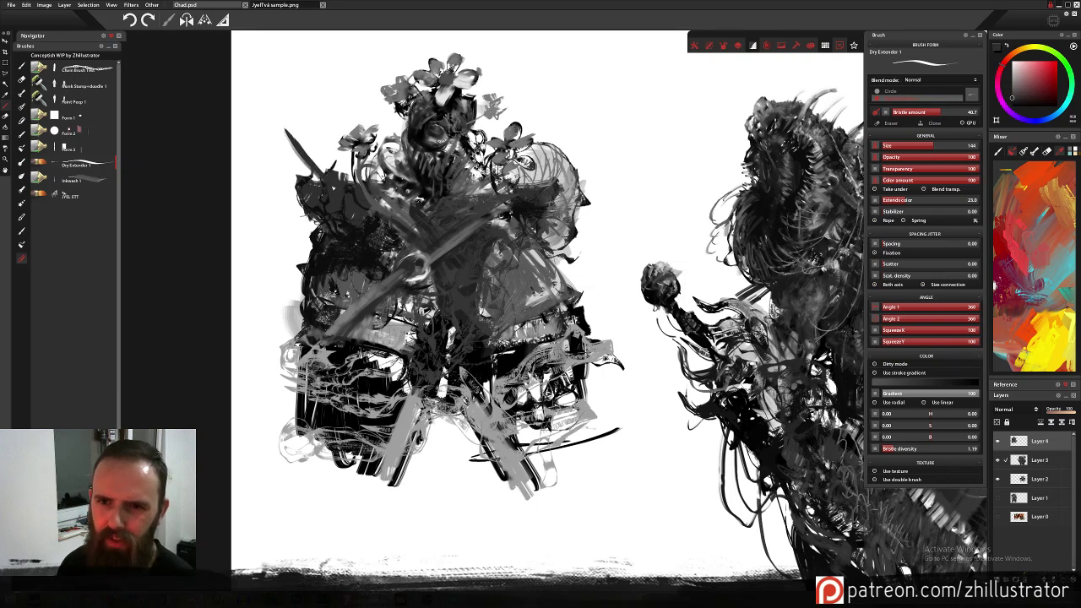
{"action": "left_click_drag", "start_coordinate": [241, 162], "coordinate": [317, 207]}
{"action": "left_click_drag", "start_coordinate": [254, 244], "coordinate": [334, 246]}
{"action": "mouse_move", "coordinate": [265, 284]}
{"action": "left_mouse_down"}
{"action": "mouse_move", "coordinate": [265, 258]}
{"action": "mouse_move", "coordinate": [385, 86]}
{"action": "mouse_move", "coordinate": [296, 267]}
{"action": "mouse_move", "coordinate": [248, 272]}
{"action": "mouse_move", "coordinate": [289, 277]}
{"action": "left_mouse_up"}
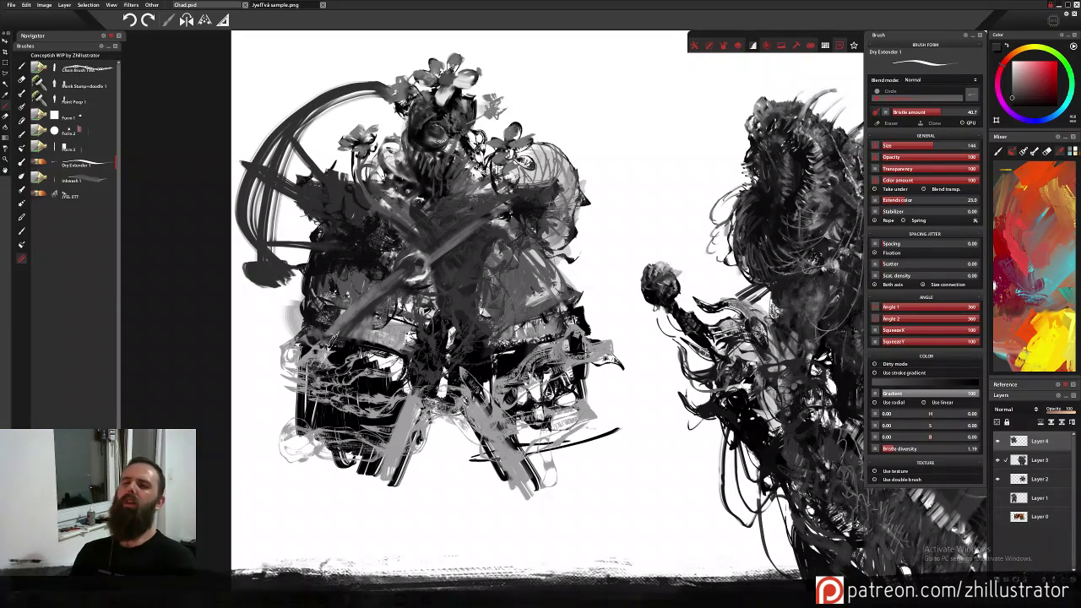
Move the left figure's layer slightly to the right and return to the brush.
{"action": "key", "text": "v"}
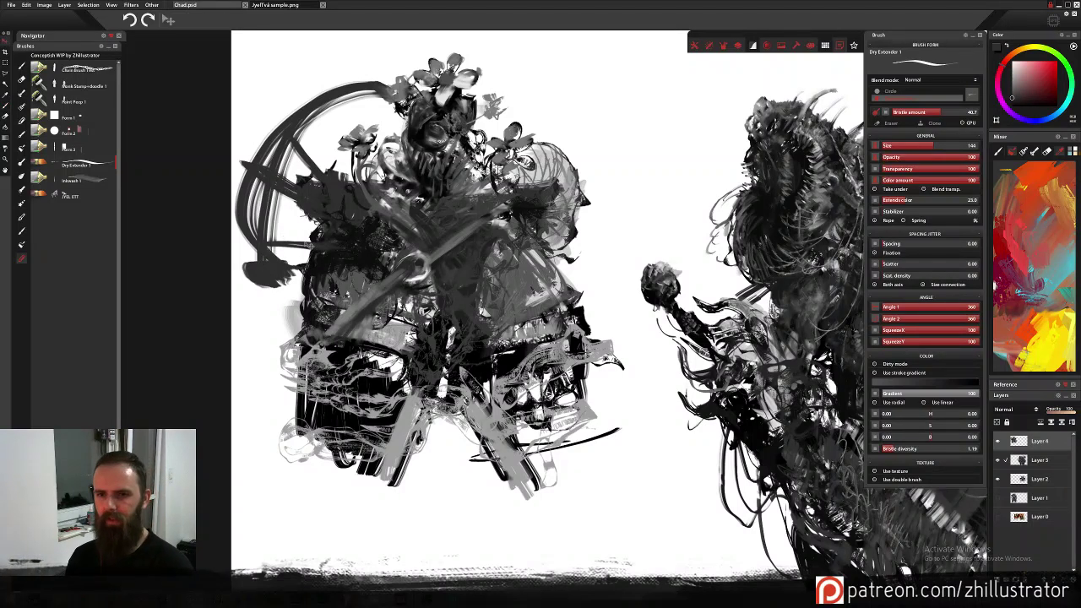
{"action": "left_click_drag", "start_coordinate": [422, 255], "coordinate": [416, 245]}
{"action": "key", "text": "b"}
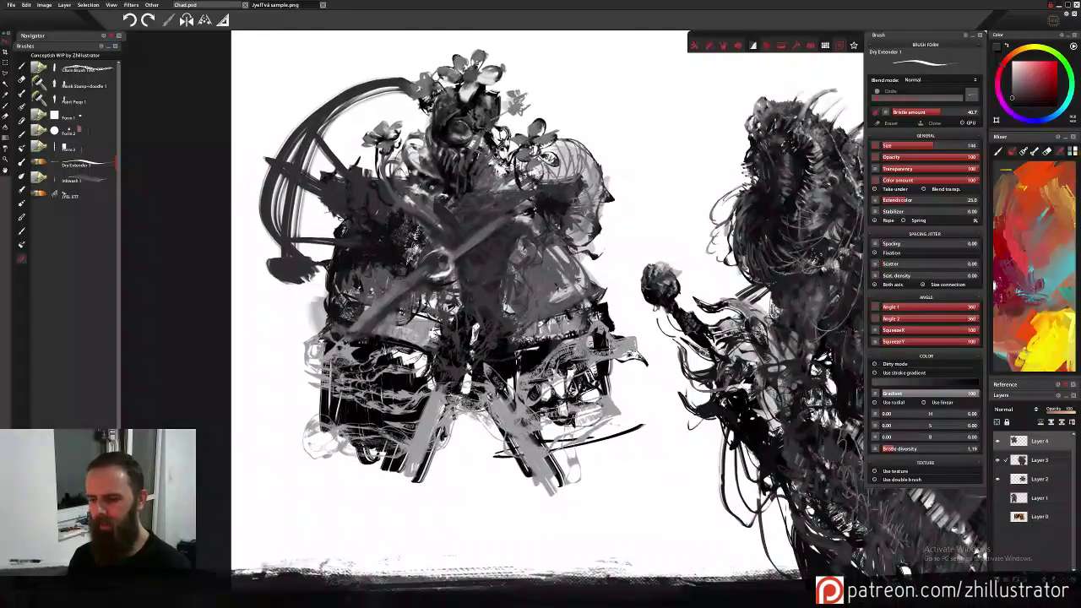
Draw thin wheel spokes and rim lines behind the left figure's shoulder with the Inkwash 1 brush, using sampled dark tones.
{"action": "left_click", "coordinate": [122, 178]}
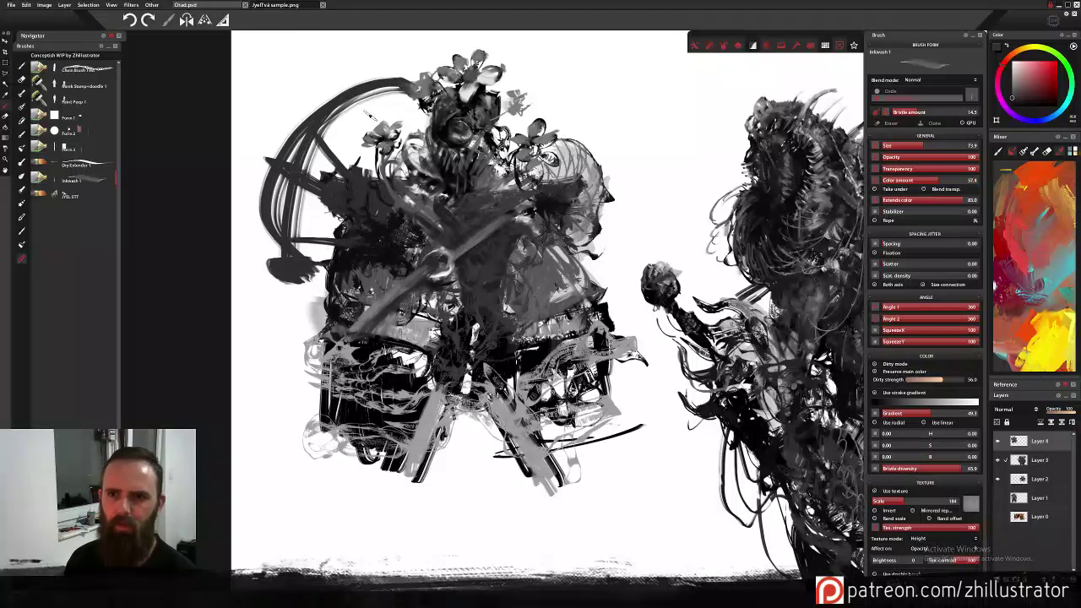
{"action": "left_click", "coordinate": [447, 130], "text": "alt"}
{"action": "mouse_move", "coordinate": [331, 108]}
{"action": "left_mouse_down"}
{"action": "mouse_move", "coordinate": [351, 162]}
{"action": "mouse_move", "coordinate": [296, 200]}
{"action": "mouse_move", "coordinate": [343, 220]}
{"action": "left_mouse_up"}
{"action": "left_click", "coordinate": [299, 250], "text": "alt"}
{"action": "left_click_drag", "start_coordinate": [258, 196], "coordinate": [326, 304]}
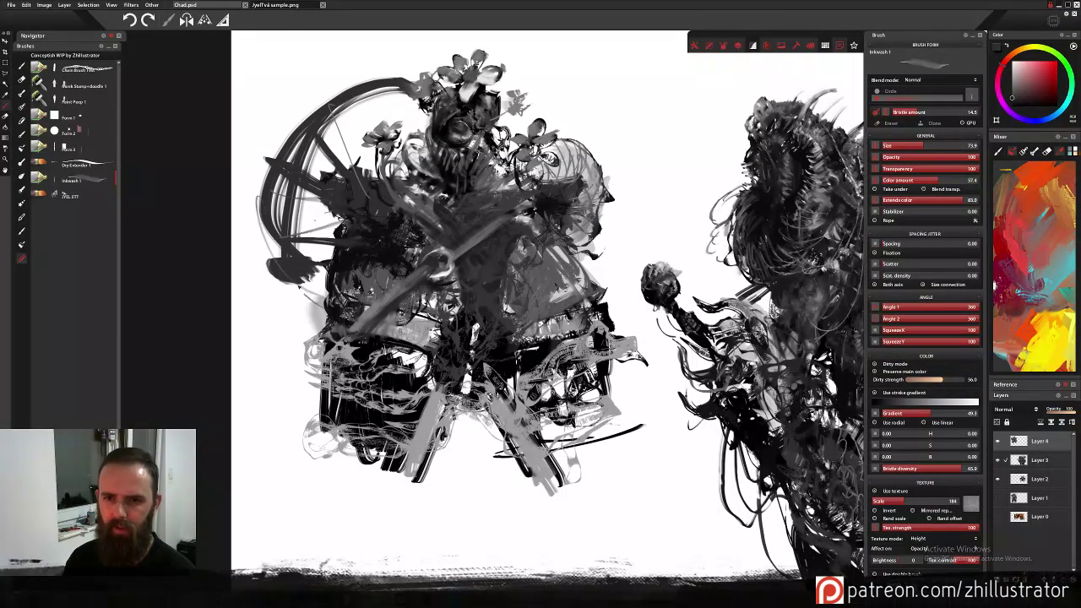
{"action": "left_click_drag", "start_coordinate": [285, 257], "coordinate": [292, 152]}
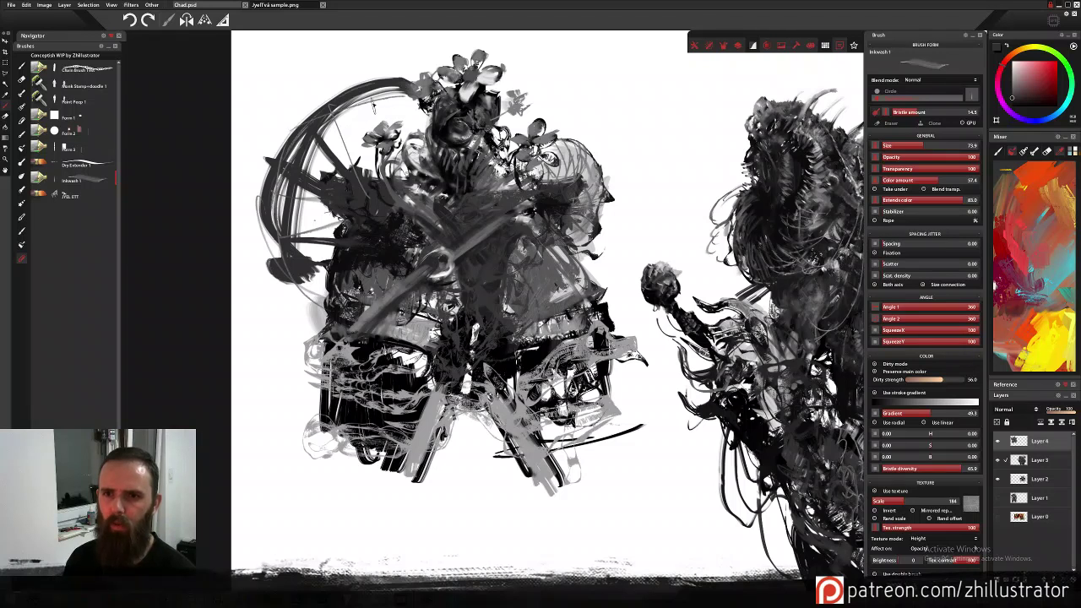
{"action": "left_click_drag", "start_coordinate": [363, 89], "coordinate": [369, 168]}
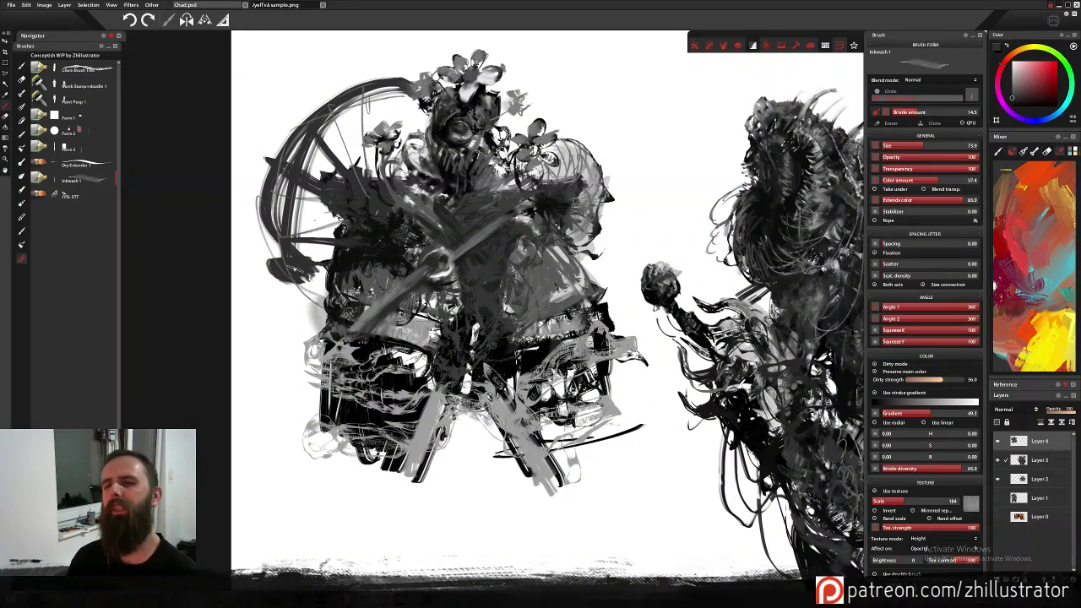
{"action": "mouse_move", "coordinate": [281, 258]}
{"action": "left_mouse_down"}
{"action": "mouse_move", "coordinate": [257, 200]}
{"action": "mouse_move", "coordinate": [318, 293]}
{"action": "left_mouse_up"}
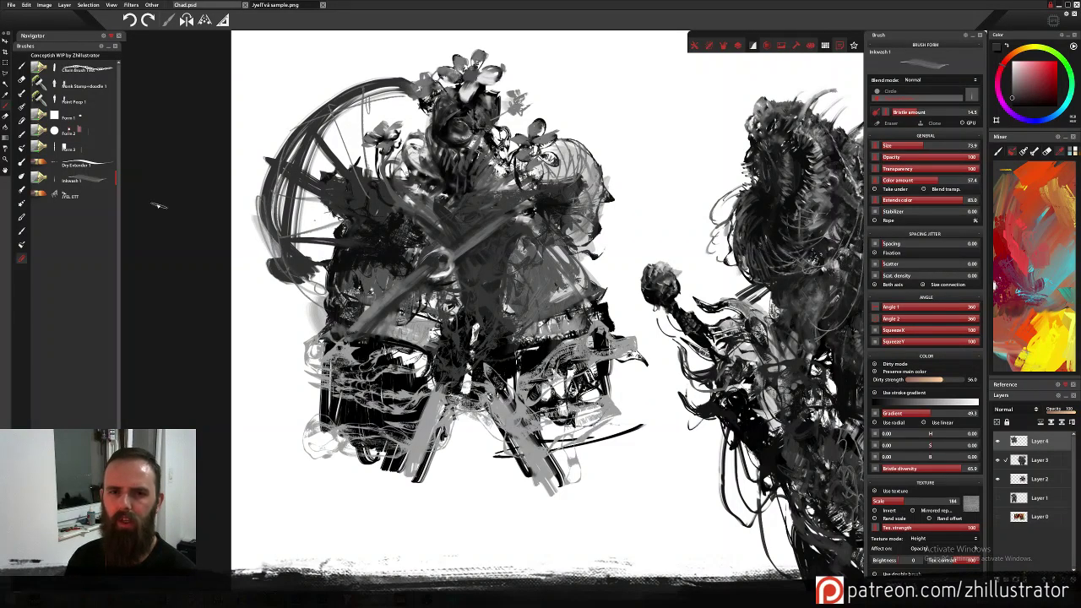
Thicken and darken the wheel's rim behind the left figure with the Dry Extender 1 brush.
{"action": "left_click", "coordinate": [110, 167]}
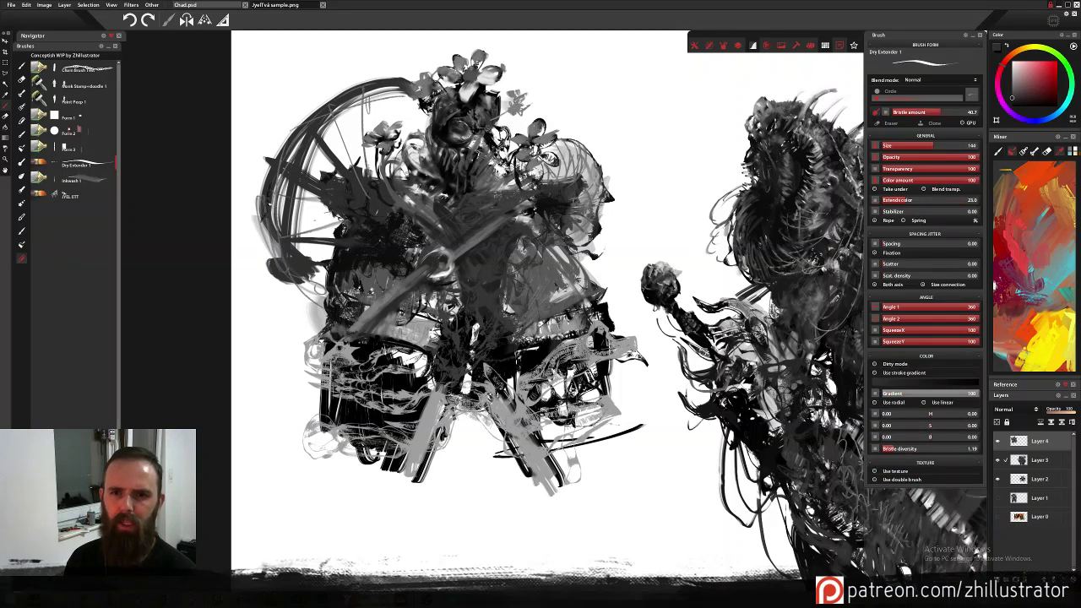
{"action": "left_click_drag", "start_coordinate": [268, 172], "coordinate": [293, 278]}
{"action": "mouse_move", "coordinate": [275, 190]}
{"action": "left_mouse_down"}
{"action": "mouse_move", "coordinate": [308, 290]}
{"action": "mouse_move", "coordinate": [331, 301]}
{"action": "left_mouse_up"}
{"action": "mouse_move", "coordinate": [275, 171]}
{"action": "left_mouse_down"}
{"action": "mouse_move", "coordinate": [338, 106]}
{"action": "mouse_move", "coordinate": [419, 90]}
{"action": "mouse_move", "coordinate": [307, 126]}
{"action": "mouse_move", "coordinate": [341, 100]}
{"action": "left_mouse_up"}
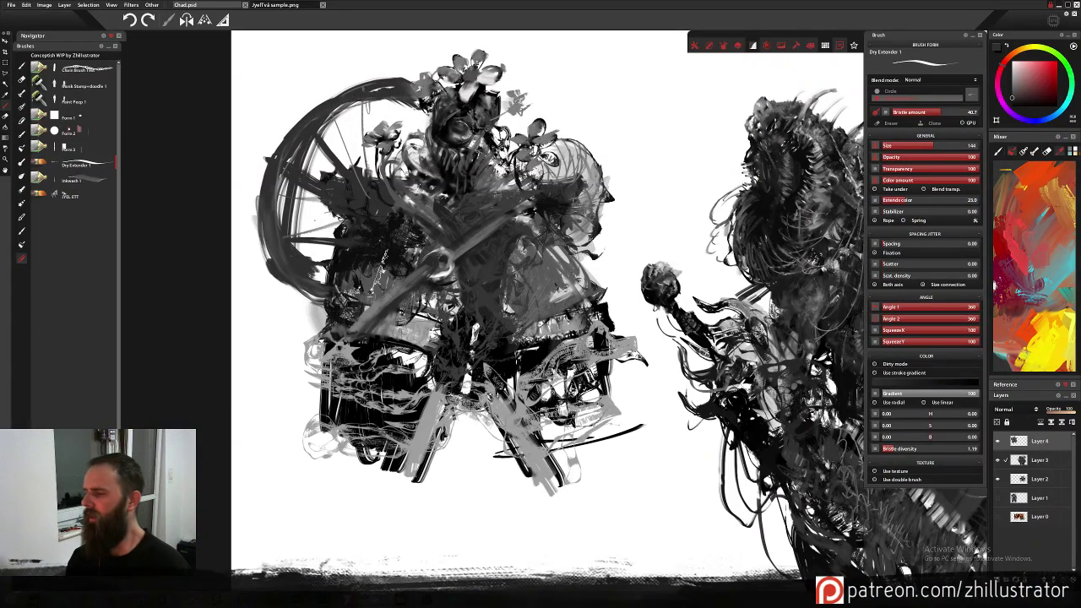
Clean up the gaps between the wheel's spokes using the hard eraser at a reduced size.
{"action": "key", "text": "x"}
{"action": "mouse_move", "coordinate": [321, 176]}
{"action": "left_mouse_down"}
{"action": "mouse_move", "coordinate": [351, 196]}
{"action": "mouse_move", "coordinate": [333, 186]}
{"action": "left_mouse_up"}
{"action": "key", "text": "e"}
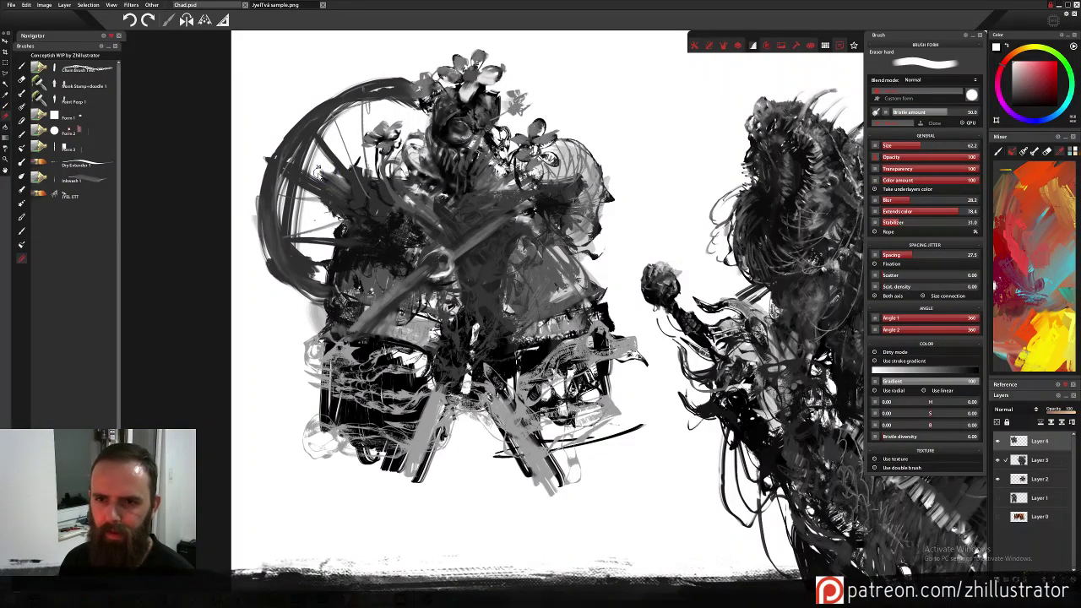
{"action": "key", "text": "bracketleft"}
{"action": "left_click_drag", "start_coordinate": [321, 171], "coordinate": [338, 191]}
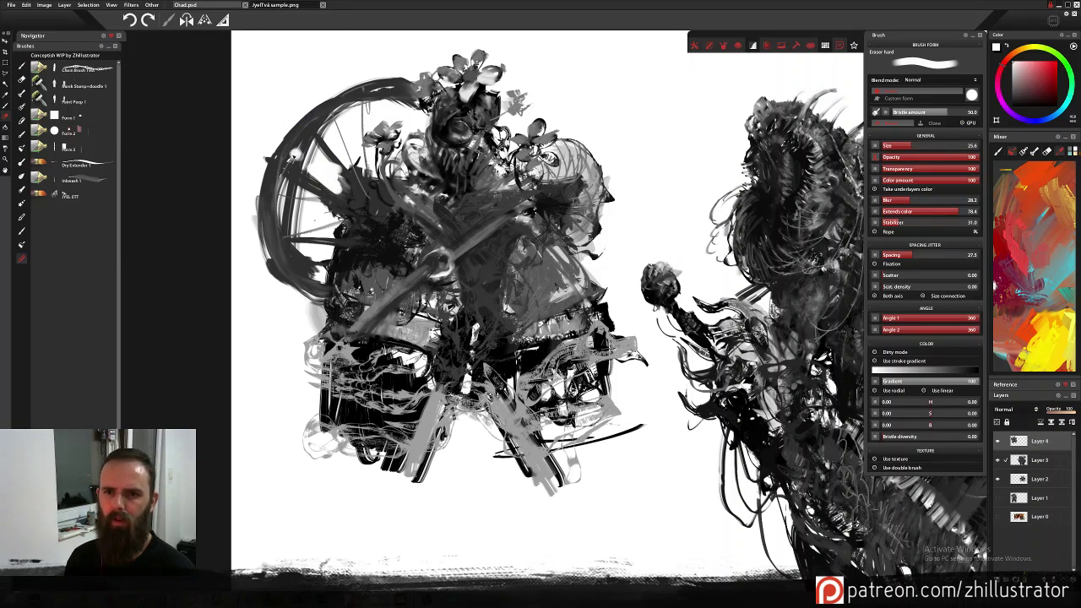
{"action": "left_click_drag", "start_coordinate": [295, 155], "coordinate": [282, 193]}
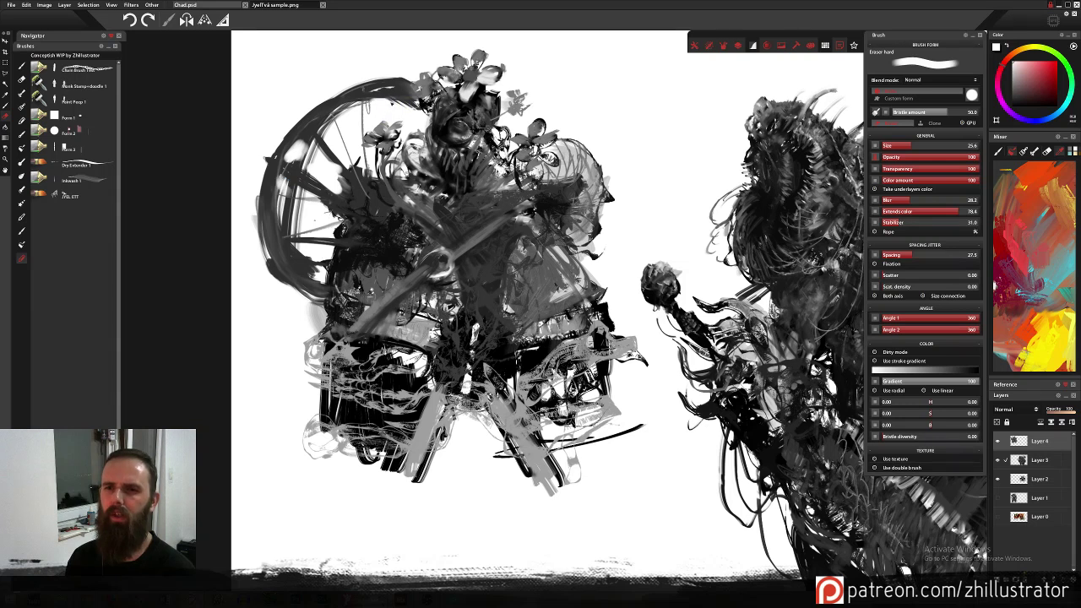
Erase along the wheel rim's upper edge, lower inner edge and outer side to refine its curve.
{"action": "left_click_drag", "start_coordinate": [362, 77], "coordinate": [393, 81]}
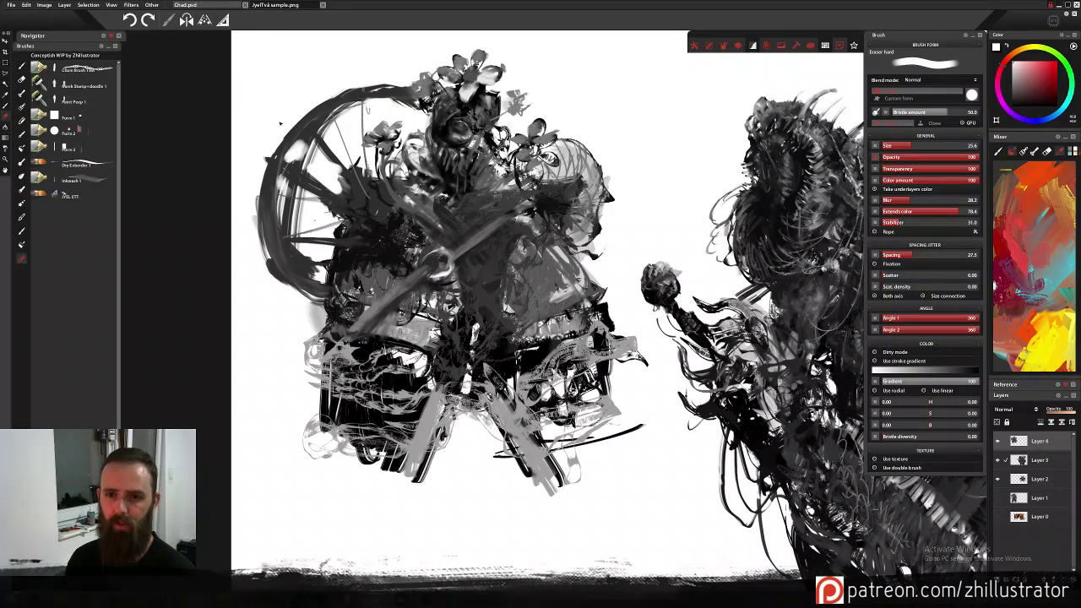
{"action": "left_click_drag", "start_coordinate": [271, 243], "coordinate": [309, 267]}
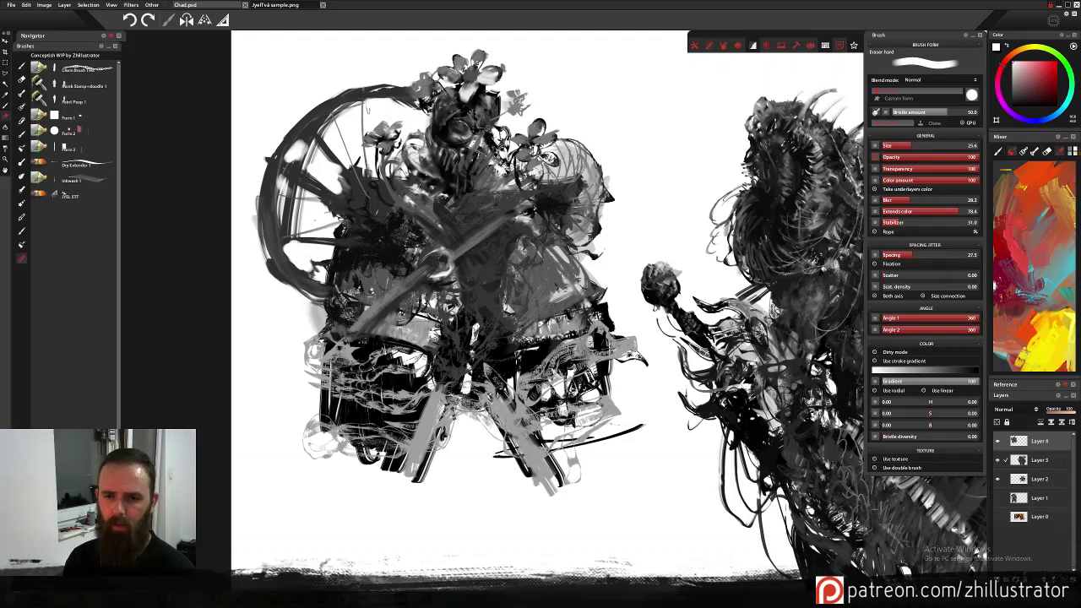
{"action": "left_click_drag", "start_coordinate": [250, 221], "coordinate": [274, 283]}
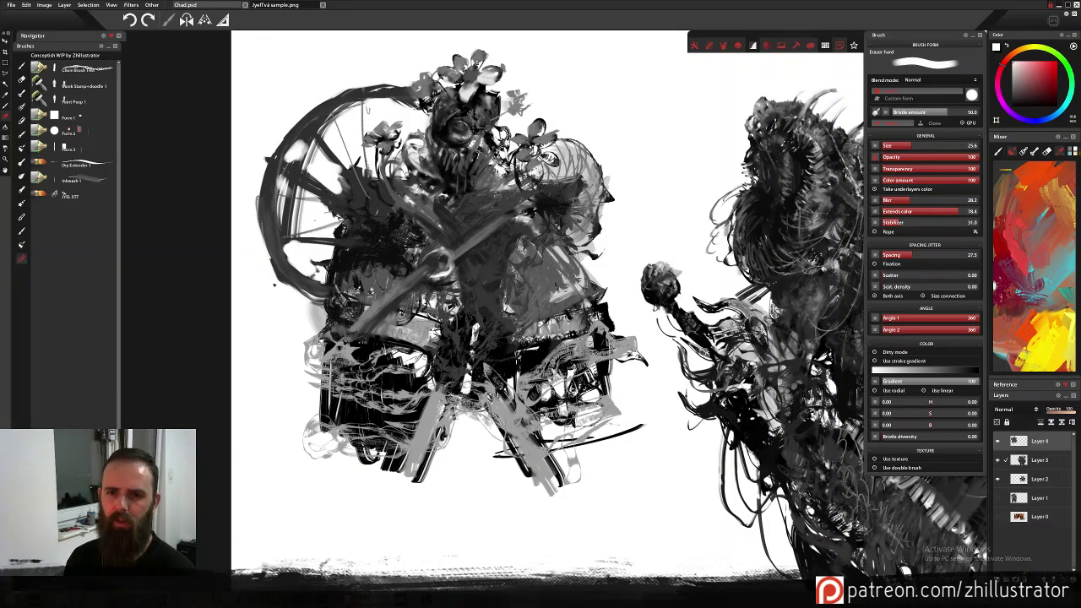
Repaint the lower wheel rim in dark tones with Dry Extender 1 and blend it into the left figure's side.
{"action": "key", "text": "b"}
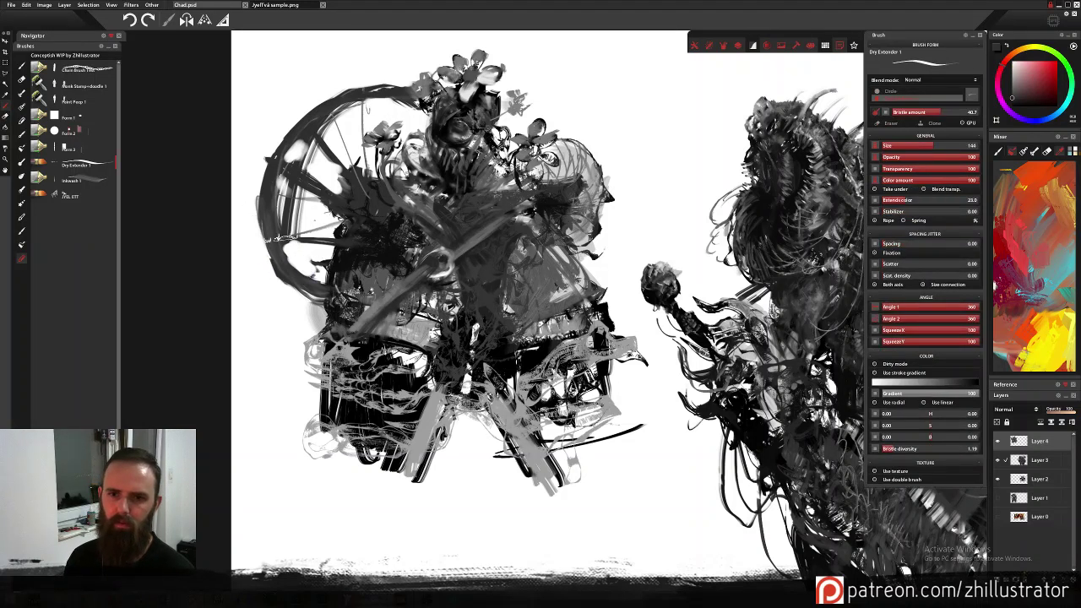
{"action": "mouse_move", "coordinate": [279, 211]}
{"action": "left_mouse_down"}
{"action": "mouse_move", "coordinate": [271, 254]}
{"action": "mouse_move", "coordinate": [302, 292]}
{"action": "left_mouse_up"}
{"action": "left_click_drag", "start_coordinate": [284, 247], "coordinate": [319, 311]}
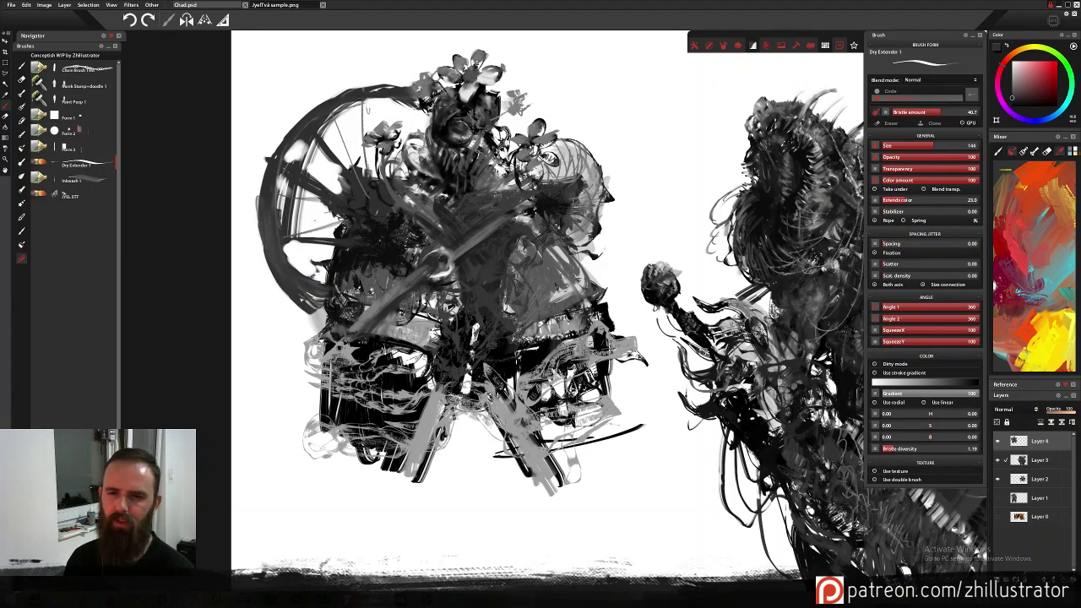
{"action": "mouse_move", "coordinate": [257, 228]}
{"action": "left_mouse_down"}
{"action": "mouse_move", "coordinate": [314, 314]}
{"action": "mouse_move", "coordinate": [288, 279]}
{"action": "mouse_move", "coordinate": [344, 268]}
{"action": "mouse_move", "coordinate": [294, 260]}
{"action": "mouse_move", "coordinate": [295, 306]}
{"action": "left_mouse_up"}
{"action": "left_click_drag", "start_coordinate": [324, 269], "coordinate": [342, 278]}
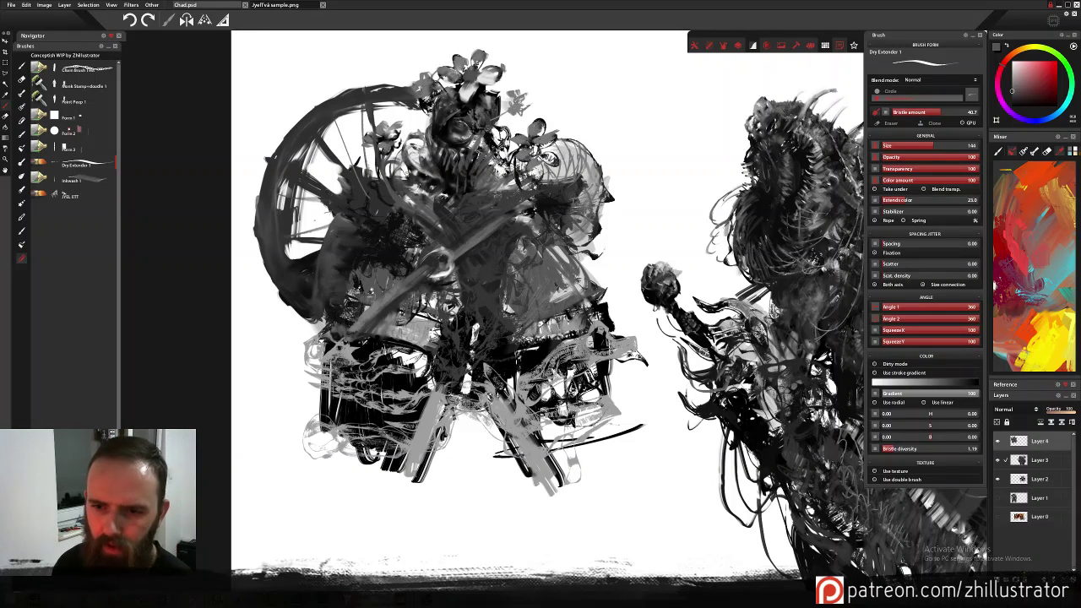
Sample a tone near the left figure's waist and paint rough strokes where the lower wheel rim meets it.
{"action": "left_click", "coordinate": [337, 333], "text": "alt"}
{"action": "left_click_drag", "start_coordinate": [320, 327], "coordinate": [325, 306]}
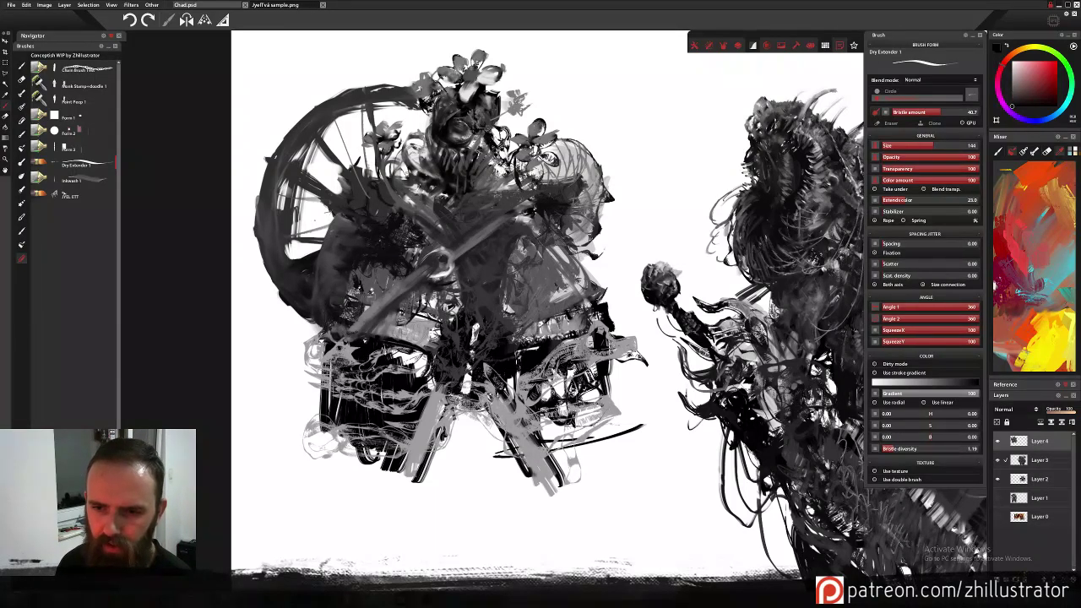
{"action": "mouse_move", "coordinate": [341, 341]}
{"action": "left_mouse_down"}
{"action": "mouse_move", "coordinate": [326, 370]}
{"action": "mouse_move", "coordinate": [280, 331]}
{"action": "left_mouse_up"}
Sample a dark tone and paint textured grey strokes over the left figure's arm, side and shoulder in front of the wheel.
{"action": "left_click", "coordinate": [330, 245], "text": "alt"}
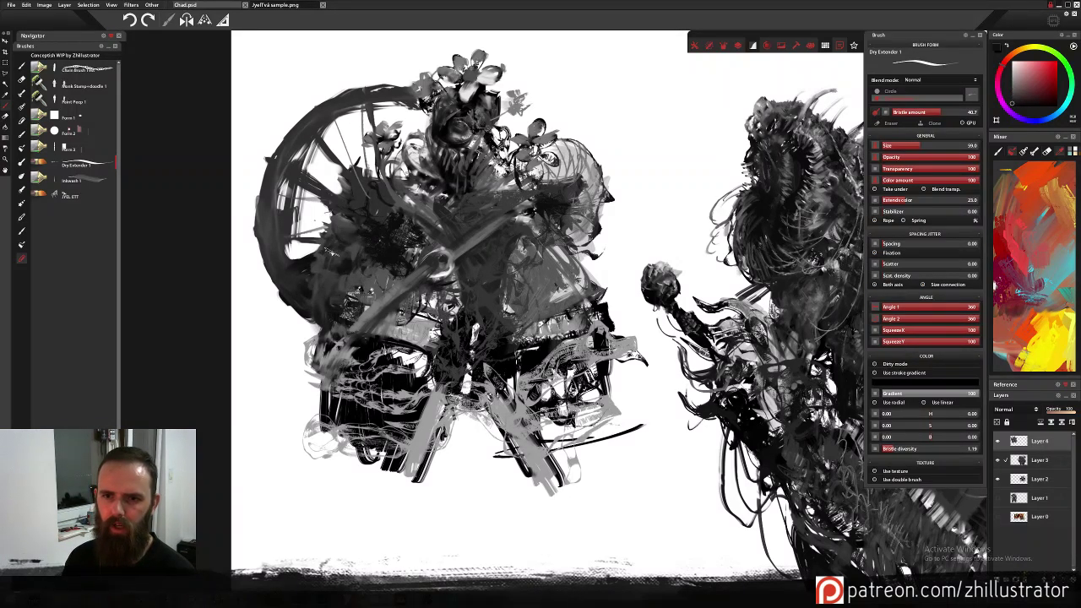
{"action": "mouse_move", "coordinate": [358, 272]}
{"action": "left_mouse_down"}
{"action": "mouse_move", "coordinate": [369, 294]}
{"action": "mouse_move", "coordinate": [391, 276]}
{"action": "left_mouse_up"}
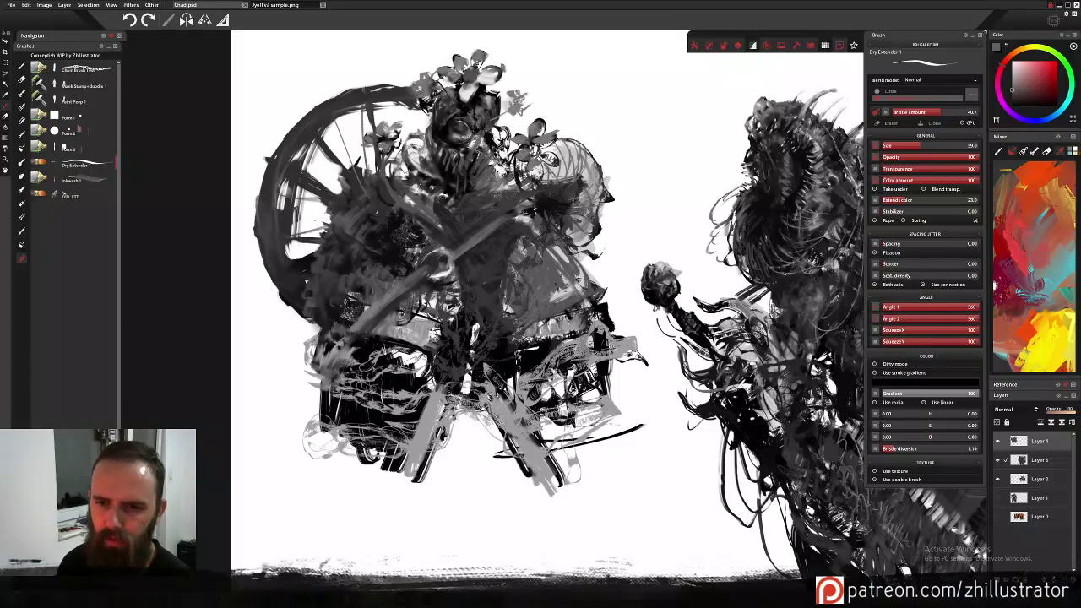
{"action": "mouse_move", "coordinate": [319, 331]}
{"action": "left_mouse_down"}
{"action": "mouse_move", "coordinate": [356, 304]}
{"action": "mouse_move", "coordinate": [301, 331]}
{"action": "mouse_move", "coordinate": [289, 353]}
{"action": "left_mouse_up"}
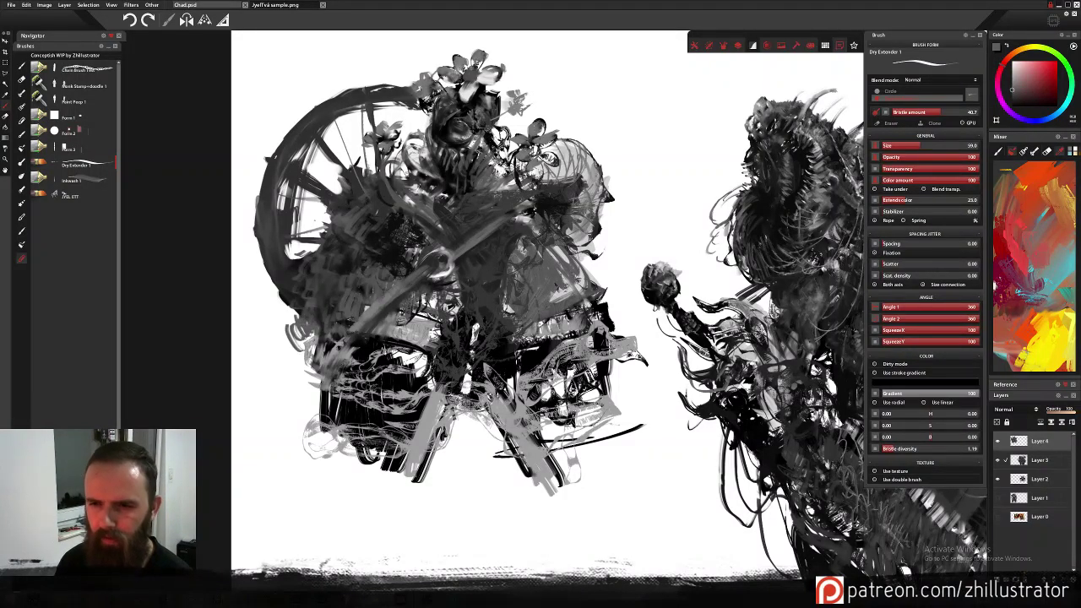
{"action": "mouse_move", "coordinate": [311, 260]}
{"action": "left_mouse_down"}
{"action": "mouse_move", "coordinate": [320, 226]}
{"action": "mouse_move", "coordinate": [360, 177]}
{"action": "mouse_move", "coordinate": [402, 180]}
{"action": "mouse_move", "coordinate": [369, 169]}
{"action": "left_mouse_up"}
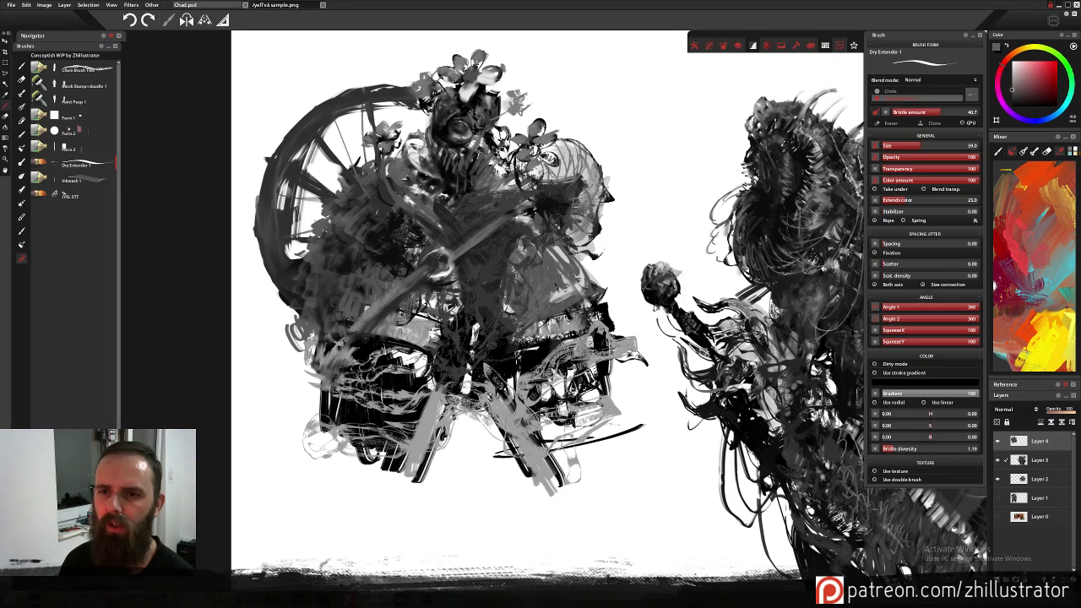
Paint rough strokes over the left figure's upper arm and sampled tones over the chest below the diagonal strap.
{"action": "left_click_drag", "start_coordinate": [384, 225], "coordinate": [365, 251]}
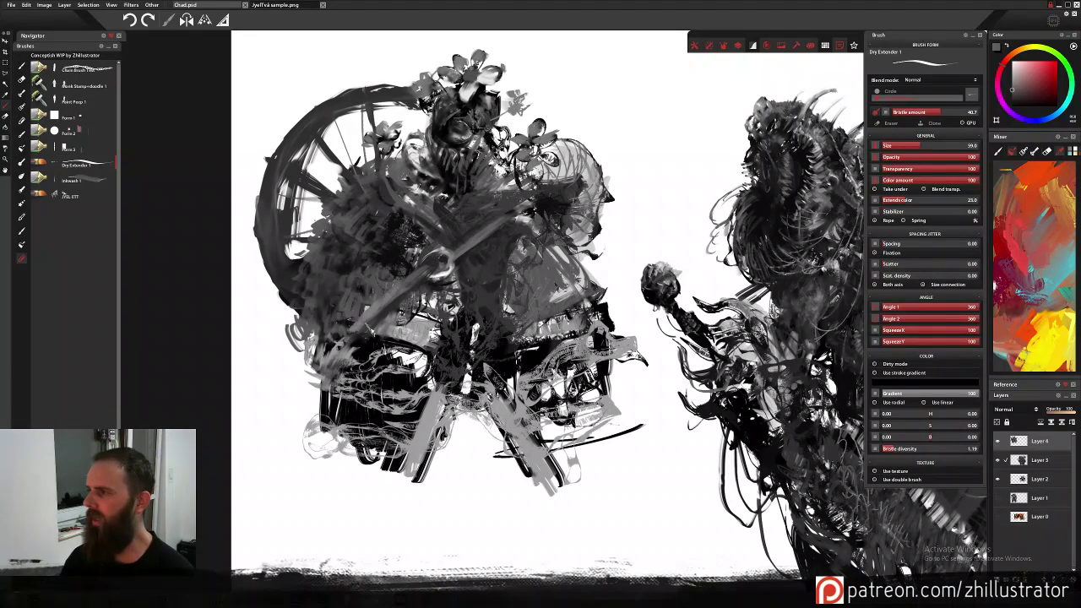
{"action": "left_click", "coordinate": [312, 261], "text": "alt"}
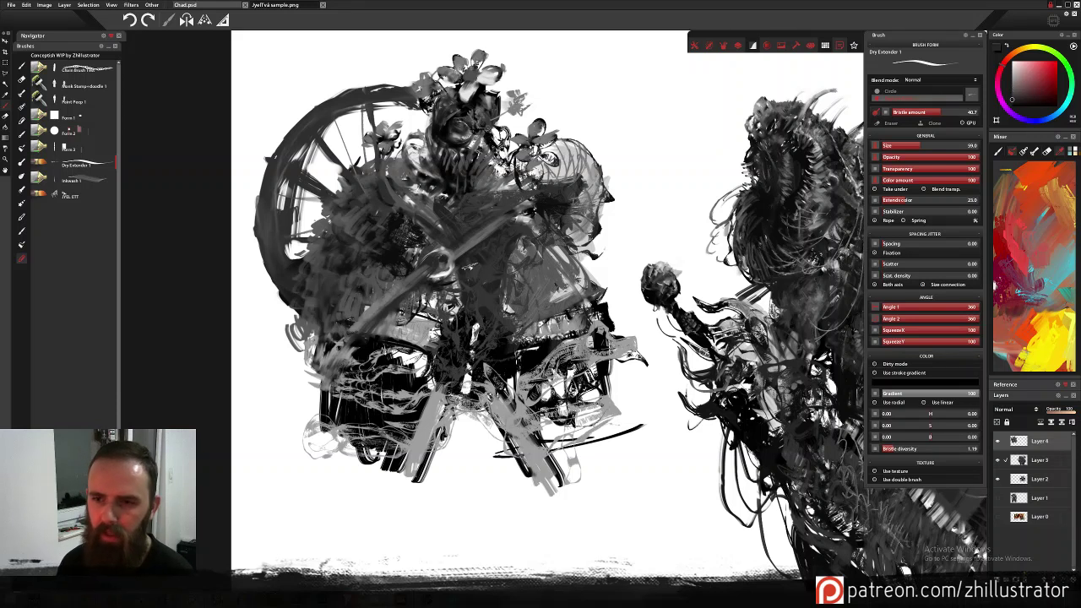
{"action": "left_click", "coordinate": [448, 263], "text": "alt"}
{"action": "left_click_drag", "start_coordinate": [461, 297], "coordinate": [457, 321]}
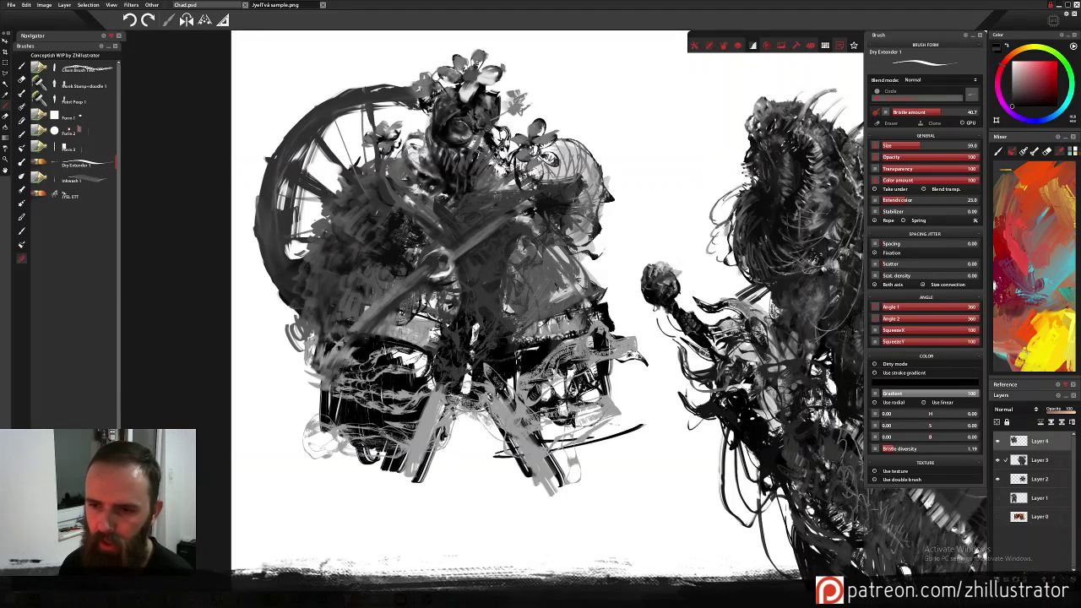
Paint short dark sampled strokes across the left figure's two light leg shapes and refine the tones beneath the chest strap.
{"action": "left_click", "coordinate": [367, 338], "text": "alt"}
{"action": "mouse_move", "coordinate": [363, 340]}
{"action": "left_mouse_down"}
{"action": "mouse_move", "coordinate": [336, 372]}
{"action": "mouse_move", "coordinate": [429, 363]}
{"action": "mouse_move", "coordinate": [402, 376]}
{"action": "mouse_move", "coordinate": [416, 380]}
{"action": "mouse_move", "coordinate": [432, 459]}
{"action": "mouse_move", "coordinate": [412, 470]}
{"action": "left_mouse_up"}
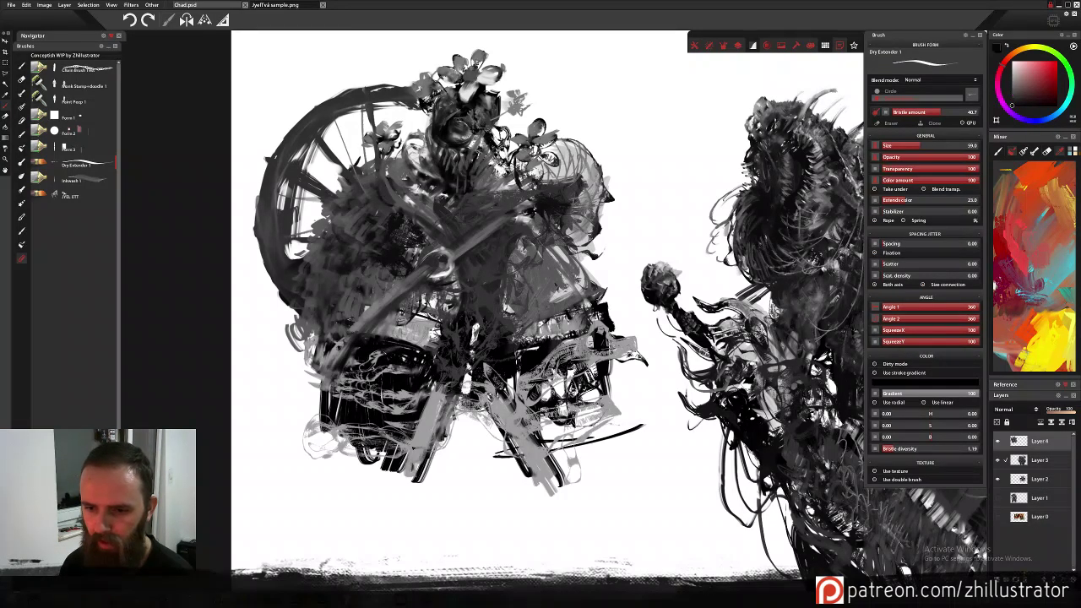
{"action": "left_click_drag", "start_coordinate": [437, 403], "coordinate": [438, 379]}
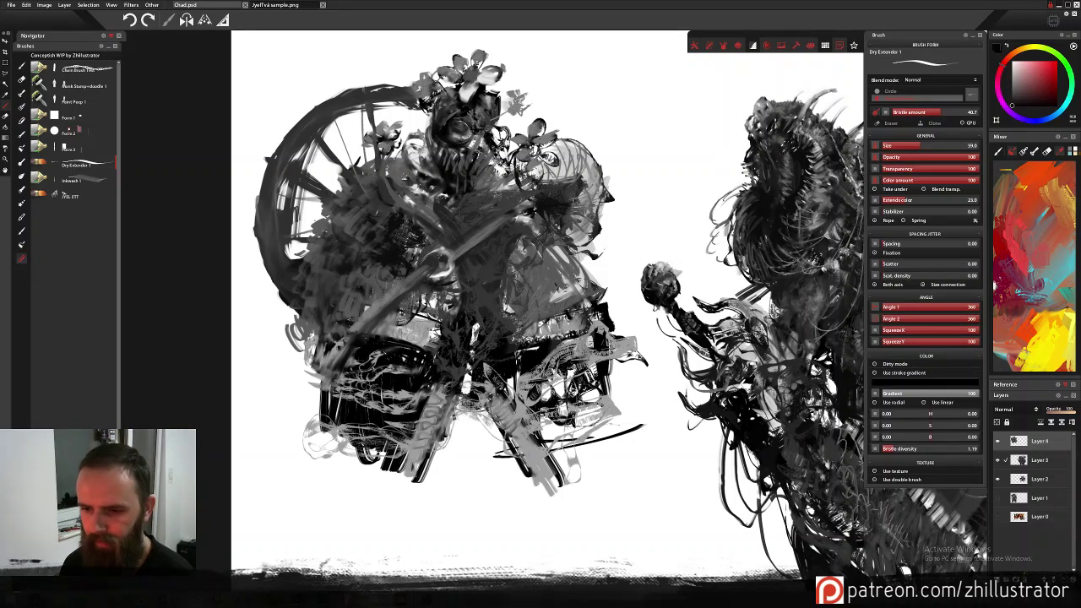
{"action": "left_click_drag", "start_coordinate": [532, 443], "coordinate": [526, 468]}
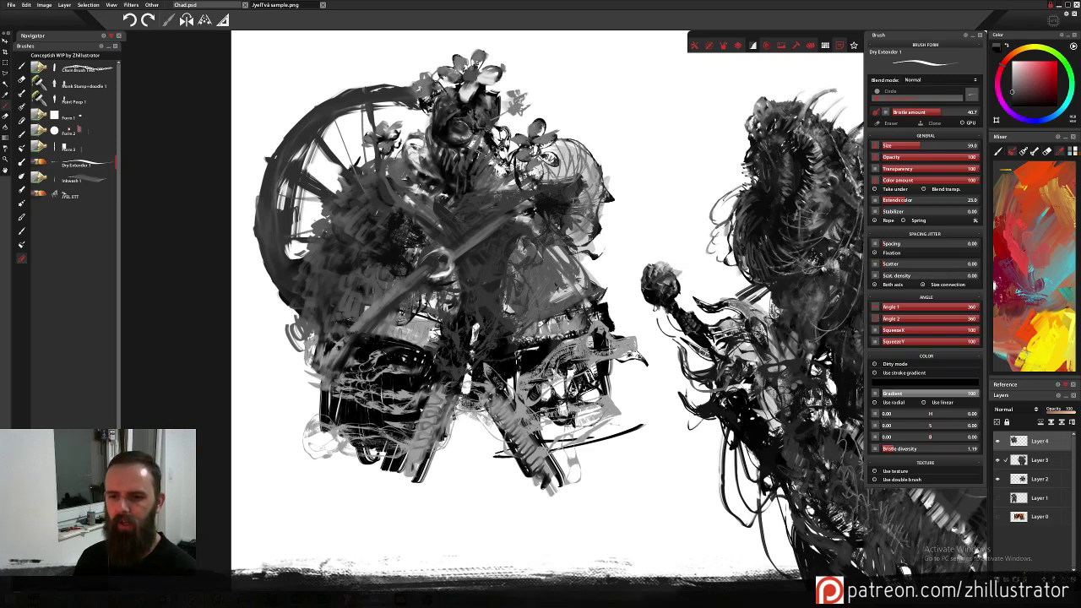
{"action": "left_click", "coordinate": [439, 272], "text": "alt"}
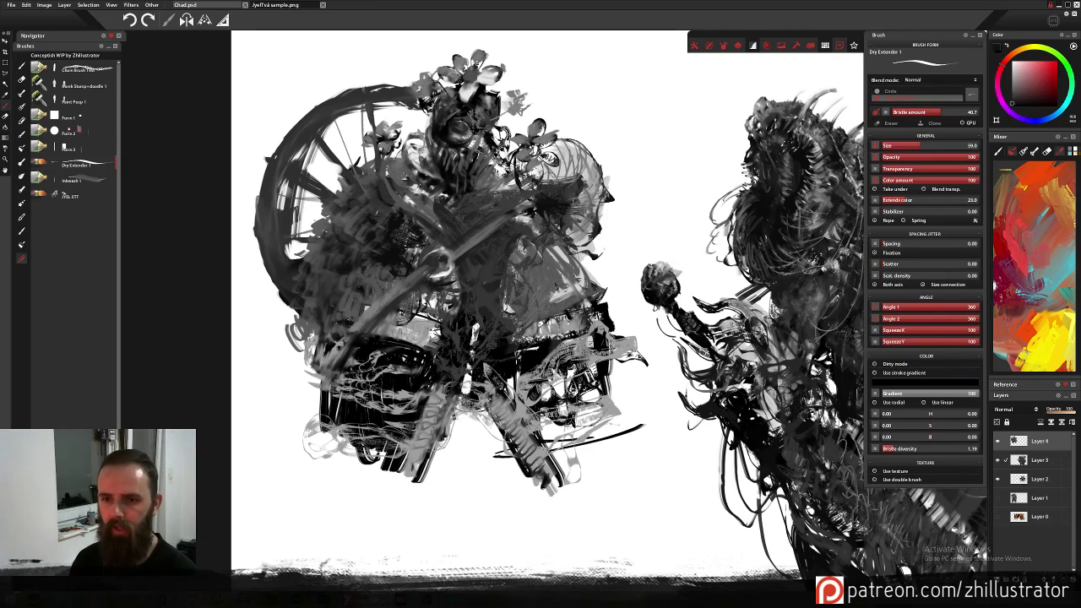
{"action": "left_click_drag", "start_coordinate": [425, 296], "coordinate": [444, 312]}
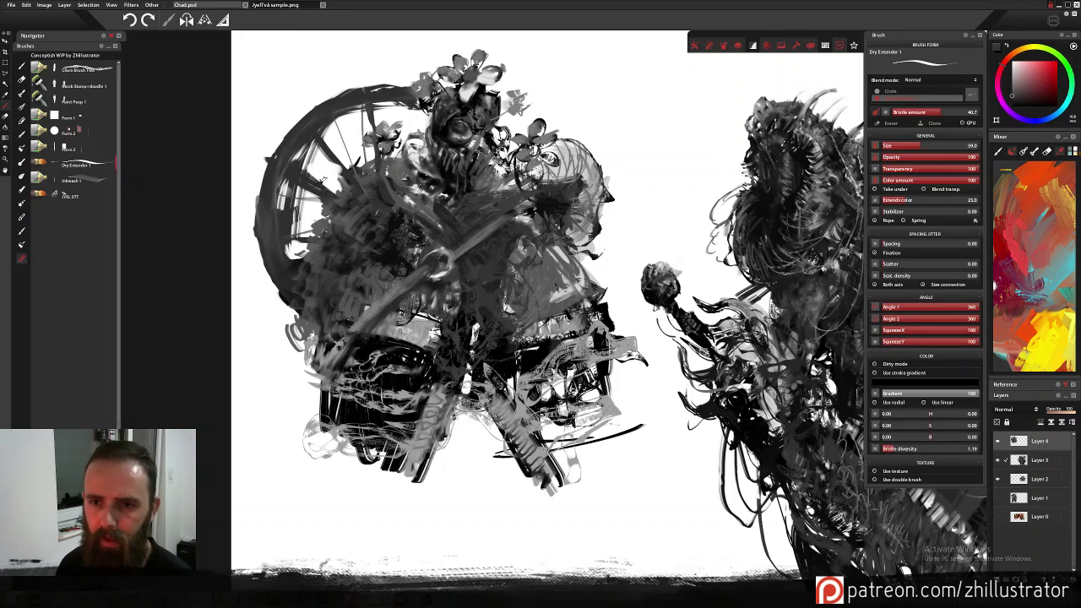
Sample a wheel tone, paint additional spokes and rim marks, and darken the area beside the left figure's head.
{"action": "left_click", "coordinate": [322, 179], "text": "alt"}
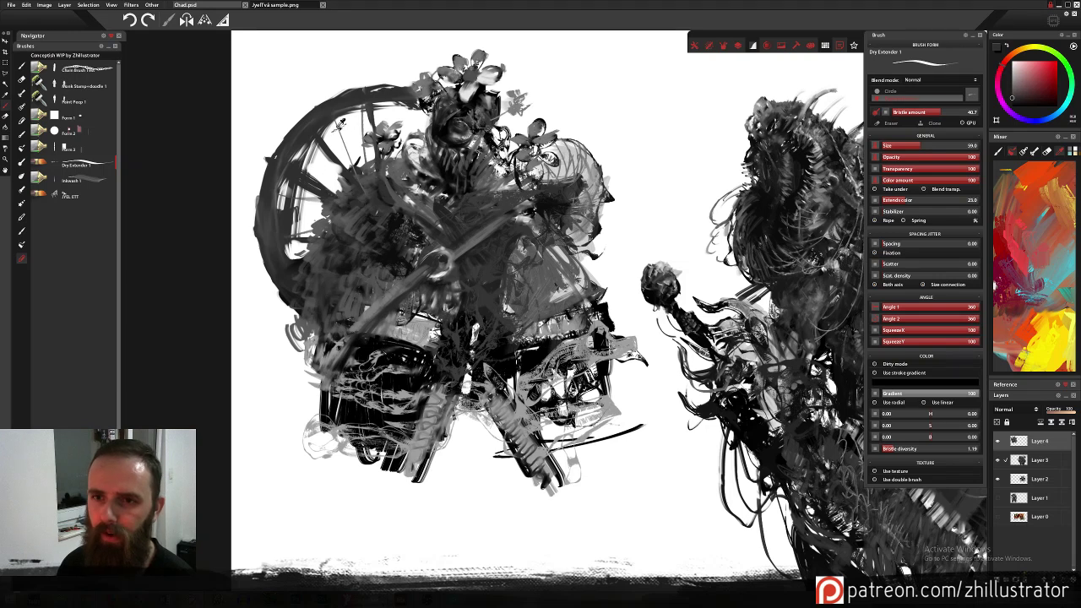
{"action": "left_click_drag", "start_coordinate": [333, 117], "coordinate": [327, 183]}
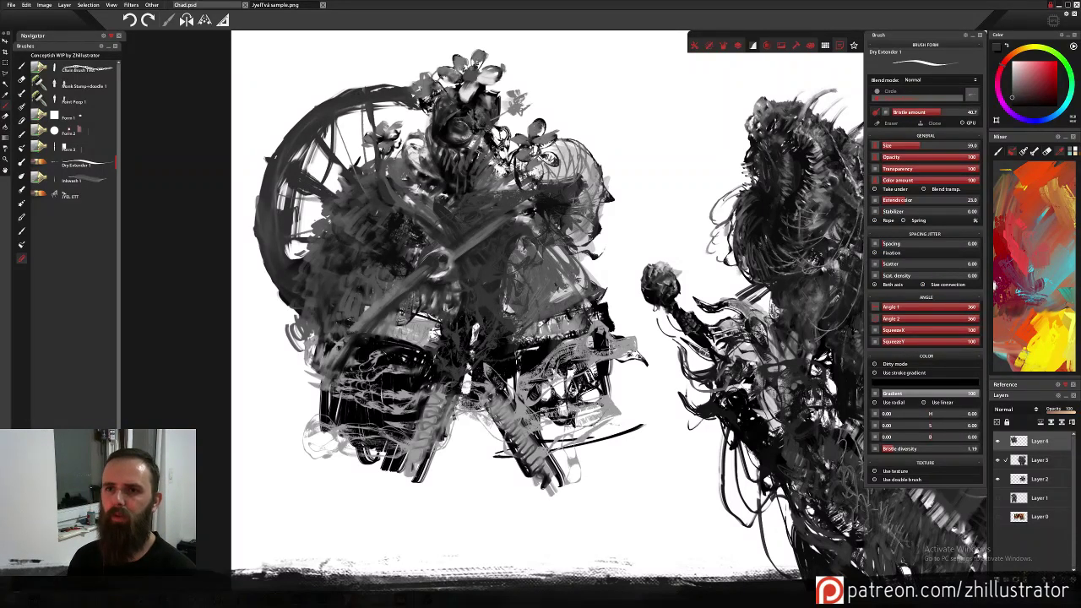
{"action": "left_click_drag", "start_coordinate": [500, 134], "coordinate": [511, 121]}
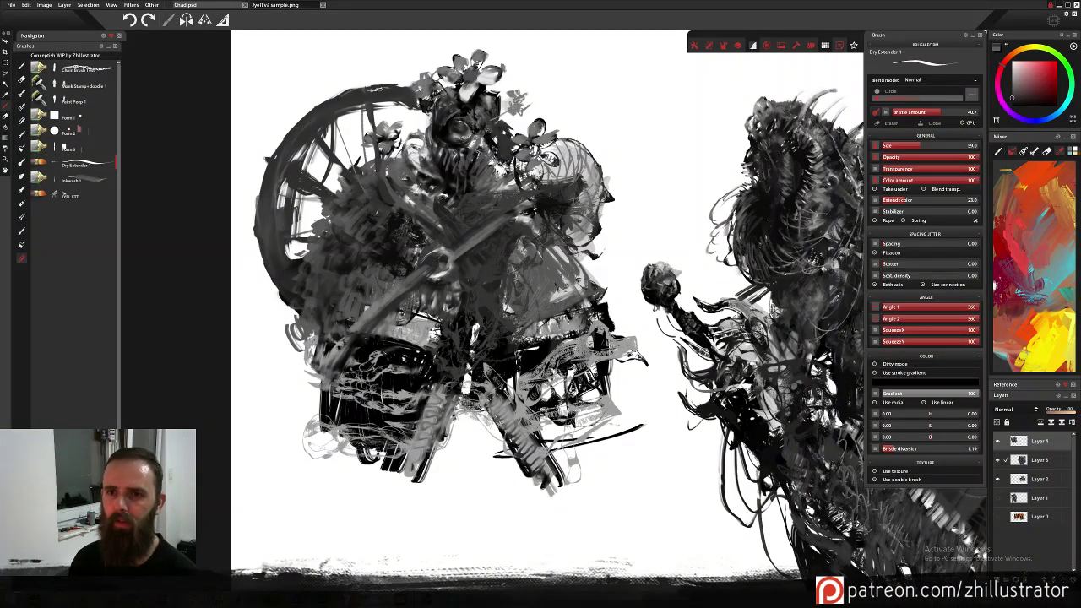
{"action": "left_click_drag", "start_coordinate": [327, 75], "coordinate": [332, 98]}
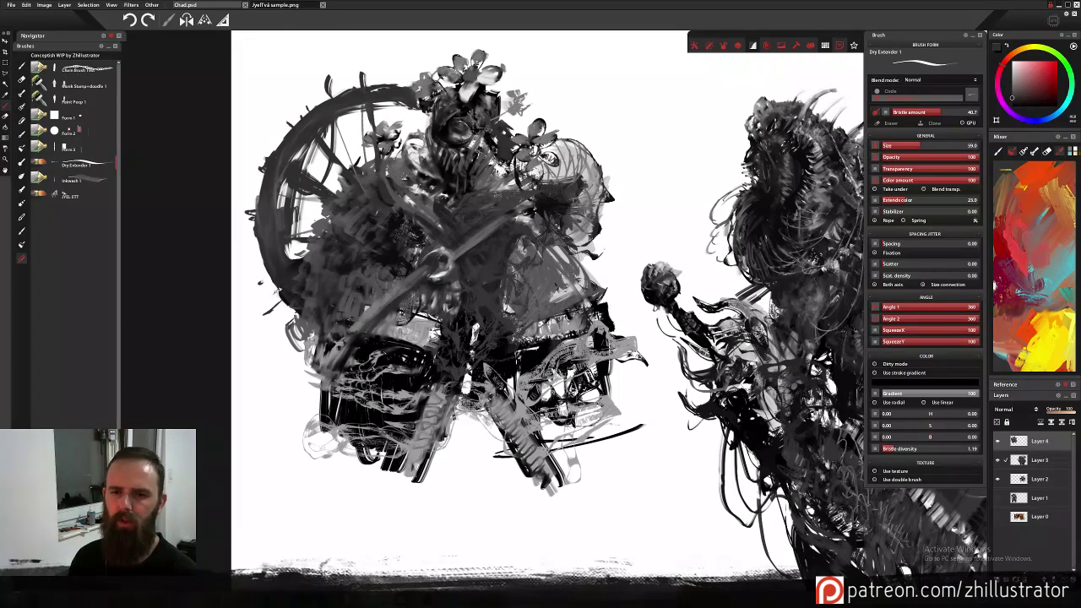
Add small spikes and thin hanging lines down the wheel's outer side, replacing the oversized loop with tighter curves.
{"action": "left_click_drag", "start_coordinate": [249, 240], "coordinate": [277, 272]}
{"action": "mouse_move", "coordinate": [262, 181]}
{"action": "left_mouse_down"}
{"action": "mouse_move", "coordinate": [301, 376]}
{"action": "mouse_move", "coordinate": [295, 311]}
{"action": "left_mouse_up"}
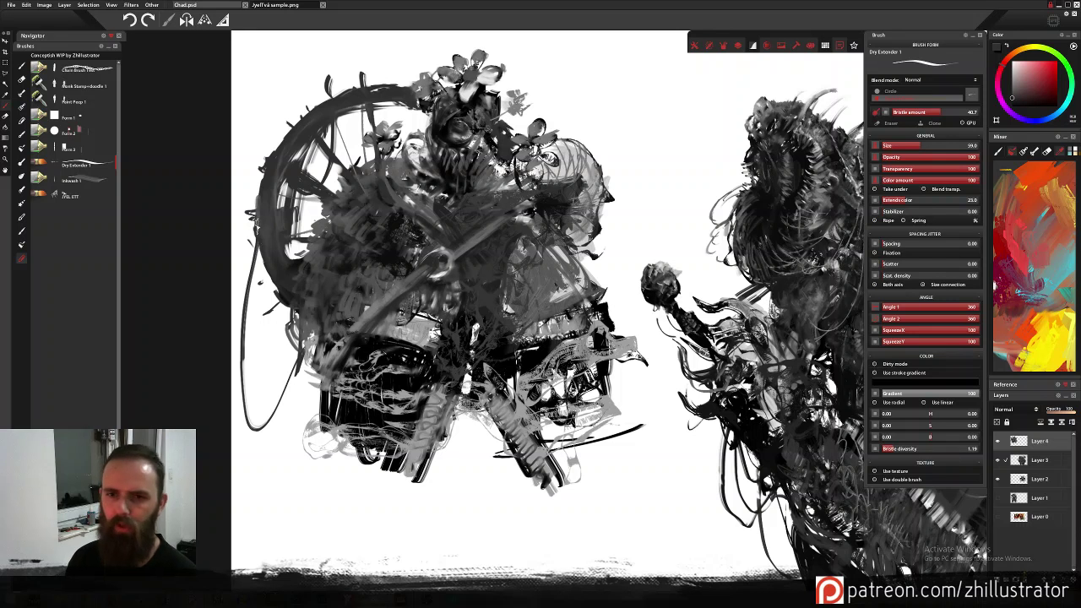
{"action": "key", "text": "ctrl+z"}
{"action": "mouse_move", "coordinate": [260, 250]}
{"action": "left_mouse_down"}
{"action": "mouse_move", "coordinate": [262, 331]}
{"action": "mouse_move", "coordinate": [321, 447]}
{"action": "left_mouse_up"}
{"action": "left_click_drag", "start_coordinate": [272, 289], "coordinate": [314, 339]}
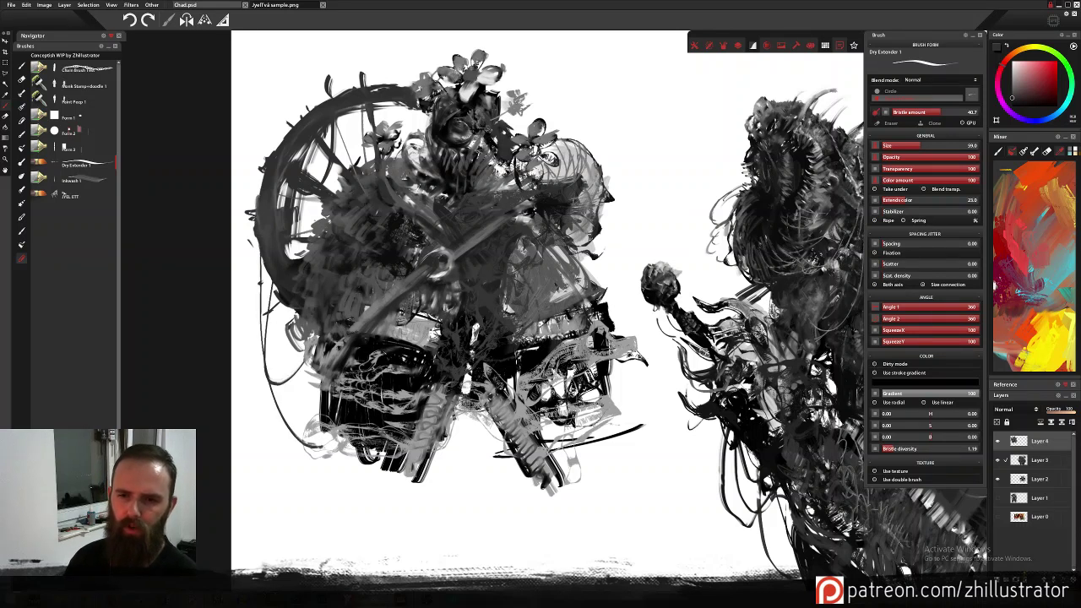
{"action": "left_click_drag", "start_coordinate": [300, 383], "coordinate": [307, 356]}
{"action": "left_click_drag", "start_coordinate": [256, 237], "coordinate": [289, 500]}
{"action": "left_click_drag", "start_coordinate": [278, 445], "coordinate": [257, 250]}
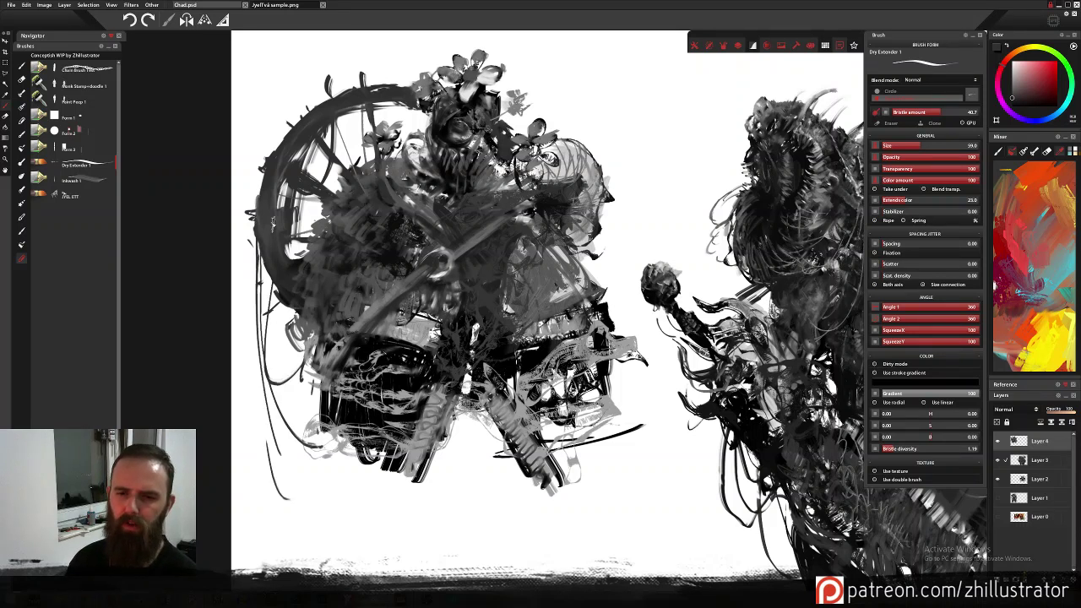
Sample a near-black tone and paint vertical strokes below the wheel along the left figure's outer side.
{"action": "left_click", "coordinate": [385, 339], "text": "alt"}
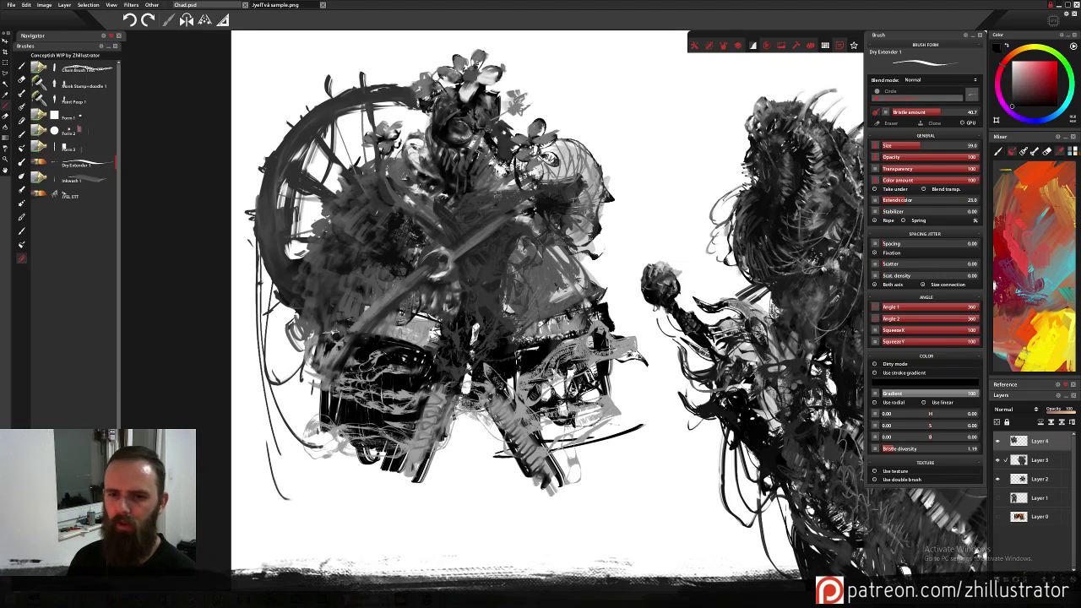
{"action": "left_click_drag", "start_coordinate": [298, 298], "coordinate": [294, 397]}
{"action": "left_click_drag", "start_coordinate": [316, 326], "coordinate": [304, 403]}
{"action": "left_click_drag", "start_coordinate": [324, 350], "coordinate": [297, 425]}
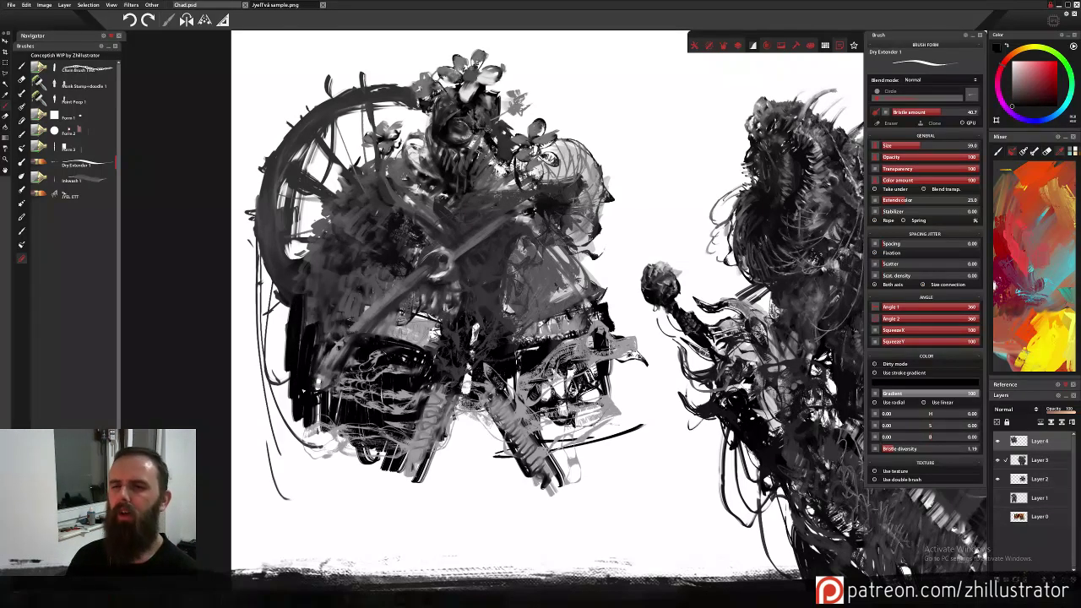
{"action": "left_click_drag", "start_coordinate": [287, 378], "coordinate": [292, 422]}
Stamp dark ornamental shapes with the JYEL ETT brush around the left figure's lower outer side, hem and waist centre.
{"action": "left_click", "coordinate": [69, 196]}
{"action": "left_click", "coordinate": [295, 322]}
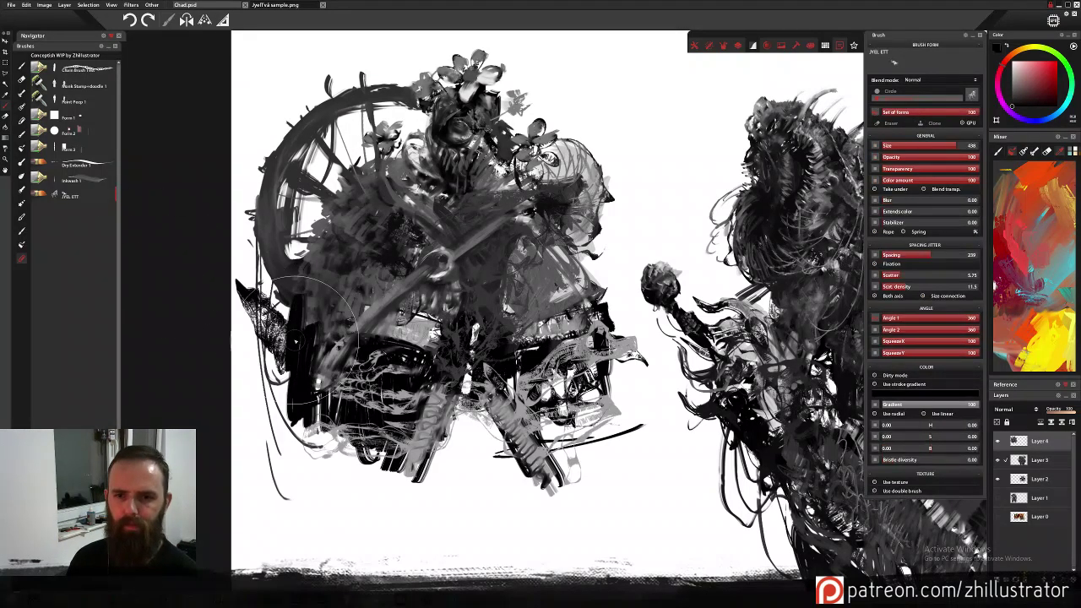
{"action": "left_click", "coordinate": [298, 414]}
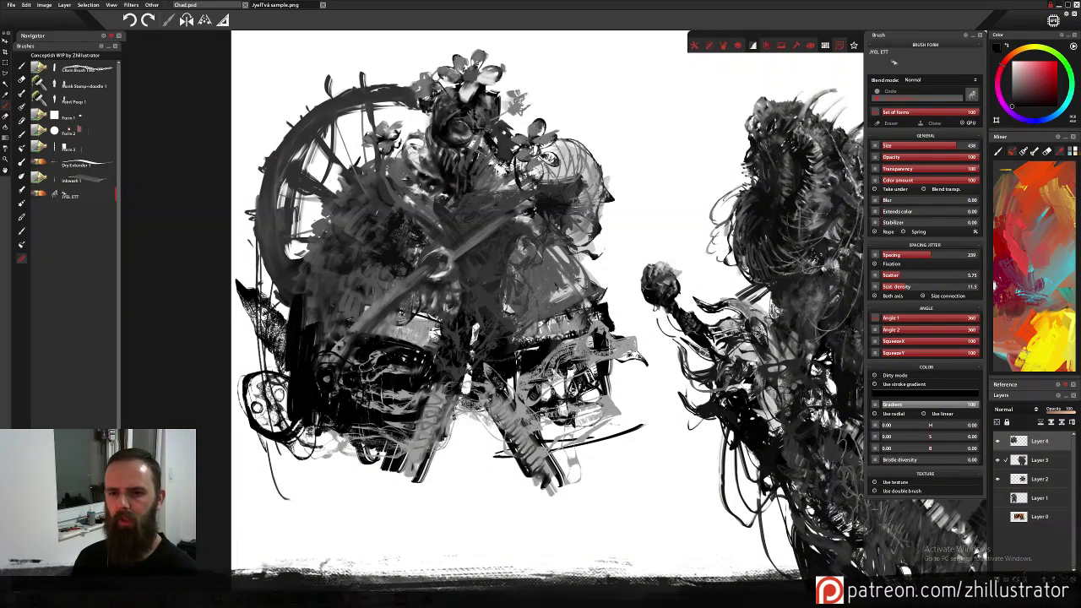
{"action": "left_click", "coordinate": [368, 459]}
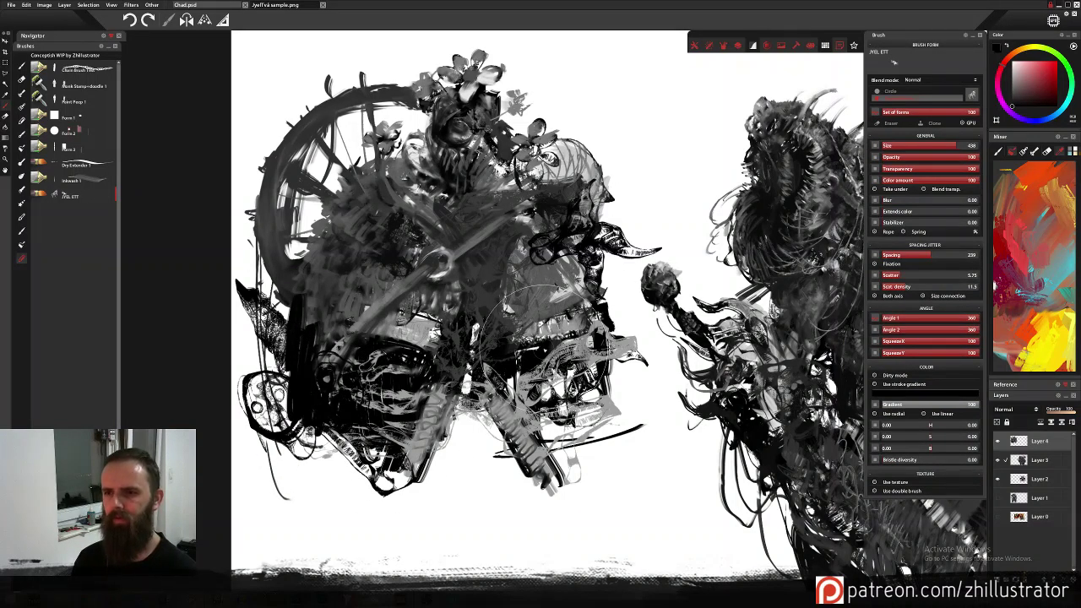
{"action": "left_click", "coordinate": [467, 425]}
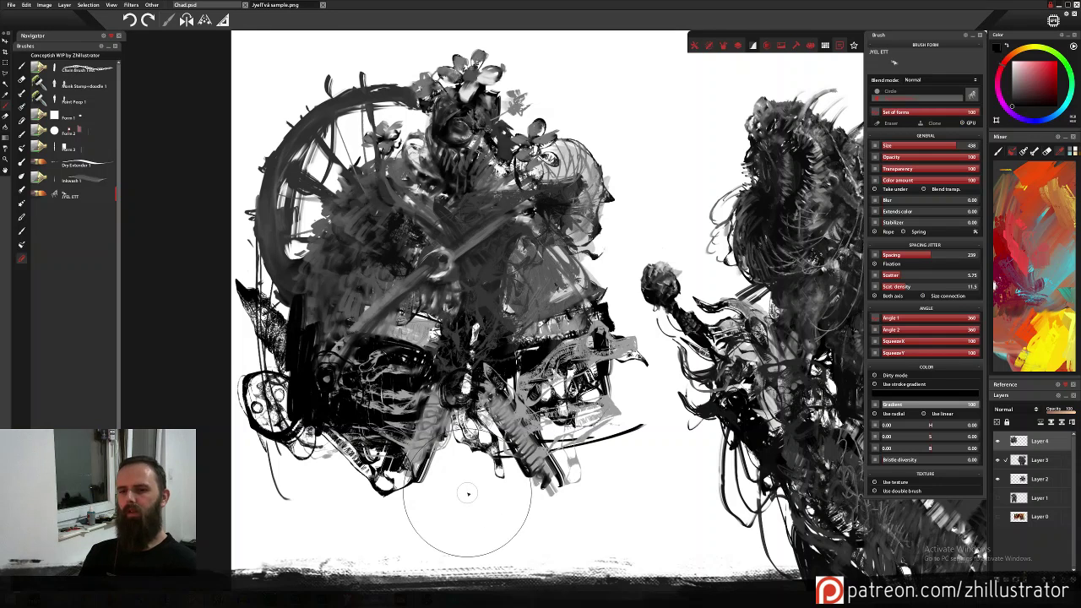
Stamp black shapes between the left figure's legs and build a ringed, beaded fringe beneath the lower body.
{"action": "left_click", "coordinate": [465, 492]}
{"action": "left_click", "coordinate": [465, 456]}
{"action": "left_click", "coordinate": [500, 435]}
{"action": "mouse_move", "coordinate": [473, 503]}
{"action": "left_mouse_down"}
{"action": "mouse_move", "coordinate": [460, 422]}
{"action": "mouse_move", "coordinate": [473, 473]}
{"action": "mouse_move", "coordinate": [459, 495]}
{"action": "mouse_move", "coordinate": [498, 516]}
{"action": "mouse_move", "coordinate": [423, 507]}
{"action": "mouse_move", "coordinate": [558, 490]}
{"action": "mouse_move", "coordinate": [549, 481]}
{"action": "mouse_move", "coordinate": [524, 553]}
{"action": "left_mouse_up"}
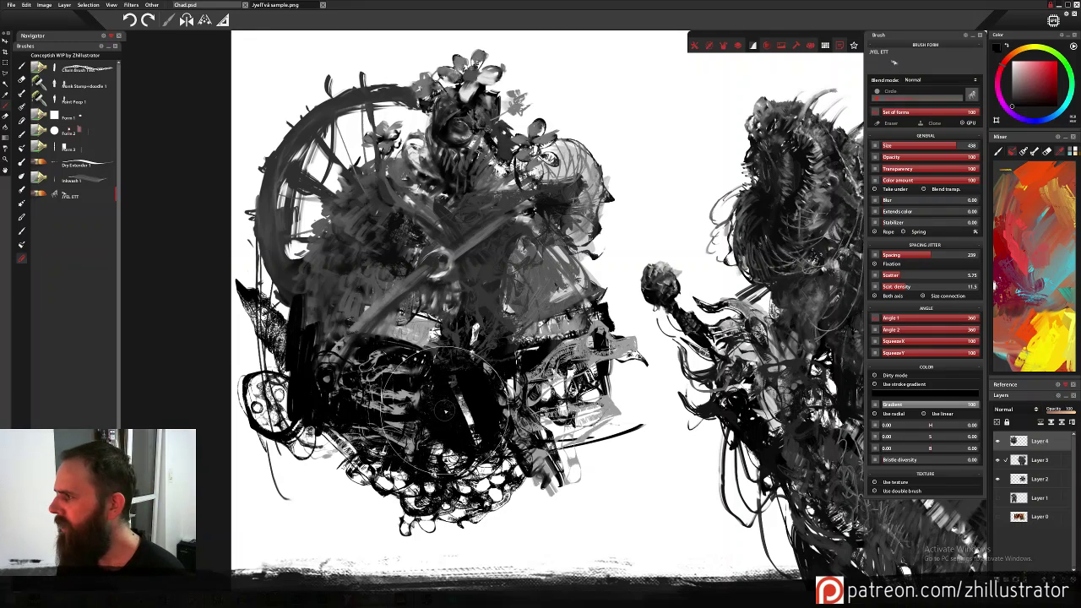
{"action": "mouse_move", "coordinate": [445, 407]}
{"action": "left_mouse_down"}
{"action": "mouse_move", "coordinate": [426, 348]}
{"action": "mouse_move", "coordinate": [443, 334]}
{"action": "mouse_move", "coordinate": [492, 335]}
{"action": "mouse_move", "coordinate": [440, 347]}
{"action": "mouse_move", "coordinate": [560, 336]}
{"action": "mouse_move", "coordinate": [456, 347]}
{"action": "mouse_move", "coordinate": [539, 349]}
{"action": "mouse_move", "coordinate": [602, 318]}
{"action": "mouse_move", "coordinate": [563, 294]}
{"action": "mouse_move", "coordinate": [581, 280]}
{"action": "mouse_move", "coordinate": [578, 262]}
{"action": "mouse_move", "coordinate": [557, 250]}
{"action": "left_mouse_up"}
With Dry Extender 1, paint a light belt across the left figure's waist and block sampled greys above and below it.
{"action": "left_click", "coordinate": [76, 165]}
{"action": "left_click", "coordinate": [423, 332], "text": "alt"}
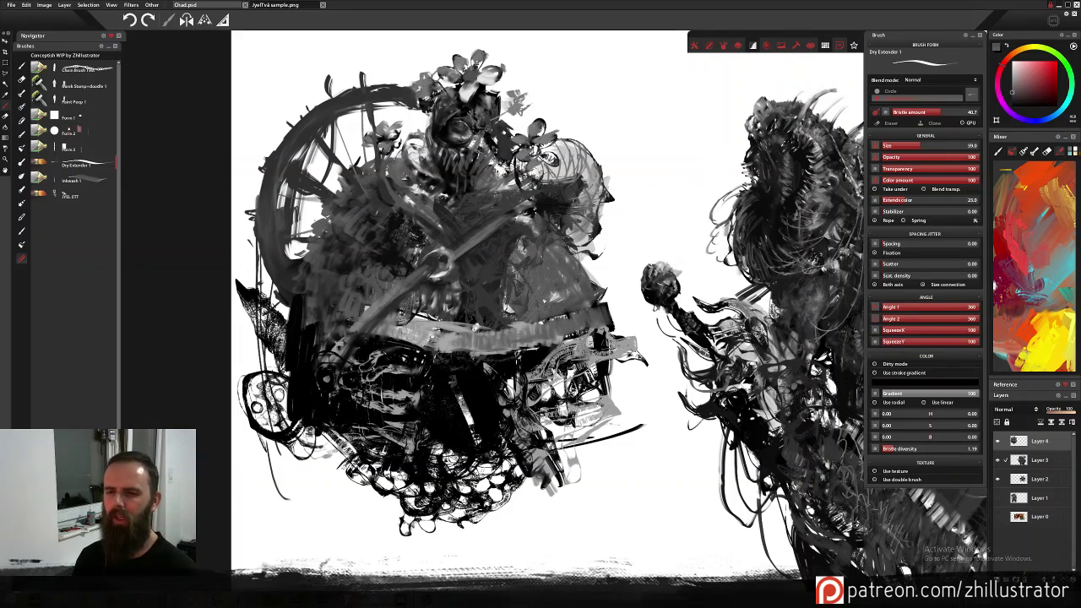
{"action": "left_click", "coordinate": [496, 292], "text": "alt"}
{"action": "mouse_move", "coordinate": [495, 293]}
{"action": "left_mouse_down"}
{"action": "mouse_move", "coordinate": [502, 253]}
{"action": "mouse_move", "coordinate": [507, 305]}
{"action": "left_mouse_up"}
{"action": "left_click", "coordinate": [538, 308], "text": "alt"}
{"action": "mouse_move", "coordinate": [537, 364]}
{"action": "left_mouse_down"}
{"action": "mouse_move", "coordinate": [519, 356]}
{"action": "mouse_move", "coordinate": [533, 376]}
{"action": "mouse_move", "coordinate": [591, 348]}
{"action": "left_mouse_up"}
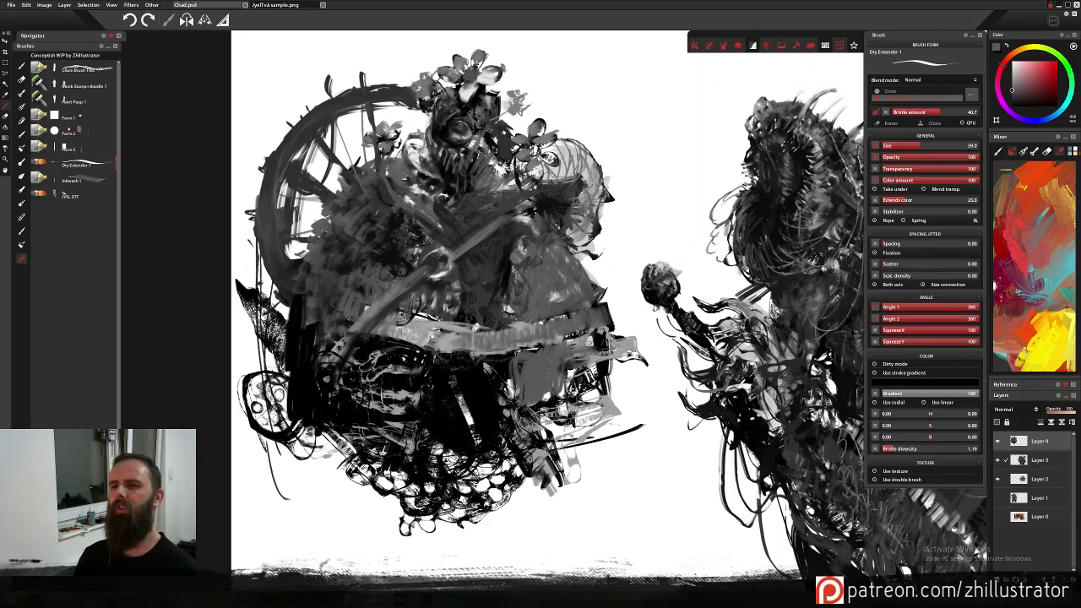
Model the left figure's shoulder nearest the other character in sampled greys and darken the area beside the head.
{"action": "mouse_move", "coordinate": [562, 171]}
{"action": "left_mouse_down"}
{"action": "mouse_move", "coordinate": [546, 176]}
{"action": "mouse_move", "coordinate": [573, 167]}
{"action": "mouse_move", "coordinate": [585, 179]}
{"action": "mouse_move", "coordinate": [588, 267]}
{"action": "mouse_move", "coordinate": [600, 216]}
{"action": "mouse_move", "coordinate": [593, 263]}
{"action": "left_mouse_up"}
{"action": "left_click", "coordinate": [575, 154], "text": "alt"}
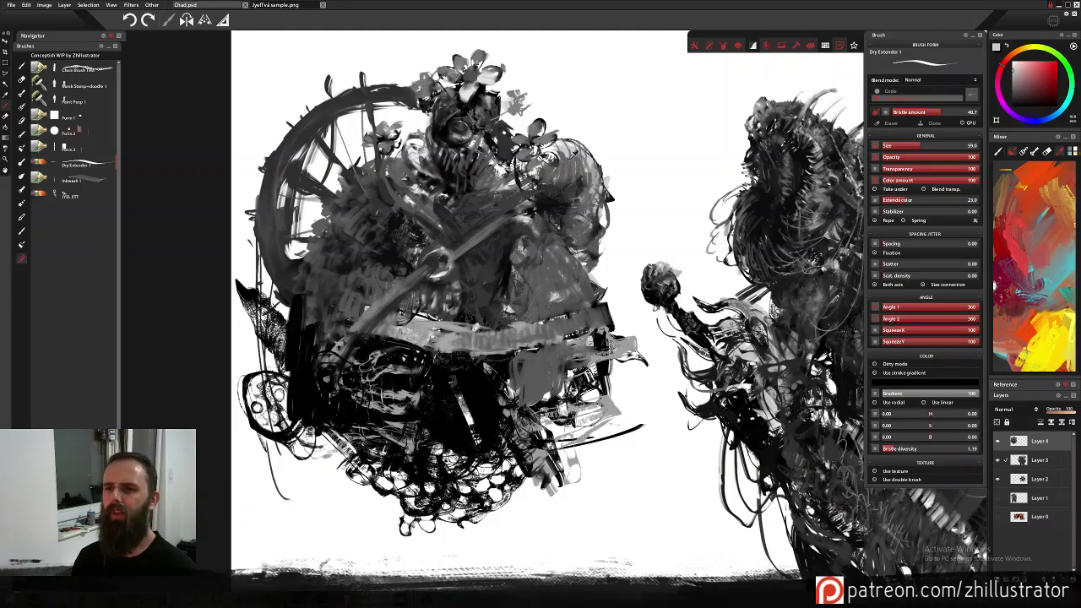
{"action": "left_click", "coordinate": [563, 147], "text": "alt"}
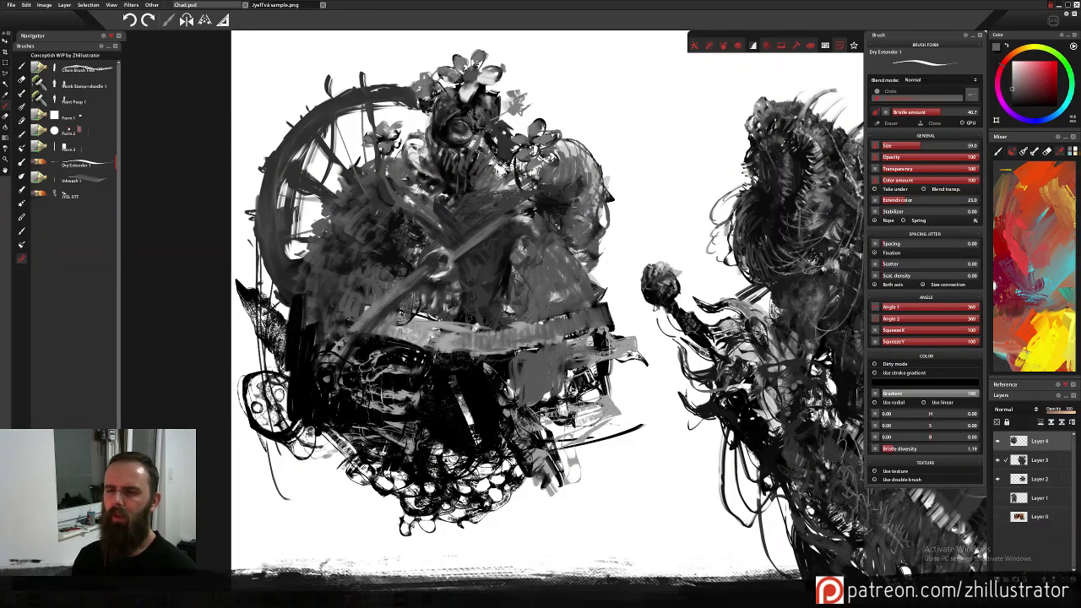
{"action": "left_click", "coordinate": [494, 150], "text": "alt"}
{"action": "mouse_move", "coordinate": [492, 150]}
{"action": "left_mouse_down"}
{"action": "mouse_move", "coordinate": [505, 167]}
{"action": "mouse_move", "coordinate": [493, 179]}
{"action": "mouse_move", "coordinate": [490, 159]}
{"action": "mouse_move", "coordinate": [479, 173]}
{"action": "mouse_move", "coordinate": [510, 193]}
{"action": "mouse_move", "coordinate": [491, 150]}
{"action": "mouse_move", "coordinate": [479, 183]}
{"action": "mouse_move", "coordinate": [507, 204]}
{"action": "mouse_move", "coordinate": [475, 209]}
{"action": "left_mouse_up"}
{"action": "left_click", "coordinate": [456, 181], "text": "alt"}
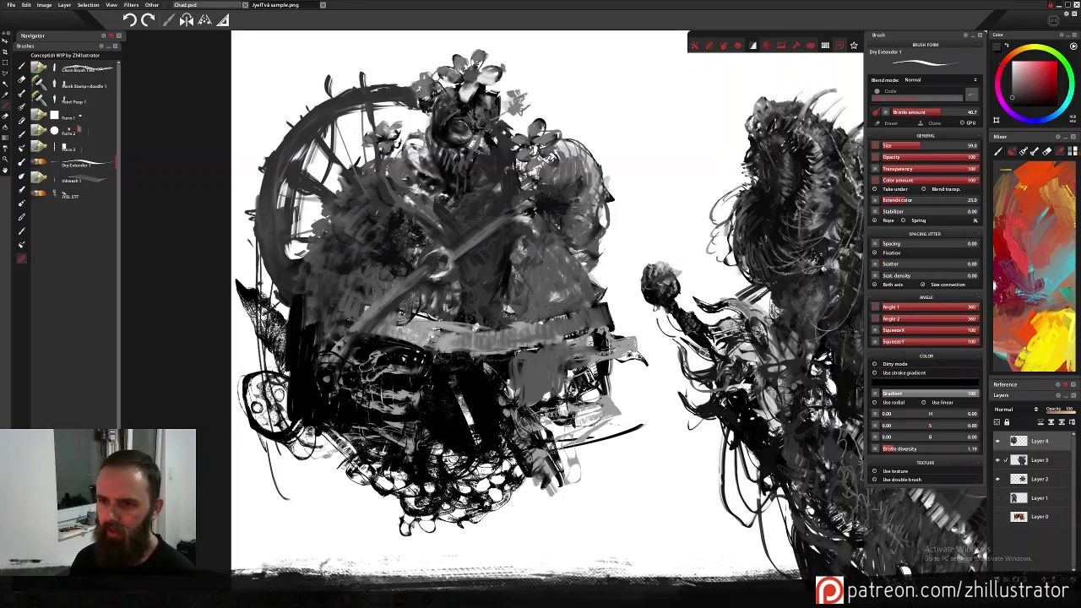
Stamp dark JYEL ETT texture between the left figure's chest and inner shoulder, undoing the stamp that spills past the silhouette.
{"action": "left_click", "coordinate": [76, 195]}
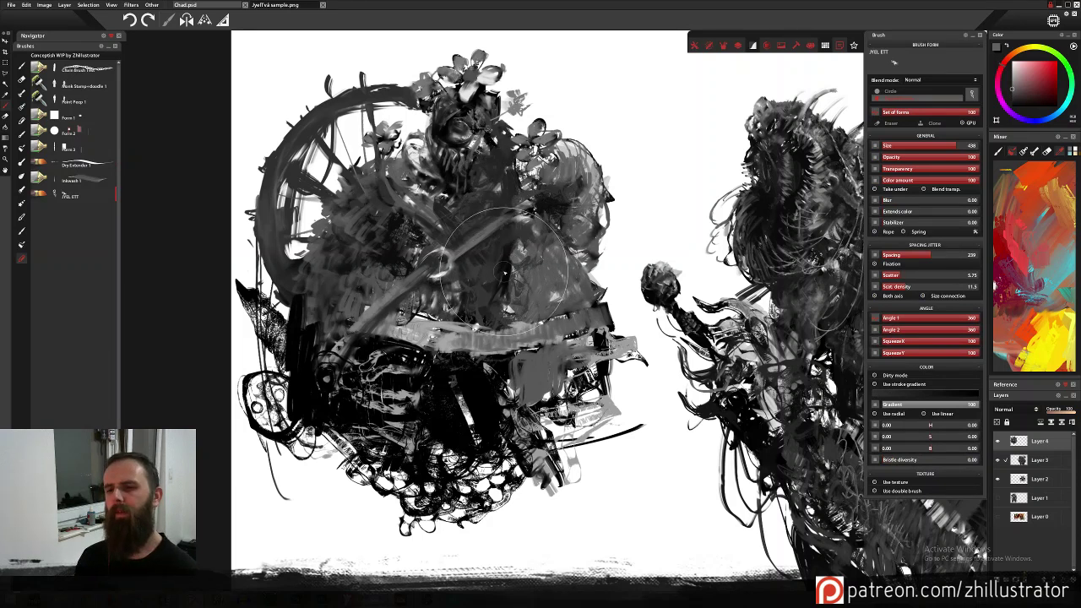
{"action": "left_click", "coordinate": [504, 272], "text": "alt"}
{"action": "left_click_drag", "start_coordinate": [515, 203], "coordinate": [537, 239]}
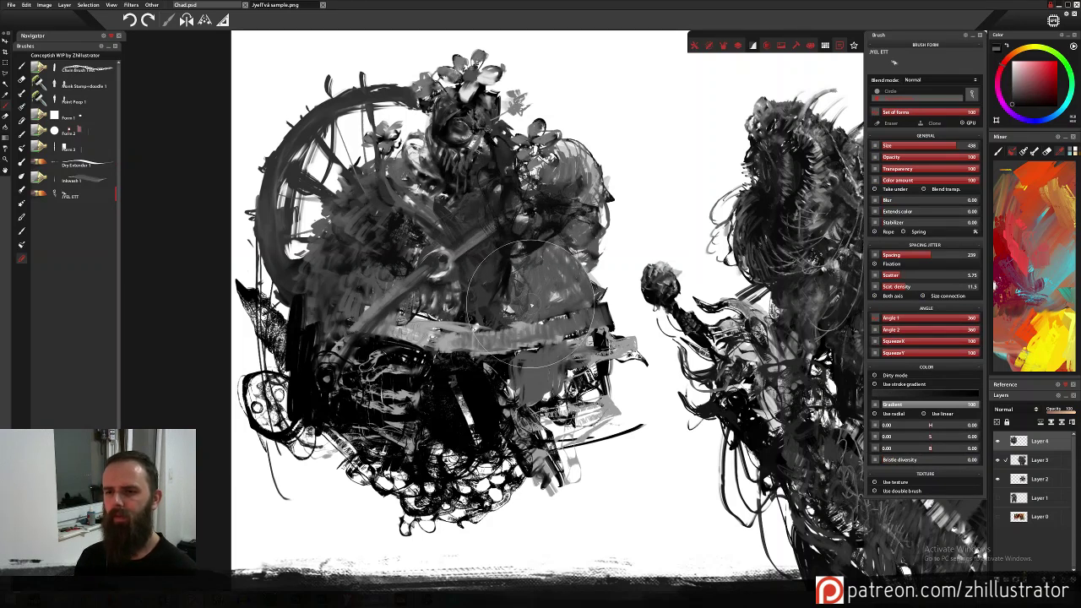
{"action": "mouse_move", "coordinate": [536, 306]}
{"action": "left_mouse_down"}
{"action": "mouse_move", "coordinate": [549, 253]}
{"action": "mouse_move", "coordinate": [625, 279]}
{"action": "left_mouse_up"}
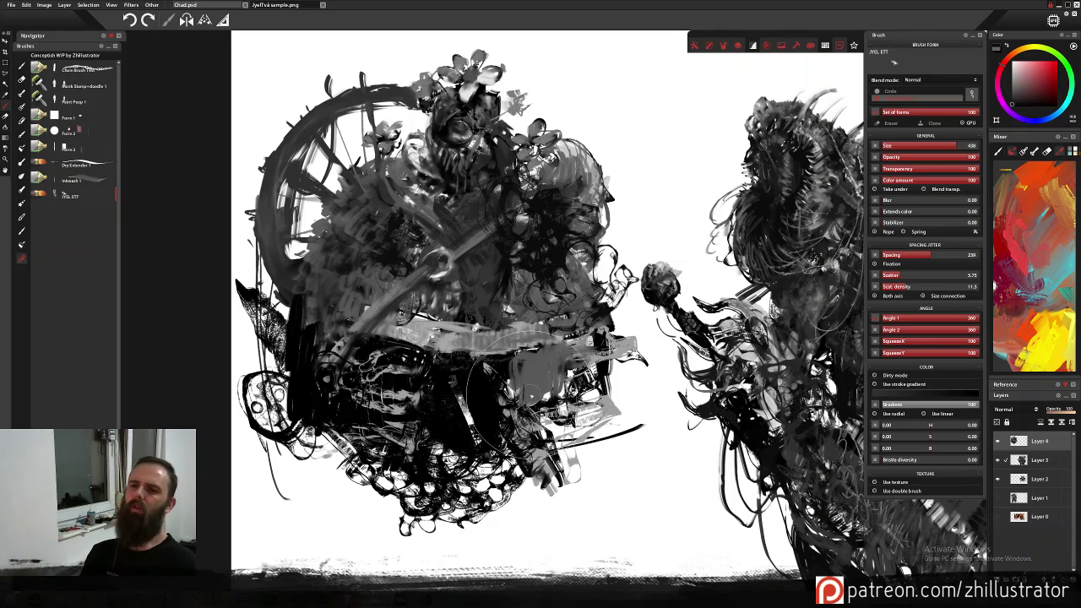
{"action": "key", "text": "ctrl+z"}
Stamp dark ornament below the left figure's belt on the side facing the other character, undoing unwanted stamps.
{"action": "mouse_move", "coordinate": [545, 367]}
{"action": "left_mouse_down"}
{"action": "mouse_move", "coordinate": [553, 397]}
{"action": "mouse_move", "coordinate": [536, 393]}
{"action": "left_mouse_up"}
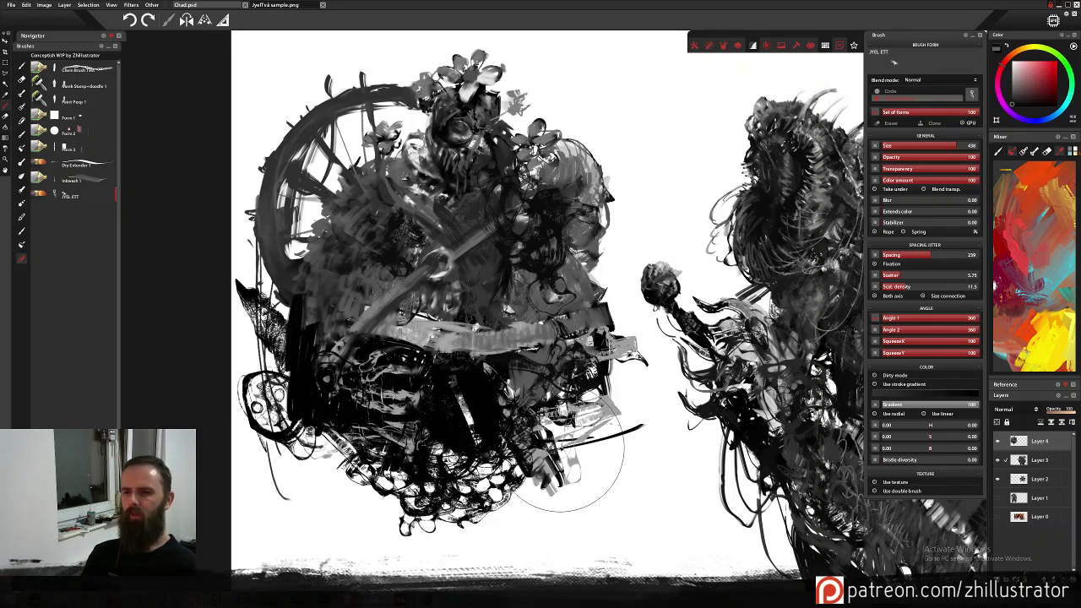
{"action": "mouse_move", "coordinate": [567, 456]}
{"action": "left_mouse_down"}
{"action": "mouse_move", "coordinate": [562, 440]}
{"action": "mouse_move", "coordinate": [569, 495]}
{"action": "mouse_move", "coordinate": [583, 460]}
{"action": "mouse_move", "coordinate": [573, 469]}
{"action": "left_mouse_up"}
{"action": "key", "text": "ctrl+z"}
{"action": "key", "text": "ctrl+z"}
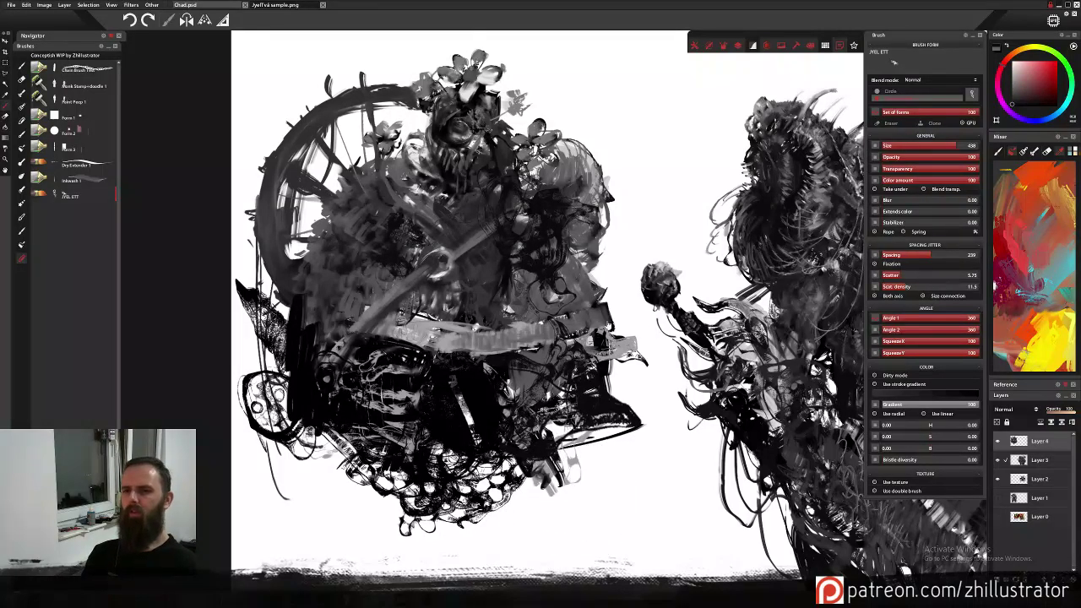
With Dry Extender 1, cover the left figure's textured outer shoulder with flat sampled greys from the wheel down to the belt.
{"action": "mouse_move", "coordinate": [597, 322]}
{"action": "left_mouse_down"}
{"action": "mouse_move", "coordinate": [416, 291]}
{"action": "mouse_move", "coordinate": [432, 305]}
{"action": "left_mouse_up"}
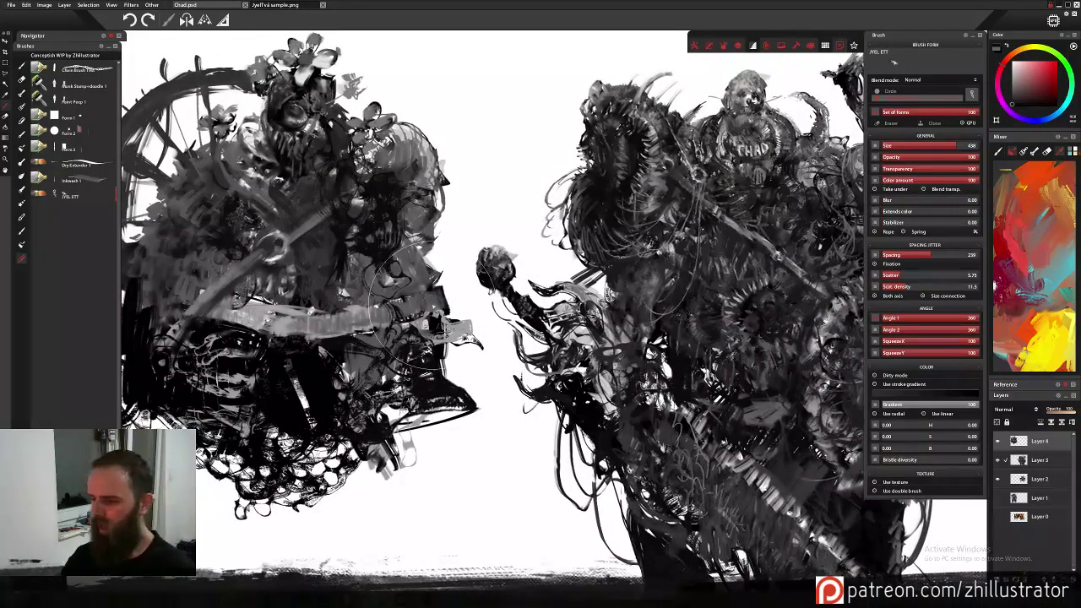
{"action": "scroll", "coordinate": [432, 305], "scroll_direction": "down", "scroll_amount": 2}
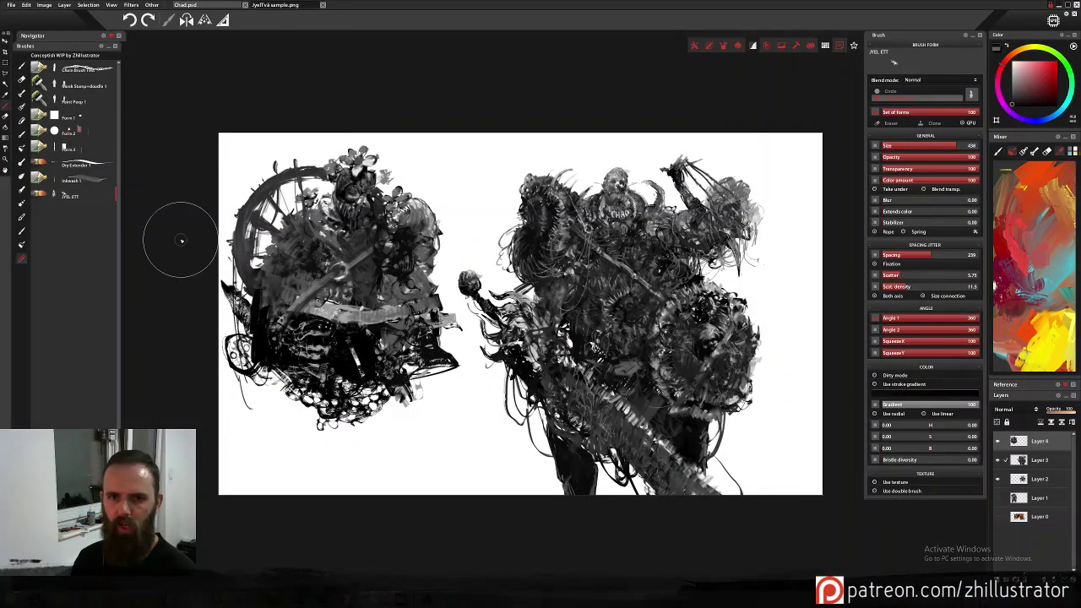
{"action": "left_click", "coordinate": [101, 182]}
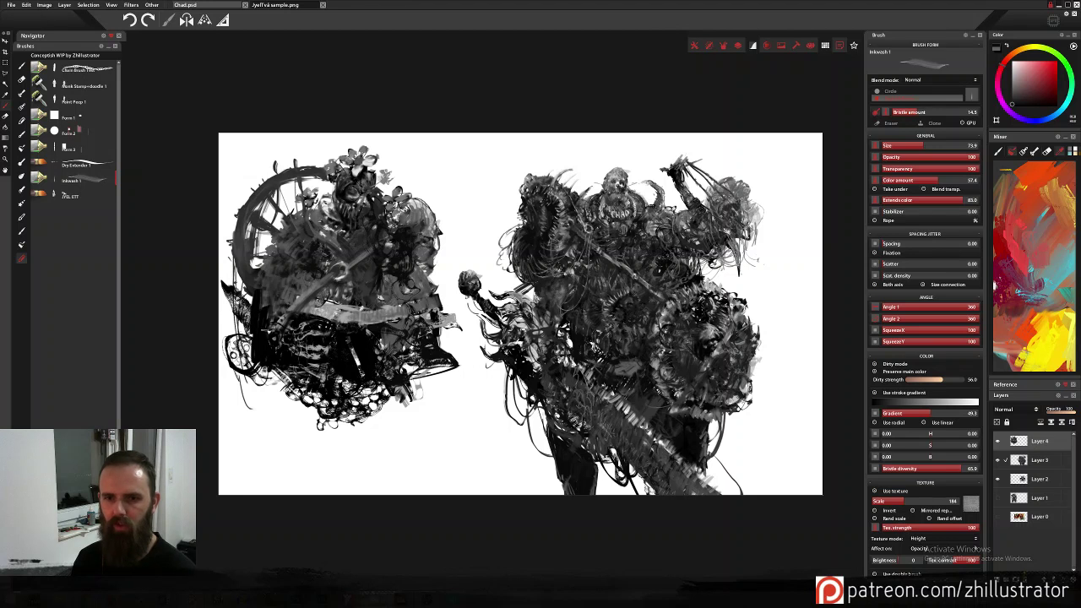
{"action": "left_click", "coordinate": [101, 166]}
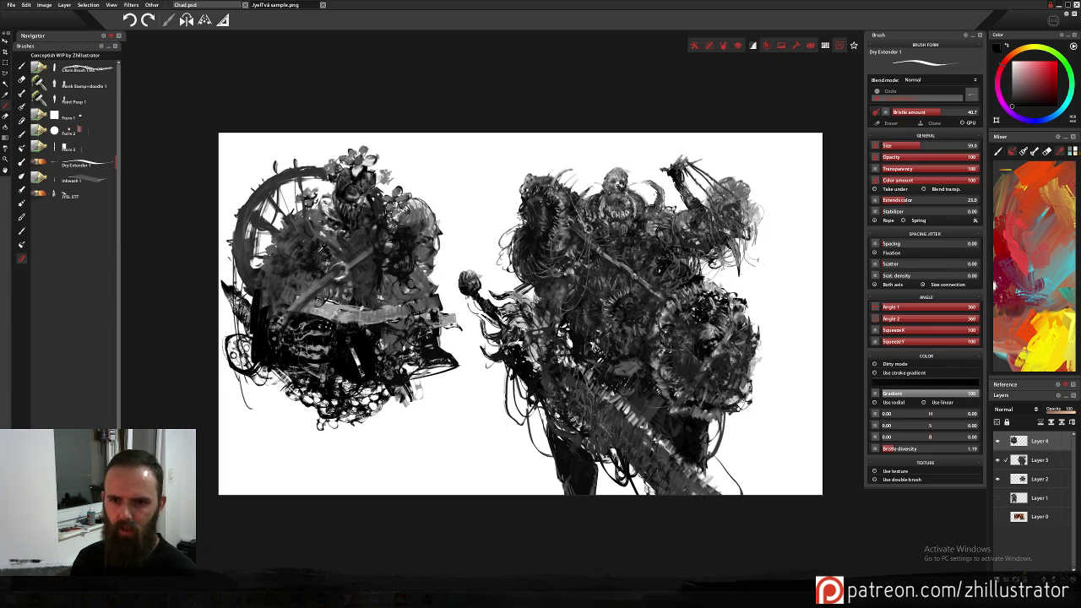
{"action": "mouse_move", "coordinate": [277, 221]}
{"action": "left_mouse_down"}
{"action": "mouse_move", "coordinate": [285, 227]}
{"action": "mouse_move", "coordinate": [261, 258]}
{"action": "mouse_move", "coordinate": [288, 257]}
{"action": "mouse_move", "coordinate": [293, 228]}
{"action": "left_mouse_up"}
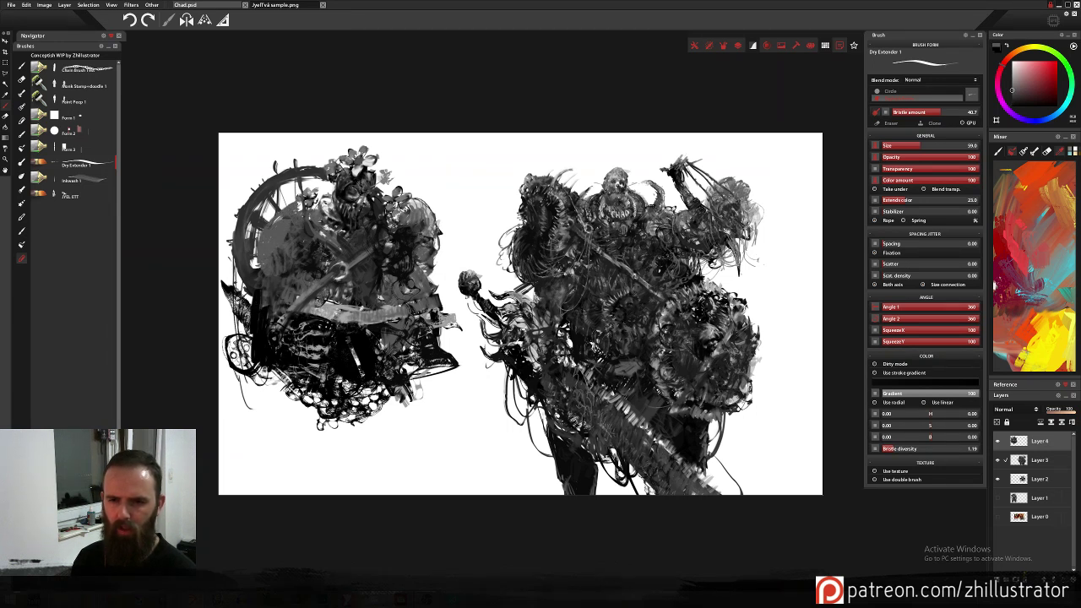
{"action": "mouse_move", "coordinate": [259, 270]}
{"action": "left_mouse_down"}
{"action": "mouse_move", "coordinate": [299, 266]}
{"action": "mouse_move", "coordinate": [312, 246]}
{"action": "mouse_move", "coordinate": [293, 281]}
{"action": "mouse_move", "coordinate": [253, 304]}
{"action": "mouse_move", "coordinate": [275, 291]}
{"action": "mouse_move", "coordinate": [253, 326]}
{"action": "left_mouse_up"}
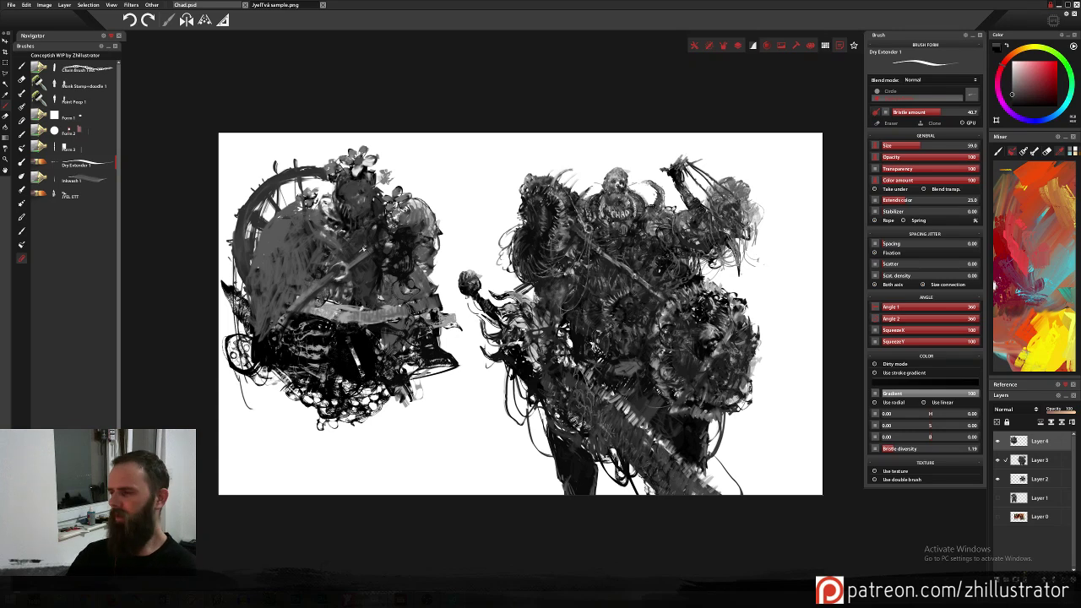
Paint the left figure's face with a dark eye slit and light strokes on the lower face.
{"action": "scroll", "coordinate": [362, 248], "scroll_direction": "up", "scroll_amount": 3}
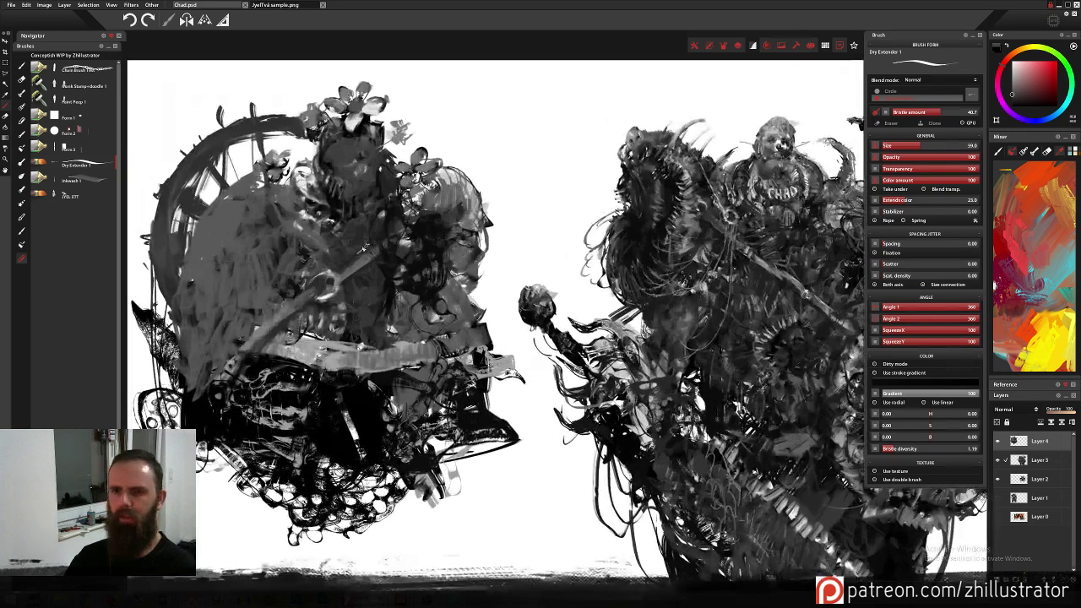
{"action": "left_click", "coordinate": [427, 130], "text": "alt"}
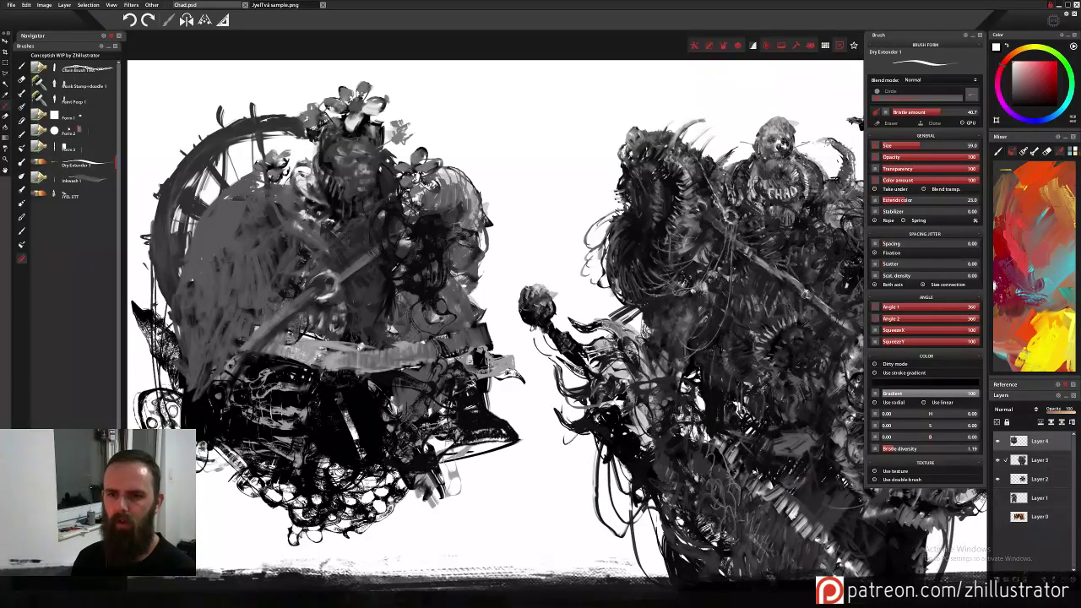
{"action": "key", "text": "x"}
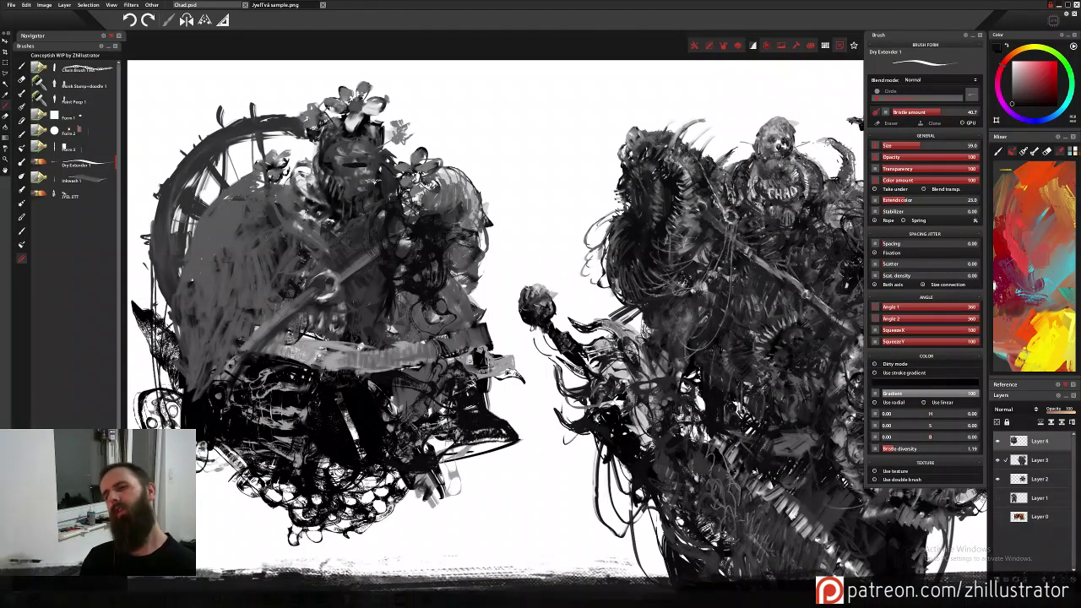
{"action": "key", "text": "x"}
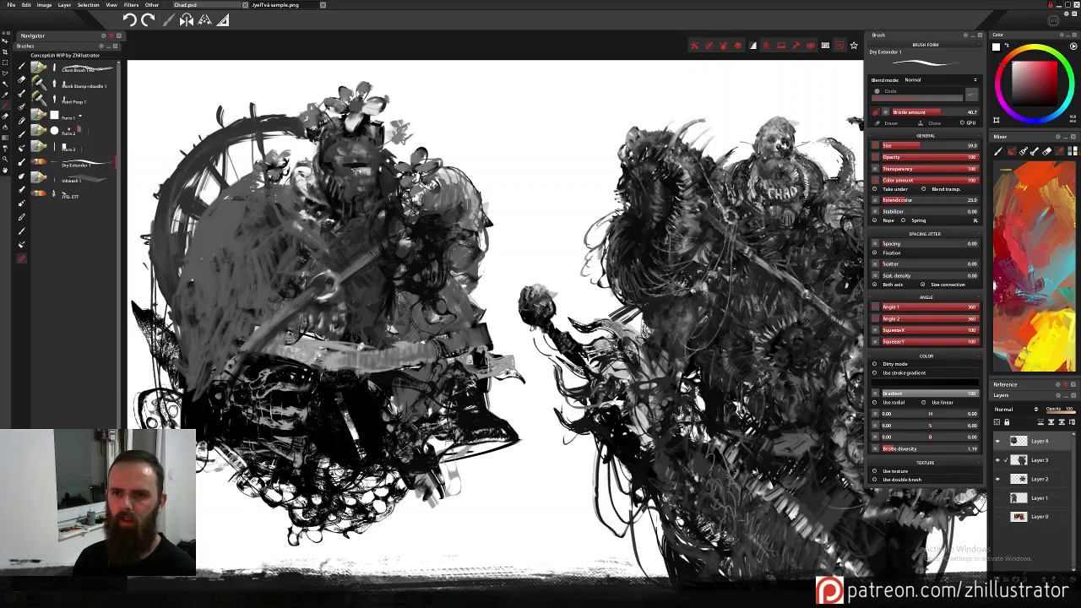
{"action": "mouse_move", "coordinate": [363, 181]}
{"action": "left_mouse_down"}
{"action": "mouse_move", "coordinate": [341, 169]}
{"action": "mouse_move", "coordinate": [344, 190]}
{"action": "left_mouse_up"}
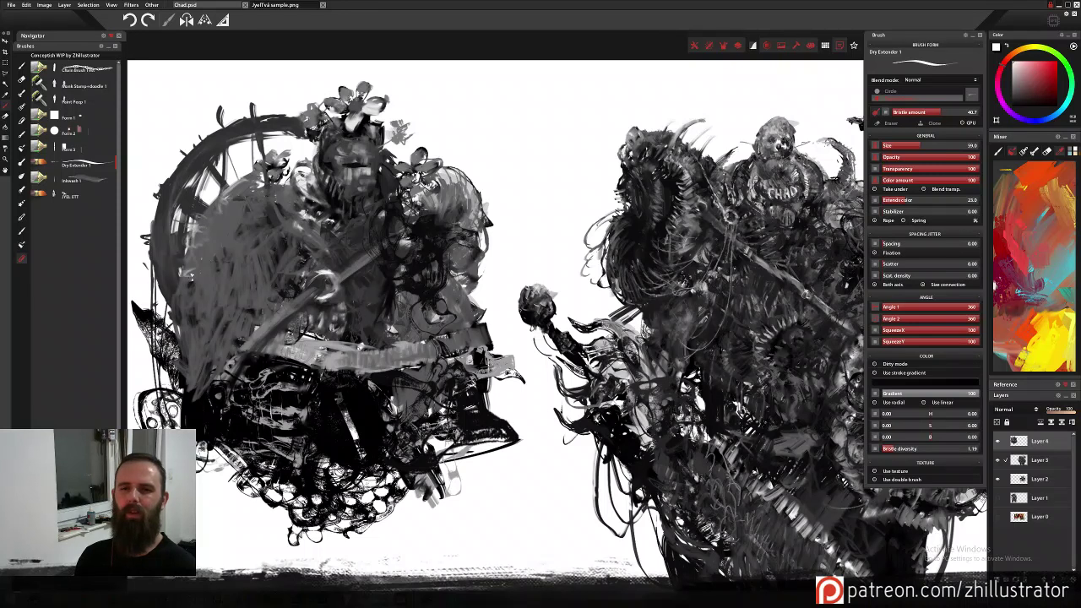
Sweep thin white curved fold lines across the left figure's outer shoulder and add light strokes to the inner shoulder.
{"action": "mouse_move", "coordinate": [196, 211]}
{"action": "left_mouse_down"}
{"action": "mouse_move", "coordinate": [300, 233]}
{"action": "mouse_move", "coordinate": [329, 211]}
{"action": "left_mouse_up"}
{"action": "mouse_move", "coordinate": [179, 253]}
{"action": "left_mouse_down"}
{"action": "mouse_move", "coordinate": [305, 251]}
{"action": "mouse_move", "coordinate": [174, 329]}
{"action": "left_mouse_up"}
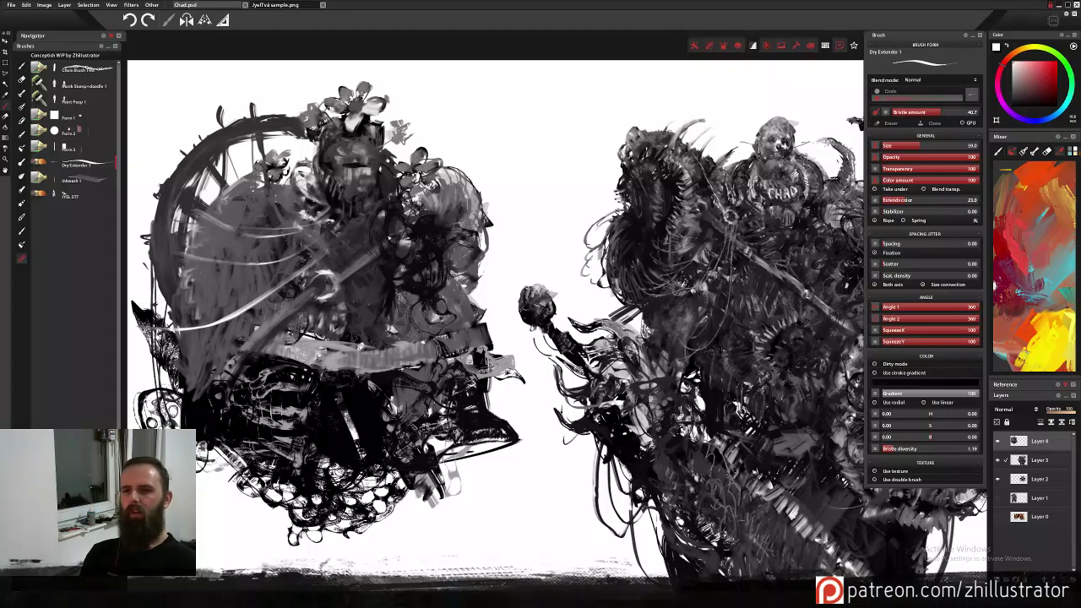
{"action": "left_click_drag", "start_coordinate": [397, 244], "coordinate": [429, 254]}
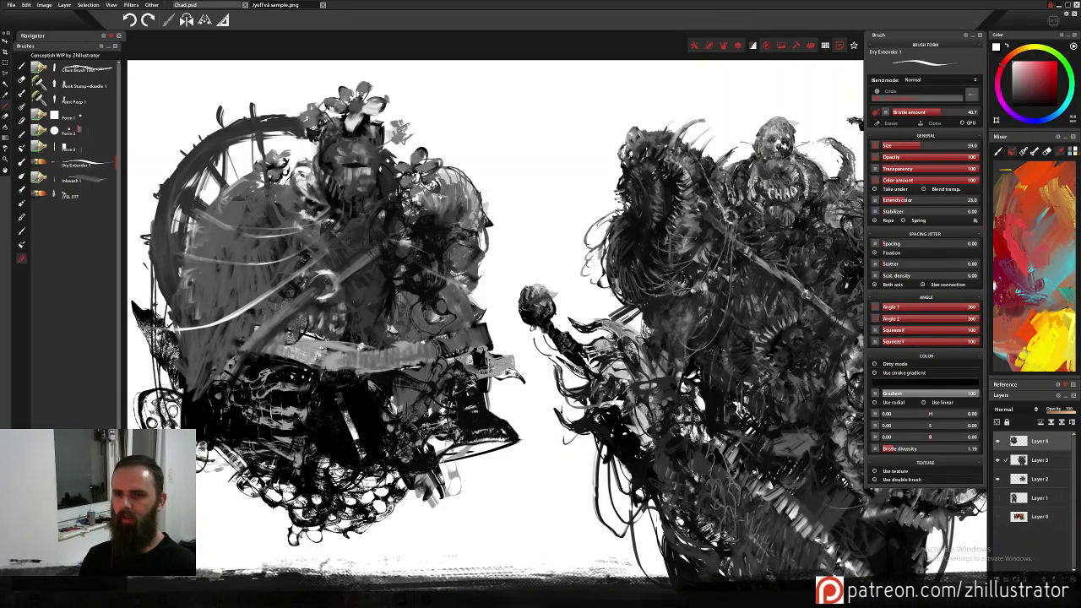
Add short white highlight marks along the left figure's diagonal strap and the belt section facing the other character.
{"action": "left_click", "coordinate": [414, 216], "text": "alt"}
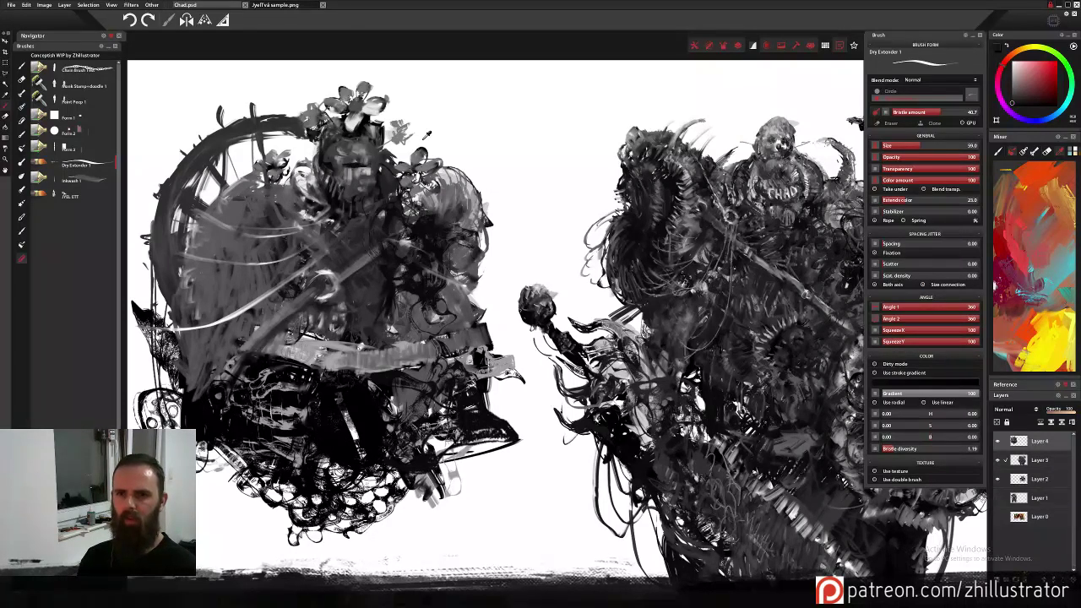
{"action": "left_click", "coordinate": [380, 149], "text": "alt"}
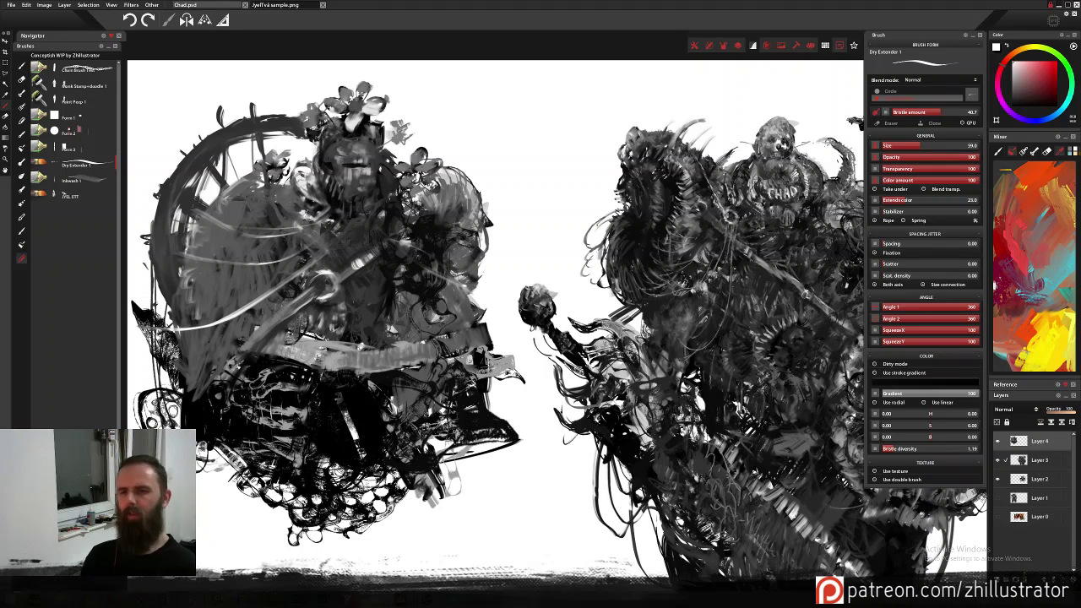
{"action": "mouse_move", "coordinate": [382, 350]}
{"action": "left_mouse_down"}
{"action": "mouse_move", "coordinate": [380, 368]}
{"action": "mouse_move", "coordinate": [410, 366]}
{"action": "left_mouse_up"}
{"action": "left_click_drag", "start_coordinate": [421, 340], "coordinate": [424, 363]}
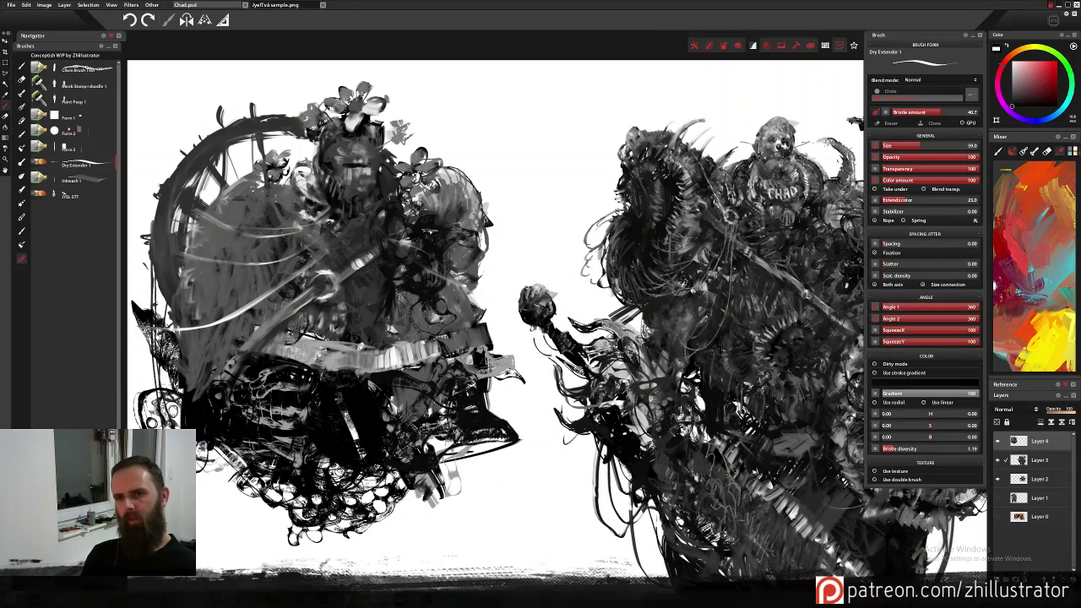
Fill the left figure's inner shoulder with flat mid grey and round its silhouette outward down to the belt.
{"action": "left_click", "coordinate": [417, 230], "text": "alt"}
{"action": "mouse_move", "coordinate": [419, 255]}
{"action": "left_mouse_down"}
{"action": "mouse_move", "coordinate": [431, 211]}
{"action": "mouse_move", "coordinate": [441, 213]}
{"action": "mouse_move", "coordinate": [436, 230]}
{"action": "mouse_move", "coordinate": [416, 230]}
{"action": "mouse_move", "coordinate": [460, 250]}
{"action": "mouse_move", "coordinate": [479, 213]}
{"action": "mouse_move", "coordinate": [424, 240]}
{"action": "mouse_move", "coordinate": [414, 271]}
{"action": "mouse_move", "coordinate": [439, 287]}
{"action": "mouse_move", "coordinate": [468, 279]}
{"action": "mouse_move", "coordinate": [481, 253]}
{"action": "left_mouse_up"}
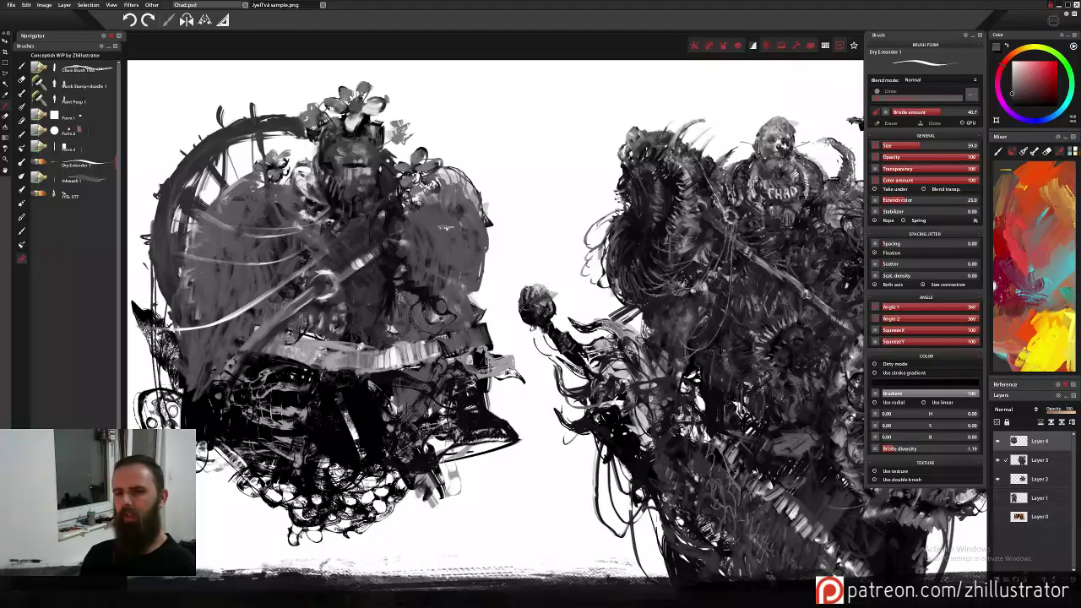
{"action": "mouse_move", "coordinate": [471, 195]}
{"action": "left_mouse_down"}
{"action": "mouse_move", "coordinate": [490, 230]}
{"action": "mouse_move", "coordinate": [471, 300]}
{"action": "mouse_move", "coordinate": [489, 318]}
{"action": "mouse_move", "coordinate": [471, 340]}
{"action": "mouse_move", "coordinate": [500, 324]}
{"action": "mouse_move", "coordinate": [502, 337]}
{"action": "left_mouse_up"}
{"action": "left_click", "coordinate": [481, 328], "text": "alt"}
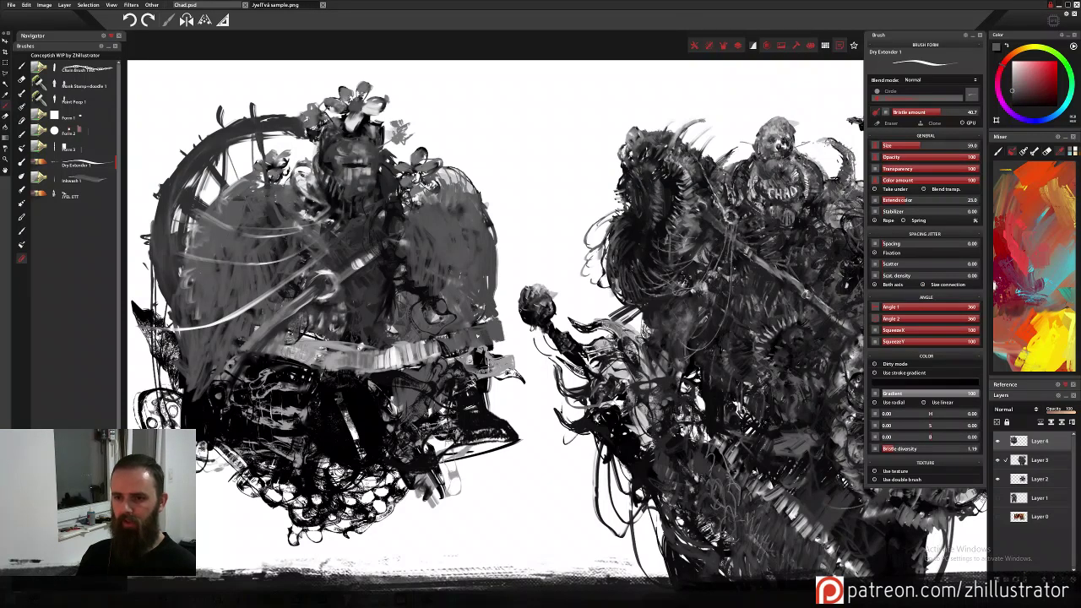
{"action": "left_click_drag", "start_coordinate": [496, 284], "coordinate": [497, 311]}
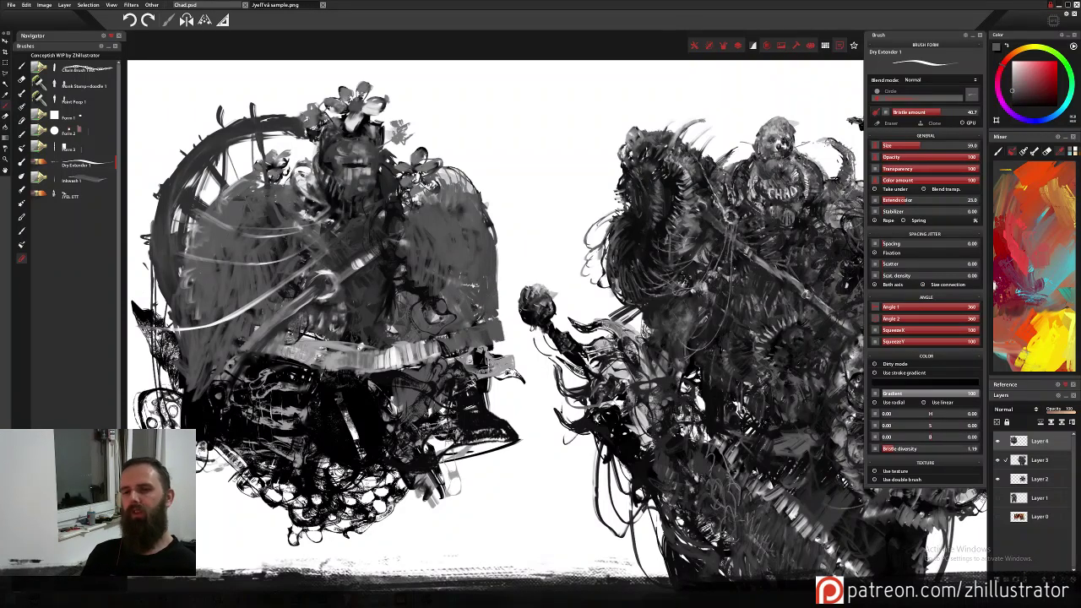
Add dark and grey curved strands over the left figure's inner shoulder, with tips breaking past its outer edge.
{"action": "left_click", "coordinate": [395, 252], "text": "alt"}
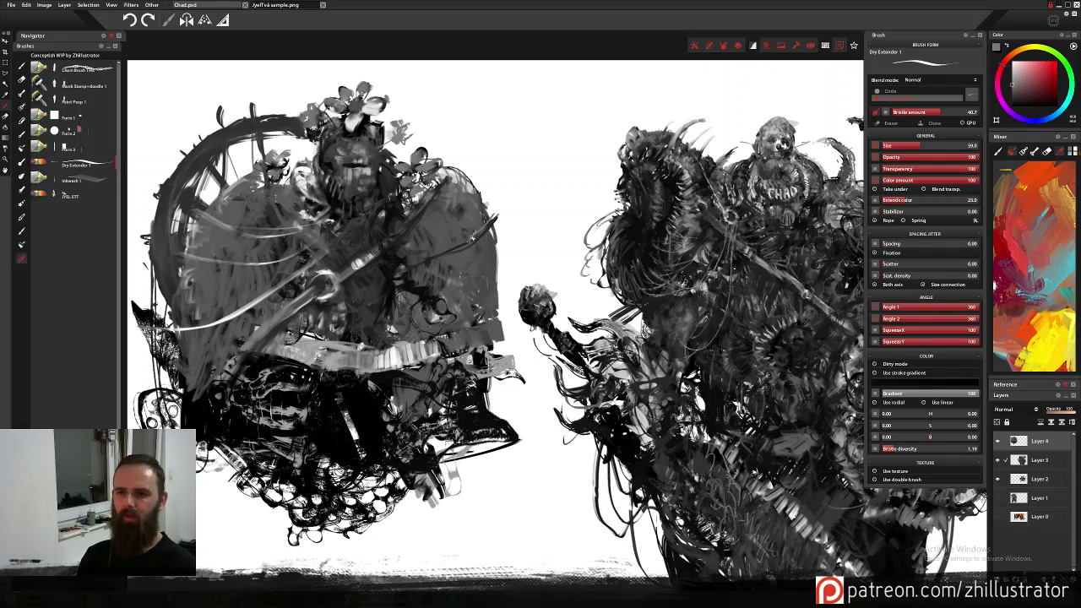
{"action": "left_click_drag", "start_coordinate": [498, 201], "coordinate": [486, 221]}
{"action": "left_click_drag", "start_coordinate": [483, 174], "coordinate": [475, 194]}
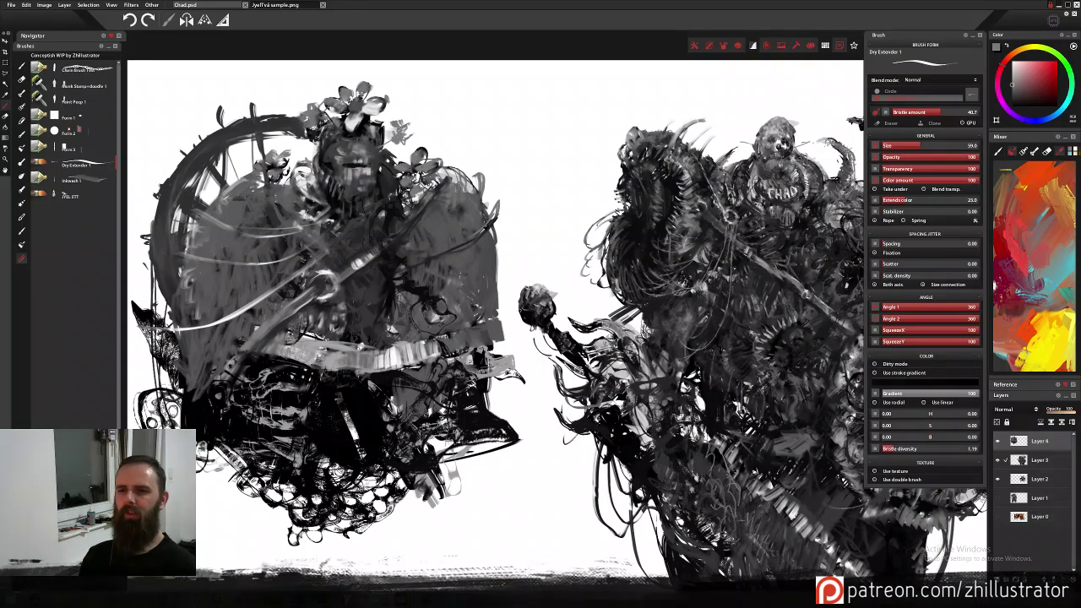
{"action": "left_click", "coordinate": [405, 264], "text": "alt"}
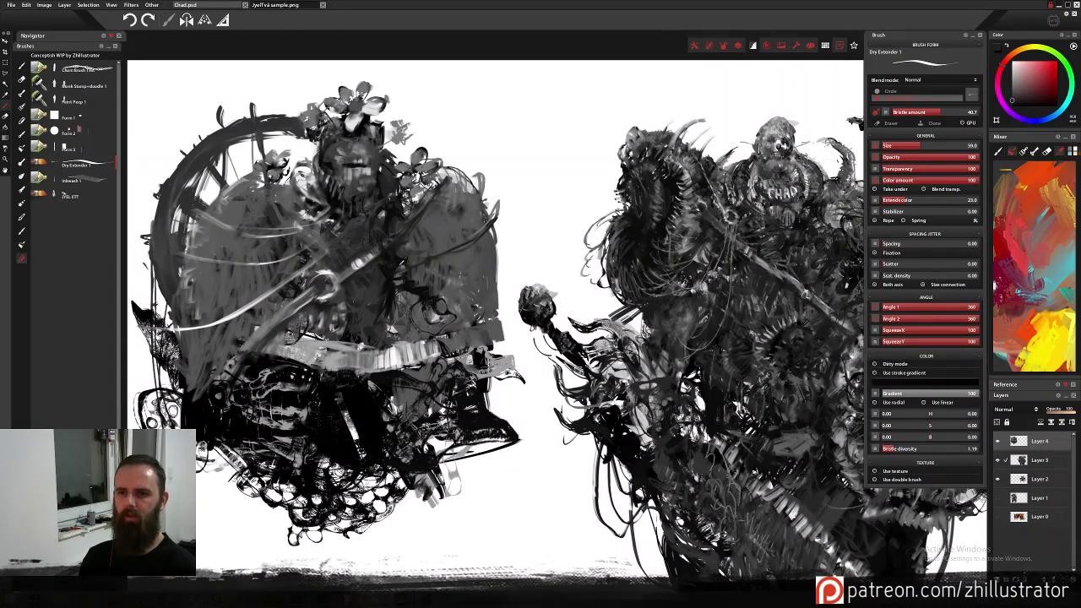
{"action": "mouse_move", "coordinate": [478, 207]}
{"action": "left_mouse_down"}
{"action": "mouse_move", "coordinate": [461, 226]}
{"action": "mouse_move", "coordinate": [469, 215]}
{"action": "left_mouse_up"}
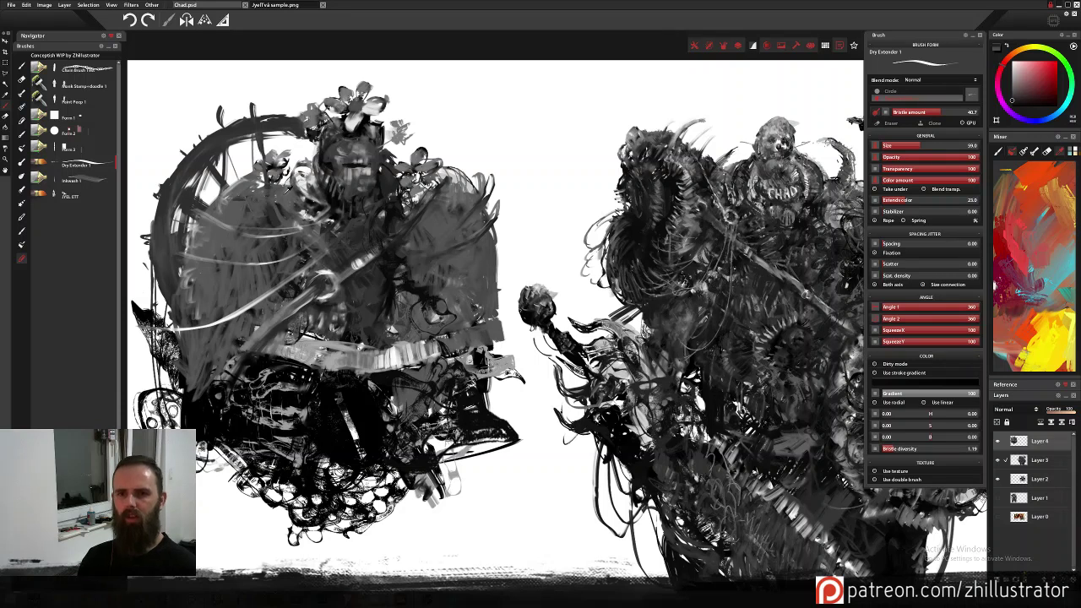
Cover the wheel behind the left figure with mid grey and extend the cloak mass down its outer side to the belt.
{"action": "left_click", "coordinate": [289, 190], "text": "alt"}
{"action": "mouse_move", "coordinate": [280, 174]}
{"action": "left_mouse_down"}
{"action": "mouse_move", "coordinate": [290, 182]}
{"action": "mouse_move", "coordinate": [304, 162]}
{"action": "mouse_move", "coordinate": [302, 174]}
{"action": "left_mouse_up"}
{"action": "mouse_move", "coordinate": [211, 168]}
{"action": "left_mouse_down"}
{"action": "mouse_move", "coordinate": [198, 204]}
{"action": "mouse_move", "coordinate": [229, 158]}
{"action": "mouse_move", "coordinate": [253, 159]}
{"action": "left_mouse_up"}
{"action": "mouse_move", "coordinate": [204, 159]}
{"action": "left_mouse_down"}
{"action": "mouse_move", "coordinate": [187, 172]}
{"action": "mouse_move", "coordinate": [192, 235]}
{"action": "mouse_move", "coordinate": [177, 246]}
{"action": "mouse_move", "coordinate": [174, 291]}
{"action": "left_mouse_up"}
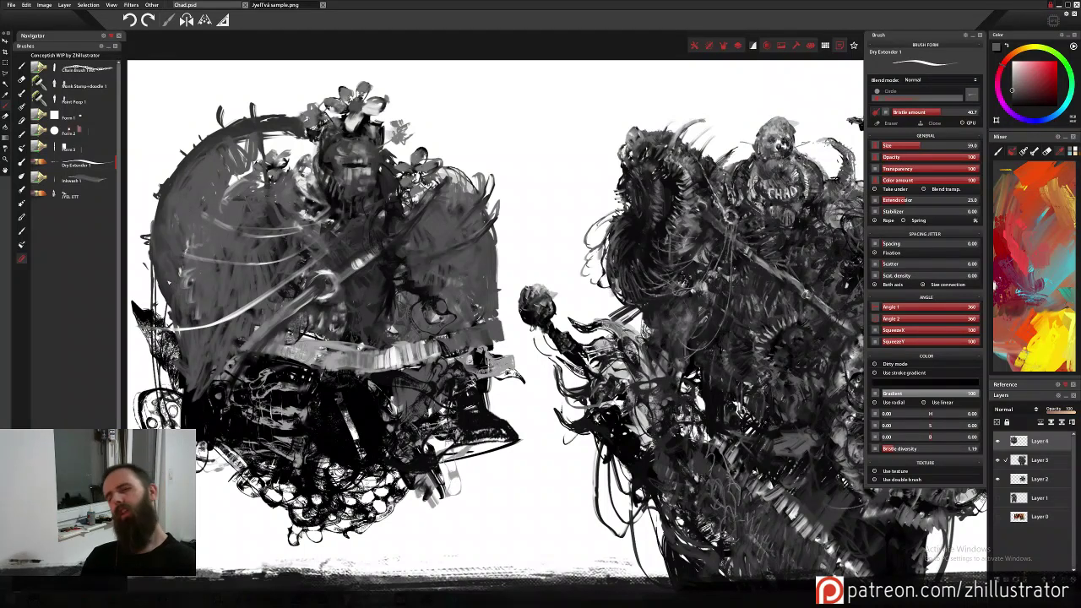
{"action": "mouse_move", "coordinate": [233, 181]}
{"action": "left_mouse_down"}
{"action": "mouse_move", "coordinate": [255, 150]}
{"action": "mouse_move", "coordinate": [304, 166]}
{"action": "left_mouse_up"}
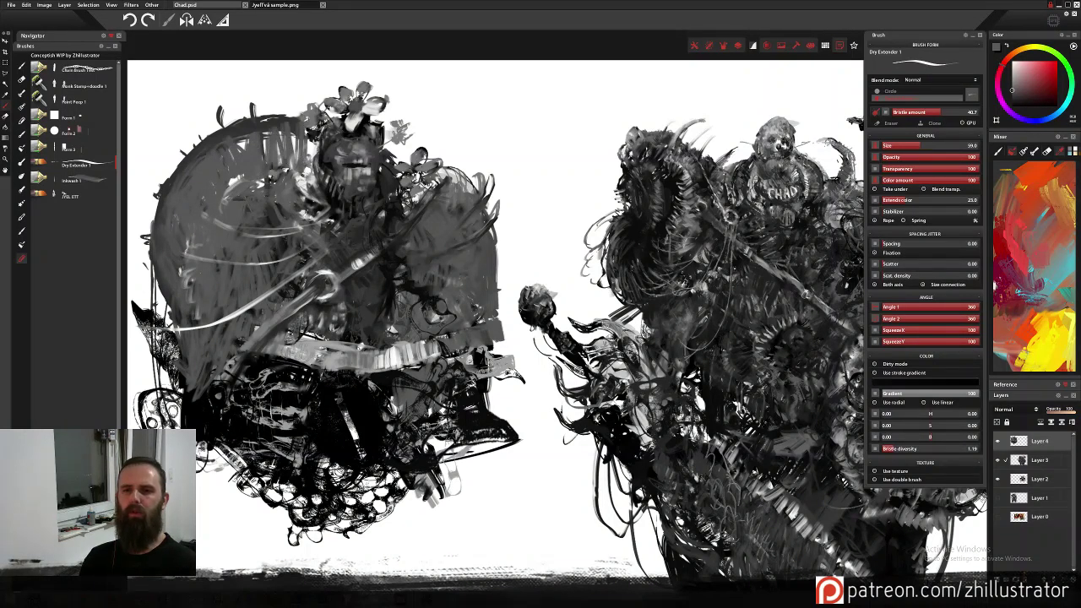
{"action": "mouse_move", "coordinate": [307, 128]}
{"action": "left_mouse_down"}
{"action": "mouse_move", "coordinate": [312, 160]}
{"action": "mouse_move", "coordinate": [238, 130]}
{"action": "mouse_move", "coordinate": [162, 195]}
{"action": "mouse_move", "coordinate": [157, 216]}
{"action": "left_mouse_up"}
{"action": "mouse_move", "coordinate": [232, 154]}
{"action": "left_mouse_down"}
{"action": "mouse_move", "coordinate": [239, 184]}
{"action": "mouse_move", "coordinate": [223, 204]}
{"action": "mouse_move", "coordinate": [285, 161]}
{"action": "mouse_move", "coordinate": [295, 169]}
{"action": "left_mouse_up"}
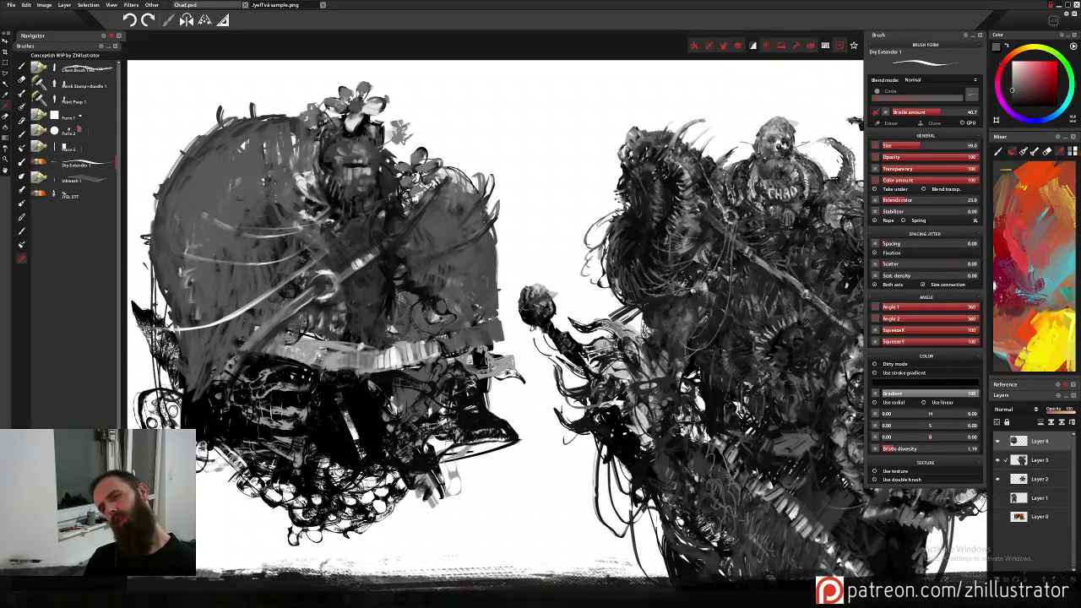
{"action": "left_click_drag", "start_coordinate": [161, 255], "coordinate": [164, 319]}
{"action": "mouse_move", "coordinate": [167, 284]}
{"action": "left_mouse_down"}
{"action": "mouse_move", "coordinate": [179, 316]}
{"action": "mouse_move", "coordinate": [172, 353]}
{"action": "left_mouse_up"}
{"action": "left_click_drag", "start_coordinate": [167, 337], "coordinate": [183, 359]}
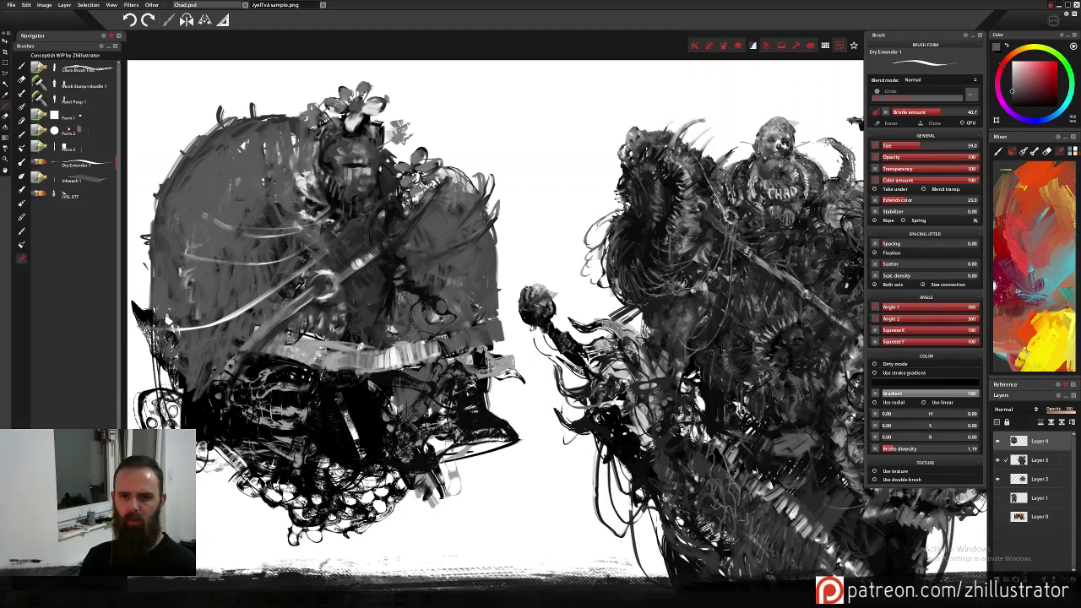
Paint dark fold strokes across the left figure's outer shoulder and beneath the diagonal strap.
{"action": "left_click", "coordinate": [275, 300], "text": "alt"}
{"action": "left_click_drag", "start_coordinate": [253, 314], "coordinate": [196, 363]}
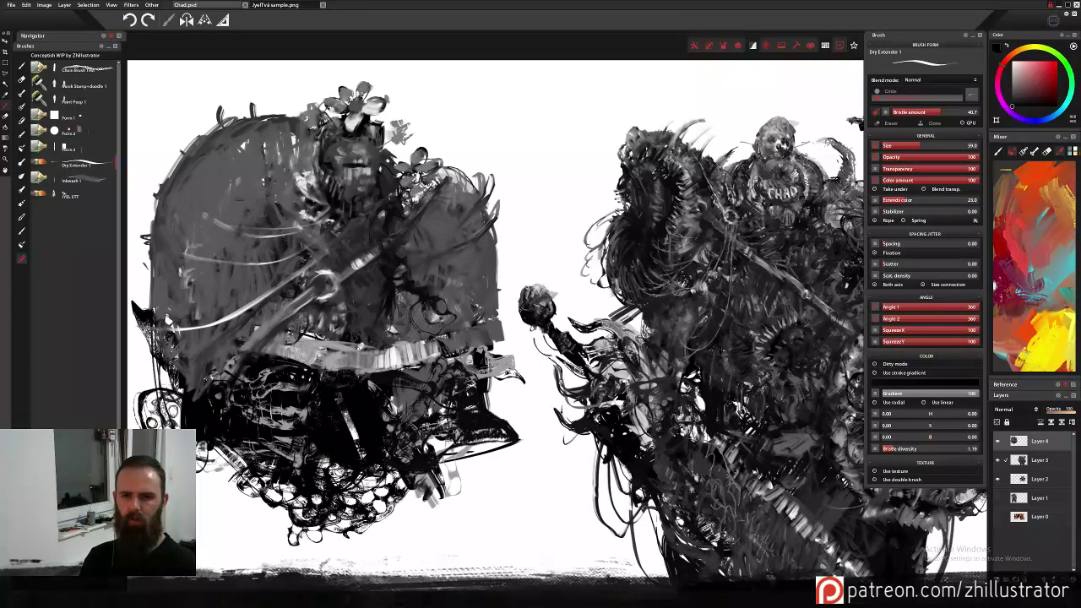
{"action": "mouse_move", "coordinate": [251, 271]}
{"action": "left_mouse_down"}
{"action": "mouse_move", "coordinate": [202, 282]}
{"action": "mouse_move", "coordinate": [161, 225]}
{"action": "left_mouse_up"}
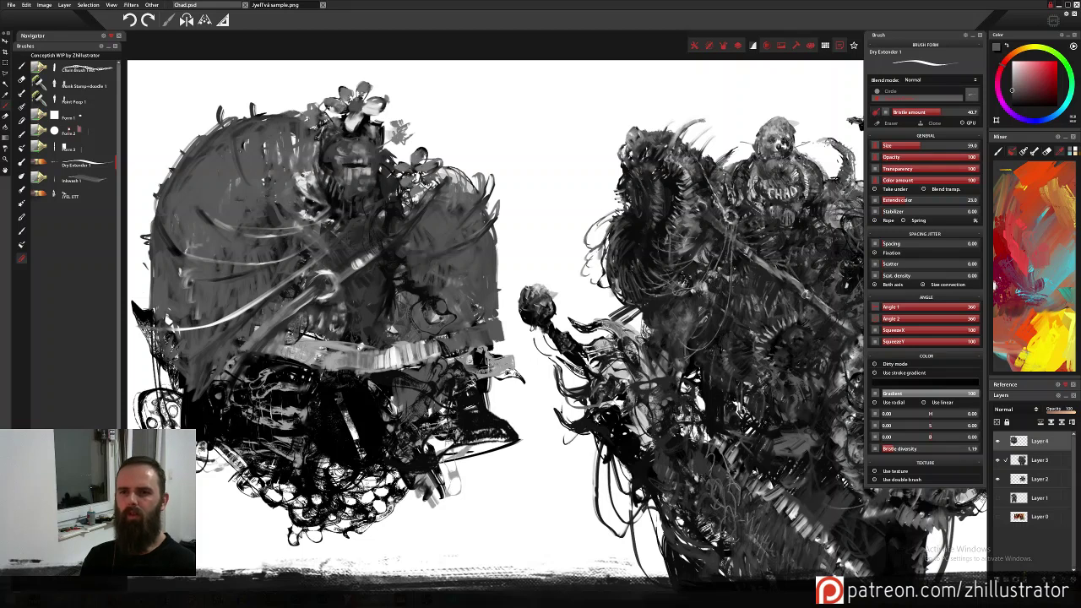
Wrap a dark hood shape around the left figure's head and add light curved strands around the inner shoulder.
{"action": "left_click_drag", "start_coordinate": [387, 137], "coordinate": [408, 152]}
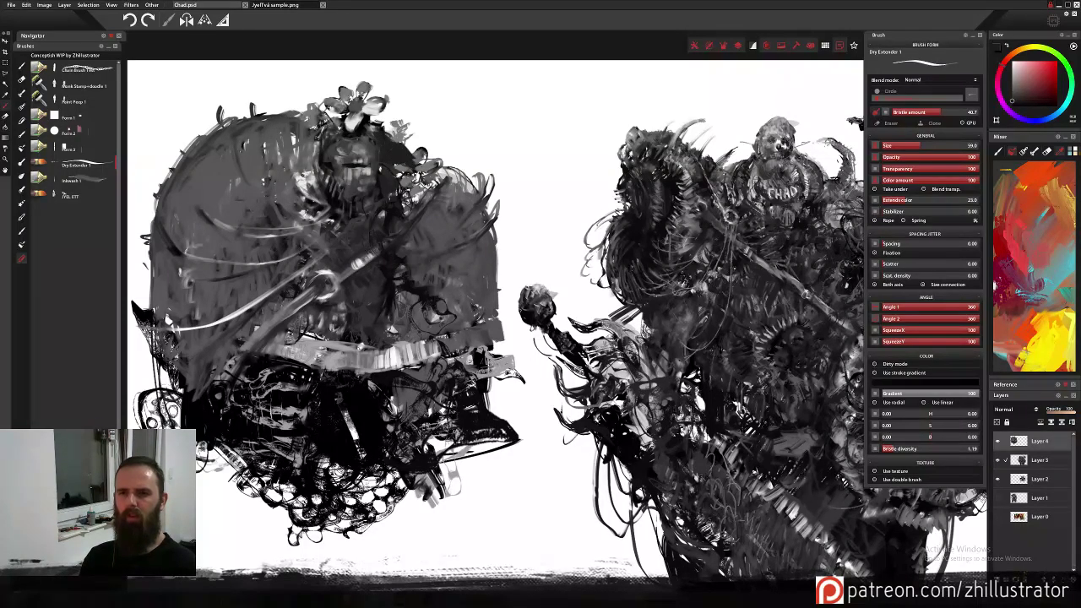
{"action": "mouse_move", "coordinate": [330, 136]}
{"action": "left_mouse_down"}
{"action": "mouse_move", "coordinate": [338, 150]}
{"action": "mouse_move", "coordinate": [374, 129]}
{"action": "mouse_move", "coordinate": [418, 157]}
{"action": "left_mouse_up"}
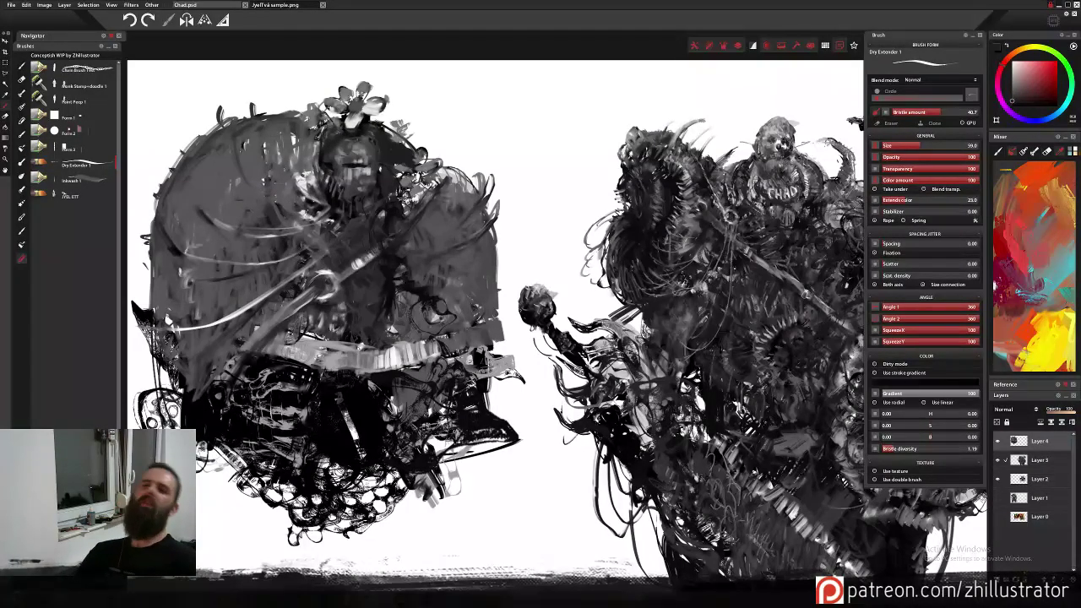
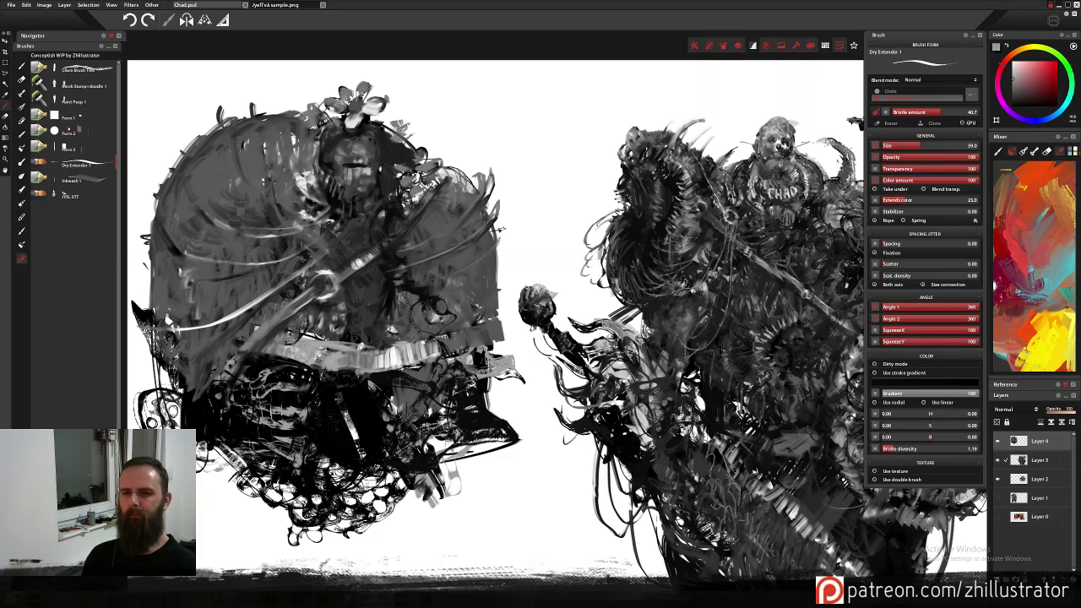
{"action": "mouse_move", "coordinate": [492, 269]}
{"action": "left_mouse_down"}
{"action": "mouse_move", "coordinate": [514, 236]}
{"action": "mouse_move", "coordinate": [500, 208]}
{"action": "left_mouse_up"}
{"action": "mouse_move", "coordinate": [429, 203]}
{"action": "left_mouse_down"}
{"action": "mouse_move", "coordinate": [454, 167]}
{"action": "mouse_move", "coordinate": [434, 141]}
{"action": "left_mouse_up"}
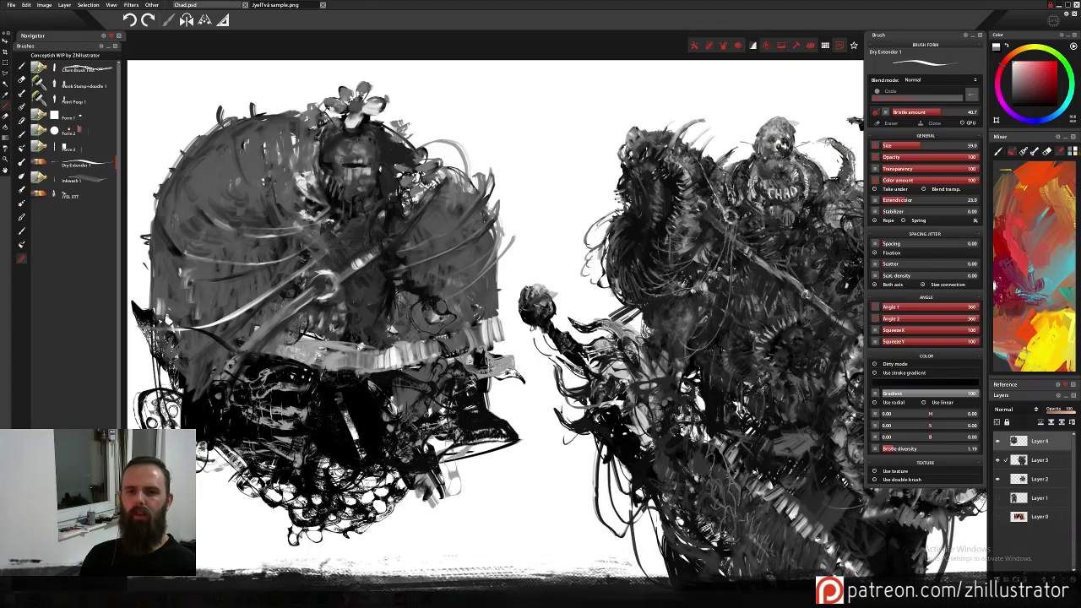
Paint light striped belt marks at the left figure's outer side and block sampled tones over the round ornament below.
{"action": "mouse_move", "coordinate": [169, 340]}
{"action": "left_mouse_down"}
{"action": "mouse_move", "coordinate": [191, 329]}
{"action": "mouse_move", "coordinate": [156, 340]}
{"action": "left_mouse_up"}
{"action": "left_click", "coordinate": [192, 416], "text": "alt"}
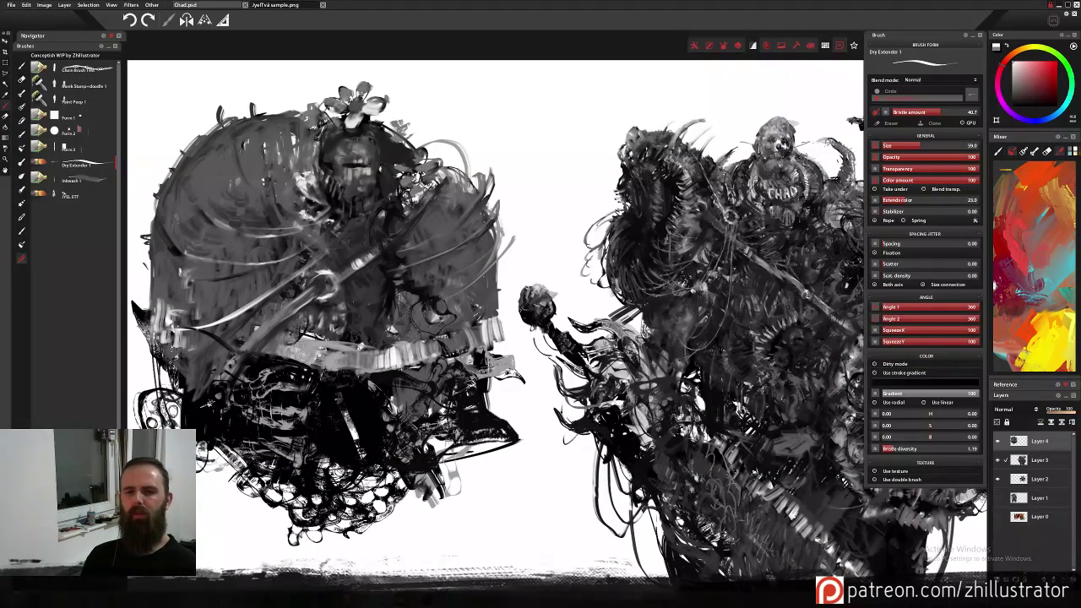
{"action": "left_click", "coordinate": [217, 363], "text": "alt"}
{"action": "left_click", "coordinate": [315, 357], "text": "alt"}
{"action": "left_click_drag", "start_coordinate": [182, 390], "coordinate": [142, 406]}
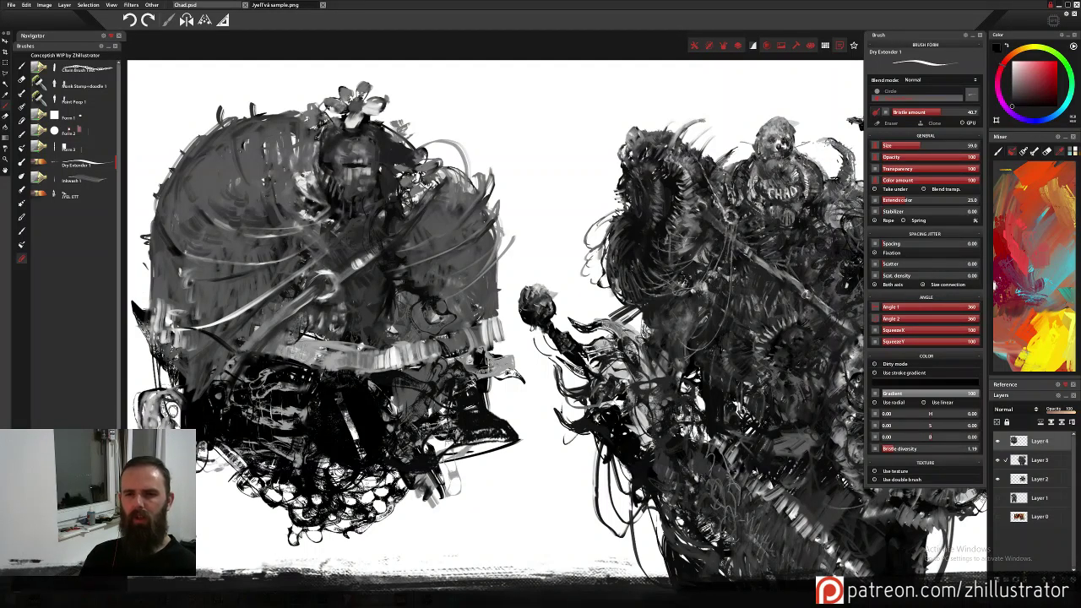
Paint dark vertical strokes hanging beneath the left figure and cover its head with a dark mass topped by a raised knot.
{"action": "mouse_move", "coordinate": [218, 447]}
{"action": "left_mouse_down"}
{"action": "mouse_move", "coordinate": [222, 513]}
{"action": "mouse_move", "coordinate": [252, 507]}
{"action": "mouse_move", "coordinate": [295, 537]}
{"action": "mouse_move", "coordinate": [478, 490]}
{"action": "mouse_move", "coordinate": [365, 544]}
{"action": "mouse_move", "coordinate": [466, 457]}
{"action": "mouse_move", "coordinate": [467, 542]}
{"action": "left_mouse_up"}
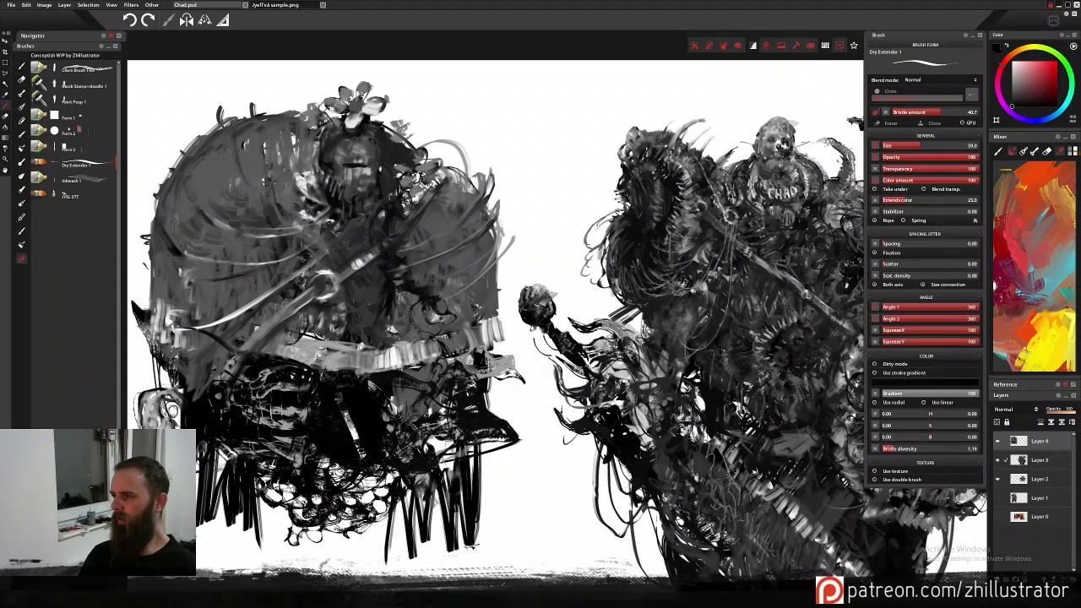
{"action": "mouse_move", "coordinate": [456, 500]}
{"action": "left_mouse_down"}
{"action": "mouse_move", "coordinate": [476, 470]}
{"action": "mouse_move", "coordinate": [488, 494]}
{"action": "left_mouse_up"}
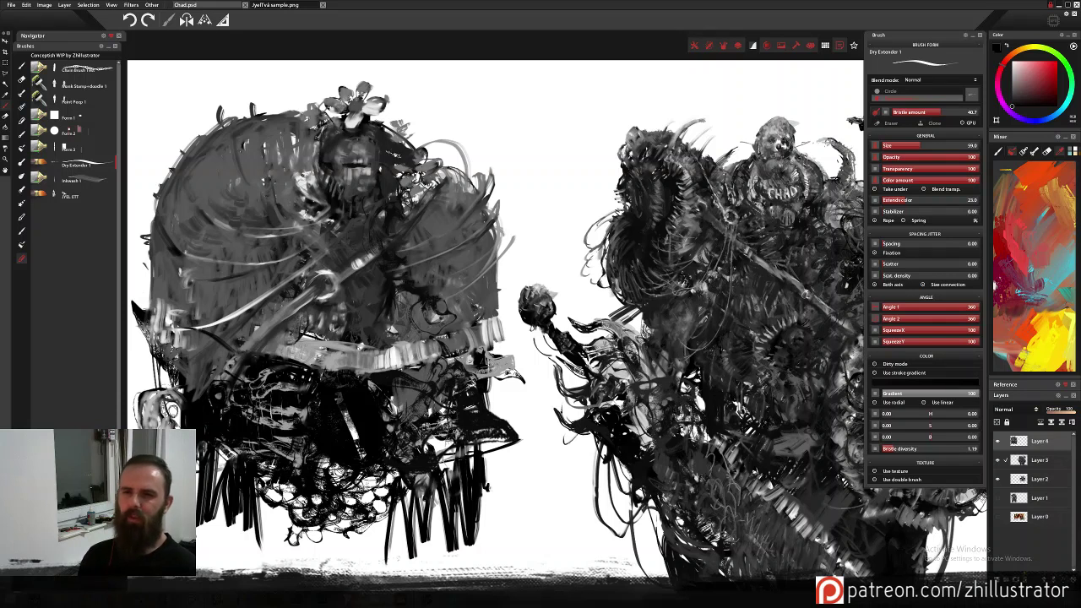
{"action": "mouse_move", "coordinate": [334, 145]}
{"action": "left_mouse_down"}
{"action": "mouse_move", "coordinate": [363, 200]}
{"action": "mouse_move", "coordinate": [333, 179]}
{"action": "mouse_move", "coordinate": [401, 110]}
{"action": "mouse_move", "coordinate": [389, 80]}
{"action": "mouse_move", "coordinate": [391, 134]}
{"action": "mouse_move", "coordinate": [403, 136]}
{"action": "mouse_move", "coordinate": [421, 103]}
{"action": "mouse_move", "coordinate": [415, 135]}
{"action": "left_mouse_up"}
{"action": "left_click", "coordinate": [362, 103], "text": "alt"}
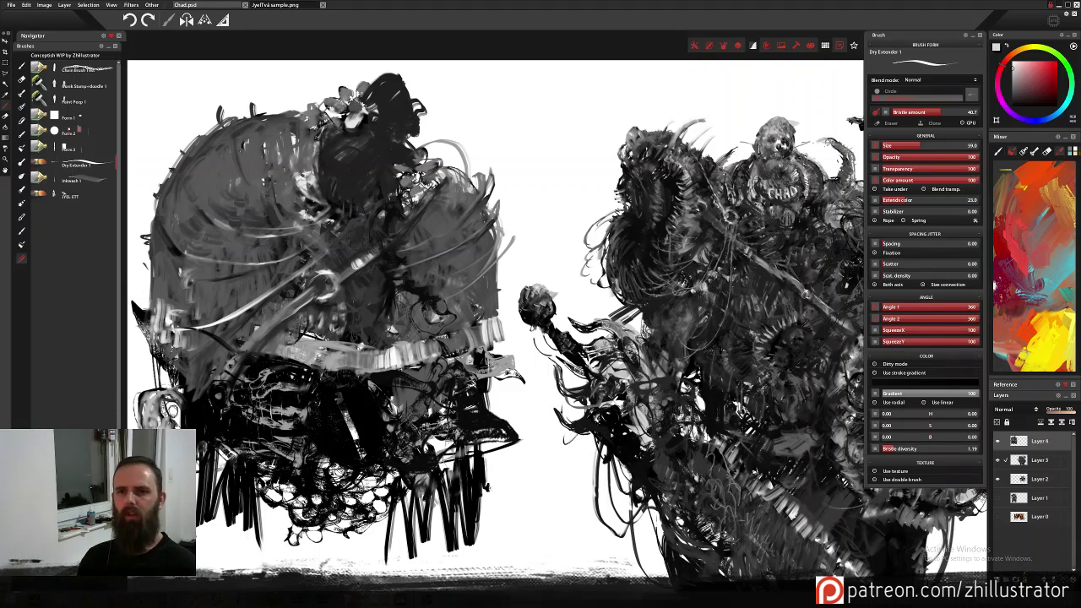
{"action": "mouse_move", "coordinate": [364, 97]}
{"action": "left_mouse_down"}
{"action": "mouse_move", "coordinate": [366, 83]}
{"action": "mouse_move", "coordinate": [374, 105]}
{"action": "left_mouse_up"}
{"action": "mouse_move", "coordinate": [408, 109]}
{"action": "left_mouse_down"}
{"action": "mouse_move", "coordinate": [423, 113]}
{"action": "mouse_move", "coordinate": [400, 96]}
{"action": "mouse_move", "coordinate": [392, 111]}
{"action": "mouse_move", "coordinate": [382, 81]}
{"action": "mouse_move", "coordinate": [396, 76]}
{"action": "mouse_move", "coordinate": [400, 101]}
{"action": "mouse_move", "coordinate": [405, 78]}
{"action": "left_mouse_up"}
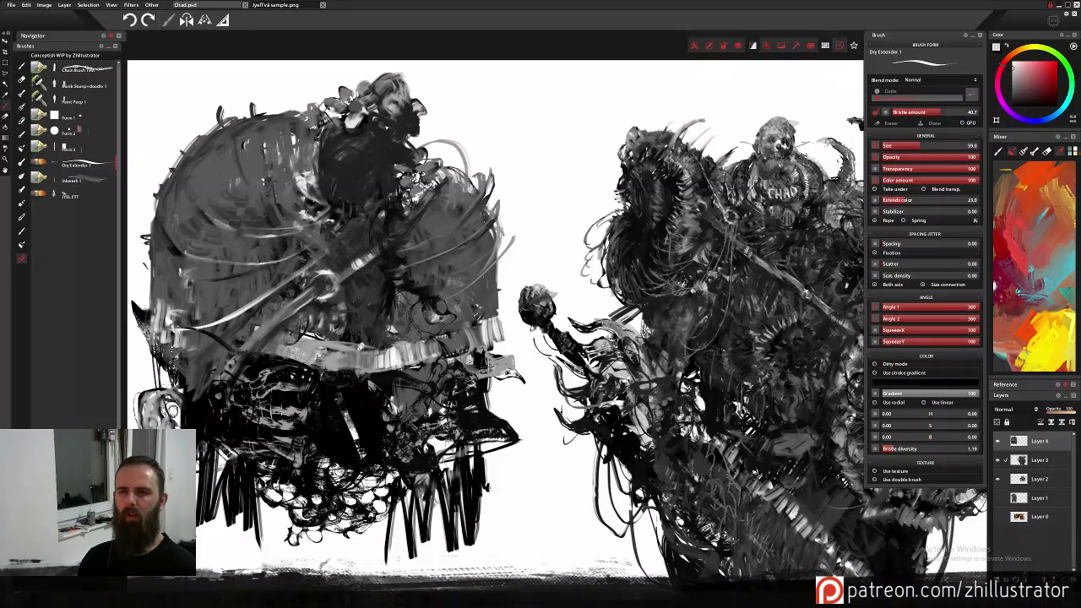
{"action": "mouse_move", "coordinate": [375, 122]}
{"action": "left_mouse_down"}
{"action": "mouse_move", "coordinate": [397, 133]}
{"action": "mouse_move", "coordinate": [386, 122]}
{"action": "mouse_move", "coordinate": [373, 137]}
{"action": "mouse_move", "coordinate": [396, 141]}
{"action": "mouse_move", "coordinate": [371, 121]}
{"action": "mouse_move", "coordinate": [374, 85]}
{"action": "mouse_move", "coordinate": [388, 82]}
{"action": "mouse_move", "coordinate": [379, 132]}
{"action": "mouse_move", "coordinate": [392, 146]}
{"action": "mouse_move", "coordinate": [375, 168]}
{"action": "mouse_move", "coordinate": [405, 143]}
{"action": "mouse_move", "coordinate": [405, 124]}
{"action": "mouse_move", "coordinate": [377, 181]}
{"action": "left_mouse_up"}
{"action": "key", "text": "ctrl+z"}
{"action": "key", "text": "ctrl+z"}
{"action": "key", "text": "ctrl+z"}
{"action": "key", "text": "ctrl+z"}
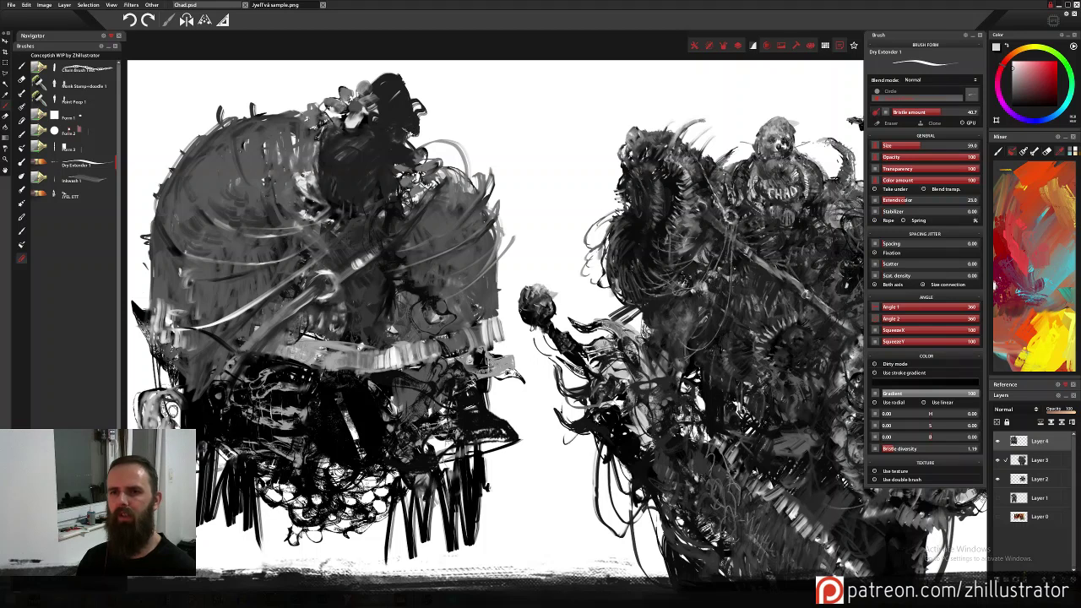
{"action": "key", "text": "ctrl+z"}
{"action": "key", "text": "ctrl+z"}
{"action": "key", "text": "ctrl+z"}
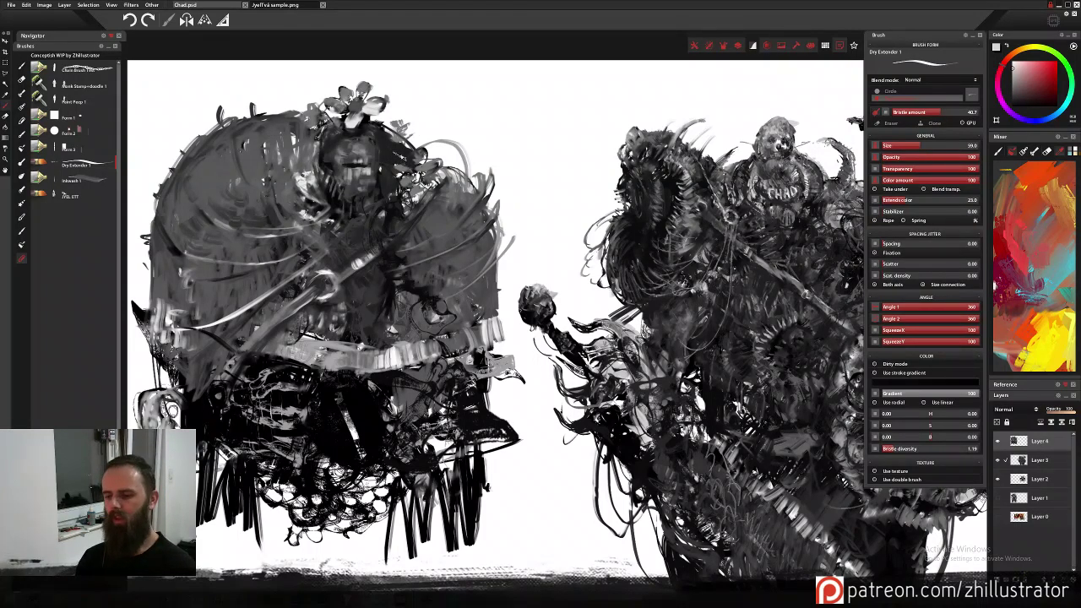
{"action": "left_click_drag", "start_coordinate": [400, 158], "coordinate": [402, 158]}
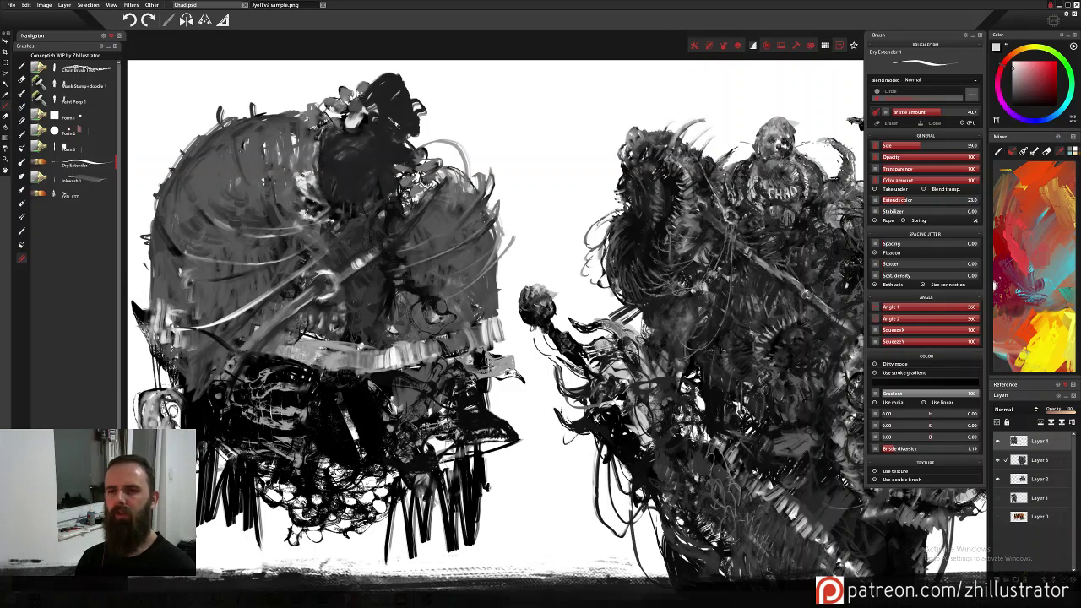
Shift the left figure slightly down and toward the right figure, and flip it horizontally.
{"action": "key", "text": "v"}
{"action": "mouse_move", "coordinate": [386, 199]}
{"action": "left_mouse_down"}
{"action": "mouse_move", "coordinate": [399, 222]}
{"action": "mouse_move", "coordinate": [367, 184]}
{"action": "left_mouse_up"}
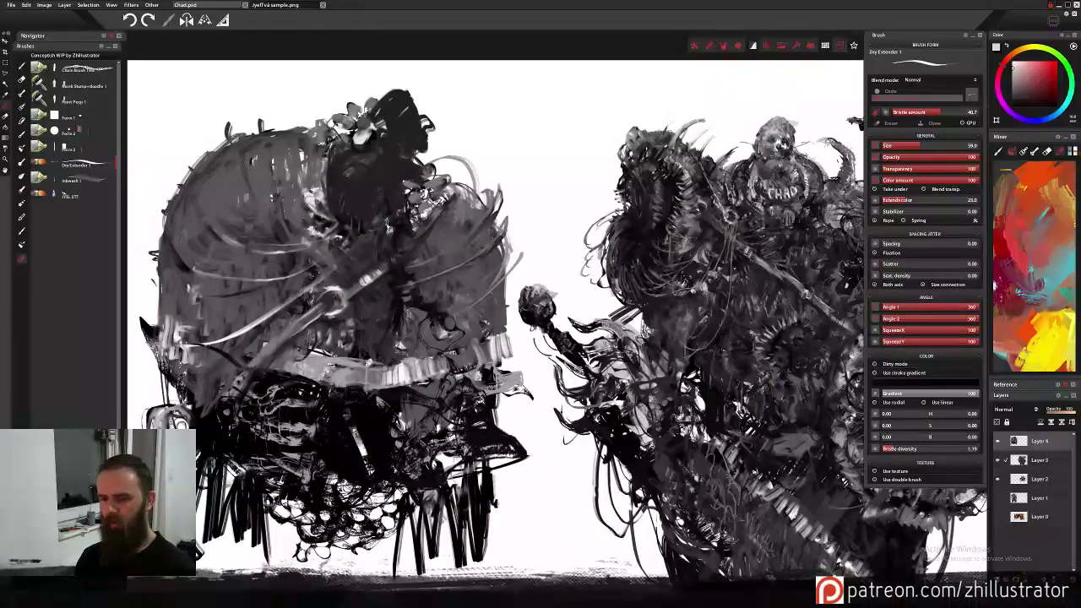
{"action": "key", "text": "ctrl+t"}
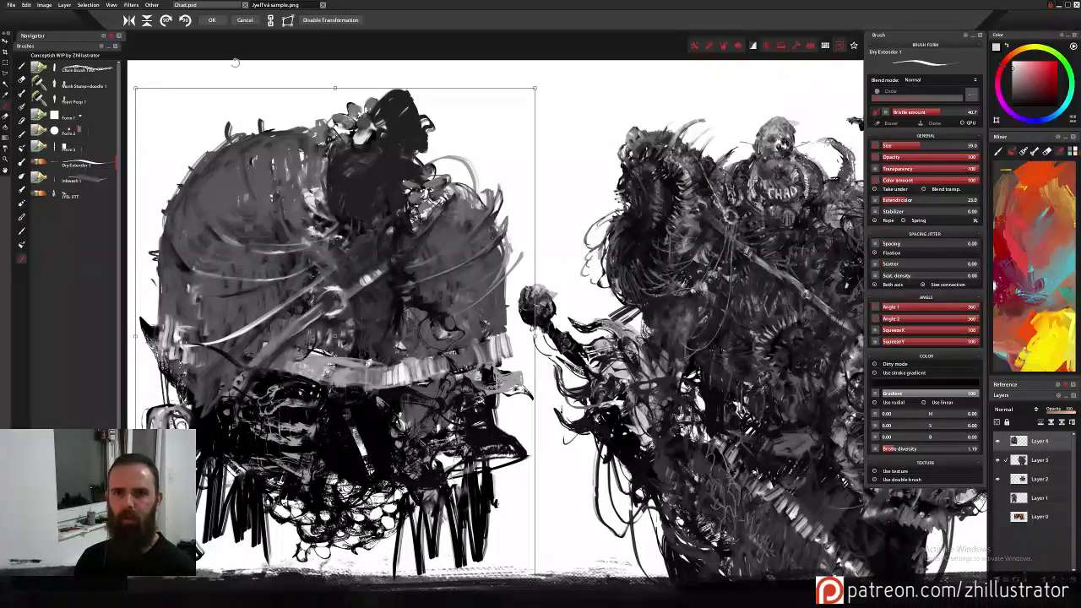
{"action": "left_click", "coordinate": [128, 20]}
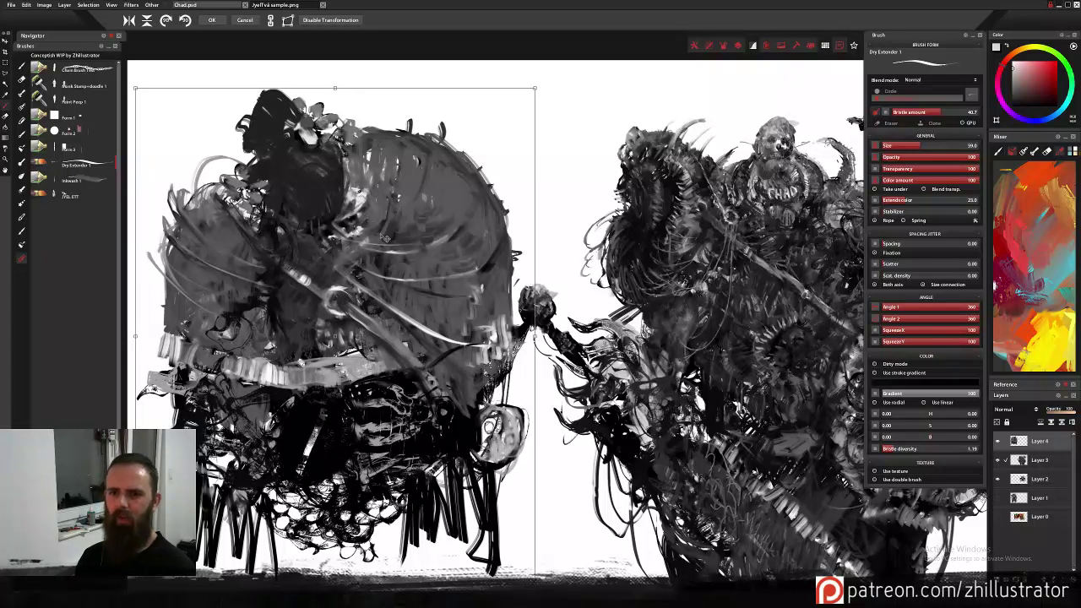
{"action": "key", "text": "Return"}
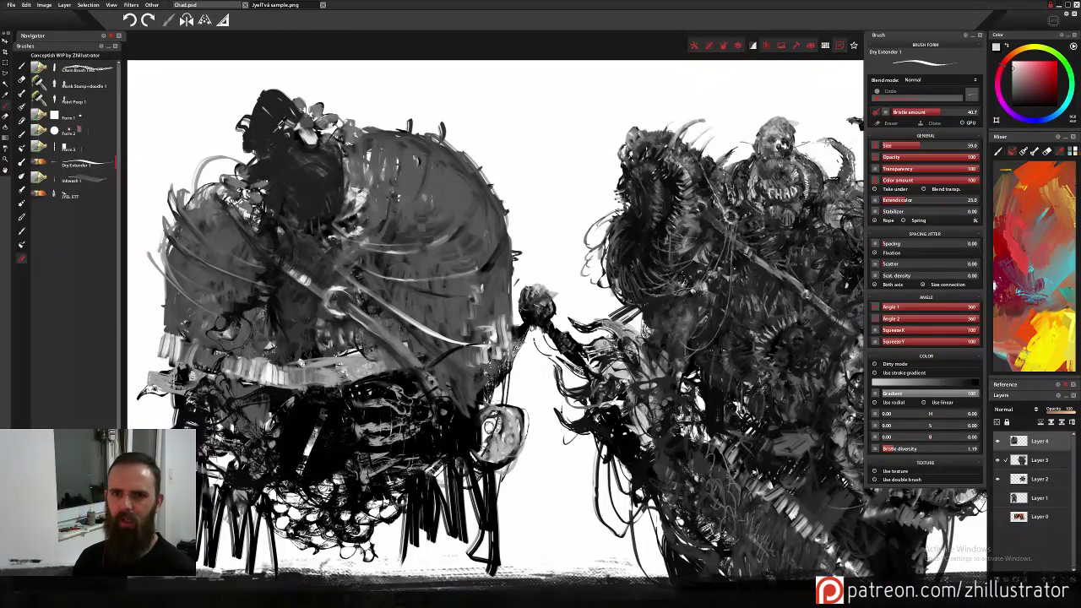
Extend the dark topknot around the flowers and brush light strokes onto the shoulder beside the left figure's face.
{"action": "left_click_drag", "start_coordinate": [297, 98], "coordinate": [308, 91]}
{"action": "mouse_move", "coordinate": [280, 88]}
{"action": "left_mouse_down"}
{"action": "mouse_move", "coordinate": [310, 93]}
{"action": "mouse_move", "coordinate": [275, 86]}
{"action": "left_mouse_up"}
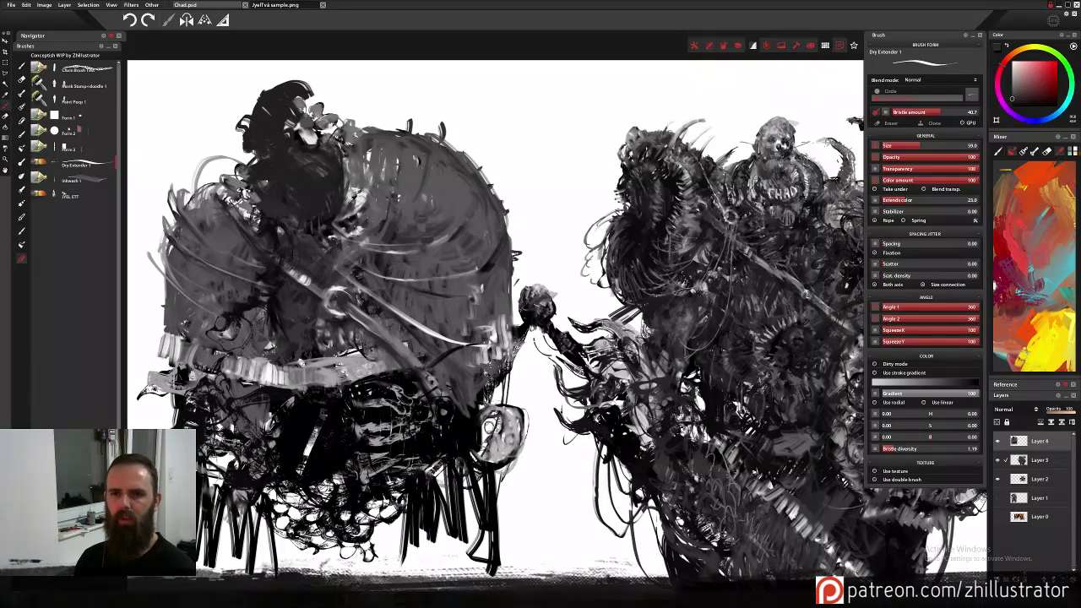
{"action": "left_click", "coordinate": [357, 196], "text": "alt"}
{"action": "mouse_move", "coordinate": [264, 195]}
{"action": "left_mouse_down"}
{"action": "mouse_move", "coordinate": [279, 212]}
{"action": "mouse_move", "coordinate": [279, 245]}
{"action": "left_mouse_up"}
{"action": "left_click_drag", "start_coordinate": [418, 167], "coordinate": [406, 179]}
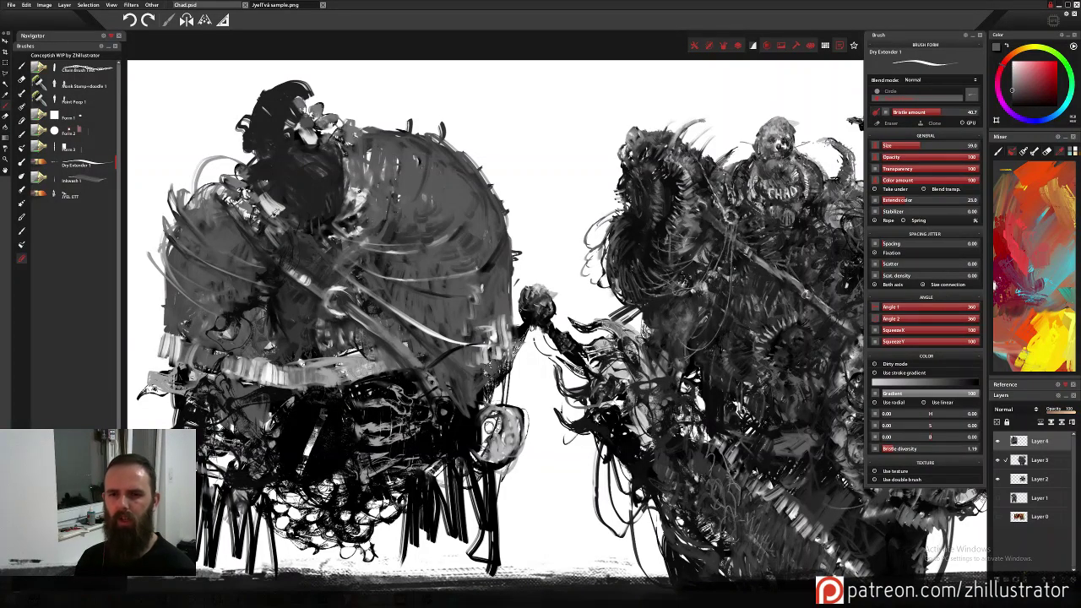
Brush sampled grey strokes over the left figure's outer shoulder and undo the last long stroke.
{"action": "left_click", "coordinate": [229, 196], "text": "alt"}
{"action": "mouse_move", "coordinate": [229, 196]}
{"action": "left_mouse_down"}
{"action": "mouse_move", "coordinate": [216, 211]}
{"action": "mouse_move", "coordinate": [202, 205]}
{"action": "left_mouse_up"}
{"action": "left_click", "coordinate": [227, 202], "text": "alt"}
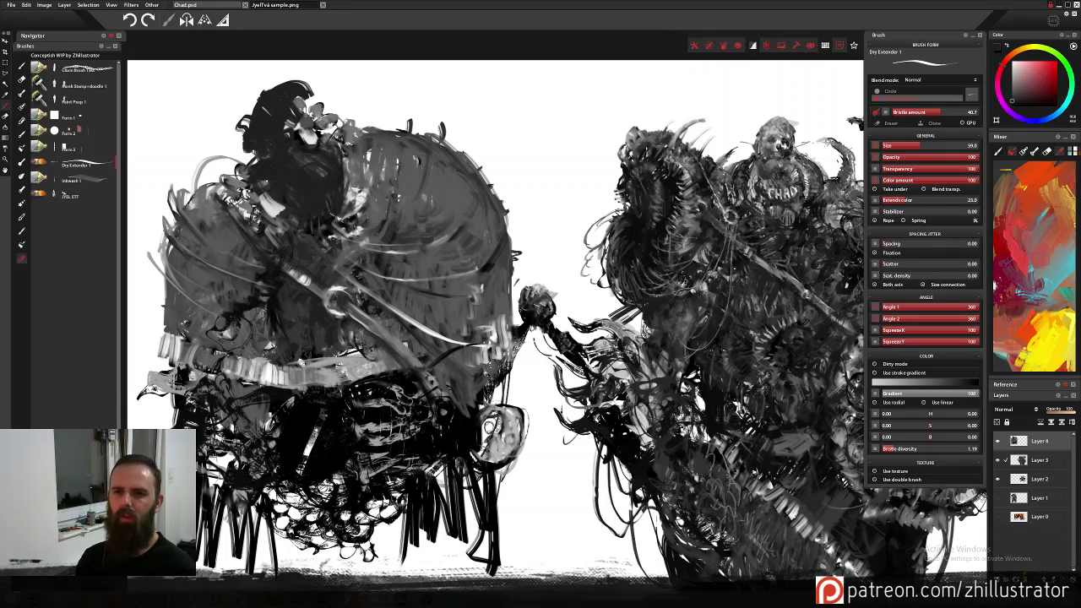
{"action": "mouse_move", "coordinate": [345, 213]}
{"action": "left_mouse_down"}
{"action": "mouse_move", "coordinate": [308, 281]}
{"action": "mouse_move", "coordinate": [292, 268]}
{"action": "mouse_move", "coordinate": [243, 385]}
{"action": "left_mouse_up"}
{"action": "key", "text": "ctrl+z"}
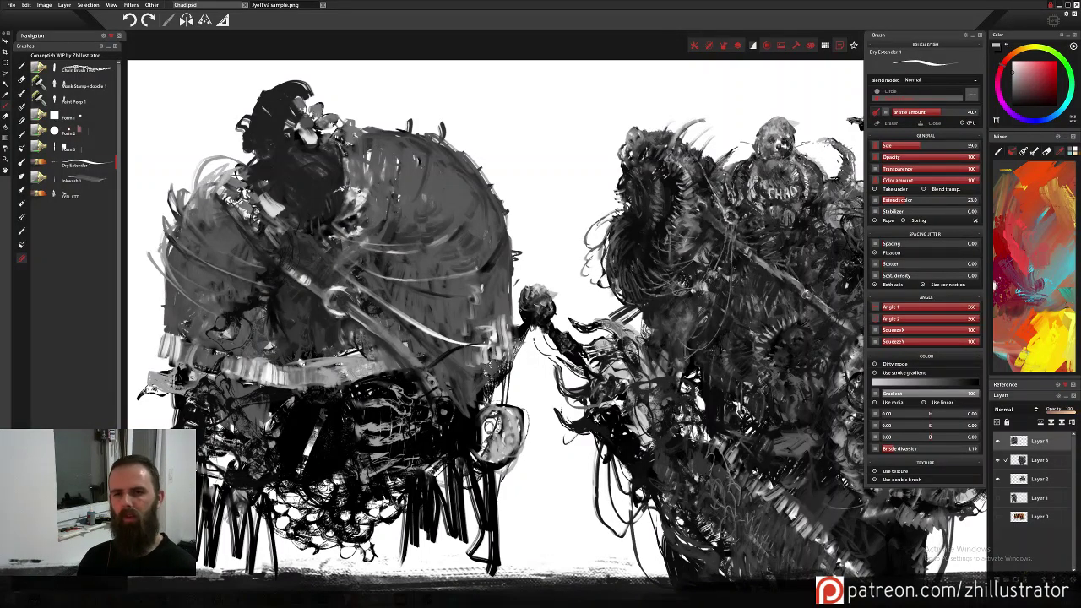
Erase the upper outer edge of the left figure's large shoulder to slim it into a sloping silhouette.
{"action": "key", "text": "e"}
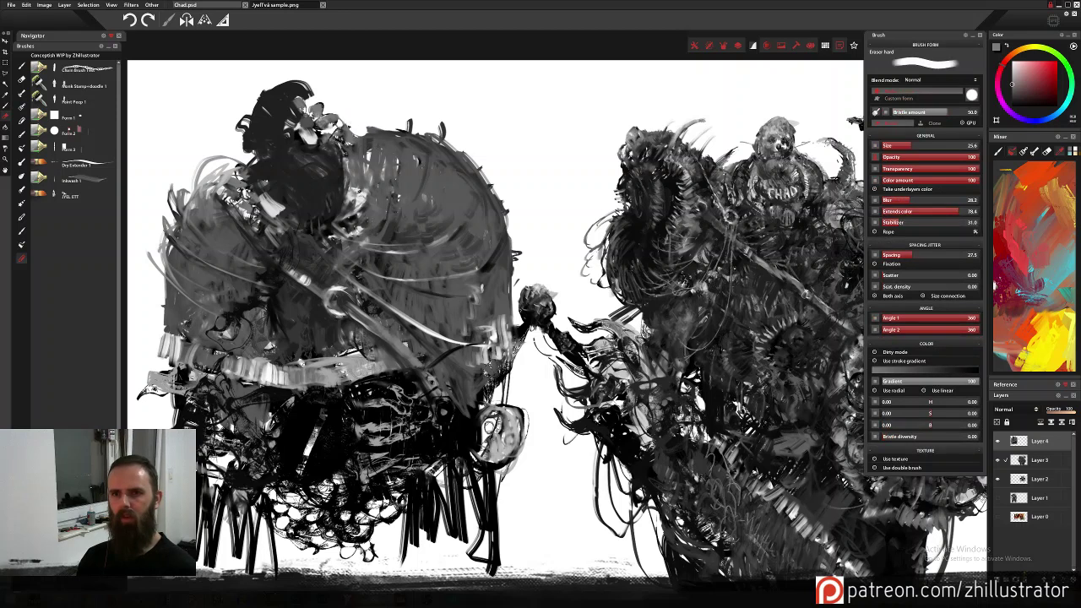
{"action": "mouse_move", "coordinate": [372, 147]}
{"action": "left_mouse_down"}
{"action": "mouse_move", "coordinate": [451, 162]}
{"action": "mouse_move", "coordinate": [411, 123]}
{"action": "mouse_move", "coordinate": [473, 164]}
{"action": "mouse_move", "coordinate": [503, 203]}
{"action": "mouse_move", "coordinate": [456, 165]}
{"action": "left_mouse_up"}
{"action": "mouse_move", "coordinate": [500, 201]}
{"action": "left_mouse_down"}
{"action": "mouse_move", "coordinate": [525, 235]}
{"action": "mouse_move", "coordinate": [507, 280]}
{"action": "left_mouse_up"}
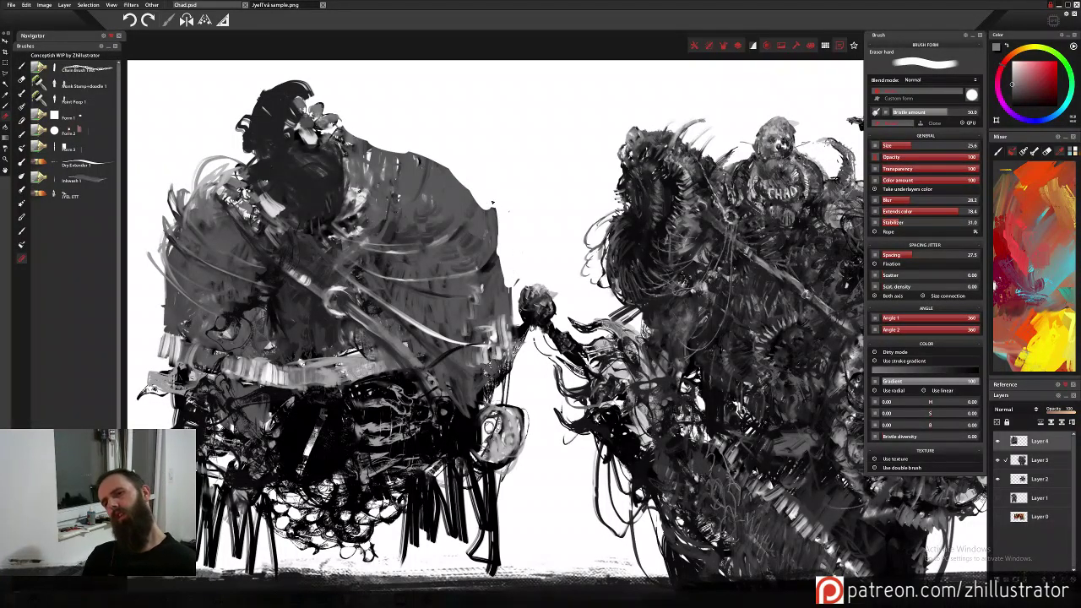
{"action": "left_click_drag", "start_coordinate": [484, 200], "coordinate": [495, 205]}
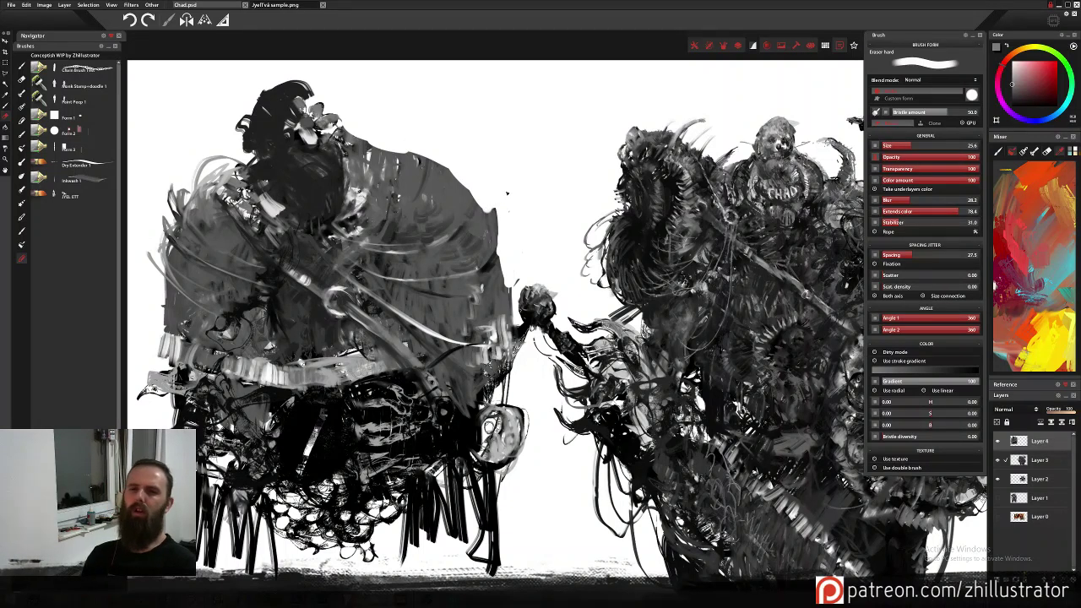
{"action": "key", "text": "ctrl+z"}
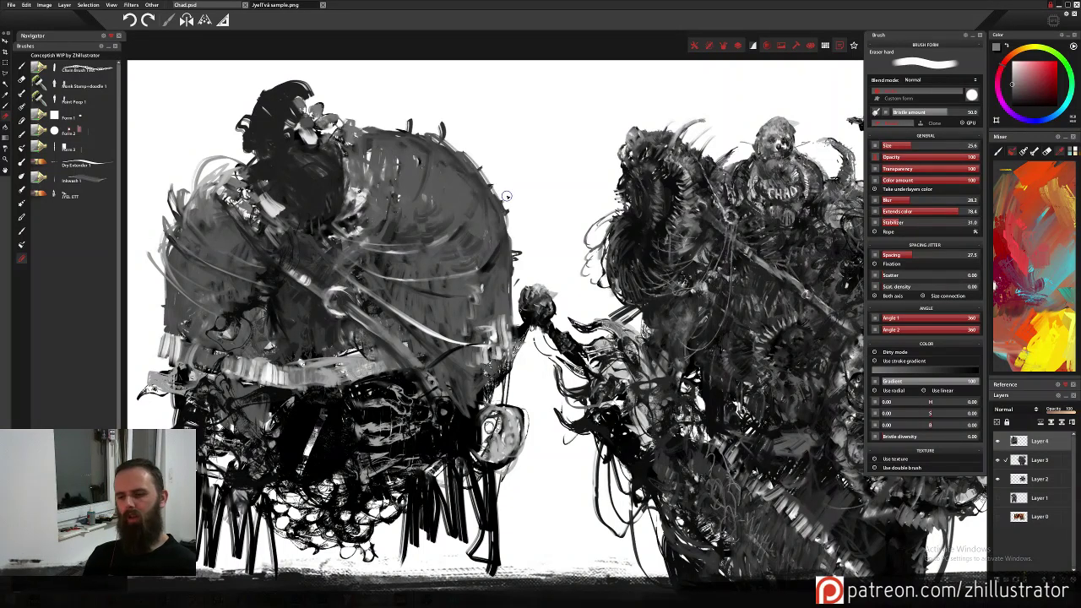
{"action": "key", "text": "ctrl+y"}
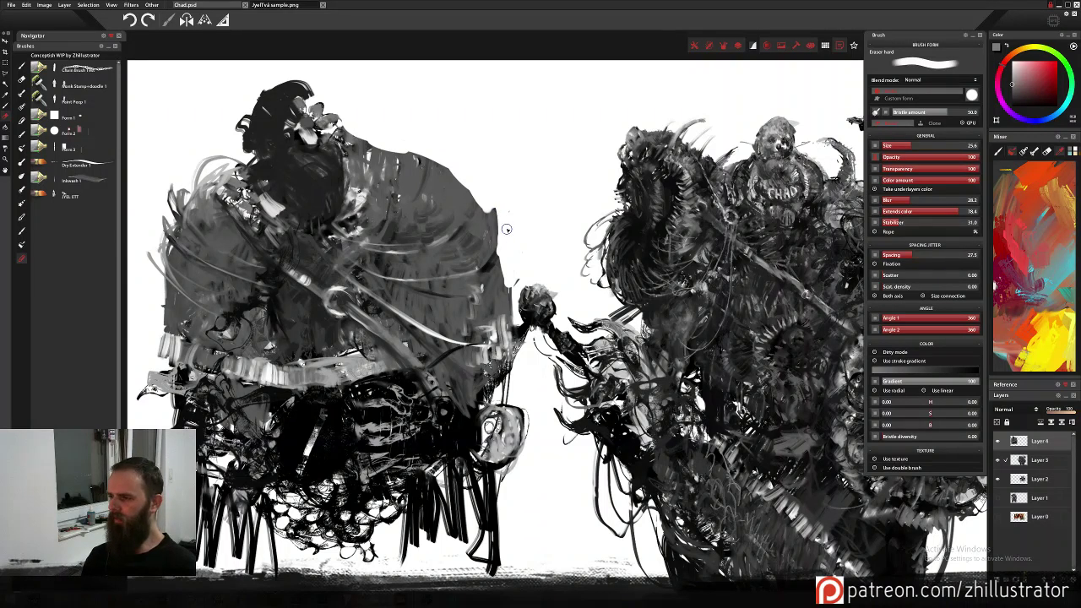
{"action": "key", "text": "e"}
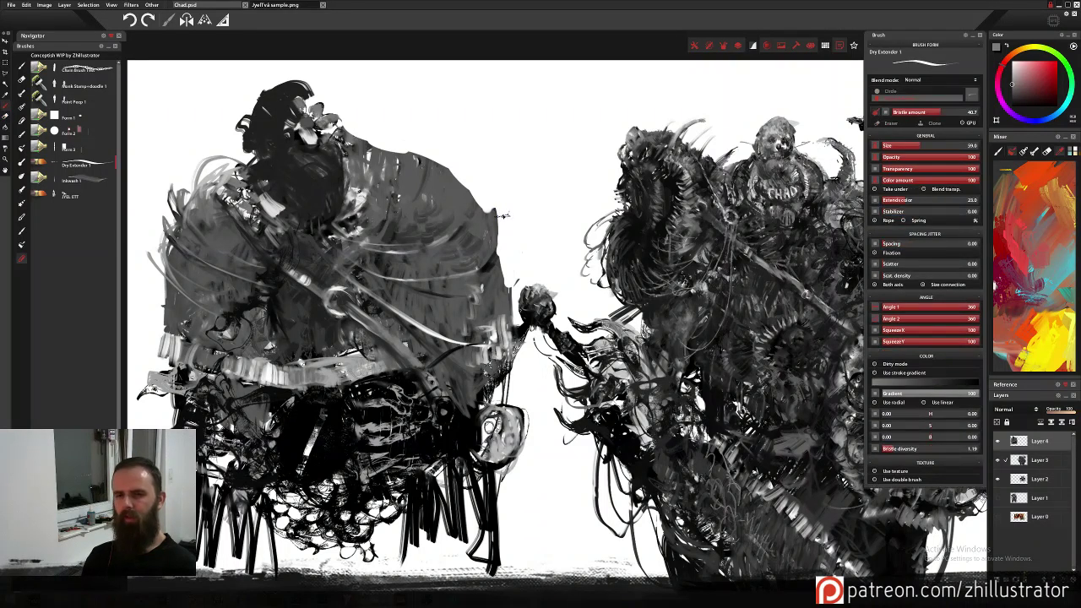
Add light sampled strokes to the collar where the large shoulder meets the left figure's head.
{"action": "left_click", "coordinate": [372, 167], "text": "alt"}
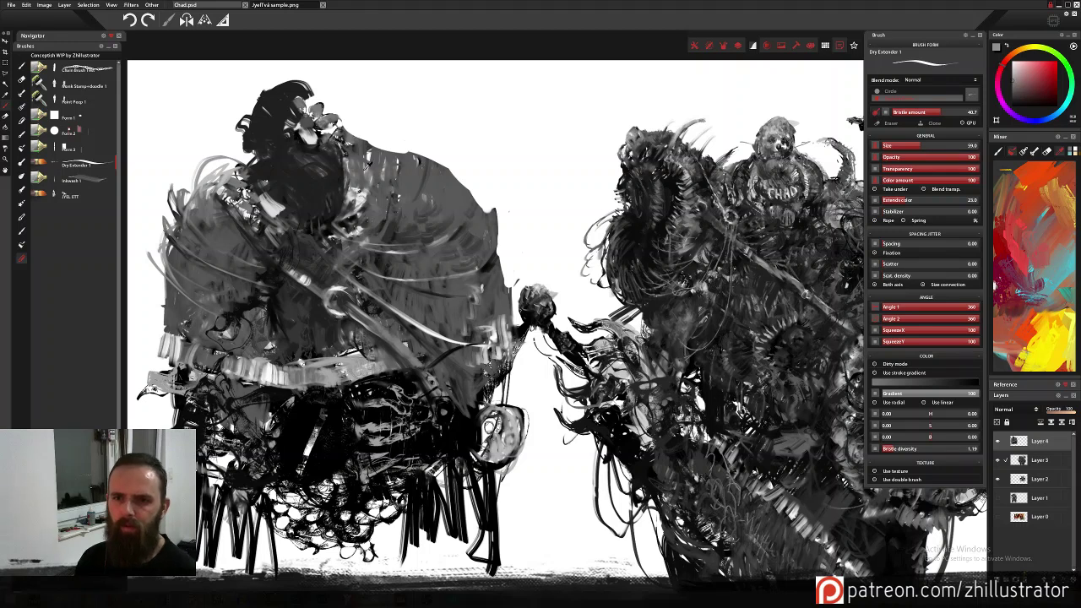
{"action": "left_click", "coordinate": [365, 181], "text": "alt"}
{"action": "left_click_drag", "start_coordinate": [372, 162], "coordinate": [368, 140]}
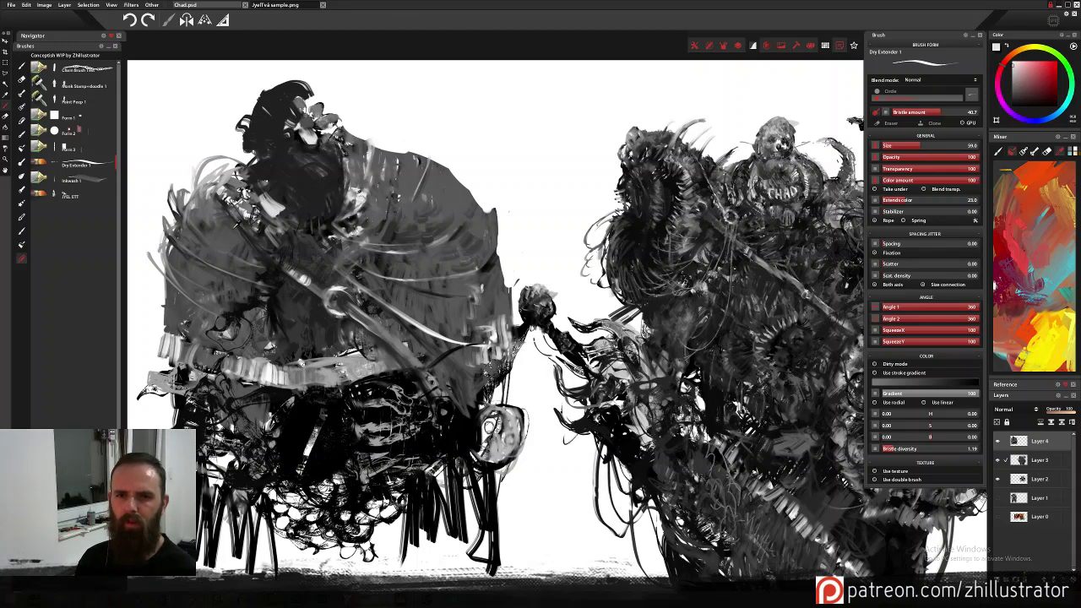
Paint dark curved folds over the left figure's smaller shoulder and down its side toward the belt.
{"action": "left_click", "coordinate": [253, 183], "text": "alt"}
{"action": "mouse_move", "coordinate": [230, 162]}
{"action": "left_mouse_down"}
{"action": "mouse_move", "coordinate": [236, 201]}
{"action": "mouse_move", "coordinate": [218, 204]}
{"action": "mouse_move", "coordinate": [203, 247]}
{"action": "mouse_move", "coordinate": [187, 253]}
{"action": "mouse_move", "coordinate": [191, 207]}
{"action": "mouse_move", "coordinate": [185, 227]}
{"action": "left_mouse_up"}
{"action": "mouse_move", "coordinate": [254, 240]}
{"action": "left_mouse_down"}
{"action": "mouse_move", "coordinate": [200, 277]}
{"action": "mouse_move", "coordinate": [181, 268]}
{"action": "left_mouse_up"}
{"action": "mouse_move", "coordinate": [254, 267]}
{"action": "left_mouse_down"}
{"action": "mouse_move", "coordinate": [167, 282]}
{"action": "mouse_move", "coordinate": [198, 297]}
{"action": "mouse_move", "coordinate": [218, 353]}
{"action": "left_mouse_up"}
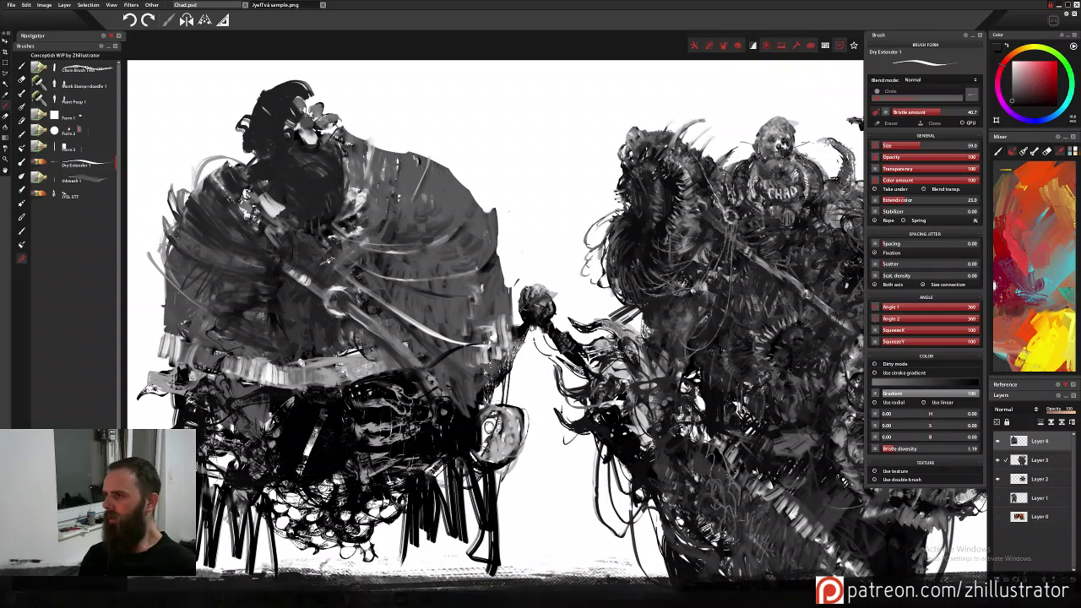
{"action": "mouse_move", "coordinate": [289, 193]}
{"action": "left_mouse_down"}
{"action": "mouse_move", "coordinate": [240, 224]}
{"action": "mouse_move", "coordinate": [262, 222]}
{"action": "left_mouse_up"}
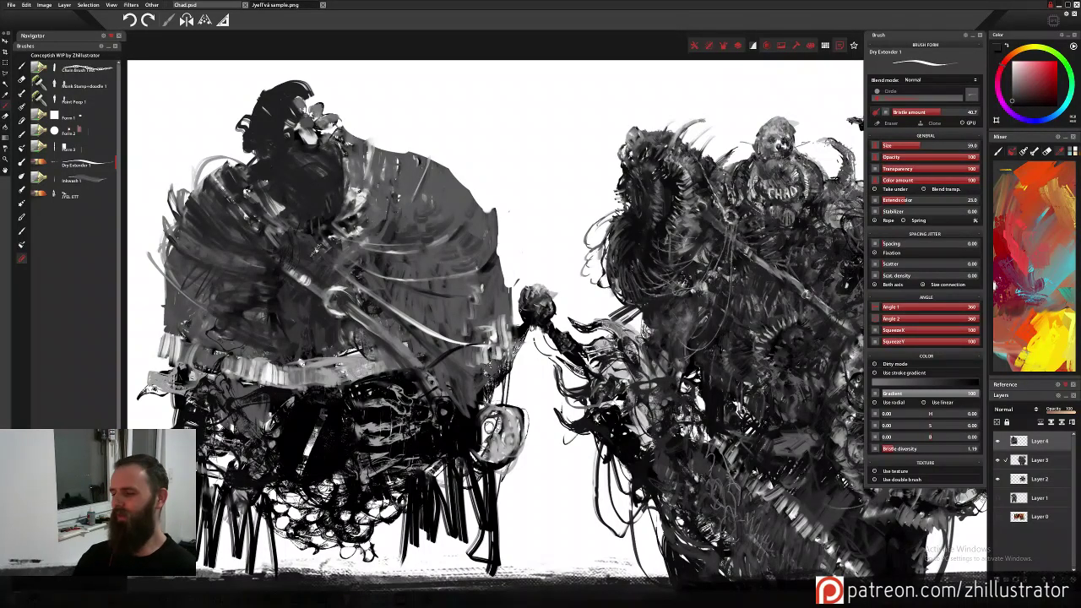
Brush curved fold strokes near the collar and upper part of the left figure's large shoulder.
{"action": "scroll", "coordinate": [317, 251], "scroll_direction": "up", "scroll_amount": 2}
{"action": "left_click_drag", "start_coordinate": [316, 250], "coordinate": [445, 263]}
{"action": "mouse_move", "coordinate": [513, 172]}
{"action": "left_mouse_down"}
{"action": "mouse_move", "coordinate": [498, 194]}
{"action": "mouse_move", "coordinate": [514, 211]}
{"action": "left_mouse_up"}
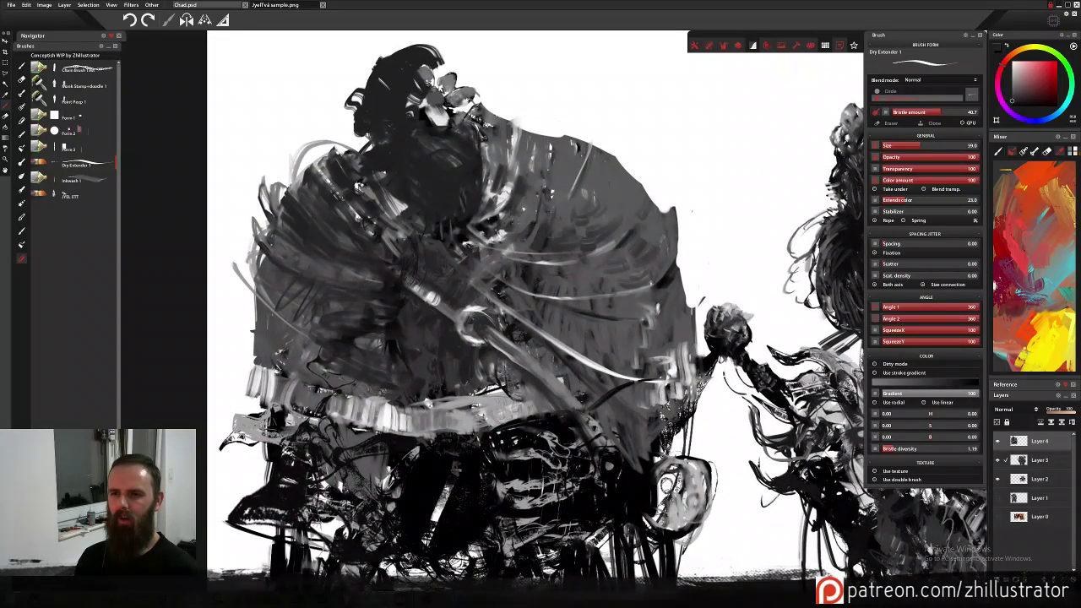
{"action": "left_click_drag", "start_coordinate": [504, 151], "coordinate": [490, 198]}
{"action": "mouse_move", "coordinate": [558, 164]}
{"action": "left_mouse_down"}
{"action": "mouse_move", "coordinate": [549, 186]}
{"action": "mouse_move", "coordinate": [584, 211]}
{"action": "left_mouse_up"}
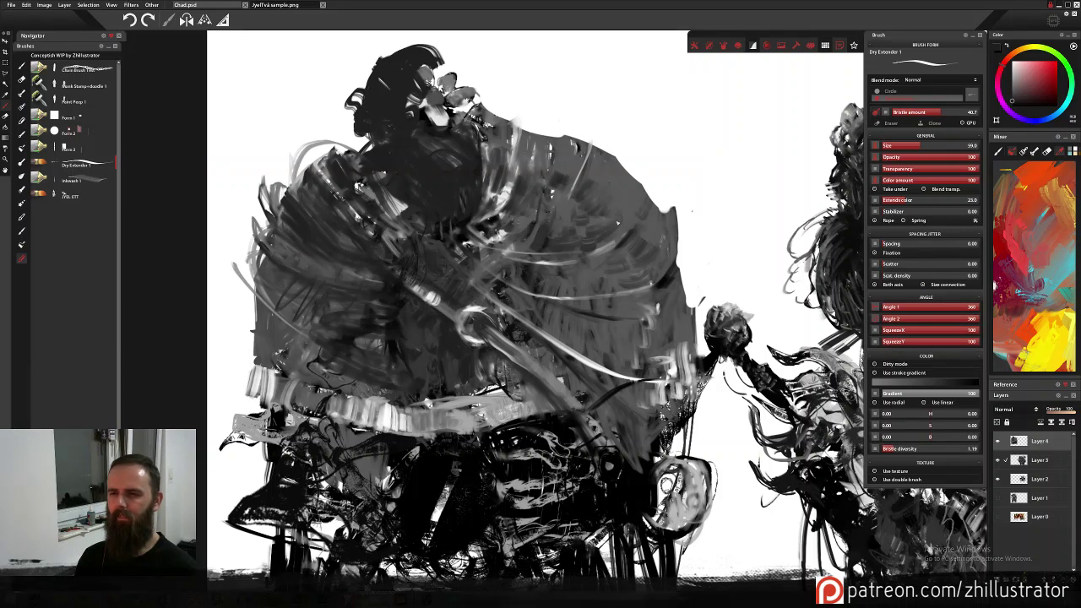
{"action": "left_click_drag", "start_coordinate": [564, 153], "coordinate": [556, 175]}
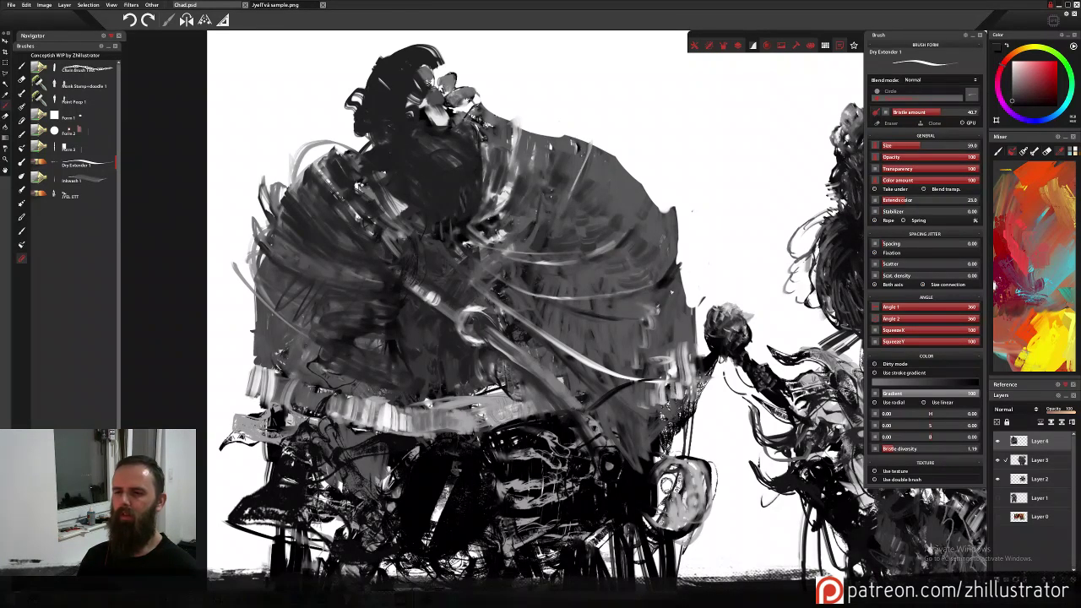
Sweep dark fold lines across the lower outer side of the large shoulder toward the diagonal strap.
{"action": "left_click_drag", "start_coordinate": [660, 307], "coordinate": [611, 322]}
{"action": "left_click_drag", "start_coordinate": [685, 326], "coordinate": [608, 328]}
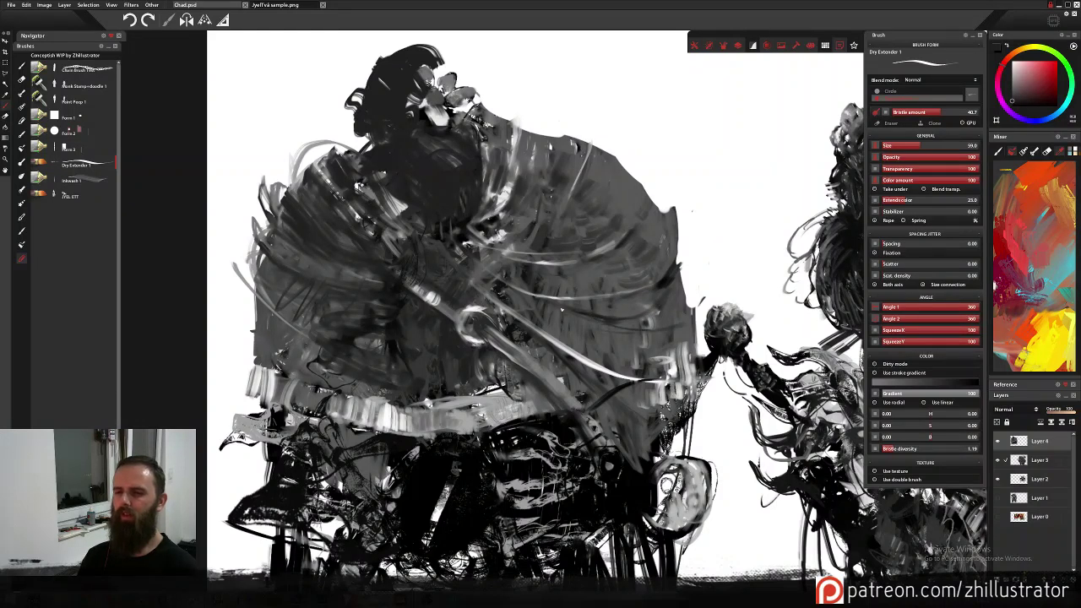
{"action": "left_click_drag", "start_coordinate": [674, 344], "coordinate": [589, 329]}
{"action": "left_click_drag", "start_coordinate": [691, 362], "coordinate": [615, 347]}
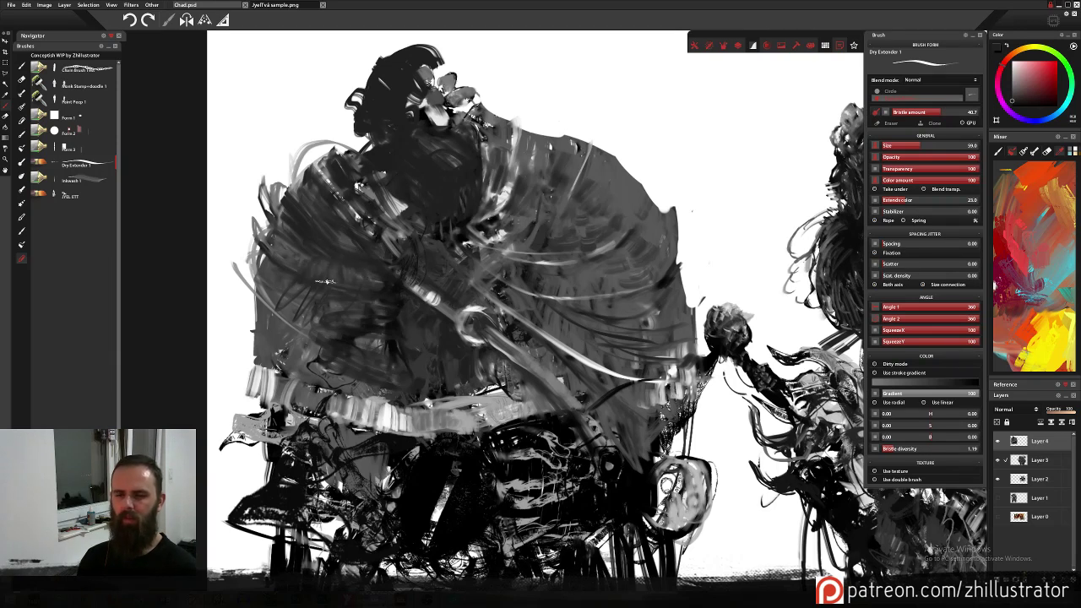
Enlarge the brush to 195 and paint a flared dark cloak panel with a dark hem over the left end of the belt.
{"action": "left_click", "coordinate": [330, 288], "text": "alt"}
{"action": "key", "text": "bracketright"}
{"action": "mouse_move", "coordinate": [348, 279]}
{"action": "left_mouse_down"}
{"action": "mouse_move", "coordinate": [377, 290]}
{"action": "mouse_move", "coordinate": [319, 329]}
{"action": "left_mouse_up"}
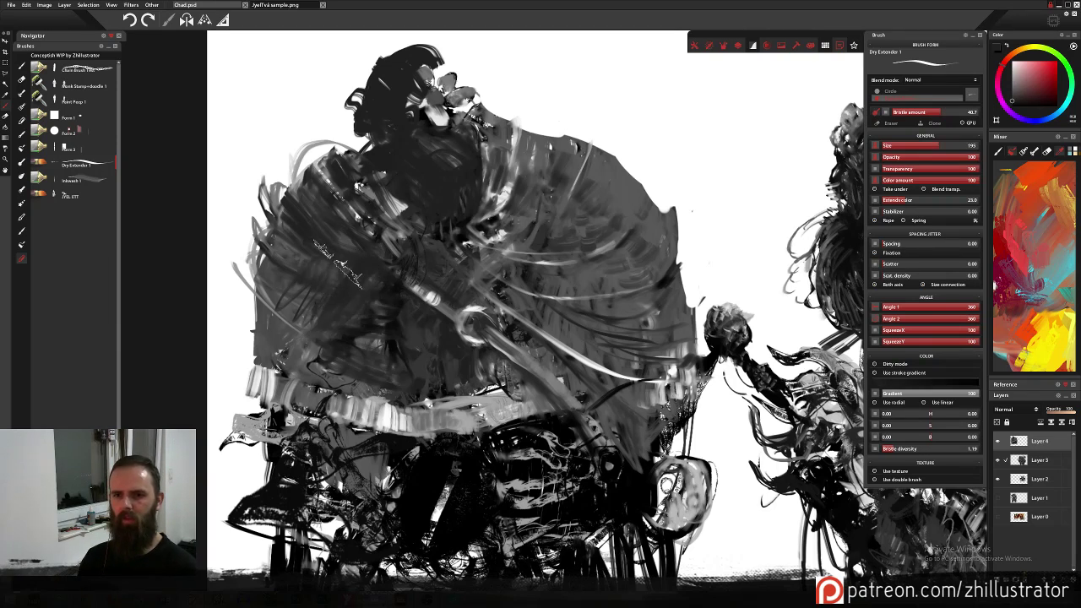
{"action": "left_click_drag", "start_coordinate": [314, 286], "coordinate": [282, 345]}
{"action": "left_click_drag", "start_coordinate": [291, 232], "coordinate": [233, 376]}
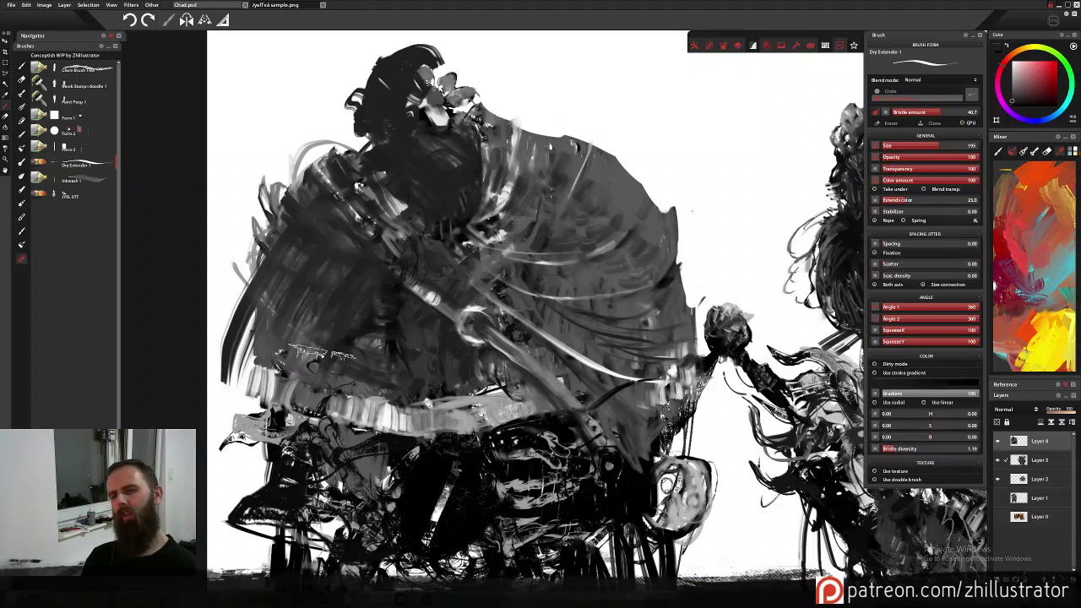
{"action": "left_click_drag", "start_coordinate": [247, 331], "coordinate": [311, 366]}
{"action": "mouse_move", "coordinate": [225, 371]}
{"action": "left_mouse_down"}
{"action": "mouse_move", "coordinate": [499, 401]}
{"action": "mouse_move", "coordinate": [438, 456]}
{"action": "left_mouse_up"}
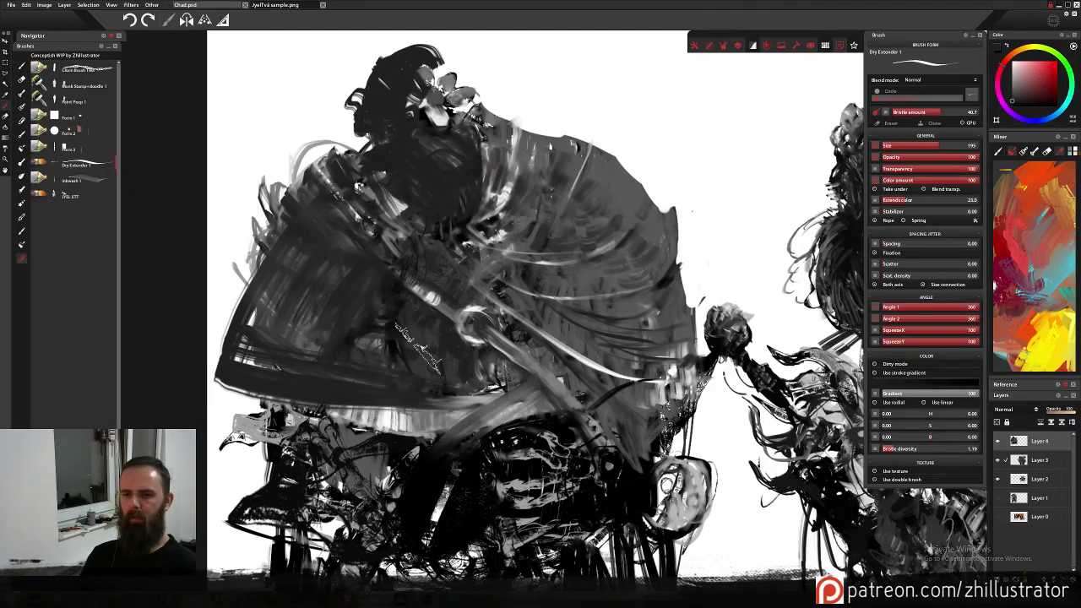
Paint vertical strokes beneath the cloak hem, undo the last one, and sample a grey beside the left figure's head.
{"action": "left_click_drag", "start_coordinate": [375, 404], "coordinate": [368, 465]}
{"action": "mouse_move", "coordinate": [344, 344]}
{"action": "left_mouse_down"}
{"action": "mouse_move", "coordinate": [270, 381]}
{"action": "mouse_move", "coordinate": [250, 456]}
{"action": "mouse_move", "coordinate": [291, 549]}
{"action": "mouse_move", "coordinate": [282, 411]}
{"action": "mouse_move", "coordinate": [246, 506]}
{"action": "left_mouse_up"}
{"action": "key", "text": "ctrl+z"}
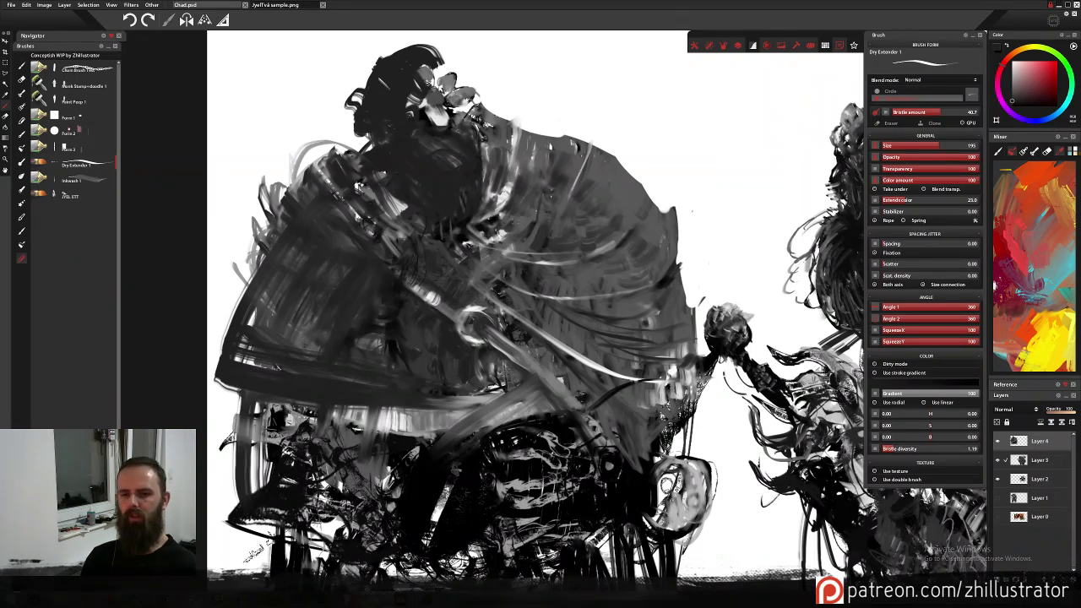
{"action": "left_click", "coordinate": [499, 148], "text": "alt"}
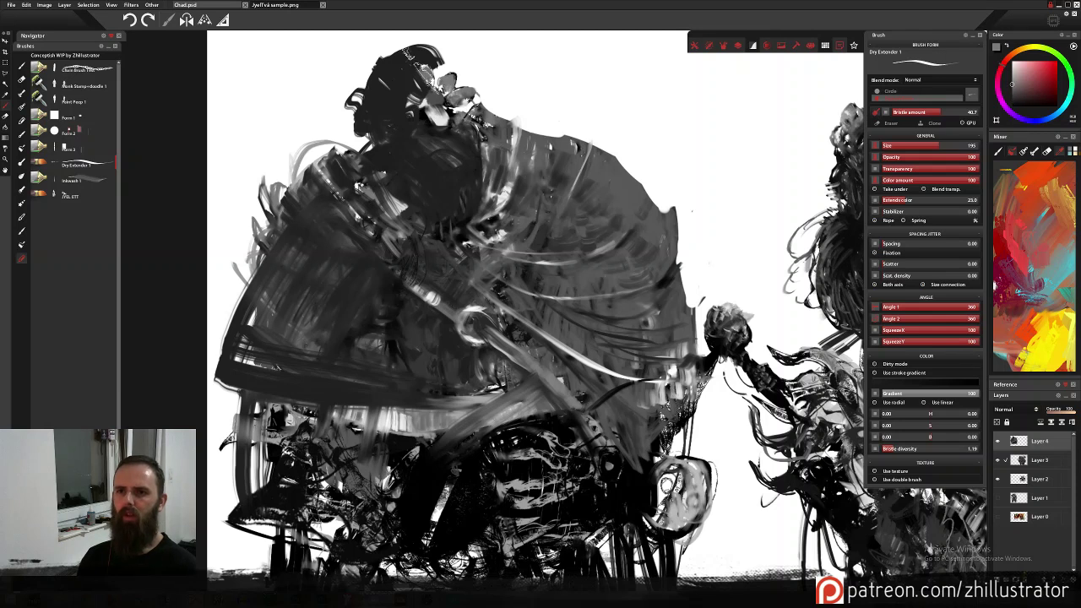
Undo the first stroke on the left figure's head, and paint grey over its dark hair and light face patches to form a bald head.
{"action": "mouse_move", "coordinate": [407, 51]}
{"action": "left_mouse_down"}
{"action": "mouse_move", "coordinate": [437, 58]}
{"action": "mouse_move", "coordinate": [358, 113]}
{"action": "left_mouse_up"}
{"action": "key", "text": "ctrl+z"}
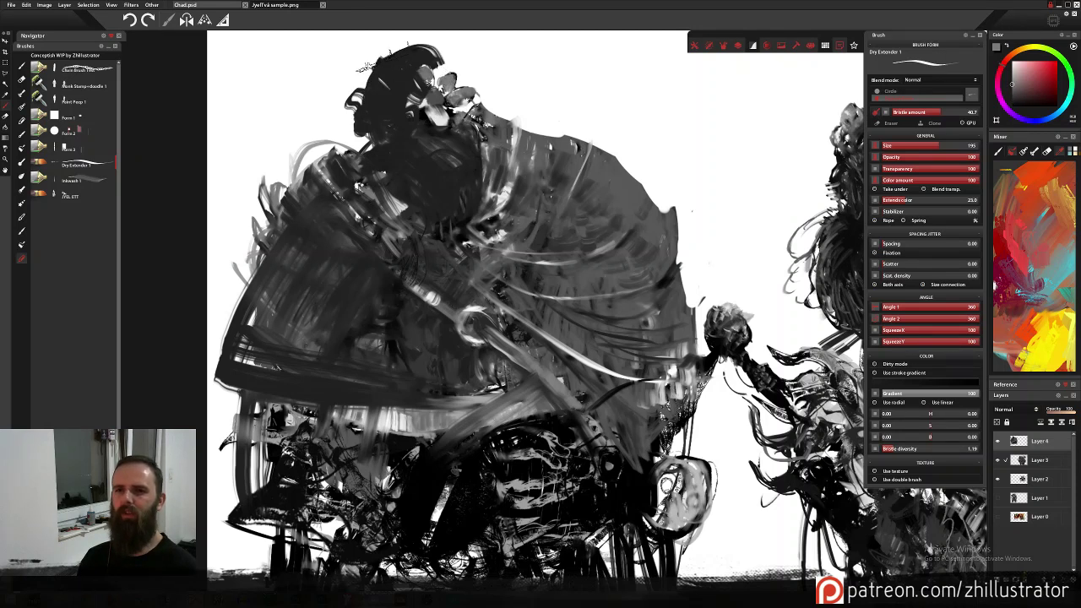
{"action": "mouse_move", "coordinate": [402, 46]}
{"action": "left_mouse_down"}
{"action": "mouse_move", "coordinate": [380, 88]}
{"action": "mouse_move", "coordinate": [434, 62]}
{"action": "mouse_move", "coordinate": [373, 64]}
{"action": "mouse_move", "coordinate": [365, 103]}
{"action": "mouse_move", "coordinate": [438, 49]}
{"action": "mouse_move", "coordinate": [453, 73]}
{"action": "left_mouse_up"}
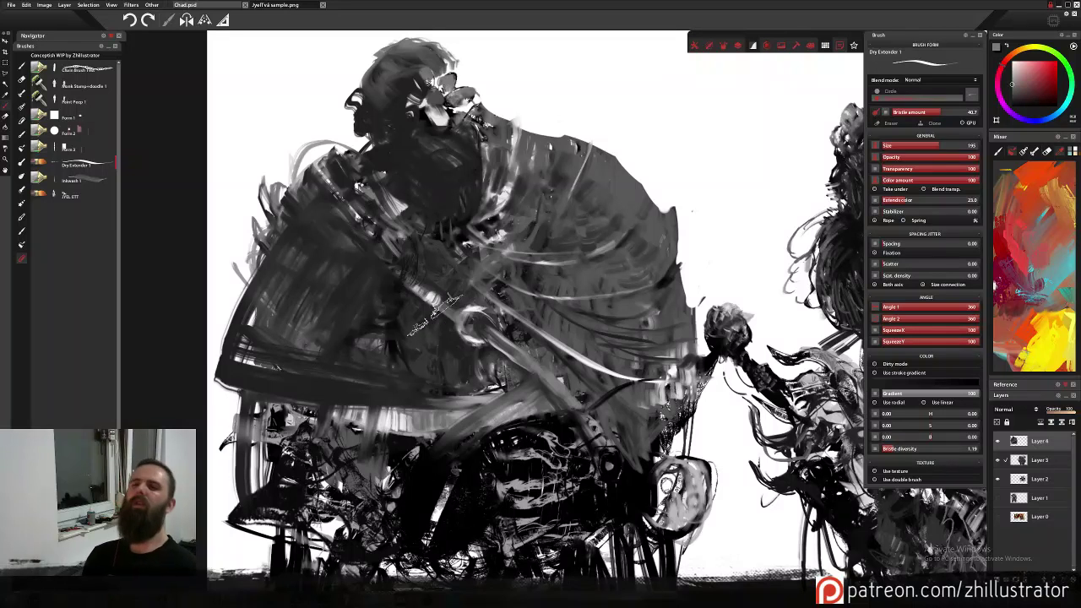
{"action": "mouse_move", "coordinate": [456, 68]}
{"action": "left_mouse_down"}
{"action": "mouse_move", "coordinate": [410, 110]}
{"action": "mouse_move", "coordinate": [431, 106]}
{"action": "mouse_move", "coordinate": [413, 123]}
{"action": "left_mouse_up"}
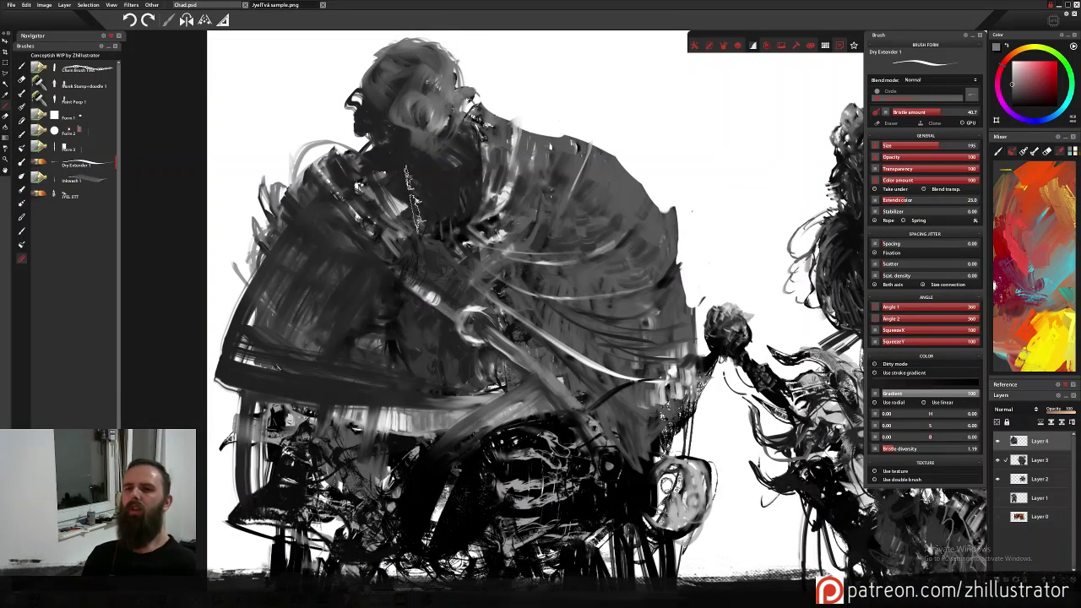
{"action": "mouse_move", "coordinate": [410, 180]}
{"action": "left_mouse_down"}
{"action": "mouse_move", "coordinate": [437, 158]}
{"action": "mouse_move", "coordinate": [431, 179]}
{"action": "left_mouse_up"}
Set the brush size to 57.6 and block in dark facial shadows and the jaw and cheek edge of the left figure's head.
{"action": "key", "text": "bracketright"}
{"action": "key", "text": "bracketright"}
{"action": "mouse_move", "coordinate": [404, 93]}
{"action": "left_mouse_down"}
{"action": "mouse_move", "coordinate": [414, 82]}
{"action": "mouse_move", "coordinate": [404, 104]}
{"action": "mouse_move", "coordinate": [419, 118]}
{"action": "mouse_move", "coordinate": [429, 93]}
{"action": "mouse_move", "coordinate": [433, 102]}
{"action": "left_mouse_up"}
{"action": "left_click", "coordinate": [431, 69], "text": "alt"}
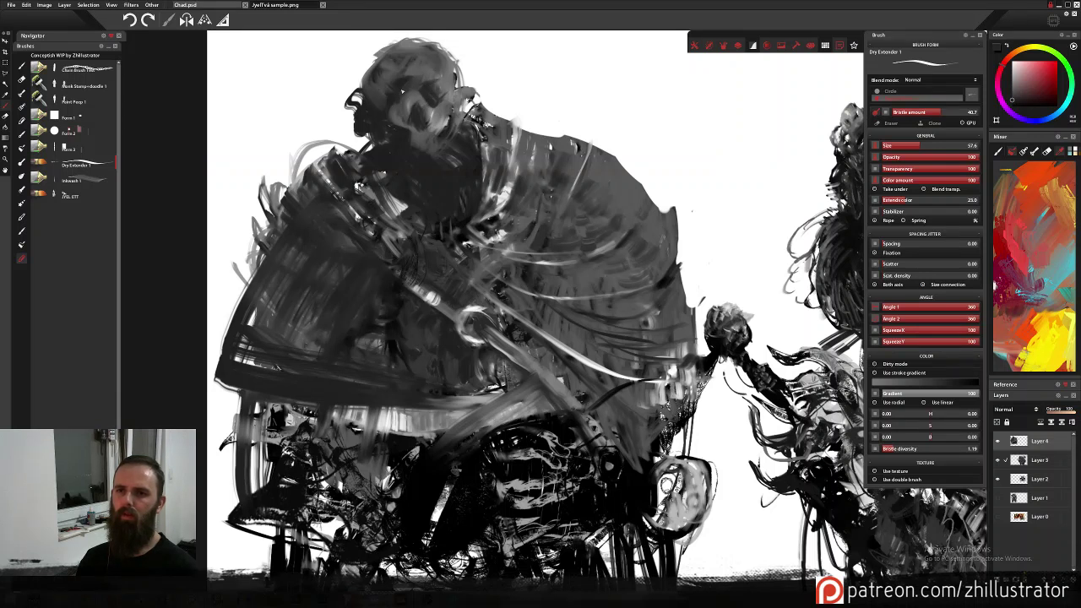
{"action": "mouse_move", "coordinate": [397, 117]}
{"action": "left_mouse_down"}
{"action": "mouse_move", "coordinate": [403, 108]}
{"action": "mouse_move", "coordinate": [424, 139]}
{"action": "mouse_move", "coordinate": [414, 151]}
{"action": "left_mouse_up"}
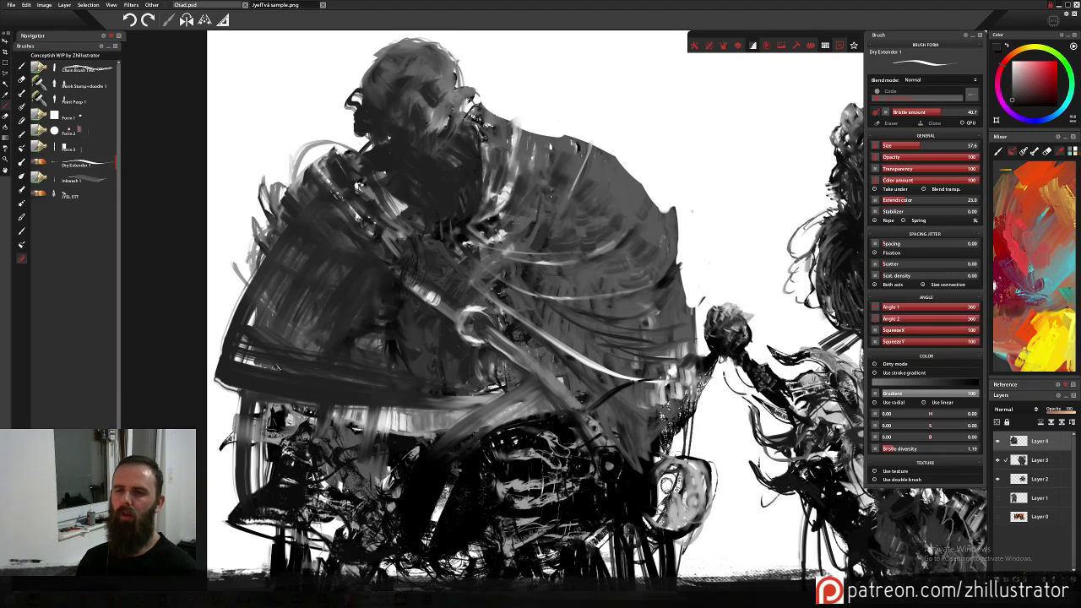
{"action": "mouse_move", "coordinate": [365, 105]}
{"action": "left_mouse_down"}
{"action": "mouse_move", "coordinate": [358, 125]}
{"action": "mouse_move", "coordinate": [382, 146]}
{"action": "left_mouse_up"}
{"action": "left_click", "coordinate": [413, 140], "text": "alt"}
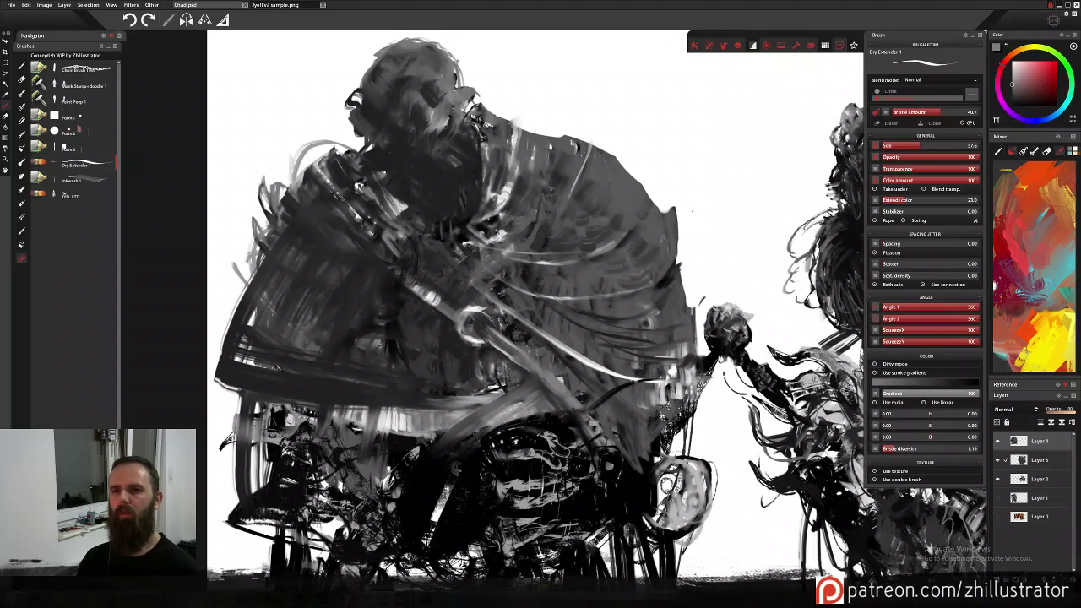
Refine the left figure's eye socket, brow, cheek and mouth with small strokes in tones sampled from the face and background.
{"action": "mouse_move", "coordinate": [466, 92]}
{"action": "left_mouse_down"}
{"action": "mouse_move", "coordinate": [442, 130]}
{"action": "mouse_move", "coordinate": [442, 95]}
{"action": "mouse_move", "coordinate": [452, 97]}
{"action": "mouse_move", "coordinate": [438, 119]}
{"action": "left_mouse_up"}
{"action": "left_click", "coordinate": [438, 94], "text": "alt"}
{"action": "left_click", "coordinate": [502, 82], "text": "alt"}
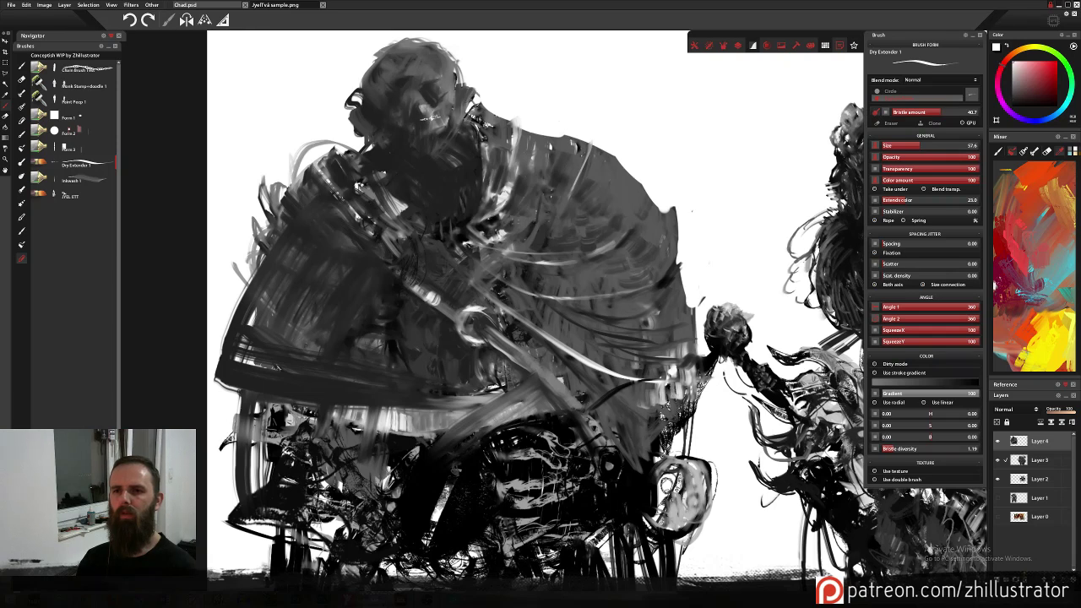
{"action": "mouse_move", "coordinate": [432, 66]}
{"action": "left_mouse_down"}
{"action": "mouse_move", "coordinate": [452, 70]}
{"action": "mouse_move", "coordinate": [421, 51]}
{"action": "mouse_move", "coordinate": [432, 69]}
{"action": "left_mouse_up"}
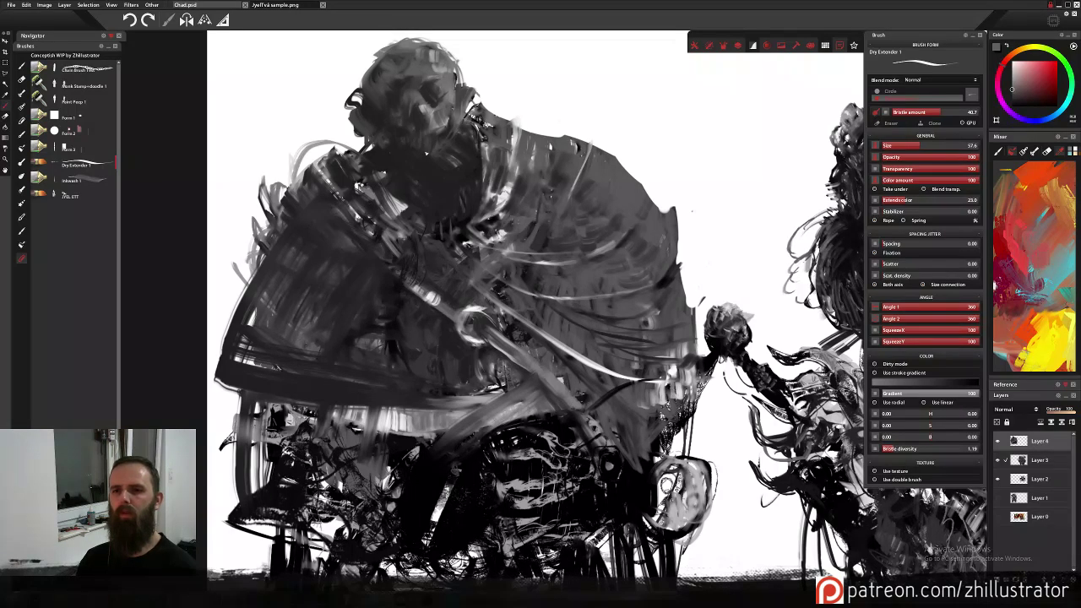
{"action": "left_click", "coordinate": [429, 159], "text": "alt"}
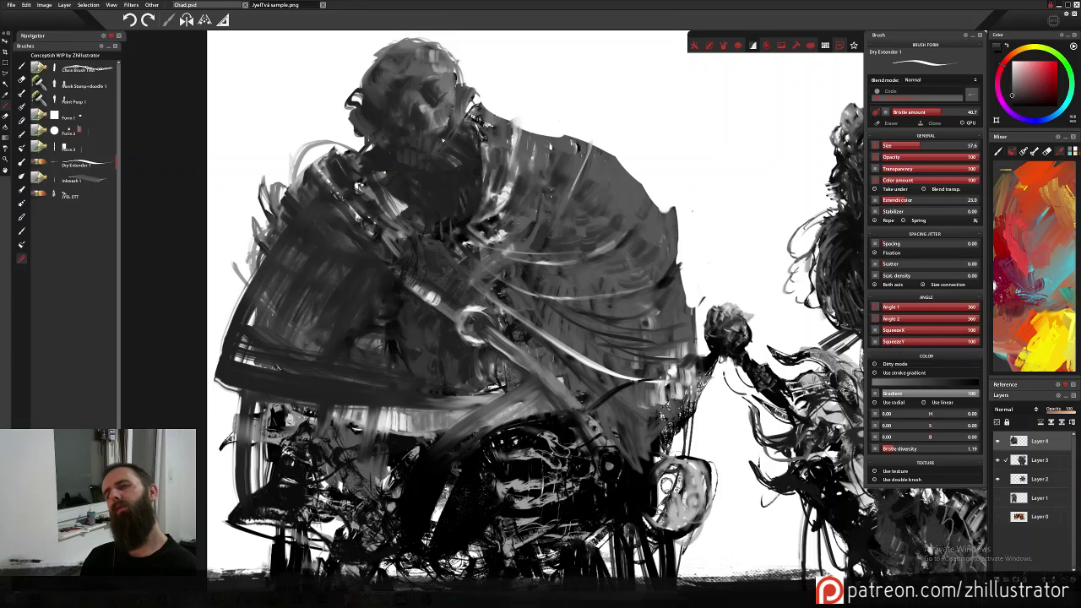
{"action": "left_click", "coordinate": [497, 76], "text": "alt"}
{"action": "left_click_drag", "start_coordinate": [452, 84], "coordinate": [464, 100]}
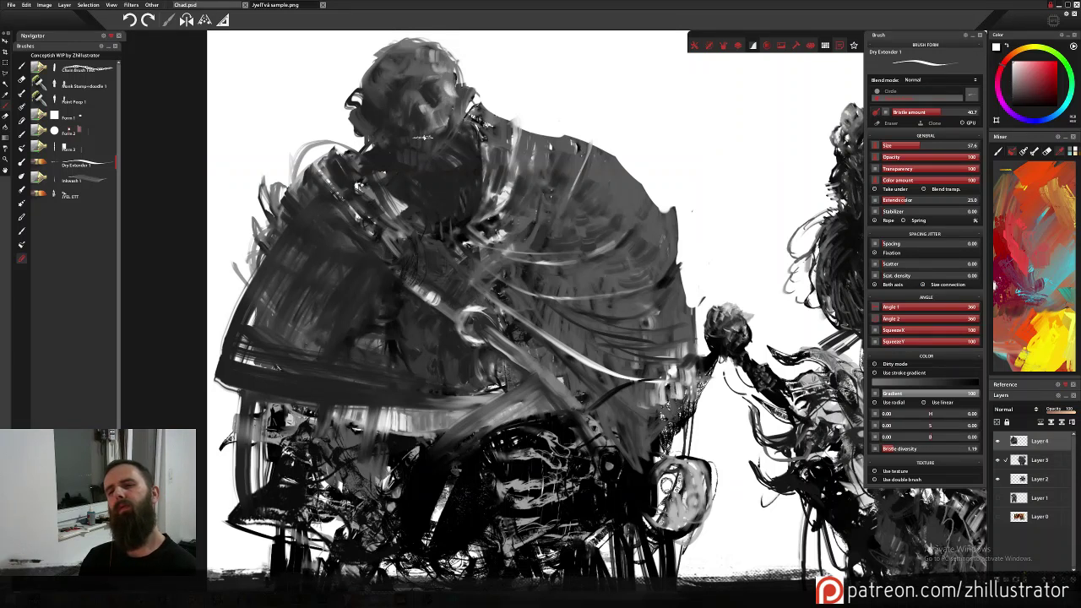
{"action": "left_click_drag", "start_coordinate": [414, 139], "coordinate": [427, 136]}
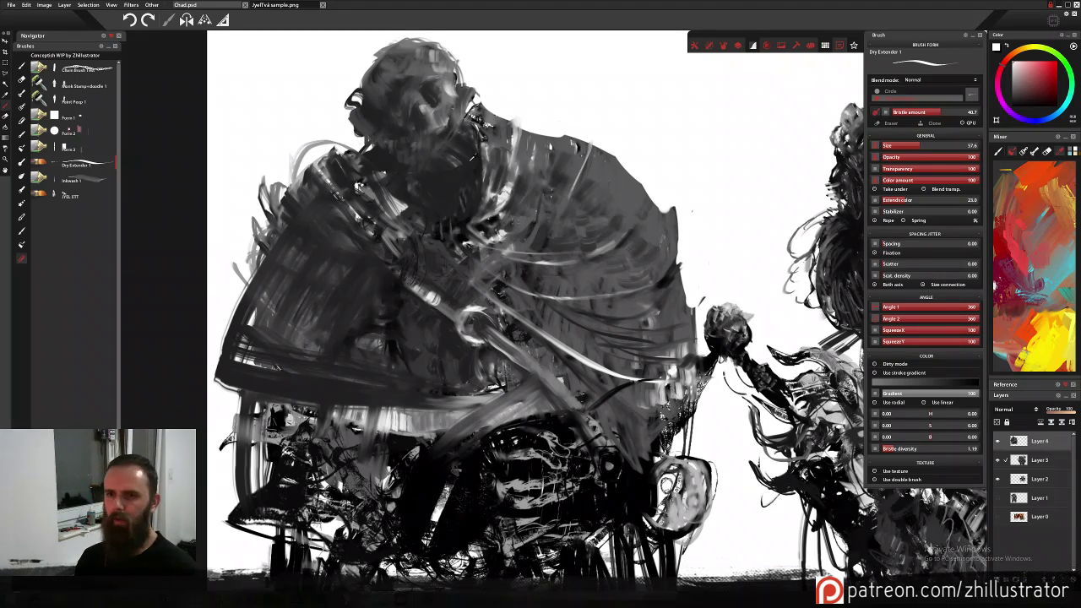
Paint a dark collar mass between the left figure's head and strapped shoulder, and touch up the cheek and jaw with sampled tones.
{"action": "mouse_move", "coordinate": [348, 99]}
{"action": "left_mouse_down"}
{"action": "mouse_move", "coordinate": [334, 152]}
{"action": "mouse_move", "coordinate": [355, 135]}
{"action": "mouse_move", "coordinate": [356, 173]}
{"action": "left_mouse_up"}
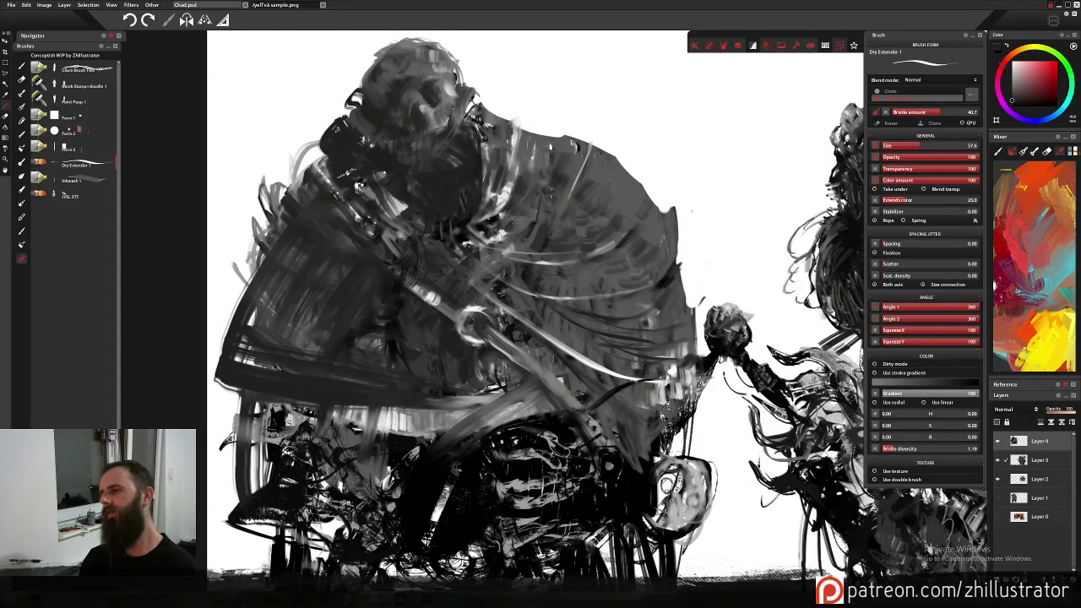
{"action": "left_click_drag", "start_coordinate": [319, 133], "coordinate": [312, 156]}
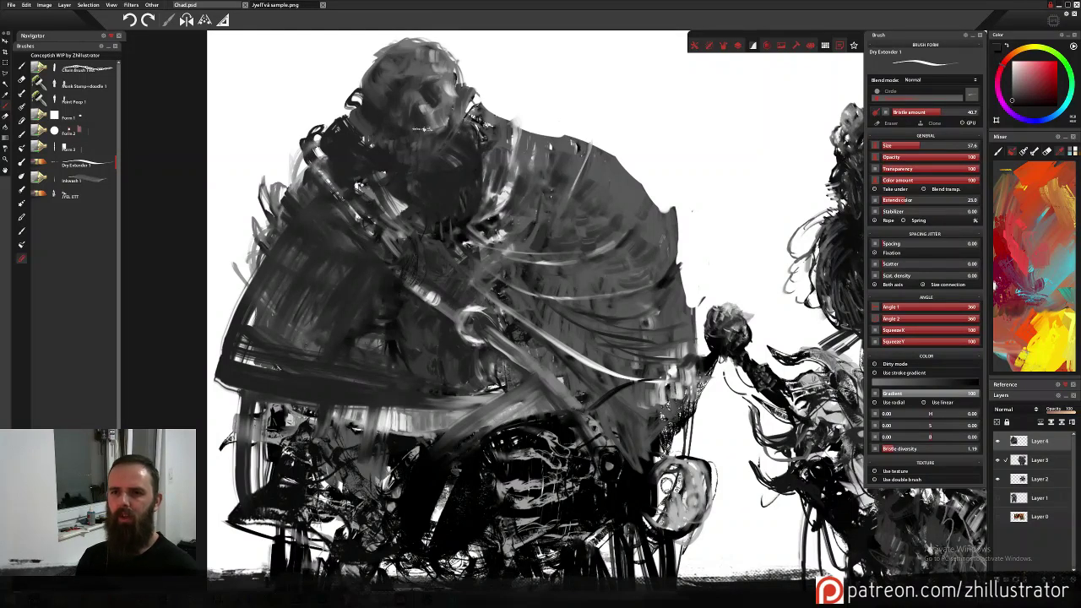
{"action": "left_click", "coordinate": [524, 80], "text": "alt"}
{"action": "left_click_drag", "start_coordinate": [412, 104], "coordinate": [424, 115]}
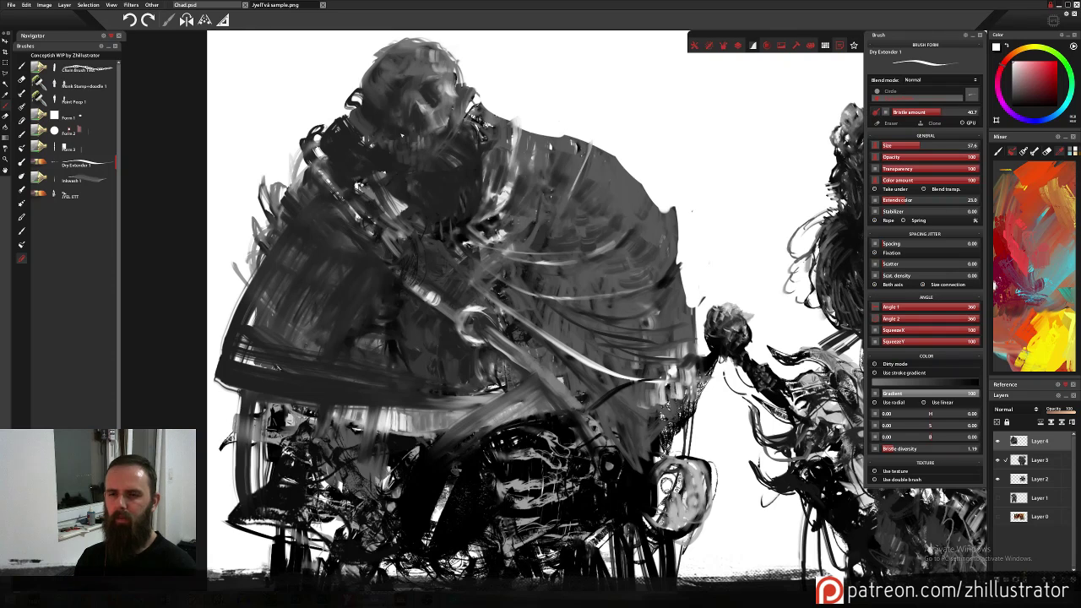
{"action": "left_click", "coordinate": [432, 117], "text": "alt"}
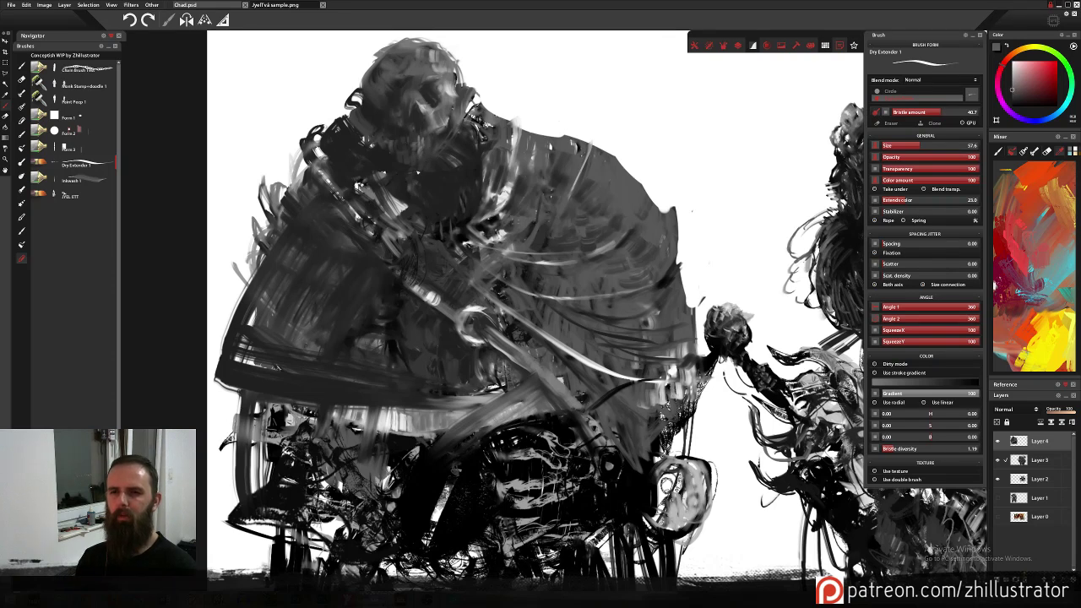
{"action": "left_click_drag", "start_coordinate": [428, 151], "coordinate": [445, 159]}
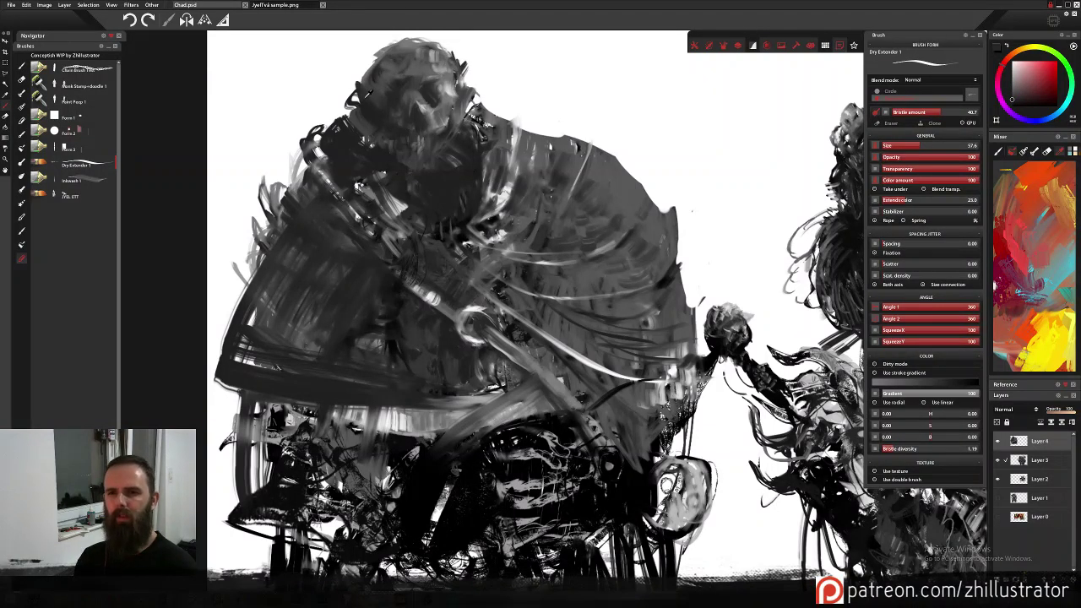
Paint the left figure's brow and dark eye socket using sampled greys, and add short strokes across the mouth.
{"action": "left_click", "coordinate": [497, 92], "text": "alt"}
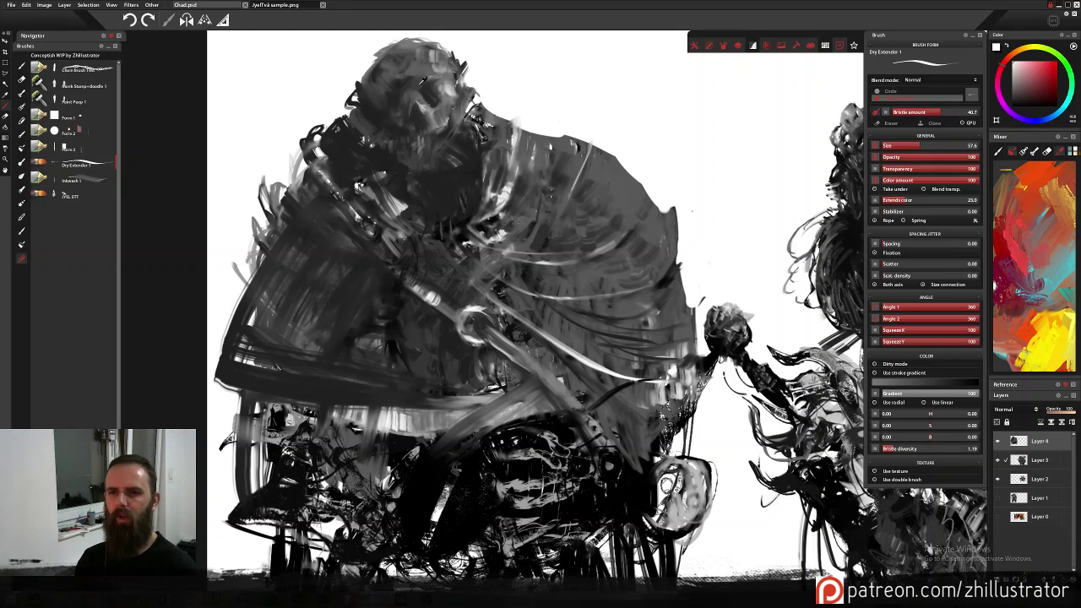
{"action": "mouse_move", "coordinate": [424, 78]}
{"action": "left_mouse_down"}
{"action": "mouse_move", "coordinate": [406, 64]}
{"action": "mouse_move", "coordinate": [442, 79]}
{"action": "mouse_move", "coordinate": [426, 82]}
{"action": "left_mouse_up"}
{"action": "left_click", "coordinate": [439, 79], "text": "alt"}
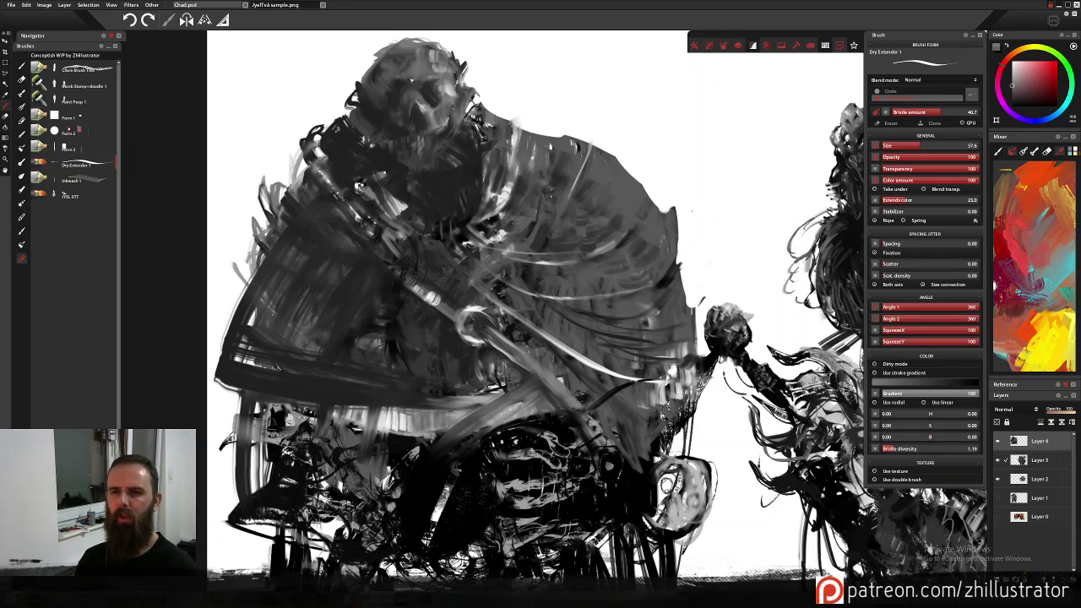
{"action": "left_click", "coordinate": [433, 78], "text": "alt"}
{"action": "left_click_drag", "start_coordinate": [445, 83], "coordinate": [446, 98]}
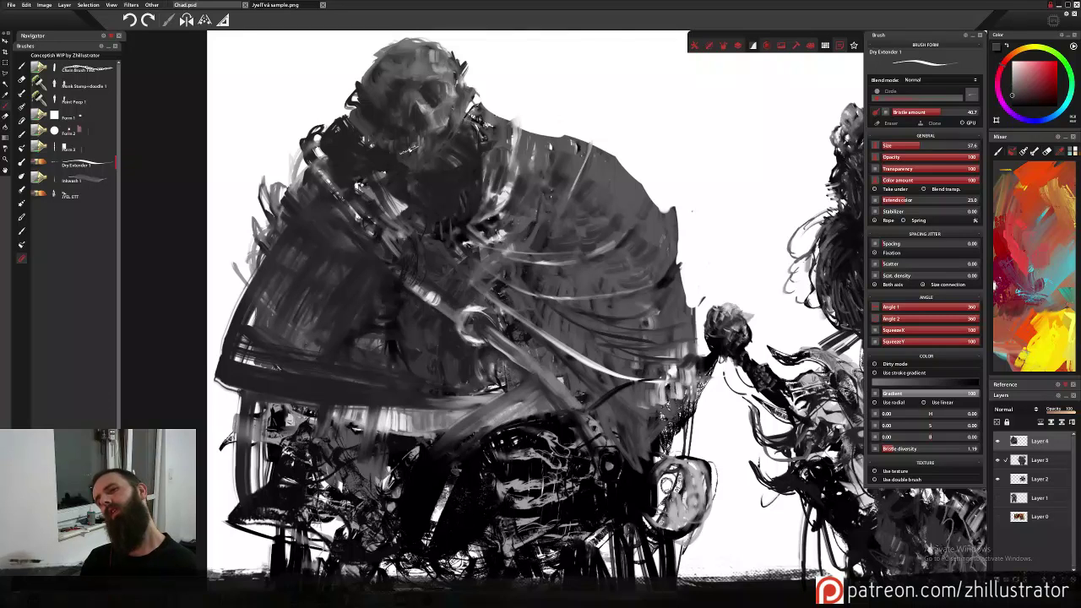
{"action": "left_click_drag", "start_coordinate": [402, 151], "coordinate": [422, 151]}
Define the eye inside the left figure's socket with small grey strokes, resampling tones around the face.
{"action": "left_click", "coordinate": [444, 98], "text": "alt"}
{"action": "mouse_move", "coordinate": [441, 96]}
{"action": "left_mouse_down"}
{"action": "mouse_move", "coordinate": [454, 84]}
{"action": "mouse_move", "coordinate": [431, 96]}
{"action": "left_mouse_up"}
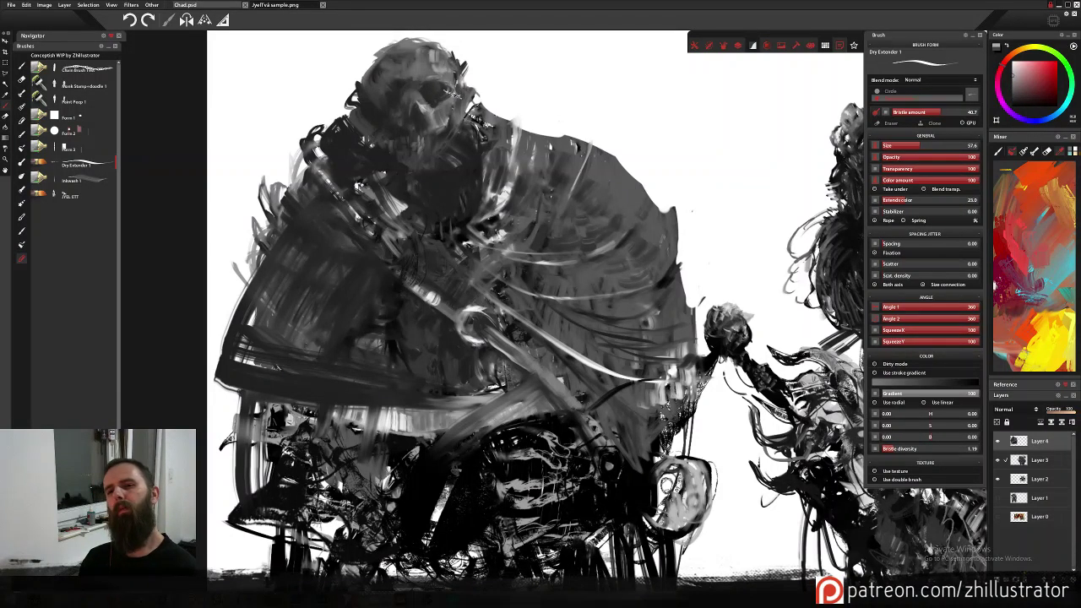
{"action": "left_click_drag", "start_coordinate": [435, 108], "coordinate": [423, 102]}
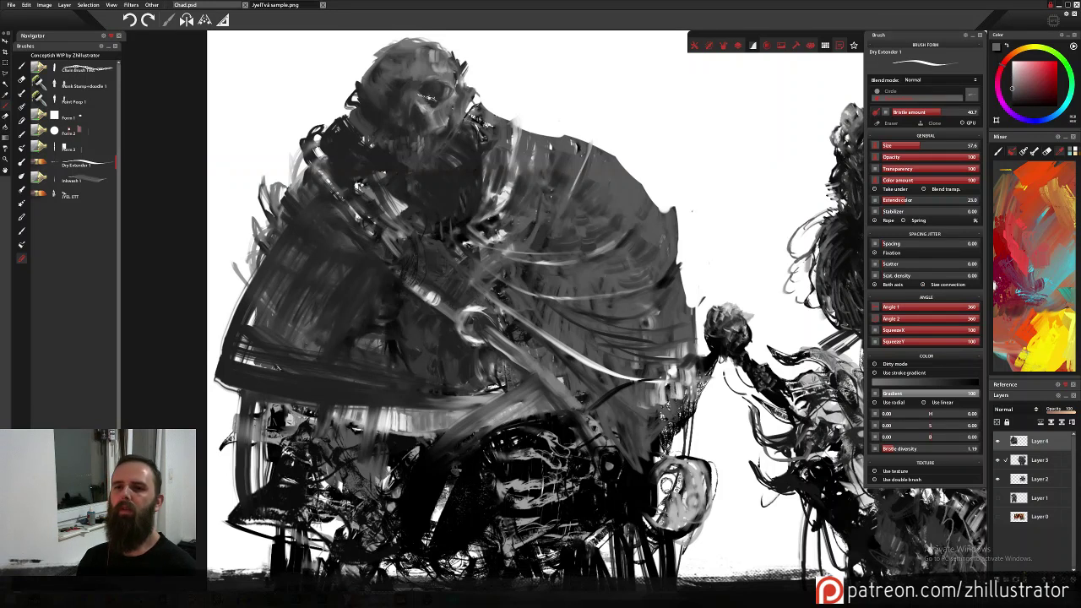
{"action": "left_click", "coordinate": [432, 98], "text": "alt"}
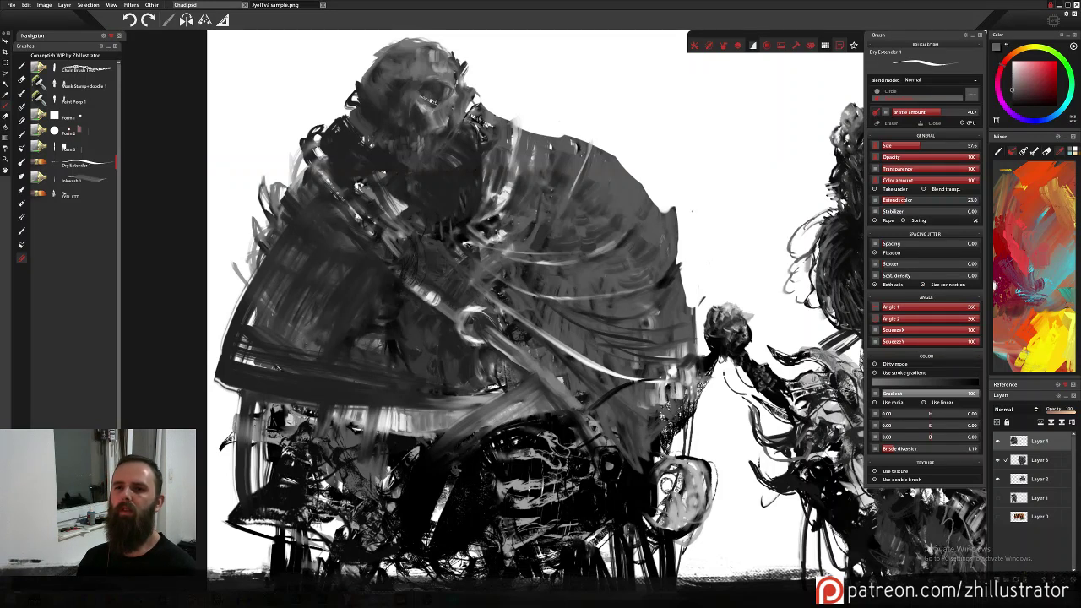
{"action": "left_click", "coordinate": [478, 76], "text": "alt"}
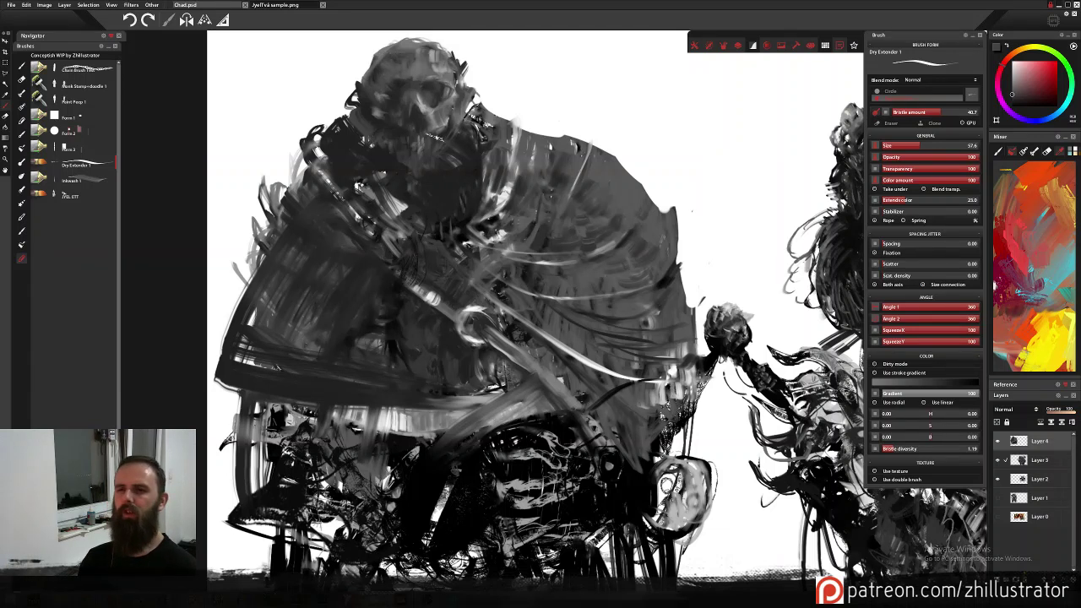
{"action": "left_click", "coordinate": [508, 83], "text": "alt"}
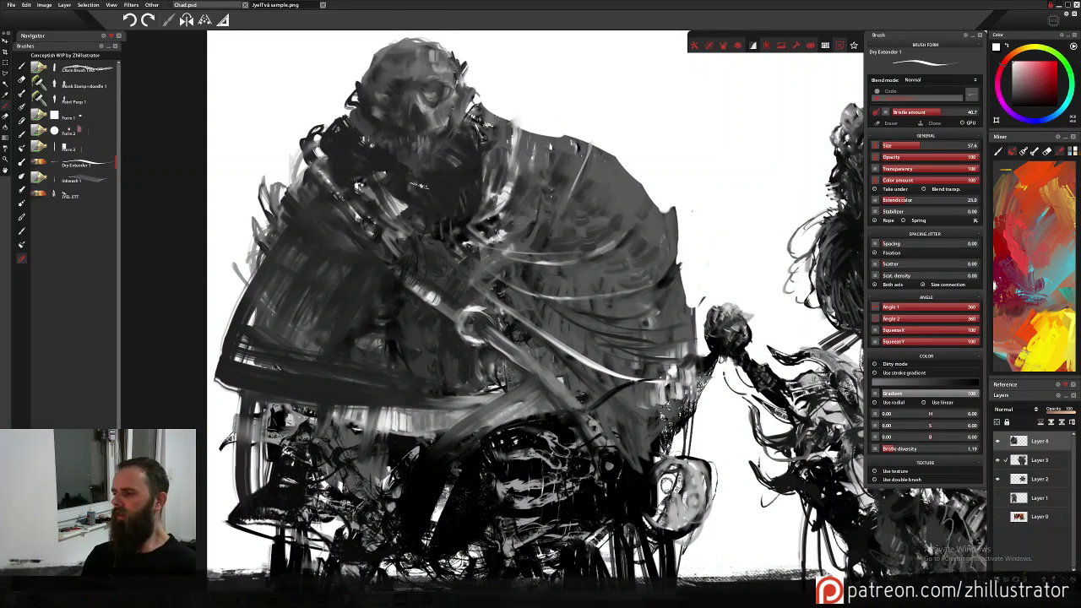
Cover the outer edge of the left figure's strapped shoulder with dark strokes and tone down the light folds at the collar.
{"action": "key", "text": "x"}
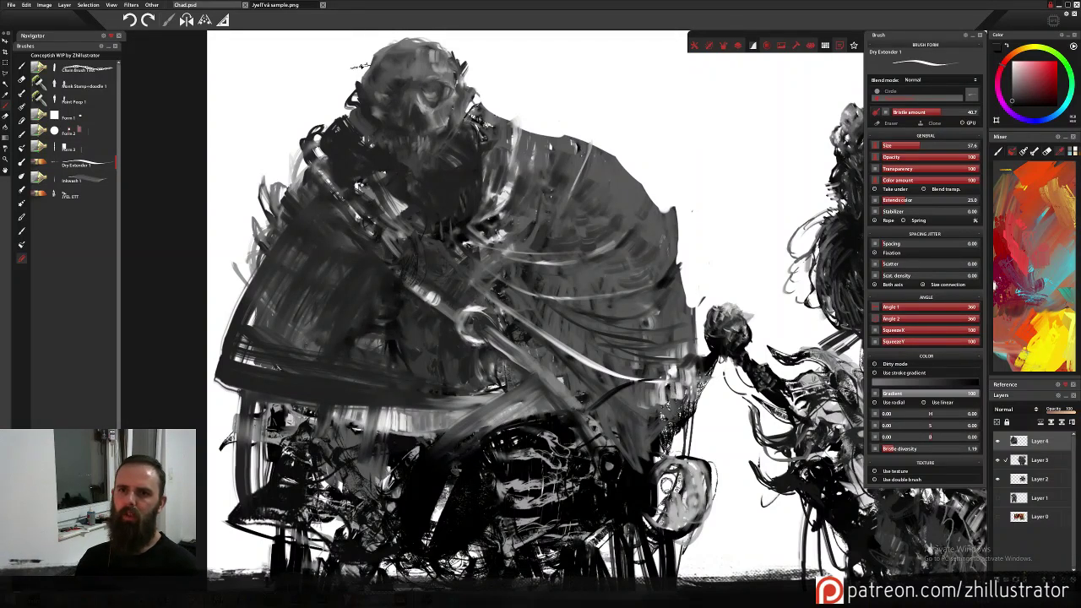
{"action": "left_click_drag", "start_coordinate": [435, 173], "coordinate": [457, 225]}
{"action": "left_click_drag", "start_coordinate": [310, 220], "coordinate": [333, 241]}
{"action": "left_click_drag", "start_coordinate": [331, 228], "coordinate": [281, 282]}
{"action": "left_click_drag", "start_coordinate": [282, 280], "coordinate": [356, 316]}
{"action": "mouse_move", "coordinate": [297, 231]}
{"action": "left_mouse_down"}
{"action": "mouse_move", "coordinate": [267, 269]}
{"action": "mouse_move", "coordinate": [250, 331]}
{"action": "left_mouse_up"}
{"action": "mouse_move", "coordinate": [282, 258]}
{"action": "left_mouse_down"}
{"action": "mouse_move", "coordinate": [255, 341]}
{"action": "mouse_move", "coordinate": [267, 326]}
{"action": "mouse_move", "coordinate": [254, 336]}
{"action": "left_mouse_up"}
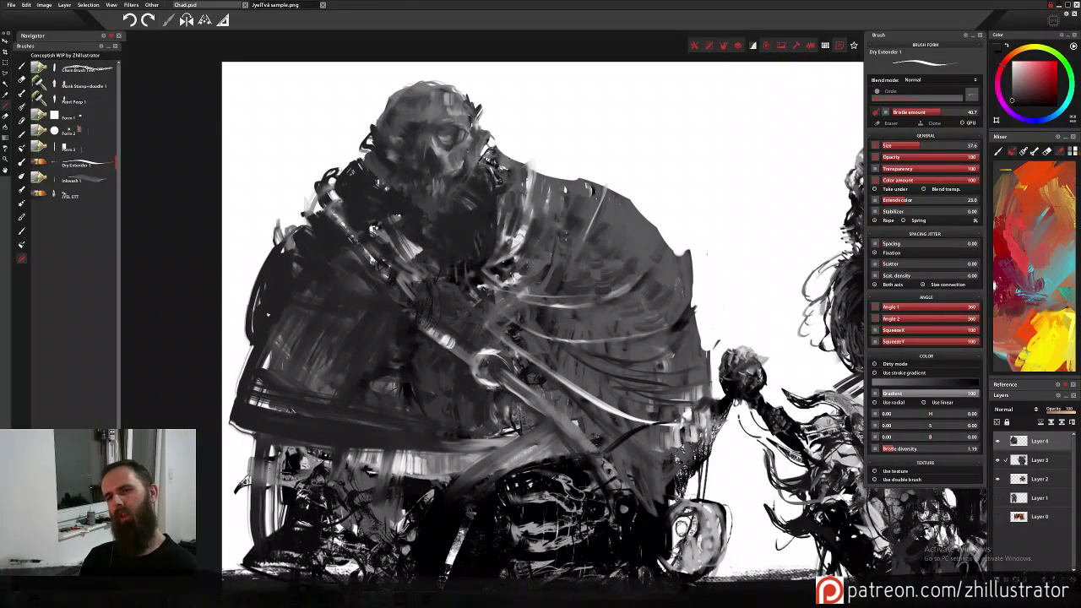
{"action": "left_click_drag", "start_coordinate": [521, 169], "coordinate": [519, 235]}
{"action": "left_click_drag", "start_coordinate": [538, 201], "coordinate": [521, 240]}
Paint short dark hair along the crown of the left figure's head, undoing one stroke, and add sampled grey strokes around the hairline.
{"action": "left_click_drag", "start_coordinate": [379, 63], "coordinate": [375, 93]}
{"action": "mouse_move", "coordinate": [405, 77]}
{"action": "left_mouse_down"}
{"action": "mouse_move", "coordinate": [378, 102]}
{"action": "mouse_move", "coordinate": [422, 80]}
{"action": "mouse_move", "coordinate": [476, 89]}
{"action": "mouse_move", "coordinate": [476, 66]}
{"action": "mouse_move", "coordinate": [459, 57]}
{"action": "mouse_move", "coordinate": [366, 80]}
{"action": "mouse_move", "coordinate": [367, 110]}
{"action": "mouse_move", "coordinate": [430, 106]}
{"action": "mouse_move", "coordinate": [405, 101]}
{"action": "mouse_move", "coordinate": [421, 93]}
{"action": "mouse_move", "coordinate": [413, 84]}
{"action": "mouse_move", "coordinate": [451, 83]}
{"action": "mouse_move", "coordinate": [423, 72]}
{"action": "mouse_move", "coordinate": [473, 93]}
{"action": "left_mouse_up"}
{"action": "key", "text": "ctrl+z"}
{"action": "mouse_move", "coordinate": [402, 120]}
{"action": "left_mouse_down"}
{"action": "mouse_move", "coordinate": [383, 115]}
{"action": "mouse_move", "coordinate": [432, 74]}
{"action": "mouse_move", "coordinate": [469, 101]}
{"action": "left_mouse_up"}
{"action": "left_click", "coordinate": [464, 101], "text": "alt"}
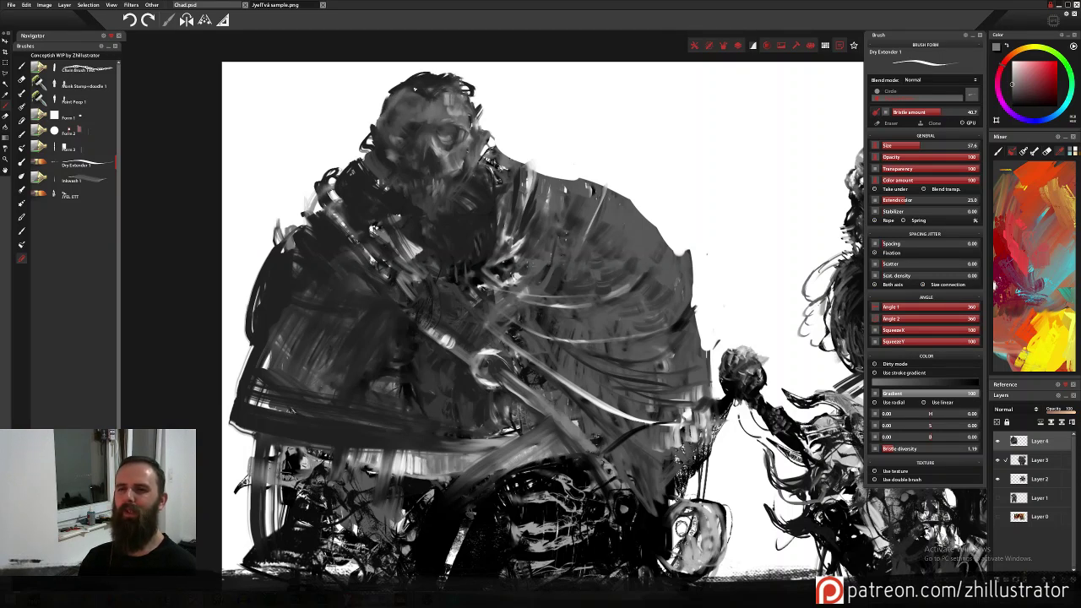
{"action": "left_click_drag", "start_coordinate": [388, 93], "coordinate": [375, 105]}
{"action": "left_click_drag", "start_coordinate": [418, 70], "coordinate": [395, 86]}
{"action": "left_click_drag", "start_coordinate": [422, 76], "coordinate": [384, 110]}
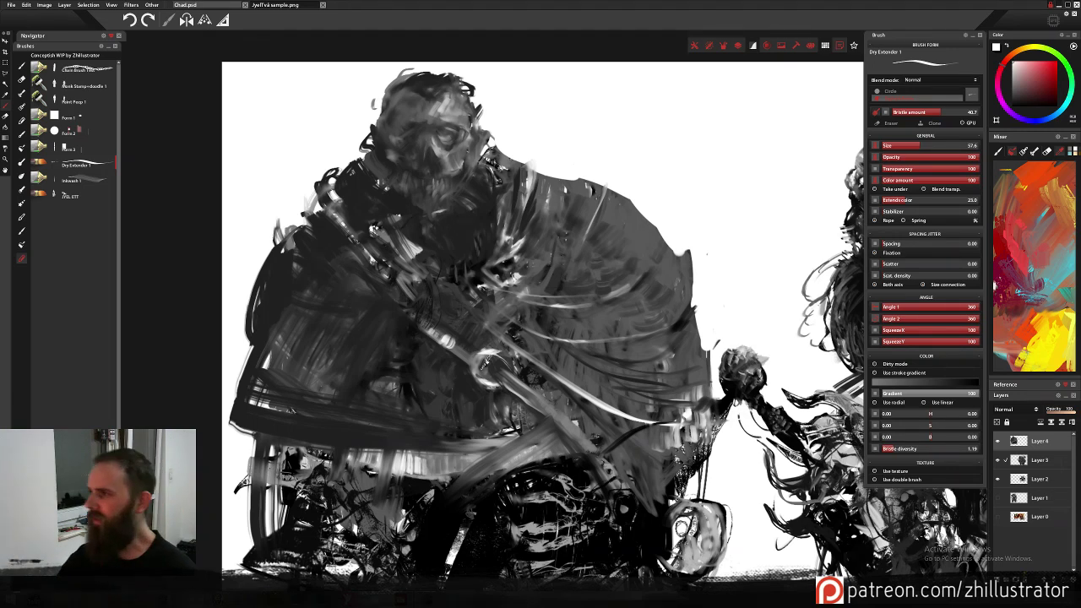
Move the left figure slightly down on the canvas.
{"action": "scroll", "coordinate": [486, 363], "scroll_direction": "down", "scroll_amount": 5}
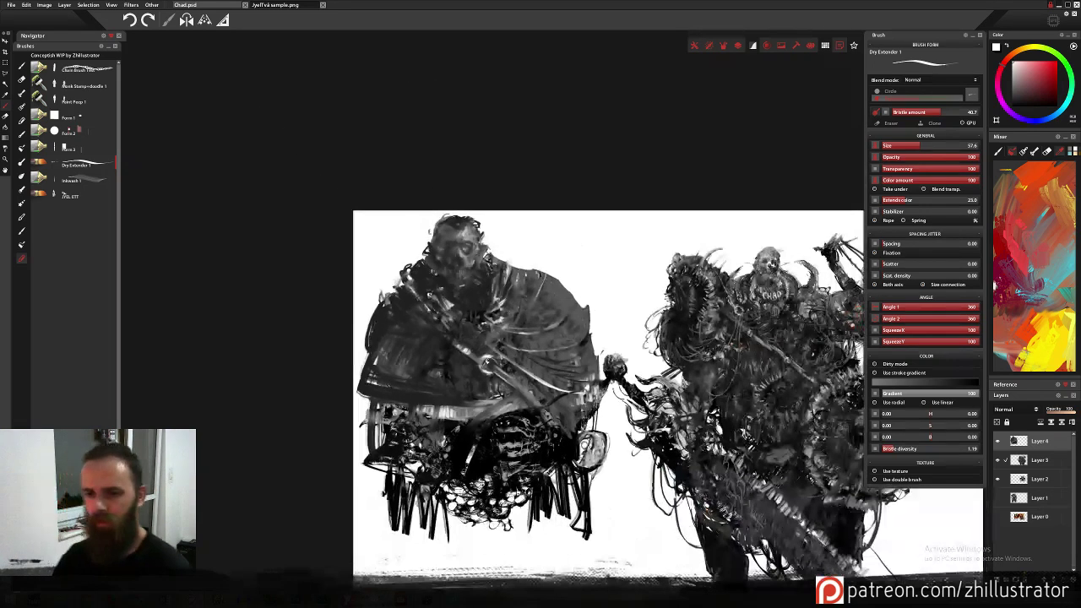
{"action": "left_click_drag", "start_coordinate": [551, 313], "coordinate": [422, 241]}
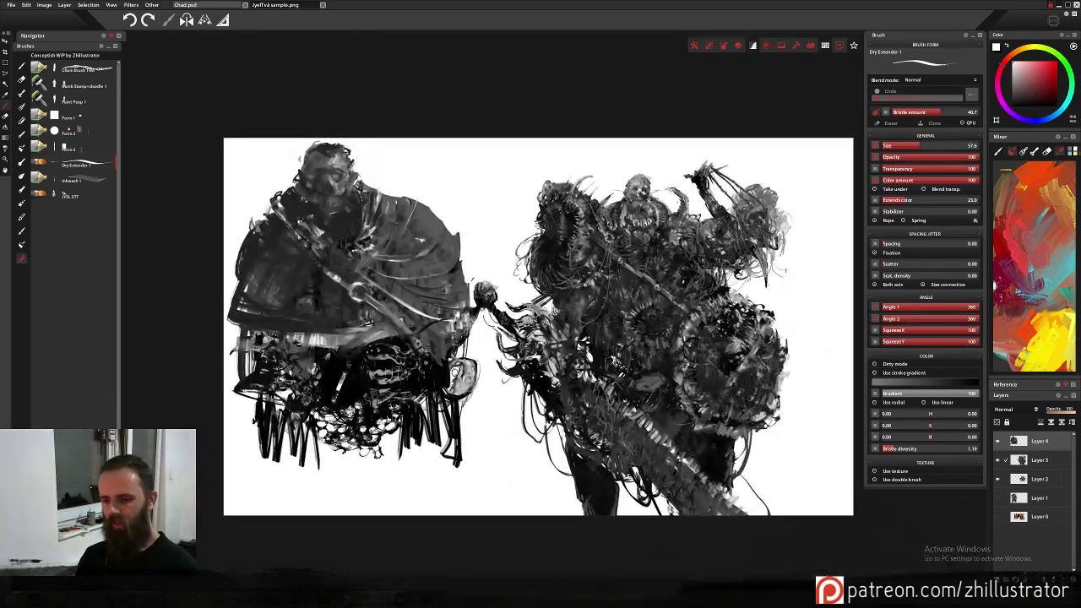
{"action": "key", "text": "v"}
{"action": "left_click_drag", "start_coordinate": [383, 271], "coordinate": [380, 291]}
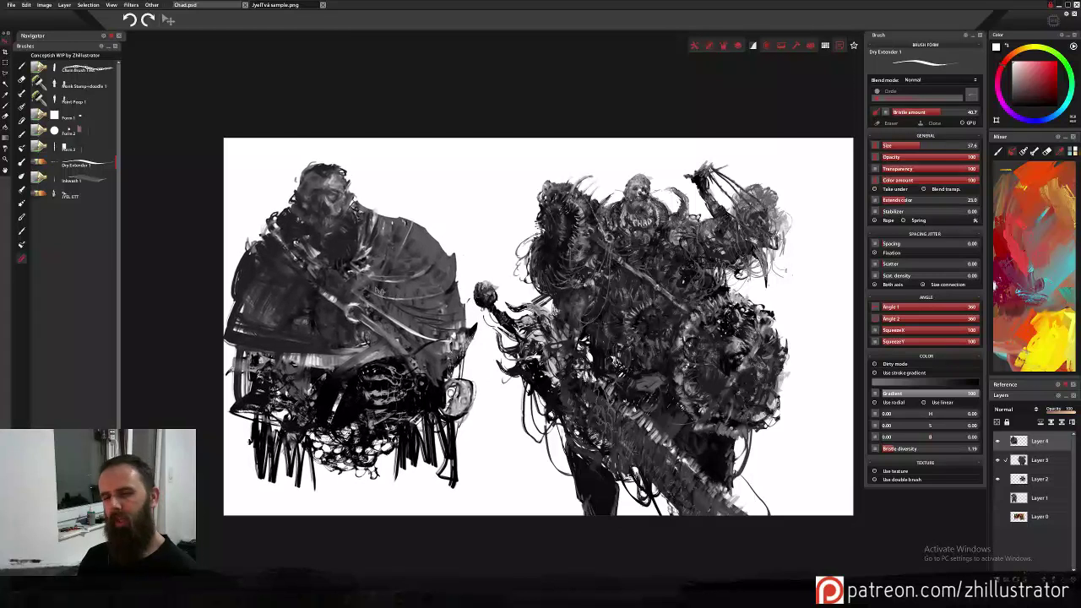
Undo the move made with only Layer 3, then select Layer 3 and Layer 2 together and shift the figure farther from the cloaked one.
{"action": "left_click", "coordinate": [1005, 464]}
{"action": "key", "text": "v"}
{"action": "left_click_drag", "start_coordinate": [707, 321], "coordinate": [733, 314]}
{"action": "key", "text": "ctrl+z"}
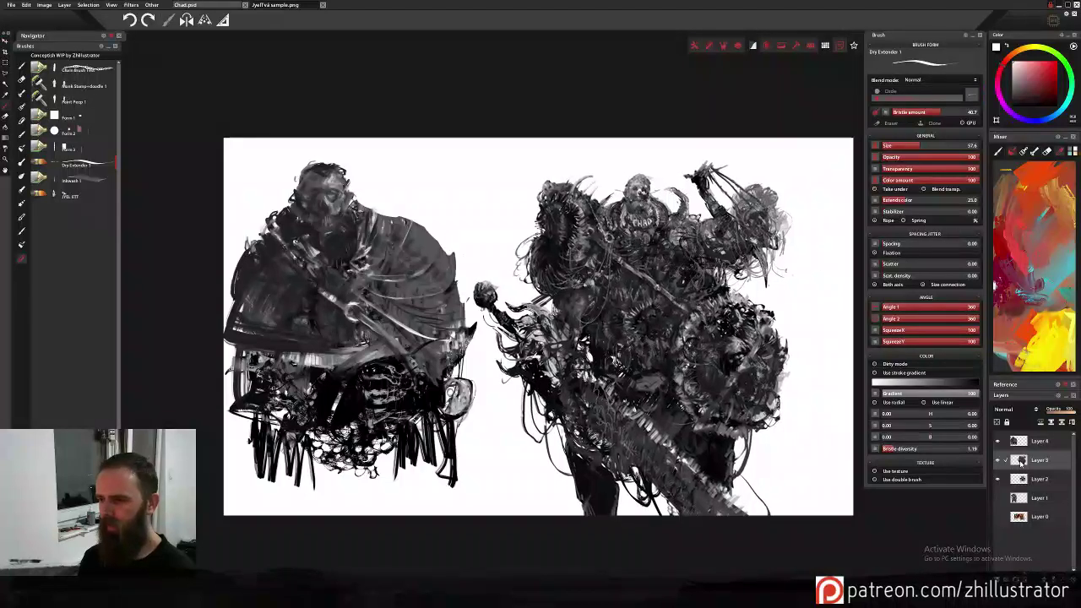
{"action": "left_click", "coordinate": [1031, 485], "text": "ctrl"}
{"action": "key", "text": "v"}
{"action": "left_click_drag", "start_coordinate": [668, 333], "coordinate": [695, 333]}
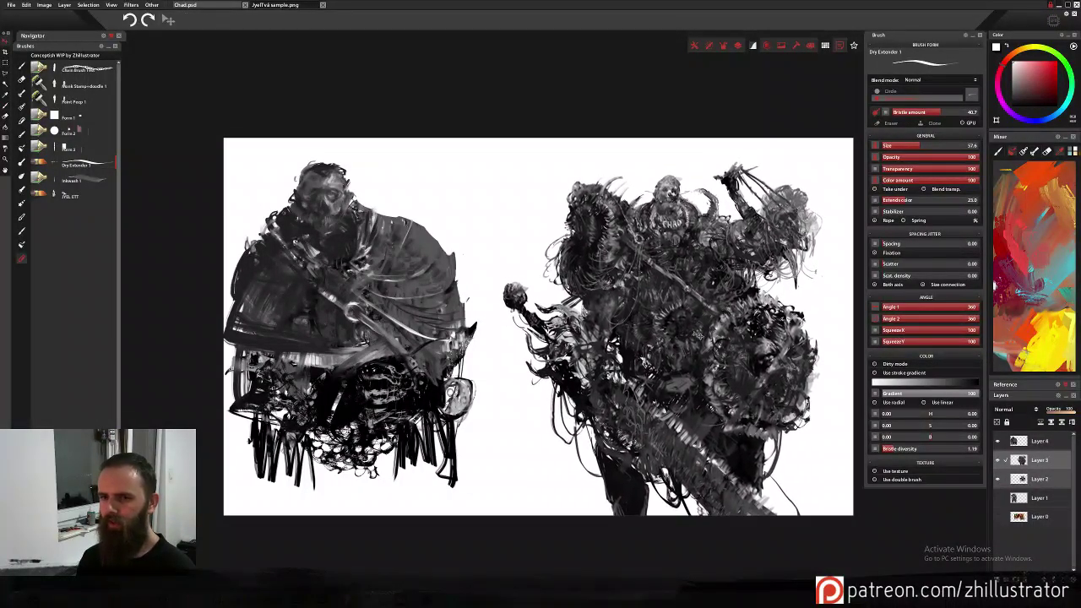
Select Layer 4 and move the cloaked figure slightly inward from the canvas edge.
{"action": "left_click", "coordinate": [1017, 441]}
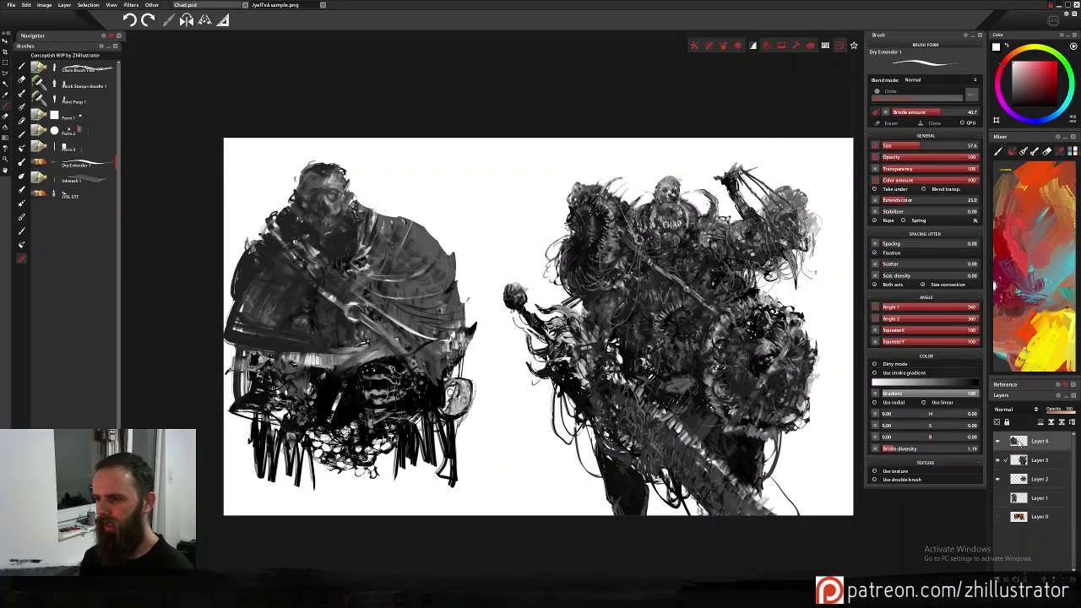
{"action": "key", "text": "v"}
{"action": "left_click_drag", "start_coordinate": [361, 313], "coordinate": [378, 311]}
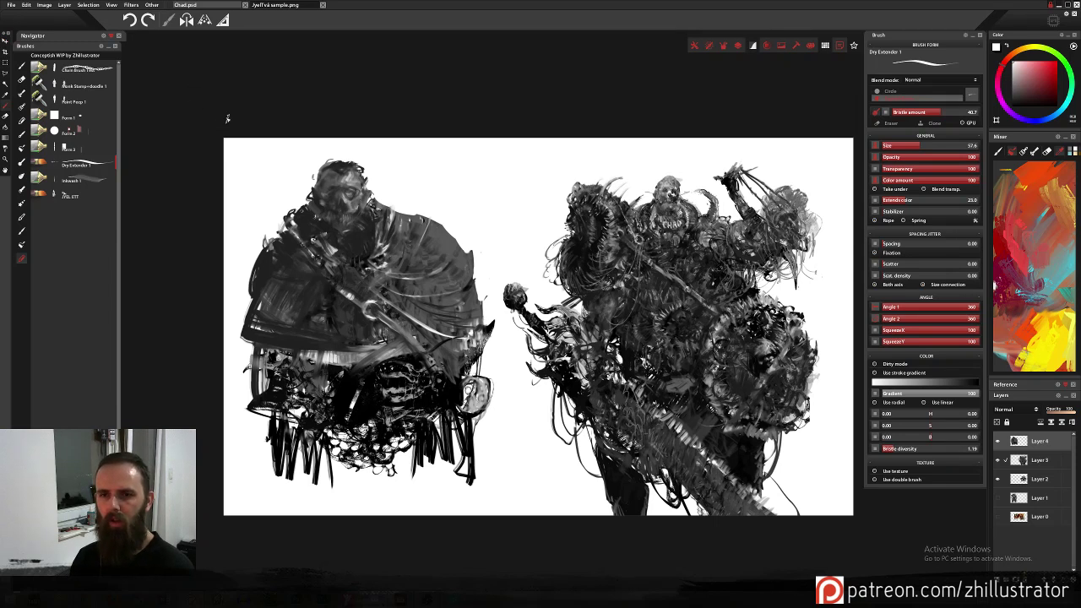
Flip the cloaked left figure horizontally and apply the transformation.
{"action": "key", "text": "ctrl+t"}
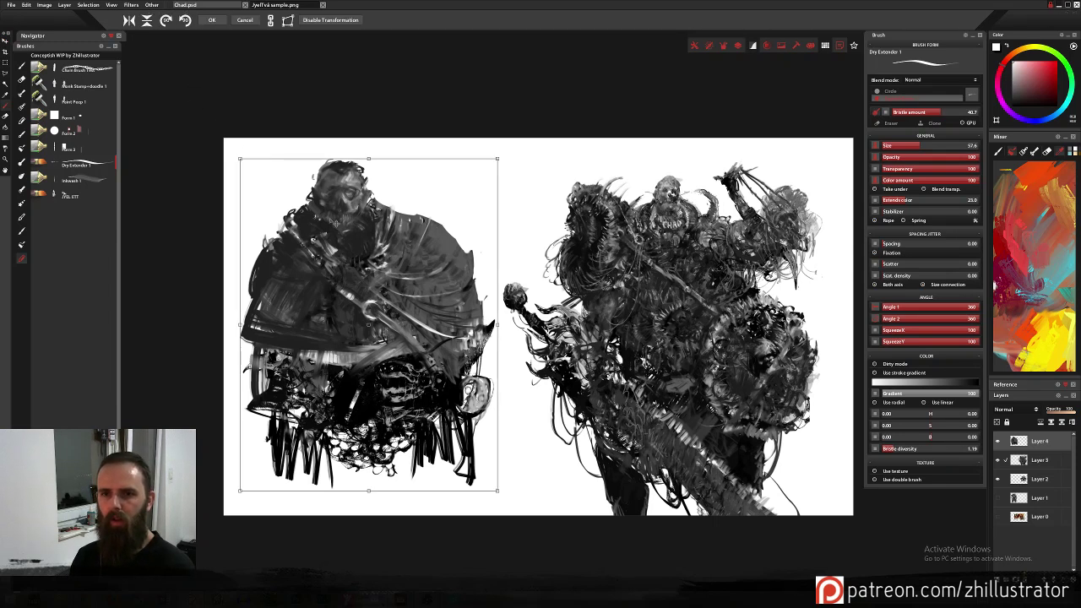
{"action": "left_click", "coordinate": [128, 19]}
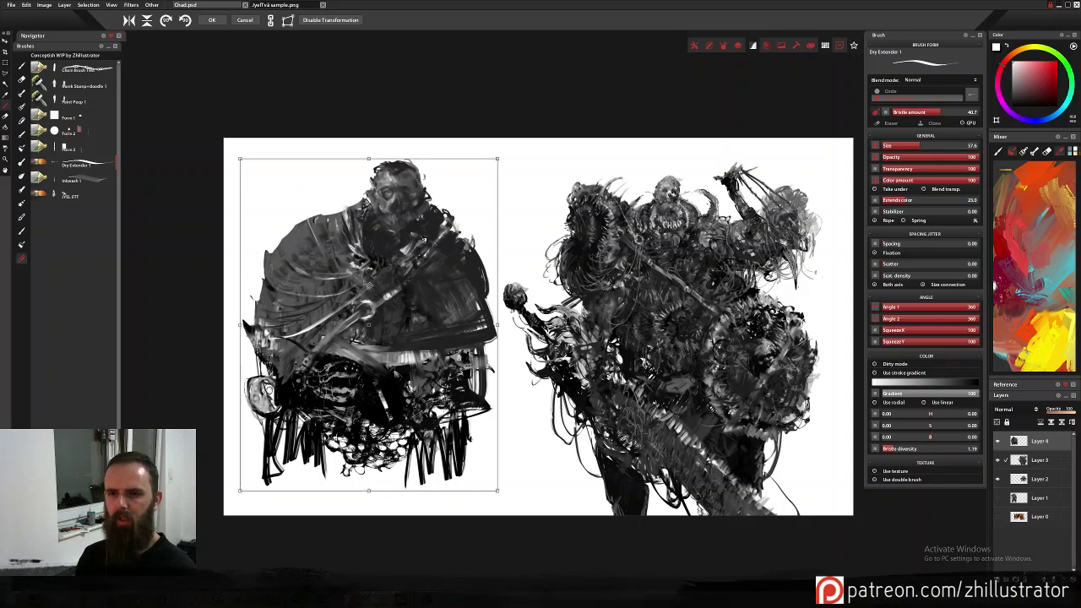
{"action": "key", "text": "Return"}
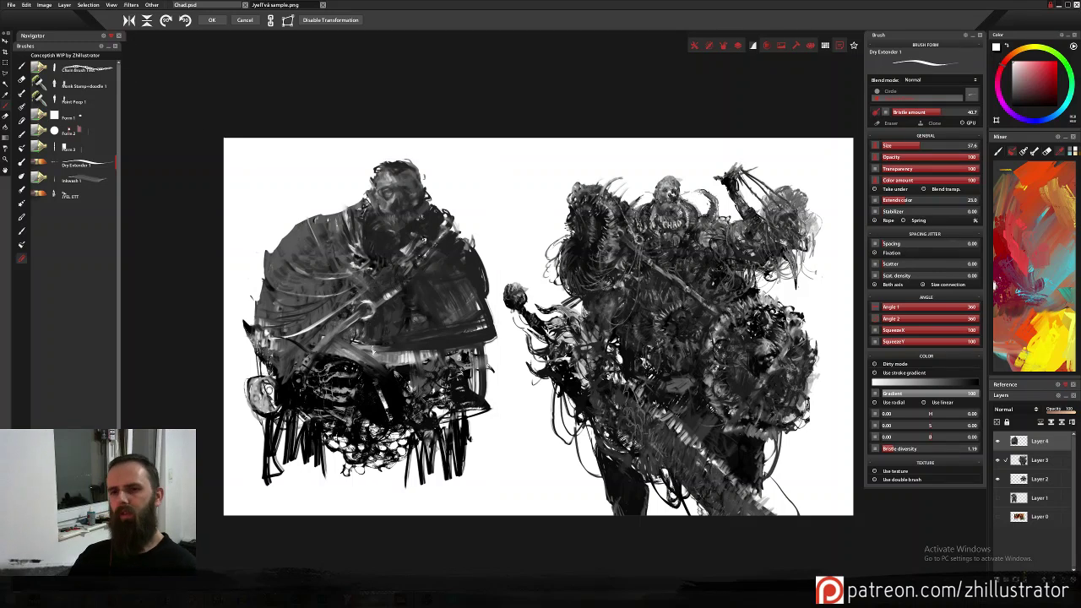
{"action": "scroll", "coordinate": [372, 348], "scroll_direction": "up", "scroll_amount": 2}
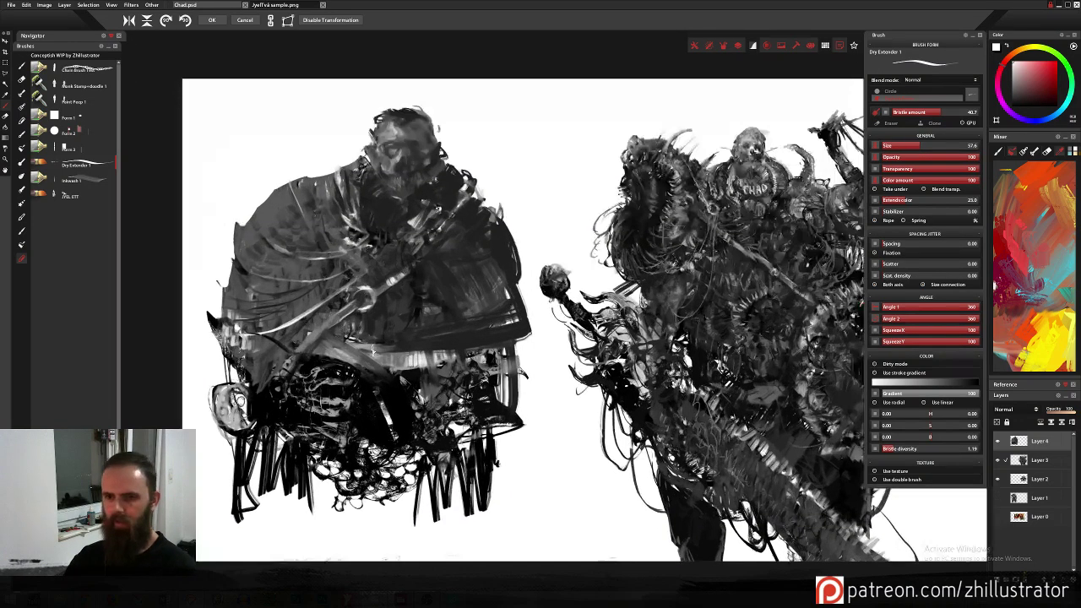
{"action": "key", "text": "Return"}
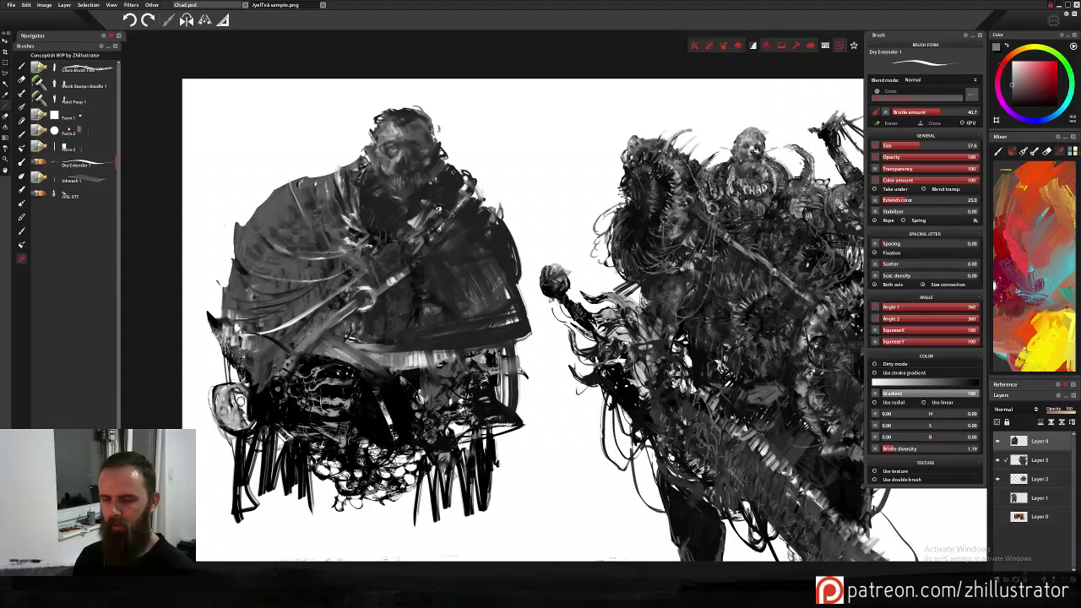
Paint sampled grey strokes over the cloak's shoulder and side nearest the other figure with the Dry Extender 1 brush.
{"action": "key", "text": "e"}
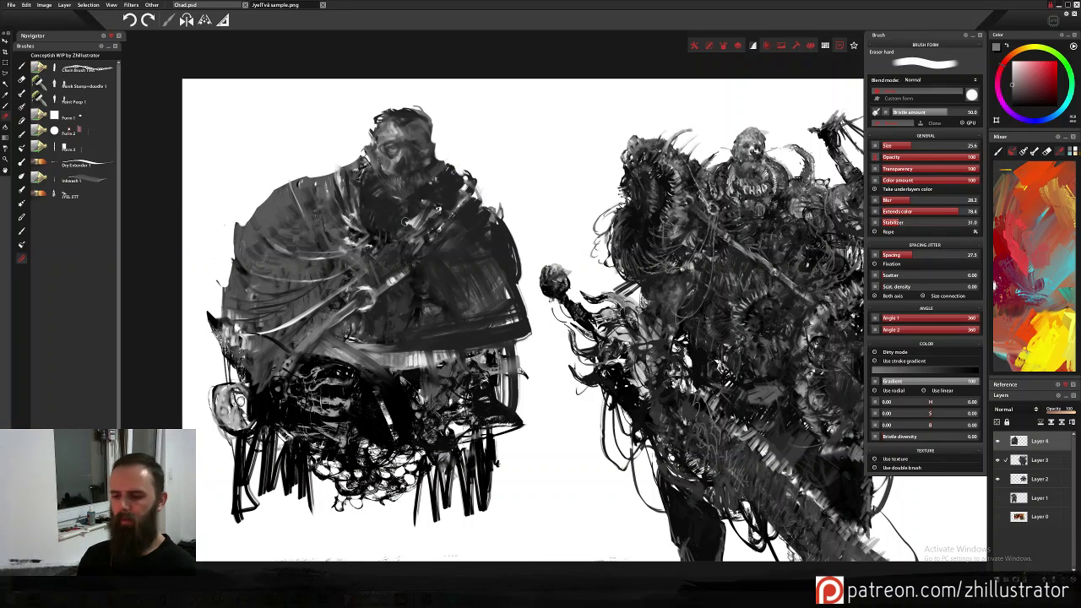
{"action": "key", "text": "e"}
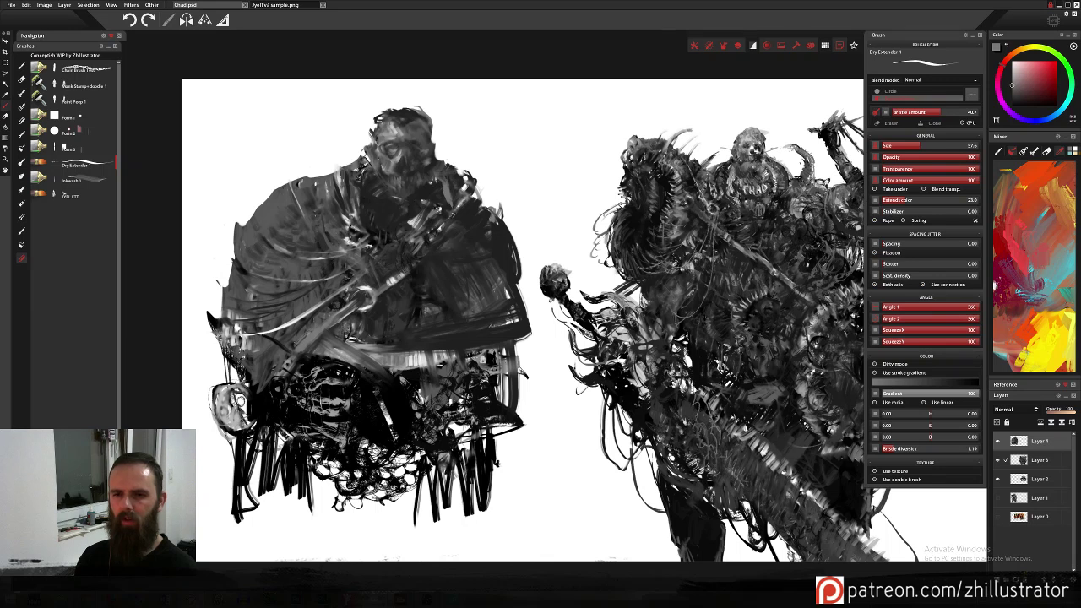
{"action": "left_click", "coordinate": [449, 198], "text": "alt"}
{"action": "mouse_move", "coordinate": [466, 210]}
{"action": "left_mouse_down"}
{"action": "mouse_move", "coordinate": [464, 242]}
{"action": "mouse_move", "coordinate": [479, 223]}
{"action": "mouse_move", "coordinate": [498, 244]}
{"action": "left_mouse_up"}
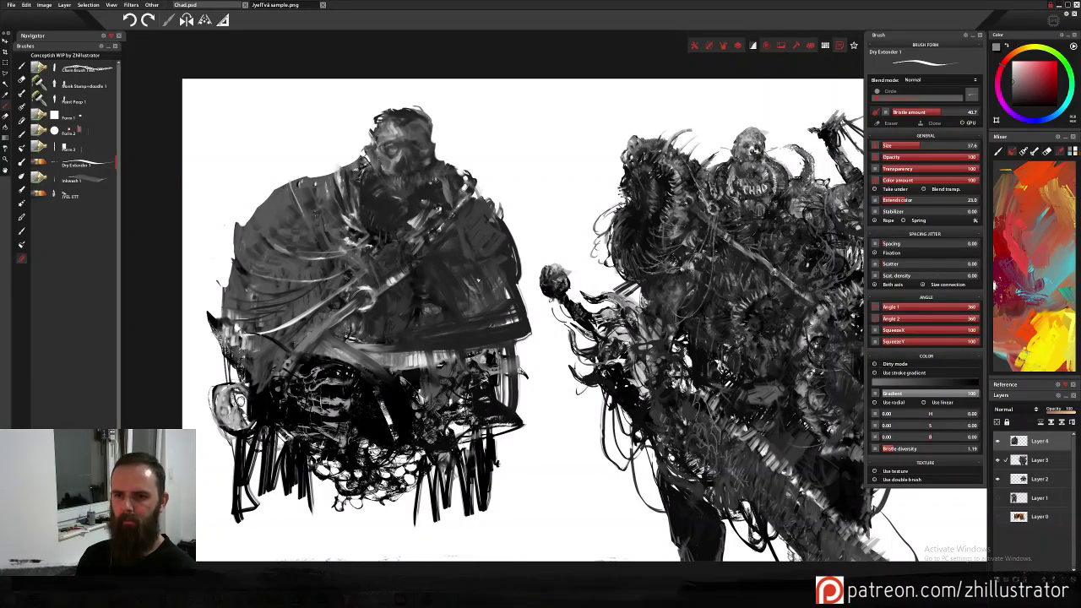
{"action": "left_click_drag", "start_coordinate": [477, 279], "coordinate": [475, 294]}
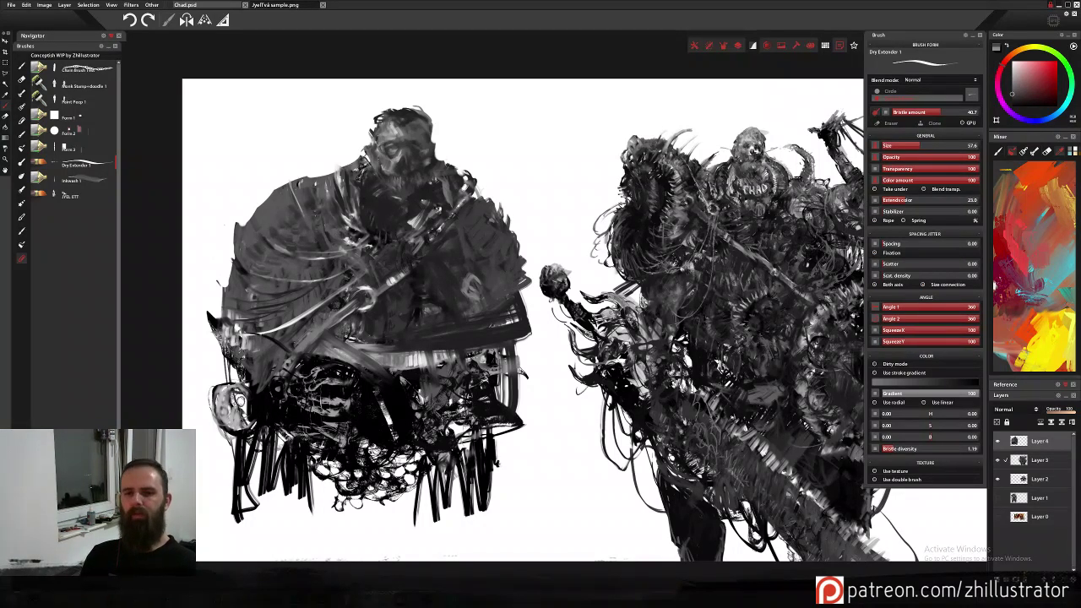
Add dark strokes at the cloaked figure's sides and hairline, and paint the outer hanging arm in sampled tones.
{"action": "mouse_move", "coordinate": [262, 350]}
{"action": "left_mouse_down"}
{"action": "mouse_move", "coordinate": [246, 372]}
{"action": "mouse_move", "coordinate": [225, 363]}
{"action": "mouse_move", "coordinate": [212, 382]}
{"action": "mouse_move", "coordinate": [241, 384]}
{"action": "left_mouse_up"}
{"action": "mouse_move", "coordinate": [525, 365]}
{"action": "left_mouse_down"}
{"action": "mouse_move", "coordinate": [517, 353]}
{"action": "mouse_move", "coordinate": [521, 395]}
{"action": "mouse_move", "coordinate": [523, 364]}
{"action": "left_mouse_up"}
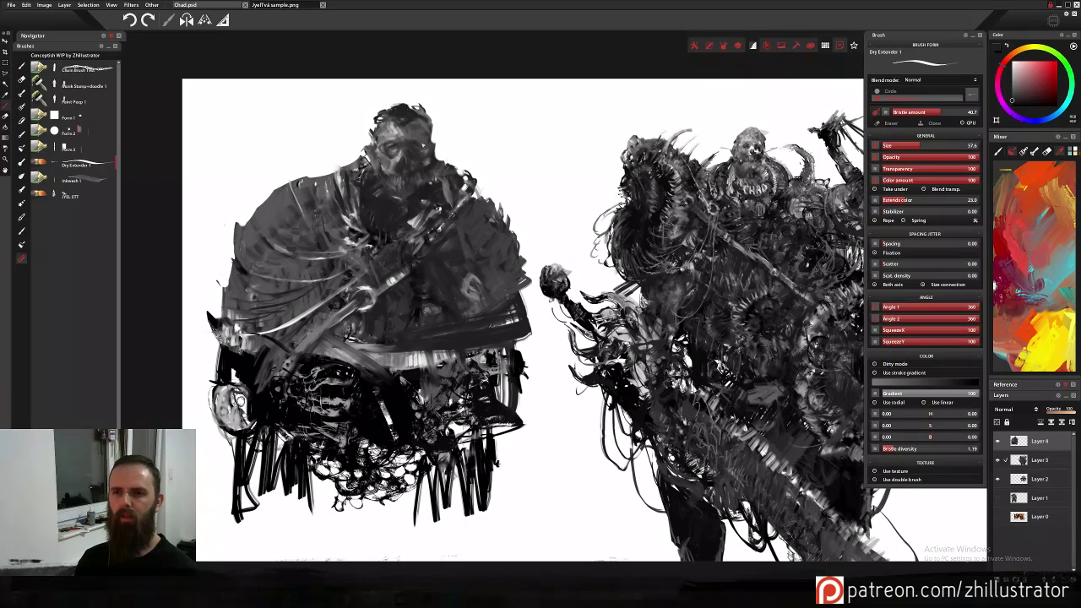
{"action": "left_click_drag", "start_coordinate": [427, 145], "coordinate": [427, 127]}
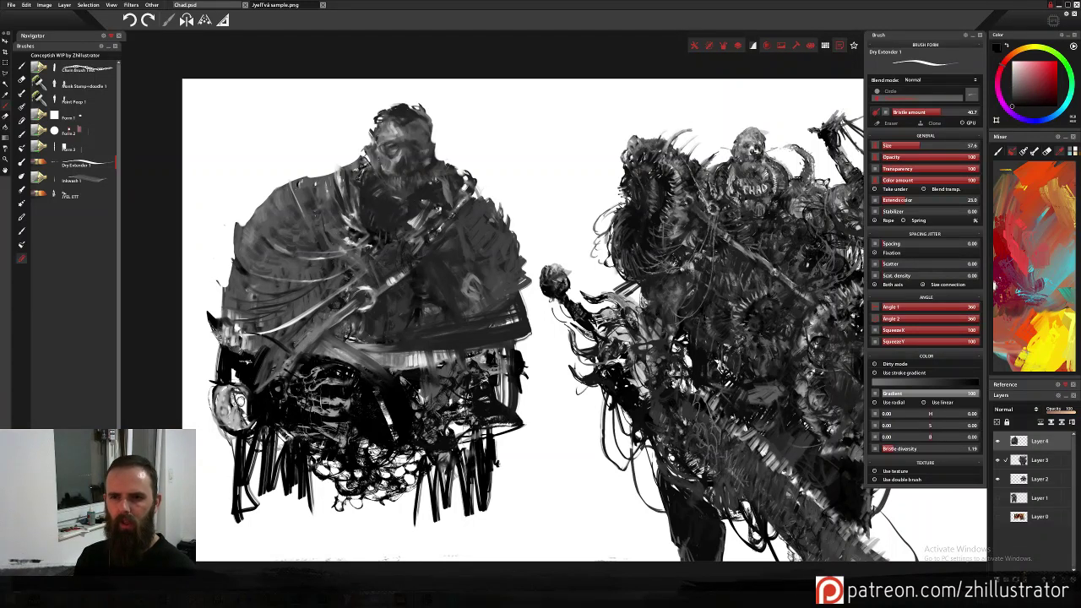
{"action": "mouse_move", "coordinate": [238, 370]}
{"action": "left_mouse_down"}
{"action": "mouse_move", "coordinate": [218, 412]}
{"action": "mouse_move", "coordinate": [216, 452]}
{"action": "mouse_move", "coordinate": [217, 404]}
{"action": "left_mouse_up"}
{"action": "left_click", "coordinate": [237, 416], "text": "alt"}
{"action": "mouse_move", "coordinate": [231, 358]}
{"action": "left_mouse_down"}
{"action": "mouse_move", "coordinate": [221, 391]}
{"action": "mouse_move", "coordinate": [228, 380]}
{"action": "left_mouse_up"}
{"action": "mouse_move", "coordinate": [248, 365]}
{"action": "left_mouse_down"}
{"action": "mouse_move", "coordinate": [228, 402]}
{"action": "mouse_move", "coordinate": [223, 467]}
{"action": "left_mouse_up"}
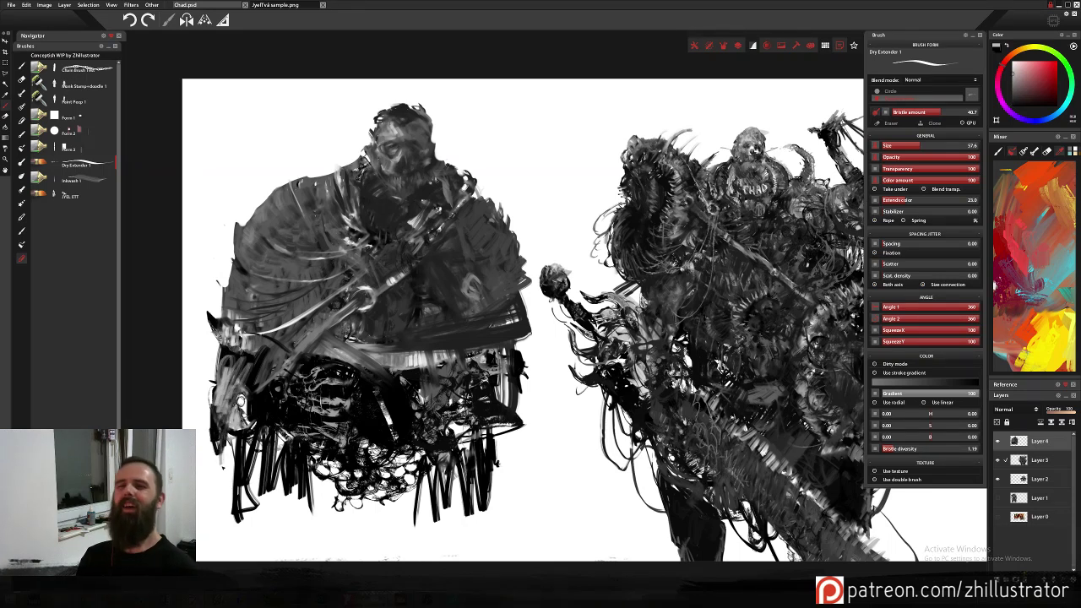
Paint a grey inner arm with a dark hand and fingers hanging below the cloak, shading the forearm with a sampled tone.
{"action": "mouse_move", "coordinate": [520, 348]}
{"action": "left_mouse_down"}
{"action": "mouse_move", "coordinate": [543, 419]}
{"action": "mouse_move", "coordinate": [528, 391]}
{"action": "mouse_move", "coordinate": [511, 390]}
{"action": "mouse_move", "coordinate": [496, 346]}
{"action": "mouse_move", "coordinate": [538, 400]}
{"action": "mouse_move", "coordinate": [520, 429]}
{"action": "mouse_move", "coordinate": [548, 478]}
{"action": "left_mouse_up"}
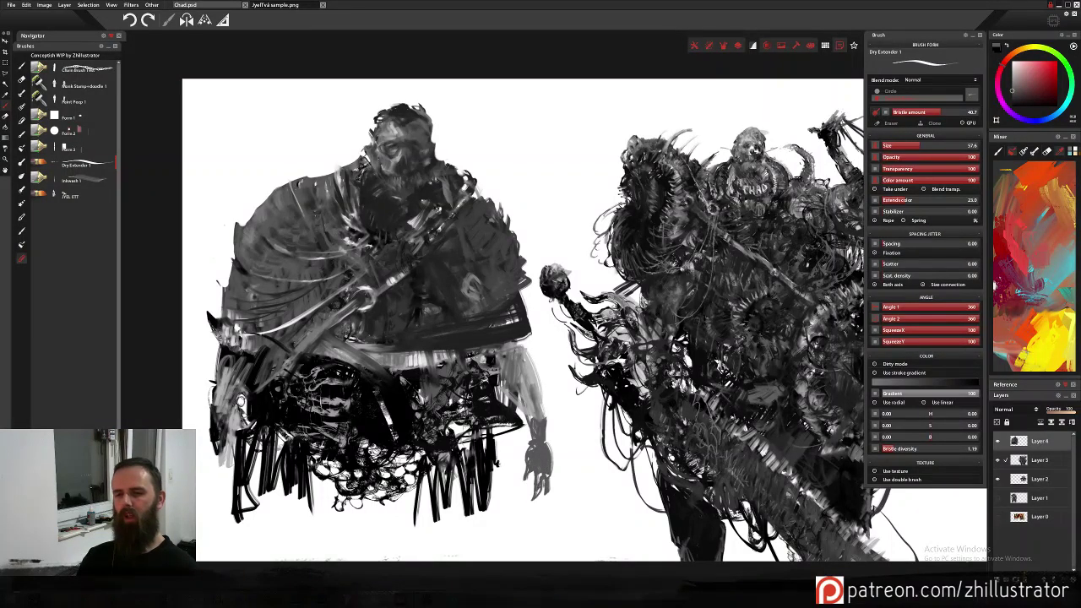
{"action": "left_click_drag", "start_coordinate": [542, 504], "coordinate": [539, 514]}
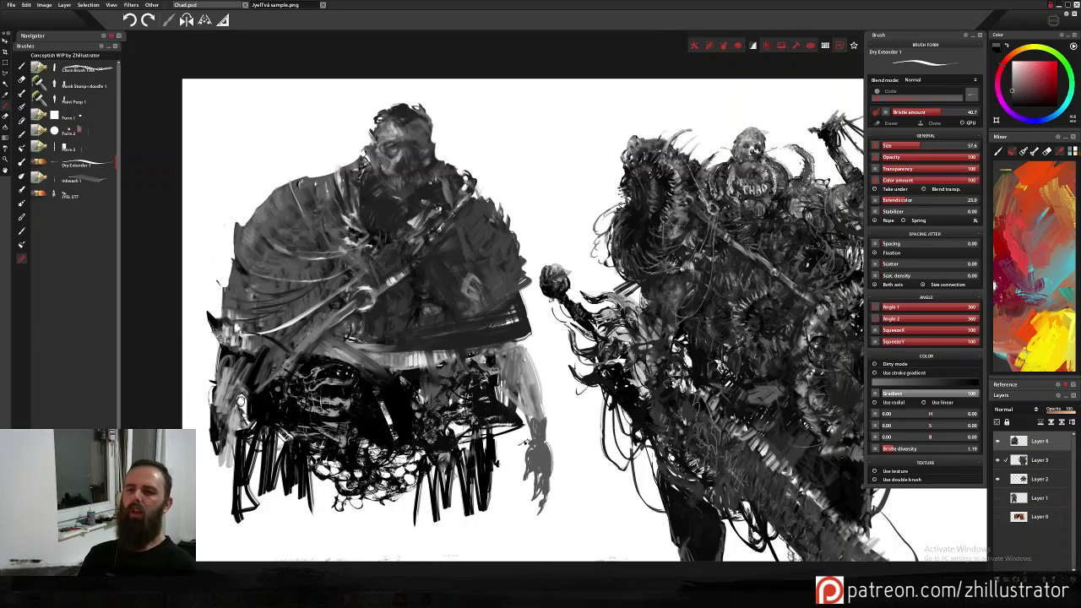
{"action": "left_click", "coordinate": [533, 382], "text": "alt"}
{"action": "left_click_drag", "start_coordinate": [542, 380], "coordinate": [539, 424]}
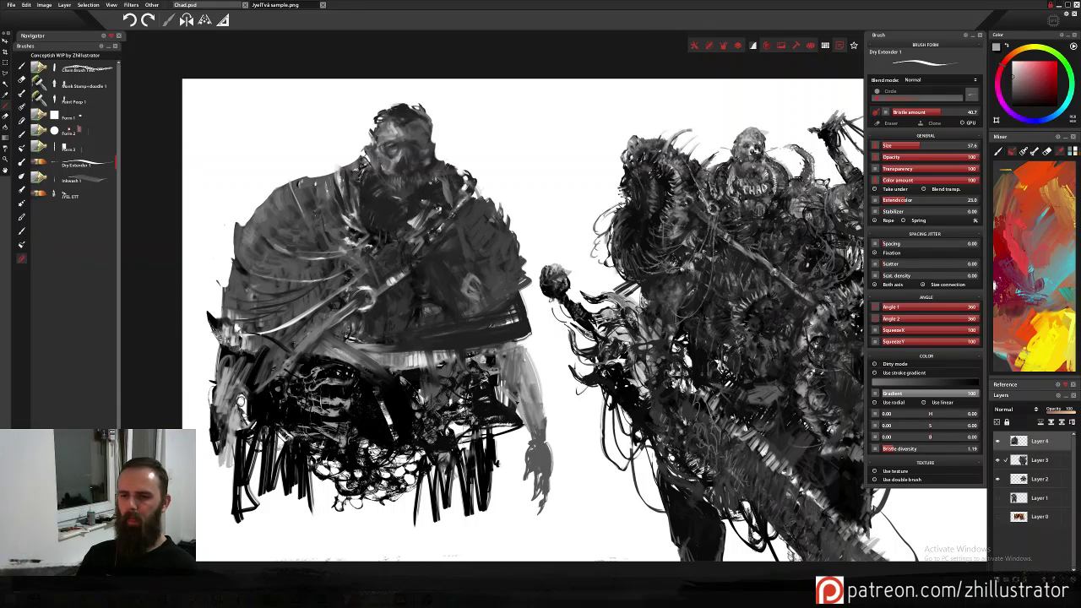
Darken the area between the waist and inner arm and extend long black hanging strokes toward the canvas bottom.
{"action": "mouse_move", "coordinate": [500, 348]}
{"action": "left_mouse_down"}
{"action": "mouse_move", "coordinate": [525, 339]}
{"action": "mouse_move", "coordinate": [511, 370]}
{"action": "mouse_move", "coordinate": [519, 385]}
{"action": "left_mouse_up"}
{"action": "mouse_move", "coordinate": [516, 425]}
{"action": "left_mouse_down"}
{"action": "mouse_move", "coordinate": [528, 457]}
{"action": "mouse_move", "coordinate": [508, 426]}
{"action": "mouse_move", "coordinate": [505, 559]}
{"action": "left_mouse_up"}
{"action": "left_click_drag", "start_coordinate": [484, 490], "coordinate": [497, 542]}
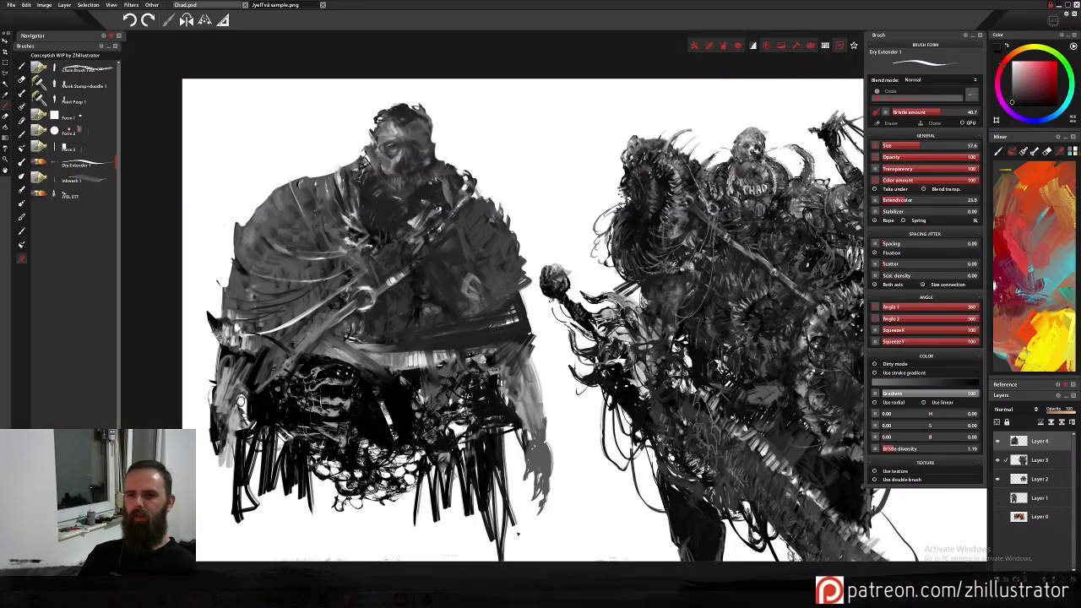
{"action": "left_click_drag", "start_coordinate": [501, 464], "coordinate": [524, 559]}
Stamp dark JYEL ETT brush texture over the inner arm and wrist, undoing the unwanted stamps.
{"action": "left_click", "coordinate": [73, 195]}
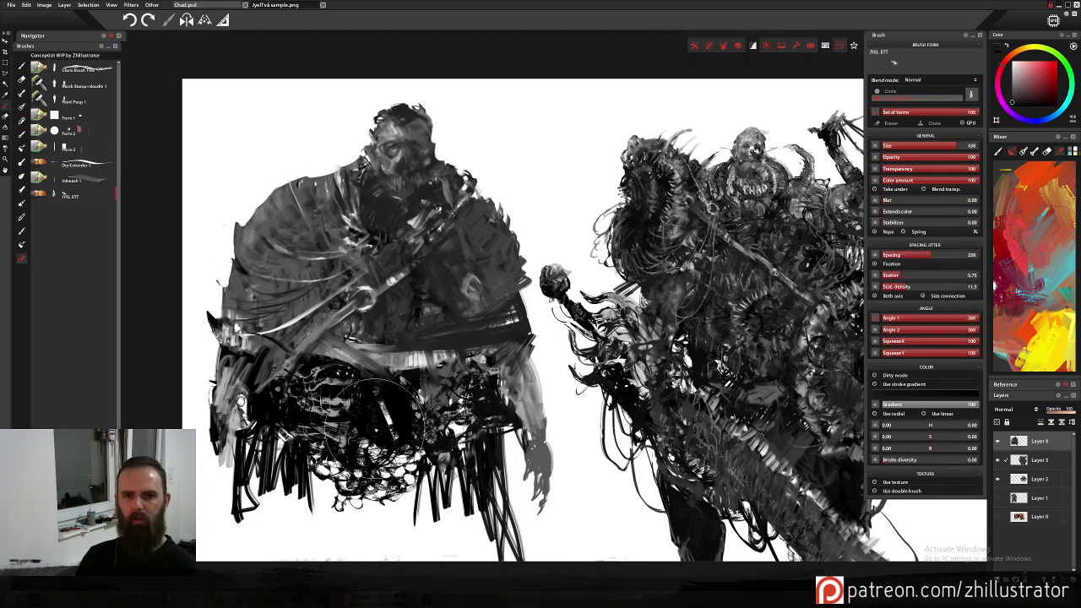
{"action": "left_click_drag", "start_coordinate": [528, 451], "coordinate": [525, 461]}
{"action": "key", "text": "ctrl+z"}
{"action": "left_click", "coordinate": [520, 379]}
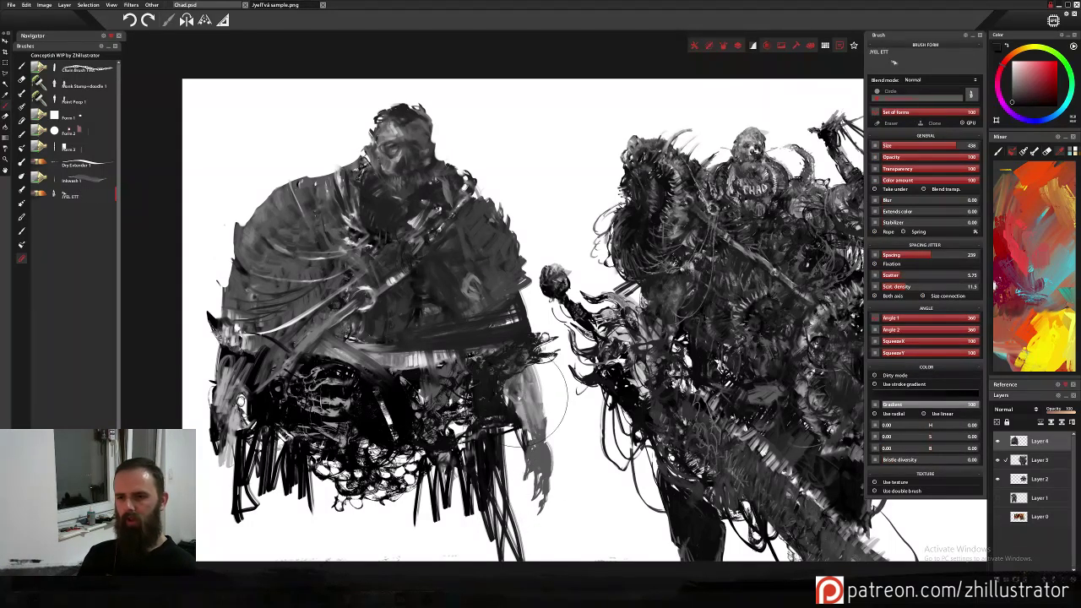
{"action": "key", "text": "ctrl+z"}
{"action": "left_click", "coordinate": [528, 378]}
{"action": "left_click", "coordinate": [533, 449]}
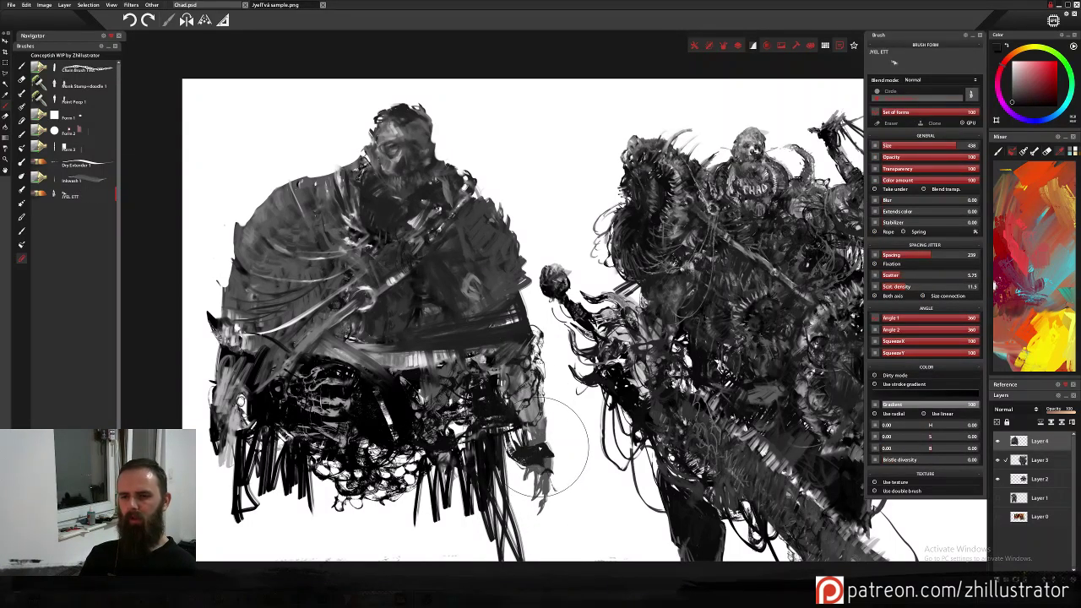
Stamp dark textured shapes below the waist to build up the cloaked figure's outer leg.
{"action": "left_click", "coordinate": [279, 417]}
{"action": "left_click", "coordinate": [317, 489]}
{"action": "left_click", "coordinate": [341, 525]}
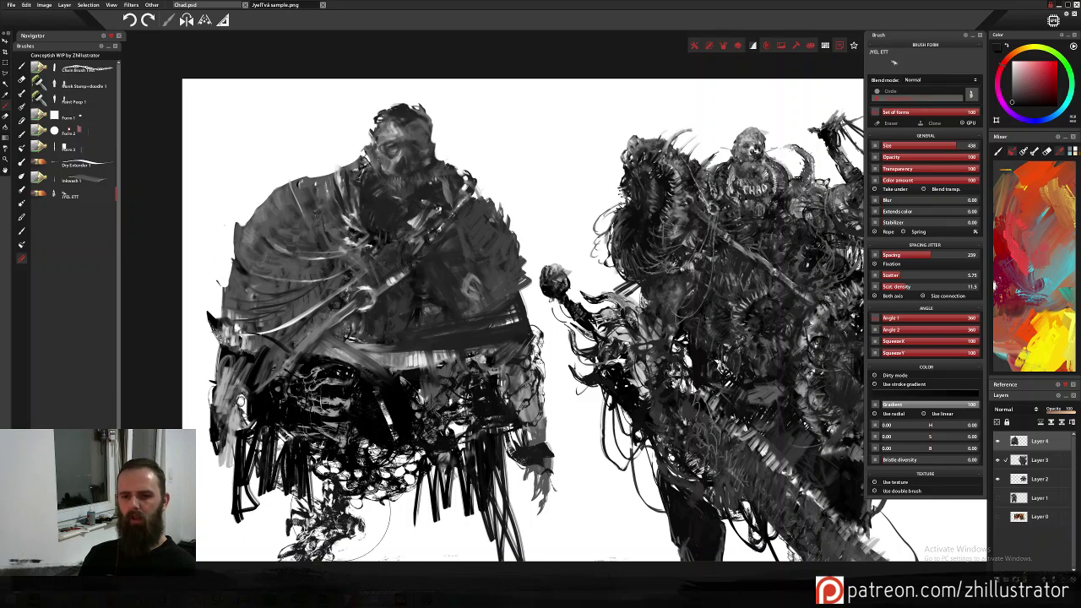
{"action": "left_click", "coordinate": [307, 498]}
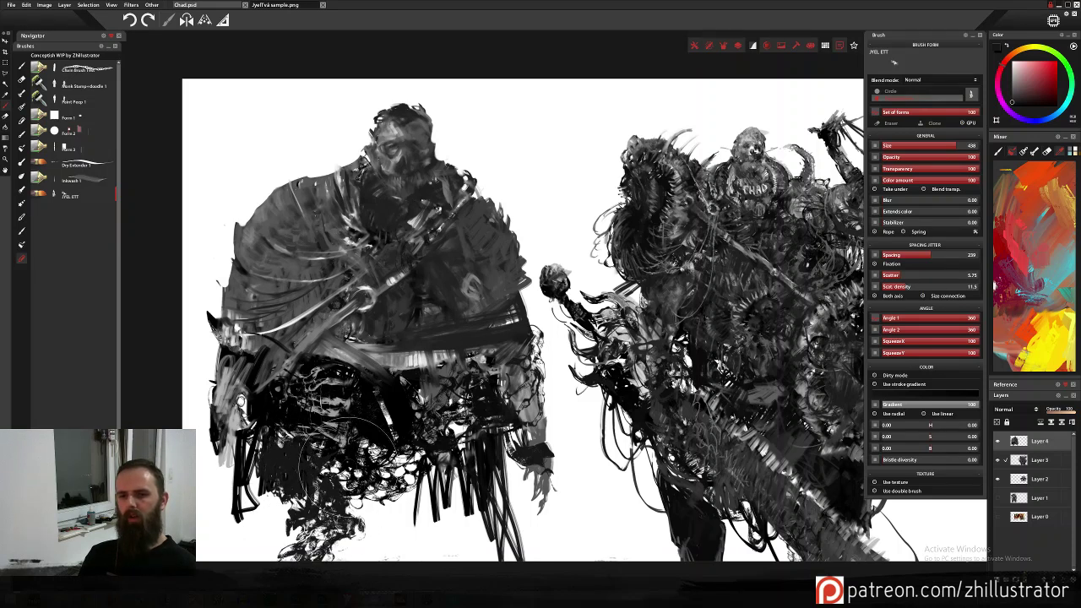
Stamp dark detail onto the cloak's chest and shoulder, undoing the unwanted stamps.
{"action": "left_click", "coordinate": [323, 238]}
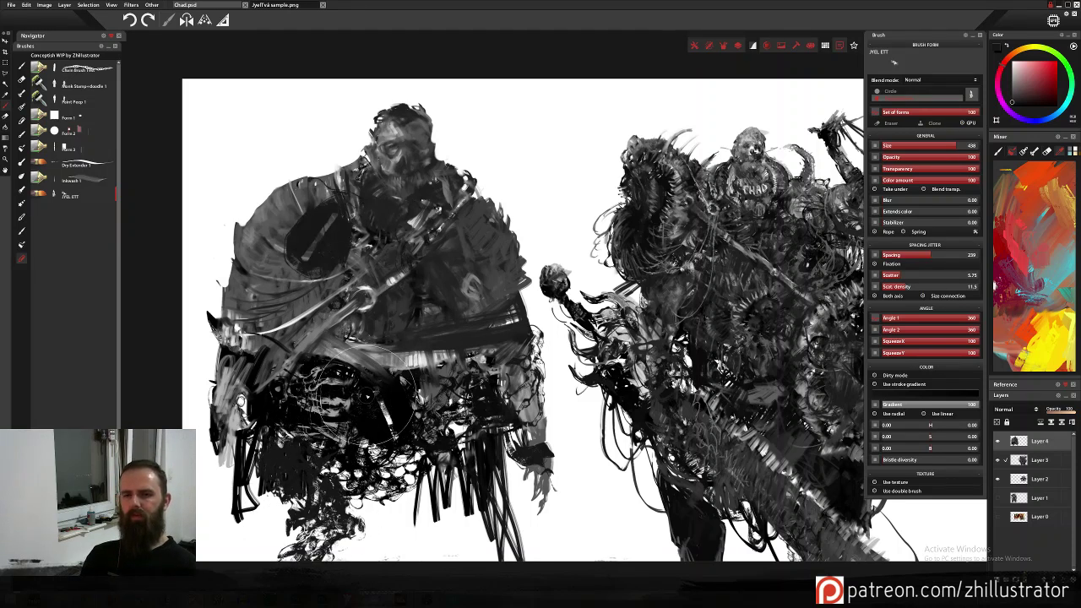
{"action": "key", "text": "ctrl+z"}
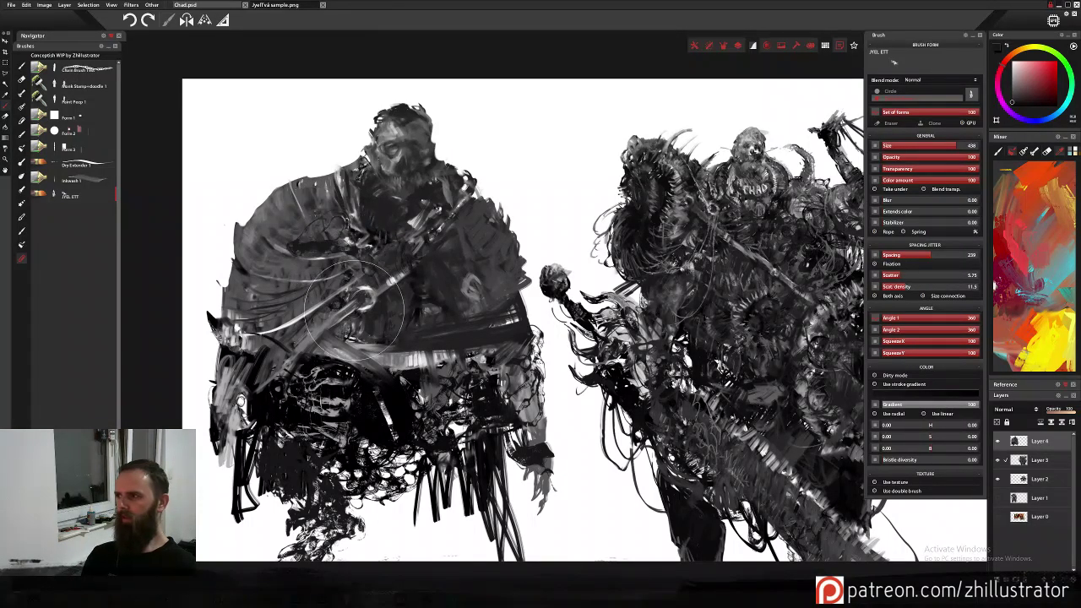
{"action": "mouse_move", "coordinate": [334, 241]}
{"action": "left_mouse_down"}
{"action": "mouse_move", "coordinate": [384, 360]}
{"action": "mouse_move", "coordinate": [469, 258]}
{"action": "mouse_move", "coordinate": [451, 349]}
{"action": "mouse_move", "coordinate": [432, 380]}
{"action": "mouse_move", "coordinate": [431, 324]}
{"action": "mouse_move", "coordinate": [469, 276]}
{"action": "mouse_move", "coordinate": [469, 250]}
{"action": "mouse_move", "coordinate": [435, 384]}
{"action": "mouse_move", "coordinate": [438, 334]}
{"action": "mouse_move", "coordinate": [469, 281]}
{"action": "mouse_move", "coordinate": [451, 357]}
{"action": "mouse_move", "coordinate": [440, 303]}
{"action": "mouse_move", "coordinate": [472, 254]}
{"action": "left_mouse_up"}
{"action": "key", "text": "ctrl+z"}
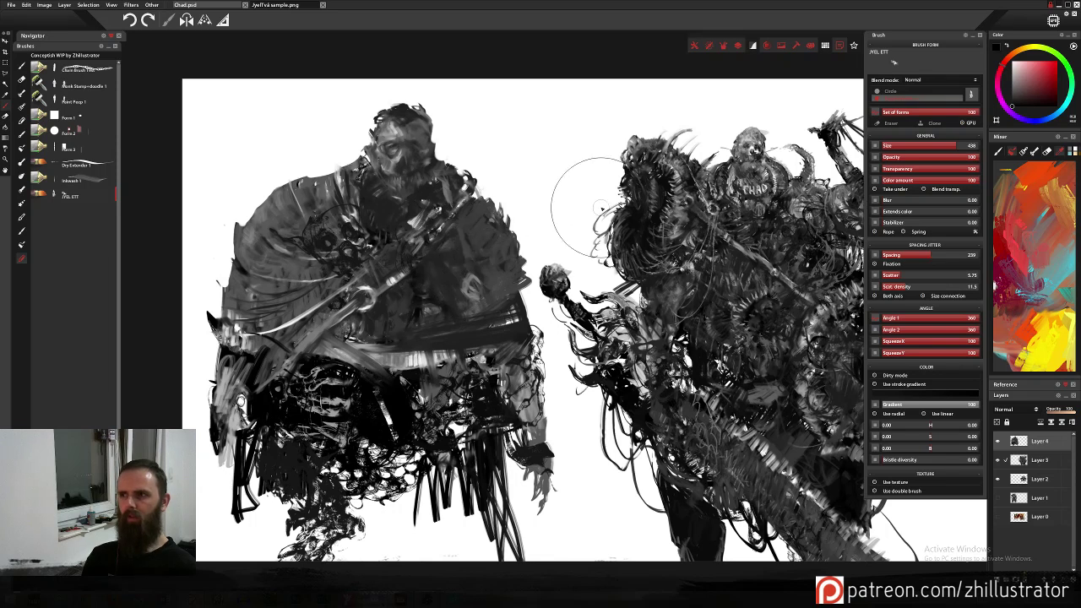
Pick a lighter grey and stamp texture along the diagonal chest strap, undoing the trial stamps.
{"action": "left_click", "coordinate": [1014, 80]}
{"action": "mouse_move", "coordinate": [456, 247]}
{"action": "left_mouse_down"}
{"action": "mouse_move", "coordinate": [450, 265]}
{"action": "mouse_move", "coordinate": [459, 267]}
{"action": "left_mouse_up"}
{"action": "key", "text": "ctrl+z"}
{"action": "key", "text": "ctrl+z"}
{"action": "key", "text": "ctrl+z"}
{"action": "key", "text": "ctrl+z"}
{"action": "key", "text": "ctrl+z"}
{"action": "key", "text": "ctrl+z"}
{"action": "left_click_drag", "start_coordinate": [463, 217], "coordinate": [459, 254]}
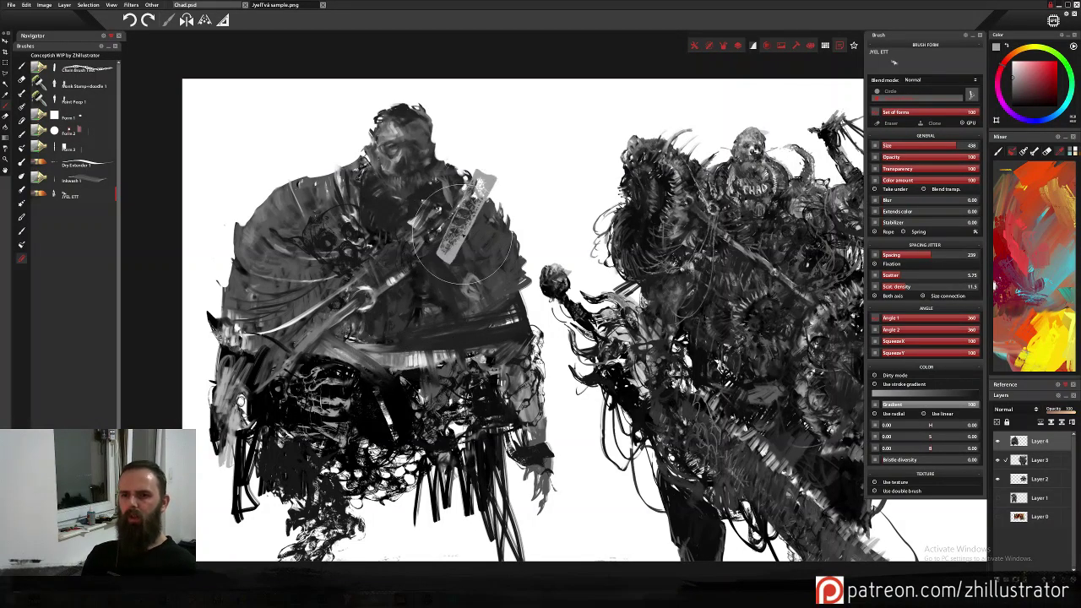
{"action": "key", "text": "ctrl+z"}
{"action": "mouse_move", "coordinate": [453, 210]}
{"action": "left_mouse_down"}
{"action": "mouse_move", "coordinate": [446, 287]}
{"action": "mouse_move", "coordinate": [422, 144]}
{"action": "mouse_move", "coordinate": [407, 165]}
{"action": "mouse_move", "coordinate": [410, 314]}
{"action": "mouse_move", "coordinate": [405, 167]}
{"action": "mouse_move", "coordinate": [399, 210]}
{"action": "mouse_move", "coordinate": [402, 261]}
{"action": "mouse_move", "coordinate": [404, 184]}
{"action": "mouse_move", "coordinate": [396, 272]}
{"action": "mouse_move", "coordinate": [406, 328]}
{"action": "mouse_move", "coordinate": [458, 404]}
{"action": "mouse_move", "coordinate": [476, 390]}
{"action": "mouse_move", "coordinate": [445, 386]}
{"action": "mouse_move", "coordinate": [383, 331]}
{"action": "mouse_move", "coordinate": [407, 372]}
{"action": "mouse_move", "coordinate": [369, 336]}
{"action": "left_mouse_up"}
Paint strokes along the belt and lower cloak edge with the Dry Extender 1 brush.
{"action": "left_click", "coordinate": [103, 165]}
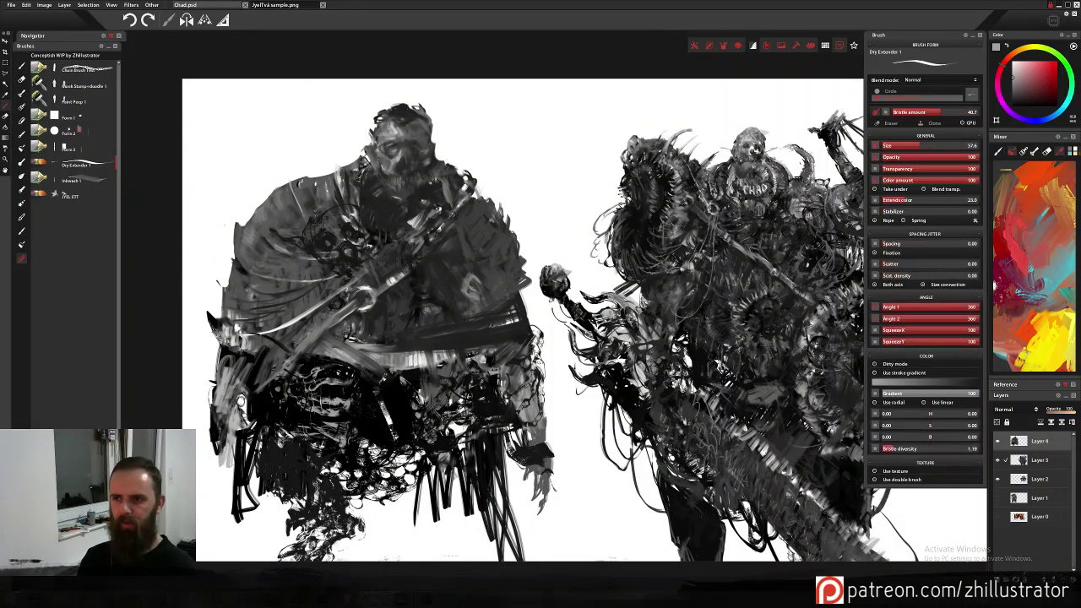
{"action": "left_click_drag", "start_coordinate": [413, 369], "coordinate": [375, 342]}
{"action": "mouse_move", "coordinate": [478, 342]}
{"action": "left_mouse_down"}
{"action": "mouse_move", "coordinate": [411, 332]}
{"action": "mouse_move", "coordinate": [361, 343]}
{"action": "mouse_move", "coordinate": [374, 348]}
{"action": "mouse_move", "coordinate": [421, 325]}
{"action": "mouse_move", "coordinate": [462, 331]}
{"action": "left_mouse_up"}
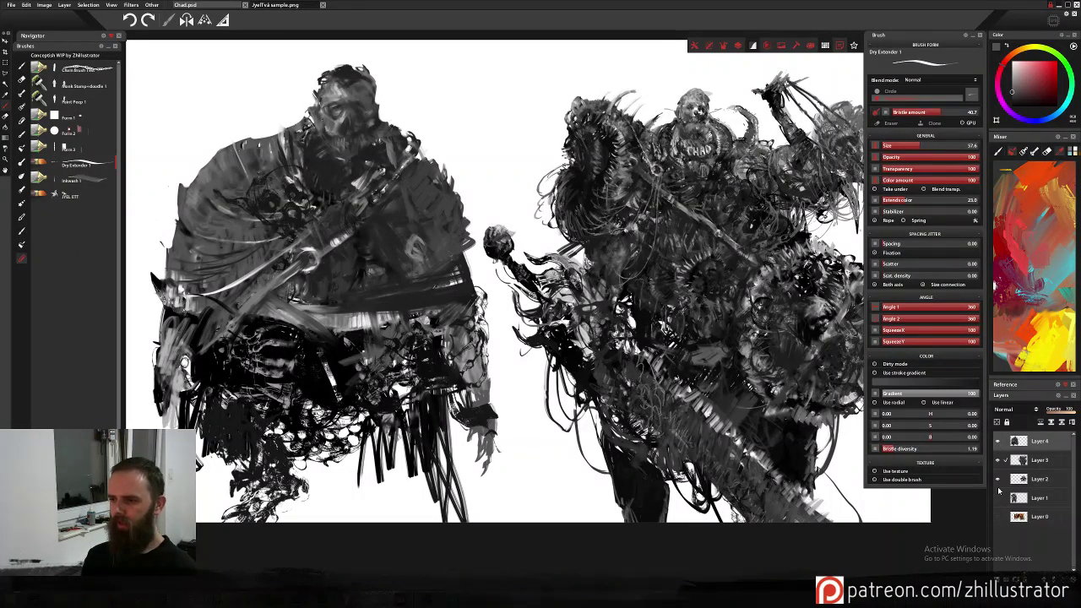
Show Layer 1 and toggle the visibility of Layers 4, 3, 2 and 1 to compare the figure sketches.
{"action": "left_click", "coordinate": [999, 500]}
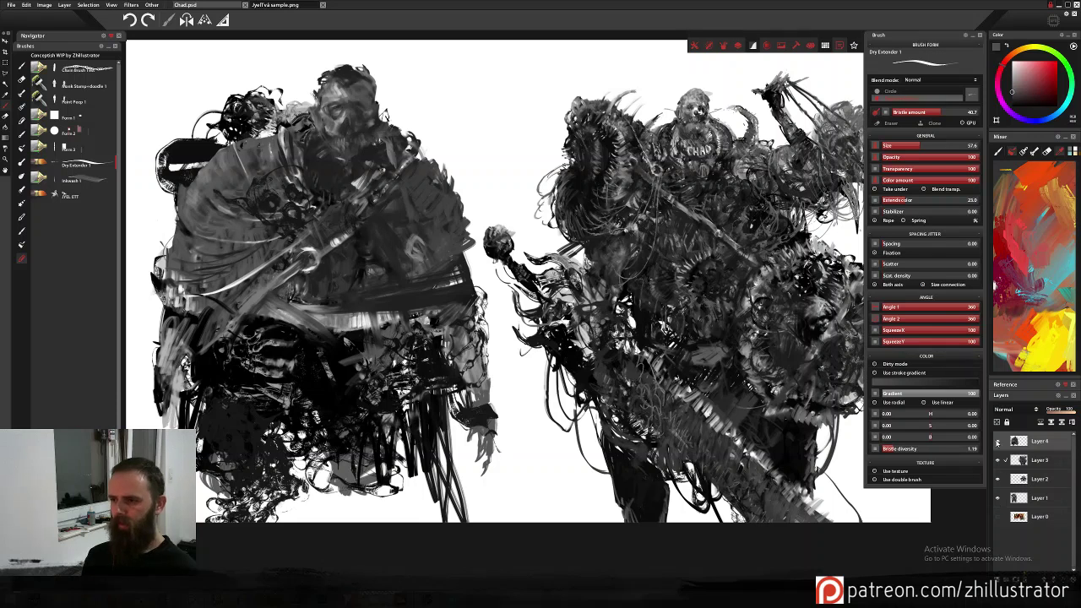
{"action": "left_click", "coordinate": [997, 441]}
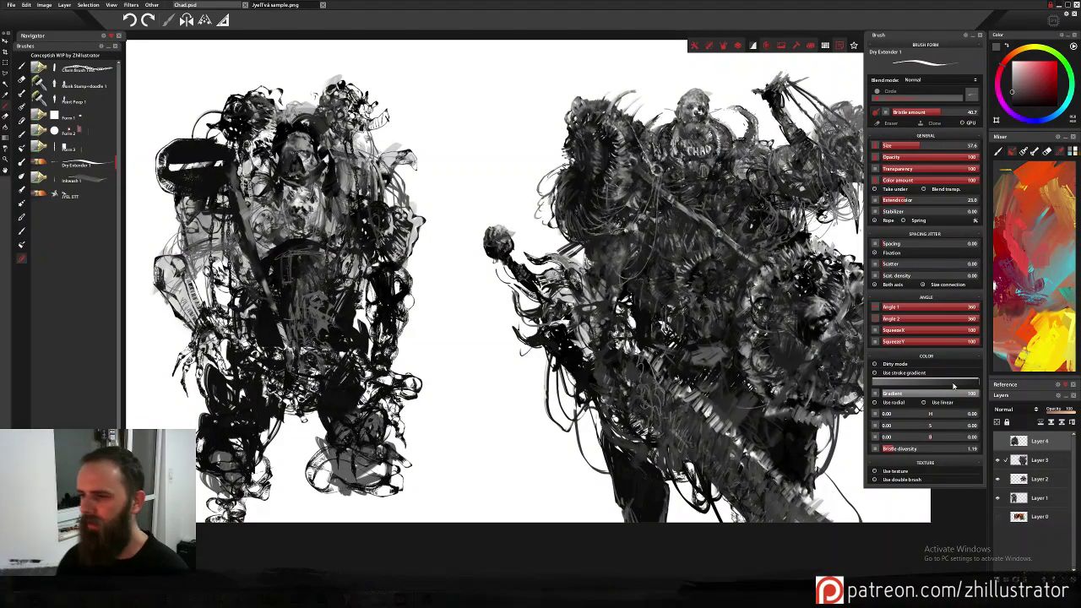
{"action": "left_click", "coordinate": [999, 441]}
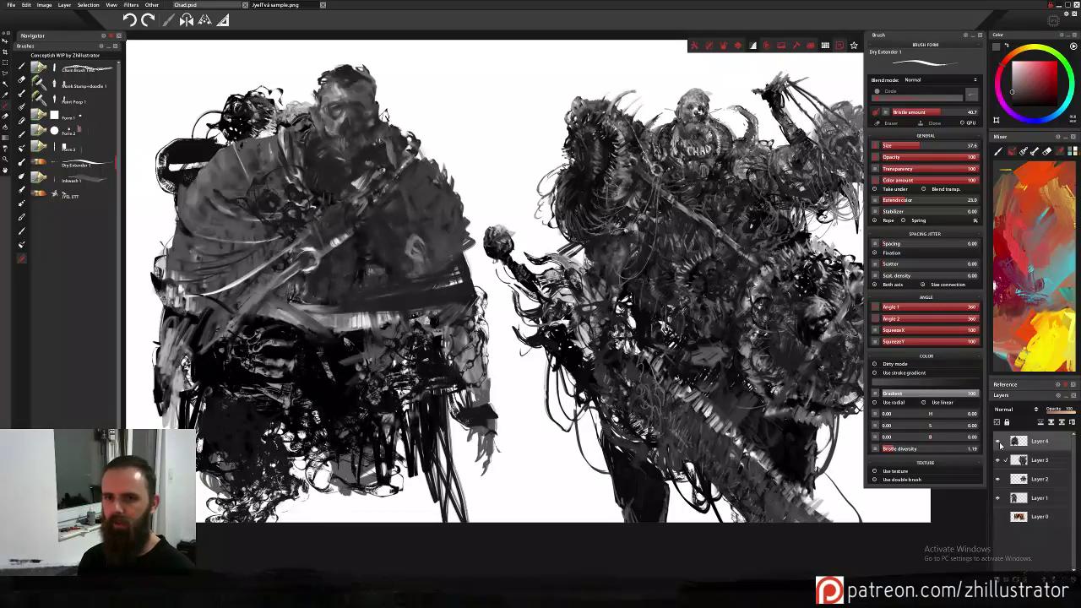
{"action": "left_click", "coordinate": [998, 460]}
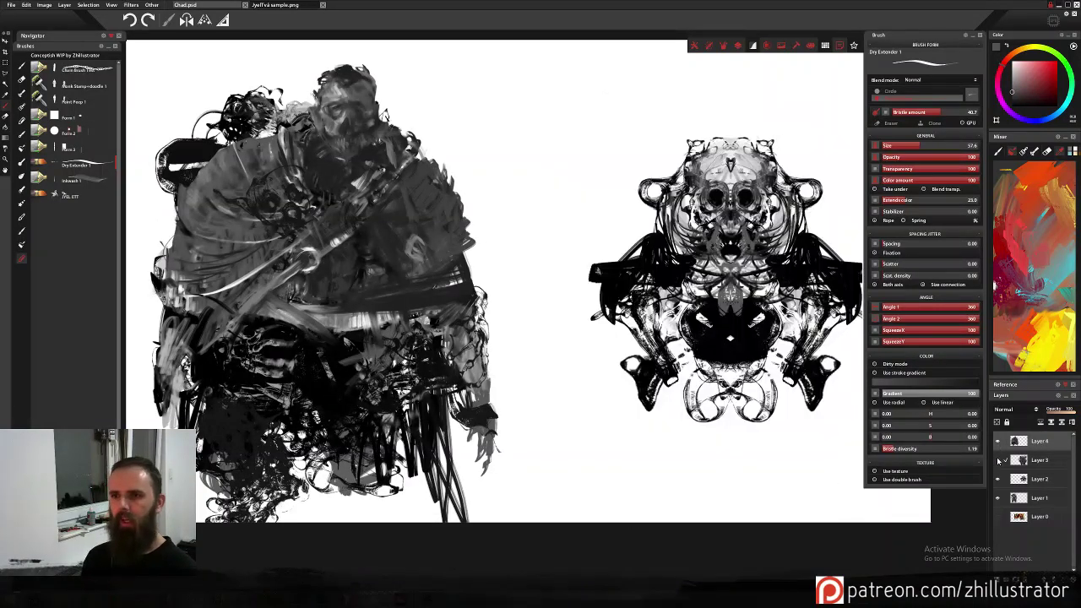
{"action": "left_click", "coordinate": [998, 461]}
{"action": "left_click", "coordinate": [999, 479]}
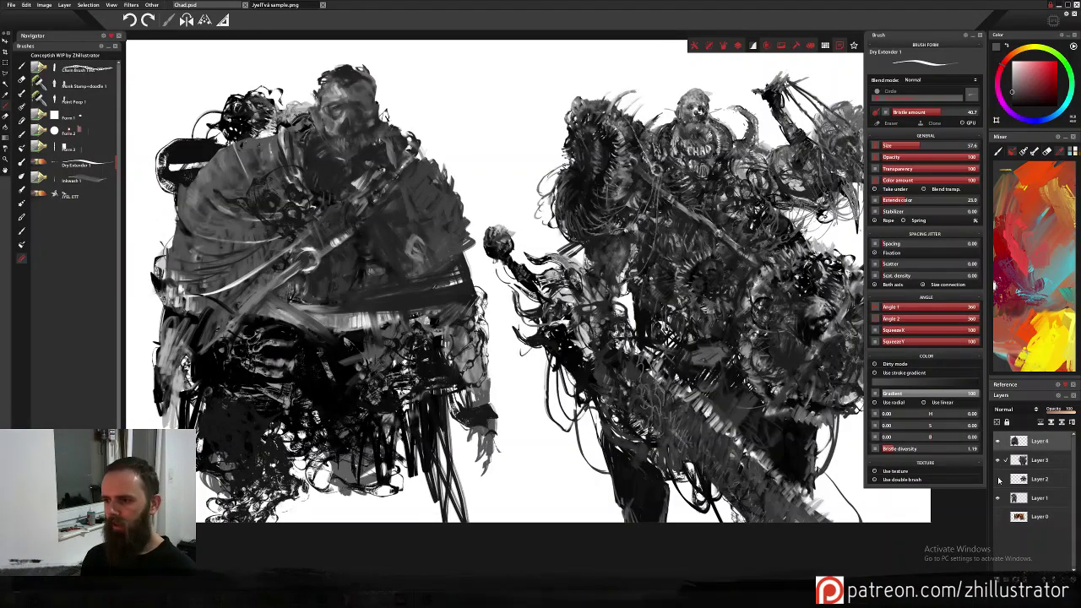
{"action": "left_click", "coordinate": [998, 479]}
{"action": "left_click", "coordinate": [998, 498]}
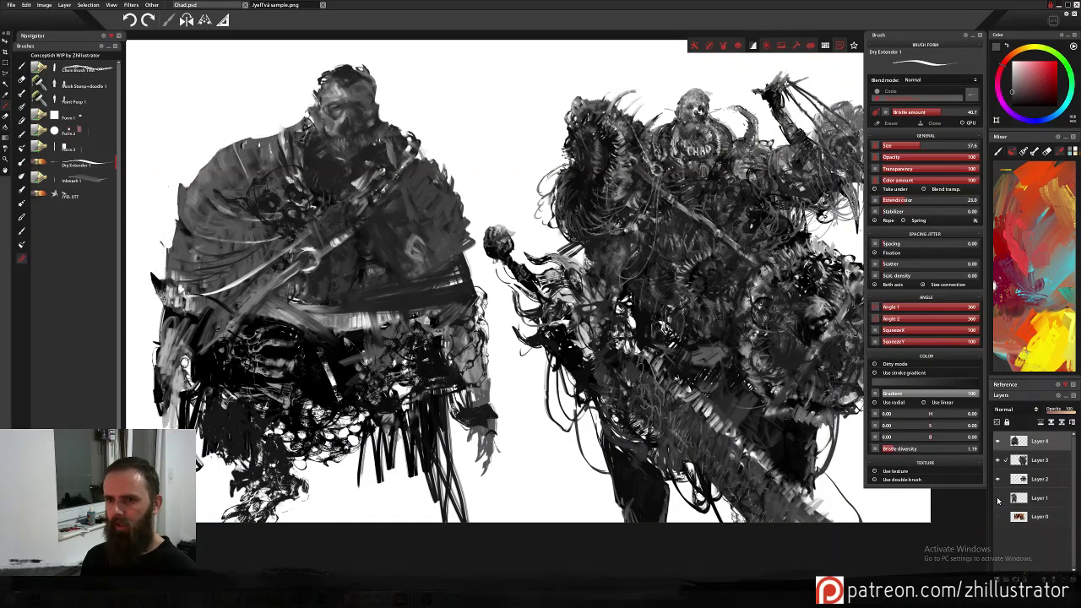
{"action": "left_click", "coordinate": [998, 499]}
{"action": "left_click", "coordinate": [998, 442]}
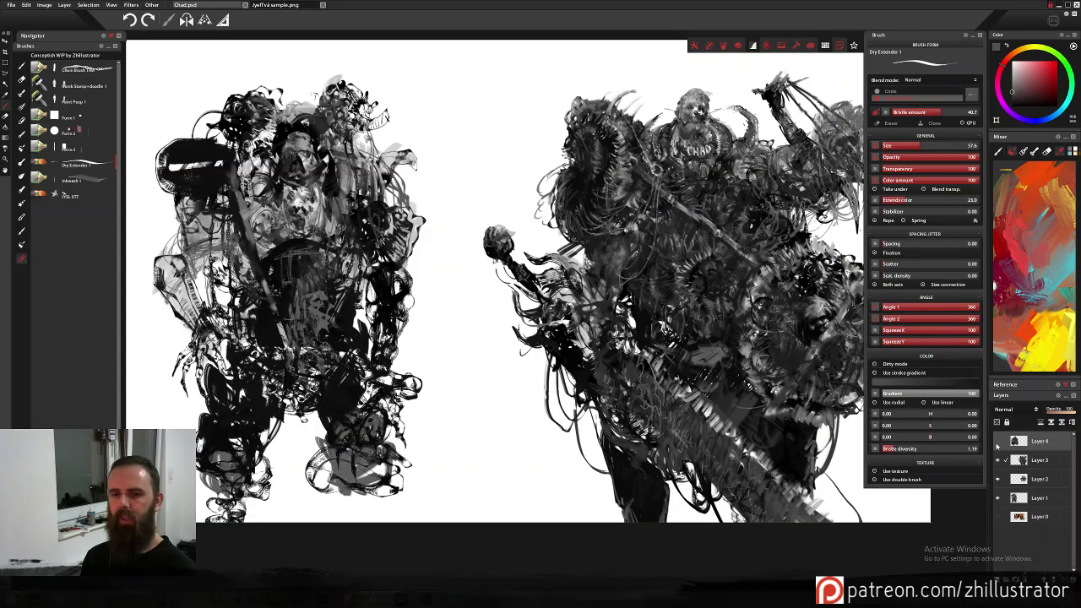
{"action": "left_click", "coordinate": [998, 443]}
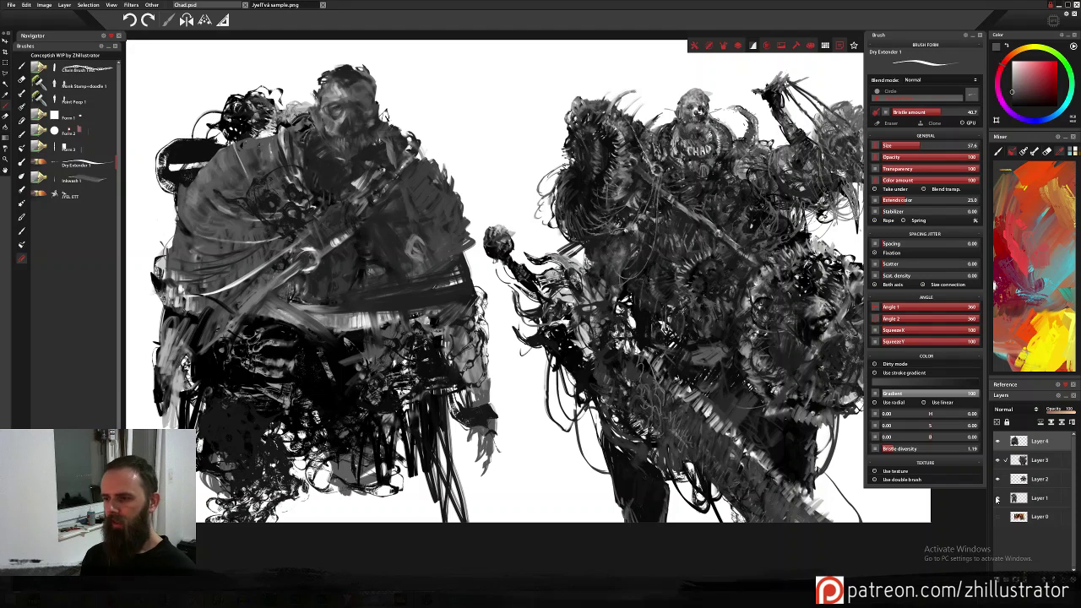
Hide Layer 1 and raise the cloaked left figure's brightness to 21 and contrast to 25 on Layer 4.
{"action": "left_click", "coordinate": [997, 498]}
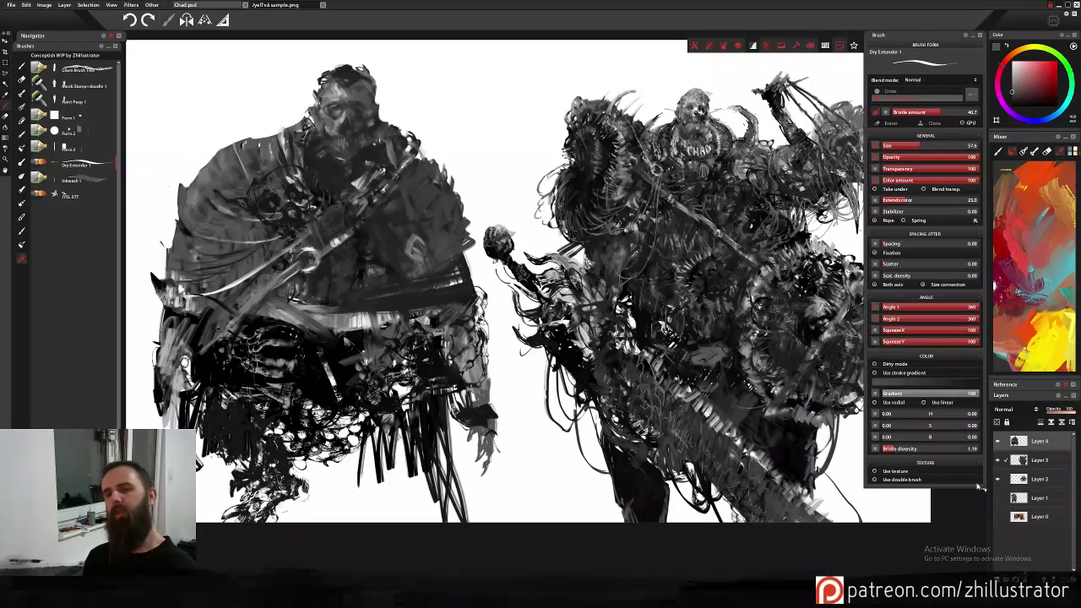
{"action": "left_click", "coordinate": [45, 6]}
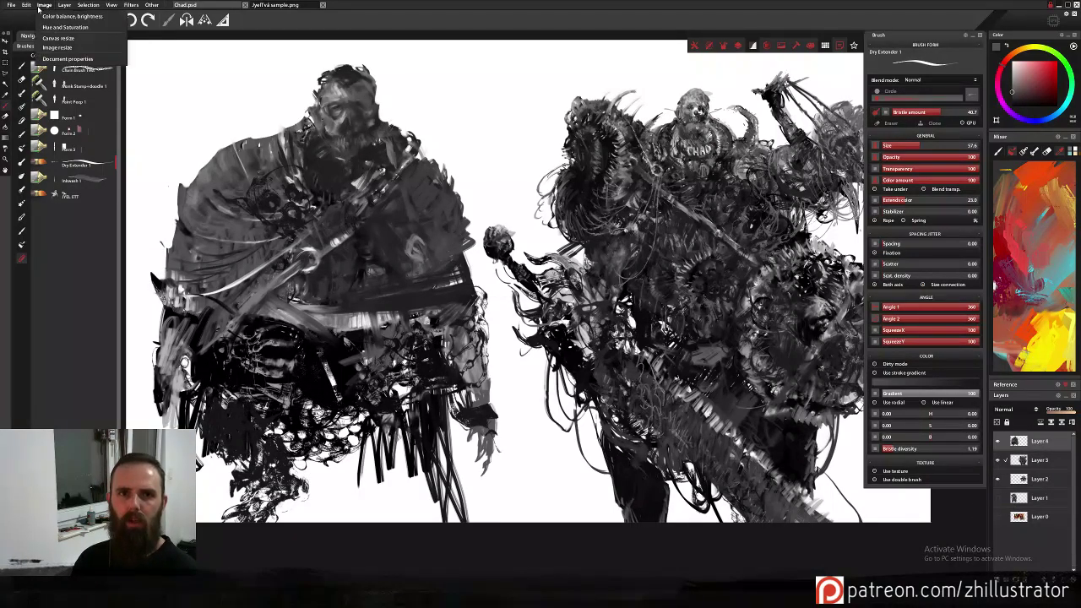
{"action": "left_click", "coordinate": [39, 7]}
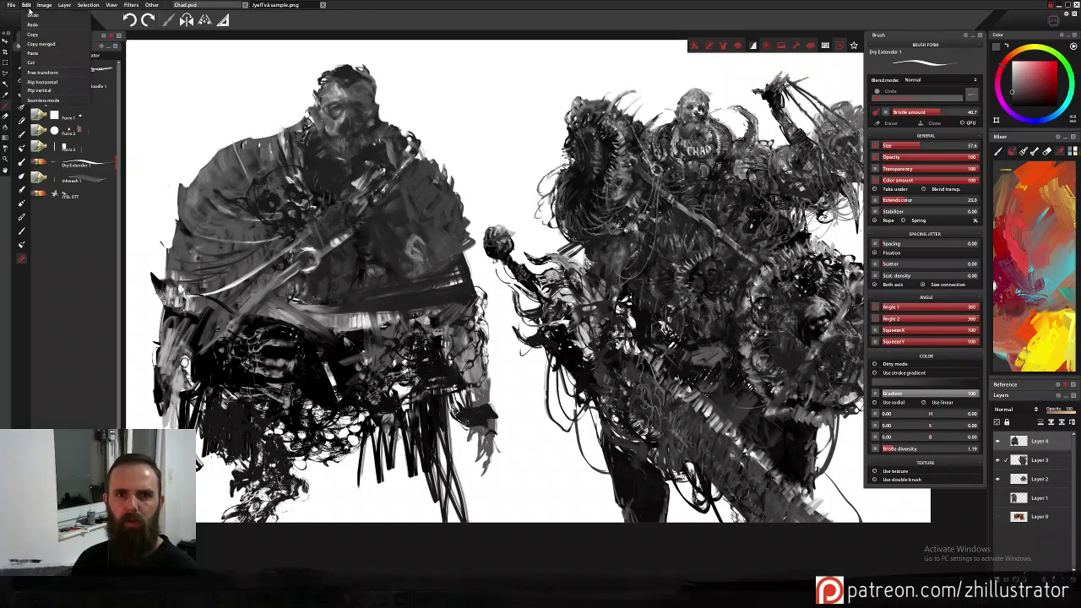
{"action": "left_click", "coordinate": [43, 6]}
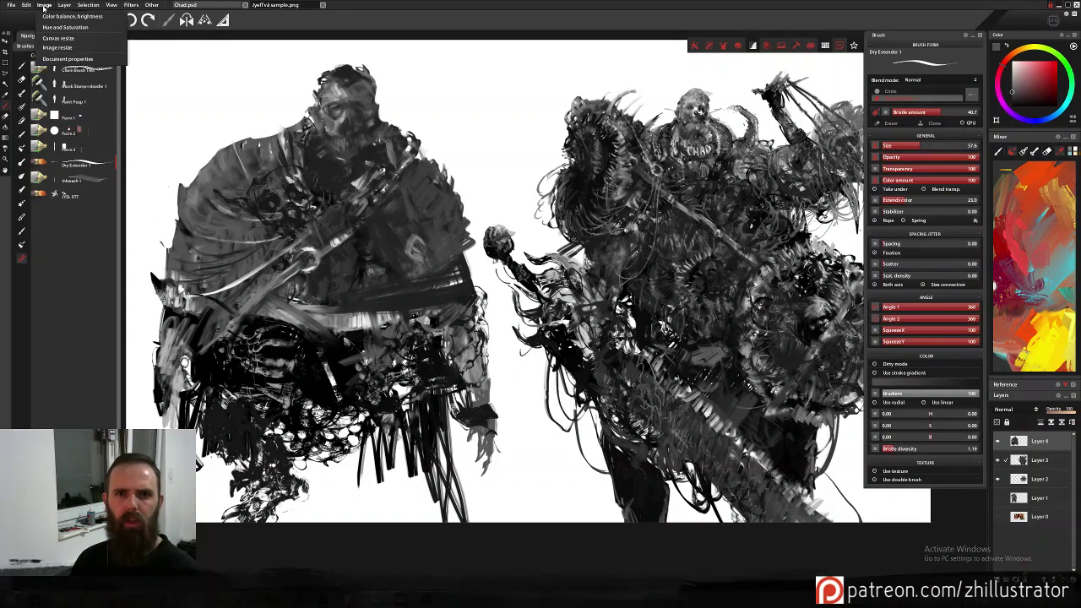
{"action": "left_click", "coordinate": [68, 15]}
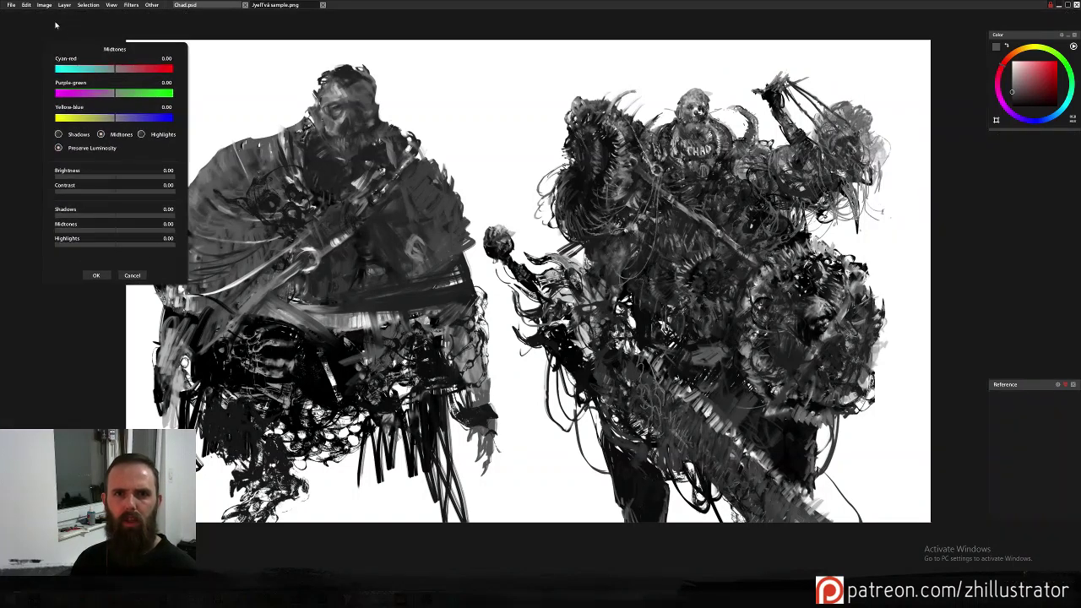
{"action": "left_click", "coordinate": [123, 176]}
{"action": "left_click", "coordinate": [123, 190]}
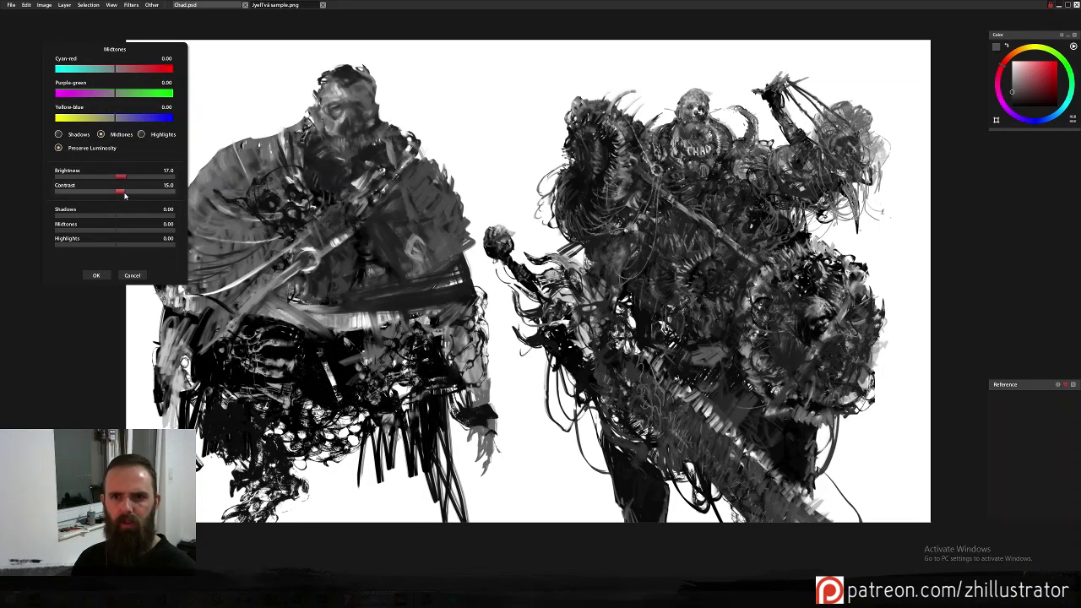
{"action": "left_click", "coordinate": [126, 176]}
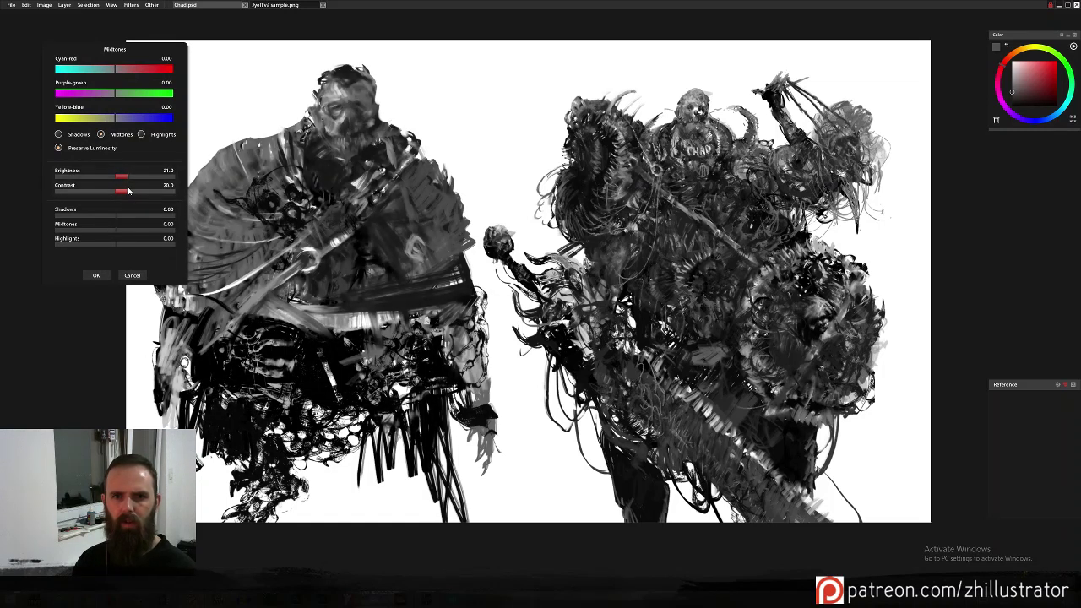
Set the left figure's midtones to -22, highlights to 43 and shadows to -1, and apply the tonal correction.
{"action": "left_click", "coordinate": [124, 245]}
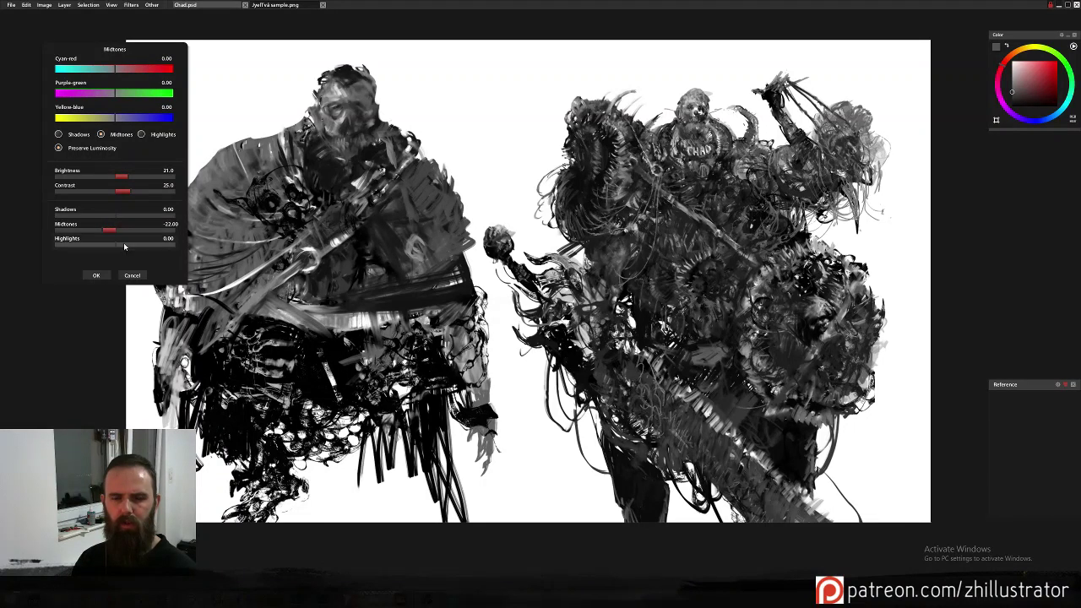
{"action": "left_click", "coordinate": [142, 245]}
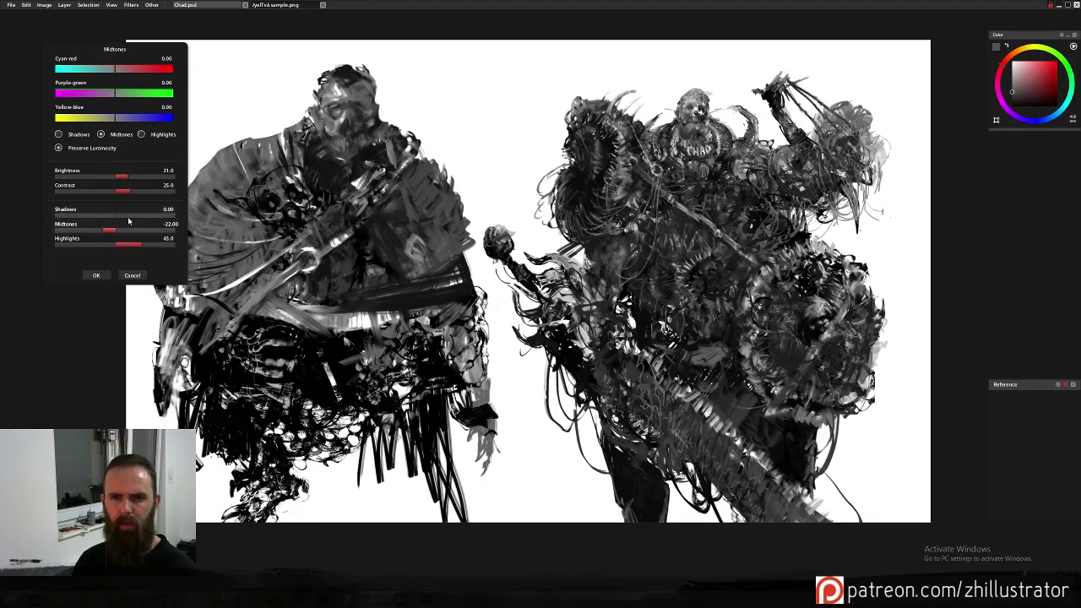
{"action": "left_click", "coordinate": [107, 217]}
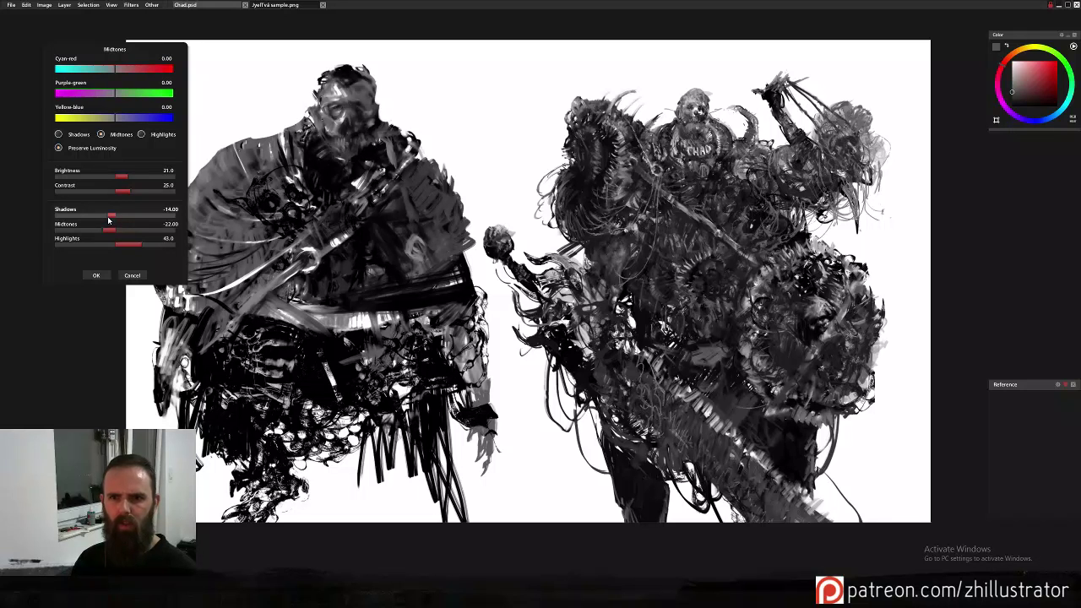
{"action": "mouse_move", "coordinate": [108, 219]}
{"action": "left_mouse_down"}
{"action": "mouse_move", "coordinate": [127, 222]}
{"action": "mouse_move", "coordinate": [116, 222]}
{"action": "left_mouse_up"}
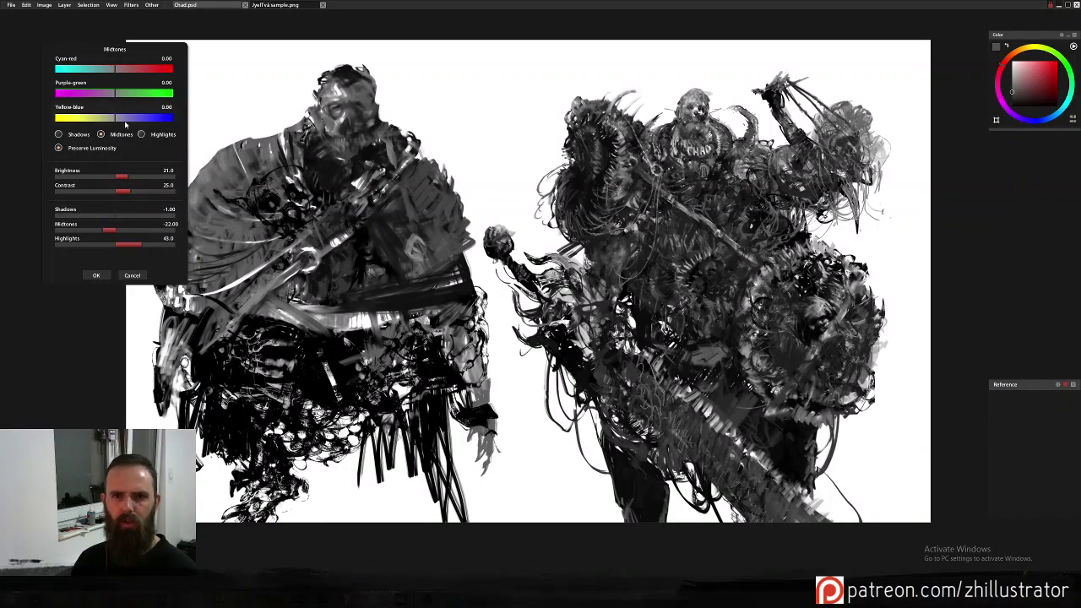
{"action": "left_click", "coordinate": [98, 275]}
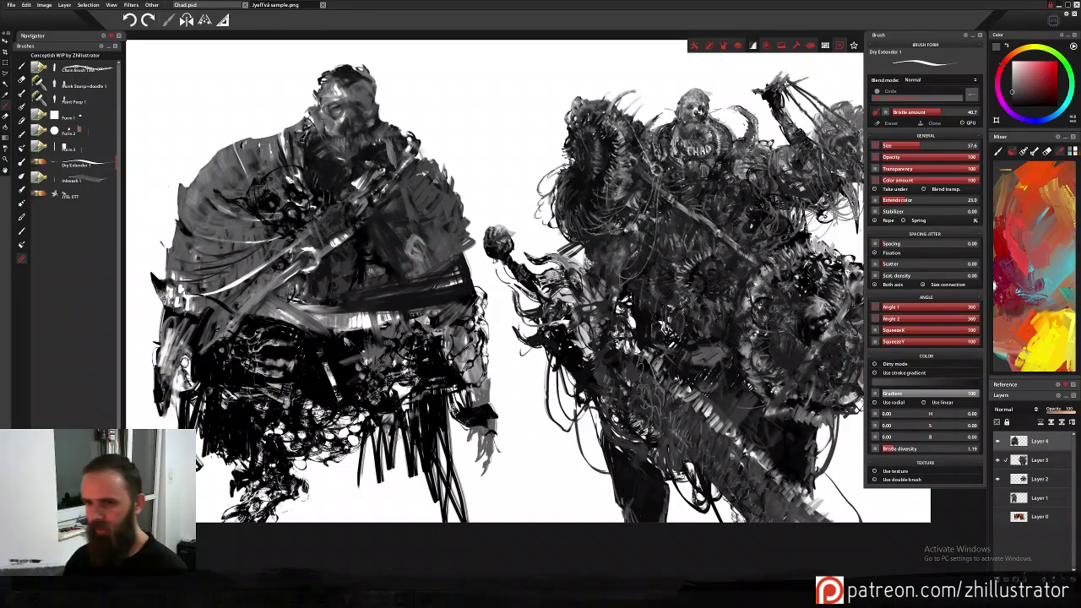
Look over the ink shapes in the sample PNG document, and return to Chad.psd.
{"action": "left_click_drag", "start_coordinate": [565, 281], "coordinate": [501, 285]}
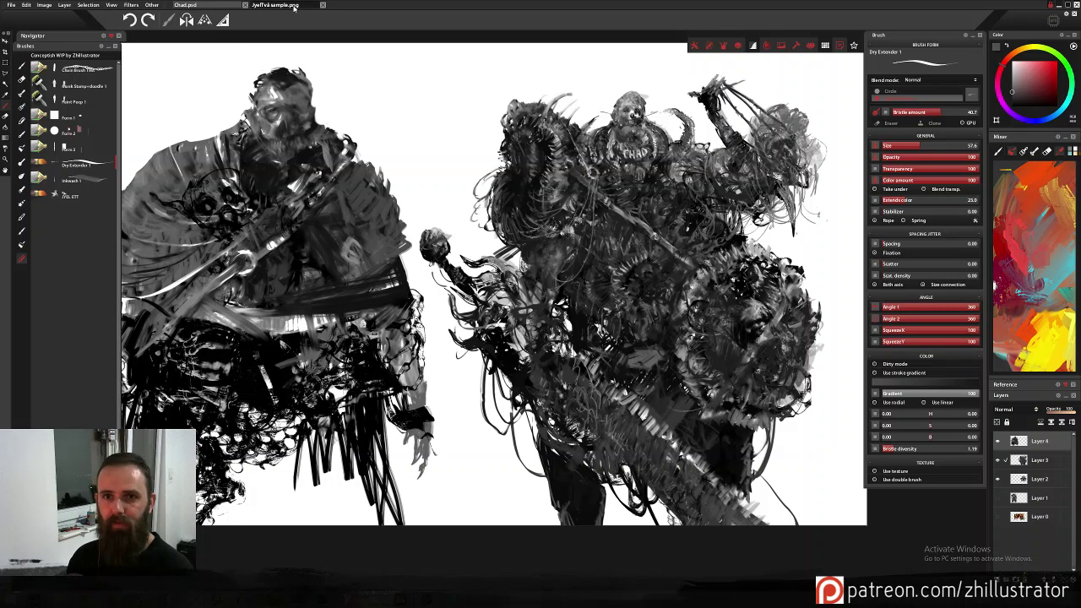
{"action": "key", "text": "ctrl+Tab"}
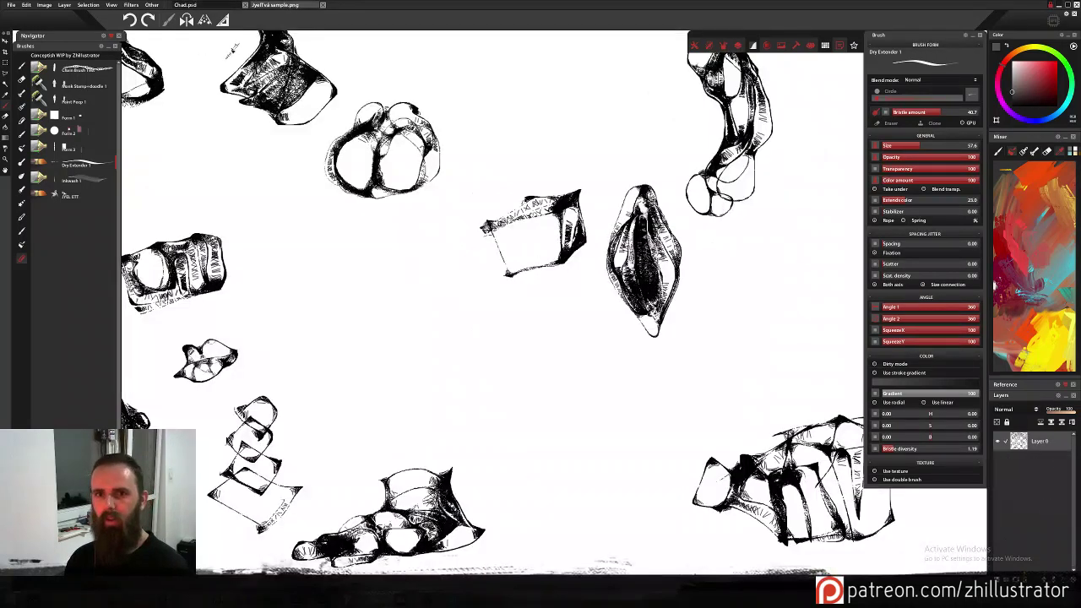
{"action": "left_click", "coordinate": [213, 6]}
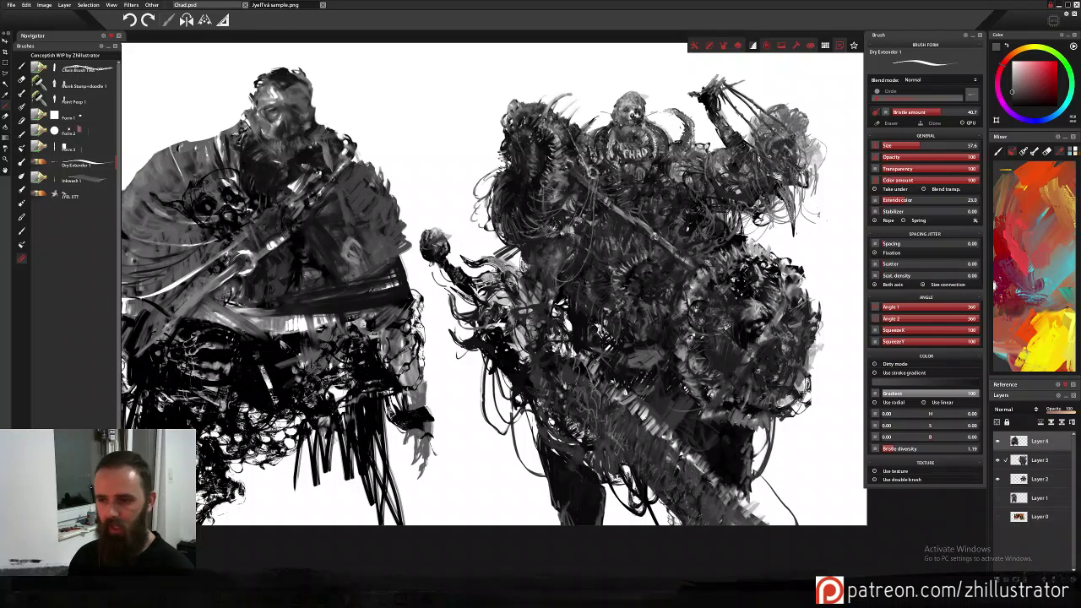
Try the JYEL ETT brush with grey and black stamps on the white background between the figures, undoing them.
{"action": "left_click", "coordinate": [71, 196]}
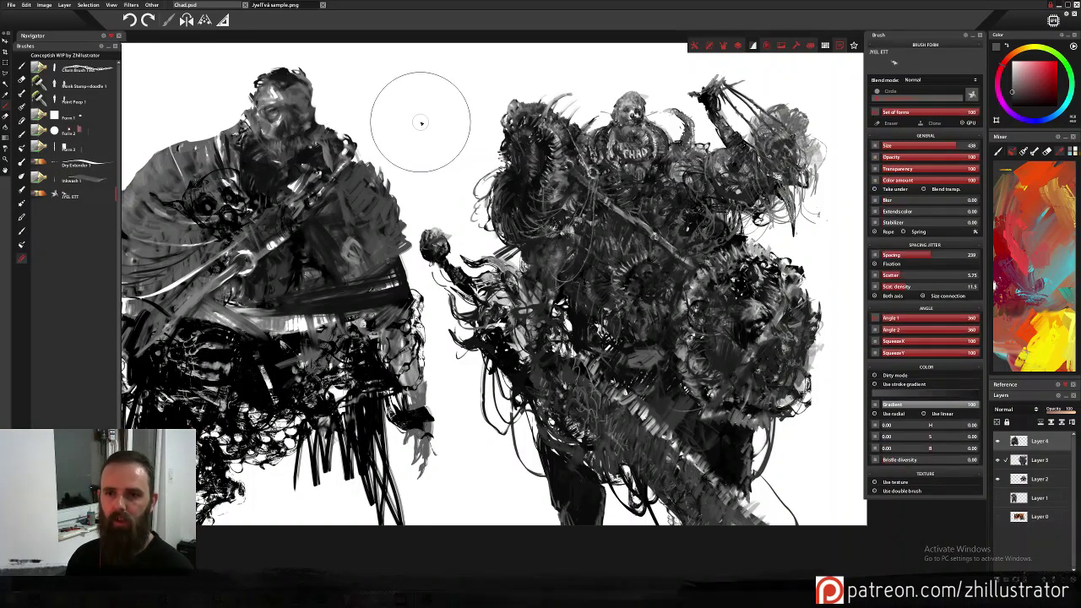
{"action": "left_click", "coordinate": [435, 112]}
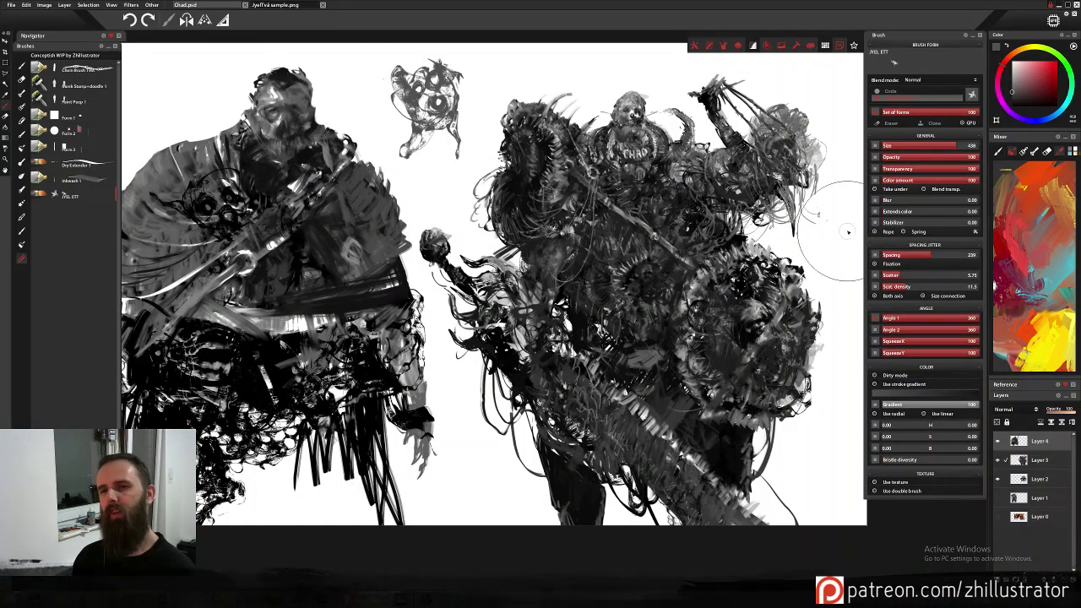
{"action": "key", "text": "ctrl+z"}
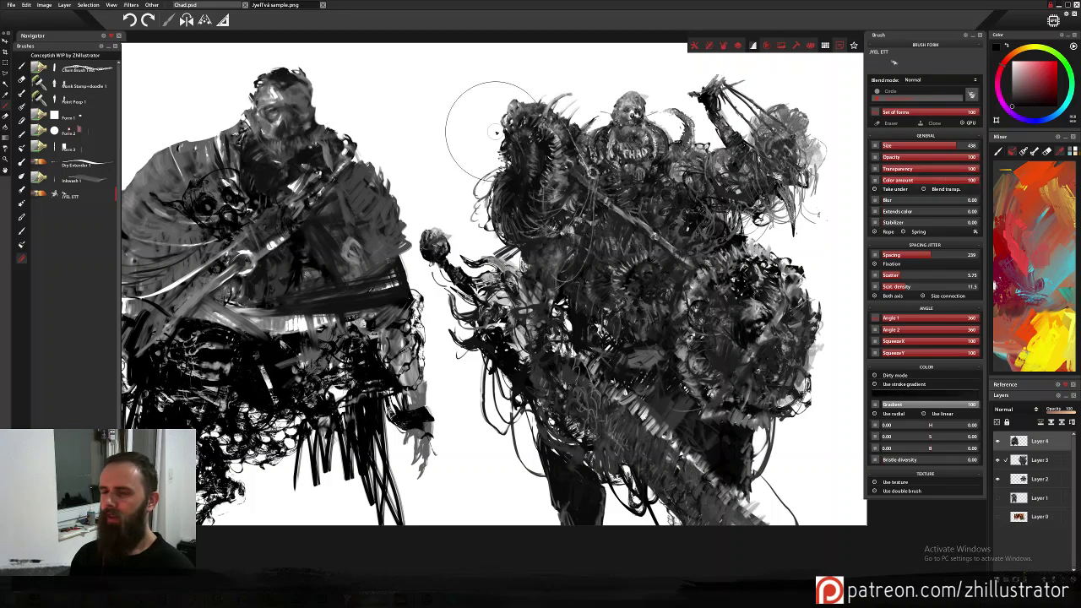
{"action": "left_click_drag", "start_coordinate": [434, 94], "coordinate": [413, 95]}
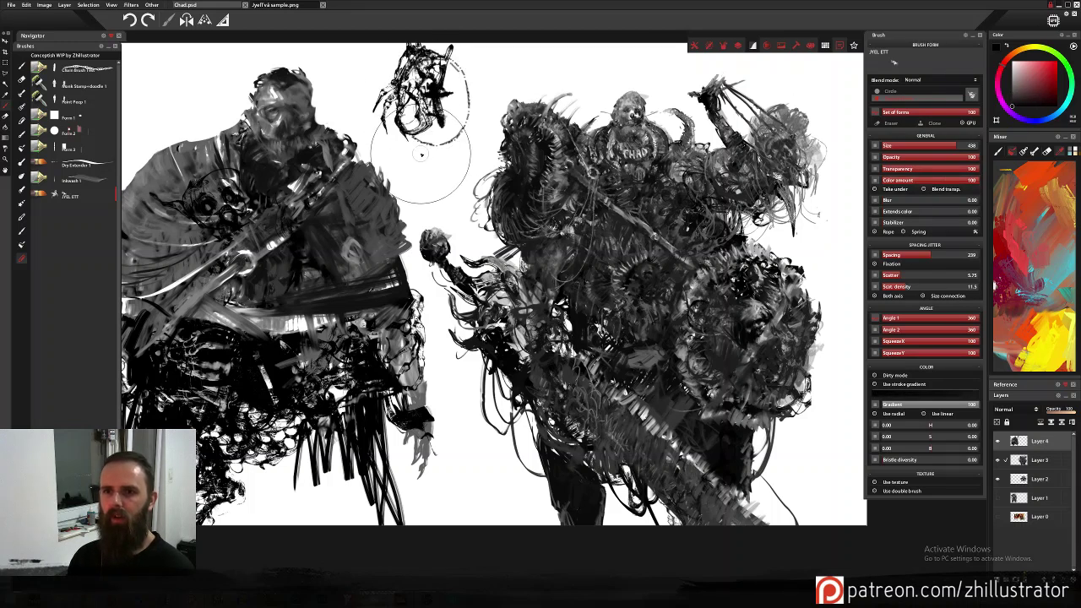
{"action": "key", "text": "ctrl+z"}
{"action": "key", "text": "ctrl+z"}
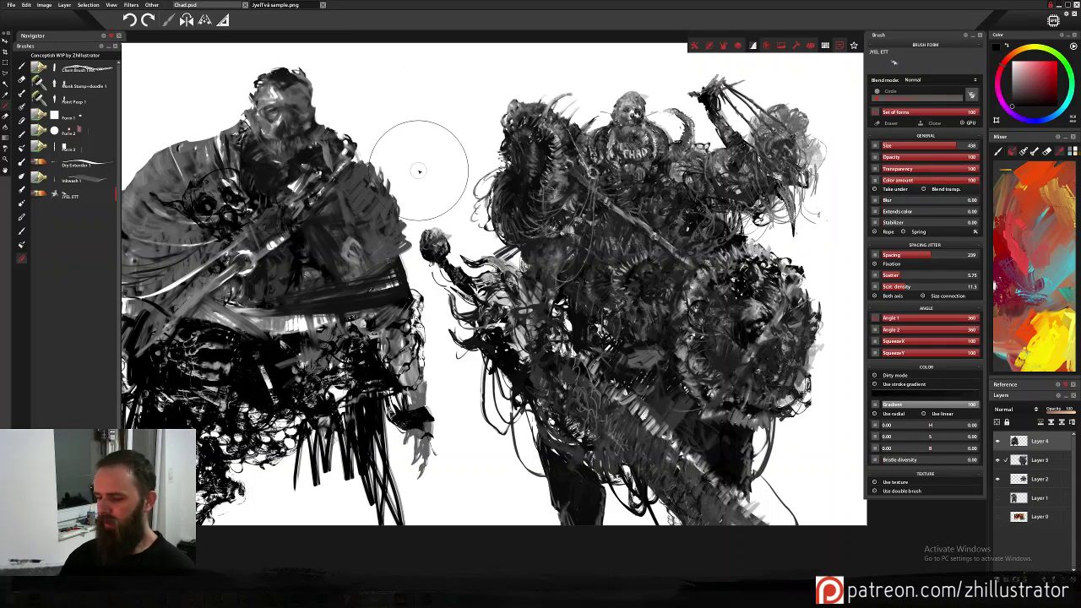
Stamp a series of single black JYEL ETT shapes in the gap between the two figures, undoing each one.
{"action": "scroll", "coordinate": [418, 171], "scroll_direction": "down", "scroll_amount": 1}
{"action": "scroll", "coordinate": [418, 171], "scroll_direction": "up", "scroll_amount": 2}
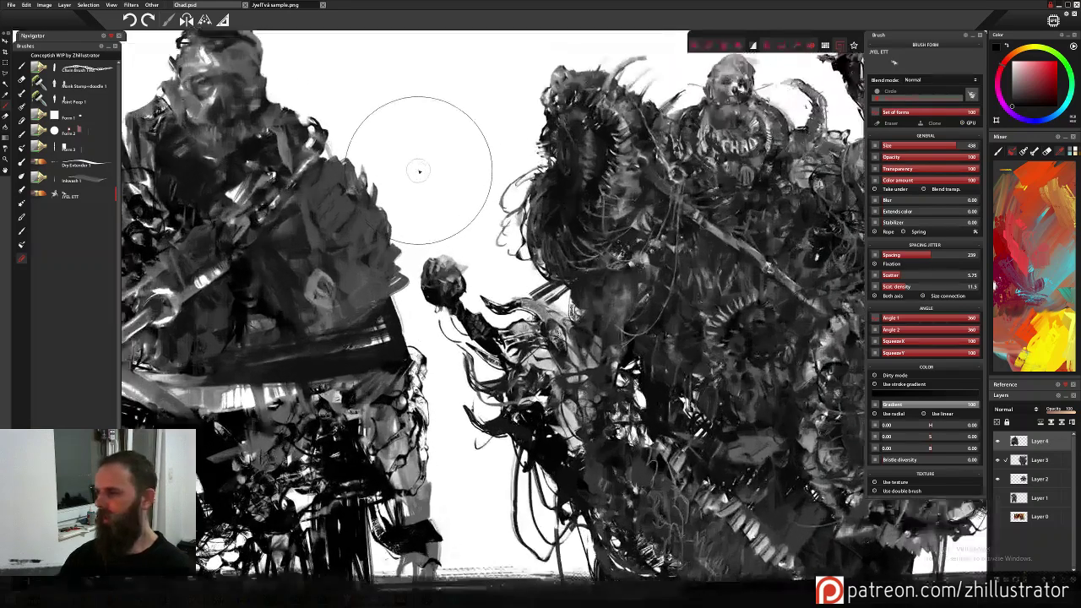
{"action": "left_click", "coordinate": [404, 118]}
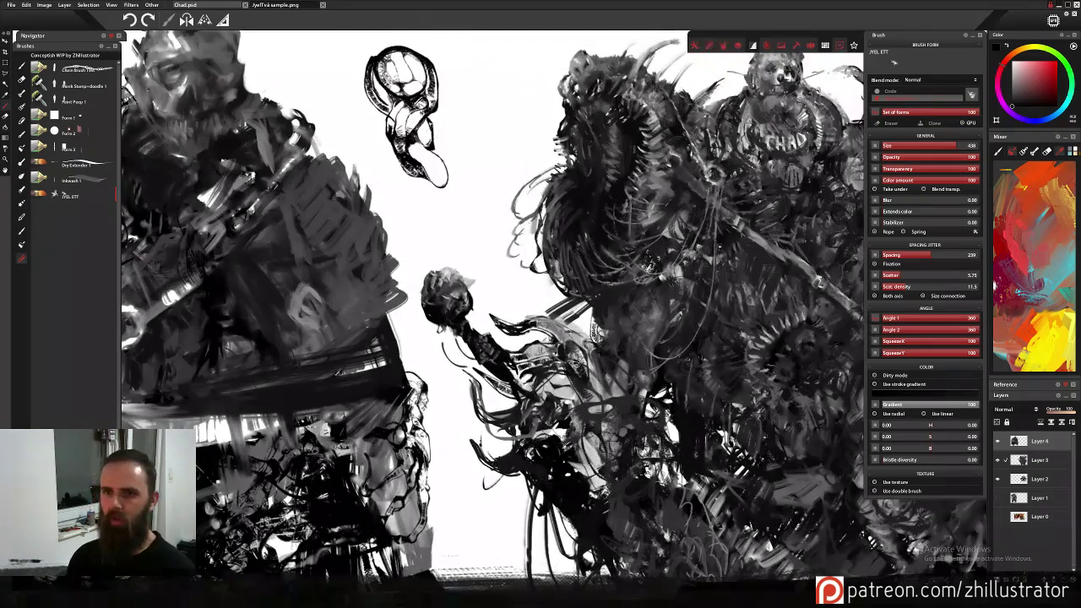
{"action": "key", "text": "ctrl+z"}
{"action": "left_click", "coordinate": [440, 131]}
{"action": "key", "text": "ctrl+z"}
{"action": "left_click", "coordinate": [434, 126]}
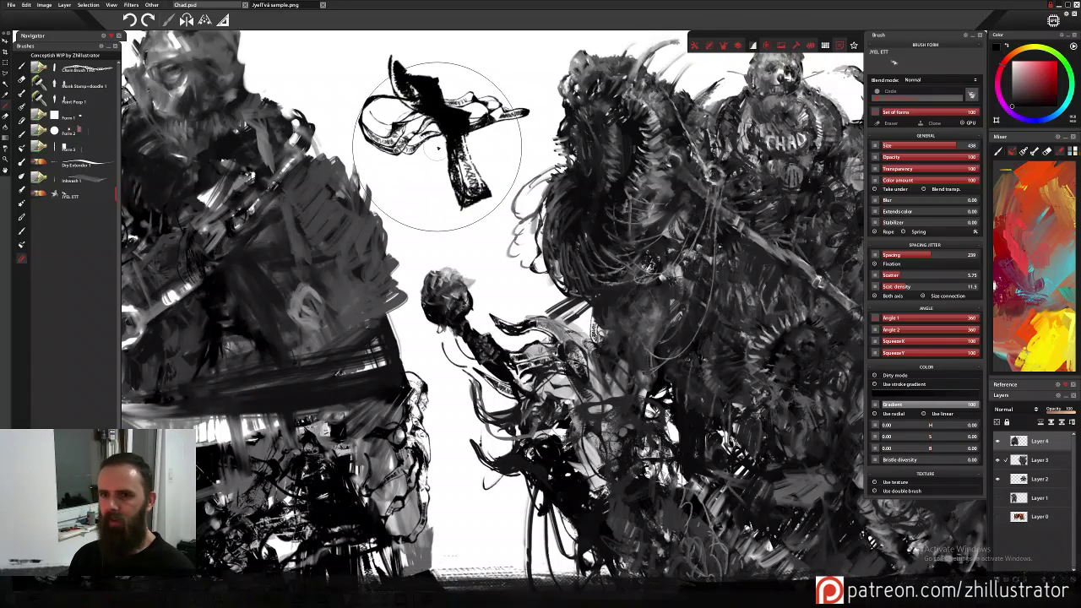
{"action": "key", "text": "ctrl+z"}
{"action": "left_click", "coordinate": [429, 115]}
{"action": "key", "text": "ctrl+z"}
{"action": "left_click", "coordinate": [429, 111]}
{"action": "key", "text": "ctrl+z"}
{"action": "left_click", "coordinate": [432, 123]}
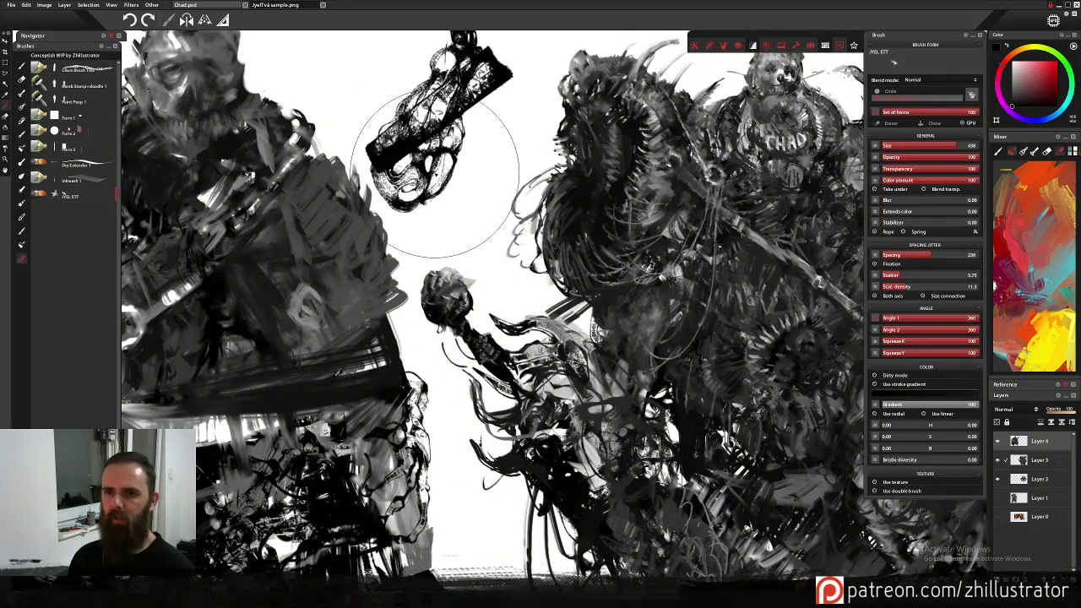
{"action": "key", "text": "ctrl+z"}
{"action": "left_click", "coordinate": [434, 135]}
{"action": "key", "text": "ctrl+z"}
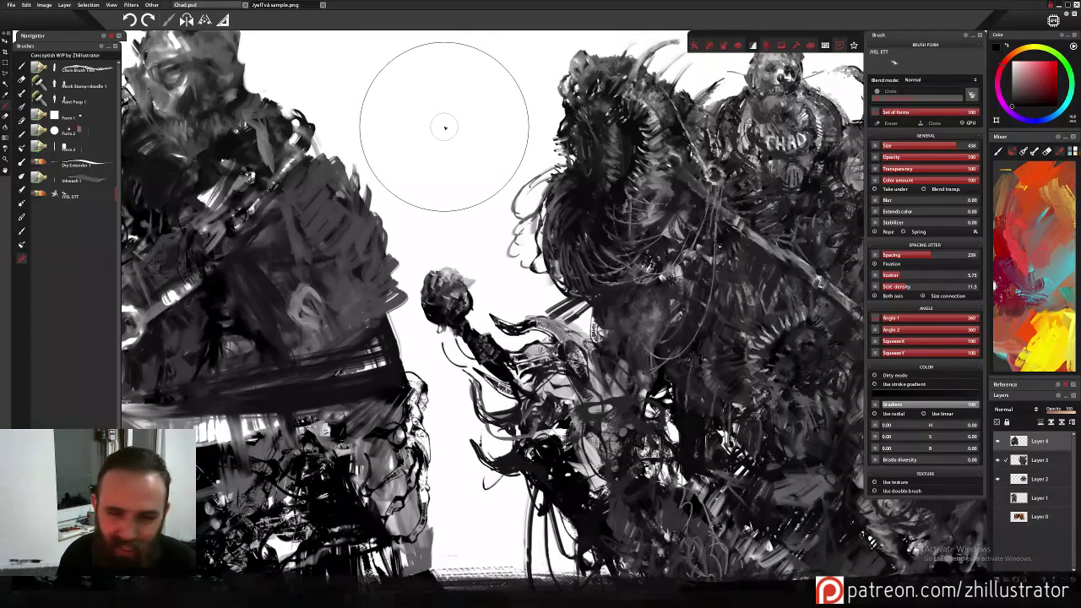
{"action": "left_click_drag", "start_coordinate": [447, 129], "coordinate": [435, 153]}
{"action": "key", "text": "ctrl+z"}
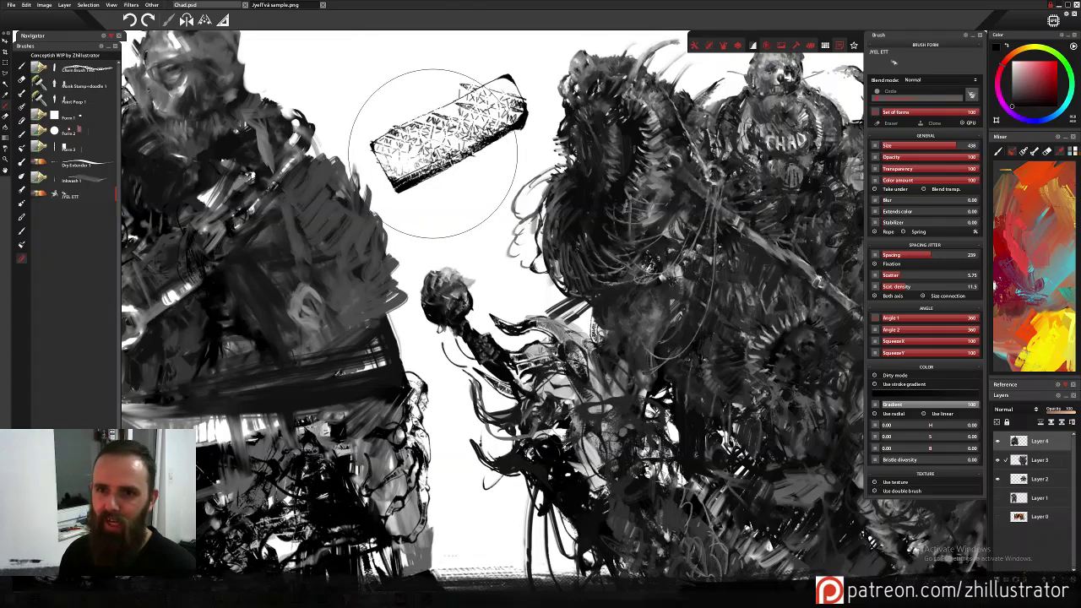
{"action": "key", "text": "ctrl+z"}
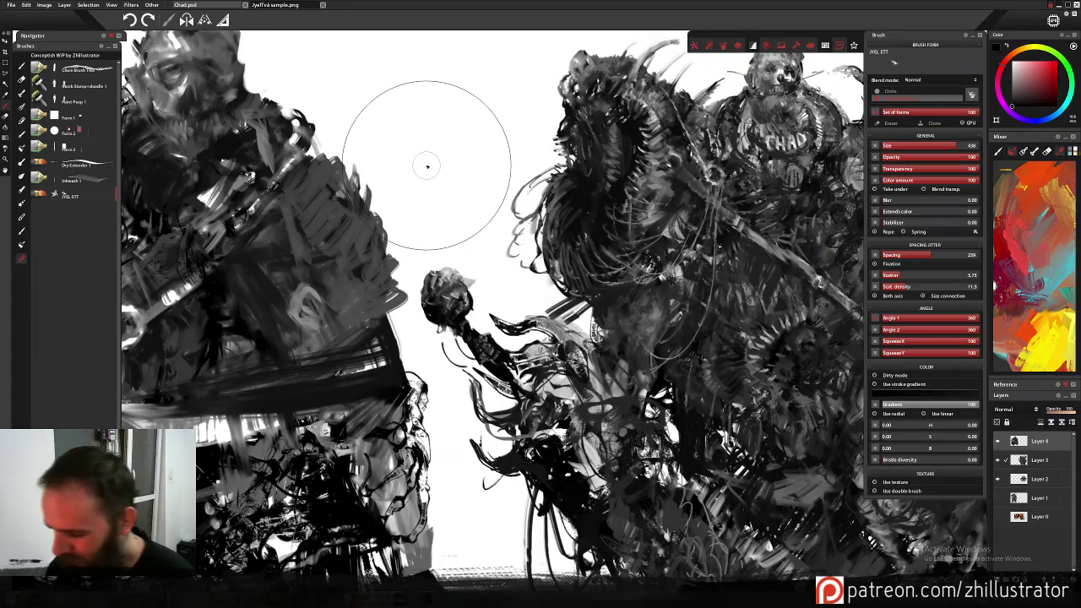
Paint hanging chain strokes down the right figure's torso with Chain Brush Test, sampling a dark tone from the painting.
{"action": "scroll", "coordinate": [428, 165], "scroll_direction": "down", "scroll_amount": 1}
{"action": "scroll", "coordinate": [427, 166], "scroll_direction": "down", "scroll_amount": 1}
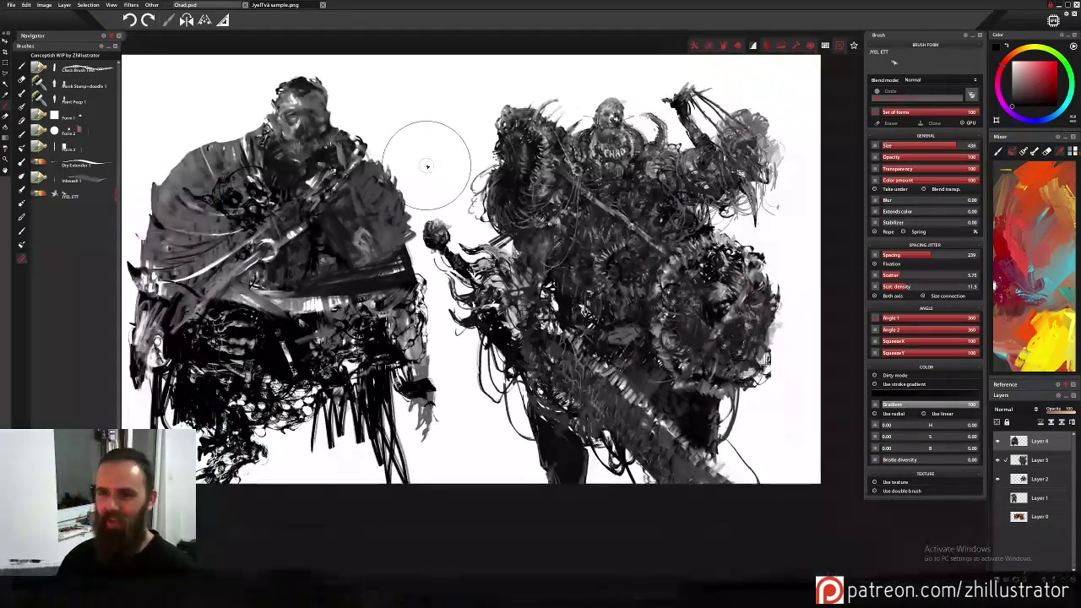
{"action": "scroll", "coordinate": [427, 165], "scroll_direction": "up", "scroll_amount": 2}
{"action": "scroll", "coordinate": [428, 166], "scroll_direction": "up", "scroll_amount": 1}
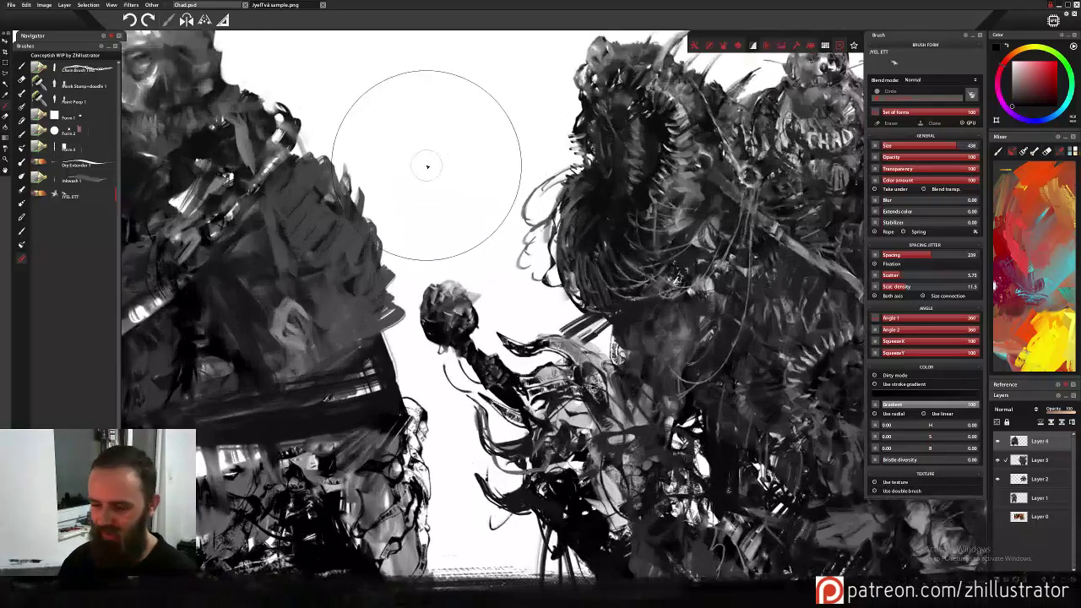
{"action": "left_click_drag", "start_coordinate": [633, 206], "coordinate": [405, 253]}
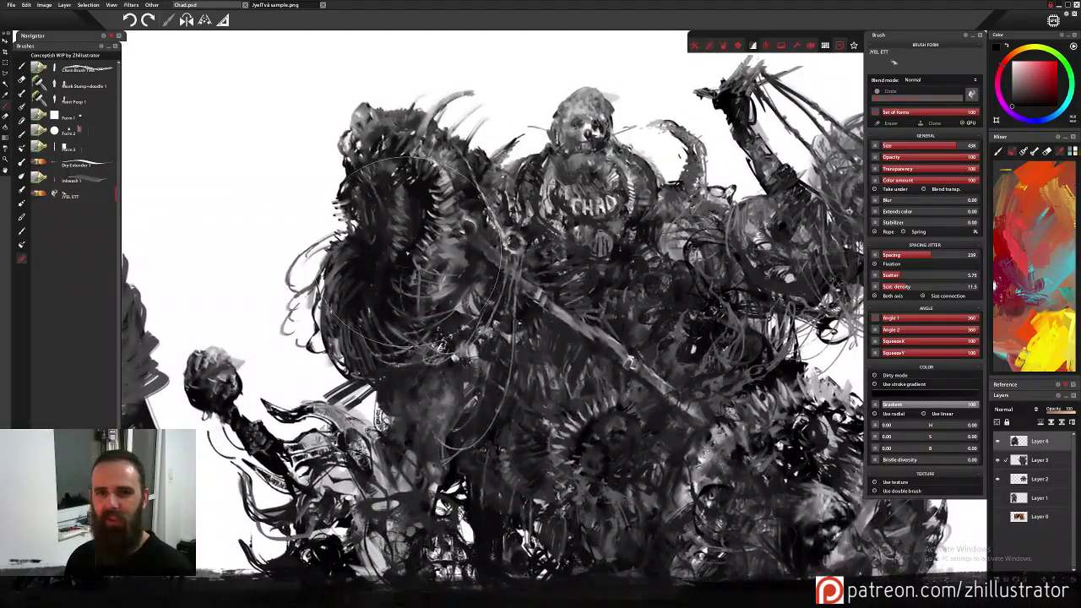
{"action": "left_click", "coordinate": [91, 75]}
{"action": "left_click_drag", "start_coordinate": [516, 289], "coordinate": [390, 209]}
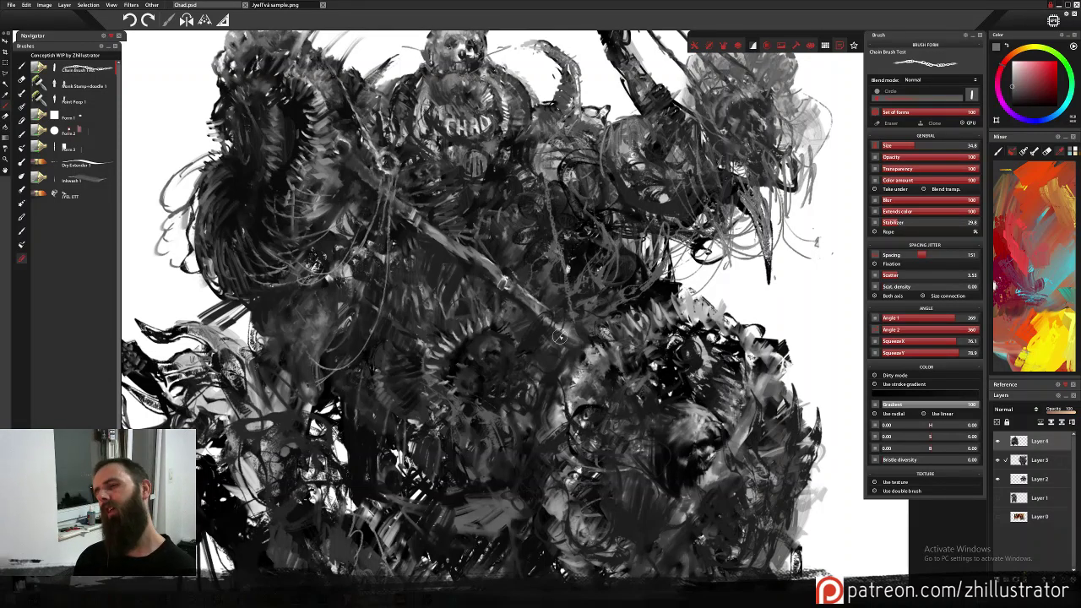
{"action": "left_click", "coordinate": [584, 185], "text": "alt"}
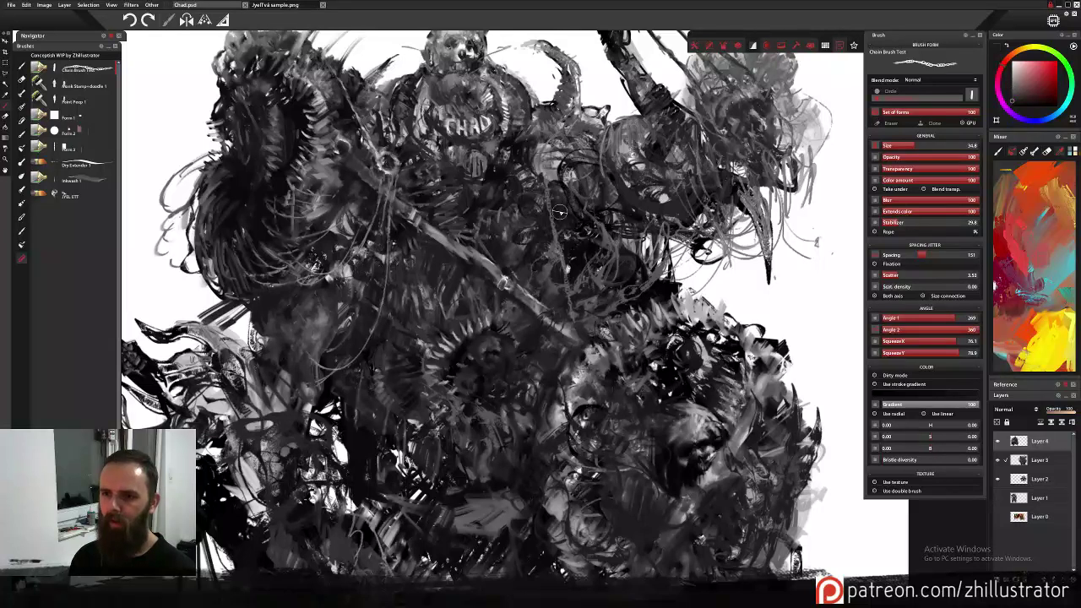
{"action": "left_click_drag", "start_coordinate": [559, 211], "coordinate": [565, 321]}
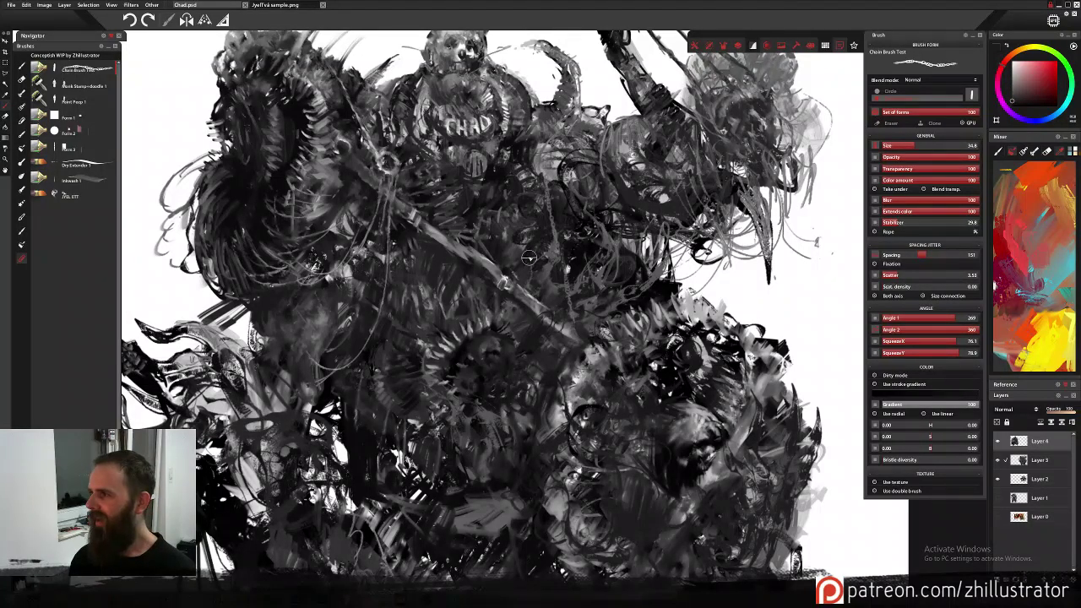
{"action": "left_click_drag", "start_coordinate": [536, 267], "coordinate": [572, 331]}
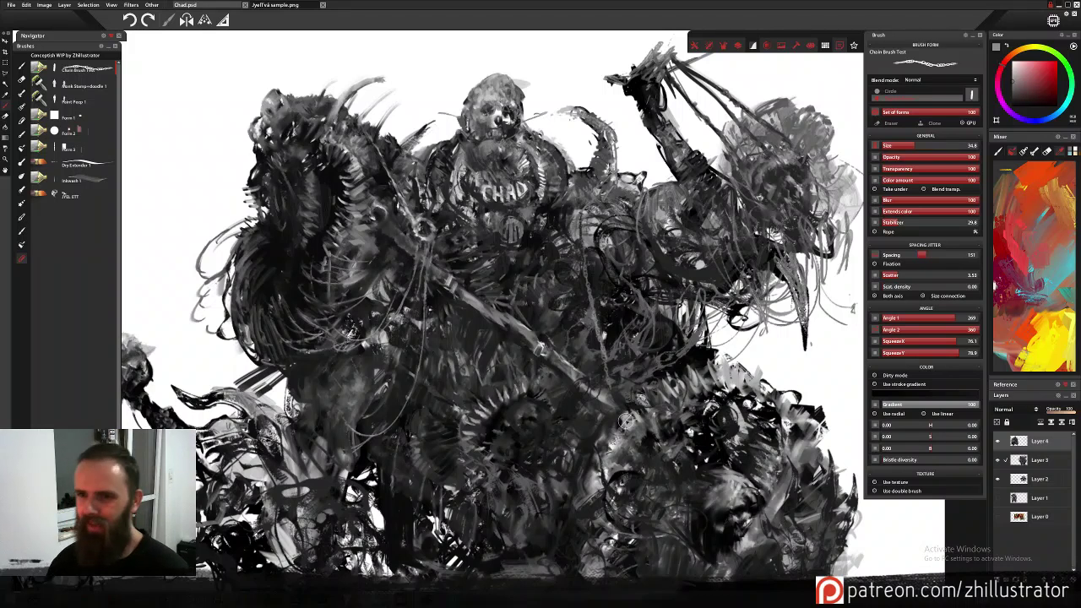
{"action": "scroll", "coordinate": [626, 419], "scroll_direction": "down", "scroll_amount": 2}
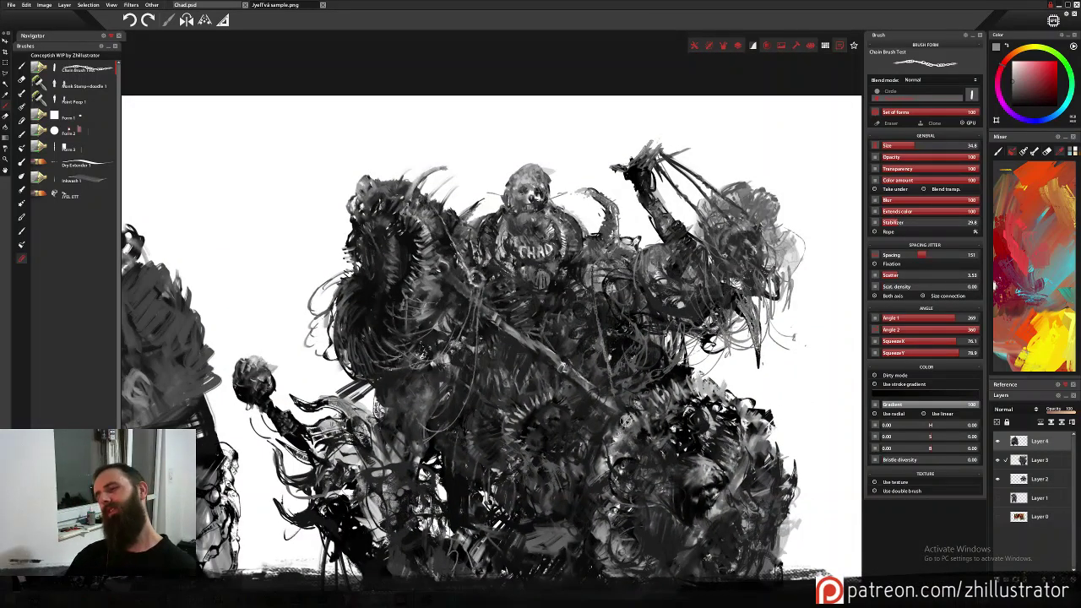
Try large circular Dry Extender 1 strokes around the right figure's raised-arm side, and undo them.
{"action": "left_click_drag", "start_coordinate": [532, 367], "coordinate": [481, 309]}
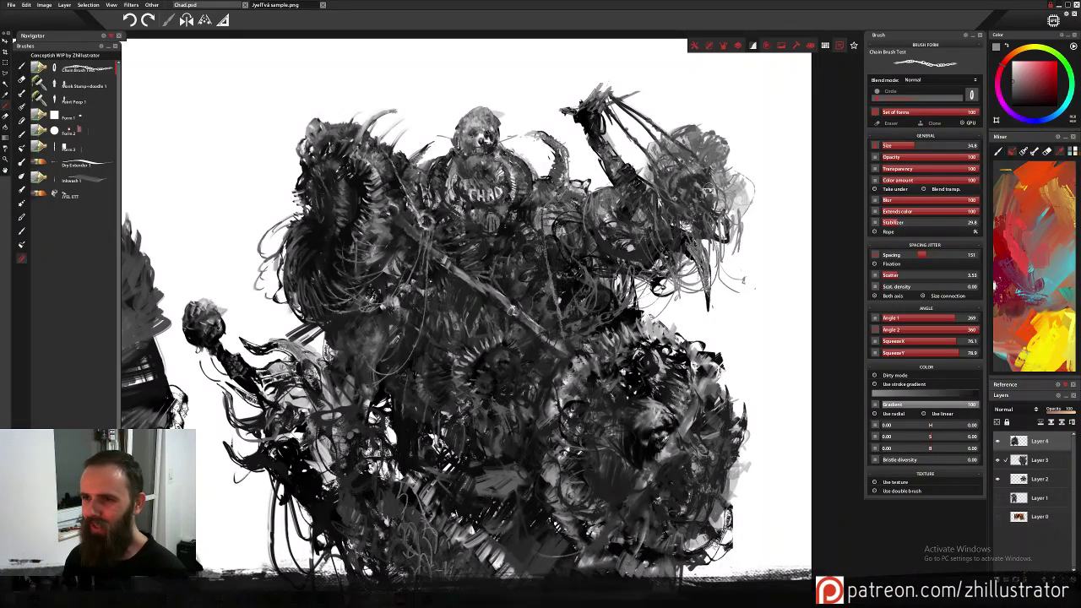
{"action": "left_click", "coordinate": [88, 165]}
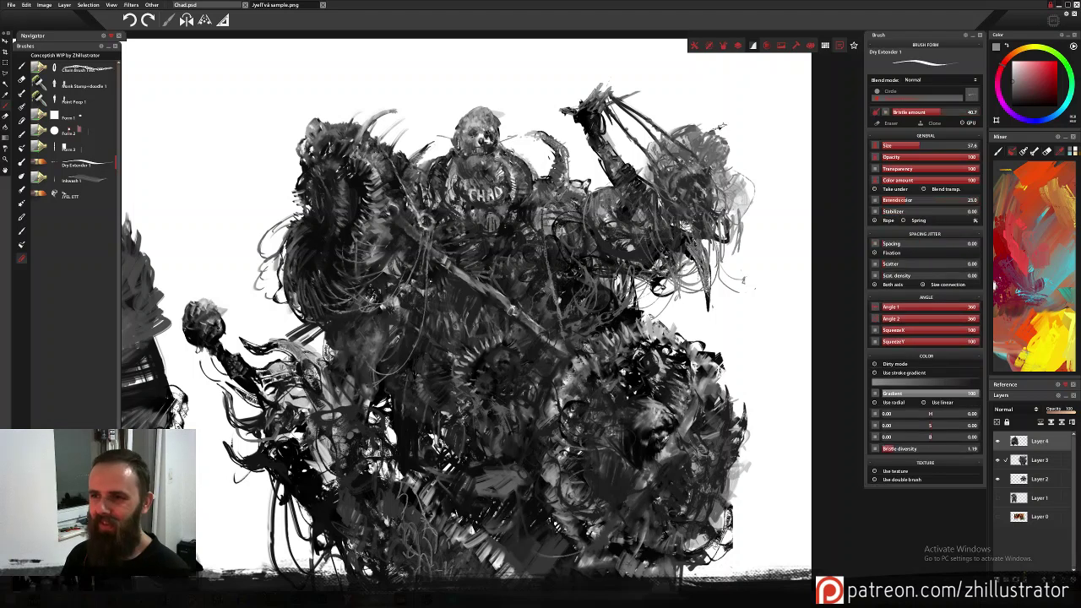
{"action": "mouse_move", "coordinate": [783, 103]}
{"action": "left_mouse_down"}
{"action": "mouse_move", "coordinate": [743, 153]}
{"action": "mouse_move", "coordinate": [768, 142]}
{"action": "left_mouse_up"}
{"action": "mouse_move", "coordinate": [745, 147]}
{"action": "left_mouse_down"}
{"action": "mouse_move", "coordinate": [747, 114]}
{"action": "mouse_move", "coordinate": [693, 97]}
{"action": "mouse_move", "coordinate": [651, 124]}
{"action": "left_mouse_up"}
{"action": "key", "text": "ctrl+z"}
{"action": "key", "text": "ctrl+z"}
{"action": "key", "text": "ctrl+z"}
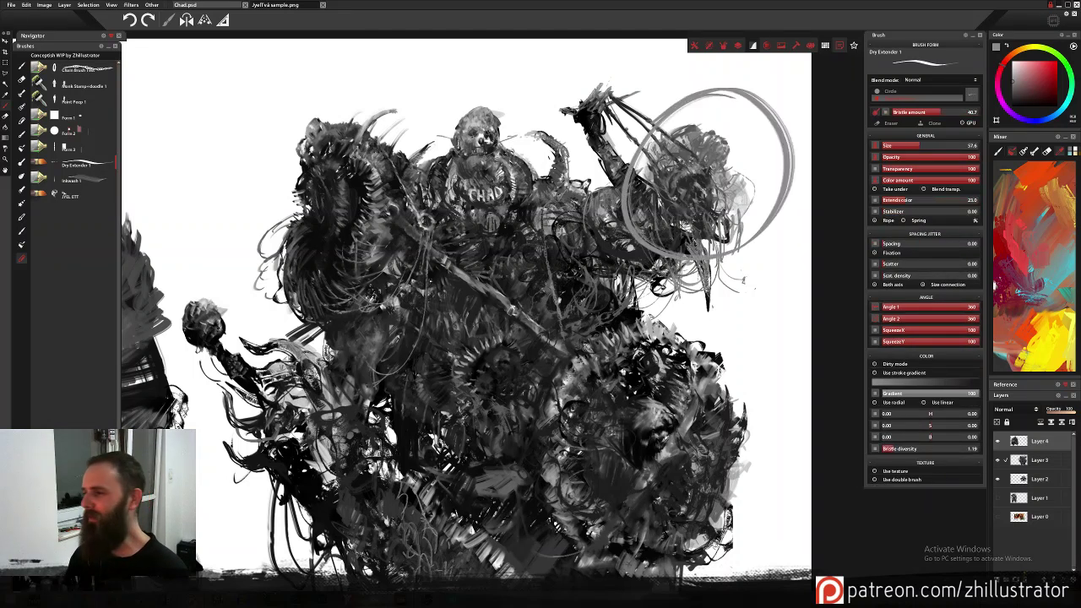
{"action": "key", "text": "ctrl+z"}
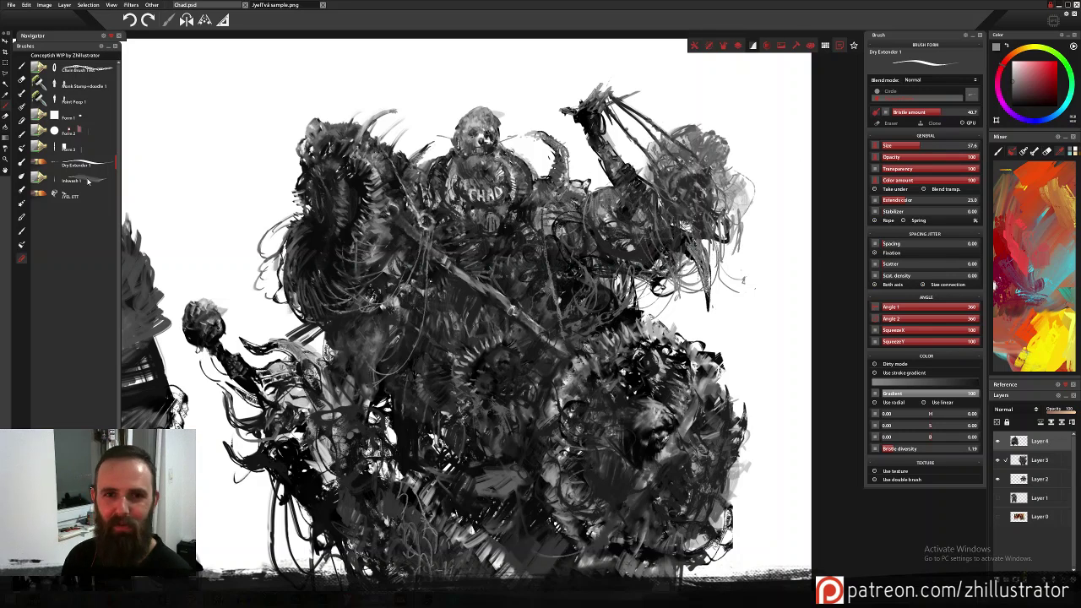
Paint soft grey tones with Inkwash 1 around the bushy mass beside the right figure's raised arm, sampling greys from the painting.
{"action": "left_click", "coordinate": [88, 181]}
{"action": "left_click_drag", "start_coordinate": [693, 279], "coordinate": [572, 254]}
{"action": "scroll", "coordinate": [456, 186], "scroll_direction": "up", "scroll_amount": 2}
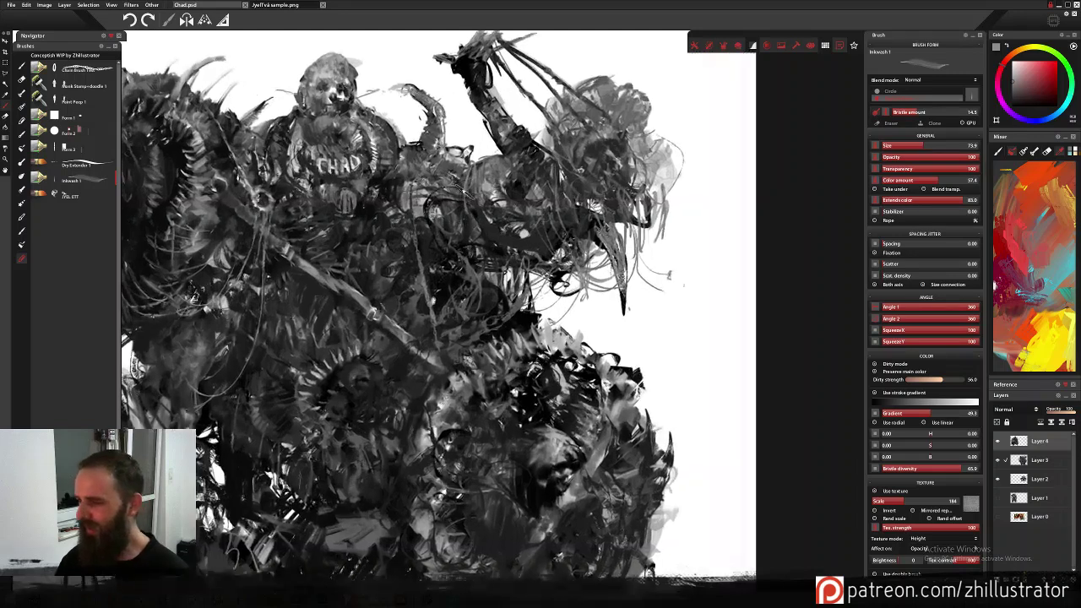
{"action": "left_click_drag", "start_coordinate": [595, 196], "coordinate": [558, 286]}
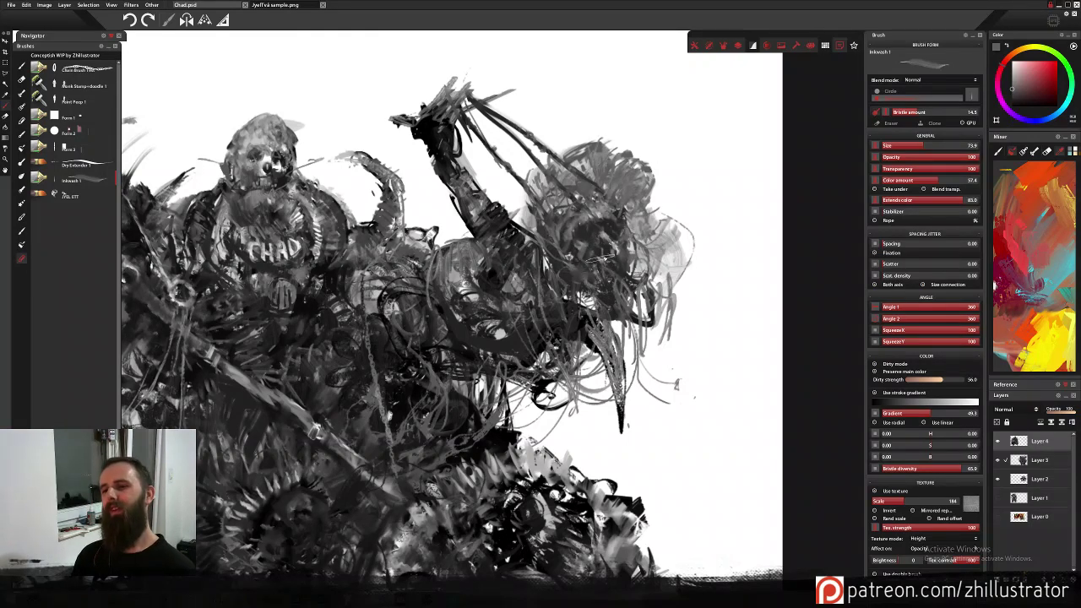
{"action": "left_click", "coordinate": [615, 249], "text": "alt"}
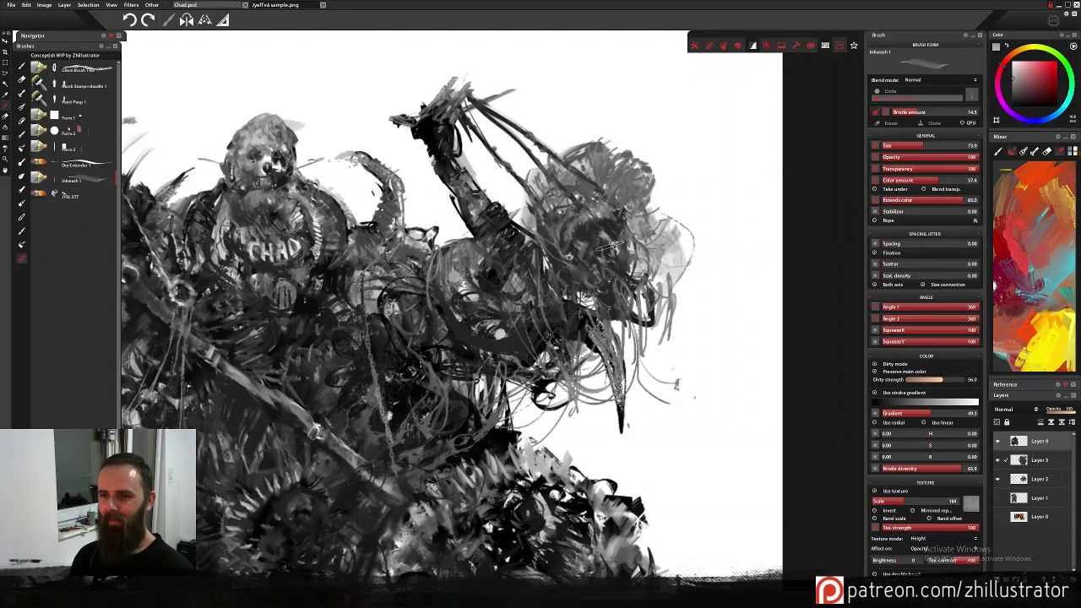
{"action": "left_click", "coordinate": [617, 256], "text": "alt"}
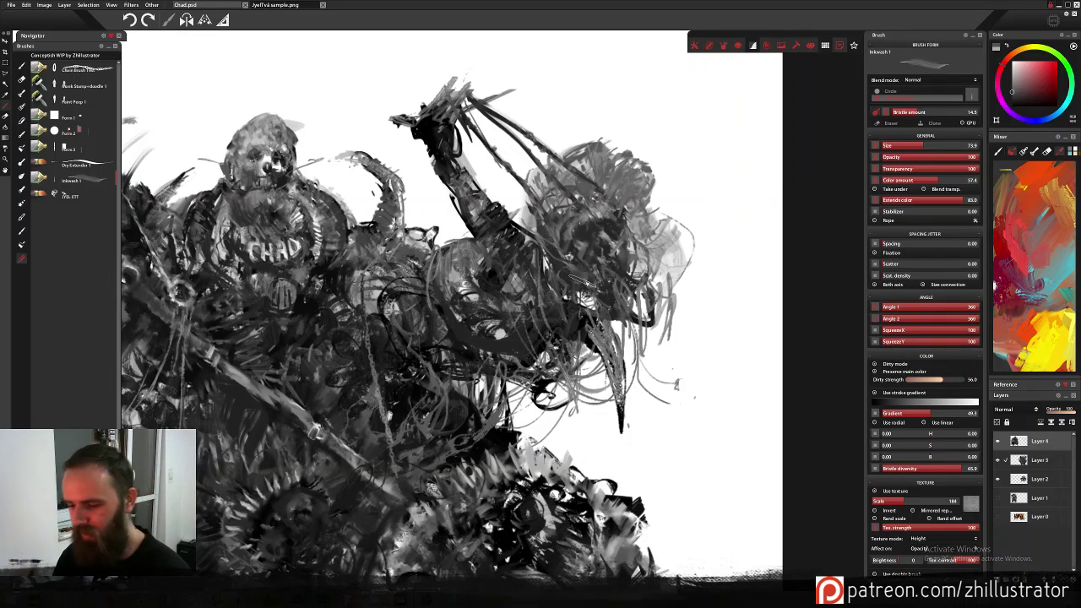
{"action": "left_click", "coordinate": [597, 175], "text": "alt"}
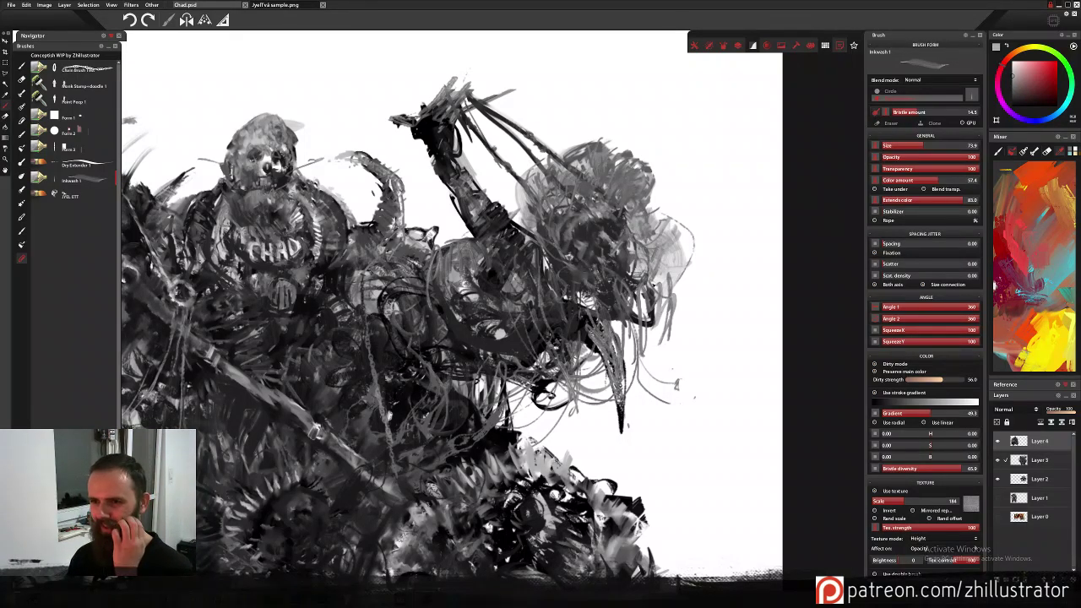
{"action": "mouse_move", "coordinate": [646, 323]}
{"action": "left_mouse_down"}
{"action": "mouse_move", "coordinate": [665, 302]}
{"action": "mouse_move", "coordinate": [656, 343]}
{"action": "mouse_move", "coordinate": [630, 348]}
{"action": "mouse_move", "coordinate": [666, 336]}
{"action": "mouse_move", "coordinate": [670, 344]}
{"action": "mouse_move", "coordinate": [672, 285]}
{"action": "left_mouse_up"}
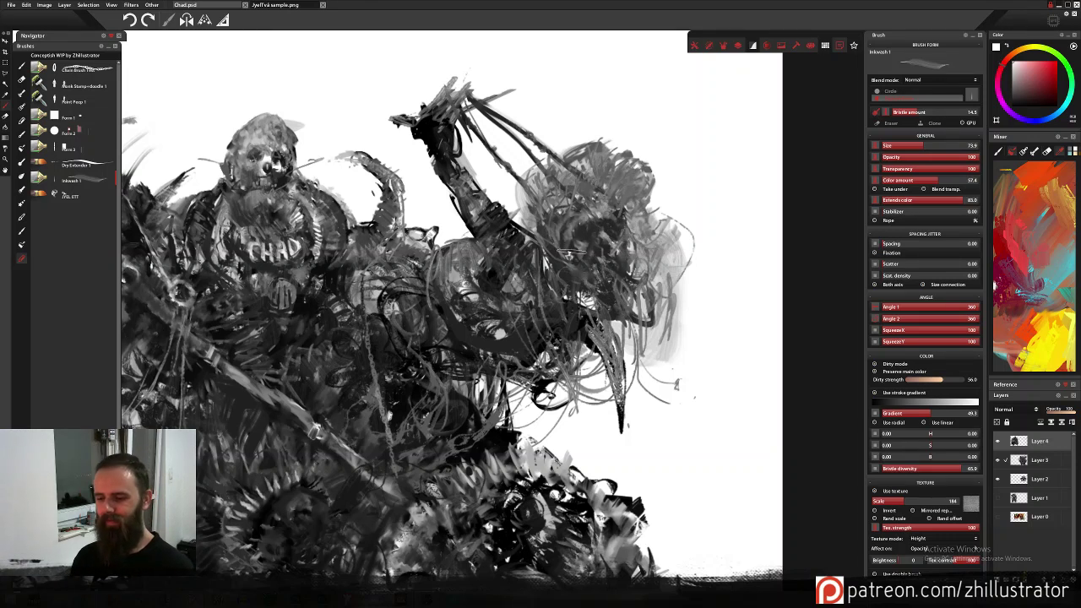
Sample dark tones and rework the right figure's shoulder below the raised arm with Inkwash 1, undoing one stroke.
{"action": "left_click", "coordinate": [487, 275], "text": "alt"}
{"action": "mouse_move", "coordinate": [488, 277]}
{"action": "left_mouse_down"}
{"action": "mouse_move", "coordinate": [459, 301]}
{"action": "mouse_move", "coordinate": [483, 318]}
{"action": "left_mouse_up"}
{"action": "key", "text": "ctrl+z"}
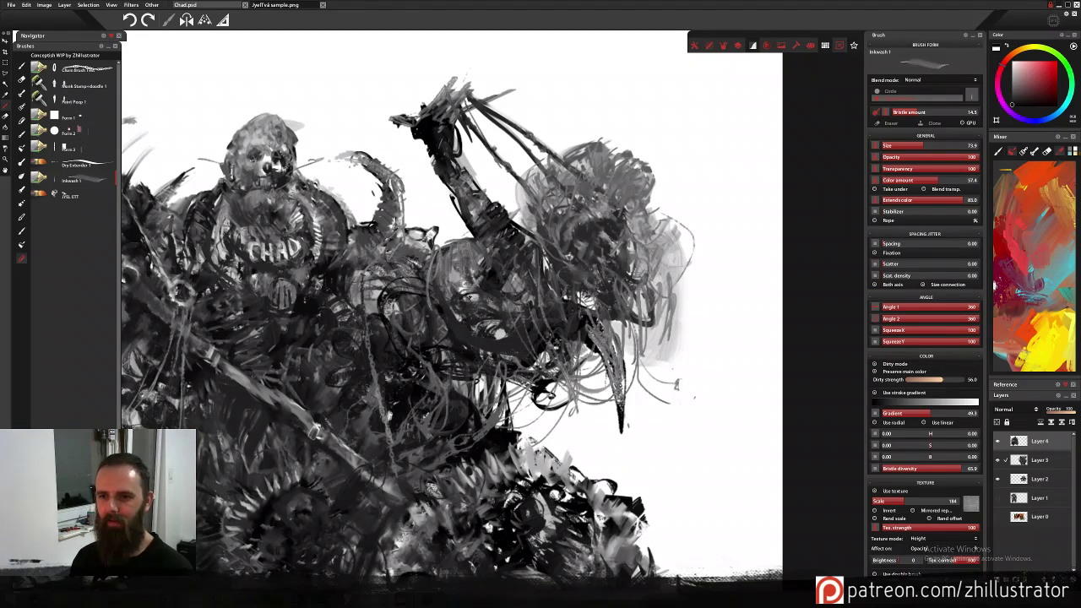
{"action": "mouse_move", "coordinate": [463, 272]}
{"action": "left_mouse_down"}
{"action": "mouse_move", "coordinate": [503, 285]}
{"action": "mouse_move", "coordinate": [464, 296]}
{"action": "left_mouse_up"}
{"action": "left_click", "coordinate": [491, 276], "text": "alt"}
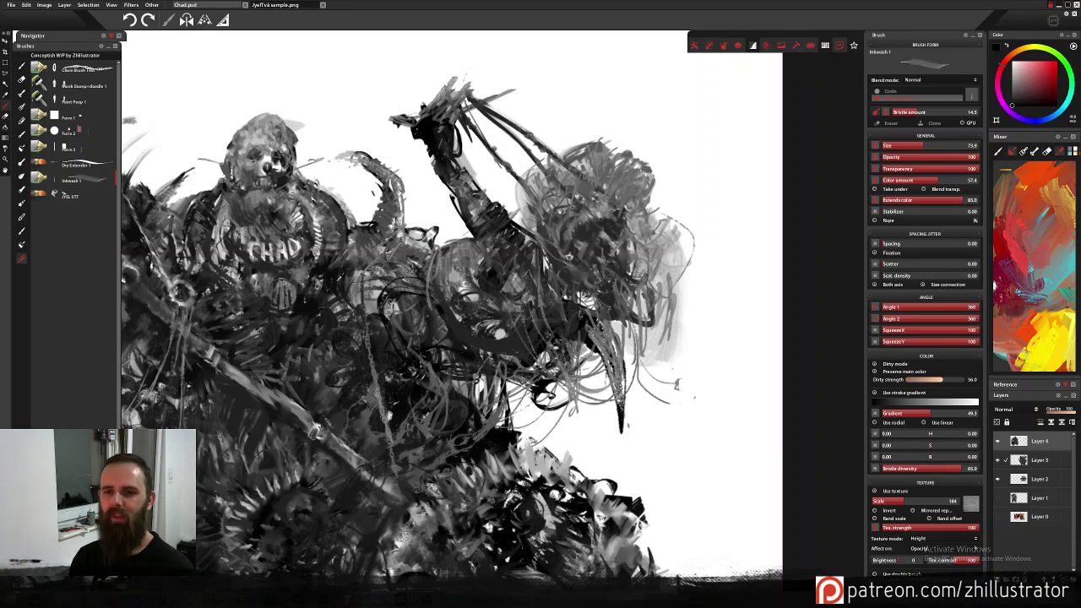
Darken the shoulder under the raised arm and sharpen the edge of the adjacent bushy mass with Dry Extender 1.
{"action": "left_click_drag", "start_coordinate": [419, 354], "coordinate": [567, 329]}
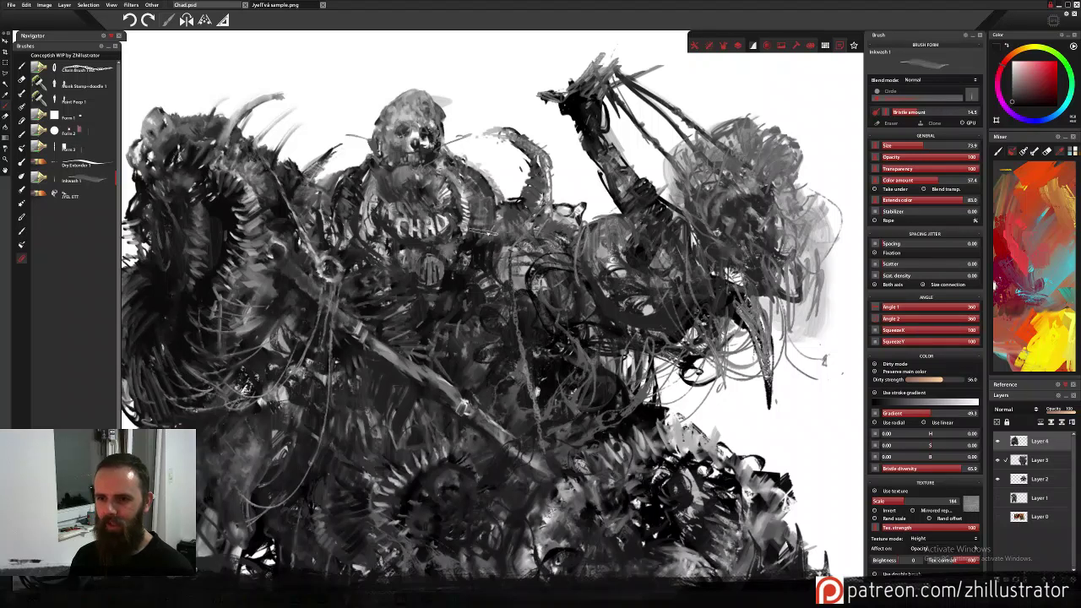
{"action": "left_click", "coordinate": [82, 170]}
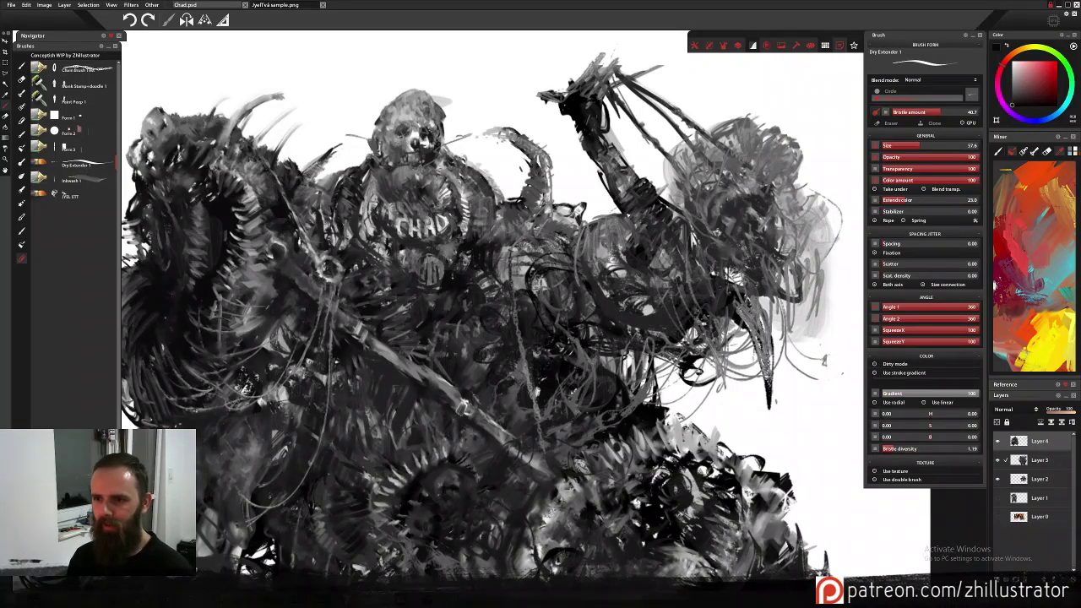
{"action": "mouse_move", "coordinate": [625, 218]}
{"action": "left_mouse_down"}
{"action": "mouse_move", "coordinate": [589, 241]}
{"action": "mouse_move", "coordinate": [599, 251]}
{"action": "mouse_move", "coordinate": [588, 261]}
{"action": "mouse_move", "coordinate": [603, 253]}
{"action": "left_mouse_up"}
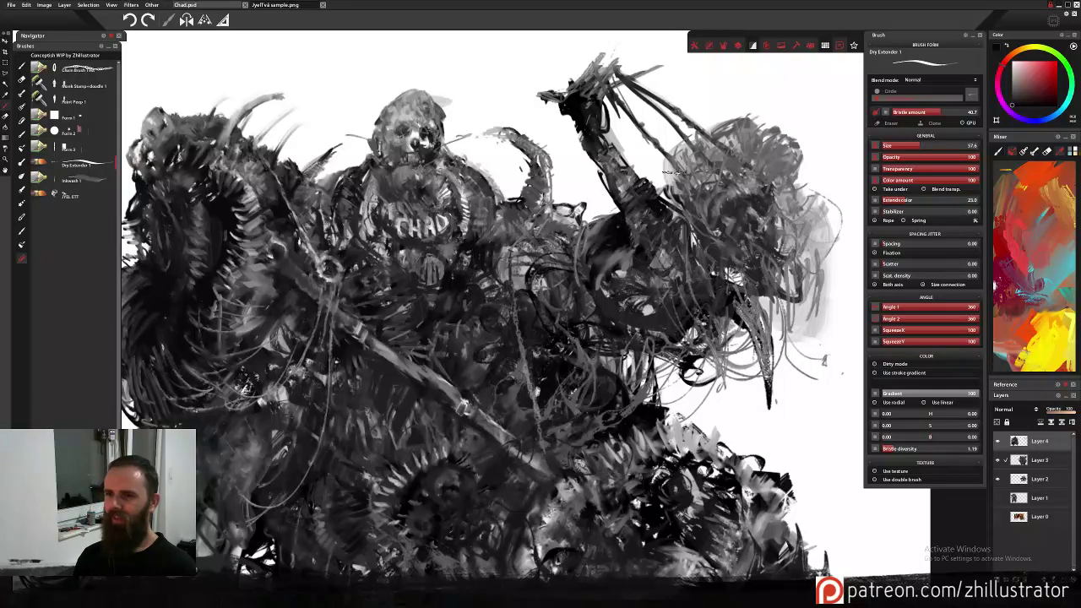
{"action": "left_click_drag", "start_coordinate": [685, 157], "coordinate": [695, 176]}
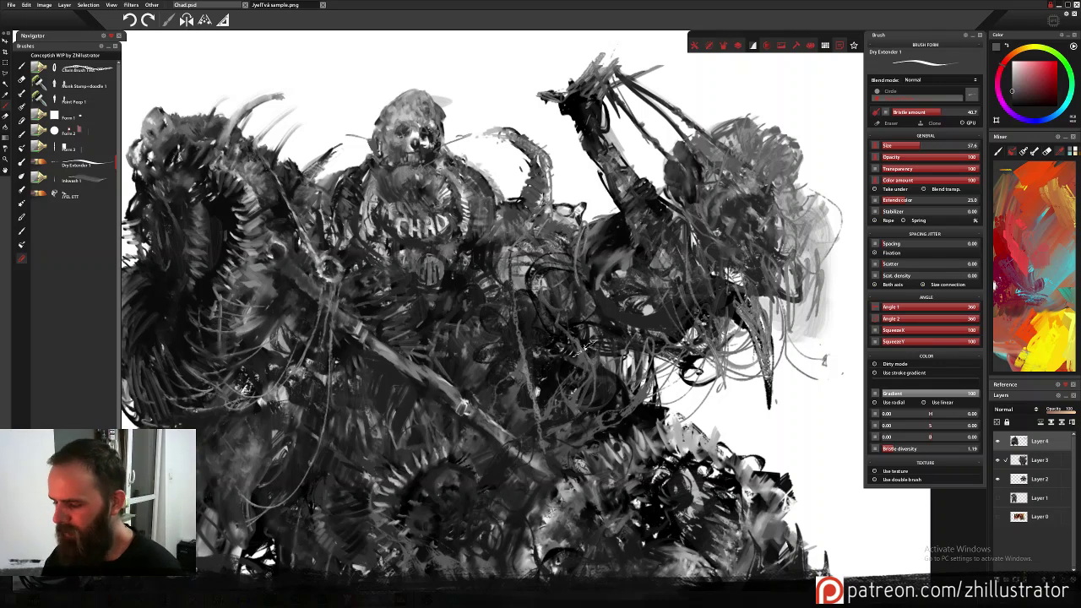
Sample a grey from the right figure and rework its outstretched arm beneath the round head with Dry Extender 1.
{"action": "scroll", "coordinate": [584, 348], "scroll_direction": "down", "scroll_amount": 3}
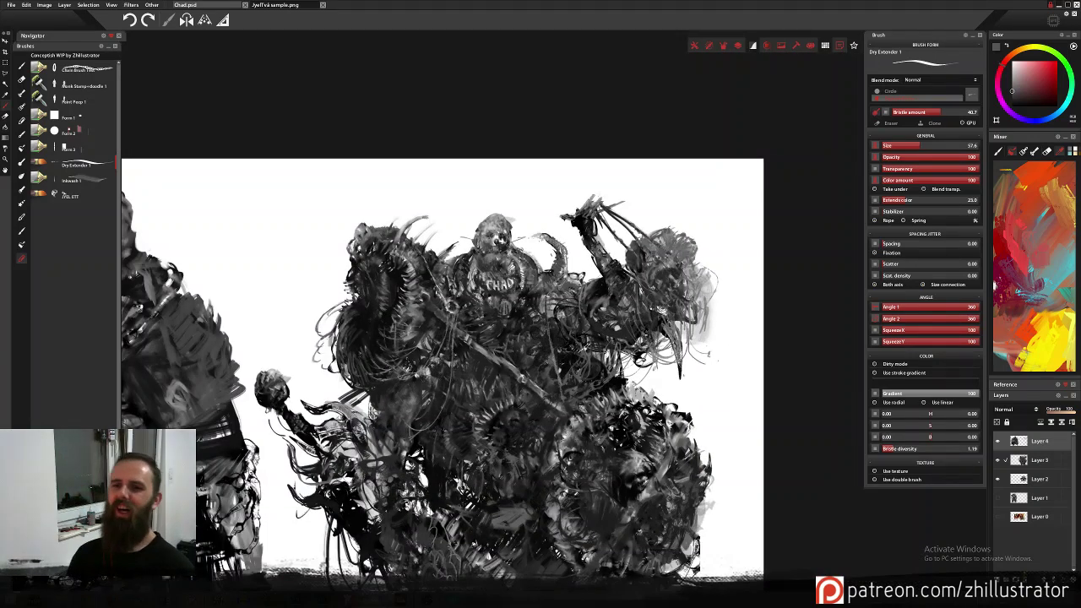
{"action": "left_click_drag", "start_coordinate": [456, 424], "coordinate": [477, 270]}
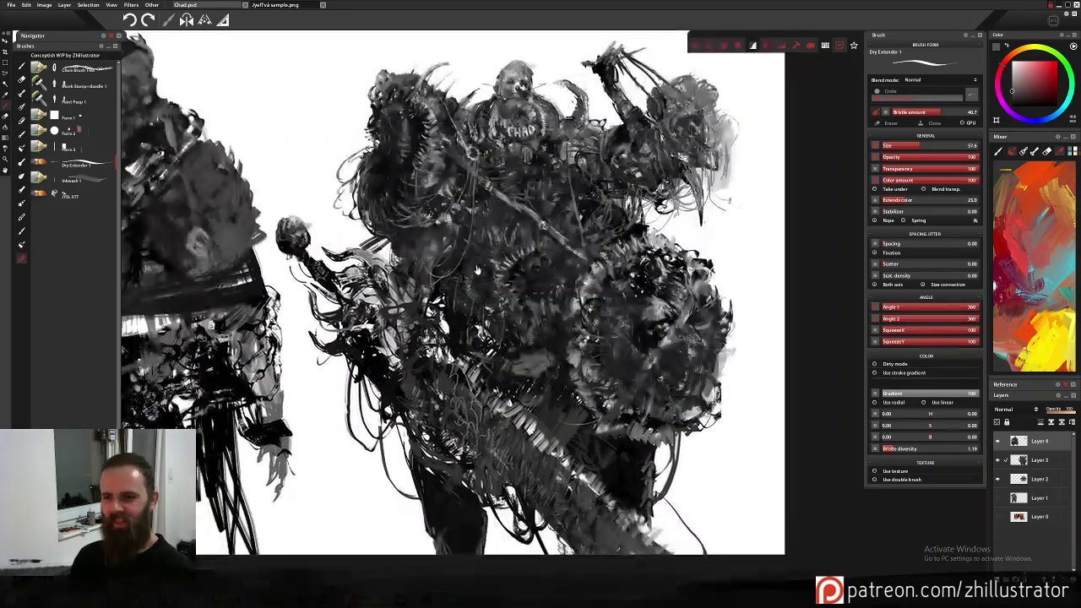
{"action": "scroll", "coordinate": [477, 270], "scroll_direction": "up", "scroll_amount": 1}
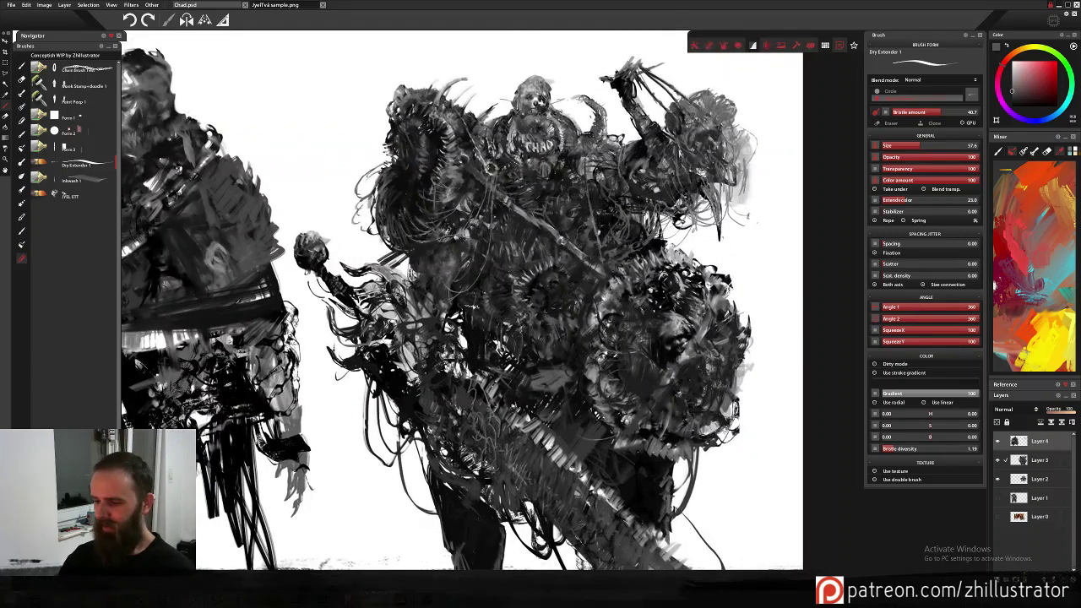
{"action": "scroll", "coordinate": [467, 302], "scroll_direction": "up", "scroll_amount": 3}
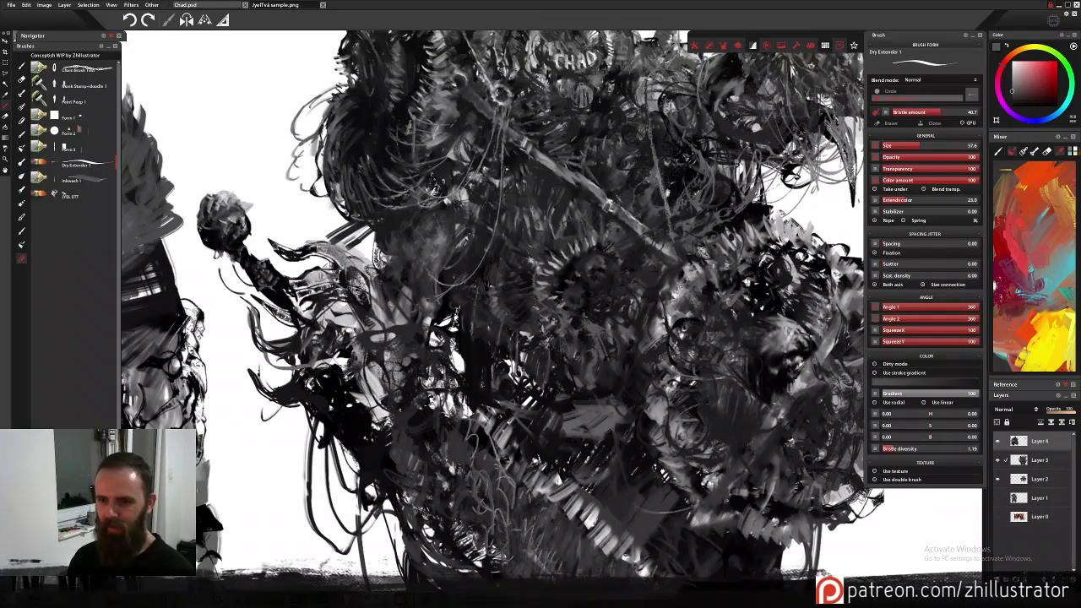
{"action": "mouse_move", "coordinate": [451, 389]}
{"action": "left_mouse_down"}
{"action": "mouse_move", "coordinate": [498, 333]}
{"action": "mouse_move", "coordinate": [491, 365]}
{"action": "left_mouse_up"}
{"action": "left_click", "coordinate": [458, 258], "text": "alt"}
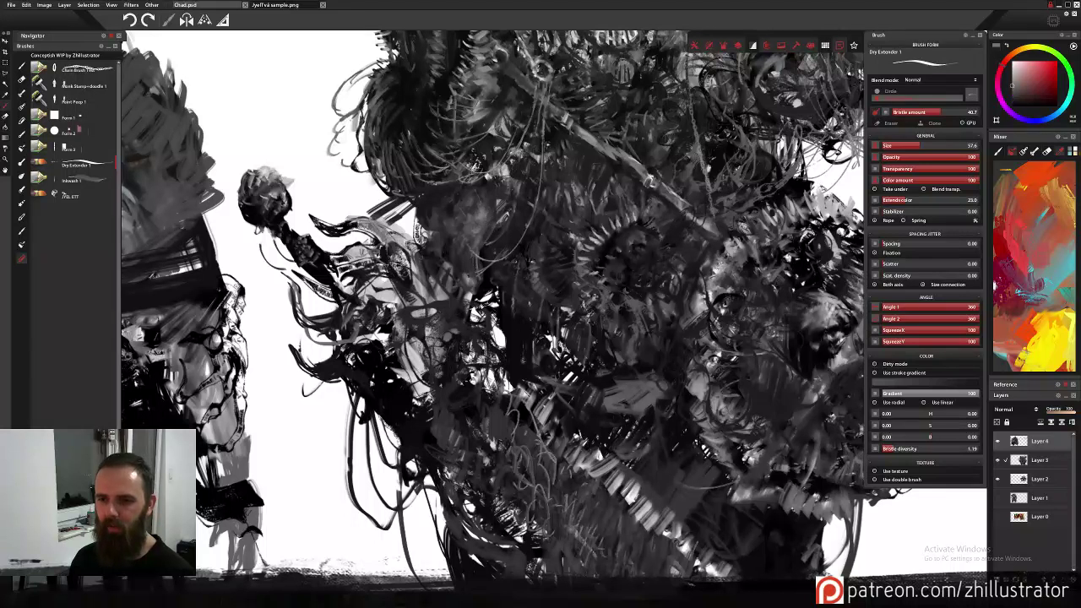
Blend mid-grey Inkwash 1 strokes over the right figure's outstretched arm and its side, sampling dark and light tones from the painting.
{"action": "left_click", "coordinate": [87, 182]}
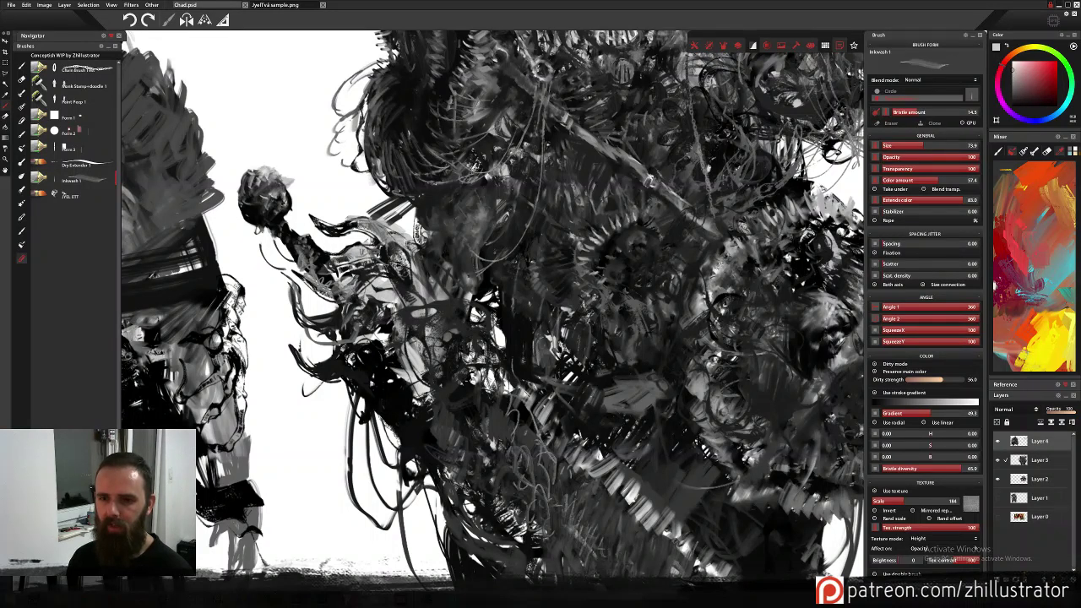
{"action": "left_click", "coordinate": [377, 355], "text": "alt"}
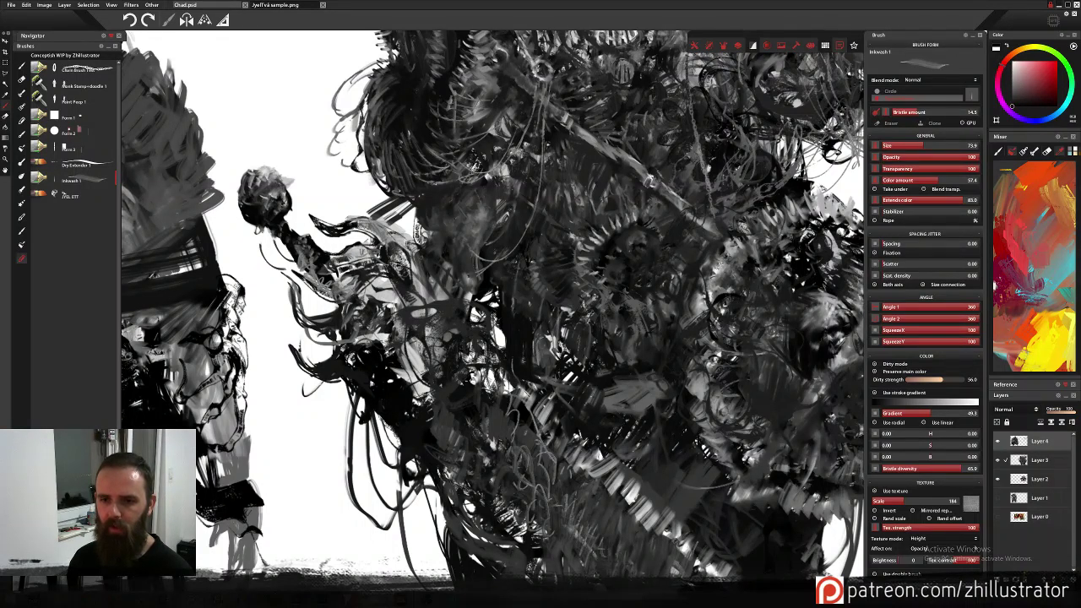
{"action": "left_click", "coordinate": [363, 341], "text": "alt"}
{"action": "left_click", "coordinate": [444, 280], "text": "alt"}
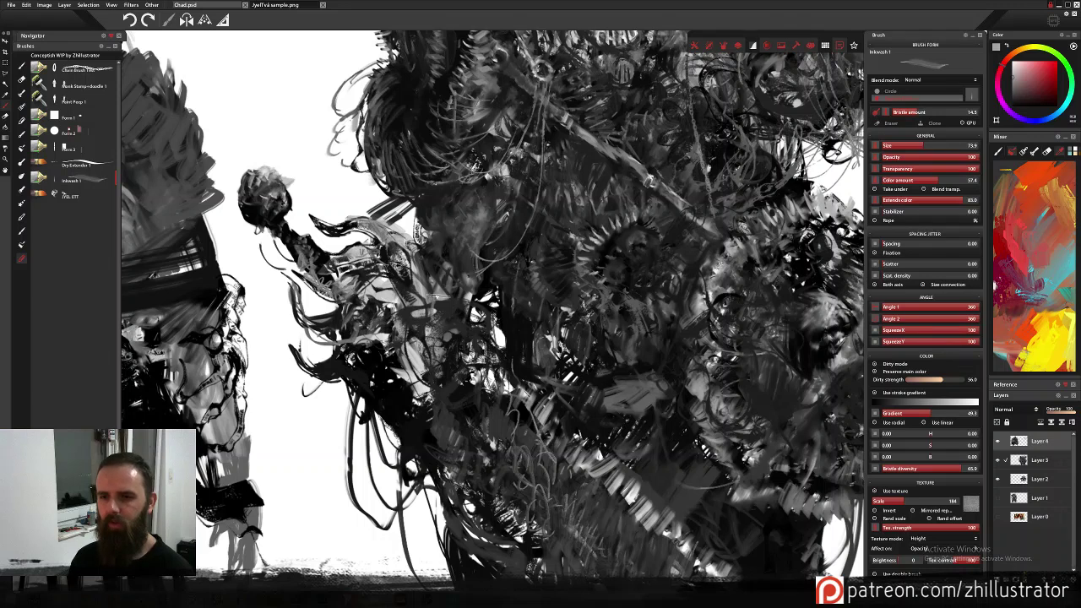
{"action": "scroll", "coordinate": [429, 339], "scroll_direction": "down", "scroll_amount": 2}
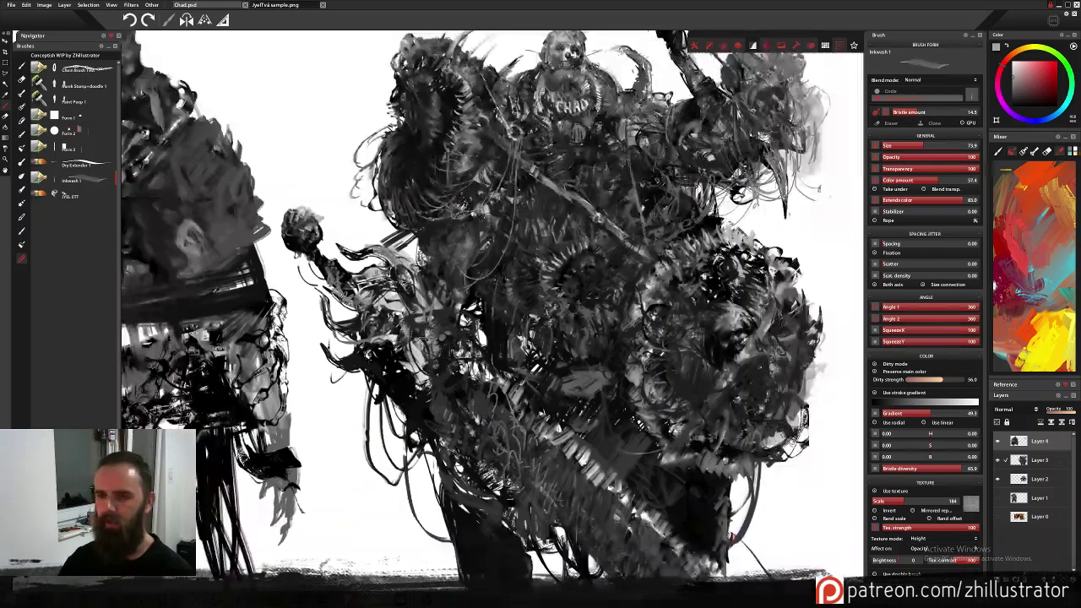
{"action": "left_click", "coordinate": [425, 295], "text": "alt"}
{"action": "left_click_drag", "start_coordinate": [427, 293], "coordinate": [409, 316]}
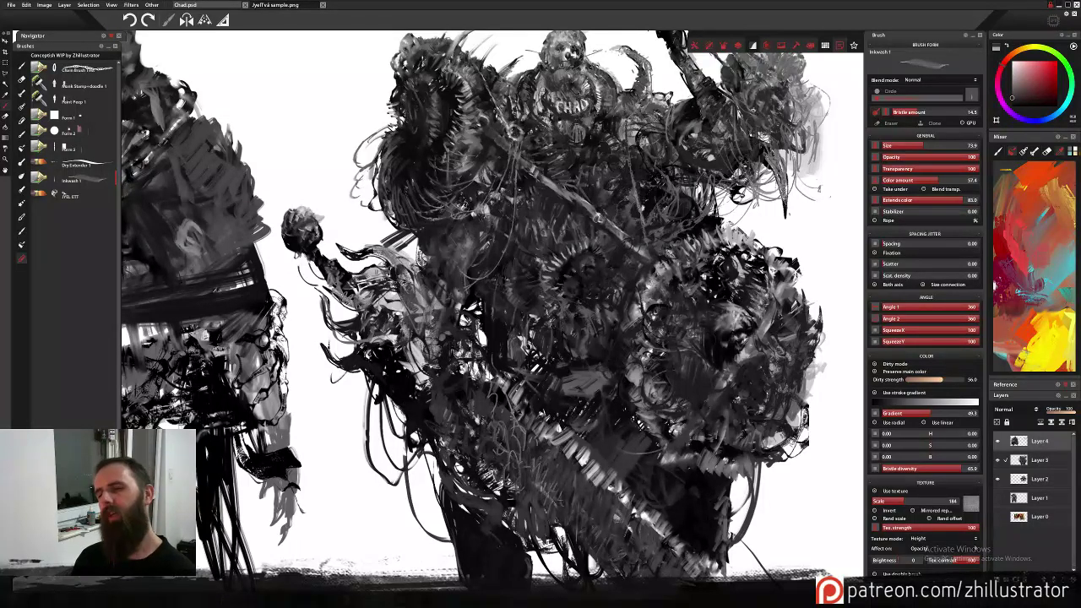
{"action": "left_click", "coordinate": [445, 274], "text": "alt"}
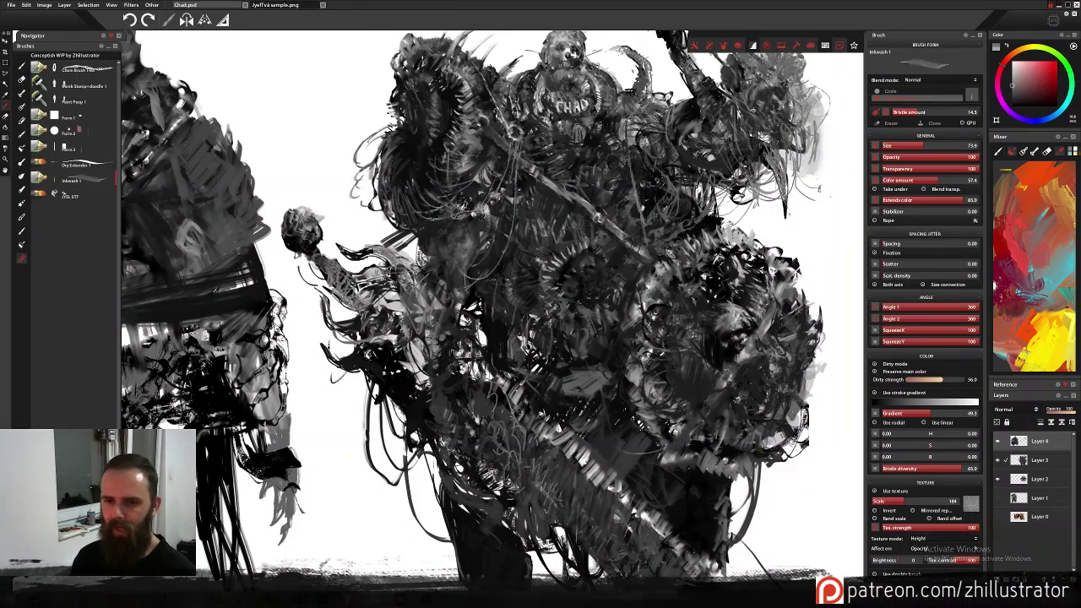
Paint diagonal grey Inkwash 1 strokes across the dark area under the outstretched arm's lower spikes.
{"action": "left_click_drag", "start_coordinate": [380, 370], "coordinate": [411, 403]}
{"action": "left_click_drag", "start_coordinate": [359, 354], "coordinate": [418, 411]}
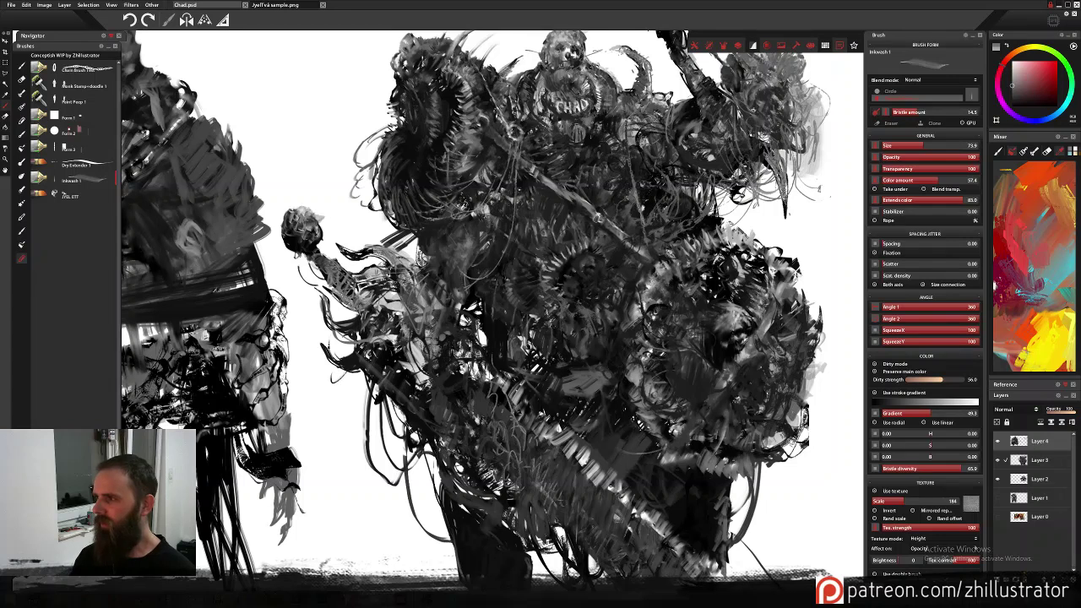
{"action": "left_click_drag", "start_coordinate": [427, 449], "coordinate": [411, 391]}
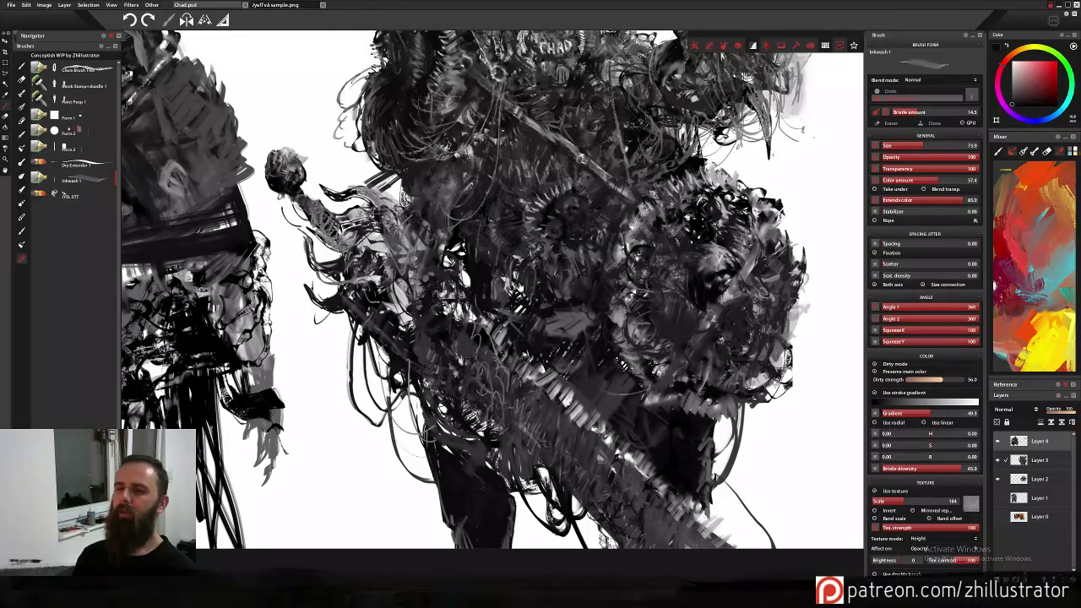
Try a dark Inkwash 1 stroke on the middle of the right figure's torso, undo it and resample a dark tone.
{"action": "mouse_move", "coordinate": [513, 255]}
{"action": "left_mouse_down"}
{"action": "mouse_move", "coordinate": [488, 360]}
{"action": "mouse_move", "coordinate": [488, 333]}
{"action": "left_mouse_up"}
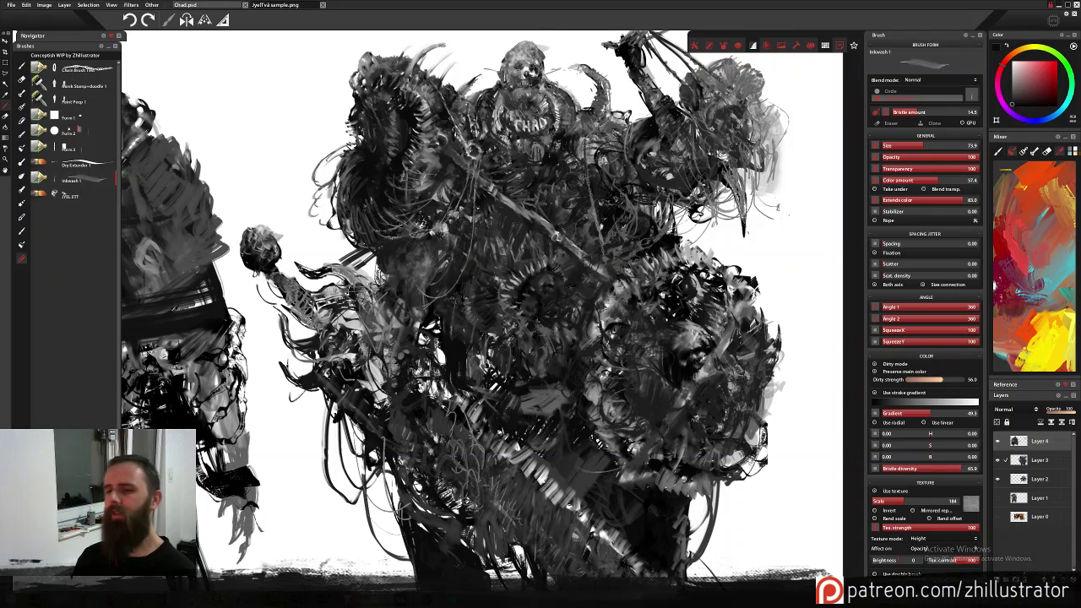
{"action": "left_click", "coordinate": [471, 336], "text": "alt"}
{"action": "mouse_move", "coordinate": [471, 342]}
{"action": "left_mouse_down"}
{"action": "mouse_move", "coordinate": [484, 380]}
{"action": "mouse_move", "coordinate": [498, 375]}
{"action": "mouse_move", "coordinate": [477, 314]}
{"action": "mouse_move", "coordinate": [496, 290]}
{"action": "left_mouse_up"}
{"action": "key", "text": "ctrl+z"}
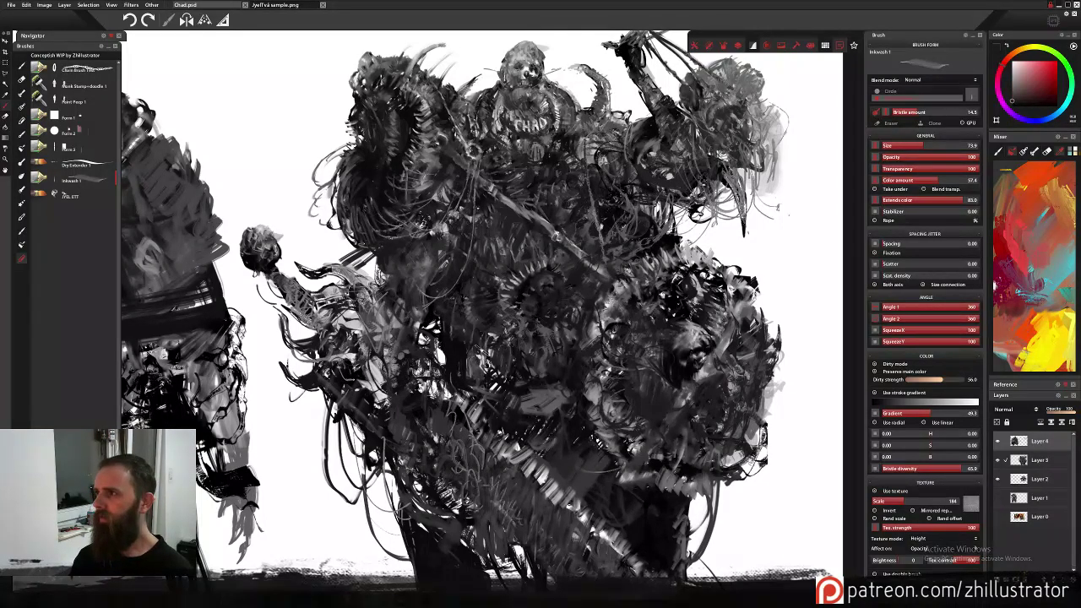
{"action": "left_click", "coordinate": [458, 378], "text": "alt"}
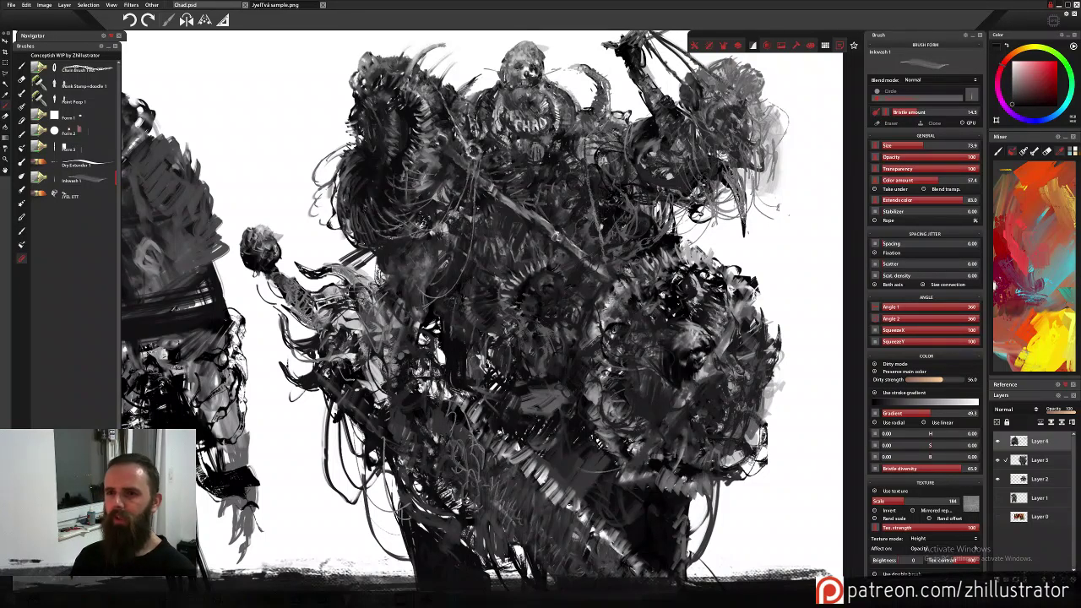
Add Dry Extender 1 strokes to the spiked outstretched arm and the toothed shoulder mass above it on the right figure.
{"action": "left_click", "coordinate": [84, 165]}
{"action": "scroll", "coordinate": [97, 180], "scroll_direction": "up", "scroll_amount": 4}
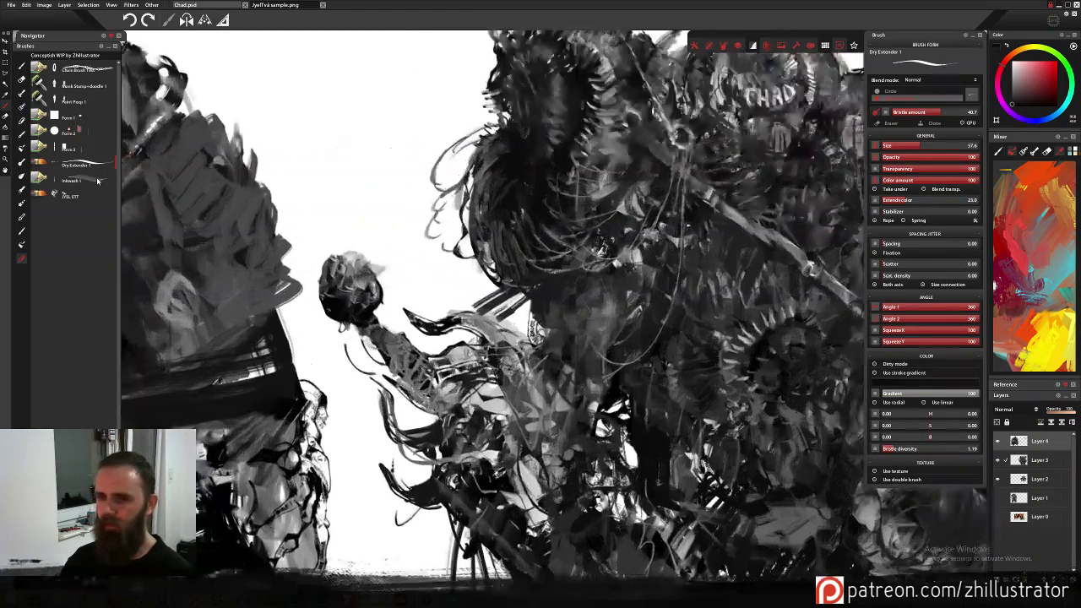
{"action": "left_click_drag", "start_coordinate": [647, 310], "coordinate": [548, 296]}
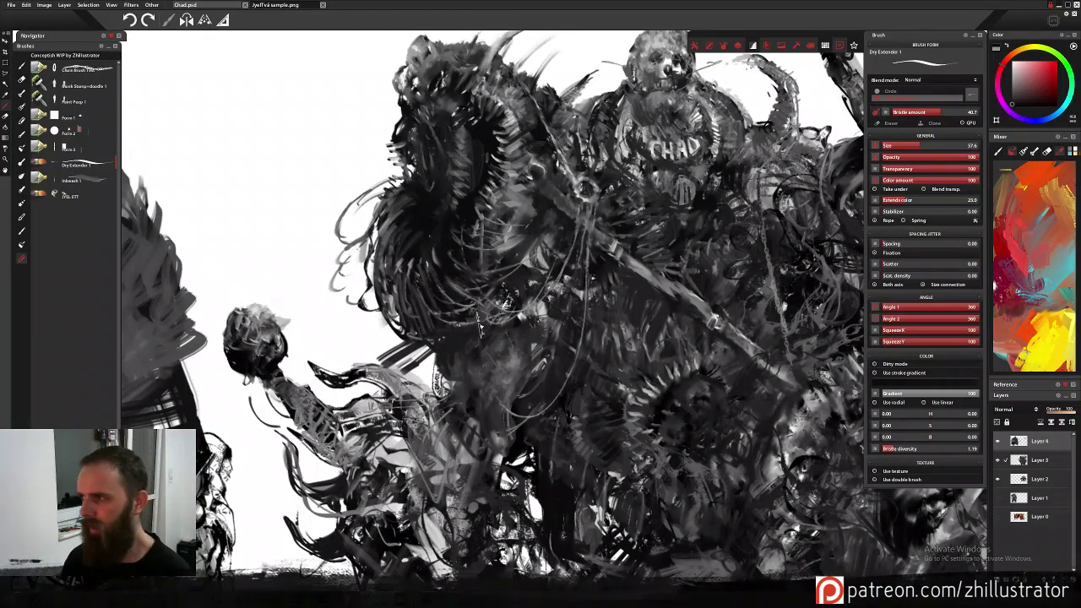
{"action": "left_click_drag", "start_coordinate": [578, 291], "coordinate": [563, 327]}
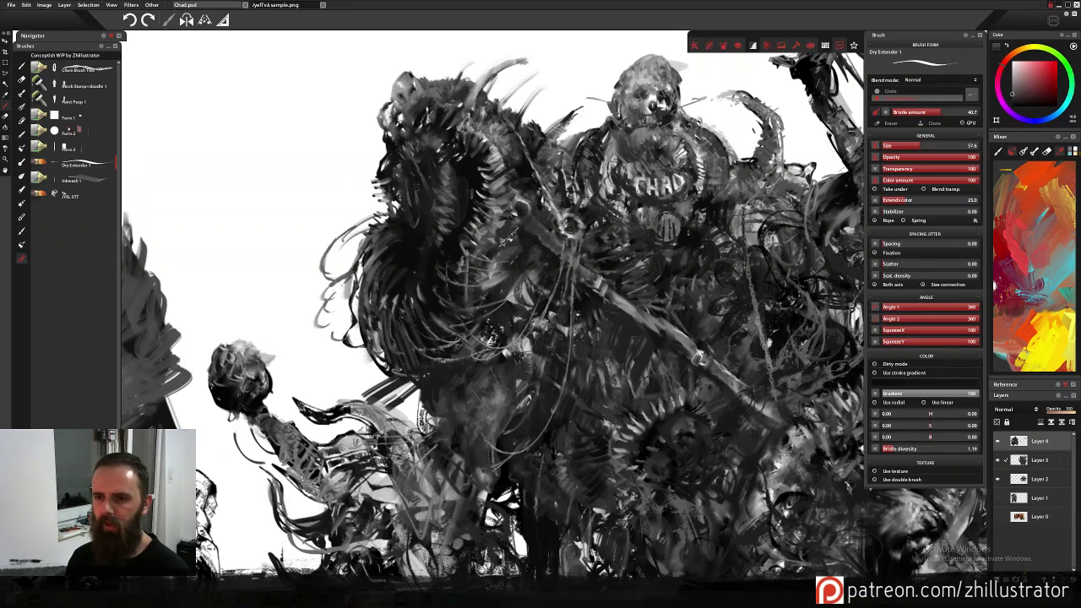
Sample a dark tone from the right figure's shoulder and toggle Layer 4 off and on to inspect its content.
{"action": "left_click", "coordinate": [526, 253], "text": "alt"}
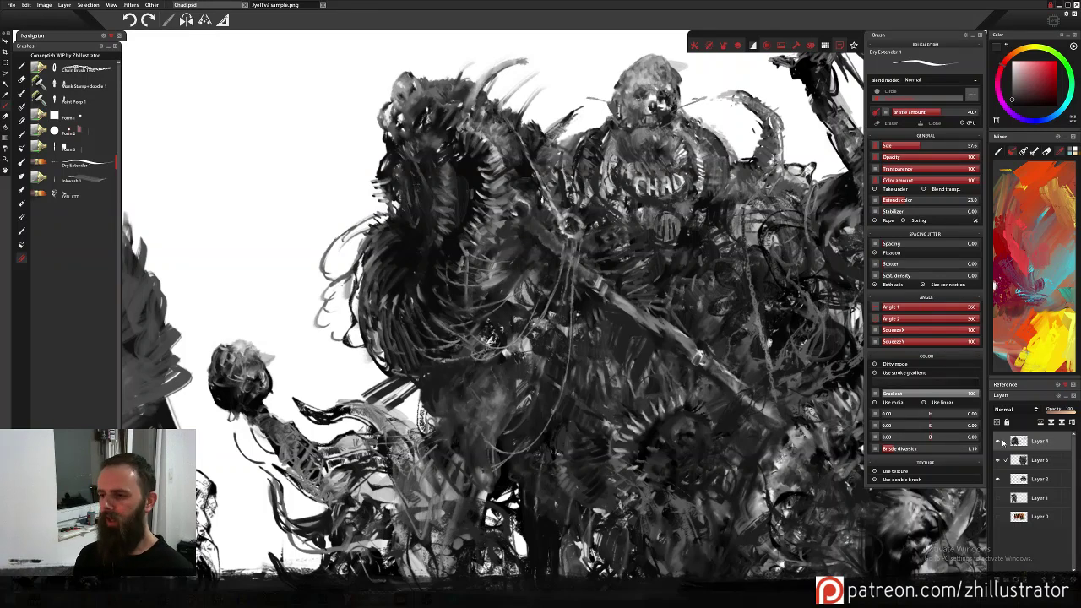
{"action": "left_click", "coordinate": [998, 441]}
{"action": "left_click", "coordinate": [998, 442]}
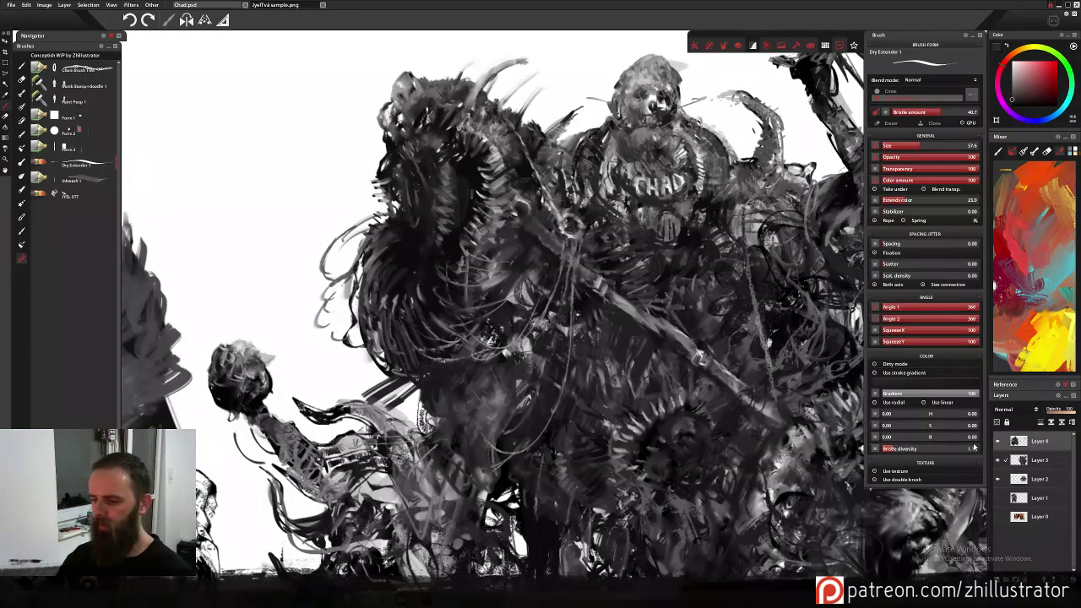
Lasso the whole right figure, cut its strokes out of Layer 4 and clear the selection.
{"action": "scroll", "coordinate": [975, 447], "scroll_direction": "up", "scroll_amount": 2}
{"action": "scroll", "coordinate": [975, 447], "scroll_direction": "down", "scroll_amount": 5}
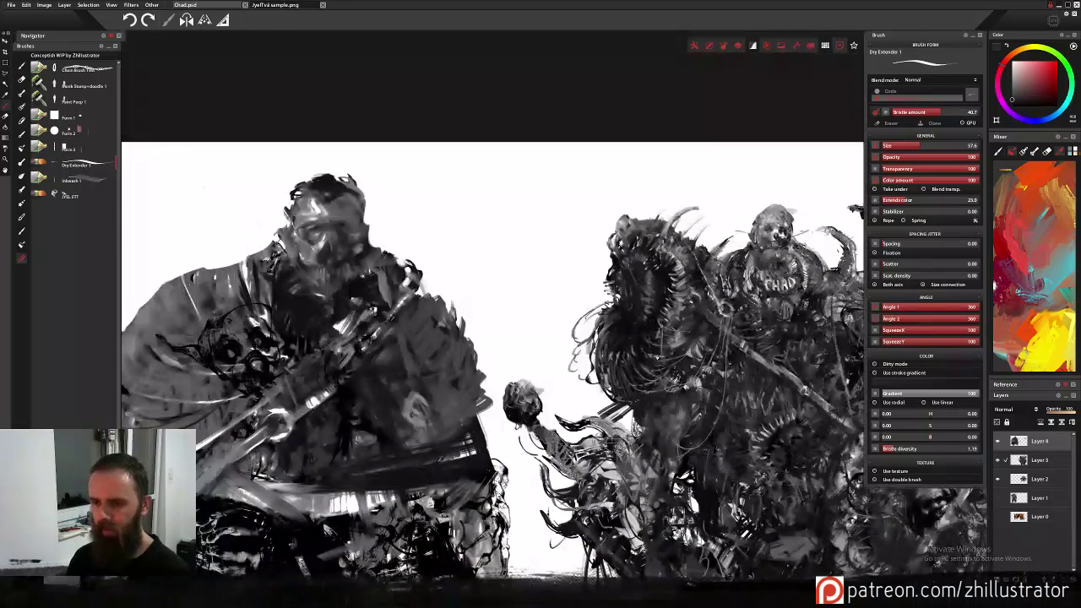
{"action": "left_click_drag", "start_coordinate": [601, 314], "coordinate": [478, 245]}
{"action": "key", "text": "ctrl+z"}
{"action": "mouse_move", "coordinate": [718, 401]}
{"action": "left_mouse_down"}
{"action": "mouse_move", "coordinate": [518, 309]}
{"action": "mouse_move", "coordinate": [502, 269]}
{"action": "left_mouse_up"}
{"action": "key", "text": "l"}
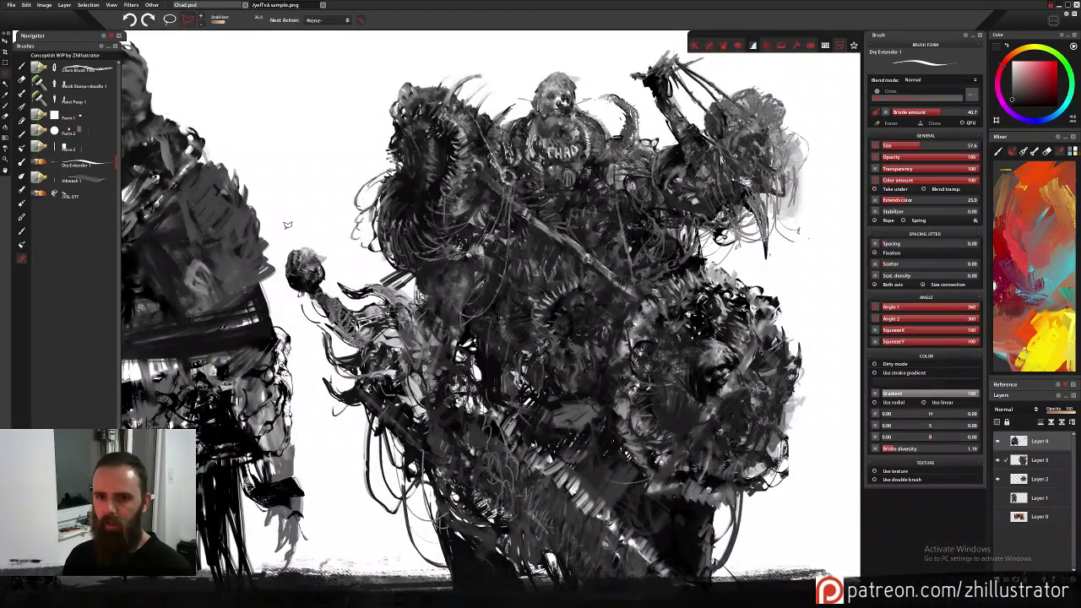
{"action": "mouse_move", "coordinate": [287, 225]}
{"action": "left_mouse_down"}
{"action": "mouse_move", "coordinate": [282, 278]}
{"action": "mouse_move", "coordinate": [333, 442]}
{"action": "mouse_move", "coordinate": [362, 504]}
{"action": "mouse_move", "coordinate": [415, 568]}
{"action": "left_mouse_up"}
{"action": "mouse_move", "coordinate": [591, 575]}
{"action": "left_mouse_down"}
{"action": "mouse_move", "coordinate": [684, 571]}
{"action": "mouse_move", "coordinate": [805, 543]}
{"action": "mouse_move", "coordinate": [834, 399]}
{"action": "mouse_move", "coordinate": [836, 198]}
{"action": "mouse_move", "coordinate": [822, 104]}
{"action": "mouse_move", "coordinate": [715, 41]}
{"action": "mouse_move", "coordinate": [431, 45]}
{"action": "mouse_move", "coordinate": [330, 135]}
{"action": "mouse_move", "coordinate": [297, 201]}
{"action": "left_mouse_up"}
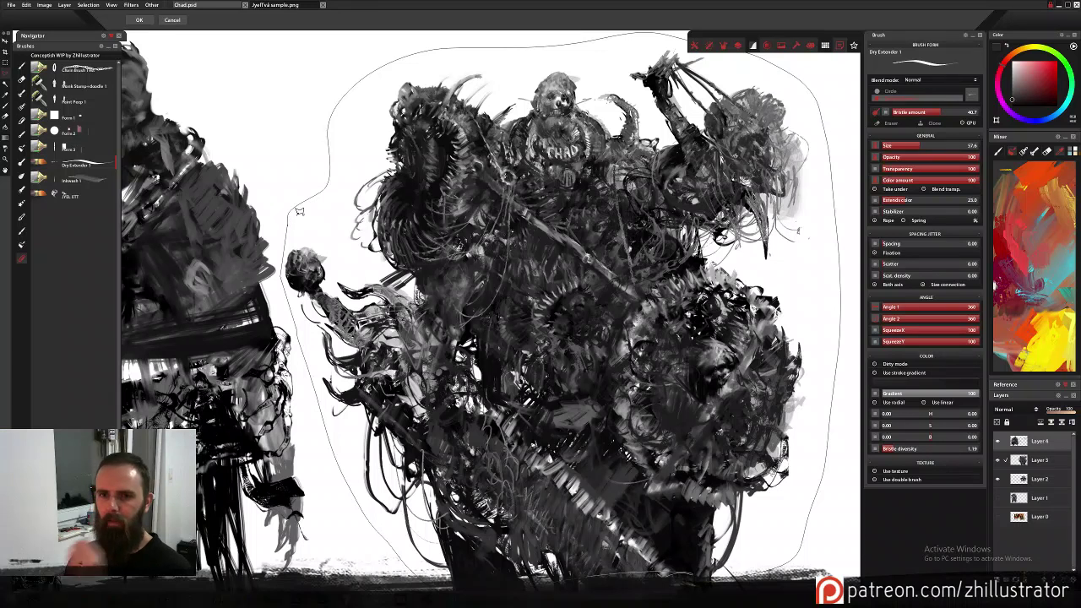
{"action": "key", "text": "Escape"}
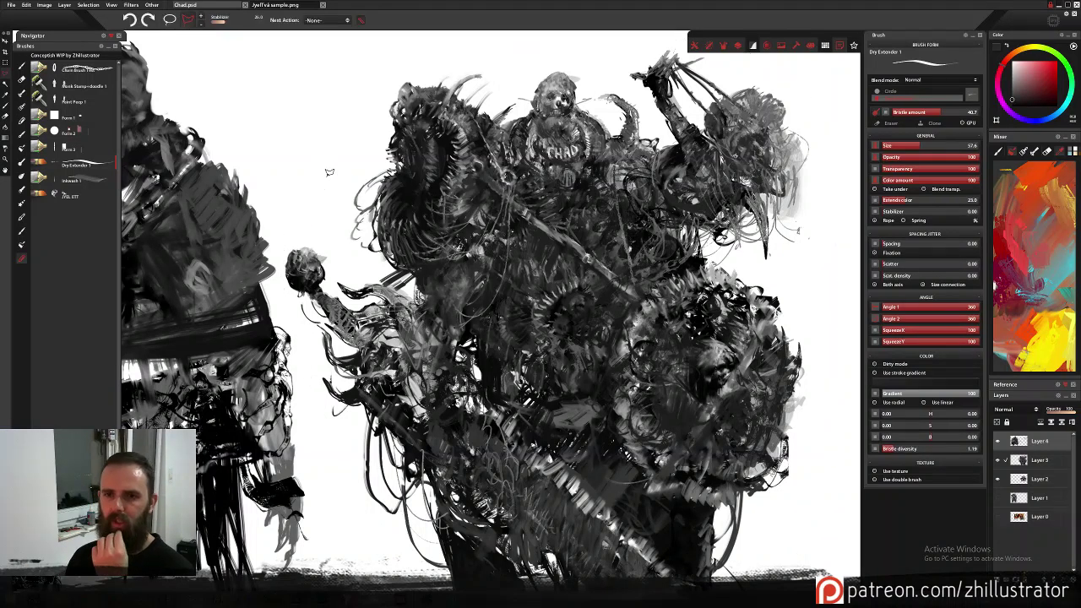
{"action": "key", "text": "ctrl+z"}
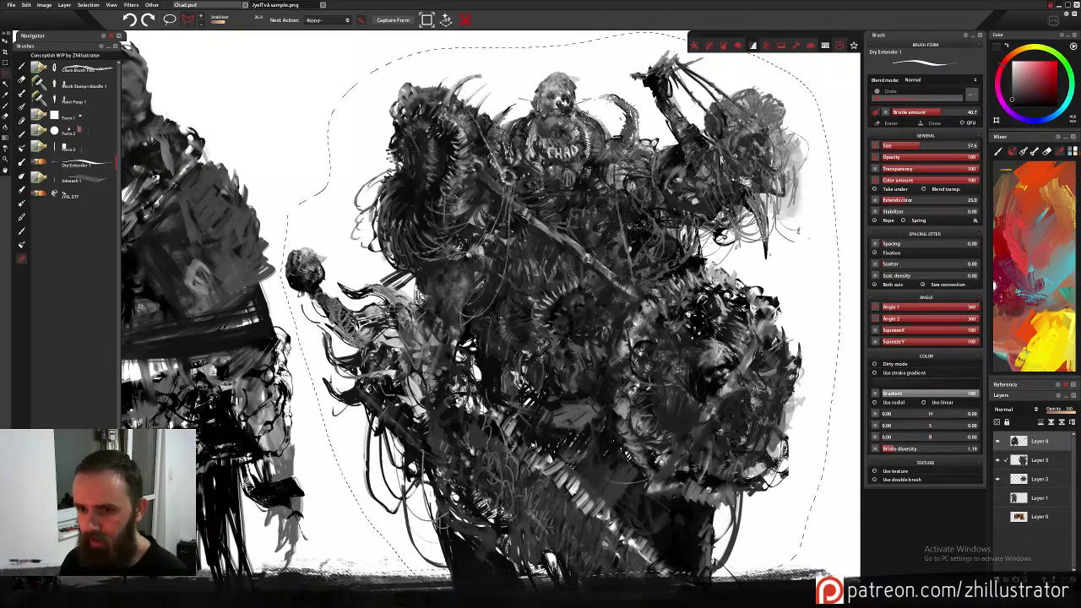
{"action": "key", "text": "ctrl+d"}
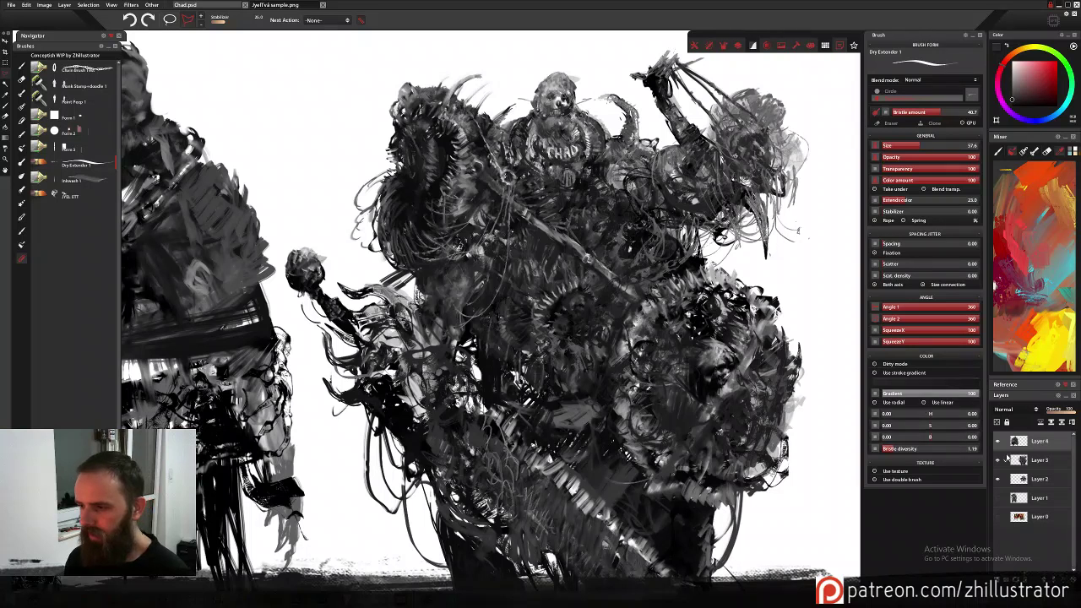
Paste the cut strokes on a new layer above Layer 3, compare them by toggling visibility, and merge them into Layer 3.
{"action": "left_click", "coordinate": [1037, 463]}
{"action": "key", "text": "ctrl+v"}
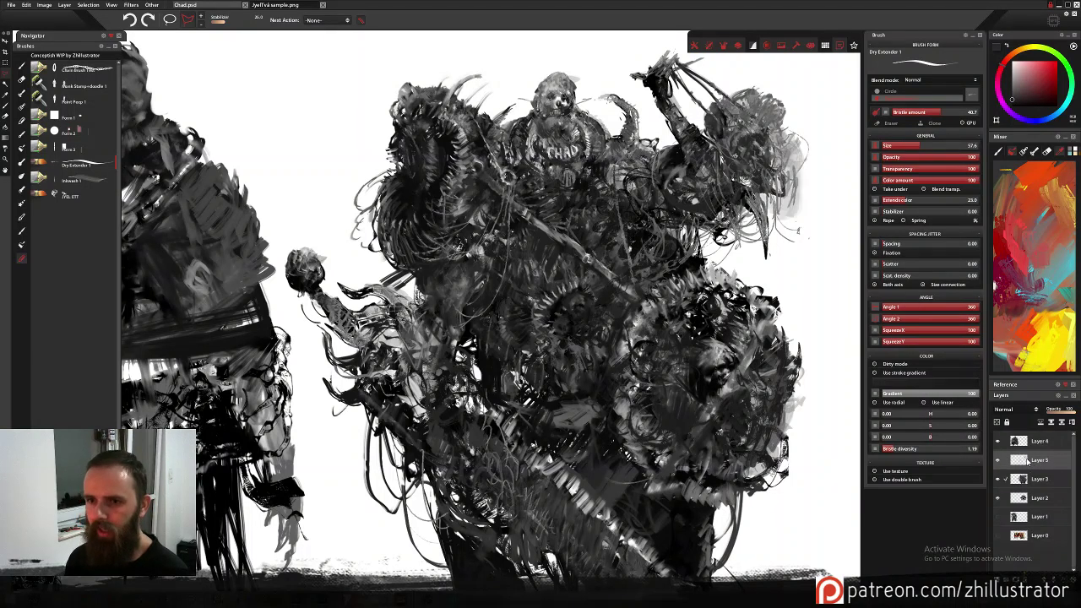
{"action": "left_click", "coordinate": [999, 462]}
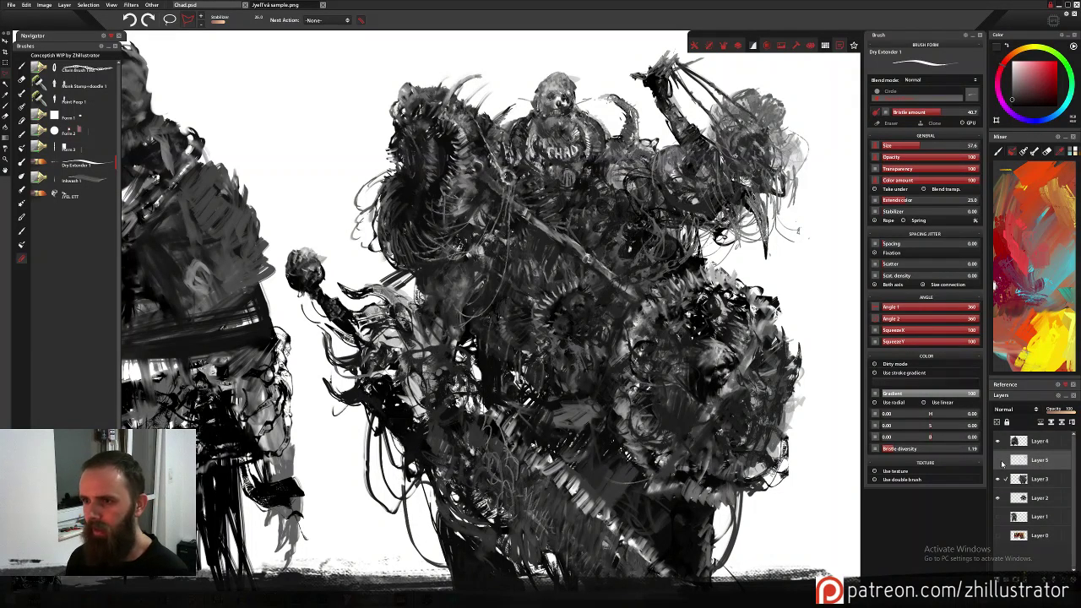
{"action": "left_click", "coordinate": [1000, 463]}
{"action": "left_click", "coordinate": [1001, 464]}
{"action": "left_click", "coordinate": [1002, 464]}
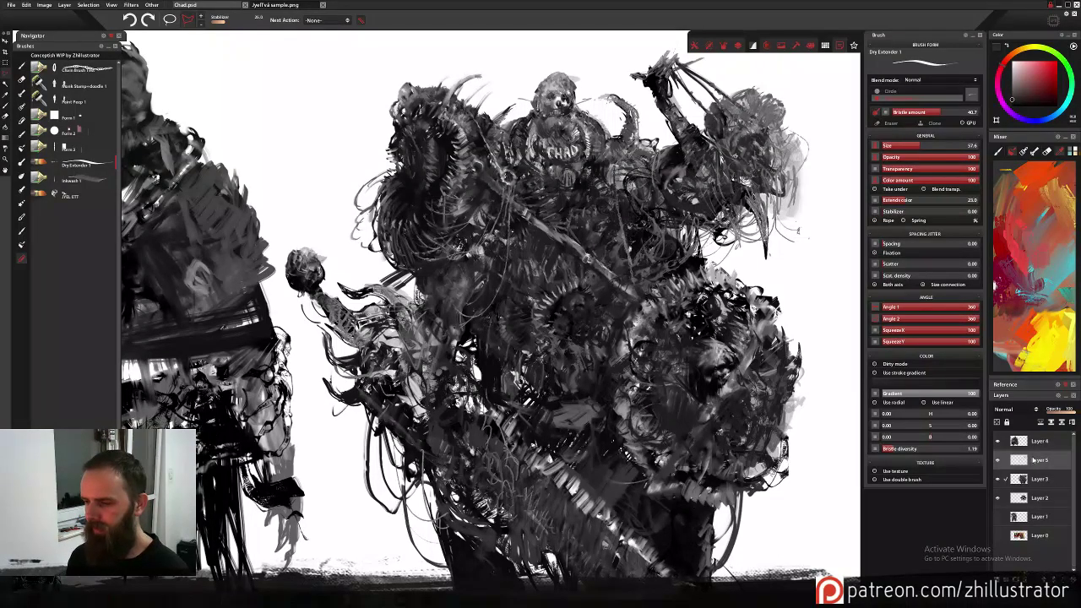
{"action": "key", "text": "ctrl+e"}
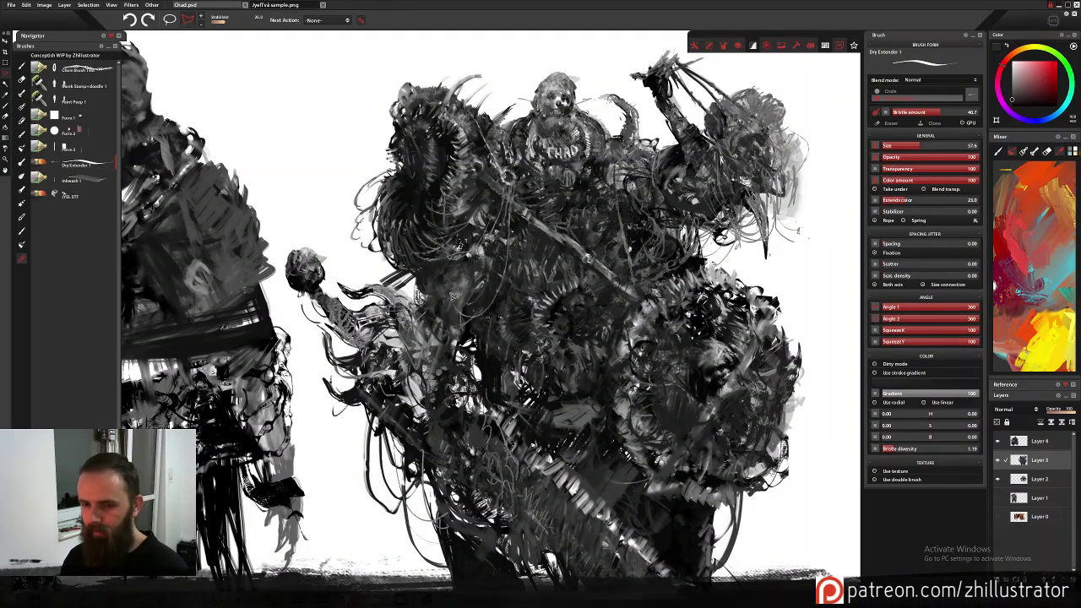
Paint dark Dry Extender 1 strokes over the tendrils hanging below the right figure's lower spiked arm, undoing the first attempt.
{"action": "key", "text": "b"}
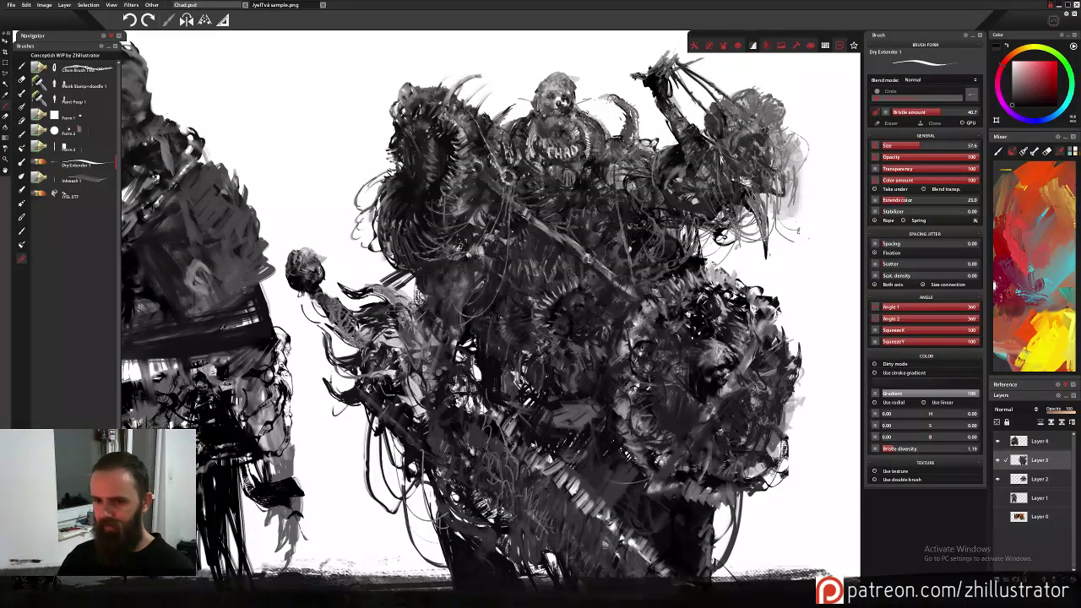
{"action": "scroll", "coordinate": [400, 356], "scroll_direction": "up", "scroll_amount": 2}
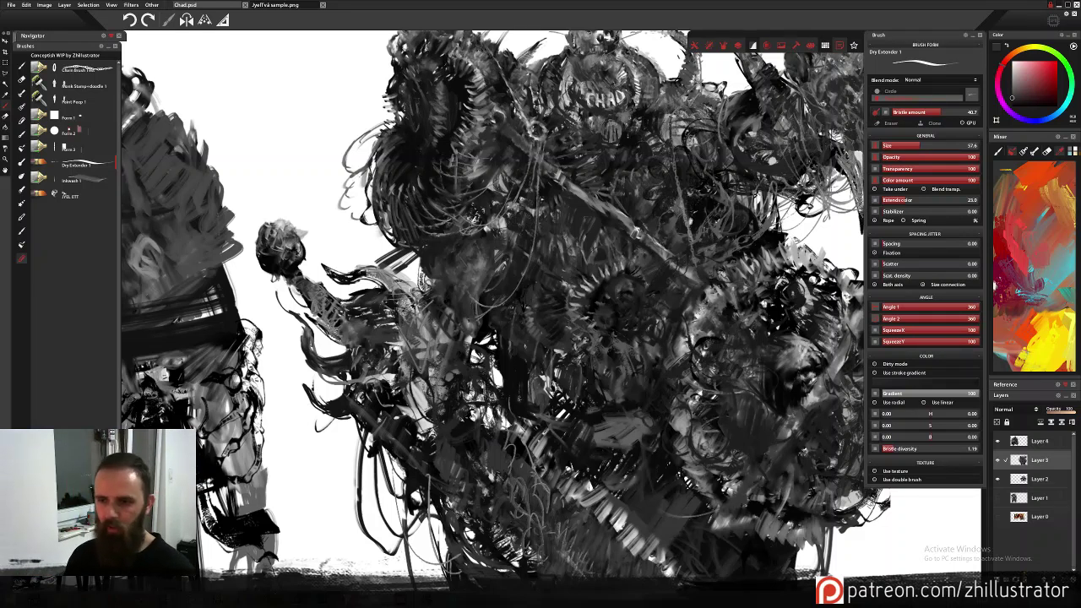
{"action": "left_click_drag", "start_coordinate": [507, 431], "coordinate": [514, 329]}
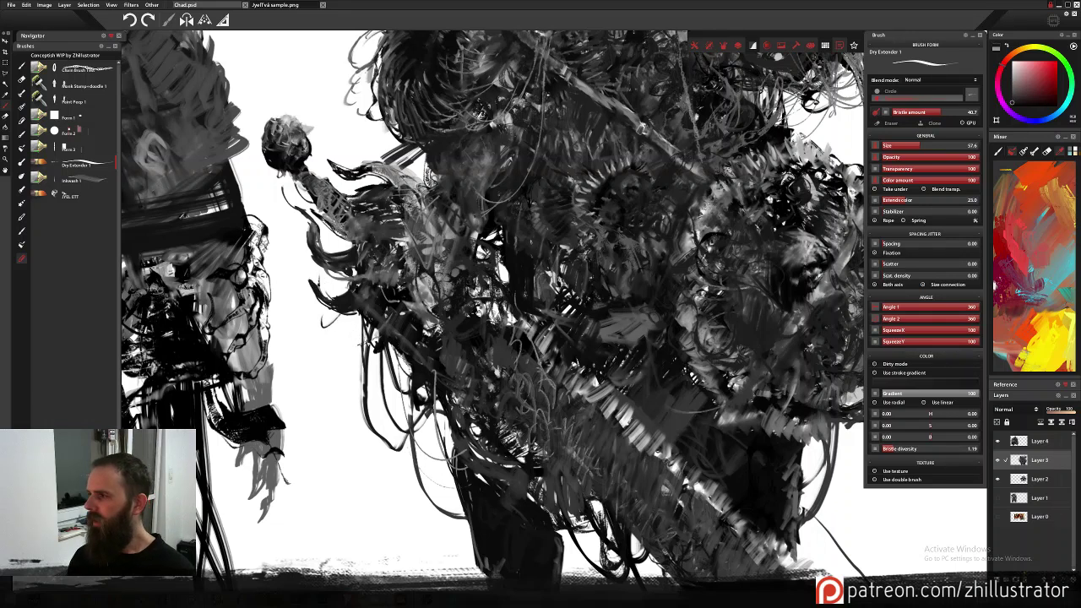
{"action": "mouse_move", "coordinate": [466, 376]}
{"action": "left_mouse_down"}
{"action": "mouse_move", "coordinate": [454, 373]}
{"action": "mouse_move", "coordinate": [457, 392]}
{"action": "left_mouse_up"}
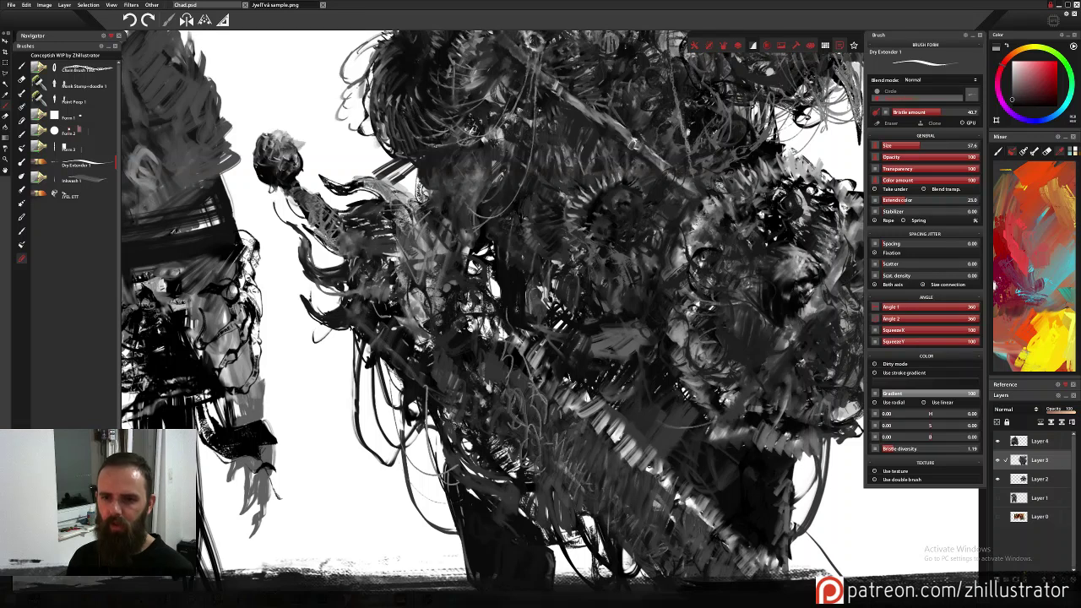
{"action": "left_click", "coordinate": [377, 326], "text": "alt"}
{"action": "mouse_move", "coordinate": [368, 338]}
{"action": "left_mouse_down"}
{"action": "mouse_move", "coordinate": [407, 343]}
{"action": "mouse_move", "coordinate": [334, 365]}
{"action": "mouse_move", "coordinate": [402, 413]}
{"action": "left_mouse_up"}
{"action": "key", "text": "ctrl+z"}
{"action": "key", "text": "ctrl+z"}
{"action": "left_click_drag", "start_coordinate": [378, 364], "coordinate": [401, 406]}
{"action": "left_click_drag", "start_coordinate": [381, 362], "coordinate": [401, 389]}
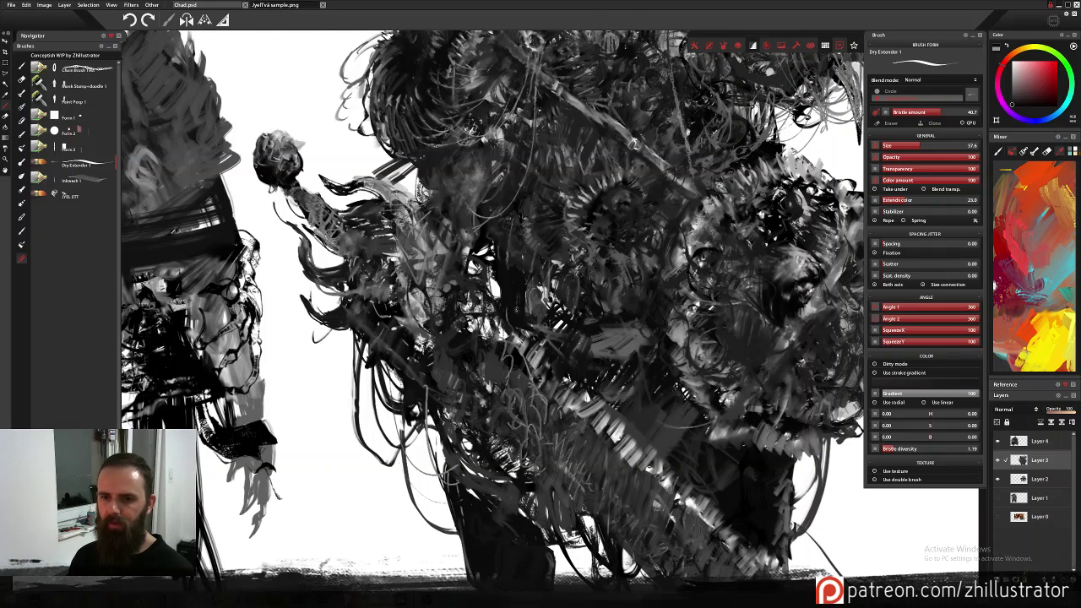
Cover the gaps between the lower spiked arm and the torso with short Dry Extender 1 strokes and sample a tone there.
{"action": "left_click_drag", "start_coordinate": [414, 335], "coordinate": [422, 353]}
{"action": "mouse_move", "coordinate": [441, 327]}
{"action": "left_mouse_down"}
{"action": "mouse_move", "coordinate": [445, 348]}
{"action": "mouse_move", "coordinate": [426, 339]}
{"action": "mouse_move", "coordinate": [432, 347]}
{"action": "left_mouse_up"}
{"action": "left_click", "coordinate": [422, 331], "text": "alt"}
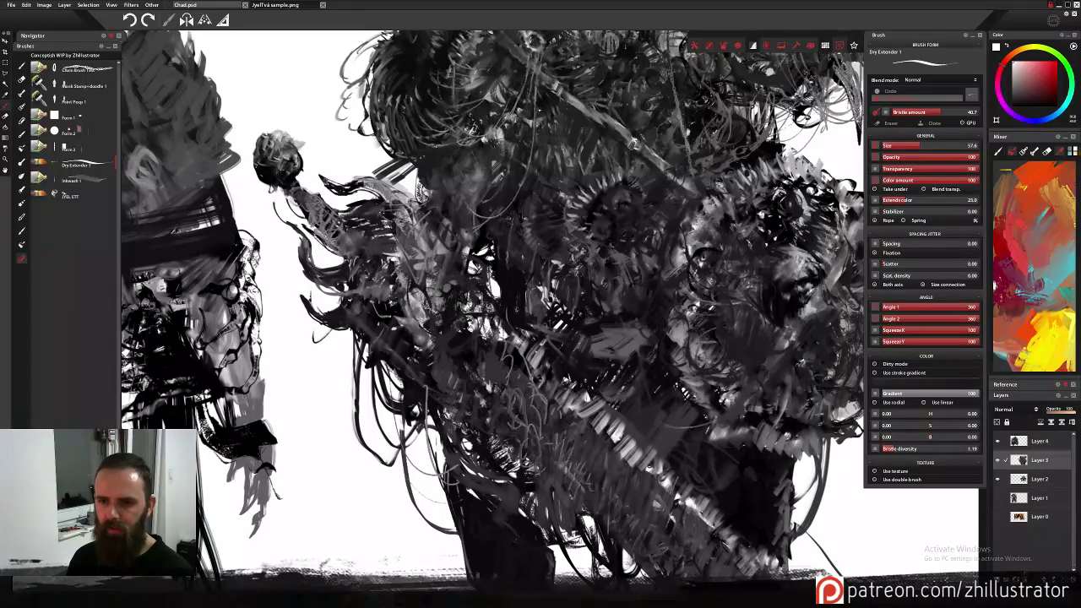
Set the Dry Extender 1 brush size to 24.1 and sample a tone from the chest around the CHAD lettering.
{"action": "left_click_drag", "start_coordinate": [534, 282], "coordinate": [475, 440]}
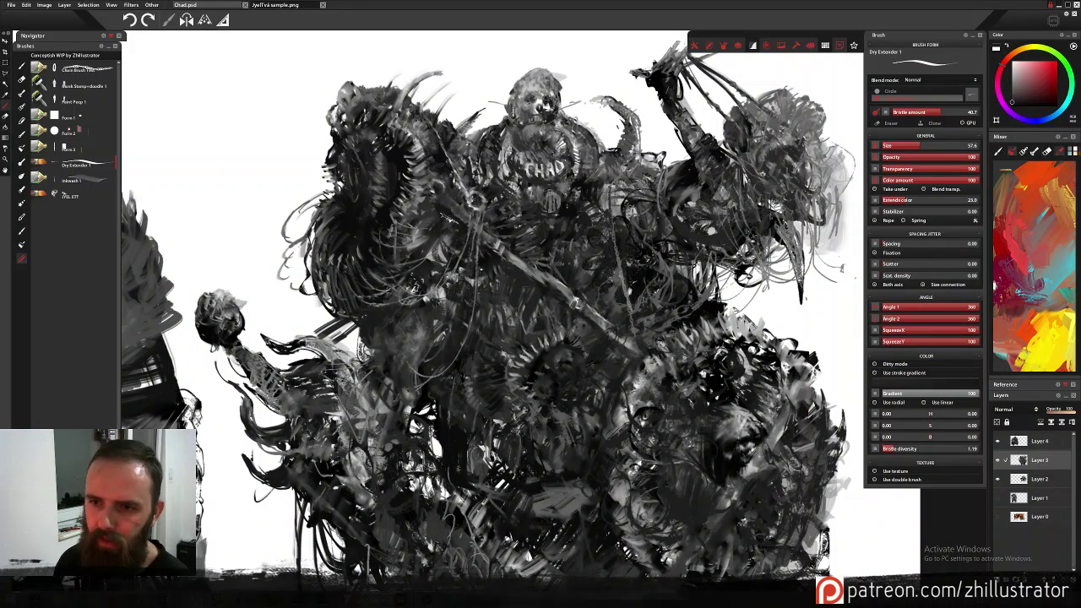
{"action": "scroll", "coordinate": [545, 213], "scroll_direction": "up", "scroll_amount": 4}
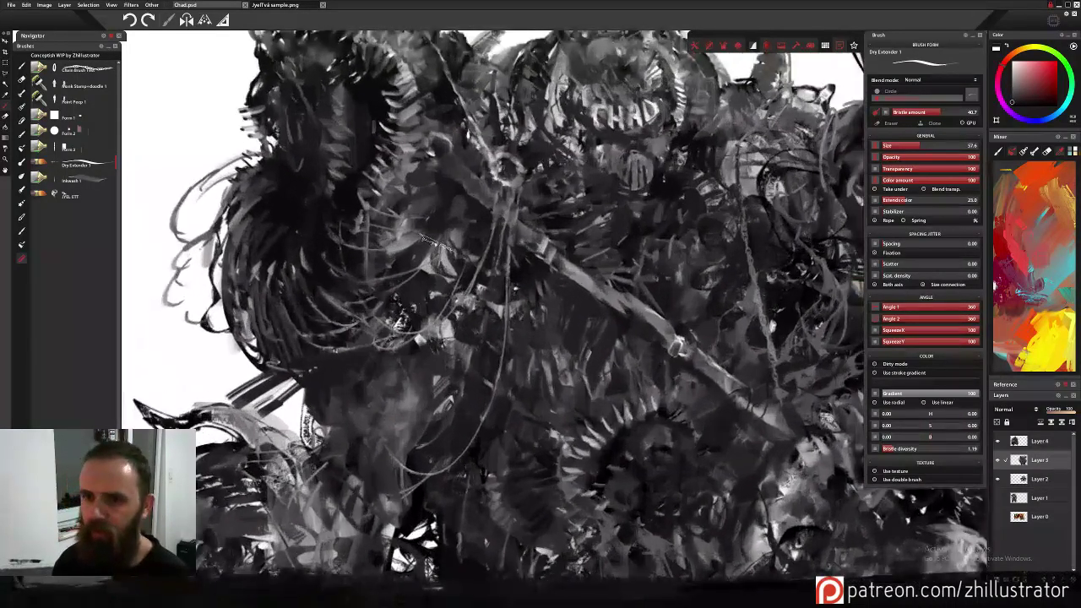
{"action": "scroll", "coordinate": [545, 212], "scroll_direction": "down", "scroll_amount": 2}
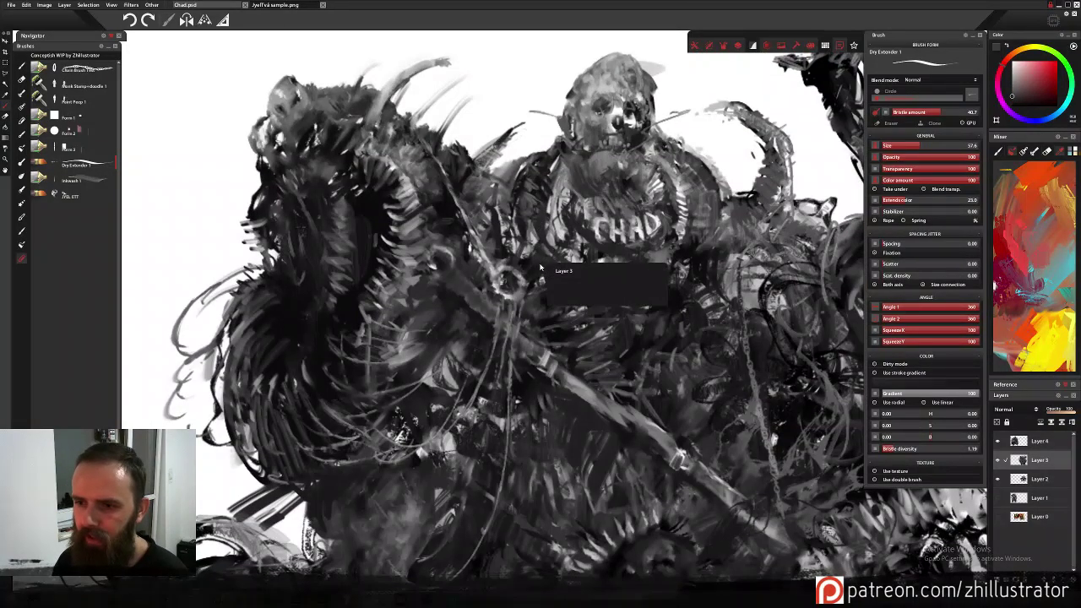
{"action": "left_click_drag", "start_coordinate": [539, 256], "coordinate": [525, 257]}
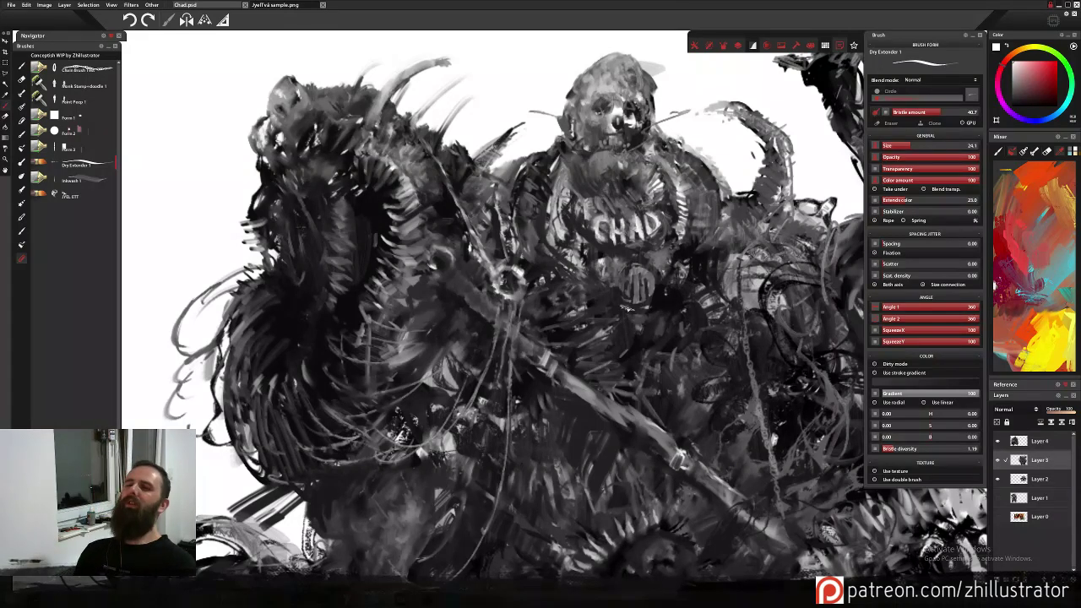
{"action": "right_click", "coordinate": [596, 217]}
{"action": "left_click", "coordinate": [572, 199], "text": "alt"}
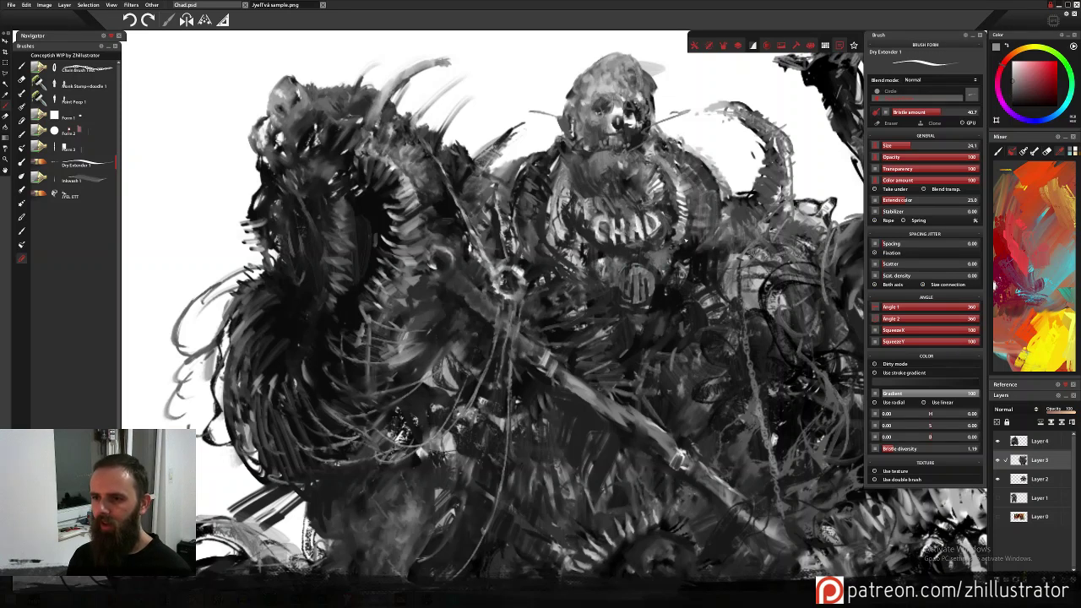
Refine the round emblem under the CHAD lettering and the diagonal staff with small Dry Extender 1 strokes in sampled tones.
{"action": "left_click", "coordinate": [687, 216], "text": "alt"}
{"action": "left_click", "coordinate": [688, 199], "text": "alt"}
{"action": "left_click", "coordinate": [733, 161], "text": "alt"}
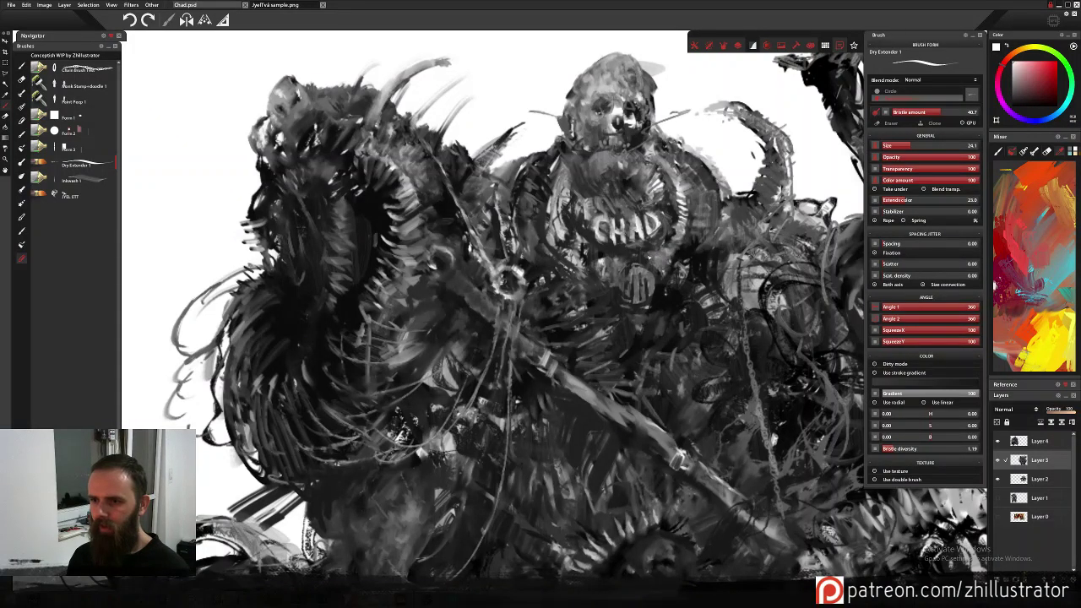
{"action": "left_click_drag", "start_coordinate": [656, 254], "coordinate": [667, 255]}
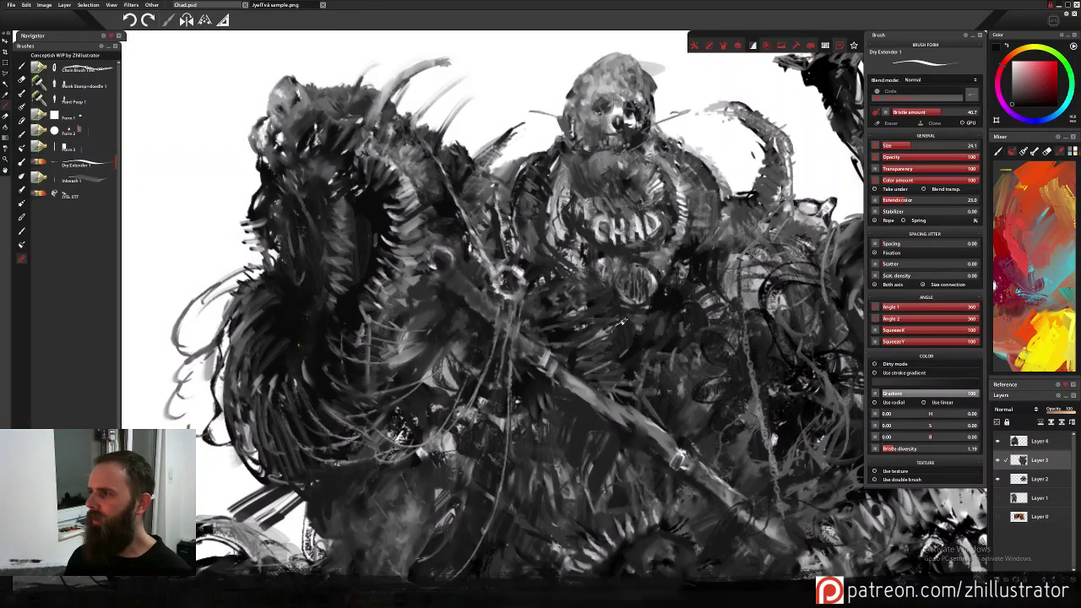
{"action": "left_click_drag", "start_coordinate": [632, 373], "coordinate": [586, 335]}
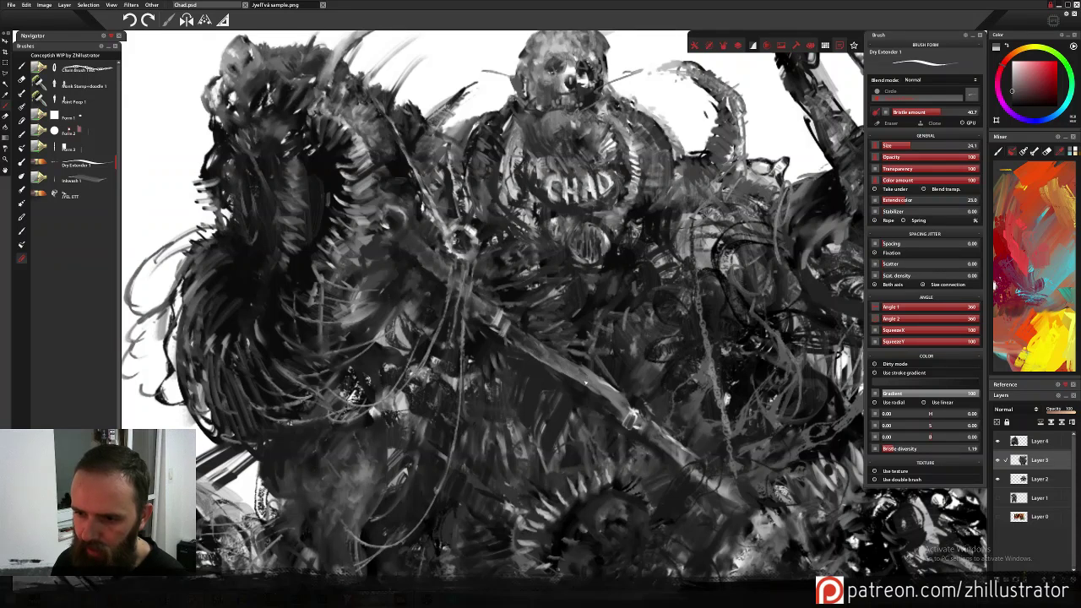
{"action": "left_click", "coordinate": [550, 352], "text": "alt"}
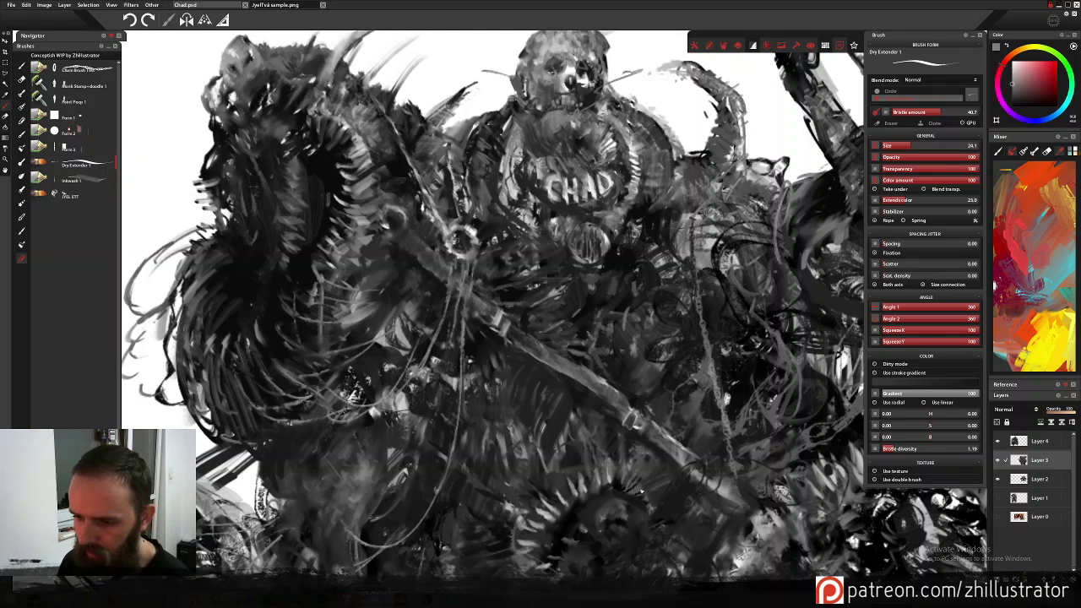
Sample dark and grey tones around the torso's round toothed mouth and paint short strokes along its outer teeth.
{"action": "left_click_drag", "start_coordinate": [672, 516], "coordinate": [656, 387]}
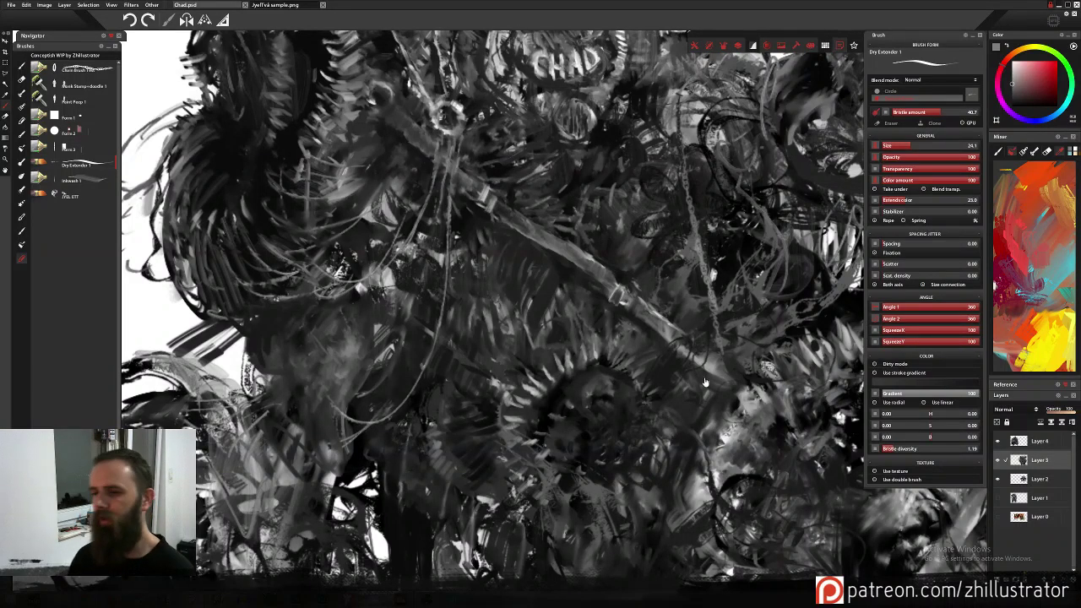
{"action": "left_click_drag", "start_coordinate": [706, 383], "coordinate": [664, 314]}
{"action": "left_click", "coordinate": [511, 345], "text": "alt"}
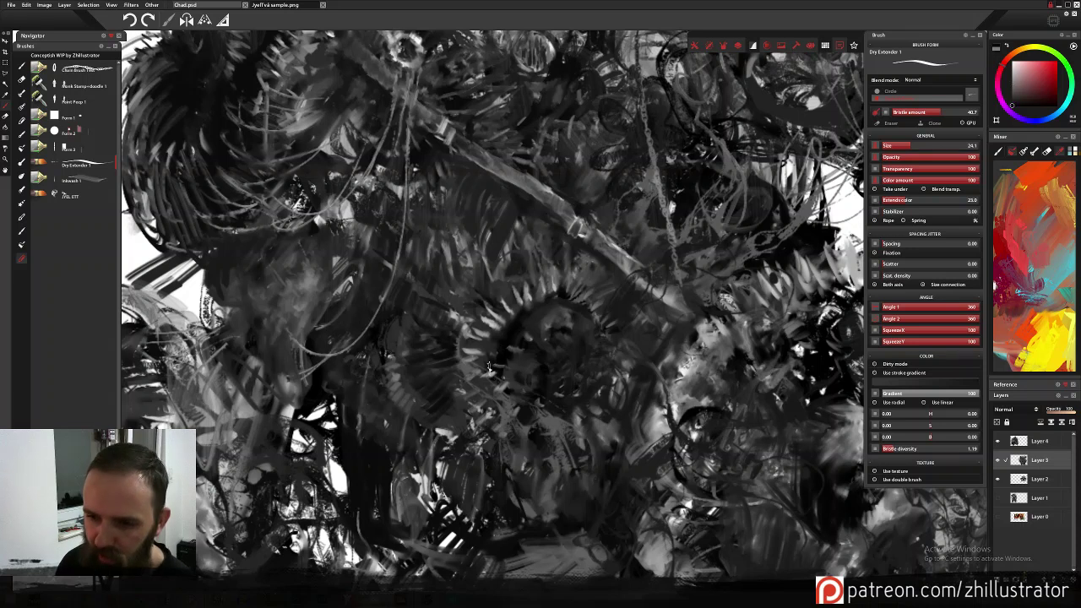
{"action": "left_click", "coordinate": [462, 331], "text": "alt"}
{"action": "mouse_move", "coordinate": [452, 340]}
{"action": "left_mouse_down"}
{"action": "mouse_move", "coordinate": [460, 321]}
{"action": "mouse_move", "coordinate": [474, 321]}
{"action": "left_mouse_up"}
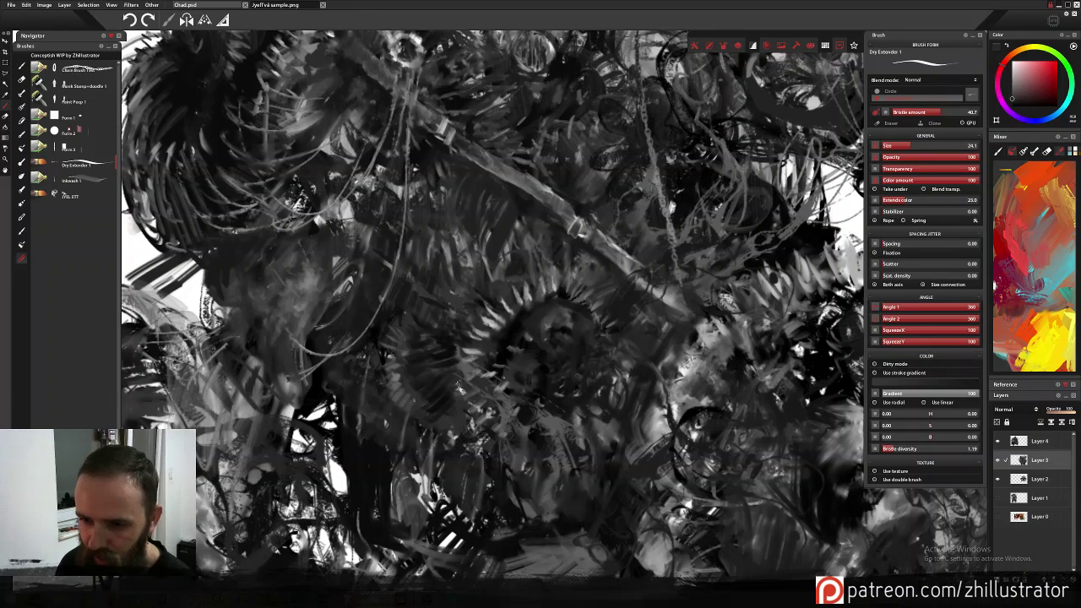
Add fine sampled grey and dark strokes inside and just below the round toothed mouth on the torso.
{"action": "left_click_drag", "start_coordinate": [566, 390], "coordinate": [583, 289]}
{"action": "left_click", "coordinate": [516, 226], "text": "alt"}
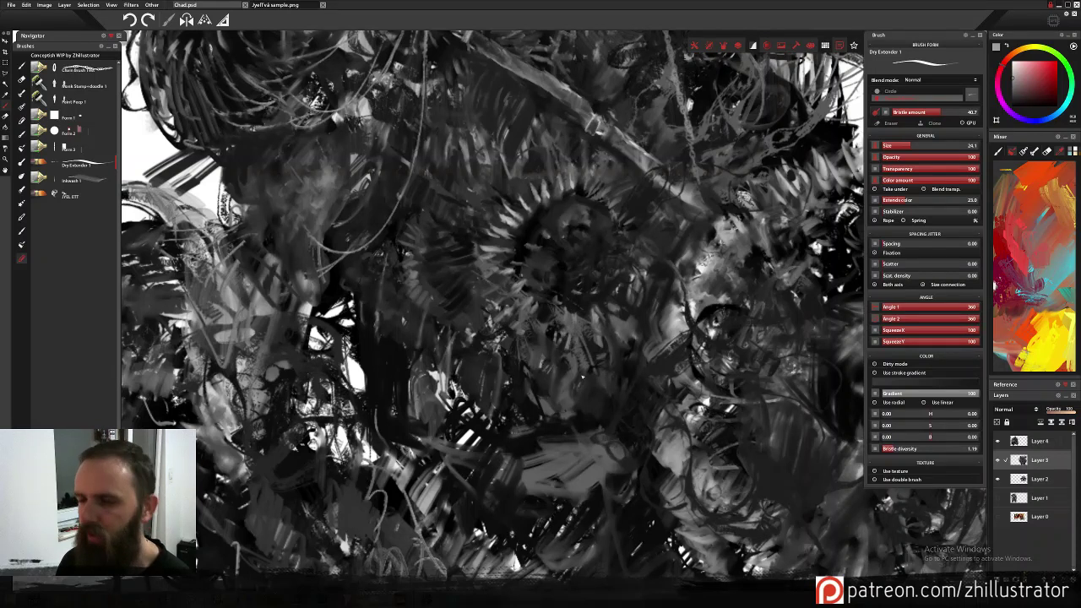
{"action": "scroll", "coordinate": [591, 388], "scroll_direction": "up", "scroll_amount": 2}
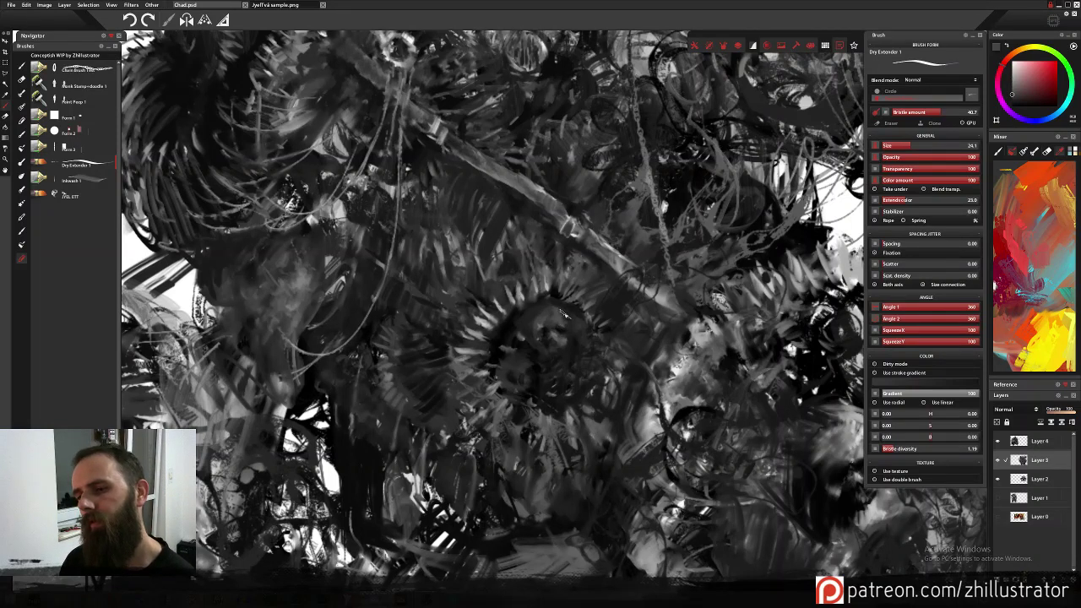
{"action": "left_click", "coordinate": [566, 341], "text": "alt"}
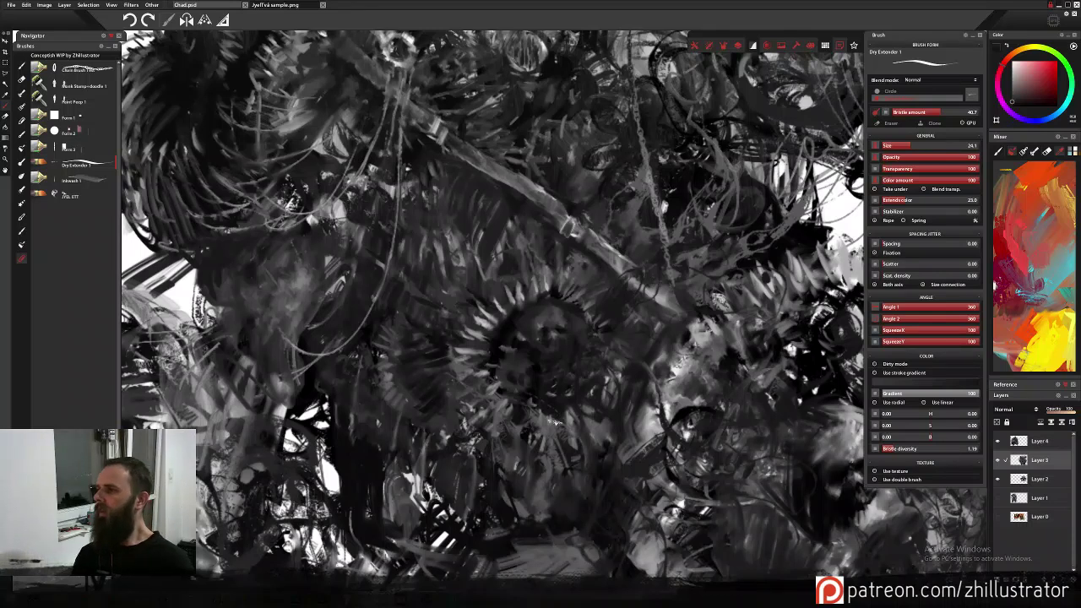
Paint dark Dry Extender 1 strokes over the light patches in the lower torso beneath the toothed mouth, using a sampled tone.
{"action": "left_click_drag", "start_coordinate": [582, 378], "coordinate": [605, 307]}
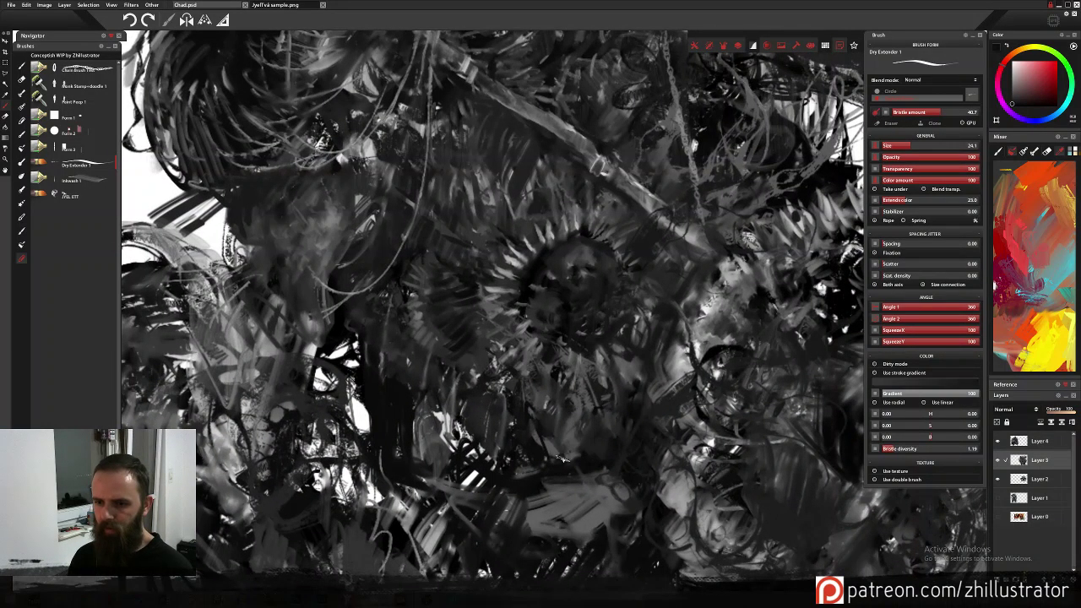
{"action": "left_click", "coordinate": [433, 429], "text": "alt"}
{"action": "mouse_move", "coordinate": [447, 413]}
{"action": "left_mouse_down"}
{"action": "mouse_move", "coordinate": [435, 421]}
{"action": "mouse_move", "coordinate": [446, 444]}
{"action": "mouse_move", "coordinate": [466, 435]}
{"action": "mouse_move", "coordinate": [470, 480]}
{"action": "mouse_move", "coordinate": [479, 457]}
{"action": "mouse_move", "coordinate": [469, 435]}
{"action": "mouse_move", "coordinate": [493, 457]}
{"action": "left_mouse_up"}
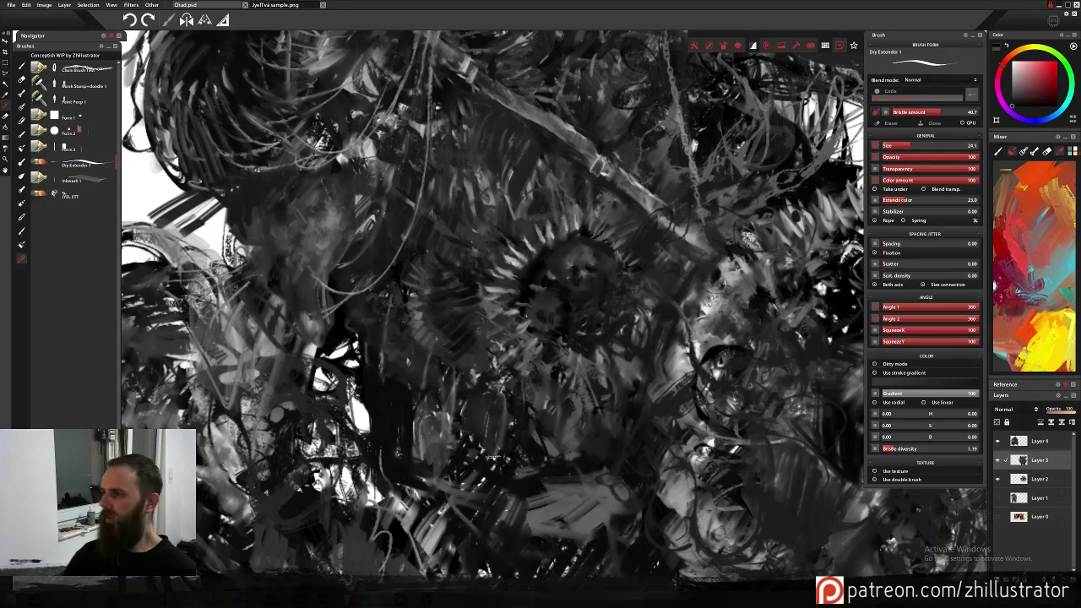
Look over the ink shapes in the sample PNG document, then return to Chad.psd.
{"action": "scroll", "coordinate": [493, 457], "scroll_direction": "down", "scroll_amount": 5}
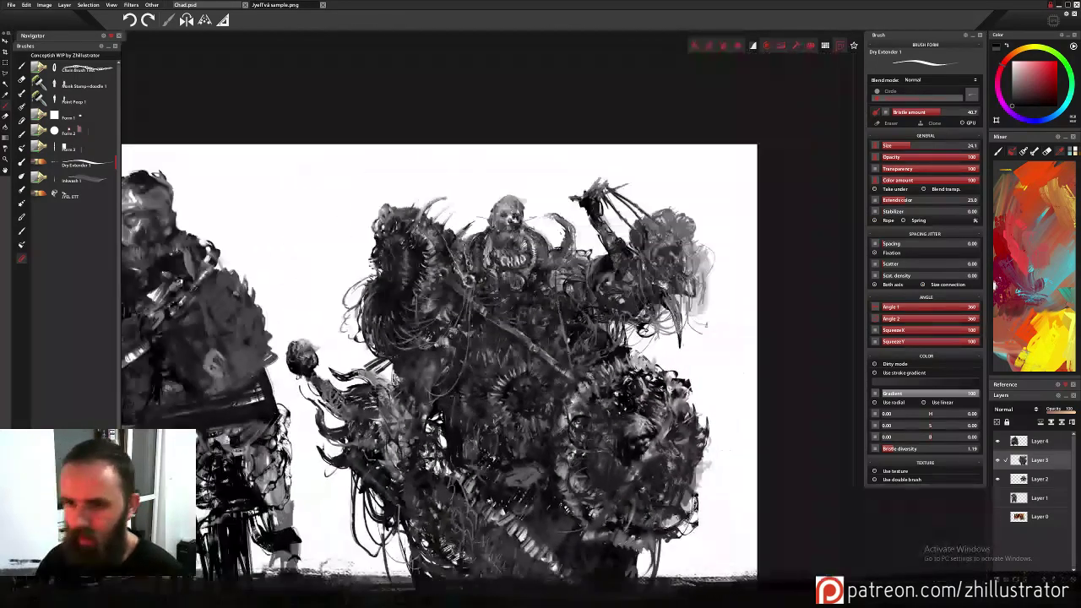
{"action": "mouse_move", "coordinate": [519, 414]}
{"action": "left_mouse_down"}
{"action": "mouse_move", "coordinate": [536, 330]}
{"action": "mouse_move", "coordinate": [530, 336]}
{"action": "left_mouse_up"}
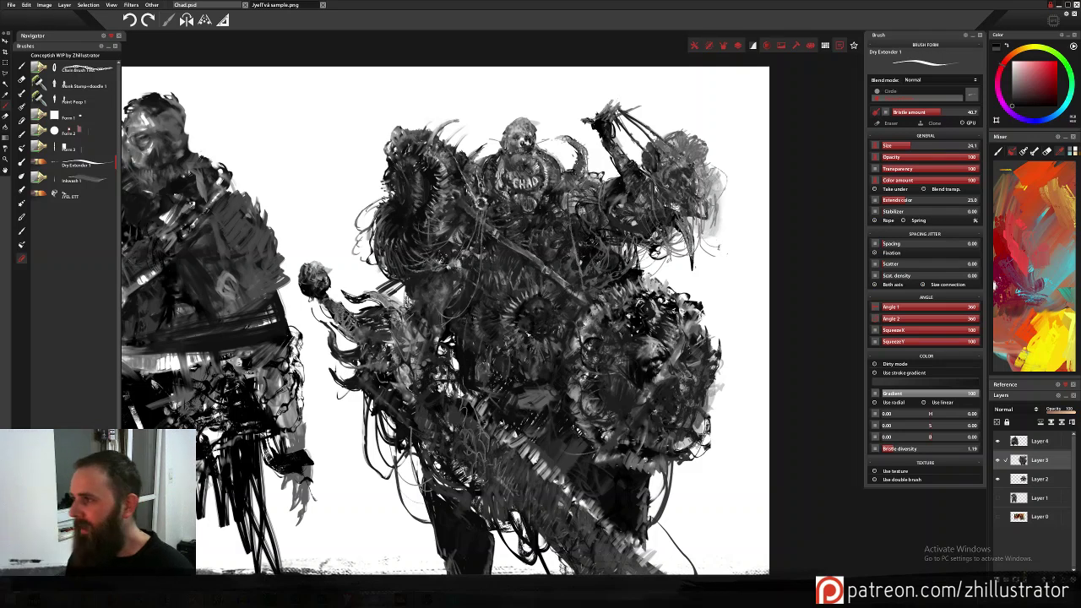
{"action": "left_click", "coordinate": [275, 6]}
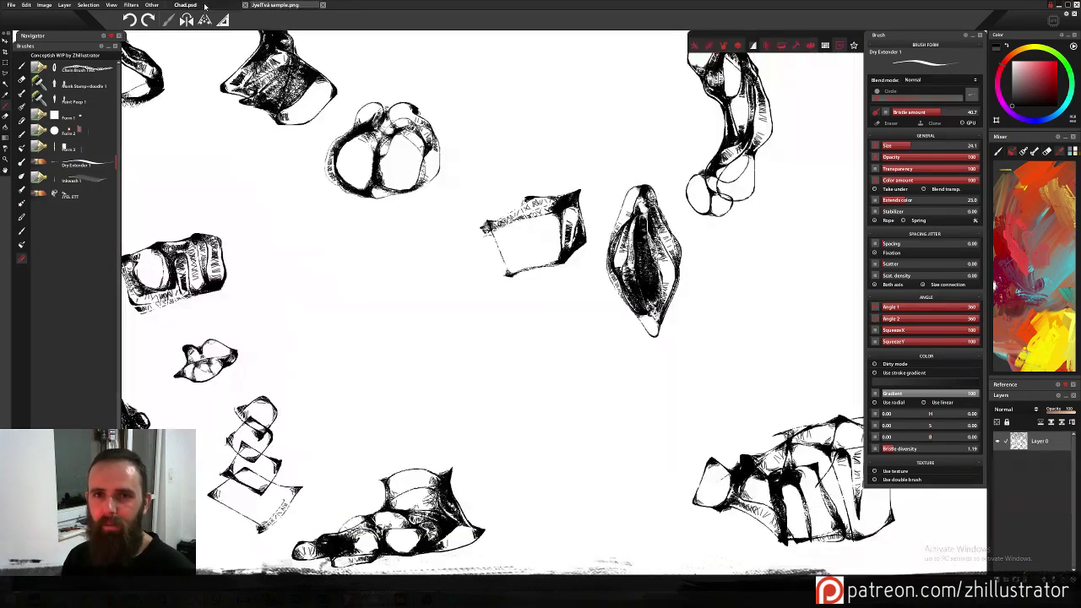
{"action": "scroll", "coordinate": [247, 103], "scroll_direction": "down", "scroll_amount": 5}
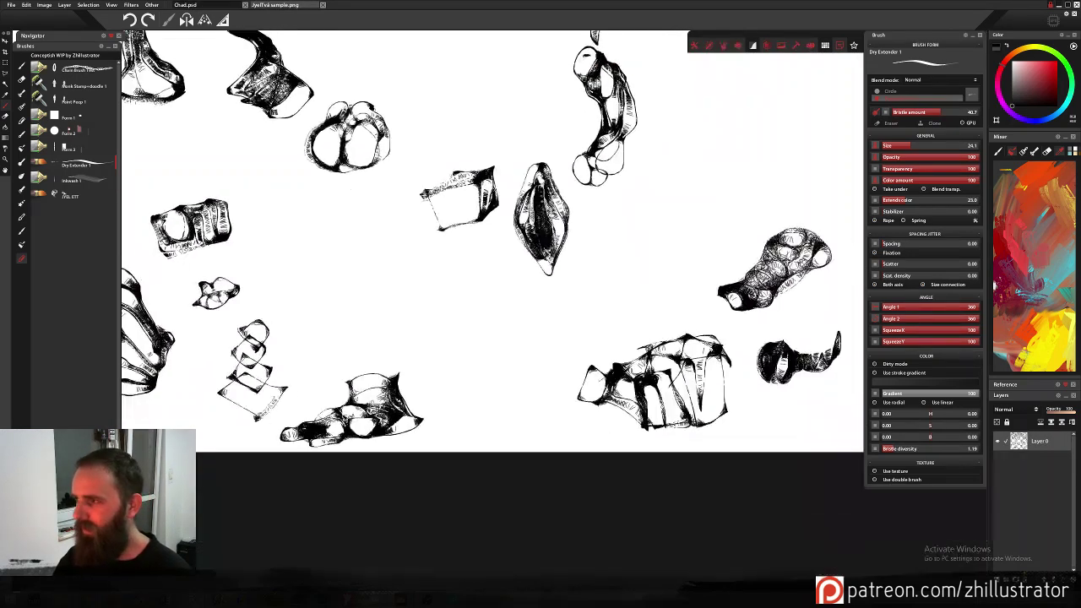
{"action": "mouse_move", "coordinate": [415, 196]}
{"action": "left_mouse_down"}
{"action": "mouse_move", "coordinate": [533, 319]}
{"action": "mouse_move", "coordinate": [625, 451]}
{"action": "left_mouse_up"}
{"action": "left_click_drag", "start_coordinate": [473, 262], "coordinate": [526, 435]}
{"action": "left_click_drag", "start_coordinate": [332, 99], "coordinate": [353, 314]}
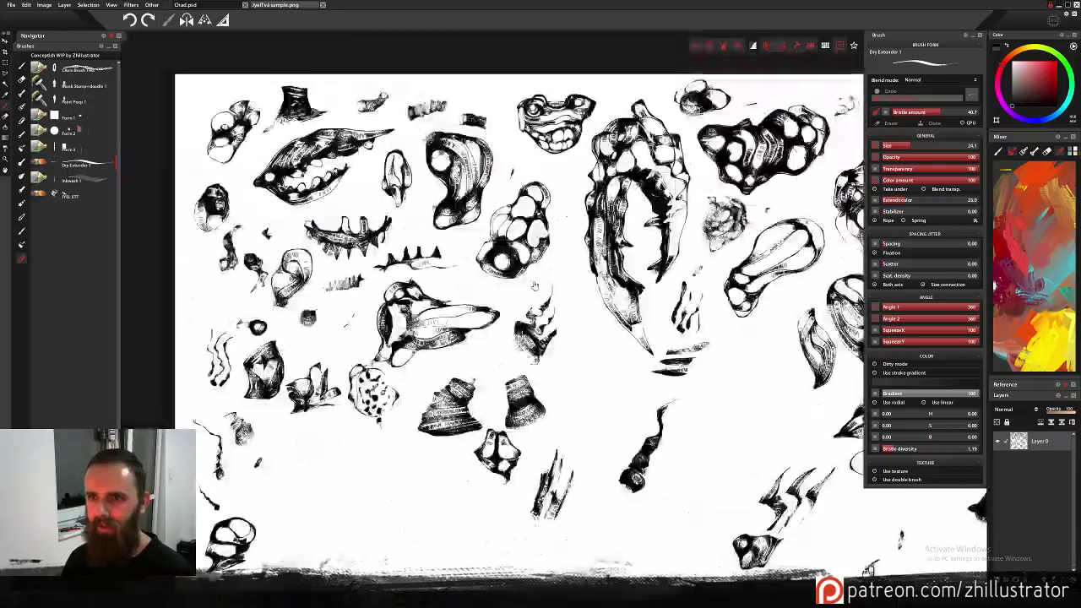
{"action": "mouse_move", "coordinate": [534, 285]}
{"action": "left_mouse_down"}
{"action": "mouse_move", "coordinate": [443, 286]}
{"action": "mouse_move", "coordinate": [424, 254]}
{"action": "left_mouse_up"}
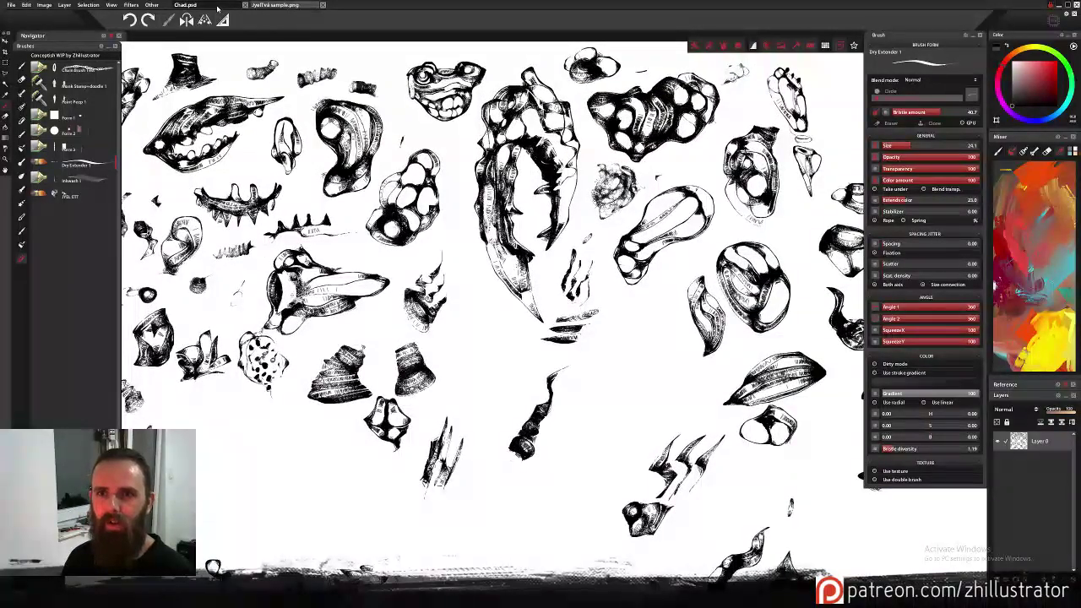
{"action": "left_click", "coordinate": [215, 5]}
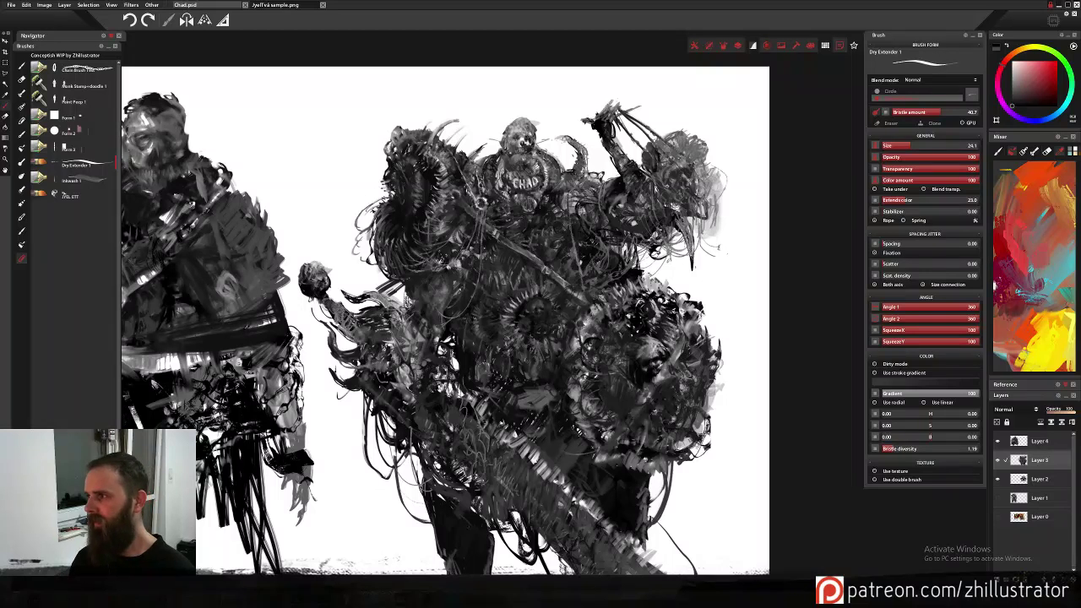
Hide Layer 4 and show Layer 1 so the other left figure stands beside the right one.
{"action": "left_click_drag", "start_coordinate": [371, 224], "coordinate": [493, 207]}
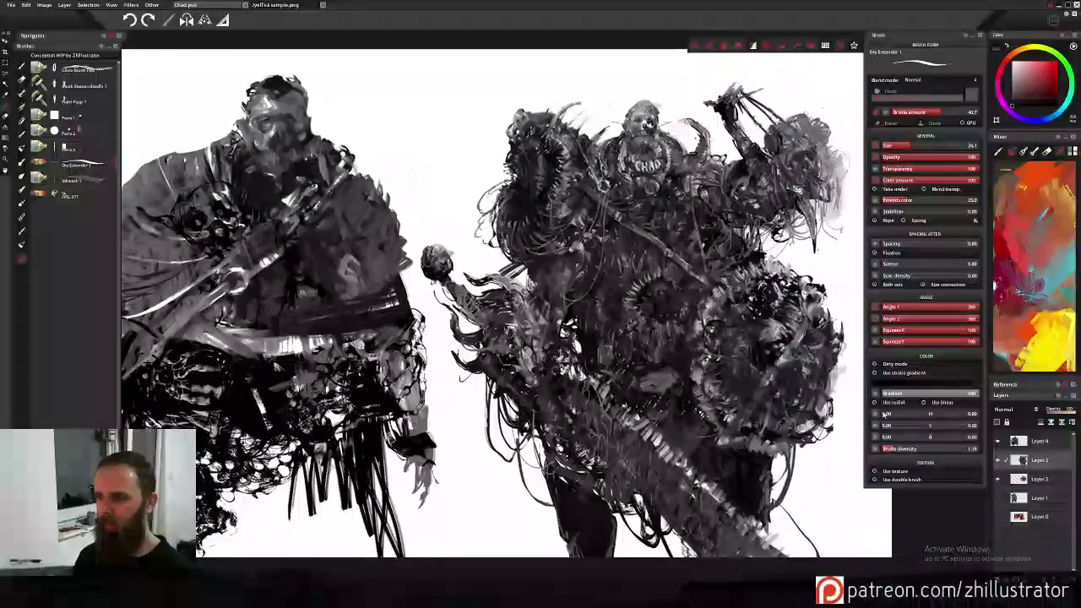
{"action": "left_click", "coordinate": [998, 441]}
{"action": "left_click", "coordinate": [998, 498]}
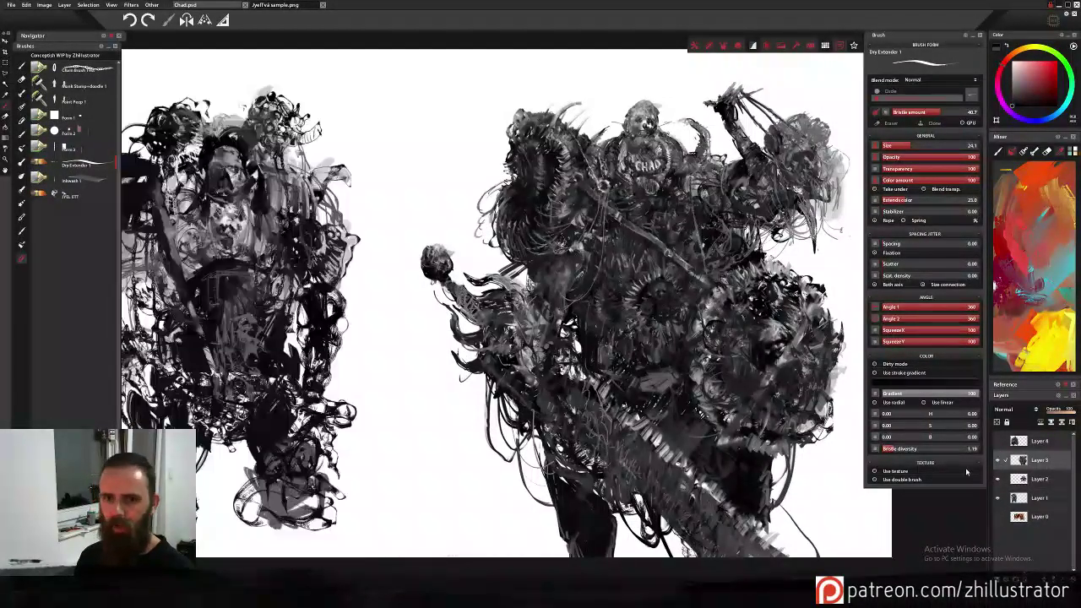
{"action": "mouse_move", "coordinate": [544, 362]}
{"action": "left_mouse_down"}
{"action": "mouse_move", "coordinate": [600, 342]}
{"action": "mouse_move", "coordinate": [597, 354]}
{"action": "mouse_move", "coordinate": [550, 365]}
{"action": "mouse_move", "coordinate": [533, 347]}
{"action": "mouse_move", "coordinate": [546, 346]}
{"action": "left_mouse_up"}
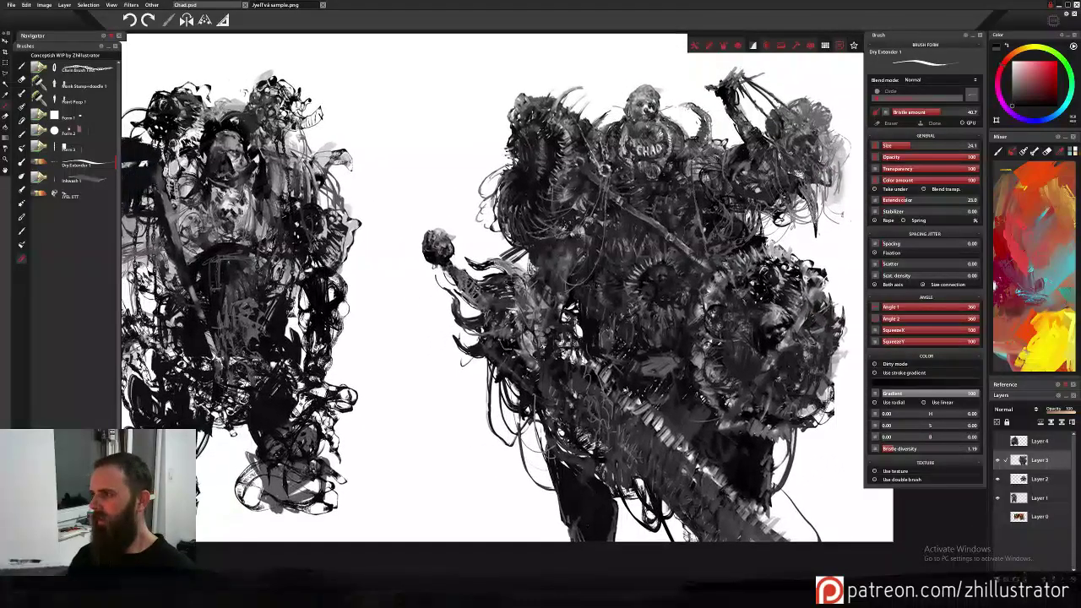
{"action": "scroll", "coordinate": [545, 346], "scroll_direction": "down", "scroll_amount": 4}
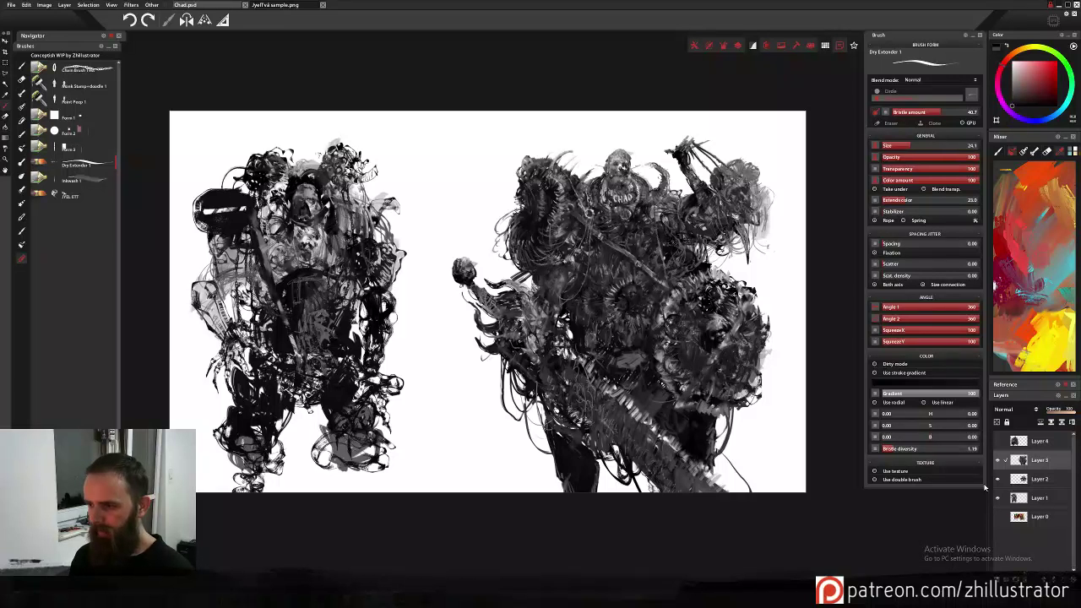
Select Layer 1 and move its left figure slightly up and toward the right figure, then resume the brush.
{"action": "left_click", "coordinate": [1022, 499]}
{"action": "left_click_drag", "start_coordinate": [323, 284], "coordinate": [347, 270]}
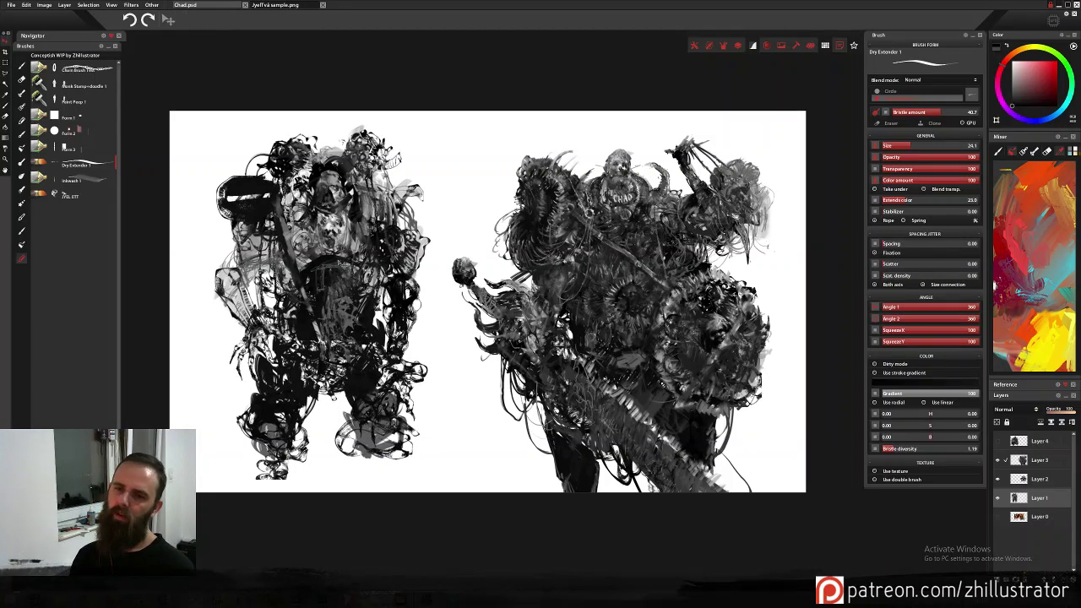
{"action": "left_click_drag", "start_coordinate": [340, 264], "coordinate": [334, 266]}
{"action": "key", "text": "b"}
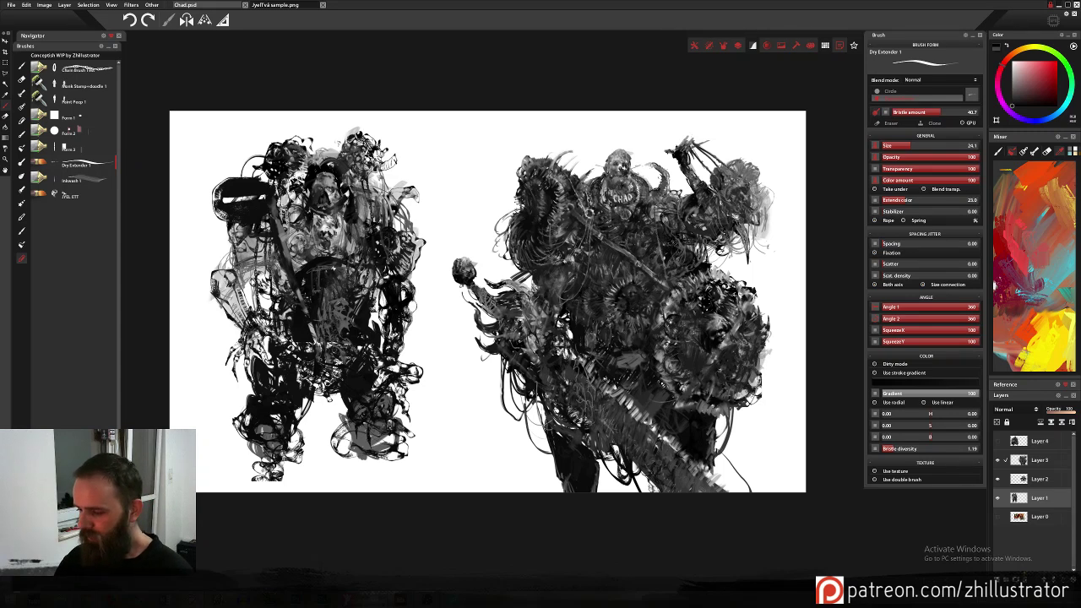
Hide the interface panels and examine both figures, especially the right figure's raised club arm, diagonal staff and toothed torso mouth.
{"action": "scroll", "coordinate": [334, 268], "scroll_direction": "down", "scroll_amount": 2}
{"action": "scroll", "coordinate": [334, 268], "scroll_direction": "up", "scroll_amount": 7}
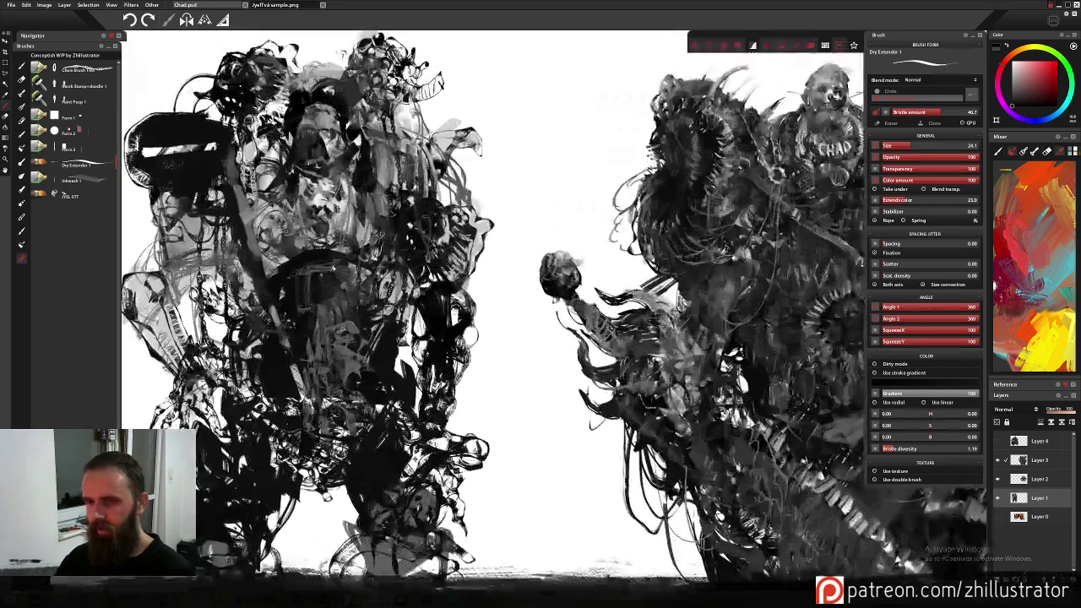
{"action": "left_click_drag", "start_coordinate": [670, 306], "coordinate": [564, 302]}
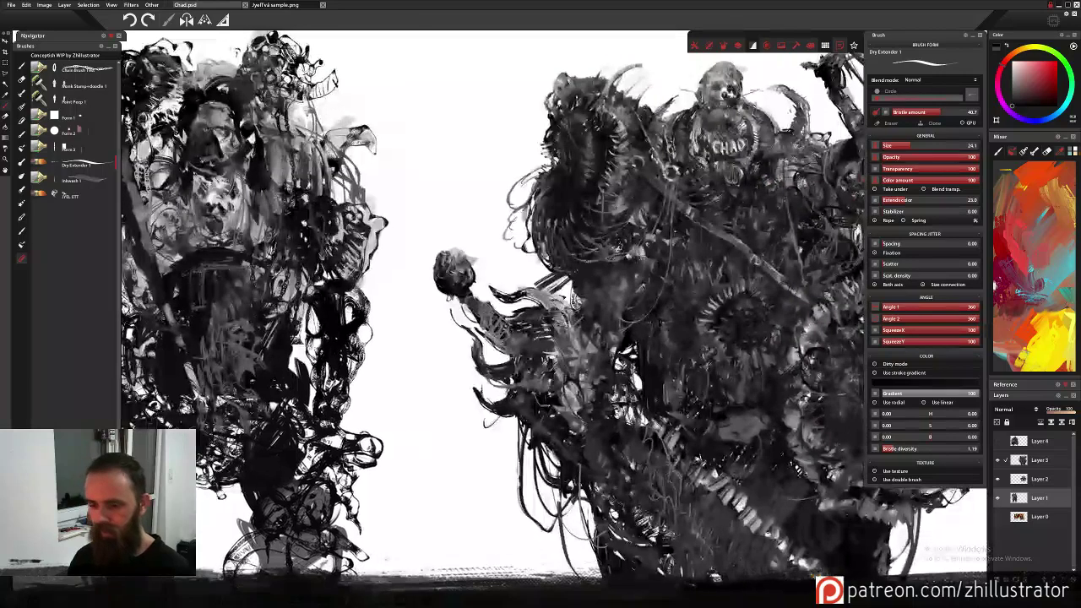
{"action": "key", "text": "Tab"}
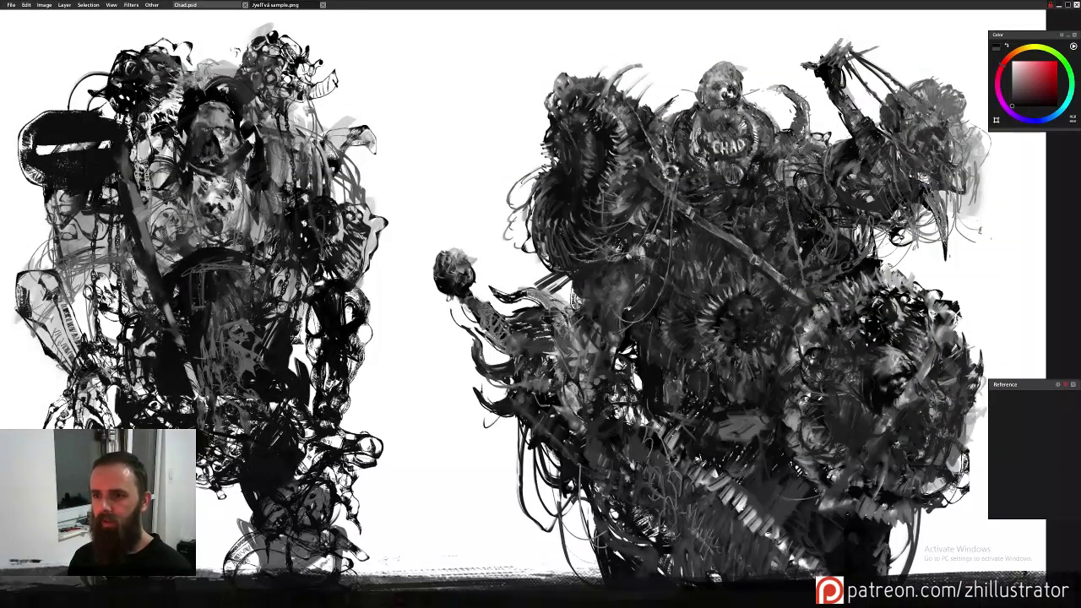
{"action": "left_click_drag", "start_coordinate": [630, 309], "coordinate": [624, 301]}
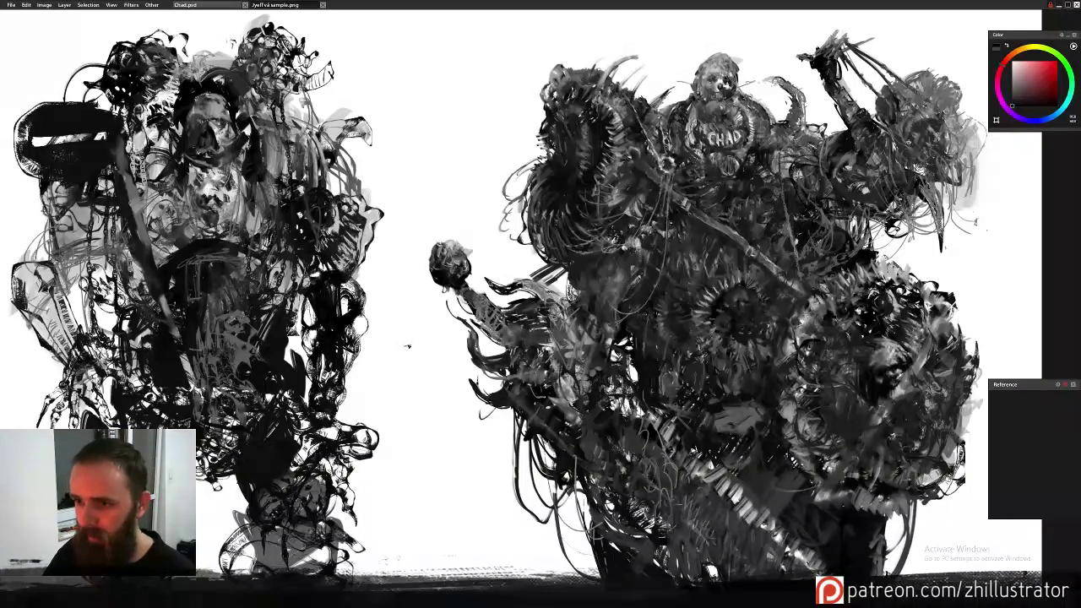
{"action": "scroll", "coordinate": [407, 347], "scroll_direction": "up", "scroll_amount": 3}
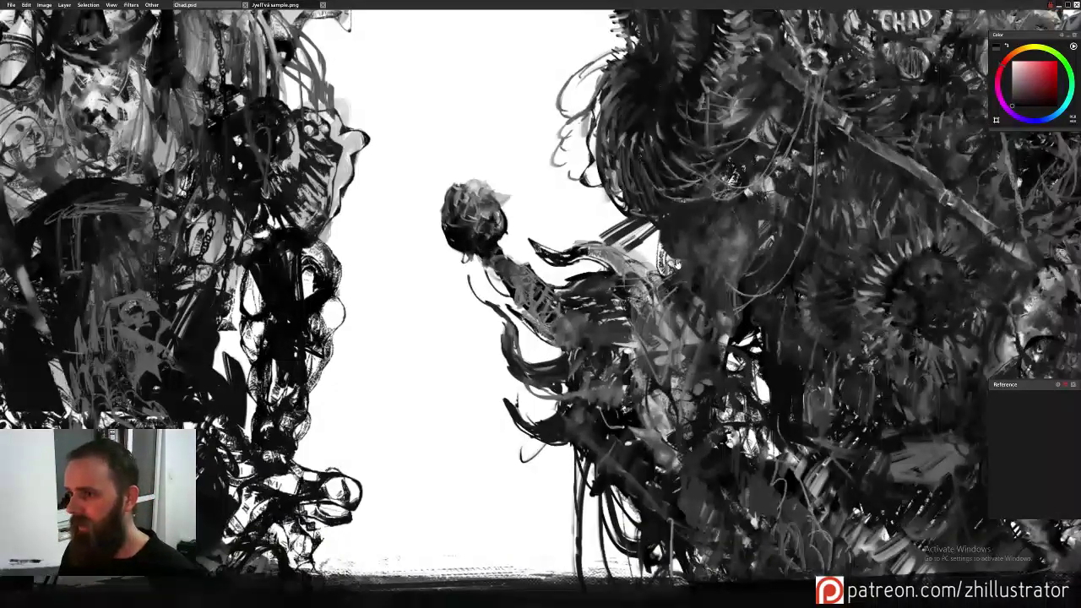
{"action": "scroll", "coordinate": [444, 348], "scroll_direction": "down", "scroll_amount": 3}
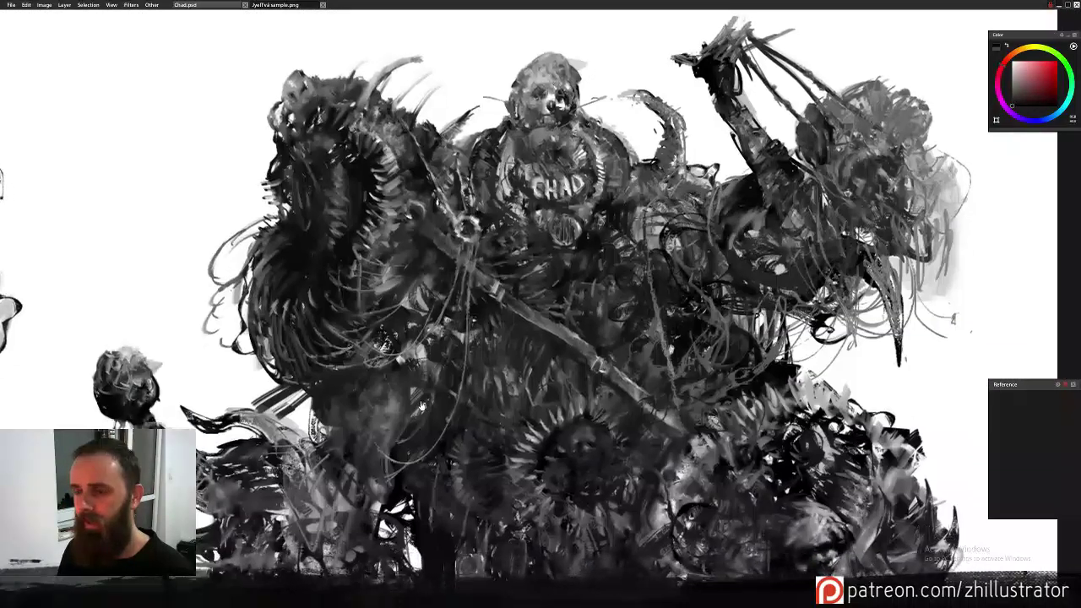
{"action": "mouse_move", "coordinate": [422, 406]}
{"action": "left_mouse_down"}
{"action": "mouse_move", "coordinate": [384, 394]}
{"action": "mouse_move", "coordinate": [359, 403]}
{"action": "mouse_move", "coordinate": [464, 405]}
{"action": "mouse_move", "coordinate": [280, 391]}
{"action": "left_mouse_up"}
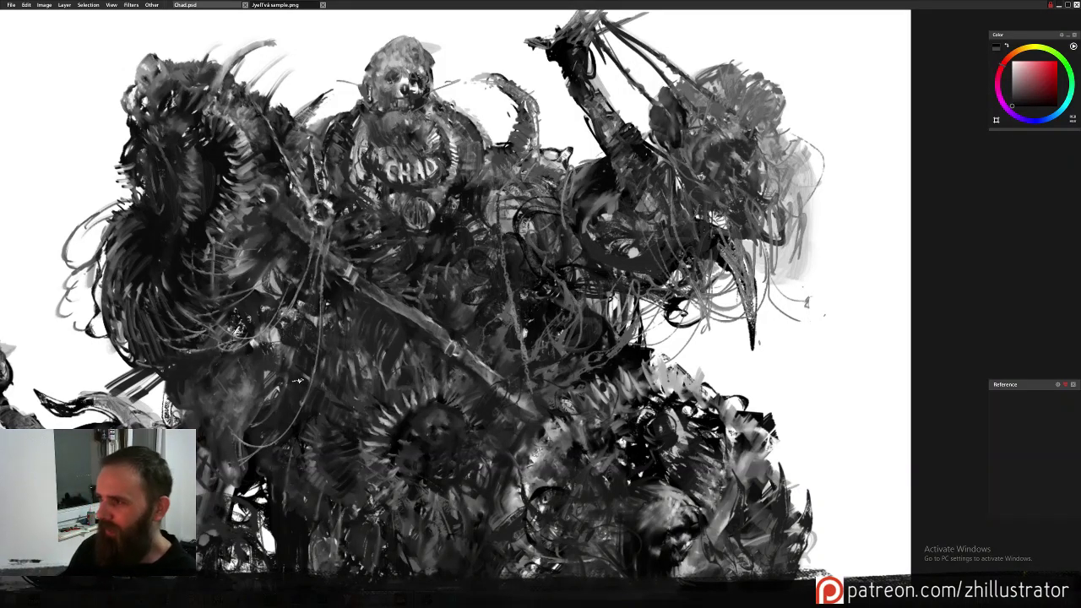
{"action": "scroll", "coordinate": [297, 381], "scroll_direction": "up", "scroll_amount": 1}
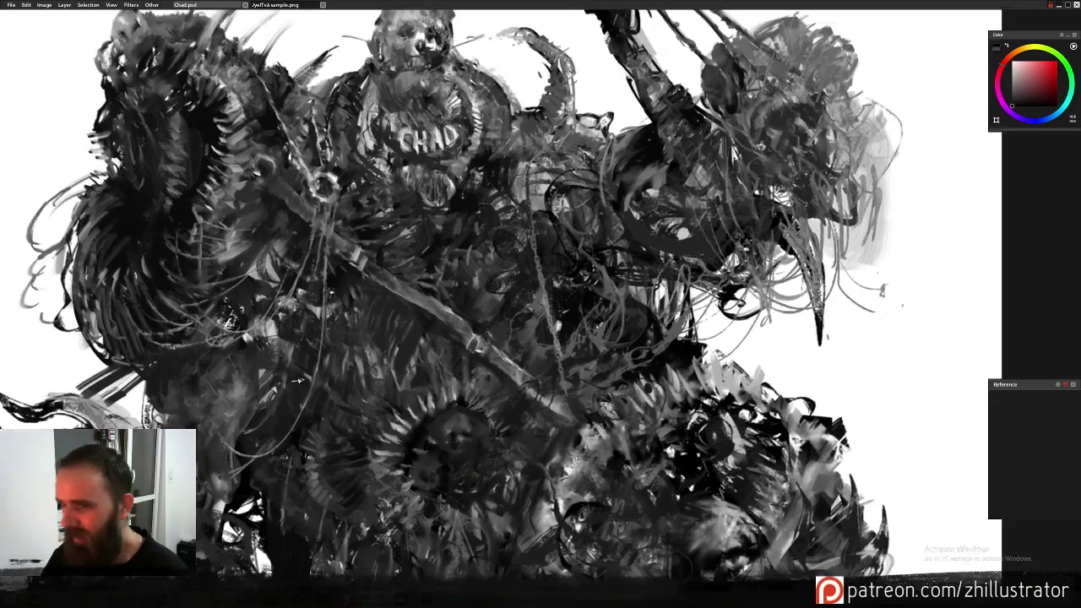
{"action": "scroll", "coordinate": [297, 381], "scroll_direction": "up", "scroll_amount": 2}
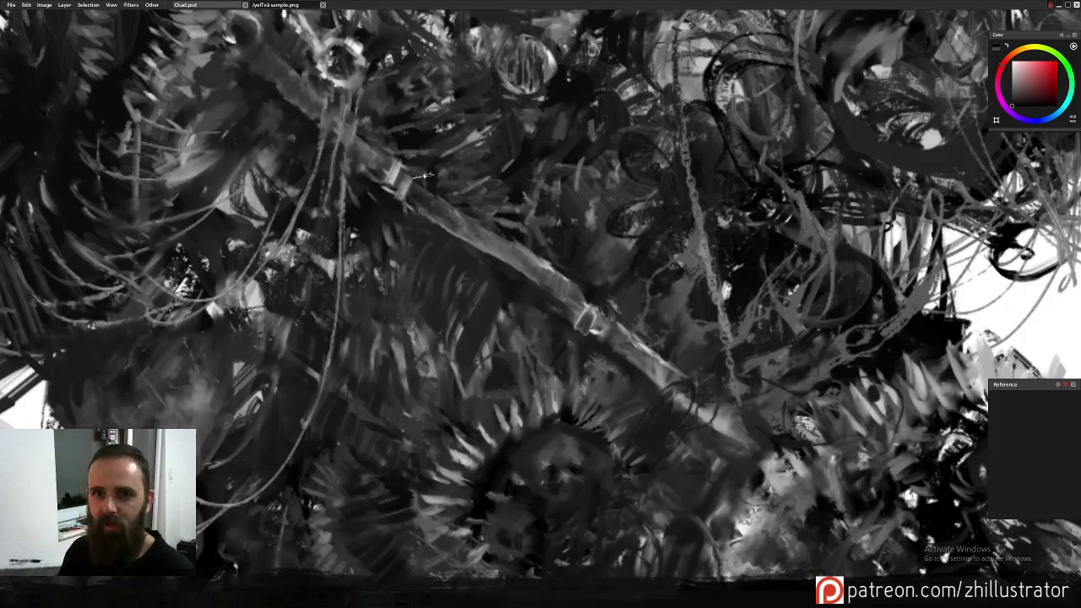
{"action": "scroll", "coordinate": [580, 400], "scroll_direction": "down", "scroll_amount": 4}
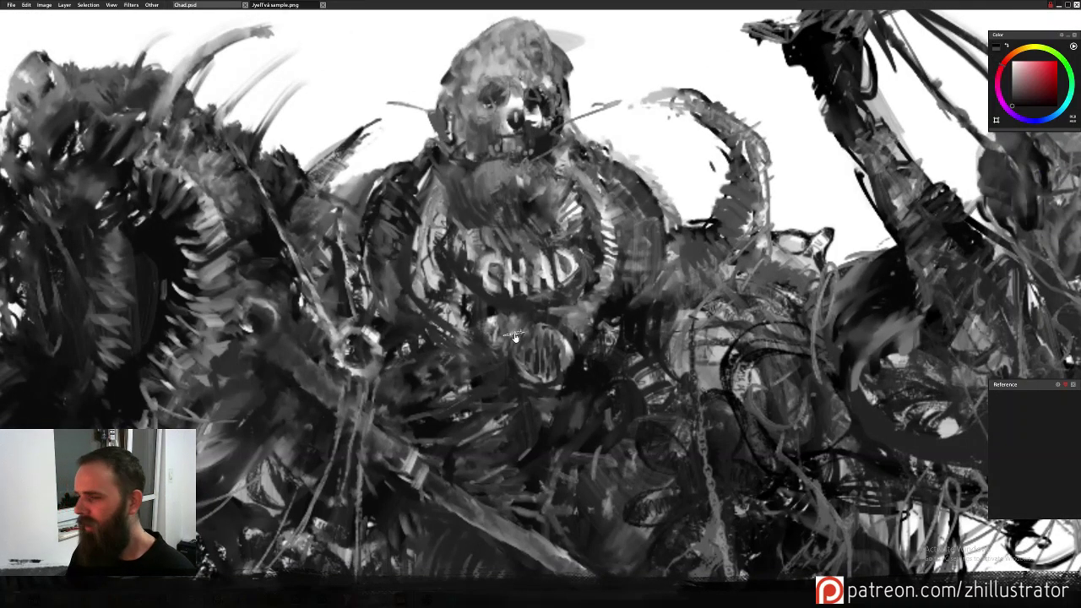
Inspect the right figure's CHAD chest and raised arm up close, then the left figure's hooded face and shoulders.
{"action": "left_click_drag", "start_coordinate": [580, 395], "coordinate": [279, 433]}
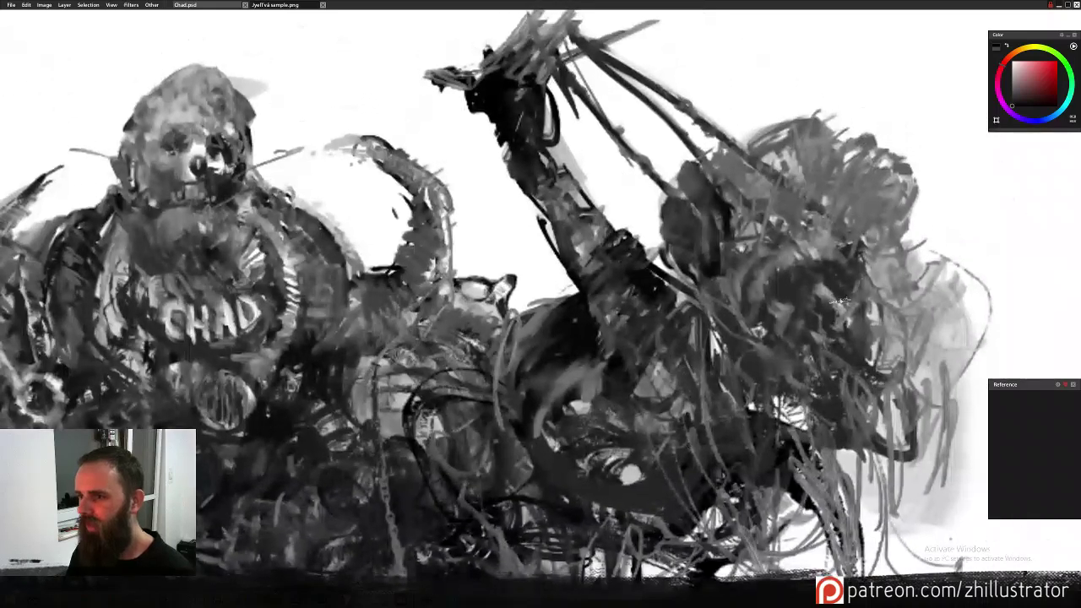
{"action": "mouse_move", "coordinate": [455, 308]}
{"action": "left_mouse_down"}
{"action": "mouse_move", "coordinate": [870, 292]}
{"action": "mouse_move", "coordinate": [935, 188]}
{"action": "left_mouse_up"}
{"action": "mouse_move", "coordinate": [48, 346]}
{"action": "left_mouse_down"}
{"action": "mouse_move", "coordinate": [365, 324]}
{"action": "mouse_move", "coordinate": [682, 179]}
{"action": "left_mouse_up"}
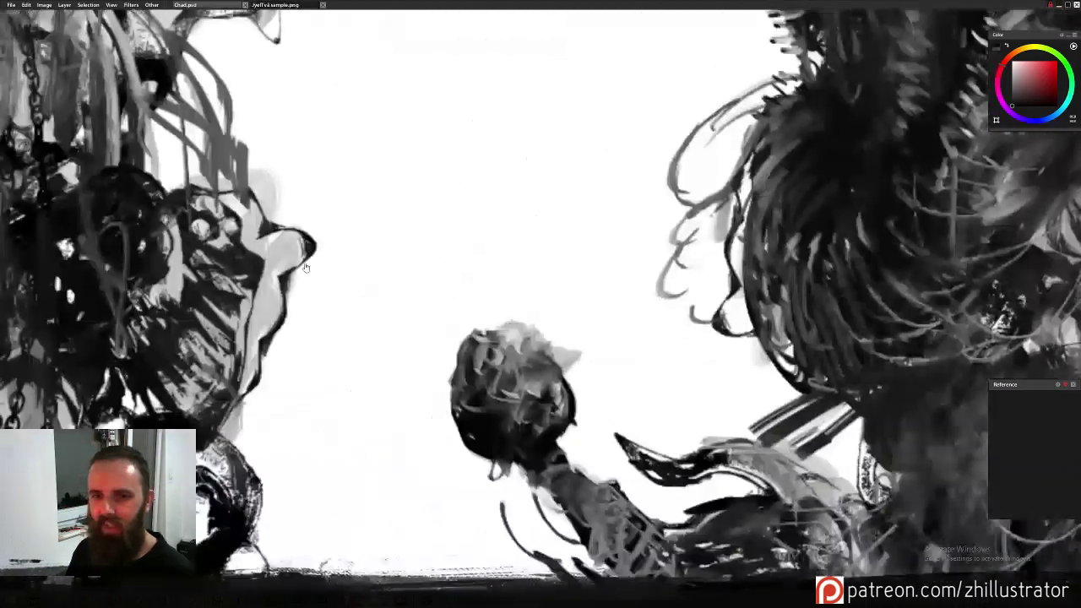
{"action": "left_click_drag", "start_coordinate": [306, 260], "coordinate": [661, 260]}
{"action": "mouse_move", "coordinate": [338, 182]}
{"action": "left_mouse_down"}
{"action": "mouse_move", "coordinate": [712, 313]}
{"action": "mouse_move", "coordinate": [696, 437]}
{"action": "mouse_move", "coordinate": [633, 360]}
{"action": "left_mouse_up"}
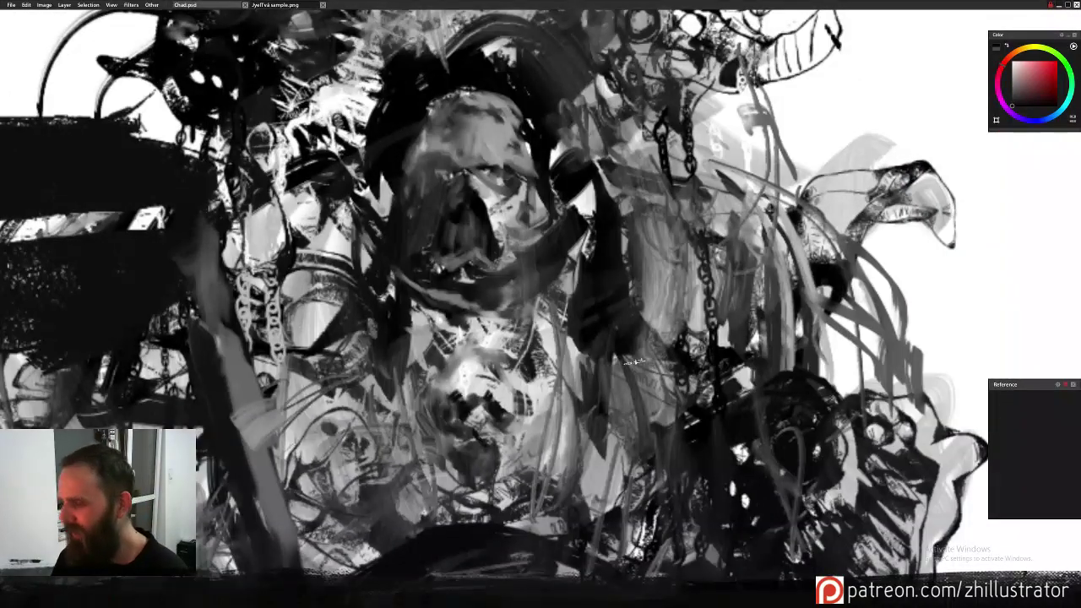
{"action": "scroll", "coordinate": [635, 361], "scroll_direction": "down", "scroll_amount": 6}
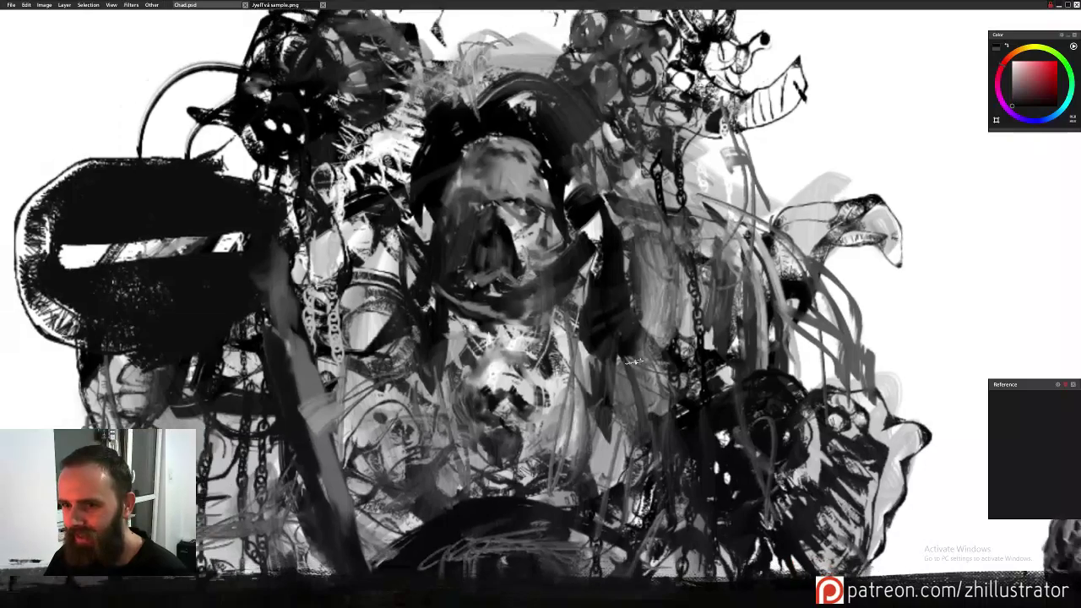
{"action": "scroll", "coordinate": [642, 363], "scroll_direction": "down", "scroll_amount": 2}
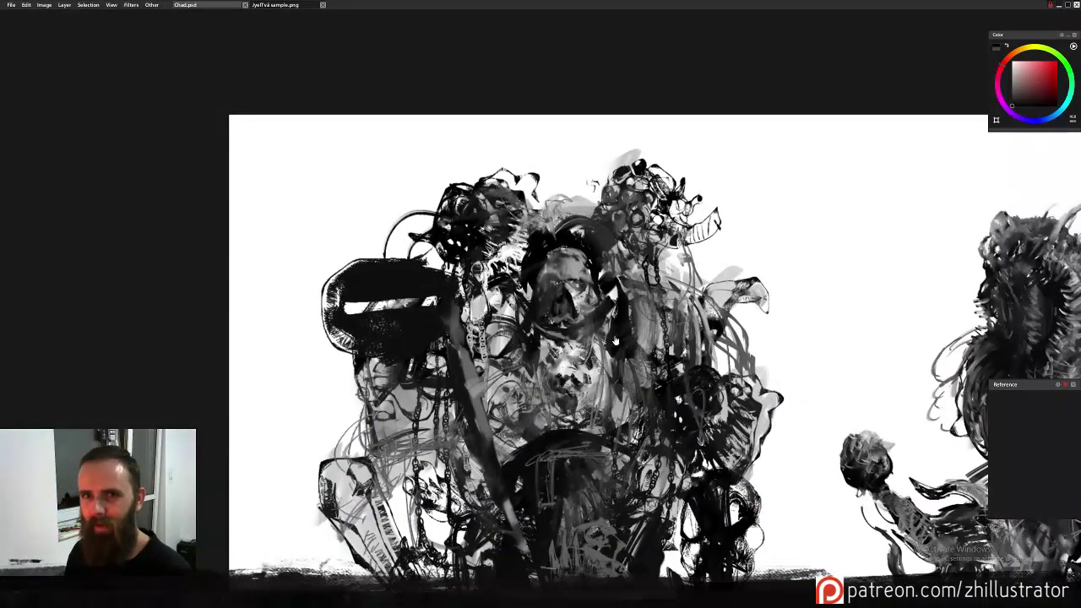
Compare the left and right figures side by side at full-composition view.
{"action": "left_click_drag", "start_coordinate": [616, 341], "coordinate": [289, 196]}
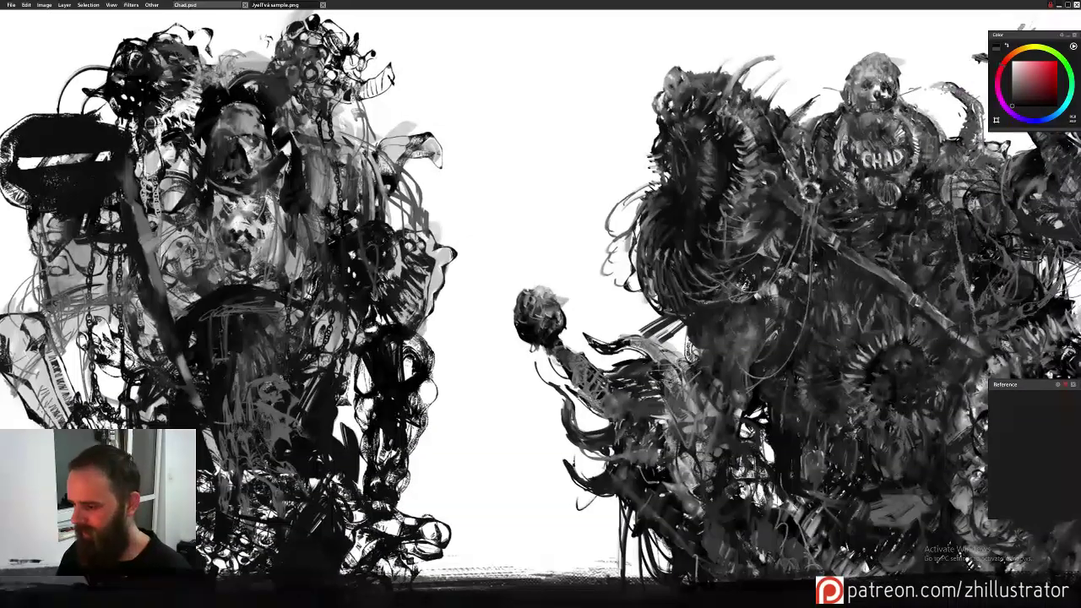
{"action": "scroll", "coordinate": [267, 195], "scroll_direction": "down", "scroll_amount": 4}
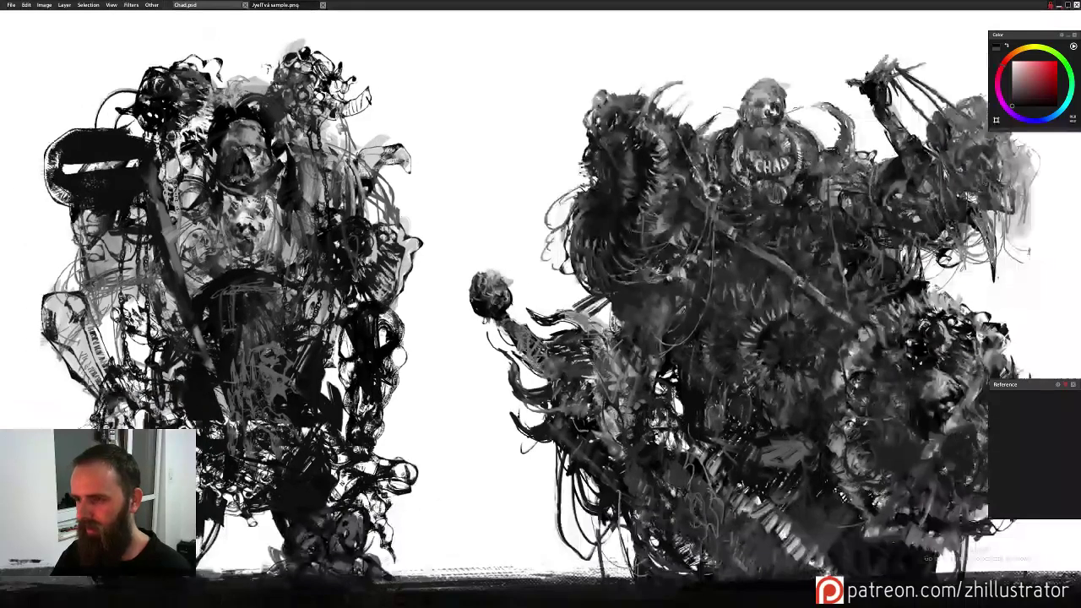
{"action": "mouse_move", "coordinate": [193, 253]}
{"action": "left_mouse_down"}
{"action": "mouse_move", "coordinate": [230, 219]}
{"action": "mouse_move", "coordinate": [182, 240]}
{"action": "left_mouse_up"}
{"action": "scroll", "coordinate": [253, 236], "scroll_direction": "up", "scroll_amount": 3}
{"action": "scroll", "coordinate": [266, 230], "scroll_direction": "down", "scroll_amount": 3}
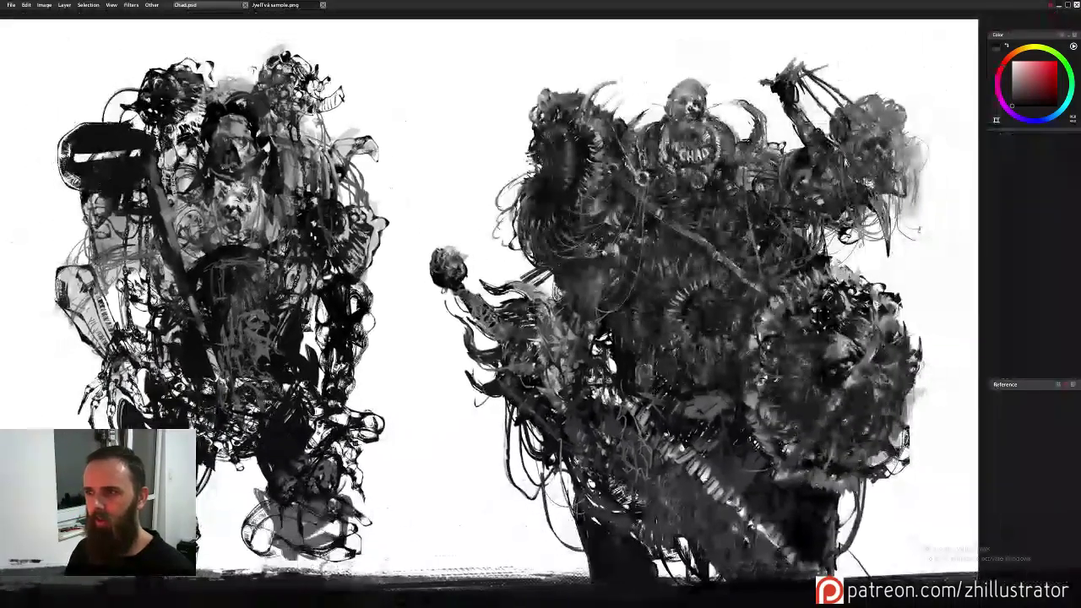
{"action": "scroll", "coordinate": [284, 228], "scroll_direction": "up", "scroll_amount": 1}
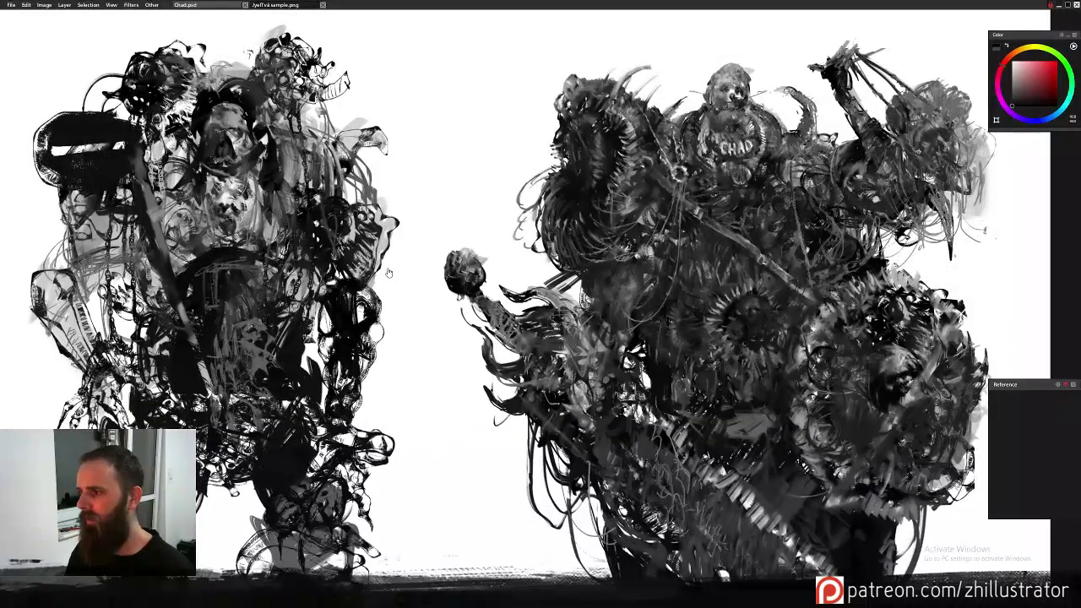
{"action": "scroll", "coordinate": [389, 272], "scroll_direction": "up", "scroll_amount": 1}
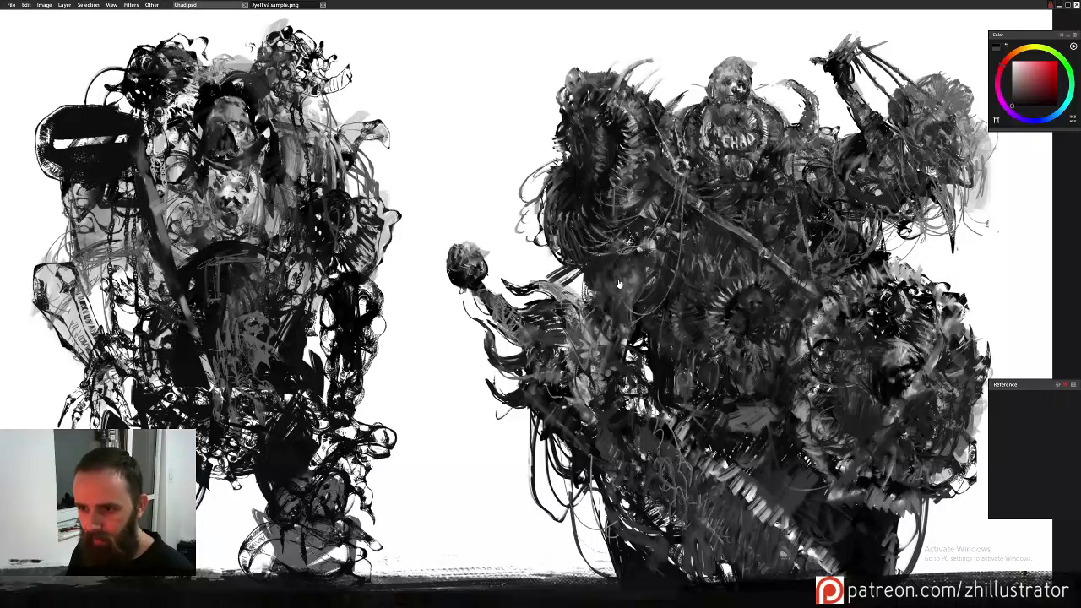
{"action": "scroll", "coordinate": [606, 289], "scroll_direction": "down", "scroll_amount": 1}
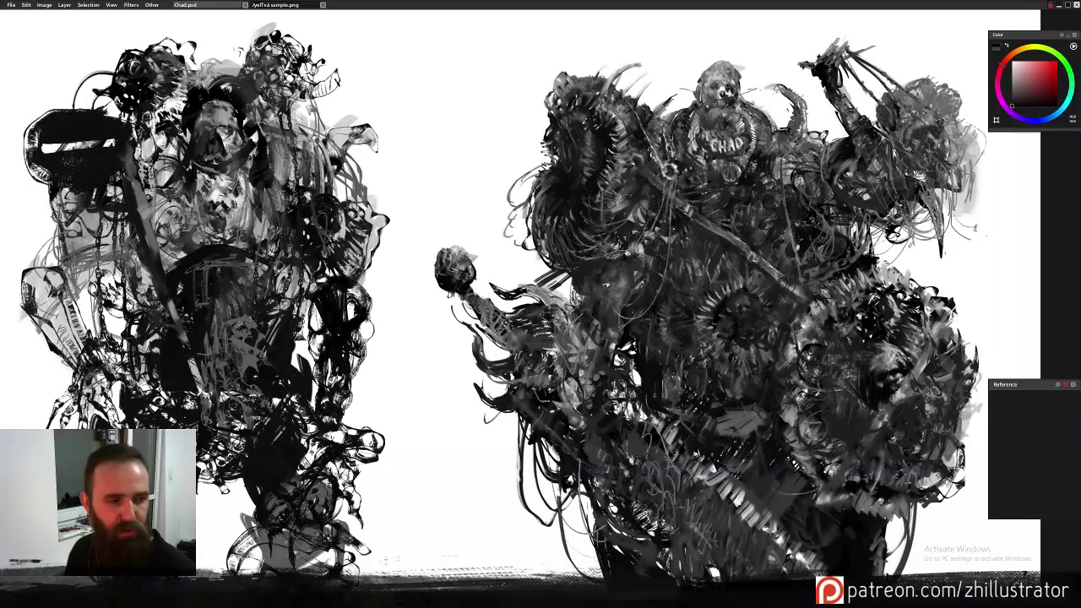